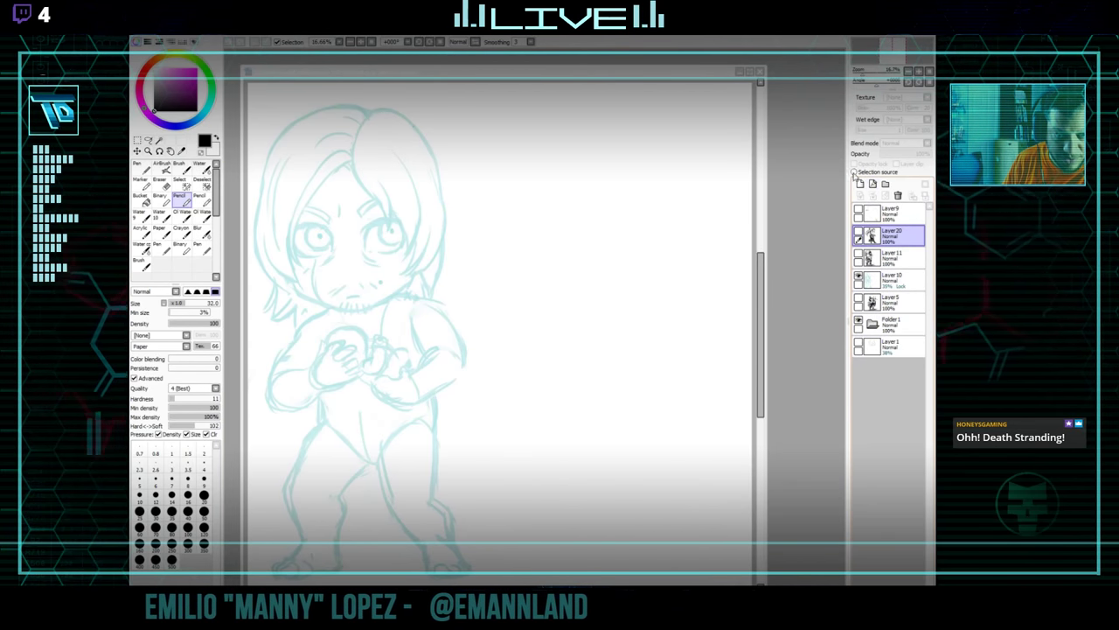
# Add a new layer above Layer10 and pencil a rough head circle to the right of the blue figure sketch.
pyautogui.click(202, 200)
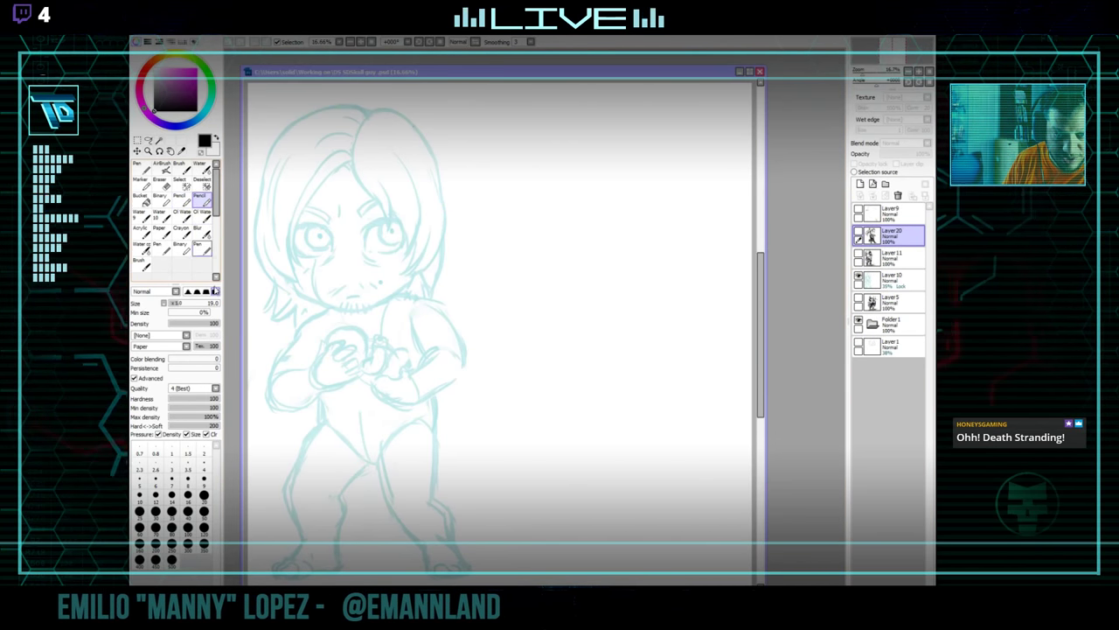
pyautogui.click(892, 278)
pyautogui.click(861, 184)
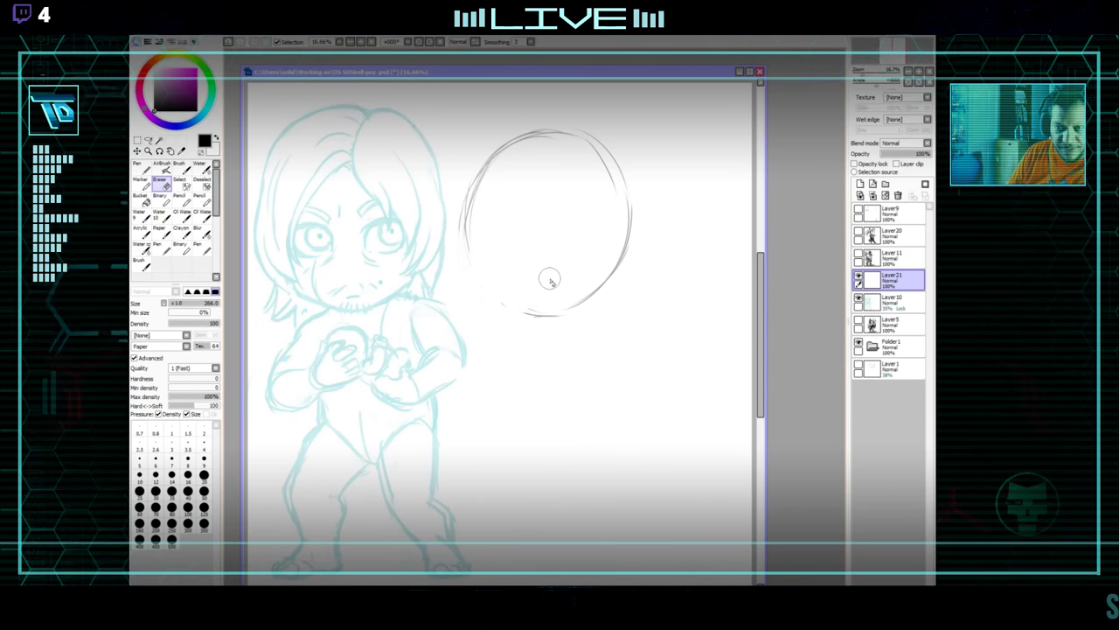
pyautogui.press('n')
pyautogui.moveTo(467, 245); pyautogui.dragTo(490, 299)
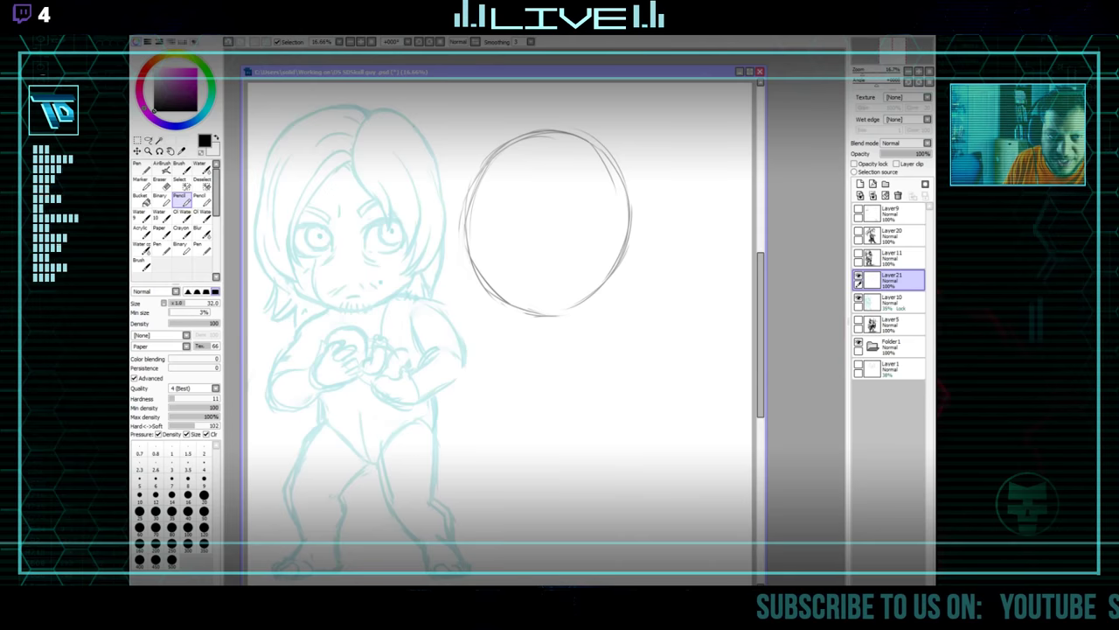
# Bring up the suited skull-mask reference image and arrange it side by side with the sketch window.
pyautogui.hotkey('alt', 'Tab')
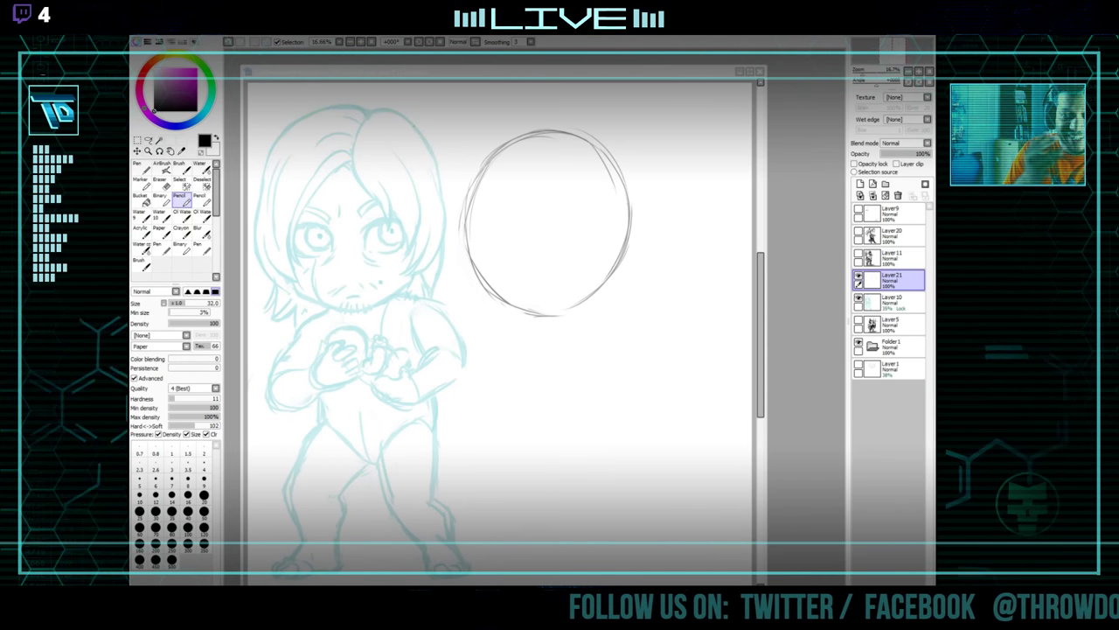
pyautogui.moveTo(270, 119); pyautogui.dragTo(269, 119)
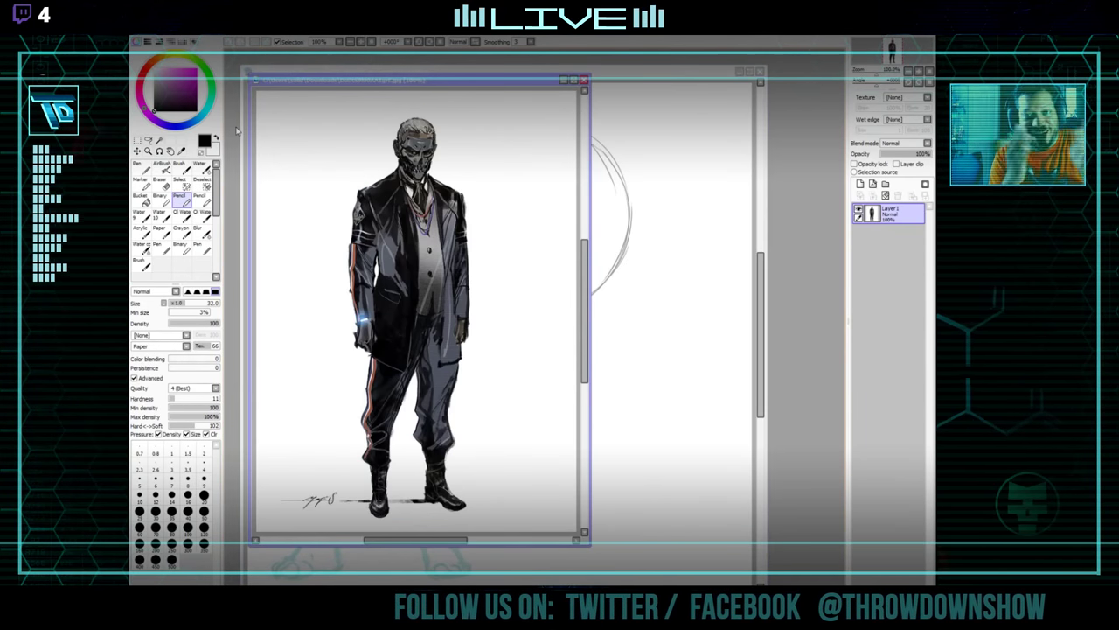
pyautogui.moveTo(412, 82); pyautogui.dragTo(353, 120)
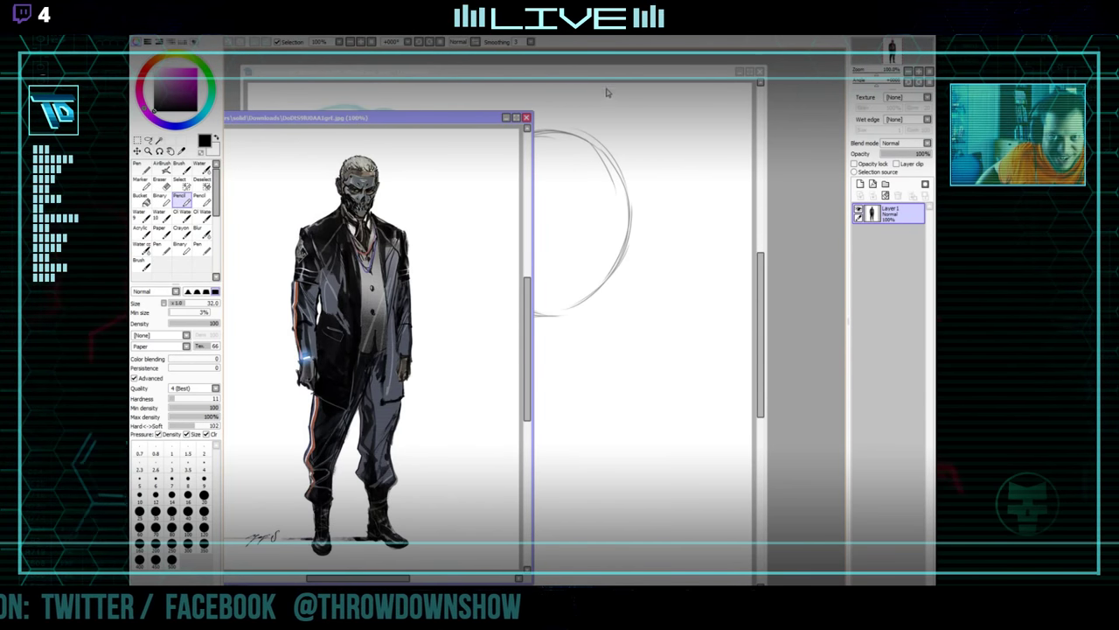
pyautogui.moveTo(602, 76); pyautogui.dragTo(710, 74)
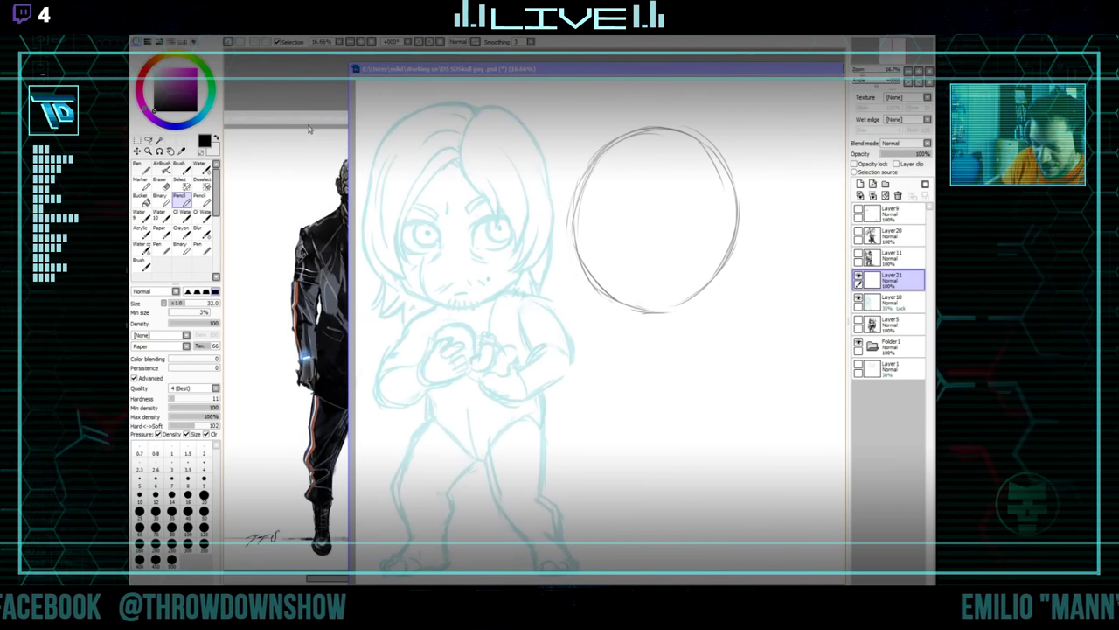
pyautogui.moveTo(318, 118); pyautogui.dragTo(290, 124)
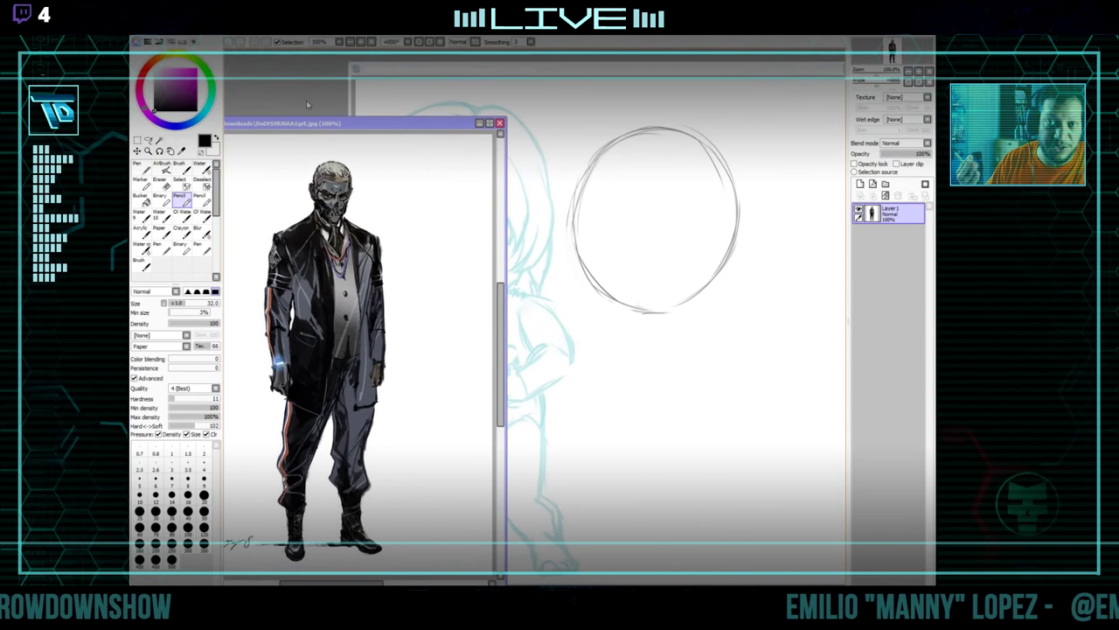
# Mark the reference figure's shoulder patch with a question mark and an arrow, using a size 5 pencil.
pyautogui.scroll(2, 298, 202)
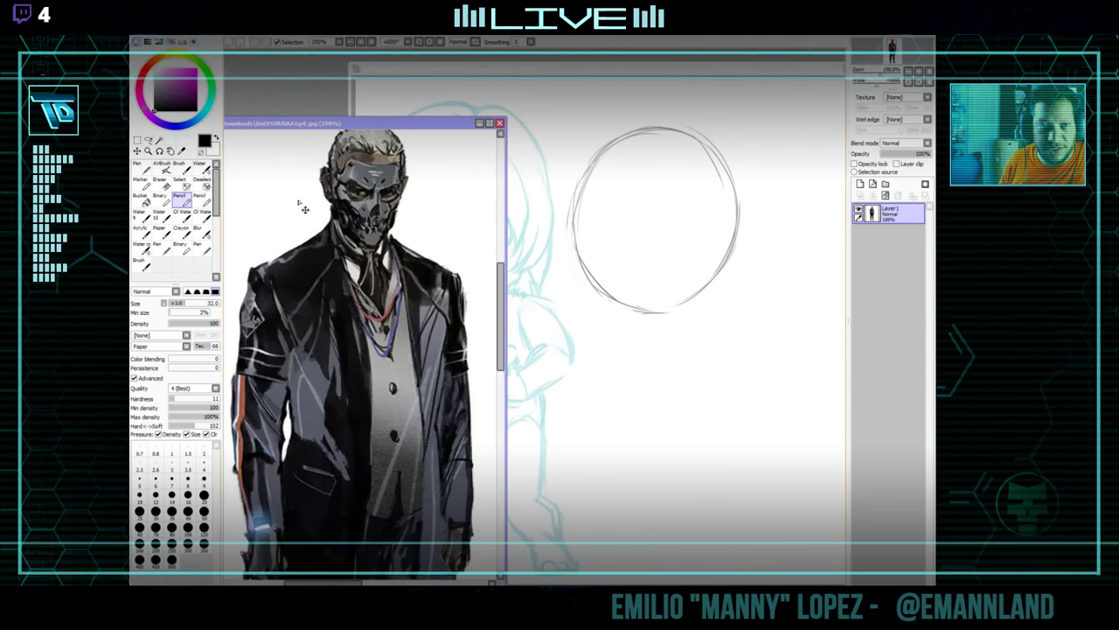
pyautogui.moveTo(394, 408); pyautogui.dragTo(418, 406)
pyautogui.moveTo(260, 260); pyautogui.dragTo(277, 251)
pyautogui.moveTo(277, 251)
pyautogui.mouseDown()
pyautogui.moveTo(265, 242)
pyautogui.moveTo(275, 272)
pyautogui.mouseUp()
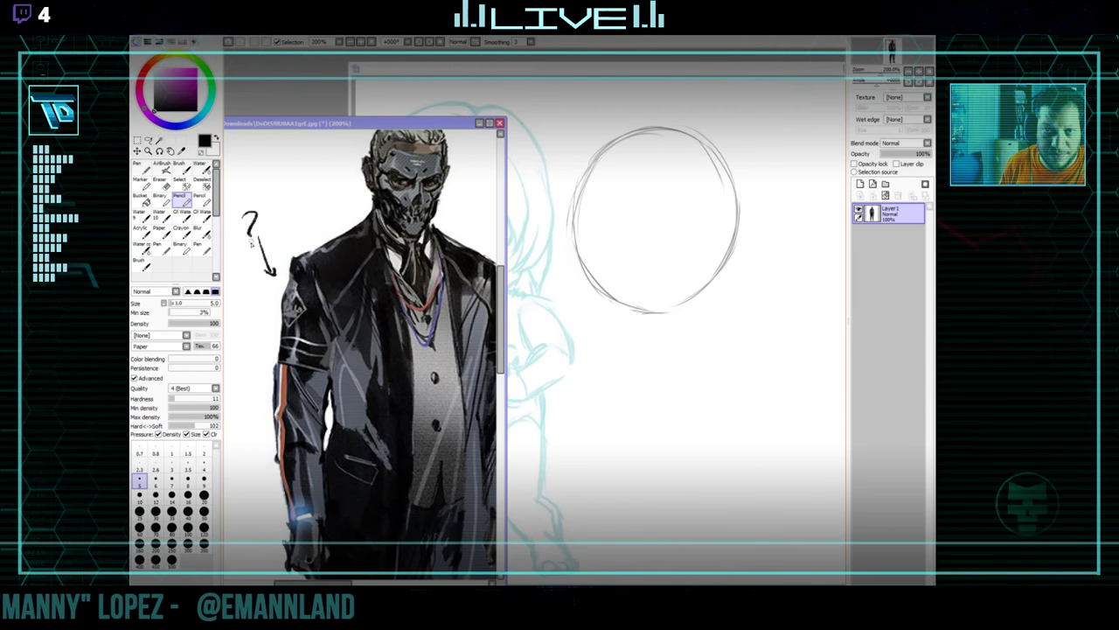
pyautogui.moveTo(435, 435); pyautogui.dragTo(385, 470)
# Return to the sketch and compare the head circle with Layer20, Layer11 and Layer5 by toggling each layer's visibility.
pyautogui.click(680, 345)
pyautogui.moveTo(648, 349); pyautogui.dragTo(535, 403)
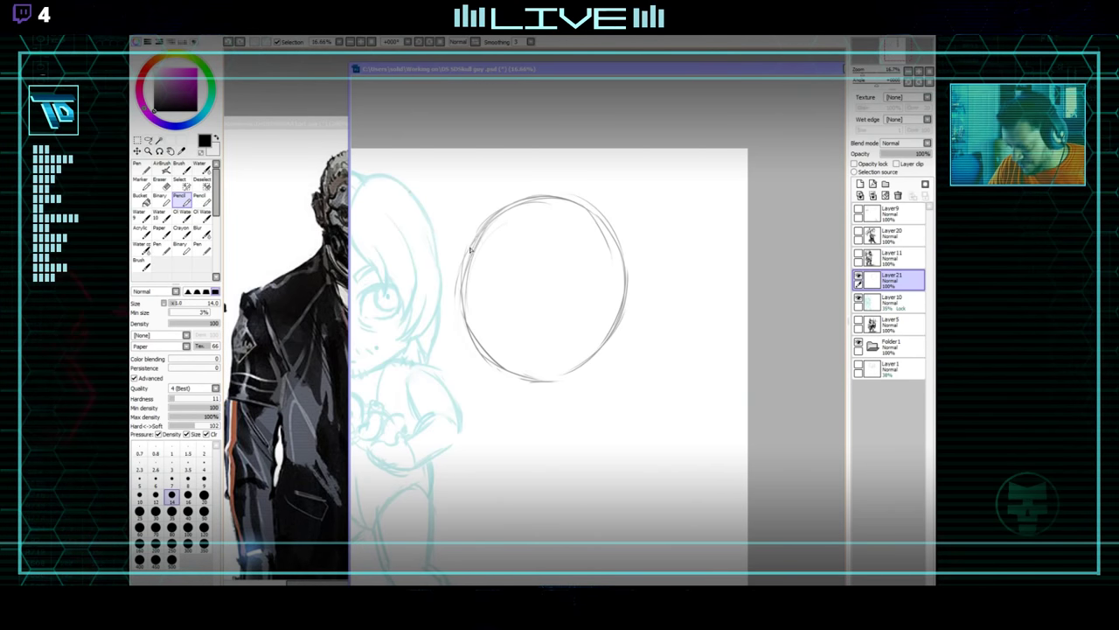
pyautogui.moveTo(526, 224); pyautogui.dragTo(542, 177)
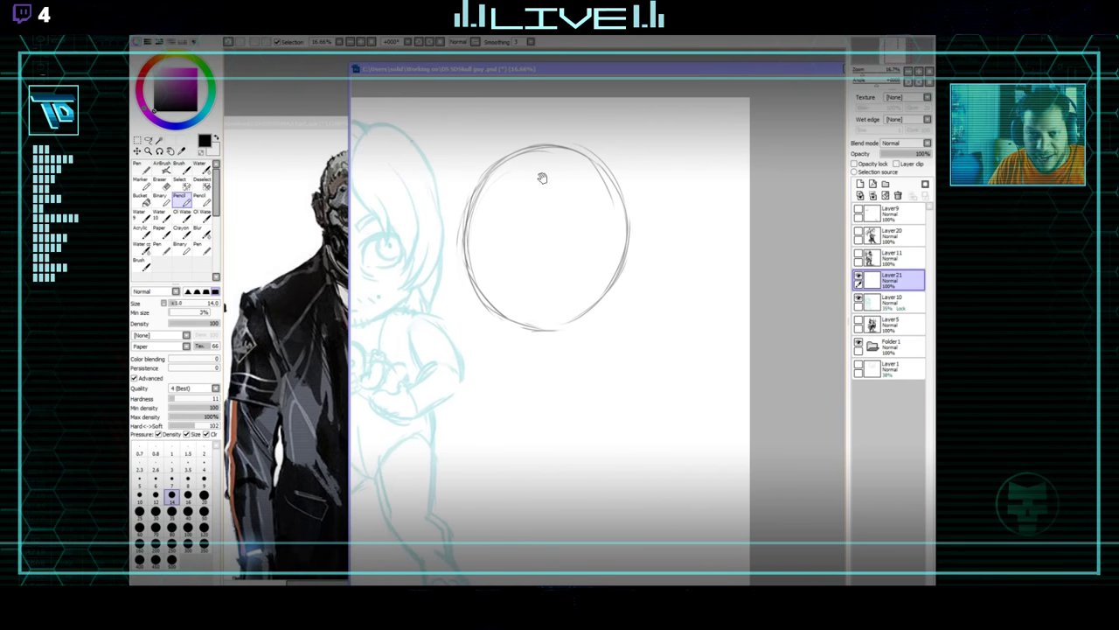
pyautogui.moveTo(511, 278); pyautogui.dragTo(512, 327)
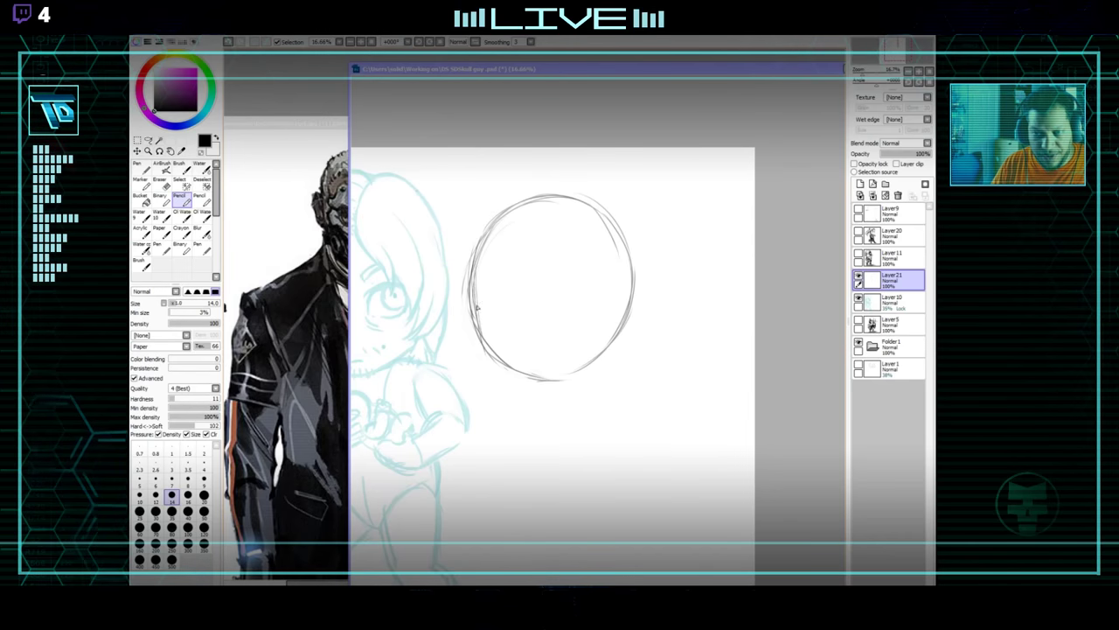
pyautogui.click(860, 234)
pyautogui.click(860, 233)
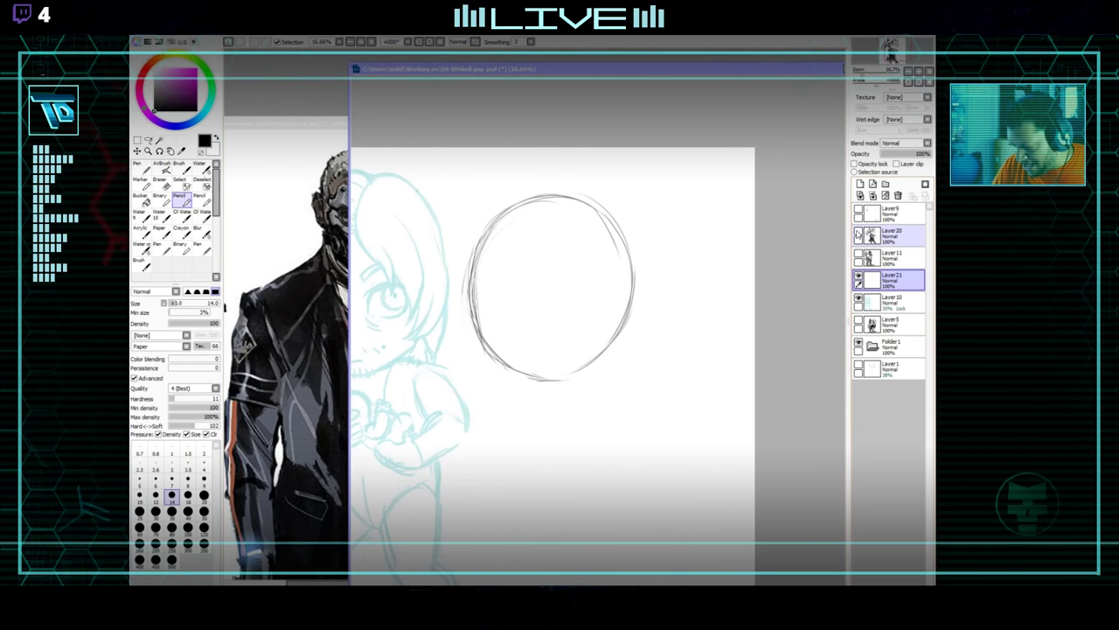
pyautogui.click(858, 253)
pyautogui.click(858, 253)
pyautogui.click(857, 254)
pyautogui.click(857, 254)
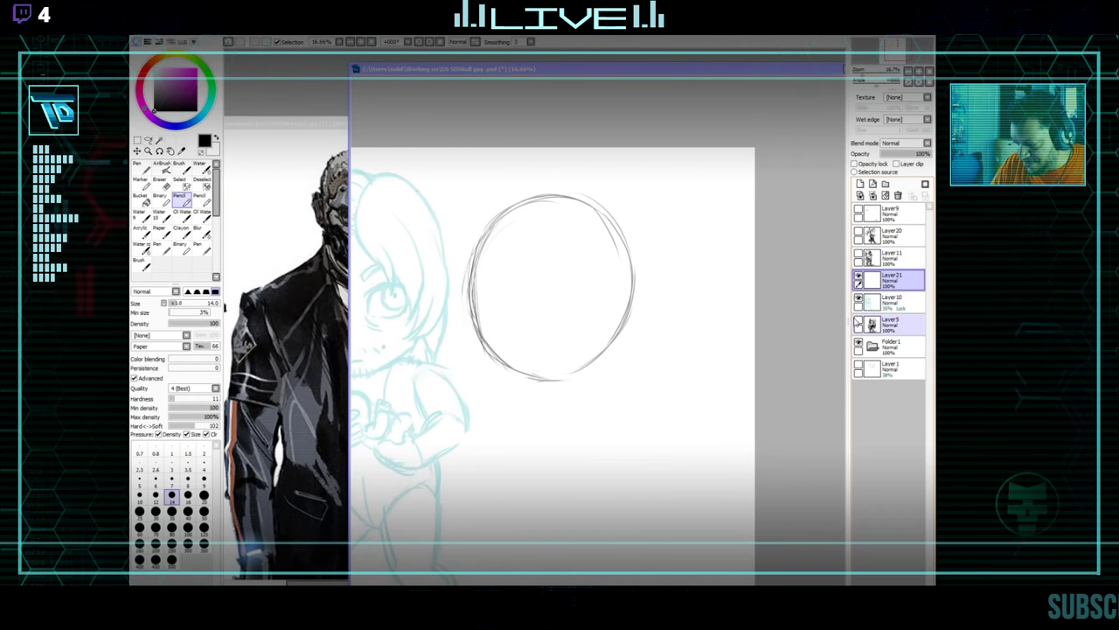
pyautogui.click(858, 322)
pyautogui.click(857, 322)
pyautogui.click(858, 322)
pyautogui.click(858, 322)
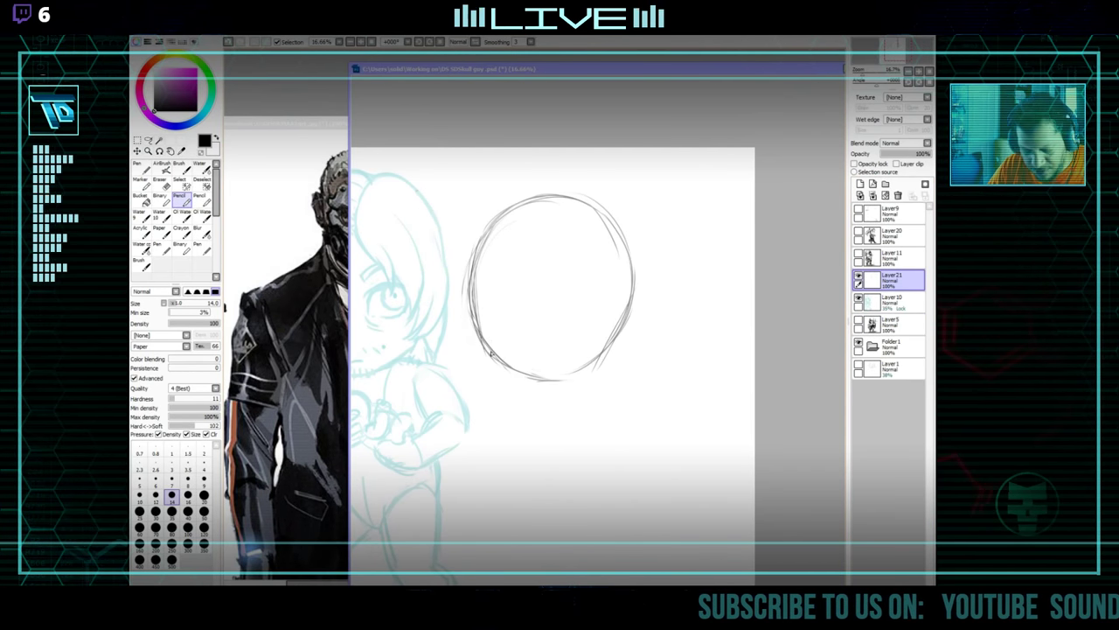
# Sketch a pointed chin, the left edge of the face and the hairline inside the head with a size 14 pencil, checking the reference.
pyautogui.moveTo(515, 372)
pyautogui.mouseDown()
pyautogui.moveTo(592, 362)
pyautogui.moveTo(572, 385)
pyautogui.mouseUp()
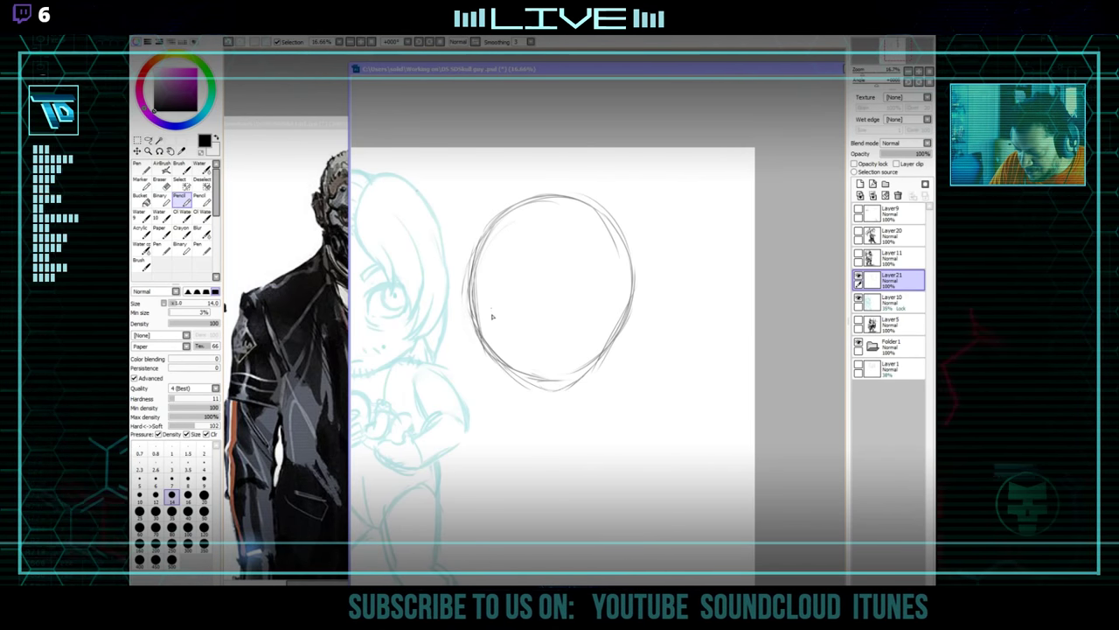
pyautogui.moveTo(488, 278); pyautogui.dragTo(495, 351)
pyautogui.moveTo(486, 287)
pyautogui.mouseDown()
pyautogui.moveTo(520, 250)
pyautogui.moveTo(486, 288)
pyautogui.moveTo(556, 253)
pyautogui.mouseUp()
pyautogui.hotkey('ctrl', 'Tab')
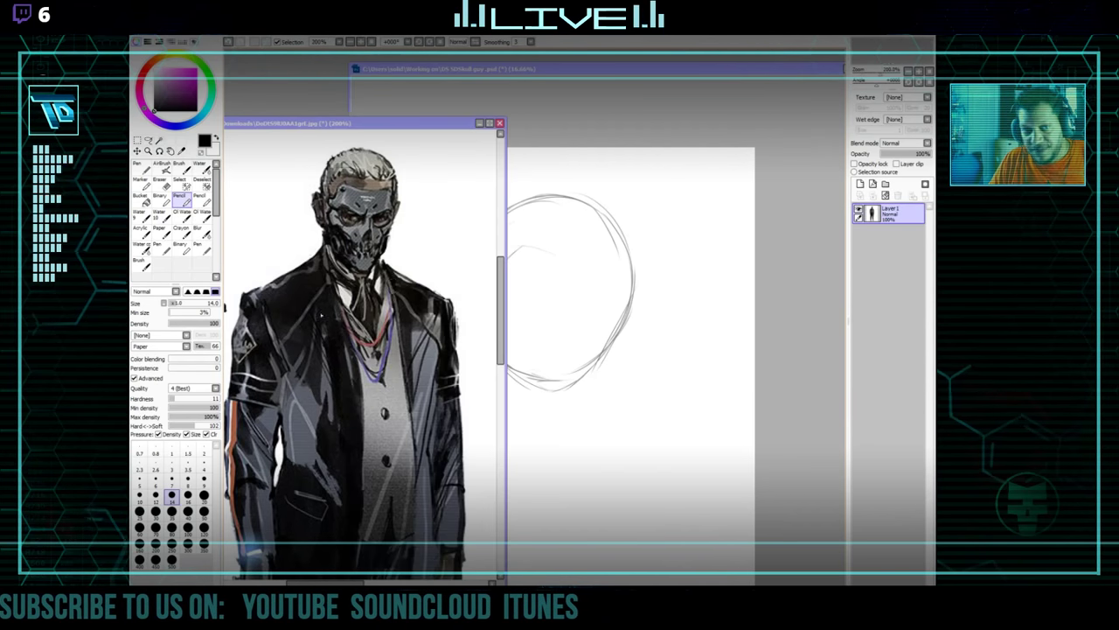
pyautogui.hotkey('ctrl', 'Tab')
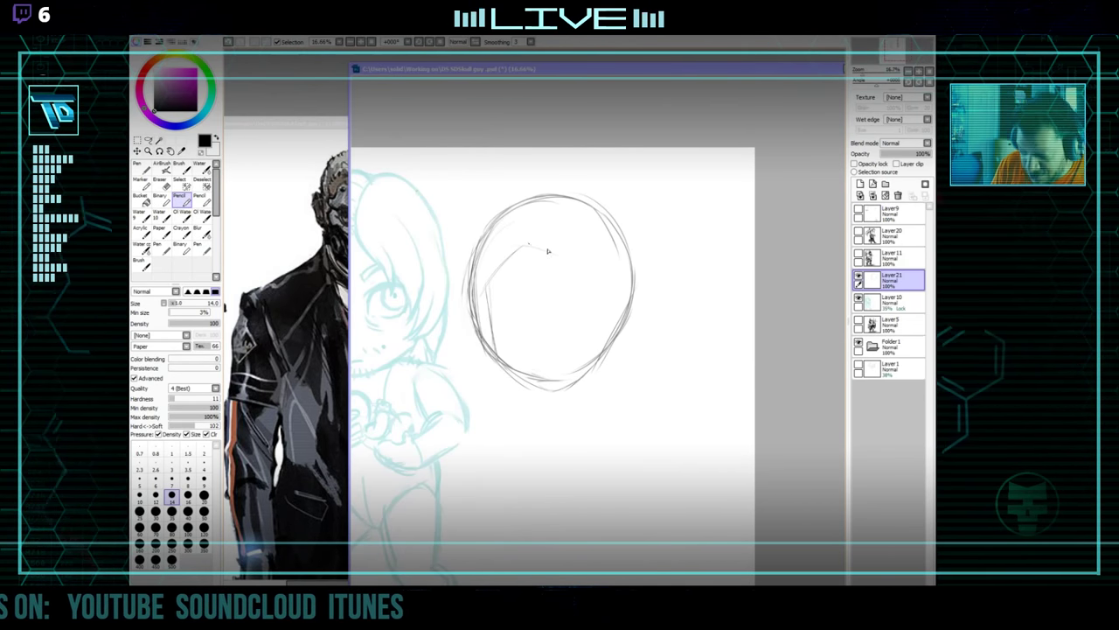
pyautogui.moveTo(530, 246); pyautogui.dragTo(610, 258)
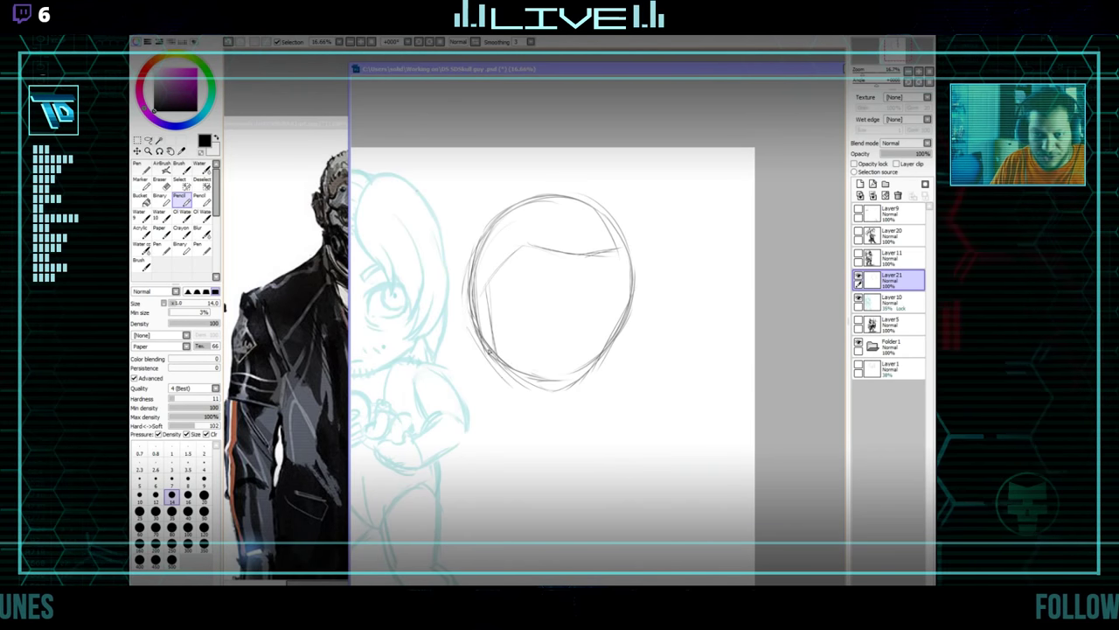
# Sketch a slanted vertical guideline down the face to the chin and a curved horizontal line across the lower face.
pyautogui.moveTo(554, 376)
pyautogui.mouseDown()
pyautogui.moveTo(572, 387)
pyautogui.moveTo(551, 314)
pyautogui.mouseUp()
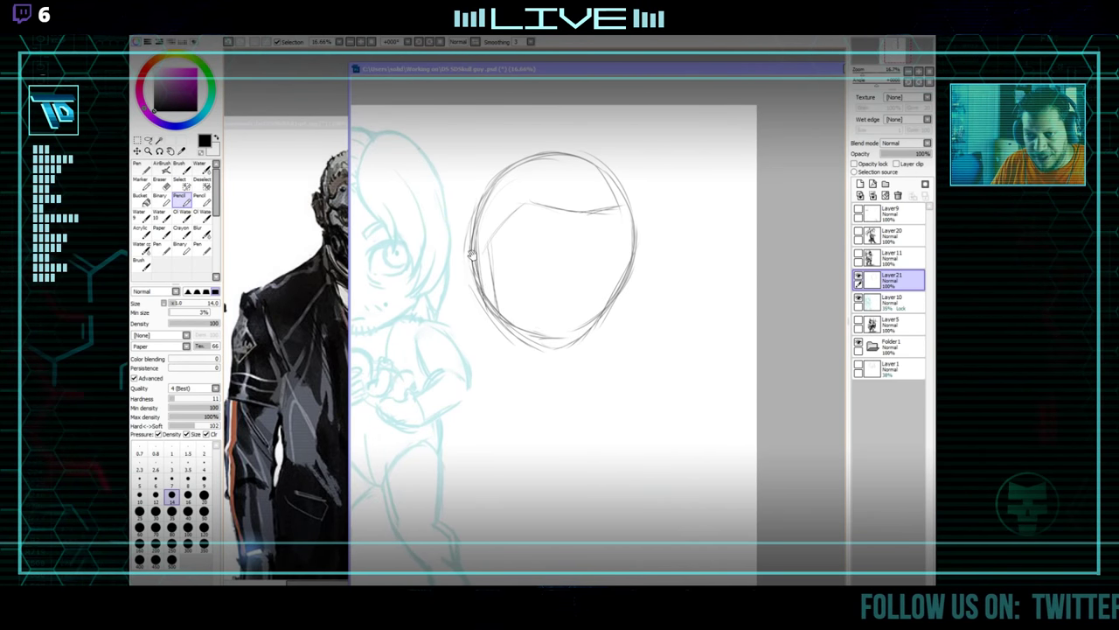
pyautogui.moveTo(471, 255); pyautogui.dragTo(501, 320)
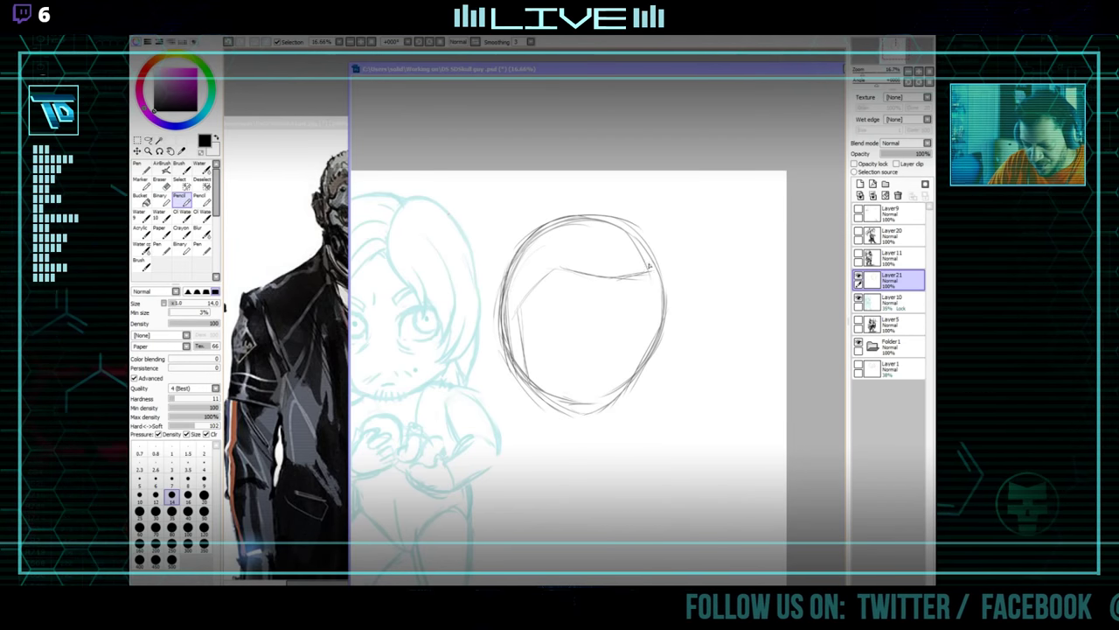
pyautogui.moveTo(614, 294)
pyautogui.mouseDown()
pyautogui.moveTo(607, 355)
pyautogui.moveTo(573, 422)
pyautogui.mouseUp()
pyautogui.moveTo(524, 345)
pyautogui.mouseDown()
pyautogui.moveTo(570, 378)
pyautogui.moveTo(582, 346)
pyautogui.moveTo(596, 379)
pyautogui.moveTo(660, 335)
pyautogui.moveTo(612, 382)
pyautogui.moveTo(642, 360)
pyautogui.mouseUp()
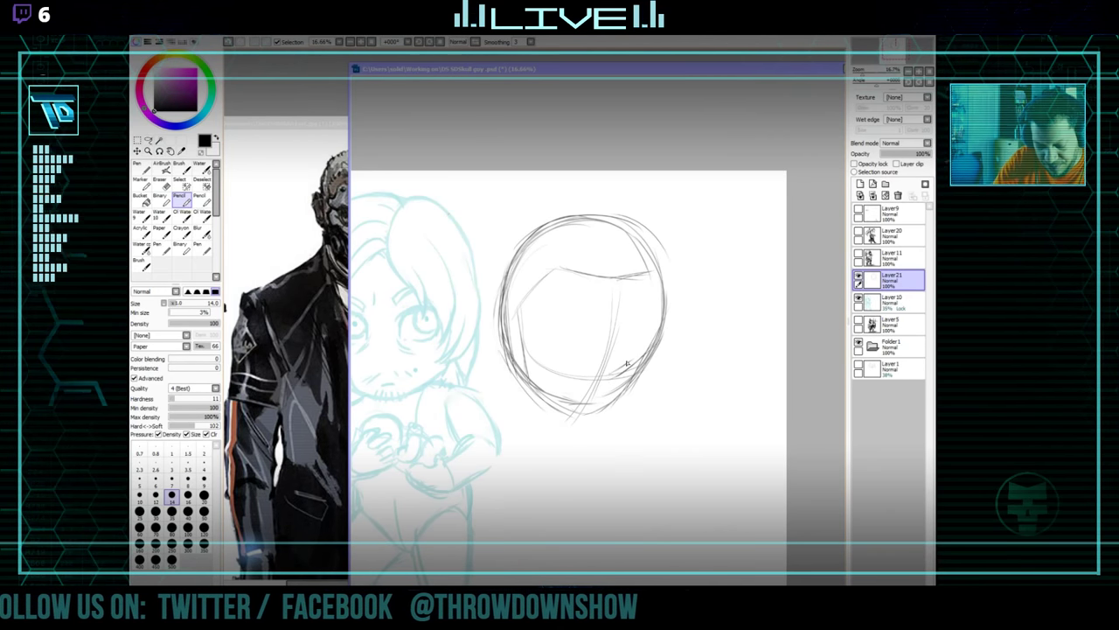
pyautogui.moveTo(632, 380); pyautogui.dragTo(620, 349)
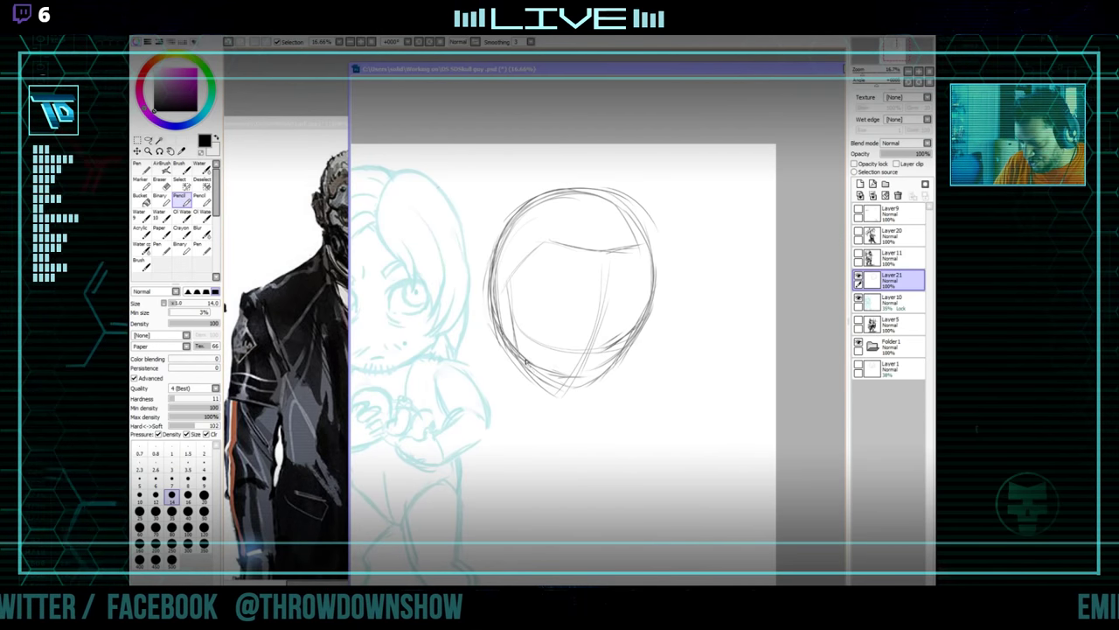
# Toggle the visibility of Layer5 and Layer1 to compare their artwork with the new head sketch.
pyautogui.click(859, 321)
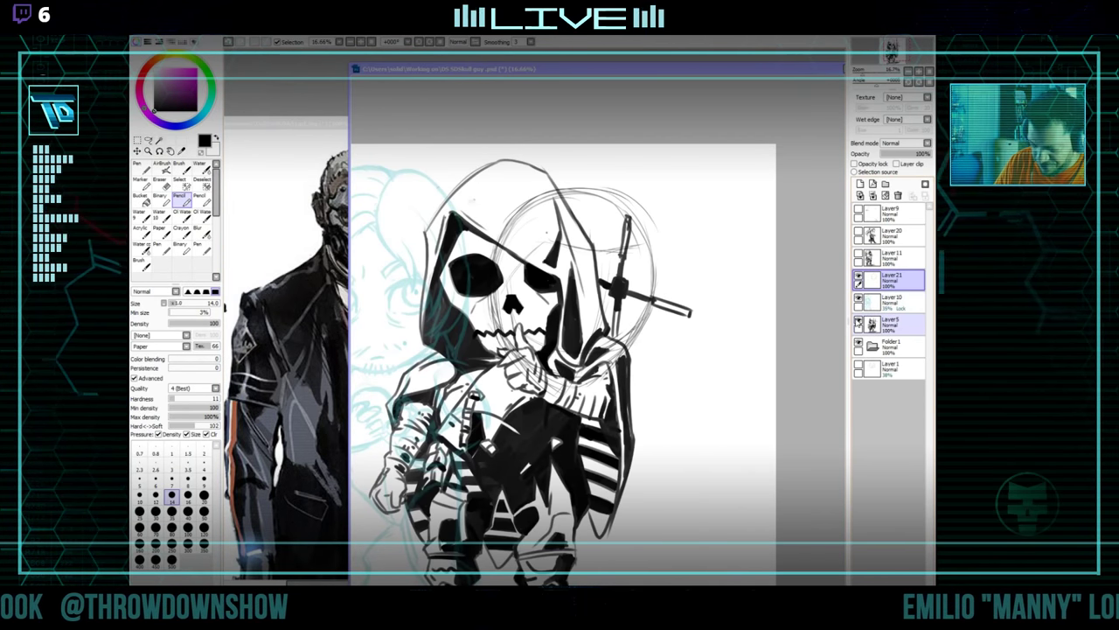
pyautogui.click(859, 321)
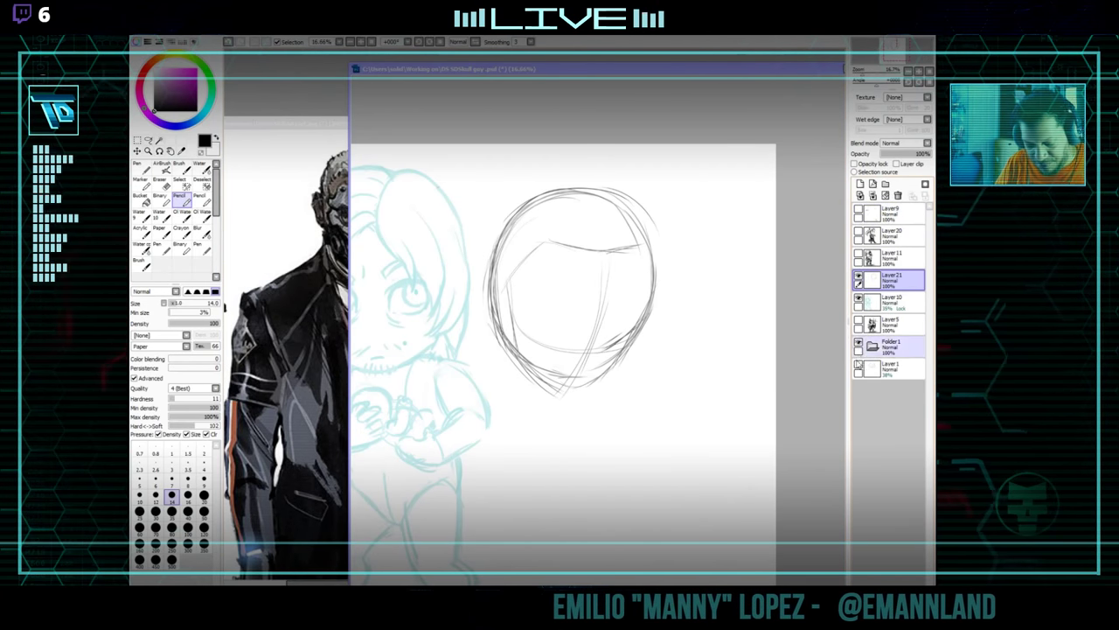
pyautogui.click(859, 367)
pyautogui.click(858, 367)
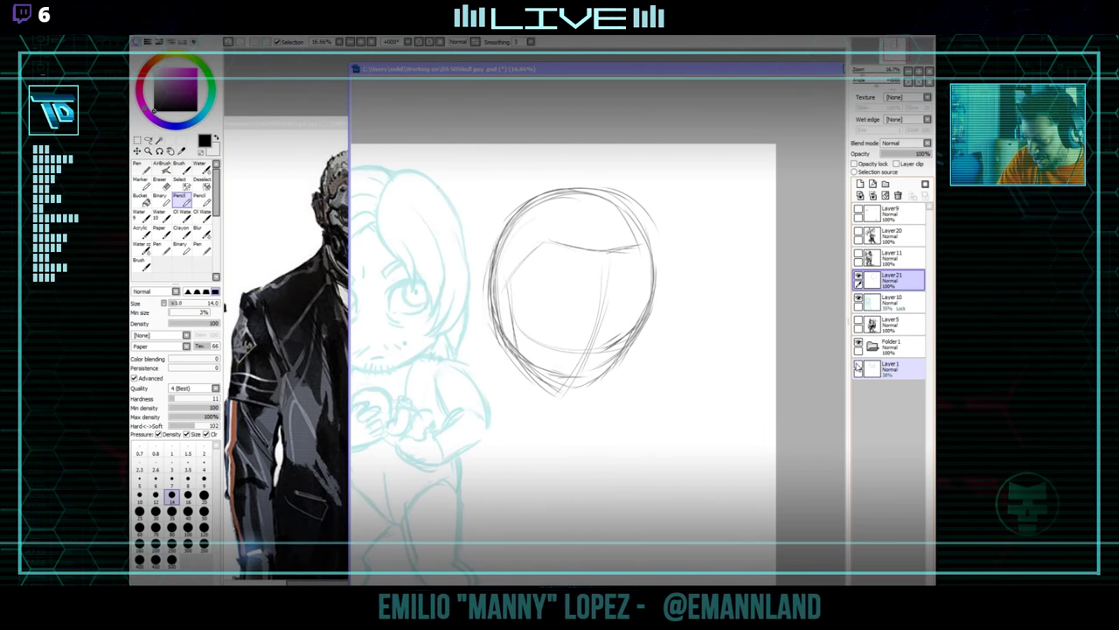
# Bring the reference figure's head into view, pencil a short angled cheek line, and erase stray construction lines around the chin.
pyautogui.moveTo(341, 402); pyautogui.dragTo(305, 428)
pyautogui.click(617, 303)
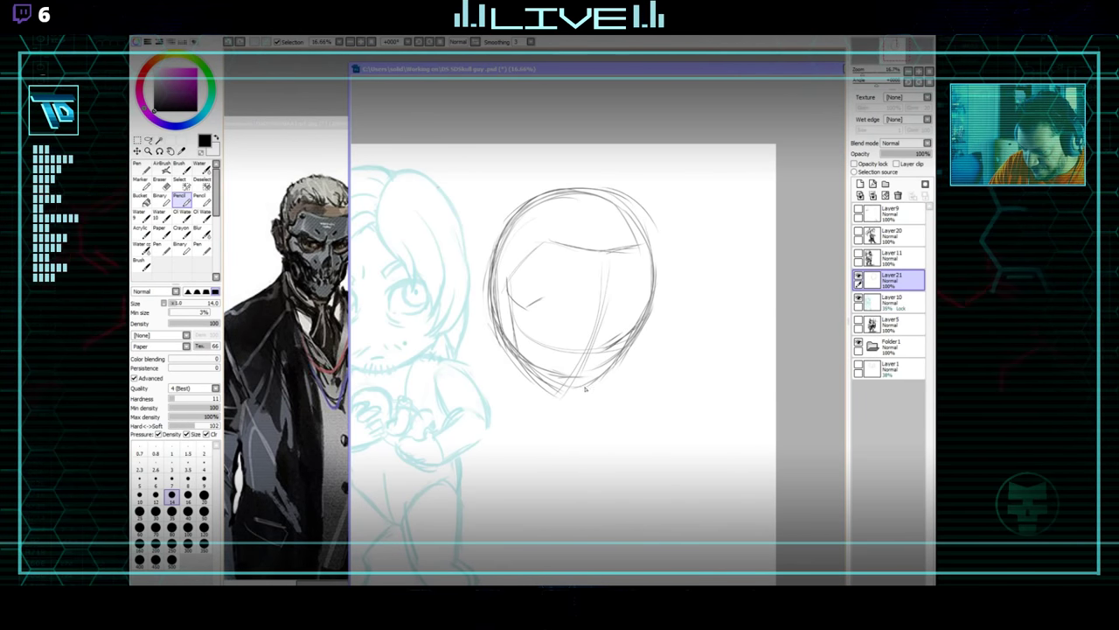
pyautogui.press('e')
pyautogui.moveTo(560, 363); pyautogui.dragTo(557, 388)
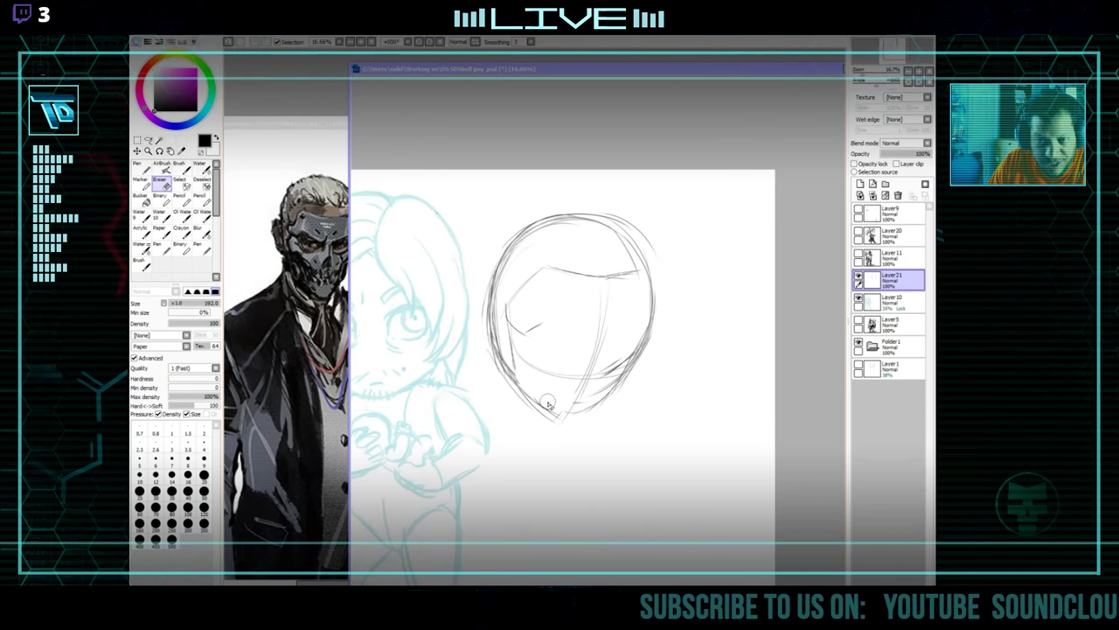
pyautogui.moveTo(548, 405)
pyautogui.mouseDown()
pyautogui.moveTo(584, 361)
pyautogui.moveTo(602, 379)
pyautogui.moveTo(583, 405)
pyautogui.mouseUp()
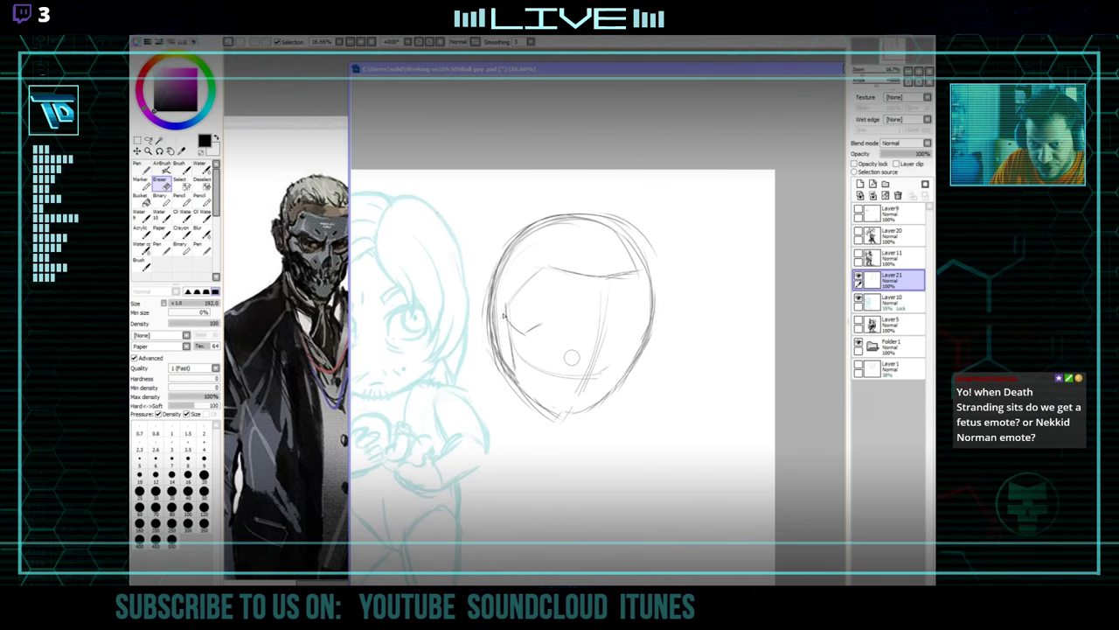
# Compare the head sketch with Layer5's artwork, then pencil a small triangular nose at the lower end of the vertical face guideline.
pyautogui.press('n')
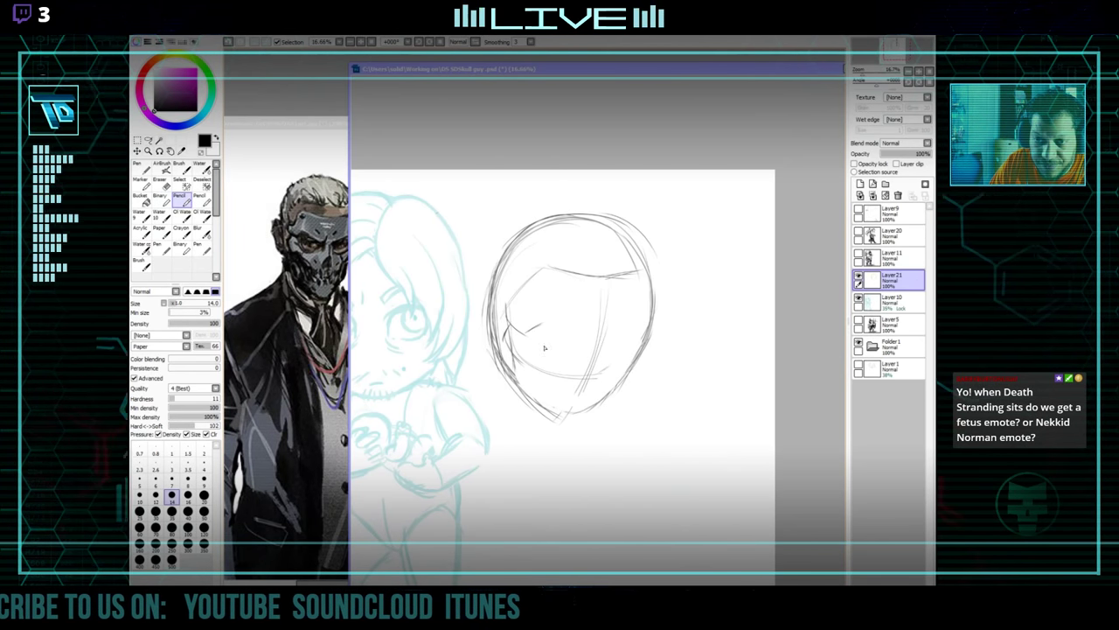
pyautogui.moveTo(636, 400); pyautogui.dragTo(609, 440)
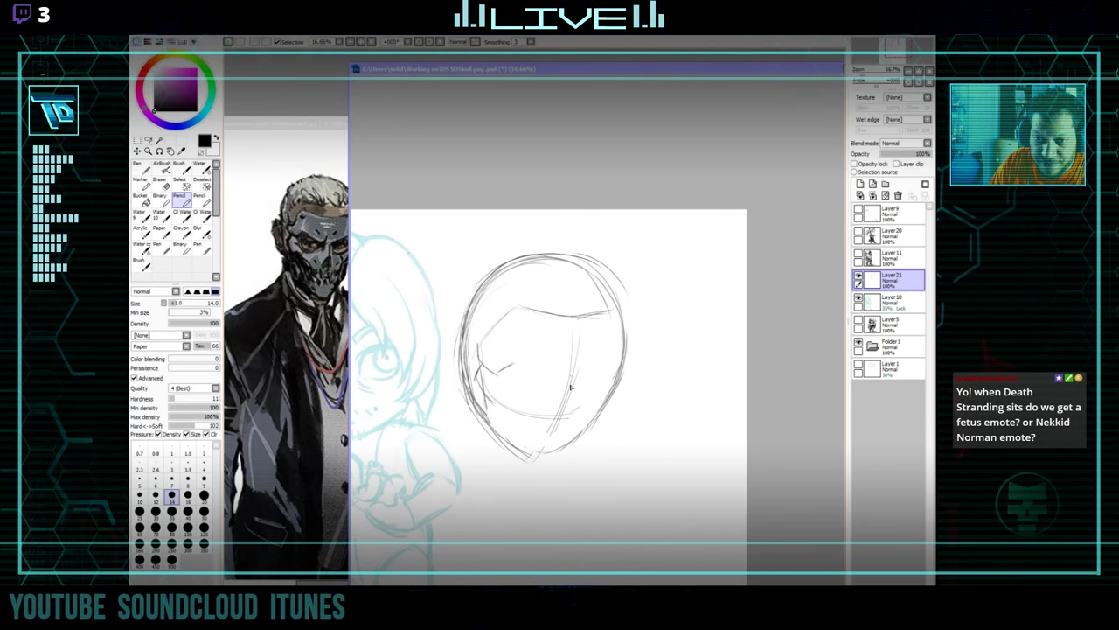
pyautogui.click(858, 321)
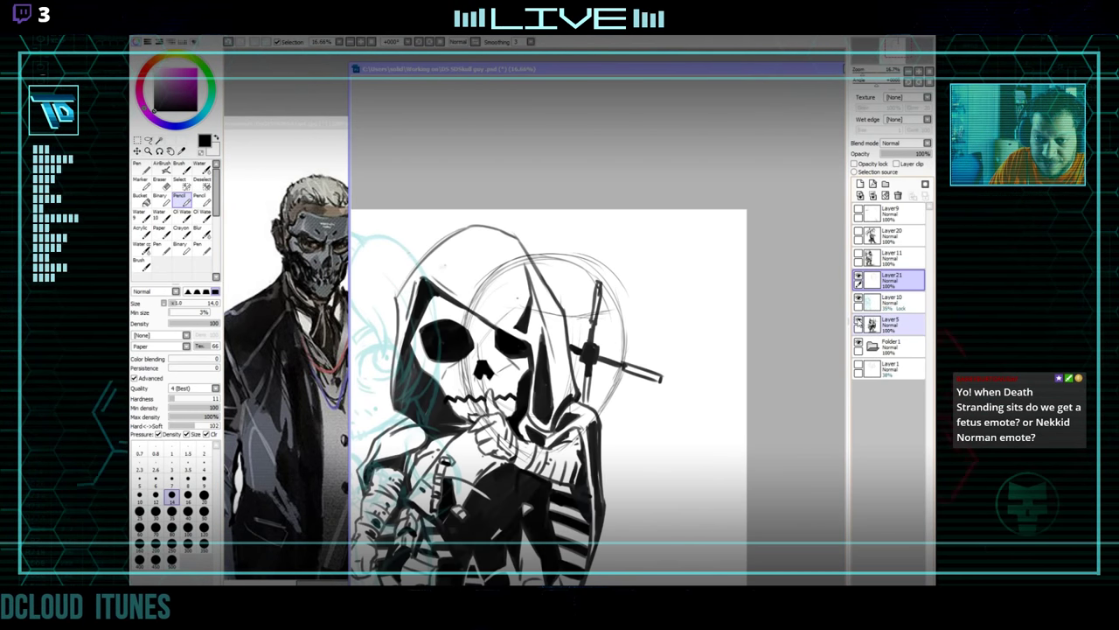
pyautogui.click(858, 321)
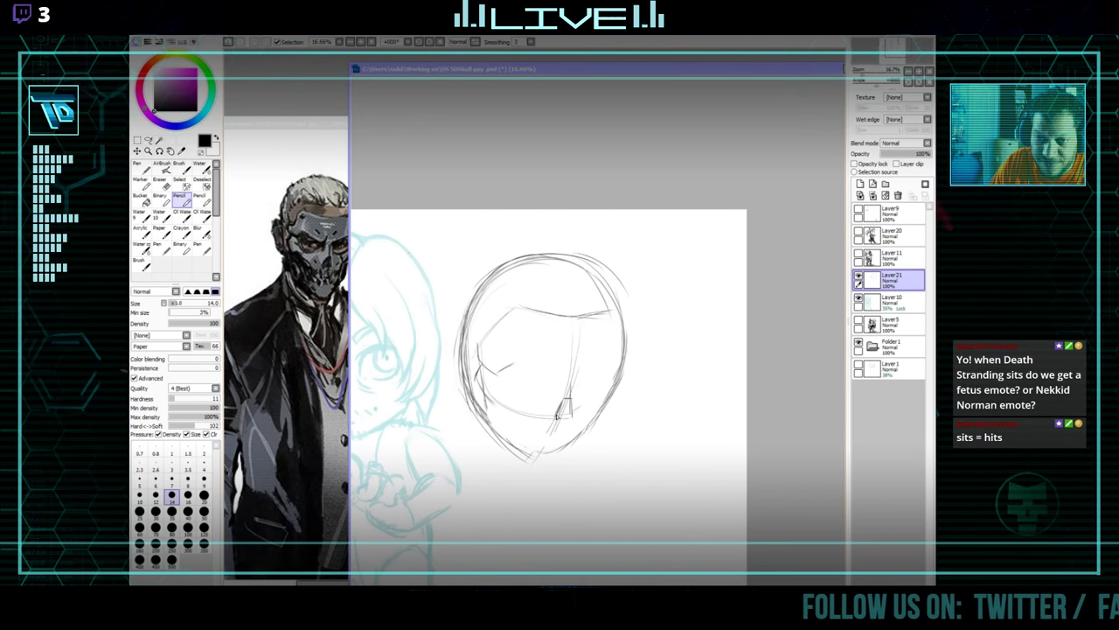
pyautogui.moveTo(619, 366)
pyautogui.mouseDown()
pyautogui.moveTo(641, 348)
pyautogui.moveTo(618, 344)
pyautogui.moveTo(614, 398)
pyautogui.mouseUp()
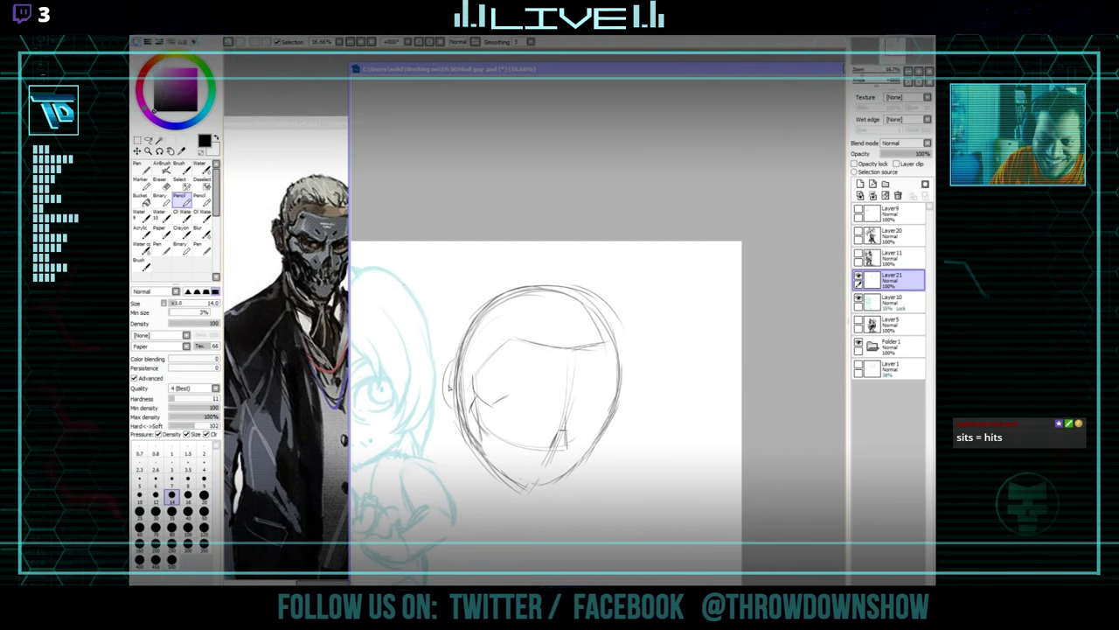
# Pencil a small curved ear outline on the left side of the head and reinforce the jaw and chin lines.
pyautogui.moveTo(606, 447); pyautogui.dragTo(643, 340)
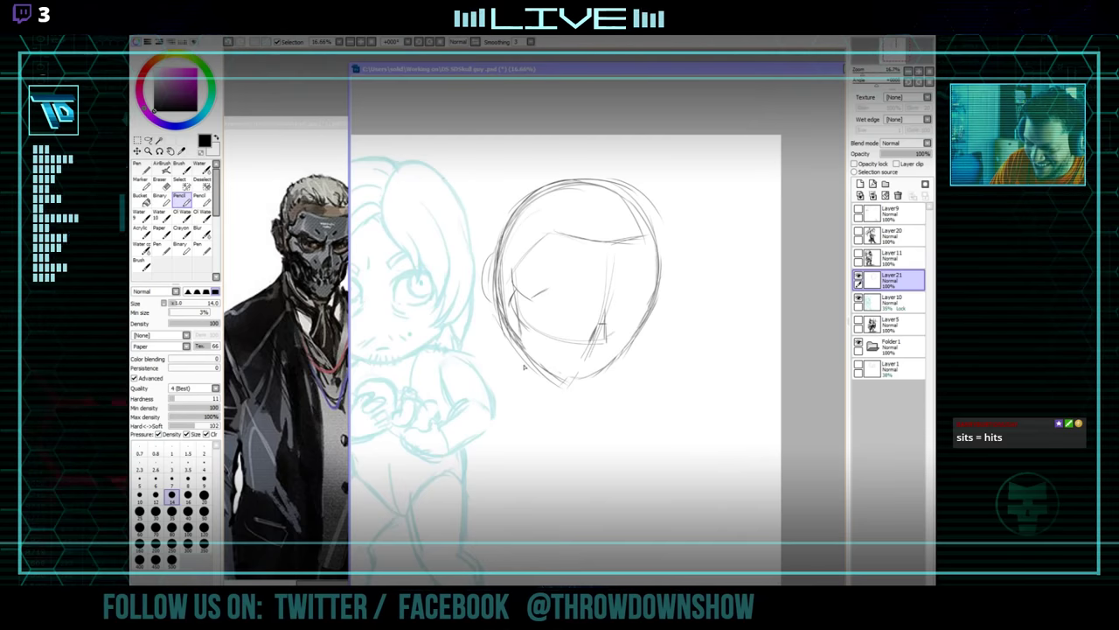
pyautogui.moveTo(514, 357); pyautogui.dragTo(512, 411)
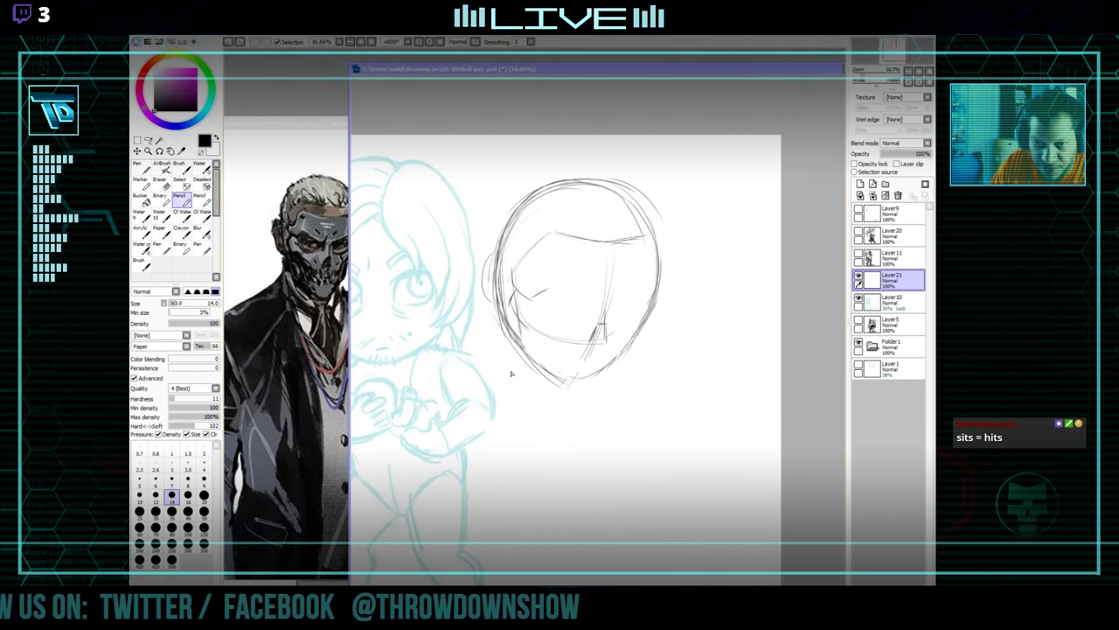
pyautogui.moveTo(556, 345)
pyautogui.mouseDown()
pyautogui.moveTo(540, 392)
pyautogui.moveTo(553, 430)
pyautogui.mouseUp()
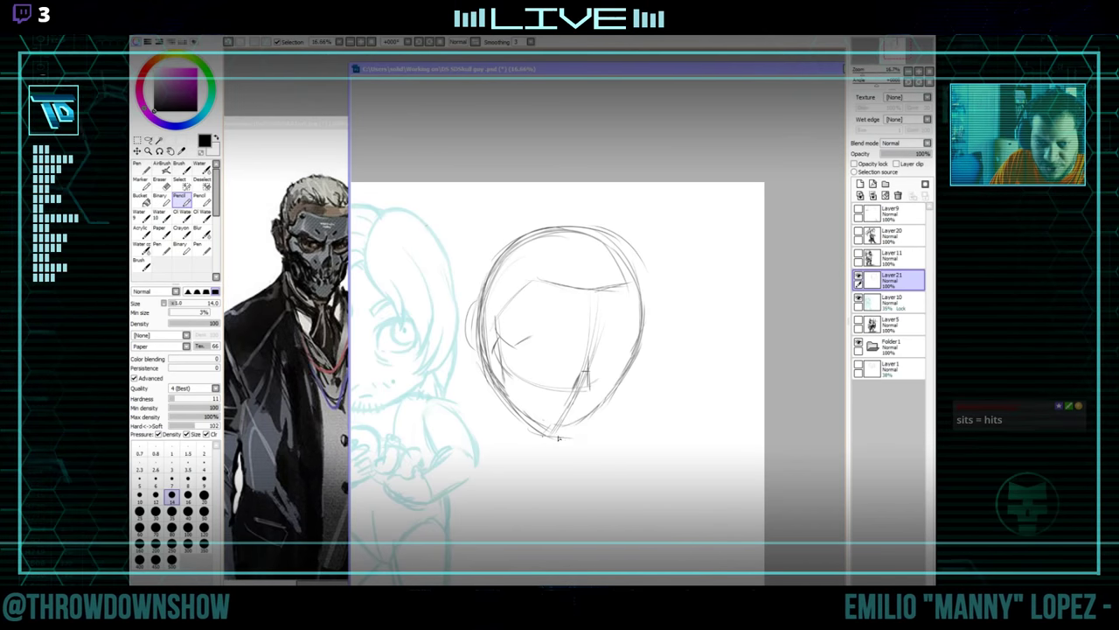
# Pencil a curve across the forehead and the mask's upper edge across the face, and erase the ear outline.
pyautogui.moveTo(589, 398); pyautogui.dragTo(570, 459)
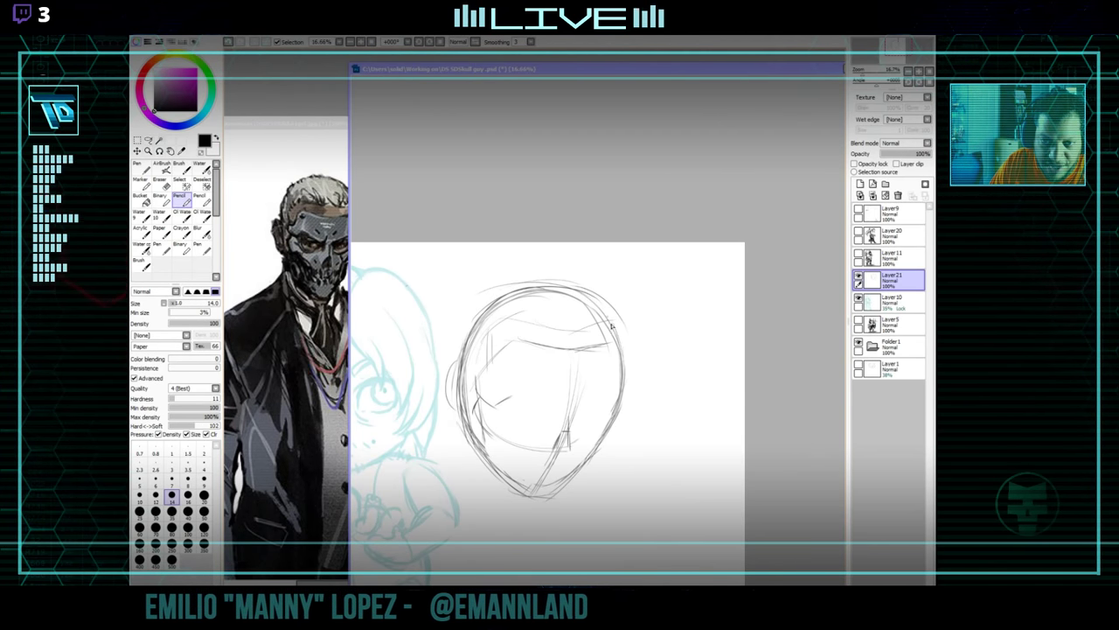
pyautogui.moveTo(629, 390); pyautogui.dragTo(641, 322)
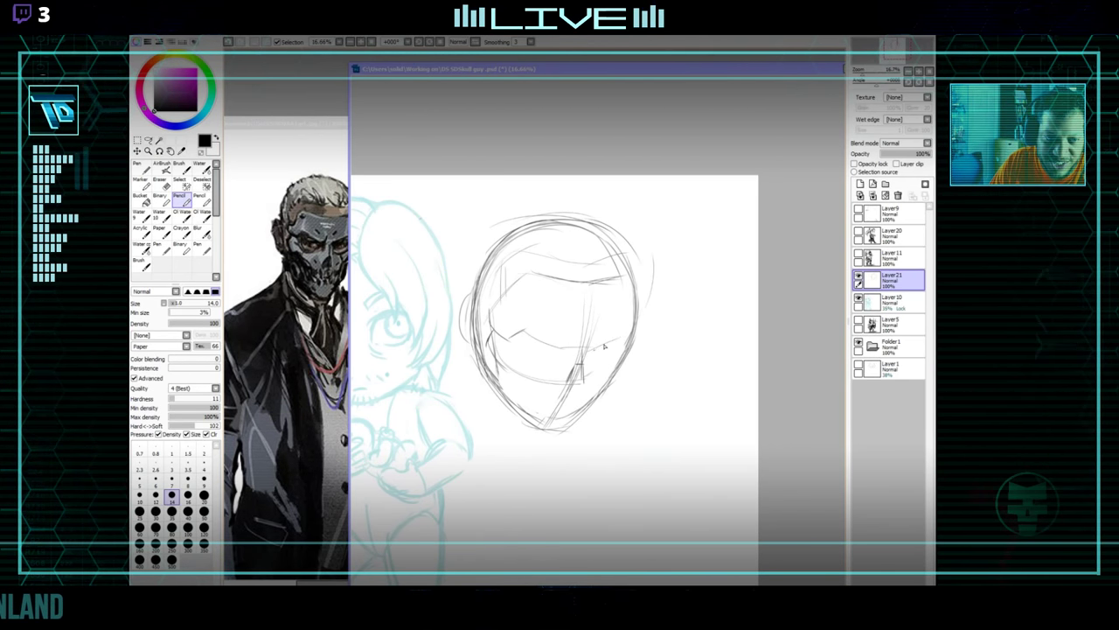
pyautogui.moveTo(613, 381); pyautogui.dragTo(622, 335)
pyautogui.moveTo(598, 256); pyautogui.dragTo(580, 326)
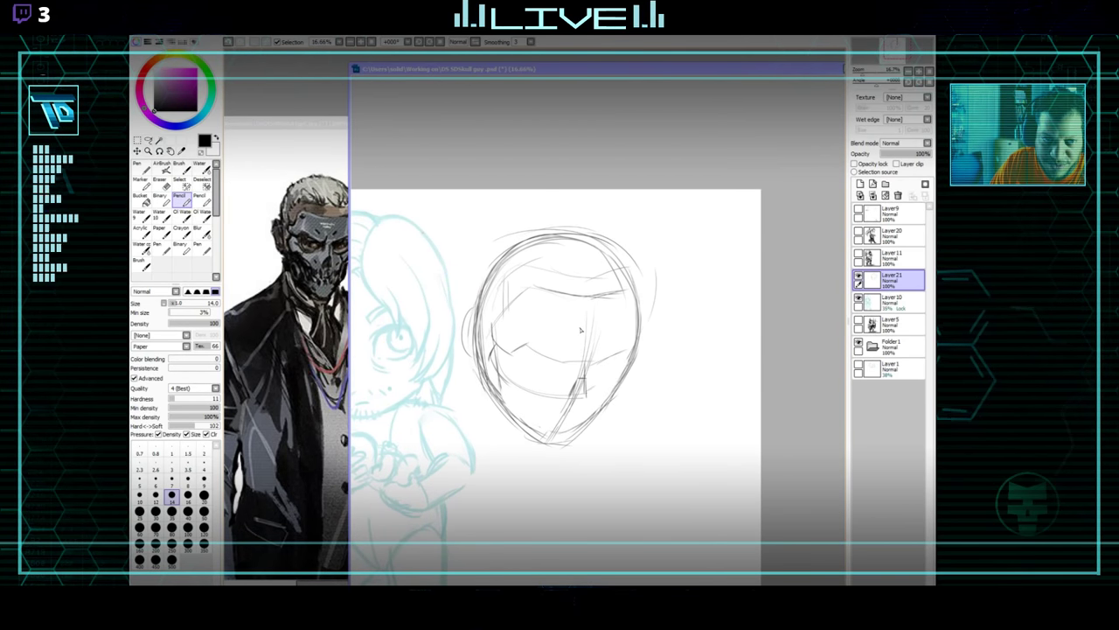
pyautogui.press('e')
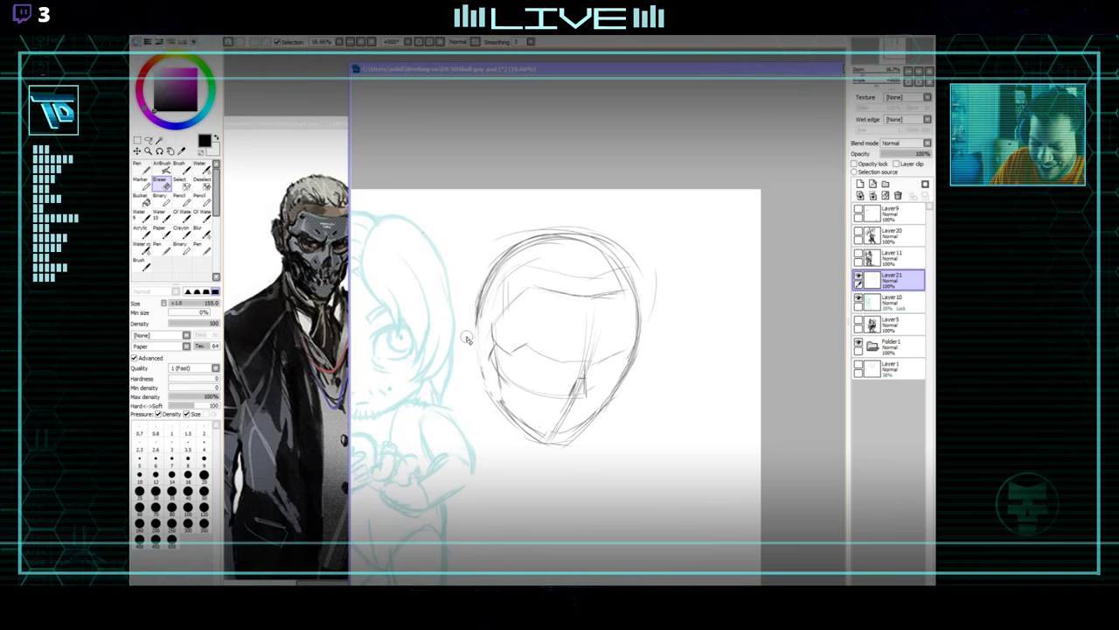
# Pencil the shoulders, the long sides of the torso and slanted fold lines below the left shoulder.
pyautogui.press('n')
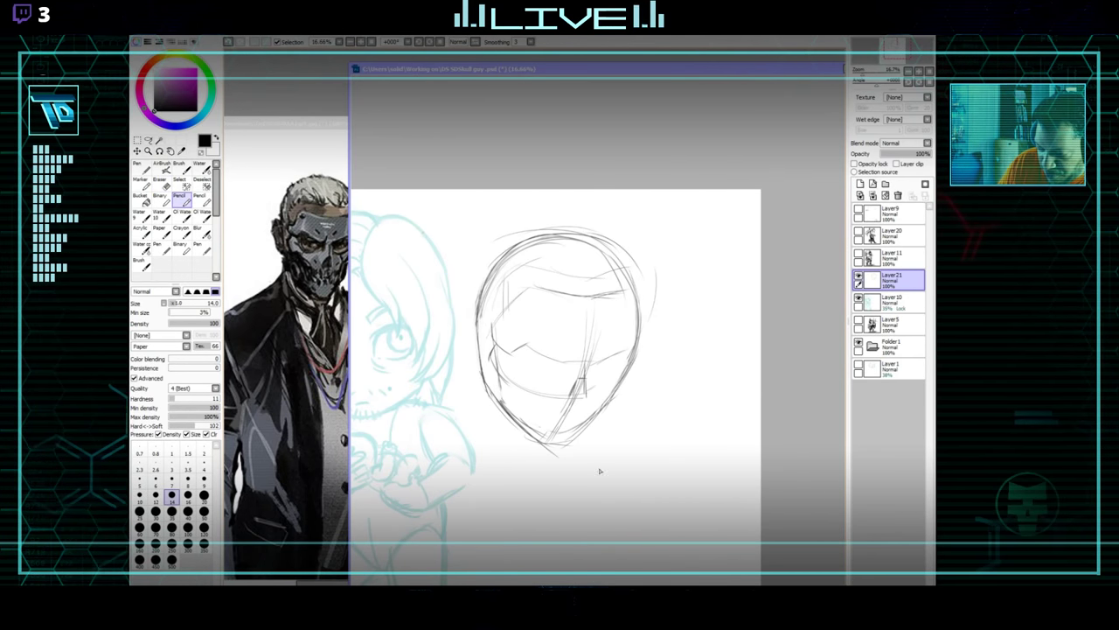
pyautogui.moveTo(620, 393)
pyautogui.mouseDown()
pyautogui.moveTo(712, 350)
pyautogui.moveTo(623, 380)
pyautogui.mouseUp()
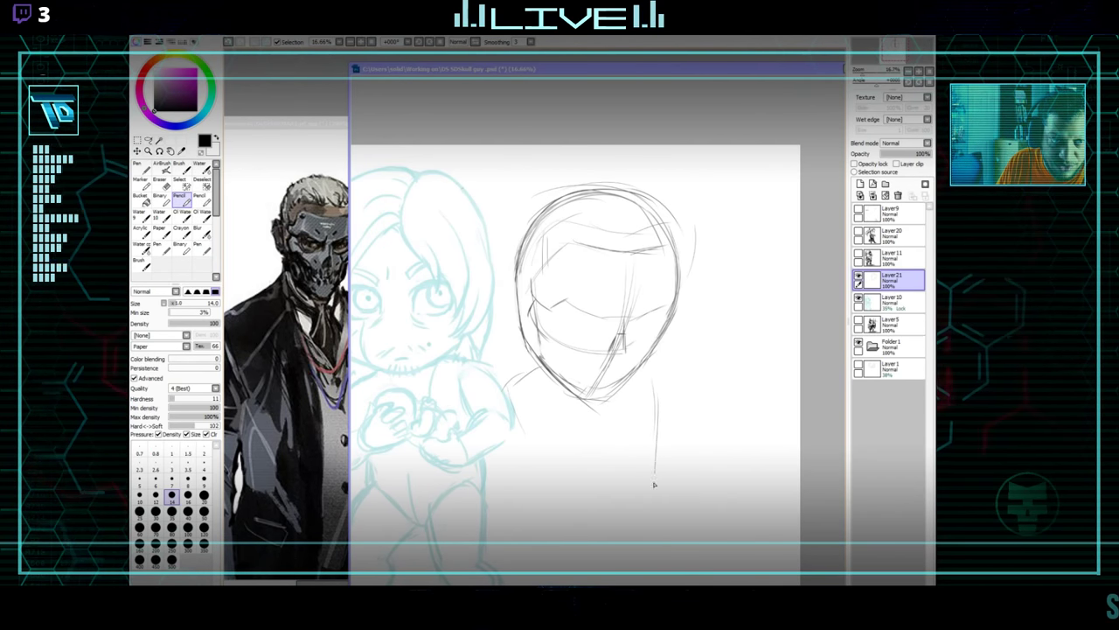
pyautogui.moveTo(653, 485); pyautogui.dragTo(664, 382)
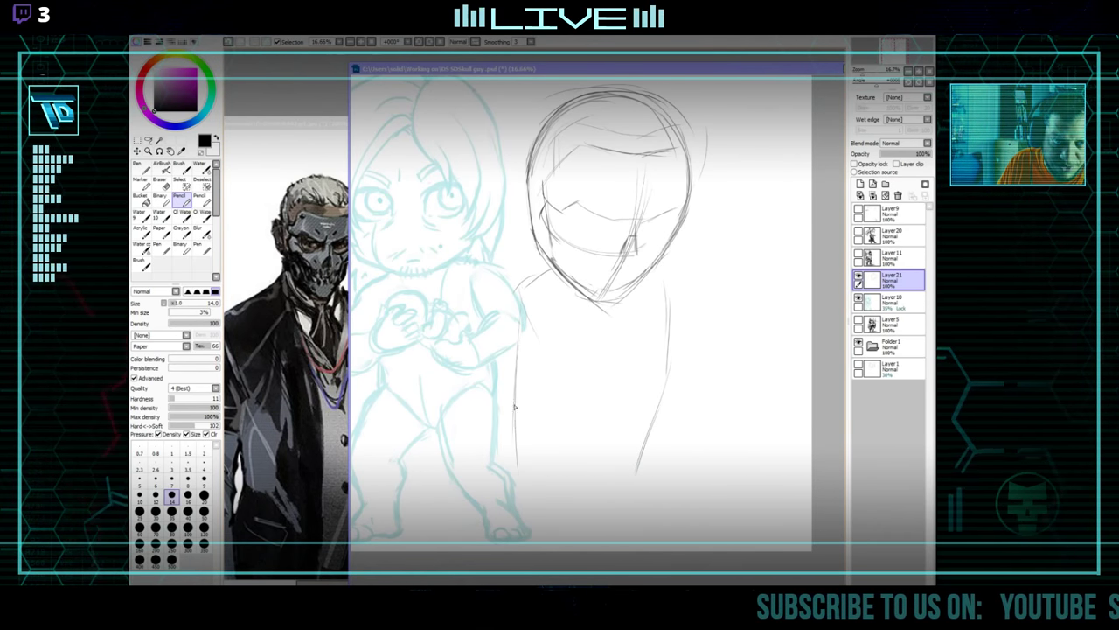
pyautogui.moveTo(514, 405); pyautogui.dragTo(519, 474)
pyautogui.moveTo(524, 303); pyautogui.dragTo(548, 369)
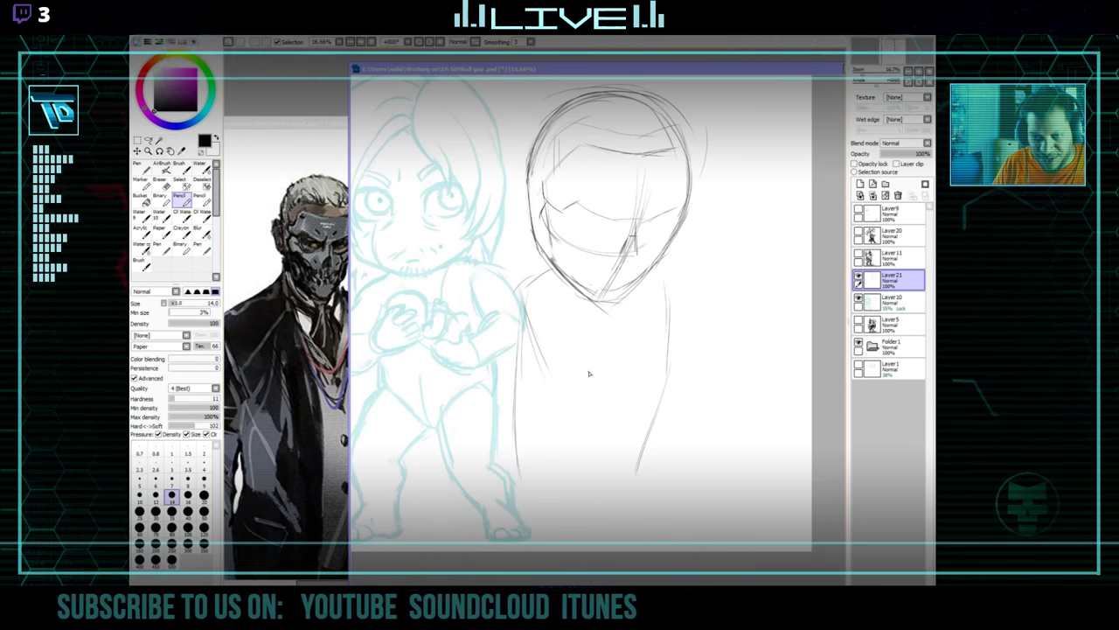
pyautogui.scroll(2, 586, 415)
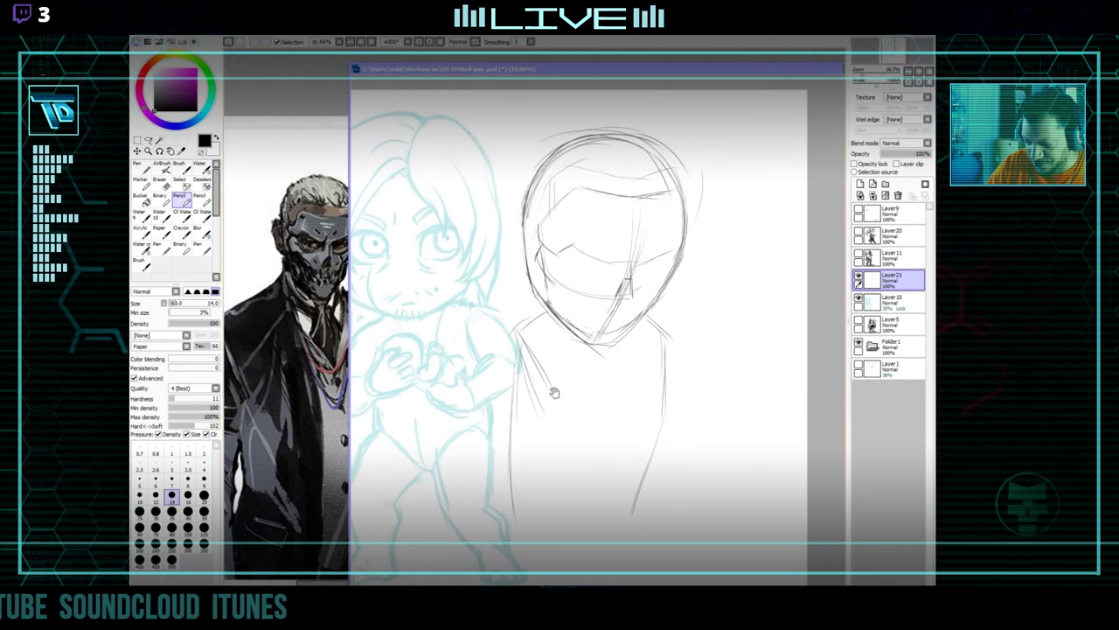
# Check the reference figure's full-length suit and pencil the inverted-V crotch and outer trouser leg lines below the torso.
pyautogui.moveTo(328, 573)
pyautogui.mouseDown()
pyautogui.moveTo(421, 412)
pyautogui.moveTo(391, 379)
pyautogui.mouseUp()
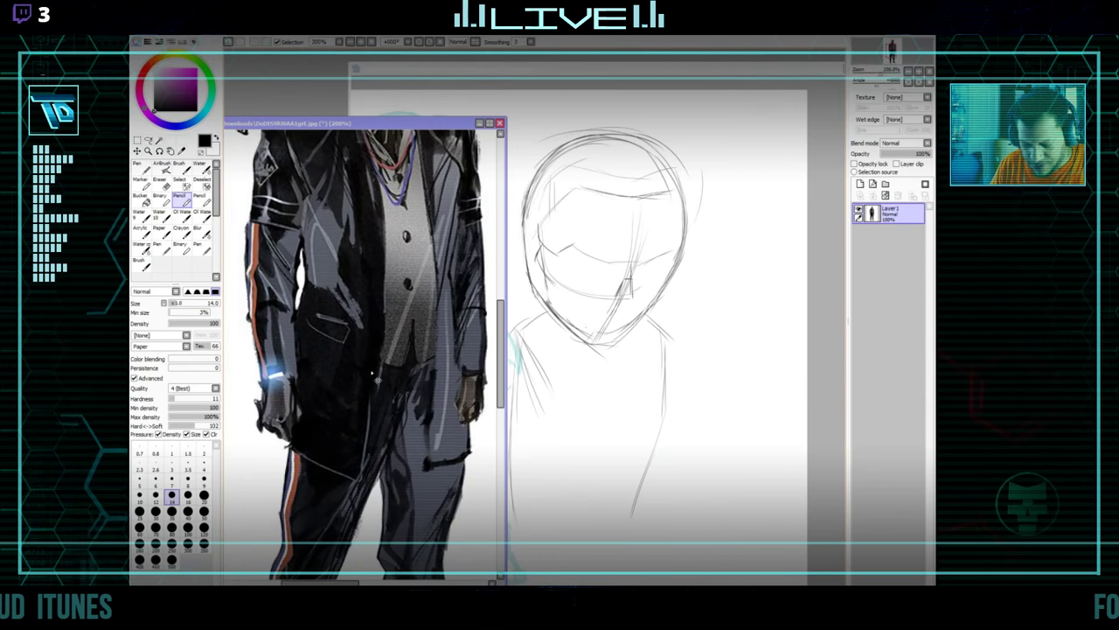
pyautogui.scroll(-2, 374, 376)
pyautogui.click(679, 401)
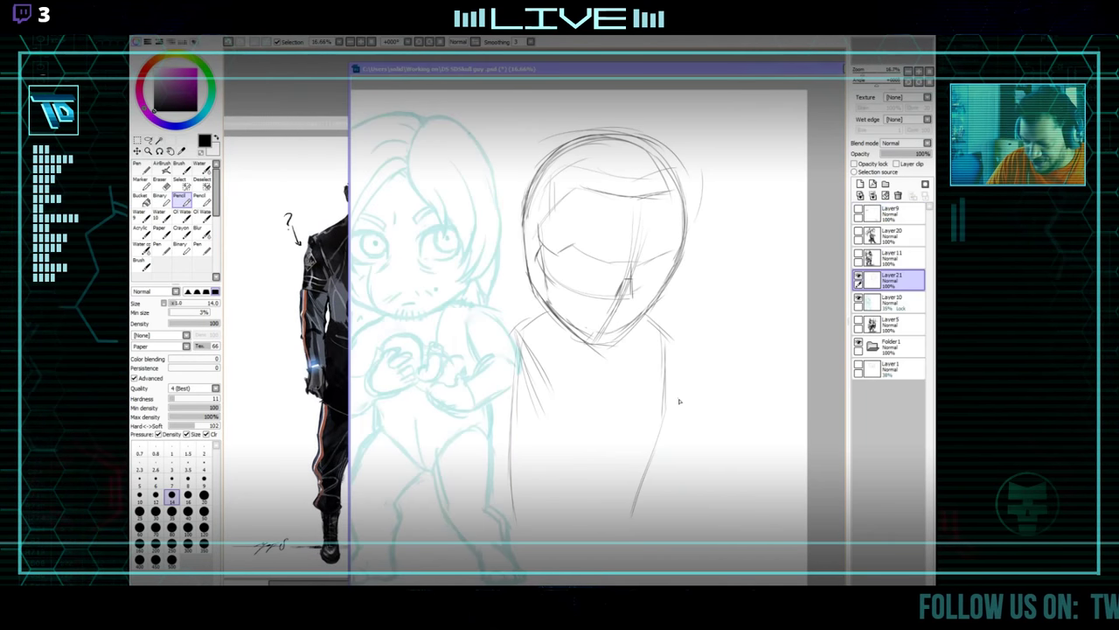
pyautogui.moveTo(559, 485); pyautogui.dragTo(593, 440)
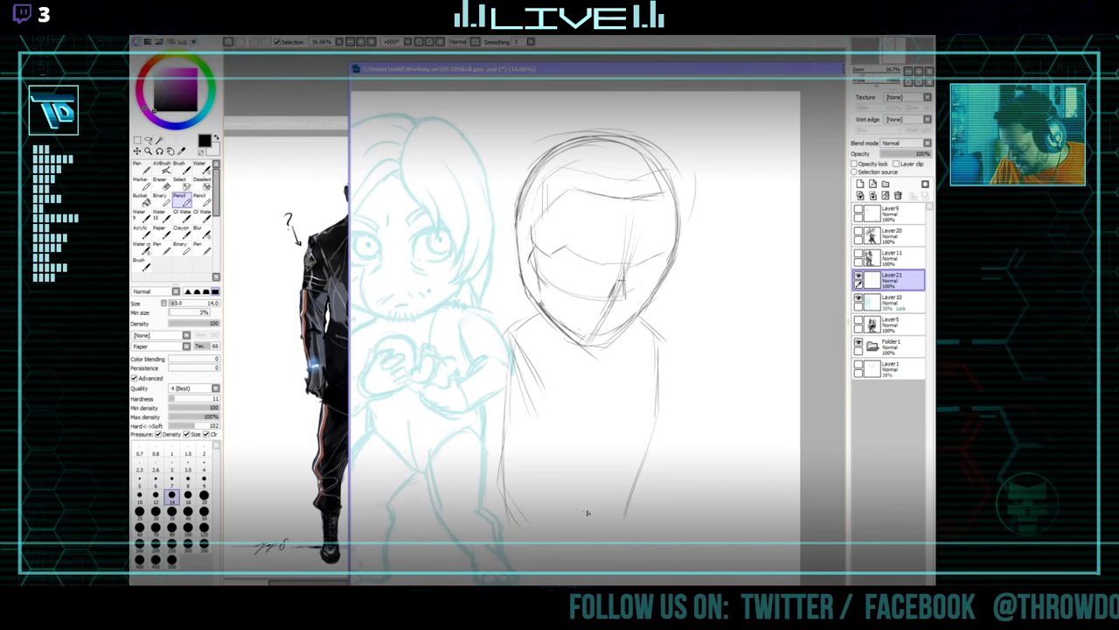
pyautogui.moveTo(579, 470); pyautogui.dragTo(633, 534)
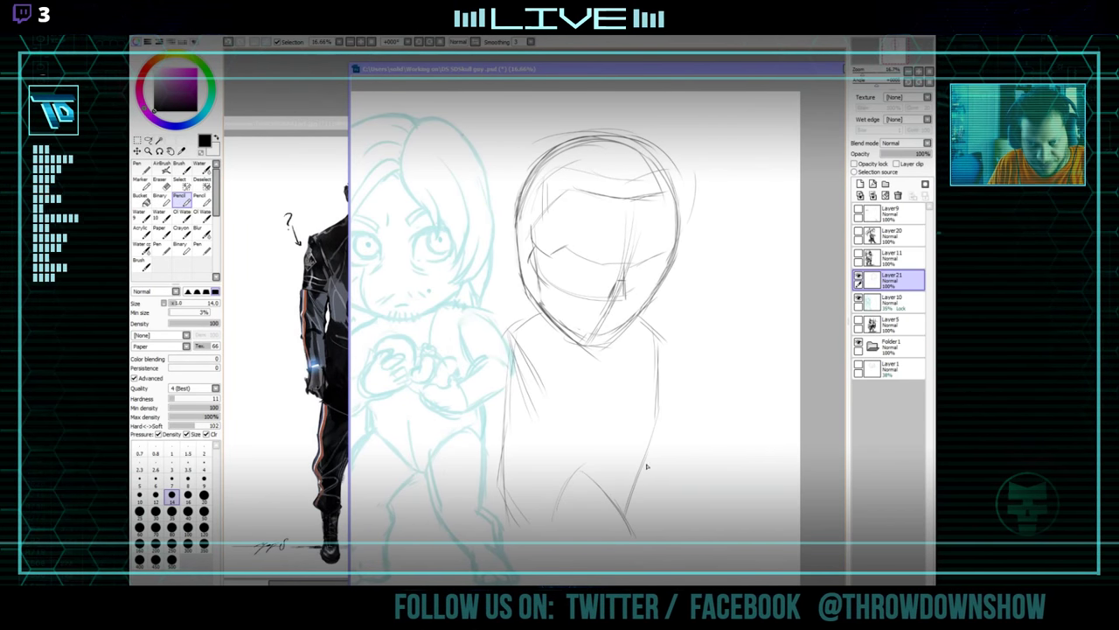
pyautogui.moveTo(655, 476); pyautogui.dragTo(656, 522)
pyautogui.moveTo(661, 437)
pyautogui.mouseDown()
pyautogui.moveTo(655, 515)
pyautogui.moveTo(636, 532)
pyautogui.mouseUp()
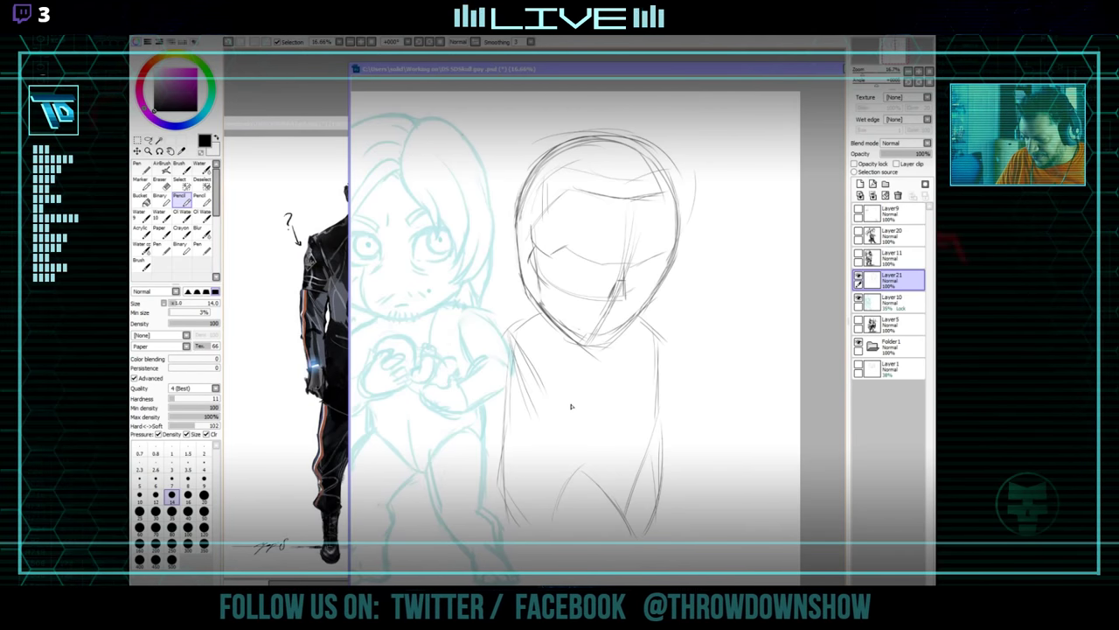
# Pencil the figure's left-side arm from the shoulder out to the elbow, with the lower forearm line returning to the torso.
pyautogui.moveTo(593, 382)
pyautogui.mouseDown()
pyautogui.moveTo(590, 462)
pyautogui.moveTo(569, 462)
pyautogui.mouseUp()
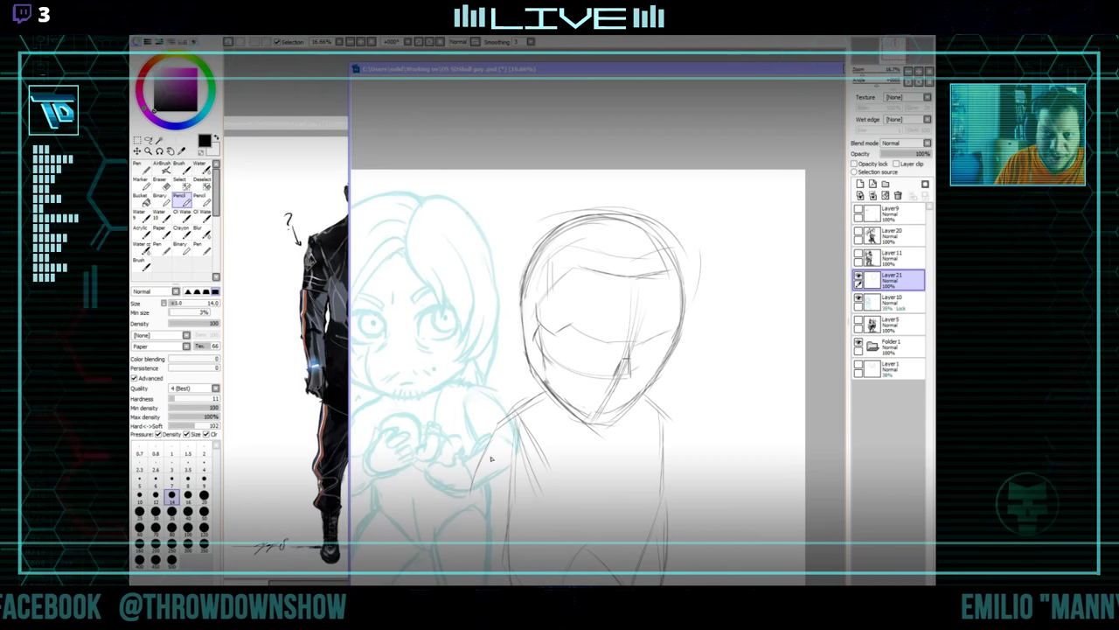
pyautogui.scroll(-1, 491, 421)
pyautogui.moveTo(480, 427)
pyautogui.mouseDown()
pyautogui.moveTo(463, 455)
pyautogui.moveTo(507, 487)
pyautogui.moveTo(469, 476)
pyautogui.moveTo(514, 490)
pyautogui.mouseUp()
pyautogui.moveTo(675, 440); pyautogui.dragTo(672, 346)
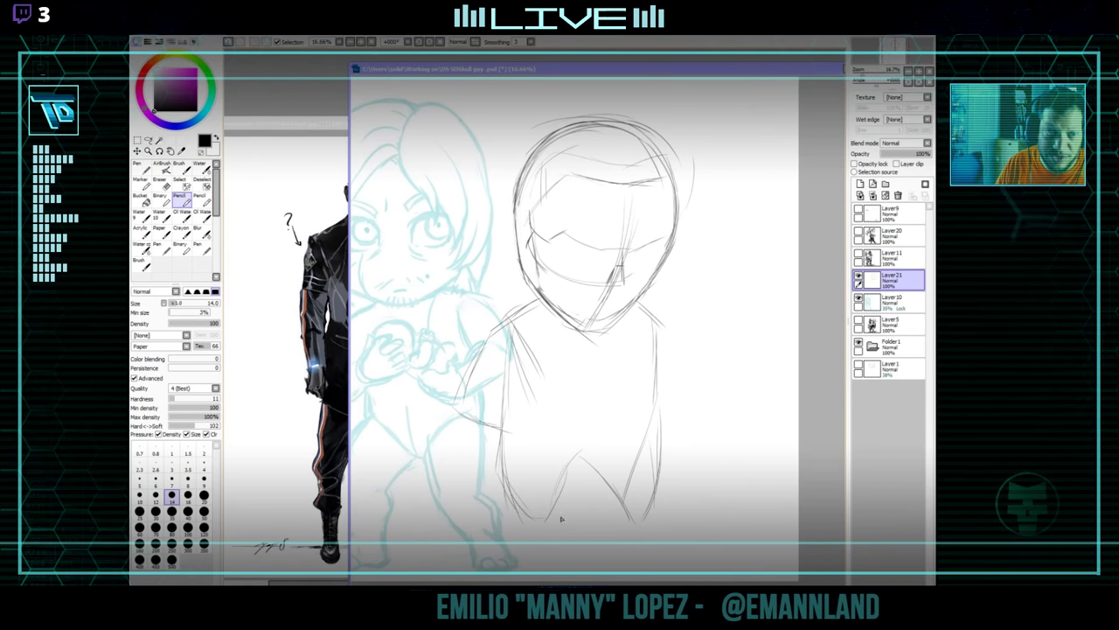
# Close the lower ends of the trouser legs and sketch both ankles and feet beneath them.
pyautogui.moveTo(529, 528)
pyautogui.mouseDown()
pyautogui.moveTo(525, 480)
pyautogui.moveTo(558, 522)
pyautogui.mouseUp()
pyautogui.moveTo(627, 465); pyautogui.dragTo(649, 518)
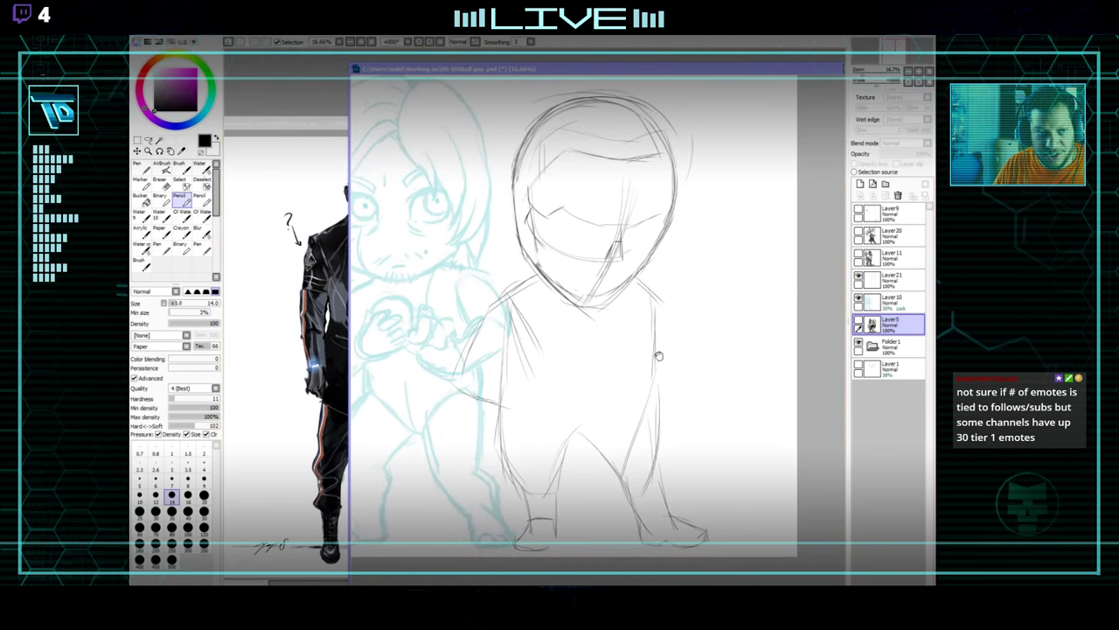
pyautogui.moveTo(662, 355)
pyautogui.mouseDown()
pyautogui.moveTo(654, 331)
pyautogui.moveTo(662, 422)
pyautogui.moveTo(662, 380)
pyautogui.mouseUp()
# Check the trousers on the reference figure, reselect Layer21 and pencil the baggy cuff of the left trouser leg.
pyautogui.click(334, 385)
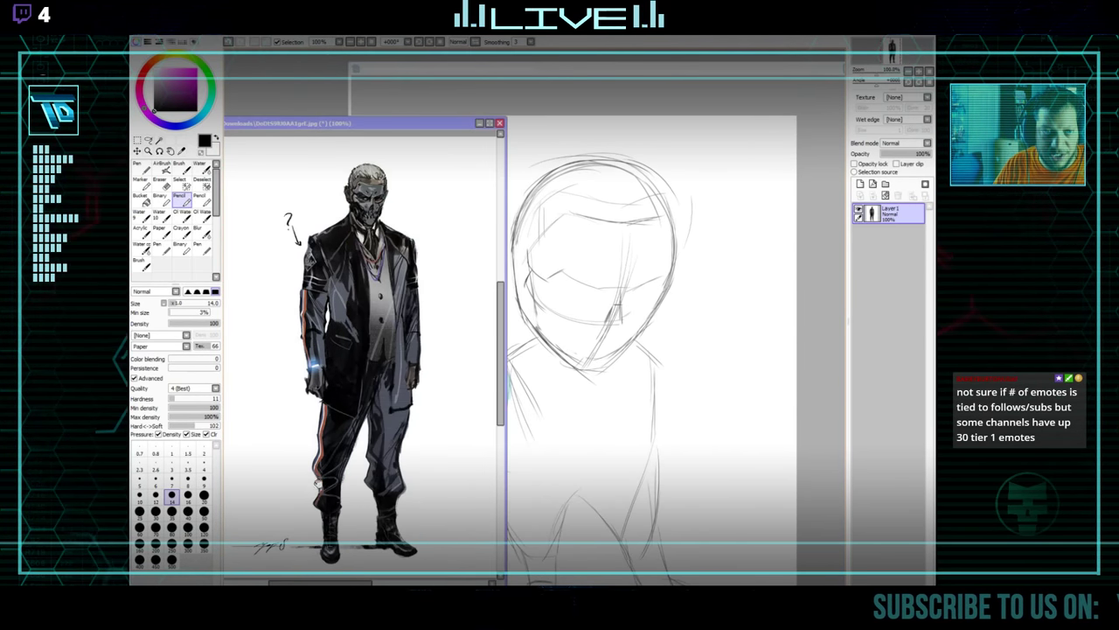
pyautogui.moveTo(334, 385); pyautogui.dragTo(309, 404)
pyautogui.click(674, 368)
pyautogui.moveTo(644, 417); pyautogui.dragTo(649, 379)
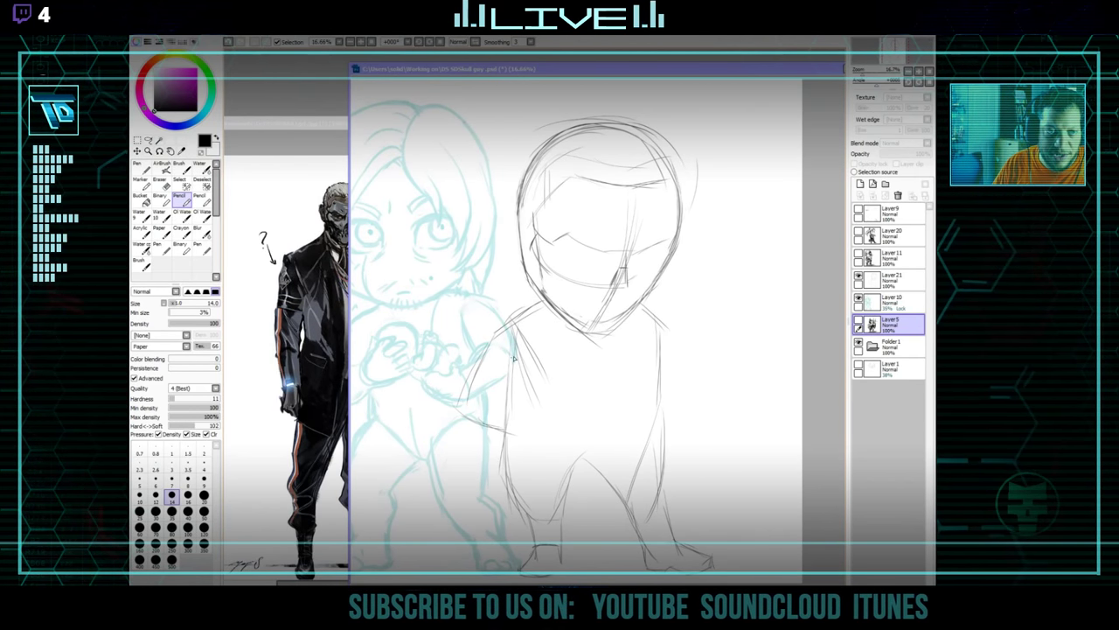
pyautogui.click(891, 278)
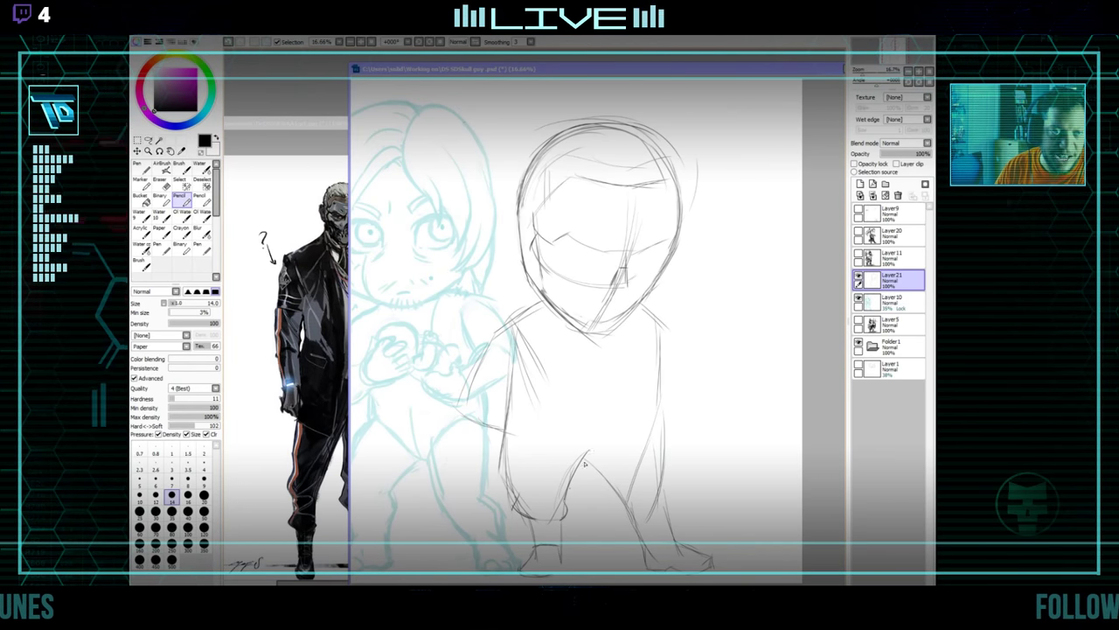
# Bring the whole reference figure into view beside the canvas and pencil the right trouser leg's cuff and outer fold.
pyautogui.click(306, 350)
pyautogui.moveTo(306, 350); pyautogui.dragTo(260, 356)
pyautogui.click(652, 431)
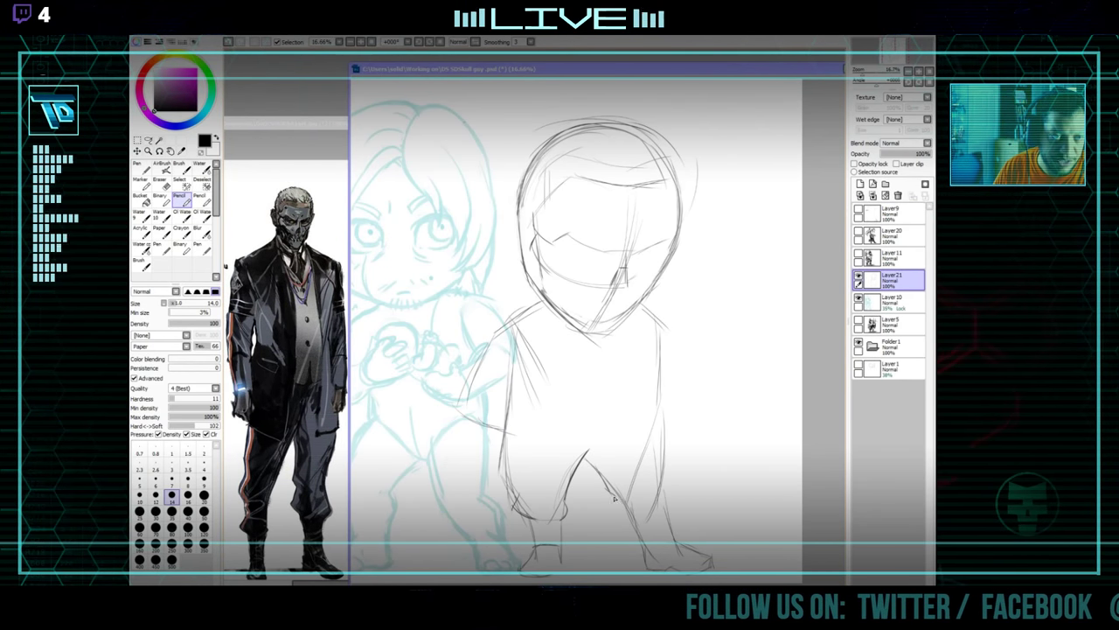
pyautogui.moveTo(617, 509); pyautogui.dragTo(650, 519)
pyautogui.moveTo(660, 481); pyautogui.dragTo(650, 518)
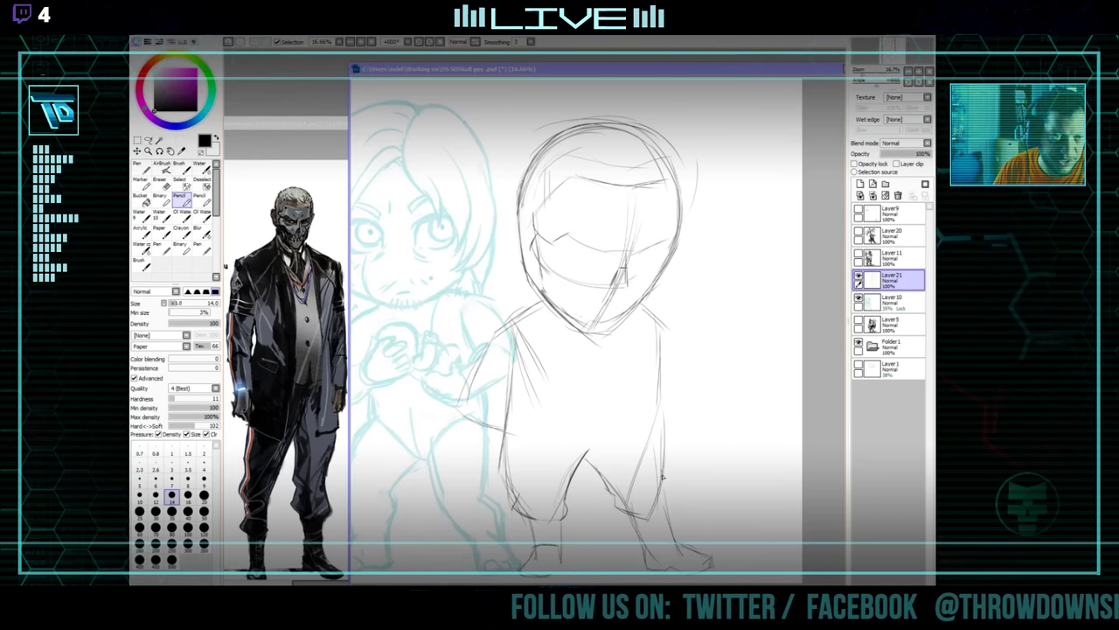
pyautogui.moveTo(659, 466); pyautogui.dragTo(673, 486)
# Define the right trouser leg's bunched hem, and redraw the ankle and shoe below it.
pyautogui.scroll(2, 666, 450)
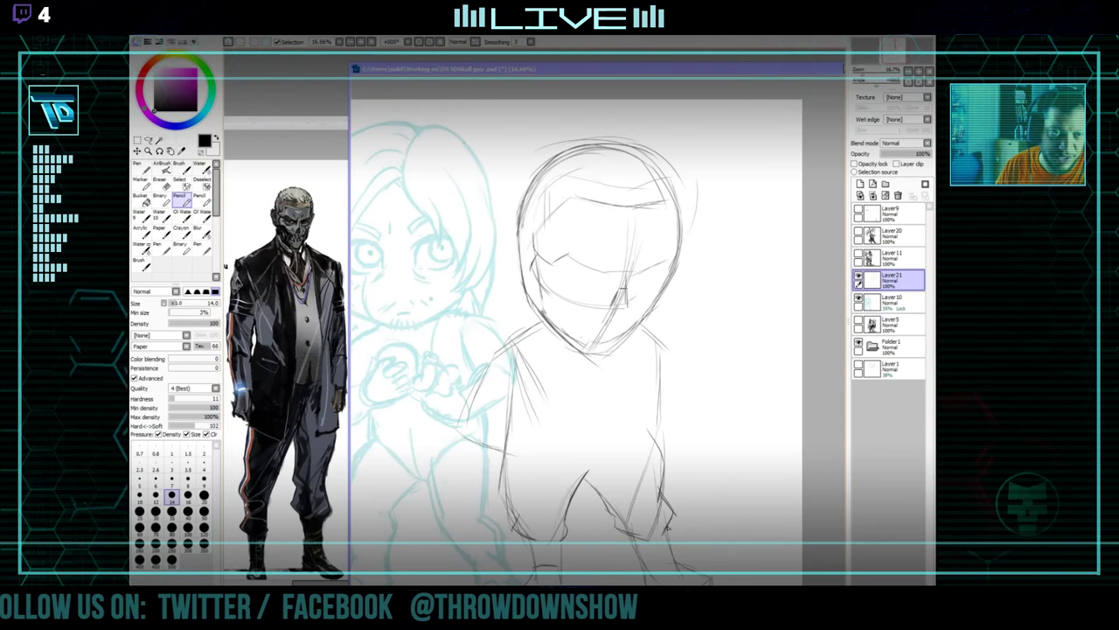
pyautogui.moveTo(649, 510); pyautogui.dragTo(643, 451)
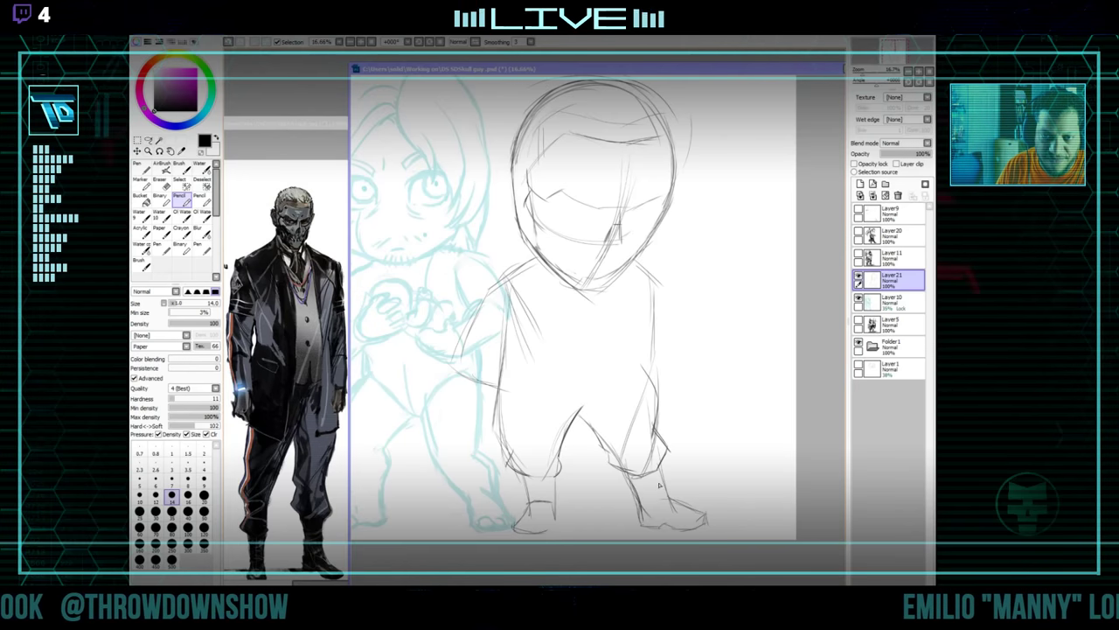
pyautogui.moveTo(667, 491); pyautogui.dragTo(654, 458)
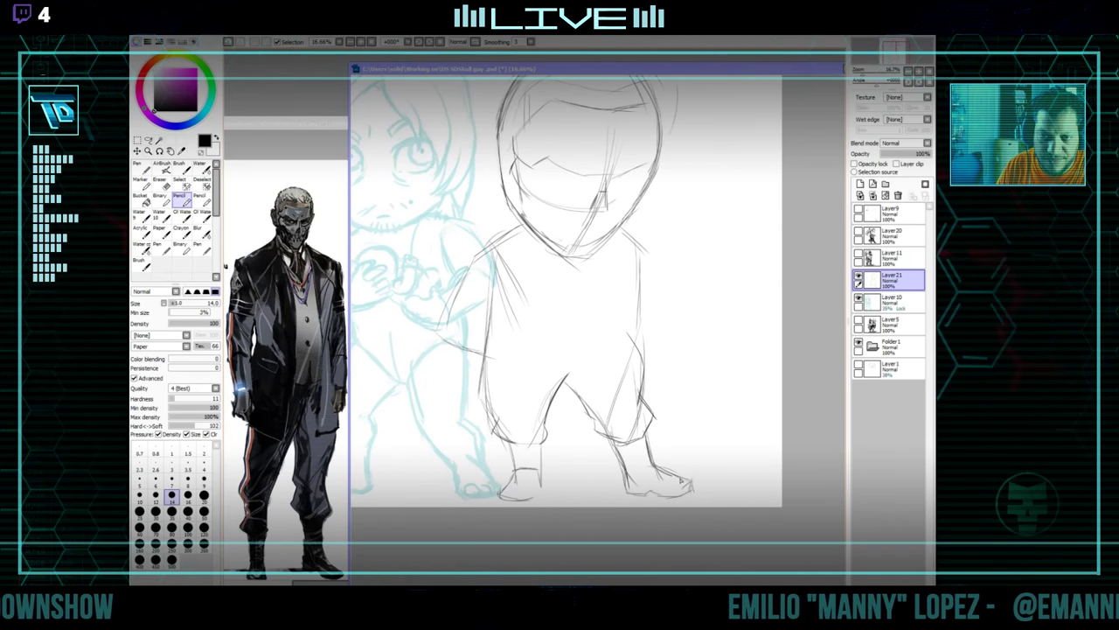
# Erase the rough left arm and the construction lines inside the left edge of the torso.
pyautogui.moveTo(655, 331)
pyautogui.mouseDown()
pyautogui.moveTo(673, 444)
pyautogui.moveTo(695, 478)
pyautogui.moveTo(688, 488)
pyautogui.moveTo(680, 429)
pyautogui.mouseUp()
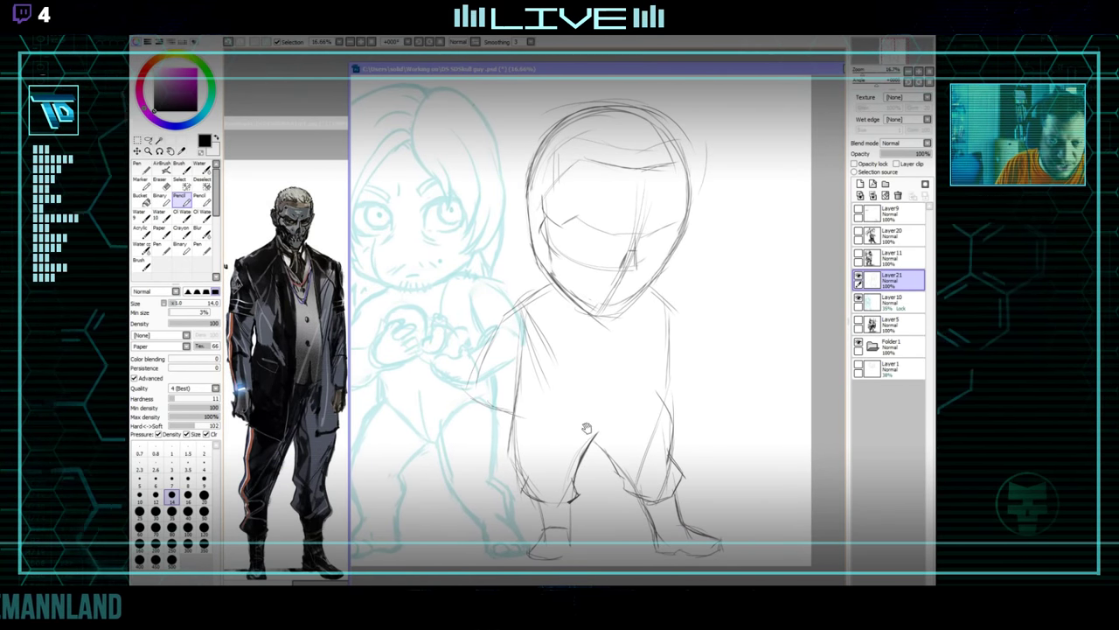
pyautogui.moveTo(587, 428); pyautogui.dragTo(588, 478)
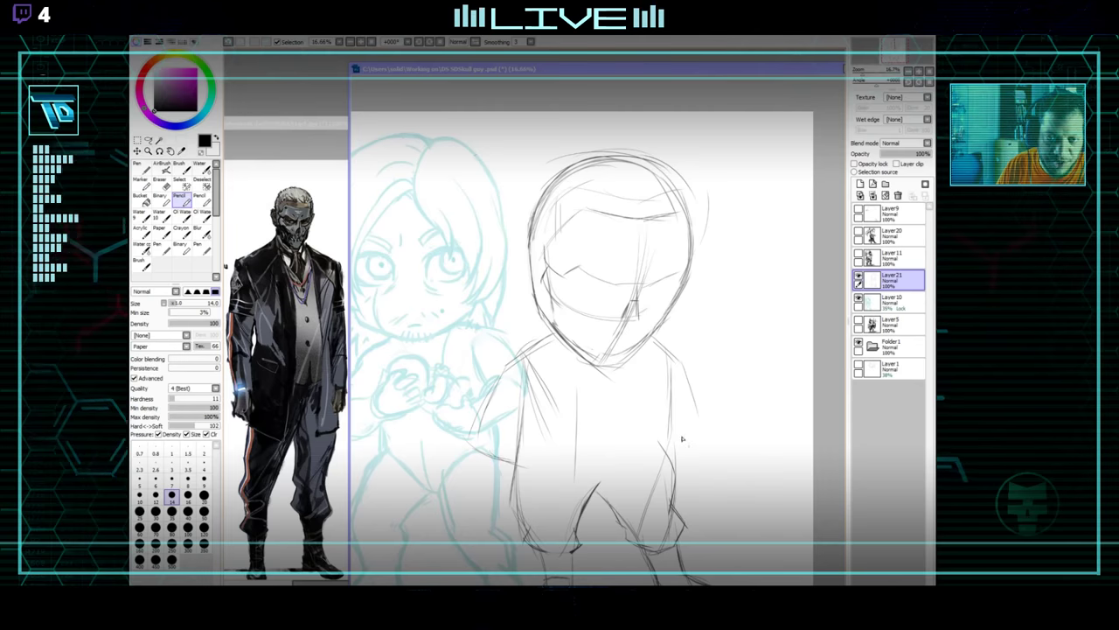
pyautogui.press('e')
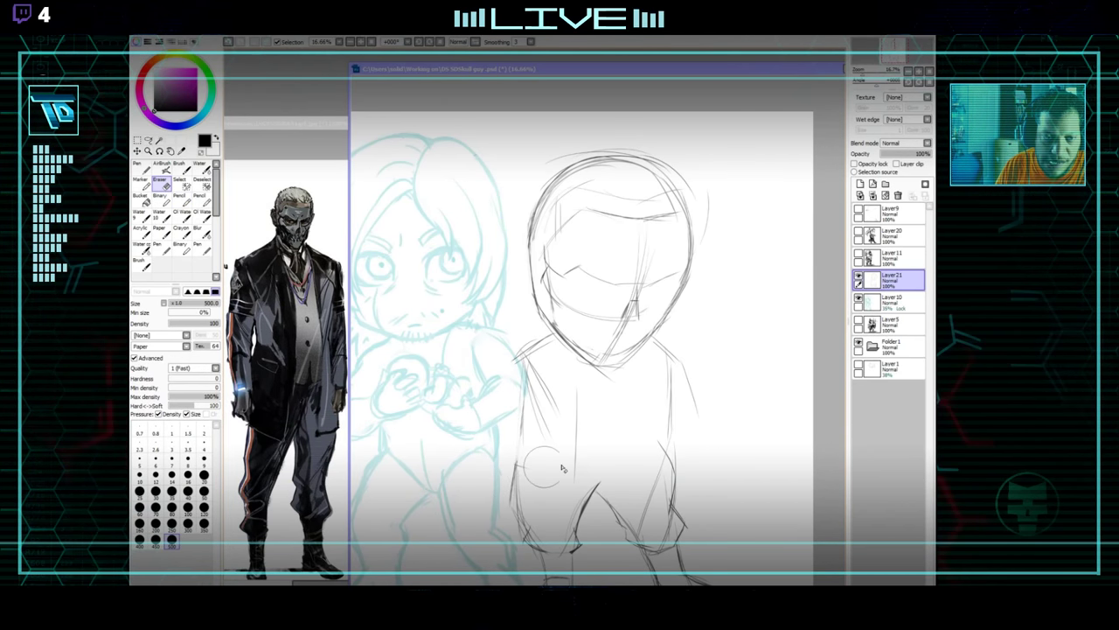
pyautogui.moveTo(702, 404)
pyautogui.mouseDown()
pyautogui.moveTo(700, 367)
pyautogui.moveTo(726, 463)
pyautogui.moveTo(679, 341)
pyautogui.mouseUp()
pyautogui.press('n')
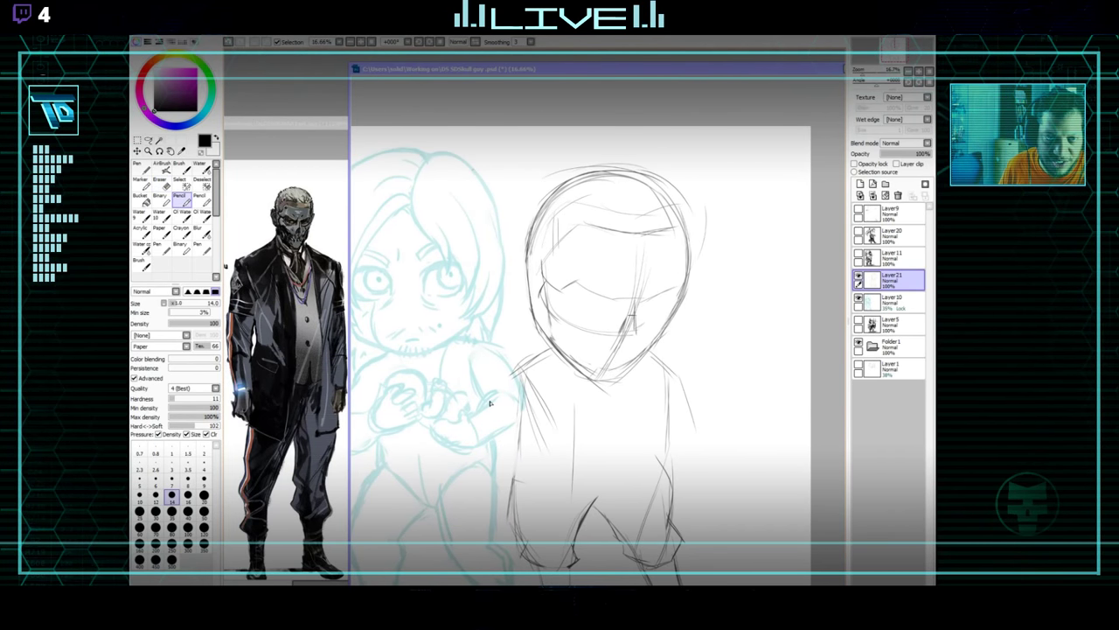
pyautogui.press('e')
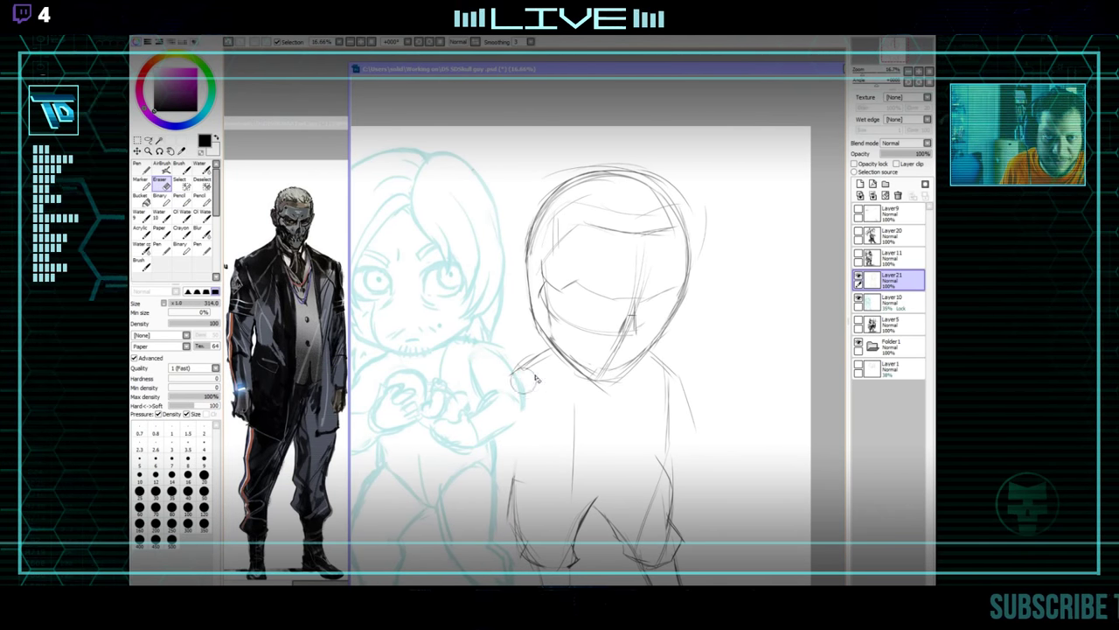
# Pencil both sides of the torso and a curved front opening for the jacket, and erase the straight centre line.
pyautogui.press('n')
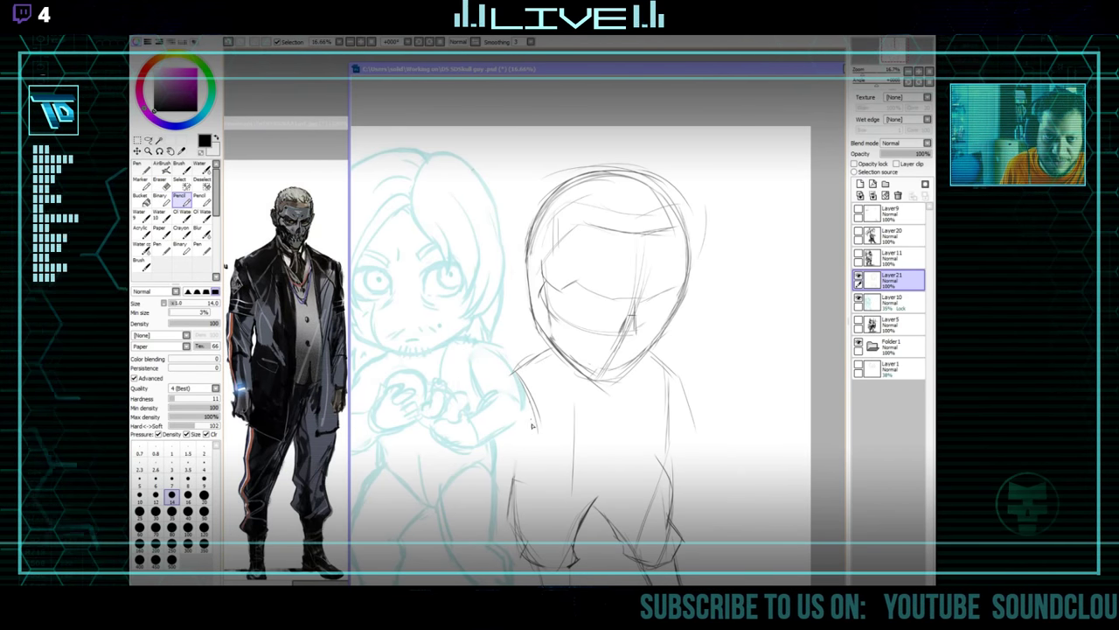
pyautogui.moveTo(679, 382); pyautogui.dragTo(676, 411)
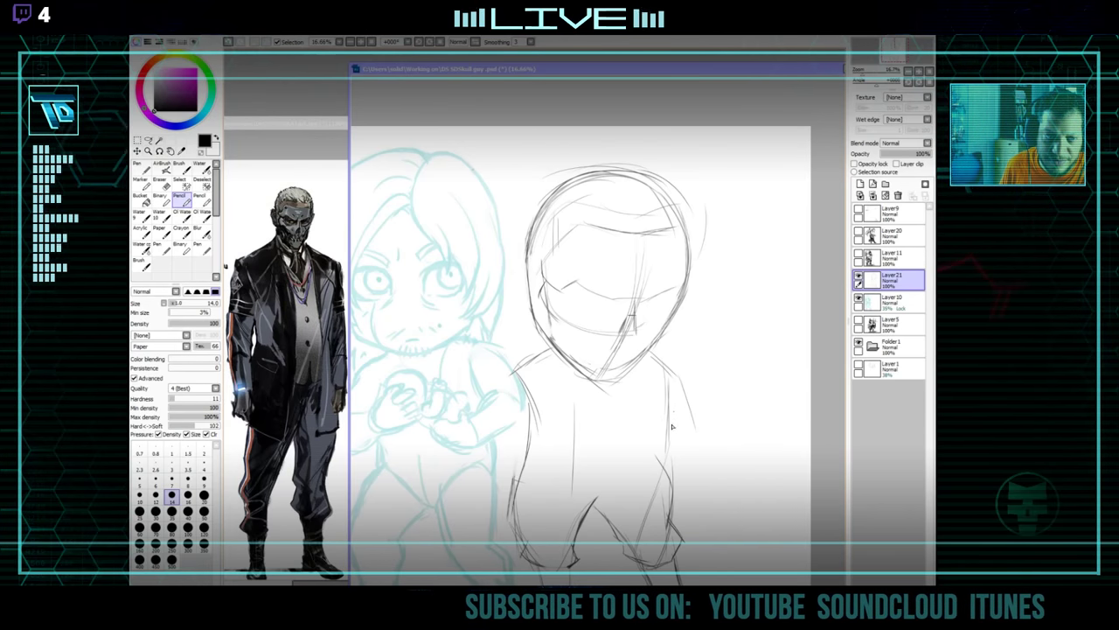
pyautogui.moveTo(676, 453); pyautogui.dragTo(675, 467)
pyautogui.moveTo(597, 400); pyautogui.dragTo(600, 391)
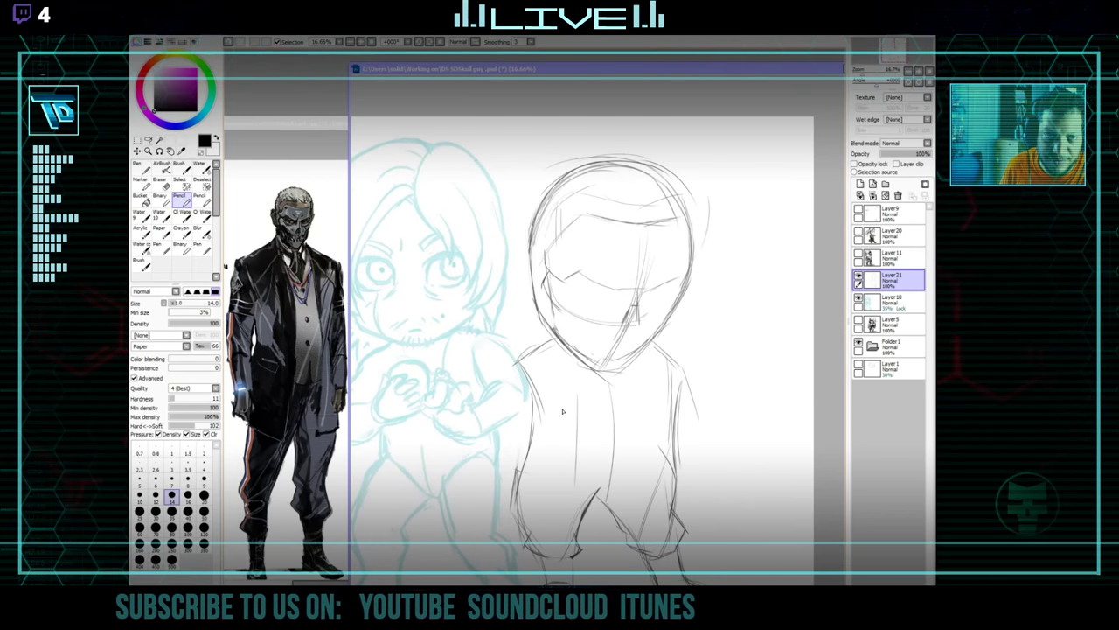
pyautogui.press('e')
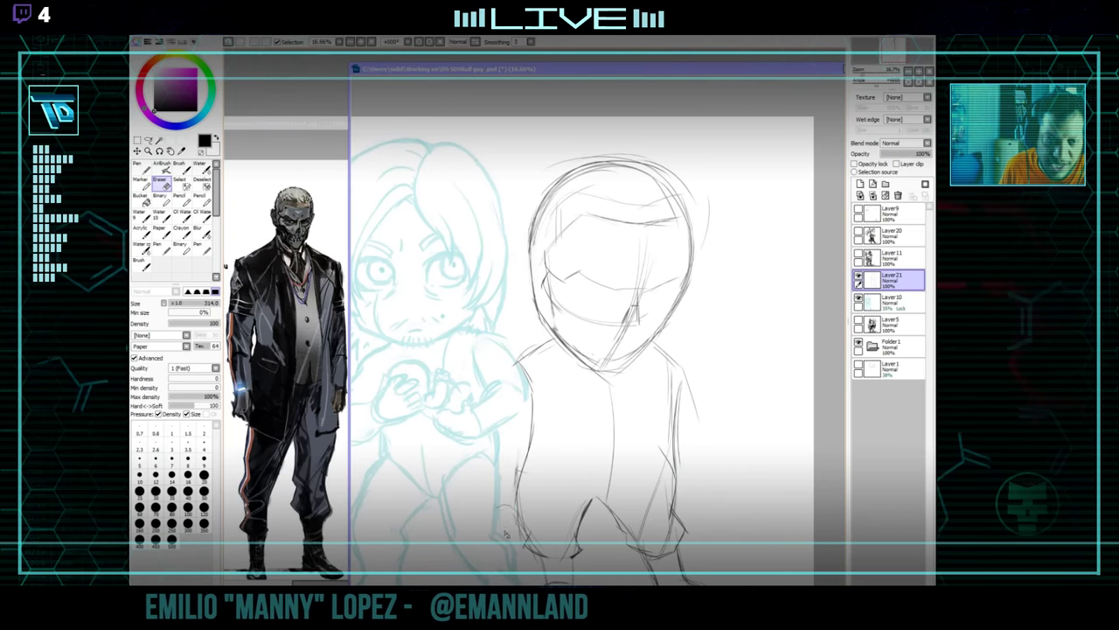
# Rough in the left sleeve, clear the stray lines inside the trousers and redraw the crotch edge.
pyautogui.press('n')
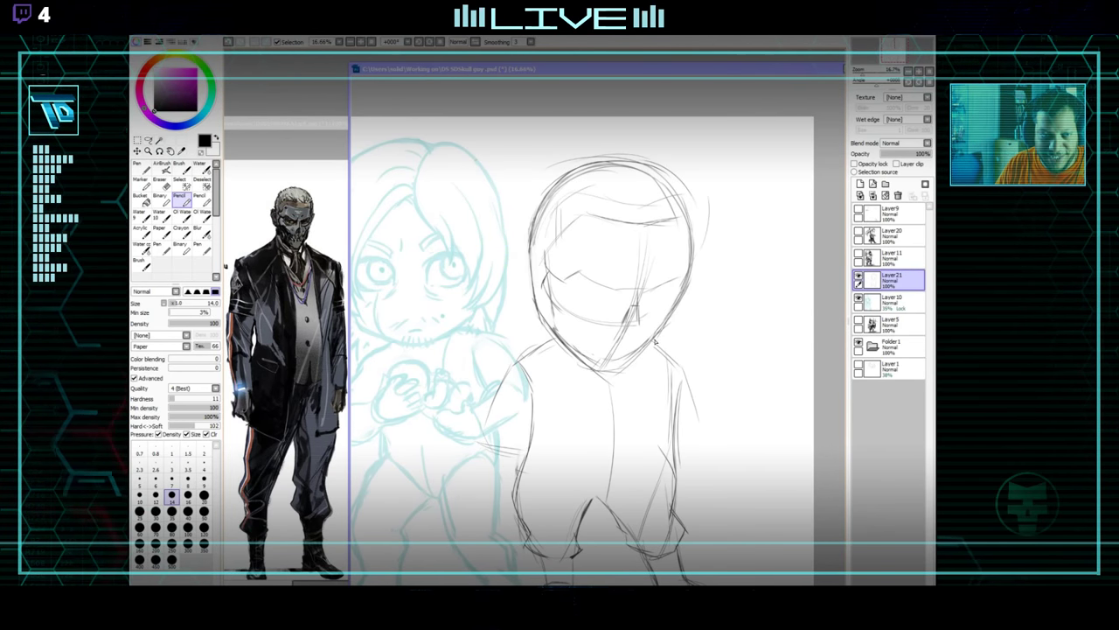
pyautogui.press('e')
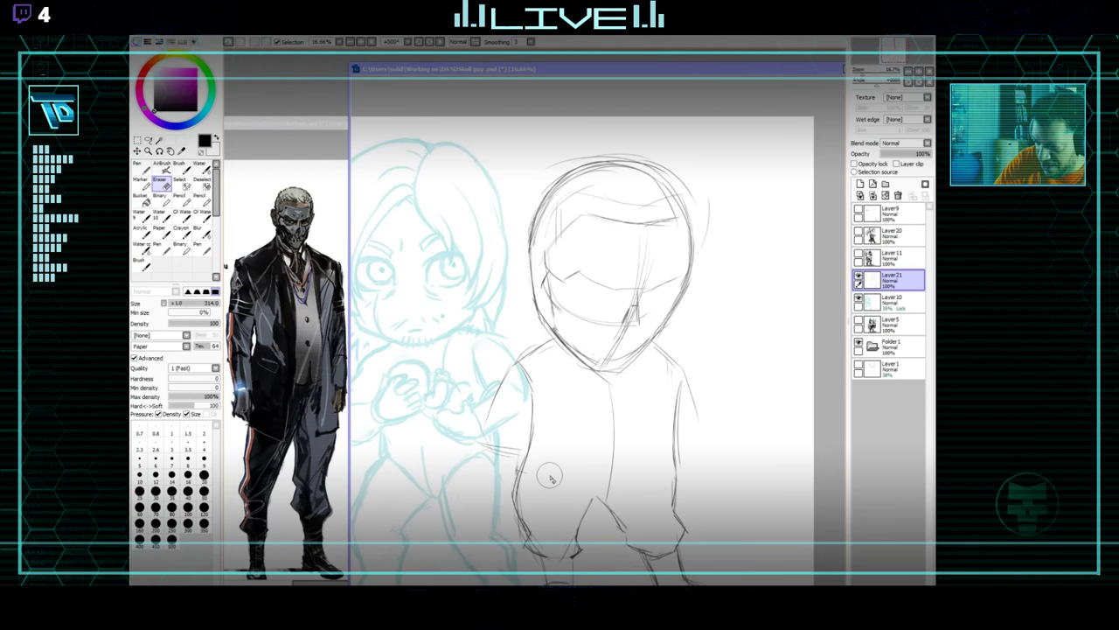
pyautogui.press('n')
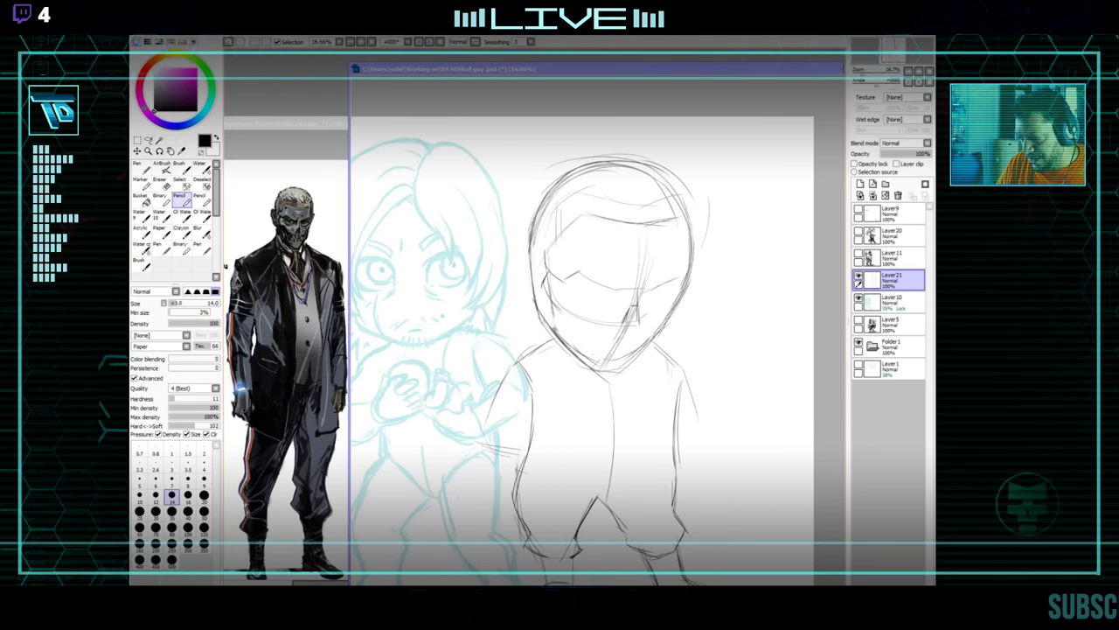
pyautogui.press('e')
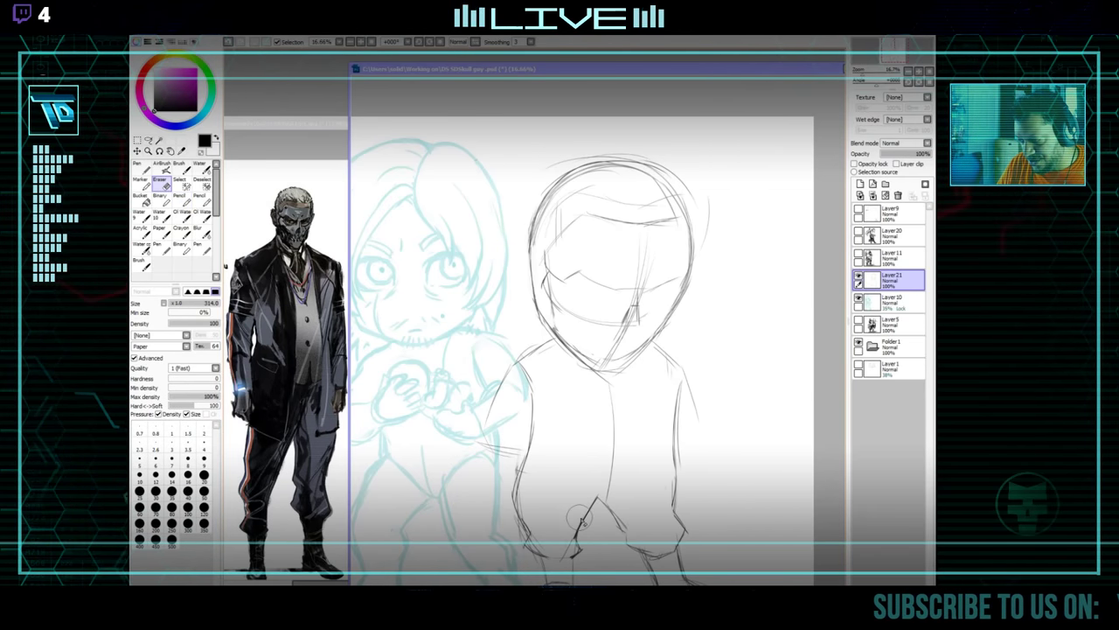
pyautogui.press('n')
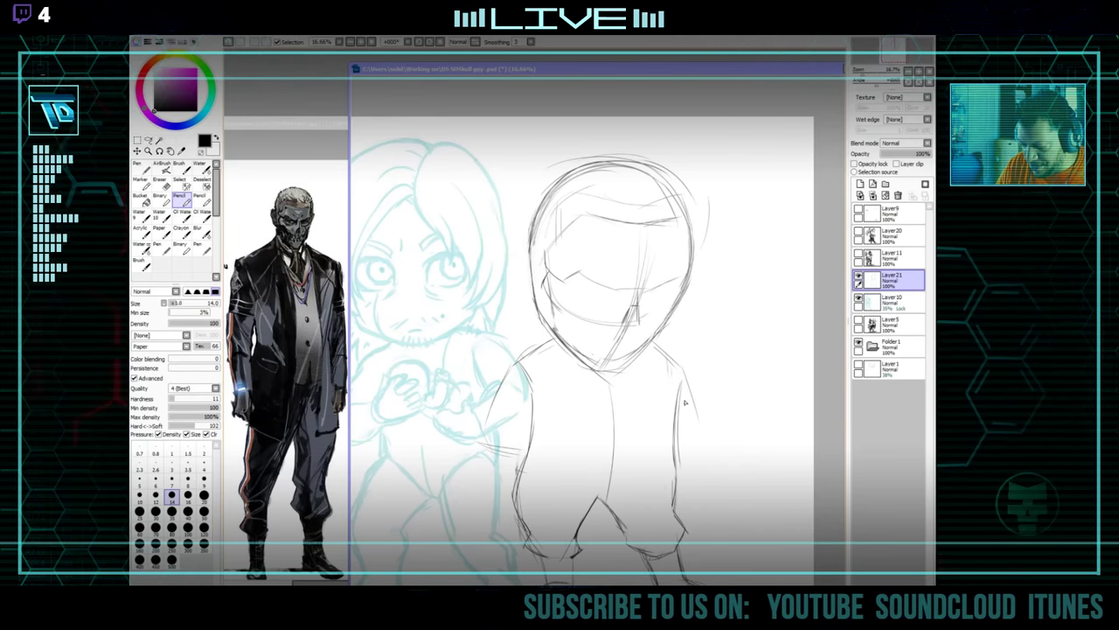
# Clean up the right shoulder and redraw its slope and upper sleeve with the pencil at size 20.
pyautogui.press('e')
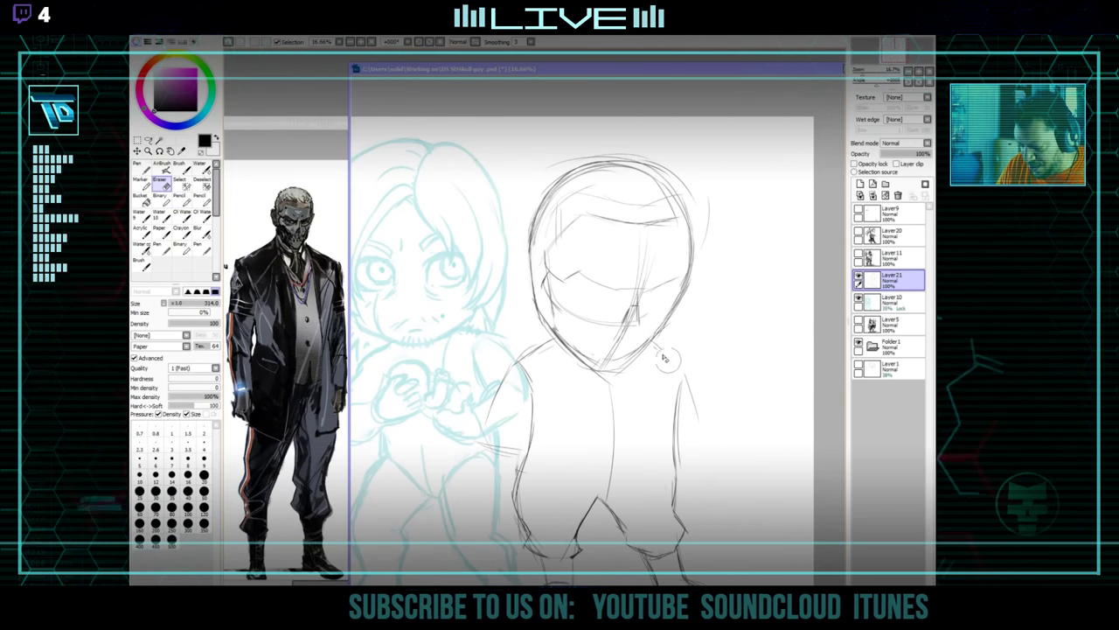
pyautogui.press('n')
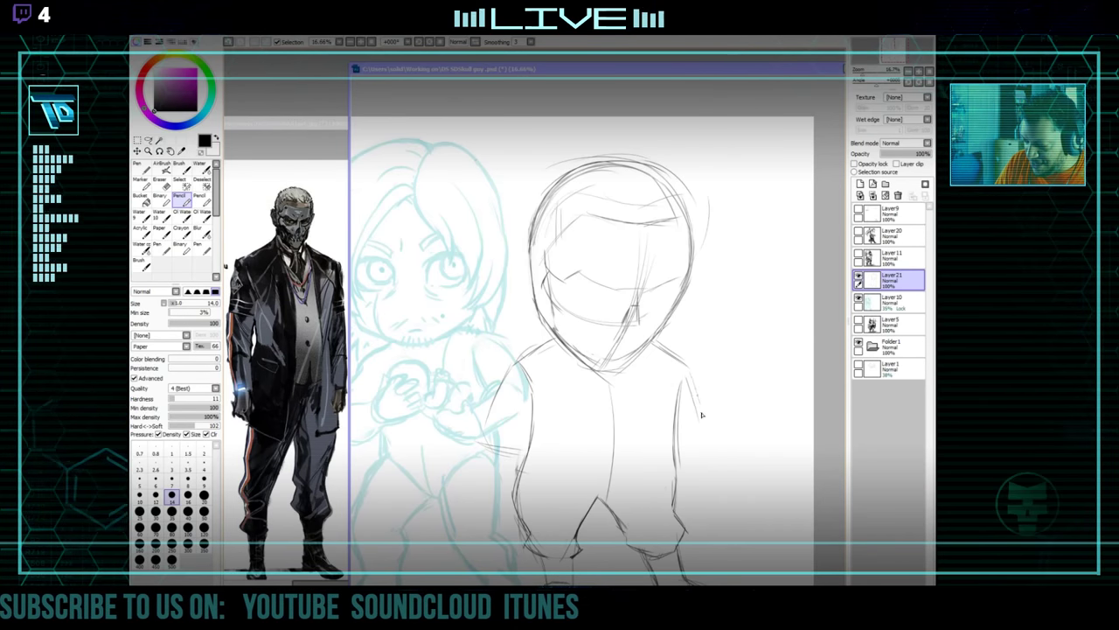
pyautogui.press(']')
pyautogui.press(']')
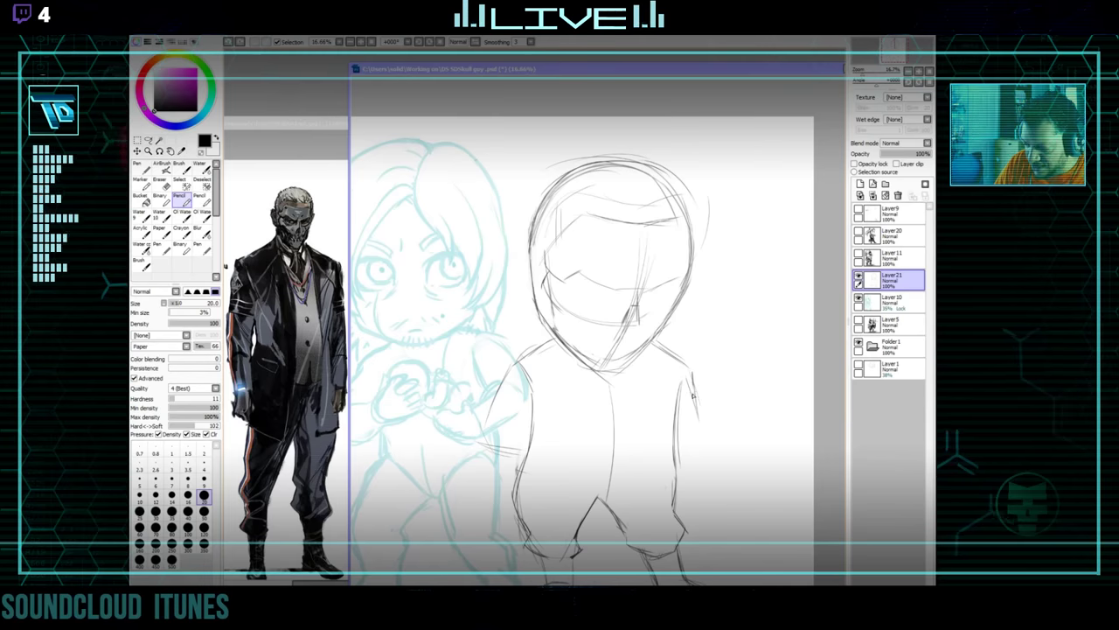
pyautogui.moveTo(702, 418)
pyautogui.mouseDown()
pyautogui.moveTo(725, 370)
pyautogui.moveTo(742, 377)
pyautogui.moveTo(742, 365)
pyautogui.moveTo(708, 382)
pyautogui.mouseUp()
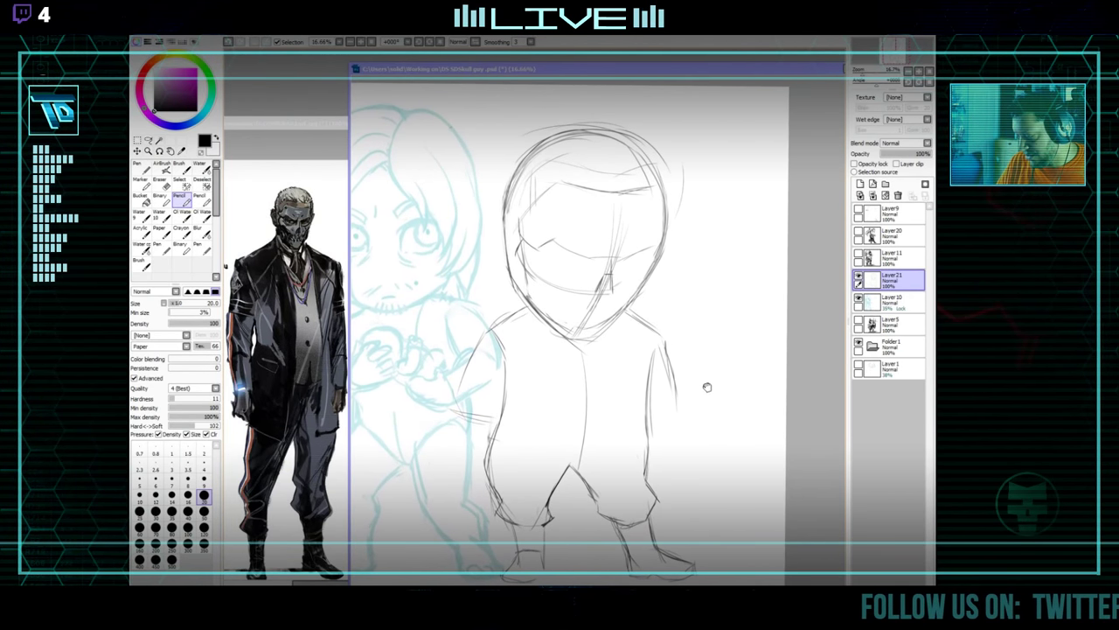
# Clean up the lower left trouser leg and firm up the outline of the left foot.
pyautogui.press('e')
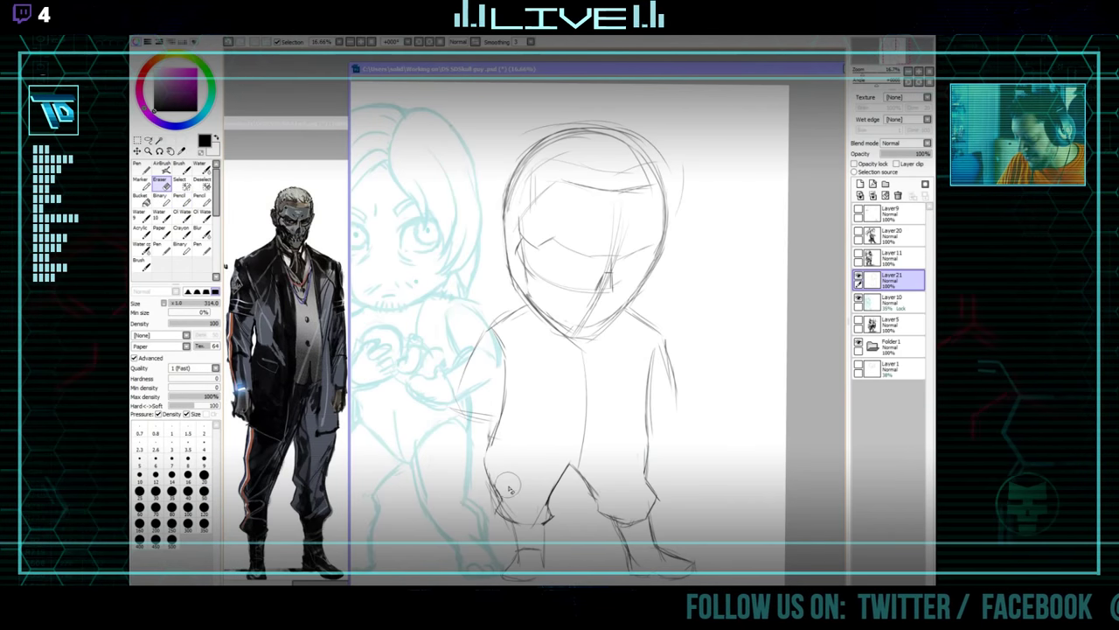
pyautogui.moveTo(542, 443); pyautogui.dragTo(610, 386)
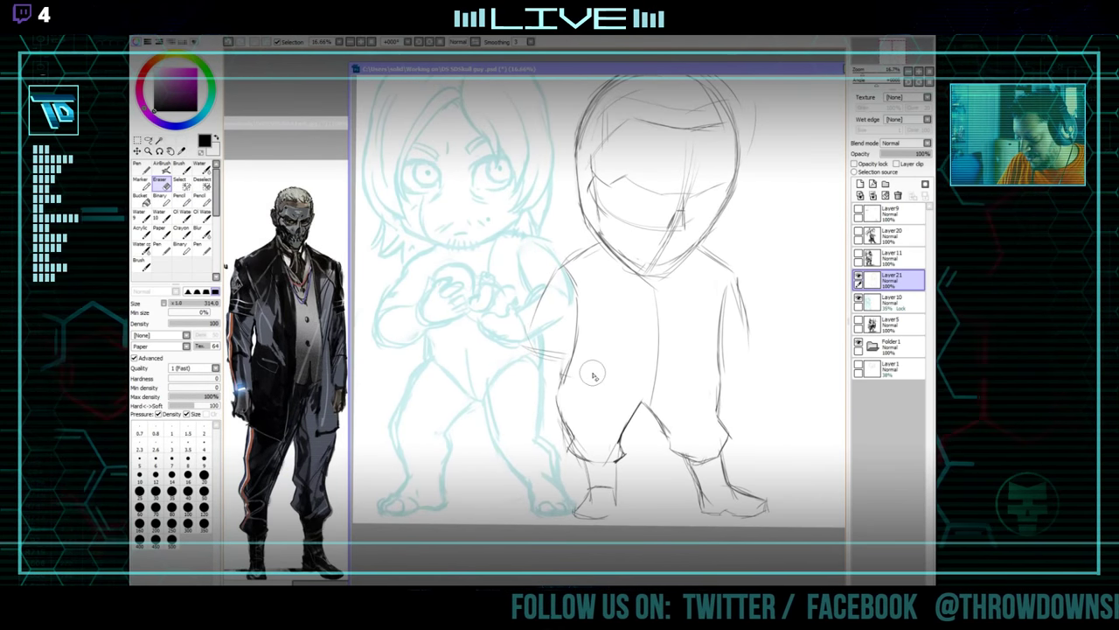
pyautogui.press('n')
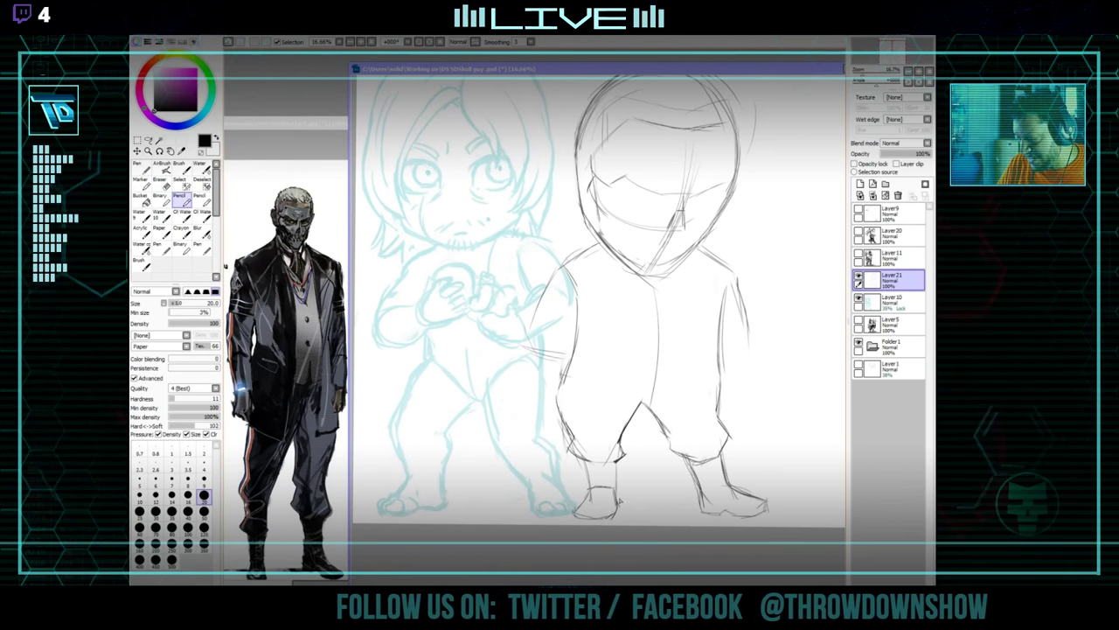
# Strengthen the left shoulder line and redraw the outer edge and cuff of the left sleeve.
pyautogui.moveTo(653, 394); pyautogui.dragTo(612, 513)
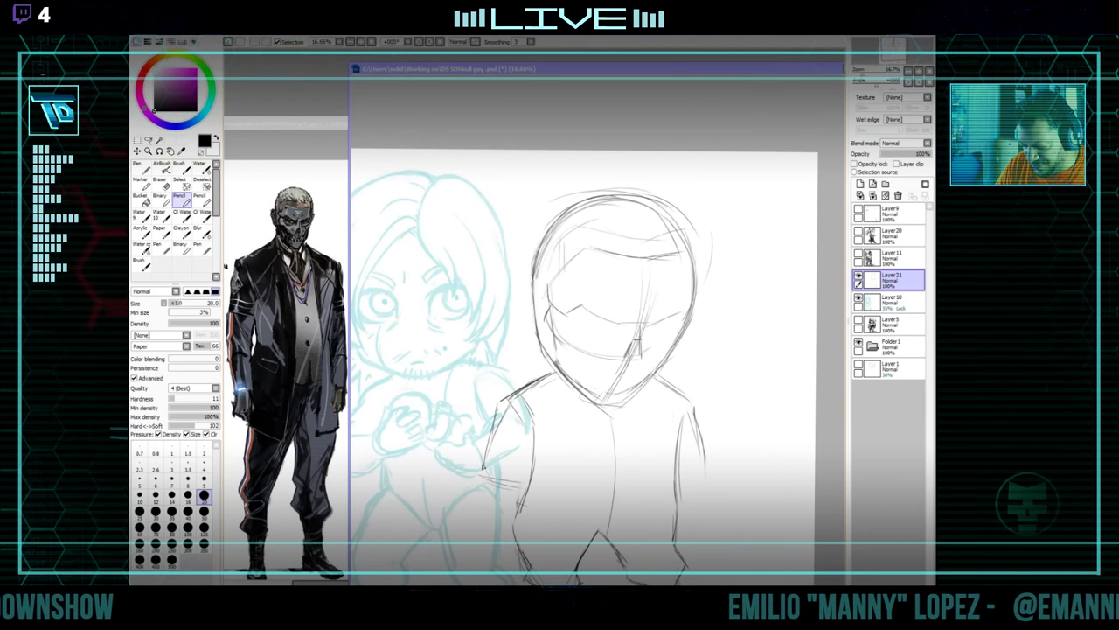
pyautogui.moveTo(500, 405); pyautogui.dragTo(484, 473)
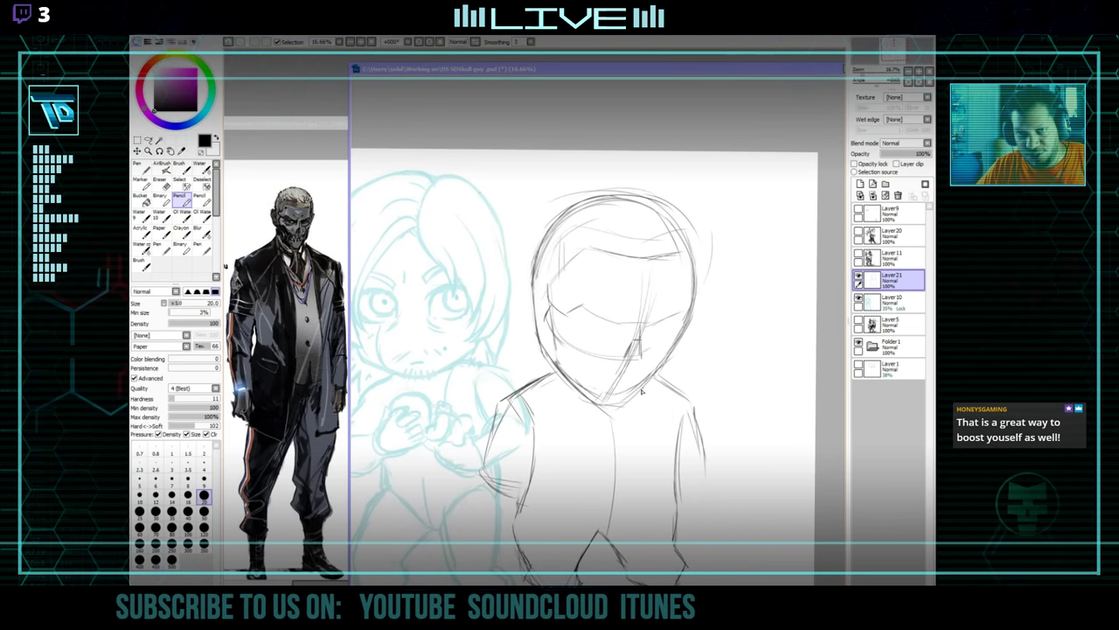
pyautogui.press('e')
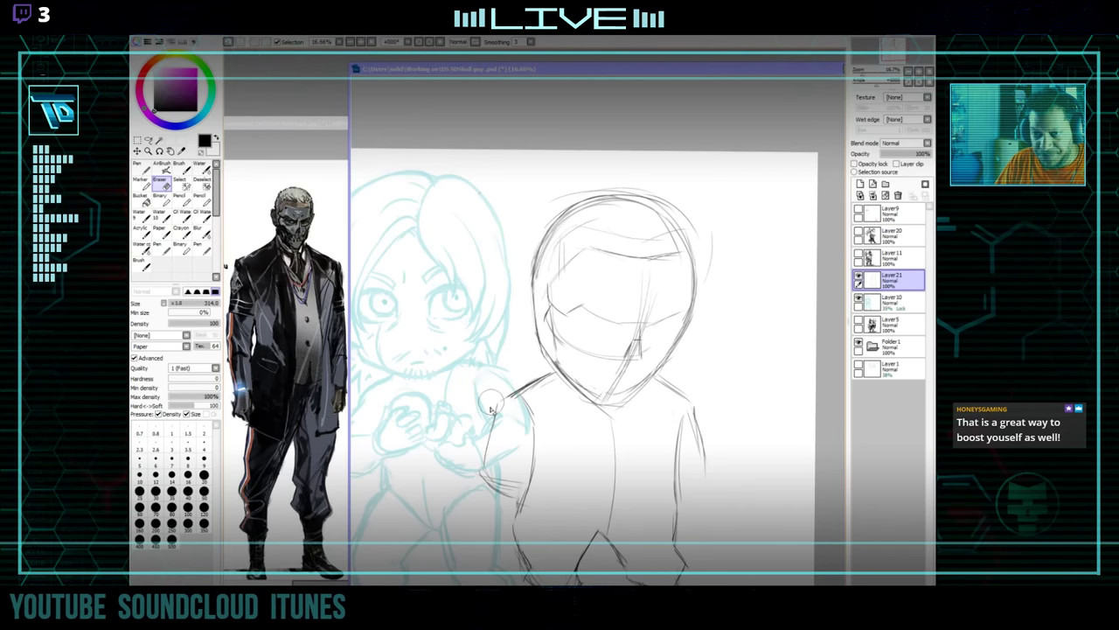
pyautogui.press('n')
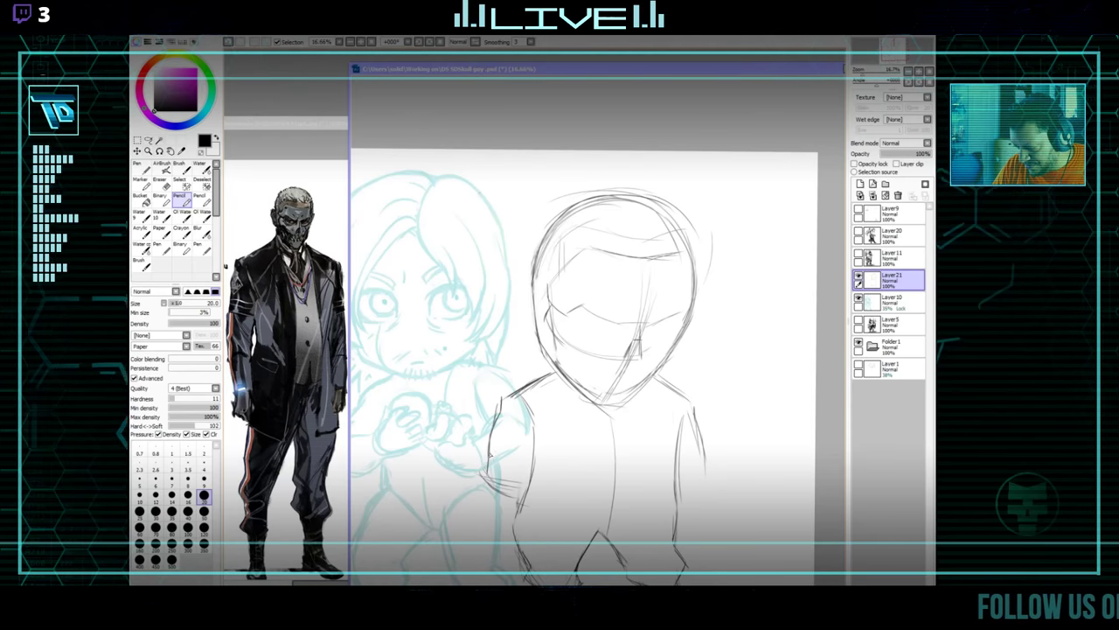
pyautogui.moveTo(670, 403)
pyautogui.mouseDown()
pyautogui.moveTo(648, 388)
pyautogui.moveTo(656, 409)
pyautogui.mouseUp()
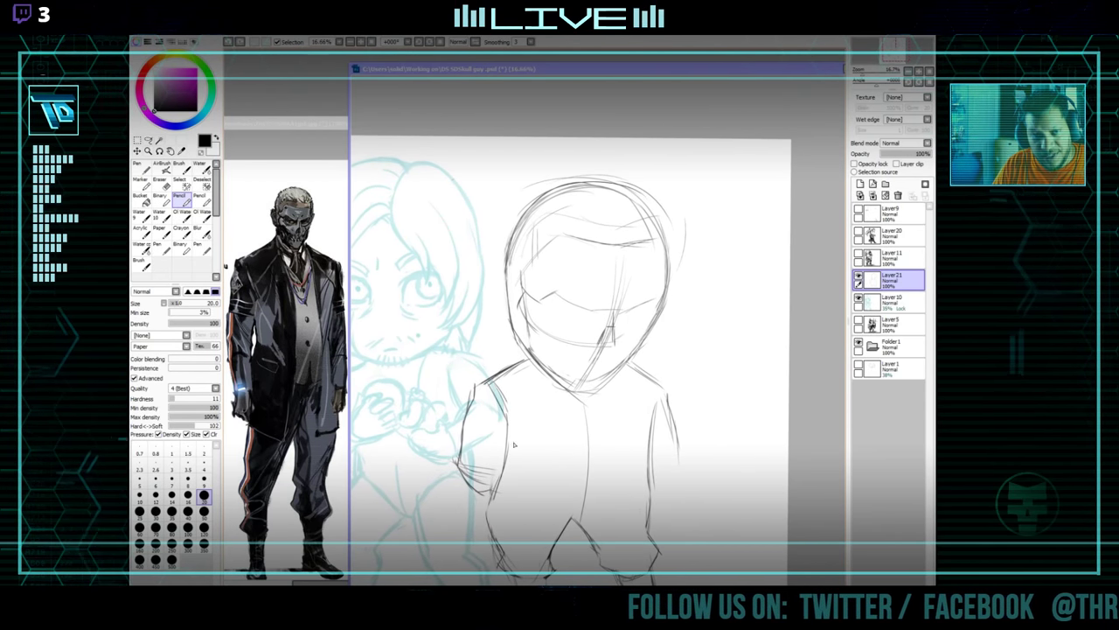
# Erase the faint lines along the torso's right side and redraw that edge below the arm.
pyautogui.press('e')
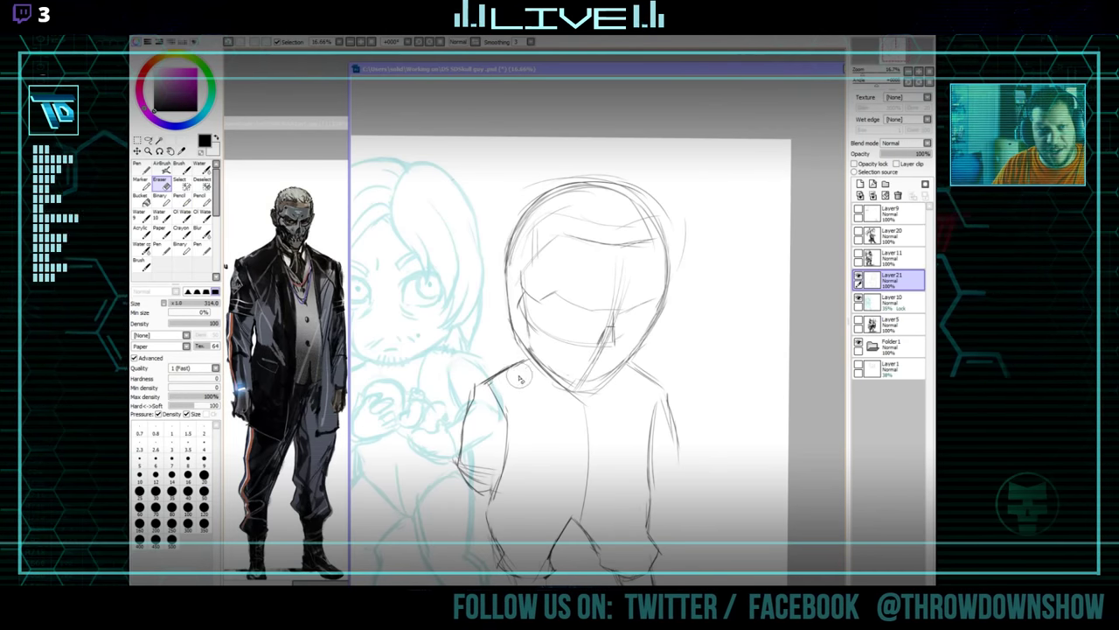
pyautogui.moveTo(679, 394); pyautogui.dragTo(667, 341)
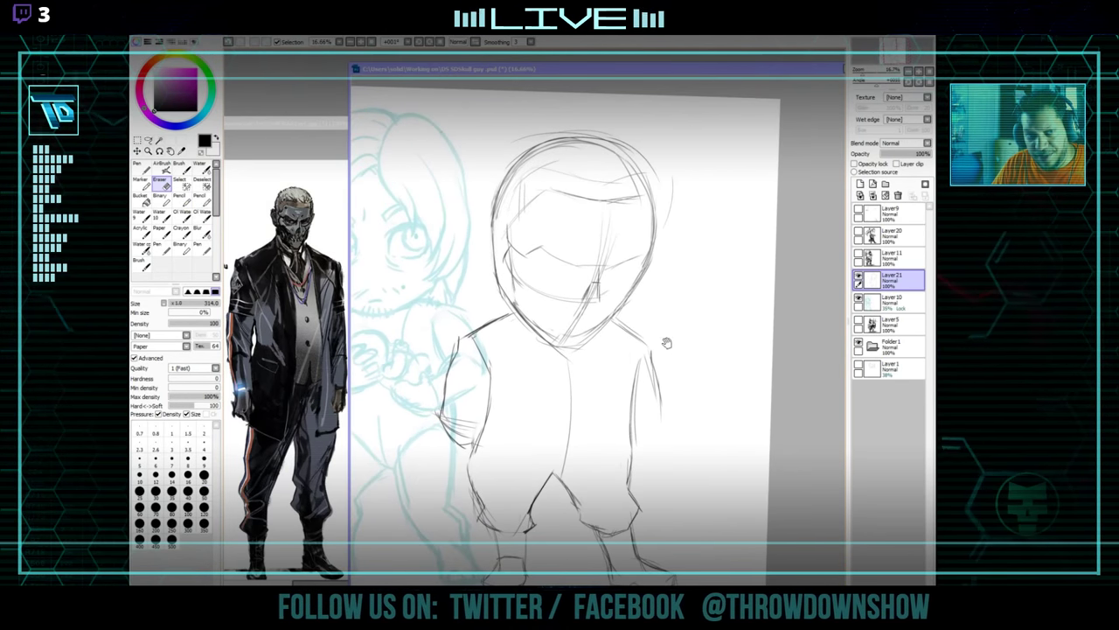
pyautogui.press('n')
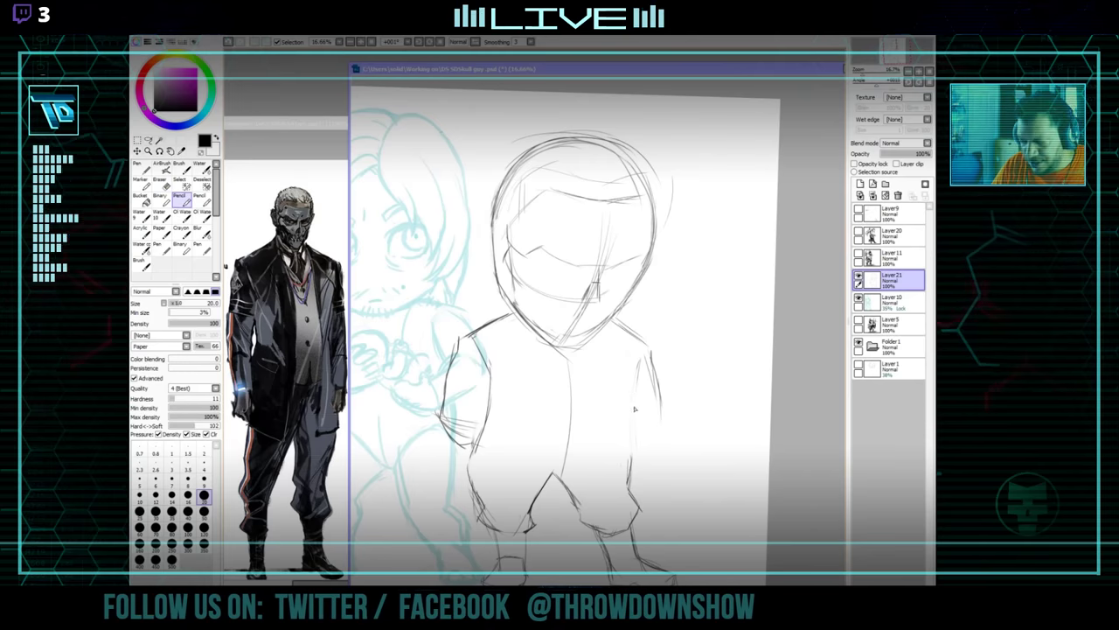
pyautogui.moveTo(665, 382)
pyautogui.mouseDown()
pyautogui.moveTo(688, 370)
pyautogui.moveTo(712, 395)
pyautogui.moveTo(695, 407)
pyautogui.moveTo(689, 387)
pyautogui.mouseUp()
# Replace the left sleeve with a bent arm and forearm, and sketch the jacket's front edges down the torso.
pyautogui.press('e')
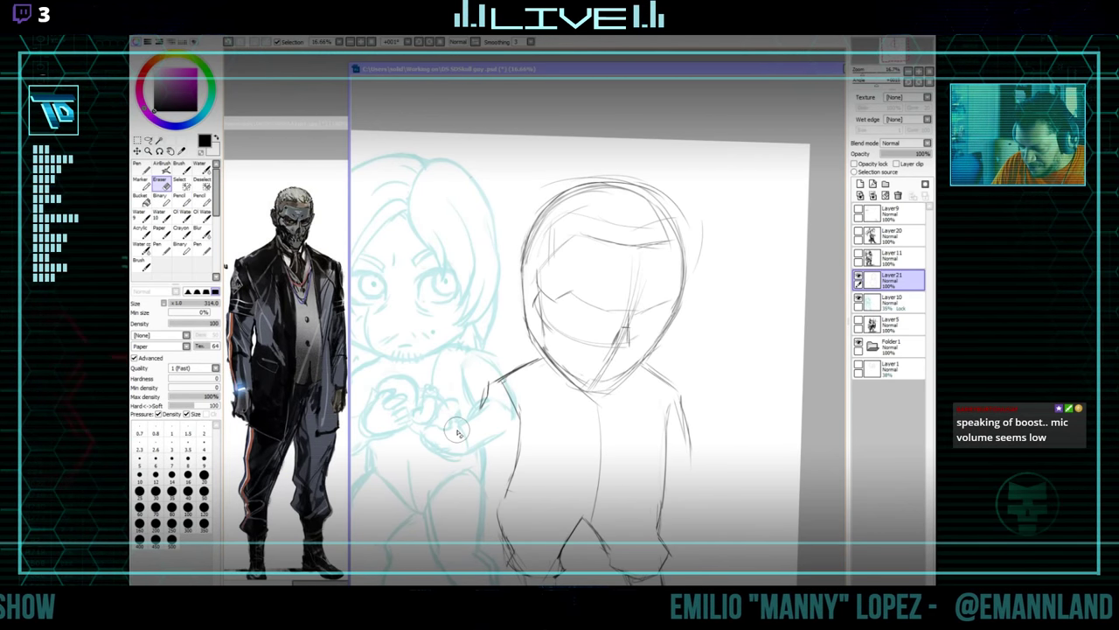
pyautogui.press('n')
pyautogui.moveTo(486, 390)
pyautogui.mouseDown()
pyautogui.moveTo(464, 463)
pyautogui.moveTo(490, 495)
pyautogui.mouseUp()
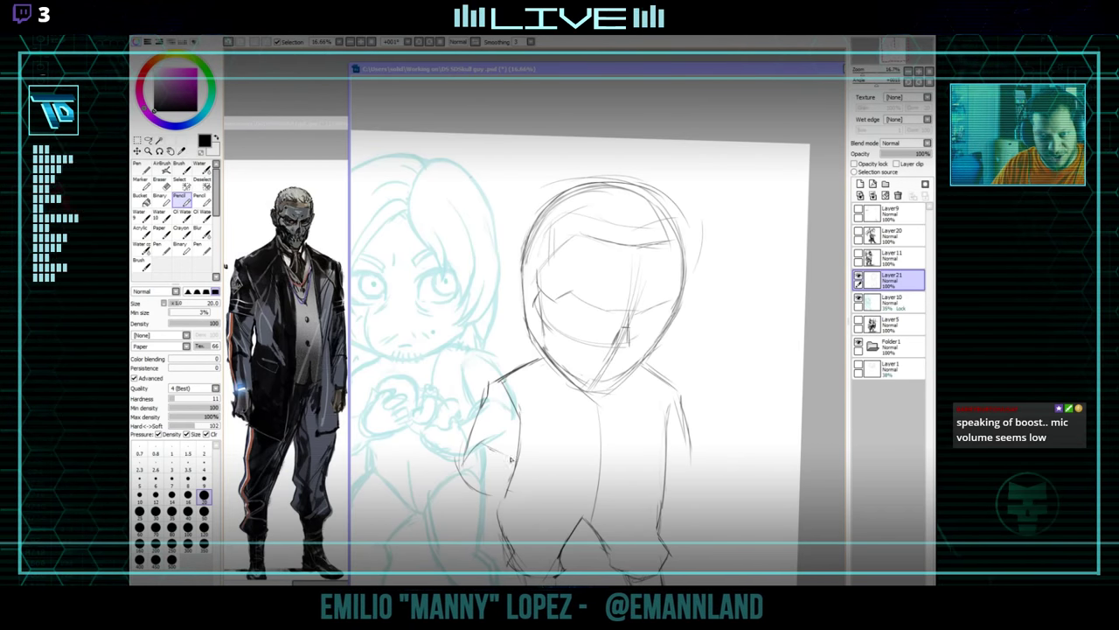
pyautogui.moveTo(519, 464)
pyautogui.mouseDown()
pyautogui.moveTo(545, 481)
pyautogui.moveTo(550, 468)
pyautogui.mouseUp()
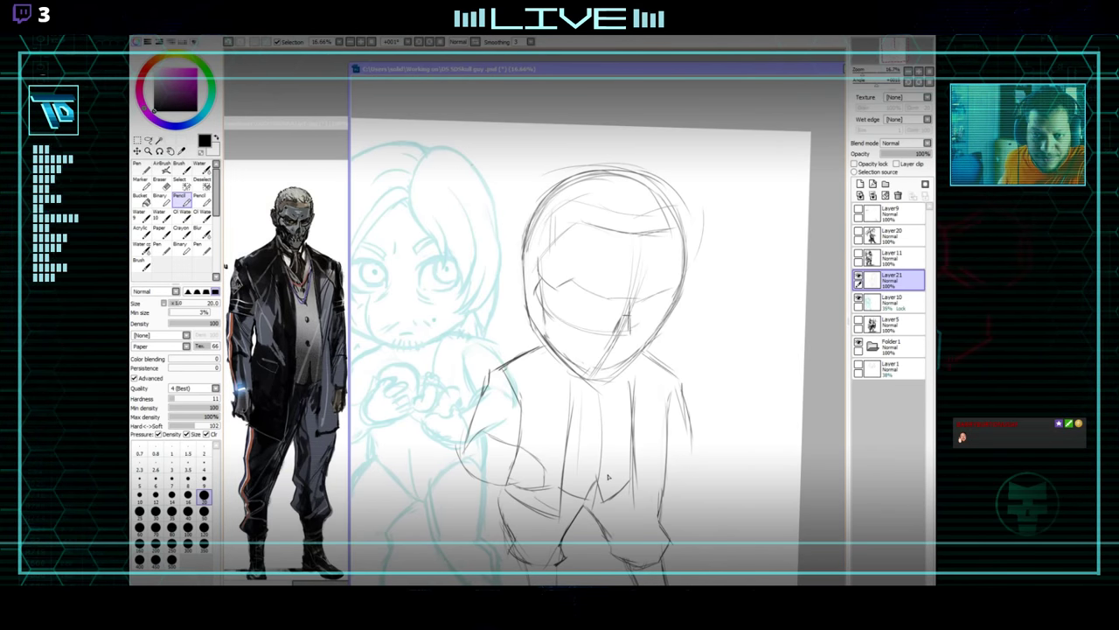
# Erase the rough jacket hem below the left forearm and redraw it across the top of the trouser leg.
pyautogui.press('e')
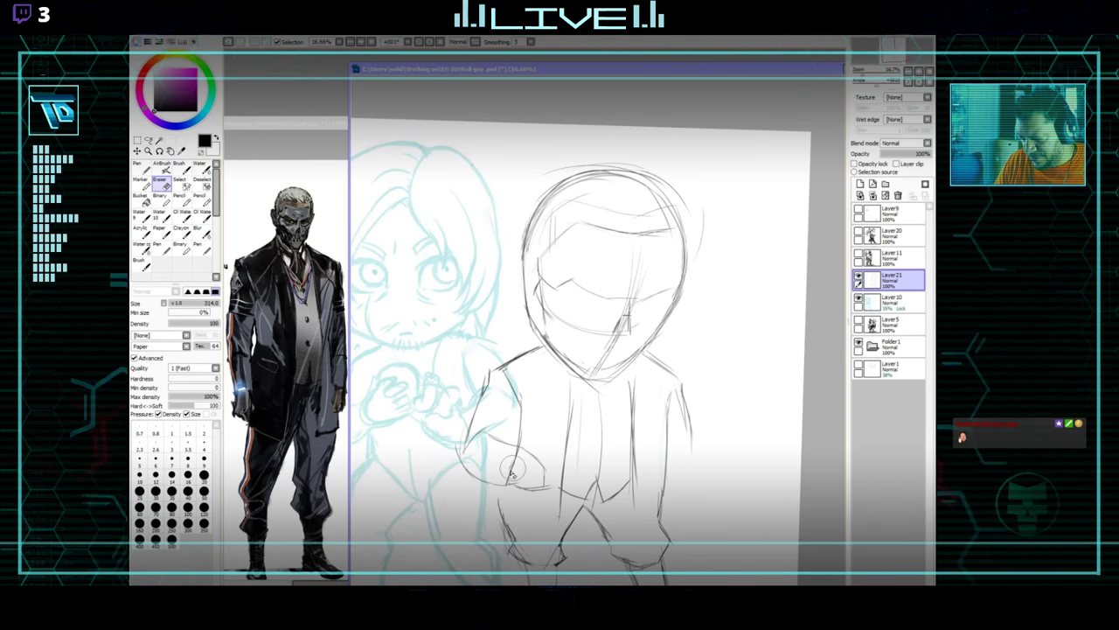
pyautogui.press('n')
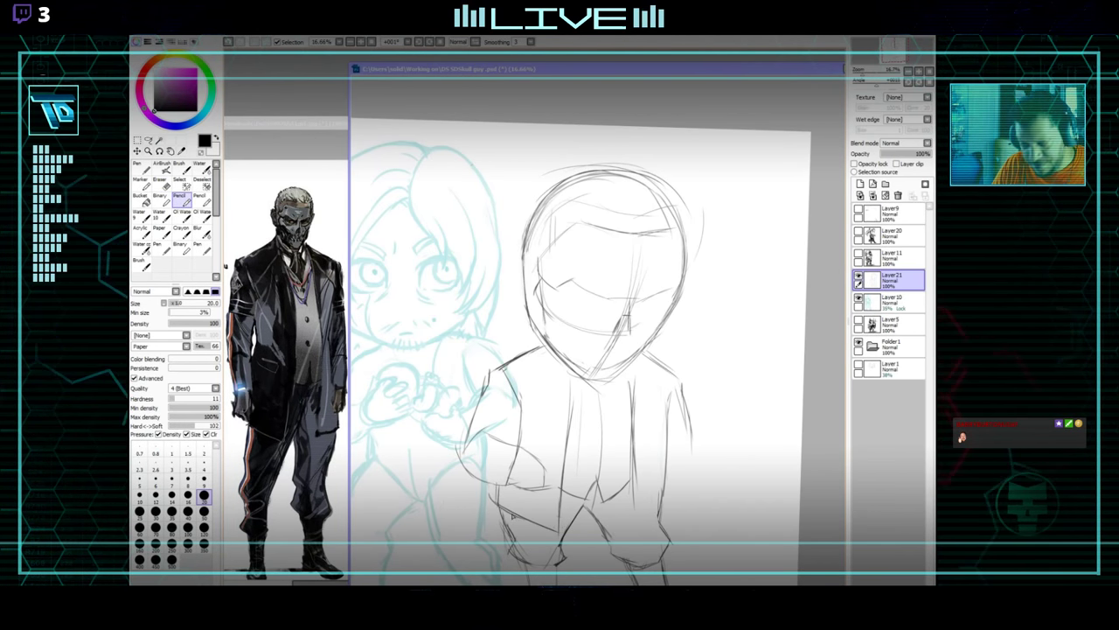
pyautogui.moveTo(641, 443); pyautogui.dragTo(578, 454)
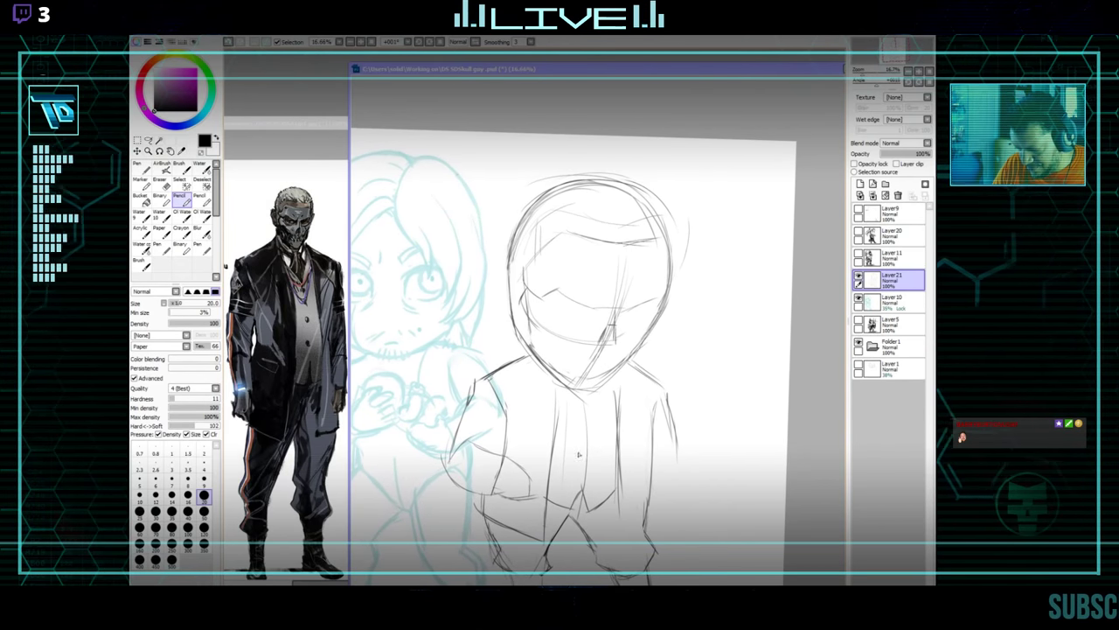
# Erase the rough left shoulder line and redraw it as a cleaner line from the neck to the top of the sleeve.
pyautogui.moveTo(643, 497)
pyautogui.mouseDown()
pyautogui.moveTo(640, 417)
pyautogui.moveTo(600, 514)
pyautogui.moveTo(618, 555)
pyautogui.mouseUp()
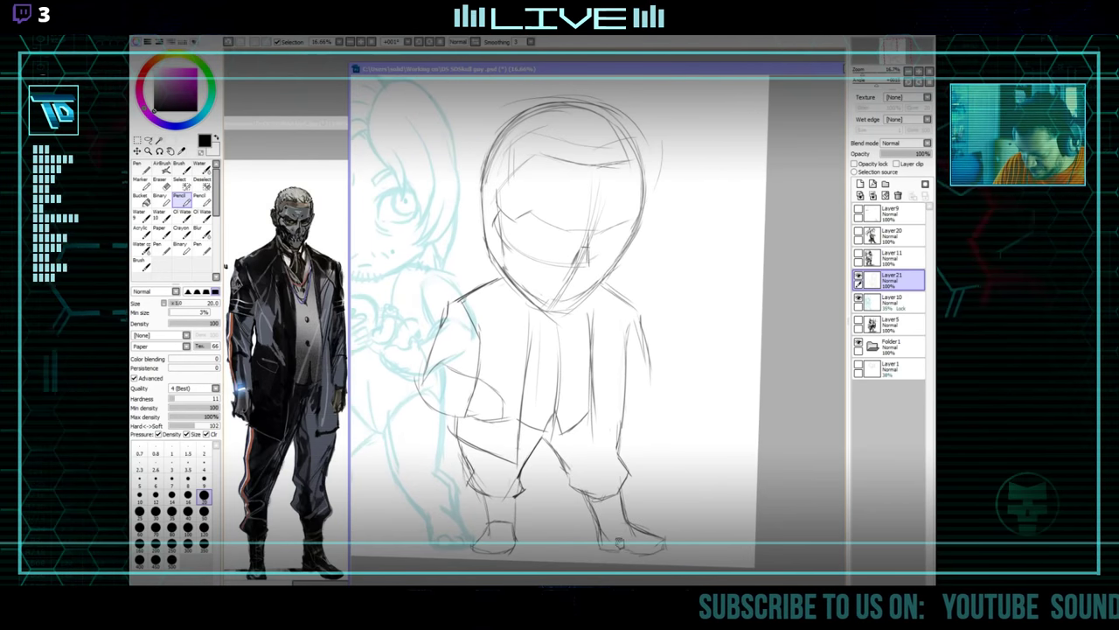
pyautogui.moveTo(612, 396); pyautogui.dragTo(613, 490)
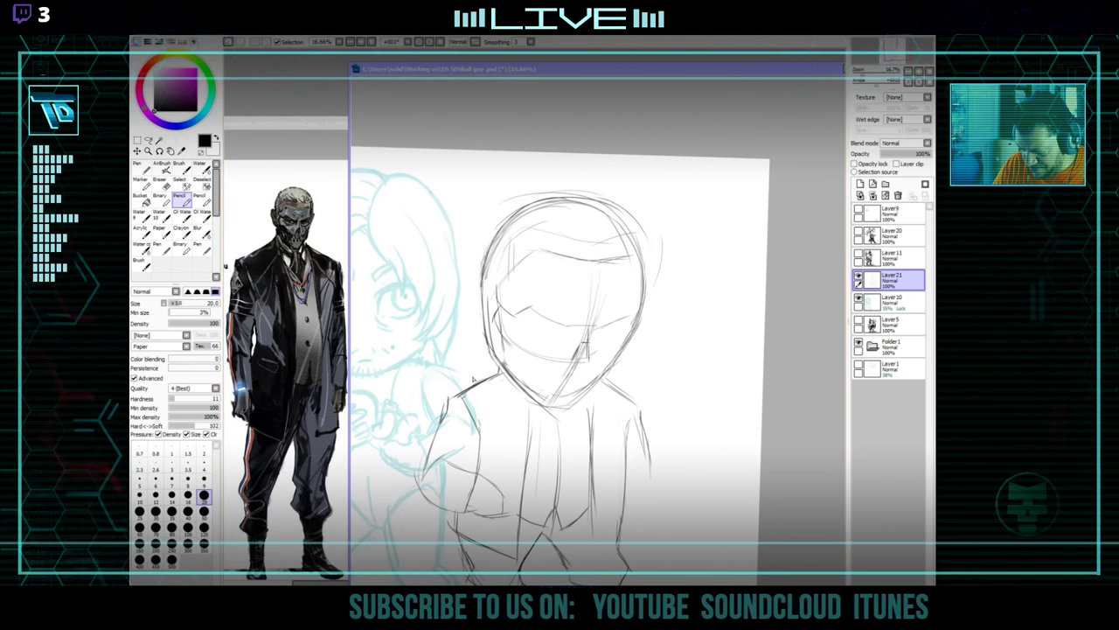
pyautogui.press('e')
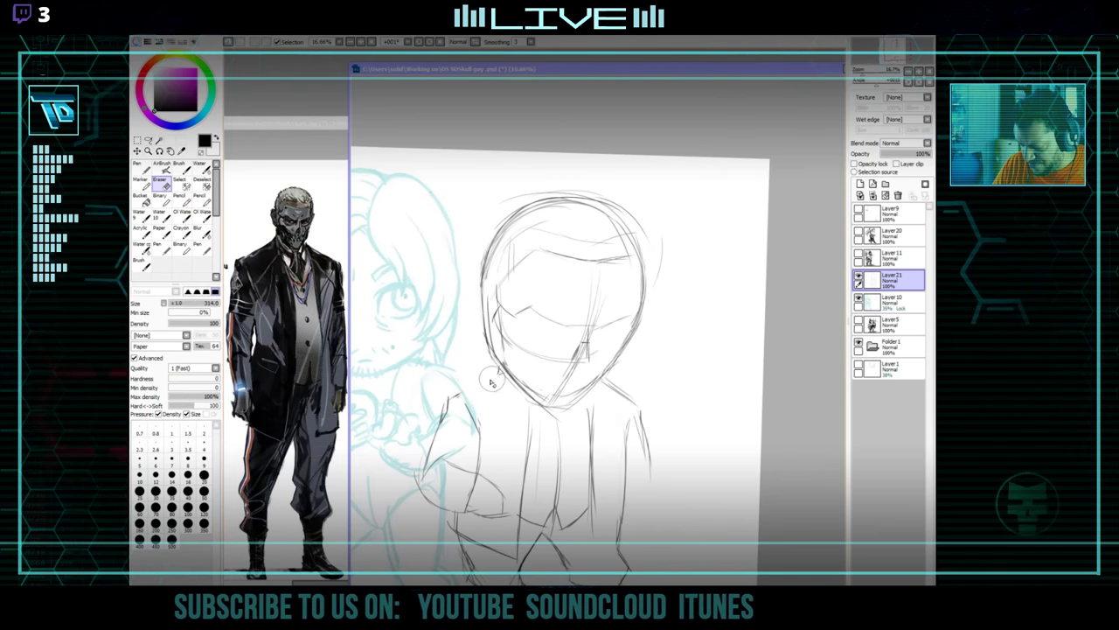
pyautogui.press('n')
pyautogui.moveTo(496, 354); pyautogui.dragTo(502, 374)
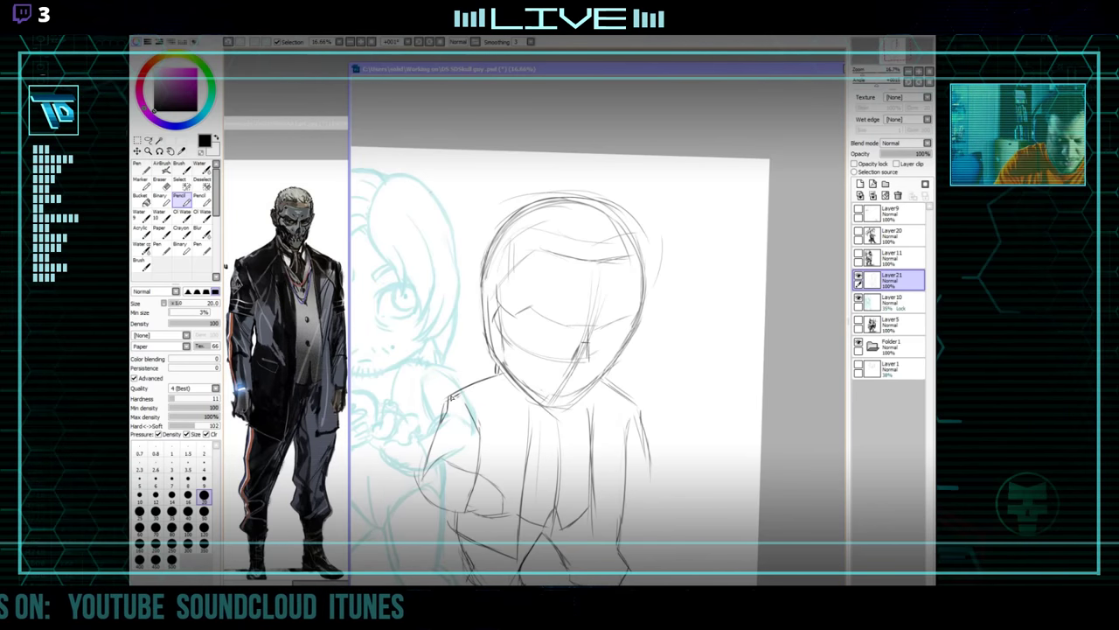
# Erase the curved inner edge of the left sleeve and redraw it from the shoulder down to the cuff.
pyautogui.scroll(3, 442, 432)
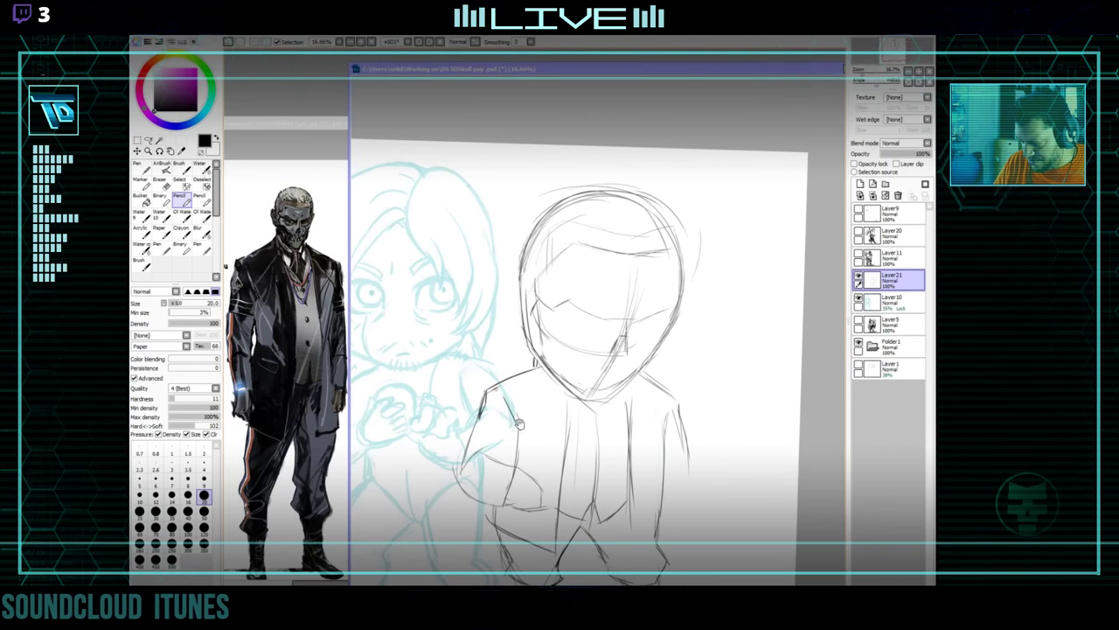
pyautogui.press('e')
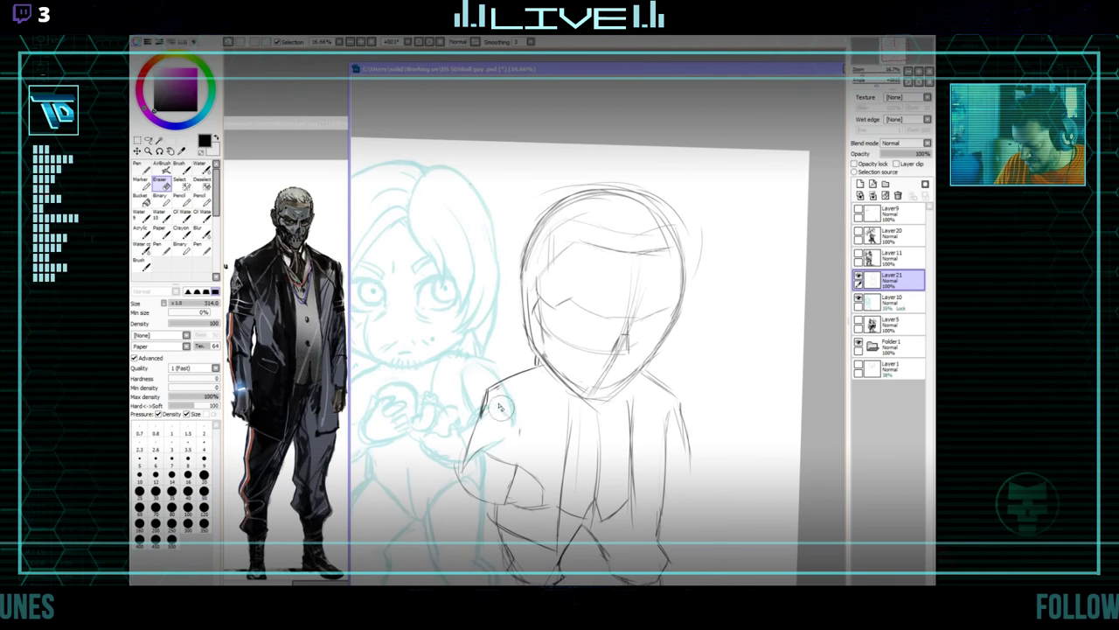
pyautogui.press('n')
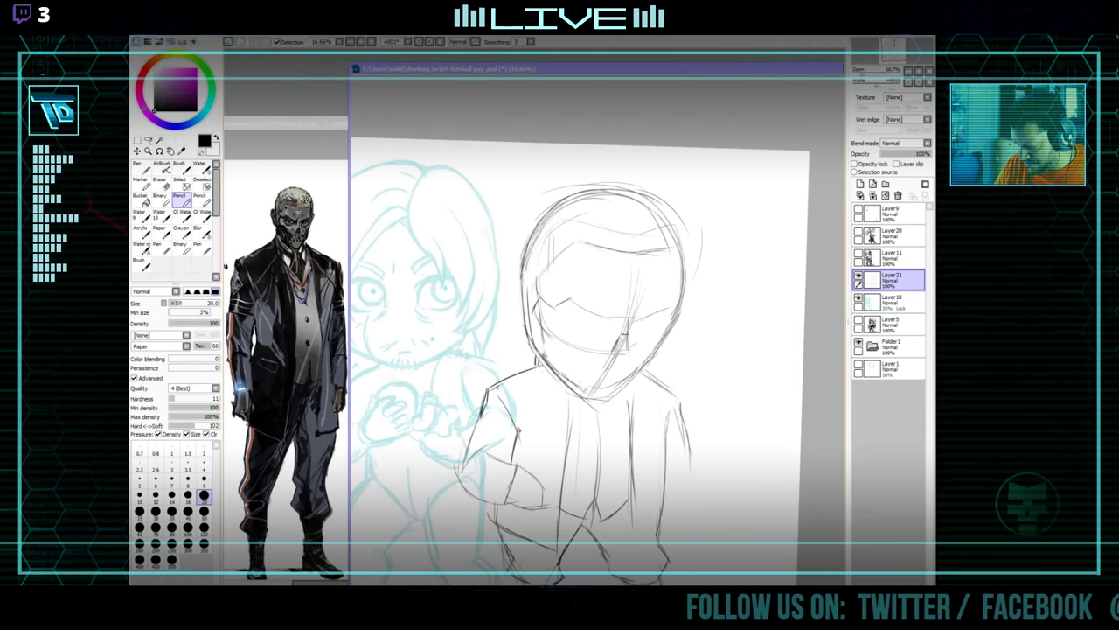
# Clean up the faint lines around the right shoulder and redraw the inner edge of the right arm.
pyautogui.press('e')
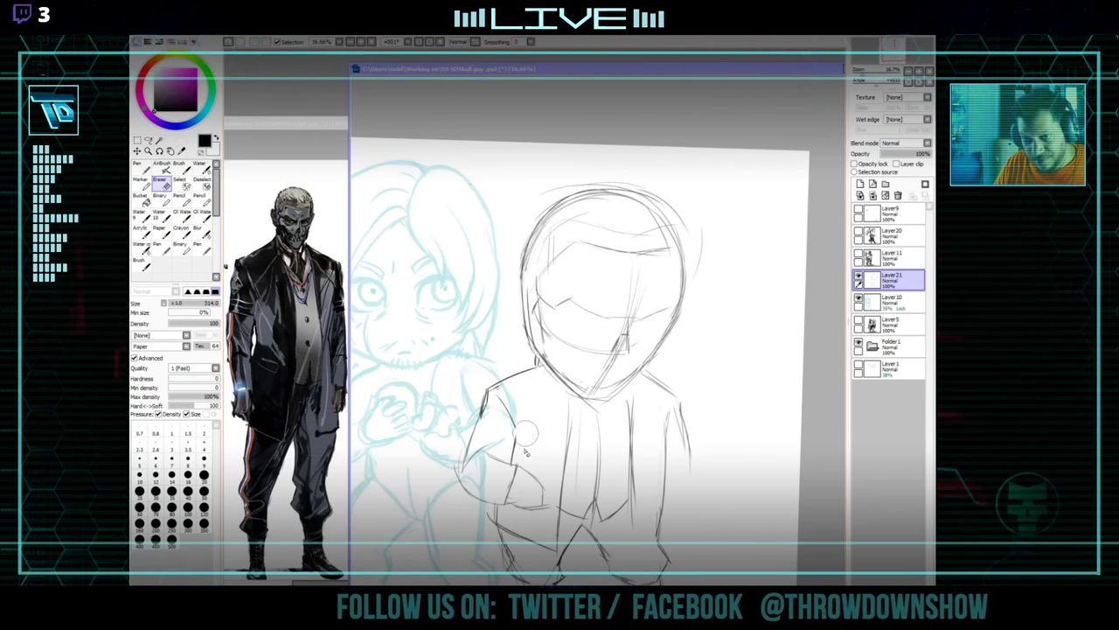
pyautogui.moveTo(680, 427); pyautogui.dragTo(656, 420)
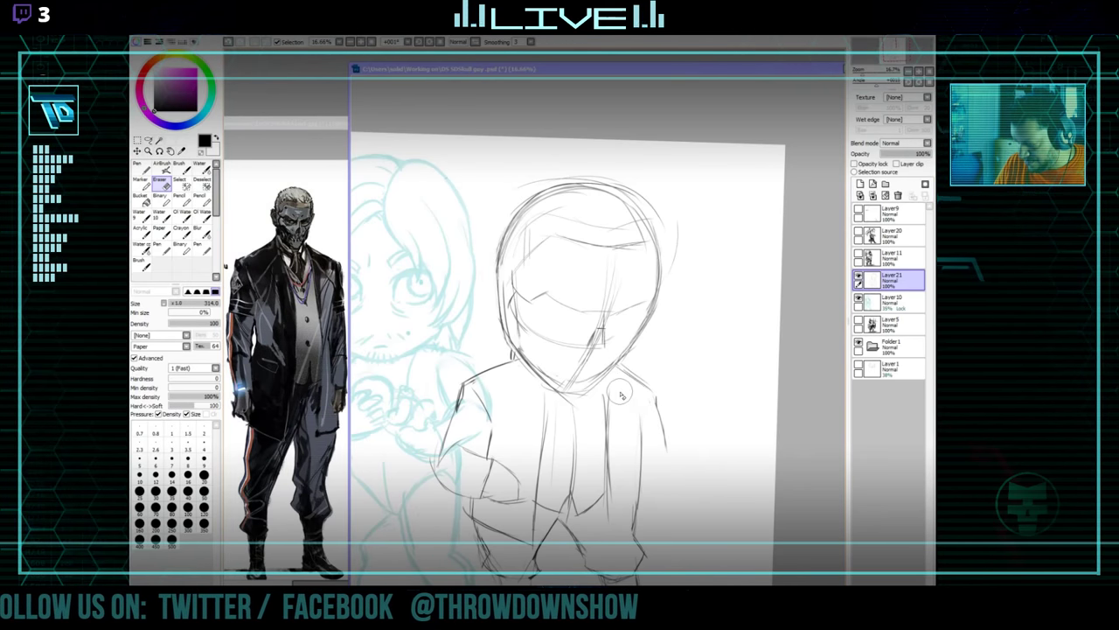
pyautogui.press('n')
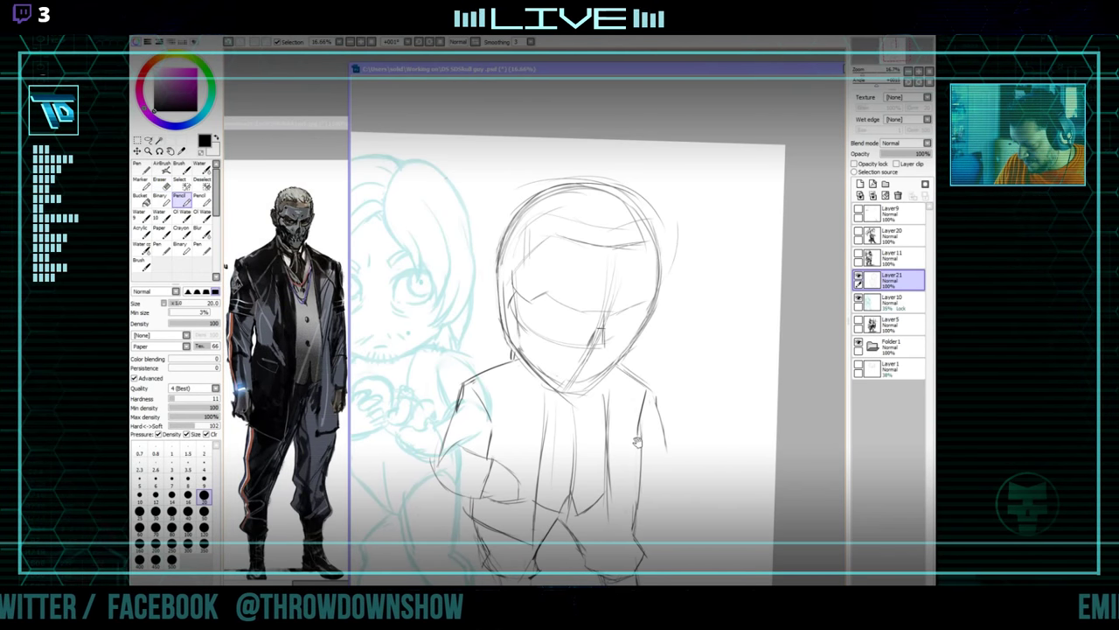
pyautogui.moveTo(637, 442); pyautogui.dragTo(628, 402)
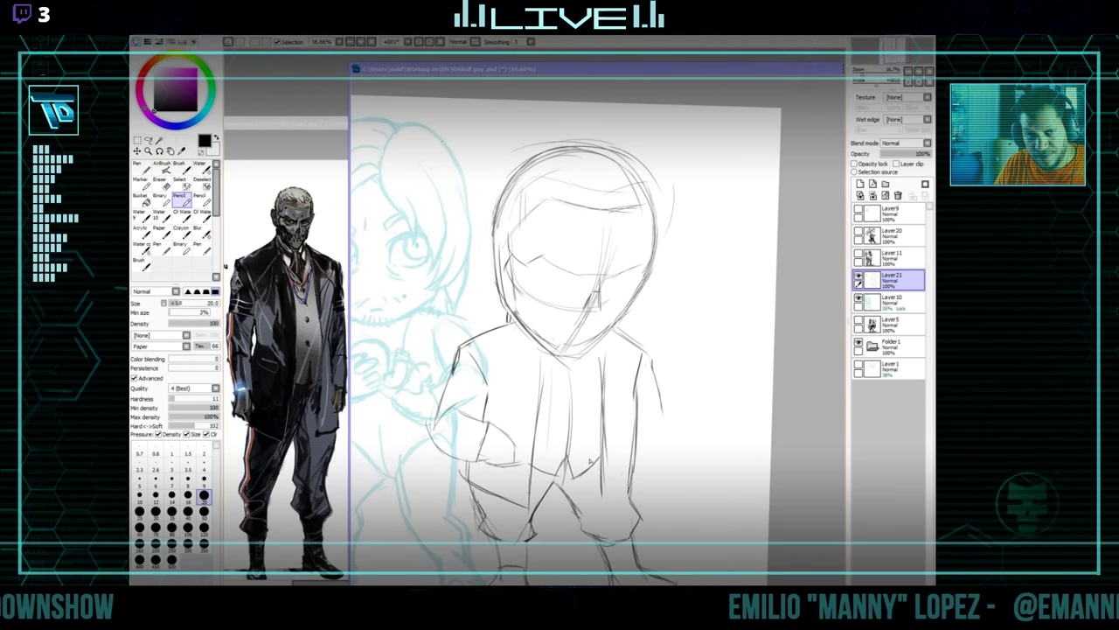
# Erase the facial guidelines and pointed chin inside the head, and redraw the jaw as a rounded curve.
pyautogui.moveTo(652, 393); pyautogui.dragTo(651, 486)
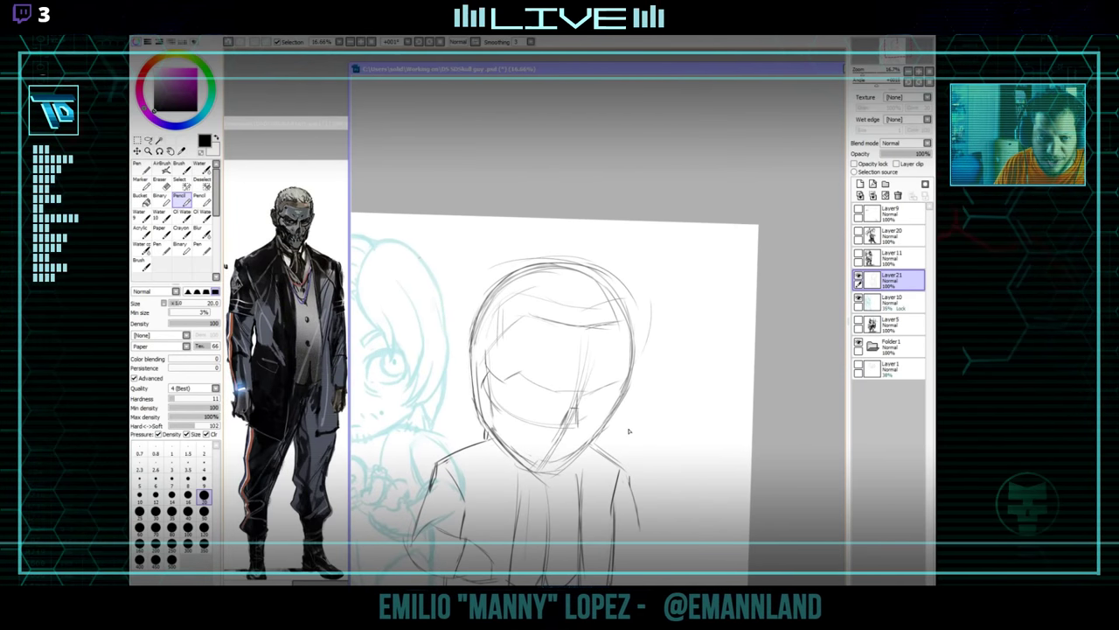
pyautogui.press('e')
pyautogui.moveTo(516, 423)
pyautogui.mouseDown()
pyautogui.moveTo(554, 428)
pyautogui.moveTo(602, 390)
pyautogui.moveTo(601, 354)
pyautogui.moveTo(528, 368)
pyautogui.moveTo(509, 332)
pyautogui.moveTo(564, 315)
pyautogui.moveTo(603, 327)
pyautogui.moveTo(605, 354)
pyautogui.moveTo(571, 299)
pyautogui.moveTo(521, 399)
pyautogui.moveTo(552, 383)
pyautogui.moveTo(526, 439)
pyautogui.mouseUp()
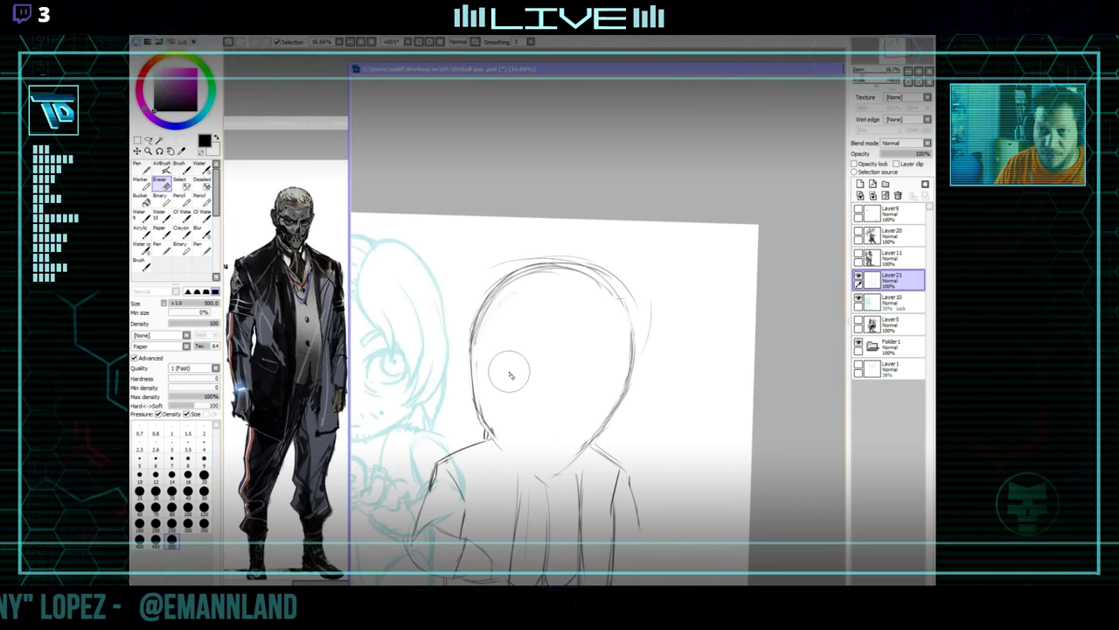
pyautogui.press('n')
pyautogui.scroll(-4, 627, 385)
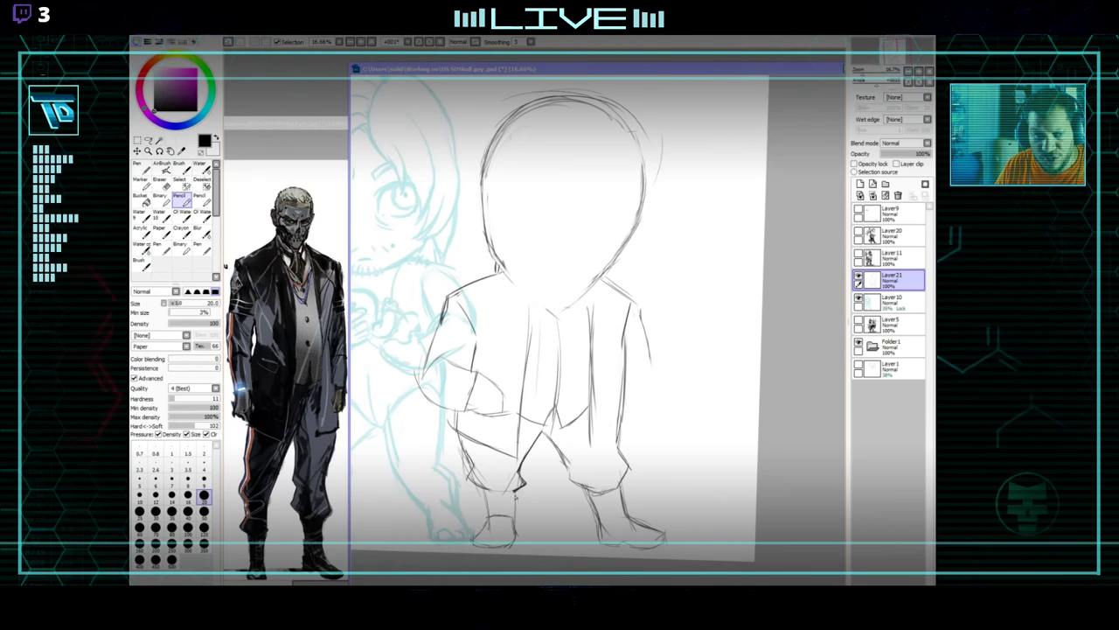
pyautogui.scroll(3, 584, 439)
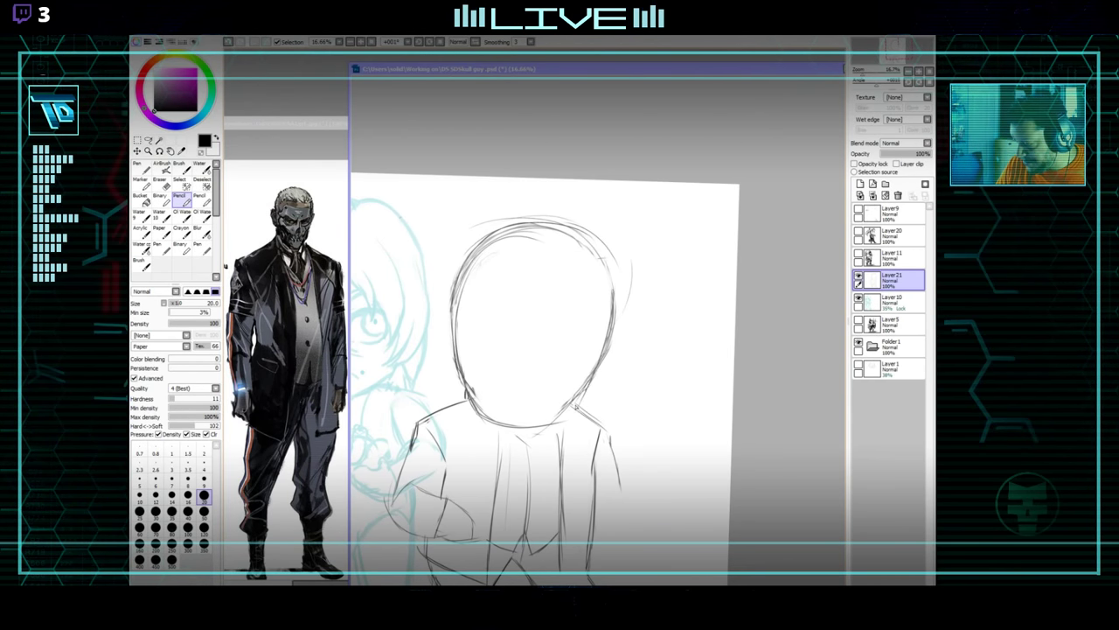
# Erase the rough left shoulder corner and redraw the outer edge of the left sleeve down to the elbow.
pyautogui.moveTo(640, 471); pyautogui.dragTo(661, 423)
pyautogui.press('e')
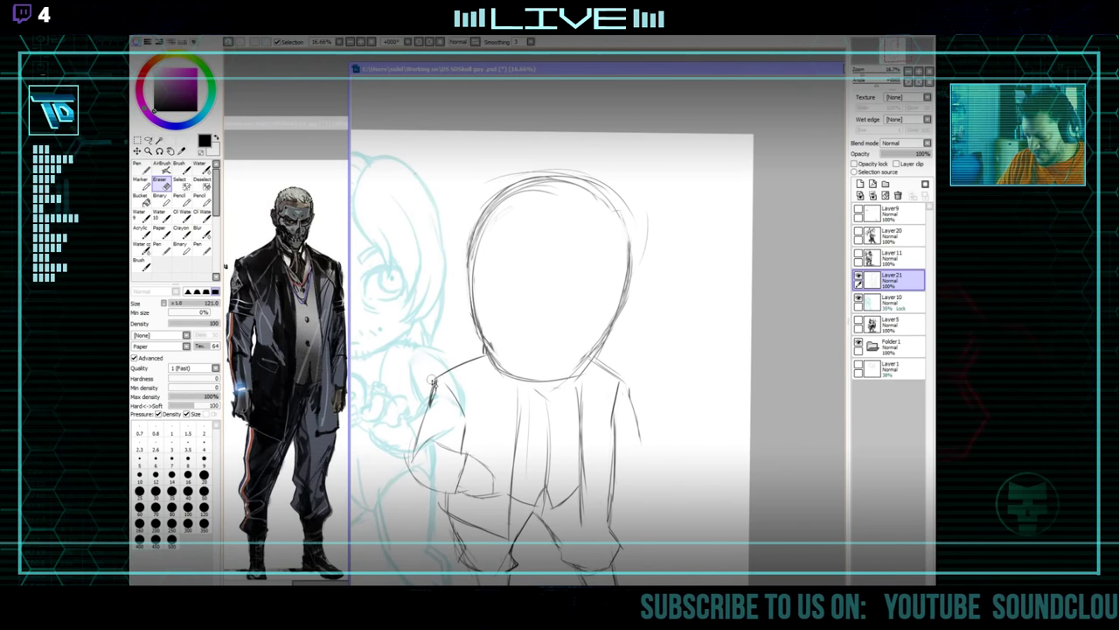
pyautogui.press('n')
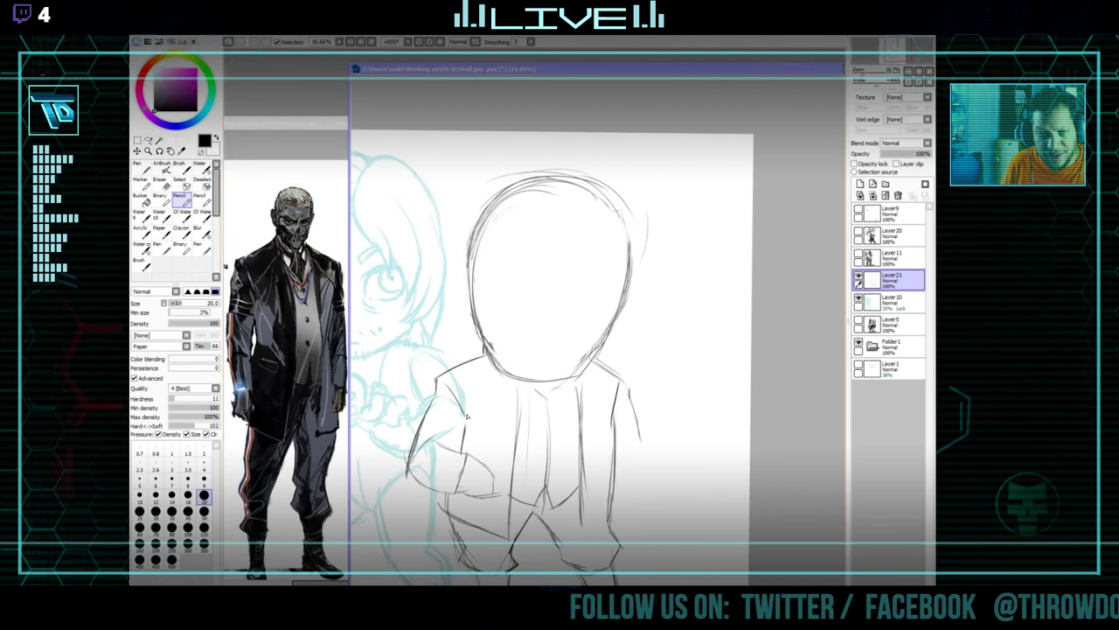
# Erase the left sleeve's inner edge and rough cuff lines, and redraw them where the upper arm meets the forearm.
pyautogui.press('e')
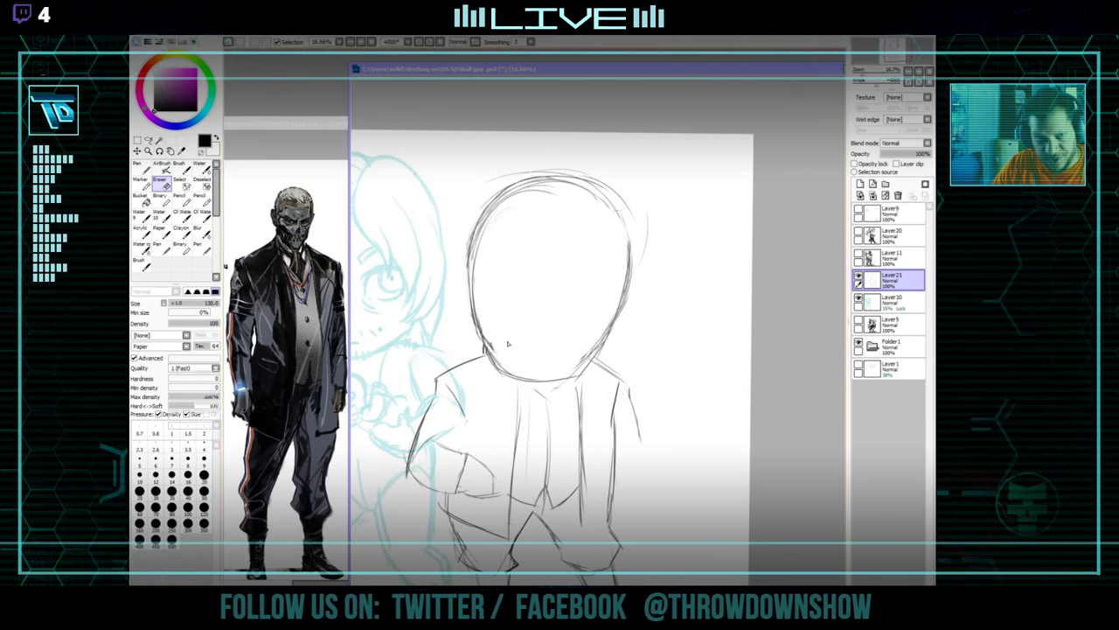
pyautogui.press('n')
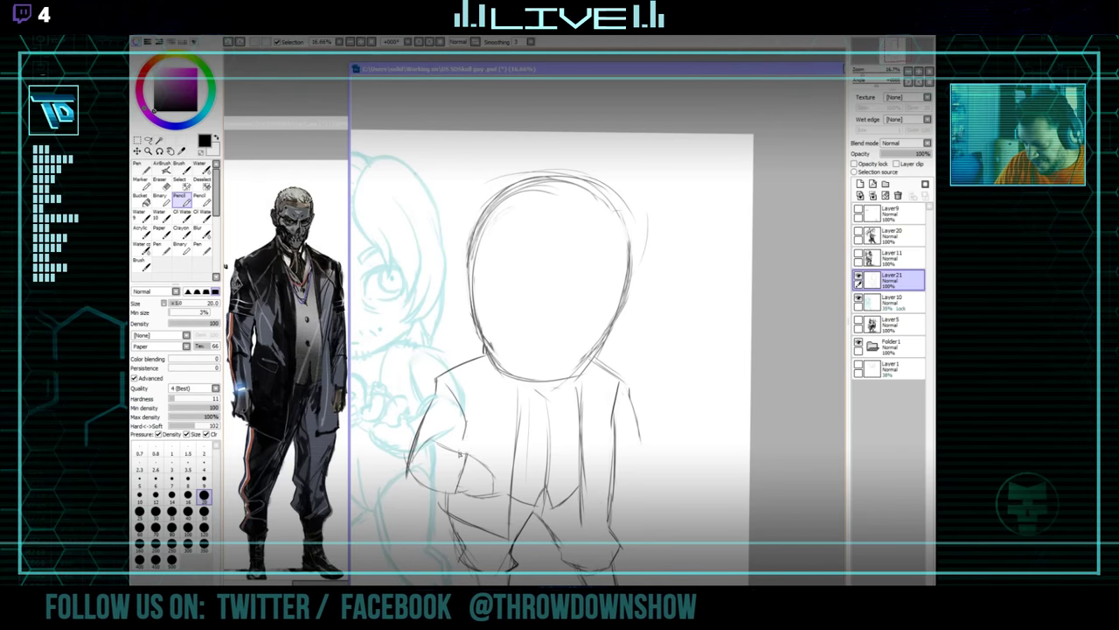
pyautogui.press('e')
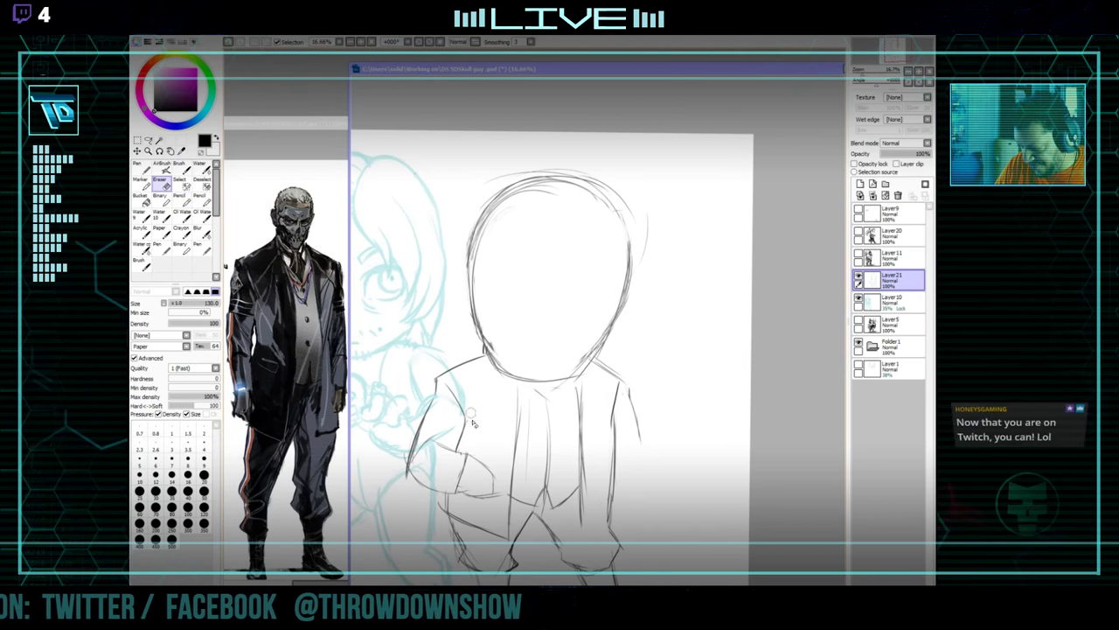
pyautogui.moveTo(466, 447); pyautogui.dragTo(451, 443)
pyautogui.press('n')
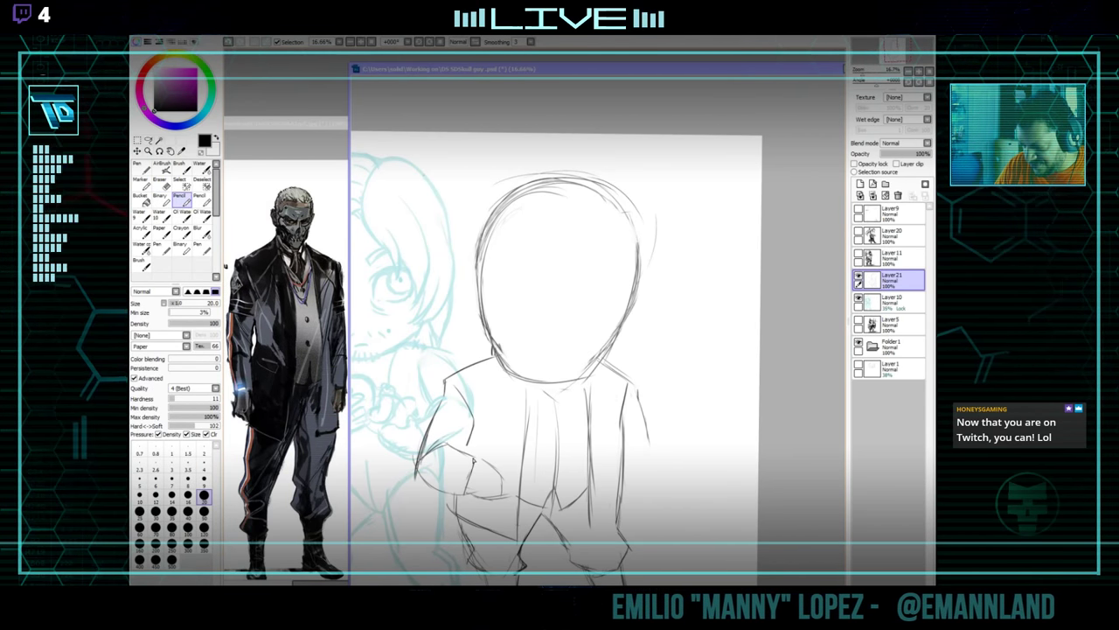
# Lasso the head outline and transform it, shifting it slightly left over the shoulders.
pyautogui.moveTo(507, 443); pyautogui.dragTo(520, 413)
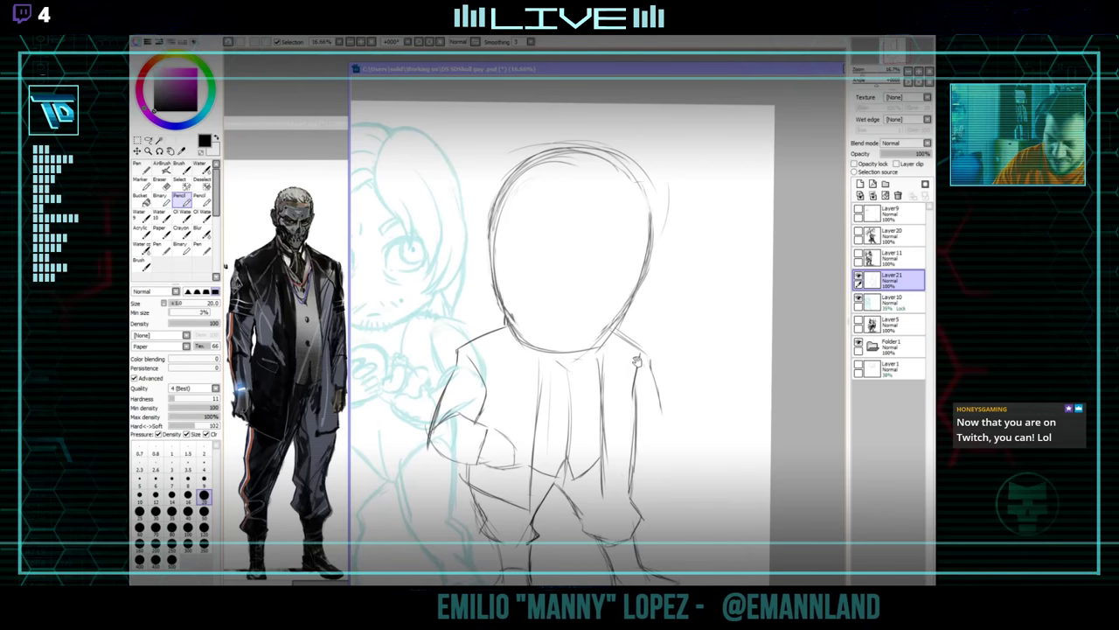
pyautogui.moveTo(639, 359)
pyautogui.mouseDown()
pyautogui.moveTo(622, 383)
pyautogui.moveTo(622, 414)
pyautogui.moveTo(642, 425)
pyautogui.moveTo(632, 383)
pyautogui.moveTo(612, 423)
pyautogui.mouseUp()
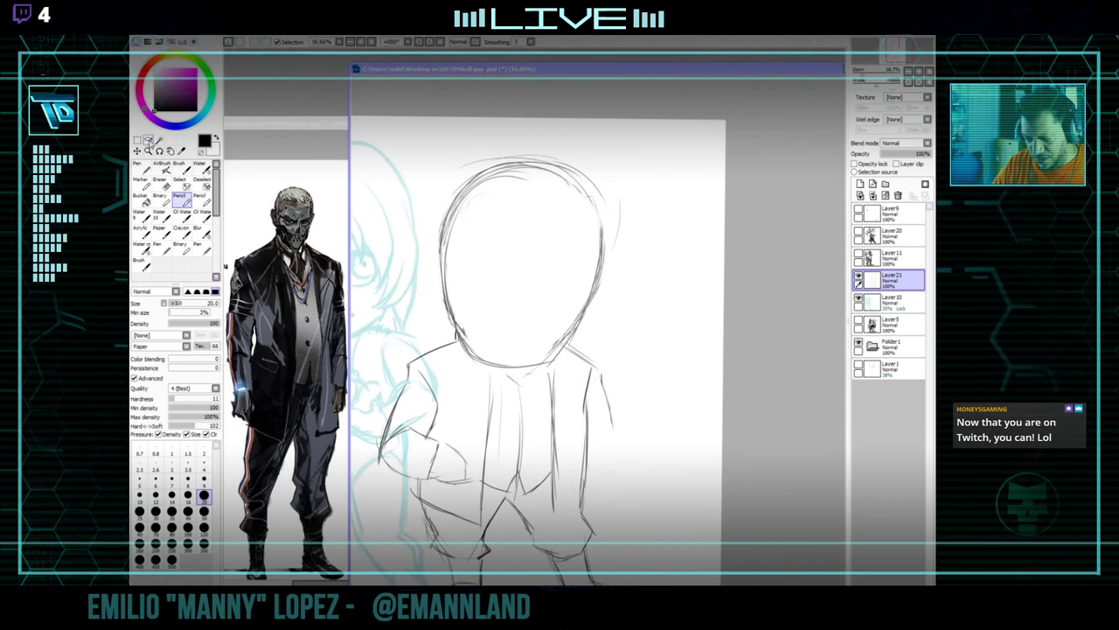
pyautogui.press('l')
pyautogui.moveTo(433, 181)
pyautogui.mouseDown()
pyautogui.moveTo(630, 223)
pyautogui.moveTo(584, 333)
pyautogui.mouseUp()
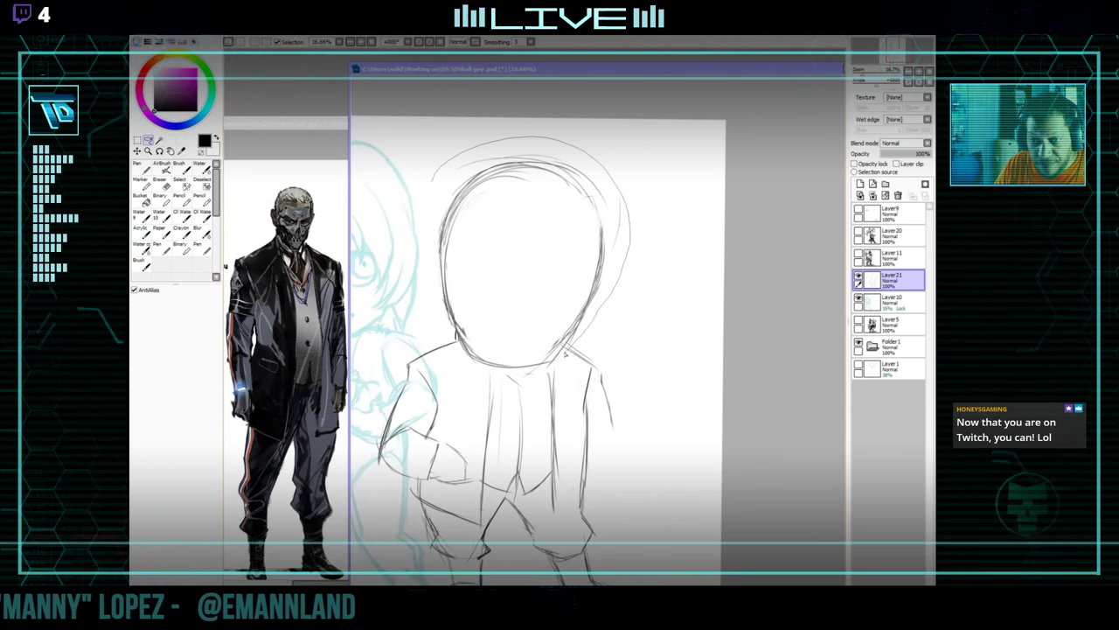
pyautogui.moveTo(536, 371)
pyautogui.mouseDown()
pyautogui.moveTo(492, 374)
pyautogui.moveTo(460, 359)
pyautogui.moveTo(444, 320)
pyautogui.mouseUp()
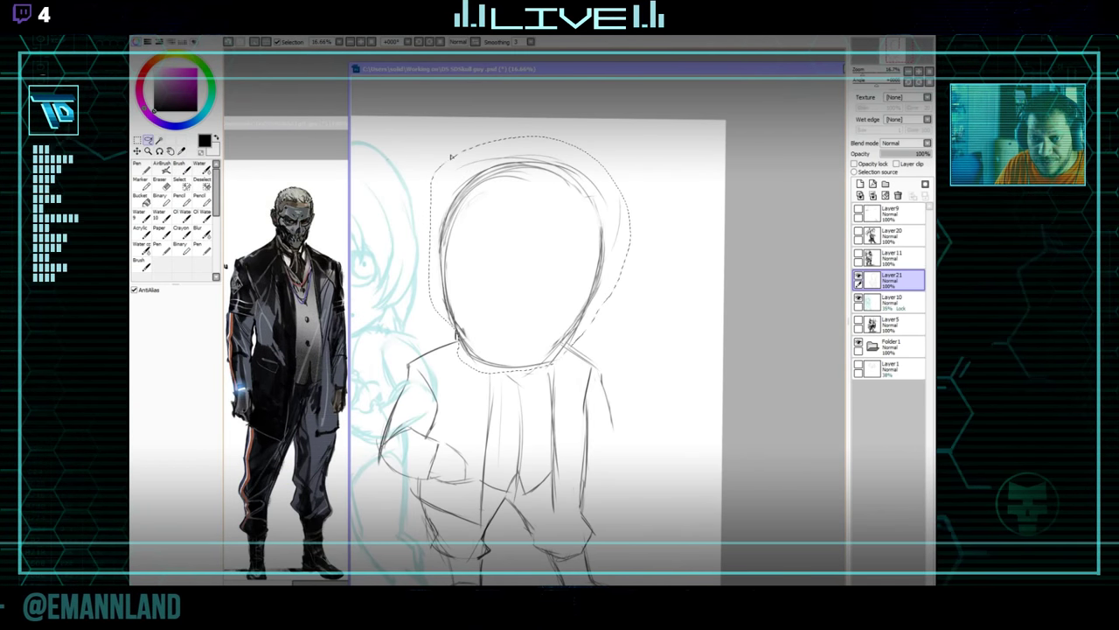
pyautogui.click(233, 39)
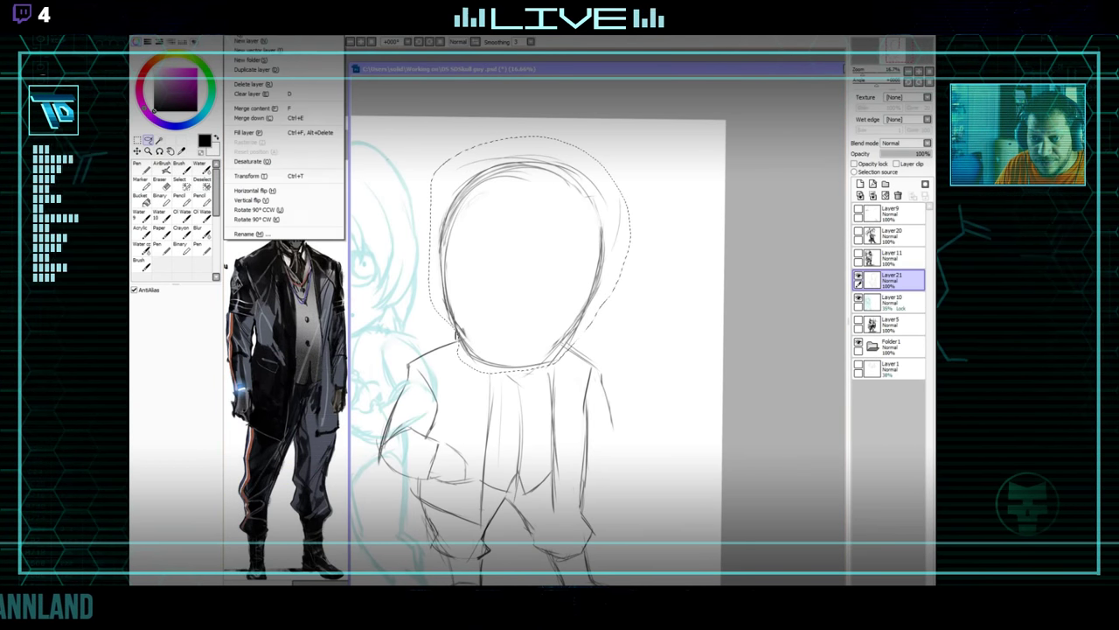
pyautogui.click(266, 166)
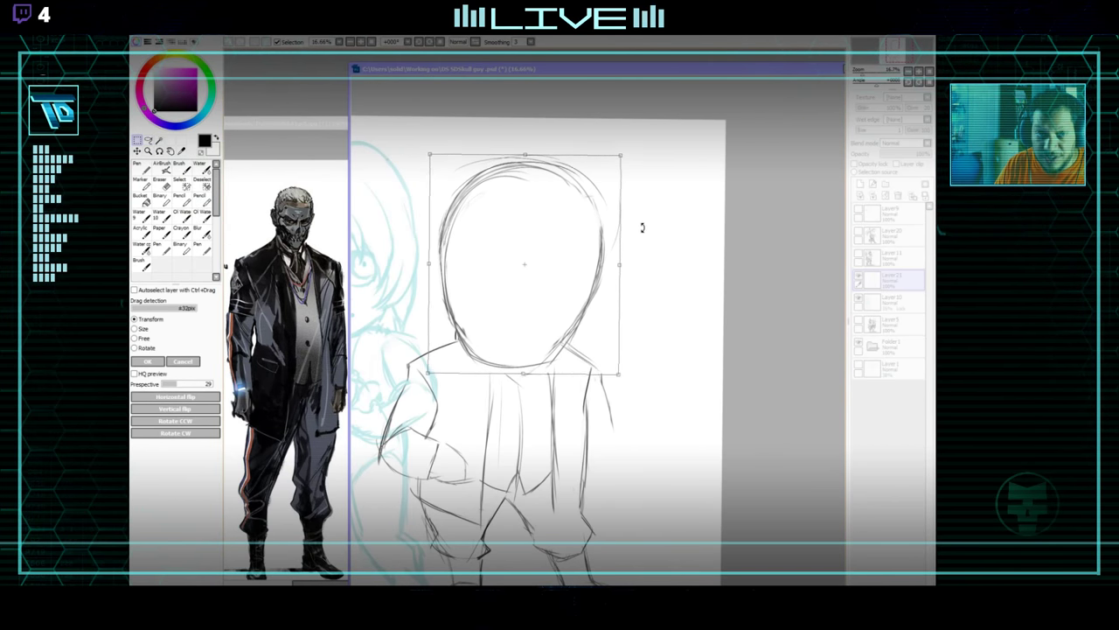
pyautogui.moveTo(583, 269)
pyautogui.mouseDown()
pyautogui.moveTo(570, 265)
pyautogui.moveTo(616, 221)
pyautogui.mouseUp()
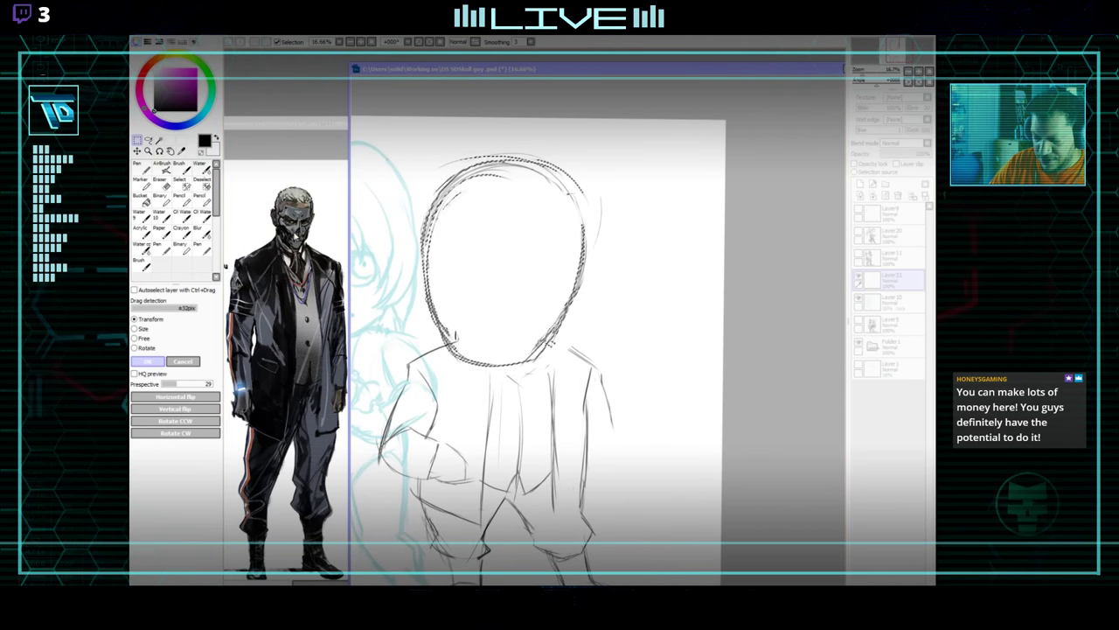
pyautogui.click(148, 361)
# Deselect the head, erase the stray marks by the left side of the neck, and redraw the jawline.
pyautogui.click(203, 202)
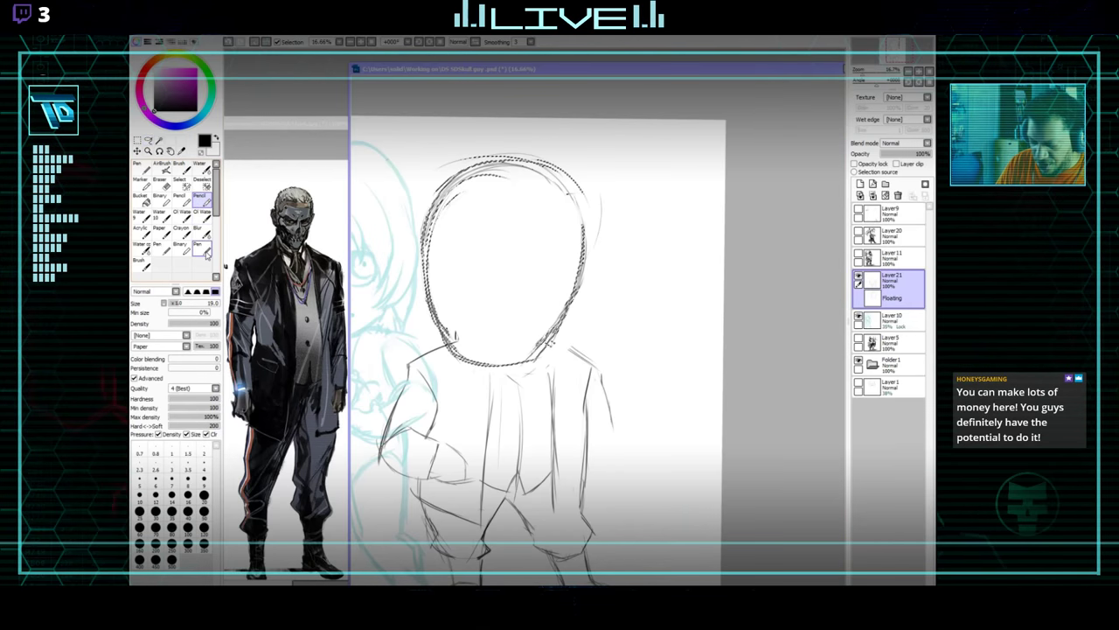
pyautogui.click(160, 183)
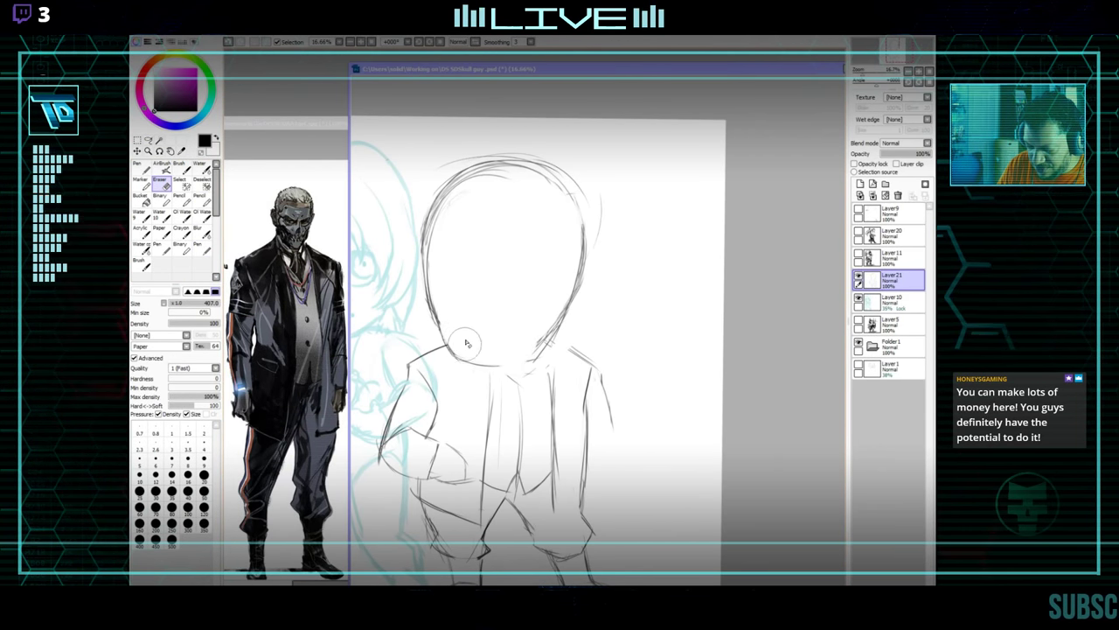
pyautogui.click(202, 200)
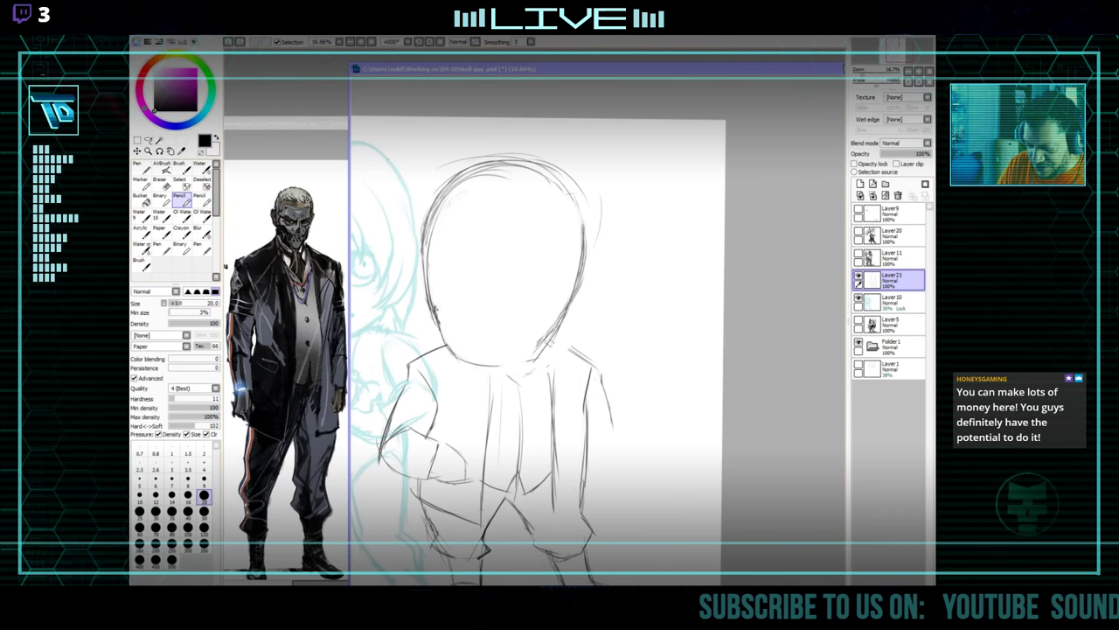
pyautogui.moveTo(512, 344)
pyautogui.mouseDown()
pyautogui.moveTo(513, 288)
pyautogui.moveTo(530, 292)
pyautogui.mouseUp()
pyautogui.moveTo(461, 250)
pyautogui.mouseDown()
pyautogui.moveTo(531, 319)
pyautogui.moveTo(567, 282)
pyautogui.mouseUp()
pyautogui.moveTo(619, 381); pyautogui.dragTo(607, 399)
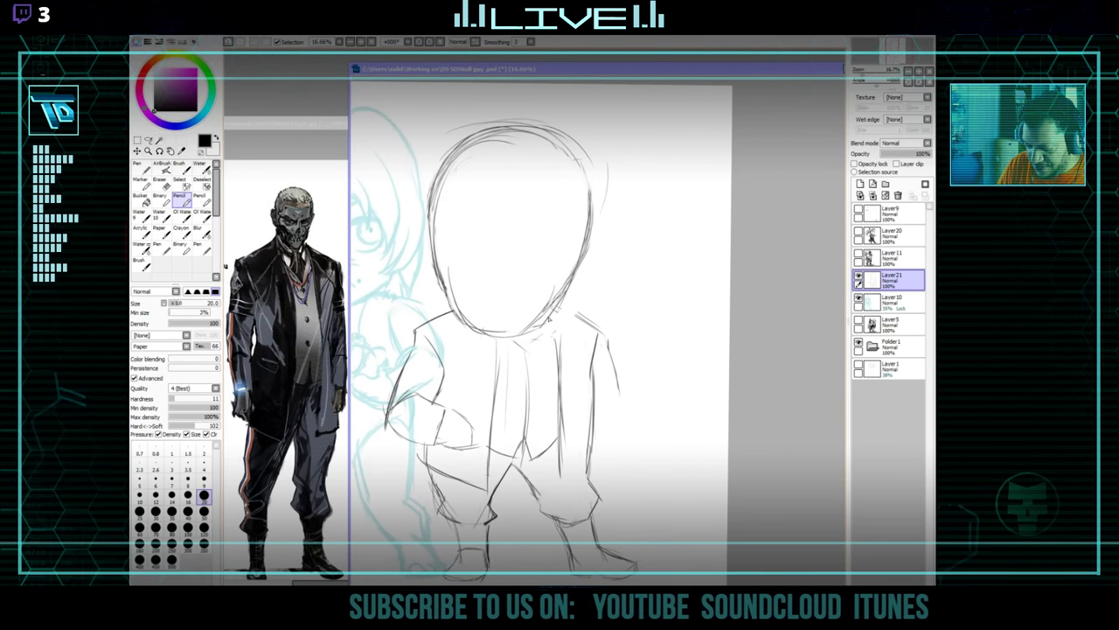
# Thin out the doubled lines of the head outline and draw a vertical centre guideline down the face.
pyautogui.press('e')
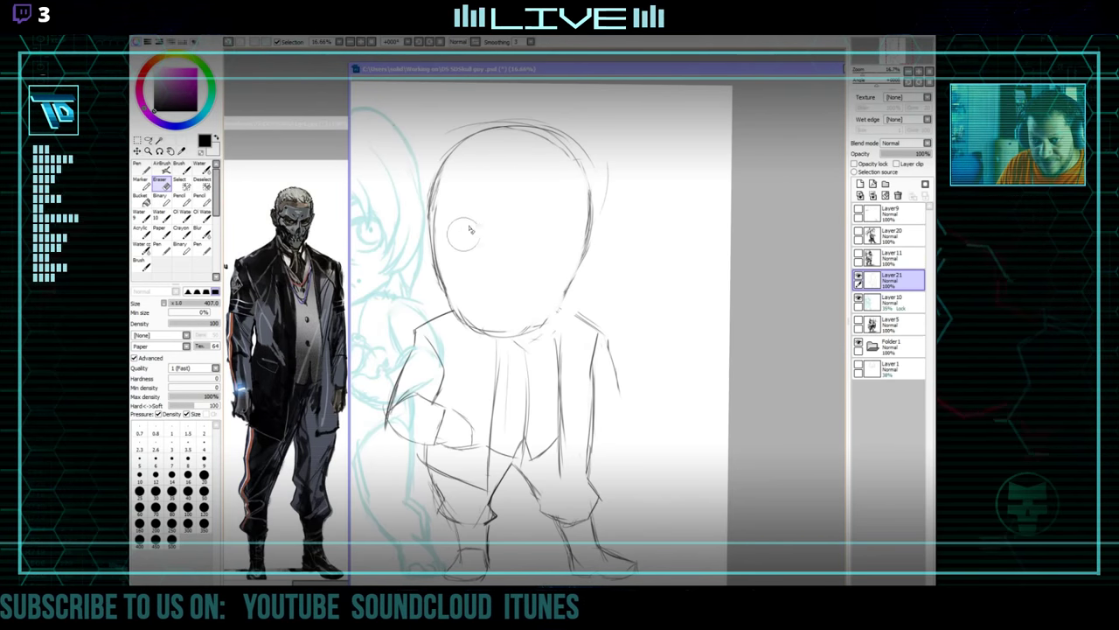
pyautogui.press('n')
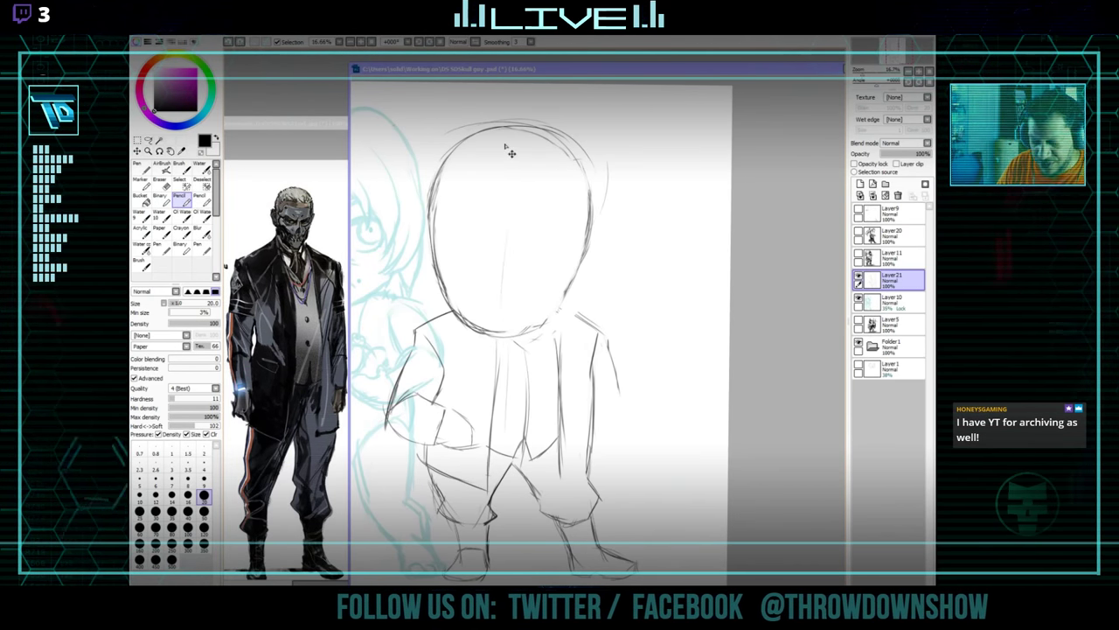
pyautogui.moveTo(513, 147); pyautogui.dragTo(501, 333)
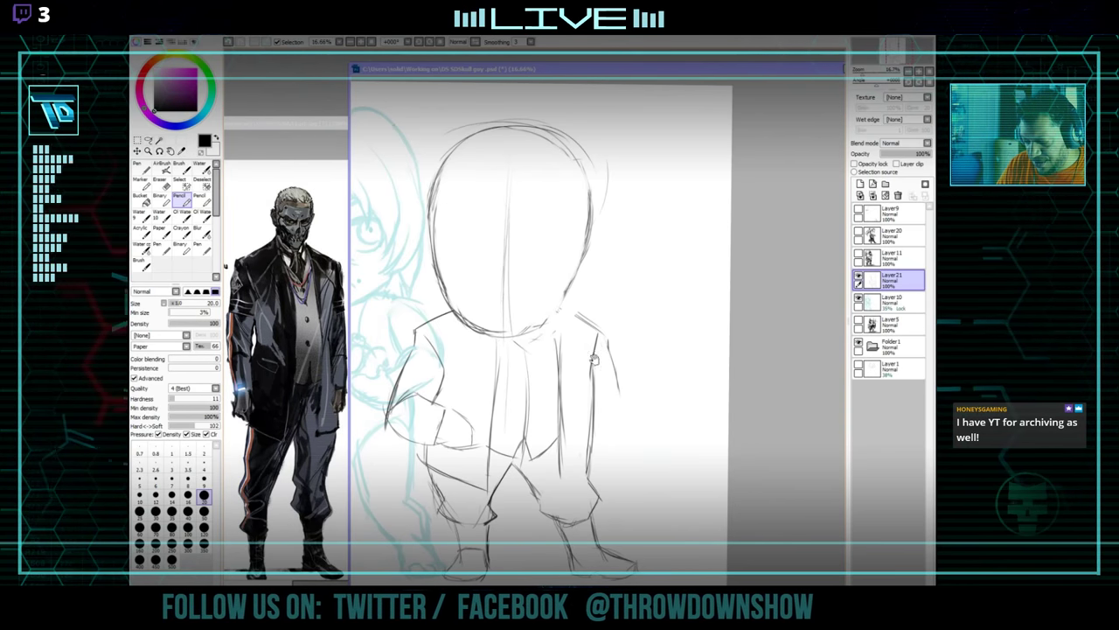
# Erase the jacket's straight outer edge on the right side and redraw it tapering toward the hem.
pyautogui.moveTo(603, 387)
pyautogui.mouseDown()
pyautogui.moveTo(607, 377)
pyautogui.moveTo(593, 406)
pyautogui.mouseUp()
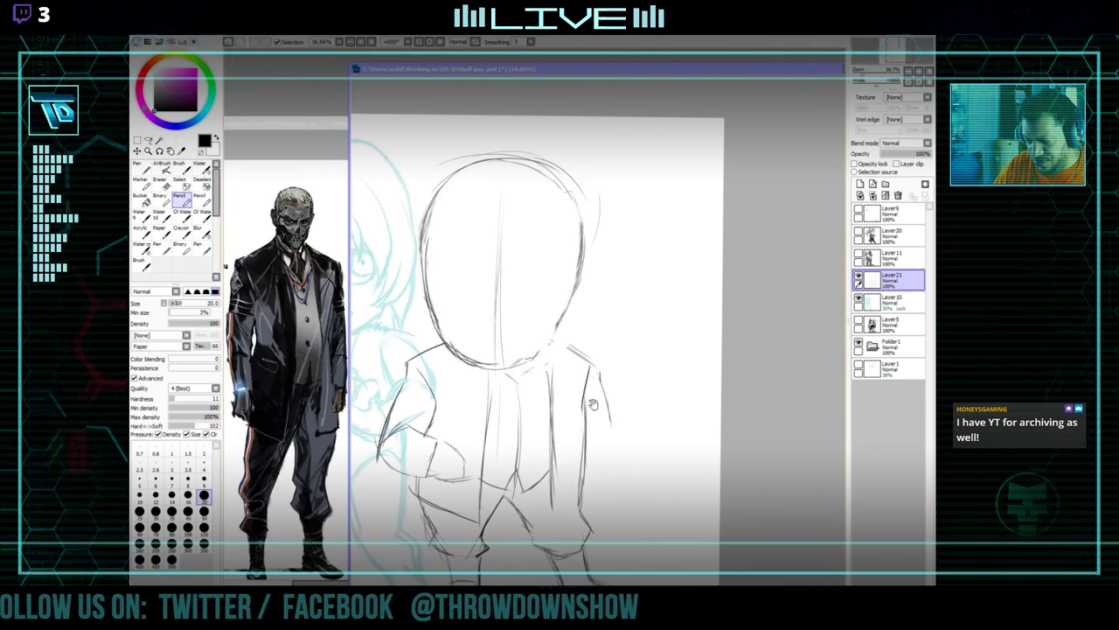
pyautogui.moveTo(477, 368); pyautogui.dragTo(490, 414)
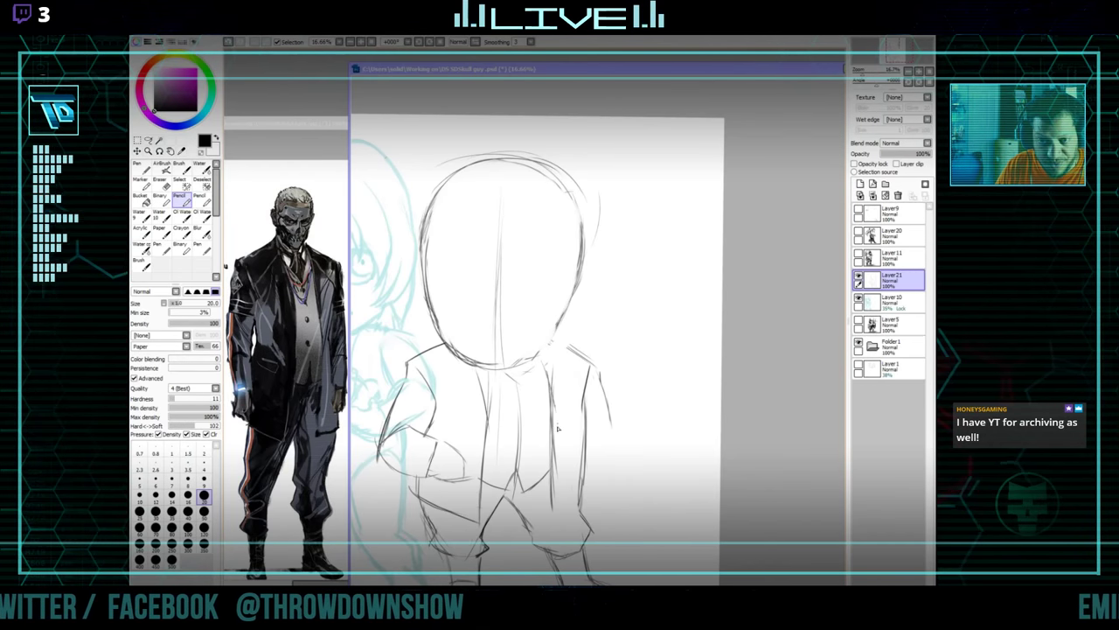
pyautogui.press('e')
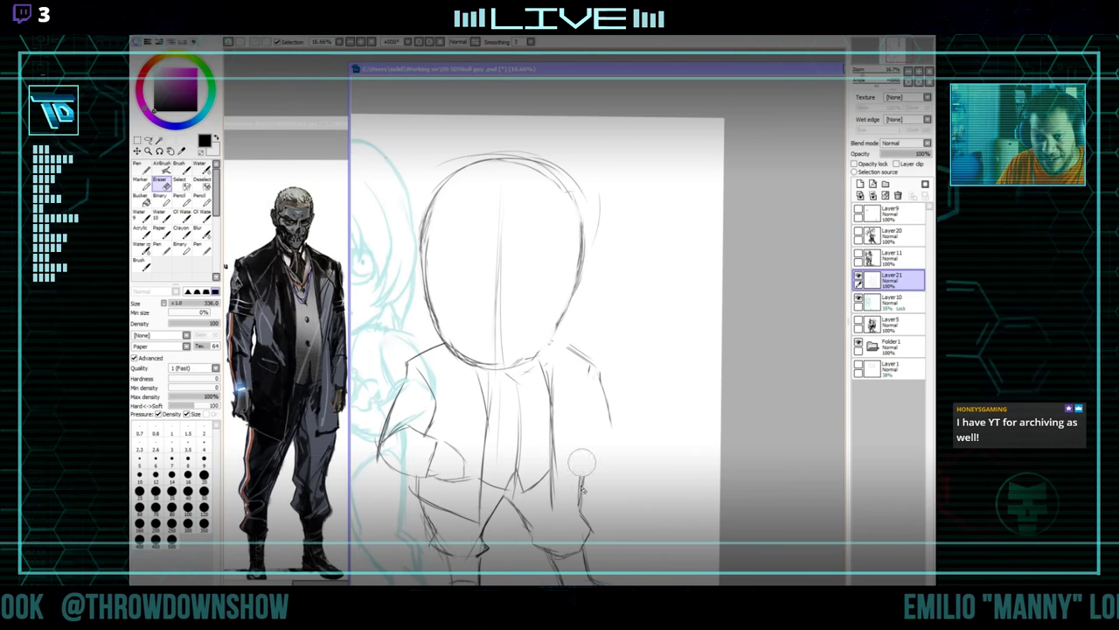
pyautogui.press('n')
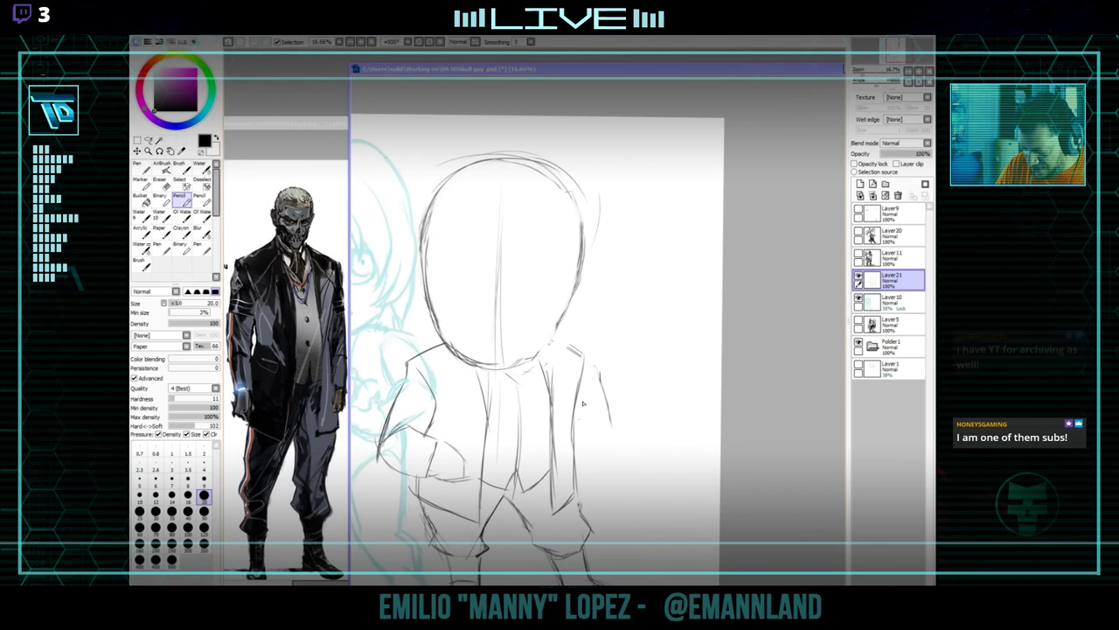
# Erase the right trouser leg's outer thigh line, reduce the eraser size to 204, and redraw the line below the jacket hem.
pyautogui.press('e')
pyautogui.moveTo(642, 469)
pyautogui.mouseDown()
pyautogui.moveTo(652, 379)
pyautogui.moveTo(617, 402)
pyautogui.mouseUp()
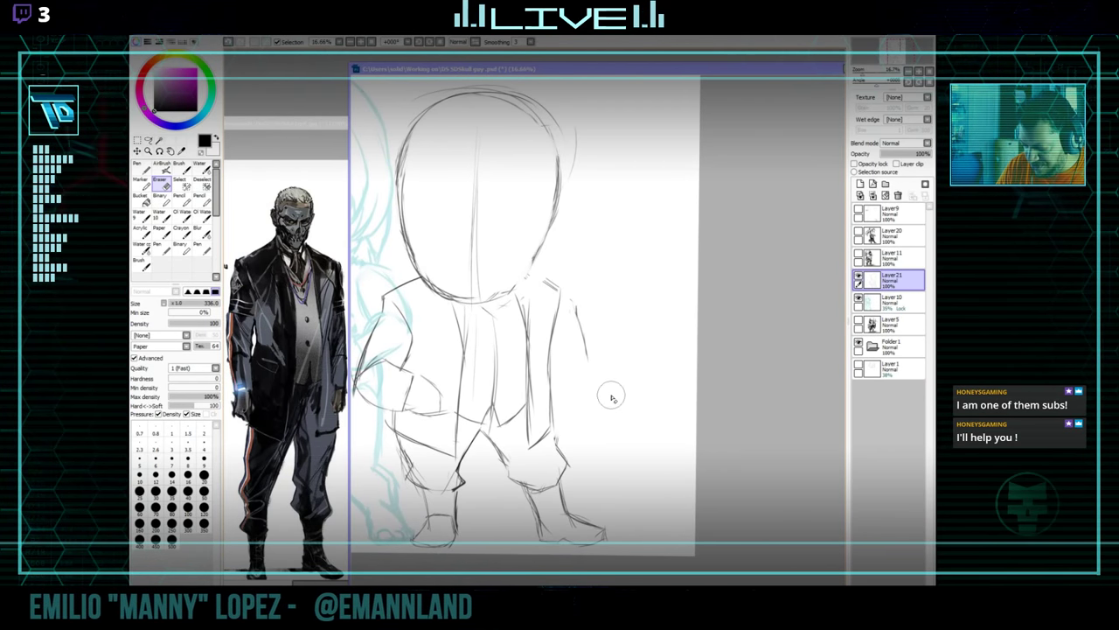
pyautogui.moveTo(612, 398); pyautogui.dragTo(542, 400)
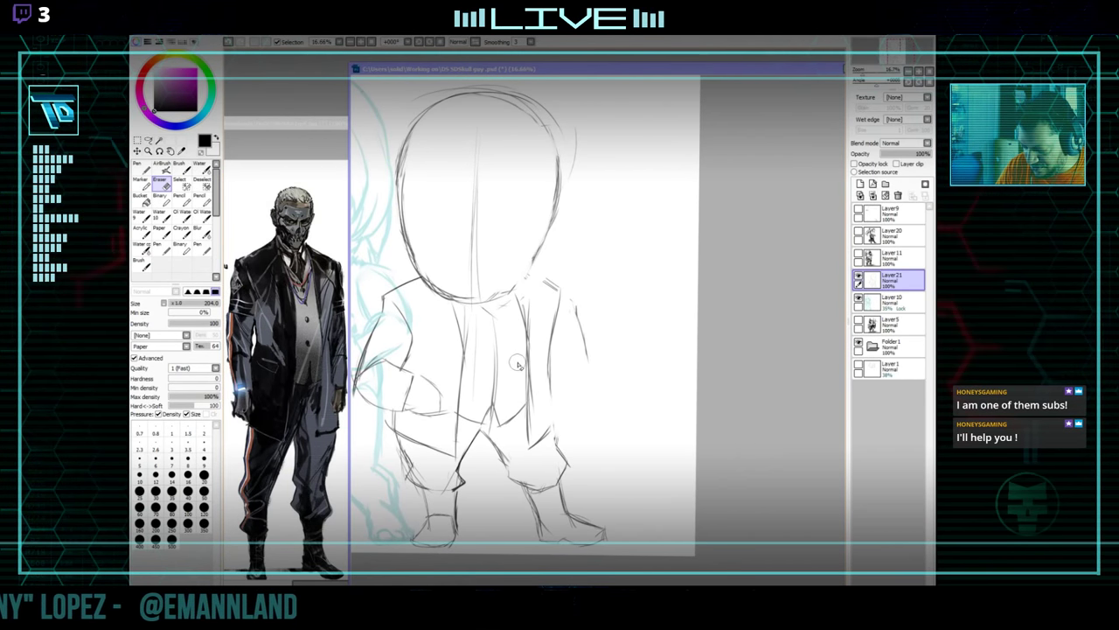
pyautogui.press('n')
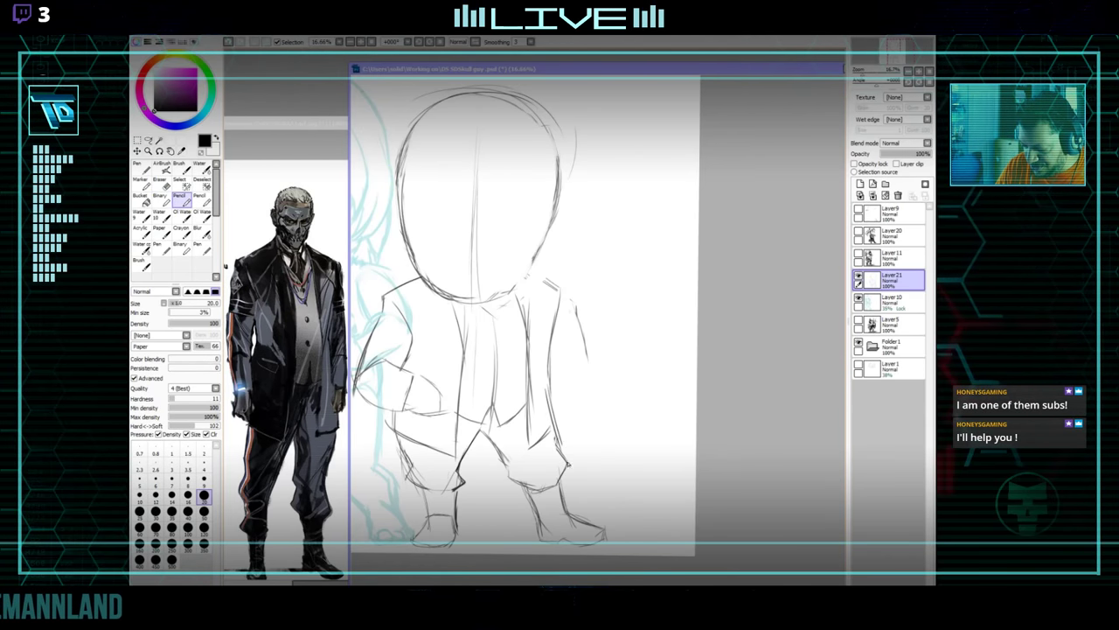
pyautogui.moveTo(560, 406); pyautogui.dragTo(559, 371)
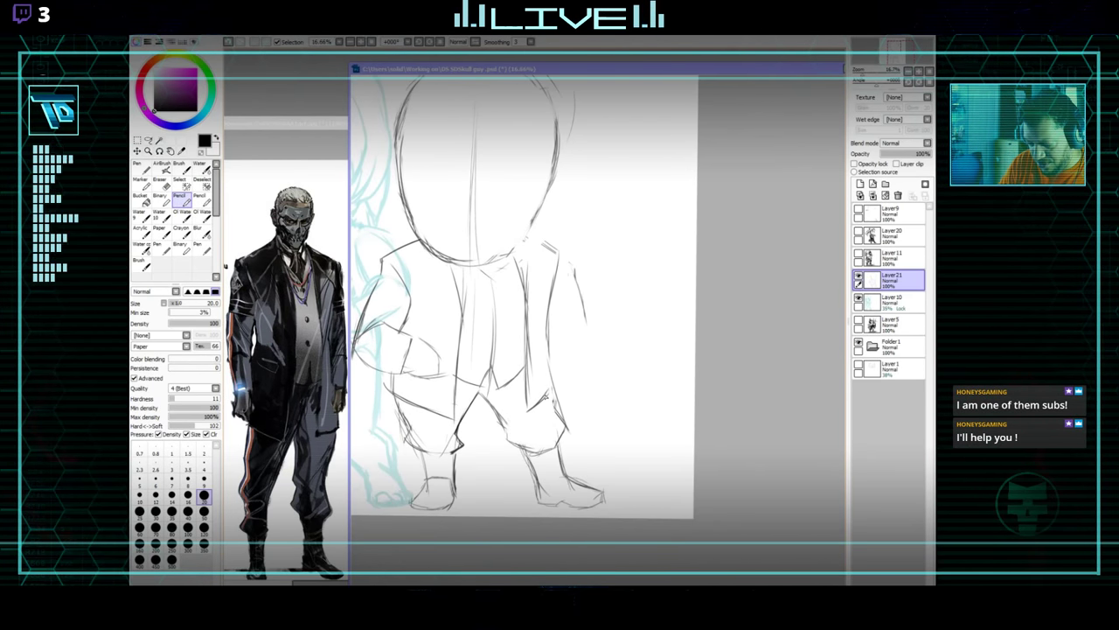
# Erase the right lower leg's rough lines and redraw the shin, ankle and shoe with a cleaner toe and sole.
pyautogui.press('e')
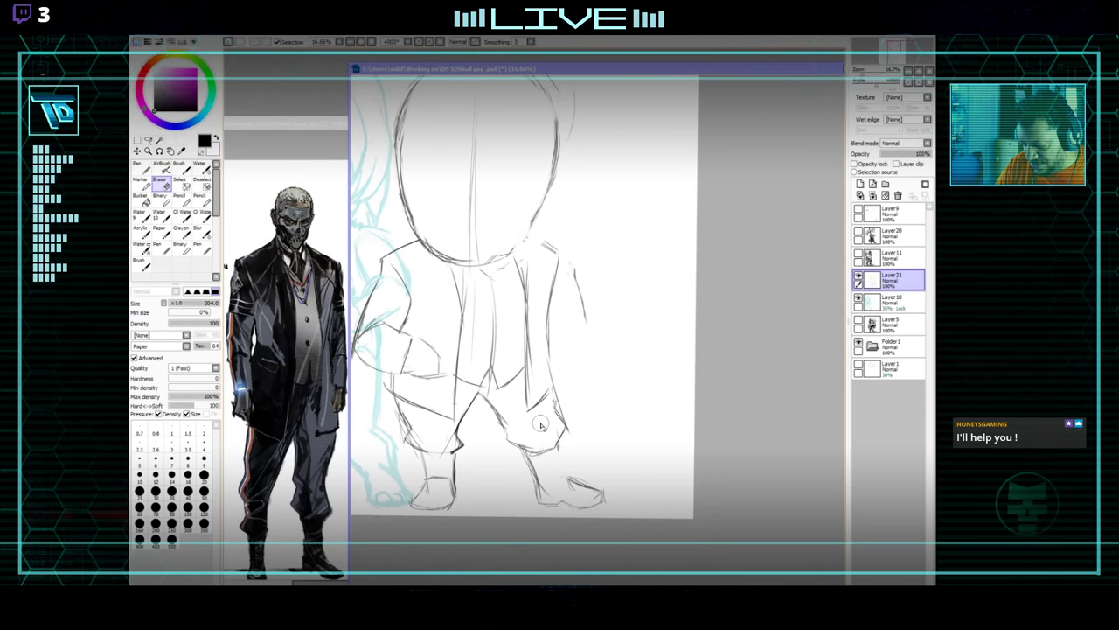
pyautogui.press('n')
pyautogui.moveTo(540, 424); pyautogui.dragTo(607, 463)
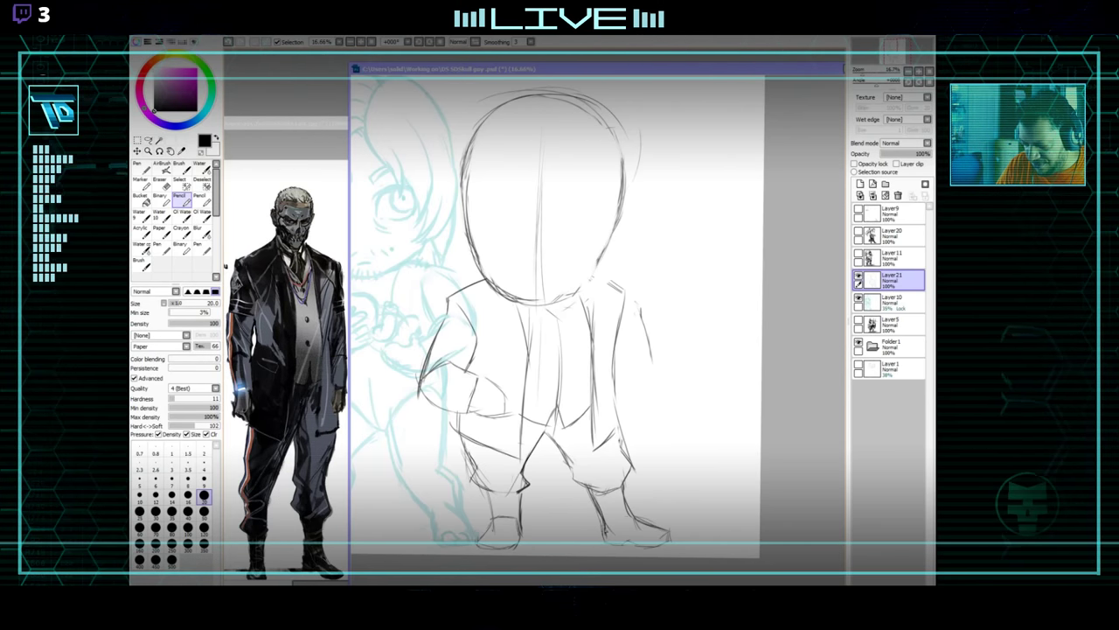
pyautogui.press('e')
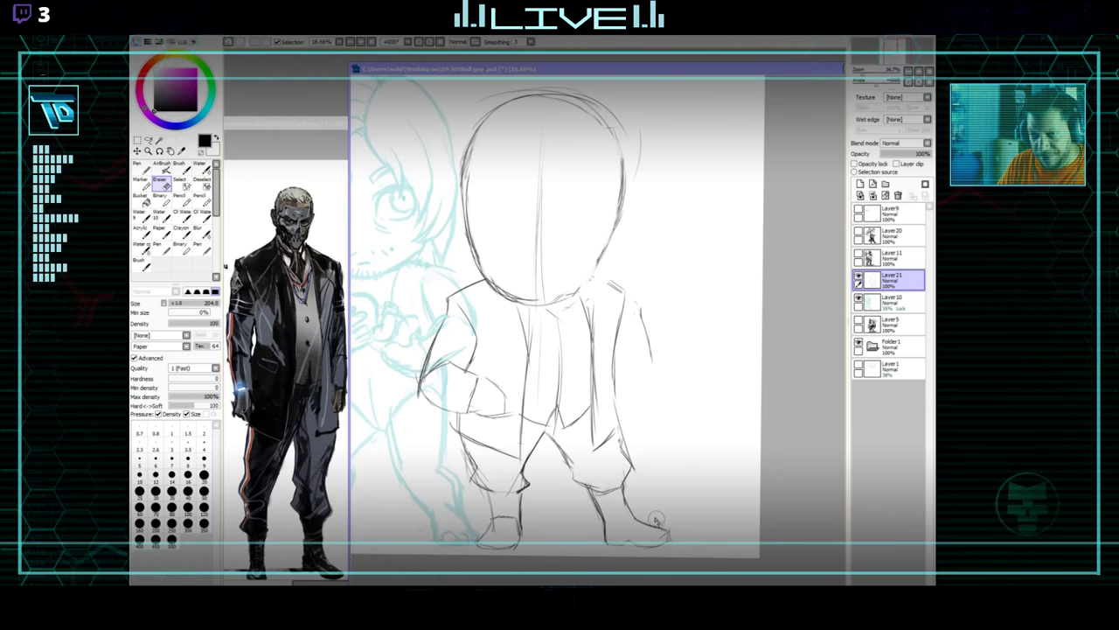
pyautogui.moveTo(690, 492); pyautogui.dragTo(682, 461)
pyautogui.press('n')
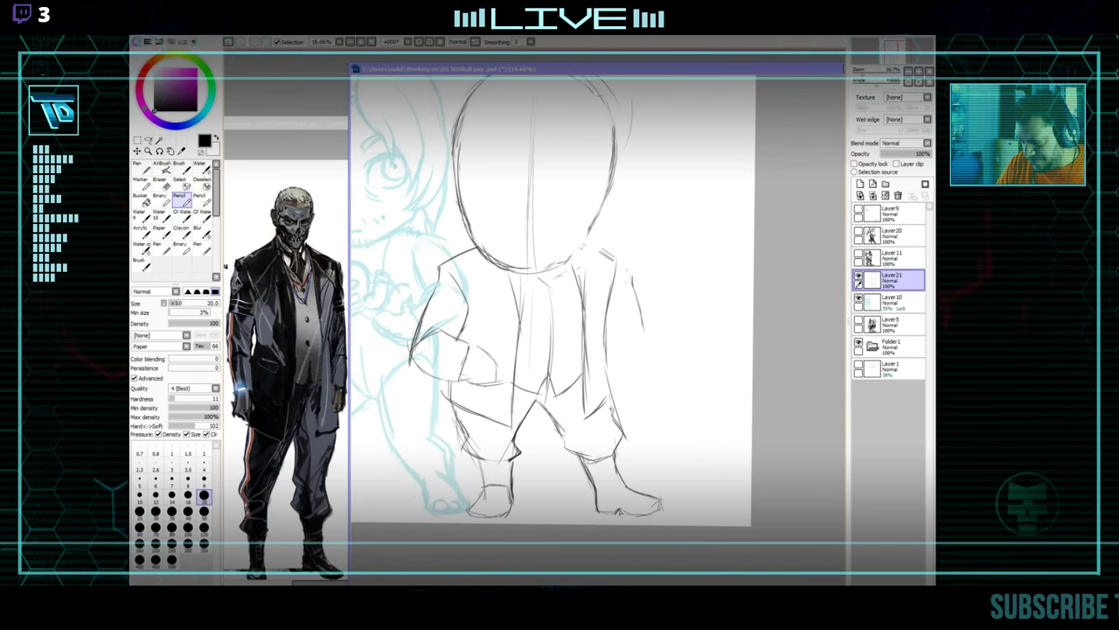
# Draw a curved horizontal guideline across the lower face, and erase the loose outer line of the right arm.
pyautogui.scroll(4, 647, 490)
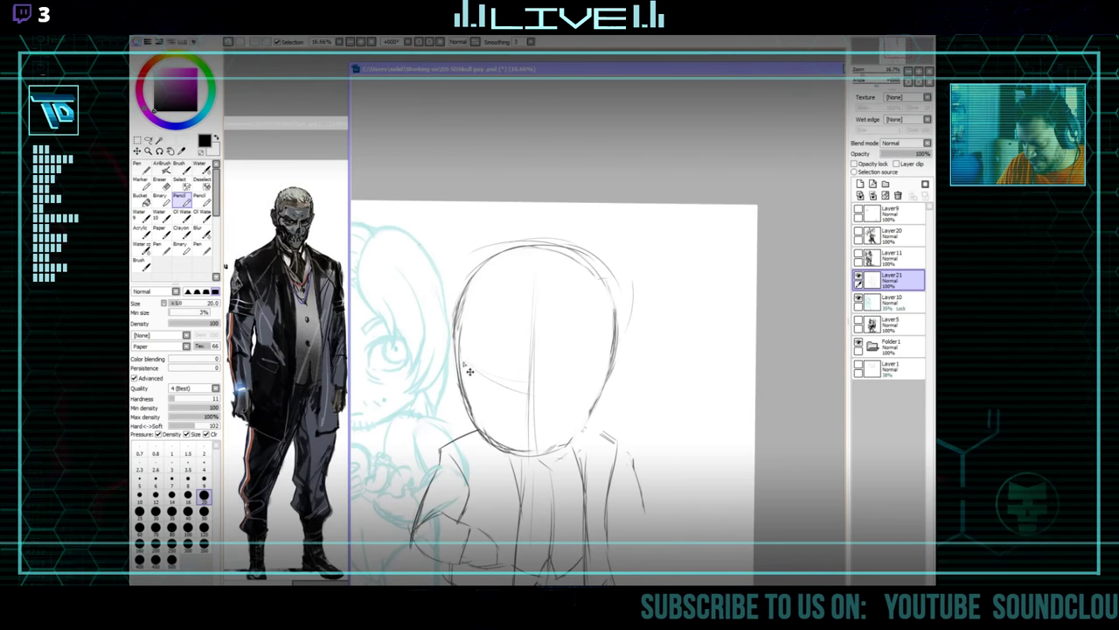
pyautogui.moveTo(651, 429); pyautogui.dragTo(665, 359)
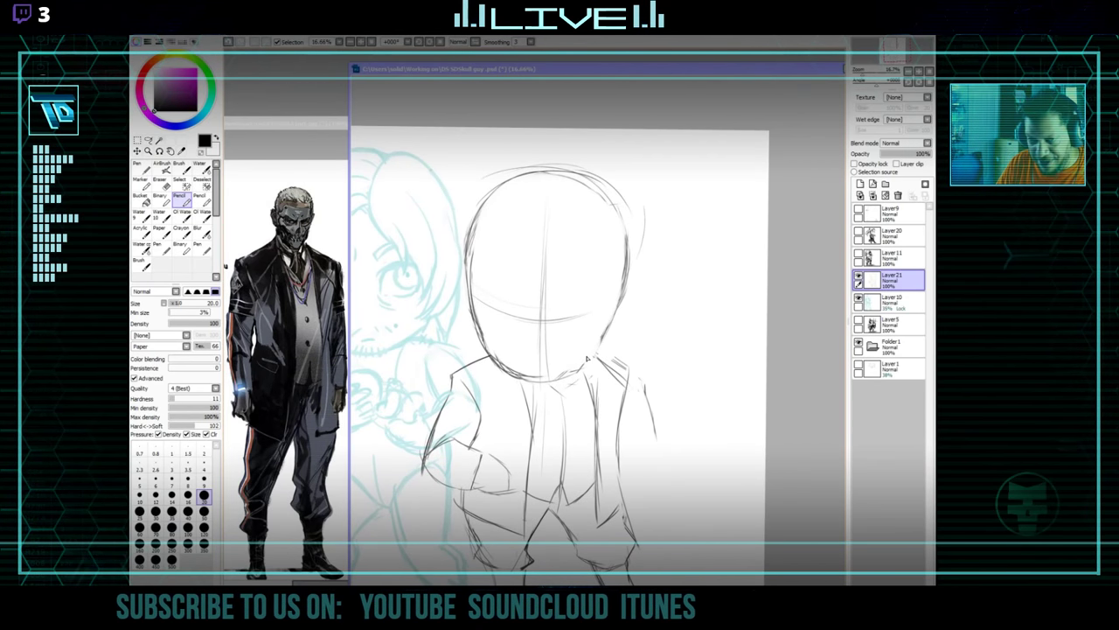
pyautogui.press('e')
pyautogui.moveTo(644, 405)
pyautogui.mouseDown()
pyautogui.moveTo(615, 426)
pyautogui.moveTo(625, 416)
pyautogui.mouseUp()
# Erase the hand and rough waist lines with the eraser at size 258, and redraw the left jacket hem and sleeve cuff.
pyautogui.moveTo(480, 497)
pyautogui.mouseDown()
pyautogui.moveTo(517, 517)
pyautogui.moveTo(534, 507)
pyautogui.mouseUp()
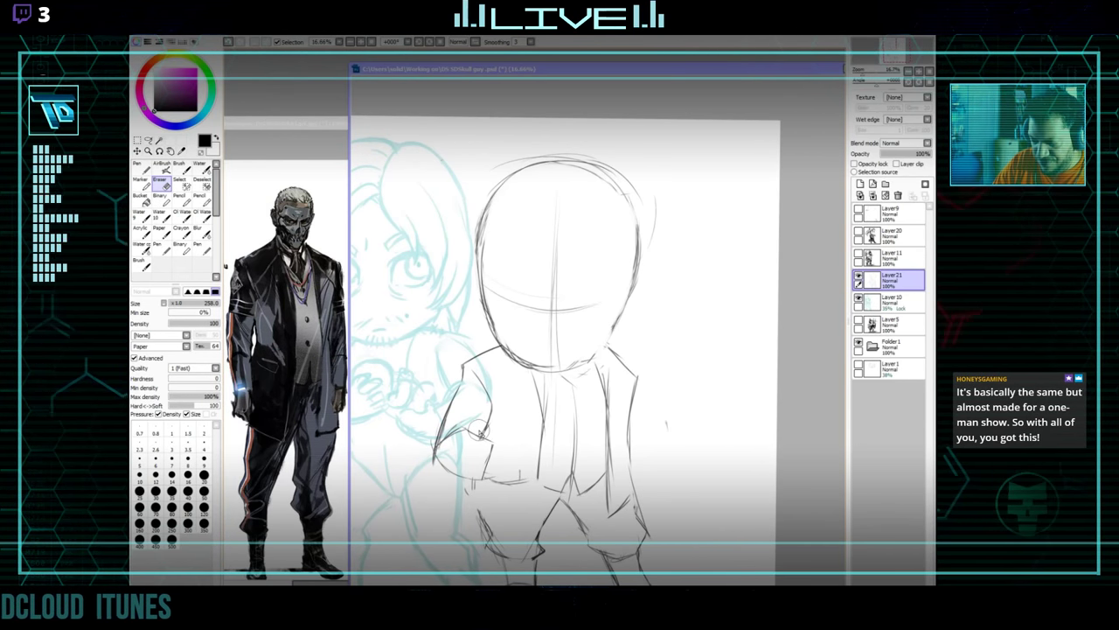
pyautogui.press('n')
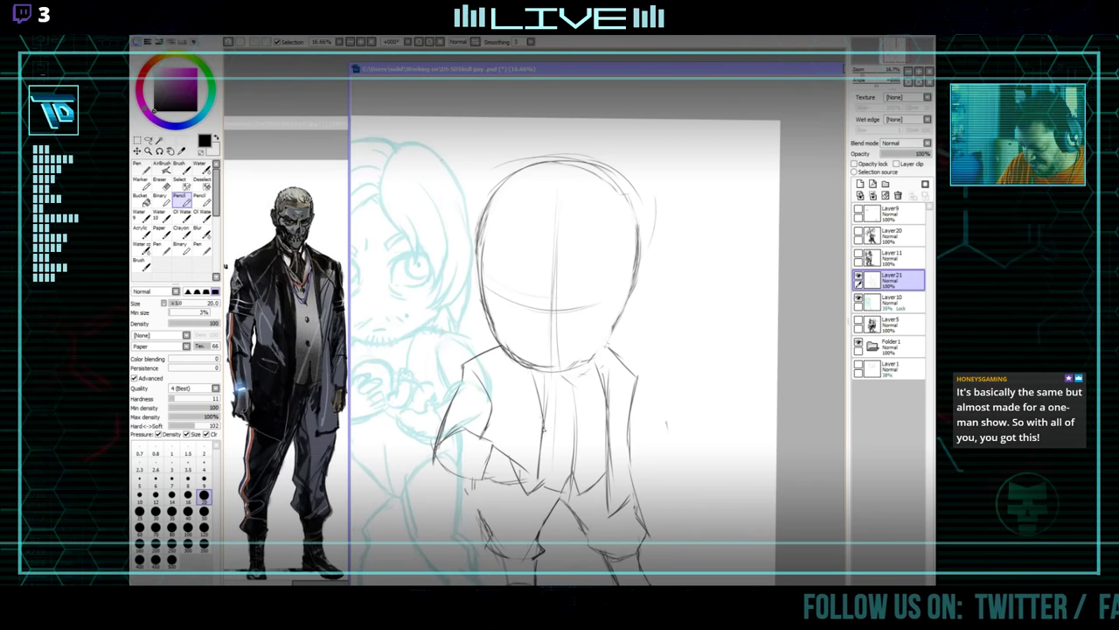
pyautogui.press('e')
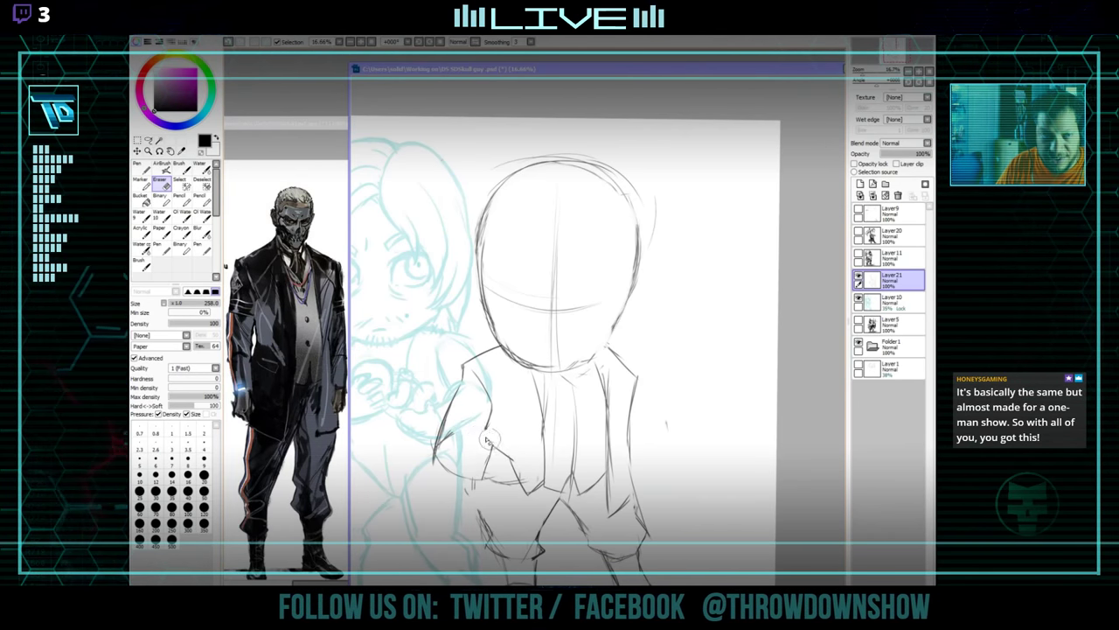
pyautogui.press('n')
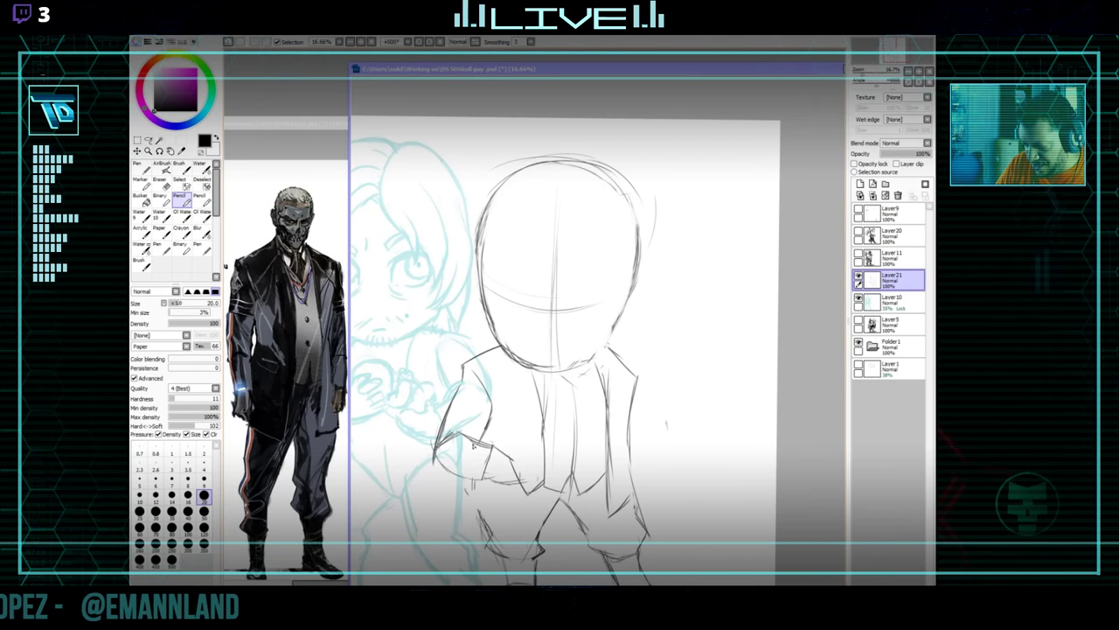
# Erase the left trouser leg's rough outer lines and redraw its side and the gathered cuff above the ankle.
pyautogui.moveTo(466, 494); pyautogui.dragTo(461, 458)
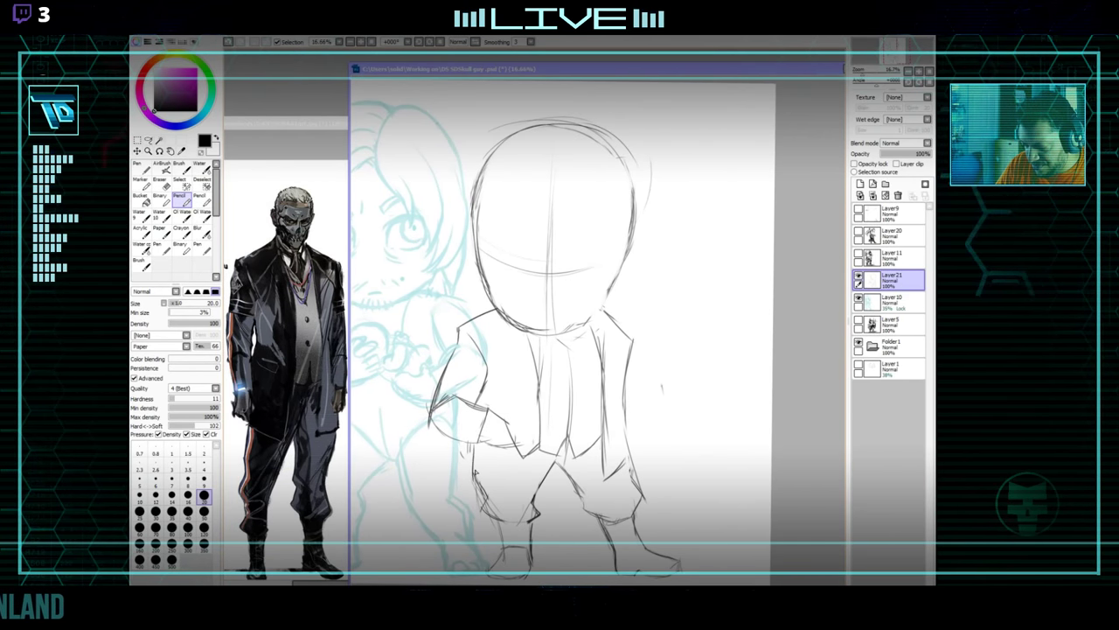
pyautogui.press('e')
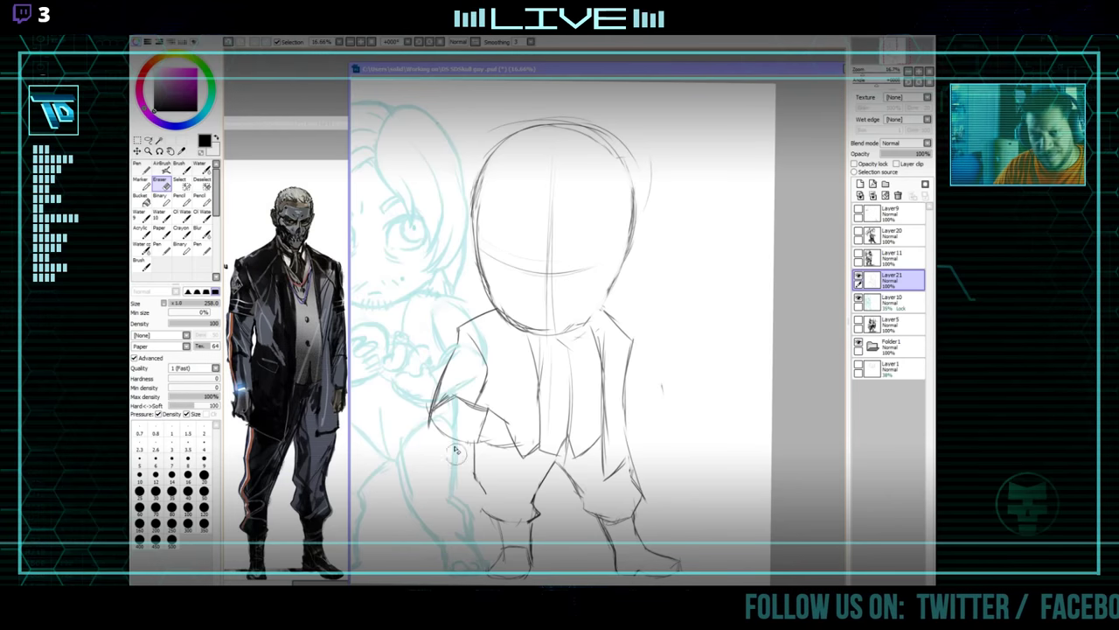
pyautogui.press('n')
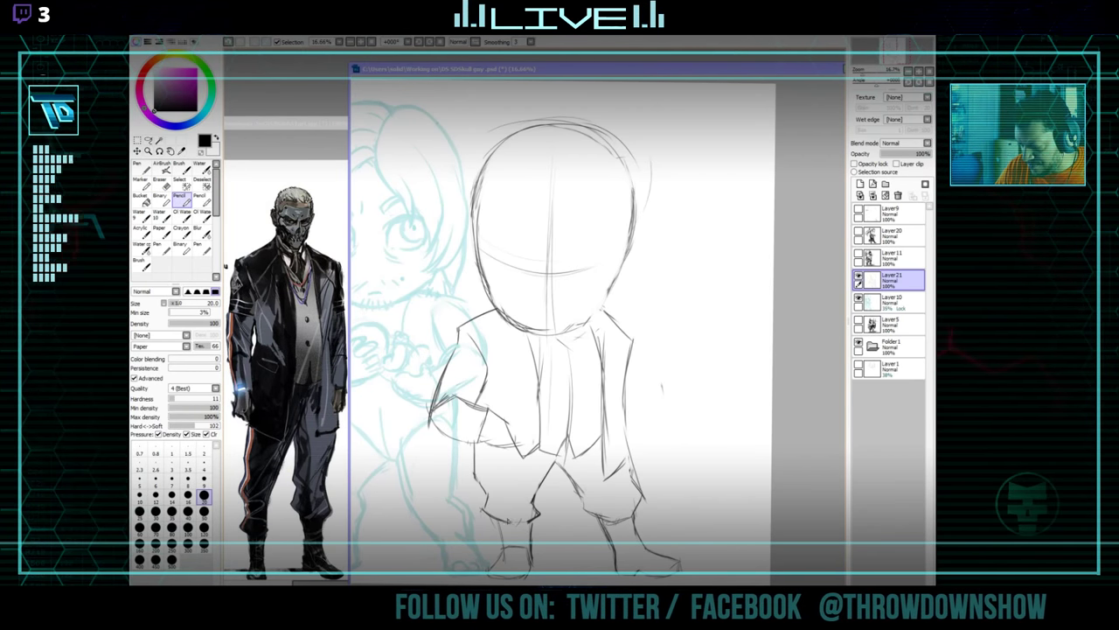
pyautogui.press('e')
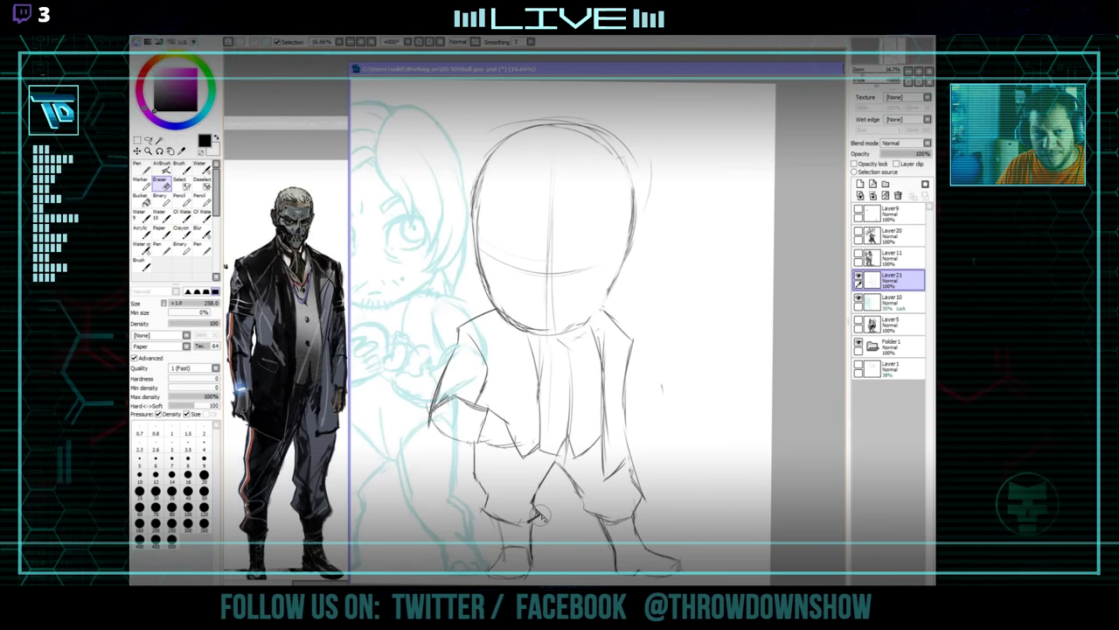
pyautogui.press('n')
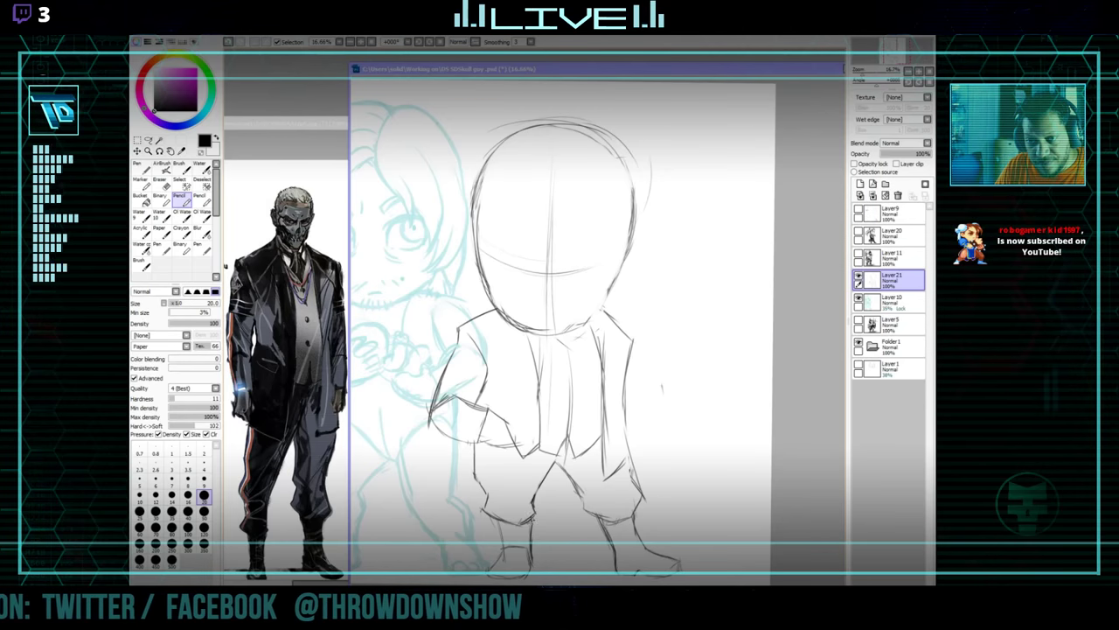
# Redraw the right side of the jaw, then erase the doubled head outline and trim the ends of the horizontal face guideline.
pyautogui.moveTo(596, 475); pyautogui.dragTo(567, 468)
pyautogui.moveTo(611, 430); pyautogui.dragTo(595, 548)
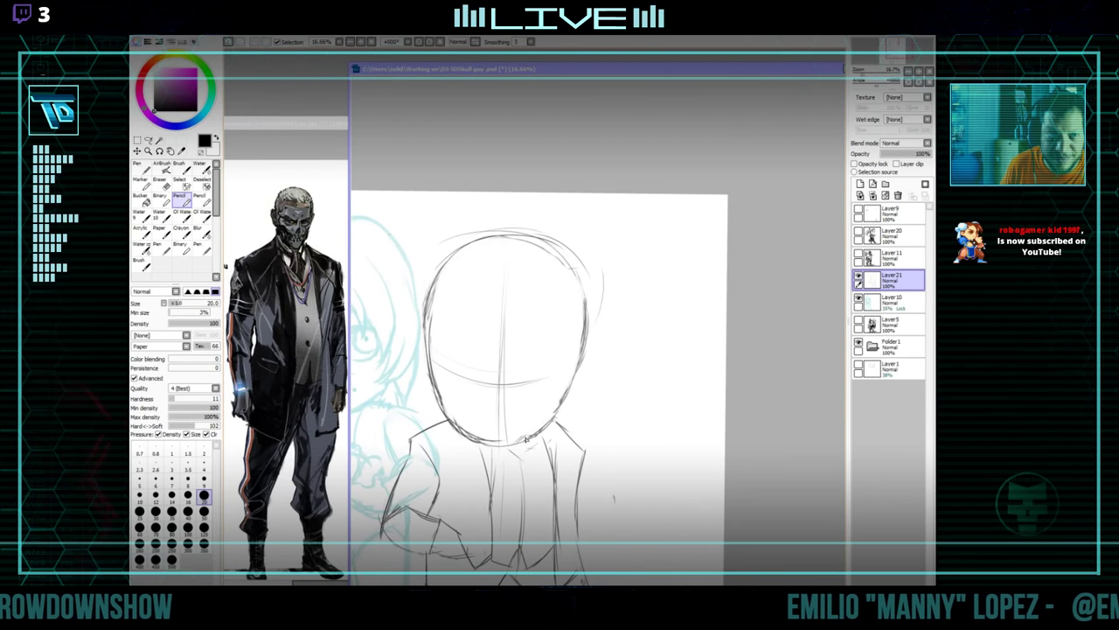
pyautogui.press('e')
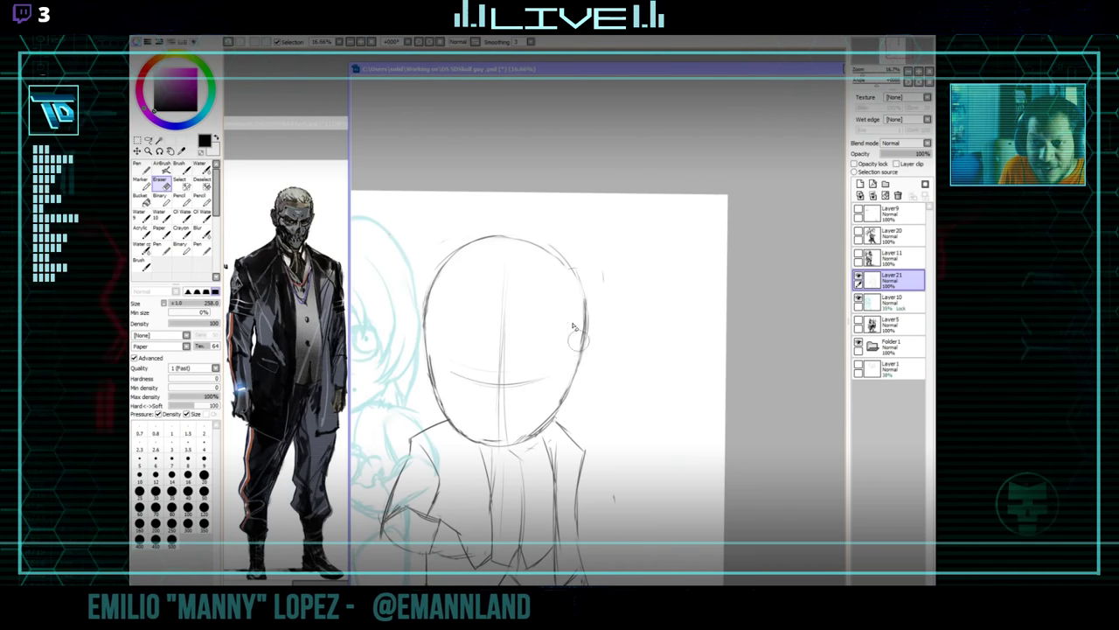
pyautogui.press('n')
# Erase the right shoulder and upper jacket edge, and redraw the shoulder line starting from the jaw.
pyautogui.moveTo(566, 472); pyautogui.dragTo(574, 428)
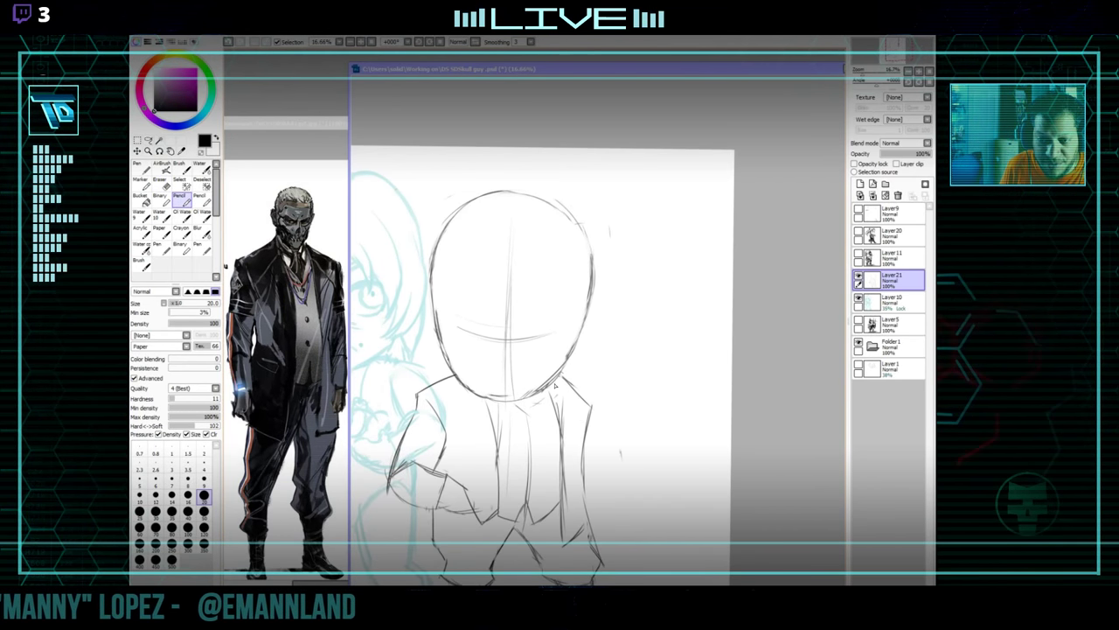
pyautogui.press('e')
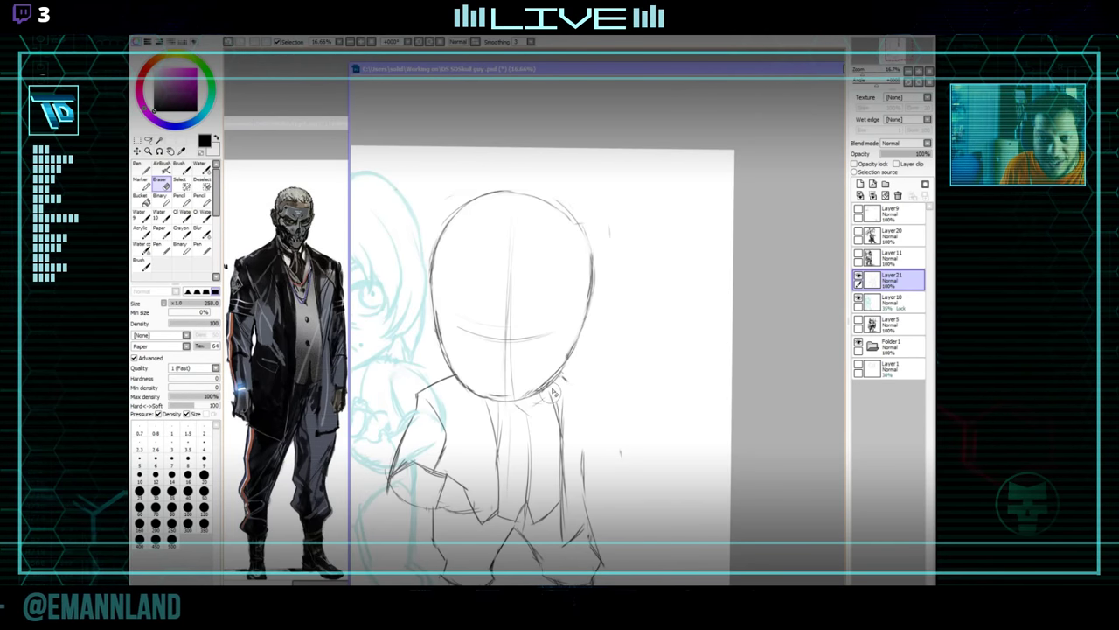
pyautogui.press('n')
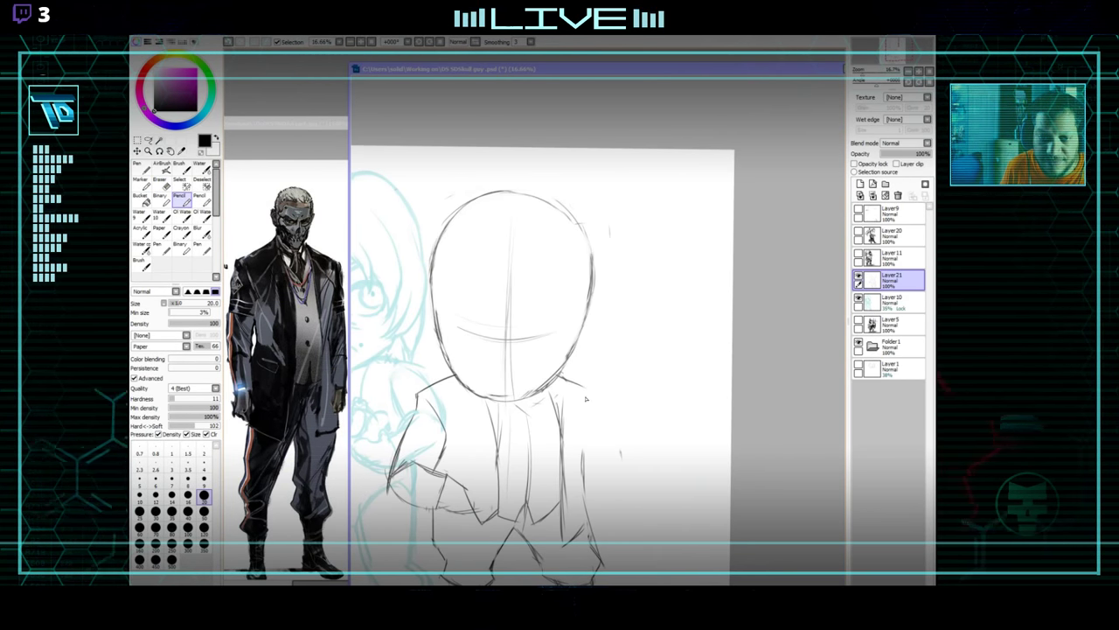
# Draw the jacket's right outer edge down from the shoulder, and erase and redraw the right thigh lines beneath the hem.
pyautogui.moveTo(641, 440)
pyautogui.mouseDown()
pyautogui.moveTo(667, 349)
pyautogui.moveTo(655, 387)
pyautogui.moveTo(617, 367)
pyautogui.moveTo(578, 376)
pyautogui.mouseUp()
pyautogui.press('e')
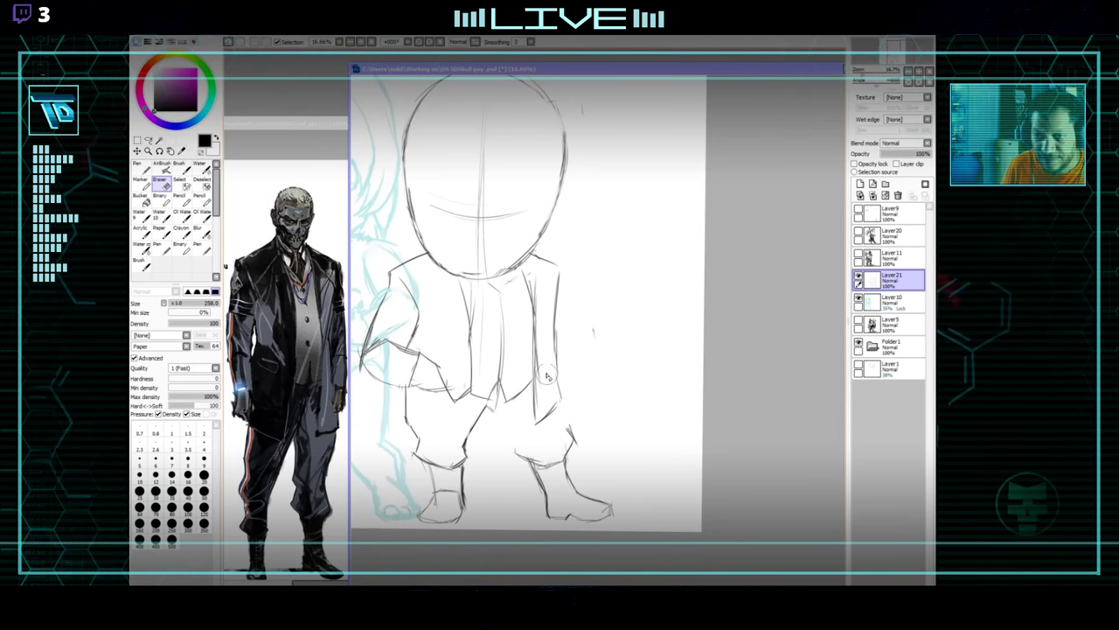
pyautogui.press('n')
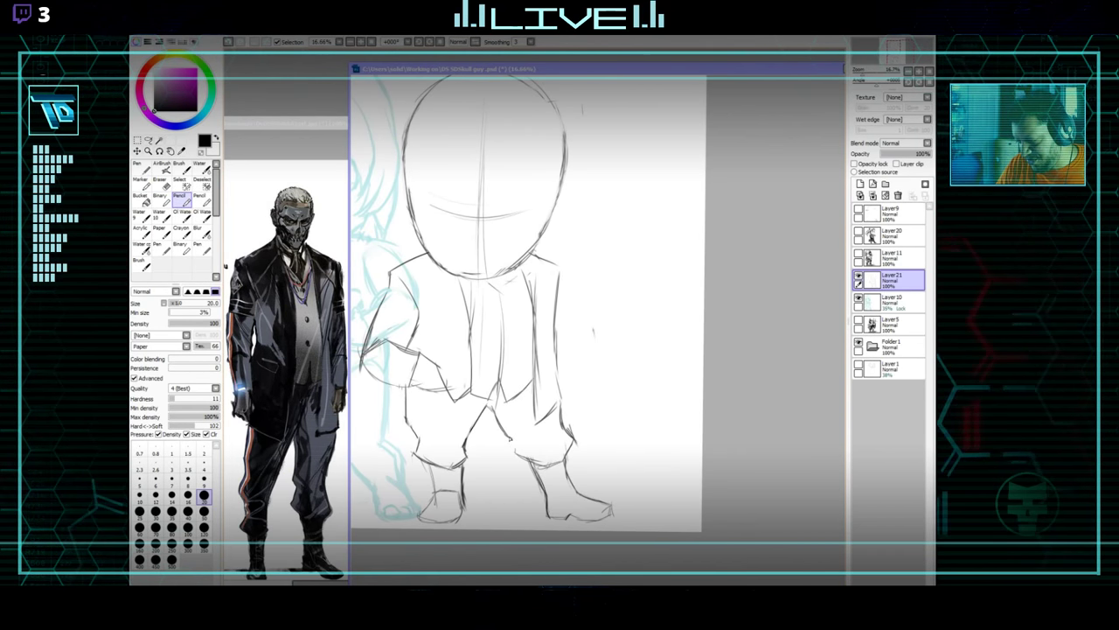
pyautogui.moveTo(586, 402); pyautogui.dragTo(593, 398)
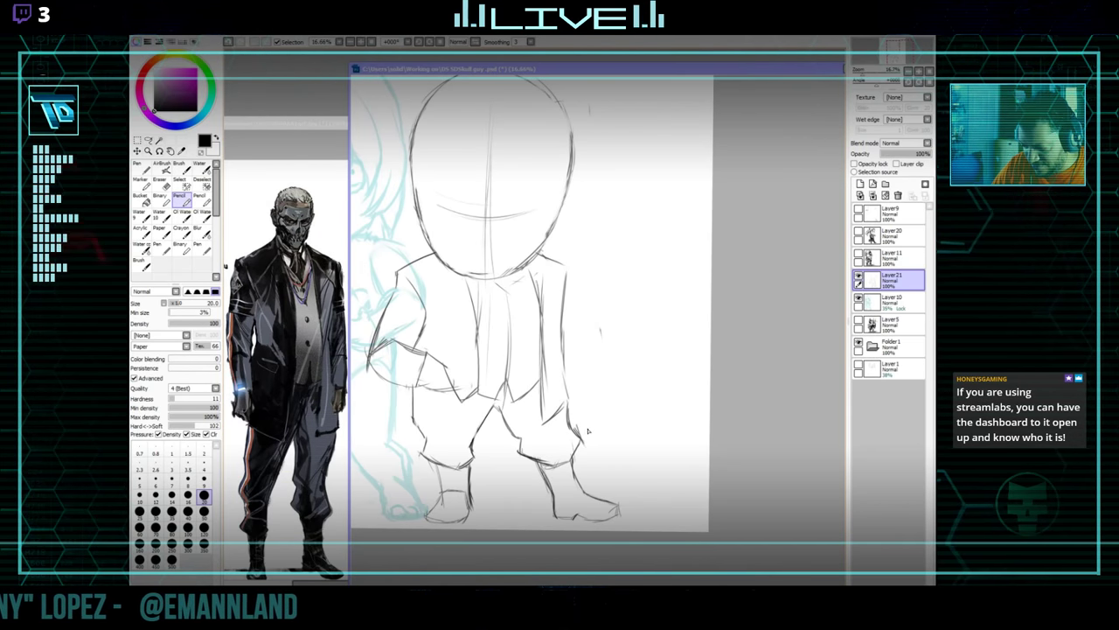
# Erase the rough strokes along the jacket's front opening and redraw its edges from the neck to the hem.
pyautogui.moveTo(581, 367); pyautogui.dragTo(590, 381)
pyautogui.press('e')
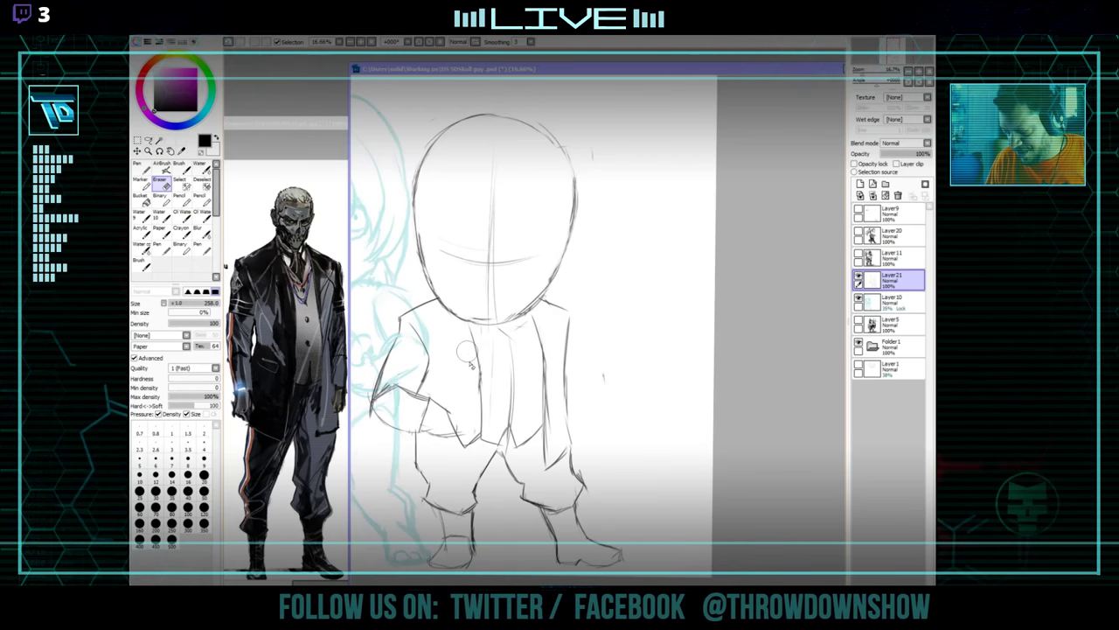
pyautogui.press('n')
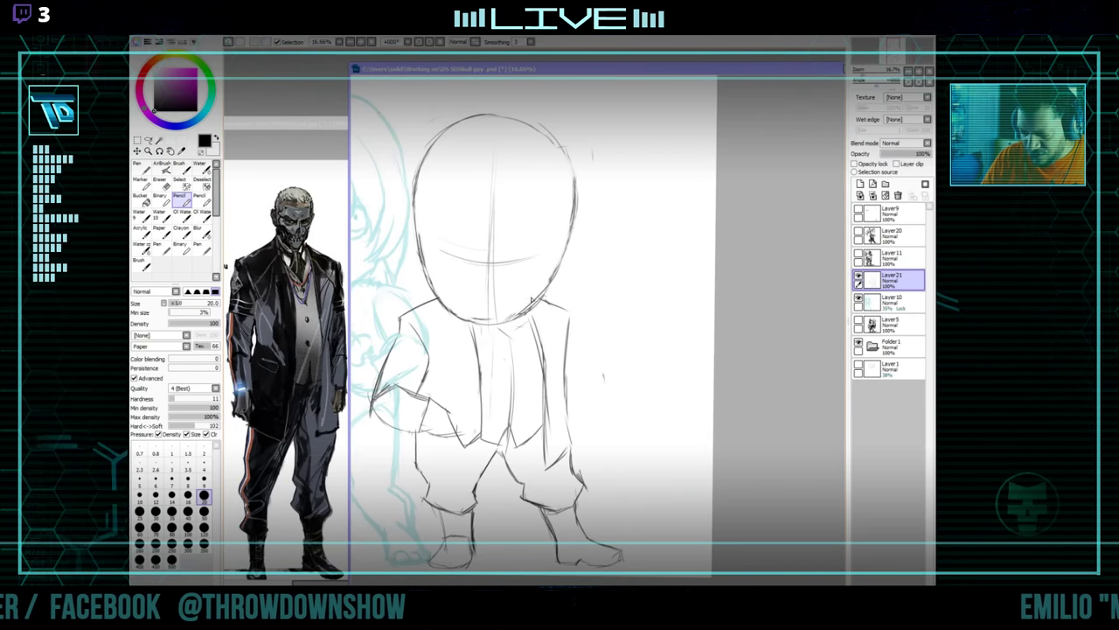
pyautogui.press('e')
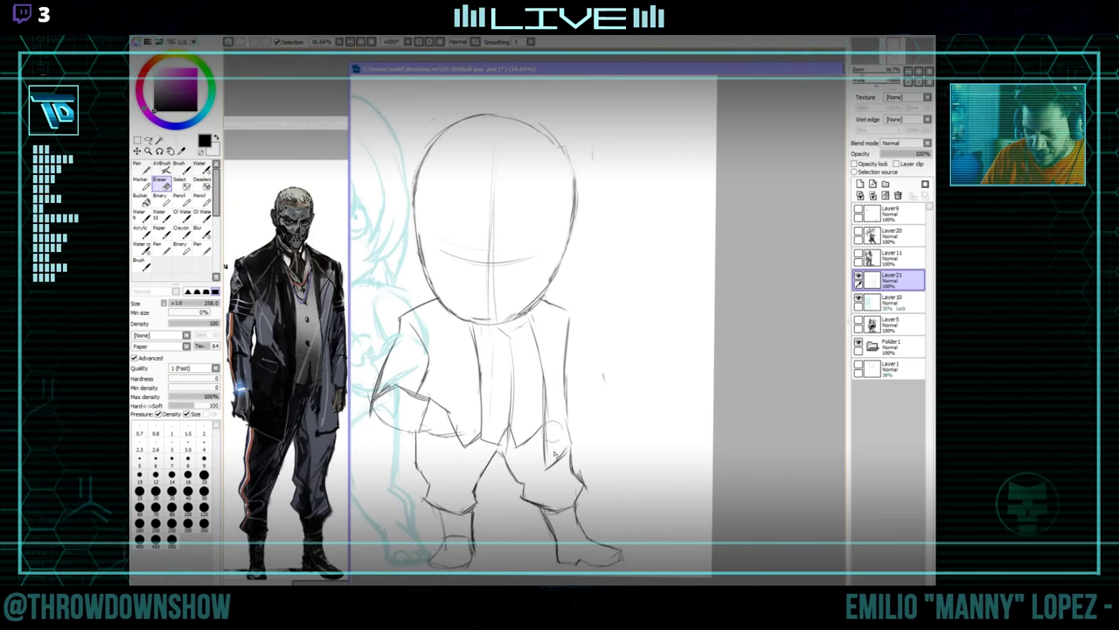
pyautogui.press('n')
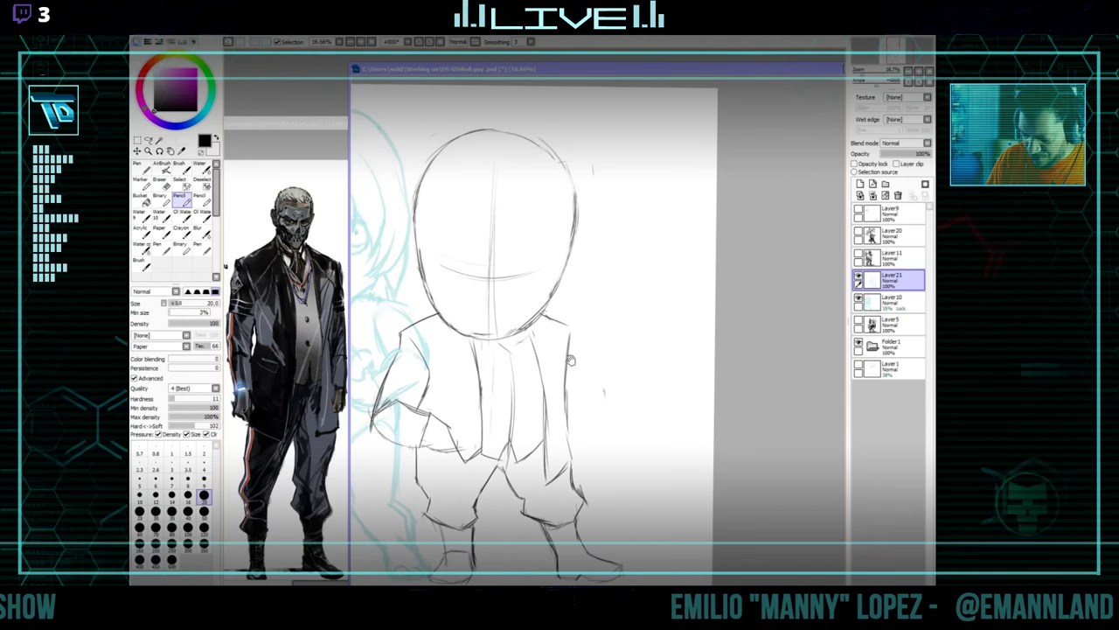
# Draw the right sleeve's outer edge down from the shoulder, and sketch the cuff and hand at its end.
pyautogui.scroll(1, 551, 354)
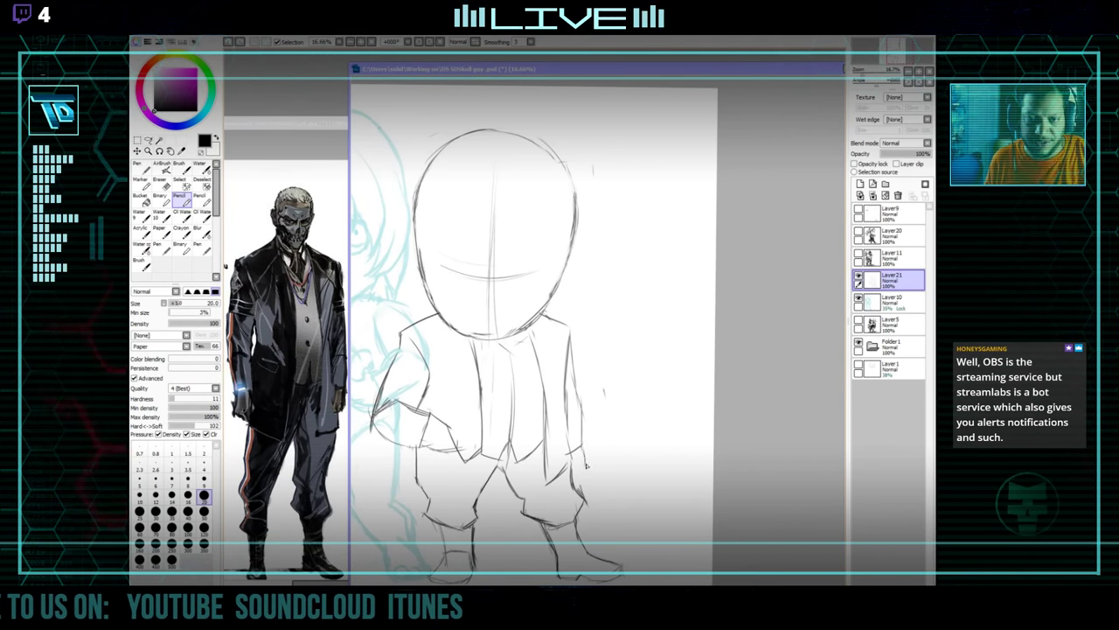
pyautogui.scroll(2, 573, 468)
pyautogui.moveTo(569, 464); pyautogui.dragTo(567, 471)
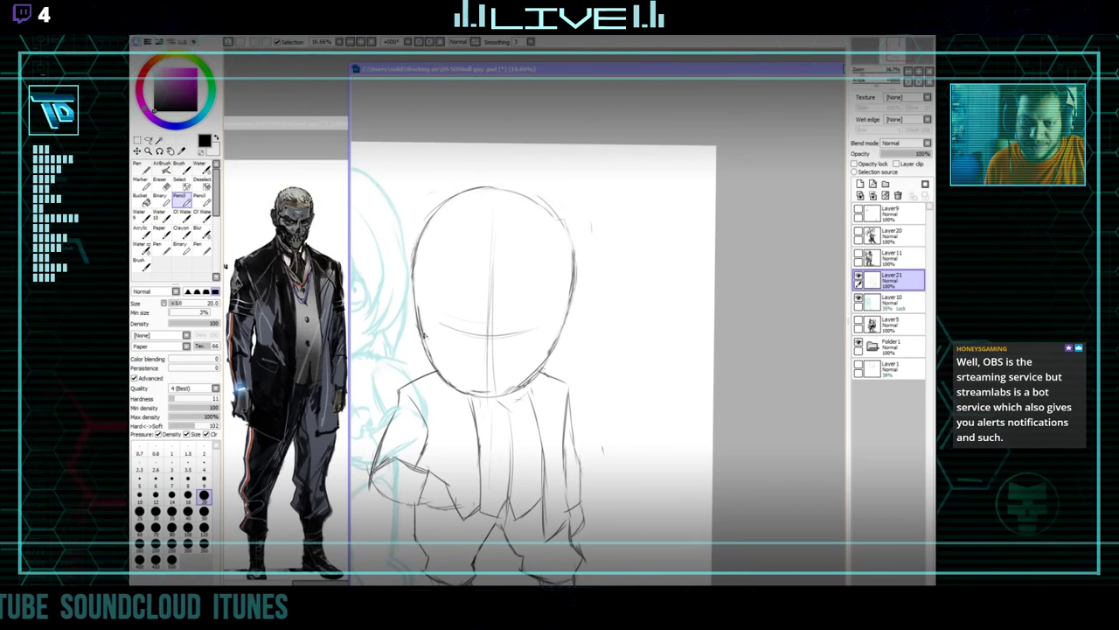
# Erase the rough centre lines on the torso, and draw the V-shaped neckline and the jacket lapel lines beneath the chin.
pyautogui.press('e')
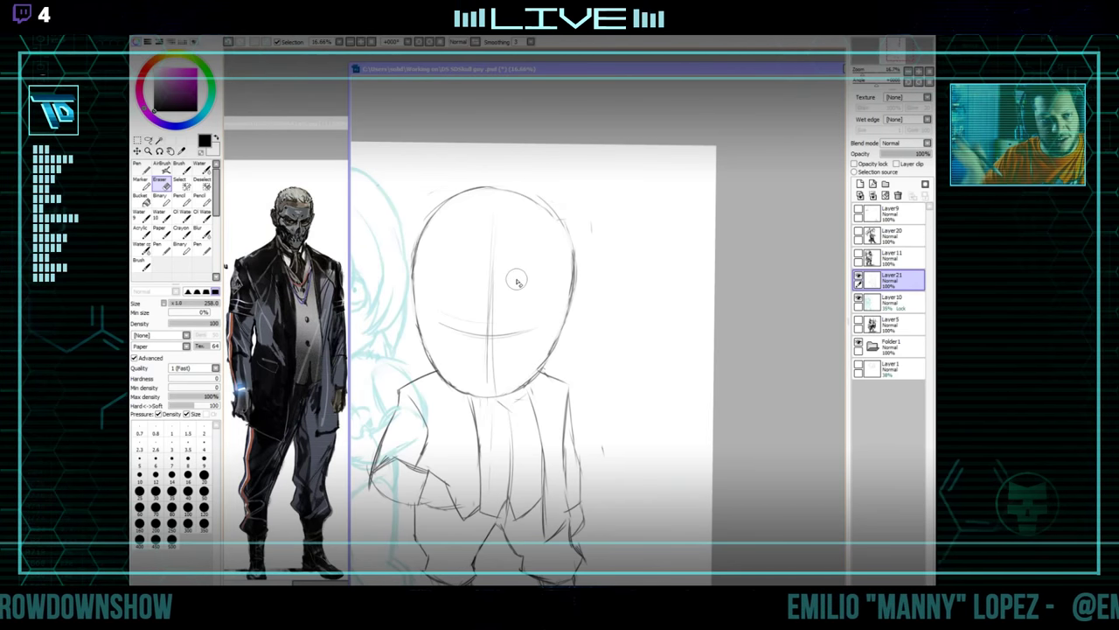
pyautogui.press('n')
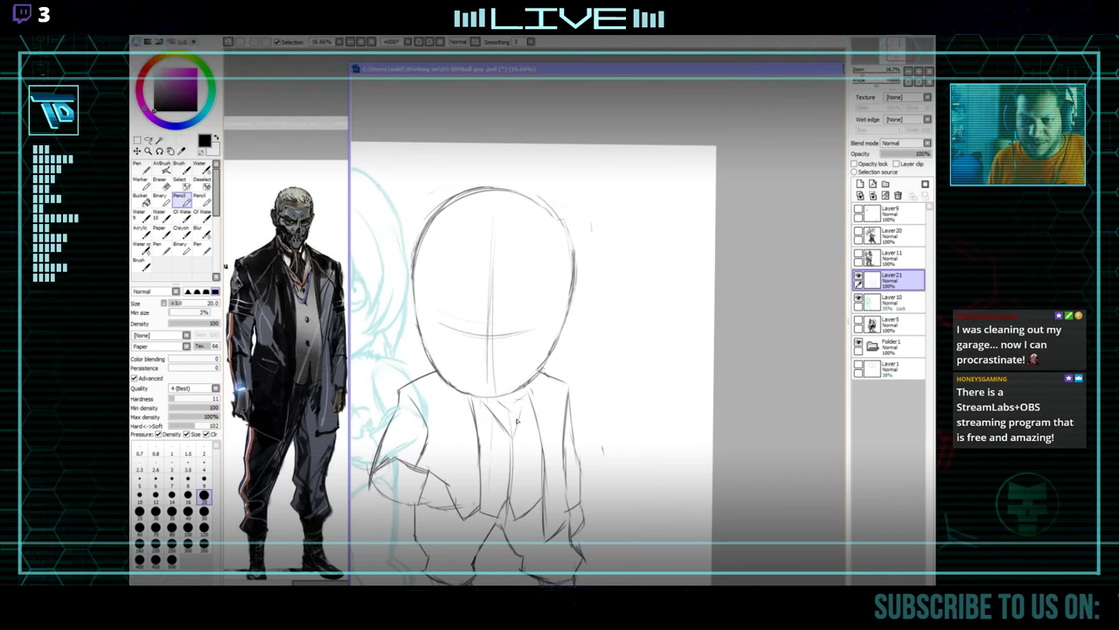
pyautogui.scroll(-2, 512, 449)
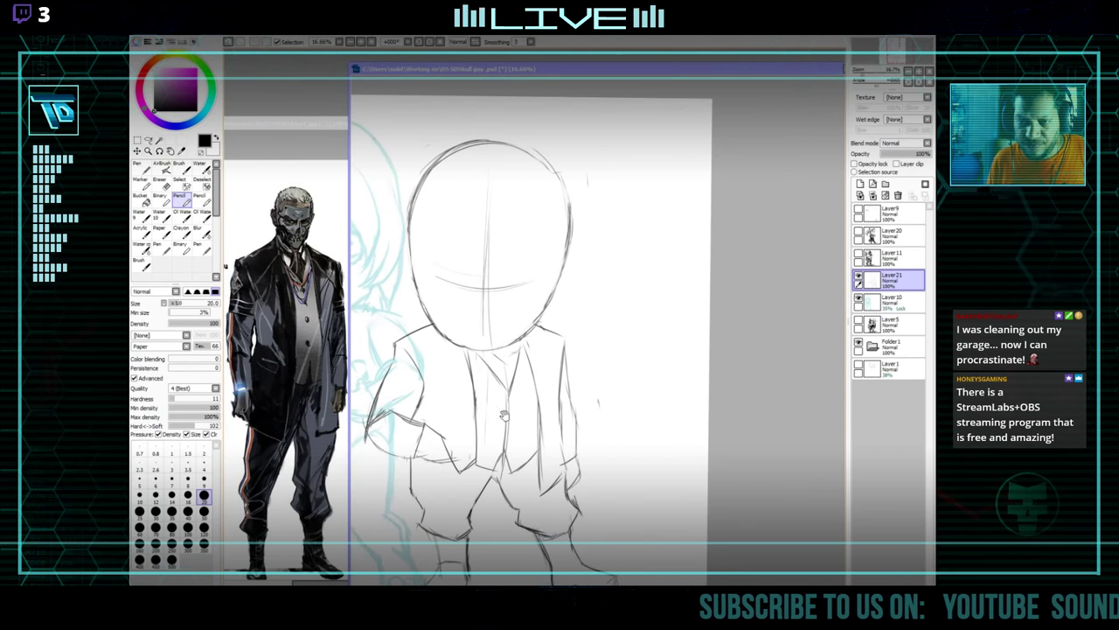
pyautogui.press('e')
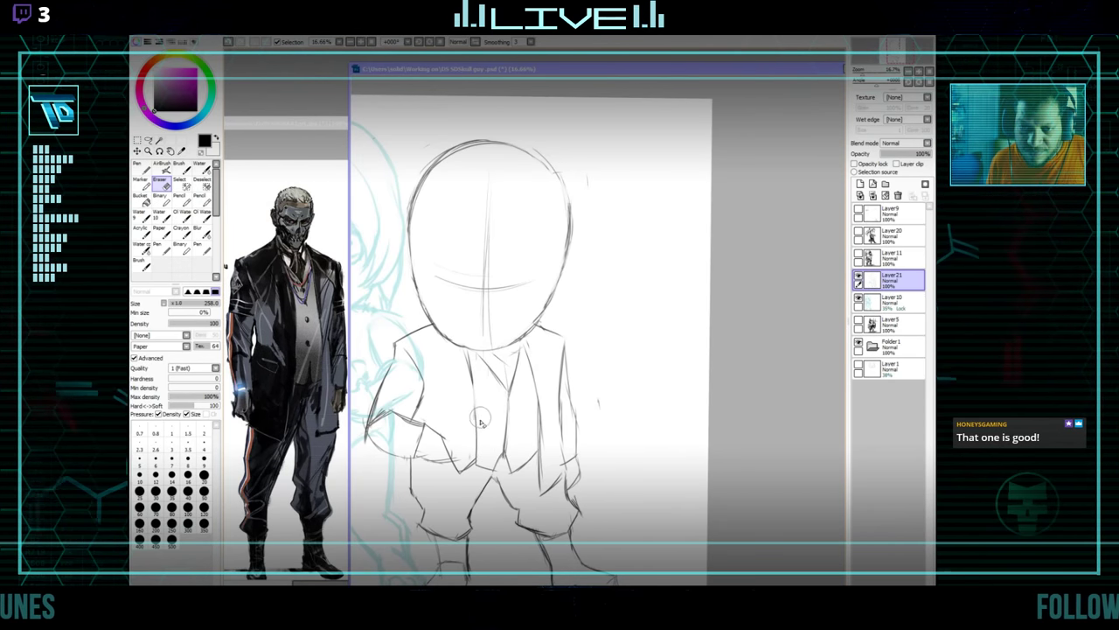
pyautogui.press('n')
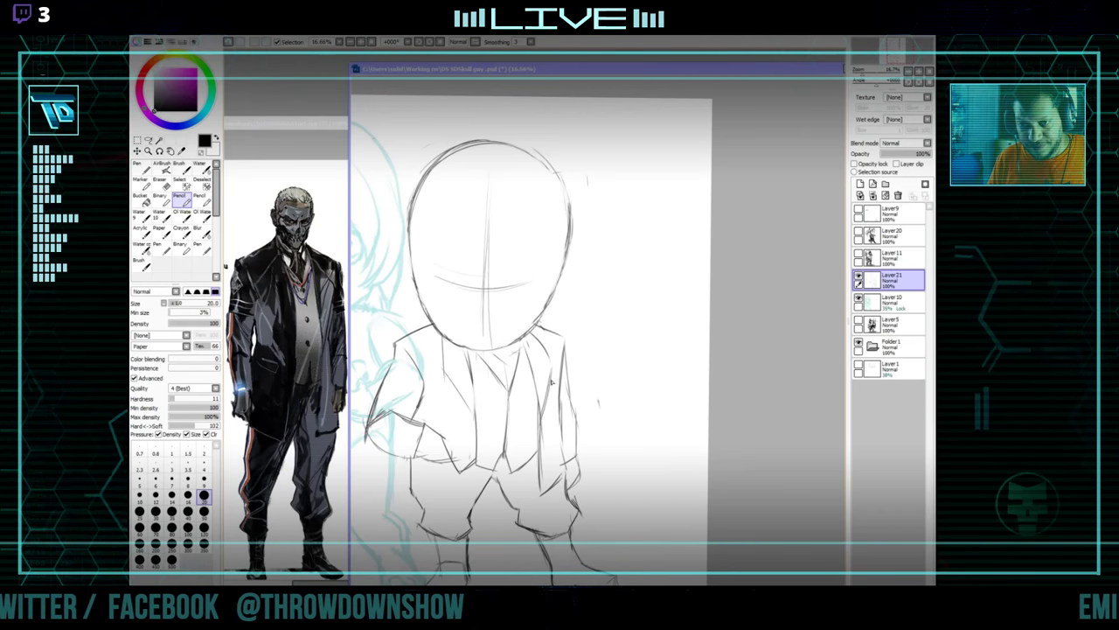
# Erase the jacket's lower left front and hem, and redraw its edge from the left cuff down to the front point.
pyautogui.moveTo(545, 417); pyautogui.dragTo(603, 404)
pyautogui.press('e')
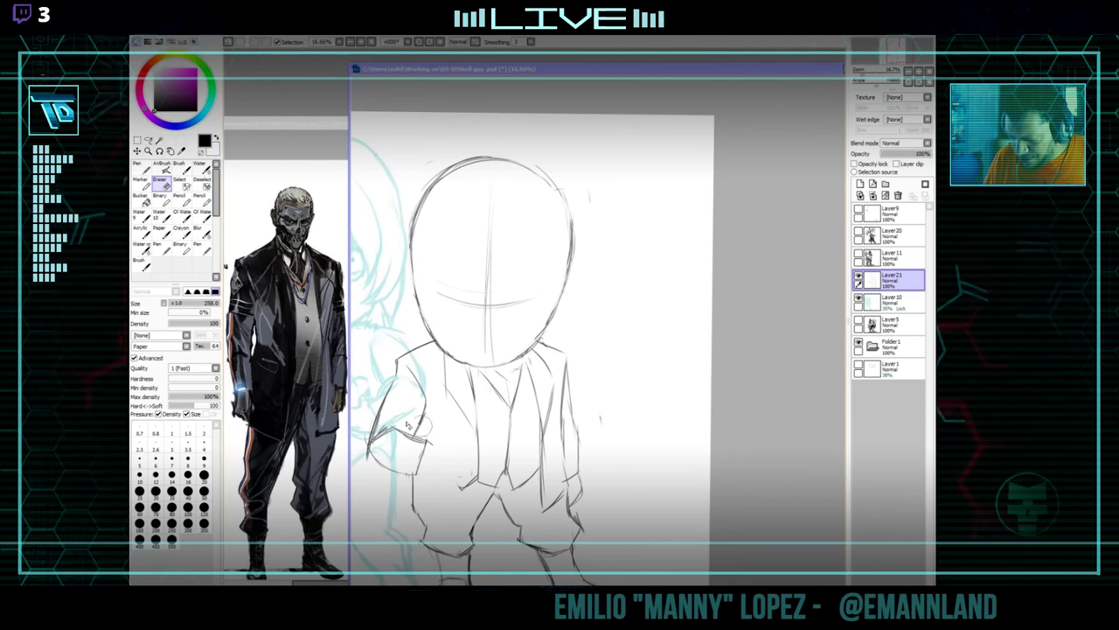
pyautogui.press('n')
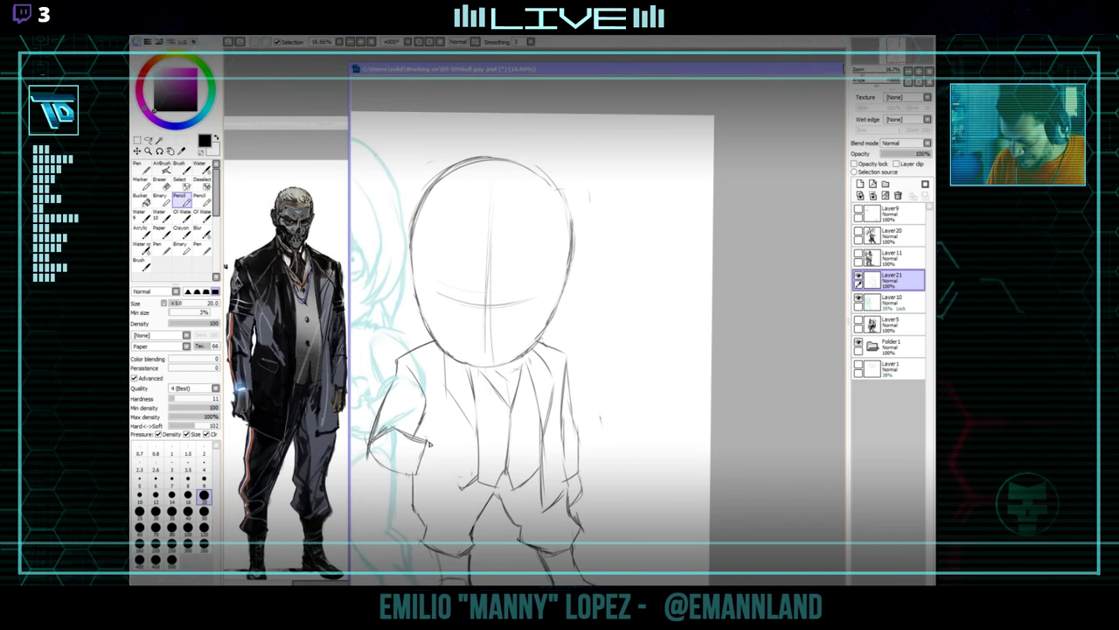
pyautogui.moveTo(428, 441); pyautogui.dragTo(454, 482)
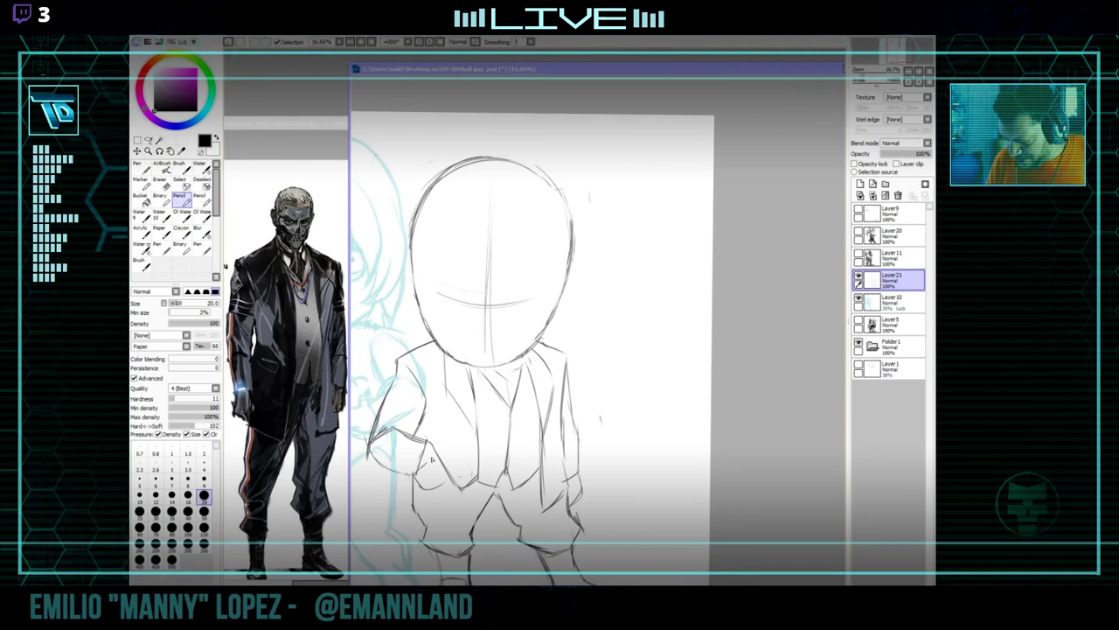
pyautogui.moveTo(538, 409); pyautogui.dragTo(491, 391)
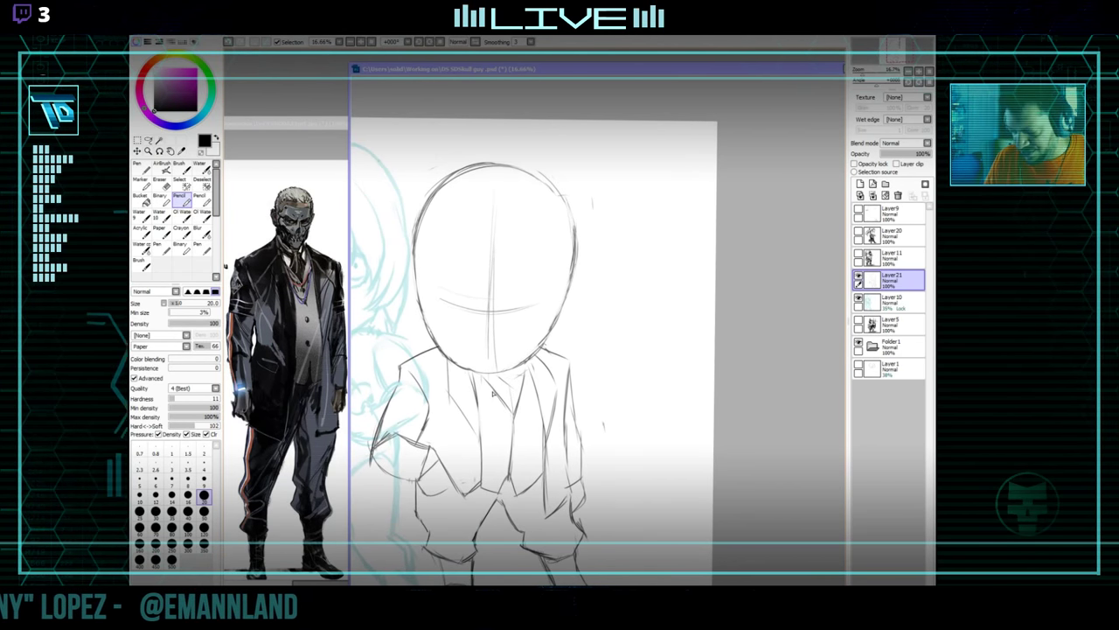
pyautogui.press('e')
pyautogui.moveTo(615, 405); pyautogui.dragTo(619, 381)
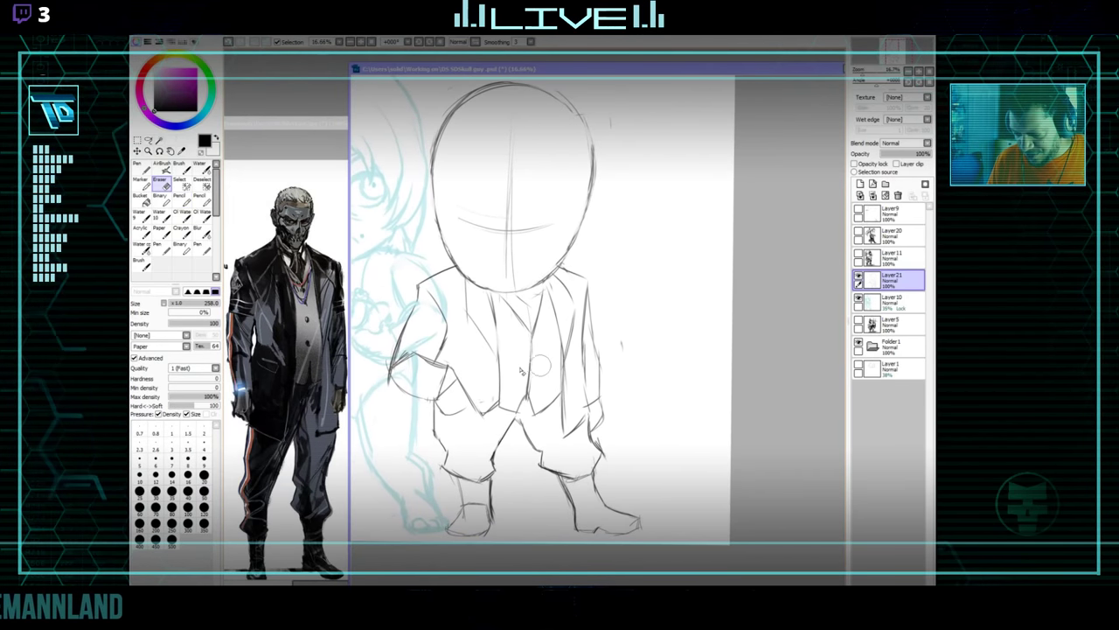
pyautogui.press('n')
# Lasso the whole left leg with its shoe and rotate it slightly with Transform so the foot shifts inward.
pyautogui.click(152, 139)
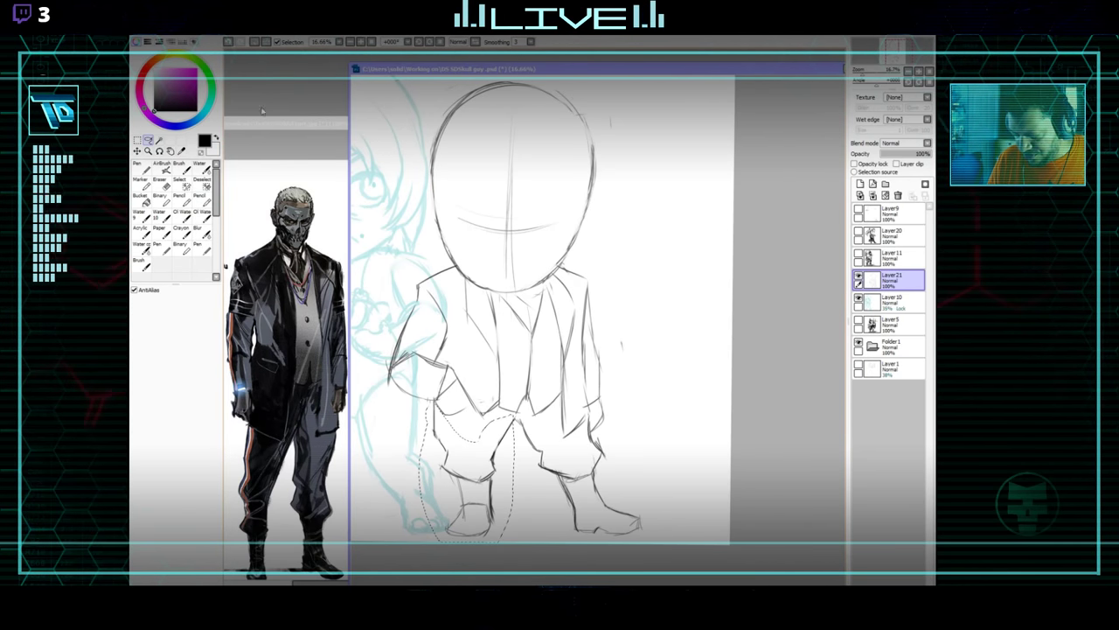
pyautogui.click(265, 32)
pyautogui.moveTo(237, 31)
pyautogui.click(275, 180)
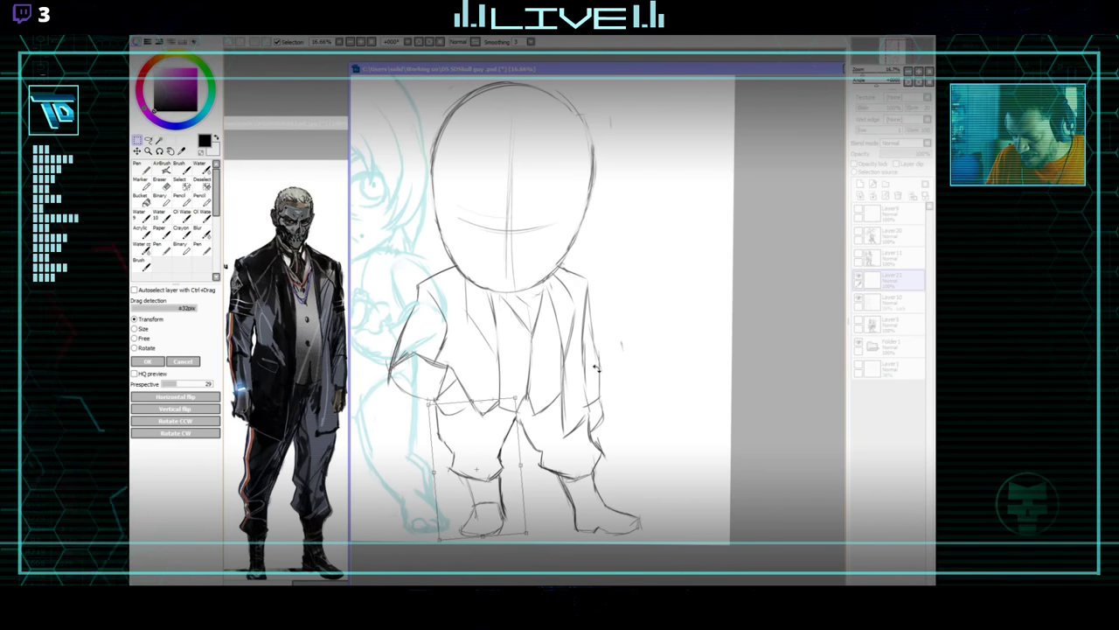
pyautogui.click(148, 362)
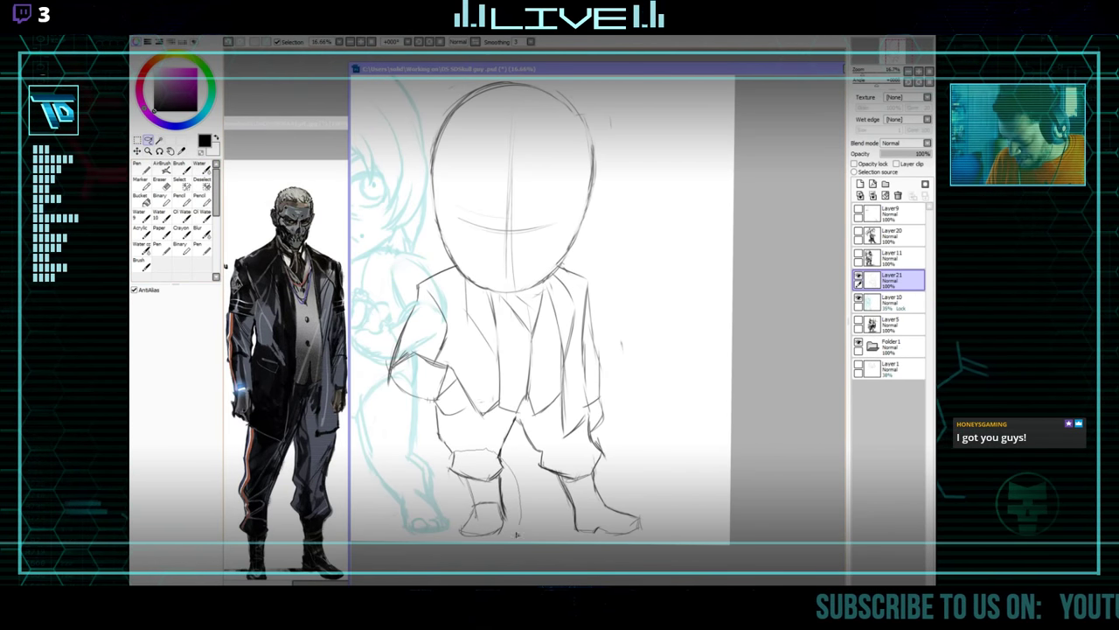
# Lasso the left lower leg and shoe, tilt and shift them slightly outward with Transform, and clear the selection.
pyautogui.click(260, 32)
pyautogui.moveTo(241, 32)
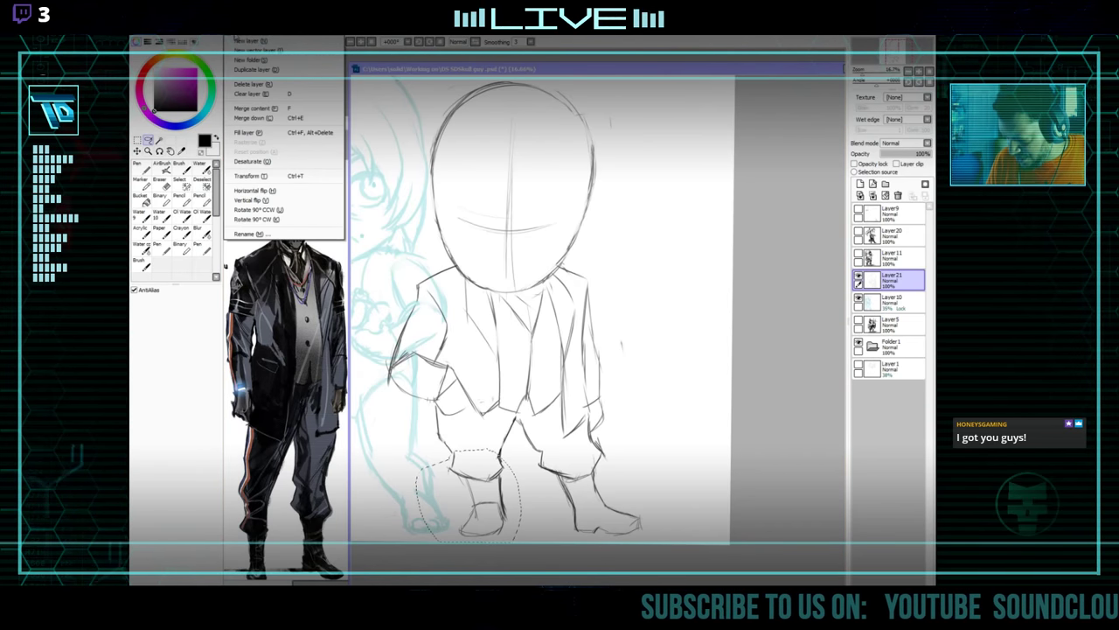
pyautogui.click(278, 175)
pyautogui.moveTo(543, 423); pyautogui.dragTo(551, 432)
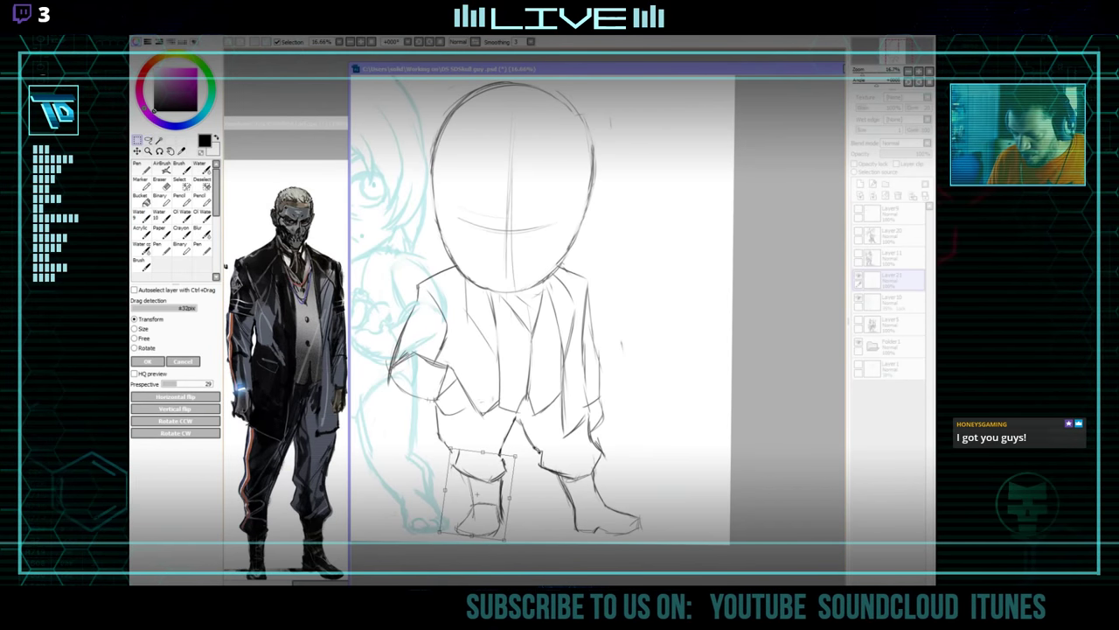
pyautogui.moveTo(507, 493); pyautogui.dragTo(505, 493)
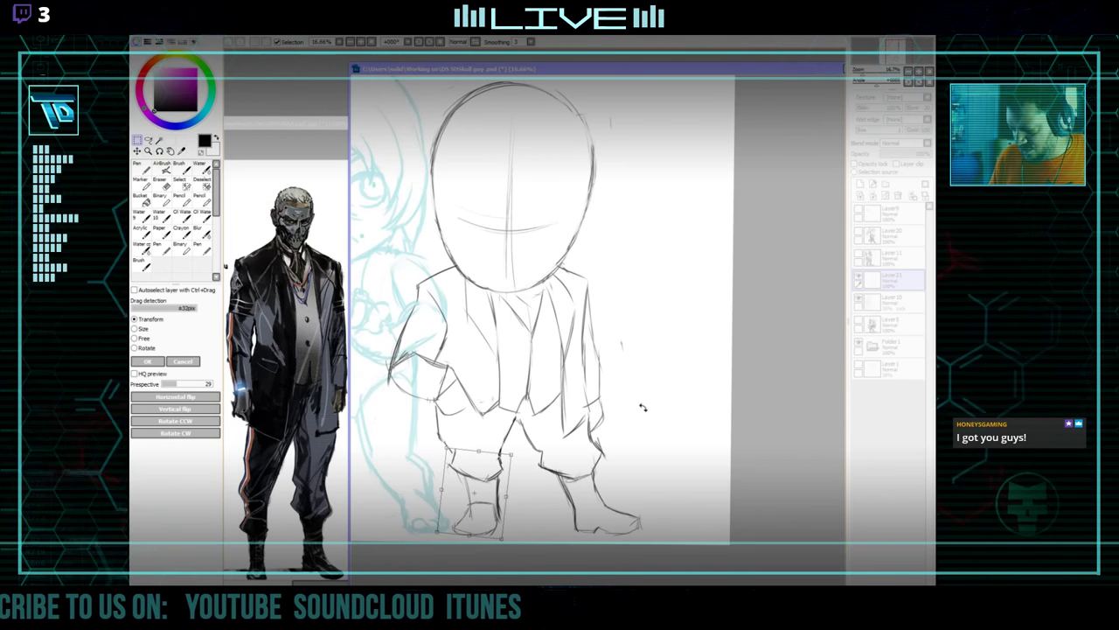
pyautogui.press('Return')
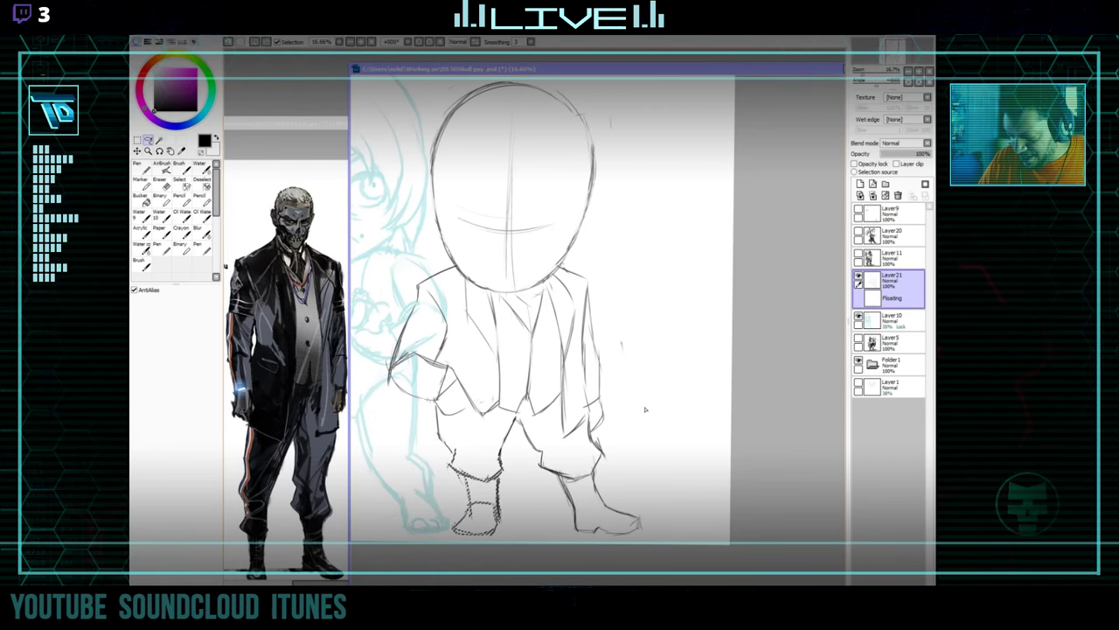
pyautogui.click(138, 141)
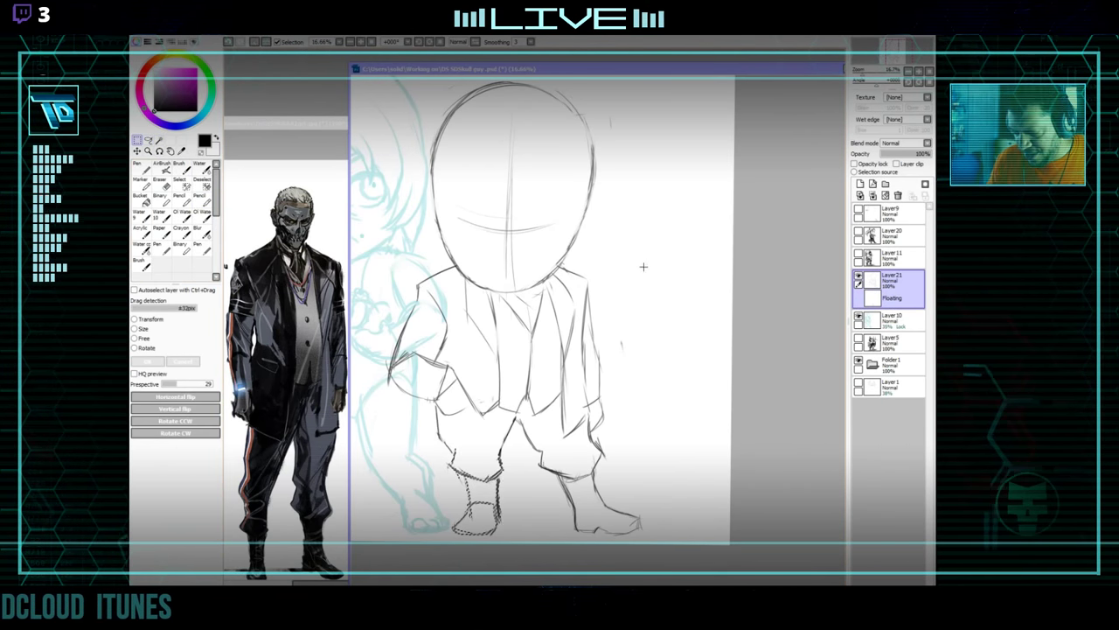
pyautogui.hotkey('ctrl', 'd')
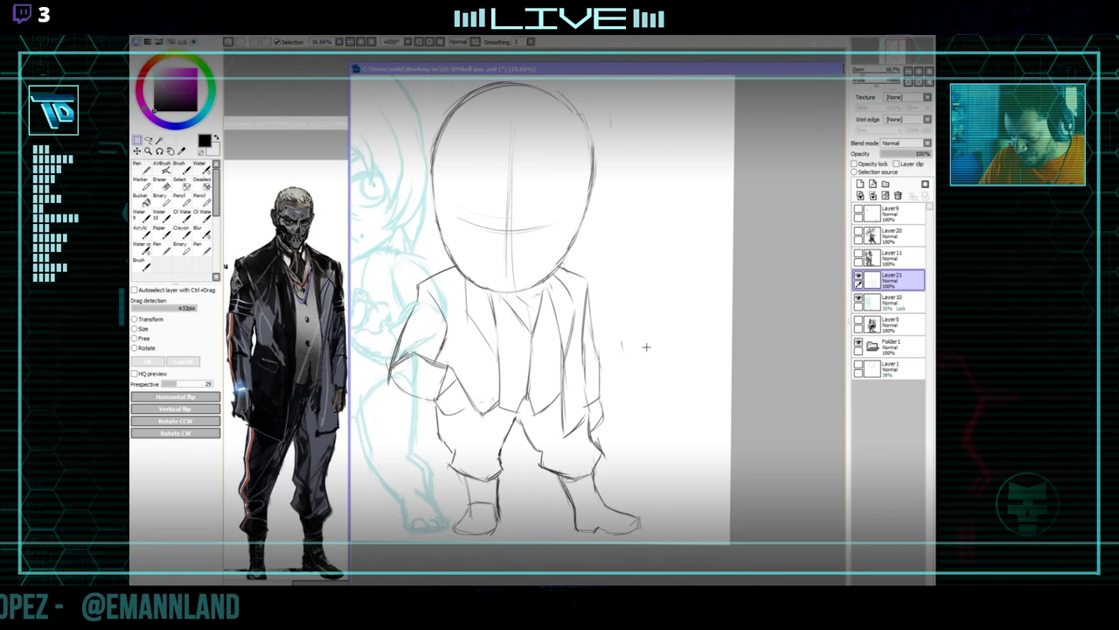
# Pencil an elbow crease on the right sleeve, and erase the cuff and hand lines at the sleeve's end.
pyautogui.click(203, 201)
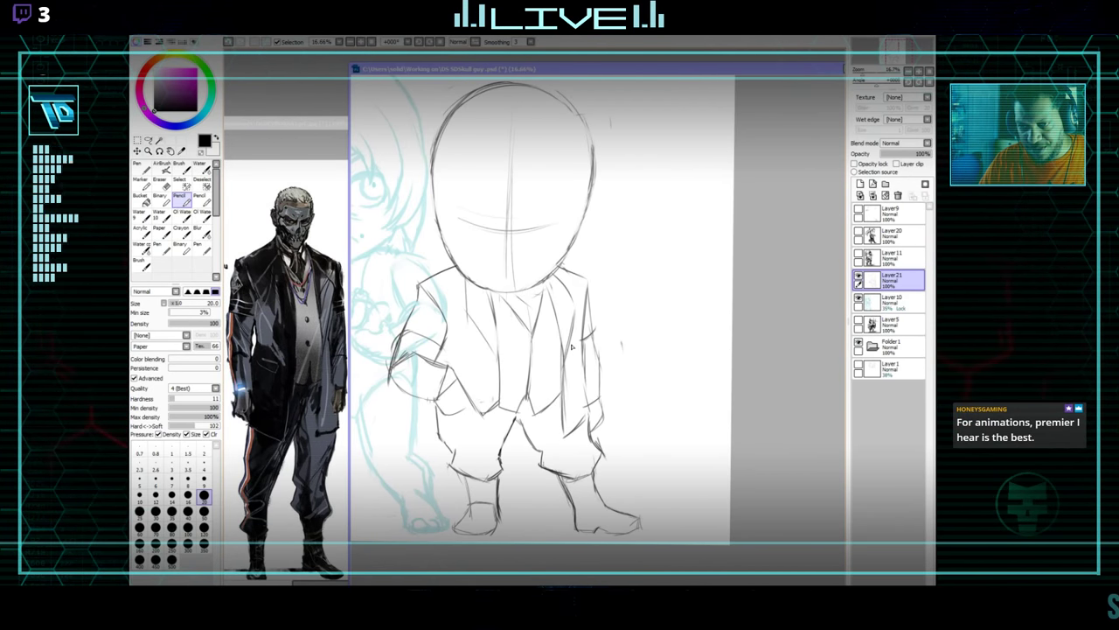
pyautogui.press('e')
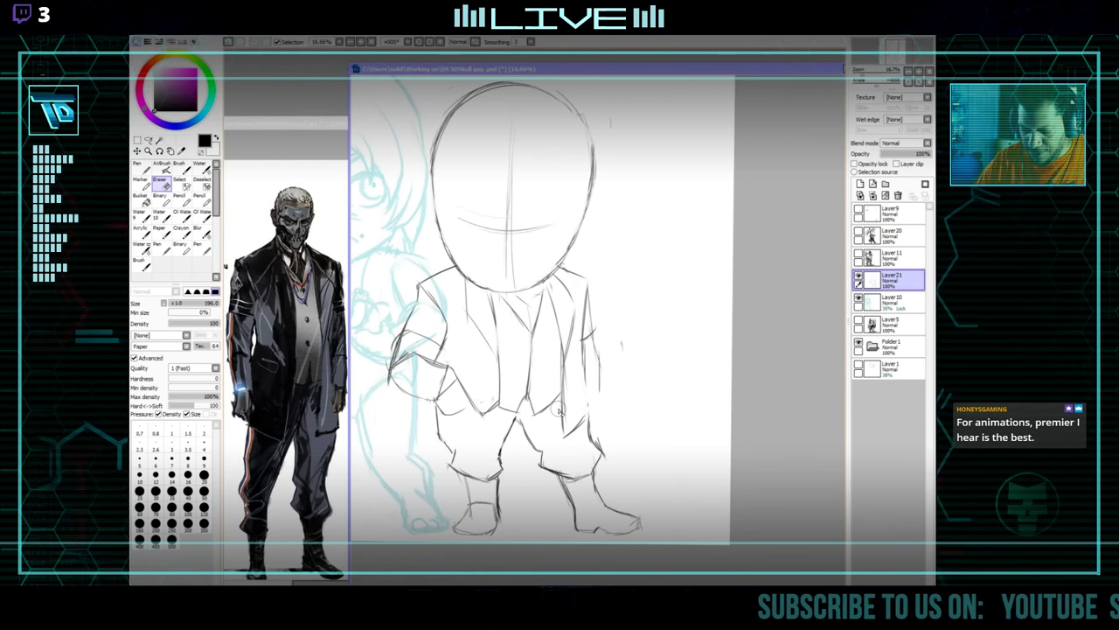
pyautogui.press('n')
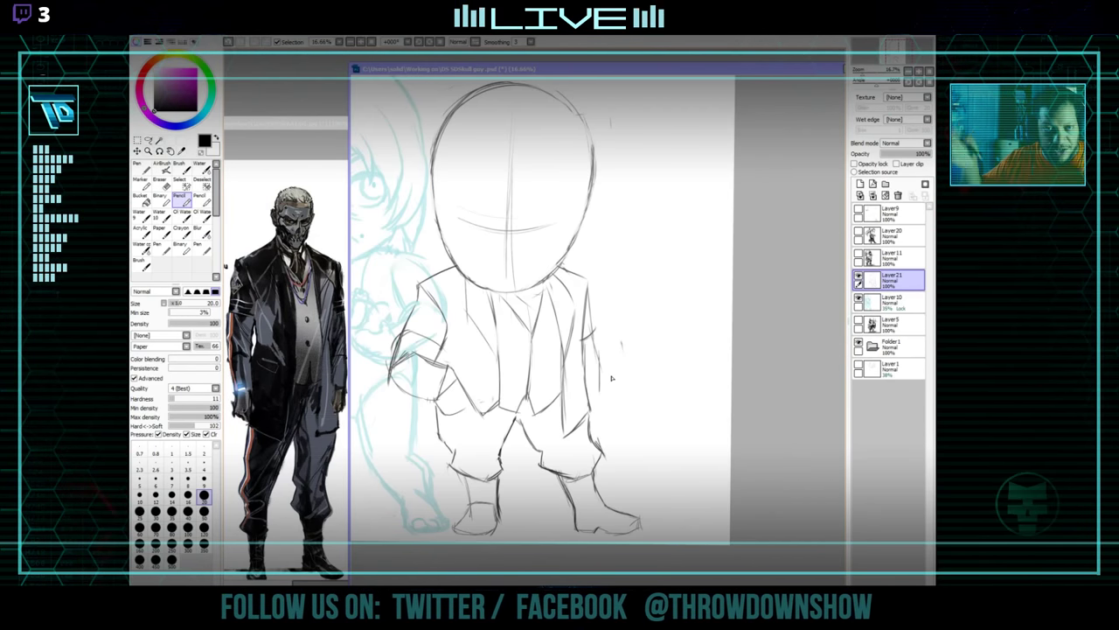
# Erase and redraw the left sleeve's forearm and cuff folds, and add a short jacket edge line below the left hand.
pyautogui.press('e')
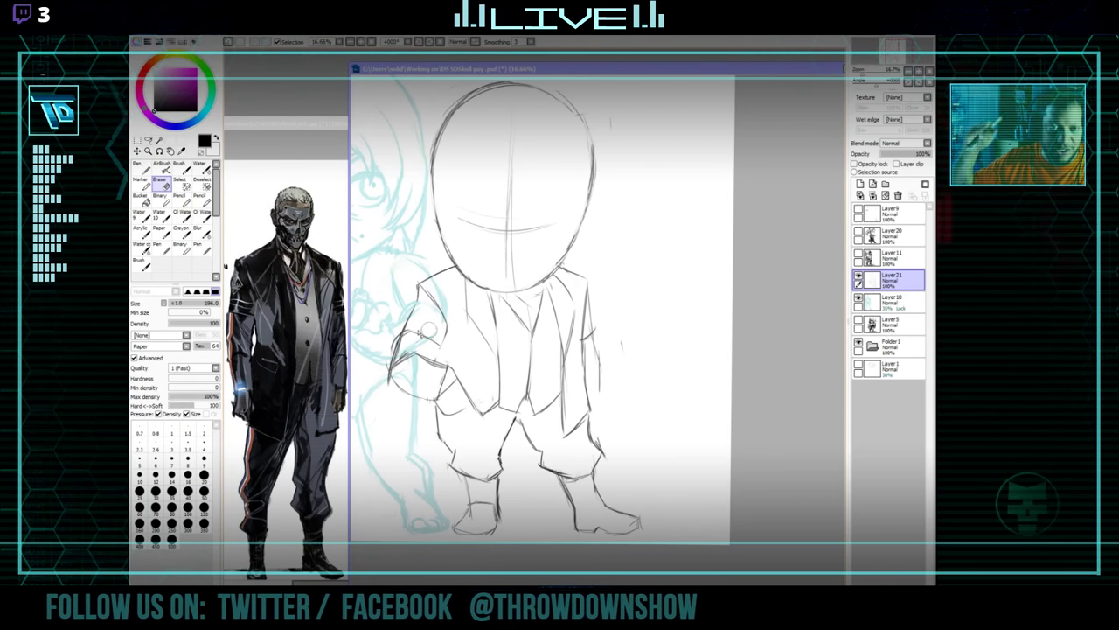
pyautogui.press('n')
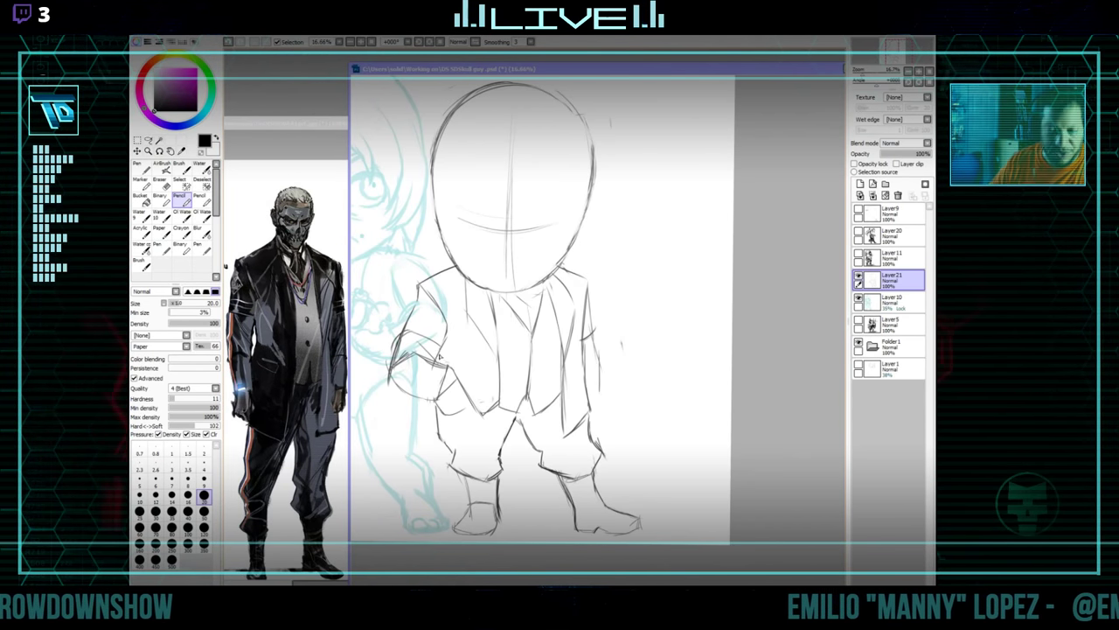
pyautogui.moveTo(572, 365); pyautogui.dragTo(569, 397)
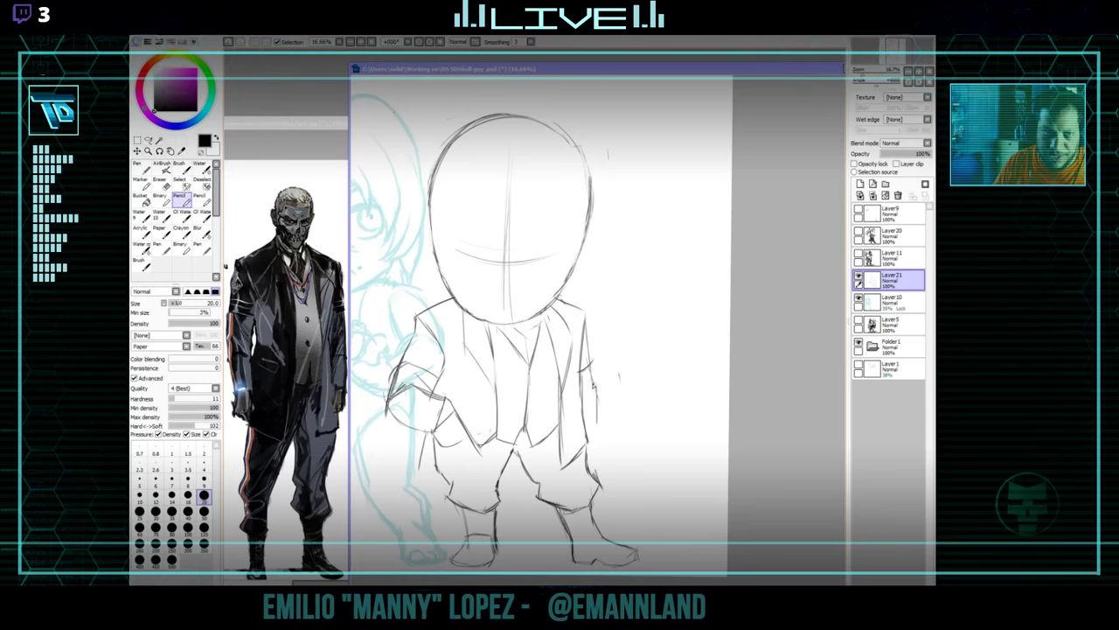
pyautogui.moveTo(568, 393); pyautogui.dragTo(564, 410)
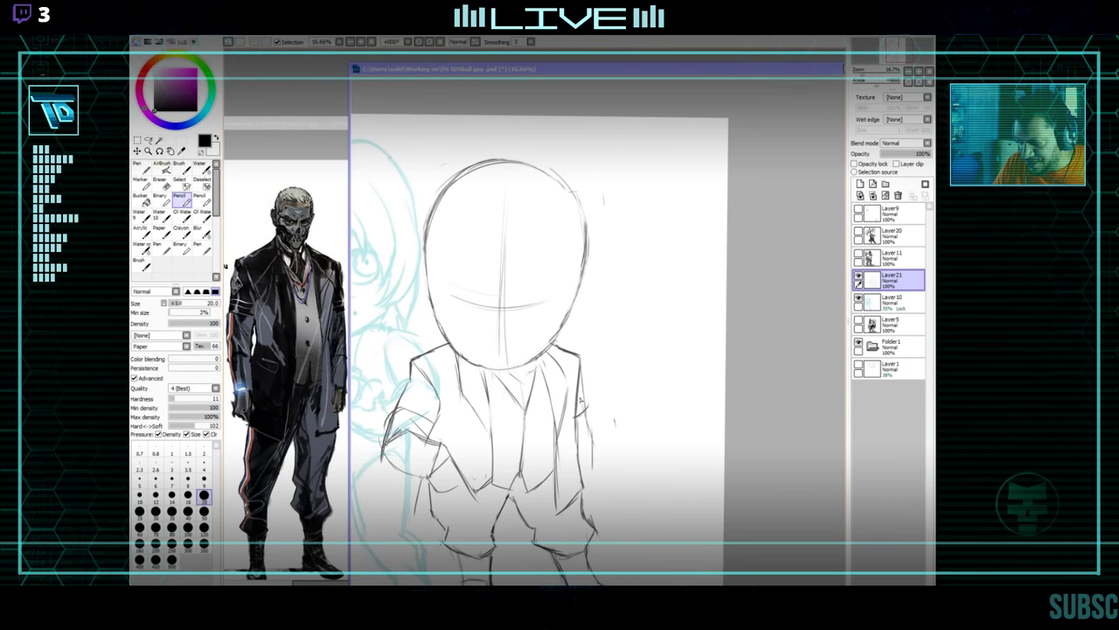
# Clean up the right shoulder line beside the jaw, and redraw the cuff and hand at the end of the right sleeve.
pyautogui.press('e')
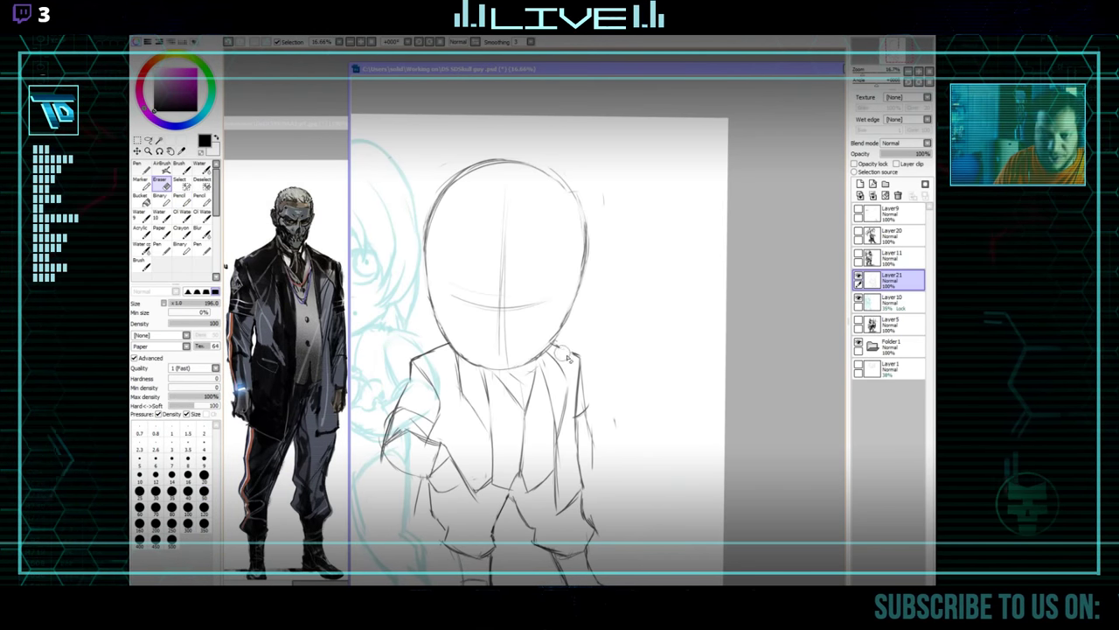
pyautogui.press('n')
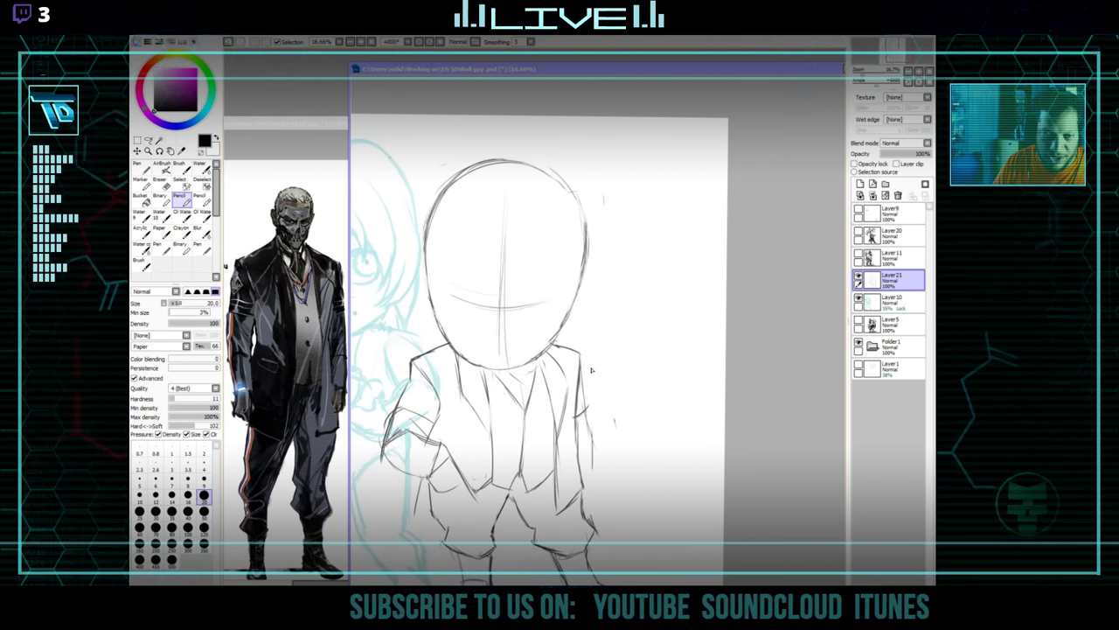
pyautogui.moveTo(598, 371)
pyautogui.mouseDown()
pyautogui.moveTo(603, 327)
pyautogui.moveTo(587, 367)
pyautogui.mouseUp()
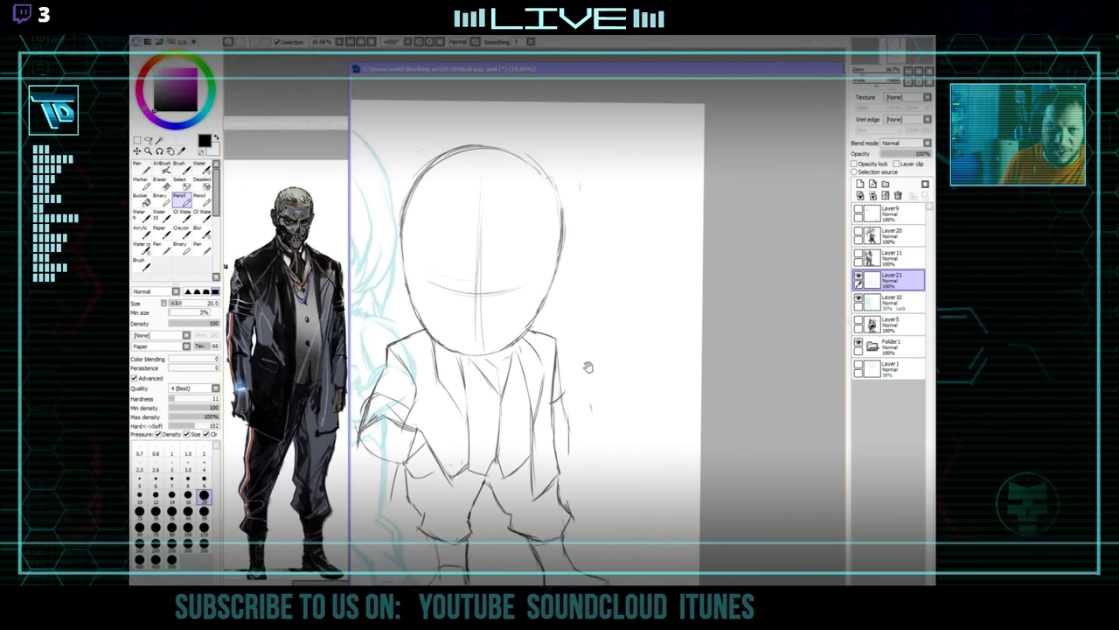
pyautogui.moveTo(526, 394); pyautogui.dragTo(542, 430)
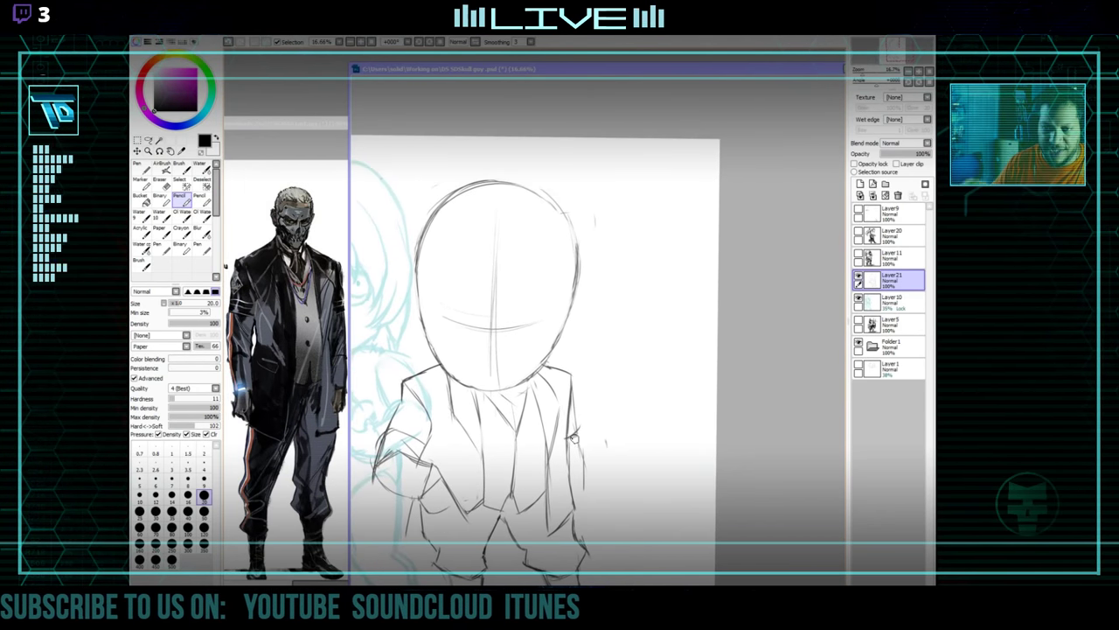
pyautogui.moveTo(594, 362); pyautogui.dragTo(606, 362)
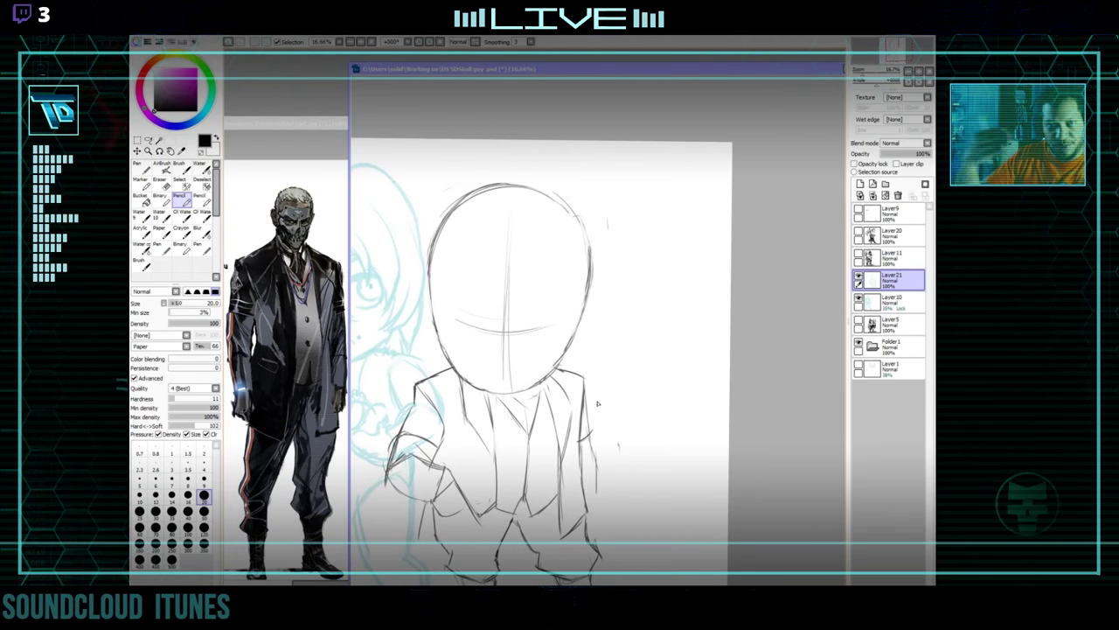
pyautogui.moveTo(597, 403); pyautogui.dragTo(597, 326)
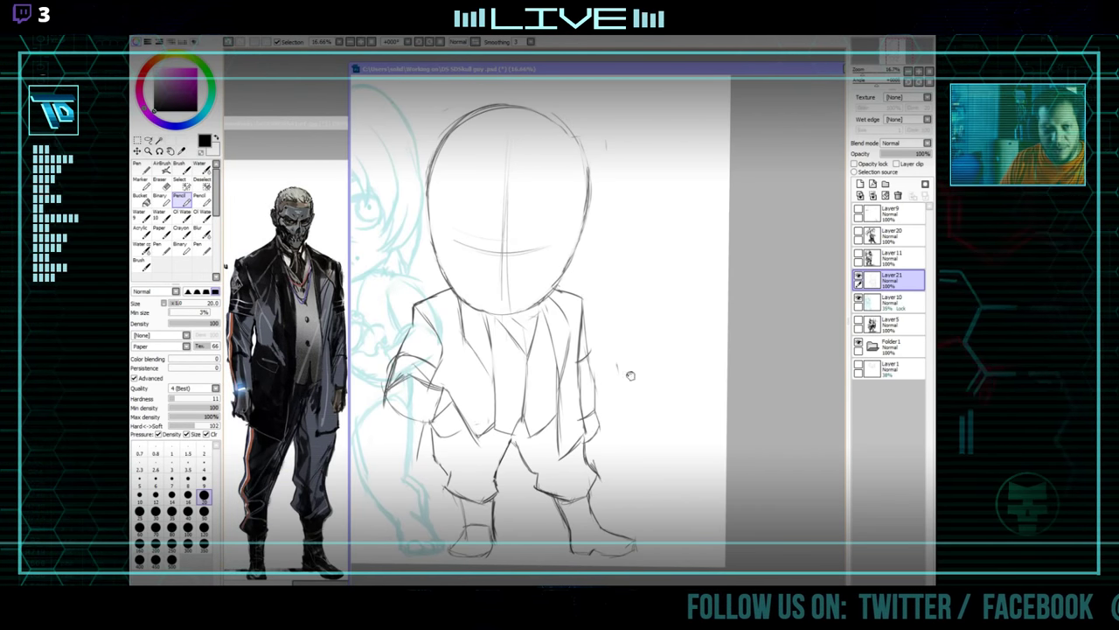
pyautogui.moveTo(632, 370); pyautogui.dragTo(677, 373)
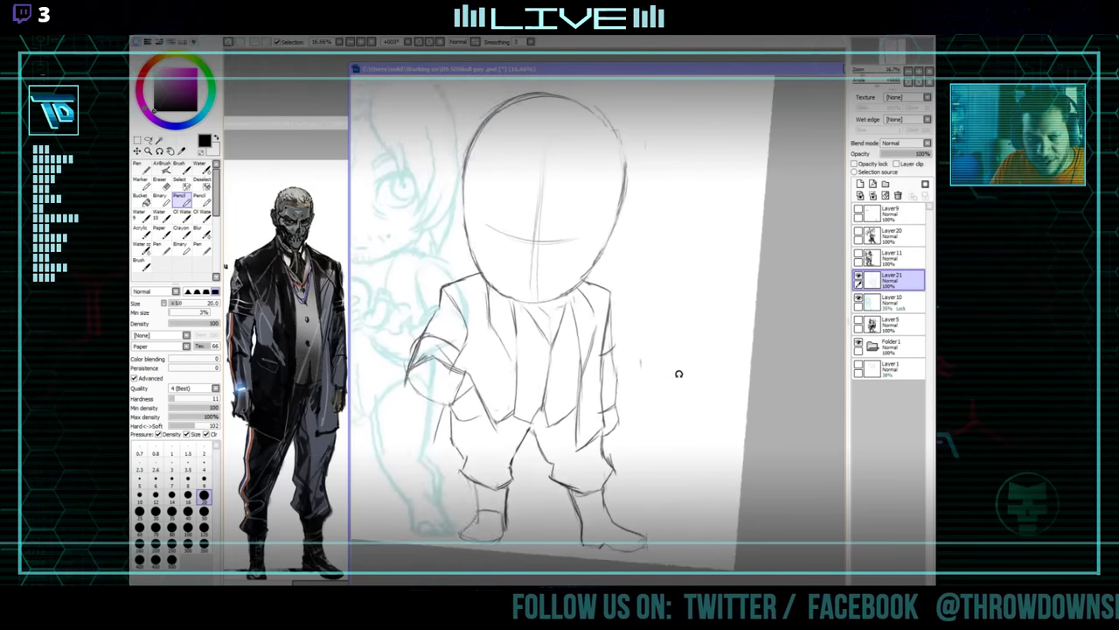
# Pencil the toe cap and sole lines on the chibi's left shoe, and firm up the ankle lines above it.
pyautogui.moveTo(644, 428); pyautogui.dragTo(640, 410)
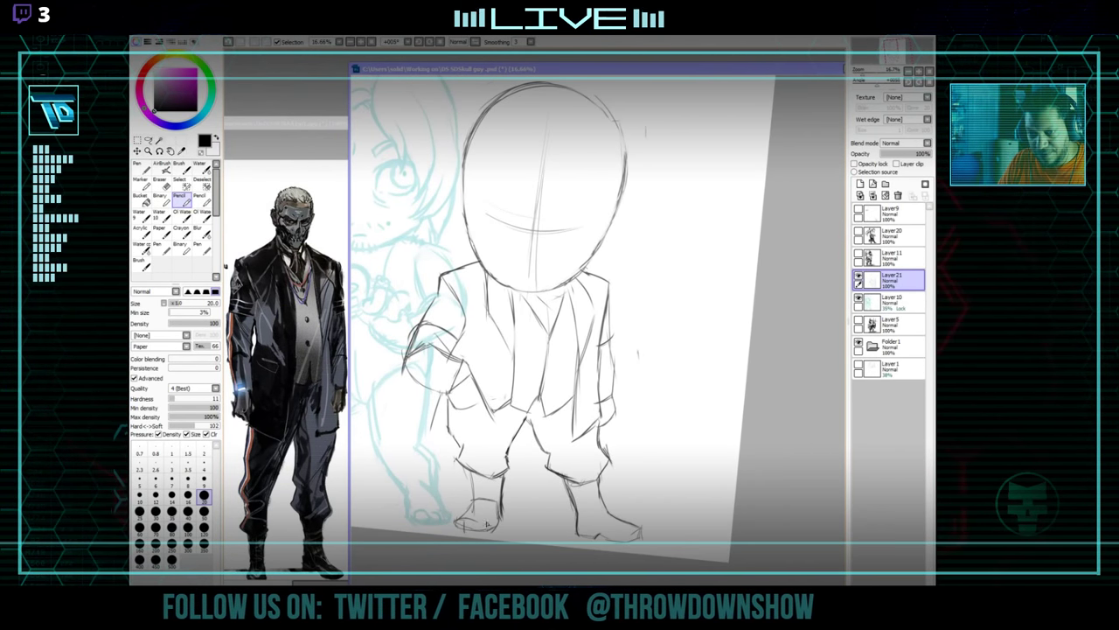
pyautogui.moveTo(598, 442); pyautogui.dragTo(613, 428)
pyautogui.moveTo(480, 445); pyautogui.dragTo(511, 483)
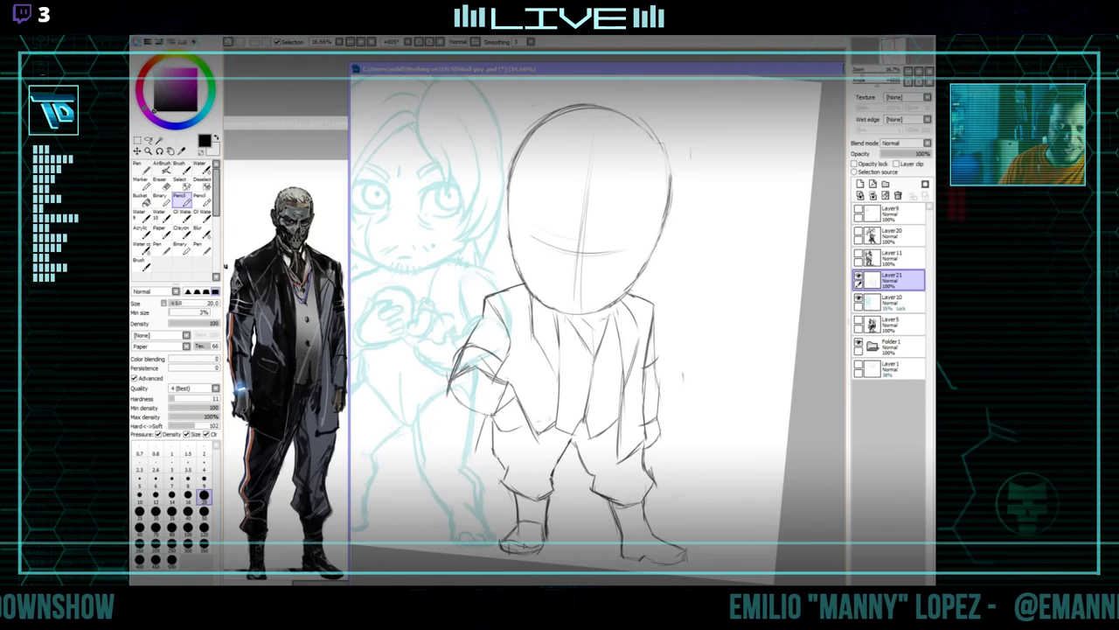
pyautogui.moveTo(690, 410); pyautogui.dragTo(655, 472)
# Enlarge the reference image around the masked head and chest, and erase the stray mark beside the sketch's right sleeve.
pyautogui.click(308, 445)
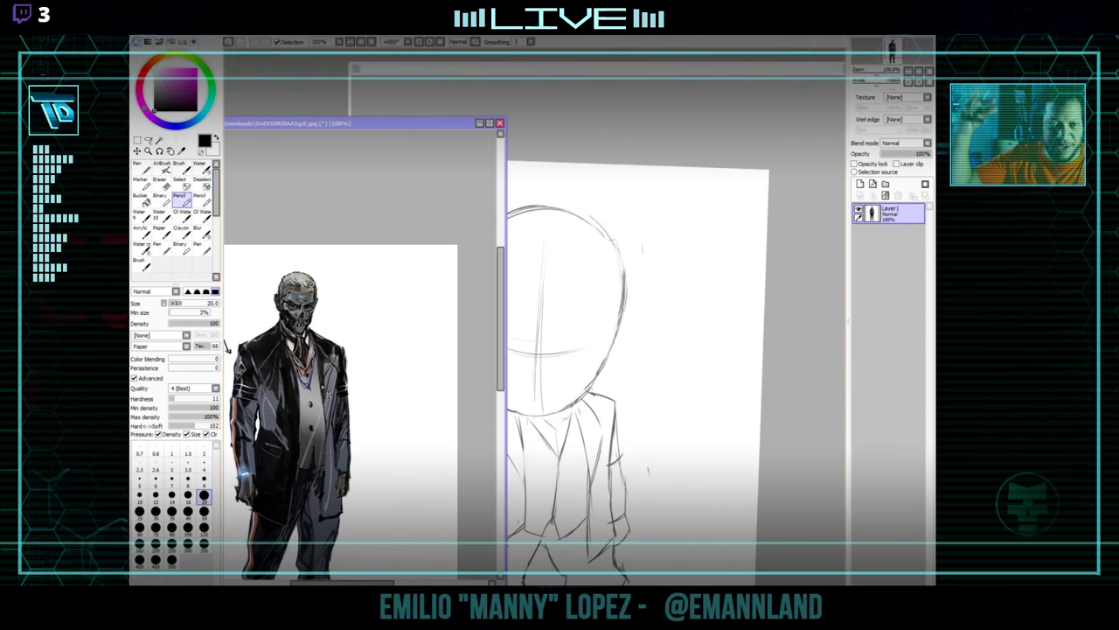
pyautogui.scroll(2, 322, 386)
pyautogui.moveTo(321, 386); pyautogui.dragTo(361, 453)
pyautogui.click(593, 300)
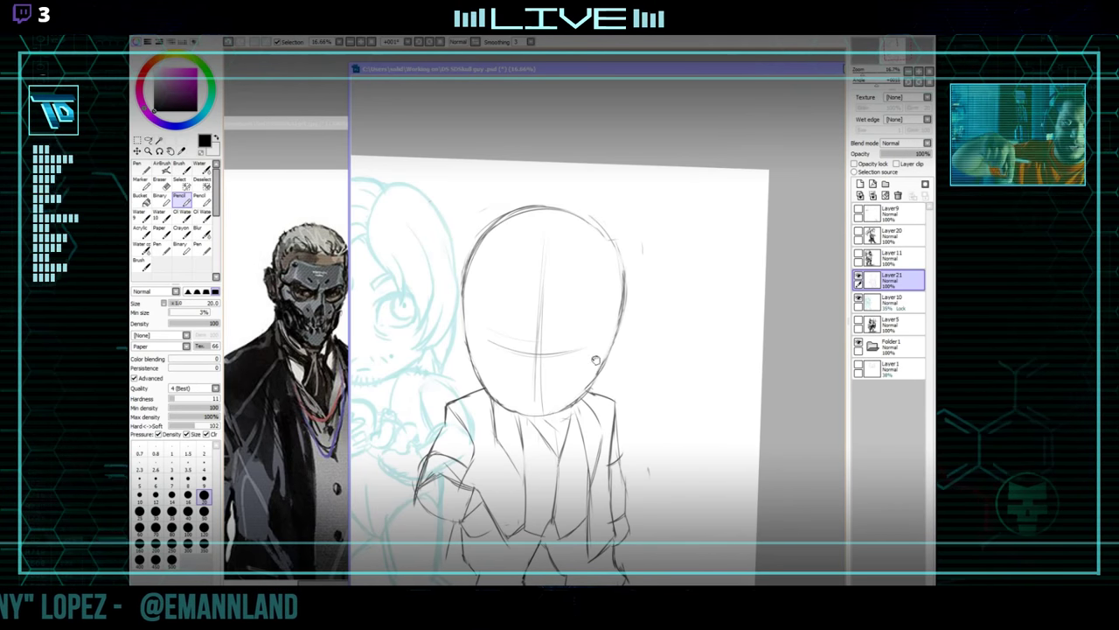
pyautogui.moveTo(595, 359)
pyautogui.mouseDown()
pyautogui.moveTo(606, 341)
pyautogui.moveTo(593, 326)
pyautogui.mouseUp()
pyautogui.moveTo(628, 405)
pyautogui.mouseDown()
pyautogui.moveTo(607, 352)
pyautogui.moveTo(606, 372)
pyautogui.mouseUp()
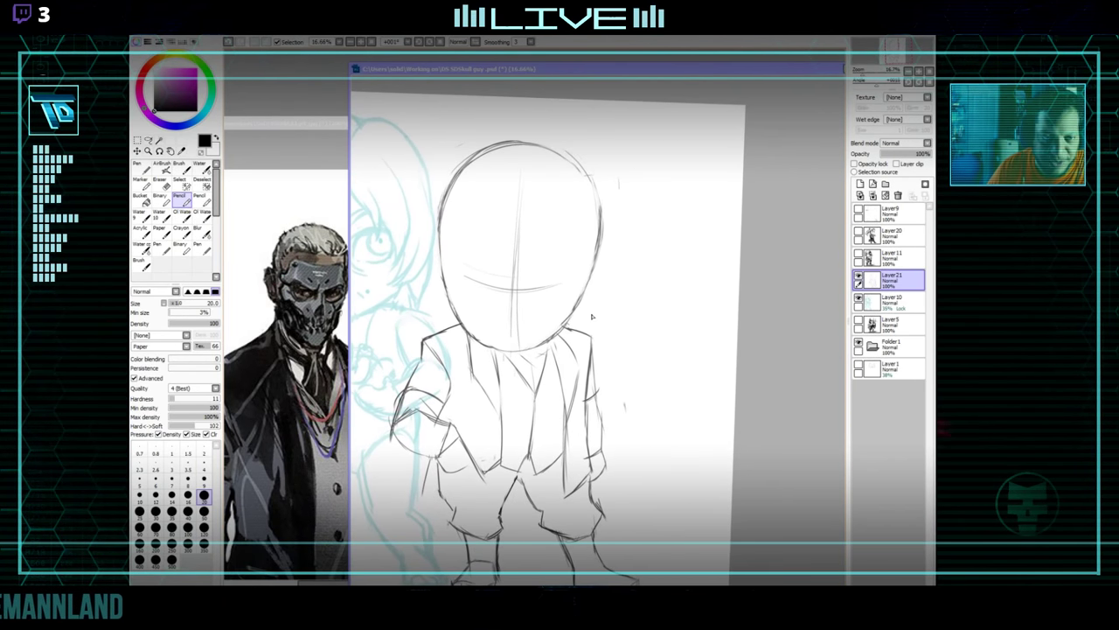
pyautogui.press('e')
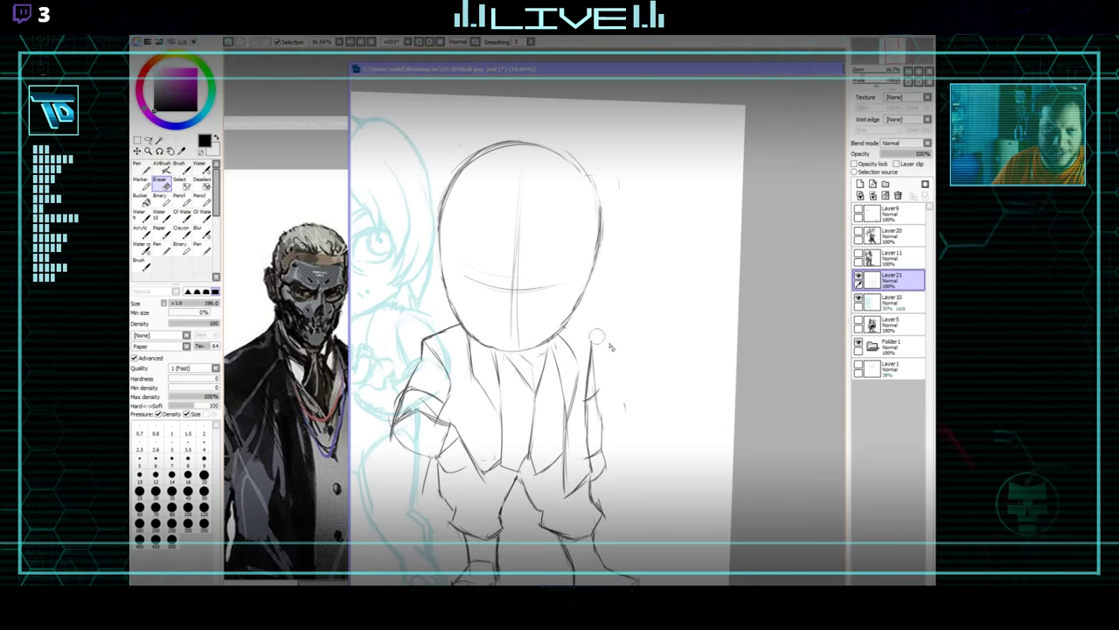
pyautogui.press('n')
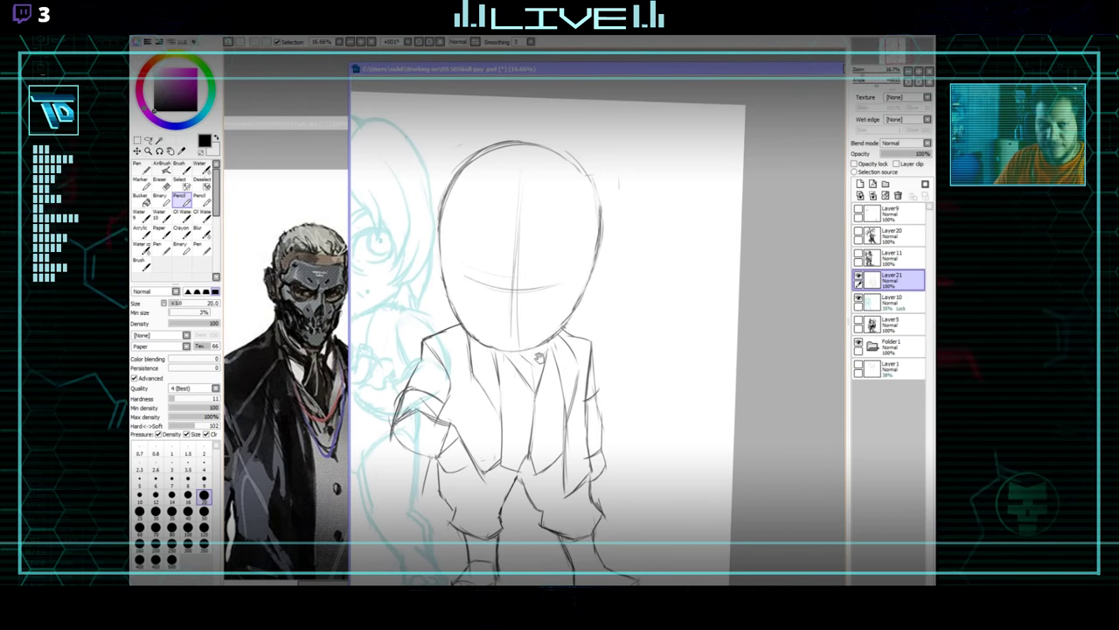
# Using the reference's chest as a guide, pencil the vest button and fold, the shirt collar and the tie knot below the chin.
pyautogui.moveTo(306, 355); pyautogui.dragTo(301, 374)
pyautogui.click(600, 338)
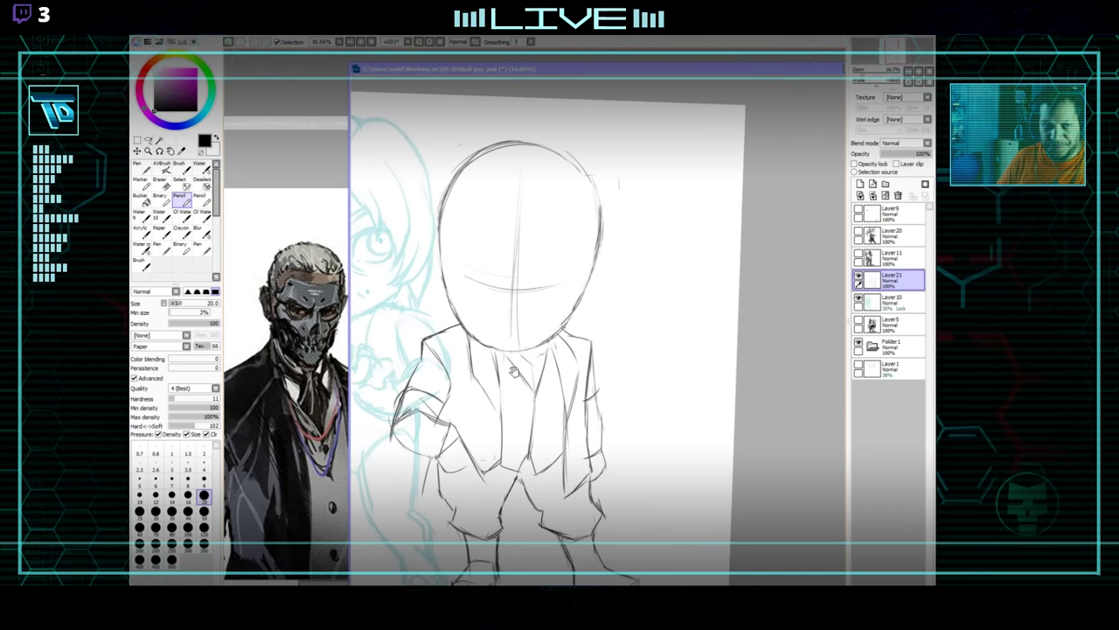
pyautogui.moveTo(514, 371); pyautogui.dragTo(514, 375)
pyautogui.press('e')
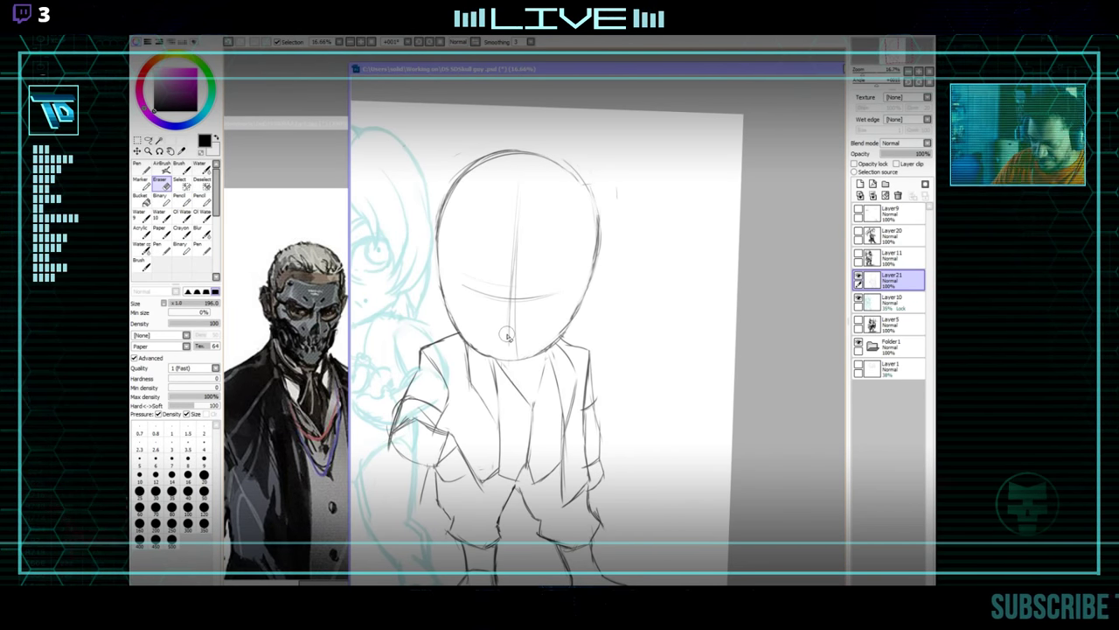
pyautogui.press('n')
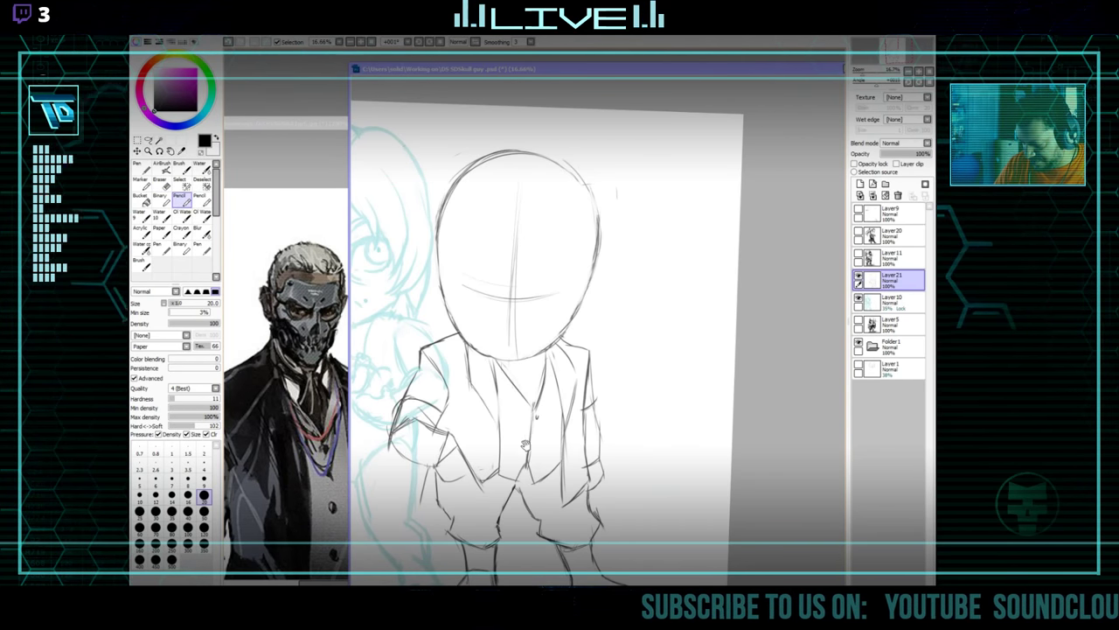
pyautogui.scroll(-1, 525, 422)
pyautogui.scroll(3, 510, 424)
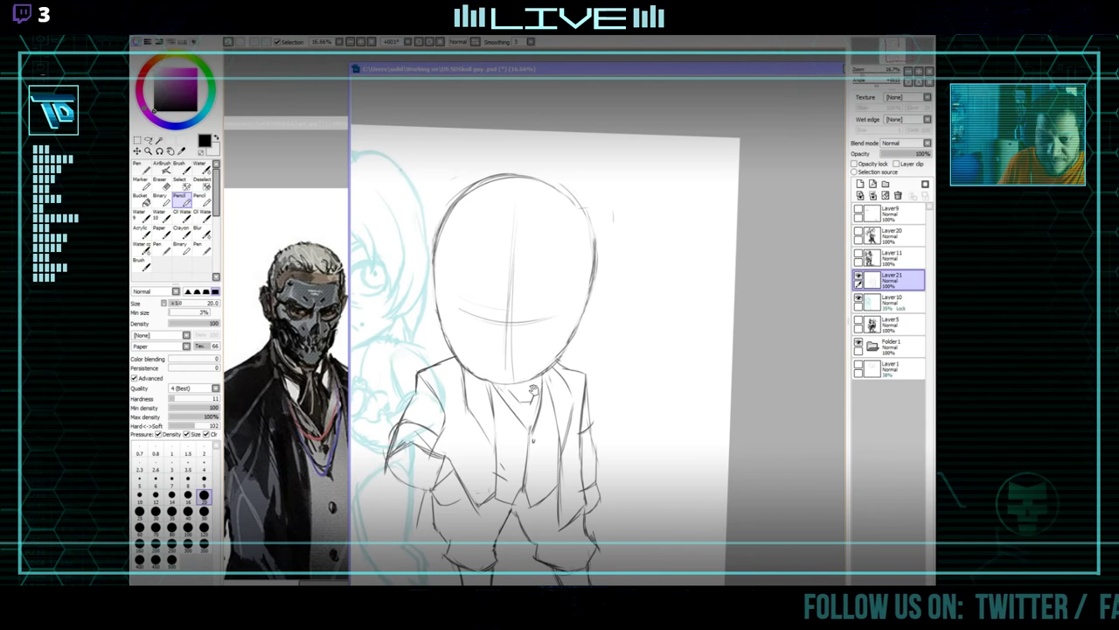
pyautogui.moveTo(533, 389); pyautogui.dragTo(536, 424)
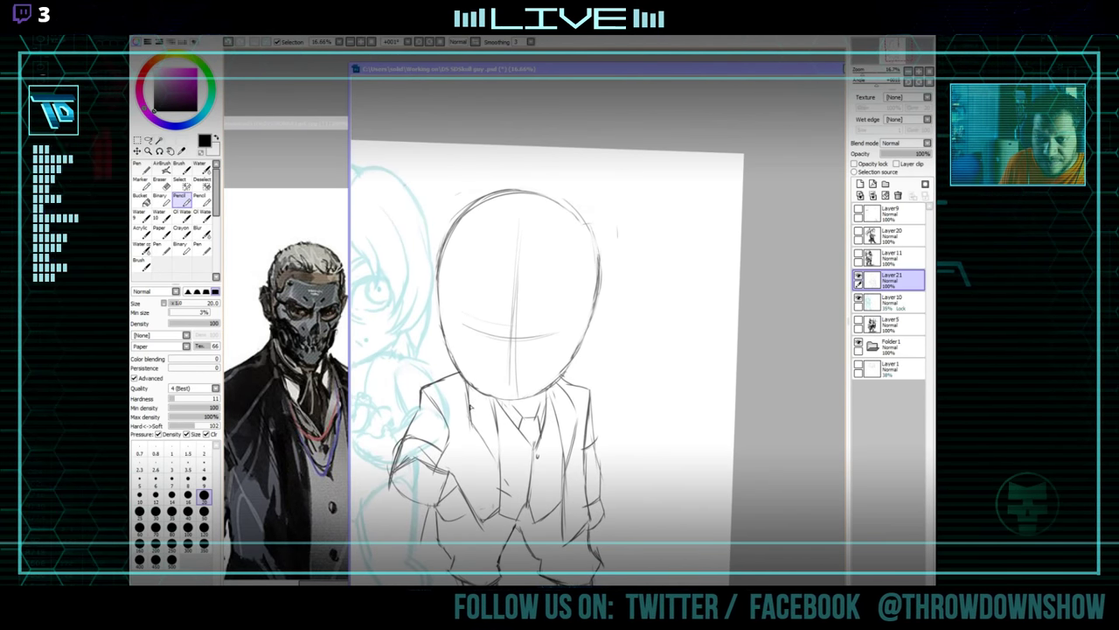
# Examine the reference's sleeves, gloved hand, trouser stripes and chest, comparing them with the chibi sketch.
pyautogui.click(327, 481)
pyautogui.moveTo(326, 497)
pyautogui.mouseDown()
pyautogui.moveTo(424, 437)
pyautogui.moveTo(416, 430)
pyautogui.mouseUp()
pyautogui.click(601, 335)
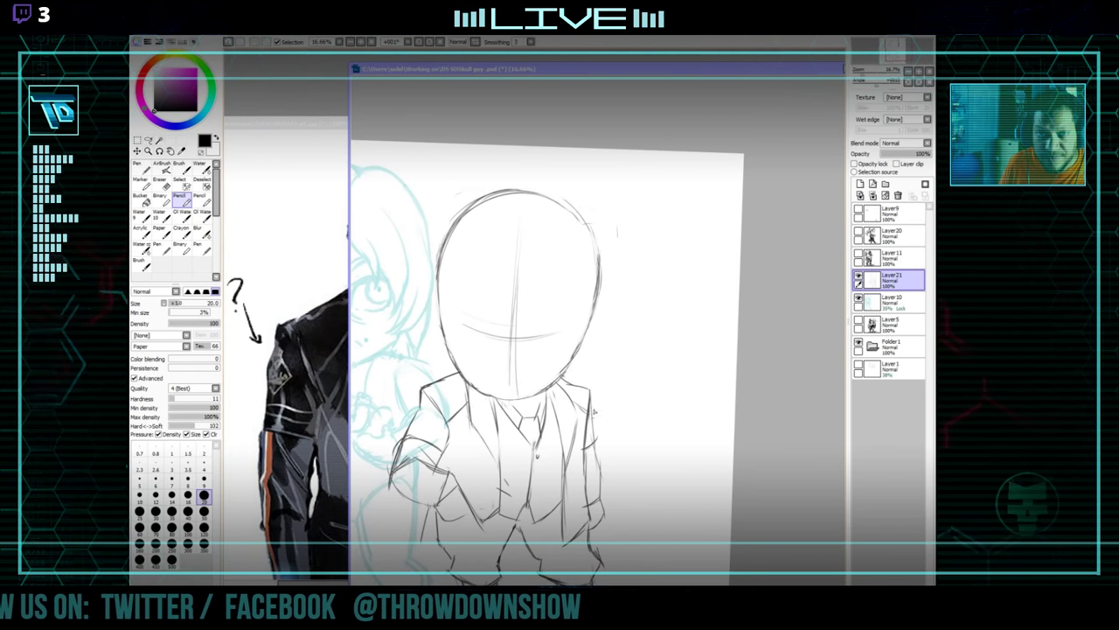
pyautogui.moveTo(589, 362)
pyautogui.mouseDown()
pyautogui.moveTo(662, 338)
pyautogui.moveTo(622, 258)
pyautogui.moveTo(596, 273)
pyautogui.mouseUp()
pyautogui.click(317, 489)
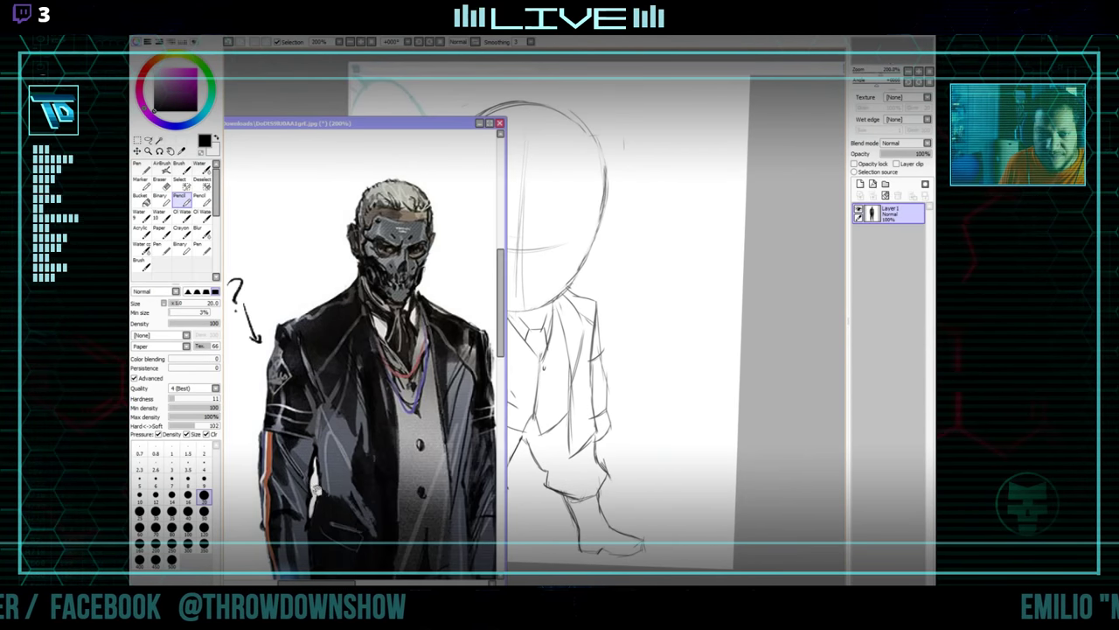
pyautogui.moveTo(317, 490); pyautogui.dragTo(277, 385)
pyautogui.moveTo(397, 573); pyautogui.dragTo(419, 374)
pyautogui.click(533, 398)
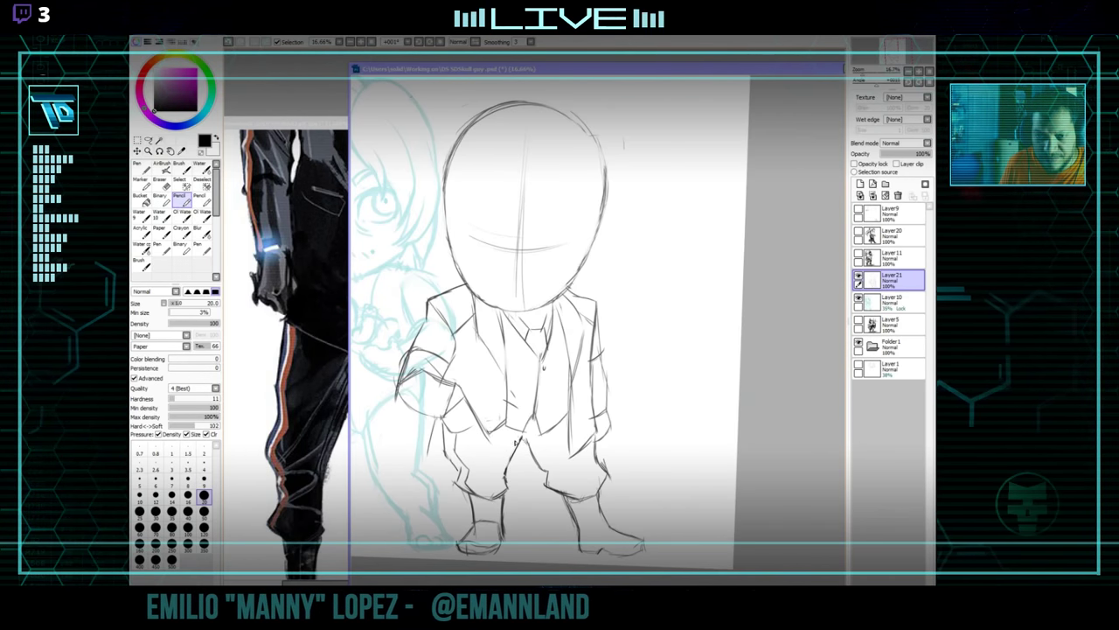
pyautogui.moveTo(577, 390)
pyautogui.mouseDown()
pyautogui.moveTo(610, 419)
pyautogui.moveTo(578, 467)
pyautogui.mouseUp()
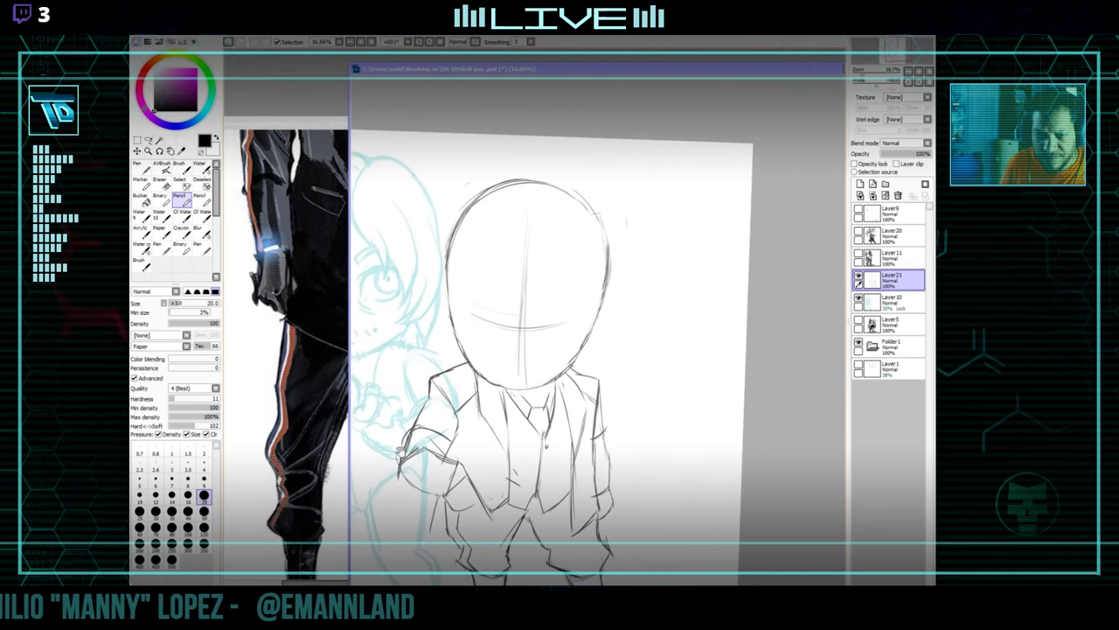
pyautogui.moveTo(319, 368); pyautogui.dragTo(285, 452)
pyautogui.moveTo(444, 223); pyautogui.dragTo(460, 459)
pyautogui.moveTo(593, 360)
pyautogui.mouseDown()
pyautogui.moveTo(580, 420)
pyautogui.moveTo(589, 357)
pyautogui.mouseUp()
pyautogui.moveTo(610, 431)
pyautogui.mouseDown()
pyautogui.moveTo(605, 402)
pyautogui.moveTo(620, 457)
pyautogui.moveTo(611, 505)
pyautogui.mouseUp()
pyautogui.moveTo(319, 367); pyautogui.dragTo(255, 383)
pyautogui.click(636, 350)
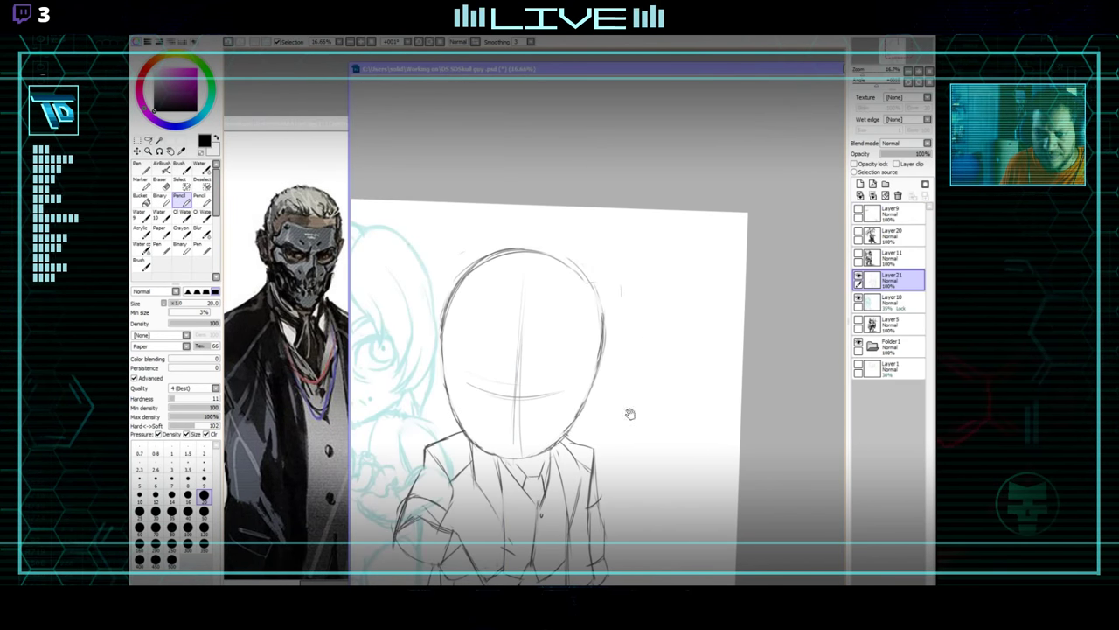
pyautogui.moveTo(630, 412); pyautogui.dragTo(727, 349)
# Toggle Layer5 on and off to compare the earlier hooded skull drawing with the new chibi's proportions.
pyautogui.click(859, 321)
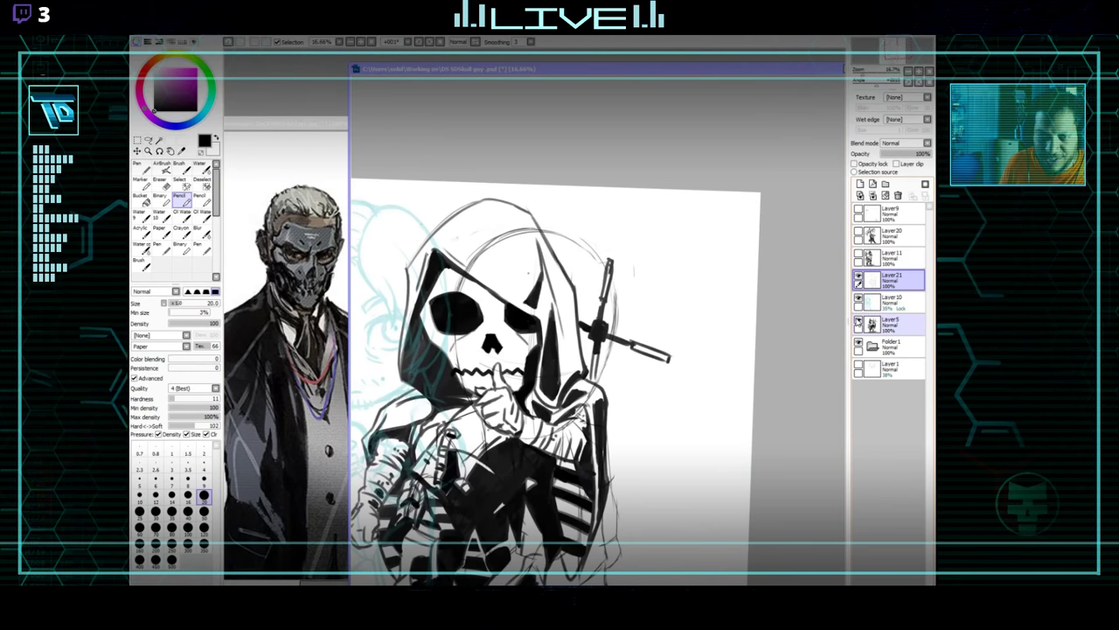
pyautogui.click(859, 321)
pyautogui.click(859, 321)
pyautogui.click(859, 321)
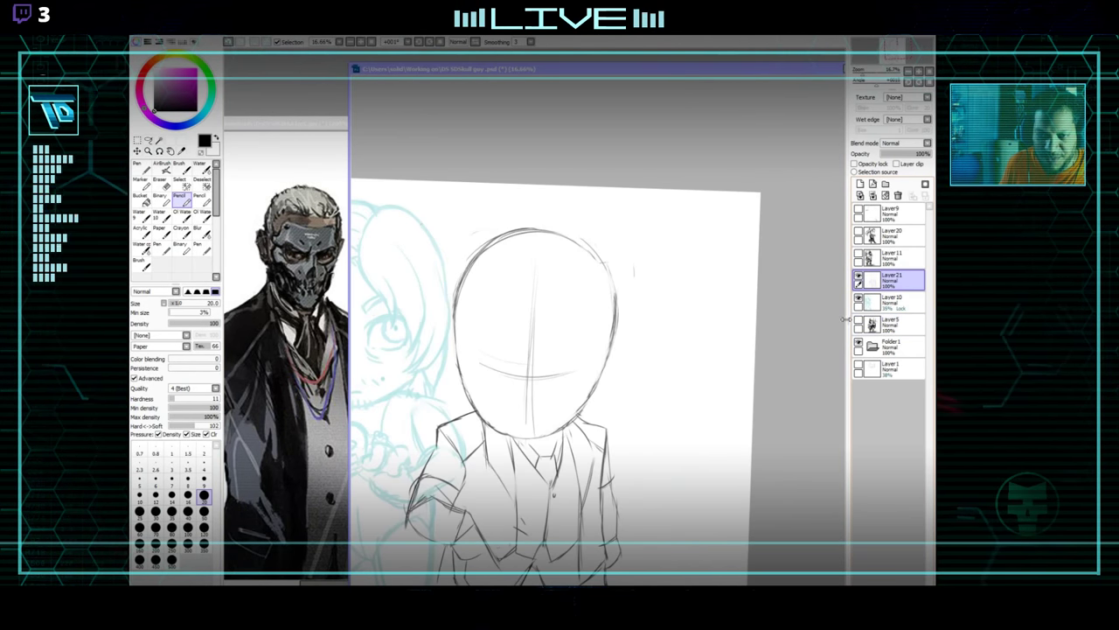
pyautogui.moveTo(534, 362); pyautogui.dragTo(622, 319)
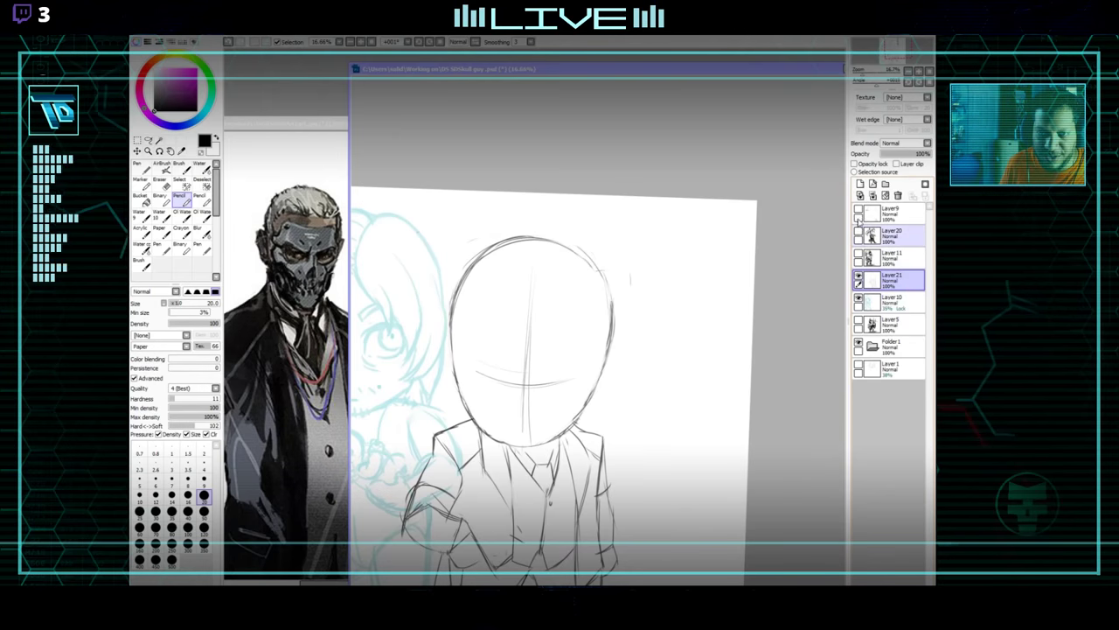
pyautogui.click(859, 321)
pyautogui.click(859, 321)
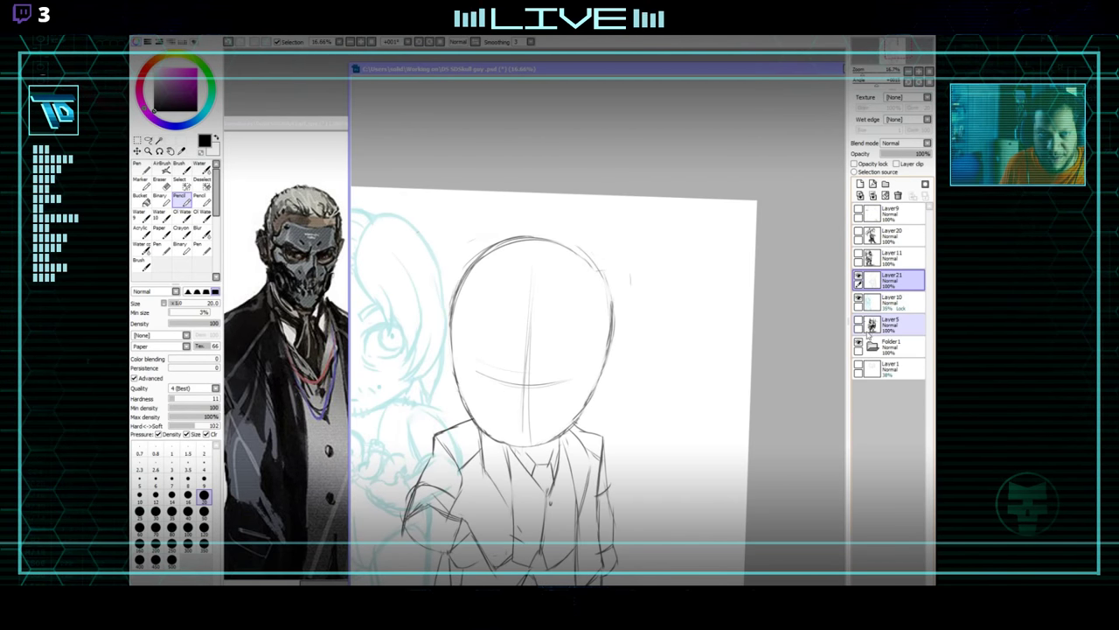
pyautogui.moveTo(639, 372); pyautogui.dragTo(657, 351)
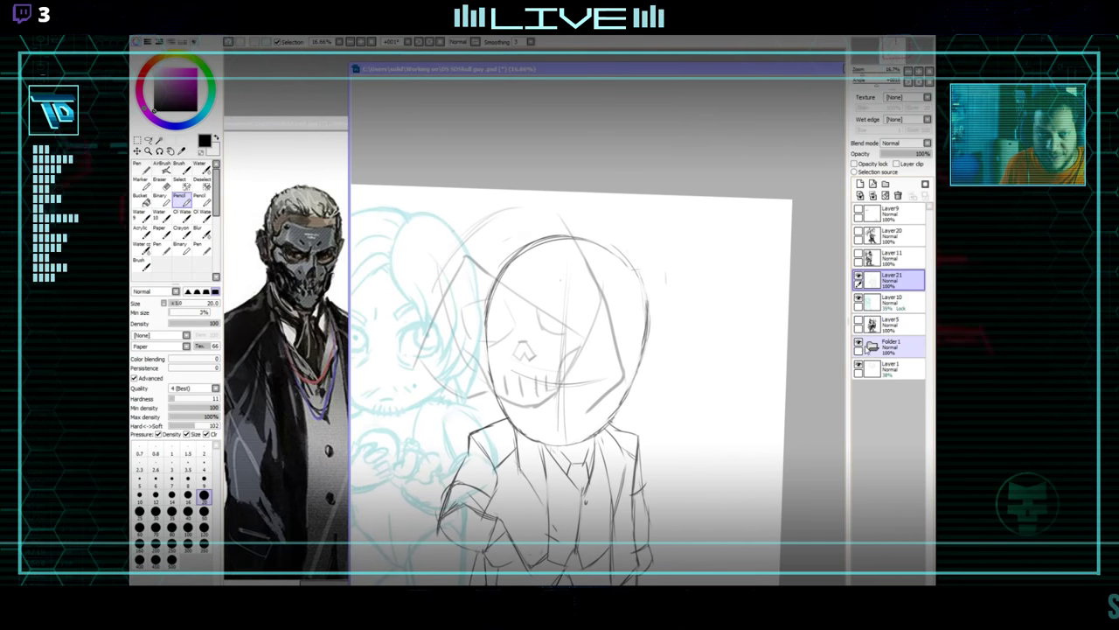
# Show Layer5, place it above Layer11, and move its hooded skull figure to the left of the chibi sketch.
pyautogui.click(858, 321)
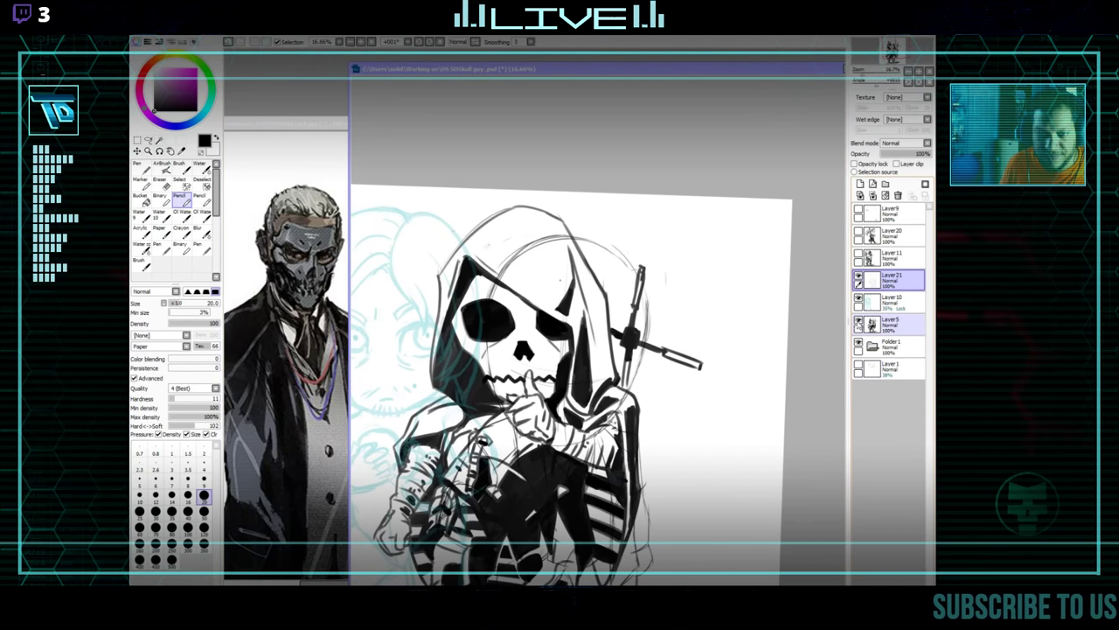
pyautogui.click(894, 325)
pyautogui.moveTo(560, 367); pyautogui.dragTo(638, 303)
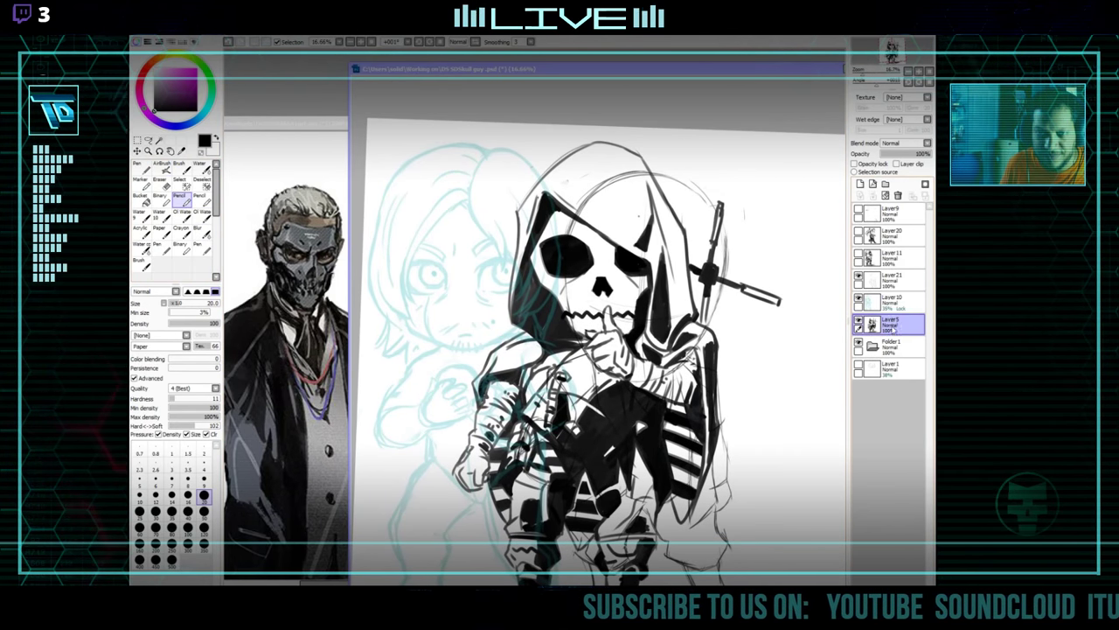
pyautogui.moveTo(893, 326); pyautogui.dragTo(890, 258)
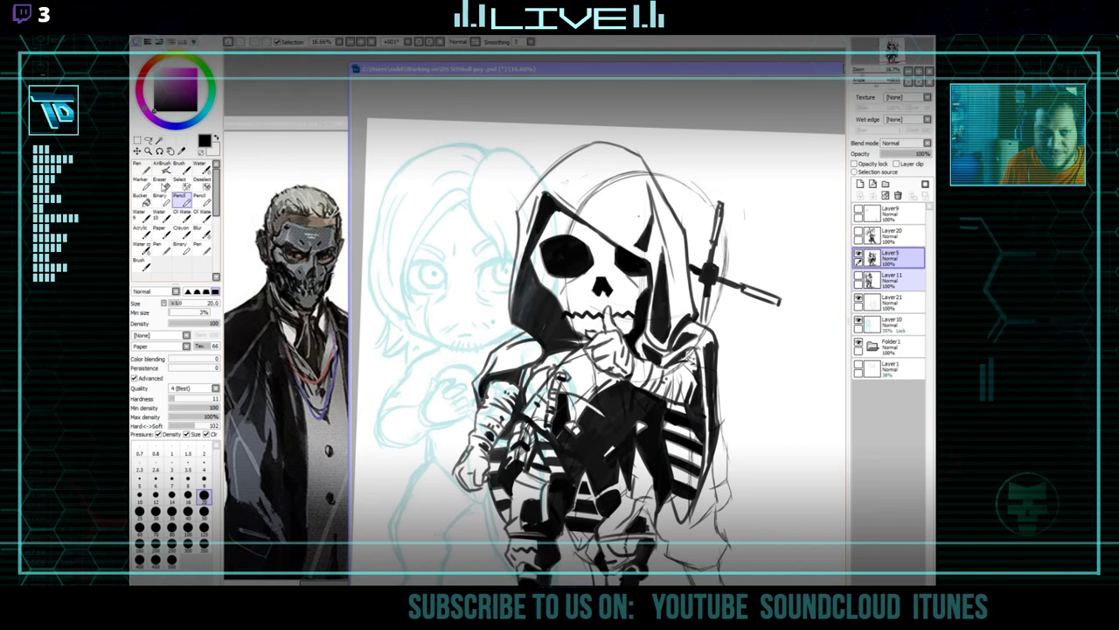
pyautogui.moveTo(627, 386)
pyautogui.mouseDown()
pyautogui.moveTo(460, 407)
pyautogui.moveTo(500, 403)
pyautogui.mouseUp()
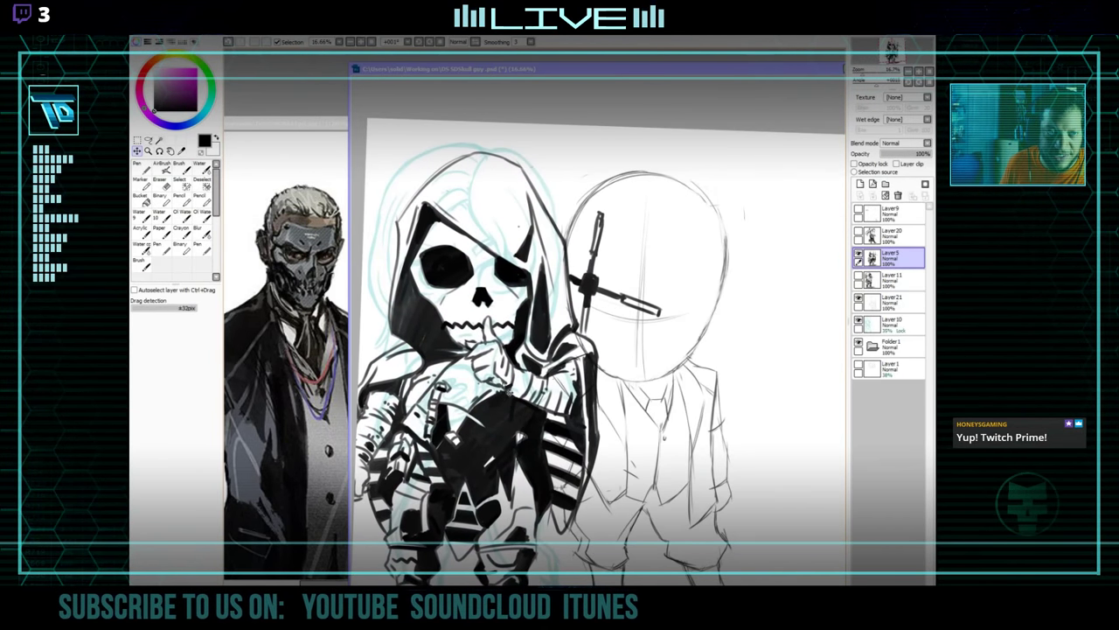
pyautogui.moveTo(682, 354); pyautogui.dragTo(601, 337)
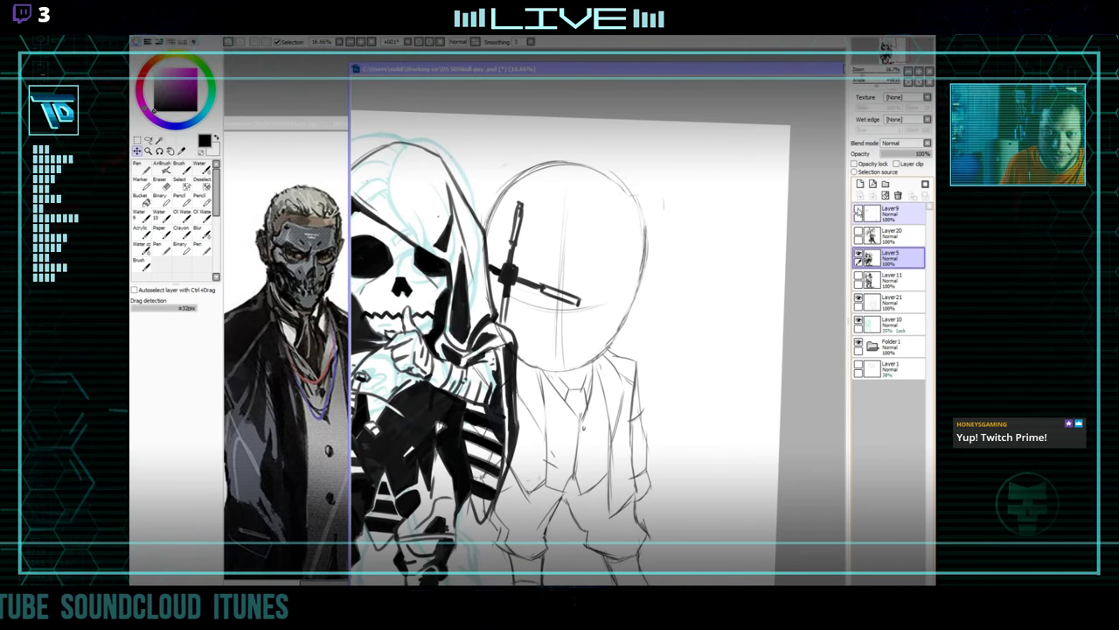
# Make Layer21 active with the size 19 Pencil, and toggle the layer's visibility to check its contents.
pyautogui.click(883, 302)
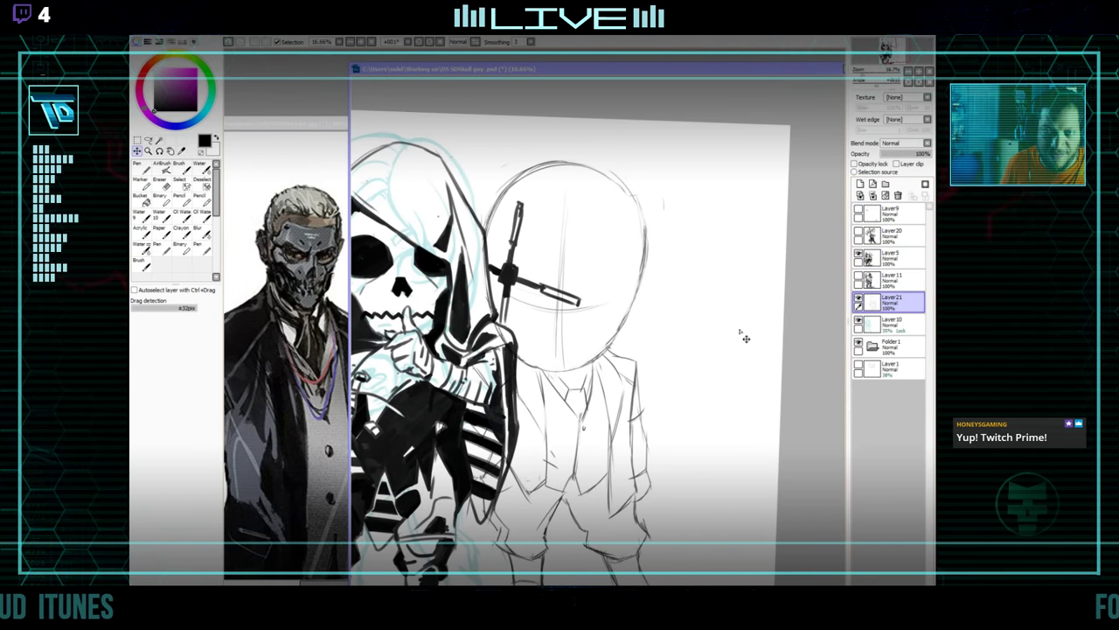
pyautogui.moveTo(592, 439)
pyautogui.mouseDown()
pyautogui.moveTo(619, 387)
pyautogui.moveTo(582, 367)
pyautogui.moveTo(636, 369)
pyautogui.moveTo(637, 418)
pyautogui.mouseUp()
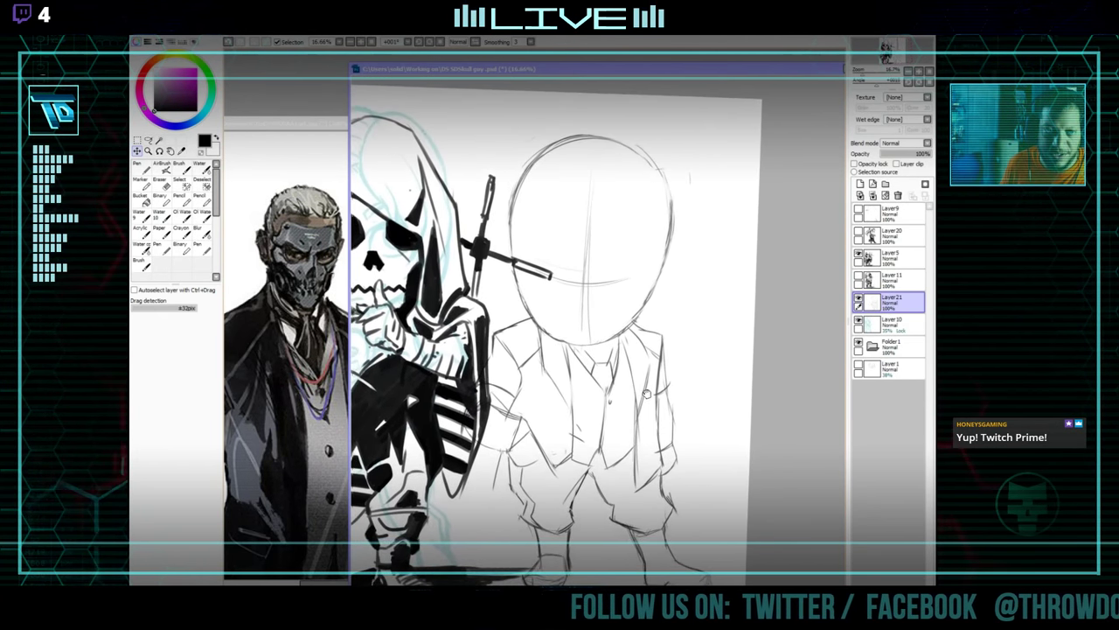
pyautogui.click(202, 200)
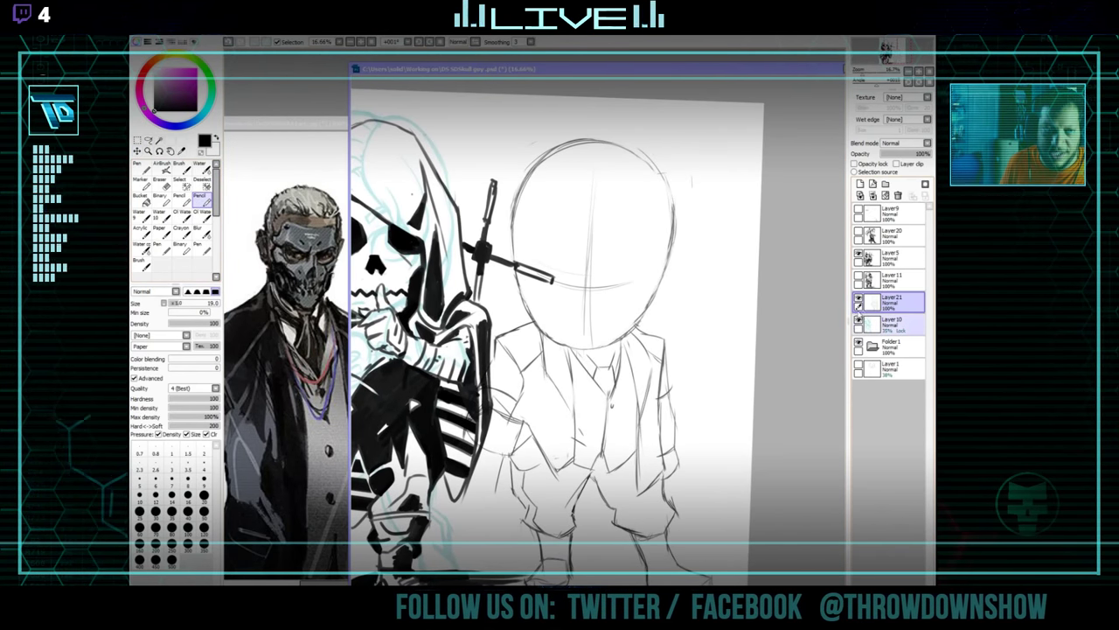
pyautogui.click(859, 298)
pyautogui.click(858, 298)
pyautogui.moveTo(593, 337); pyautogui.dragTo(593, 352)
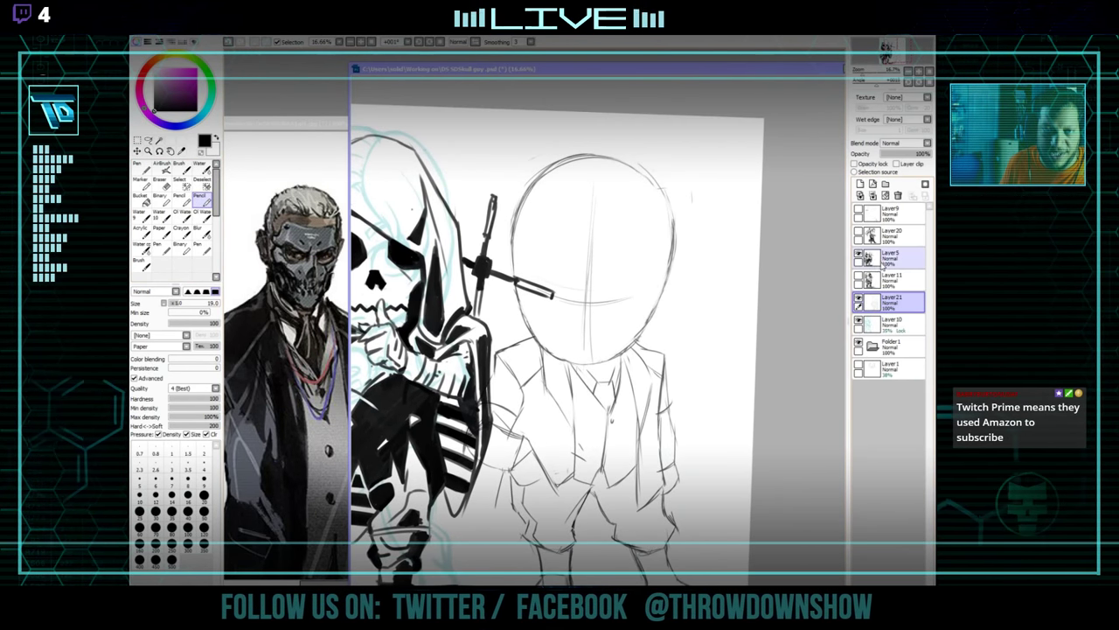
# Lower Layer5's opacity to 25% and hide the cyan sketch on Layer10.
pyautogui.click(872, 256)
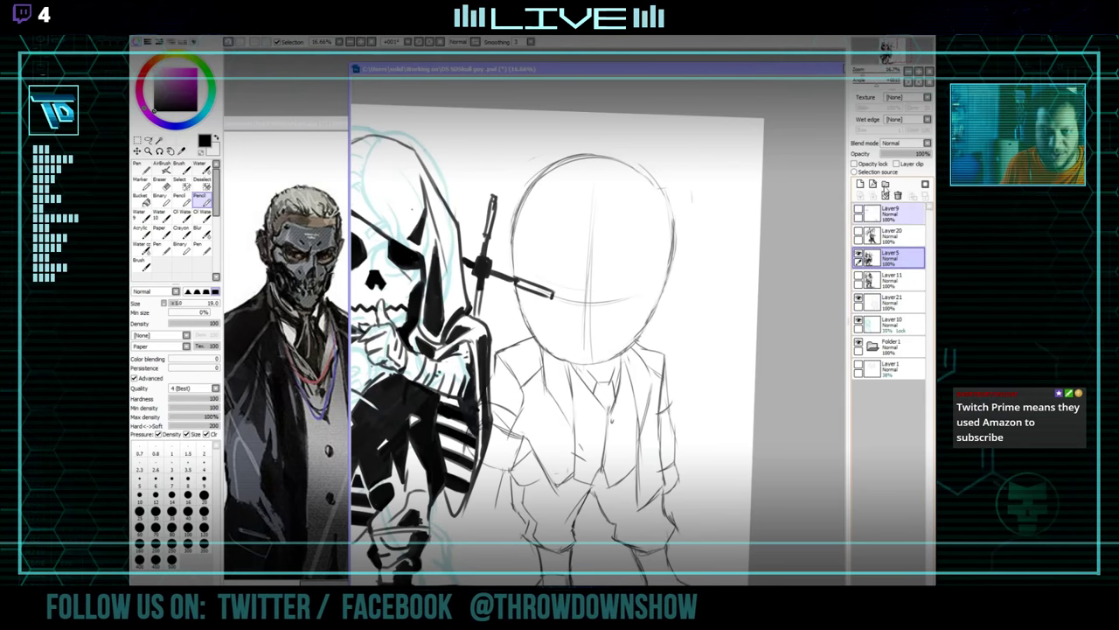
pyautogui.moveTo(914, 154)
pyautogui.mouseDown()
pyautogui.moveTo(883, 154)
pyautogui.moveTo(893, 161)
pyautogui.mouseUp()
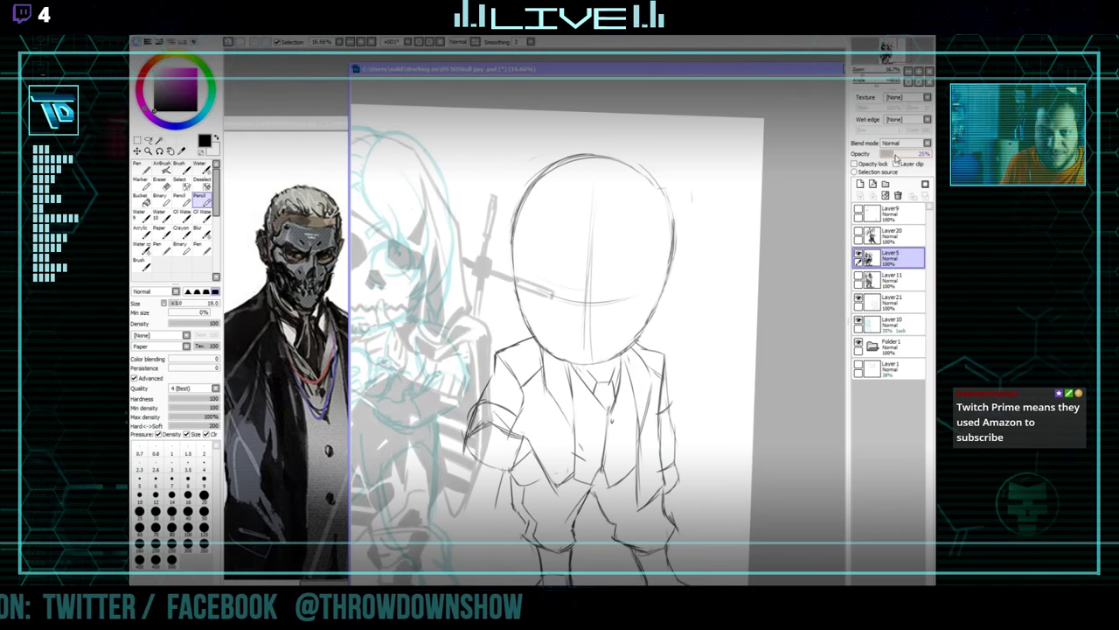
pyautogui.moveTo(614, 348); pyautogui.dragTo(696, 338)
pyautogui.click(858, 321)
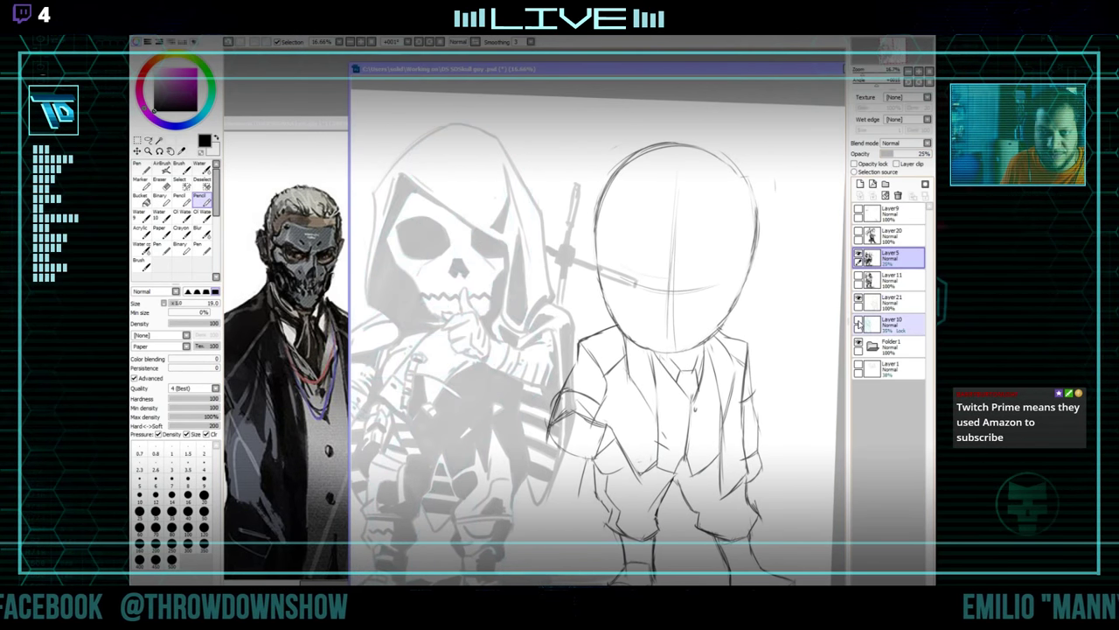
pyautogui.moveTo(703, 300); pyautogui.dragTo(655, 349)
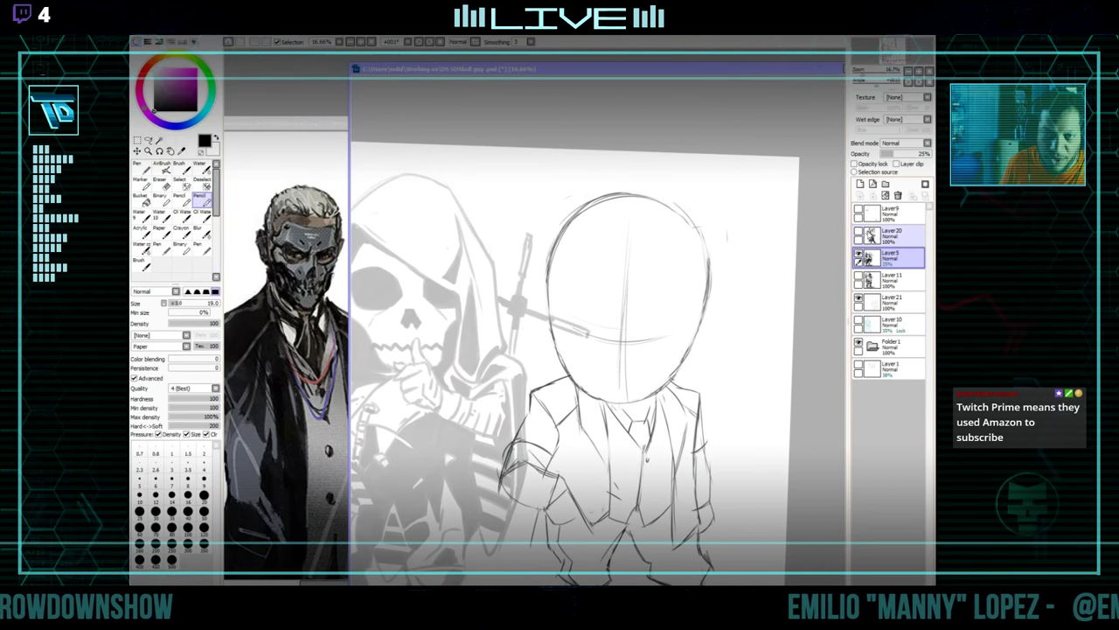
# Make Layer21 active and sketch the skull's cheek hollows and triangular nose cavity on the lower half of the head.
pyautogui.click(880, 308)
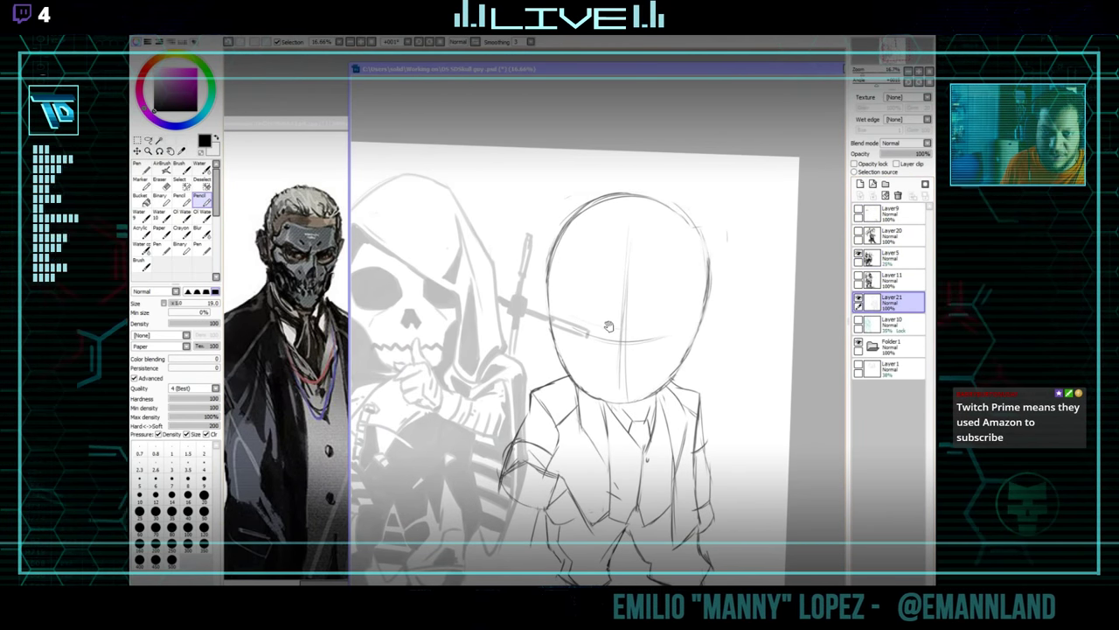
pyautogui.moveTo(607, 327); pyautogui.dragTo(580, 370)
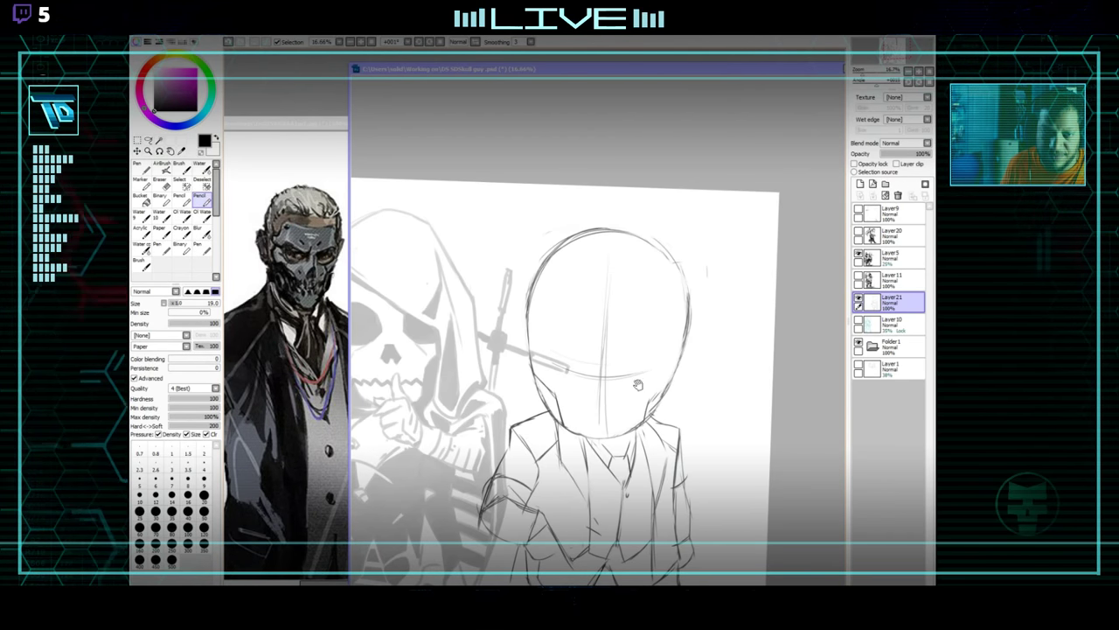
pyautogui.moveTo(638, 385); pyautogui.dragTo(636, 402)
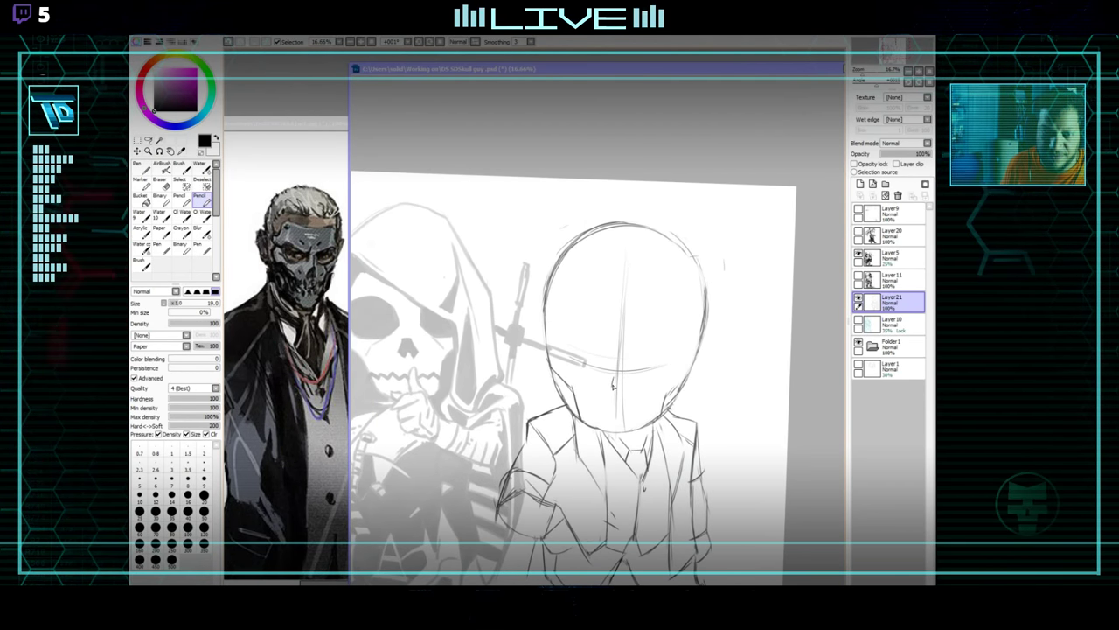
pyautogui.moveTo(602, 392); pyautogui.dragTo(602, 400)
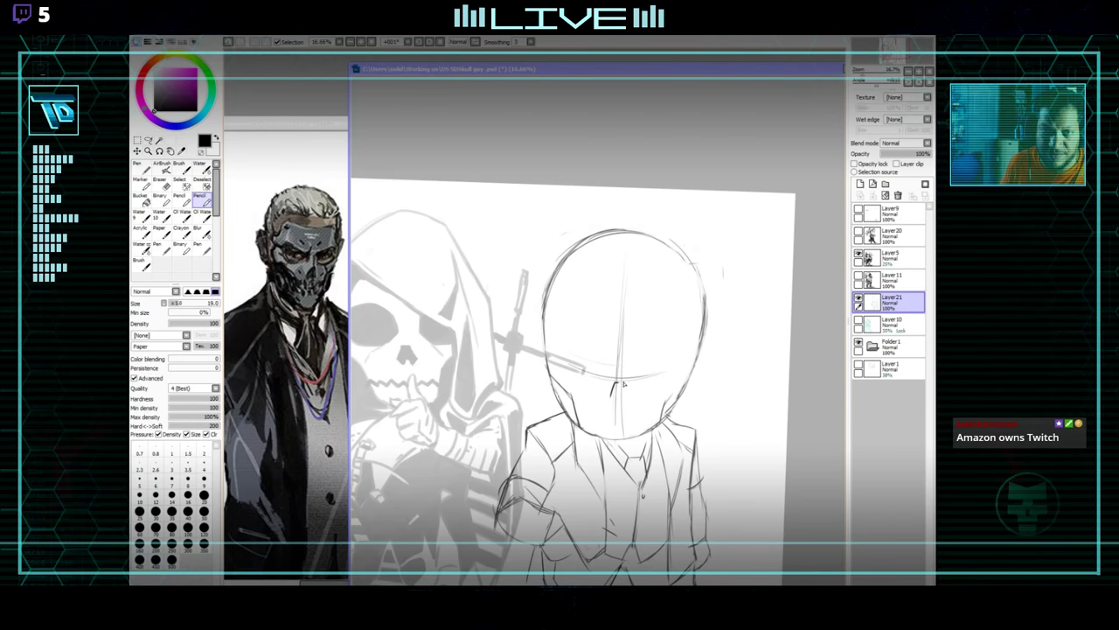
pyautogui.moveTo(624, 398); pyautogui.dragTo(626, 317)
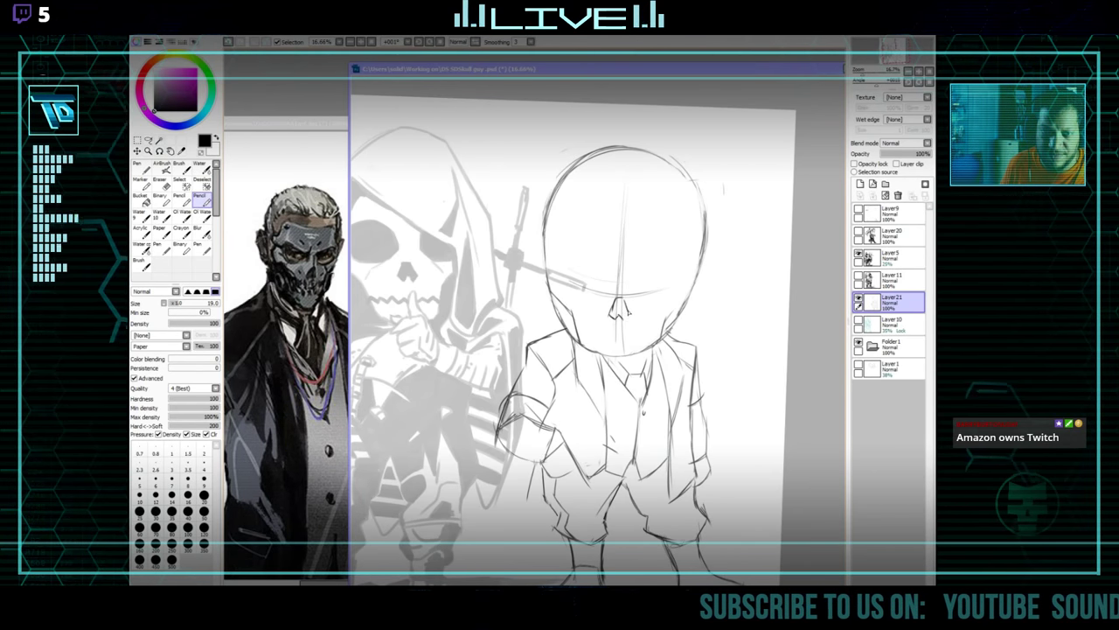
pyautogui.moveTo(629, 312)
pyautogui.mouseDown()
pyautogui.moveTo(623, 320)
pyautogui.moveTo(630, 301)
pyautogui.moveTo(616, 348)
pyautogui.mouseUp()
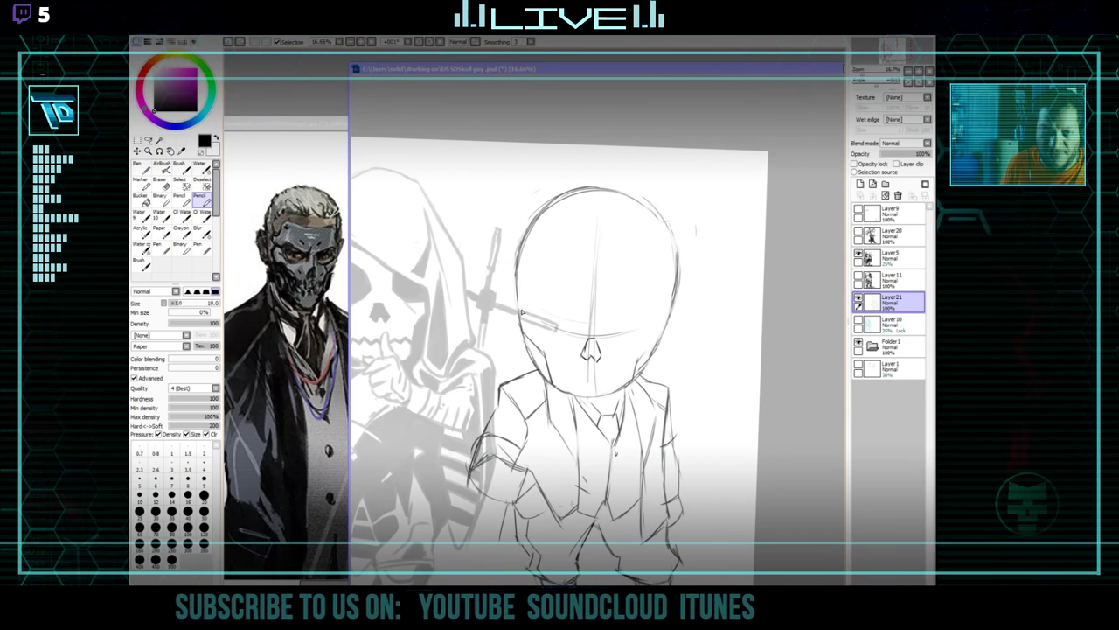
# Sketch the skull's two angled eye sockets and begin the zigzag mouth below the nose.
pyautogui.moveTo(522, 311)
pyautogui.mouseDown()
pyautogui.moveTo(550, 310)
pyautogui.moveTo(528, 332)
pyautogui.mouseUp()
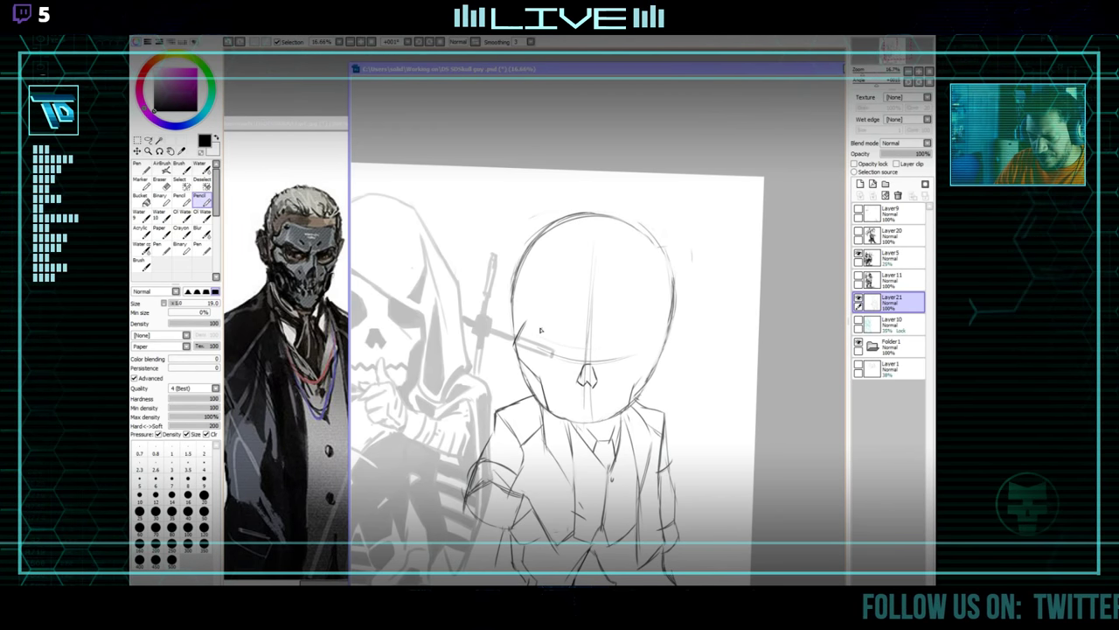
pyautogui.moveTo(572, 344); pyautogui.dragTo(618, 343)
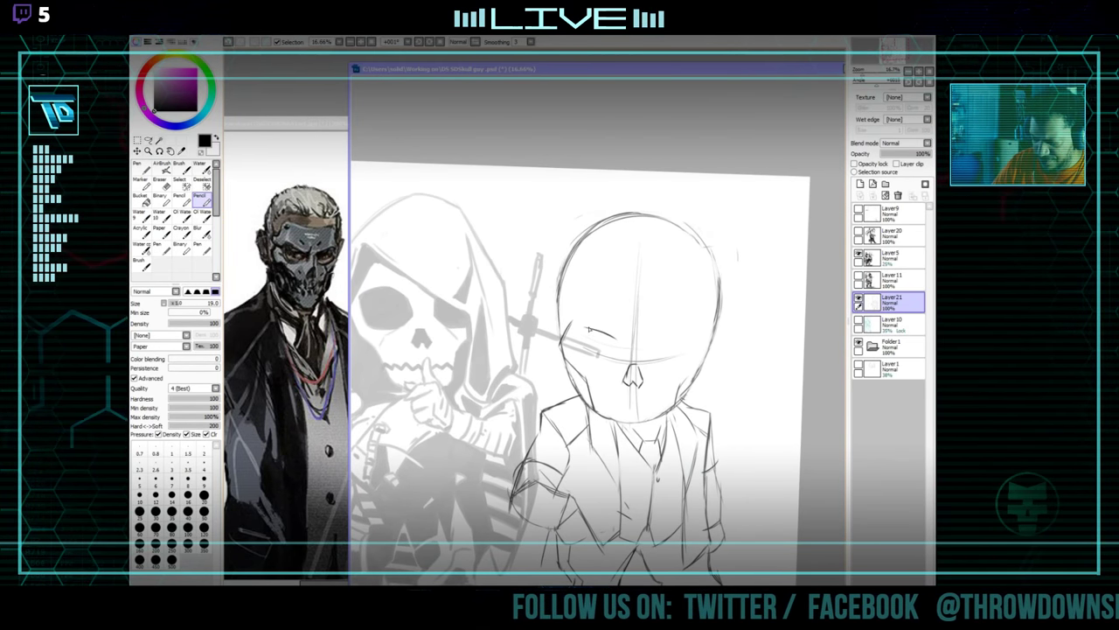
pyautogui.moveTo(587, 328); pyautogui.dragTo(617, 365)
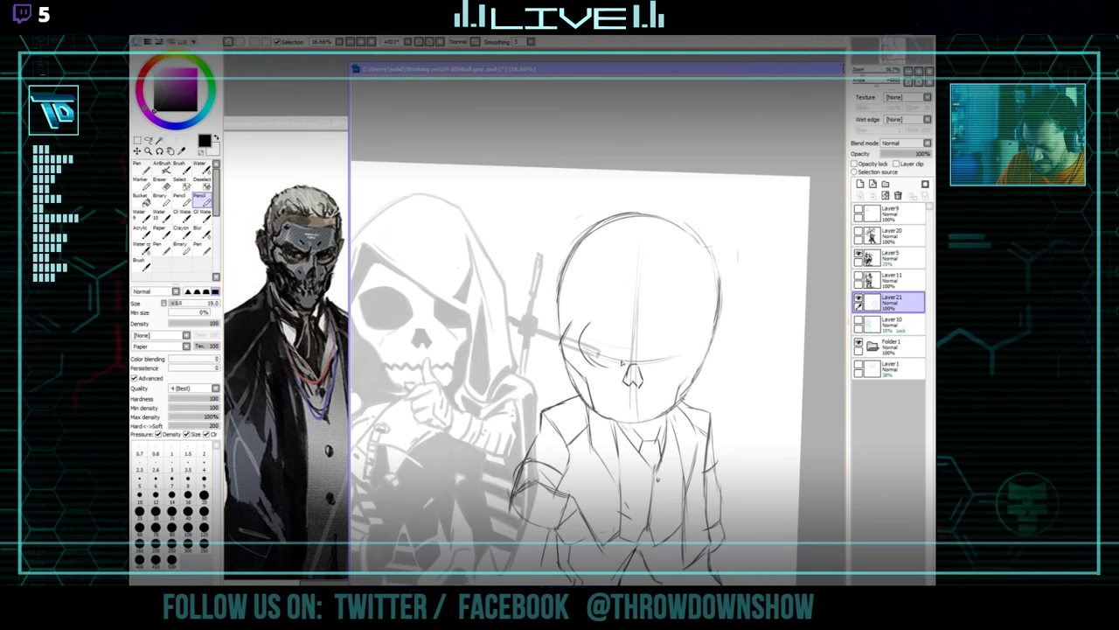
pyautogui.moveTo(583, 332)
pyautogui.mouseDown()
pyautogui.moveTo(613, 318)
pyautogui.moveTo(602, 323)
pyautogui.moveTo(619, 365)
pyautogui.mouseUp()
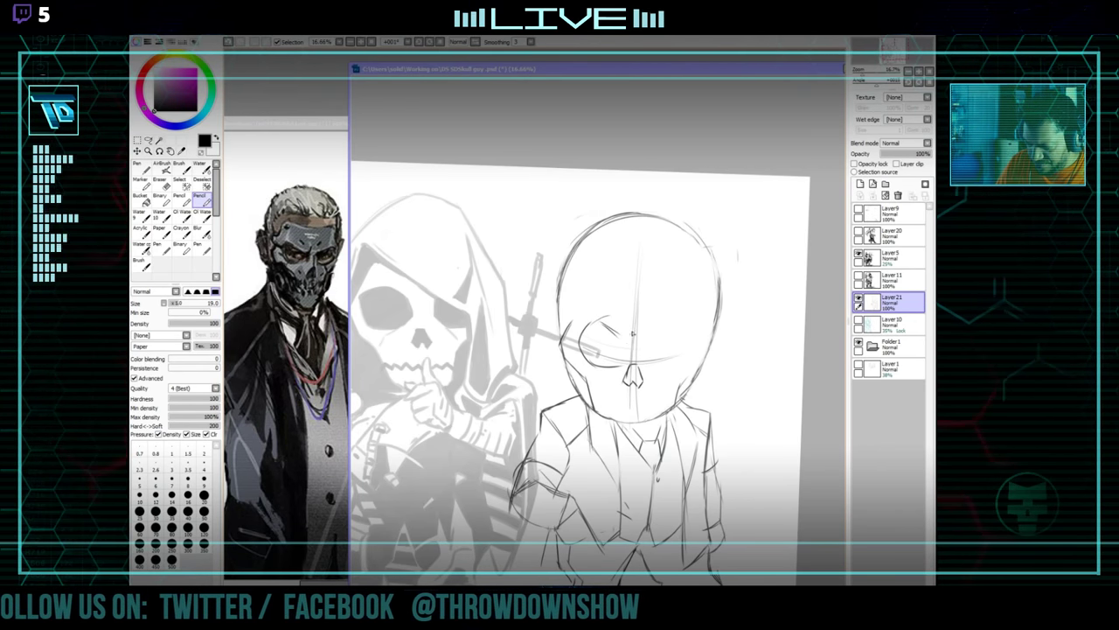
pyautogui.moveTo(660, 334)
pyautogui.mouseDown()
pyautogui.moveTo(627, 354)
pyautogui.moveTo(659, 339)
pyautogui.moveTo(626, 371)
pyautogui.mouseUp()
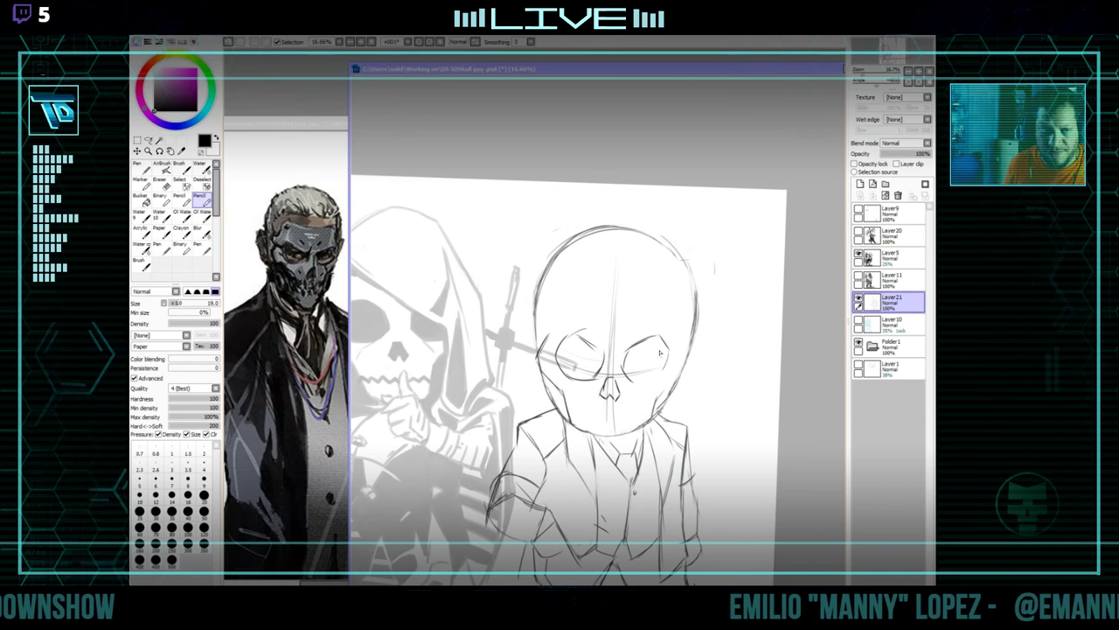
pyautogui.moveTo(590, 415); pyautogui.dragTo(603, 408)
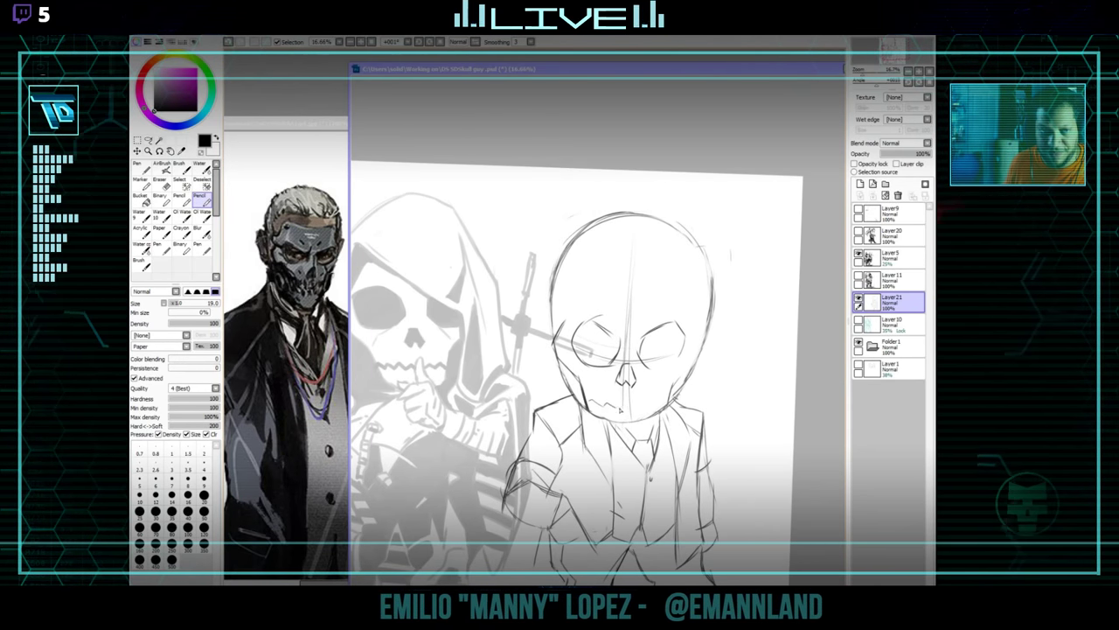
# Erase the rough eye socket lines and redraw both sockets with darker, cleaner outlines.
pyautogui.press('e')
pyautogui.moveTo(586, 344); pyautogui.dragTo(575, 393)
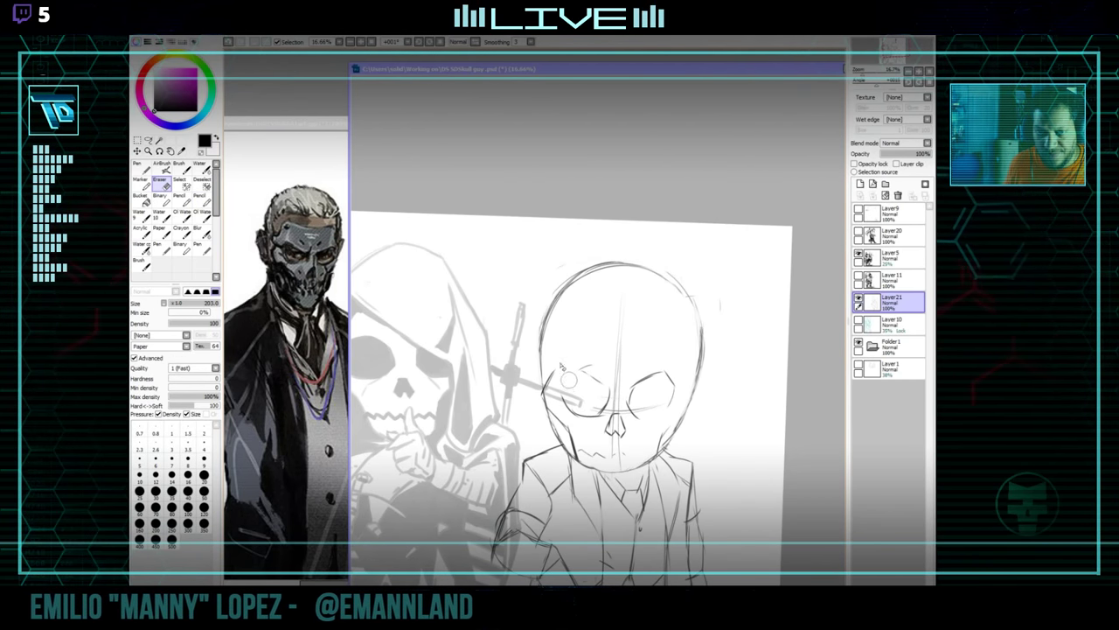
pyautogui.press('n')
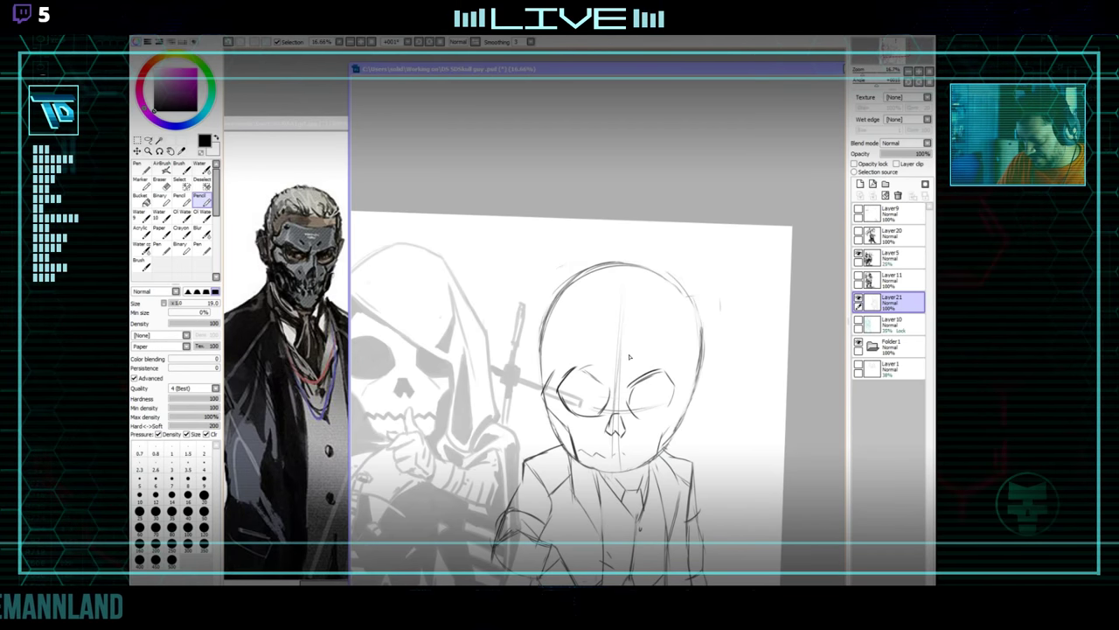
pyautogui.press('e')
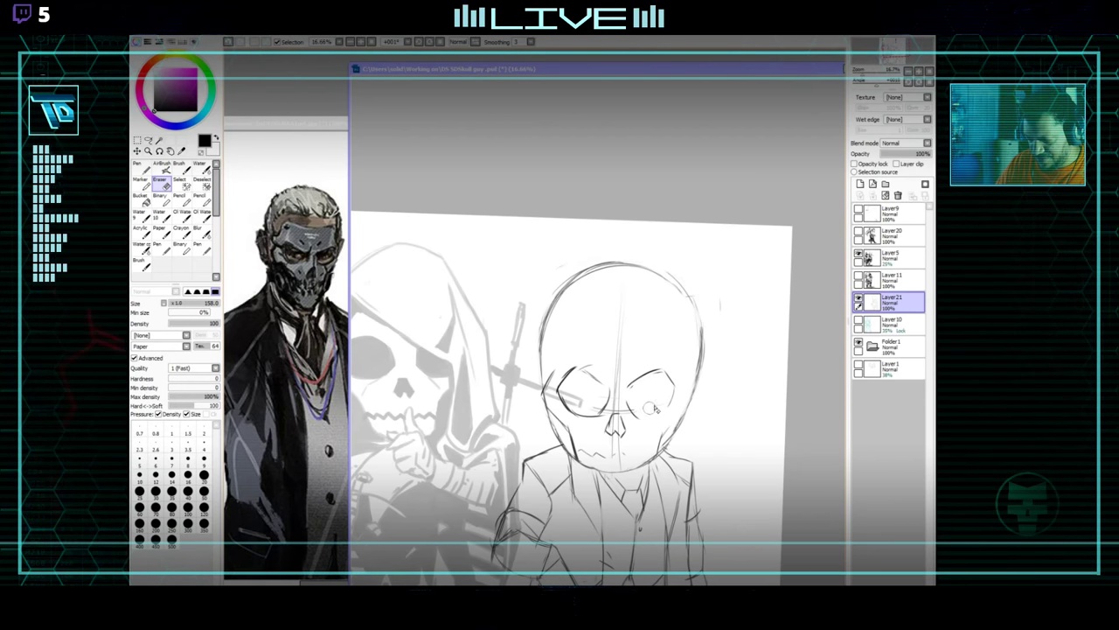
pyautogui.moveTo(634, 350); pyautogui.dragTo(637, 224)
pyautogui.press('n')
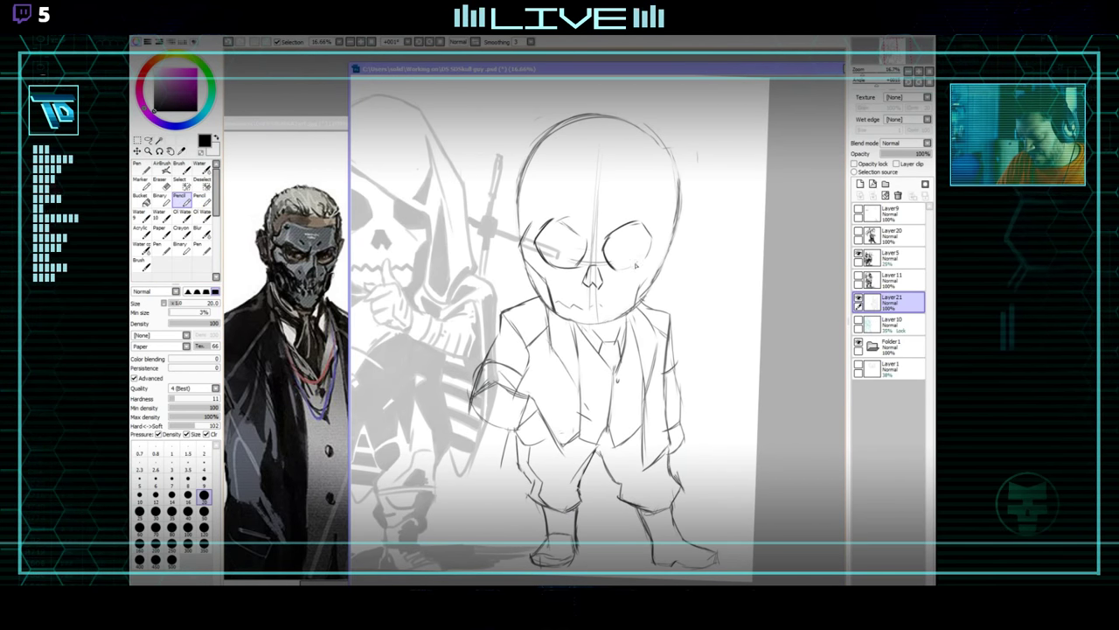
pyautogui.moveTo(643, 258); pyautogui.dragTo(642, 263)
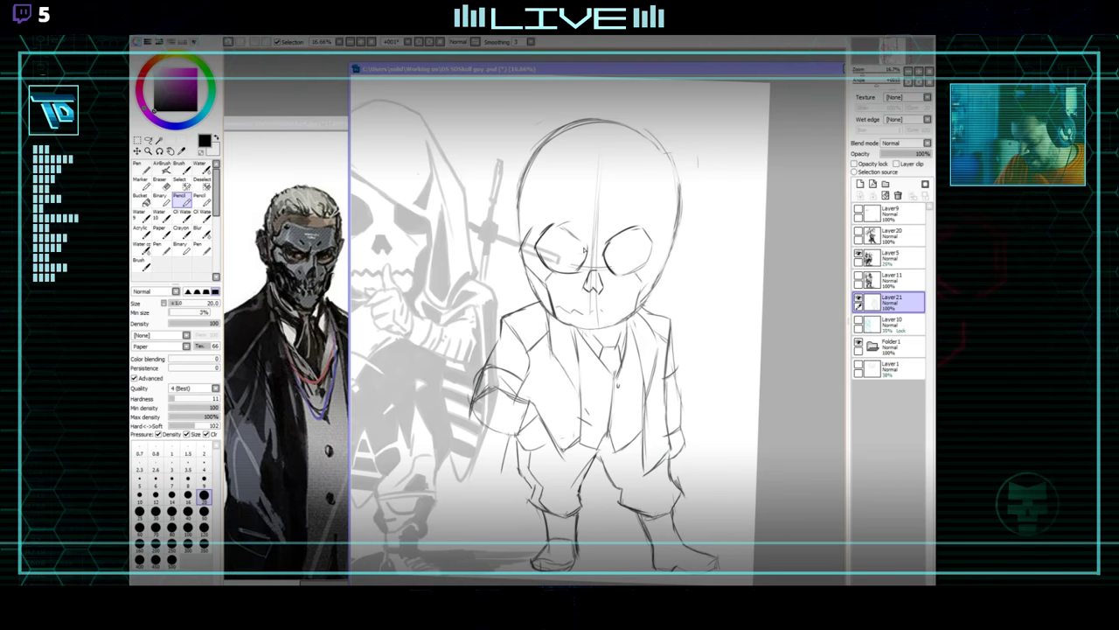
# Clean up the chin, collar and inner socket edges with the Eraser, and complete the zigzag mouth with the size 20 Pencil.
pyautogui.press('e')
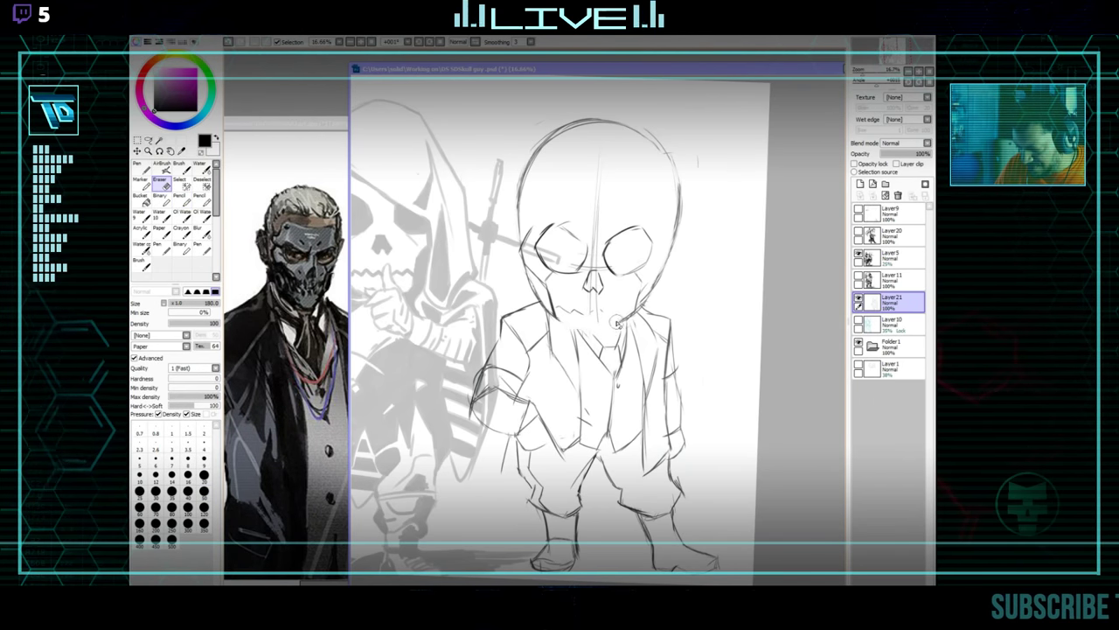
pyautogui.press('n')
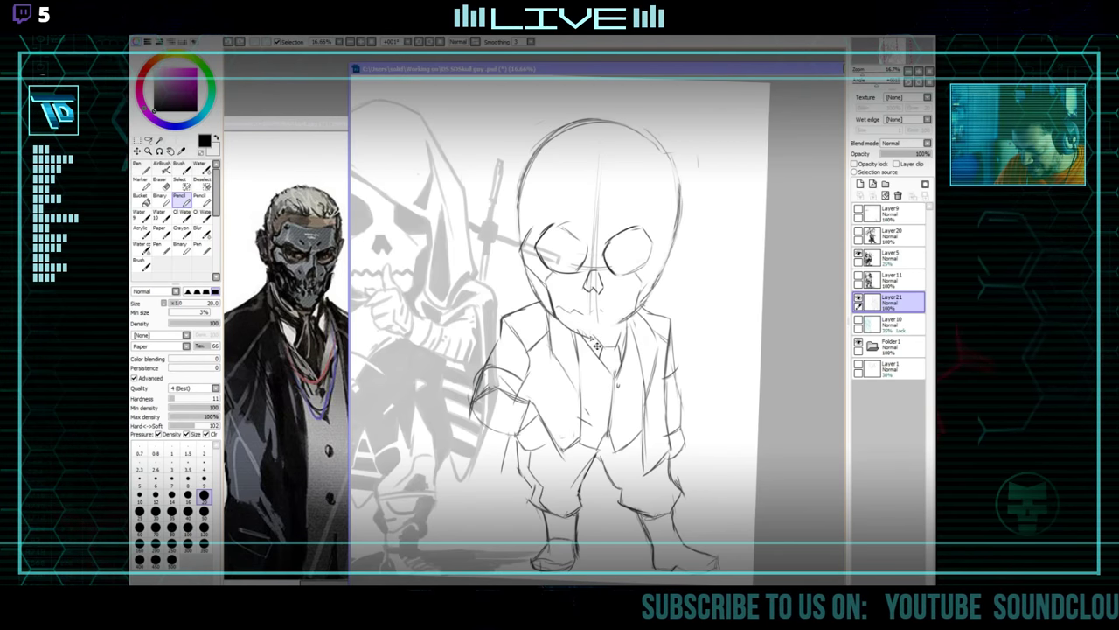
pyautogui.moveTo(634, 281); pyautogui.dragTo(622, 327)
pyautogui.press('e')
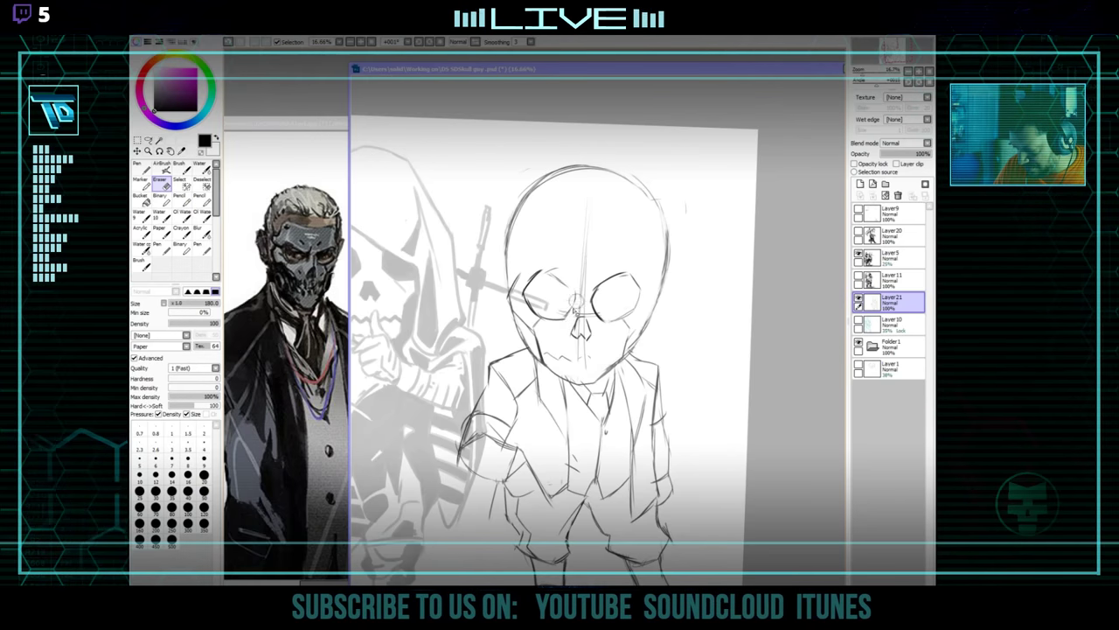
pyautogui.press('n')
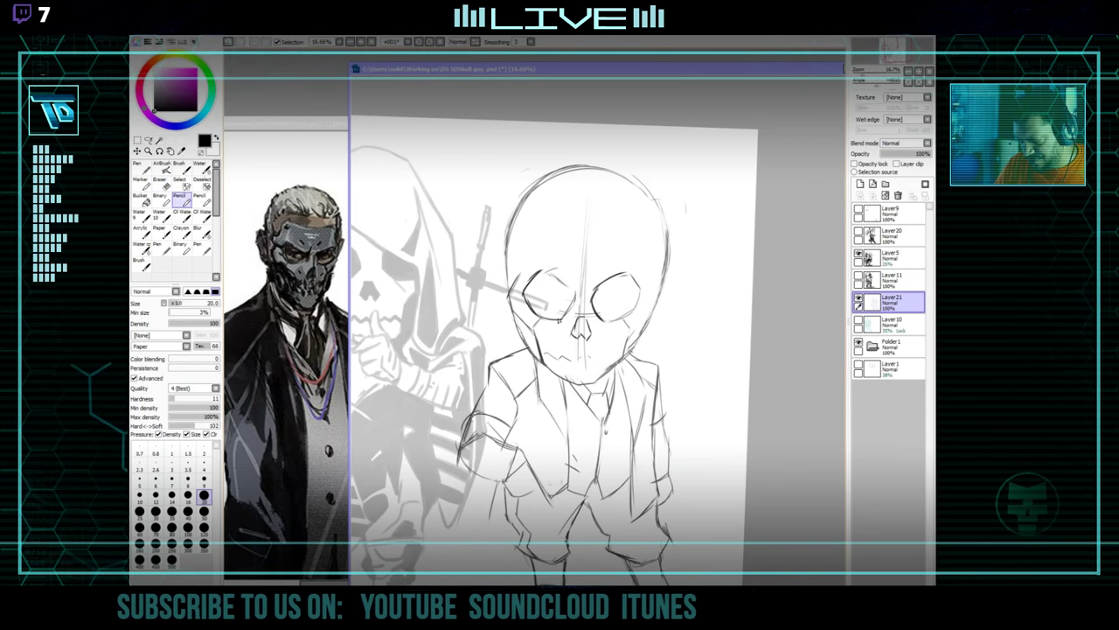
pyautogui.press('e')
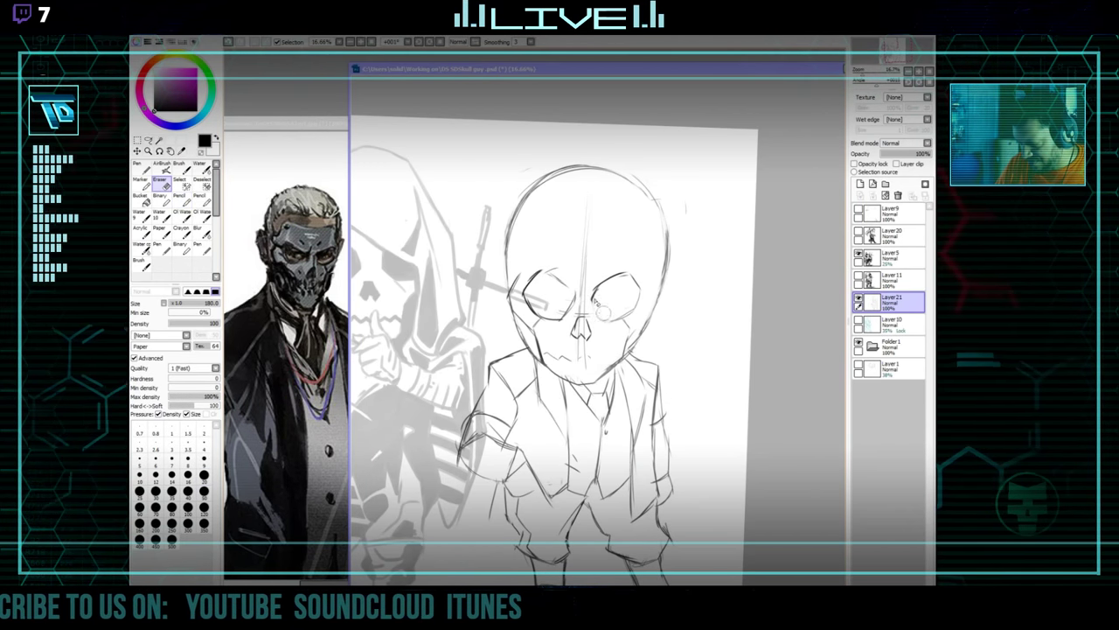
pyautogui.press('n')
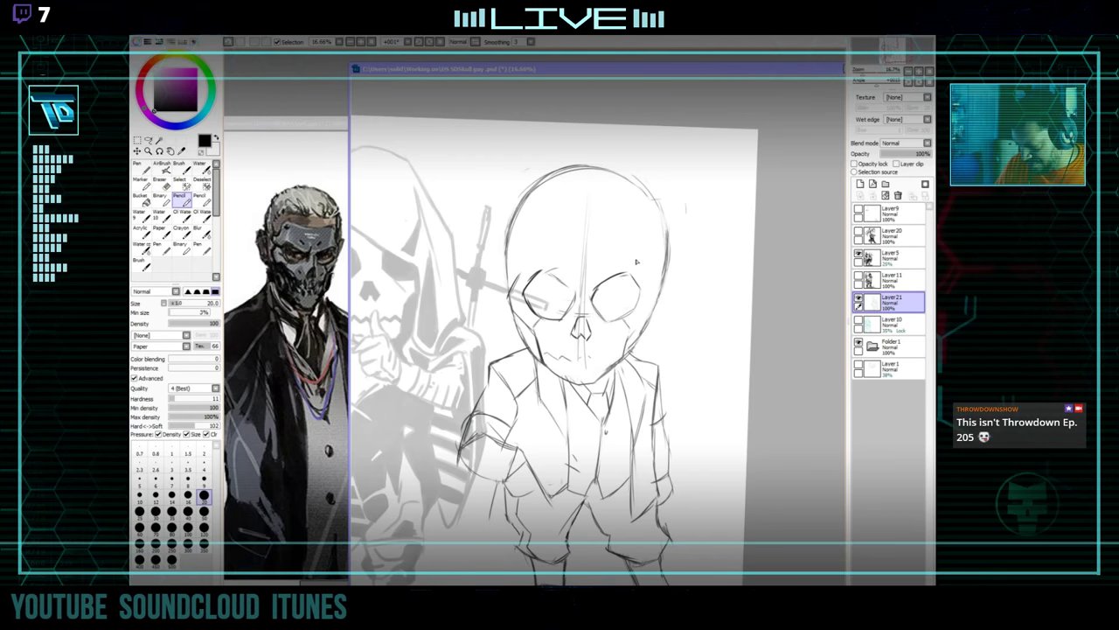
pyautogui.moveTo(628, 274)
pyautogui.mouseDown()
pyautogui.moveTo(684, 282)
pyautogui.moveTo(593, 291)
pyautogui.mouseUp()
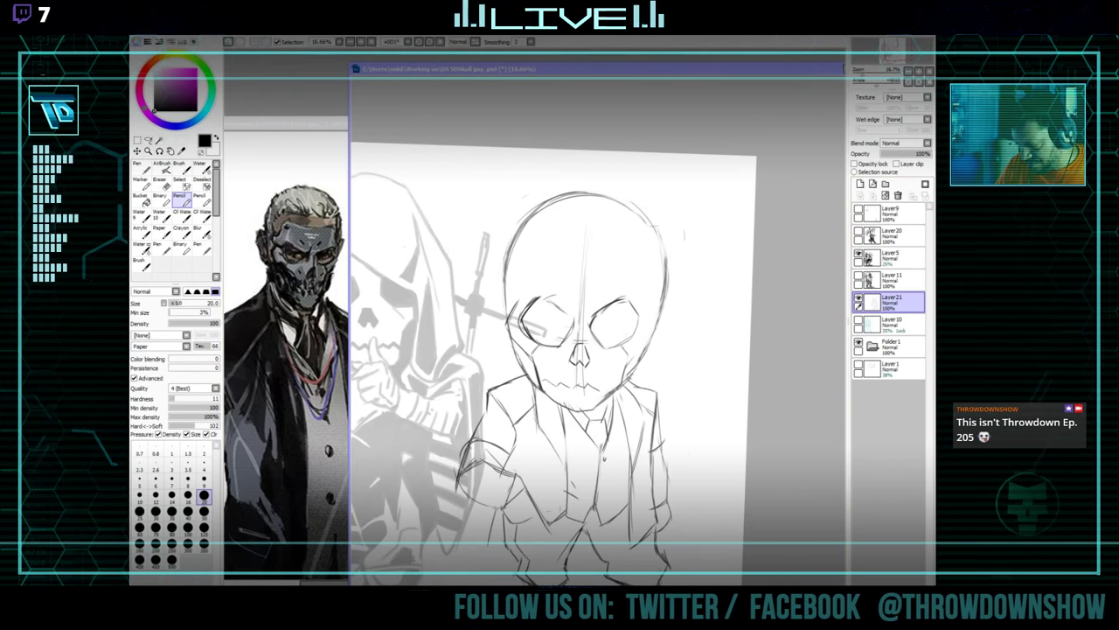
pyautogui.hotkey('alt', 'Tab')
pyautogui.hotkey('alt', 'Tab')
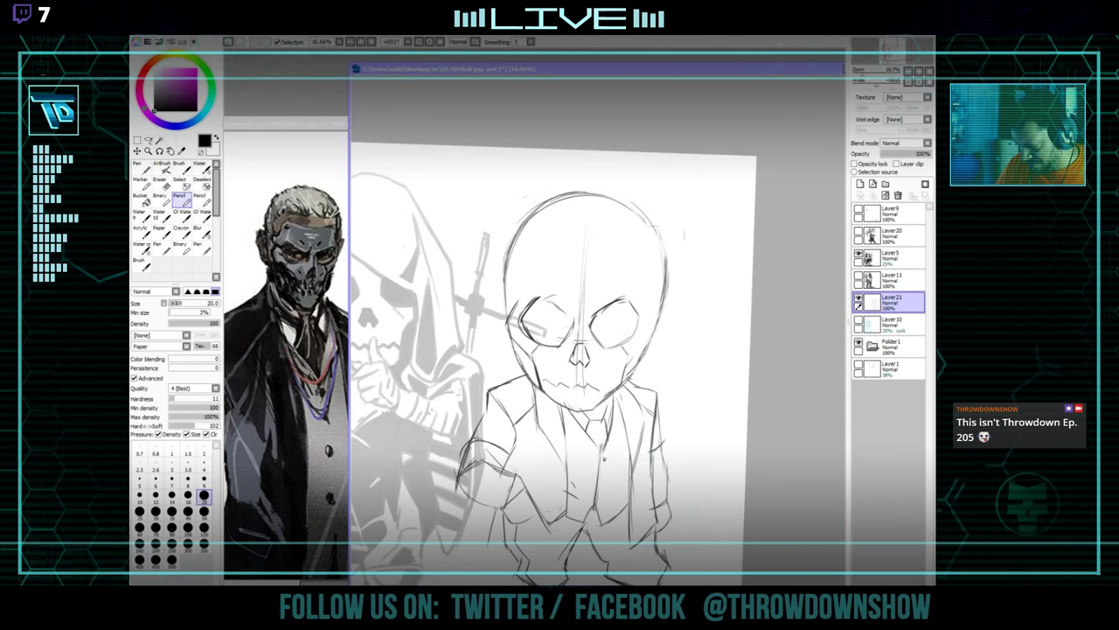
pyautogui.hotkey('alt', 'Tab')
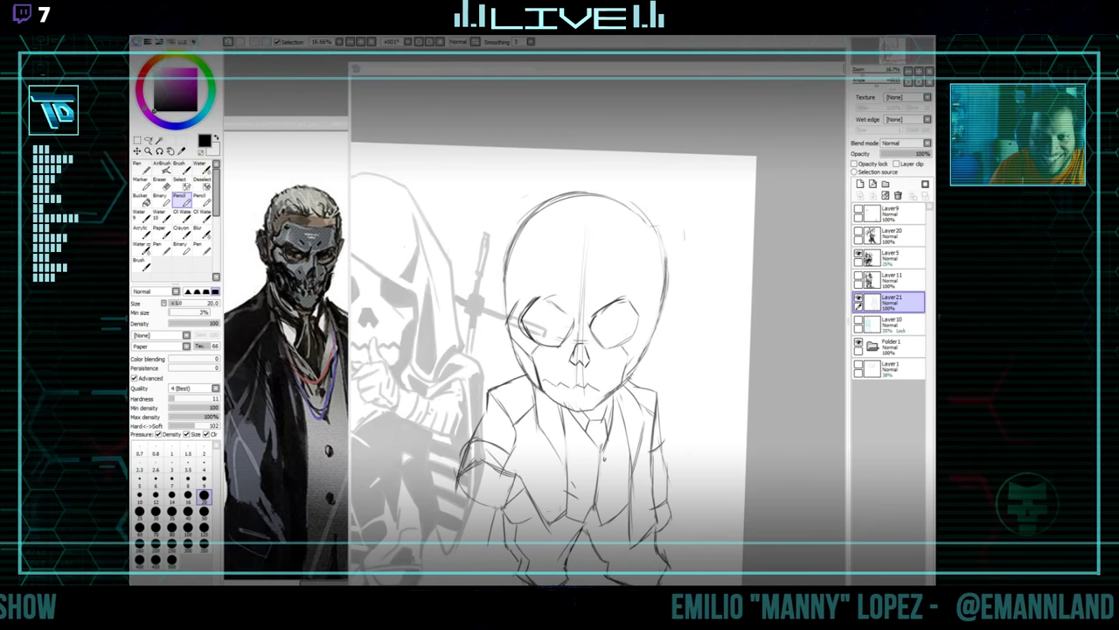
pyautogui.moveTo(685, 366)
pyautogui.mouseDown()
pyautogui.moveTo(681, 398)
pyautogui.moveTo(692, 388)
pyautogui.mouseUp()
pyautogui.hotkey('ctrl', 'z')
pyautogui.moveTo(697, 440); pyautogui.dragTo(697, 410)
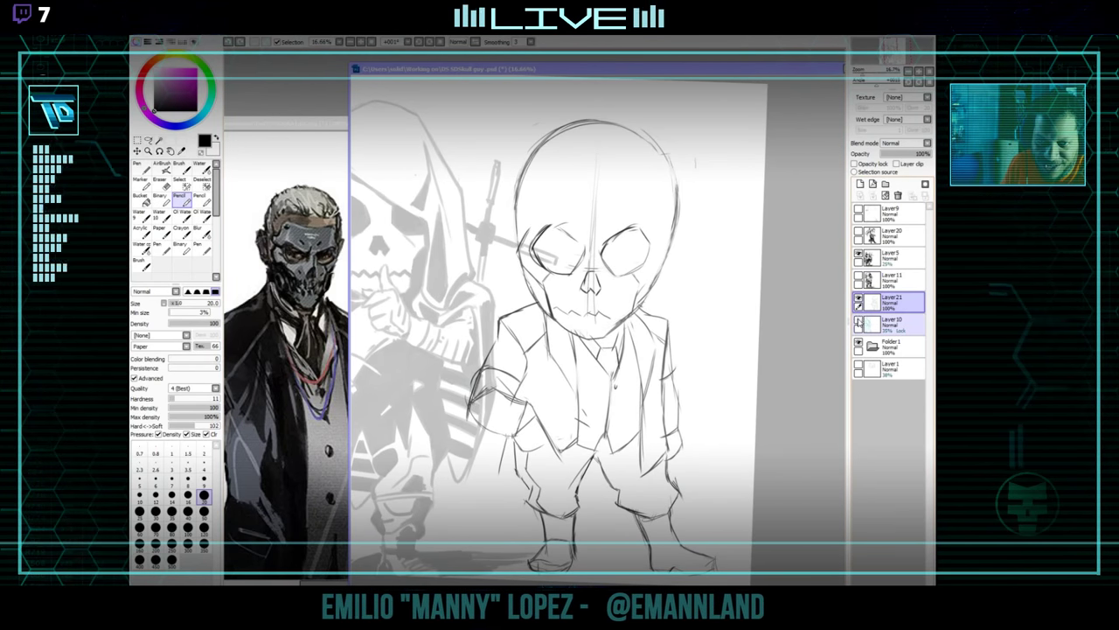
# Hide Layer5, show the cyan sketch on Layer10, straighten the canvas rotation, and toggle Layer21 to compare the two figures.
pyautogui.click(860, 277)
pyautogui.click(859, 254)
pyautogui.moveTo(601, 316); pyautogui.dragTo(709, 305)
pyautogui.press('Home')
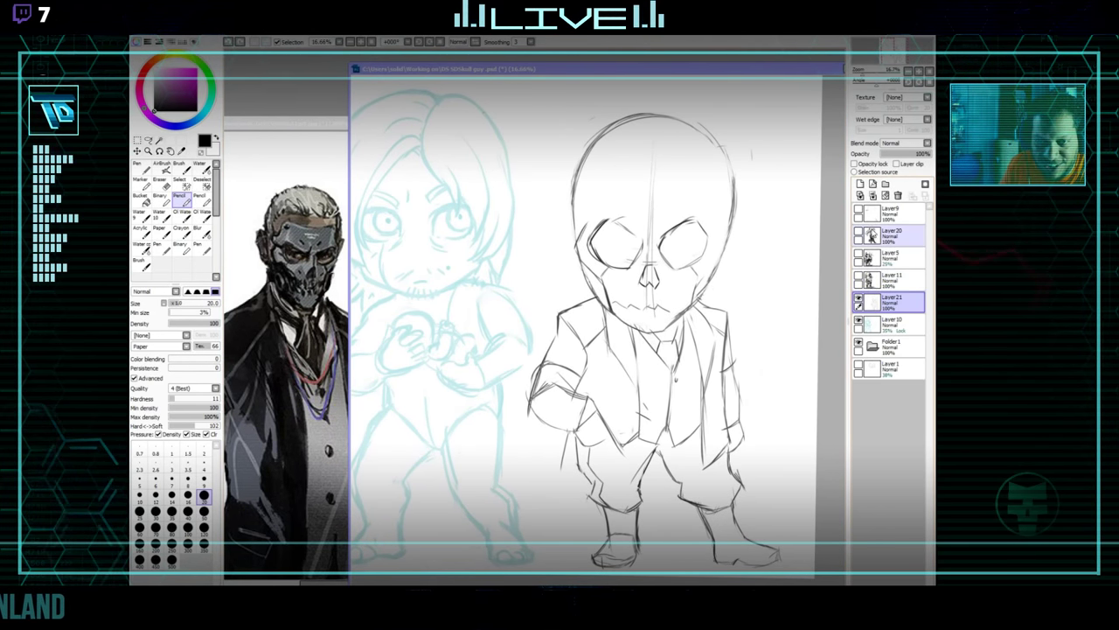
pyautogui.click(858, 299)
pyautogui.click(859, 299)
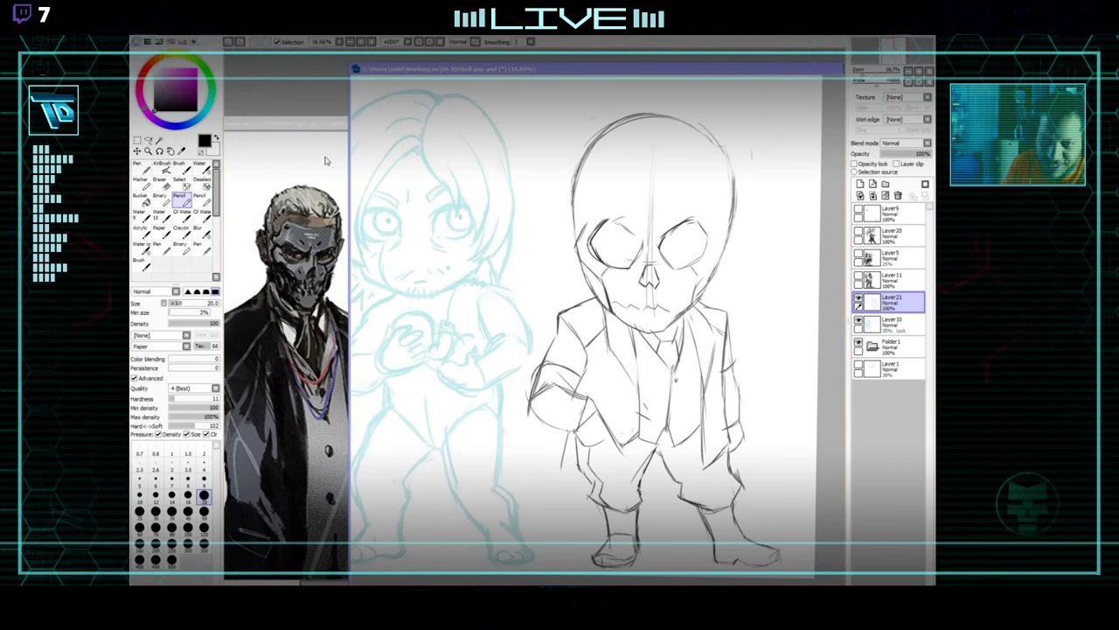
# Transform the suited chibi on Layer21, enlarging it slightly and placing it beside the cyan figure.
pyautogui.click(262, 179)
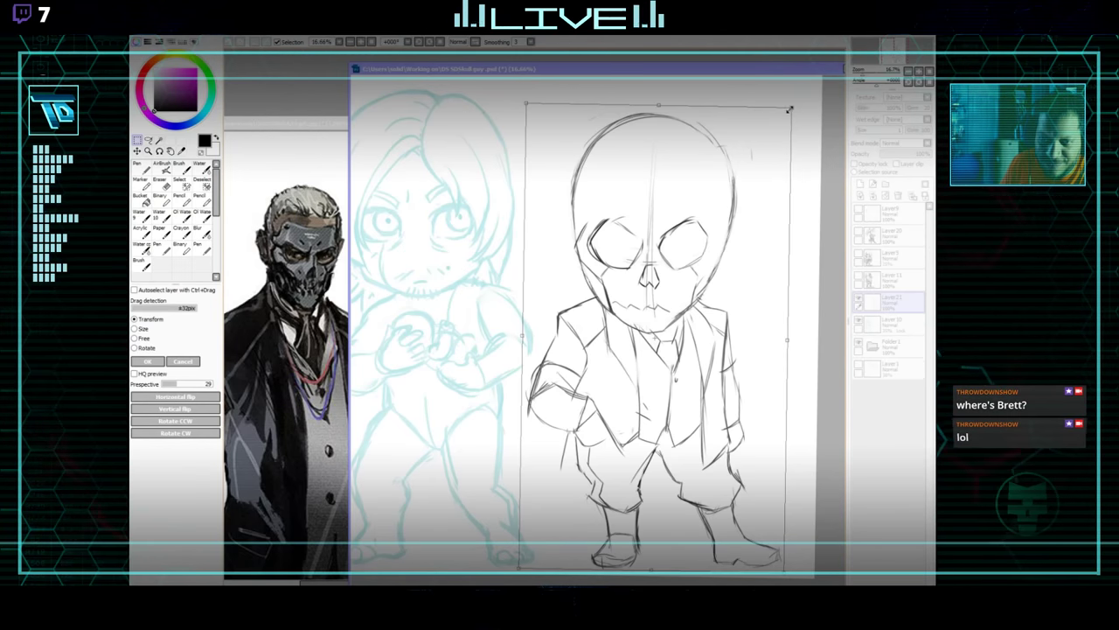
pyautogui.moveTo(790, 110); pyautogui.dragTo(804, 98)
pyautogui.moveTo(720, 368); pyautogui.dragTo(785, 353)
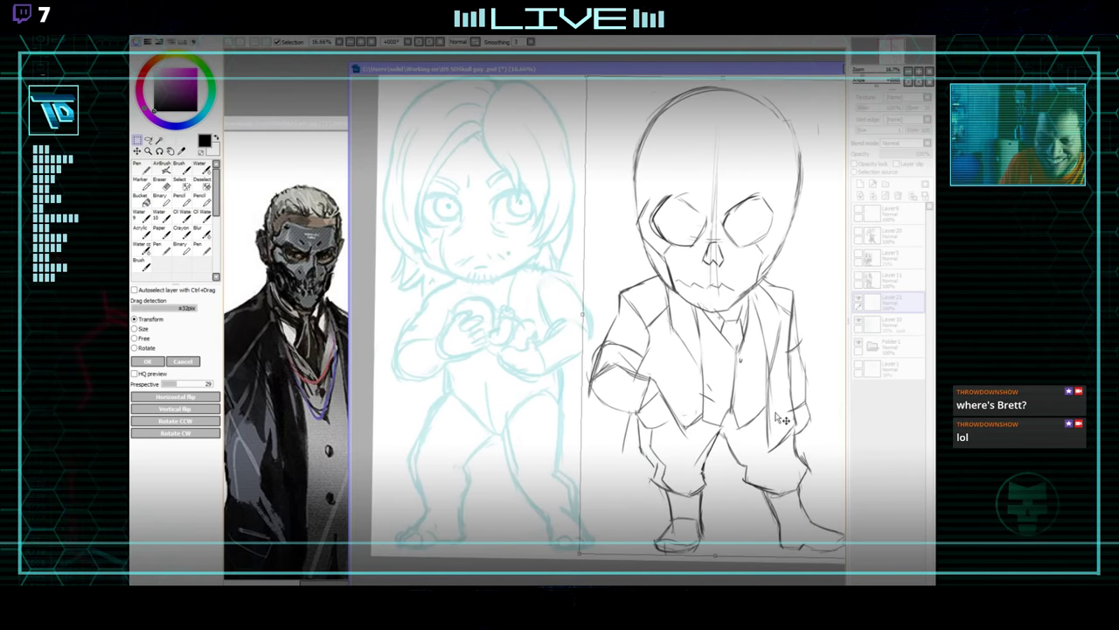
pyautogui.moveTo(753, 415)
pyautogui.mouseDown()
pyautogui.moveTo(524, 413)
pyautogui.moveTo(724, 418)
pyautogui.moveTo(675, 422)
pyautogui.mouseUp()
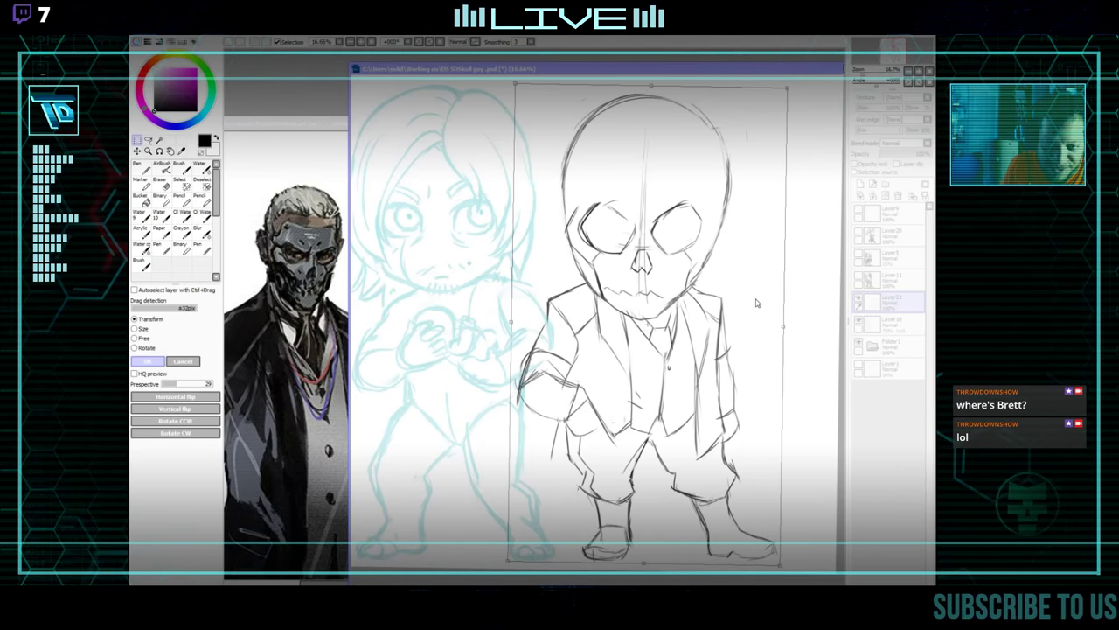
pyautogui.press('Return')
# Lasso-select the skull head on Layer21 and transform it, shifting it slightly upward above the collar.
pyautogui.click(148, 141)
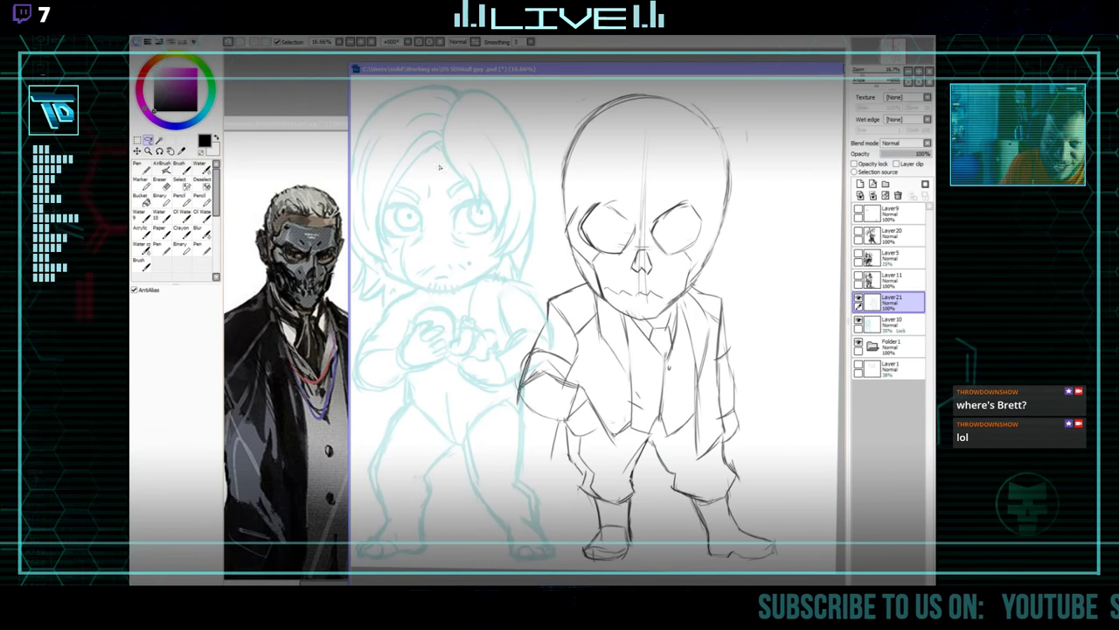
pyautogui.moveTo(724, 96)
pyautogui.mouseDown()
pyautogui.moveTo(649, 86)
pyautogui.moveTo(583, 98)
pyautogui.moveTo(535, 219)
pyautogui.moveTo(562, 272)
pyautogui.mouseUp()
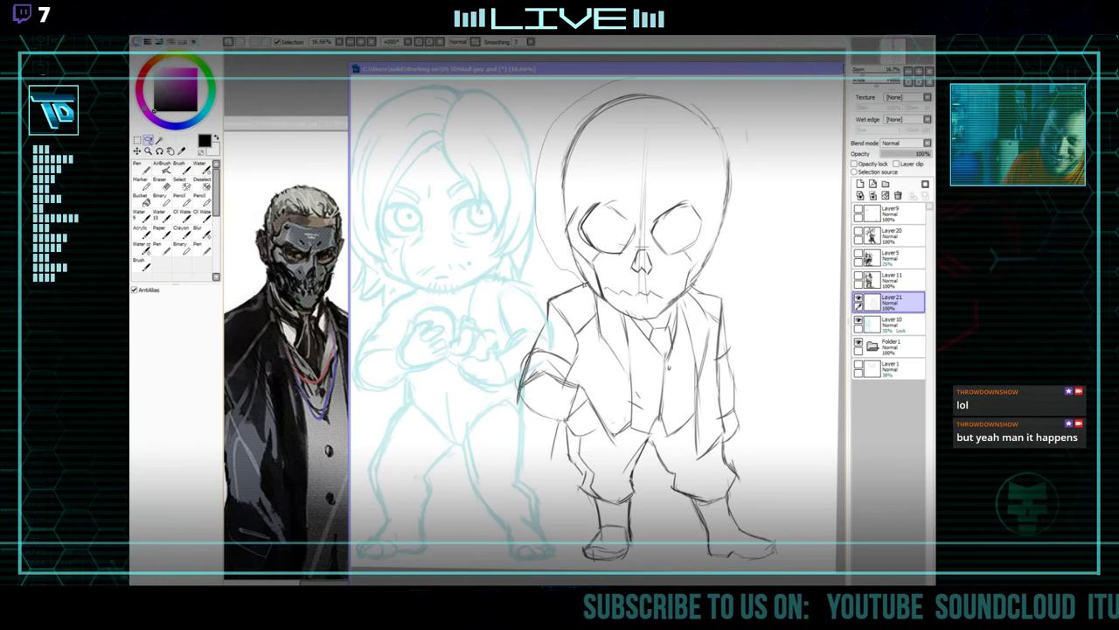
pyautogui.moveTo(667, 316)
pyautogui.mouseDown()
pyautogui.moveTo(715, 274)
pyautogui.moveTo(749, 145)
pyautogui.mouseUp()
pyautogui.click(234, 33)
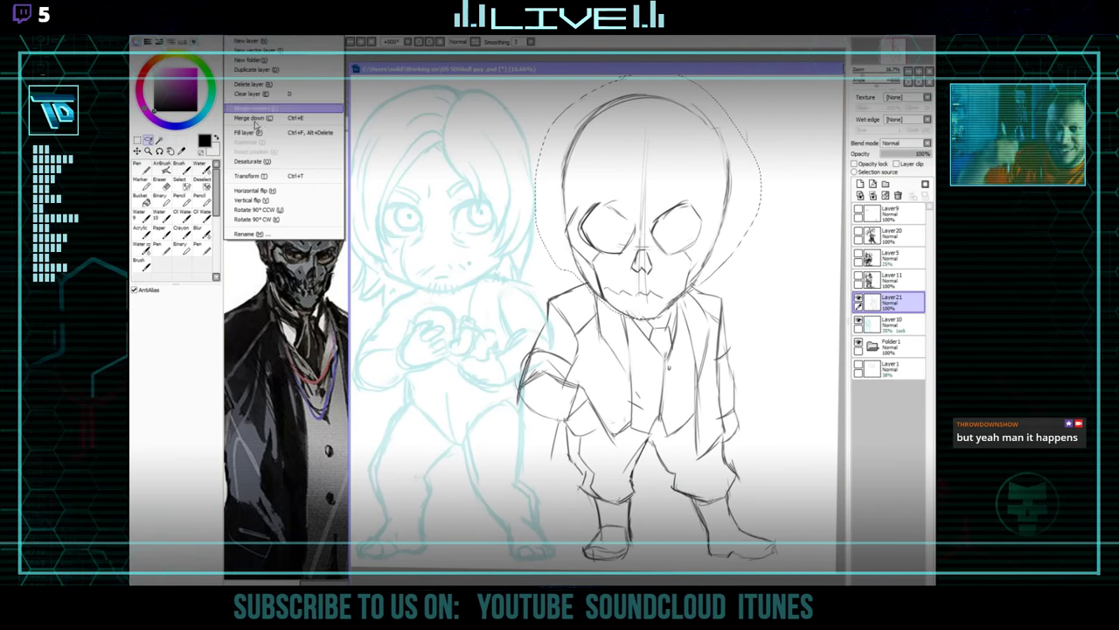
pyautogui.click(251, 176)
pyautogui.moveTo(650, 321); pyautogui.dragTo(650, 305)
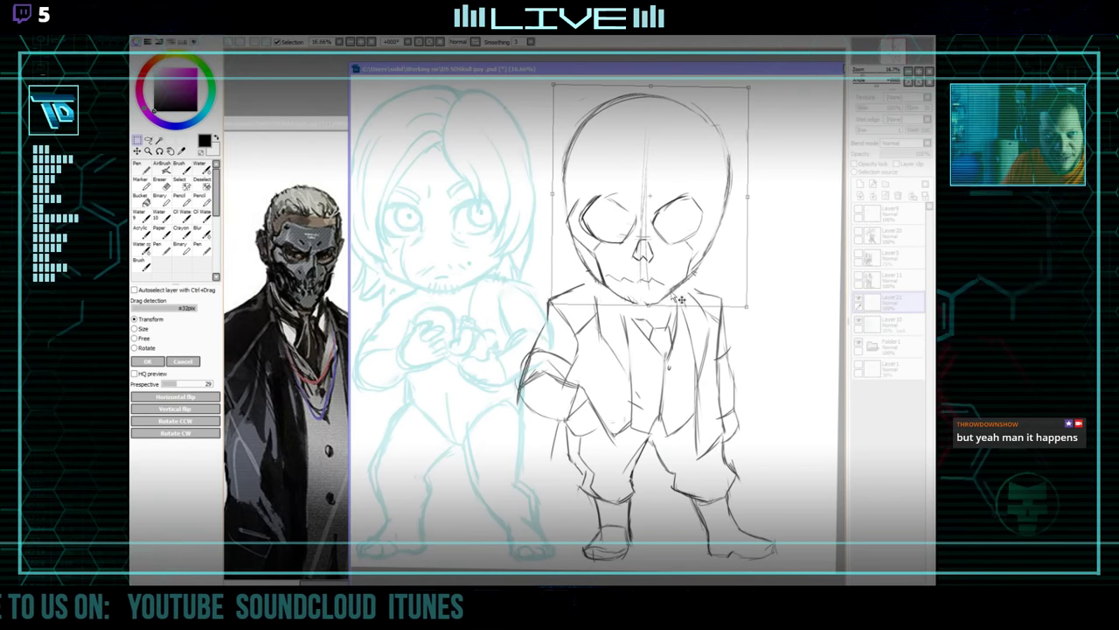
pyautogui.moveTo(753, 294); pyautogui.dragTo(764, 292)
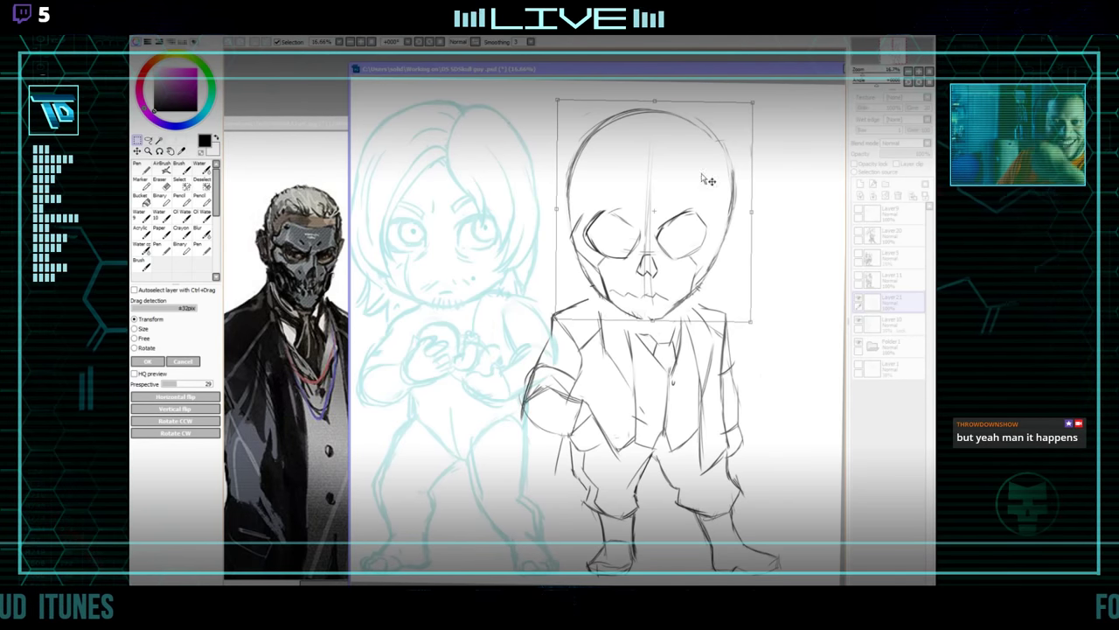
# Compare and adjust the skull head's size over the cyan head, return it to the suited body, apply the transform and deselect.
pyautogui.moveTo(708, 180); pyautogui.dragTo(488, 194)
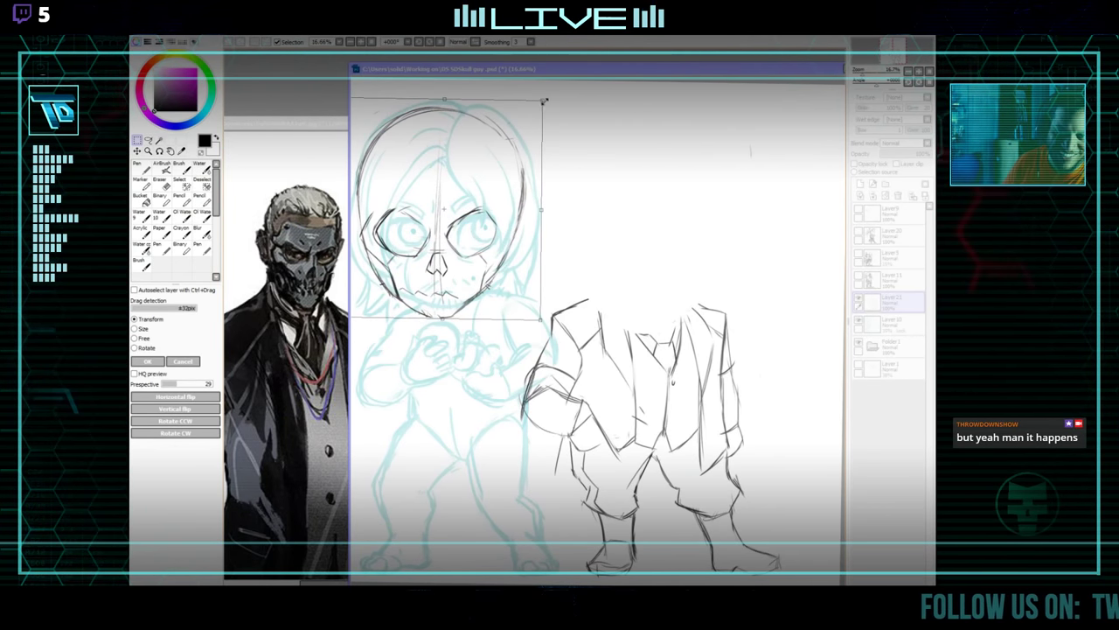
pyautogui.moveTo(544, 101); pyautogui.dragTo(557, 91)
pyautogui.moveTo(516, 135); pyautogui.dragTo(517, 139)
pyautogui.moveTo(552, 93); pyautogui.dragTo(541, 109)
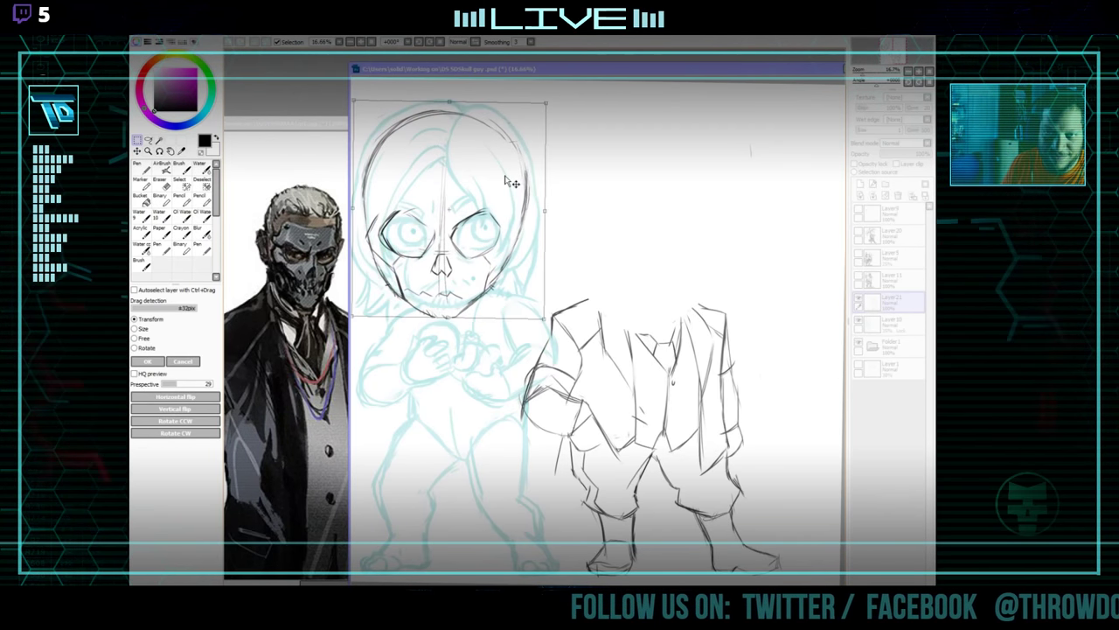
pyautogui.moveTo(510, 188)
pyautogui.mouseDown()
pyautogui.moveTo(710, 210)
pyautogui.moveTo(709, 198)
pyautogui.mouseUp()
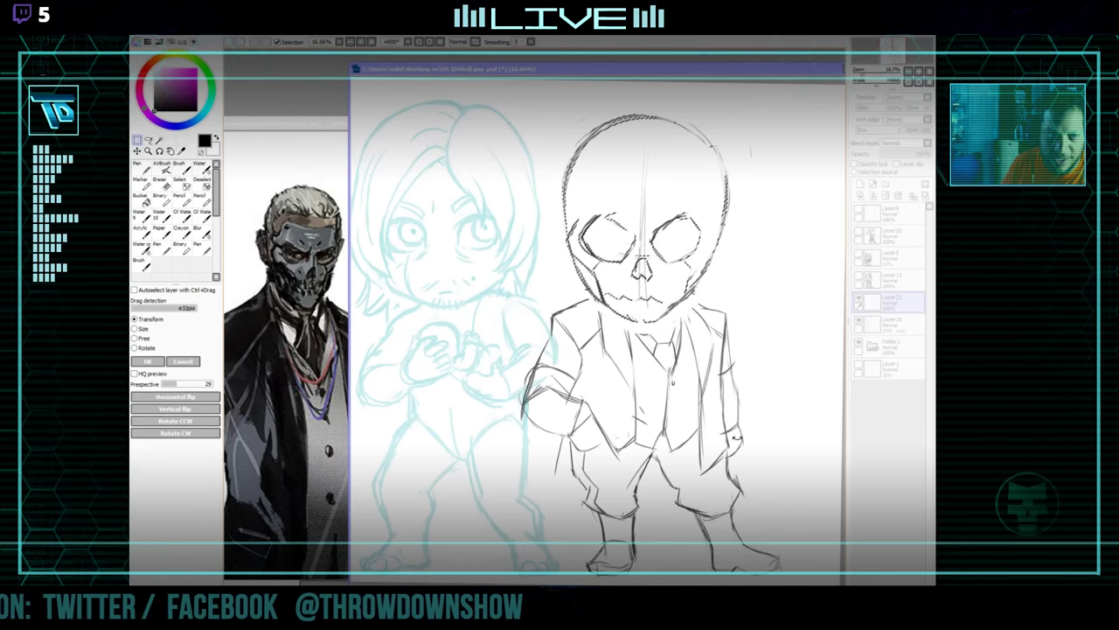
pyautogui.press('Return')
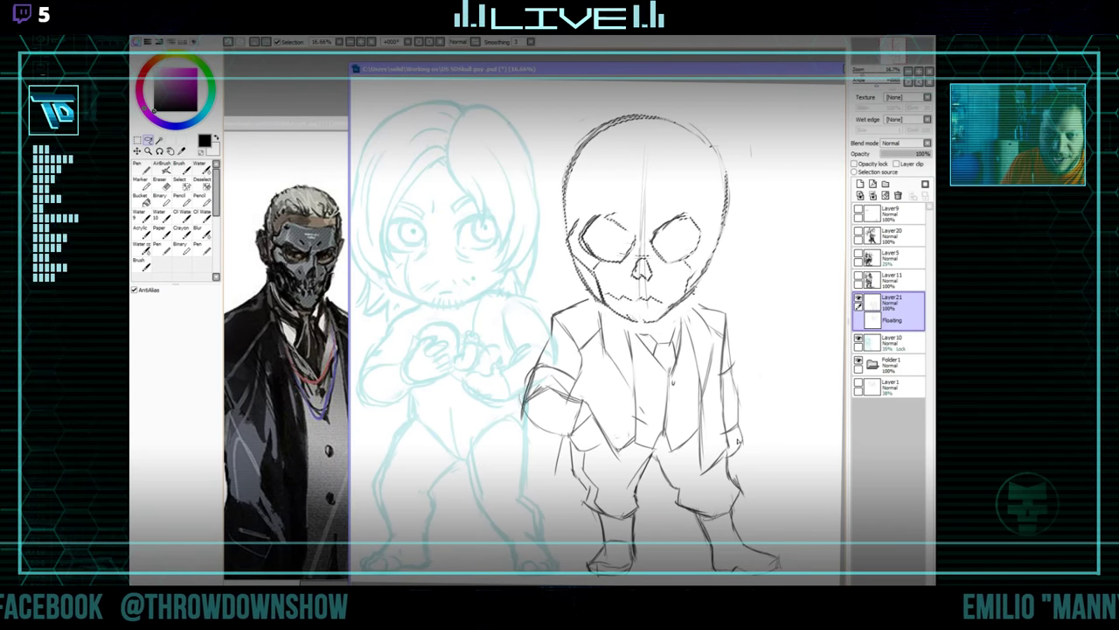
pyautogui.hotkey('ctrl', 'd')
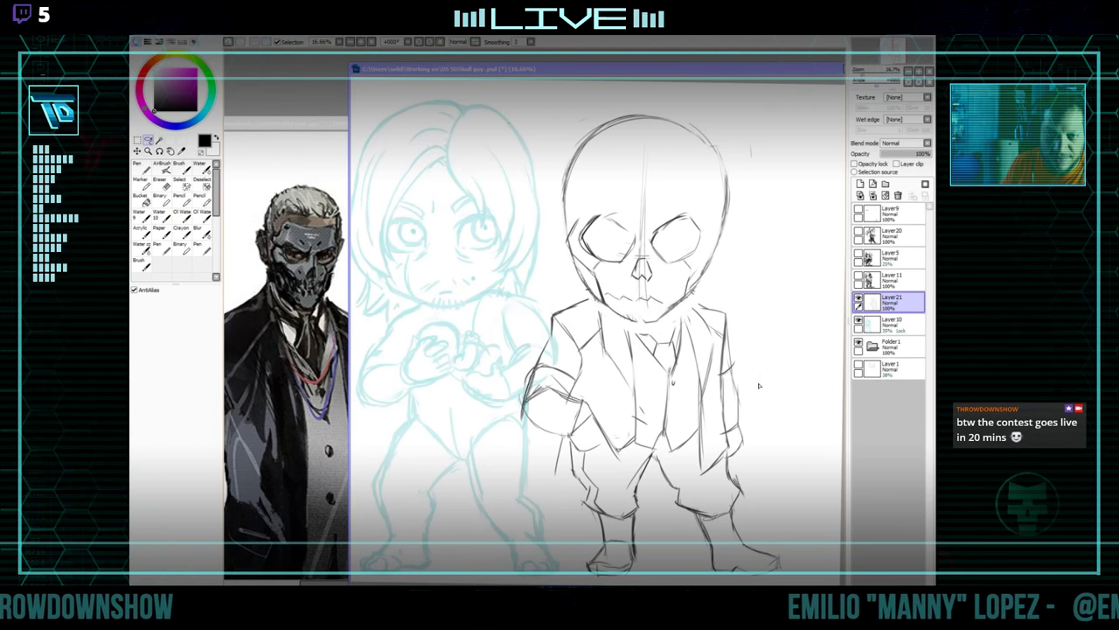
# Draw round eyeballs beneath angry slanted brow lines inside both eye sockets with the size 20 Pencil, redoing unsatisfactory strokes.
pyautogui.click(202, 200)
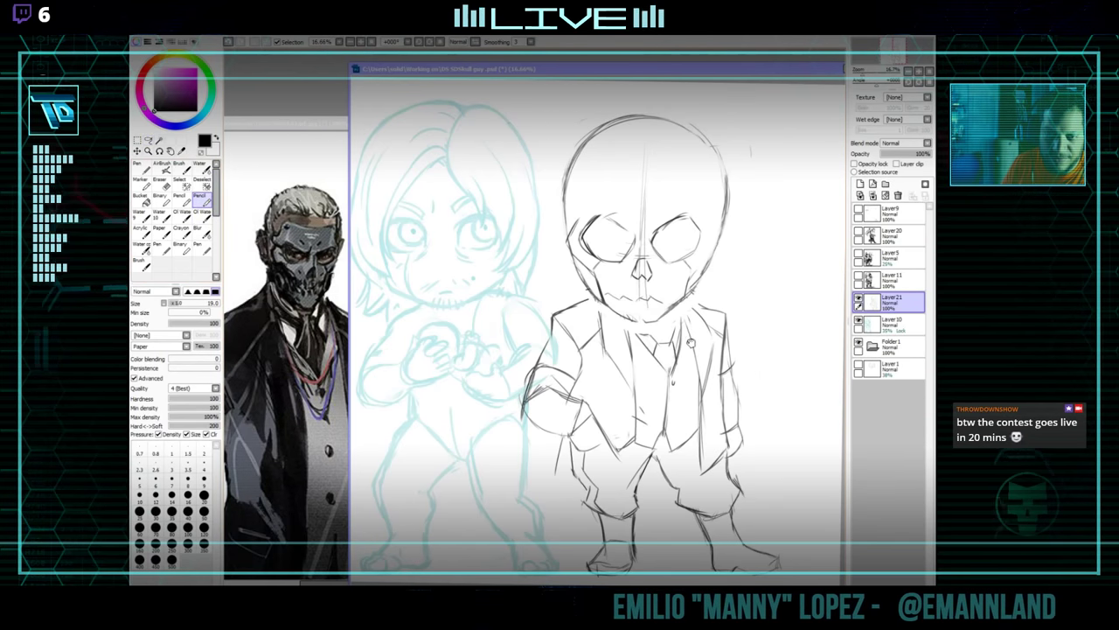
pyautogui.moveTo(610, 217); pyautogui.dragTo(607, 224)
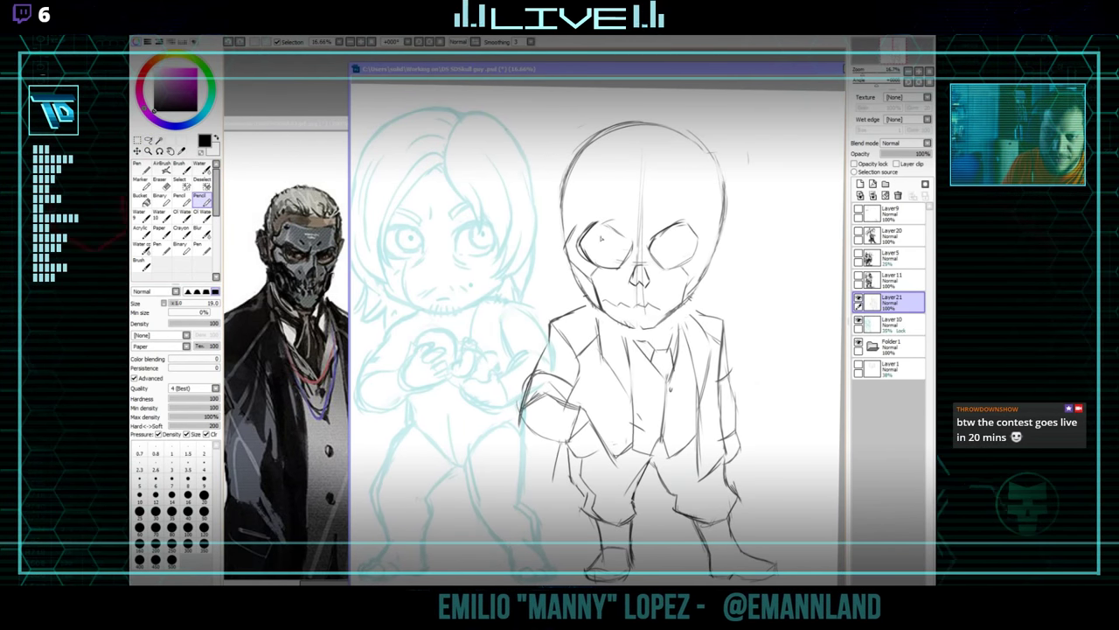
pyautogui.click(182, 200)
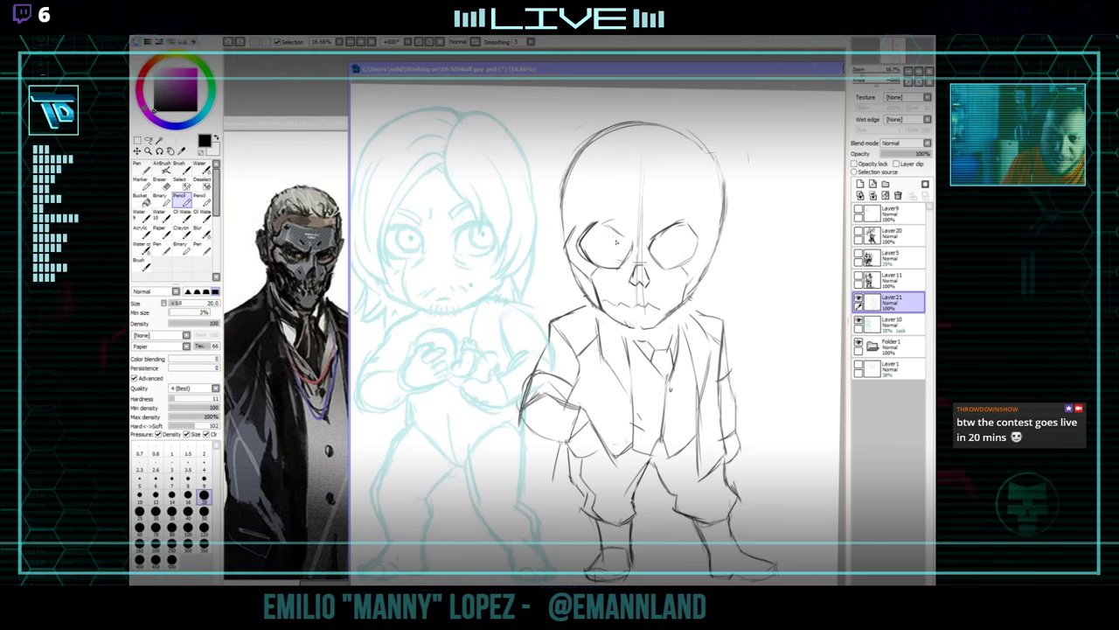
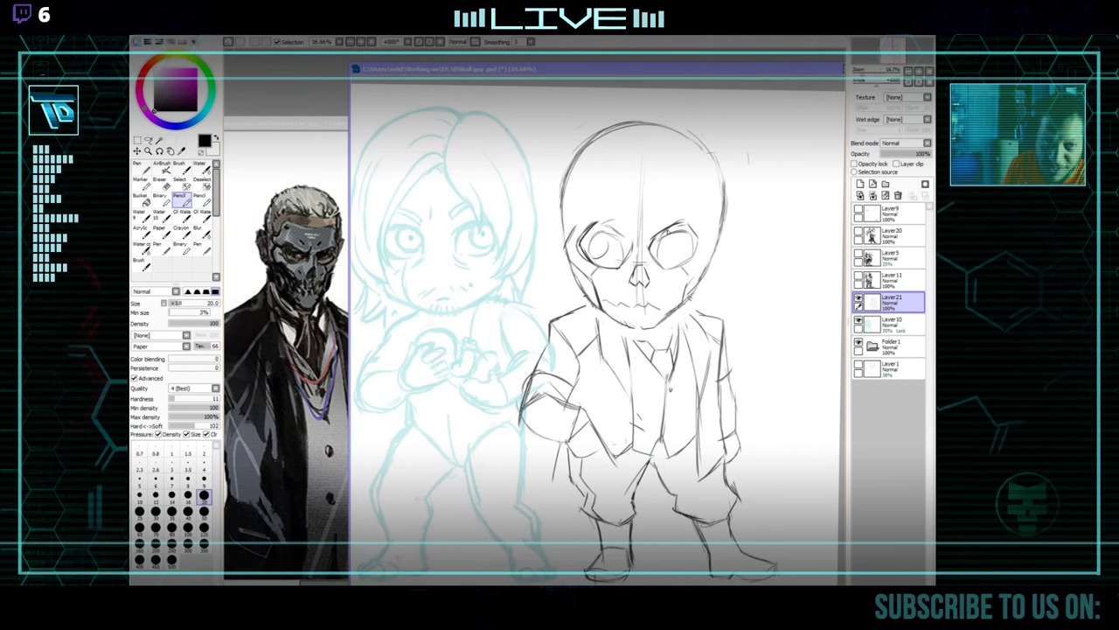
pyautogui.moveTo(605, 246); pyautogui.dragTo(623, 259)
pyautogui.moveTo(675, 232); pyautogui.dragTo(695, 256)
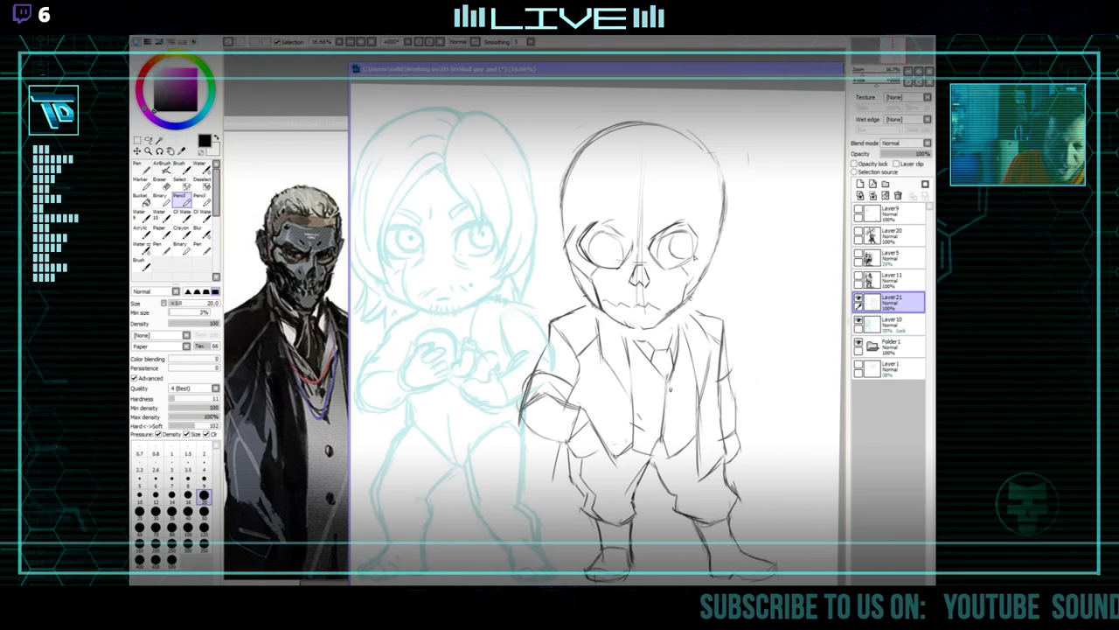
pyautogui.hotkey('ctrl', 'z')
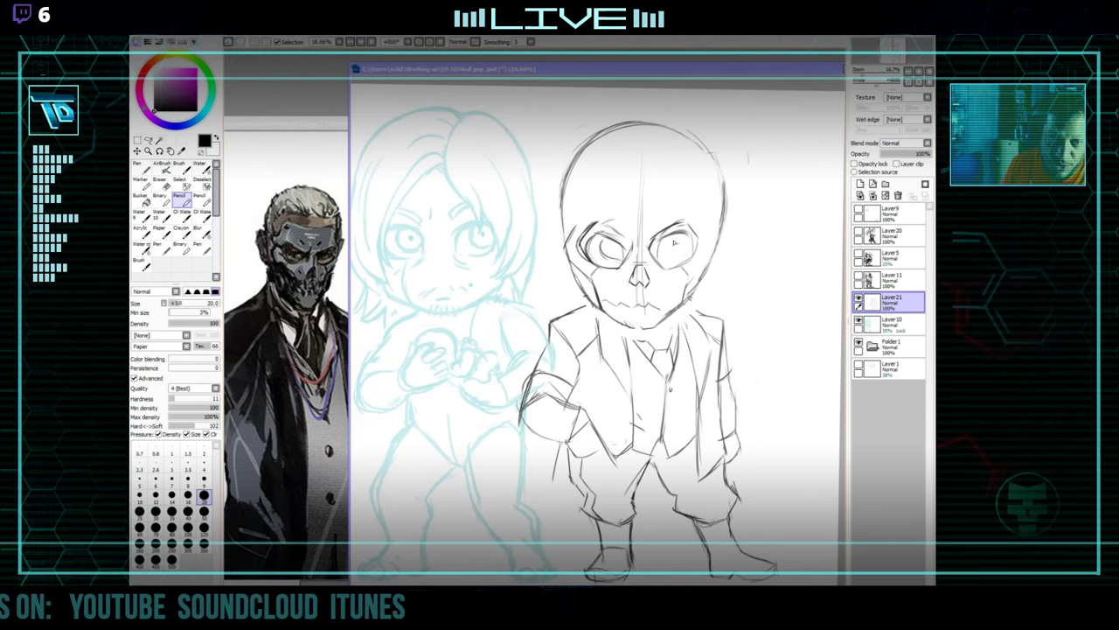
pyautogui.moveTo(601, 243); pyautogui.dragTo(619, 256)
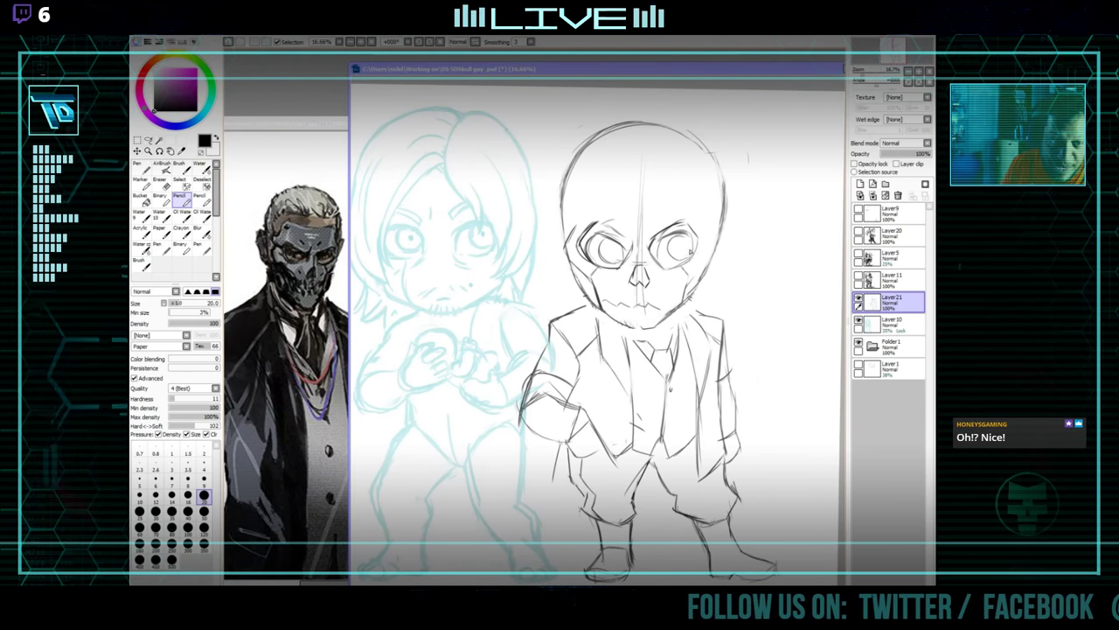
pyautogui.moveTo(708, 226); pyautogui.dragTo(705, 231)
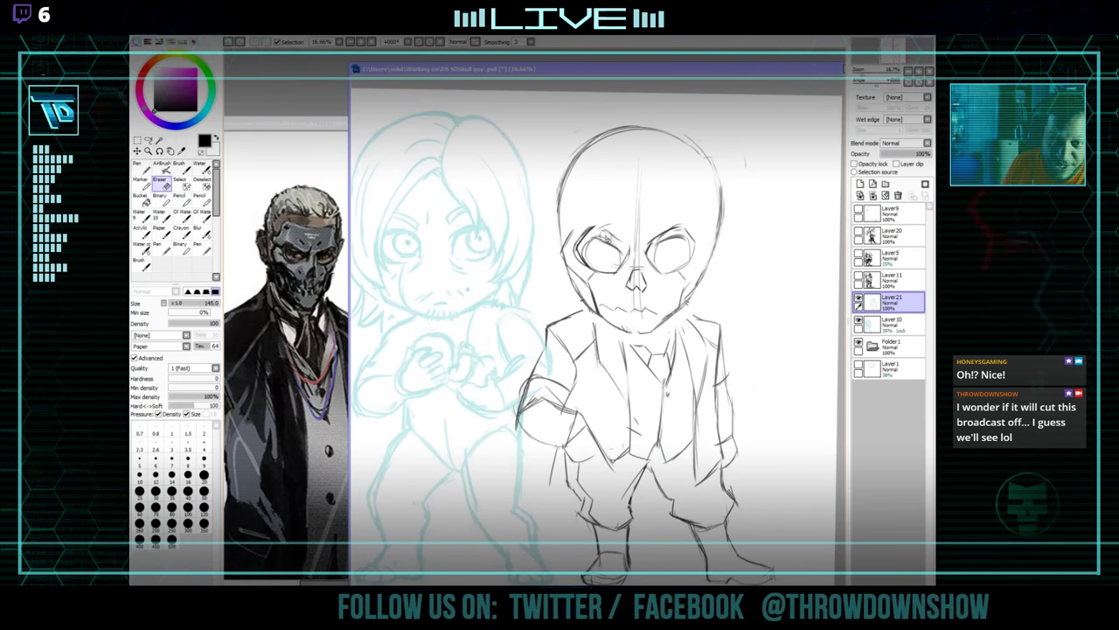
# Clean up stray lines around the eyes with the Eraser and sketch a curved hairline across the forehead with the Pencil.
pyautogui.press('e')
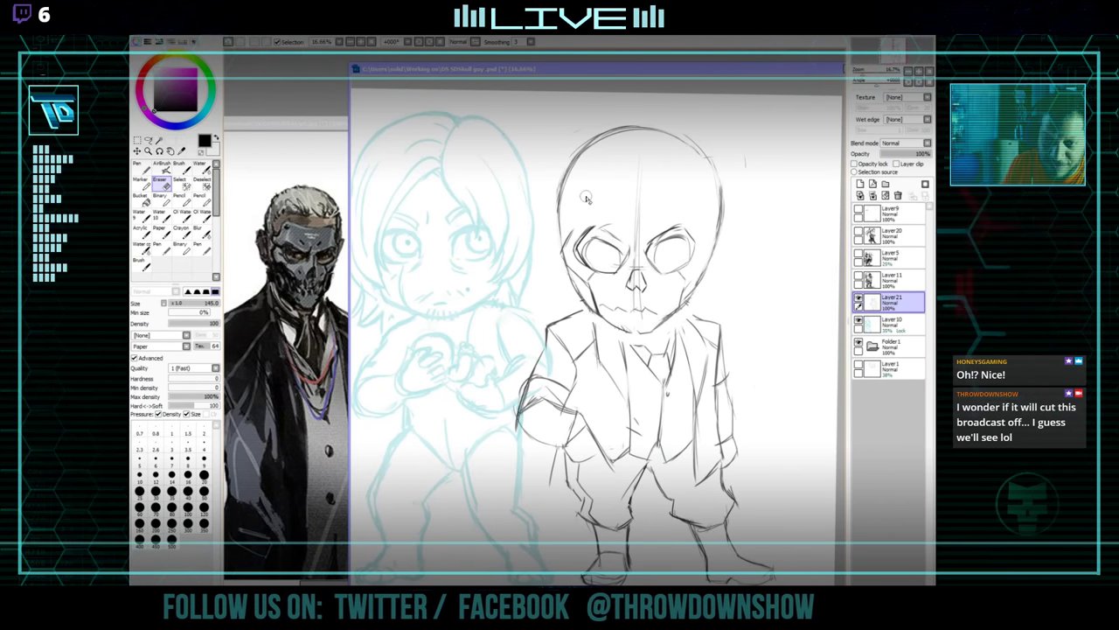
pyautogui.press('n')
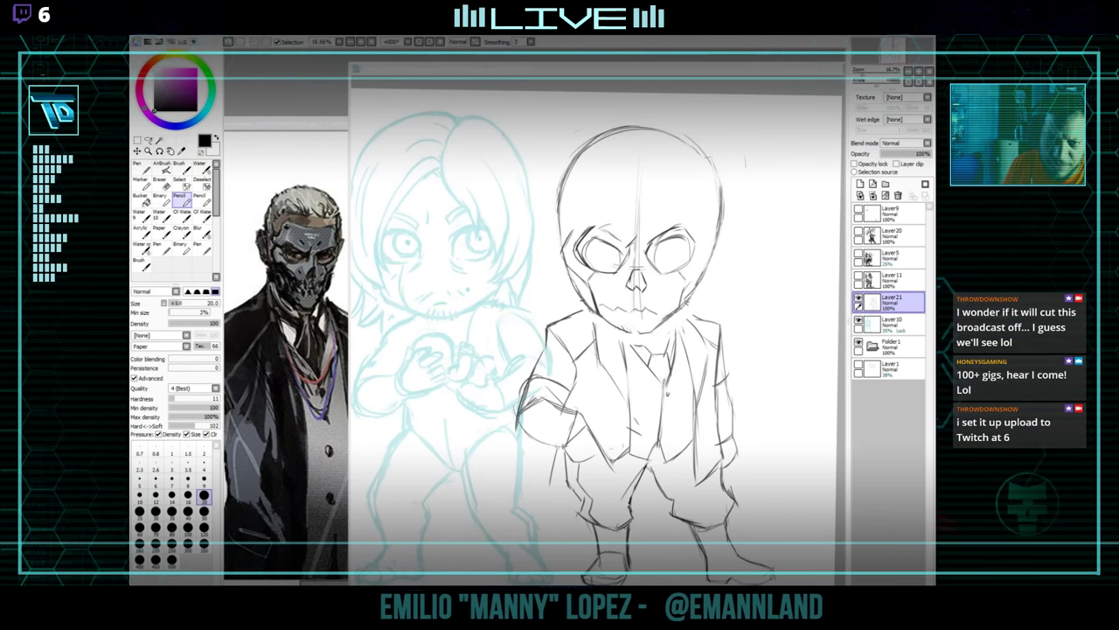
pyautogui.click(704, 232)
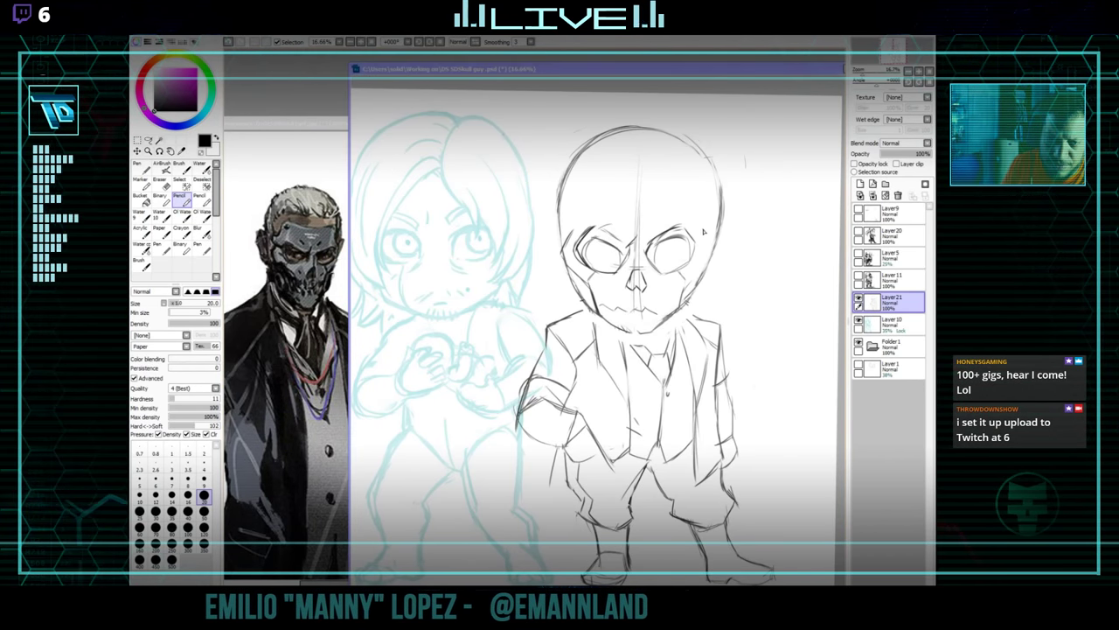
pyautogui.press('e')
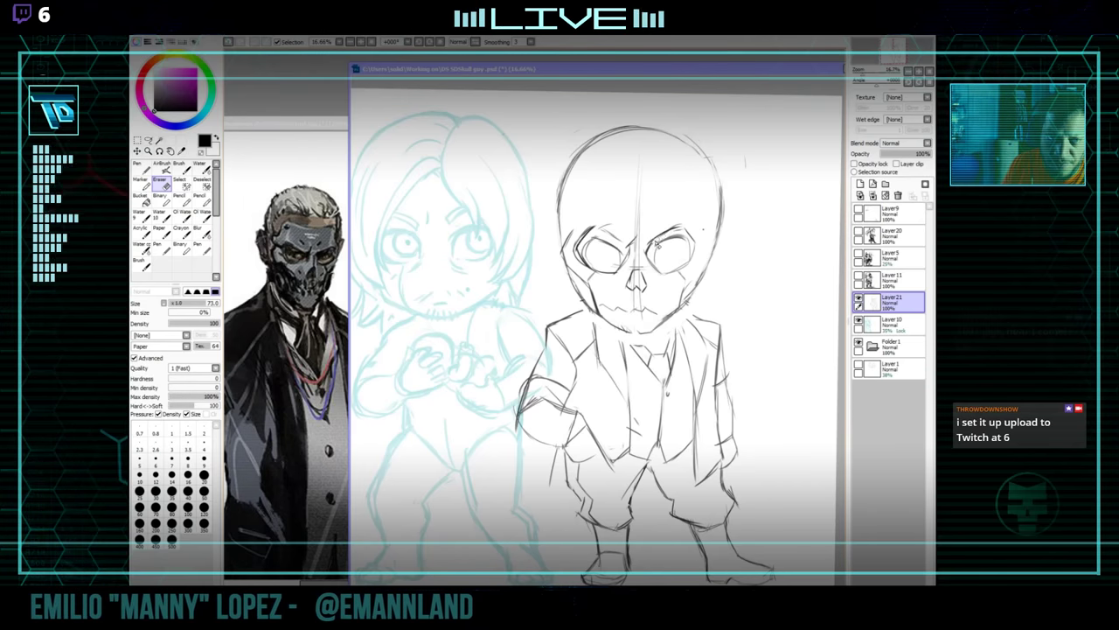
pyautogui.press('n')
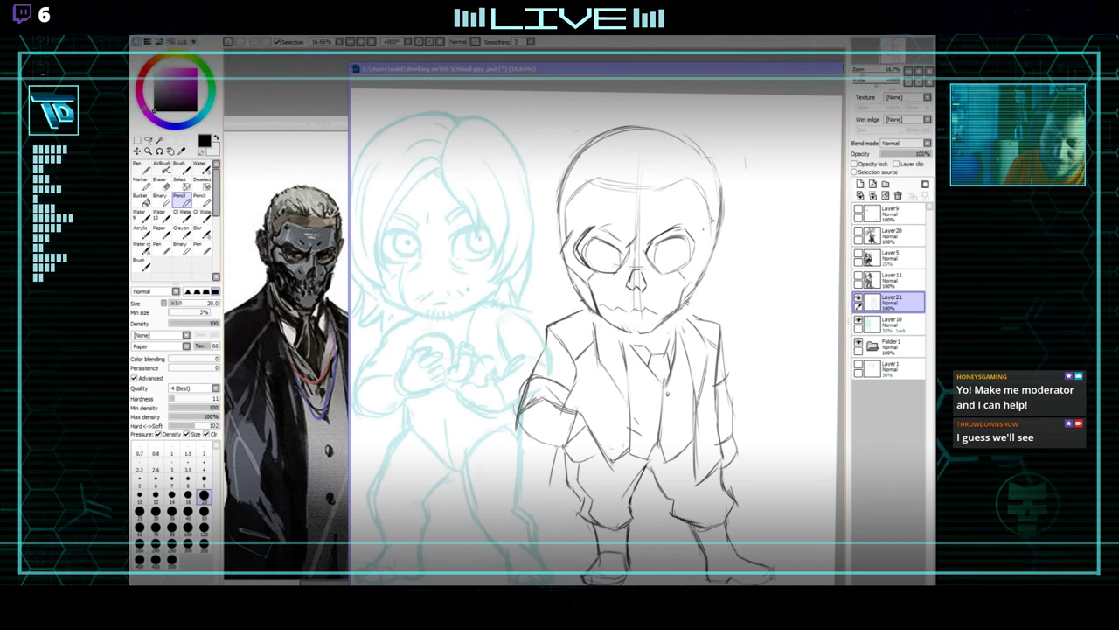
# Erase and redraw the head outline beside the temple, then toggle Layer5 to check the earlier chibi drawing.
pyautogui.press('e')
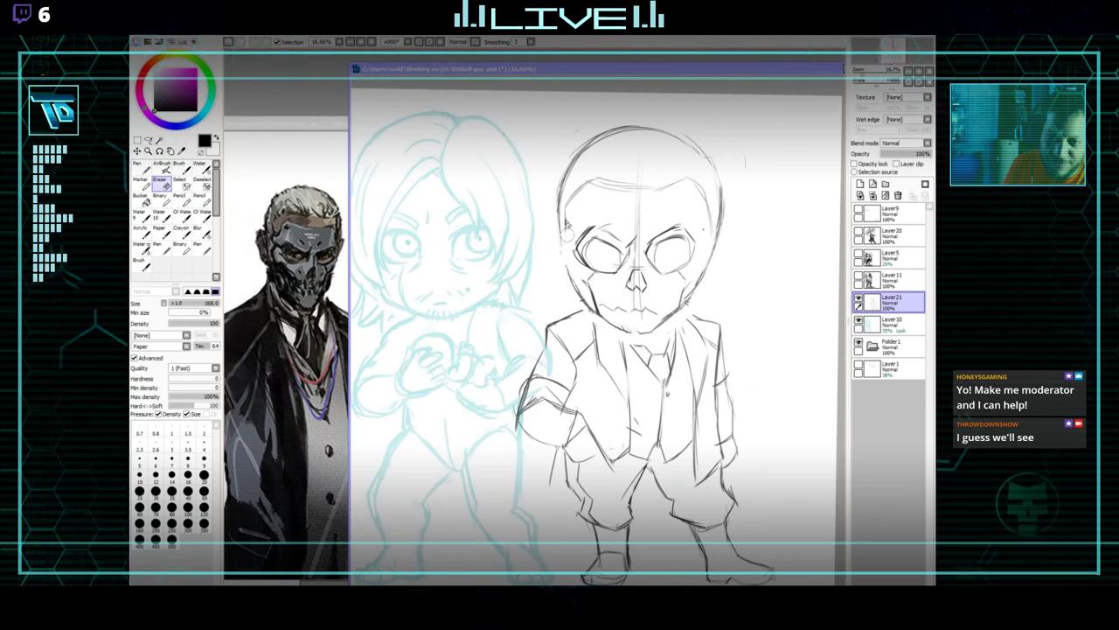
pyautogui.press('n')
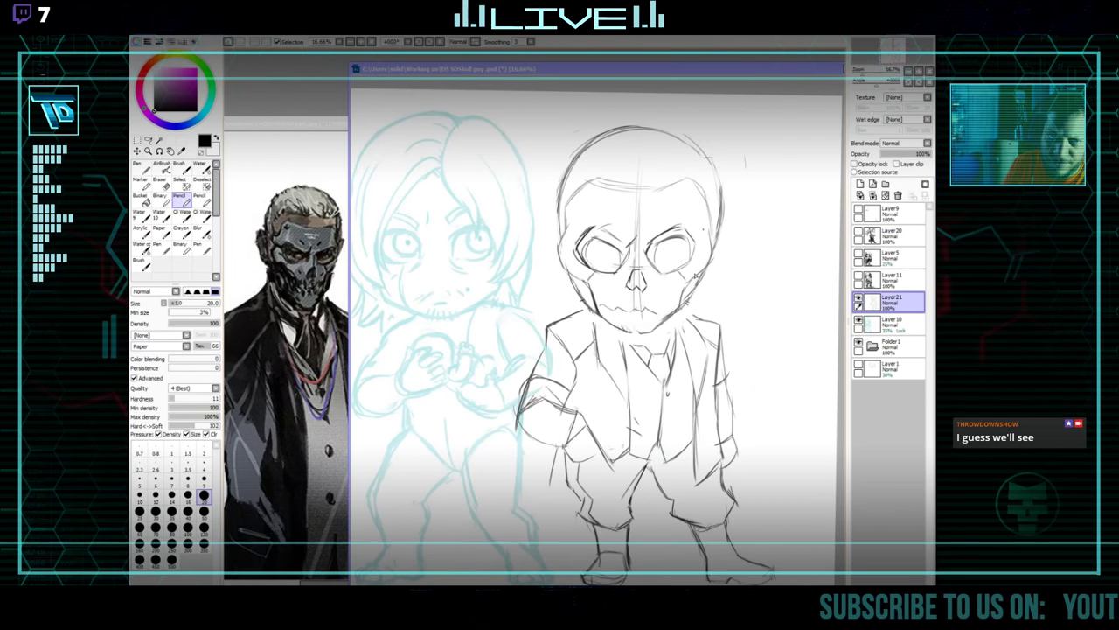
pyautogui.press('e')
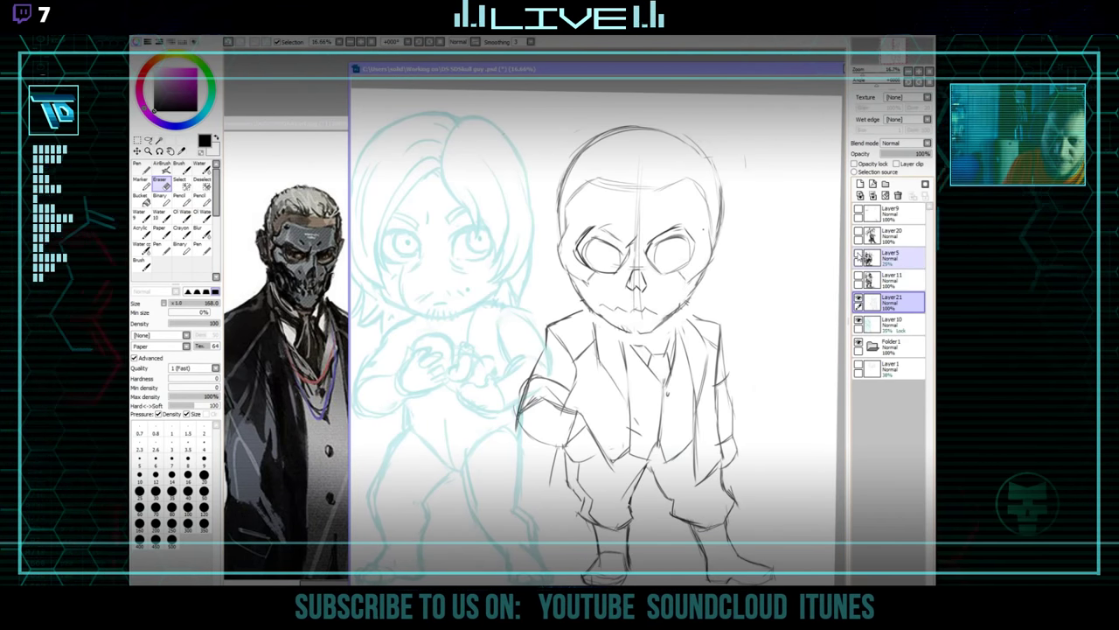
pyautogui.click(859, 256)
pyautogui.click(858, 257)
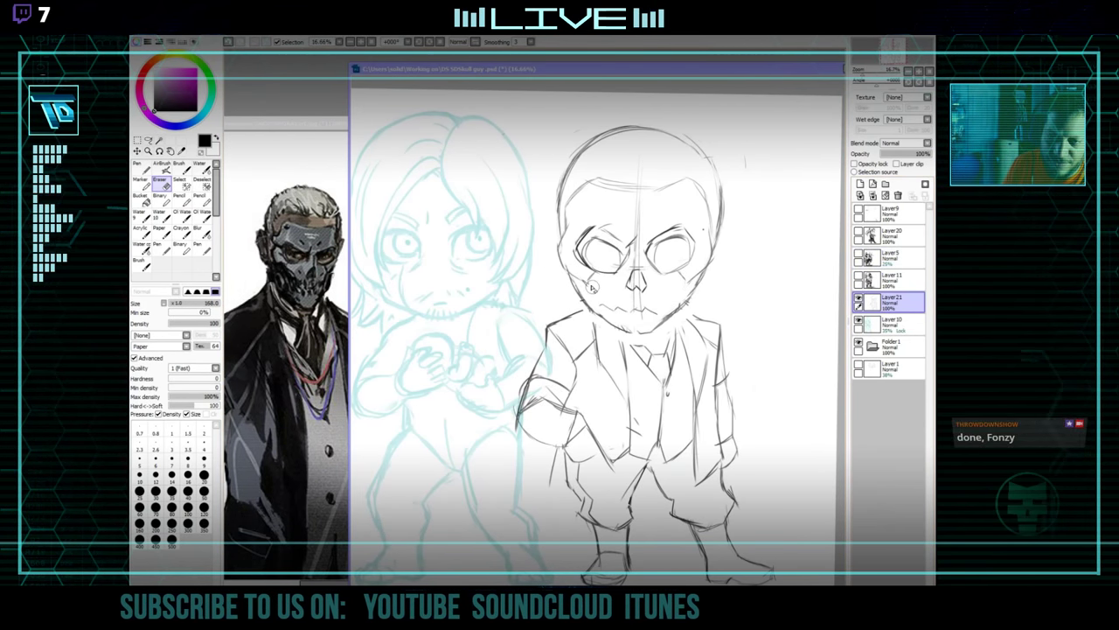
# Draw irises inside both eyeballs with the size 20 Pencil and add a small pupil to the eye nearer the cyan figure.
pyautogui.press('n')
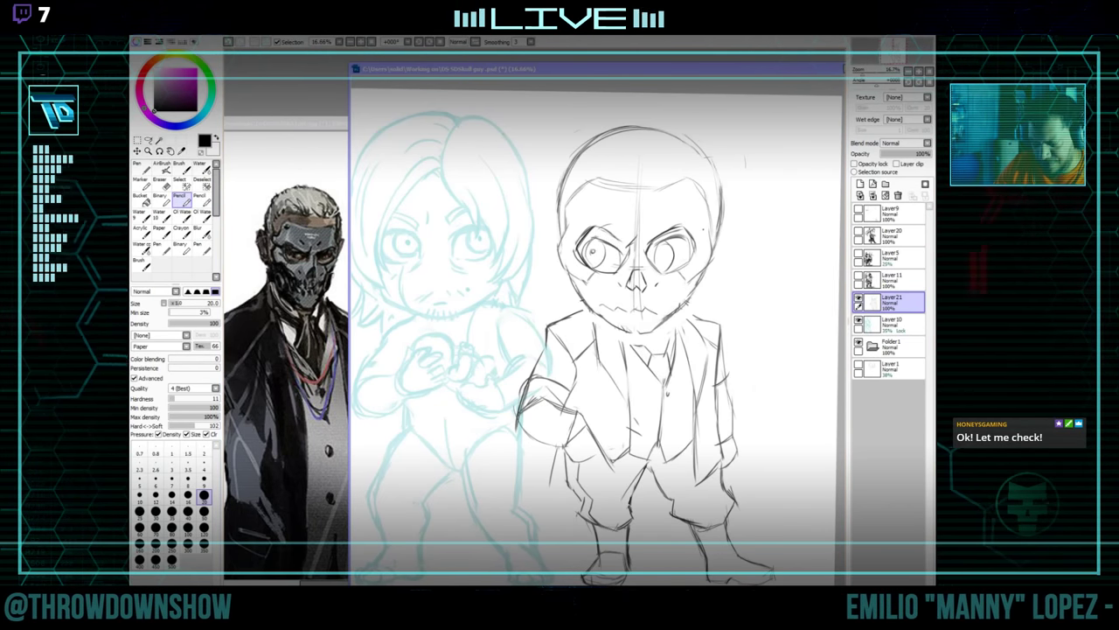
pyautogui.hotkey('alt', 'Tab')
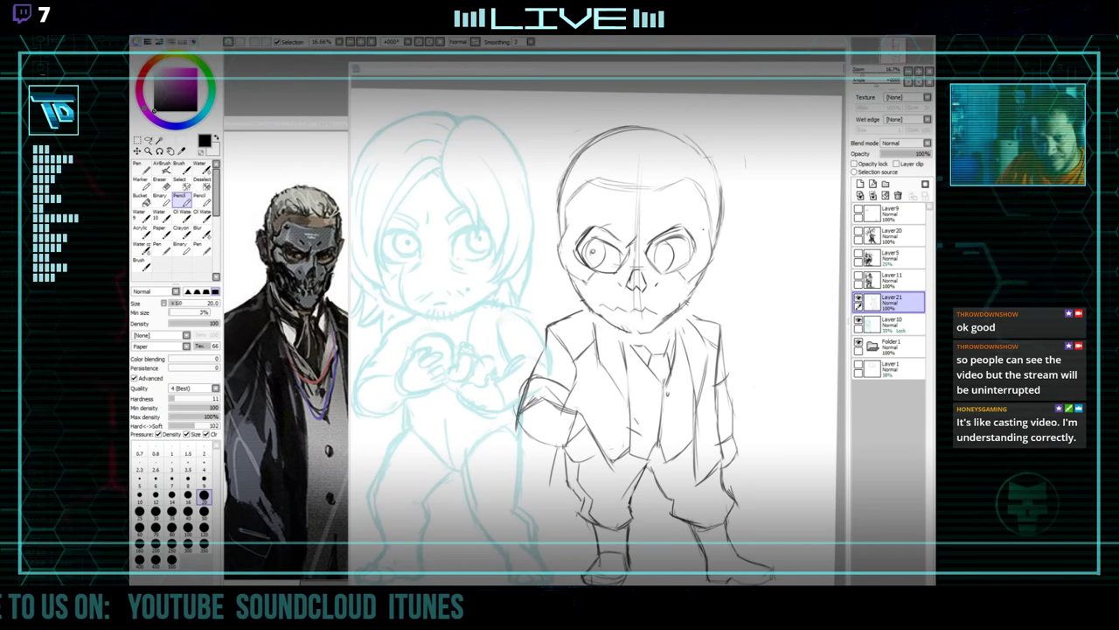
pyautogui.click(755, 274)
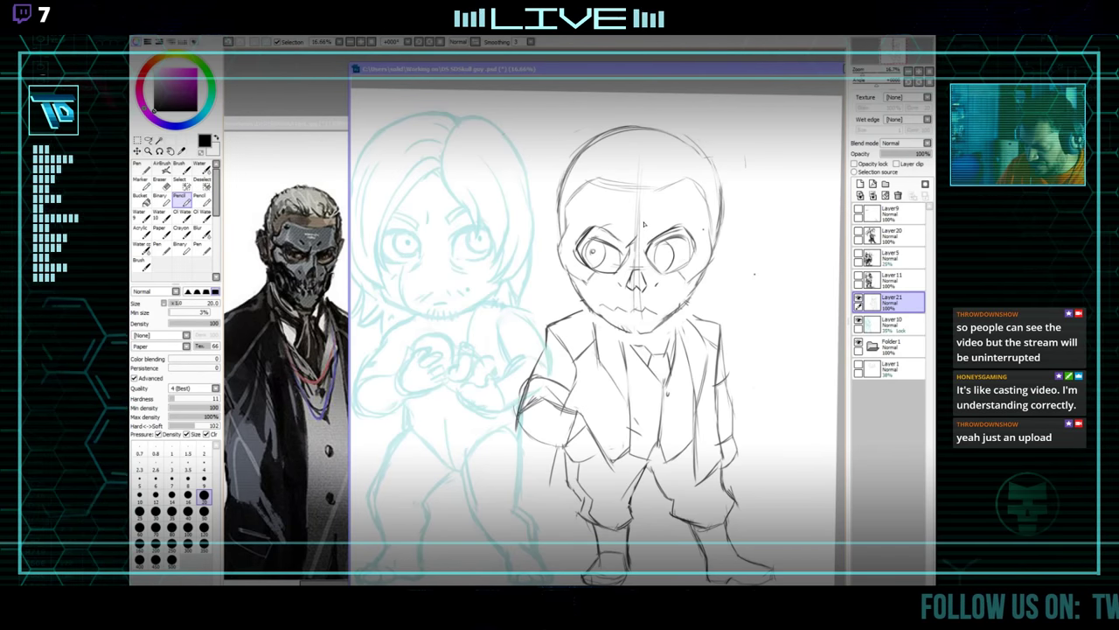
# Erase the iris farther from the cyan figure, tidy the other socket's edge, and redraw the erased iris with a small pupil.
pyautogui.press('e')
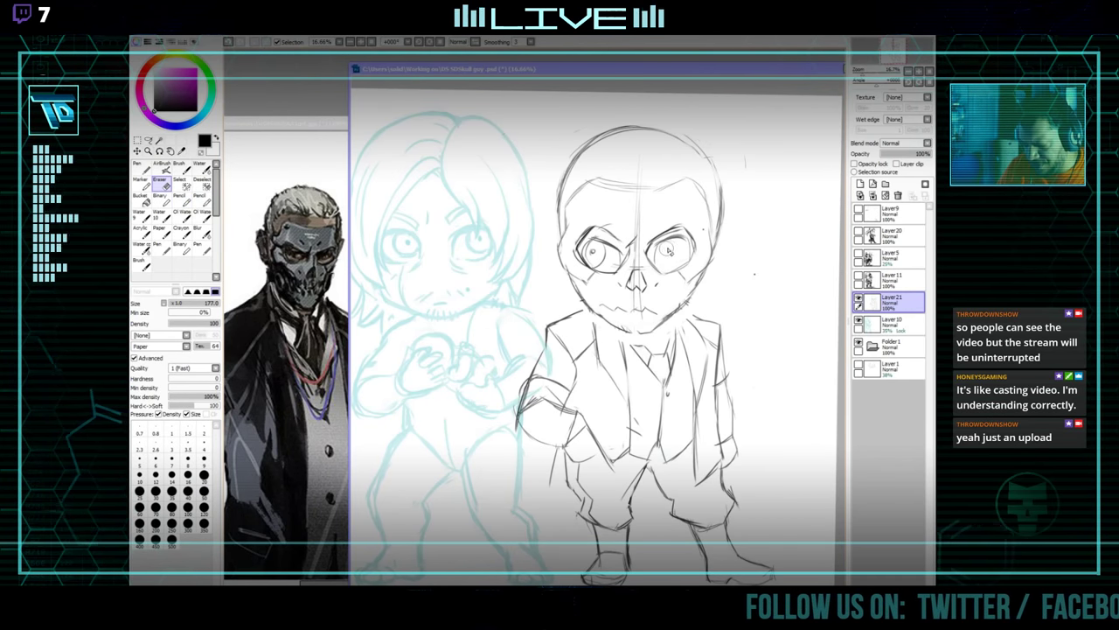
pyautogui.moveTo(675, 237); pyautogui.dragTo(654, 248)
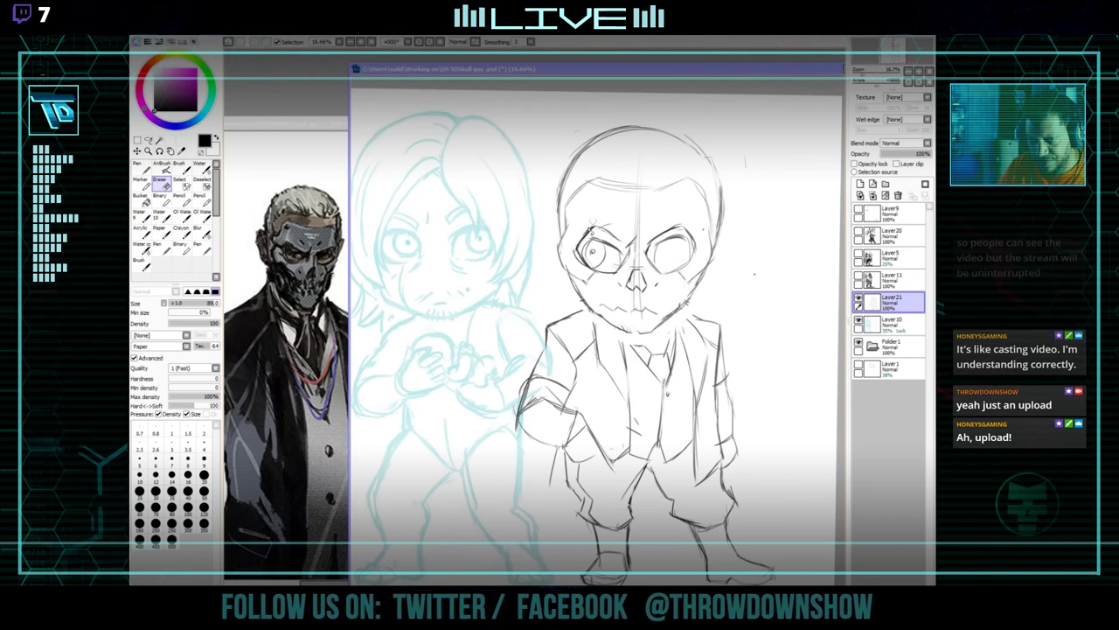
pyautogui.moveTo(632, 188); pyautogui.dragTo(662, 162)
pyautogui.press('n')
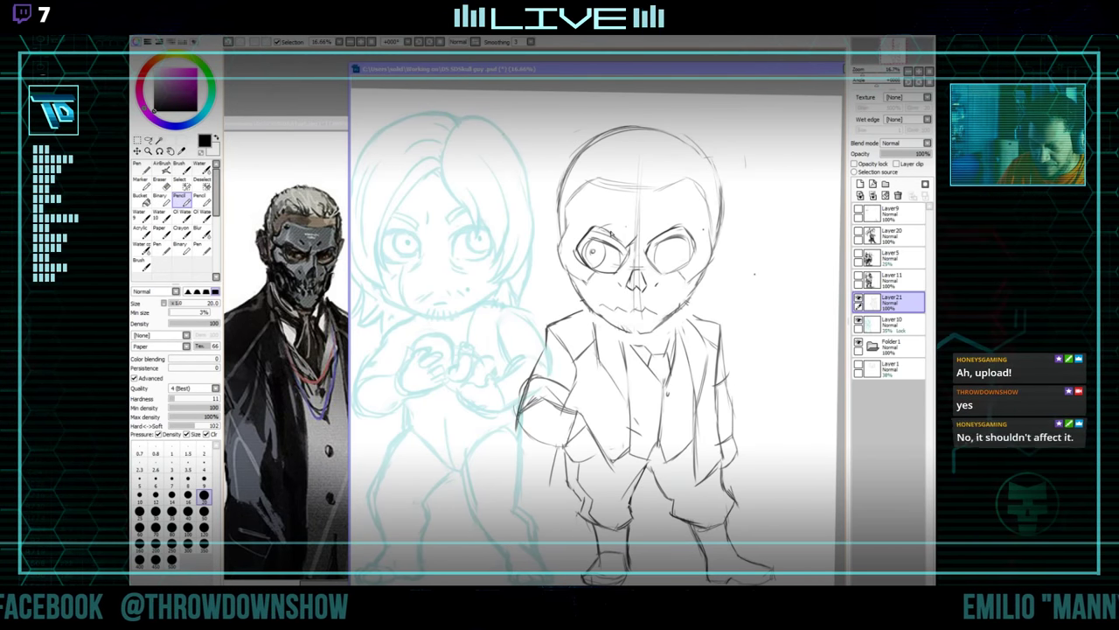
pyautogui.press('e')
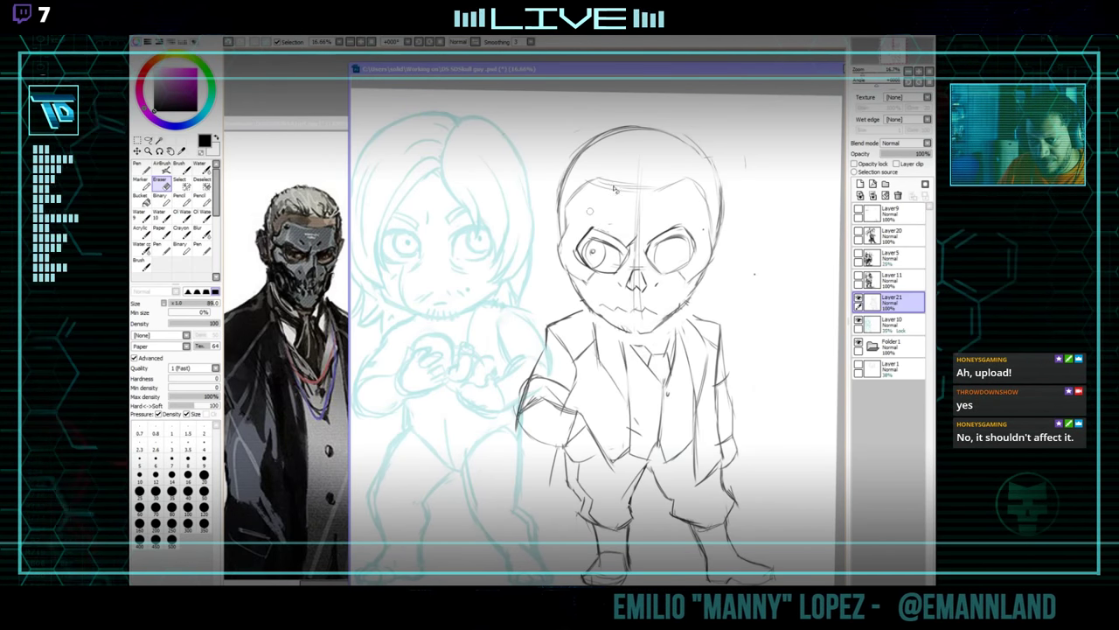
pyautogui.press('n')
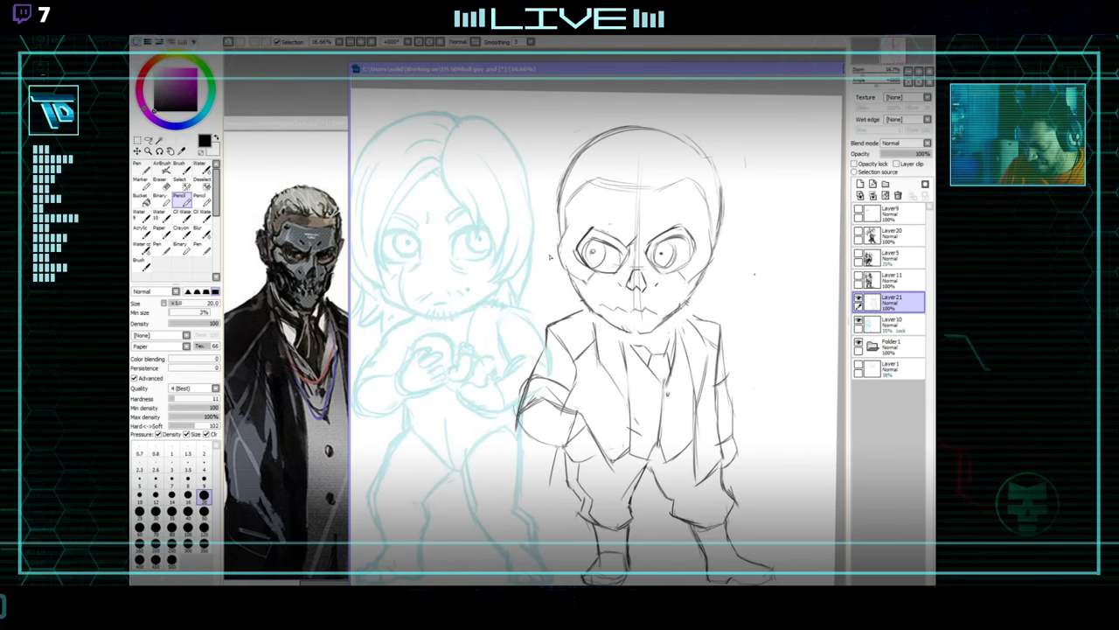
# Rework the forehead hairline with the Eraser and Pencil, add an ear on each side of the head, and toggle Layer20 for reference.
pyautogui.press('e')
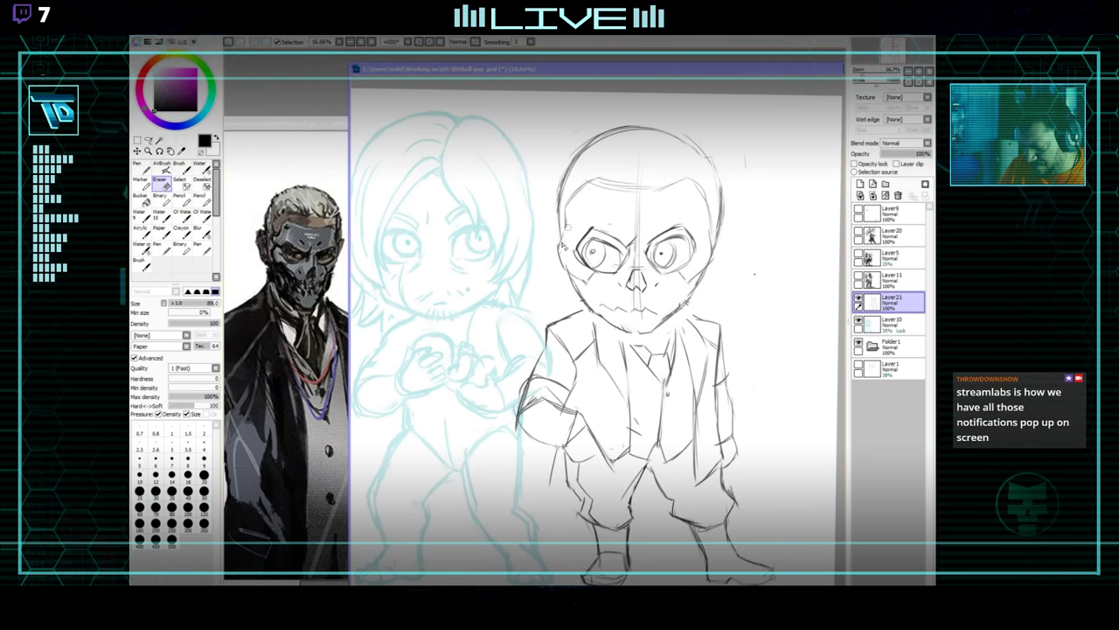
pyautogui.press('n')
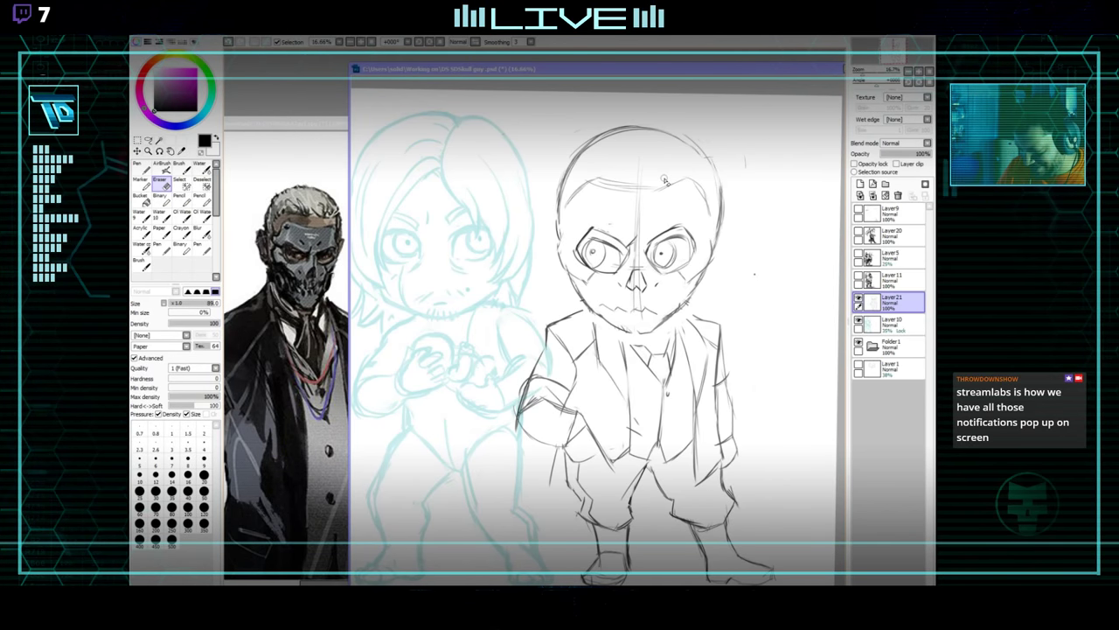
pyautogui.press('n')
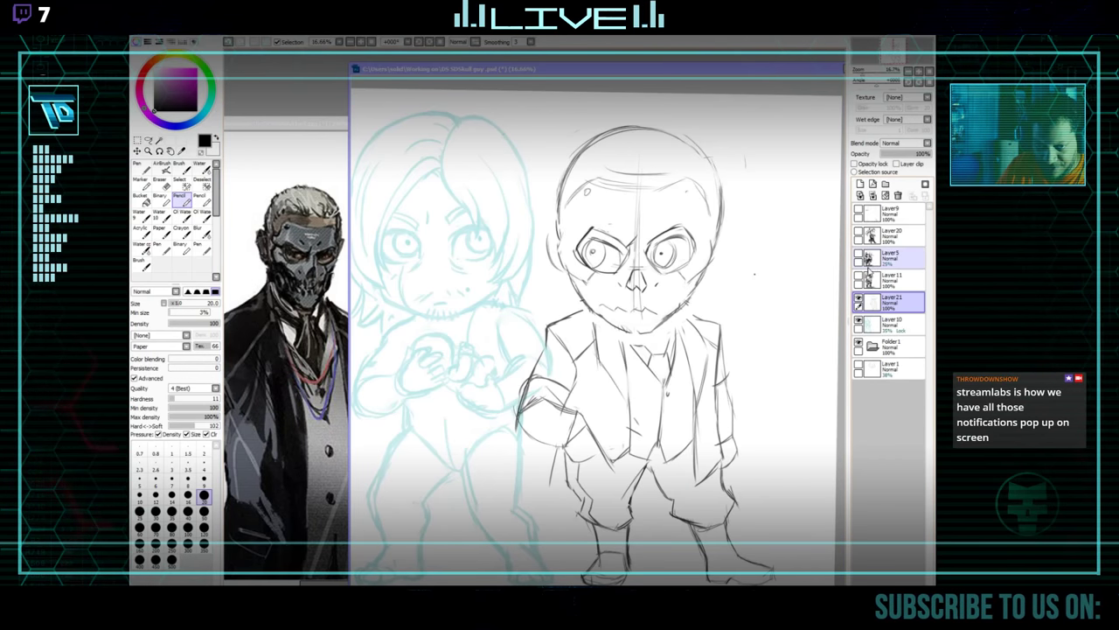
pyautogui.click(858, 231)
pyautogui.click(859, 232)
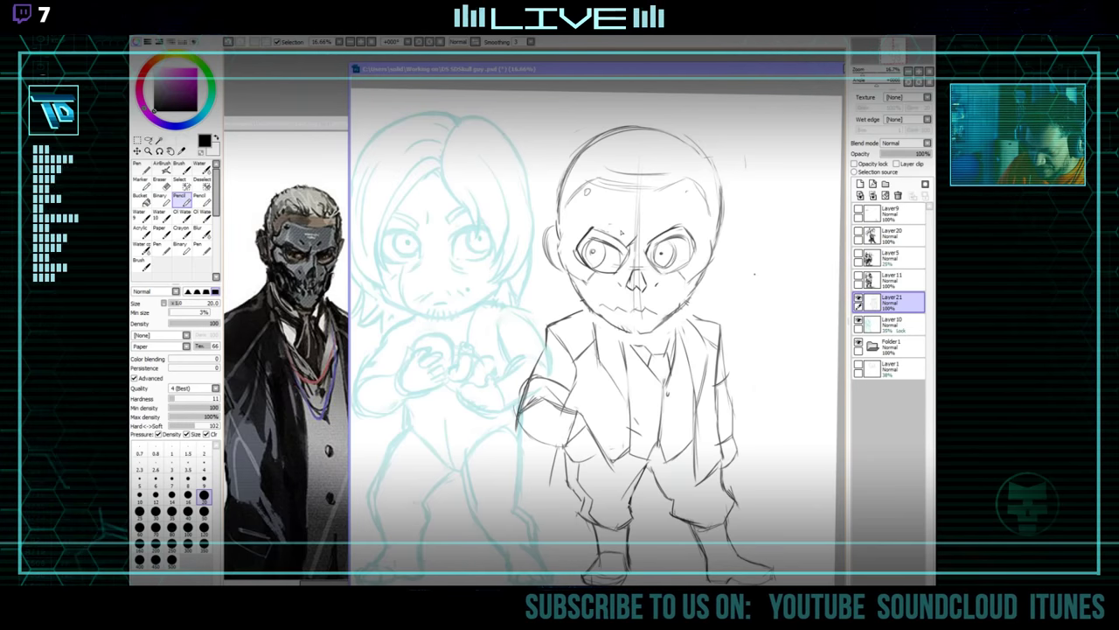
pyautogui.moveTo(721, 233); pyautogui.dragTo(713, 272)
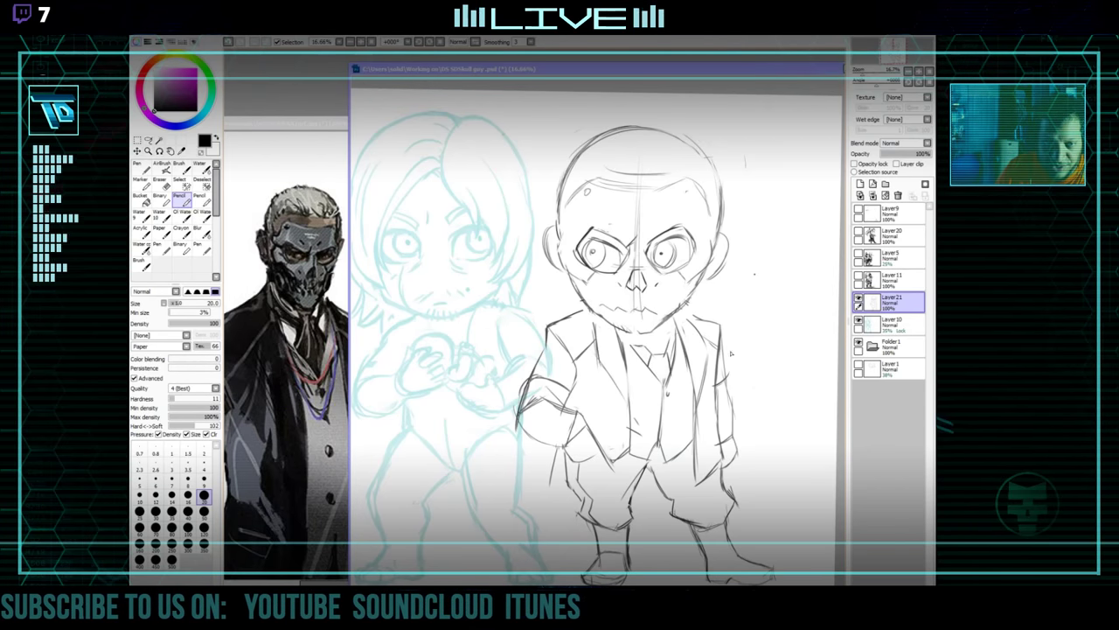
# Sketch short strokes above the hairline and a line along the side of the head, then erase and redraw the jaw edge.
pyautogui.moveTo(648, 219); pyautogui.dragTo(646, 222)
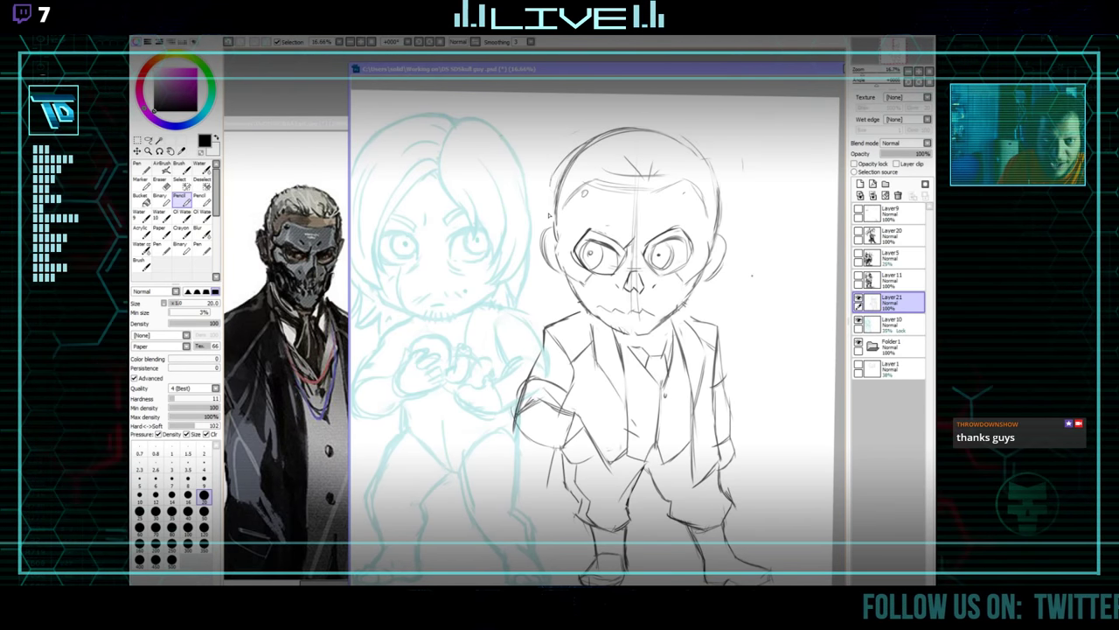
pyautogui.moveTo(733, 161); pyautogui.dragTo(718, 215)
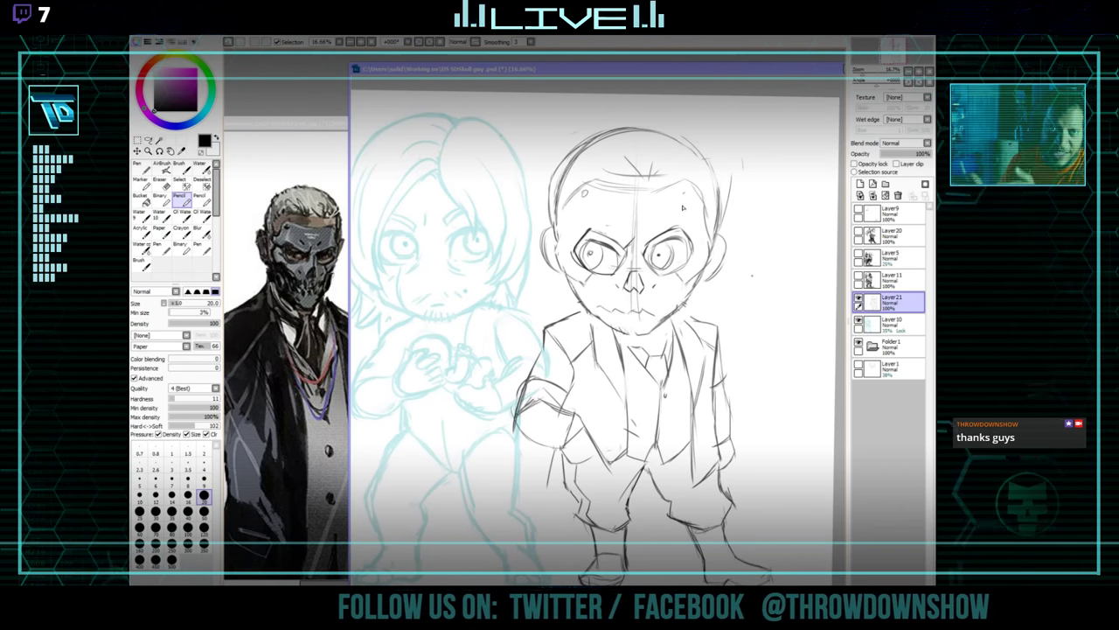
pyautogui.press('e')
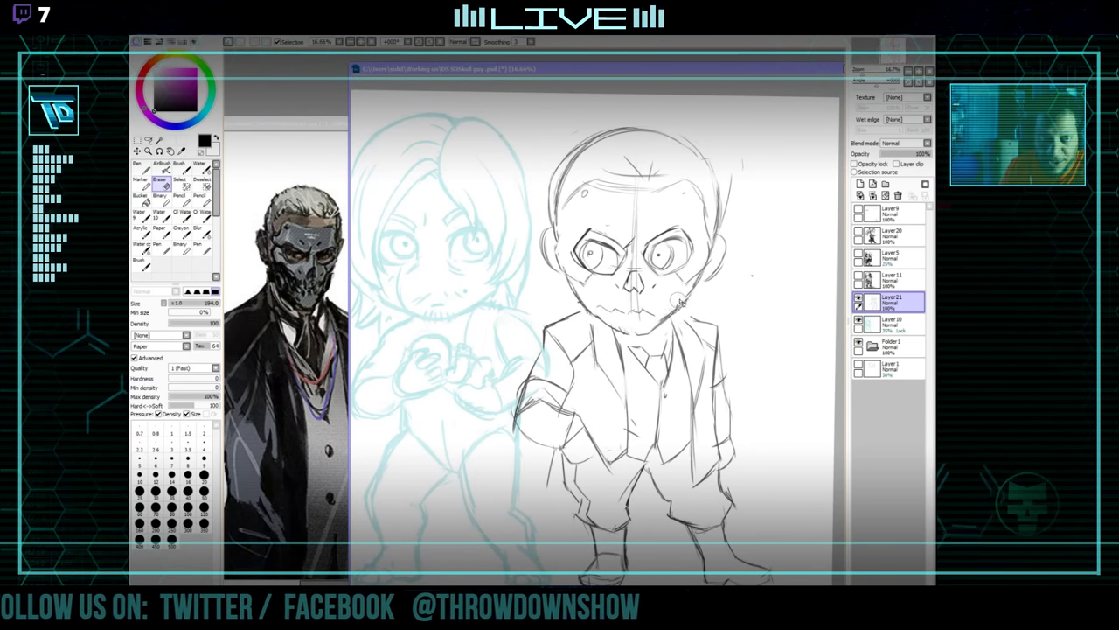
pyautogui.press(']')
pyautogui.press('n')
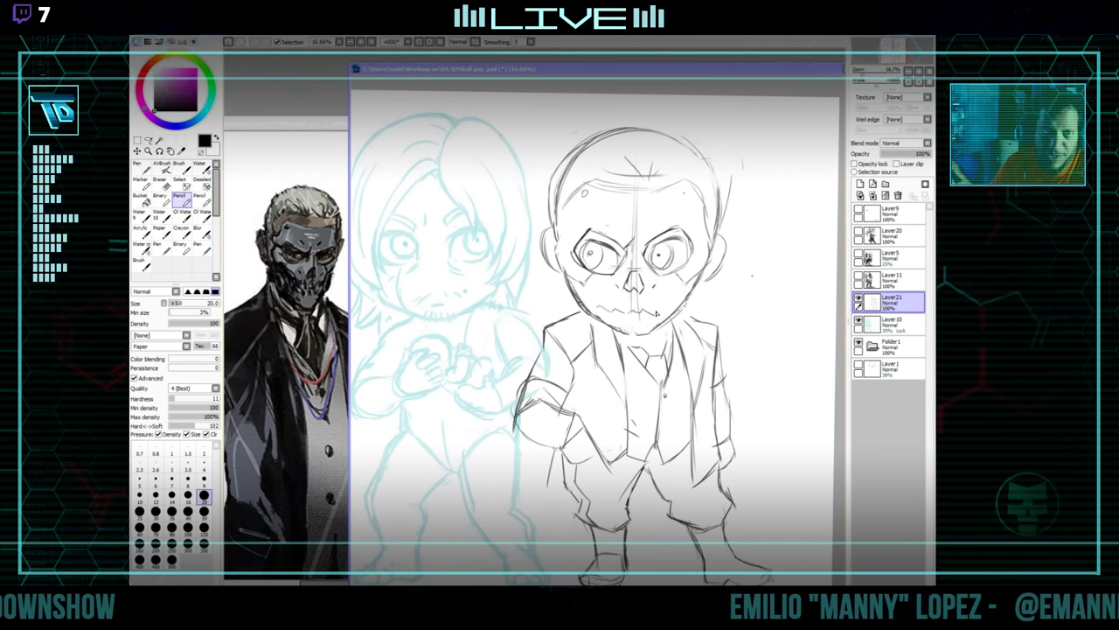
pyautogui.press('e')
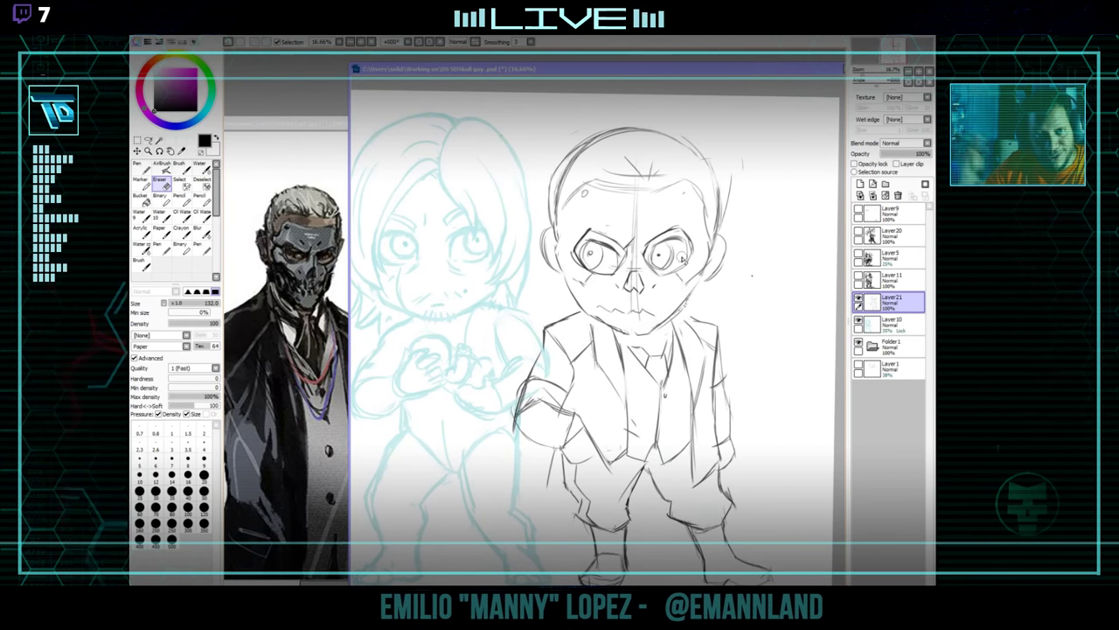
pyautogui.press('n')
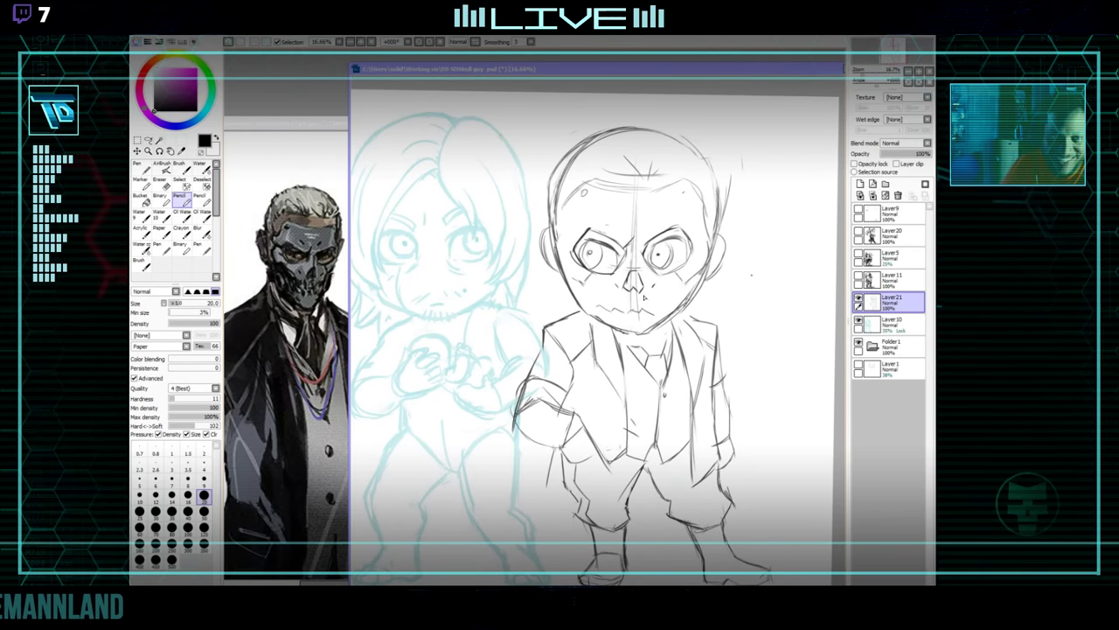
# Erase the centre guideline around the mouth and nose, and draw mask edge lines from the eye sockets to the temples.
pyautogui.press('e')
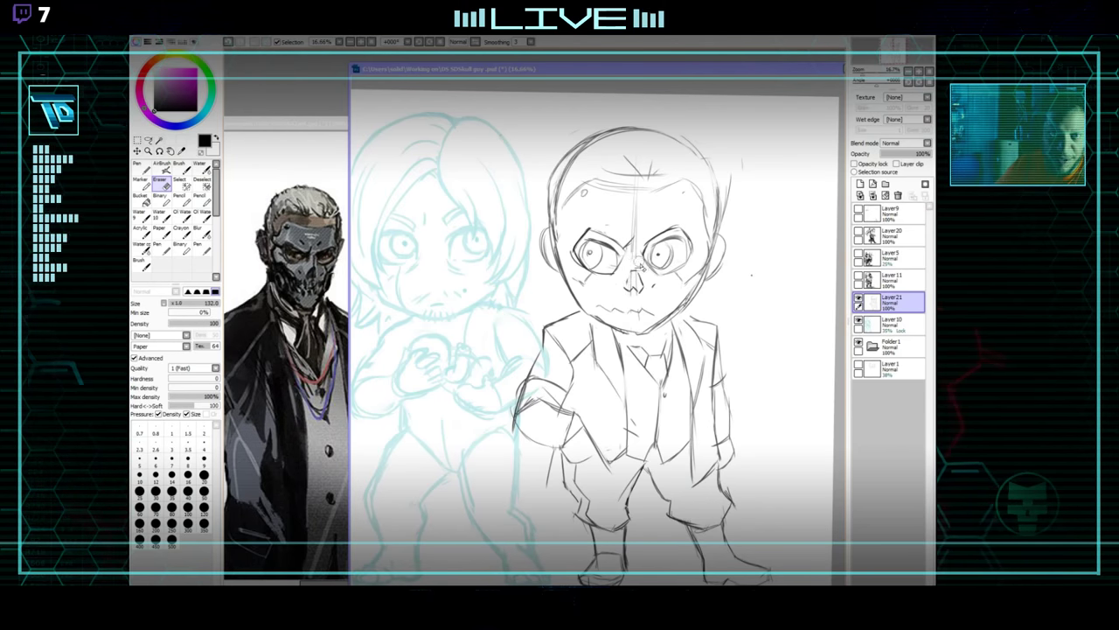
pyautogui.press('n')
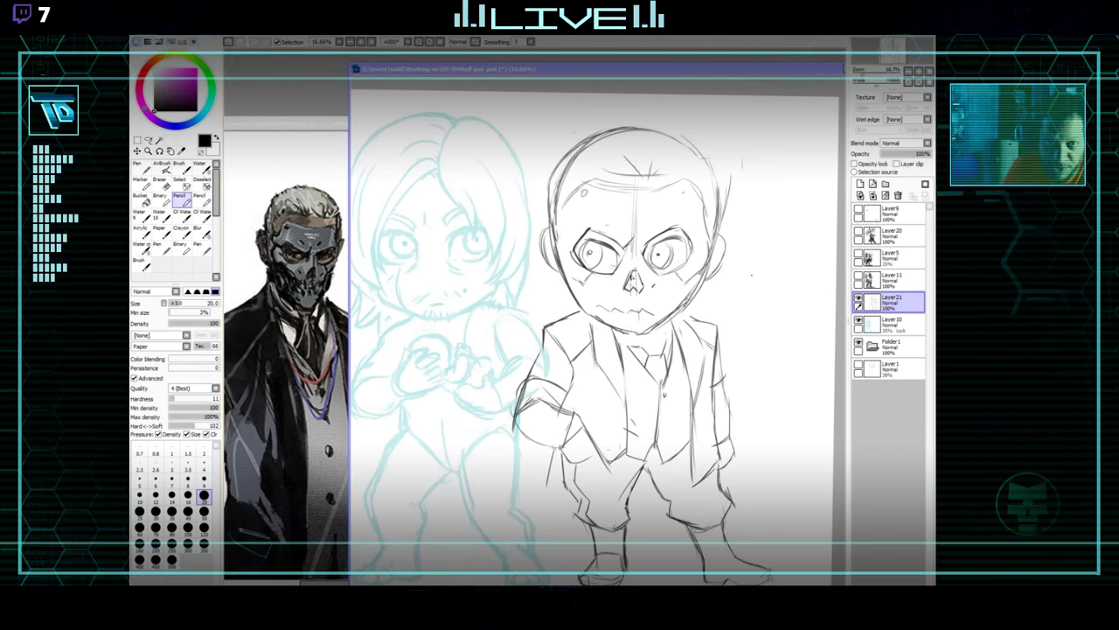
pyautogui.press('e')
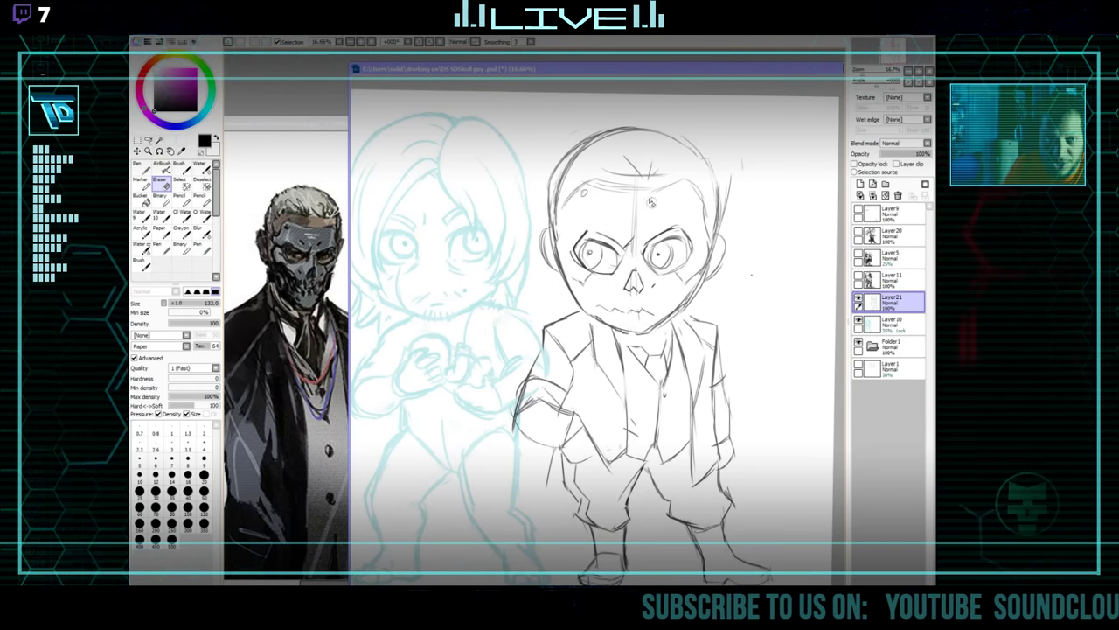
pyautogui.press('n')
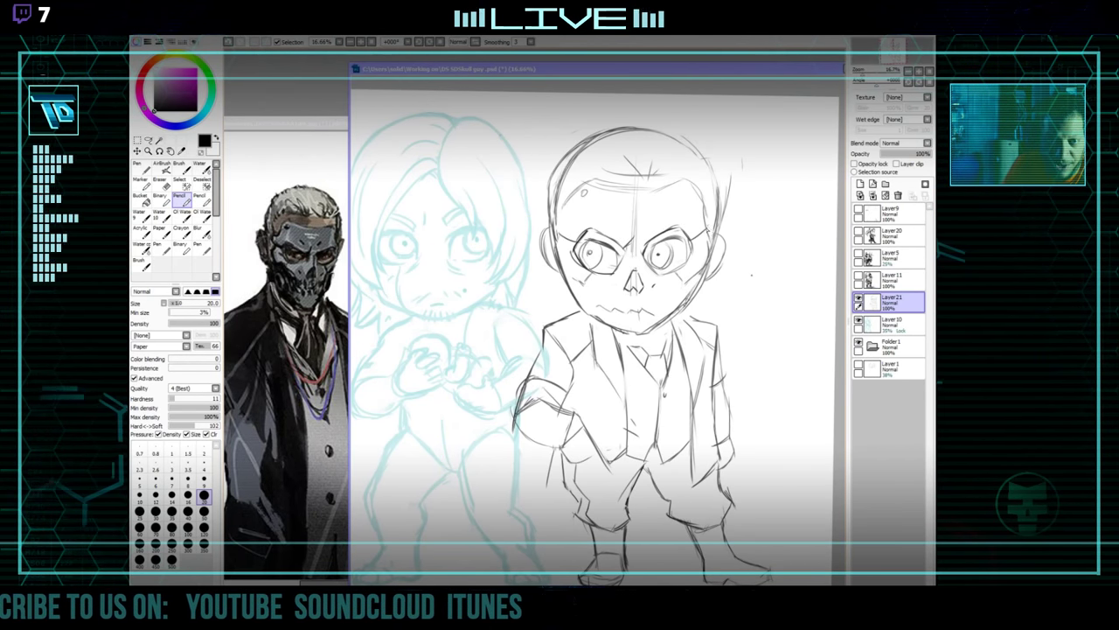
# Draw notched mask edges at both temples with the Pencil and clean up the head outline.
pyautogui.press('e')
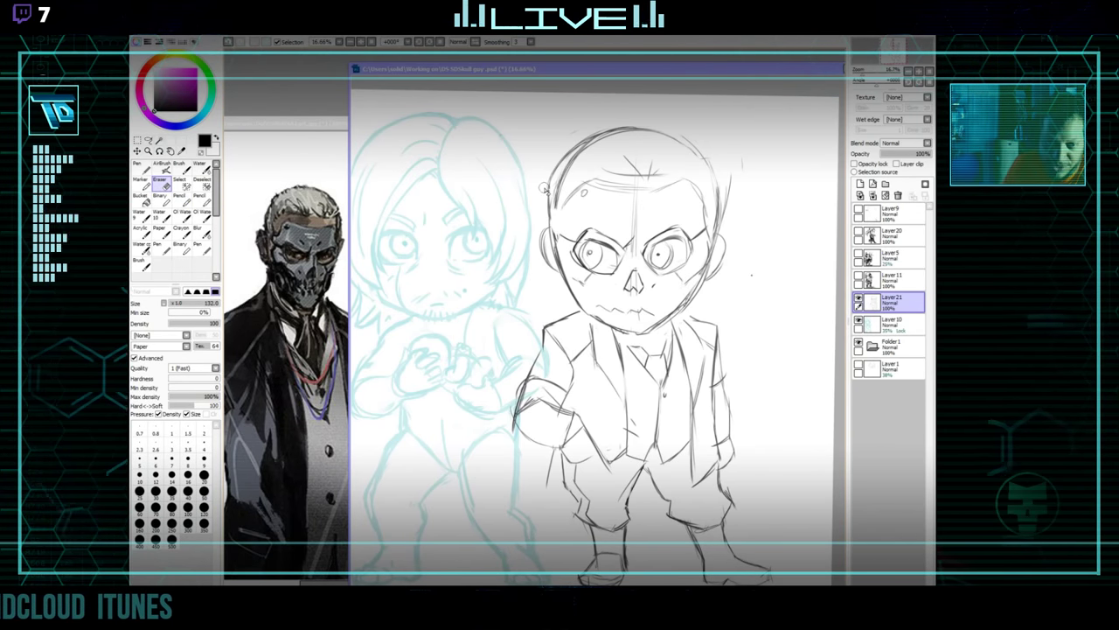
pyautogui.press('n')
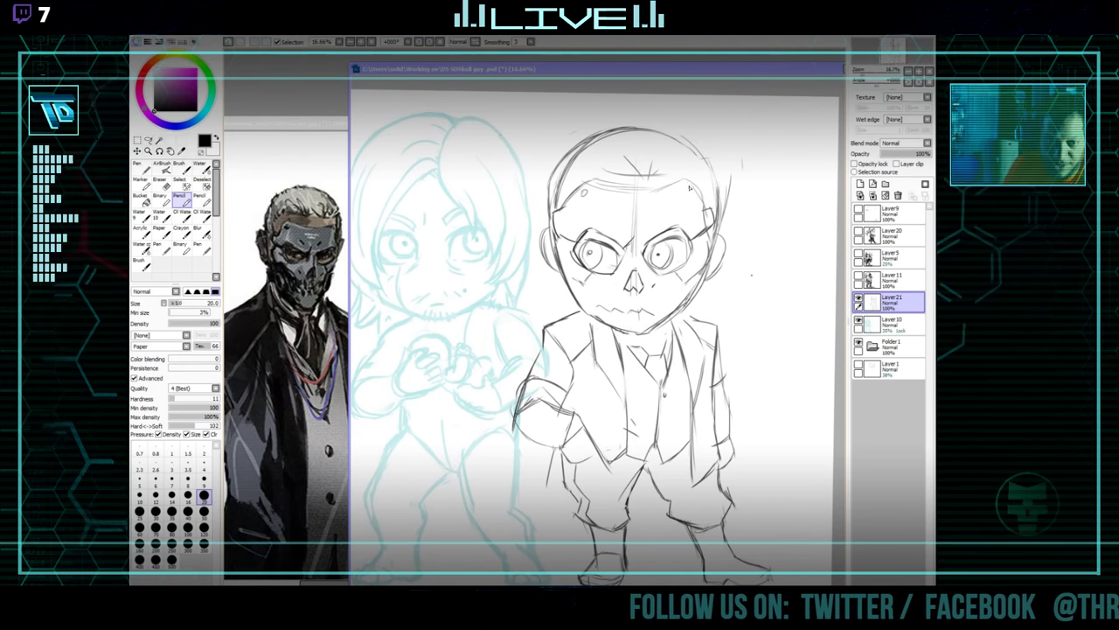
pyautogui.press('e')
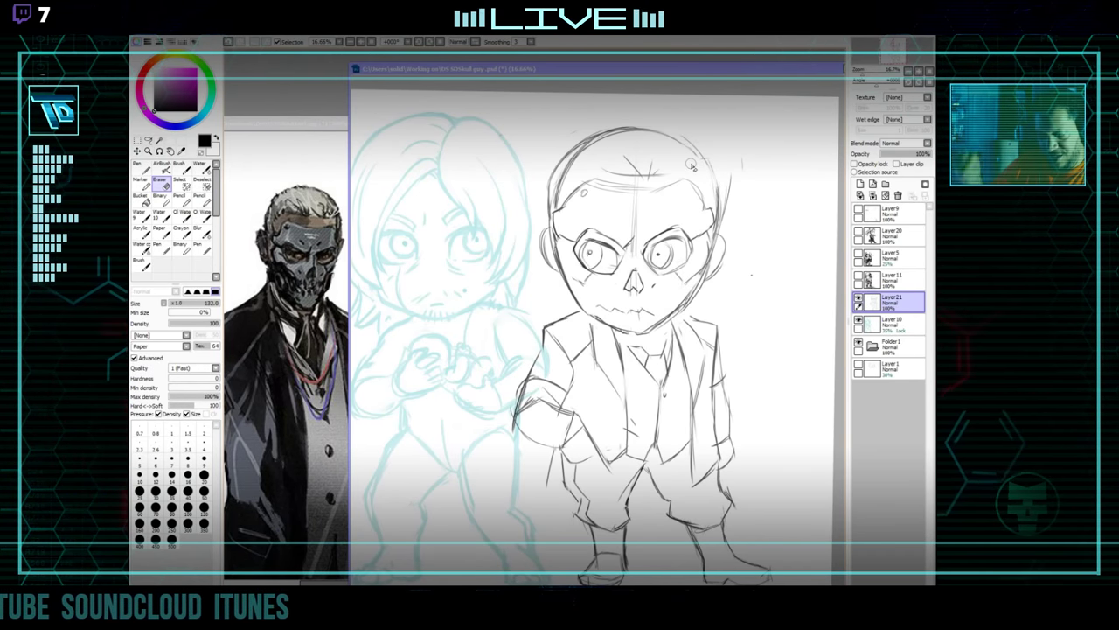
pyautogui.press('n')
# Erase the mouth with an enlarged Eraser, then rework the skull's nose cavity with a smaller Eraser and the Pencil.
pyautogui.press('e')
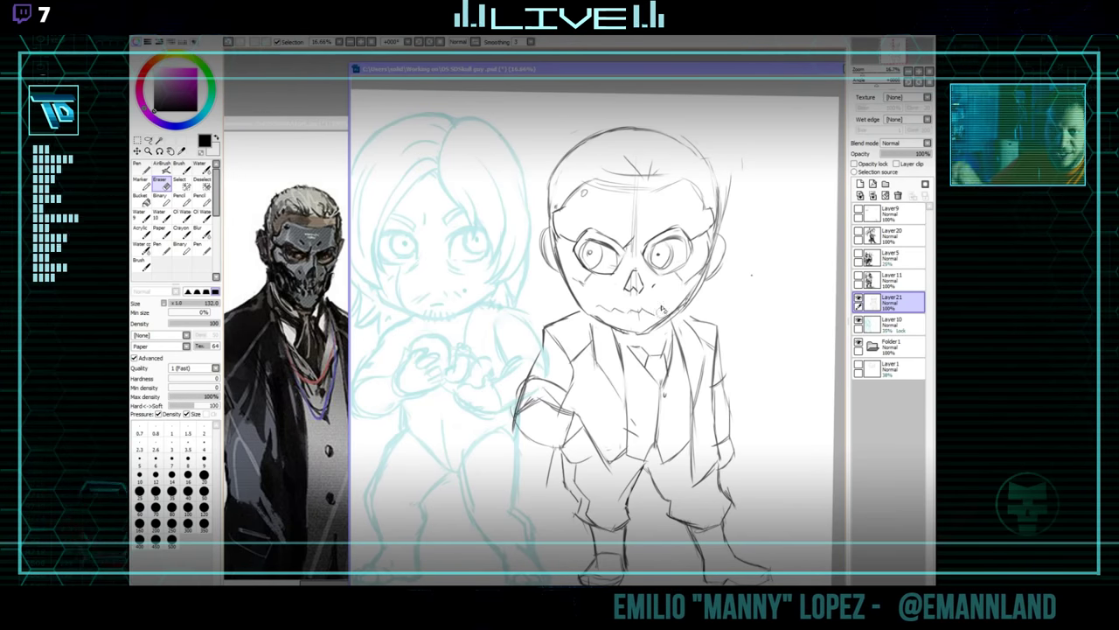
pyautogui.press(']')
pyautogui.moveTo(604, 308); pyautogui.dragTo(645, 308)
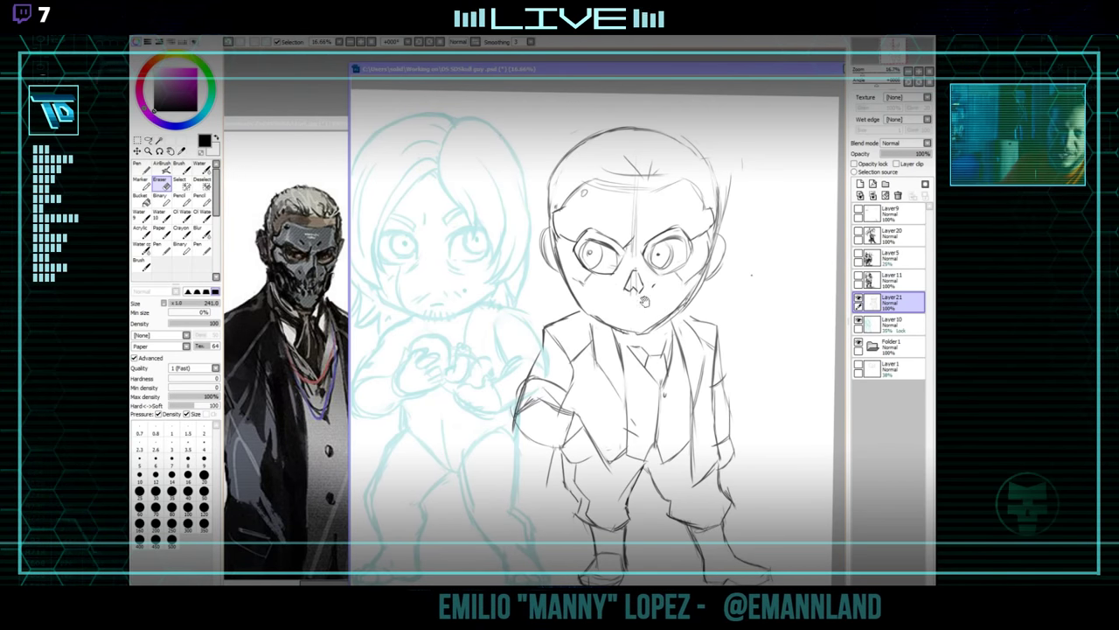
pyautogui.moveTo(624, 262); pyautogui.dragTo(598, 286)
pyautogui.press('[')
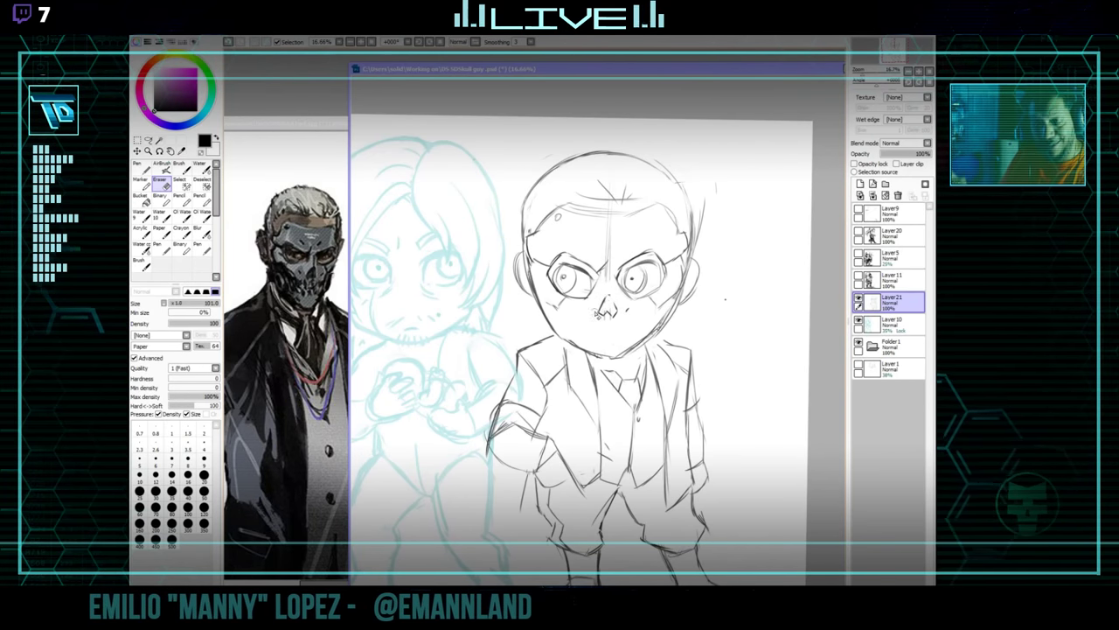
pyautogui.click(201, 199)
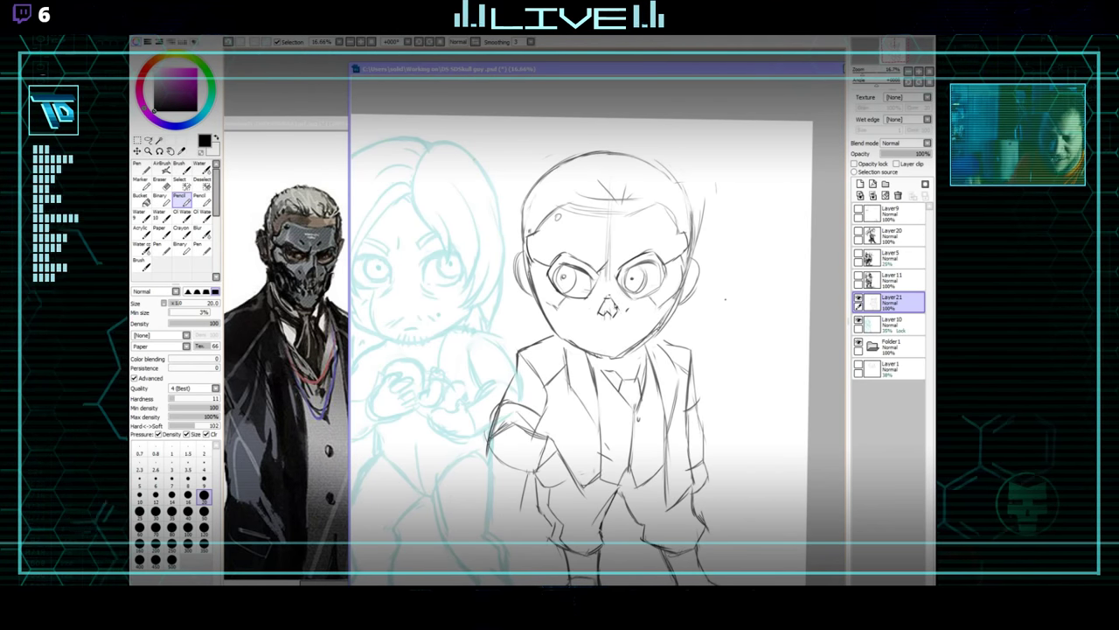
# Erase the remaining centre guideline on the forehead and tidy the nose bridge, brow and hairline with the Eraser and Pencil.
pyautogui.press('e')
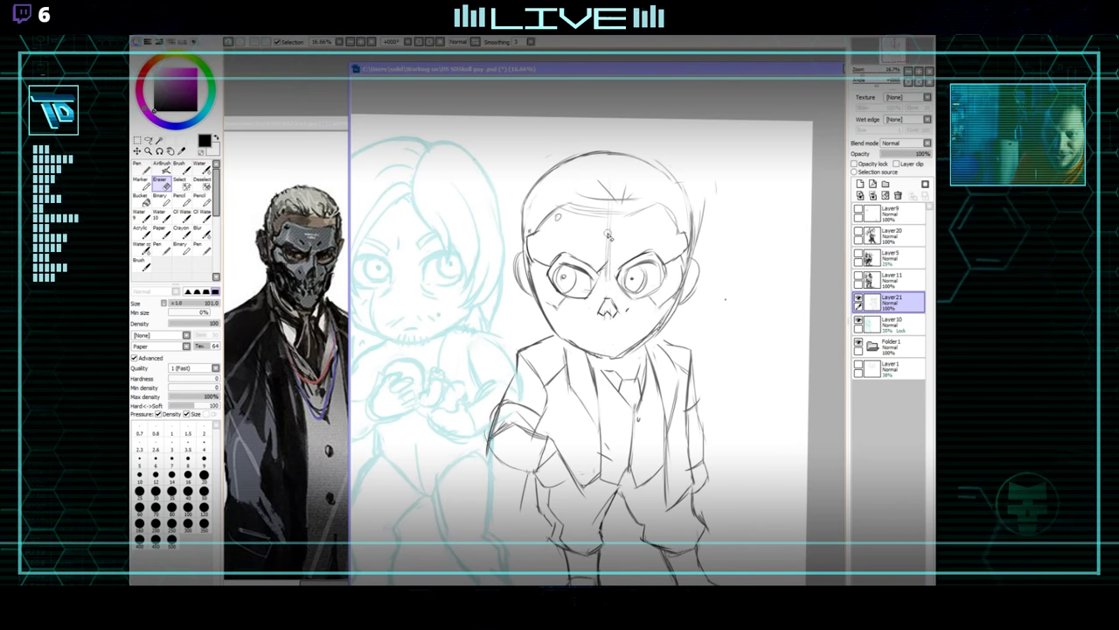
pyautogui.press('n')
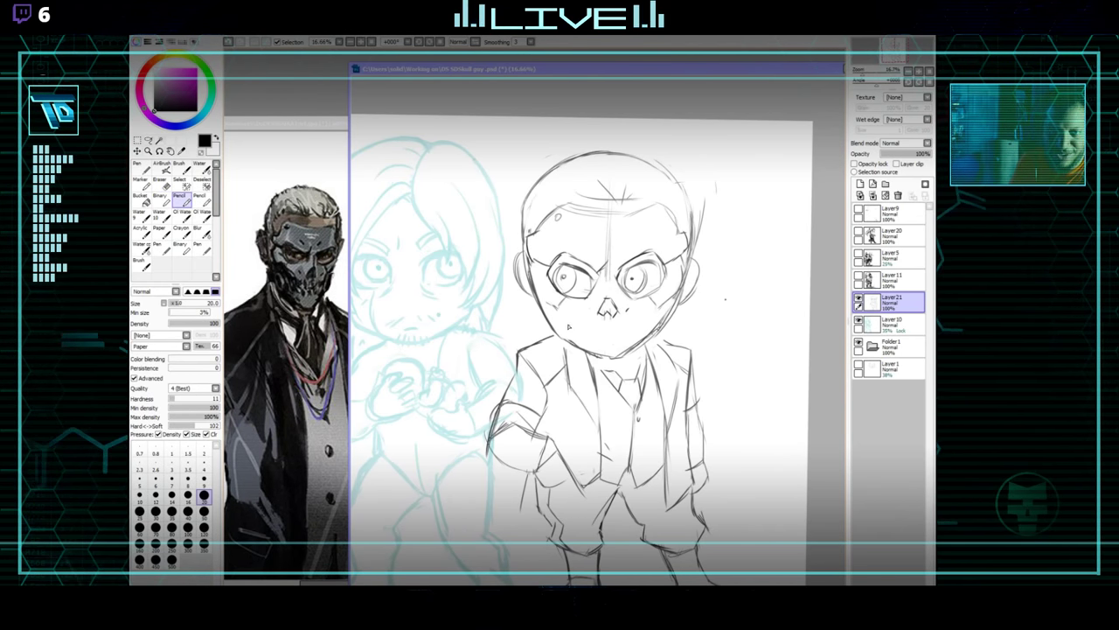
pyautogui.press('e')
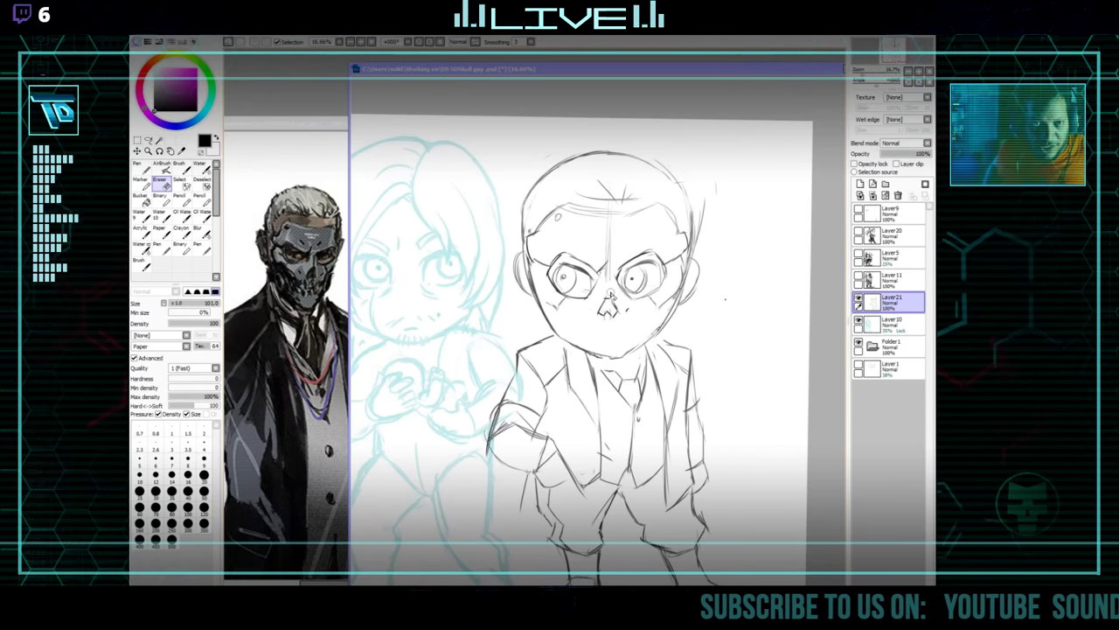
pyautogui.press('n')
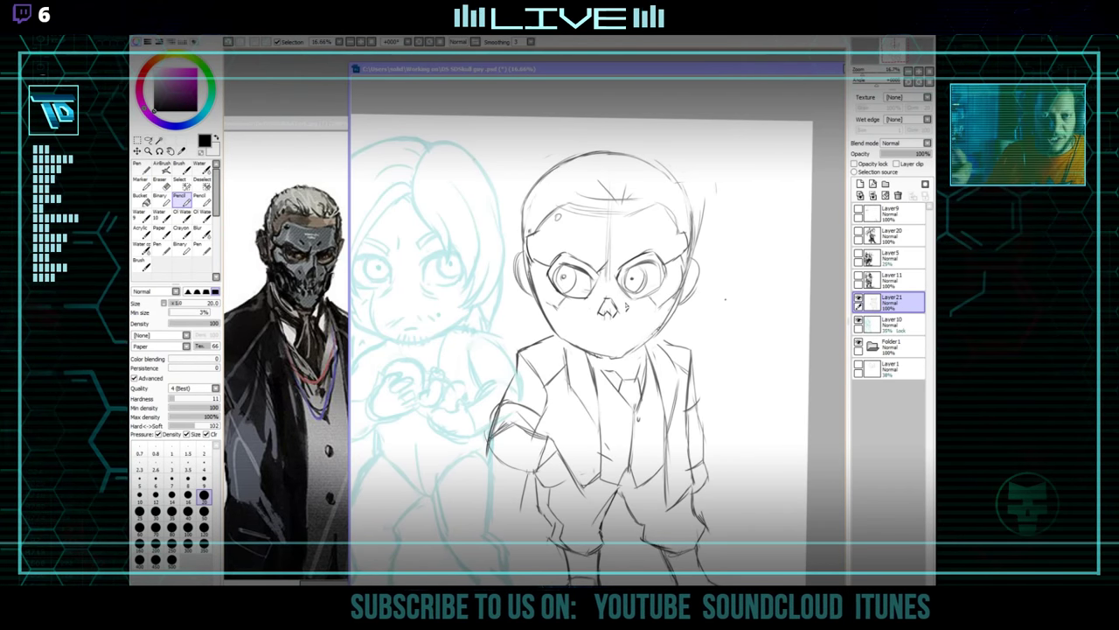
pyautogui.press('e')
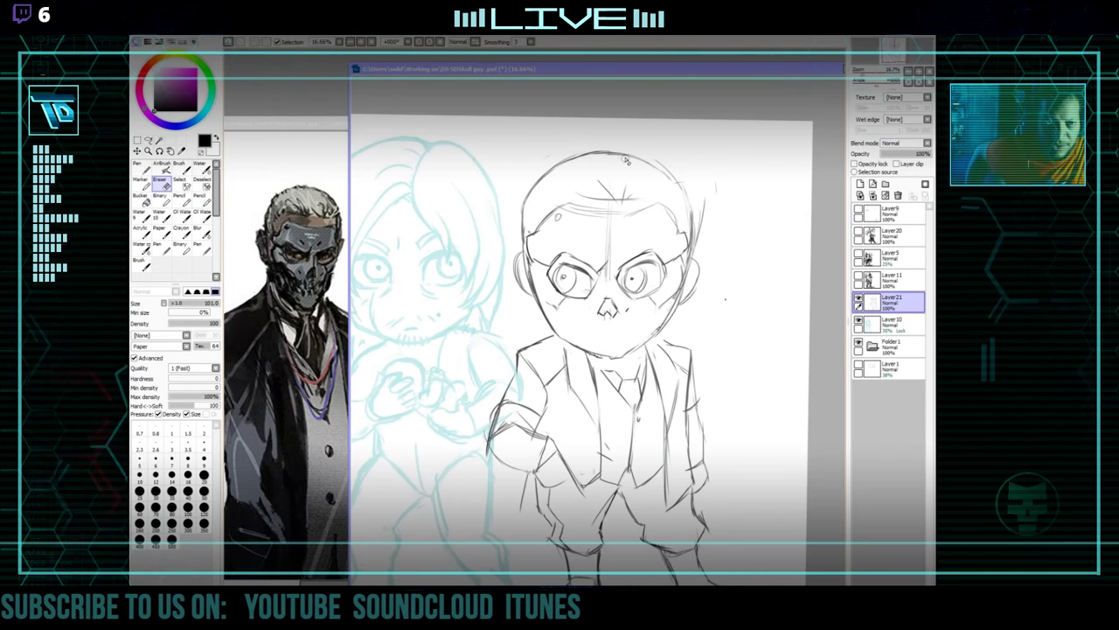
pyautogui.moveTo(621, 149); pyautogui.dragTo(588, 172)
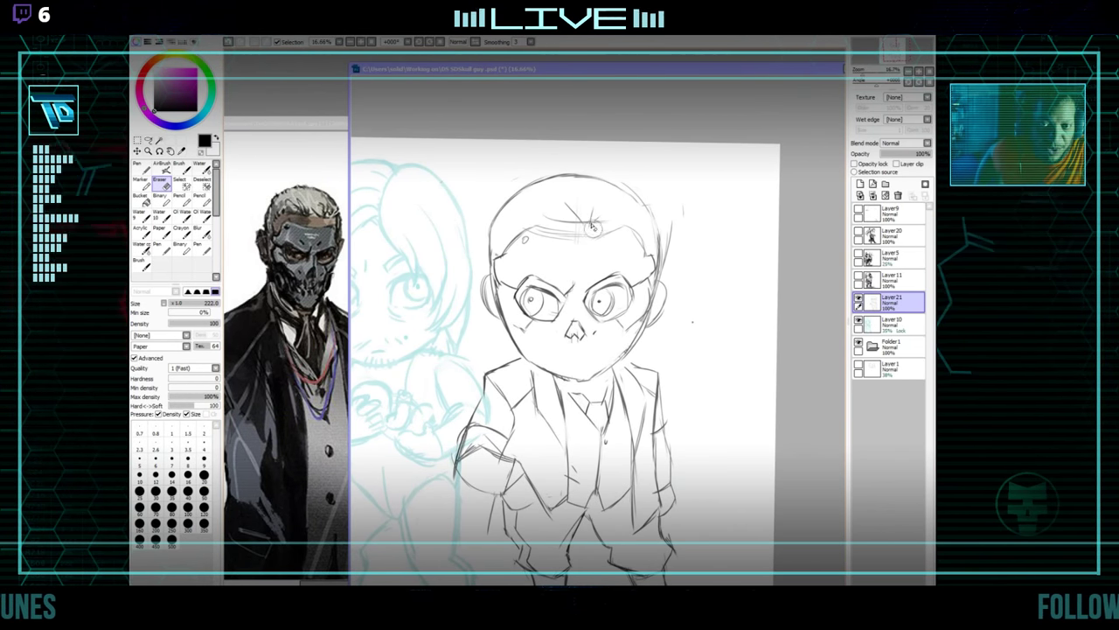
pyautogui.press('n')
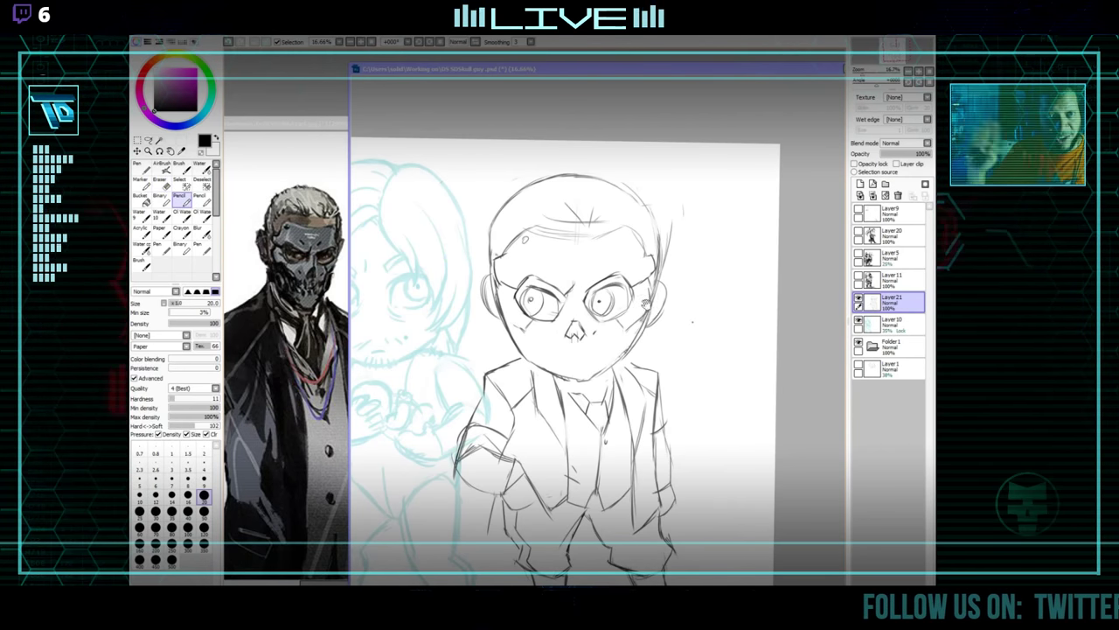
pyautogui.moveTo(636, 308)
pyautogui.mouseDown()
pyautogui.moveTo(677, 291)
pyautogui.moveTo(649, 347)
pyautogui.moveTo(660, 345)
pyautogui.mouseUp()
pyautogui.scroll(2, 578, 367)
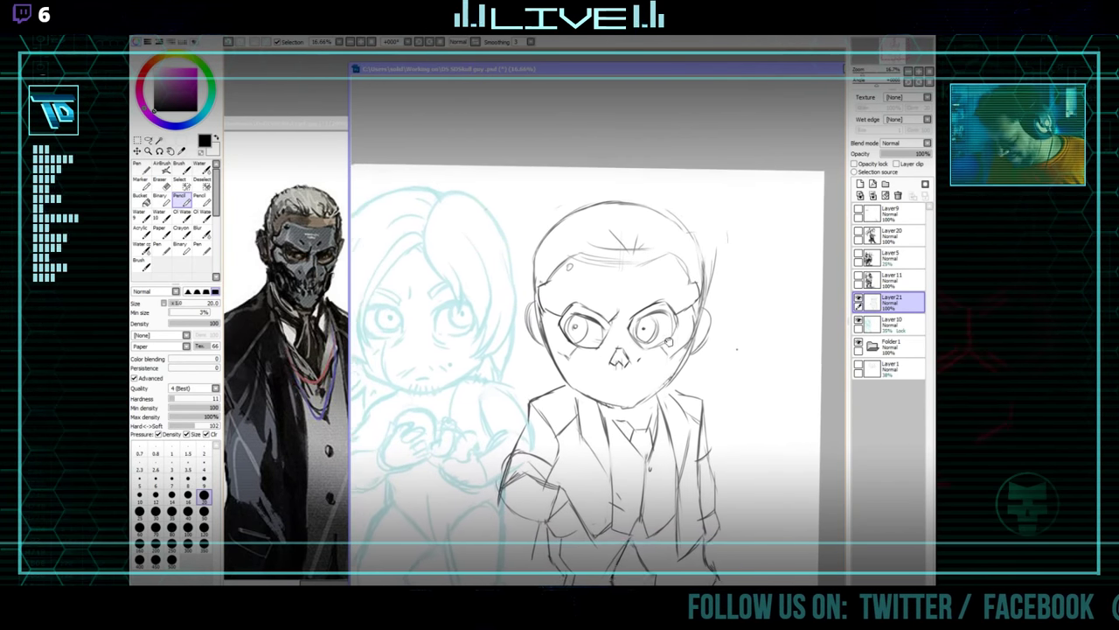
# Lasso each eye separately, shift it slightly with the Move tool, and clear the selection.
pyautogui.press('a')
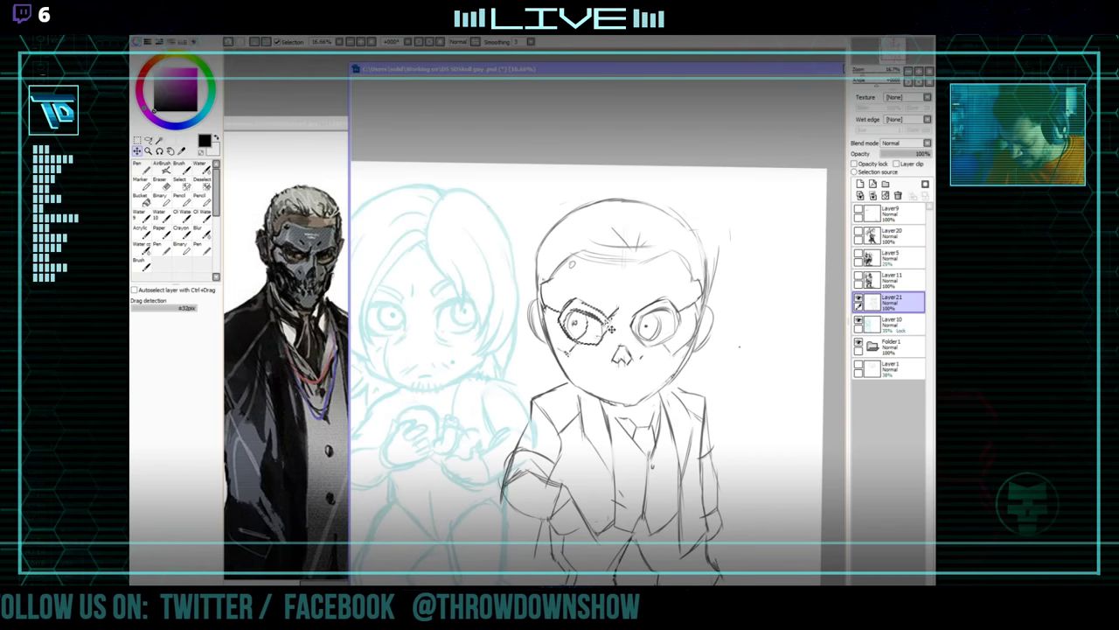
pyautogui.hotkey('ctrl', 't')
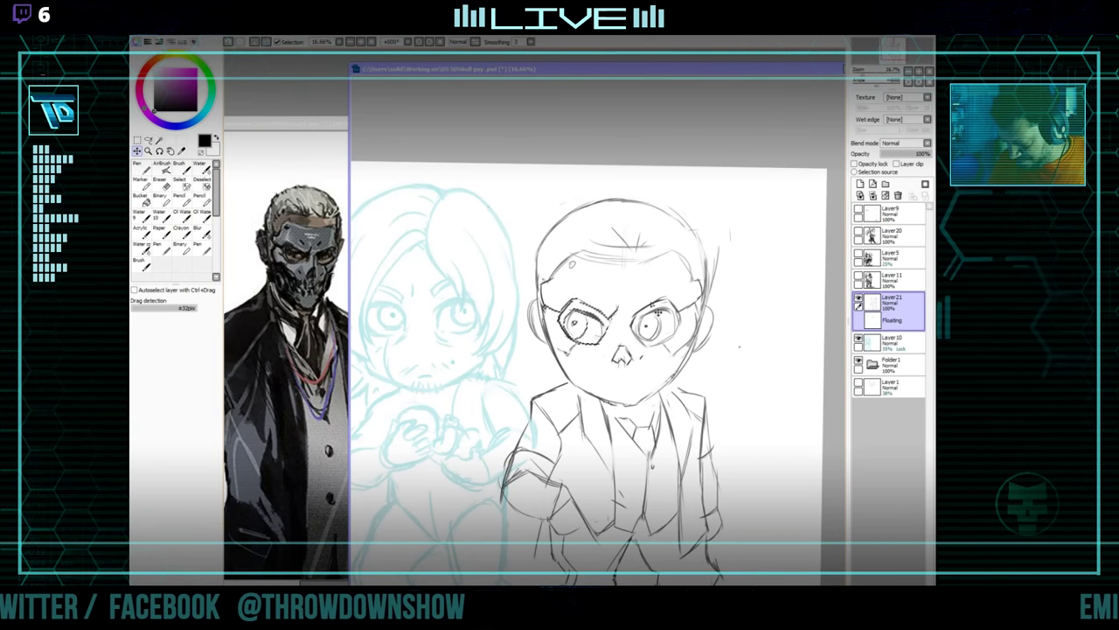
pyautogui.click(148, 141)
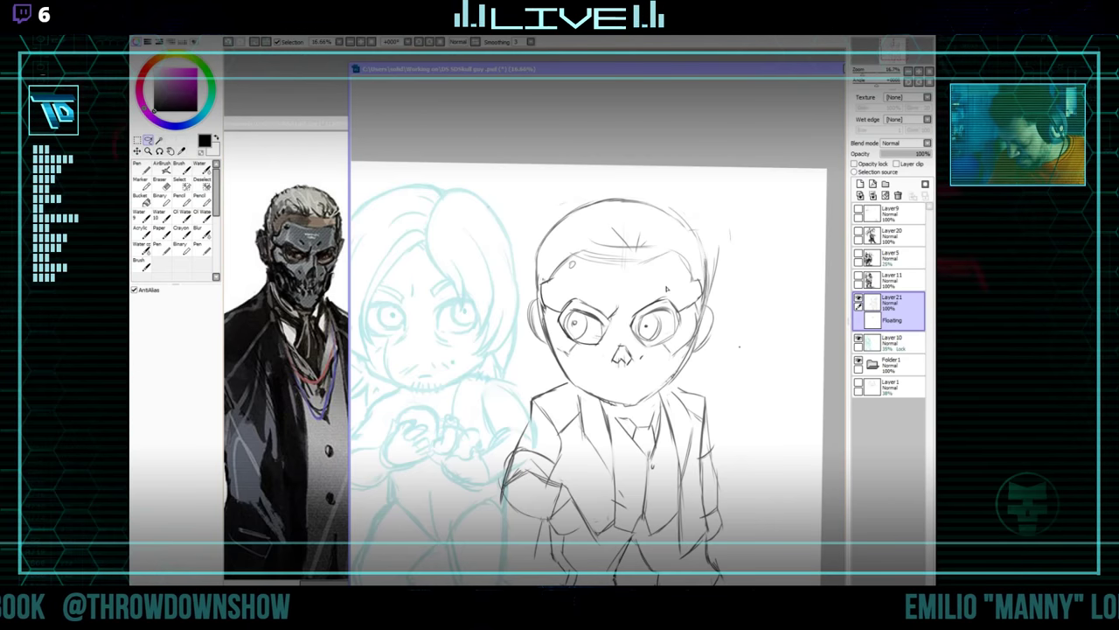
pyautogui.hotkey('ctrl', 'd')
pyautogui.moveTo(655, 365)
pyautogui.mouseDown()
pyautogui.moveTo(697, 337)
pyautogui.moveTo(663, 289)
pyautogui.moveTo(641, 357)
pyautogui.moveTo(713, 341)
pyautogui.moveTo(689, 335)
pyautogui.mouseUp()
pyautogui.click(137, 151)
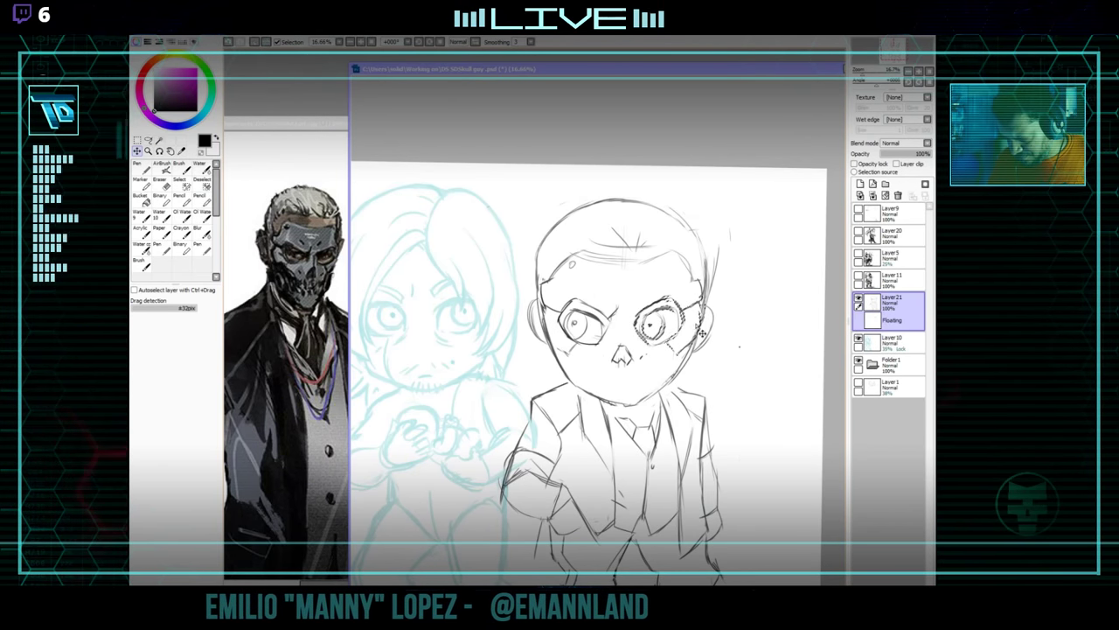
pyautogui.click(256, 42)
# Add small marks on both sides of the nose with the size 19 Pencil and clean up the nose bridge with the Eraser.
pyautogui.click(201, 200)
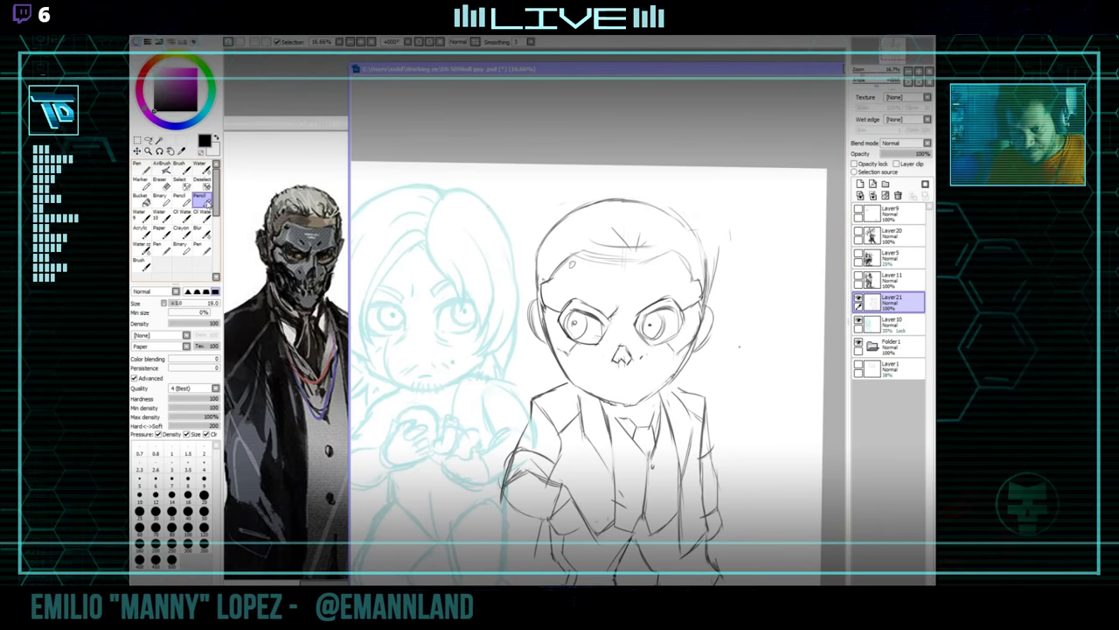
pyautogui.moveTo(657, 335); pyautogui.dragTo(639, 358)
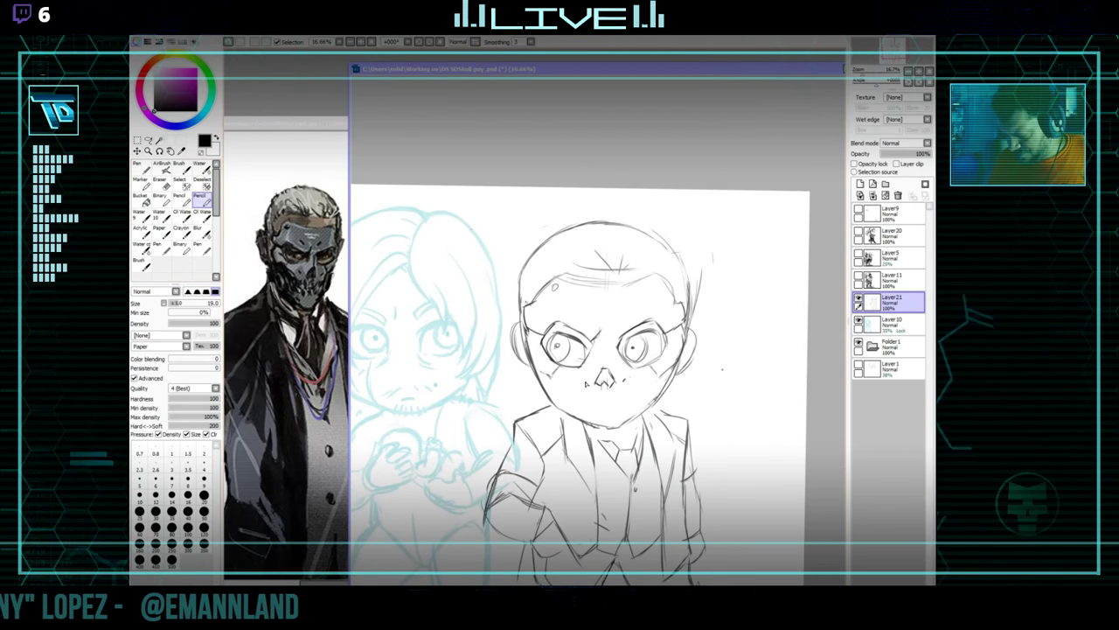
pyautogui.press('e')
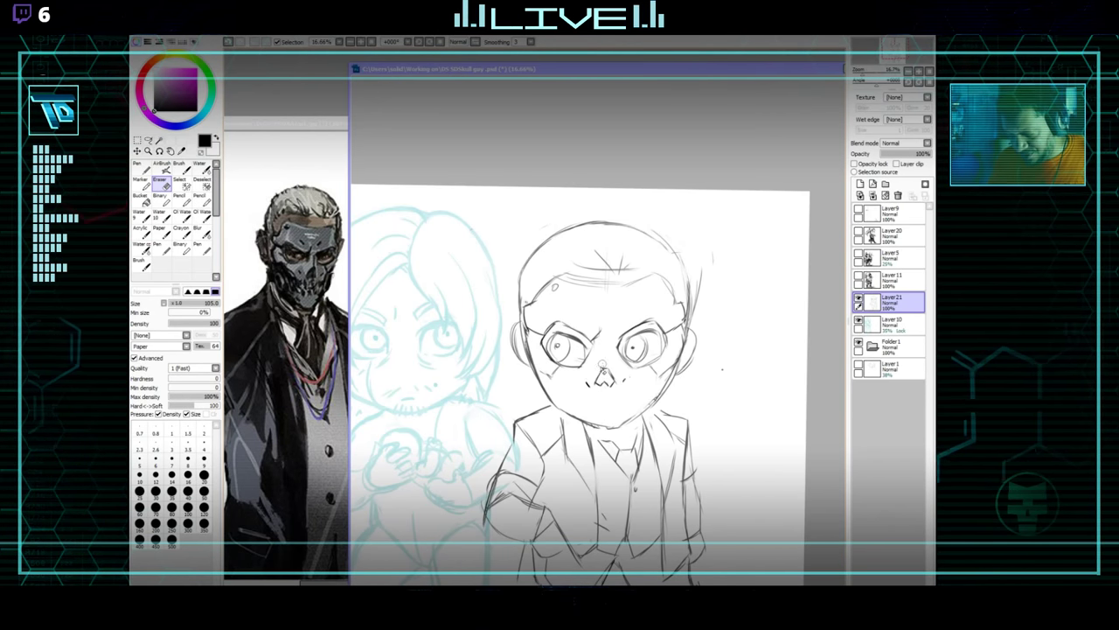
pyautogui.scroll(2, 610, 334)
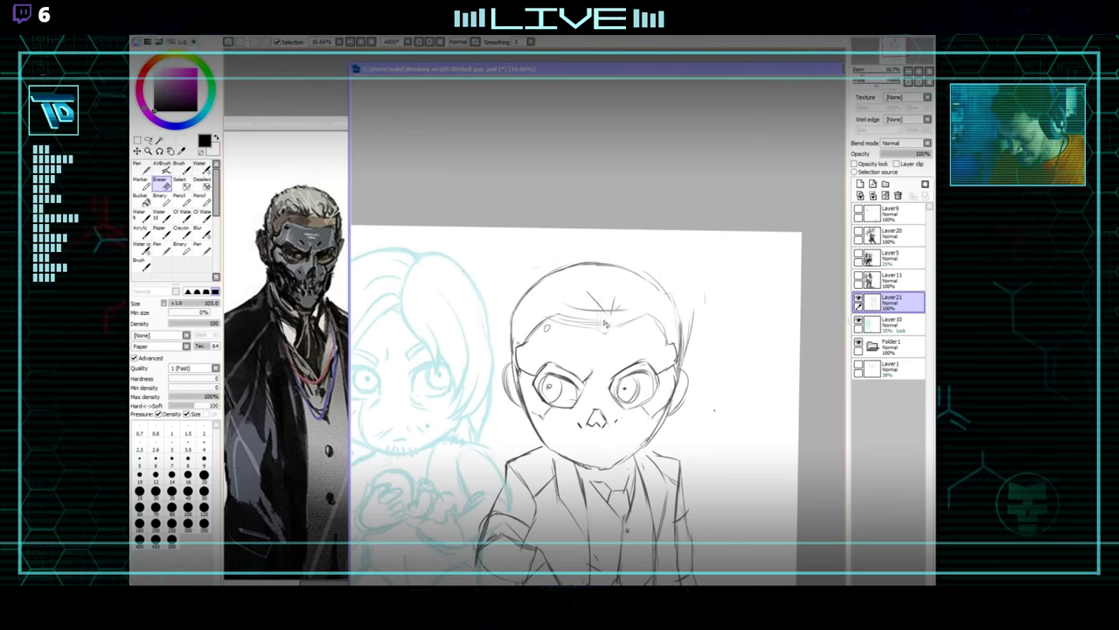
# Refine the pencil lines of the brows, eye sockets and nose on the chibi skull character's face on Layer21.
pyautogui.moveTo(597, 360); pyautogui.dragTo(603, 343)
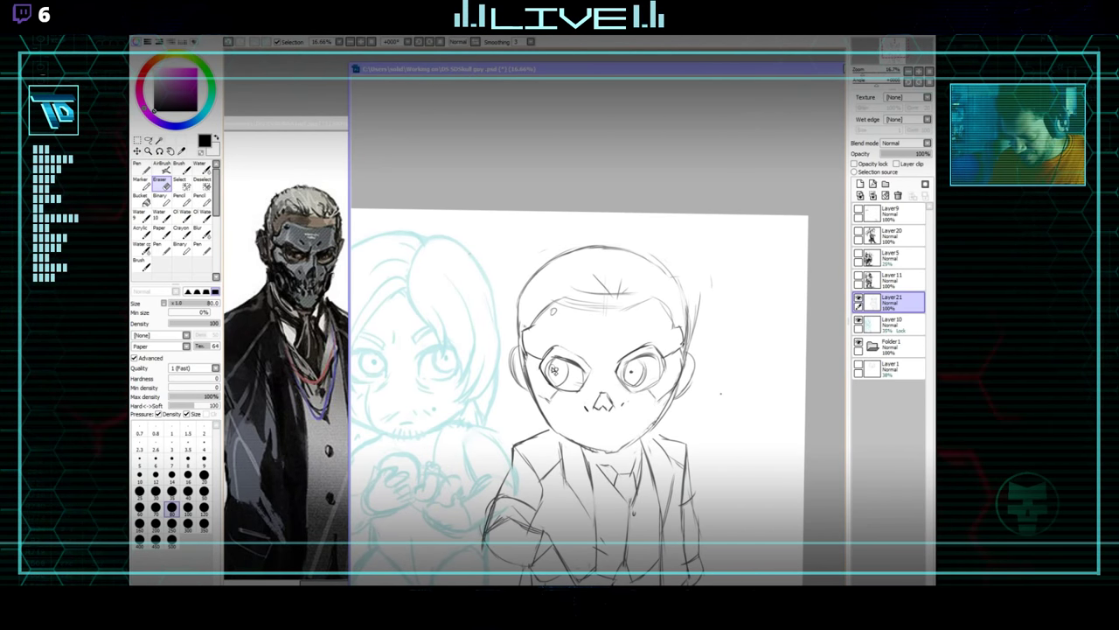
pyautogui.press('n')
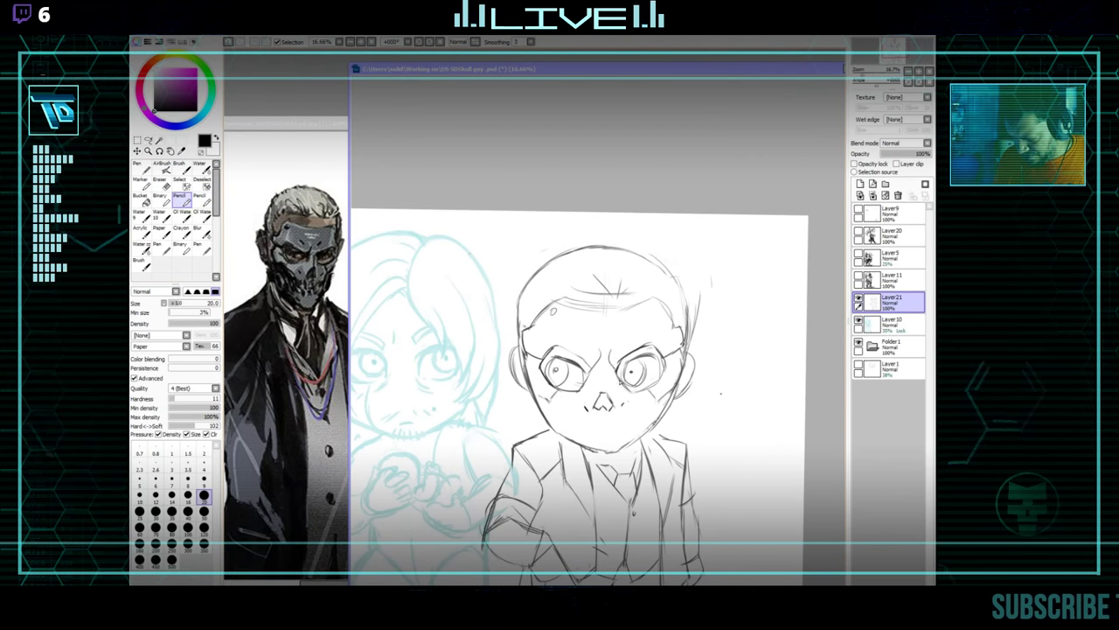
pyautogui.moveTo(633, 347); pyautogui.dragTo(630, 344)
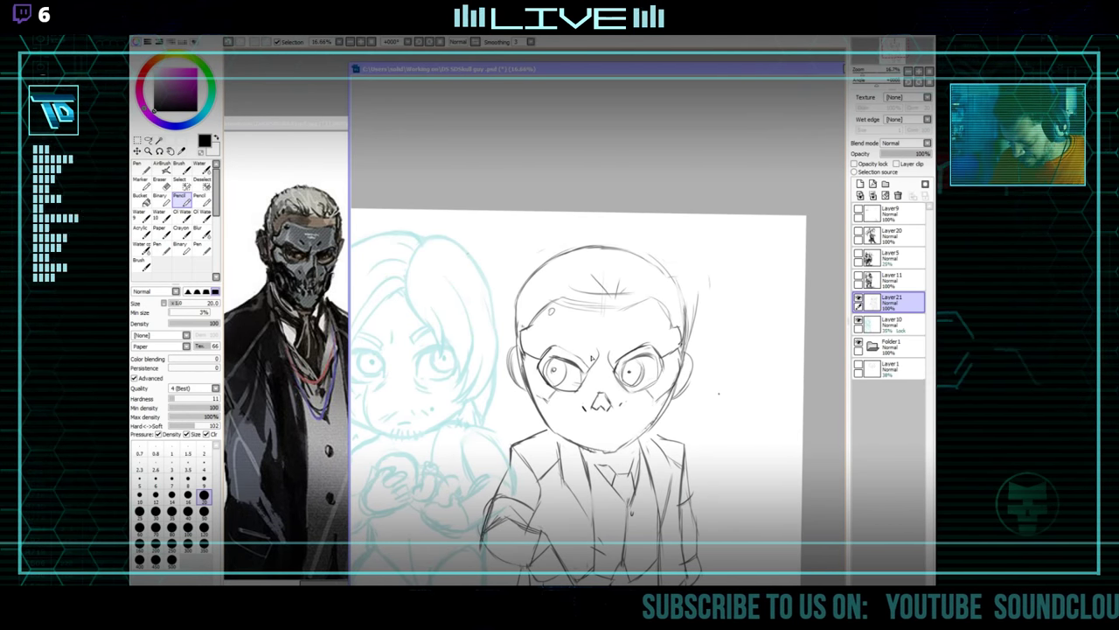
pyautogui.press('e')
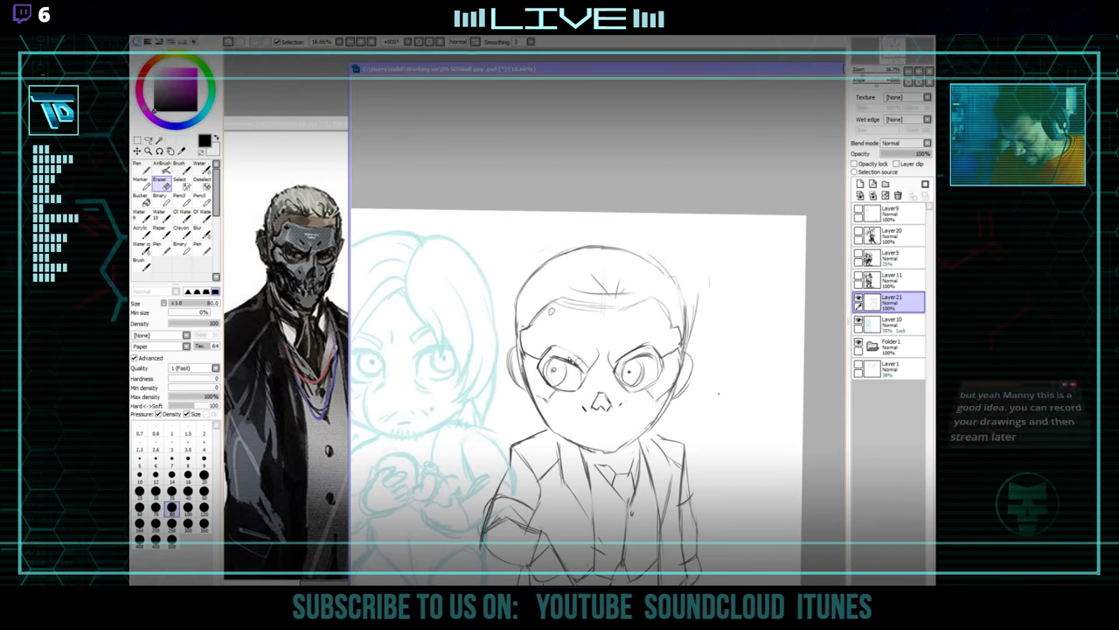
pyautogui.press('n')
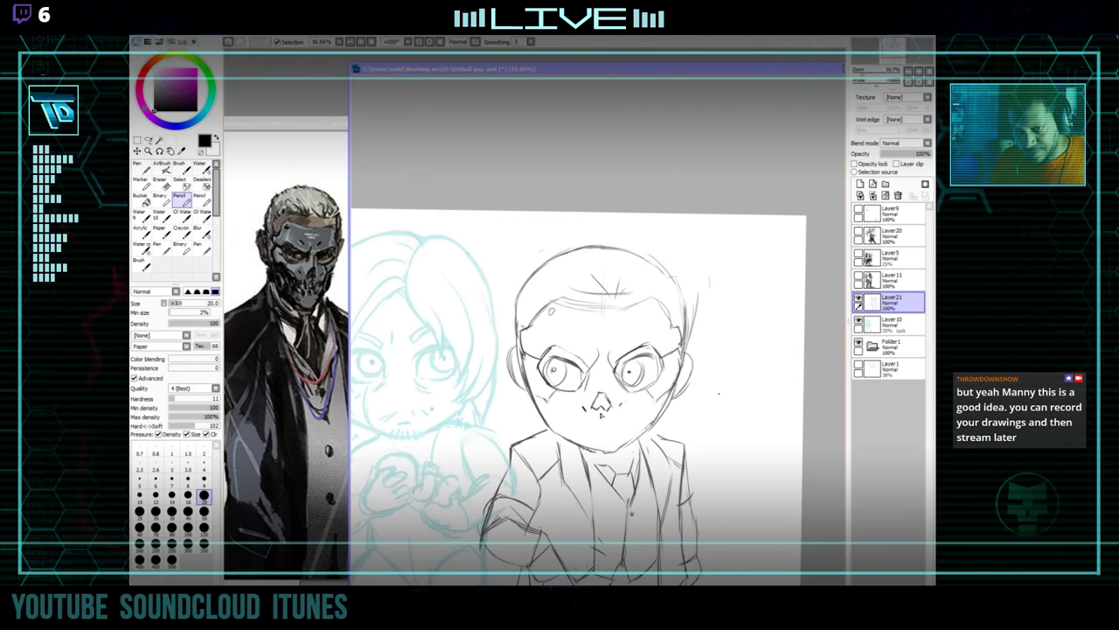
pyautogui.moveTo(661, 344)
pyautogui.mouseDown()
pyautogui.moveTo(662, 328)
pyautogui.moveTo(634, 363)
pyautogui.mouseUp()
pyautogui.press('e')
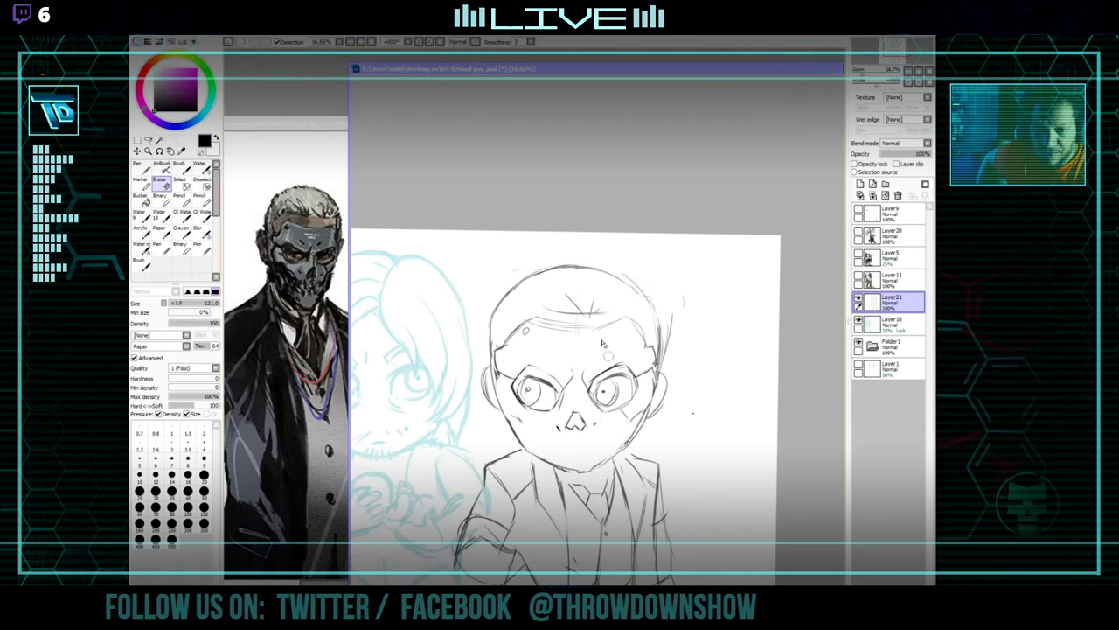
# Draw a zigzag mouth line below the skull character's nose on Layer21.
pyautogui.press('n')
pyautogui.moveTo(666, 426)
pyautogui.mouseDown()
pyautogui.moveTo(667, 321)
pyautogui.moveTo(653, 374)
pyautogui.mouseUp()
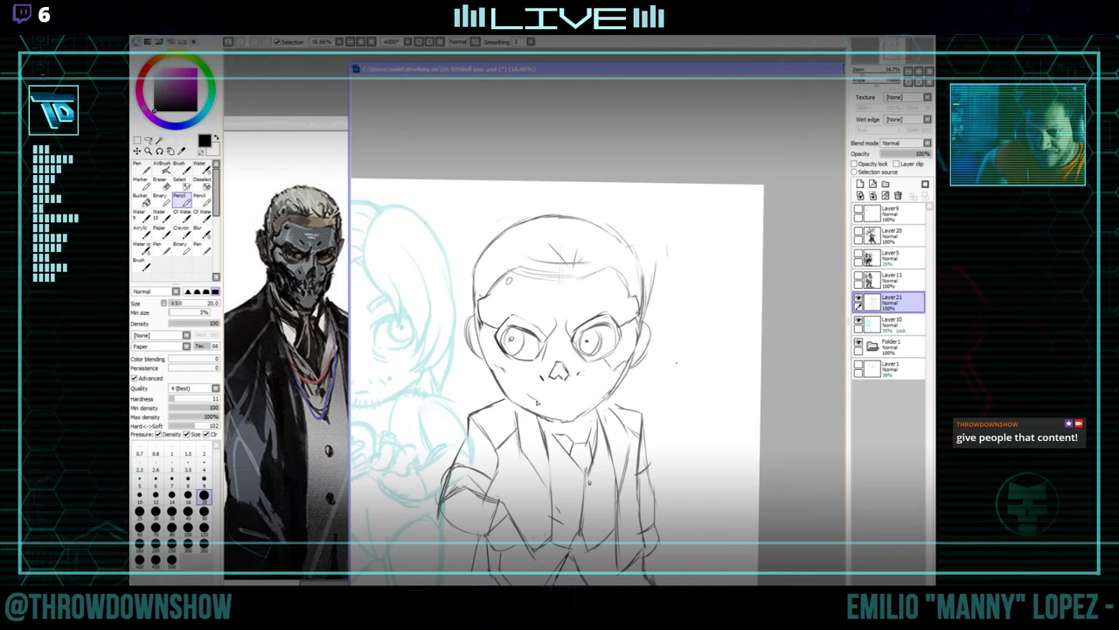
pyautogui.moveTo(548, 402); pyautogui.dragTo(593, 394)
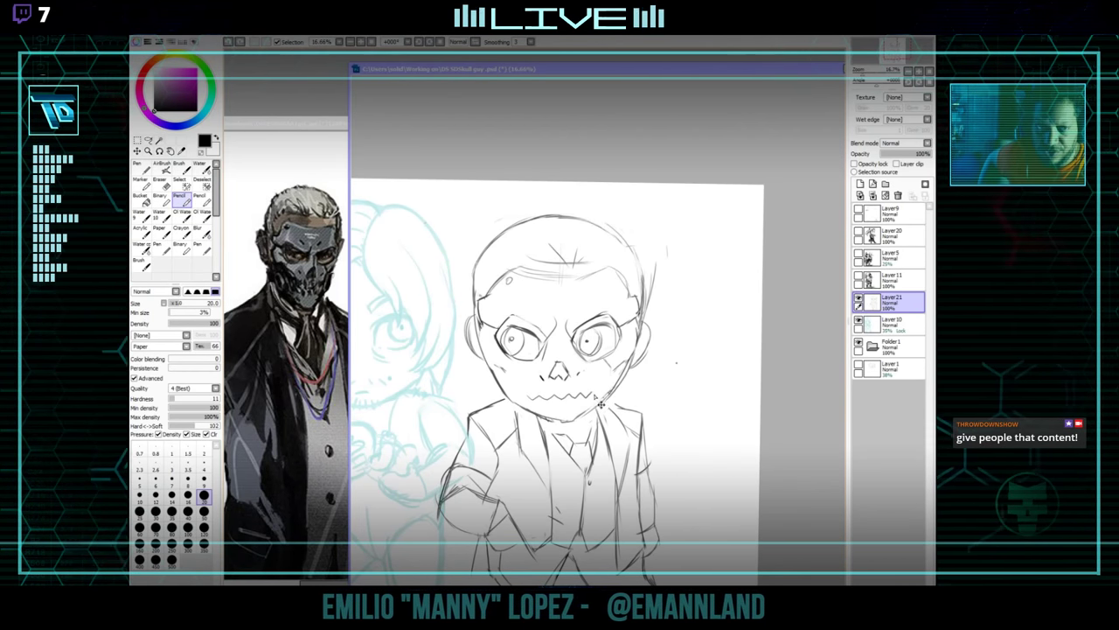
pyautogui.moveTo(579, 358); pyautogui.dragTo(589, 392)
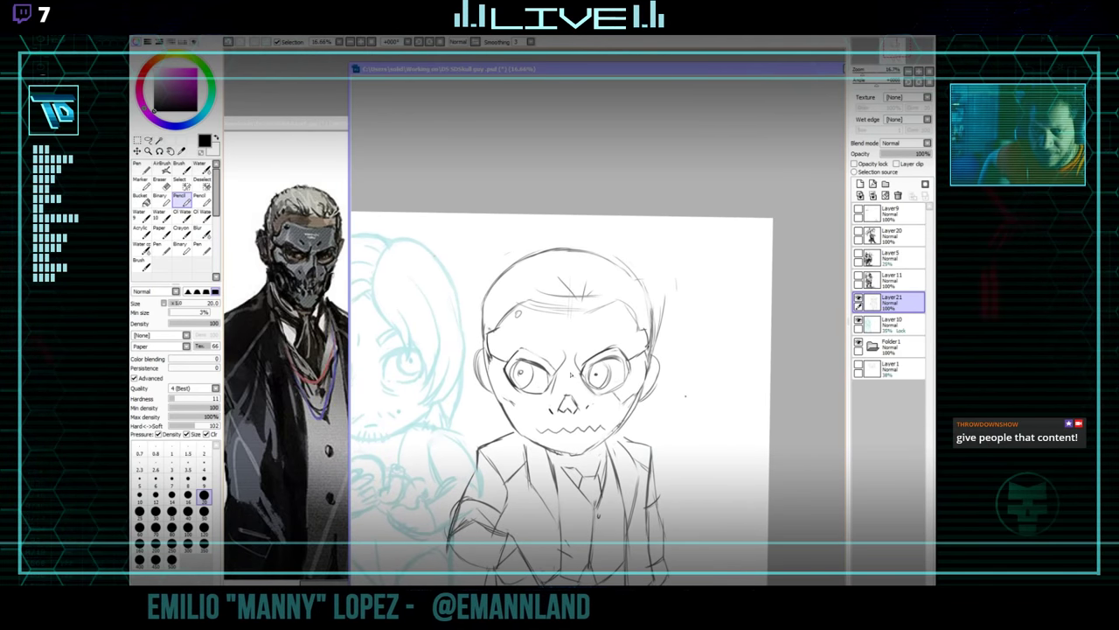
# Clean up and redraw the mask contours around the eye sockets, temples and cheeks.
pyautogui.press('e')
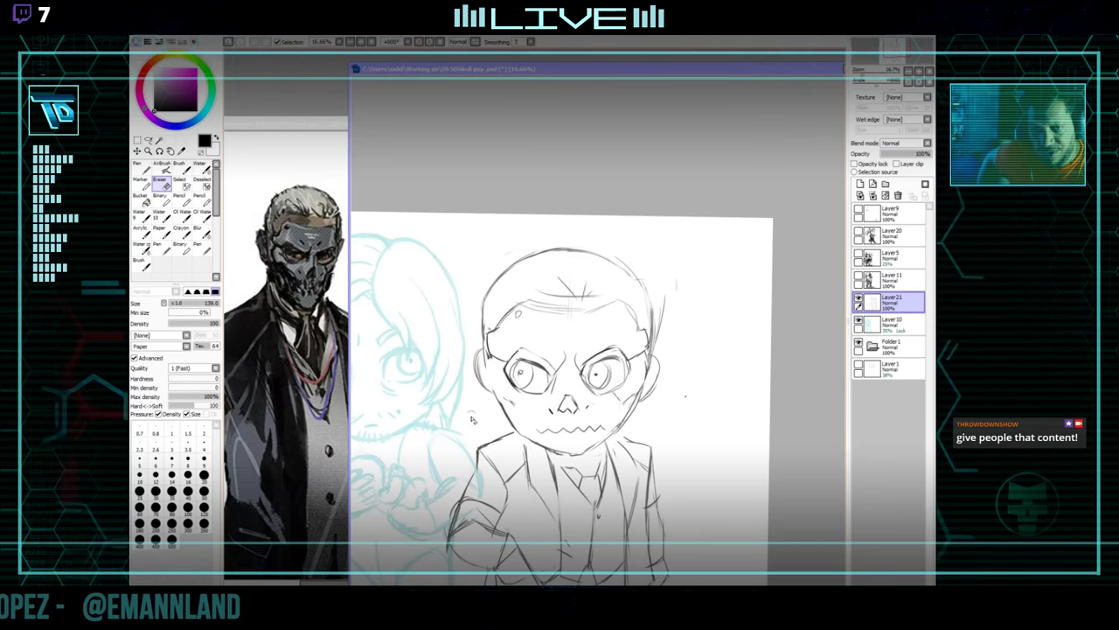
pyautogui.press('n')
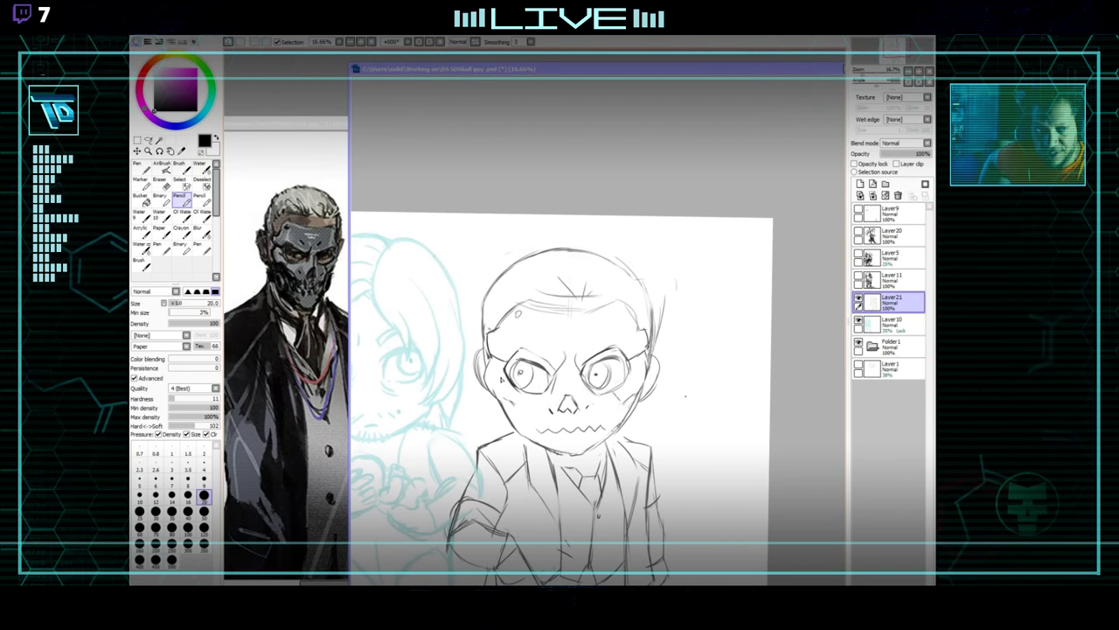
pyautogui.press('e')
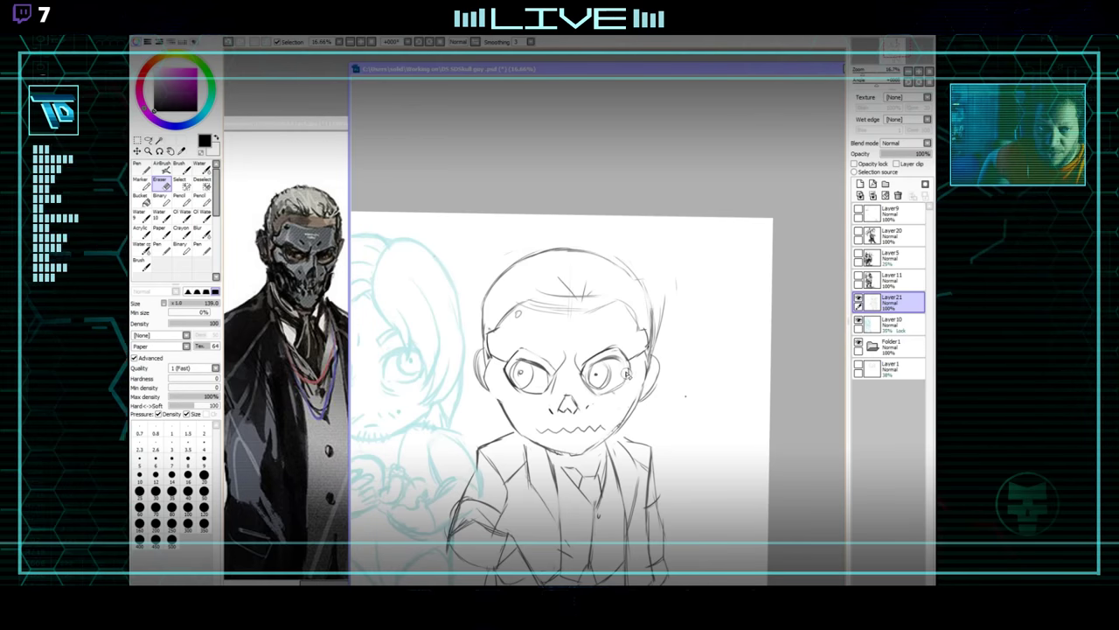
pyautogui.scroll(1, 613, 345)
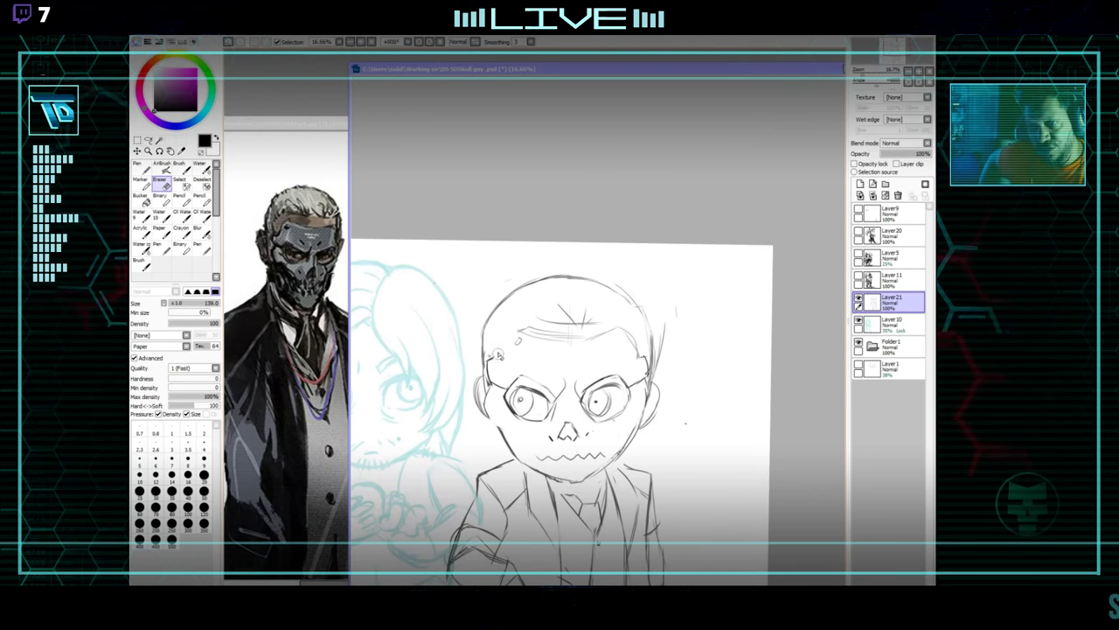
pyautogui.press('n')
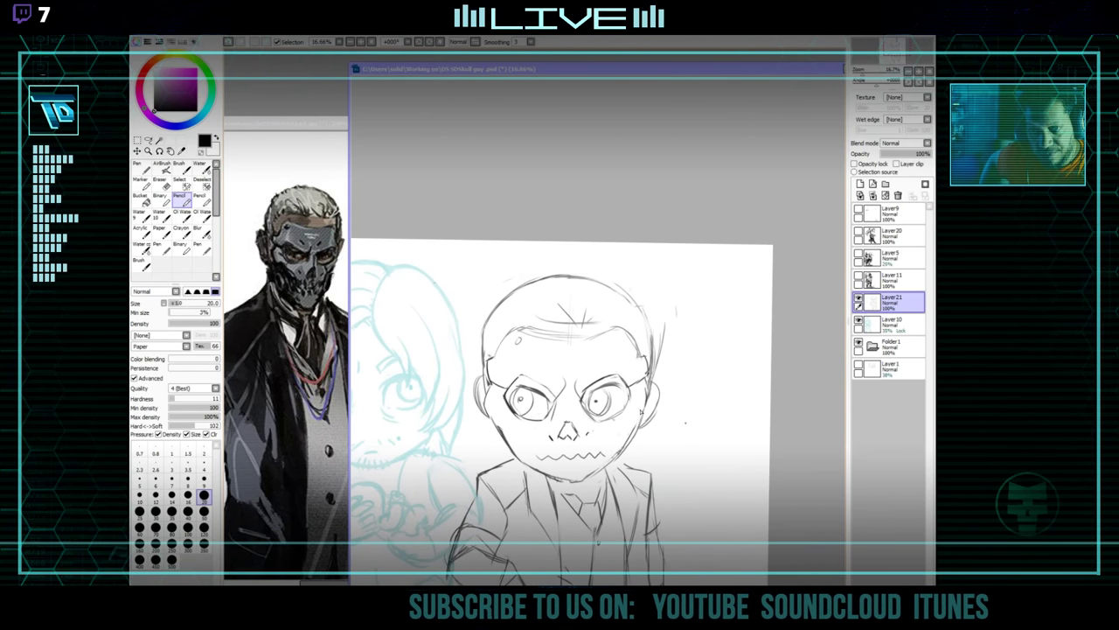
pyautogui.moveTo(629, 421); pyautogui.dragTo(628, 418)
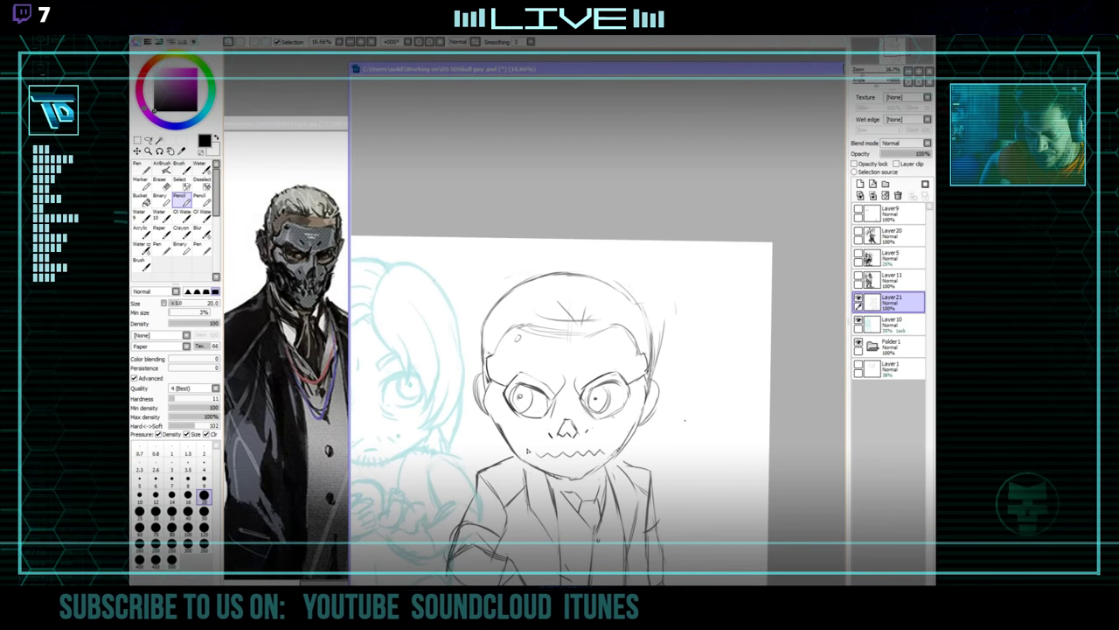
pyautogui.moveTo(593, 352); pyautogui.dragTo(595, 357)
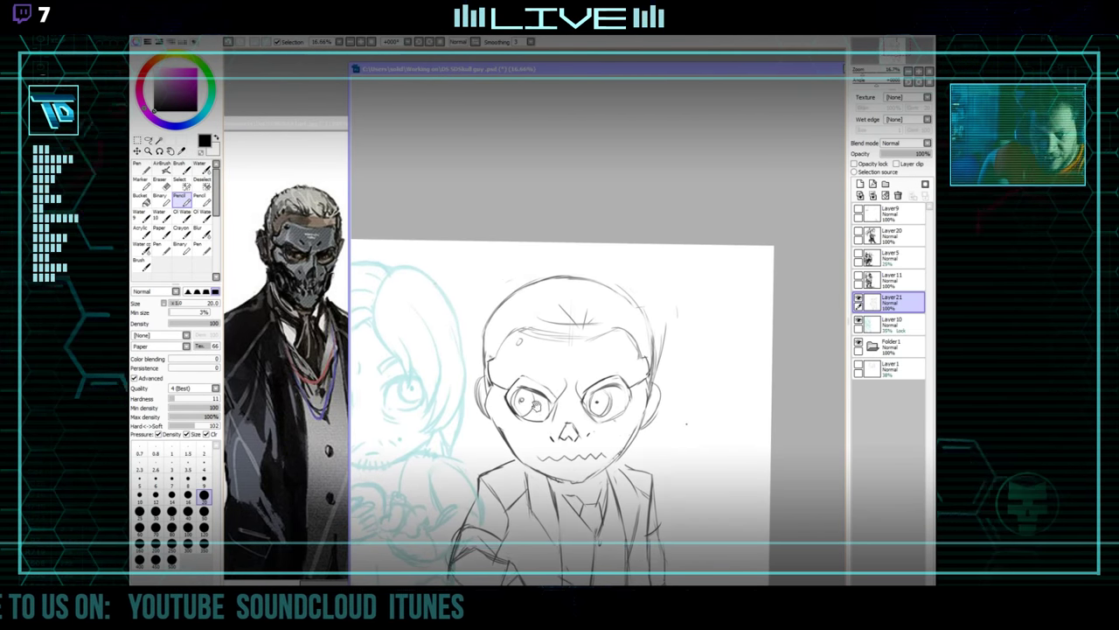
# Erase the pupils to leave plain eye circles, and touch up the sketch lines around both eyes.
pyautogui.press('e')
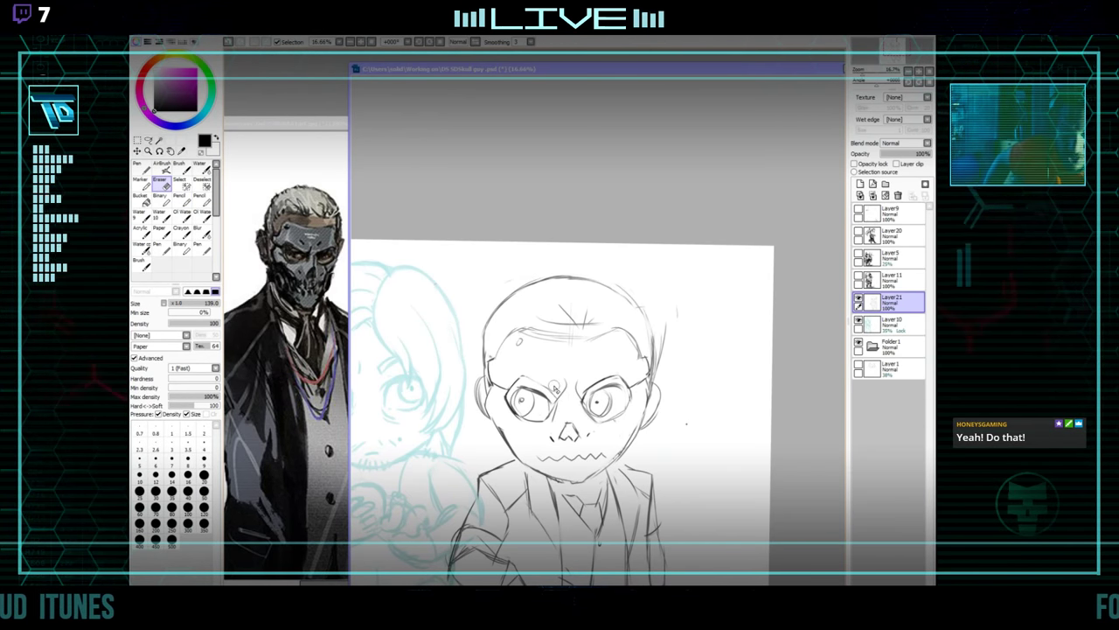
pyautogui.press('n')
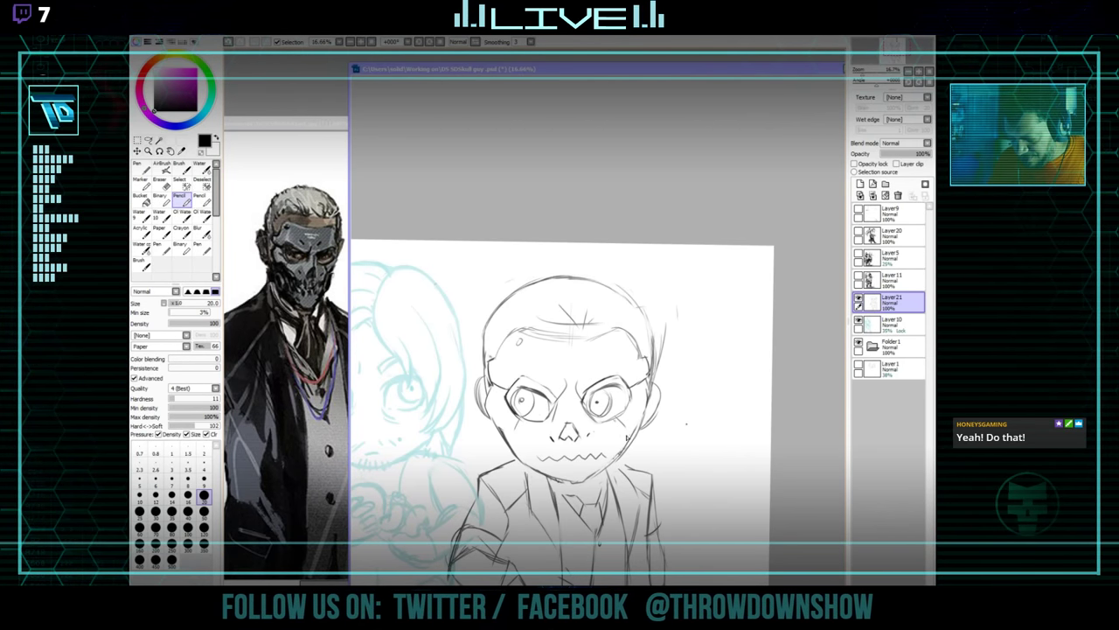
pyautogui.press('e')
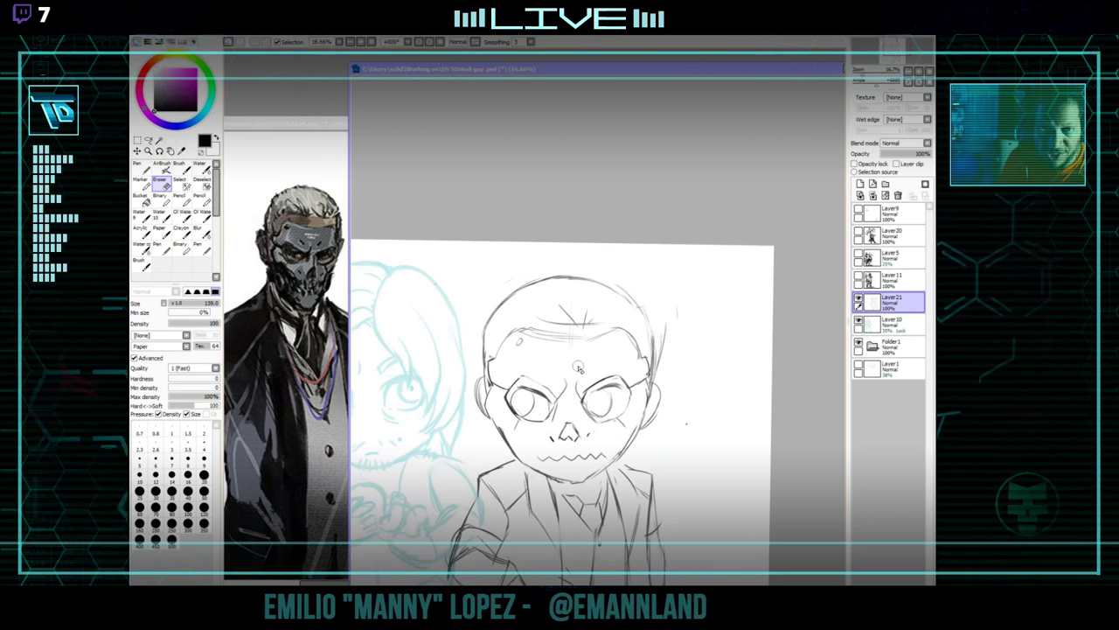
pyautogui.press('n')
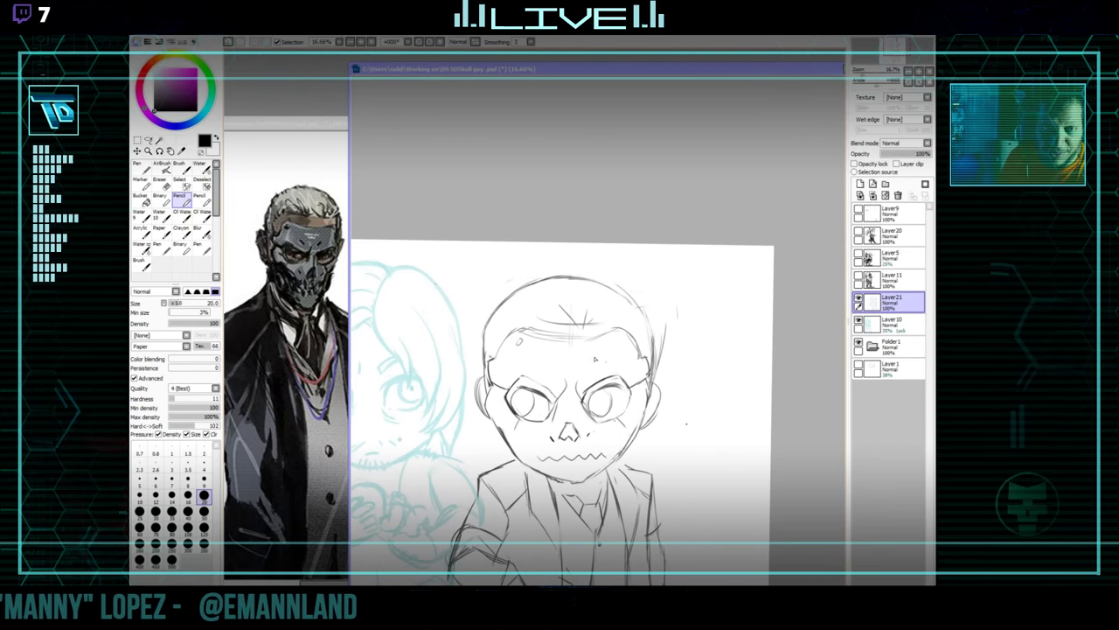
pyautogui.press('e')
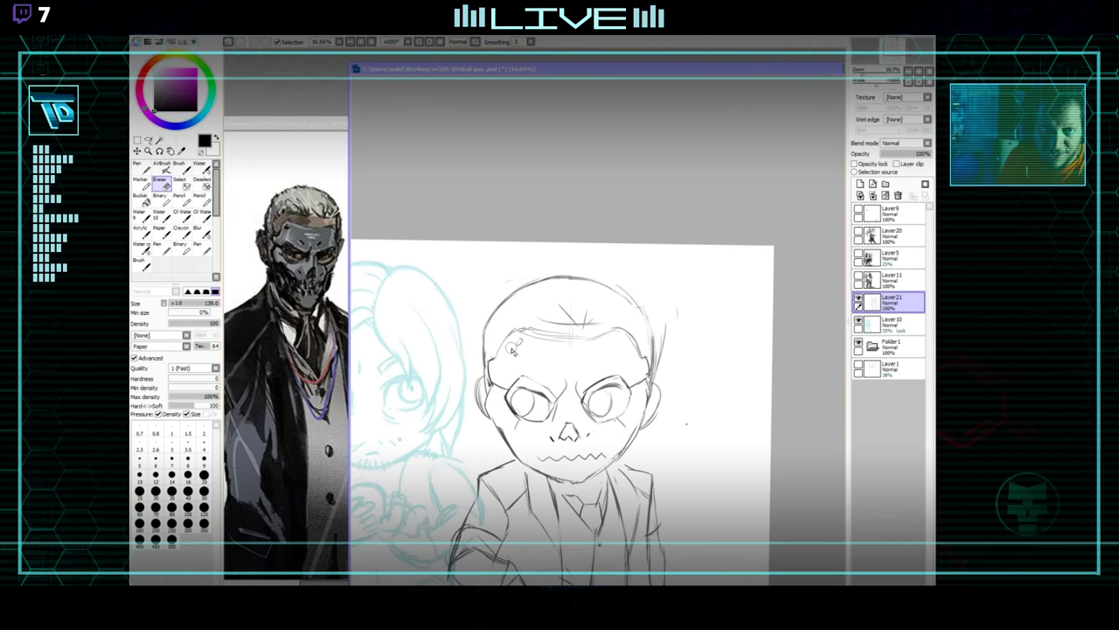
pyautogui.press('n')
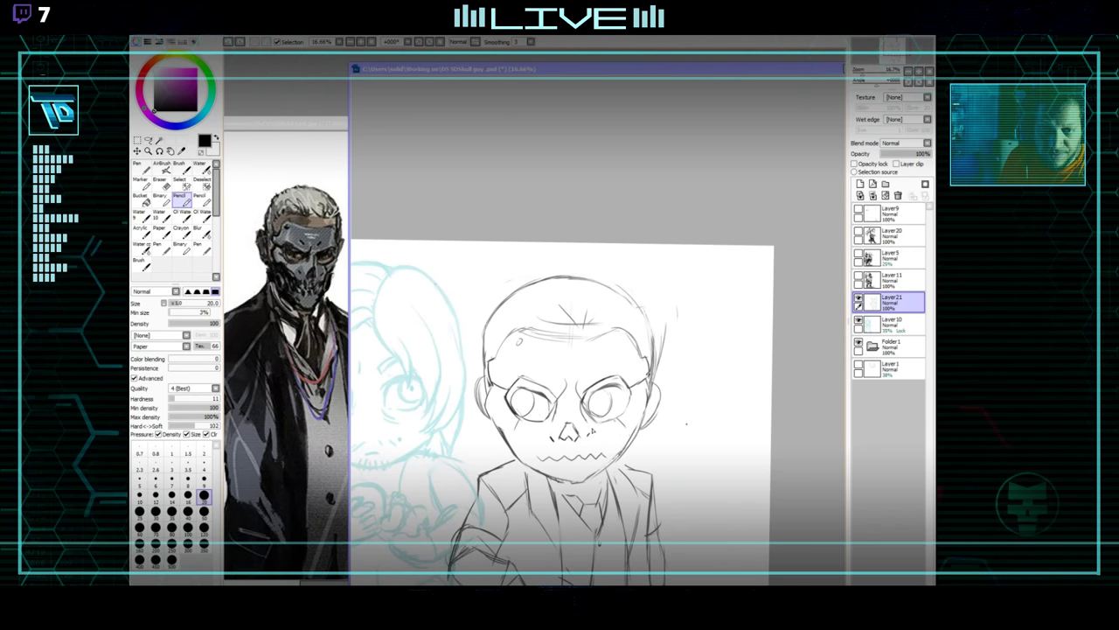
# Sketch more hair strokes above the forehead and rework the hair outline along the sides of the head.
pyautogui.moveTo(643, 400); pyautogui.dragTo(656, 335)
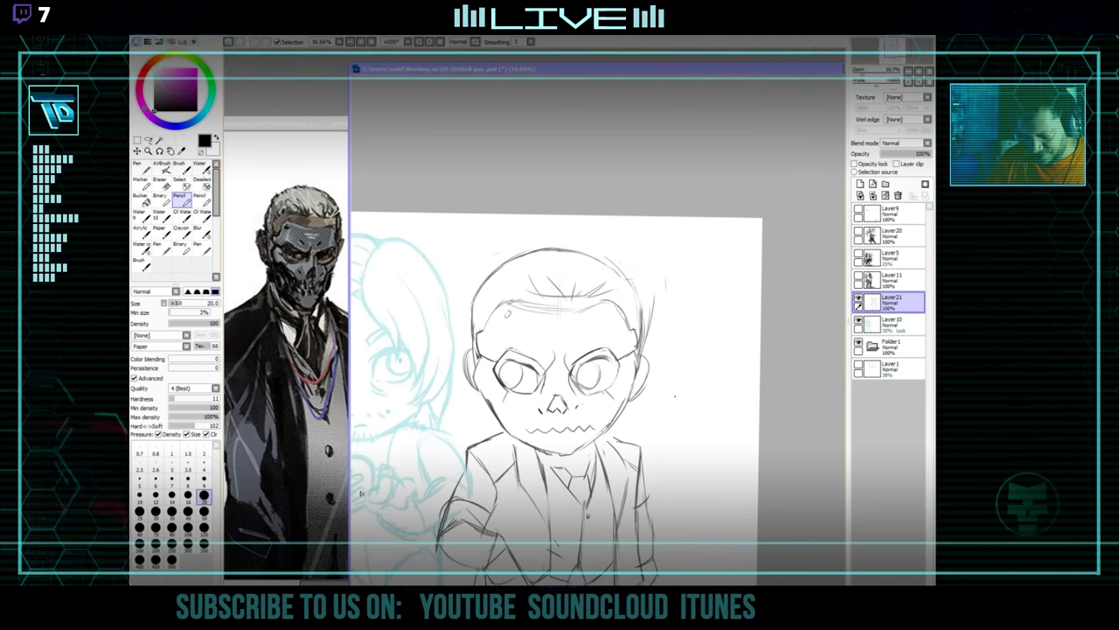
pyautogui.press('e')
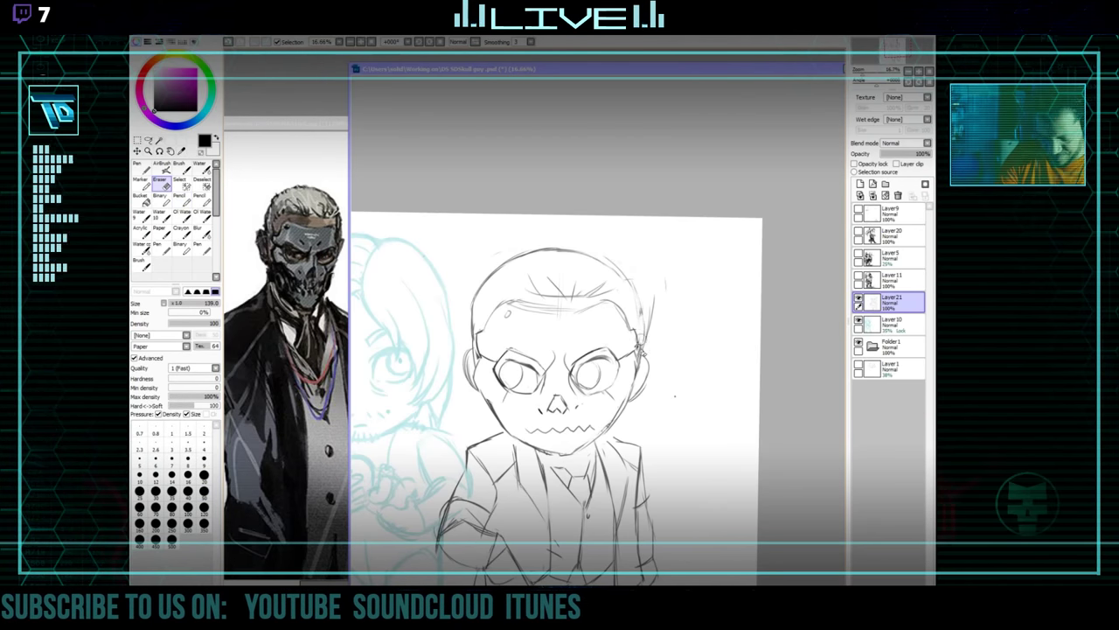
pyautogui.press('n')
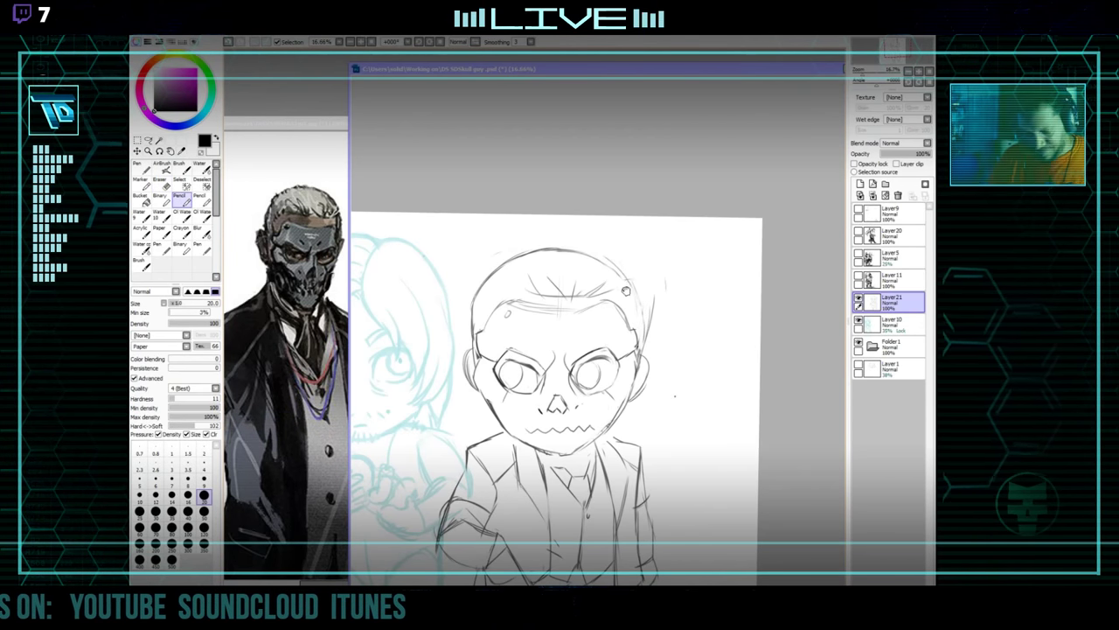
pyautogui.moveTo(625, 287); pyautogui.dragTo(624, 307)
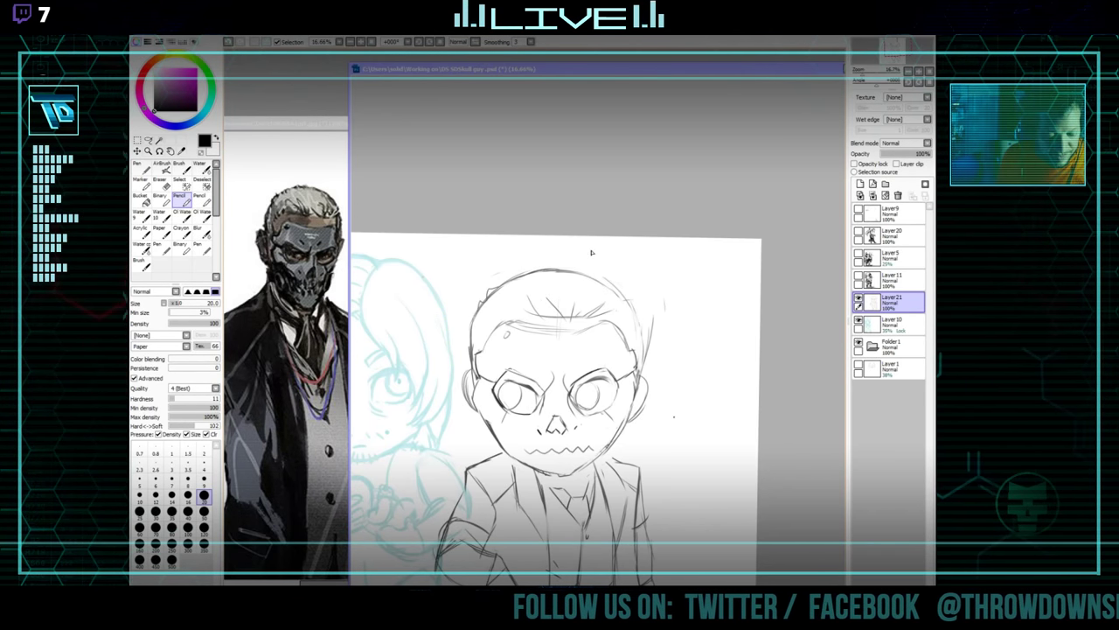
pyautogui.press('e')
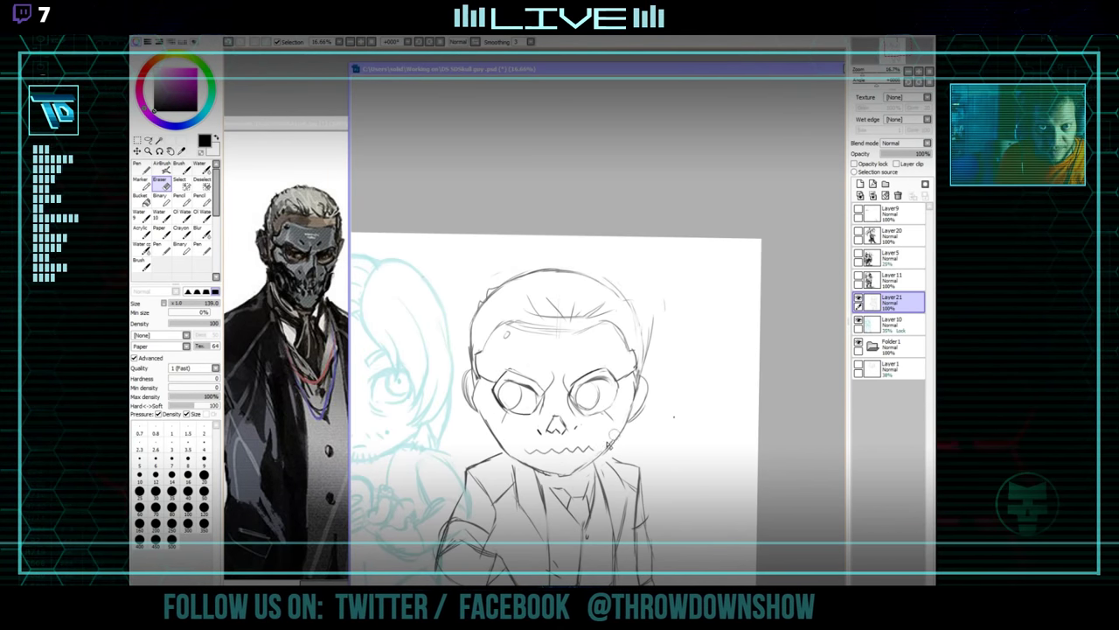
# Clean up the lower face and pencil in the cheek lines beside the mouth.
pyautogui.moveTo(647, 380); pyautogui.dragTo(613, 370)
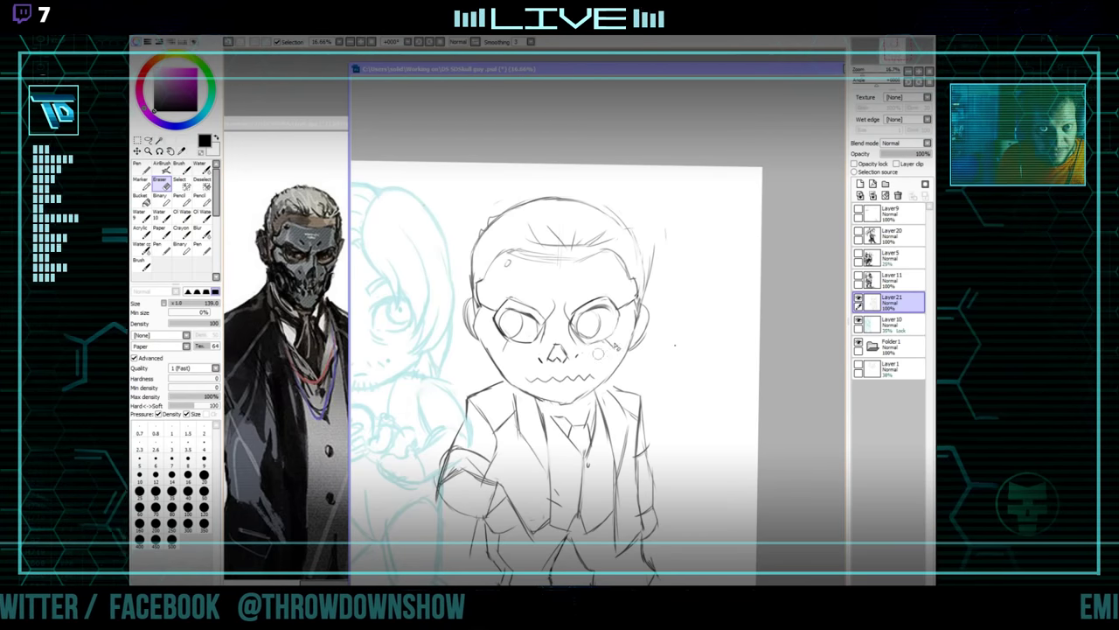
pyautogui.moveTo(659, 328); pyautogui.dragTo(615, 385)
pyautogui.press('n')
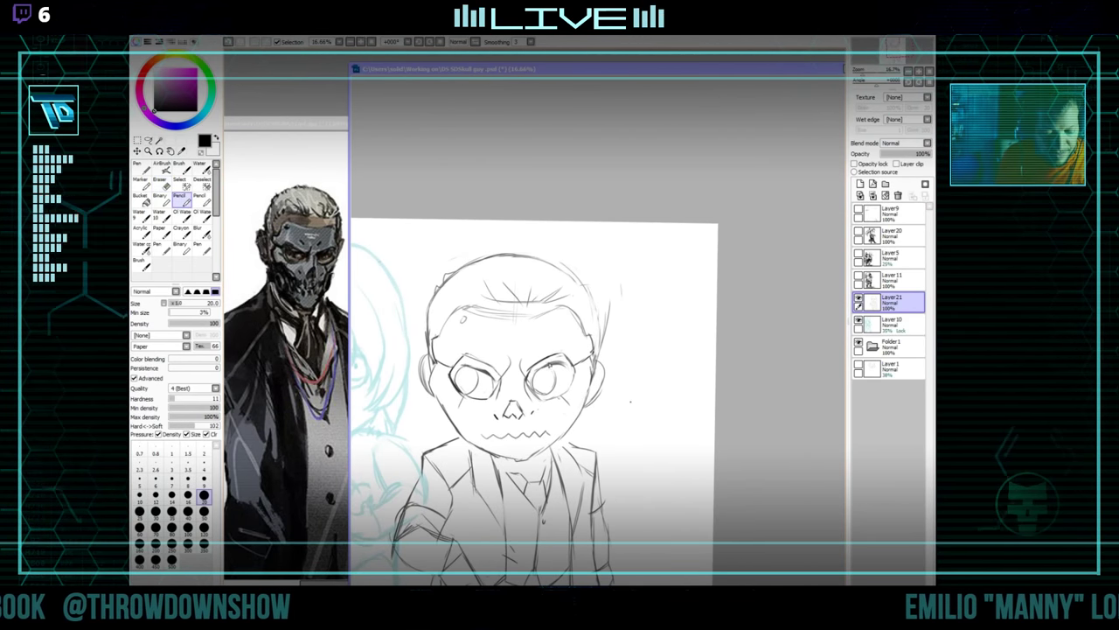
pyautogui.moveTo(492, 366); pyautogui.dragTo(597, 350)
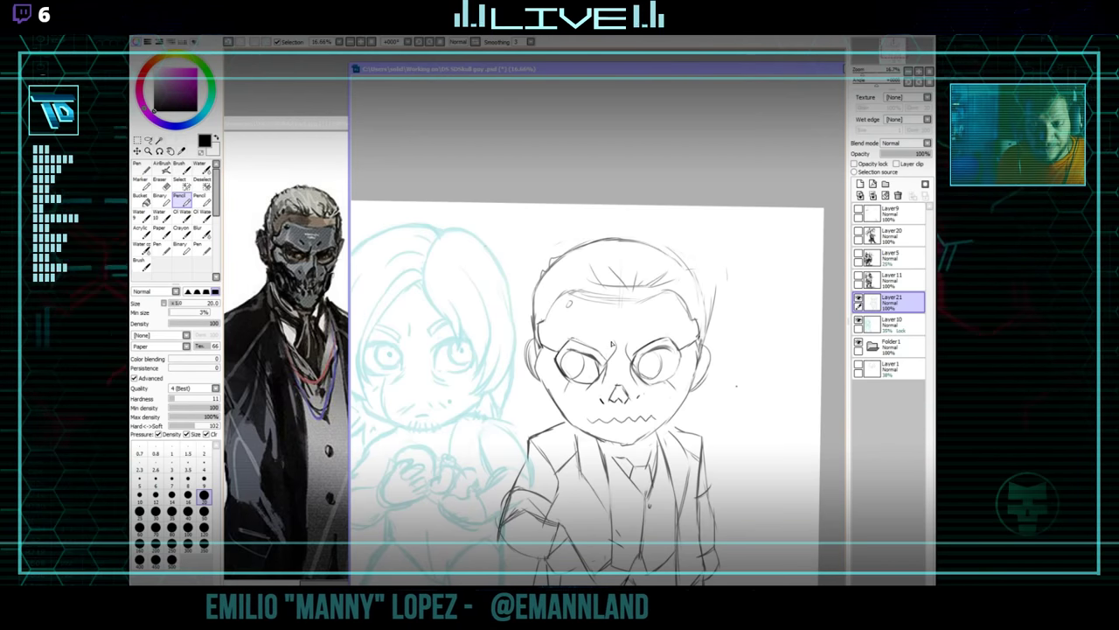
pyautogui.moveTo(679, 342); pyautogui.dragTo(667, 349)
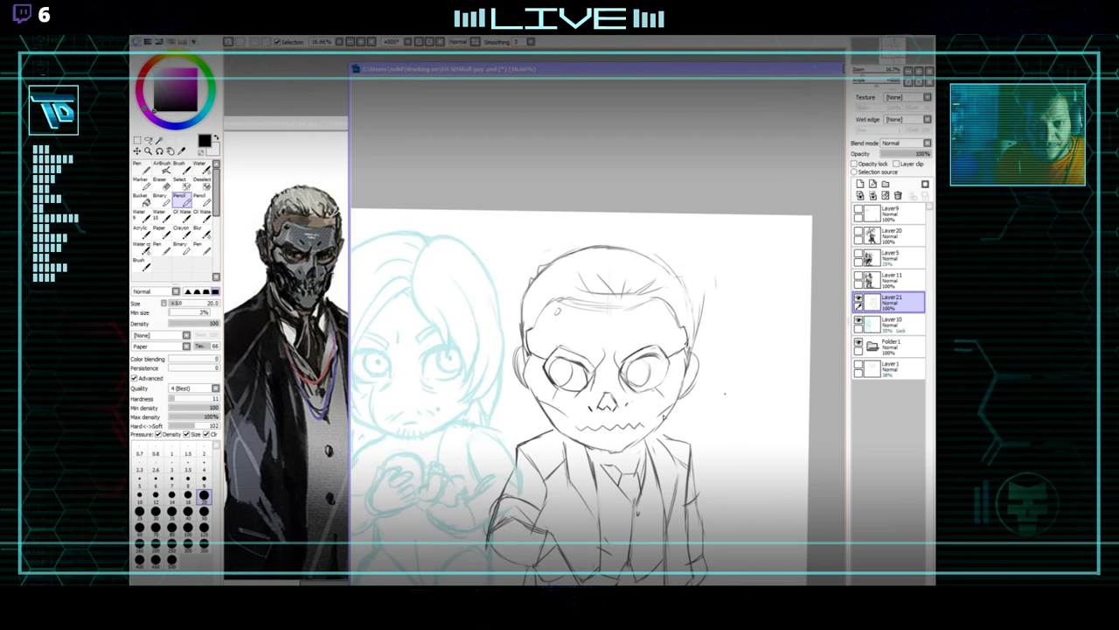
pyautogui.moveTo(662, 423)
pyautogui.mouseDown()
pyautogui.moveTo(686, 374)
pyautogui.moveTo(636, 417)
pyautogui.mouseUp()
# Show Layer1 and move its rough skull sketch off the character onto the cyan chibi, then choose the size 19 Pencil.
pyautogui.moveTo(669, 358); pyautogui.dragTo(663, 350)
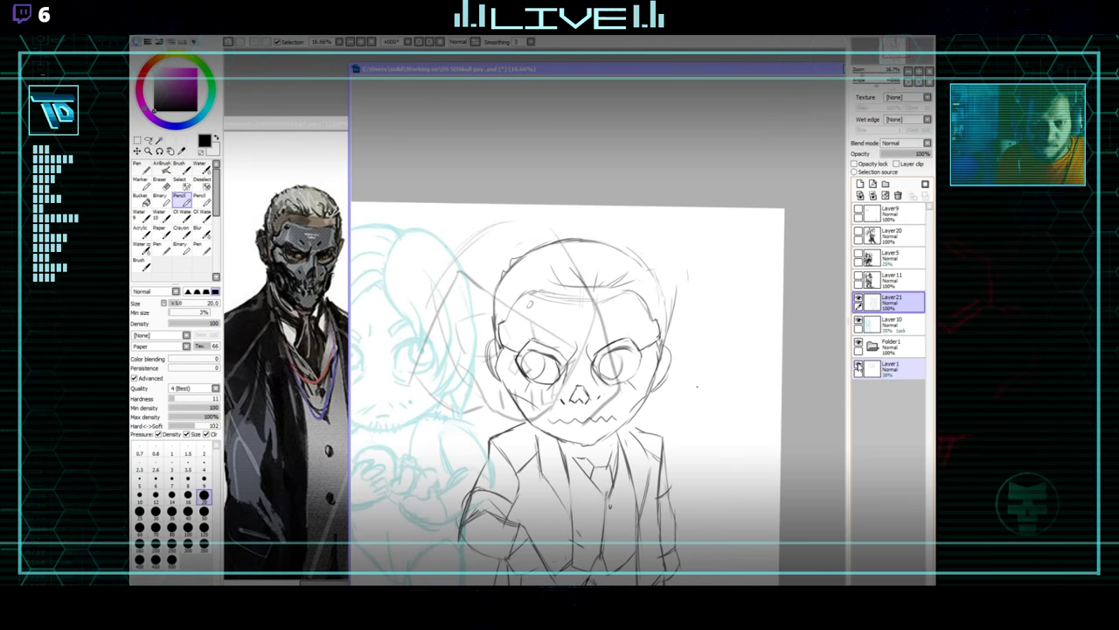
pyautogui.moveTo(560, 350); pyautogui.dragTo(579, 332)
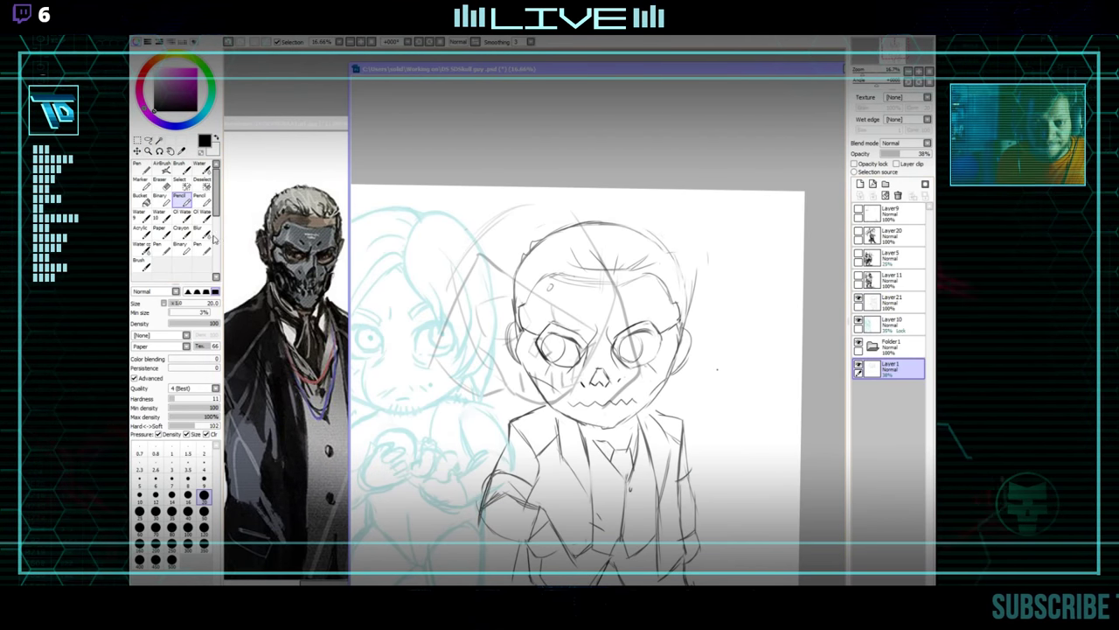
pyautogui.click(138, 151)
pyautogui.moveTo(542, 367); pyautogui.dragTo(432, 374)
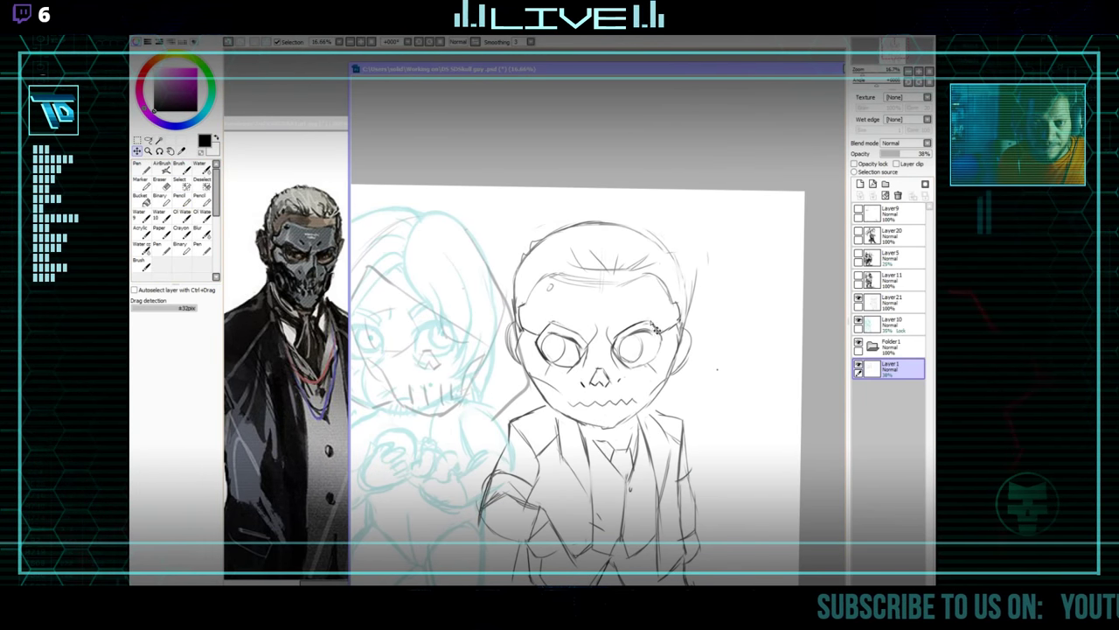
pyautogui.click(202, 200)
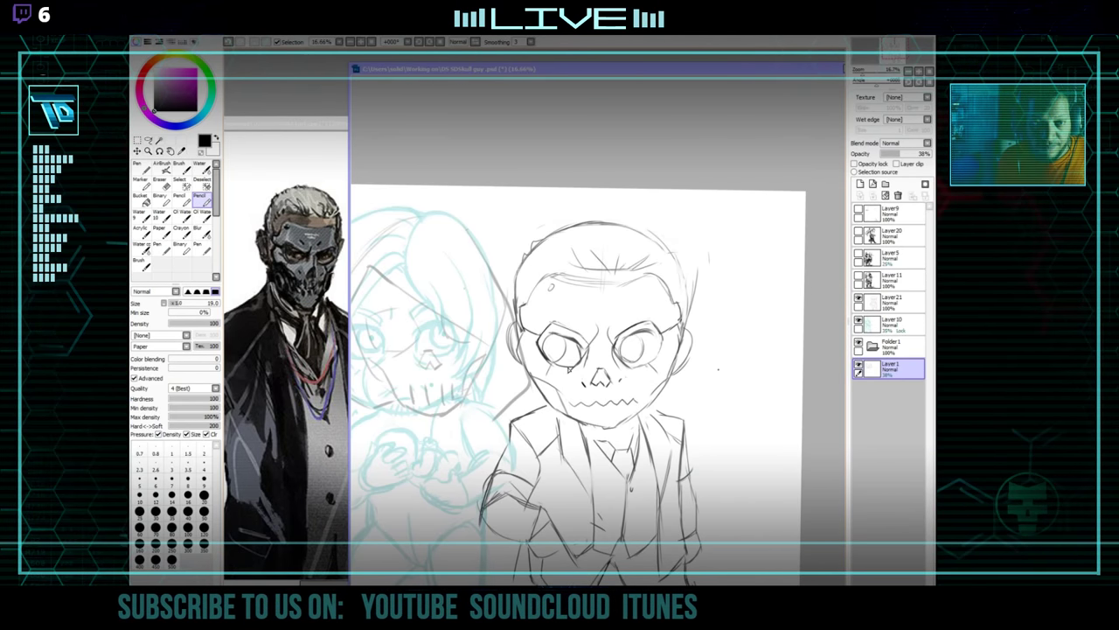
# Undo the move of Layer1's rough skull sketch and make Layer21 the active layer.
pyautogui.press('e')
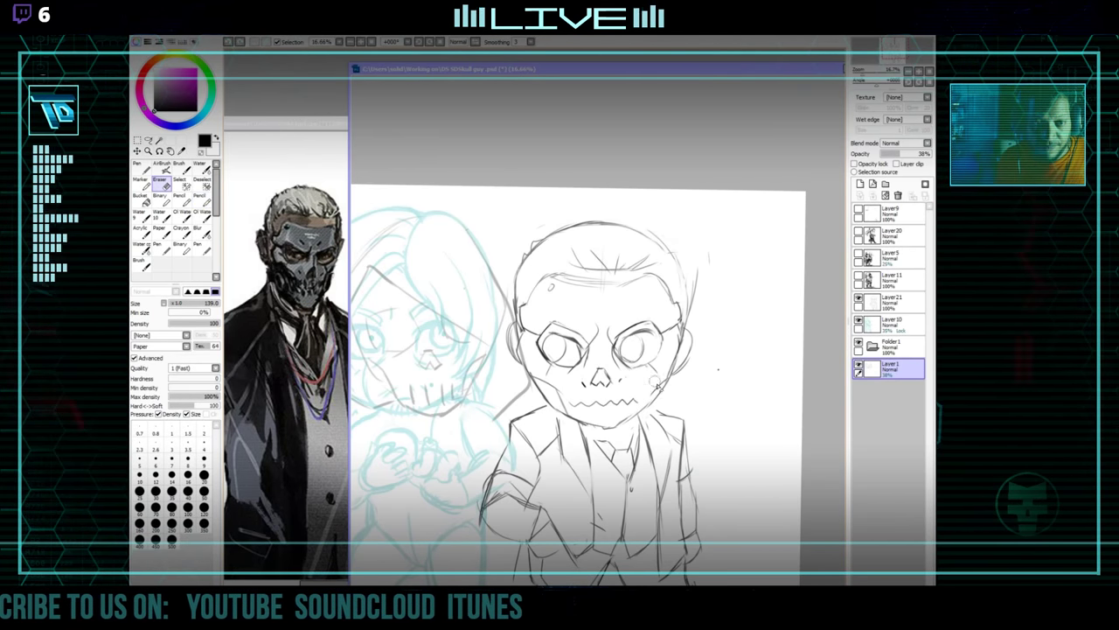
pyautogui.hotkey('ctrl', 'z')
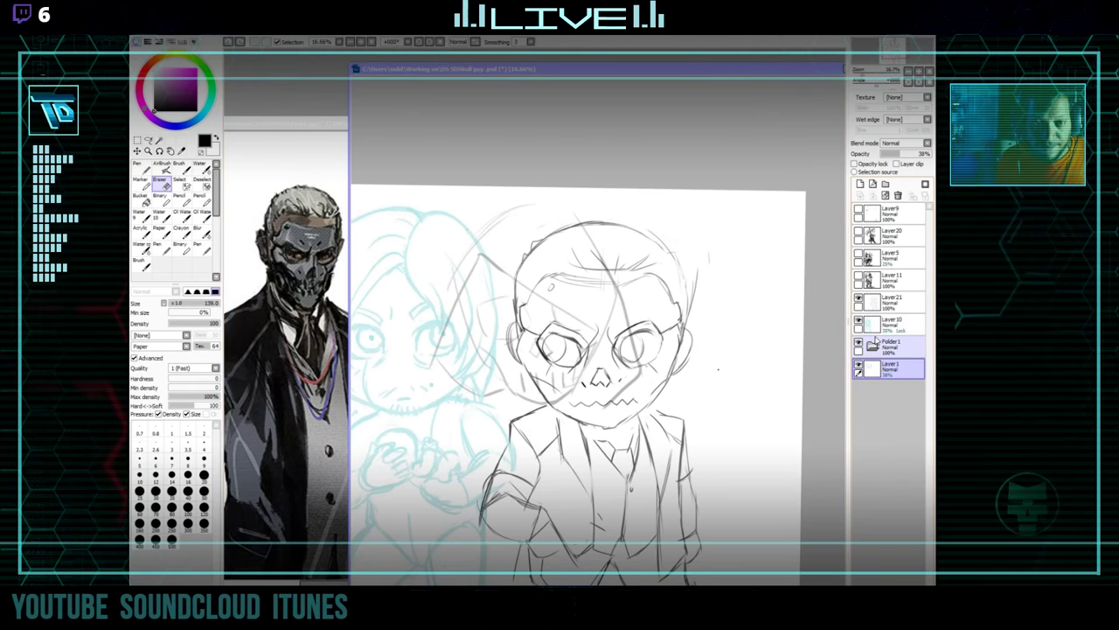
pyautogui.press('d')
pyautogui.hotkey('ctrl', 'z')
pyautogui.click(878, 302)
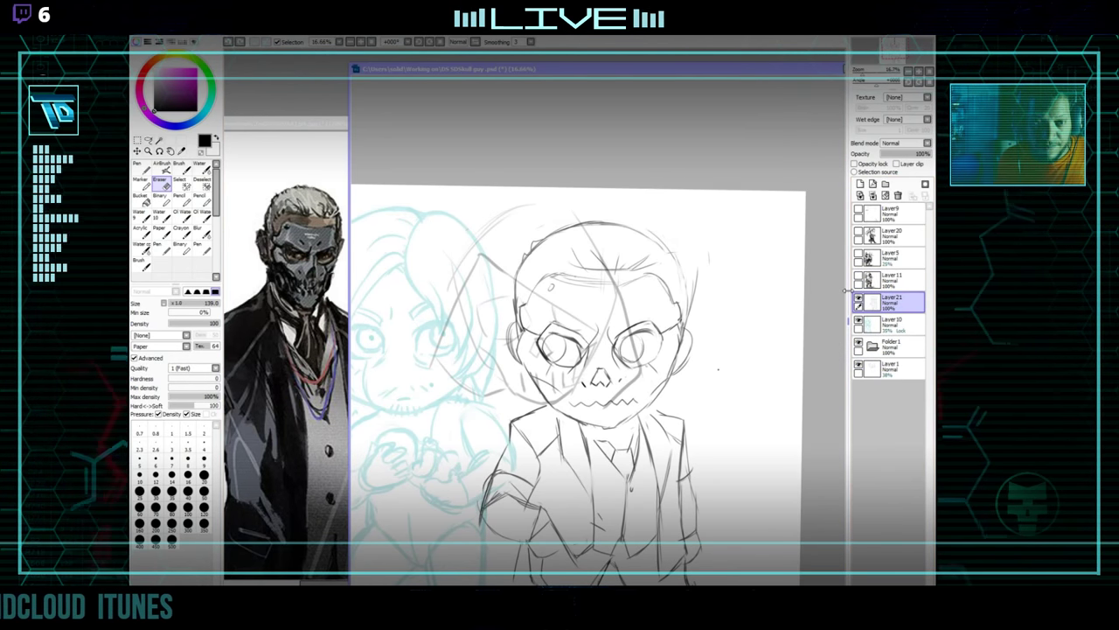
# Pencil in the cheek line below the right-hand eye and touch up that eye's sketch lines.
pyautogui.press('n')
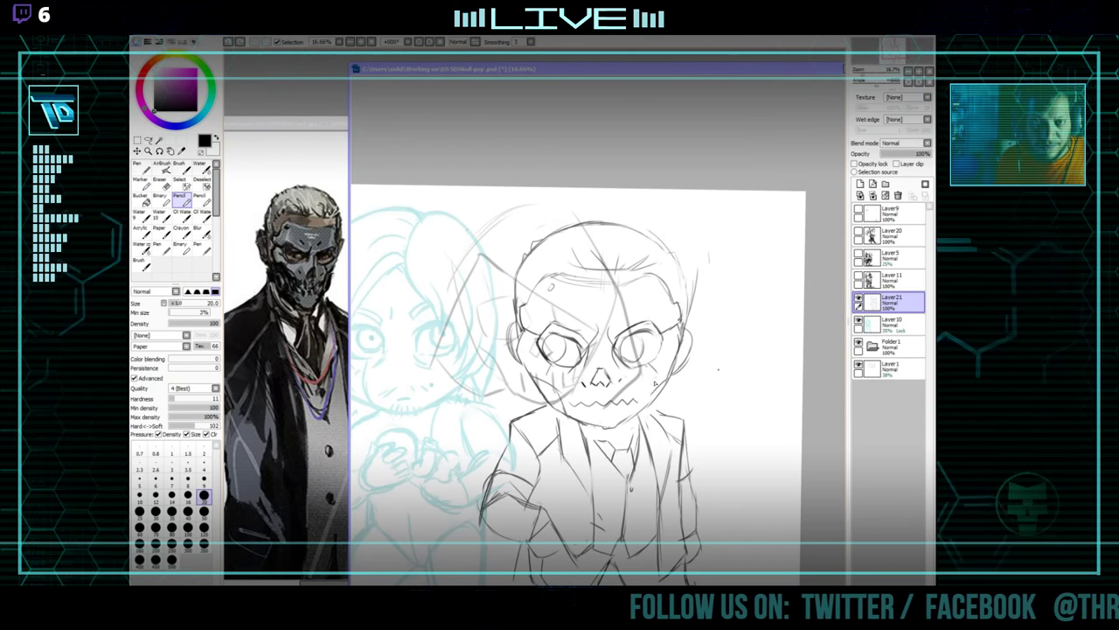
pyautogui.press('e')
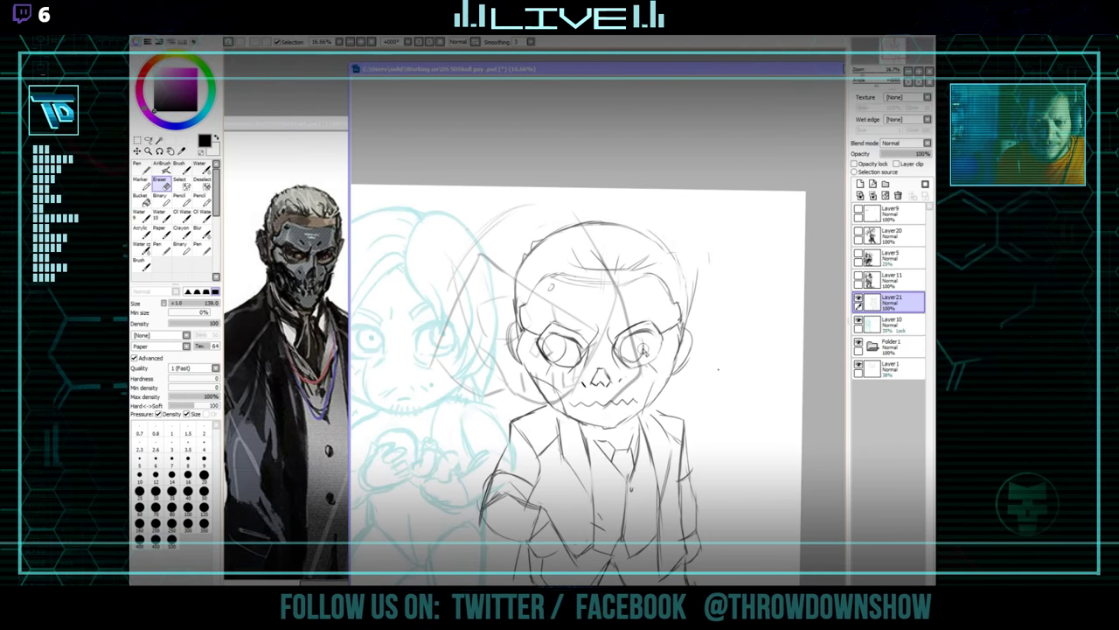
pyautogui.press('n')
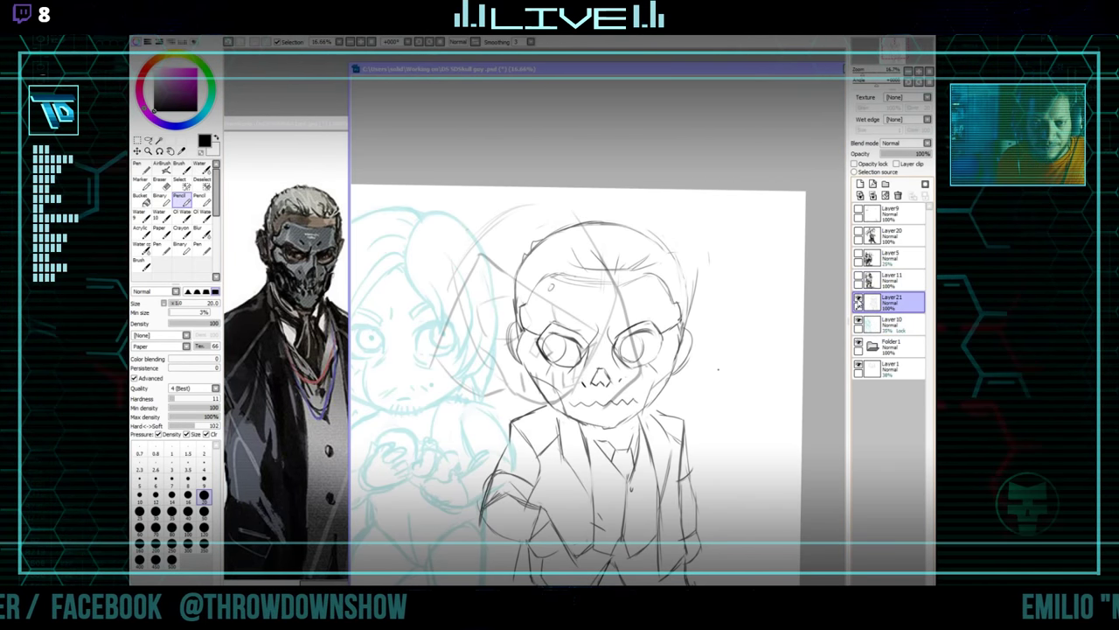
# Toggle Layer21's visibility repeatedly to compare the character's sketch with the layers beneath it.
pyautogui.click(858, 302)
pyautogui.click(859, 301)
pyautogui.click(859, 302)
pyautogui.click(859, 302)
pyautogui.click(859, 302)
pyautogui.click(859, 301)
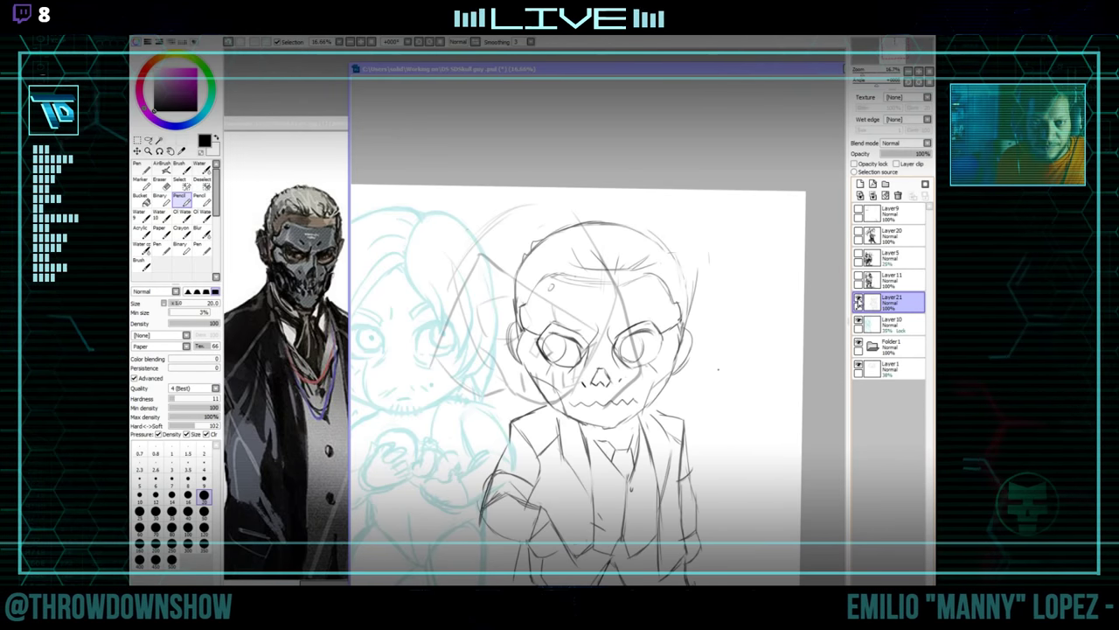
pyautogui.click(858, 302)
pyautogui.click(859, 302)
pyautogui.click(859, 302)
pyautogui.click(859, 301)
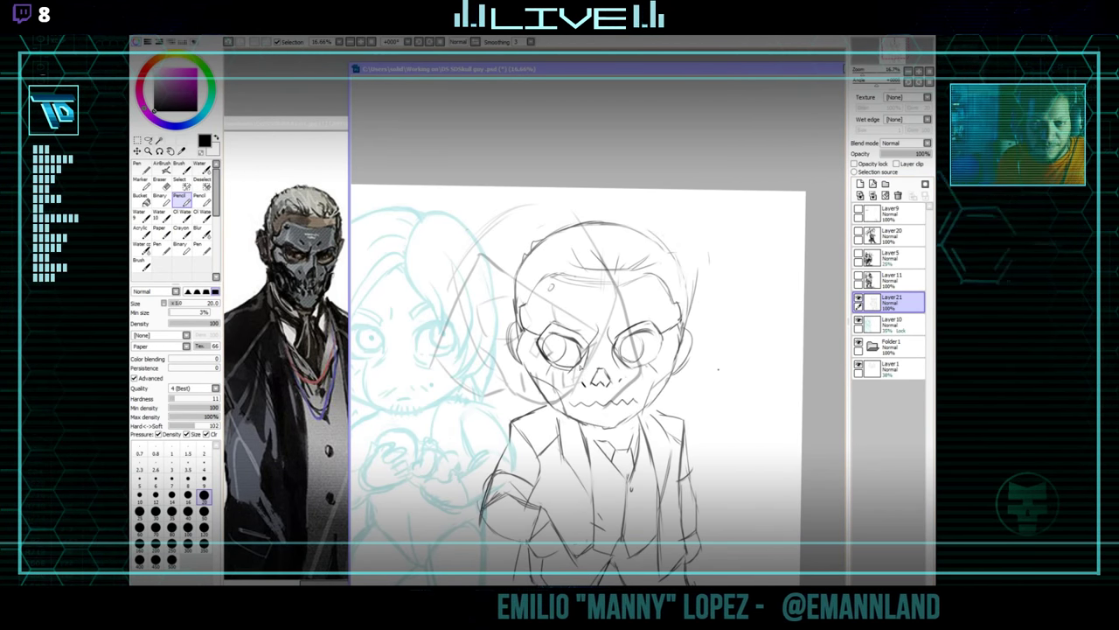
# Hide Layer1's rough skull sketch and show Layer5's faded skull character as a reference.
pyautogui.click(858, 364)
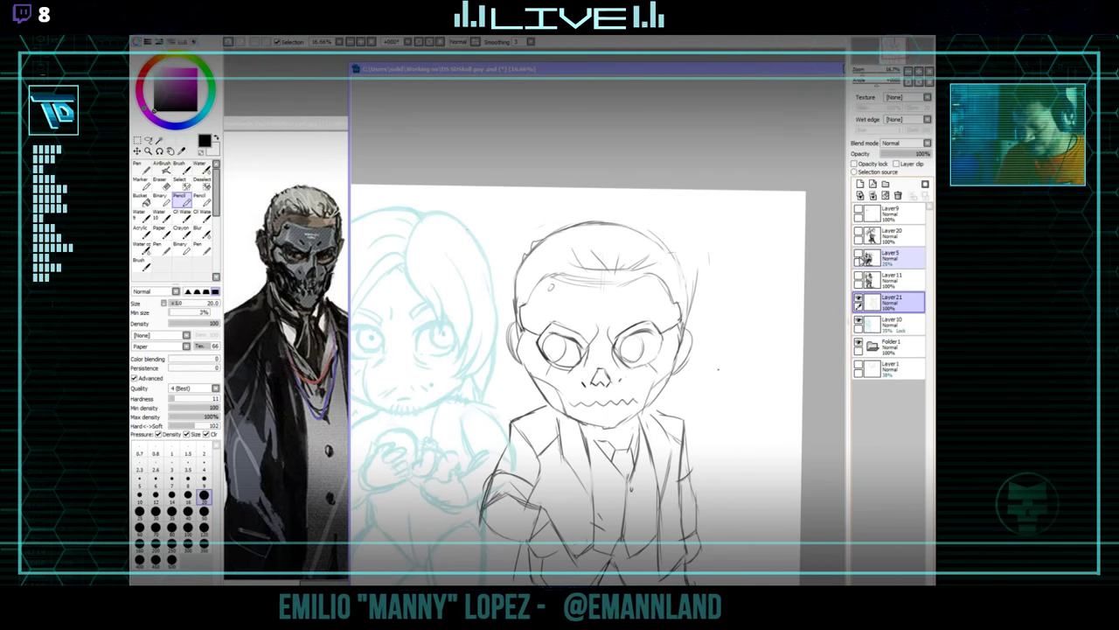
pyautogui.click(859, 254)
pyautogui.click(859, 253)
pyautogui.click(859, 254)
pyautogui.moveTo(661, 321); pyautogui.dragTo(696, 323)
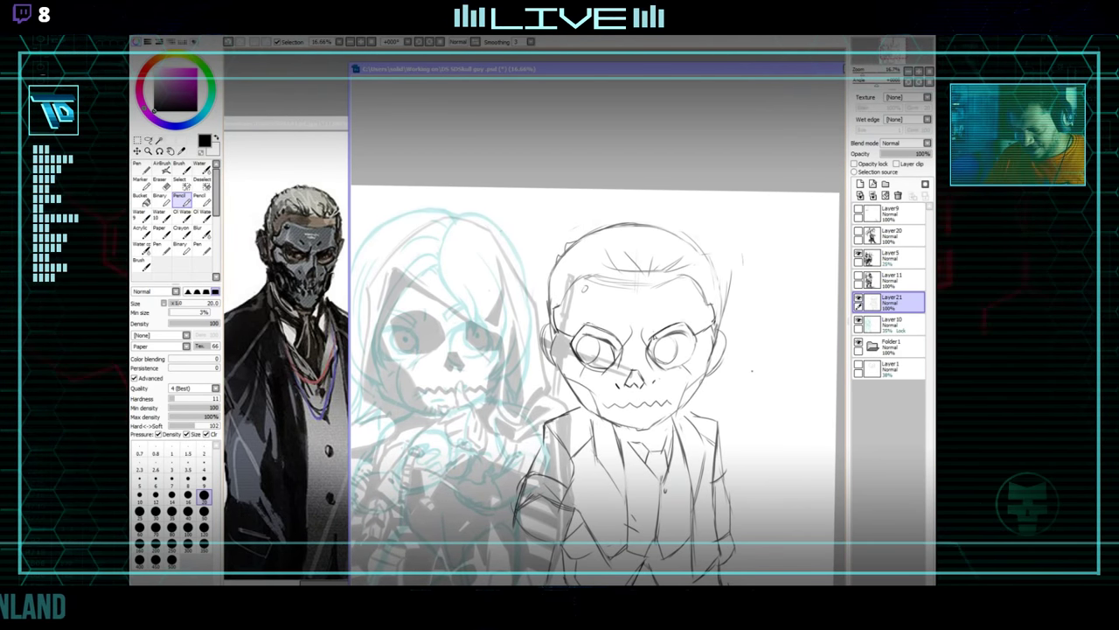
# Sketch small pupils inside both eye circles and clean up the upper rims of the eyes.
pyautogui.press('e')
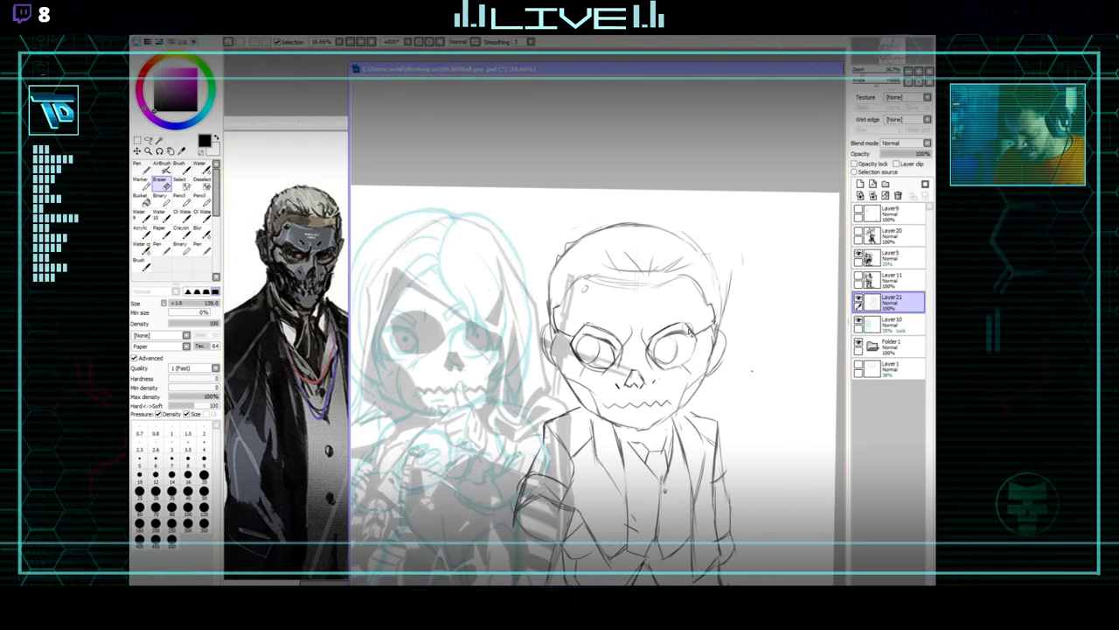
pyautogui.press('n')
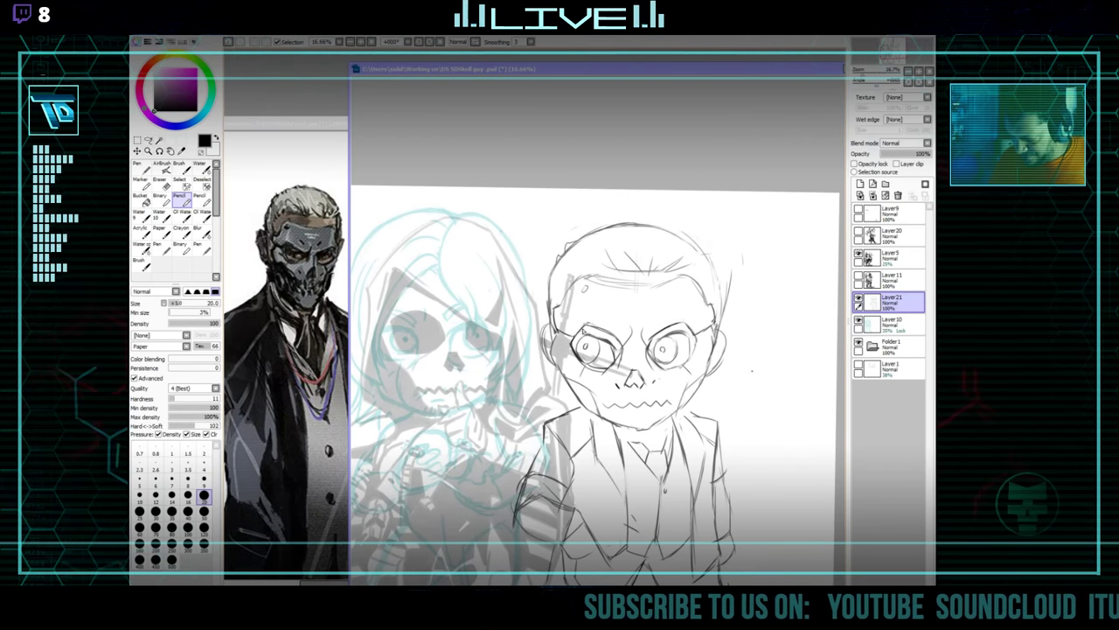
pyautogui.press('e')
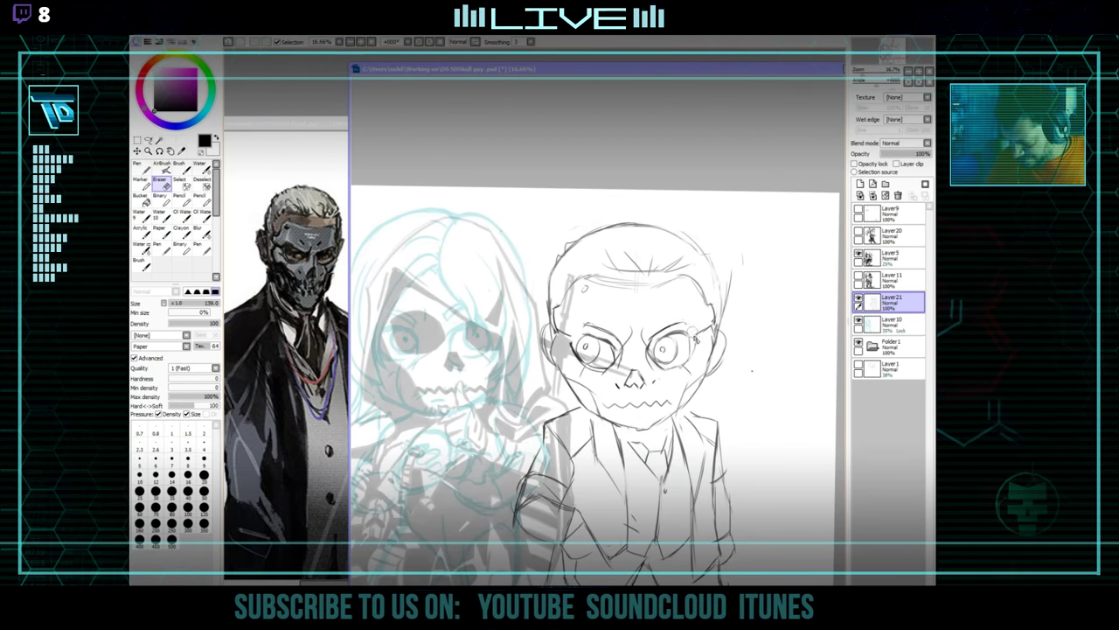
pyautogui.press('n')
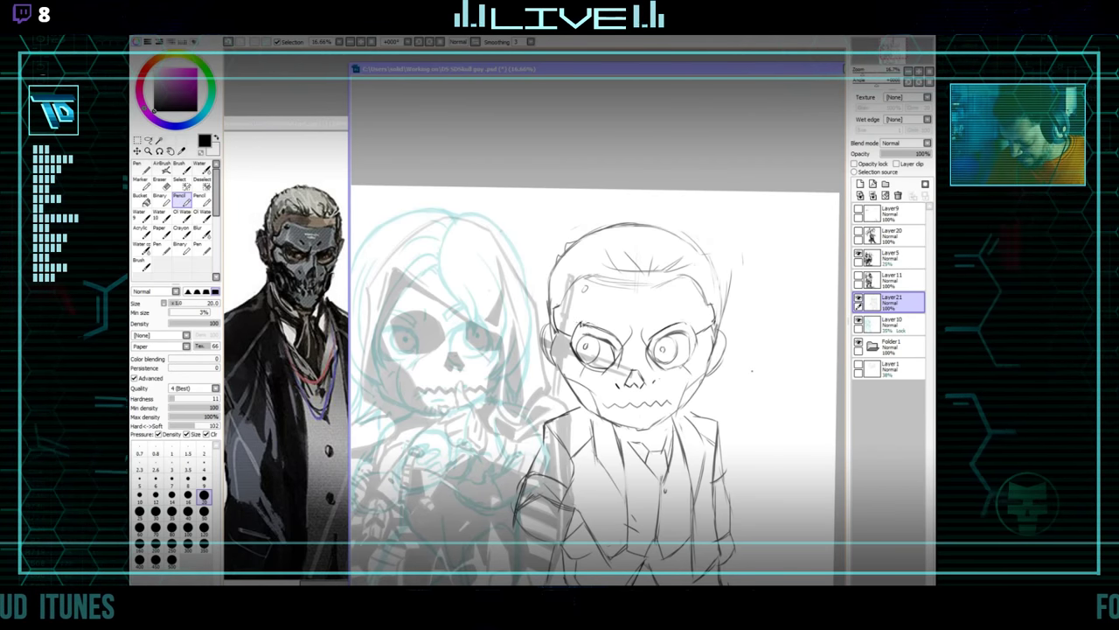
# Clean up stray forehead and temple lines and rework the outline of the left-hand eye socket.
pyautogui.press('e')
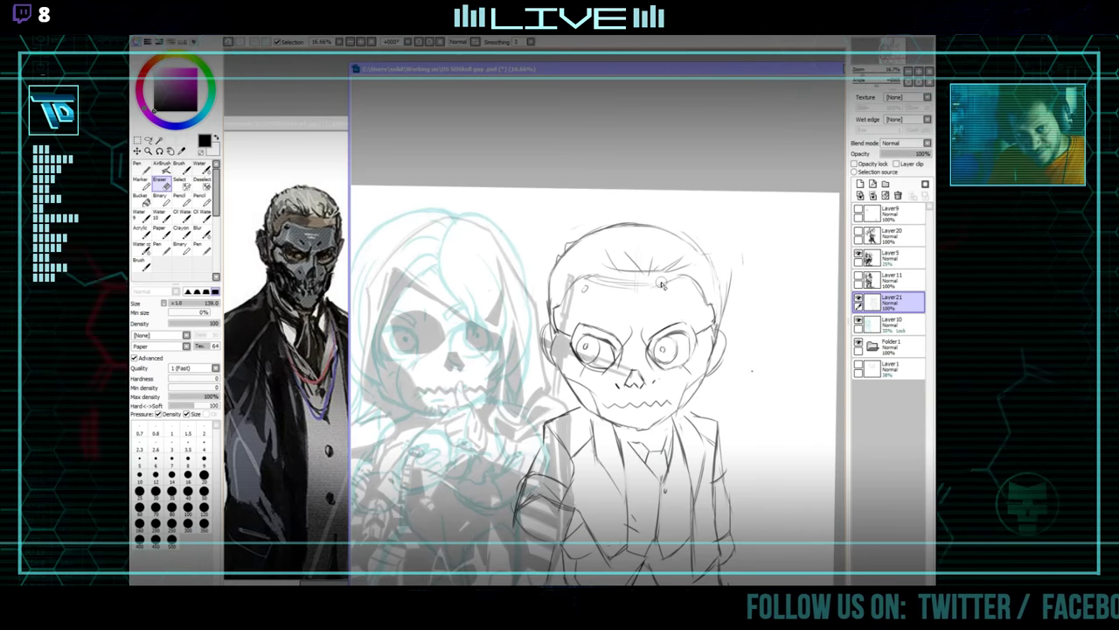
pyautogui.press('n')
pyautogui.press('e')
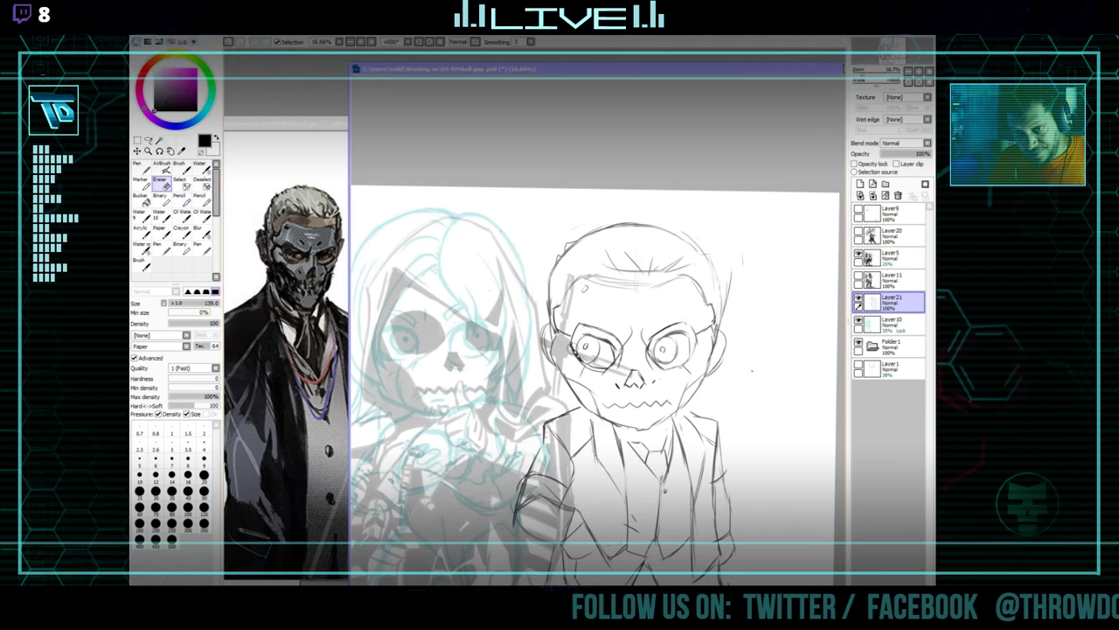
pyautogui.press('e')
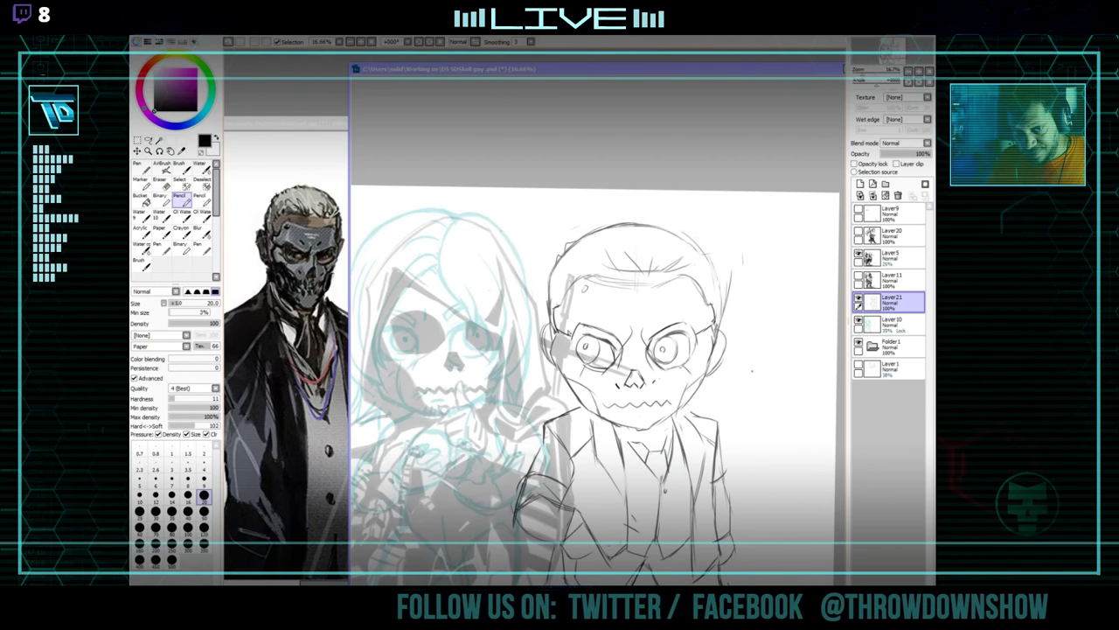
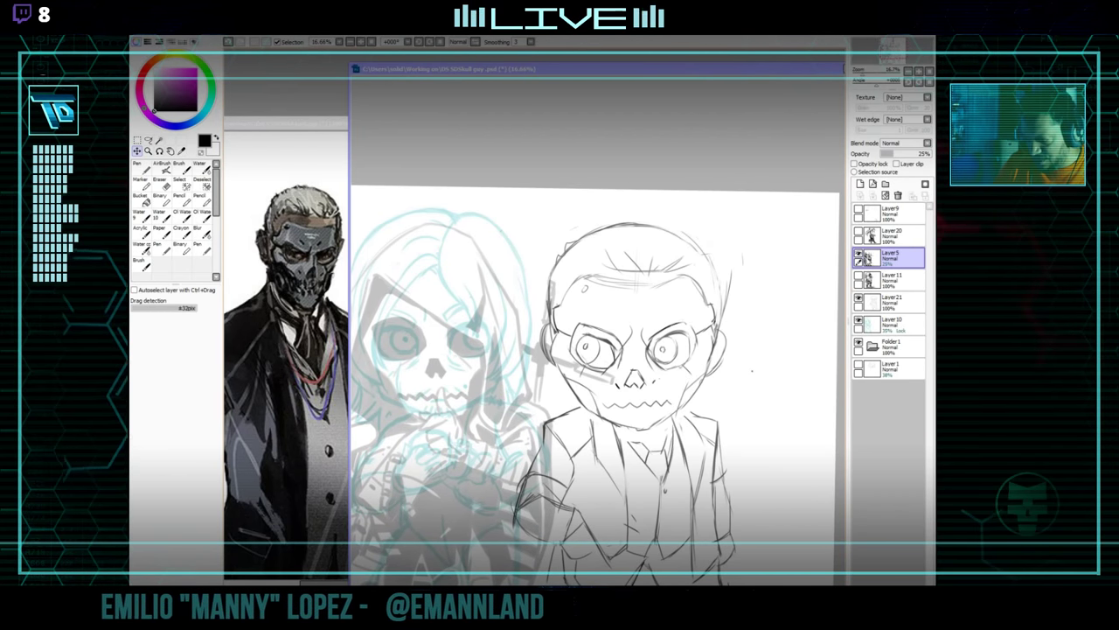
# Hide the Layer5 reference, check Layer21 by toggling its visibility, and make Layer21 active again.
pyautogui.click(858, 253)
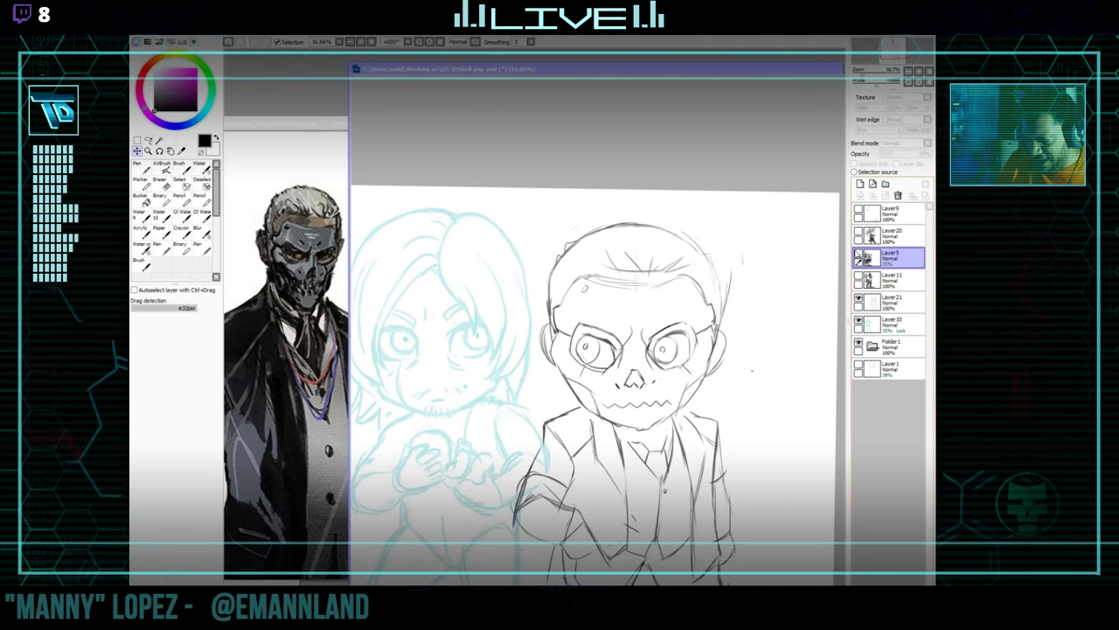
pyautogui.click(859, 298)
pyautogui.click(859, 298)
pyautogui.click(892, 302)
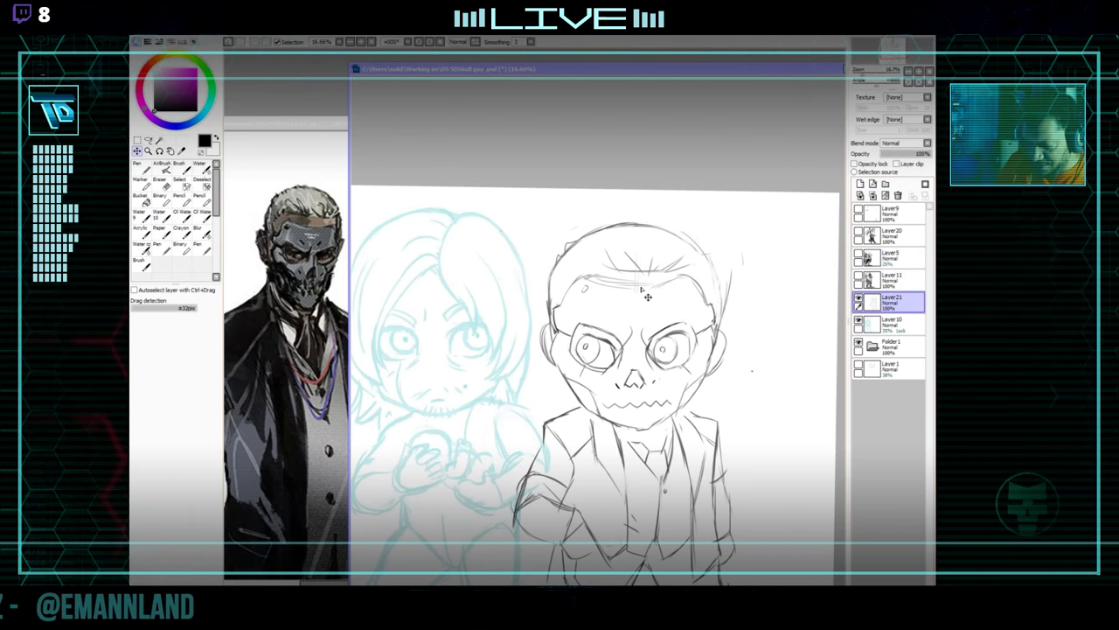
# Lasso a freehand selection around the character's head.
pyautogui.scroll(-3, 369, 259)
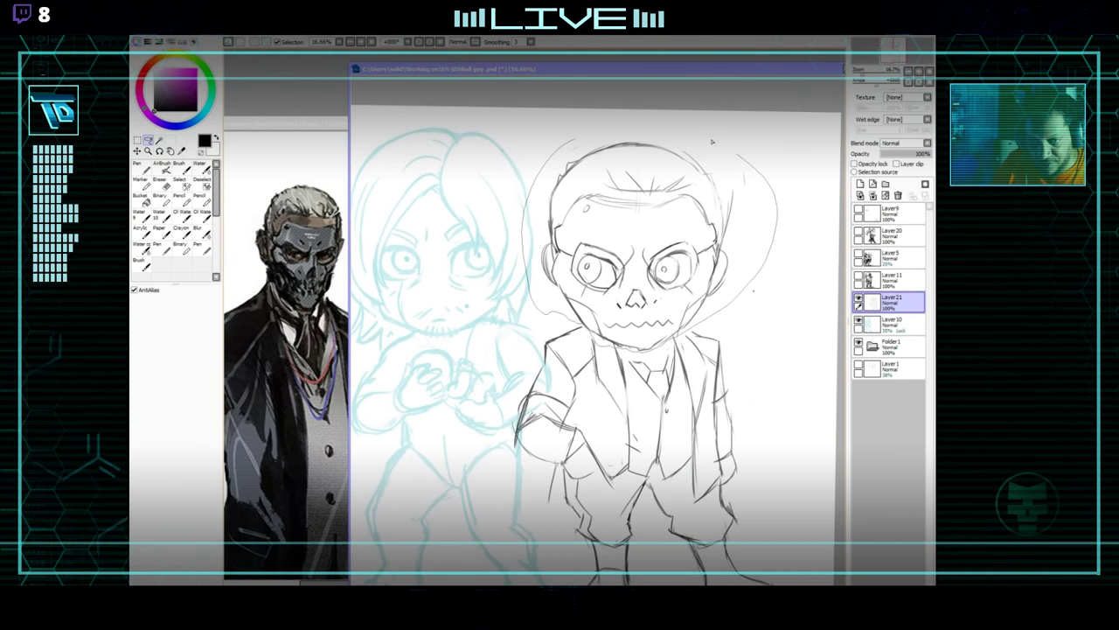
pyautogui.moveTo(666, 269)
pyautogui.mouseDown()
pyautogui.moveTo(500, 280)
pyautogui.moveTo(560, 272)
pyautogui.moveTo(696, 288)
pyautogui.mouseUp()
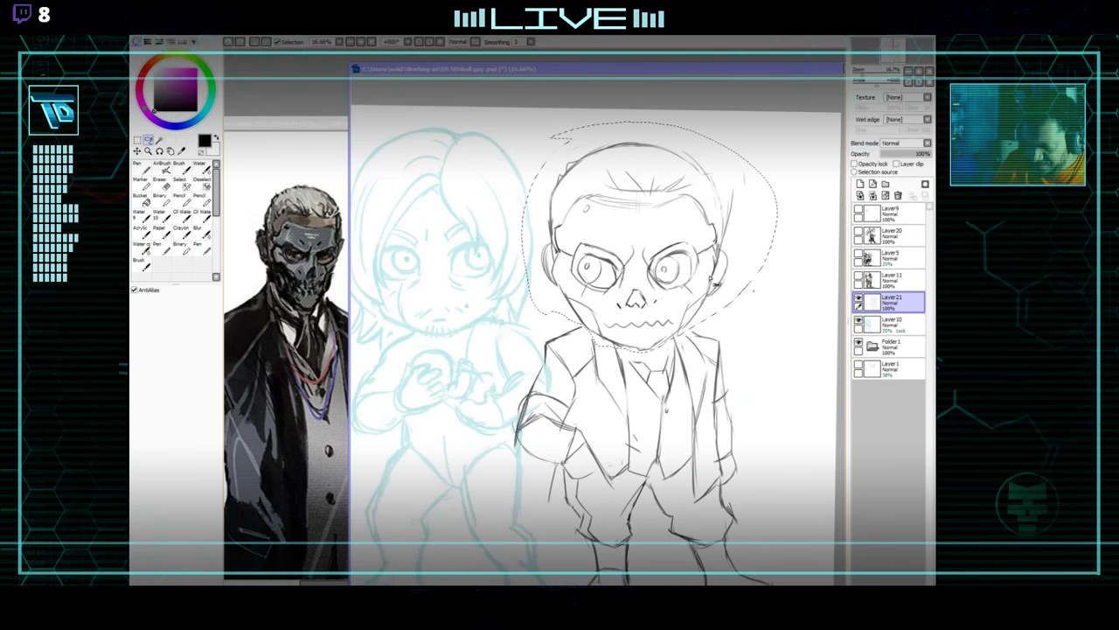
# Strengthen the inner trouser line with the size 19 Pencil and erase stray shoulder and jaw lines at eraser size 115.
pyautogui.click(200, 196)
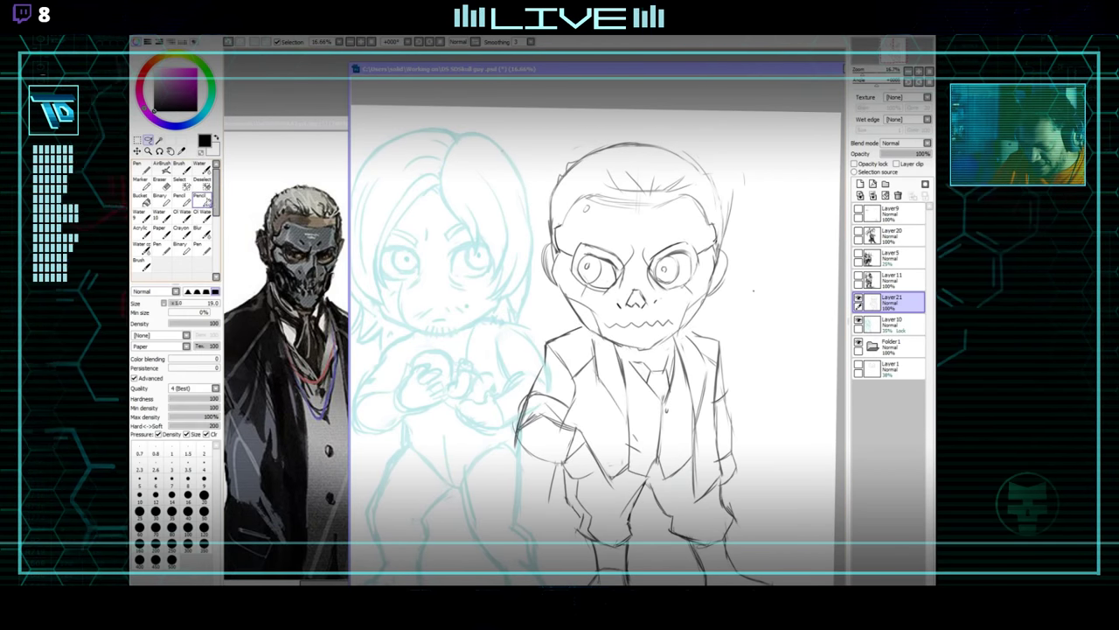
pyautogui.moveTo(728, 352); pyautogui.dragTo(683, 346)
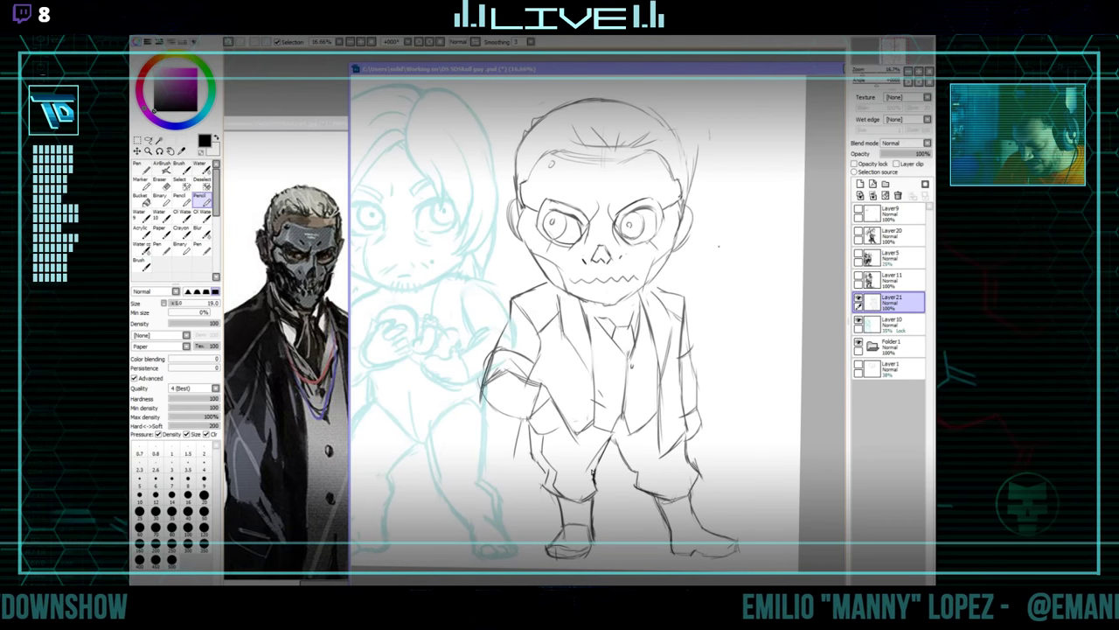
pyautogui.press('e')
pyautogui.moveTo(729, 321)
pyautogui.mouseDown()
pyautogui.moveTo(699, 347)
pyautogui.moveTo(705, 361)
pyautogui.mouseUp()
pyautogui.press('[')
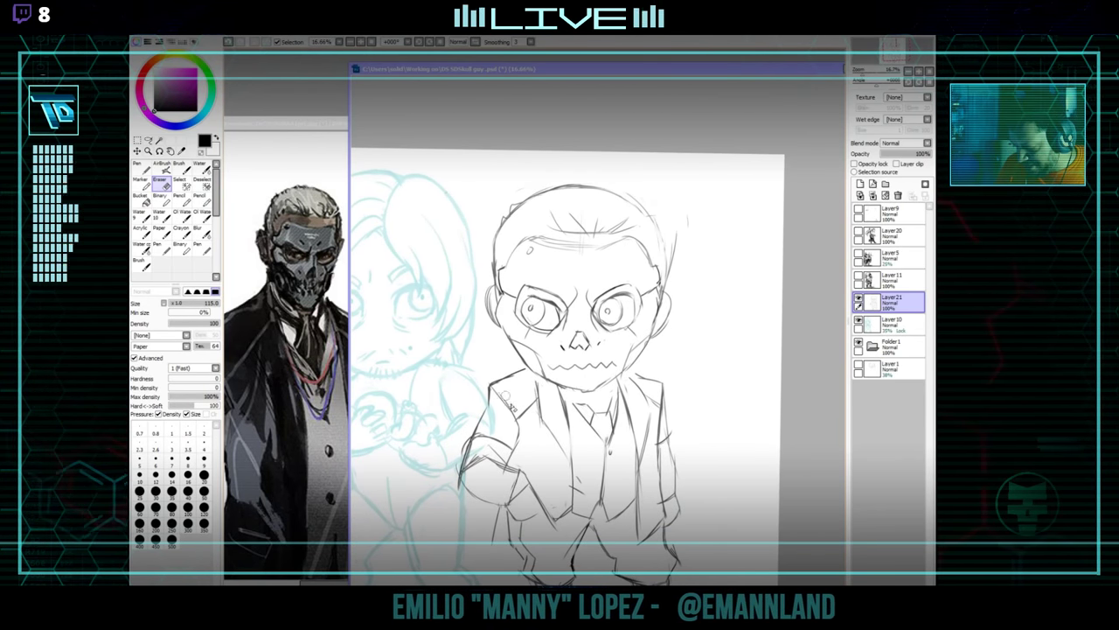
pyautogui.moveTo(718, 439); pyautogui.dragTo(696, 447)
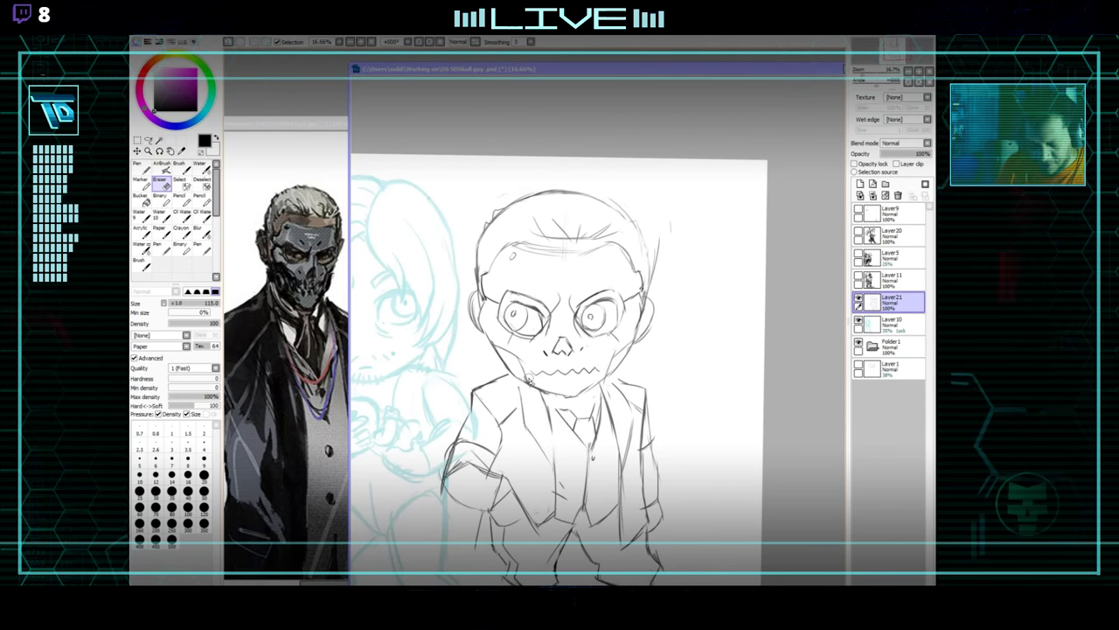
# Touch up the lines between the eyes and pencil a second small circle on the right side of the forehead.
pyautogui.press('n')
pyautogui.moveTo(671, 400)
pyautogui.mouseDown()
pyautogui.moveTo(668, 350)
pyautogui.moveTo(655, 407)
pyautogui.mouseUp()
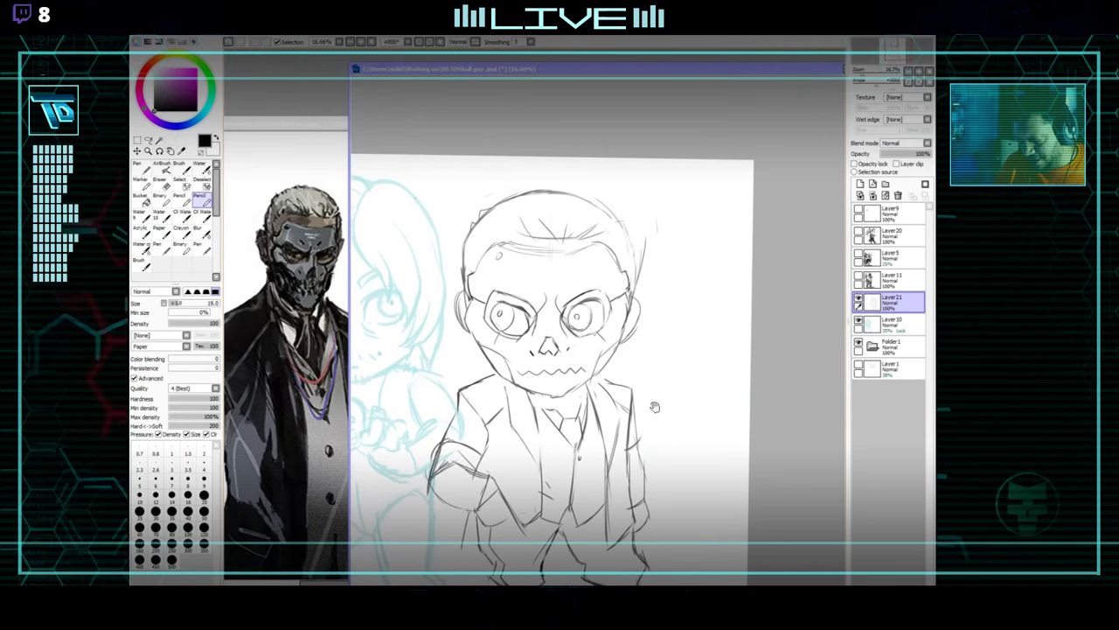
pyautogui.scroll(2, 654, 410)
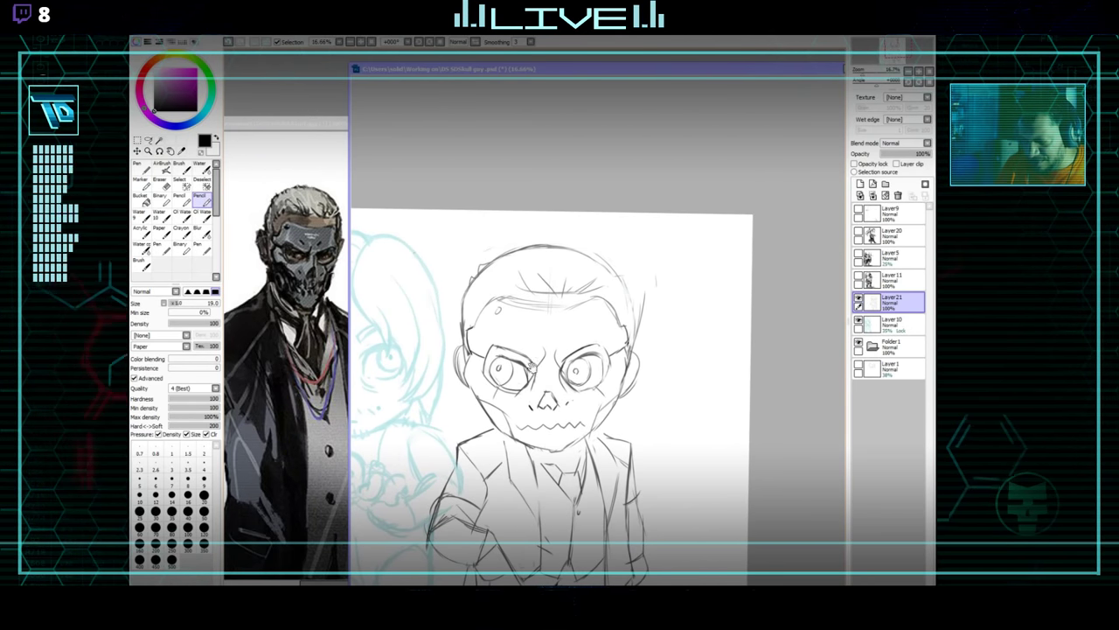
pyautogui.moveTo(532, 366)
pyautogui.mouseDown()
pyautogui.moveTo(637, 327)
pyautogui.moveTo(651, 336)
pyautogui.moveTo(643, 353)
pyautogui.mouseUp()
pyautogui.press('e')
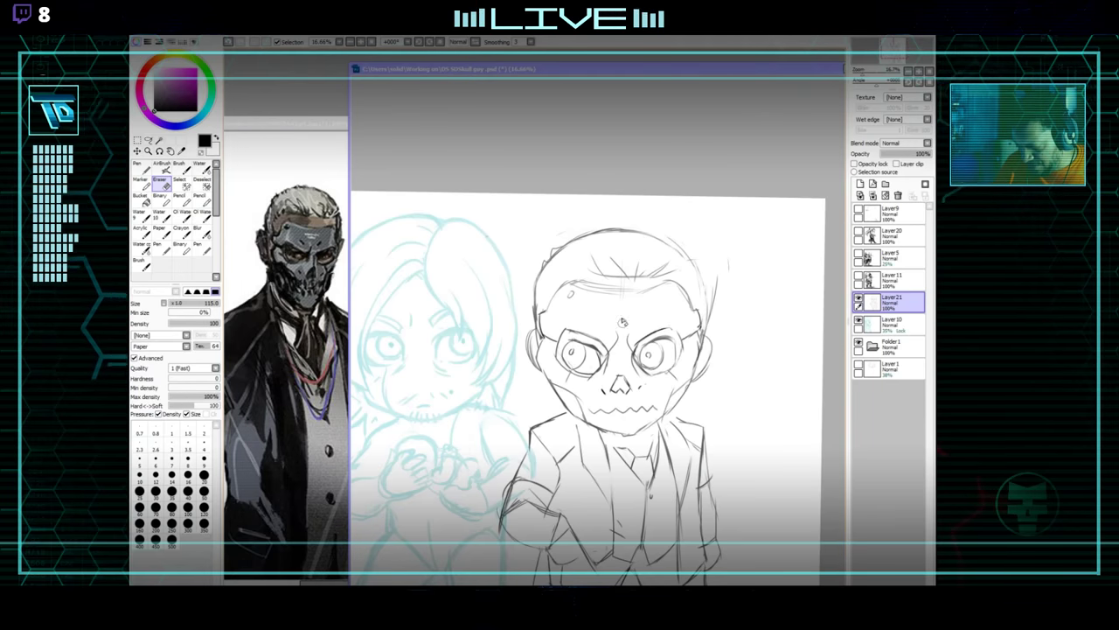
pyautogui.press('n')
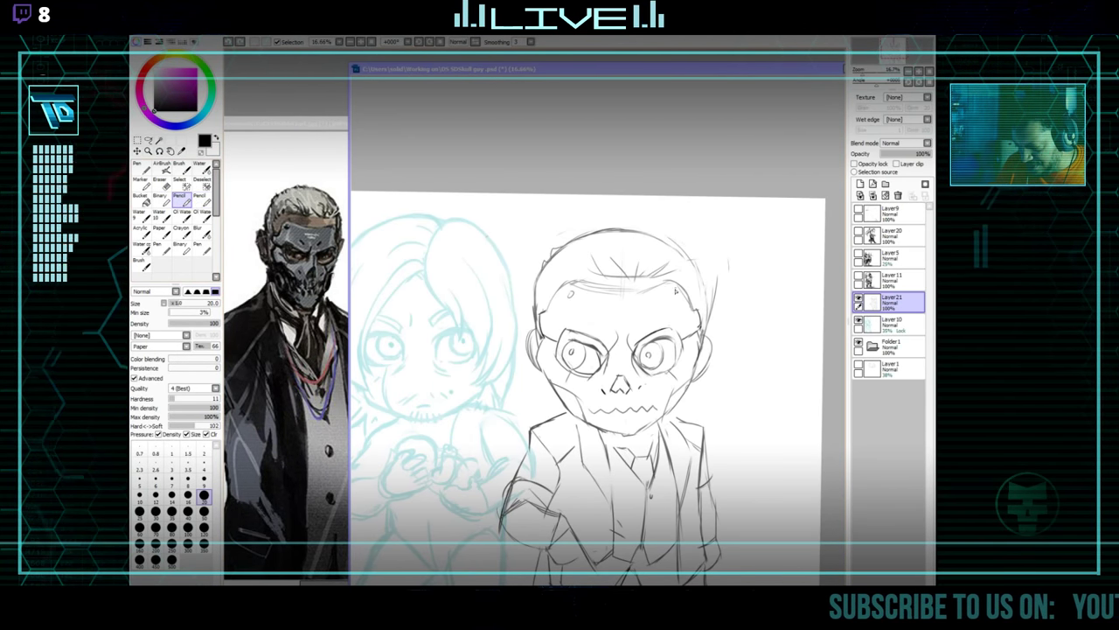
pyautogui.moveTo(678, 290); pyautogui.dragTo(658, 312)
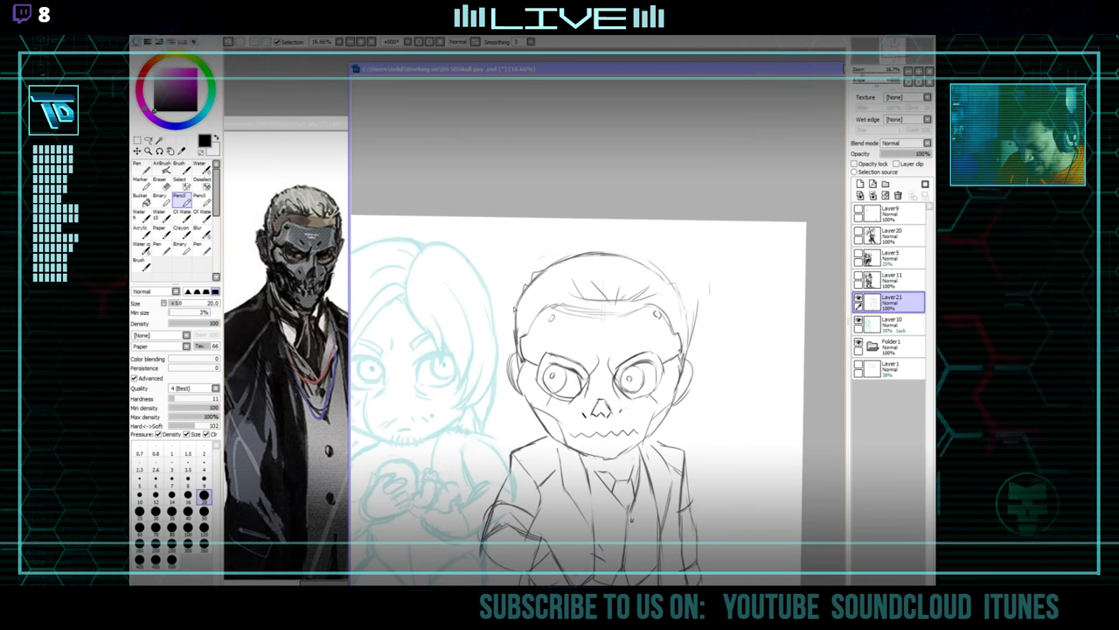
# Erase and redraw the outlines of both ears with the size 20 Pencil, and clean up the line at the left temple.
pyautogui.press('e')
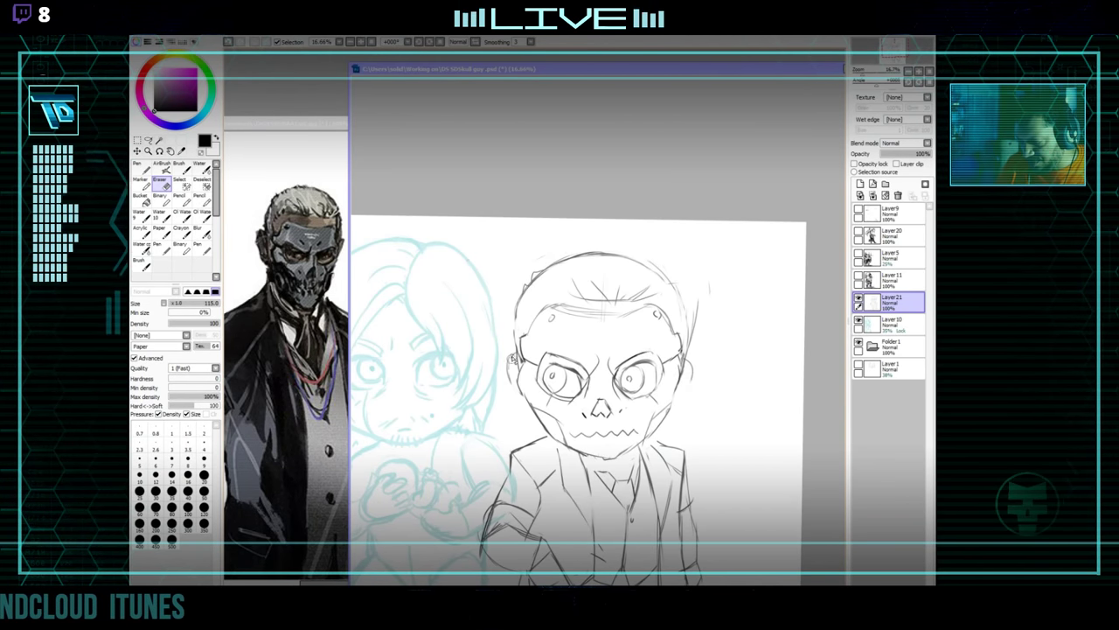
pyautogui.press('n')
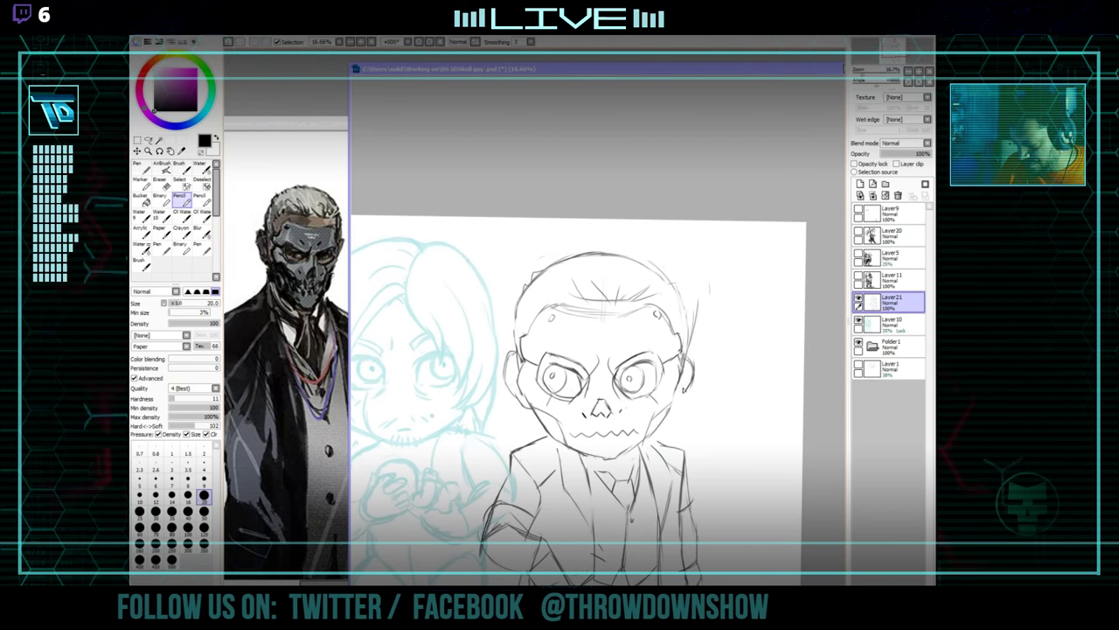
pyautogui.press('e')
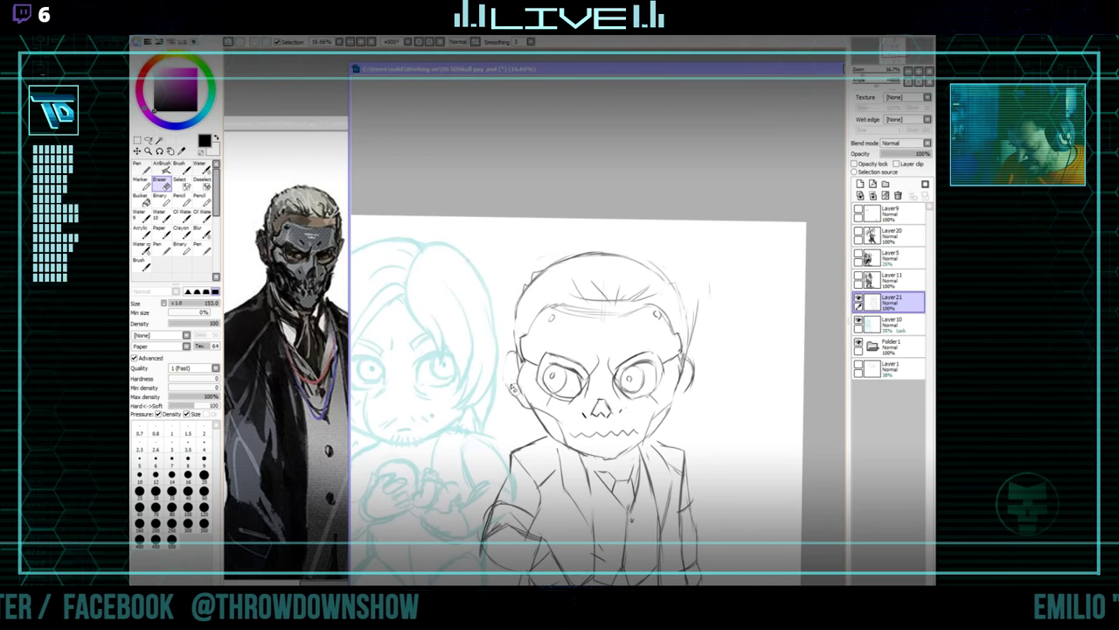
pyautogui.press('n')
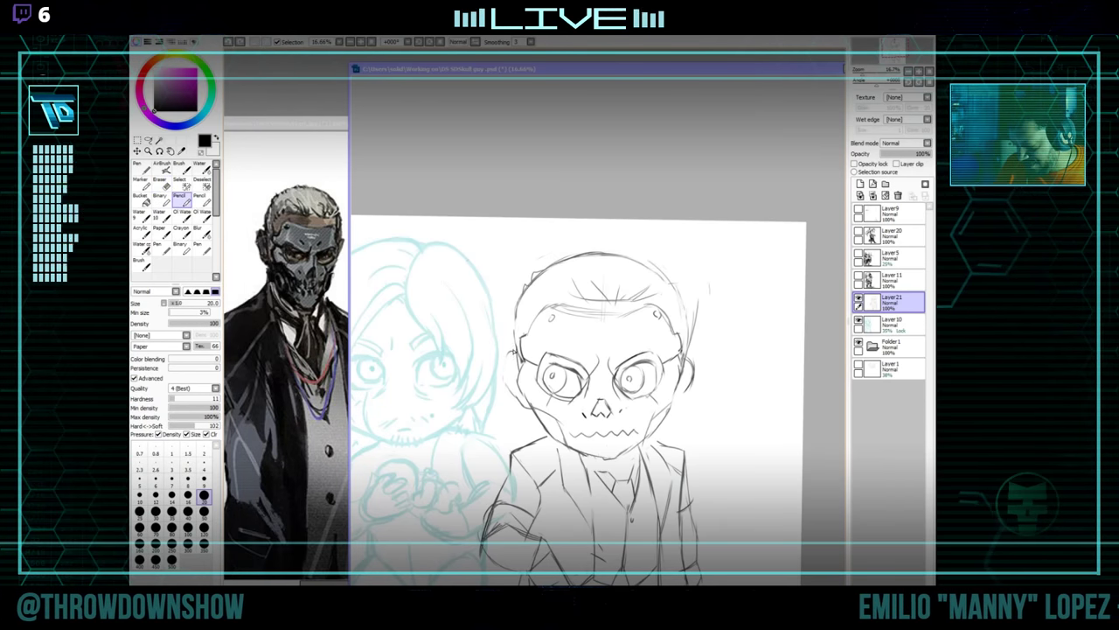
pyautogui.moveTo(505, 376); pyautogui.dragTo(523, 397)
pyautogui.moveTo(686, 358); pyautogui.dragTo(677, 398)
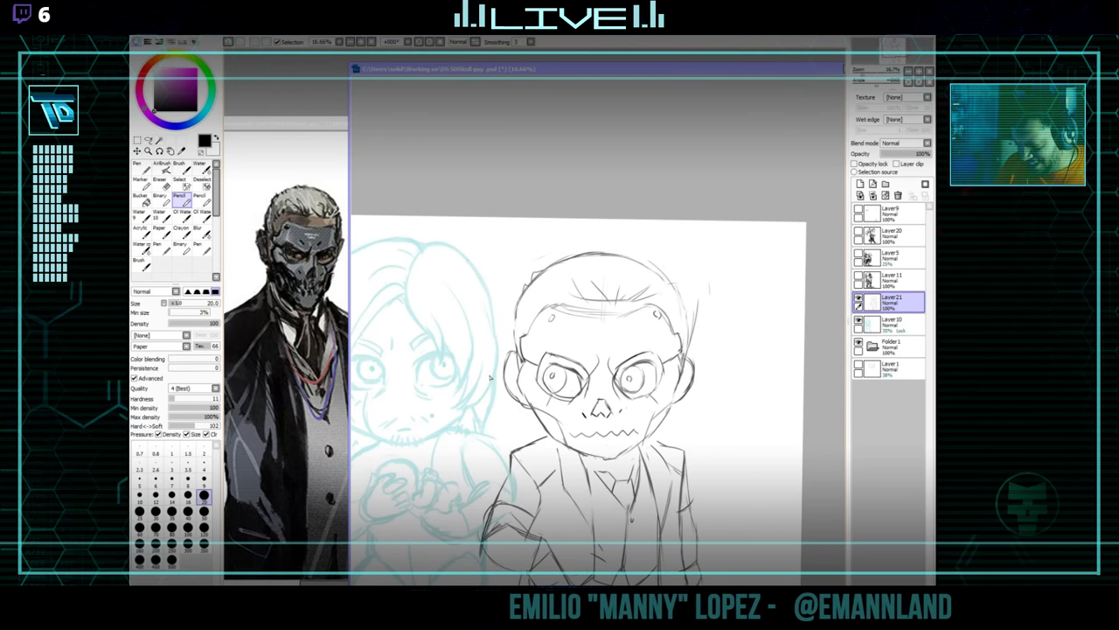
pyautogui.press('e')
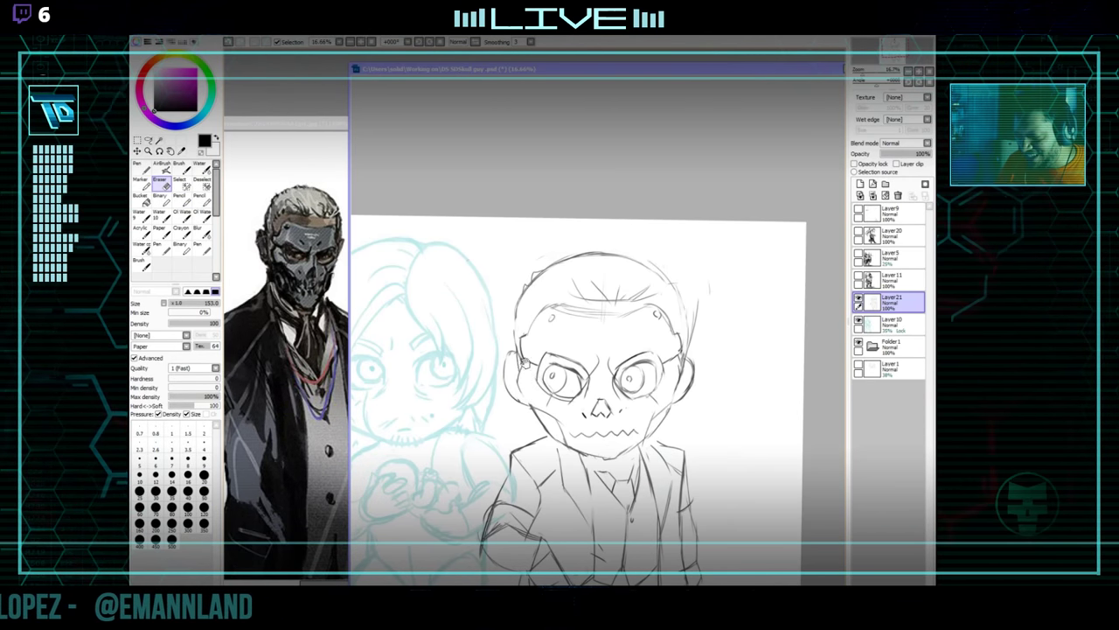
pyautogui.moveTo(525, 363); pyautogui.dragTo(528, 392)
# Clean up the hair strands above the mask's upper edge and pencil short wrinkle lines across the middle of the forehead.
pyautogui.press('n')
pyautogui.moveTo(586, 311); pyautogui.dragTo(573, 336)
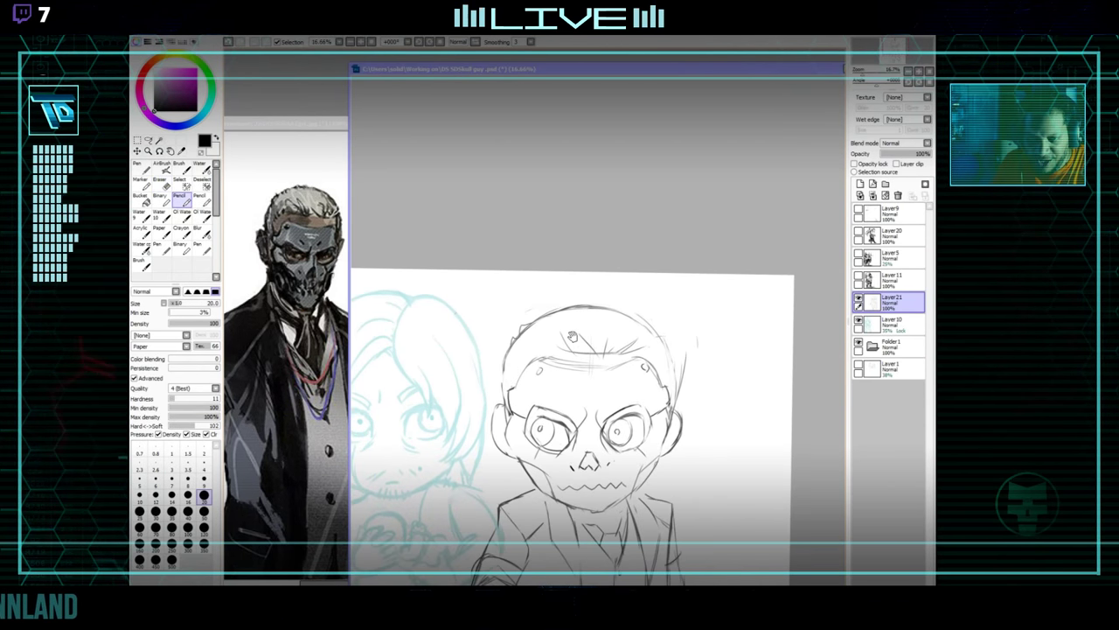
pyautogui.press('e')
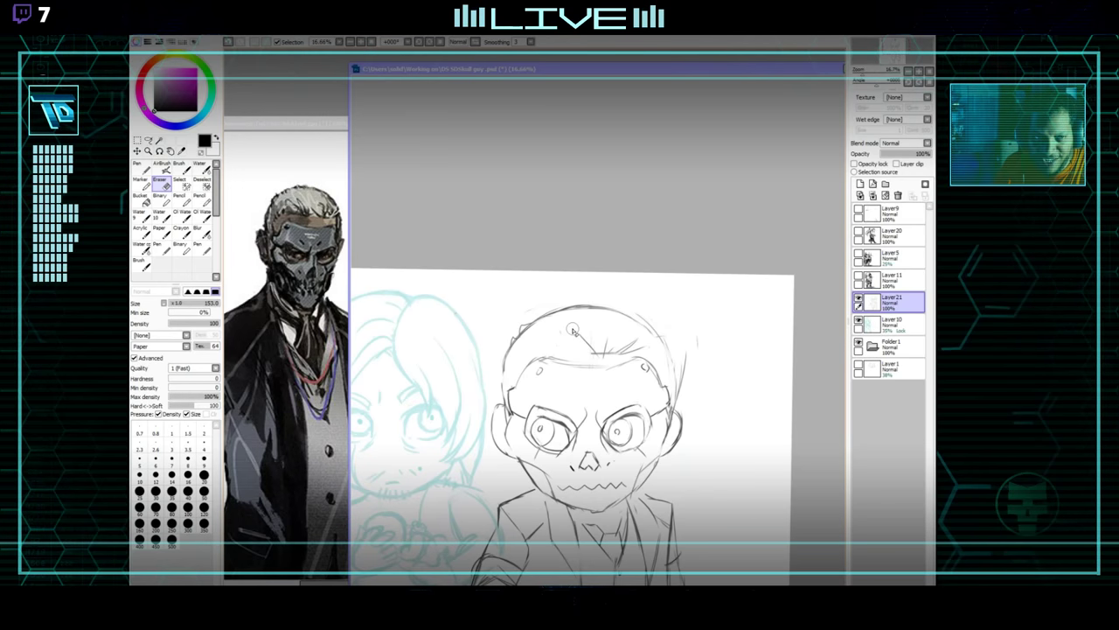
pyautogui.press('n')
pyautogui.moveTo(579, 312); pyautogui.dragTo(599, 319)
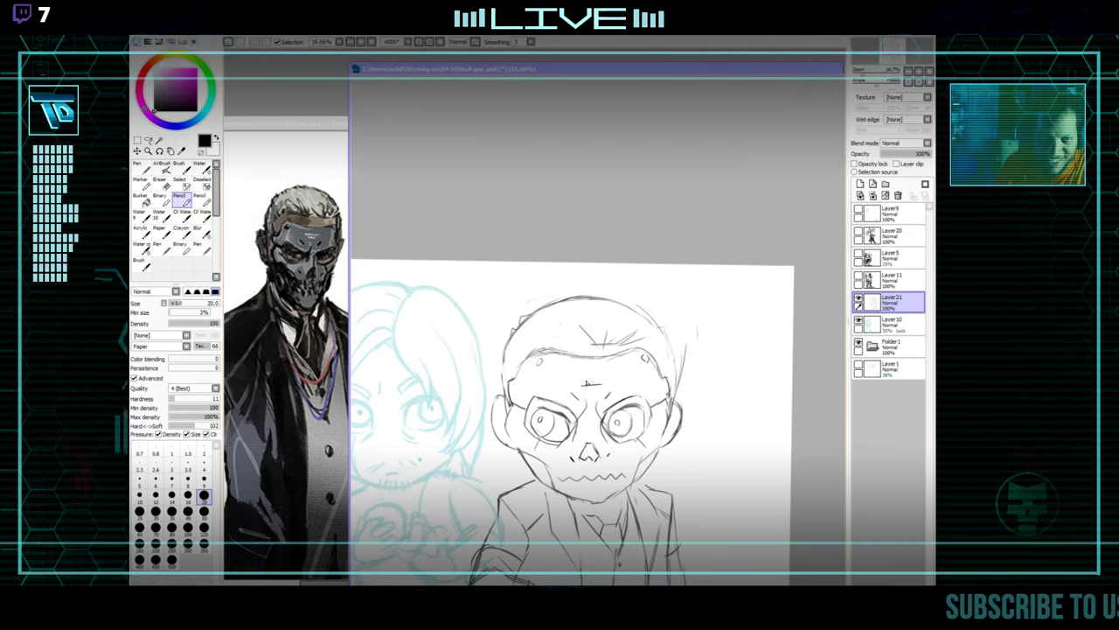
pyautogui.scroll(-3, 673, 400)
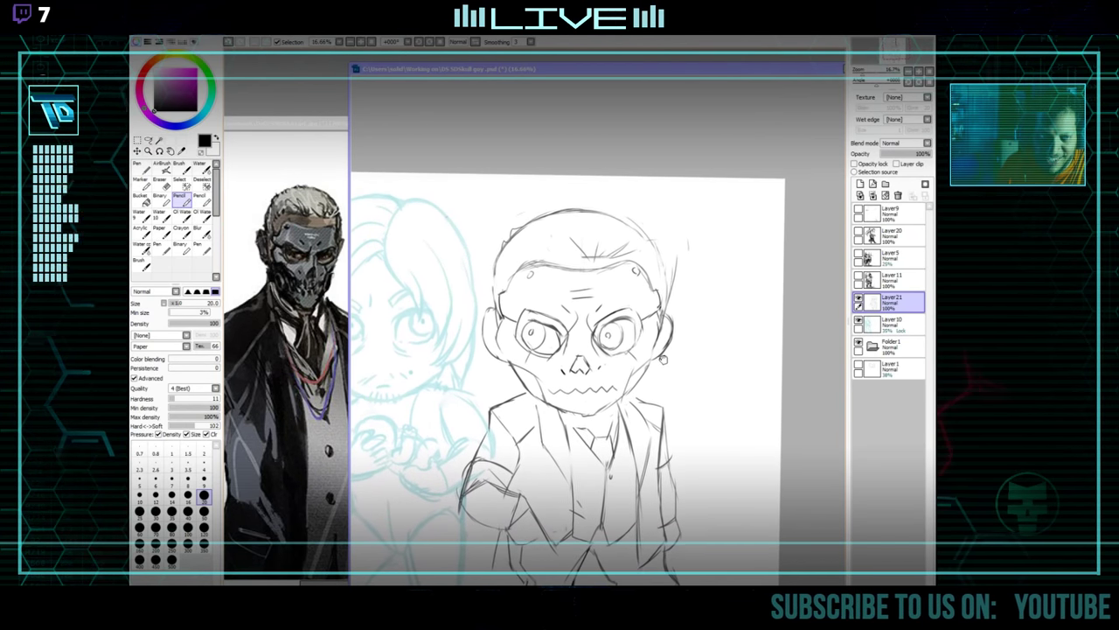
# Pencil short cheek creases below the eye sockets and lighten the chin line with the size 153 Eraser.
pyautogui.moveTo(662, 369); pyautogui.dragTo(658, 377)
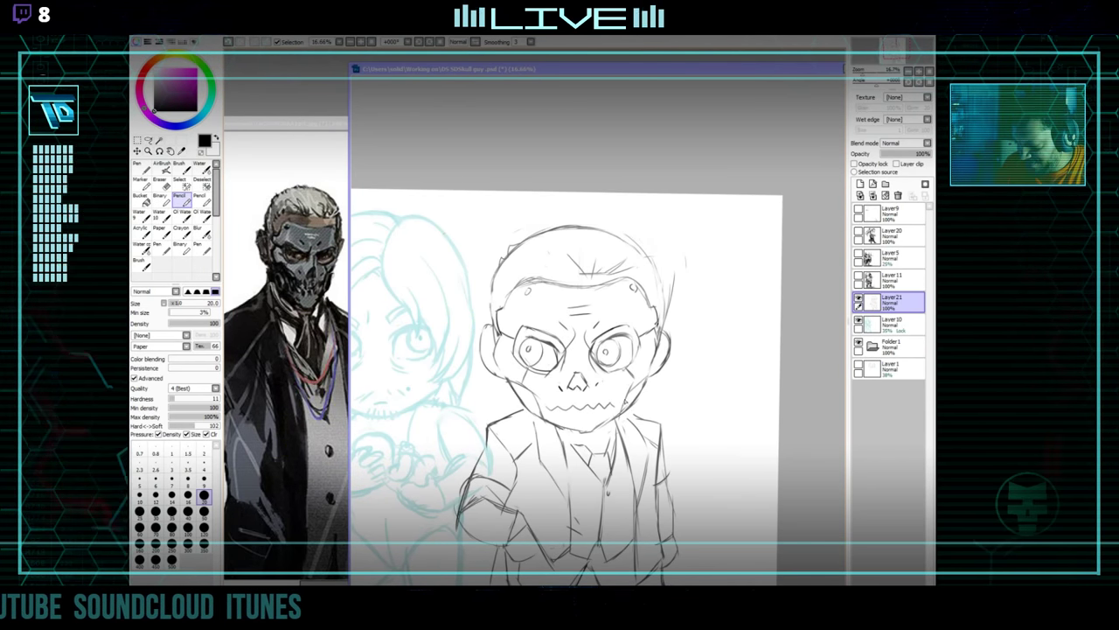
pyautogui.press('e')
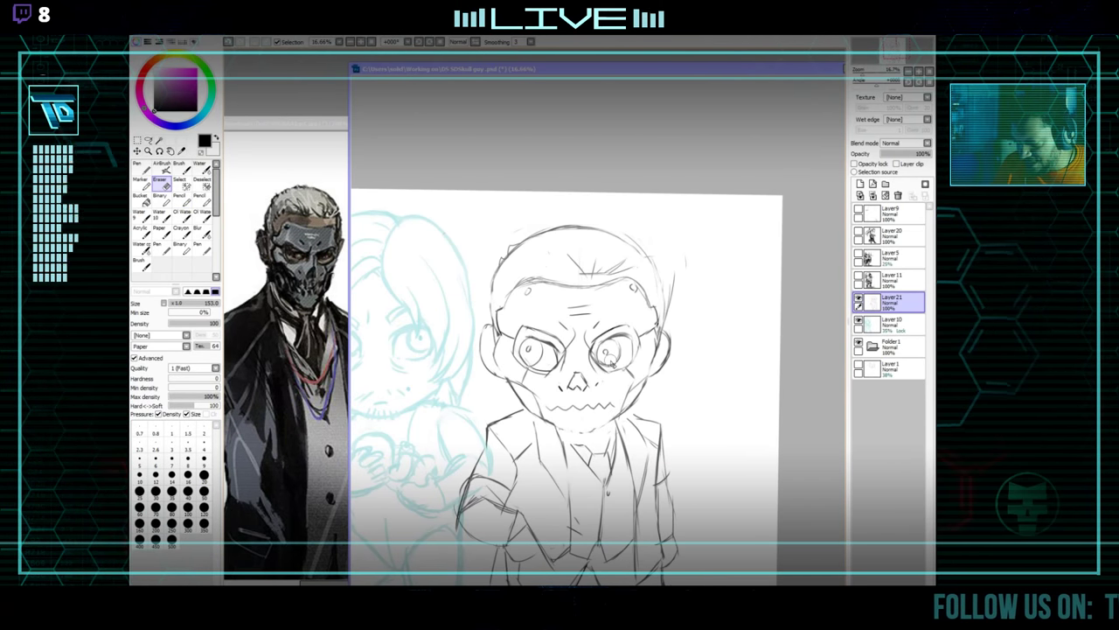
pyautogui.press('n')
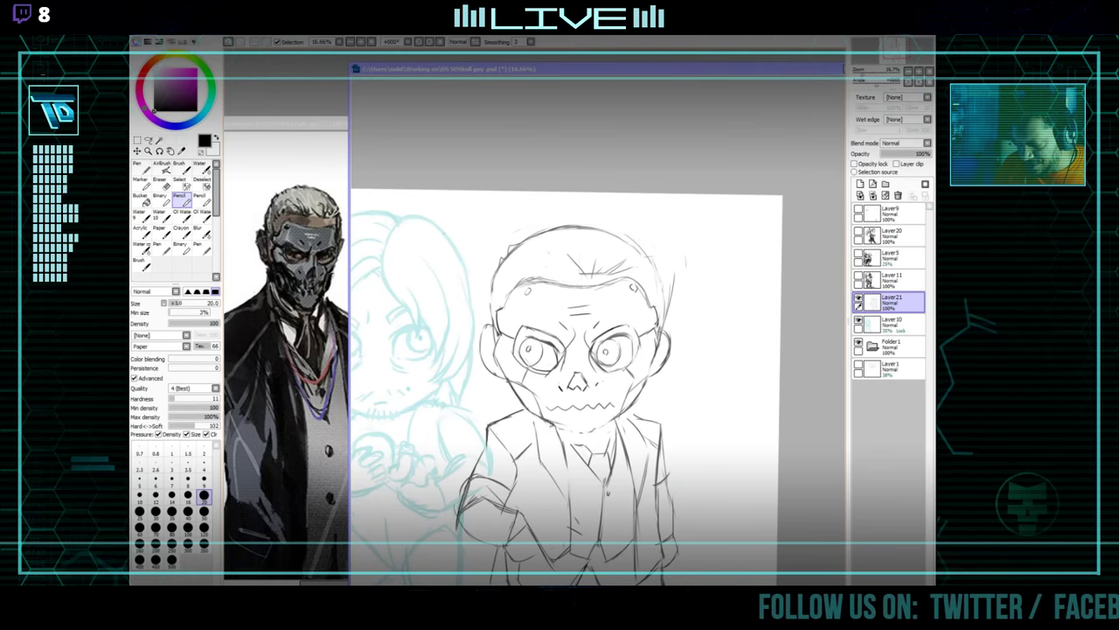
# Rework the pupils inside both eyes, erasing in the right eye and darkening the left pupil with the size 20 Pencil.
pyautogui.moveTo(626, 355); pyautogui.dragTo(655, 357)
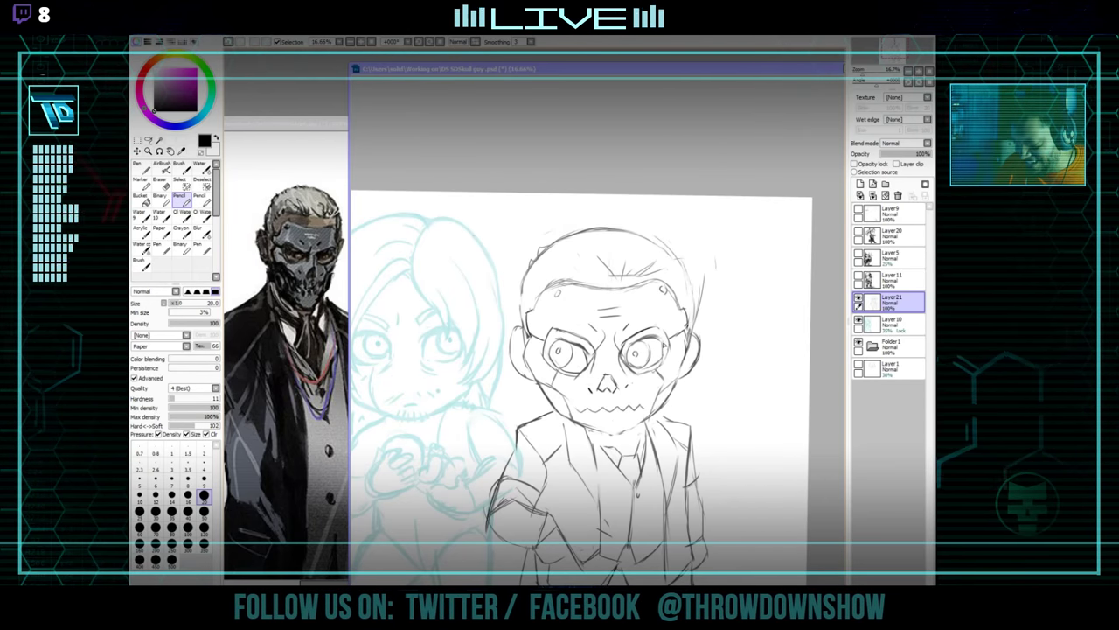
pyautogui.moveTo(658, 348); pyautogui.dragTo(674, 357)
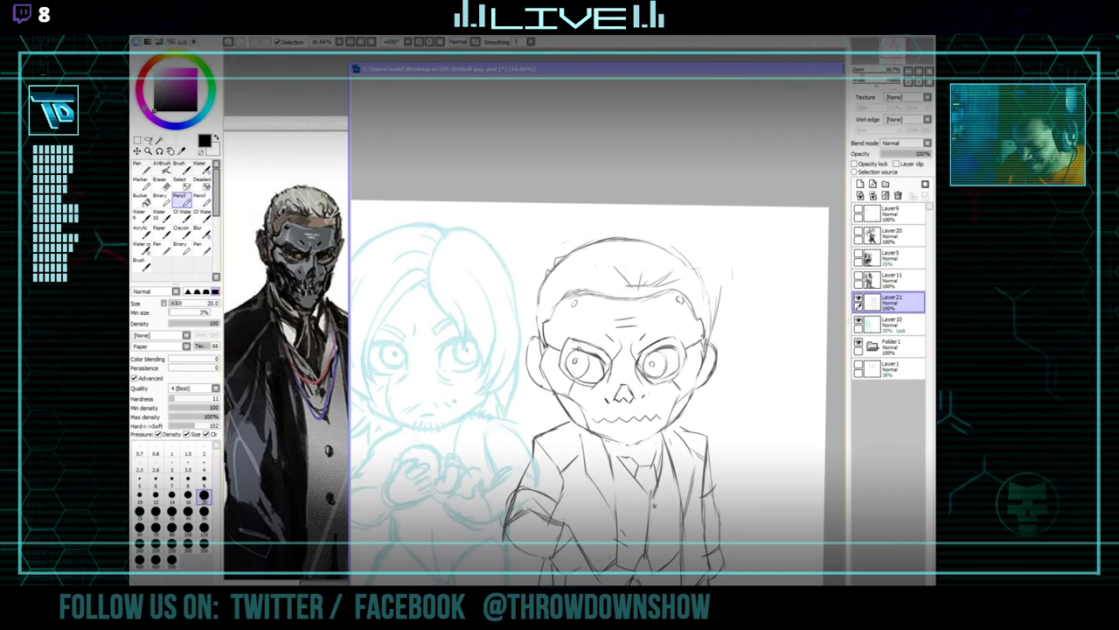
pyautogui.moveTo(666, 367); pyautogui.dragTo(660, 367)
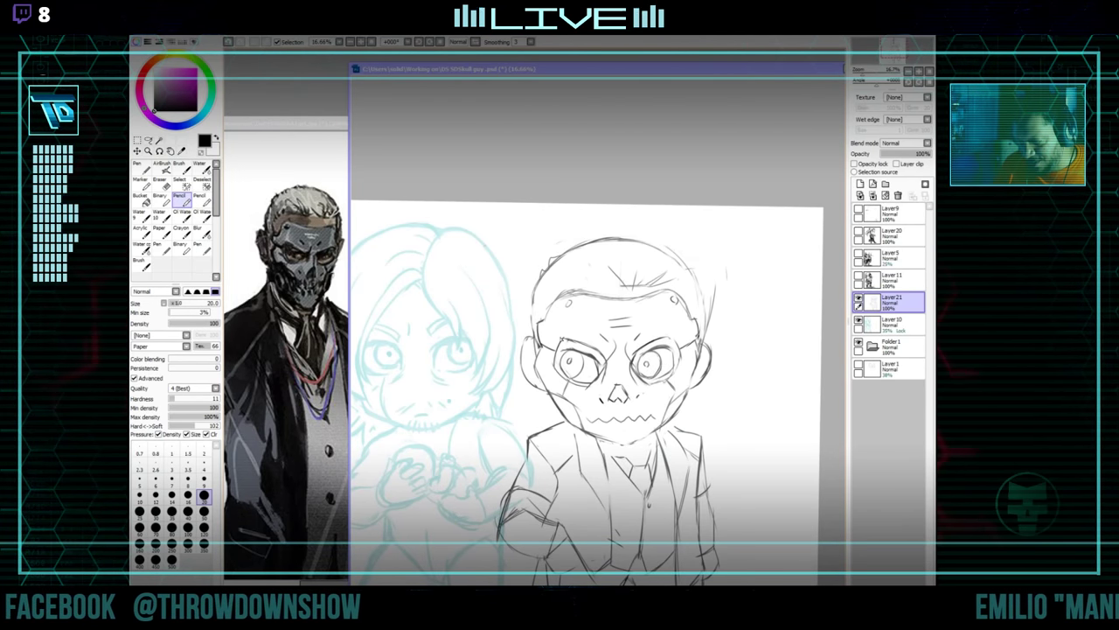
pyautogui.press('e')
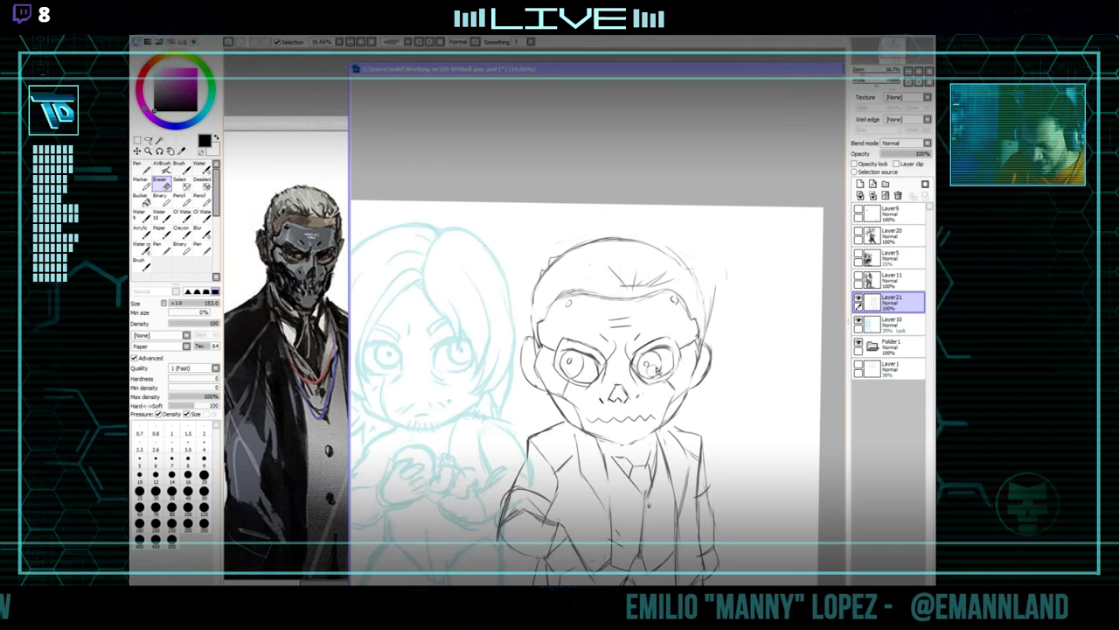
pyautogui.press('n')
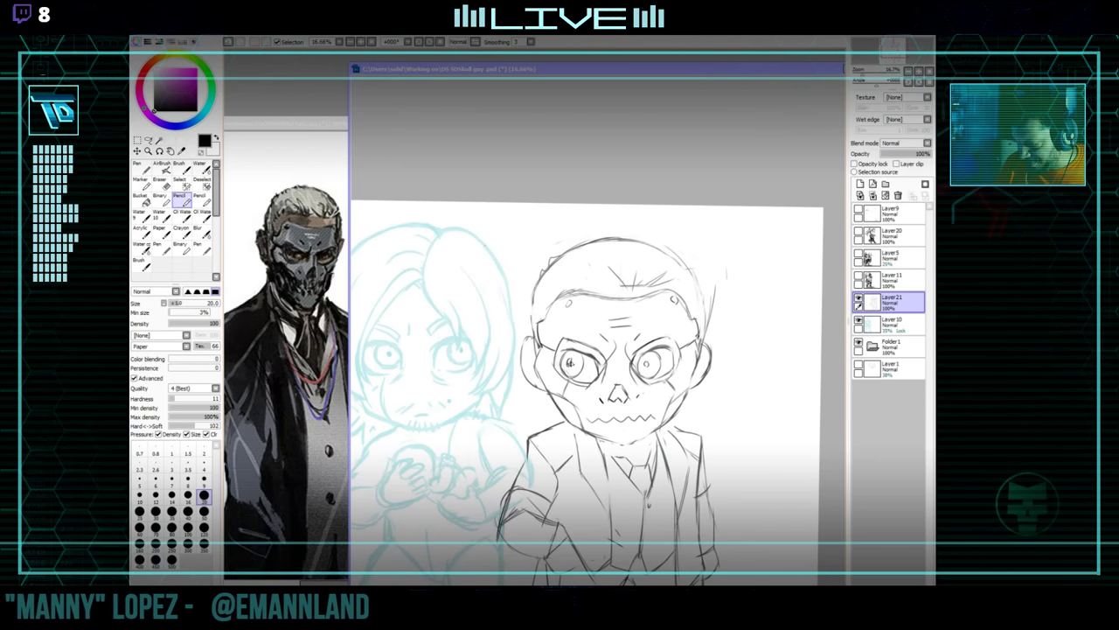
# Erase and redraw the small bolt circles on both sides of the forehead.
pyautogui.scroll(3, 708, 326)
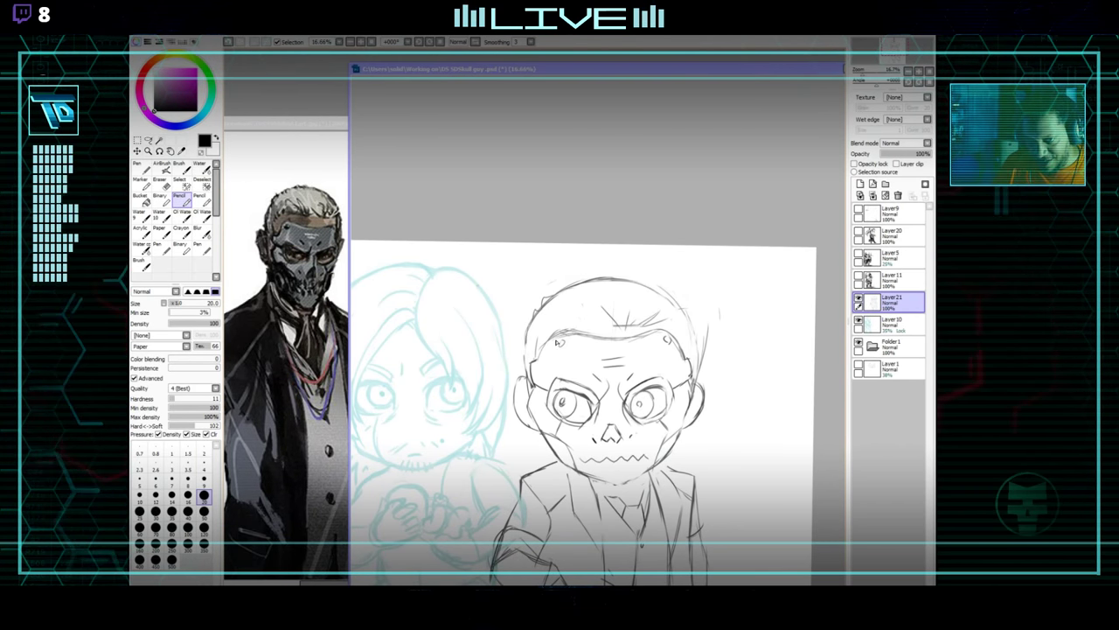
pyautogui.press('e')
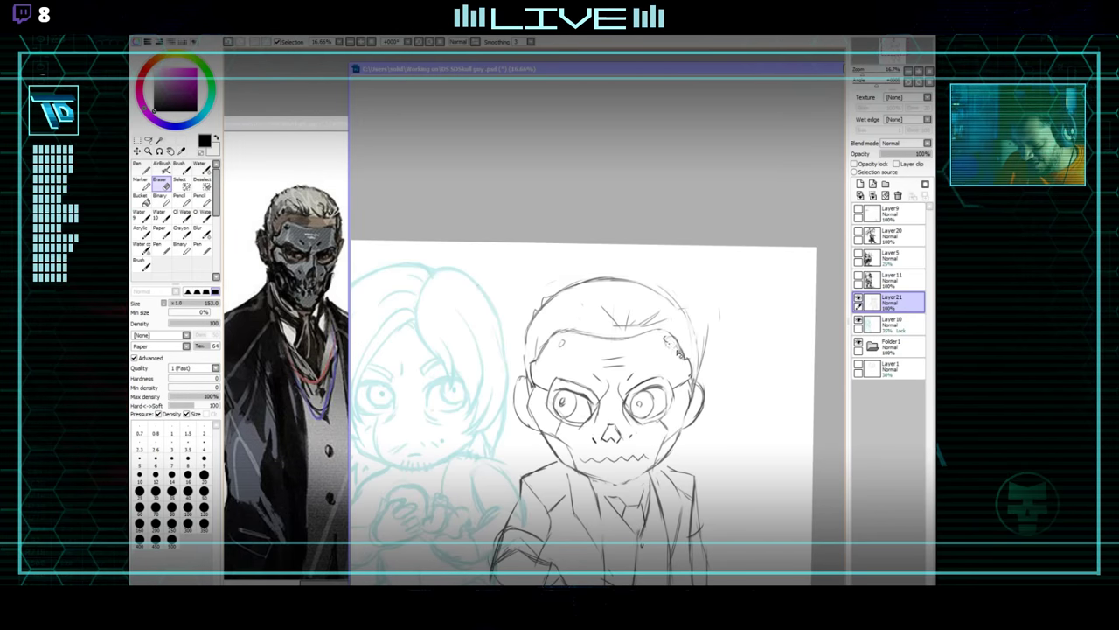
pyautogui.press('n')
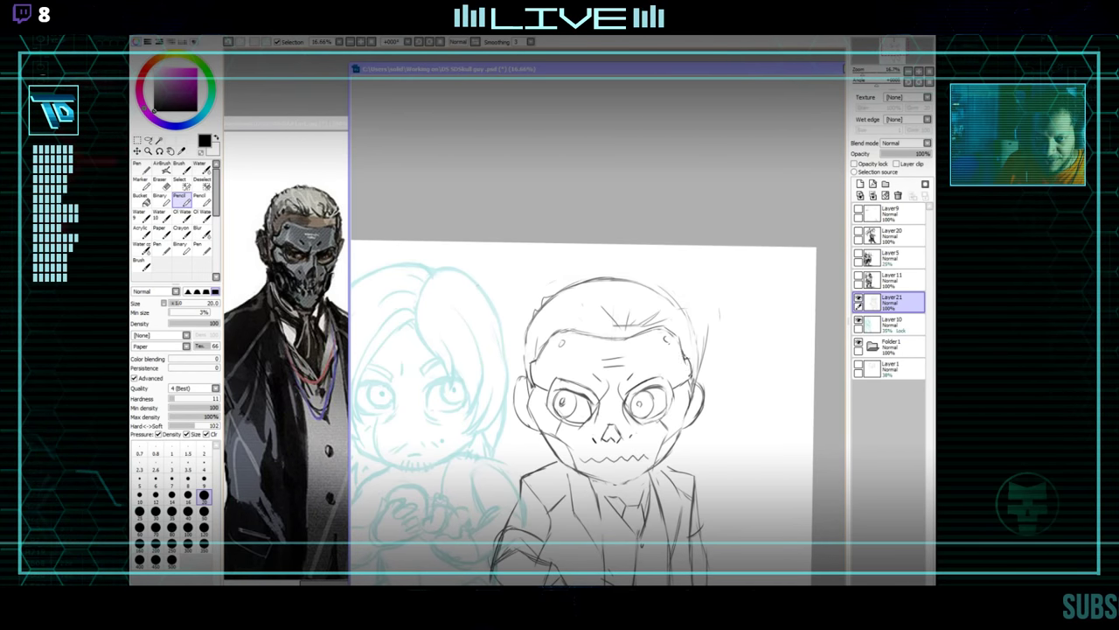
pyautogui.moveTo(676, 337); pyautogui.dragTo(674, 334)
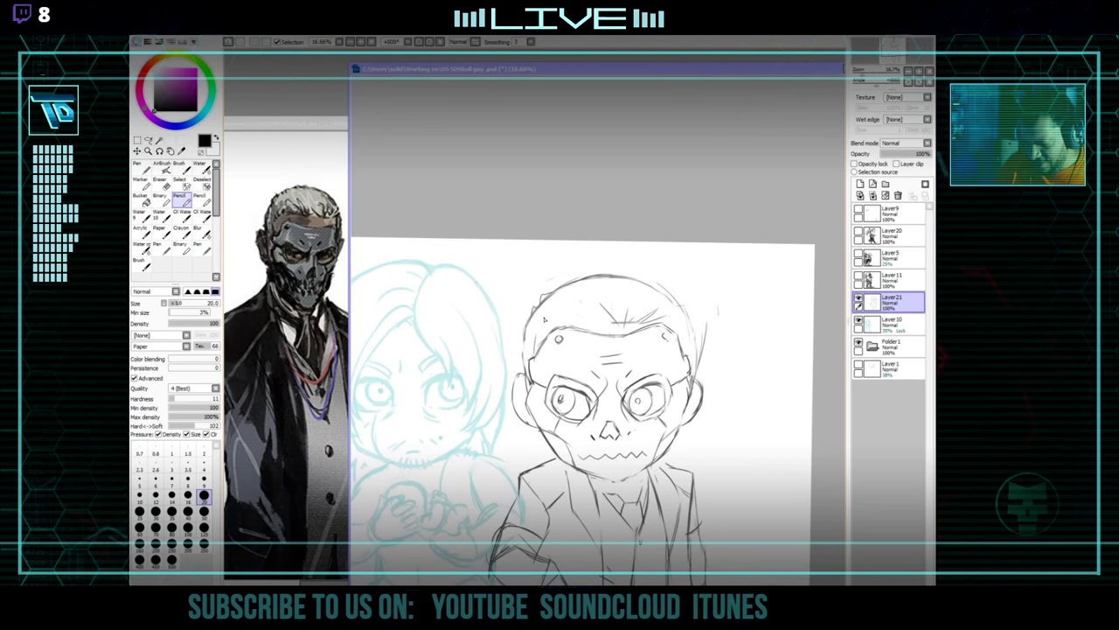
# Reshape the upper lines of both eye sockets into angled, angry lids with the size 136 Eraser and size 20 Pencil.
pyautogui.moveTo(585, 409); pyautogui.dragTo(580, 385)
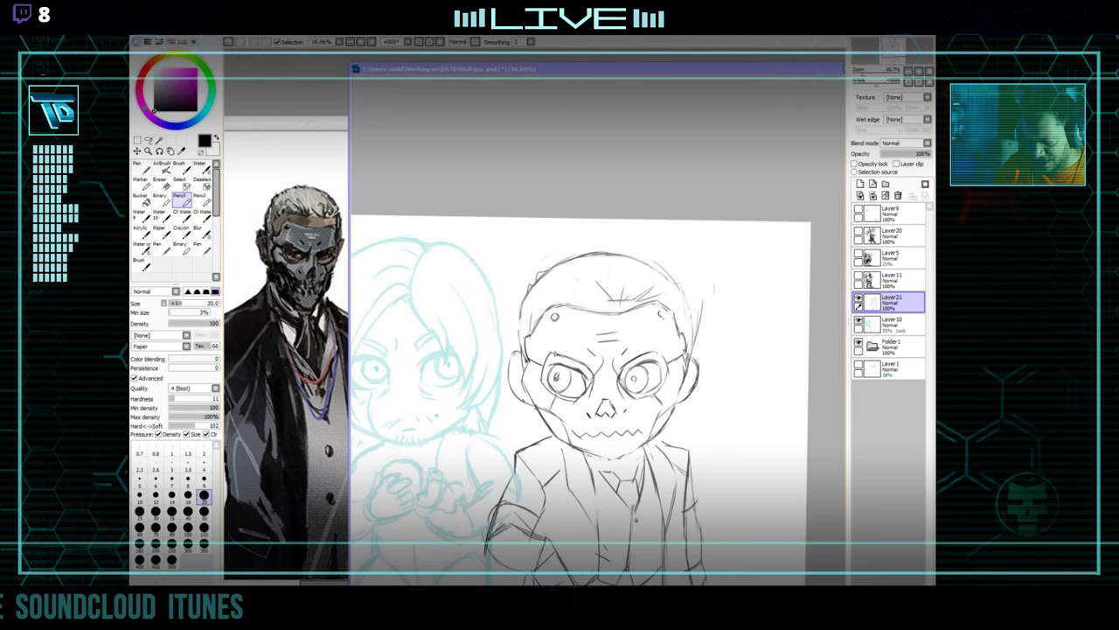
pyautogui.press('e')
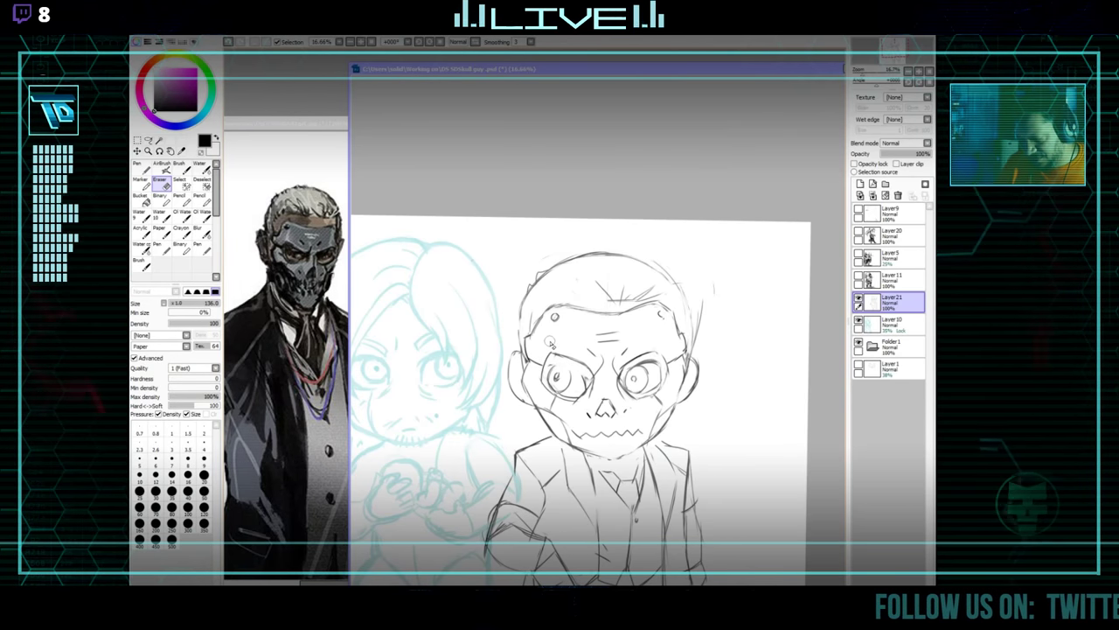
pyautogui.press('n')
pyautogui.moveTo(587, 379)
pyautogui.mouseDown()
pyautogui.moveTo(583, 393)
pyautogui.moveTo(649, 353)
pyautogui.mouseUp()
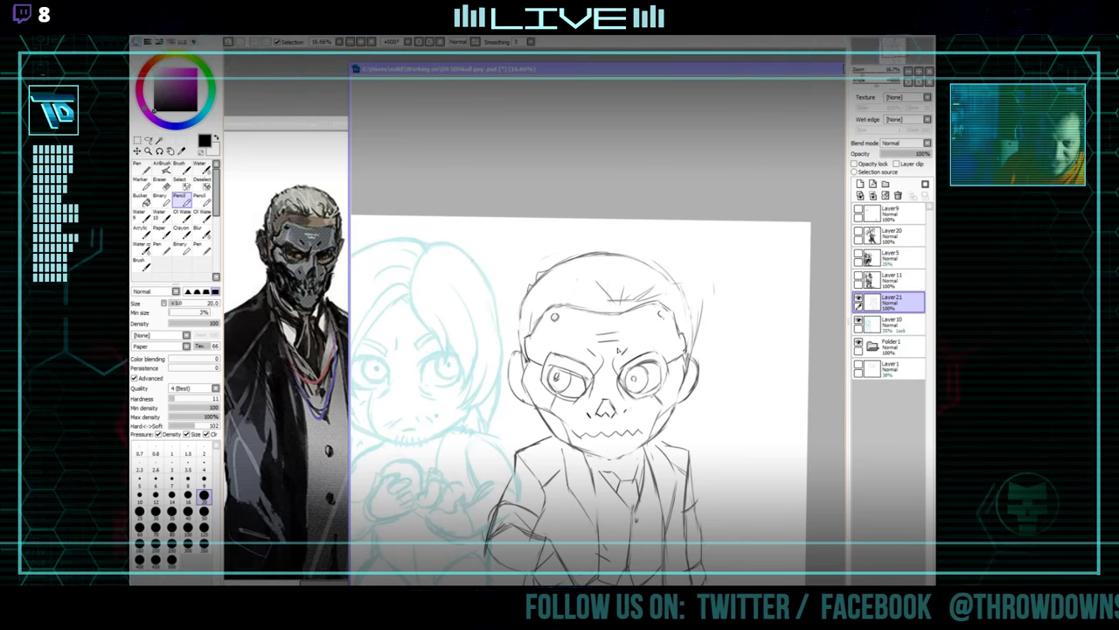
pyautogui.press('e')
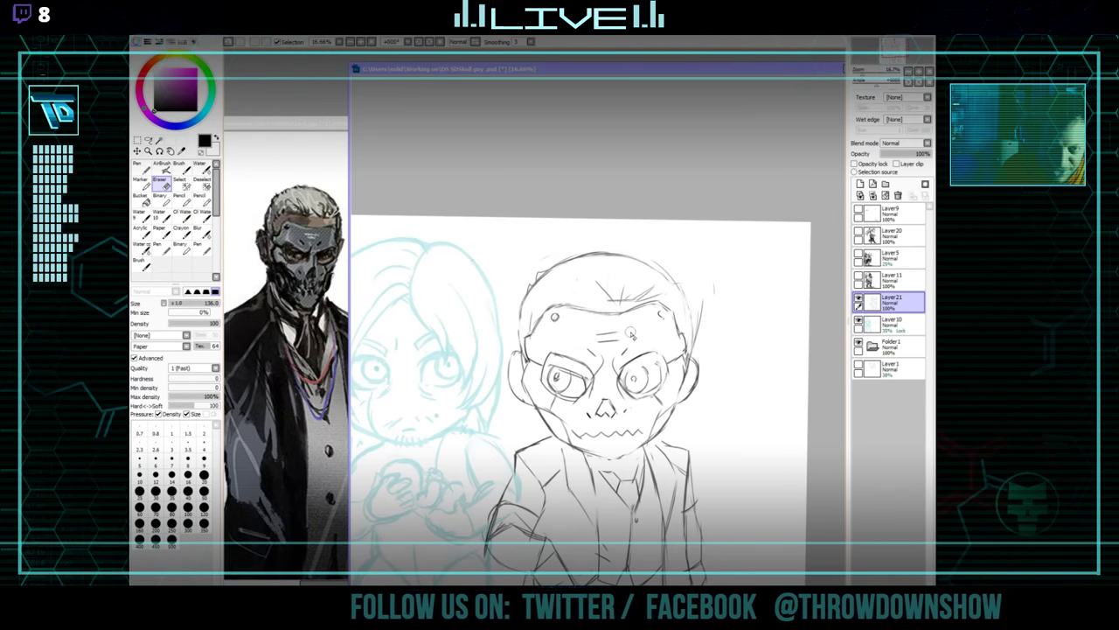
pyautogui.press('n')
pyautogui.moveTo(700, 424); pyautogui.dragTo(705, 277)
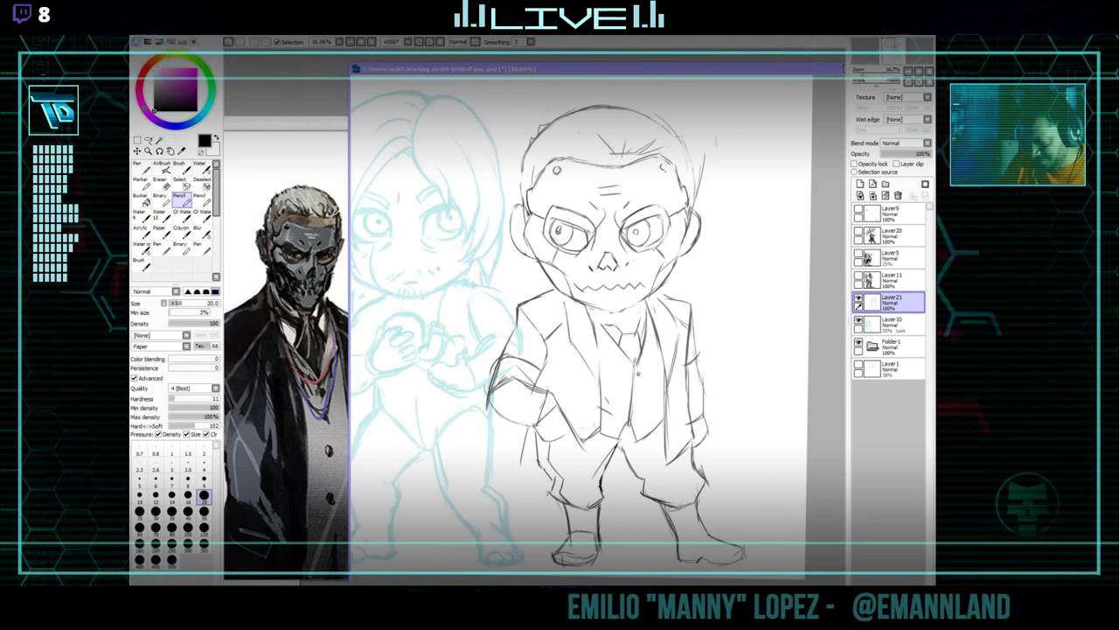
pyautogui.press('super+d')
pyautogui.press('super+d')
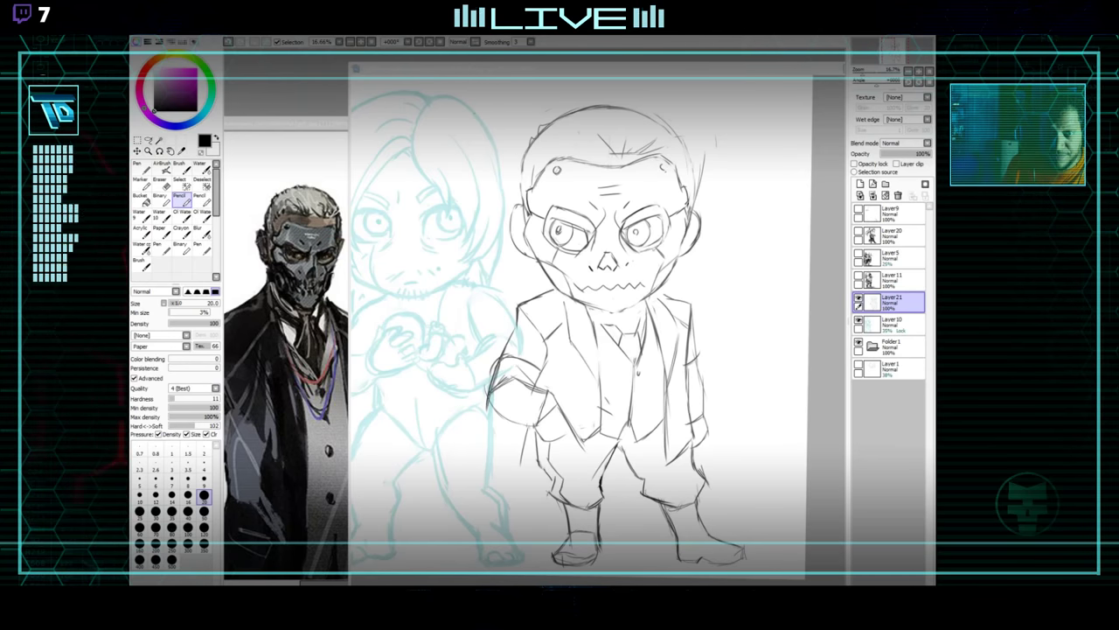
# Compare the reference painting's mask, jacket and arm details with the chibi sketch, bringing each image window forward in turn.
pyautogui.click(337, 420)
pyautogui.moveTo(339, 423)
pyautogui.mouseDown()
pyautogui.moveTo(407, 405)
pyautogui.moveTo(421, 393)
pyautogui.moveTo(417, 370)
pyautogui.mouseUp()
pyautogui.click(661, 327)
pyautogui.click(619, 348)
pyautogui.moveTo(619, 347); pyautogui.dragTo(573, 383)
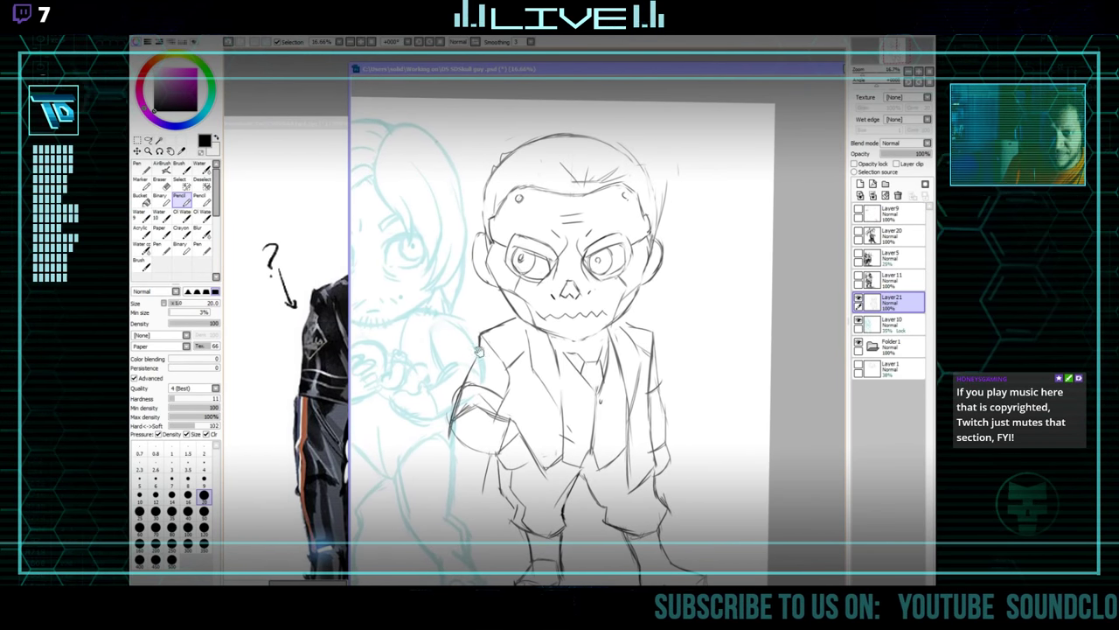
pyautogui.moveTo(328, 374); pyautogui.dragTo(273, 376)
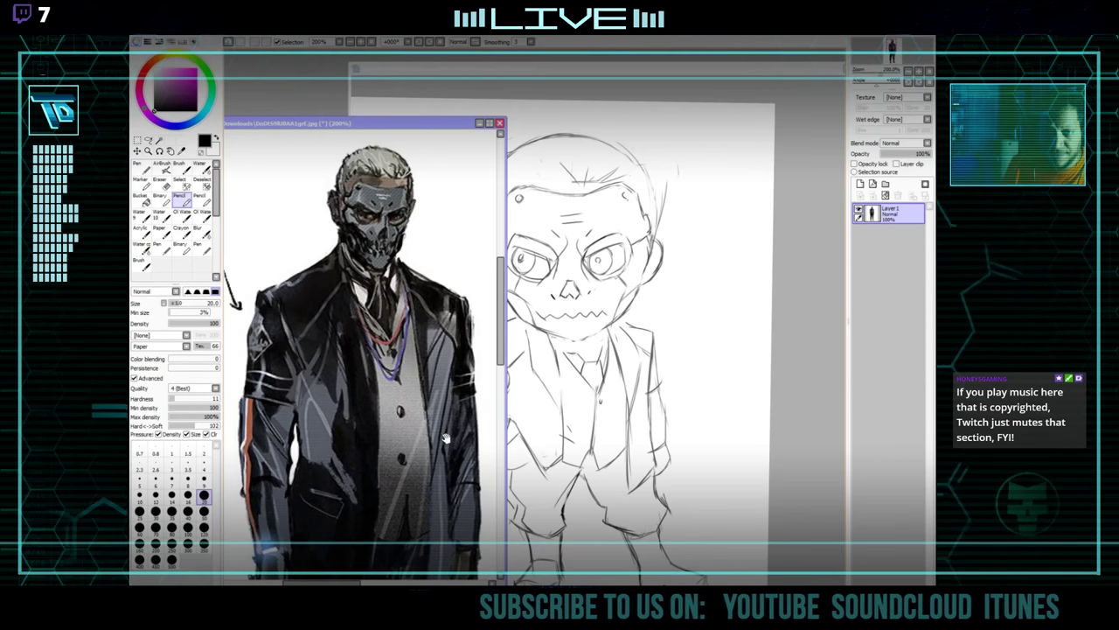
pyautogui.moveTo(438, 440); pyautogui.dragTo(439, 438)
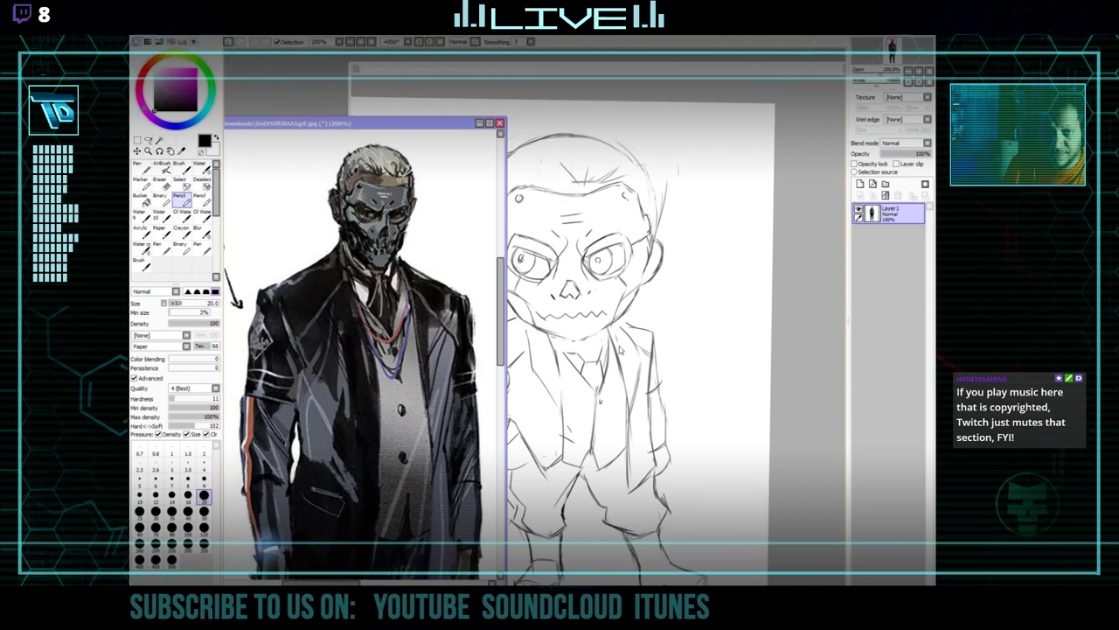
pyautogui.moveTo(620, 349)
pyautogui.mouseDown()
pyautogui.moveTo(637, 339)
pyautogui.moveTo(597, 361)
pyautogui.mouseUp()
pyautogui.click(335, 437)
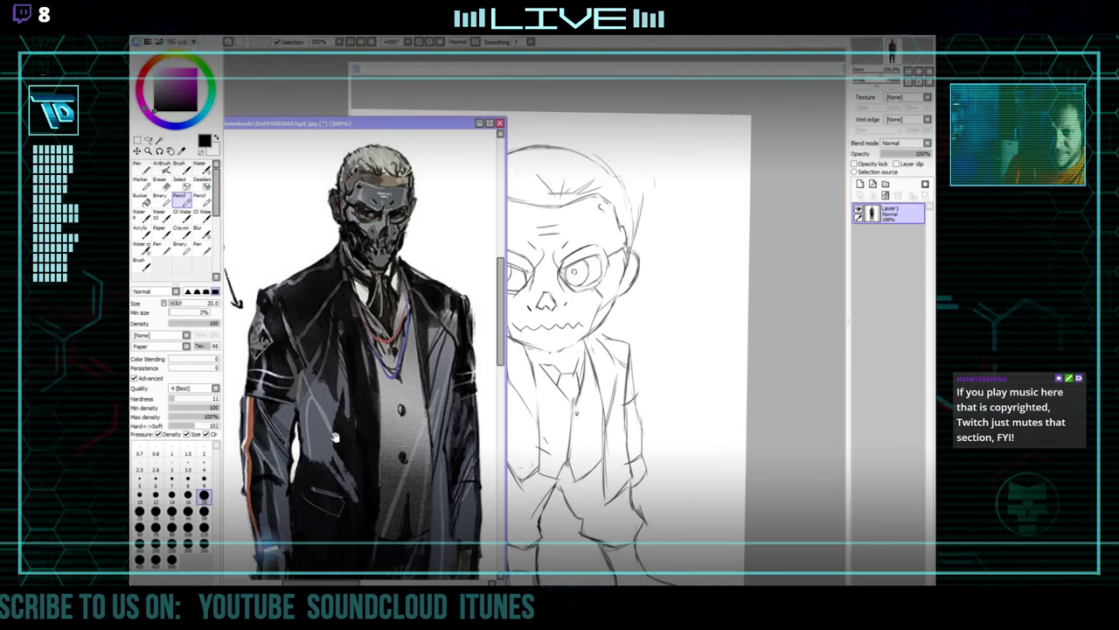
pyautogui.moveTo(335, 436); pyautogui.dragTo(267, 432)
# Return to the chibi sketch and refine the upper line of the right eye with the size 74 Eraser and size 20 Pencil.
pyautogui.click(625, 320)
pyautogui.moveTo(581, 279); pyautogui.dragTo(582, 317)
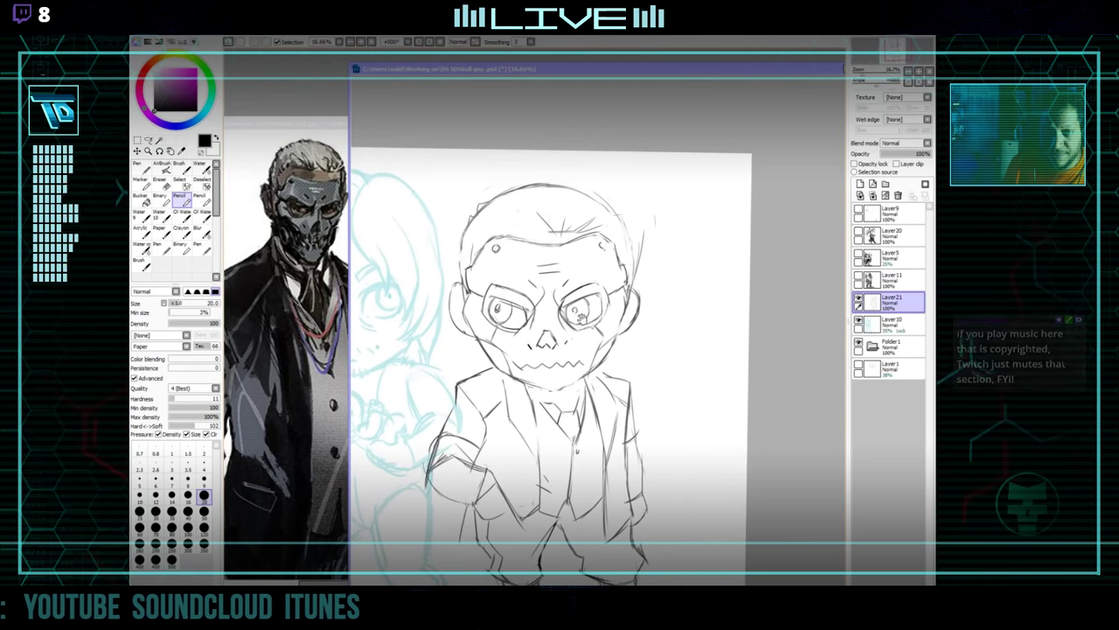
pyautogui.press('e')
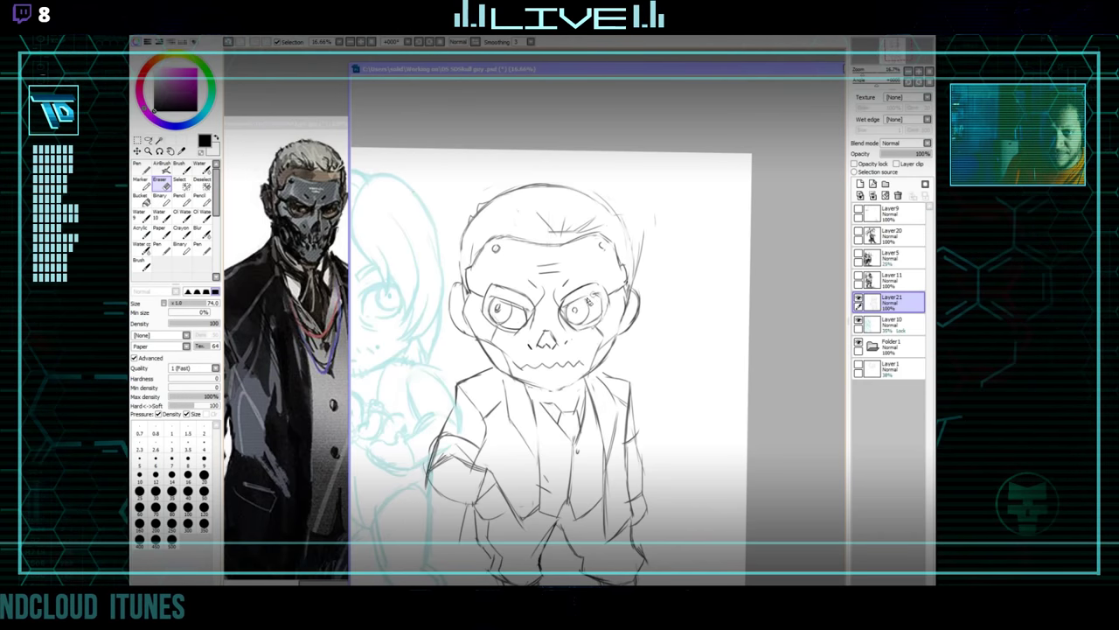
pyautogui.press('n')
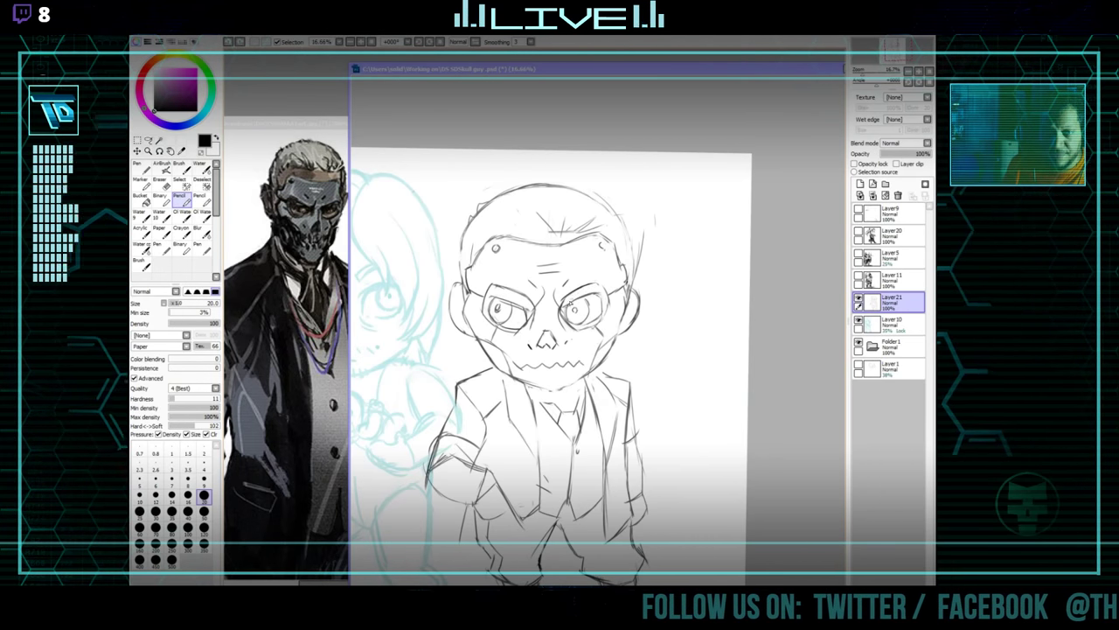
# Refine the shirt collar, tie and pointed vest neckline under the chin with the Eraser and size 20 Pencil.
pyautogui.moveTo(535, 435); pyautogui.dragTo(543, 398)
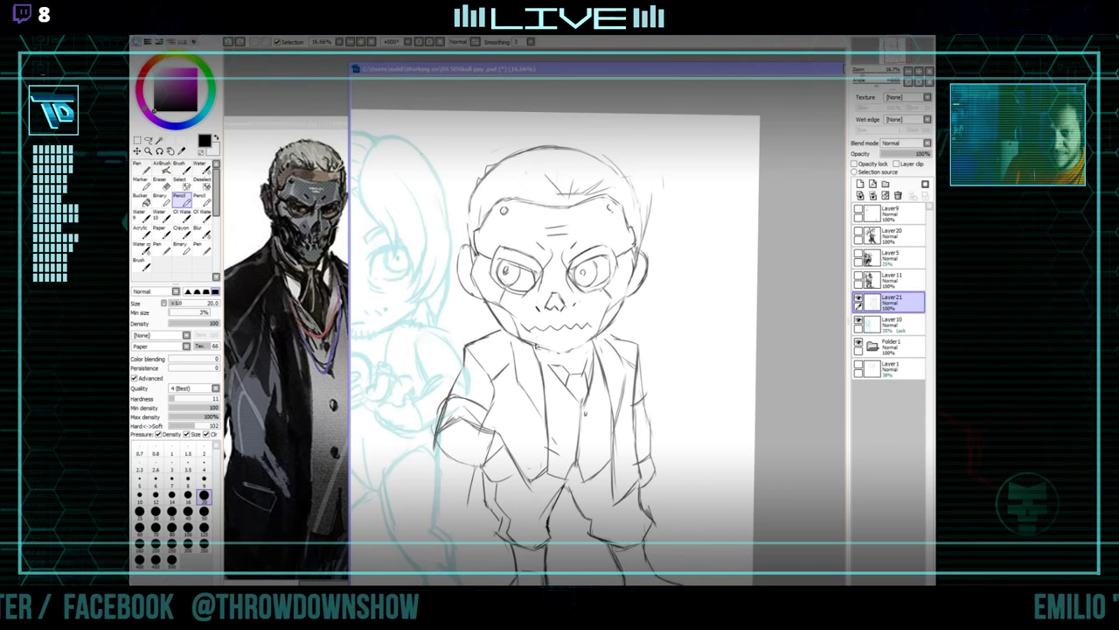
pyautogui.press('e')
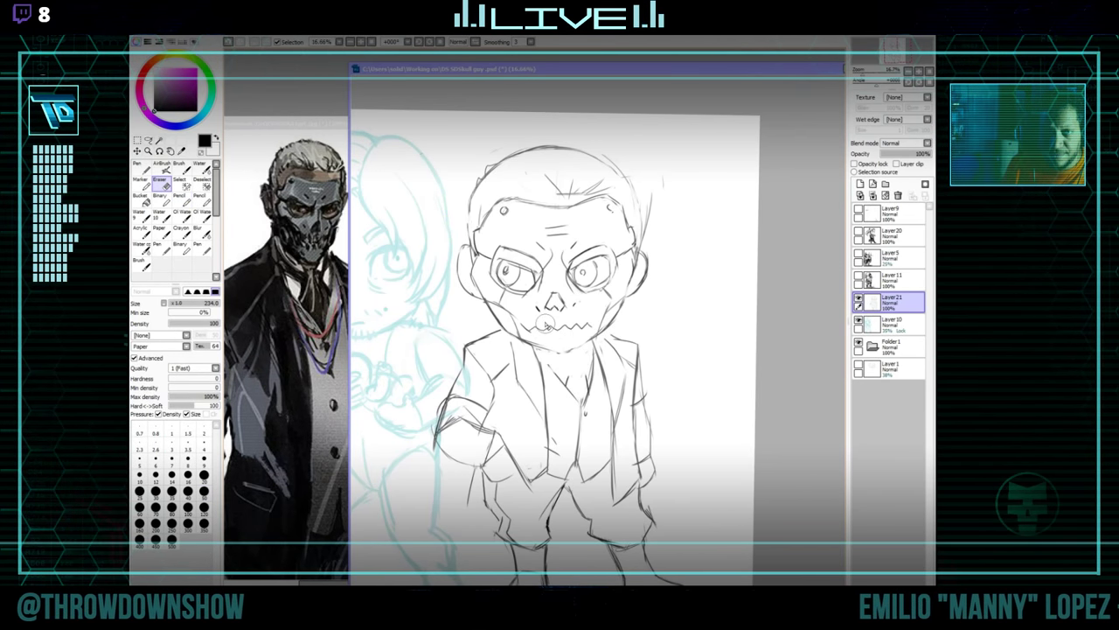
pyautogui.press('n')
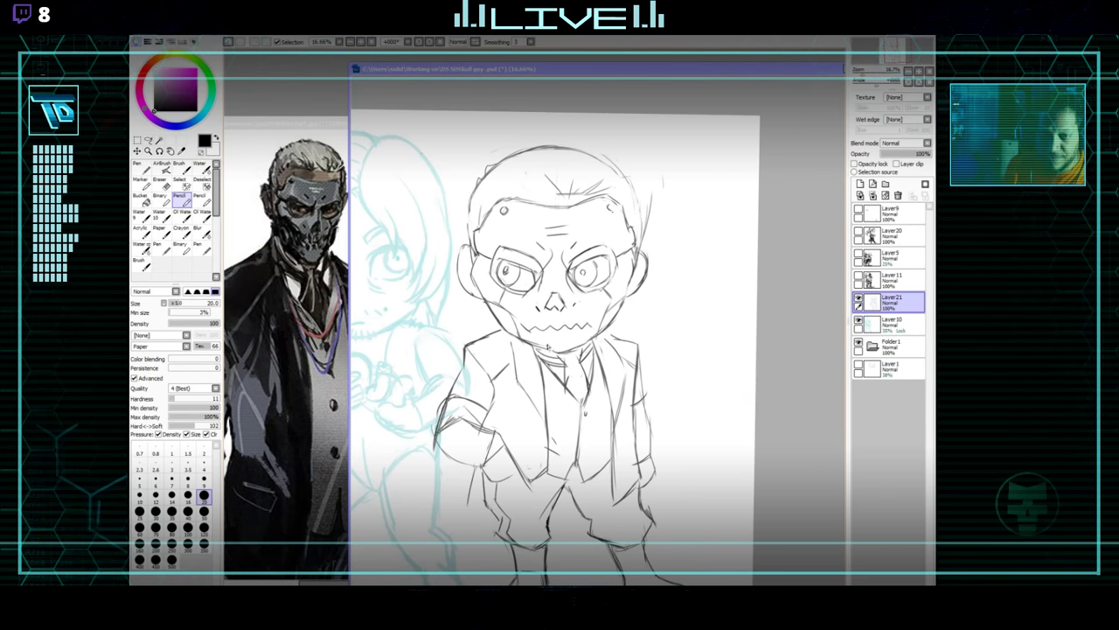
pyautogui.moveTo(549, 347)
pyautogui.mouseDown()
pyautogui.moveTo(528, 346)
pyautogui.moveTo(534, 357)
pyautogui.mouseUp()
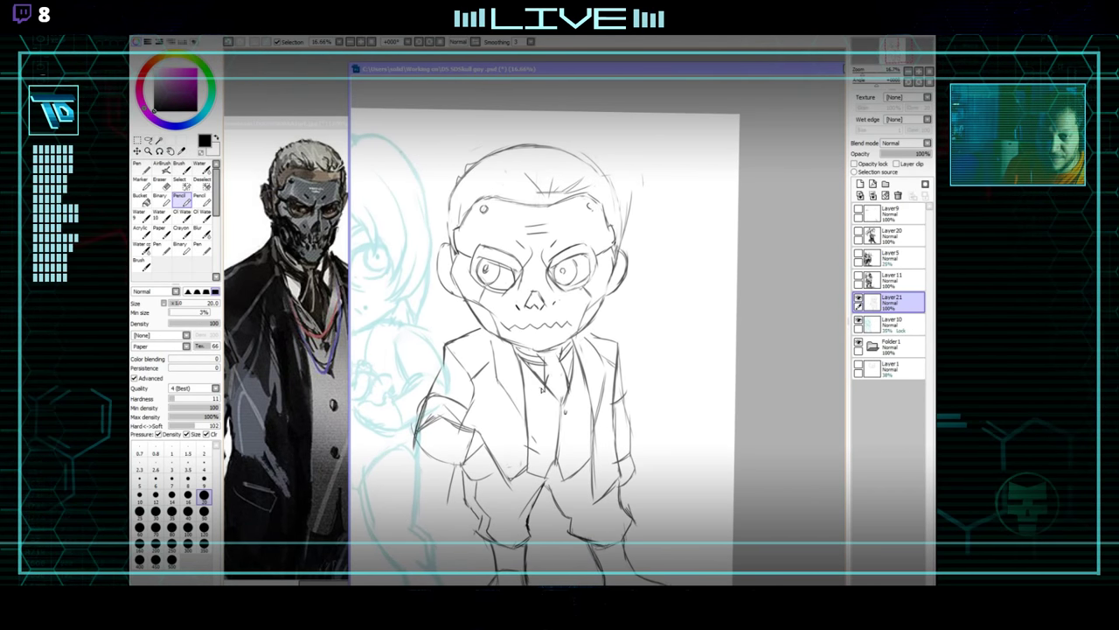
pyautogui.moveTo(342, 446); pyautogui.dragTo(340, 443)
pyautogui.click(575, 380)
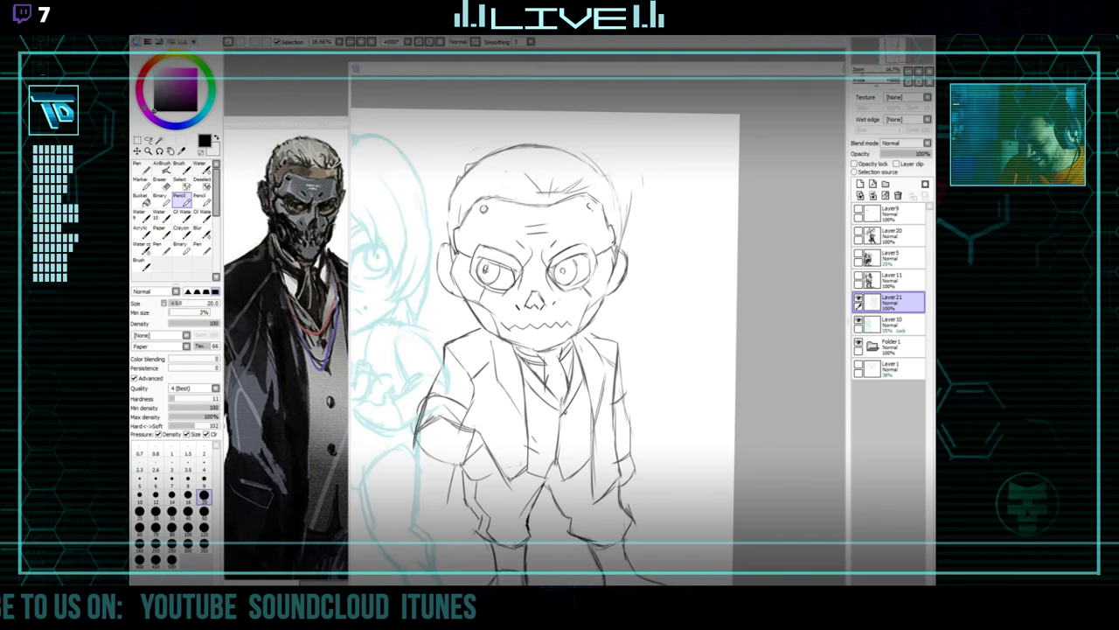
# Bring the coloured chibi soldier image forward and arrange it beside the skull-masked sketch so both characters can be compared.
pyautogui.moveTo(359, 204); pyautogui.dragTo(380, 172)
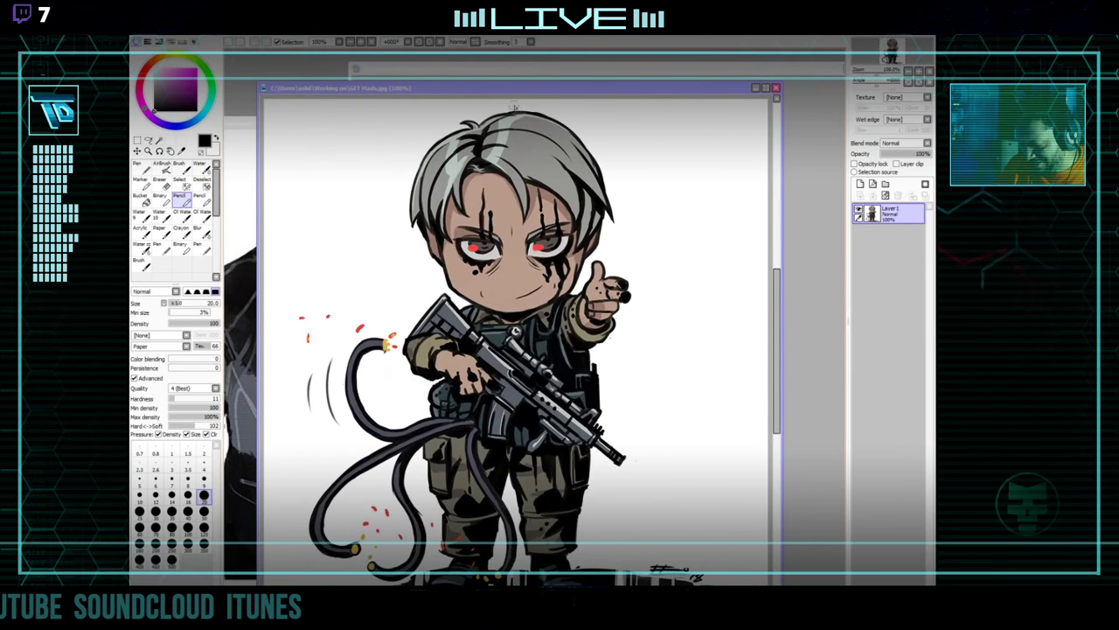
pyautogui.moveTo(523, 89); pyautogui.dragTo(350, 93)
pyautogui.click(664, 73)
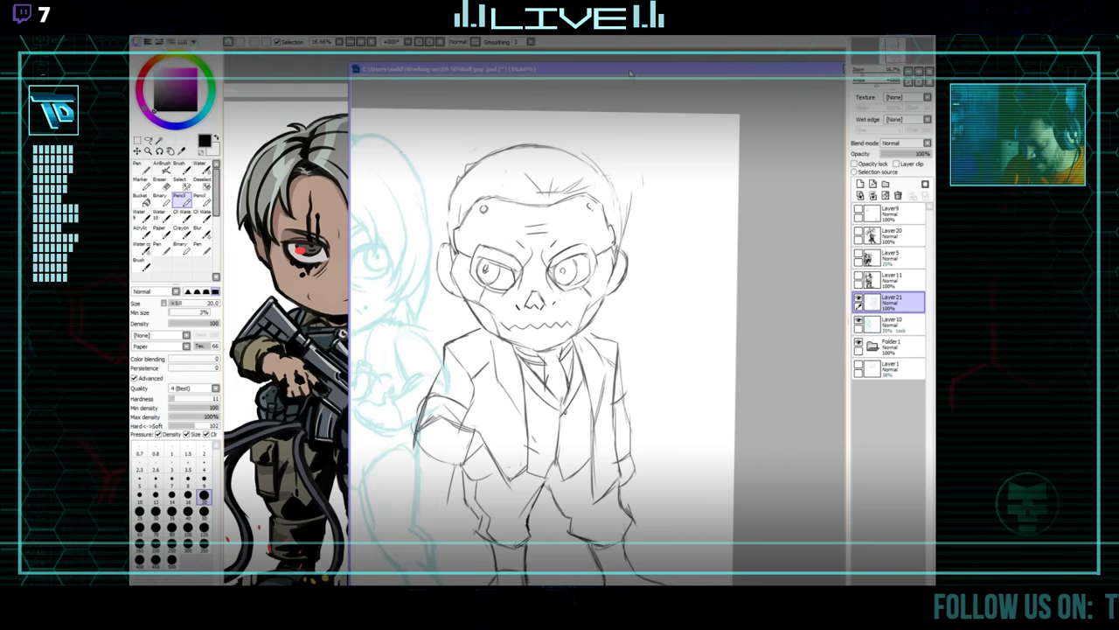
pyautogui.moveTo(630, 74); pyautogui.dragTo(686, 70)
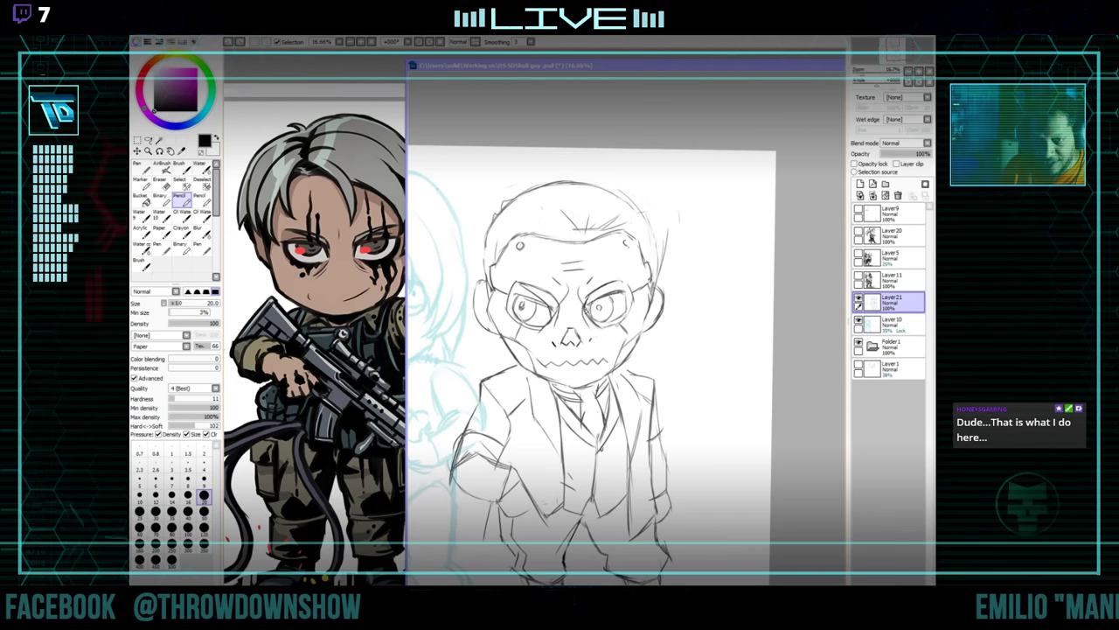
# Erase the rounded hand under the left sleeve cuff and sketch its hanging fingers with the size 20 Pencil.
pyautogui.moveTo(697, 400)
pyautogui.mouseDown()
pyautogui.moveTo(743, 362)
pyautogui.moveTo(700, 343)
pyautogui.moveTo(662, 378)
pyautogui.mouseUp()
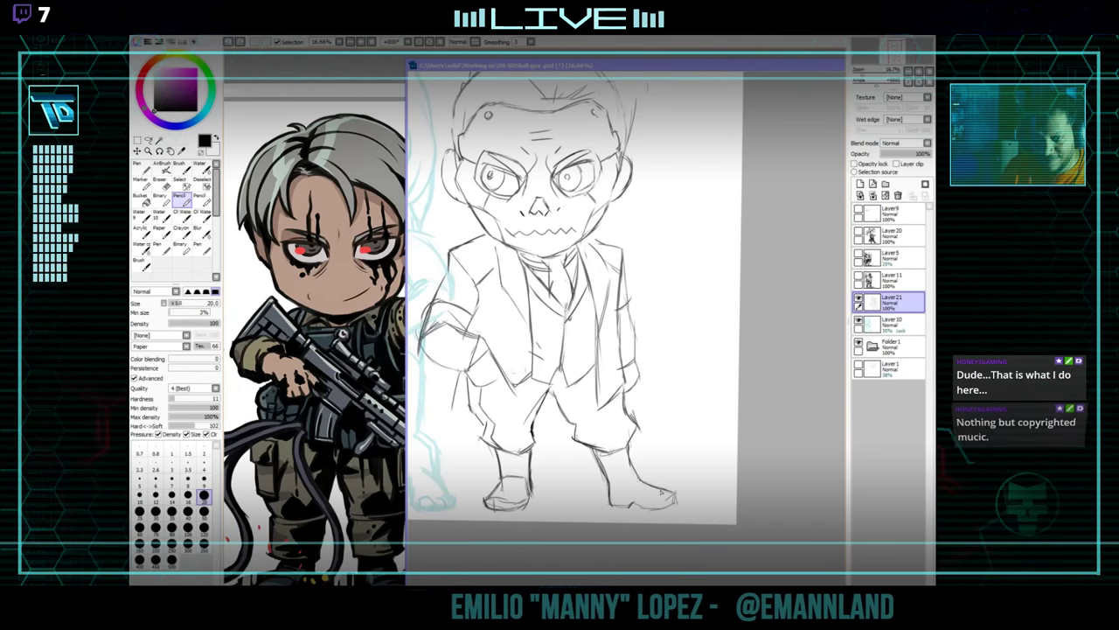
pyautogui.moveTo(651, 473)
pyautogui.mouseDown()
pyautogui.moveTo(665, 451)
pyautogui.moveTo(663, 467)
pyautogui.mouseUp()
pyautogui.moveTo(645, 415)
pyautogui.mouseDown()
pyautogui.moveTo(677, 466)
pyautogui.moveTo(677, 491)
pyautogui.mouseUp()
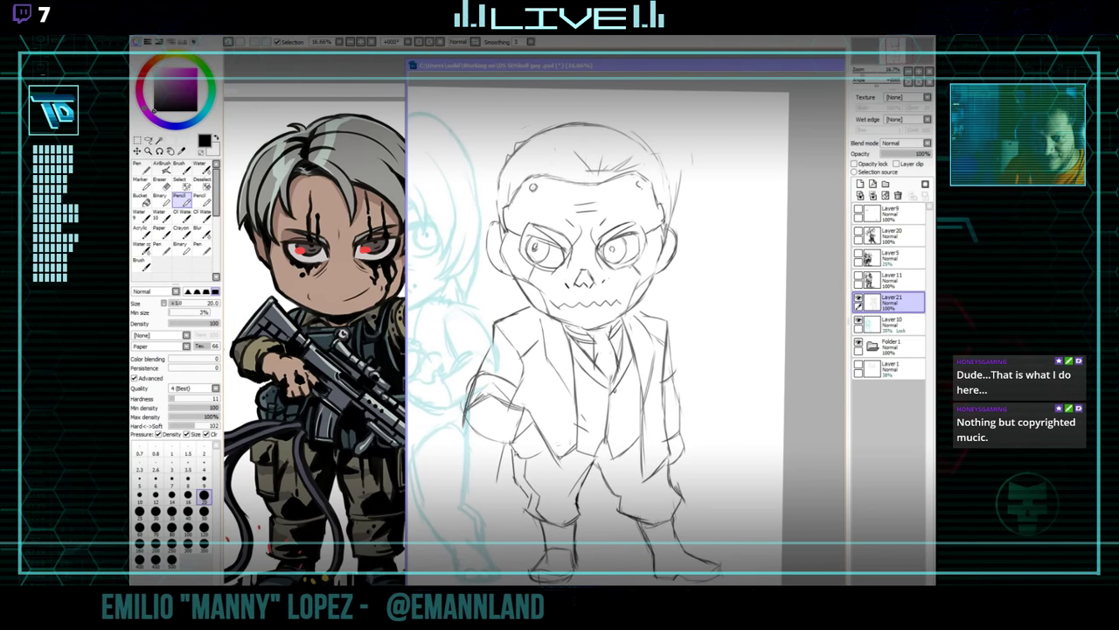
pyautogui.press('e')
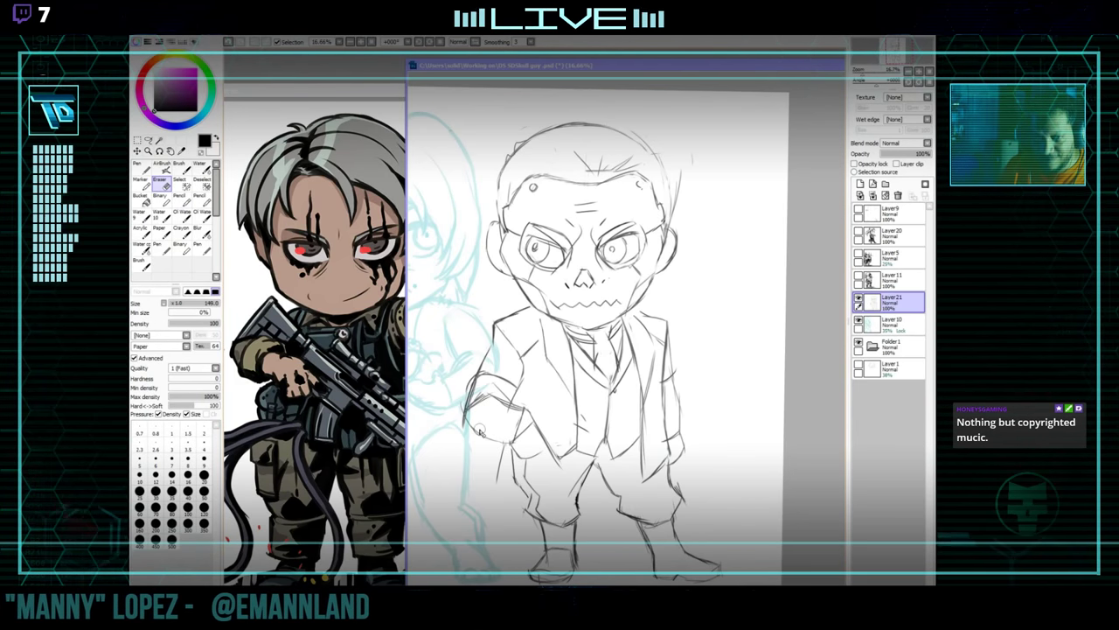
pyautogui.press('e')
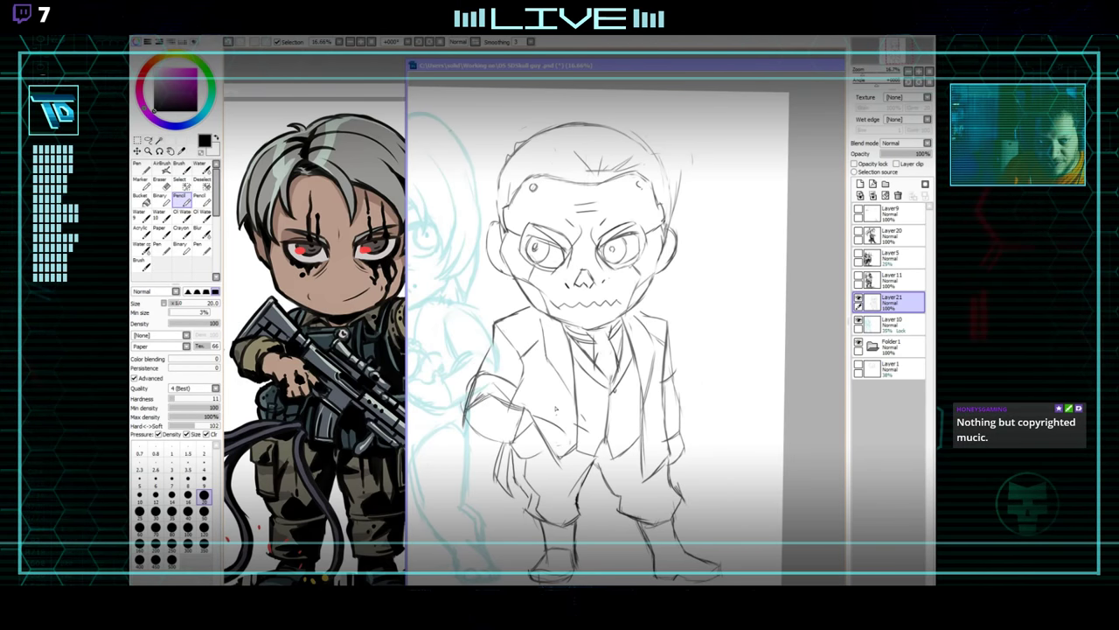
pyautogui.moveTo(715, 379); pyautogui.dragTo(744, 351)
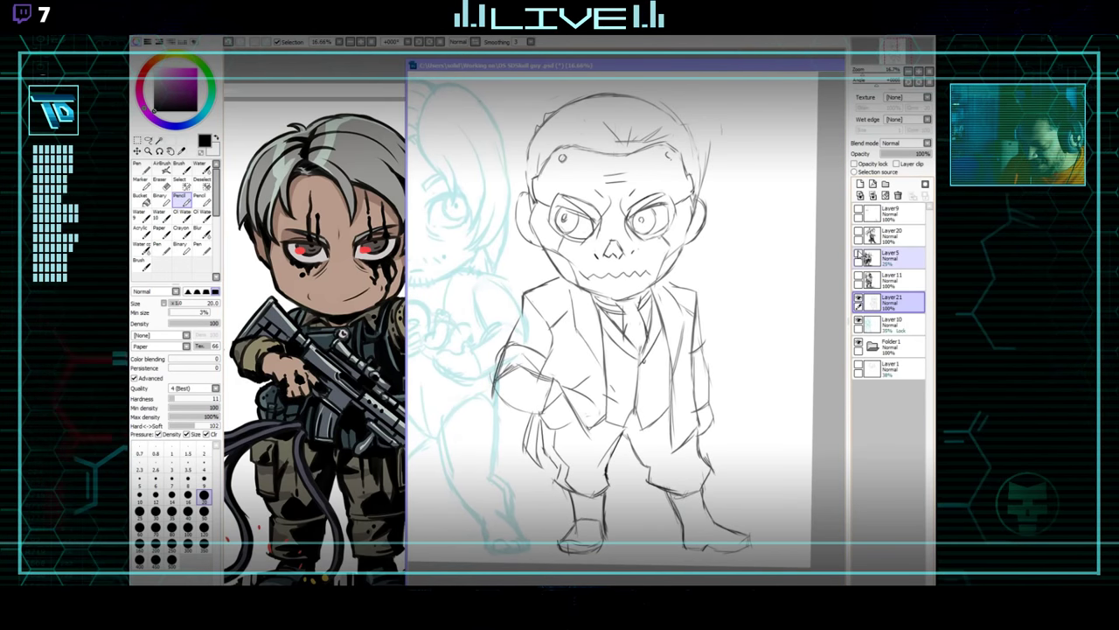
# Show the inked hooded skeleton on Layer5 and raise that layer's opacity to 99%.
pyautogui.click(859, 255)
pyautogui.scroll(1, 410, 396)
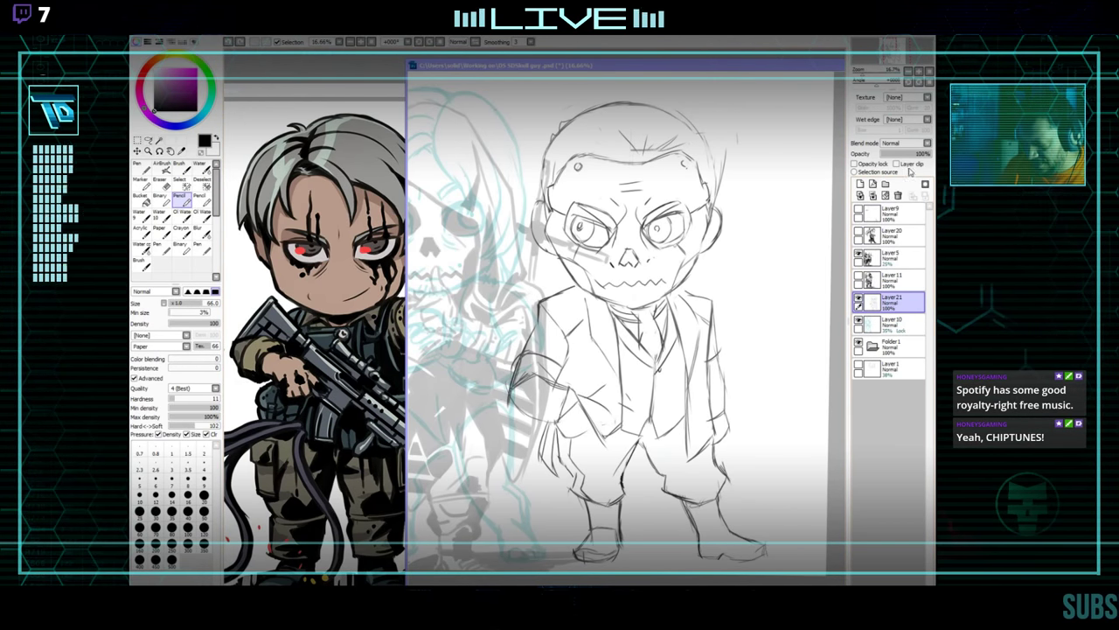
pyautogui.moveTo(910, 151); pyautogui.dragTo(931, 156)
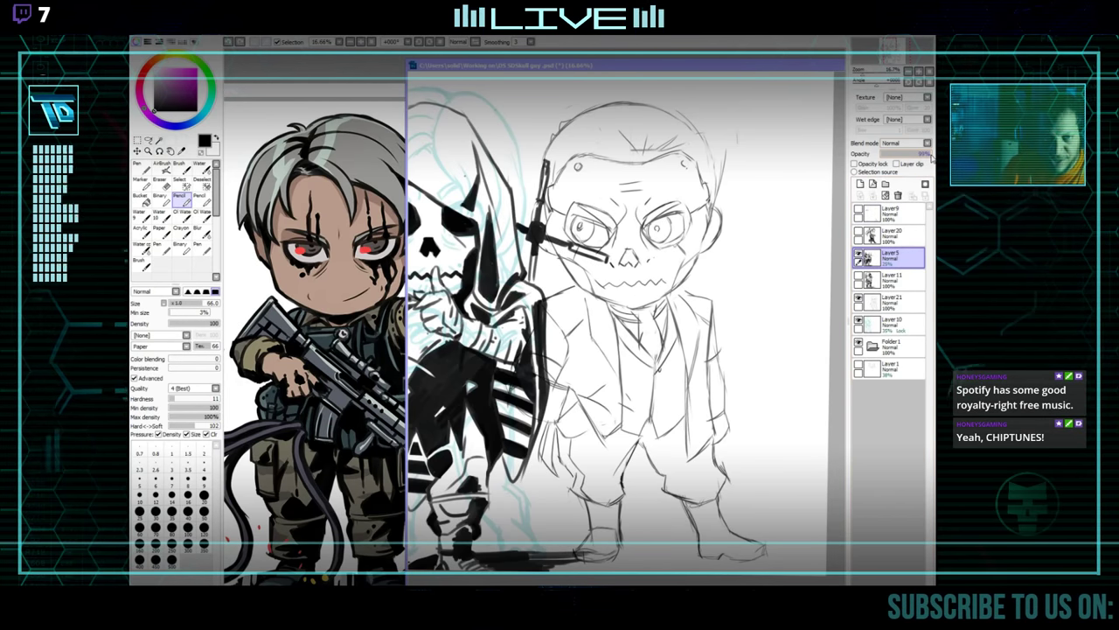
pyautogui.moveTo(570, 237); pyautogui.dragTo(664, 379)
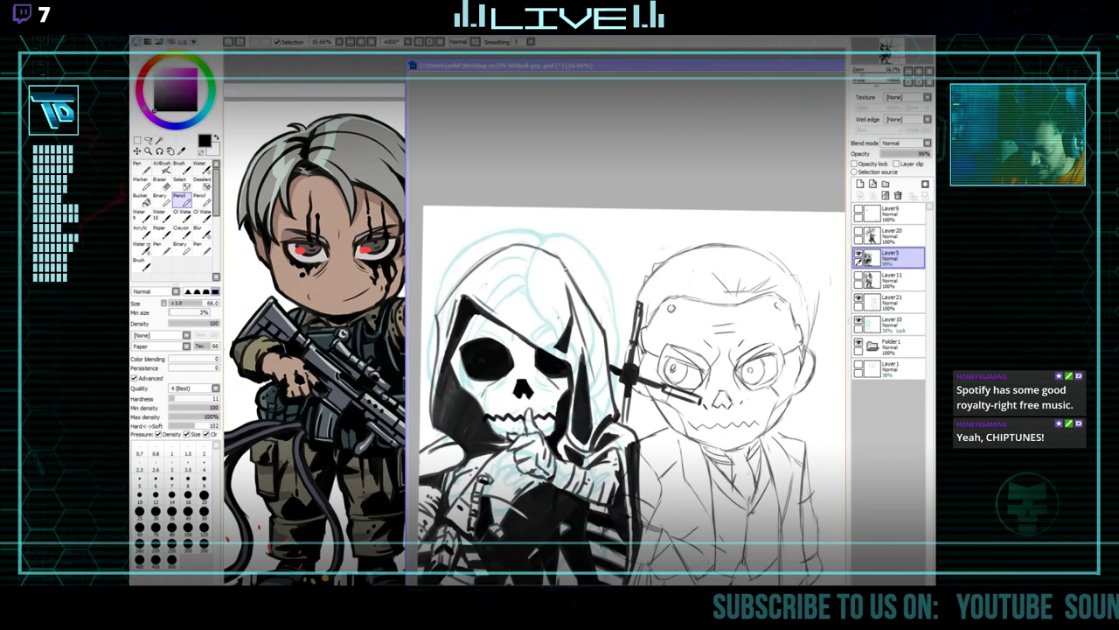
# Test Pencil strokes along the skeleton's hood to match its line weight, undo them, and reduce the brush size to 50.
pyautogui.moveTo(544, 231); pyautogui.dragTo(587, 308)
pyautogui.hotkey('ctrl', 'z')
pyautogui.press('[')
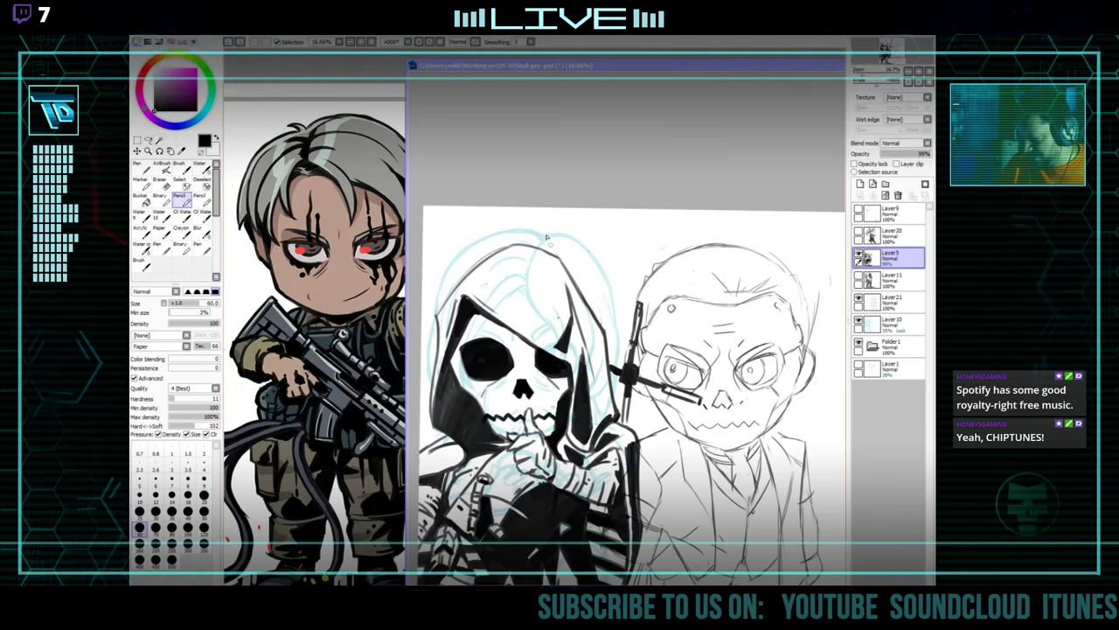
pyautogui.moveTo(548, 230); pyautogui.dragTo(590, 310)
pyautogui.hotkey('ctrl', 'z')
pyautogui.press('[')
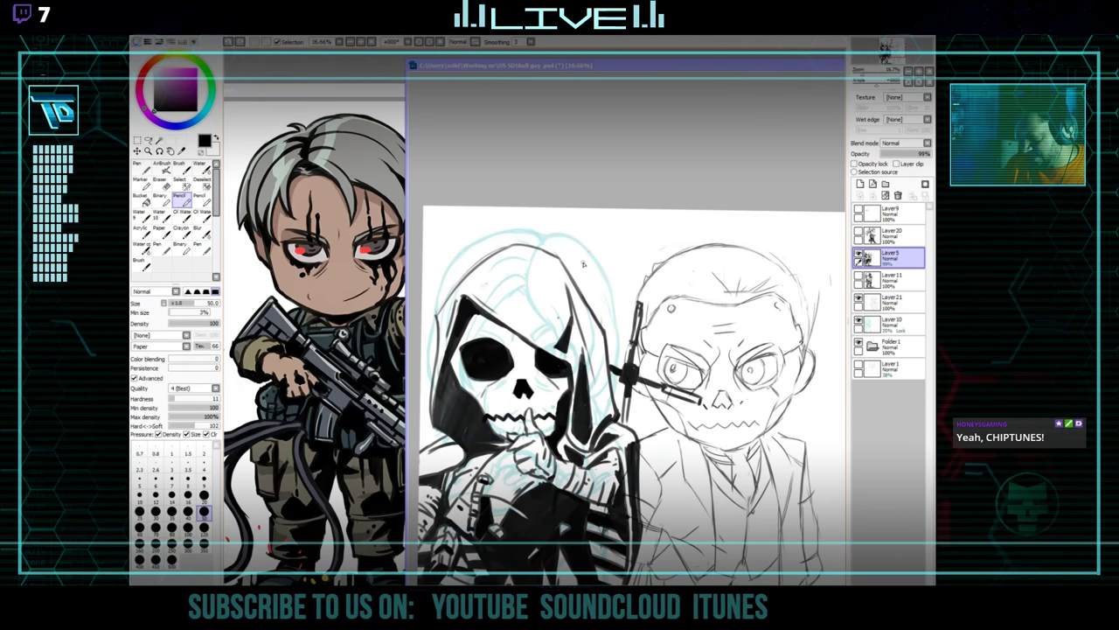
# Hide Layer5, switch to Layer21 and ink a bold line over the left shoulder with the size 50 Pencil.
pyautogui.click(859, 255)
pyautogui.click(890, 302)
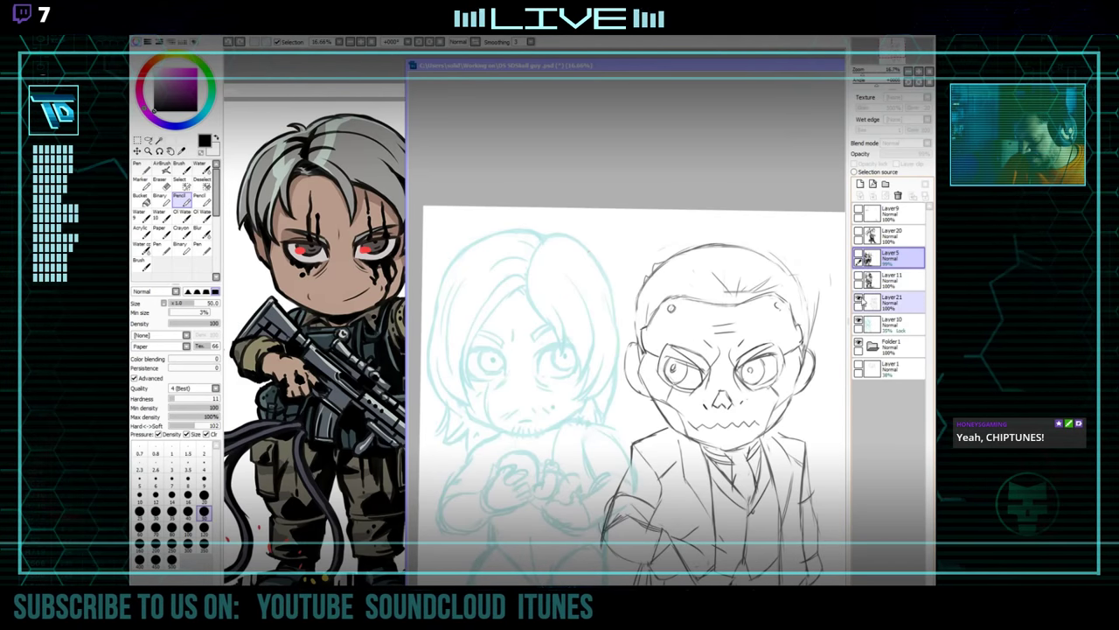
pyautogui.moveTo(758, 347)
pyautogui.mouseDown()
pyautogui.moveTo(634, 269)
pyautogui.moveTo(672, 251)
pyautogui.mouseUp()
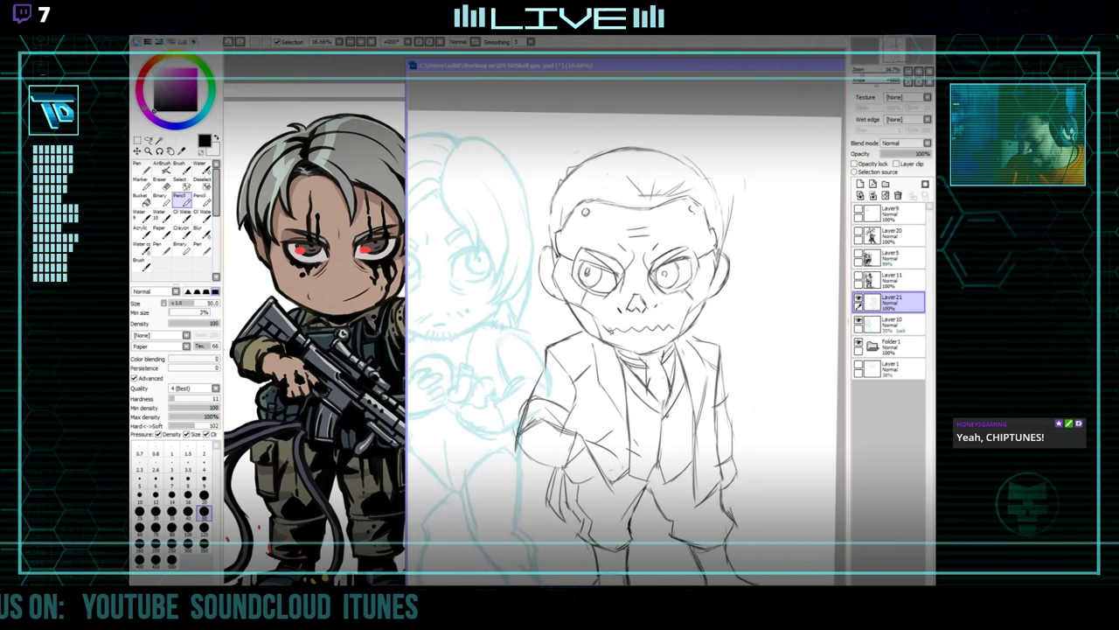
pyautogui.moveTo(544, 352); pyautogui.dragTo(588, 332)
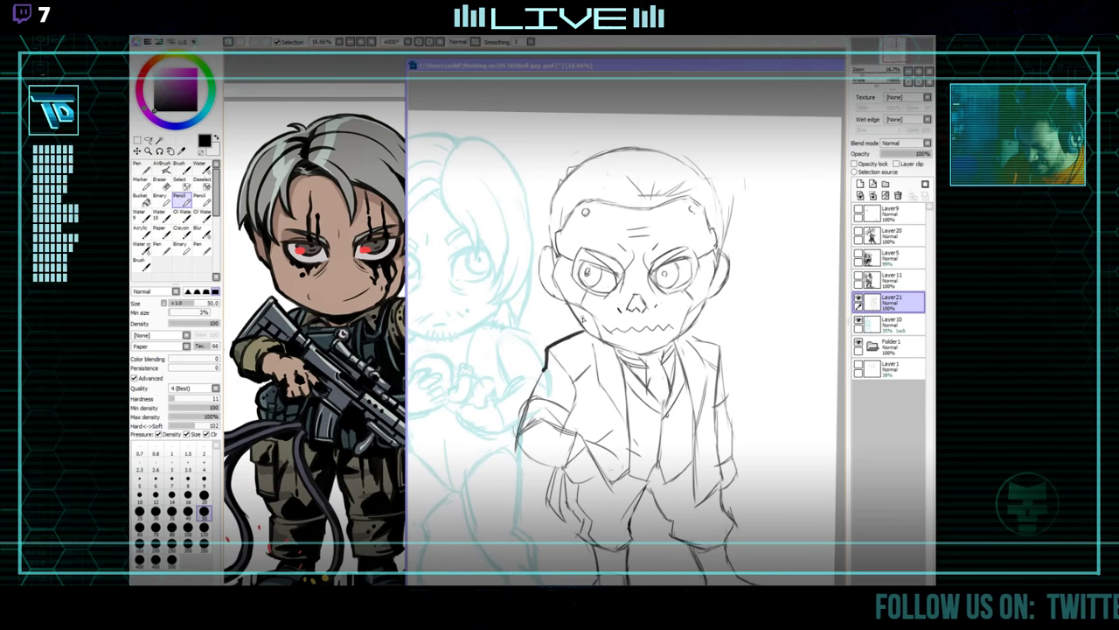
# Bring the skull-masked man painting forward beside the sketch and position it to show his head and jacket.
pyautogui.moveTo(364, 91); pyautogui.dragTo(368, 448)
pyautogui.click(359, 376)
pyautogui.moveTo(346, 394); pyautogui.dragTo(429, 380)
pyautogui.click(742, 320)
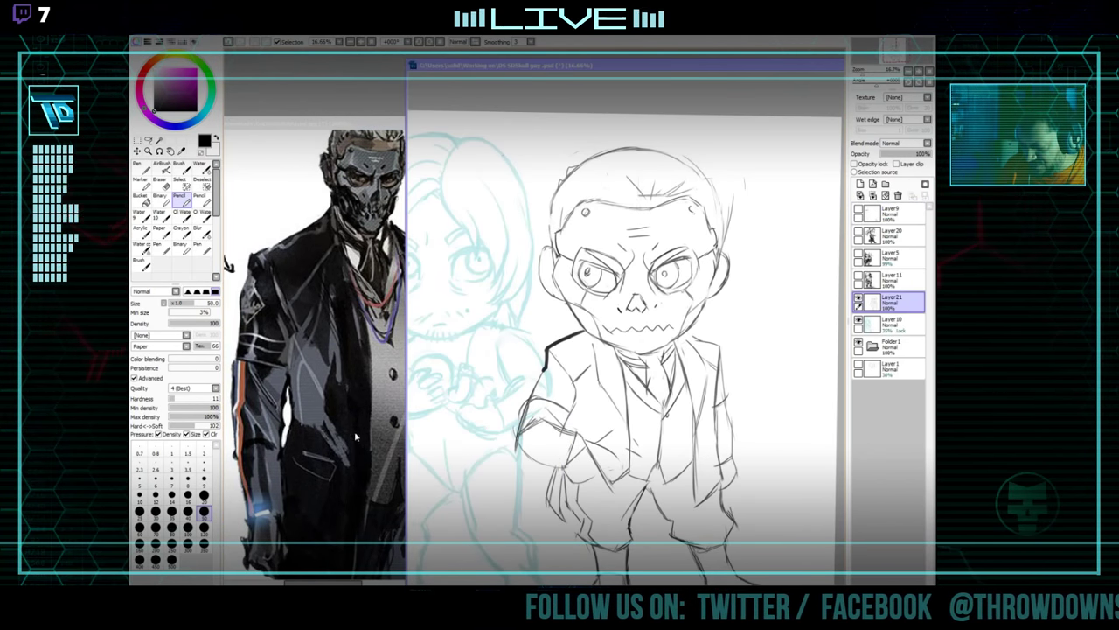
pyautogui.click(376, 359)
pyautogui.moveTo(486, 339); pyautogui.dragTo(442, 389)
# Fill the skull nose with solid black and trim its edge with the Eraser.
pyautogui.click(637, 308)
pyautogui.moveTo(637, 308)
pyautogui.mouseDown()
pyautogui.moveTo(620, 343)
pyautogui.moveTo(630, 322)
pyautogui.mouseUp()
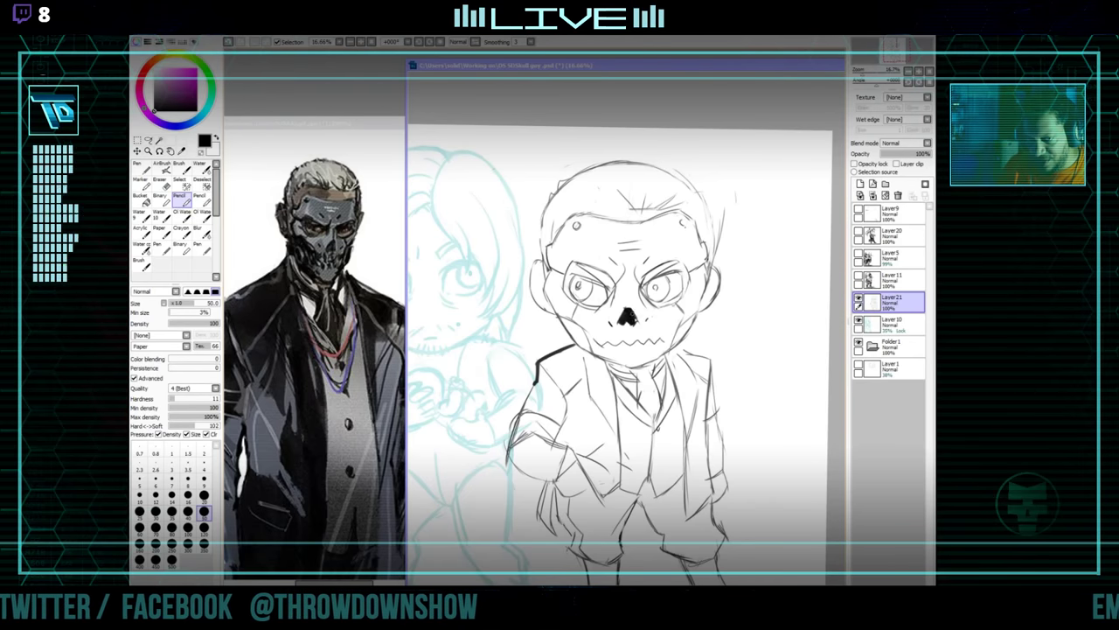
pyautogui.moveTo(768, 254); pyautogui.dragTo(758, 287)
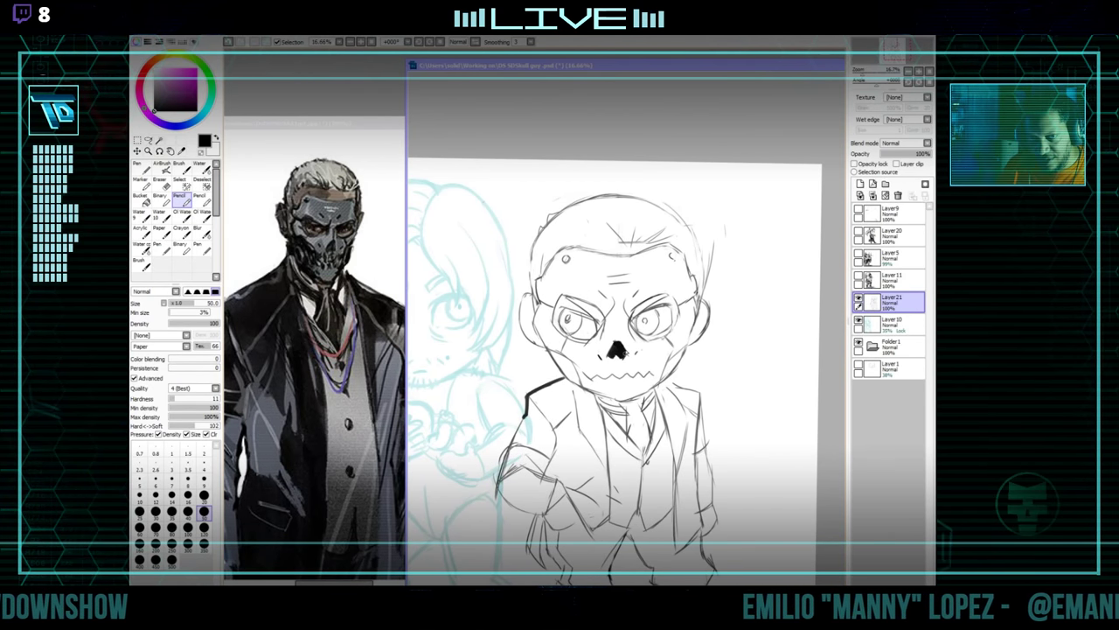
pyautogui.press('e')
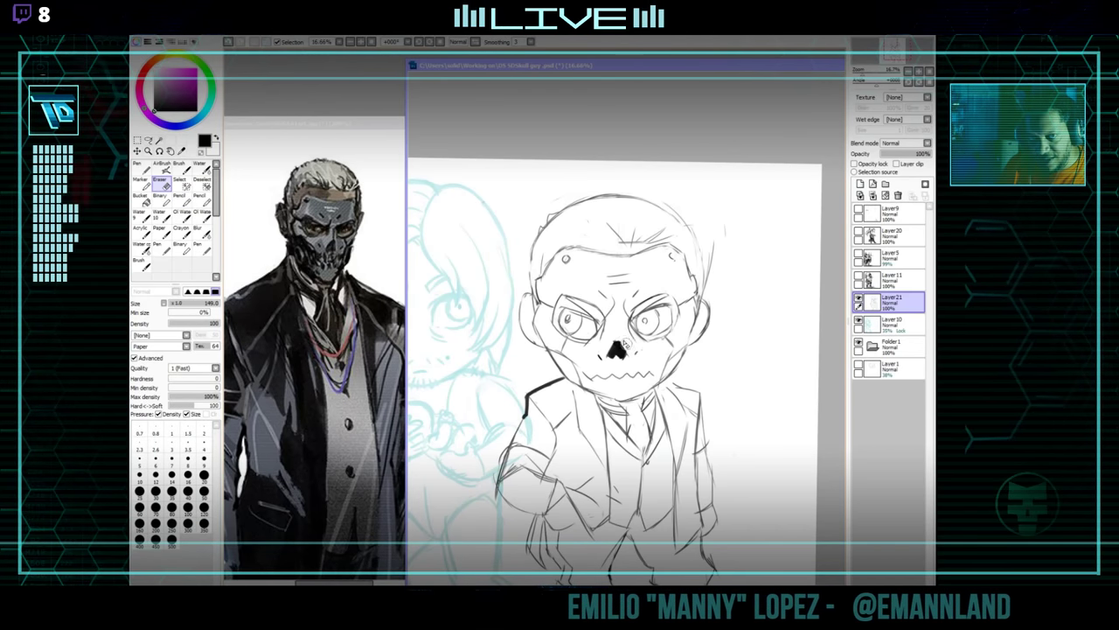
pyautogui.moveTo(626, 343); pyautogui.dragTo(628, 355)
# Ink both pupils black and thicken the eye socket lines with the size 50 Pencil.
pyautogui.press('n')
pyautogui.moveTo(666, 291); pyautogui.dragTo(653, 314)
pyautogui.moveTo(639, 314)
pyautogui.mouseDown()
pyautogui.moveTo(707, 301)
pyautogui.moveTo(686, 328)
pyautogui.moveTo(703, 295)
pyautogui.moveTo(636, 304)
pyautogui.mouseUp()
pyautogui.moveTo(710, 304); pyautogui.dragTo(712, 305)
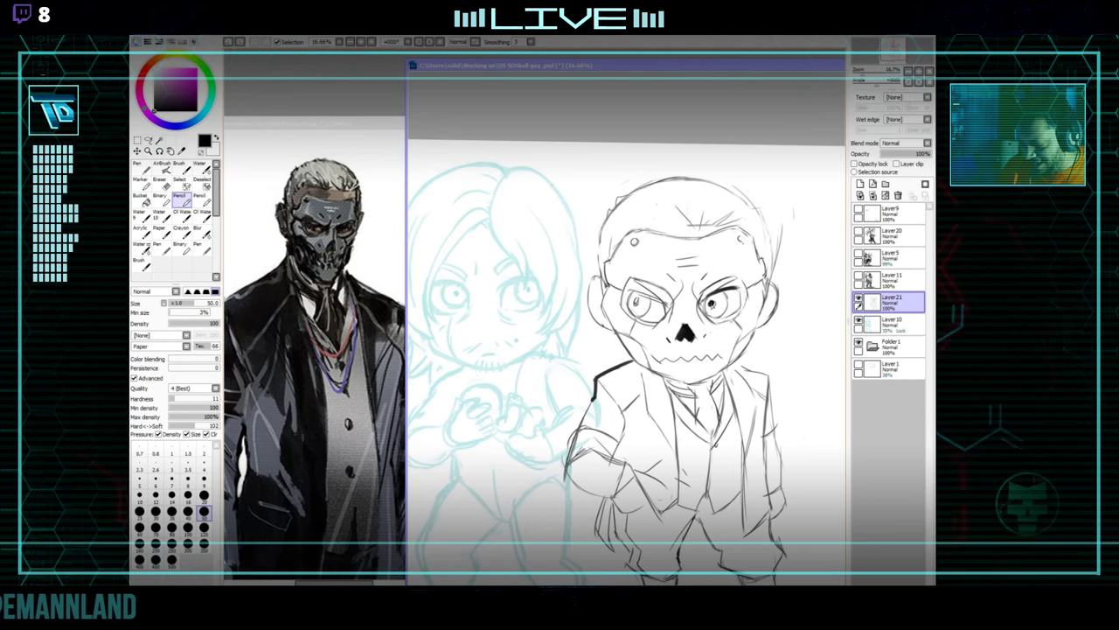
pyautogui.moveTo(728, 294); pyautogui.dragTo(725, 307)
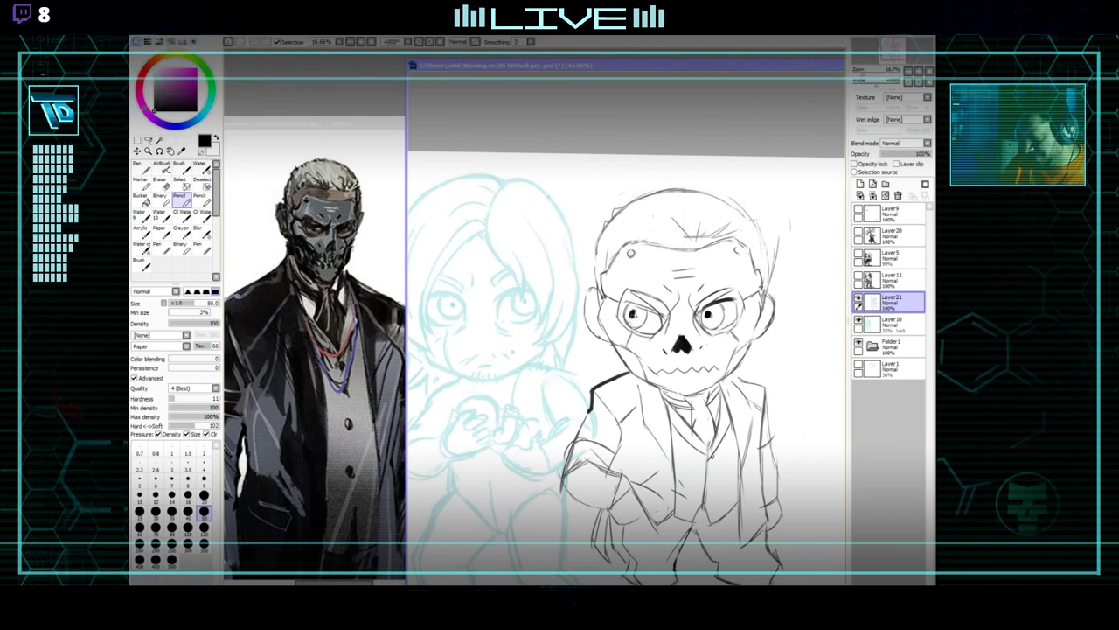
pyautogui.moveTo(672, 344); pyautogui.dragTo(667, 362)
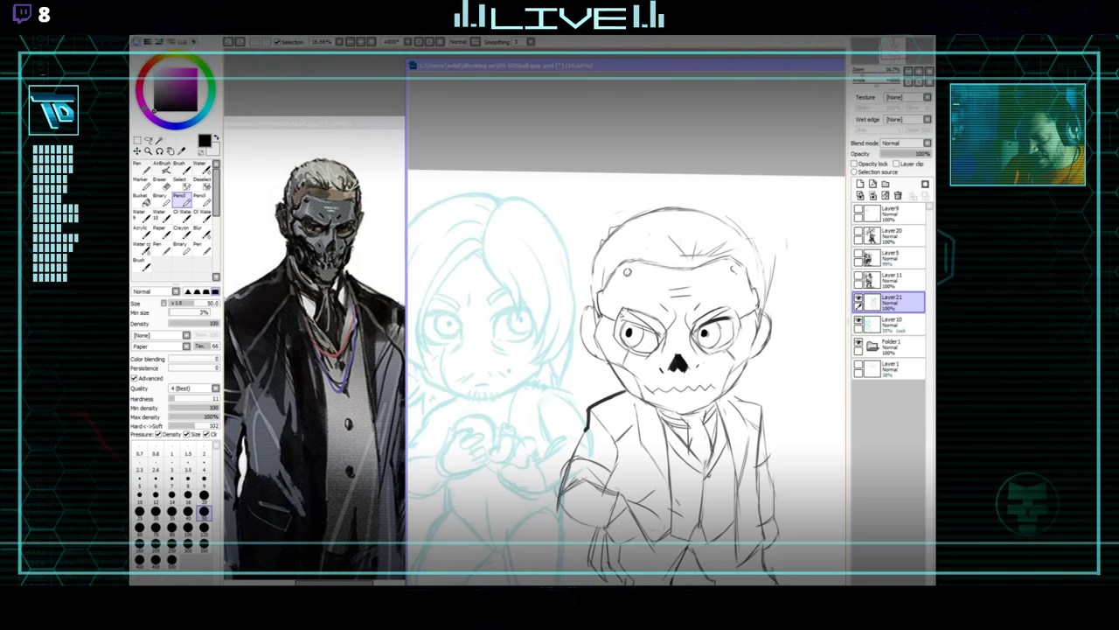
pyautogui.moveTo(653, 320); pyautogui.dragTo(638, 338)
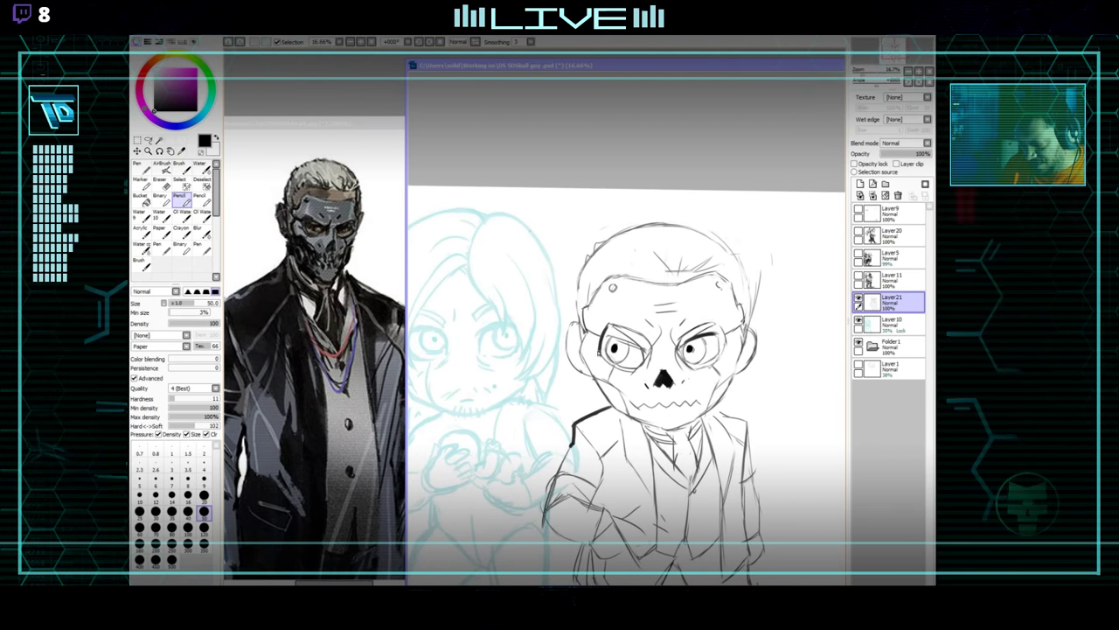
# Ink bold outlines around both ears, redoing the stroke on the left ear.
pyautogui.moveTo(626, 371); pyautogui.dragTo(632, 370)
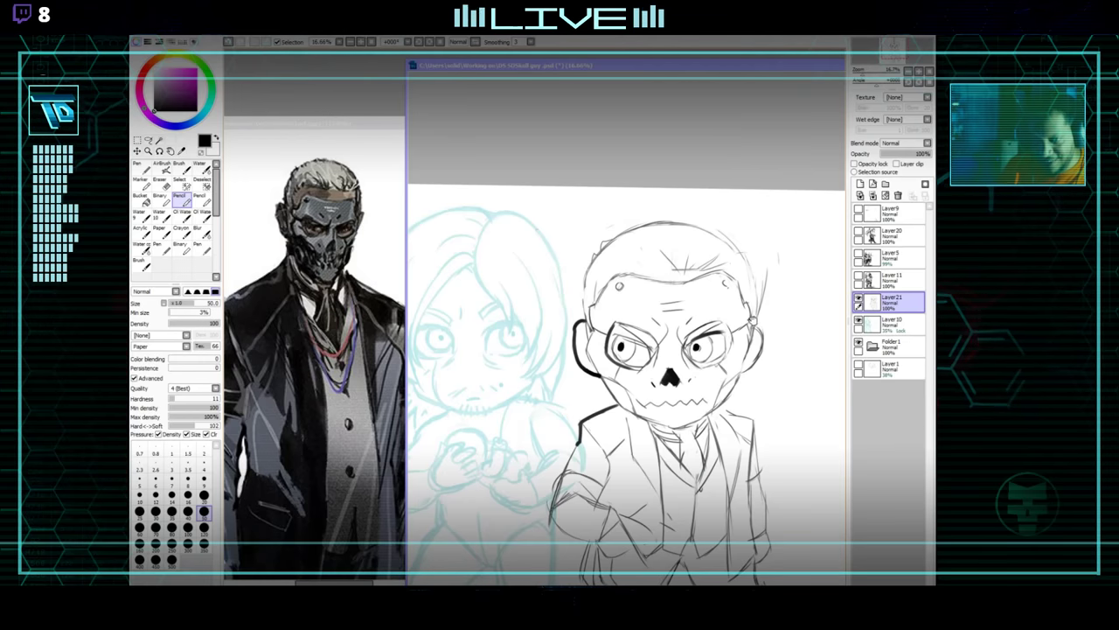
pyautogui.hotkey('ctrl', 'z')
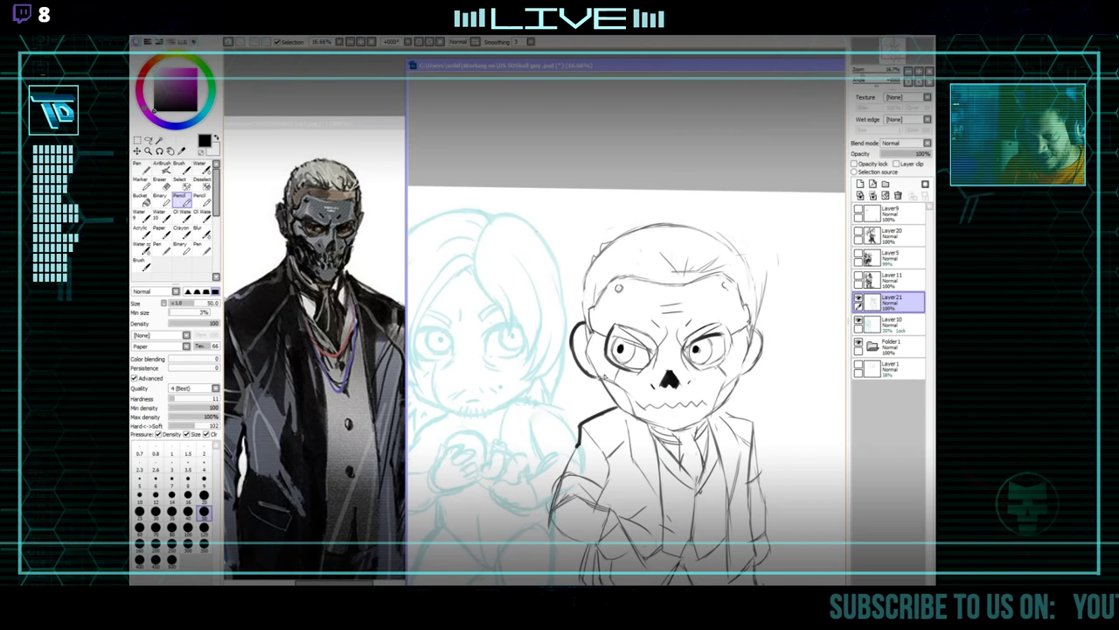
pyautogui.moveTo(587, 338); pyautogui.dragTo(577, 348)
pyautogui.moveTo(737, 336); pyautogui.dragTo(722, 329)
pyautogui.moveTo(731, 334); pyautogui.dragTo(724, 376)
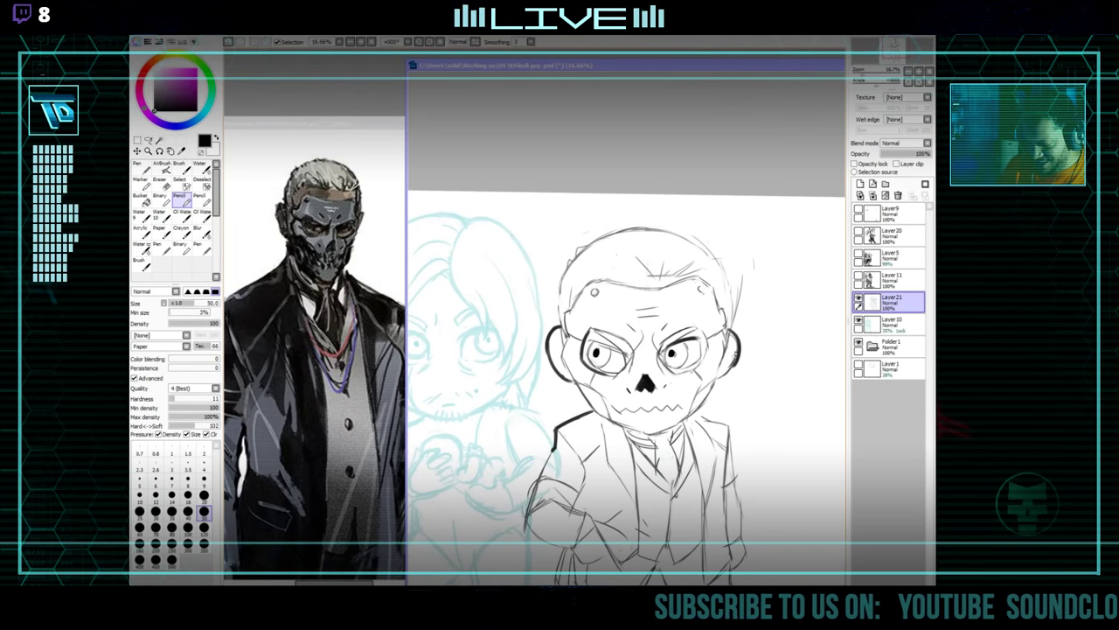
# Ink the left side of the head and the swept hair strokes above the forehead, and extend the left shoulder line down the sleeve.
pyautogui.moveTo(554, 300)
pyautogui.mouseDown()
pyautogui.moveTo(564, 329)
pyautogui.moveTo(556, 293)
pyautogui.mouseUp()
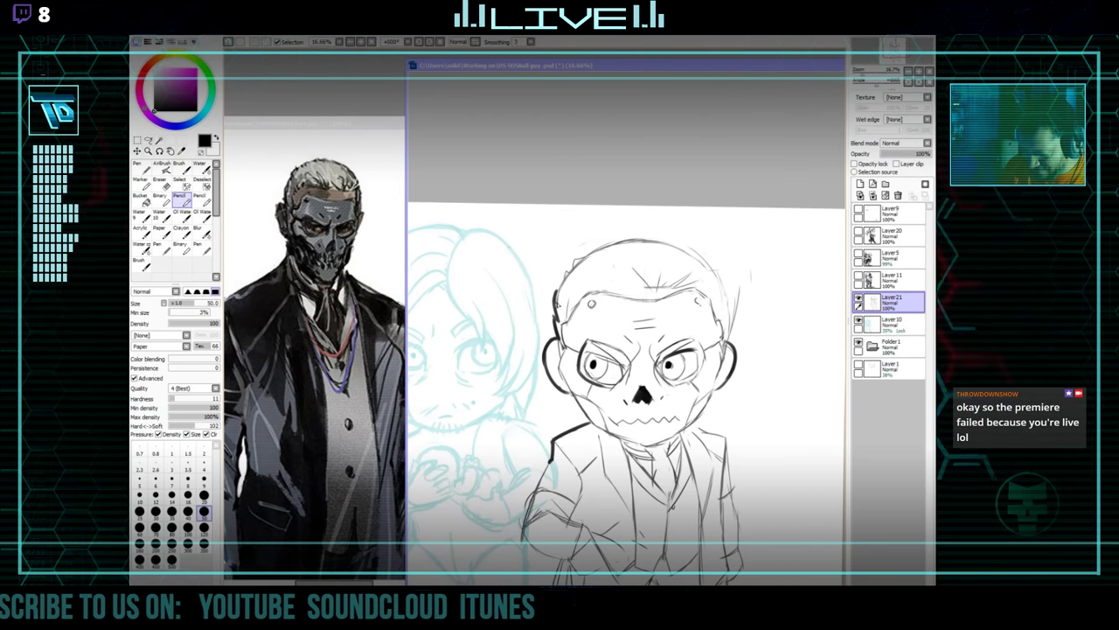
pyautogui.moveTo(685, 250); pyautogui.dragTo(672, 260)
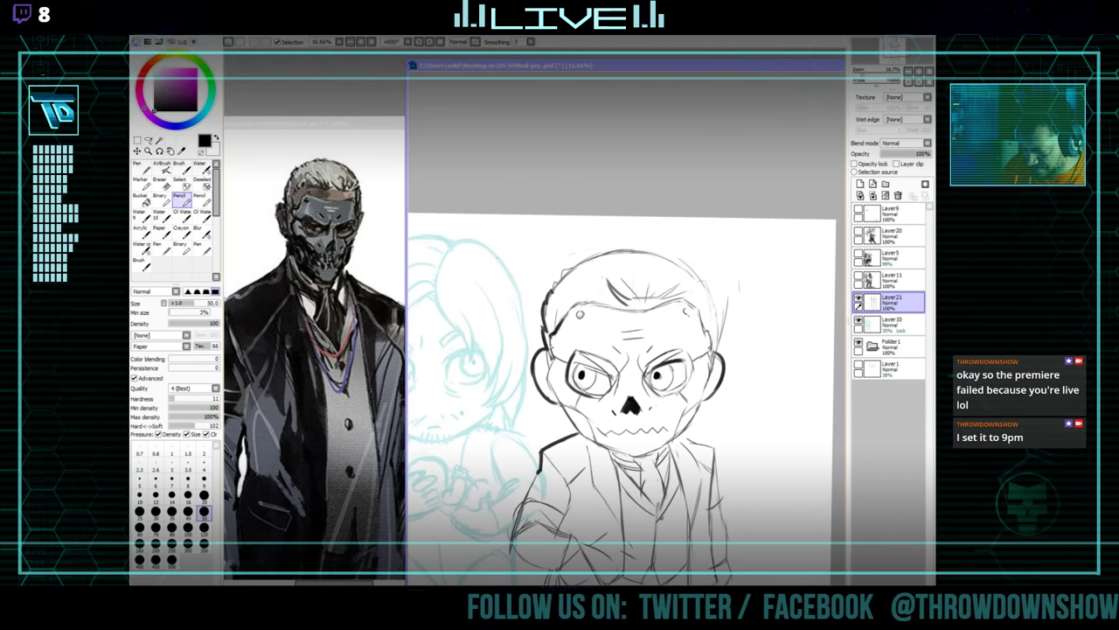
pyautogui.moveTo(675, 337); pyautogui.dragTo(674, 331)
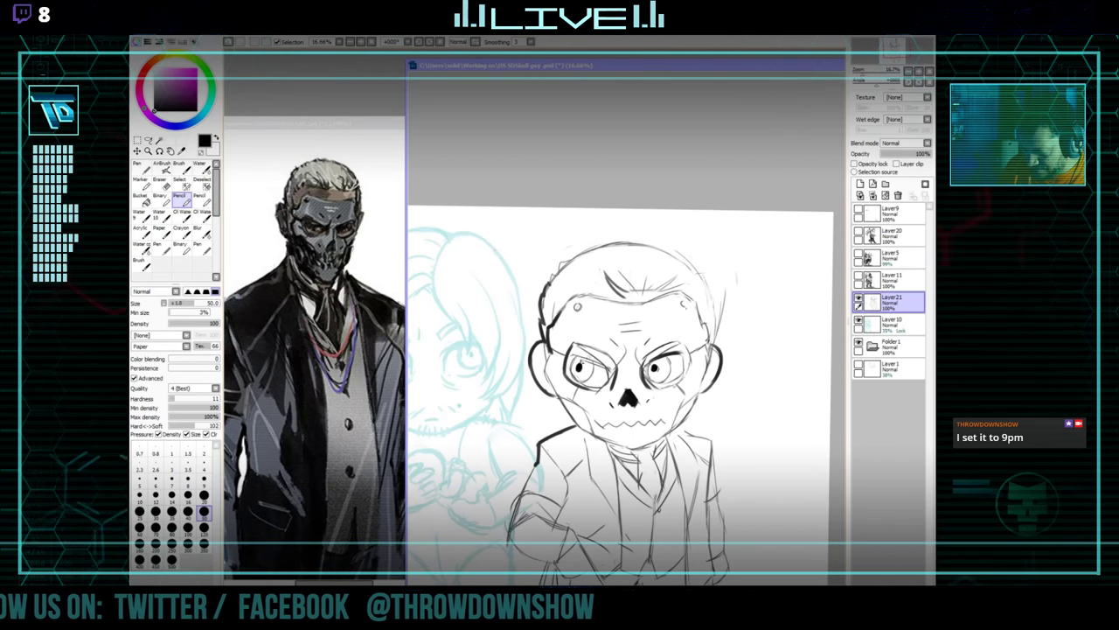
# Ink the seam stripe on the jacket's left shoulder with the size 50 Pencil, checking the jacket in the reference painting.
pyautogui.moveTo(604, 368); pyautogui.dragTo(652, 333)
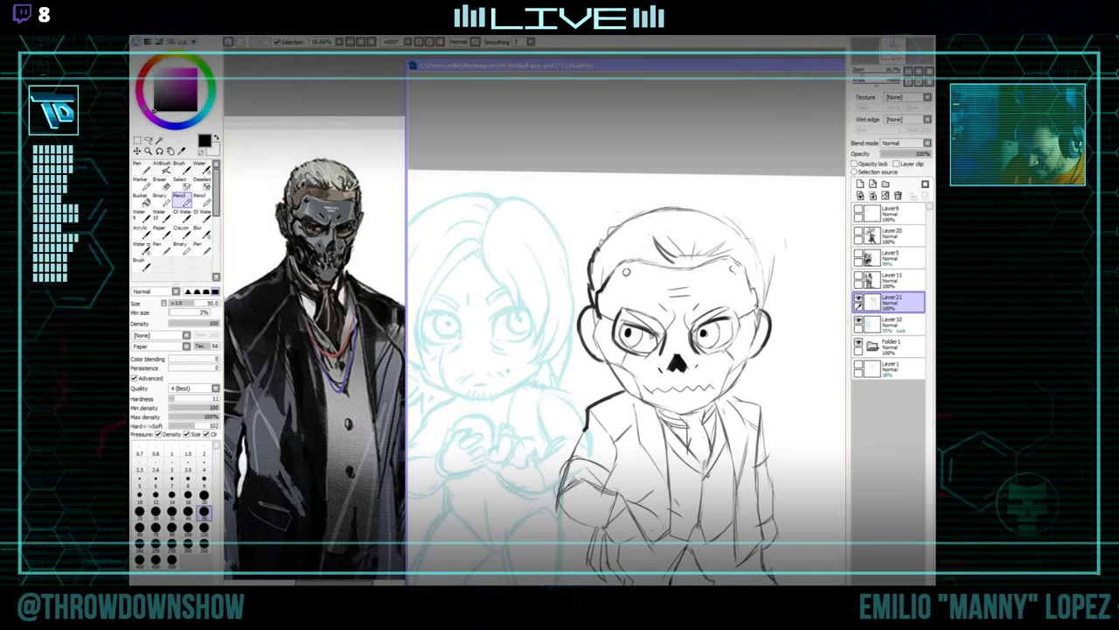
pyautogui.moveTo(619, 423)
pyautogui.mouseDown()
pyautogui.moveTo(623, 379)
pyautogui.moveTo(629, 399)
pyautogui.moveTo(641, 380)
pyautogui.mouseUp()
pyautogui.moveTo(339, 476); pyautogui.dragTo(396, 439)
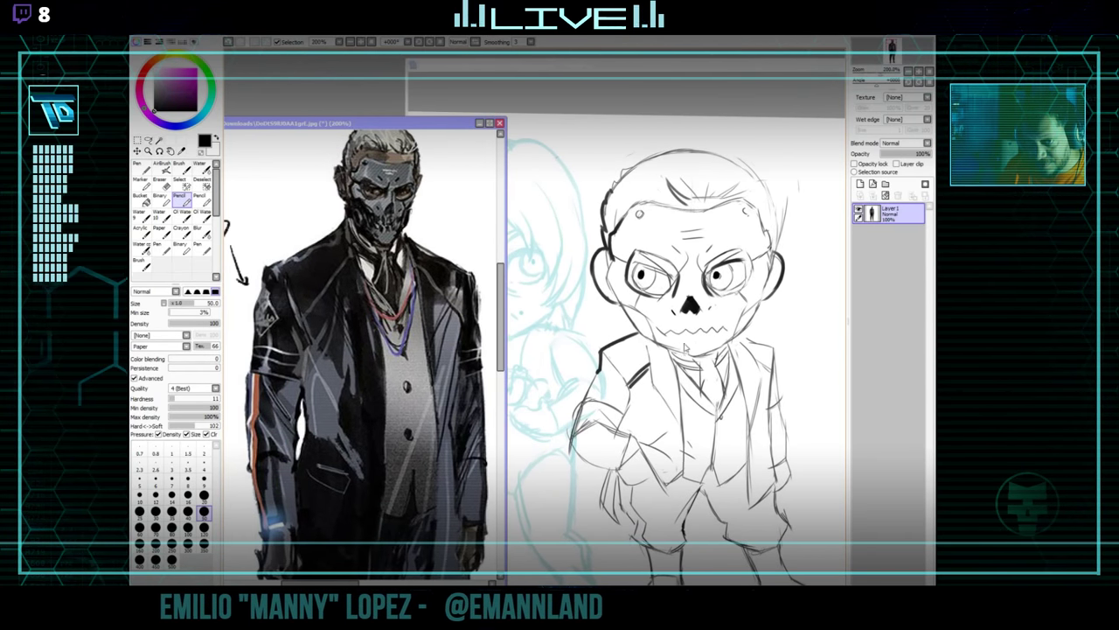
pyautogui.click(618, 370)
pyautogui.moveTo(618, 370)
pyautogui.mouseDown()
pyautogui.moveTo(580, 410)
pyautogui.moveTo(588, 387)
pyautogui.mouseUp()
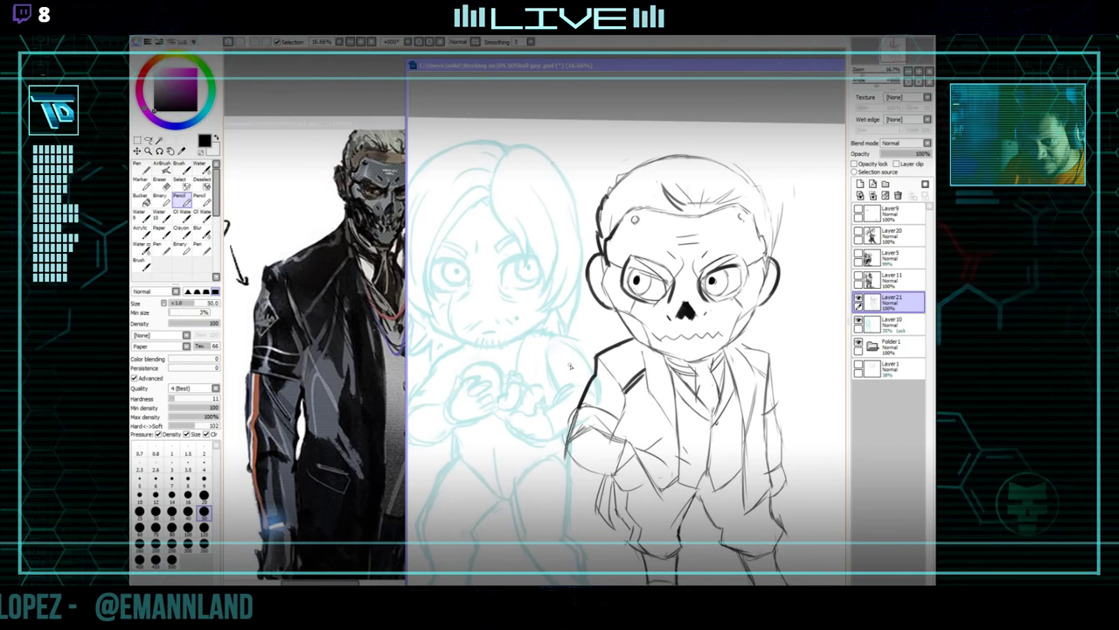
# Ink the left sleeve, its cuff and the coat's left hem, and start the right shoulder line.
pyautogui.press('e')
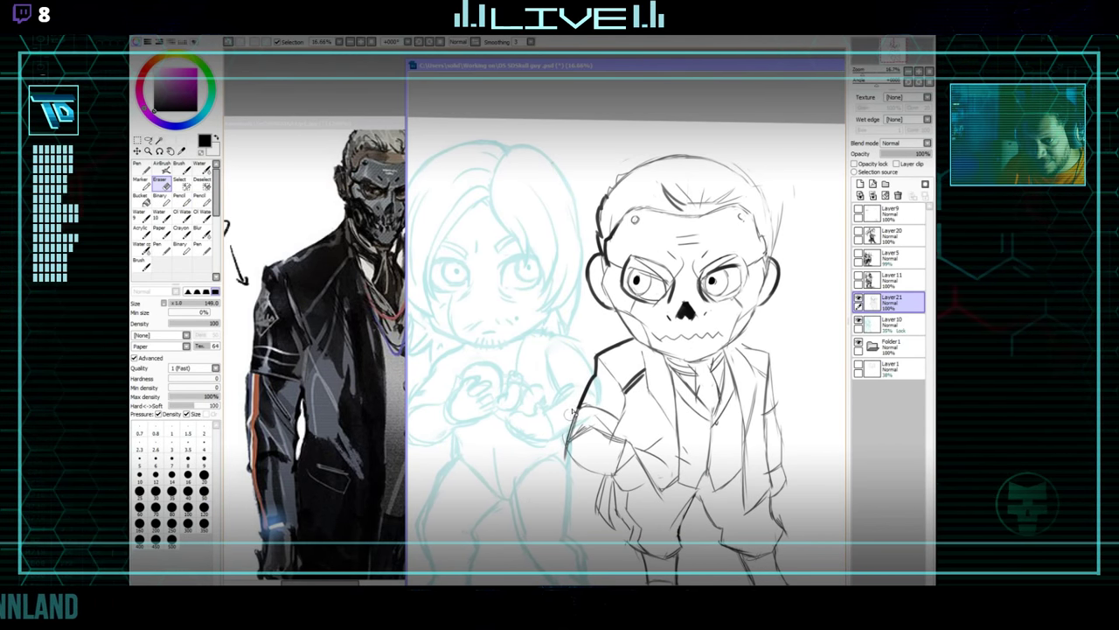
pyautogui.press('n')
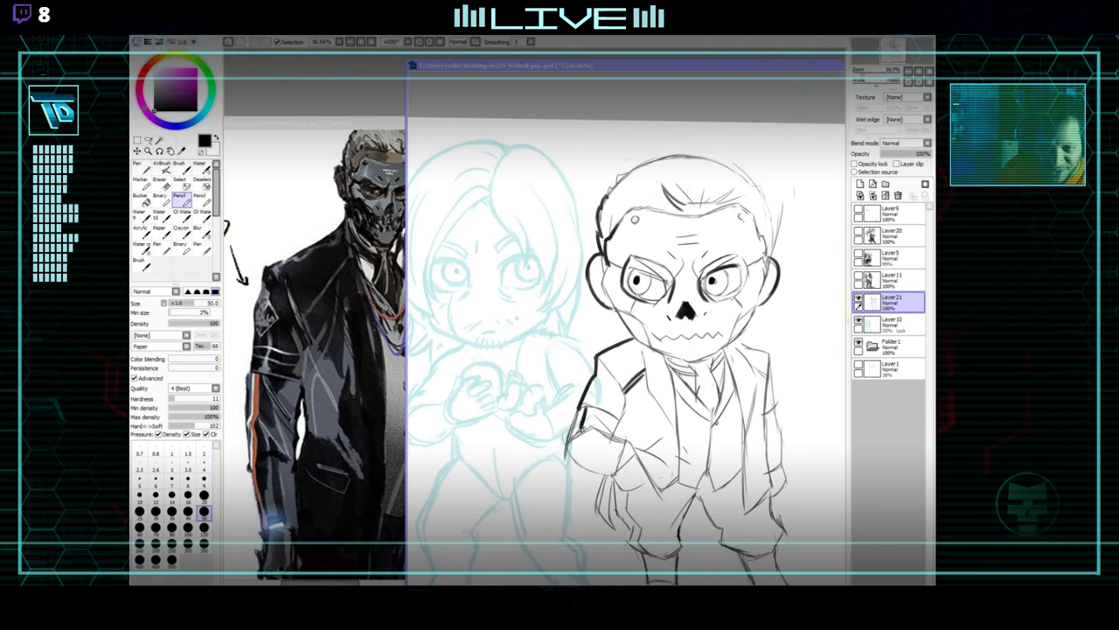
pyautogui.moveTo(622, 400); pyautogui.dragTo(623, 396)
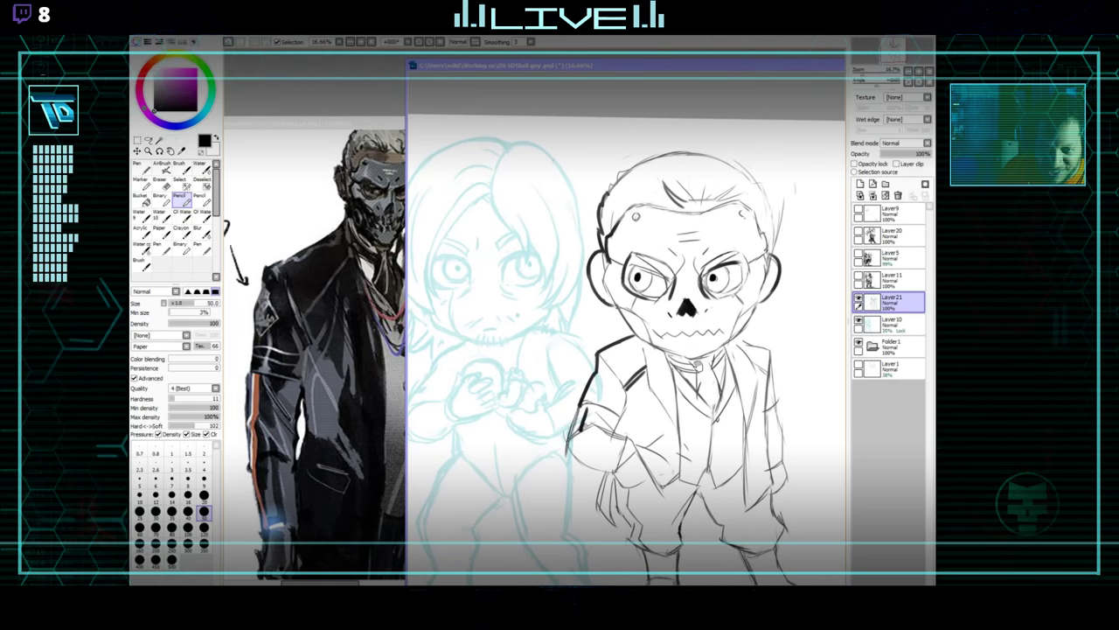
pyautogui.moveTo(630, 451); pyautogui.dragTo(624, 416)
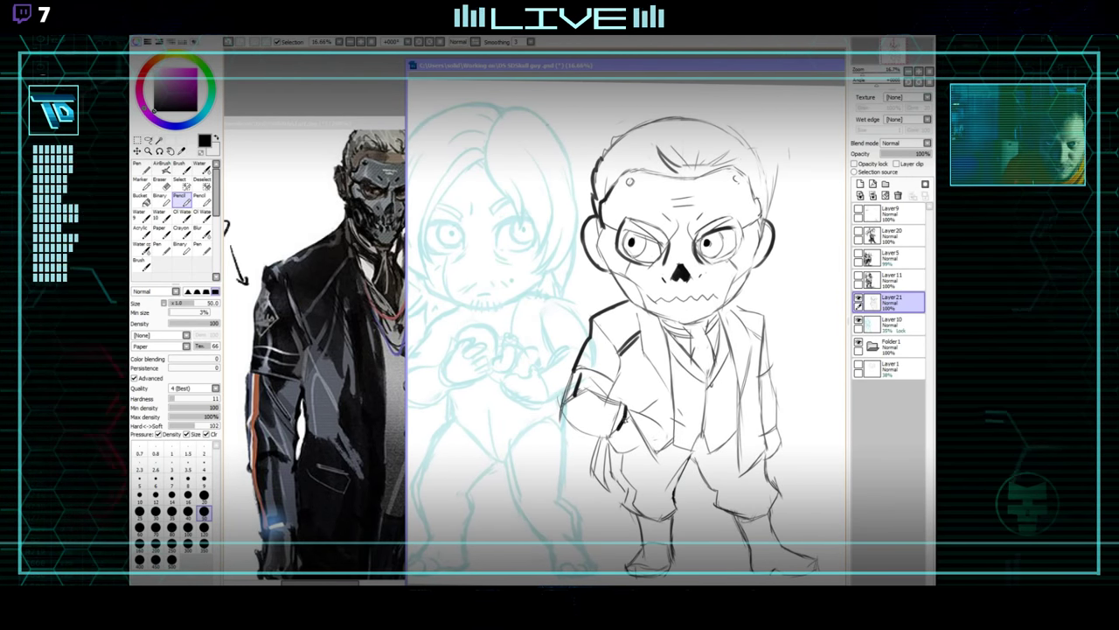
pyautogui.moveTo(630, 413); pyautogui.dragTo(574, 395)
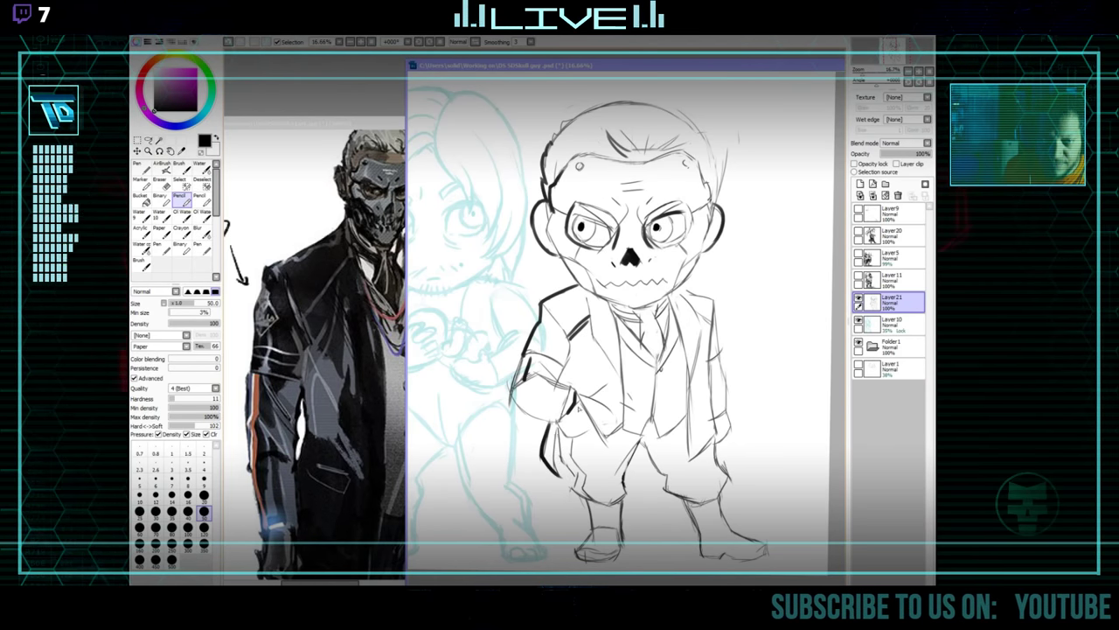
pyautogui.moveTo(578, 408)
pyautogui.mouseDown()
pyautogui.moveTo(557, 415)
pyautogui.moveTo(536, 453)
pyautogui.mouseUp()
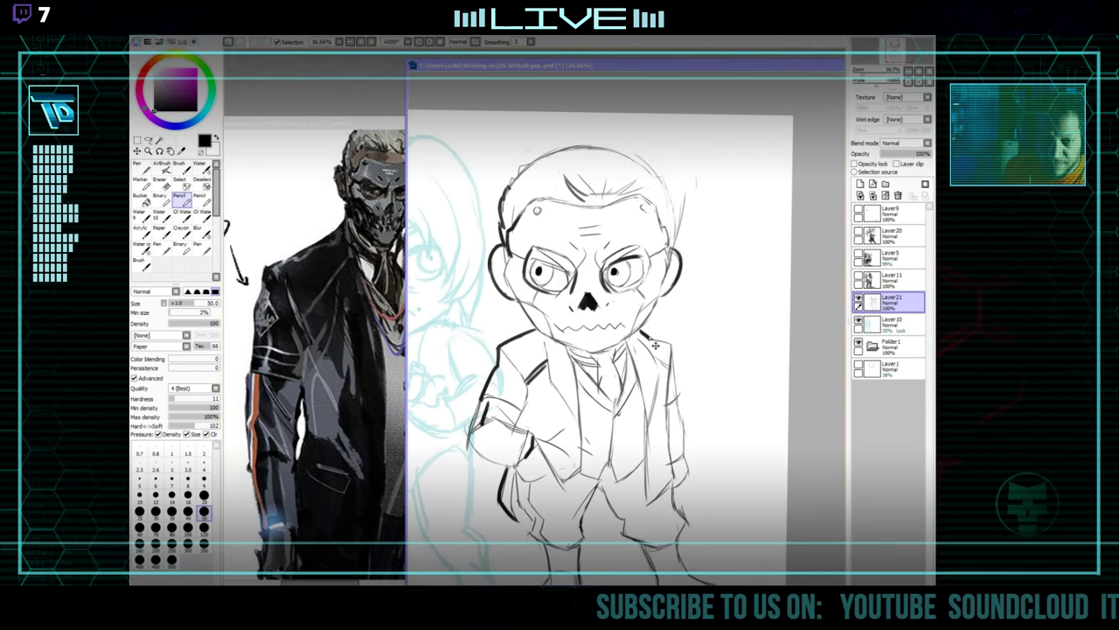
pyautogui.moveTo(755, 318); pyautogui.dragTo(783, 268)
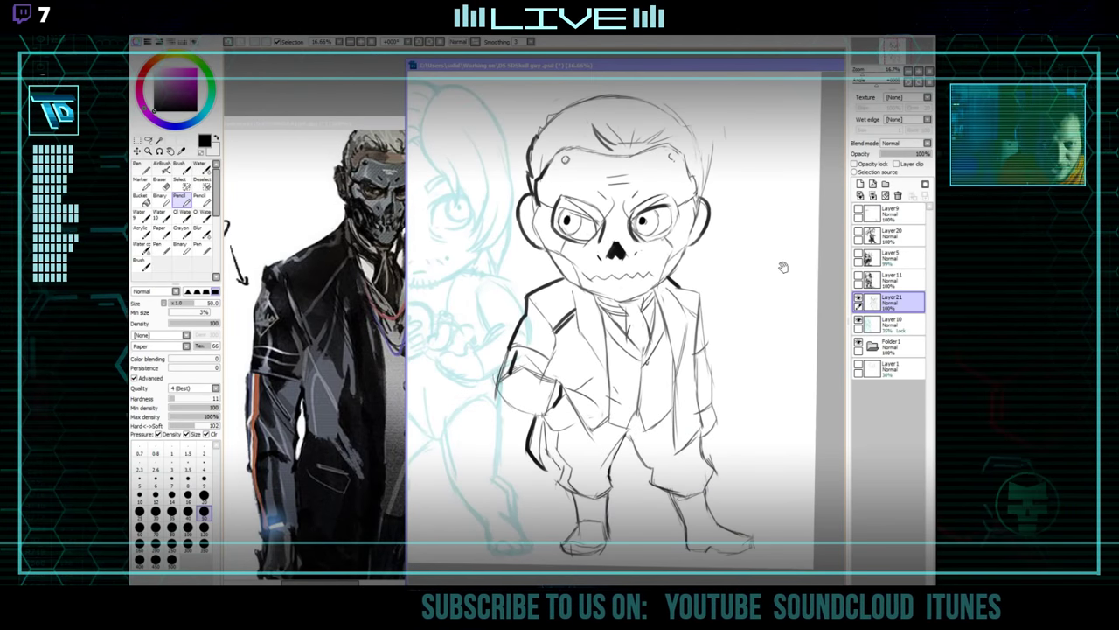
# Try duplicating the chibi figure onto a new layer, and undo the paste and the recent inking back to the left shoulder line.
pyautogui.click(137, 140)
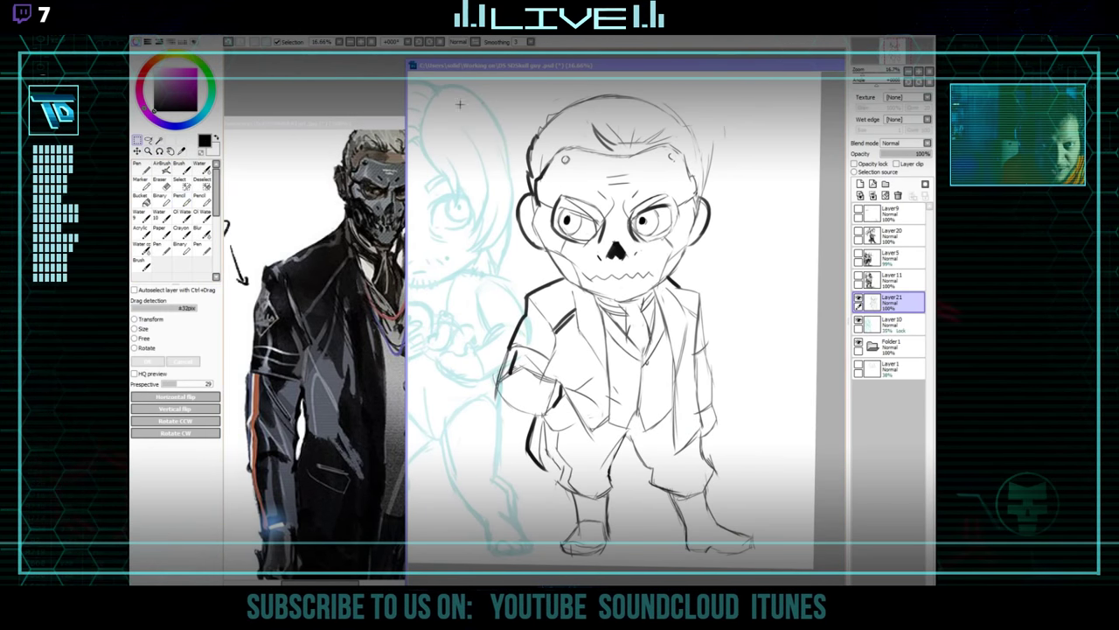
pyautogui.moveTo(472, 76)
pyautogui.mouseDown()
pyautogui.moveTo(499, 88)
pyautogui.moveTo(786, 567)
pyautogui.mouseUp()
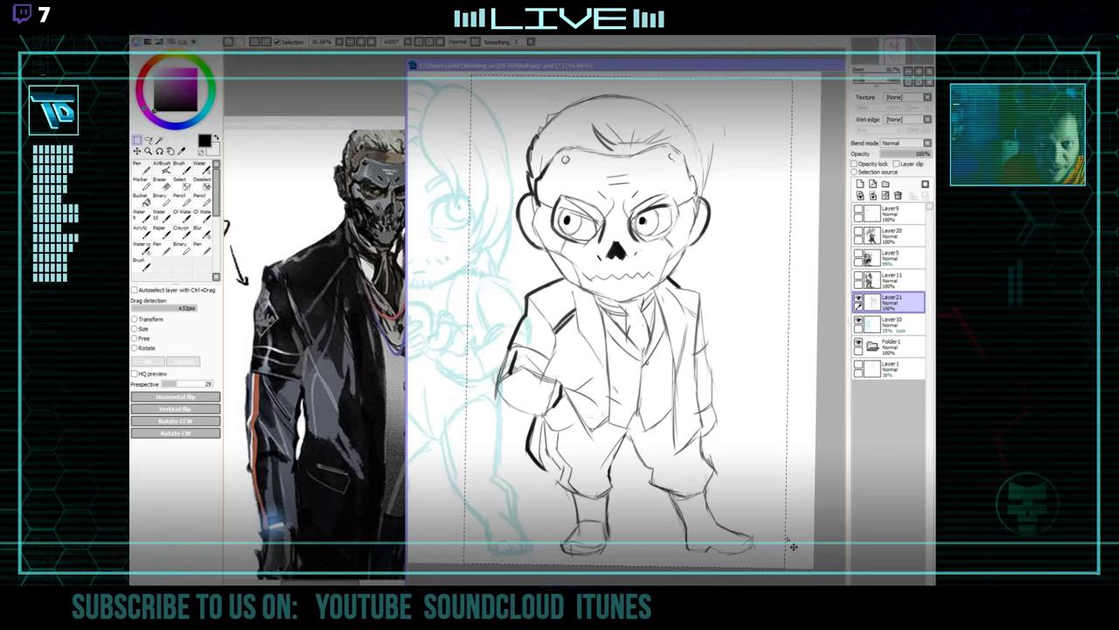
pyautogui.hotkey('ctrl', 'c')
pyautogui.hotkey('ctrl', 'v')
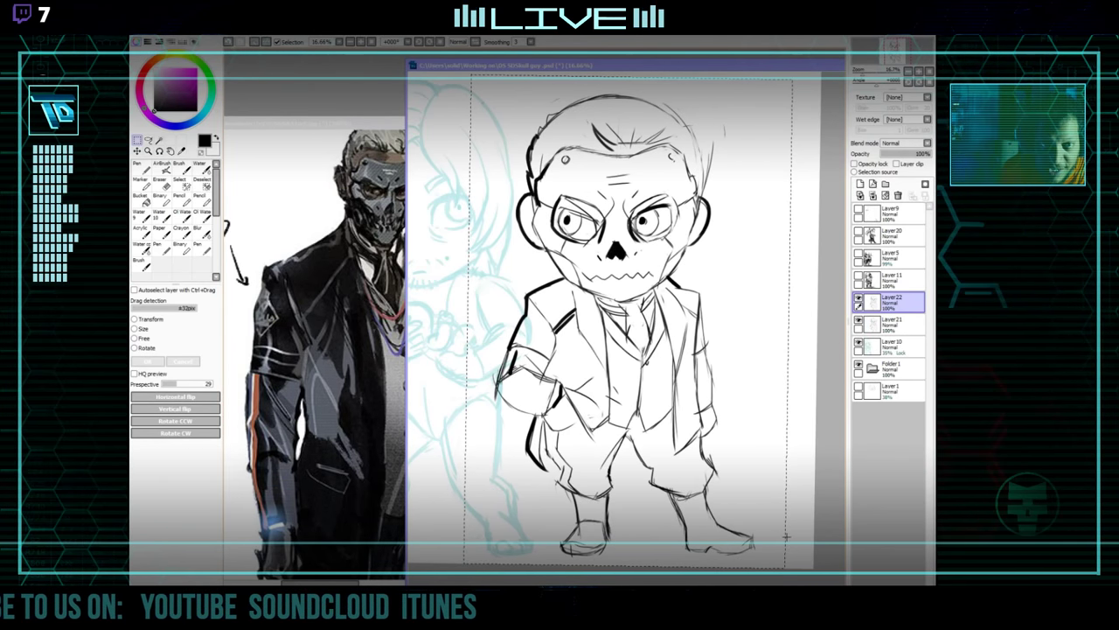
pyautogui.hotkey('ctrl', 'z')
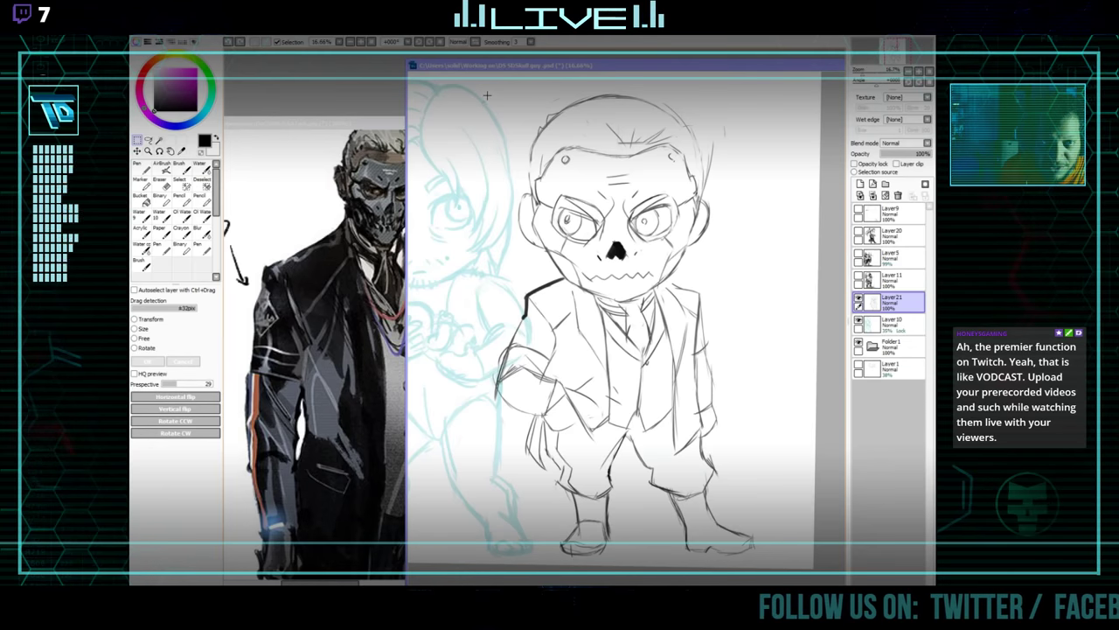
# Copy the whole chibi figure onto a new layer, hide the original Layer21 and clear the selection.
pyautogui.moveTo(518, 98)
pyautogui.mouseDown()
pyautogui.moveTo(800, 570)
pyautogui.moveTo(792, 564)
pyautogui.mouseUp()
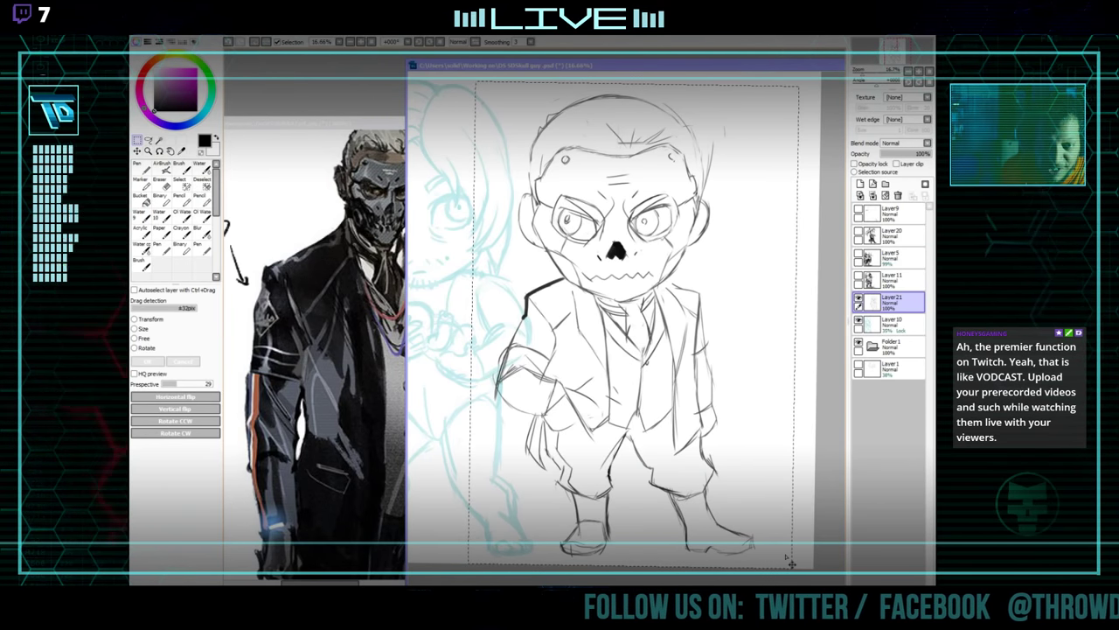
pyautogui.hotkey('ctrl', 'c')
pyautogui.hotkey('ctrl', 'v')
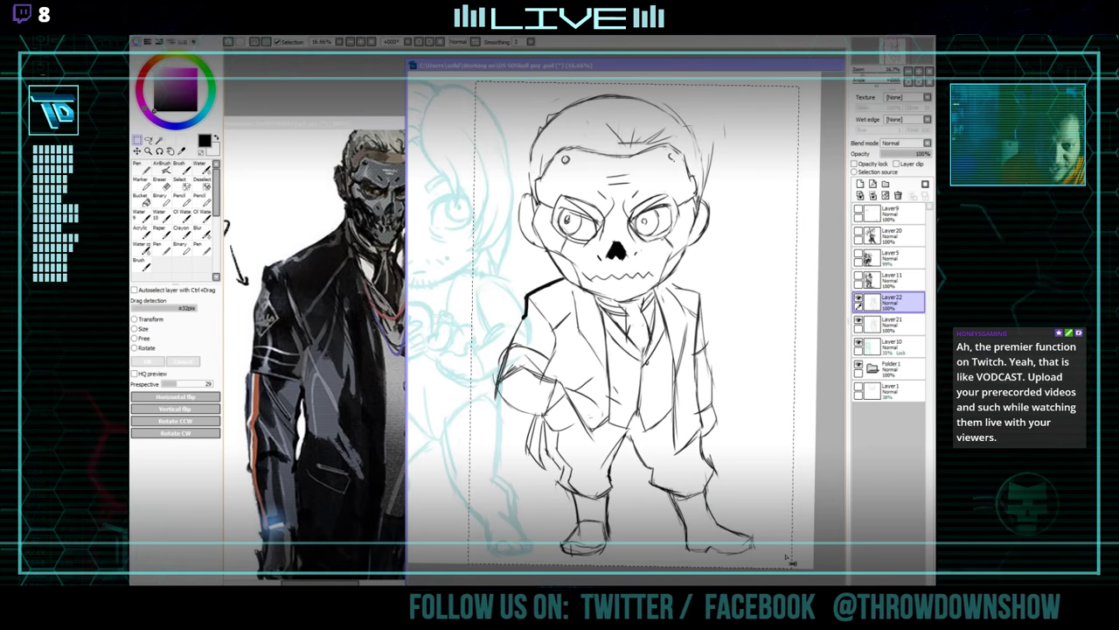
pyautogui.click(859, 321)
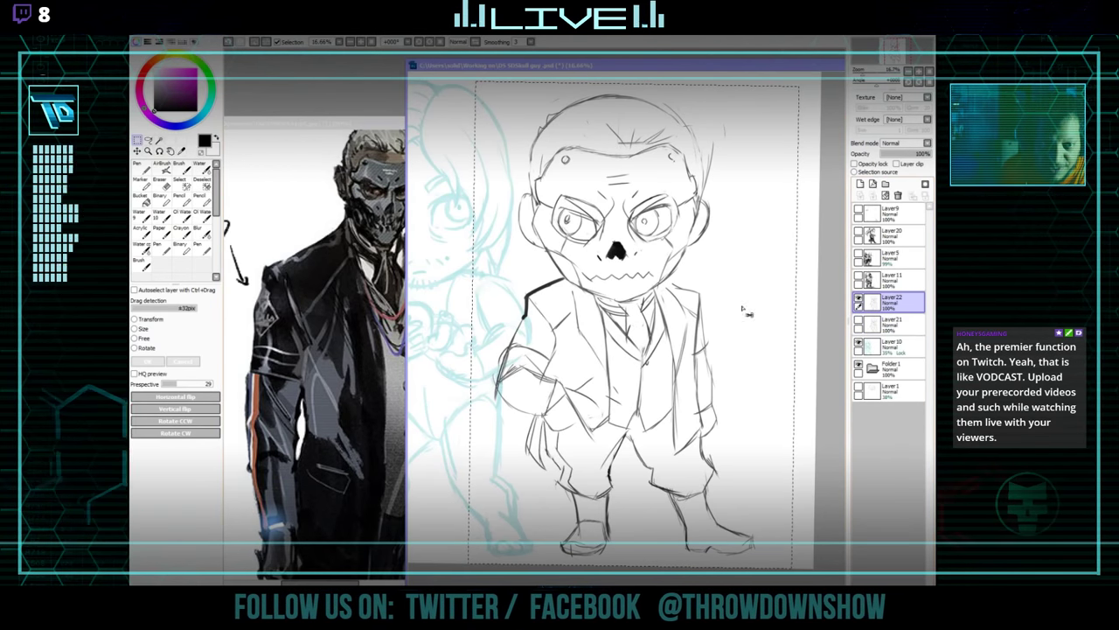
pyautogui.click(255, 42)
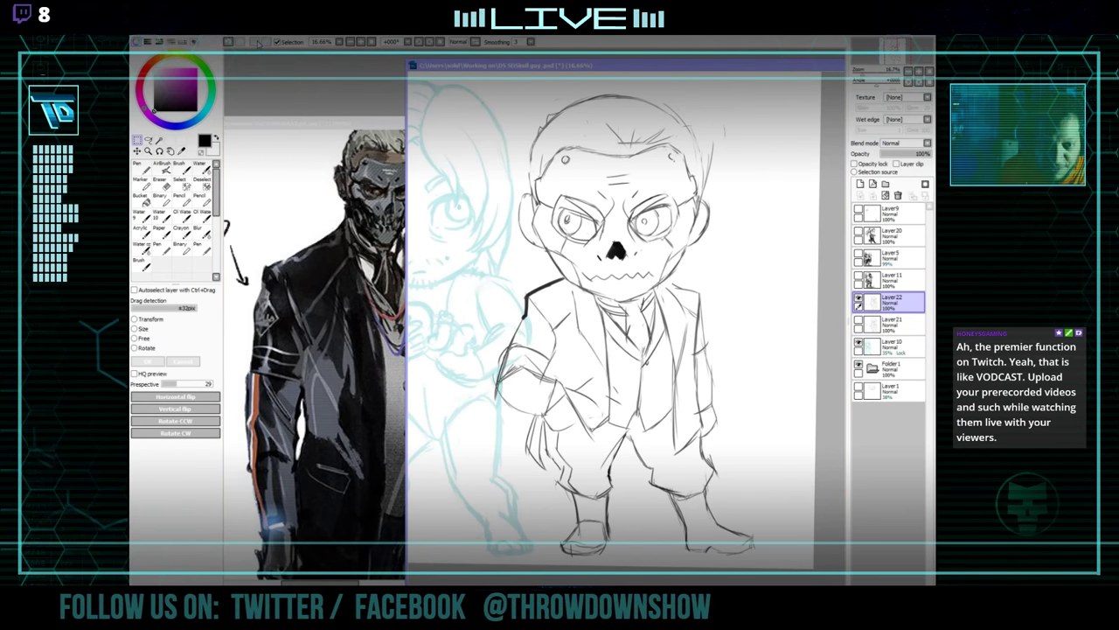
# Ink the jacket's left shoulder on Layer22 with the size 50 Pencil, adding the shoulder strap, seam stripe and collar edge.
pyautogui.click(182, 197)
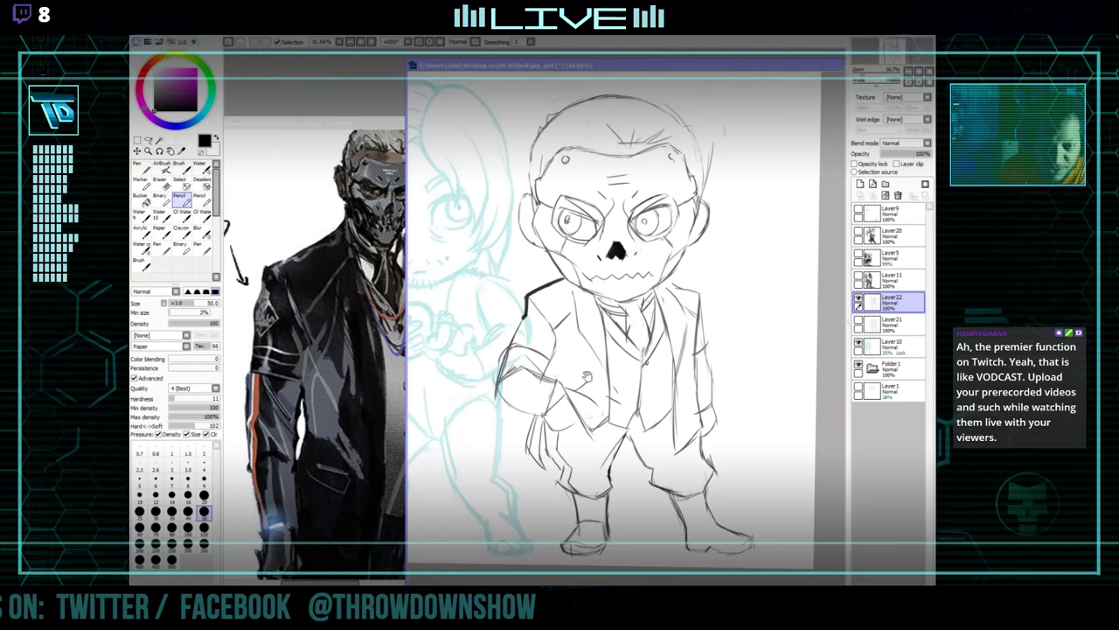
pyautogui.moveTo(599, 376); pyautogui.dragTo(590, 440)
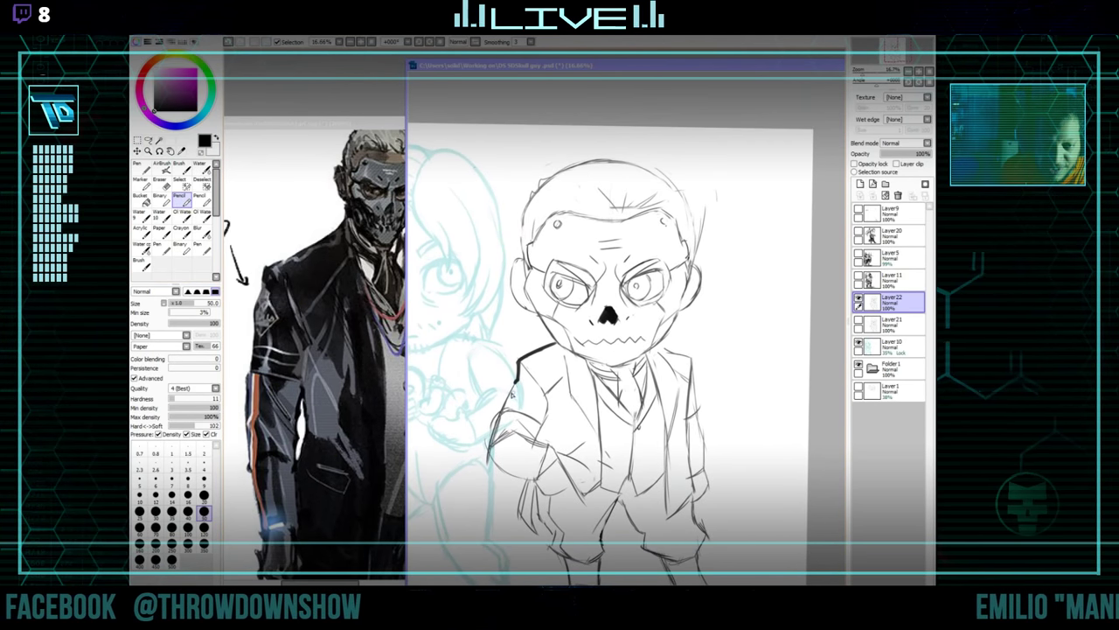
pyautogui.moveTo(517, 377); pyautogui.dragTo(505, 404)
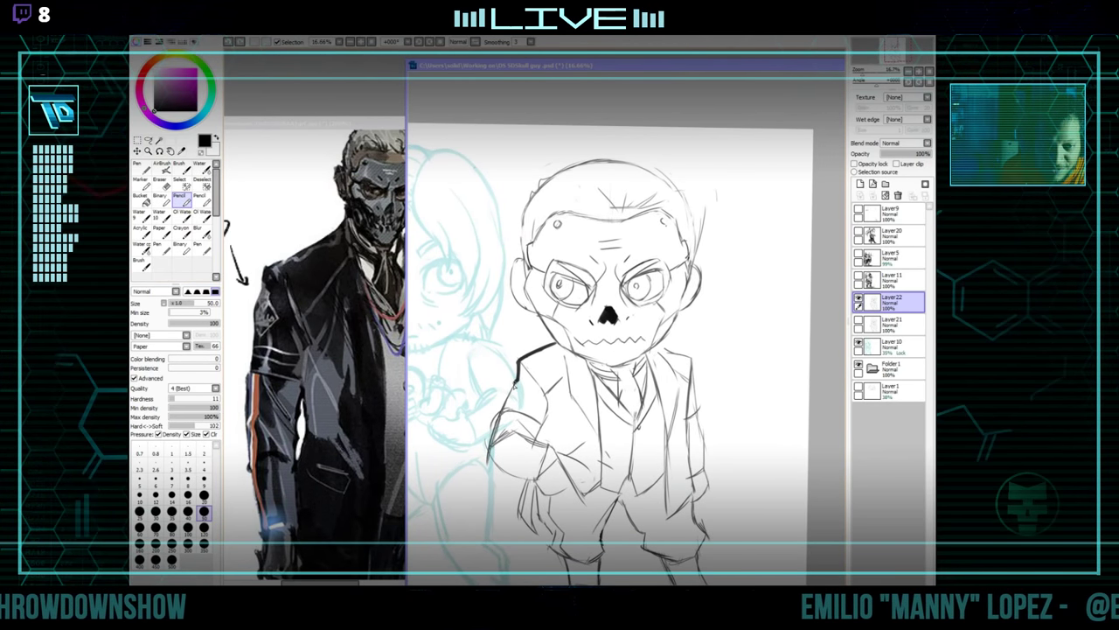
pyautogui.moveTo(519, 398); pyautogui.dragTo(515, 409)
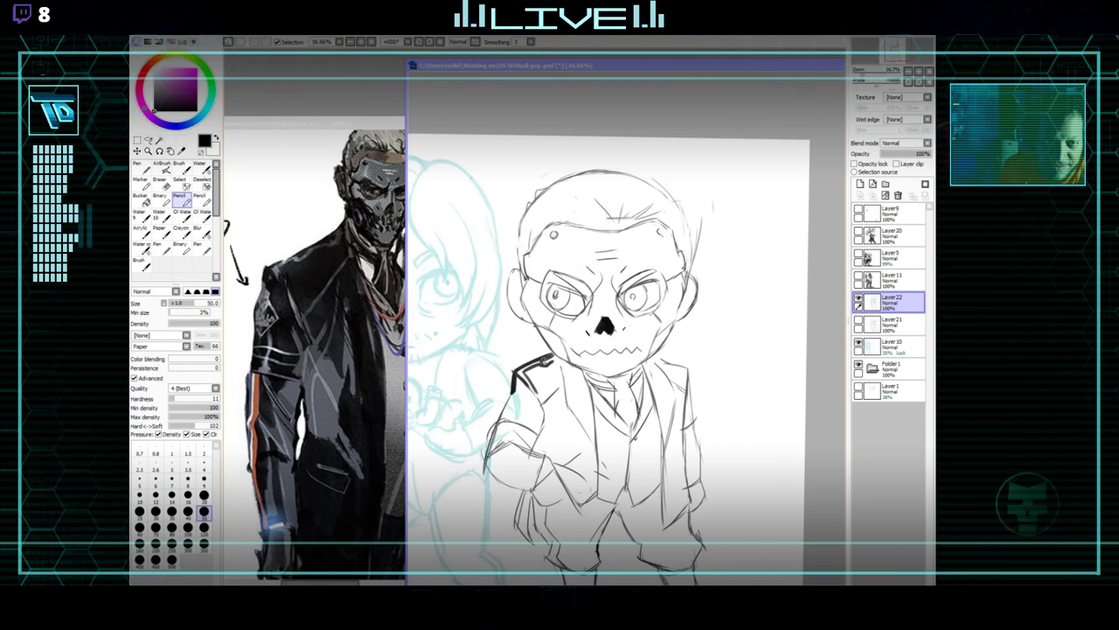
pyautogui.moveTo(557, 369); pyautogui.dragTo(553, 381)
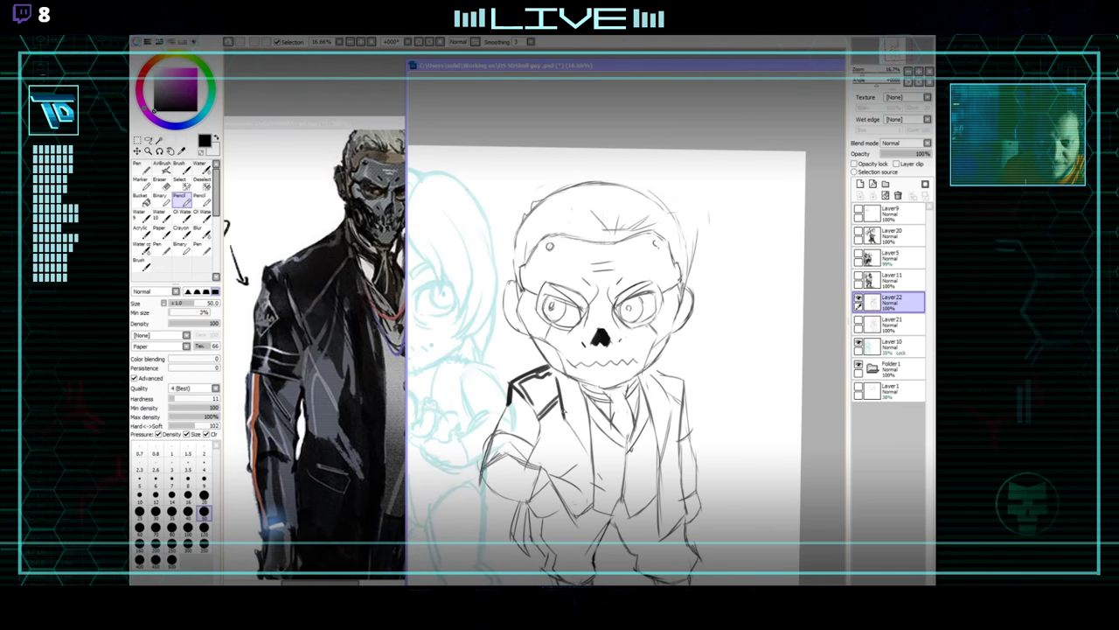
pyautogui.moveTo(682, 368); pyautogui.dragTo(630, 373)
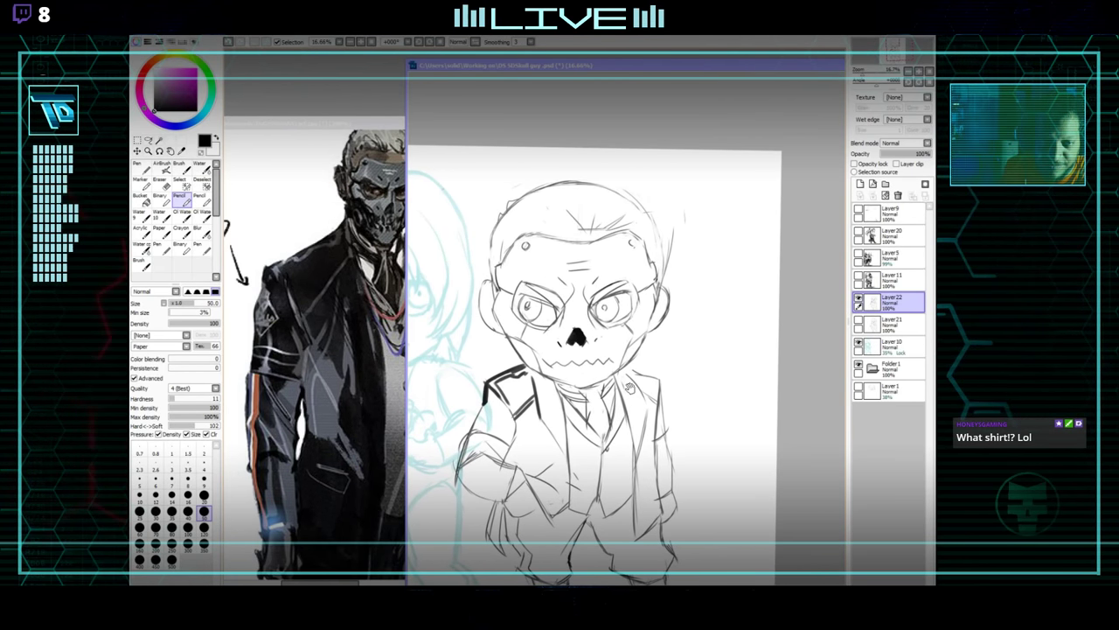
# Ink bold outlines around both ears and clean up the right side of the head with the Eraser.
pyautogui.moveTo(535, 315); pyautogui.dragTo(530, 370)
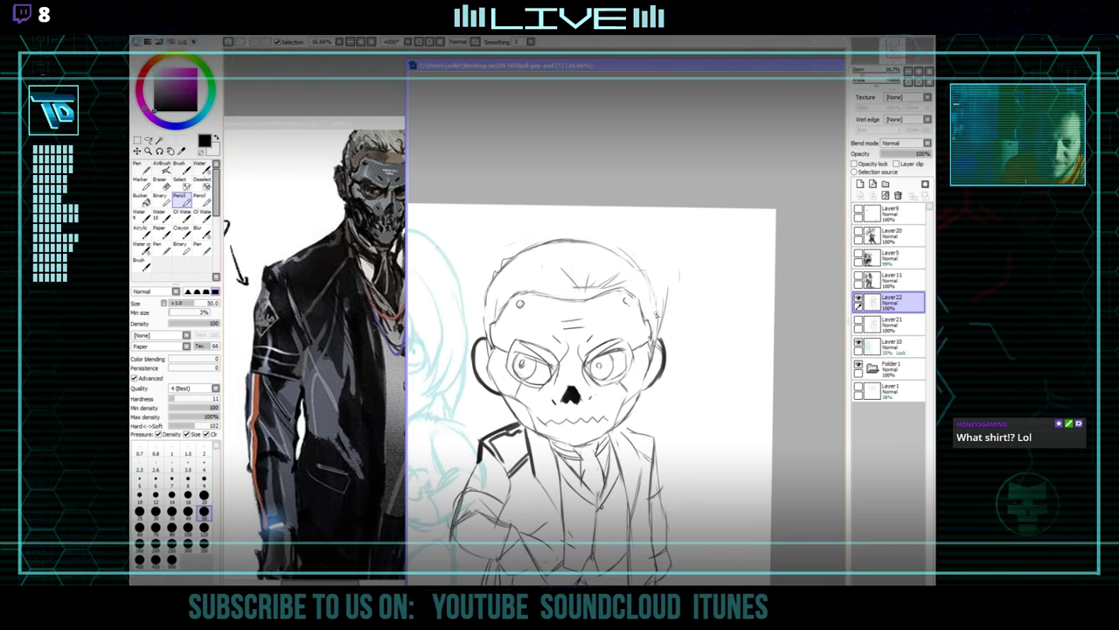
pyautogui.press('e')
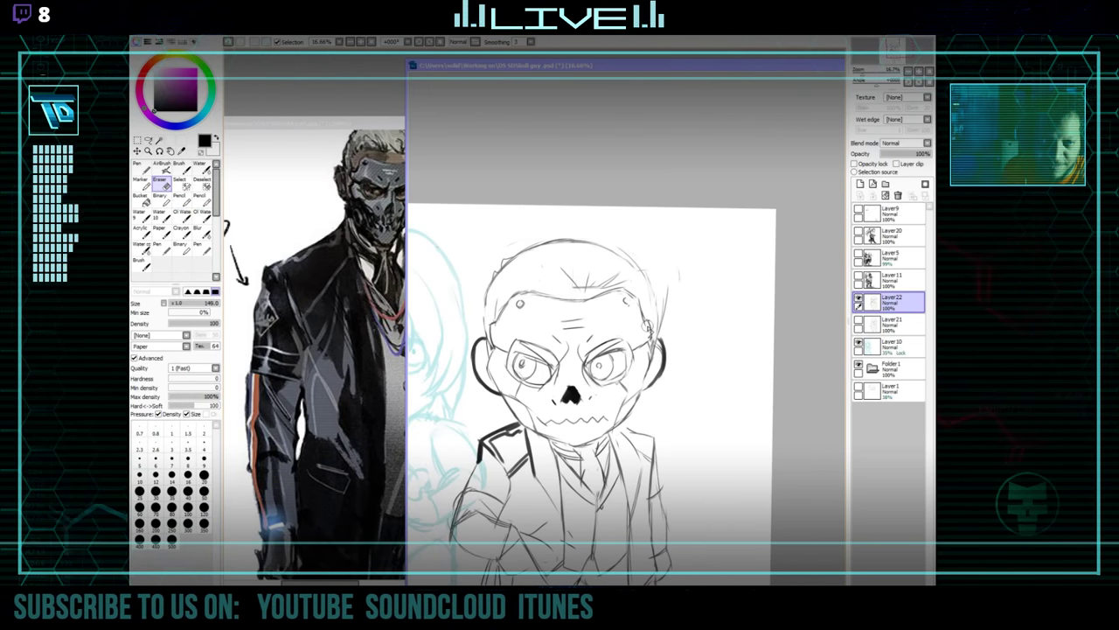
pyautogui.press('n')
pyautogui.press('e')
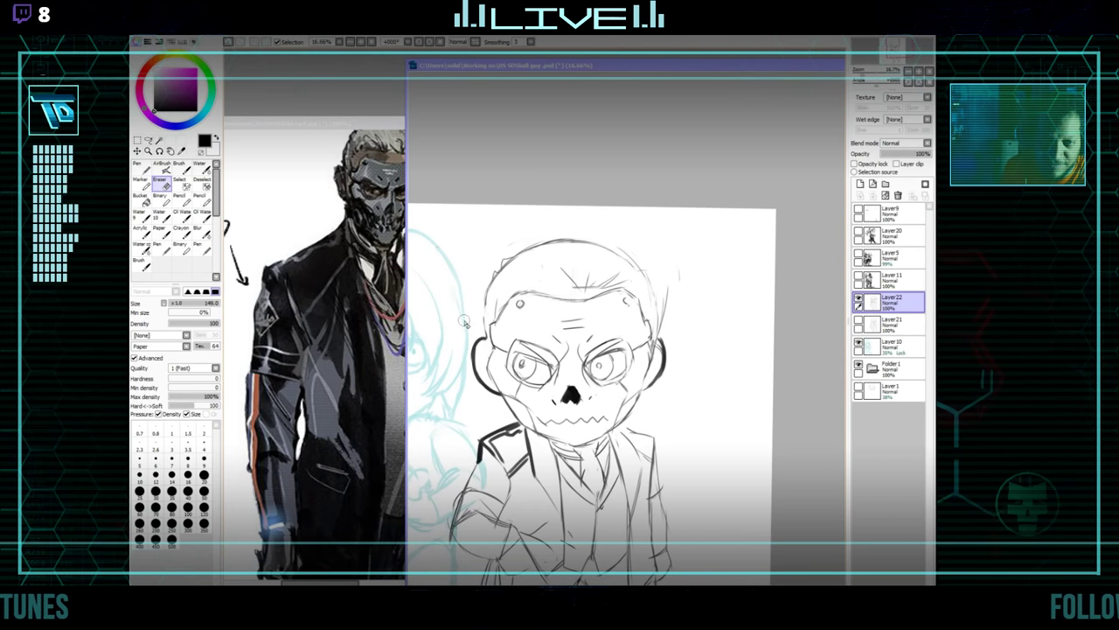
pyautogui.press('n')
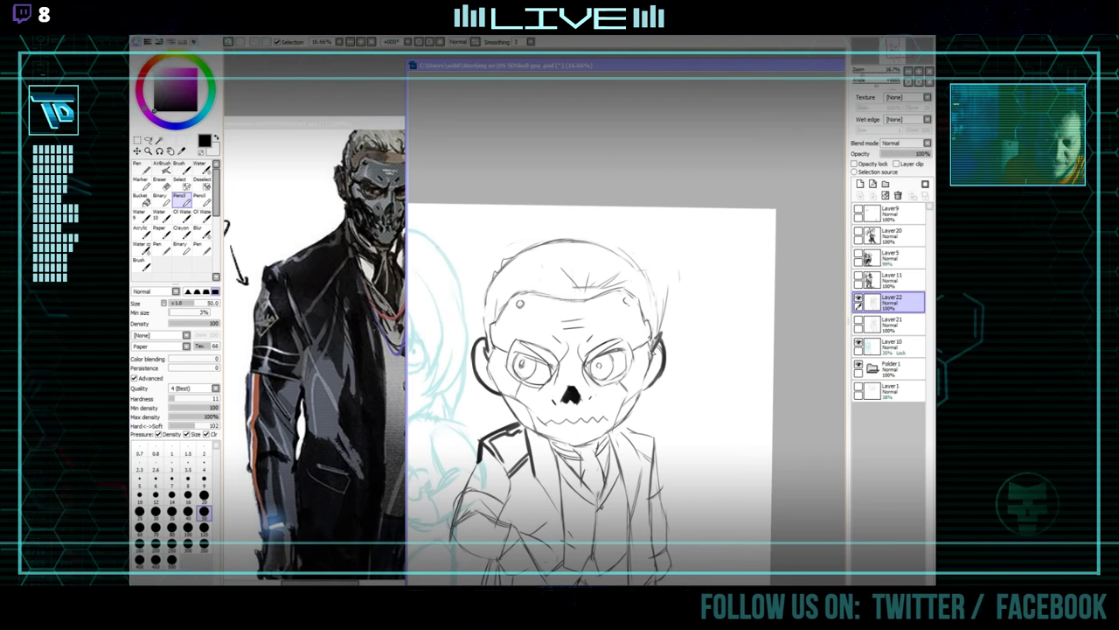
# Ink both sides of the jaw and the right shoulder line down the outer sleeve with the size 50 Pencil.
pyautogui.moveTo(647, 369); pyautogui.dragTo(644, 372)
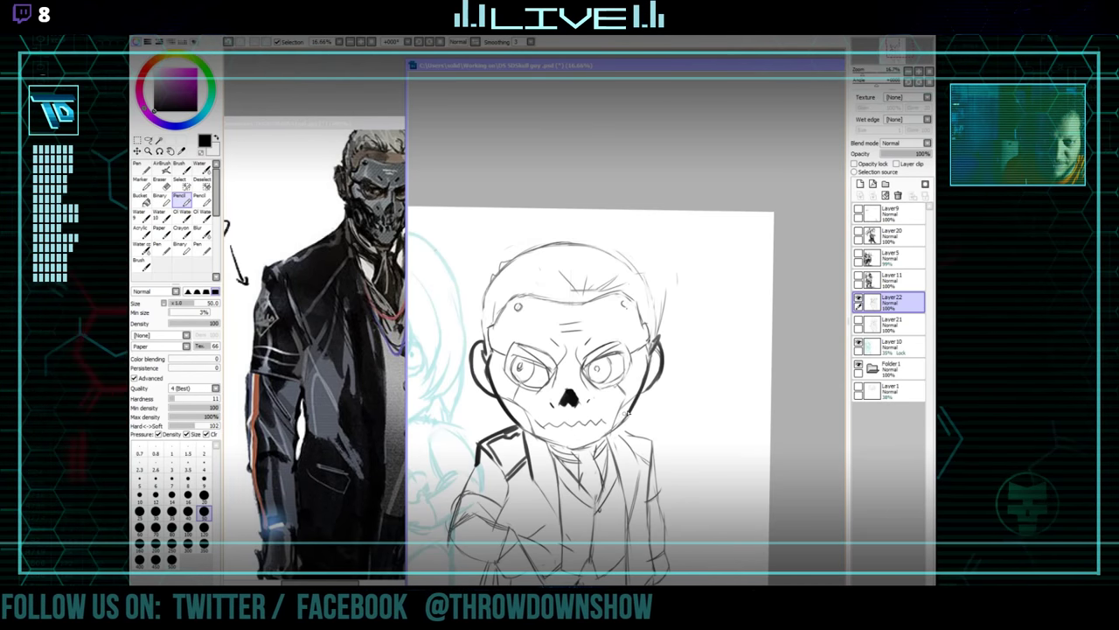
pyautogui.moveTo(696, 336)
pyautogui.mouseDown()
pyautogui.moveTo(729, 293)
pyautogui.moveTo(689, 320)
pyautogui.mouseUp()
pyautogui.moveTo(642, 367); pyautogui.dragTo(657, 334)
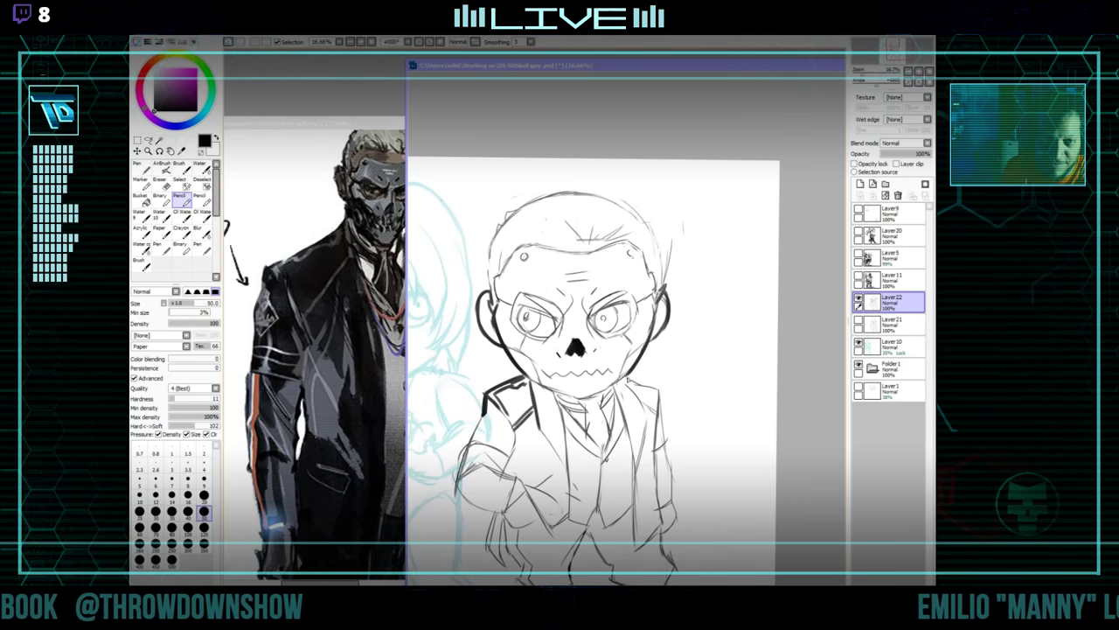
pyautogui.moveTo(627, 374)
pyautogui.mouseDown()
pyautogui.moveTo(660, 390)
pyautogui.moveTo(657, 423)
pyautogui.mouseUp()
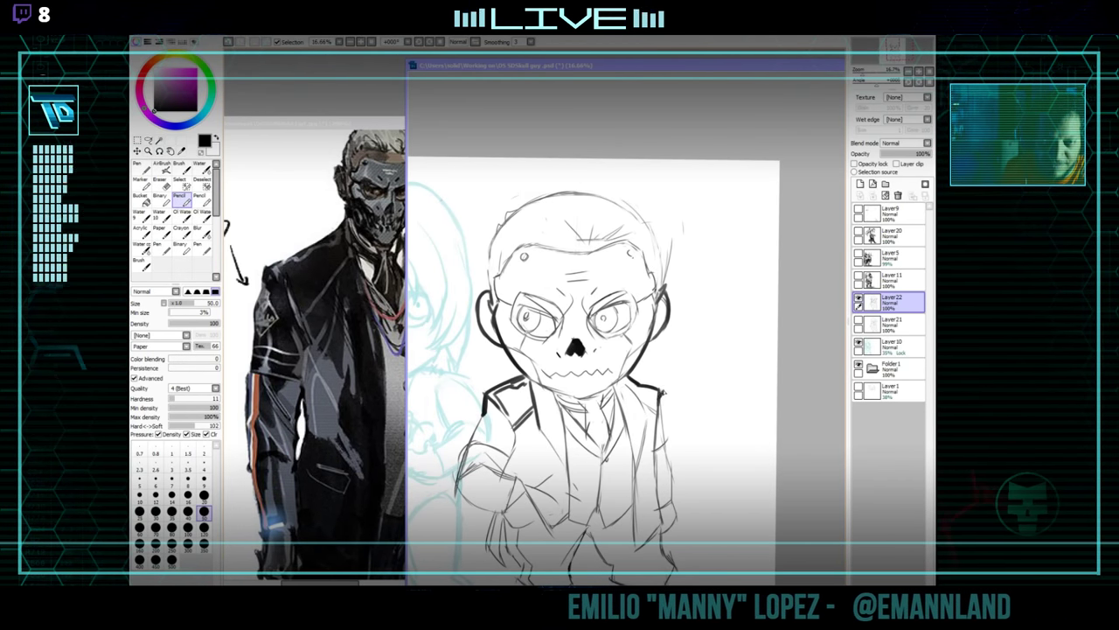
pyautogui.moveTo(664, 424)
pyautogui.mouseDown()
pyautogui.moveTo(666, 444)
pyautogui.moveTo(667, 407)
pyautogui.mouseUp()
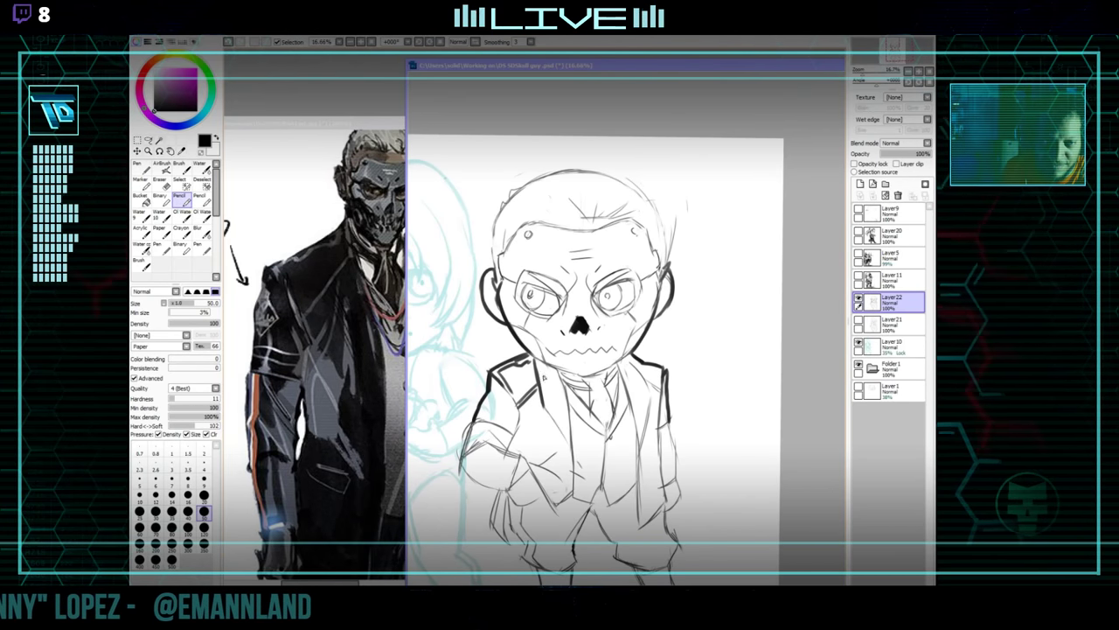
# Tidy the left upper sleeve with the Eraser and ink the black emblem on it with the size 50 Pencil.
pyautogui.press('e')
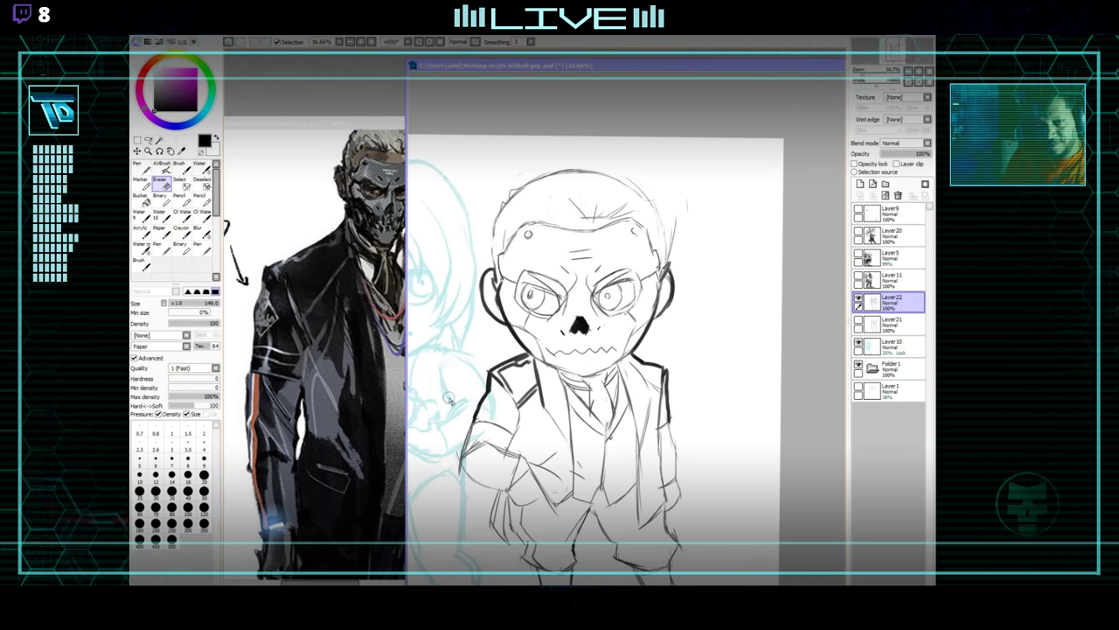
pyautogui.press('n')
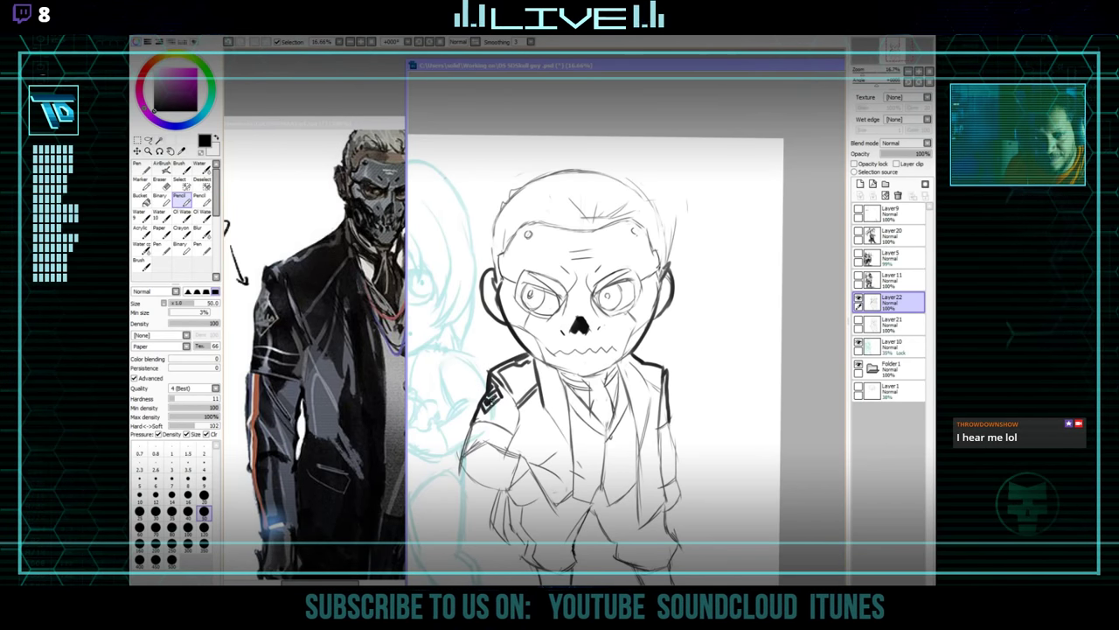
pyautogui.moveTo(532, 406); pyautogui.dragTo(528, 397)
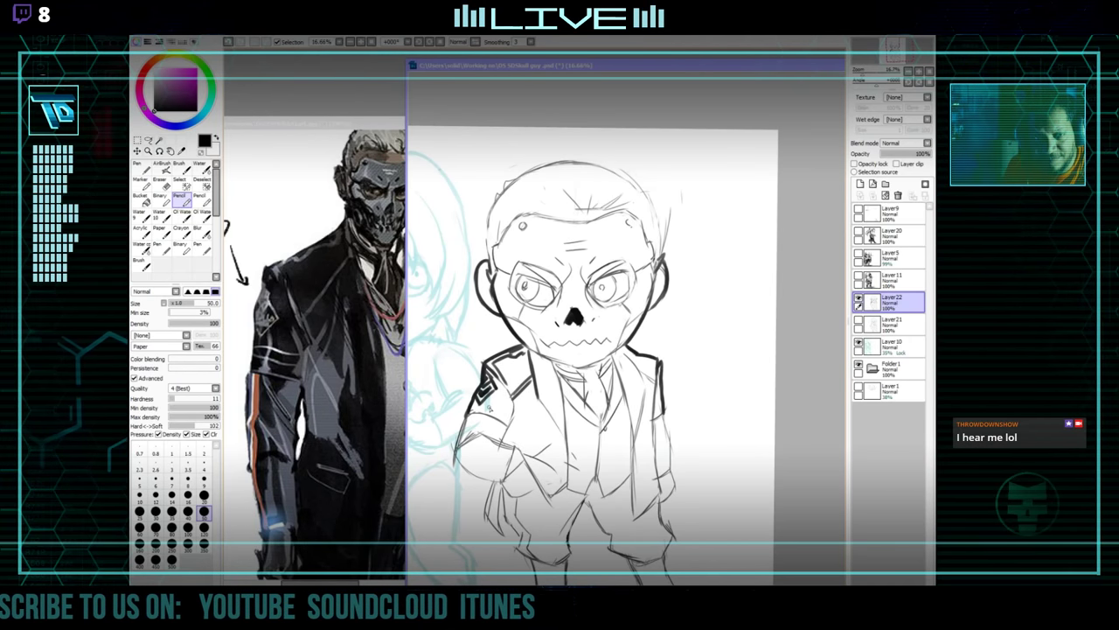
# Ink the stripes and outer edge of the right upper sleeve with the size 50 Pencil, checking the reference painting.
pyautogui.moveTo(658, 405)
pyautogui.mouseDown()
pyautogui.moveTo(647, 383)
pyautogui.moveTo(637, 391)
pyautogui.mouseUp()
pyautogui.click(399, 480)
pyautogui.moveTo(400, 480); pyautogui.dragTo(338, 472)
pyautogui.click(639, 391)
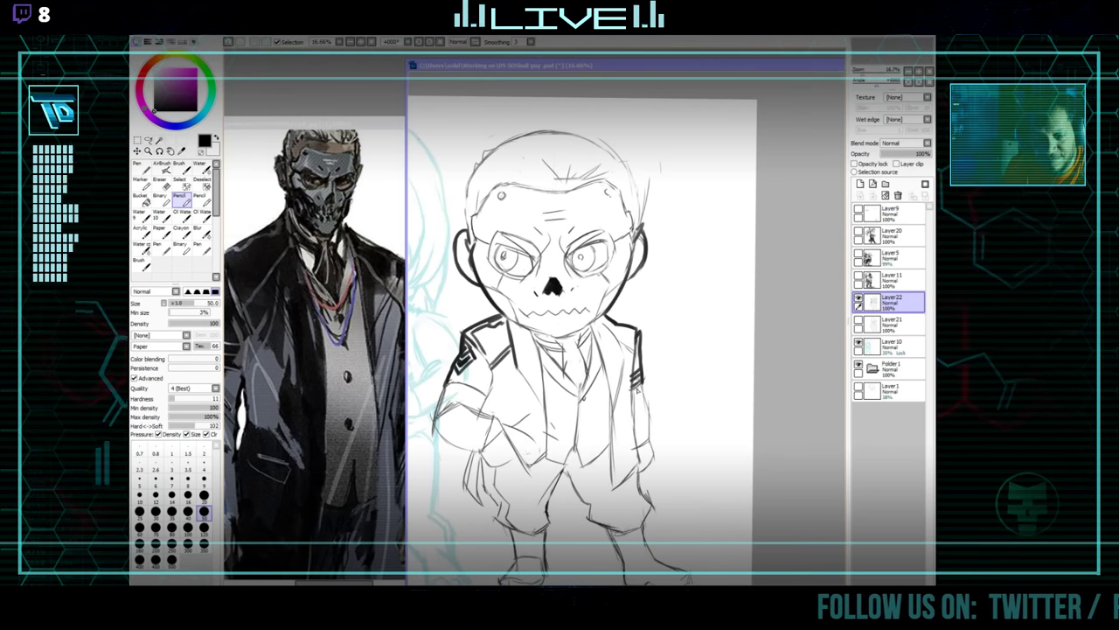
pyautogui.moveTo(642, 376); pyautogui.dragTo(647, 399)
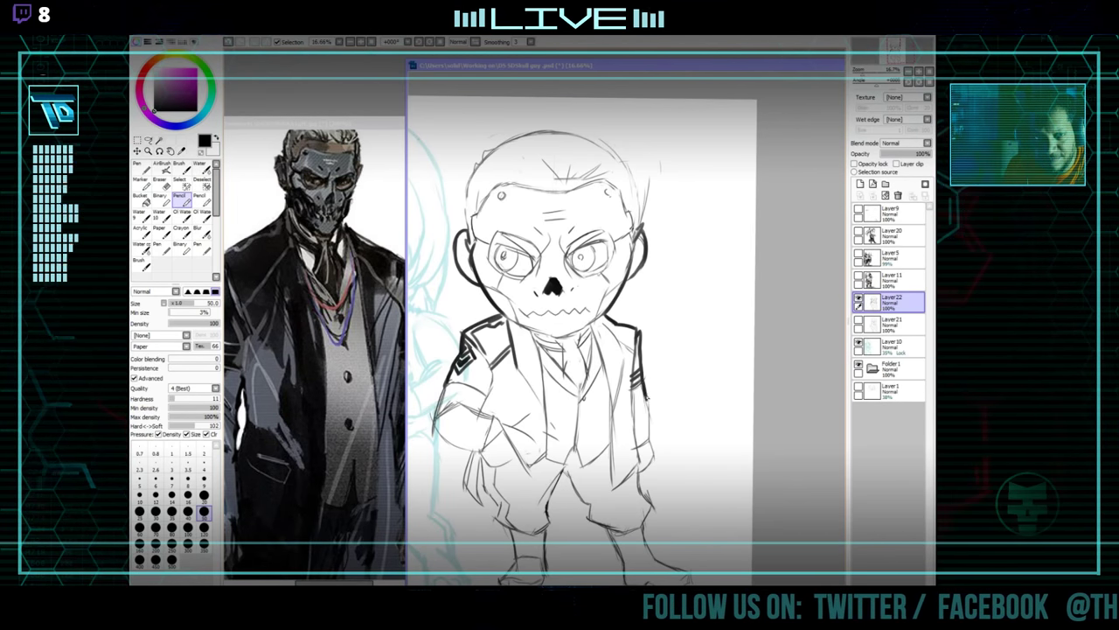
# Ink the outer edge of the right forearm down to the cuff, using the sleeve in the reference painting as a guide.
pyautogui.click(376, 482)
pyautogui.moveTo(375, 482)
pyautogui.mouseDown()
pyautogui.moveTo(464, 445)
pyautogui.moveTo(450, 437)
pyautogui.mouseUp()
pyautogui.click(649, 447)
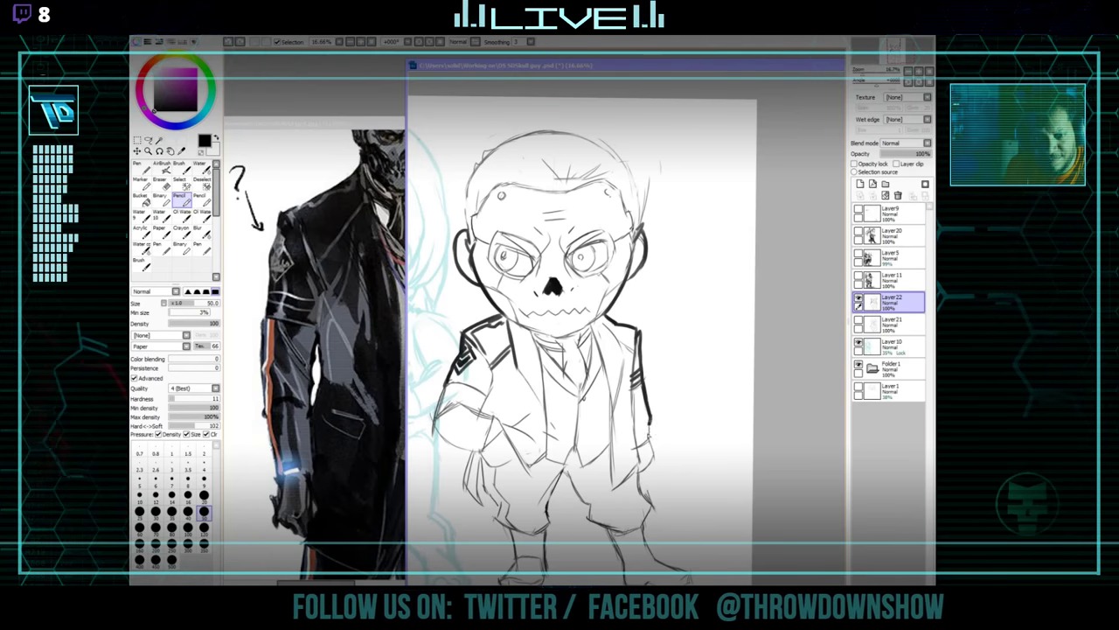
pyautogui.moveTo(650, 448)
pyautogui.mouseDown()
pyautogui.moveTo(641, 401)
pyautogui.moveTo(644, 421)
pyautogui.moveTo(633, 425)
pyautogui.mouseUp()
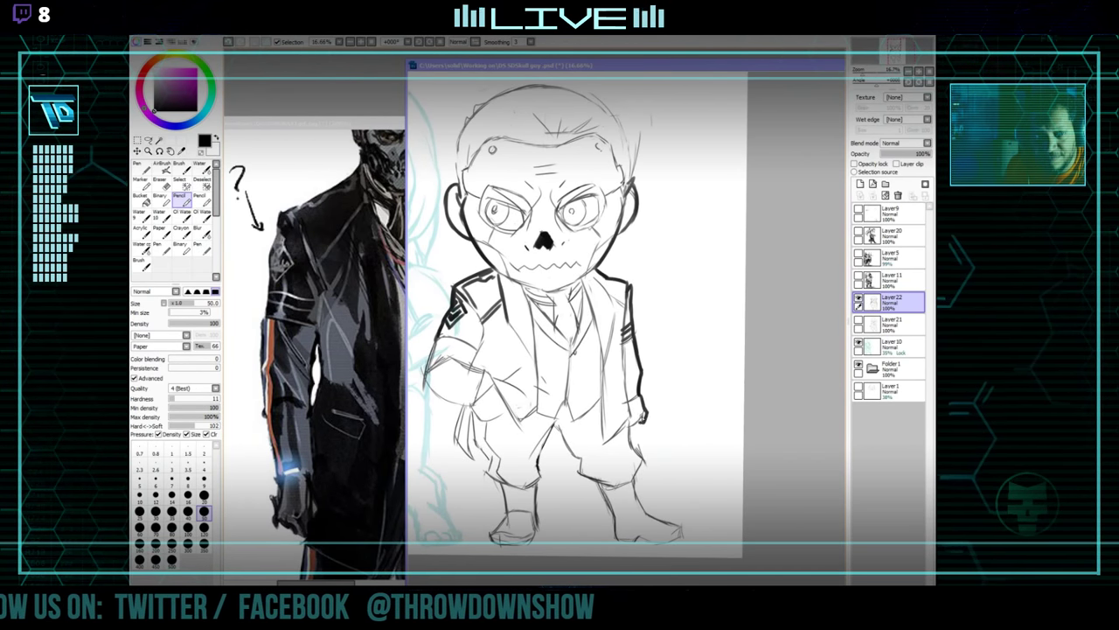
pyautogui.moveTo(644, 313)
pyautogui.mouseDown()
pyautogui.moveTo(687, 341)
pyautogui.moveTo(732, 322)
pyautogui.mouseUp()
pyautogui.moveTo(678, 364); pyautogui.dragTo(640, 404)
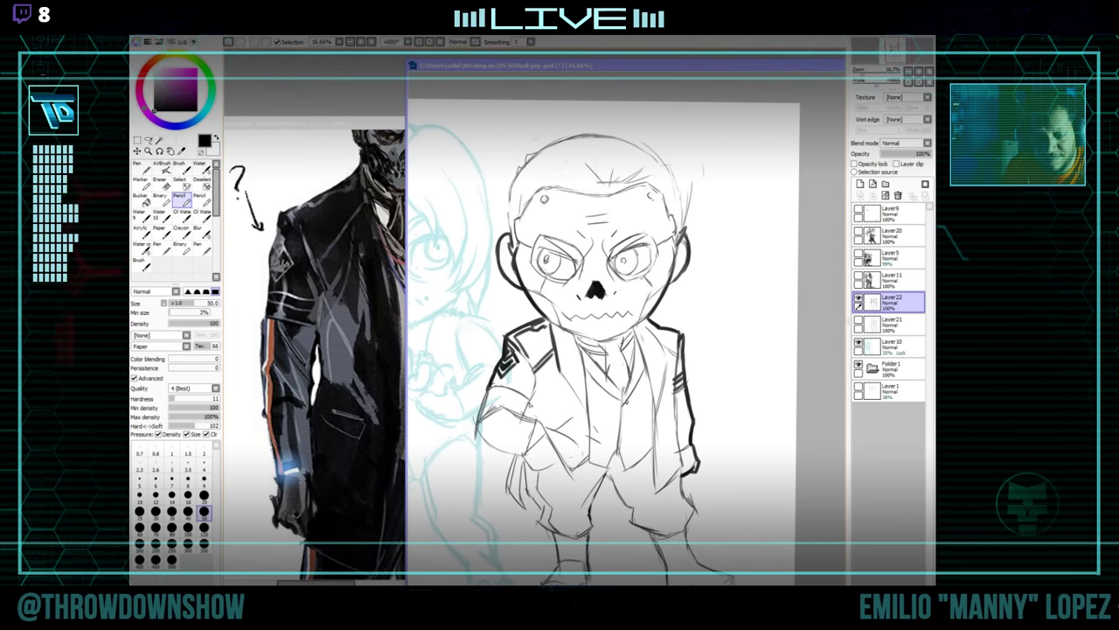
# Ink the lower edge and elbow fold of the left sleeve and the long left lapel of the jacket.
pyautogui.moveTo(499, 395)
pyautogui.mouseDown()
pyautogui.moveTo(480, 355)
pyautogui.moveTo(488, 411)
pyautogui.mouseUp()
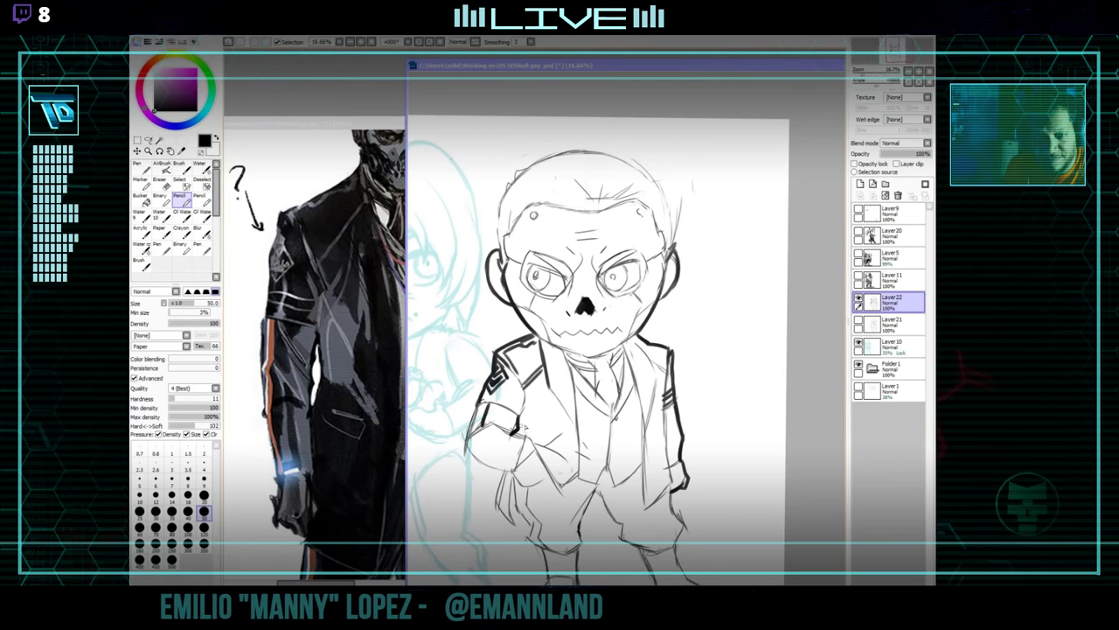
pyautogui.moveTo(515, 434); pyautogui.dragTo(511, 424)
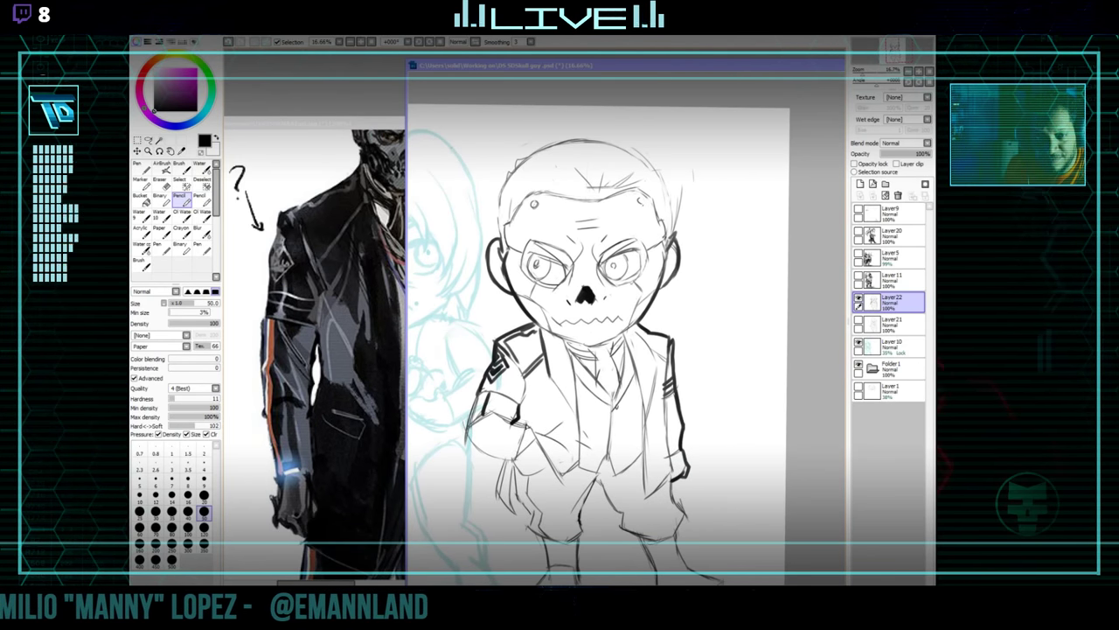
pyautogui.moveTo(592, 384)
pyautogui.mouseDown()
pyautogui.moveTo(572, 410)
pyautogui.moveTo(520, 428)
pyautogui.mouseUp()
pyautogui.moveTo(343, 451); pyautogui.dragTo(282, 496)
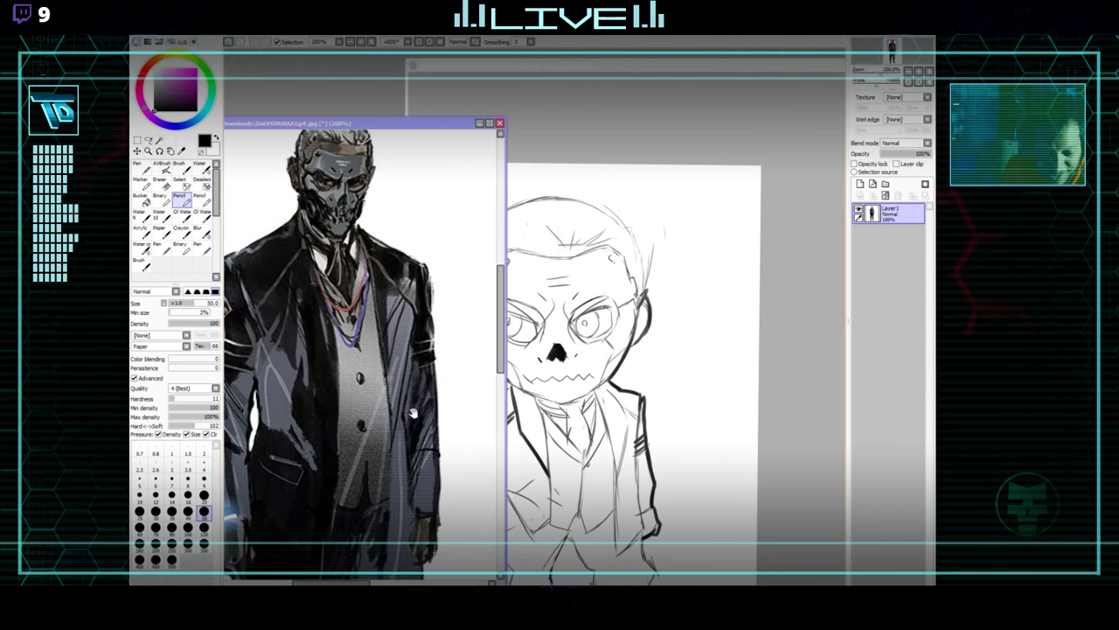
pyautogui.click(614, 344)
pyautogui.scroll(1, 613, 341)
pyautogui.scroll(2, 584, 382)
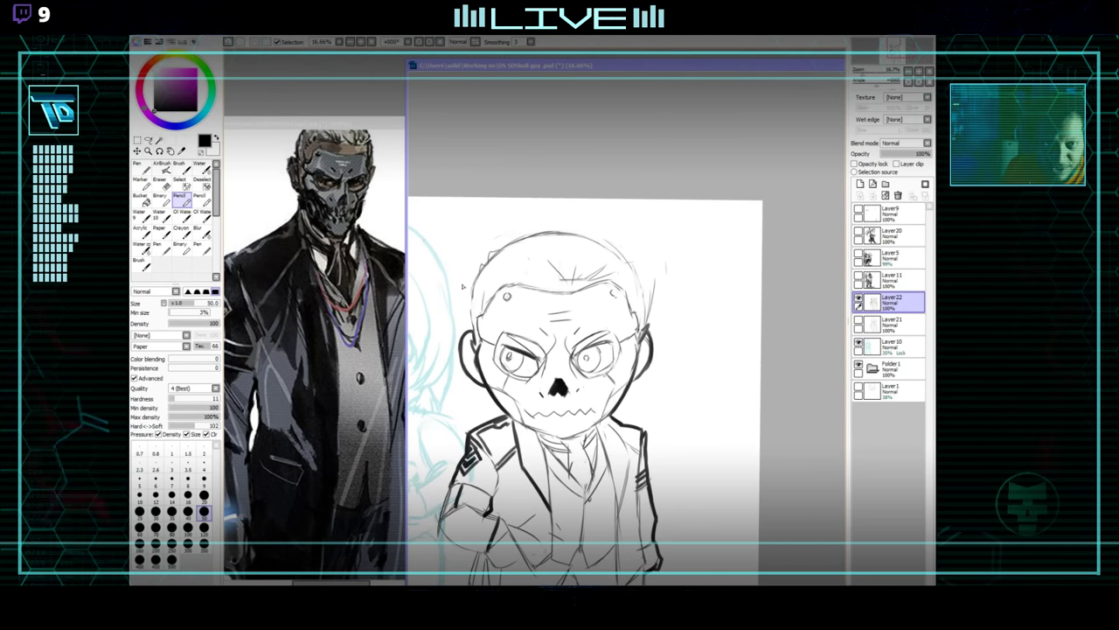
# Place the grey-haired chibi soldier reference beside the drawing and ink the angry brow lines above both eyes.
pyautogui.moveTo(324, 123); pyautogui.dragTo(357, 483)
pyautogui.moveTo(348, 444); pyautogui.dragTo(396, 175)
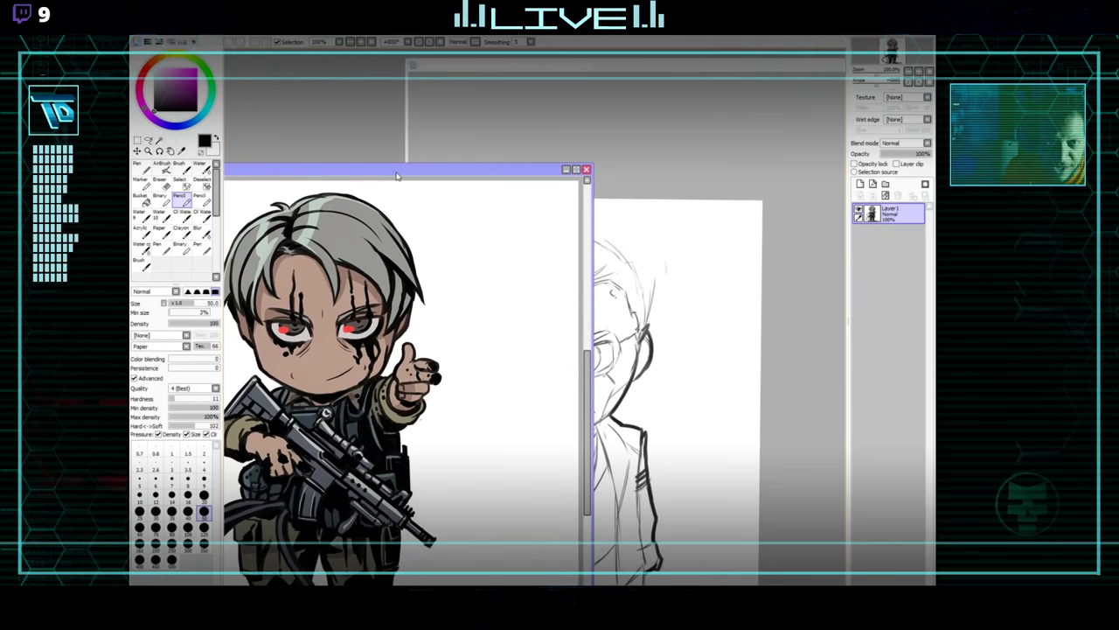
pyautogui.click(684, 320)
pyautogui.moveTo(659, 379)
pyautogui.mouseDown()
pyautogui.moveTo(687, 327)
pyautogui.moveTo(662, 351)
pyautogui.moveTo(660, 337)
pyautogui.moveTo(628, 333)
pyautogui.mouseUp()
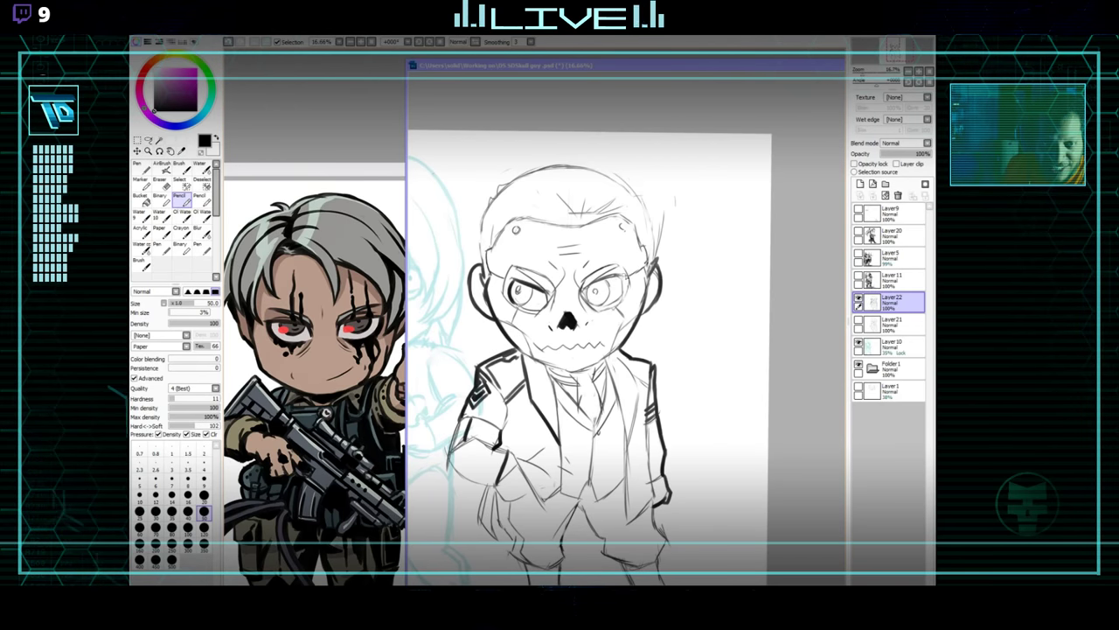
pyautogui.moveTo(597, 303)
pyautogui.mouseDown()
pyautogui.moveTo(698, 307)
pyautogui.moveTo(615, 315)
pyautogui.moveTo(587, 302)
pyautogui.mouseUp()
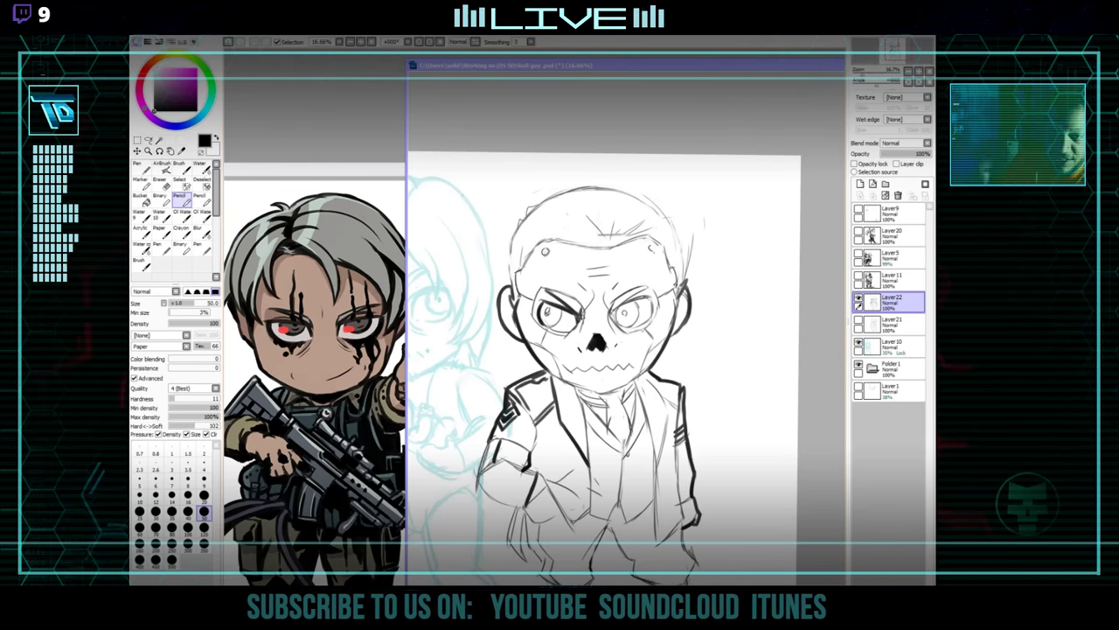
pyautogui.moveTo(659, 282); pyautogui.dragTo(635, 305)
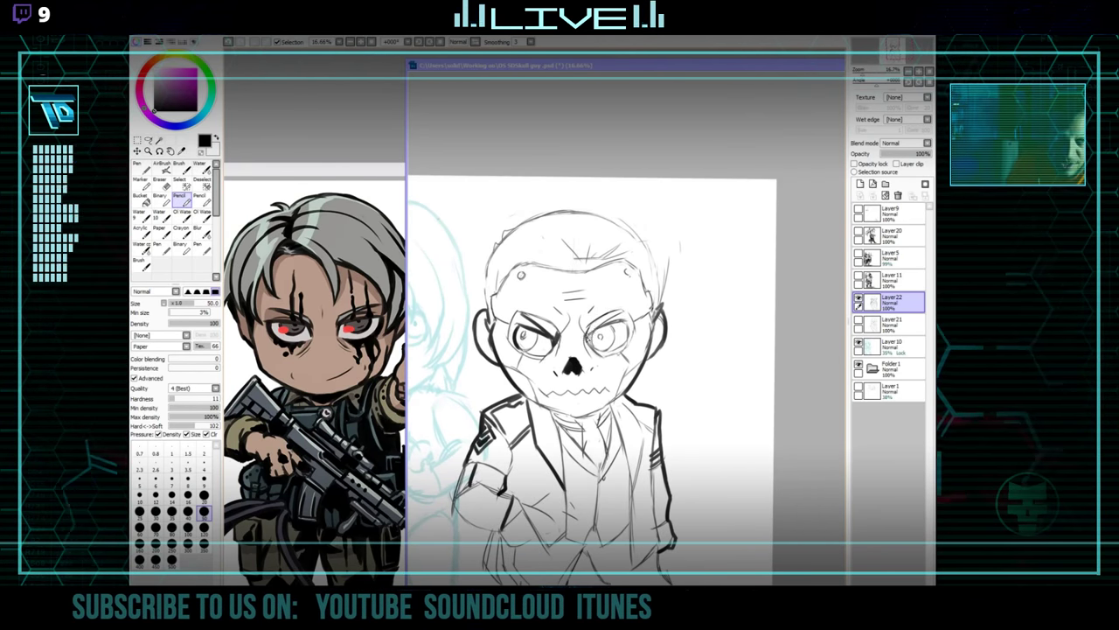
pyautogui.moveTo(460, 388); pyautogui.dragTo(508, 363)
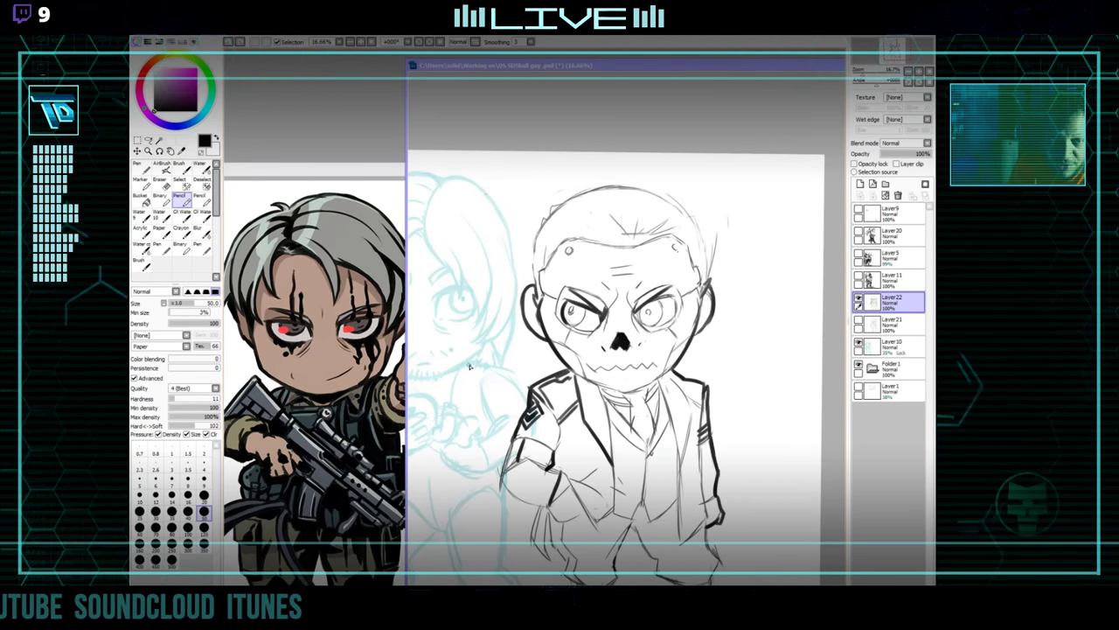
# Ink the crease lines on both cheeks and a short centre line on the tie knot.
pyautogui.moveTo(602, 354); pyautogui.dragTo(558, 411)
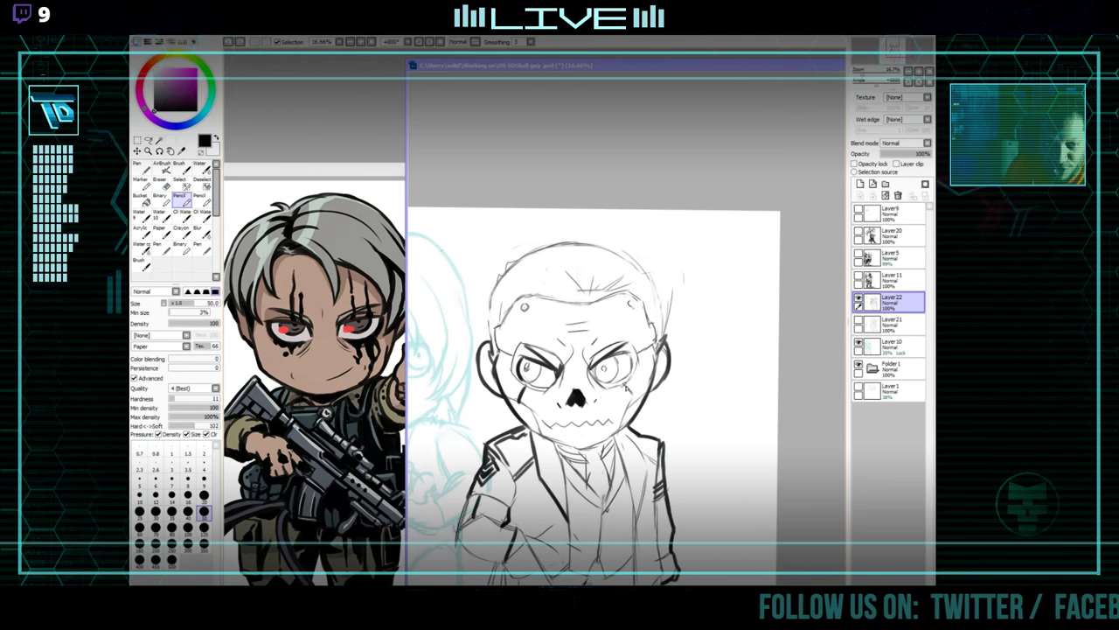
pyautogui.moveTo(636, 393); pyautogui.dragTo(634, 331)
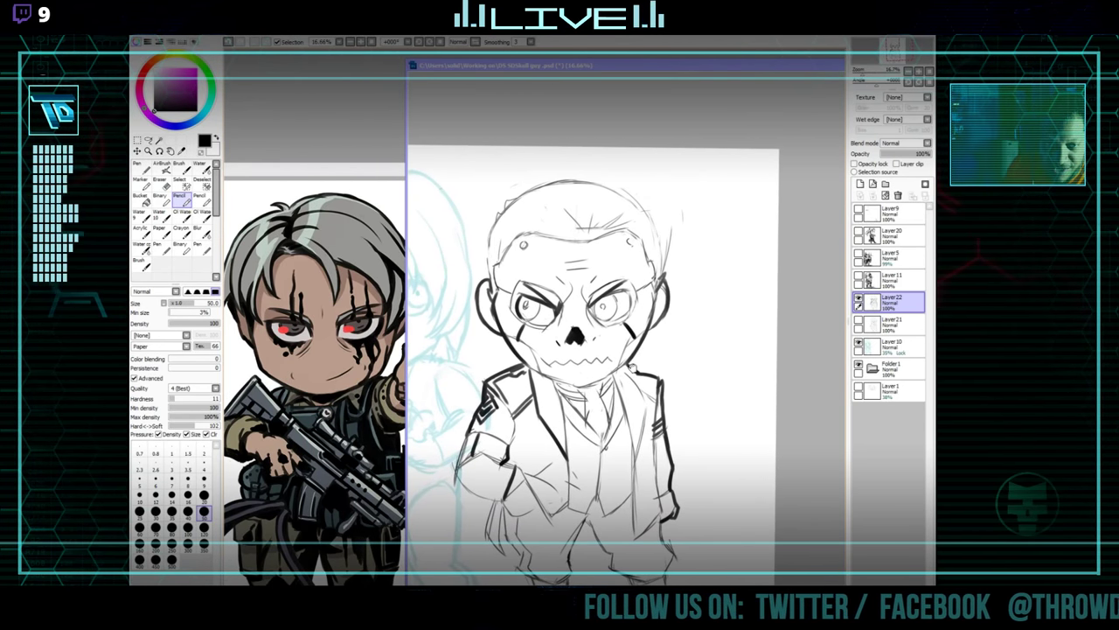
pyautogui.moveTo(586, 395)
pyautogui.mouseDown()
pyautogui.moveTo(586, 424)
pyautogui.moveTo(635, 342)
pyautogui.moveTo(626, 380)
pyautogui.mouseUp()
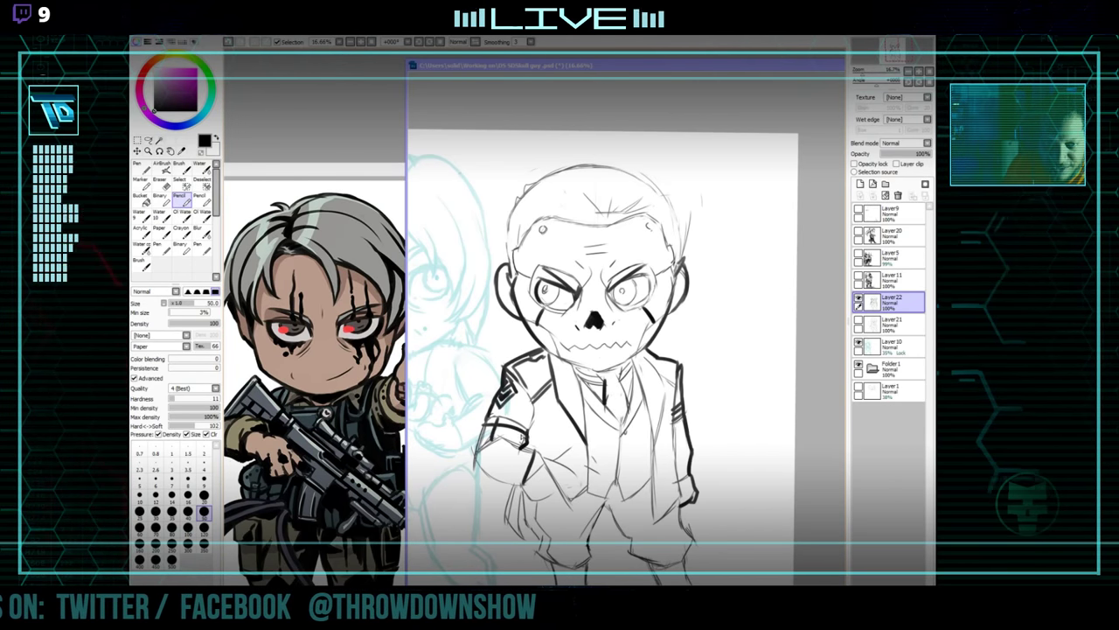
# Clean up the left sleeve's armband with the Eraser, then ink the band and the inner edge of the upper sleeve.
pyautogui.press('e')
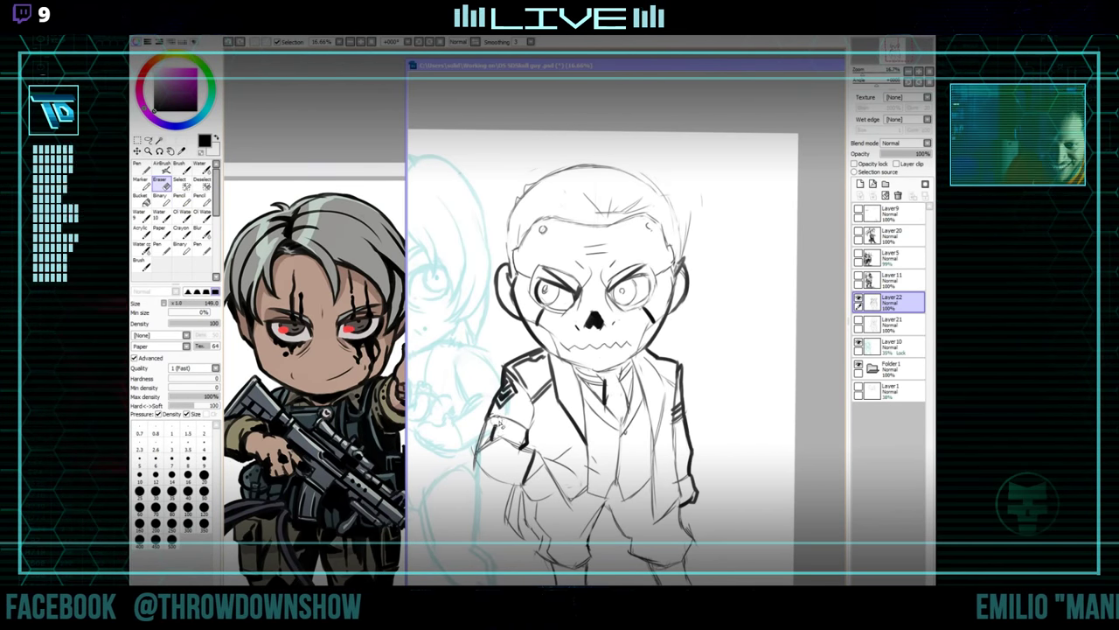
pyautogui.press('e')
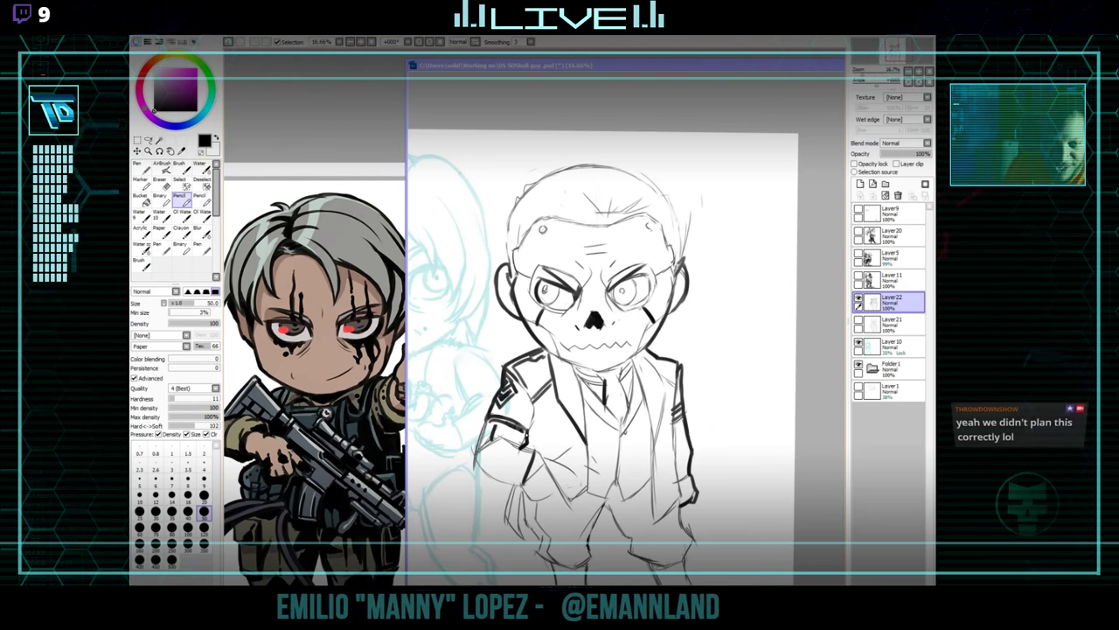
pyautogui.moveTo(514, 424); pyautogui.dragTo(512, 431)
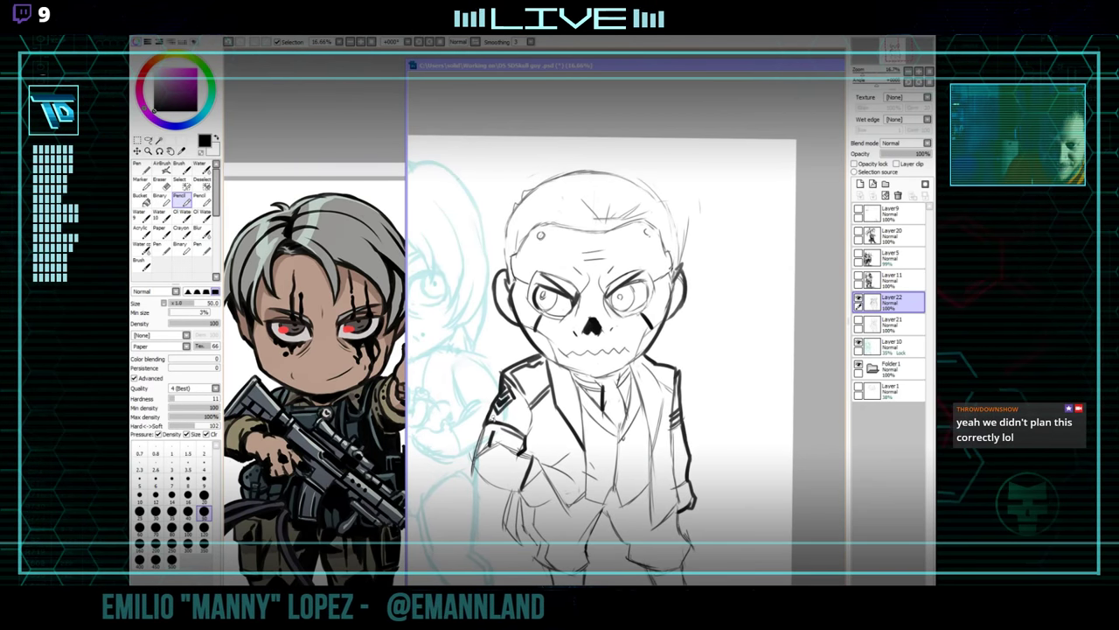
pyautogui.moveTo(520, 390); pyautogui.dragTo(516, 388)
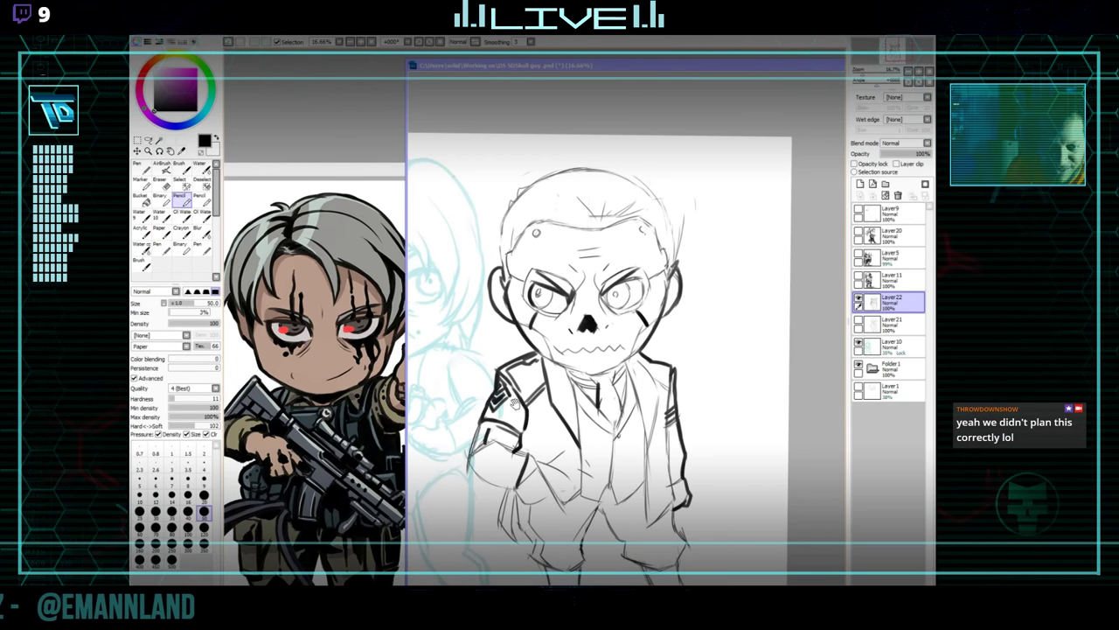
# Rearrange the reference windows so GET Mads.jpg sits beside the drawing, and ink the outer rim of the right eye socket.
pyautogui.moveTo(370, 172); pyautogui.dragTo(678, 170)
pyautogui.moveTo(332, 488); pyautogui.dragTo(295, 221)
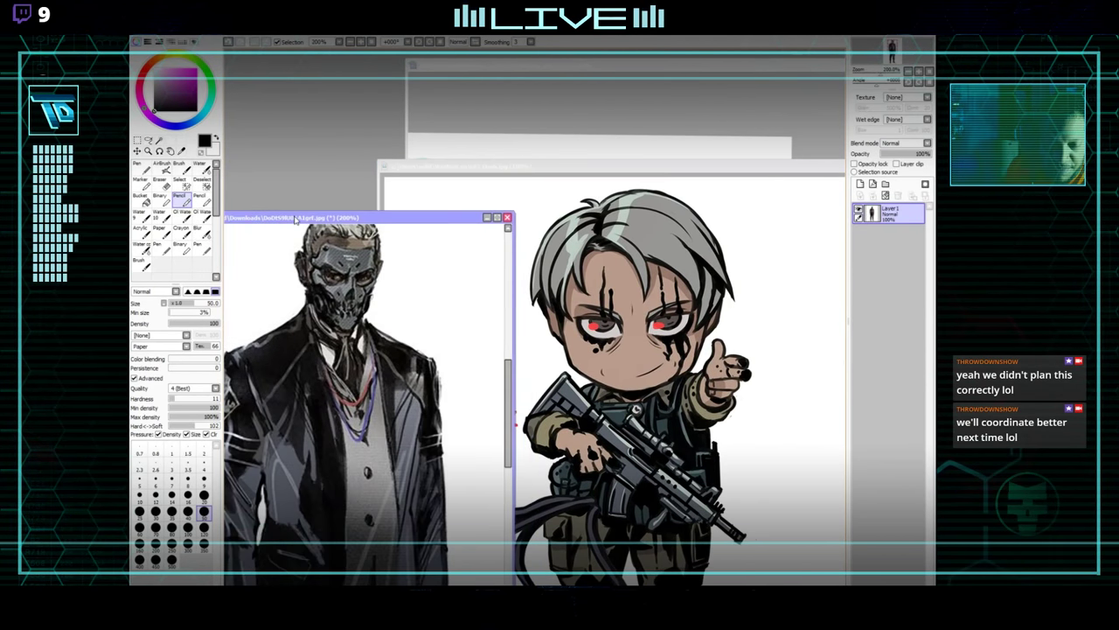
pyautogui.click(683, 122)
pyautogui.click(395, 167)
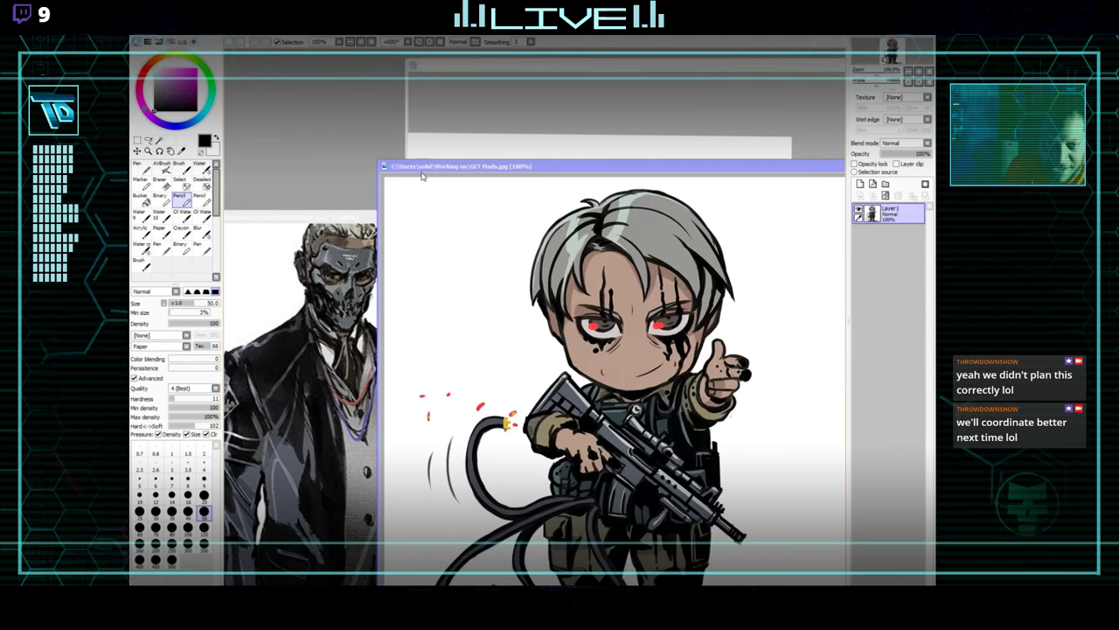
pyautogui.moveTo(508, 169); pyautogui.dragTo(280, 218)
pyautogui.click(648, 119)
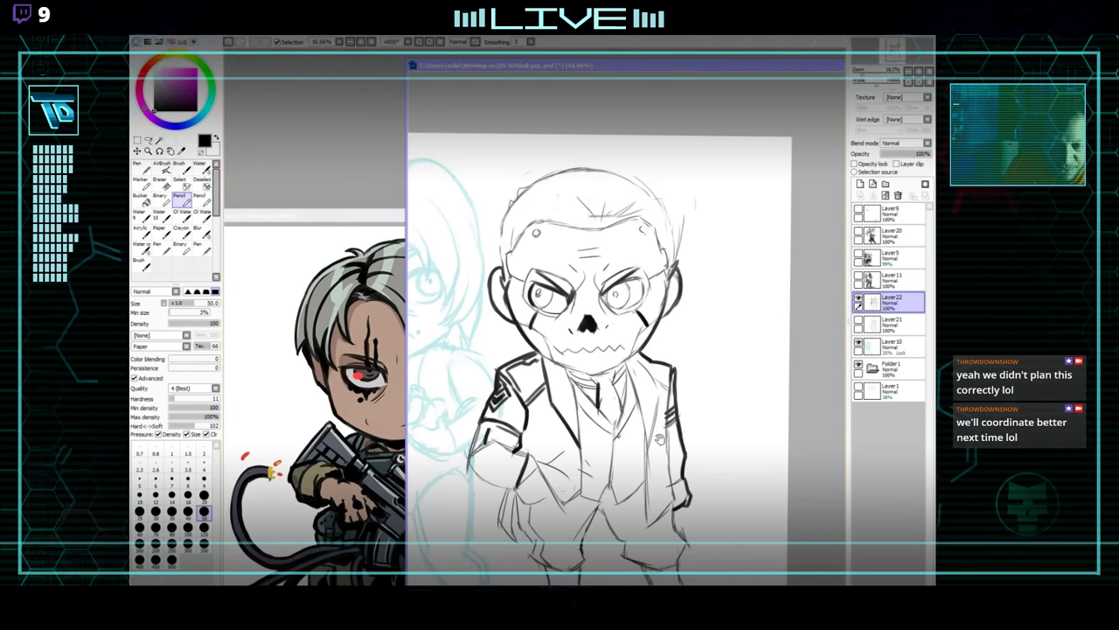
pyautogui.moveTo(661, 439)
pyautogui.mouseDown()
pyautogui.moveTo(669, 424)
pyautogui.moveTo(656, 448)
pyautogui.mouseUp()
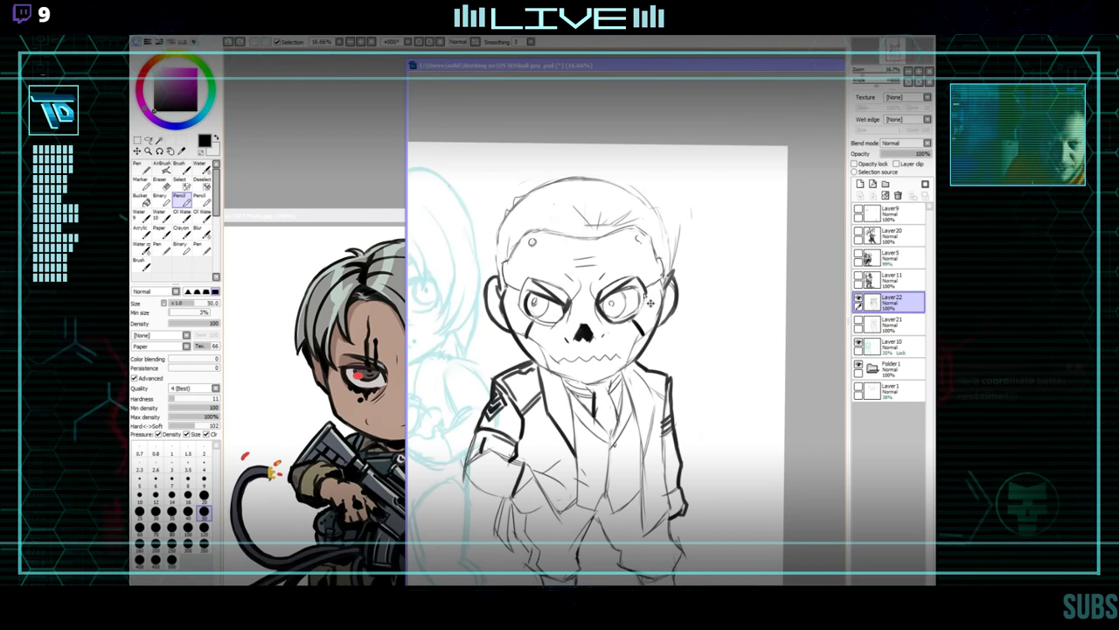
pyautogui.moveTo(645, 278); pyautogui.dragTo(639, 299)
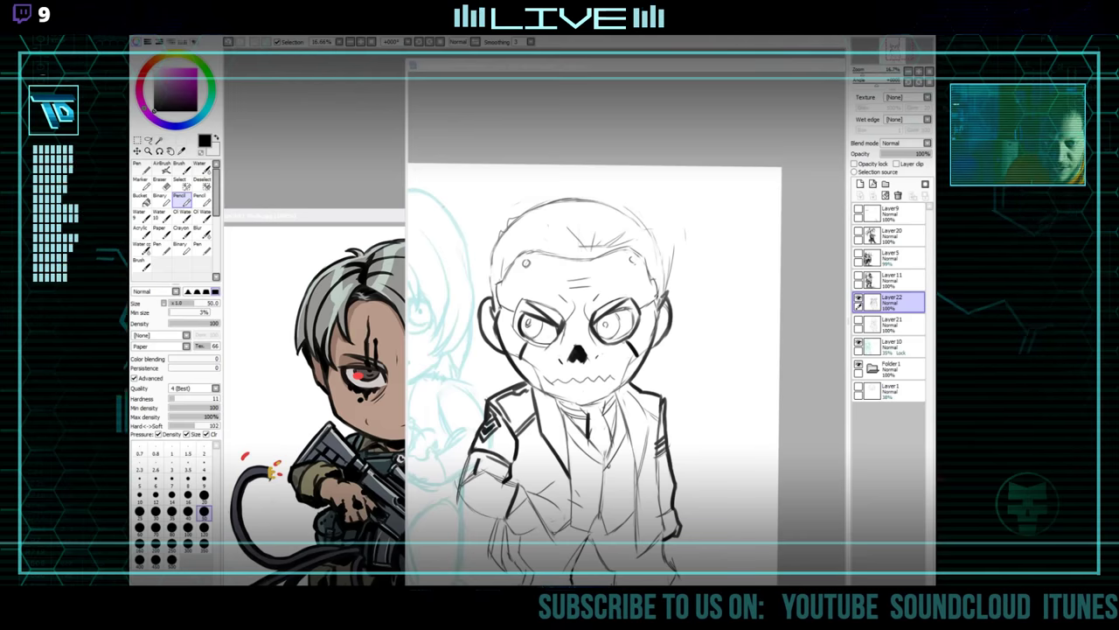
# Place the chibi reference of the bearded man in glasses beside the drawing and refine the right eye's outline.
pyautogui.moveTo(131, 181); pyautogui.dragTo(350, 180)
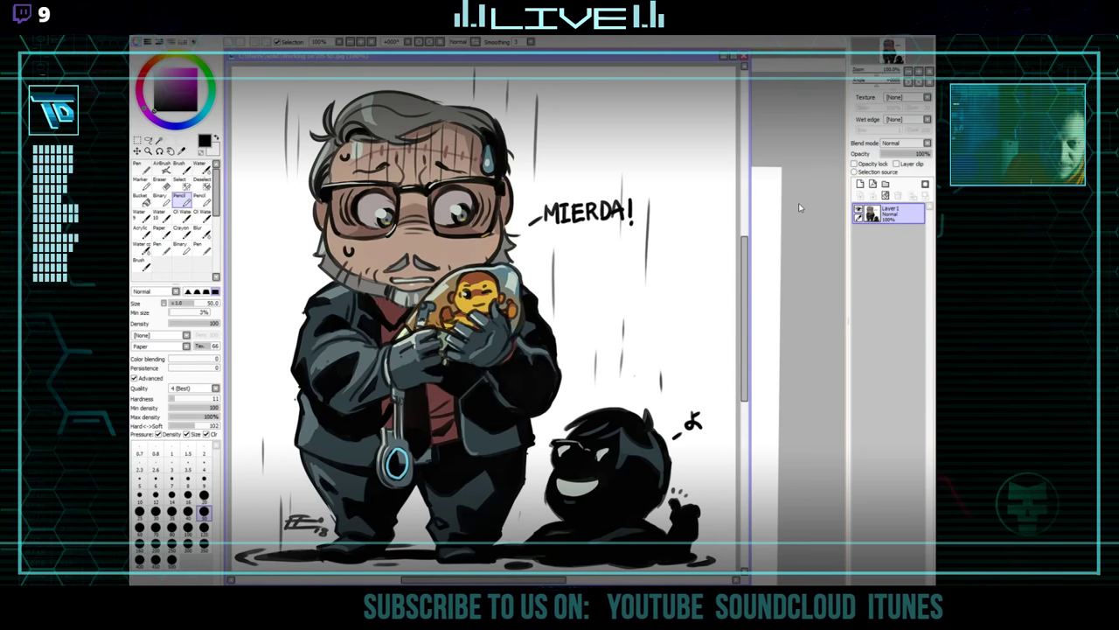
pyautogui.click(803, 204)
pyautogui.hotkey('ctrl', 'Tab')
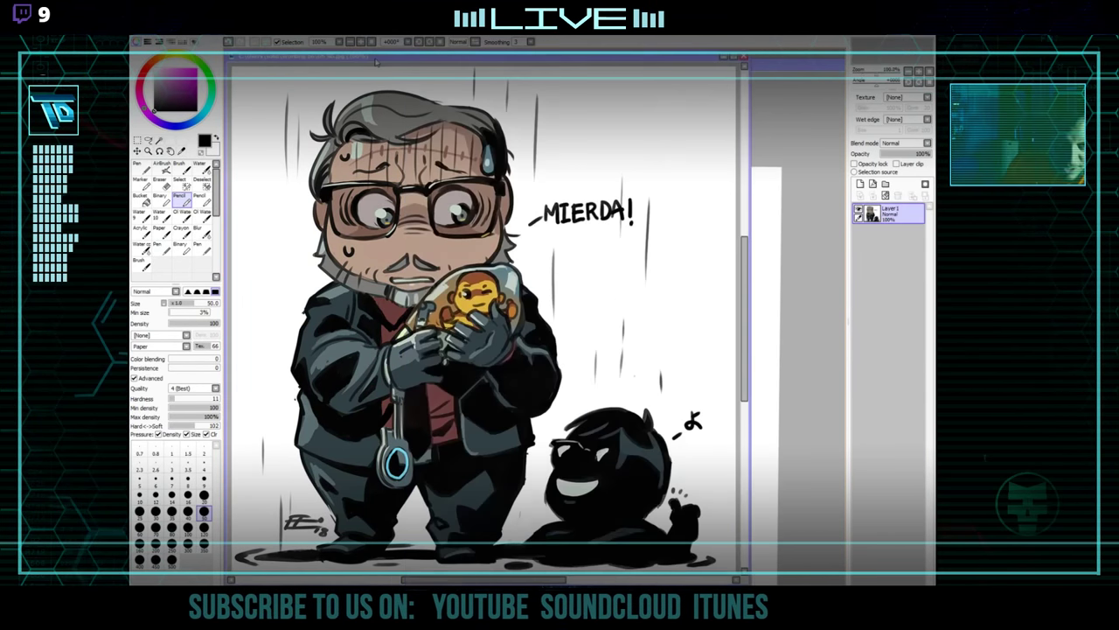
pyautogui.click(787, 294)
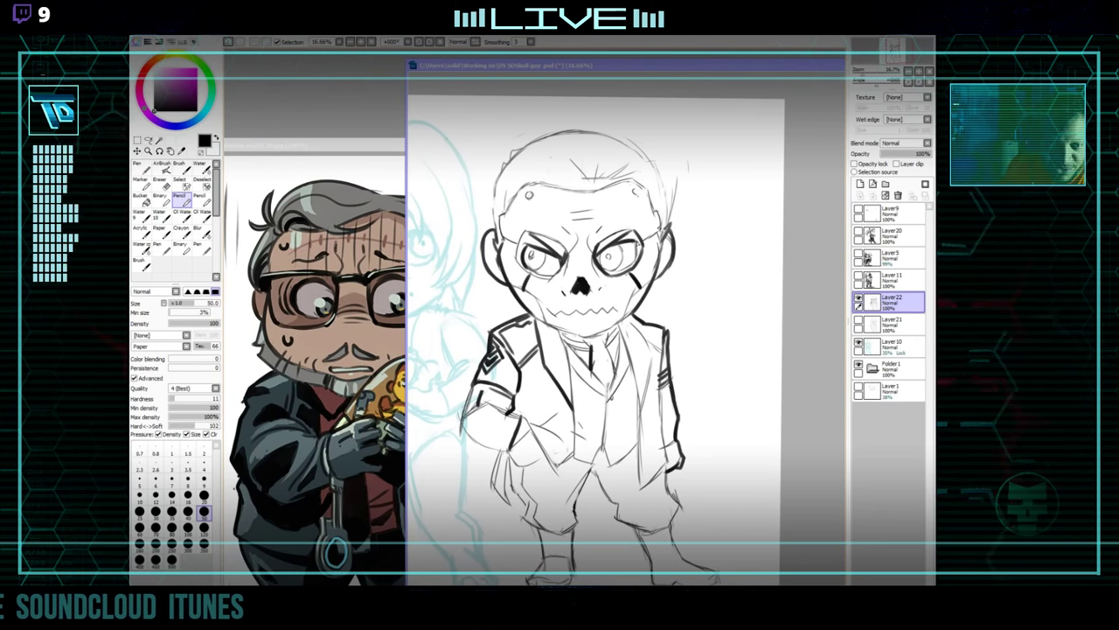
pyautogui.moveTo(627, 245); pyautogui.dragTo(624, 250)
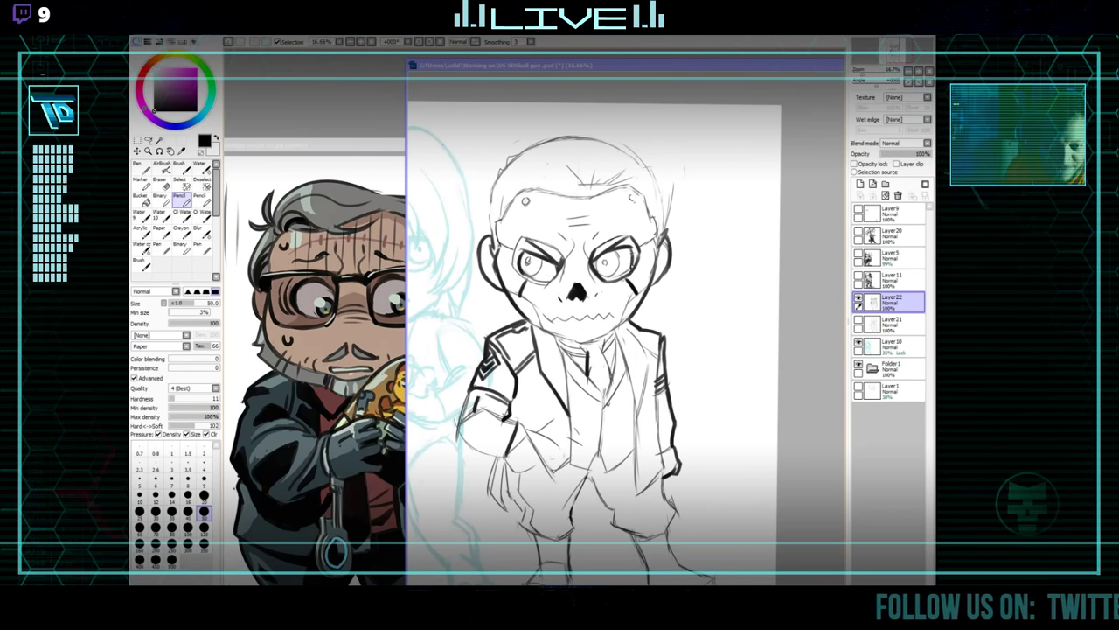
pyautogui.click(361, 419)
pyautogui.click(761, 244)
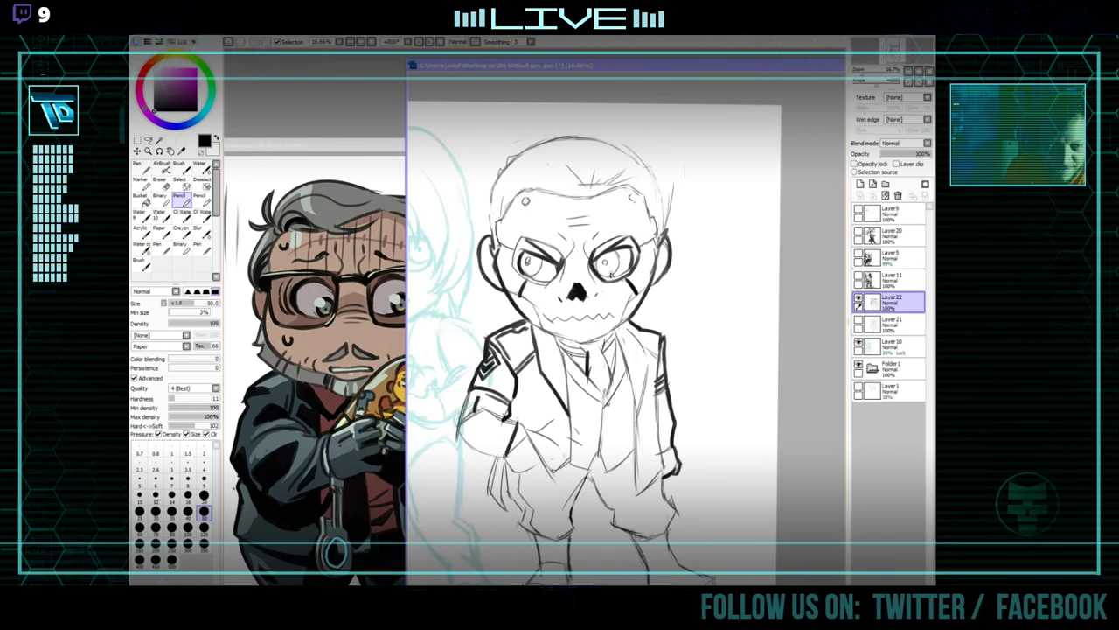
# Ink the irises and pupils of both eyes with the size 50 Pencil, tidying the left eye with the Eraser.
pyautogui.moveTo(639, 264); pyautogui.dragTo(626, 291)
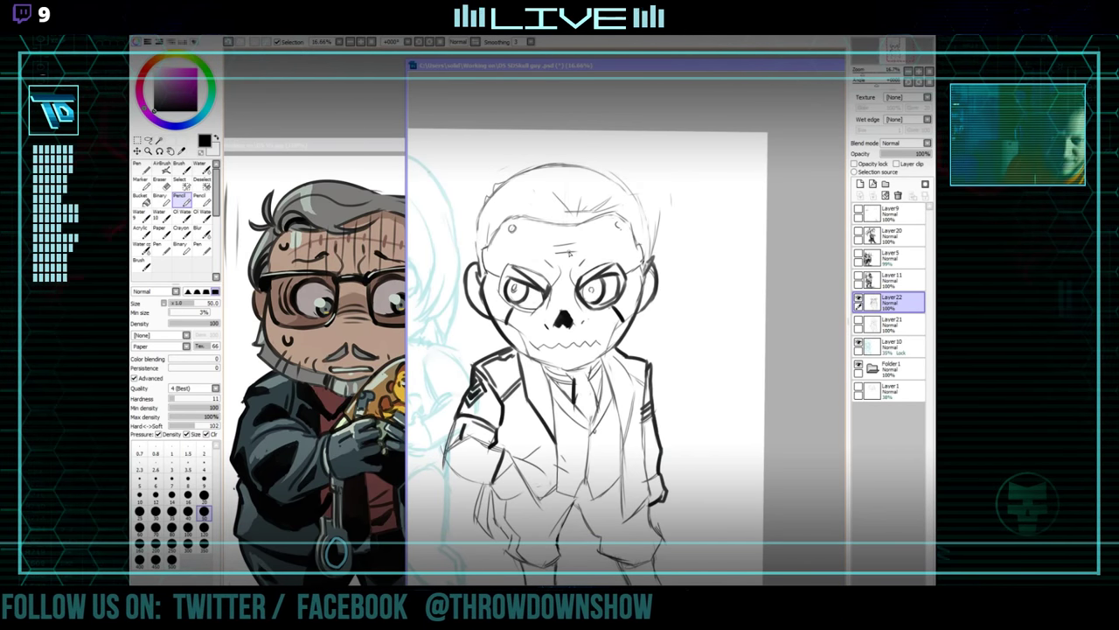
pyautogui.press('e')
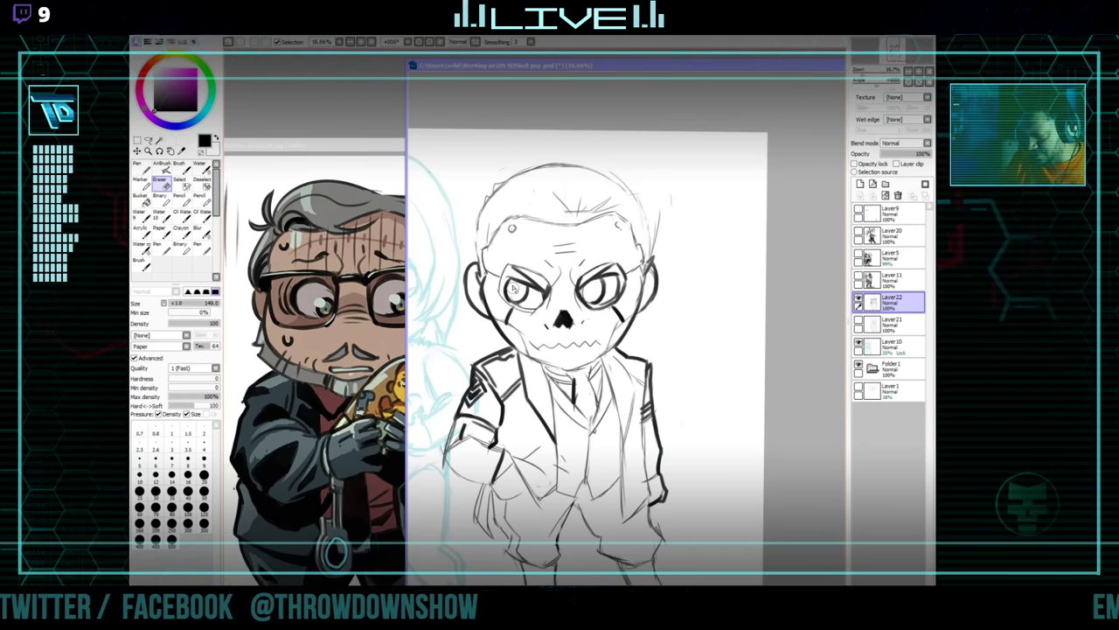
pyautogui.press('n')
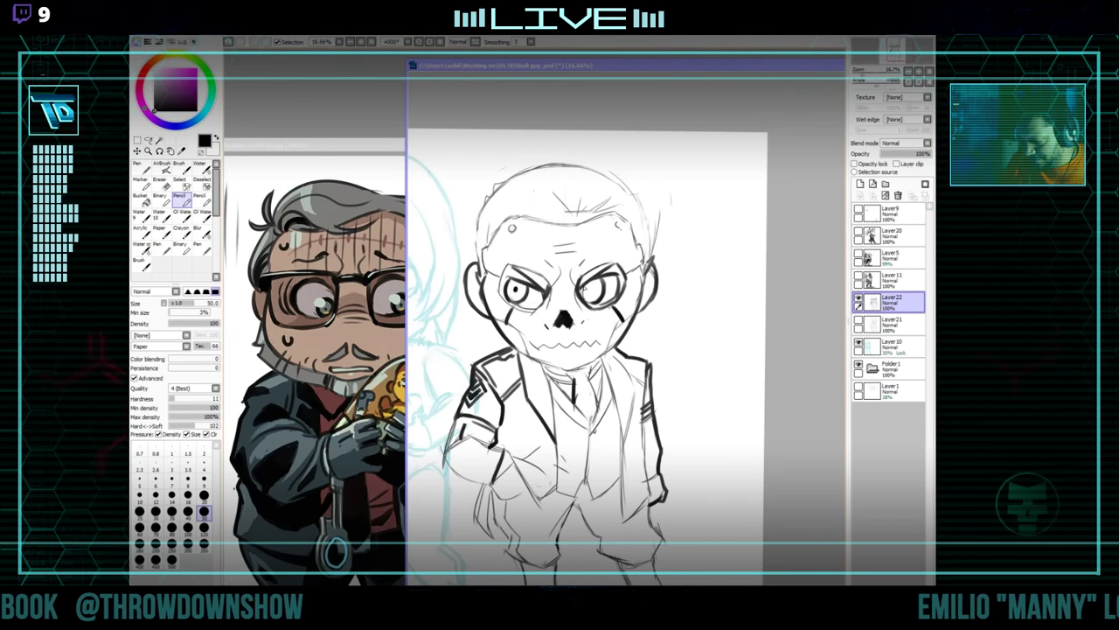
pyautogui.moveTo(616, 271)
pyautogui.mouseDown()
pyautogui.moveTo(729, 240)
pyautogui.moveTo(696, 268)
pyautogui.moveTo(655, 269)
pyautogui.mouseUp()
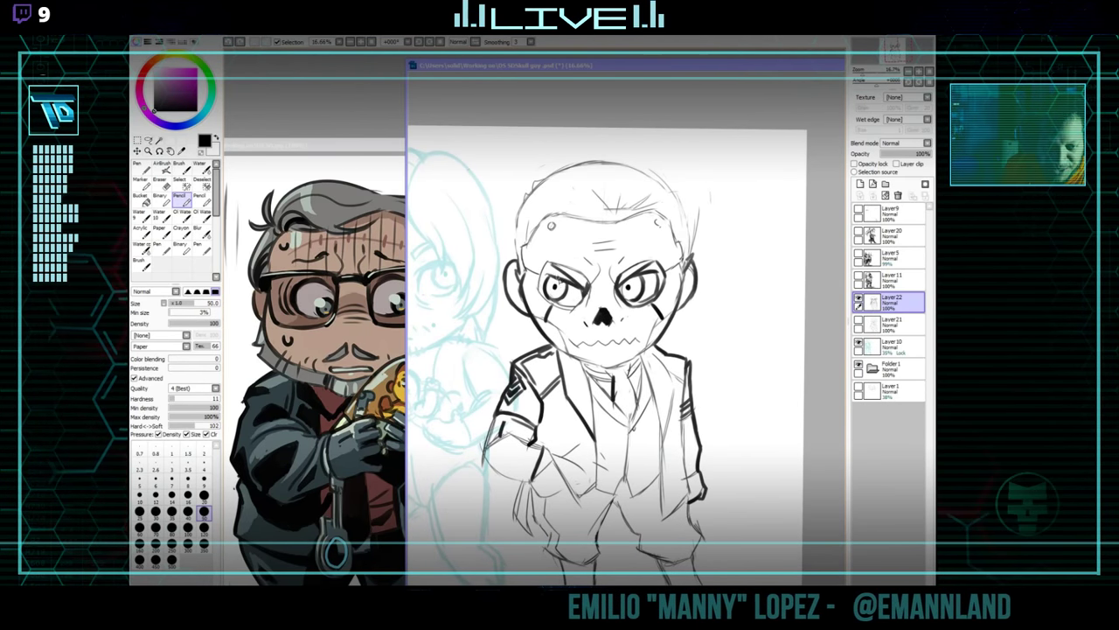
# Ink the stepped edges of the skull mask at both temples with the size 50 Pencil.
pyautogui.moveTo(653, 327)
pyautogui.mouseDown()
pyautogui.moveTo(628, 342)
pyautogui.moveTo(639, 345)
pyautogui.mouseUp()
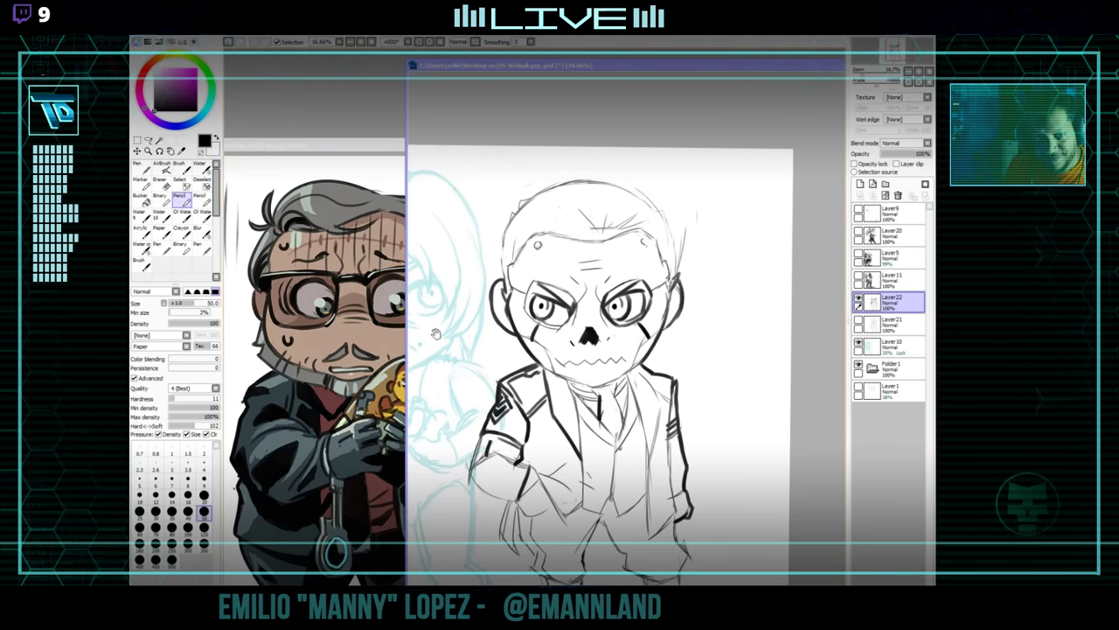
pyautogui.moveTo(457, 292); pyautogui.dragTo(430, 318)
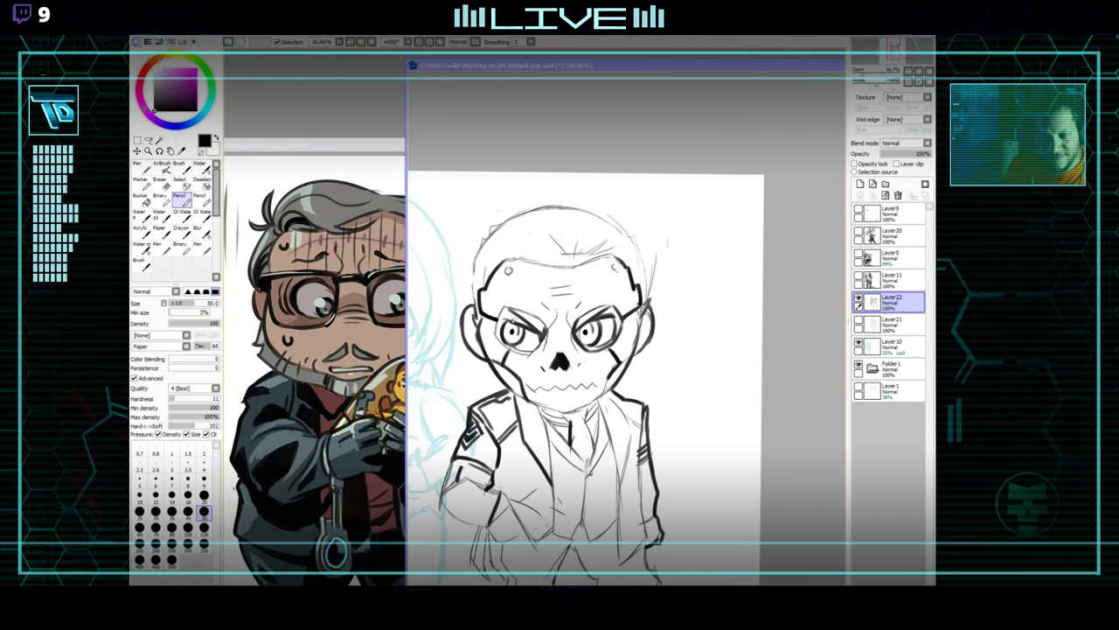
pyautogui.moveTo(671, 474); pyautogui.dragTo(707, 371)
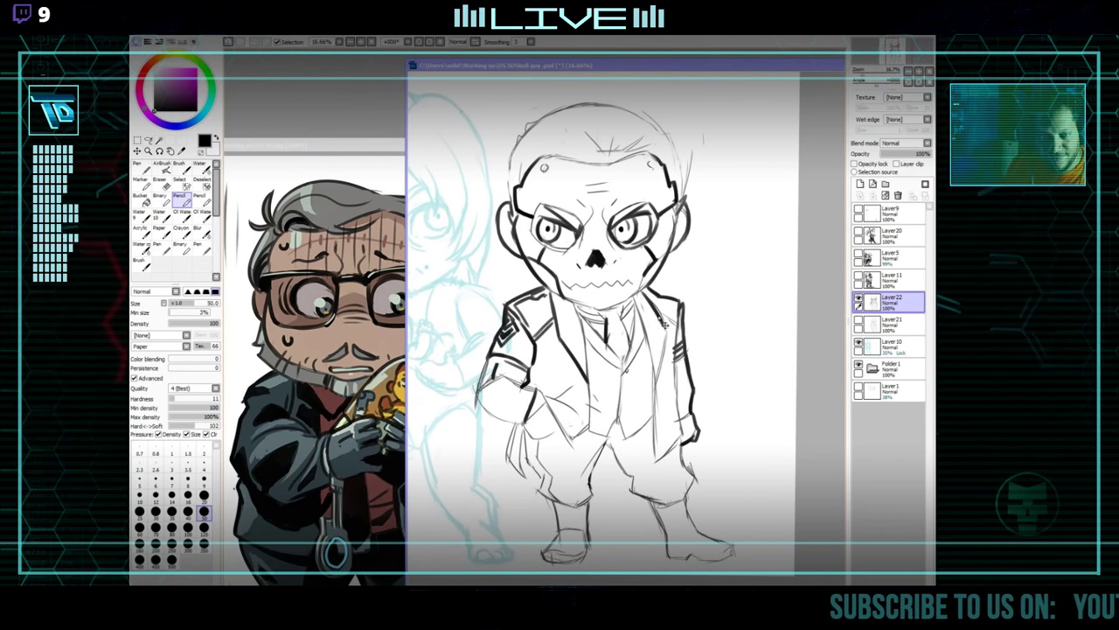
pyautogui.moveTo(653, 324); pyautogui.dragTo(657, 307)
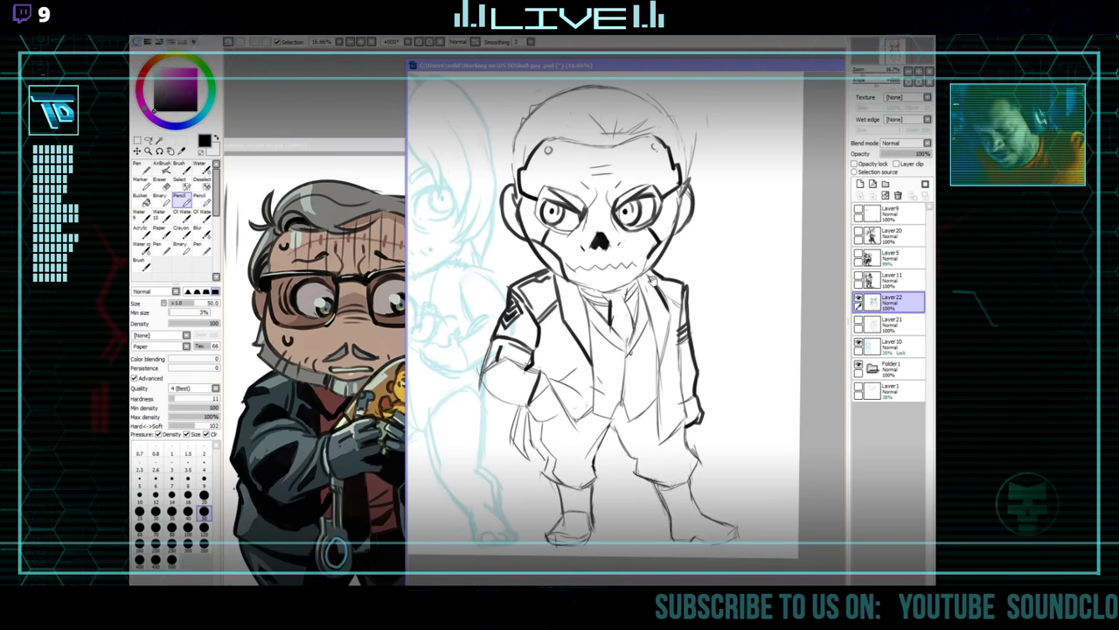
# Ink the left sleeve's cuff and the forearm edges where the arm meets the open jacket, rotating the canvas for the strokes.
pyautogui.moveTo(663, 418); pyautogui.dragTo(667, 413)
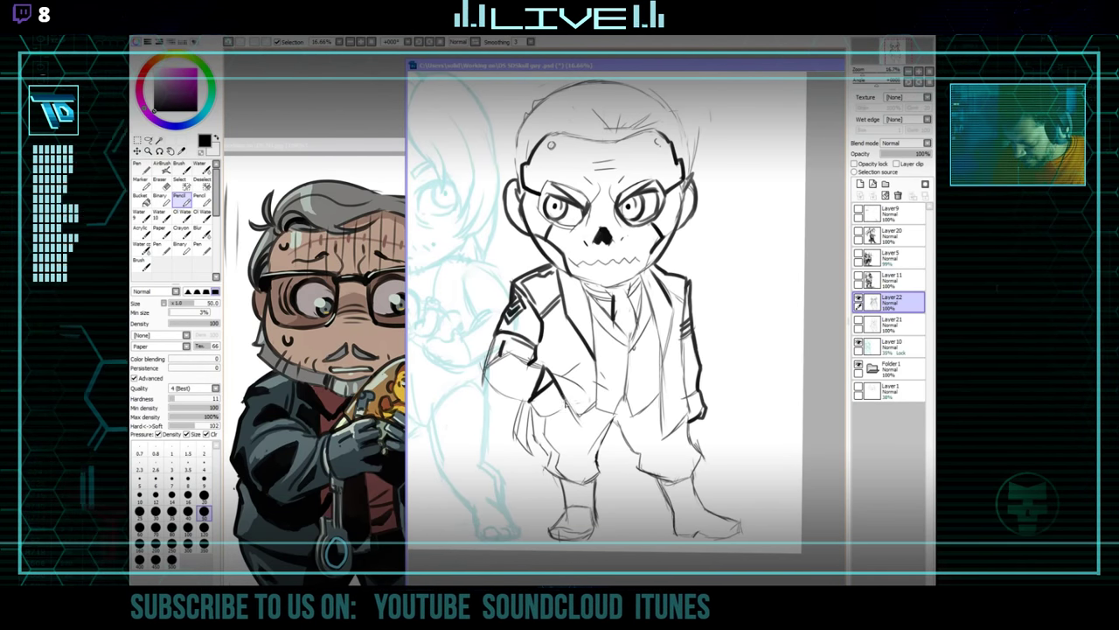
pyautogui.moveTo(544, 371); pyautogui.dragTo(574, 413)
pyautogui.moveTo(601, 411); pyautogui.dragTo(601, 403)
pyautogui.scroll(1, 600, 401)
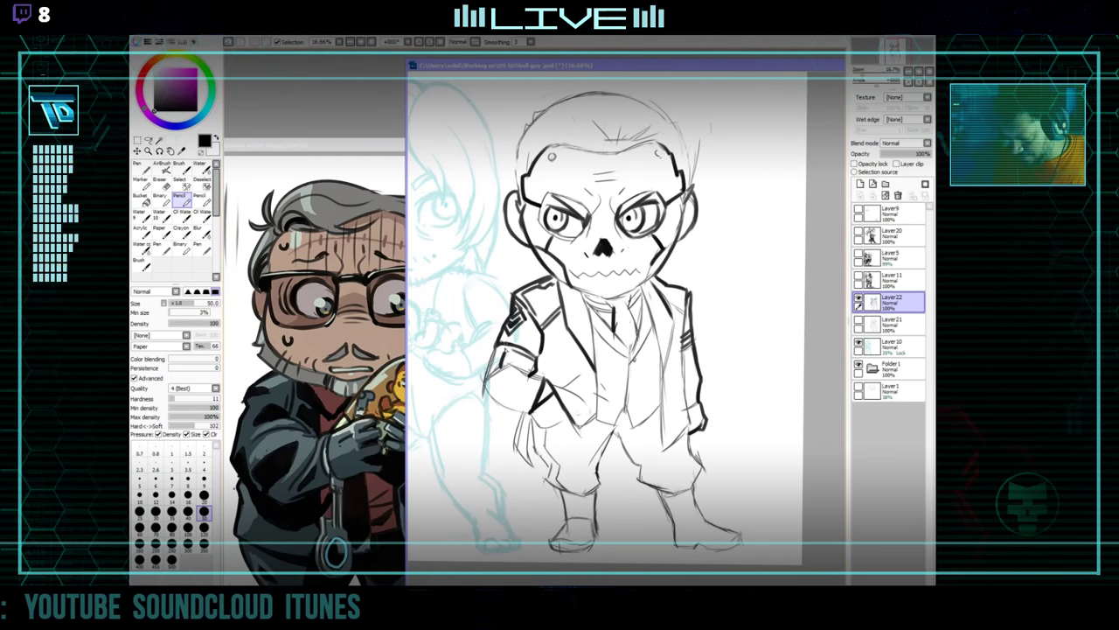
pyautogui.moveTo(540, 372)
pyautogui.mouseDown()
pyautogui.moveTo(569, 331)
pyautogui.moveTo(588, 367)
pyautogui.moveTo(617, 386)
pyautogui.moveTo(573, 353)
pyautogui.mouseUp()
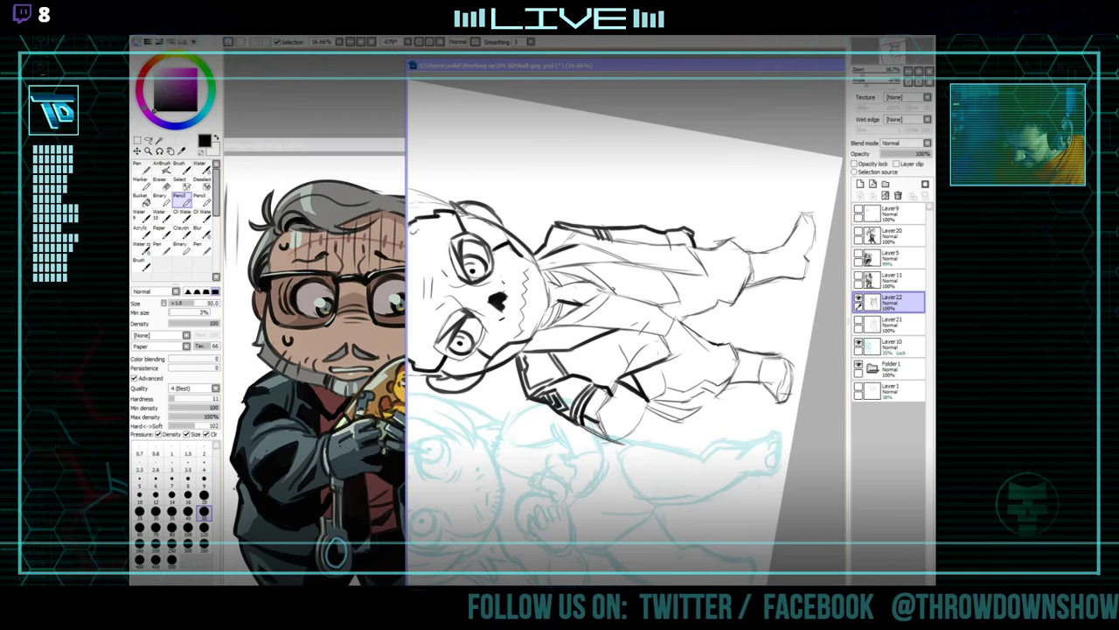
pyautogui.moveTo(621, 356); pyautogui.dragTo(627, 394)
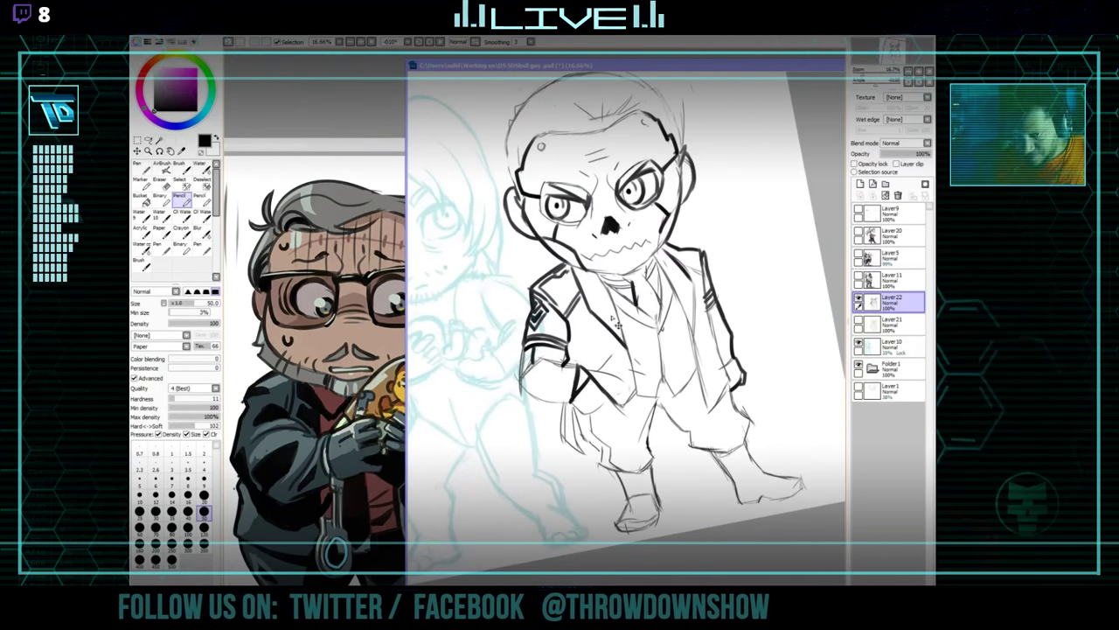
# Tidy the left sleeve's armband and cuff lines with the size 60 Eraser and the size 50 Pencil.
pyautogui.moveTo(563, 322); pyautogui.dragTo(562, 328)
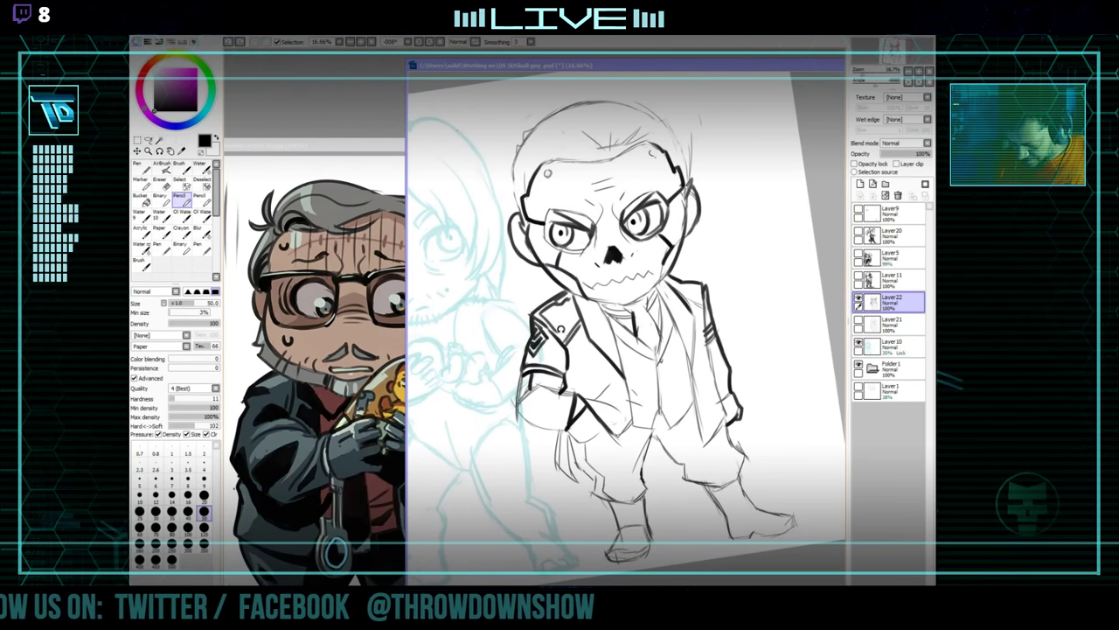
pyautogui.moveTo(641, 261); pyautogui.dragTo(653, 262)
pyautogui.press('e')
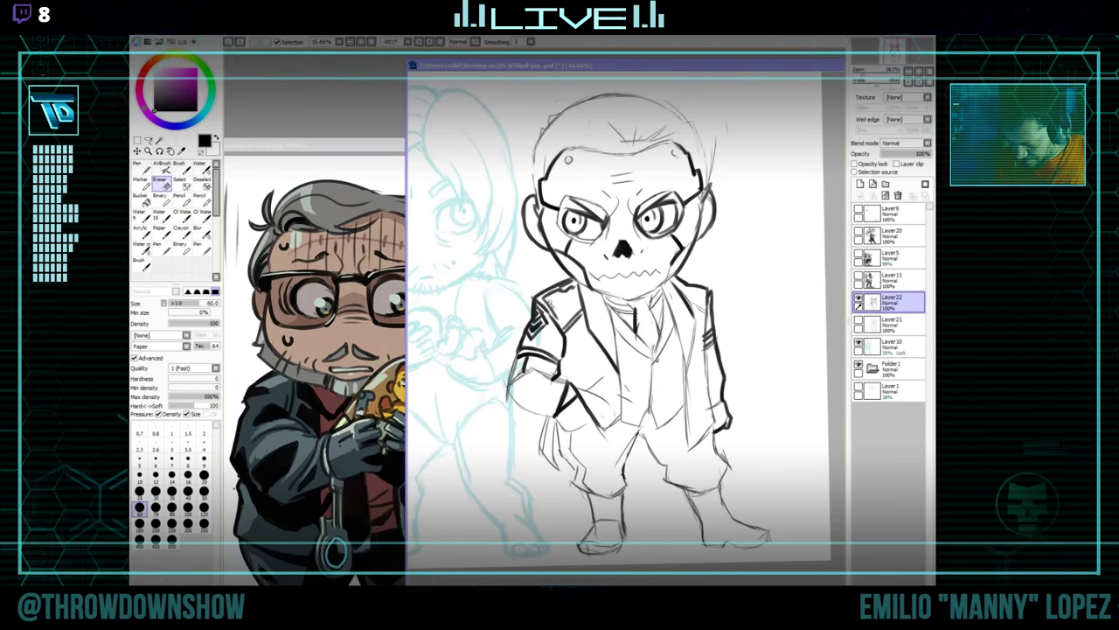
pyautogui.click(140, 508)
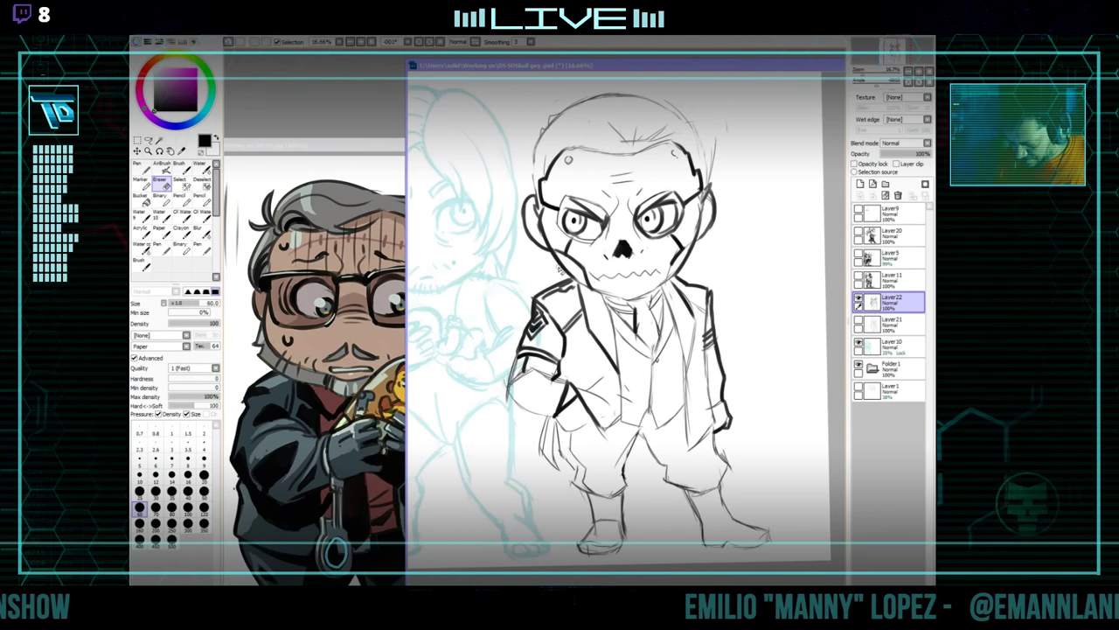
pyautogui.press('n')
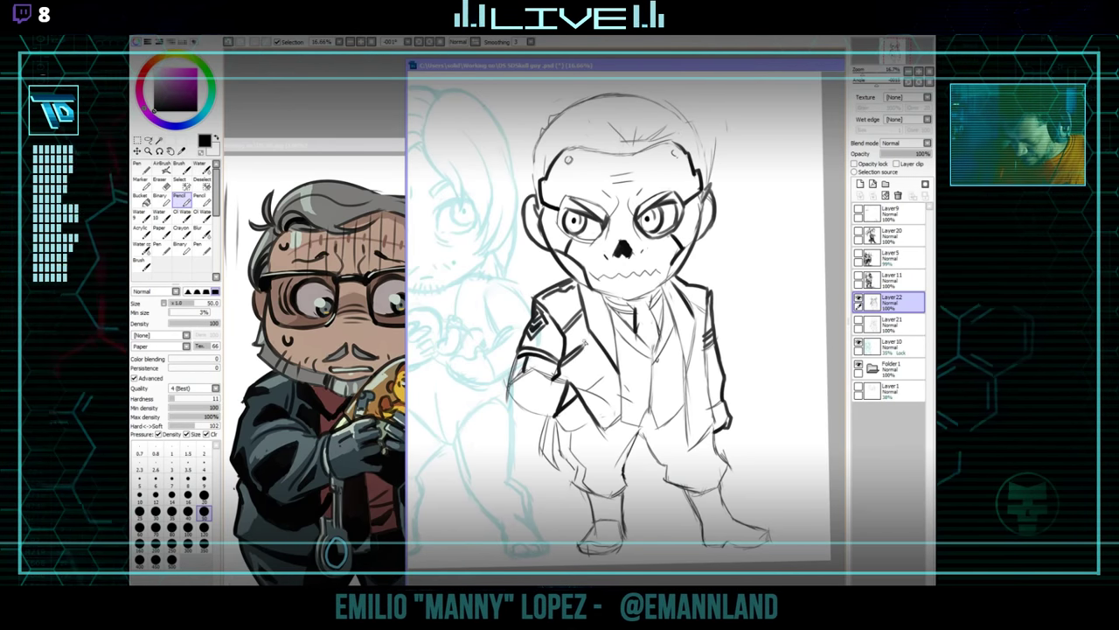
pyautogui.moveTo(601, 324); pyautogui.dragTo(595, 331)
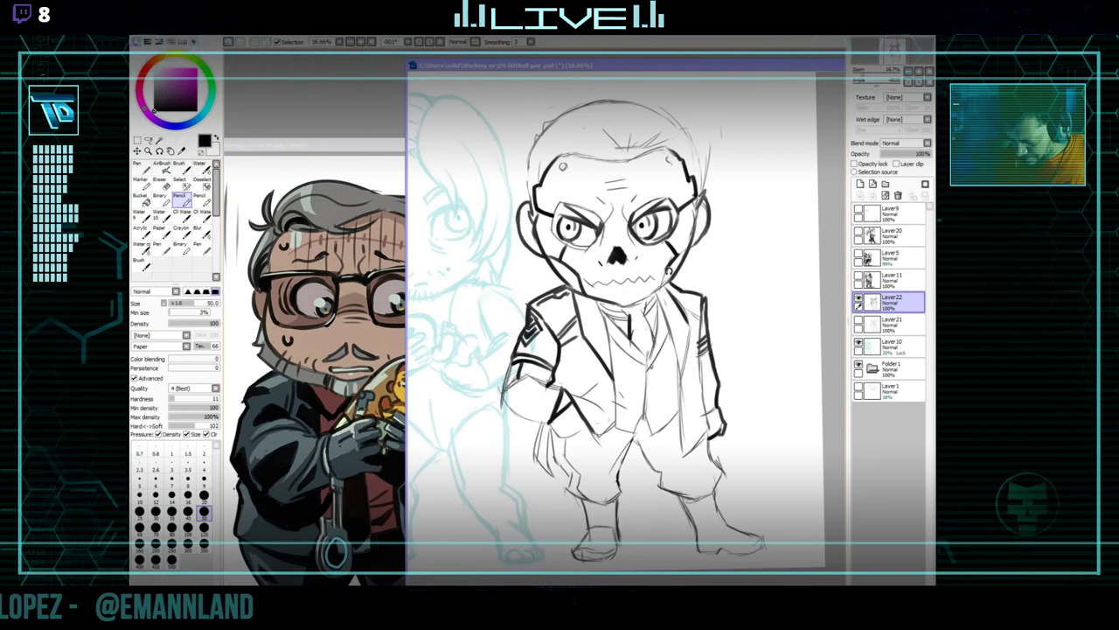
# Rotate the canvas to ink the chin and lower jaw in one bold curve, and straighten the view.
pyautogui.keyDown('alt'); pyautogui.moveTo(625, 254); pyautogui.dragTo(681, 319); pyautogui.keyUp('alt')
pyautogui.moveTo(682, 320); pyautogui.dragTo(582, 321)
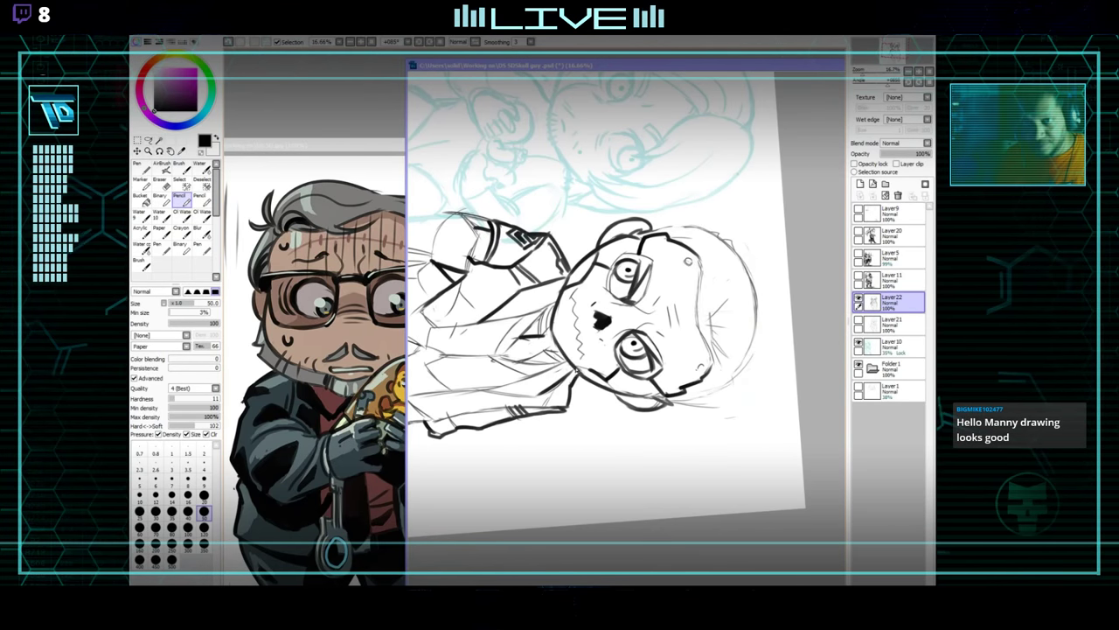
pyautogui.moveTo(630, 427); pyautogui.dragTo(685, 355)
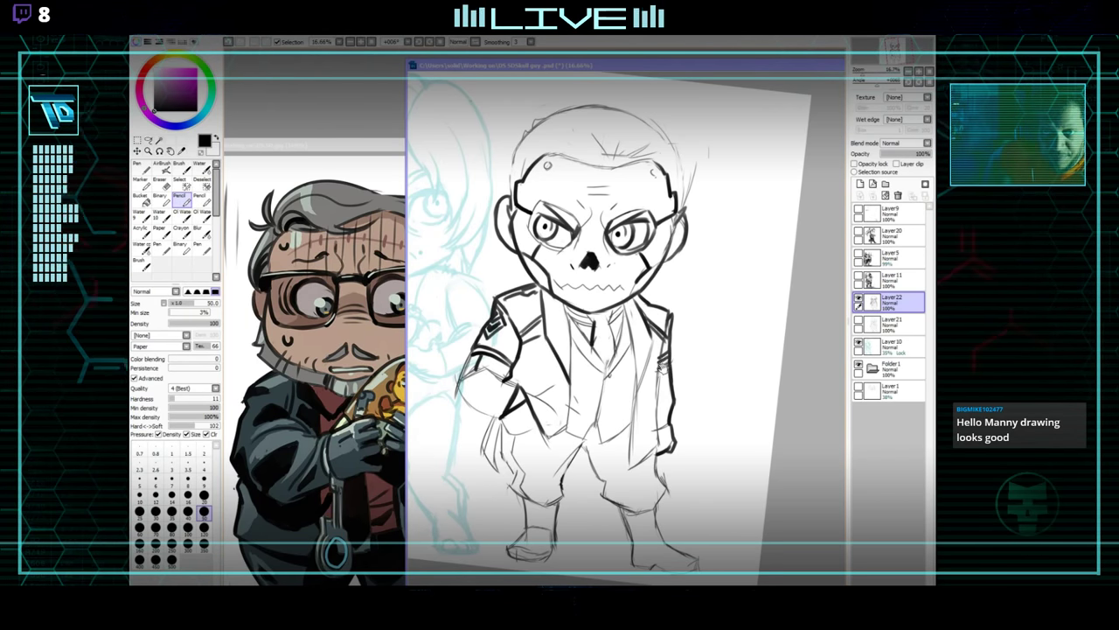
pyautogui.moveTo(658, 359); pyautogui.dragTo(669, 363)
# Fill the shape beyond the left sleeve's cuff with solid black and ink the first lines of the tie.
pyautogui.moveTo(560, 405); pyautogui.dragTo(567, 396)
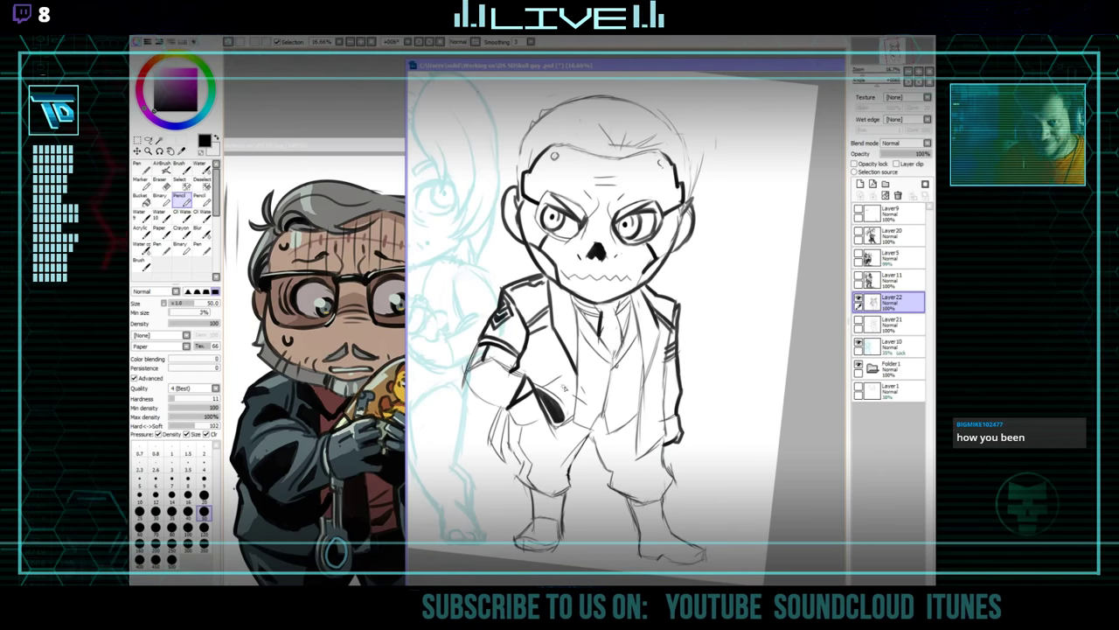
pyautogui.moveTo(561, 389); pyautogui.dragTo(568, 391)
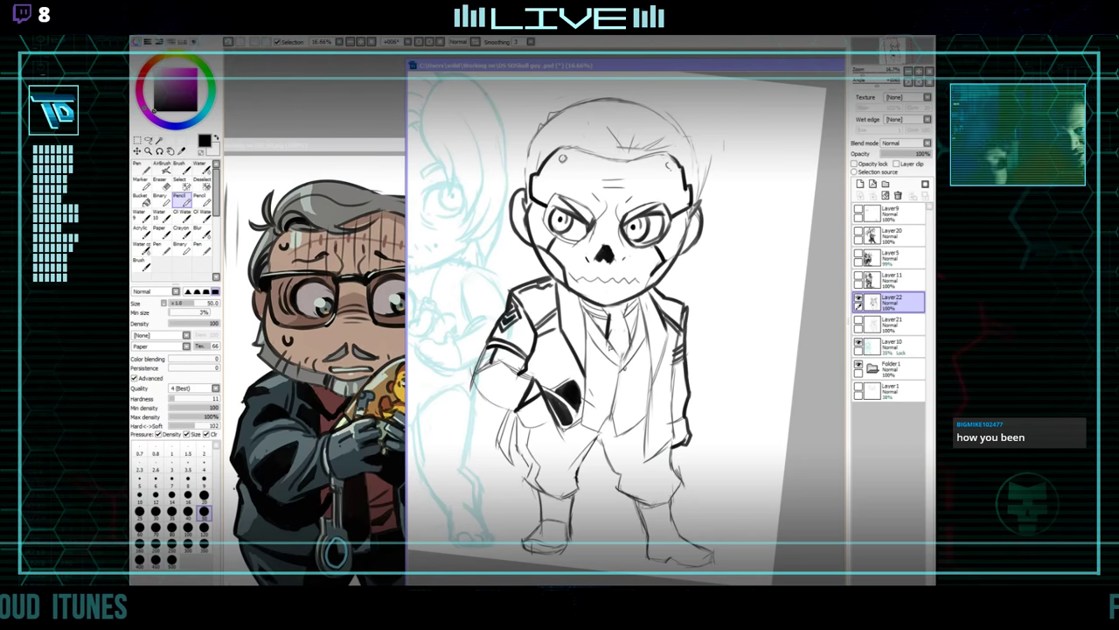
pyautogui.moveTo(591, 340); pyautogui.dragTo(579, 368)
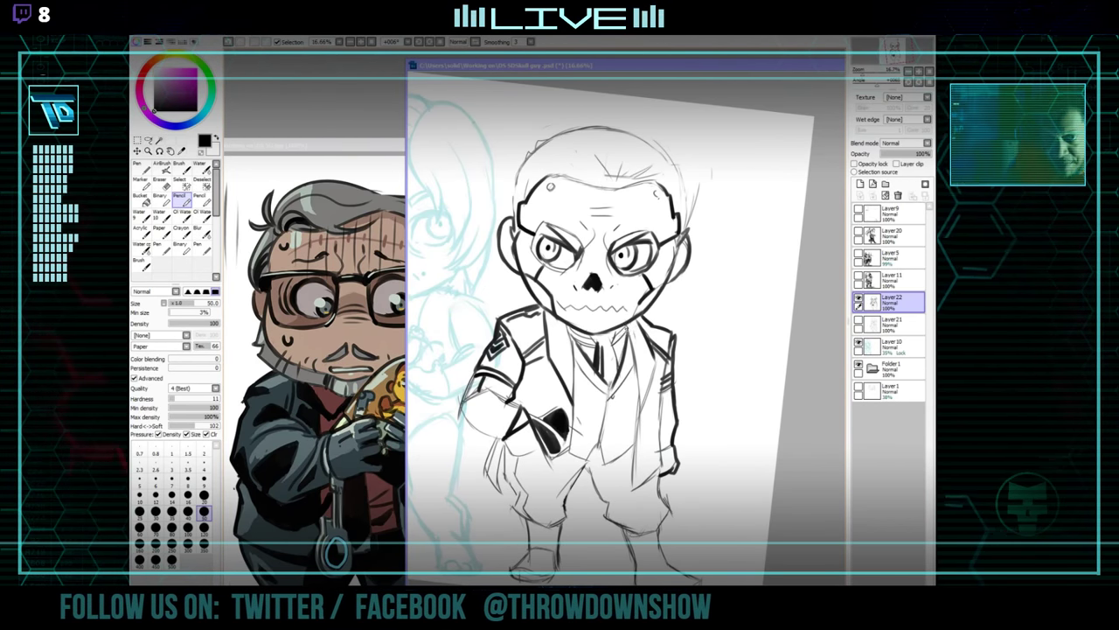
pyautogui.moveTo(668, 423); pyautogui.dragTo(677, 371)
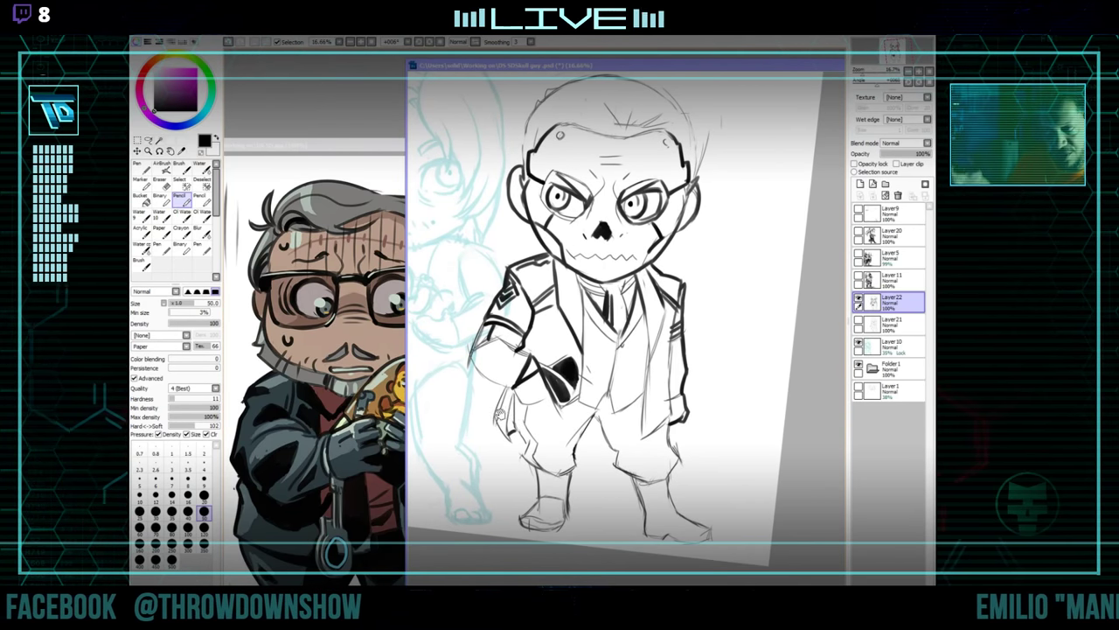
pyautogui.moveTo(517, 430); pyautogui.dragTo(526, 391)
# Check the outfit in the bearded man reference, and refine the black shape beyond the left cuff with the Pencil and Eraser.
pyautogui.click(366, 501)
pyautogui.moveTo(367, 500); pyautogui.dragTo(381, 399)
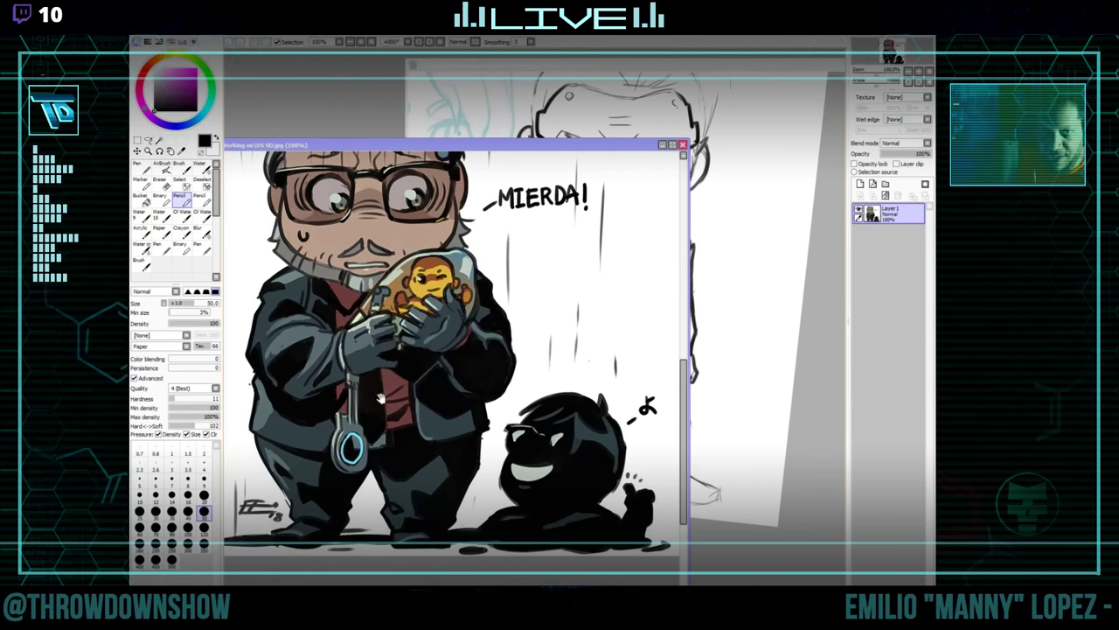
pyautogui.click(732, 325)
pyautogui.moveTo(580, 424); pyautogui.dragTo(579, 432)
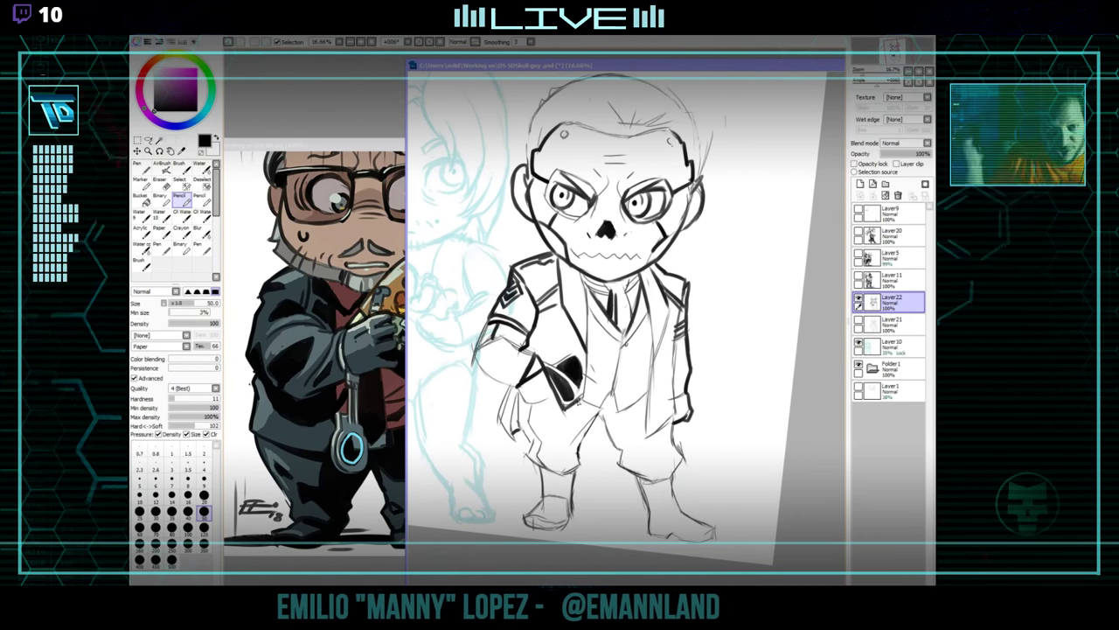
pyautogui.press('e')
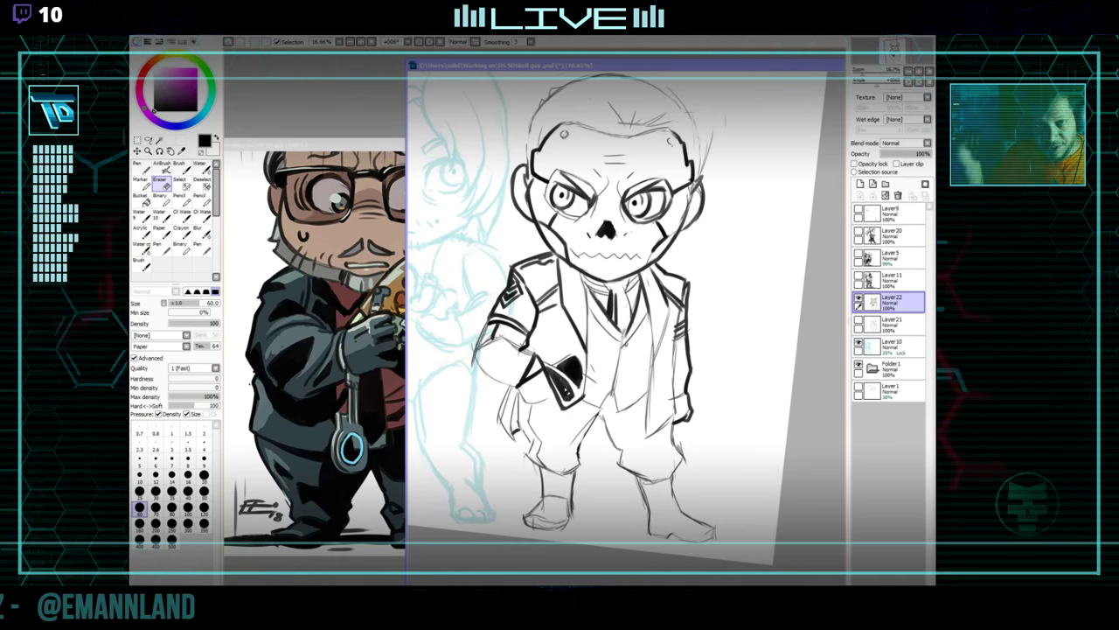
pyautogui.press('n')
pyautogui.moveTo(632, 383); pyautogui.dragTo(626, 401)
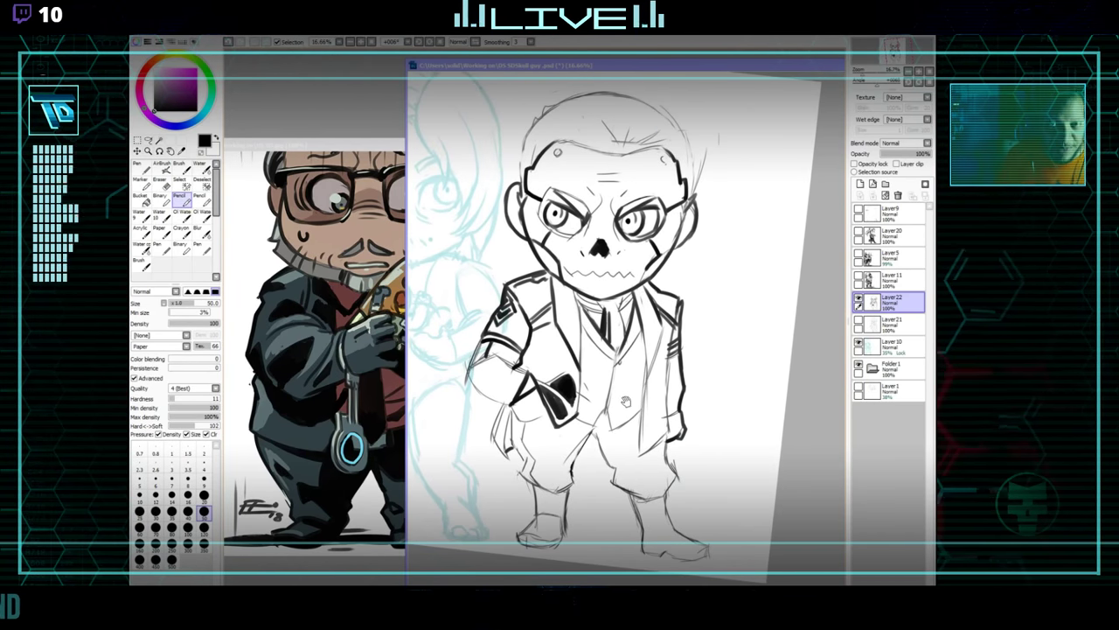
# Move the bearded man reference out of the way and place the skull-masked man painting beside the drawing.
pyautogui.moveTo(367, 146); pyautogui.dragTo(393, 469)
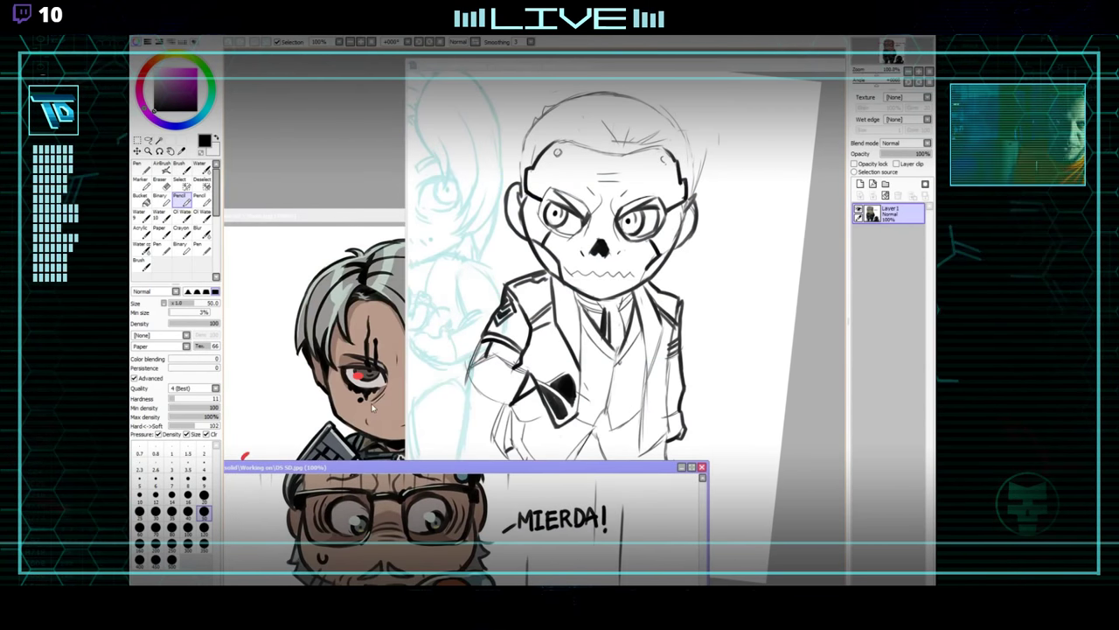
pyautogui.click(390, 388)
pyautogui.click(649, 215)
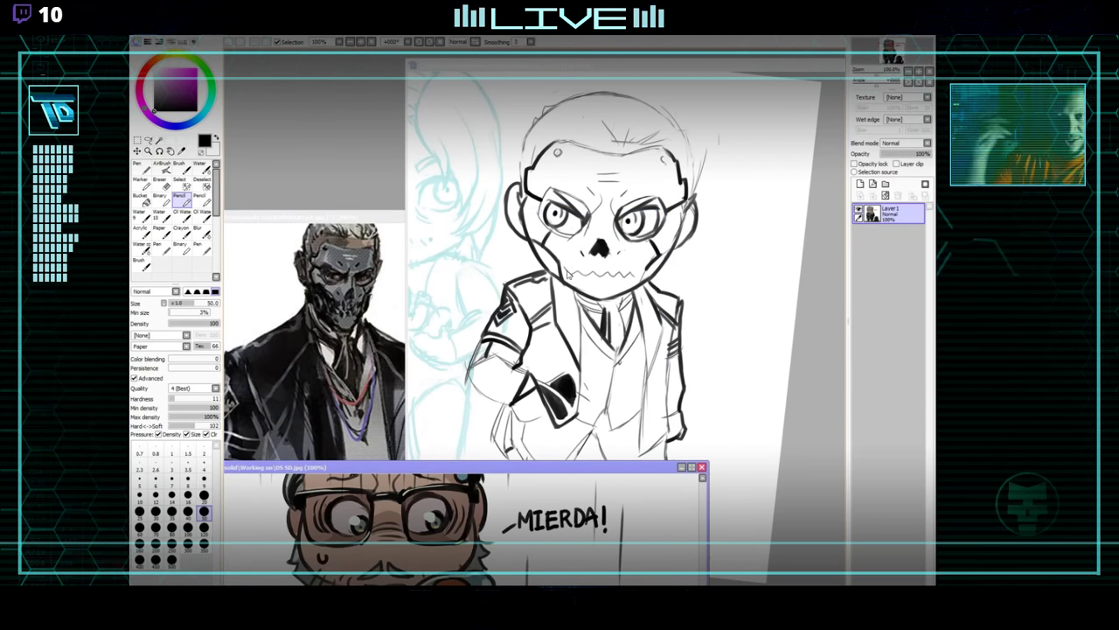
pyautogui.moveTo(380, 468); pyautogui.dragTo(378, 471)
pyautogui.click(371, 405)
pyautogui.click(670, 298)
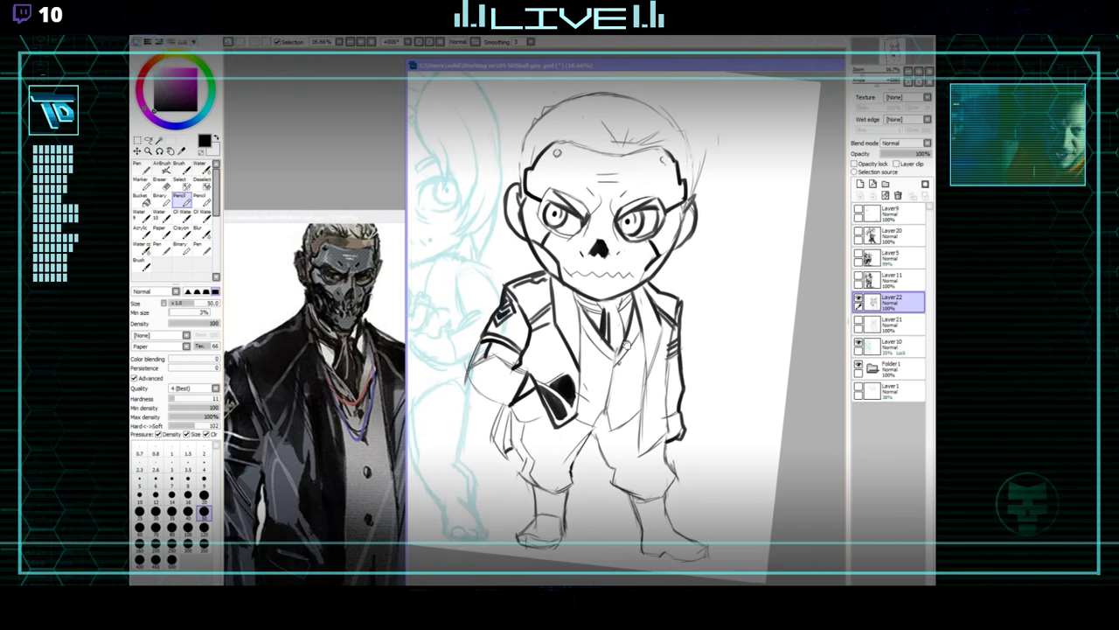
# Ink the shirt collar and the tie, filling the tie's dark parts with black.
pyautogui.moveTo(624, 340); pyautogui.dragTo(611, 357)
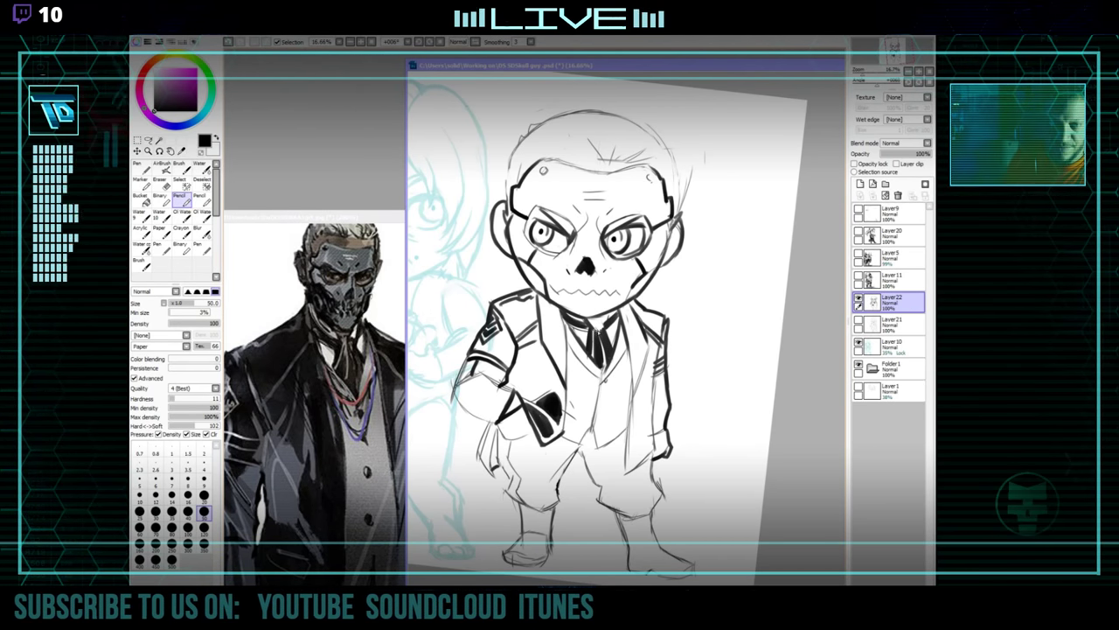
pyautogui.moveTo(603, 350); pyautogui.dragTo(605, 358)
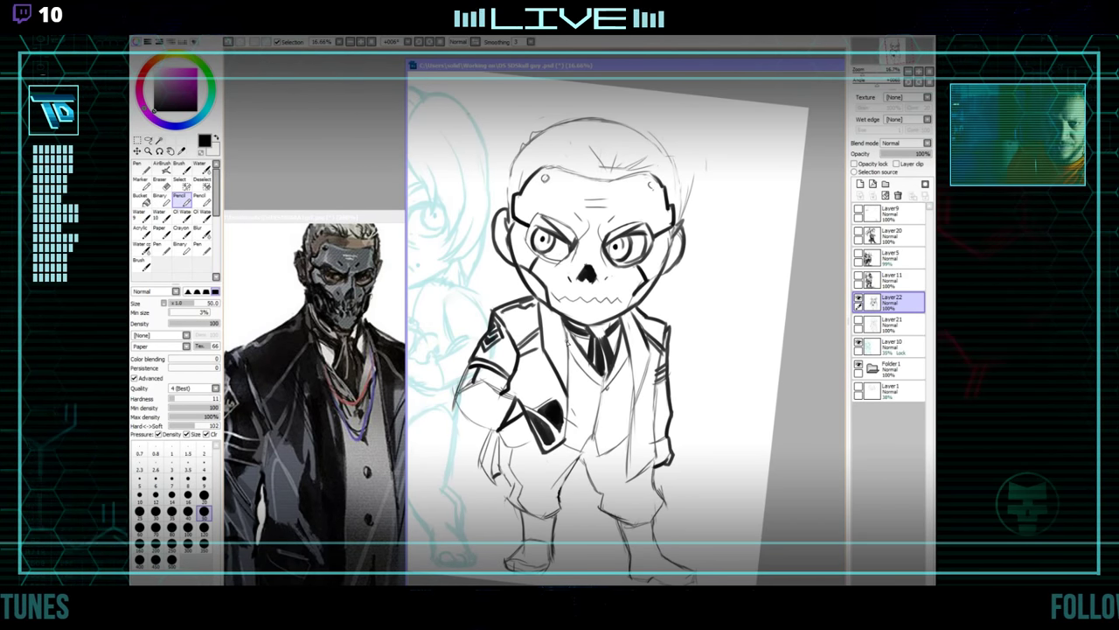
pyautogui.moveTo(678, 332); pyautogui.dragTo(694, 361)
pyautogui.moveTo(685, 289); pyautogui.dragTo(735, 283)
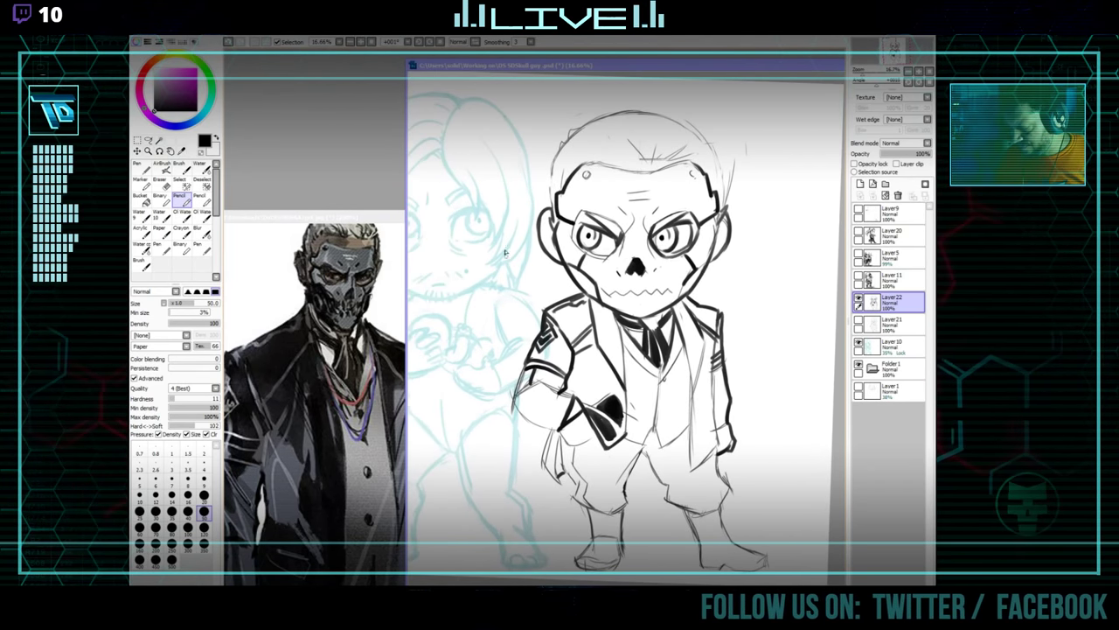
# Ink the sides of the head's outline above the ears with the Pencil.
pyautogui.moveTo(489, 268)
pyautogui.mouseDown()
pyautogui.moveTo(518, 249)
pyautogui.moveTo(554, 270)
pyautogui.moveTo(527, 275)
pyautogui.mouseUp()
pyautogui.hotkey('ctrl', 'z')
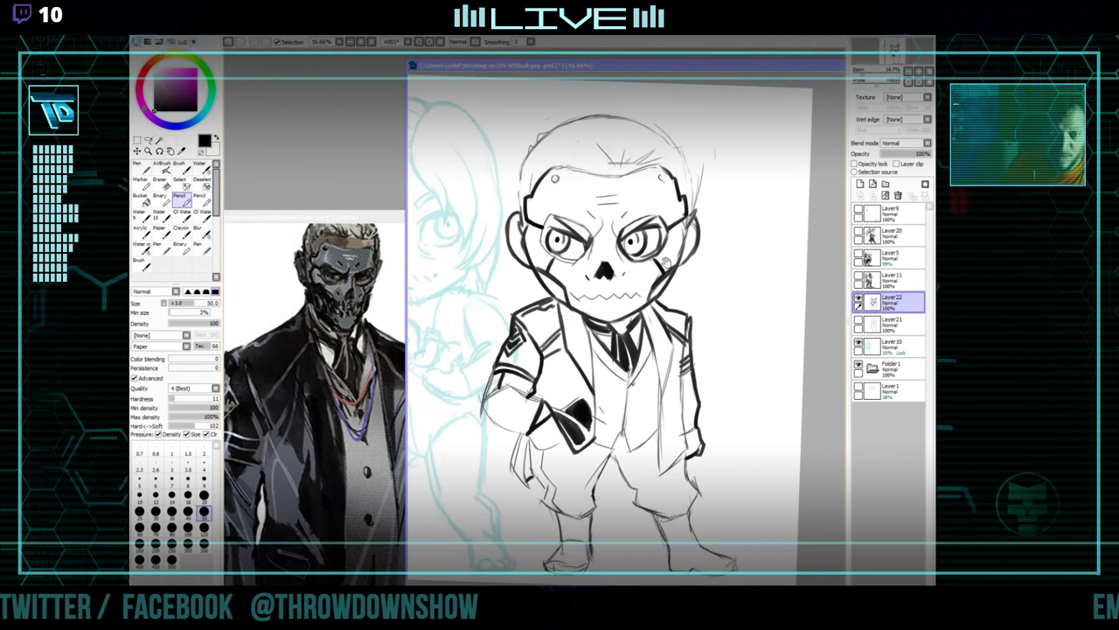
pyautogui.moveTo(666, 262); pyautogui.dragTo(656, 305)
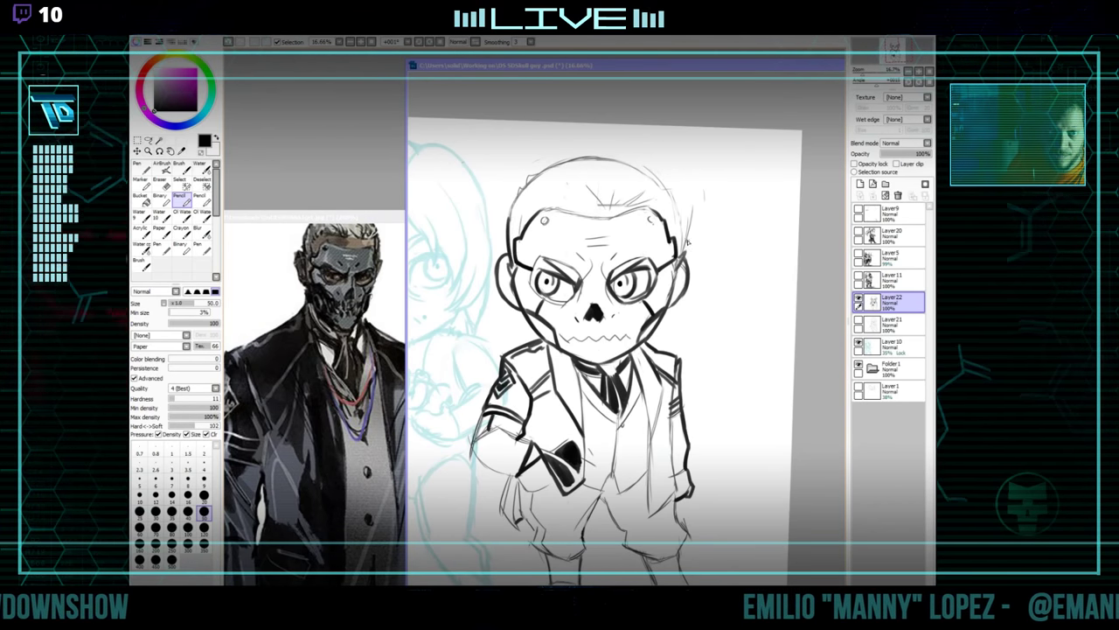
pyautogui.moveTo(508, 215); pyautogui.dragTo(513, 241)
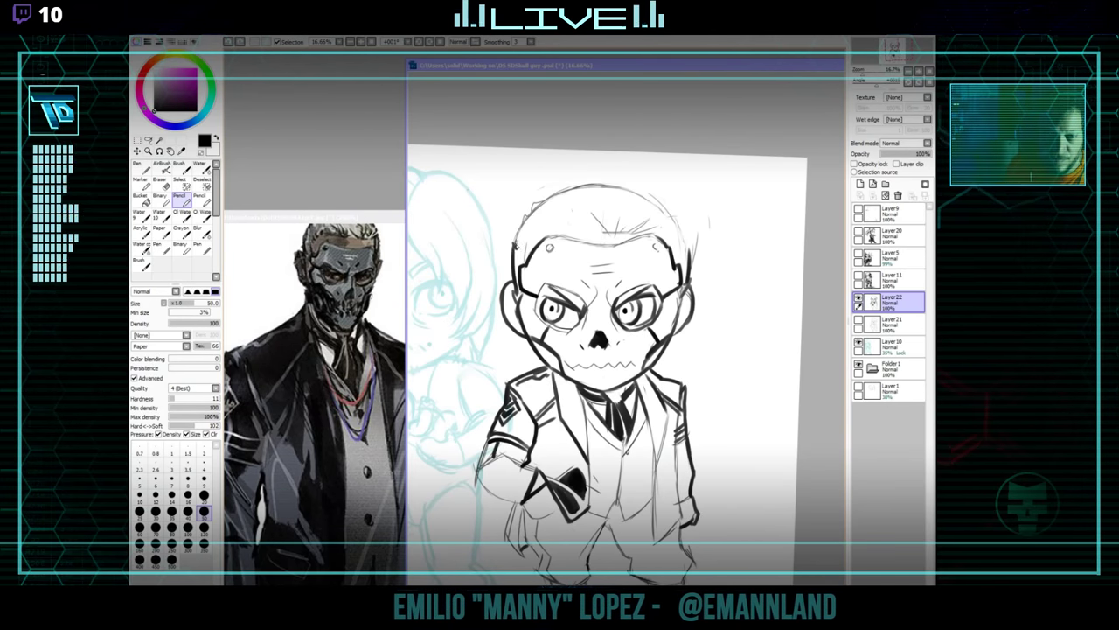
pyautogui.press('e')
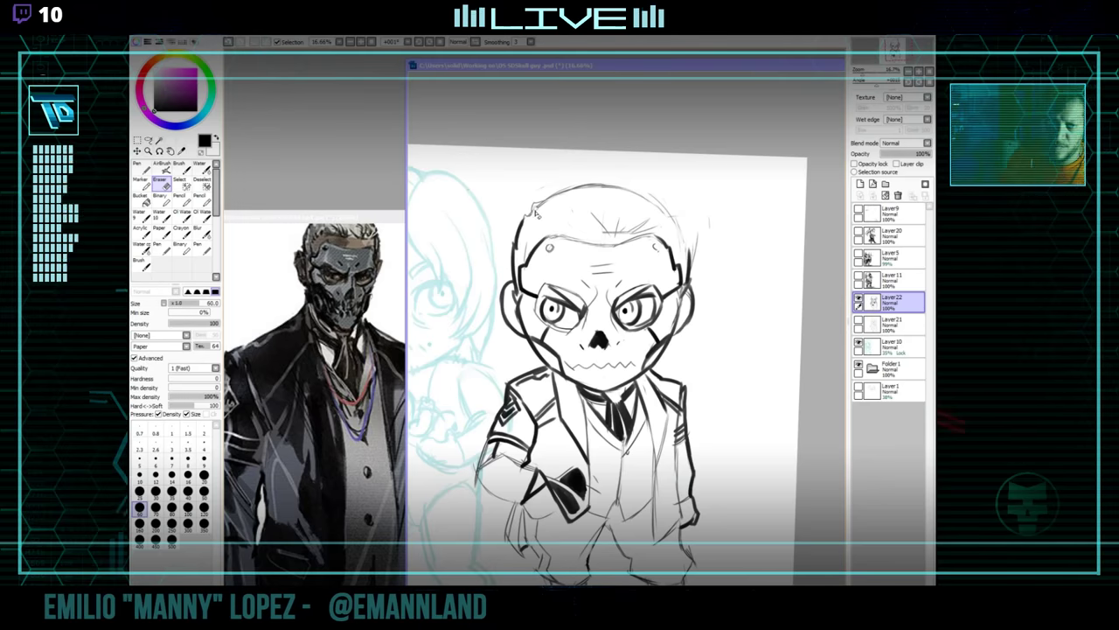
pyautogui.press('n')
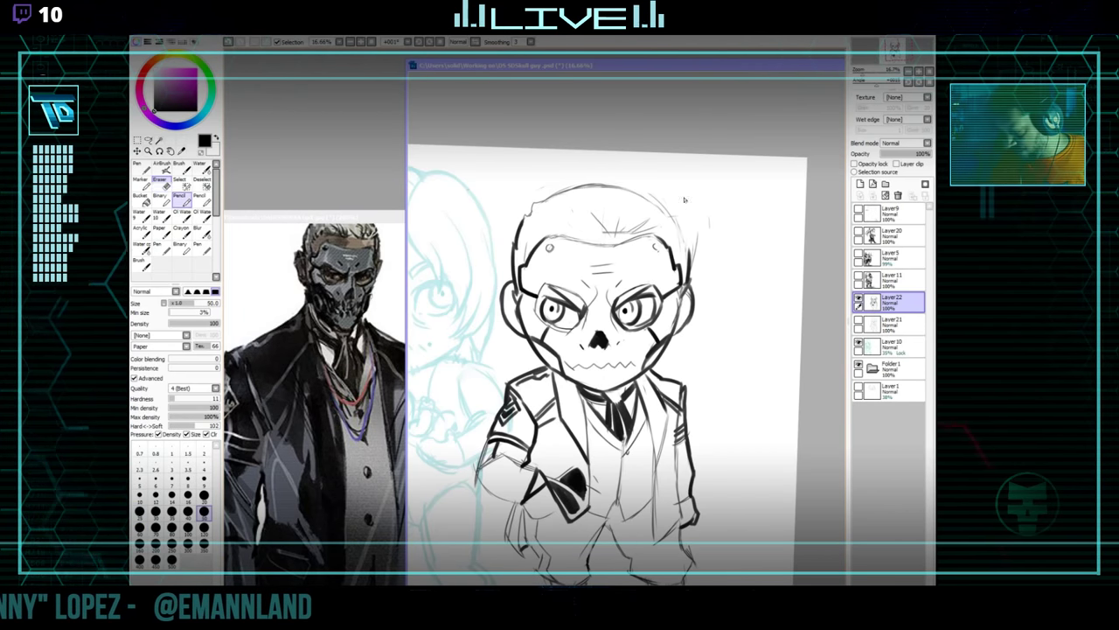
# Check the man's hair in the reference painting and redo the head's upper left outline as a bumpy hair edge.
pyautogui.click(388, 321)
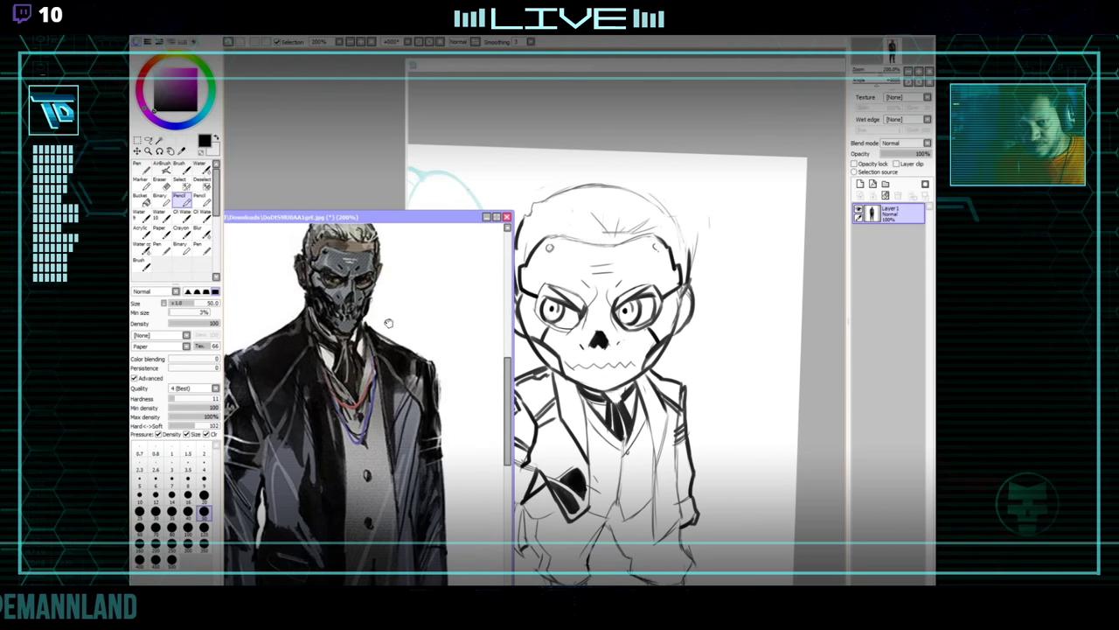
pyautogui.moveTo(387, 320); pyautogui.dragTo(391, 351)
pyautogui.click(526, 219)
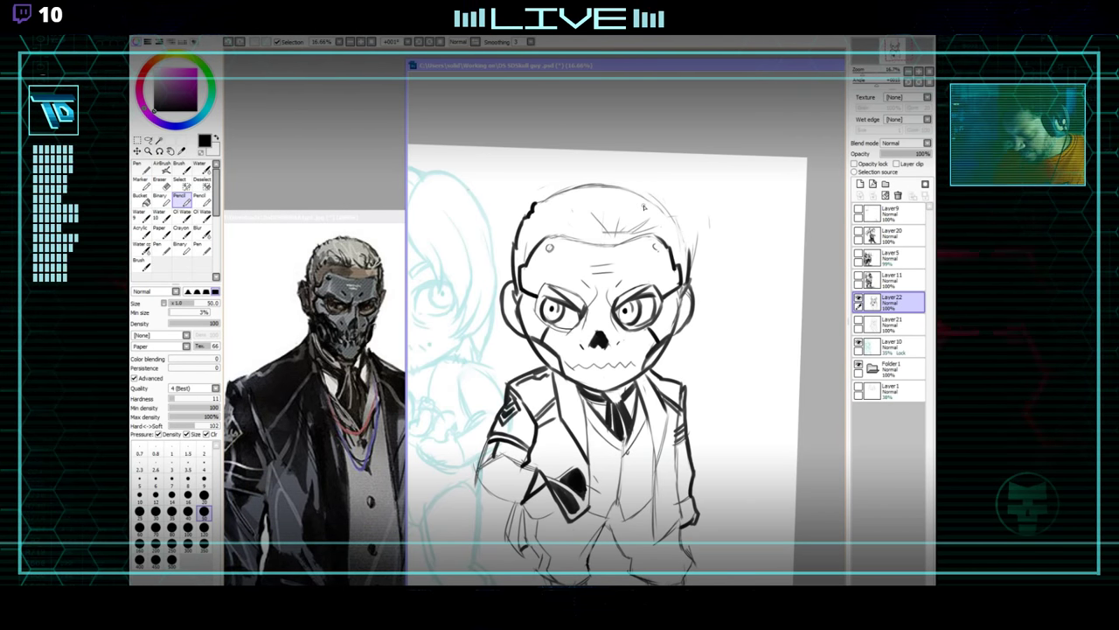
pyautogui.press('e')
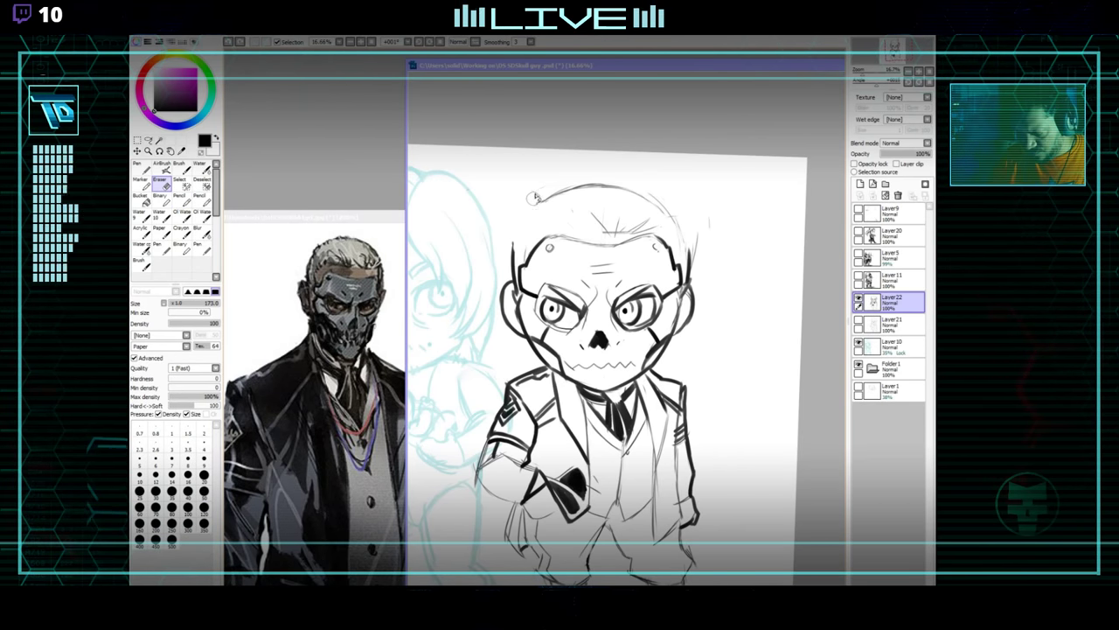
pyautogui.press('n')
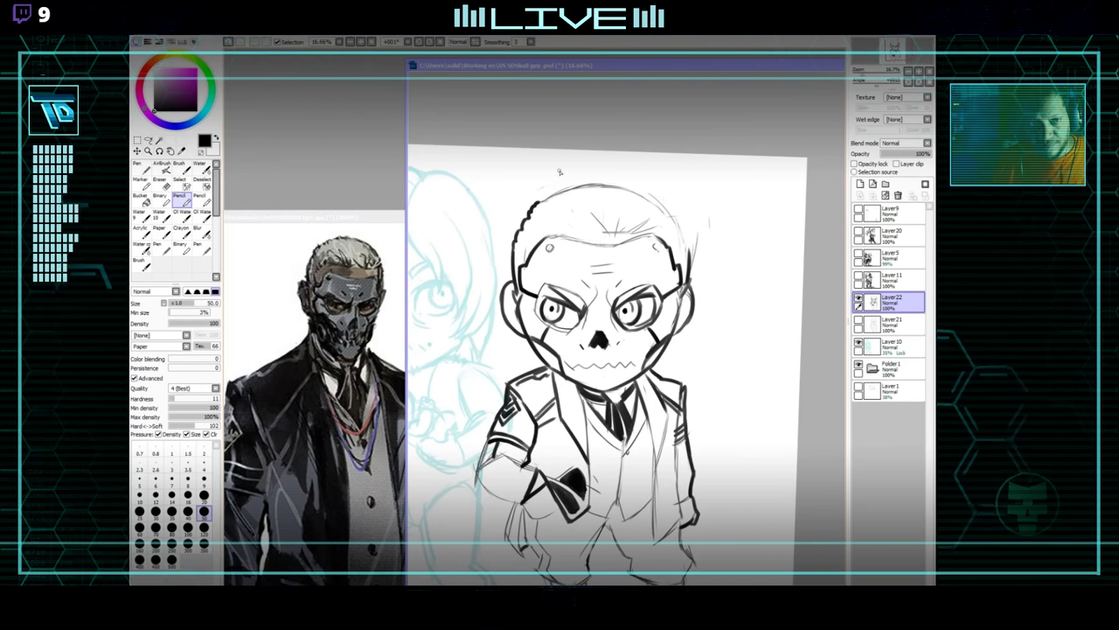
# Check the jacket and trousers in the reference painting, and ink the left trouser leg with solid black folds.
pyautogui.scroll(-3, 668, 234)
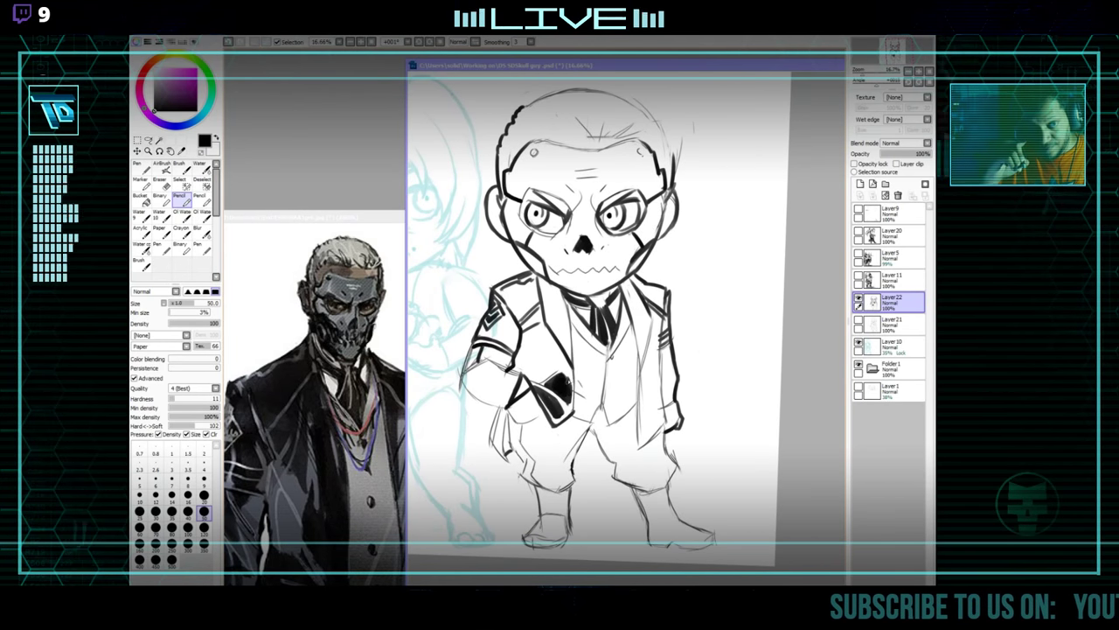
pyautogui.moveTo(615, 383); pyautogui.dragTo(647, 370)
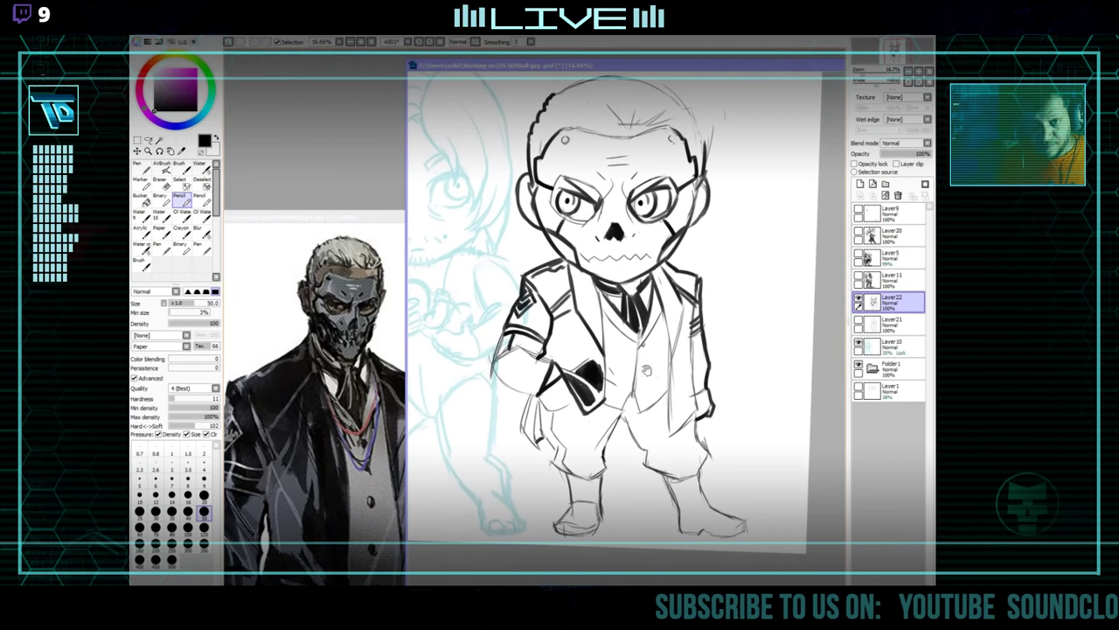
pyautogui.moveTo(371, 457); pyautogui.dragTo(403, 304)
pyautogui.click(462, 472)
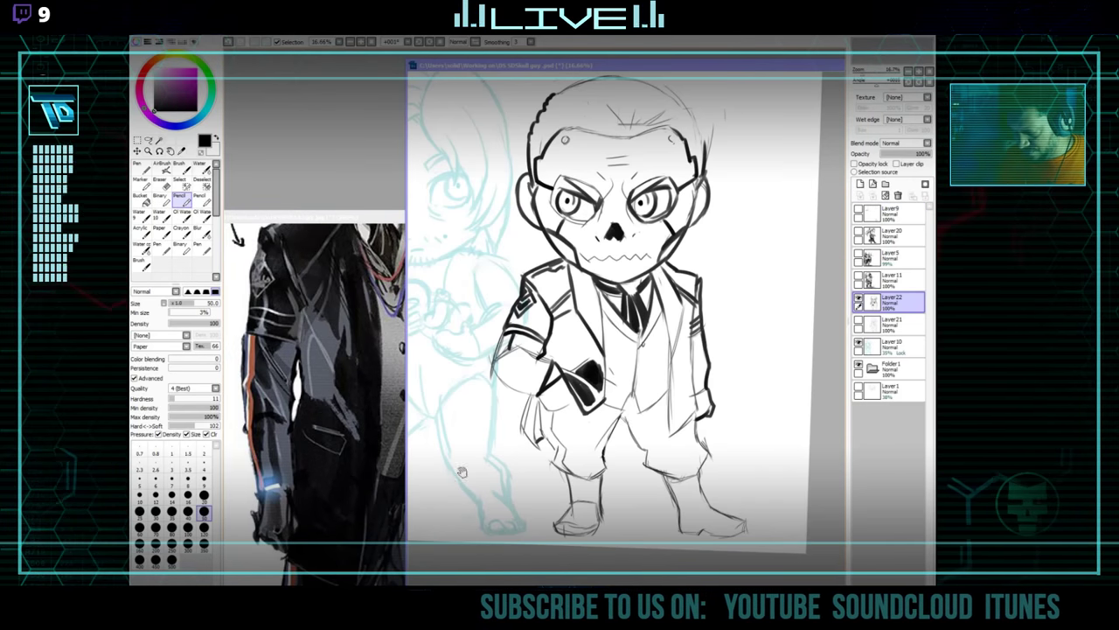
pyautogui.click(390, 502)
pyautogui.moveTo(390, 502); pyautogui.dragTo(392, 423)
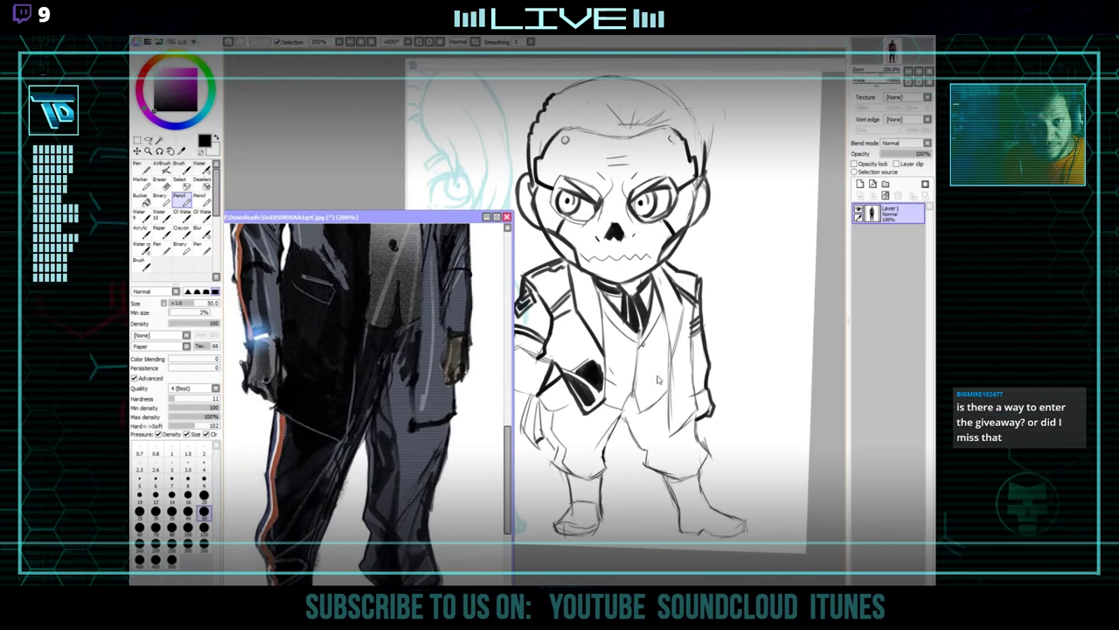
pyautogui.click(658, 379)
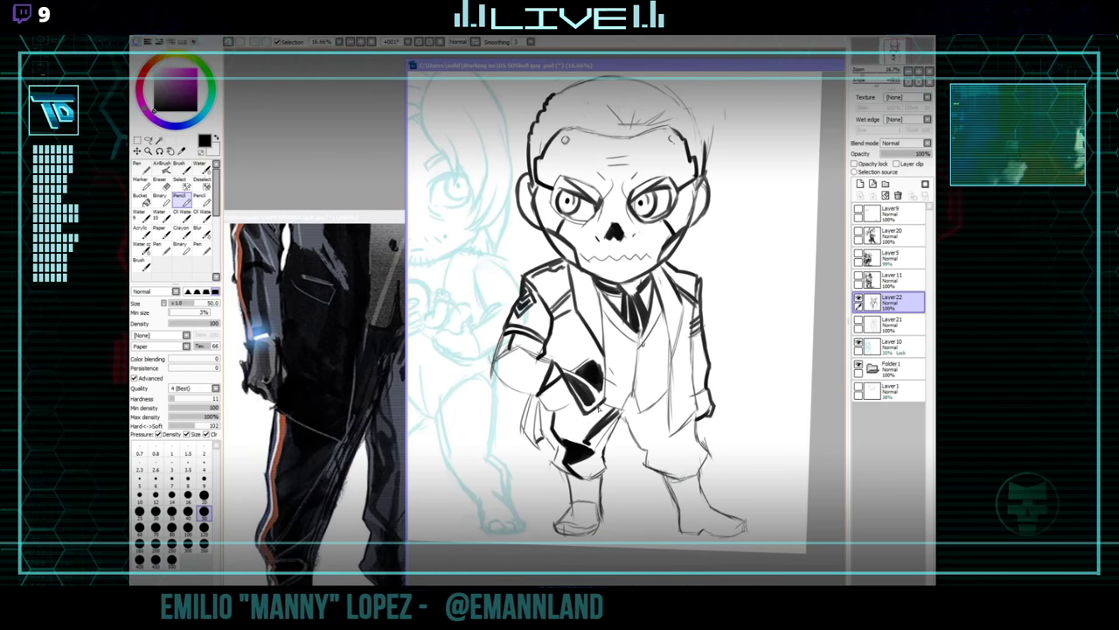
# Check the jacket sleeve in the reference painting and add black shadows to the left sleeve below its bands.
pyautogui.click(383, 404)
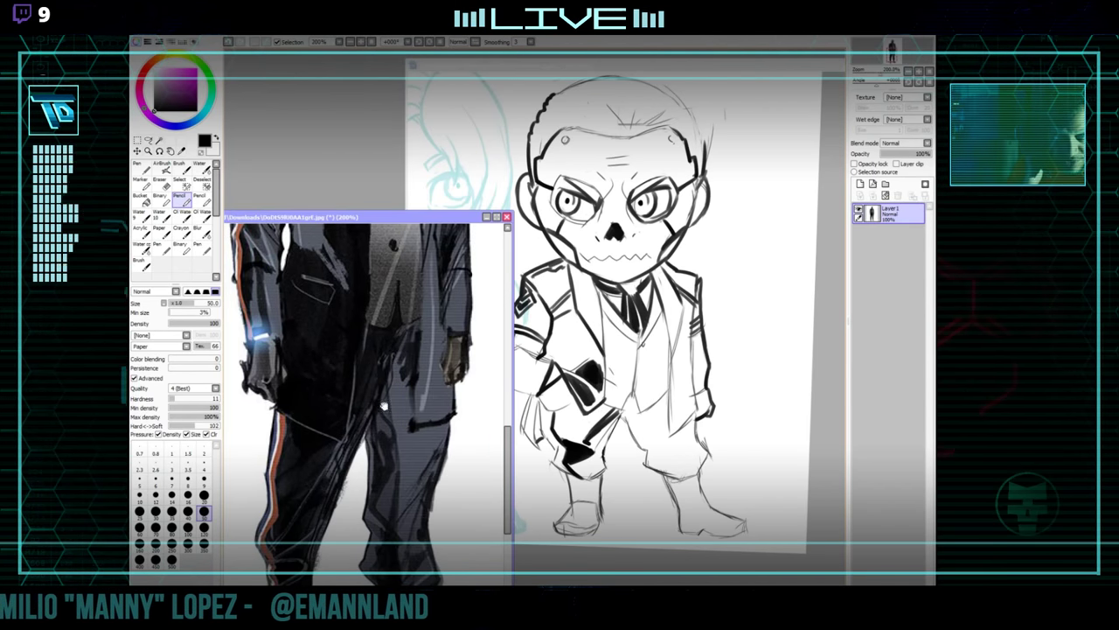
pyautogui.moveTo(383, 405); pyautogui.dragTo(381, 547)
pyautogui.click(528, 346)
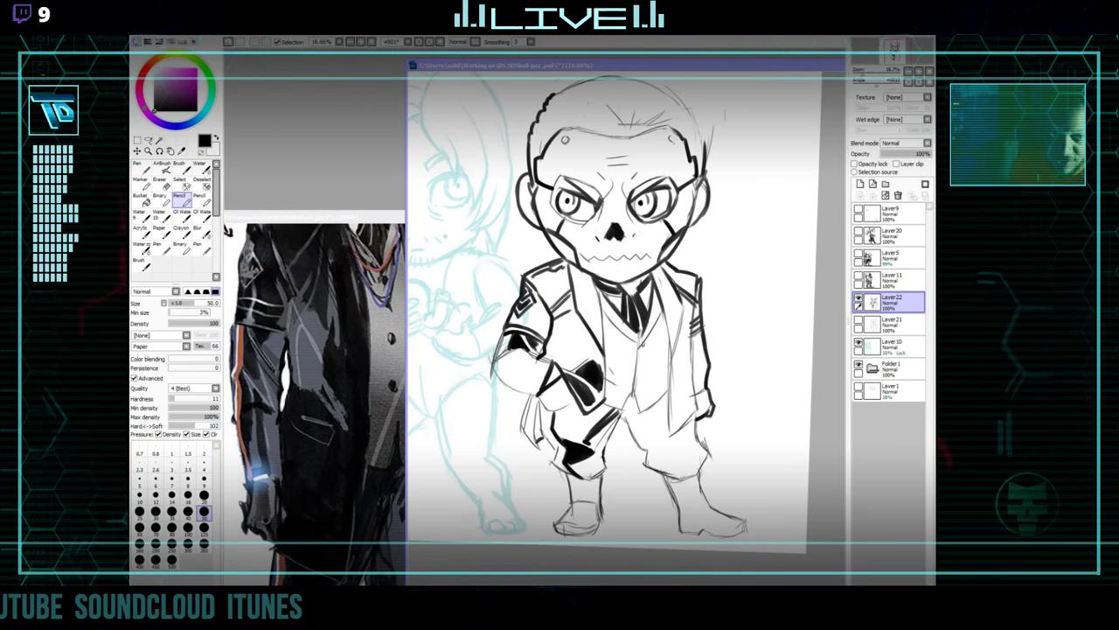
pyautogui.hotkey('alt', 'Tab')
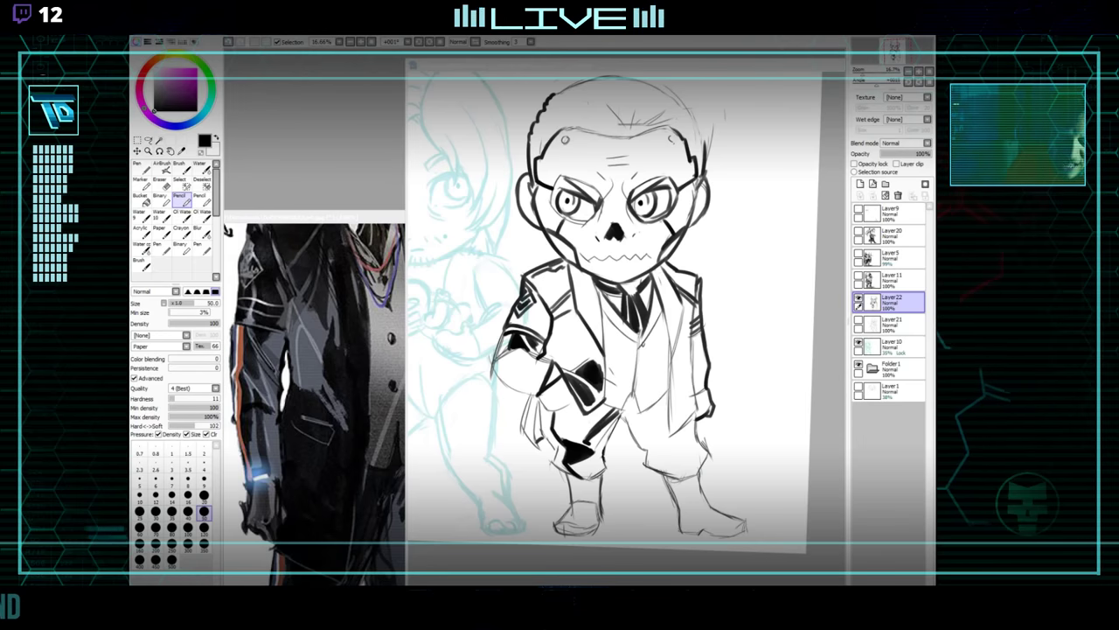
pyautogui.click(739, 367)
pyautogui.moveTo(725, 376); pyautogui.dragTo(718, 385)
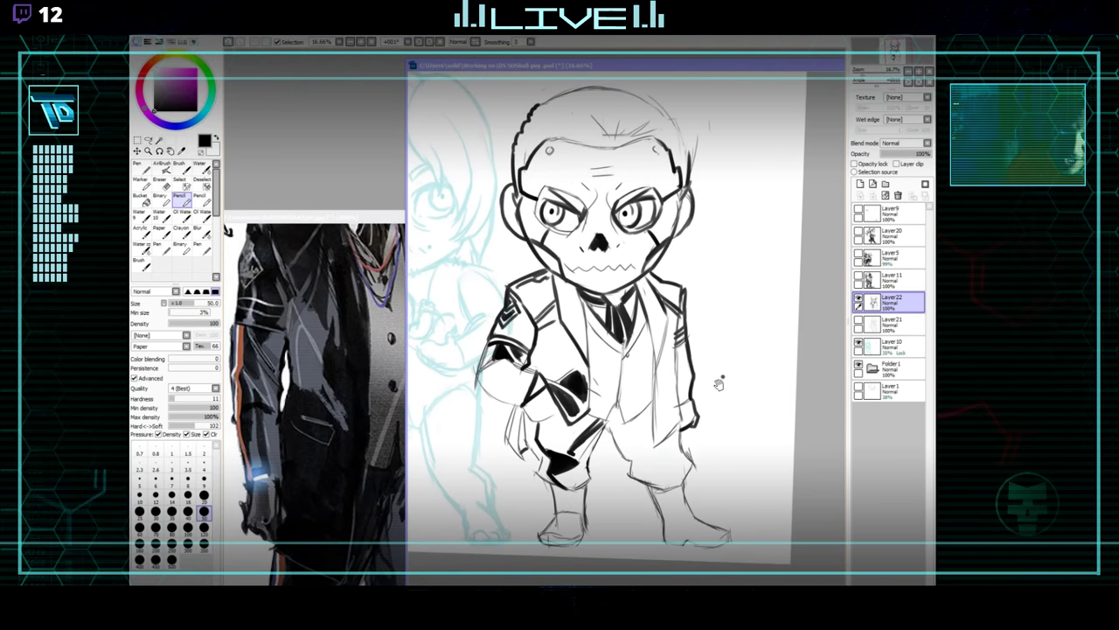
pyautogui.moveTo(609, 403); pyautogui.dragTo(610, 425)
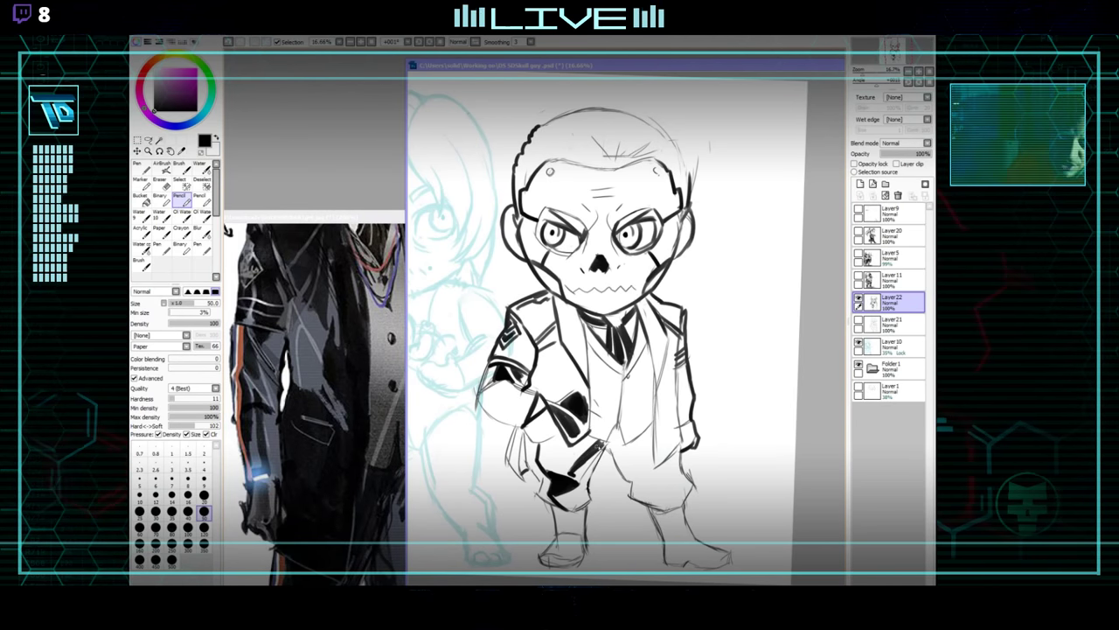
pyautogui.moveTo(635, 292)
pyautogui.mouseDown()
pyautogui.moveTo(616, 337)
pyautogui.moveTo(629, 317)
pyautogui.mouseUp()
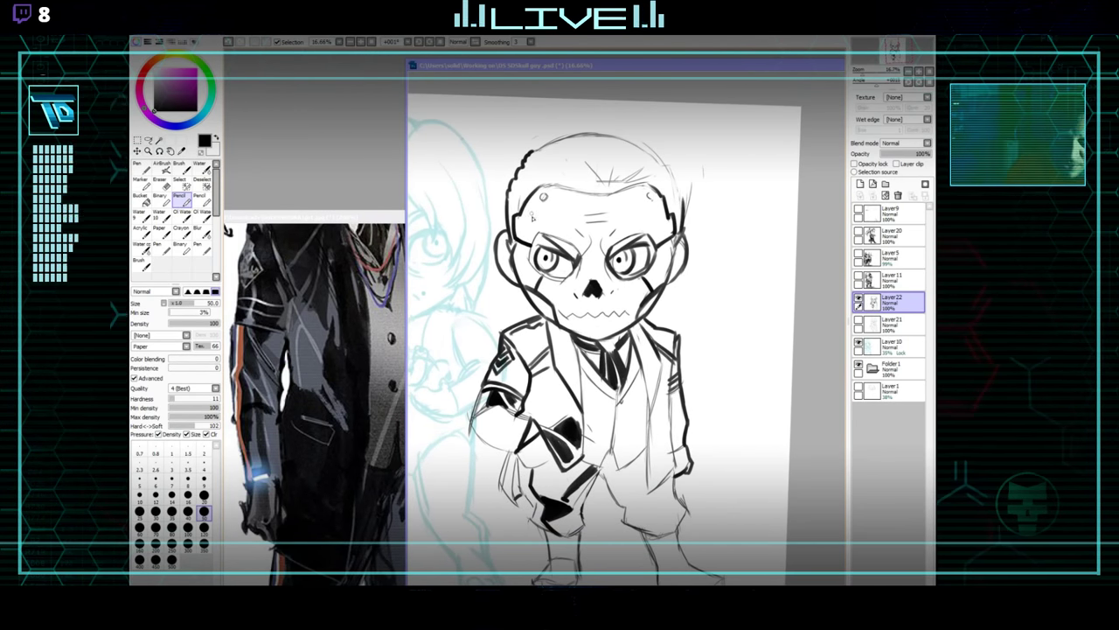
pyautogui.moveTo(559, 251); pyautogui.dragTo(559, 273)
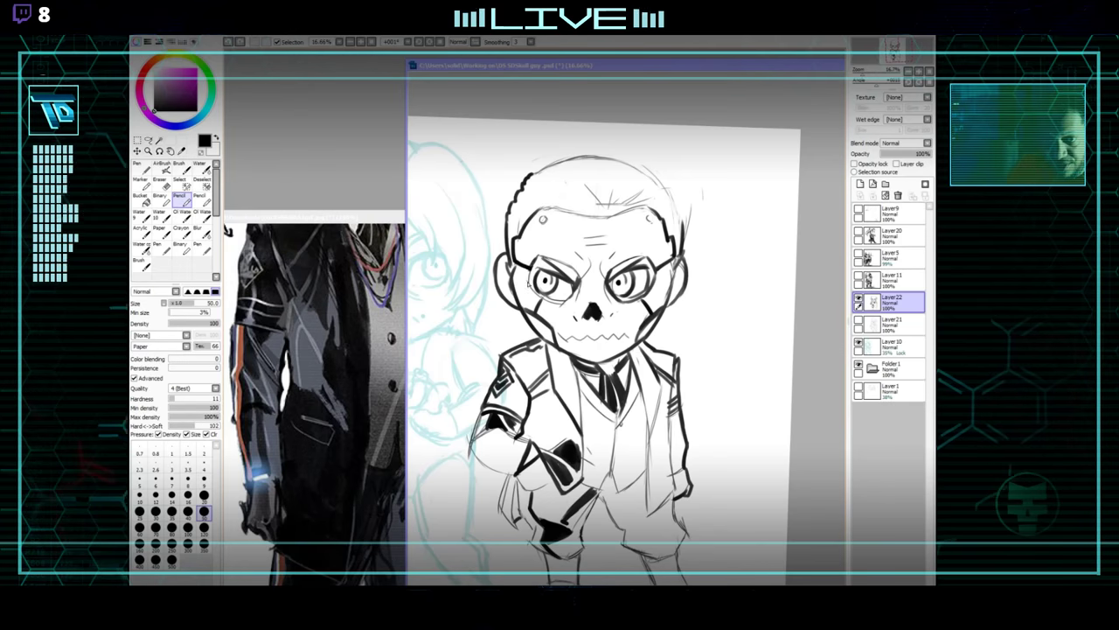
# Show Layer5 to compare with the hooded skull character, set the Pencil size to 40, and hide Layer5 again.
pyautogui.click(859, 256)
pyautogui.moveTo(584, 306); pyautogui.dragTo(715, 343)
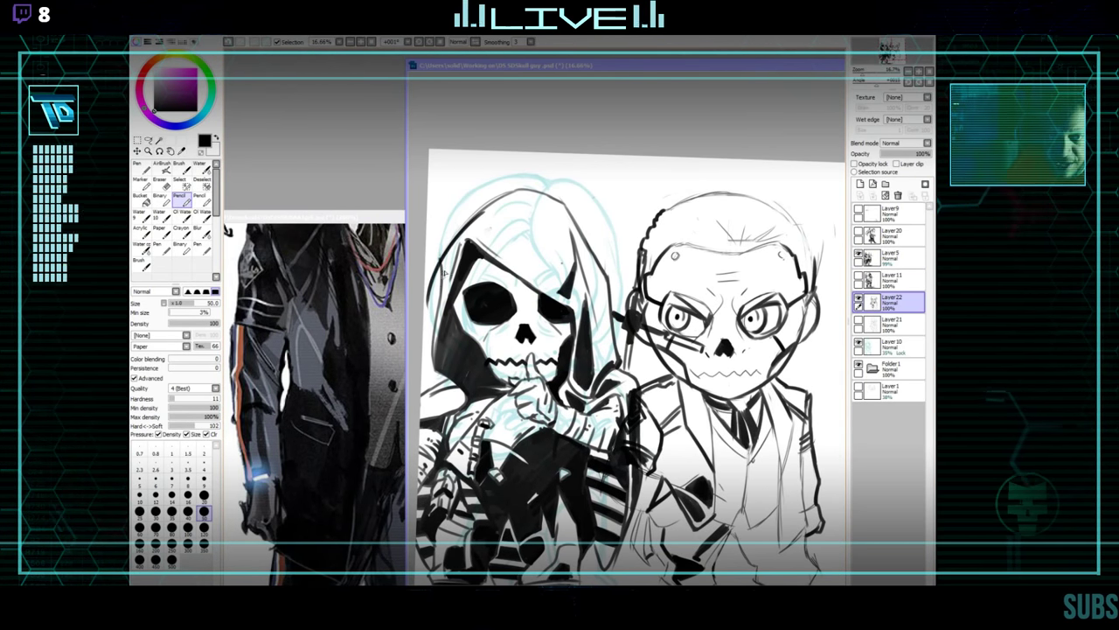
pyautogui.press('[')
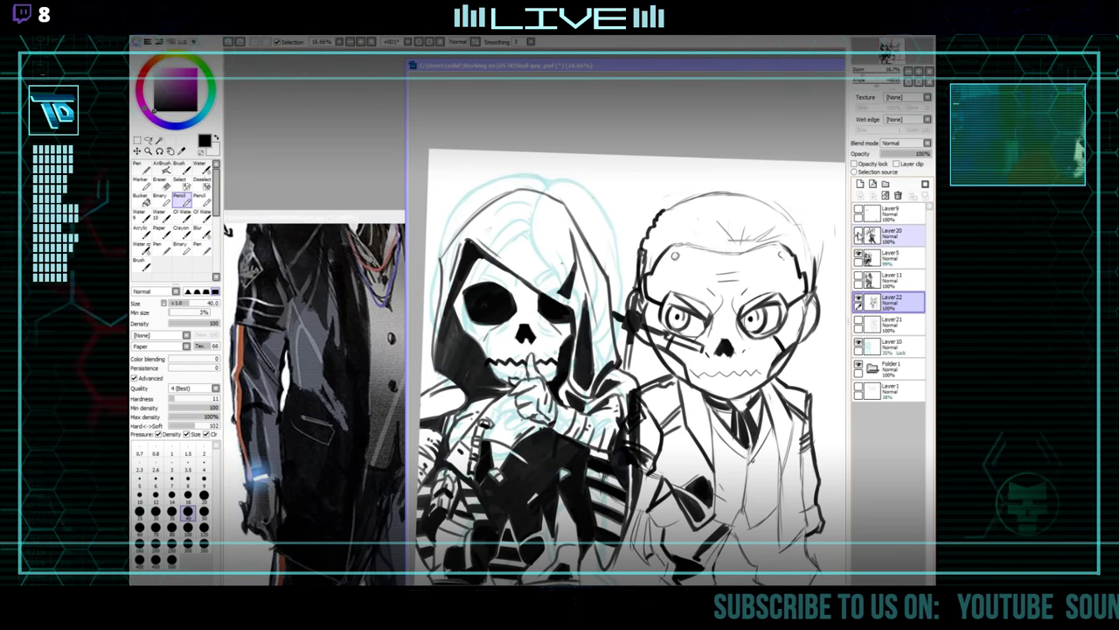
pyautogui.click(859, 254)
pyautogui.moveTo(679, 321); pyautogui.dragTo(550, 347)
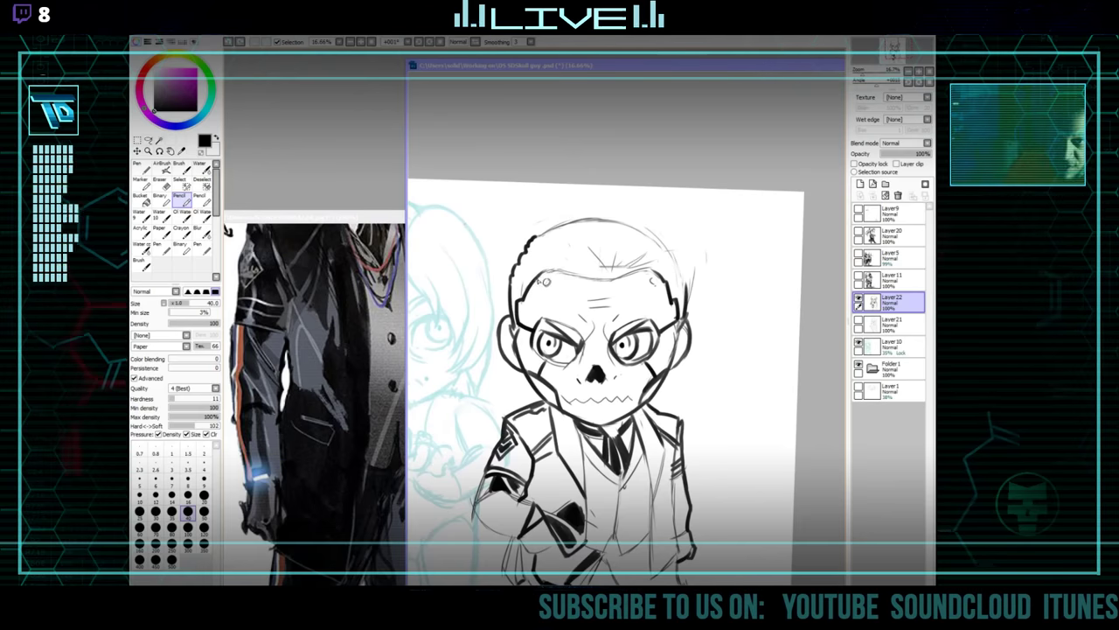
# Refine the inked lines around the eyes and cheek with the thinner Pencil and the Eraser.
pyautogui.moveTo(656, 395); pyautogui.dragTo(628, 344)
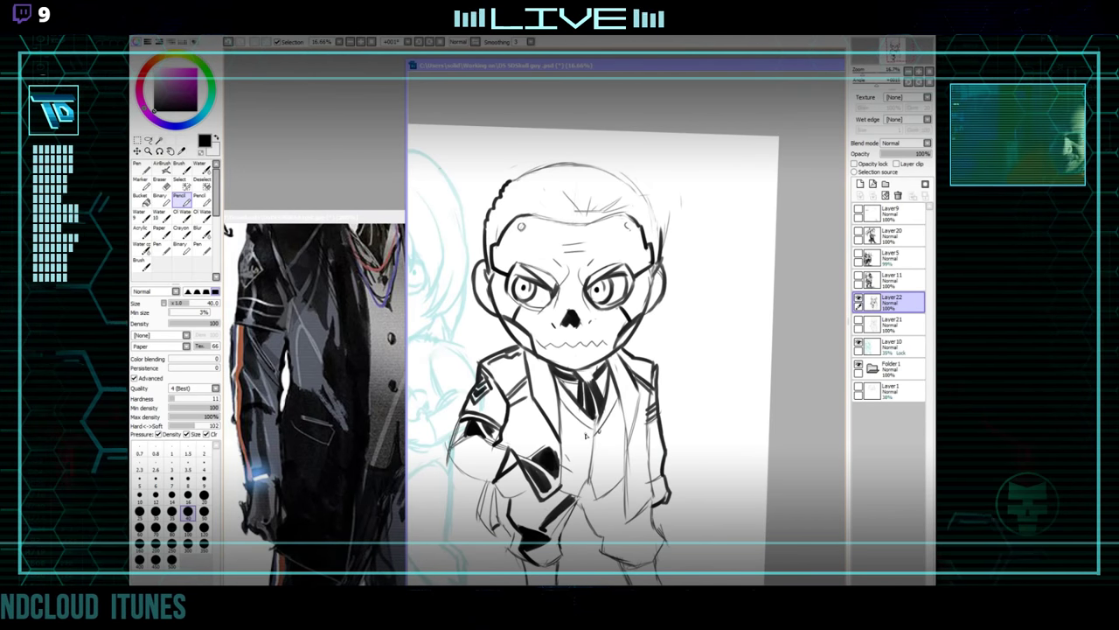
pyautogui.press('e')
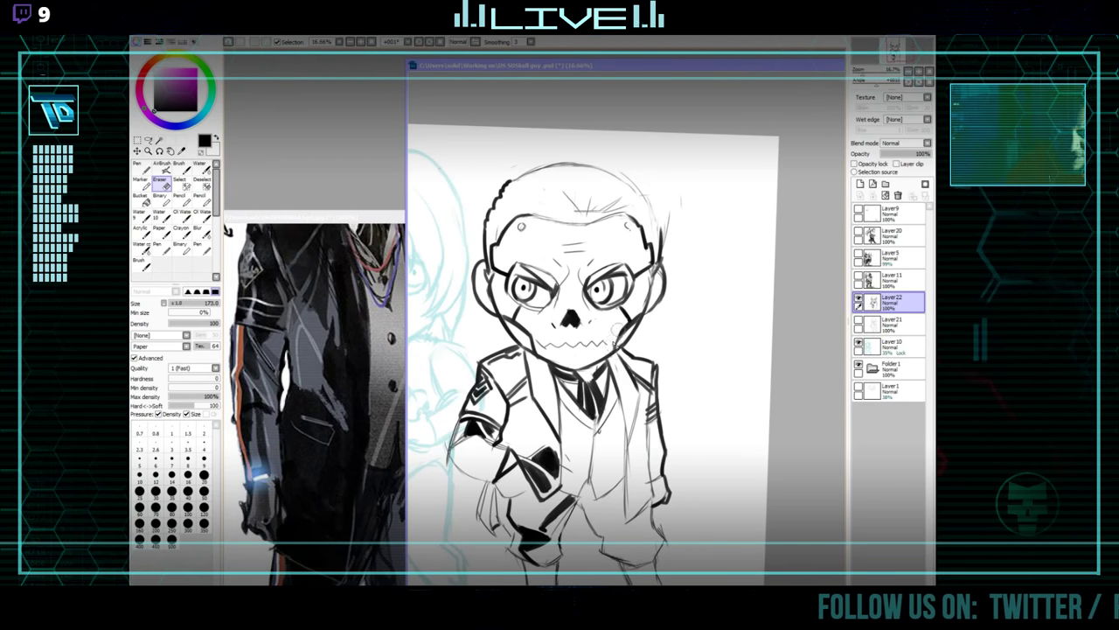
pyautogui.press('n')
pyautogui.moveTo(682, 267); pyautogui.dragTo(677, 347)
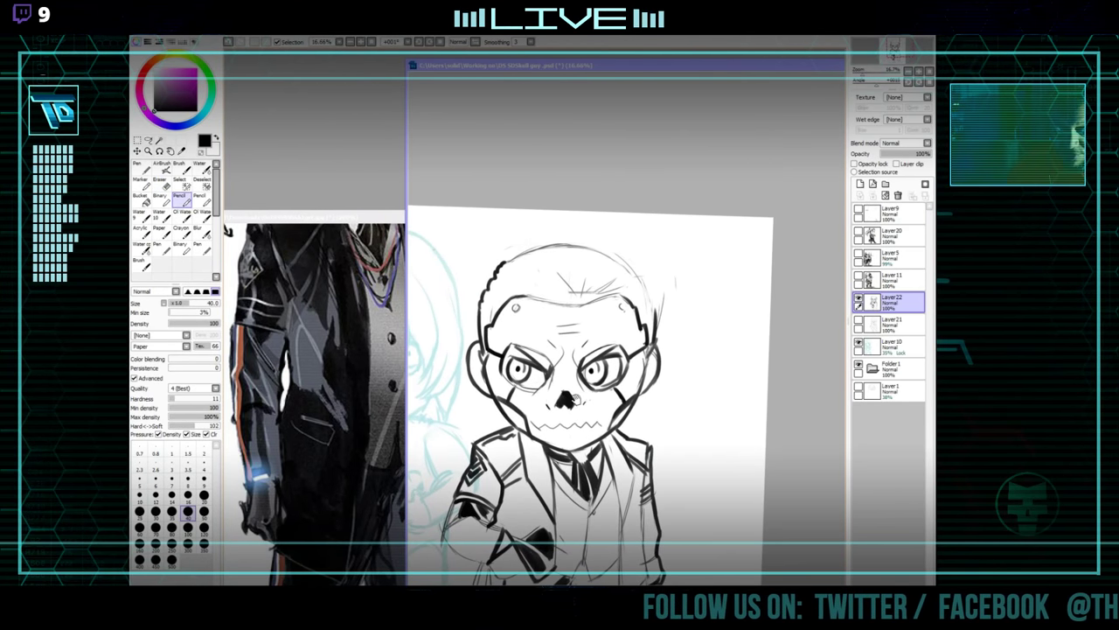
# Bring the masked head of the reference painting into view and work on the frown lines between the brows.
pyautogui.click(366, 414)
pyautogui.moveTo(366, 415)
pyautogui.mouseDown()
pyautogui.moveTo(356, 567)
pyautogui.moveTo(339, 604)
pyautogui.mouseUp()
pyautogui.click(509, 348)
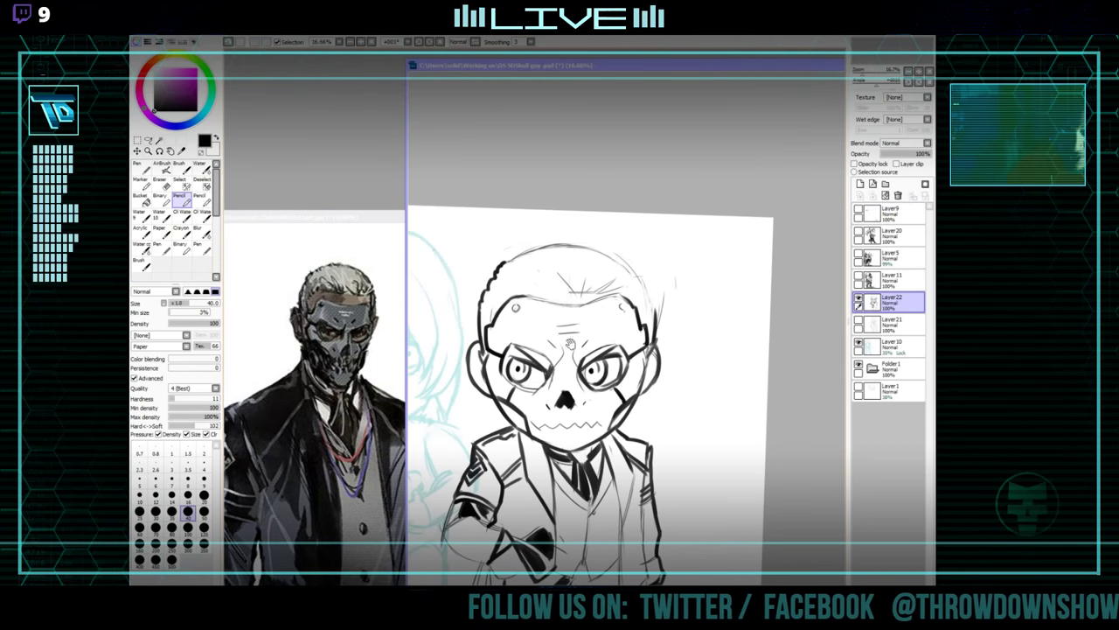
pyautogui.moveTo(509, 347); pyautogui.dragTo(515, 360)
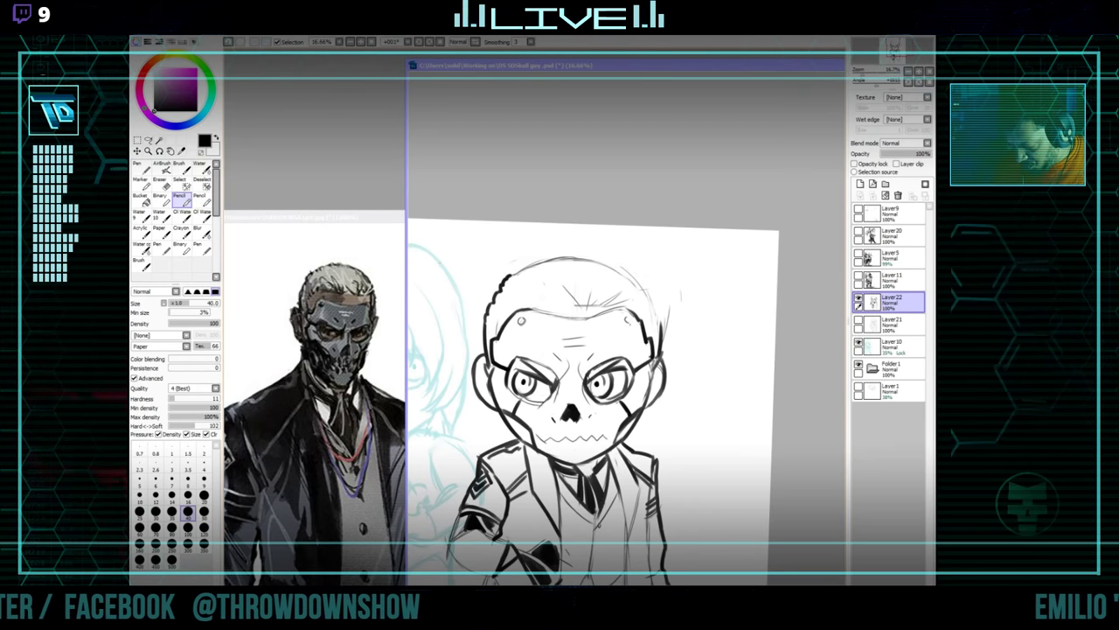
pyautogui.moveTo(515, 367); pyautogui.dragTo(517, 368)
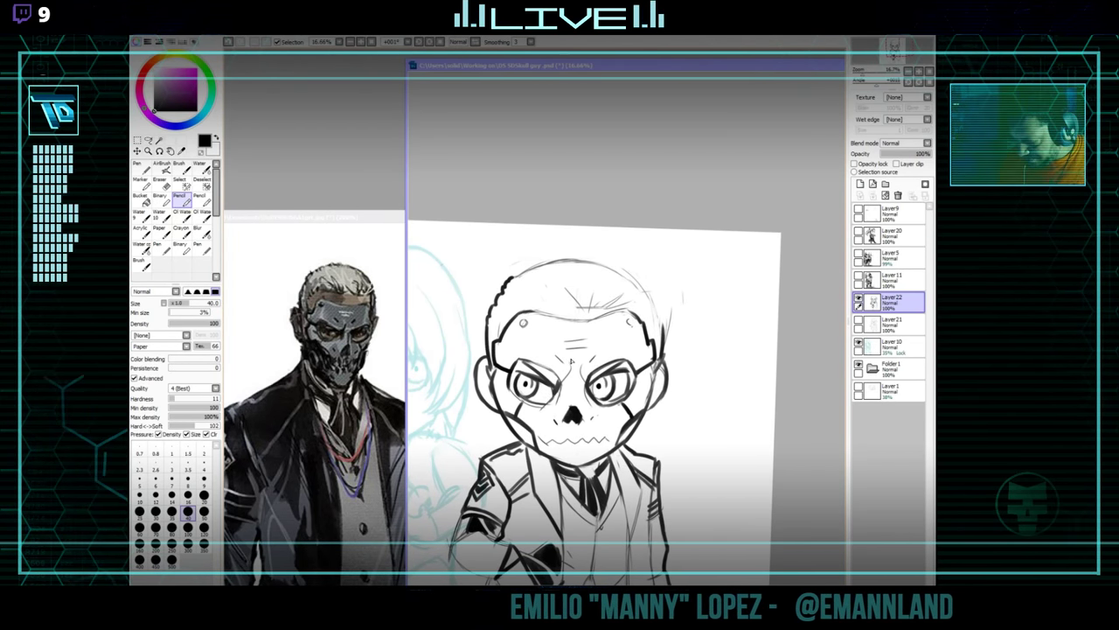
# Clean up the lines around the eyes and forehead, alternating between the Eraser and the Pencil.
pyautogui.press('e')
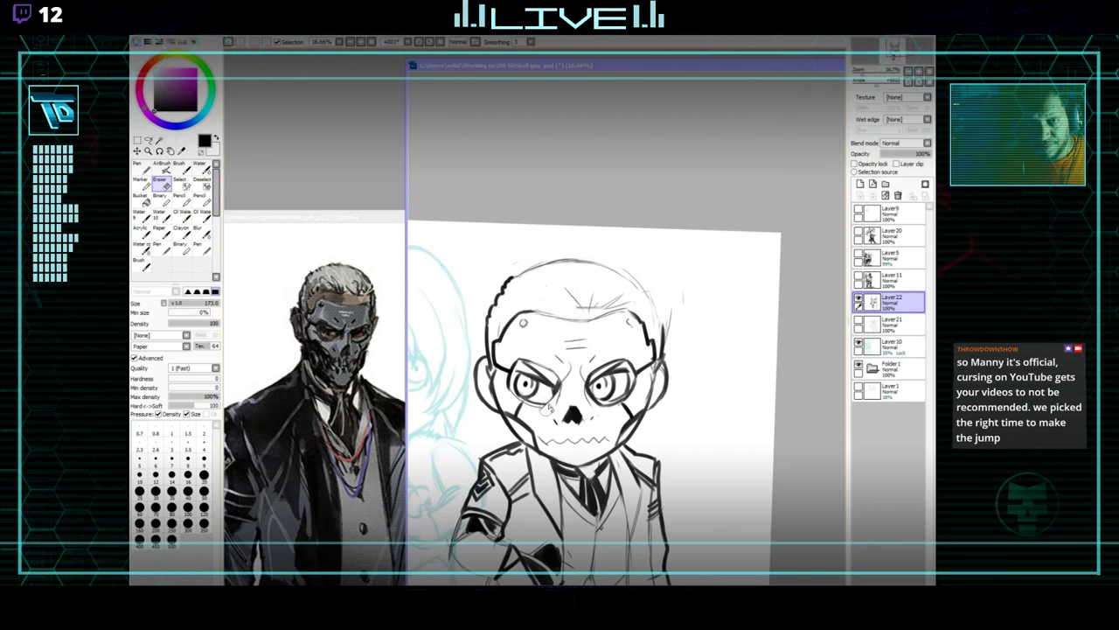
pyautogui.press('n')
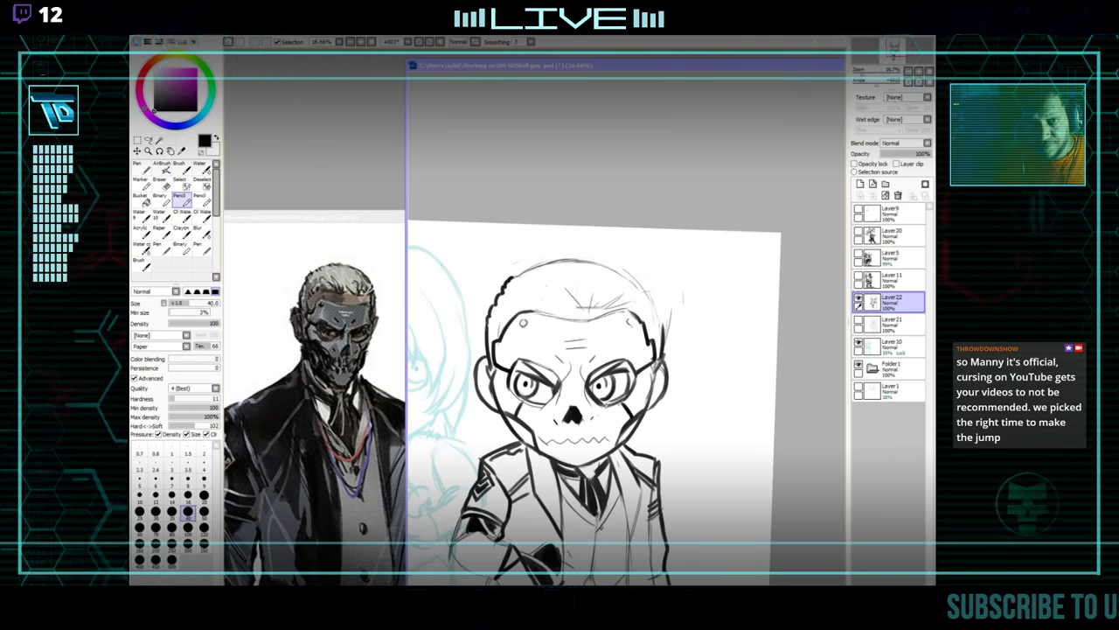
pyautogui.moveTo(604, 382); pyautogui.dragTo(602, 378)
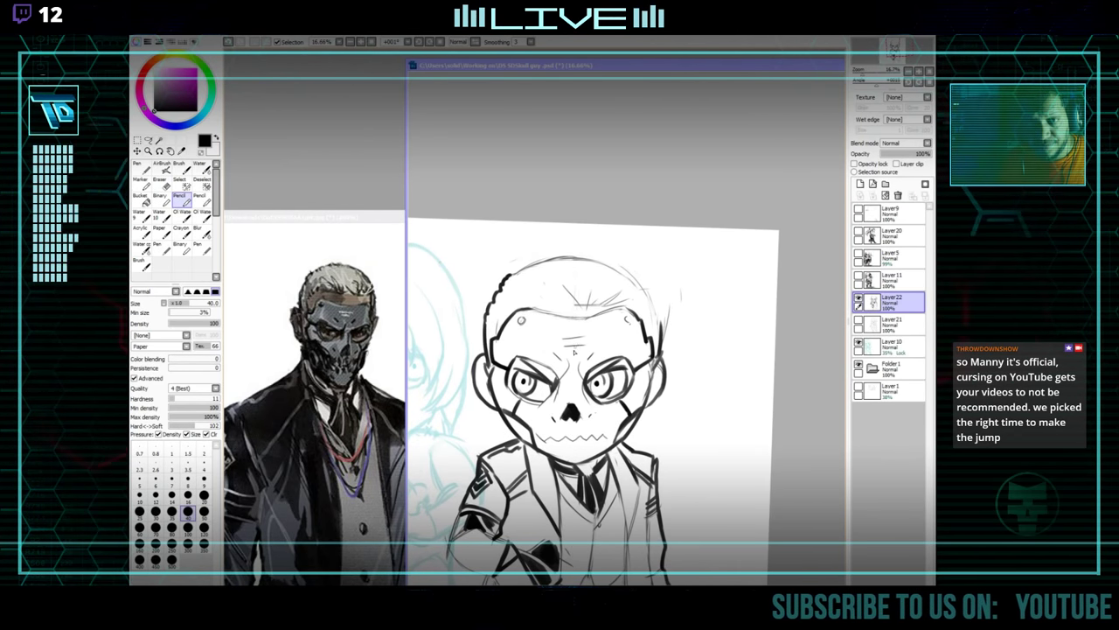
pyautogui.press('e')
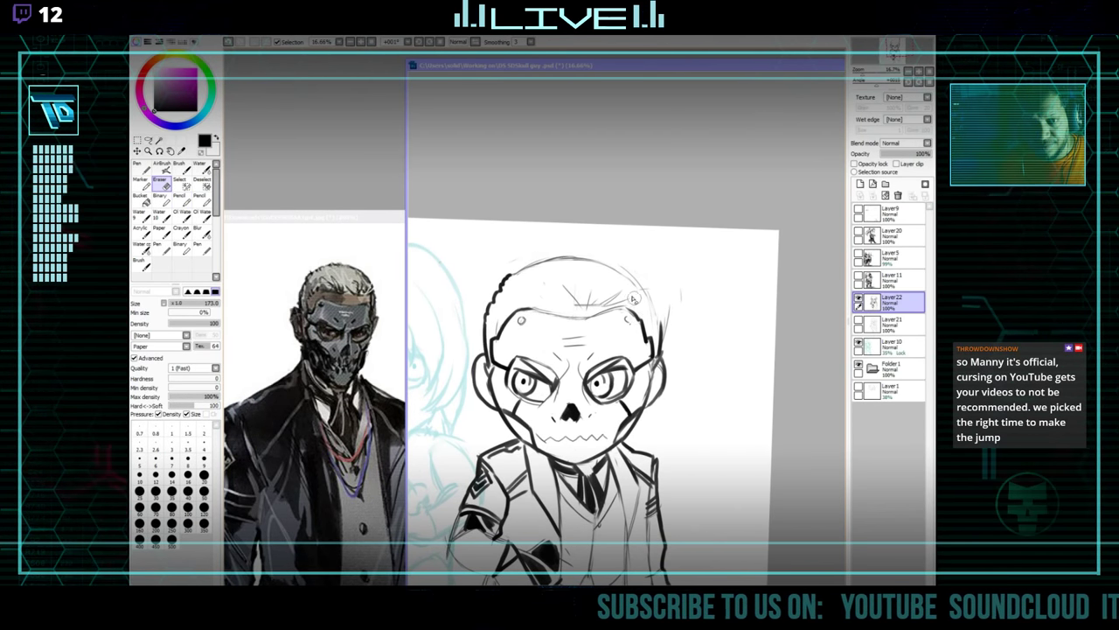
pyautogui.moveTo(604, 390); pyautogui.dragTo(593, 402)
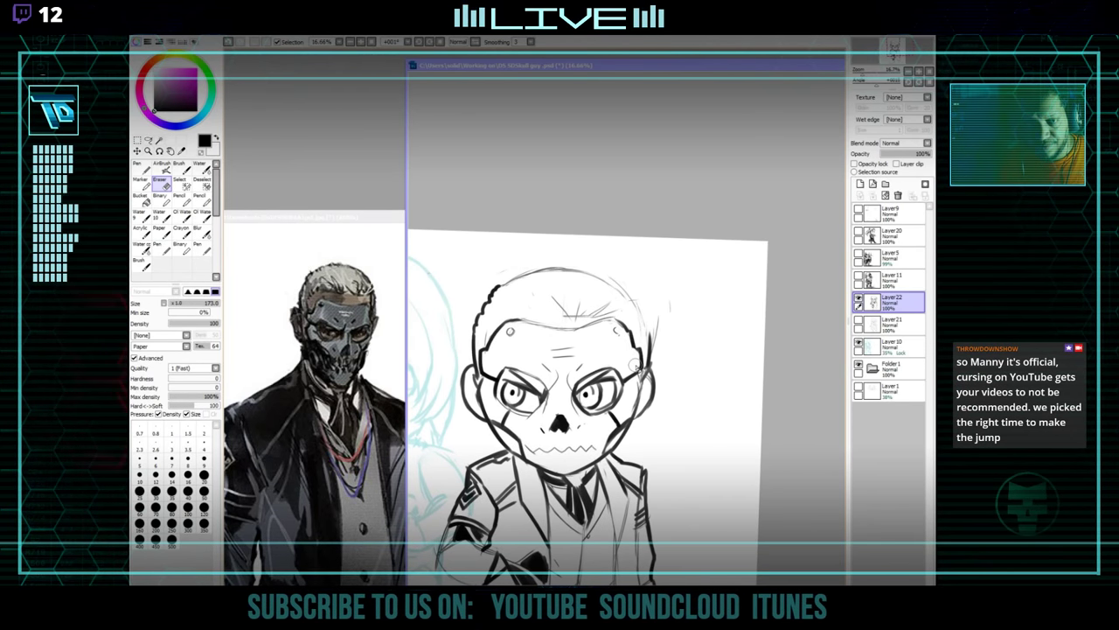
# Refine the lines between the character's right-hand eye, cheek and ear, alternating between the Pencil and the Eraser.
pyautogui.press('n')
pyautogui.moveTo(530, 374); pyautogui.dragTo(530, 373)
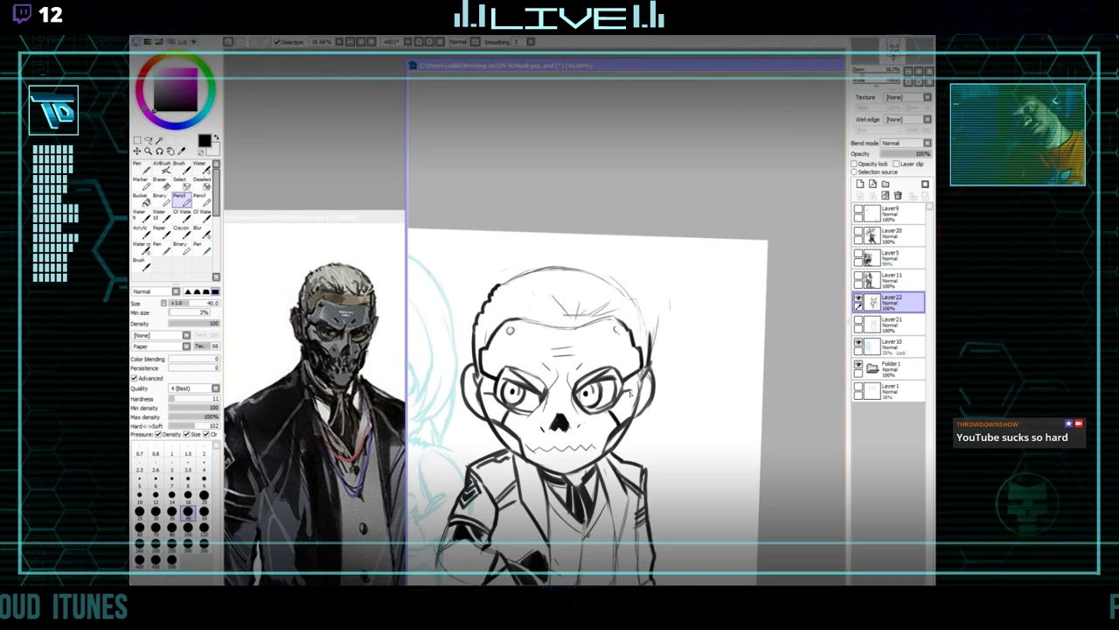
pyautogui.press('e')
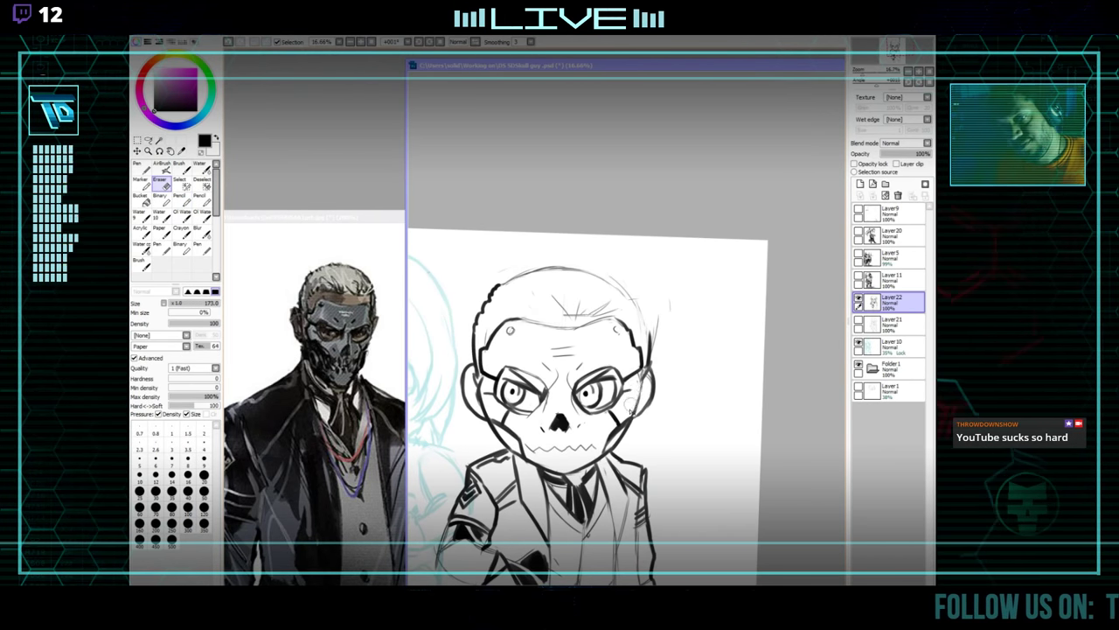
pyautogui.press('n')
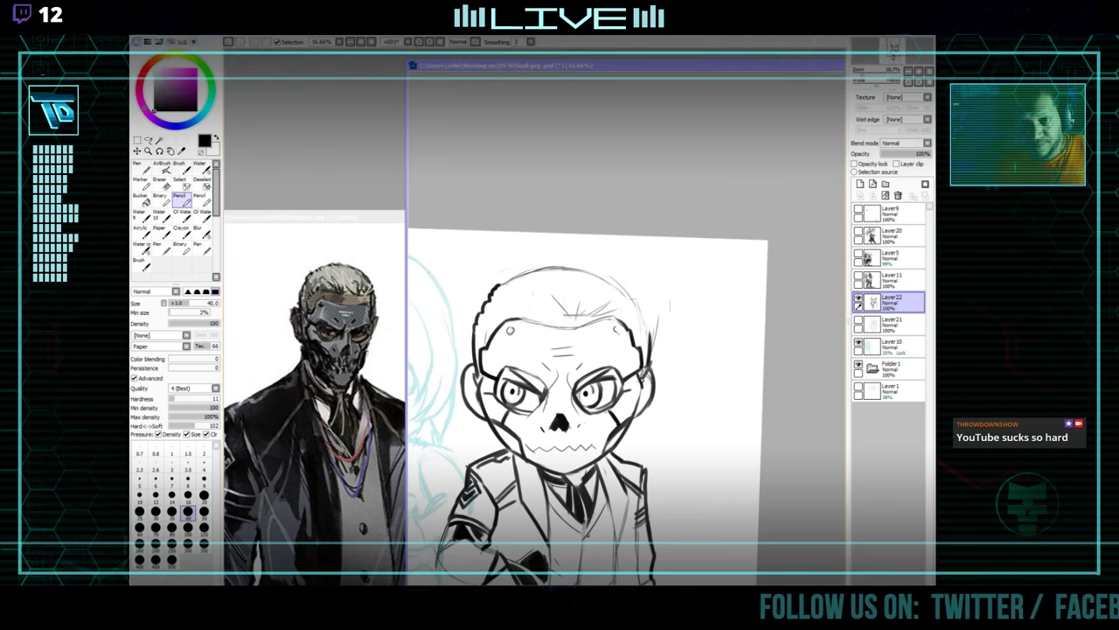
# Bring the reference painting's jacket sleeve into view and fill the chibi's shoulder and upper sleeve with black, leaving the stripes and emblem white.
pyautogui.moveTo(637, 423); pyautogui.dragTo(657, 341)
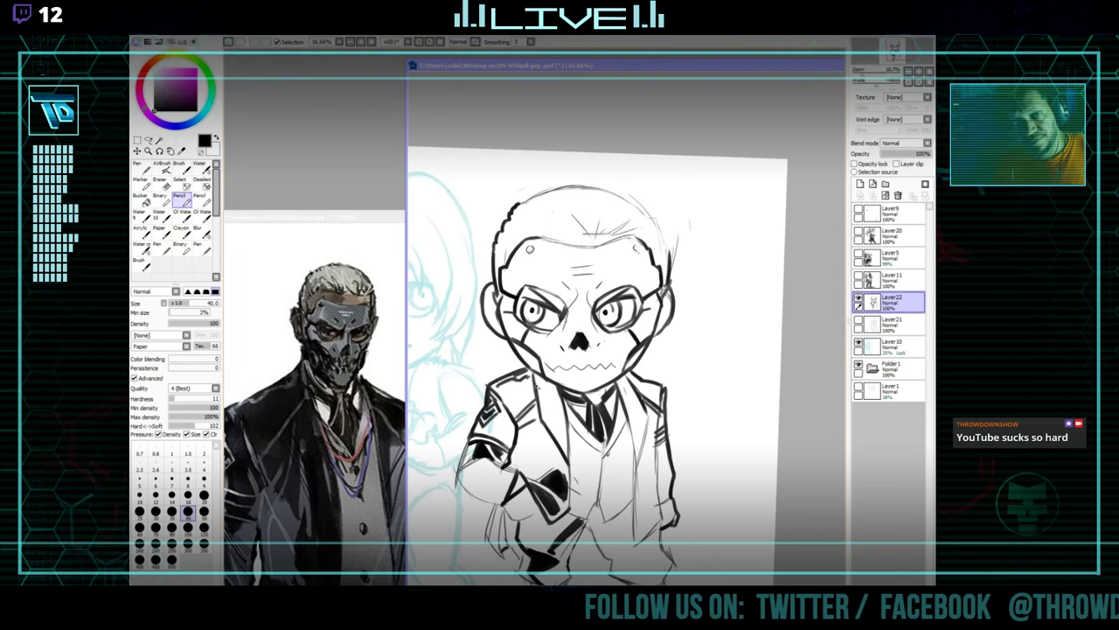
pyautogui.moveTo(539, 396); pyautogui.dragTo(552, 371)
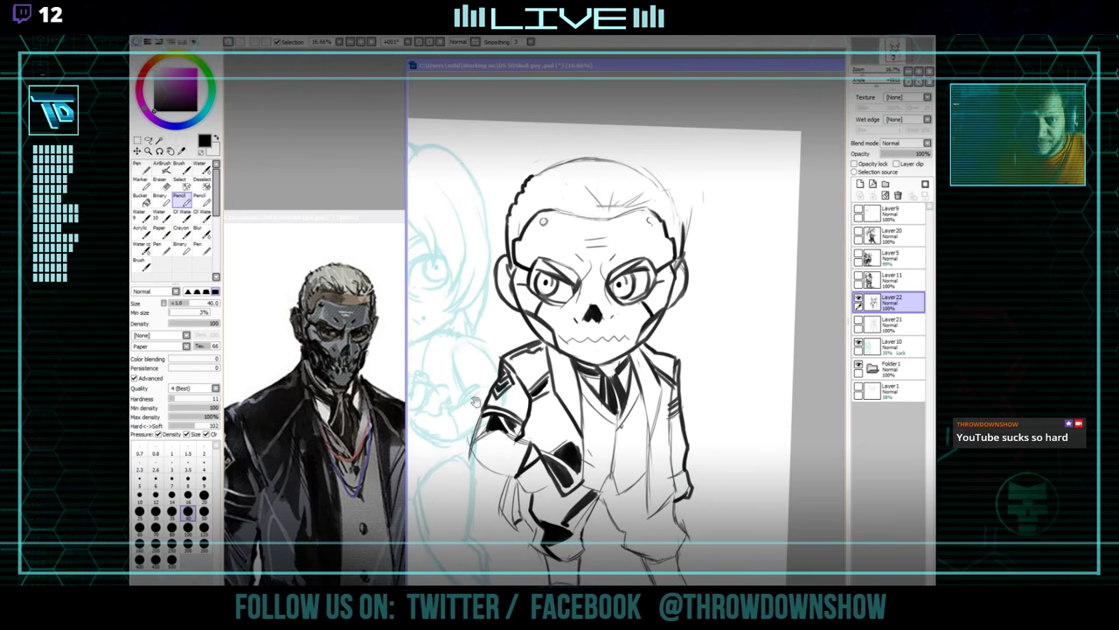
pyautogui.click(331, 494)
pyautogui.moveTo(331, 494); pyautogui.dragTo(373, 463)
pyautogui.click(526, 399)
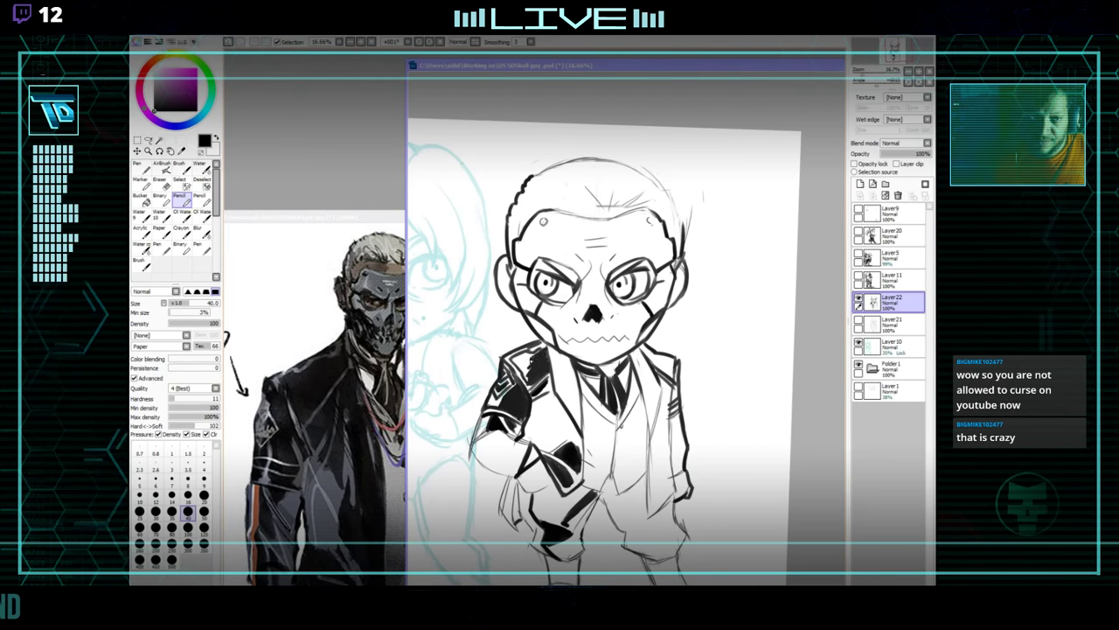
pyautogui.moveTo(573, 354); pyautogui.dragTo(577, 338)
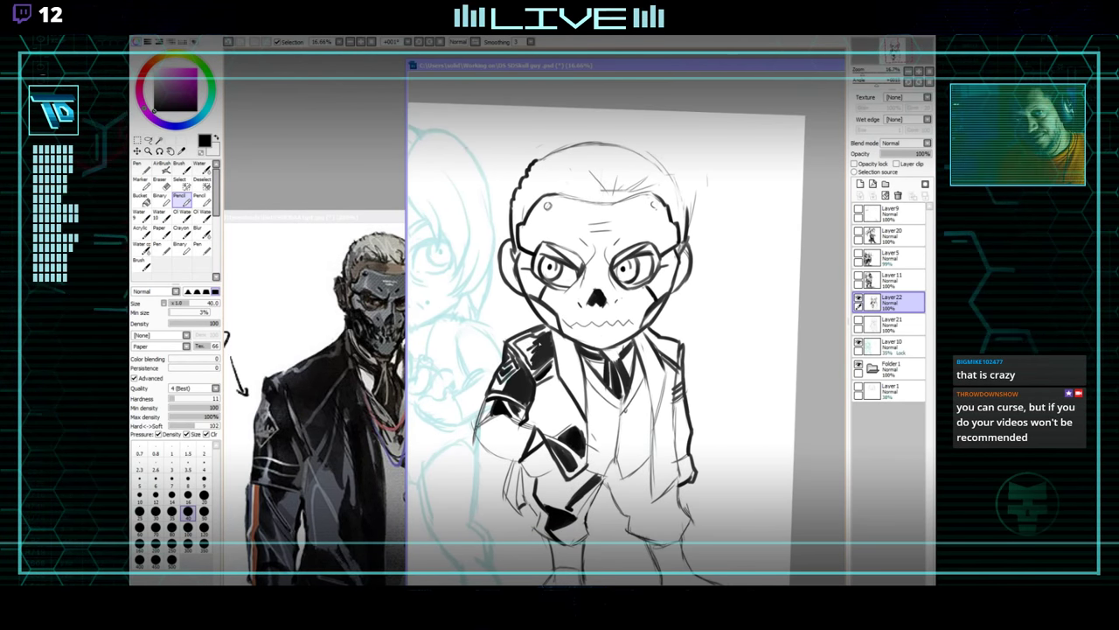
pyautogui.moveTo(624, 409); pyautogui.dragTo(651, 363)
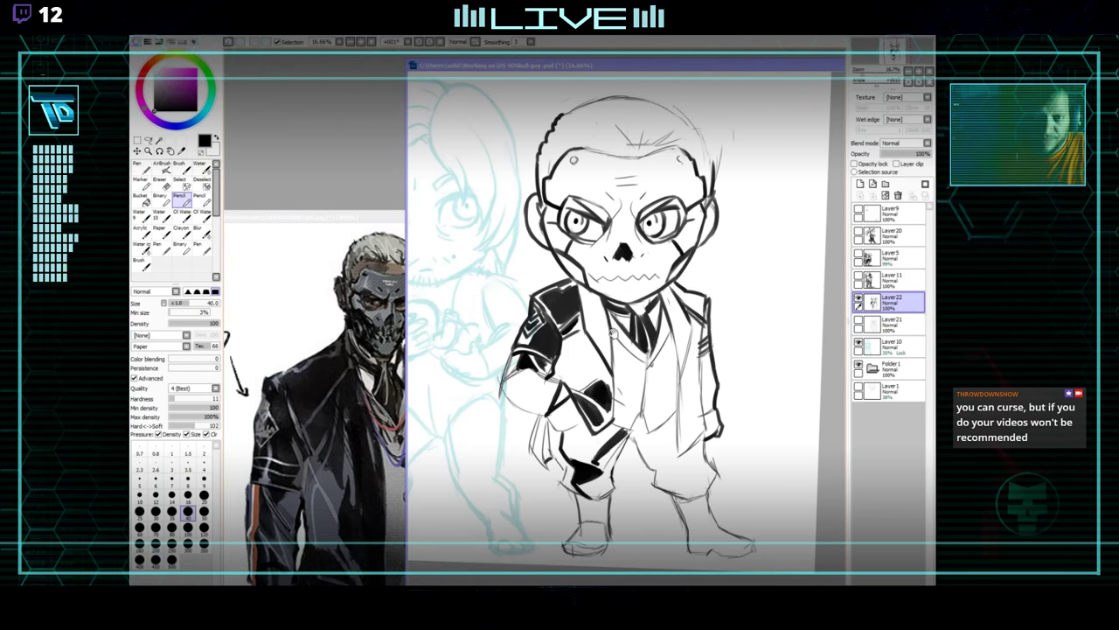
# Fill the jacket front beside the sleeve with black shapes separated by thin white highlight lines.
pyautogui.moveTo(613, 333); pyautogui.dragTo(607, 331)
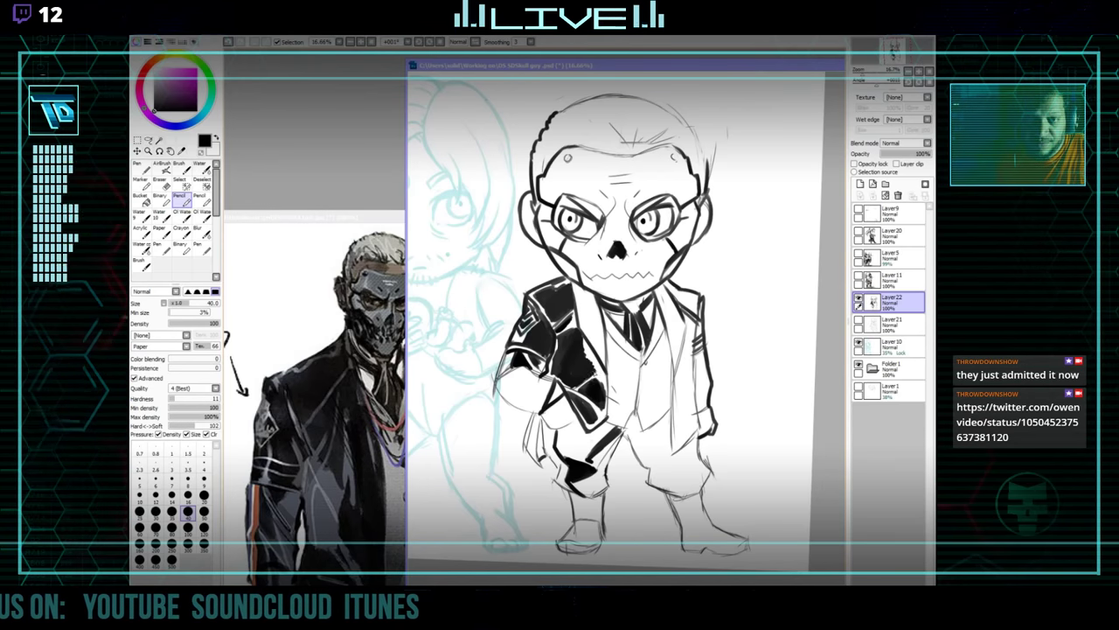
pyautogui.moveTo(572, 329); pyautogui.dragTo(561, 345)
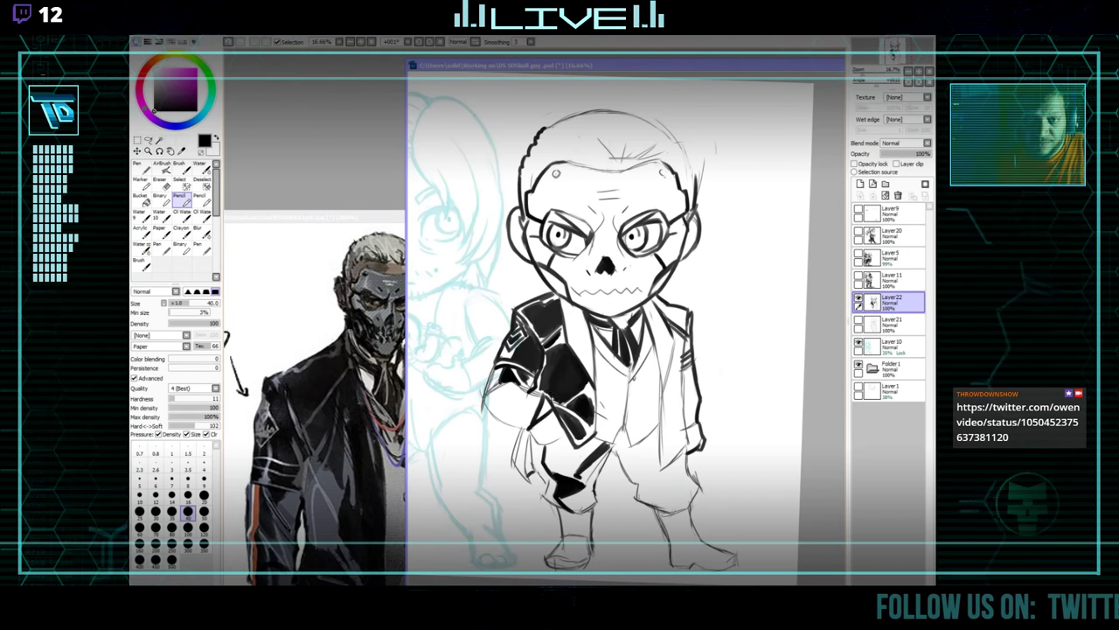
pyautogui.moveTo(646, 328); pyautogui.dragTo(642, 344)
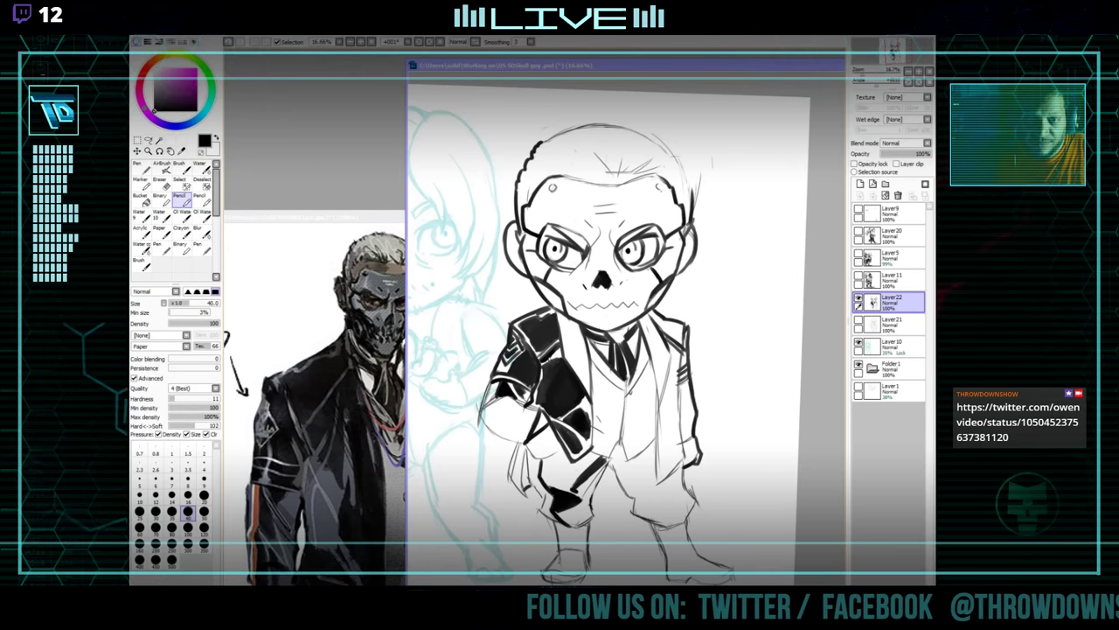
# Show the inked character on Layer20 in place of Layer22 for comparison and set the Pencil size to 35.
pyautogui.moveTo(703, 333); pyautogui.dragTo(726, 295)
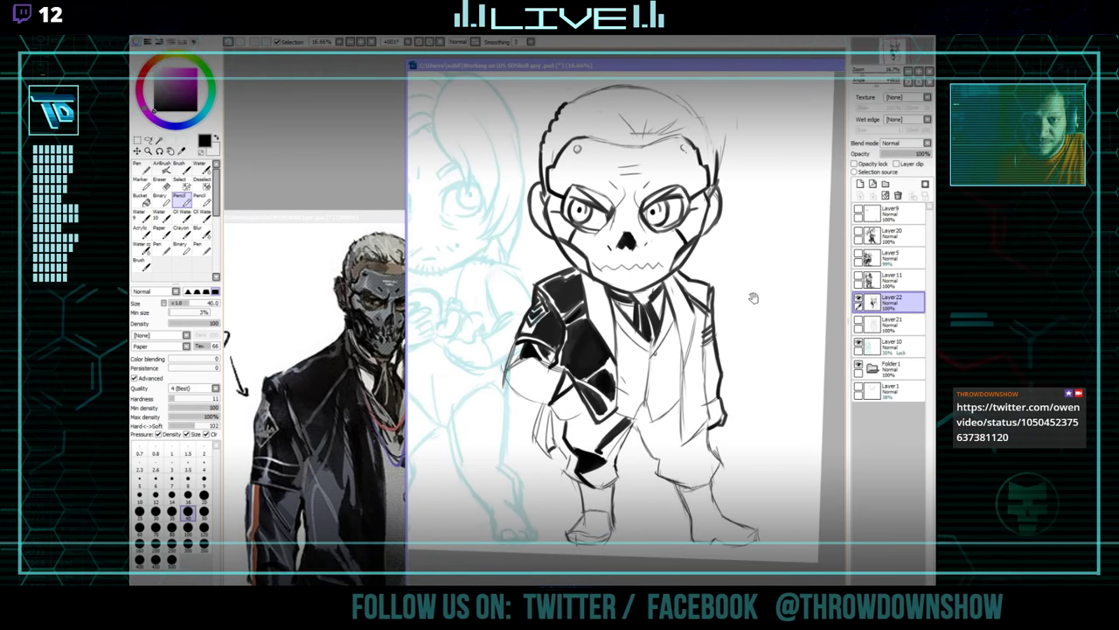
pyautogui.click(859, 233)
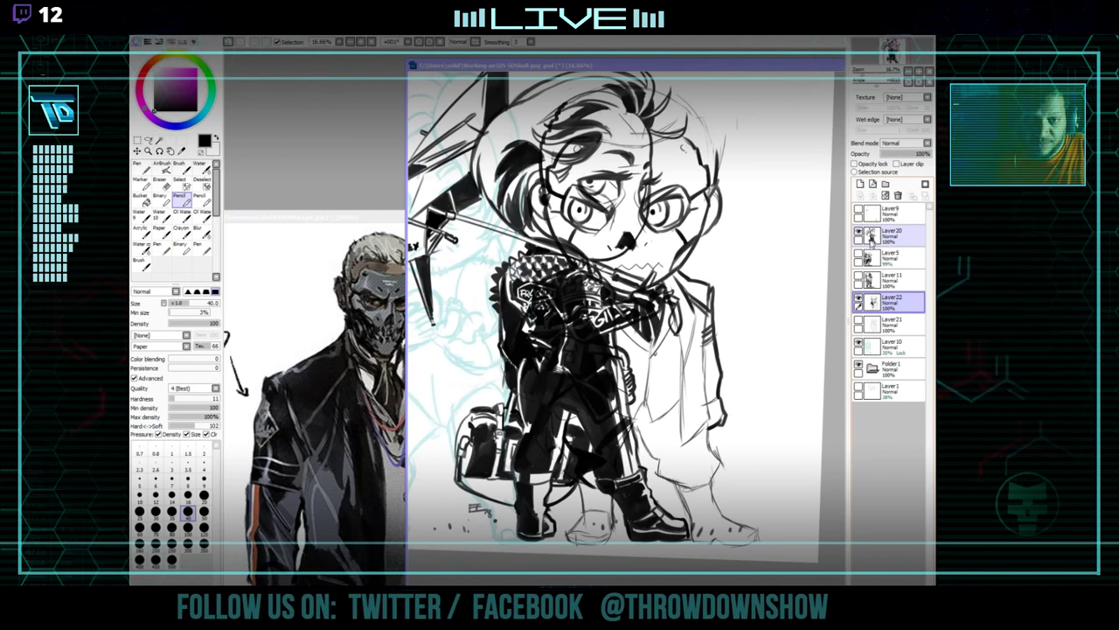
pyautogui.click(859, 298)
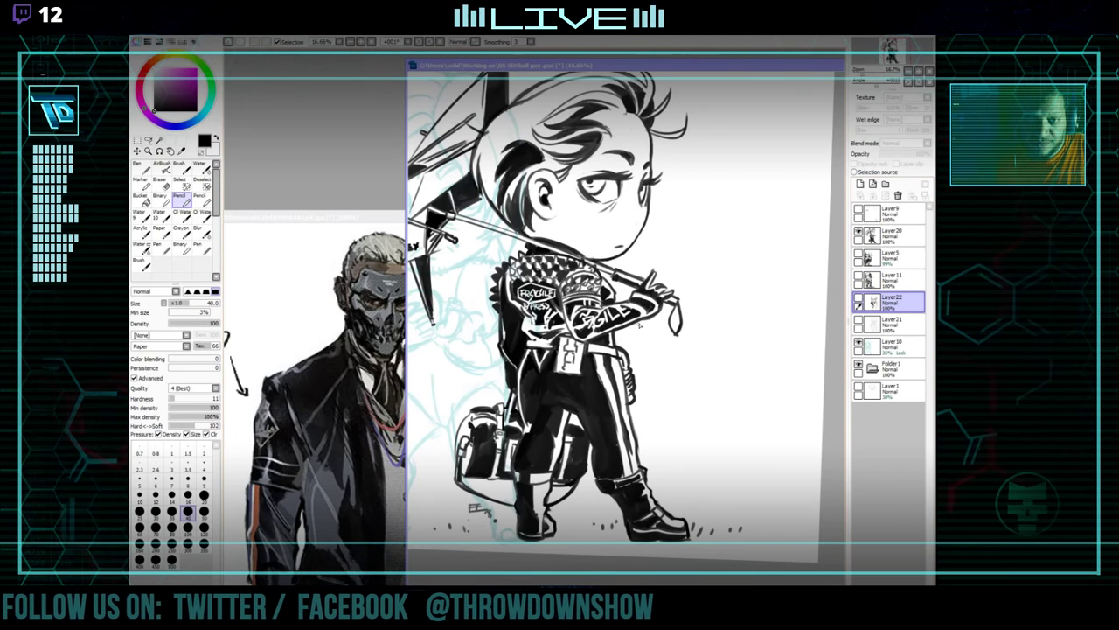
pyautogui.click(893, 257)
pyautogui.click(893, 236)
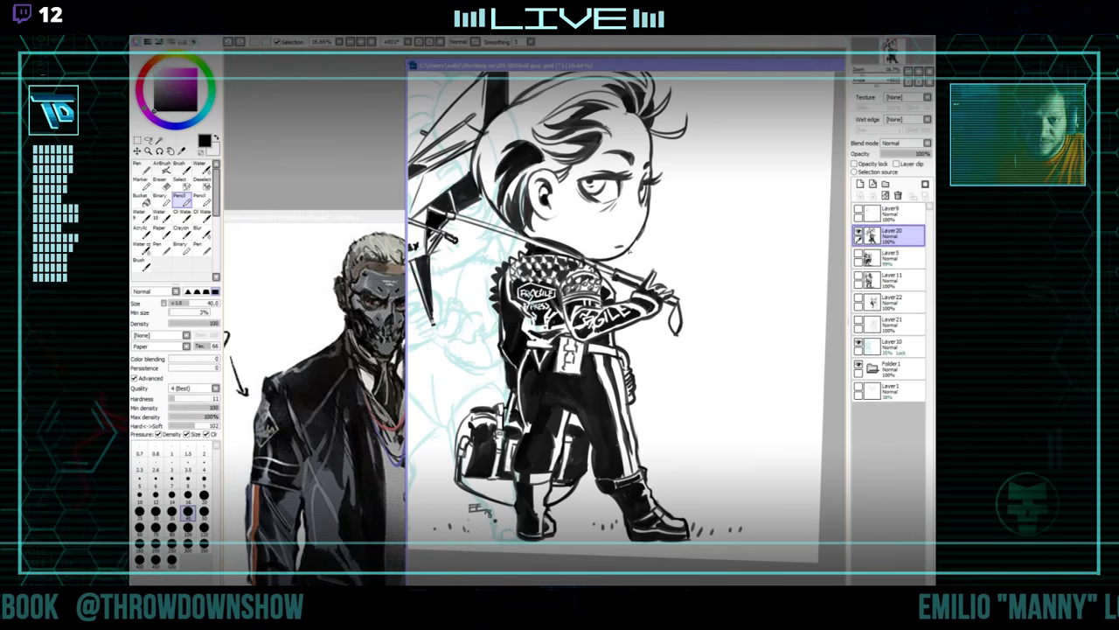
pyautogui.moveTo(649, 205); pyautogui.dragTo(622, 286)
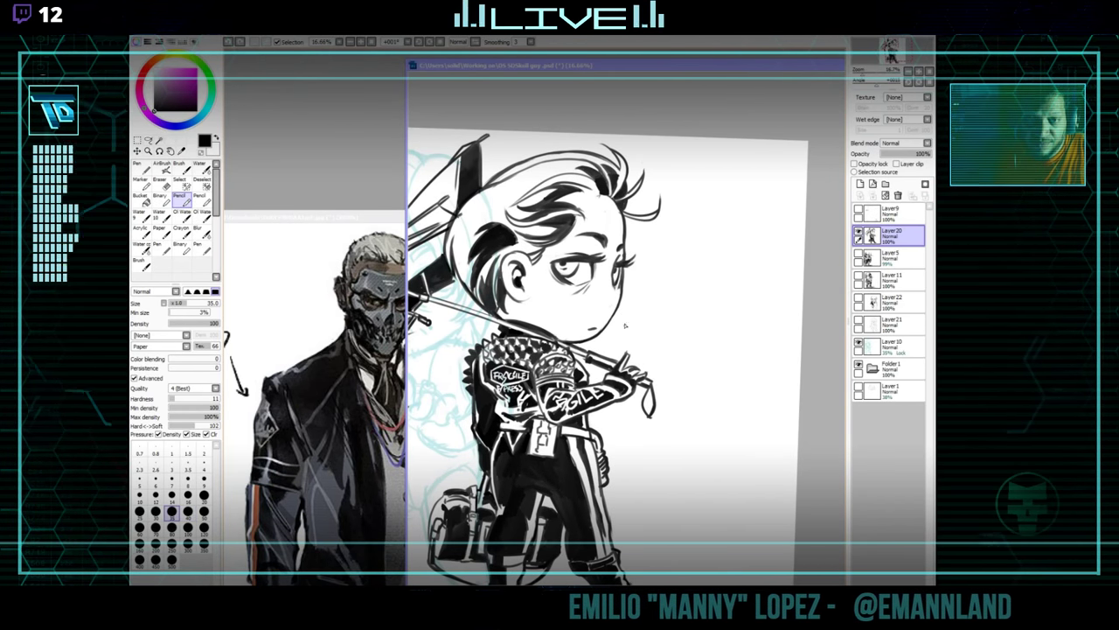
# Hide Layer20, then show Layer22 again and make it the active layer.
pyautogui.click(859, 235)
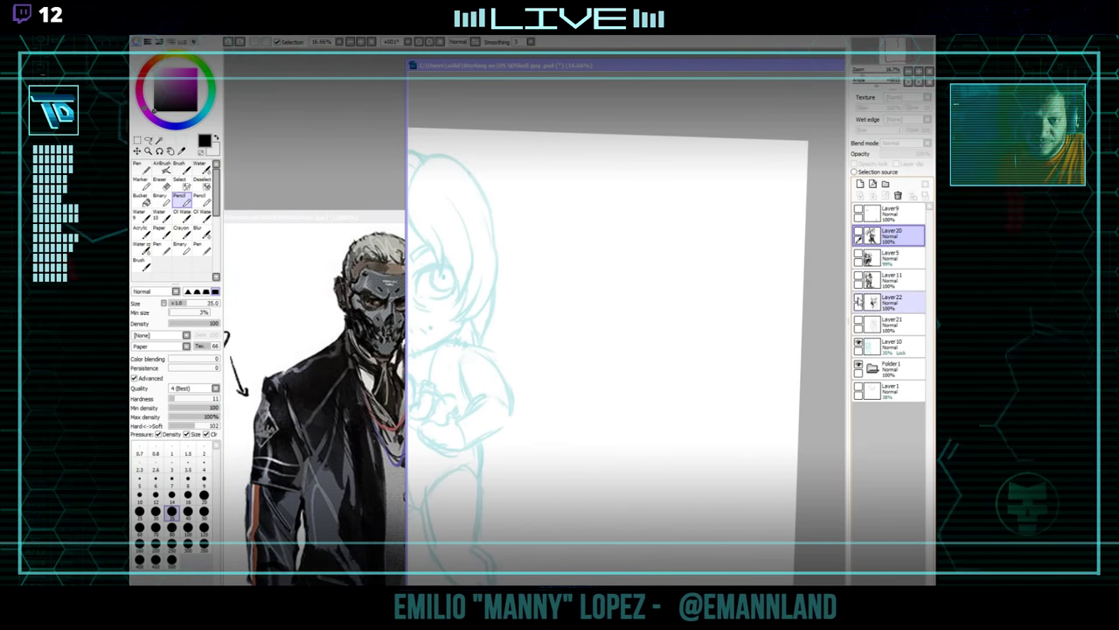
pyautogui.click(858, 299)
pyautogui.click(890, 303)
# Ink the outline and folds of the lower sleeve on the extended arm with the Pencil, correcting with the Eraser.
pyautogui.moveTo(678, 439)
pyautogui.mouseDown()
pyautogui.moveTo(715, 372)
pyautogui.moveTo(695, 346)
pyautogui.moveTo(689, 359)
pyautogui.moveTo(680, 315)
pyautogui.moveTo(648, 383)
pyautogui.mouseUp()
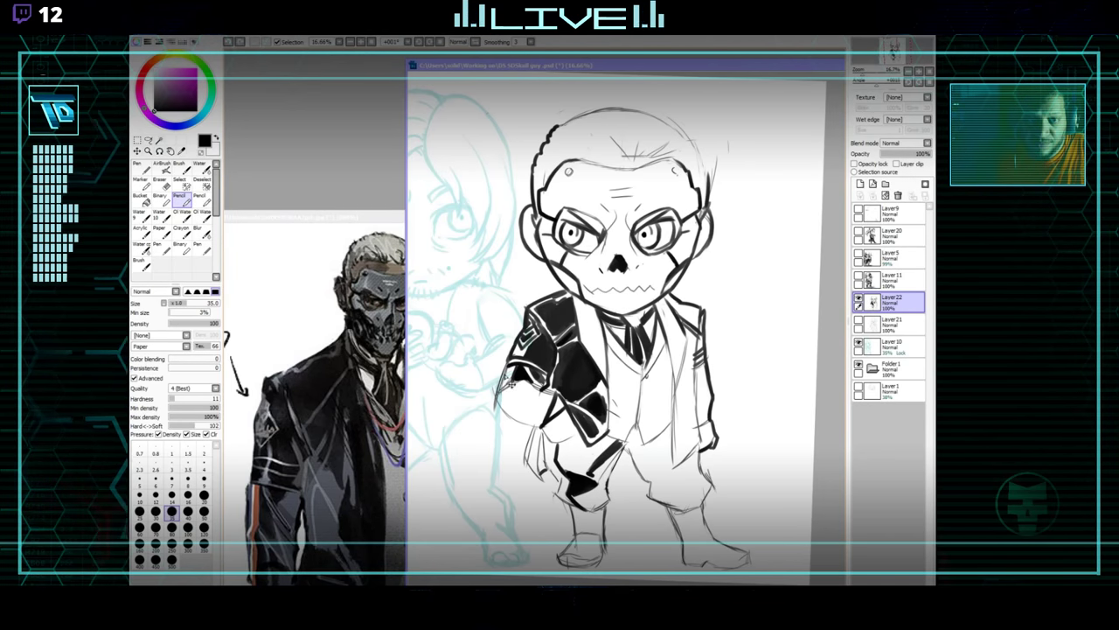
pyautogui.press('e')
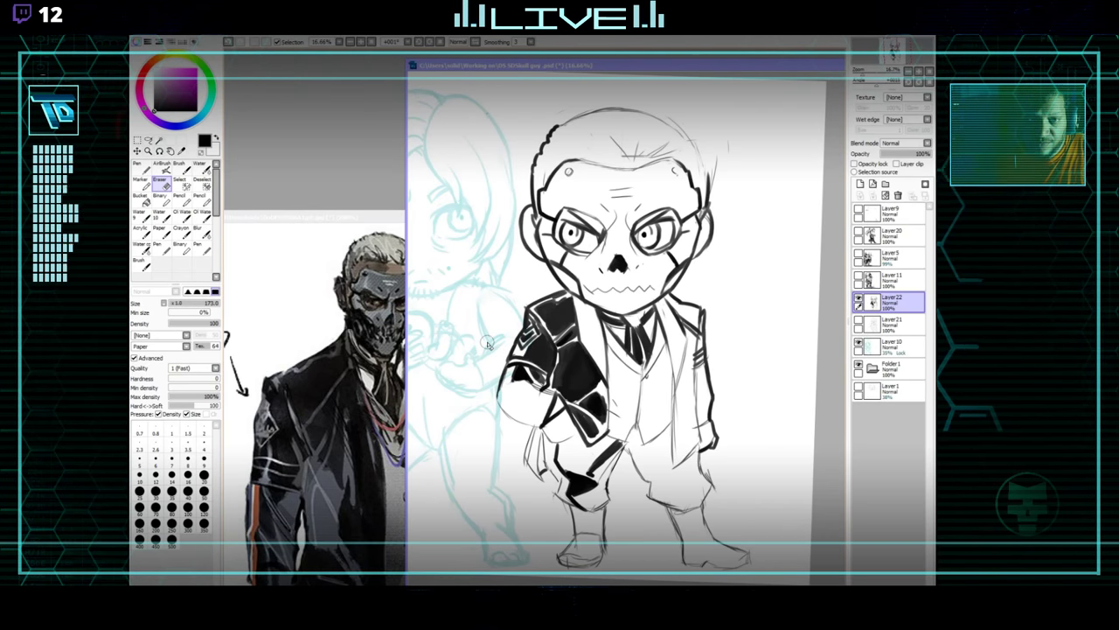
pyautogui.press('n')
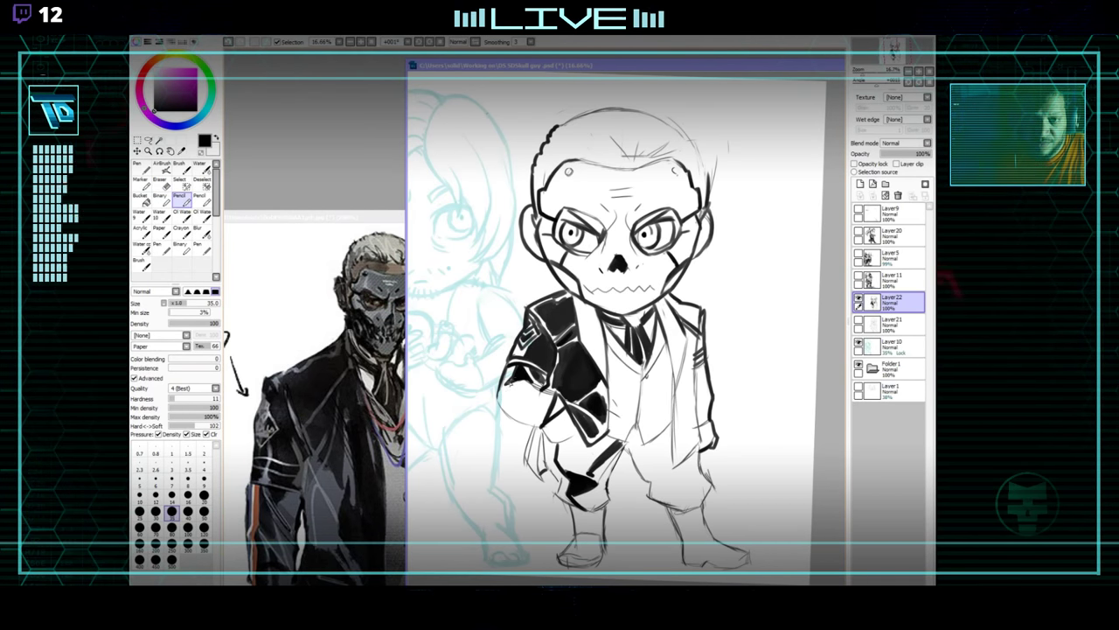
pyautogui.moveTo(600, 329)
pyautogui.mouseDown()
pyautogui.moveTo(596, 320)
pyautogui.moveTo(566, 364)
pyautogui.mouseUp()
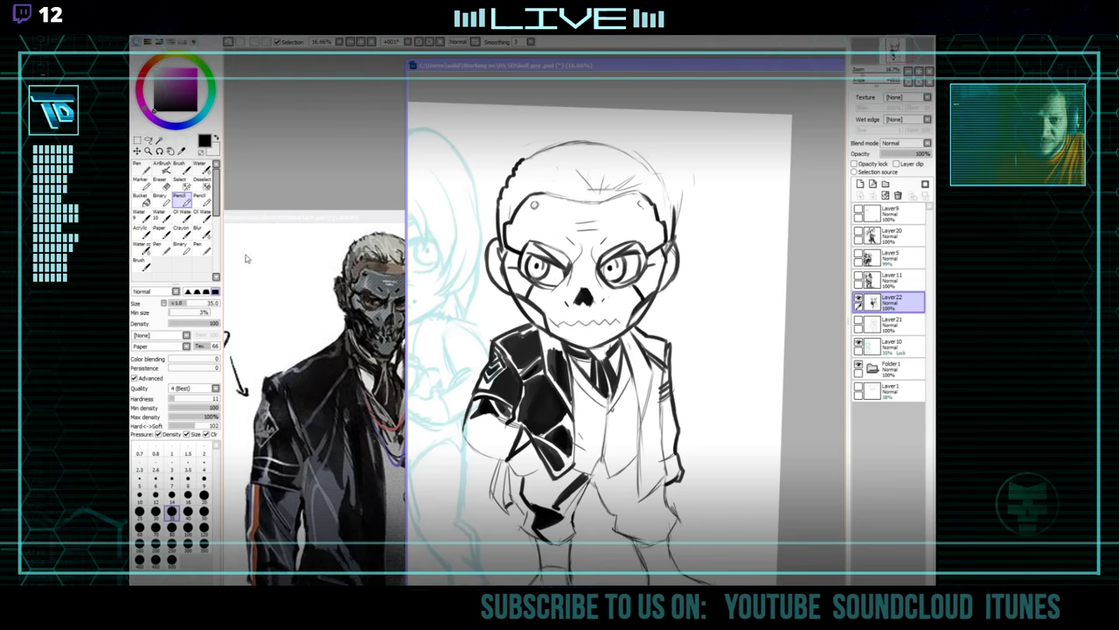
# Fill the jacket lapel beside the tie with black using the second, bolder Pencil, and return to the thinner Pencil.
pyautogui.click(201, 200)
pyautogui.moveTo(552, 346); pyautogui.dragTo(565, 383)
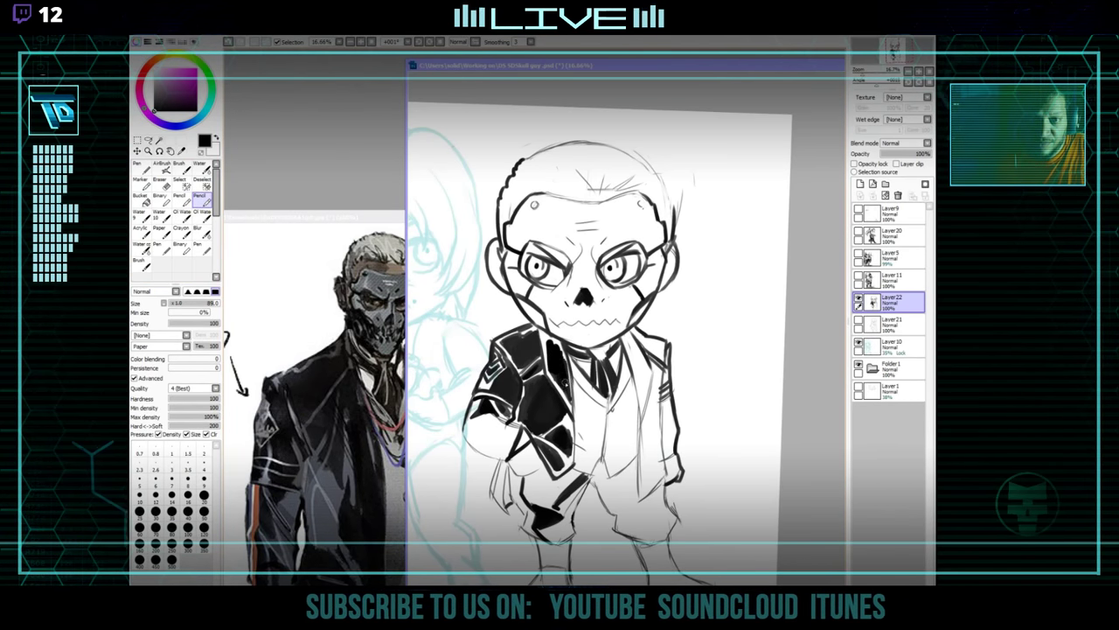
pyautogui.click(181, 201)
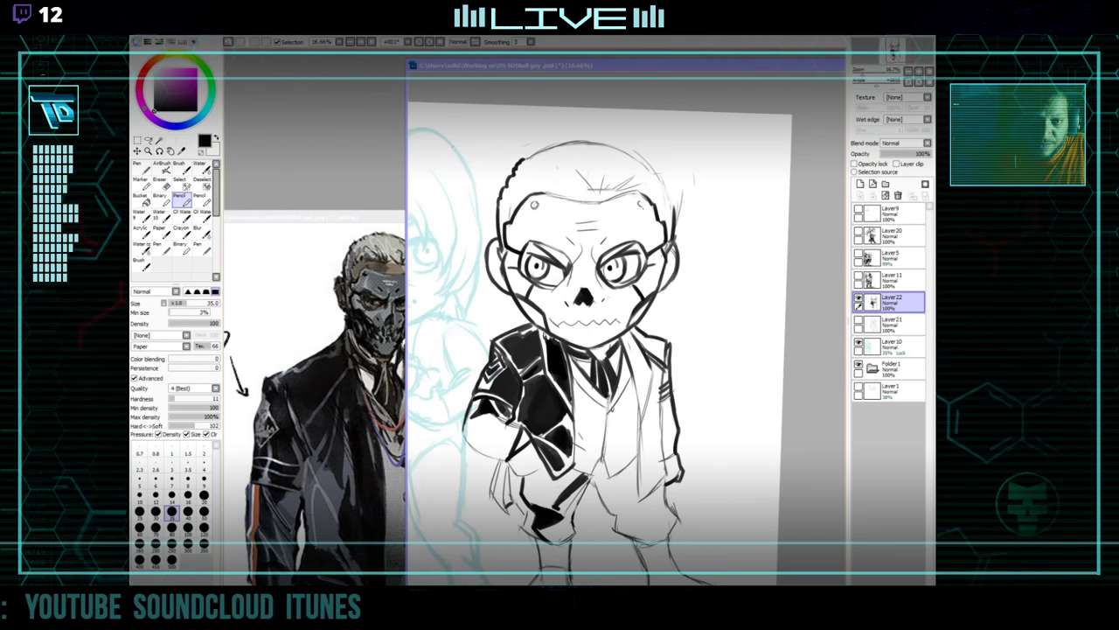
# Draw round hinge discs with black centres at both corners of the jaw, using the Pencil and the Eraser.
pyautogui.scroll(2, 600, 344)
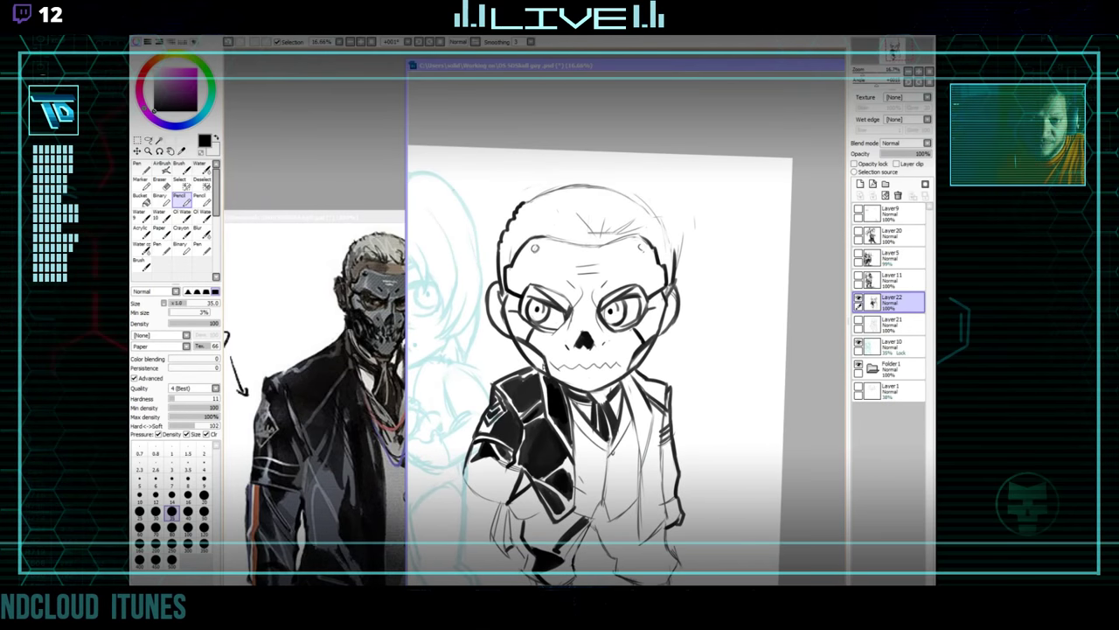
pyautogui.click(358, 411)
pyautogui.click(615, 287)
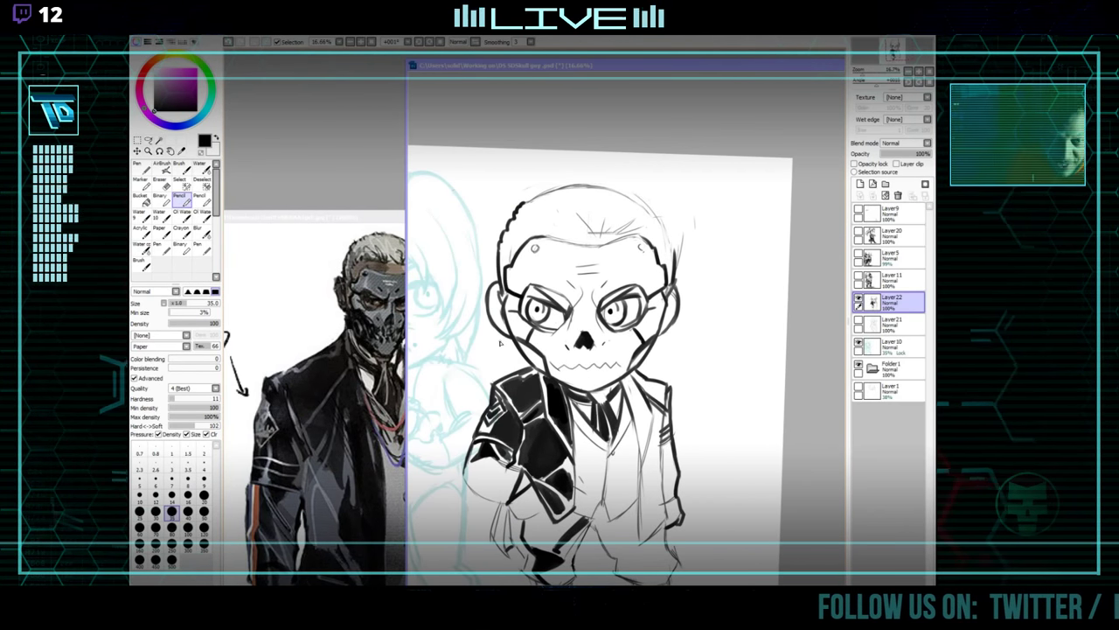
pyautogui.press('e')
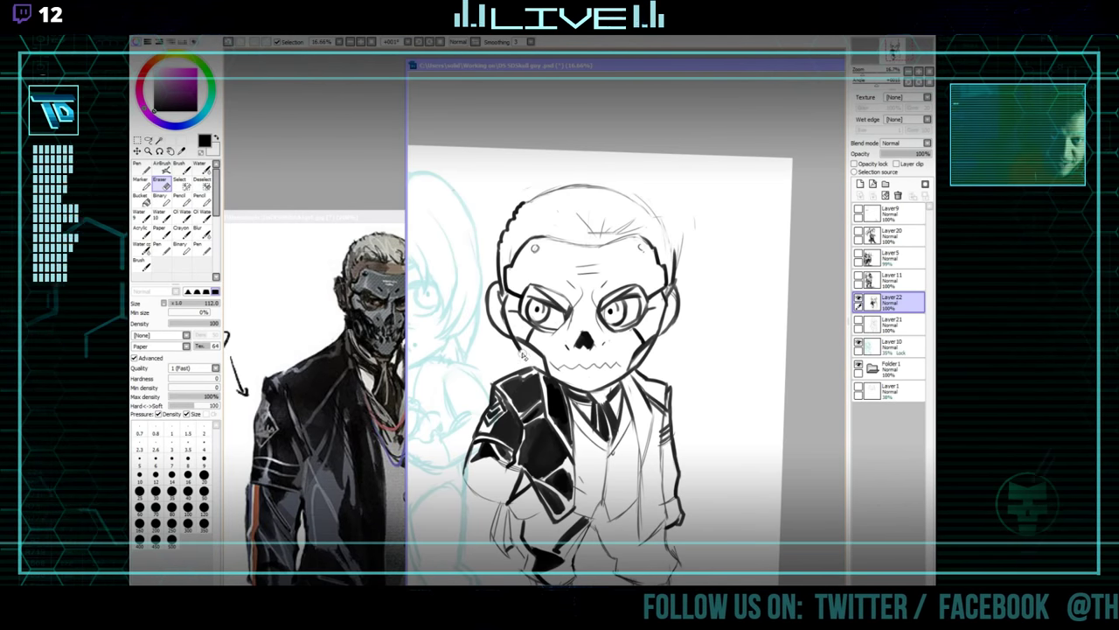
pyautogui.press('n')
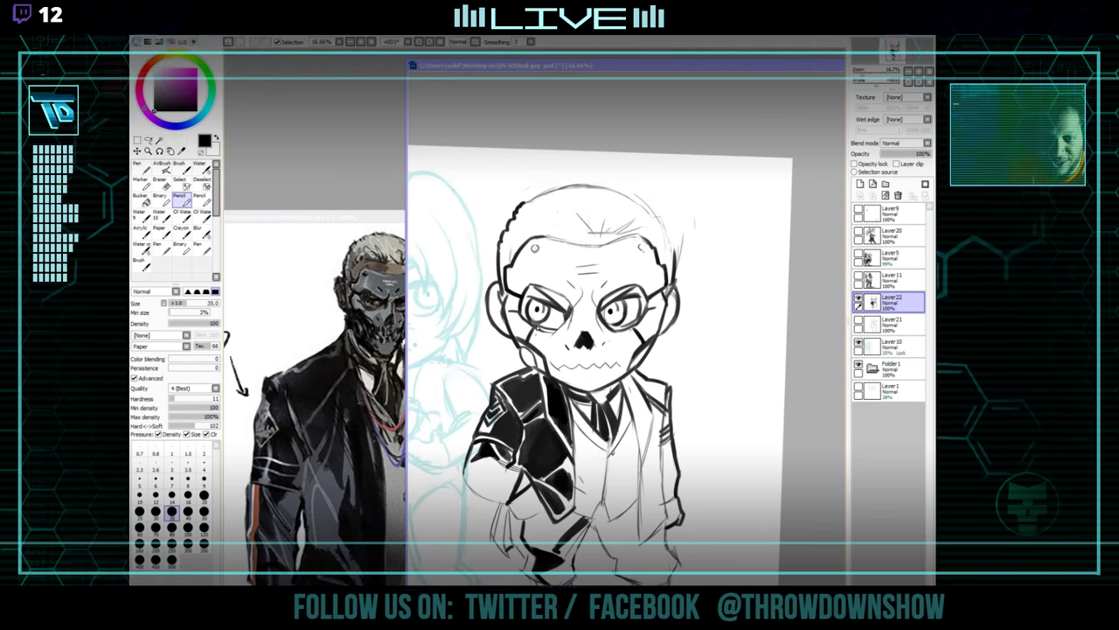
pyautogui.press('e')
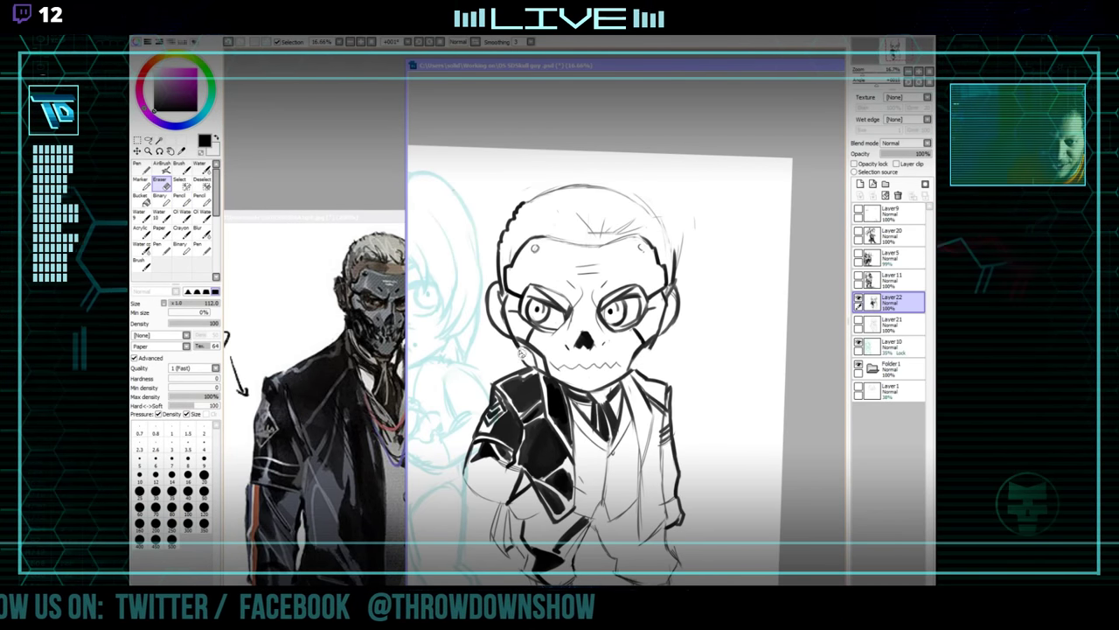
pyautogui.press('n')
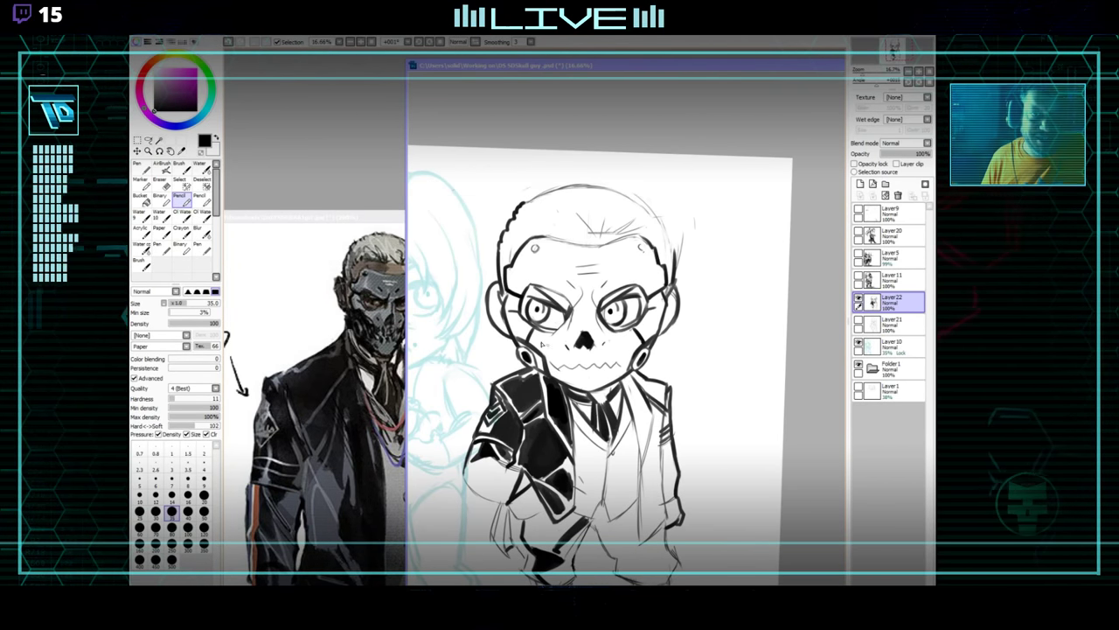
pyautogui.press('e')
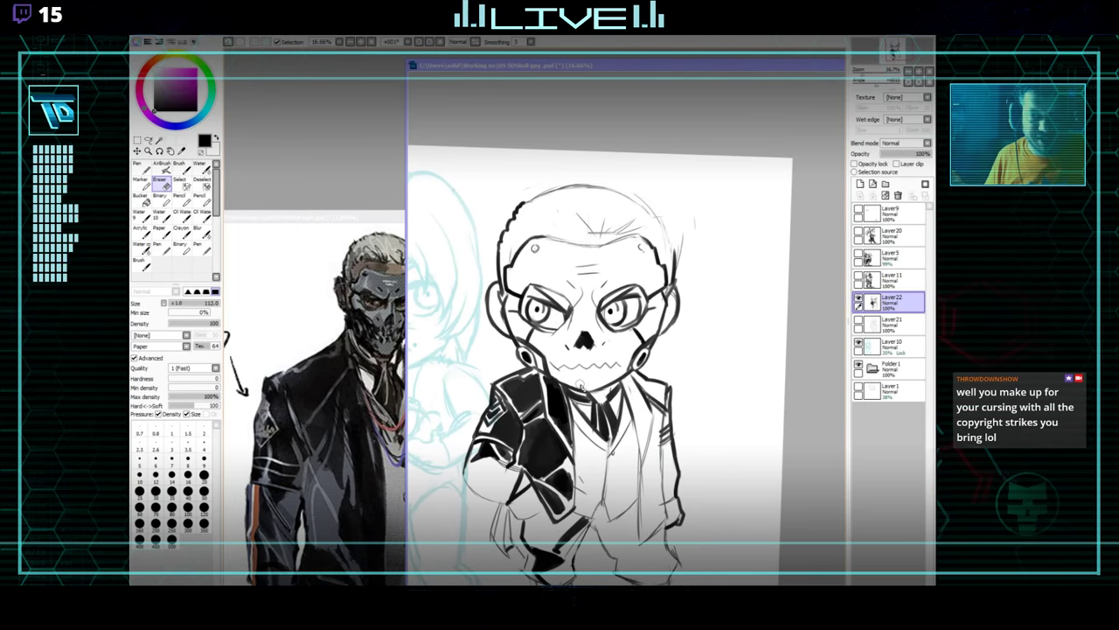
pyautogui.press('n')
# Erase the discs at both jaw corners and redraw them with the Pencil as angled hinge pieces with black centres.
pyautogui.moveTo(641, 269); pyautogui.dragTo(654, 256)
pyautogui.moveTo(710, 284)
pyautogui.mouseDown()
pyautogui.moveTo(707, 340)
pyautogui.moveTo(709, 289)
pyautogui.mouseUp()
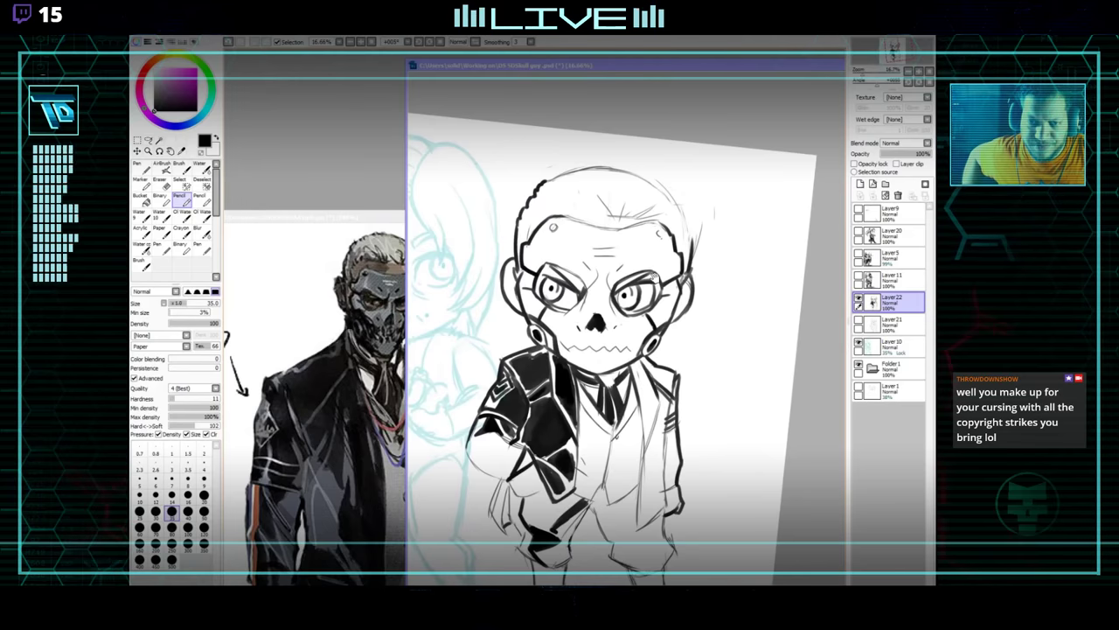
pyautogui.press('e')
pyautogui.moveTo(568, 332); pyautogui.dragTo(577, 369)
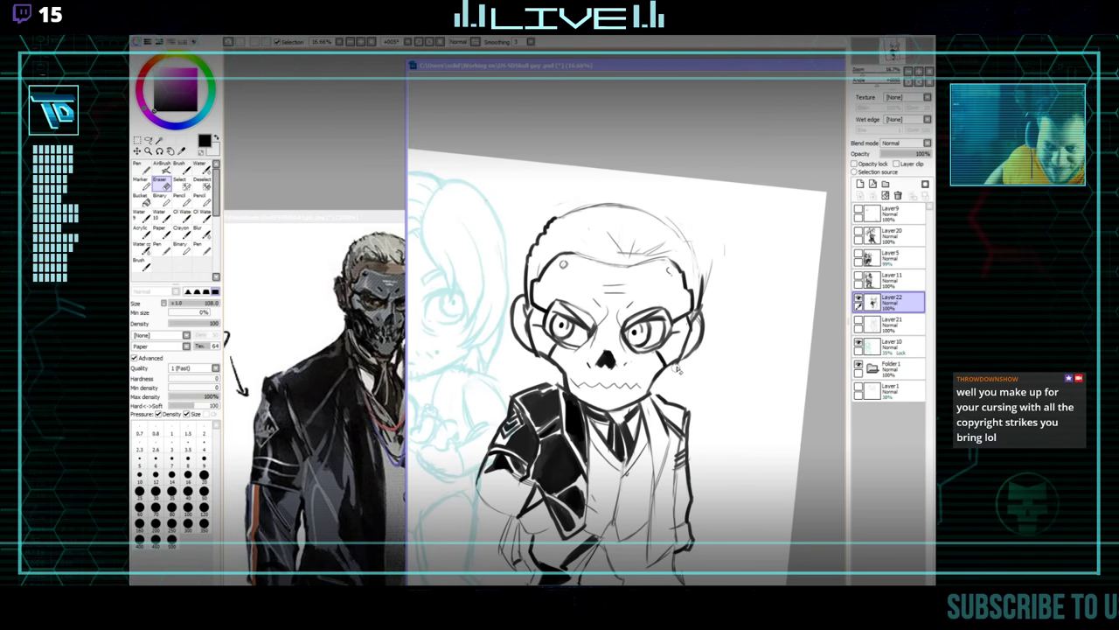
pyautogui.press('n')
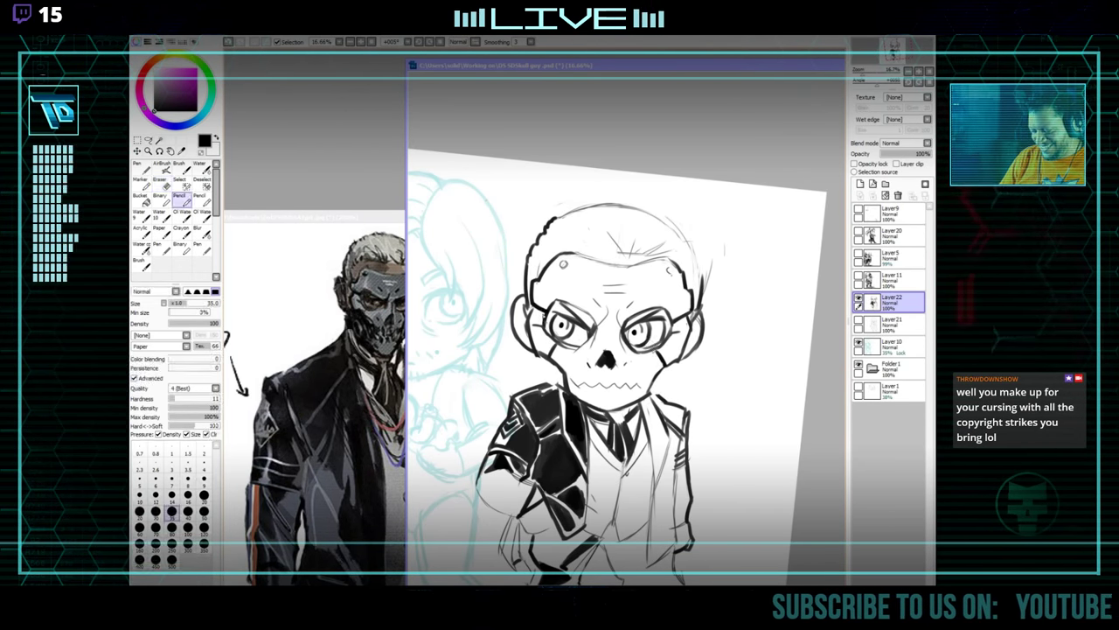
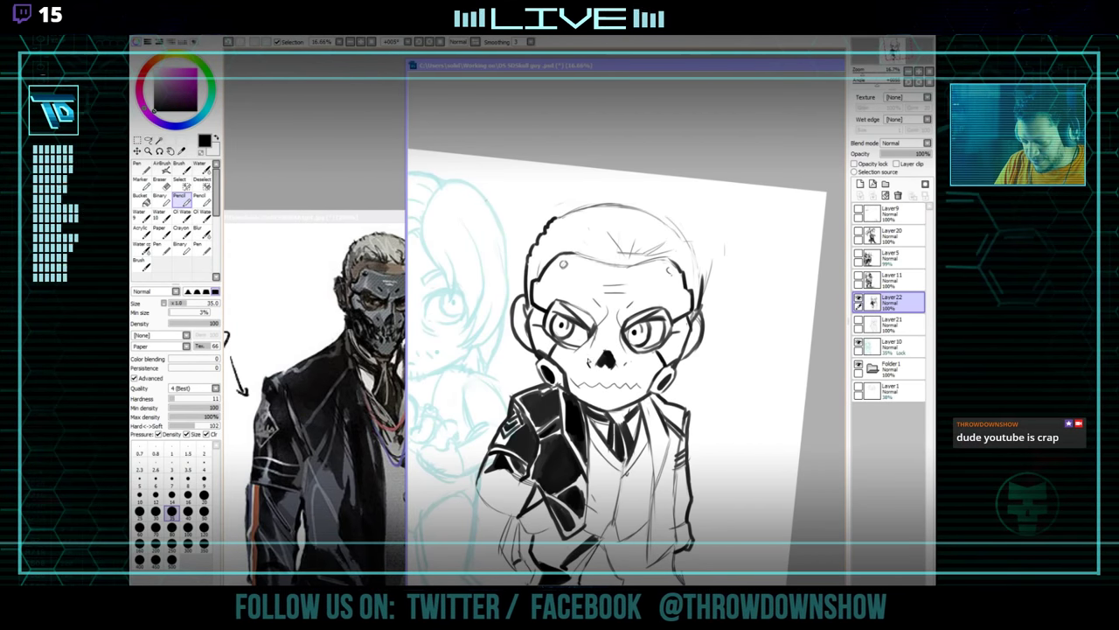
# Tidy the nose cavity with a smaller Eraser and ink a small dot on either side of it with the Pencil.
pyautogui.press('e')
pyautogui.press('[')
pyautogui.press('[')
pyautogui.press('[')
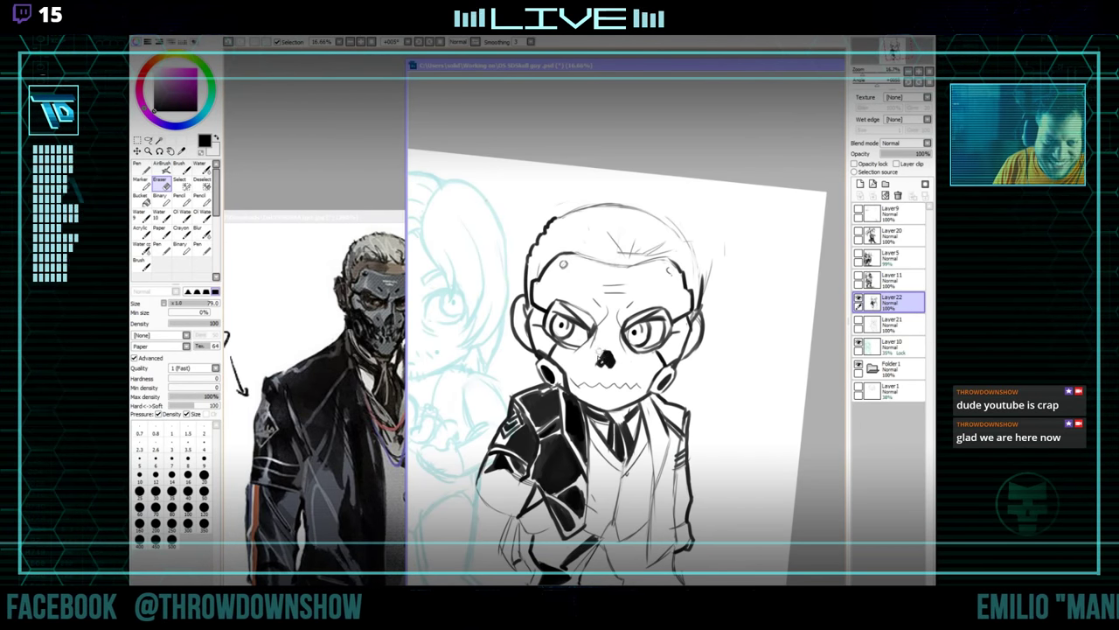
pyautogui.press('n')
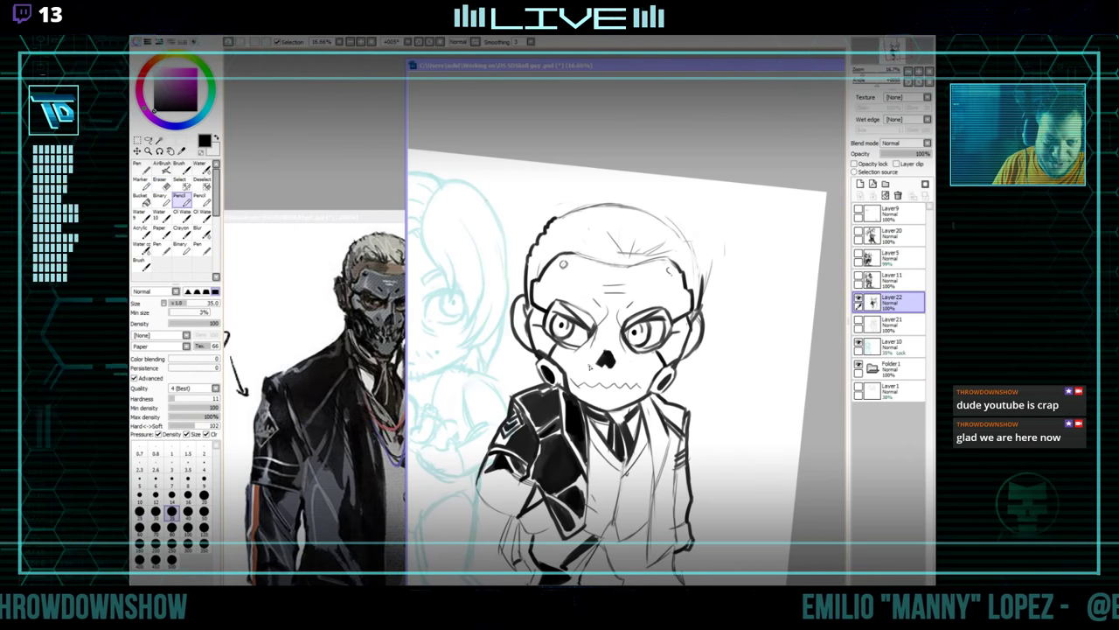
pyautogui.moveTo(584, 362); pyautogui.dragTo(589, 366)
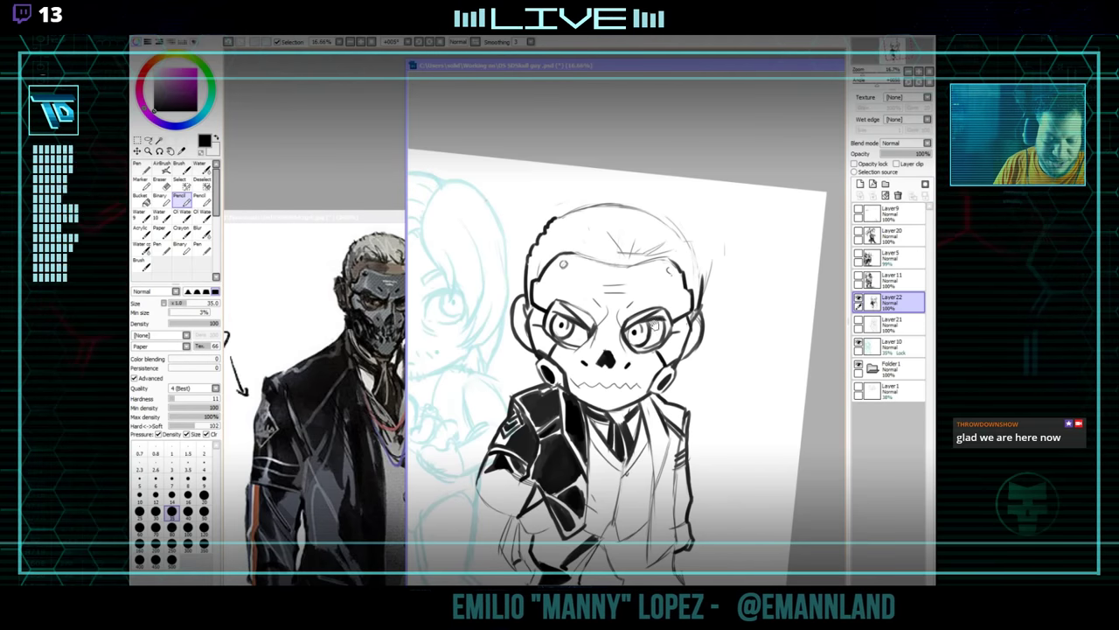
# Following the reference face, ink a heavier black inner corner on the first eye with the Pencil, correcting with the Eraser.
pyautogui.moveTo(627, 368); pyautogui.dragTo(614, 380)
pyautogui.click(389, 376)
pyautogui.moveTo(451, 368); pyautogui.dragTo(415, 387)
pyautogui.click(582, 341)
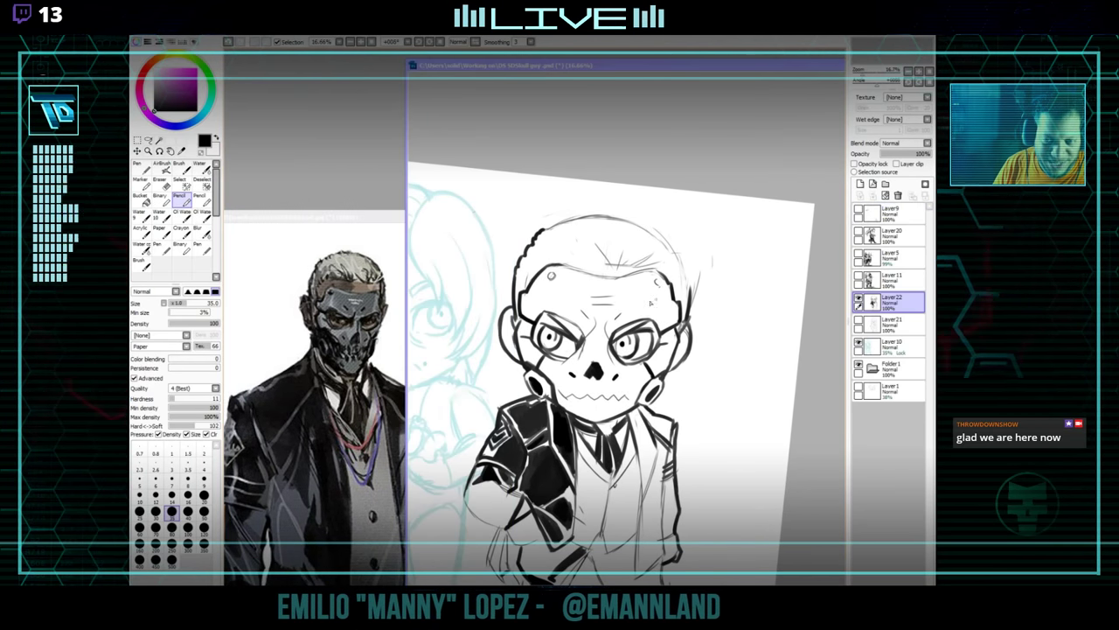
pyautogui.moveTo(583, 333); pyautogui.dragTo(580, 383)
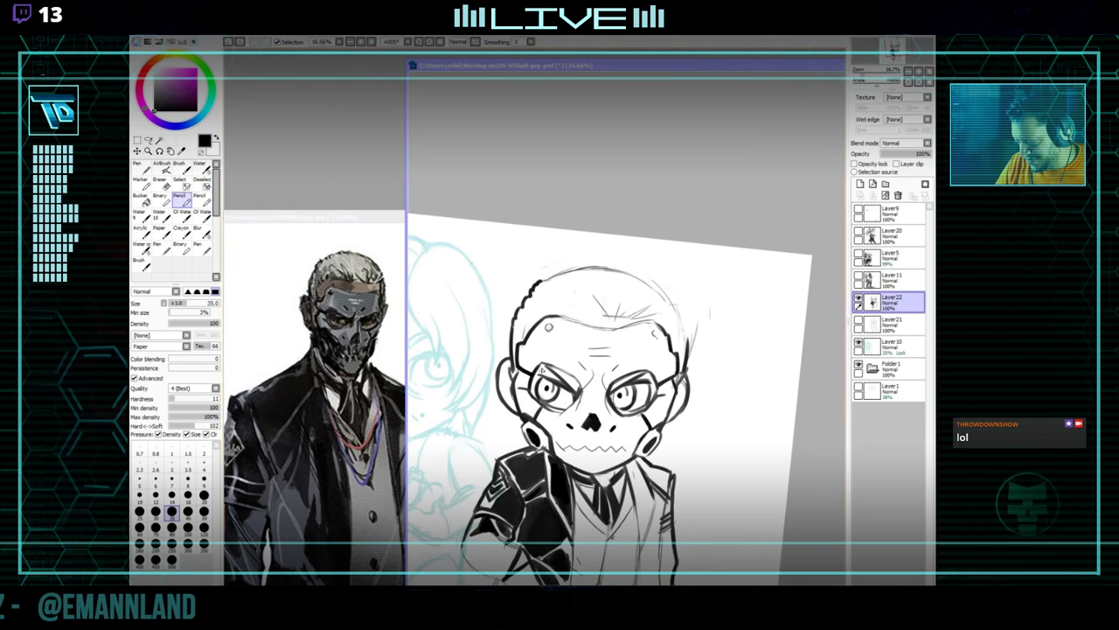
pyautogui.press('e')
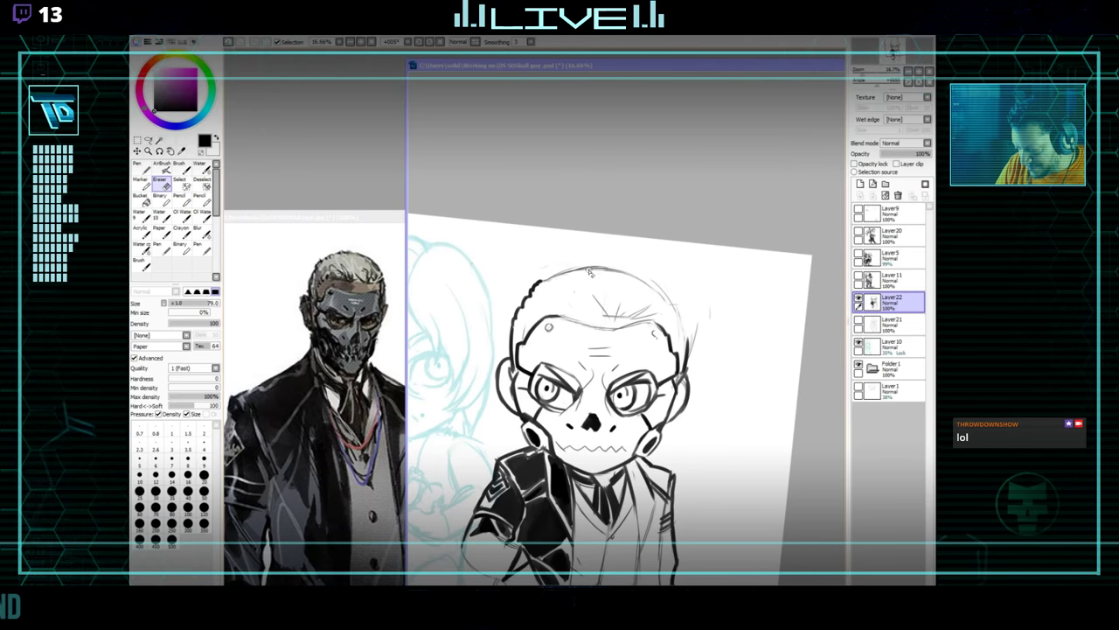
pyautogui.moveTo(646, 379); pyautogui.dragTo(637, 365)
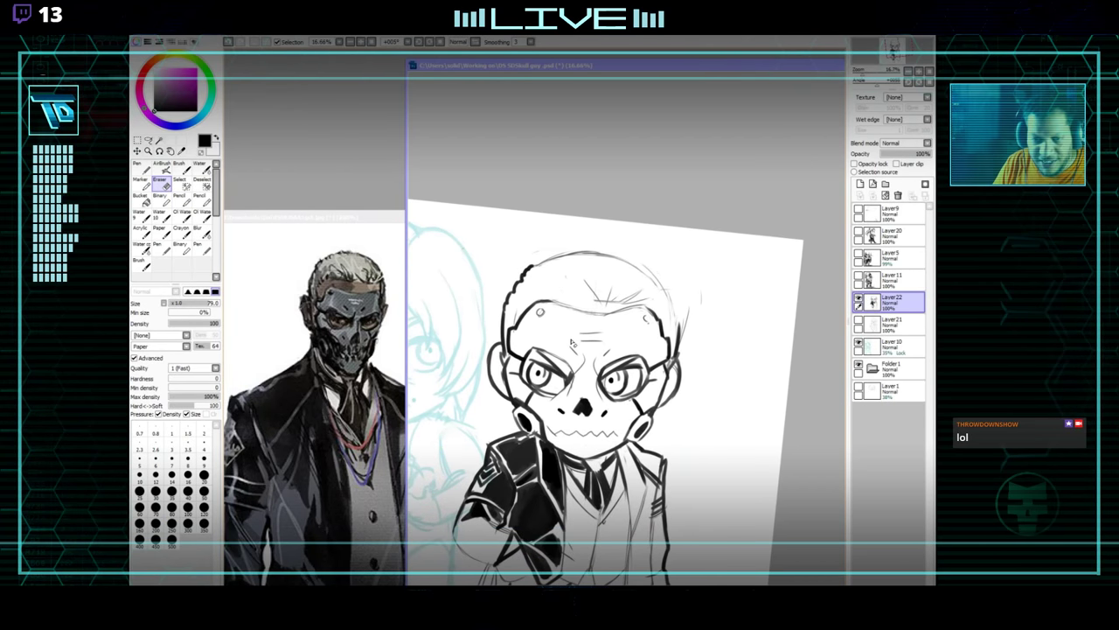
pyautogui.press('n')
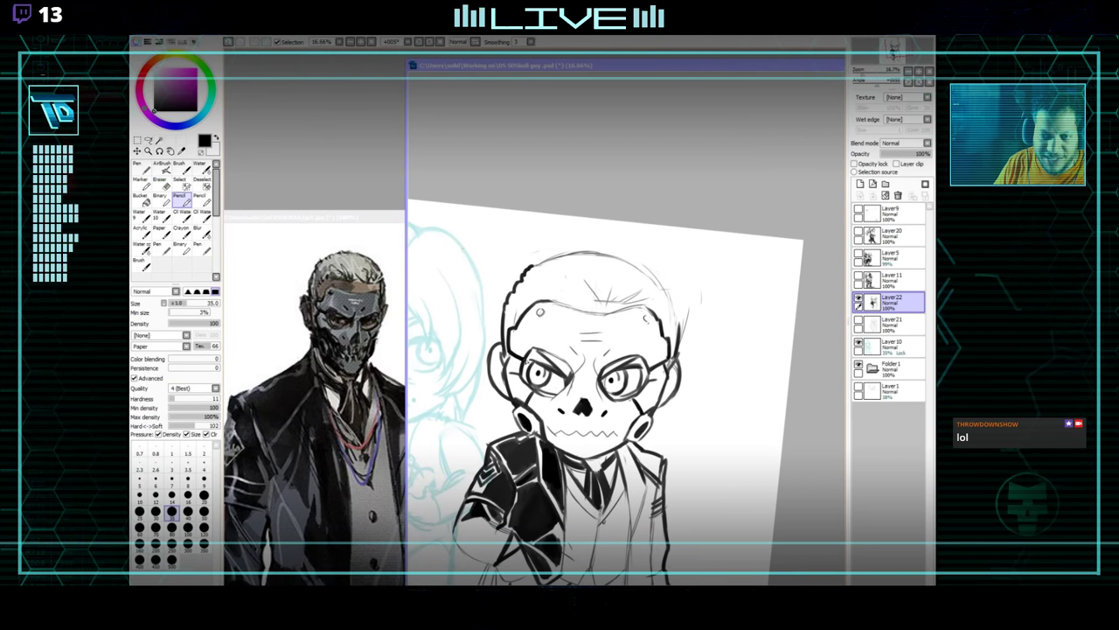
pyautogui.press('e')
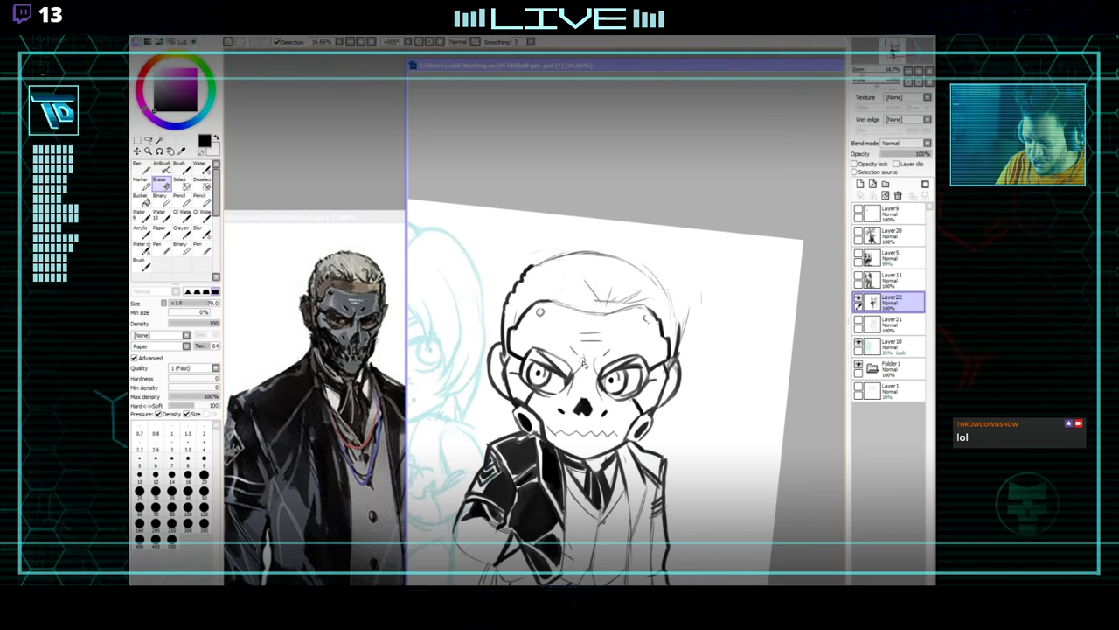
pyautogui.press('n')
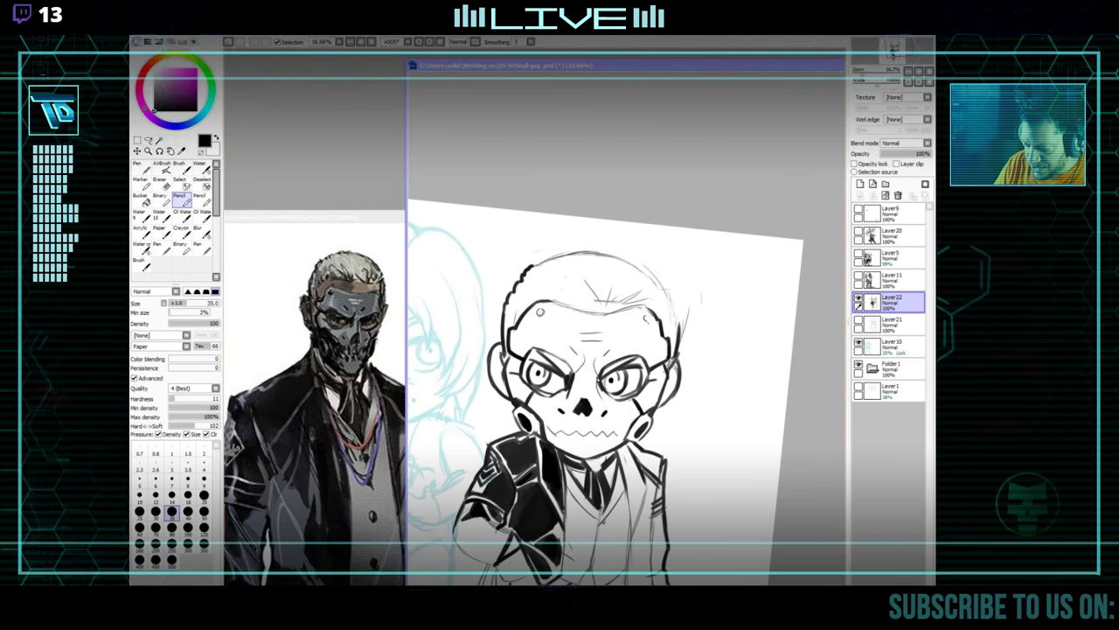
# Refine the black shapes at the inner corners of both eyes, alternating the Eraser and the Pencil.
pyautogui.press('e')
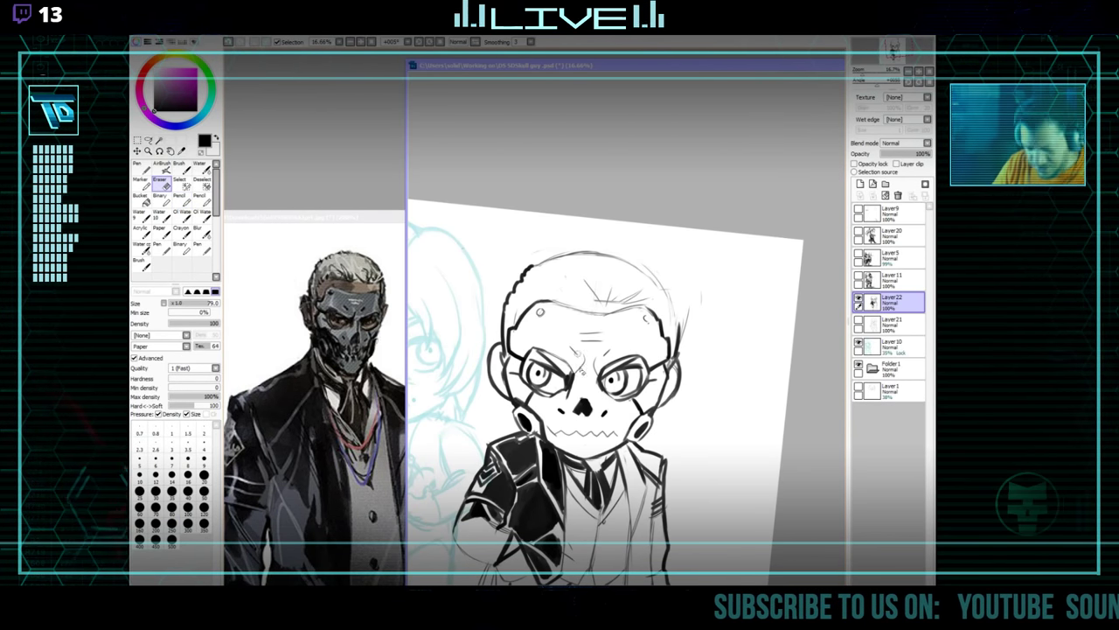
pyautogui.press('n')
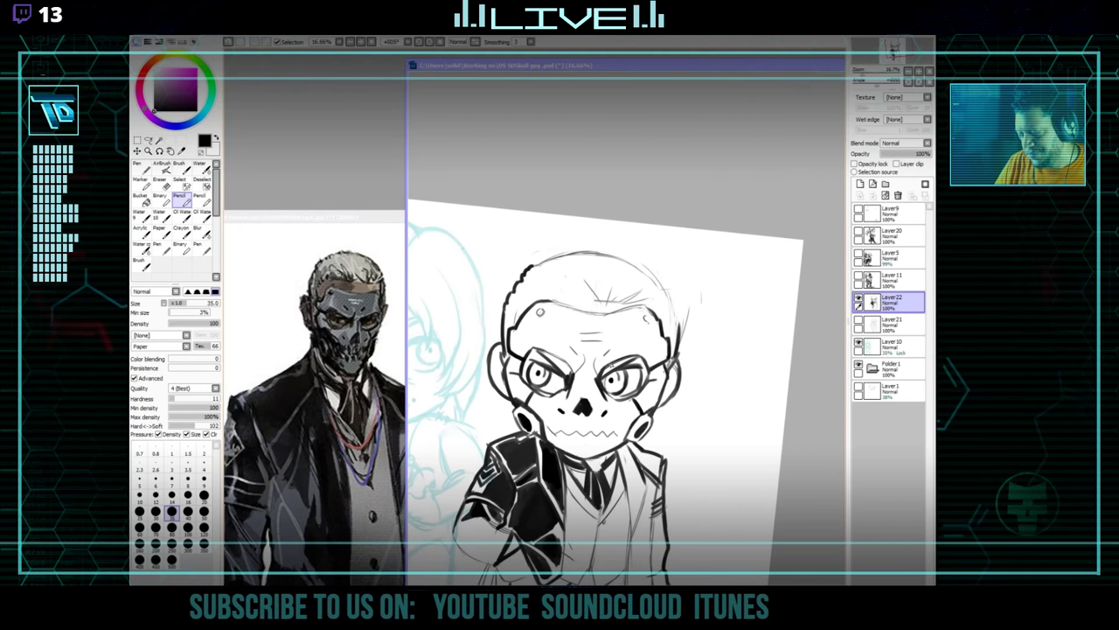
pyautogui.press('e')
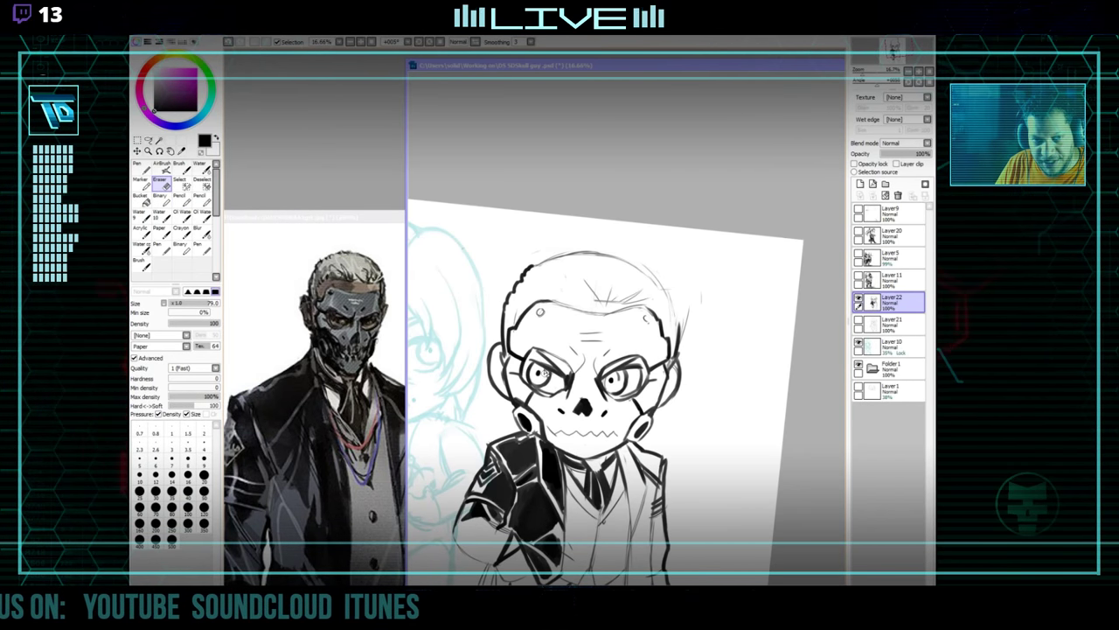
pyautogui.press('n')
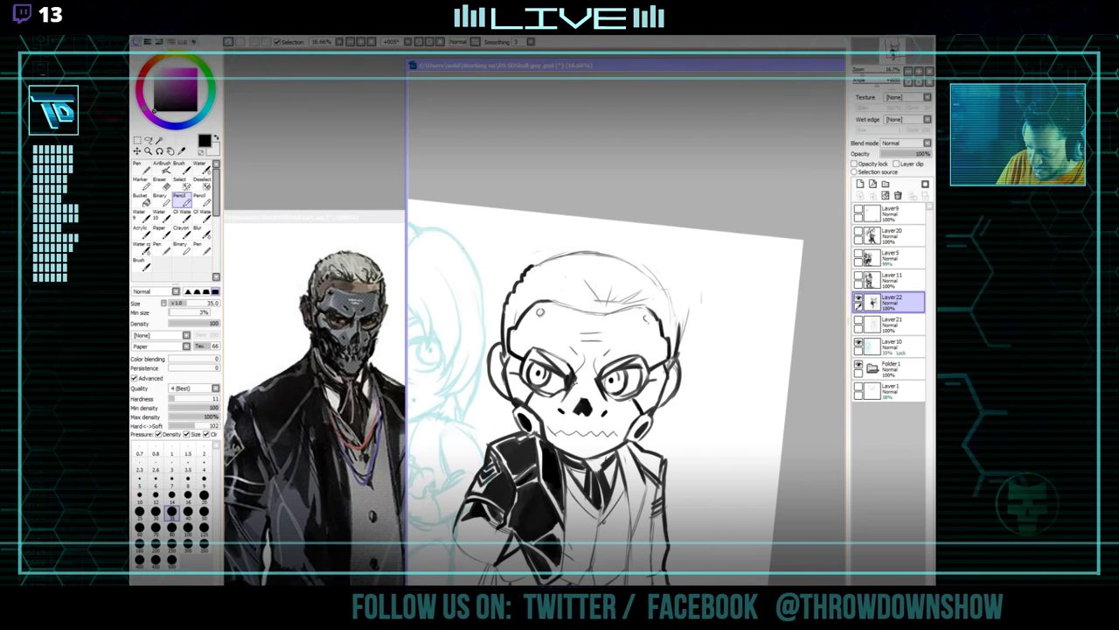
# Ink the zigzag mouth line in bold black and tidy the area between the brows with the Eraser.
pyautogui.moveTo(662, 375); pyautogui.dragTo(664, 369)
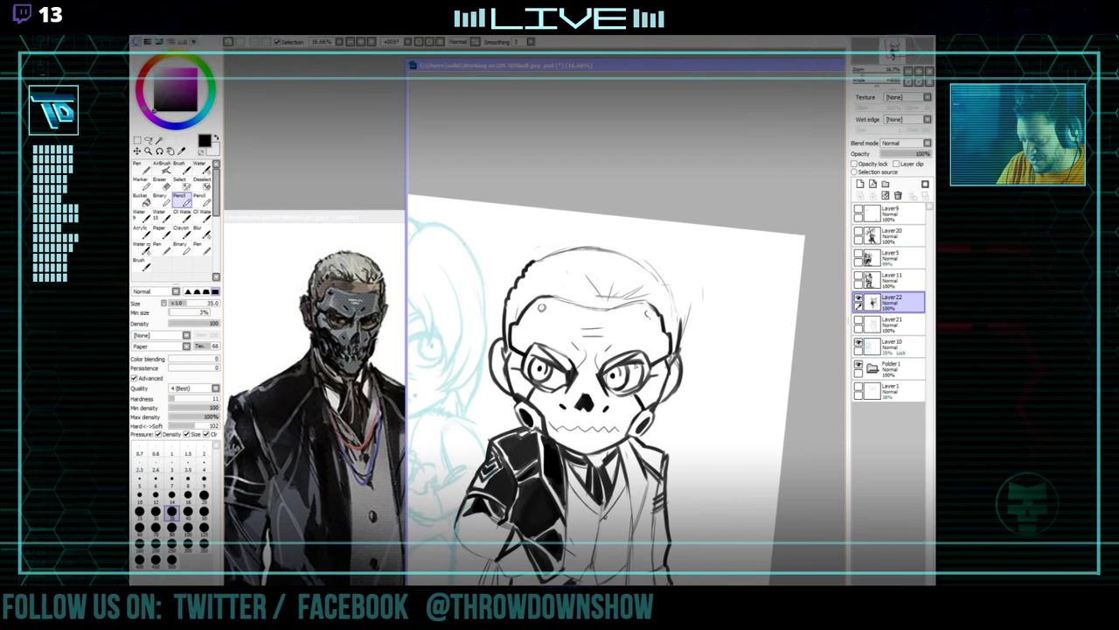
pyautogui.moveTo(662, 371)
pyautogui.mouseDown()
pyautogui.moveTo(711, 327)
pyautogui.moveTo(664, 352)
pyautogui.mouseUp()
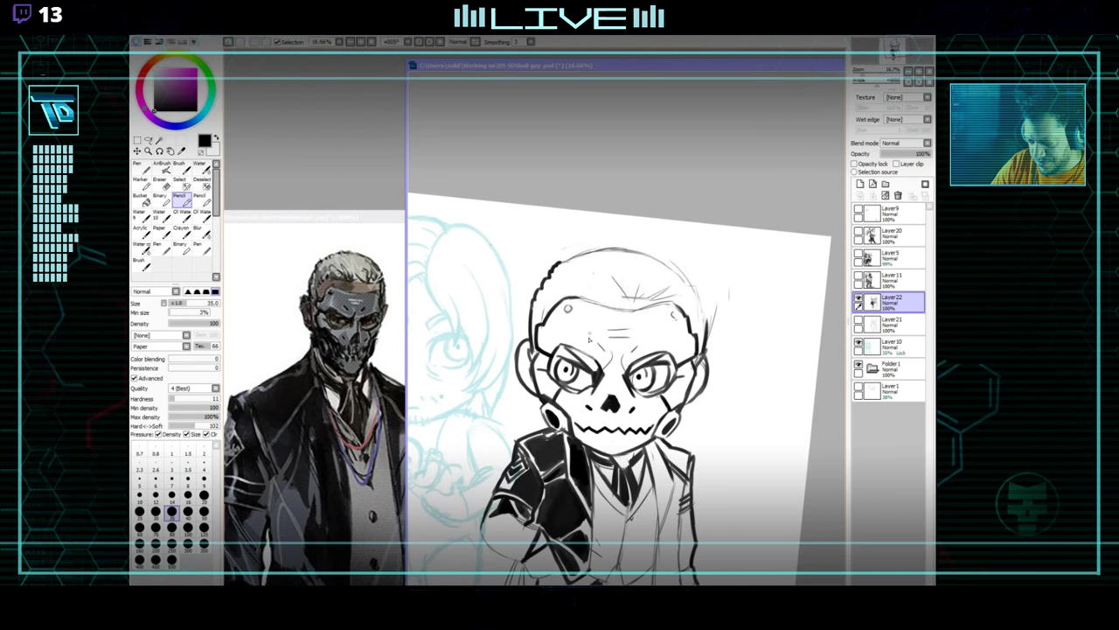
pyautogui.press('e')
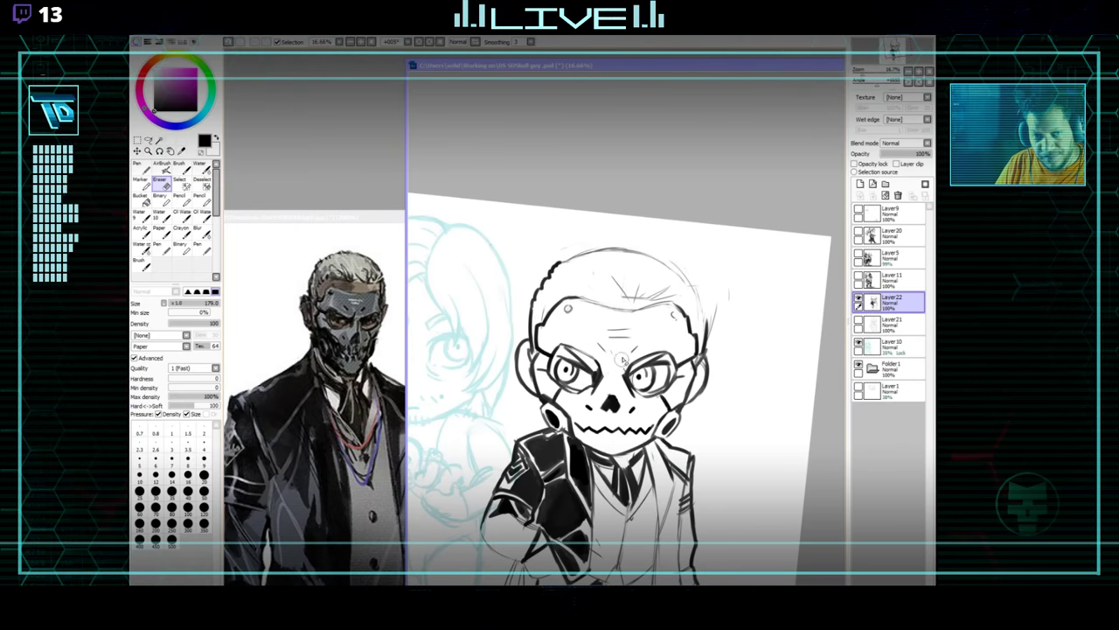
pyautogui.moveTo(620, 359); pyautogui.dragTo(605, 386)
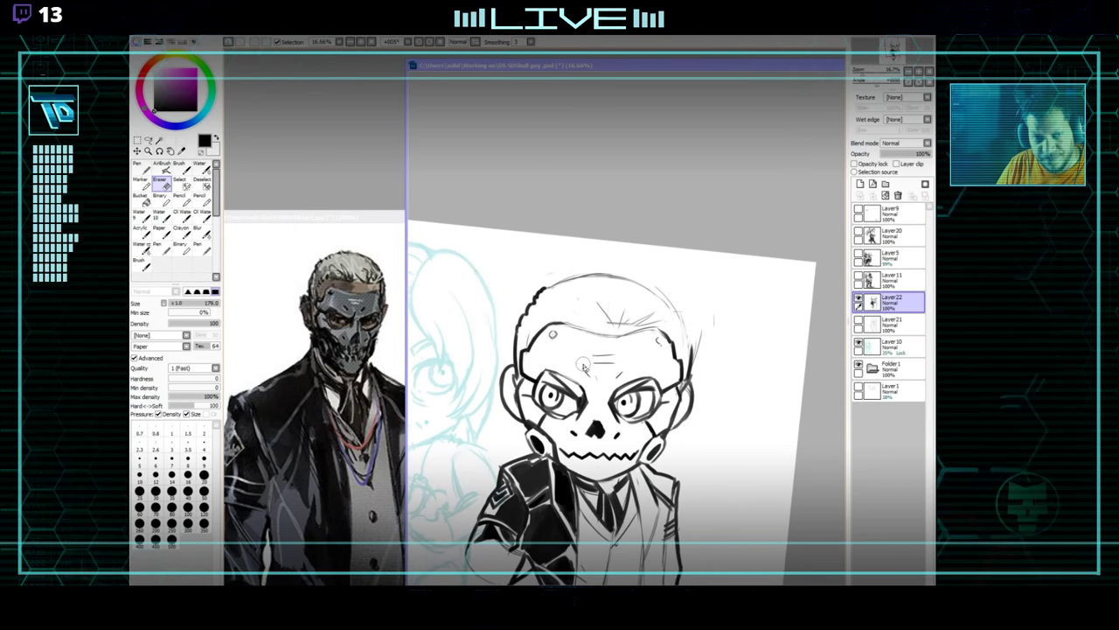
pyautogui.press('n')
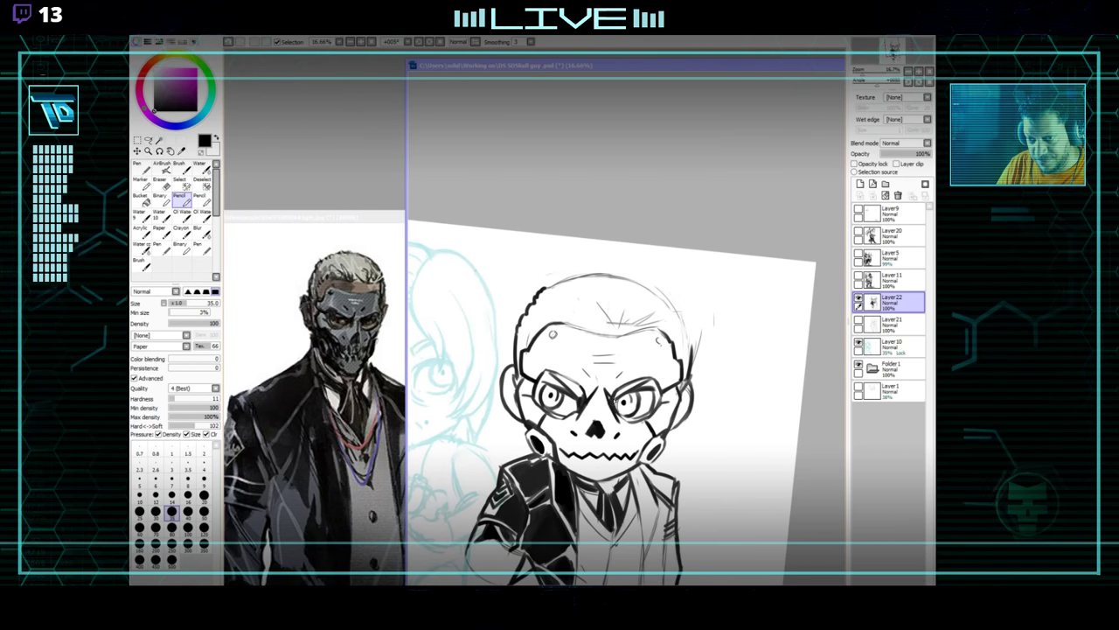
# Refine the inked lines between the eyes and on the cheeks with the Pencil and the Eraser.
pyautogui.moveTo(691, 374); pyautogui.dragTo(704, 349)
pyautogui.moveTo(725, 306); pyautogui.dragTo(683, 353)
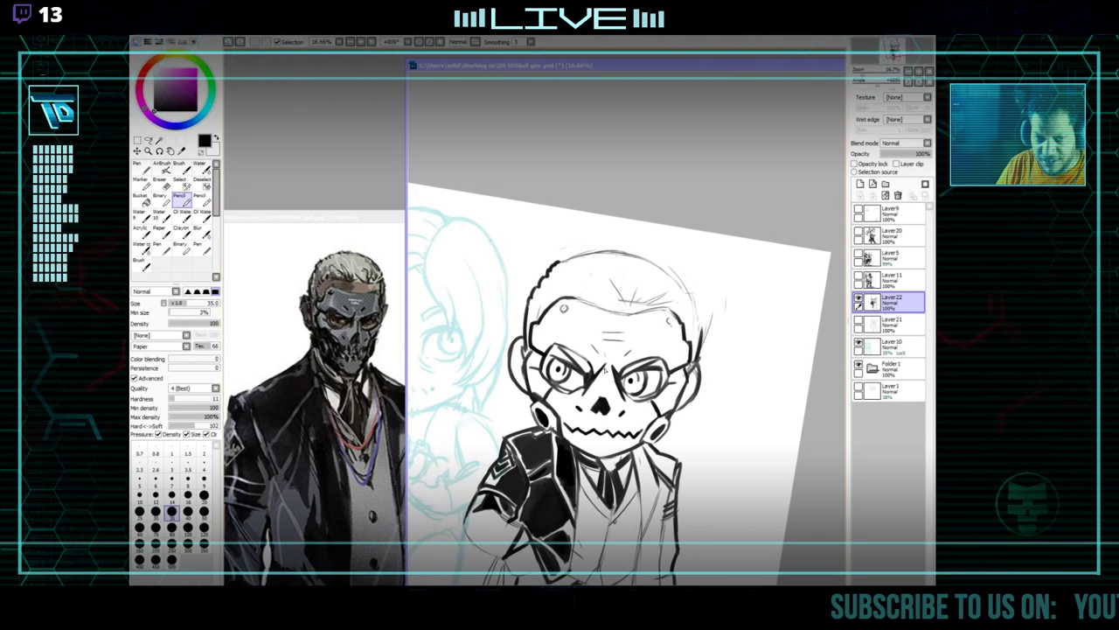
pyautogui.press('e')
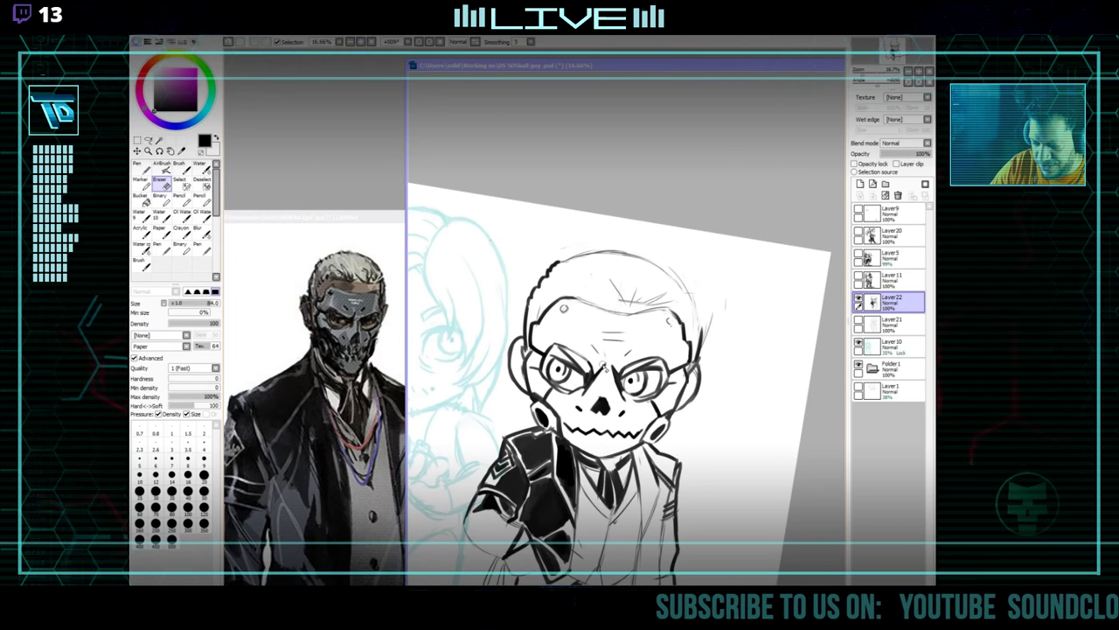
pyautogui.press('n')
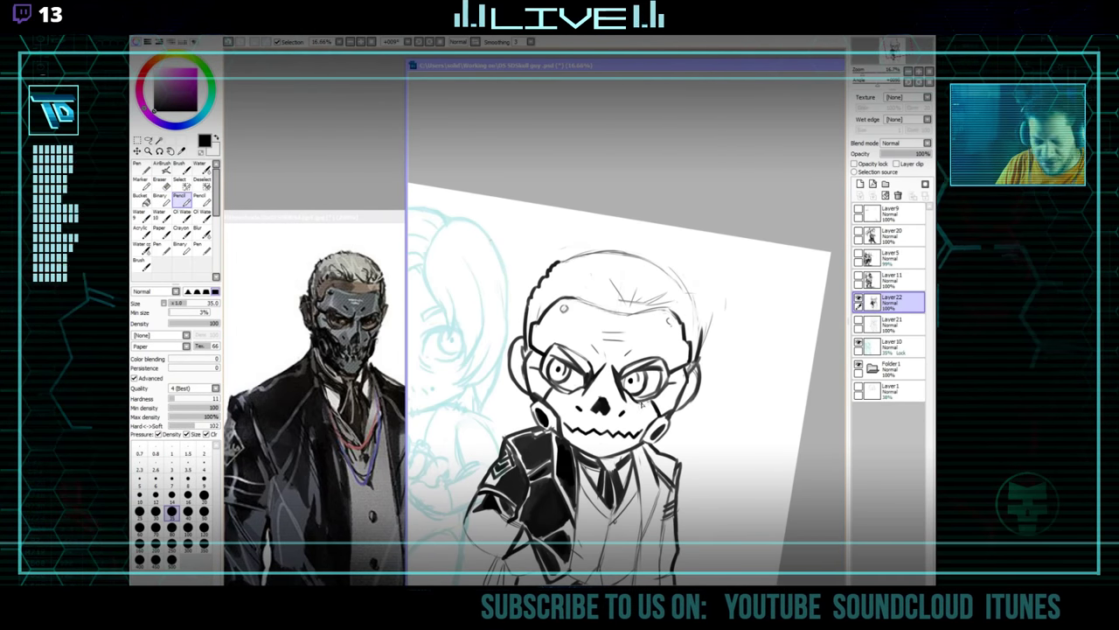
pyautogui.moveTo(656, 378)
pyautogui.mouseDown()
pyautogui.moveTo(669, 343)
pyautogui.moveTo(722, 335)
pyautogui.moveTo(691, 307)
pyautogui.moveTo(683, 361)
pyautogui.mouseUp()
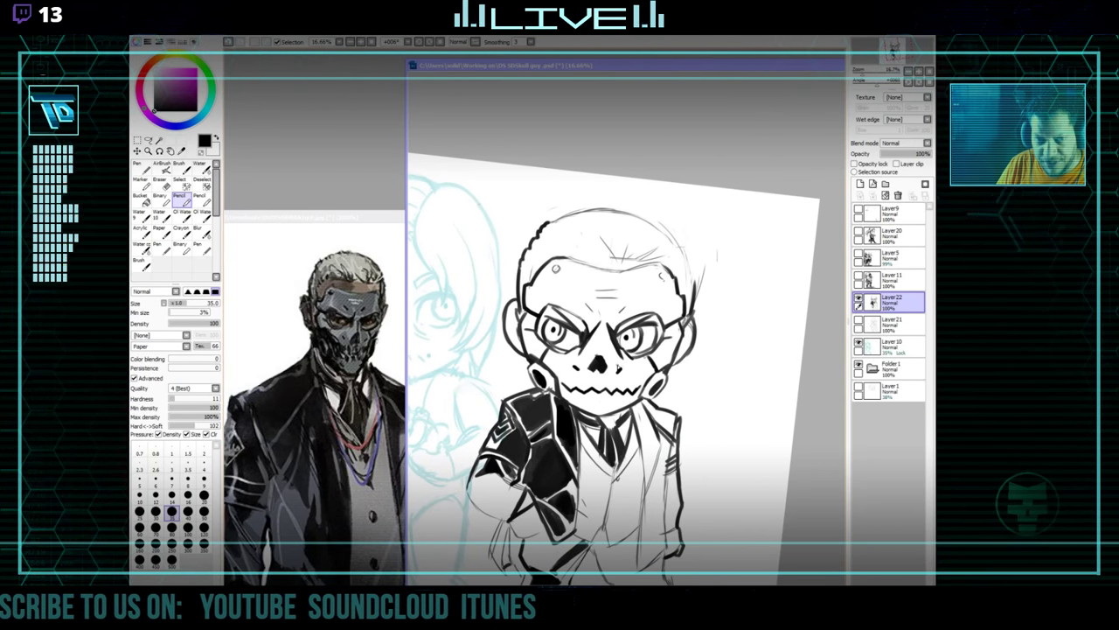
# Thicken and darken the hinge pieces at both jaw corners with the Pencil, correcting the edges with the Eraser.
pyautogui.press('e')
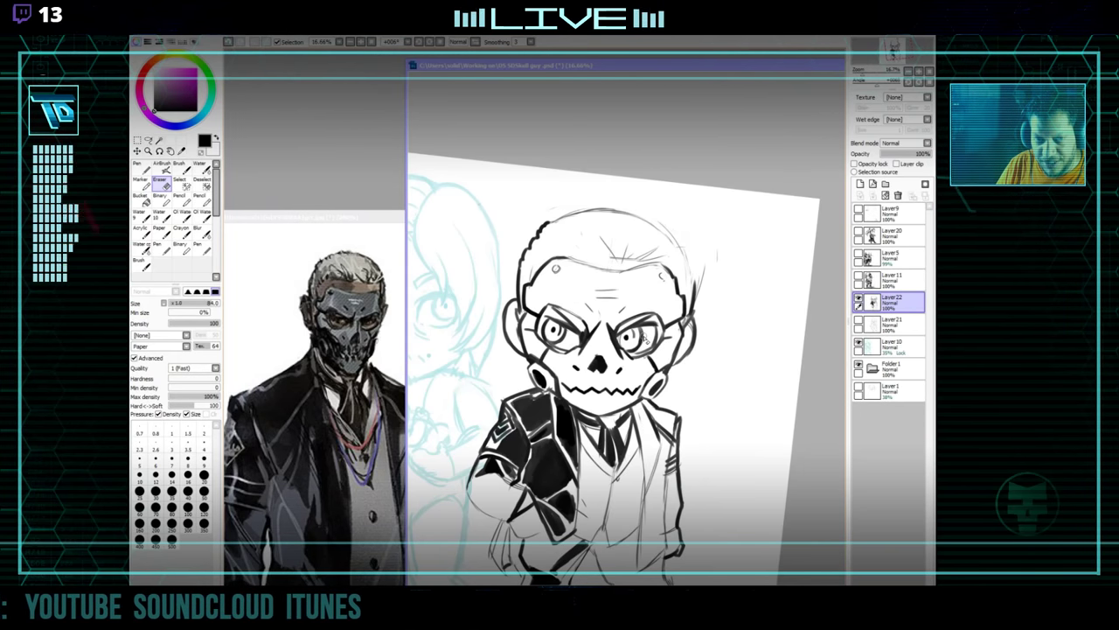
pyautogui.press('n')
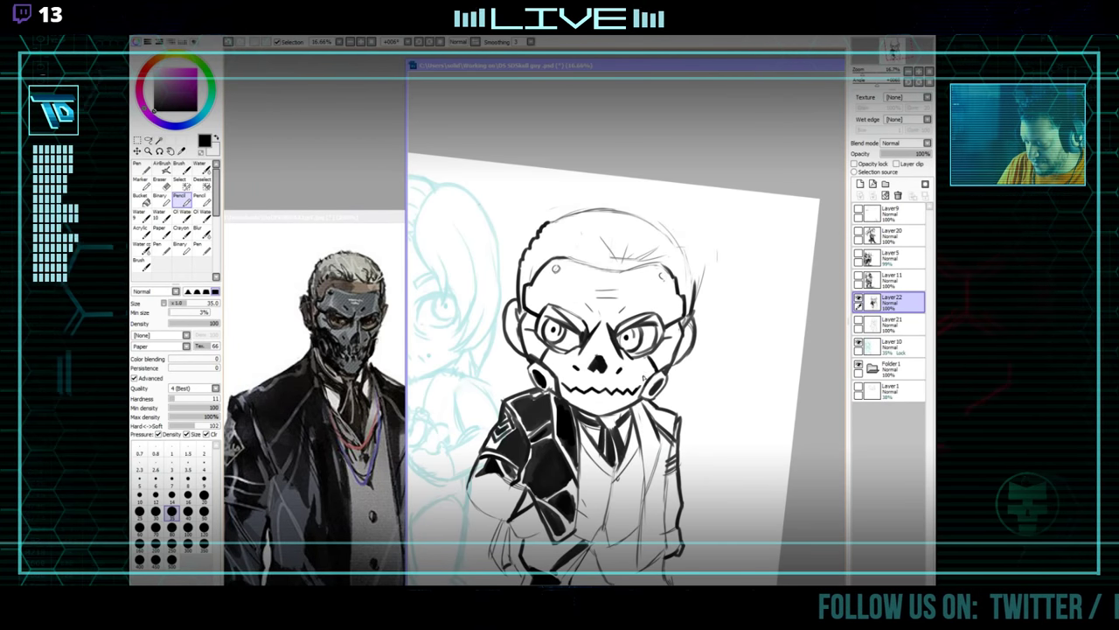
pyautogui.press('e')
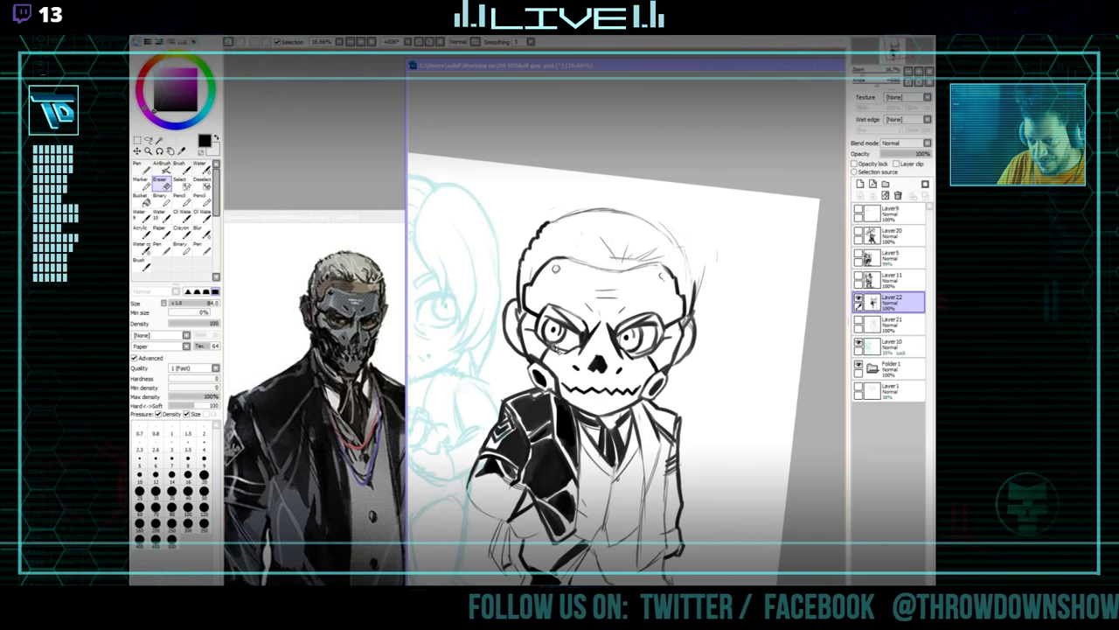
pyautogui.press('n')
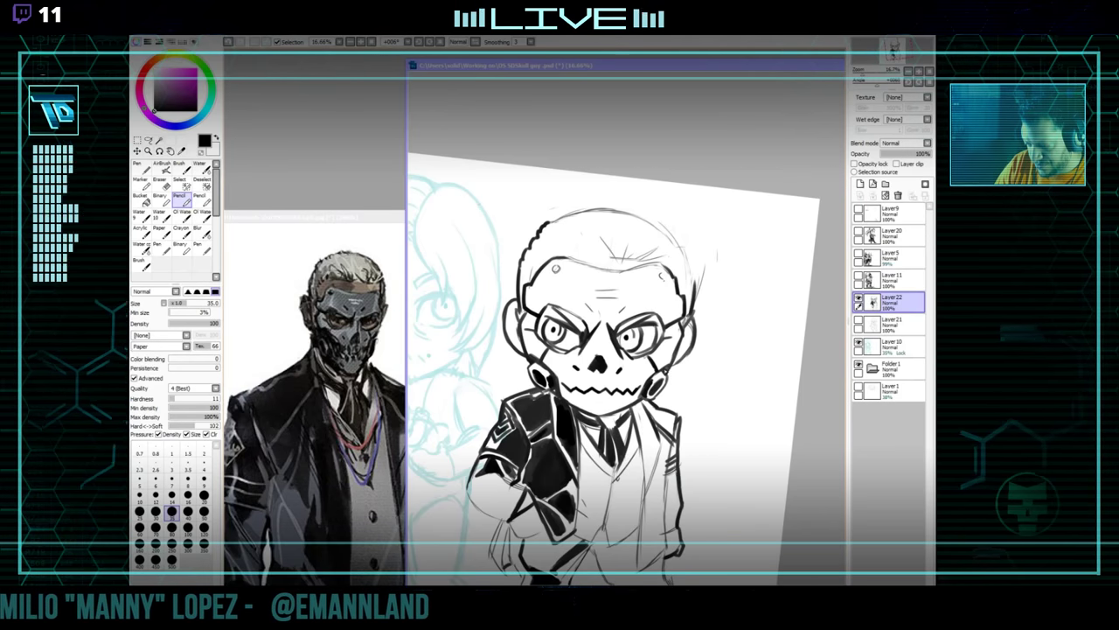
pyautogui.moveTo(676, 346); pyautogui.dragTo(670, 359)
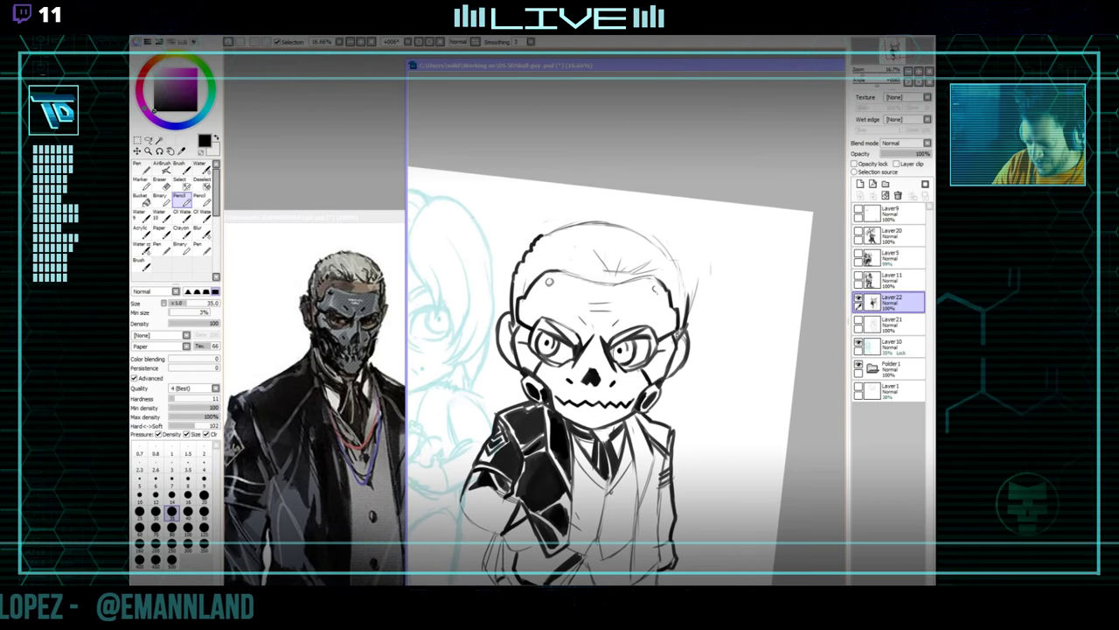
# Ink short hair strokes at the temple and a black tuft above the forehead, and erase the rough sketch lines beside the tuft.
pyautogui.moveTo(594, 348); pyautogui.dragTo(603, 420)
pyautogui.moveTo(628, 329); pyautogui.dragTo(624, 347)
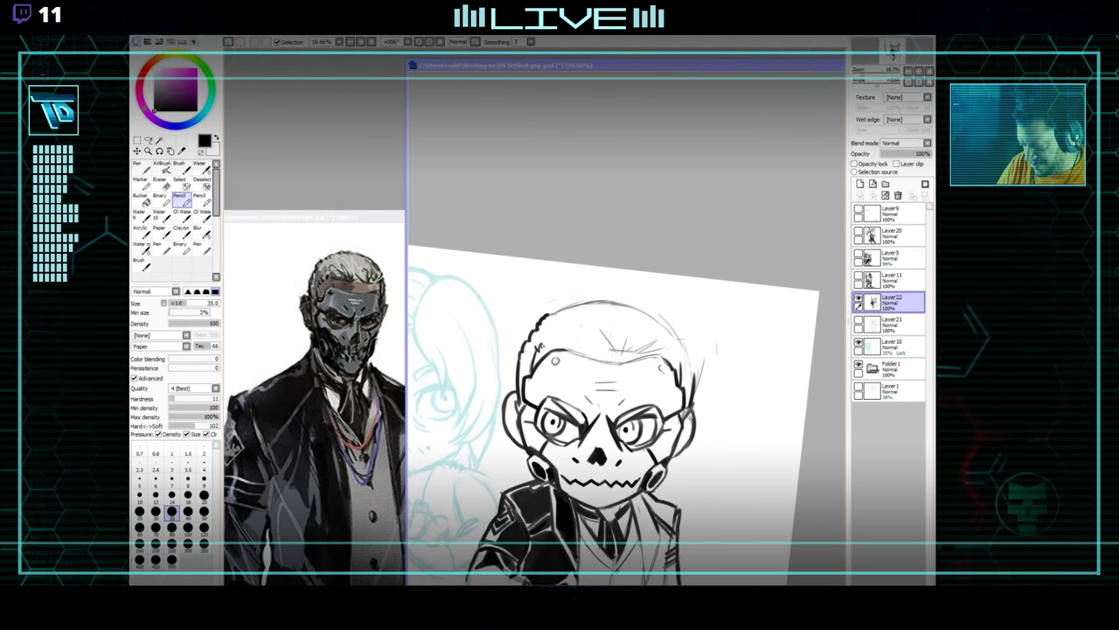
pyautogui.moveTo(639, 327); pyautogui.dragTo(632, 329)
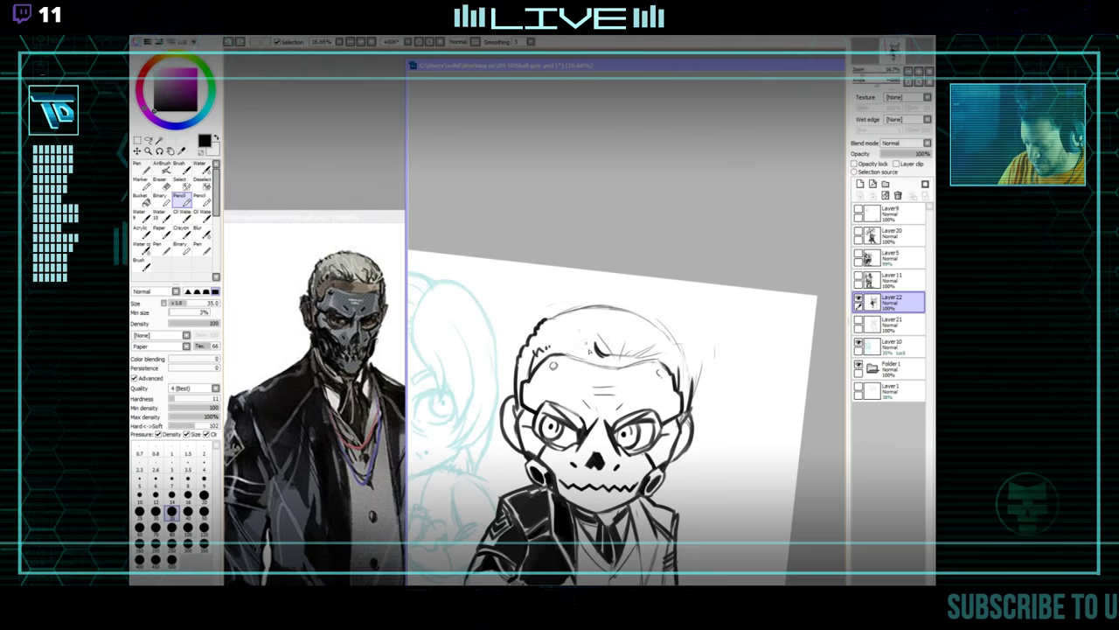
pyautogui.scroll(-1, 636, 296)
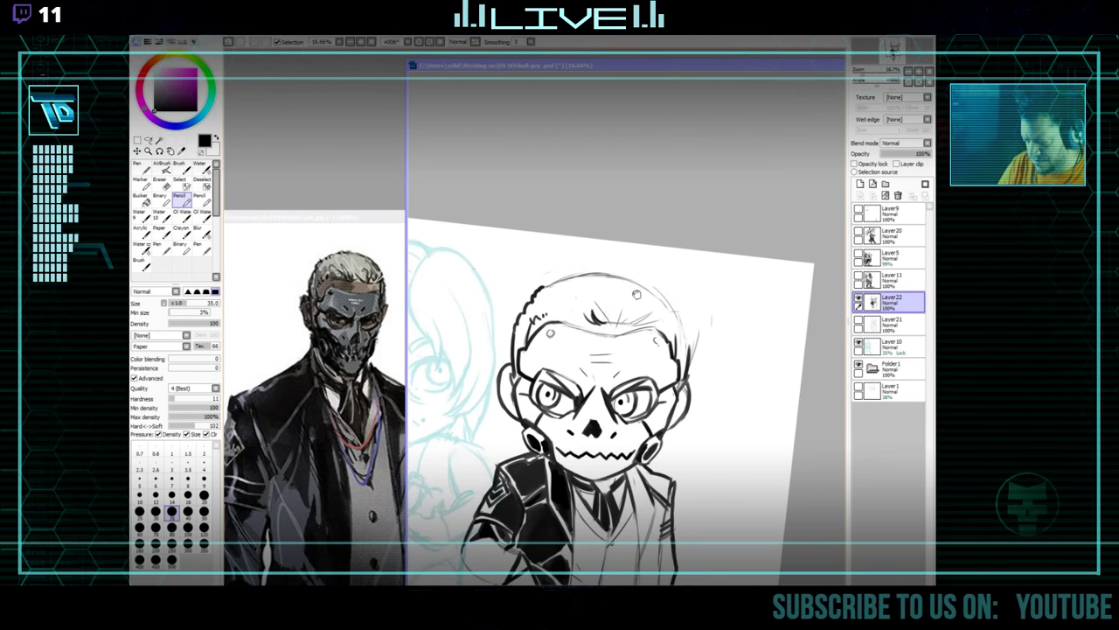
pyautogui.press('e')
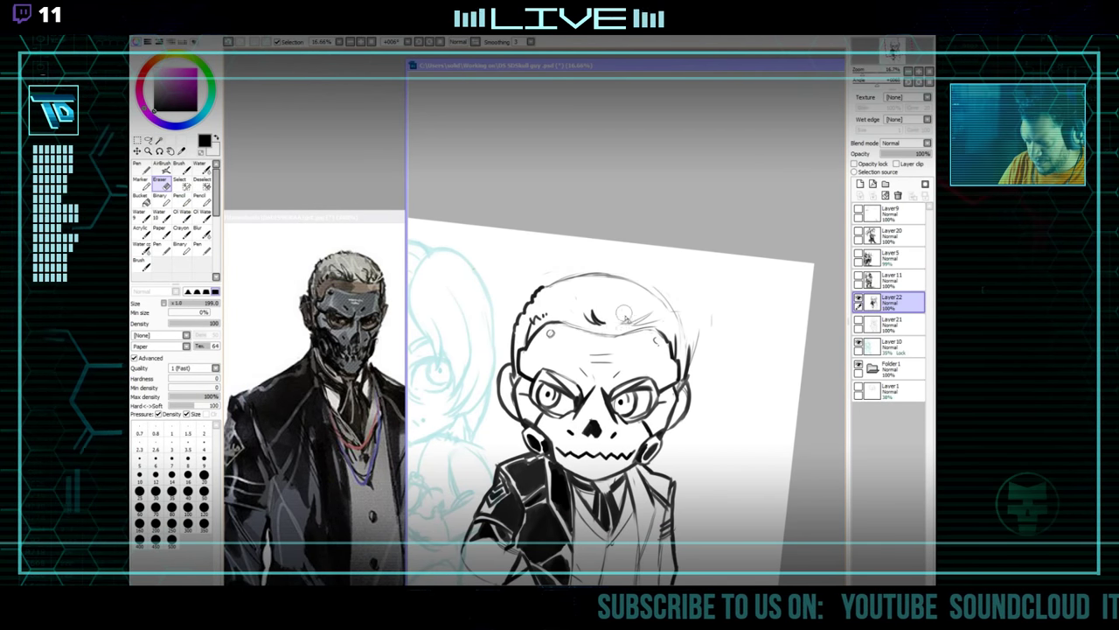
pyautogui.press('n')
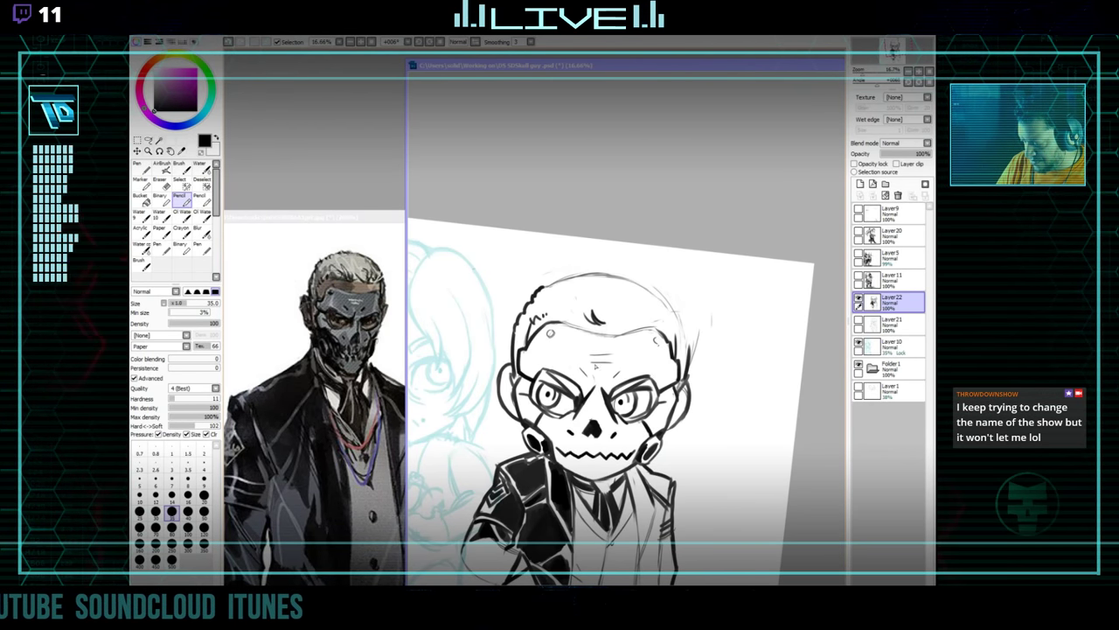
# Touch up the brows and the area between the eyes, alternating the Pencil and the Eraser.
pyautogui.moveTo(628, 384); pyautogui.dragTo(636, 341)
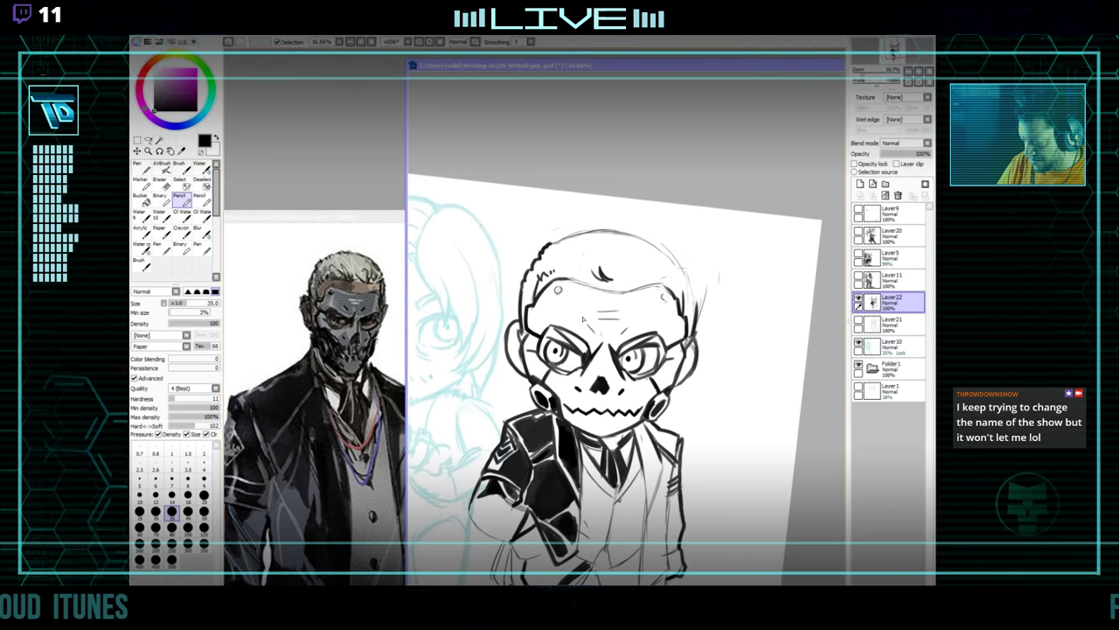
pyautogui.press('e')
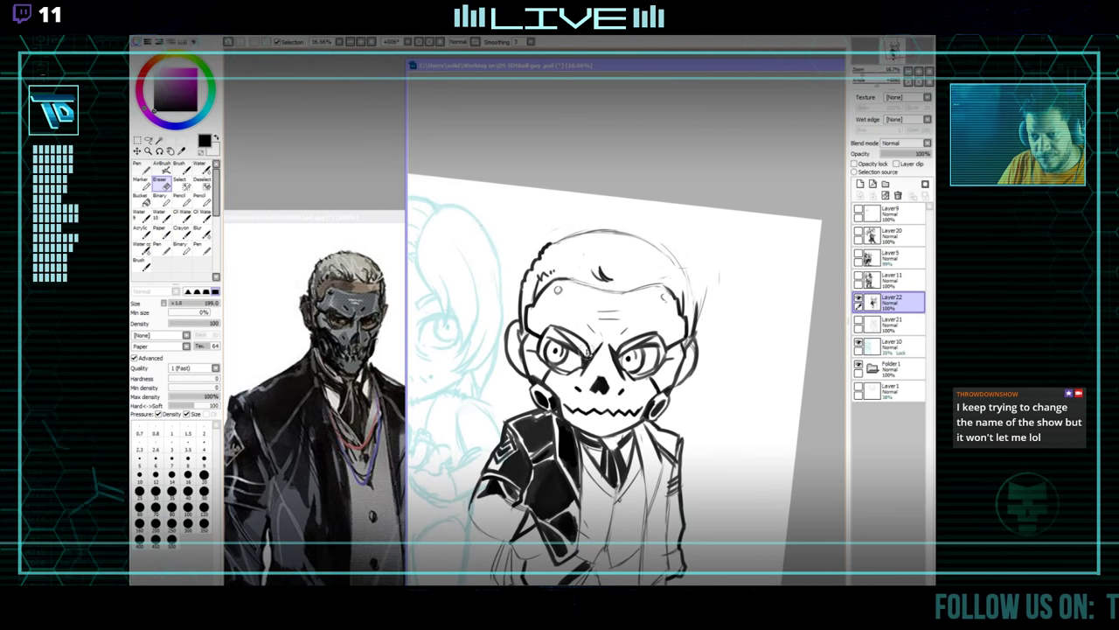
pyautogui.press('n')
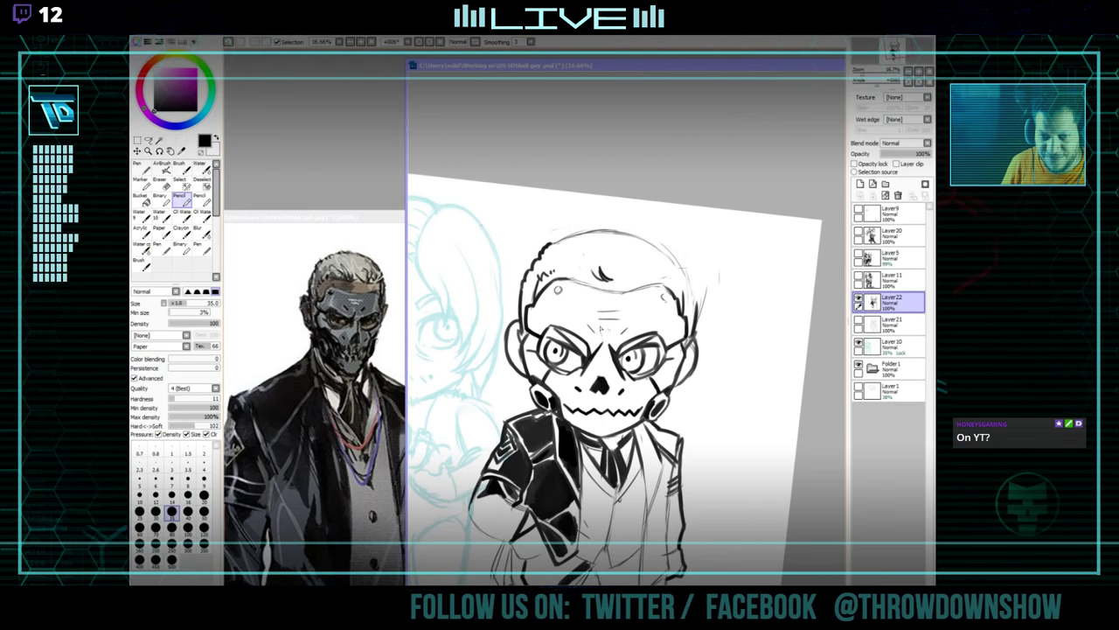
pyautogui.press('e')
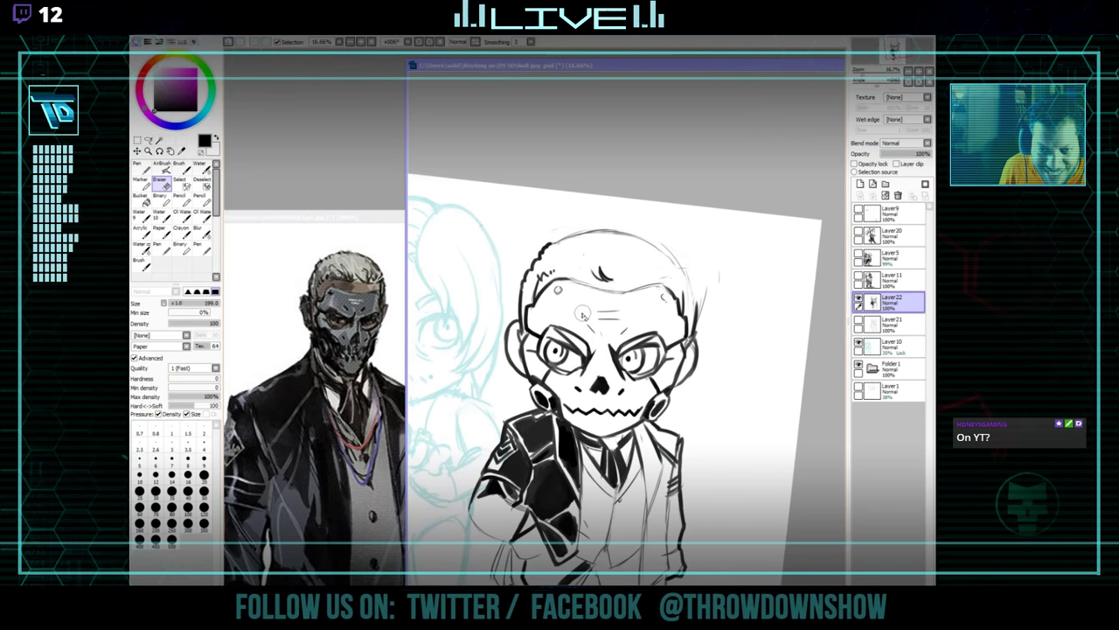
pyautogui.press('n')
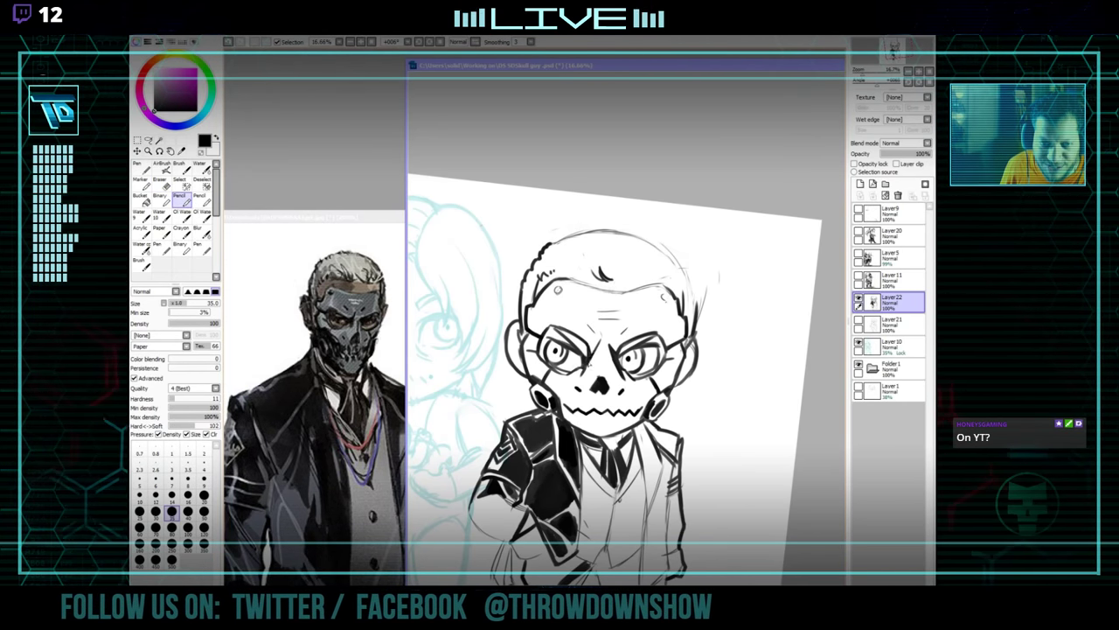
pyautogui.moveTo(639, 316); pyautogui.dragTo(633, 325)
pyautogui.press('e')
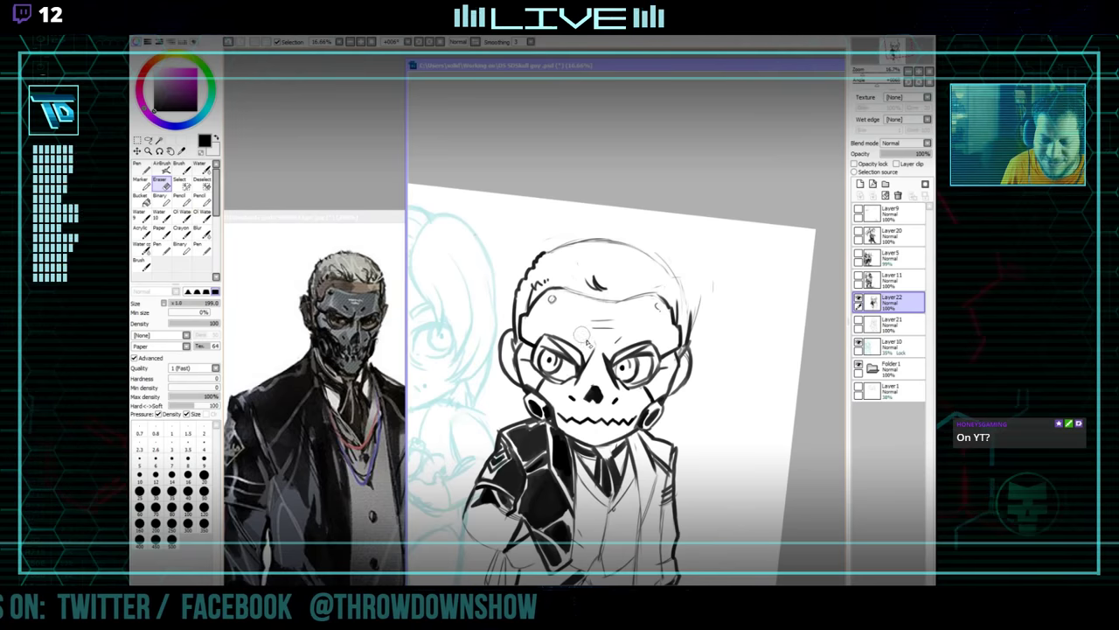
# Ink the outline of the skull-faced character's ear and cheek with the Pencil, erasing stray sketch lines around the face.
pyautogui.press('n')
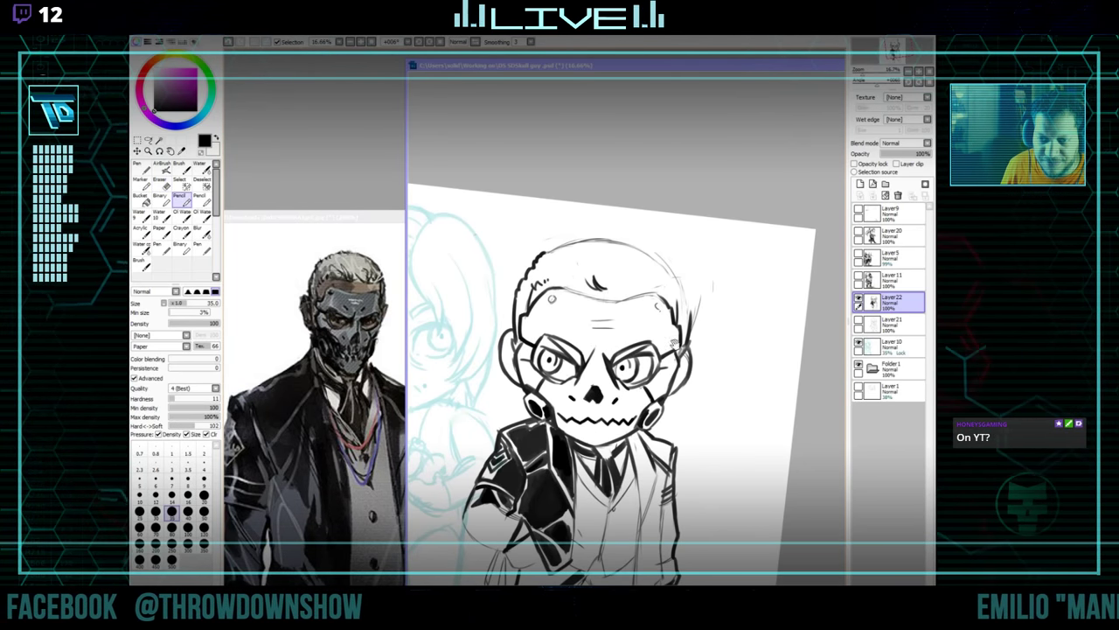
pyautogui.moveTo(698, 376)
pyautogui.mouseDown()
pyautogui.moveTo(722, 289)
pyautogui.moveTo(706, 290)
pyautogui.mouseUp()
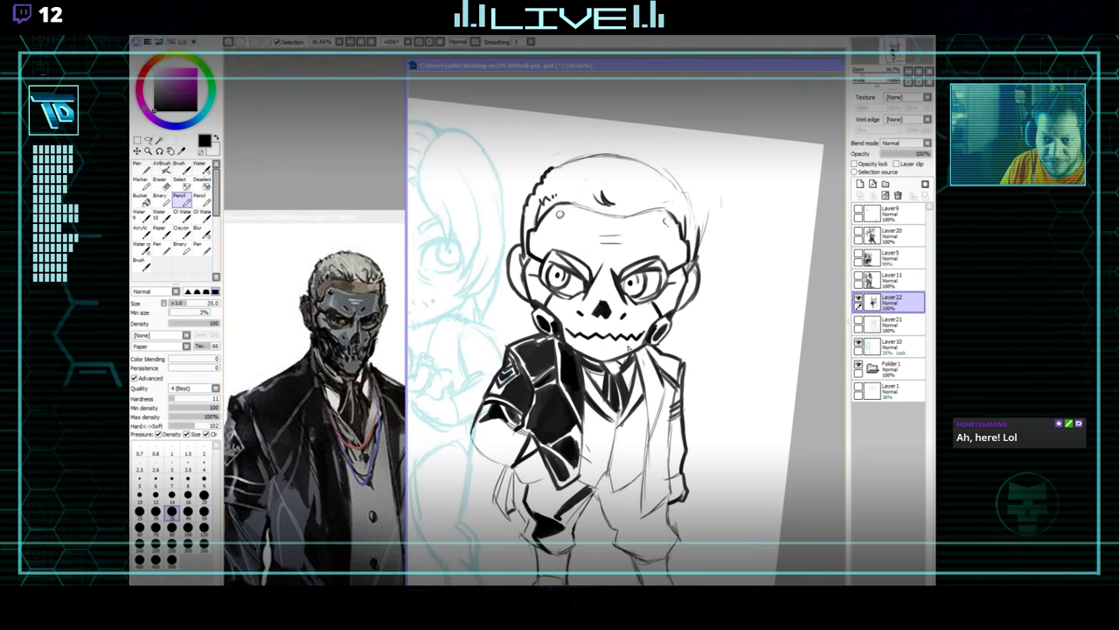
pyautogui.press('e')
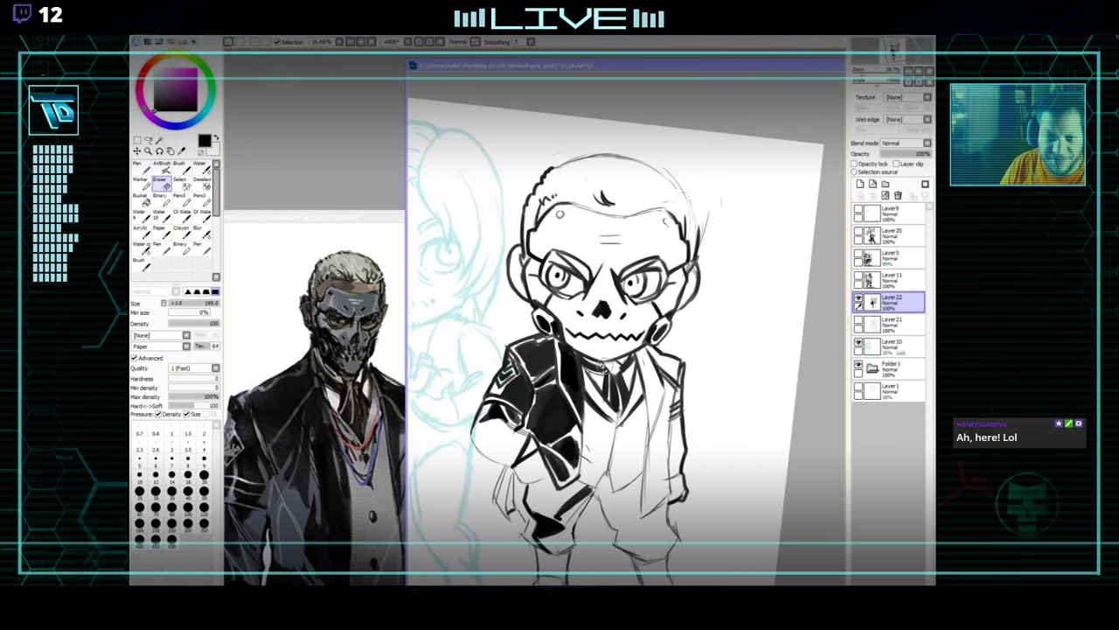
pyautogui.moveTo(617, 355)
pyautogui.mouseDown()
pyautogui.moveTo(617, 376)
pyautogui.moveTo(561, 367)
pyautogui.moveTo(565, 275)
pyautogui.moveTo(564, 394)
pyautogui.mouseUp()
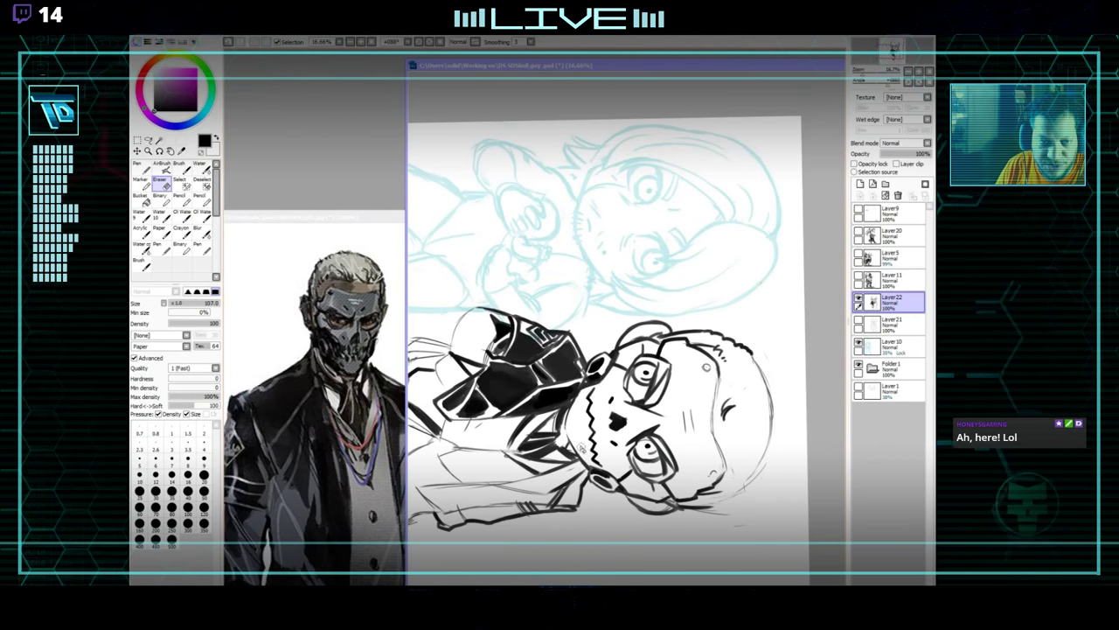
pyautogui.press('n')
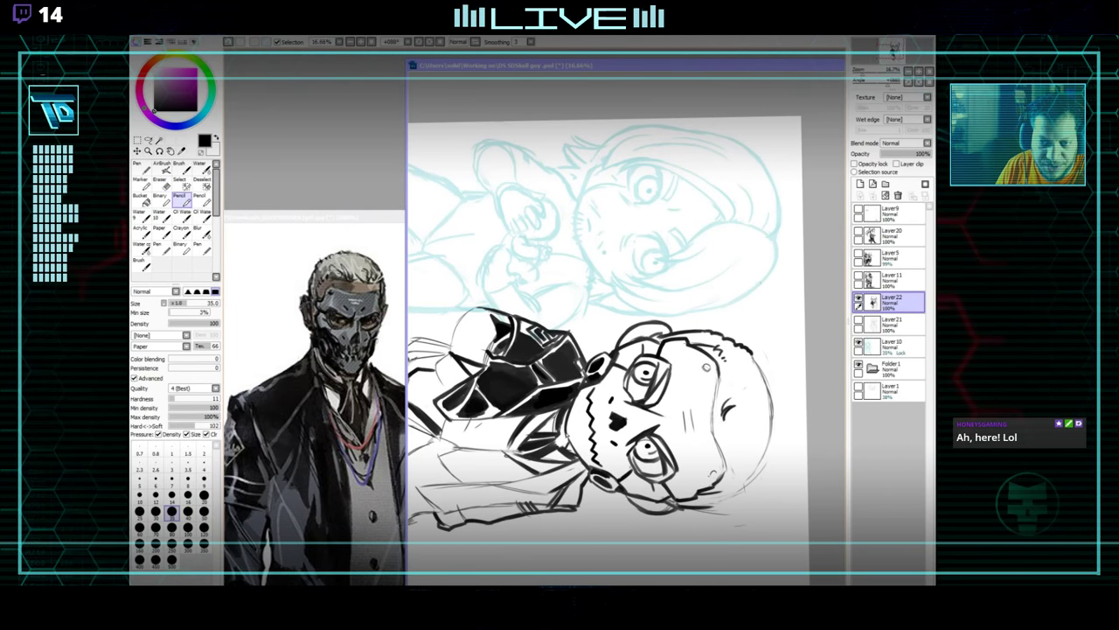
pyautogui.press('Delete')
pyautogui.press('Delete')
pyautogui.press('Delete')
pyautogui.press('Delete')
pyautogui.press('Delete')
pyautogui.press('Delete')
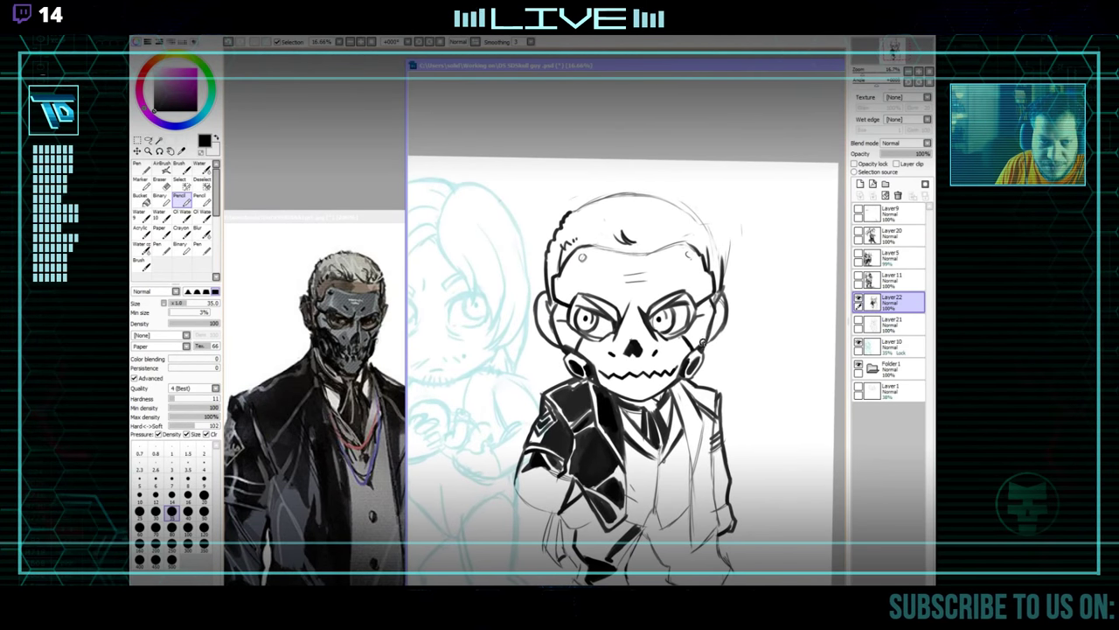
pyautogui.moveTo(601, 368); pyautogui.dragTo(609, 408)
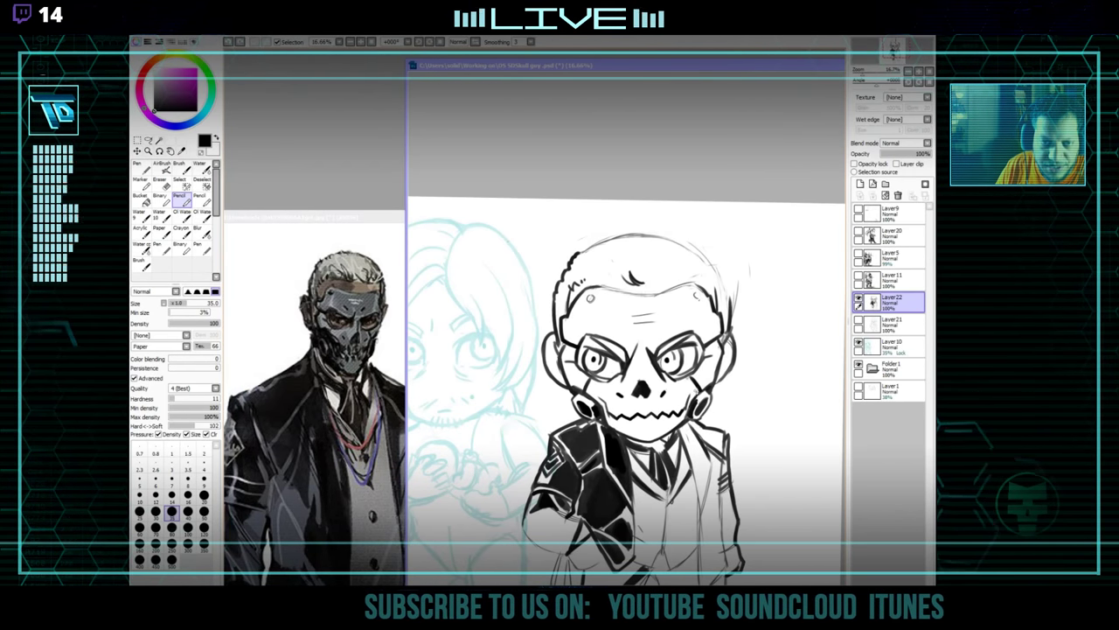
pyautogui.moveTo(686, 365); pyautogui.dragTo(702, 325)
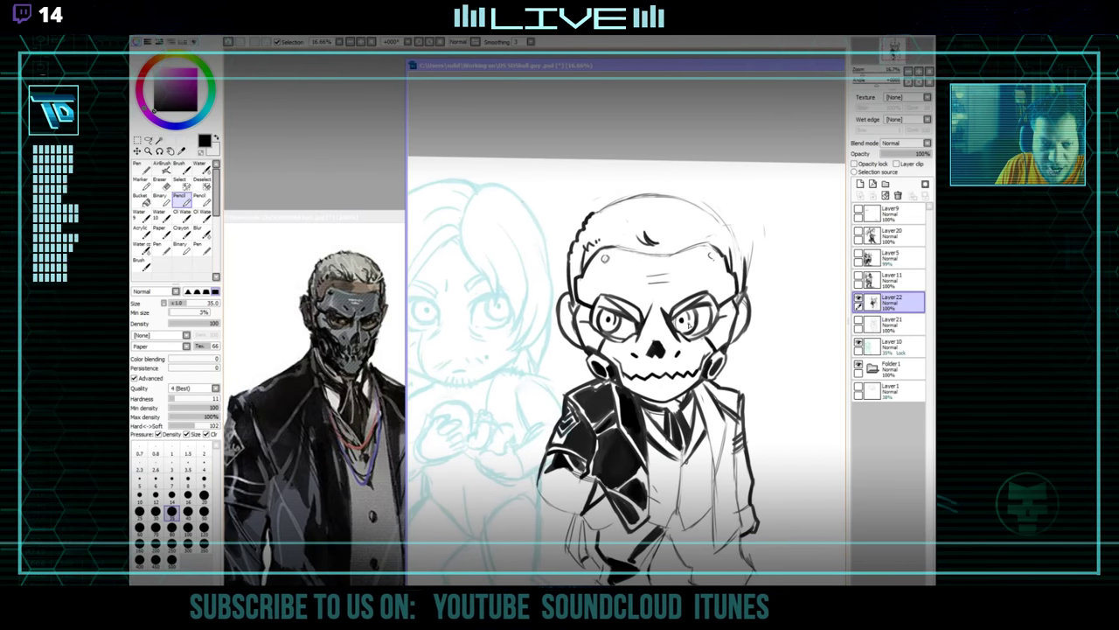
# Erase part of the skull's jagged mouth and redraw its zigzag teeth line with the Pencil.
pyautogui.press('e')
pyautogui.moveTo(709, 367); pyautogui.dragTo(697, 309)
pyautogui.moveTo(671, 307); pyautogui.dragTo(618, 349)
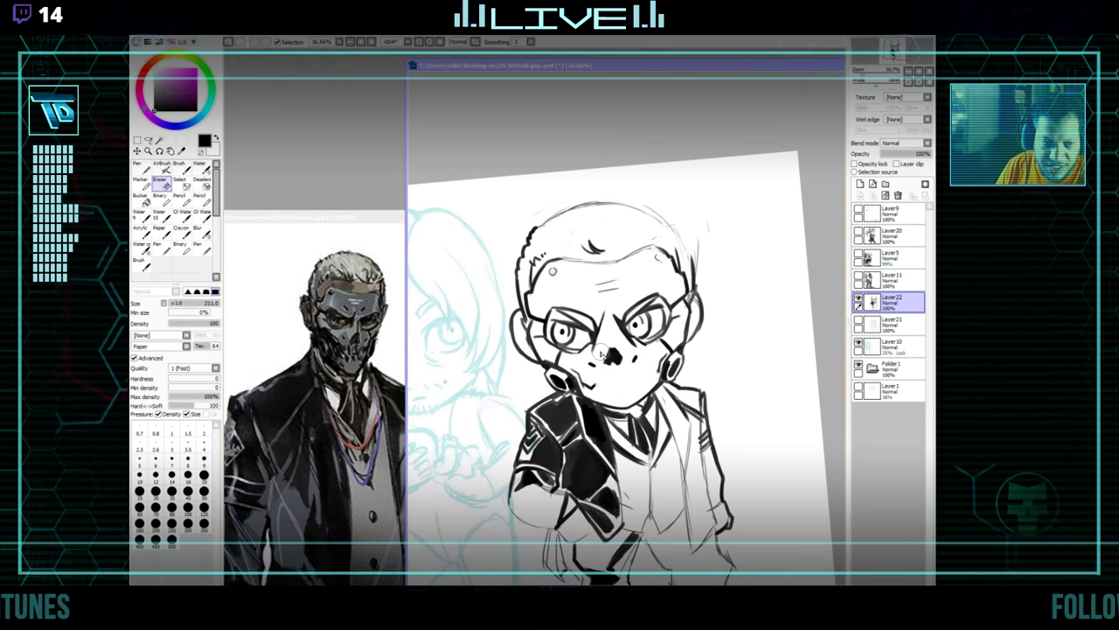
pyautogui.press('n')
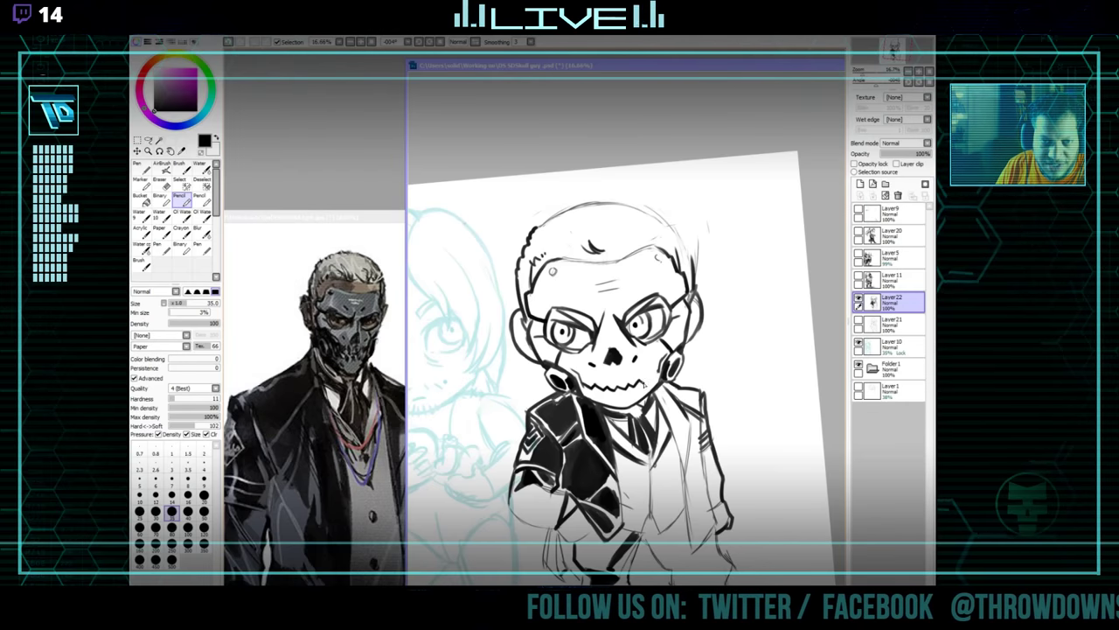
pyautogui.moveTo(723, 267)
pyautogui.mouseDown()
pyautogui.moveTo(732, 370)
pyautogui.moveTo(665, 408)
pyautogui.moveTo(641, 408)
pyautogui.moveTo(742, 314)
pyautogui.moveTo(712, 264)
pyautogui.moveTo(700, 276)
pyautogui.moveTo(737, 315)
pyautogui.moveTo(671, 356)
pyautogui.mouseUp()
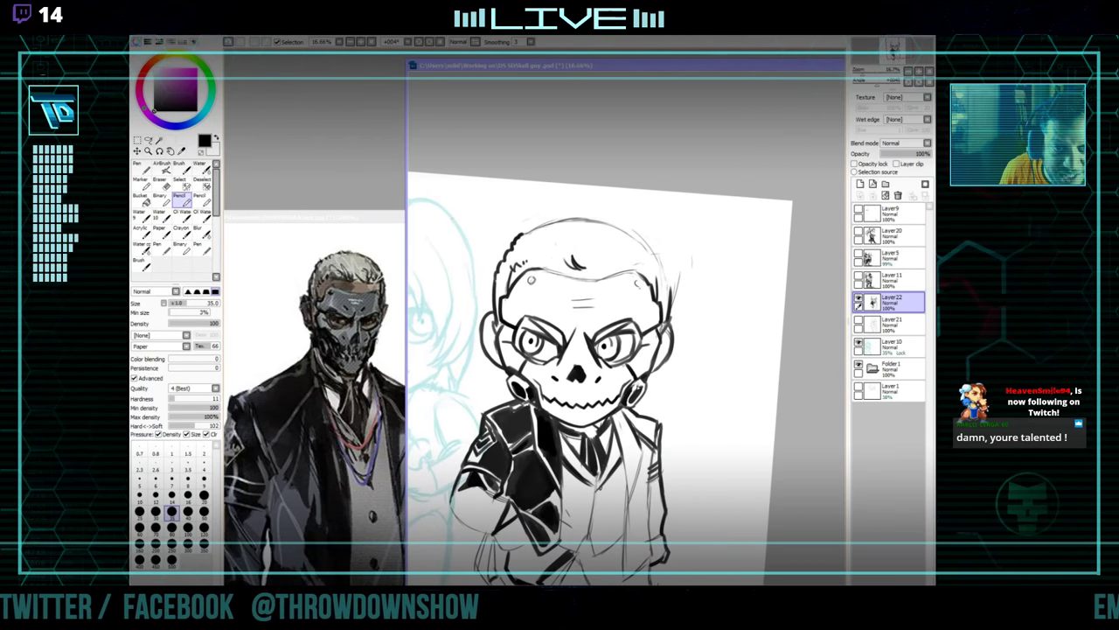
# Reduce the Eraser size to 71 and clean up small details of the face line work.
pyautogui.moveTo(655, 366); pyautogui.dragTo(663, 377)
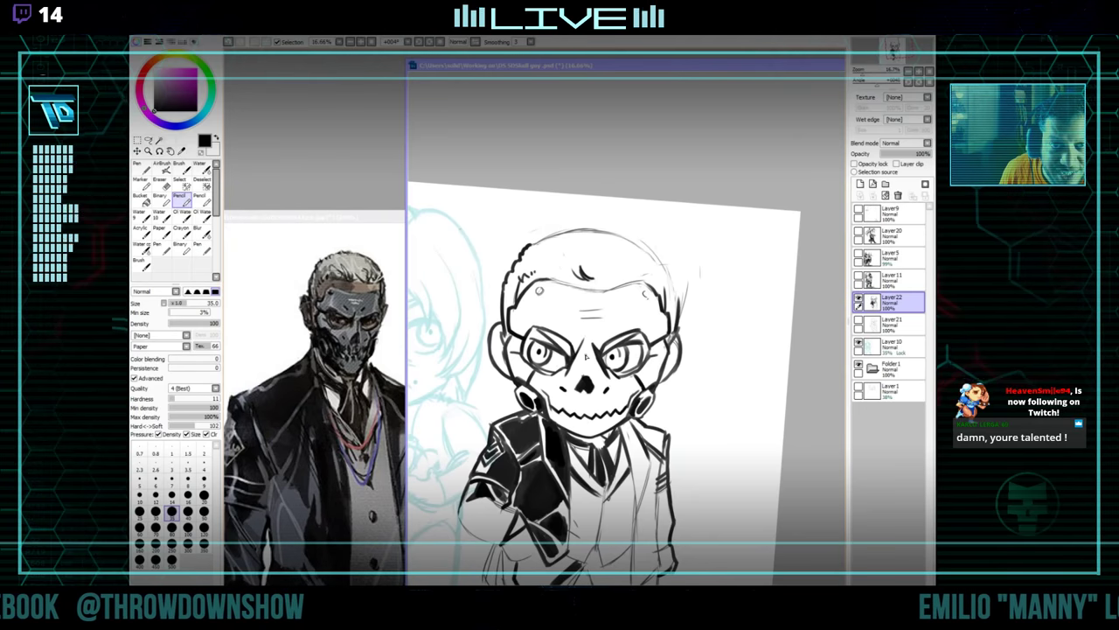
pyautogui.press('e')
pyautogui.press('[')
pyautogui.press('[')
pyautogui.press('[')
pyautogui.press('[')
pyautogui.press('[')
pyautogui.press('[')
pyautogui.press('[')
pyautogui.press('[')
pyautogui.press('[')
pyautogui.press('[')
pyautogui.press('[')
pyautogui.press('[')
pyautogui.press('[')
pyautogui.press('[')
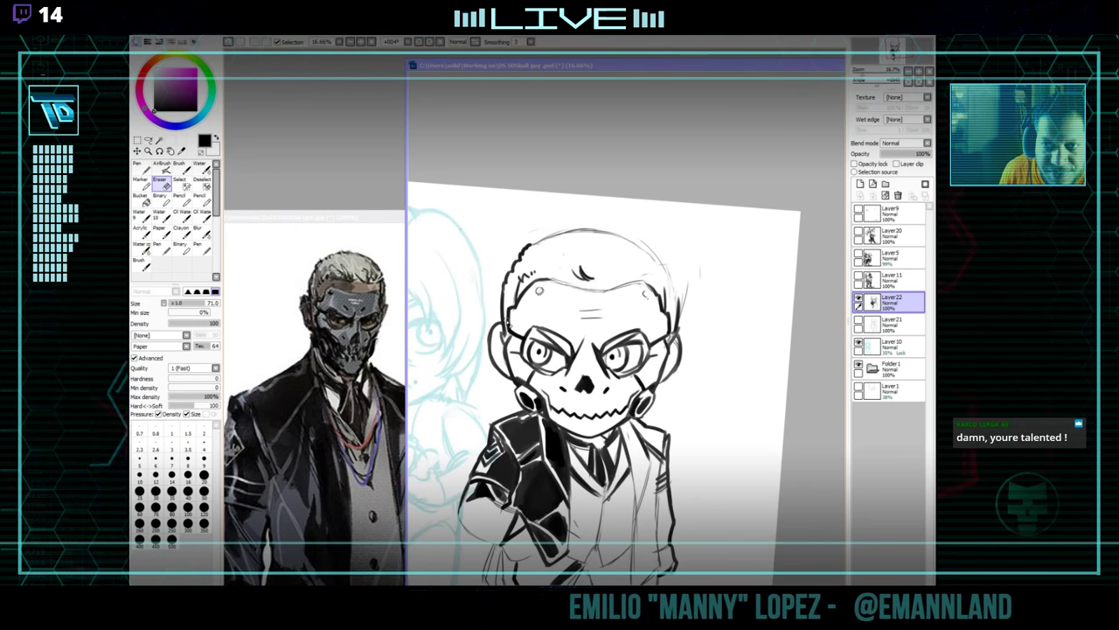
# Refine the outline along the side of the head beside the ear with the size 35 Pencil.
pyautogui.press('n')
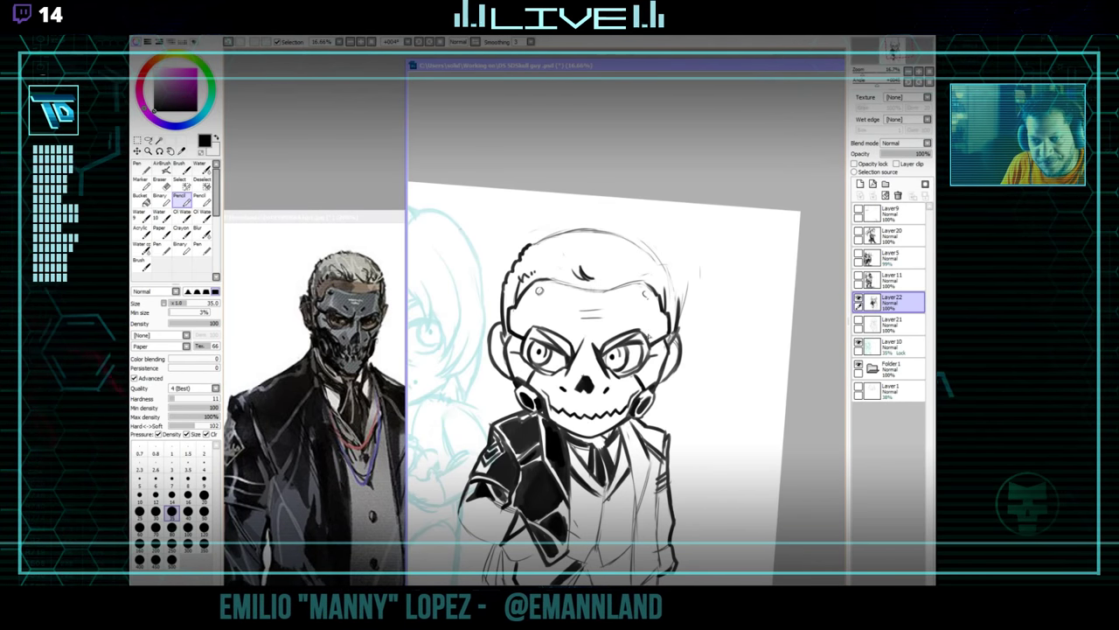
pyautogui.moveTo(649, 337); pyautogui.dragTo(698, 341)
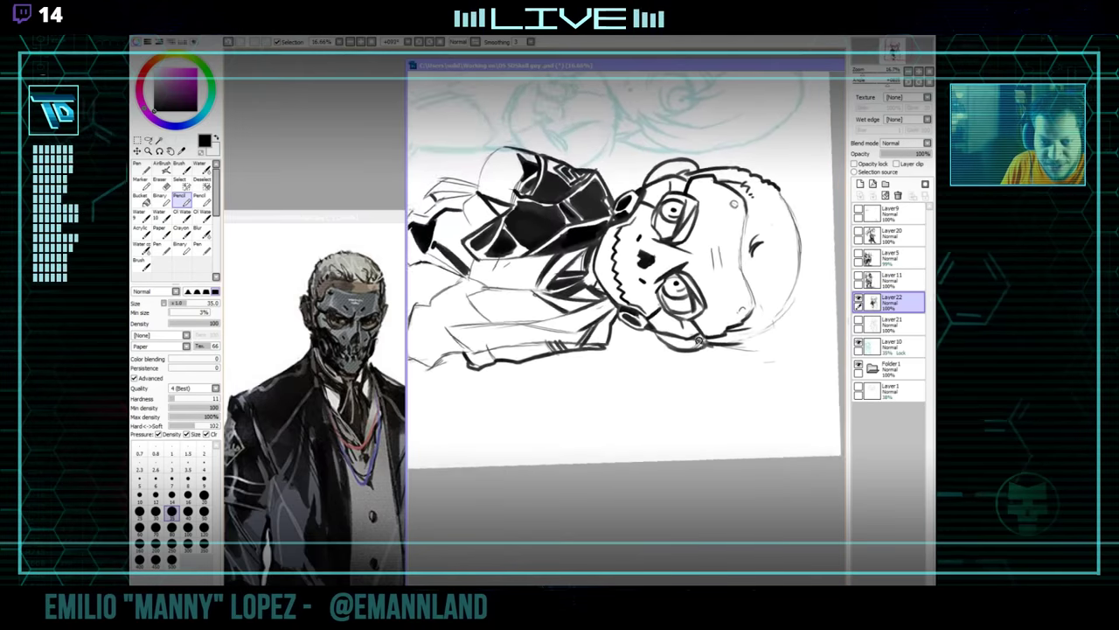
pyautogui.press('Delete')
pyautogui.press('Delete')
pyautogui.press('Delete')
pyautogui.press('Delete')
pyautogui.press('Delete')
pyautogui.press('Delete')
pyautogui.press('Delete')
pyautogui.press('Delete')
pyautogui.press('Delete')
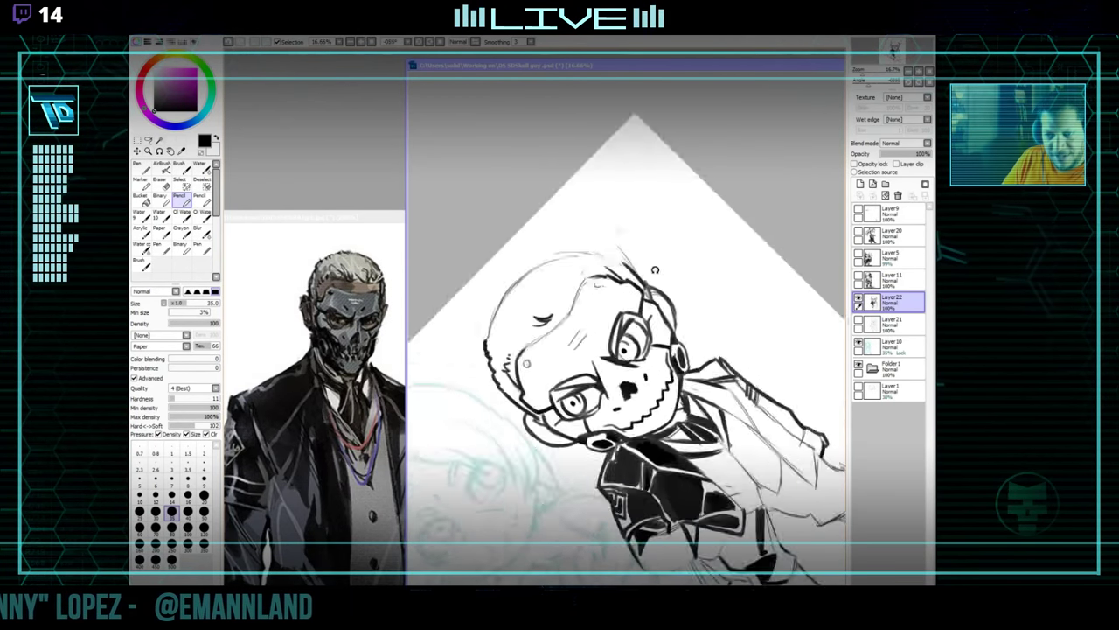
pyautogui.moveTo(655, 270)
pyautogui.mouseDown()
pyautogui.moveTo(691, 322)
pyautogui.moveTo(620, 355)
pyautogui.moveTo(612, 326)
pyautogui.moveTo(659, 186)
pyautogui.mouseUp()
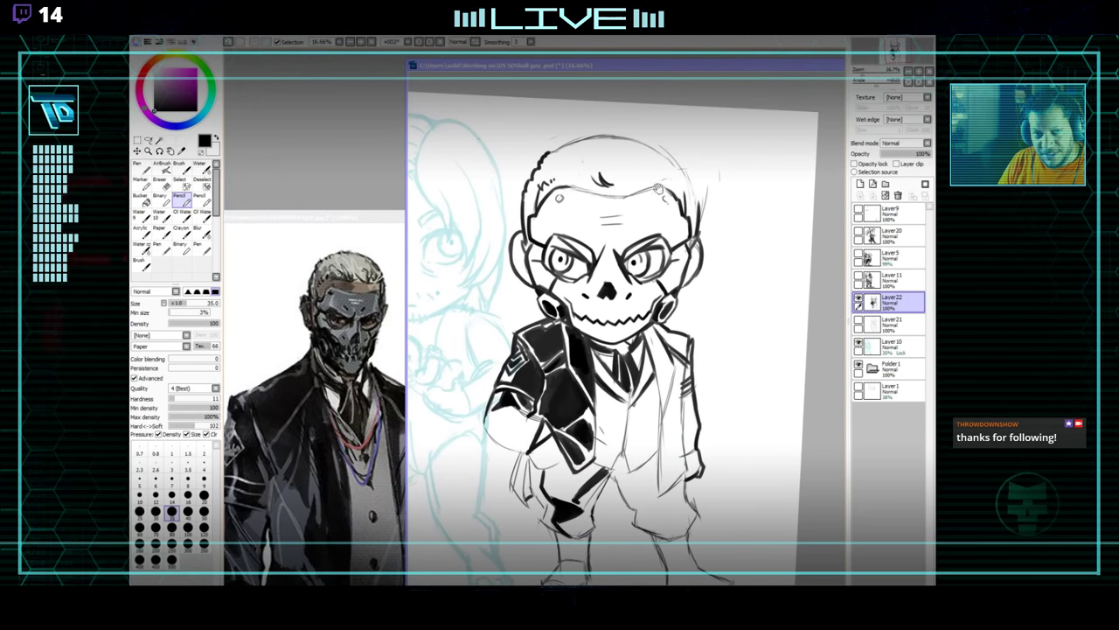
# Erase the rough hairline across the forehead and redraw it as a clean, bold Pencil line.
pyautogui.moveTo(589, 182); pyautogui.dragTo(582, 199)
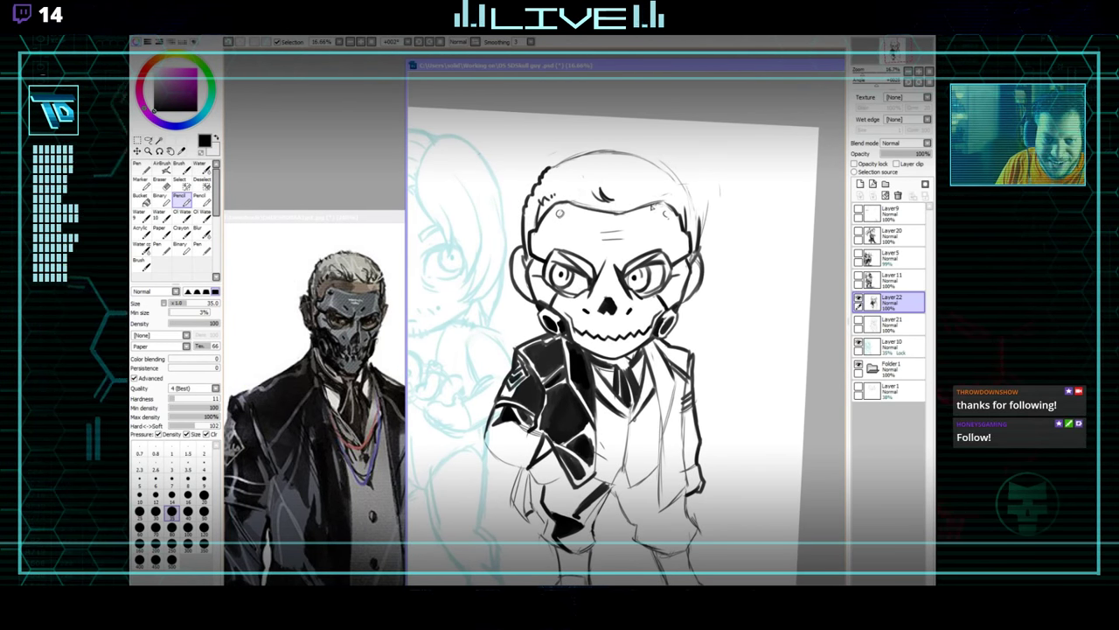
pyautogui.press('e')
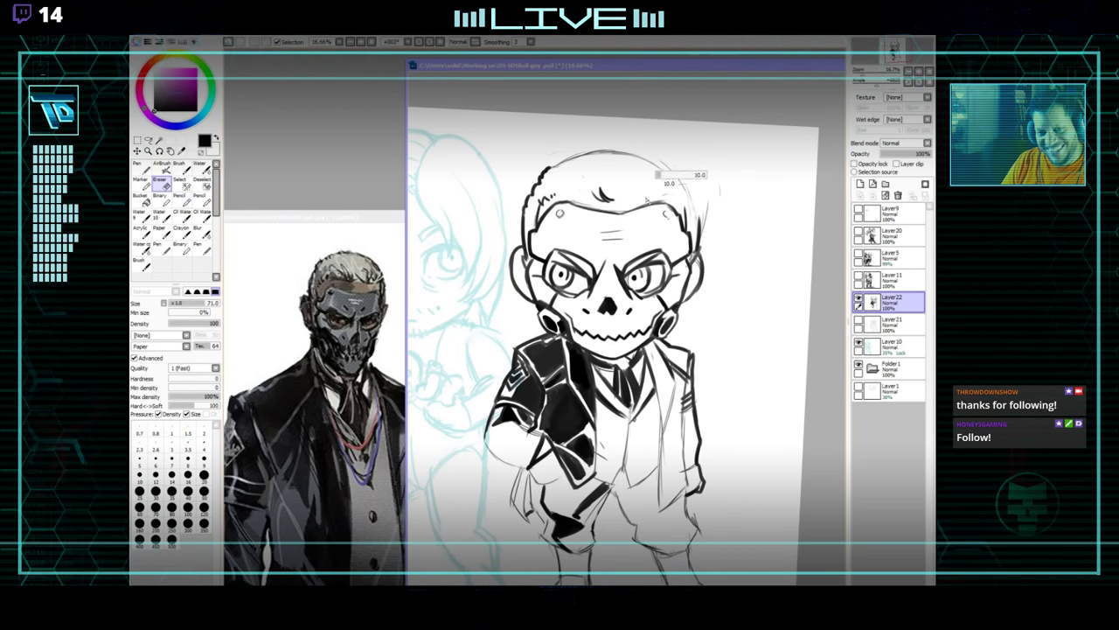
pyautogui.moveTo(635, 204); pyautogui.dragTo(736, 320)
pyautogui.moveTo(675, 276); pyautogui.dragTo(568, 377)
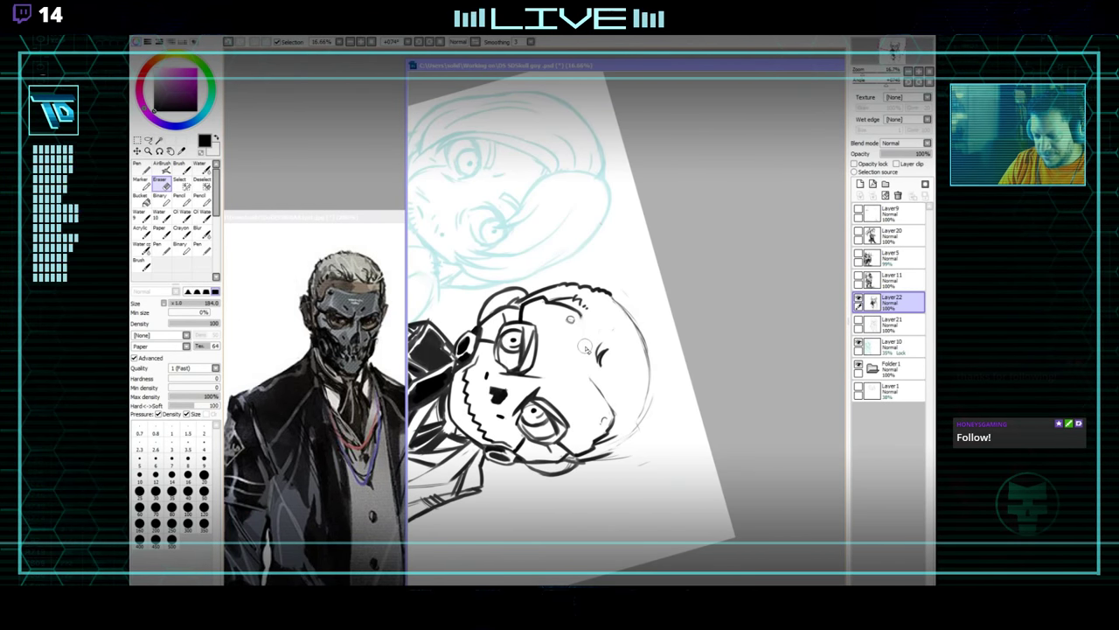
pyautogui.press('n')
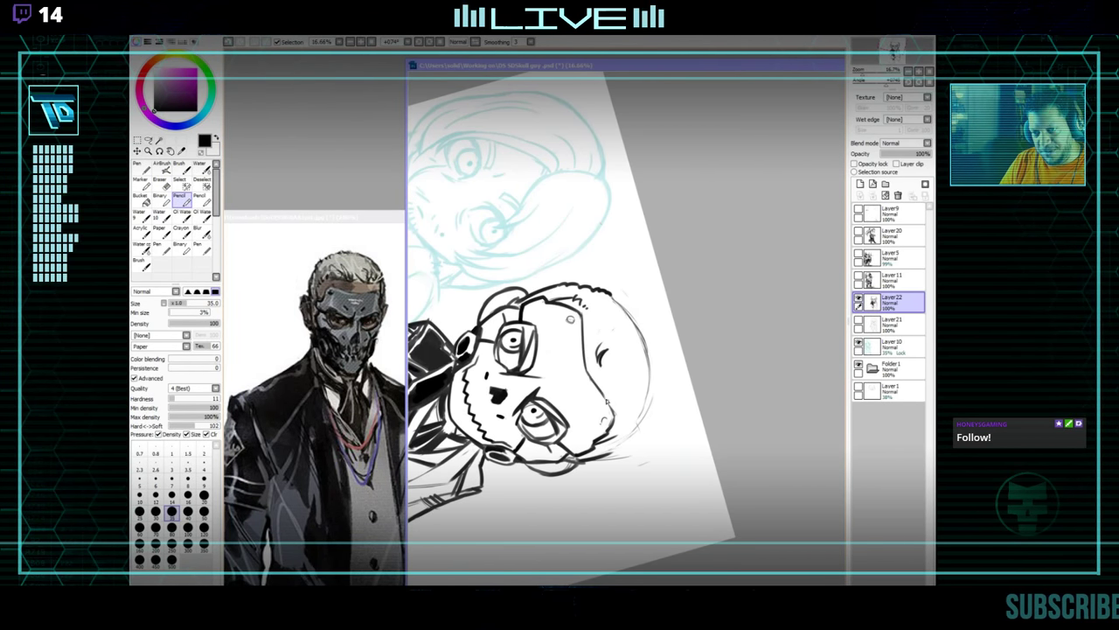
pyautogui.press('Delete')
pyautogui.press('Delete')
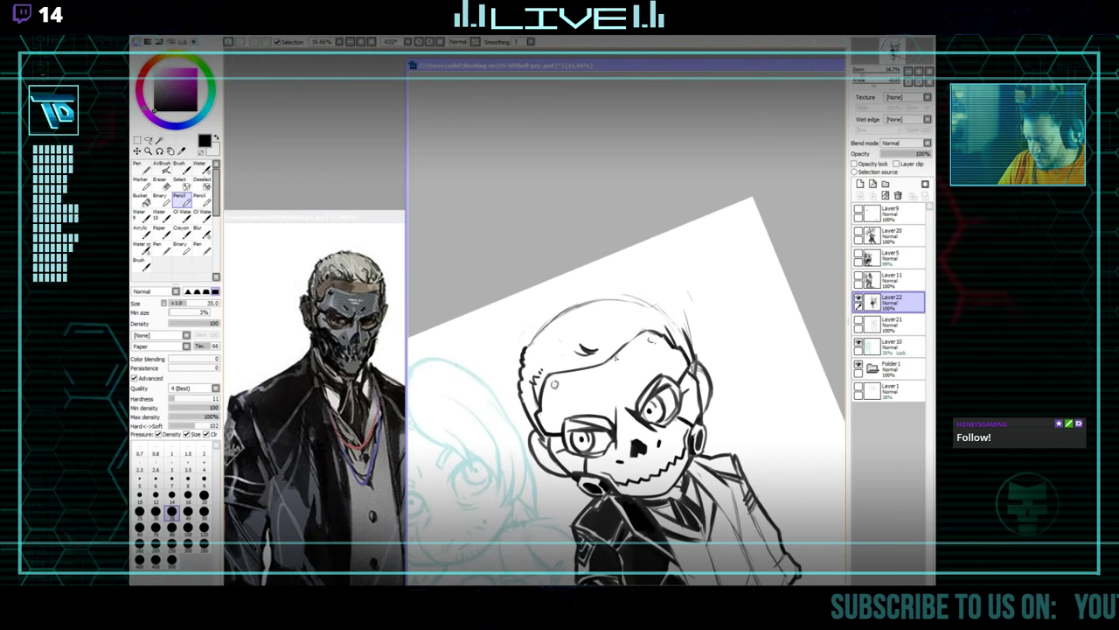
pyautogui.moveTo(664, 323); pyautogui.dragTo(733, 326)
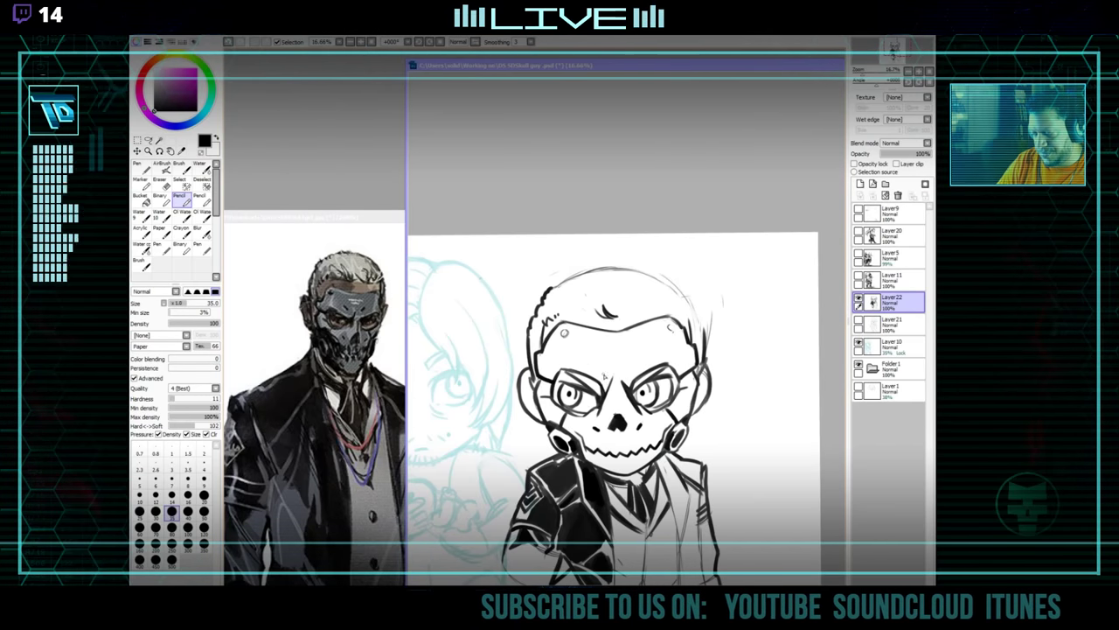
# Draw frown creases between the eyes above the nose and clean up their edges with the Eraser.
pyautogui.moveTo(604, 373)
pyautogui.mouseDown()
pyautogui.moveTo(595, 349)
pyautogui.moveTo(615, 333)
pyautogui.mouseUp()
pyautogui.moveTo(678, 288); pyautogui.dragTo(696, 307)
pyautogui.press('Delete')
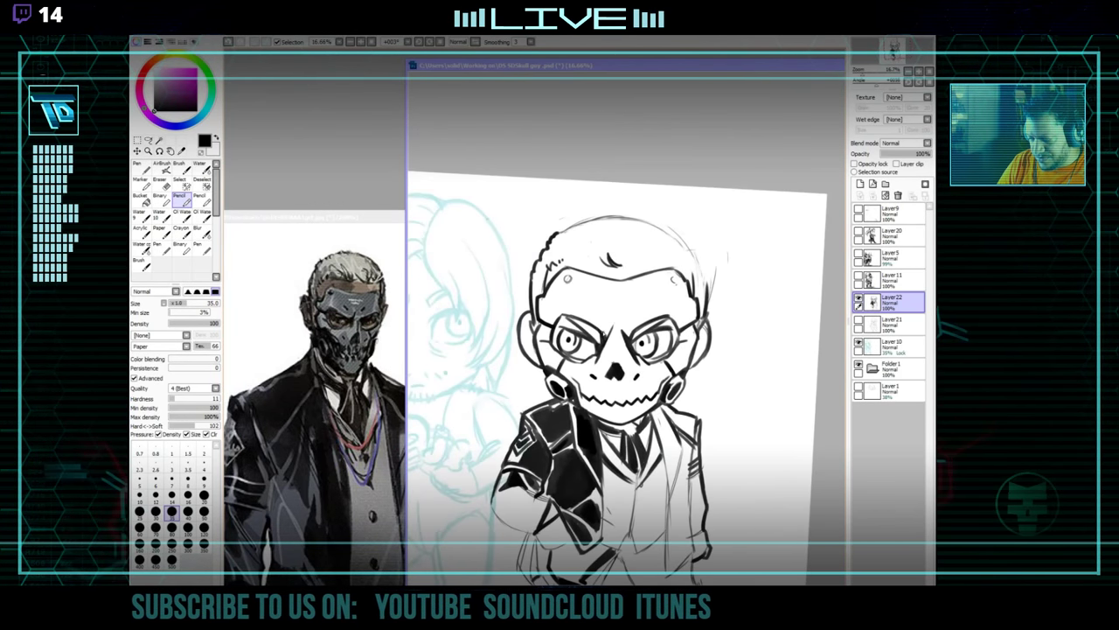
pyautogui.moveTo(620, 327); pyautogui.dragTo(612, 326)
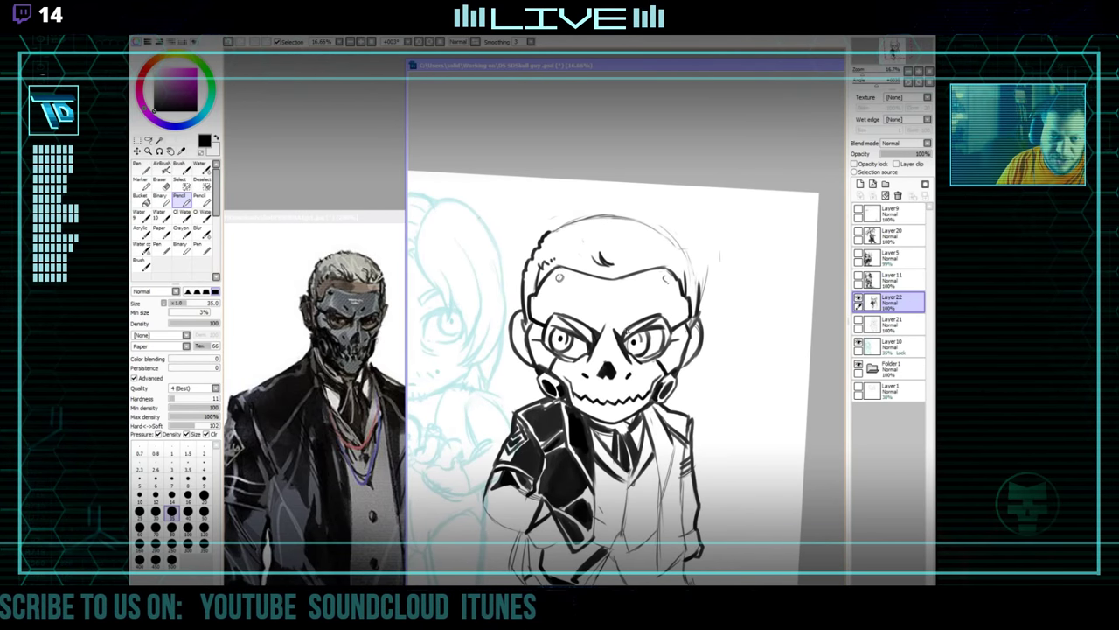
pyautogui.scroll(1, 617, 320)
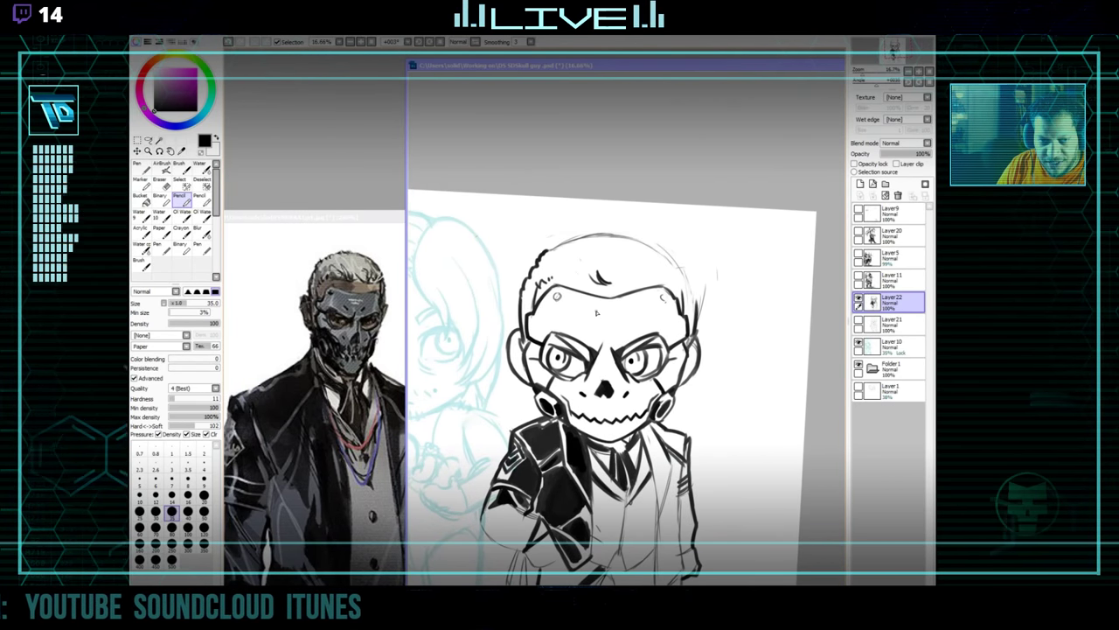
pyautogui.press('e')
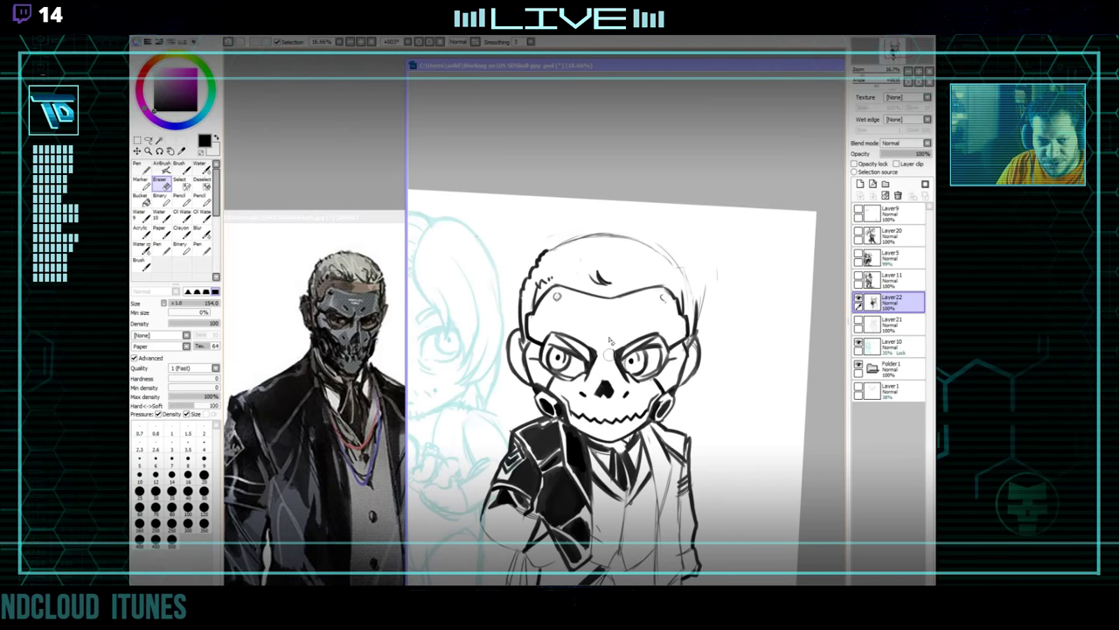
pyautogui.press('e')
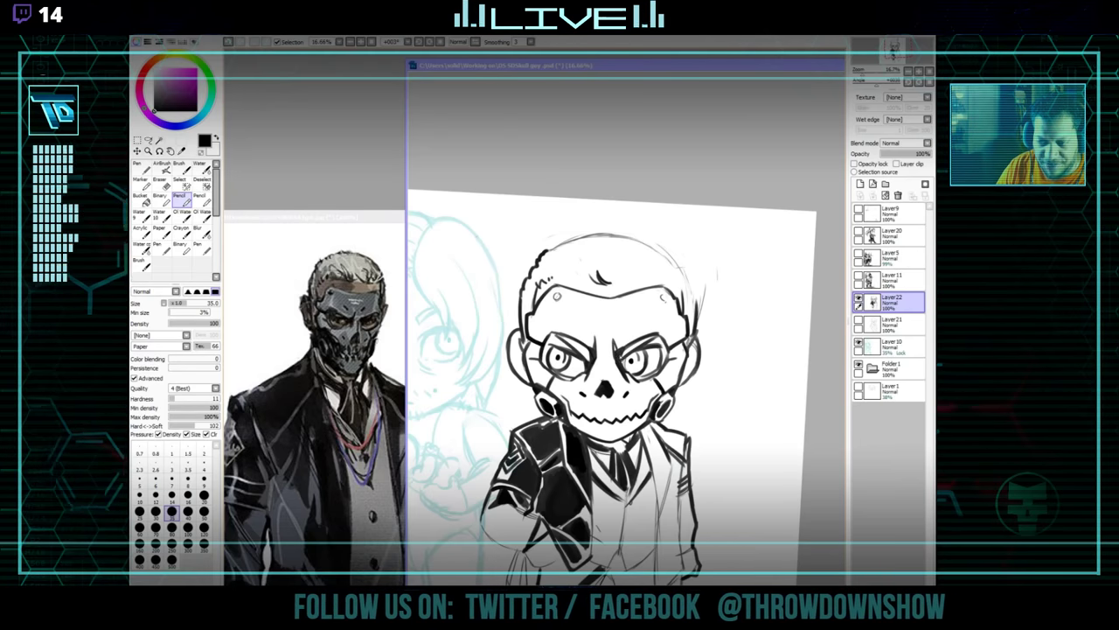
pyautogui.moveTo(666, 312); pyautogui.dragTo(672, 247)
pyautogui.moveTo(663, 242); pyautogui.dragTo(661, 260)
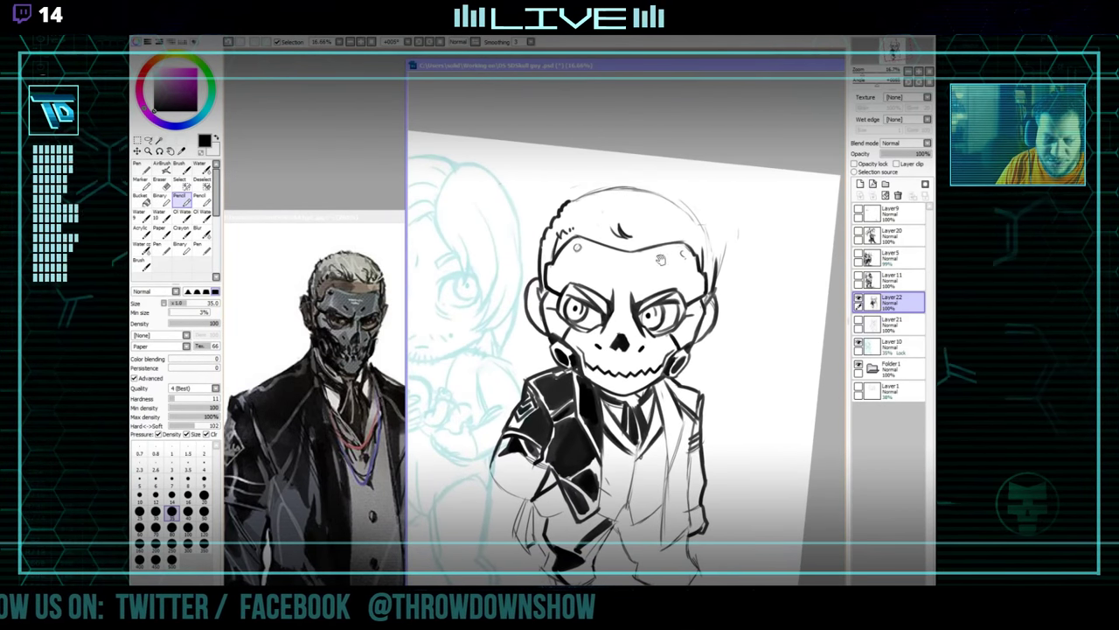
pyautogui.press('e')
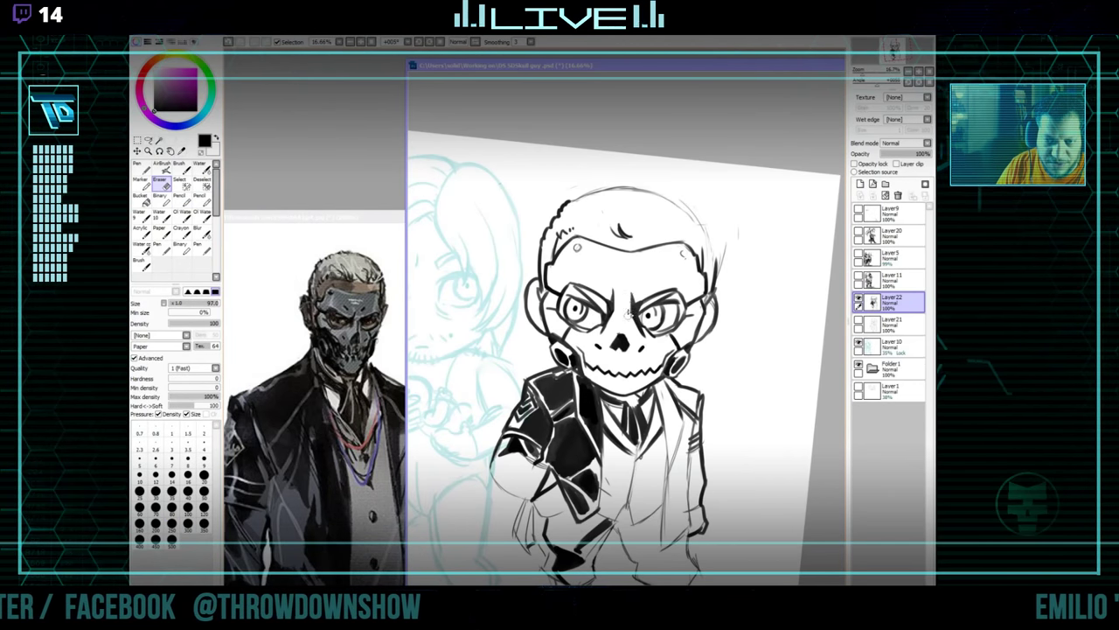
pyautogui.press('n')
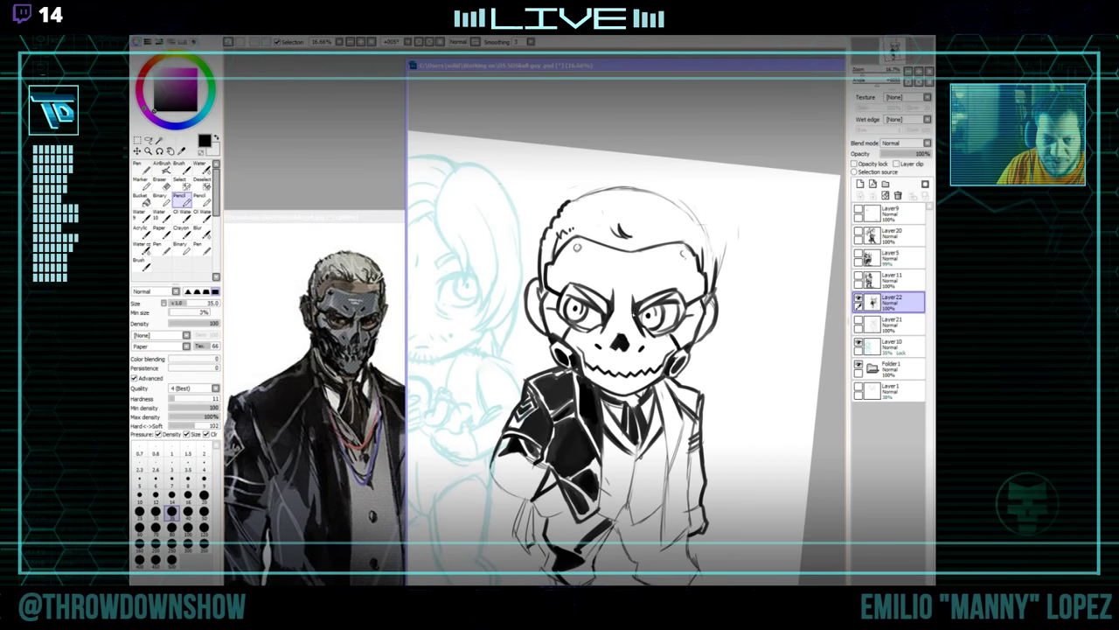
# Add a short dark brow mark on the forehead above each eye and tidy the surrounding lines.
pyautogui.moveTo(613, 272); pyautogui.dragTo(615, 317)
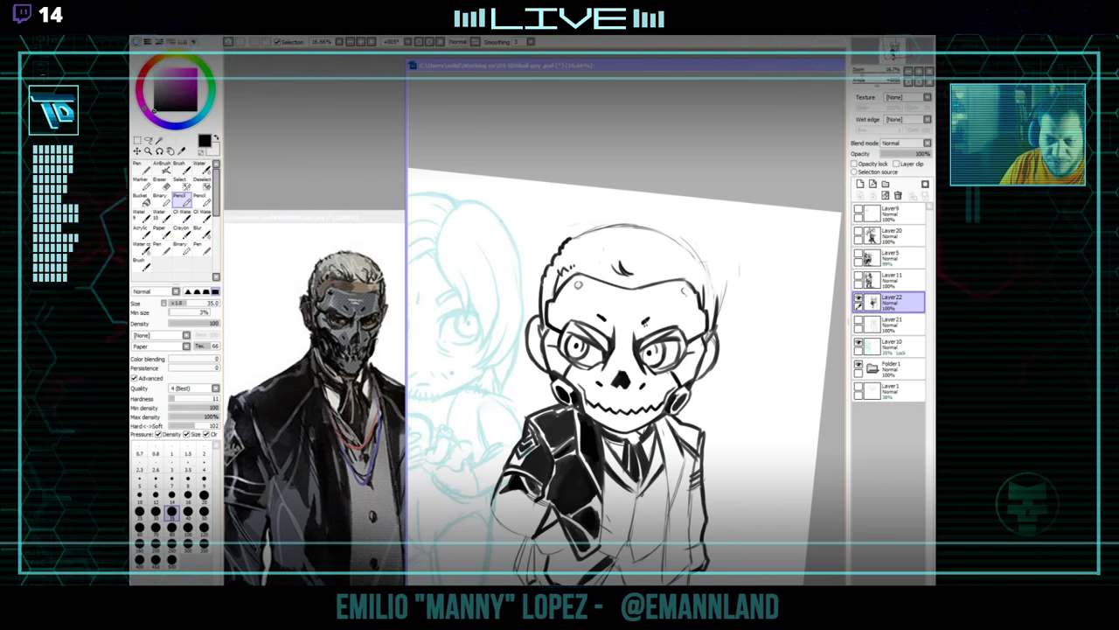
pyautogui.moveTo(647, 322)
pyautogui.mouseDown()
pyautogui.moveTo(672, 265)
pyautogui.moveTo(636, 258)
pyautogui.mouseUp()
pyautogui.press('e')
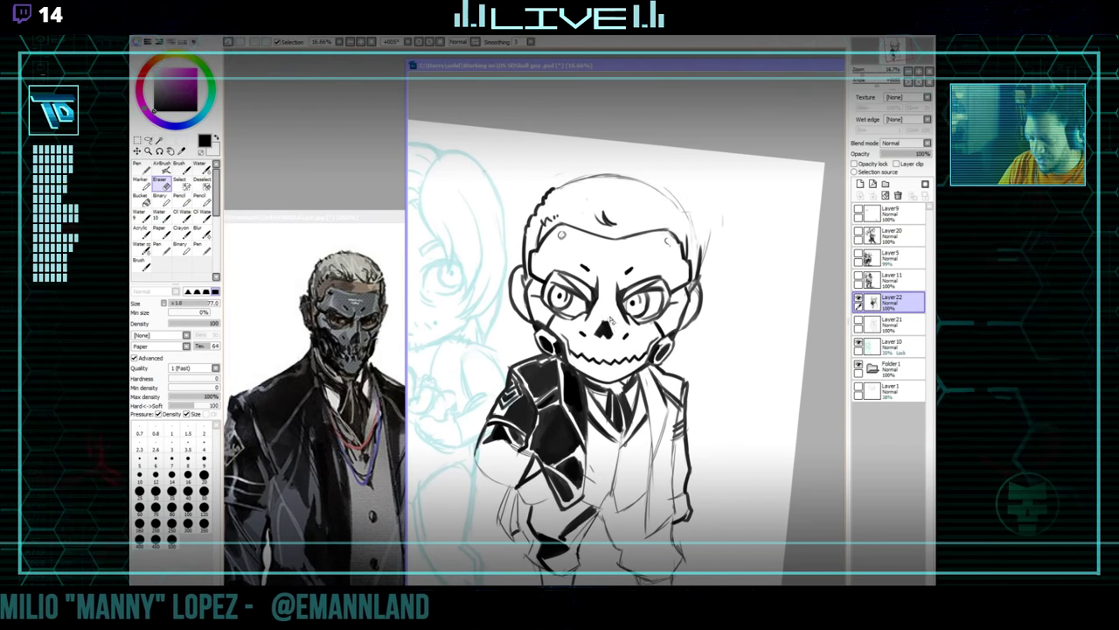
pyautogui.press('n')
# Show Layer5 with the hooded skeleton figure beside the character being inked.
pyautogui.moveTo(676, 303); pyautogui.dragTo(758, 233)
pyautogui.click(860, 256)
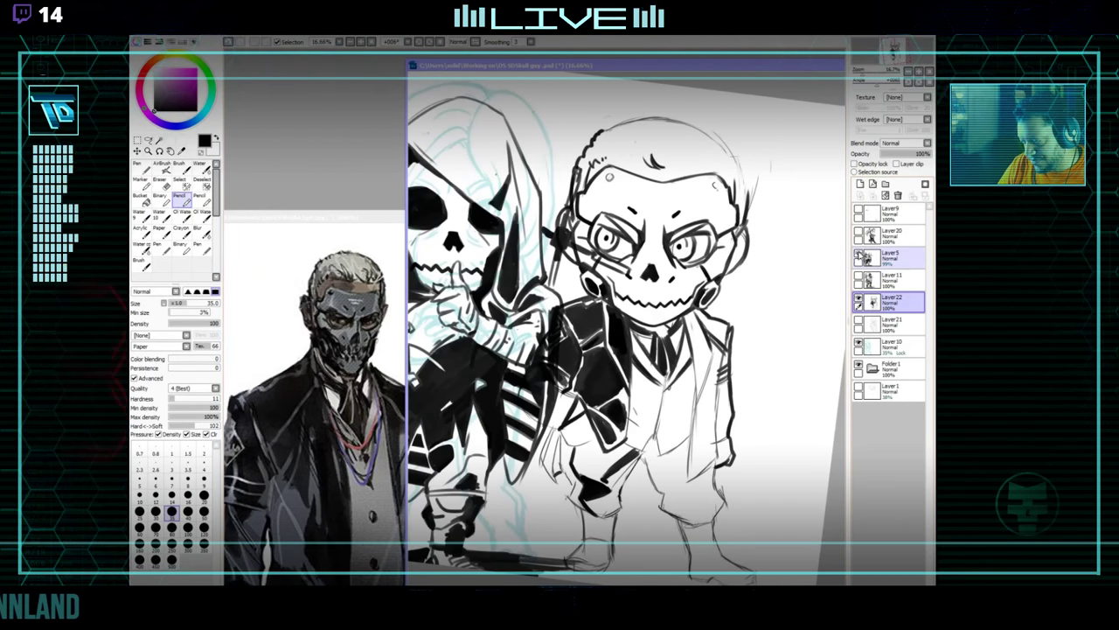
pyautogui.moveTo(731, 280); pyautogui.dragTo(747, 319)
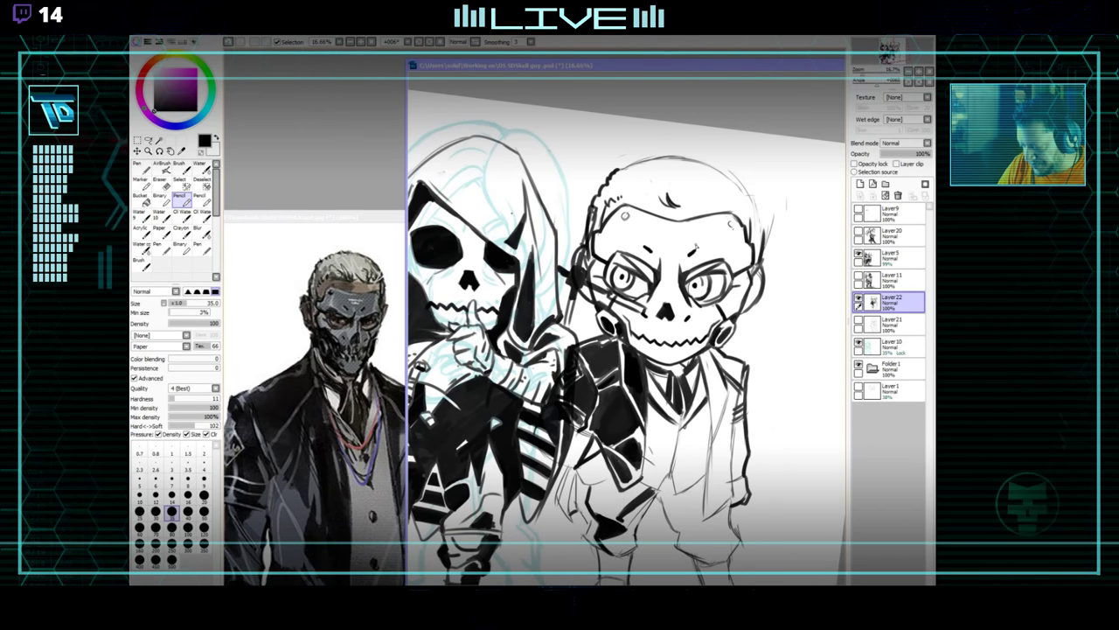
# Hide Layer5 and carve a small white chevron emblem into the black upper sleeve of the suited character.
pyautogui.click(859, 253)
pyautogui.moveTo(656, 264); pyautogui.dragTo(670, 278)
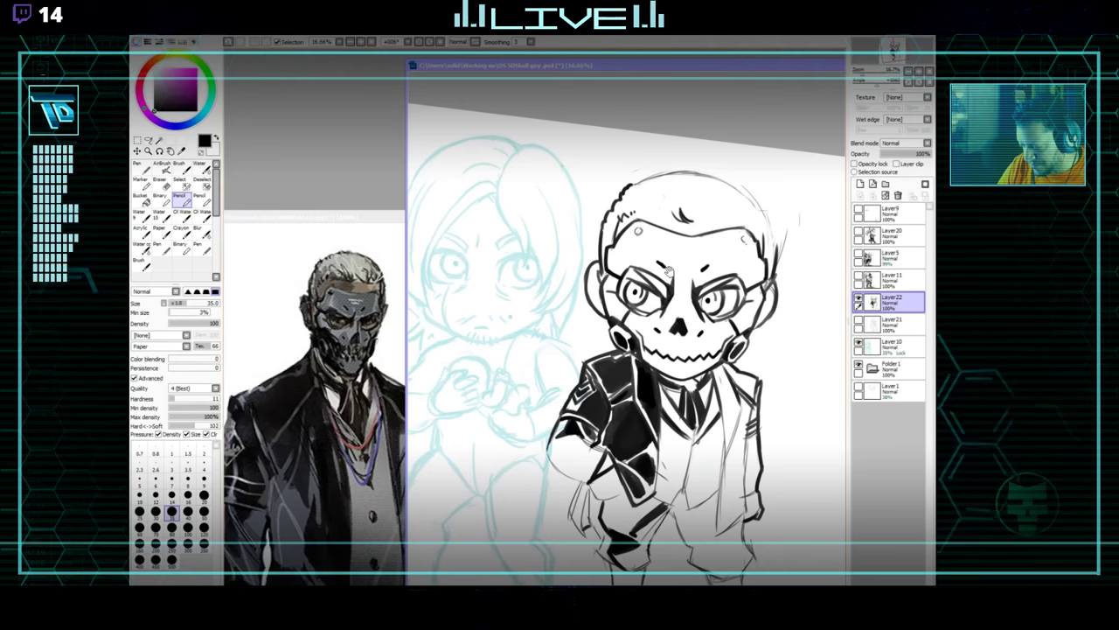
pyautogui.press('e')
pyautogui.moveTo(750, 297); pyautogui.dragTo(716, 238)
pyautogui.press('n')
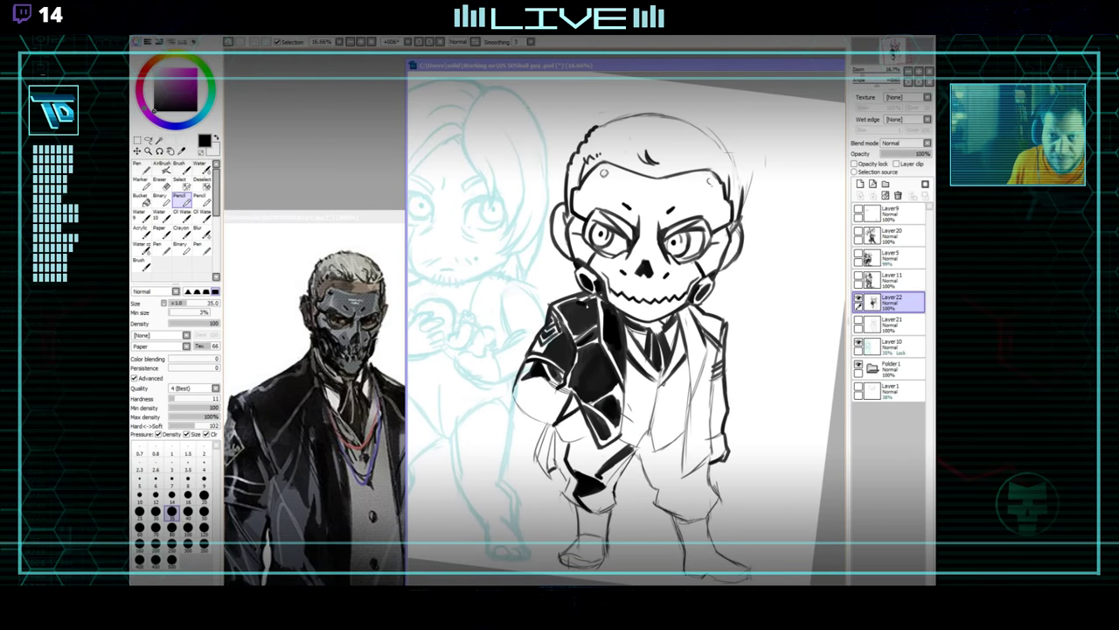
pyautogui.moveTo(633, 301); pyautogui.dragTo(670, 253)
pyautogui.moveTo(686, 291); pyautogui.dragTo(647, 292)
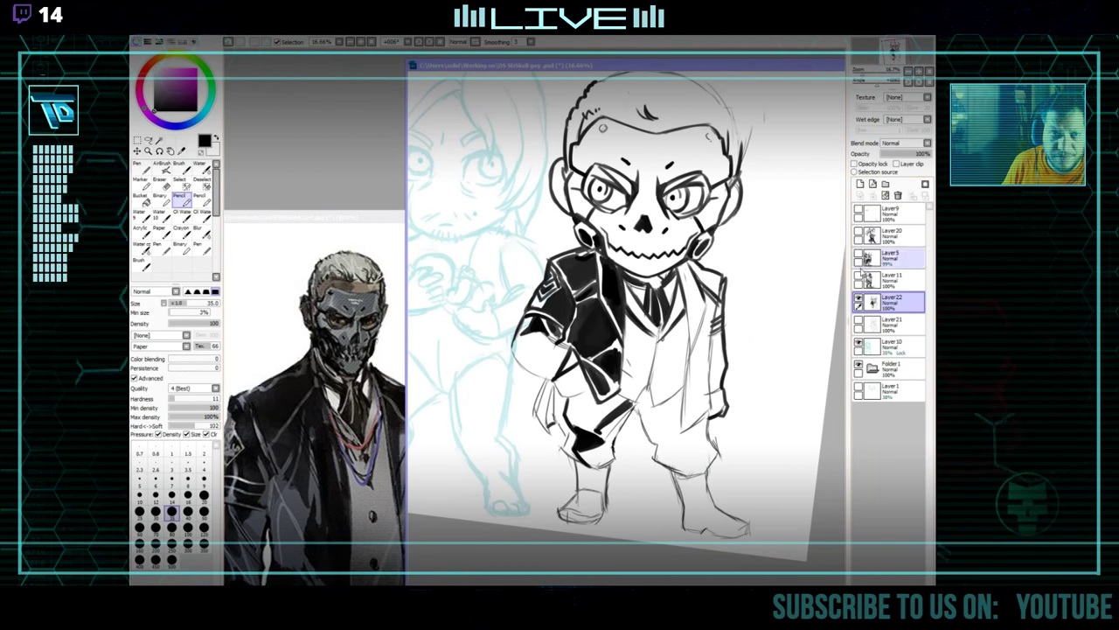
# Compare the inking with the umbrella character on Layer20, toggling Layer22 off and on, and hide Layer20 again.
pyautogui.click(859, 232)
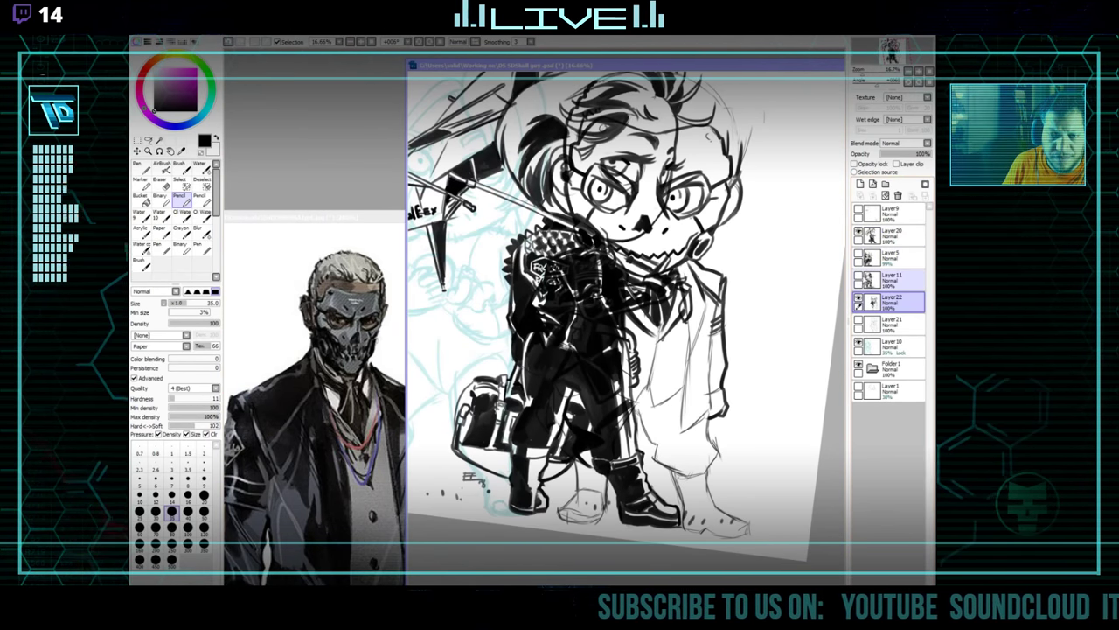
pyautogui.click(859, 298)
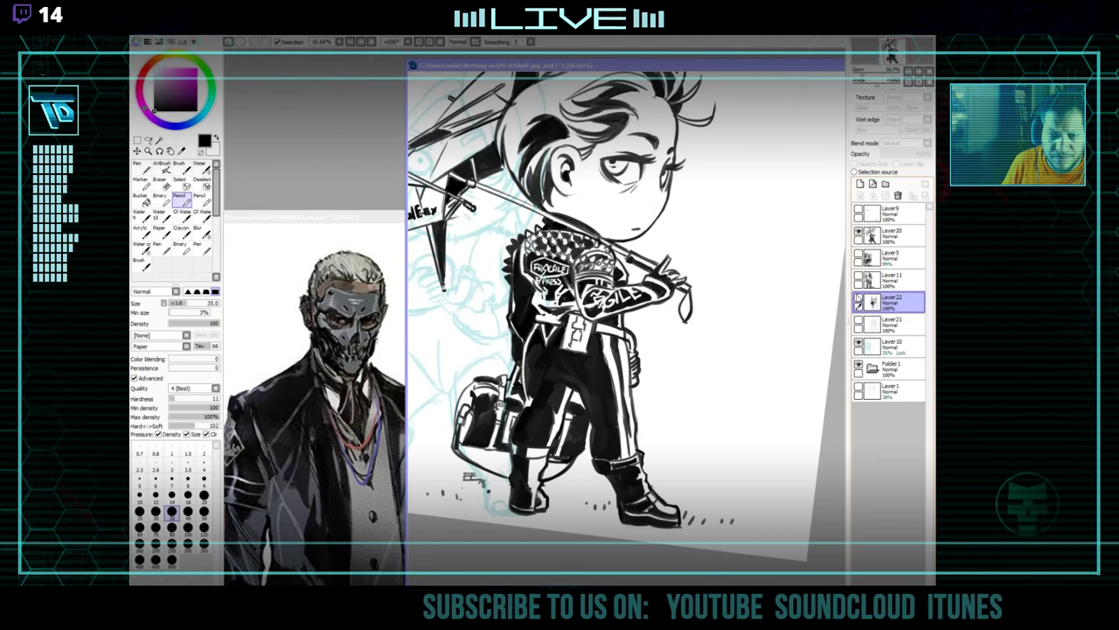
pyautogui.click(859, 257)
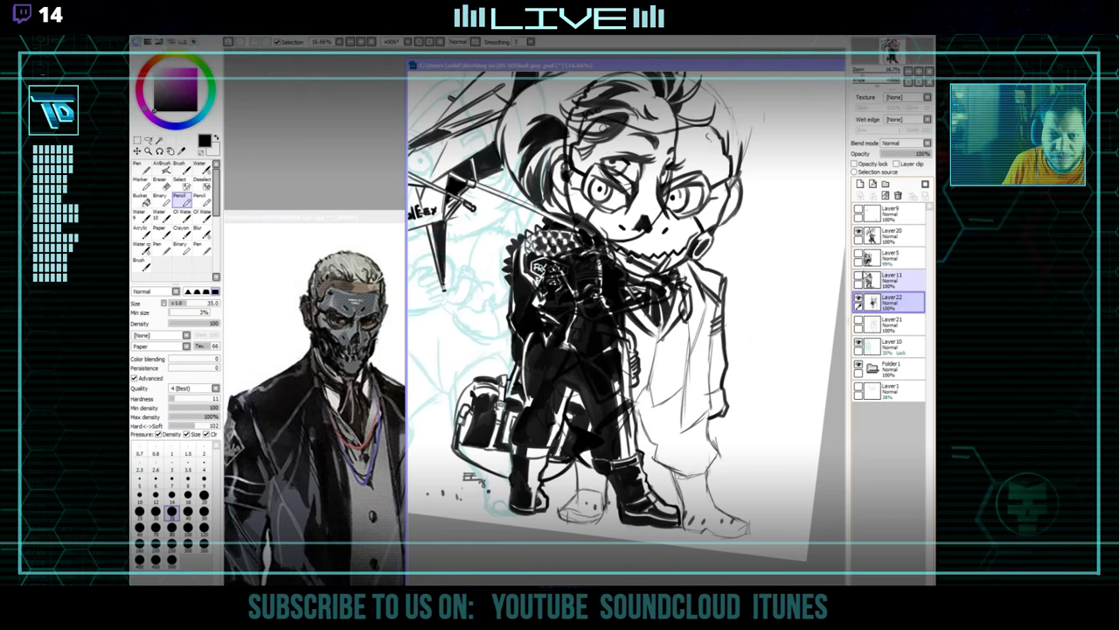
pyautogui.click(859, 234)
pyautogui.moveTo(743, 292); pyautogui.dragTo(735, 335)
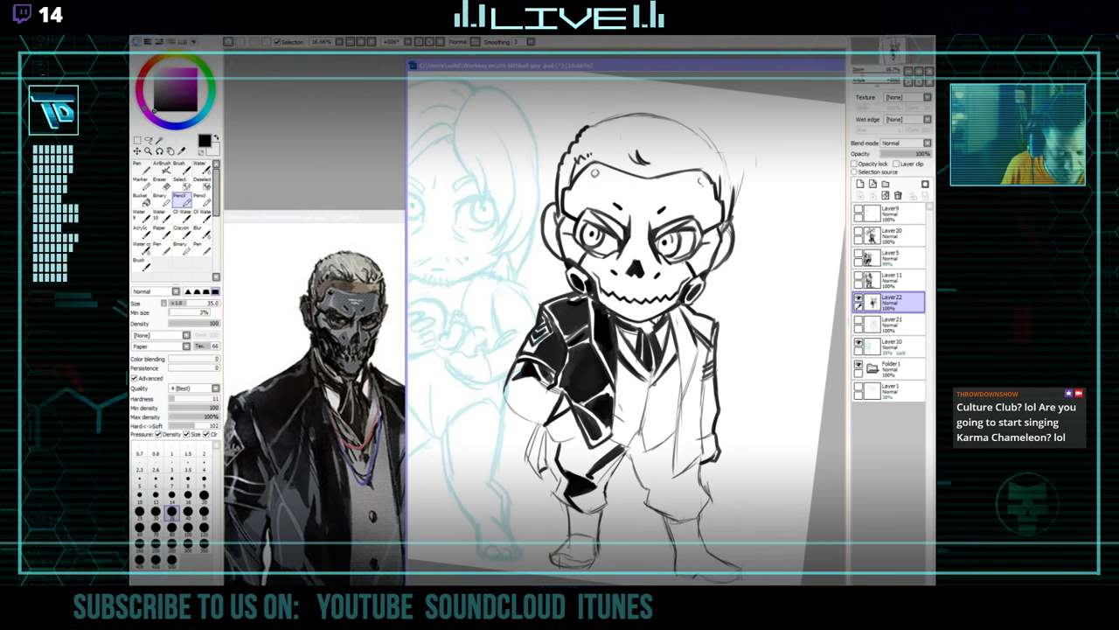
# Refine the sleeve emblem and clean up the white armband stripes below it with the Pencil and Eraser.
pyautogui.moveTo(579, 335)
pyautogui.mouseDown()
pyautogui.moveTo(614, 269)
pyautogui.moveTo(613, 343)
pyautogui.moveTo(623, 324)
pyautogui.moveTo(593, 337)
pyautogui.mouseUp()
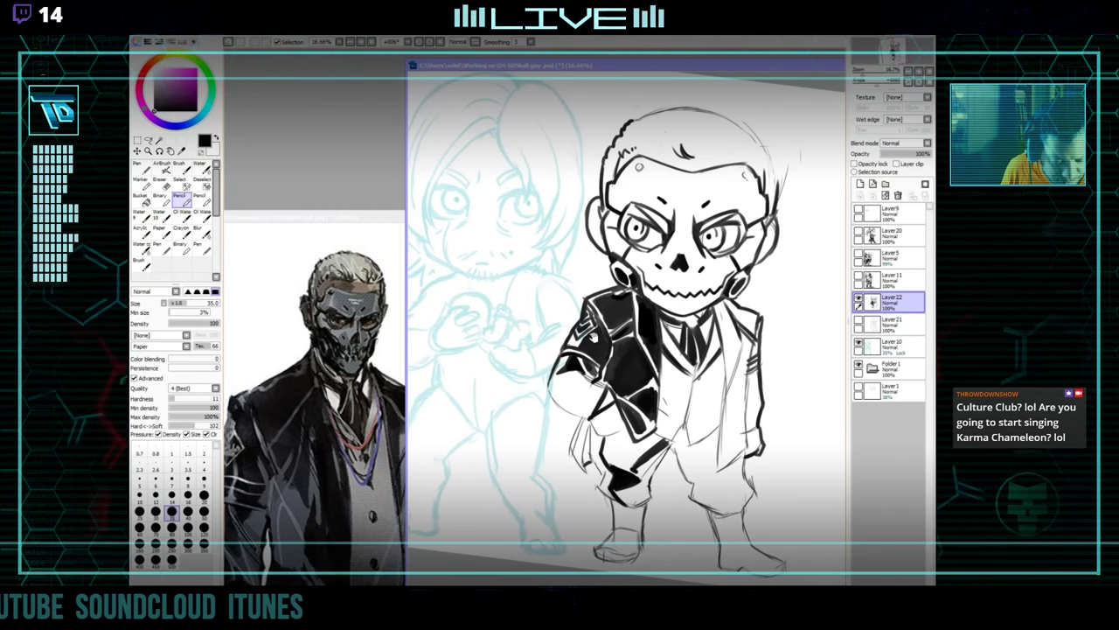
pyautogui.press('Delete')
pyautogui.press('Delete')
pyautogui.press('Delete')
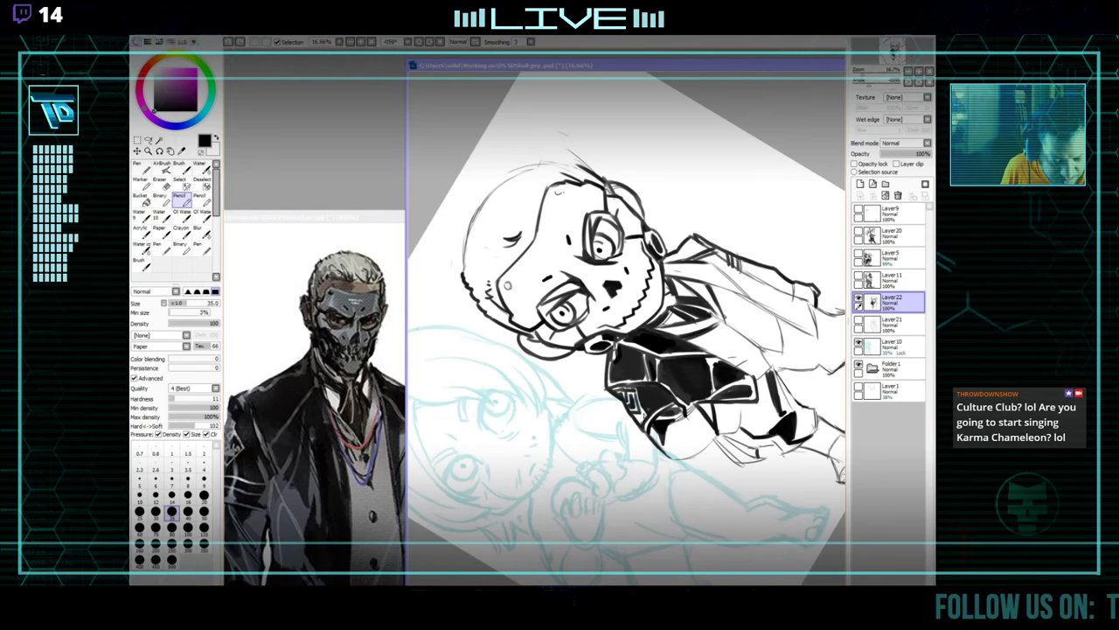
pyautogui.press('e')
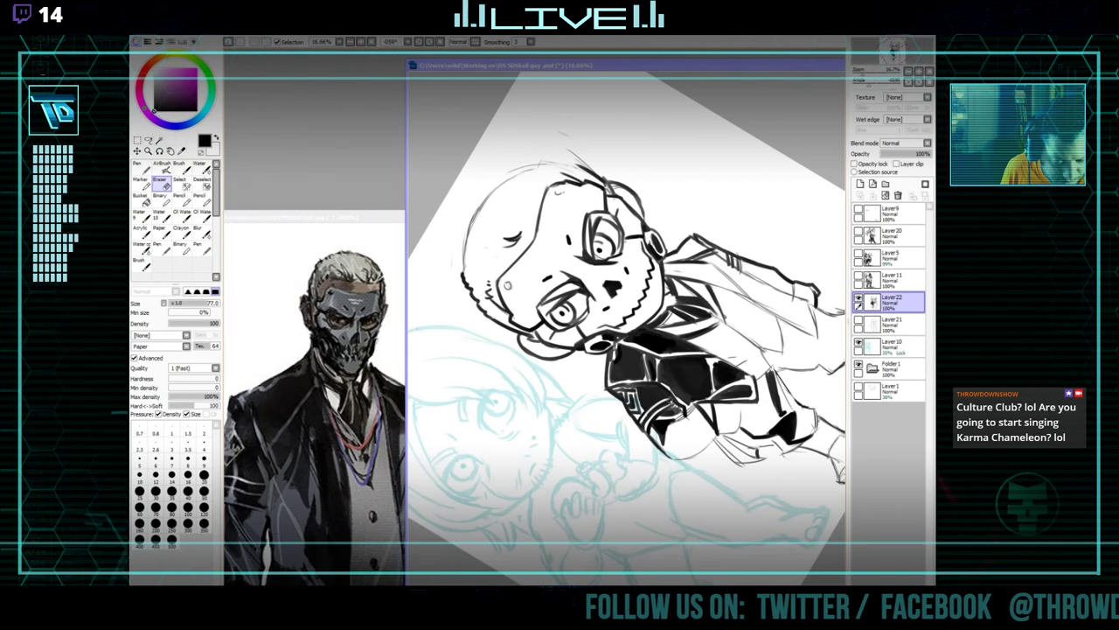
pyautogui.press('Home')
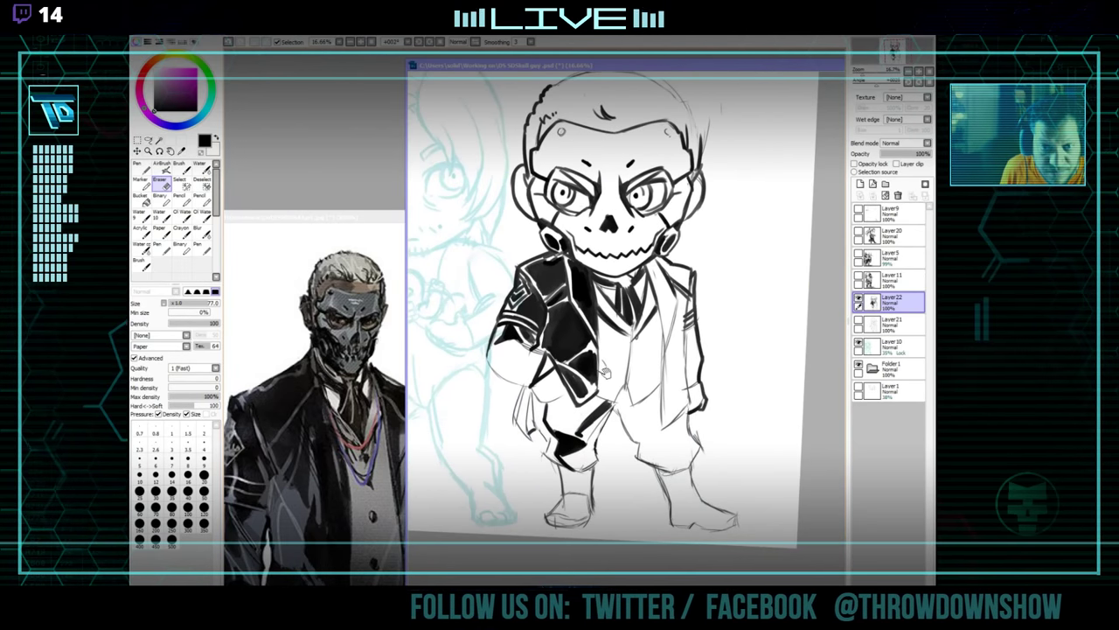
pyautogui.press('n')
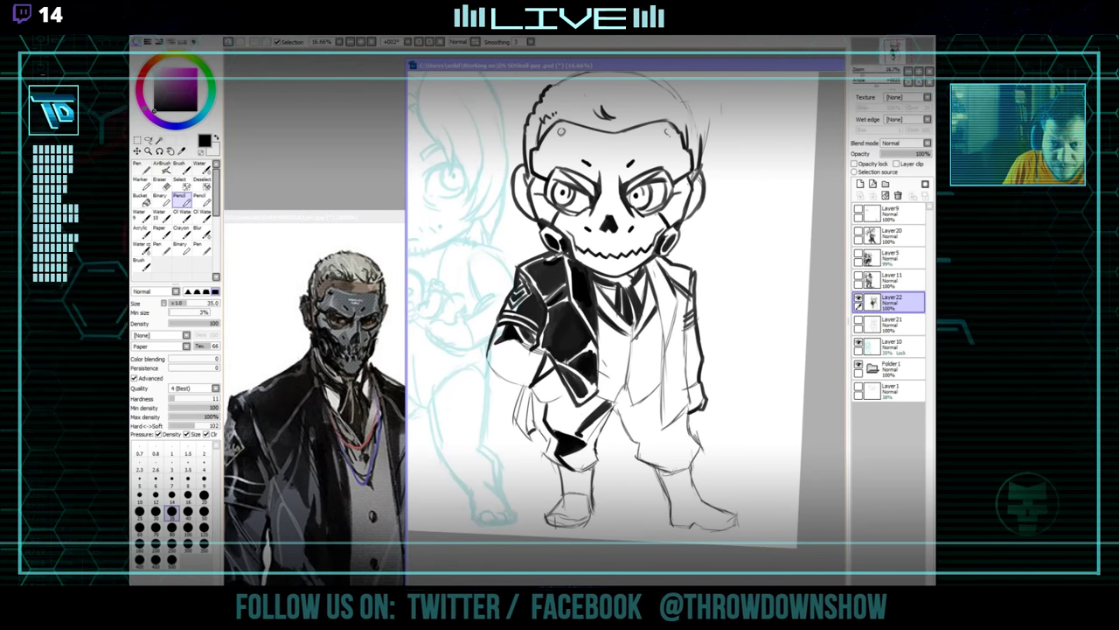
# Cut thin white fold highlights into the solid black front of the jacket beside the sleeve.
pyautogui.moveTo(587, 348); pyautogui.dragTo(569, 402)
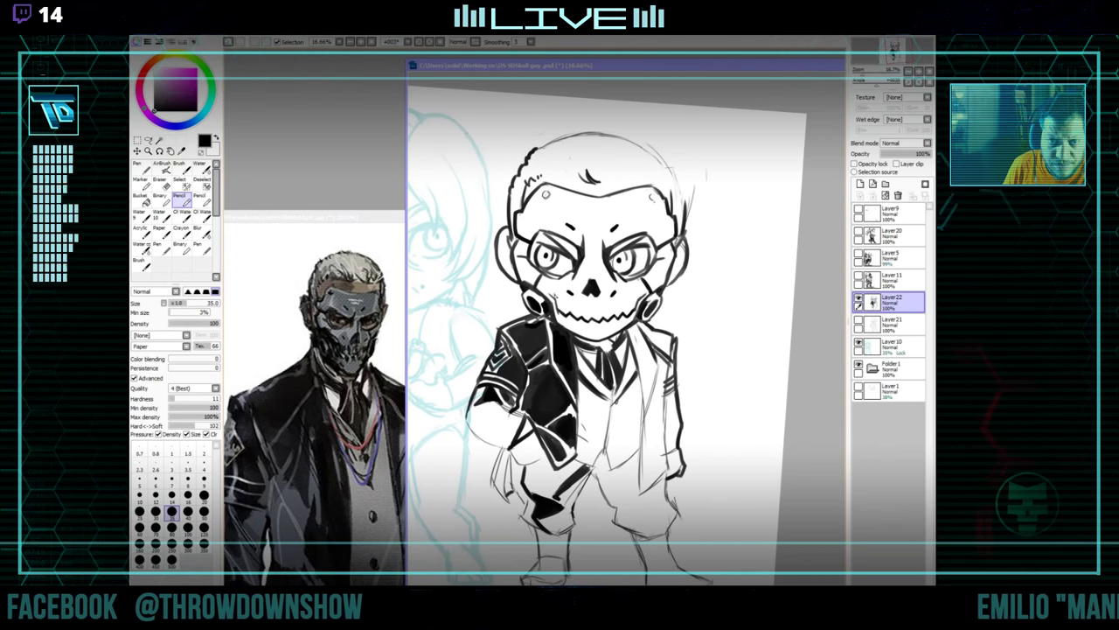
pyautogui.press('e')
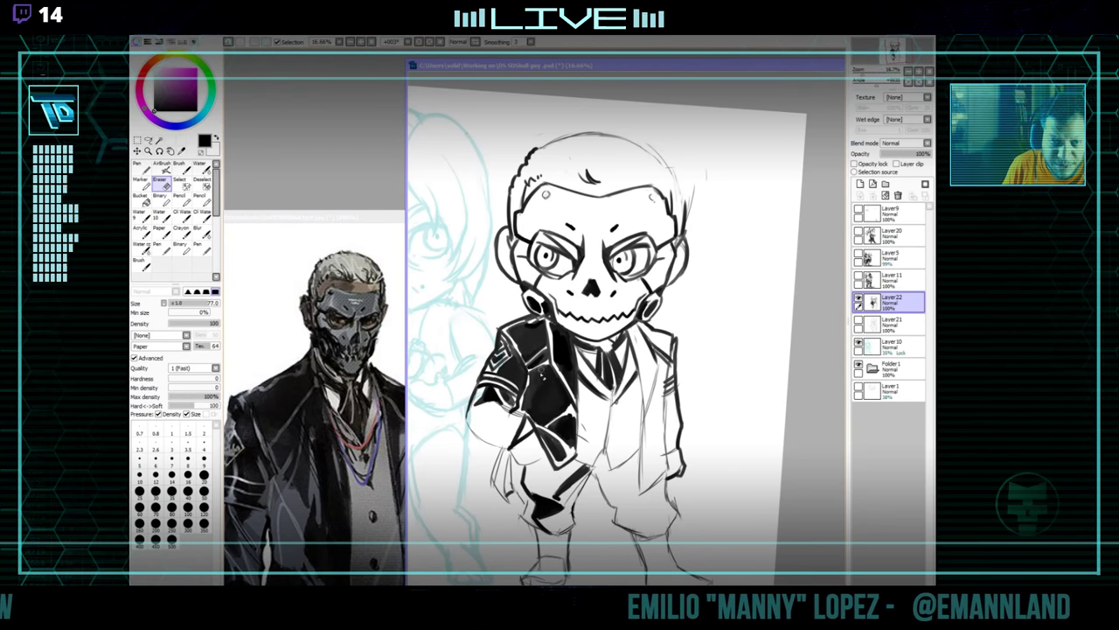
pyautogui.moveTo(558, 388); pyautogui.dragTo(530, 375)
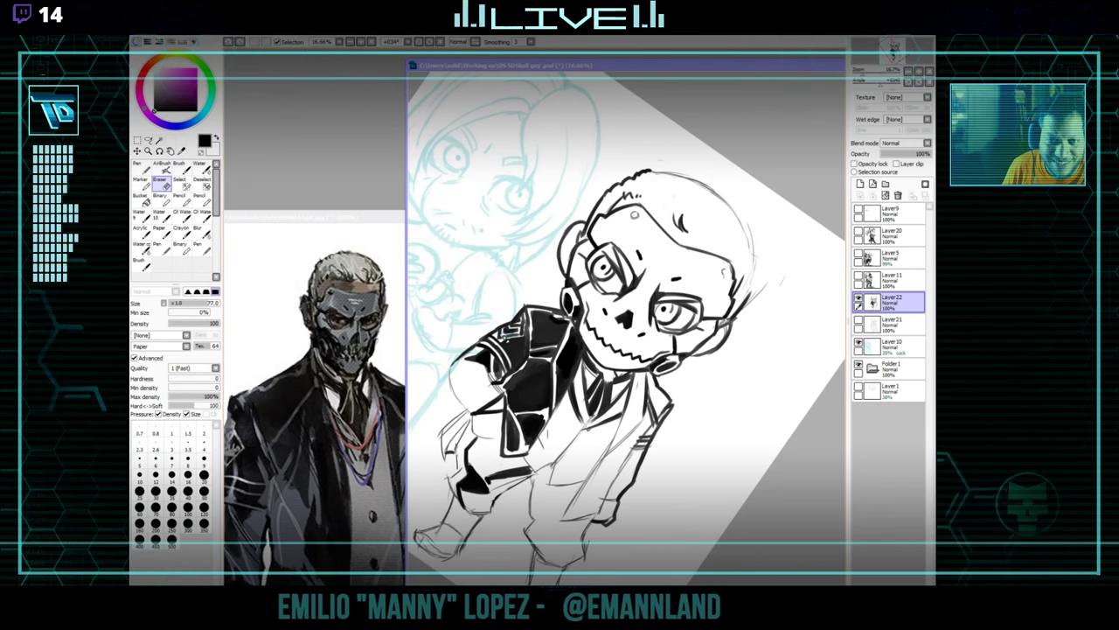
pyautogui.press('n')
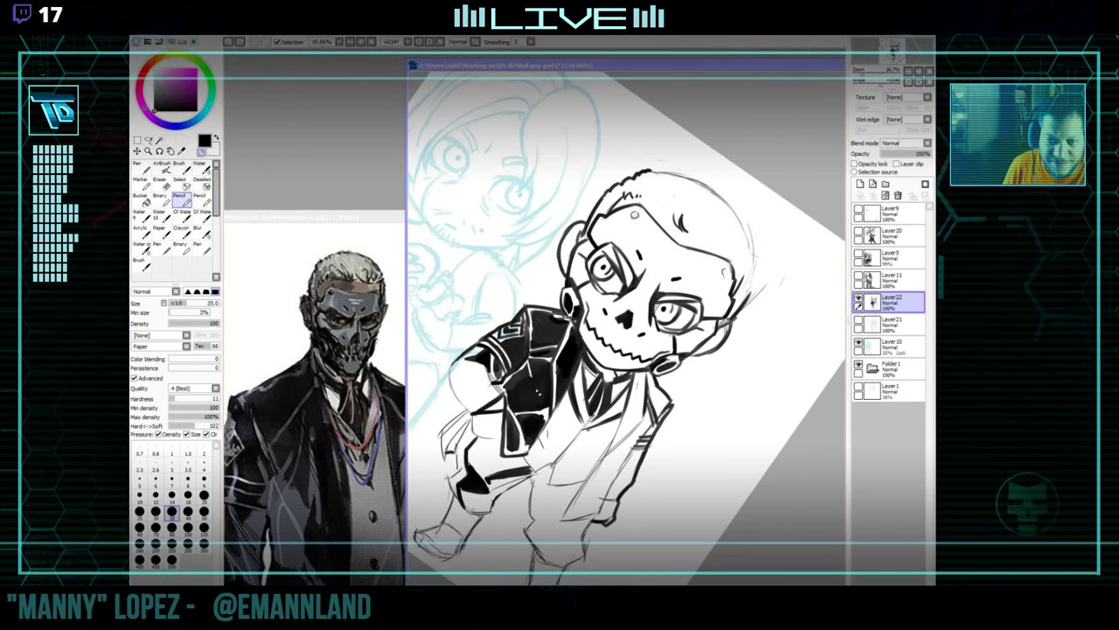
pyautogui.moveTo(638, 436); pyautogui.dragTo(672, 317)
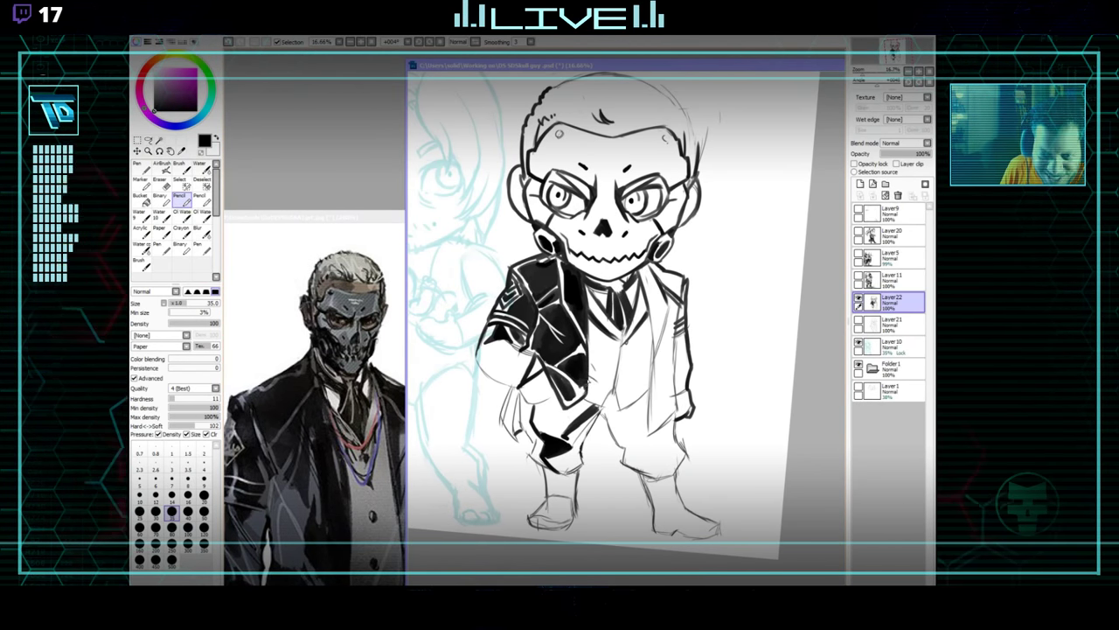
# Bring the reference's lower jacket into view and ink black shapes below the vest's hem and on the jacket tail beside the hip.
pyautogui.press('Delete')
pyautogui.moveTo(390, 437); pyautogui.dragTo(389, 332)
pyautogui.moveTo(414, 470); pyautogui.dragTo(414, 405)
pyautogui.click(622, 369)
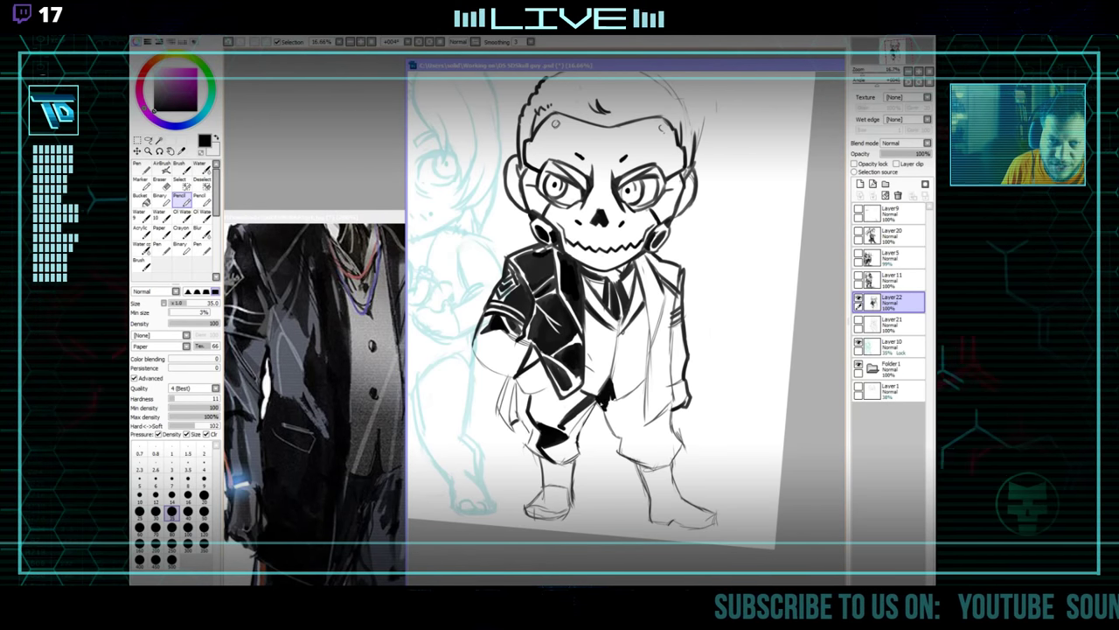
pyautogui.moveTo(613, 306); pyautogui.dragTo(614, 342)
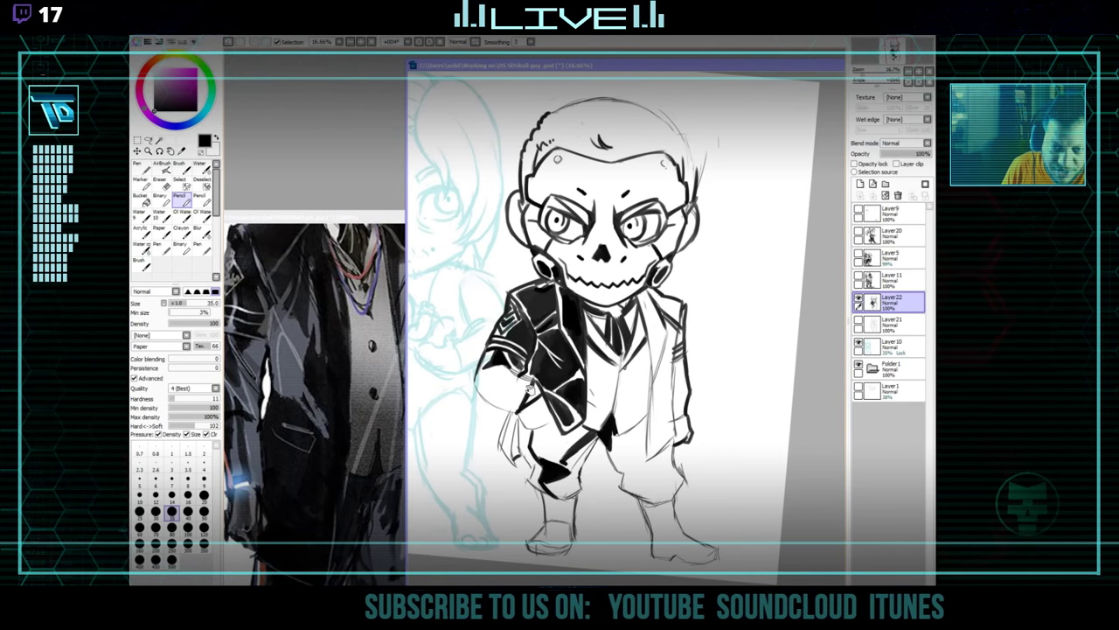
pyautogui.moveTo(530, 389); pyautogui.dragTo(532, 385)
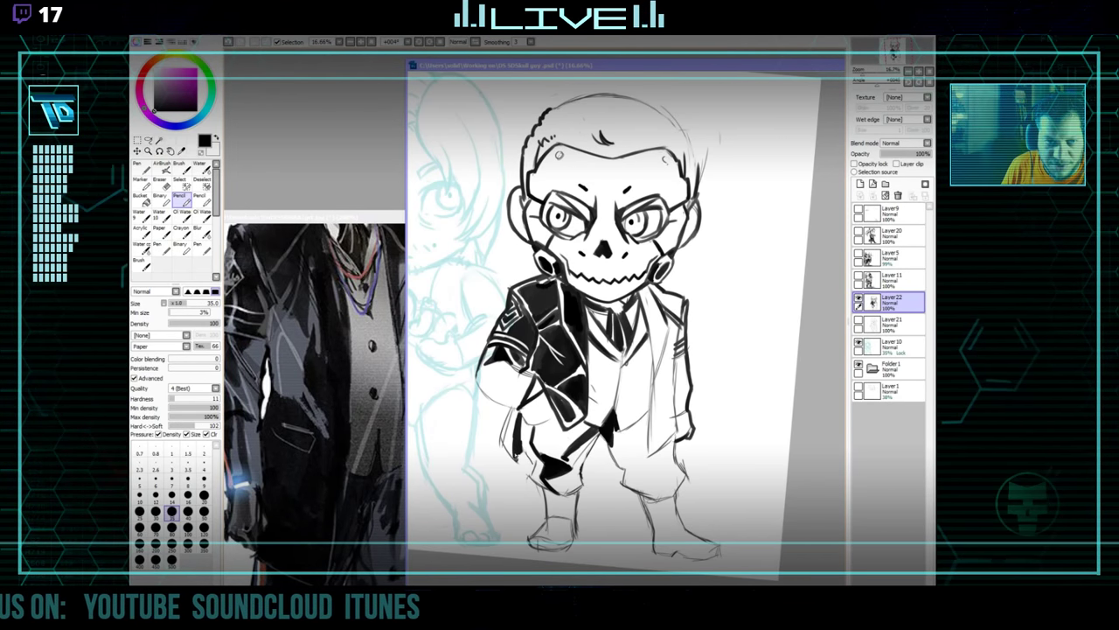
pyautogui.moveTo(533, 392); pyautogui.dragTo(538, 440)
# Bring the reference's striped sleeve into view and ink black folds on the bent arm just below the armband.
pyautogui.click(332, 425)
pyautogui.moveTo(333, 425); pyautogui.dragTo(405, 440)
pyautogui.click(614, 350)
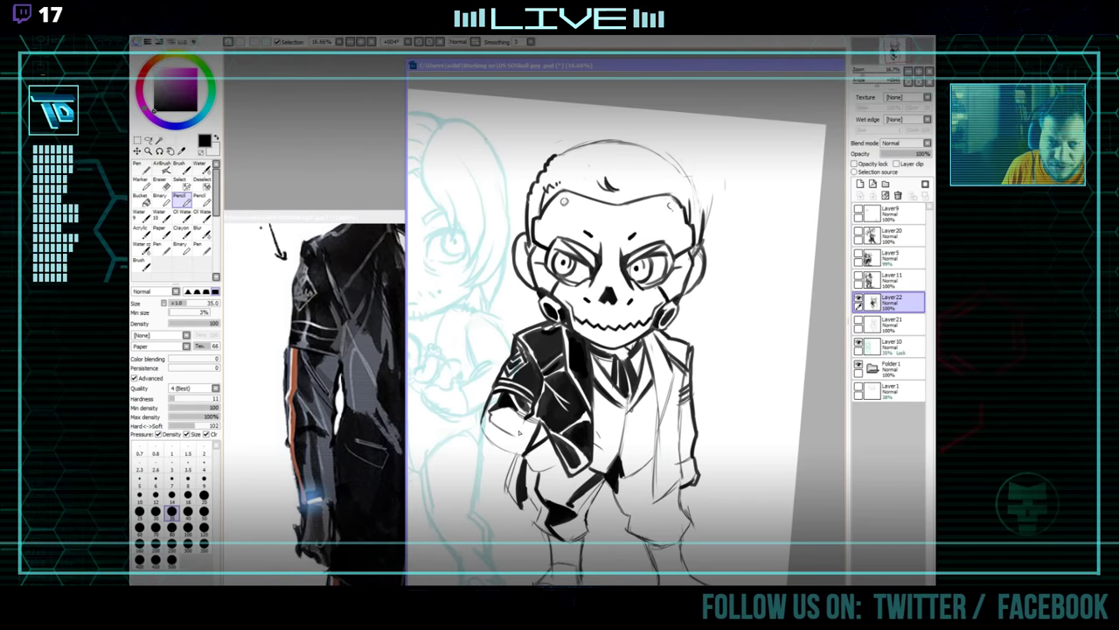
pyautogui.moveTo(516, 418)
pyautogui.mouseDown()
pyautogui.moveTo(614, 401)
pyautogui.moveTo(618, 387)
pyautogui.moveTo(647, 379)
pyautogui.moveTo(512, 426)
pyautogui.mouseUp()
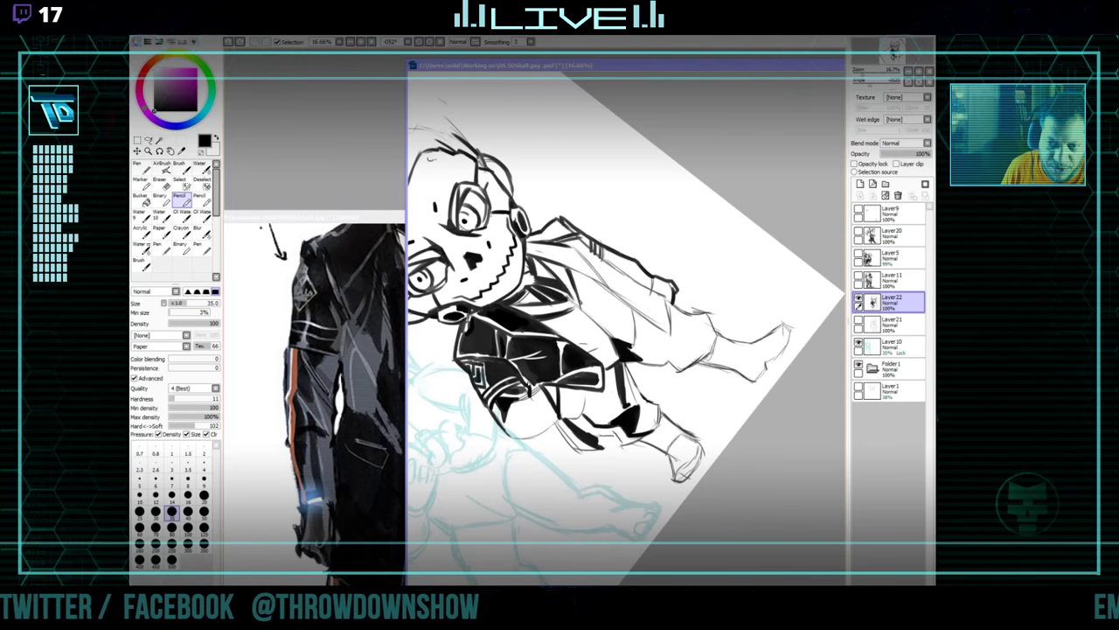
pyautogui.press('e')
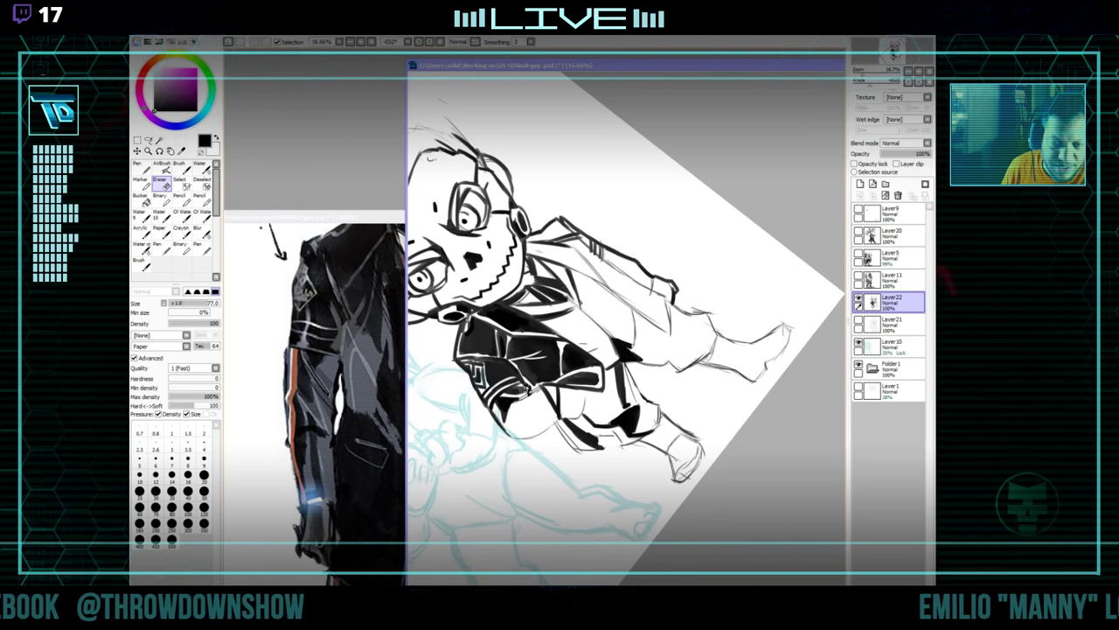
pyautogui.press('n')
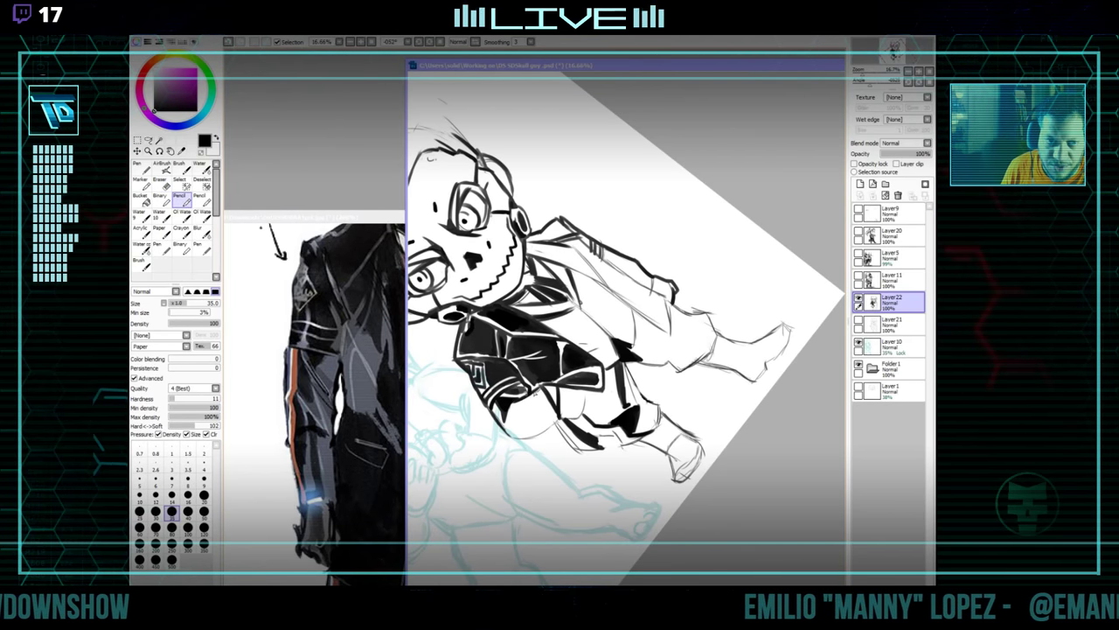
pyautogui.moveTo(522, 401); pyautogui.dragTo(552, 406)
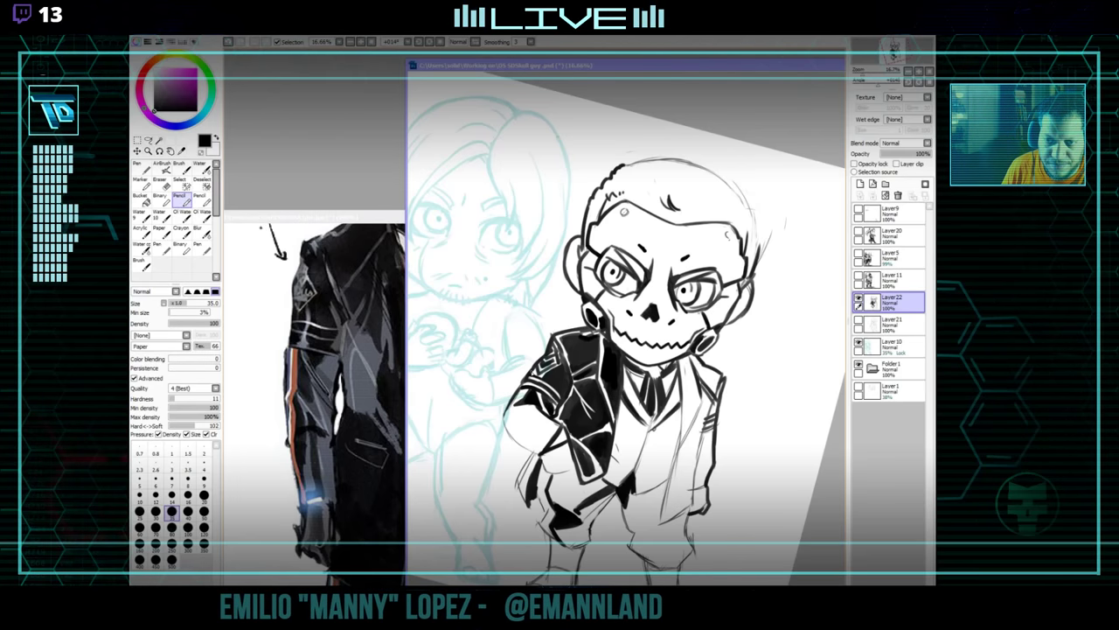
# Refine the black elbow folds and ink a bold outline along the outer edge of the bent forearm.
pyautogui.press('e')
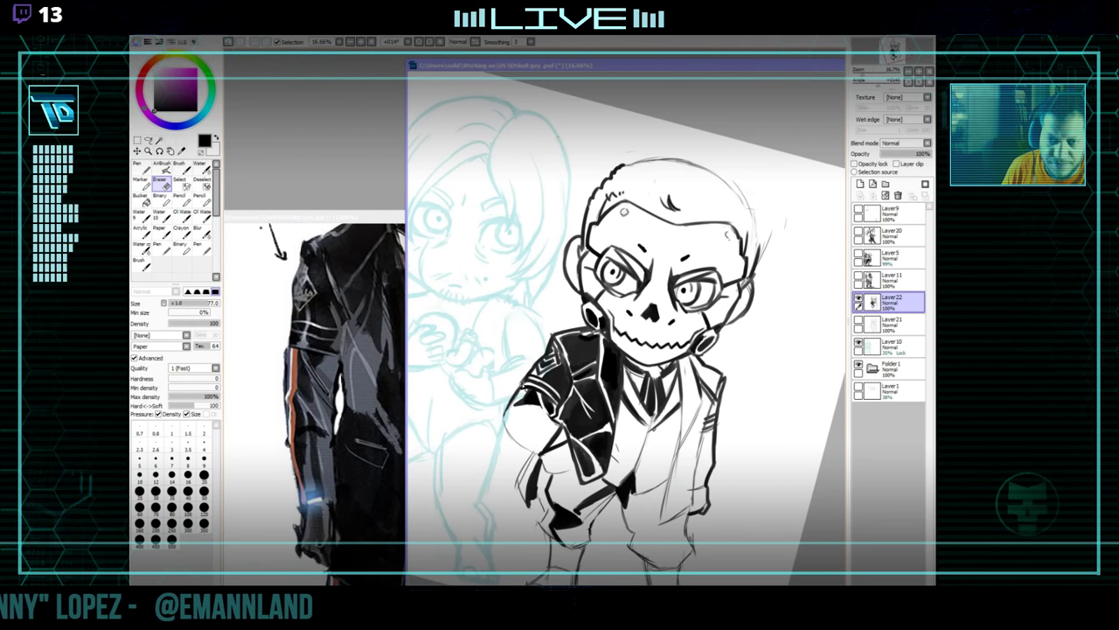
pyautogui.press('n')
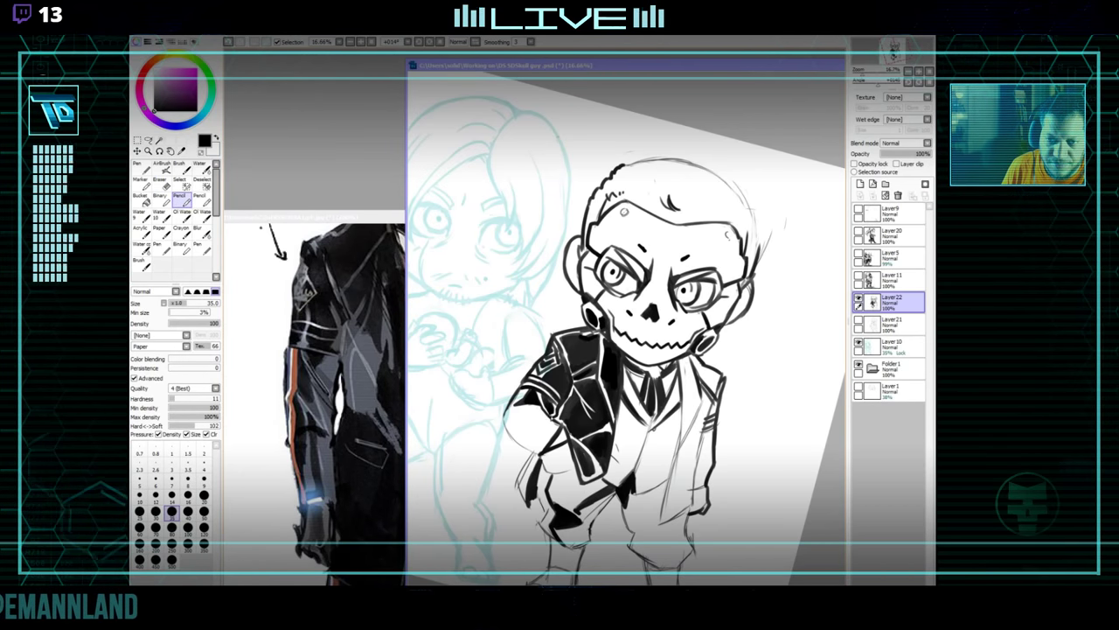
pyautogui.moveTo(524, 379)
pyautogui.mouseDown()
pyautogui.moveTo(592, 473)
pyautogui.moveTo(611, 442)
pyautogui.moveTo(546, 400)
pyautogui.mouseUp()
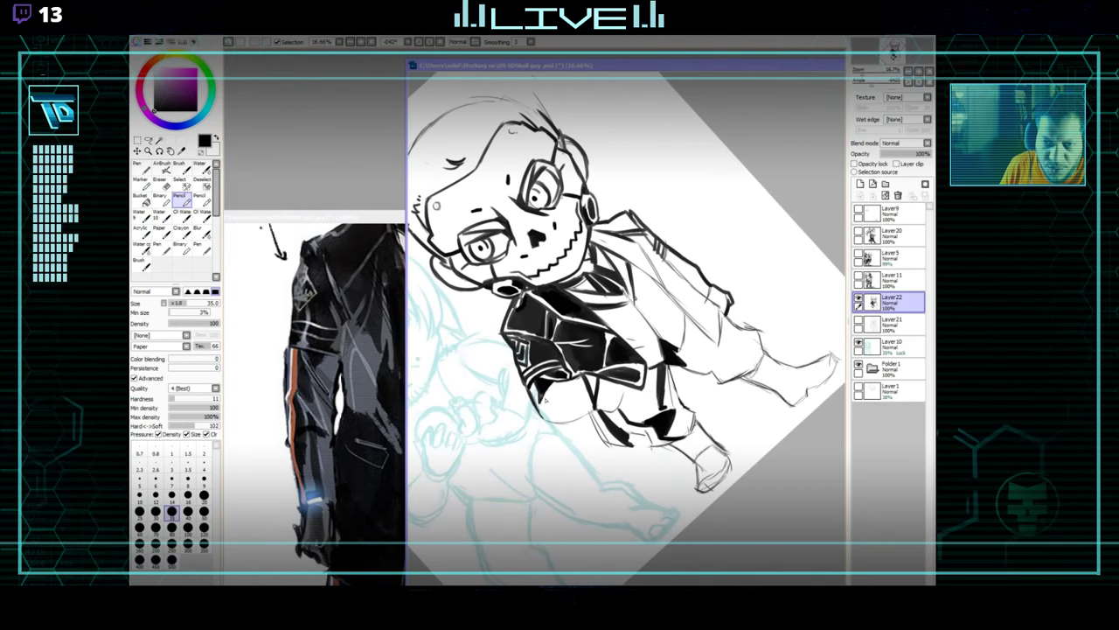
pyautogui.press('End')
pyautogui.press('End')
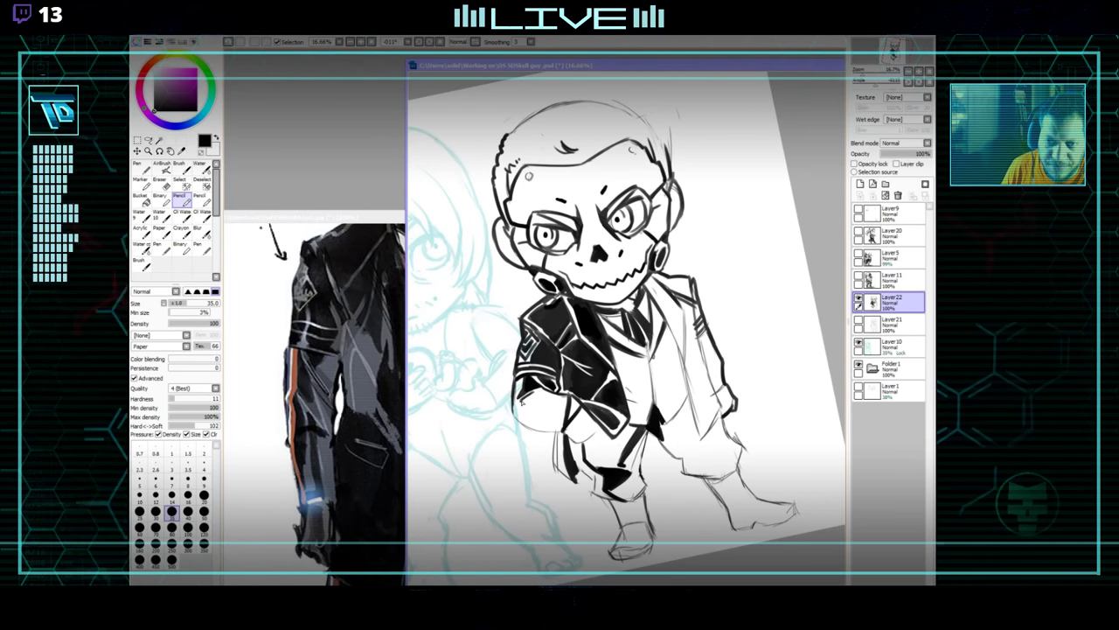
pyautogui.moveTo(662, 337)
pyautogui.mouseDown()
pyautogui.moveTo(569, 345)
pyautogui.moveTo(551, 271)
pyautogui.moveTo(528, 338)
pyautogui.moveTo(556, 426)
pyautogui.mouseUp()
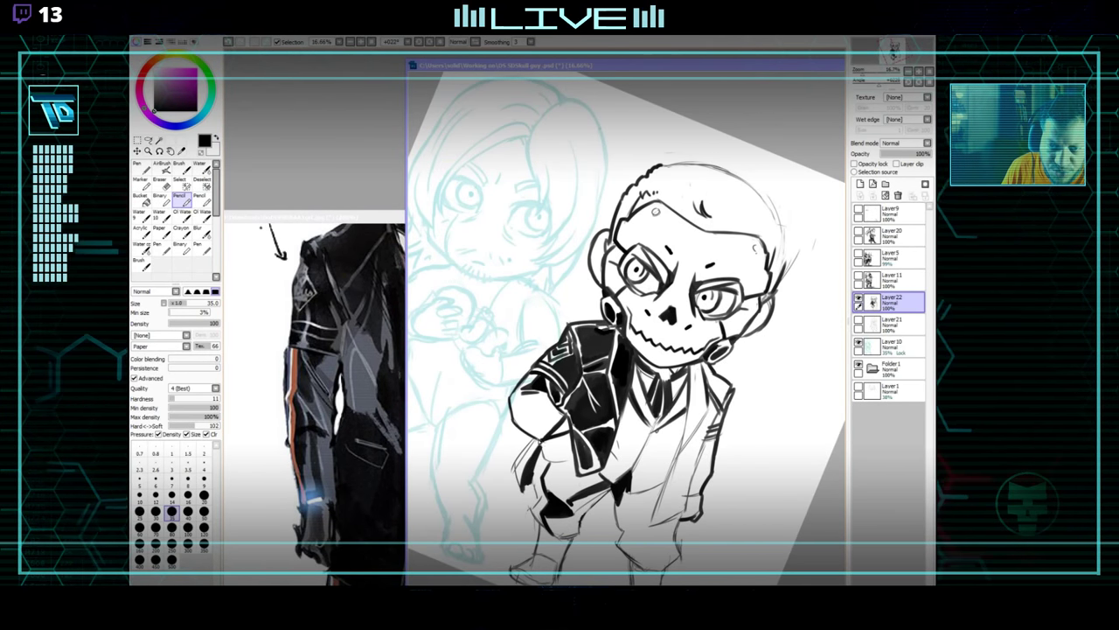
# Erase the rough lines around the pocketed hand's cuff and ink the forearm's lower edge and adjoining jacket tail.
pyautogui.press('e')
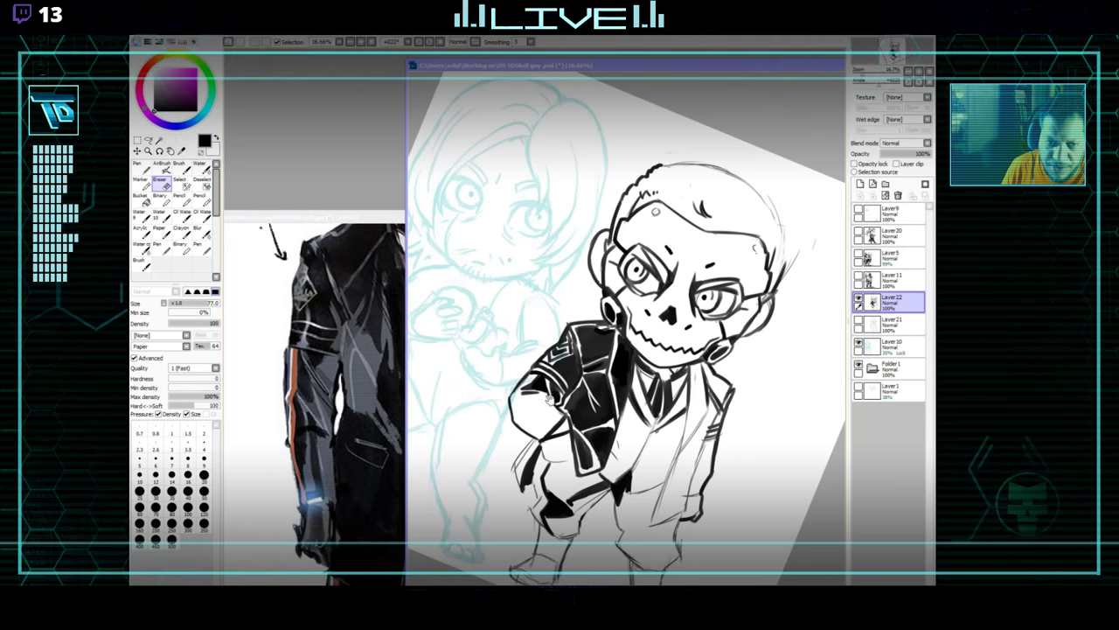
pyautogui.moveTo(551, 398)
pyautogui.mouseDown()
pyautogui.moveTo(582, 281)
pyautogui.moveTo(739, 368)
pyautogui.moveTo(727, 399)
pyautogui.moveTo(700, 376)
pyautogui.moveTo(655, 386)
pyautogui.moveTo(692, 374)
pyautogui.moveTo(690, 409)
pyautogui.mouseUp()
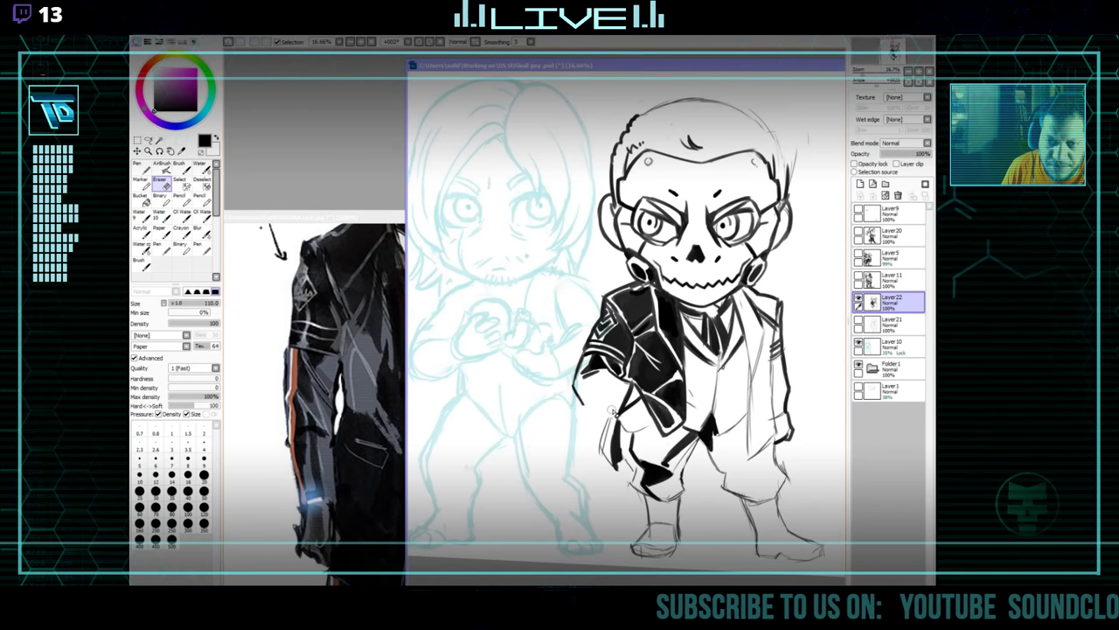
pyautogui.press('n')
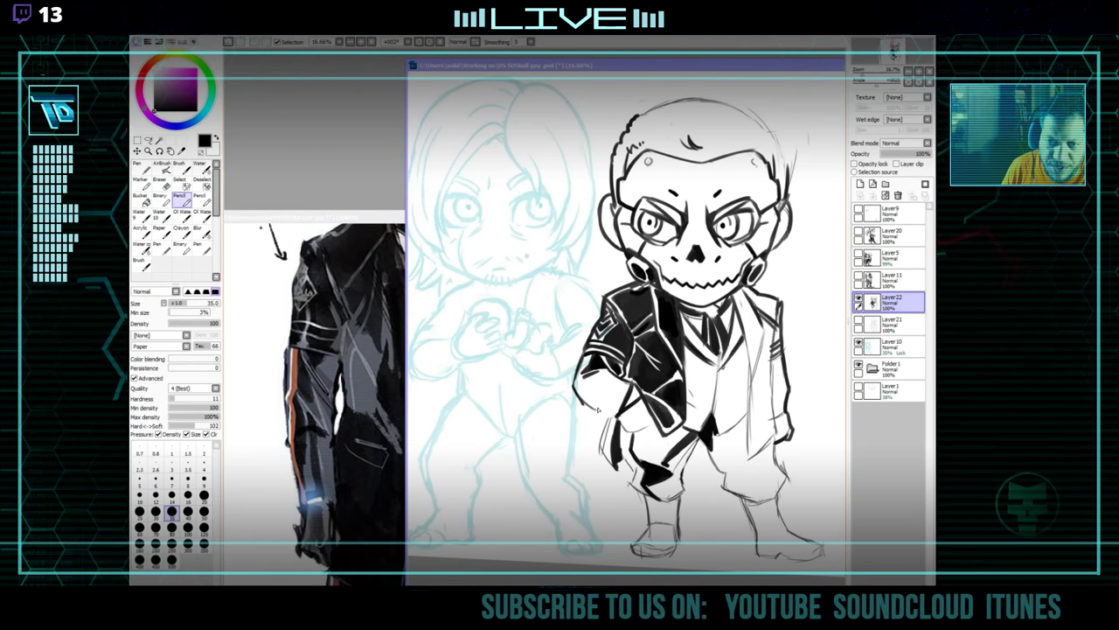
pyautogui.moveTo(693, 364)
pyautogui.mouseDown()
pyautogui.moveTo(712, 355)
pyautogui.moveTo(715, 367)
pyautogui.mouseUp()
pyautogui.press('End')
pyautogui.press('End')
pyautogui.press('End')
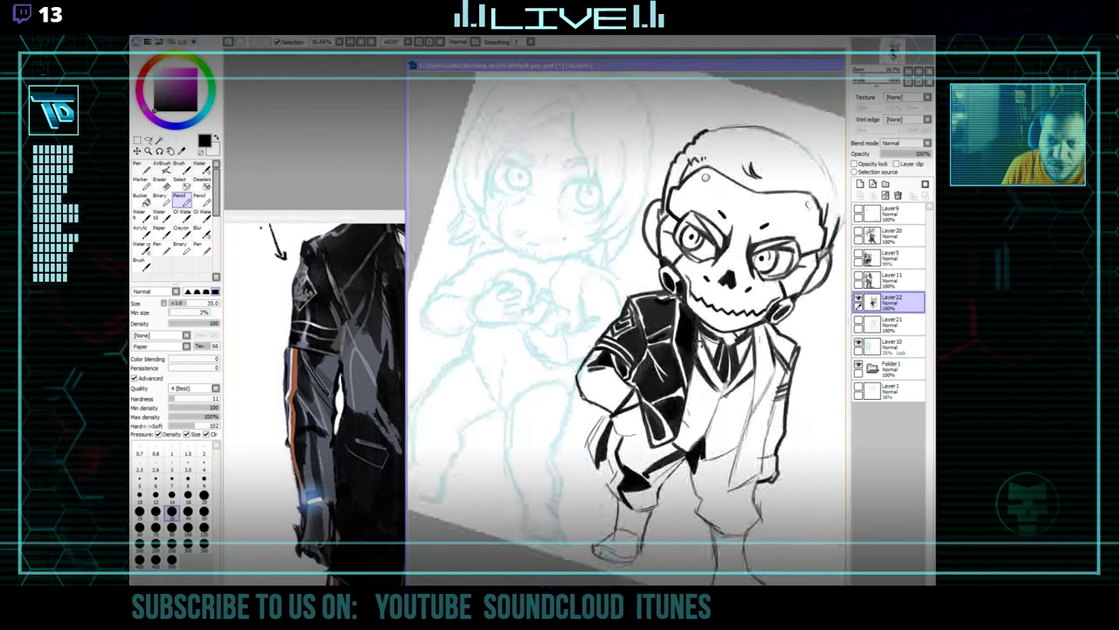
pyautogui.press('End')
pyautogui.moveTo(725, 357); pyautogui.dragTo(697, 254)
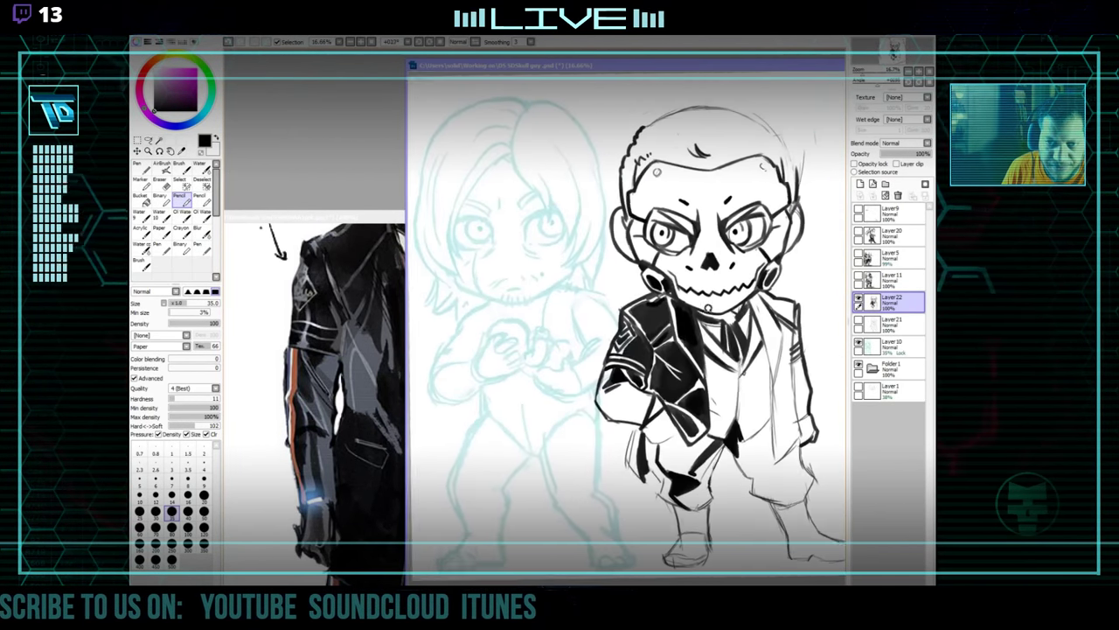
# Clean up the rough lines on the jacket tail beside the hip and refine its inked edge.
pyautogui.moveTo(648, 411); pyautogui.dragTo(528, 422)
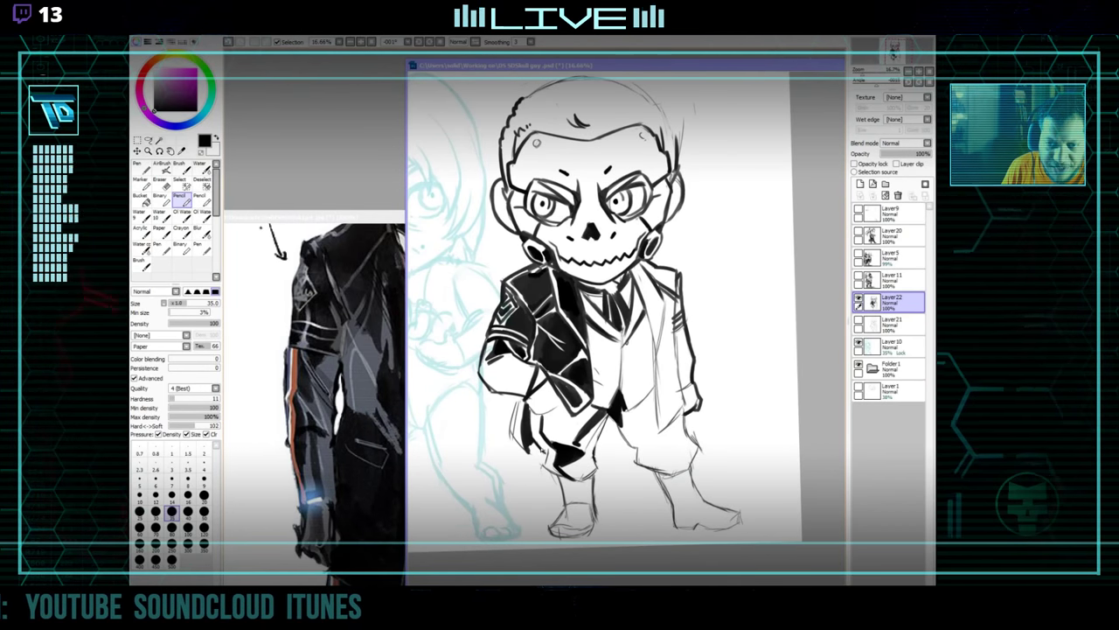
pyautogui.press('e')
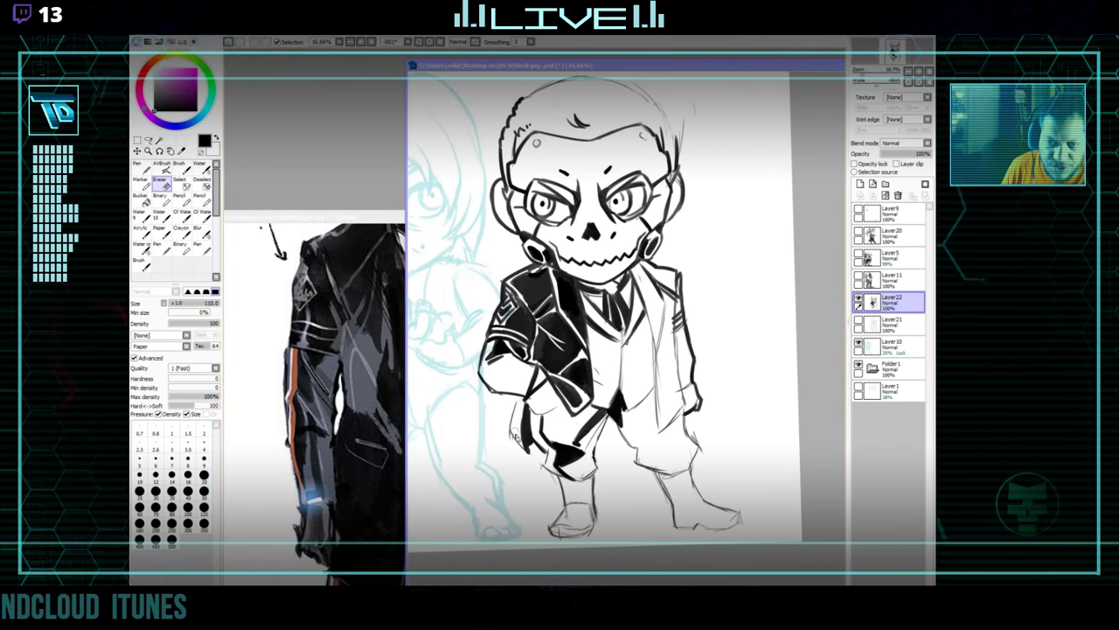
pyautogui.press('n')
pyautogui.moveTo(491, 357); pyautogui.dragTo(511, 403)
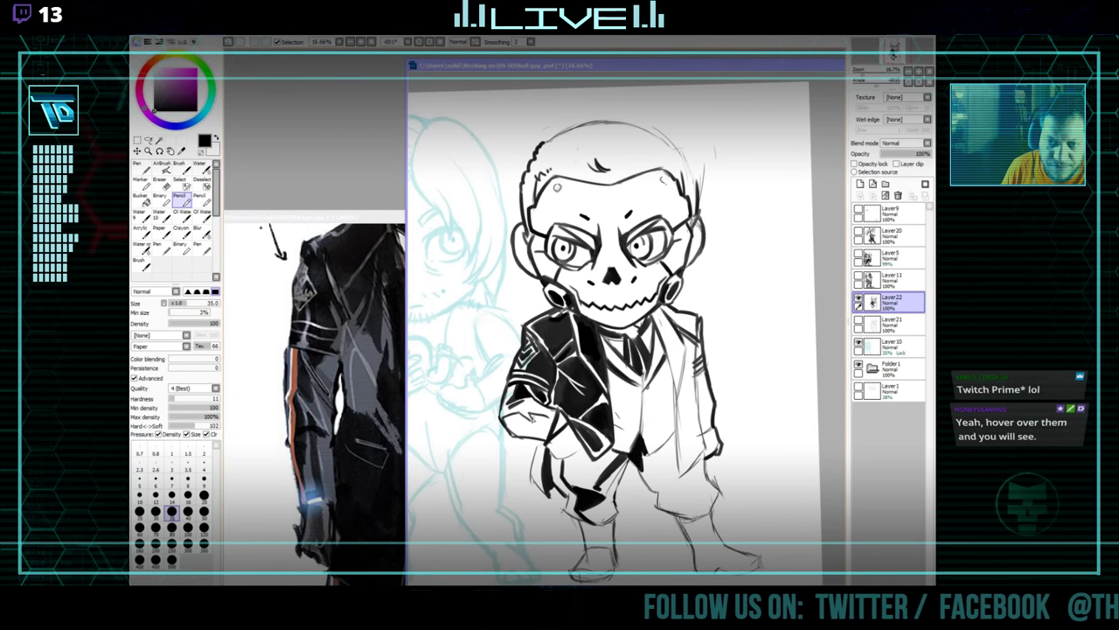
pyautogui.moveTo(561, 478)
pyautogui.mouseDown()
pyautogui.moveTo(570, 386)
pyautogui.moveTo(605, 366)
pyautogui.mouseUp()
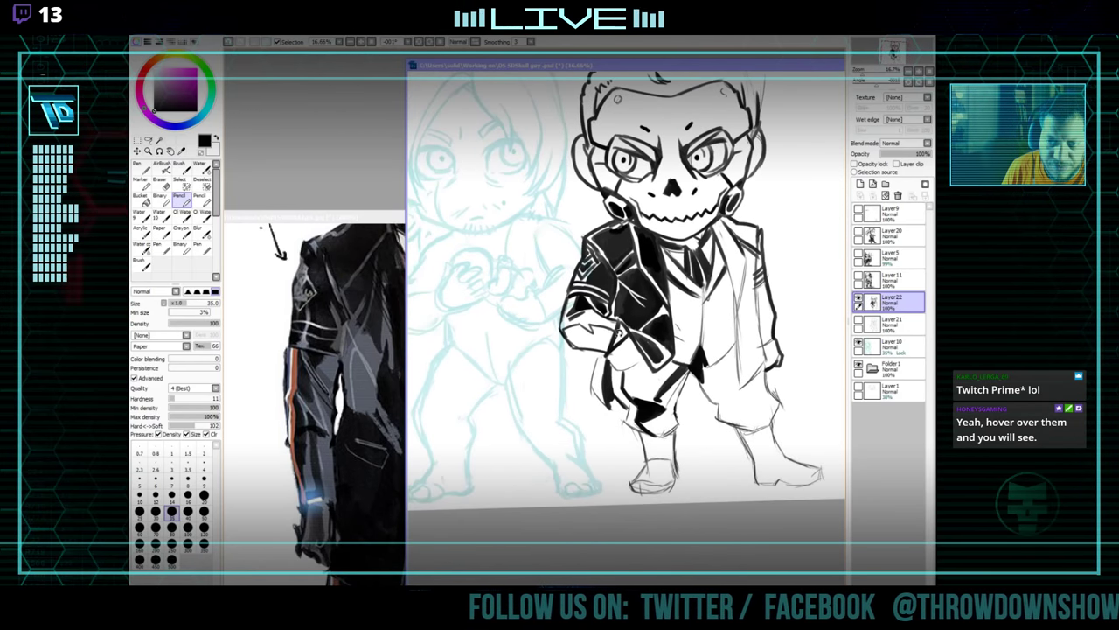
# Fill the bent forearm of the pocketed hand with solid black, leaving thin white highlights at the elbow folds.
pyautogui.press('Delete')
pyautogui.press('Delete')
pyautogui.press('Delete')
pyautogui.press('Delete')
pyautogui.press('Delete')
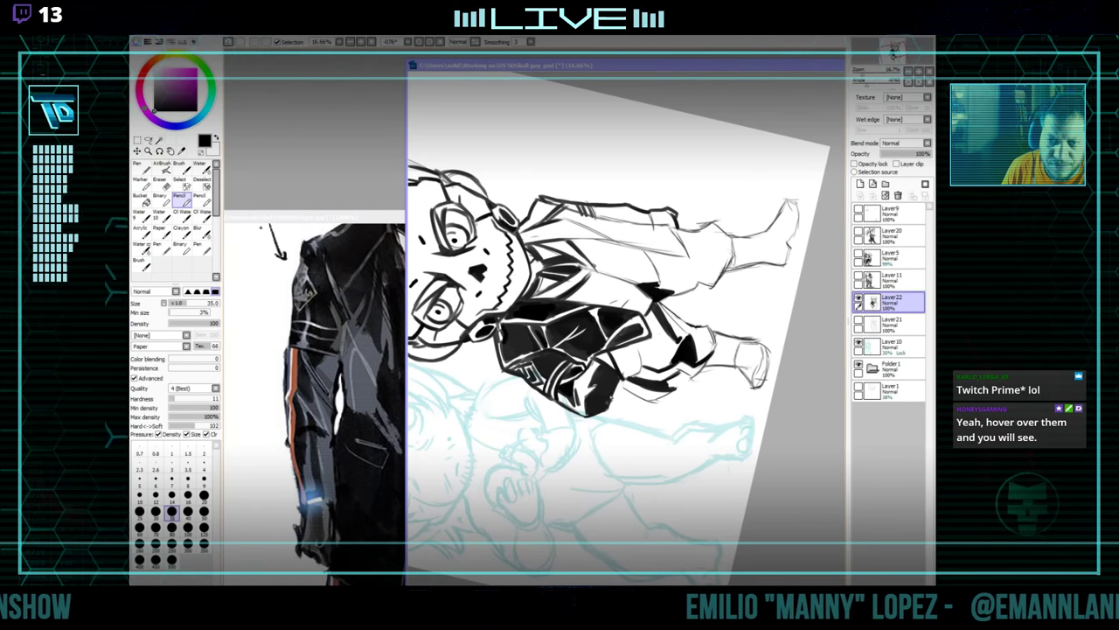
pyautogui.moveTo(661, 345); pyautogui.dragTo(615, 383)
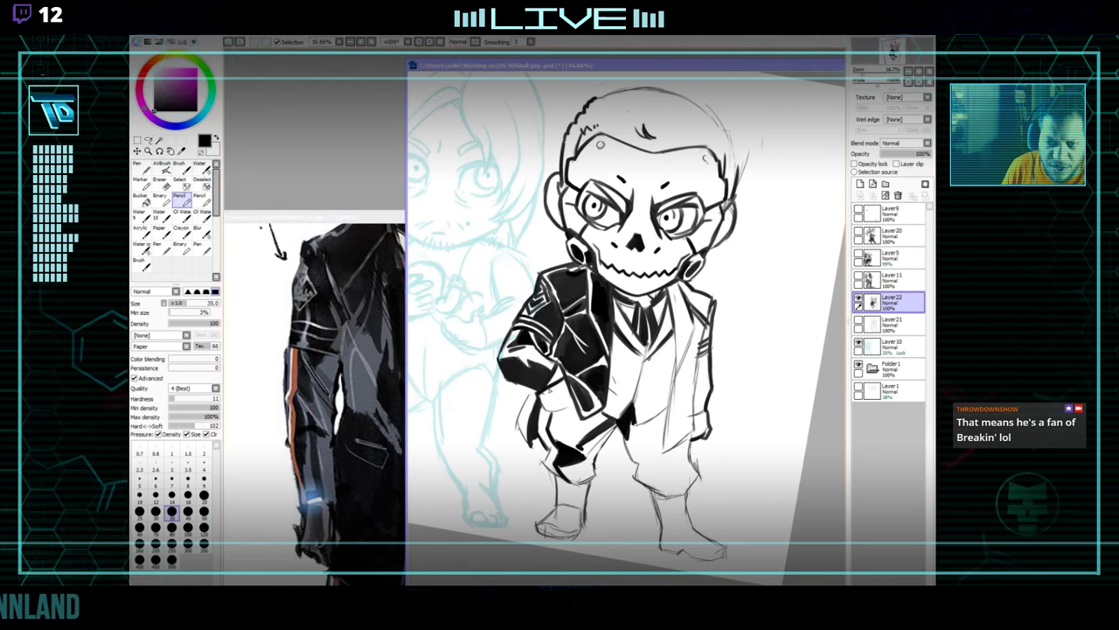
# Rework the white fold highlights on the black forearm by erasing small slivers and re-inking their edges.
pyautogui.moveTo(564, 401); pyautogui.dragTo(564, 383)
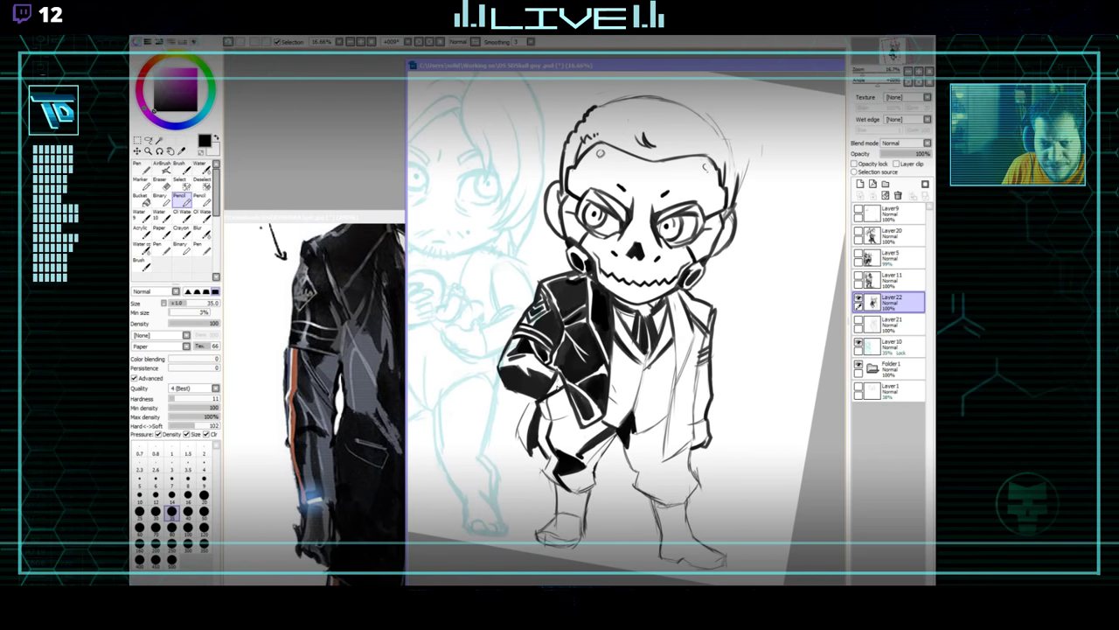
pyautogui.moveTo(541, 345)
pyautogui.mouseDown()
pyautogui.moveTo(544, 395)
pyautogui.moveTo(517, 329)
pyautogui.moveTo(523, 406)
pyautogui.mouseUp()
pyautogui.press('e')
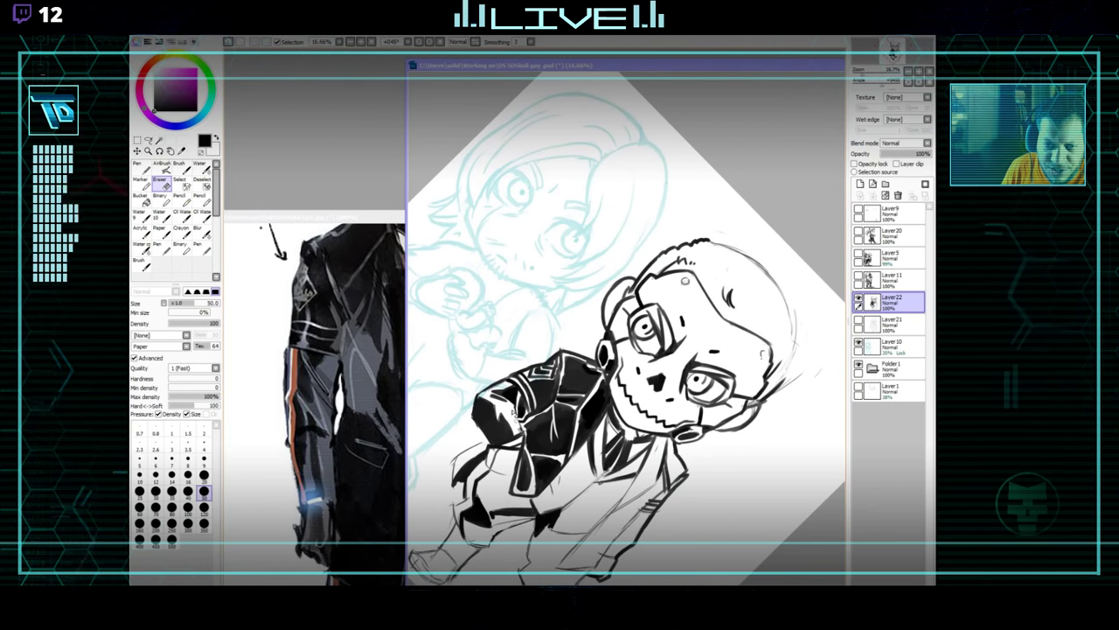
pyautogui.press('n')
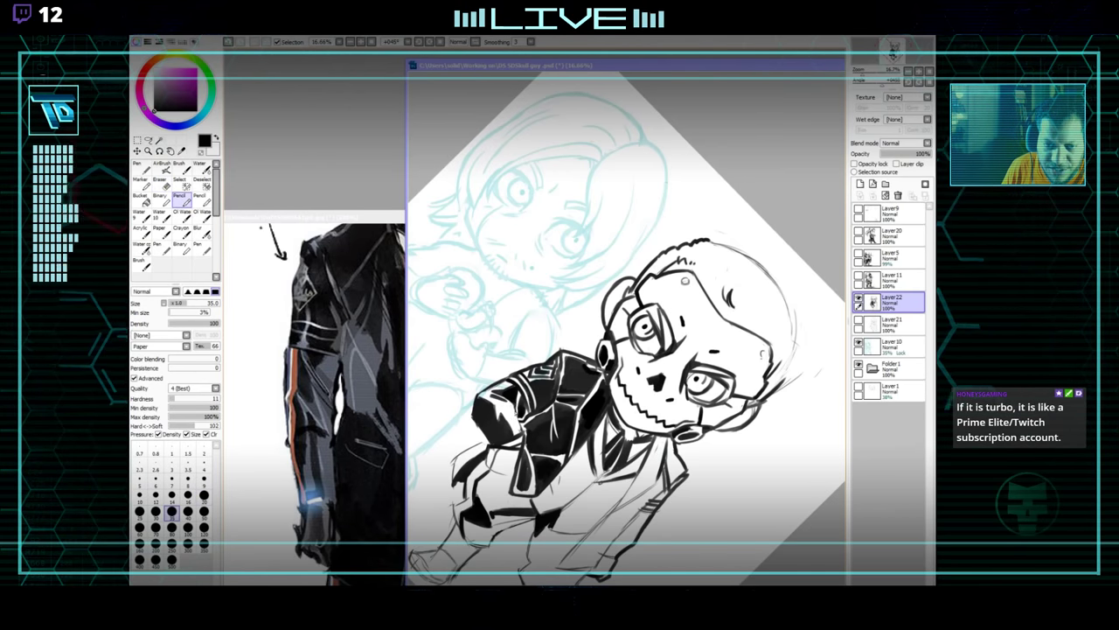
pyautogui.moveTo(519, 429); pyautogui.dragTo(647, 376)
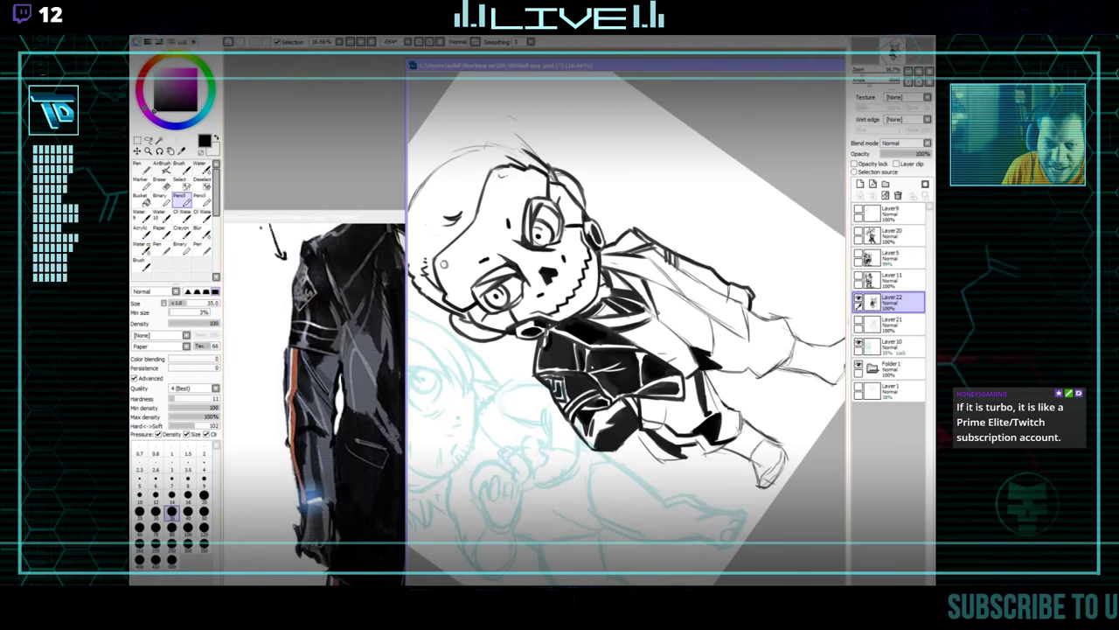
pyautogui.press('e')
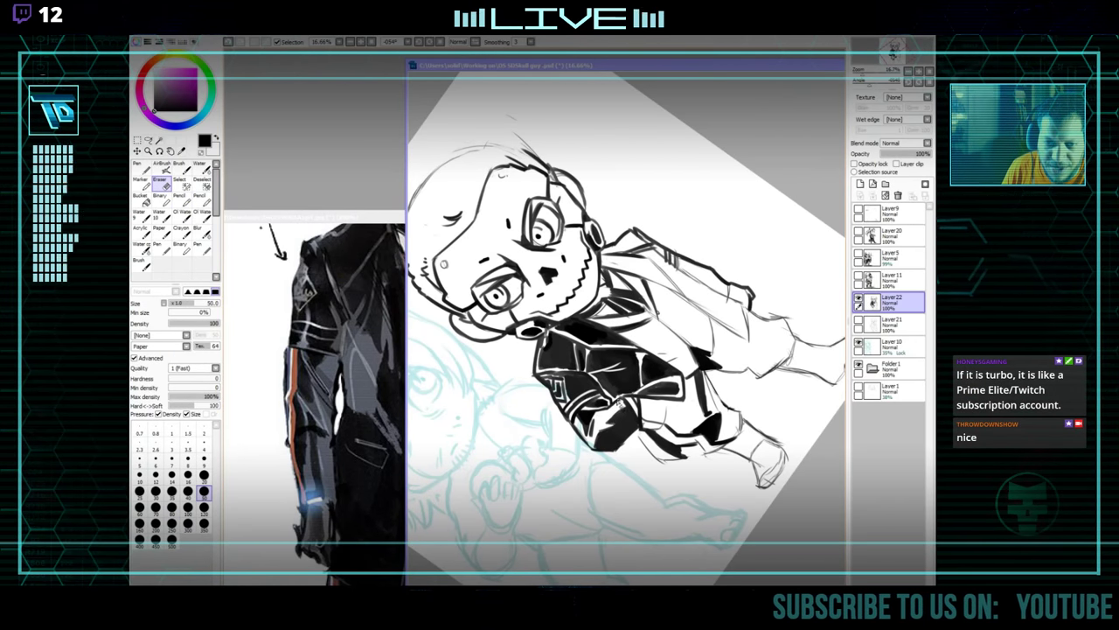
pyautogui.moveTo(588, 368)
pyautogui.mouseDown()
pyautogui.moveTo(570, 330)
pyautogui.moveTo(626, 268)
pyautogui.moveTo(680, 339)
pyautogui.moveTo(584, 283)
pyautogui.moveTo(602, 422)
pyautogui.mouseUp()
pyautogui.press('n')
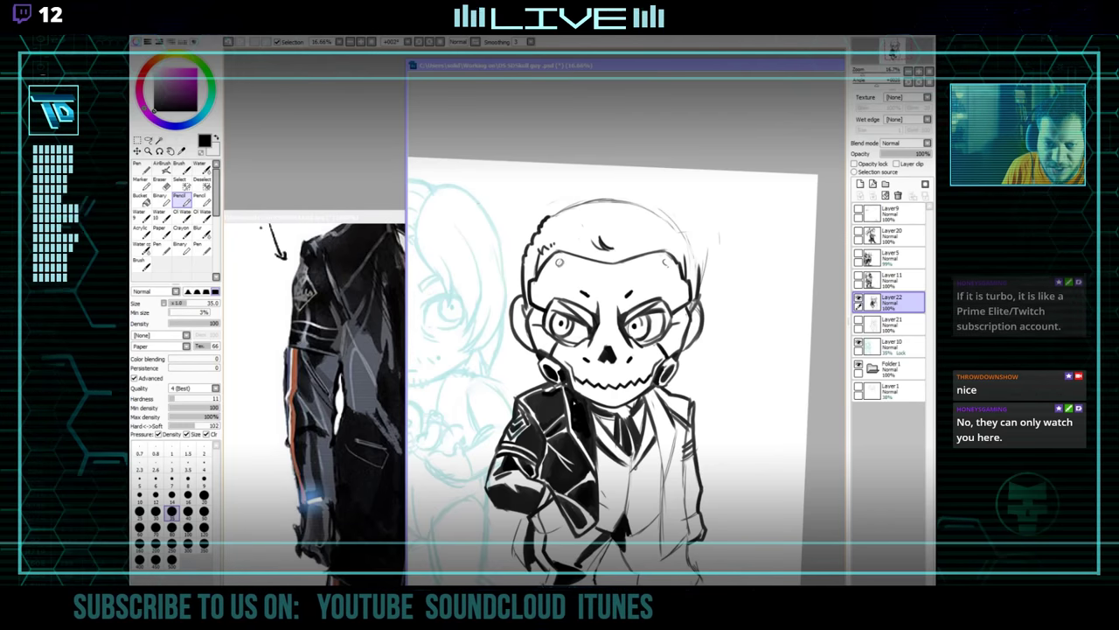
# Examine the reference's vest and open jacket front against the drawing, and shift the drawing's window over the reference.
pyautogui.moveTo(546, 395); pyautogui.dragTo(542, 356)
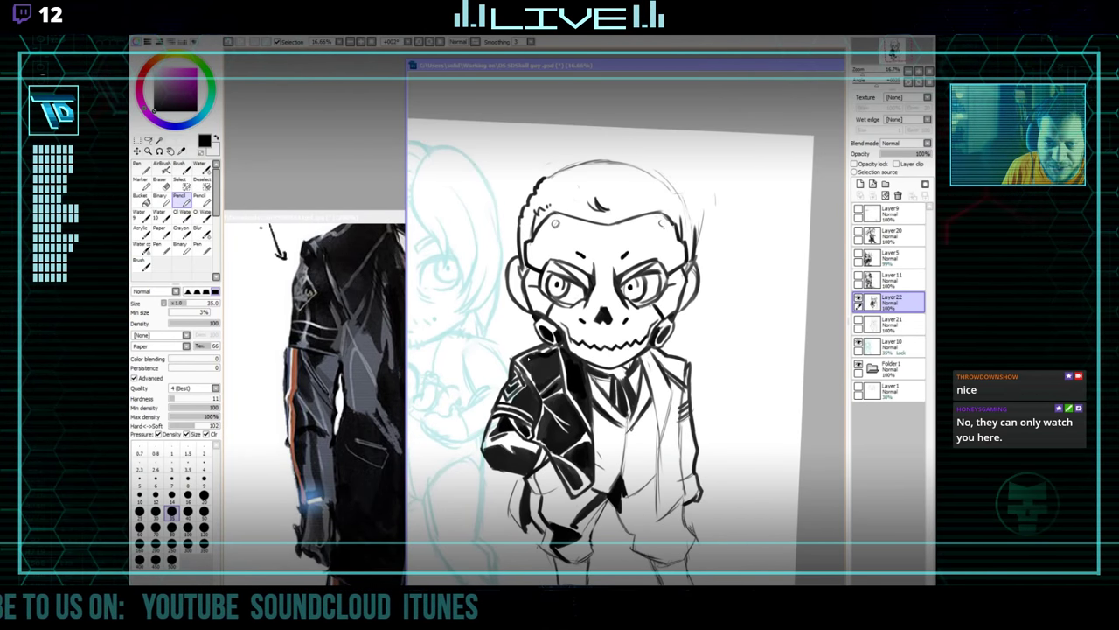
pyautogui.moveTo(560, 368); pyautogui.dragTo(570, 393)
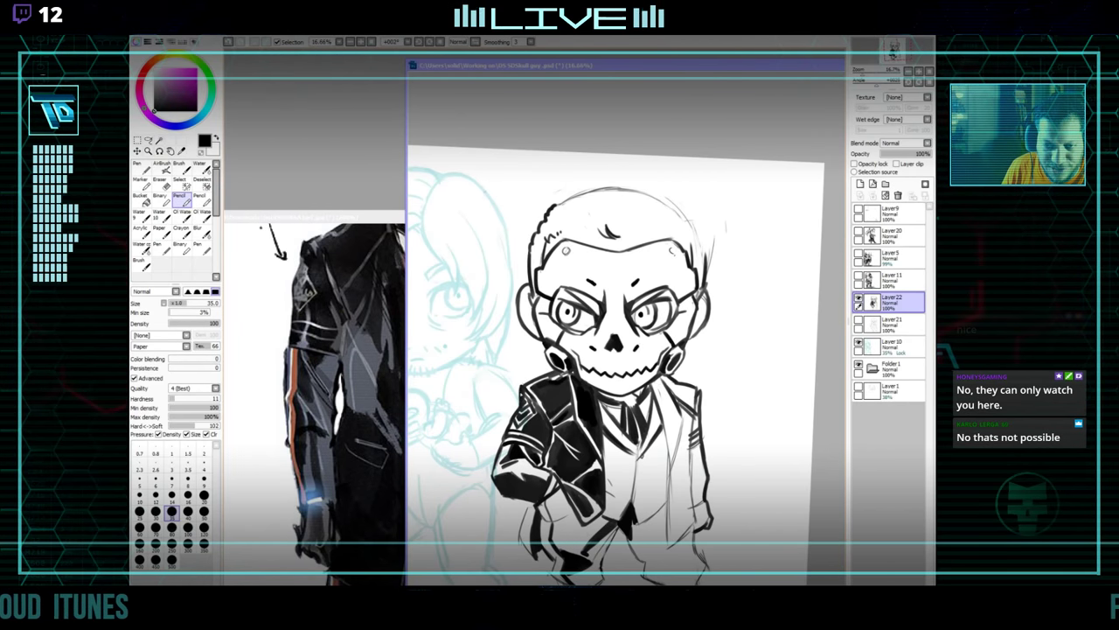
pyautogui.moveTo(592, 376)
pyautogui.mouseDown()
pyautogui.moveTo(585, 332)
pyautogui.moveTo(589, 365)
pyautogui.mouseUp()
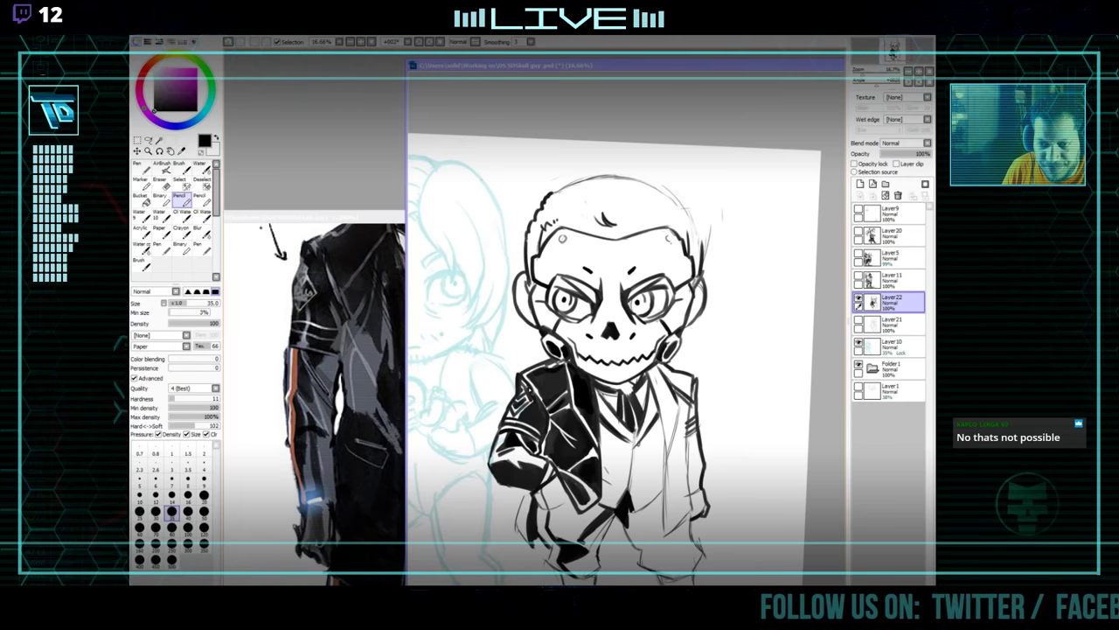
pyautogui.moveTo(712, 427); pyautogui.dragTo(717, 344)
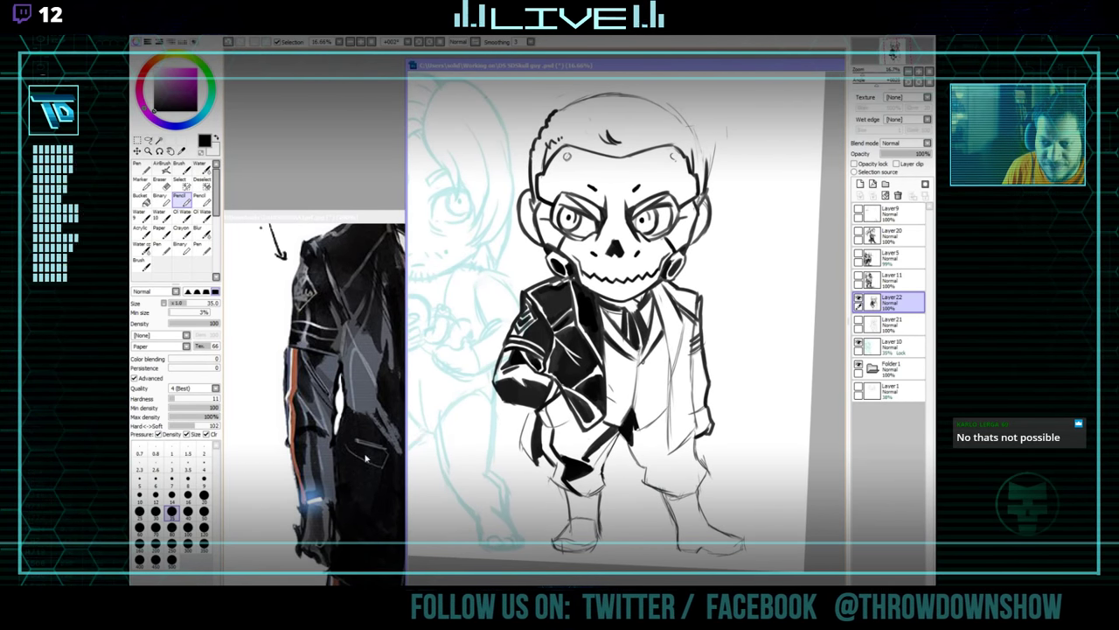
pyautogui.click(361, 486)
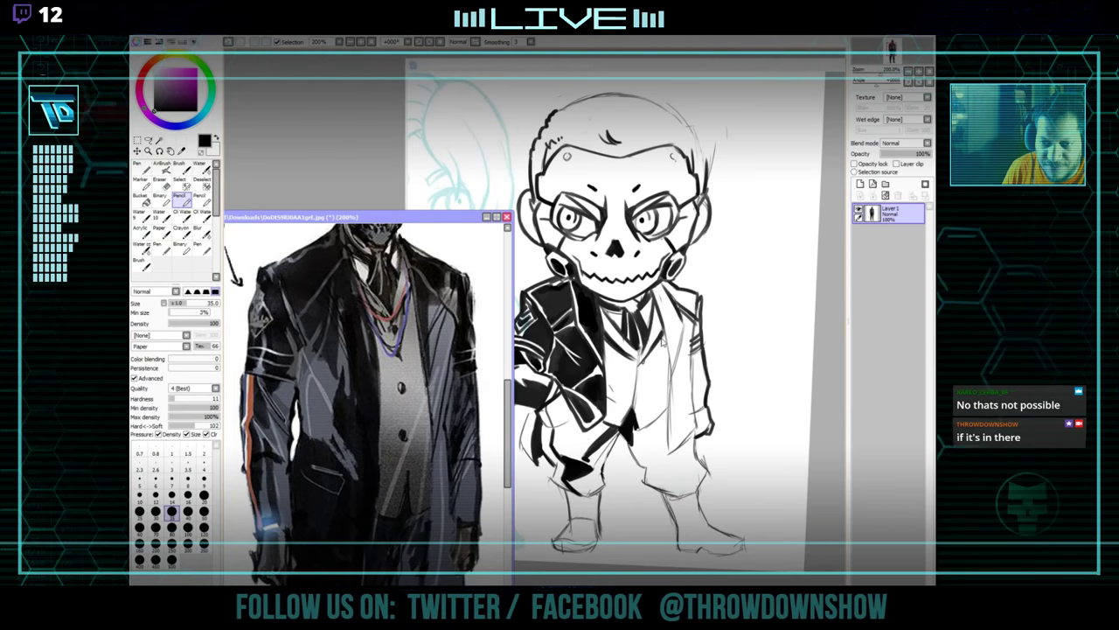
pyautogui.click(658, 334)
pyautogui.moveTo(658, 338); pyautogui.dragTo(615, 370)
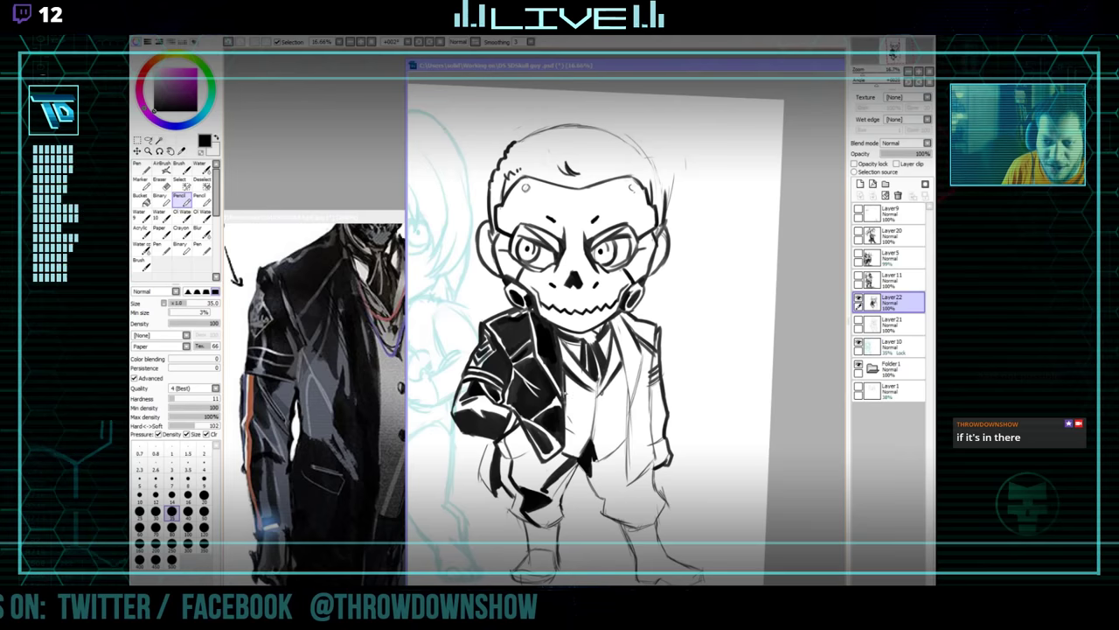
pyautogui.moveTo(616, 370); pyautogui.dragTo(609, 391)
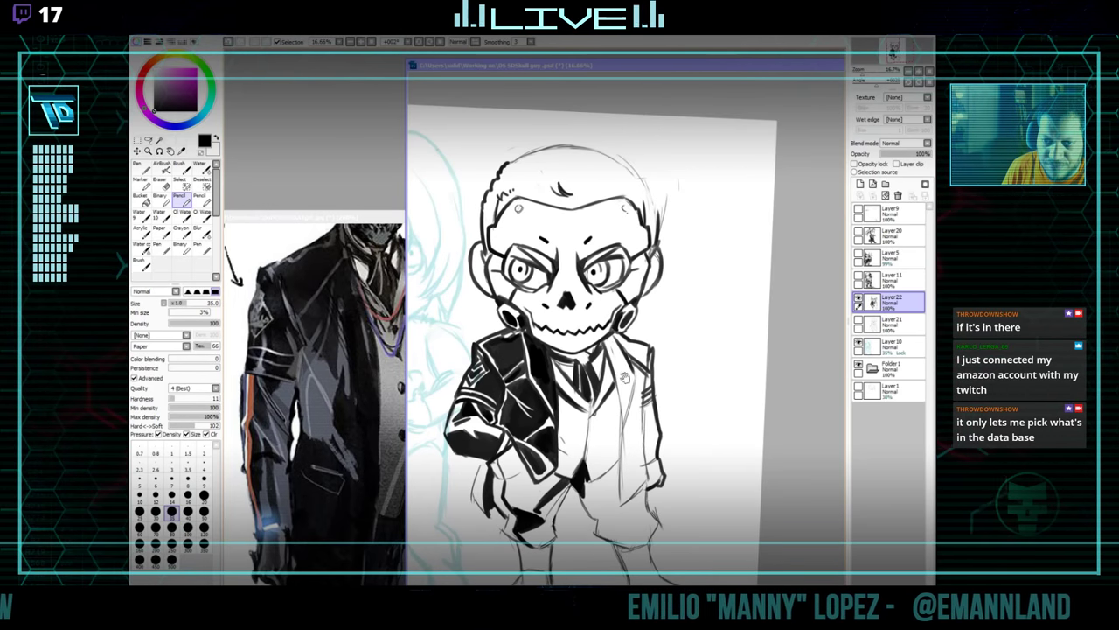
pyautogui.scroll(-3, 608, 356)
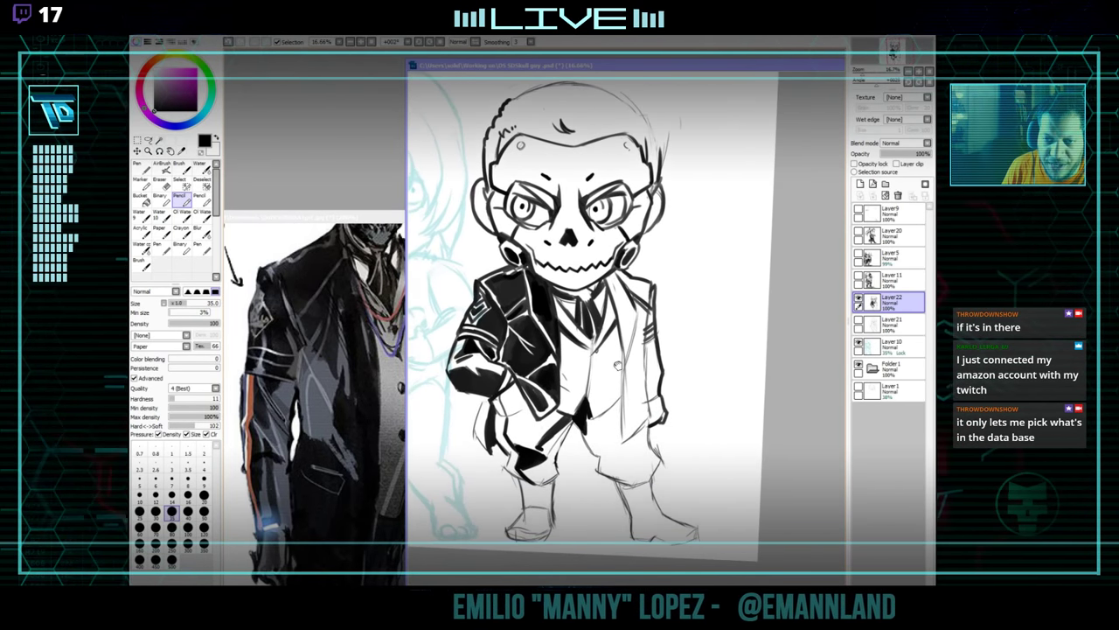
pyautogui.moveTo(617, 66); pyautogui.dragTo(563, 57)
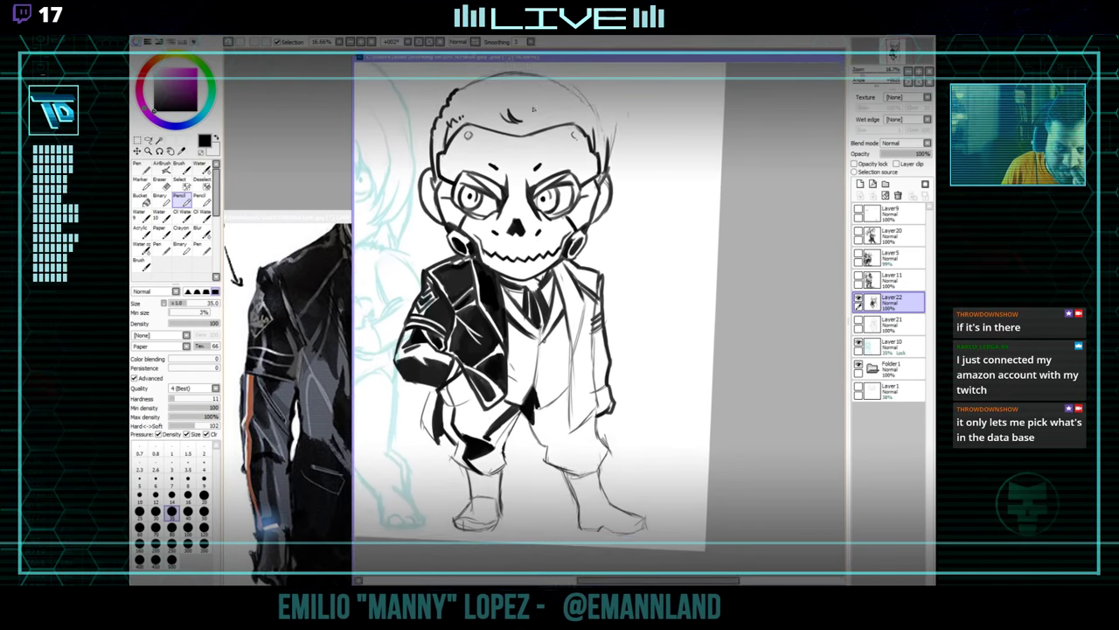
pyautogui.moveTo(580, 276); pyautogui.dragTo(621, 295)
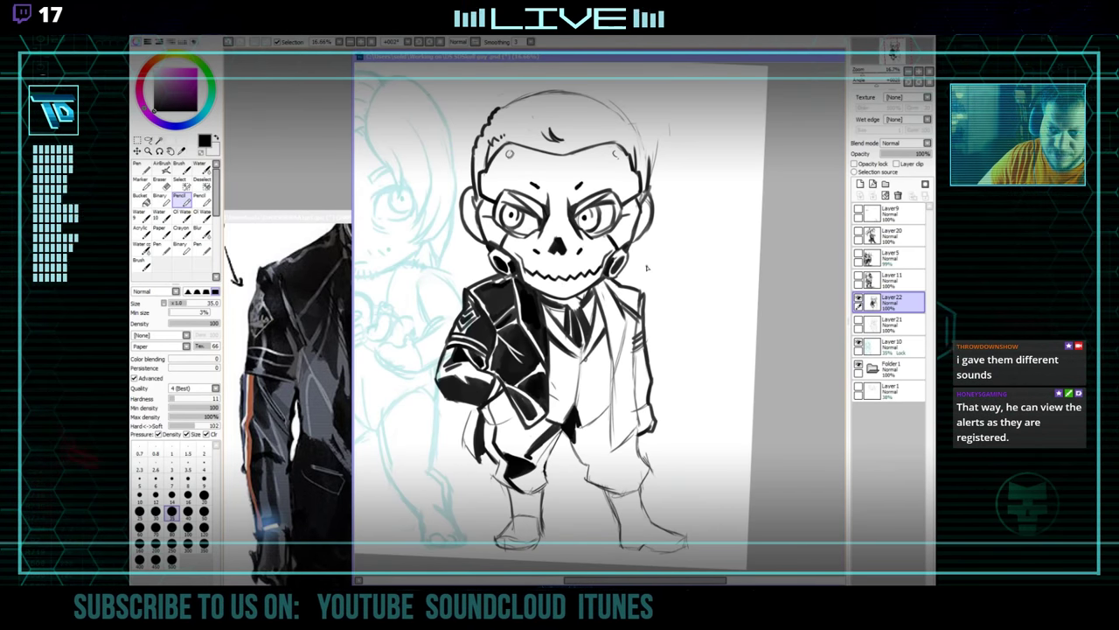
# Bring the reference's collar and tie into view, then tidy and ink the shirt collar beneath the skull's chin.
pyautogui.click(306, 385)
pyautogui.moveTo(397, 409)
pyautogui.mouseDown()
pyautogui.moveTo(327, 492)
pyautogui.moveTo(323, 471)
pyautogui.mouseUp()
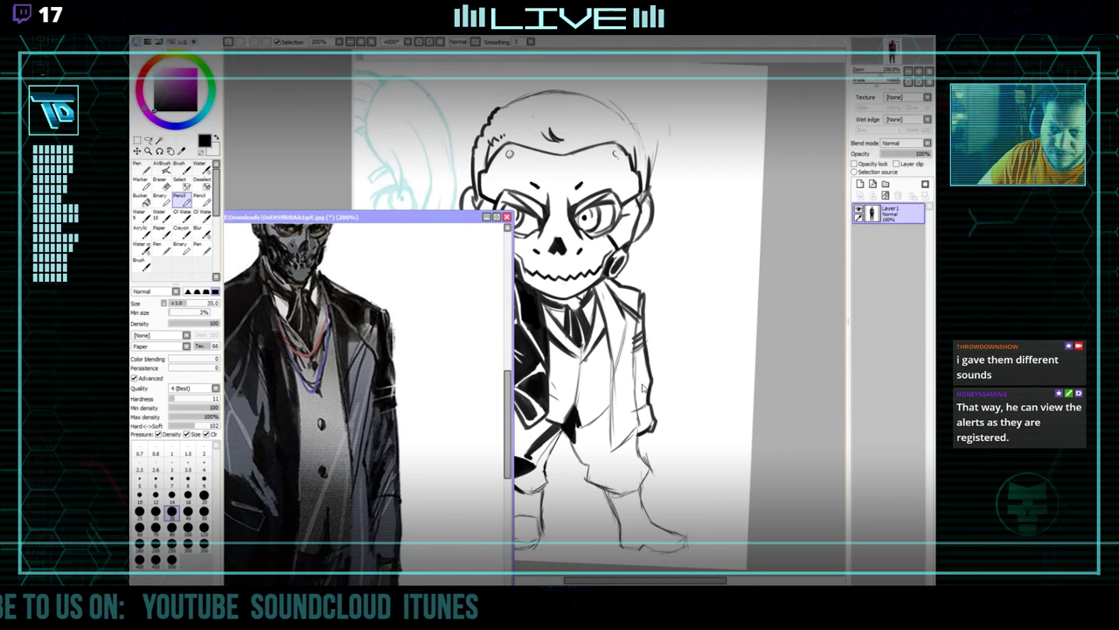
pyautogui.hotkey('ctrl', 'Tab')
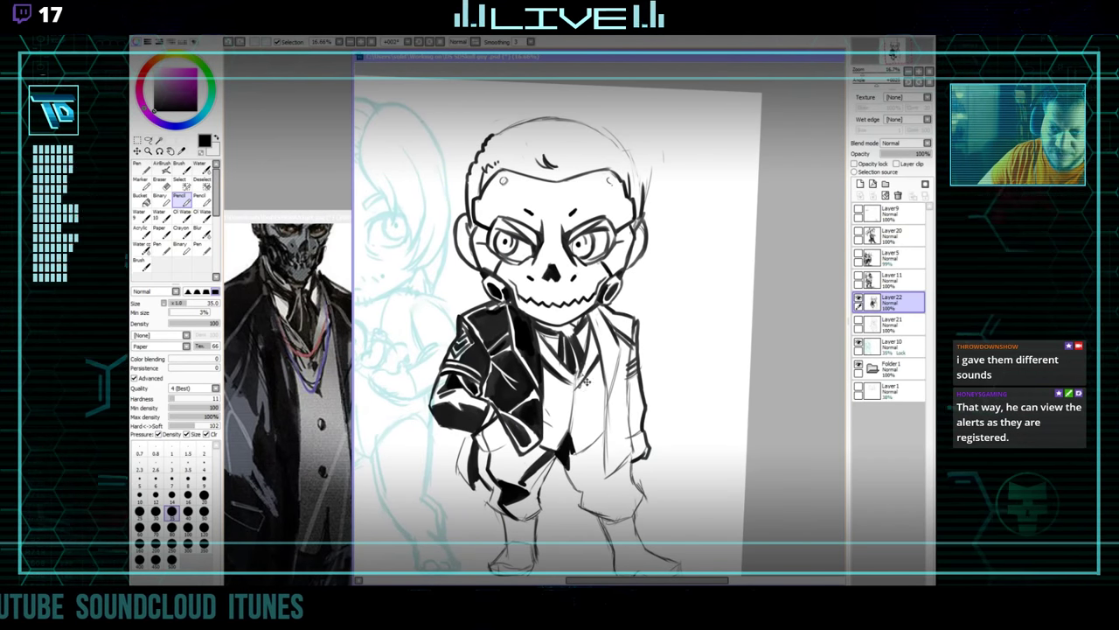
pyautogui.press('e')
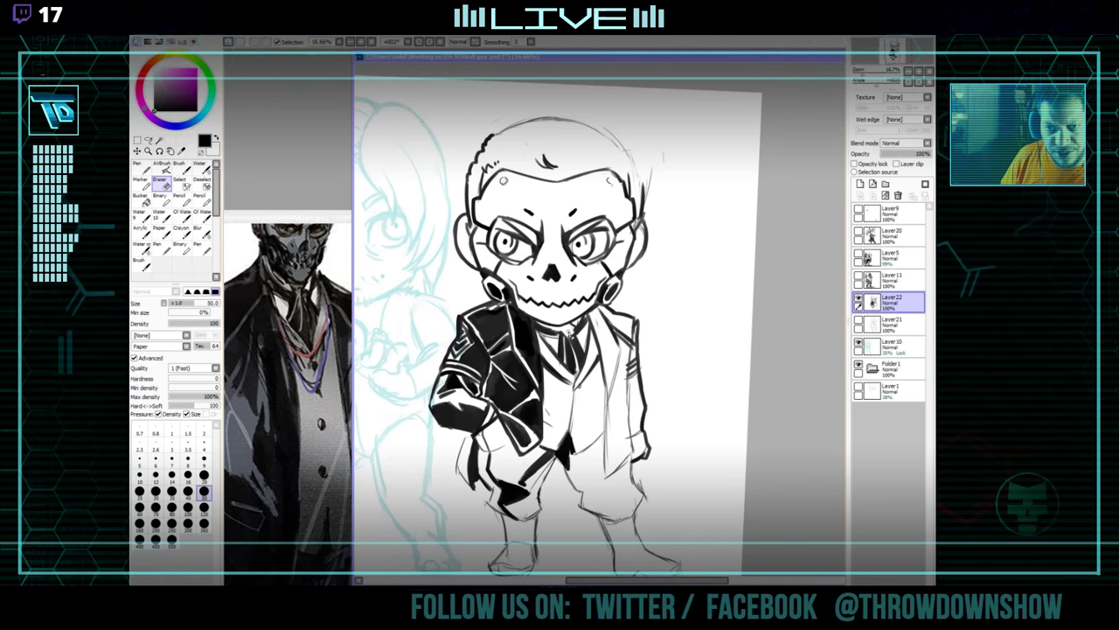
pyautogui.press('n')
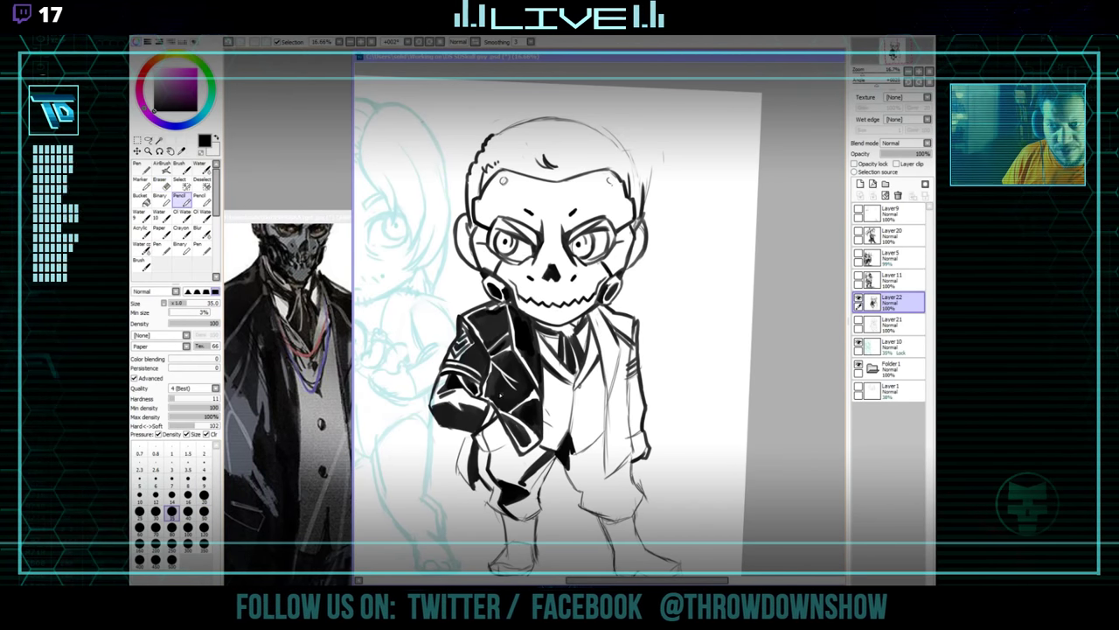
pyautogui.moveTo(553, 333); pyautogui.dragTo(560, 351)
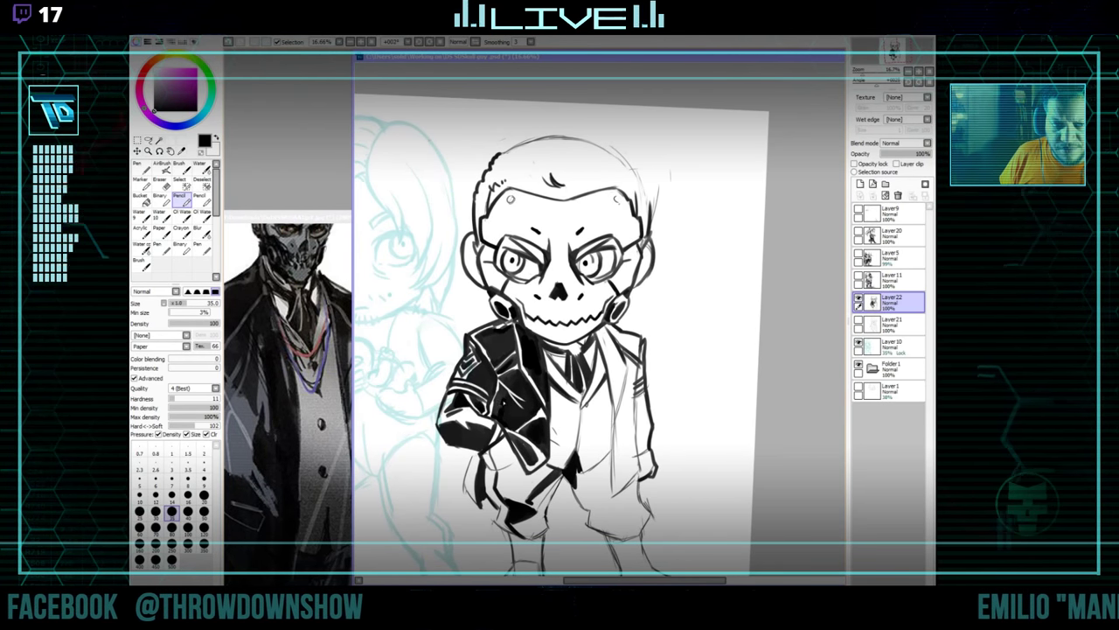
pyautogui.moveTo(560, 332)
pyautogui.mouseDown()
pyautogui.moveTo(535, 339)
pyautogui.moveTo(529, 380)
pyautogui.mouseUp()
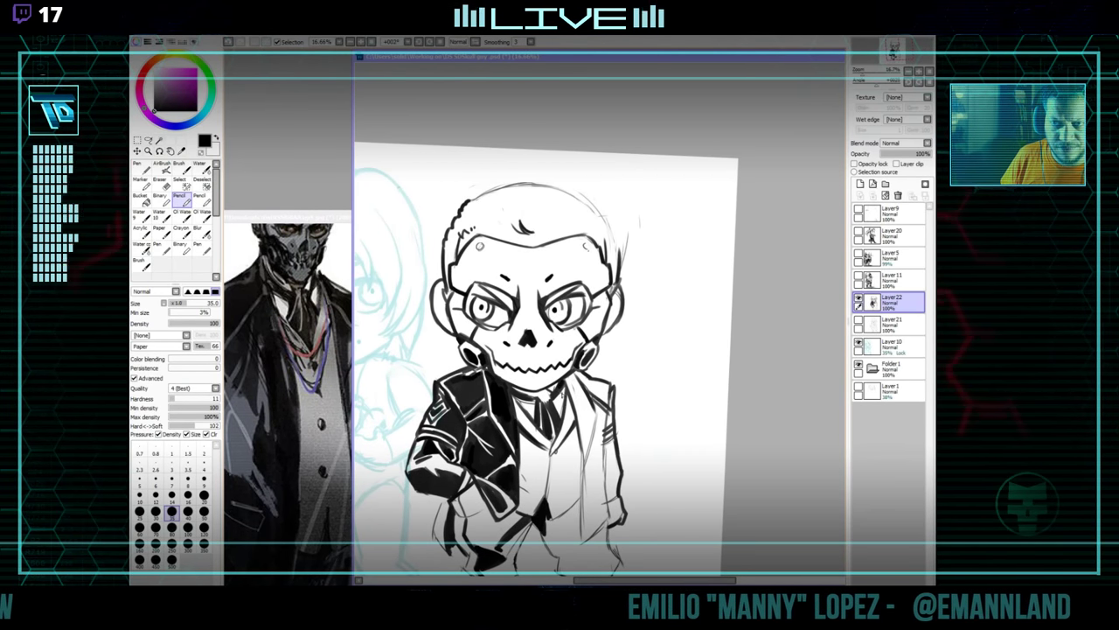
pyautogui.moveTo(567, 423); pyautogui.dragTo(556, 393)
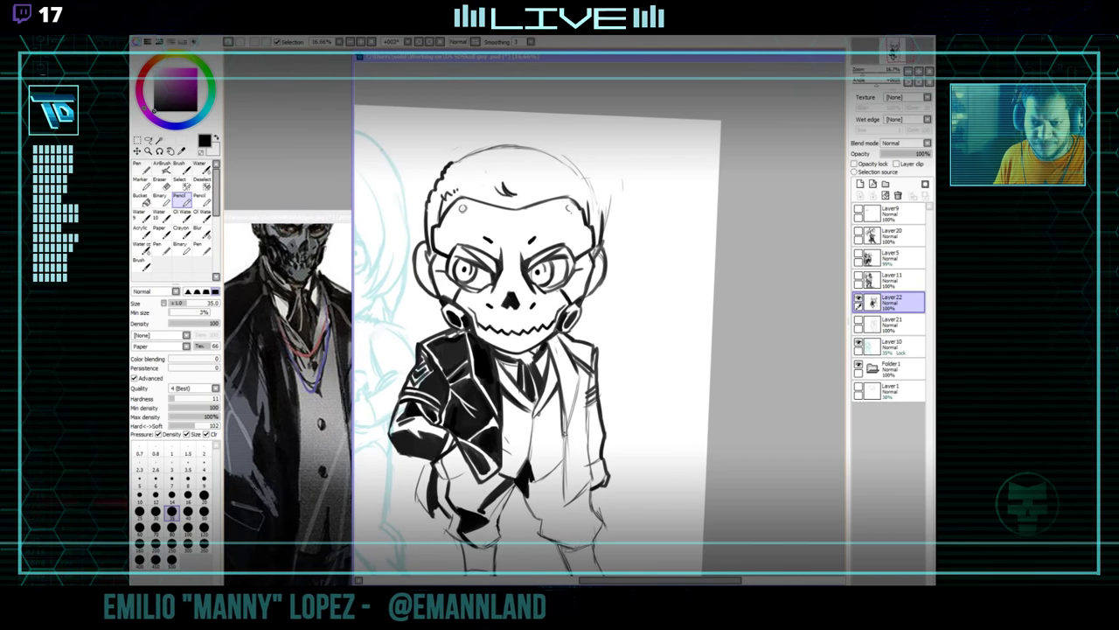
pyautogui.scroll(1, 332, 479)
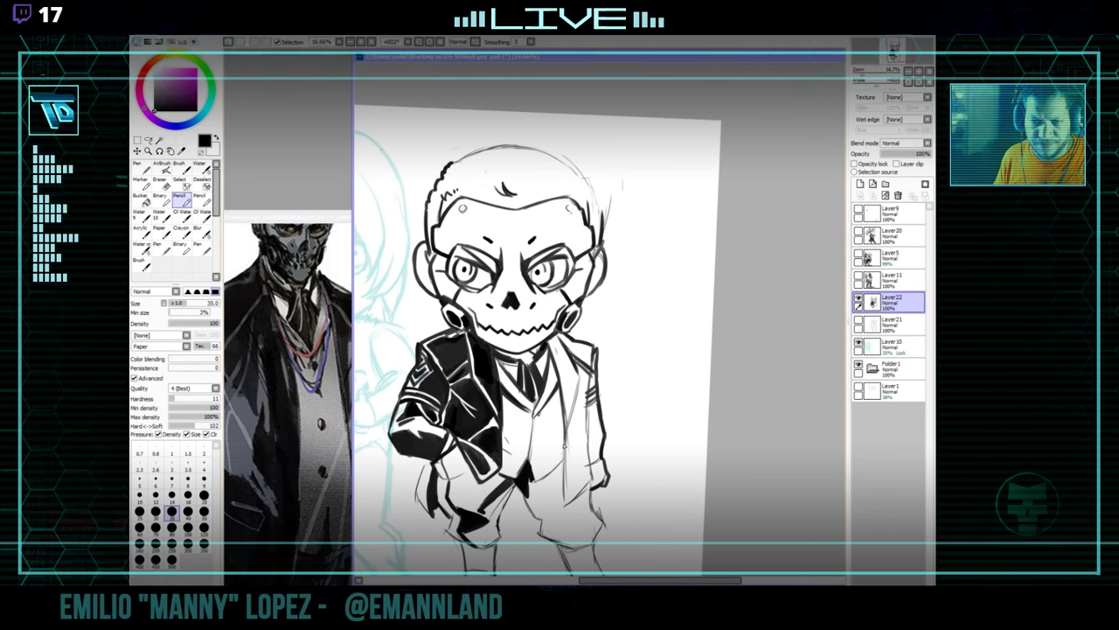
# Examine the reference's jacket shoulders, lapels and buttoned vest against the unfilled side of the drawn jacket.
pyautogui.click(332, 479)
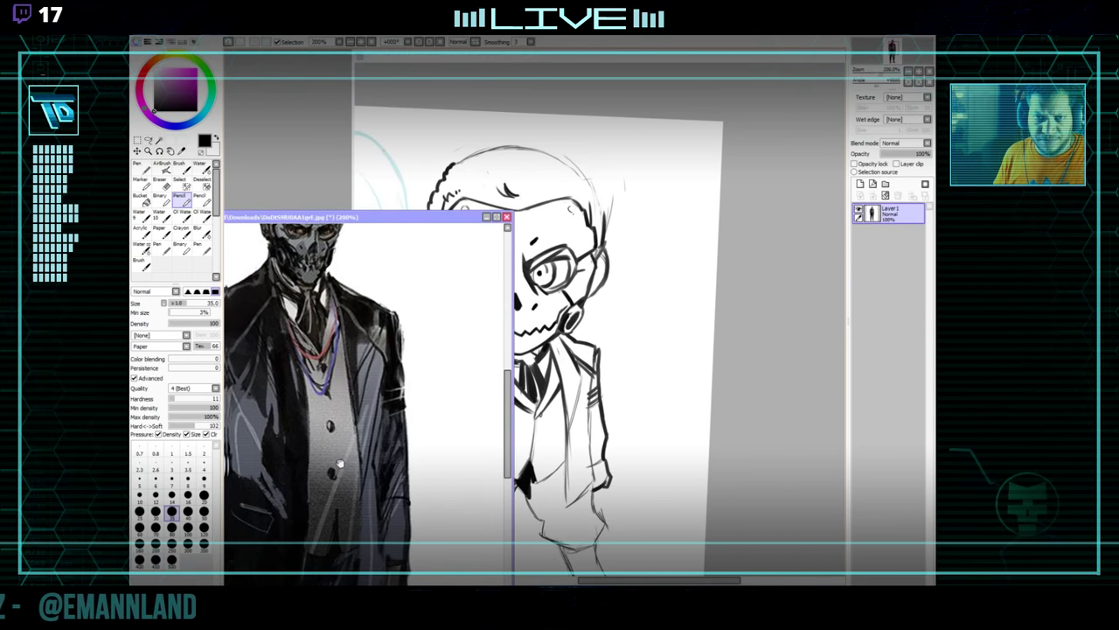
pyautogui.moveTo(339, 464); pyautogui.dragTo(384, 468)
pyautogui.click(619, 329)
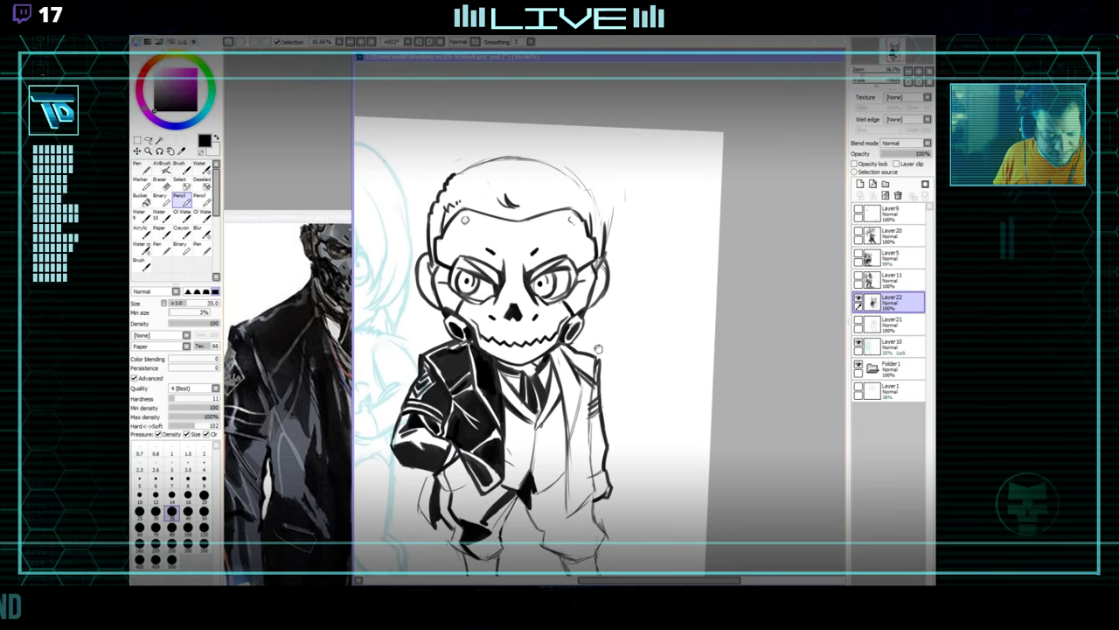
pyautogui.moveTo(597, 349)
pyautogui.mouseDown()
pyautogui.moveTo(586, 324)
pyautogui.moveTo(576, 357)
pyautogui.mouseUp()
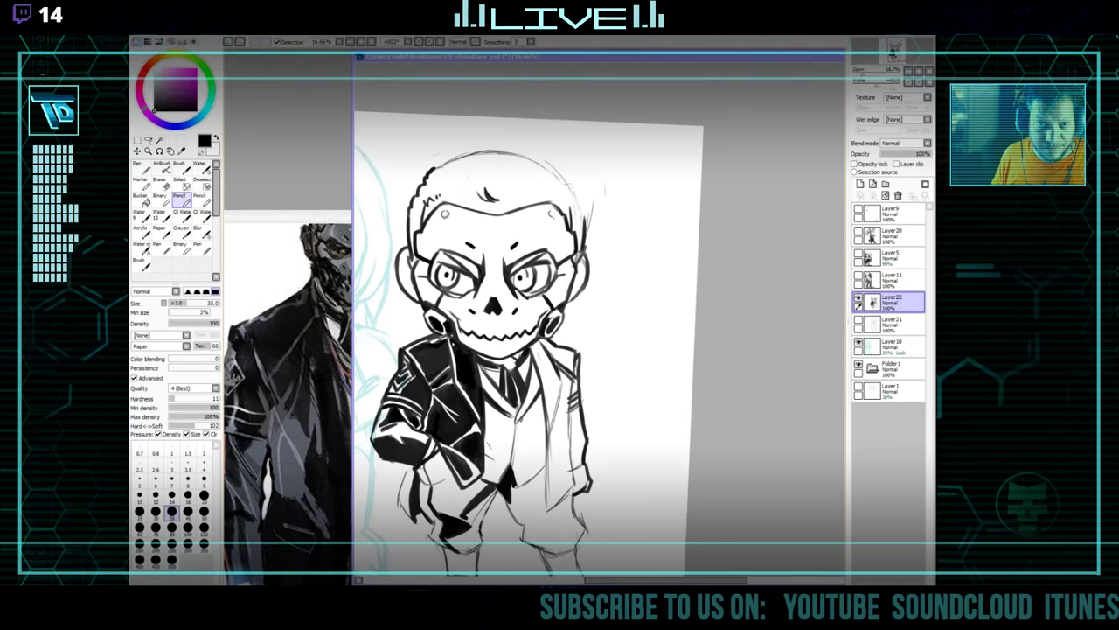
pyautogui.moveTo(547, 391)
pyautogui.mouseDown()
pyautogui.moveTo(537, 400)
pyautogui.moveTo(532, 387)
pyautogui.mouseUp()
pyautogui.hotkey('ctrl', 'Tab')
pyautogui.moveTo(437, 444); pyautogui.dragTo(388, 429)
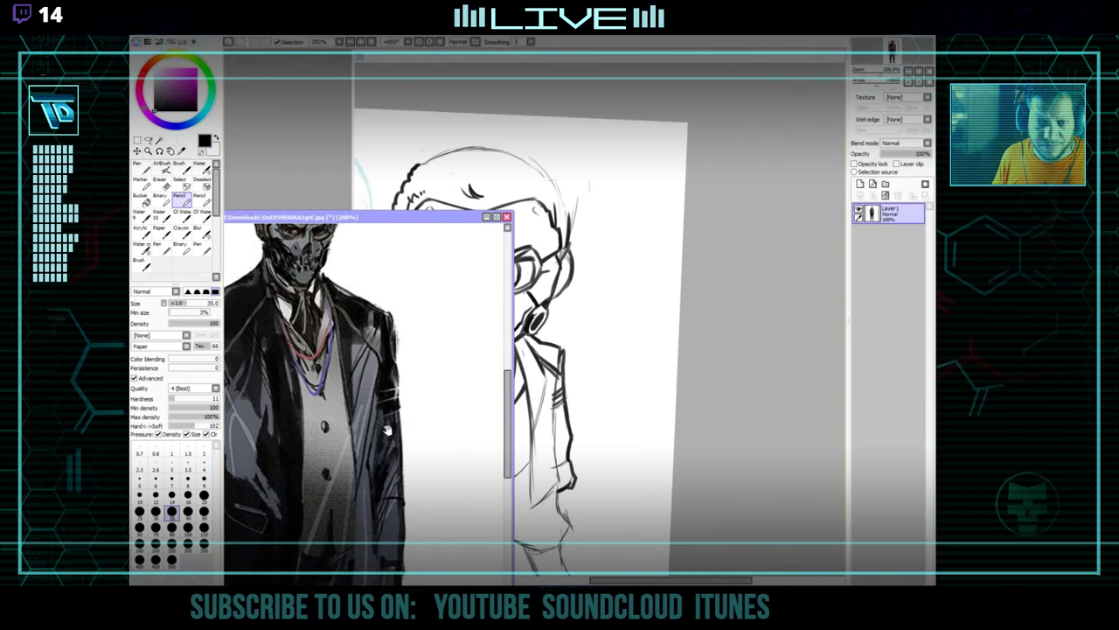
pyautogui.hotkey('ctrl', 'Tab')
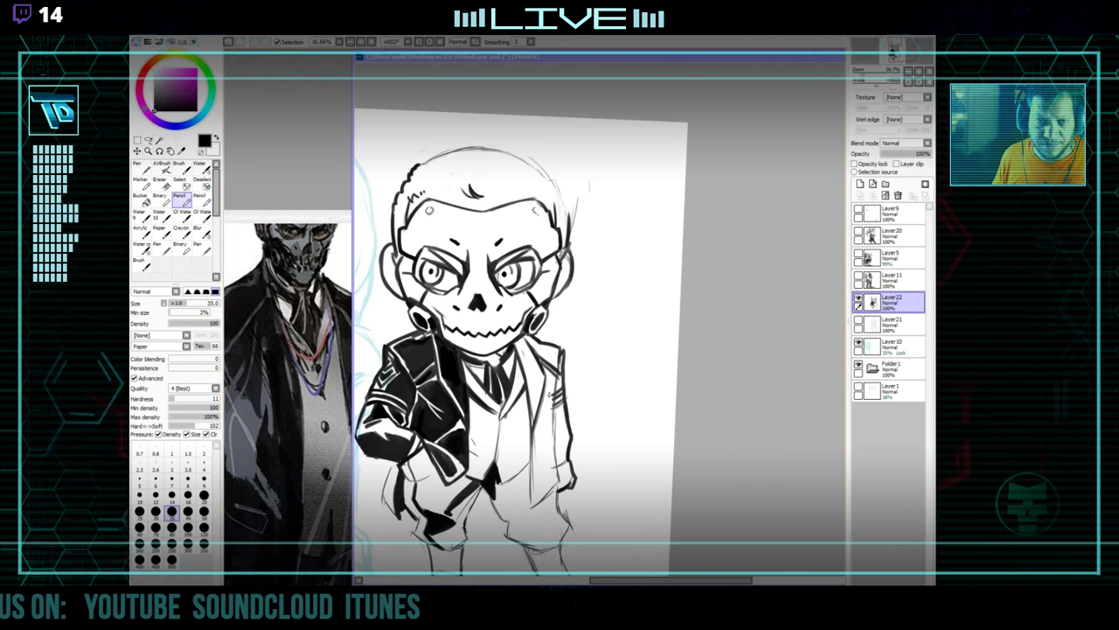
# Touch up the armband stripes and outer edge of the unfilled sleeve by alternating between erasing and inking.
pyautogui.press('e')
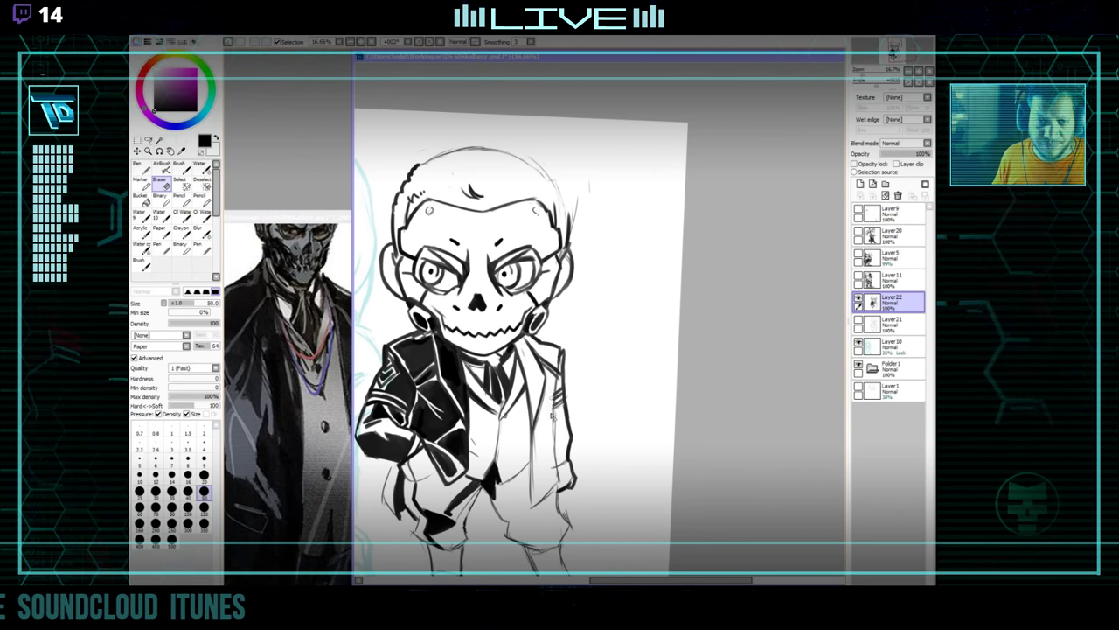
pyautogui.press('n')
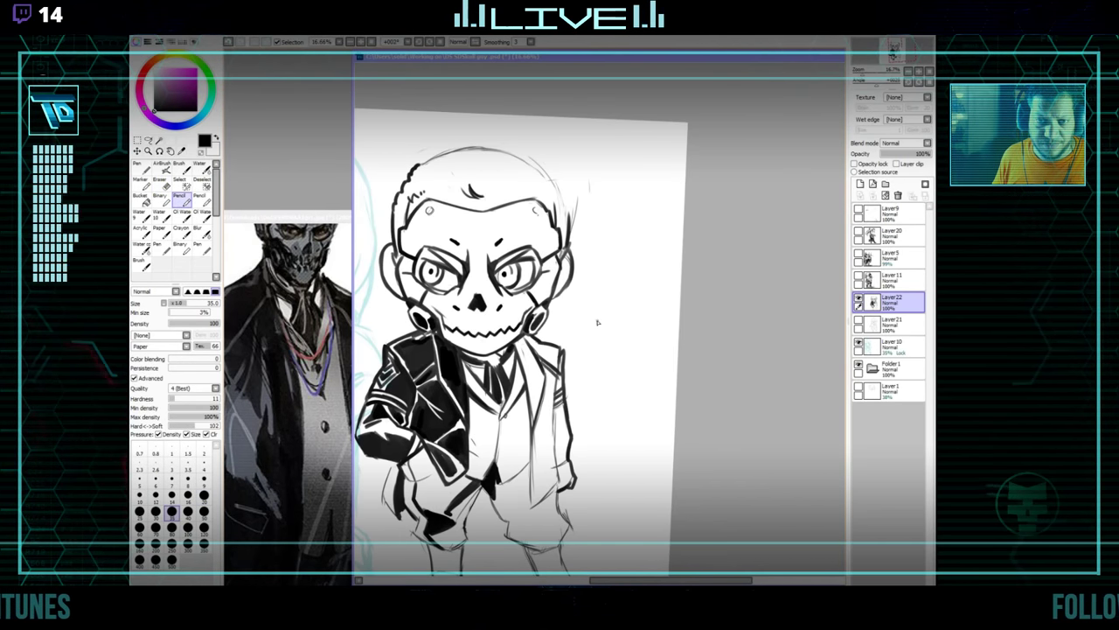
pyautogui.press('e')
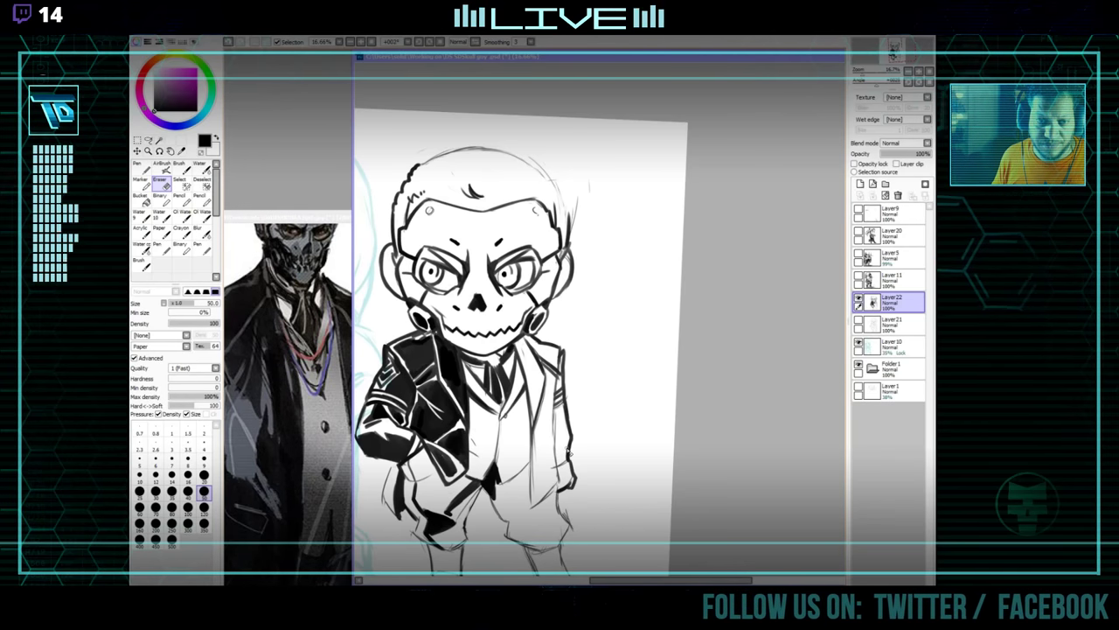
# Examine the reference's jacket sleeves, armbands and lapels, and leave its head, collar and jacket front showing beside the drawing.
pyautogui.click(298, 385)
pyautogui.moveTo(297, 385); pyautogui.dragTo(354, 389)
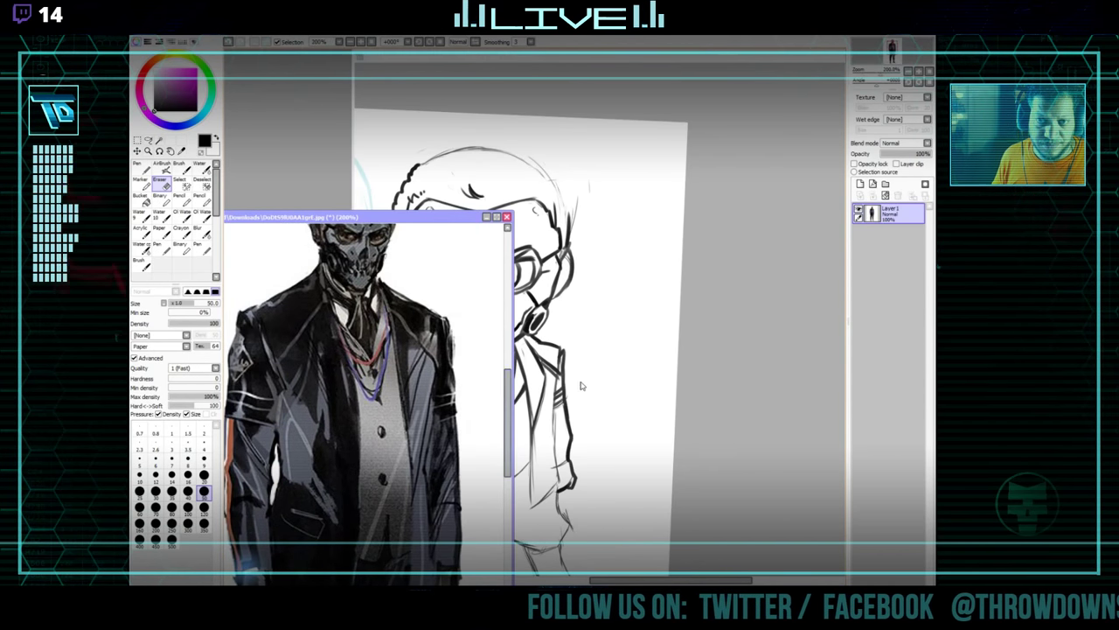
pyautogui.hotkey('ctrl', 'Tab')
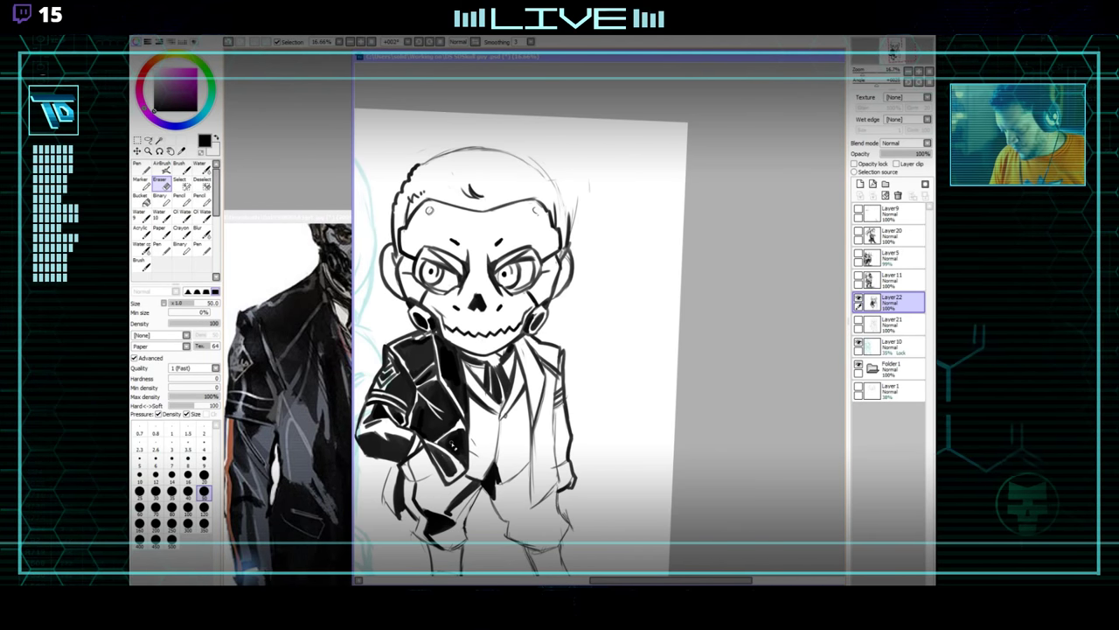
pyautogui.click(327, 418)
pyautogui.moveTo(333, 418); pyautogui.dragTo(295, 426)
pyautogui.click(583, 352)
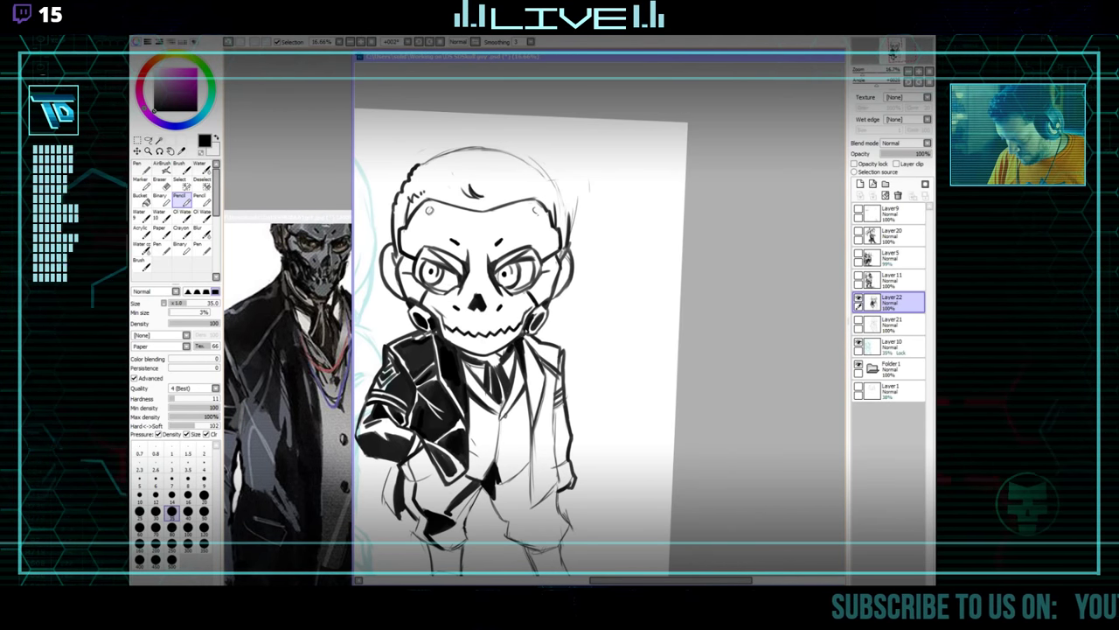
# Ink black along the lapel on the unfilled side of the jacket, from the collar down the chest.
pyautogui.moveTo(535, 311); pyautogui.dragTo(529, 325)
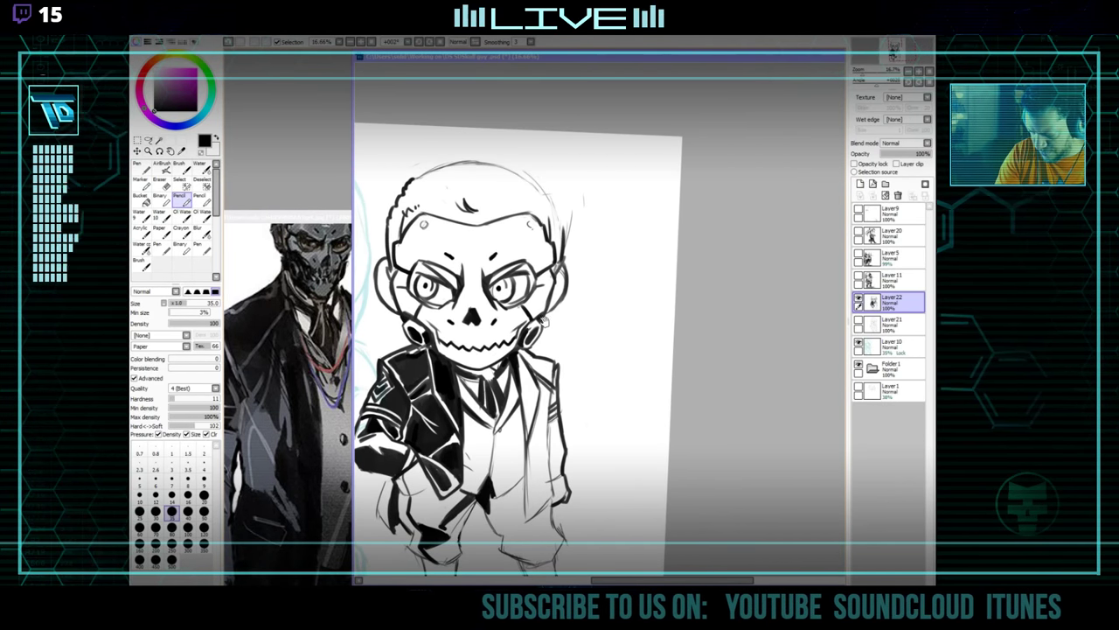
pyautogui.moveTo(544, 322); pyautogui.dragTo(557, 302)
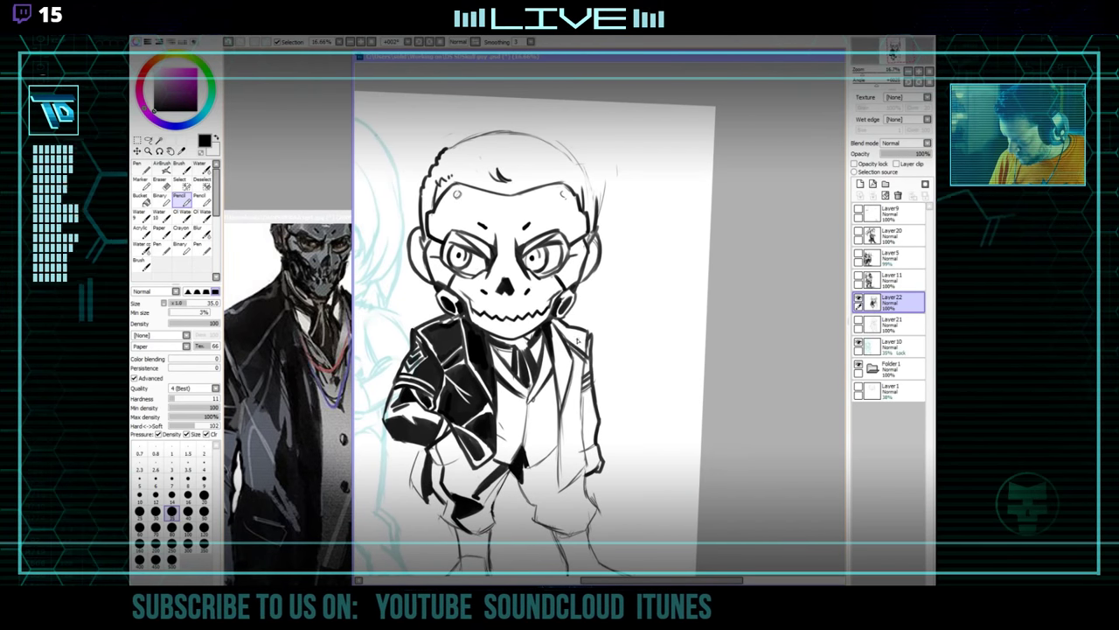
pyautogui.moveTo(598, 358); pyautogui.dragTo(601, 384)
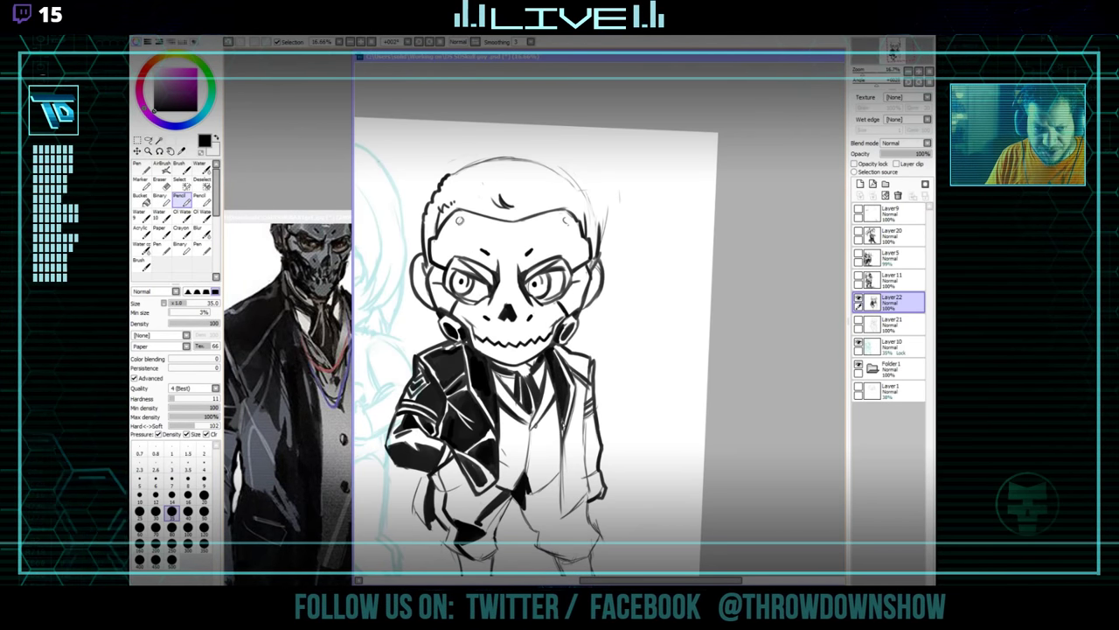
pyautogui.moveTo(570, 418); pyautogui.dragTo(579, 394)
pyautogui.scroll(2, 516, 368)
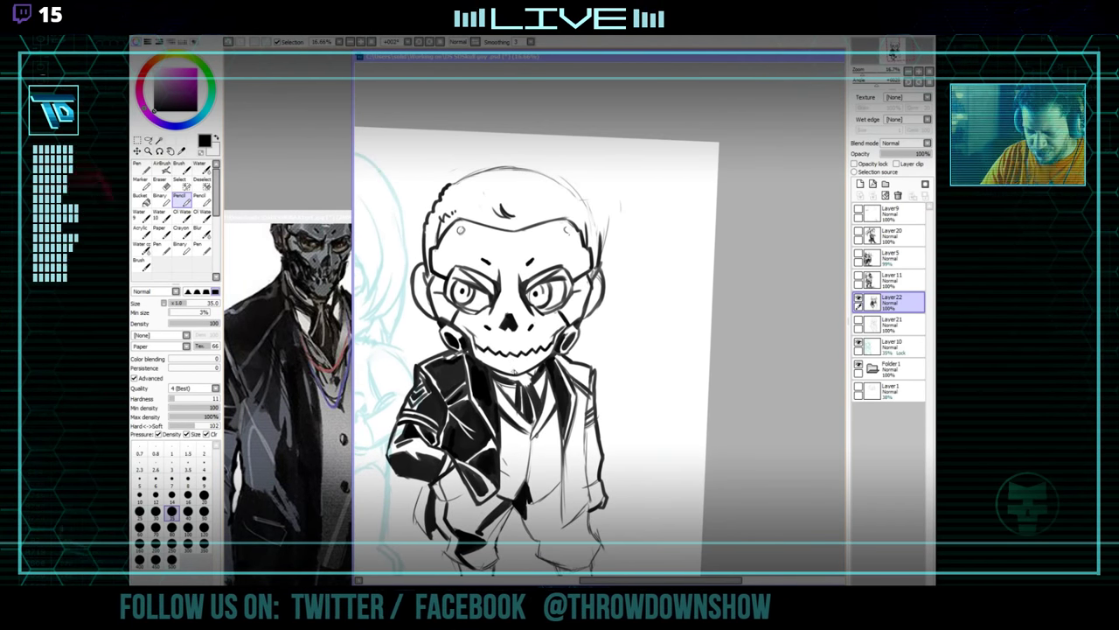
pyautogui.scroll(1, 516, 367)
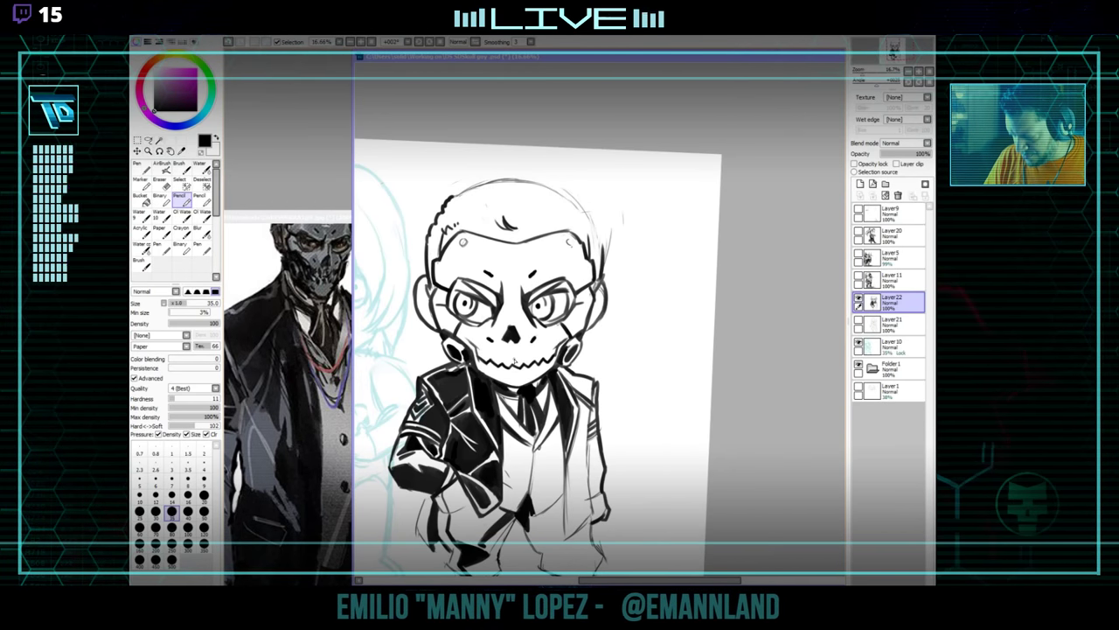
# Clean up the shirt collar beneath the skull's chin and darken the tie knot with black ink.
pyautogui.press('e')
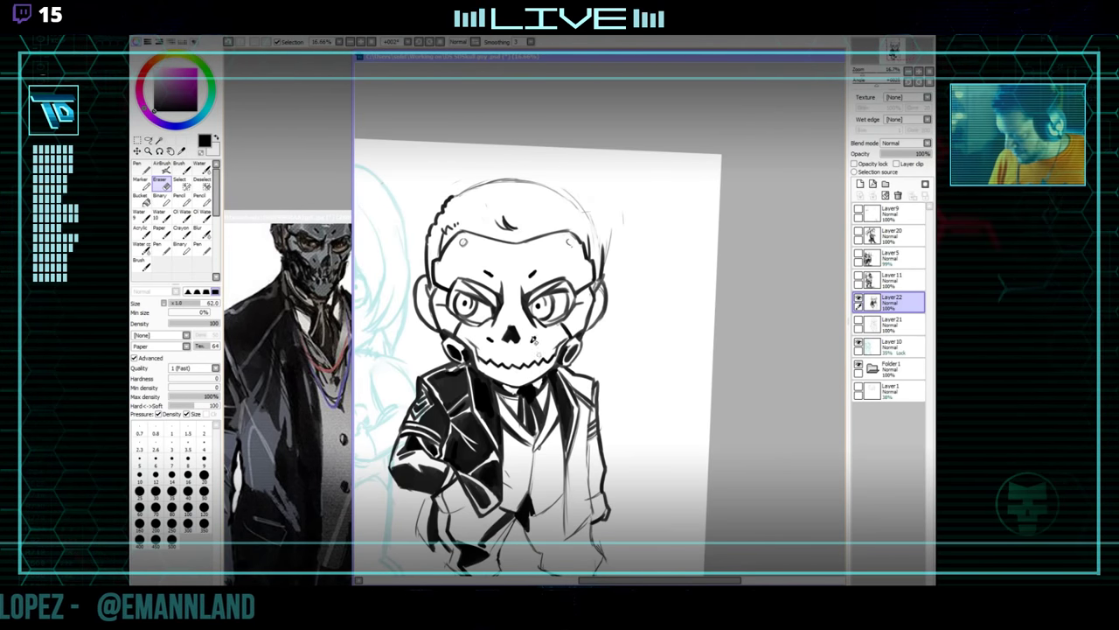
pyautogui.press('n')
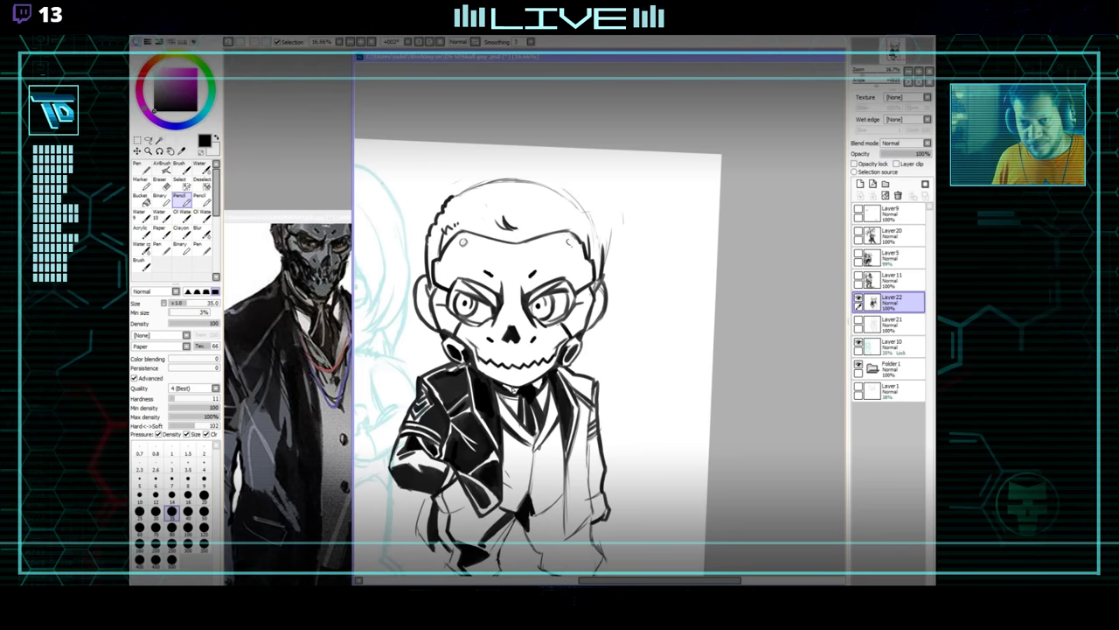
pyautogui.press('e')
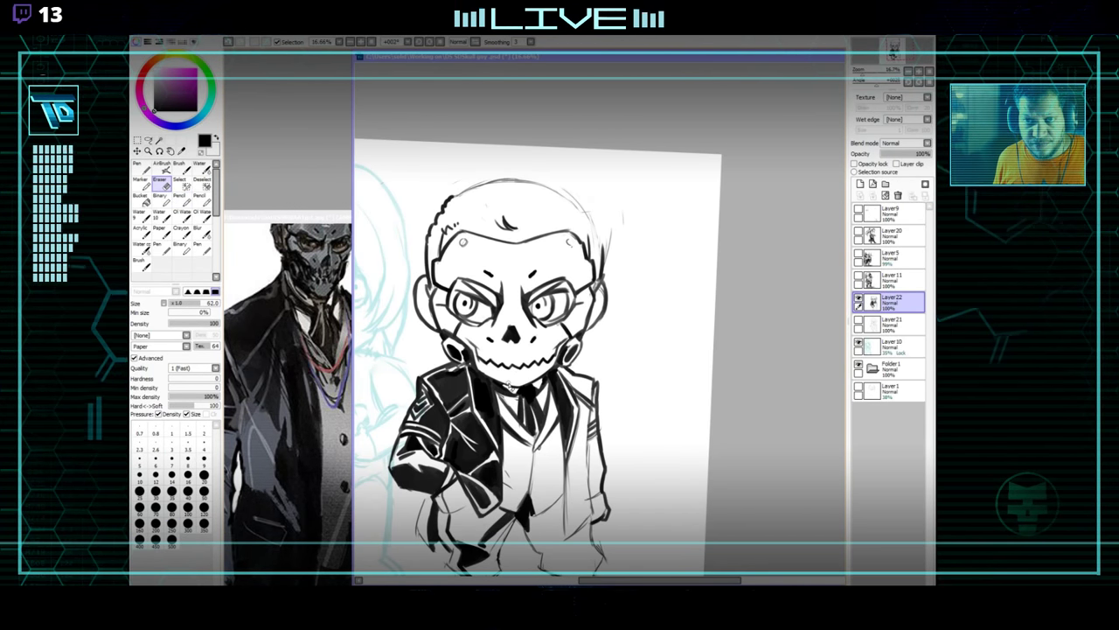
pyautogui.press('n')
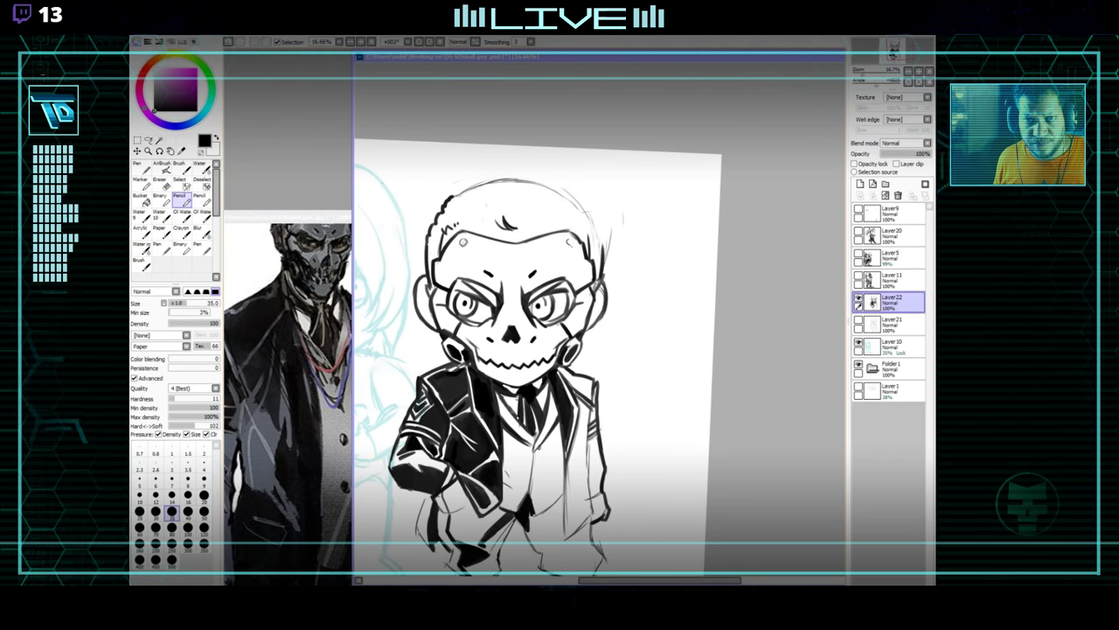
pyautogui.moveTo(546, 391); pyautogui.dragTo(541, 377)
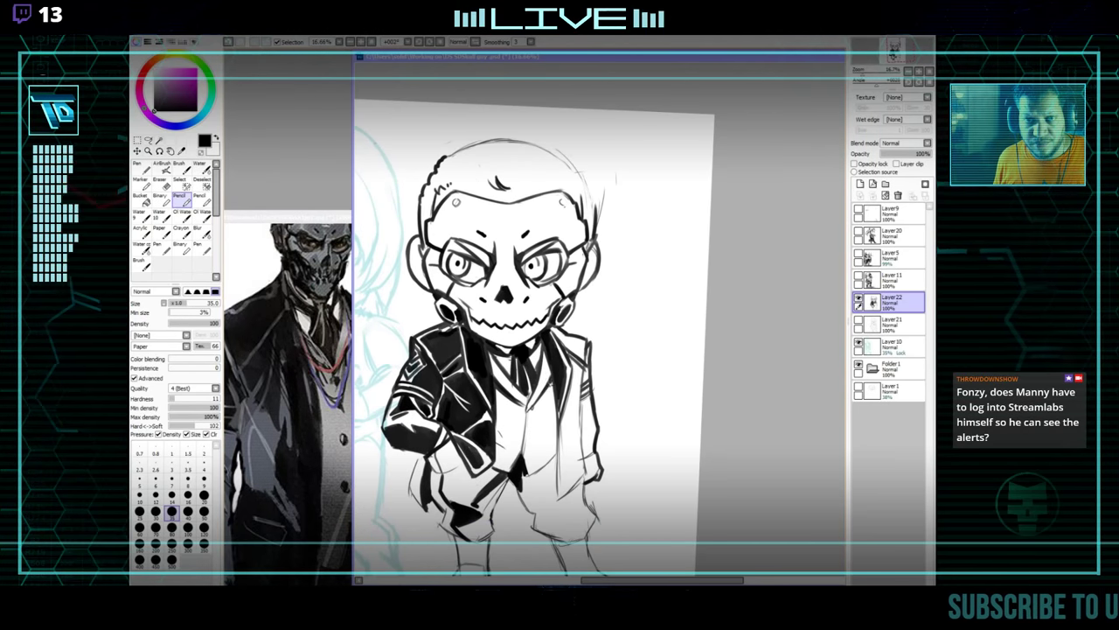
pyautogui.press('e')
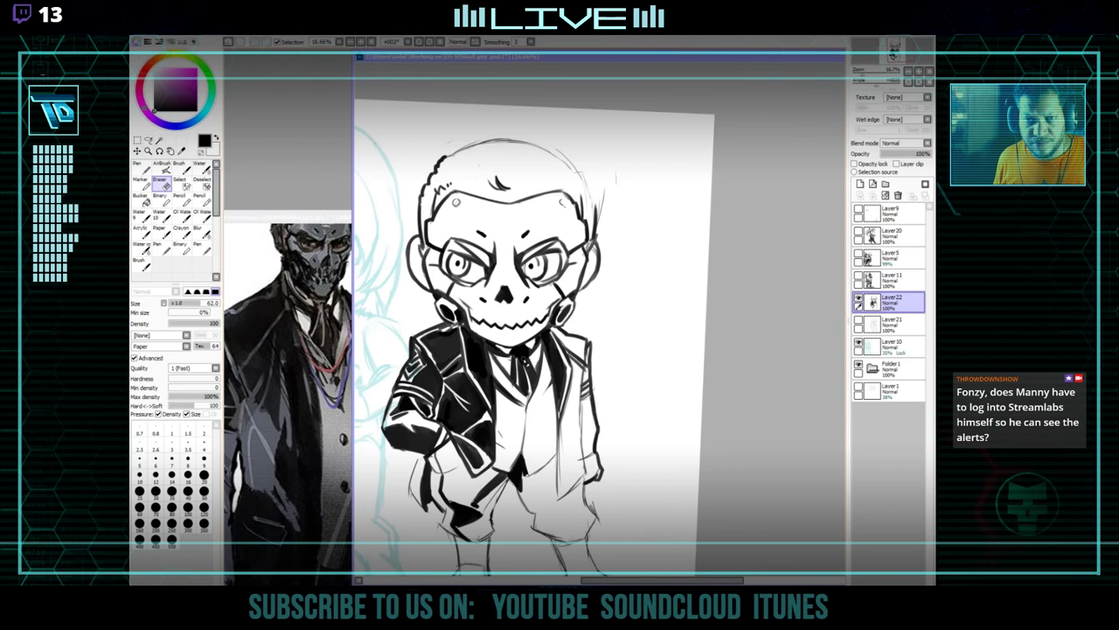
pyautogui.press('n')
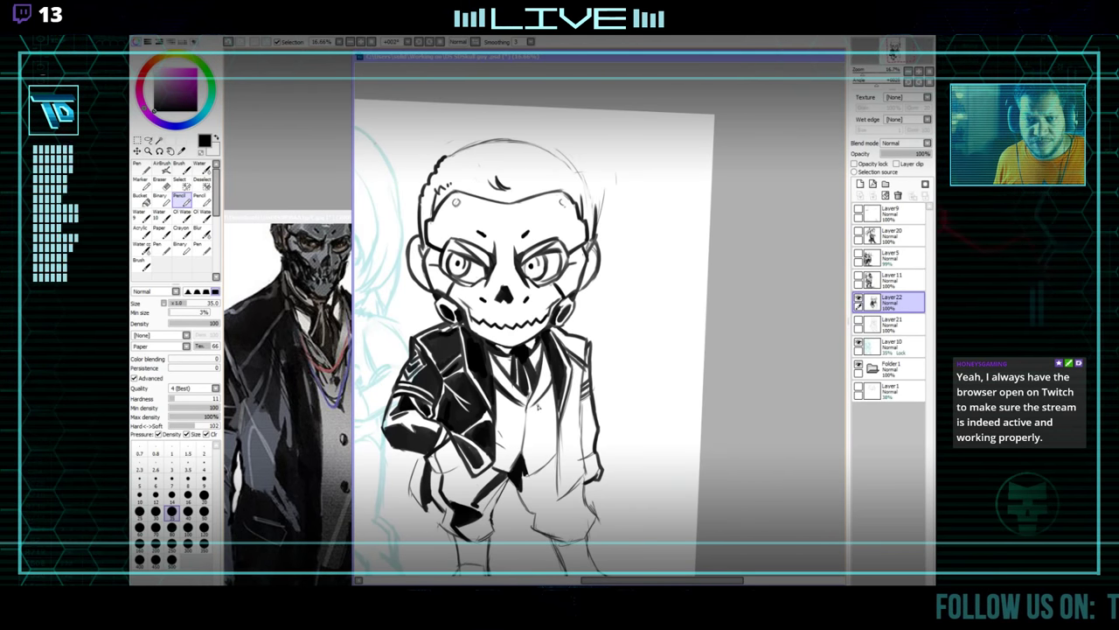
# Refine the vest's V-shaped neckline and front edge below the tie by erasing stray bits and re-inking the lines.
pyautogui.moveTo(557, 346); pyautogui.dragTo(551, 366)
pyautogui.press('e')
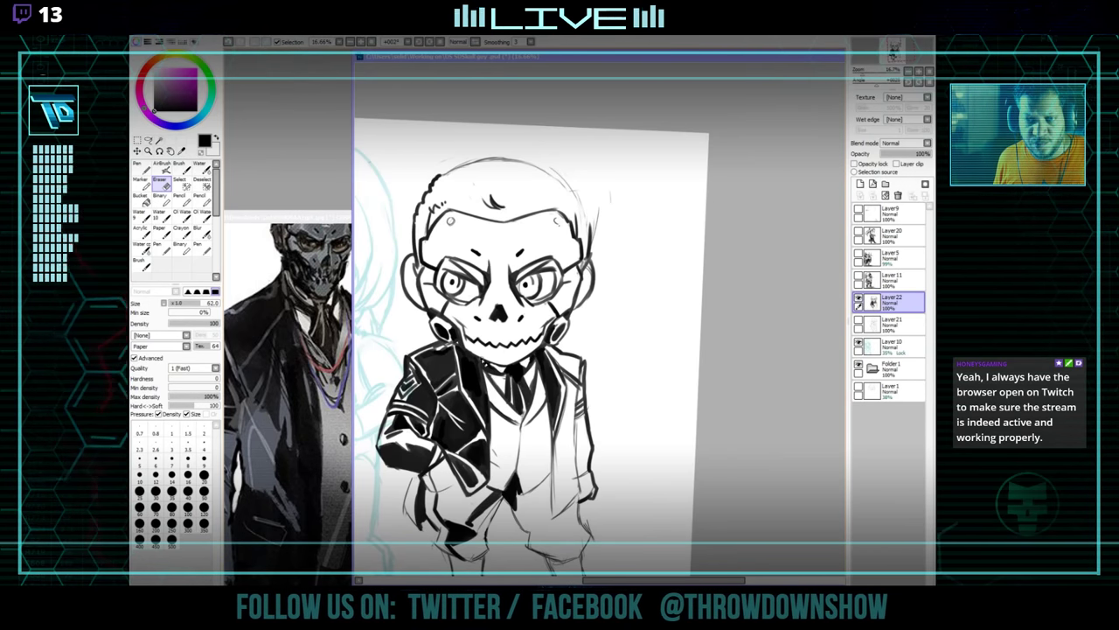
pyautogui.press('n')
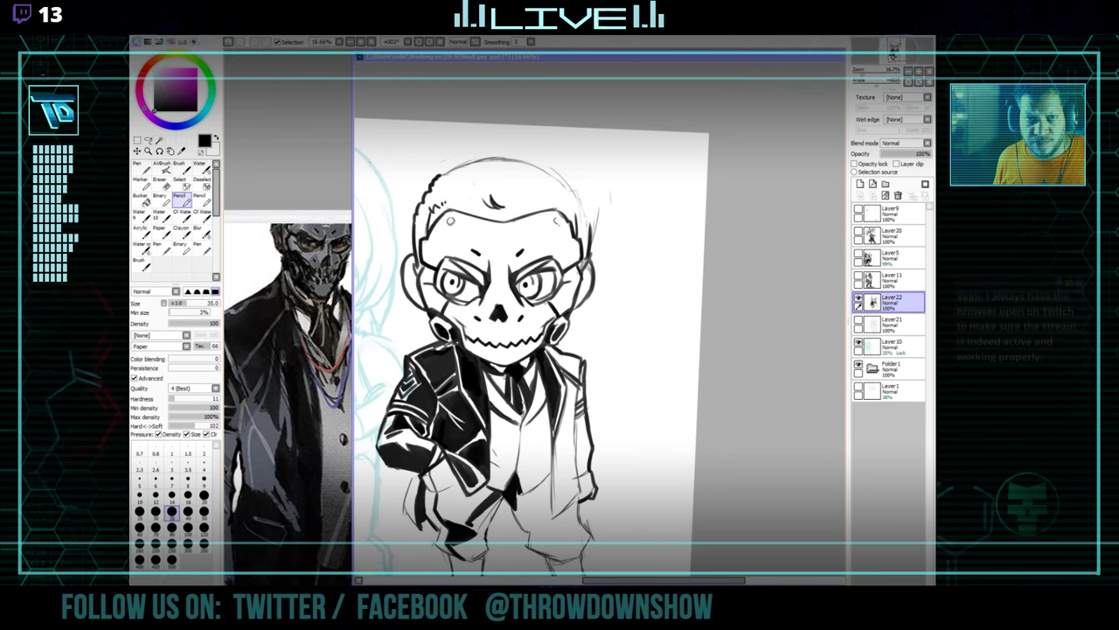
pyautogui.moveTo(521, 419); pyautogui.dragTo(528, 391)
pyautogui.press('e')
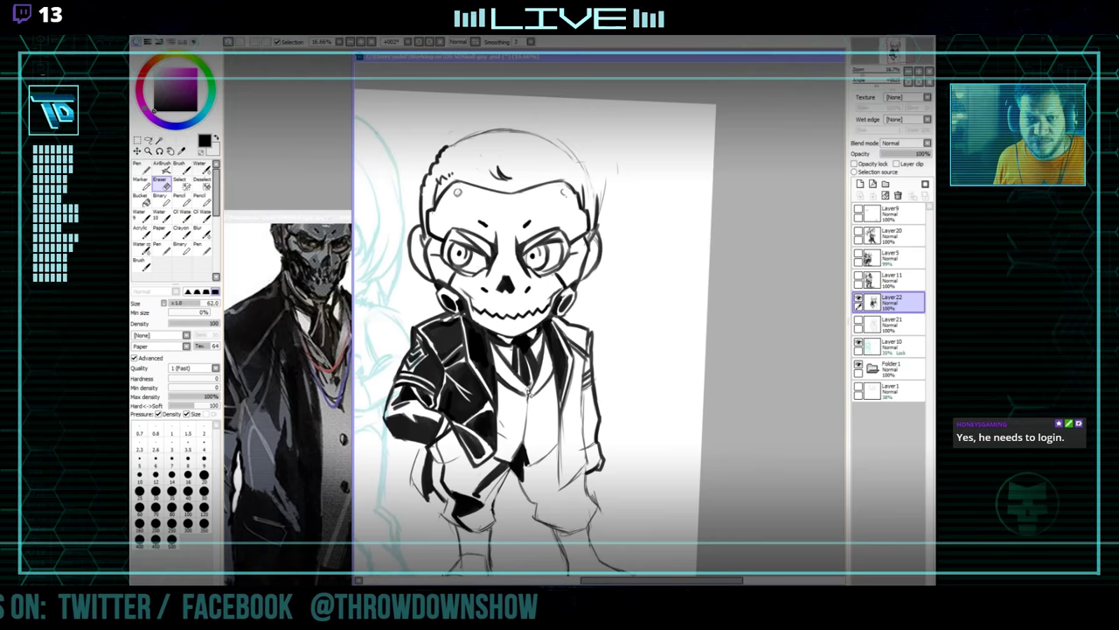
pyautogui.press('n')
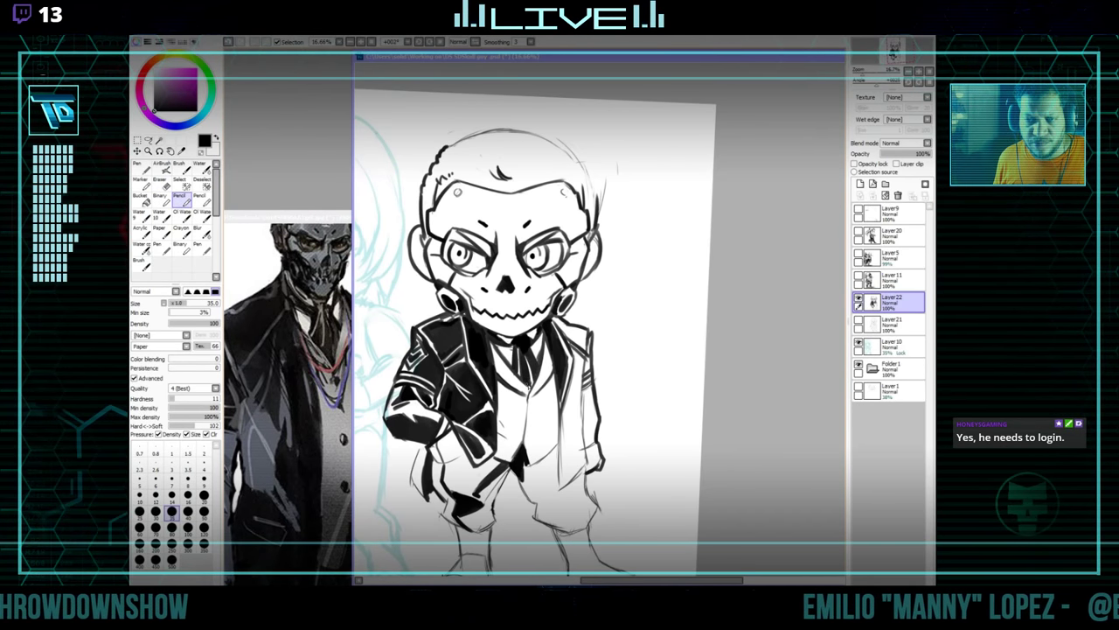
pyautogui.moveTo(528, 387); pyautogui.dragTo(515, 412)
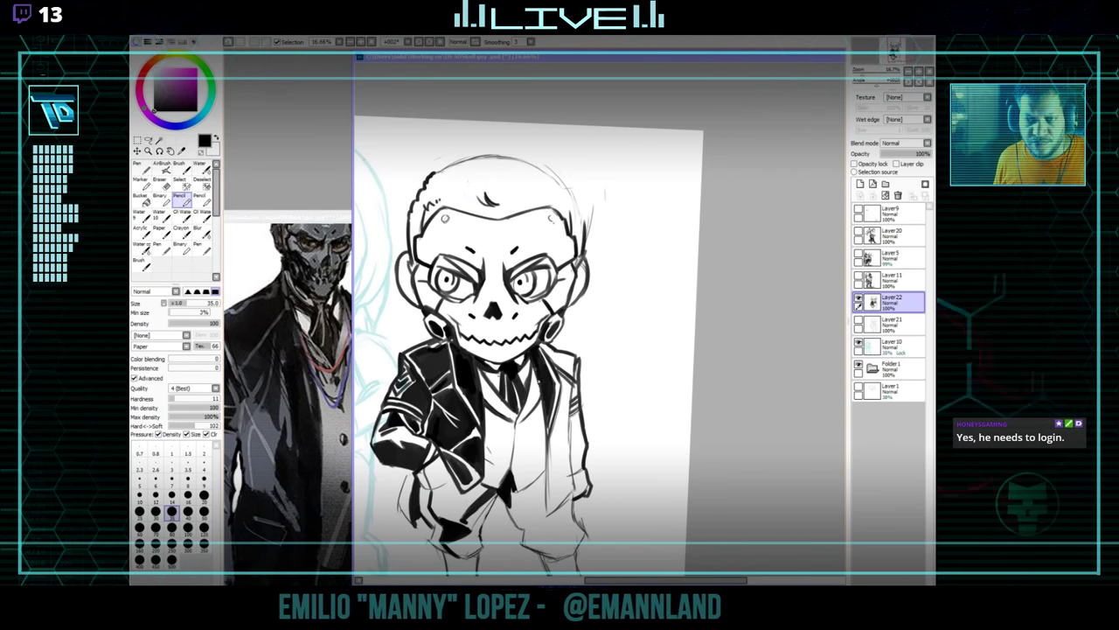
pyautogui.moveTo(539, 378); pyautogui.dragTo(537, 403)
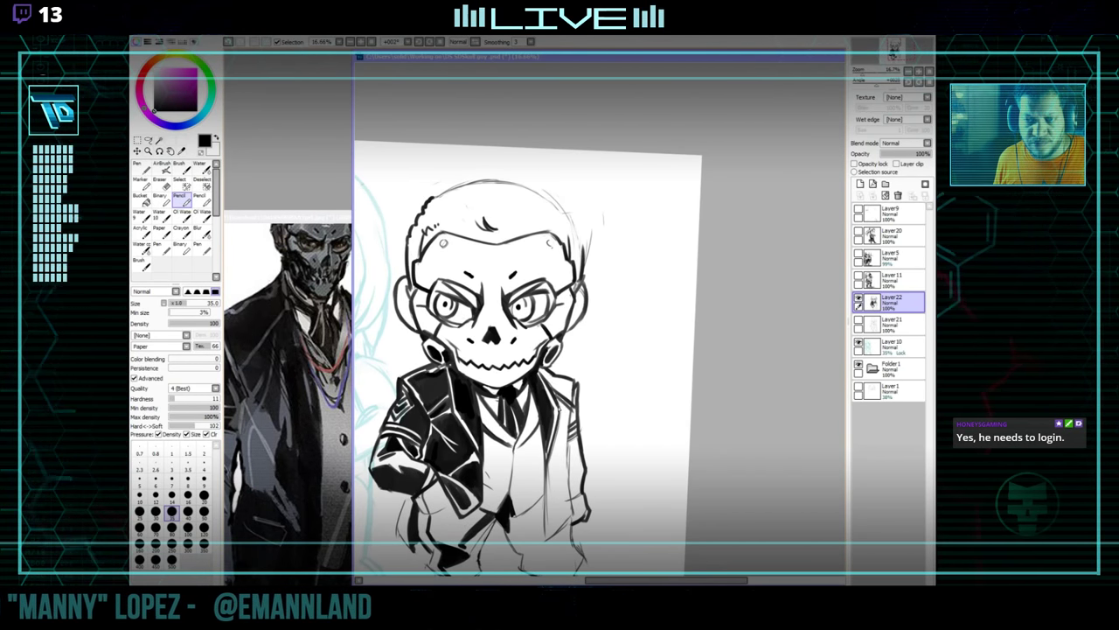
pyautogui.scroll(1, 525, 349)
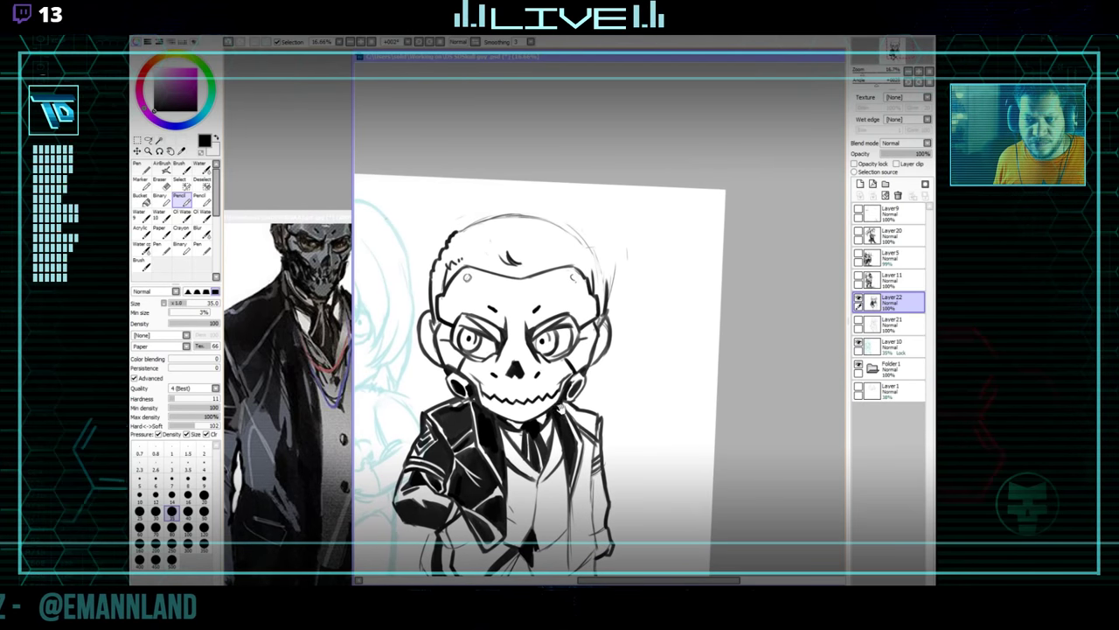
pyautogui.scroll(-1, 537, 372)
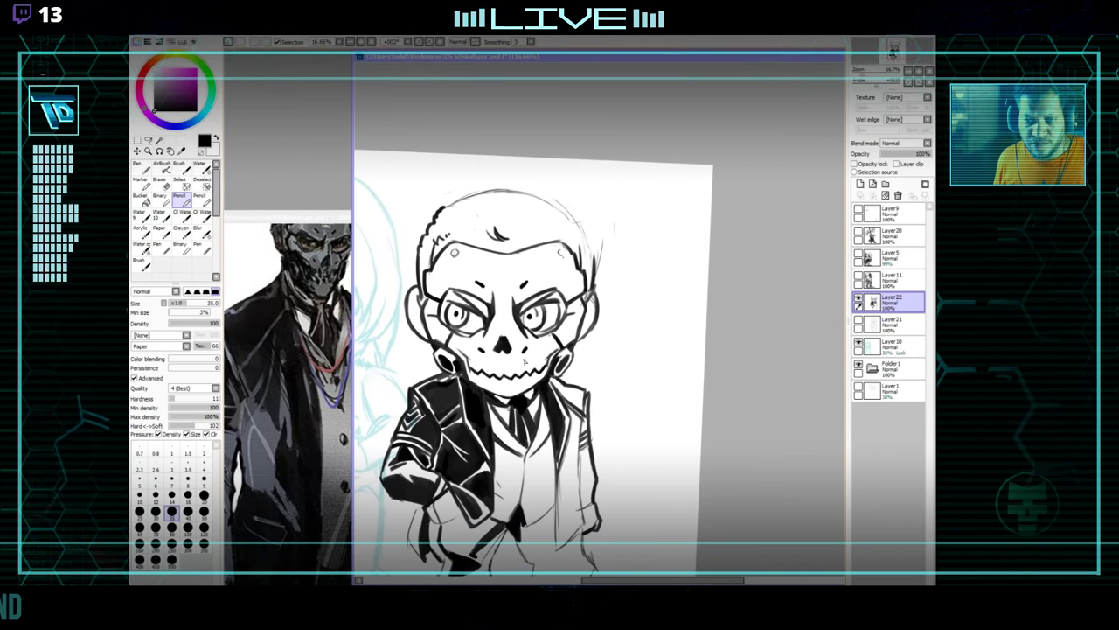
# Ink black shading into the unfilled jacket shoulder, leaving white highlight slivers, and compare it with the reference.
pyautogui.press('e')
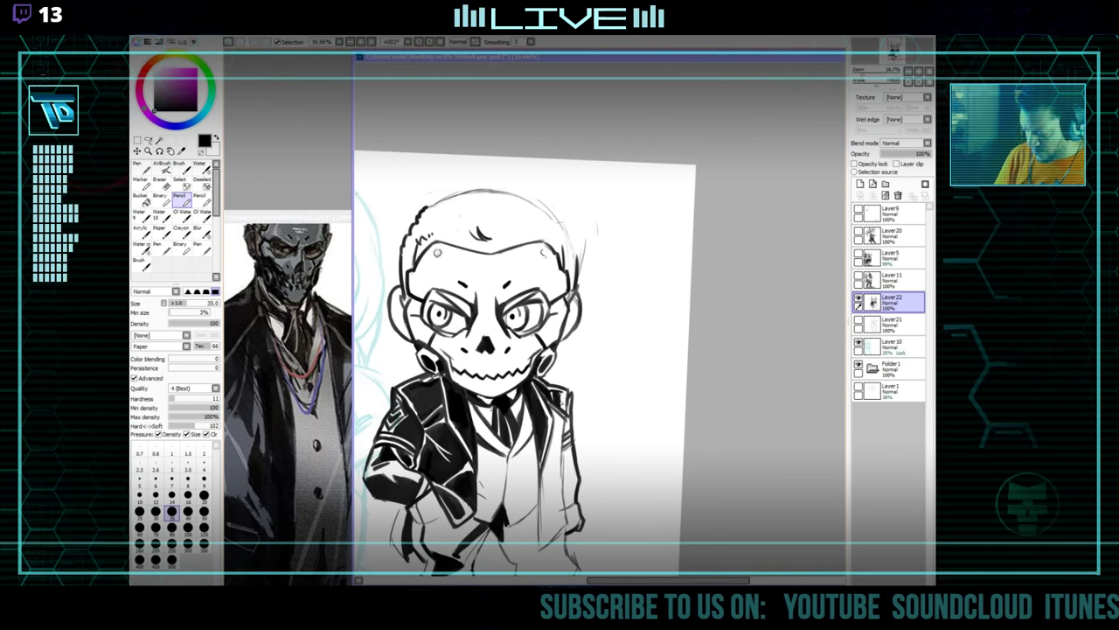
pyautogui.moveTo(581, 386); pyautogui.dragTo(592, 324)
pyautogui.click(317, 392)
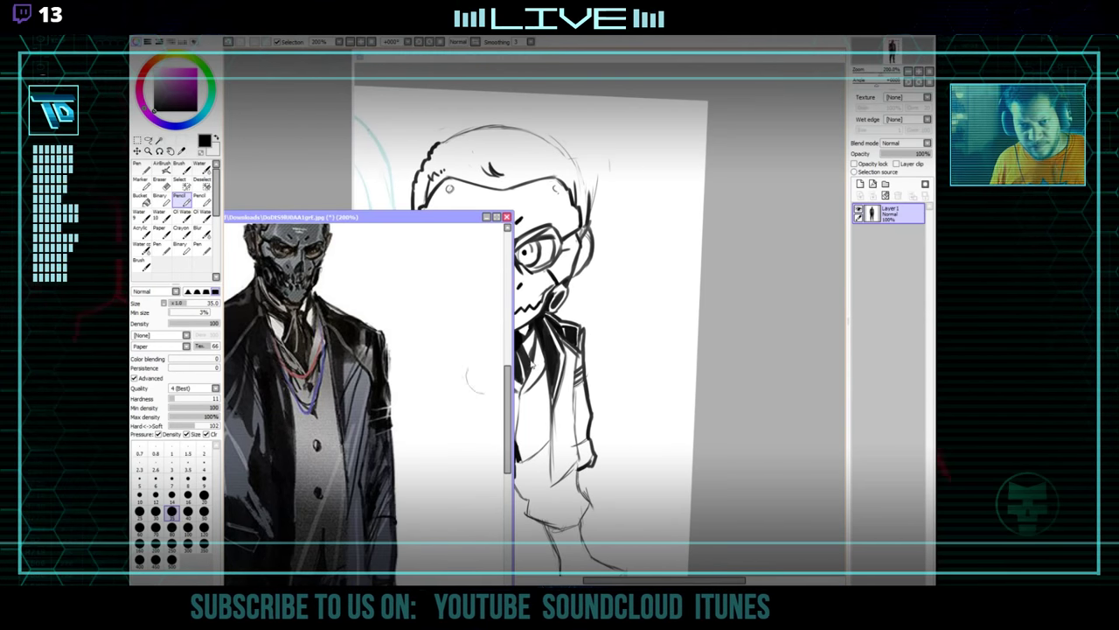
pyautogui.click(604, 355)
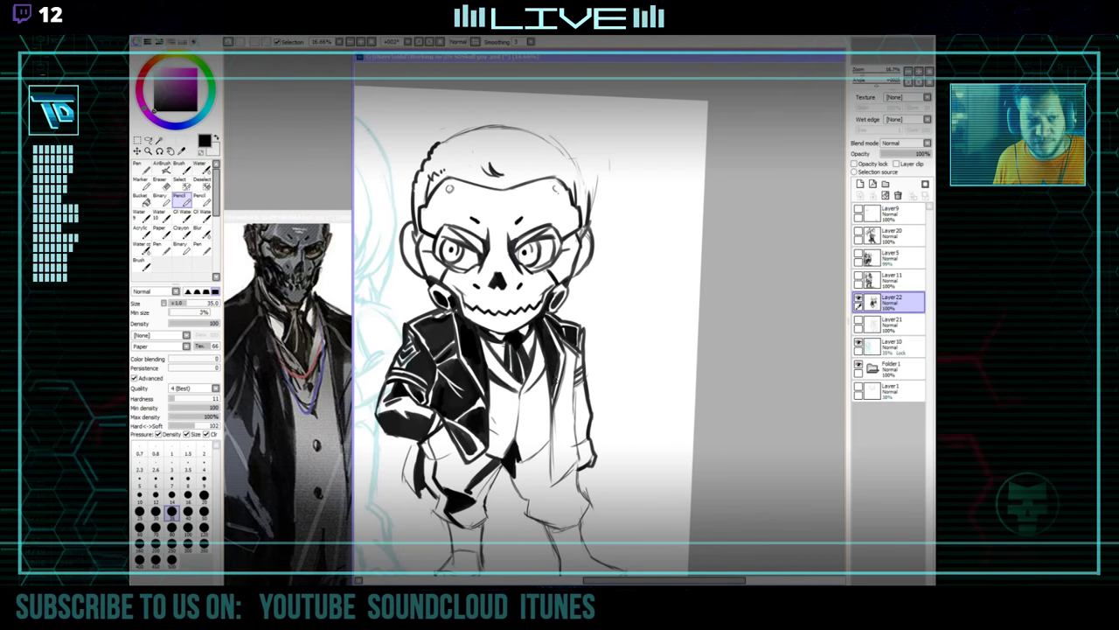
pyautogui.moveTo(549, 397); pyautogui.dragTo(552, 397)
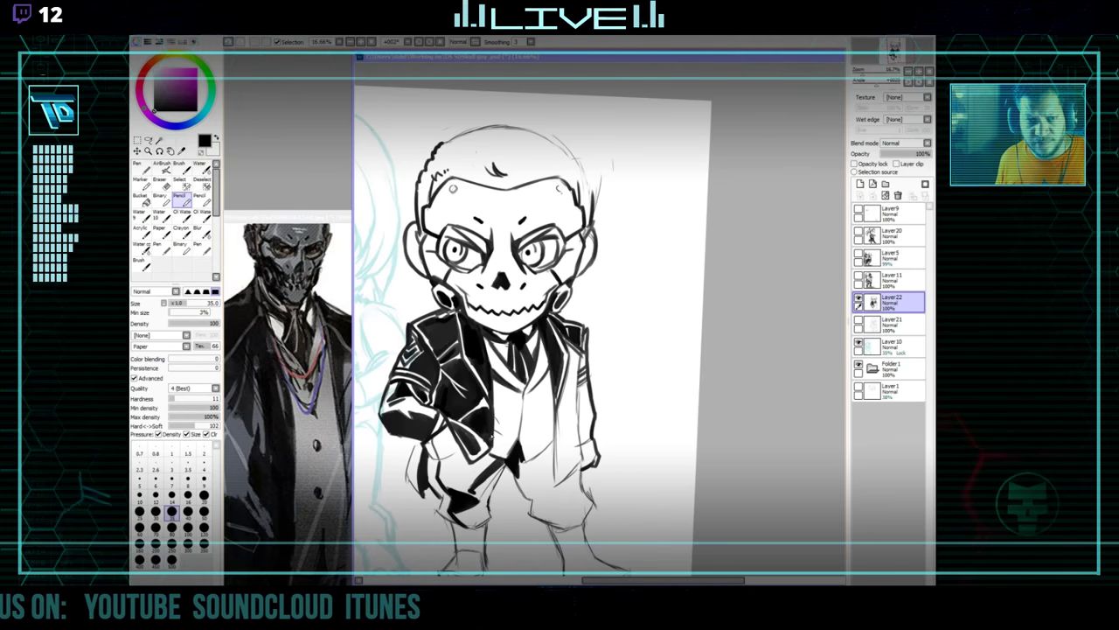
# Examine the jacket sleeve, trouser leg and boot details further down the reference painting.
pyautogui.moveTo(489, 383); pyautogui.dragTo(488, 351)
pyautogui.moveTo(507, 414); pyautogui.dragTo(514, 390)
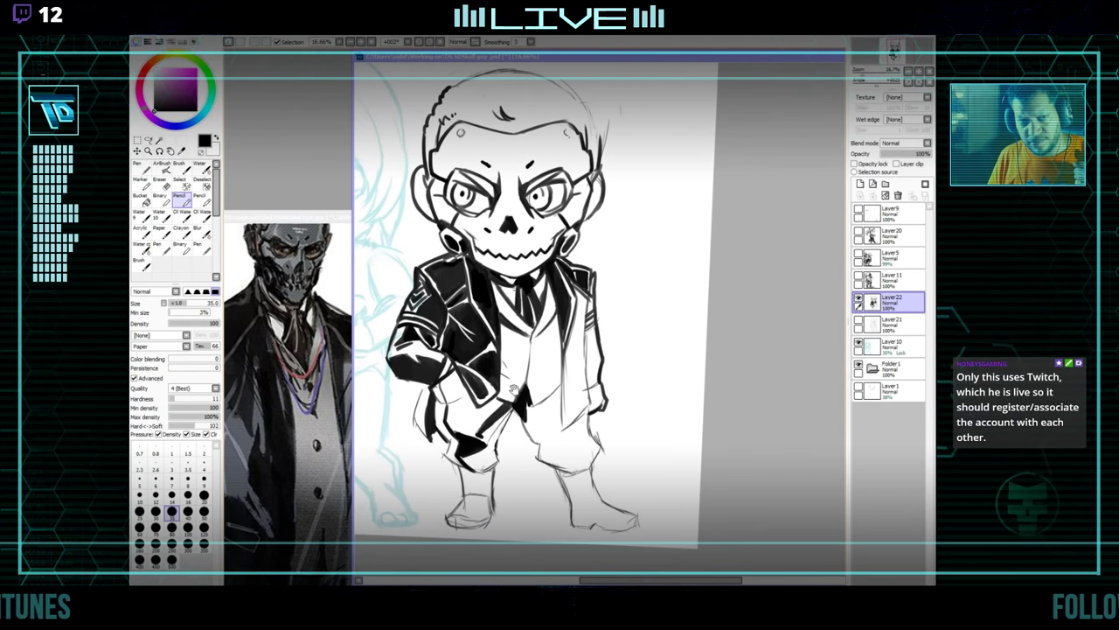
pyautogui.moveTo(343, 456)
pyautogui.mouseDown()
pyautogui.moveTo(379, 429)
pyautogui.moveTo(429, 315)
pyautogui.mouseUp()
pyautogui.moveTo(490, 403); pyautogui.dragTo(500, 399)
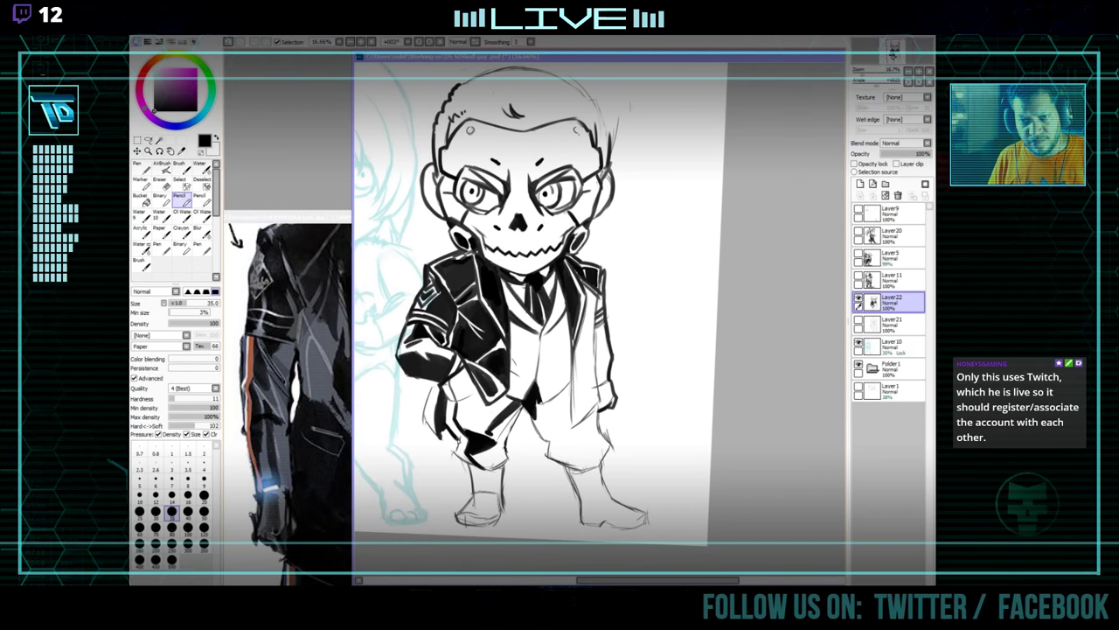
pyautogui.moveTo(341, 533)
pyautogui.mouseDown()
pyautogui.moveTo(371, 384)
pyautogui.moveTo(351, 312)
pyautogui.mouseUp()
pyautogui.click(536, 406)
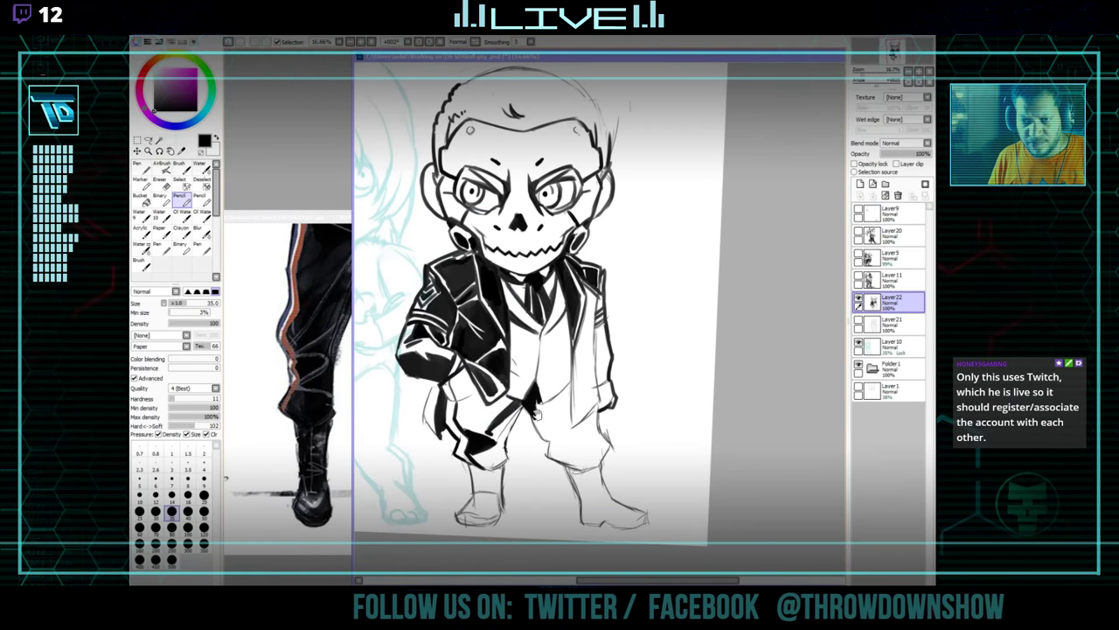
pyautogui.moveTo(536, 405); pyautogui.dragTo(534, 408)
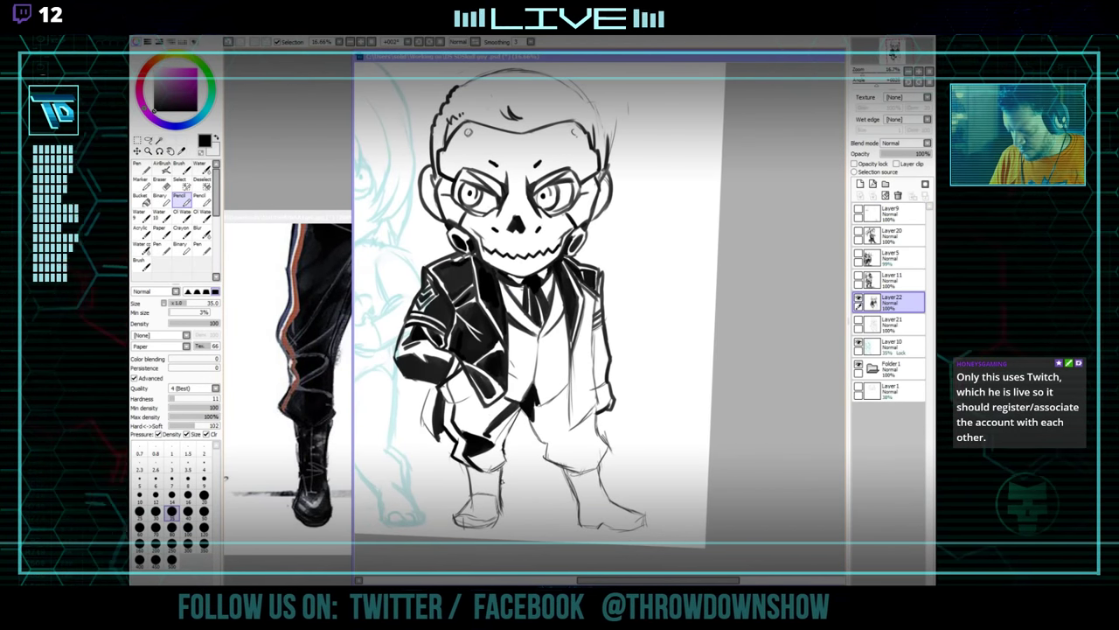
# Bring up the finished coloured chibi illustration as a shading reference and return to the skull-faced man's drawing.
pyautogui.press('e')
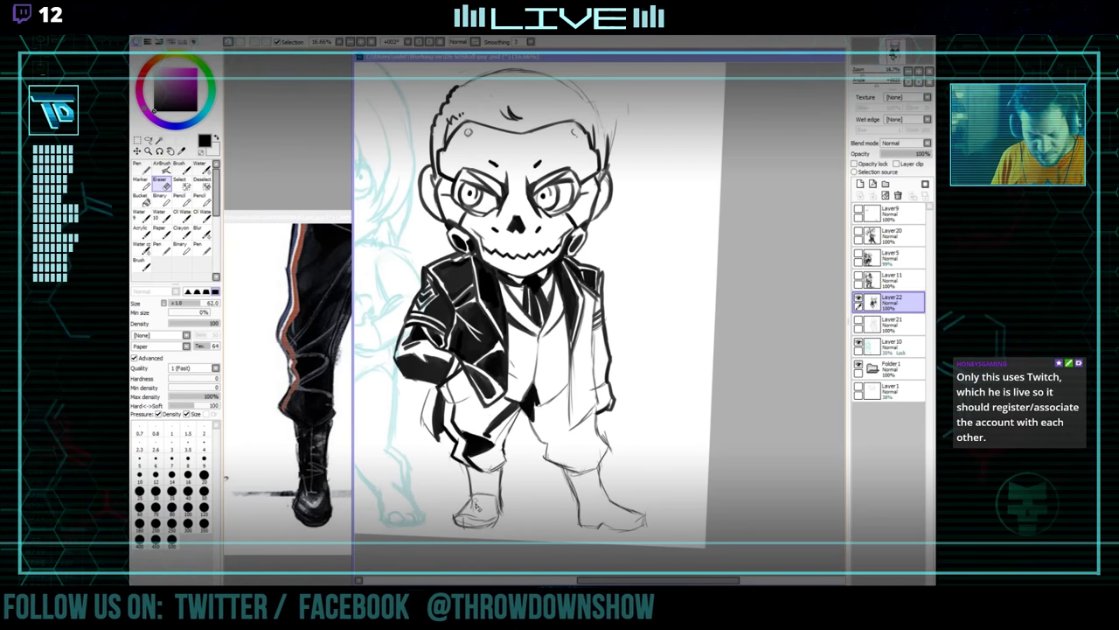
pyautogui.press('n')
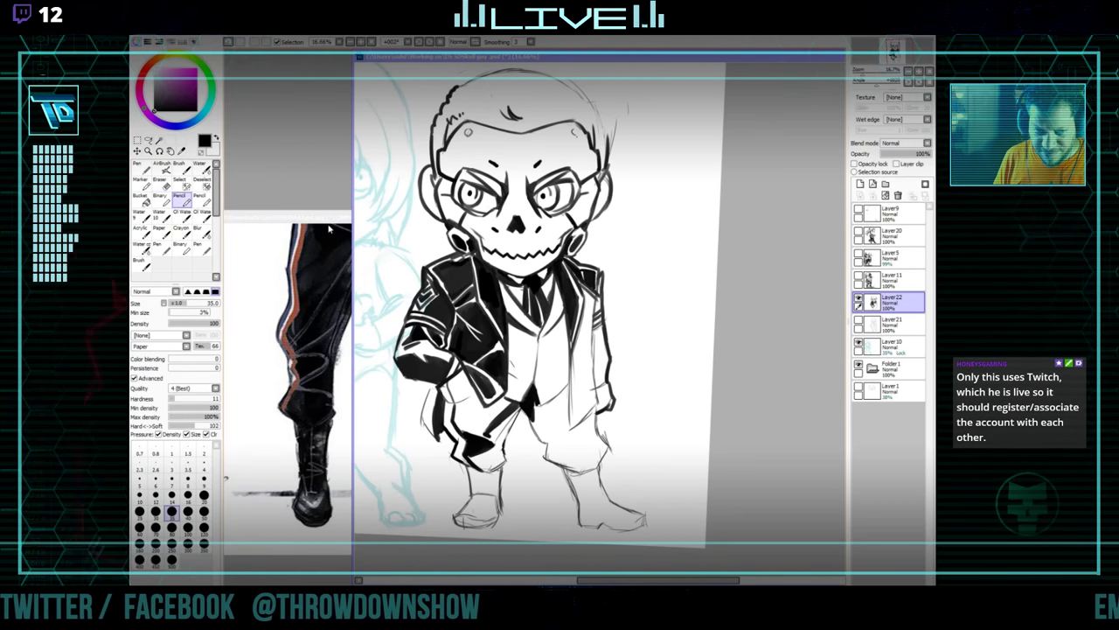
pyautogui.moveTo(315, 216)
pyautogui.mouseDown()
pyautogui.moveTo(583, 320)
pyautogui.moveTo(525, 420)
pyautogui.mouseUp()
pyautogui.moveTo(306, 469); pyautogui.dragTo(311, 128)
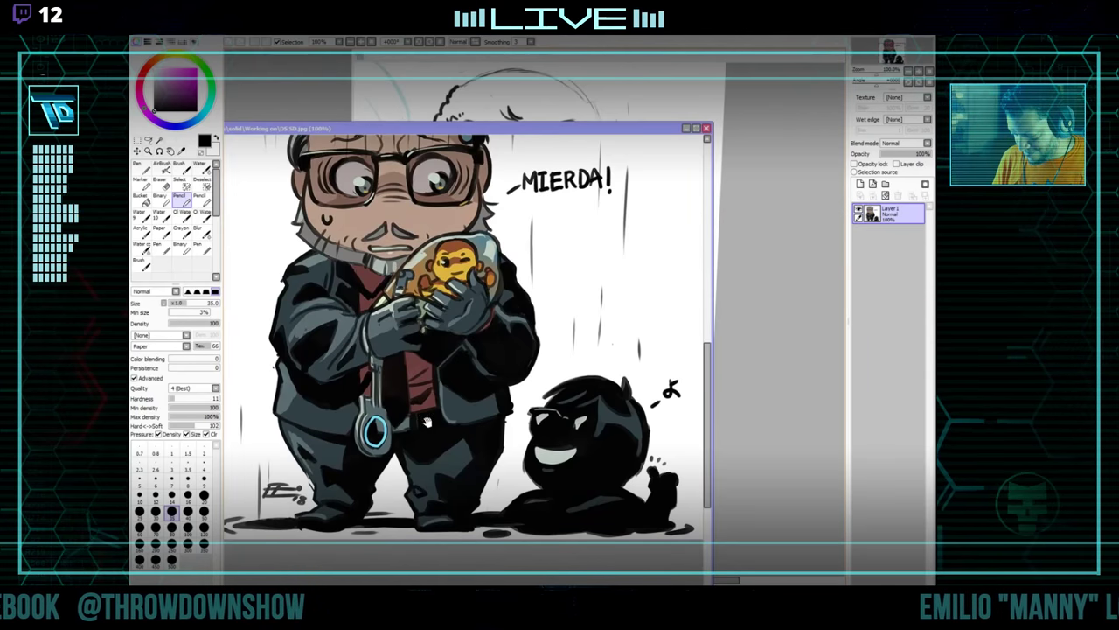
pyautogui.moveTo(700, 213); pyautogui.dragTo(657, 212)
pyautogui.hotkey('ctrl', 'Tab')
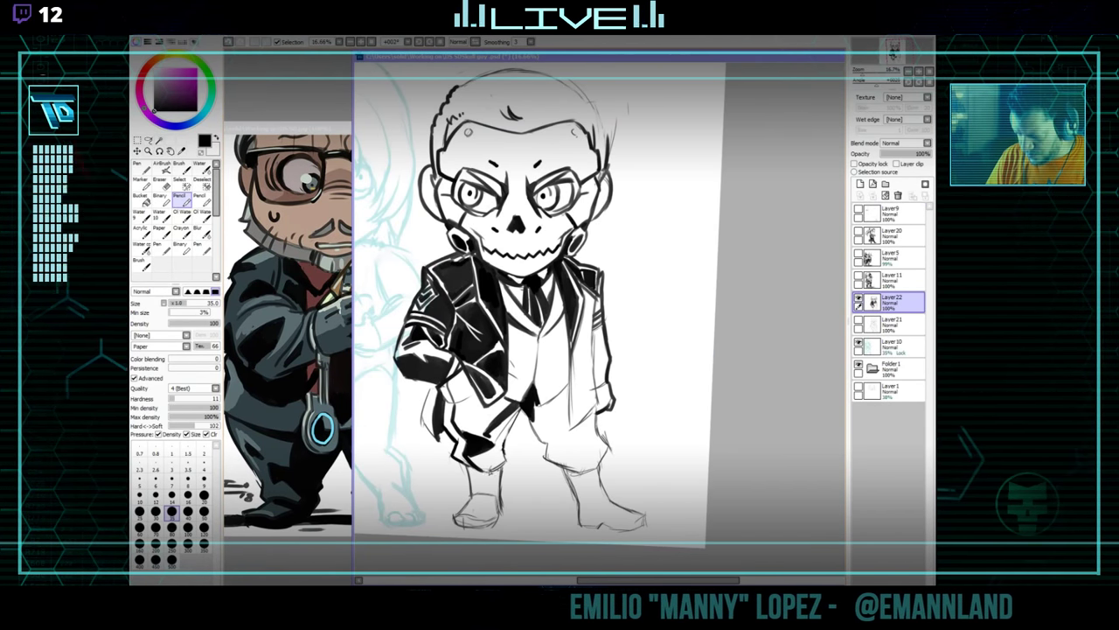
# Clean up the jacket collar and jaw edges beneath the ears by alternately erasing and re-inking the lines.
pyautogui.moveTo(536, 362); pyautogui.dragTo(528, 473)
pyautogui.press('e')
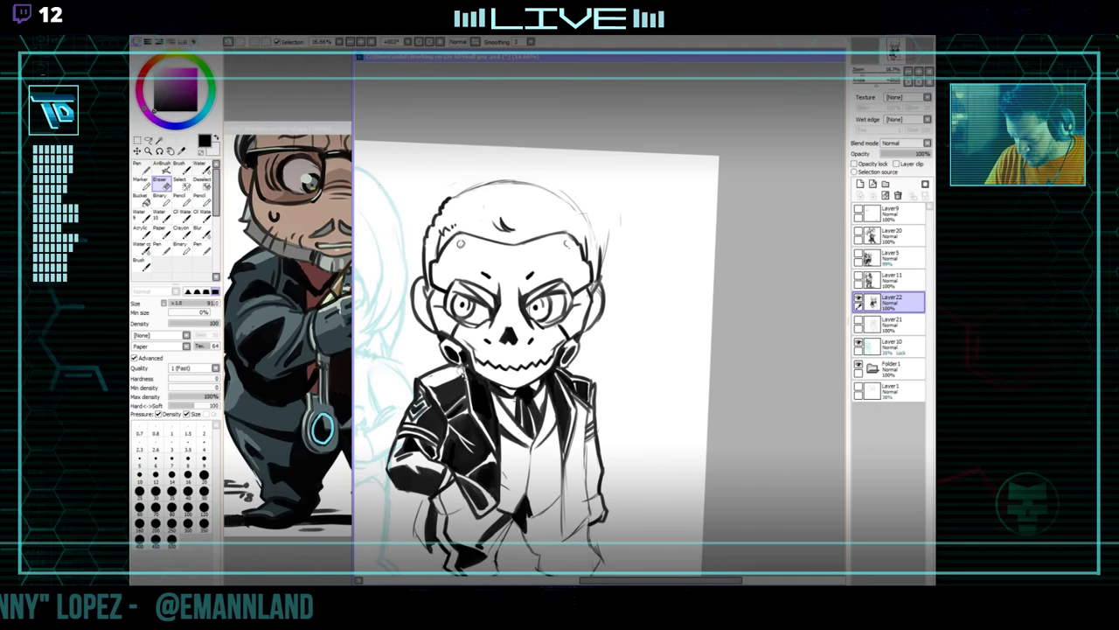
pyautogui.press('n')
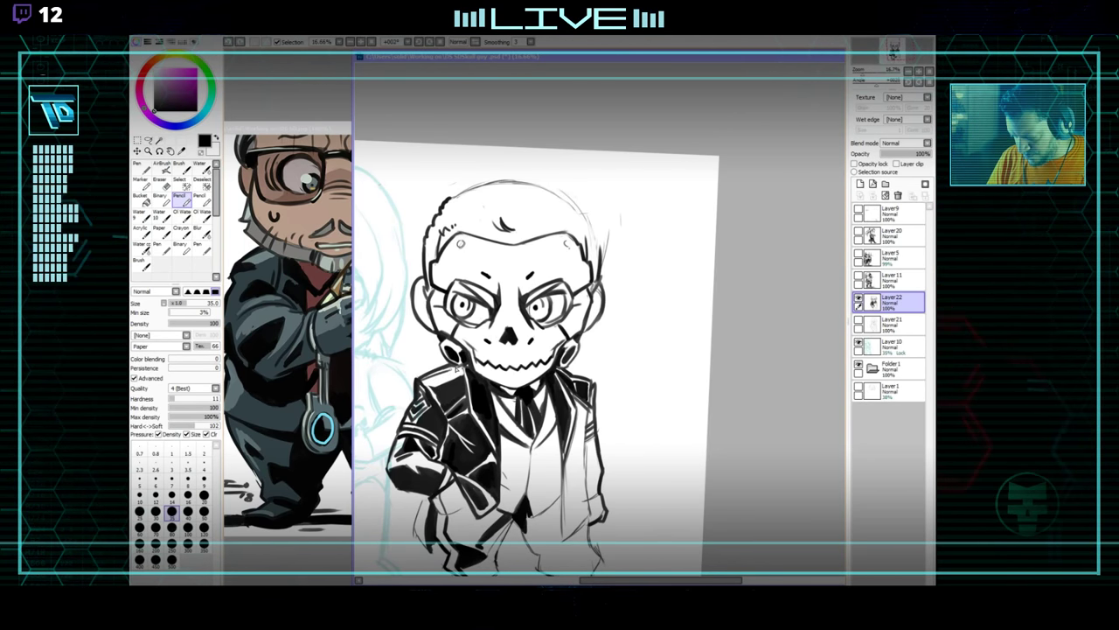
pyautogui.press('e')
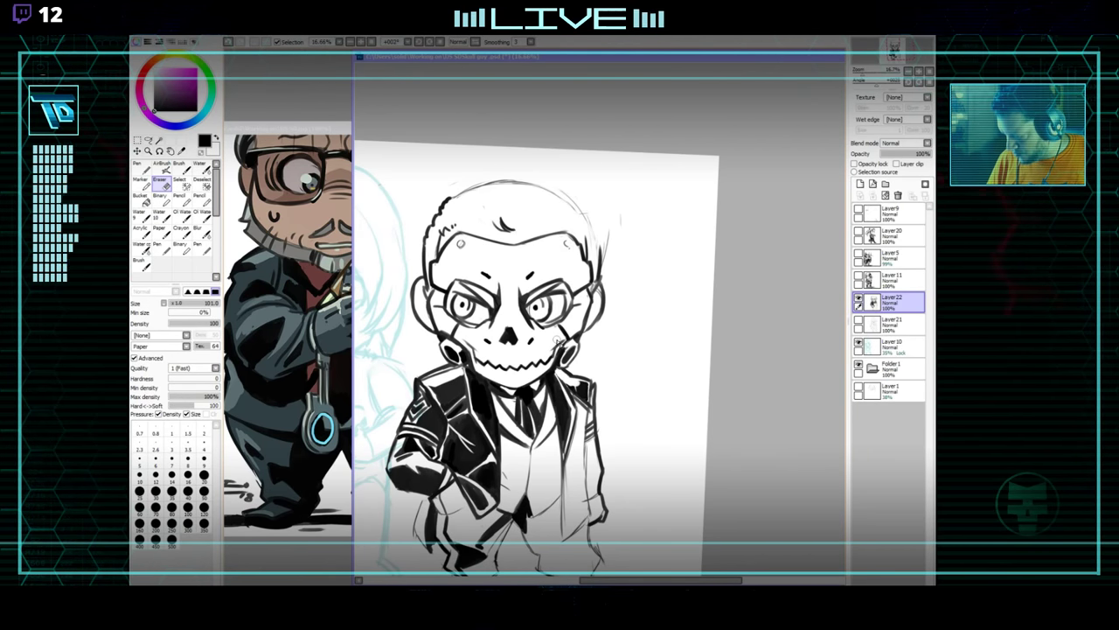
pyautogui.press('n')
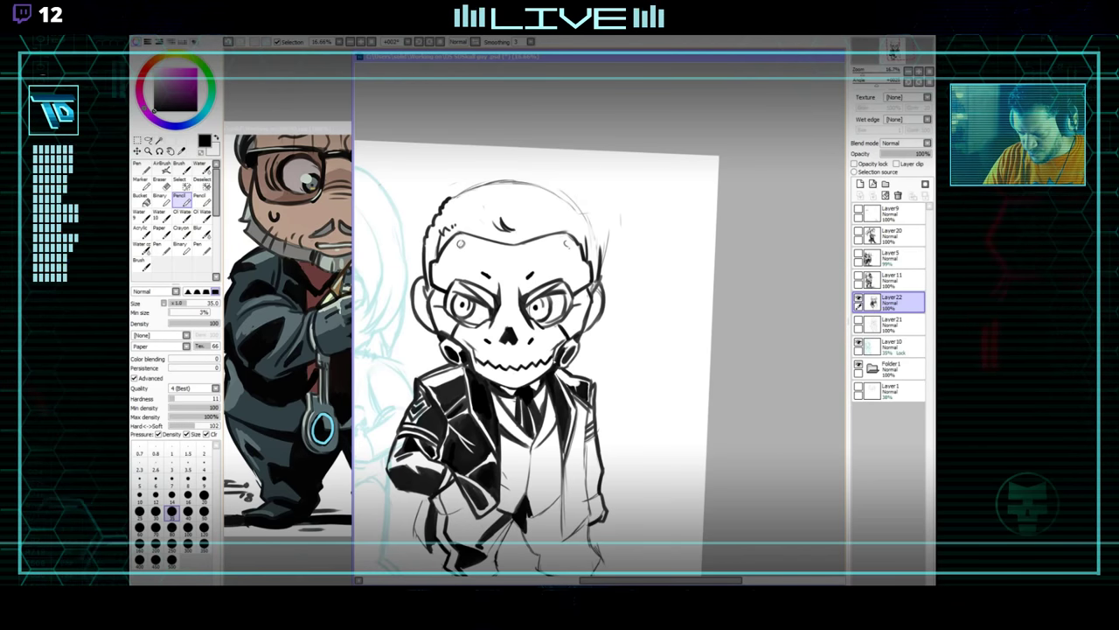
pyautogui.press('e')
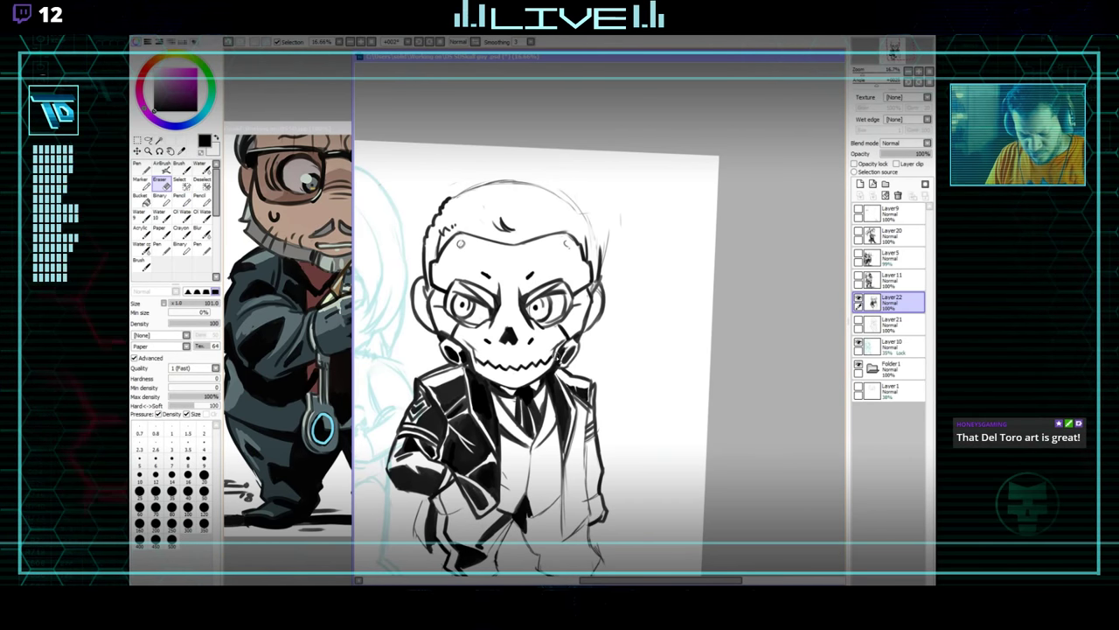
pyautogui.press('n')
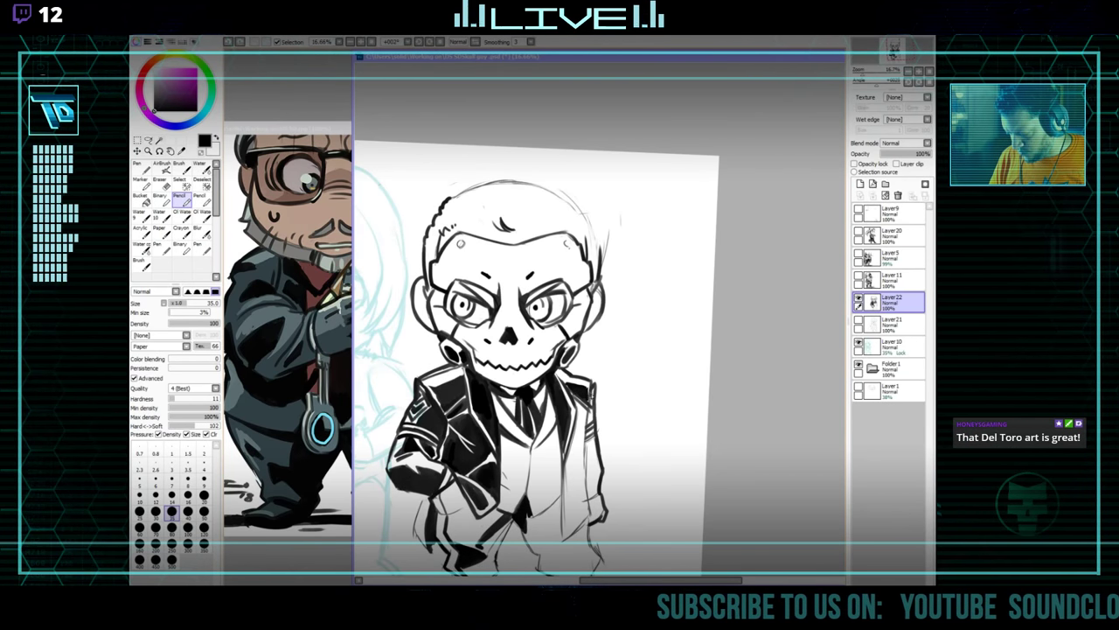
# Touch up the black-filled jacket sleeve around its white emblem and stripes with the eraser and pencil.
pyautogui.moveTo(525, 358); pyautogui.dragTo(524, 352)
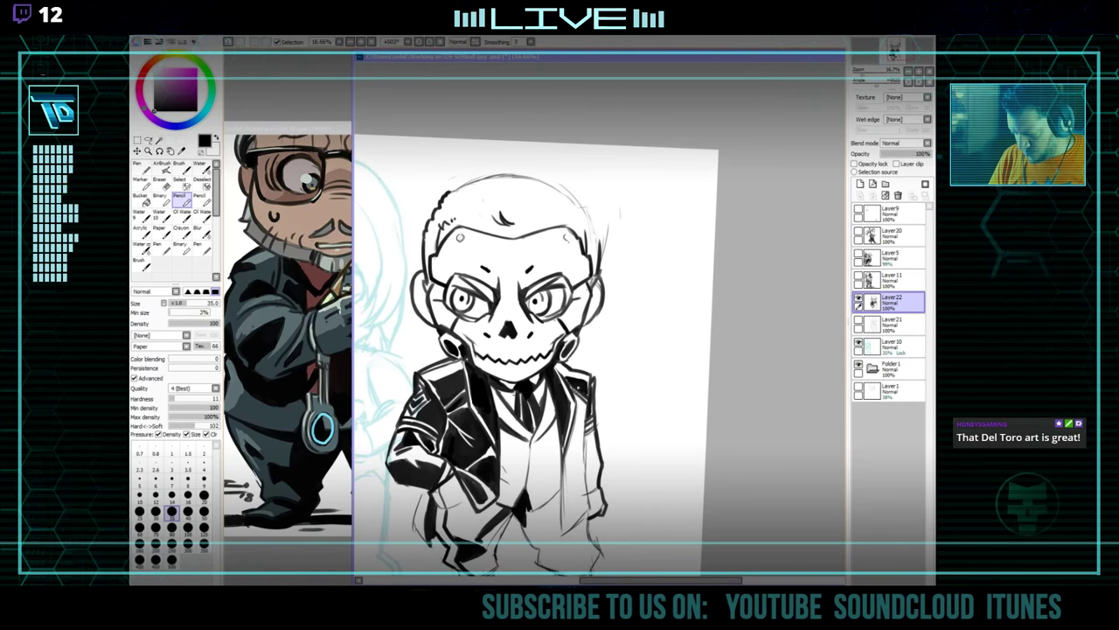
pyautogui.press('e')
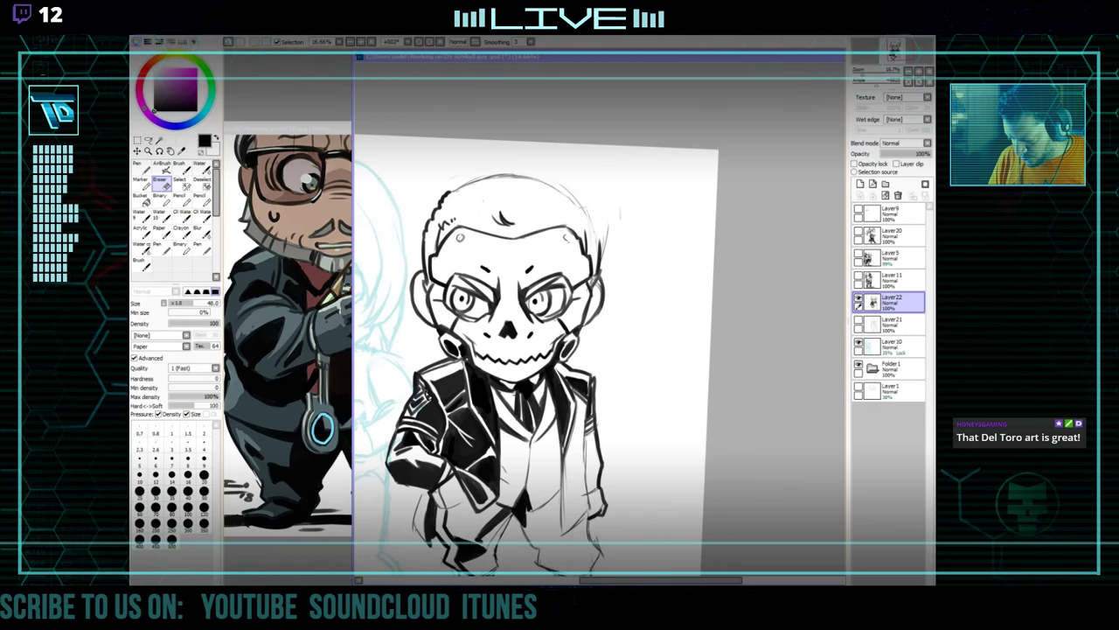
pyautogui.moveTo(542, 350); pyautogui.dragTo(554, 359)
pyautogui.press('n')
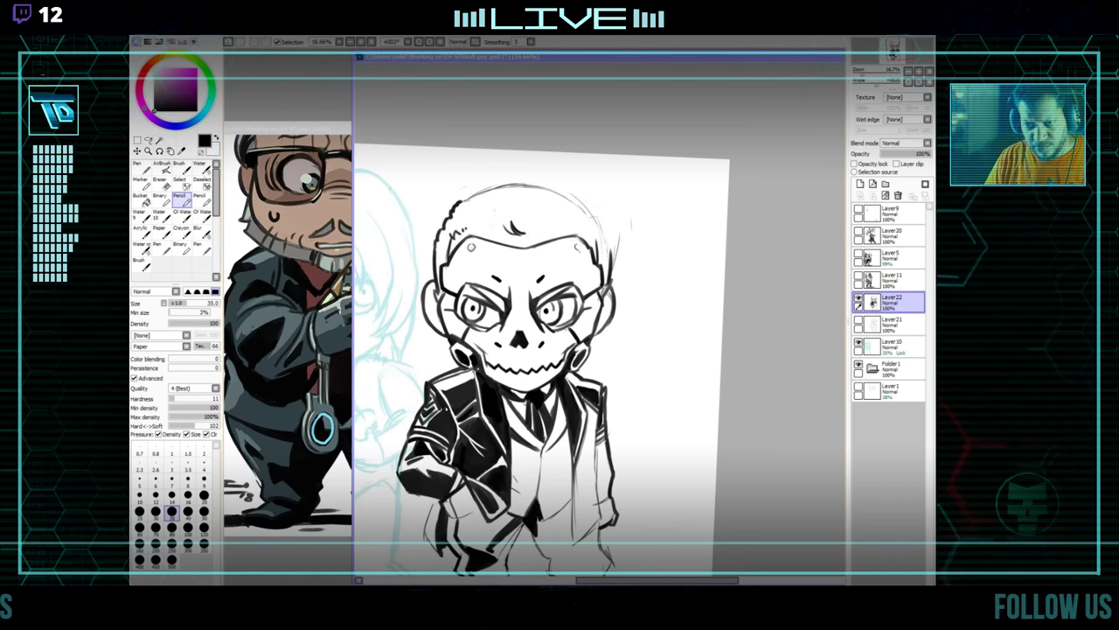
pyautogui.moveTo(450, 378); pyautogui.dragTo(447, 373)
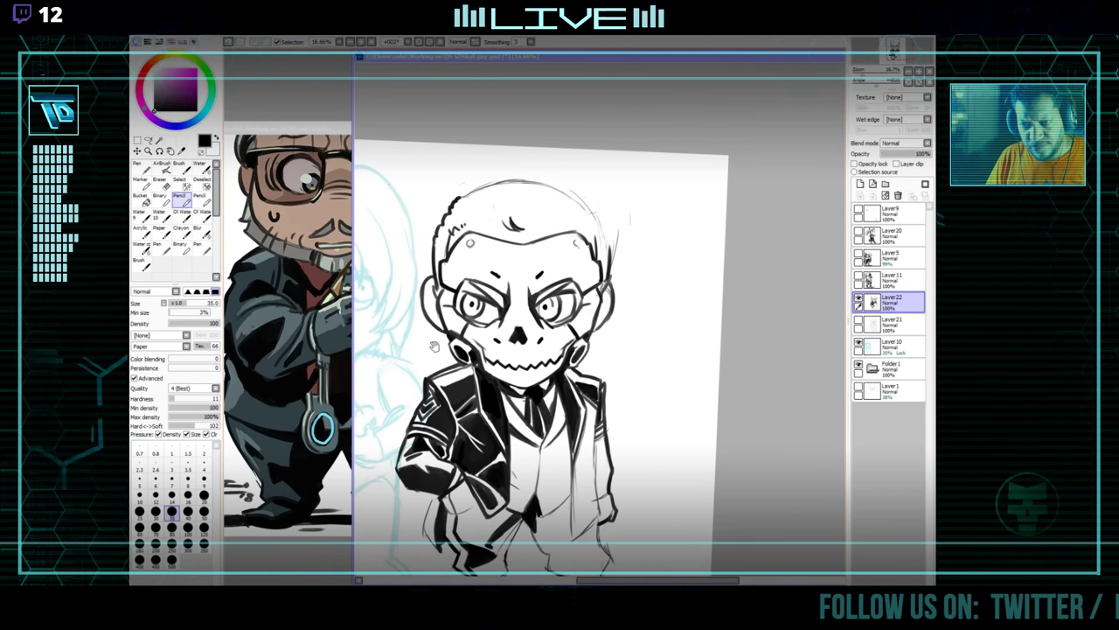
pyautogui.moveTo(454, 426); pyautogui.dragTo(505, 418)
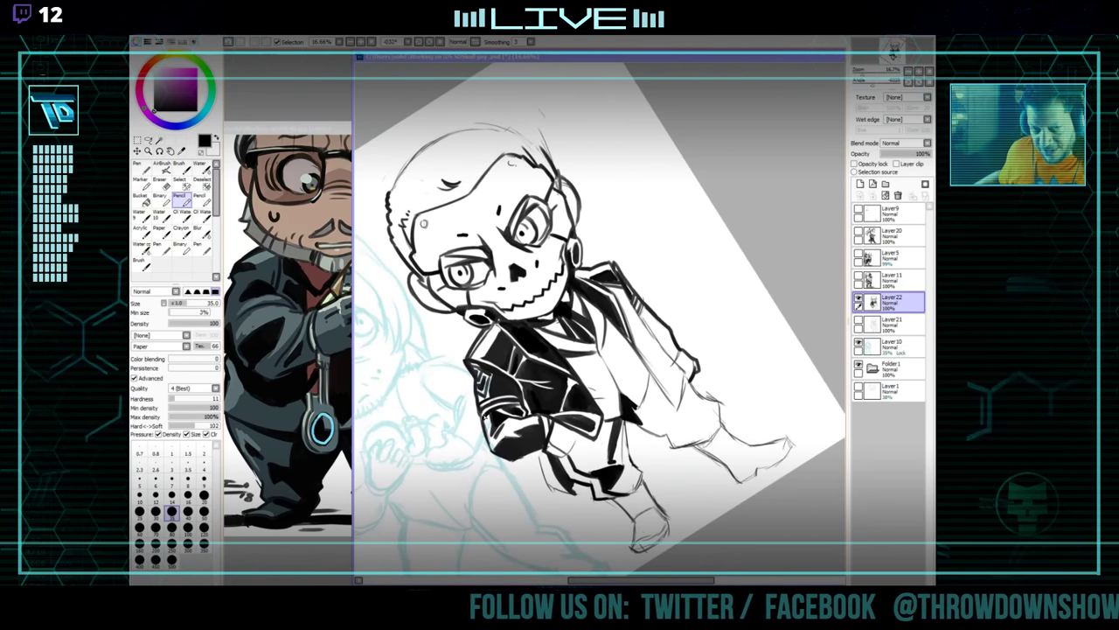
# Carve white highlight shapes into the black cuff of the pocketed arm with the eraser and re-ink its edges.
pyautogui.press('e')
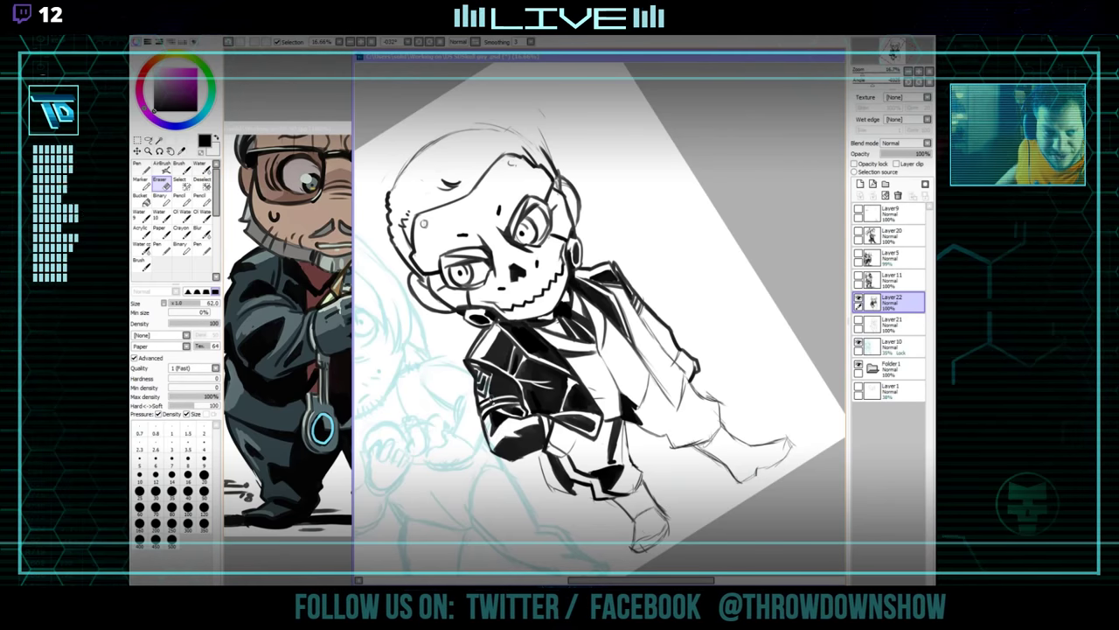
pyautogui.press('n')
pyautogui.moveTo(510, 428)
pyautogui.mouseDown()
pyautogui.moveTo(485, 399)
pyautogui.moveTo(462, 264)
pyautogui.mouseUp()
pyautogui.moveTo(460, 285)
pyautogui.mouseDown()
pyautogui.moveTo(475, 317)
pyautogui.moveTo(452, 446)
pyautogui.mouseUp()
pyautogui.press('e')
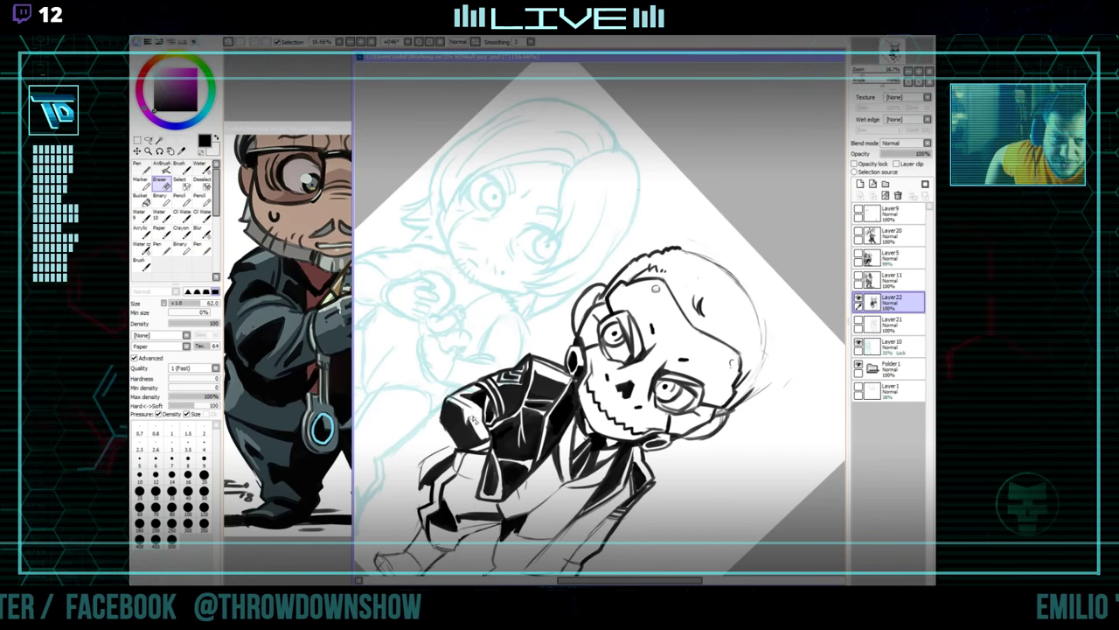
pyautogui.press('n')
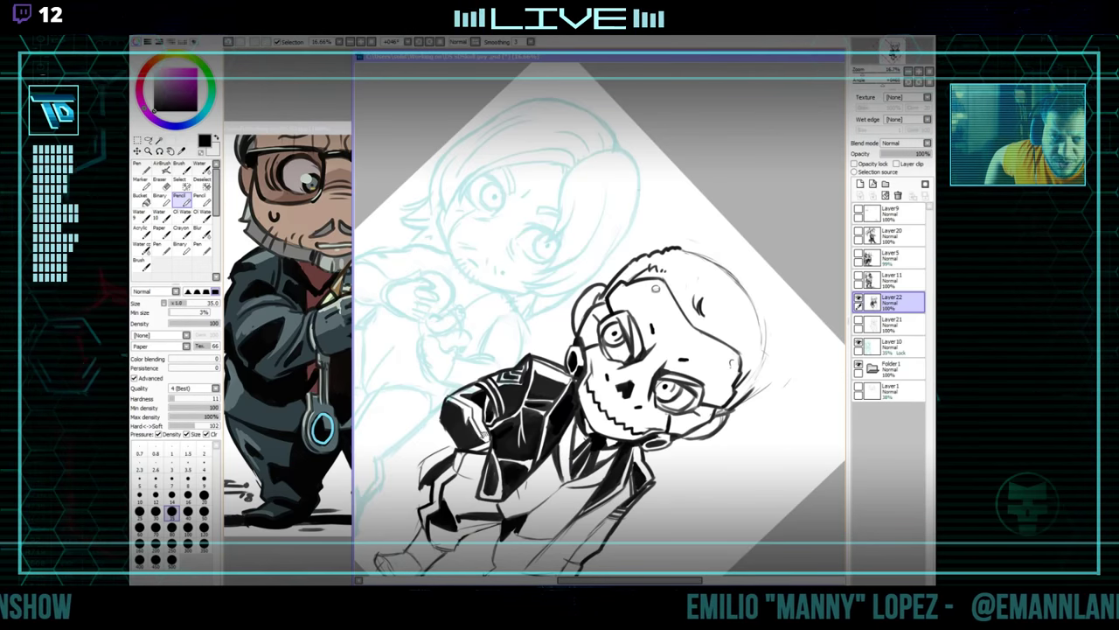
pyautogui.moveTo(481, 429); pyautogui.dragTo(540, 331)
pyautogui.moveTo(539, 331)
pyautogui.mouseDown()
pyautogui.moveTo(525, 364)
pyautogui.moveTo(595, 407)
pyautogui.moveTo(667, 374)
pyautogui.moveTo(685, 325)
pyautogui.mouseUp()
pyautogui.moveTo(675, 276); pyautogui.dragTo(728, 282)
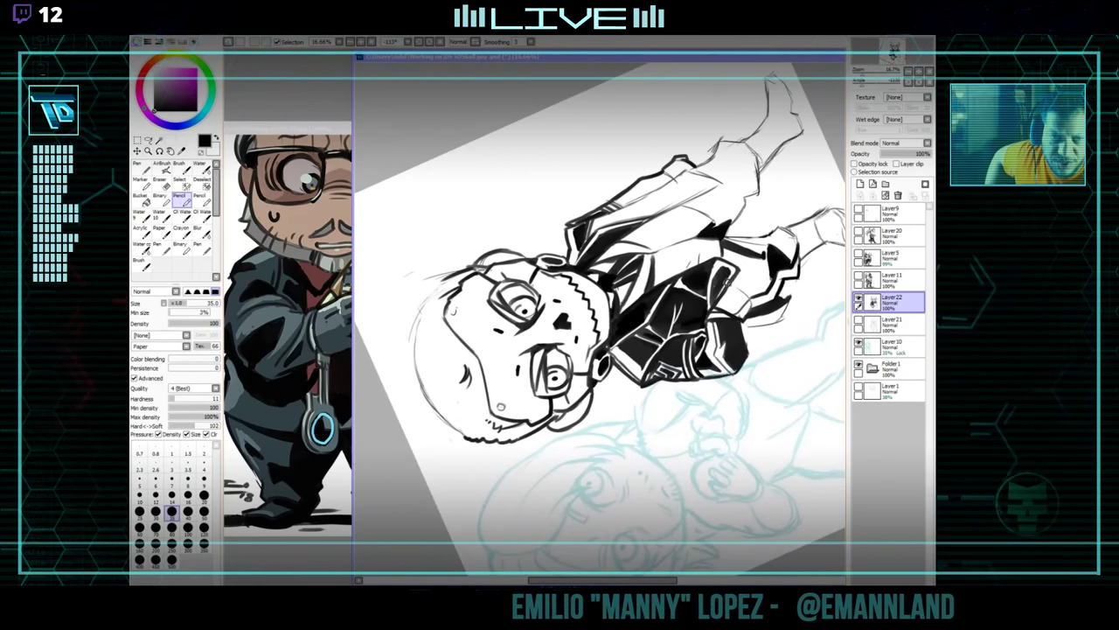
pyautogui.press('Delete')
pyautogui.press('Delete')
pyautogui.press('Delete')
pyautogui.press('Delete')
pyautogui.press('Delete')
pyautogui.press('Delete')
pyautogui.press('Delete')
pyautogui.press('Delete')
pyautogui.press('Delete')
pyautogui.press('Delete')
pyautogui.press('Delete')
pyautogui.press('Delete')
pyautogui.press('Delete')
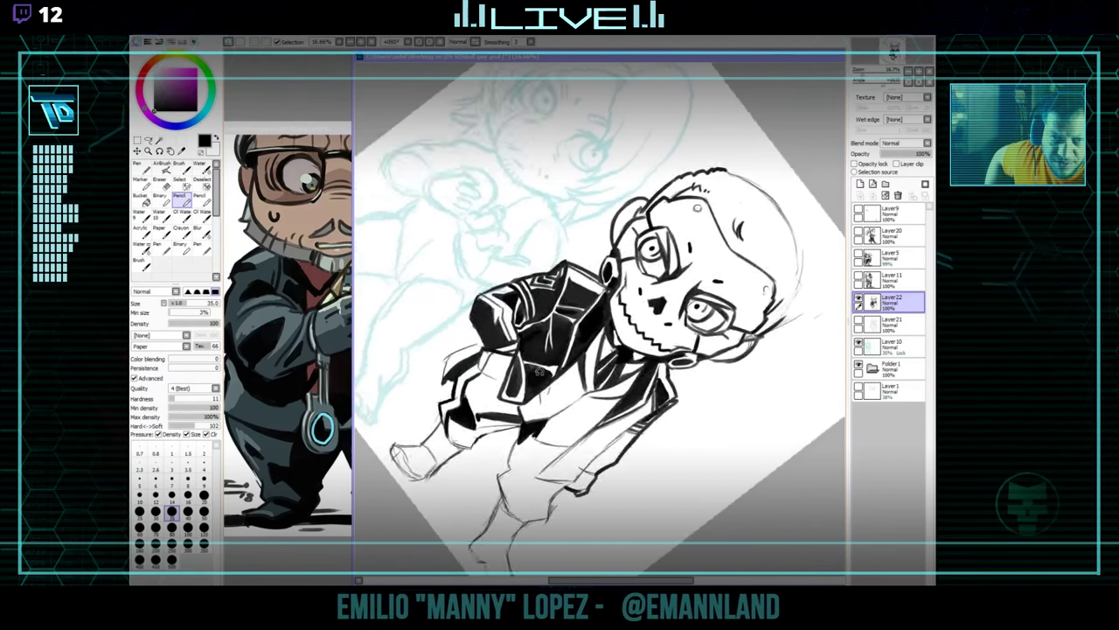
pyautogui.press('Delete')
pyautogui.press('Delete')
pyautogui.press('Delete')
pyautogui.press('Delete')
pyautogui.press('Delete')
pyautogui.press('Delete')
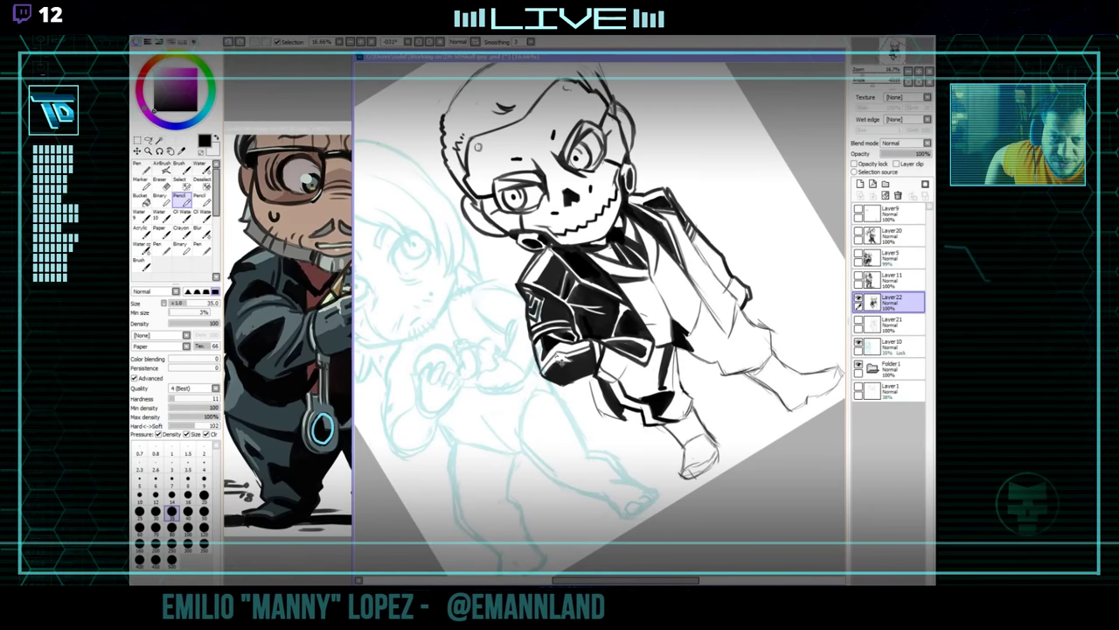
pyautogui.moveTo(607, 327)
pyautogui.keyDown('alt'); pyautogui.mouseDown()
pyautogui.moveTo(636, 307)
pyautogui.moveTo(651, 332)
pyautogui.mouseUp(); pyautogui.keyUp('alt')
pyautogui.moveTo(573, 318)
pyautogui.mouseDown()
pyautogui.moveTo(479, 376)
pyautogui.moveTo(488, 388)
pyautogui.mouseUp()
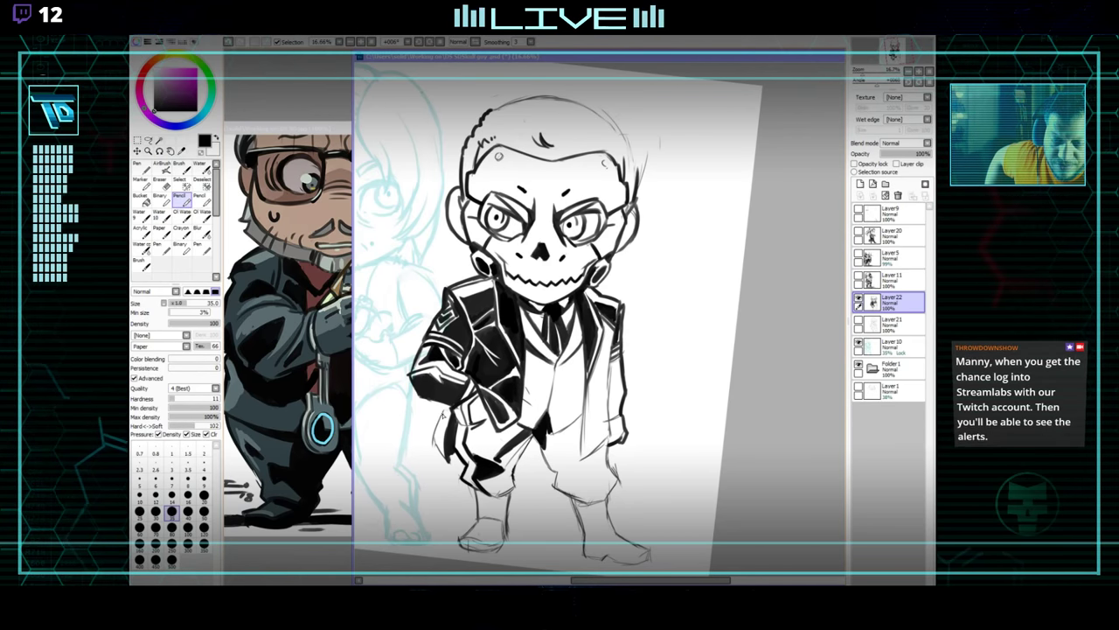
# Reshape the coat tail hanging below the pocketed arm by inking its outer edge in black and erasing stray lines.
pyautogui.press('e')
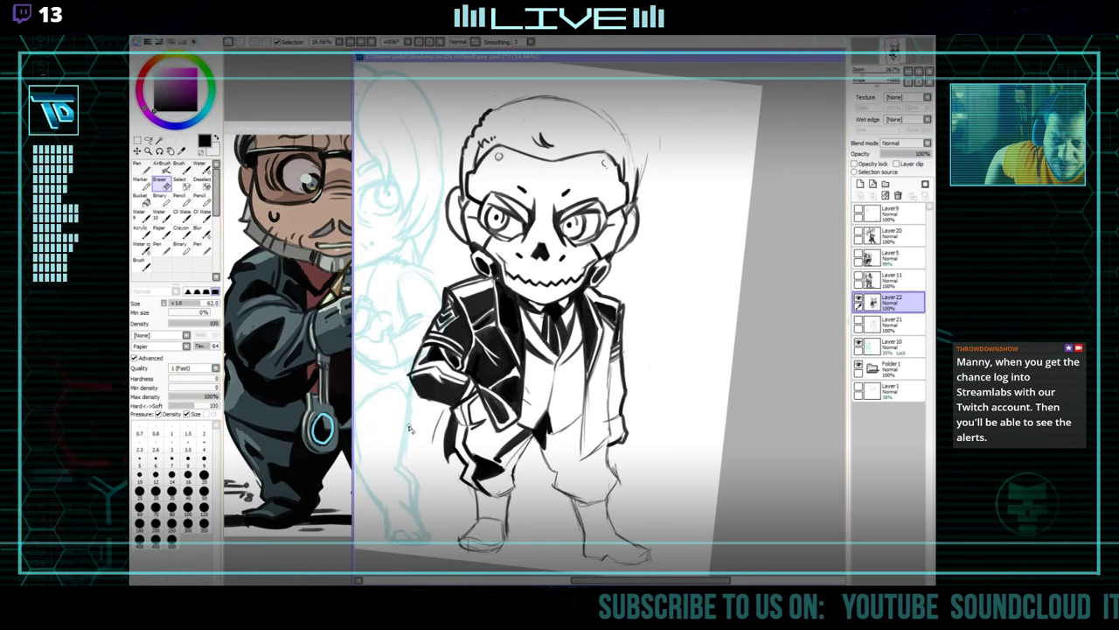
pyautogui.press('n')
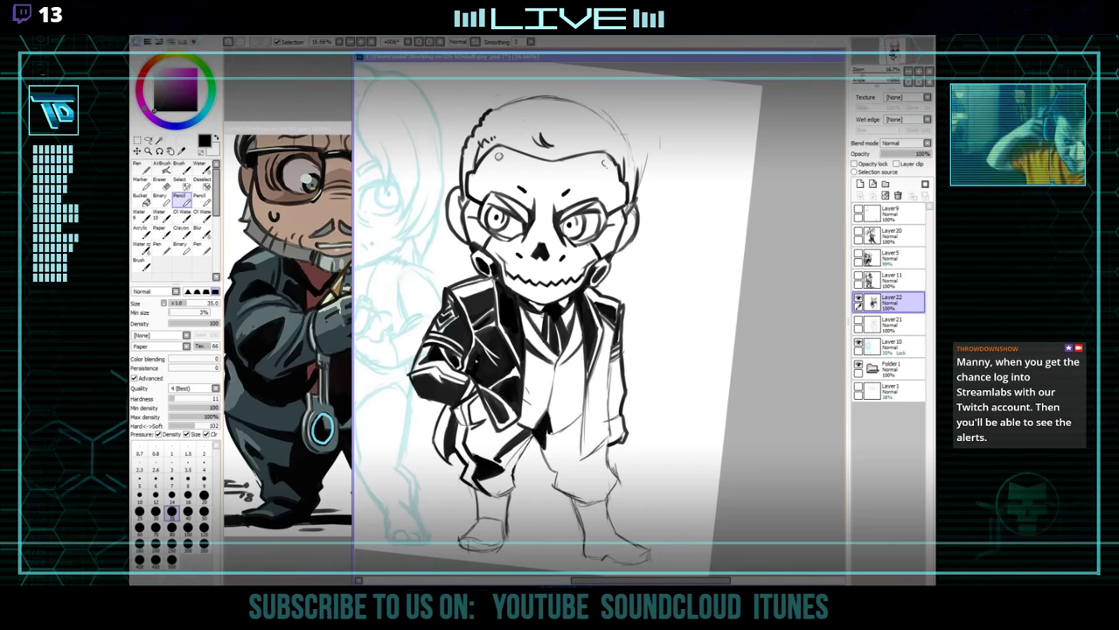
pyautogui.moveTo(546, 361); pyautogui.dragTo(522, 375)
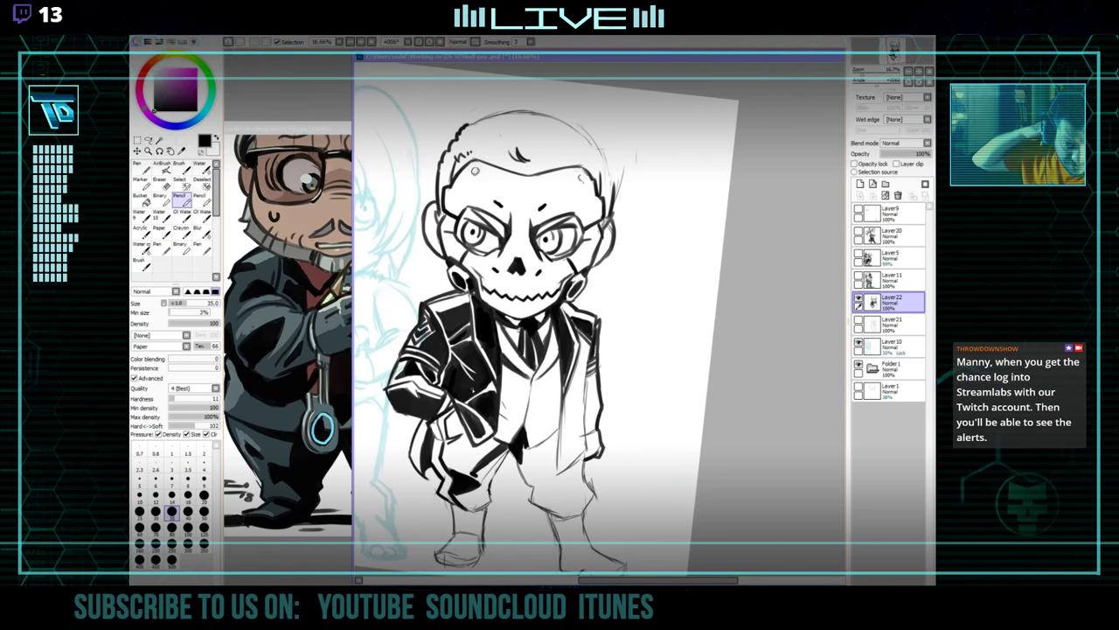
pyautogui.press('e')
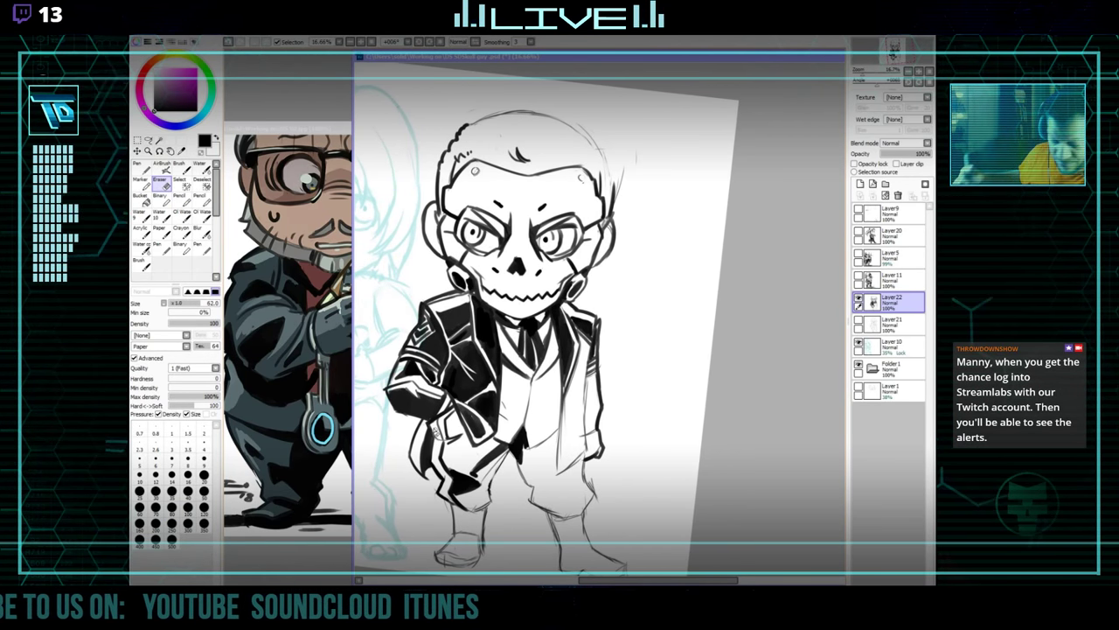
pyautogui.press('n')
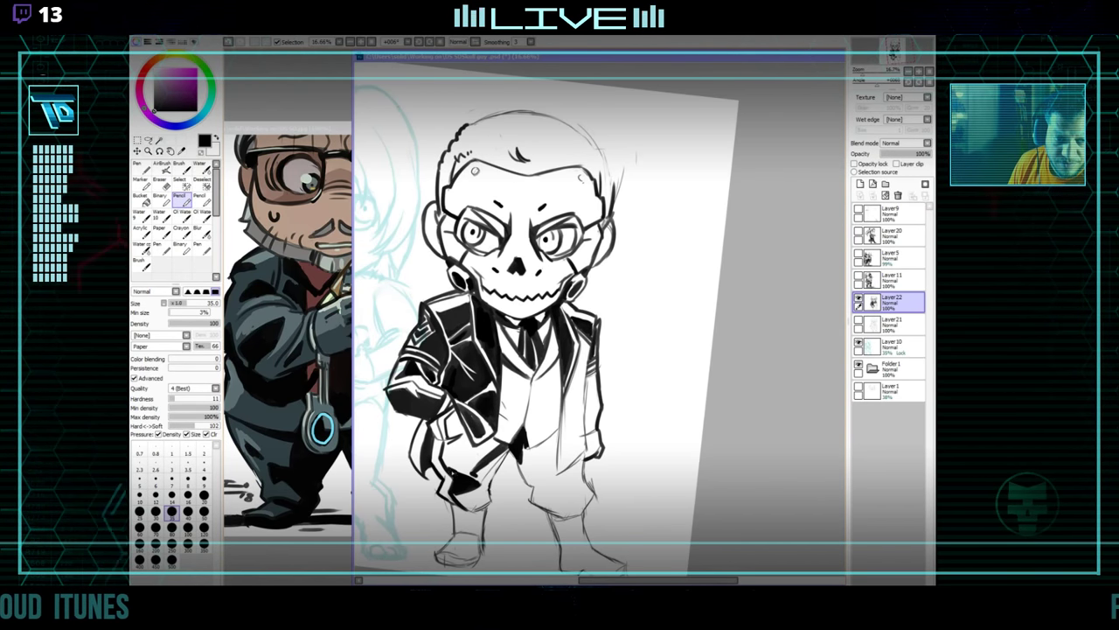
# Fill the lower trouser leg beneath the pocketed arm with black shadow shapes, trimming their edges with the eraser.
pyautogui.moveTo(465, 473)
pyautogui.mouseDown()
pyautogui.moveTo(465, 434)
pyautogui.moveTo(482, 443)
pyautogui.mouseUp()
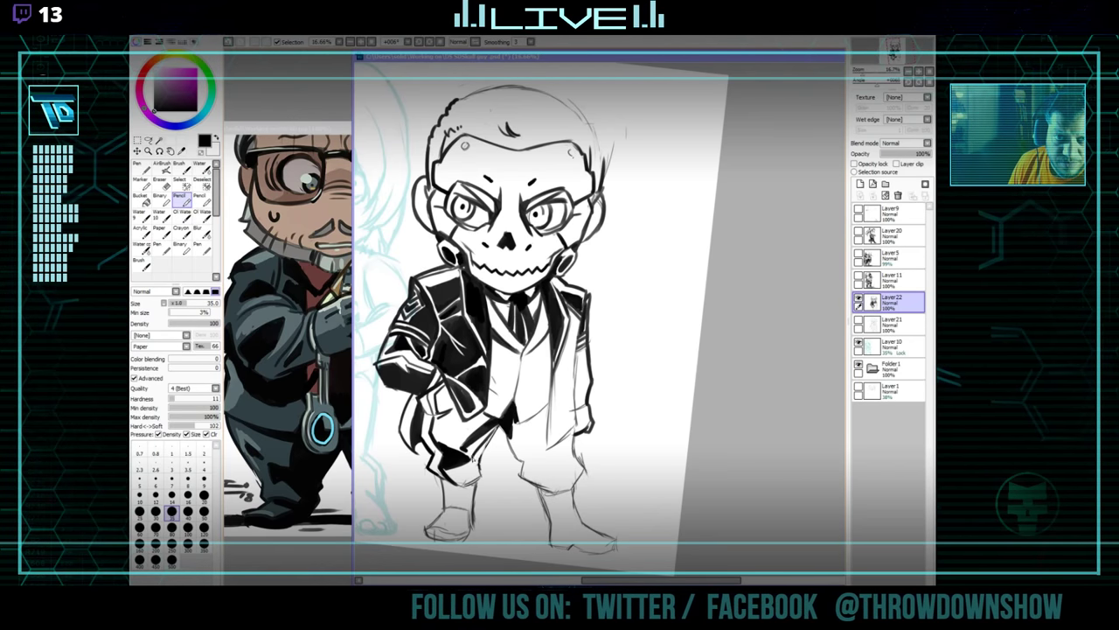
pyautogui.press('e')
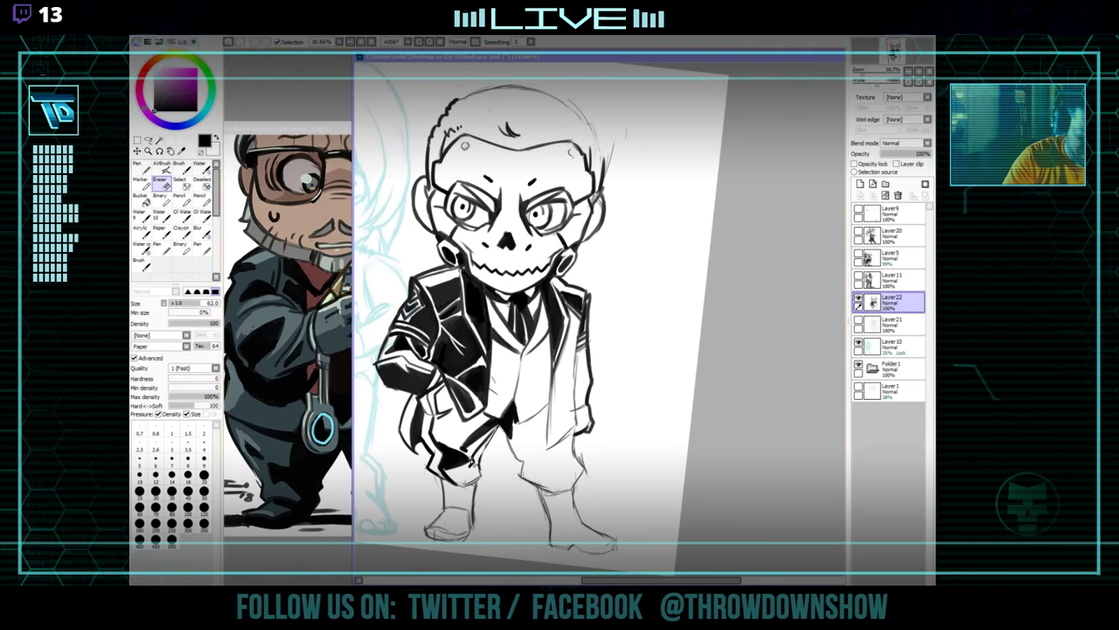
pyautogui.press('n')
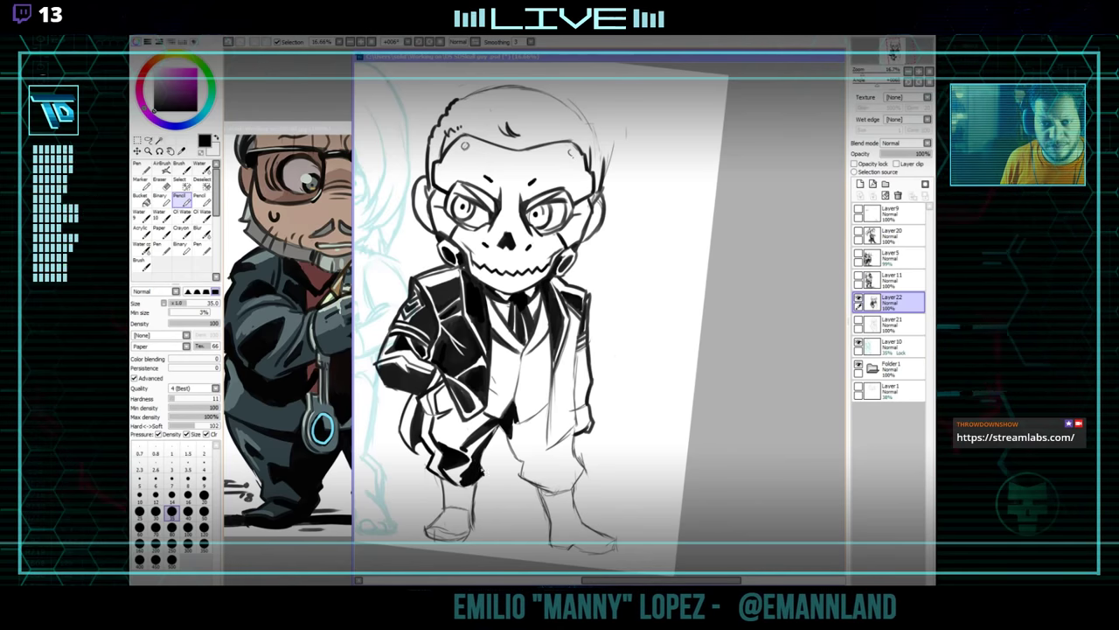
pyautogui.press('e')
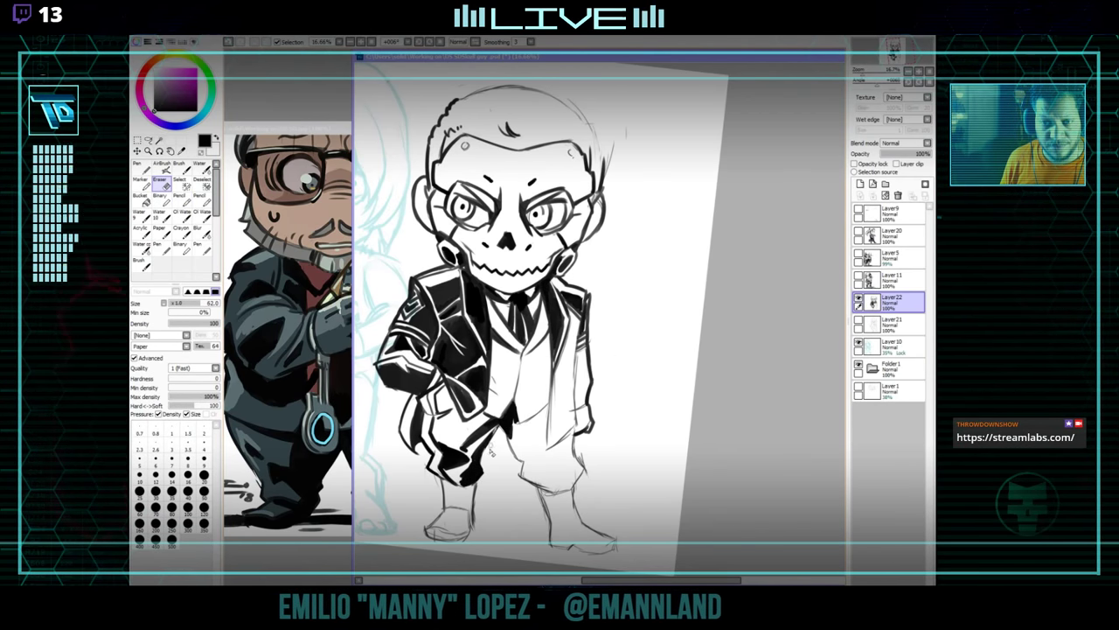
pyautogui.press('n')
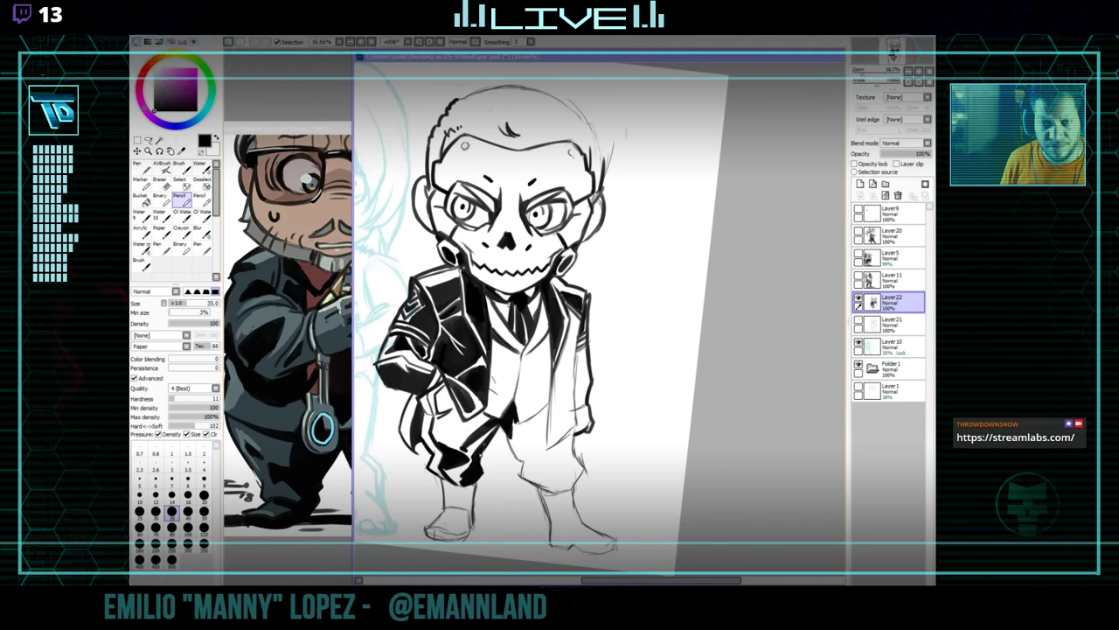
pyautogui.moveTo(554, 465); pyautogui.dragTo(605, 441)
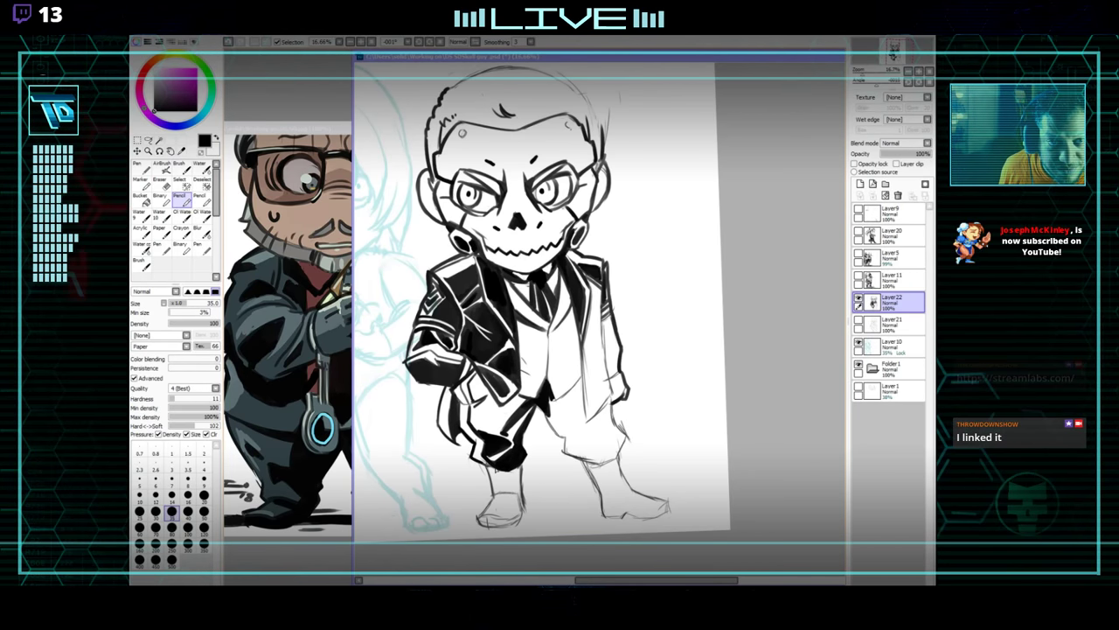
pyautogui.moveTo(564, 401)
pyautogui.mouseDown()
pyautogui.moveTo(576, 402)
pyautogui.moveTo(566, 441)
pyautogui.moveTo(559, 392)
pyautogui.mouseUp()
pyautogui.moveTo(504, 479); pyautogui.dragTo(503, 442)
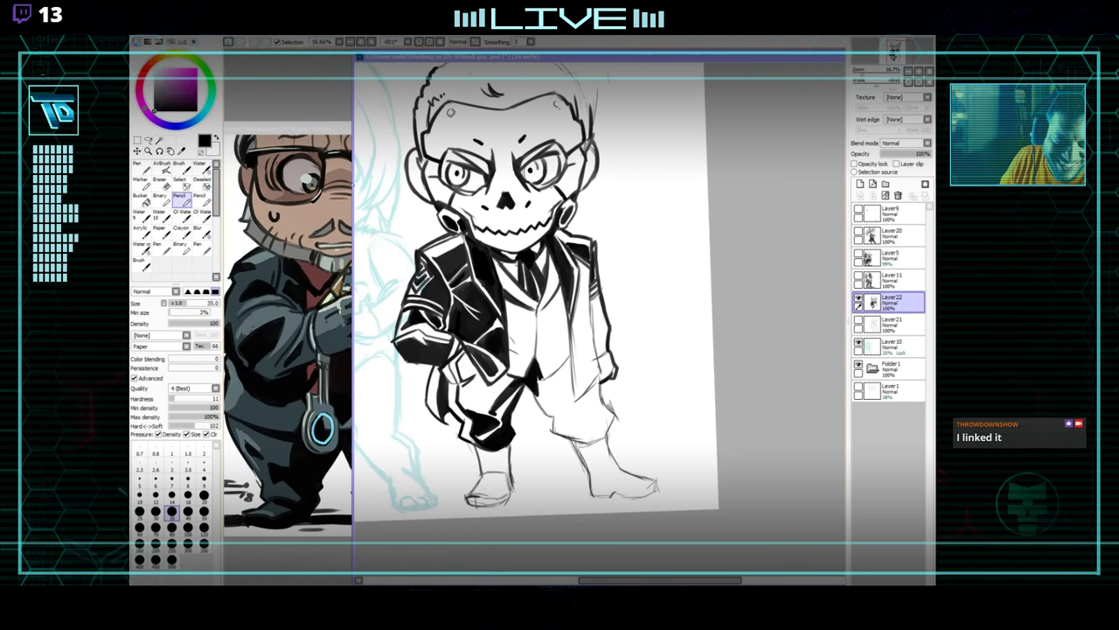
# Arrange the drawing beside the finished chibi illustration and the reference painting, with the painting showing its trousers and boots.
pyautogui.moveTo(285, 127); pyautogui.dragTo(331, 97)
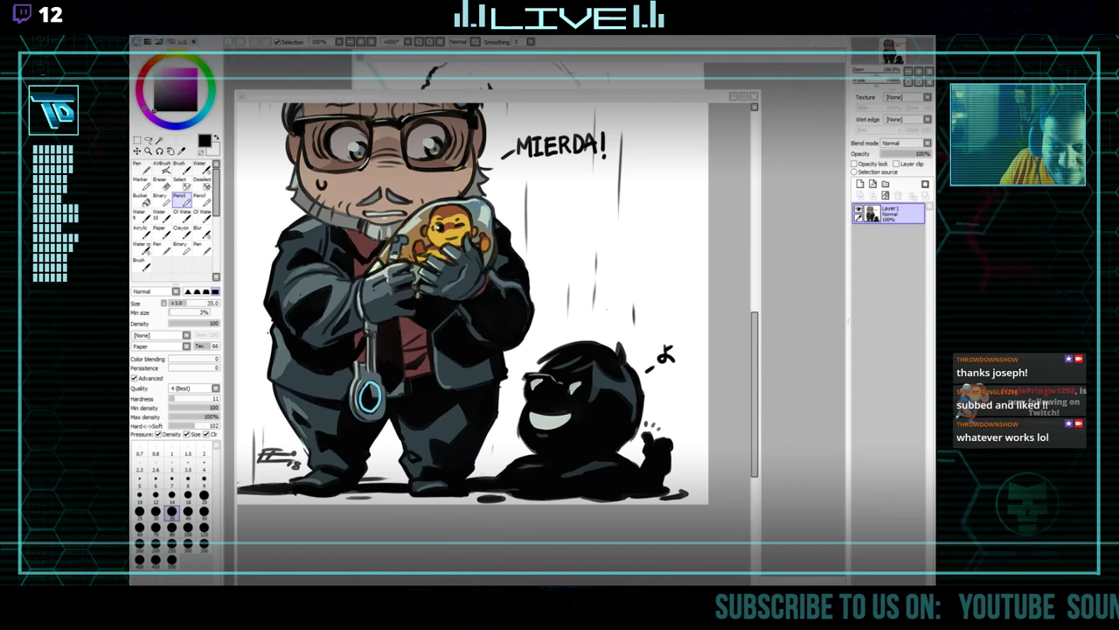
pyautogui.click(654, 67)
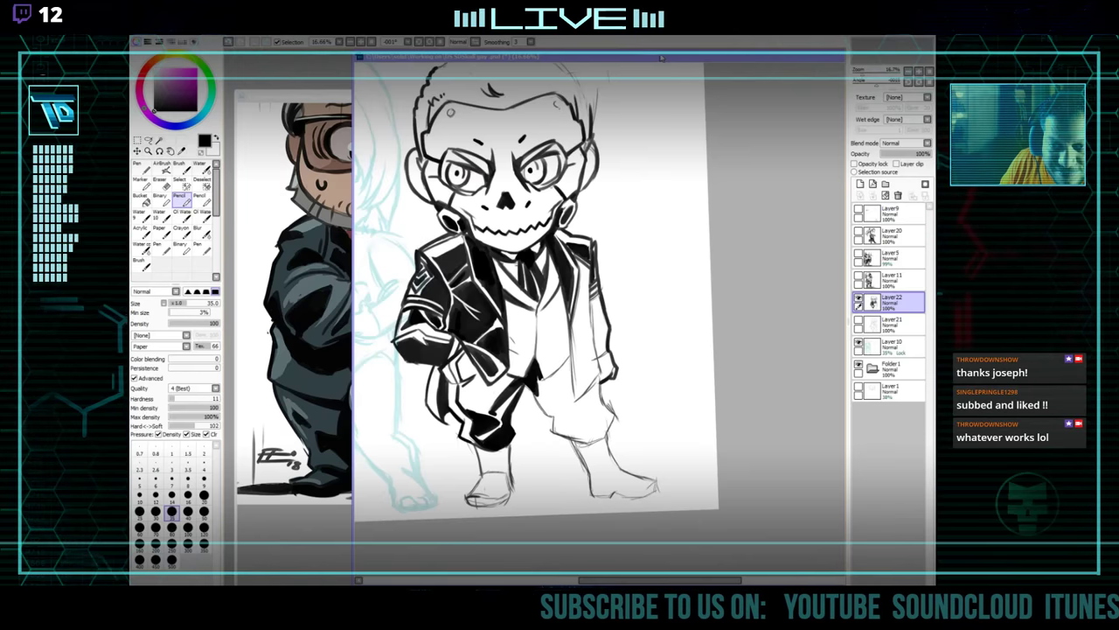
pyautogui.moveTo(654, 57); pyautogui.dragTo(691, 58)
pyautogui.moveTo(710, 349); pyautogui.dragTo(709, 356)
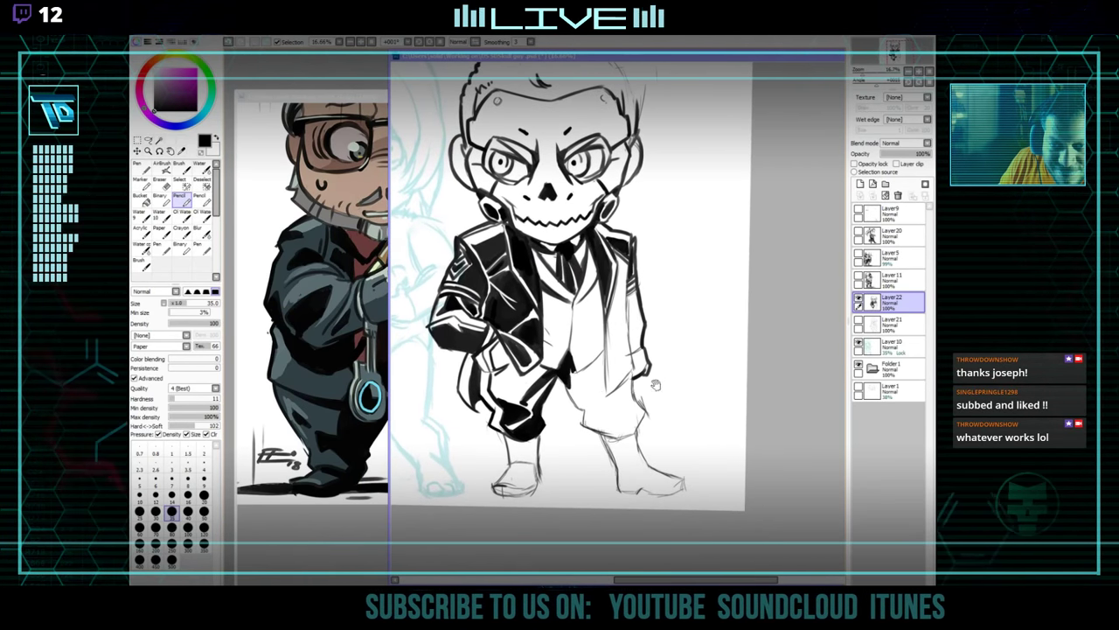
pyautogui.click(516, 592)
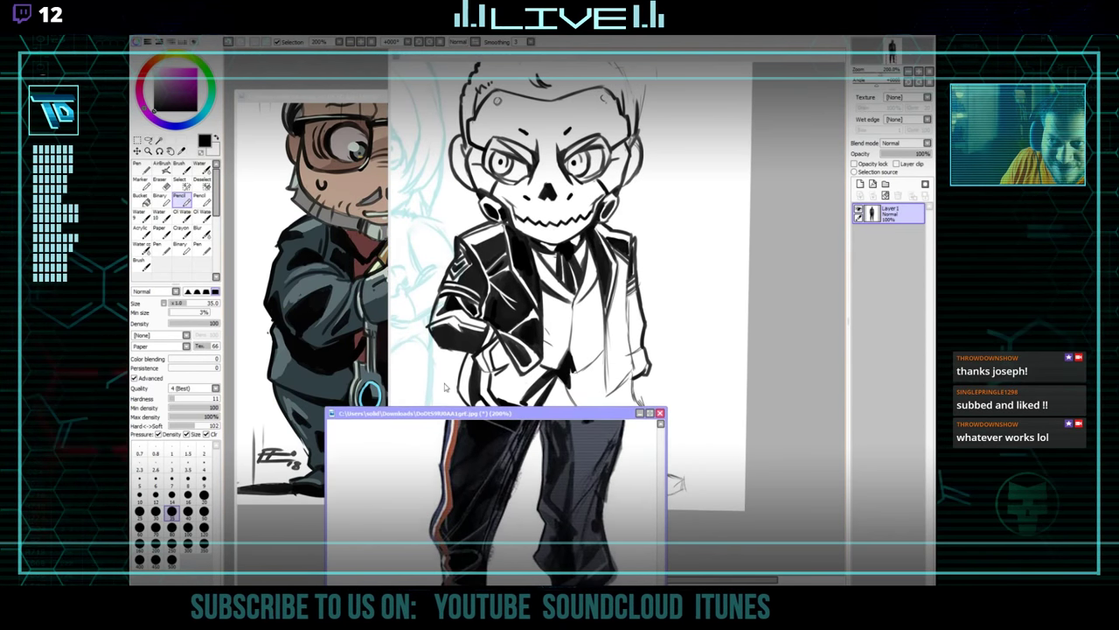
pyautogui.moveTo(523, 420); pyautogui.dragTo(384, 203)
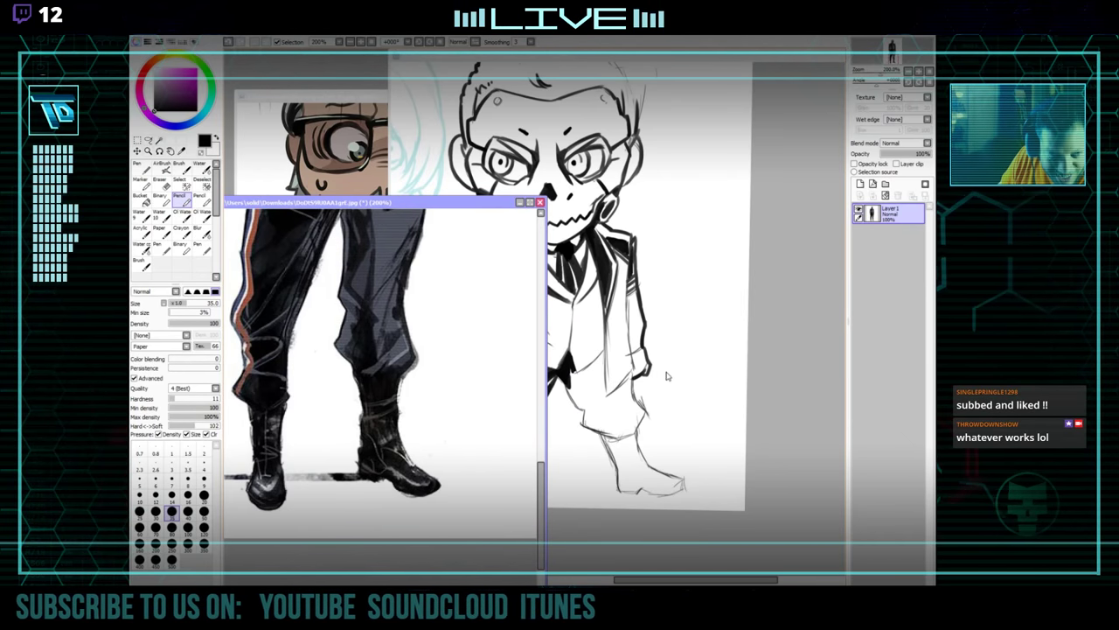
pyautogui.click(667, 376)
pyautogui.click(370, 497)
pyautogui.moveTo(370, 496)
pyautogui.mouseDown()
pyautogui.moveTo(333, 494)
pyautogui.moveTo(350, 494)
pyautogui.mouseUp()
pyautogui.click(662, 398)
pyautogui.click(307, 499)
pyautogui.click(610, 381)
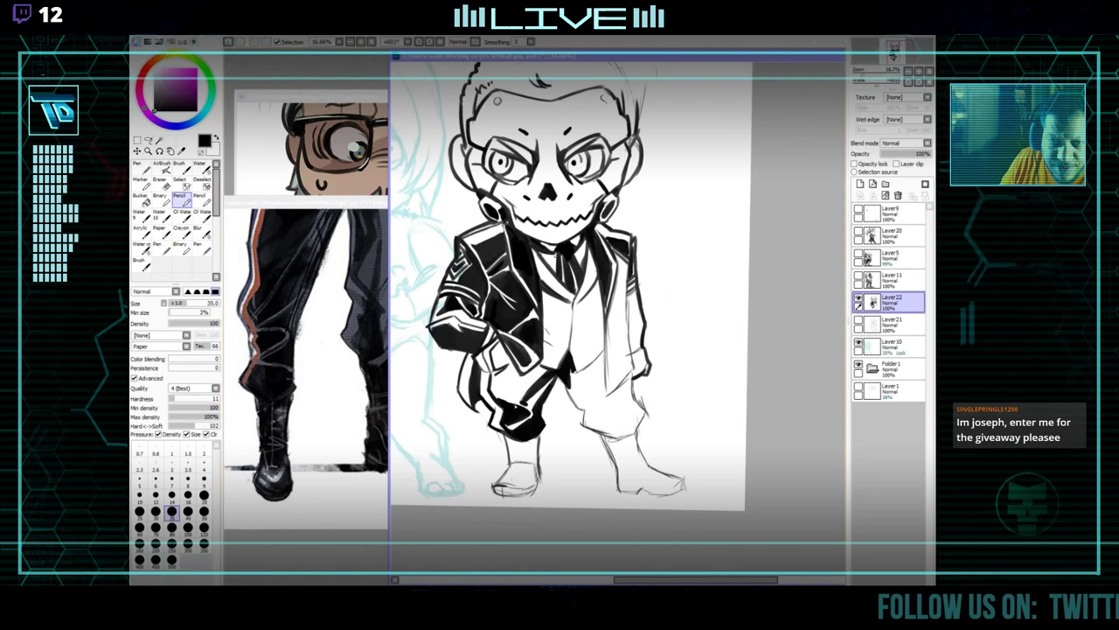
# Refine the black fold shapes on the upper trouser leg beneath the pocketed arm.
pyautogui.moveTo(516, 407); pyautogui.dragTo(507, 455)
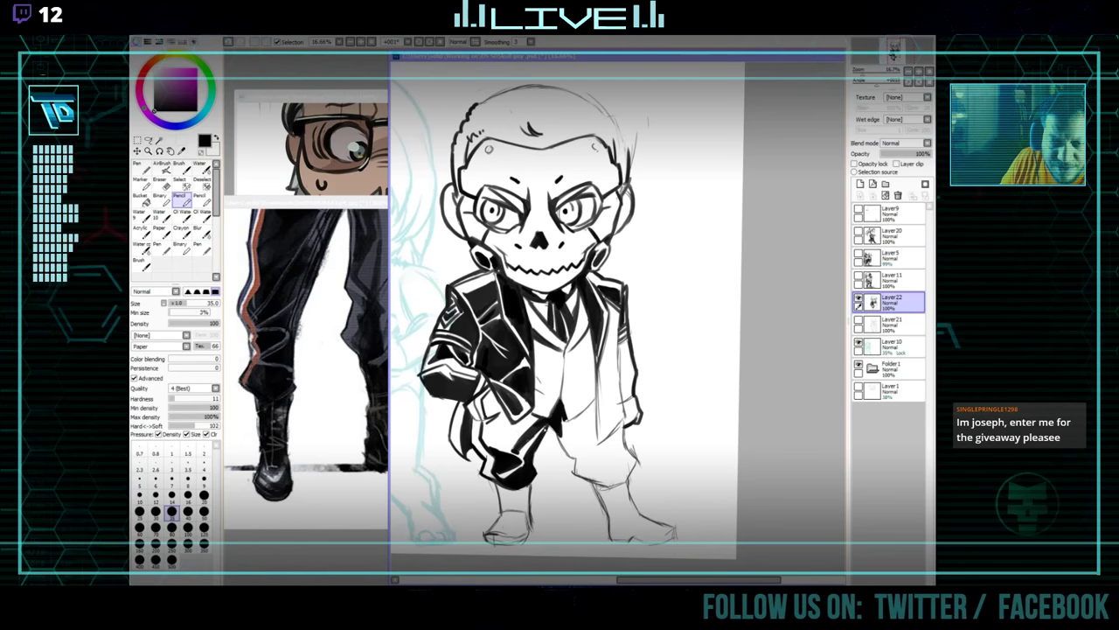
pyautogui.moveTo(516, 426); pyautogui.dragTo(487, 439)
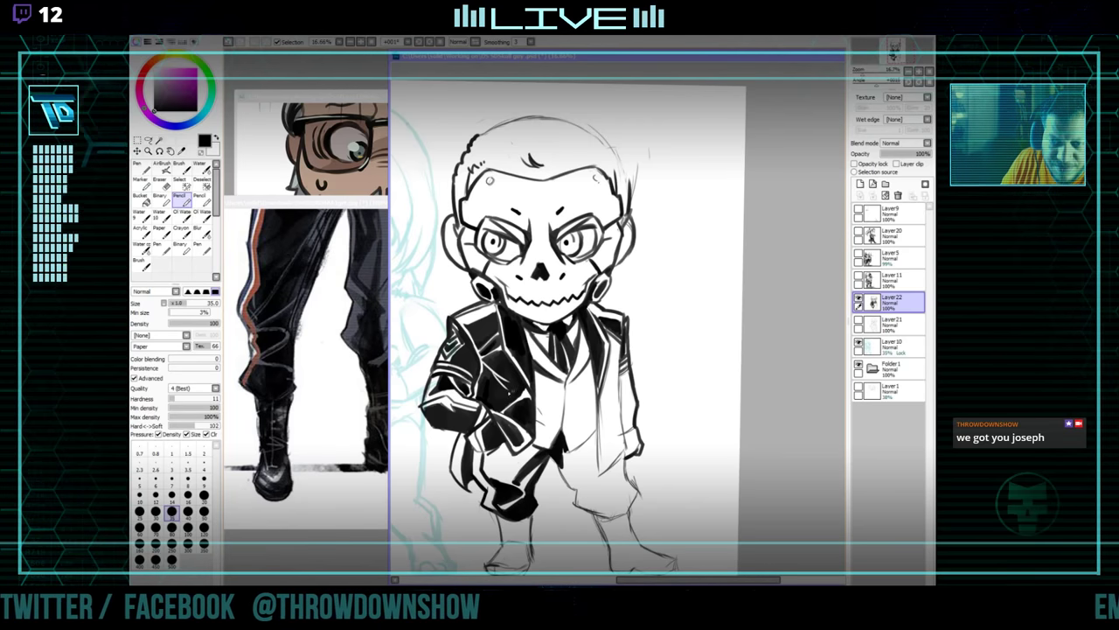
pyautogui.moveTo(542, 333); pyautogui.dragTo(542, 347)
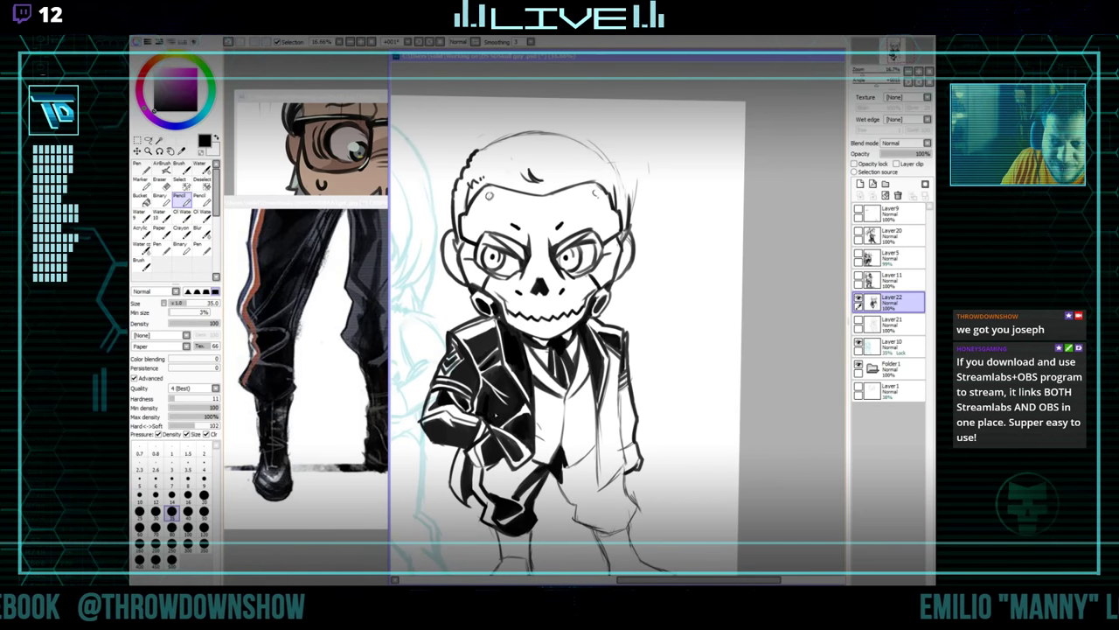
pyautogui.moveTo(511, 426)
pyautogui.mouseDown()
pyautogui.moveTo(525, 446)
pyautogui.moveTo(523, 434)
pyautogui.moveTo(508, 468)
pyautogui.mouseUp()
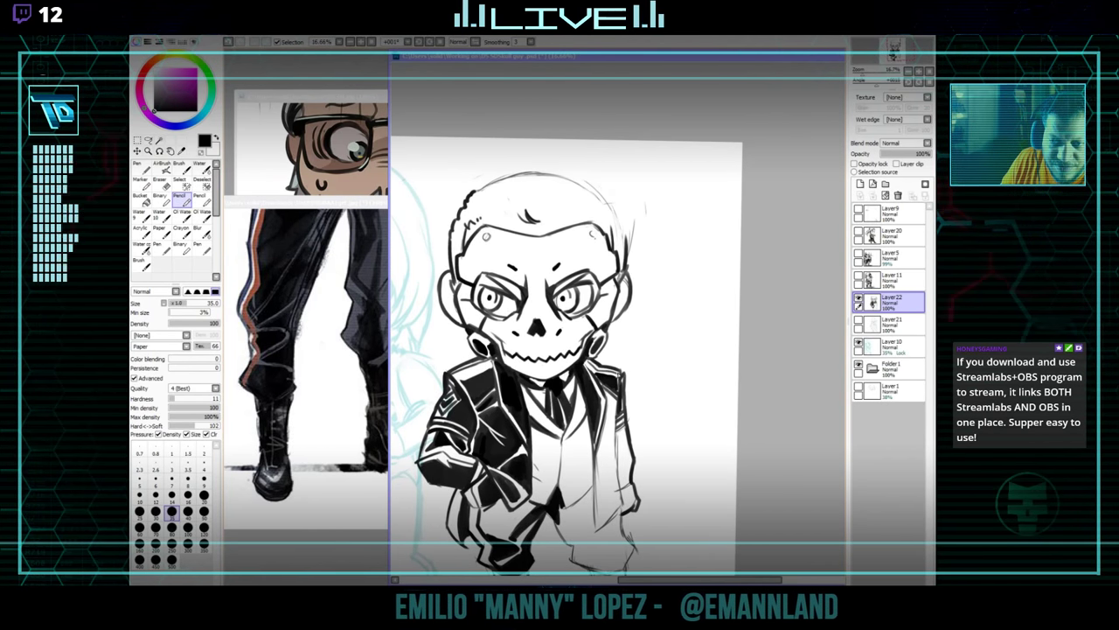
pyautogui.moveTo(508, 468); pyautogui.dragTo(508, 465)
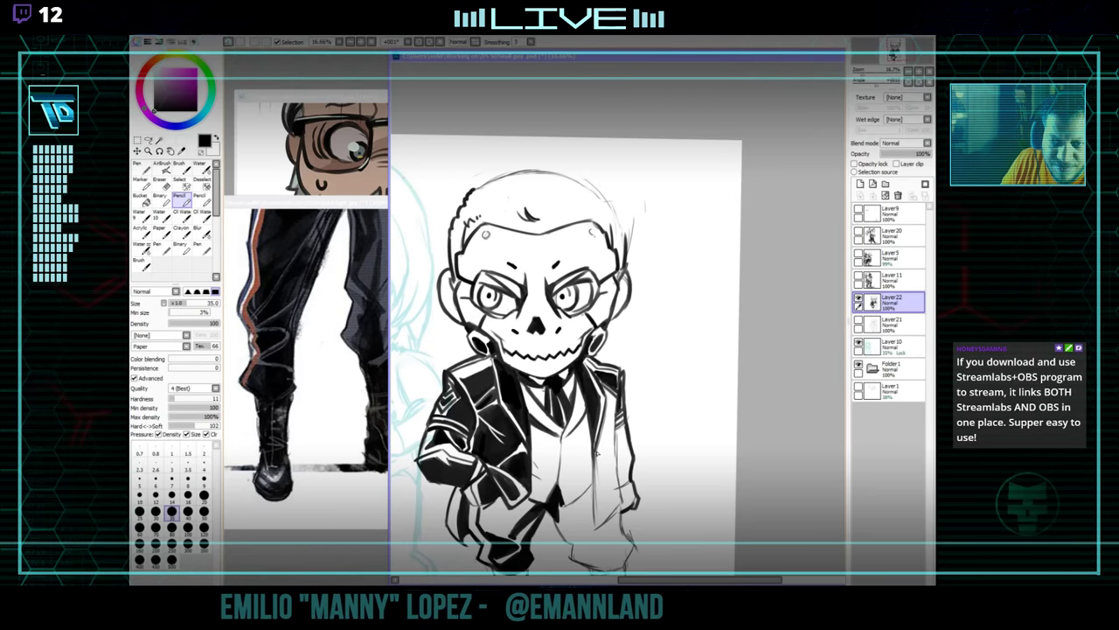
# Touch up the black shading on the jacket front and opposite shoulder with the eraser and pencil.
pyautogui.moveTo(600, 426); pyautogui.dragTo(593, 426)
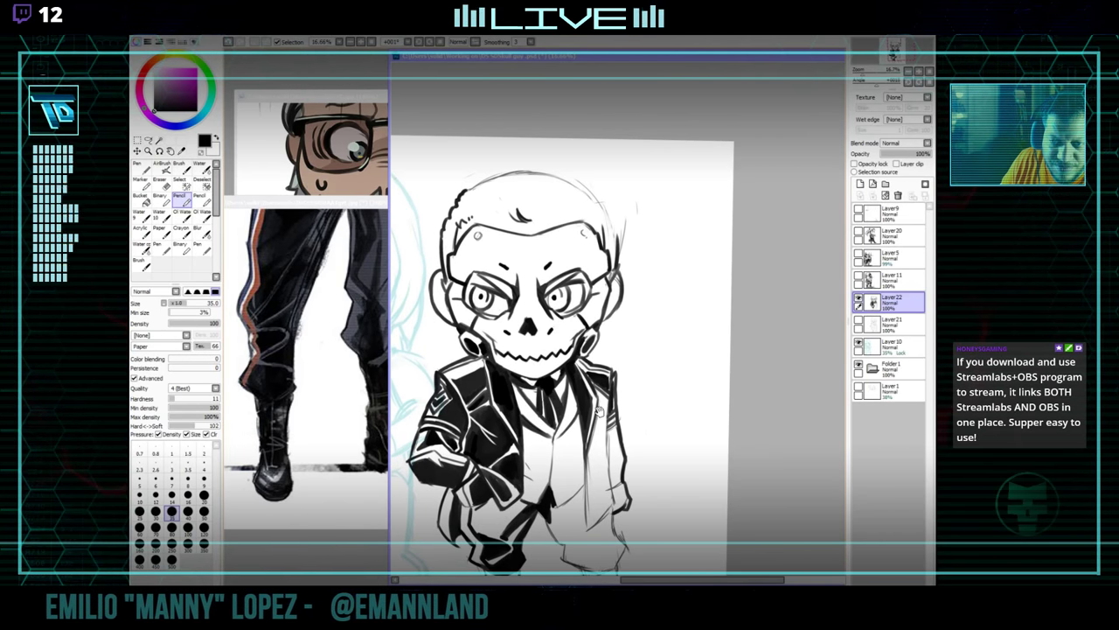
pyautogui.press('e')
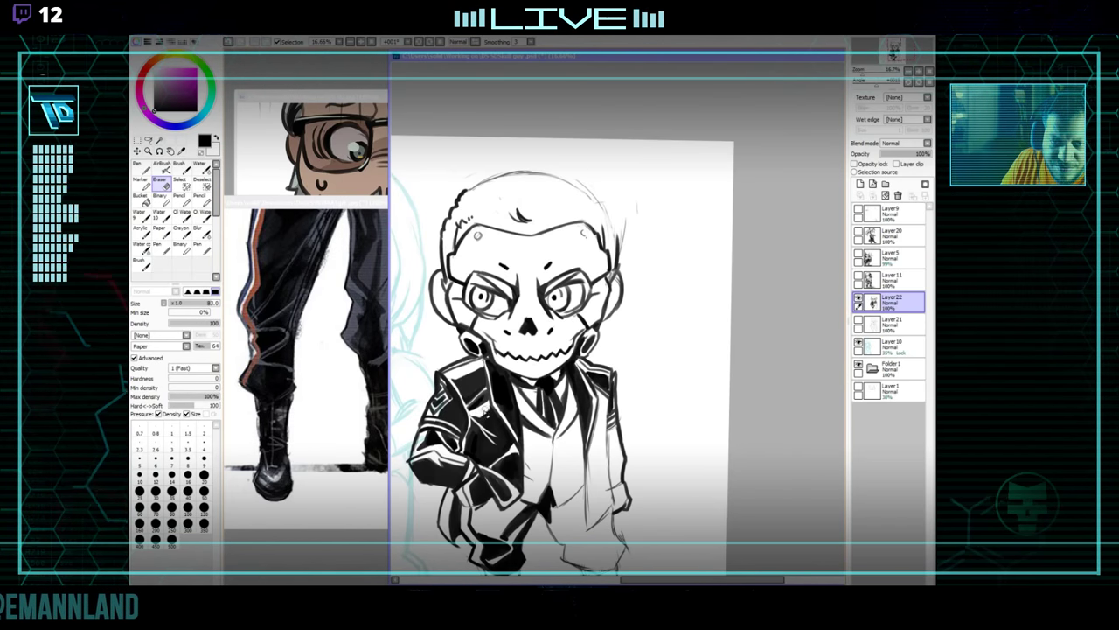
pyautogui.press('n')
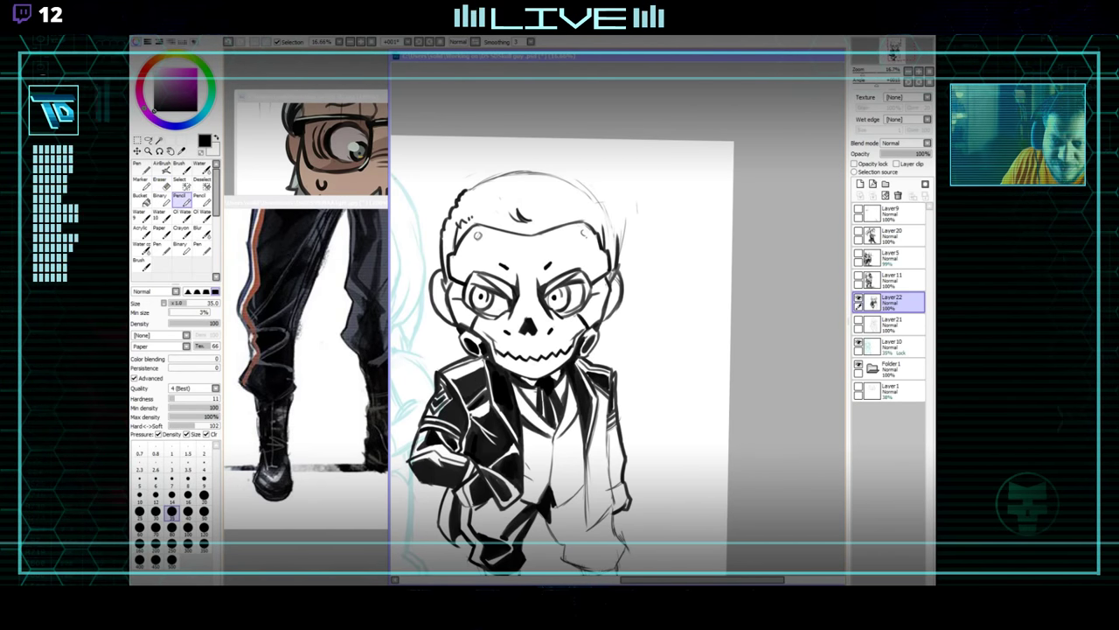
pyautogui.moveTo(494, 385); pyautogui.dragTo(483, 385)
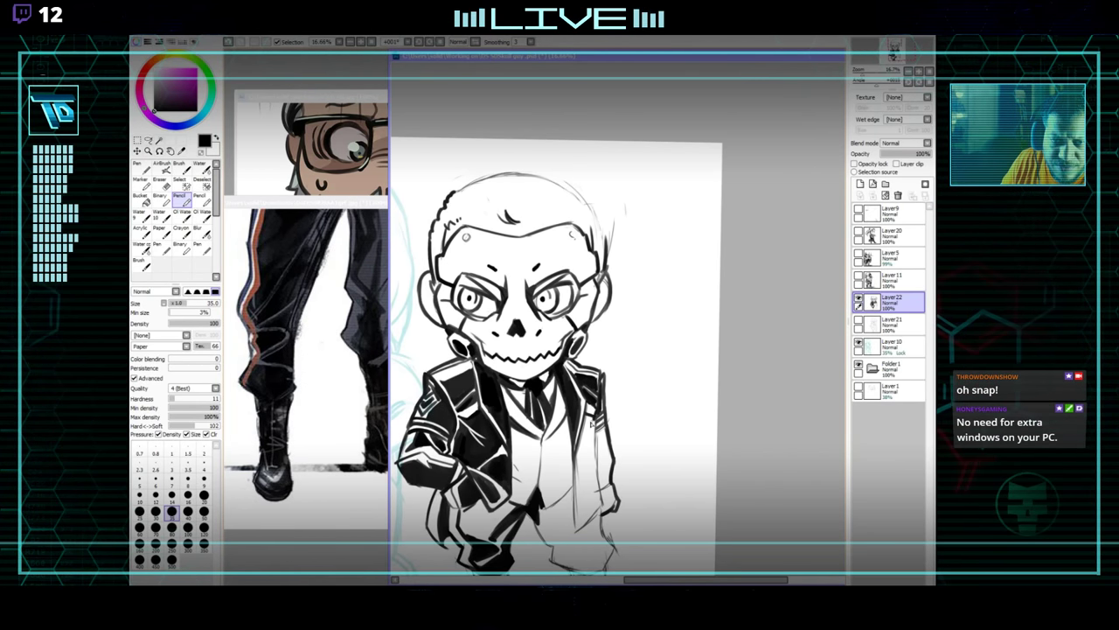
pyautogui.moveTo(524, 402); pyautogui.dragTo(523, 386)
# Ink the opposite jacket lapel in black with a white highlight, following the coat in the reference painting, and clean its edges.
pyautogui.moveTo(366, 376); pyautogui.dragTo(345, 547)
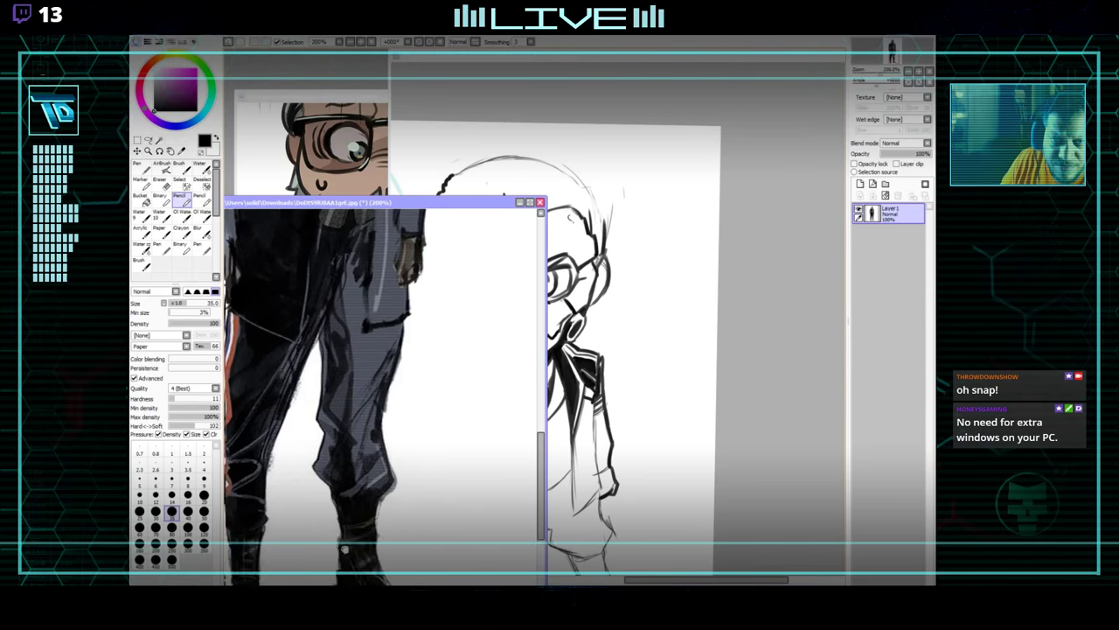
pyautogui.moveTo(422, 302); pyautogui.dragTo(424, 552)
pyautogui.click(569, 378)
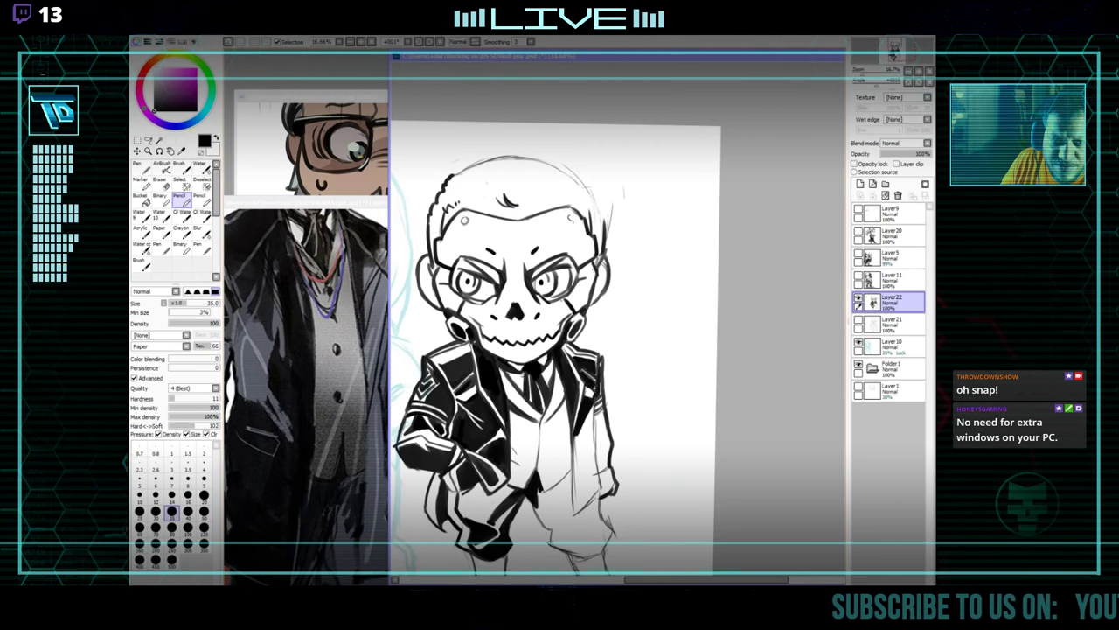
pyautogui.moveTo(560, 394); pyautogui.dragTo(559, 386)
pyautogui.click(372, 450)
pyautogui.moveTo(420, 463); pyautogui.dragTo(385, 454)
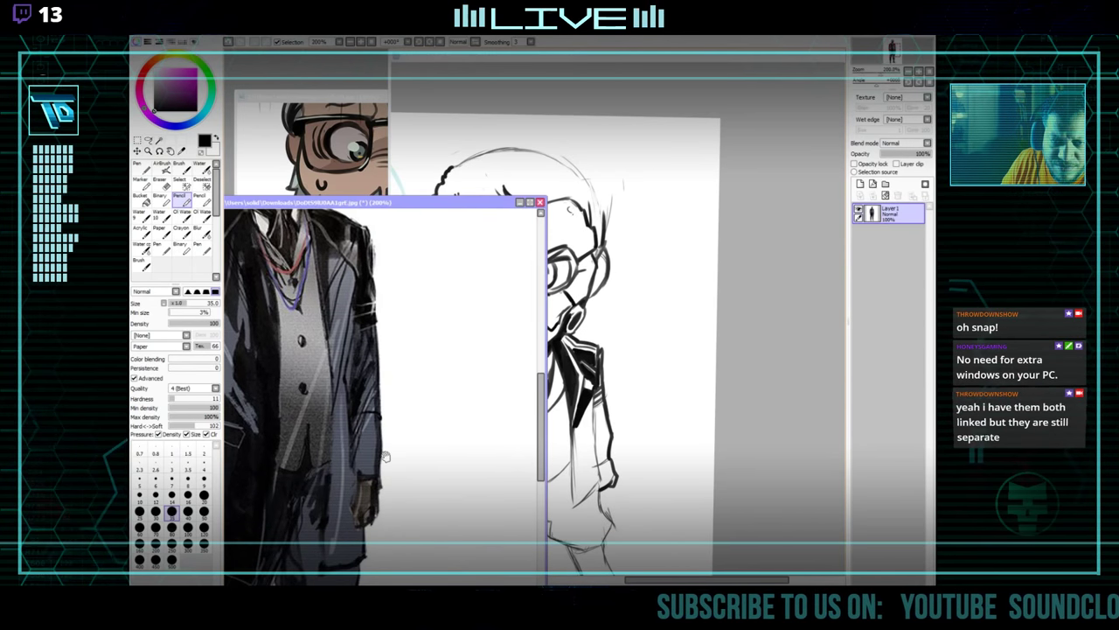
pyautogui.click(618, 384)
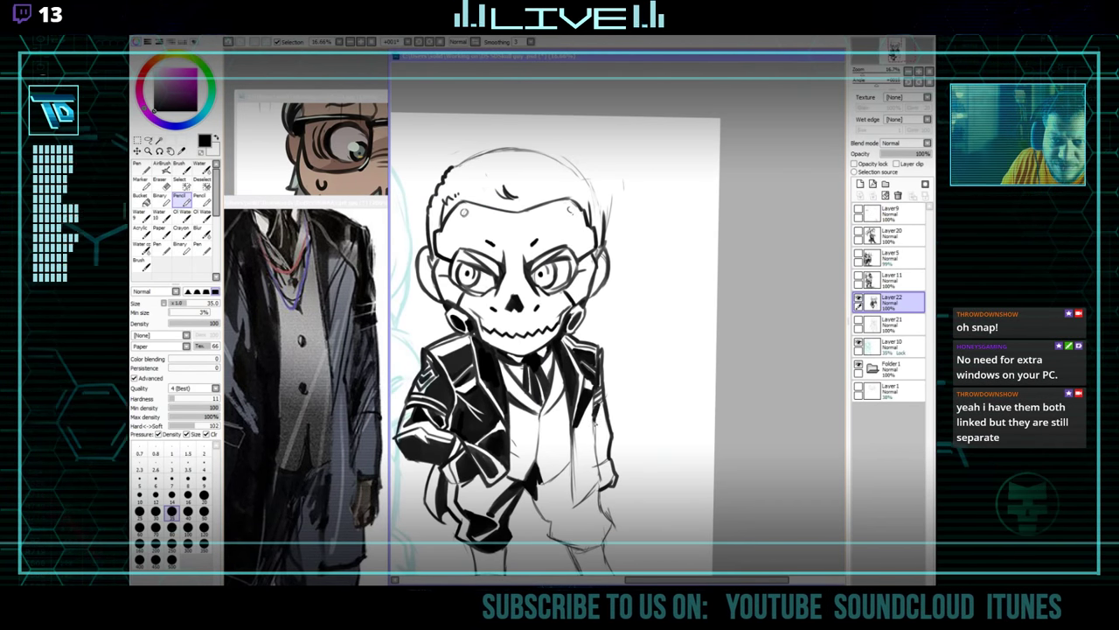
pyautogui.press('e')
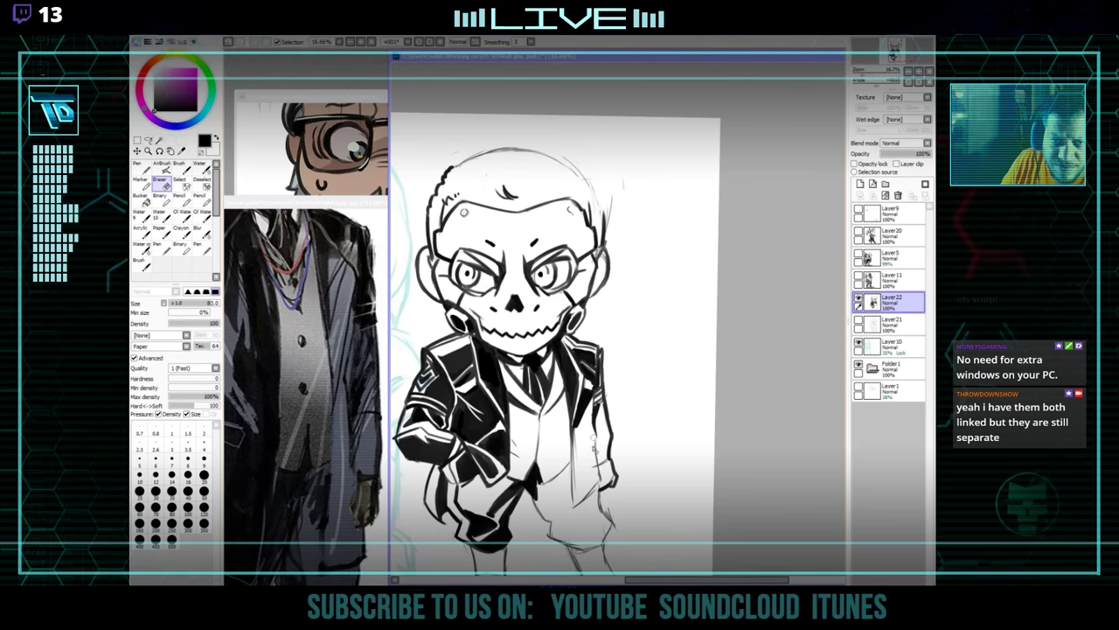
pyautogui.press('n')
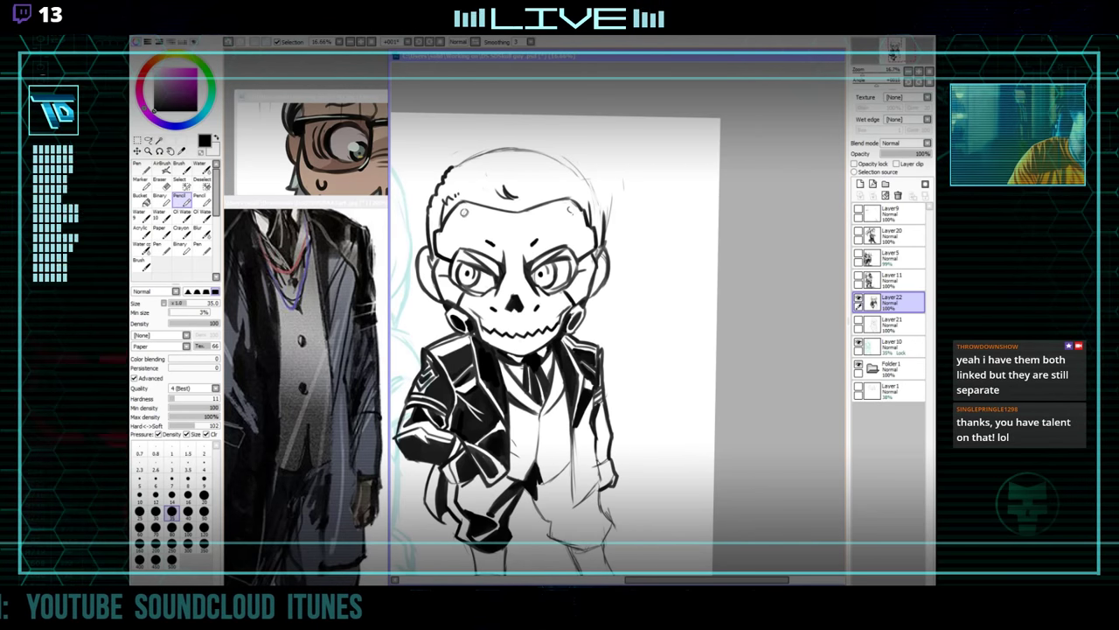
# Examine the coat in the reference painting and the bespectacled face in the finished chibi illustration.
pyautogui.click(308, 332)
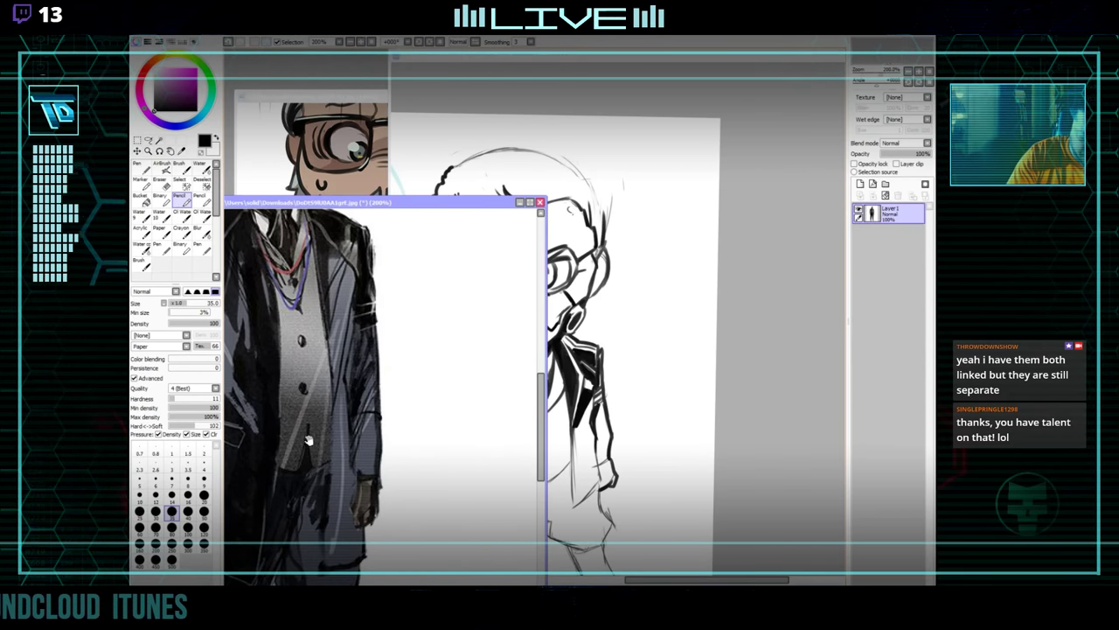
pyautogui.moveTo(315, 306); pyautogui.dragTo(323, 472)
pyautogui.click(319, 148)
pyautogui.moveTo(479, 298); pyautogui.dragTo(364, 444)
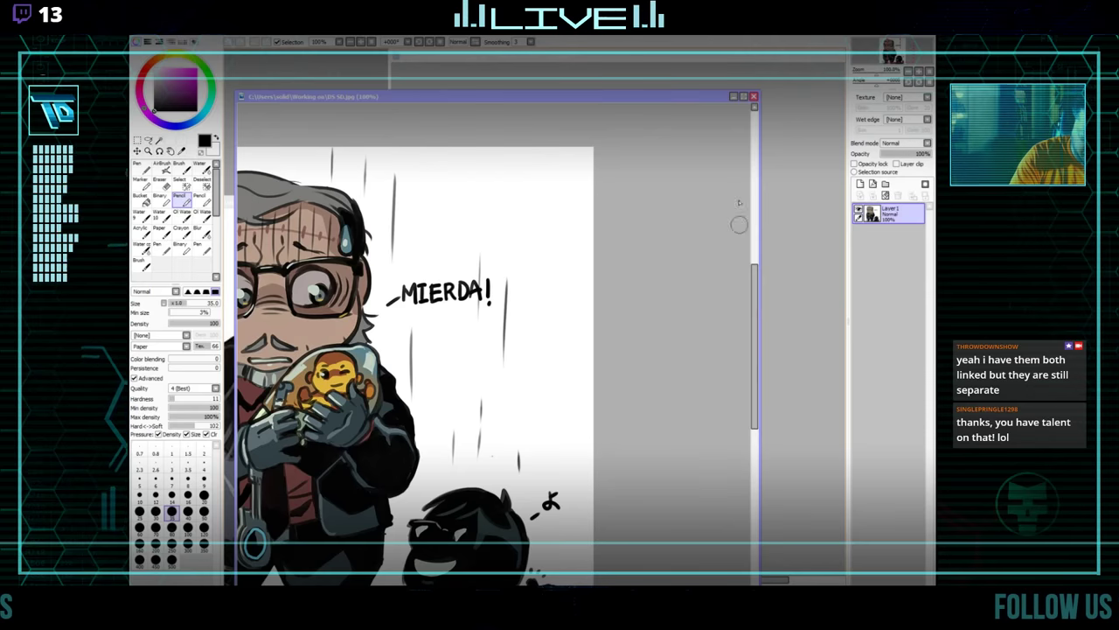
pyautogui.click(773, 125)
pyautogui.moveTo(560, 289); pyautogui.dragTo(604, 316)
pyautogui.click(341, 314)
pyautogui.moveTo(451, 331); pyautogui.dragTo(522, 358)
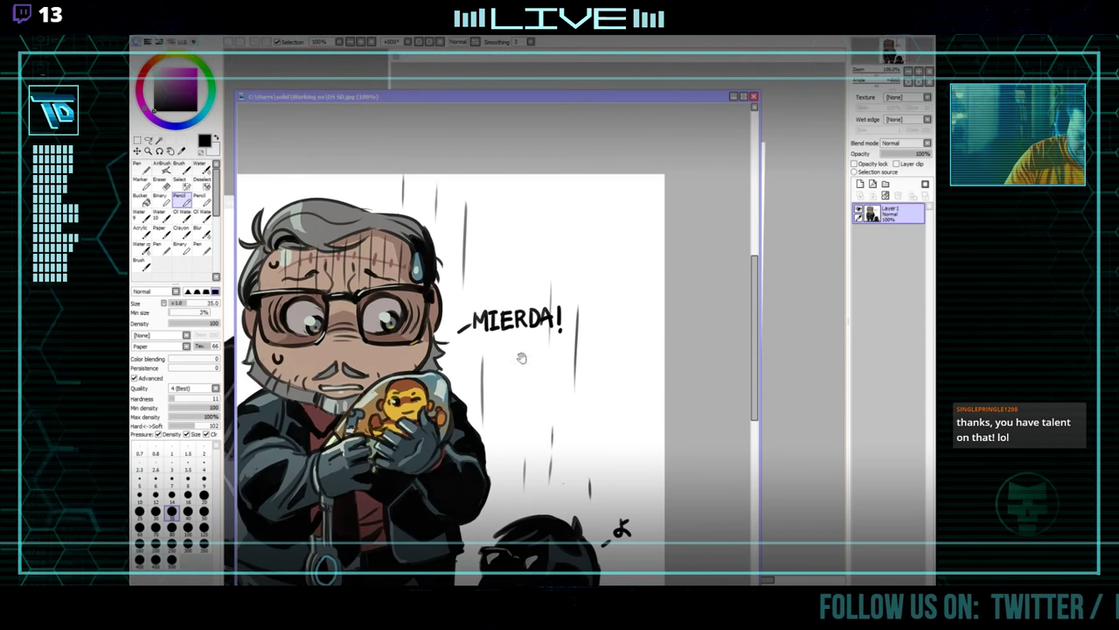
pyautogui.click(784, 238)
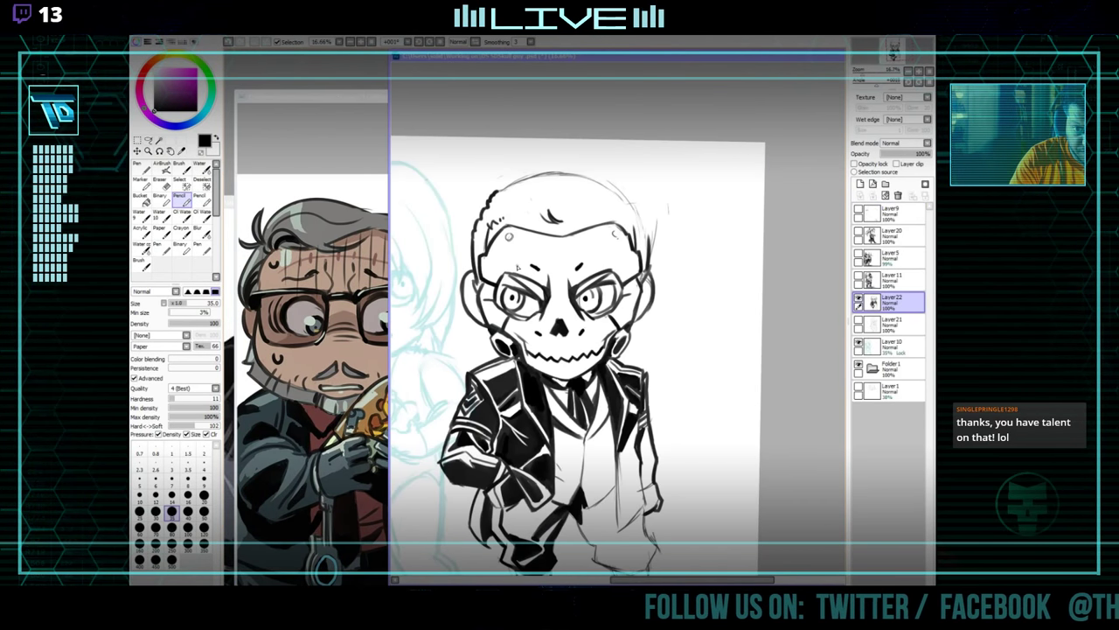
# Refine the glasses and the lines around the skull's eyes with the eraser and pencil.
pyautogui.press('e')
pyautogui.moveTo(618, 287); pyautogui.dragTo(614, 296)
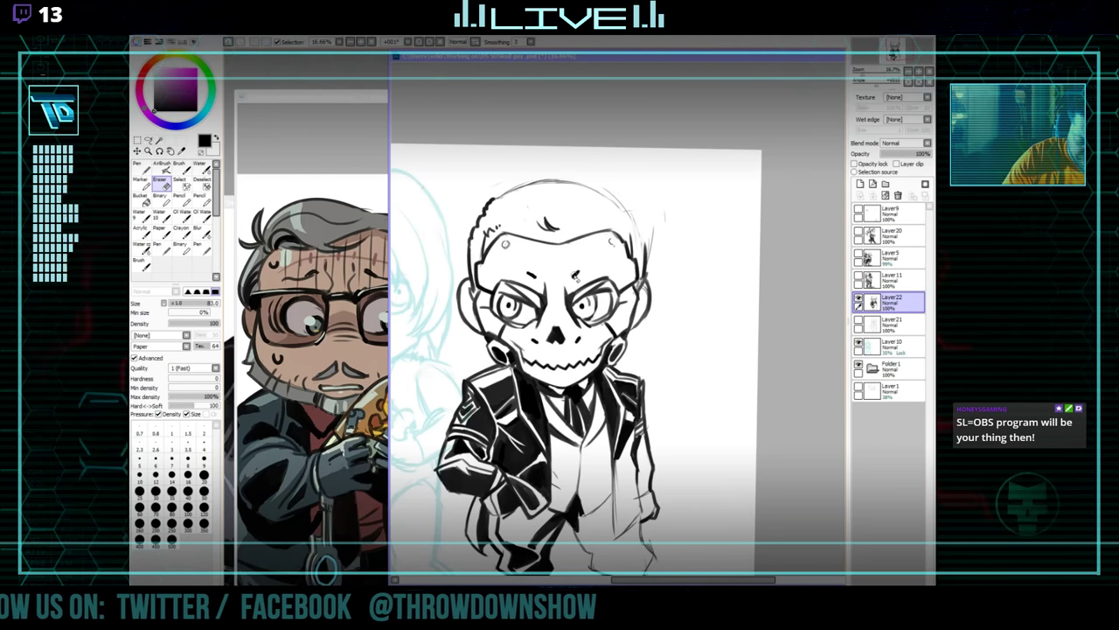
pyautogui.press('n')
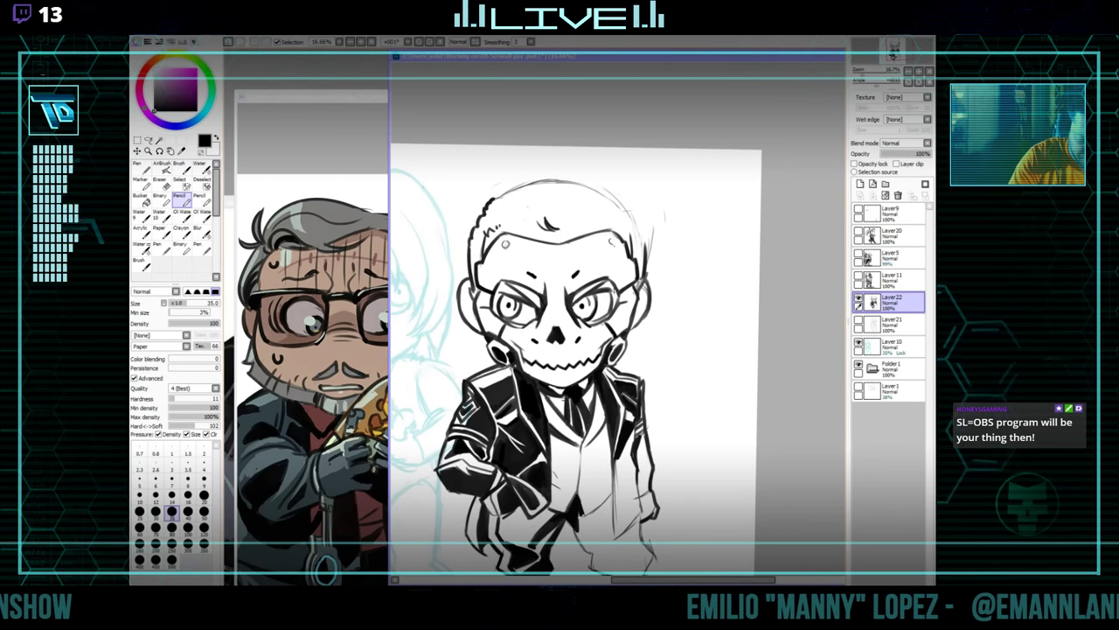
pyautogui.press('e')
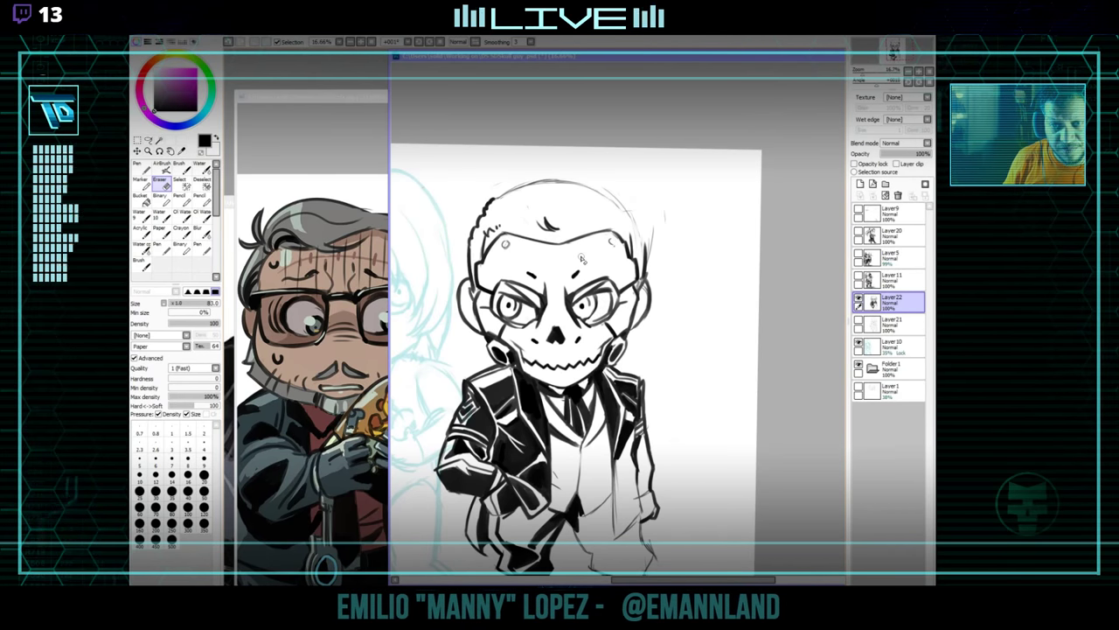
pyautogui.press('n')
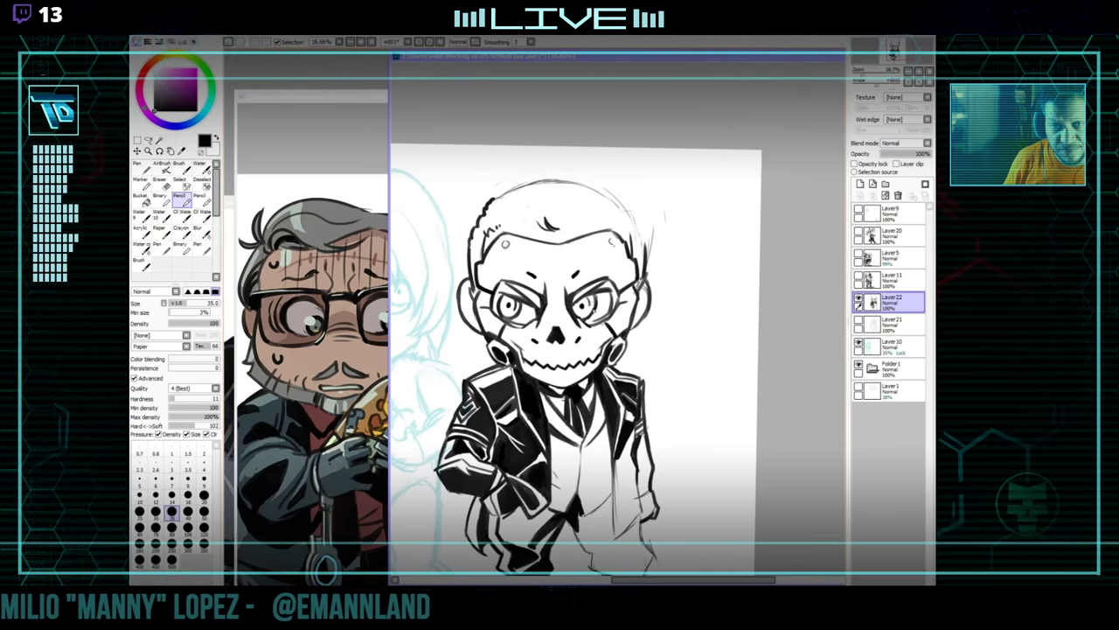
pyautogui.moveTo(607, 295); pyautogui.dragTo(598, 310)
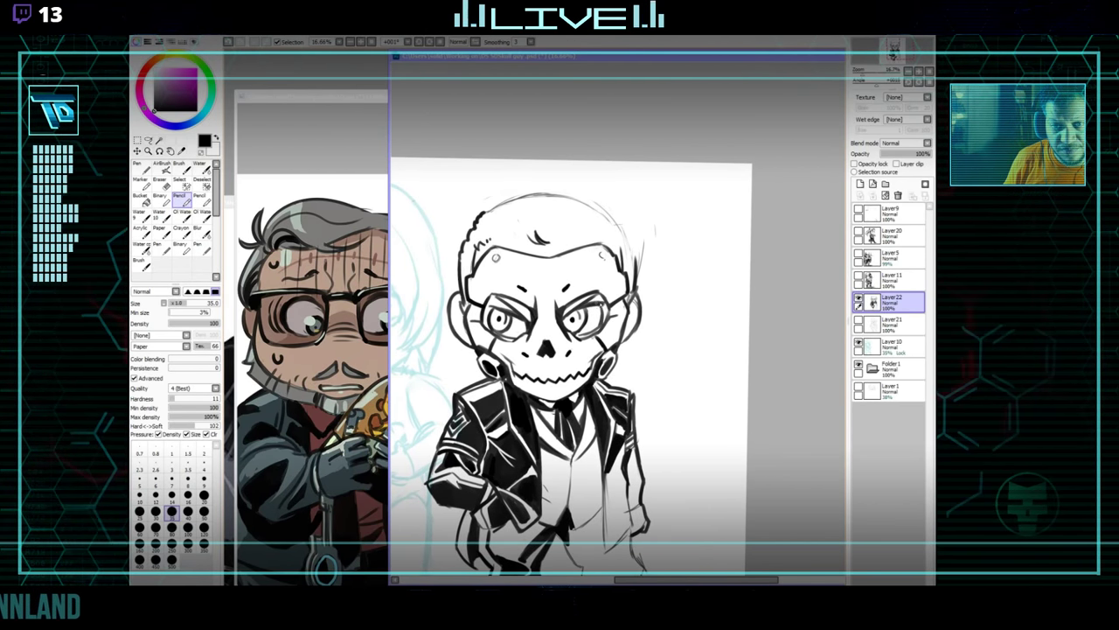
# Touch up the opposite jacket shoulder and sleeve with pencil and eraser, and extend the jacket's black front edge downward.
pyautogui.moveTo(525, 316); pyautogui.dragTo(547, 260)
pyautogui.moveTo(546, 260); pyautogui.dragTo(536, 347)
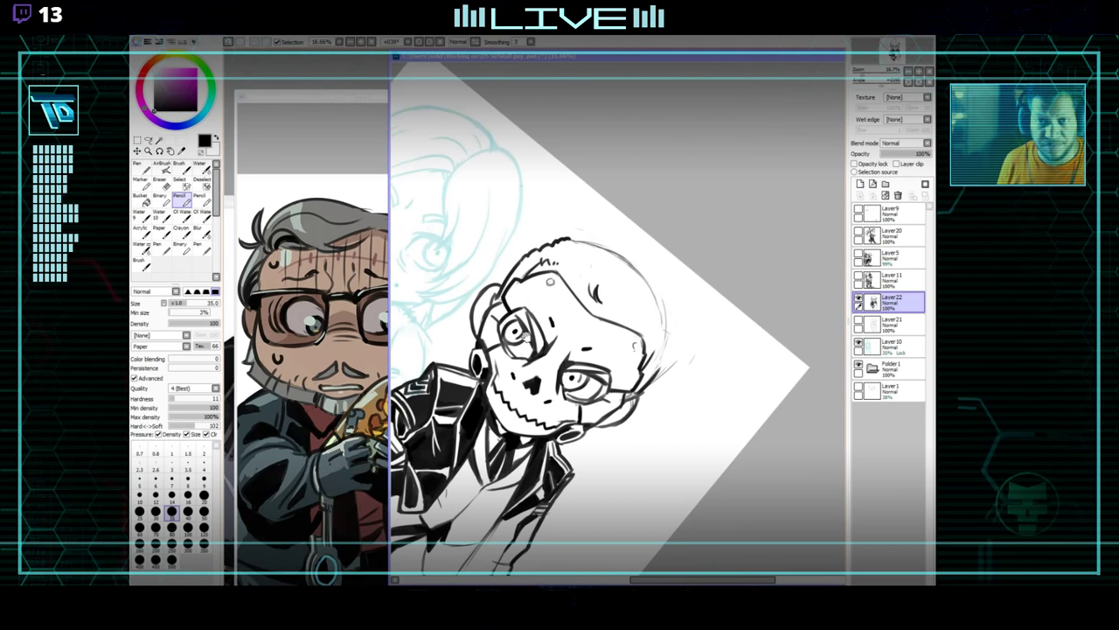
pyautogui.moveTo(524, 336); pyautogui.dragTo(619, 368)
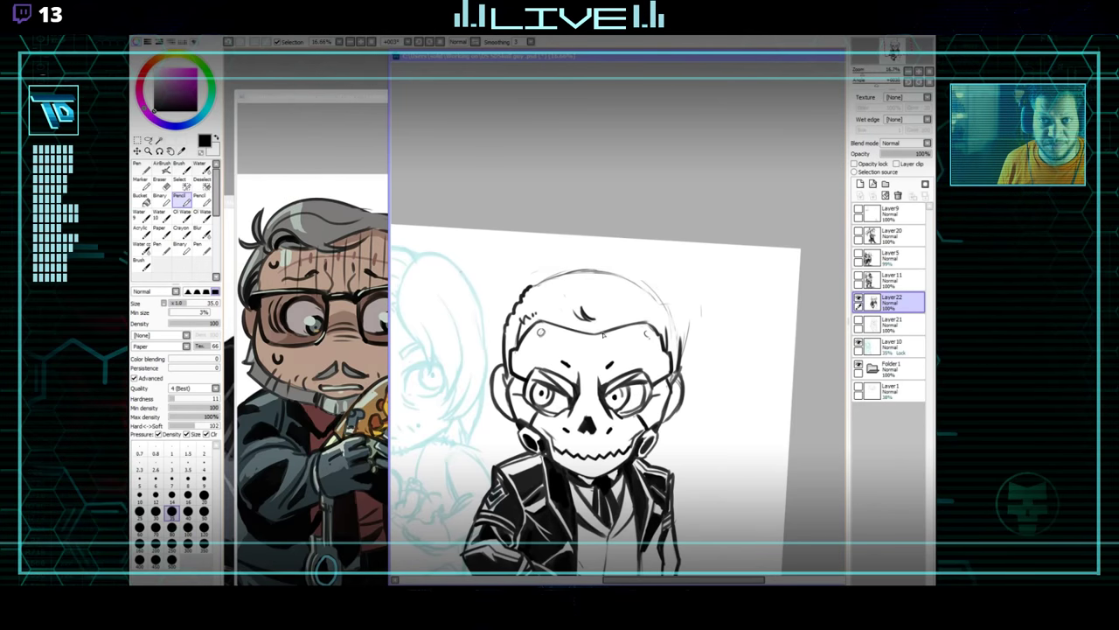
pyautogui.press('e')
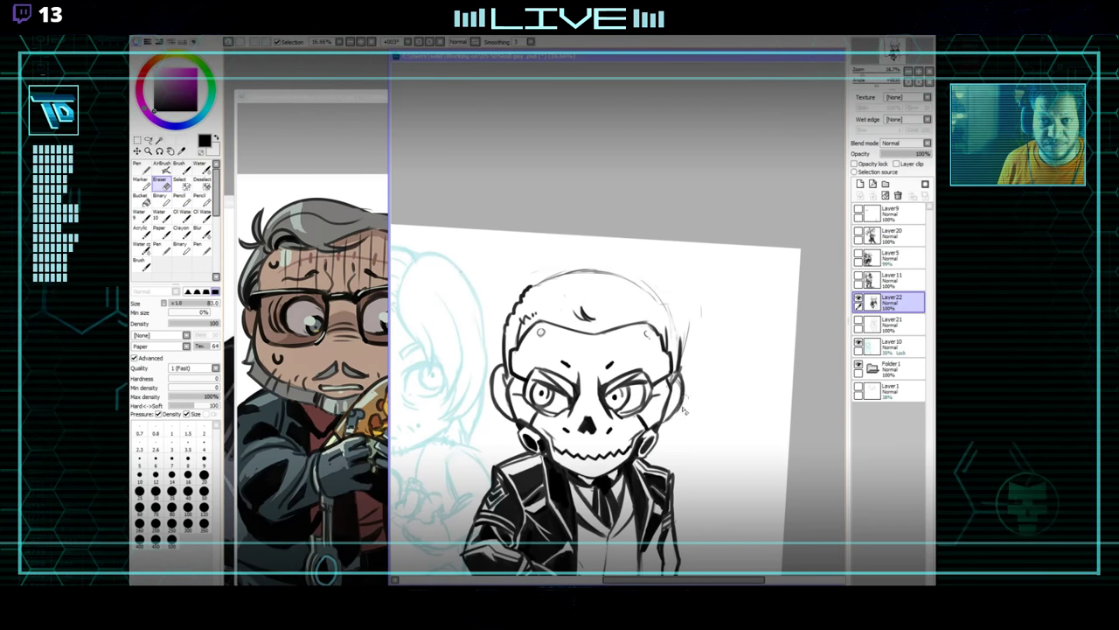
pyautogui.moveTo(684, 414); pyautogui.dragTo(622, 344)
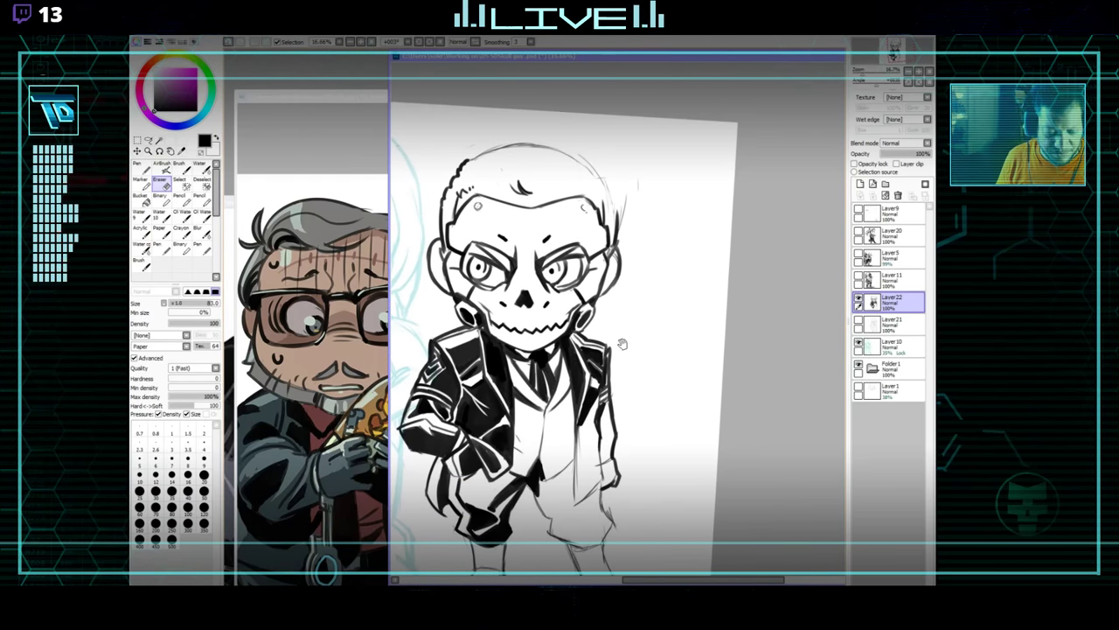
pyautogui.press('n')
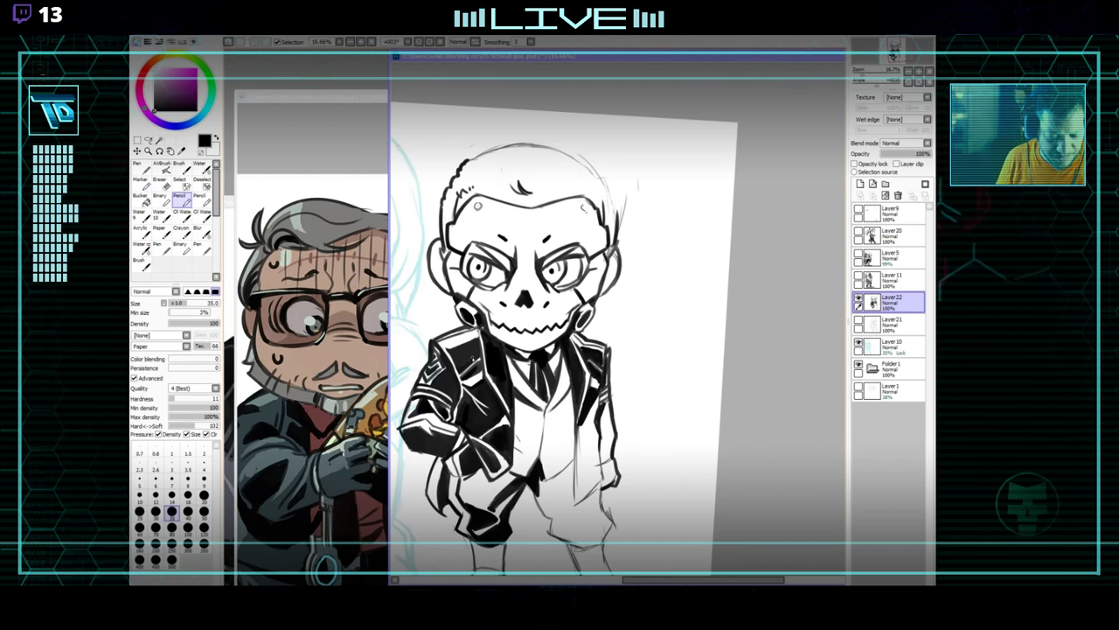
pyautogui.press('e')
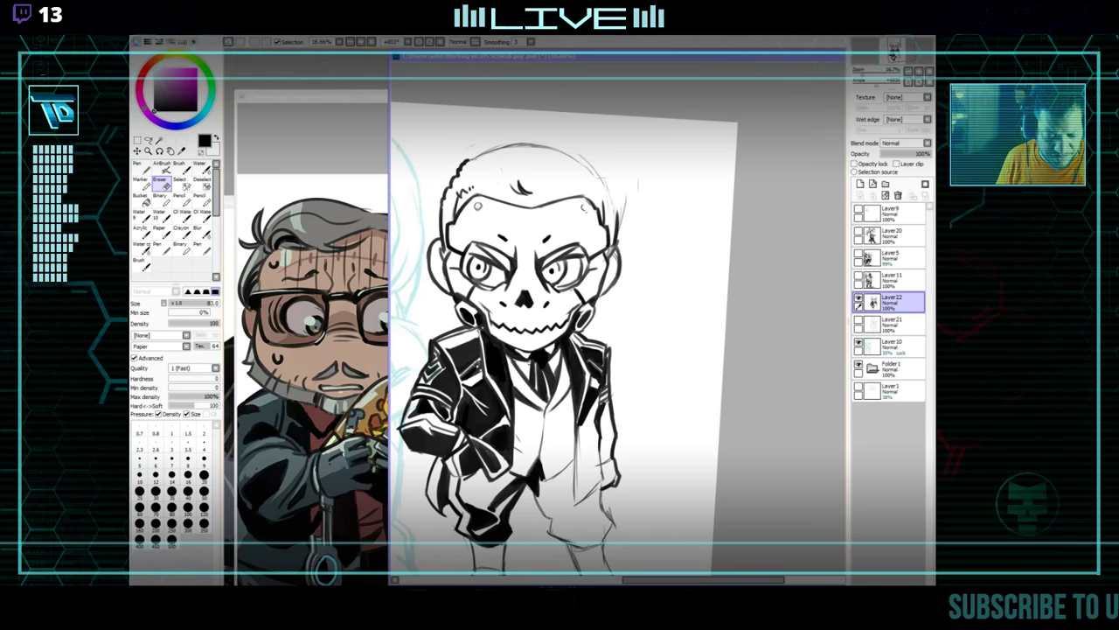
pyautogui.press('n')
pyautogui.moveTo(609, 358); pyautogui.dragTo(630, 313)
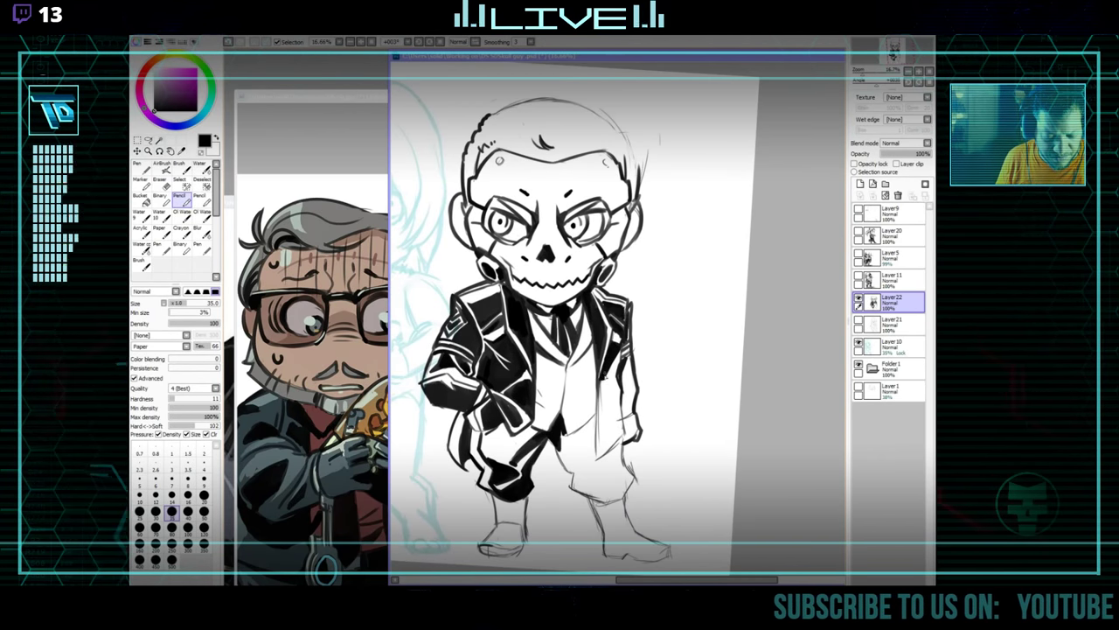
pyautogui.moveTo(602, 388); pyautogui.dragTo(599, 368)
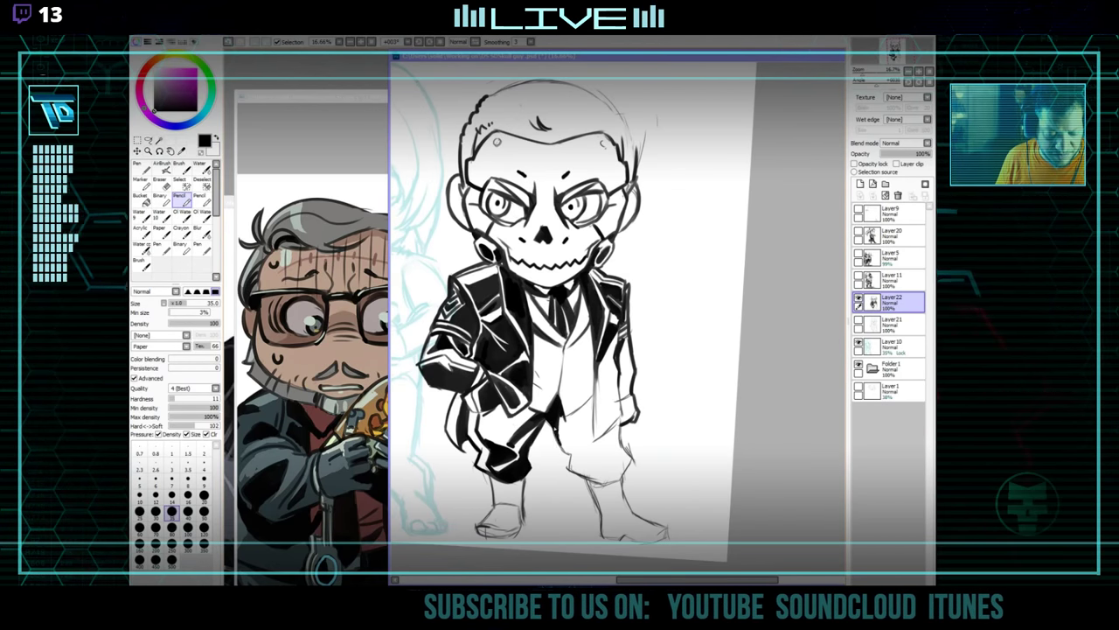
# Check the trousers in the finished chibi illustration and ink the inner outline of the opposite trouser leg.
pyautogui.click(350, 499)
pyautogui.moveTo(350, 499); pyautogui.dragTo(364, 321)
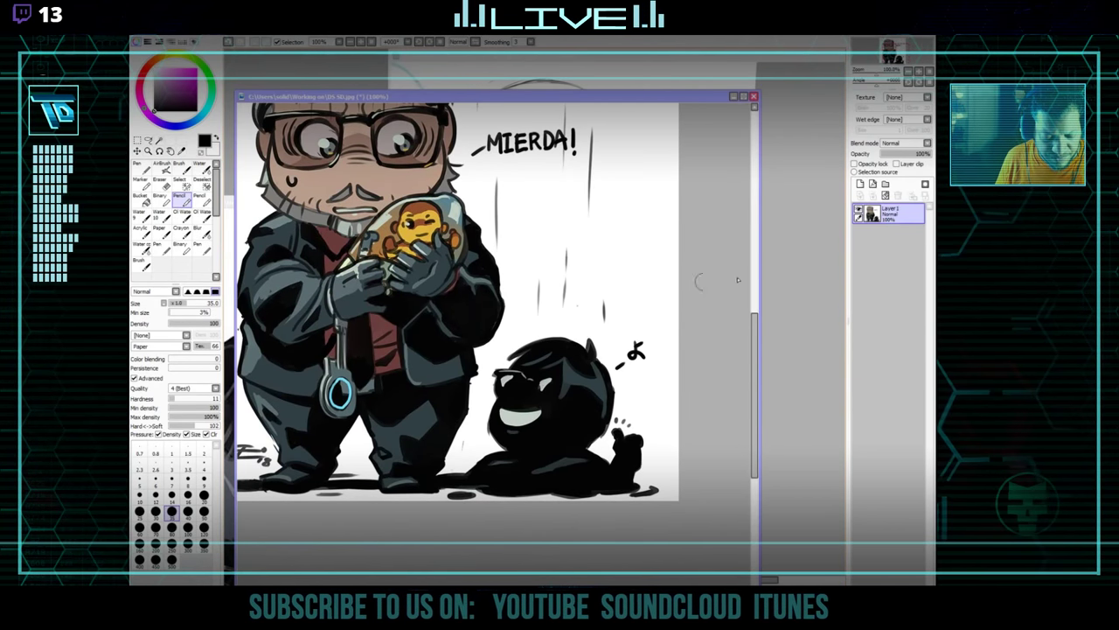
pyautogui.click(645, 77)
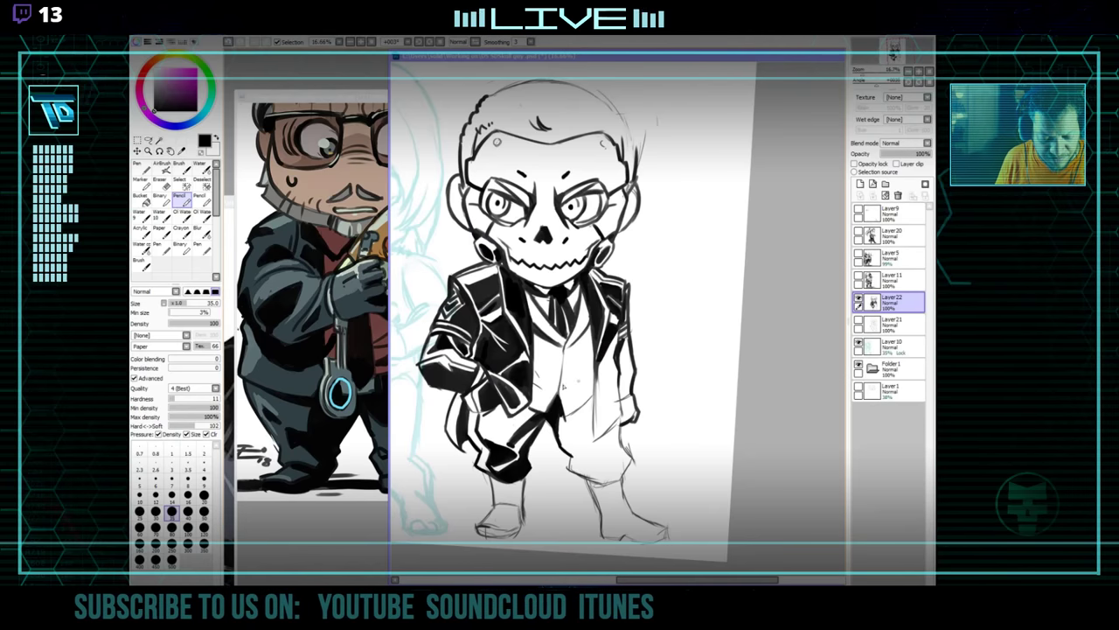
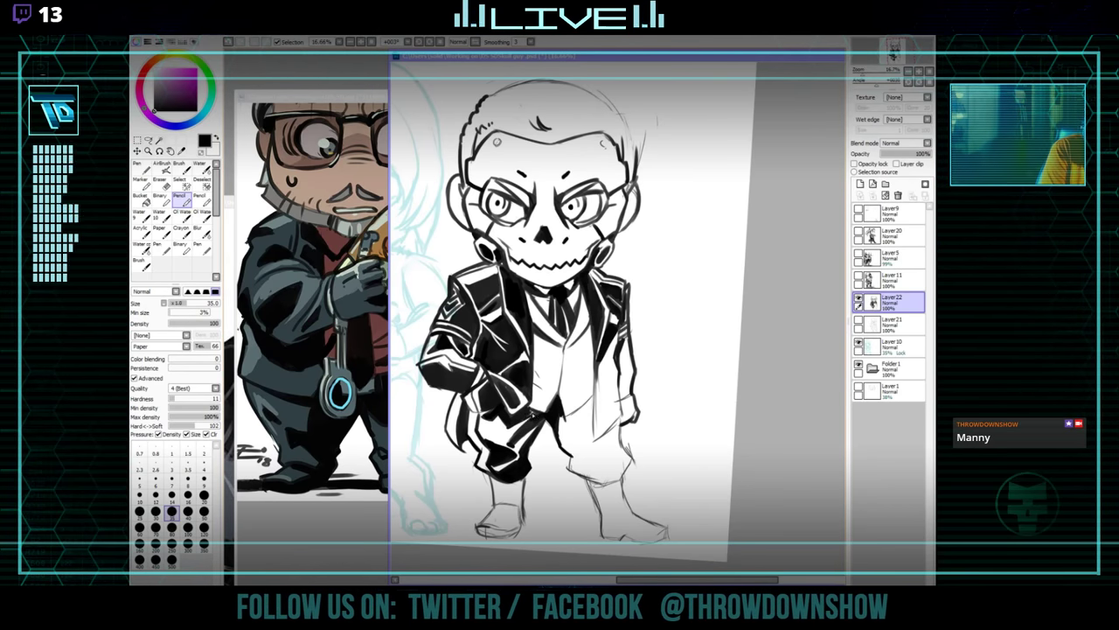
pyautogui.moveTo(613, 401)
pyautogui.mouseDown()
pyautogui.moveTo(586, 461)
pyautogui.moveTo(589, 444)
pyautogui.mouseUp()
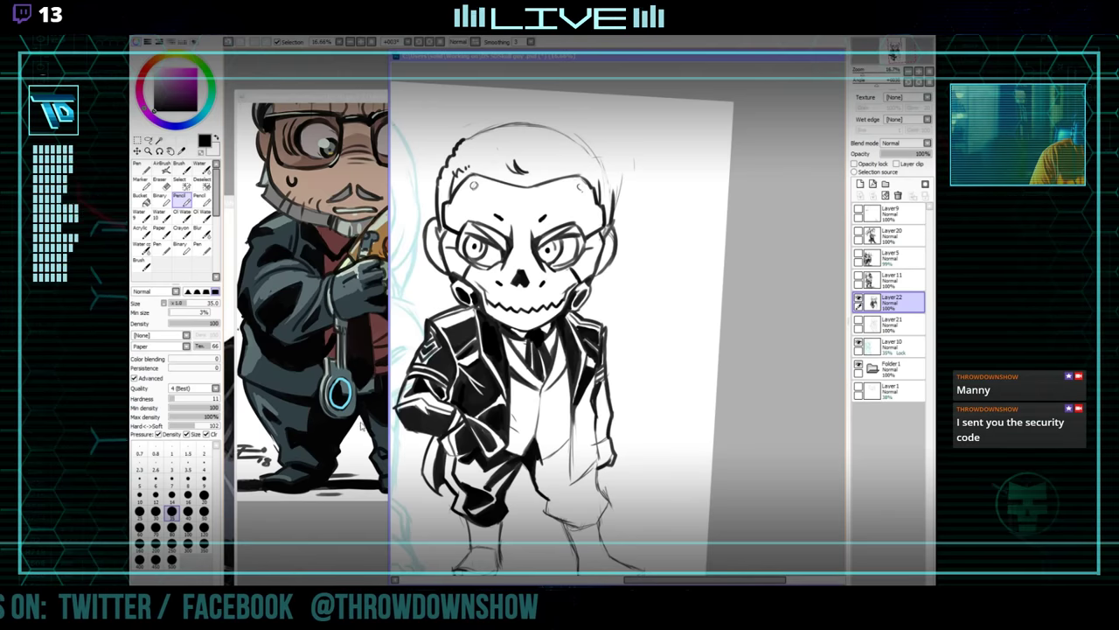
# Ink two round black buttons down the front of the vest, following the reference painting.
pyautogui.click(229, 271)
pyautogui.click(617, 357)
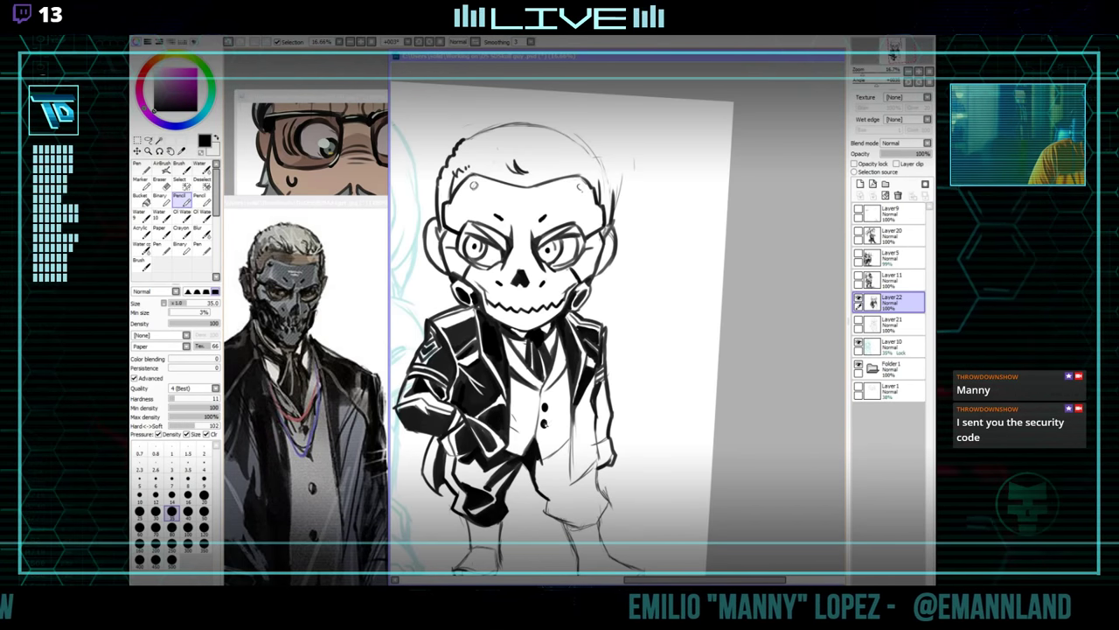
pyautogui.moveTo(546, 410)
pyautogui.mouseDown()
pyautogui.moveTo(622, 365)
pyautogui.moveTo(637, 343)
pyautogui.mouseUp()
# Check the trousers and boot in the reference painting and ink the shin outline below the trouser cuff on the pocketed-arm side.
pyautogui.click(359, 499)
pyautogui.moveTo(362, 559); pyautogui.dragTo(427, 371)
pyautogui.click(612, 402)
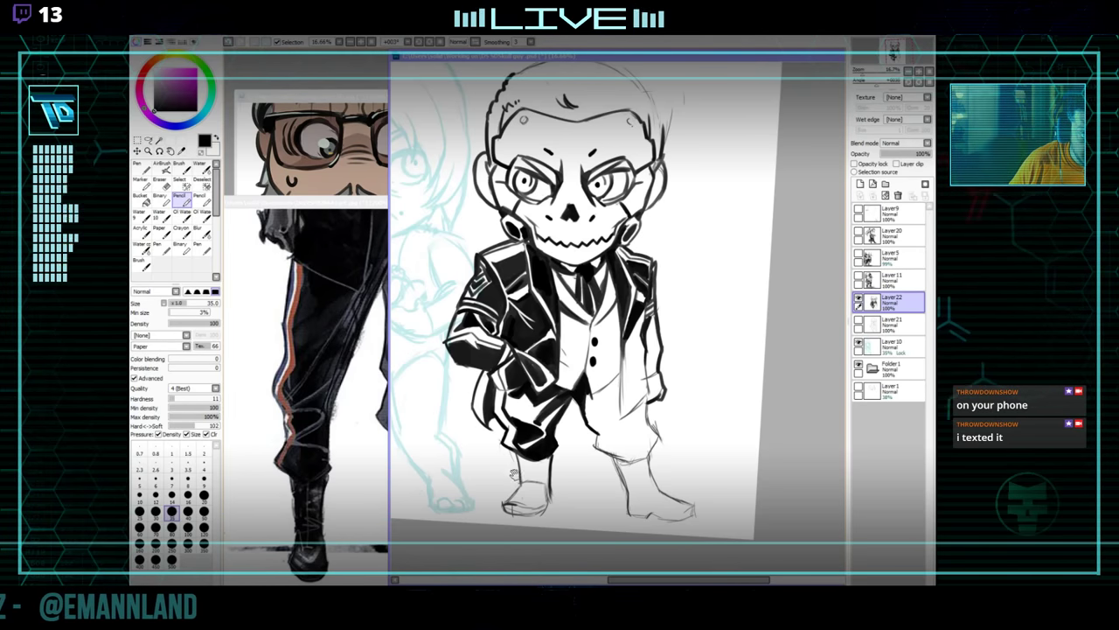
pyautogui.moveTo(514, 474); pyautogui.dragTo(509, 434)
pyautogui.press('e')
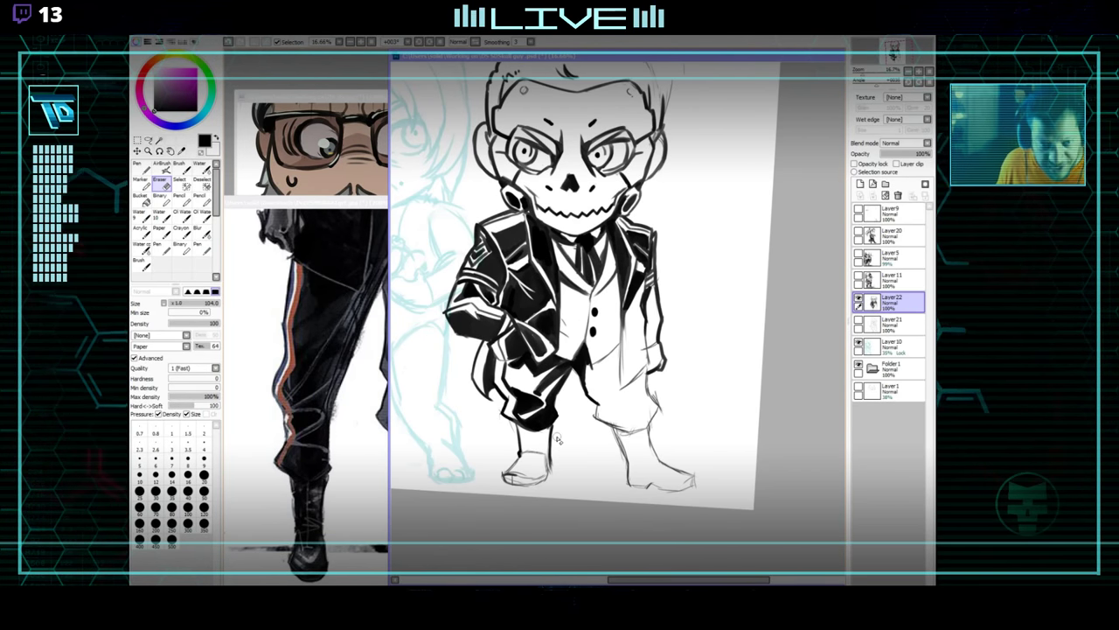
pyautogui.press('n')
# Ink the shin and heel outline of the opposite boot, following the matching boot in the reference painting.
pyautogui.moveTo(343, 529); pyautogui.dragTo(298, 496)
pyautogui.moveTo(410, 486); pyautogui.dragTo(336, 461)
pyautogui.click(651, 413)
pyautogui.moveTo(644, 418); pyautogui.dragTo(610, 450)
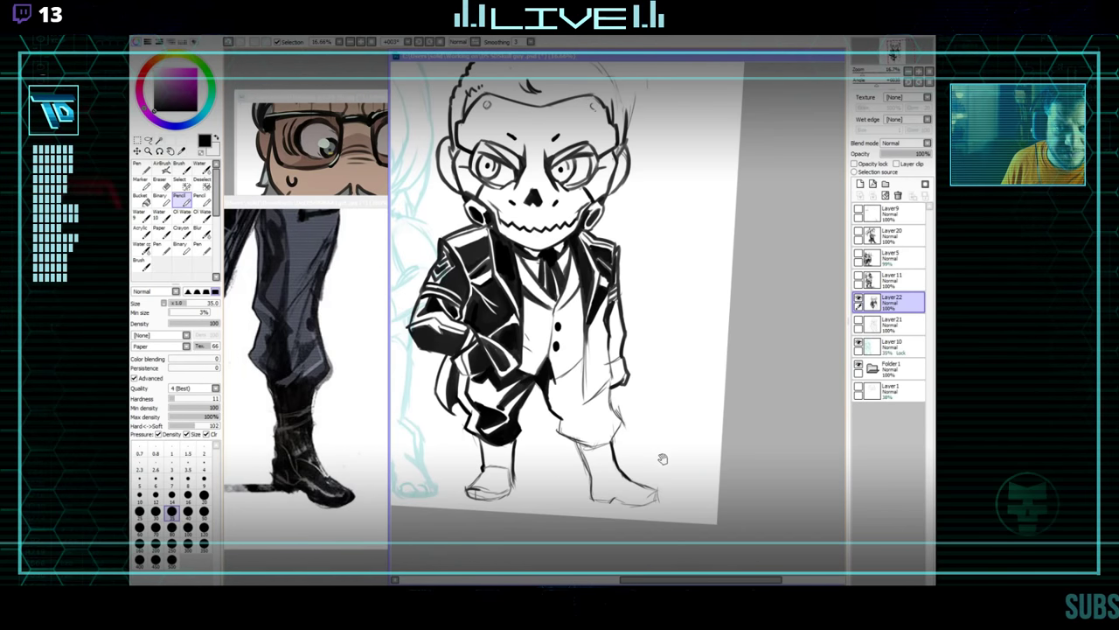
pyautogui.scroll(2, 663, 459)
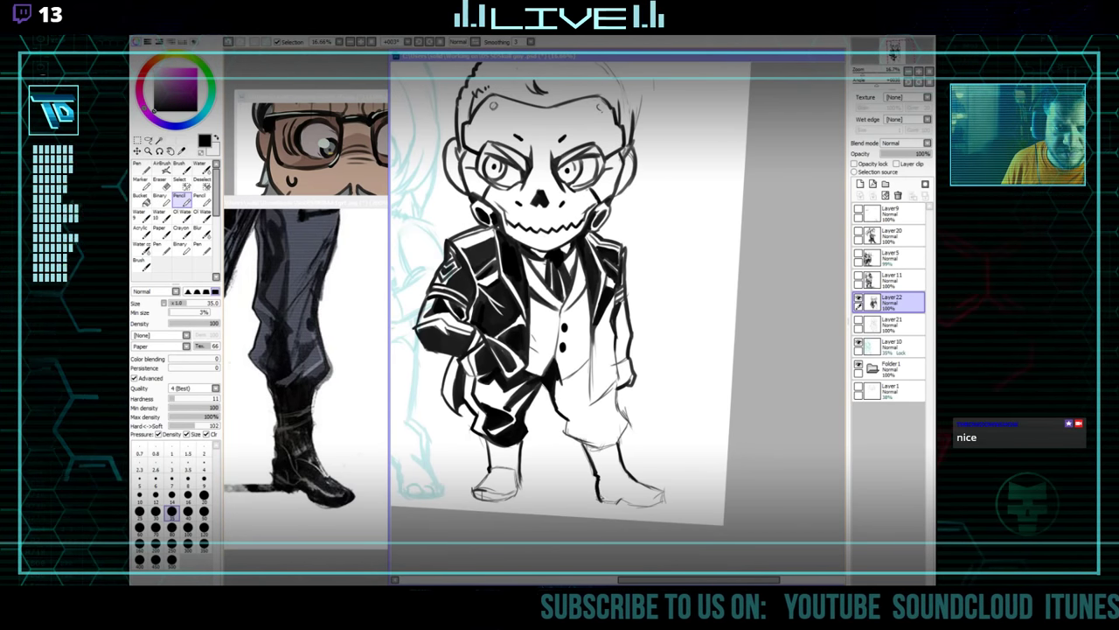
pyautogui.moveTo(617, 480); pyautogui.dragTo(614, 478)
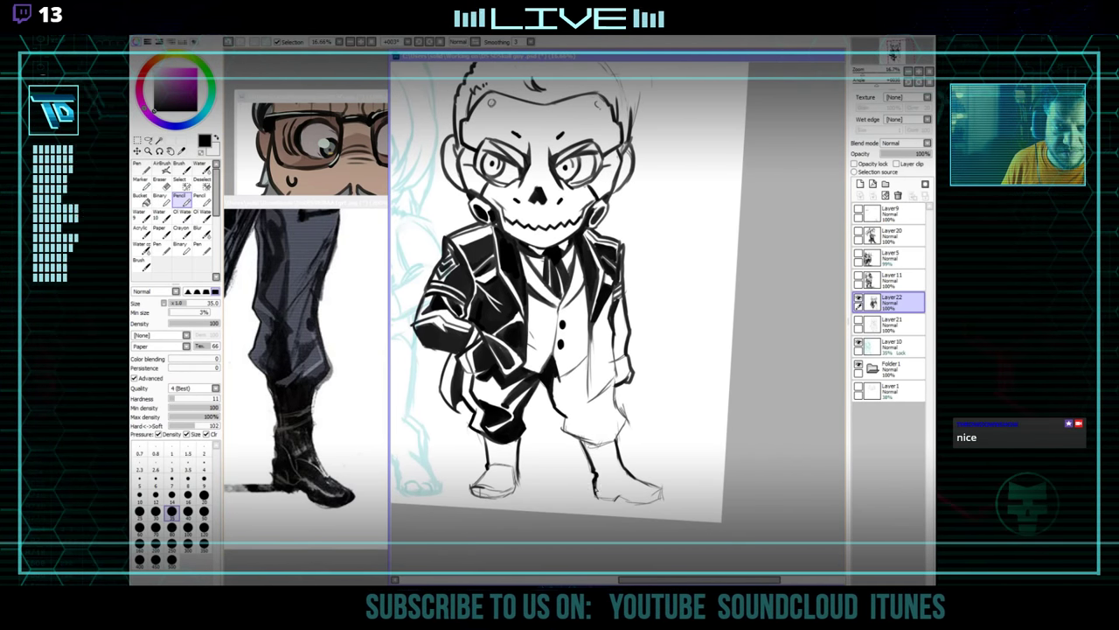
# Ink the top, toe and sole of the opposite boot, erase stray sketch lines and add the toe detail.
pyautogui.moveTo(648, 476)
pyautogui.mouseDown()
pyautogui.moveTo(643, 463)
pyautogui.moveTo(578, 479)
pyautogui.moveTo(495, 429)
pyautogui.moveTo(503, 490)
pyautogui.mouseUp()
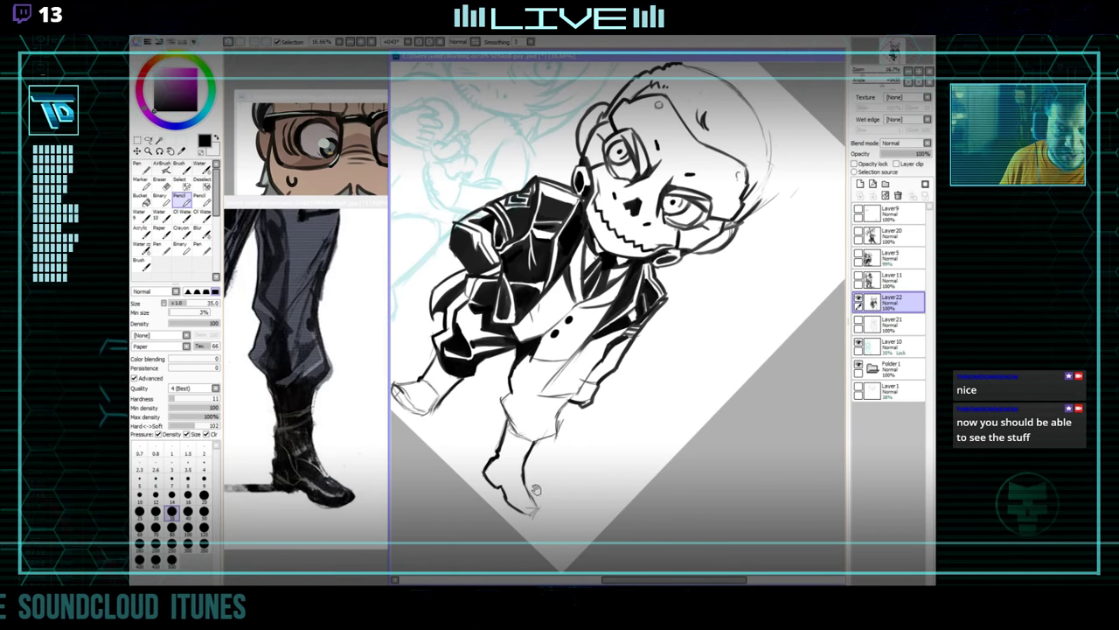
pyautogui.moveTo(536, 490)
pyautogui.mouseDown()
pyautogui.moveTo(665, 507)
pyautogui.moveTo(737, 475)
pyautogui.moveTo(677, 398)
pyautogui.moveTo(733, 378)
pyautogui.moveTo(619, 399)
pyautogui.moveTo(609, 421)
pyautogui.mouseUp()
pyautogui.press('e')
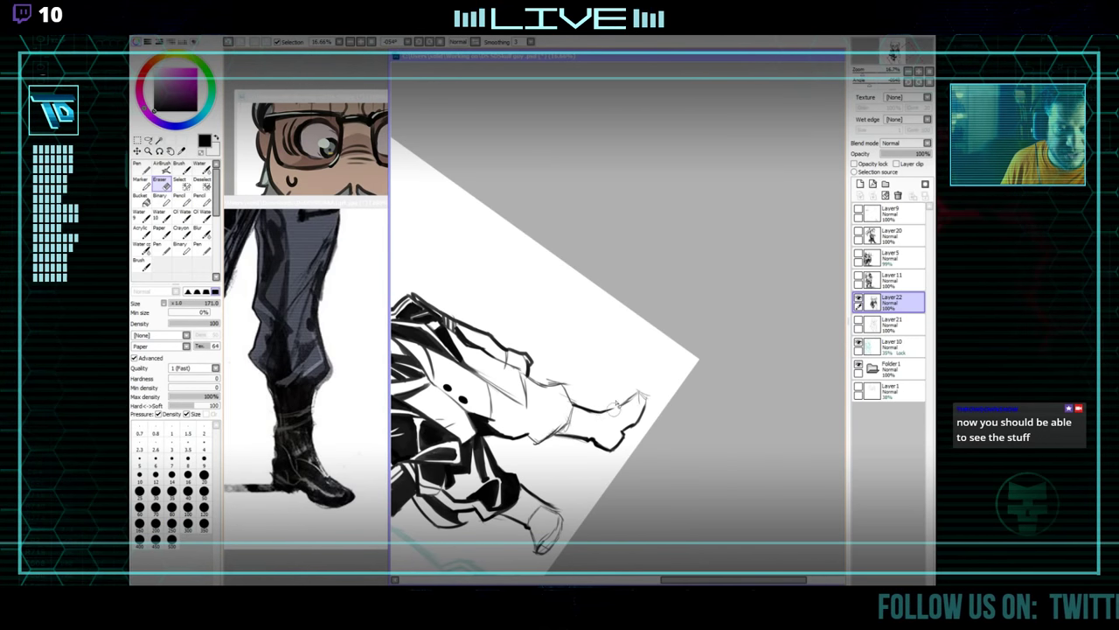
pyautogui.press('n')
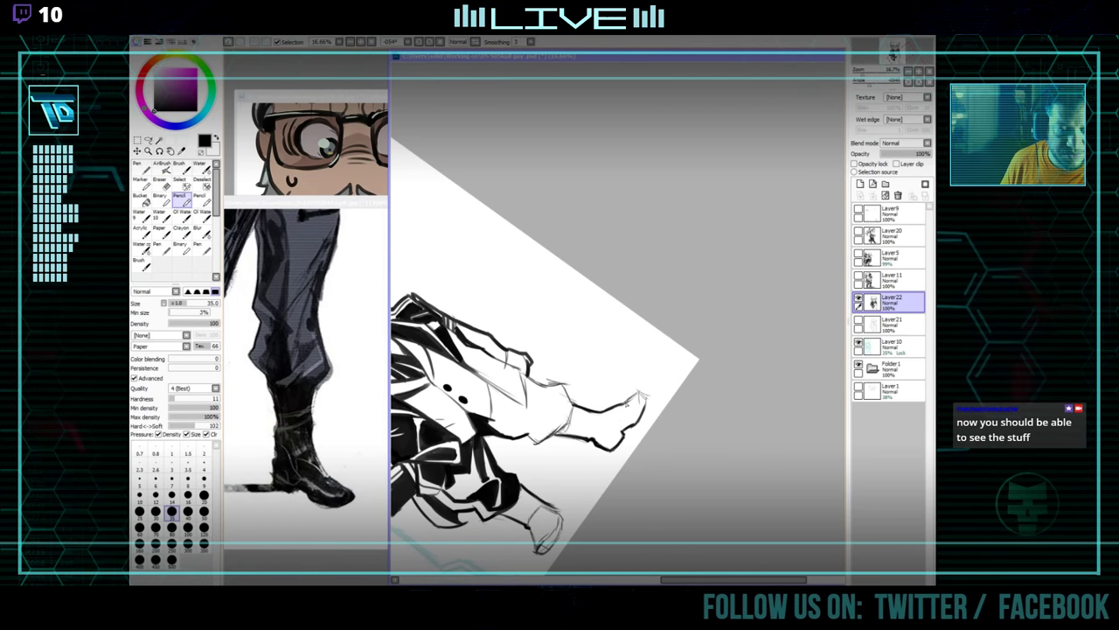
pyautogui.press('End')
pyautogui.press('End')
pyautogui.moveTo(638, 423); pyautogui.dragTo(604, 478)
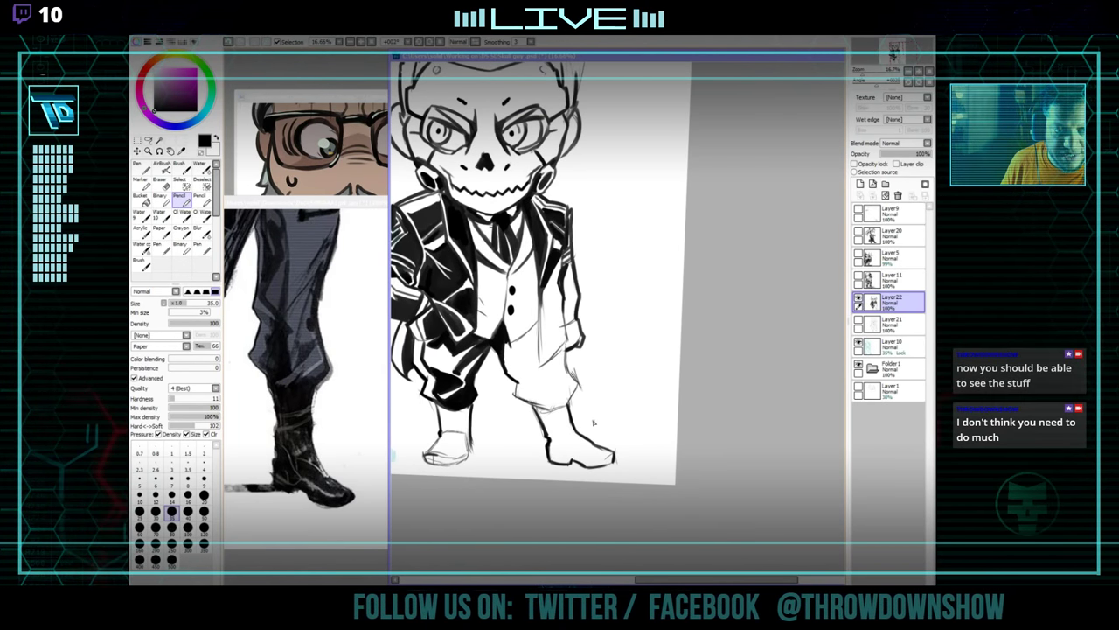
pyautogui.press('e')
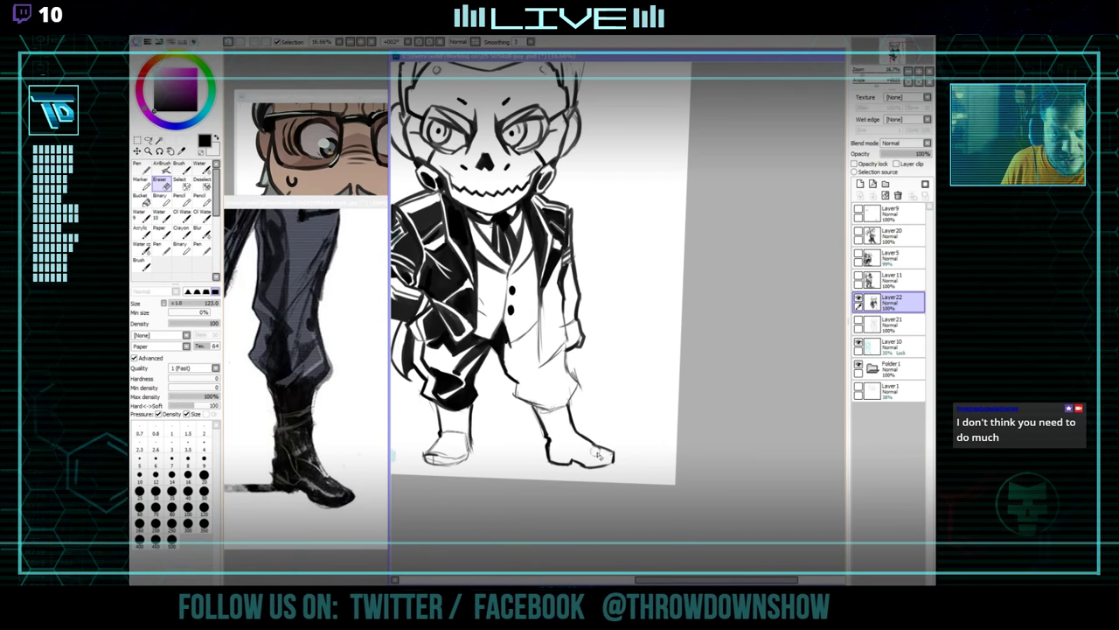
pyautogui.press('n')
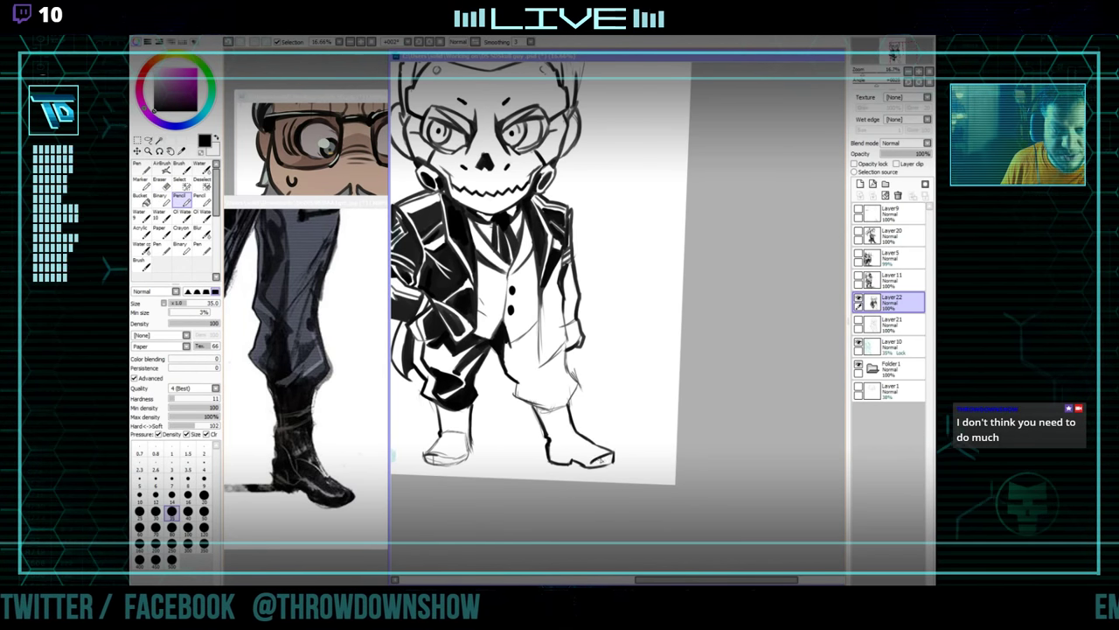
# Reduce the eraser to size 45 and touch up the highlights on the black jacket front near the pocketed hand.
pyautogui.moveTo(544, 373); pyautogui.dragTo(560, 444)
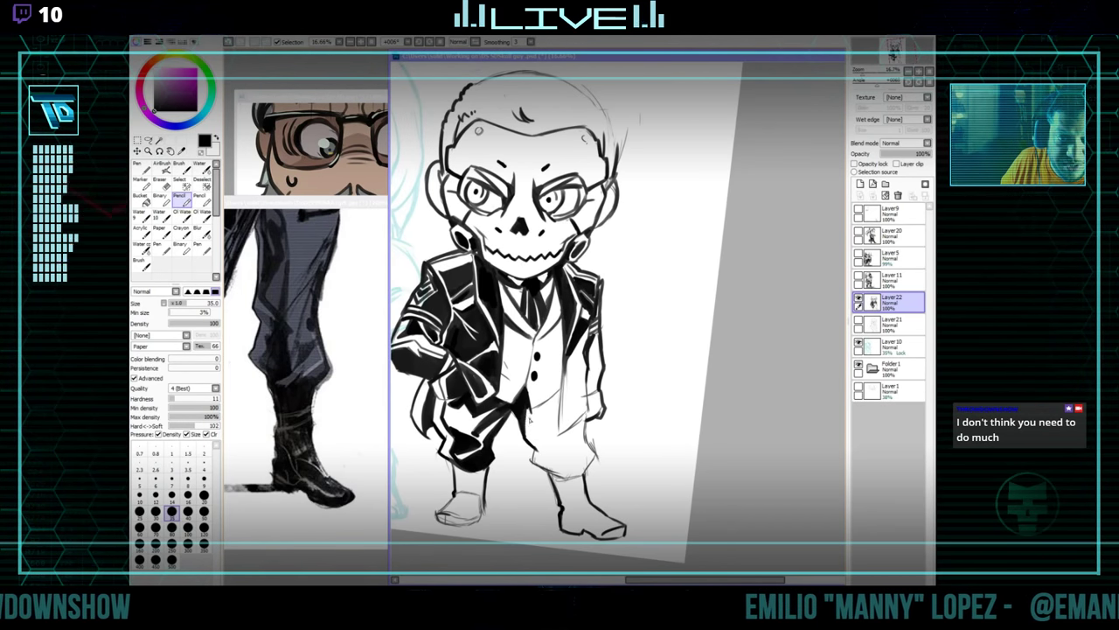
pyautogui.press('e')
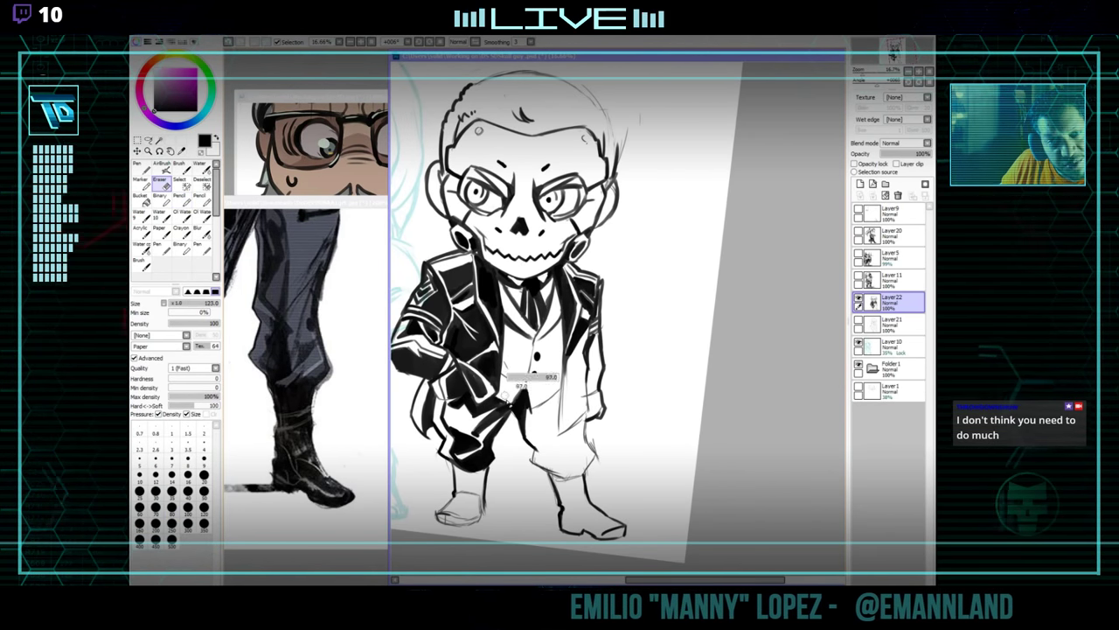
pyautogui.press('[')
pyautogui.press('[')
pyautogui.press('[')
pyautogui.press('[')
pyautogui.press('[')
pyautogui.press('[')
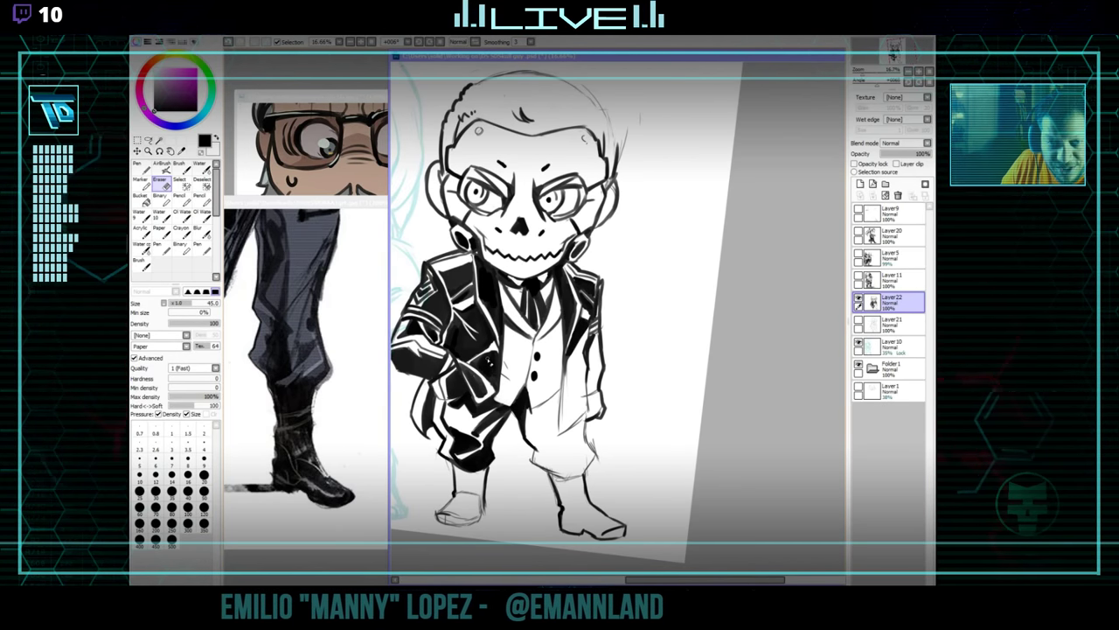
# Ink the lower trouser leg on the hanging-arm side with the size 35 pencil, adding a black fold shadow at the cuff.
pyautogui.press('n')
pyautogui.moveTo(587, 364)
pyautogui.mouseDown()
pyautogui.moveTo(611, 364)
pyautogui.moveTo(611, 383)
pyautogui.mouseUp()
pyautogui.moveTo(541, 399); pyautogui.dragTo(562, 428)
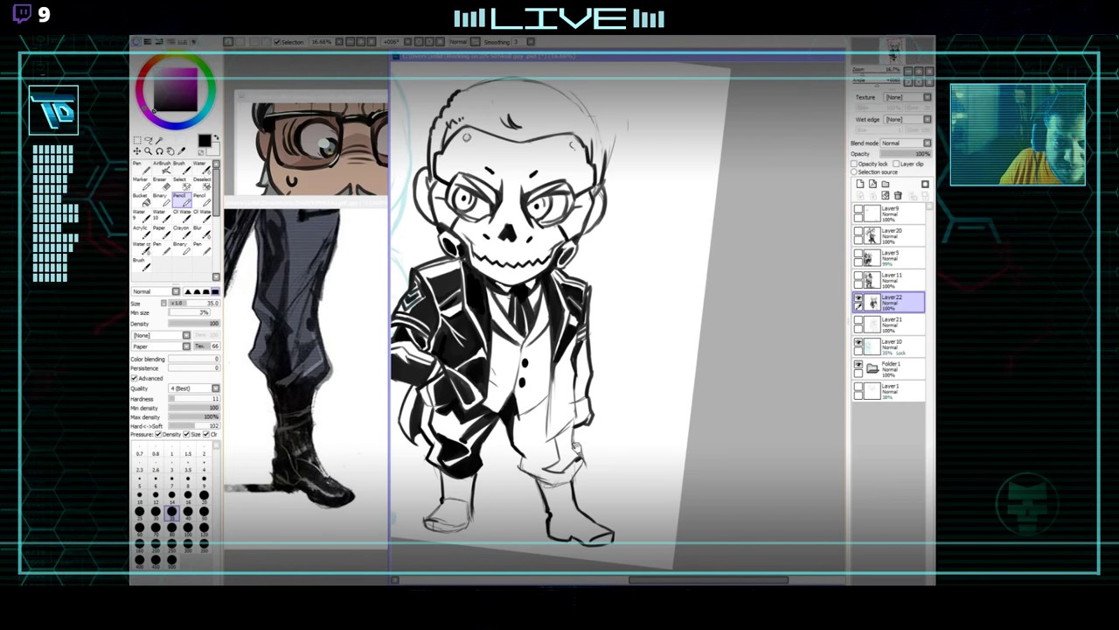
pyautogui.moveTo(575, 446); pyautogui.dragTo(618, 425)
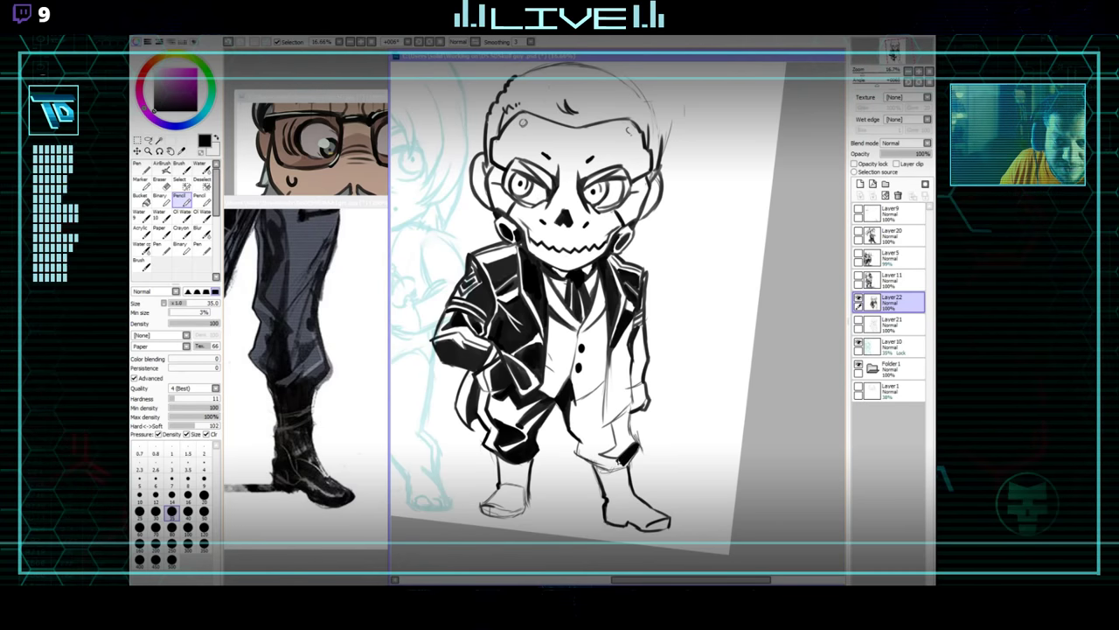
pyautogui.moveTo(606, 442); pyautogui.dragTo(591, 448)
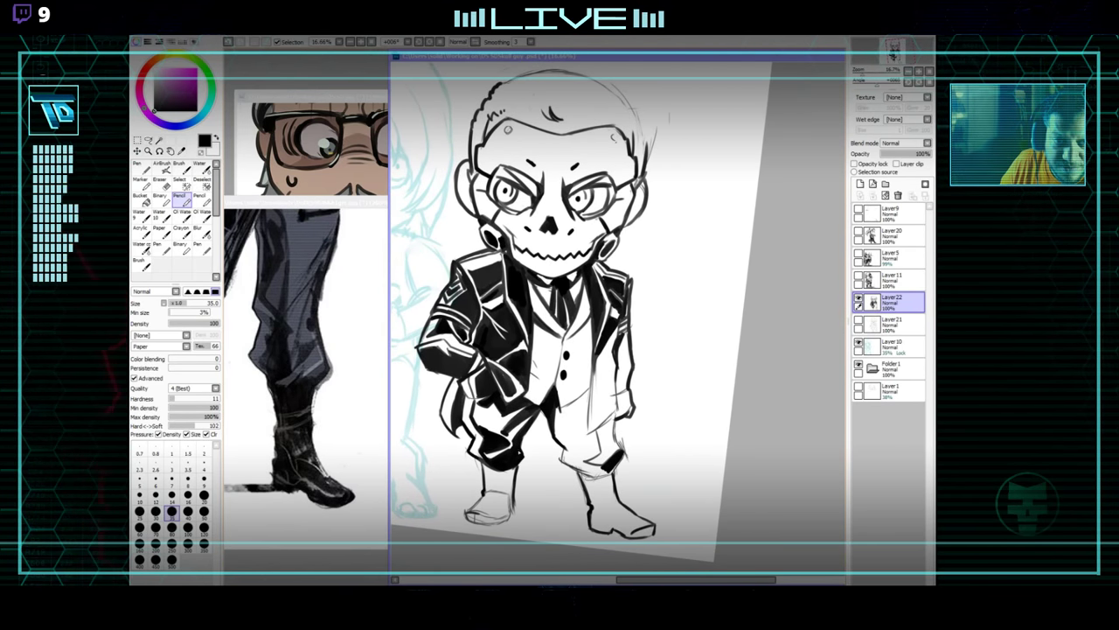
pyautogui.press('e')
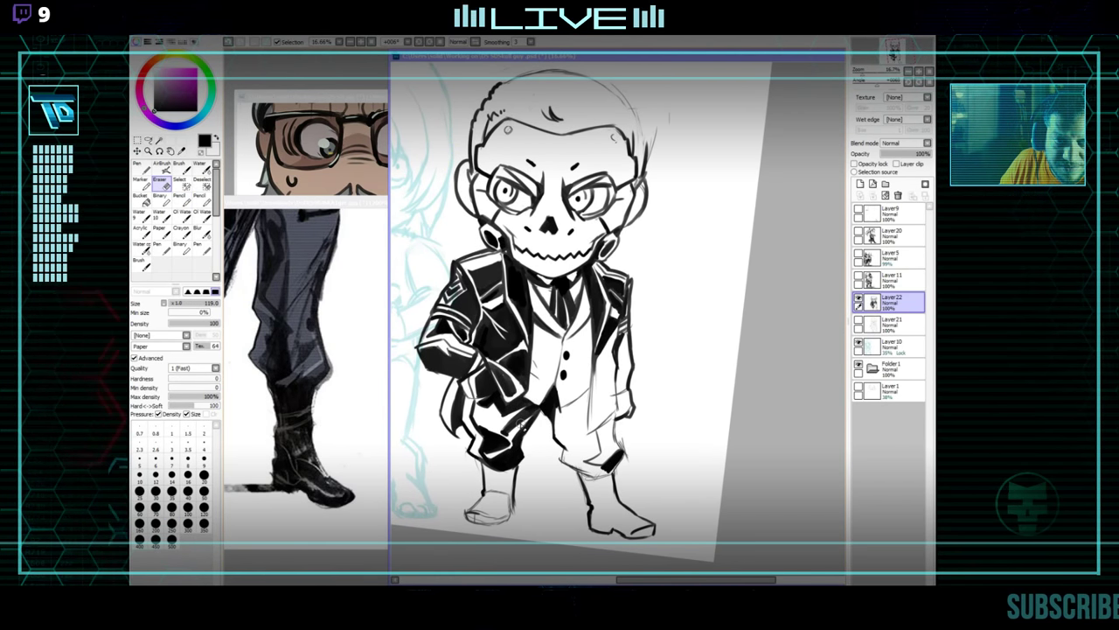
pyautogui.press('n')
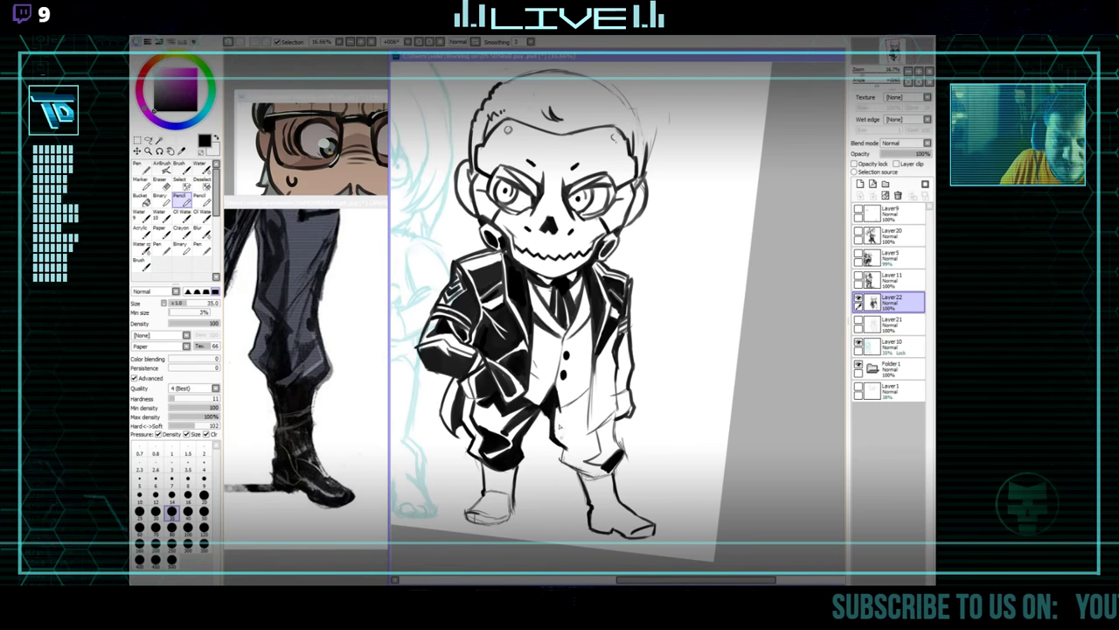
# Check the trousers in the reference painting and ink a black shadow on the inner thigh below the vest on the hanging-arm side.
pyautogui.click(331, 456)
pyautogui.moveTo(460, 281); pyautogui.dragTo(464, 400)
pyautogui.click(595, 394)
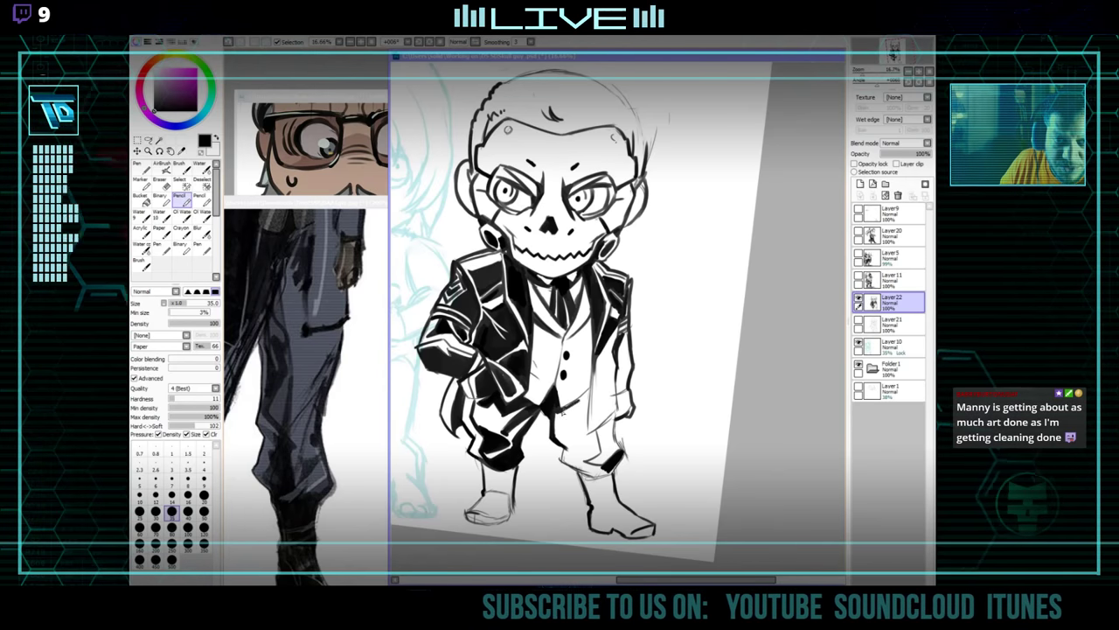
pyautogui.moveTo(557, 409); pyautogui.dragTo(587, 394)
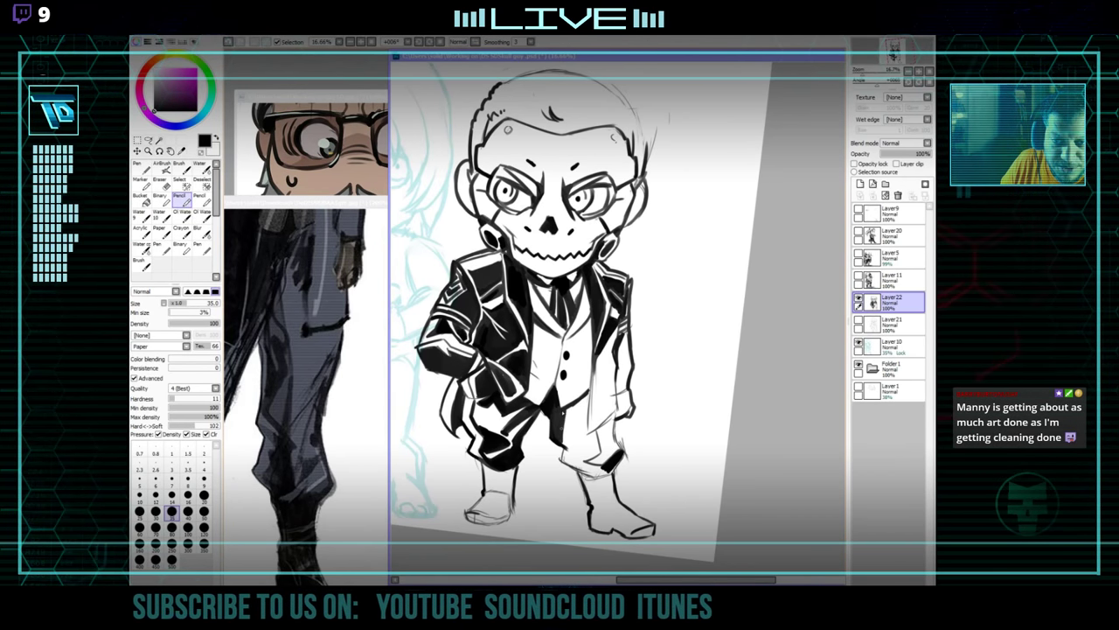
pyautogui.moveTo(549, 397); pyautogui.dragTo(554, 424)
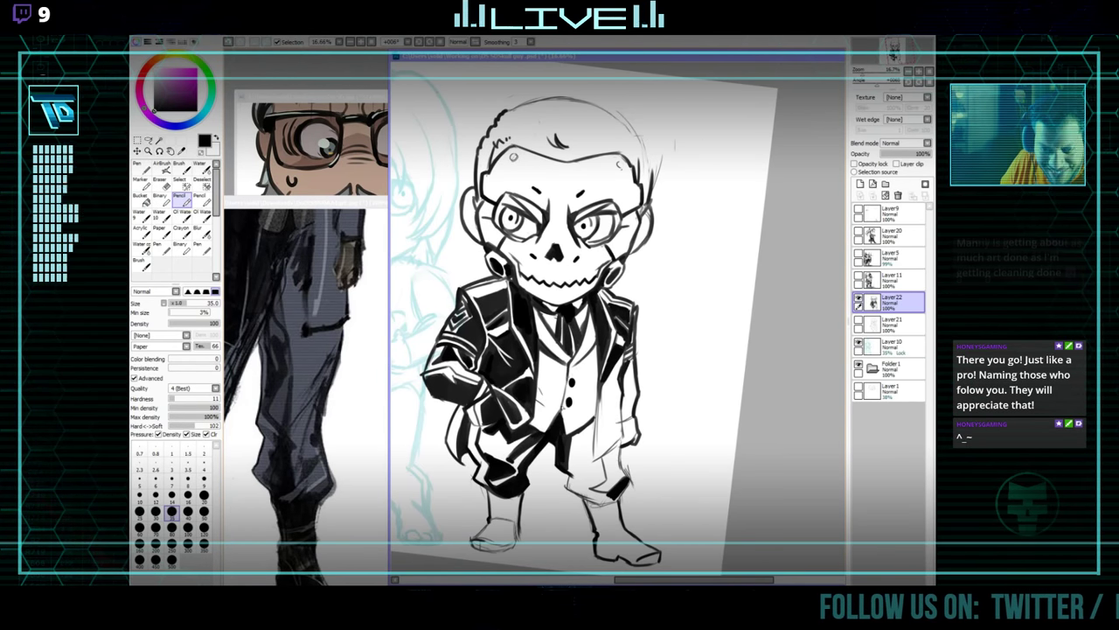
# Ink the open jacket front and its pointed hem on the hanging-arm side, following the coat in the reference painting.
pyautogui.moveTo(598, 416); pyautogui.dragTo(599, 407)
pyautogui.click(335, 462)
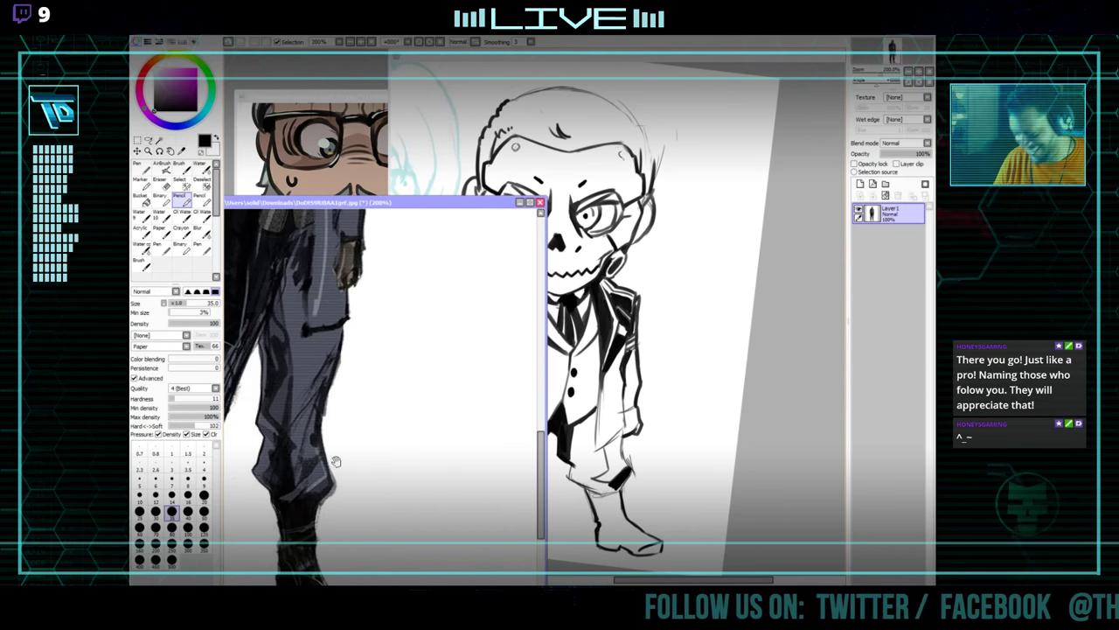
pyautogui.moveTo(335, 463); pyautogui.dragTo(374, 546)
pyautogui.click(589, 426)
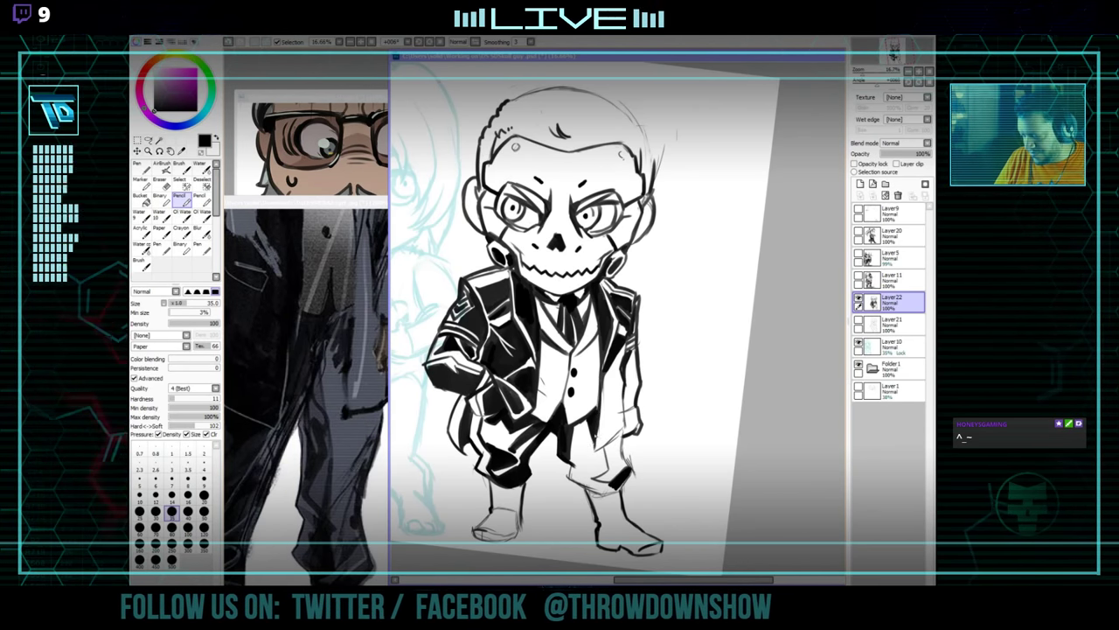
pyautogui.moveTo(614, 352); pyautogui.dragTo(601, 385)
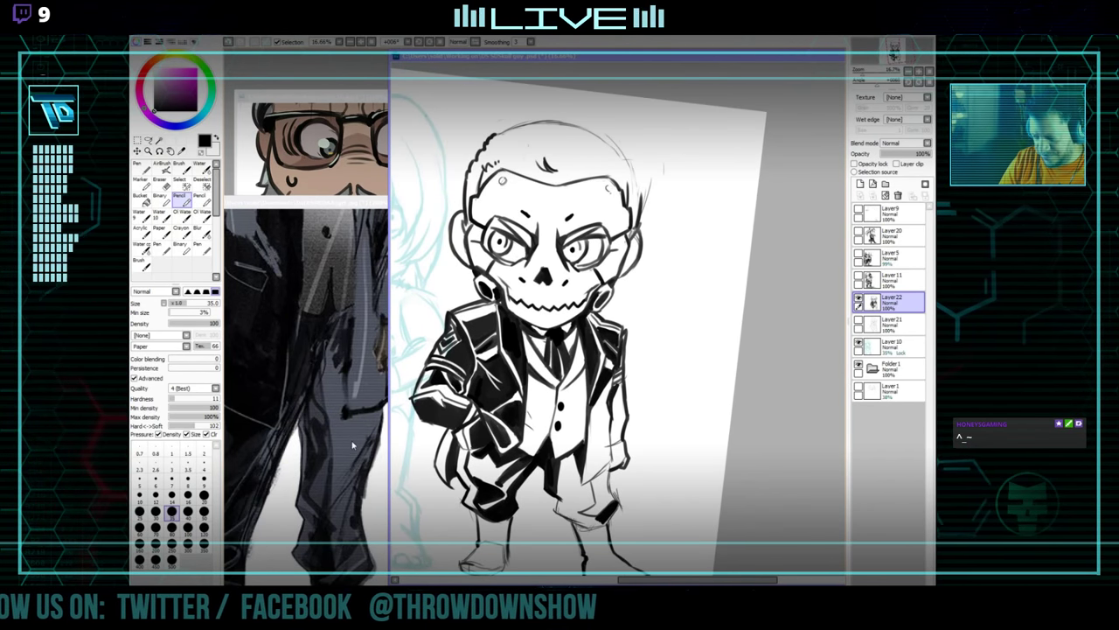
pyautogui.moveTo(354, 441); pyautogui.dragTo(353, 577)
pyautogui.click(593, 412)
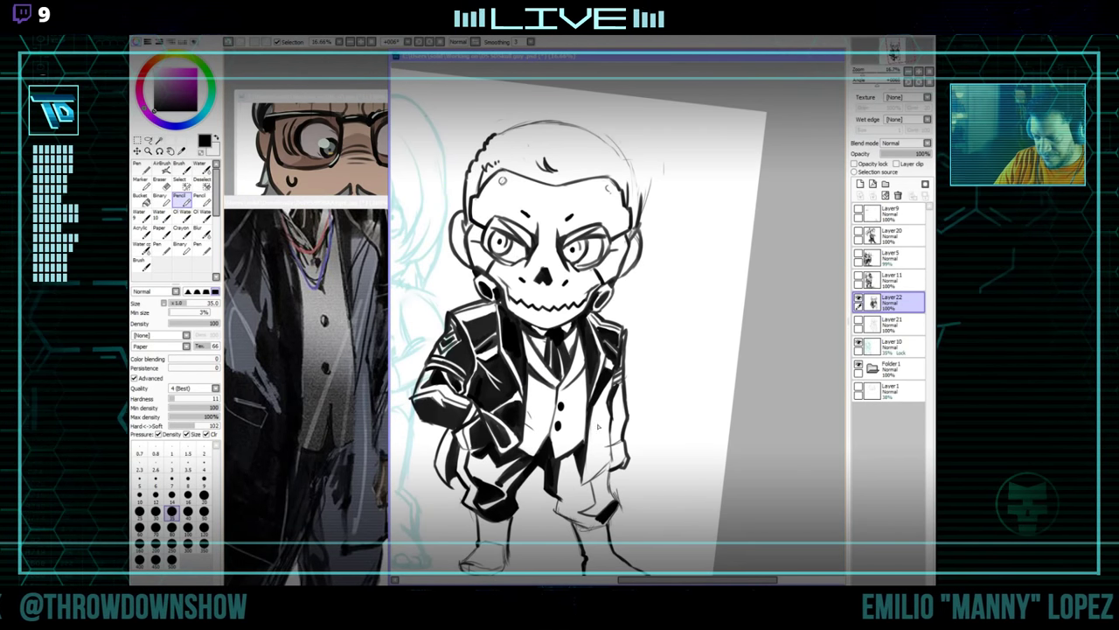
pyautogui.moveTo(593, 428); pyautogui.dragTo(587, 416)
pyautogui.press('e')
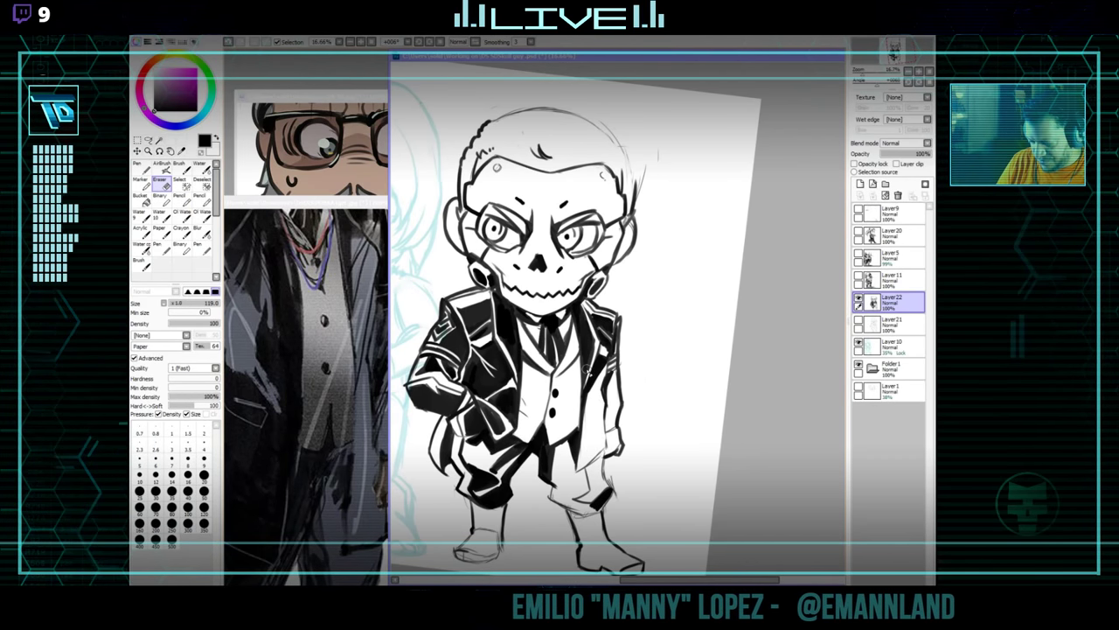
pyautogui.press('n')
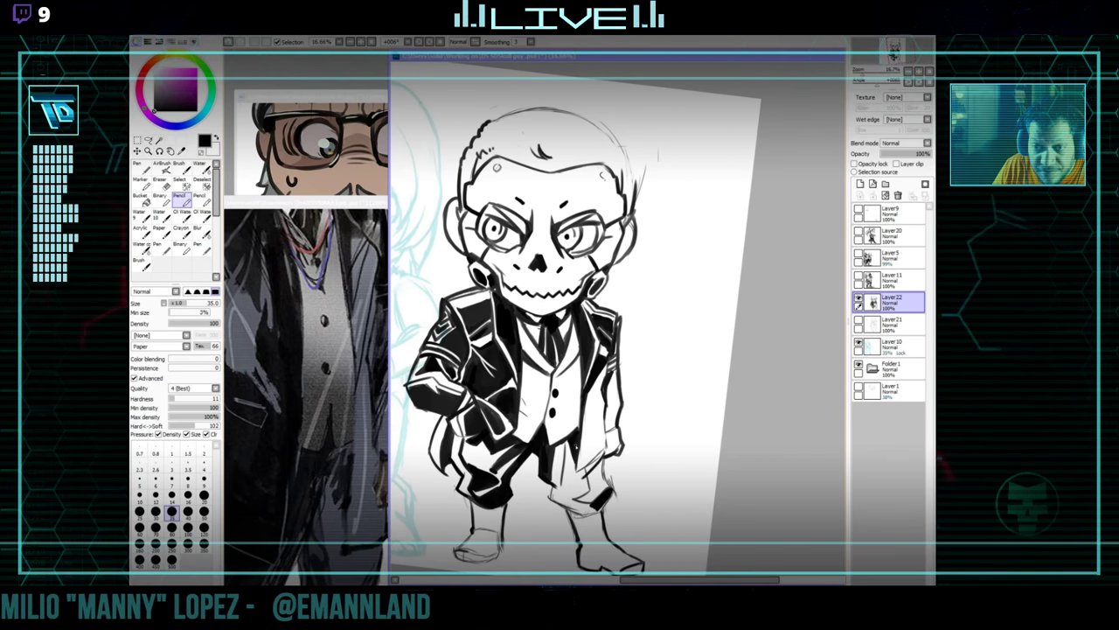
# Ink black fold shading along the hanging arm's sleeve and touch up the jacket highlights with the eraser.
pyautogui.press('e')
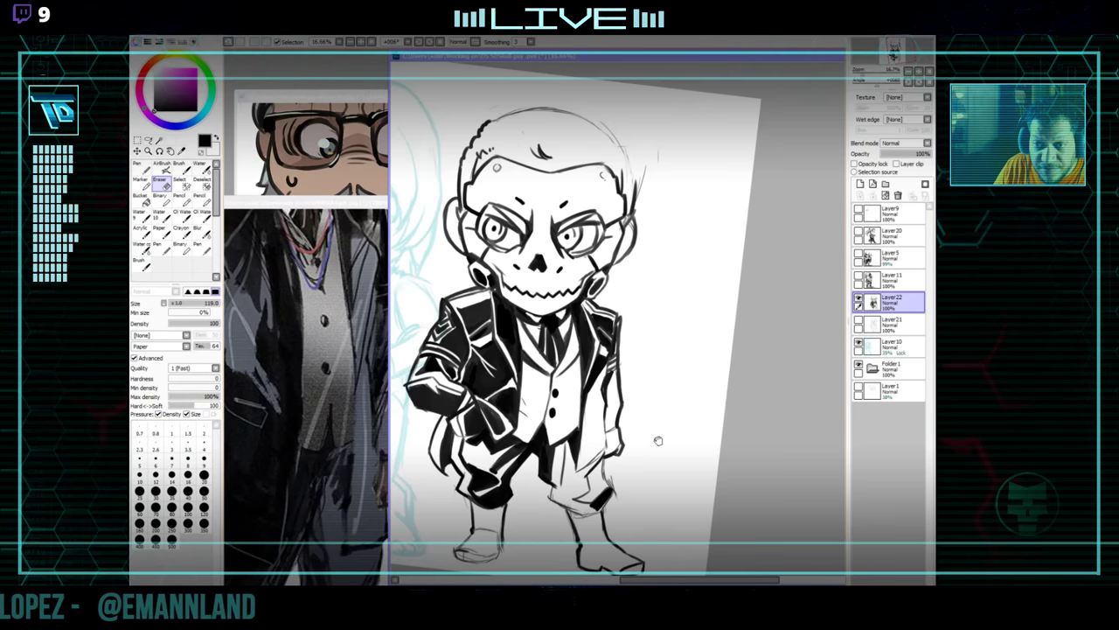
pyautogui.moveTo(659, 441)
pyautogui.mouseDown()
pyautogui.moveTo(688, 404)
pyautogui.moveTo(640, 451)
pyautogui.mouseUp()
pyautogui.press('n')
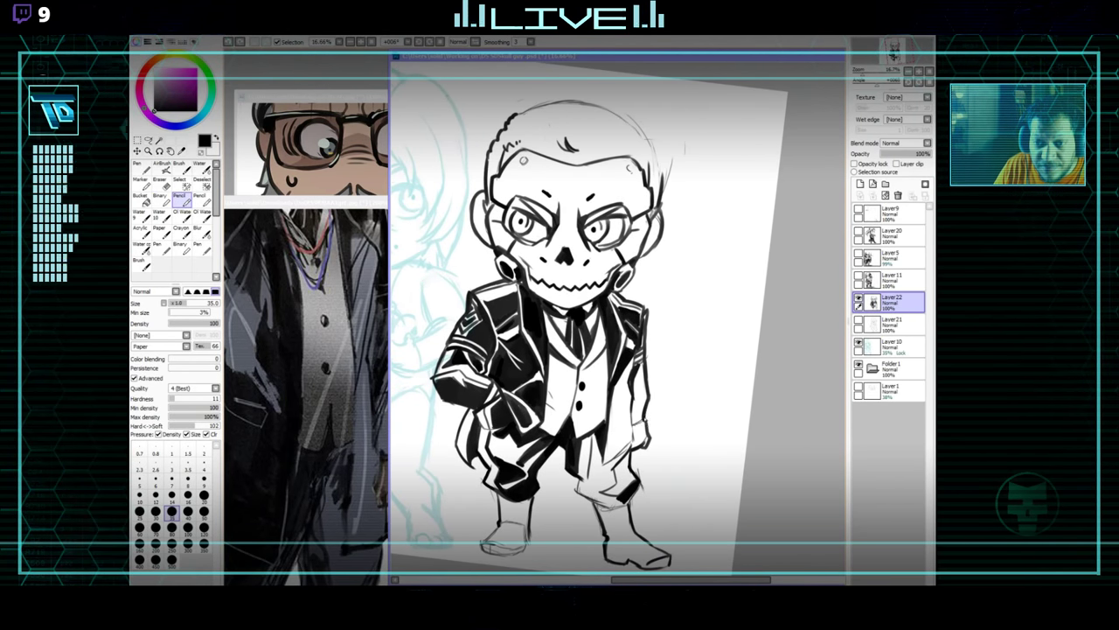
pyautogui.moveTo(646, 403); pyautogui.dragTo(629, 444)
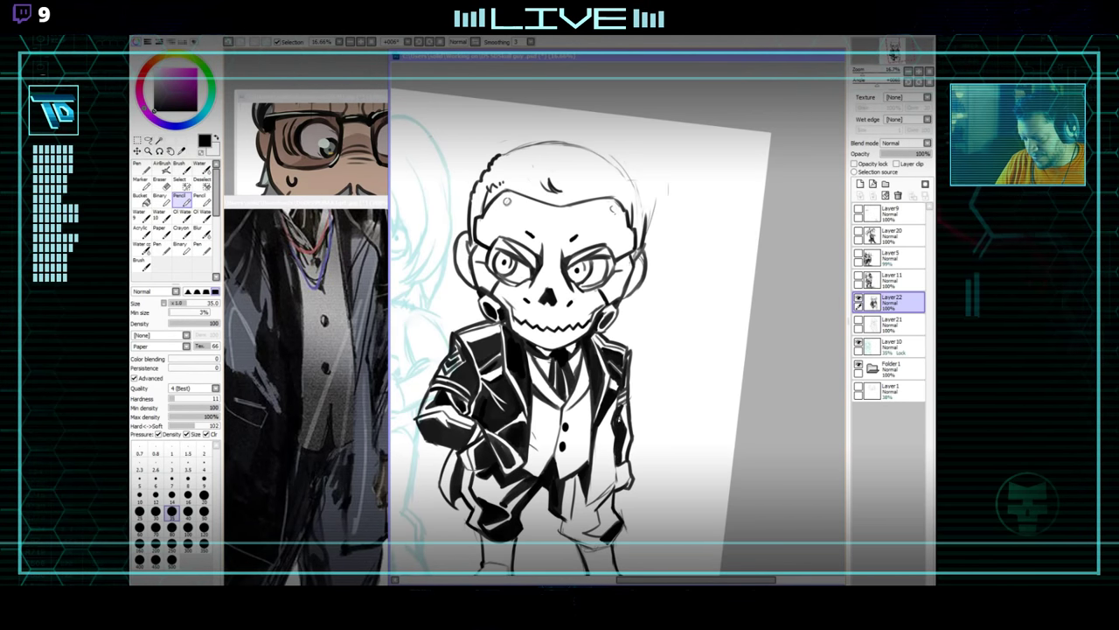
pyautogui.moveTo(624, 397); pyautogui.dragTo(621, 406)
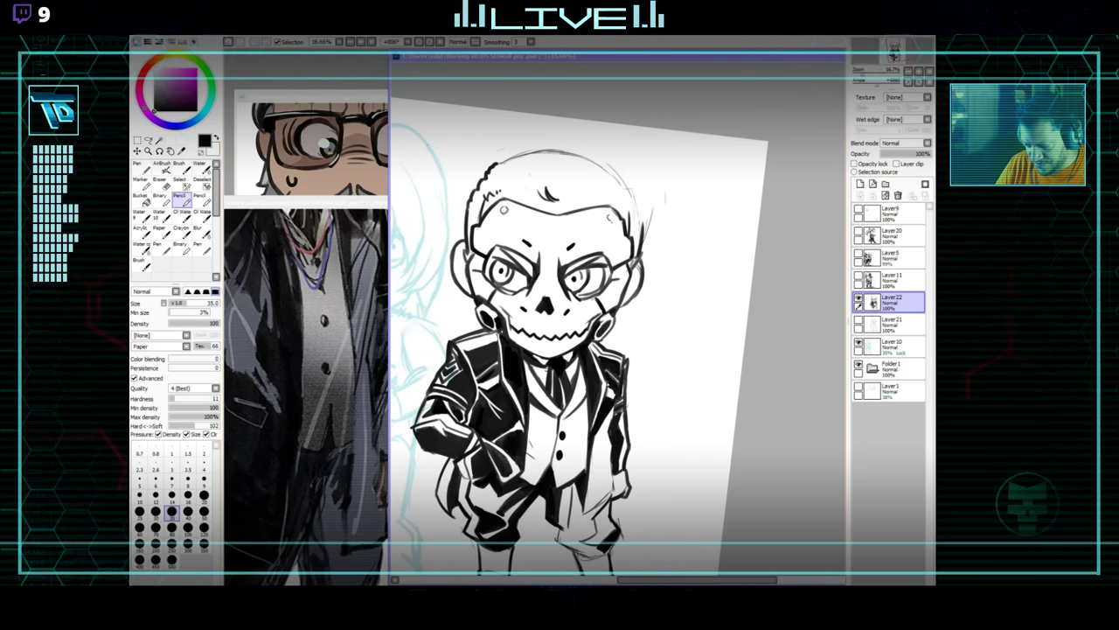
pyautogui.press('e')
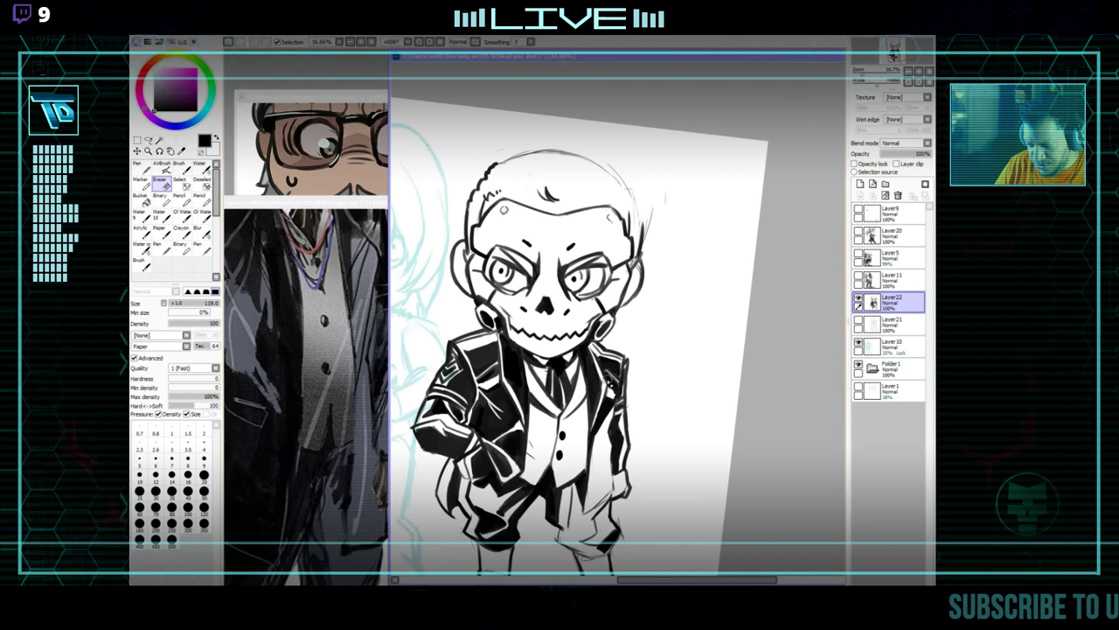
pyautogui.press('n')
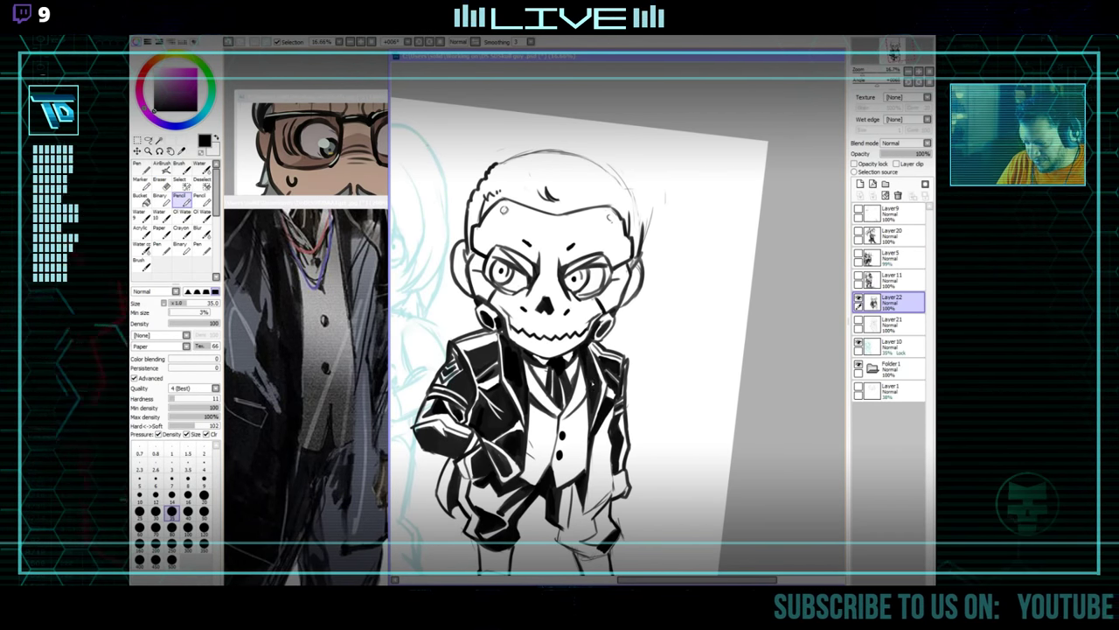
# Add black shading to the lower jacket front and sleeve on the hanging-arm side, leaving thin white highlights.
pyautogui.scroll(-2, 581, 324)
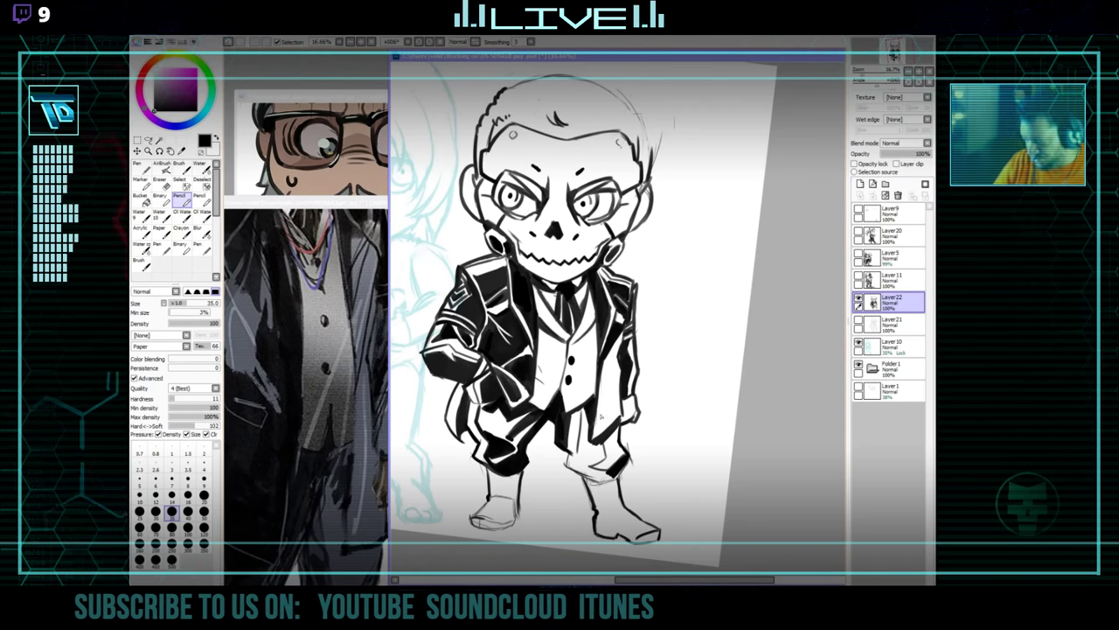
pyautogui.scroll(1, 610, 422)
pyautogui.scroll(2, 600, 431)
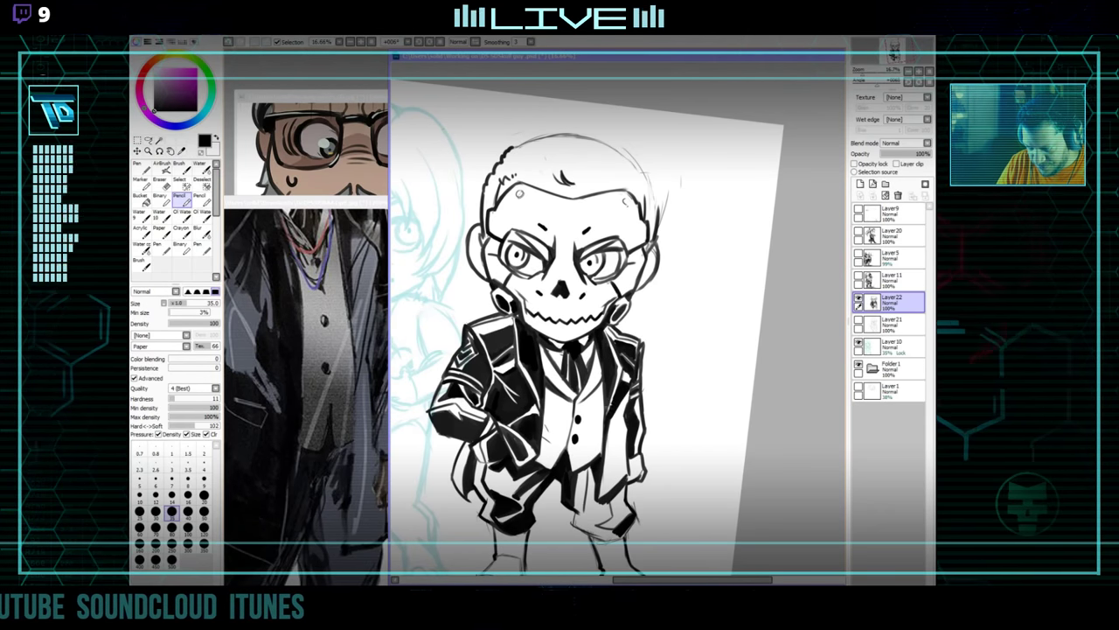
pyautogui.scroll(-2, 595, 421)
pyautogui.moveTo(606, 406); pyautogui.dragTo(606, 403)
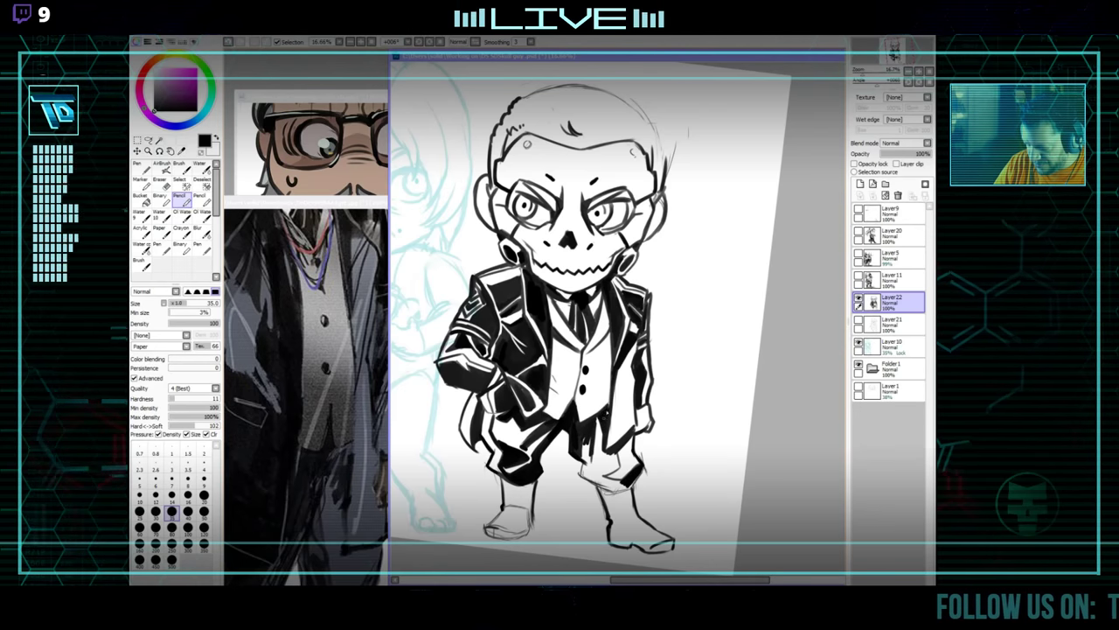
# Fill the shadowed upper thigh under the vest and jacket hem with black and reset the canvas rotation.
pyautogui.moveTo(610, 394); pyautogui.dragTo(687, 366)
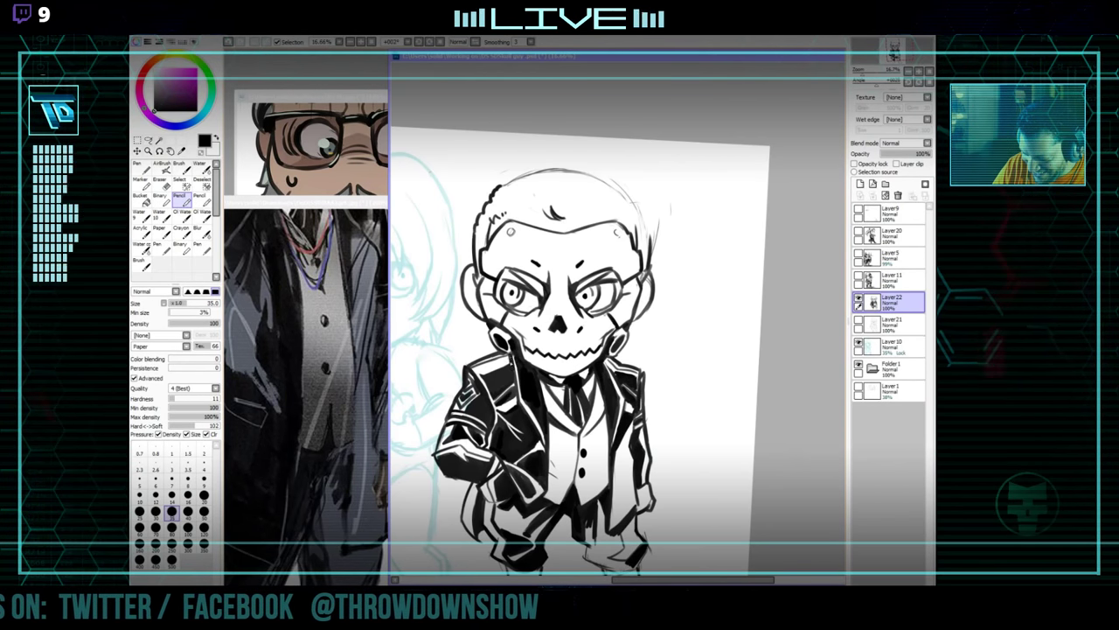
pyautogui.moveTo(603, 411); pyautogui.dragTo(619, 336)
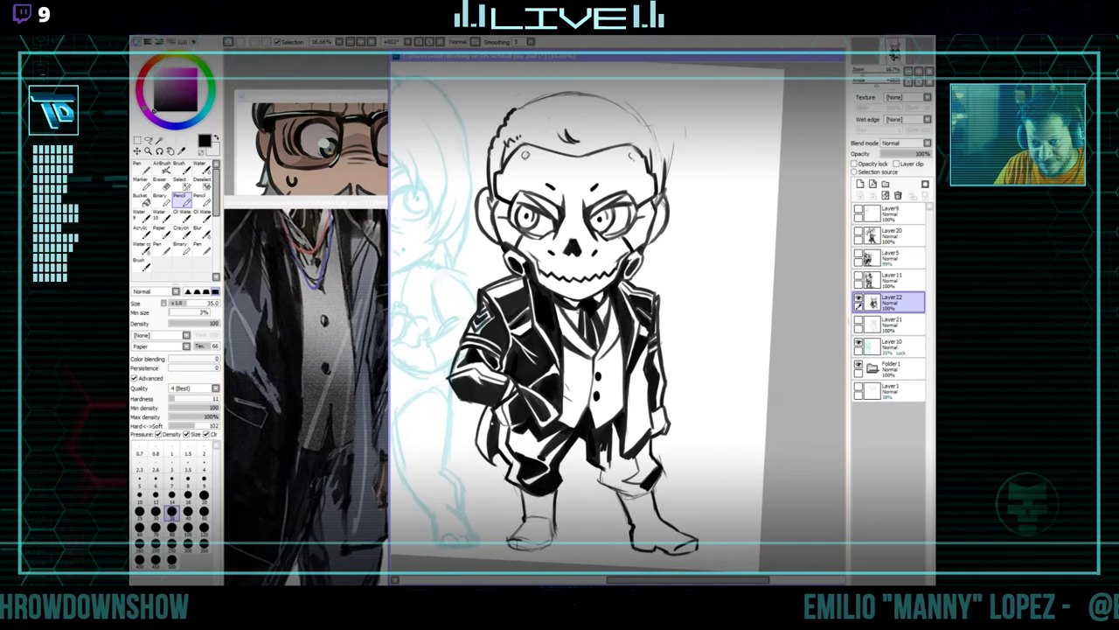
pyautogui.moveTo(619, 464); pyautogui.dragTo(598, 442)
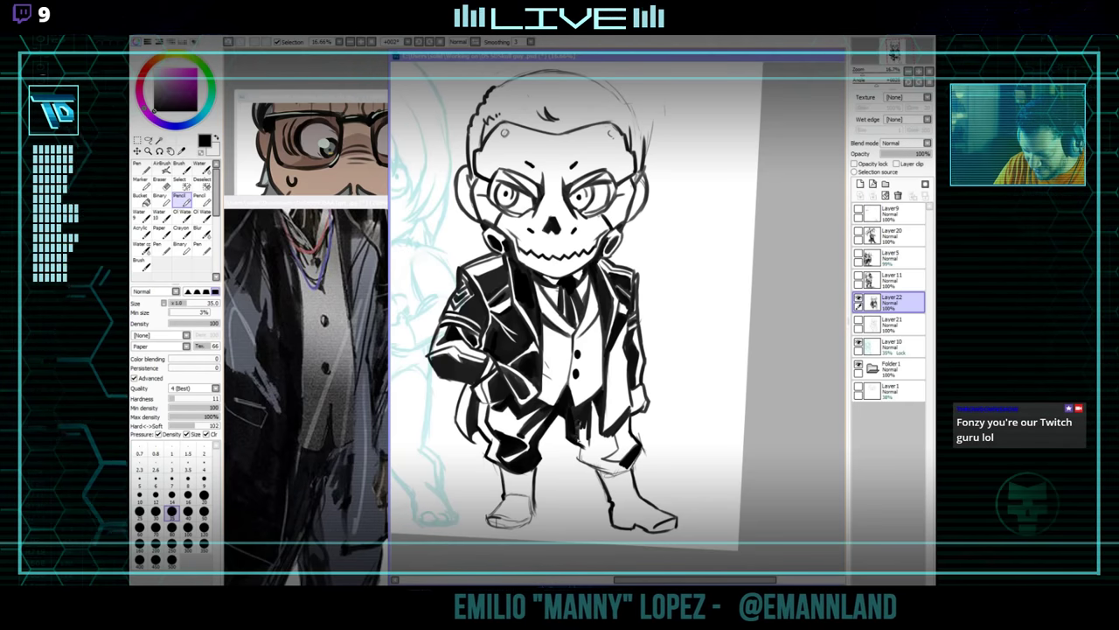
pyautogui.moveTo(592, 423); pyautogui.dragTo(653, 449)
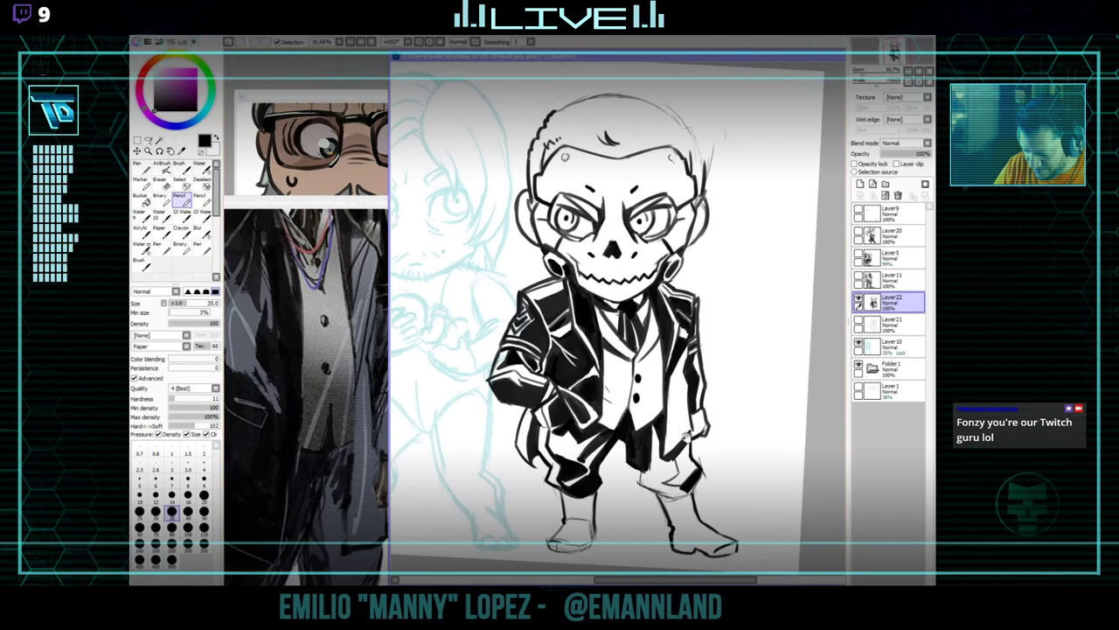
pyautogui.press('Home')
pyautogui.moveTo(729, 432); pyautogui.dragTo(700, 414)
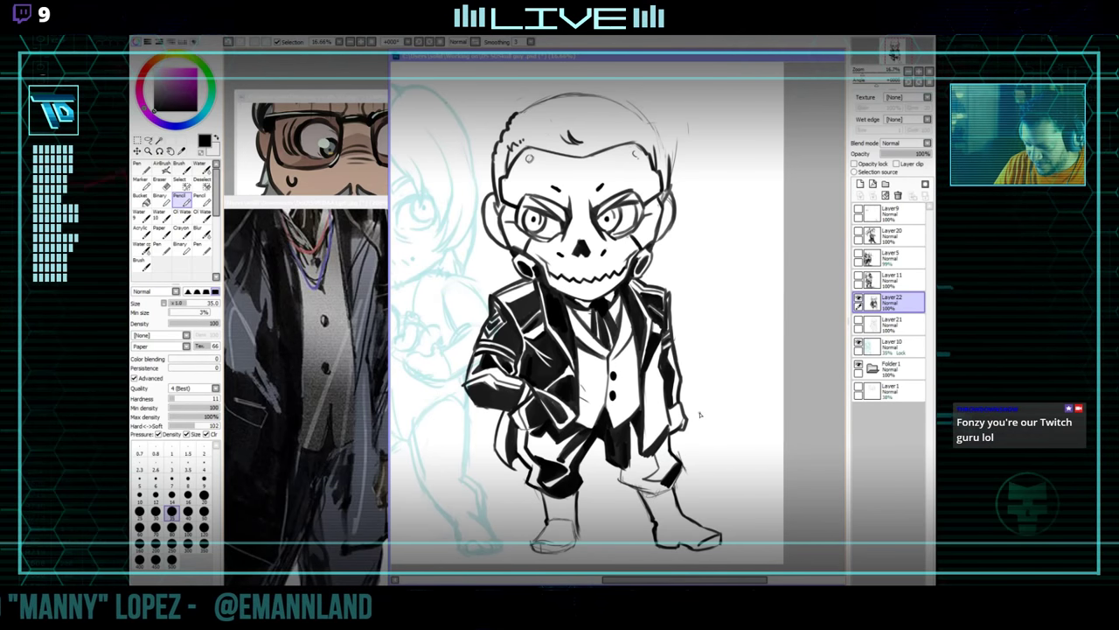
# Mirror the canvas view and erase the stray sketch lines beside the head.
pyautogui.press('h')
pyautogui.moveTo(830, 363)
pyautogui.mouseDown()
pyautogui.moveTo(696, 360)
pyautogui.moveTo(697, 373)
pyautogui.mouseUp()
pyautogui.scroll(1, 660, 347)
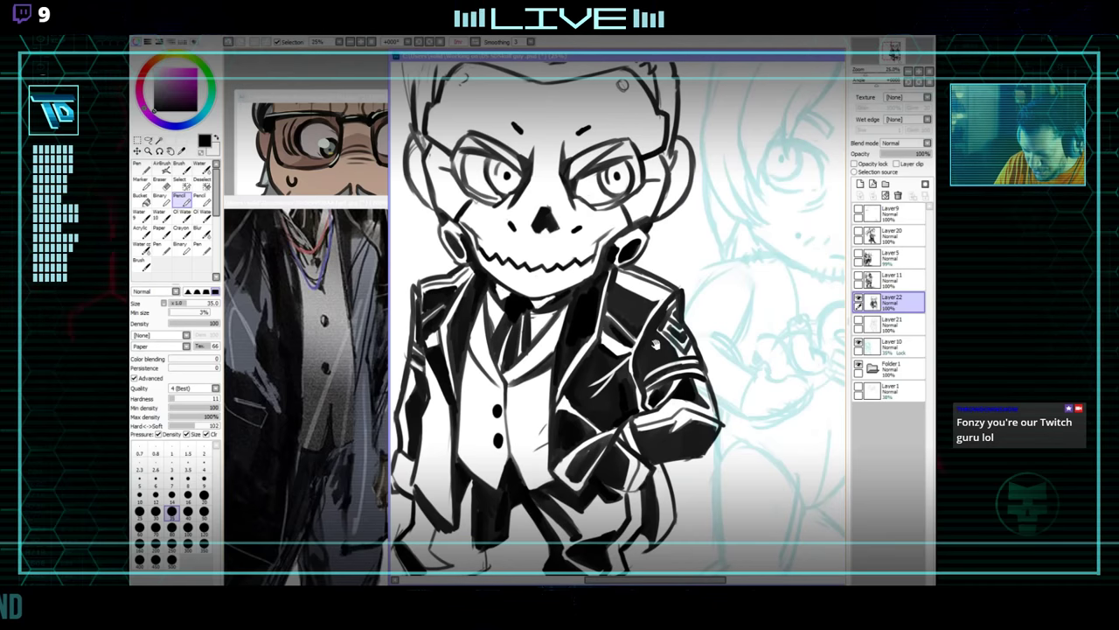
pyautogui.moveTo(633, 213); pyautogui.dragTo(628, 341)
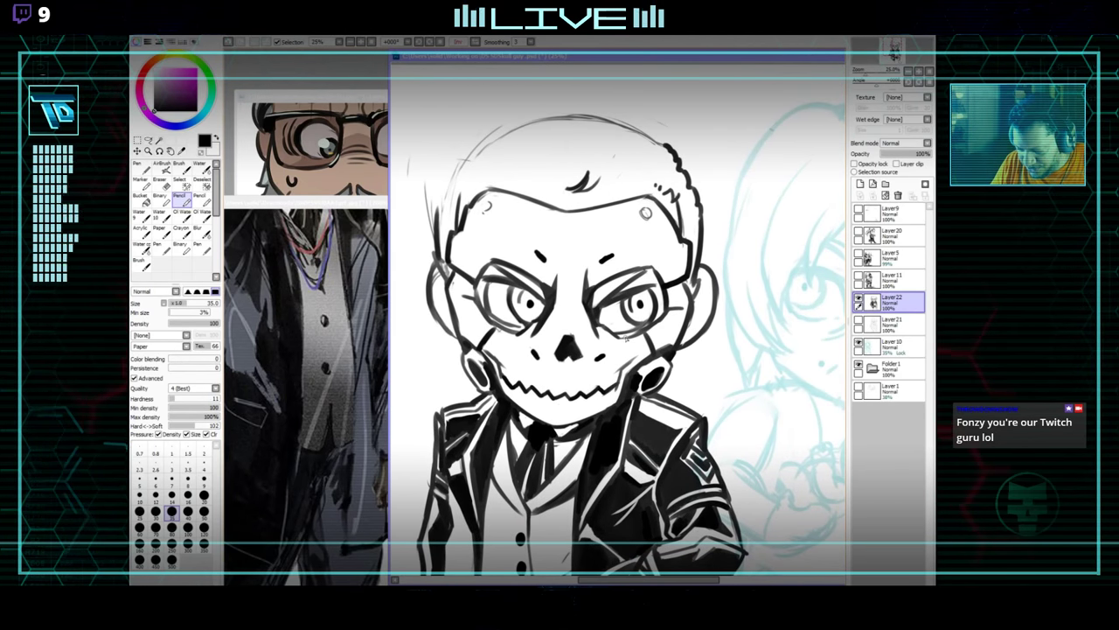
pyautogui.press('e')
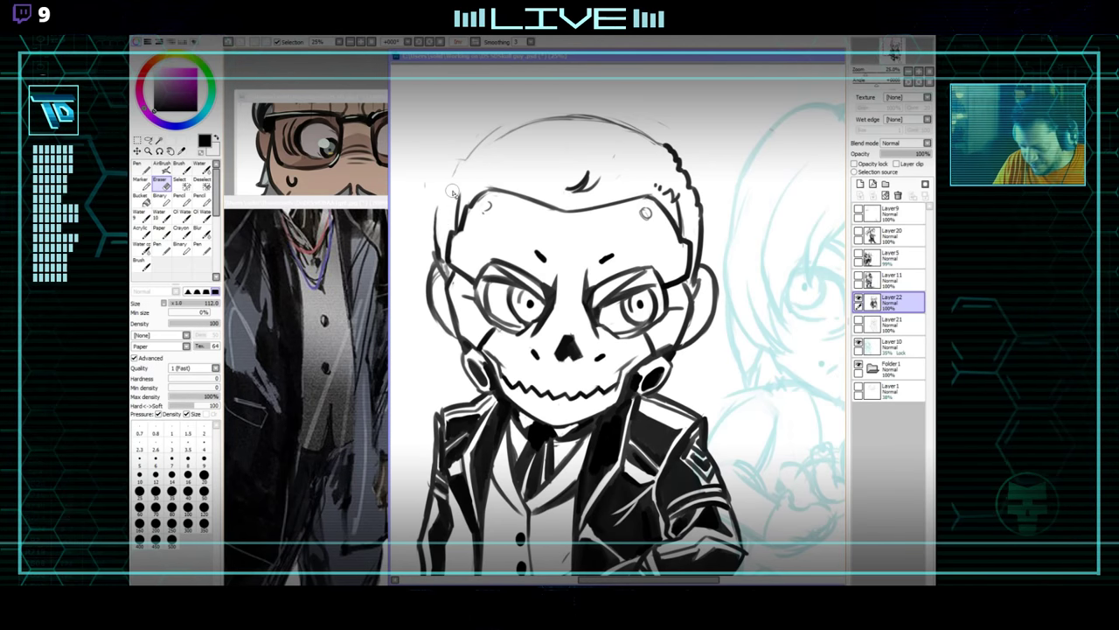
pyautogui.moveTo(728, 290); pyautogui.dragTo(723, 294)
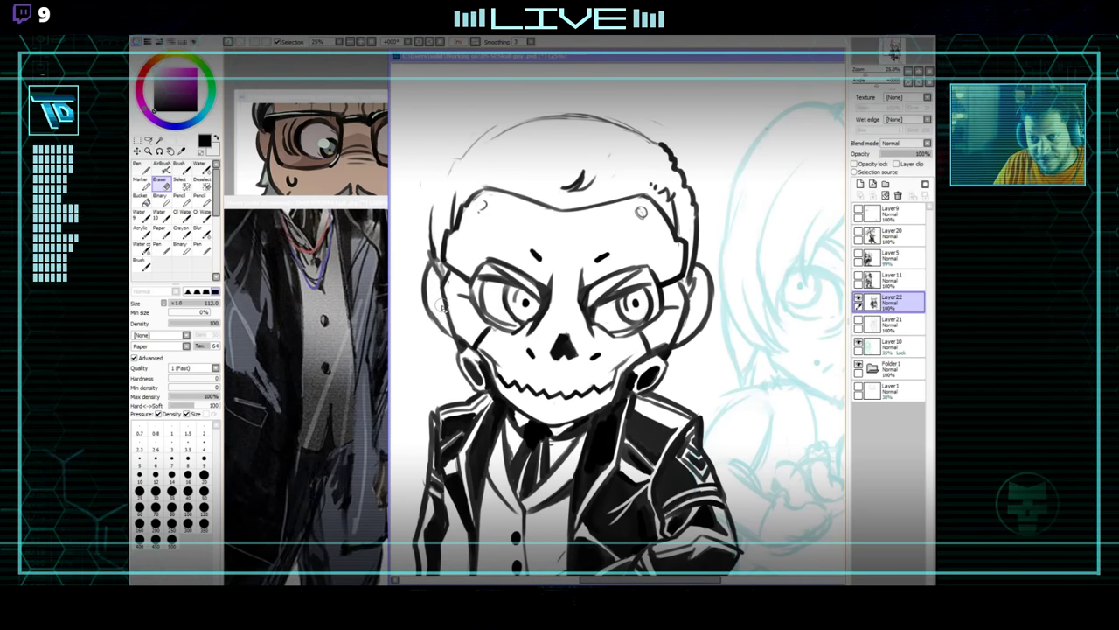
# Clean up the ear outlines with the eraser and pencil and flip the canvas view back.
pyautogui.press('n')
pyautogui.press('e')
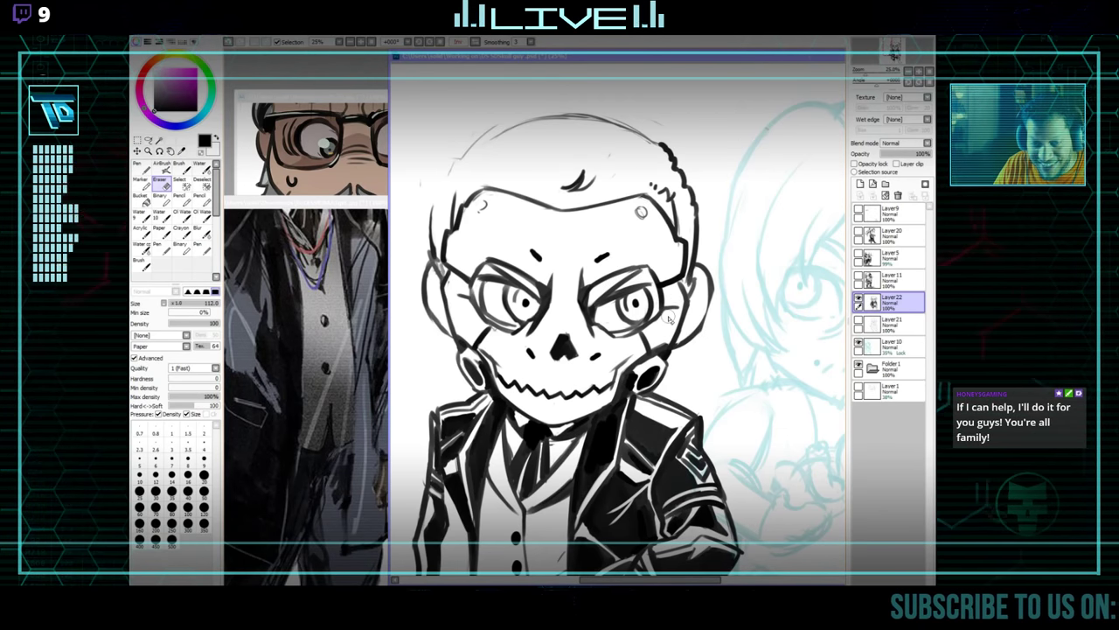
pyautogui.press('e')
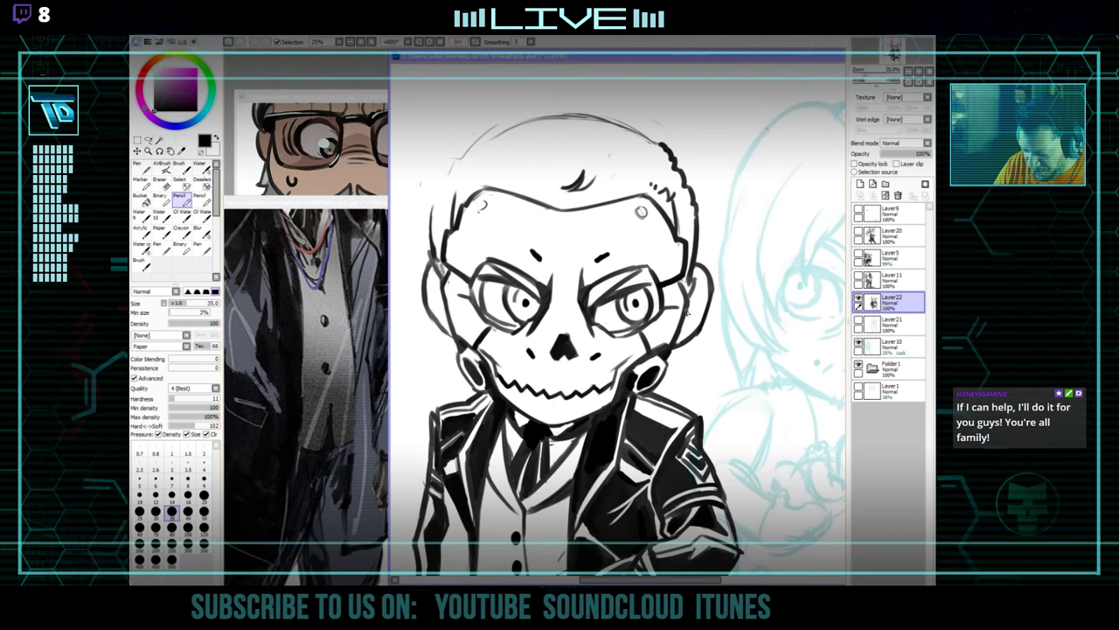
pyautogui.press('h')
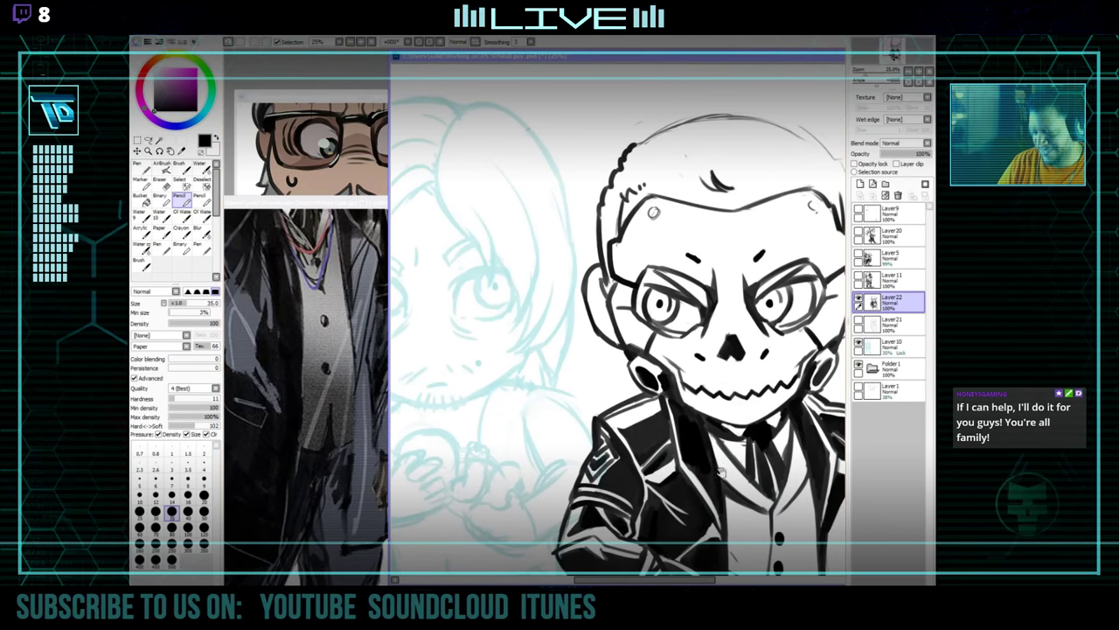
# Clean up the glasses frame and eye lines on the hanging-arm side of the face with small eraser and pencil touches.
pyautogui.moveTo(721, 472)
pyautogui.mouseDown()
pyautogui.moveTo(583, 298)
pyautogui.moveTo(582, 386)
pyautogui.mouseUp()
pyautogui.press('e')
pyautogui.moveTo(666, 260); pyautogui.dragTo(620, 359)
pyautogui.press('[')
pyautogui.press('[')
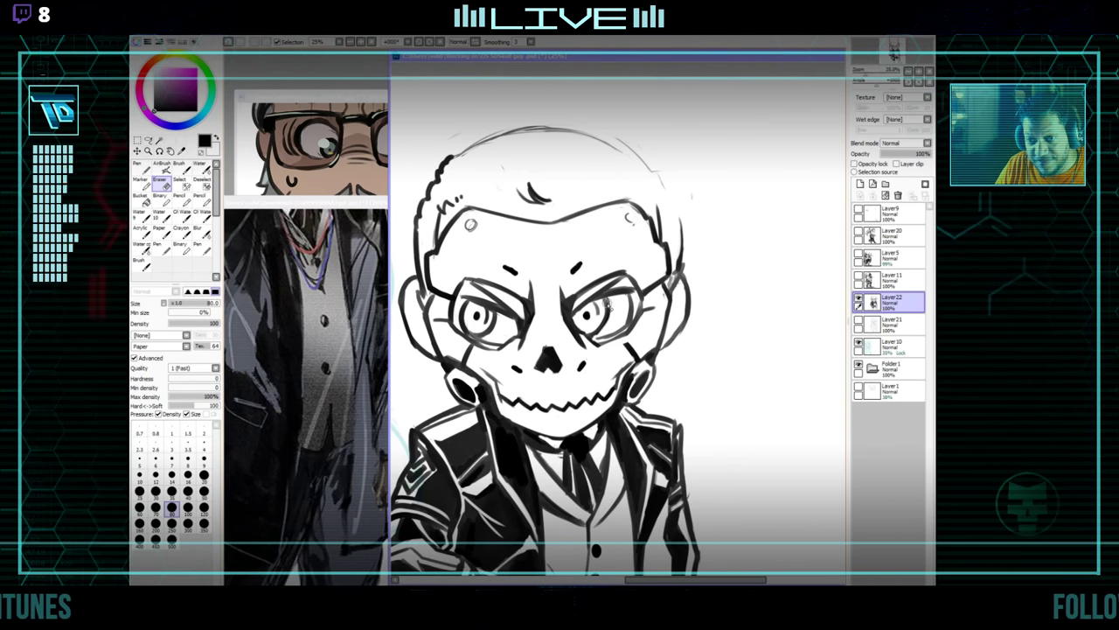
pyautogui.press('n')
pyautogui.press('e')
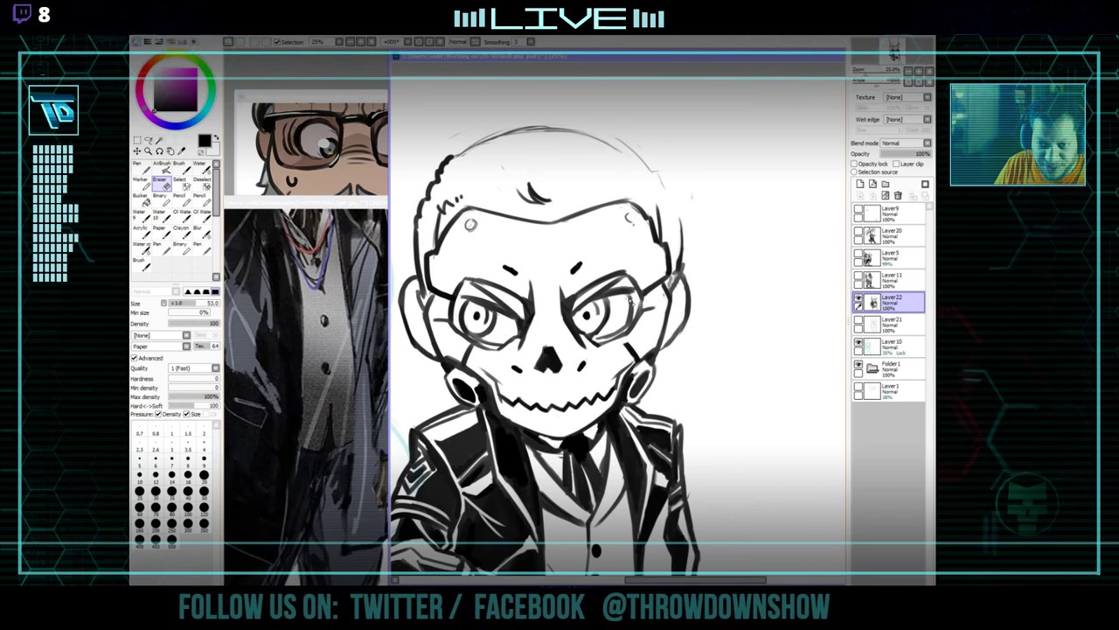
pyautogui.press('n')
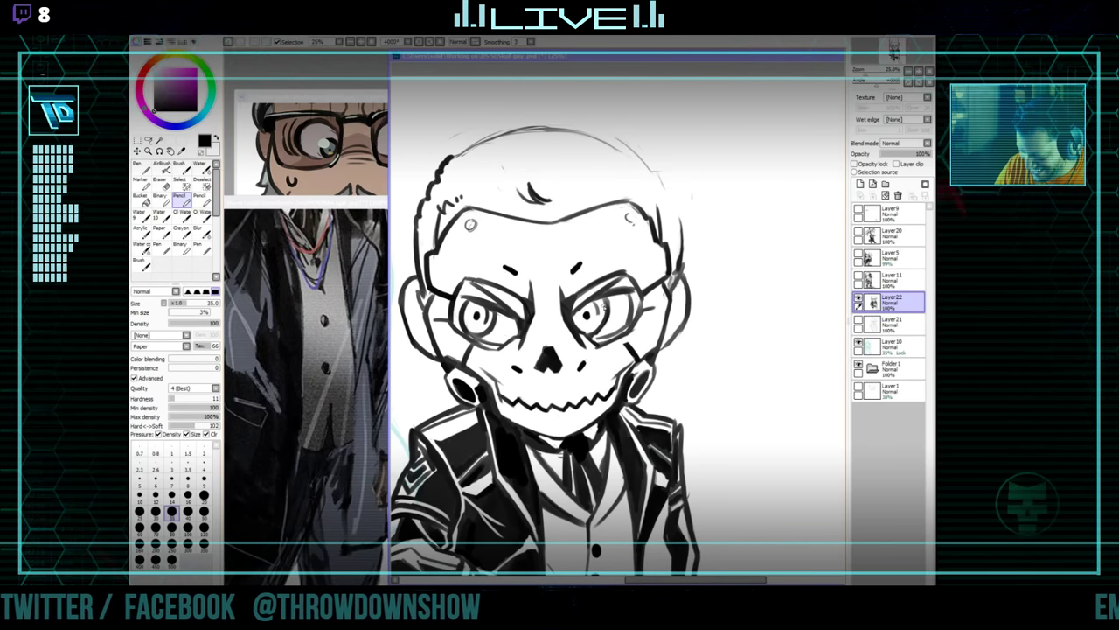
pyautogui.press('e')
pyautogui.moveTo(614, 322); pyautogui.dragTo(609, 333)
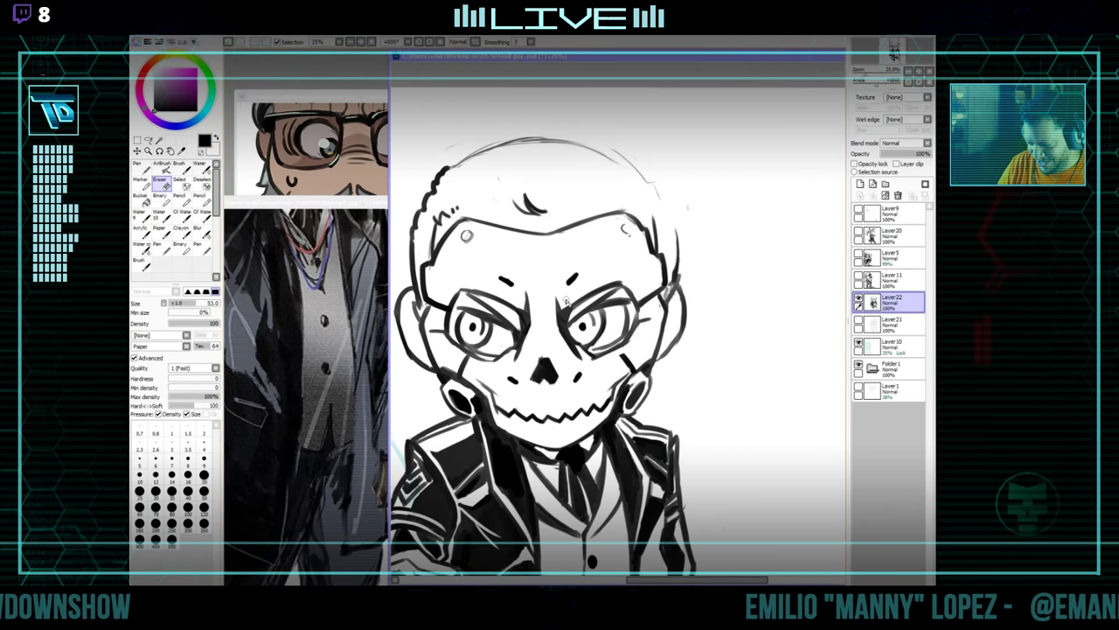
# Touch up the hairline edge at the temple above the glasses arm with pencil and eraser.
pyautogui.press('n')
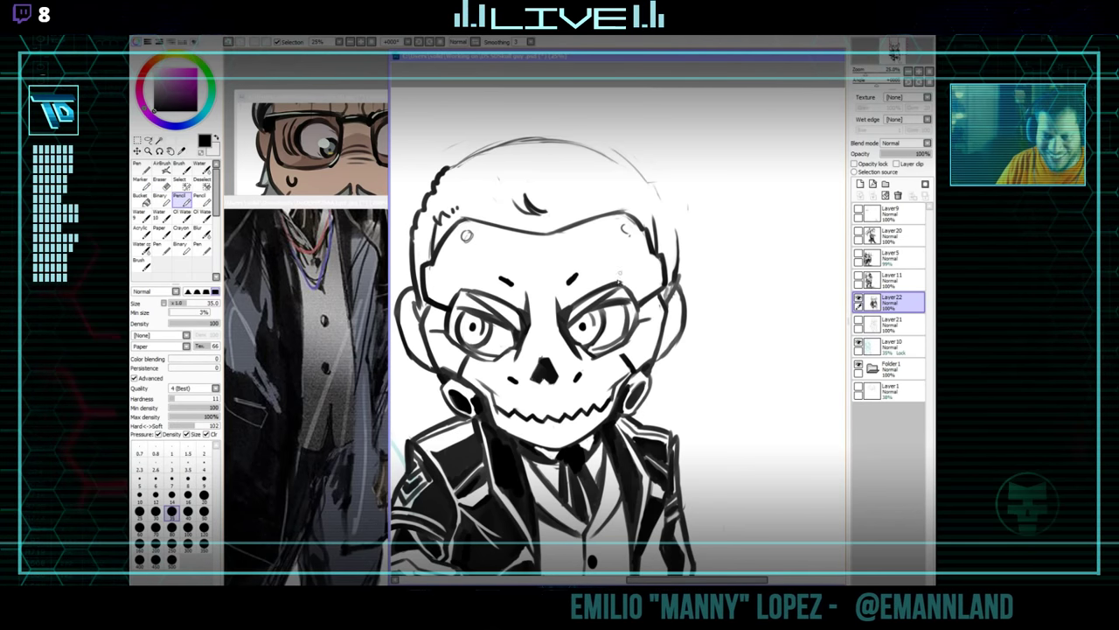
pyautogui.scroll(1, 646, 276)
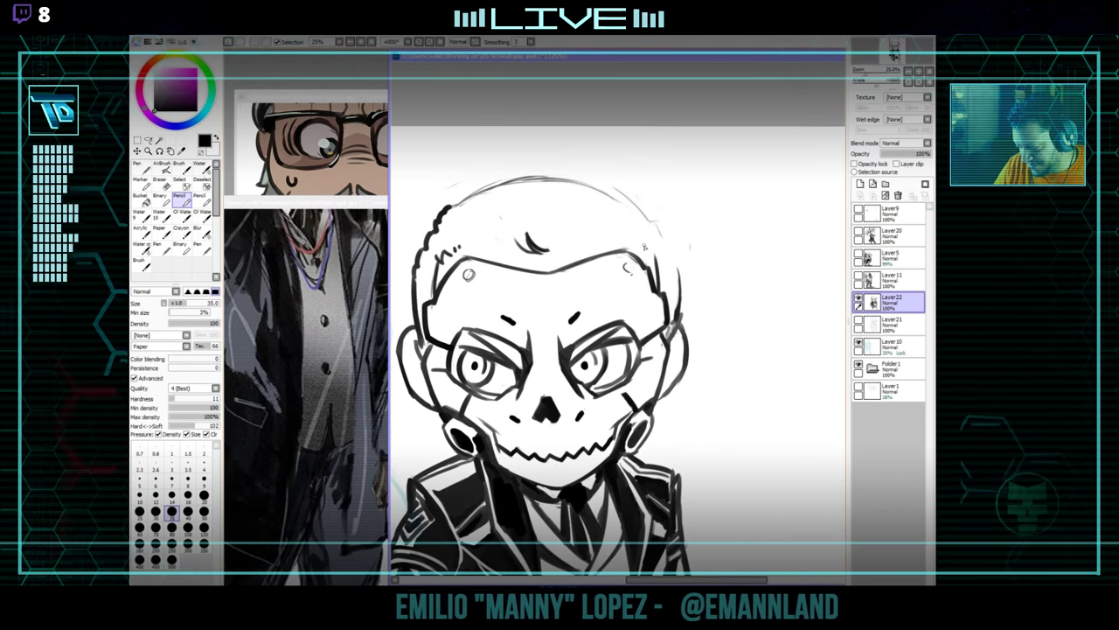
pyautogui.press('e')
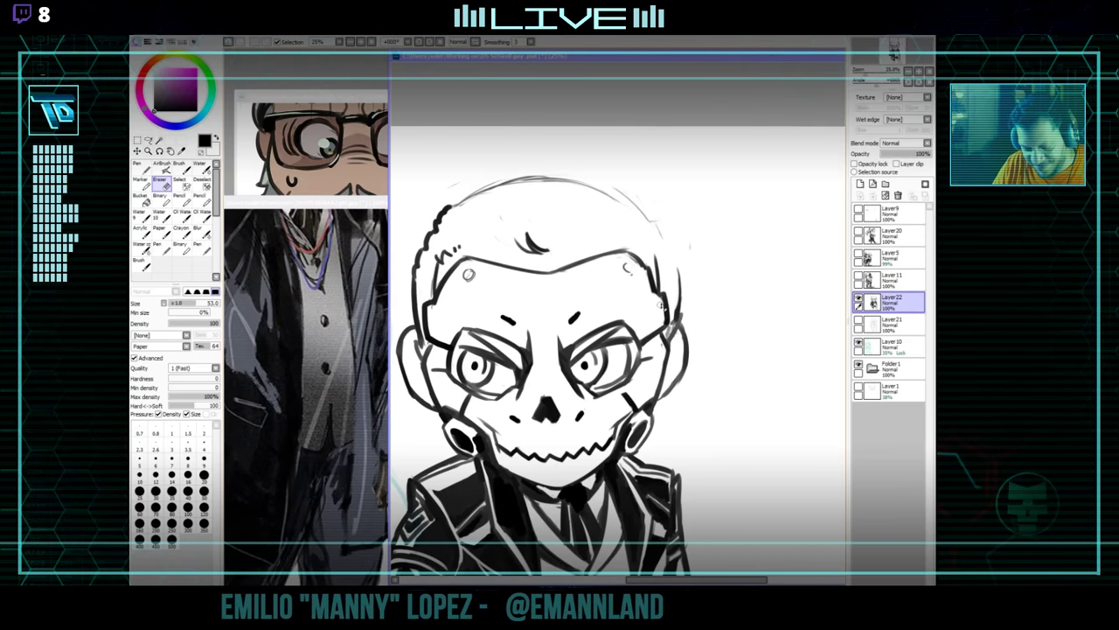
pyautogui.moveTo(691, 291)
pyautogui.mouseDown()
pyautogui.moveTo(707, 267)
pyautogui.moveTo(712, 295)
pyautogui.mouseUp()
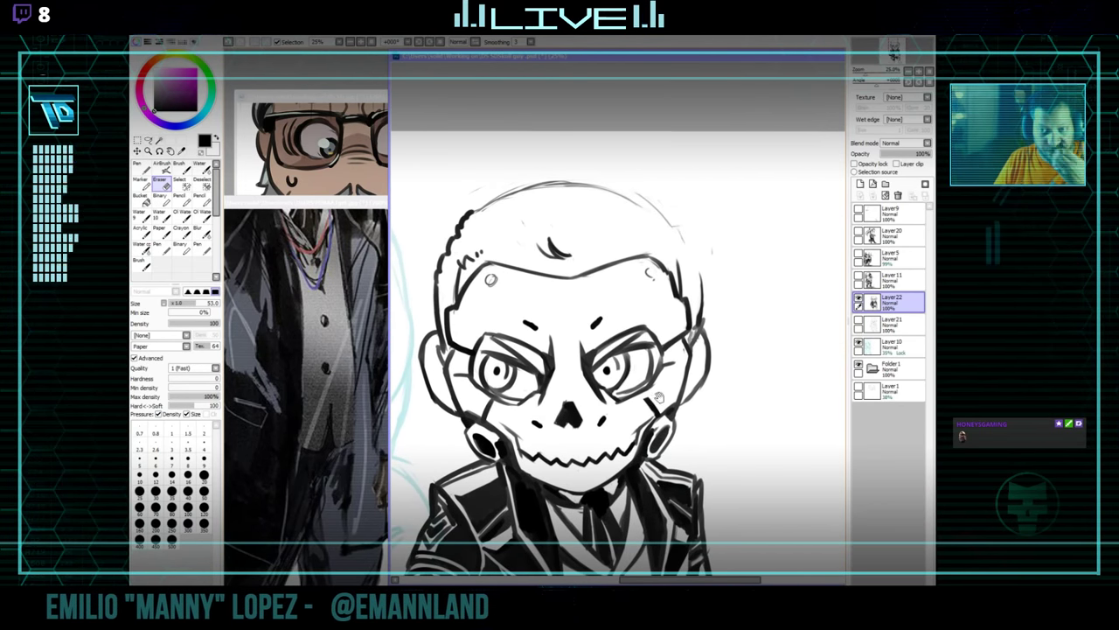
# Examine the whole inked figure from head to boots for areas that still need work.
pyautogui.moveTo(687, 410); pyautogui.dragTo(713, 284)
pyautogui.scroll(-1, 686, 273)
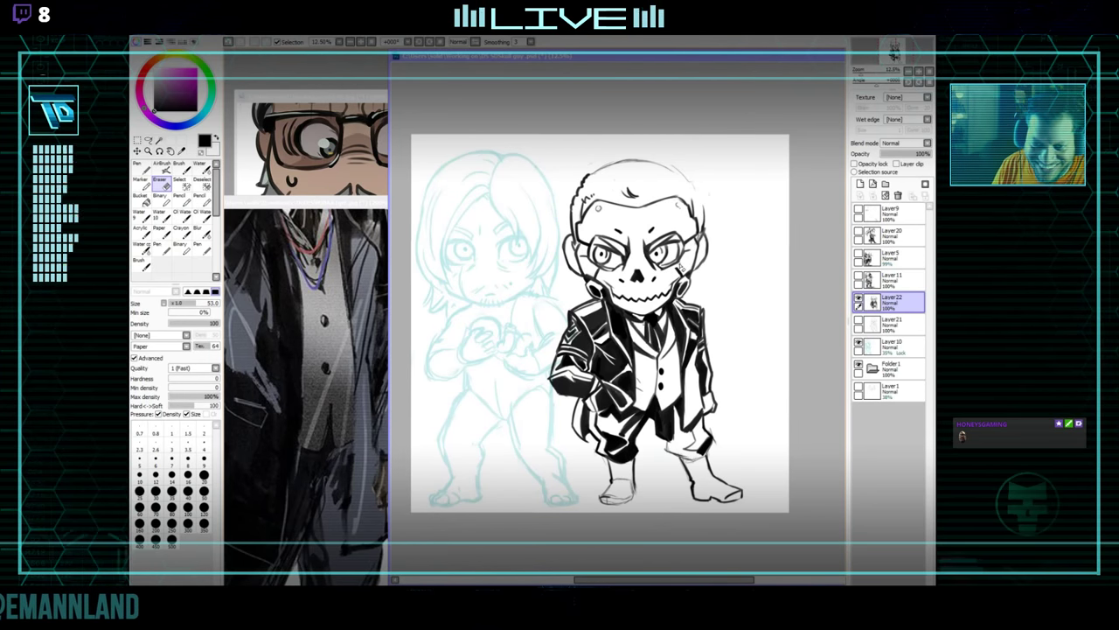
pyautogui.scroll(1, 683, 266)
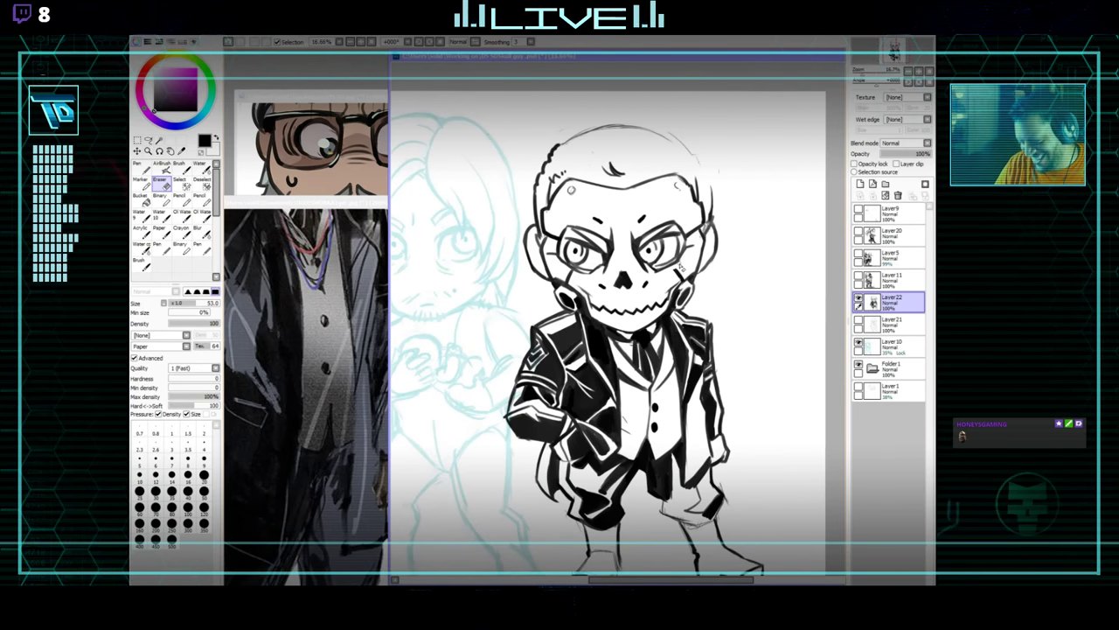
pyautogui.moveTo(679, 264); pyautogui.dragTo(665, 206)
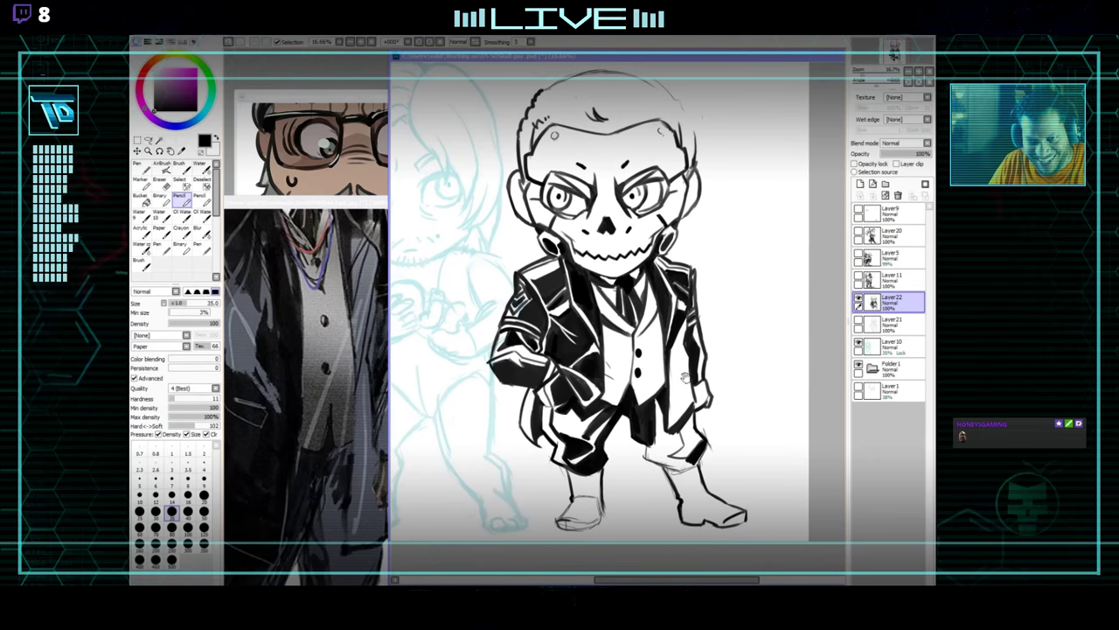
pyautogui.press('n')
pyautogui.moveTo(694, 374); pyautogui.dragTo(676, 440)
pyautogui.scroll(1, 591, 349)
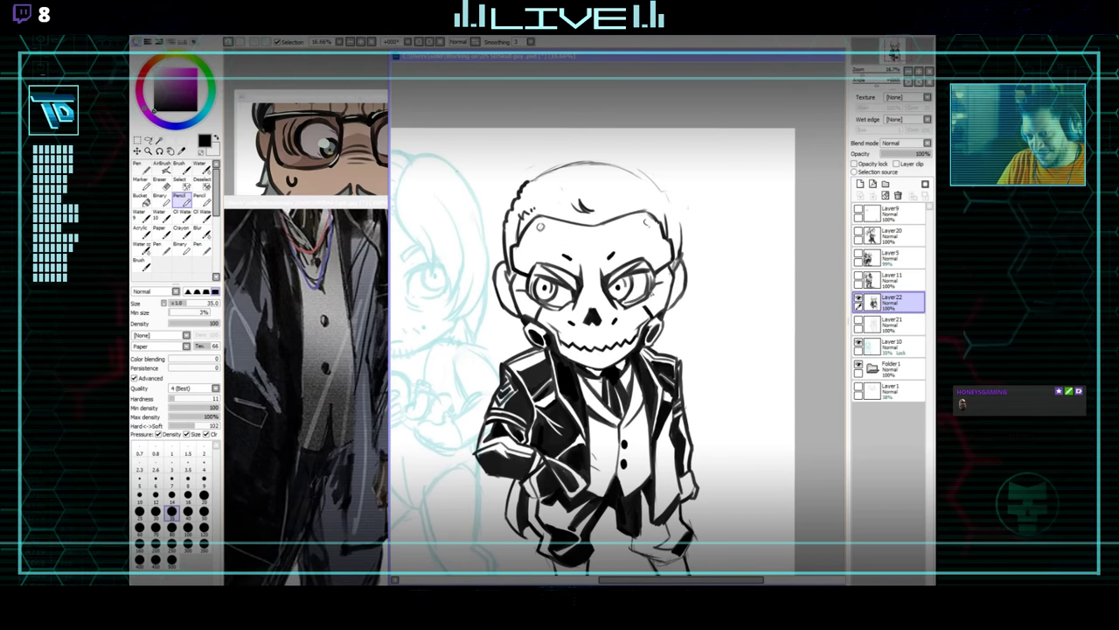
pyautogui.scroll(-2, 670, 372)
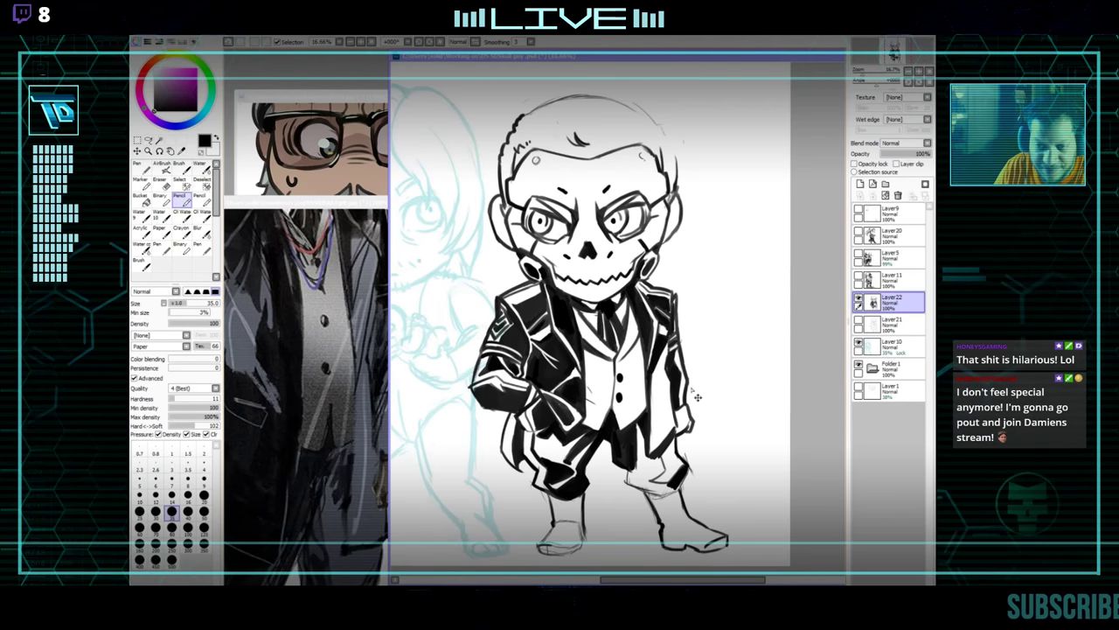
# Check the trouser folds in the reference painting and fill the fold under the hanging jacket hem with black.
pyautogui.scroll(1, 698, 398)
pyautogui.moveTo(643, 448); pyautogui.dragTo(656, 376)
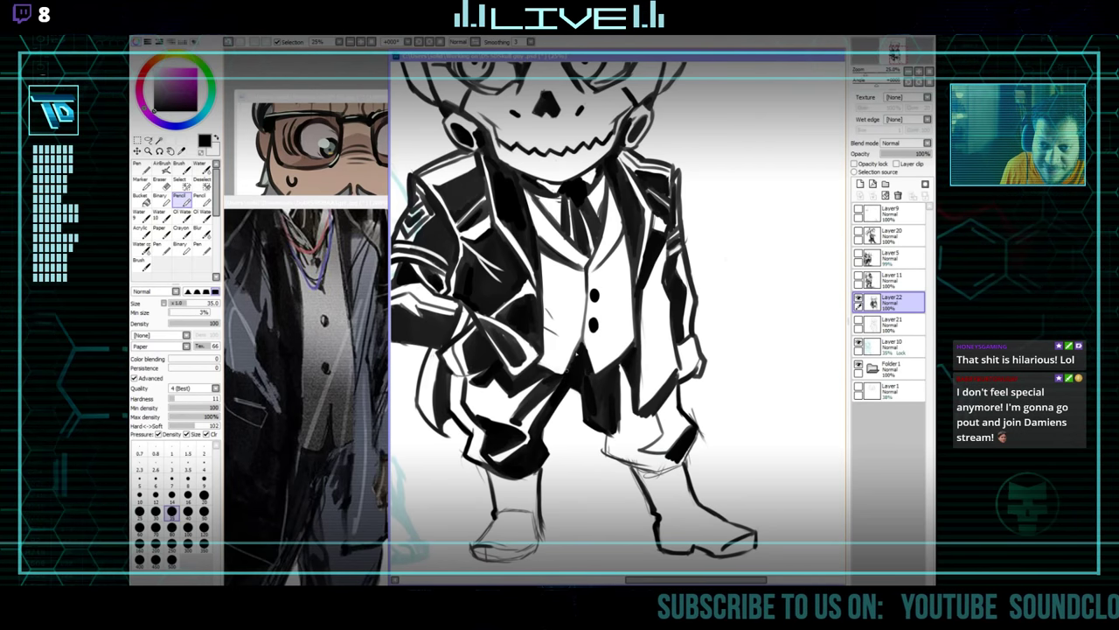
pyautogui.scroll(-1, 556, 415)
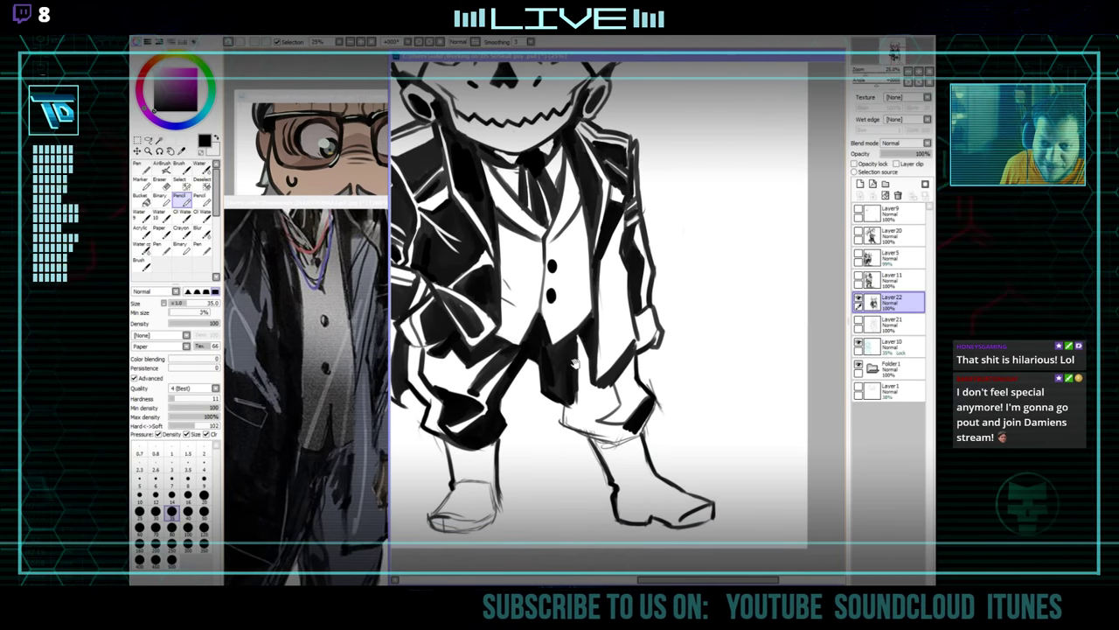
pyautogui.press('e')
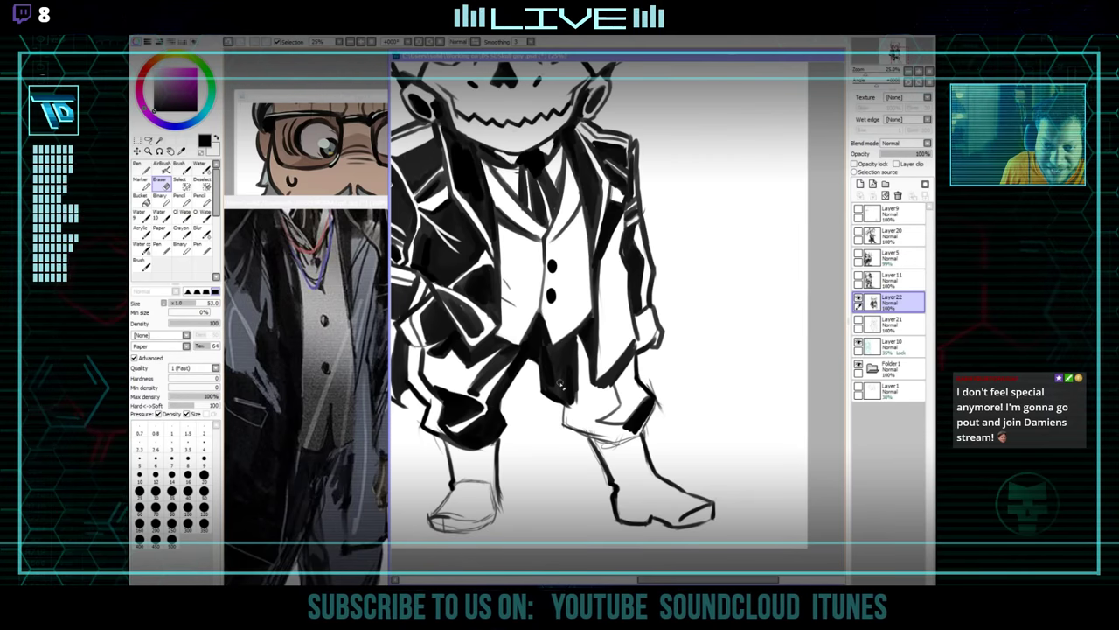
pyautogui.press('n')
pyautogui.moveTo(609, 355); pyautogui.dragTo(596, 393)
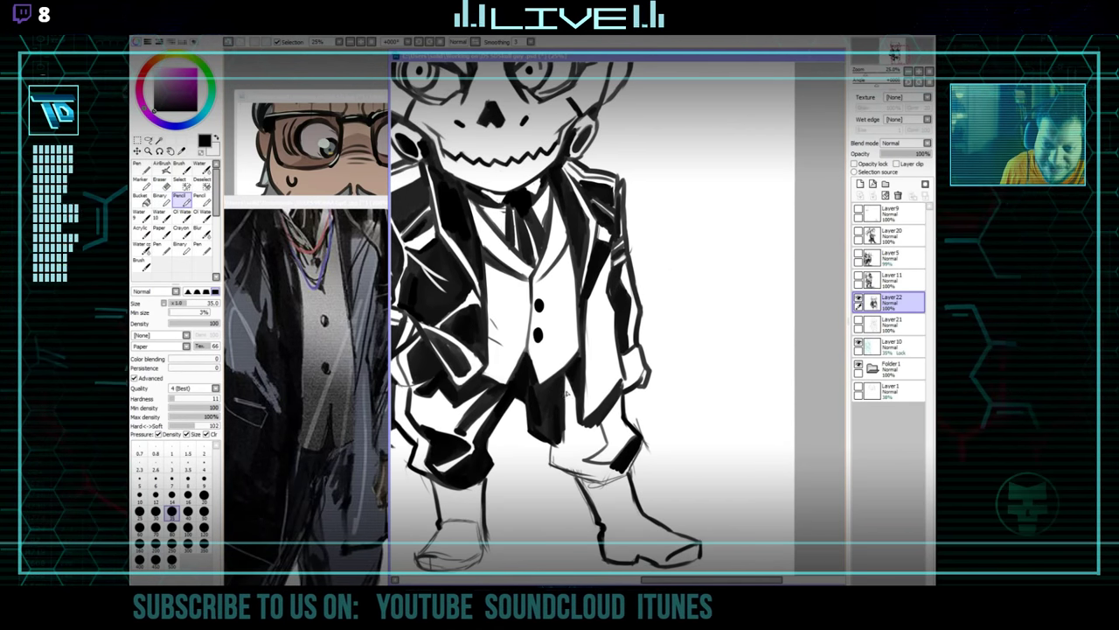
pyautogui.moveTo(335, 527); pyautogui.dragTo(339, 380)
pyautogui.click(640, 346)
pyautogui.moveTo(582, 432); pyautogui.dragTo(584, 370)
pyautogui.press('e')
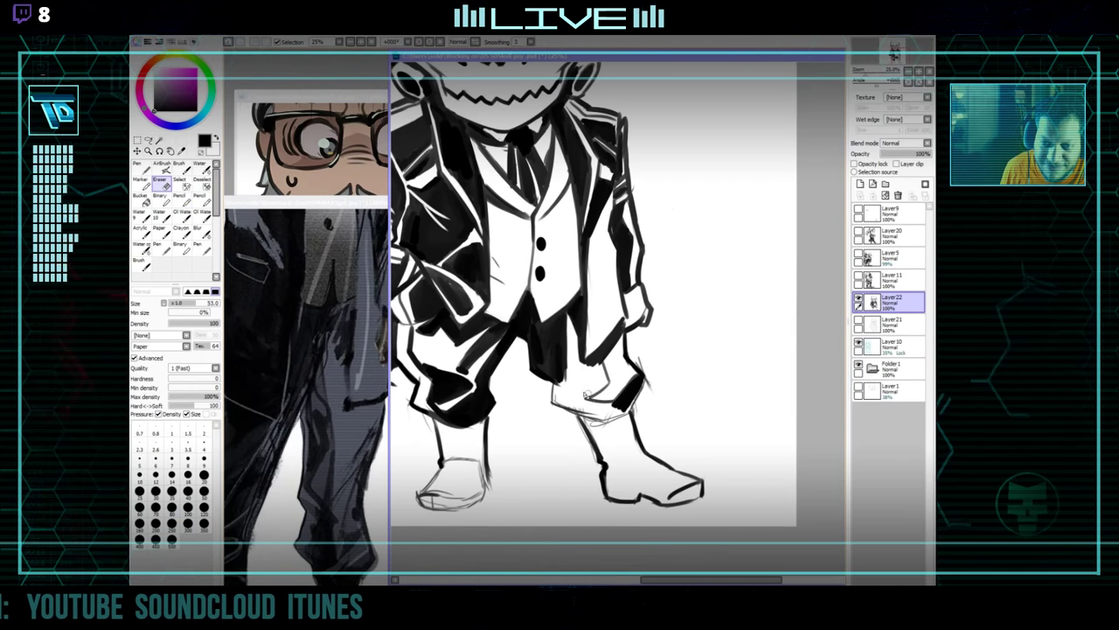
pyautogui.press('n')
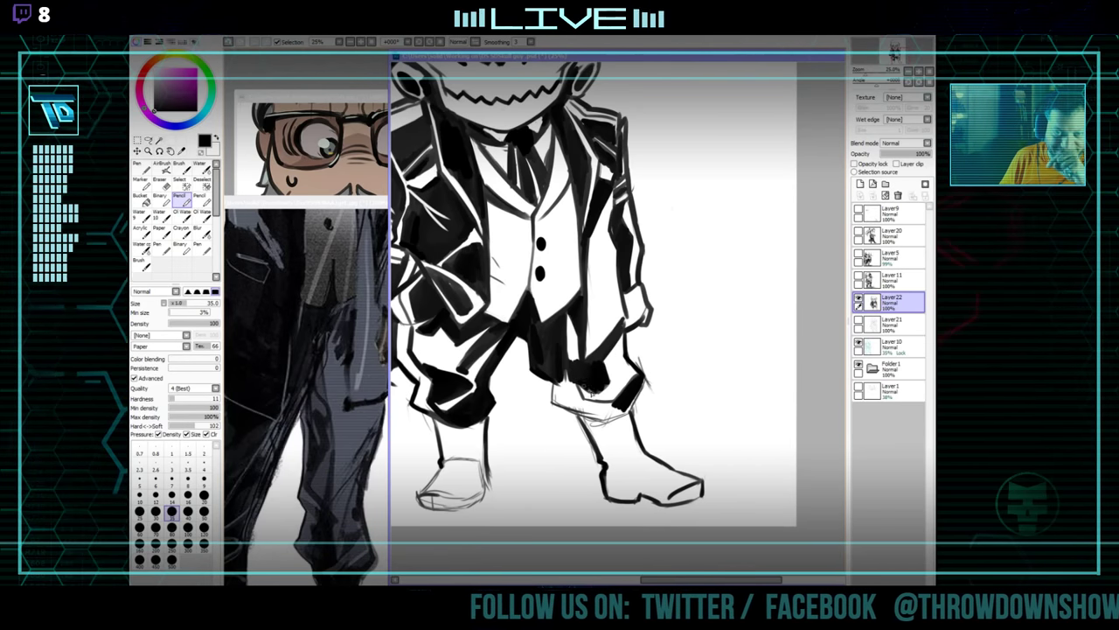
pyautogui.moveTo(574, 316); pyautogui.dragTo(585, 357)
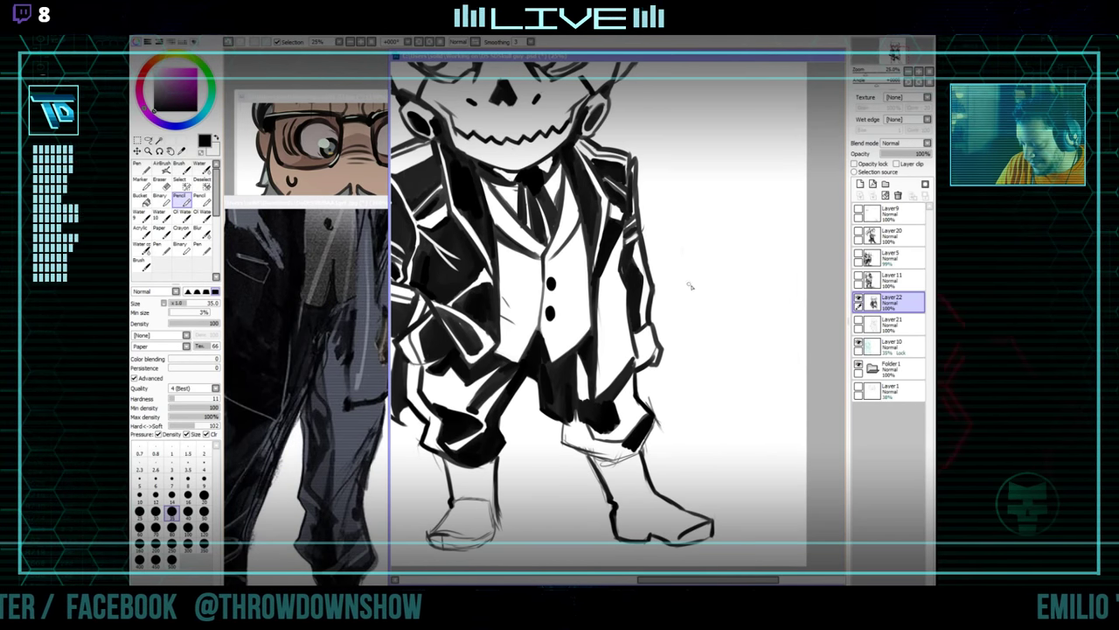
# Touch up the shirt collar and vest lapel lines beside the tie with eraser and pencil.
pyautogui.moveTo(600, 225); pyautogui.dragTo(631, 270)
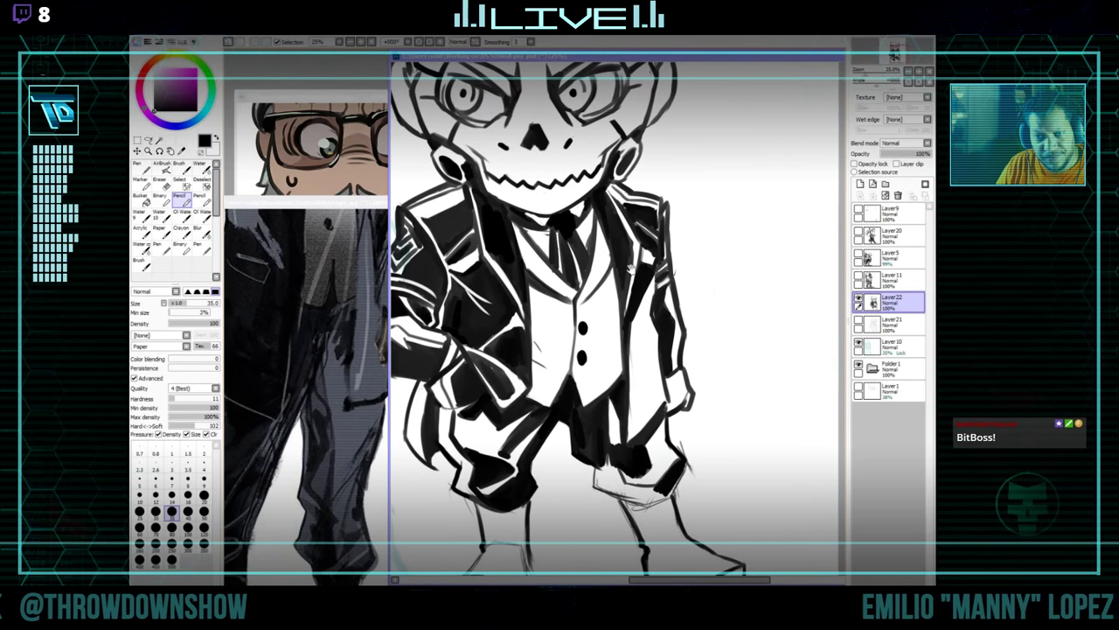
pyautogui.scroll(-1, 638, 278)
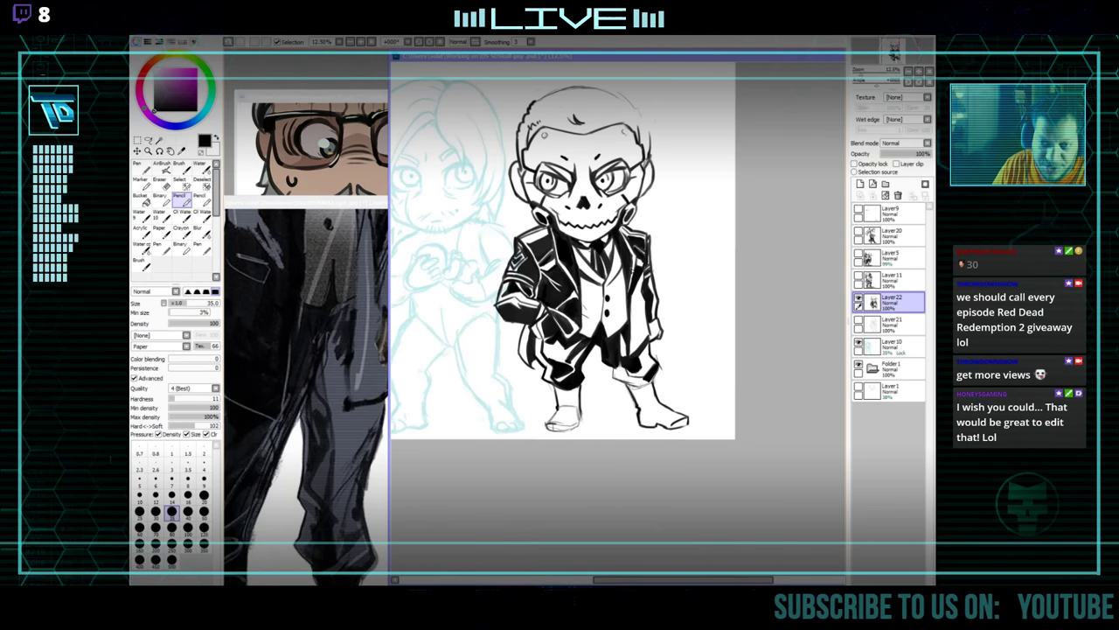
pyautogui.scroll(2, 638, 276)
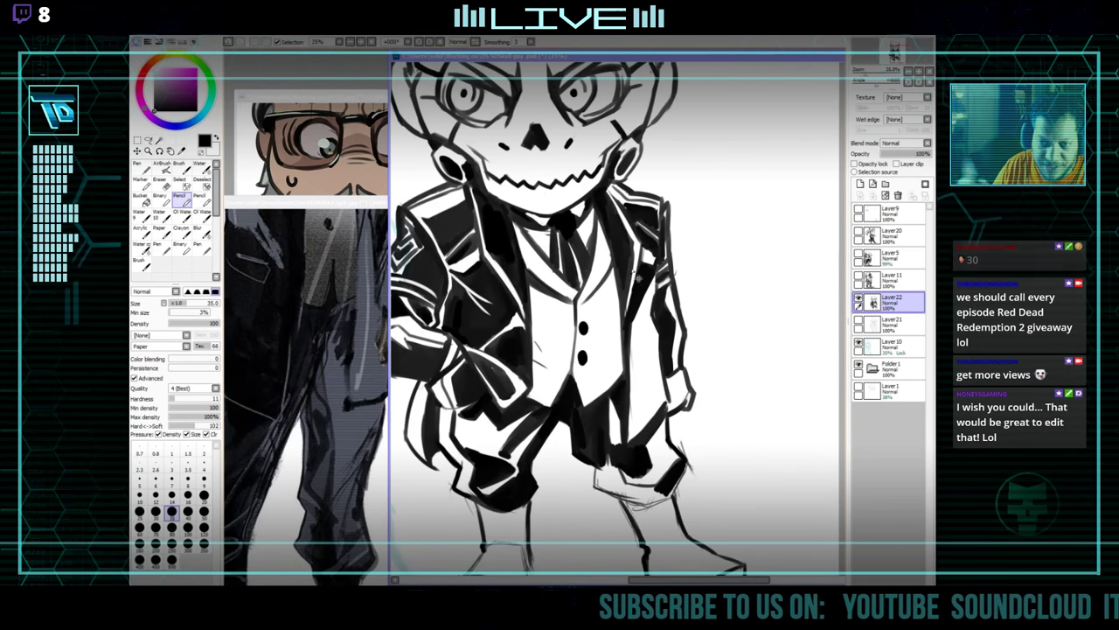
pyautogui.moveTo(587, 254); pyautogui.dragTo(567, 274)
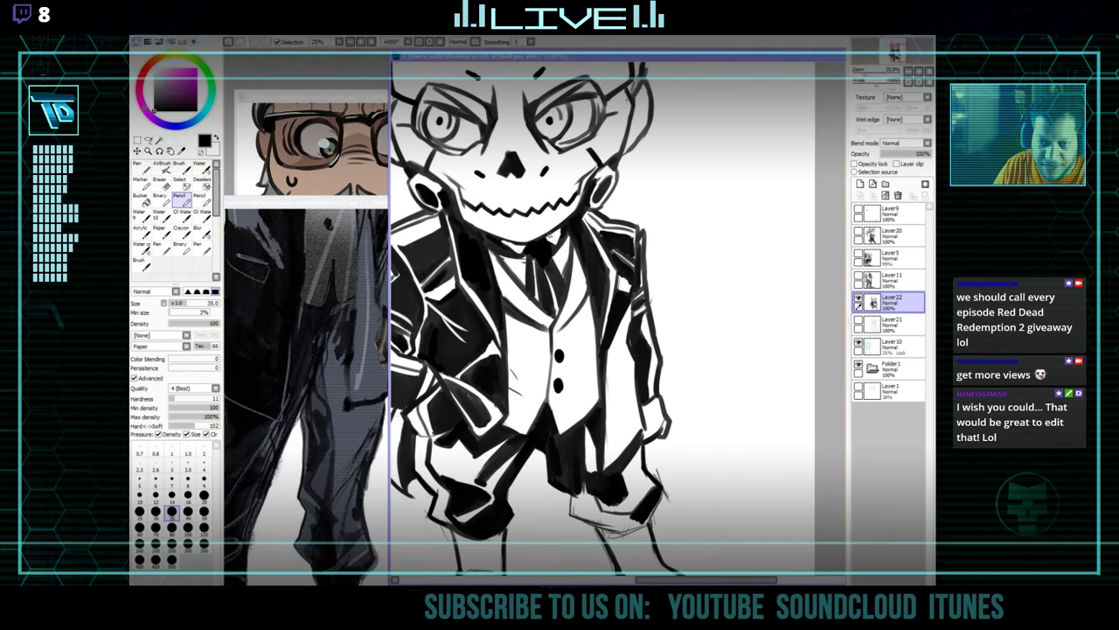
pyautogui.press('e')
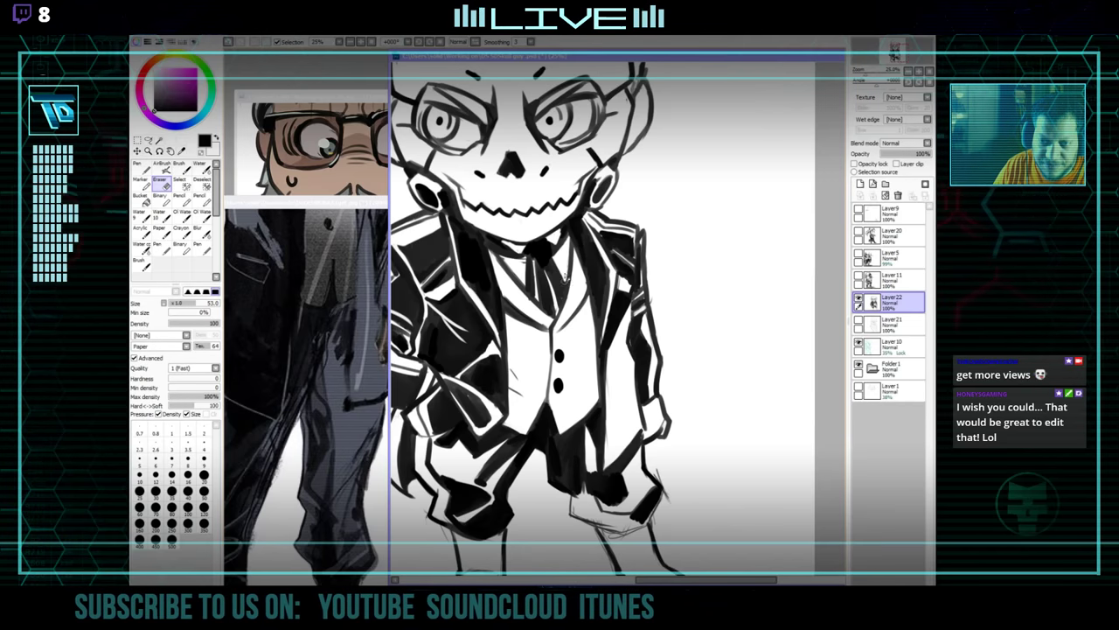
pyautogui.press('n')
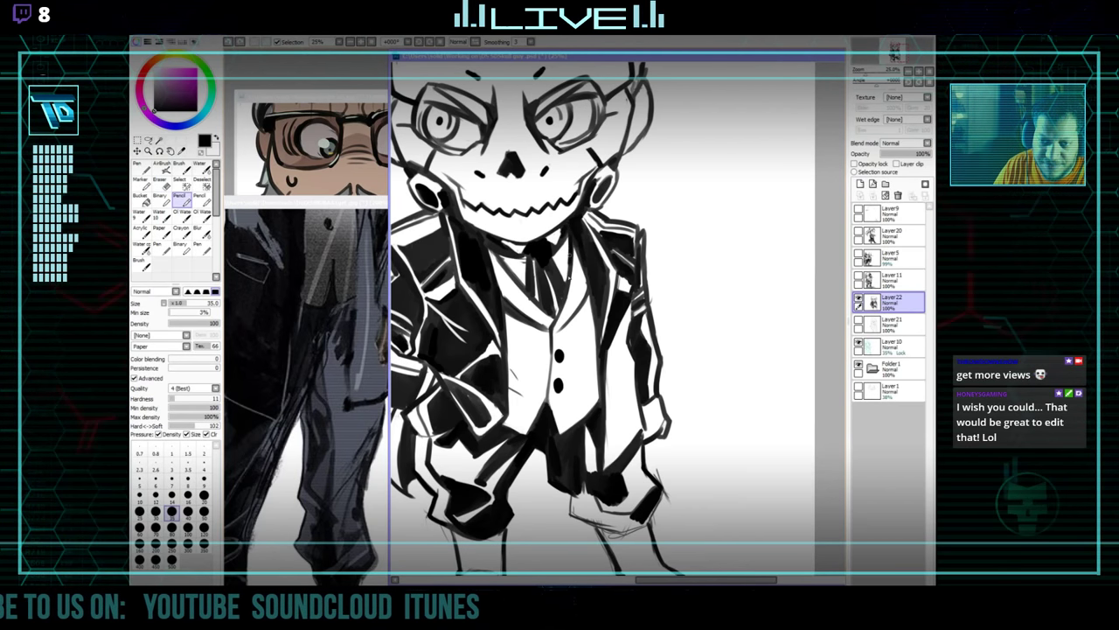
# Extend the black shading down the inner side of the trouser leg on the hanging-arm side to its cuff.
pyautogui.moveTo(618, 476)
pyautogui.mouseDown()
pyautogui.moveTo(621, 394)
pyautogui.moveTo(573, 364)
pyautogui.mouseUp()
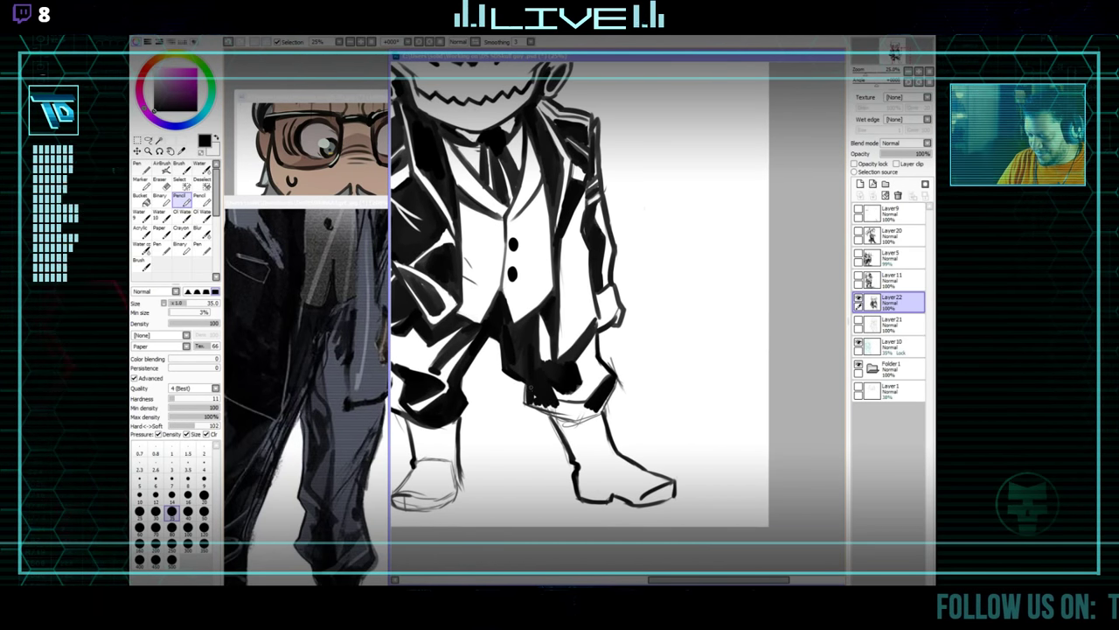
pyautogui.moveTo(530, 371); pyautogui.dragTo(546, 399)
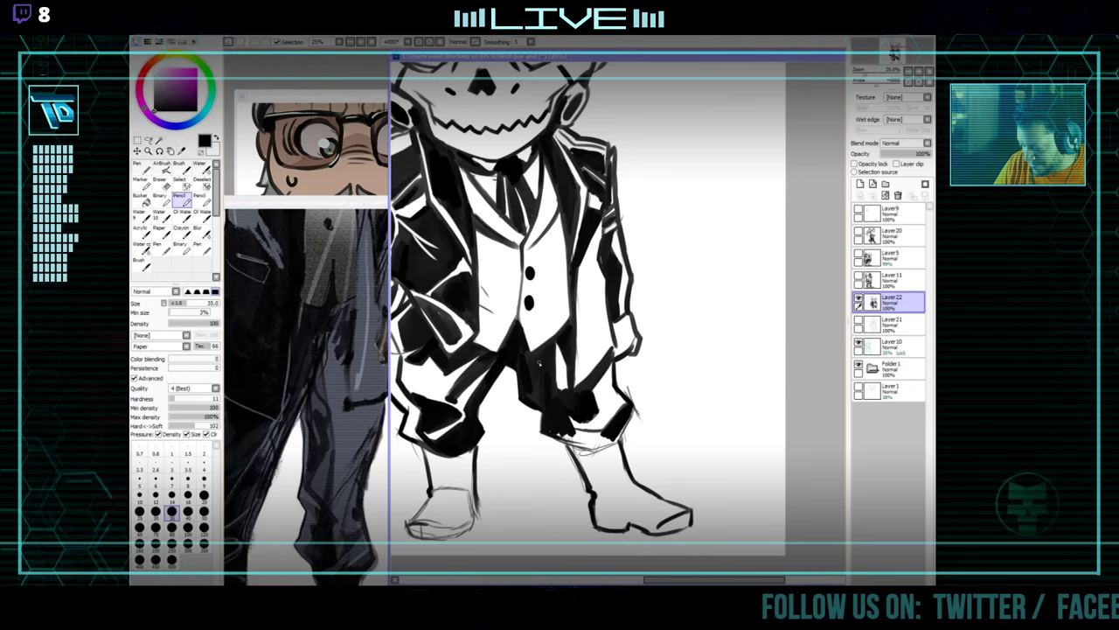
pyautogui.scroll(4, 614, 404)
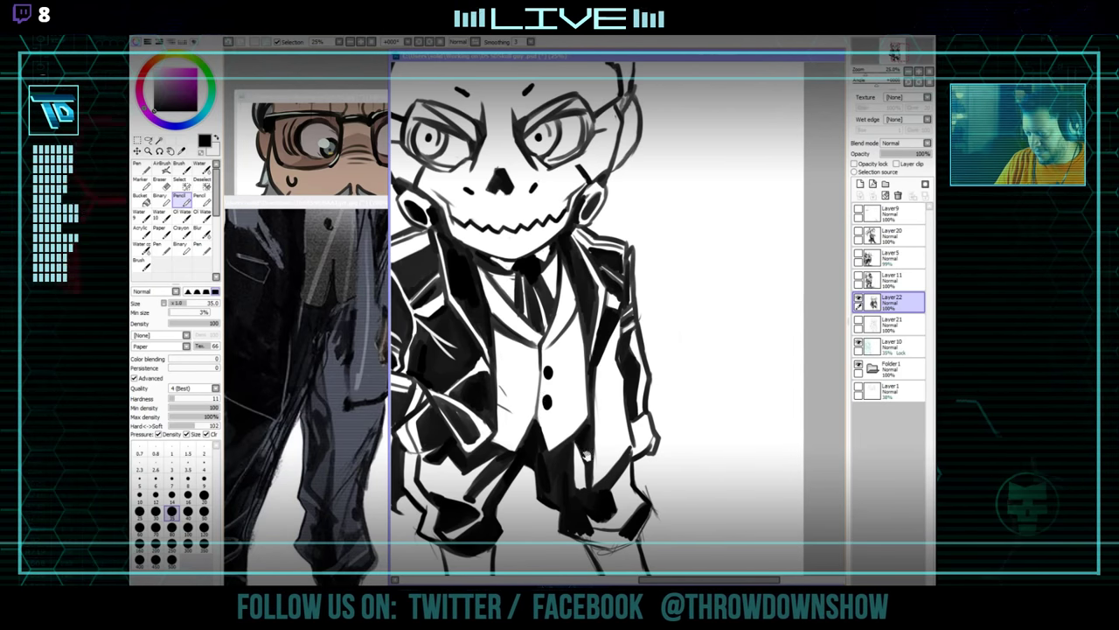
# Bring the reference painting's lower leg and boot into view and touch up the bunched trouser leg on the pocketed-hand side.
pyautogui.moveTo(532, 511); pyautogui.dragTo(582, 370)
pyautogui.click(343, 553)
pyautogui.moveTo(343, 553); pyautogui.dragTo(438, 390)
pyautogui.click(573, 398)
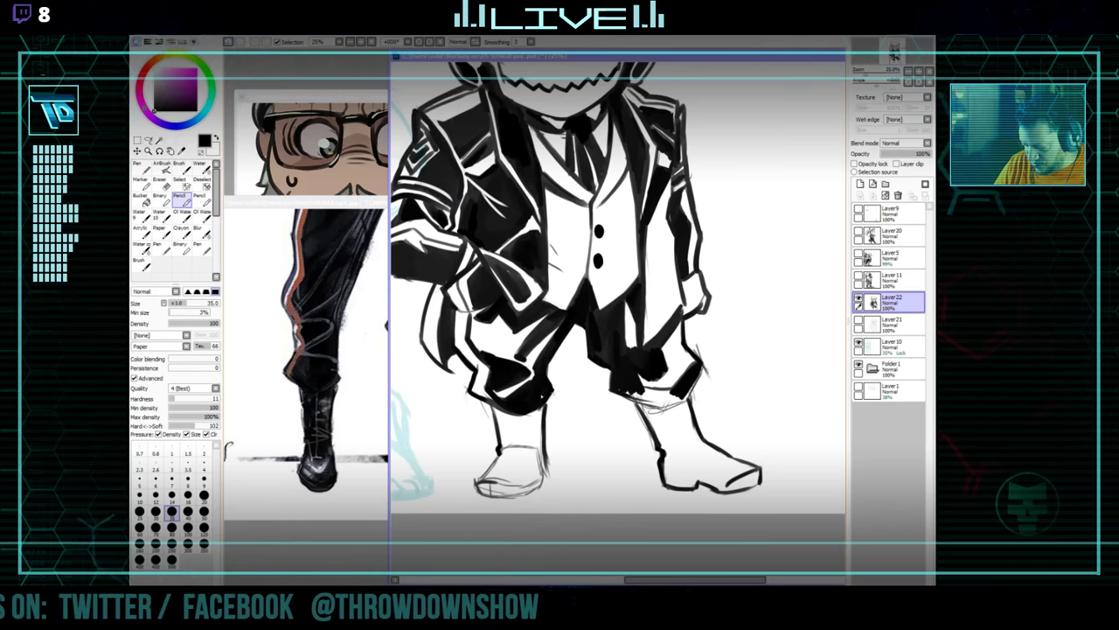
pyautogui.press('e')
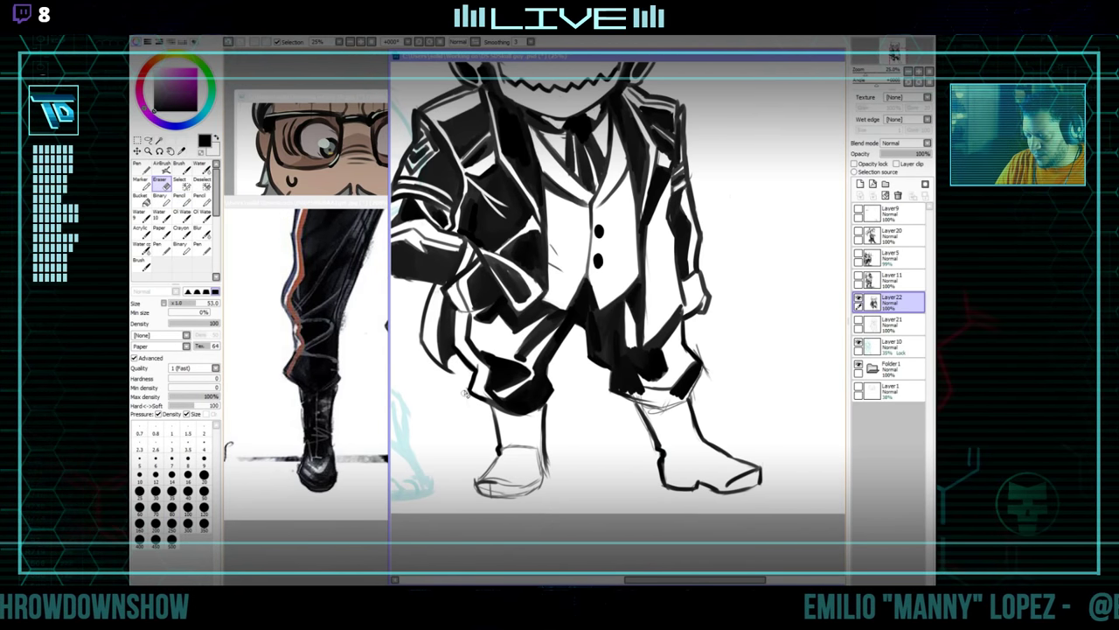
pyautogui.press('e')
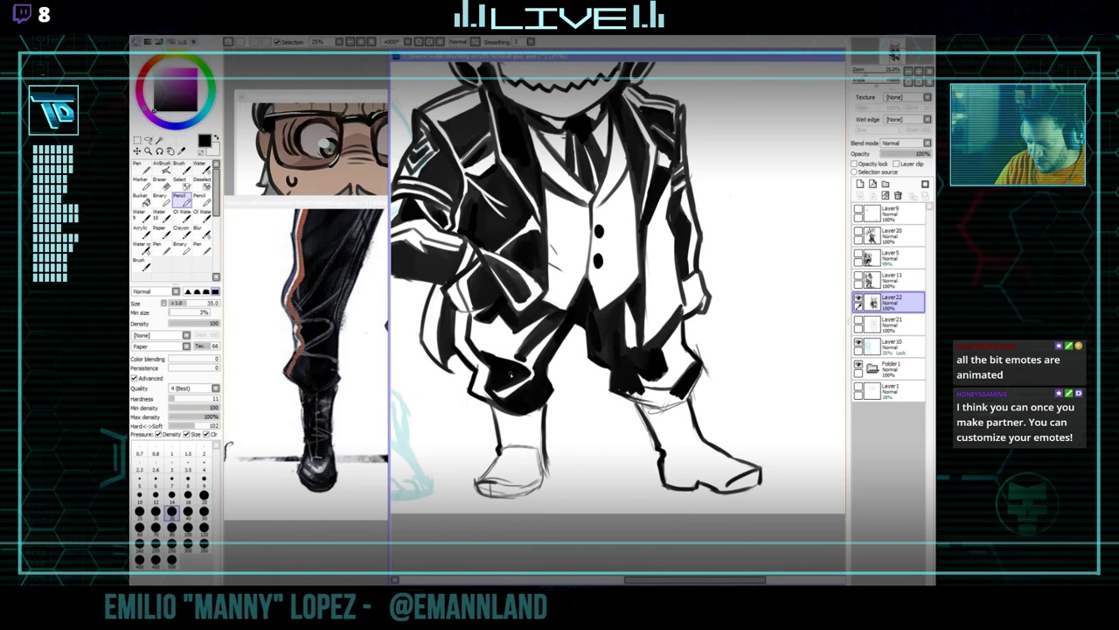
# Fill the toe of the boot on the pocketed-hand side with black and bring the bearded man's color drawing to the front.
pyautogui.scroll(-1, 551, 417)
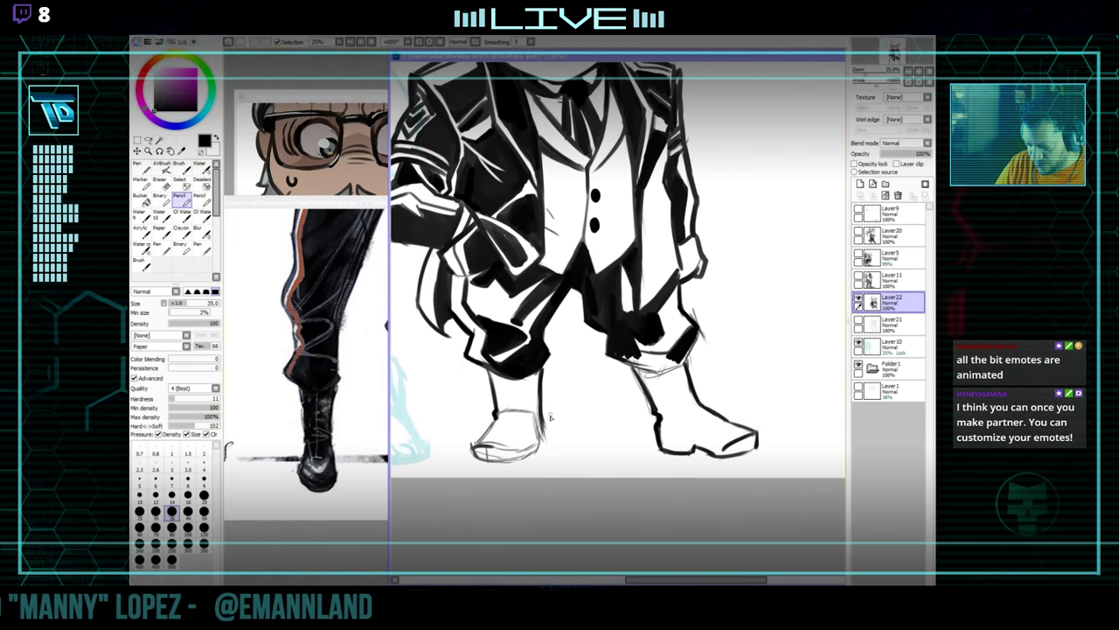
pyautogui.moveTo(551, 416); pyautogui.dragTo(562, 411)
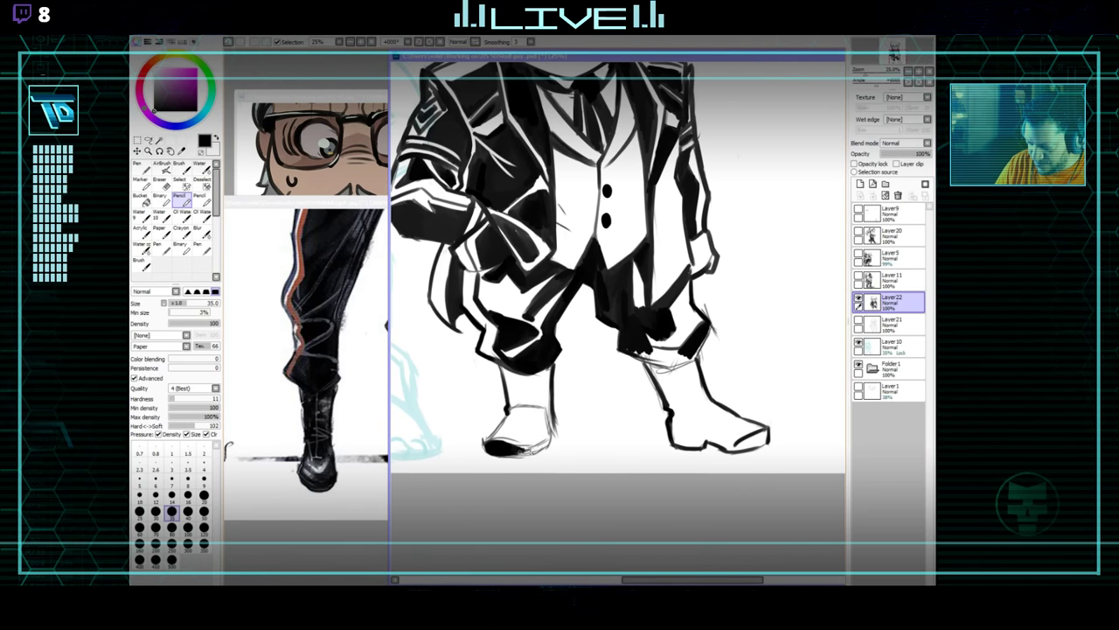
pyautogui.click(354, 179)
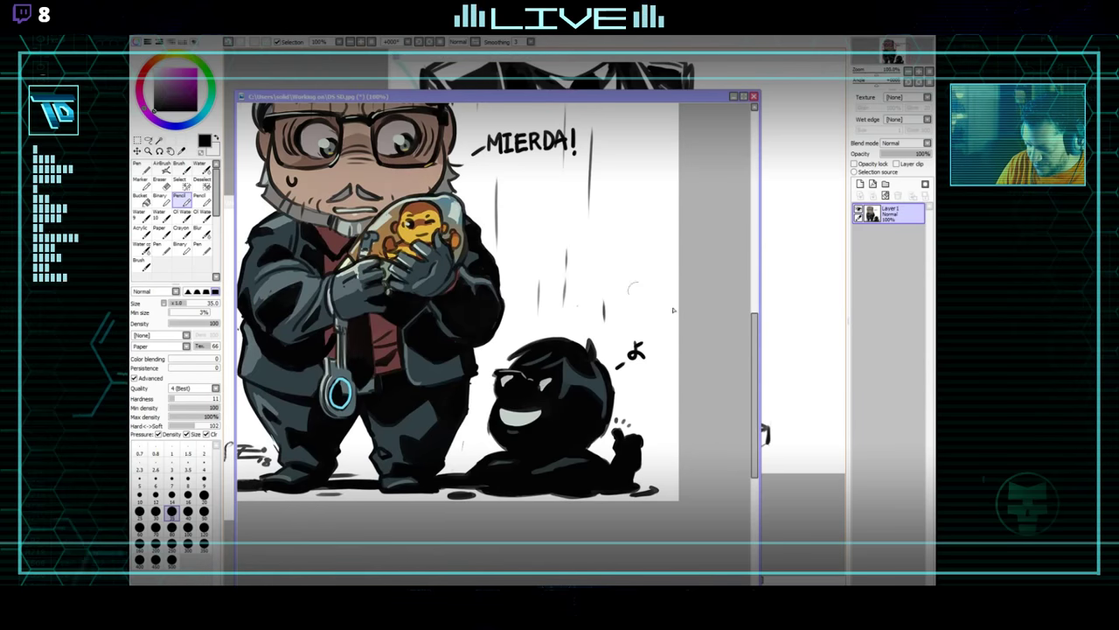
# Return to the line drawing and thicken the trouser cuff on the hanging-arm side with a curved black band.
pyautogui.click(773, 186)
pyautogui.moveTo(598, 393); pyautogui.dragTo(549, 387)
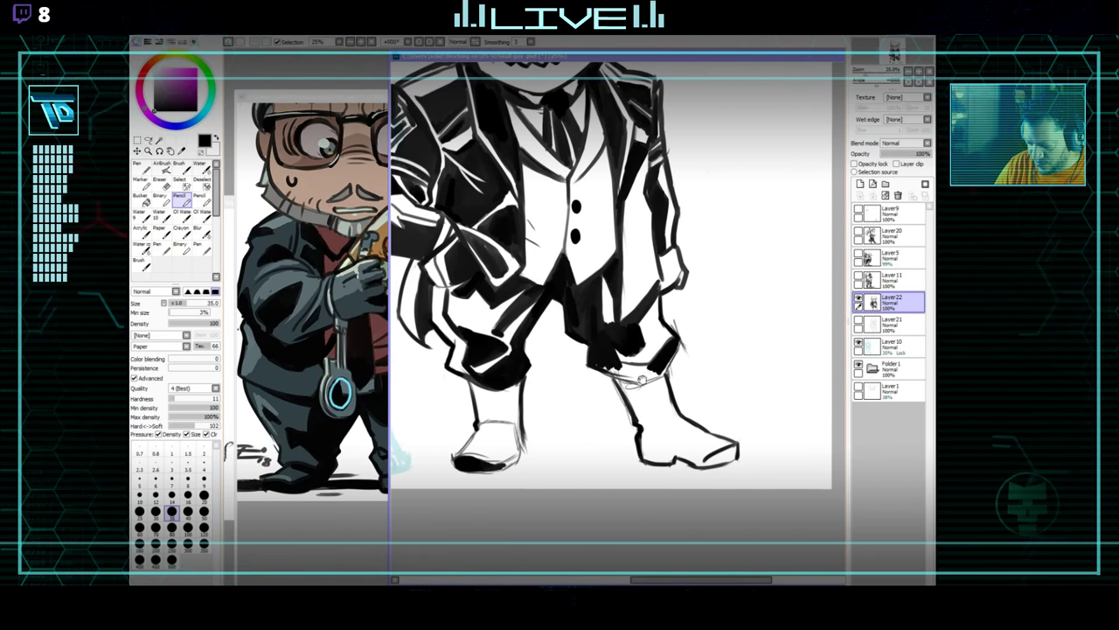
pyautogui.moveTo(642, 379); pyautogui.dragTo(535, 326)
pyautogui.press('e')
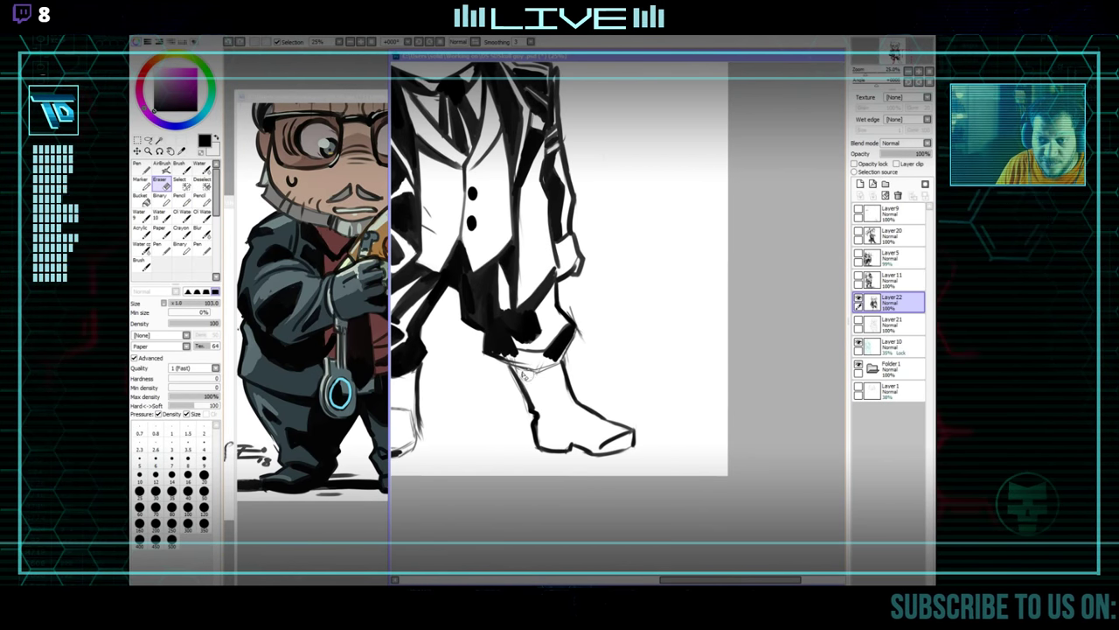
pyautogui.scroll(1, 574, 339)
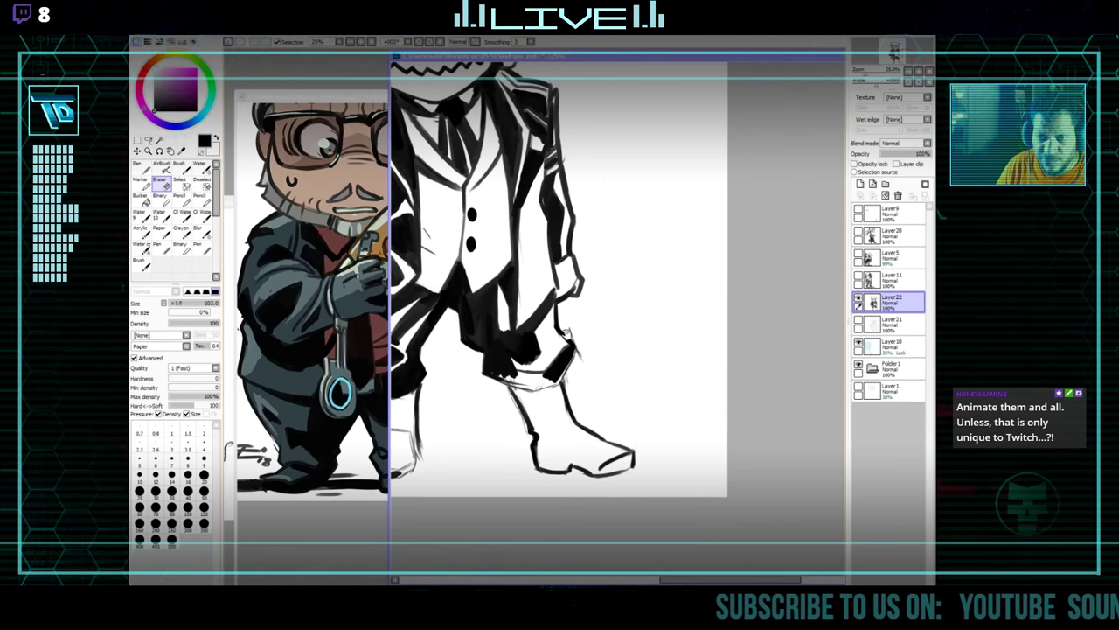
pyautogui.moveTo(593, 385)
pyautogui.mouseDown()
pyautogui.moveTo(652, 372)
pyautogui.moveTo(592, 376)
pyautogui.moveTo(475, 455)
pyautogui.mouseUp()
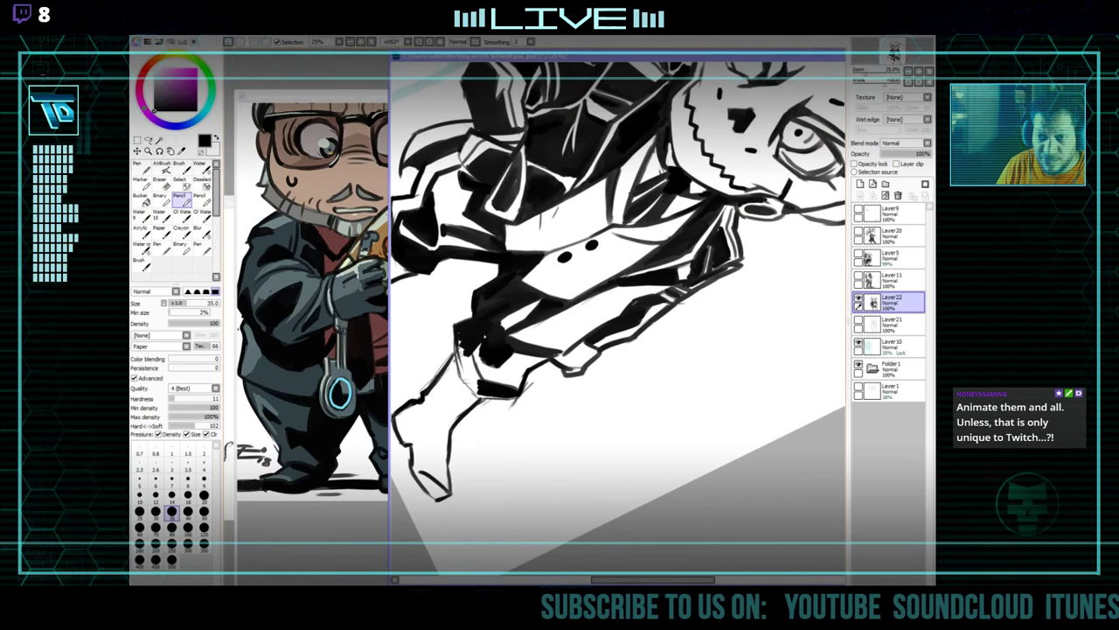
pyautogui.press('n')
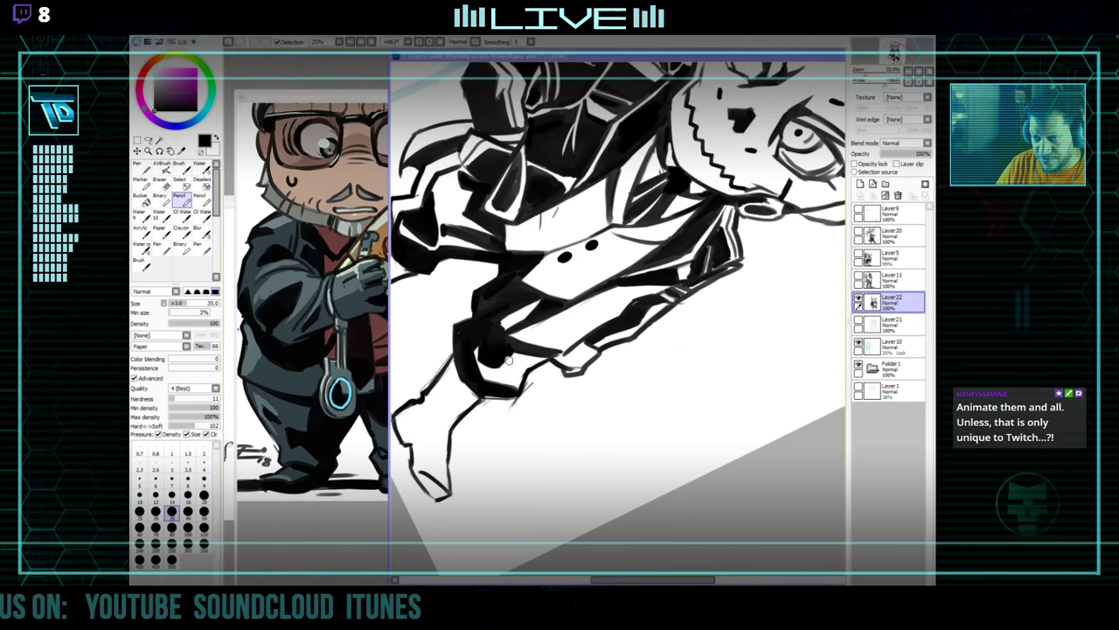
# Erase the stray sketch lines at the edge of that trouser cuff and refine its black folds with the pencil.
pyautogui.moveTo(509, 359); pyautogui.dragTo(605, 374)
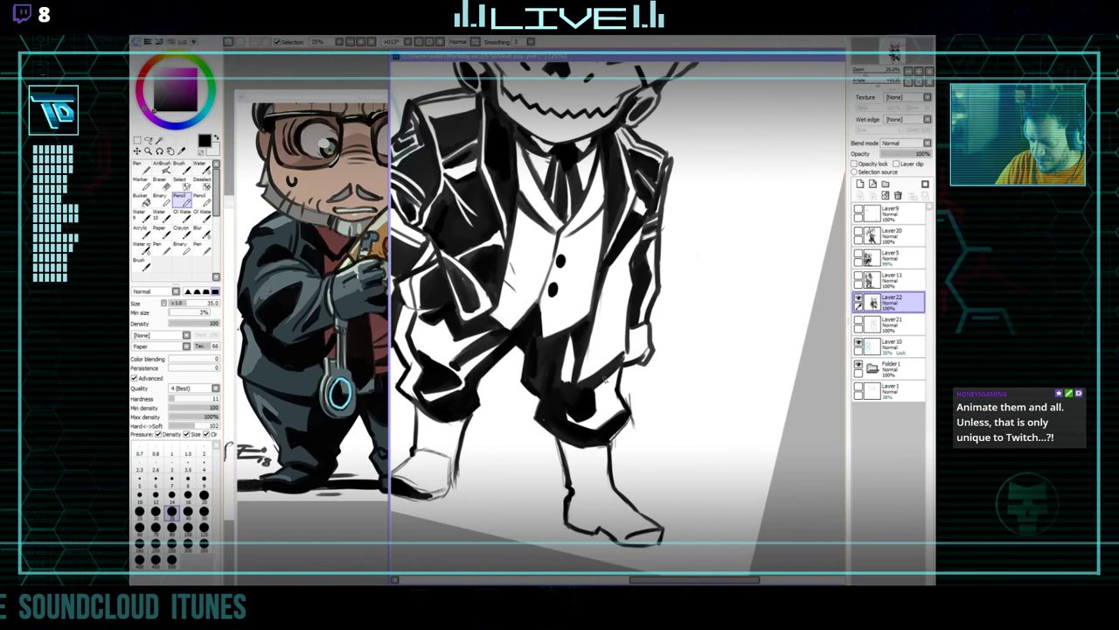
pyautogui.press('e')
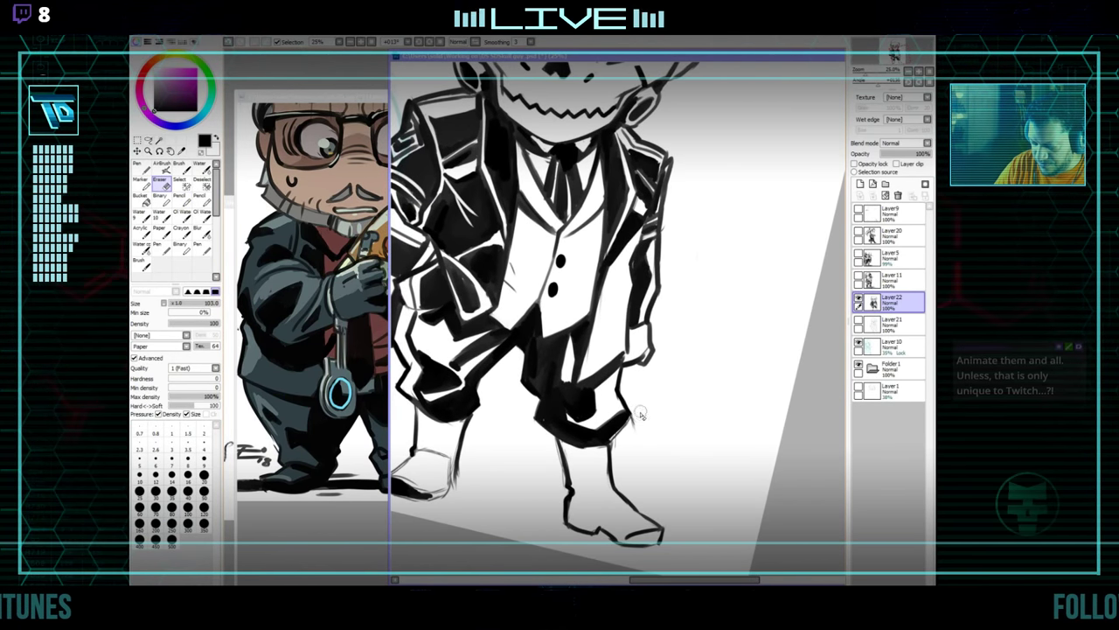
pyautogui.press('n')
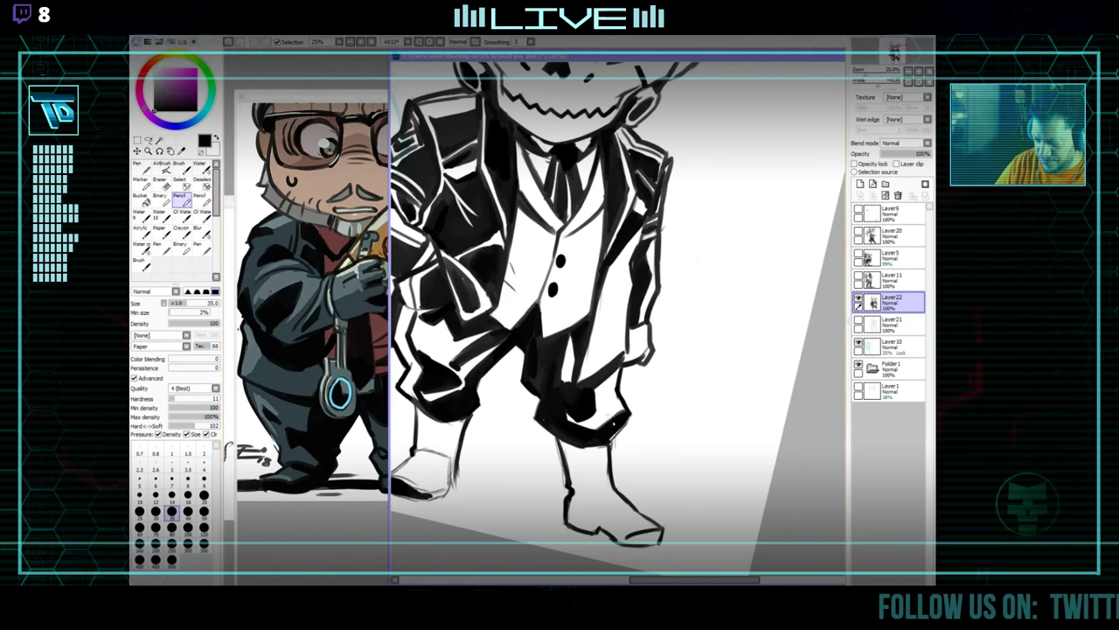
pyautogui.scroll(2, 616, 425)
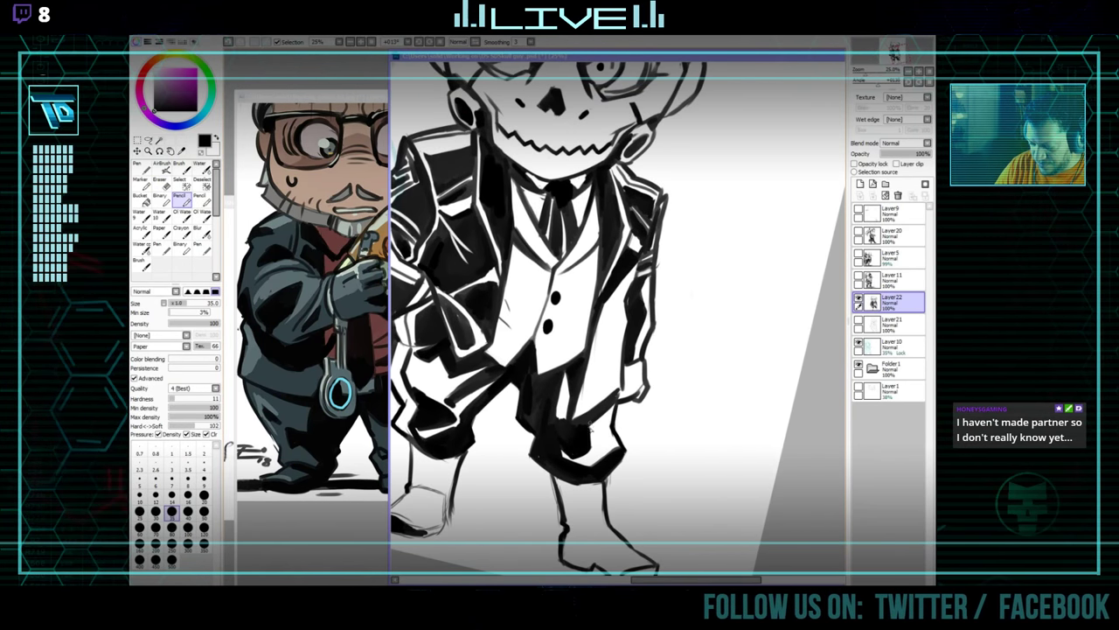
# Shade the lower front panel of the open jacket on the hanging-arm side with black, consulting the bearded man's color drawing.
pyautogui.moveTo(627, 432)
pyautogui.mouseDown()
pyautogui.moveTo(686, 384)
pyautogui.moveTo(696, 432)
pyautogui.moveTo(680, 452)
pyautogui.mouseUp()
pyautogui.hotkey('ctrl', 'Tab')
pyautogui.click(797, 300)
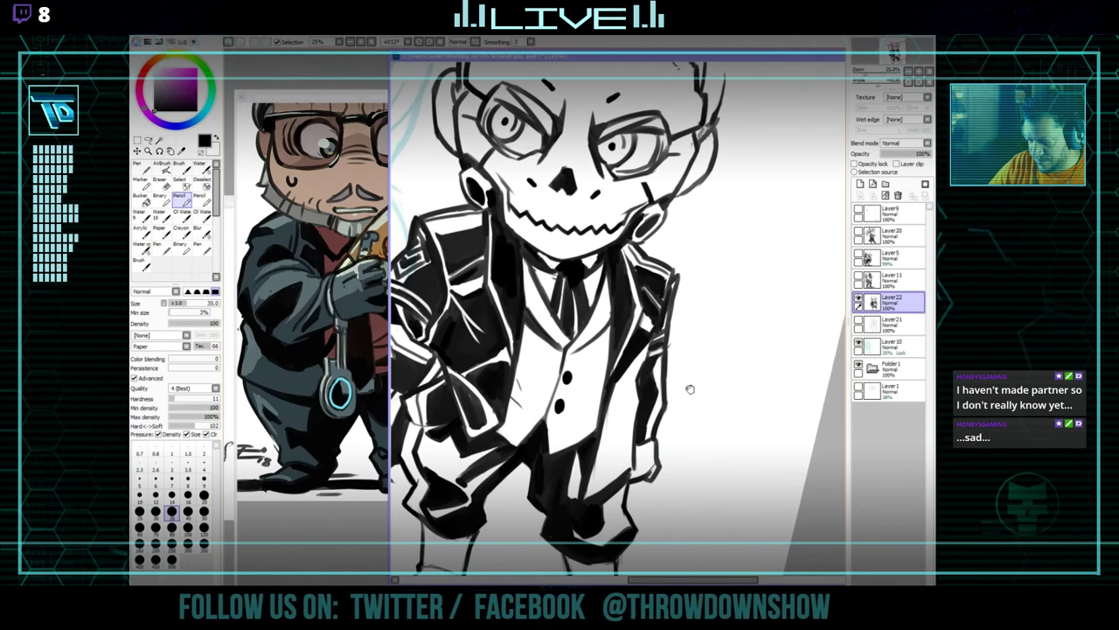
pyautogui.moveTo(690, 389); pyautogui.dragTo(697, 380)
pyautogui.moveTo(641, 440); pyautogui.dragTo(660, 411)
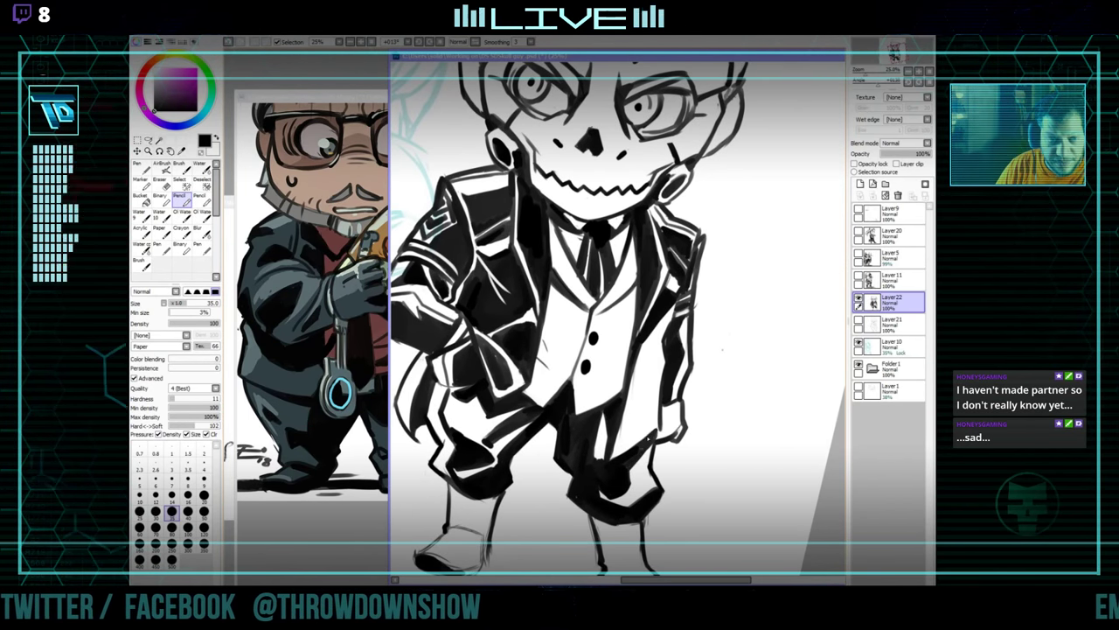
pyautogui.moveTo(652, 373); pyautogui.dragTo(642, 391)
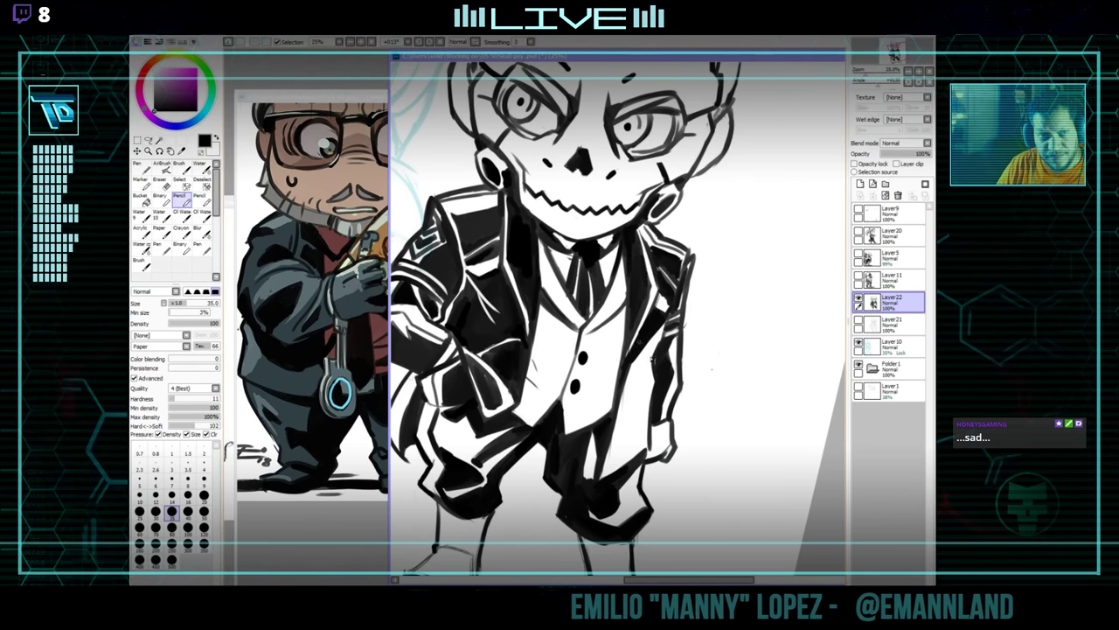
pyautogui.click(375, 447)
pyautogui.moveTo(400, 451); pyautogui.dragTo(370, 474)
pyautogui.click(790, 213)
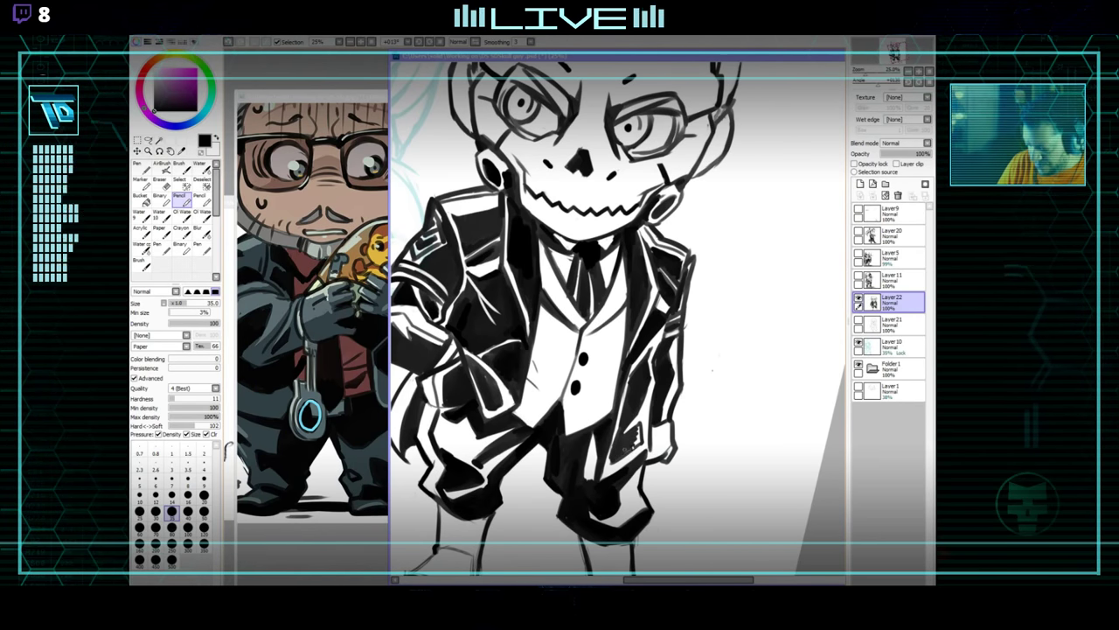
# Erase and redraw the pointed coattail hanging behind the pocketed arm.
pyautogui.moveTo(588, 400); pyautogui.dragTo(658, 395)
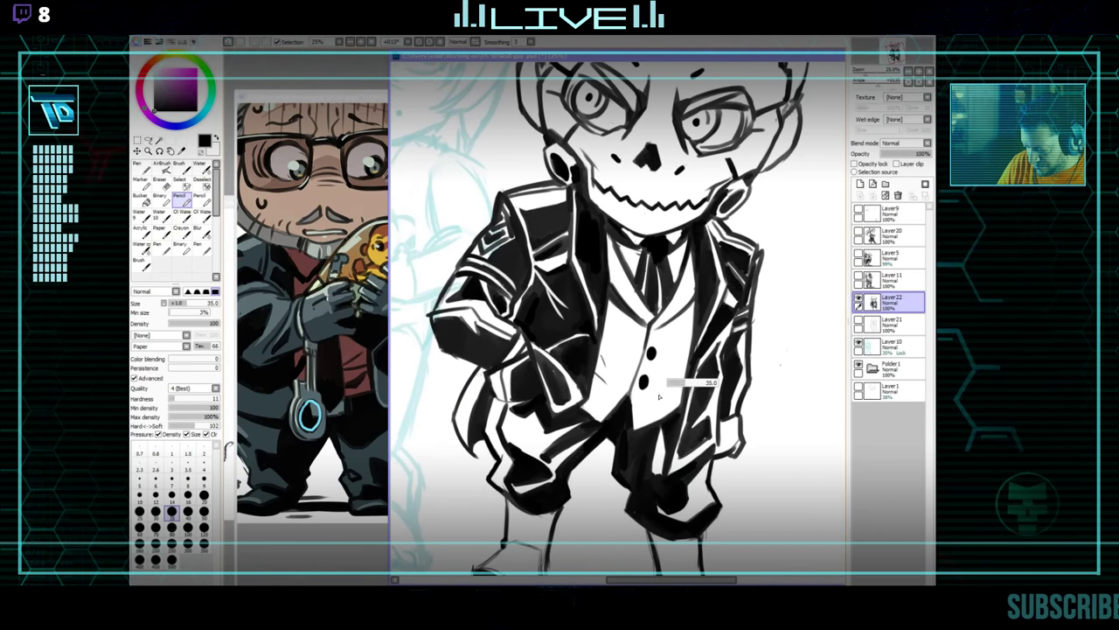
pyautogui.press('e')
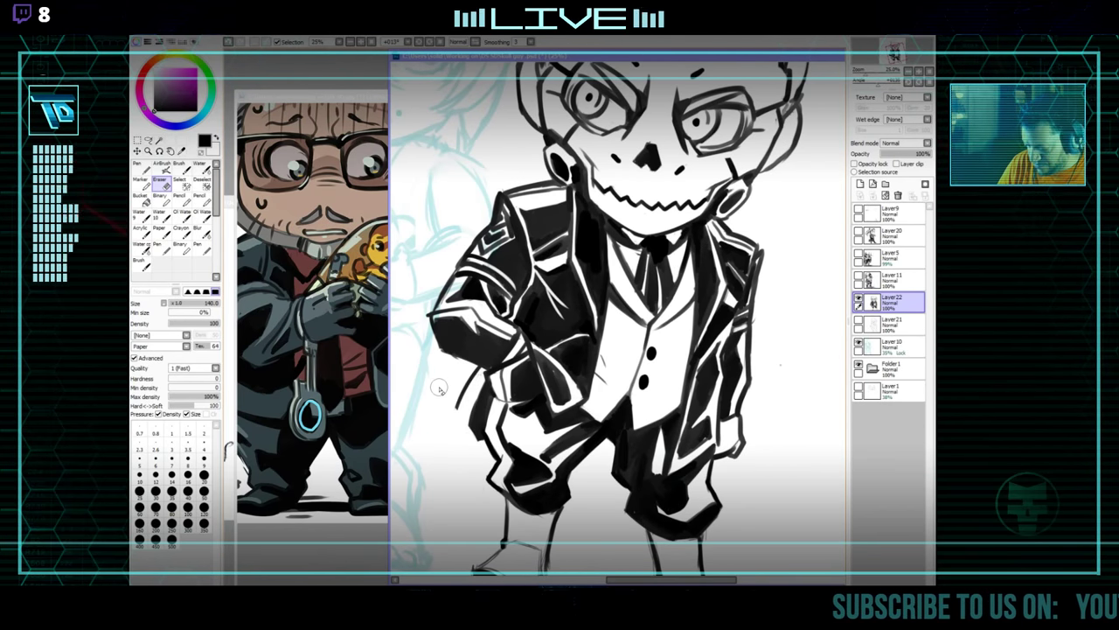
pyautogui.press('n')
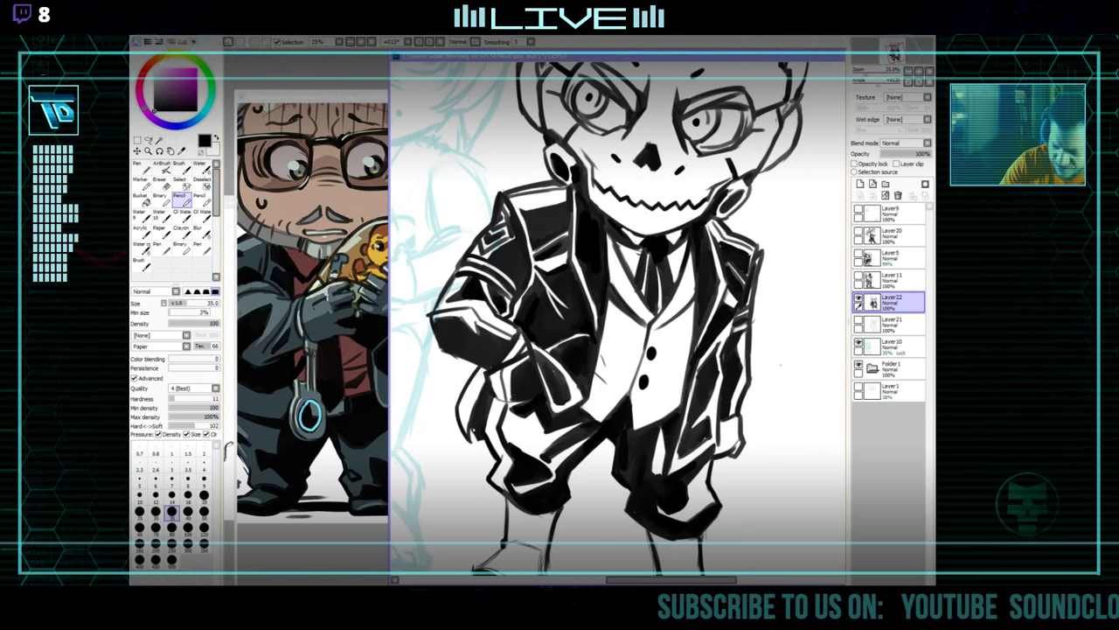
pyautogui.press('e')
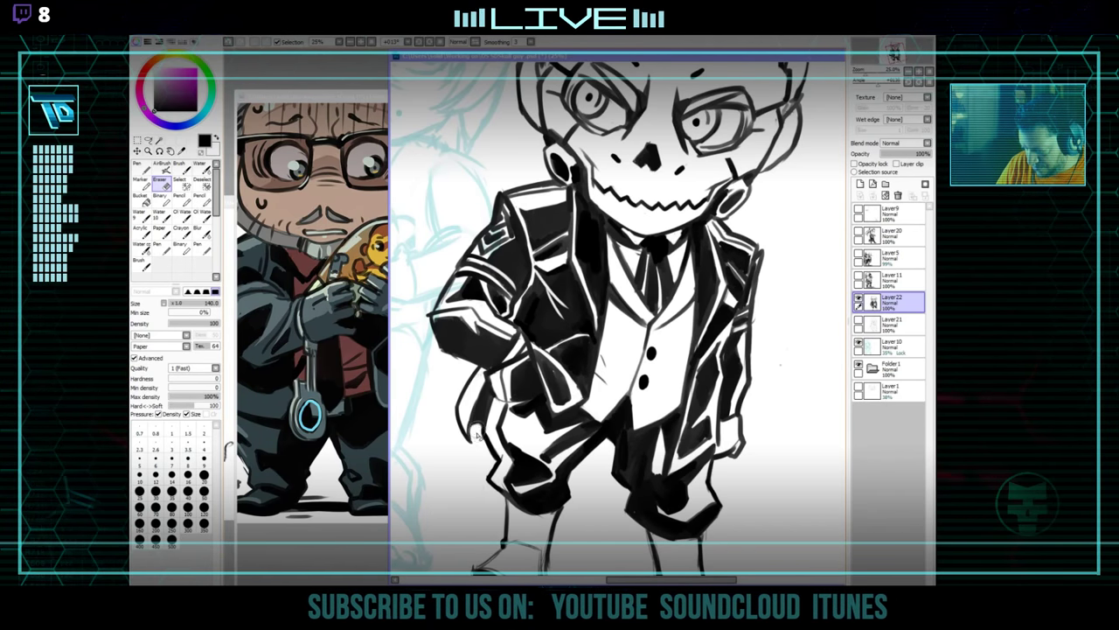
pyautogui.press('n')
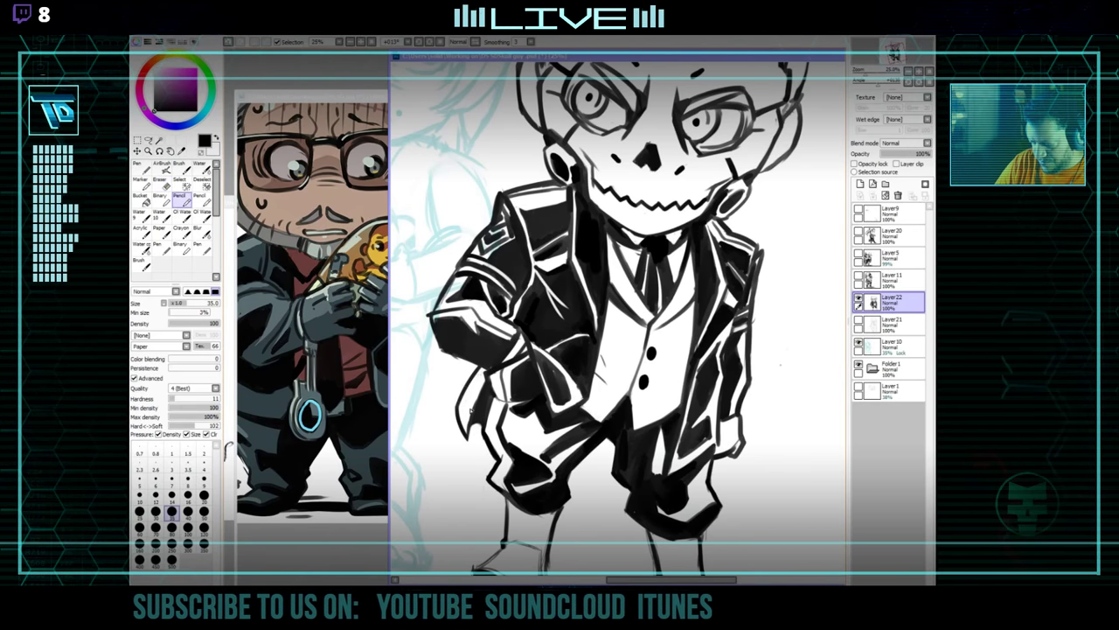
# Clean up the boot outline on the pocketed-hand side, erasing rough lines around the ankle and toe and redrawing them.
pyautogui.moveTo(668, 501)
pyautogui.mouseDown()
pyautogui.moveTo(697, 480)
pyautogui.moveTo(676, 465)
pyautogui.mouseUp()
pyautogui.scroll(-4, 679, 462)
pyautogui.press('e')
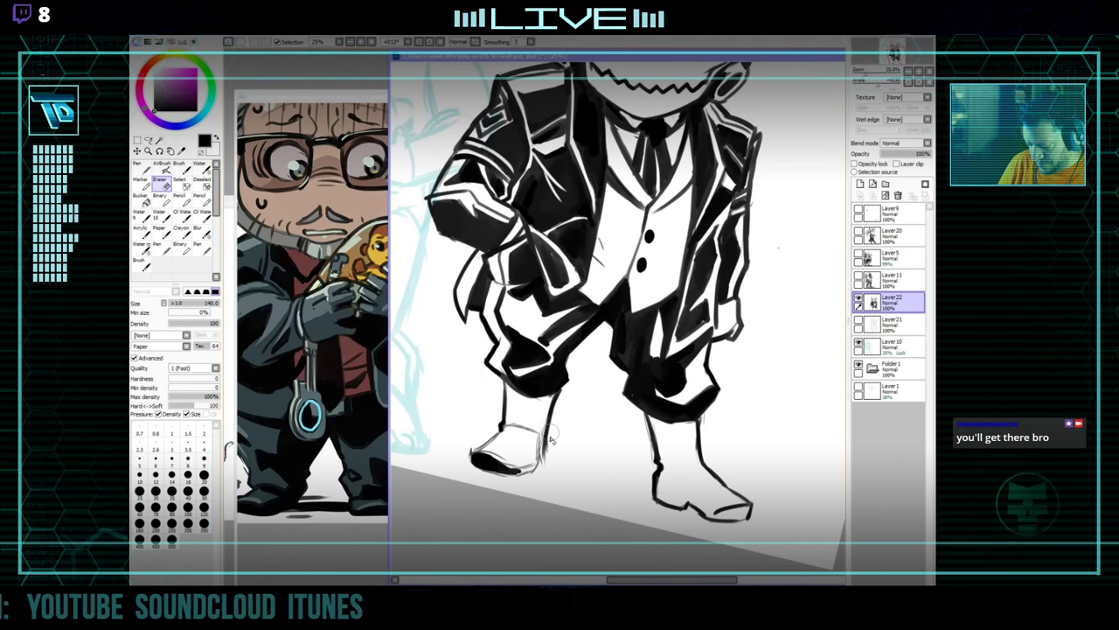
pyautogui.moveTo(544, 446)
pyautogui.mouseDown()
pyautogui.moveTo(603, 412)
pyautogui.moveTo(569, 415)
pyautogui.mouseUp()
pyautogui.press('n')
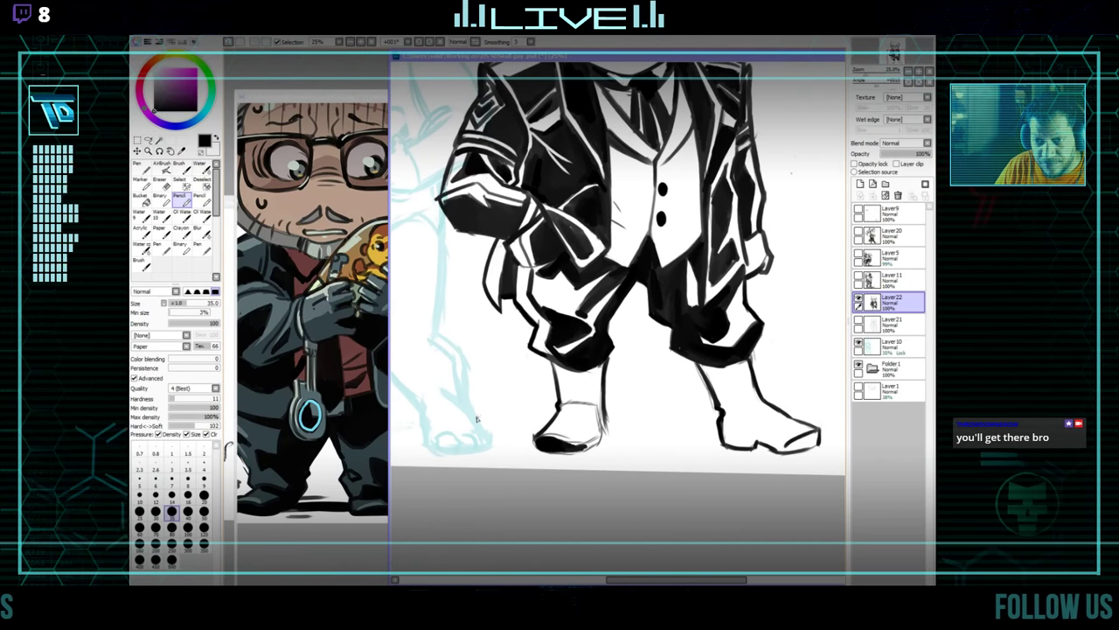
pyautogui.press('e')
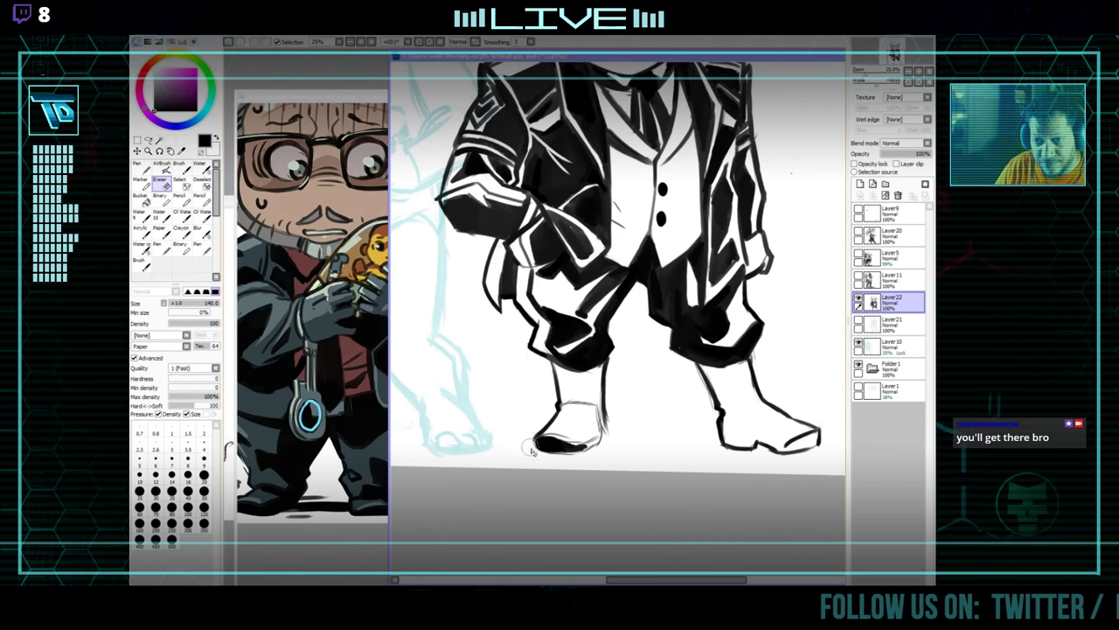
pyautogui.press('n')
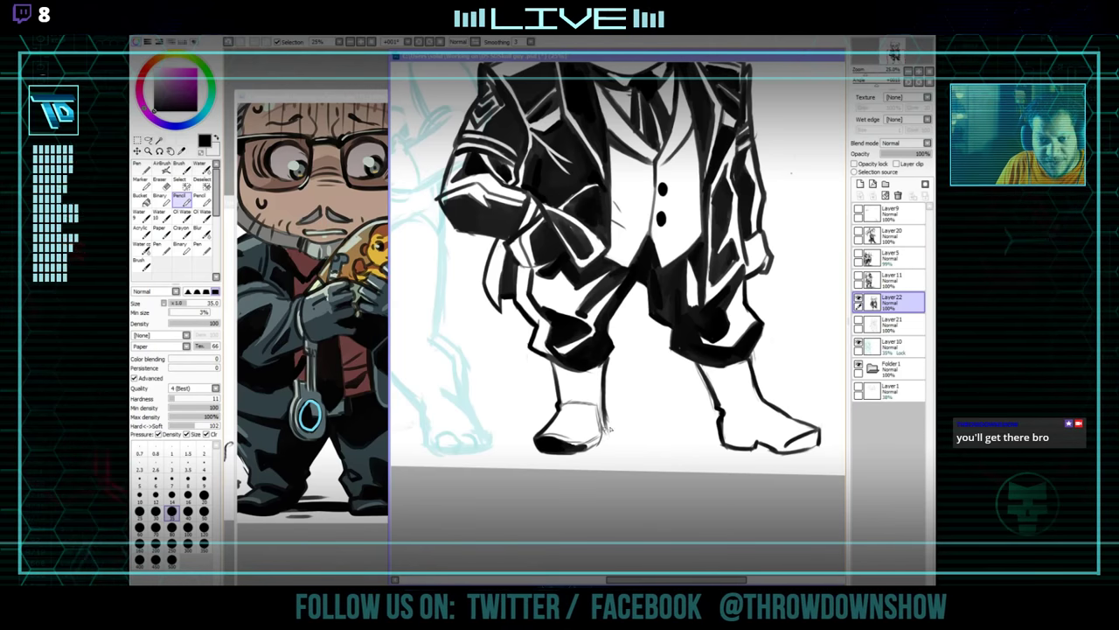
# Reshape the black toe of the boot on the pocketed-hand side, using the eraser at size 72 and the pencil.
pyautogui.moveTo(590, 443); pyautogui.dragTo(570, 463)
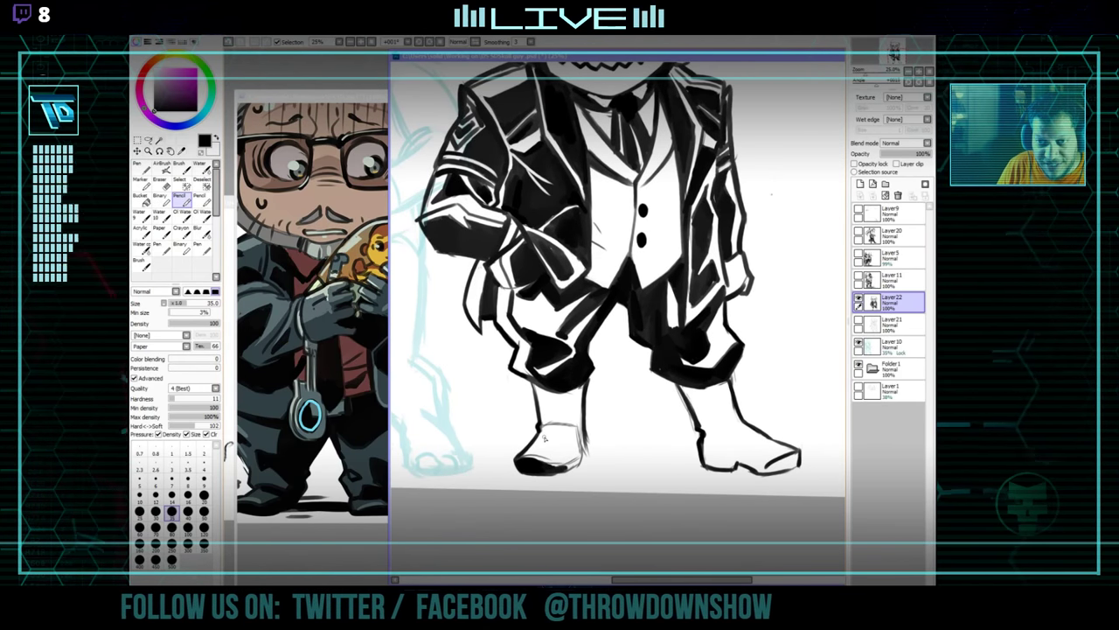
pyautogui.press('e')
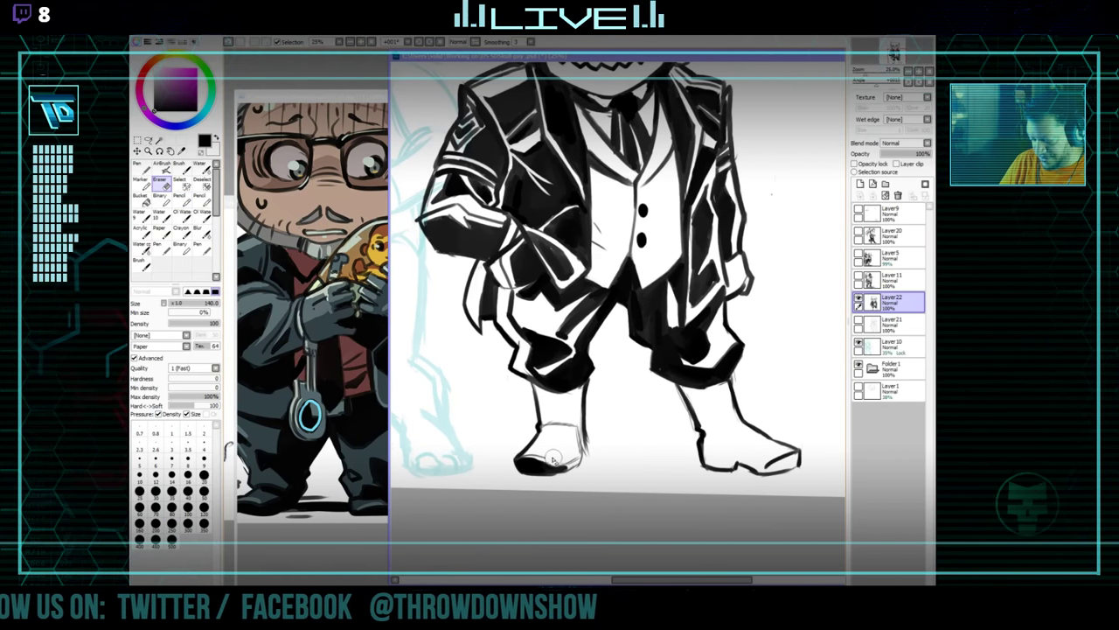
pyautogui.moveTo(578, 455); pyautogui.dragTo(562, 461)
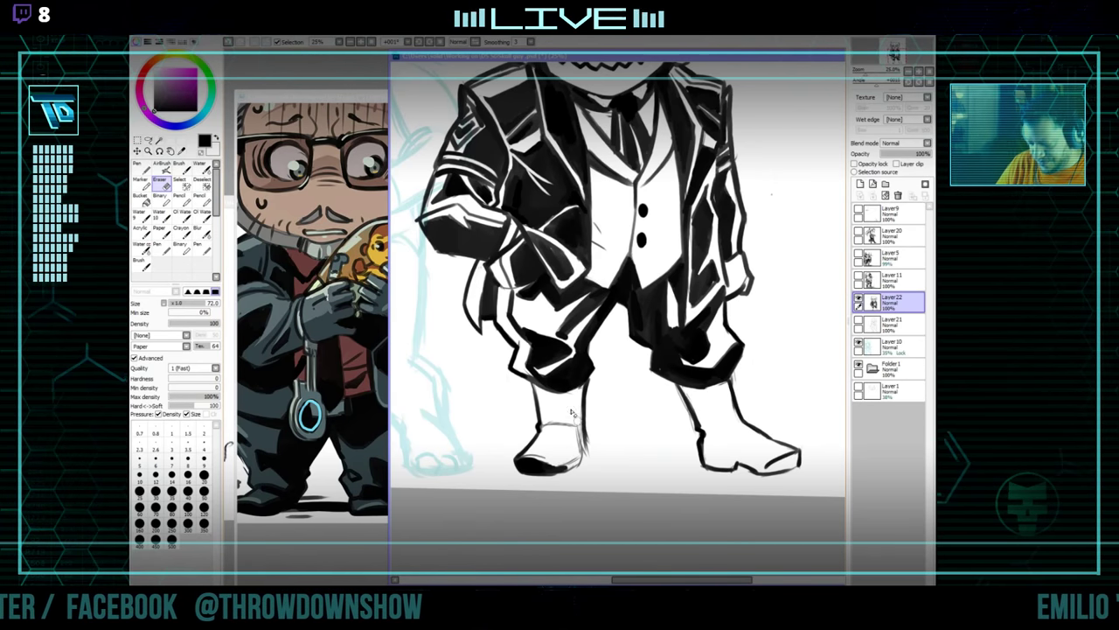
pyautogui.press('n')
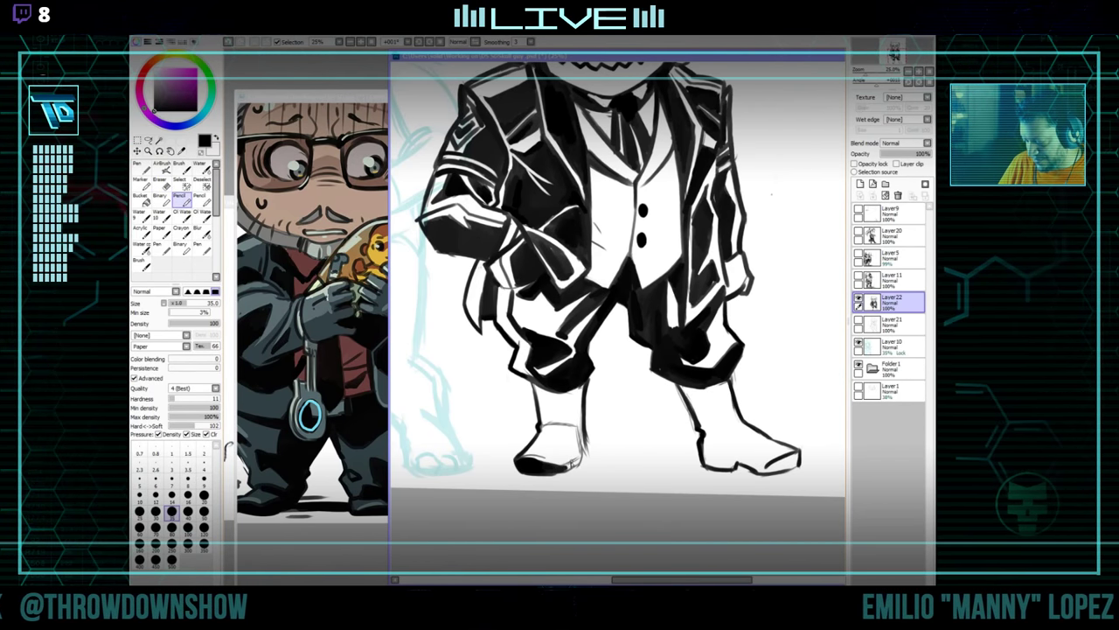
# Touch up the outline and black folds of the bunched trouser leg on the pocketed-hand side with pencil and eraser.
pyautogui.moveTo(635, 437); pyautogui.dragTo(520, 341)
pyautogui.moveTo(520, 337)
pyautogui.mouseDown()
pyautogui.moveTo(558, 301)
pyautogui.moveTo(540, 415)
pyautogui.moveTo(687, 430)
pyautogui.moveTo(760, 377)
pyautogui.moveTo(592, 413)
pyautogui.moveTo(605, 419)
pyautogui.mouseUp()
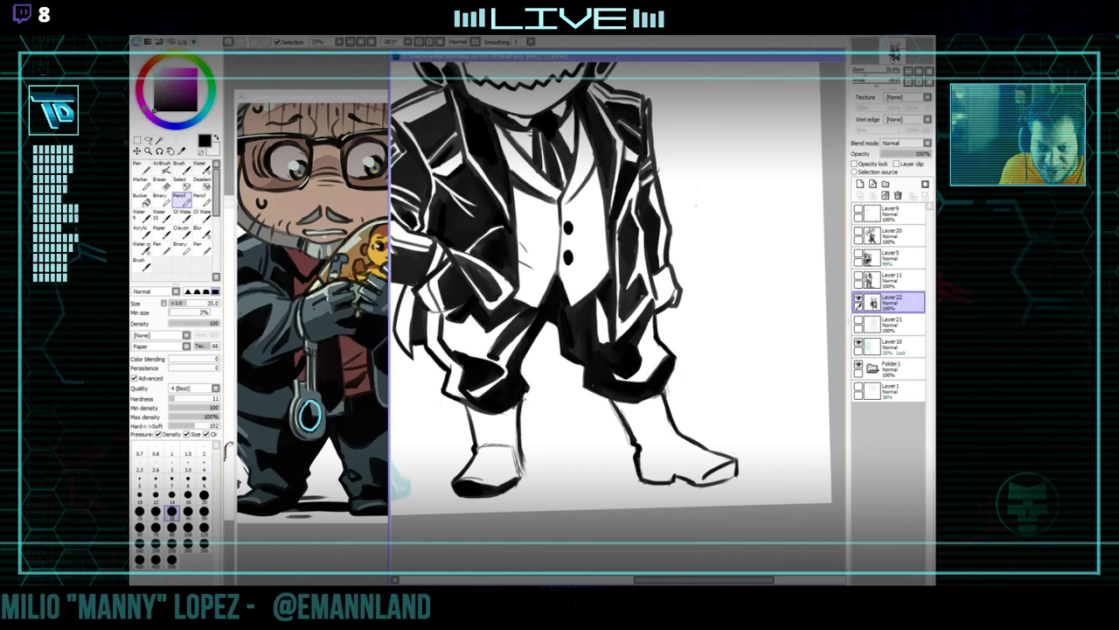
pyautogui.moveTo(568, 375); pyautogui.dragTo(610, 433)
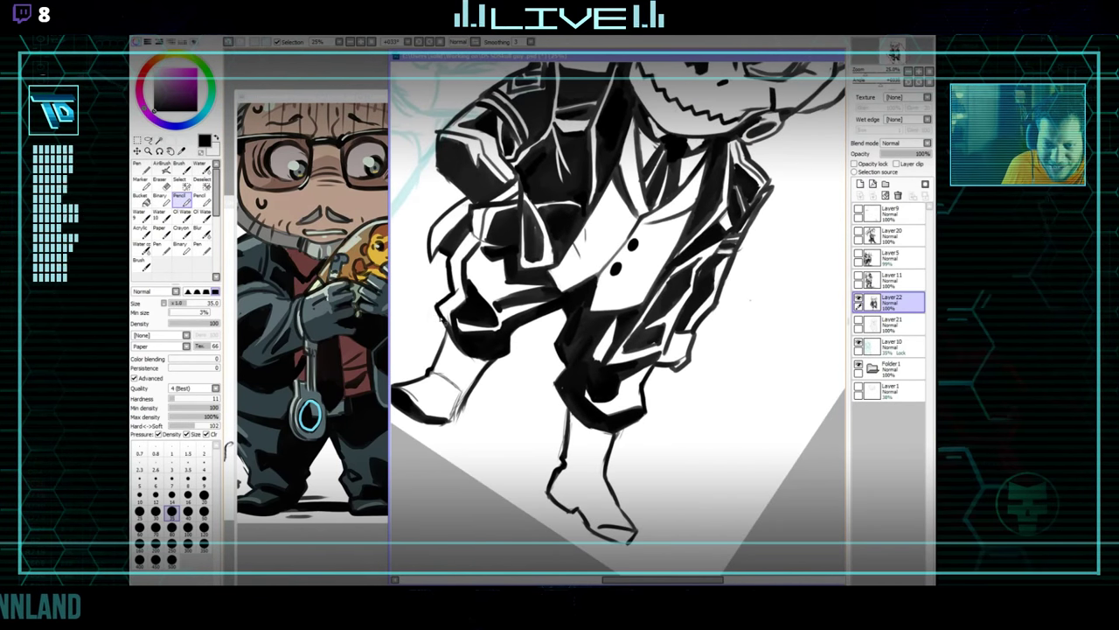
pyautogui.press('e')
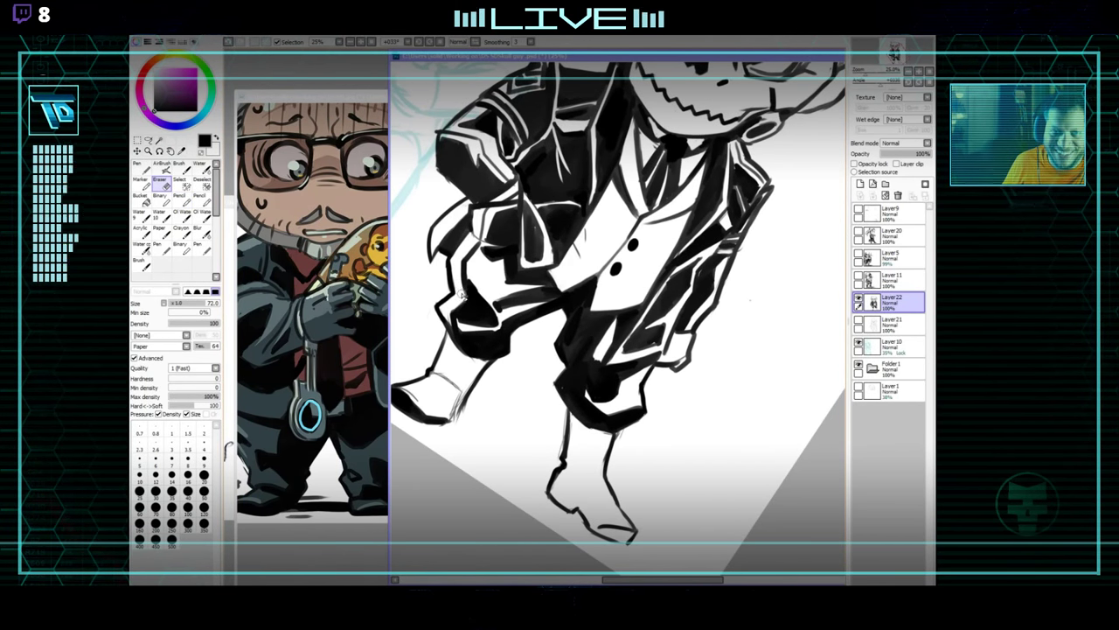
pyautogui.press('n')
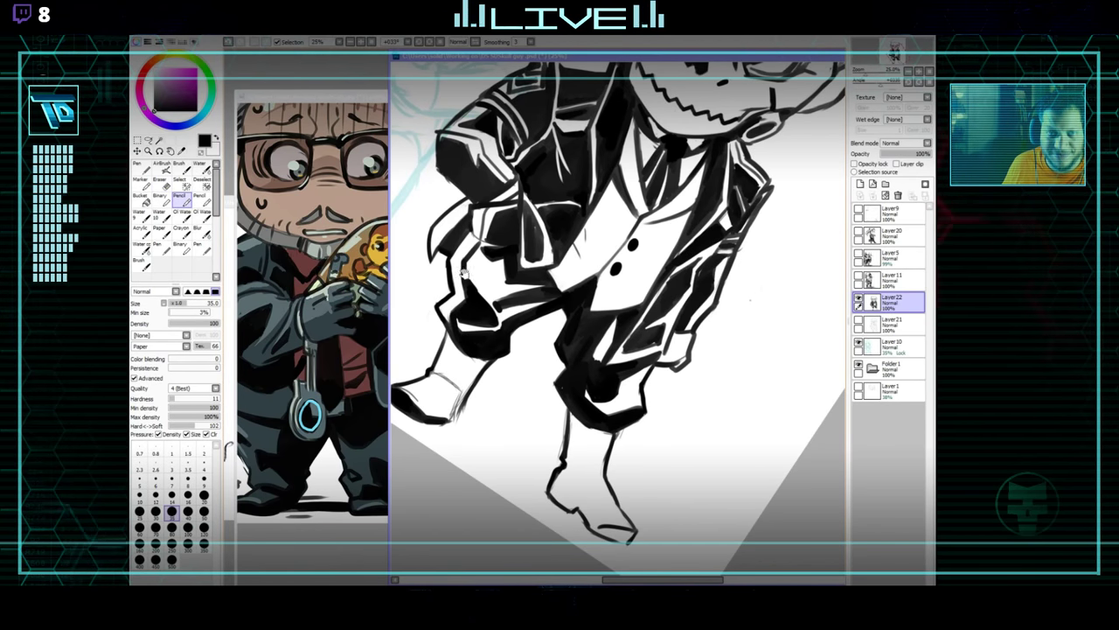
pyautogui.moveTo(464, 274); pyautogui.dragTo(628, 406)
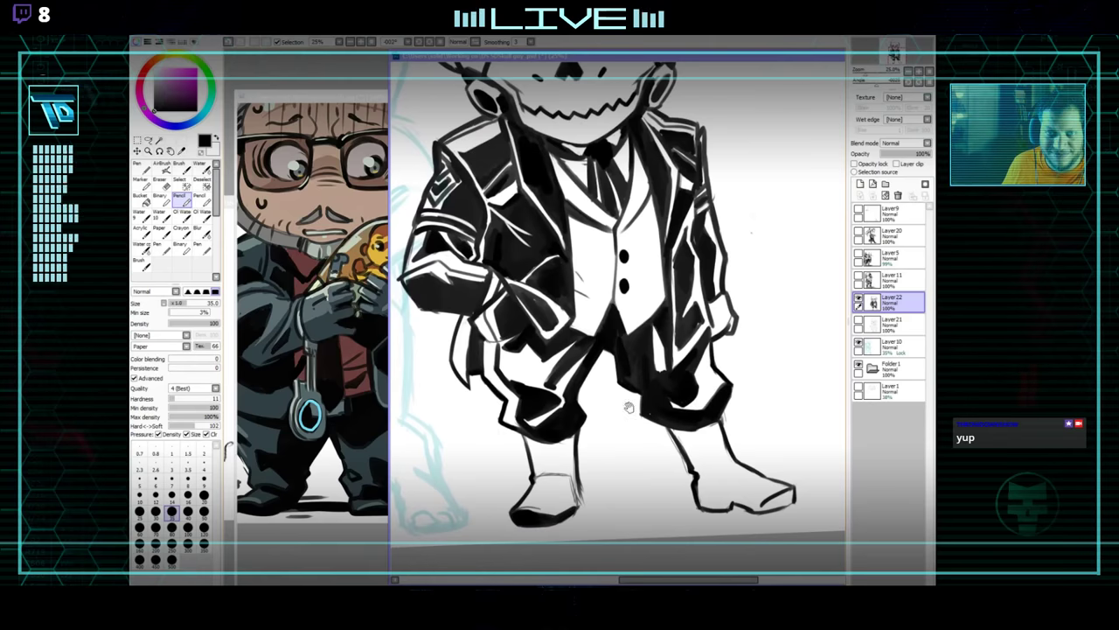
pyautogui.moveTo(555, 438); pyautogui.dragTo(538, 404)
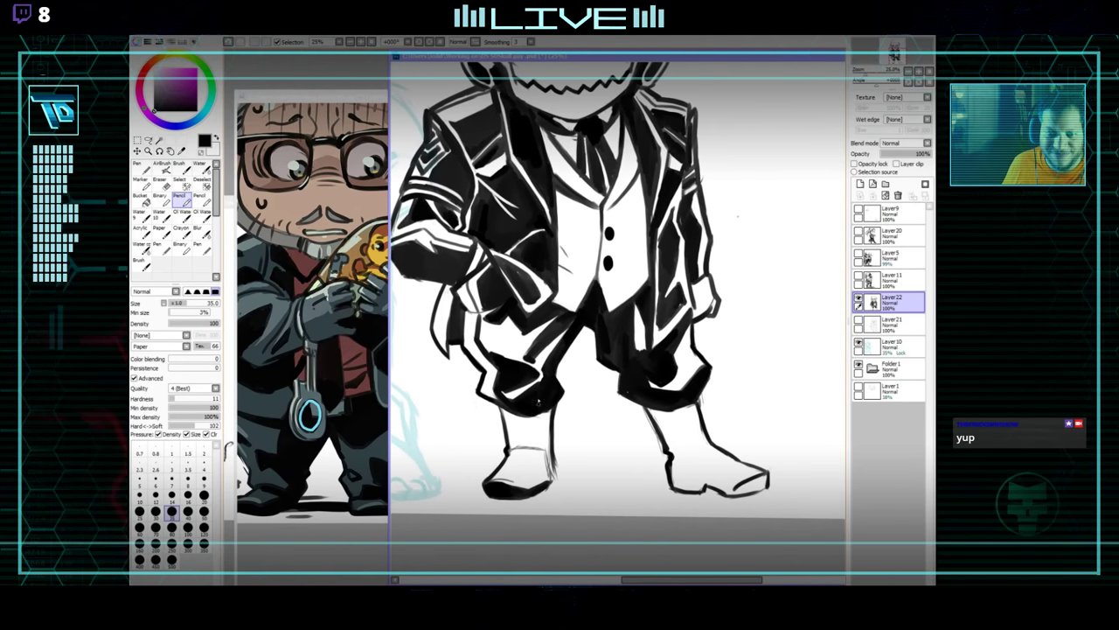
# Move the bearded man's color drawing aside to uncover the reference painting's boot, and compare the open images.
pyautogui.moveTo(665, 399)
pyautogui.mouseDown()
pyautogui.moveTo(651, 442)
pyautogui.moveTo(657, 410)
pyautogui.mouseUp()
pyautogui.moveTo(306, 96); pyautogui.dragTo(437, 126)
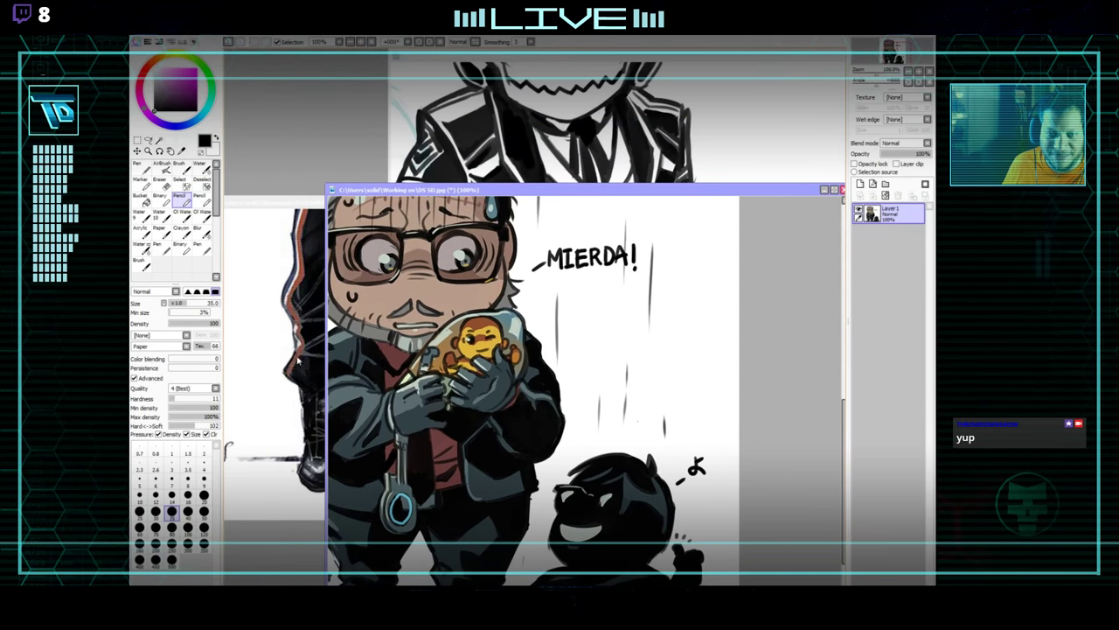
pyautogui.hotkey('ctrl', 'Tab')
pyautogui.hotkey('ctrl', 'Tab')
pyautogui.moveTo(584, 424); pyautogui.dragTo(534, 428)
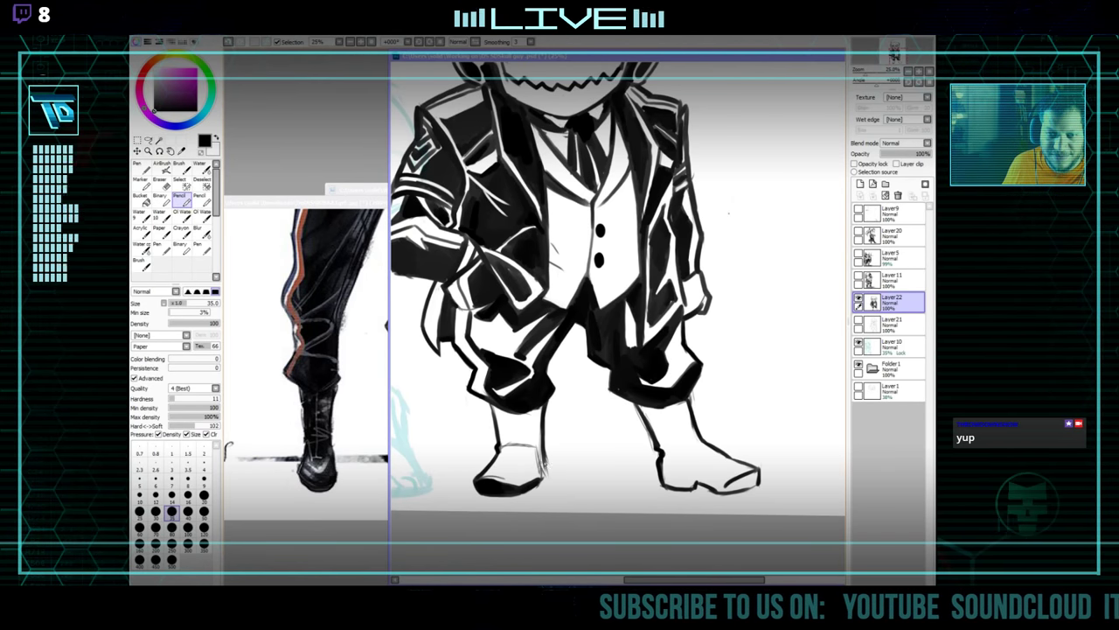
pyautogui.hotkey('ctrl', 'Tab')
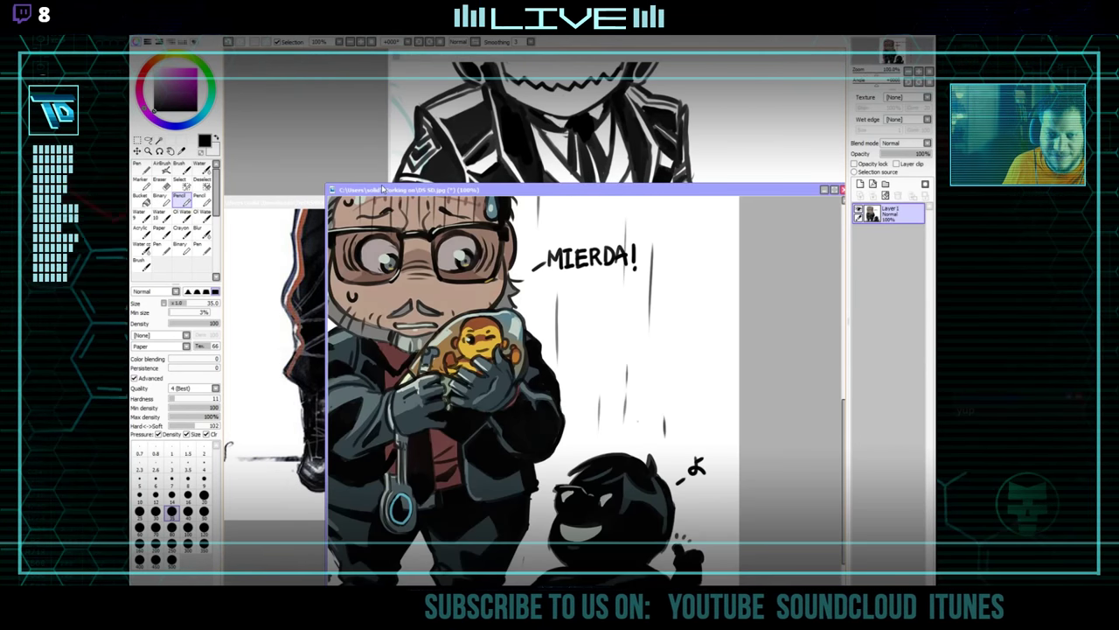
# Check the bearded man's legs in the reference drawing and touch up the black bunched trouser cuff on the suited man's hanging-arm side.
pyautogui.moveTo(512, 452); pyautogui.dragTo(566, 356)
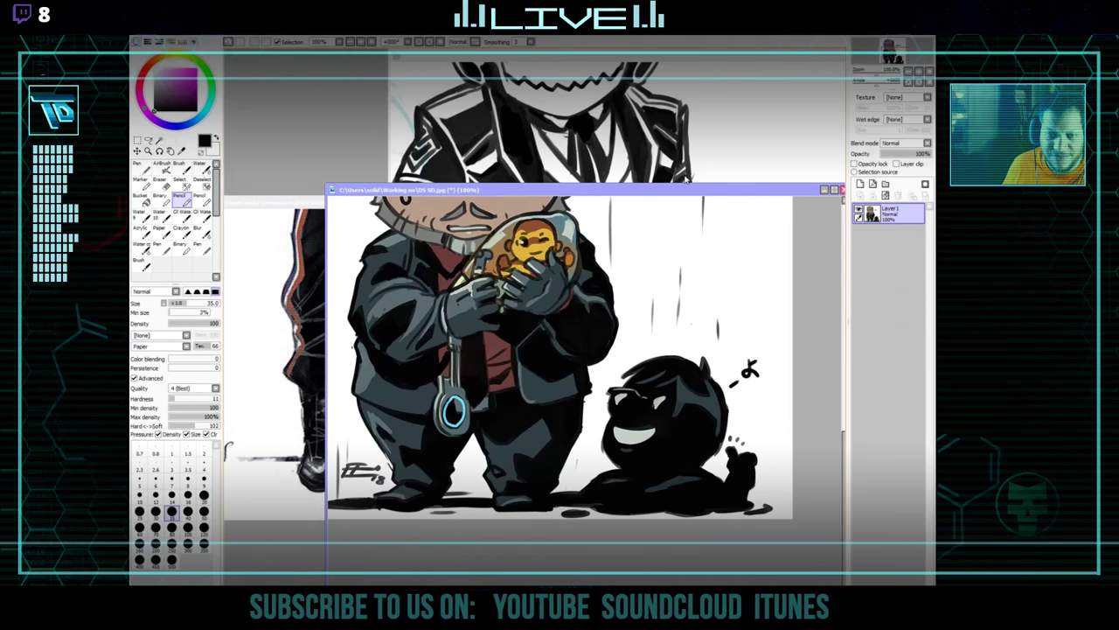
pyautogui.click(709, 153)
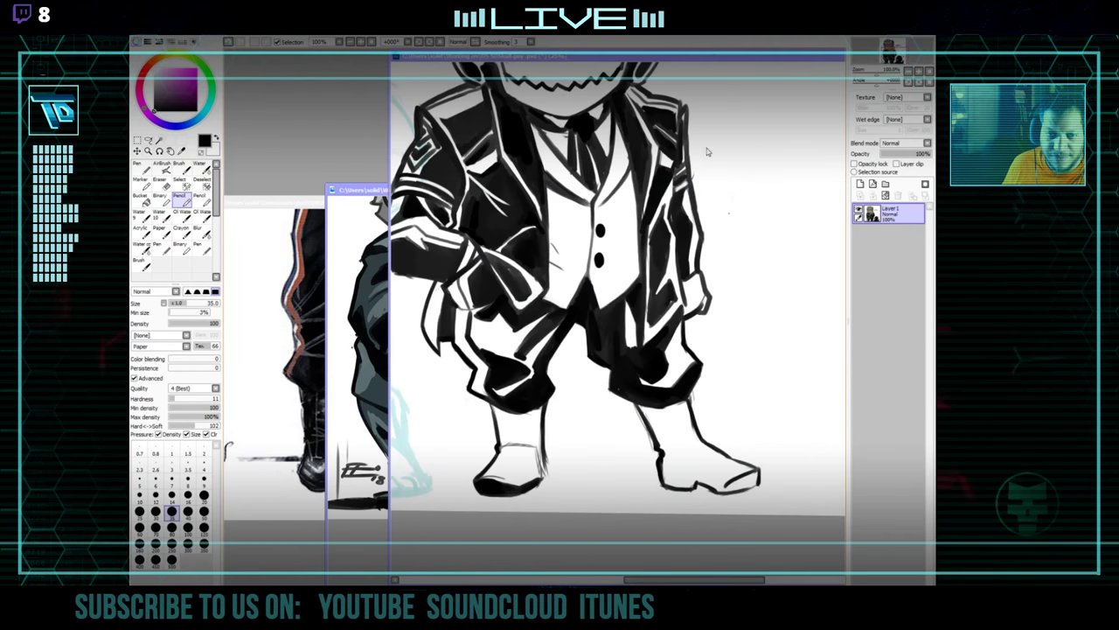
pyautogui.moveTo(686, 455); pyautogui.dragTo(562, 431)
pyautogui.press('e')
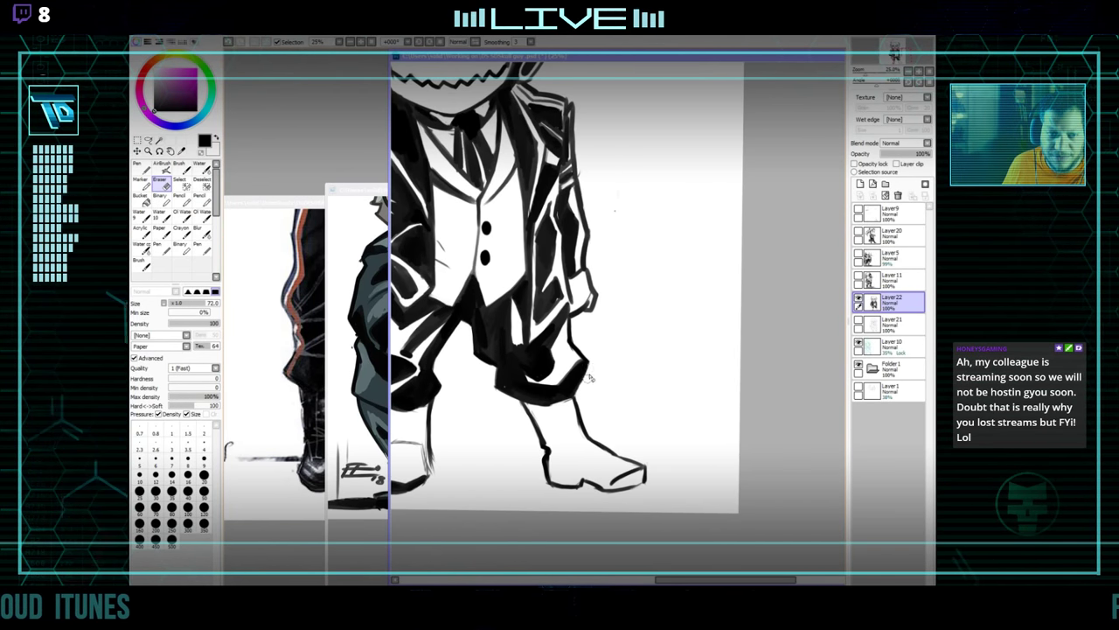
pyautogui.press('n')
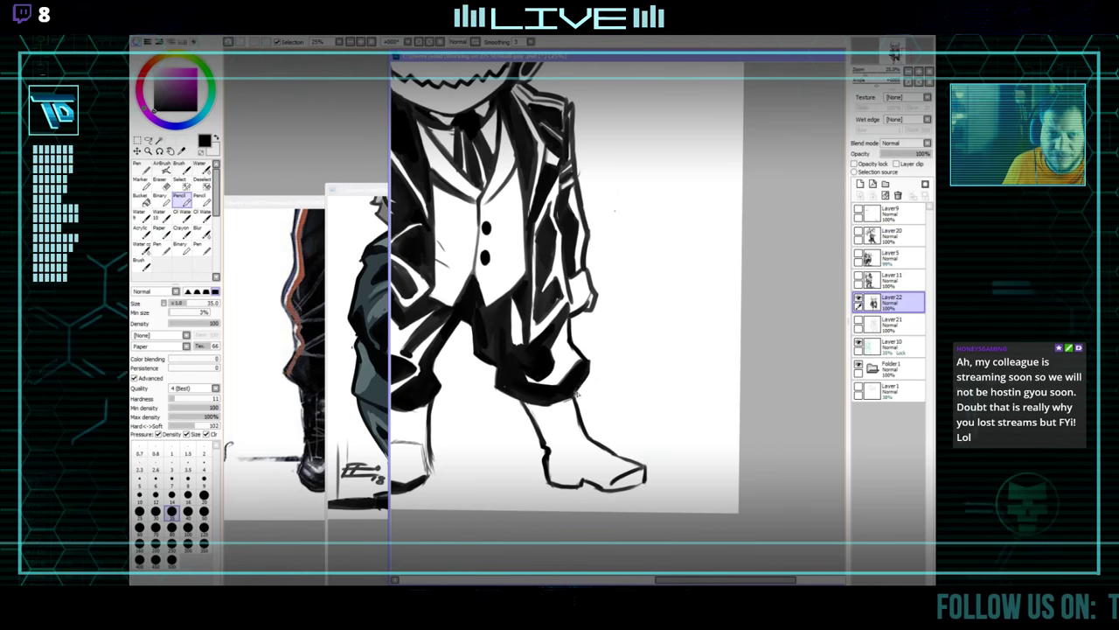
pyautogui.moveTo(580, 382); pyautogui.dragTo(567, 326)
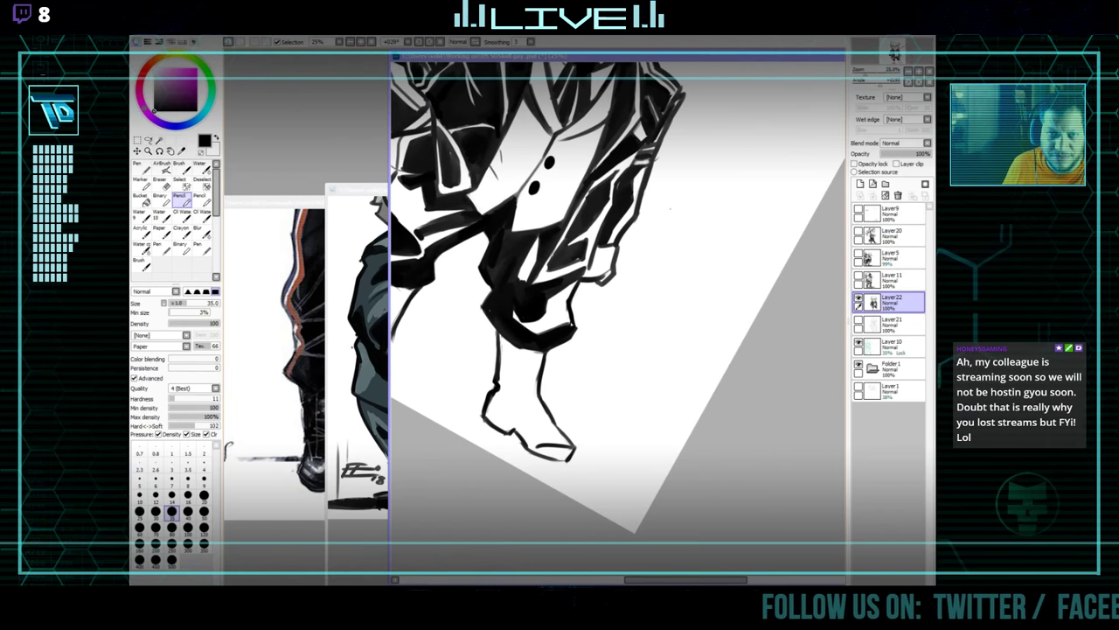
# Erase the rough outer edge of the hanging arm's sleeve with the eraser at size 90 and redraw its outline in pencil.
pyautogui.press('e')
pyautogui.moveTo(652, 260); pyautogui.dragTo(607, 360)
pyautogui.moveTo(625, 317); pyautogui.dragTo(625, 312)
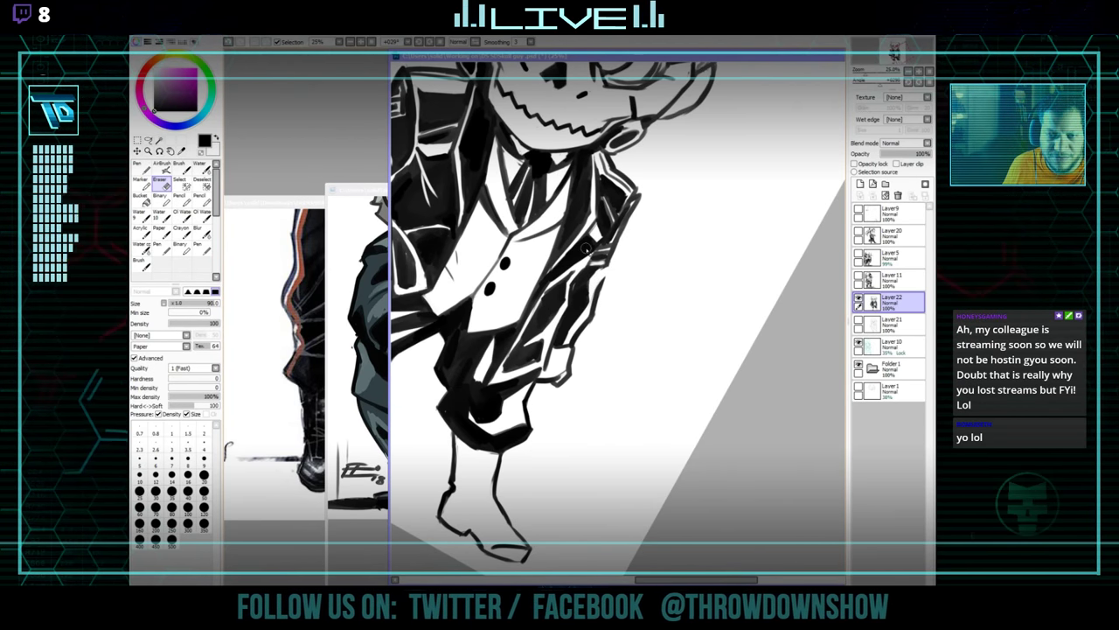
pyautogui.press('n')
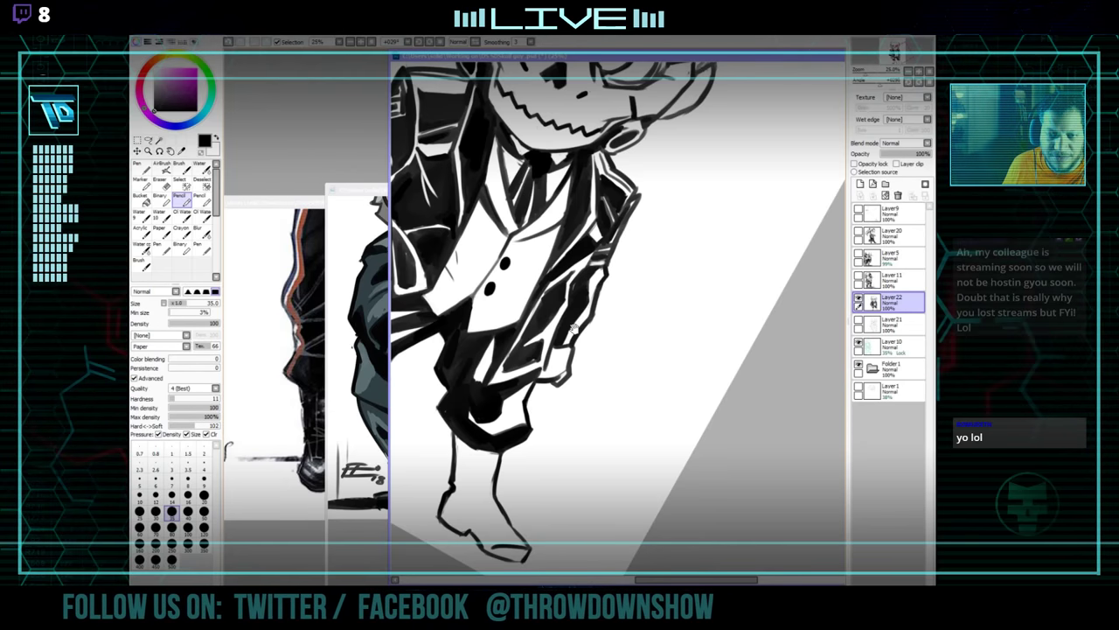
pyautogui.moveTo(607, 280); pyautogui.dragTo(713, 352)
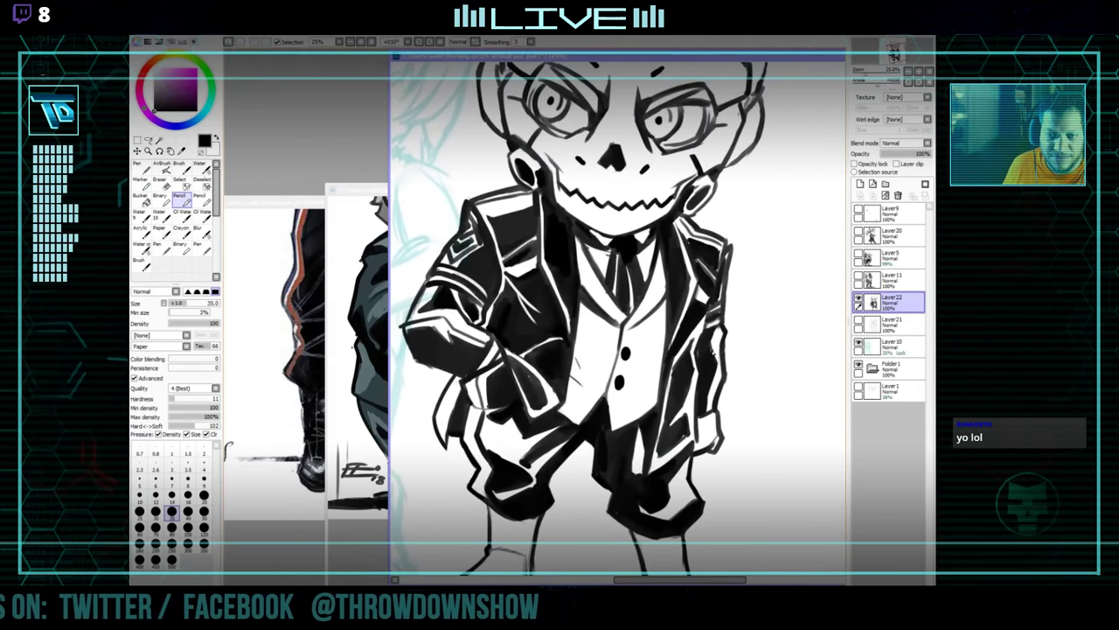
# Clean up the lines around the right-hand ear of the skull-masked head with the Eraser and redraw its edge with the Pencil.
pyautogui.press('e')
pyautogui.moveTo(568, 352); pyautogui.dragTo(539, 423)
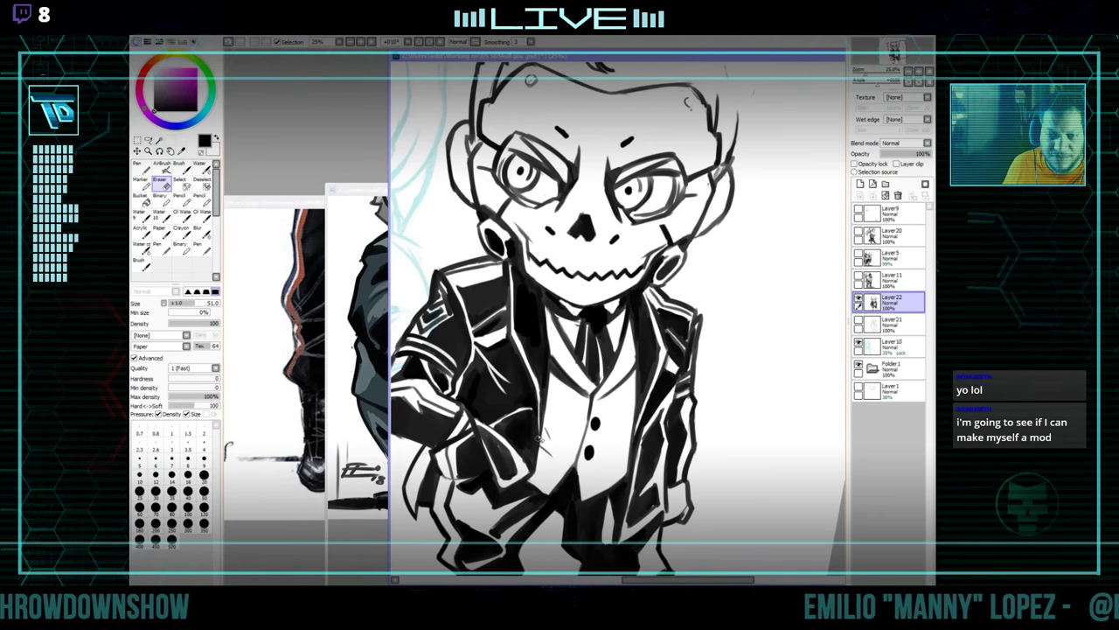
pyautogui.moveTo(725, 303); pyautogui.dragTo(669, 448)
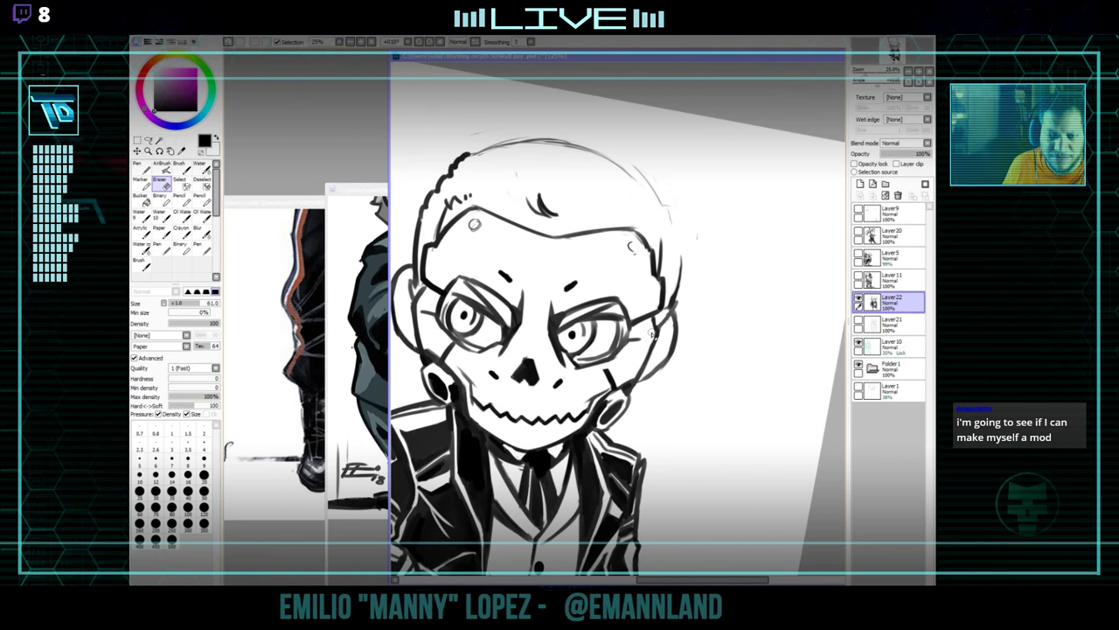
pyautogui.moveTo(670, 361); pyautogui.dragTo(712, 377)
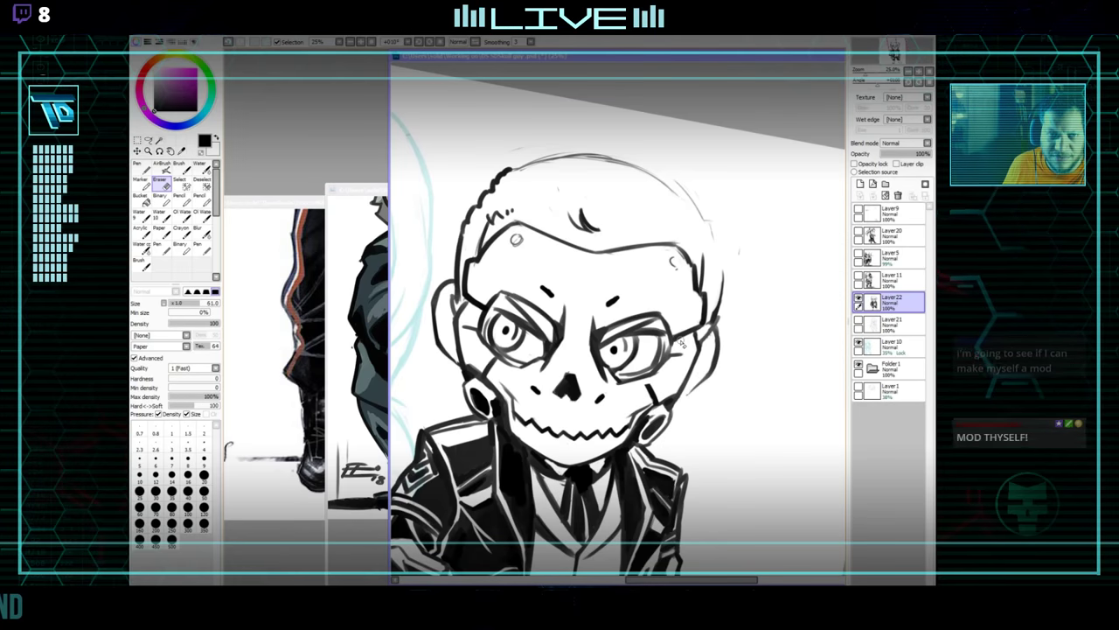
pyautogui.press('n')
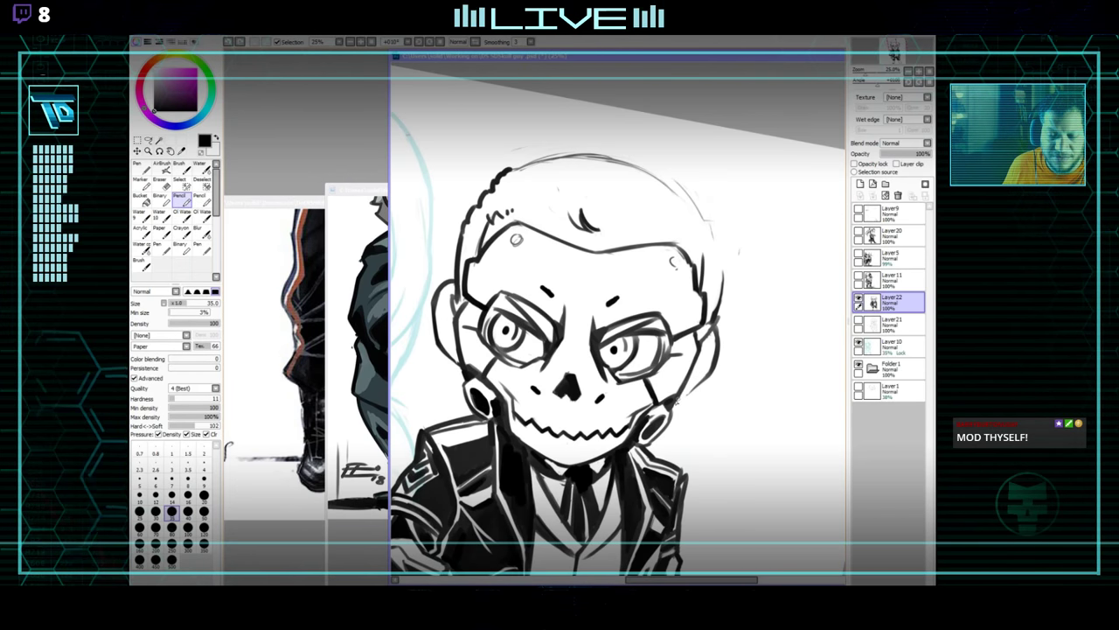
pyautogui.moveTo(713, 364); pyautogui.dragTo(715, 371)
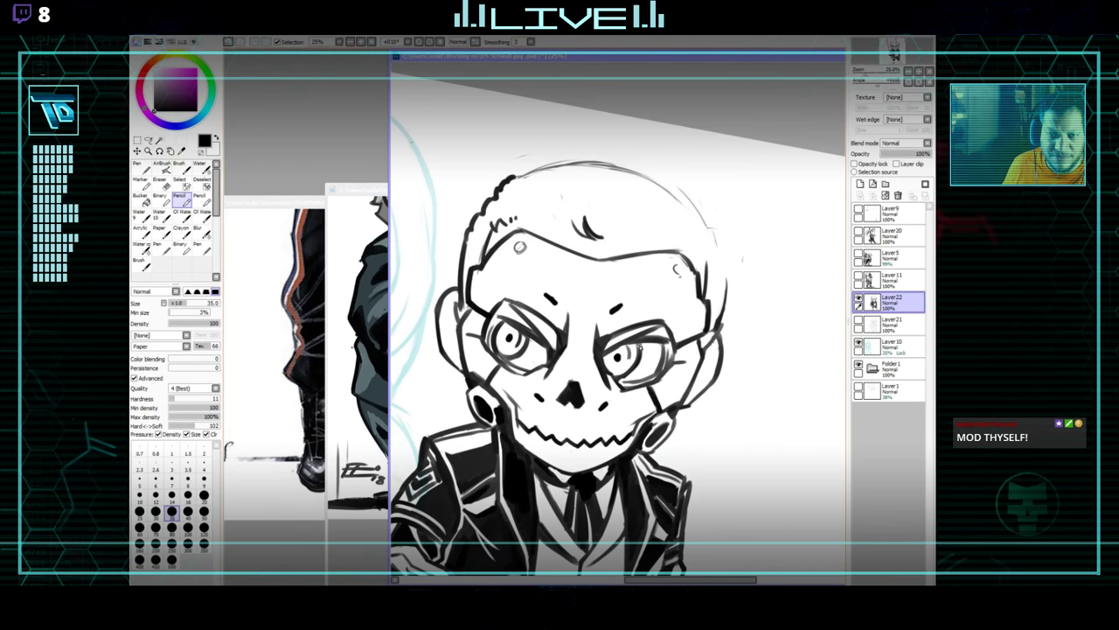
# Draw a jagged short-hair edge down the right side of the head with the Pencil, using the reference painting's head as a guide.
pyautogui.press('e')
pyautogui.moveTo(607, 279); pyautogui.dragTo(602, 381)
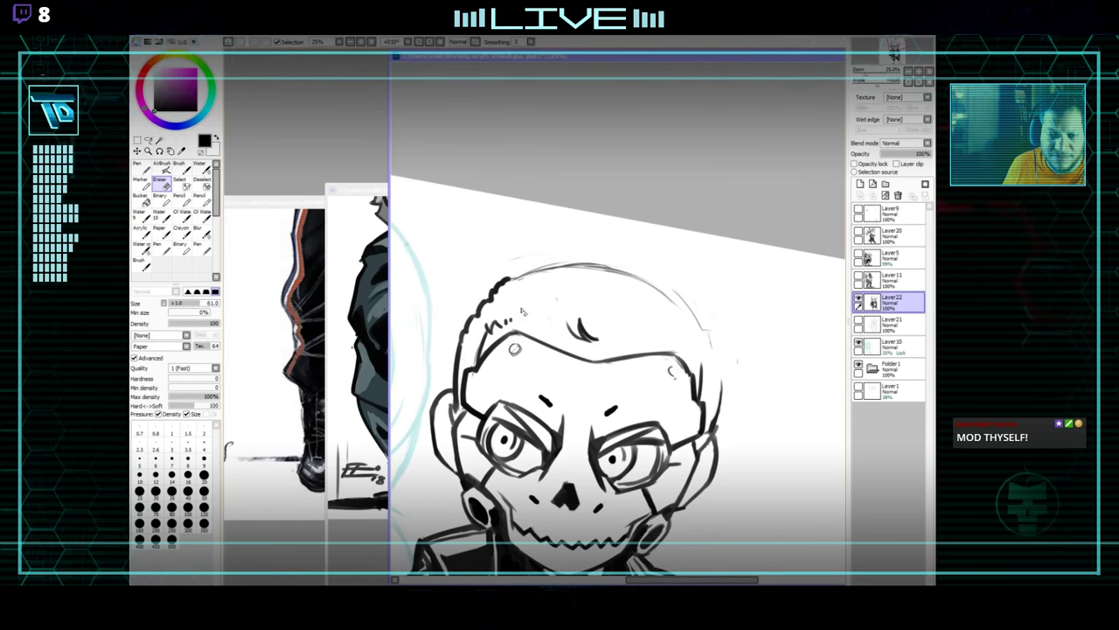
pyautogui.press('n')
pyautogui.moveTo(516, 350); pyautogui.dragTo(534, 297)
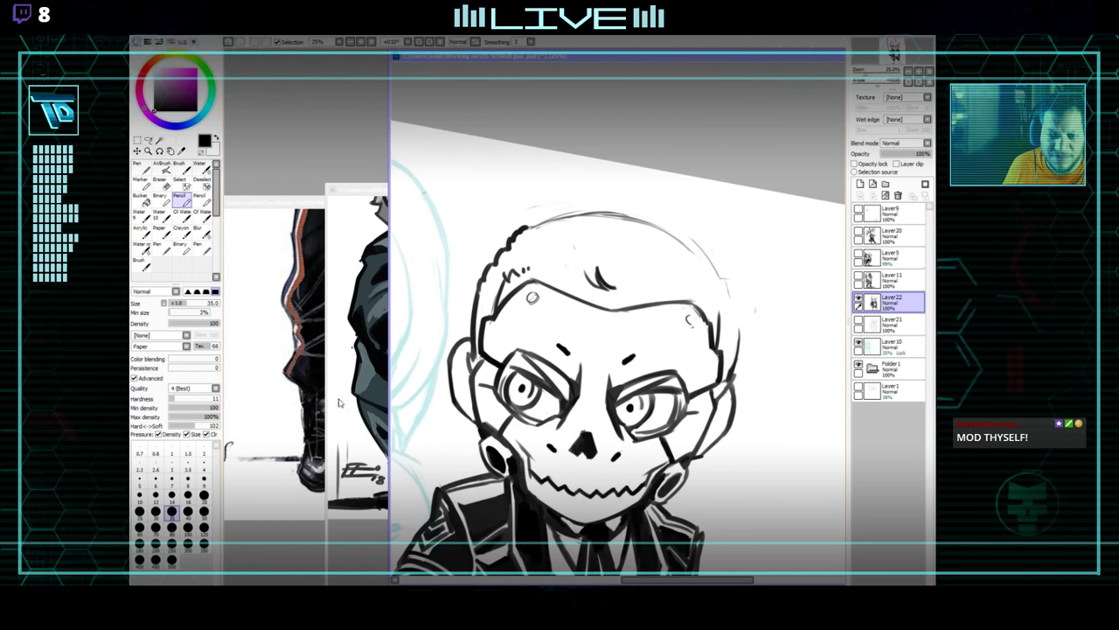
pyautogui.moveTo(303, 394); pyautogui.dragTo(297, 473)
pyautogui.moveTo(359, 253)
pyautogui.mouseDown()
pyautogui.moveTo(371, 461)
pyautogui.moveTo(347, 625)
pyautogui.mouseUp()
pyautogui.click(670, 318)
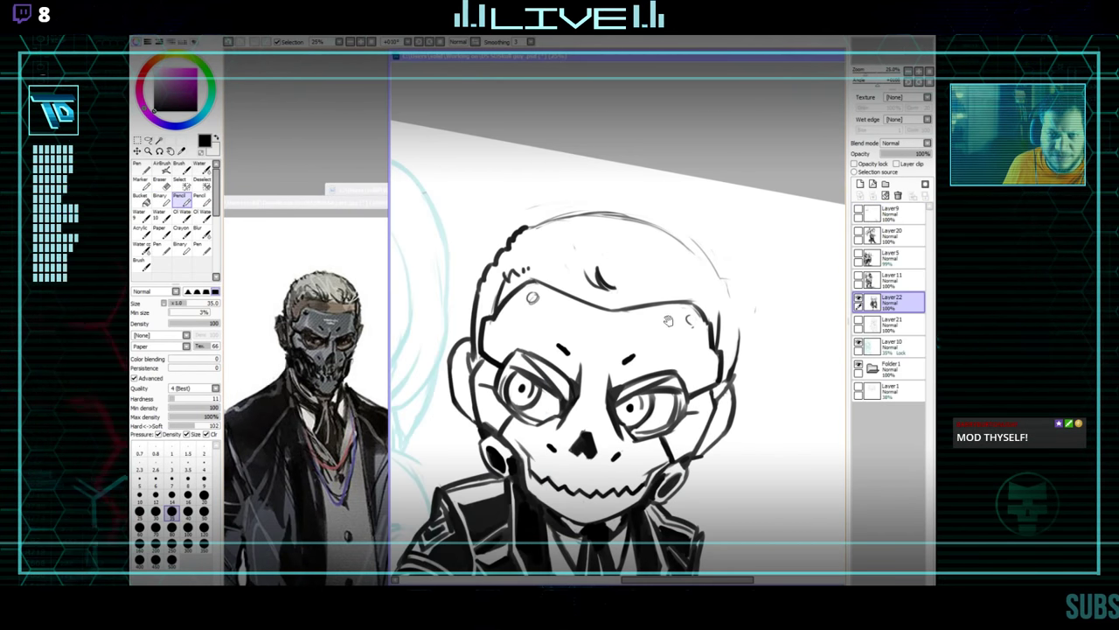
pyautogui.moveTo(670, 318); pyautogui.dragTo(647, 350)
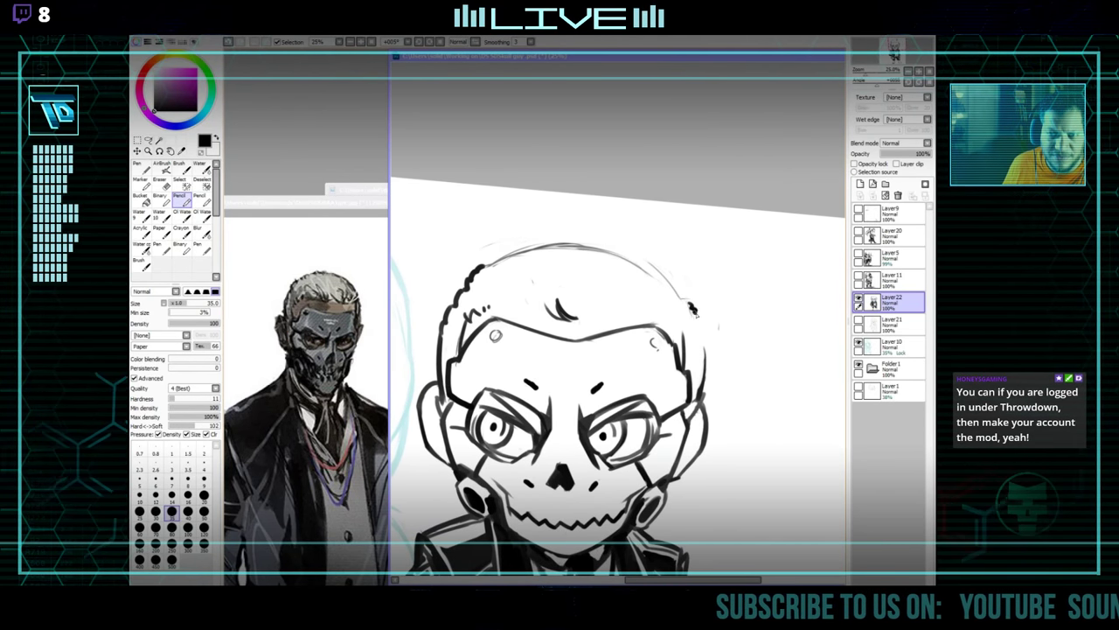
pyautogui.moveTo(697, 316); pyautogui.dragTo(703, 344)
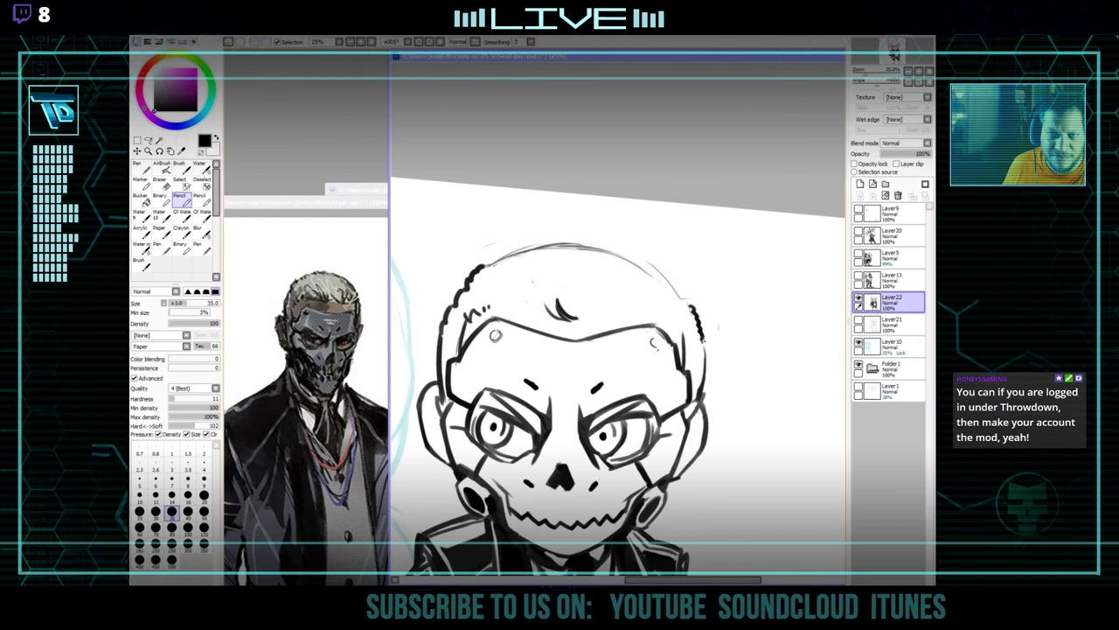
# Erase the excess outline beside the jagged hair edge and the stray specks inside the top of the head.
pyautogui.press('e')
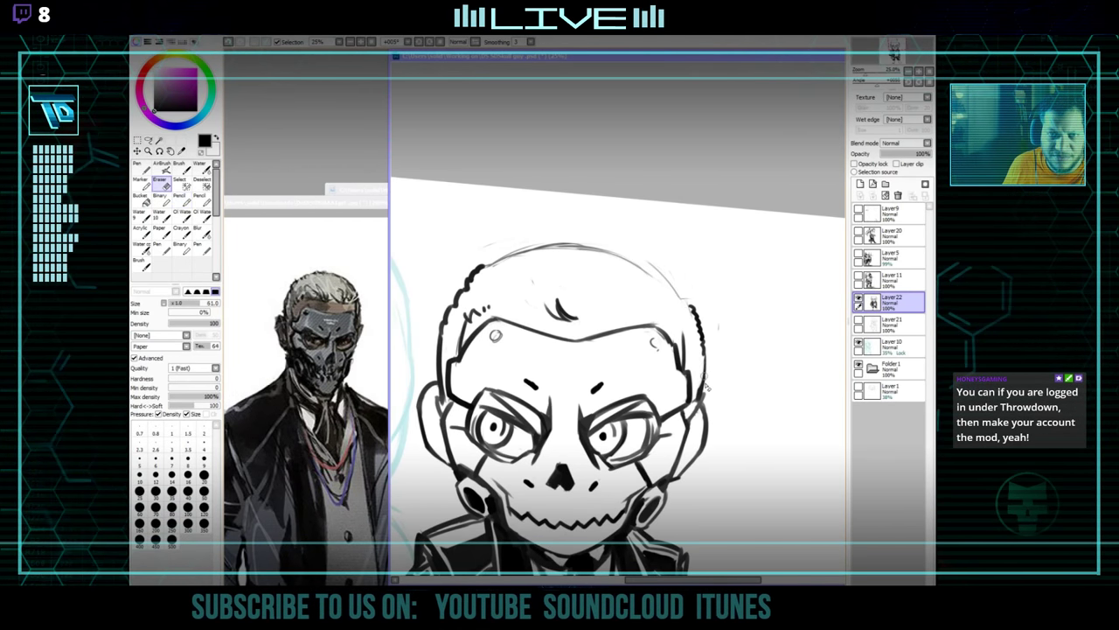
pyautogui.moveTo(723, 378)
pyautogui.mouseDown()
pyautogui.moveTo(758, 341)
pyautogui.moveTo(716, 325)
pyautogui.mouseUp()
pyautogui.press('n')
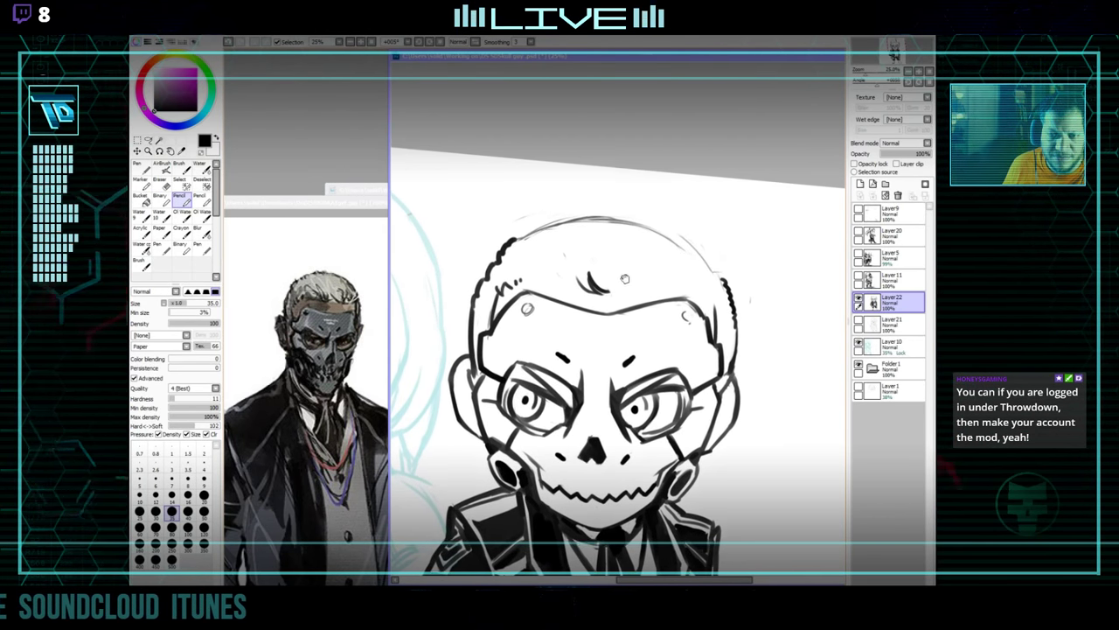
pyautogui.moveTo(603, 235); pyautogui.dragTo(593, 283)
pyautogui.press('e')
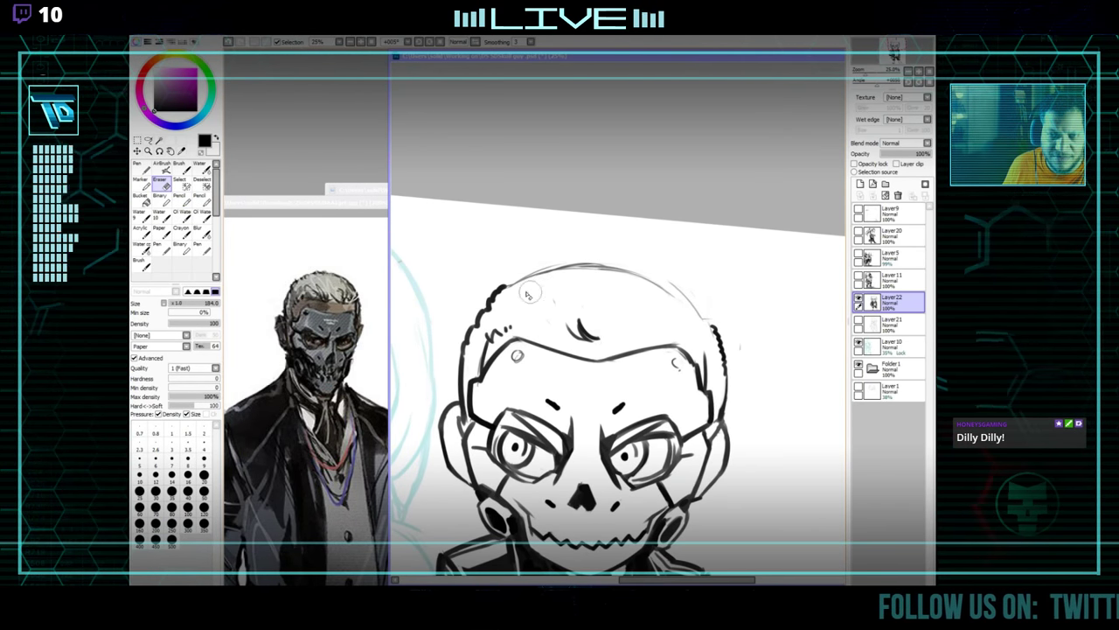
pyautogui.moveTo(545, 306); pyautogui.dragTo(626, 250)
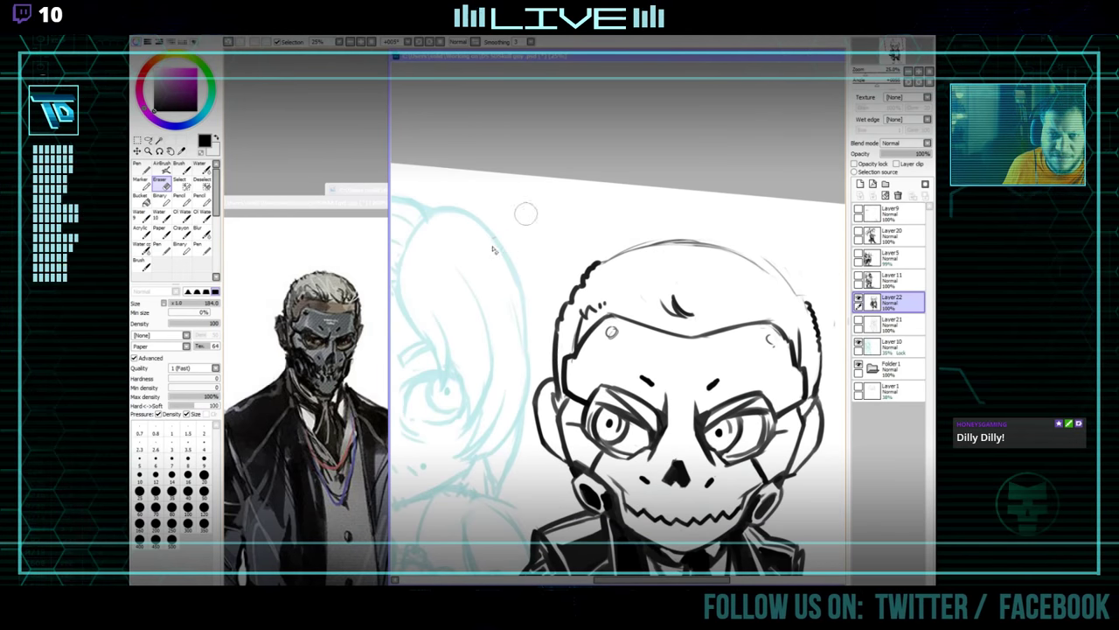
pyautogui.moveTo(550, 409)
pyautogui.mouseDown()
pyautogui.moveTo(498, 283)
pyautogui.moveTo(482, 349)
pyautogui.mouseUp()
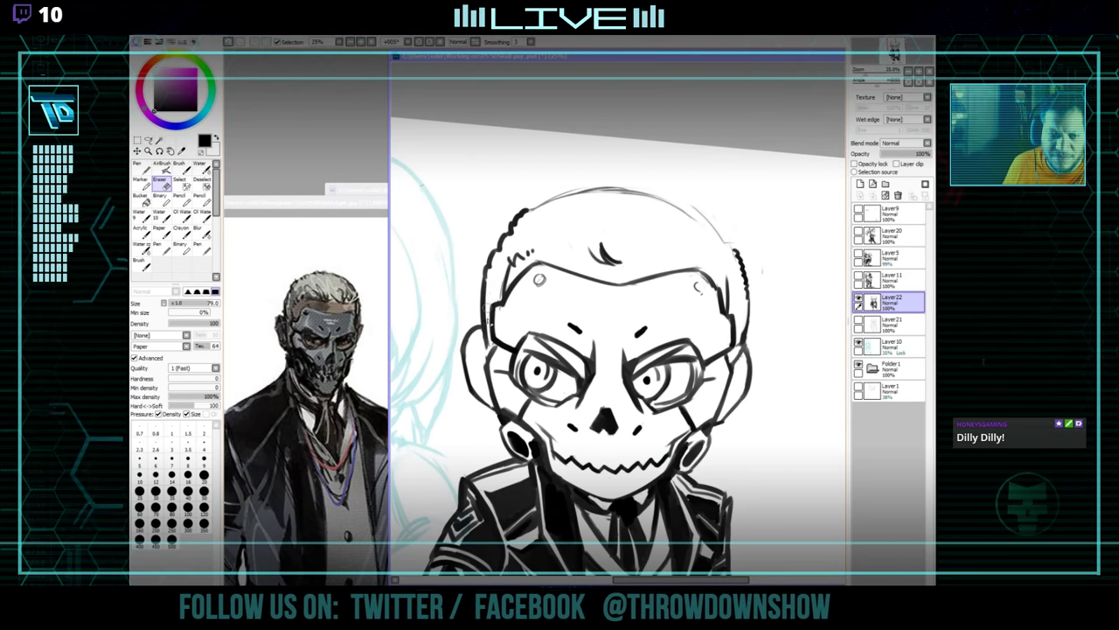
# Rework the right-hand ear by alternating Eraser and Pencil, tidying its contour and adding inner fold lines.
pyautogui.press('n')
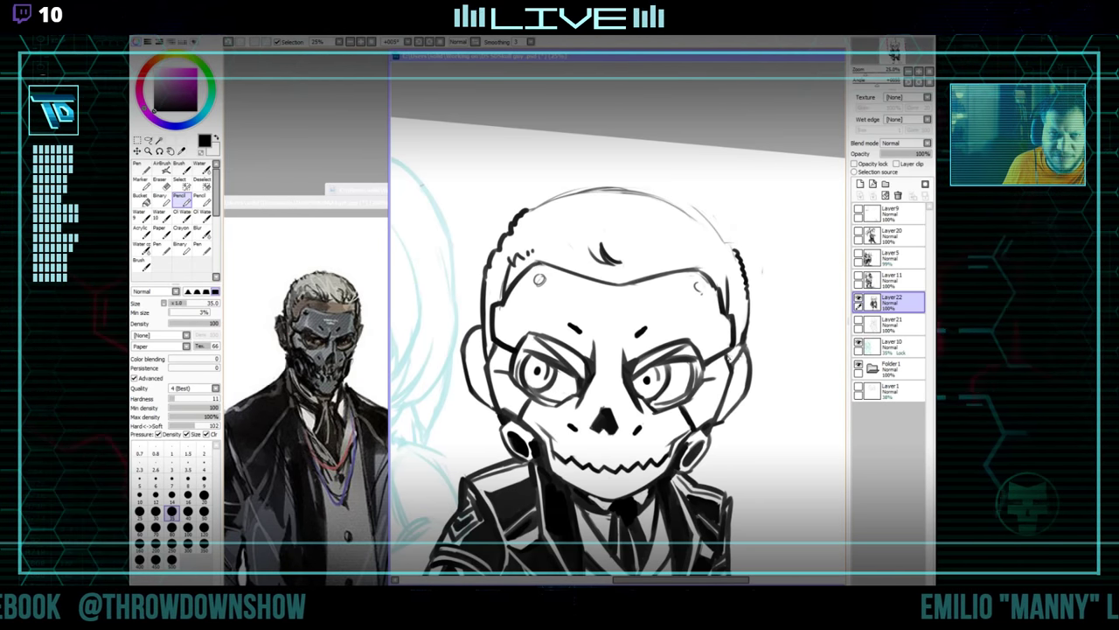
pyautogui.press('e')
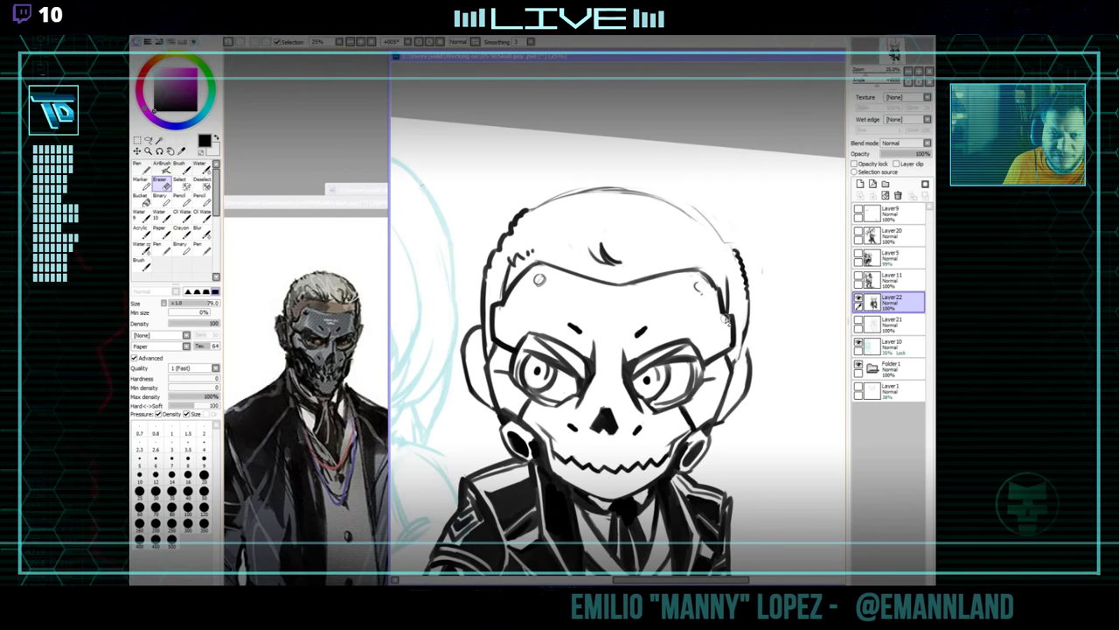
pyautogui.press('n')
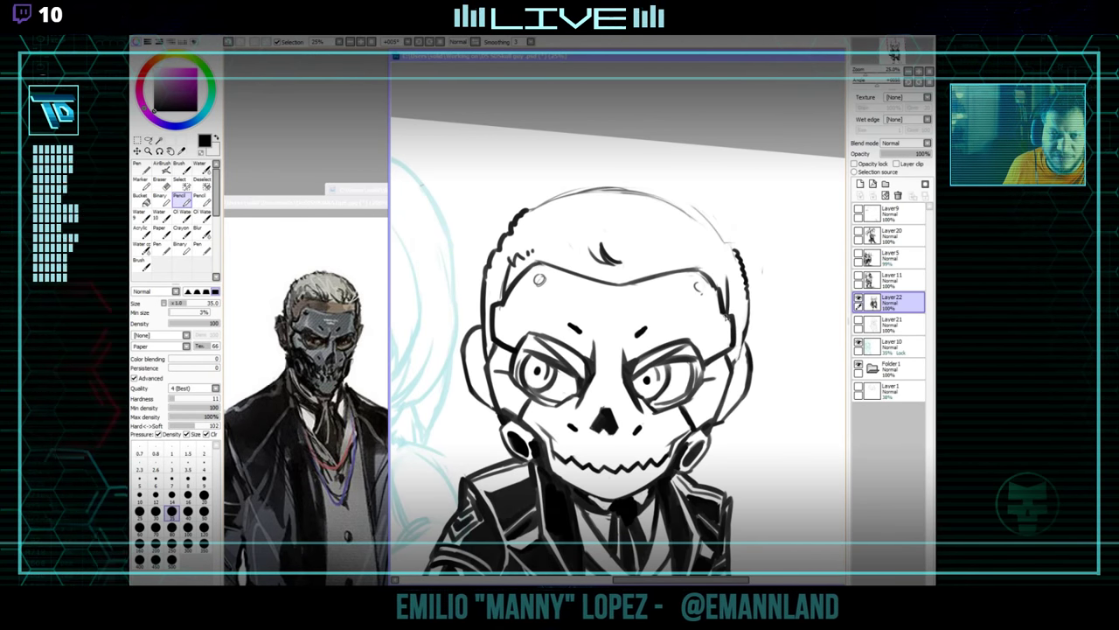
pyautogui.press('e')
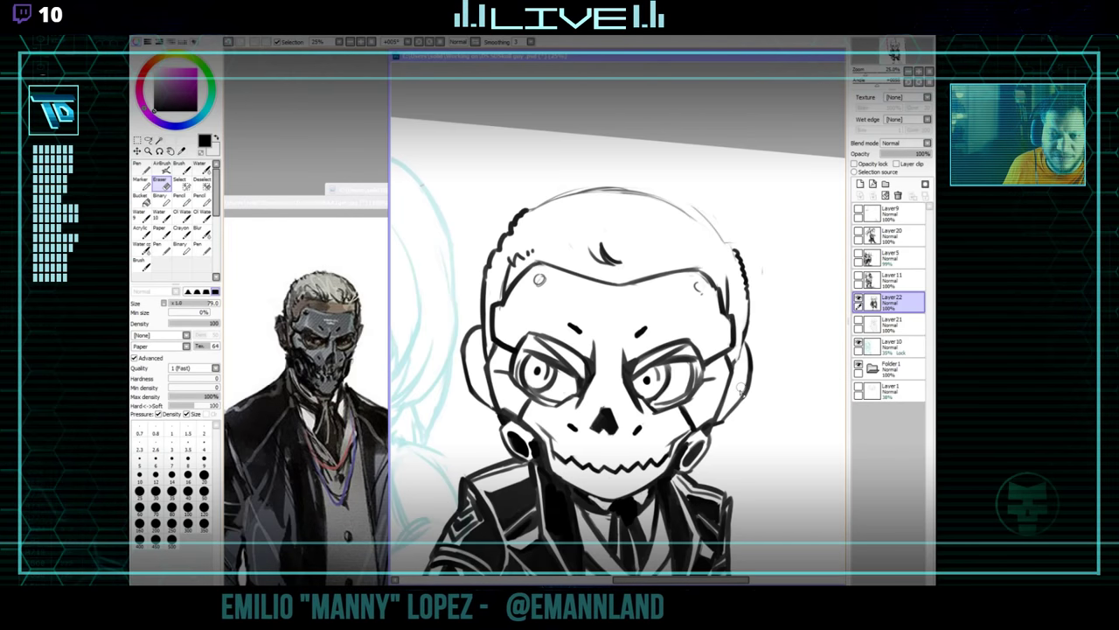
pyautogui.press('n')
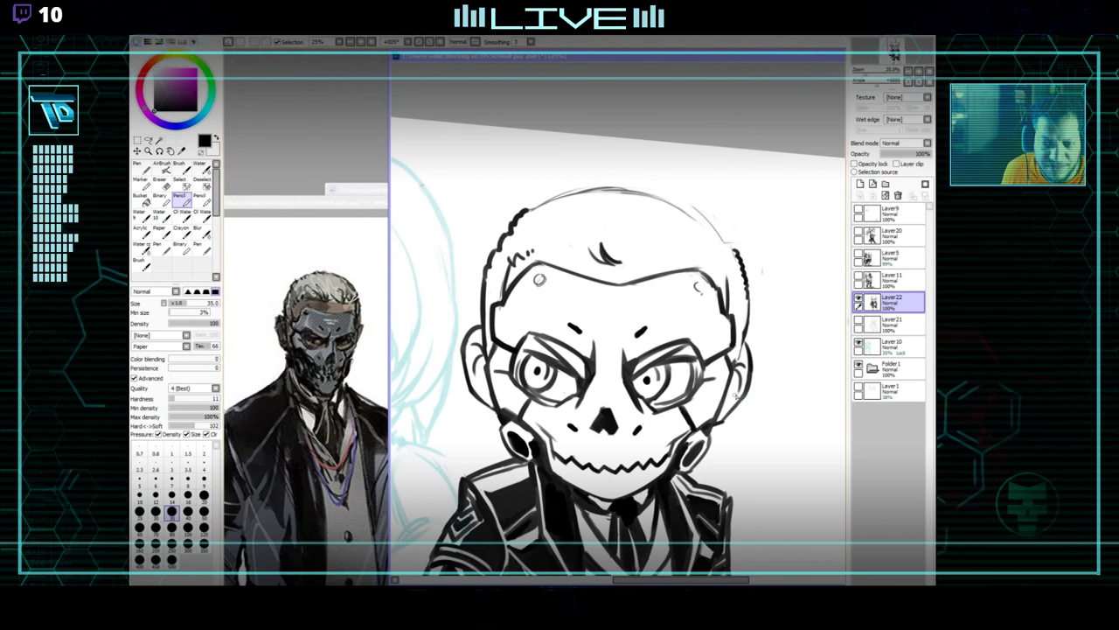
pyautogui.moveTo(745, 336); pyautogui.dragTo(743, 332)
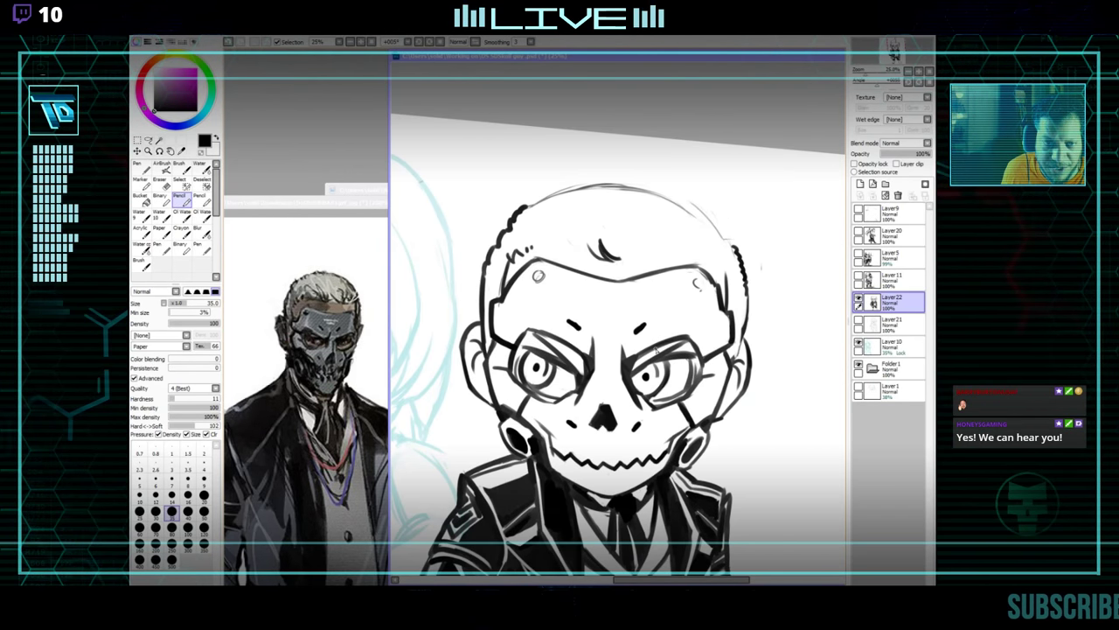
# Refine the right corner of the mask's forehead contour, erasing rough parts and redrawing them with the Pencil.
pyautogui.moveTo(716, 374)
pyautogui.mouseDown()
pyautogui.moveTo(720, 366)
pyautogui.moveTo(692, 391)
pyautogui.moveTo(648, 403)
pyautogui.mouseUp()
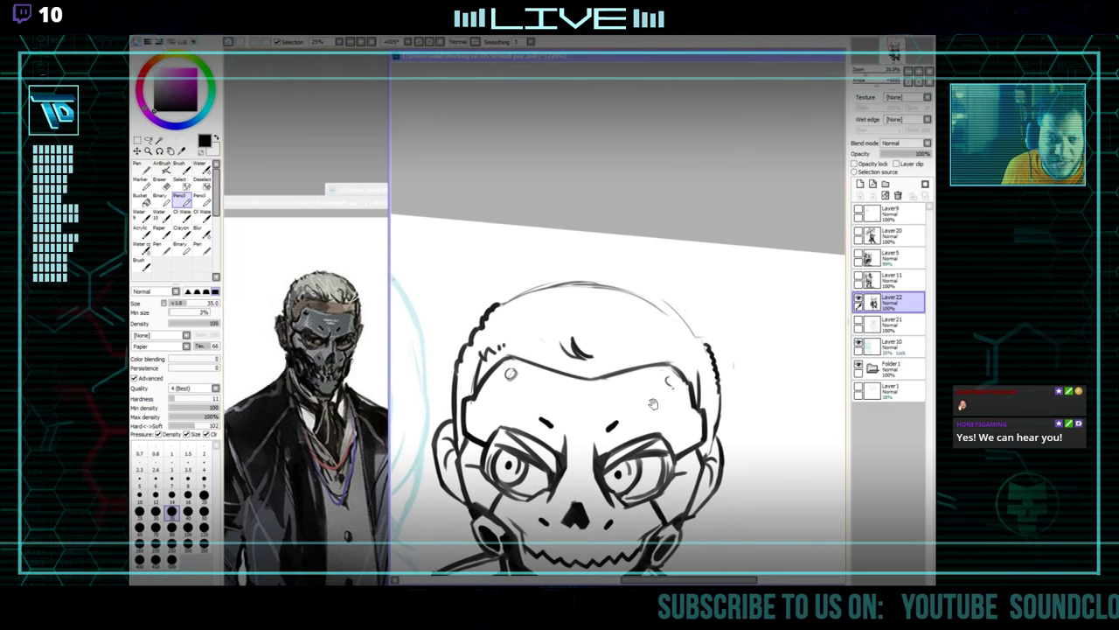
pyautogui.press('e')
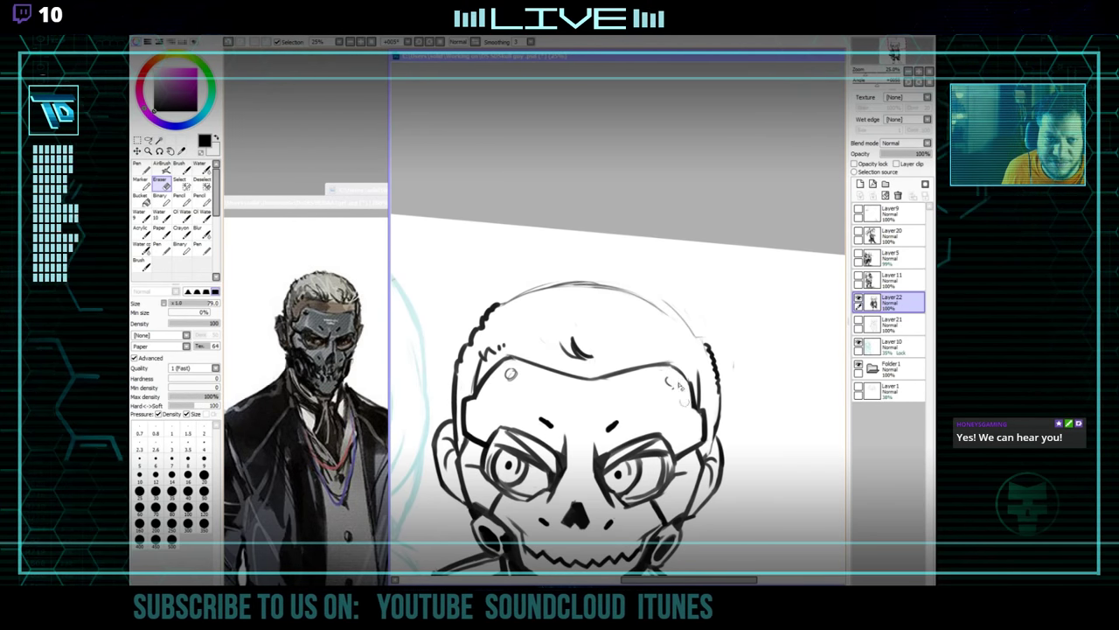
pyautogui.press('n')
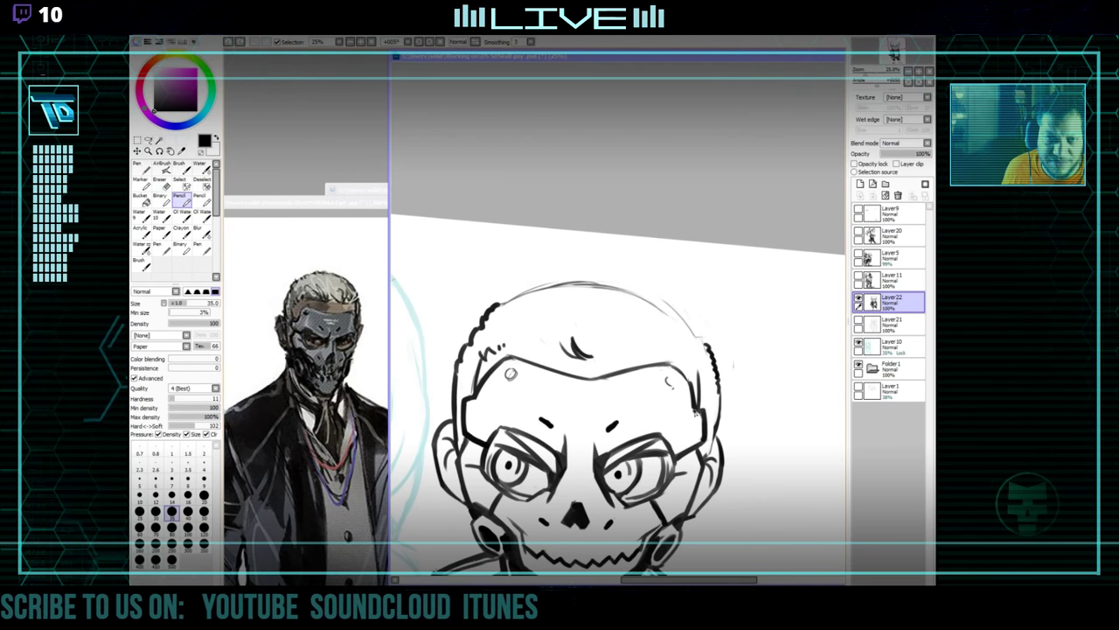
pyautogui.press('e')
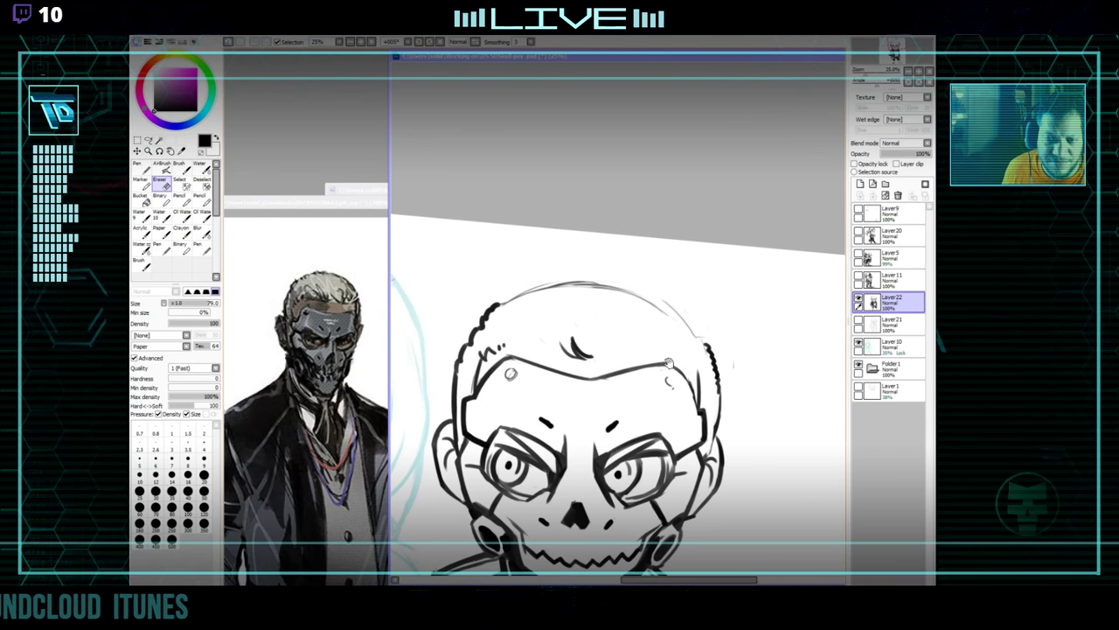
pyautogui.press('n')
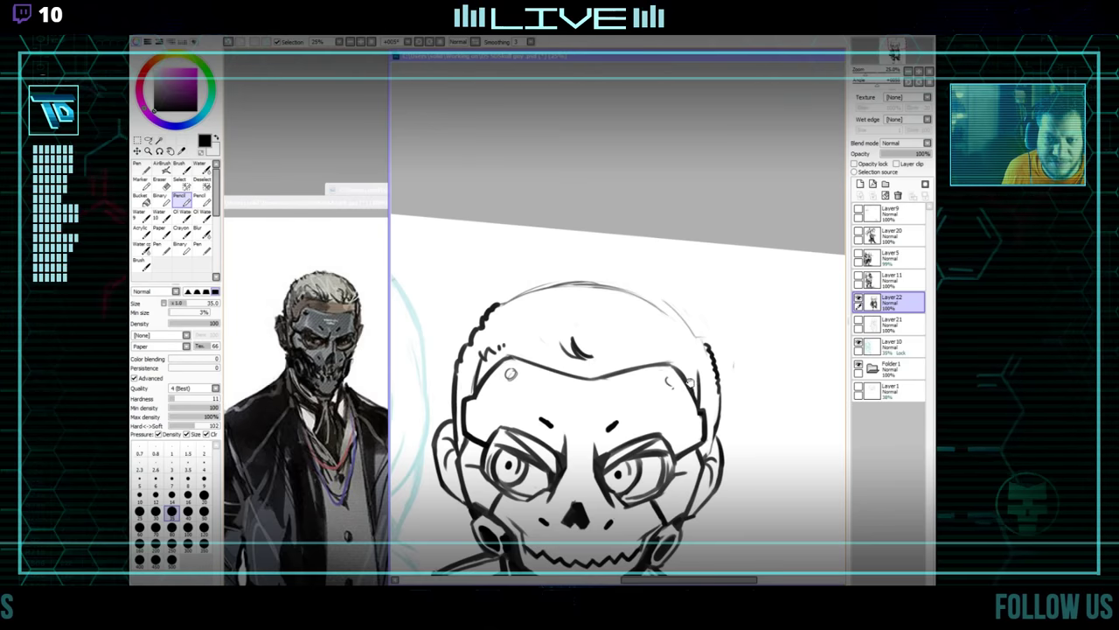
# Ink the two round rivets on the mask's forehead with dark shading, leaving a small highlight in each.
pyautogui.moveTo(690, 382)
pyautogui.mouseDown()
pyautogui.moveTo(693, 318)
pyautogui.moveTo(686, 385)
pyautogui.moveTo(655, 370)
pyautogui.mouseUp()
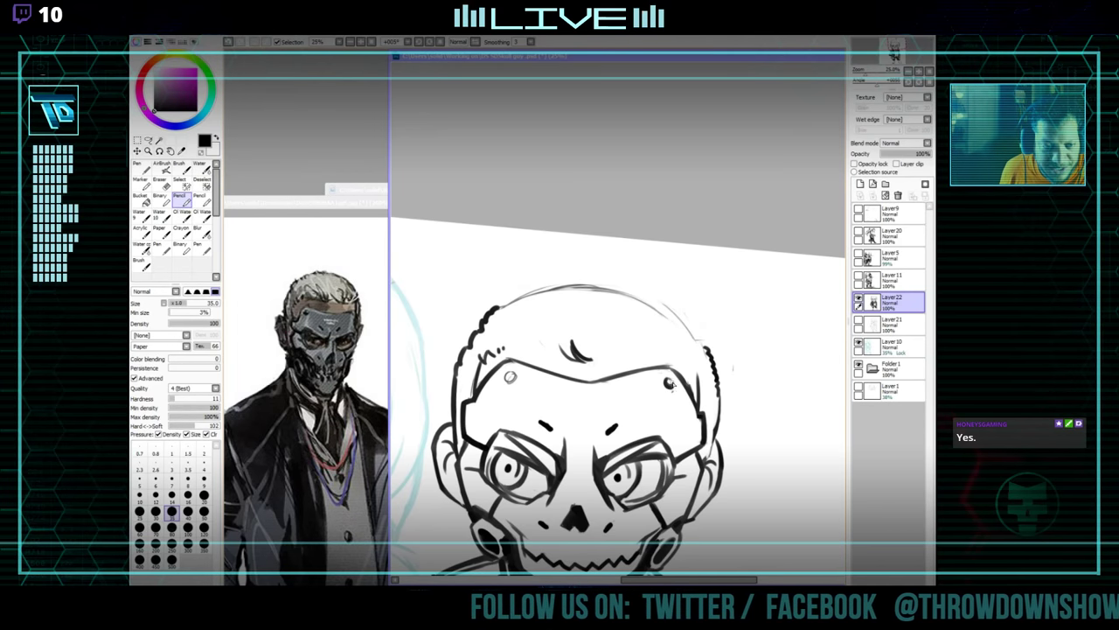
pyautogui.moveTo(627, 358); pyautogui.dragTo(639, 373)
pyautogui.moveTo(519, 390); pyautogui.dragTo(524, 395)
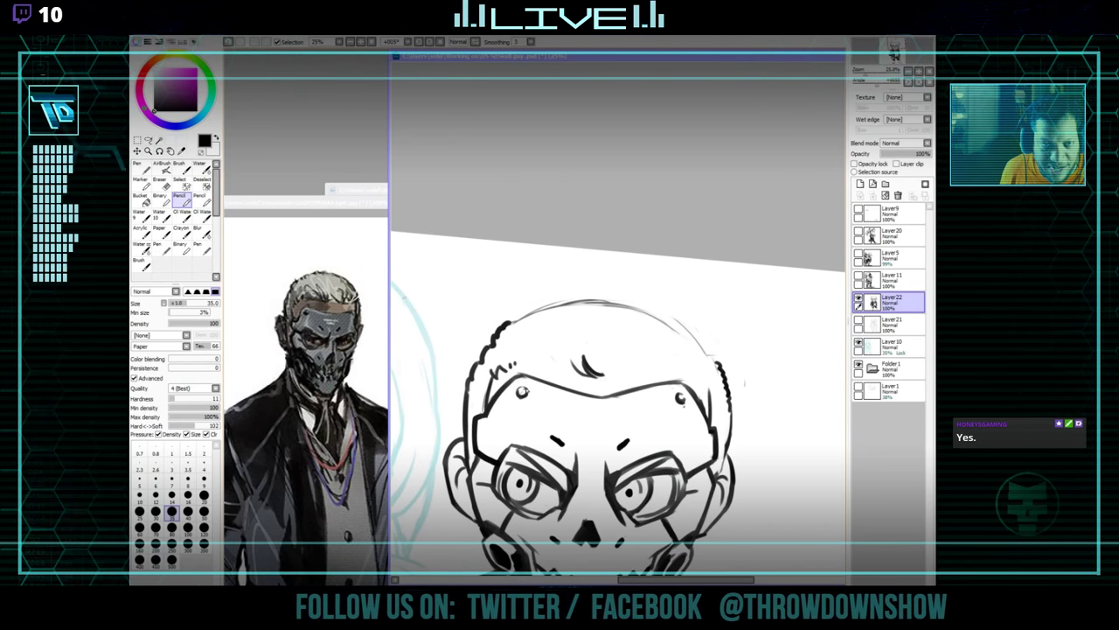
pyautogui.moveTo(666, 368); pyautogui.dragTo(663, 358)
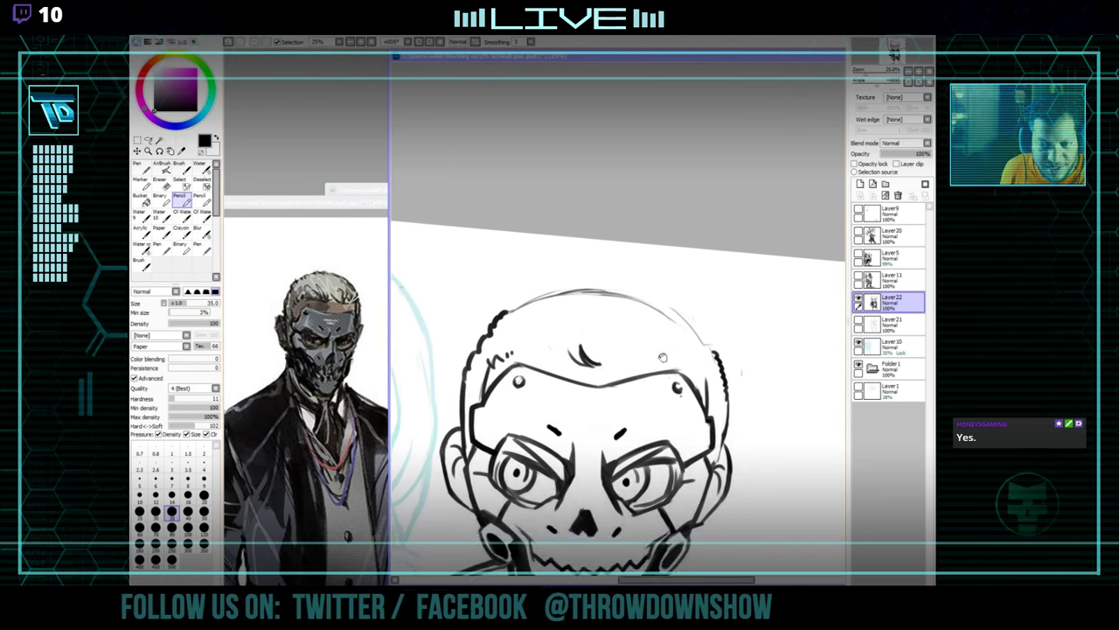
# Erase the thick cheek line below the right-hand eye, reducing the Eraser to size 46, and redraw it as a thinner Pencil line.
pyautogui.scroll(-3, 663, 357)
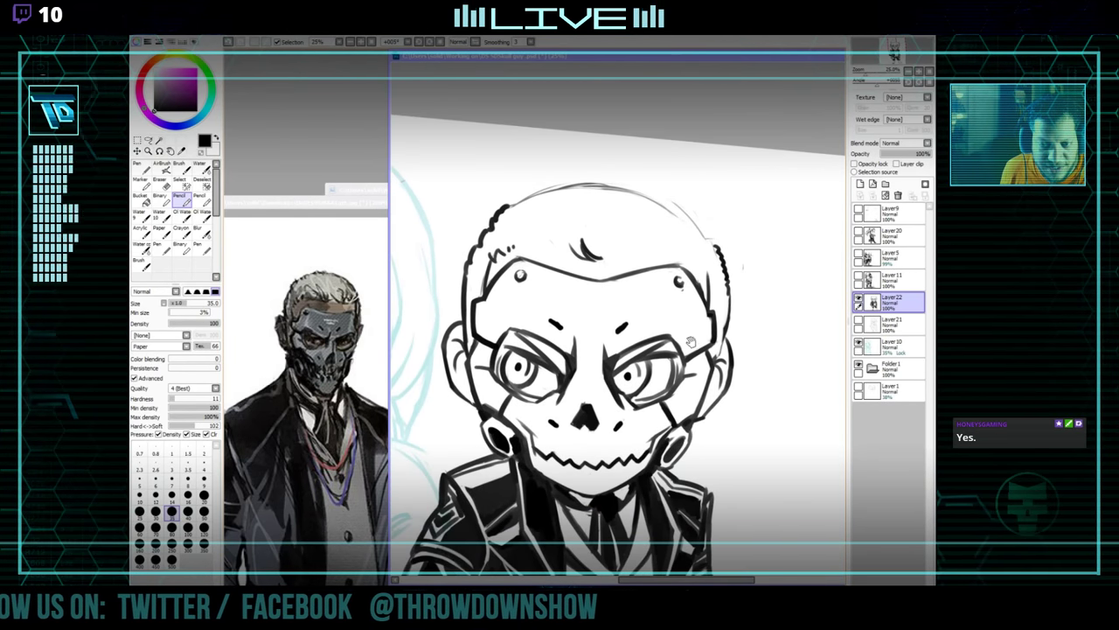
pyautogui.moveTo(691, 342); pyautogui.dragTo(686, 334)
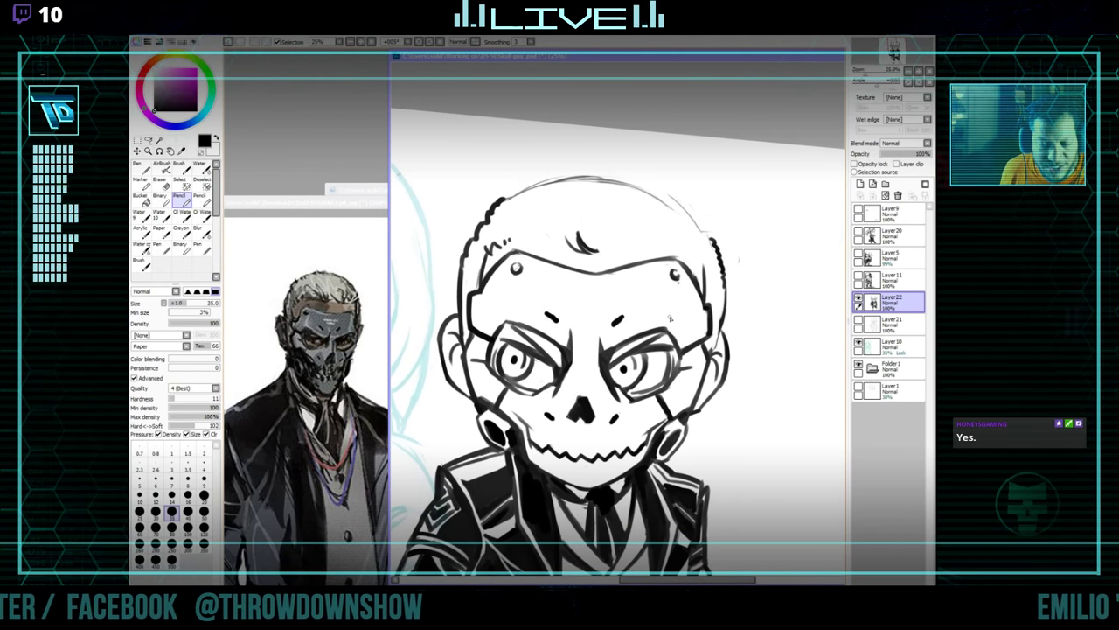
pyautogui.press('e')
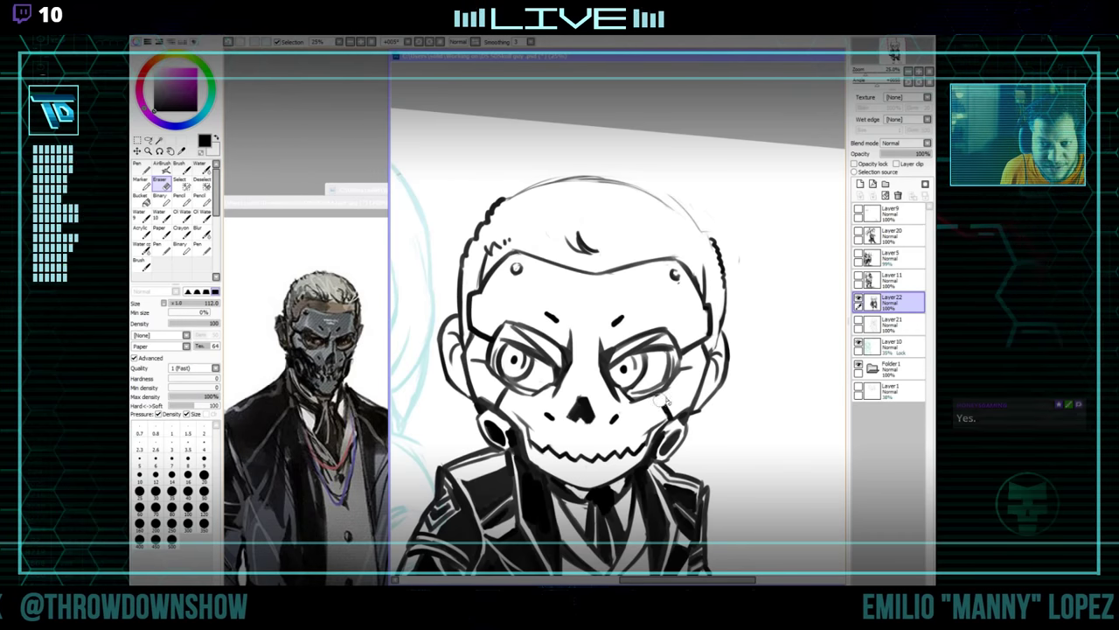
pyautogui.moveTo(662, 401); pyautogui.dragTo(672, 418)
pyautogui.press('[')
pyautogui.press('[')
pyautogui.press('[')
pyautogui.press('[')
pyautogui.press('[')
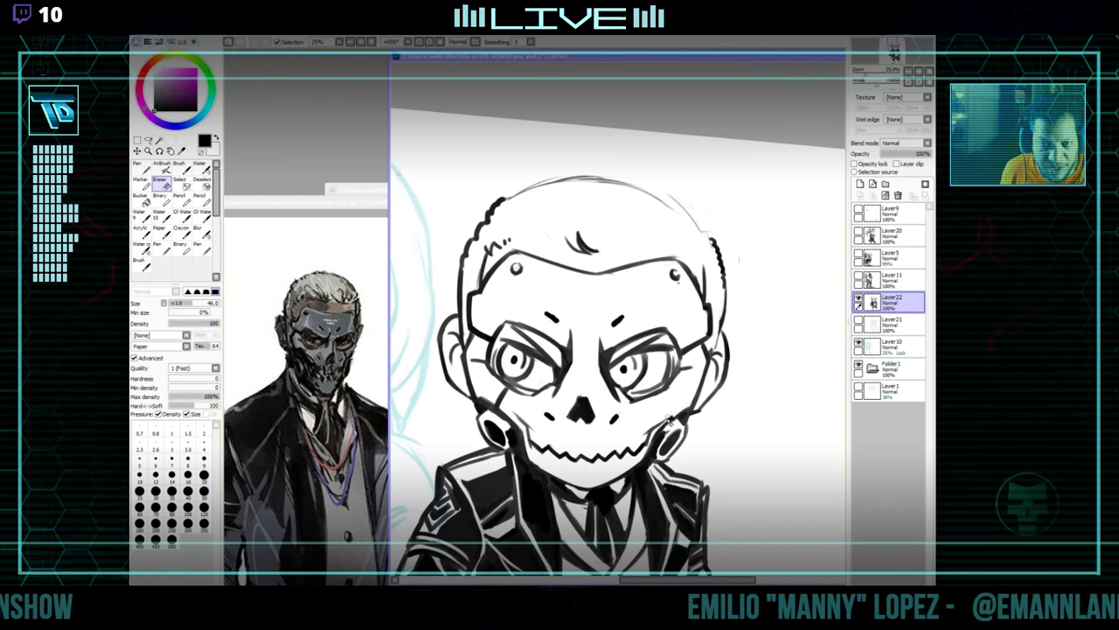
pyautogui.press('n')
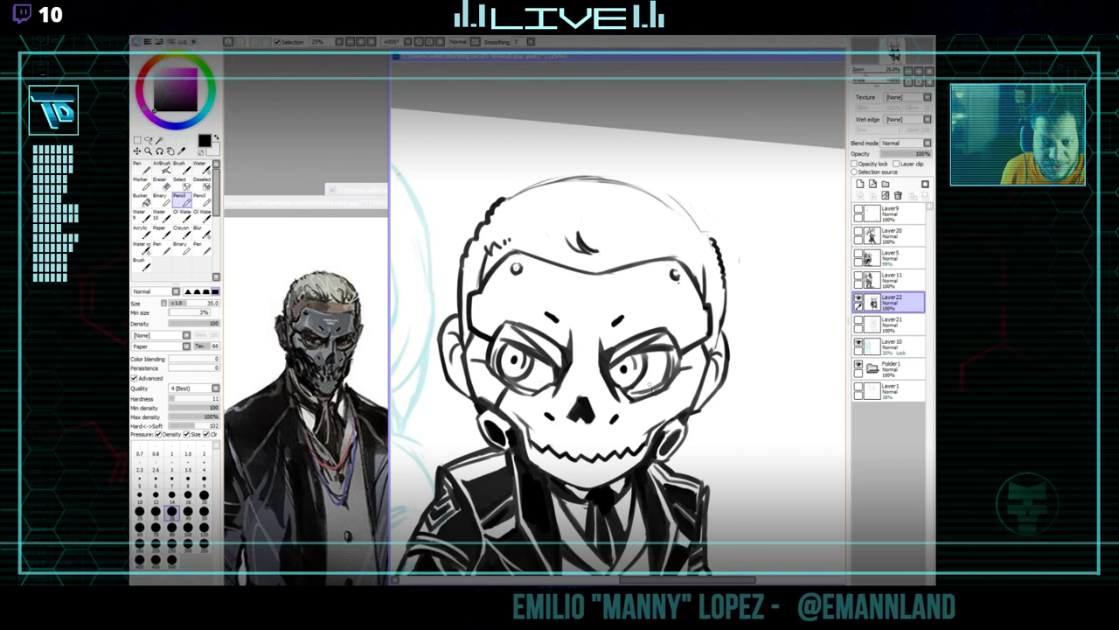
pyautogui.moveTo(663, 397); pyautogui.dragTo(670, 419)
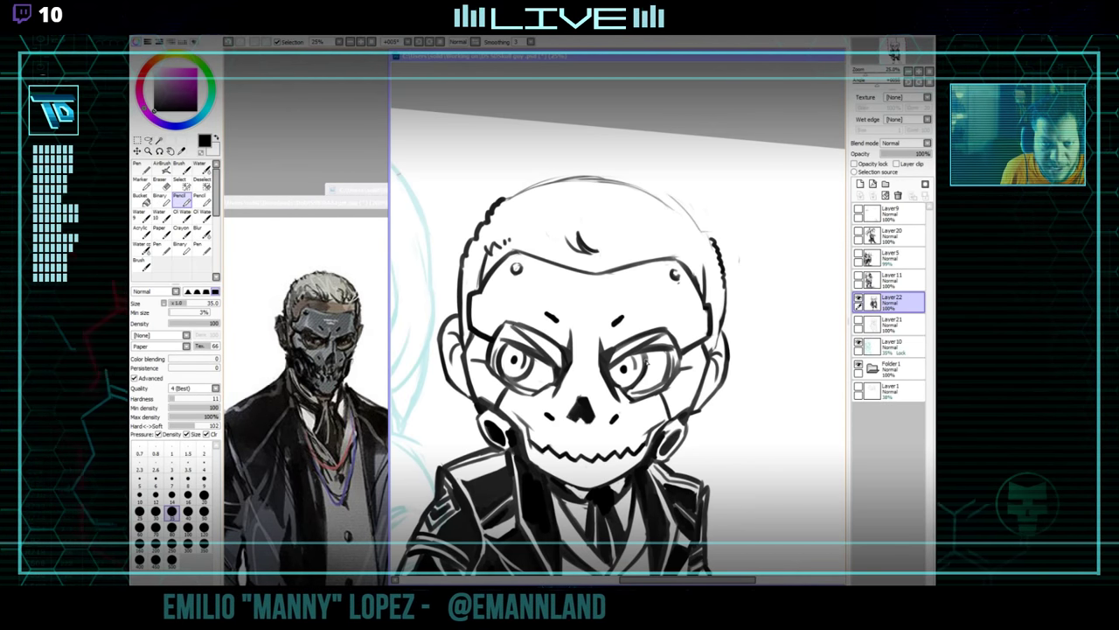
# Clean up the outer eye-socket lines and the adjoining cheek lines of the mask, alternating Eraser and Pencil.
pyautogui.press('e')
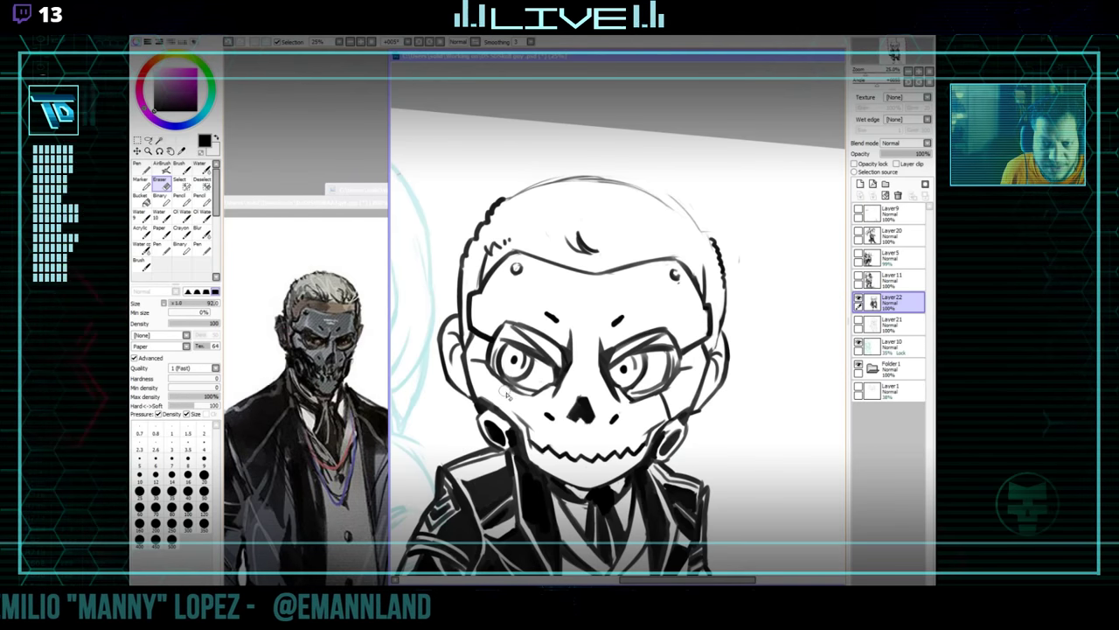
pyautogui.press('n')
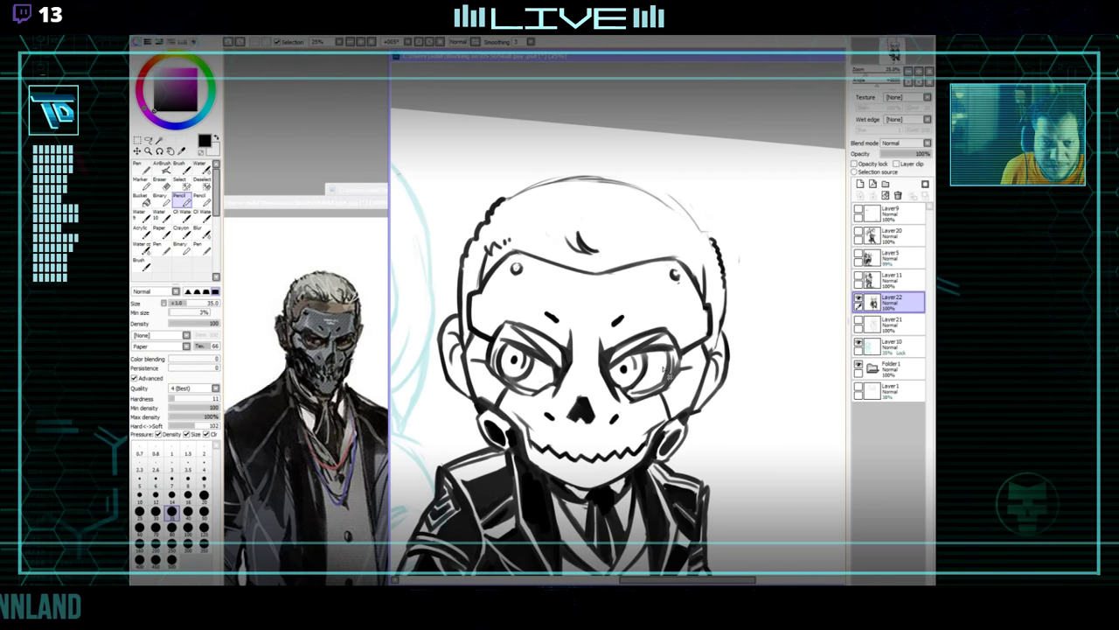
pyautogui.press('e')
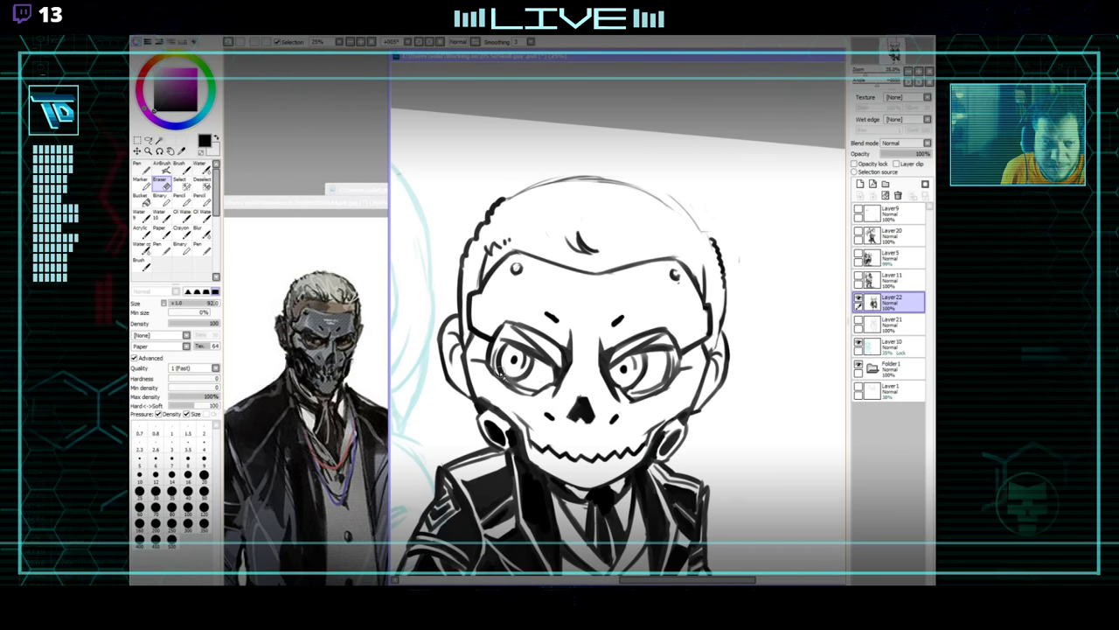
pyautogui.press('n')
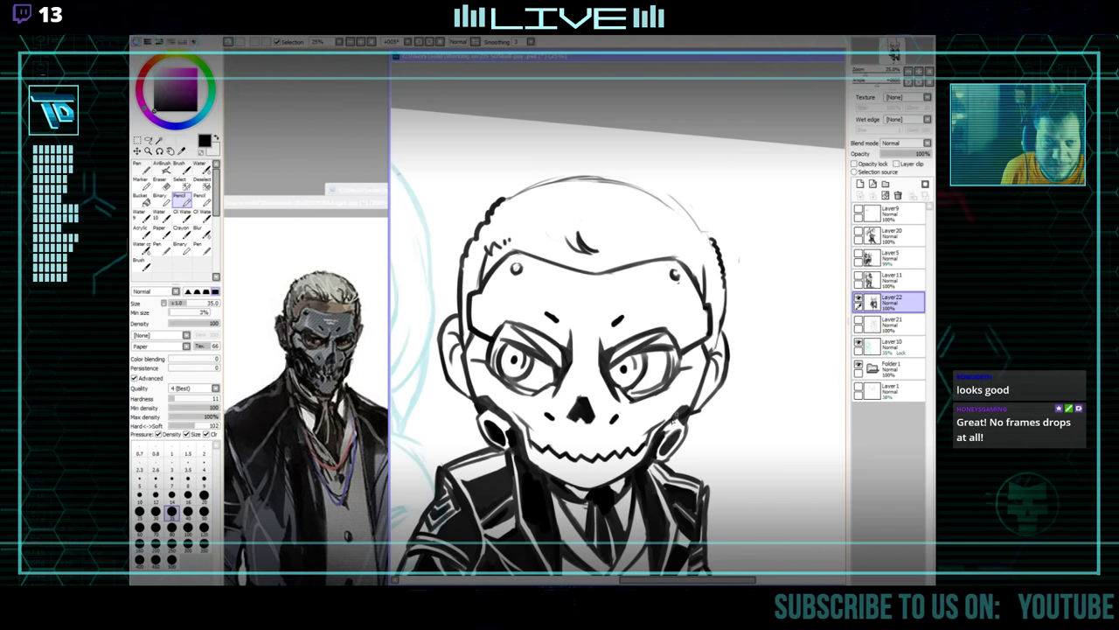
pyautogui.moveTo(706, 393); pyautogui.dragTo(723, 360)
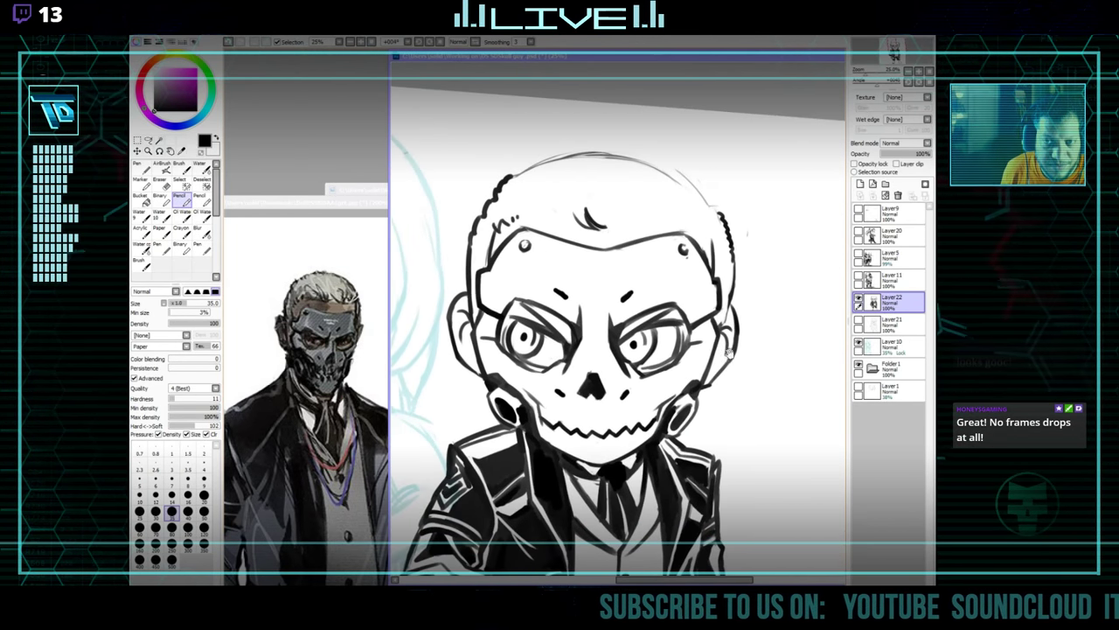
pyautogui.moveTo(708, 308); pyautogui.dragTo(690, 335)
# Reduce the Eraser to size 77, trim the contour between the left-hand ear and jaw, and retouch it with the Pencil.
pyautogui.press('e')
pyautogui.moveTo(459, 361); pyautogui.dragTo(492, 416)
pyautogui.press('[')
pyautogui.press('[')
pyautogui.press('[')
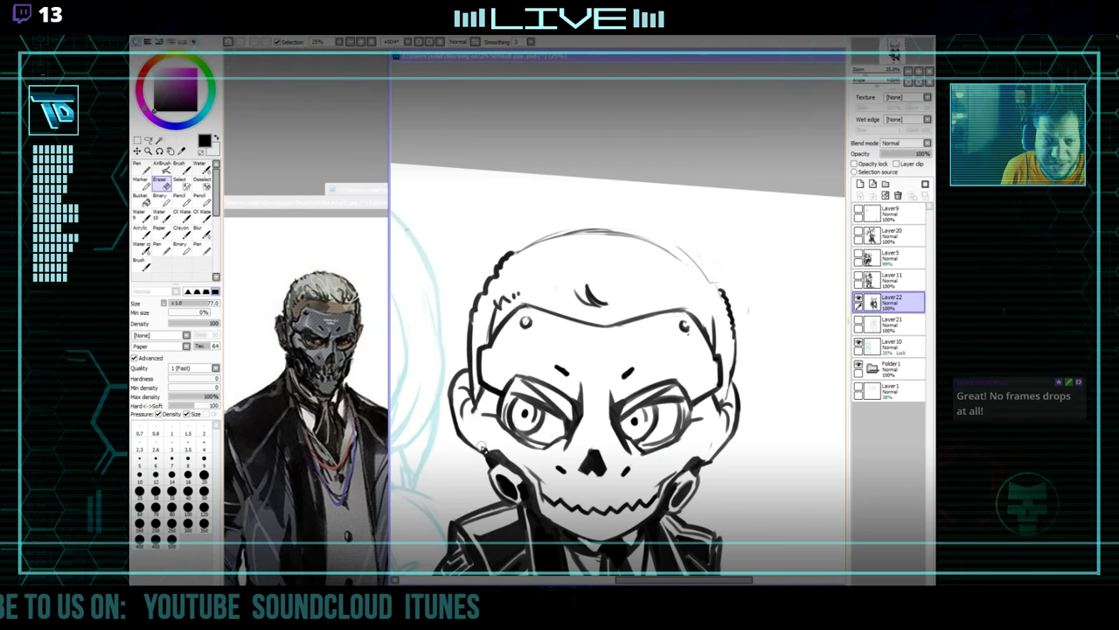
pyautogui.press('n')
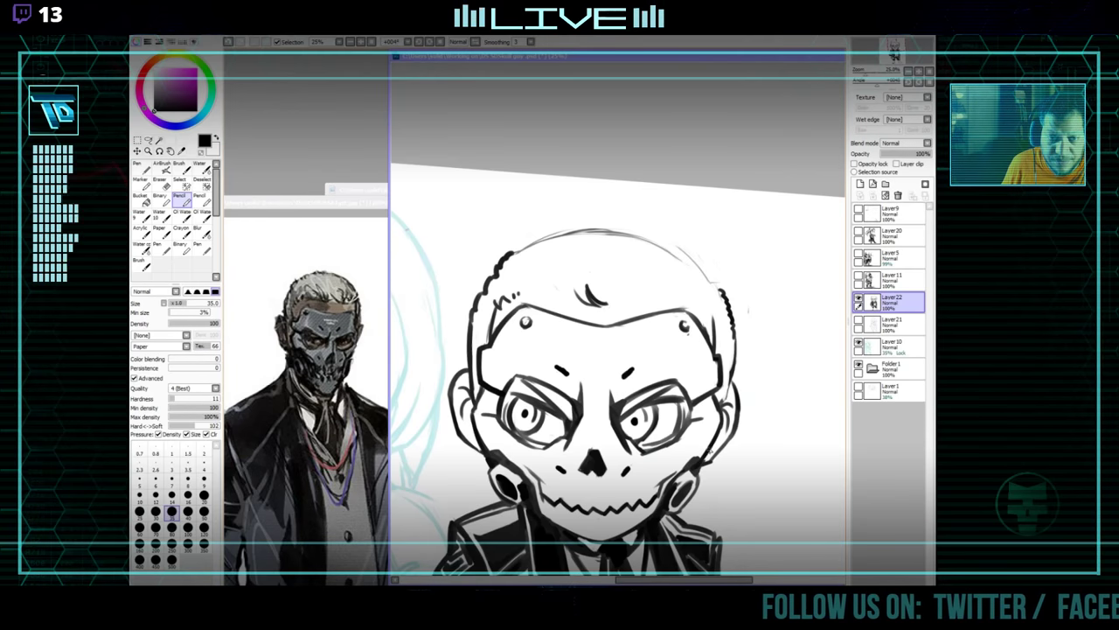
pyautogui.moveTo(709, 450)
pyautogui.mouseDown()
pyautogui.moveTo(740, 366)
pyautogui.moveTo(701, 422)
pyautogui.mouseUp()
# Erase the mask's edge at the right-hand temple and redraw its corner with the Pencil, checking it against the whole figure.
pyautogui.press('e')
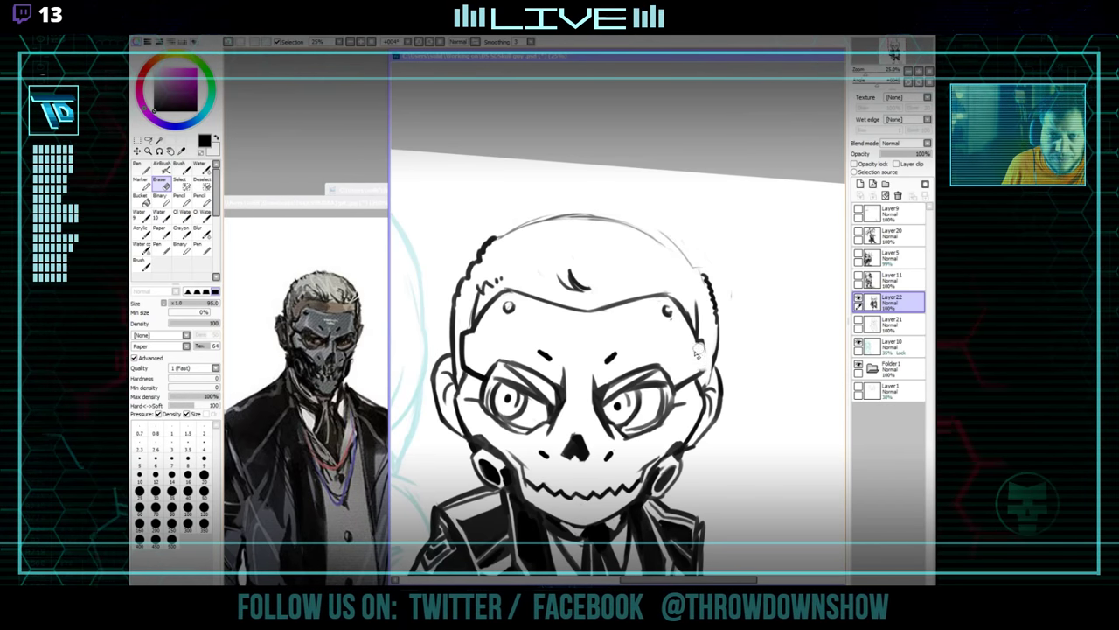
pyautogui.press('n')
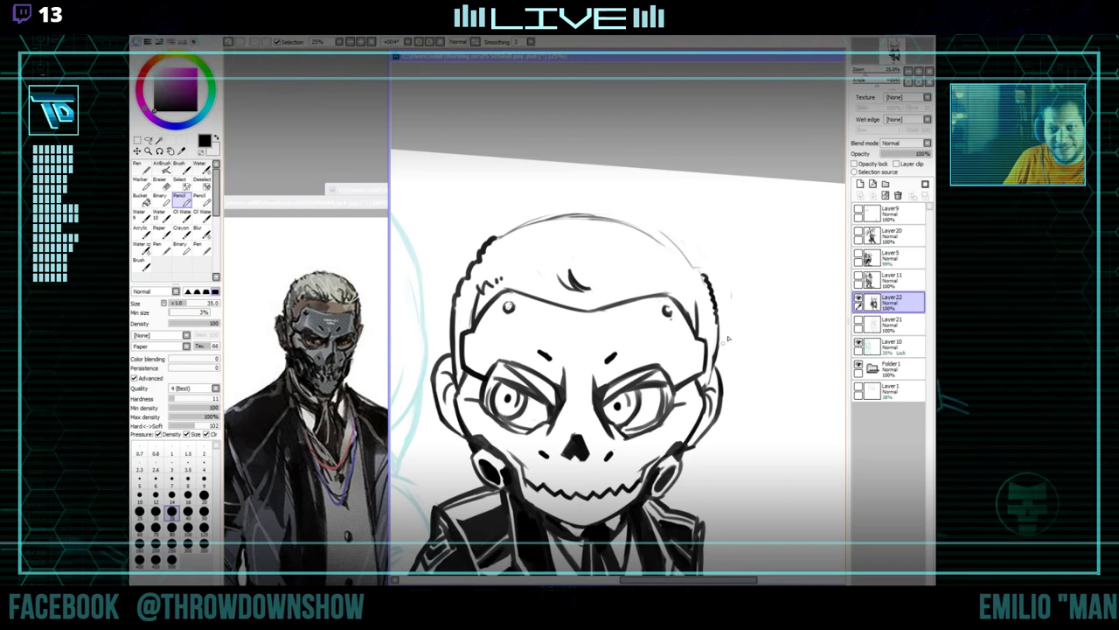
pyautogui.moveTo(728, 339); pyautogui.dragTo(759, 294)
pyautogui.moveTo(742, 392)
pyautogui.mouseDown()
pyautogui.moveTo(735, 294)
pyautogui.moveTo(701, 262)
pyautogui.mouseUp()
pyautogui.scroll(-1, 739, 303)
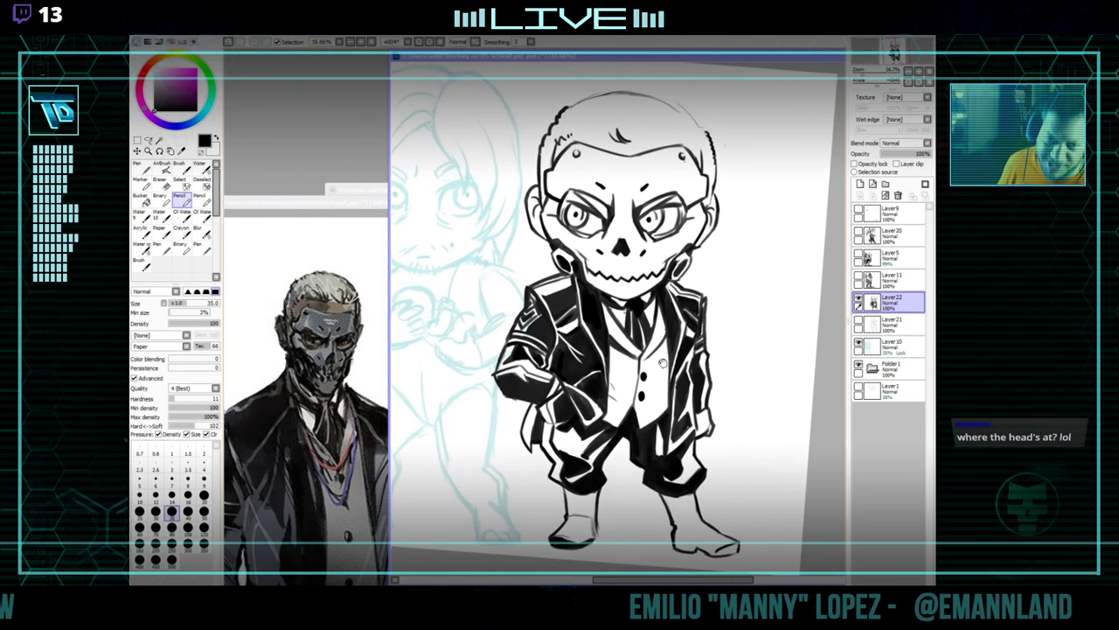
pyautogui.moveTo(727, 332); pyautogui.dragTo(736, 348)
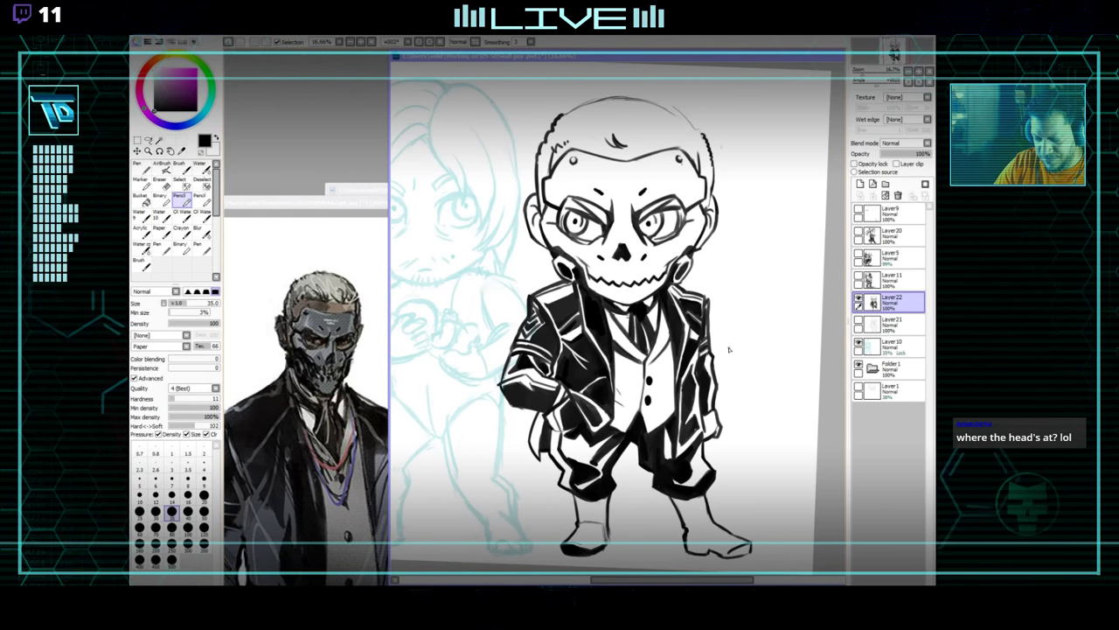
# Refine the jacket's right-hand shoulder and sleeve, cutting highlights with the Eraser at size 35 and inking details with the Pencil.
pyautogui.scroll(1, 729, 350)
pyautogui.moveTo(729, 349); pyautogui.dragTo(751, 443)
pyautogui.press('e')
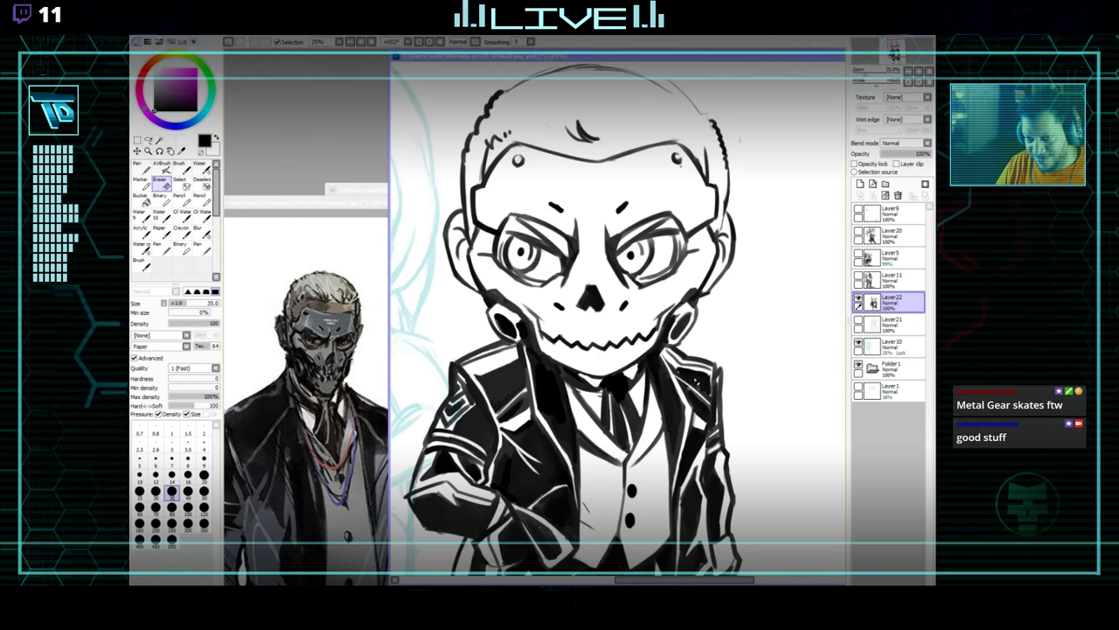
pyautogui.press('n')
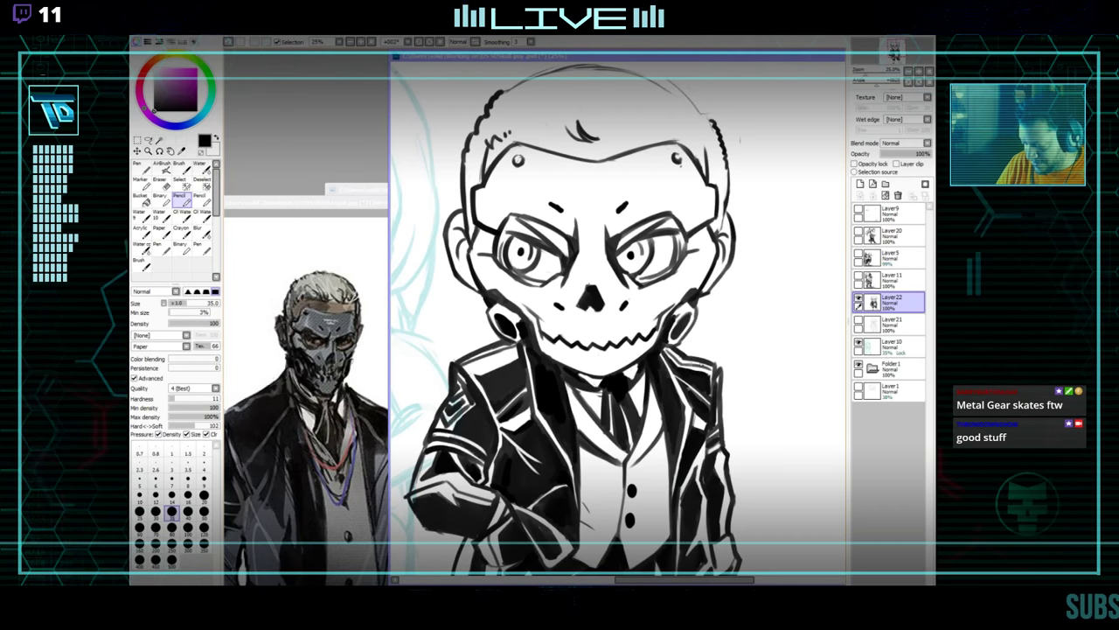
pyautogui.scroll(-4, 707, 363)
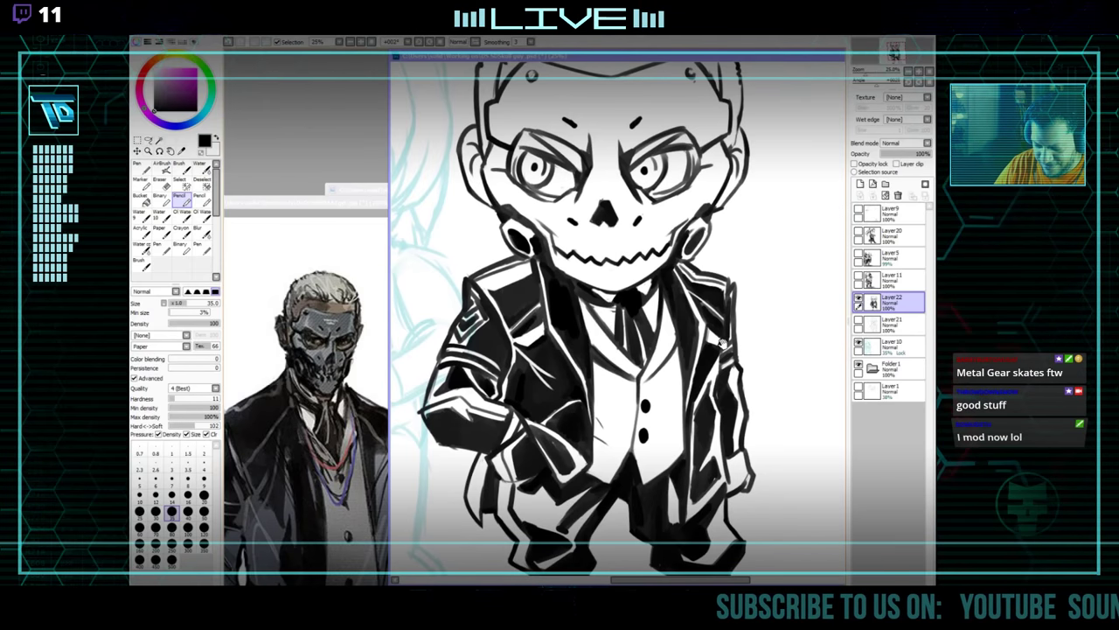
pyautogui.scroll(4, 727, 344)
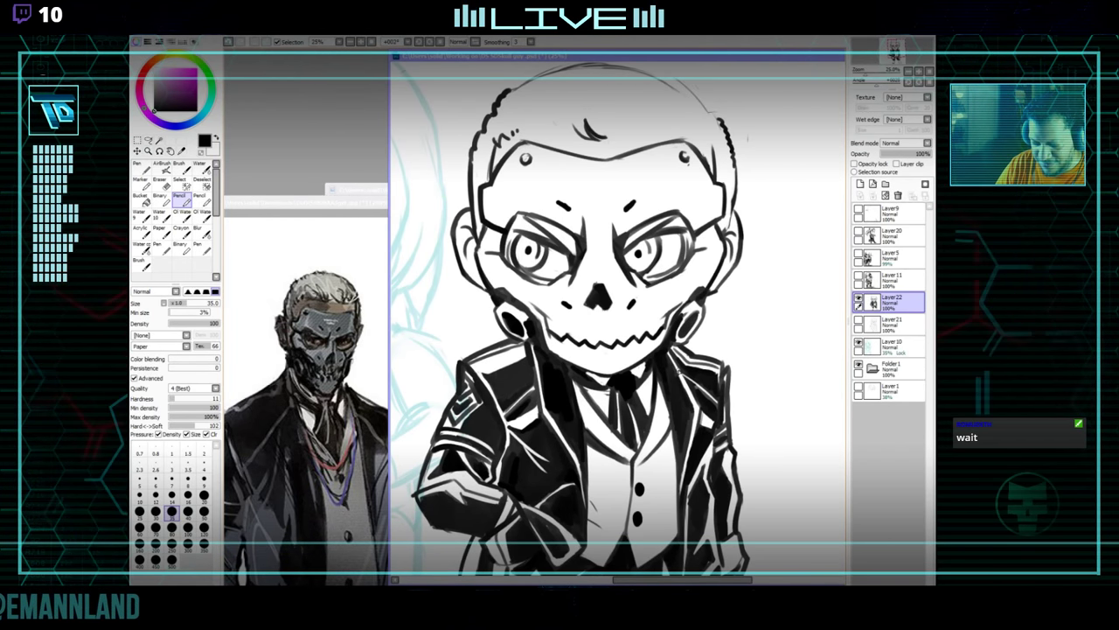
pyautogui.scroll(-6, 744, 391)
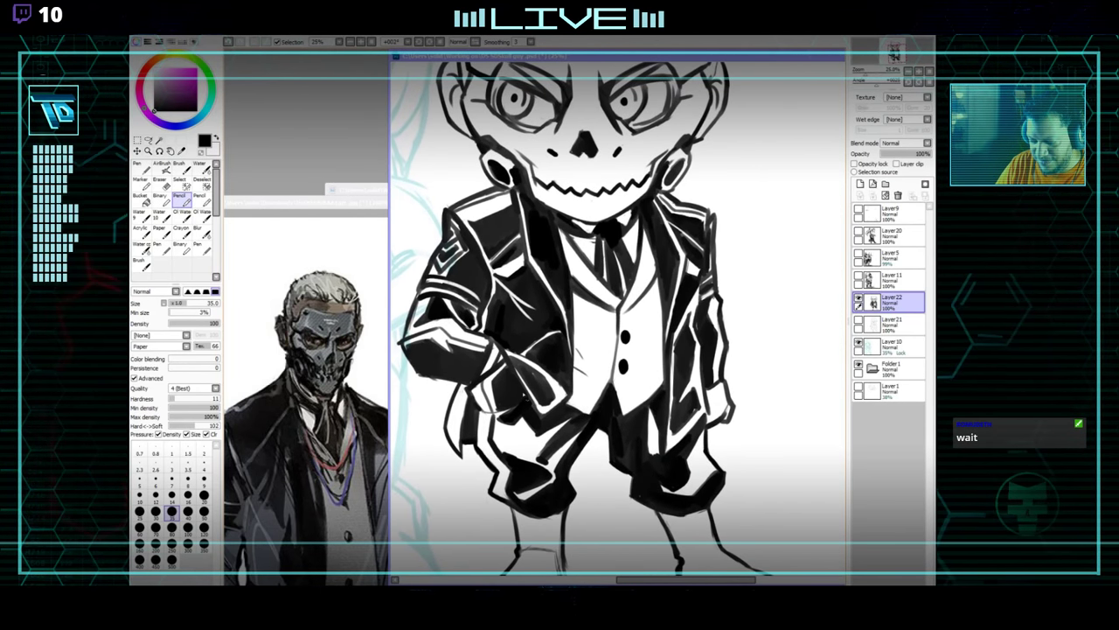
# Sharpen the black shading and edges of both trouser cuffs, alternating the Eraser at size 37 with the Pencil.
pyautogui.moveTo(714, 409)
pyautogui.mouseDown()
pyautogui.moveTo(738, 408)
pyautogui.moveTo(734, 355)
pyautogui.mouseUp()
pyautogui.moveTo(736, 393); pyautogui.dragTo(678, 424)
pyautogui.press('e')
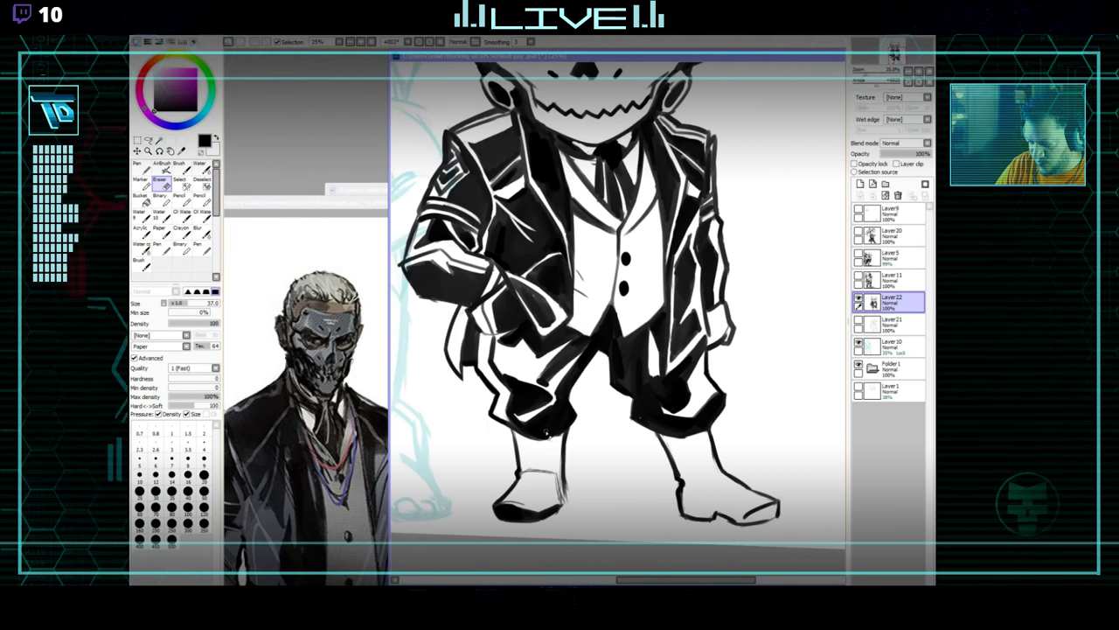
pyautogui.press('n')
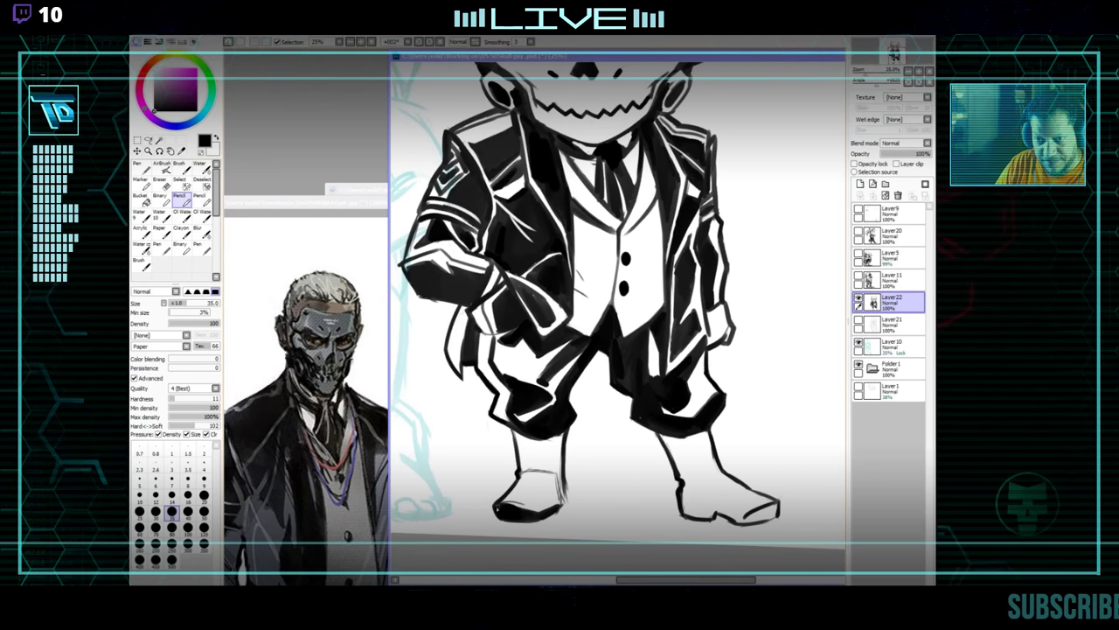
pyautogui.press('e')
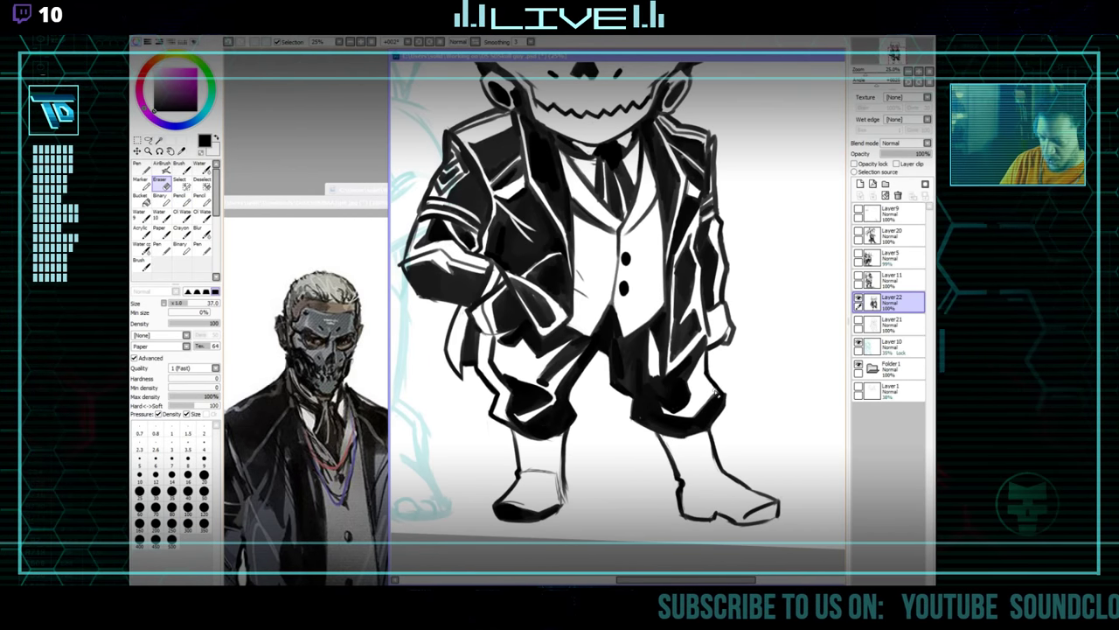
pyautogui.press('n')
pyautogui.moveTo(567, 417); pyautogui.dragTo(575, 456)
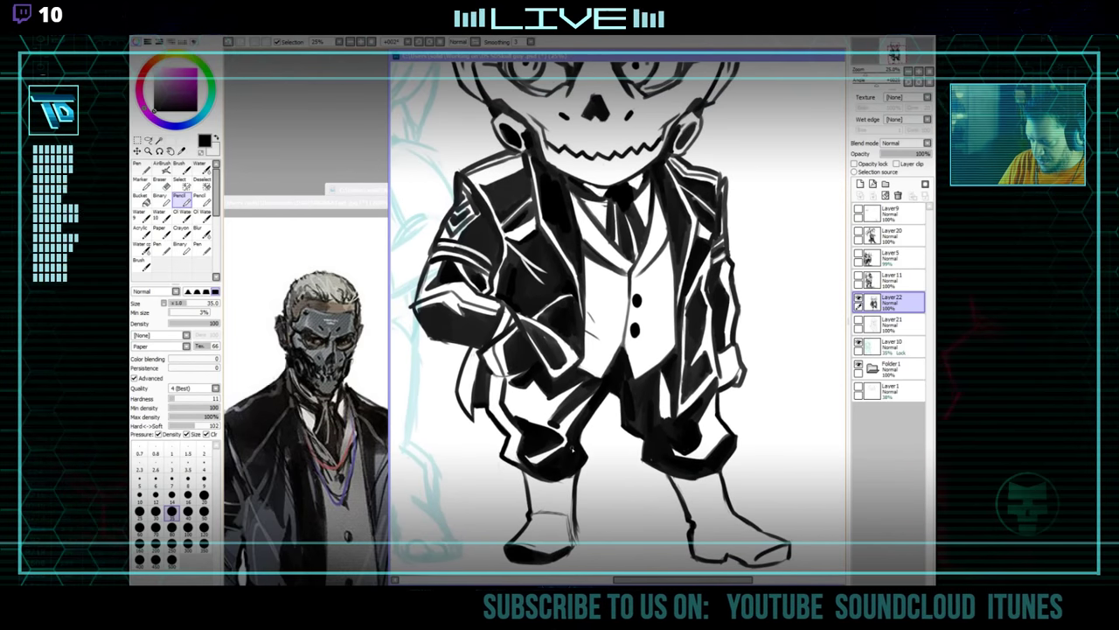
# Consult the reference's suit and rework the outer contour of the right-hand trouser leg with the Eraser and Pencil.
pyautogui.click(315, 535)
pyautogui.moveTo(316, 536); pyautogui.dragTo(339, 501)
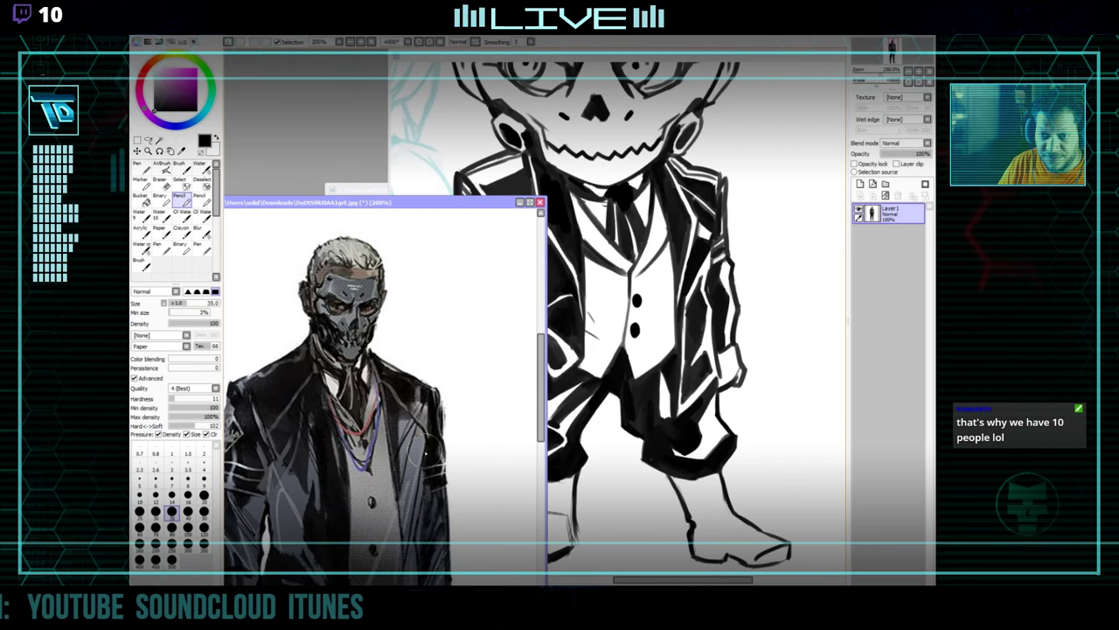
pyautogui.click(772, 415)
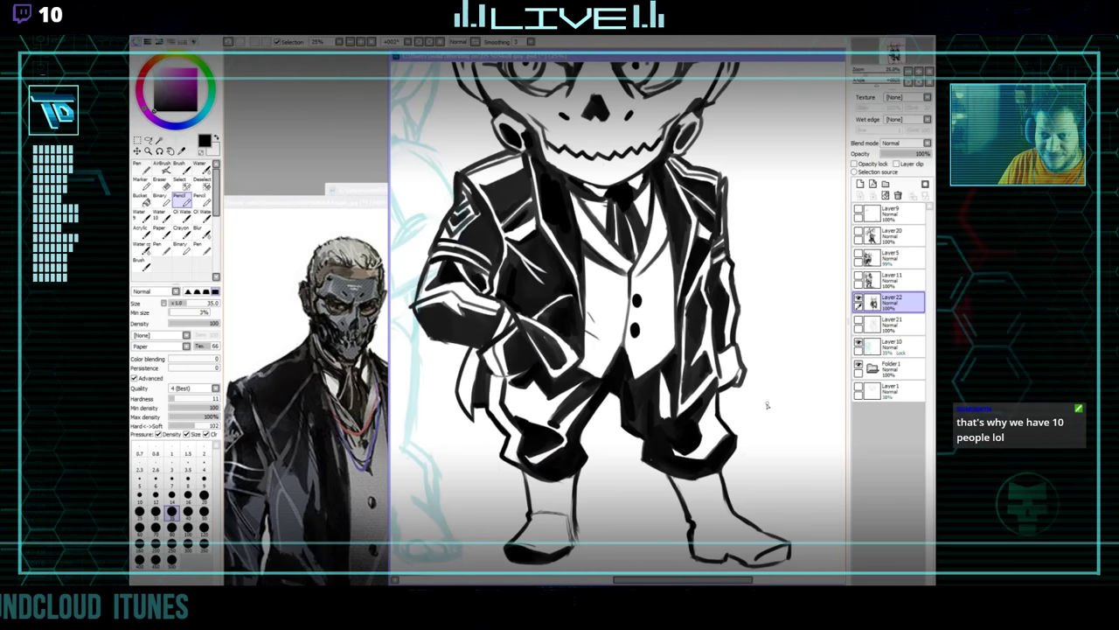
pyautogui.click(378, 517)
pyautogui.moveTo(378, 518); pyautogui.dragTo(504, 420)
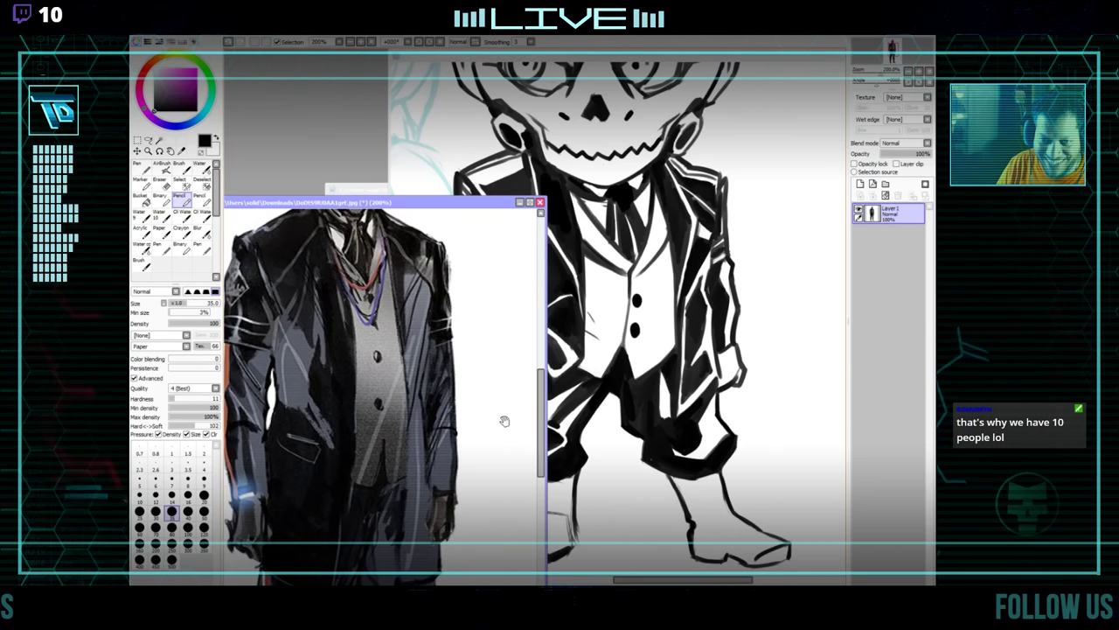
pyautogui.click(719, 418)
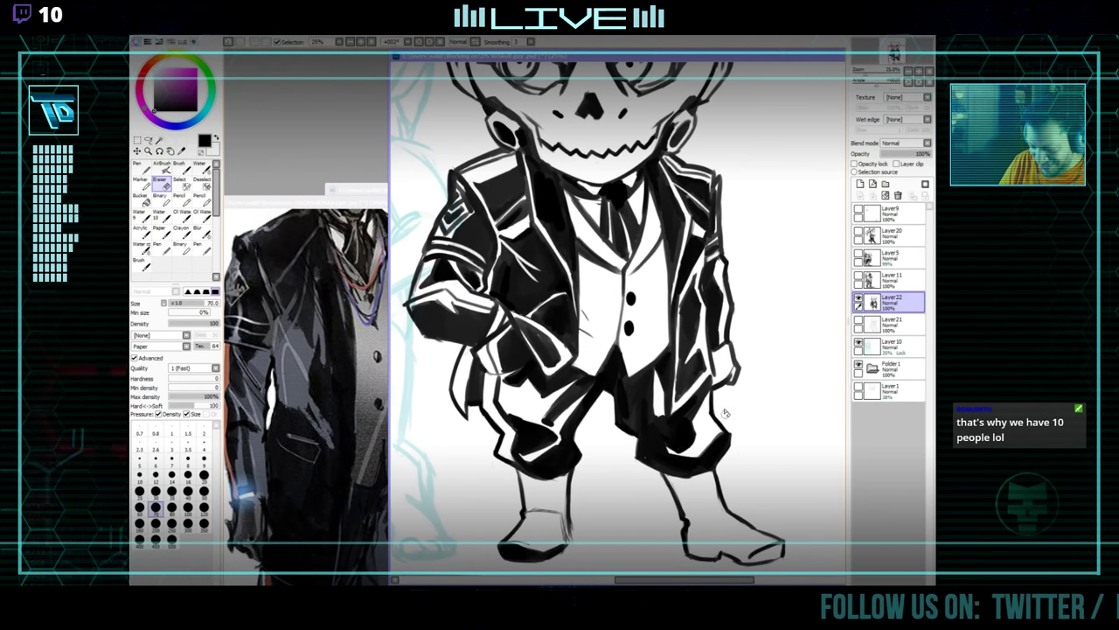
pyautogui.press('n')
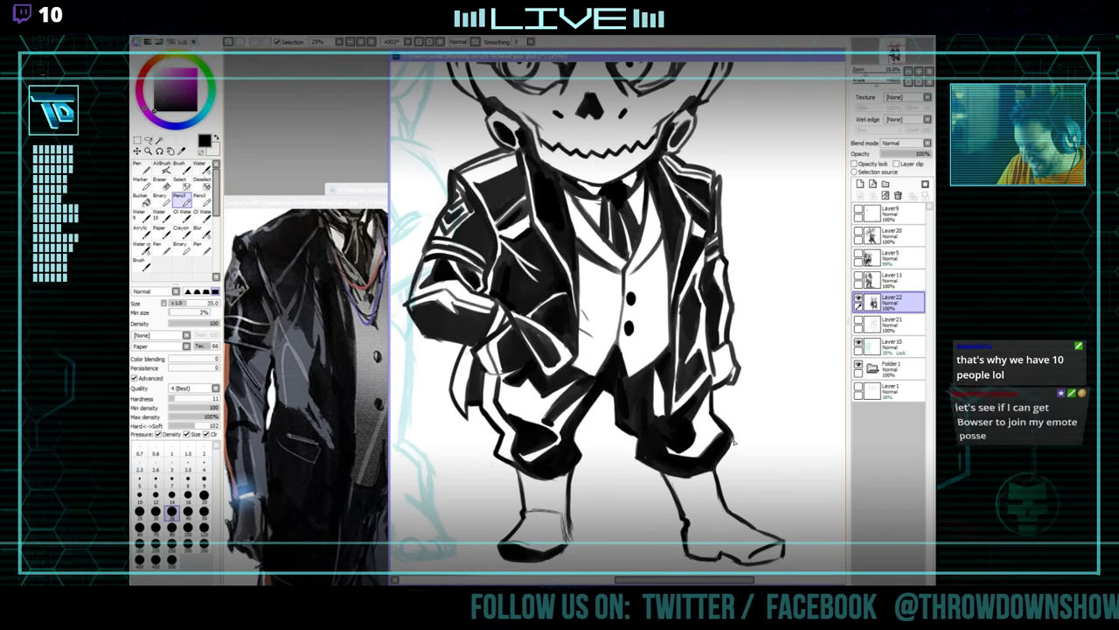
pyautogui.moveTo(688, 455); pyautogui.dragTo(630, 461)
# Bring the reference's trousers into view and refine the right-hand jacket hem over the thigh with the Eraser at size 68 and Pencil.
pyautogui.click(357, 522)
pyautogui.moveTo(357, 522)
pyautogui.mouseDown()
pyautogui.moveTo(357, 445)
pyautogui.moveTo(315, 354)
pyautogui.mouseUp()
pyautogui.click(664, 405)
pyautogui.moveTo(663, 405); pyautogui.dragTo(662, 392)
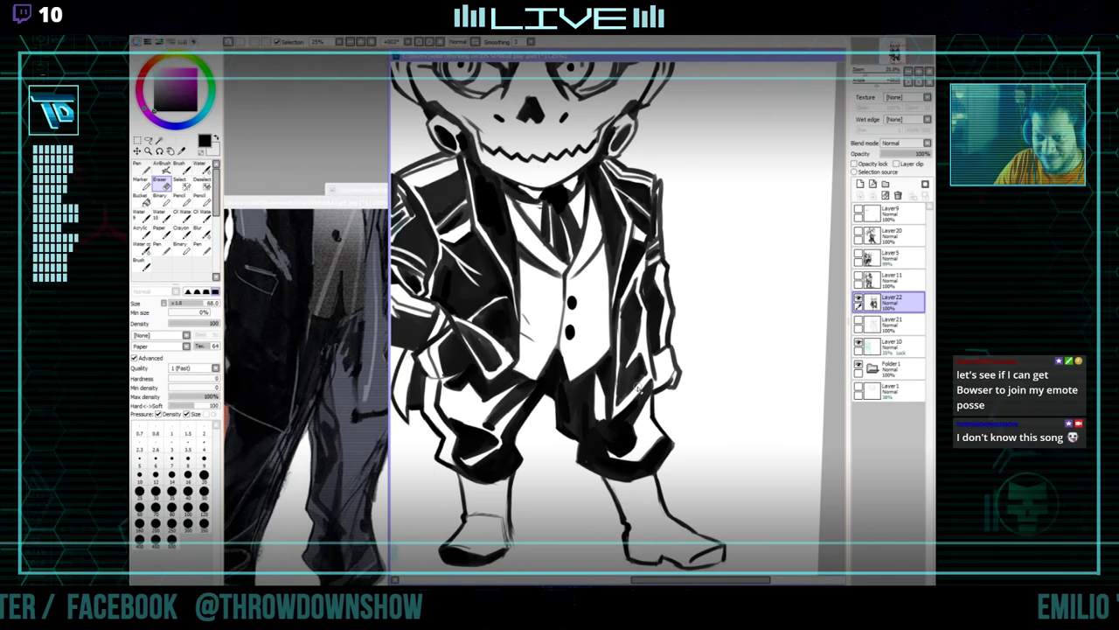
pyautogui.press('n')
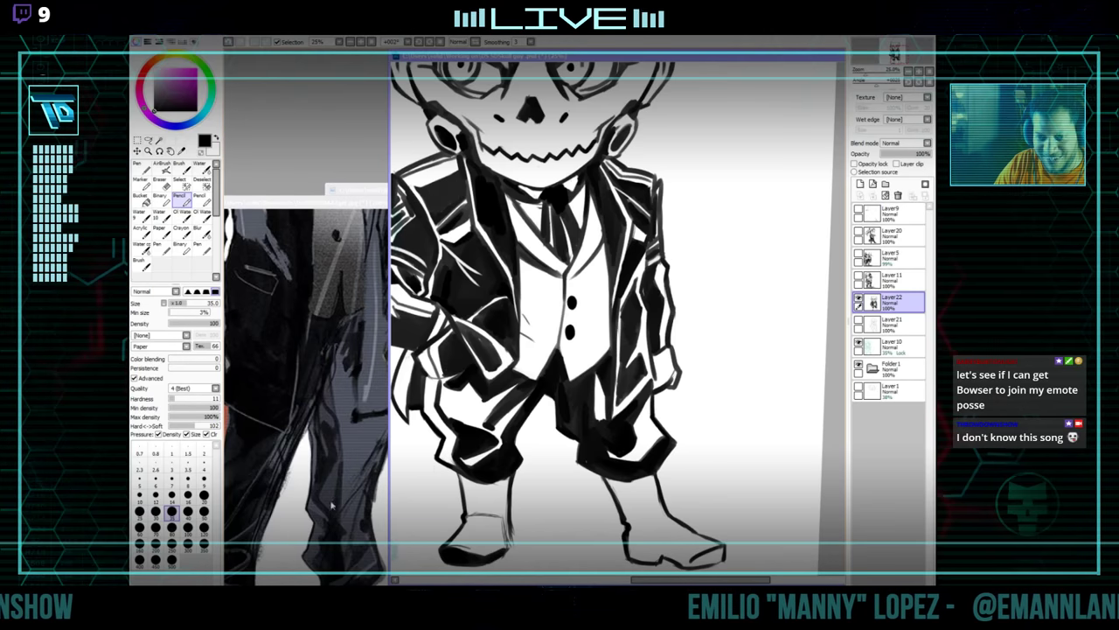
# Consult the reference's lower legs and retouch the black folds of the right-hand trouser leg with Eraser and Pencil.
pyautogui.moveTo(332, 510); pyautogui.dragTo(314, 398)
pyautogui.click(692, 335)
pyautogui.press('e')
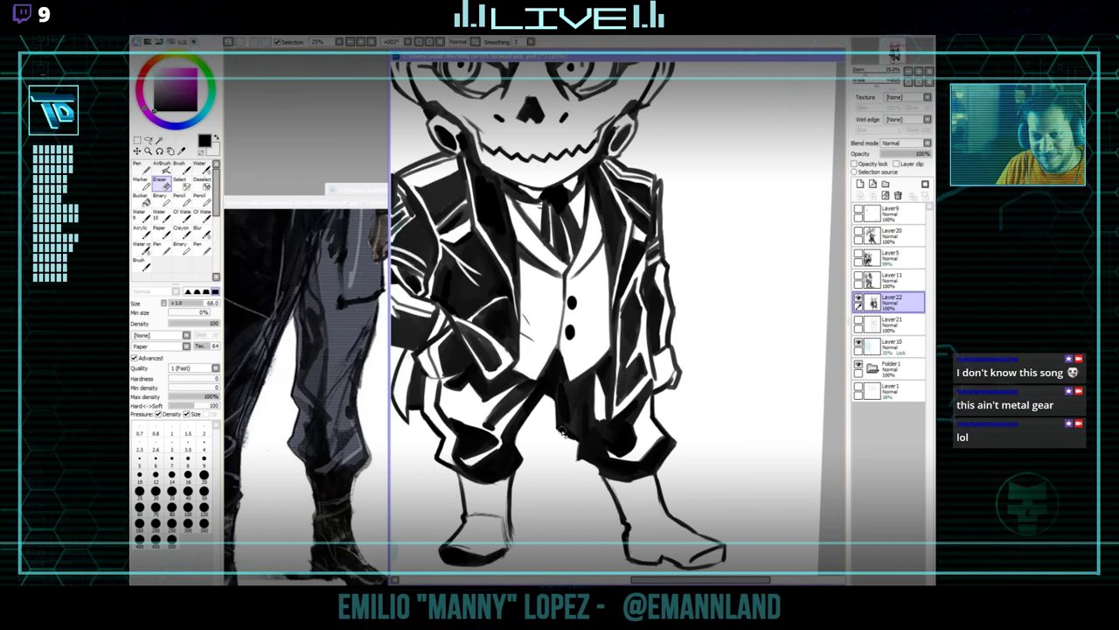
pyautogui.press('n')
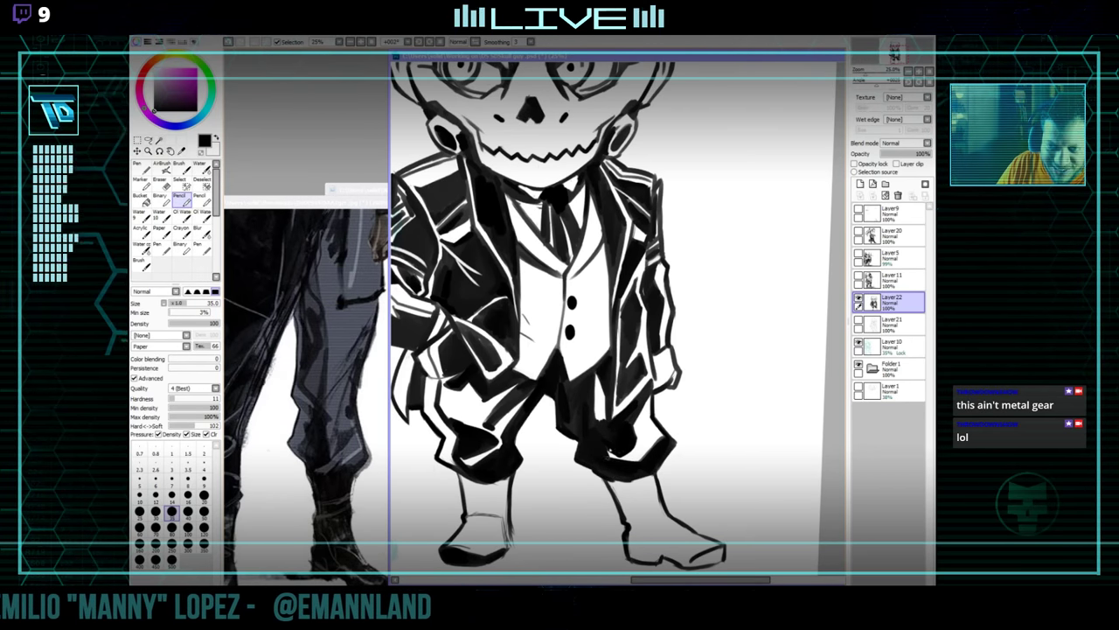
pyautogui.moveTo(639, 456); pyautogui.dragTo(635, 448)
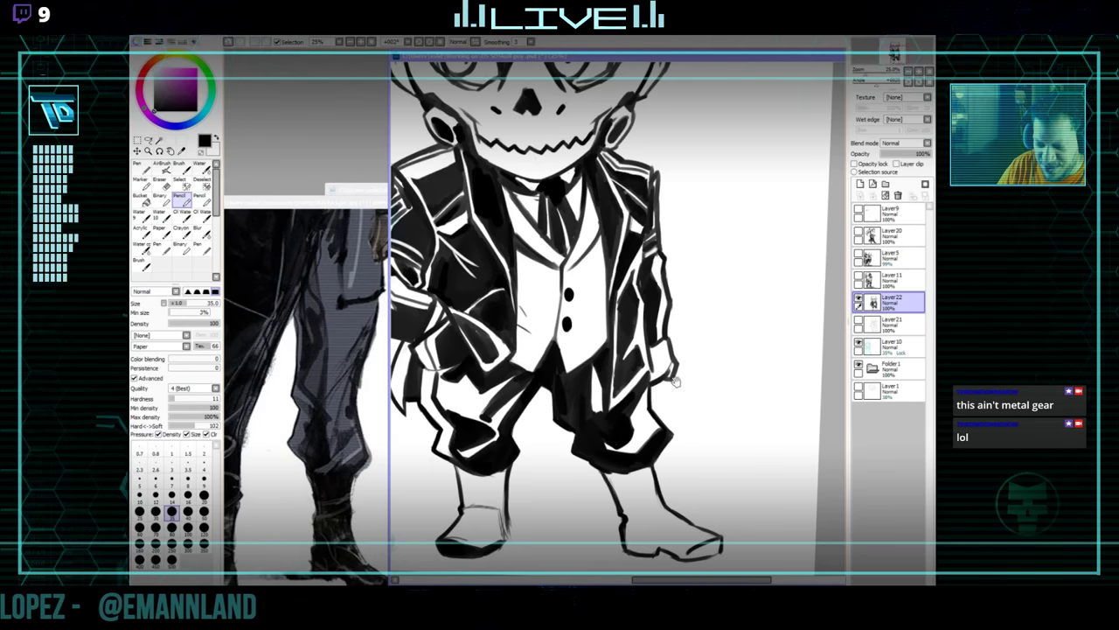
# Bring the reference's head into view and erase the thin rough contour across the crown of the chibi's head with a larger Eraser.
pyautogui.moveTo(687, 309); pyautogui.dragTo(710, 405)
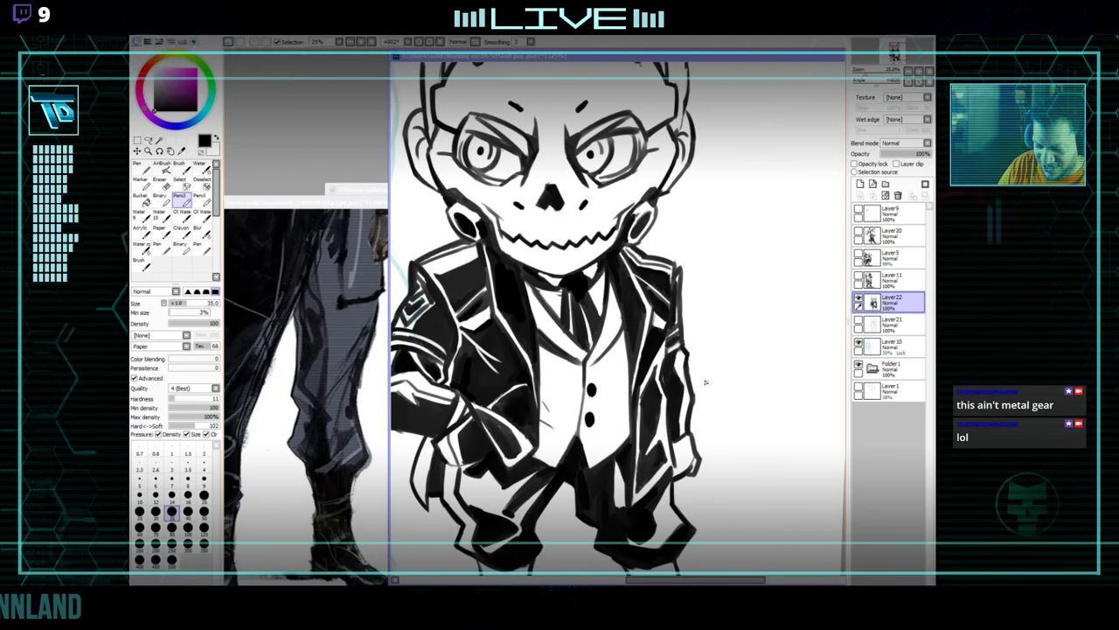
pyautogui.click(342, 469)
pyautogui.moveTo(424, 253)
pyautogui.mouseDown()
pyautogui.moveTo(442, 400)
pyautogui.moveTo(548, 426)
pyautogui.mouseUp()
pyautogui.click(624, 340)
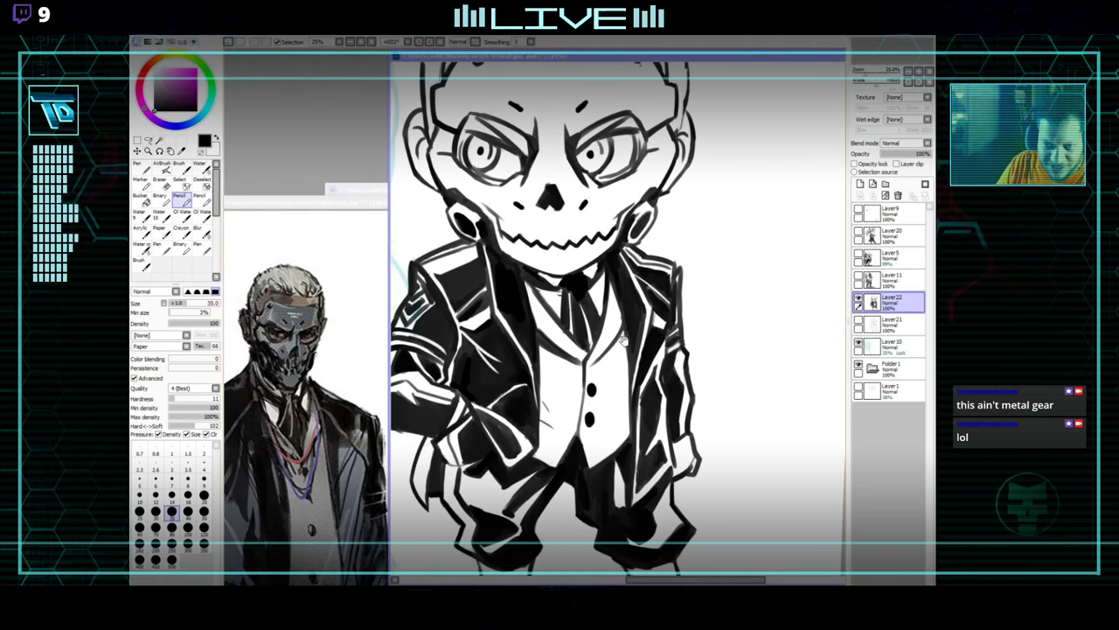
pyautogui.moveTo(624, 339)
pyautogui.mouseDown()
pyautogui.moveTo(618, 483)
pyautogui.moveTo(600, 562)
pyautogui.mouseUp()
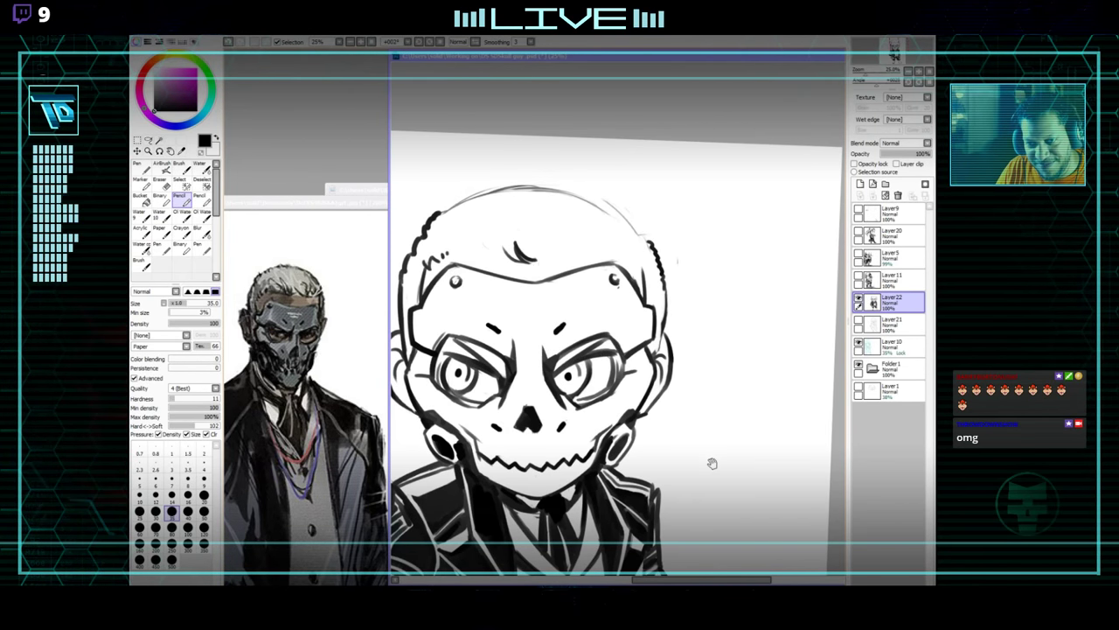
pyautogui.moveTo(713, 464)
pyautogui.mouseDown()
pyautogui.moveTo(726, 387)
pyautogui.moveTo(691, 313)
pyautogui.mouseUp()
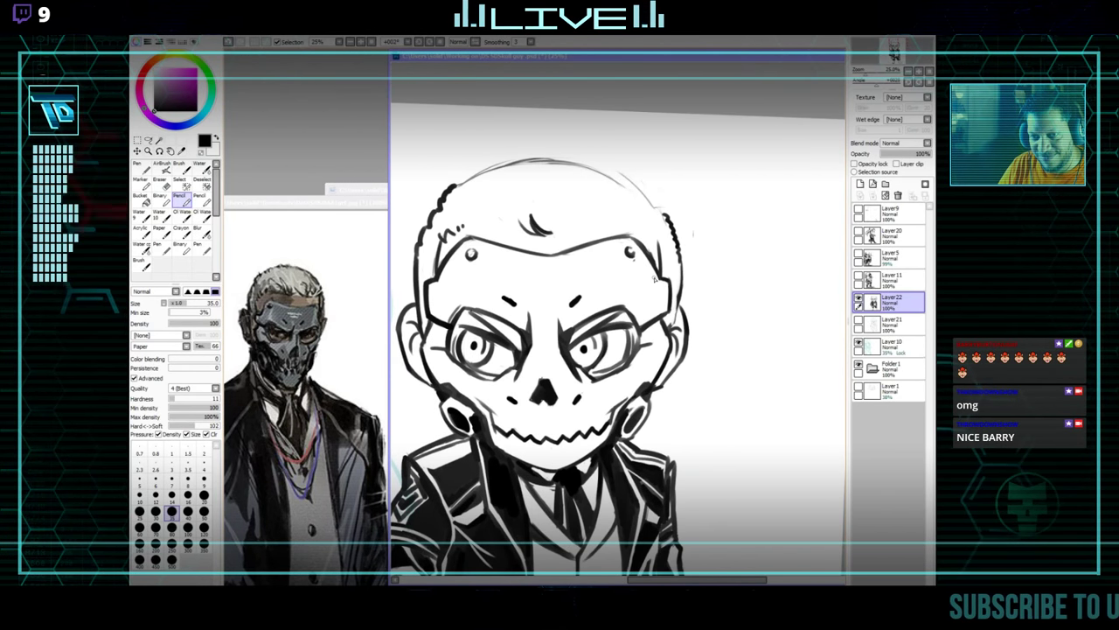
pyautogui.press('e')
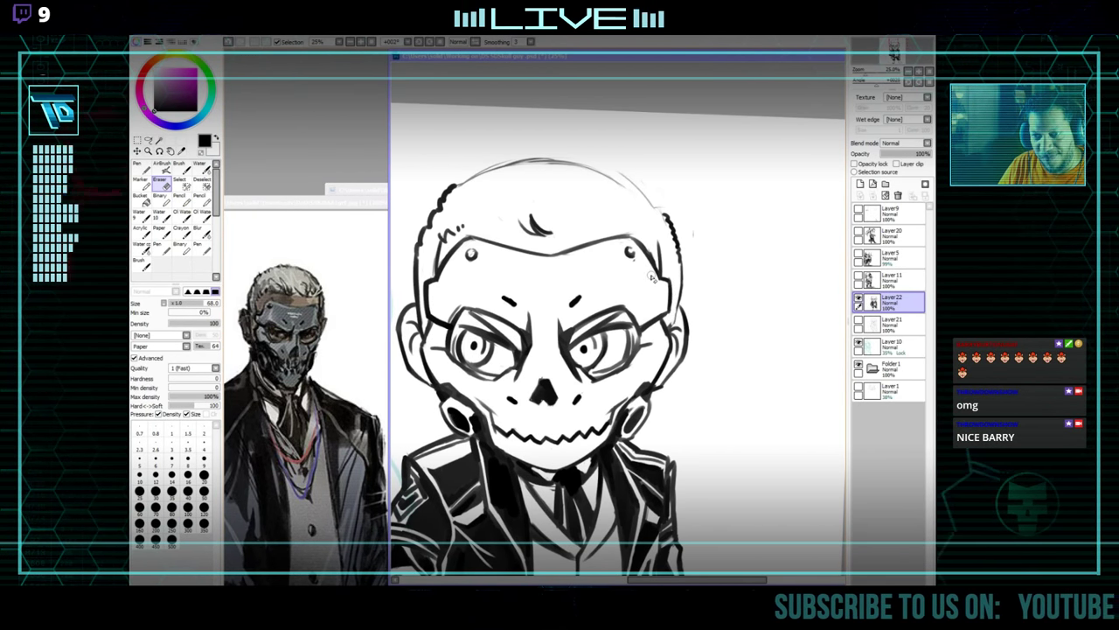
pyautogui.press('n')
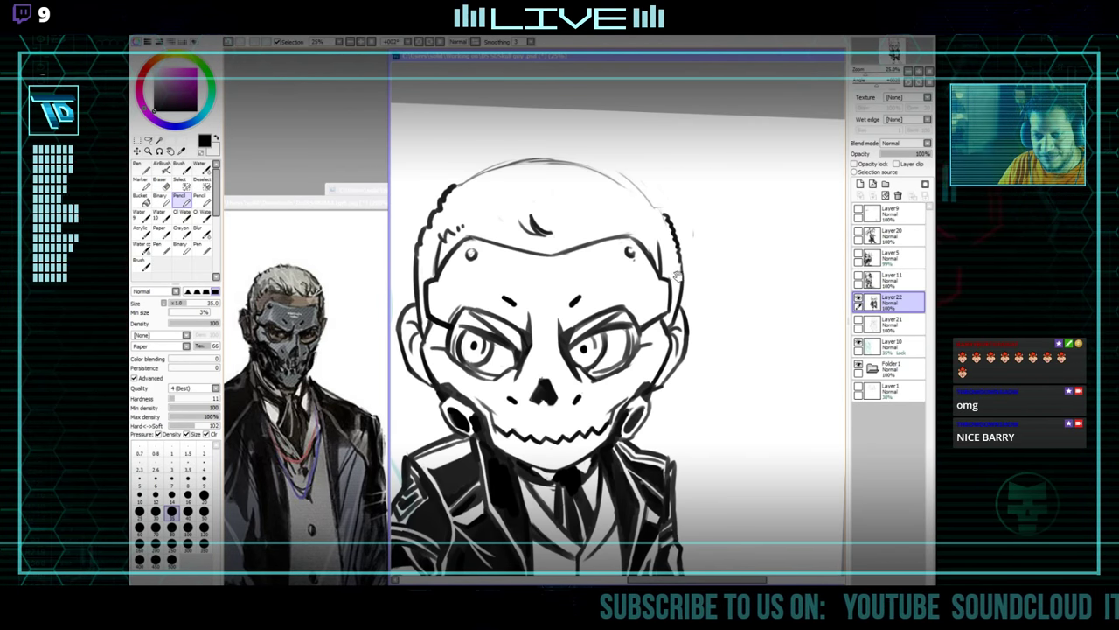
pyautogui.moveTo(678, 276); pyautogui.dragTo(677, 329)
pyautogui.press('e')
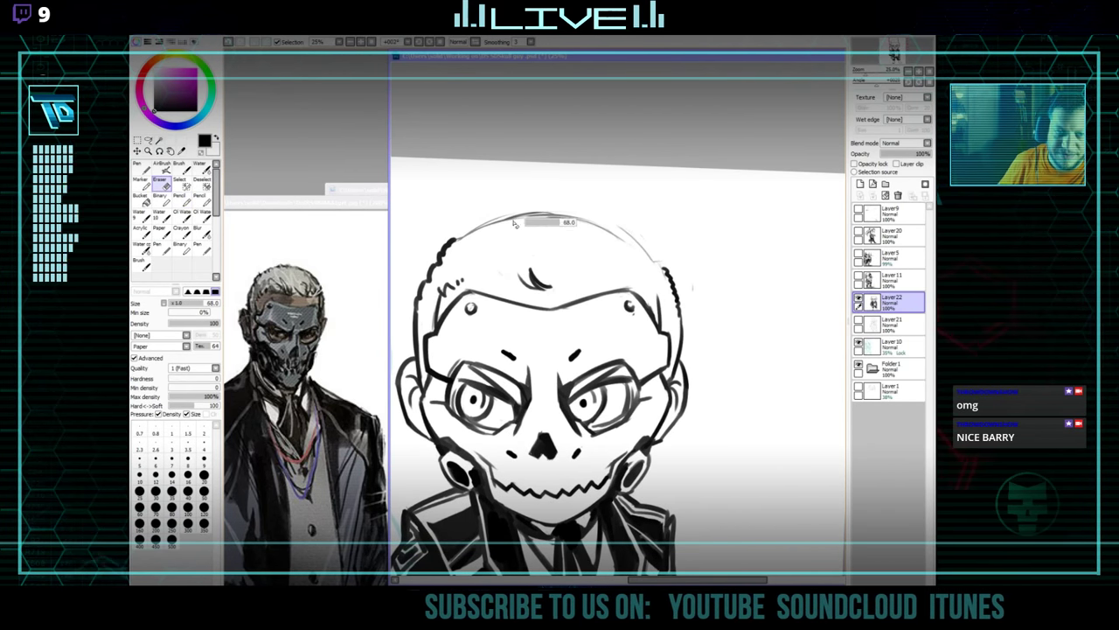
pyautogui.moveTo(514, 224); pyautogui.dragTo(549, 224)
pyautogui.moveTo(481, 240)
pyautogui.mouseDown()
pyautogui.moveTo(542, 212)
pyautogui.moveTo(649, 249)
pyautogui.moveTo(626, 267)
pyautogui.mouseUp()
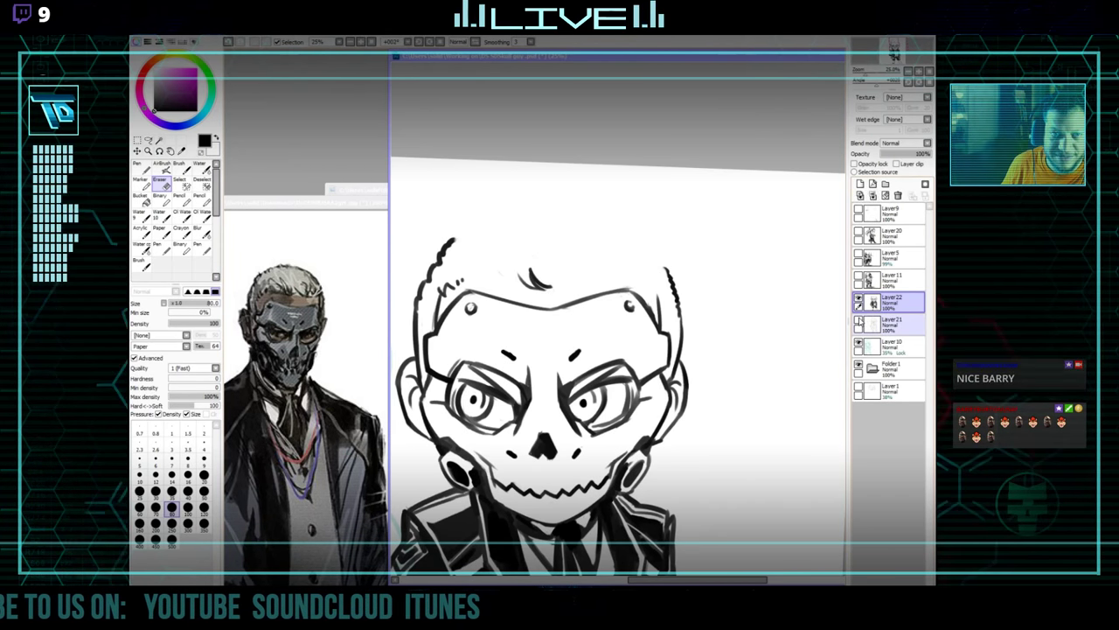
# Show the Layer21 sketch and lower its opacity to 17% as a guide under the ink.
pyautogui.click(859, 320)
pyautogui.click(892, 325)
pyautogui.moveTo(897, 153); pyautogui.dragTo(887, 159)
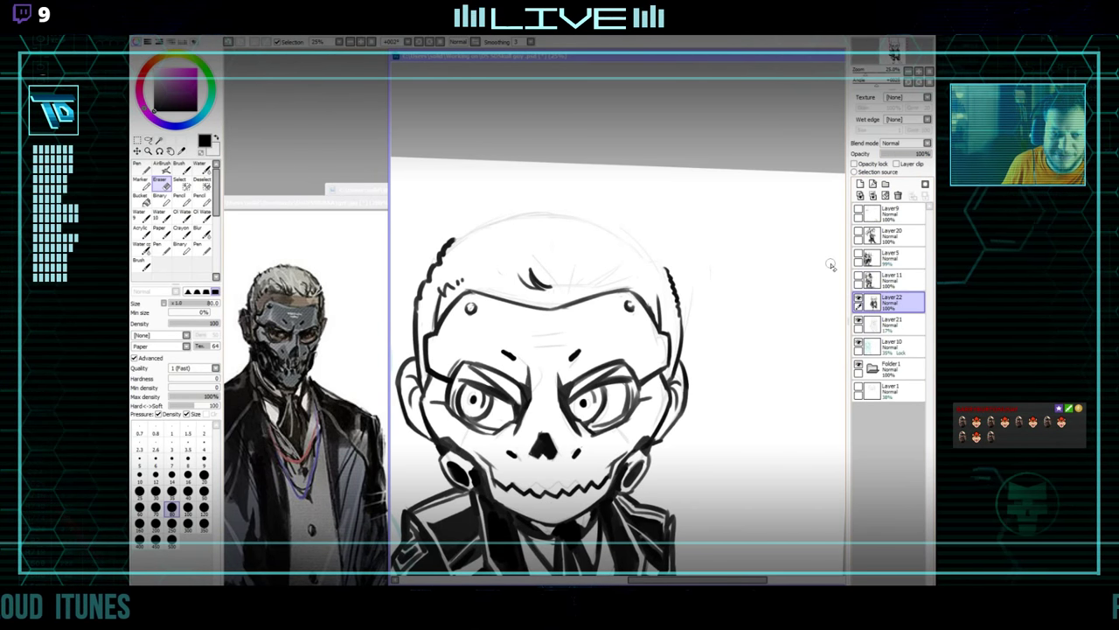
# Ink extra hair tufts above the centre of the mask and the short seam lines on both cheeks with the Pencil at size 35.
pyautogui.press('n')
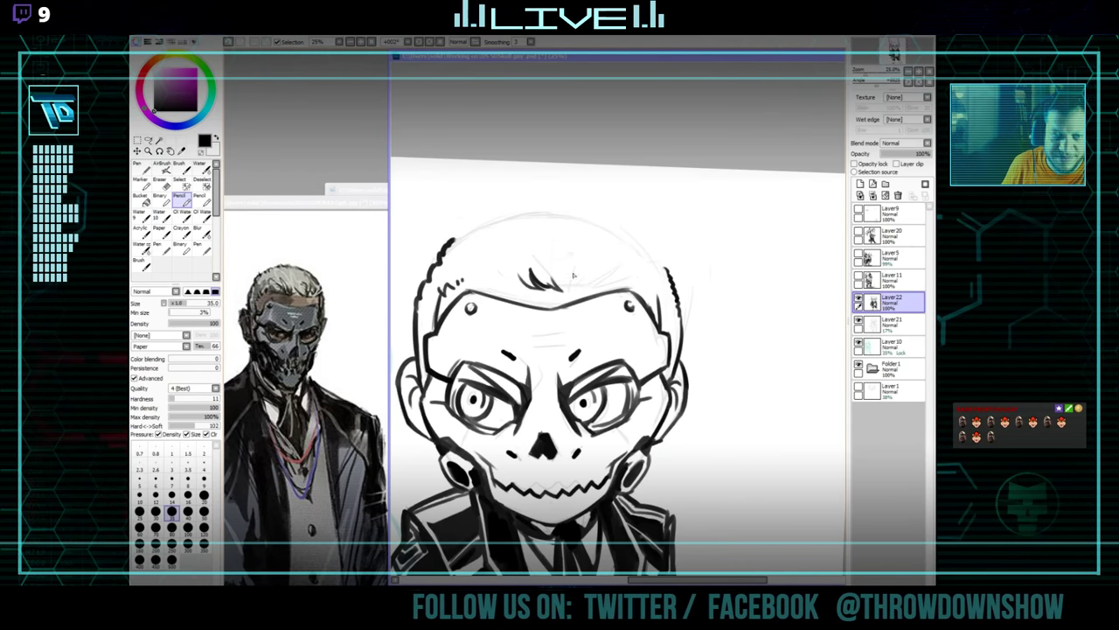
pyautogui.moveTo(554, 291)
pyautogui.mouseDown()
pyautogui.moveTo(612, 329)
pyautogui.moveTo(740, 348)
pyautogui.moveTo(642, 426)
pyautogui.mouseUp()
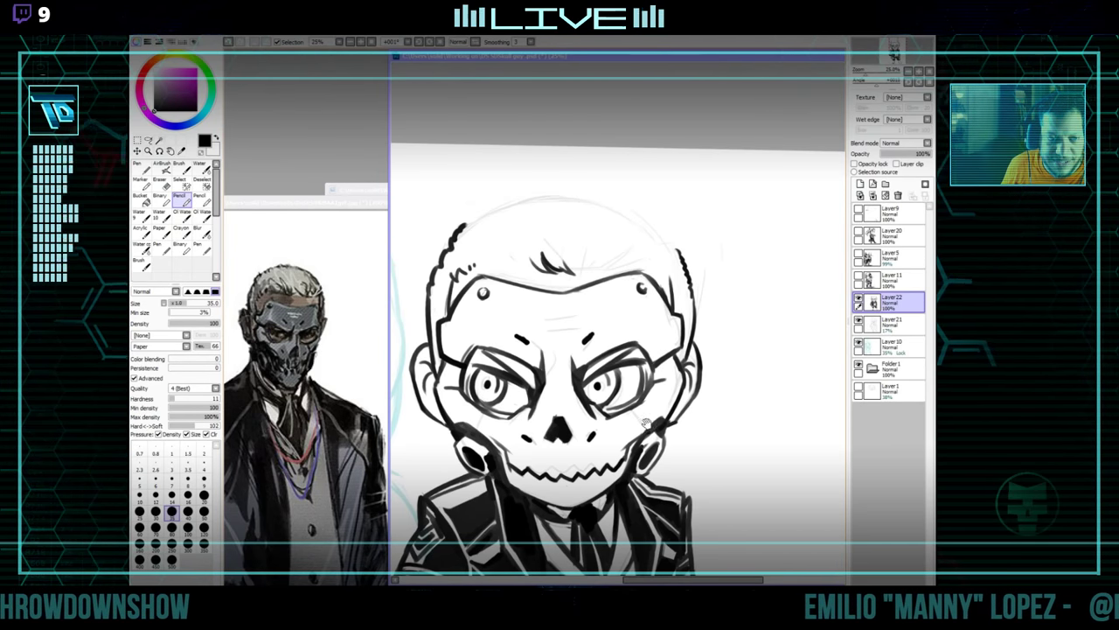
pyautogui.moveTo(646, 423); pyautogui.dragTo(654, 419)
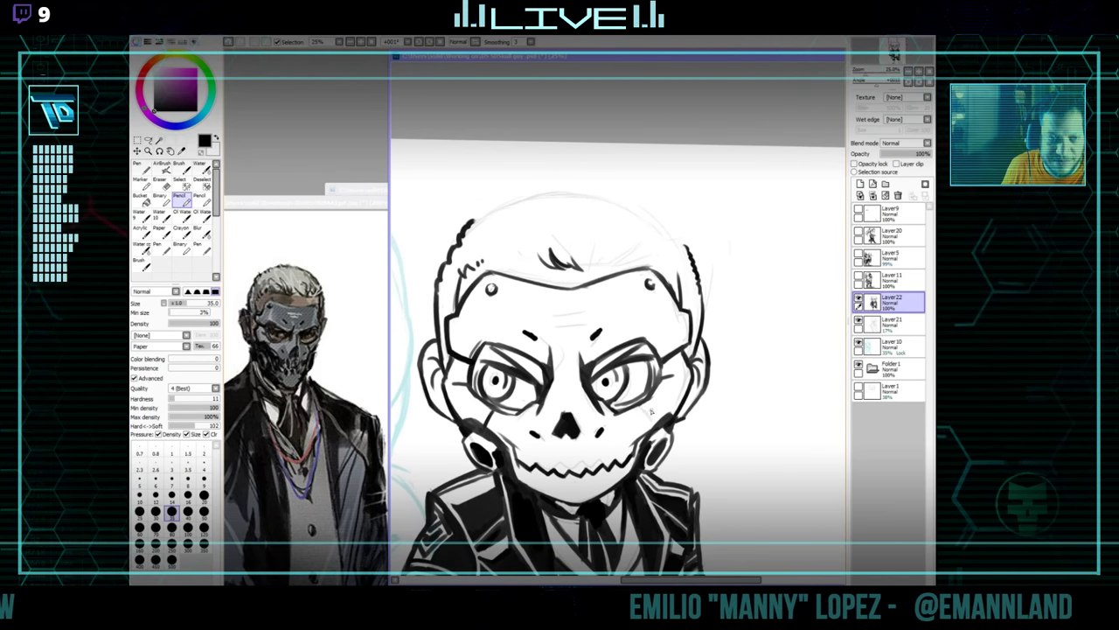
pyautogui.moveTo(693, 467); pyautogui.dragTo(721, 374)
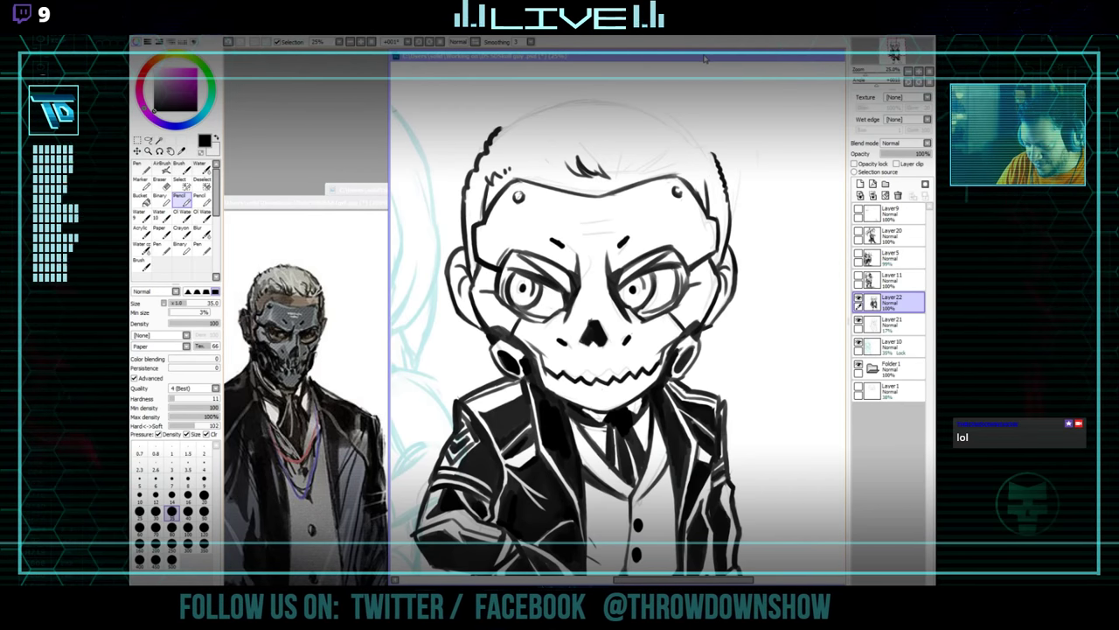
# Clean up the contour's left end with the Eraser and ink a bumpy short-hair outline across the crown with the Pencil.
pyautogui.moveTo(693, 285); pyautogui.dragTo(655, 353)
pyautogui.press('e')
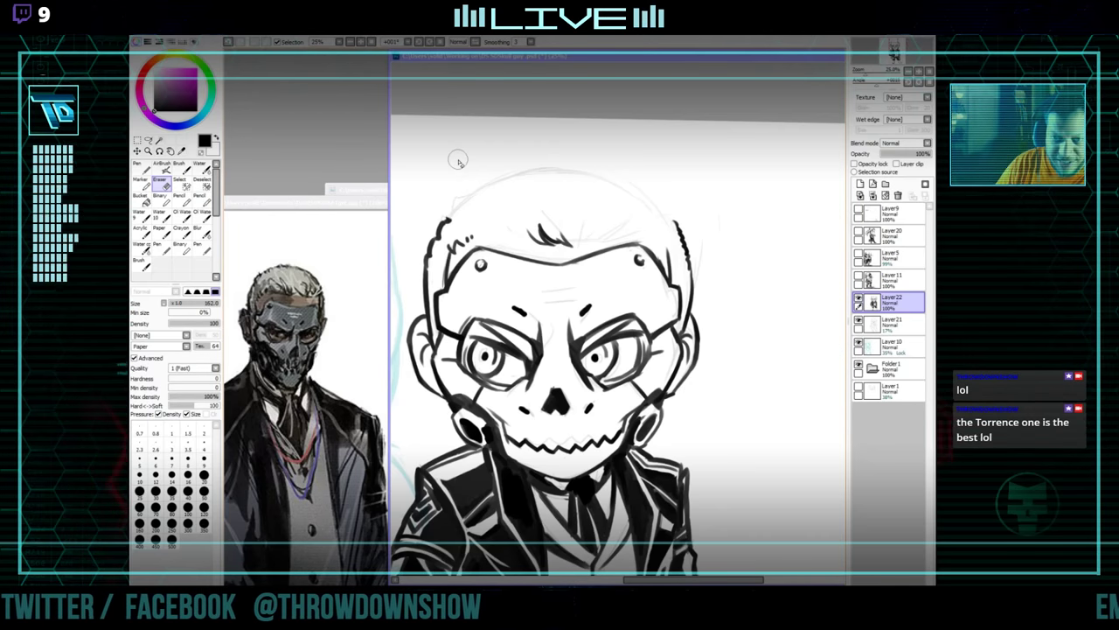
pyautogui.press('n')
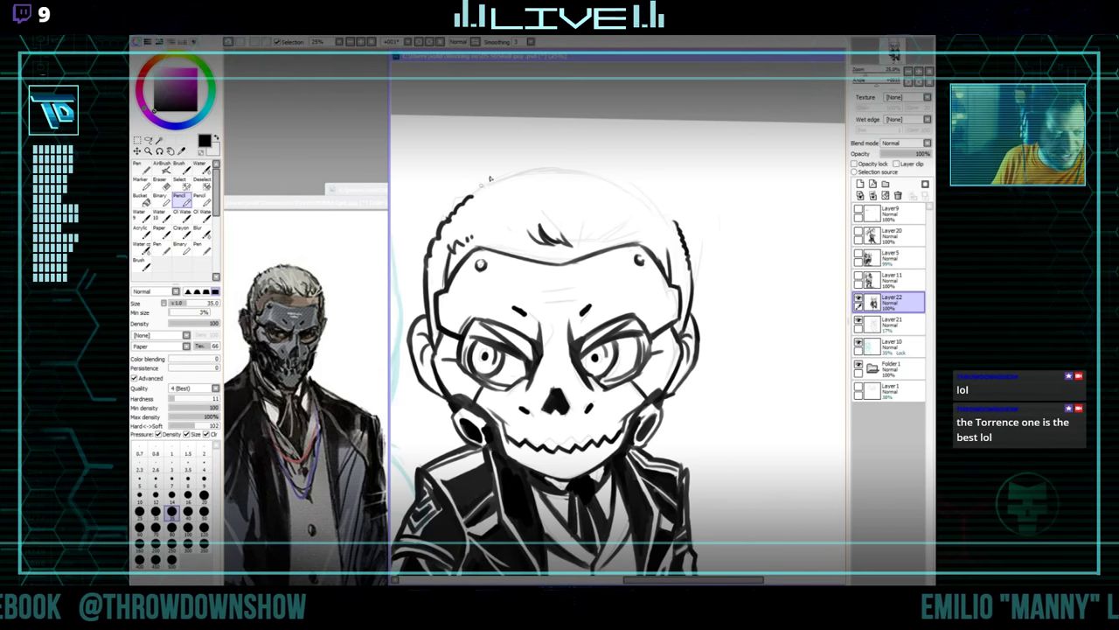
pyautogui.moveTo(563, 195); pyautogui.dragTo(581, 201)
pyautogui.moveTo(482, 211)
pyautogui.mouseDown()
pyautogui.moveTo(584, 173)
pyautogui.moveTo(663, 195)
pyautogui.moveTo(654, 199)
pyautogui.moveTo(692, 228)
pyautogui.mouseUp()
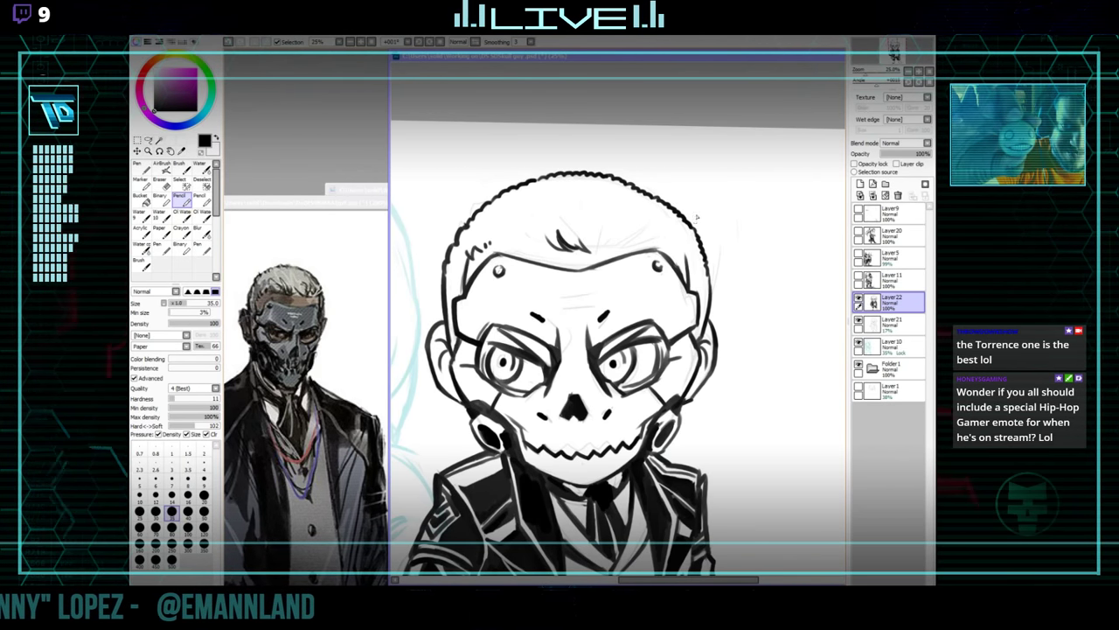
pyautogui.moveTo(667, 330); pyautogui.dragTo(641, 346)
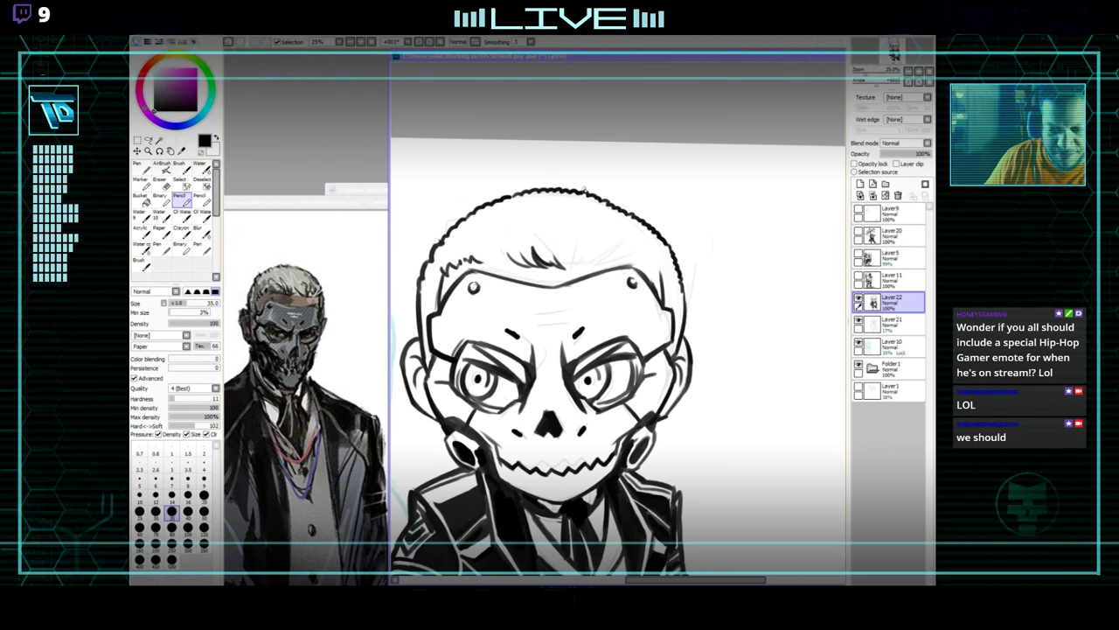
# Erase the zigzag hair marks at the temple and ink a jagged hairline along the mask's upper edge with the Pencil.
pyautogui.press('e')
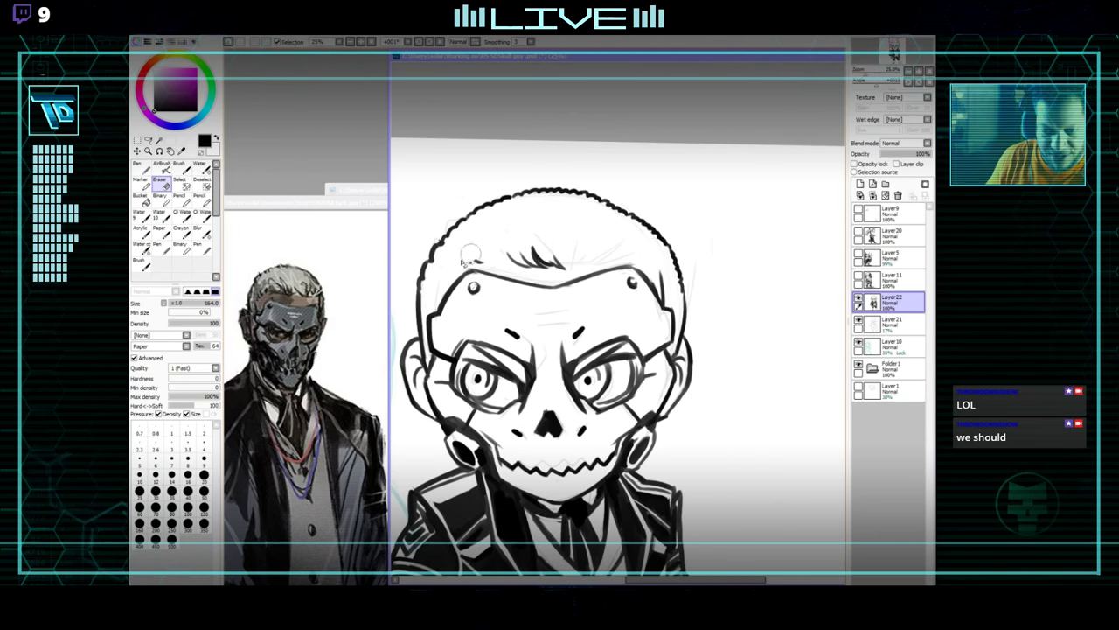
pyautogui.press('n')
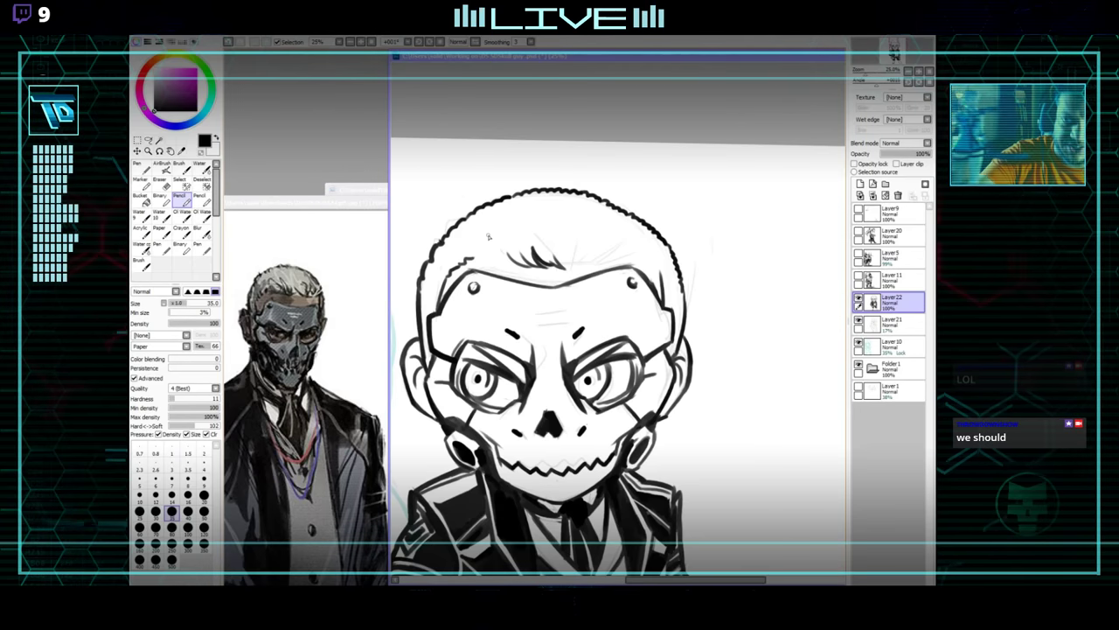
pyautogui.moveTo(593, 235); pyautogui.dragTo(586, 253)
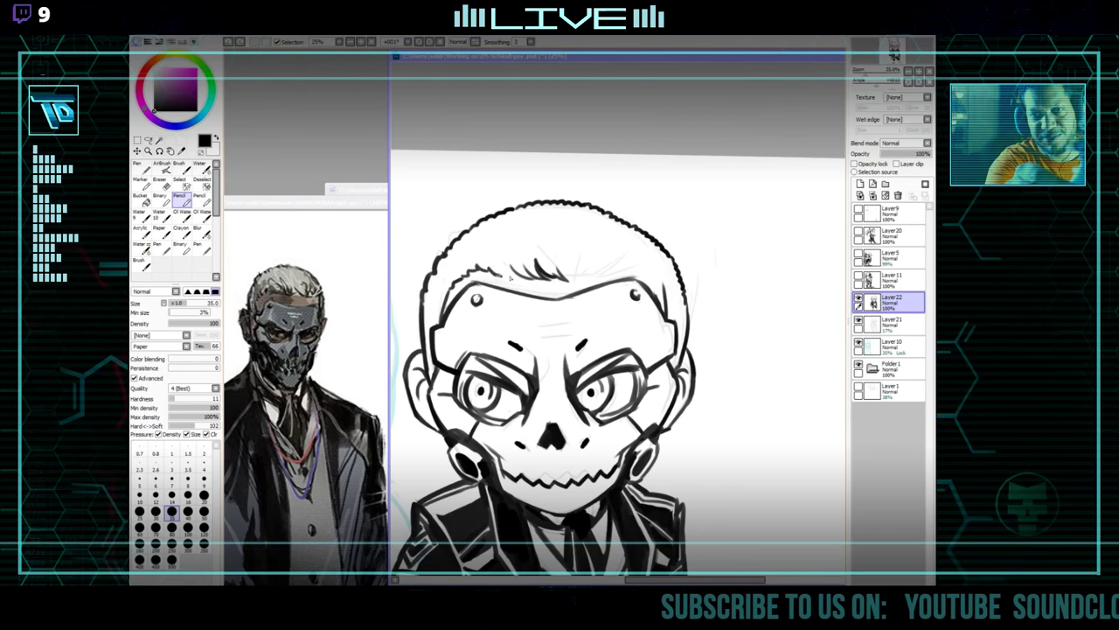
pyautogui.moveTo(599, 257)
pyautogui.mouseDown()
pyautogui.moveTo(652, 240)
pyautogui.moveTo(634, 238)
pyautogui.mouseUp()
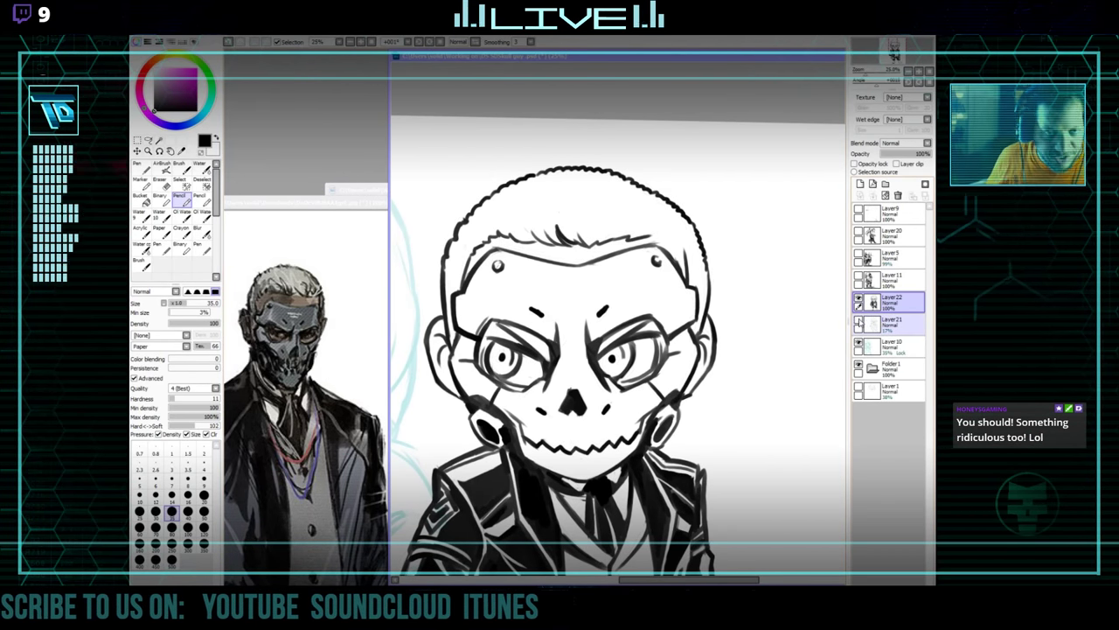
pyautogui.moveTo(702, 314); pyautogui.dragTo(698, 323)
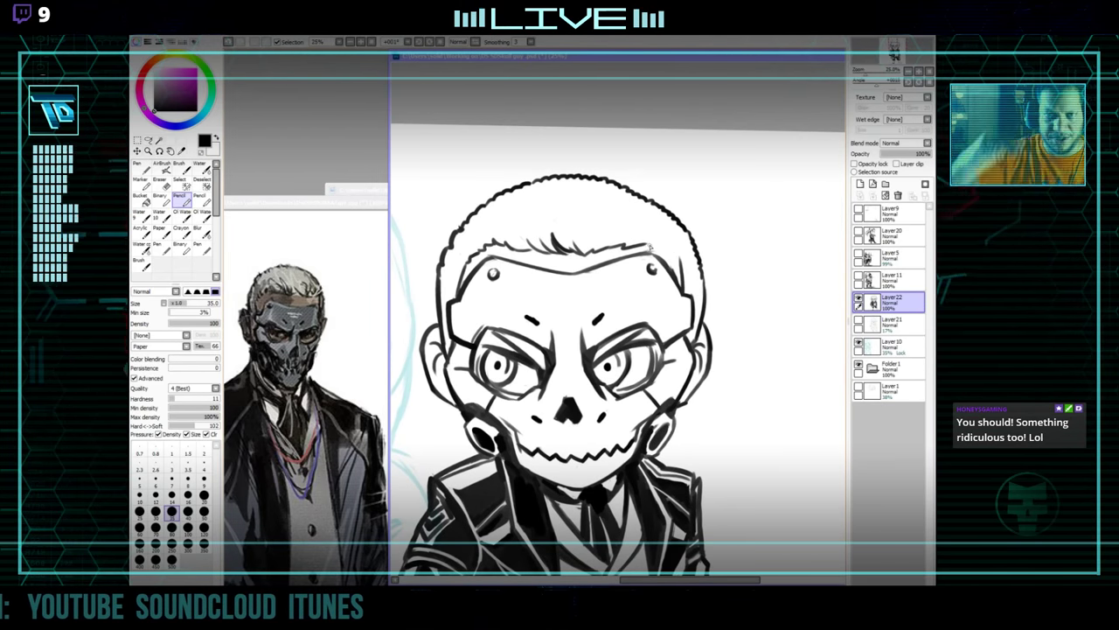
pyautogui.moveTo(695, 233); pyautogui.dragTo(689, 206)
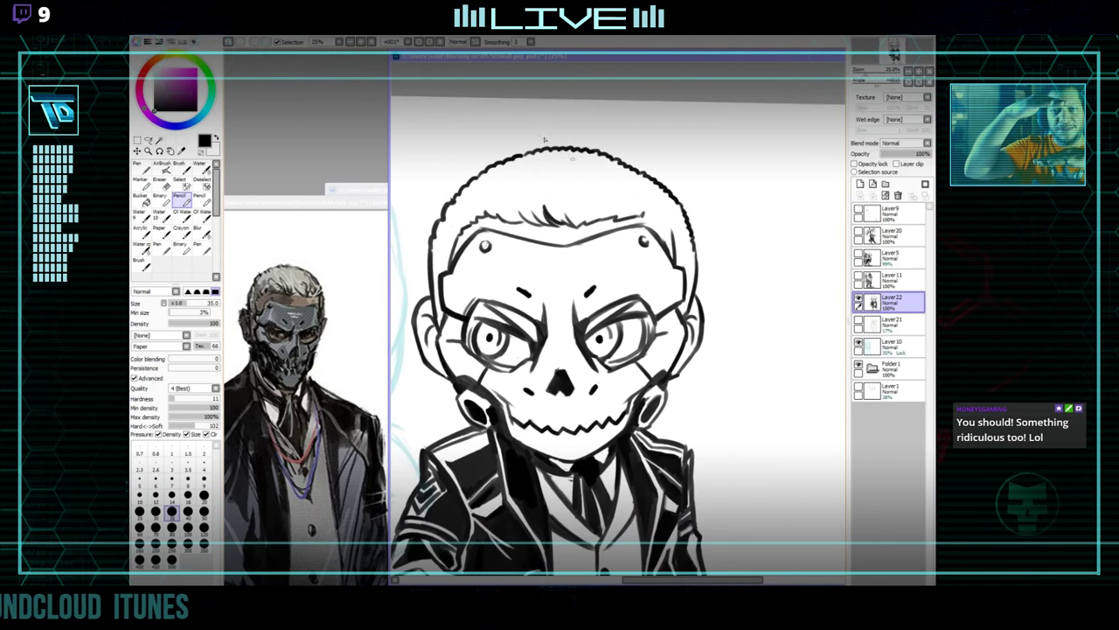
# Mirror the view horizontally, lasso the eyes and nose, shift them slightly left, and deselect.
pyautogui.press('h')
pyautogui.moveTo(835, 277)
pyautogui.mouseDown()
pyautogui.moveTo(754, 290)
pyautogui.moveTo(758, 303)
pyautogui.mouseUp()
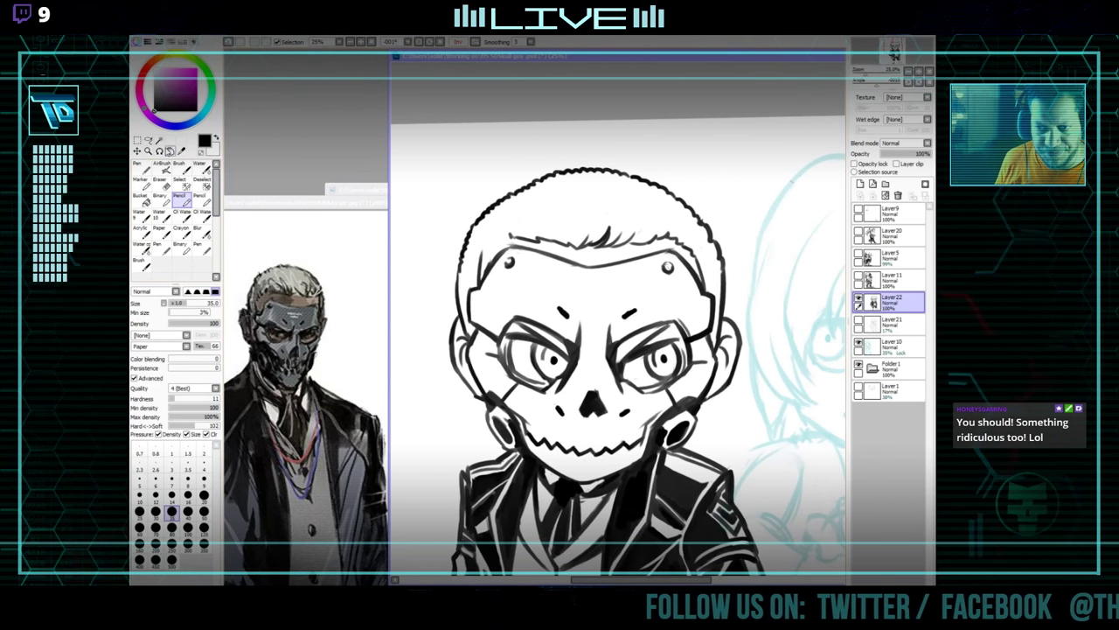
pyautogui.click(148, 140)
pyautogui.moveTo(478, 330)
pyautogui.mouseDown()
pyautogui.moveTo(569, 296)
pyautogui.moveTo(671, 298)
pyautogui.moveTo(704, 332)
pyautogui.moveTo(710, 368)
pyautogui.moveTo(644, 425)
pyautogui.moveTo(597, 434)
pyautogui.moveTo(507, 403)
pyautogui.moveTo(479, 334)
pyautogui.mouseUp()
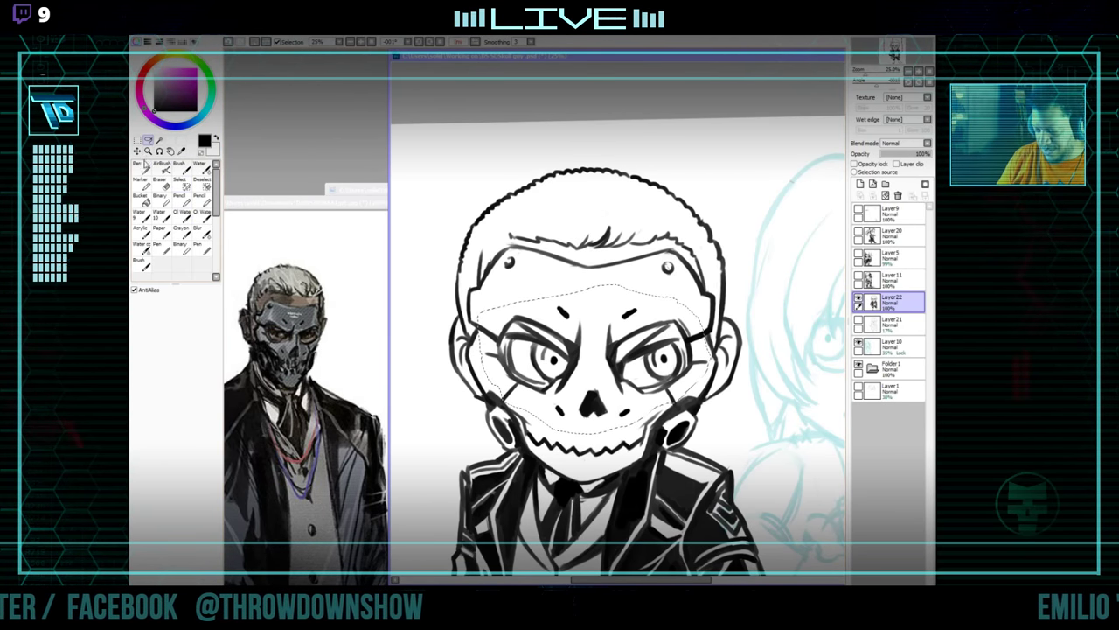
pyautogui.click(137, 151)
pyautogui.moveTo(689, 381)
pyautogui.mouseDown()
pyautogui.moveTo(665, 380)
pyautogui.moveTo(682, 379)
pyautogui.mouseUp()
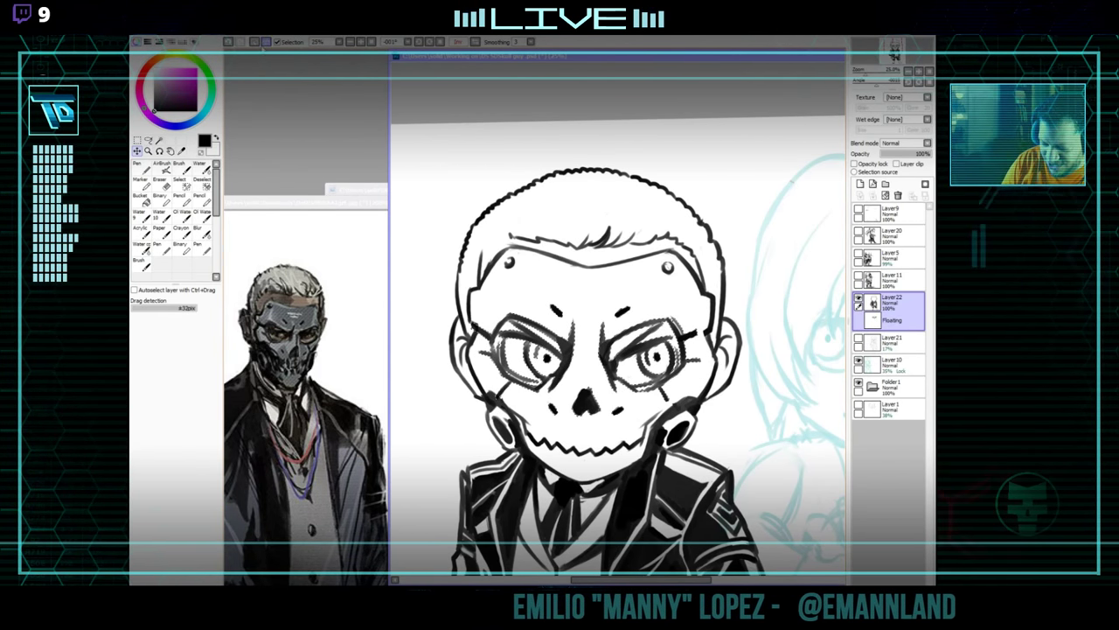
pyautogui.hotkey('ctrl', 'd')
# Reconnect the mask's temple line beside the right-hand eye with the Pencil at size 35 and trim it with the Eraser at size 59.
pyautogui.press('n')
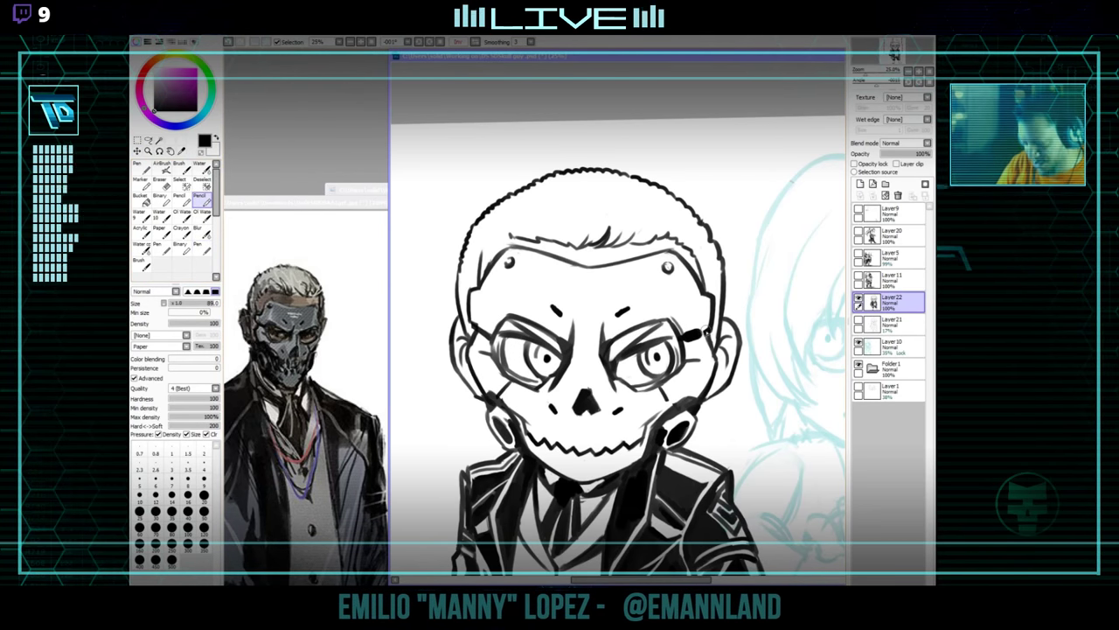
pyautogui.click(181, 195)
pyautogui.moveTo(692, 332); pyautogui.dragTo(707, 332)
pyautogui.press('e')
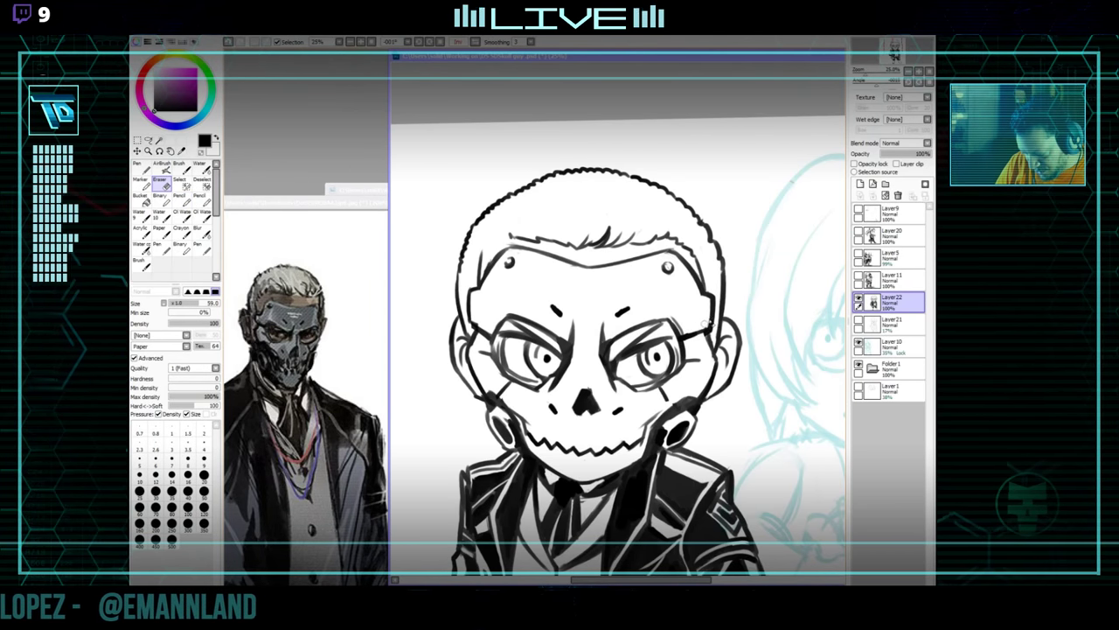
pyautogui.press('n')
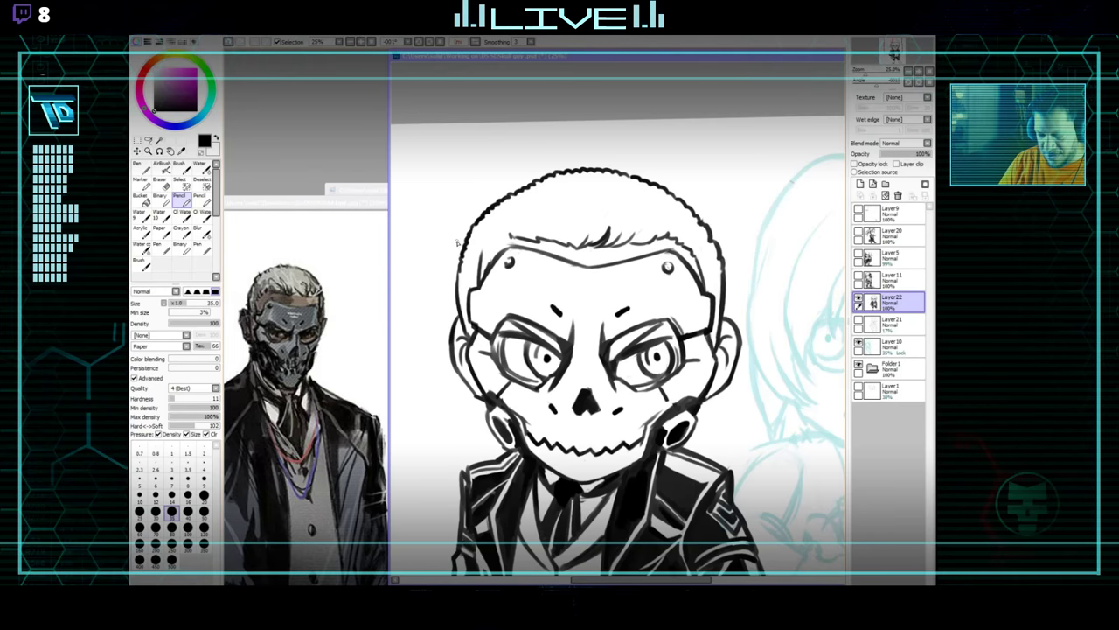
# Refine the jaw and cheek lines beside both ears with the Pencil at size 35, trimming them with the Eraser.
pyautogui.moveTo(737, 366); pyautogui.dragTo(700, 348)
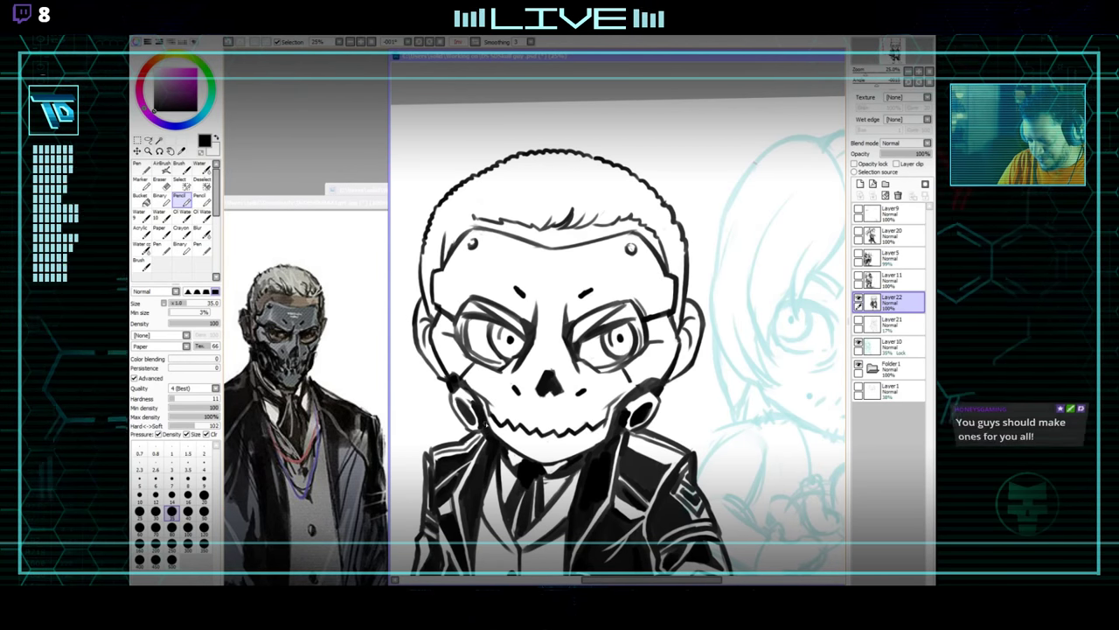
pyautogui.press('e')
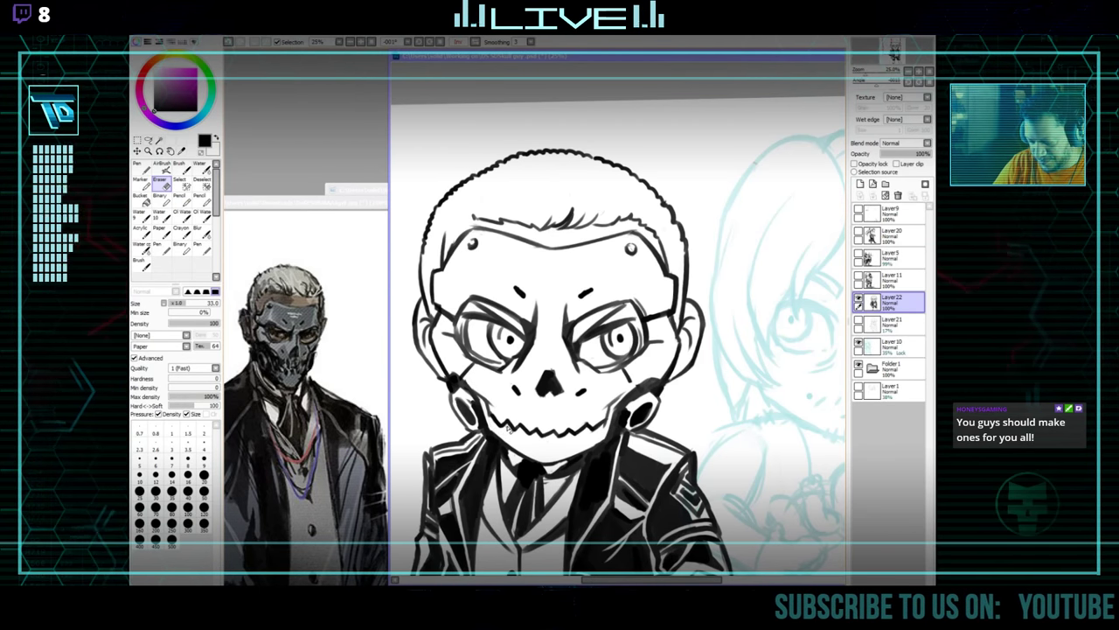
pyautogui.press('n')
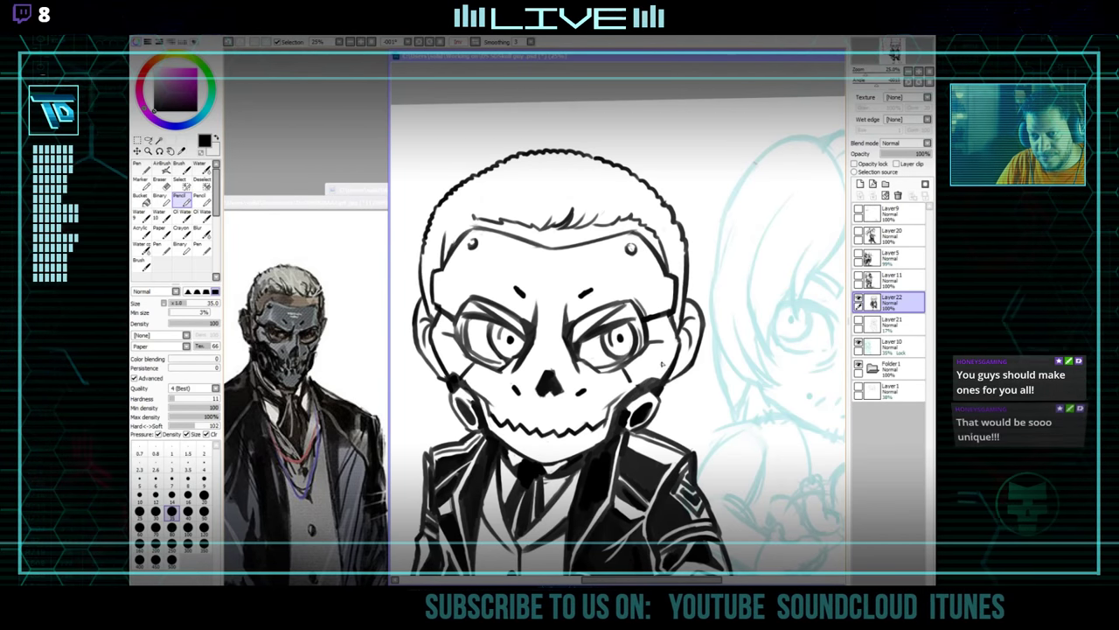
pyautogui.press('e')
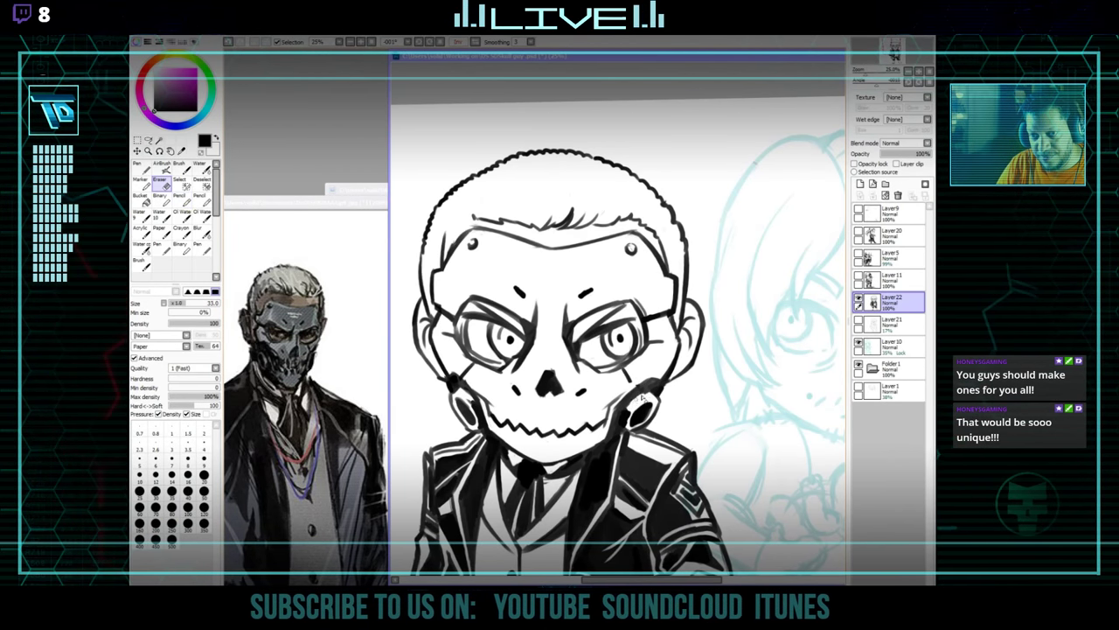
pyautogui.press('n')
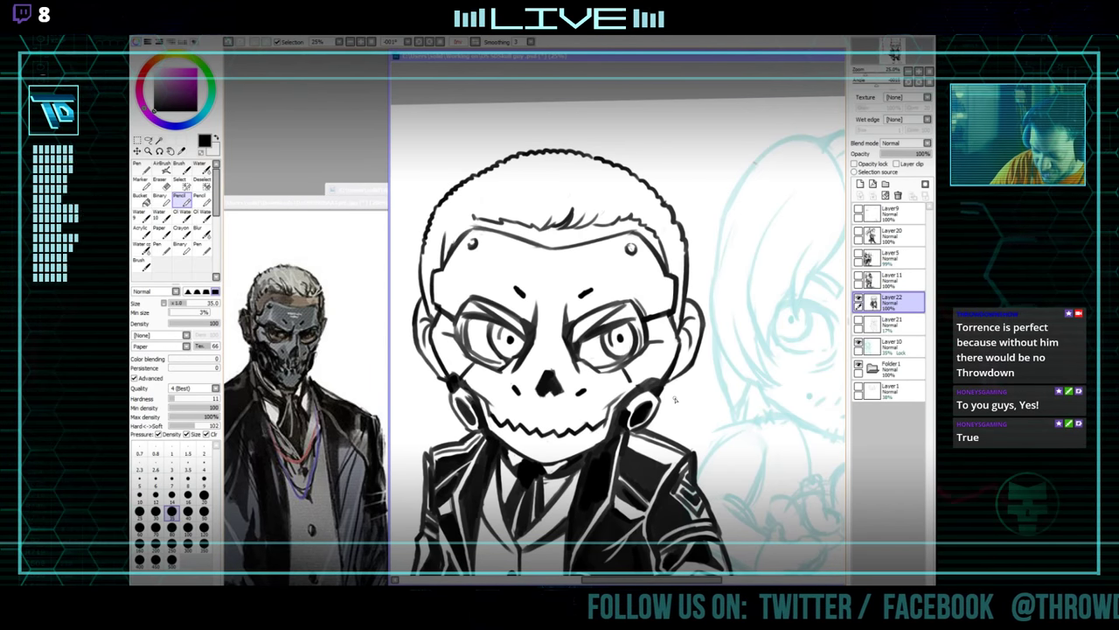
pyautogui.press('e')
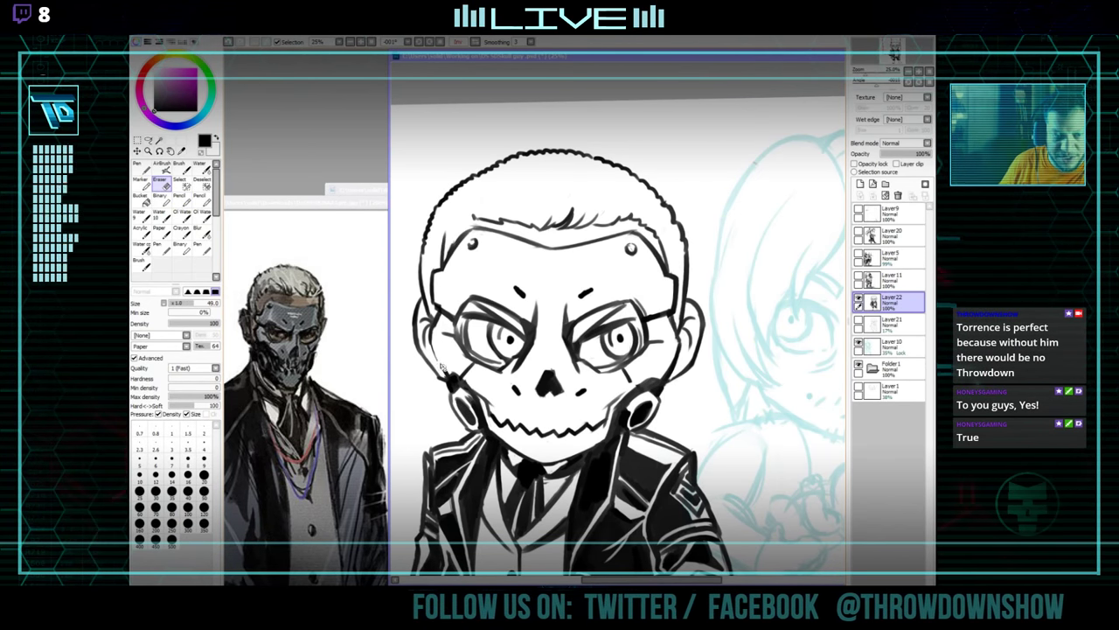
pyautogui.press('n')
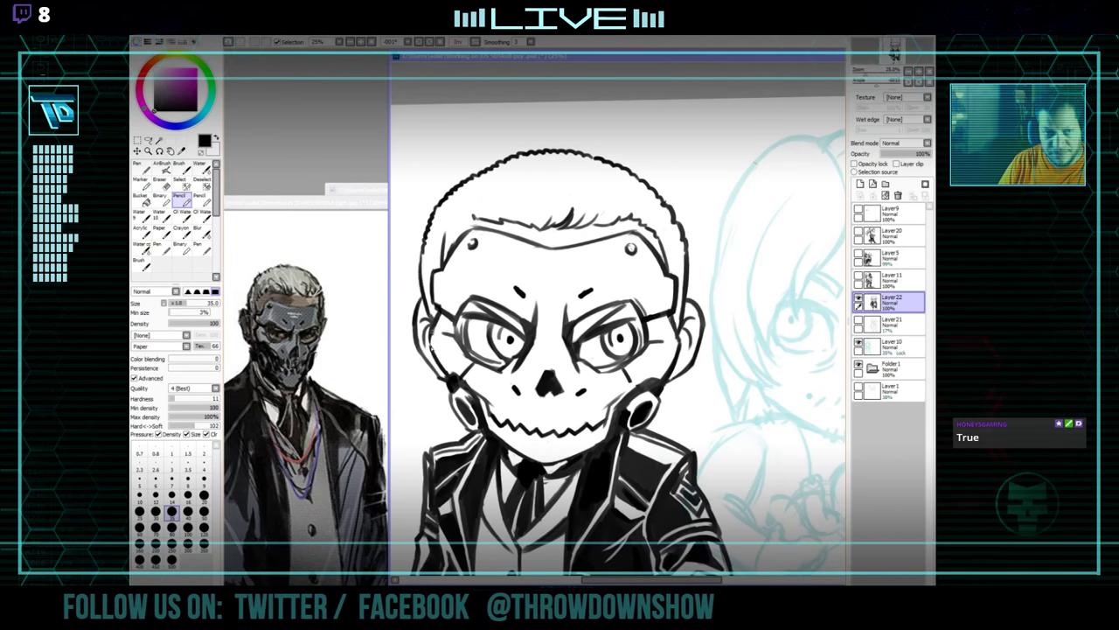
# Return the canvas to its unmirrored view, clean up between the eyes with the Eraser, and ink the nose bridge line above the nose hole.
pyautogui.moveTo(739, 412); pyautogui.dragTo(704, 374)
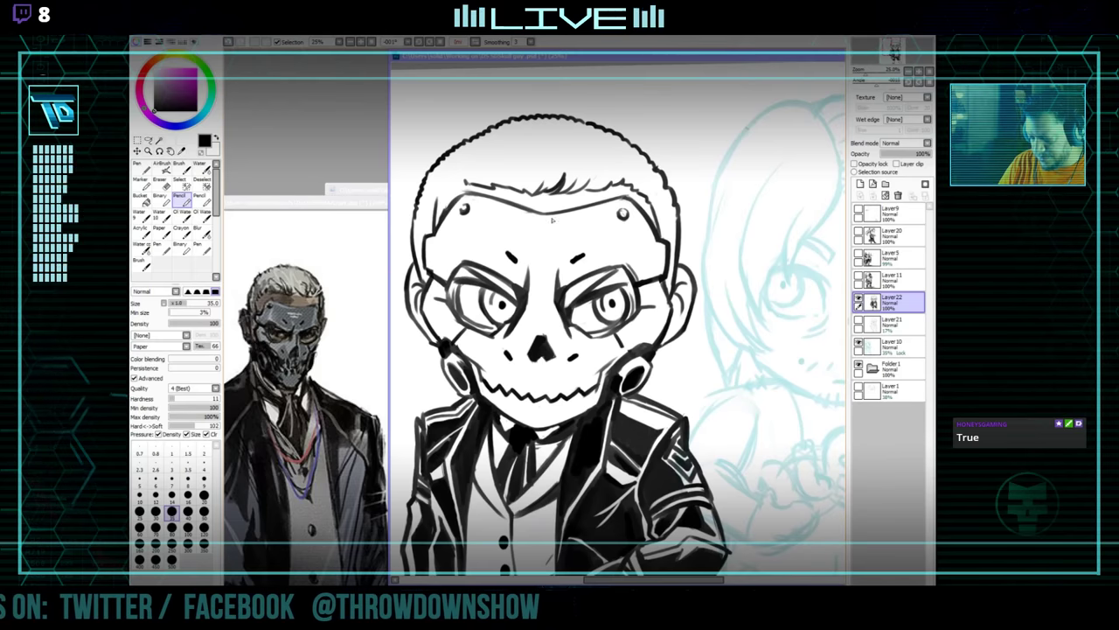
pyautogui.click(475, 42)
pyautogui.moveTo(832, 316); pyautogui.dragTo(745, 348)
pyautogui.press('e')
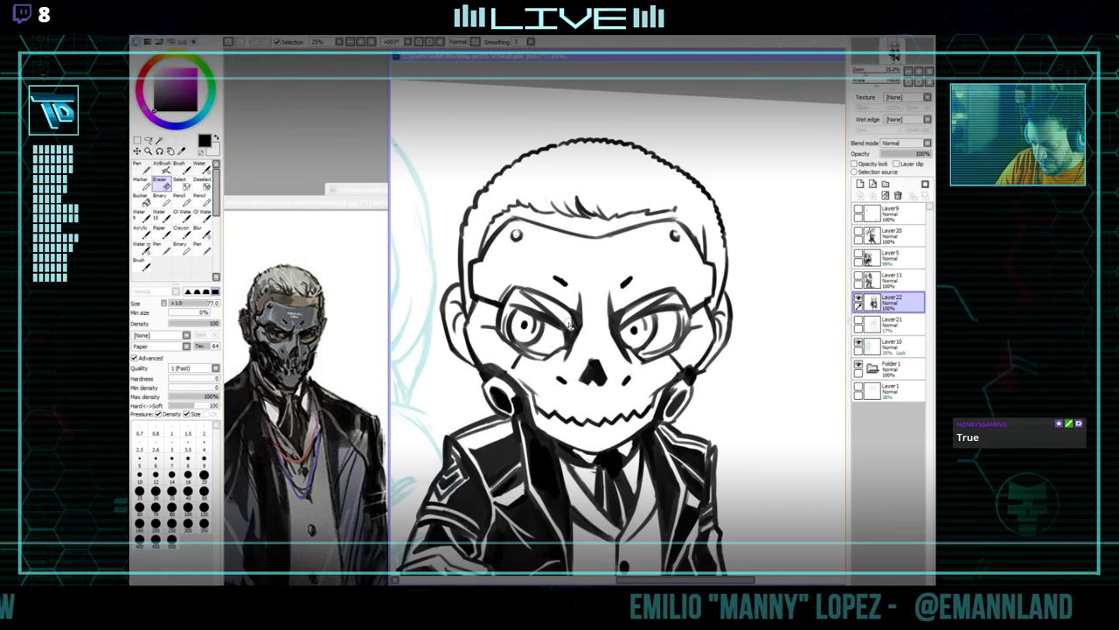
pyautogui.press('n')
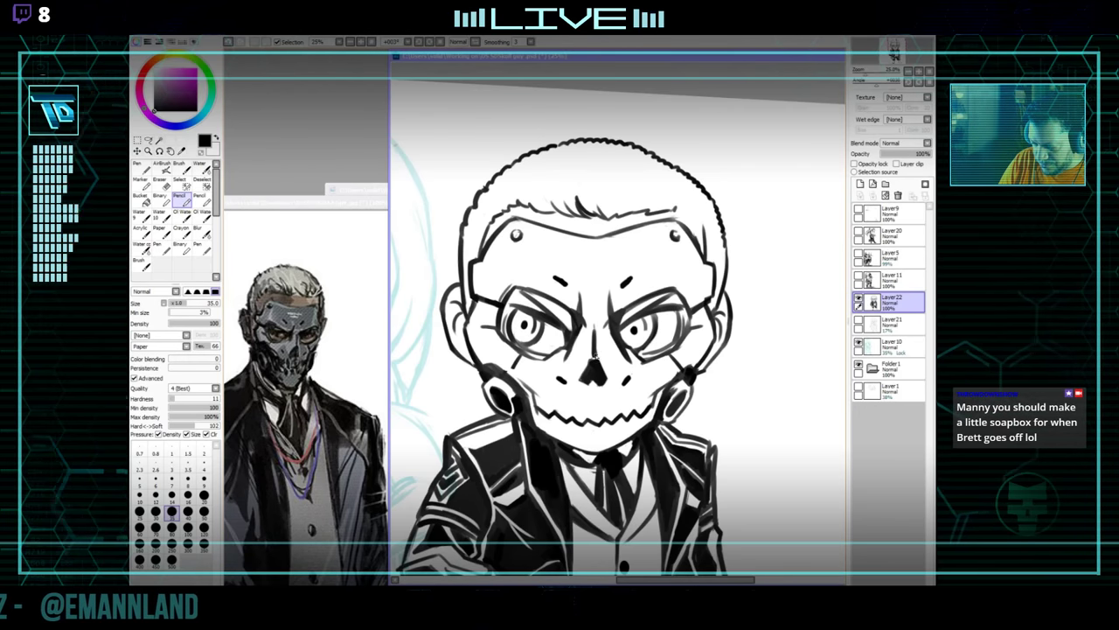
pyautogui.moveTo(711, 410); pyautogui.dragTo(708, 411)
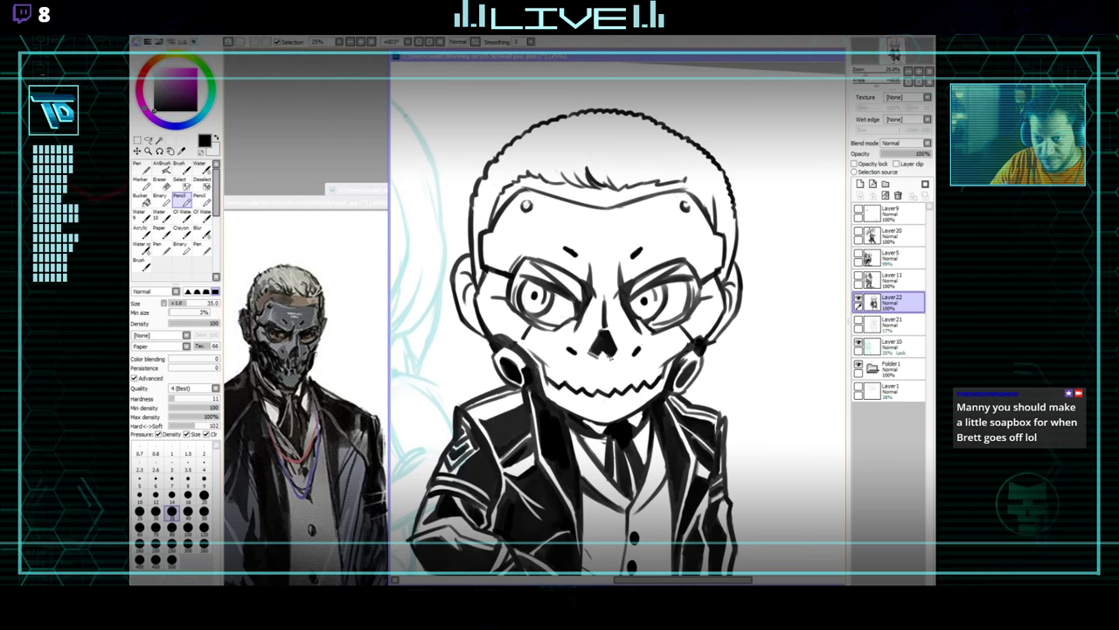
pyautogui.moveTo(656, 264); pyautogui.dragTo(653, 261)
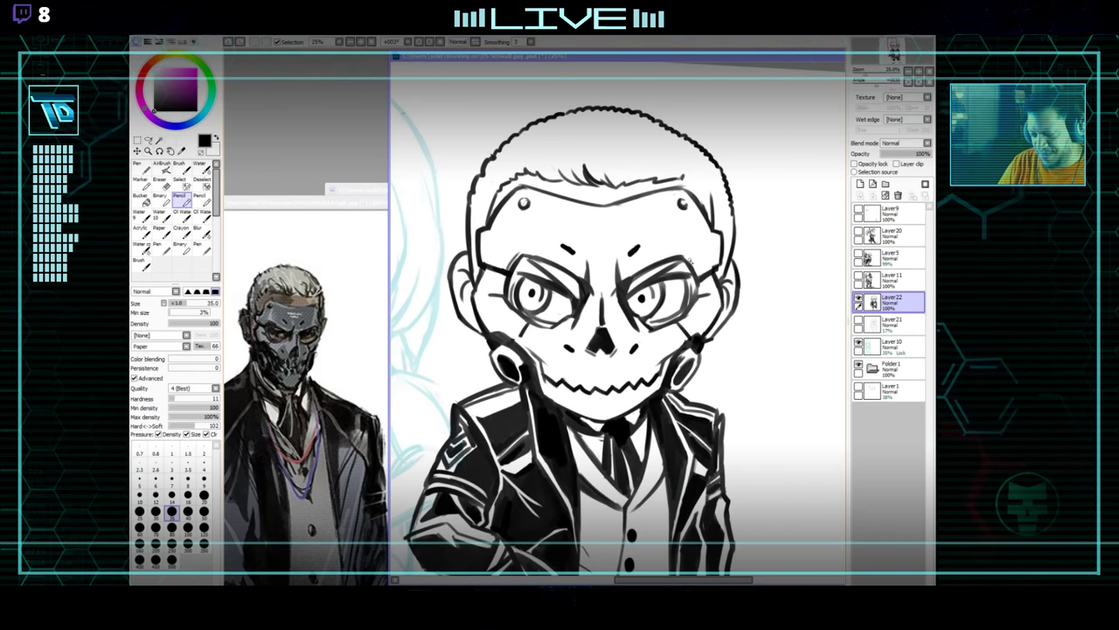
# Ink the hairline corner beside the right-hand forehead rivet with the Pencil at size 35 and trim it with the Eraser at size 77.
pyautogui.press('e')
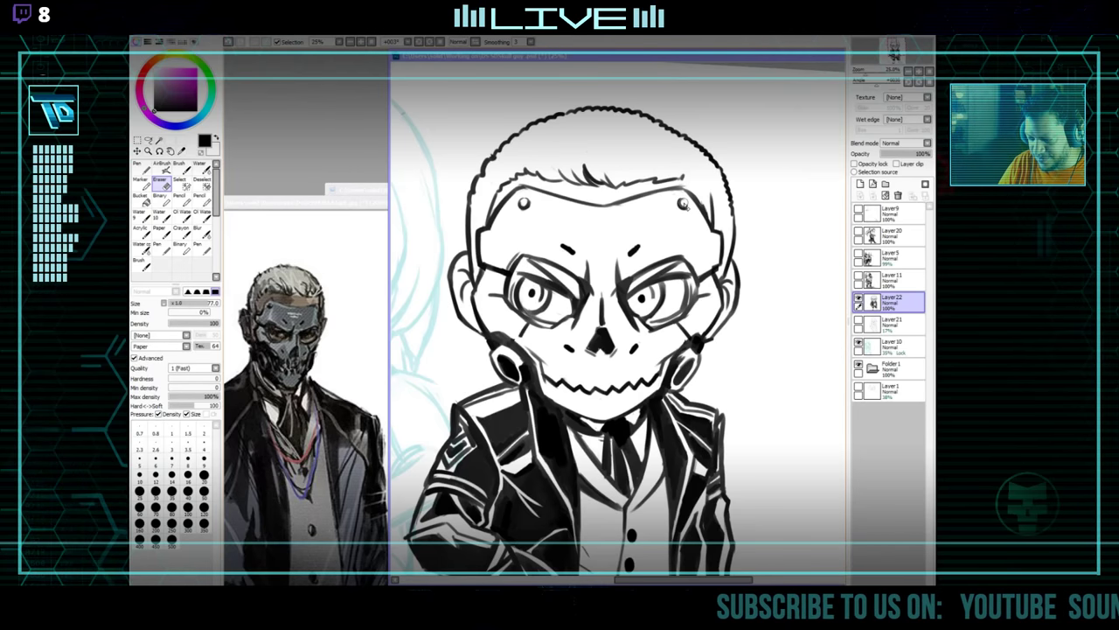
pyautogui.press('n')
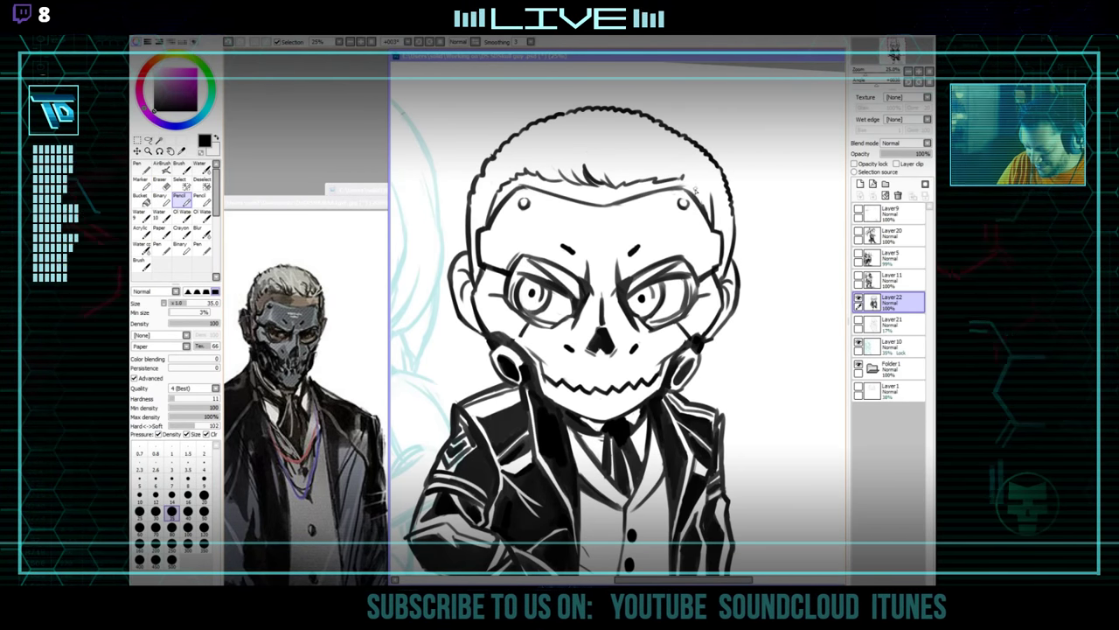
pyautogui.press('e')
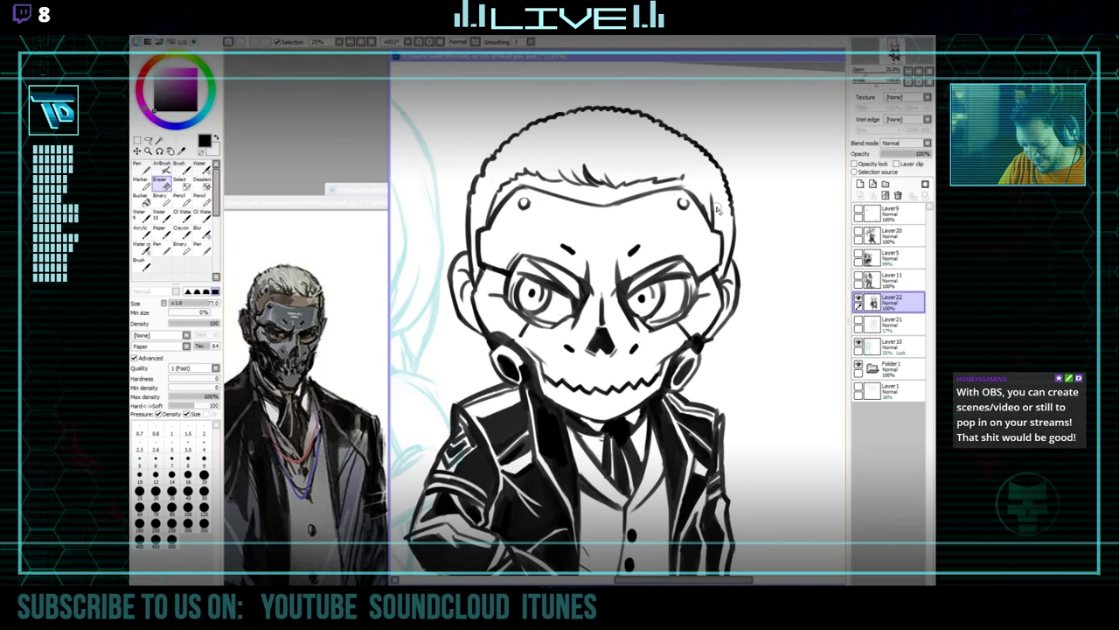
pyautogui.press('n')
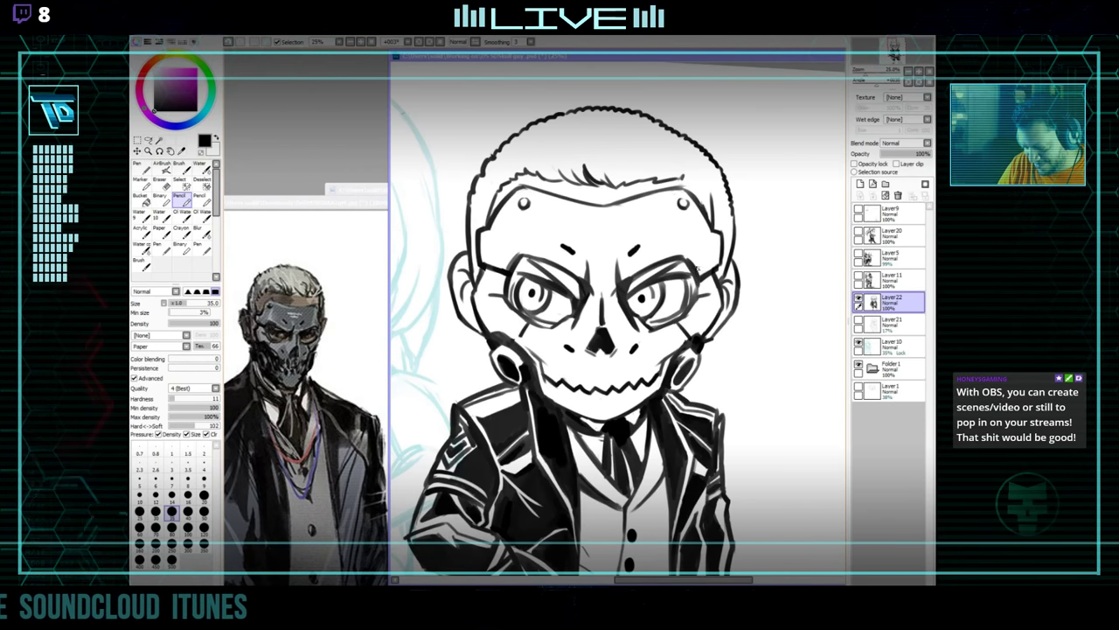
# Erase the right-hand ear's outline with the Eraser at size 109 and redraw the ear with the Pencil at size 35.
pyautogui.moveTo(735, 316)
pyautogui.mouseDown()
pyautogui.moveTo(764, 295)
pyautogui.moveTo(767, 265)
pyautogui.moveTo(736, 332)
pyautogui.moveTo(727, 302)
pyautogui.mouseUp()
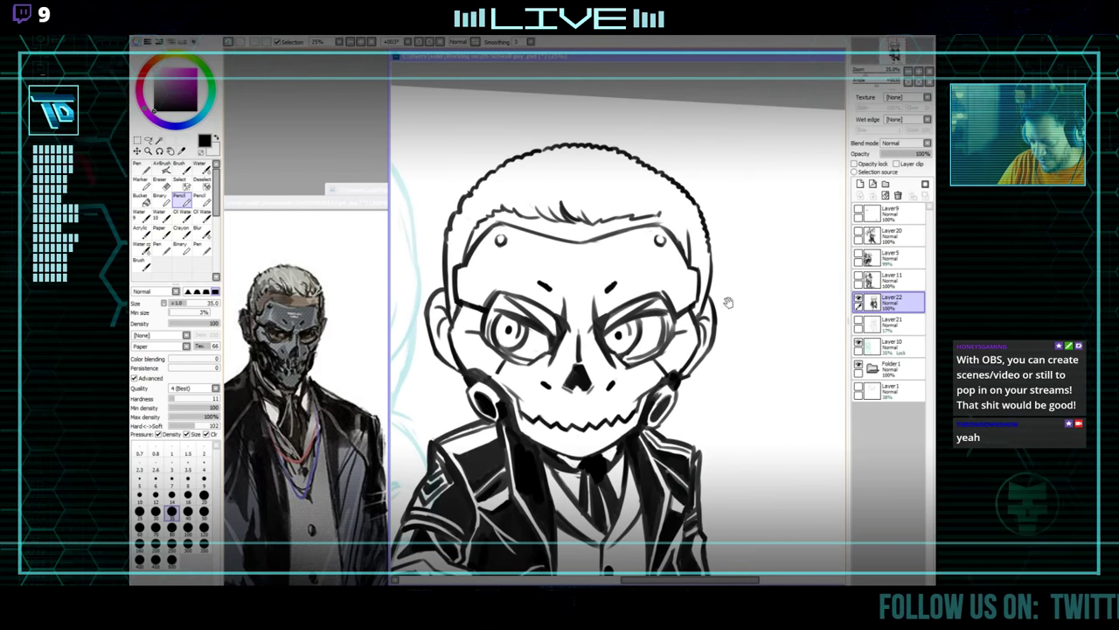
pyautogui.press('e')
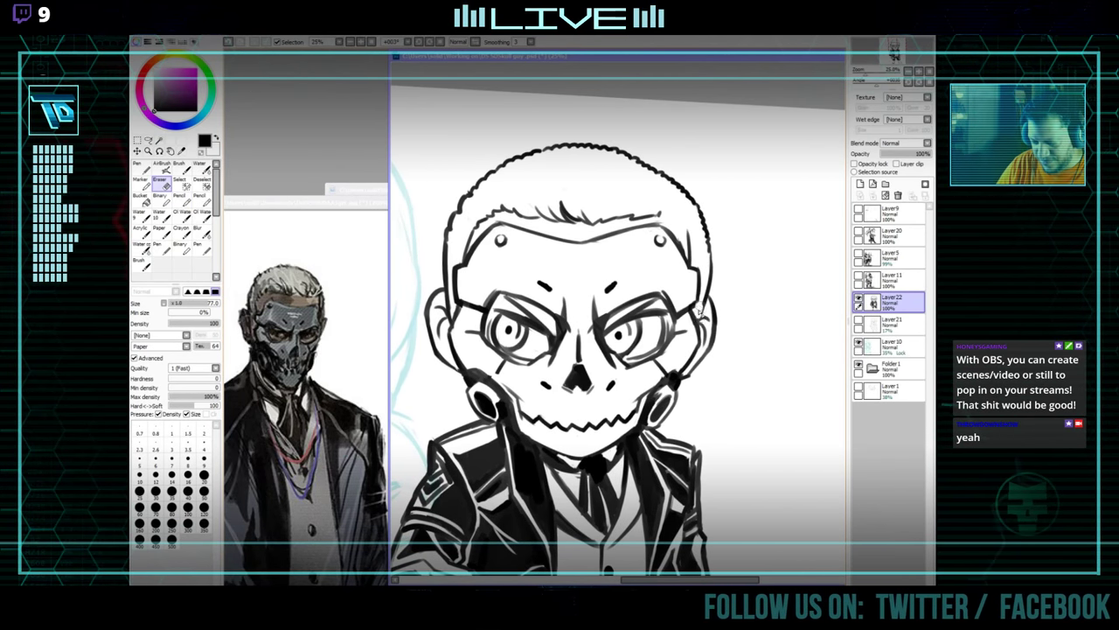
pyautogui.press('n')
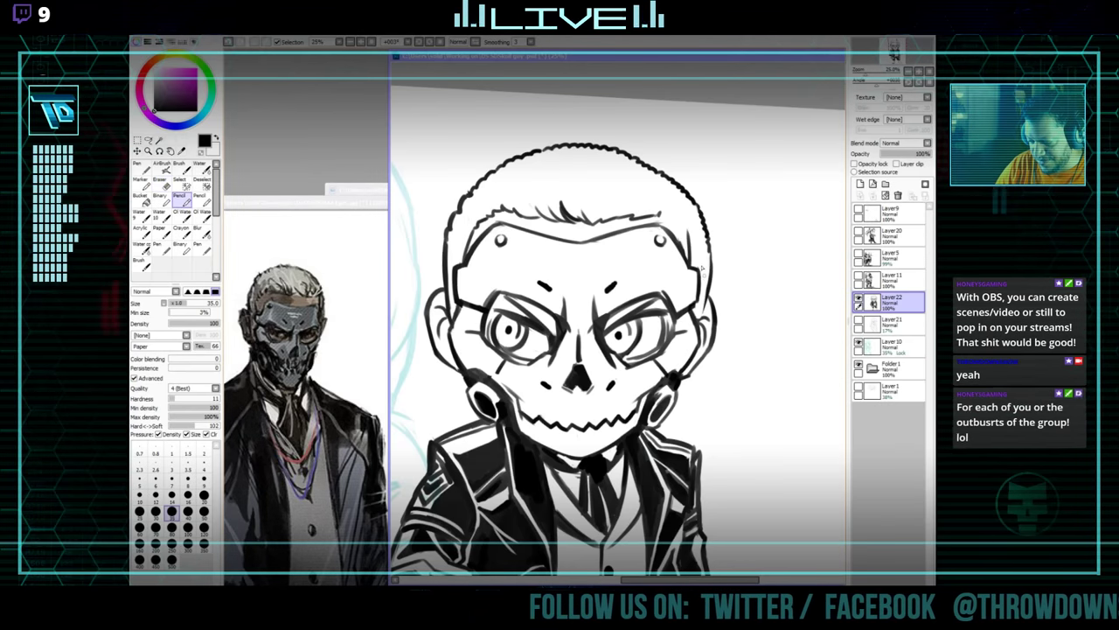
pyautogui.moveTo(718, 345)
pyautogui.mouseDown()
pyautogui.moveTo(787, 262)
pyautogui.moveTo(755, 219)
pyautogui.moveTo(737, 254)
pyautogui.moveTo(721, 258)
pyautogui.mouseUp()
pyautogui.press('e')
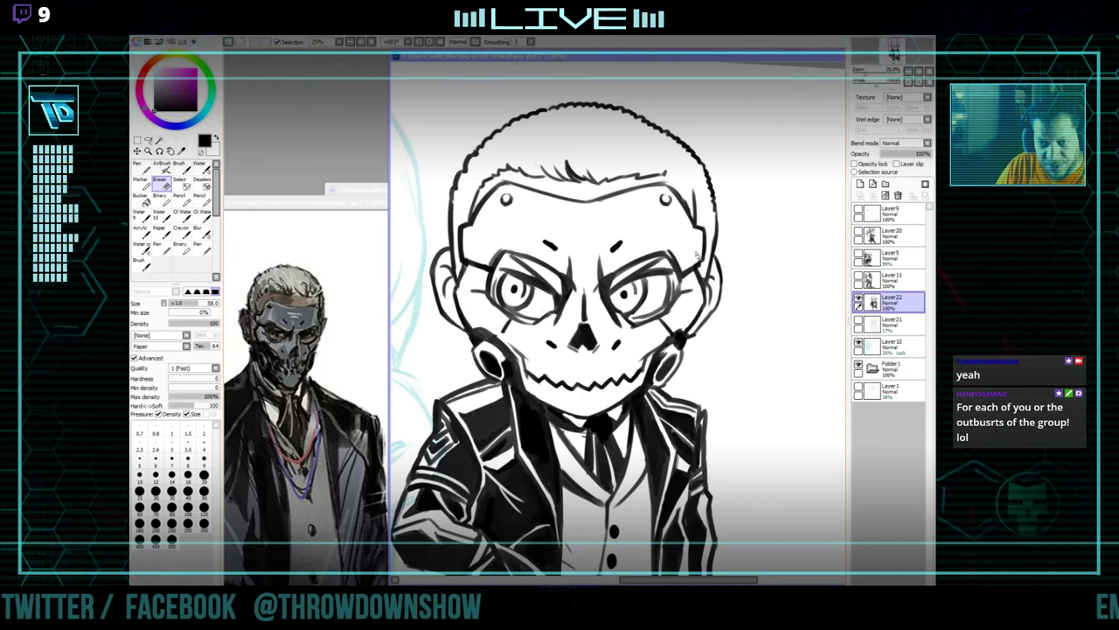
pyautogui.press(']')
pyautogui.press(']')
pyautogui.press(']')
pyautogui.press(']')
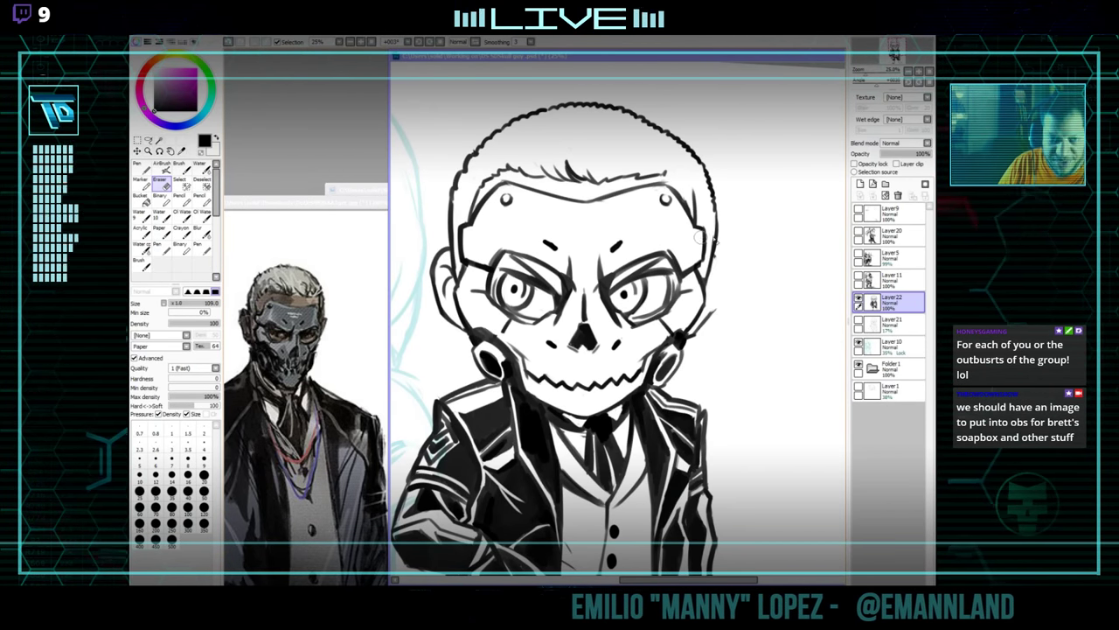
pyautogui.press('n')
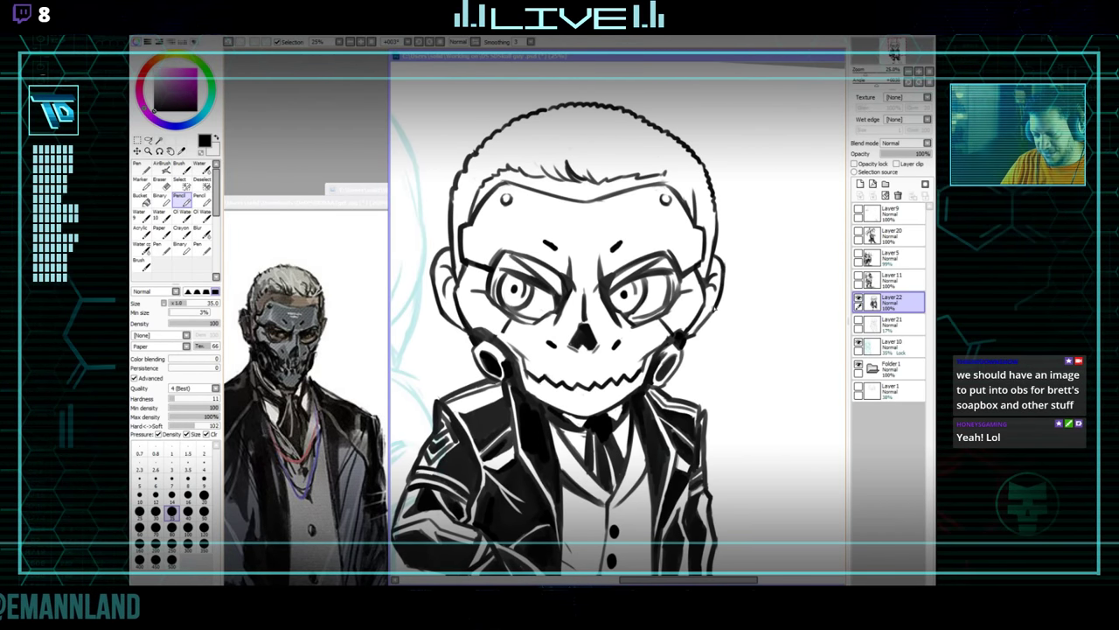
# Ink small dark marks on both sides of the chin below the teeth and rework the short cheek lines under both eyes.
pyautogui.moveTo(722, 315); pyautogui.dragTo(734, 291)
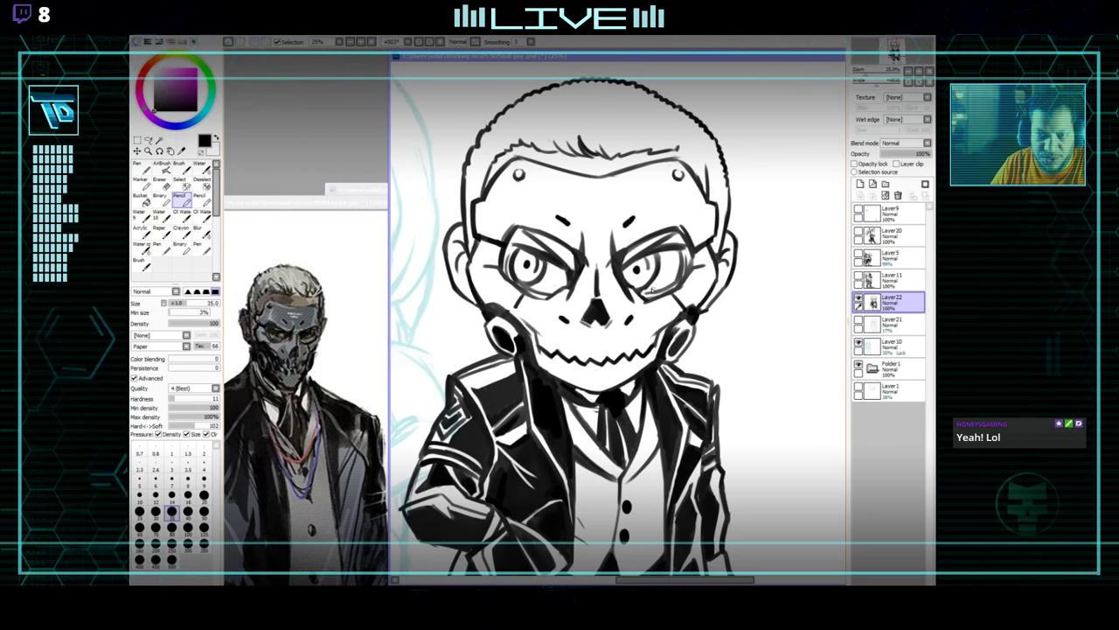
pyautogui.press('e')
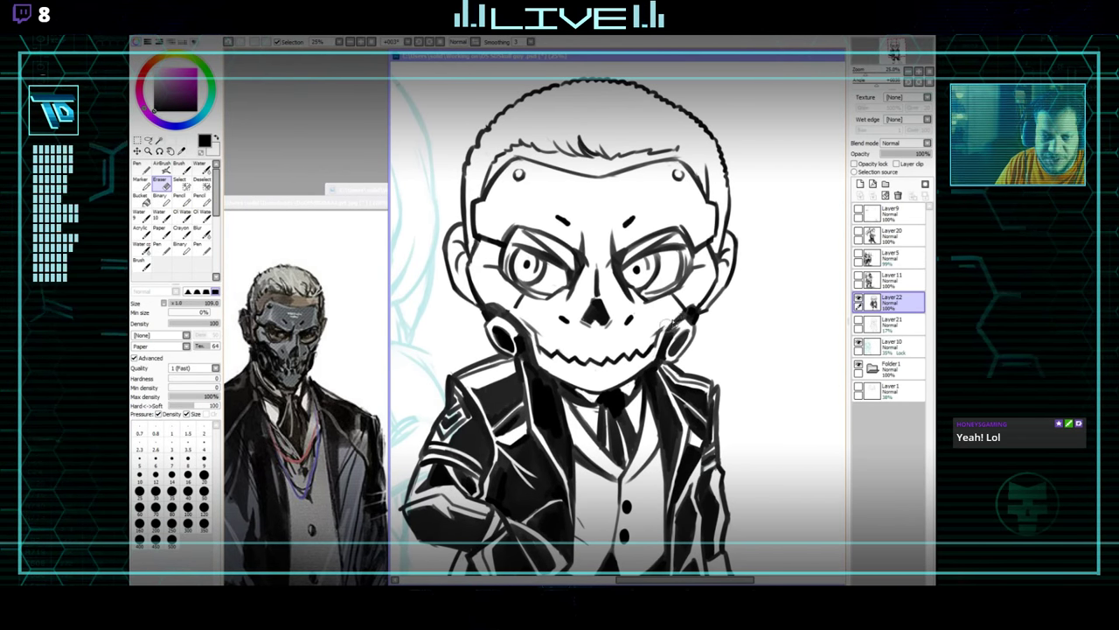
pyautogui.press('n')
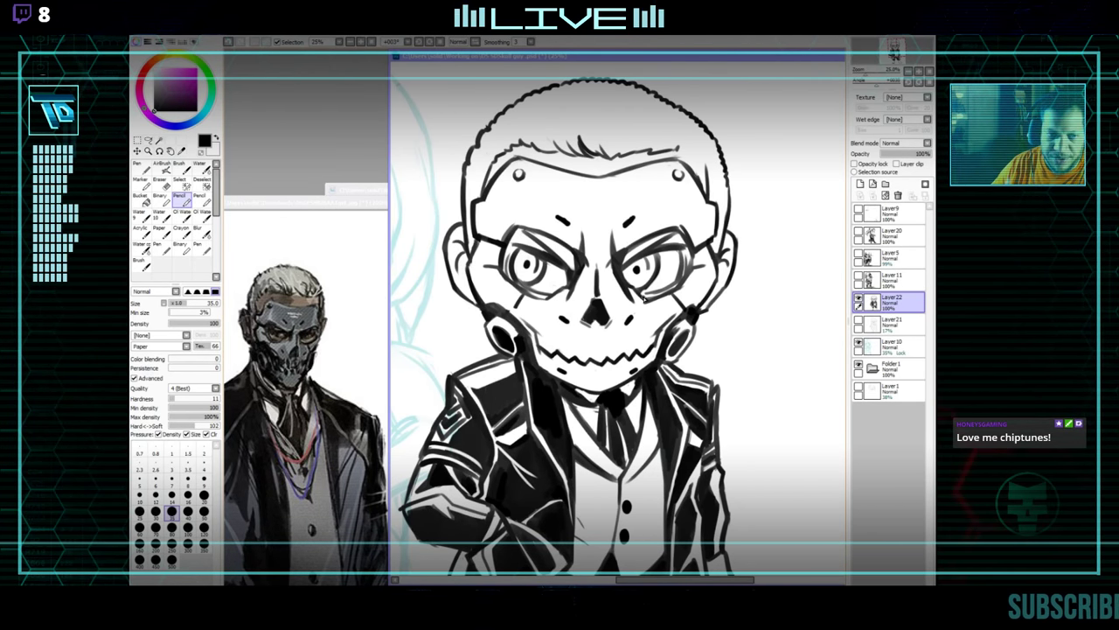
pyautogui.press('e')
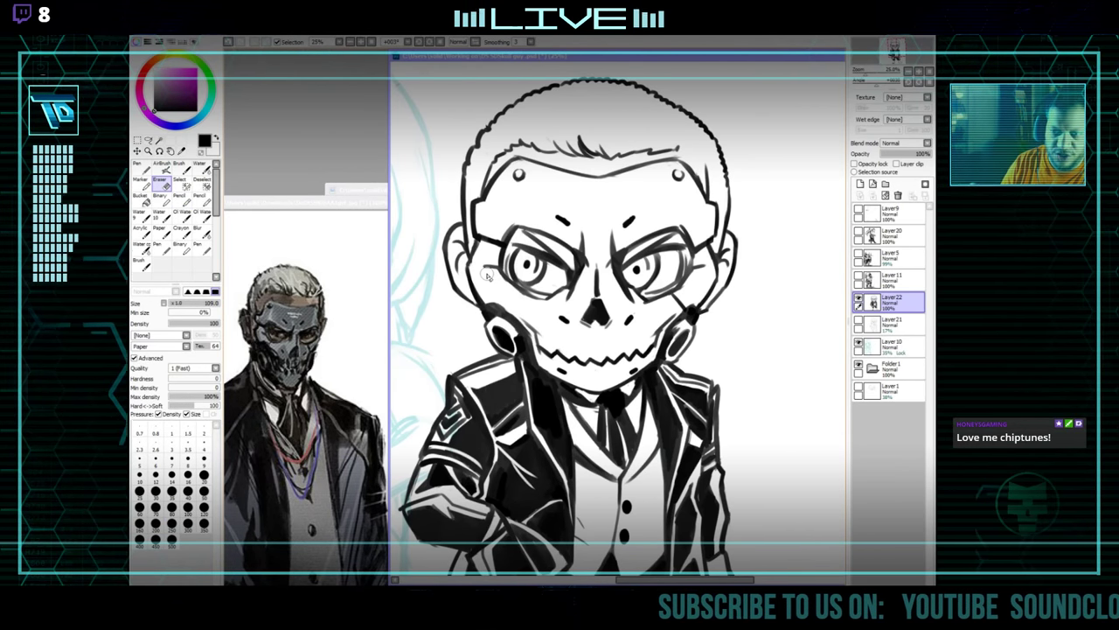
pyautogui.press('n')
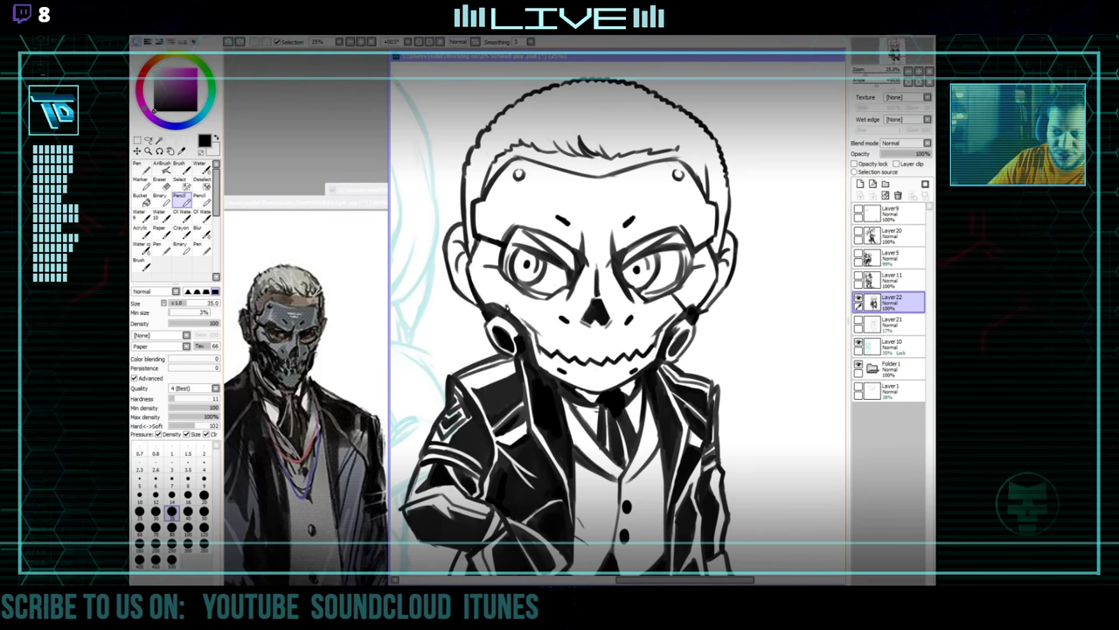
pyautogui.press('e')
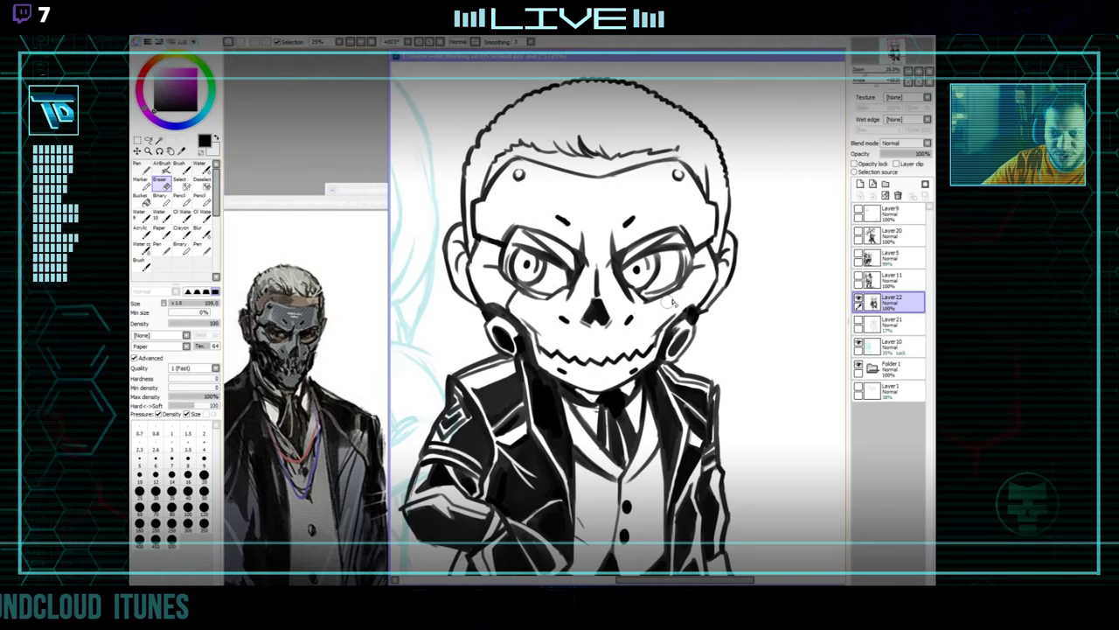
pyautogui.press('n')
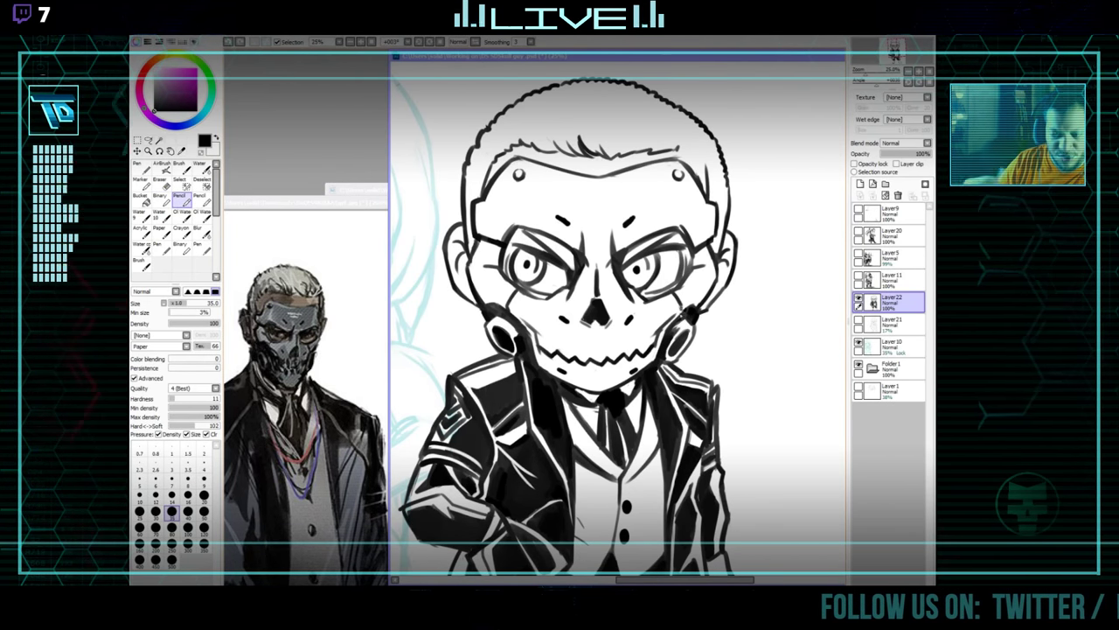
# Touch up the right-hand temple and mask-edge lines with the Pencil at size 35 and trim them with the Eraser at size 28.
pyautogui.moveTo(704, 268); pyautogui.dragTo(707, 276)
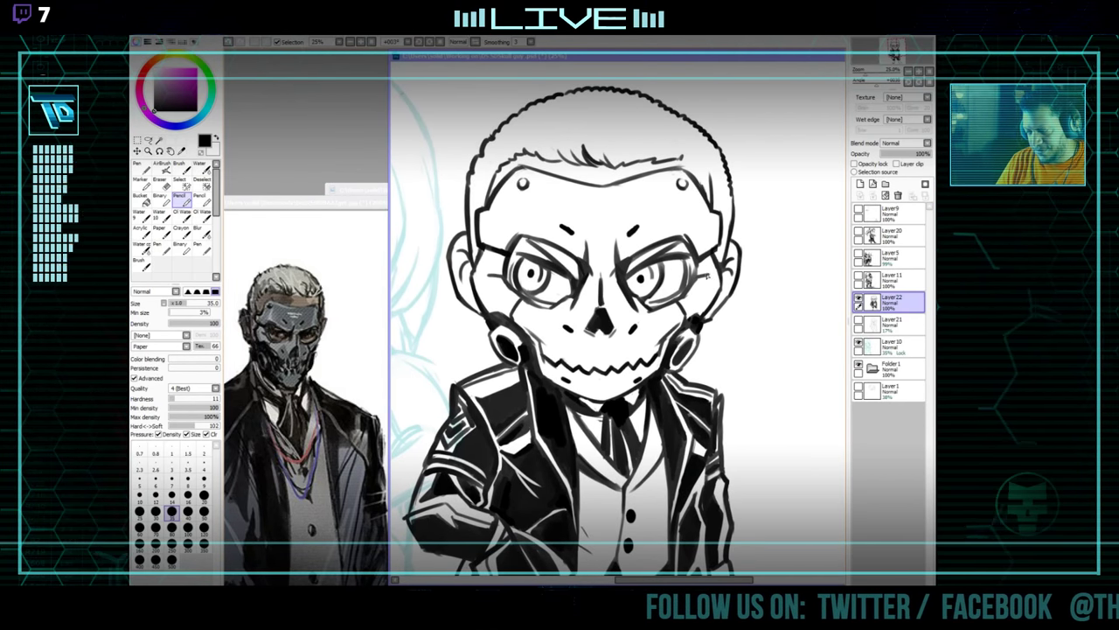
pyautogui.press('e')
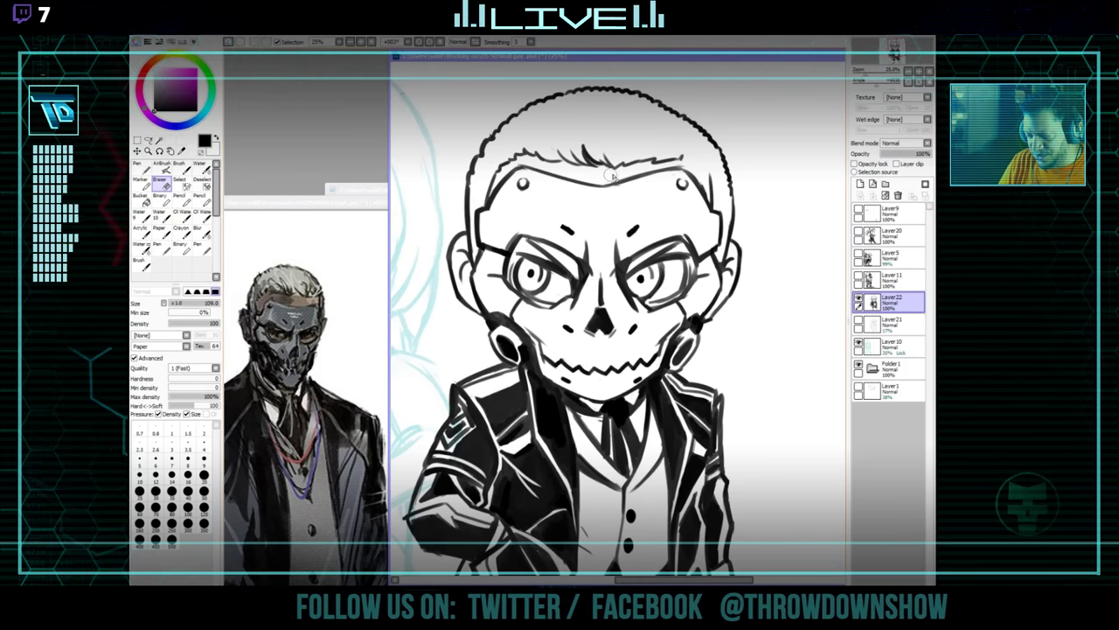
pyautogui.press('n')
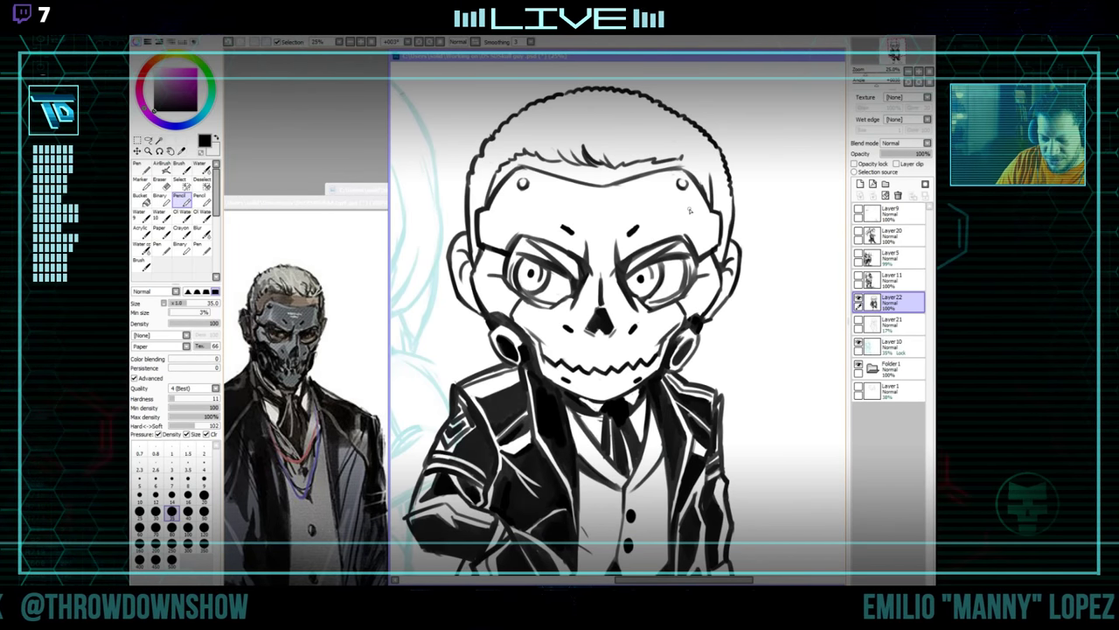
pyautogui.press('e')
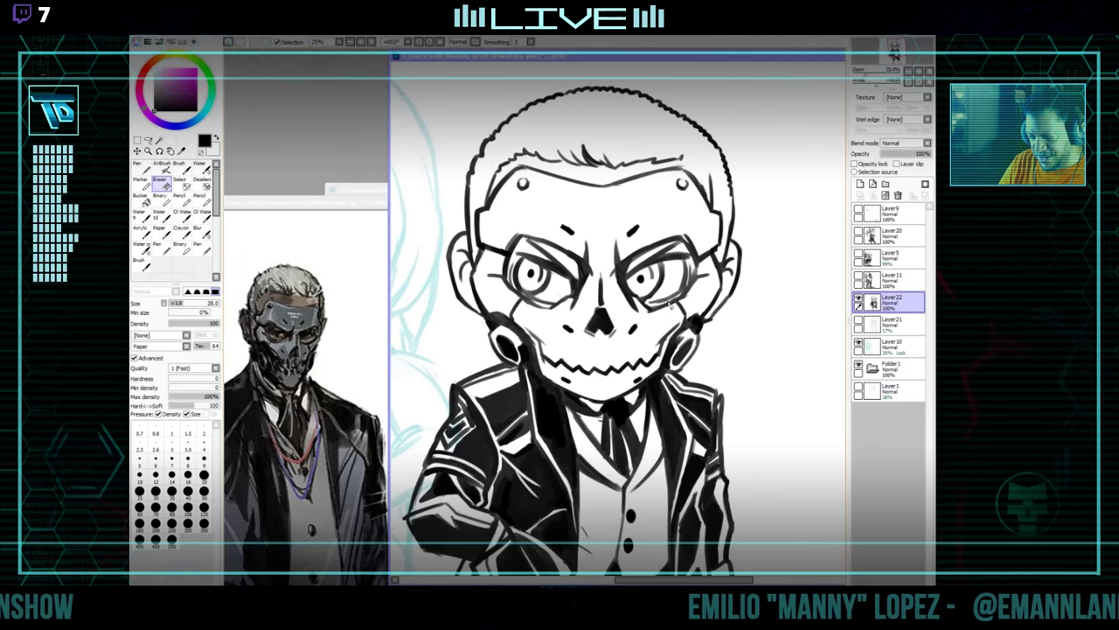
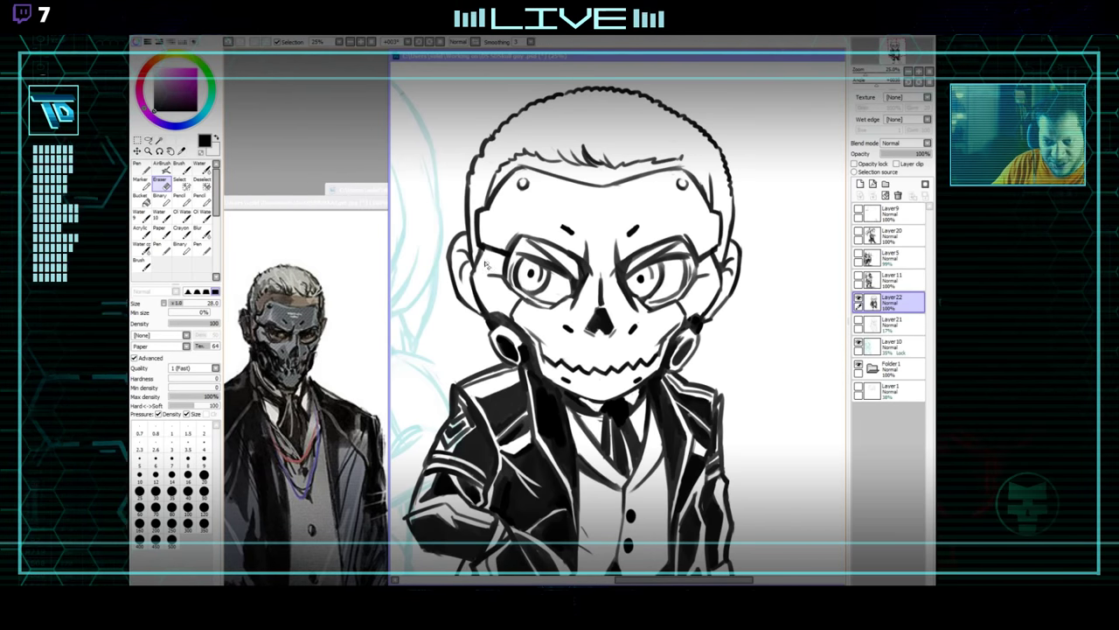
pyautogui.press('n')
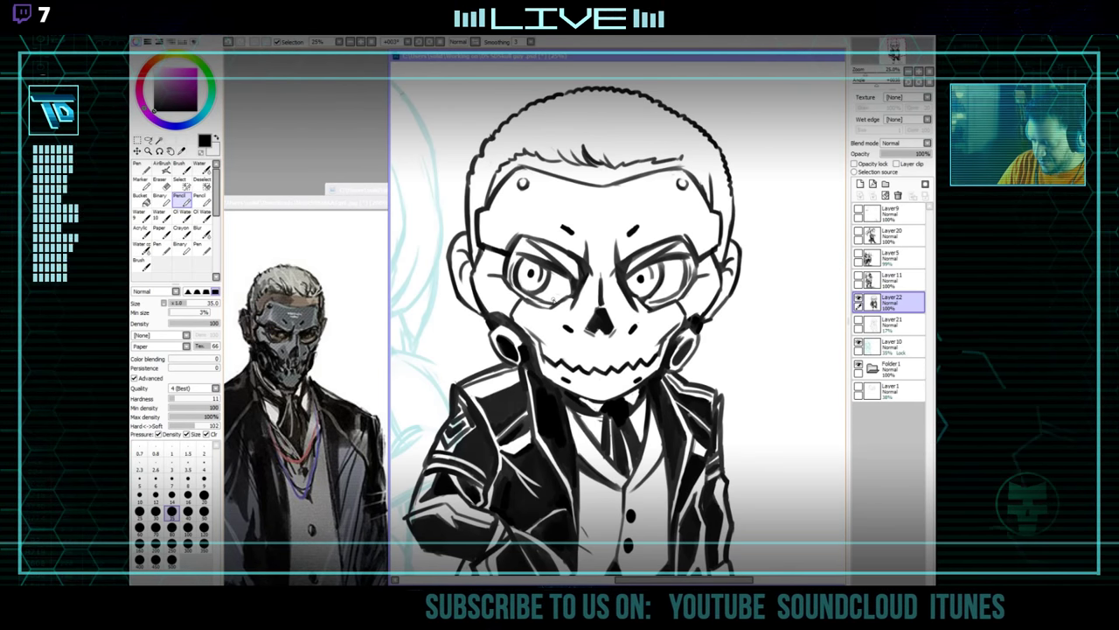
# Clean up the outlines around both eyes with the Eraser at size 37 and the Pencil at size 35.
pyautogui.press('e')
pyautogui.moveTo(691, 273); pyautogui.dragTo(697, 274)
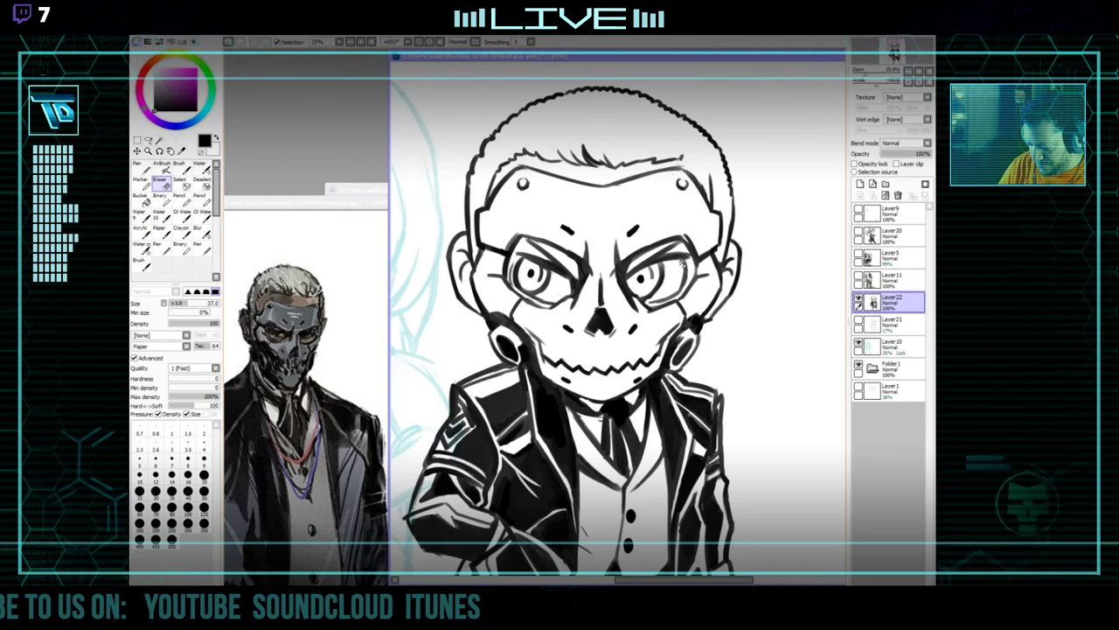
pyautogui.press('n')
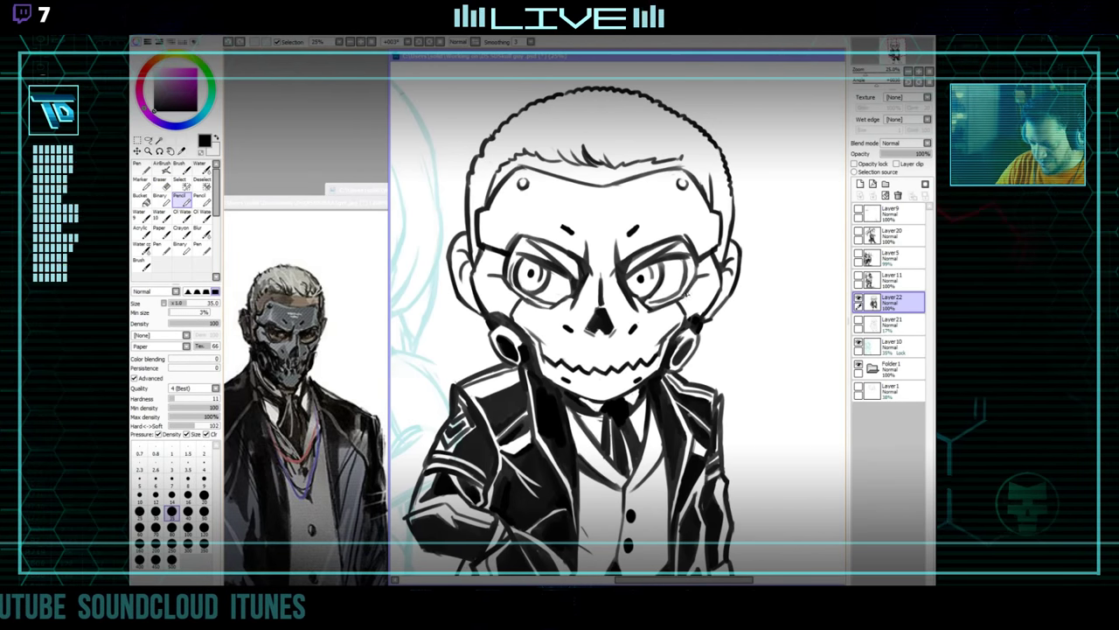
pyautogui.press('e')
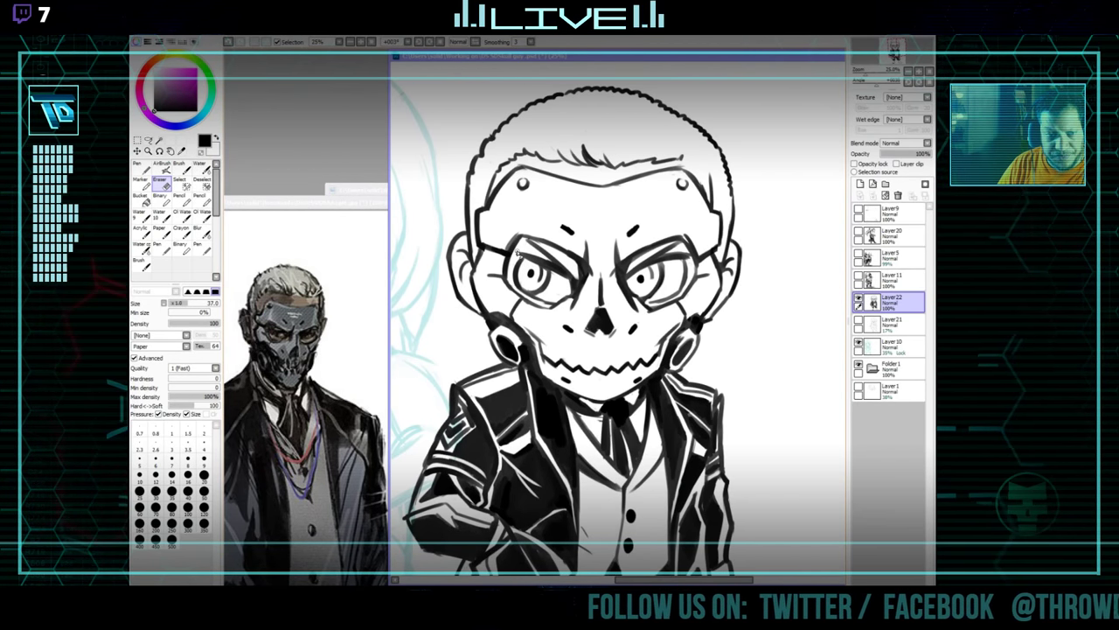
pyautogui.press('e')
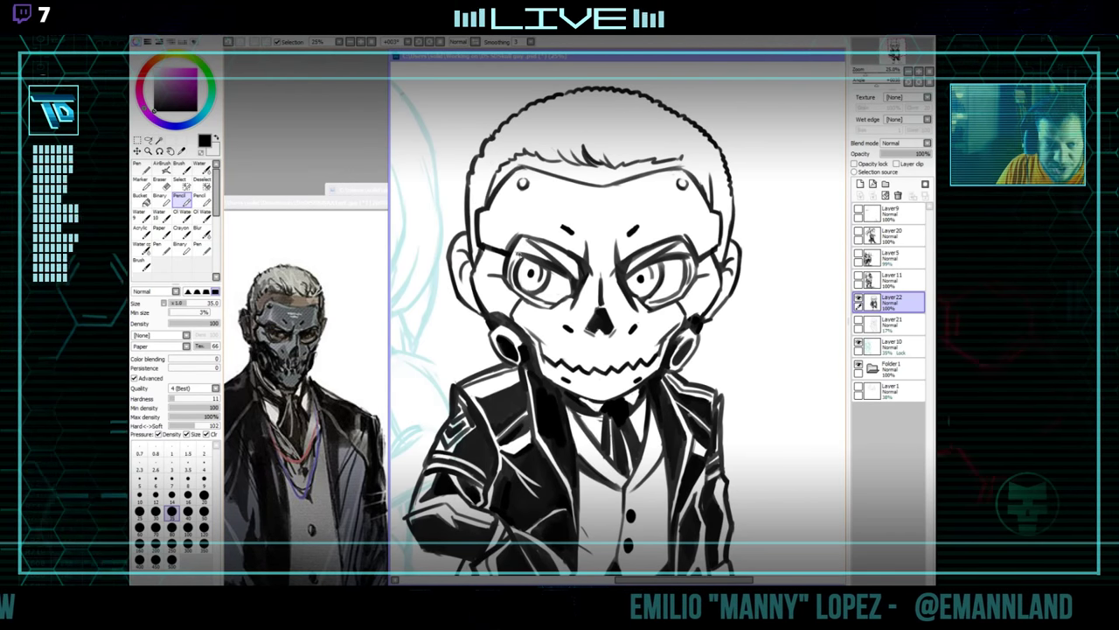
# Erase the right-hand eye's iris and pupil with the Eraser at size 64 and redraw them nearer the nose with the Pencil at size 35.
pyautogui.press('e')
pyautogui.moveTo(656, 261); pyautogui.dragTo(626, 294)
pyautogui.press(']')
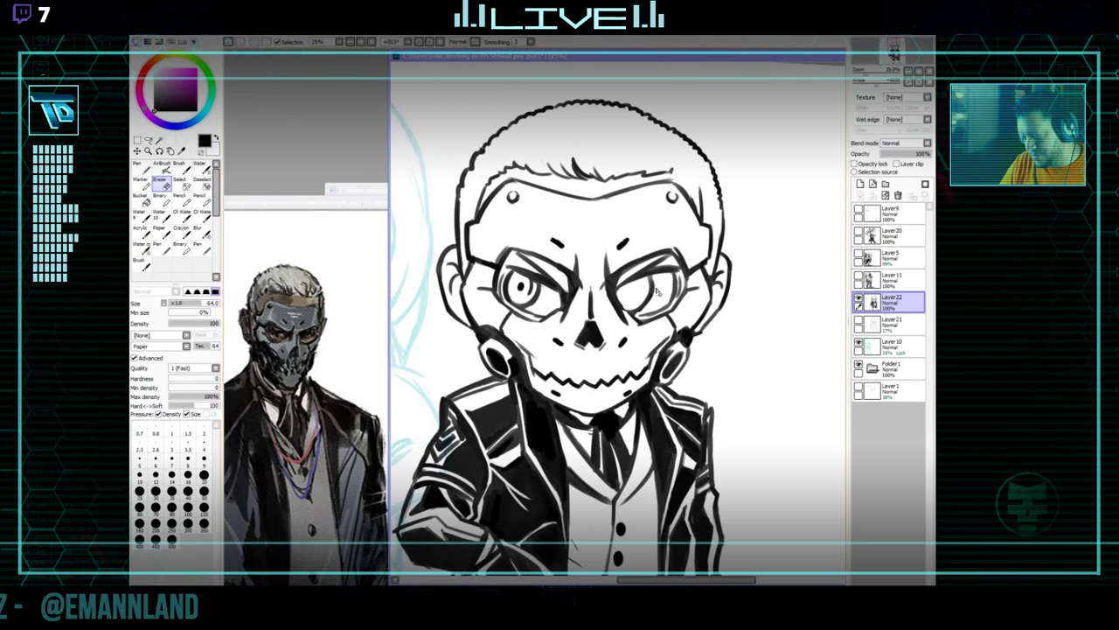
pyautogui.press('n')
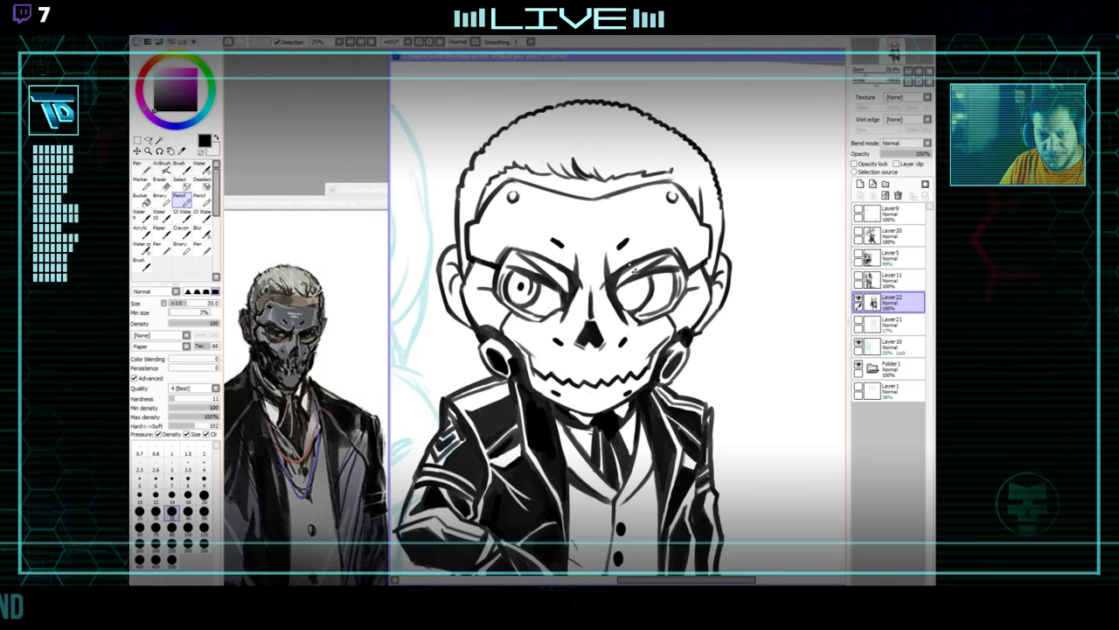
pyautogui.press('e')
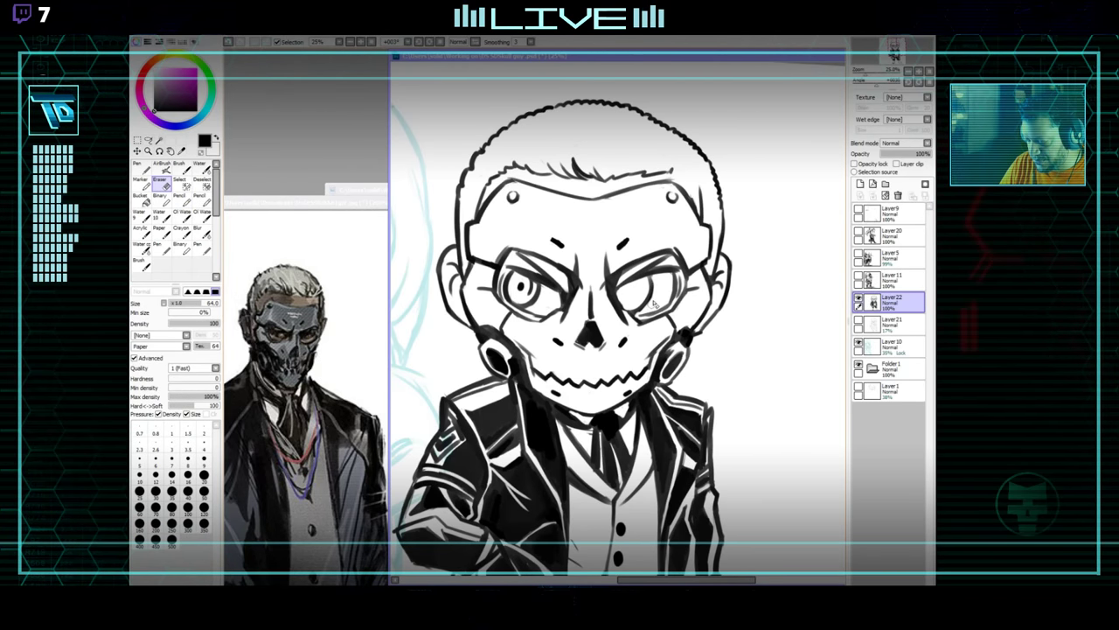
pyautogui.press('n')
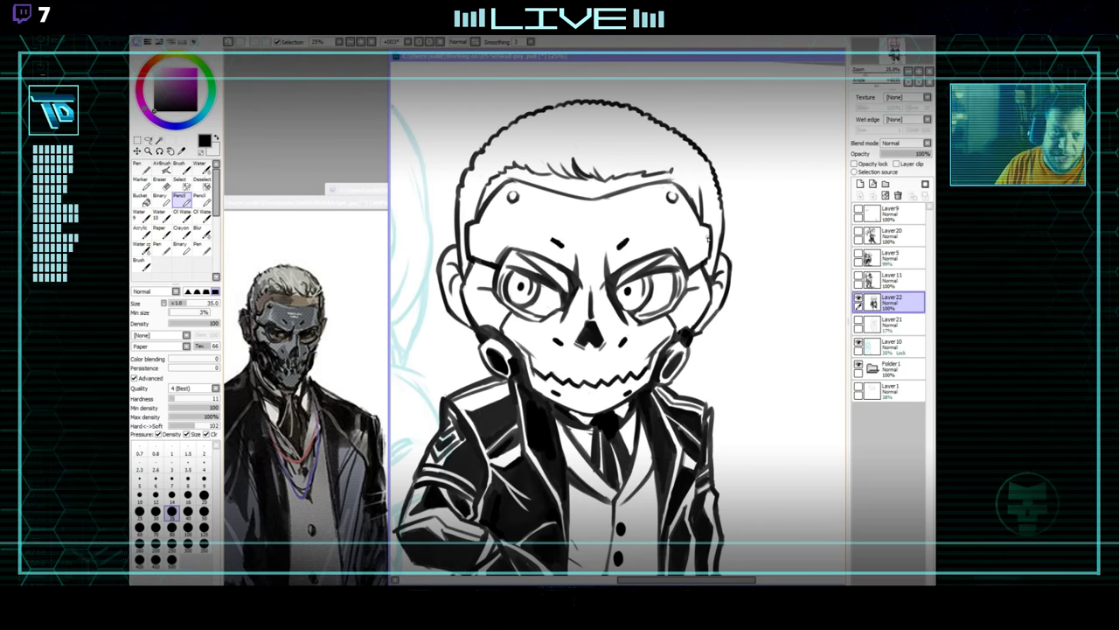
pyautogui.press('e')
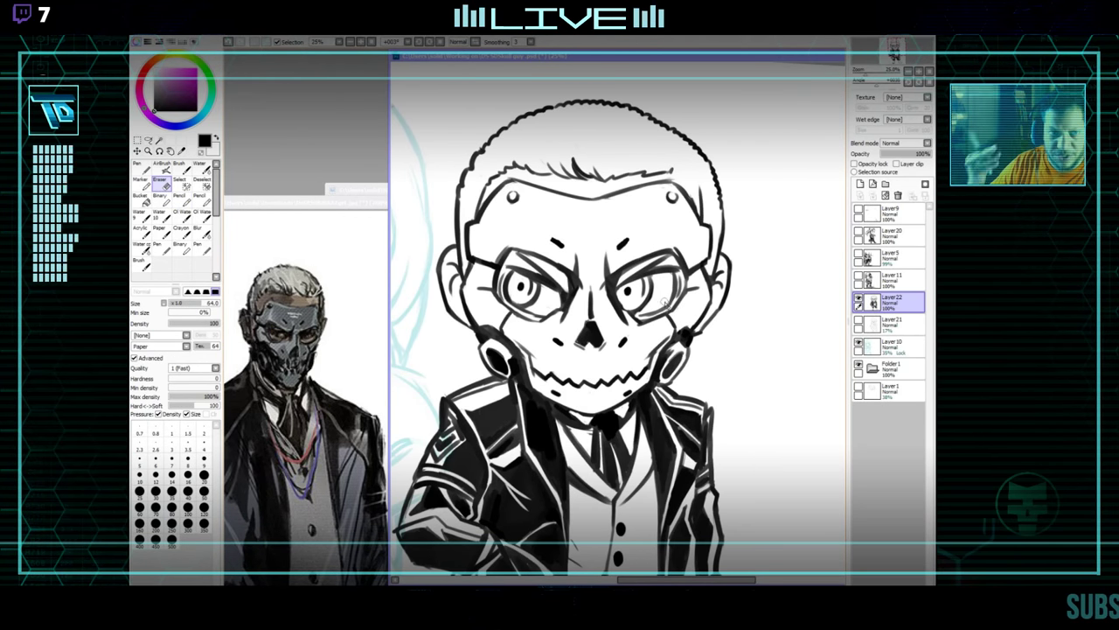
# Rotate the canvas to touch up the eye and cheek lines with the Eraser at size 47 and the Pencil at size 35, then turn it back.
pyautogui.moveTo(508, 283)
pyautogui.mouseDown()
pyautogui.moveTo(702, 284)
pyautogui.moveTo(731, 302)
pyautogui.mouseUp()
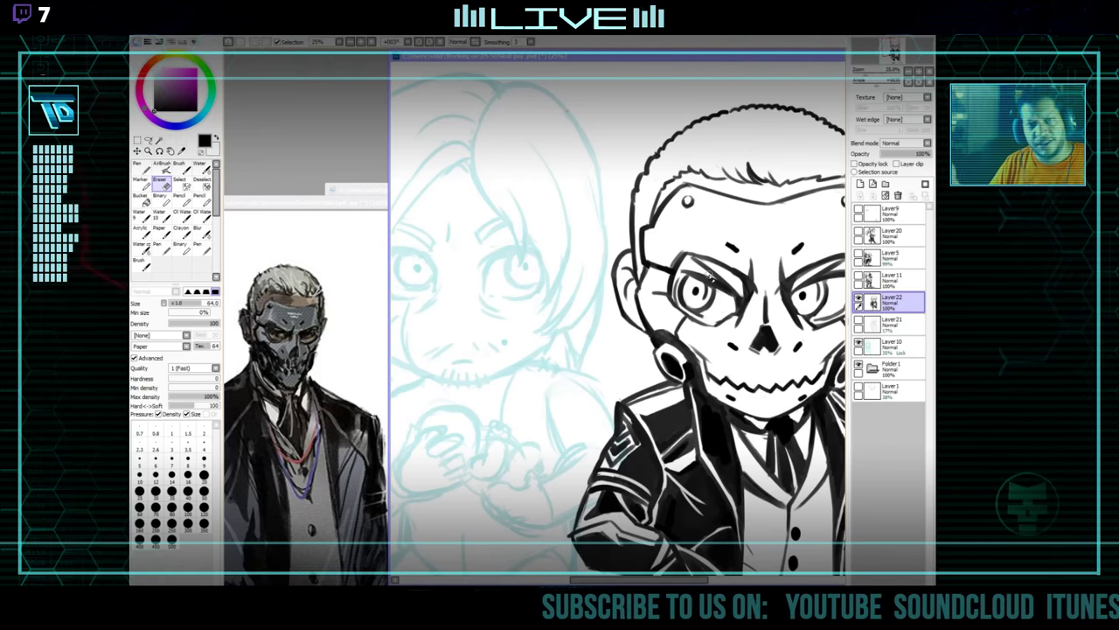
pyautogui.press('n')
pyautogui.moveTo(710, 277)
pyautogui.mouseDown()
pyautogui.moveTo(589, 281)
pyautogui.moveTo(633, 273)
pyautogui.moveTo(696, 296)
pyautogui.moveTo(699, 324)
pyautogui.mouseUp()
pyautogui.press('e')
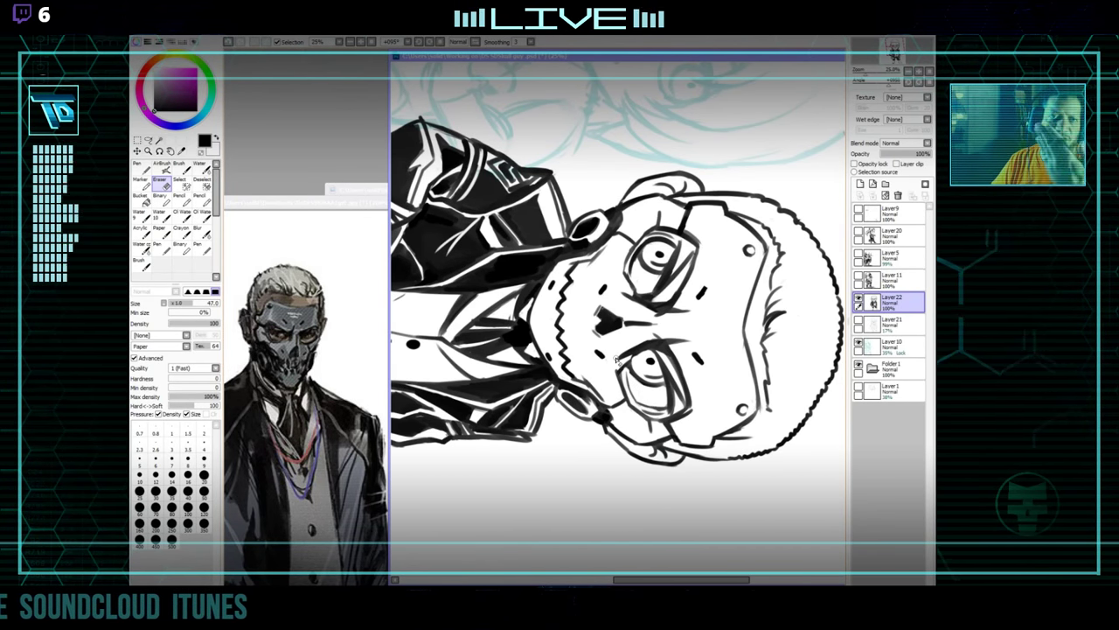
pyautogui.press('n')
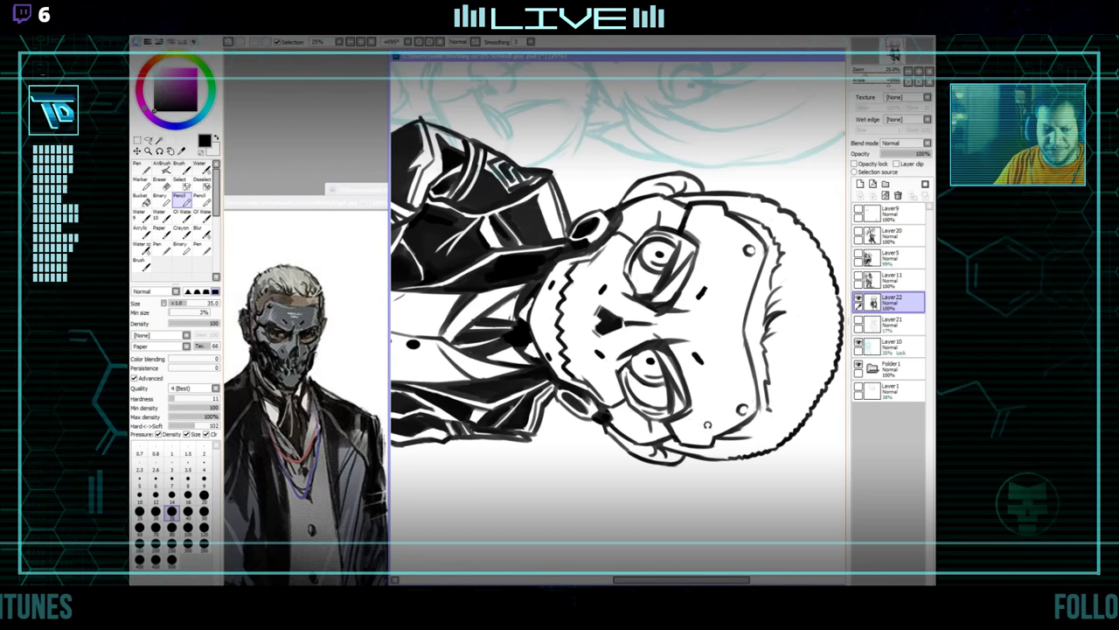
pyautogui.moveTo(707, 425)
pyautogui.mouseDown()
pyautogui.moveTo(734, 252)
pyautogui.moveTo(647, 324)
pyautogui.mouseUp()
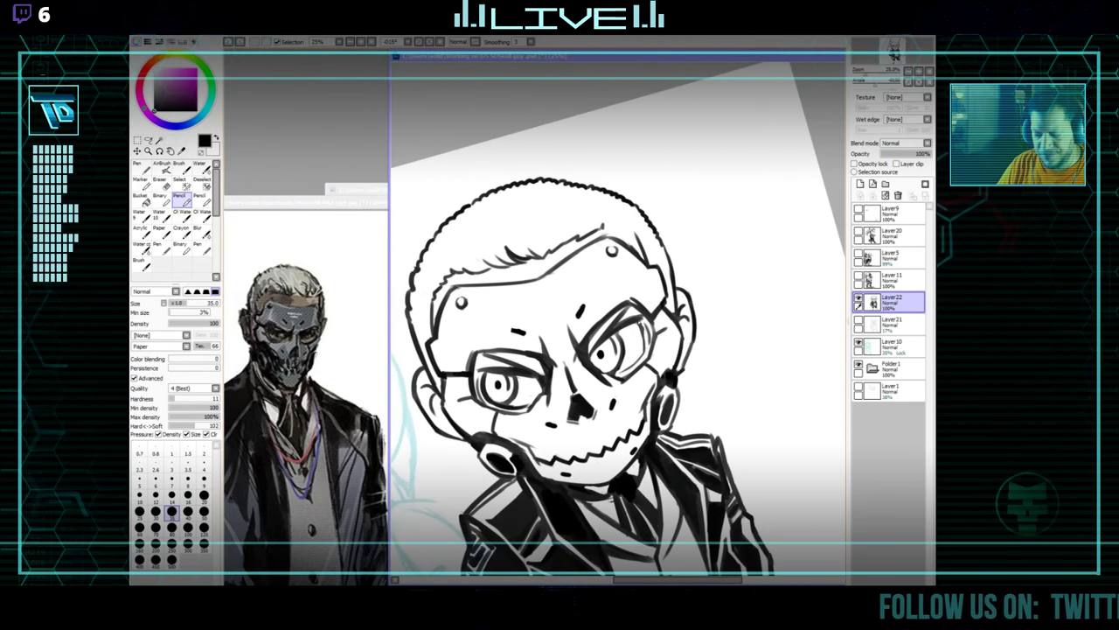
pyautogui.moveTo(710, 287)
pyautogui.mouseDown()
pyautogui.moveTo(712, 323)
pyautogui.moveTo(713, 299)
pyautogui.moveTo(705, 307)
pyautogui.mouseUp()
pyautogui.moveTo(450, 364)
pyautogui.mouseDown()
pyautogui.moveTo(638, 354)
pyautogui.moveTo(590, 356)
pyautogui.mouseUp()
pyautogui.moveTo(698, 363); pyautogui.dragTo(632, 359)
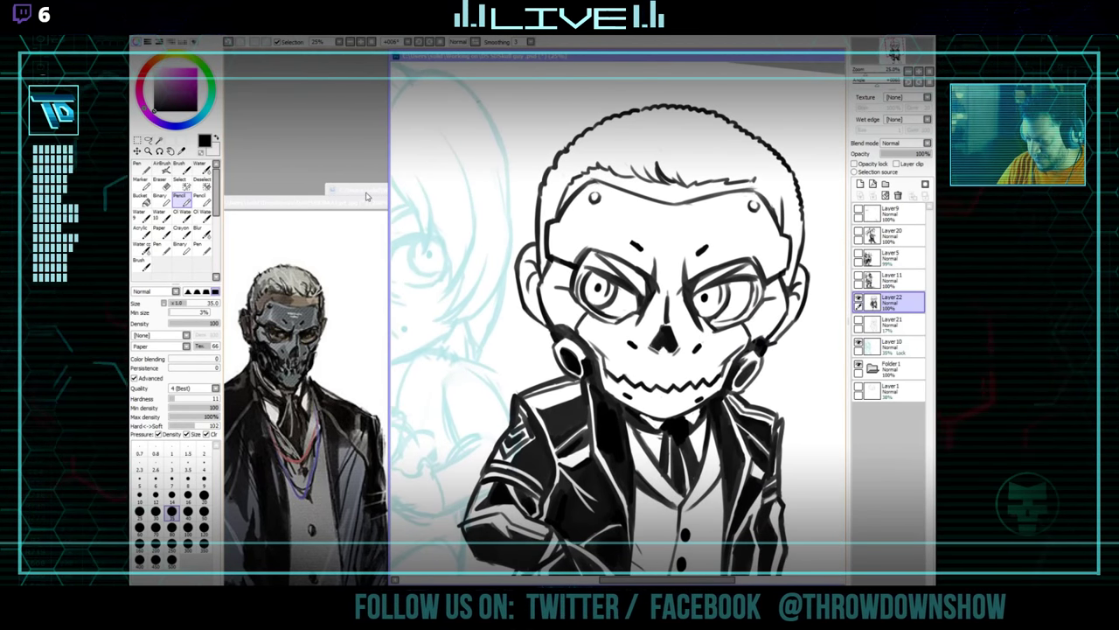
# Leaf through the open reference images, place the colored grey-haired chibi soldier beside the canvas and return to the line art.
pyautogui.click(371, 190)
pyautogui.moveTo(528, 202); pyautogui.dragTo(454, 337)
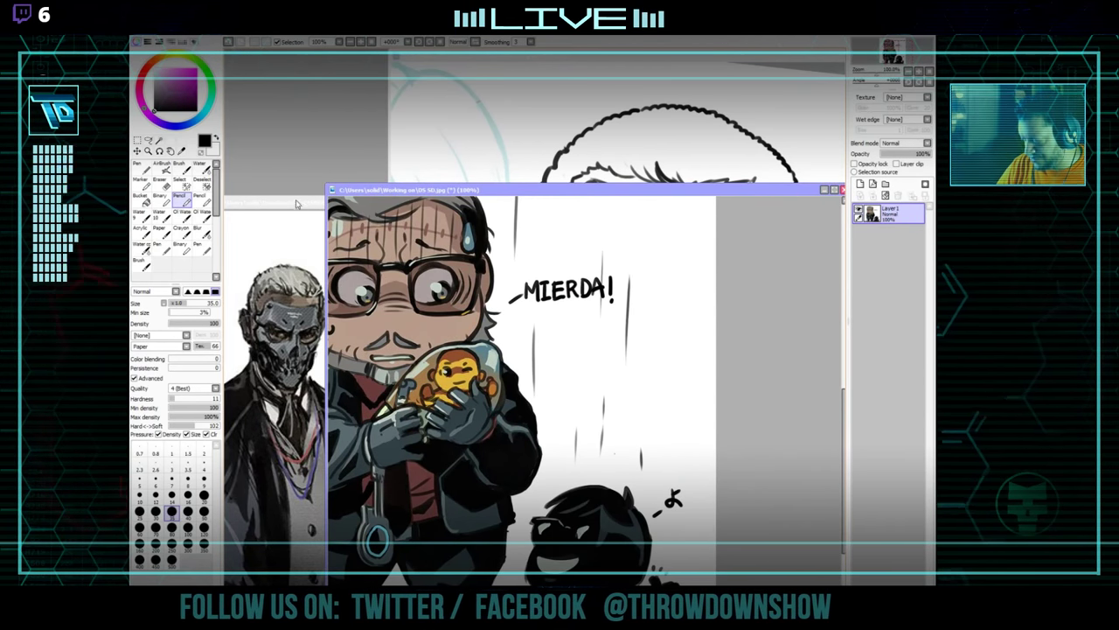
pyautogui.moveTo(297, 204); pyautogui.dragTo(536, 244)
pyautogui.hotkey('ctrl', 'Tab')
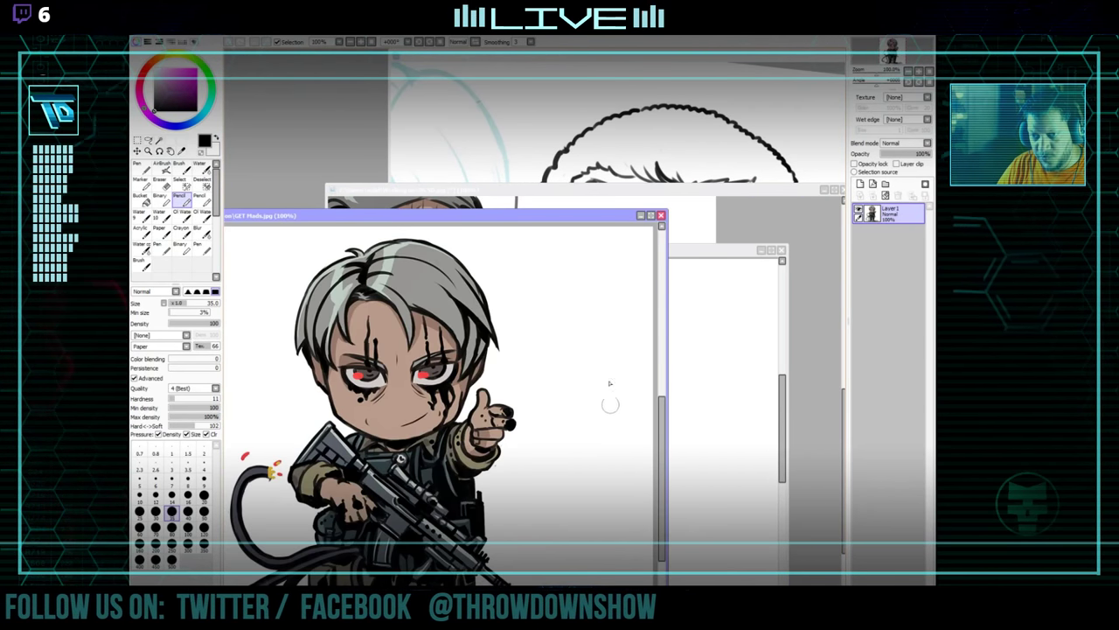
pyautogui.hotkey('ctrl', 'Tab')
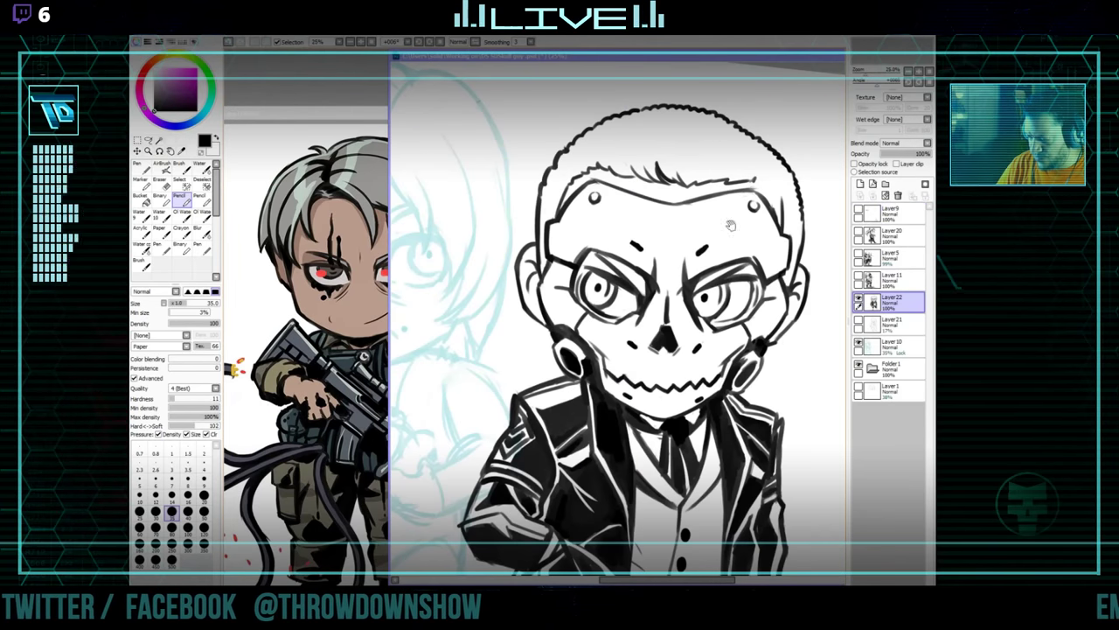
pyautogui.hotkey('ctrl', 'Tab')
pyautogui.moveTo(665, 320); pyautogui.dragTo(604, 325)
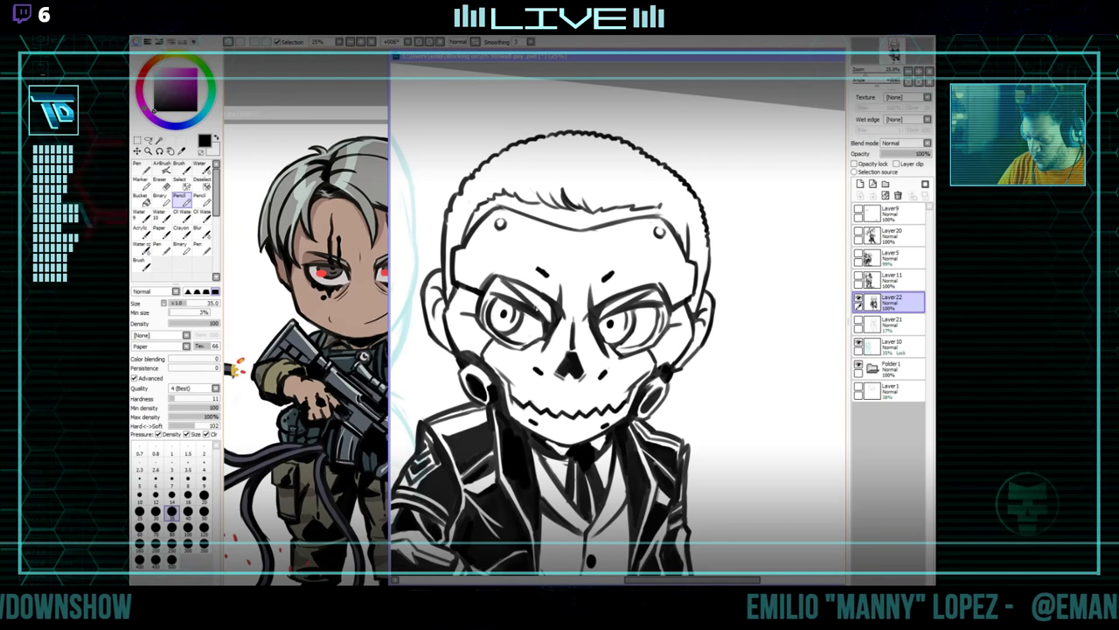
# Rework the inner eye corners and the lines beside the nose bridge with the Eraser at size 47 and the Pencil at size 35.
pyautogui.press('e')
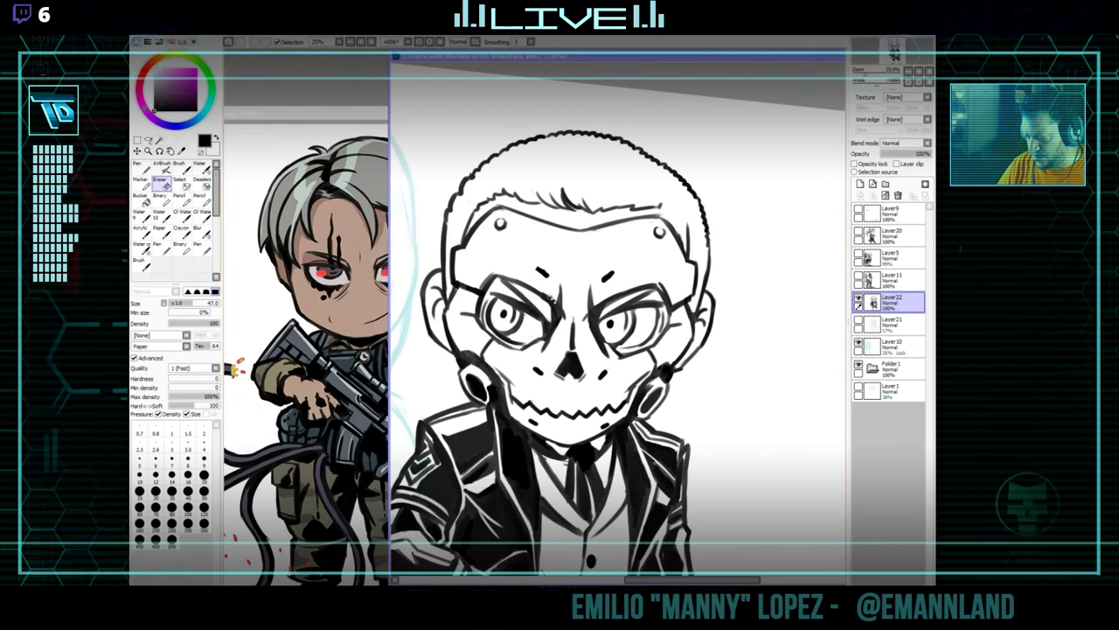
pyautogui.press('n')
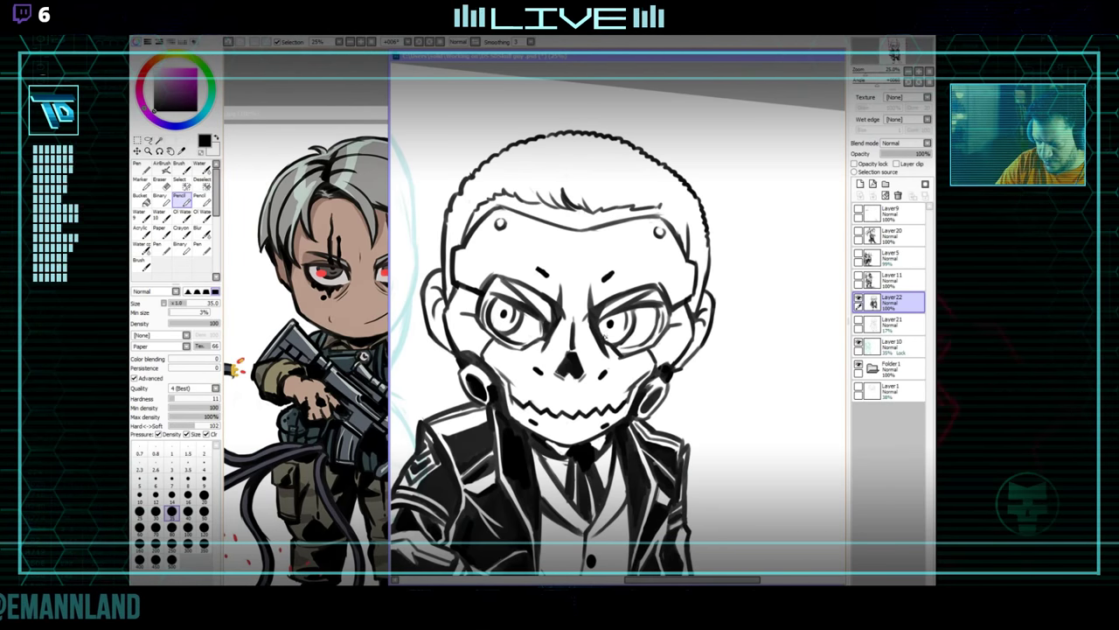
pyautogui.moveTo(615, 285)
pyautogui.mouseDown()
pyautogui.moveTo(638, 291)
pyautogui.moveTo(608, 276)
pyautogui.mouseUp()
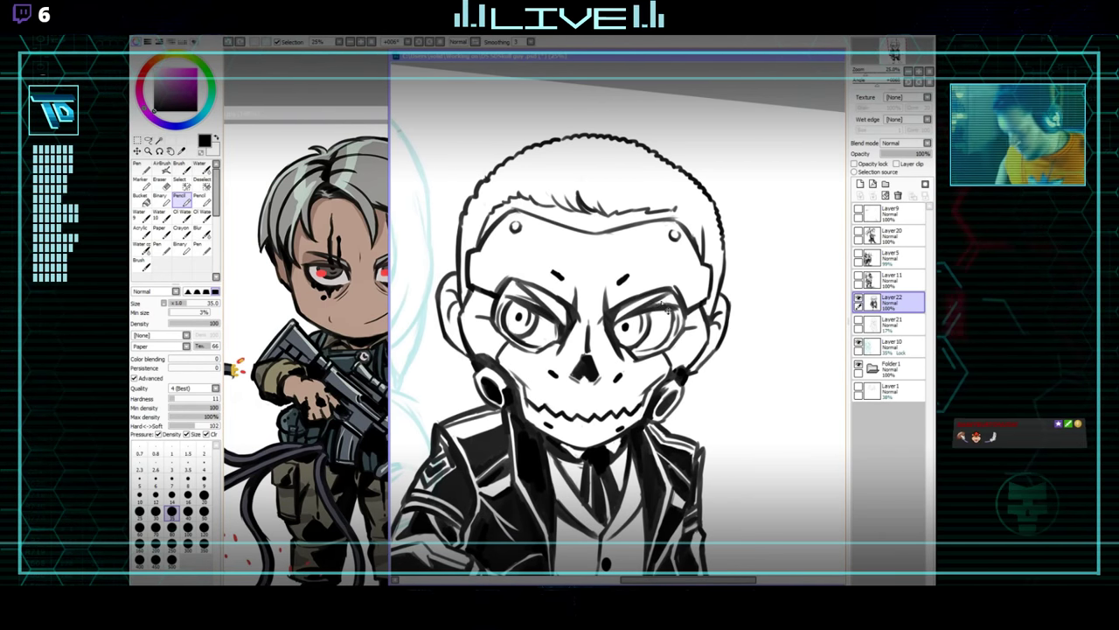
# Examine the suit, trousers and shoes of the line art against the full figure of the chibi soldier image.
pyautogui.scroll(-6, 738, 351)
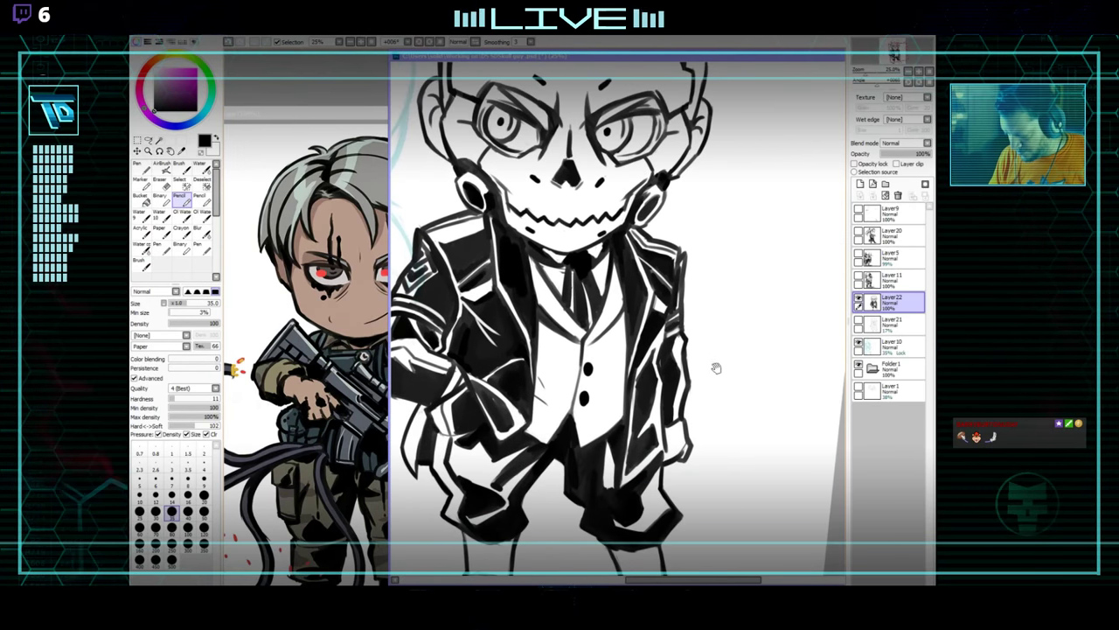
pyautogui.moveTo(699, 363)
pyautogui.mouseDown()
pyautogui.moveTo(700, 345)
pyautogui.moveTo(690, 388)
pyautogui.moveTo(694, 364)
pyautogui.mouseUp()
pyautogui.moveTo(687, 427); pyautogui.dragTo(689, 436)
pyautogui.moveTo(560, 447); pyautogui.dragTo(583, 419)
pyautogui.click(337, 350)
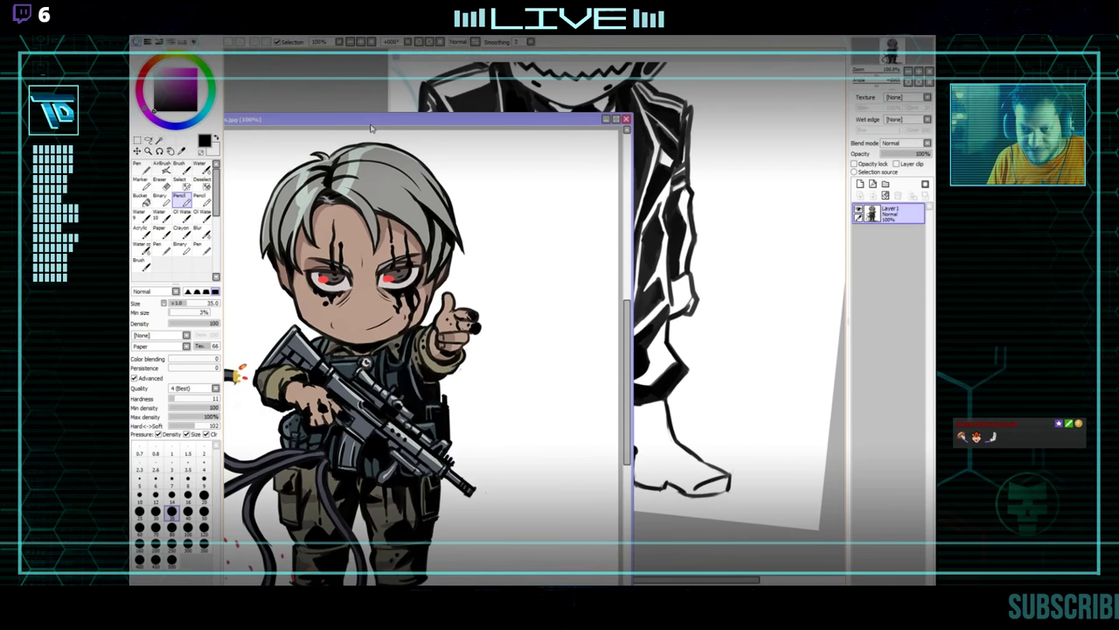
pyautogui.moveTo(337, 350); pyautogui.dragTo(344, 308)
pyautogui.click(737, 390)
pyautogui.moveTo(545, 465); pyautogui.dragTo(571, 441)
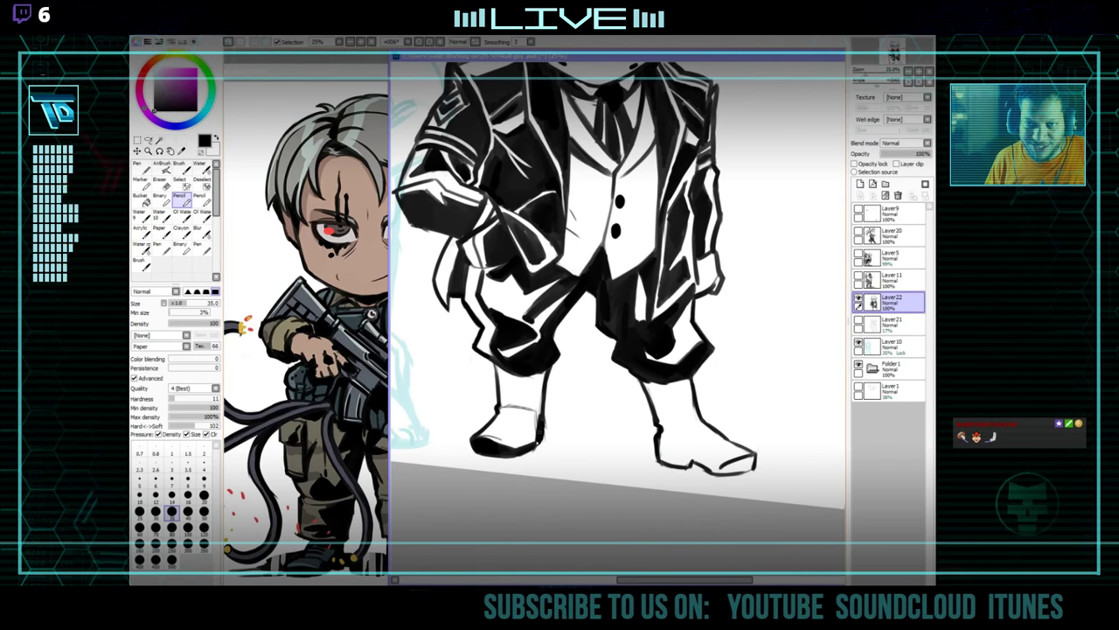
pyautogui.moveTo(694, 391); pyautogui.dragTo(569, 398)
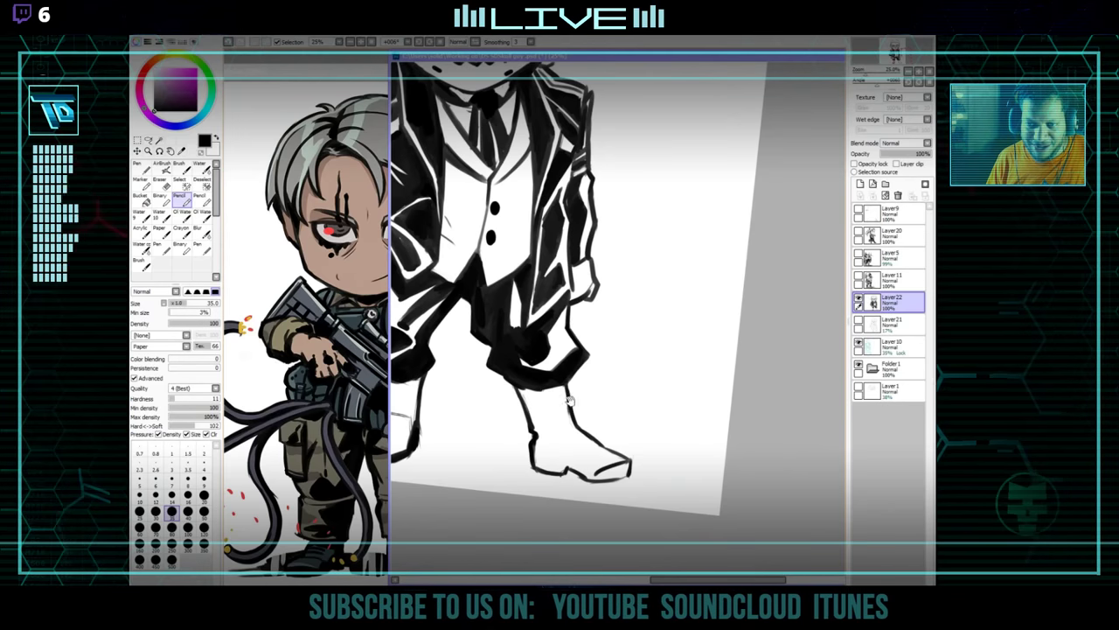
# Move the soldier image aside, bring the skull-masked man painting back beside the canvas and examine its trousers and boots.
pyautogui.moveTo(345, 71)
pyautogui.mouseDown()
pyautogui.moveTo(300, 434)
pyautogui.moveTo(320, 480)
pyautogui.mouseUp()
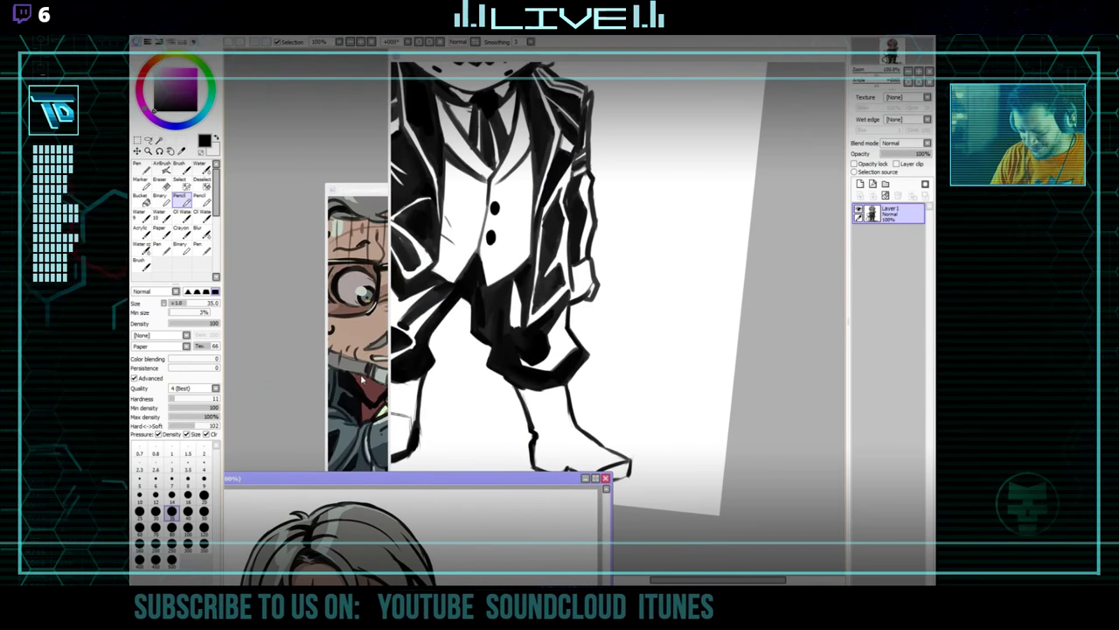
pyautogui.click(357, 190)
pyautogui.hotkey('ctrl', 'Tab')
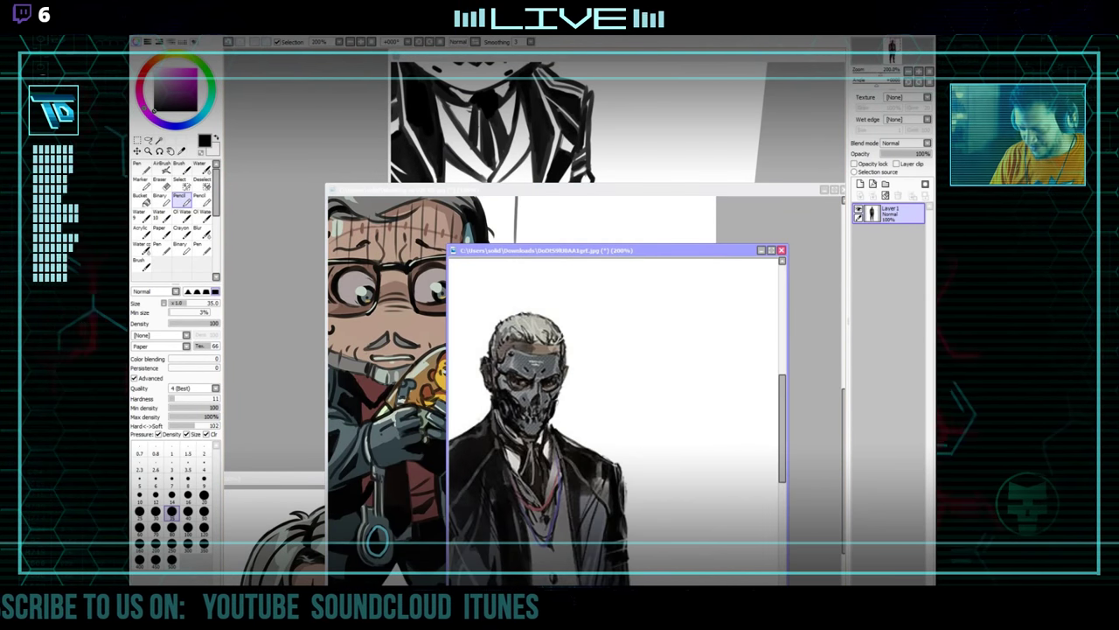
pyautogui.moveTo(569, 251); pyautogui.dragTo(322, 69)
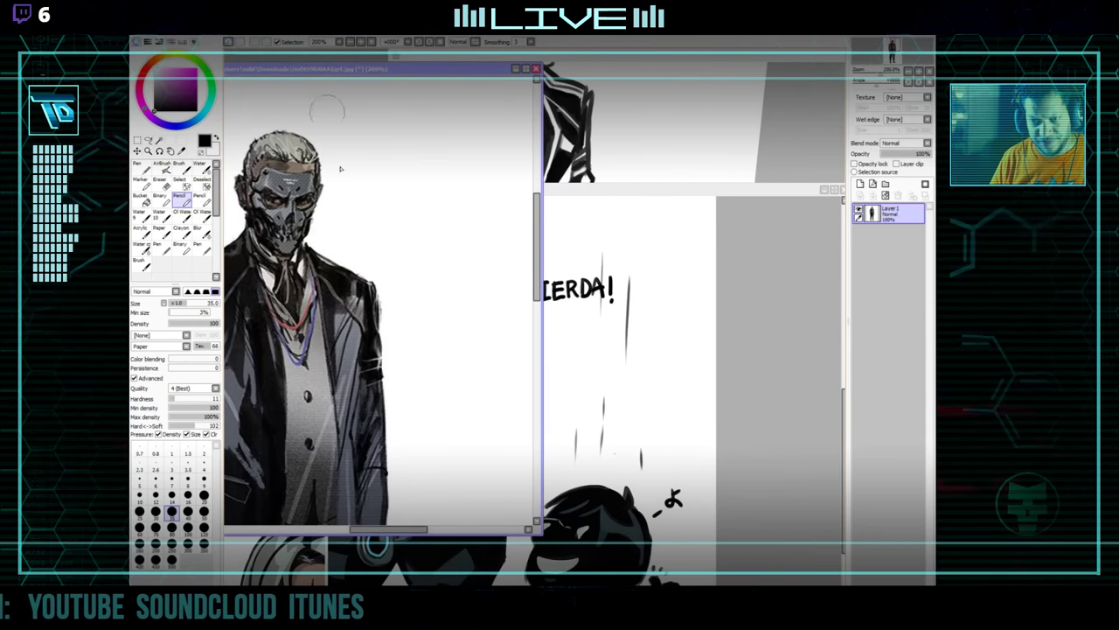
pyautogui.moveTo(398, 428); pyautogui.dragTo(430, 190)
pyautogui.moveTo(415, 358); pyautogui.dragTo(447, 254)
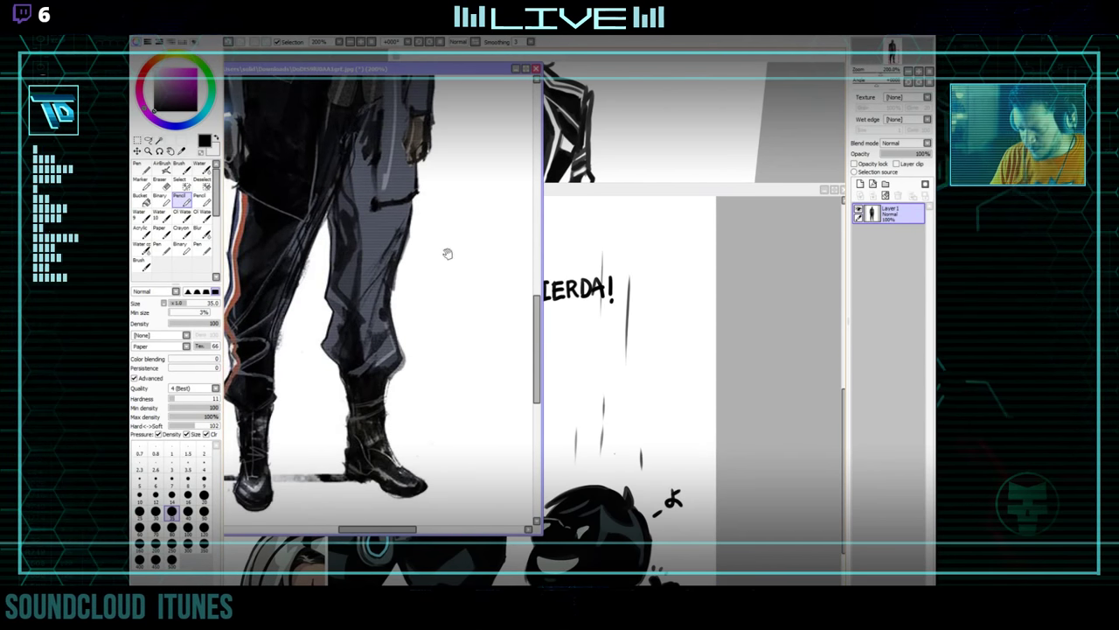
# Return to the line art beside the painting and draw the left-hand shoe's toe cap and the right-hand boot's sole and heel lines.
pyautogui.click(683, 151)
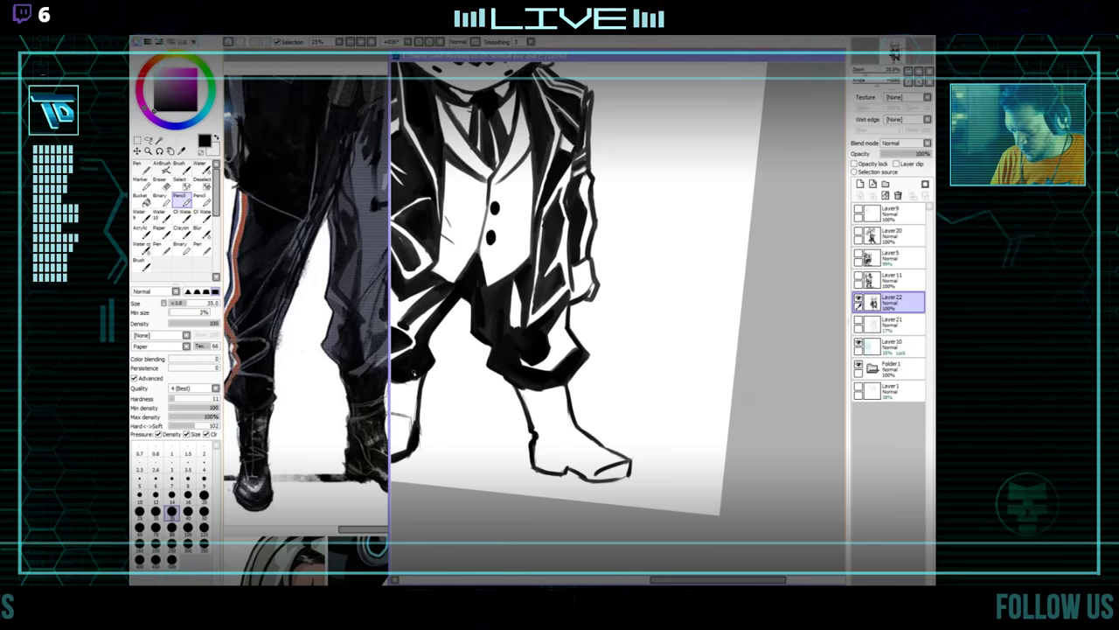
pyautogui.moveTo(531, 58); pyautogui.dragTo(572, 58)
pyautogui.moveTo(487, 334); pyautogui.dragTo(580, 395)
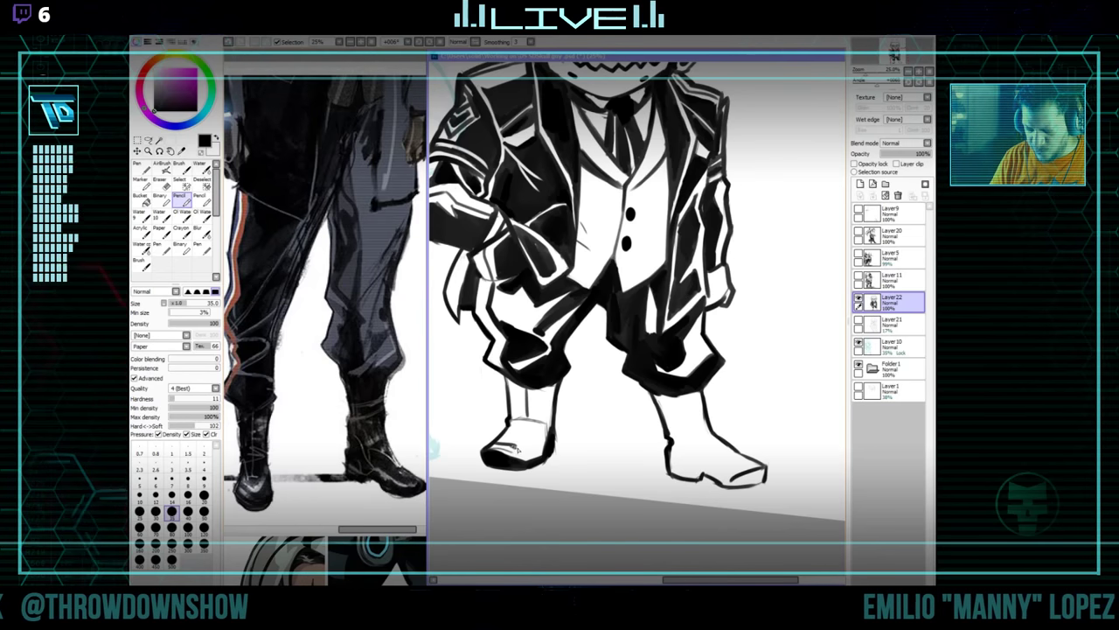
pyautogui.moveTo(500, 447); pyautogui.dragTo(549, 423)
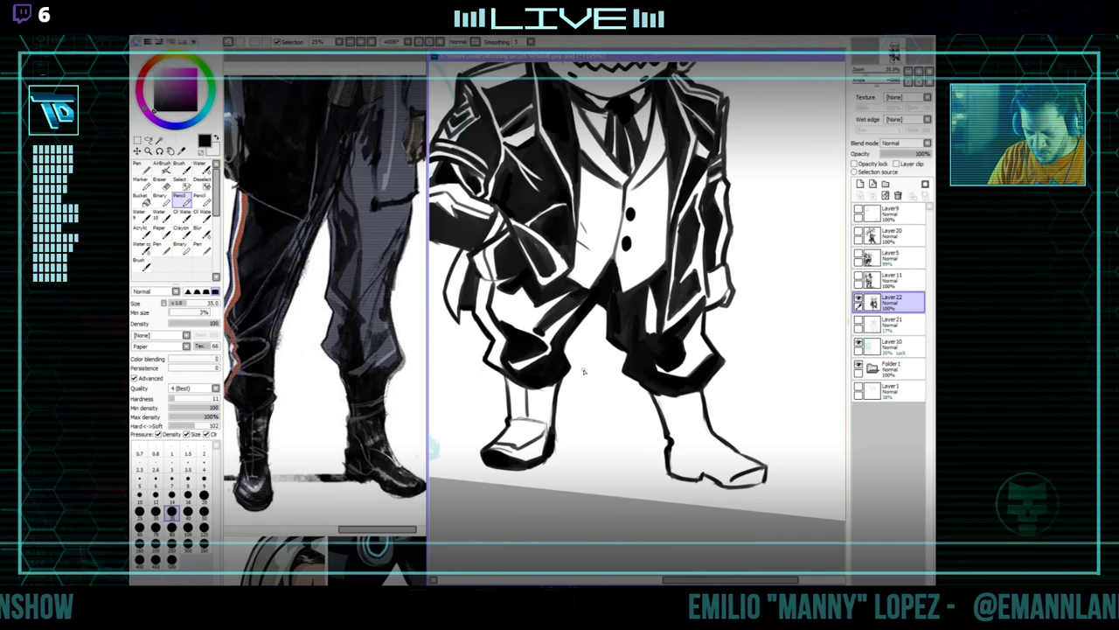
pyautogui.moveTo(689, 400)
pyautogui.mouseDown()
pyautogui.moveTo(624, 399)
pyautogui.moveTo(637, 412)
pyautogui.moveTo(605, 427)
pyautogui.mouseUp()
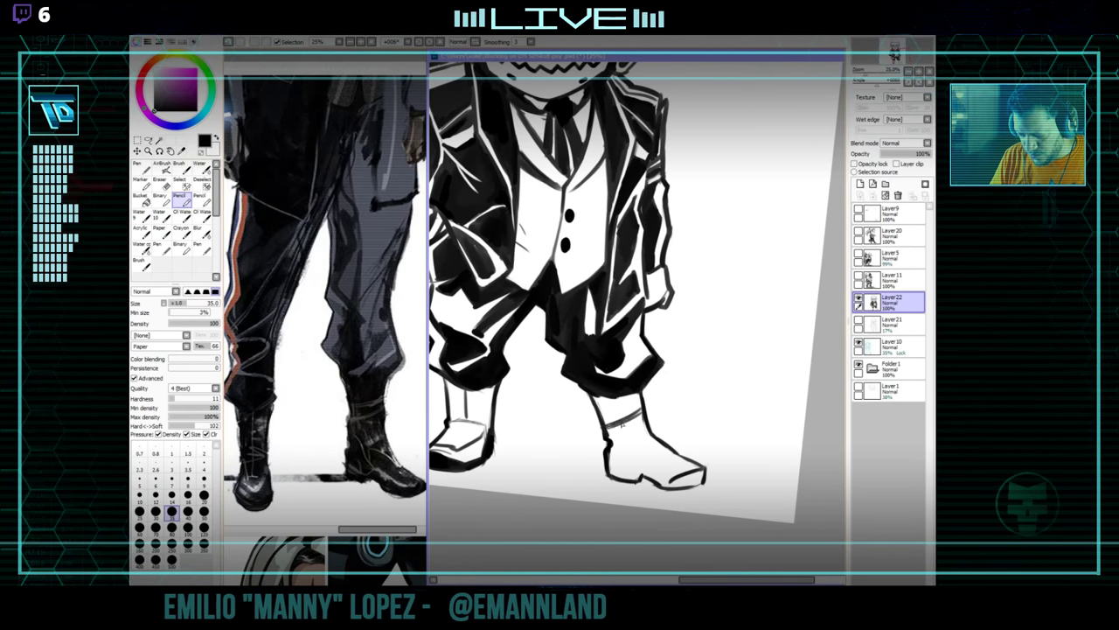
pyautogui.moveTo(635, 425); pyautogui.dragTo(624, 426)
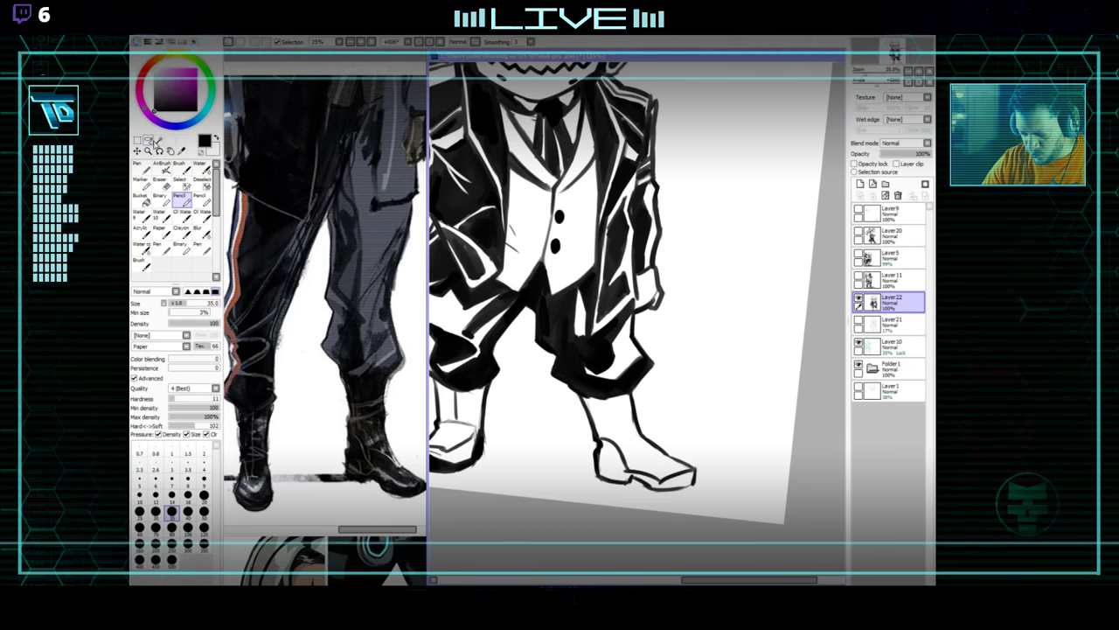
# Select the right-hand boot's heel and sole areas with the Magic Wand, expand the selection and fill them black.
pyautogui.press('w')
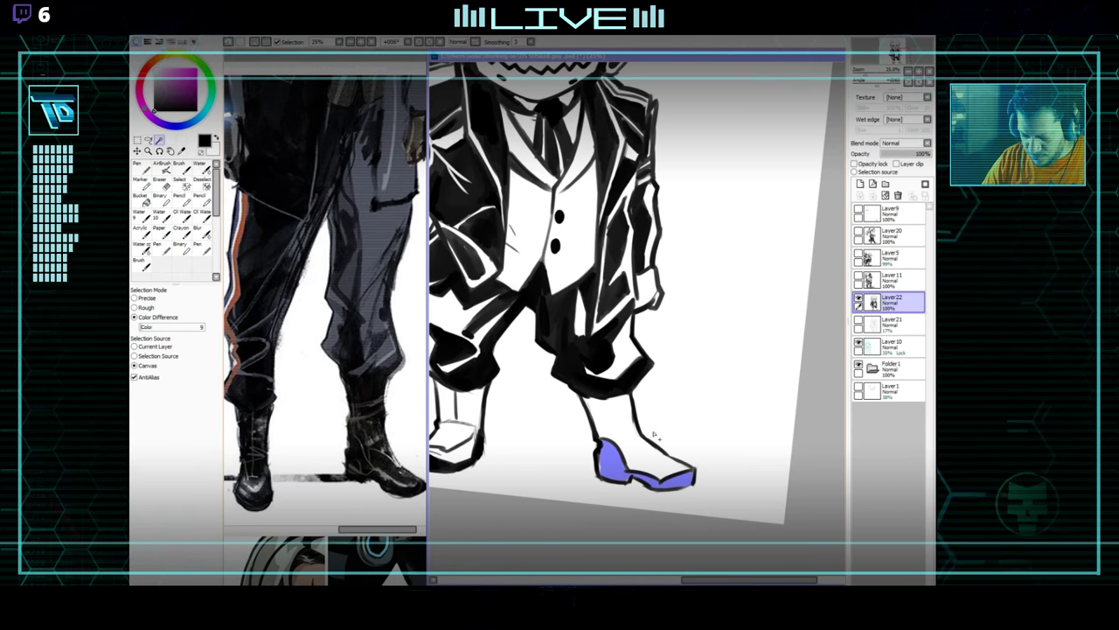
pyautogui.click(271, 31)
pyautogui.click(283, 80)
pyautogui.click(270, 30)
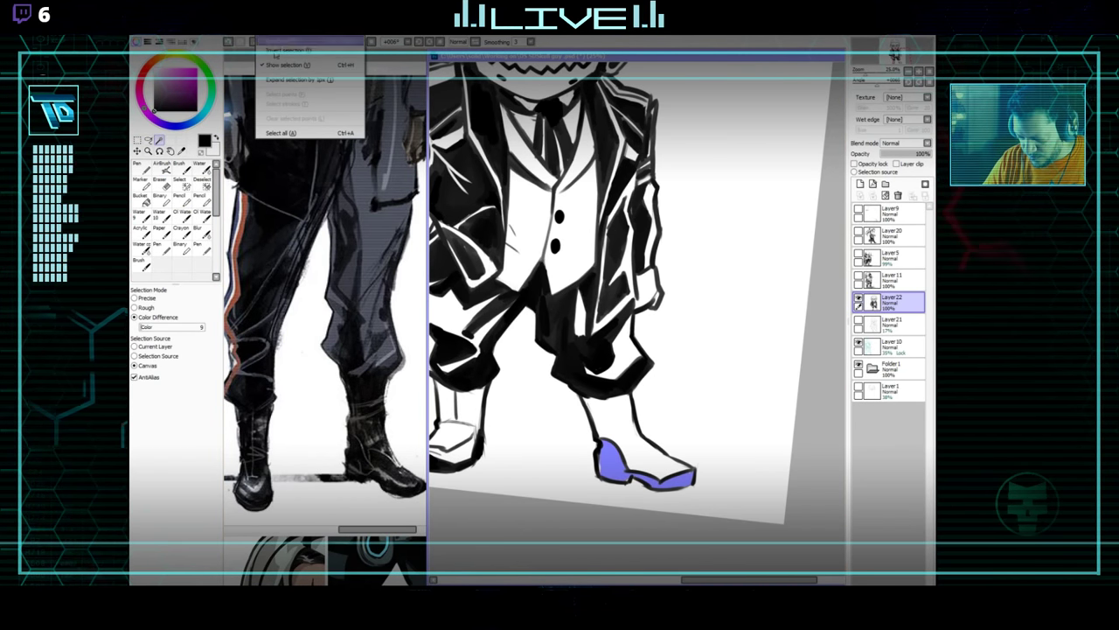
pyautogui.click(277, 82)
pyautogui.click(202, 201)
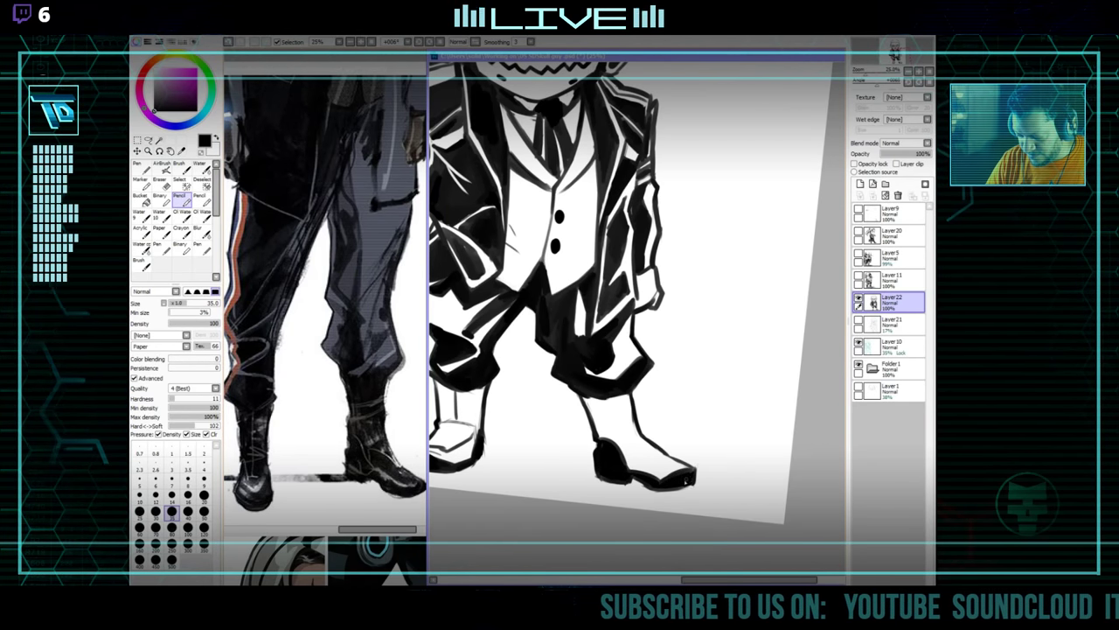
# Draw a second line along the right-hand boot's heel and sole with the Pencil at size 35, leaving a thin white strip.
pyautogui.moveTo(711, 465)
pyautogui.mouseDown()
pyautogui.moveTo(601, 481)
pyautogui.moveTo(507, 424)
pyautogui.mouseUp()
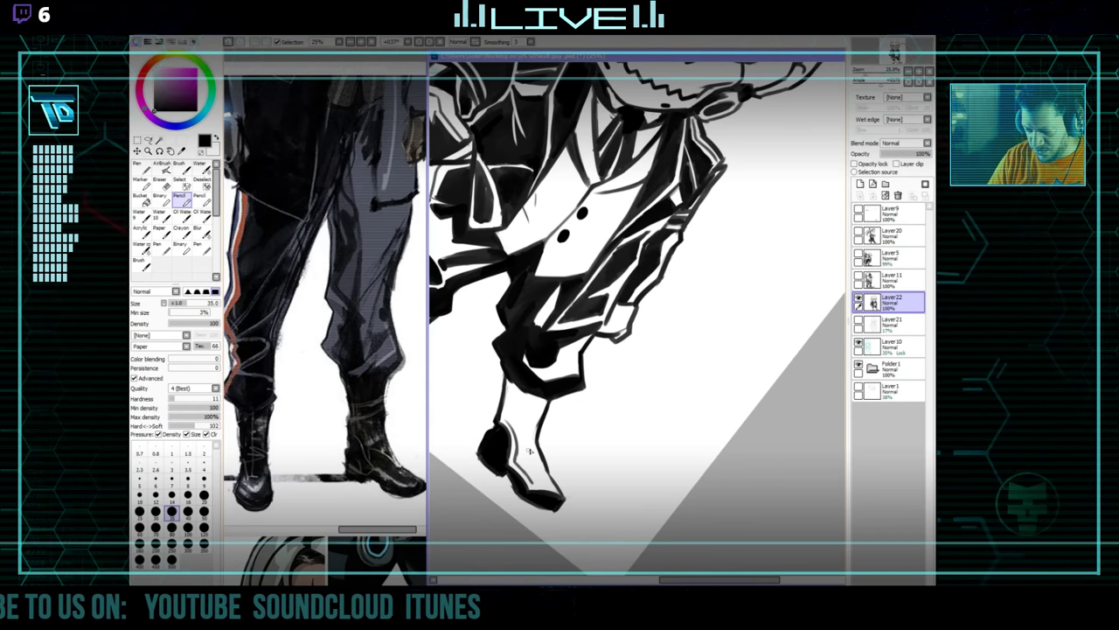
pyautogui.moveTo(555, 462); pyautogui.dragTo(725, 446)
pyautogui.moveTo(724, 446); pyautogui.dragTo(657, 372)
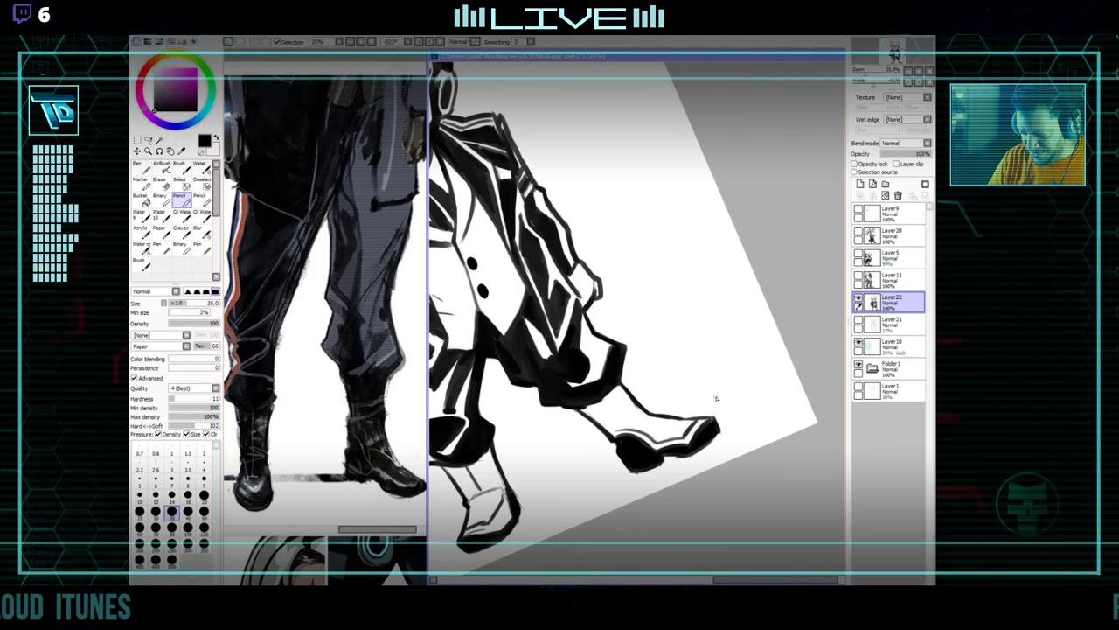
pyautogui.moveTo(600, 386); pyautogui.dragTo(617, 289)
pyautogui.moveTo(617, 289)
pyautogui.mouseDown()
pyautogui.moveTo(496, 378)
pyautogui.moveTo(488, 326)
pyautogui.mouseUp()
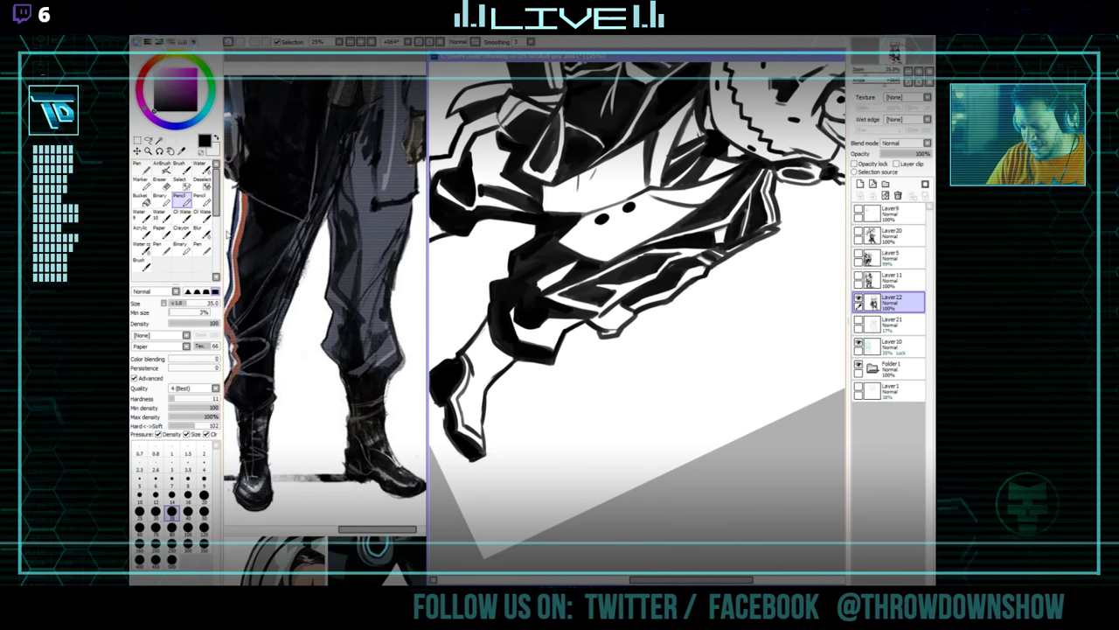
# Select the upper part of the right-hand boot with the Magic Wand and fill it black with the Pencil at size 500.
pyautogui.press('w')
pyautogui.click(490, 374)
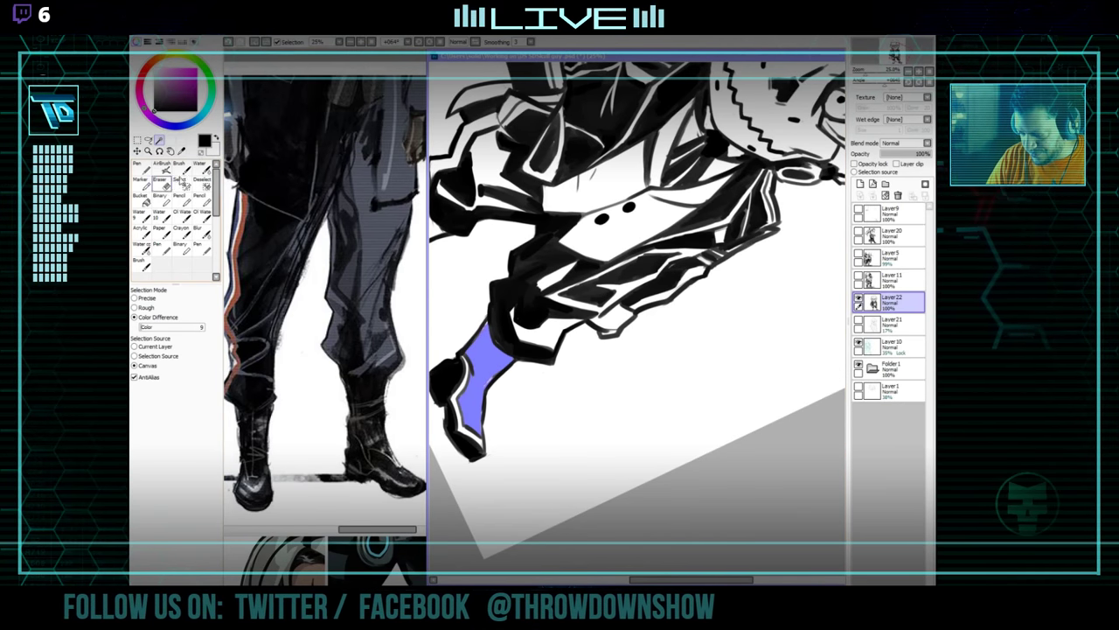
pyautogui.press('n')
pyautogui.press(']')
pyautogui.press(']')
pyautogui.moveTo(478, 423); pyautogui.dragTo(482, 328)
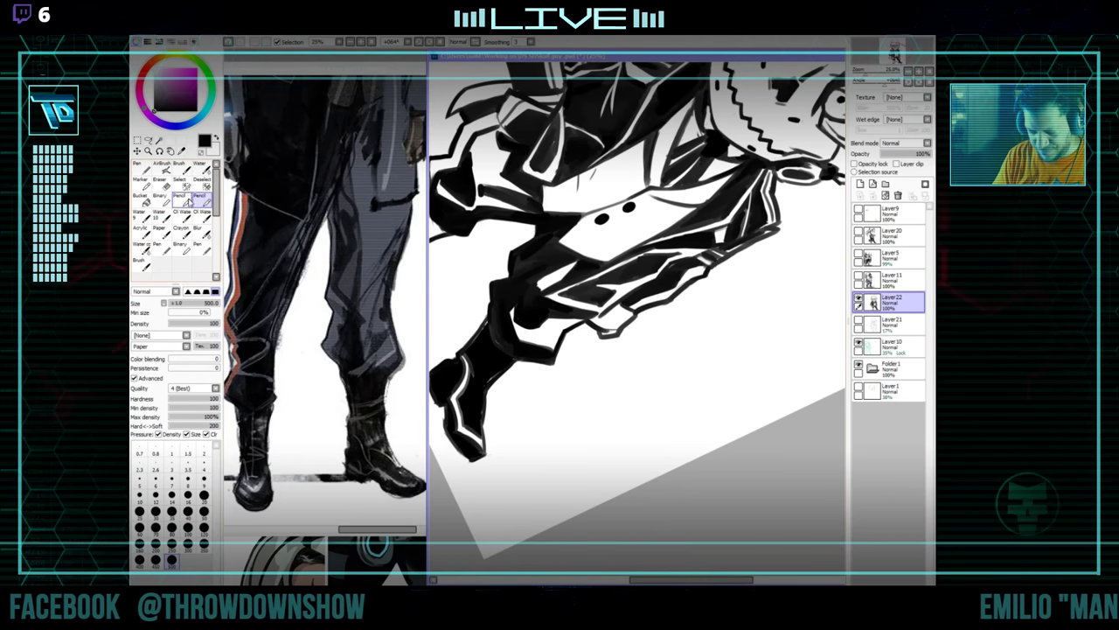
pyautogui.click(189, 202)
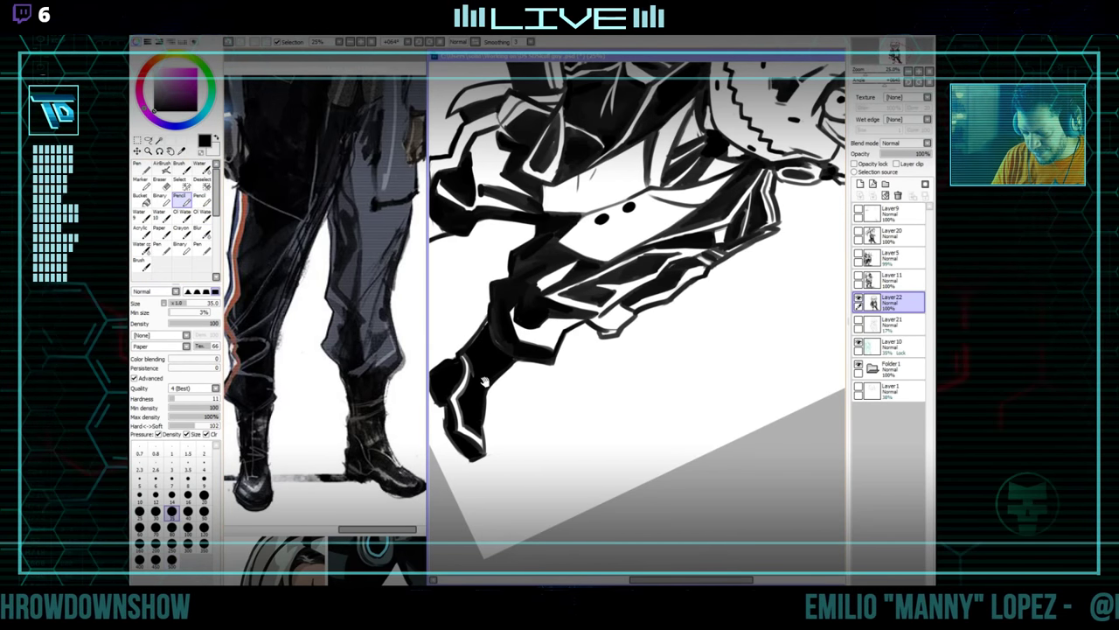
# Erase the right-hand boot's instep and toe back to white with the Eraser at size 133, keeping the shaft and sole black.
pyautogui.moveTo(496, 378); pyautogui.dragTo(570, 399)
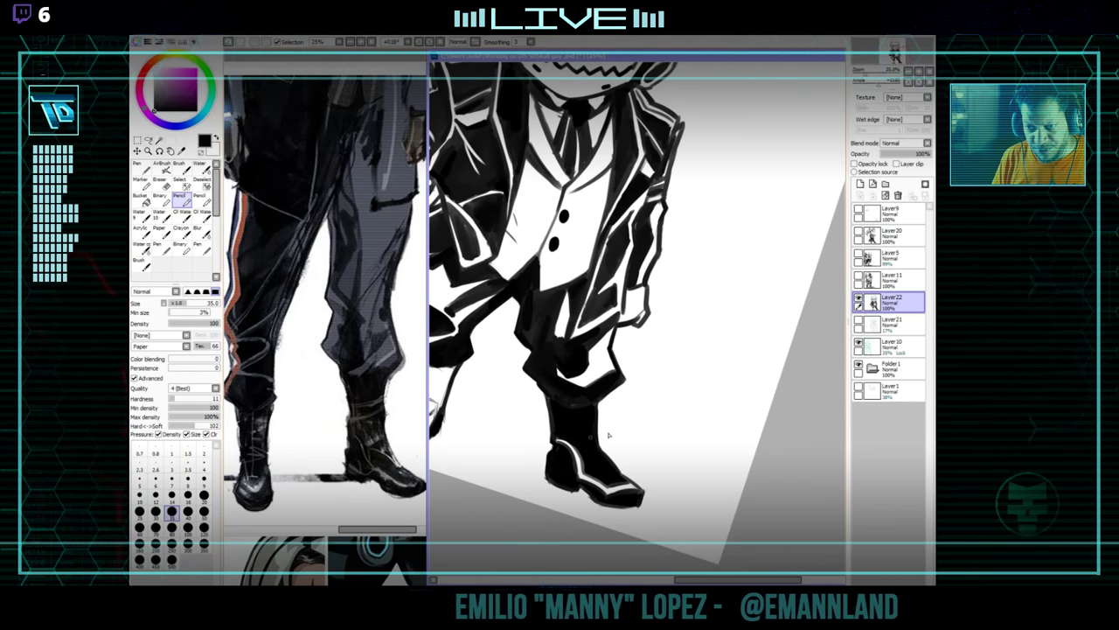
pyautogui.moveTo(610, 434); pyautogui.dragTo(696, 362)
pyautogui.moveTo(717, 449); pyautogui.dragTo(661, 389)
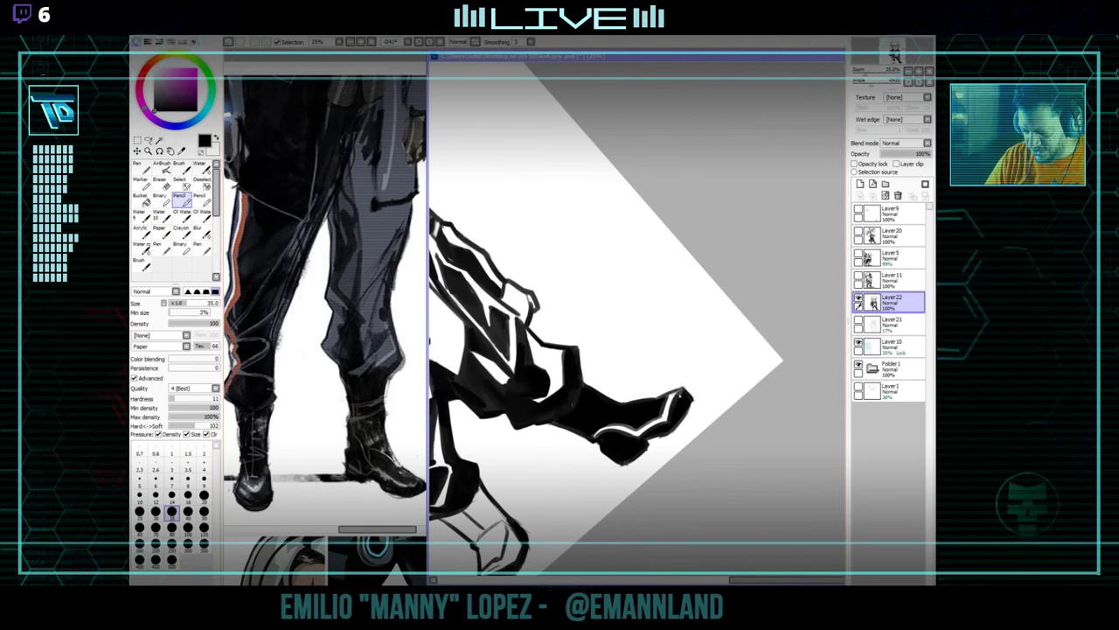
pyautogui.press('e')
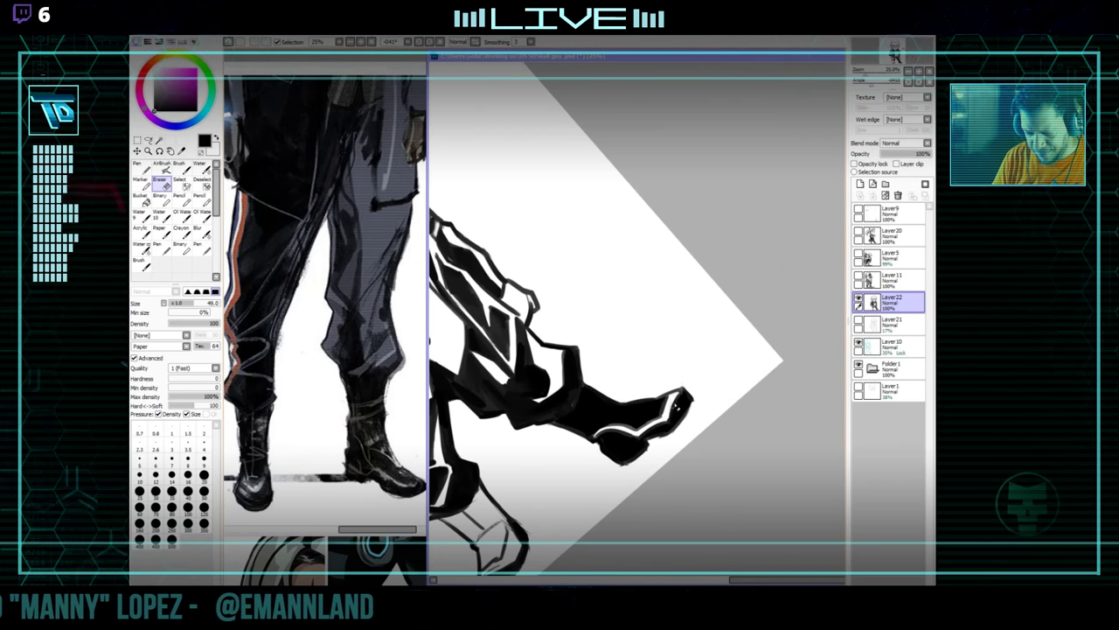
pyautogui.moveTo(663, 371); pyautogui.dragTo(670, 352)
pyautogui.moveTo(752, 373); pyautogui.dragTo(547, 364)
pyautogui.moveTo(598, 322); pyautogui.dragTo(524, 479)
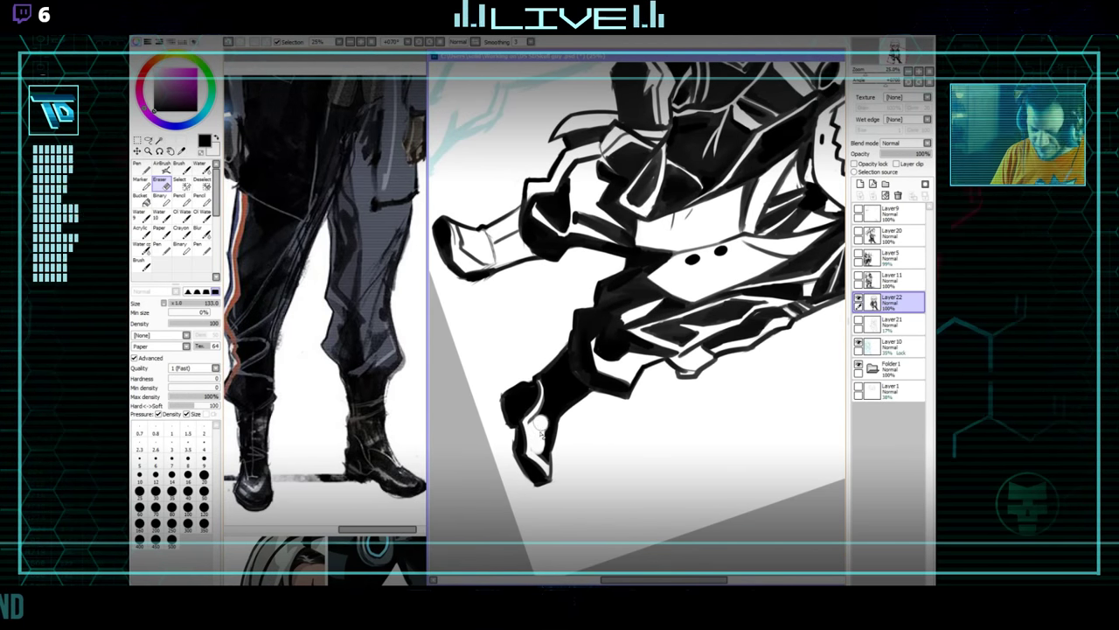
pyautogui.moveTo(544, 458)
pyautogui.mouseDown()
pyautogui.moveTo(569, 361)
pyautogui.moveTo(690, 392)
pyautogui.moveTo(617, 393)
pyautogui.mouseUp()
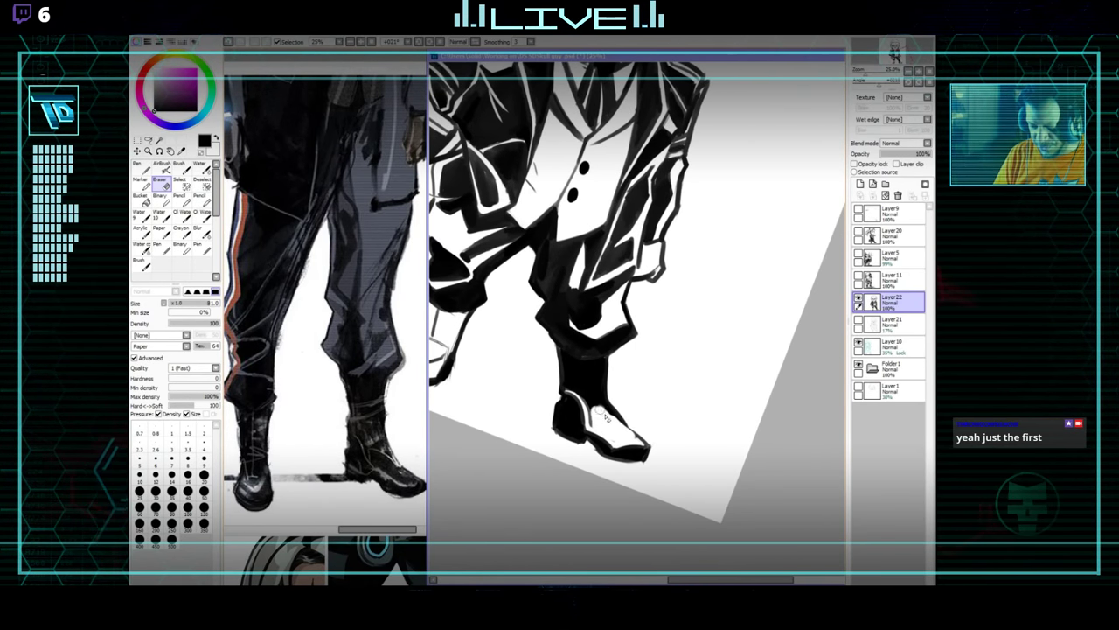
pyautogui.moveTo(599, 387); pyautogui.dragTo(596, 361)
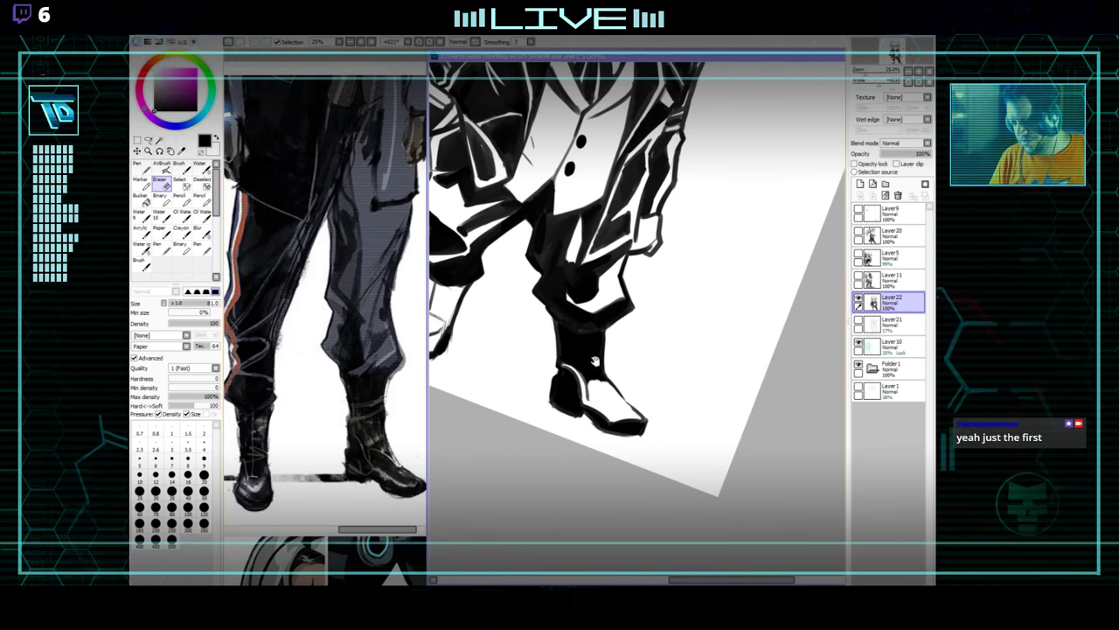
# Refine the heel, sole and toe contours of the right-hand boot with the Pencil at size 35 and the Eraser.
pyautogui.press('n')
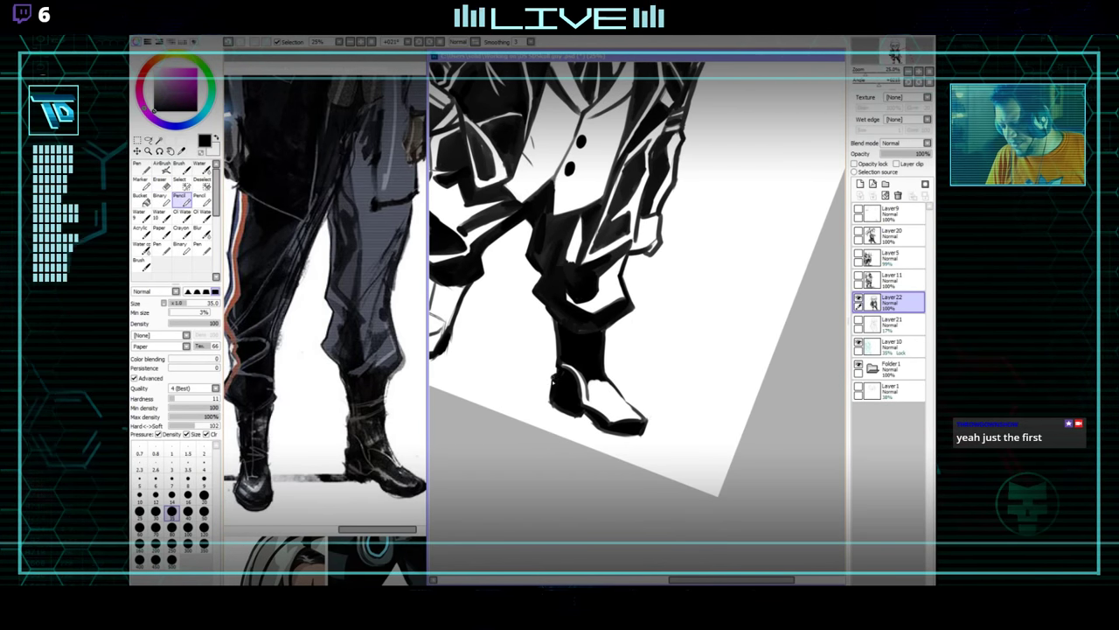
pyautogui.moveTo(573, 417)
pyautogui.mouseDown()
pyautogui.moveTo(707, 379)
pyautogui.moveTo(600, 417)
pyautogui.moveTo(525, 394)
pyautogui.mouseUp()
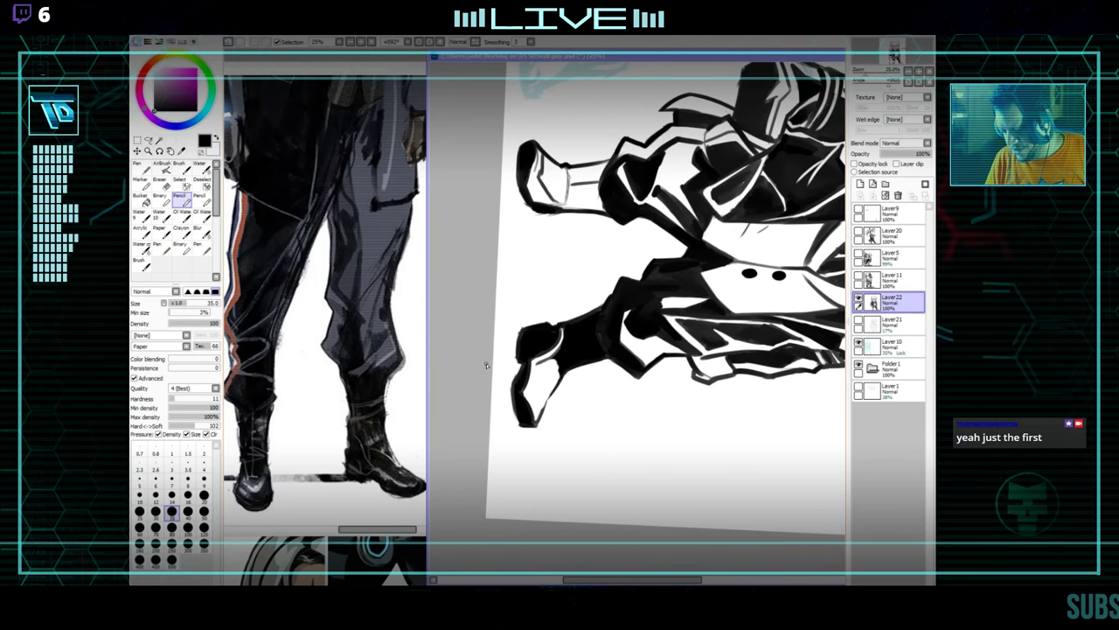
pyautogui.press('e')
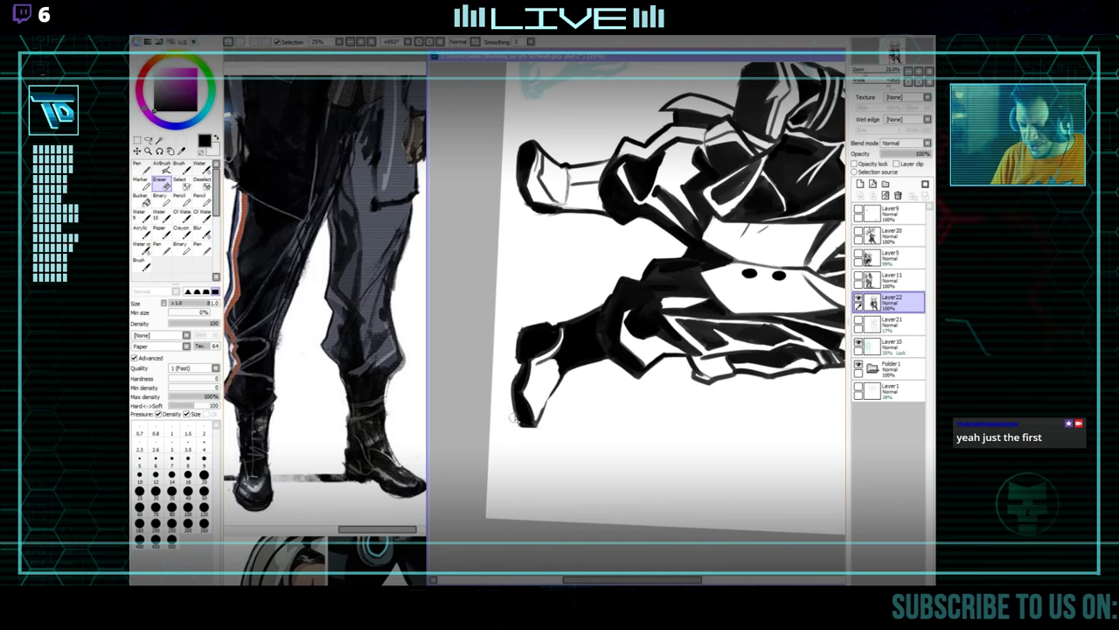
pyautogui.moveTo(536, 440); pyautogui.dragTo(530, 393)
pyautogui.moveTo(645, 372)
pyautogui.mouseDown()
pyautogui.moveTo(687, 345)
pyautogui.moveTo(667, 358)
pyautogui.moveTo(665, 384)
pyautogui.moveTo(628, 368)
pyautogui.moveTo(615, 398)
pyautogui.mouseUp()
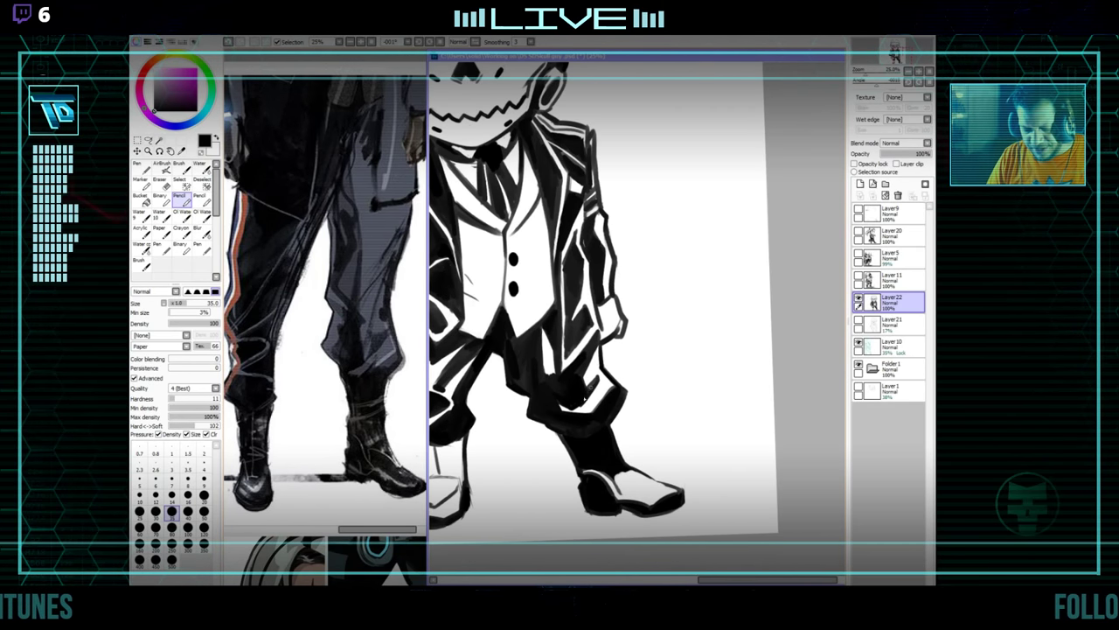
# Cut white fold highlights into the black trouser cuff above the right-hand boot with the Eraser at size 43 and the Pencil at size 35.
pyautogui.moveTo(620, 355)
pyautogui.mouseDown()
pyautogui.moveTo(584, 360)
pyautogui.moveTo(547, 335)
pyautogui.mouseUp()
pyautogui.moveTo(546, 335); pyautogui.dragTo(552, 451)
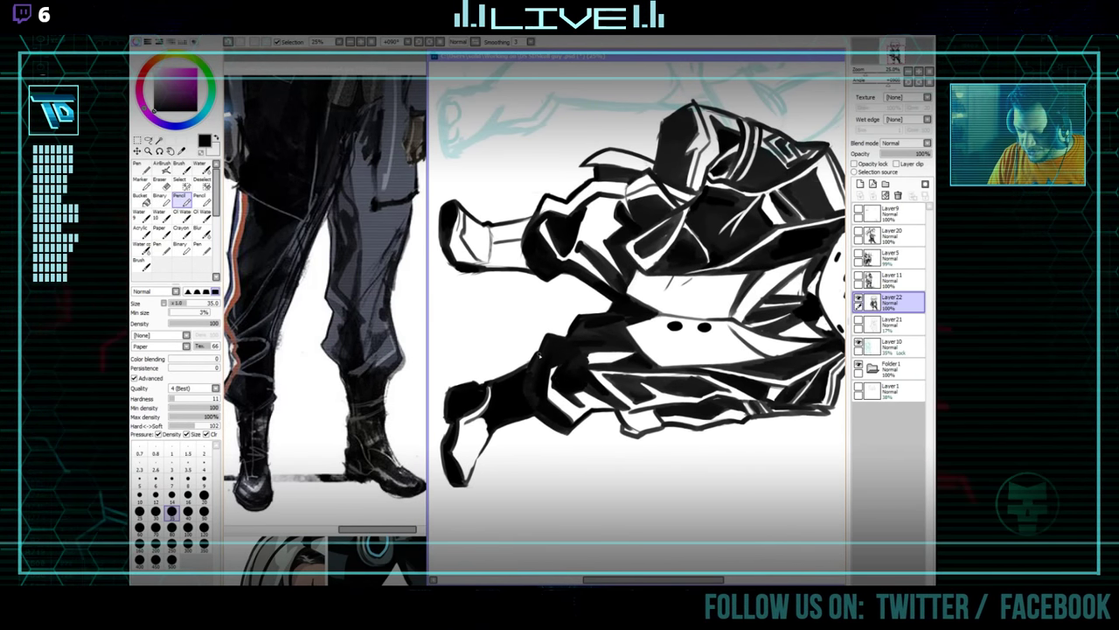
pyautogui.press('e')
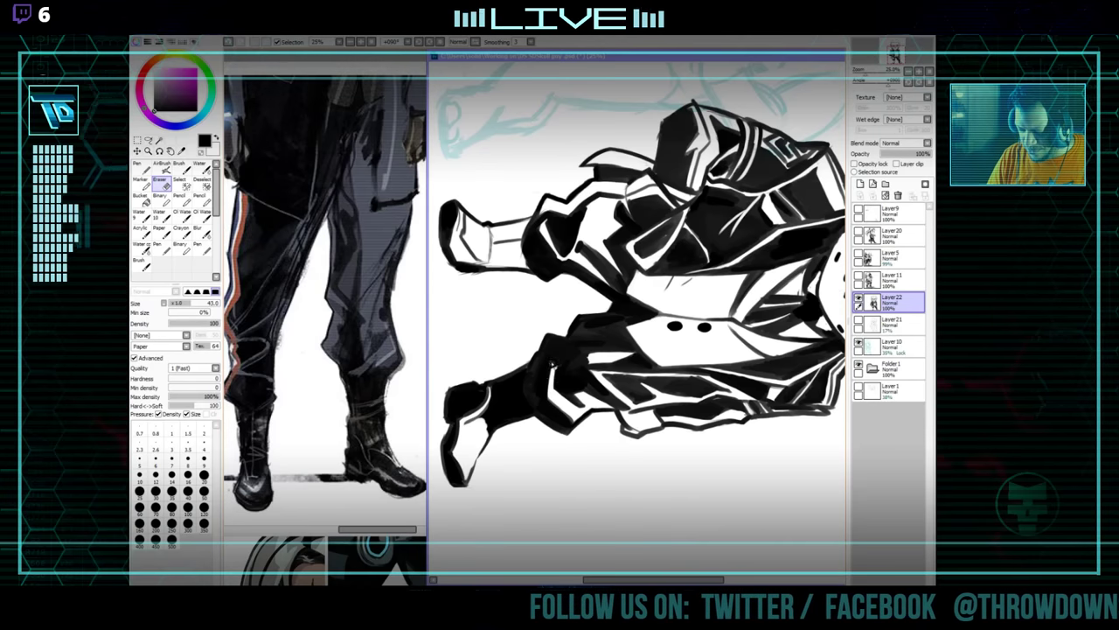
pyautogui.press('n')
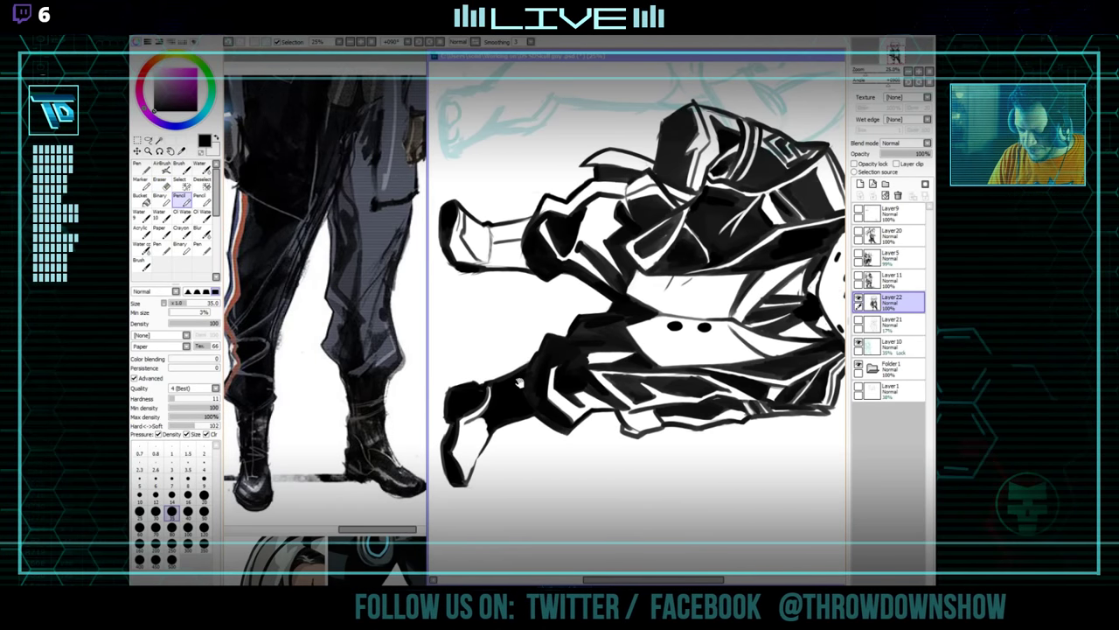
pyautogui.moveTo(519, 377); pyautogui.dragTo(591, 320)
pyautogui.moveTo(580, 380); pyautogui.dragTo(717, 409)
pyautogui.moveTo(716, 409); pyautogui.dragTo(560, 369)
pyautogui.moveTo(655, 378); pyautogui.dragTo(584, 431)
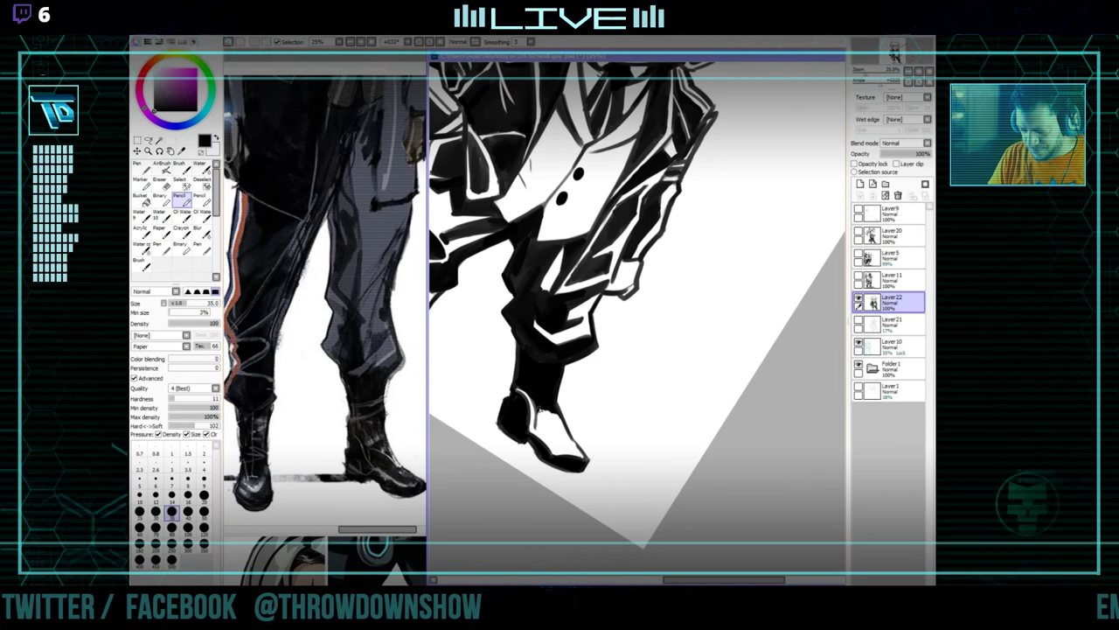
# Clean up the toe and instep outline of the right-hand boot with the Eraser at size 66 and the Pencil at size 35.
pyautogui.press('e')
pyautogui.moveTo(569, 392)
pyautogui.mouseDown()
pyautogui.moveTo(542, 367)
pyautogui.moveTo(538, 389)
pyautogui.mouseUp()
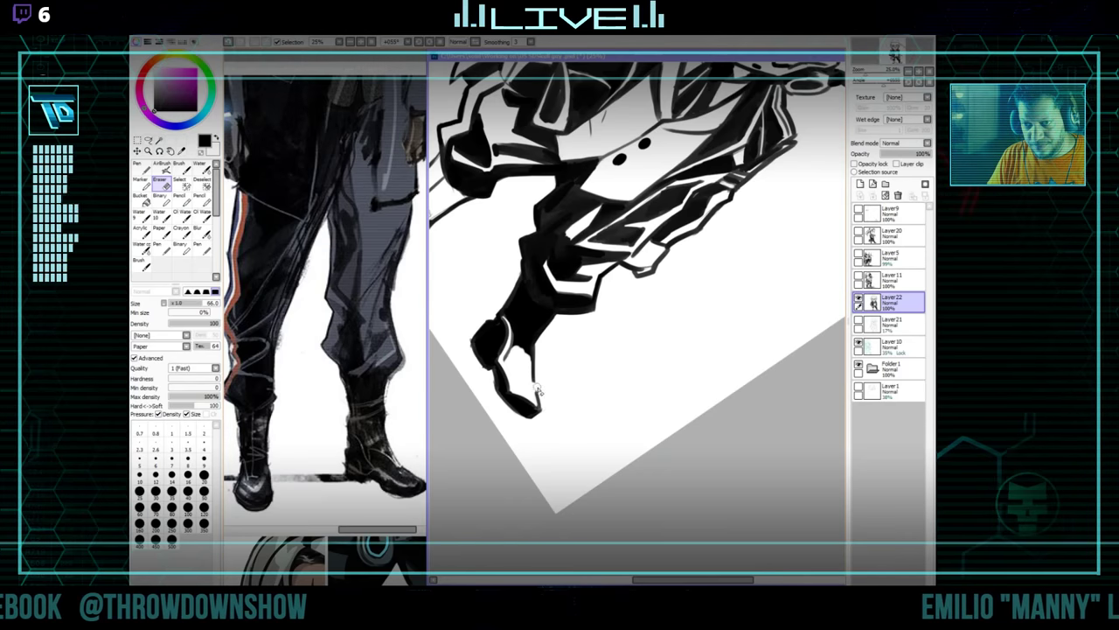
pyautogui.press('e')
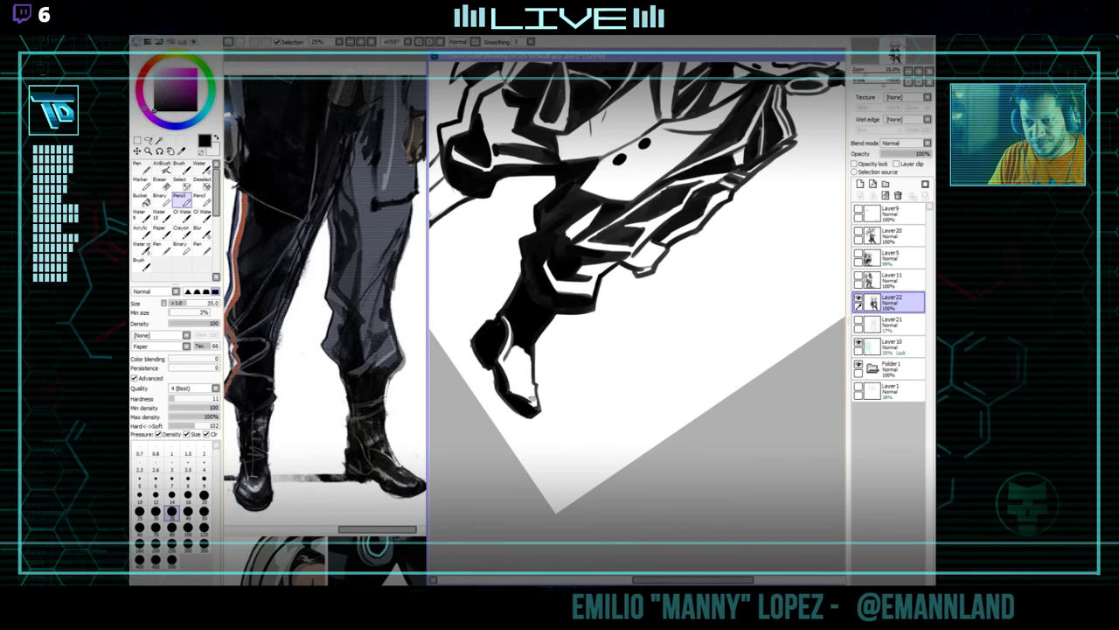
pyautogui.moveTo(531, 400)
pyautogui.mouseDown()
pyautogui.moveTo(725, 370)
pyautogui.moveTo(732, 280)
pyautogui.moveTo(648, 353)
pyautogui.mouseUp()
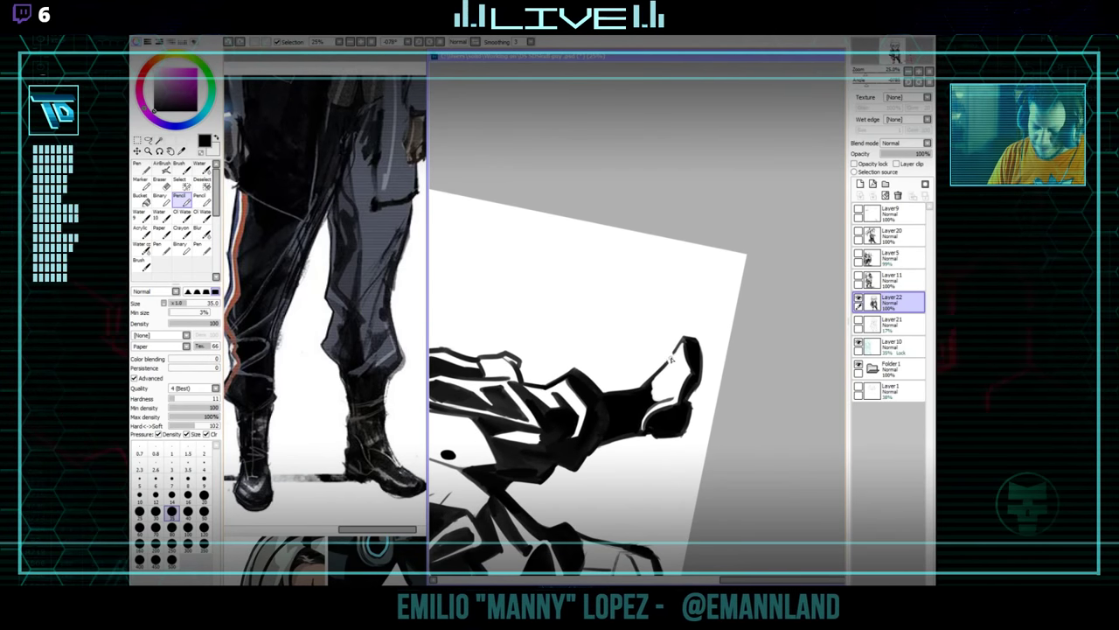
pyautogui.moveTo(699, 323)
pyautogui.mouseDown()
pyautogui.moveTo(687, 380)
pyautogui.moveTo(732, 402)
pyautogui.moveTo(660, 426)
pyautogui.moveTo(674, 432)
pyautogui.mouseUp()
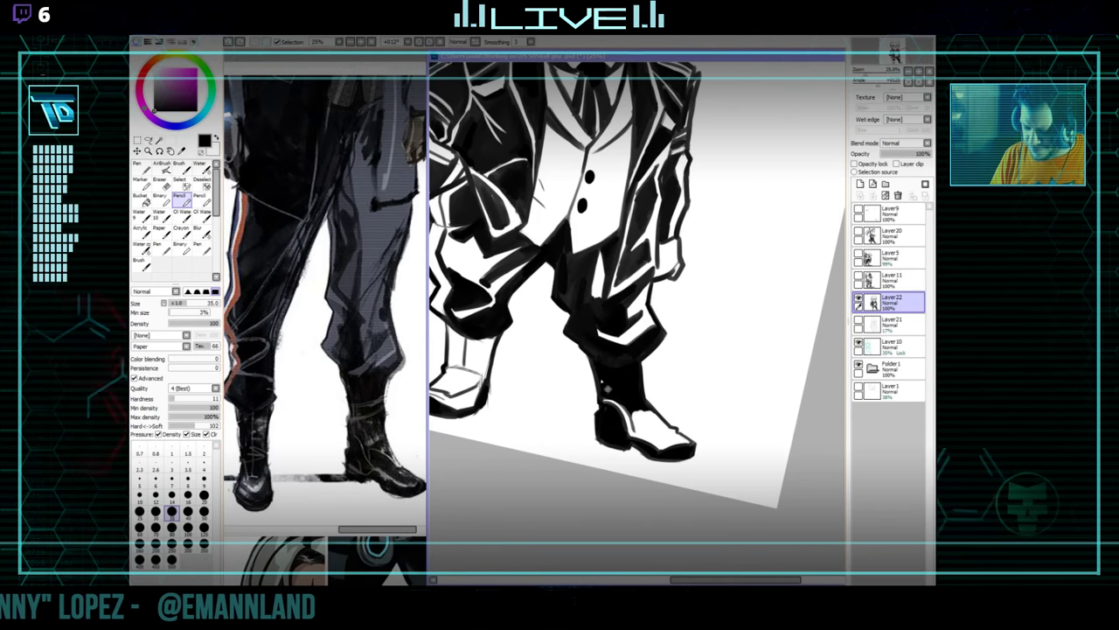
# Refine the border between the right-hand boot's black shaft and white instep, alternating the Eraser at size 66 and the Pencil at size 35.
pyautogui.press('e')
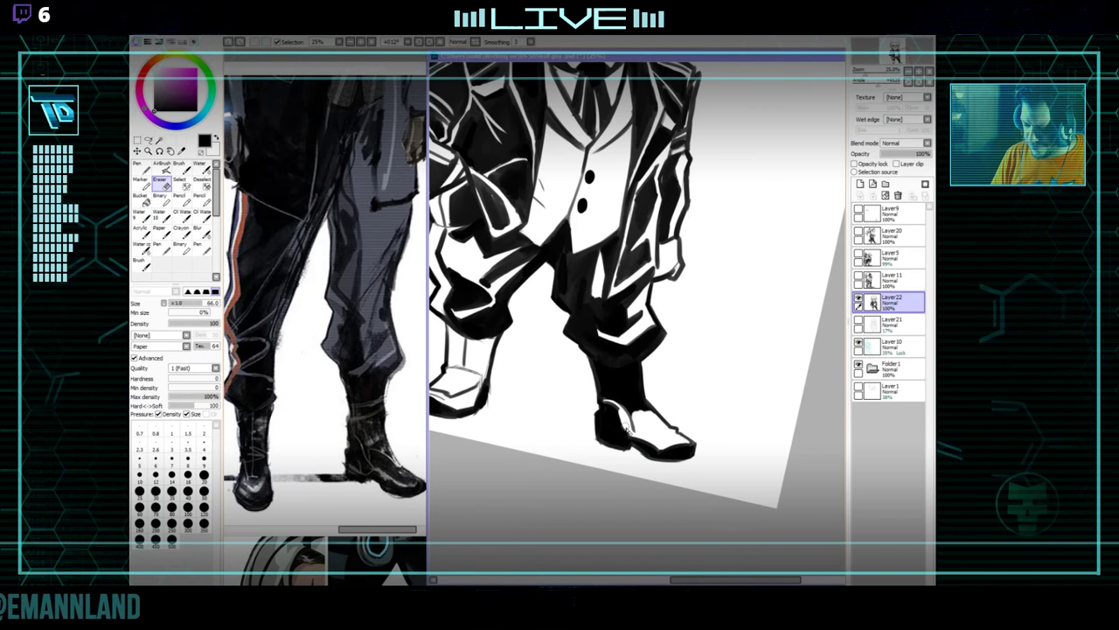
pyautogui.press('n')
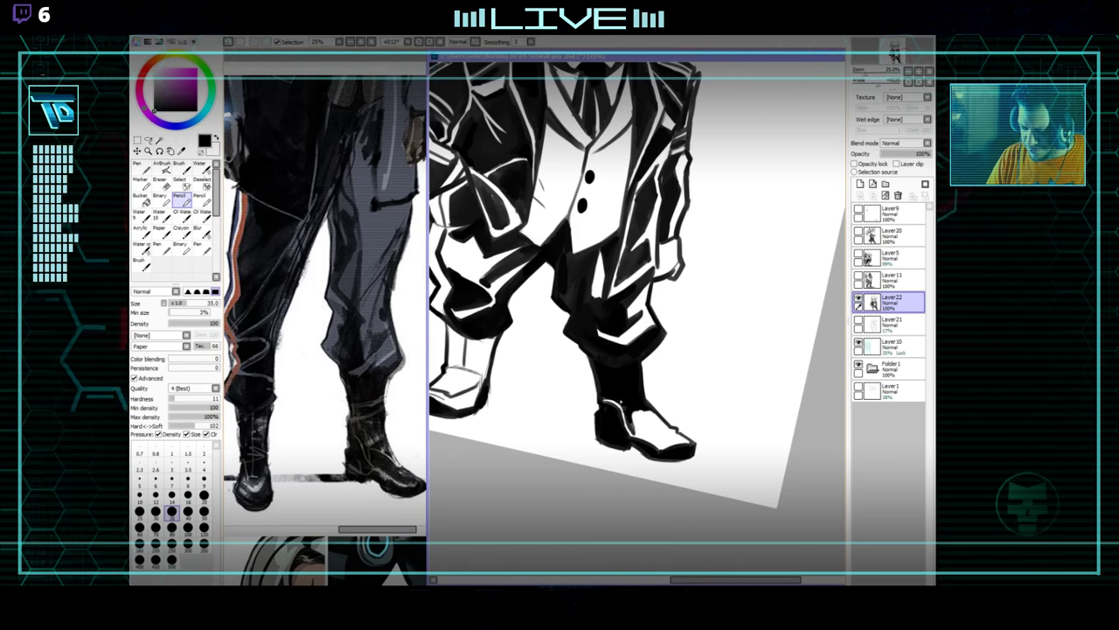
pyautogui.moveTo(661, 398); pyautogui.dragTo(616, 409)
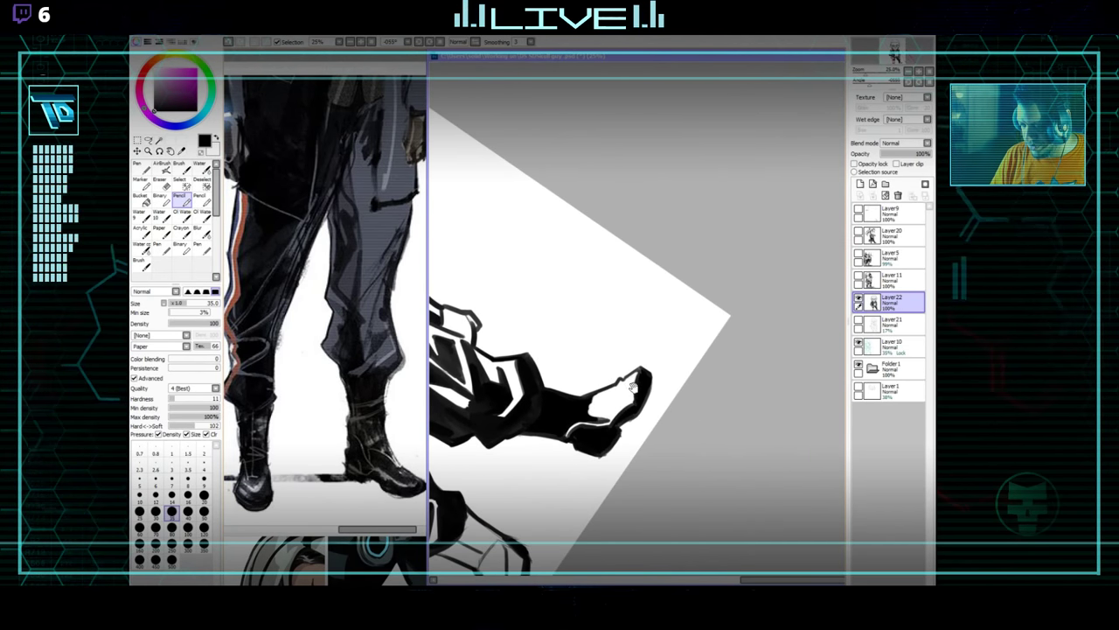
pyautogui.press('e')
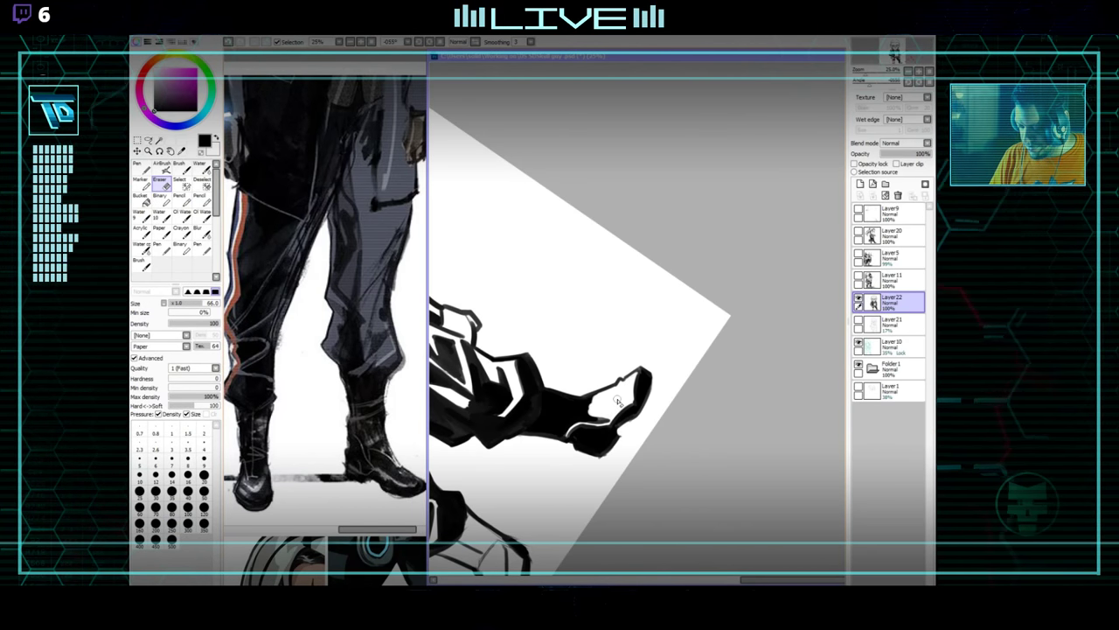
pyautogui.press('n')
pyautogui.moveTo(656, 376); pyautogui.dragTo(602, 535)
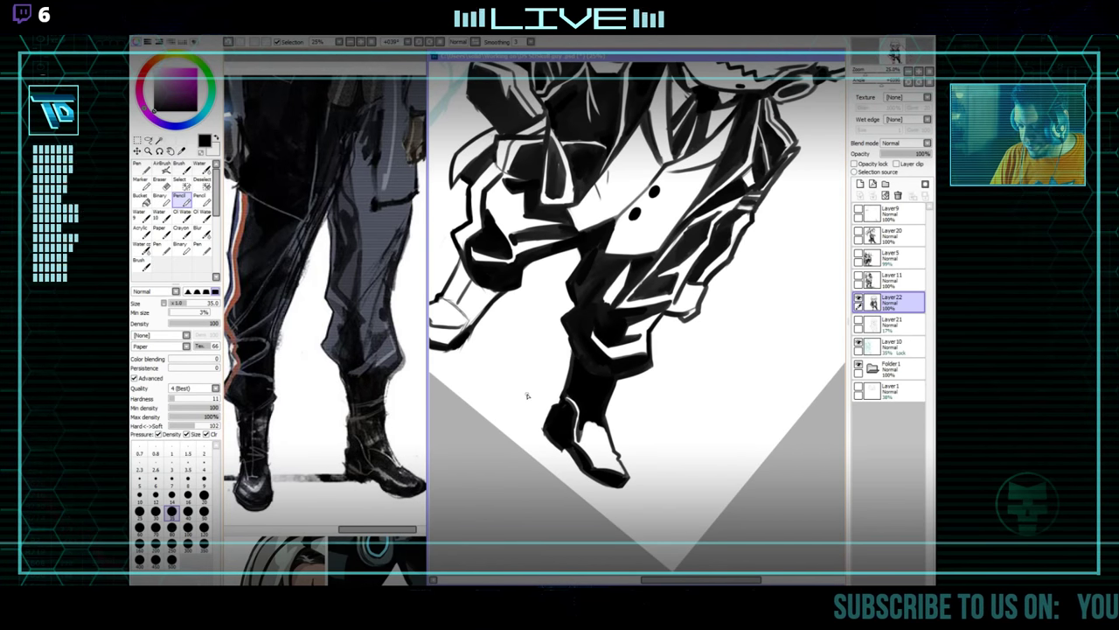
pyautogui.press('e')
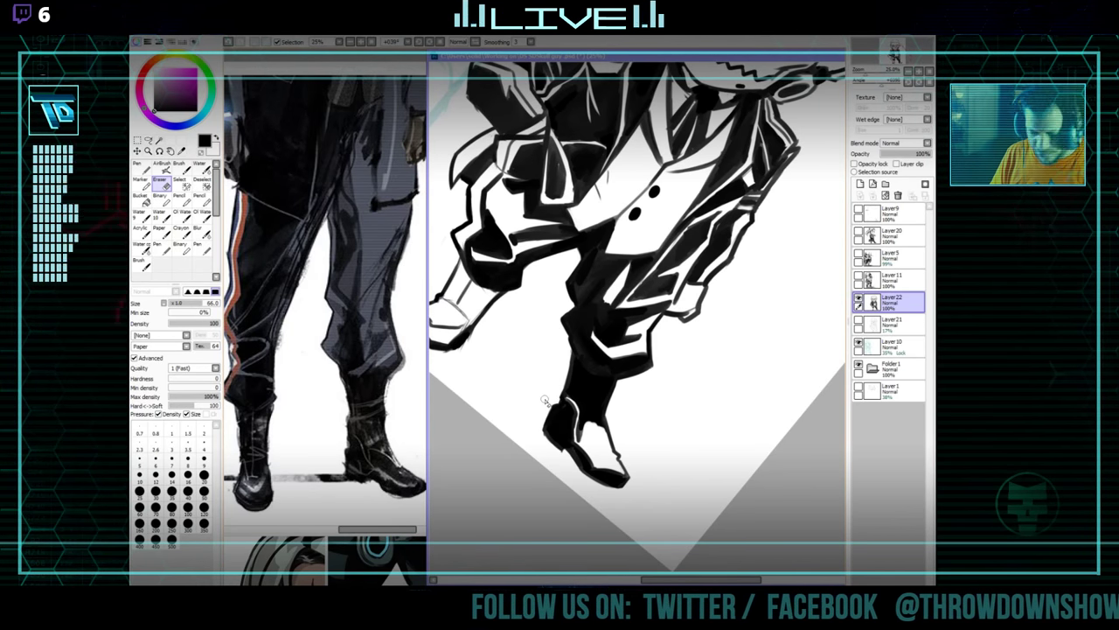
pyautogui.press('n')
pyautogui.moveTo(621, 441)
pyautogui.mouseDown()
pyautogui.moveTo(607, 440)
pyautogui.moveTo(621, 462)
pyautogui.moveTo(695, 476)
pyautogui.moveTo(647, 447)
pyautogui.mouseUp()
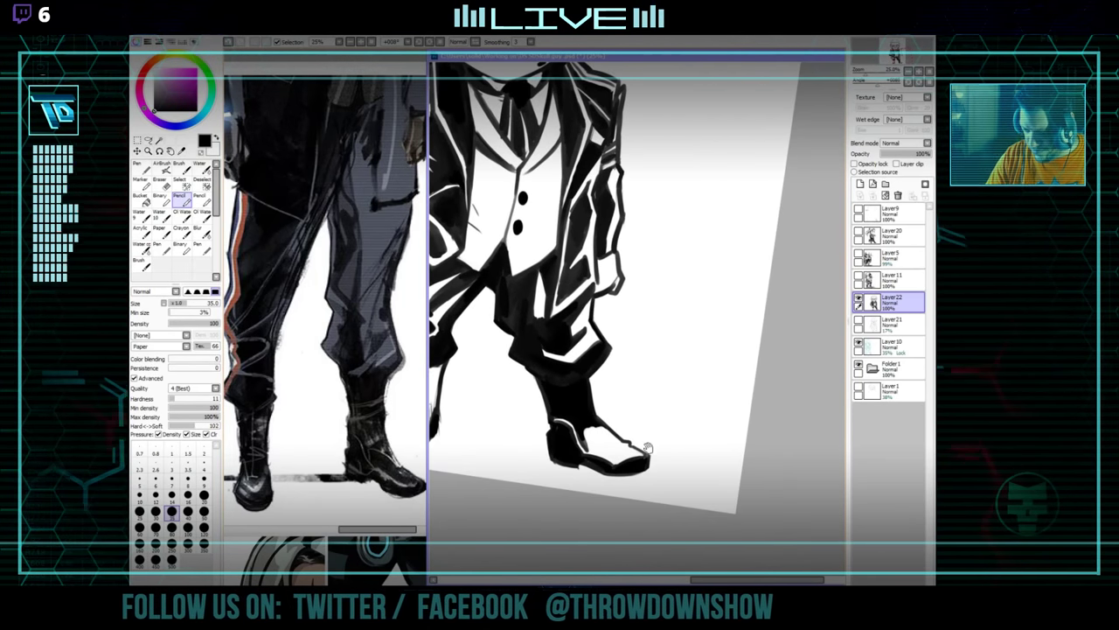
# Erase the inner lines from the left-hand boot's white toe with the Eraser and redraw its ankle edge with the Pencil at size 35.
pyautogui.moveTo(615, 385)
pyautogui.mouseDown()
pyautogui.moveTo(713, 399)
pyautogui.moveTo(687, 402)
pyautogui.moveTo(666, 427)
pyautogui.moveTo(602, 428)
pyautogui.moveTo(613, 449)
pyautogui.moveTo(522, 460)
pyautogui.mouseUp()
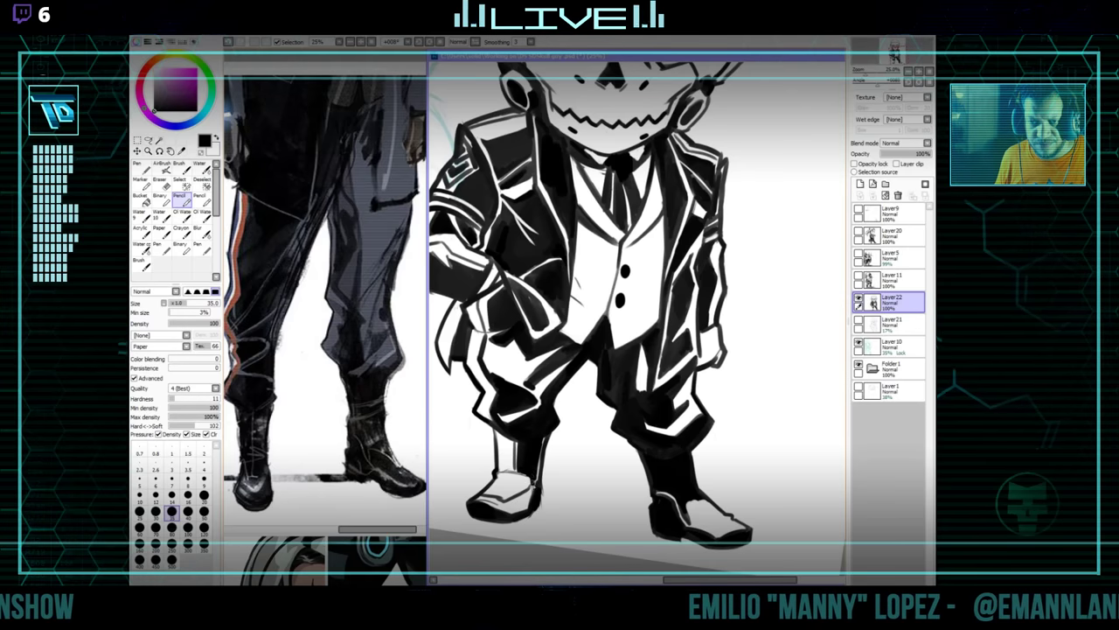
pyautogui.moveTo(592, 414); pyautogui.dragTo(598, 391)
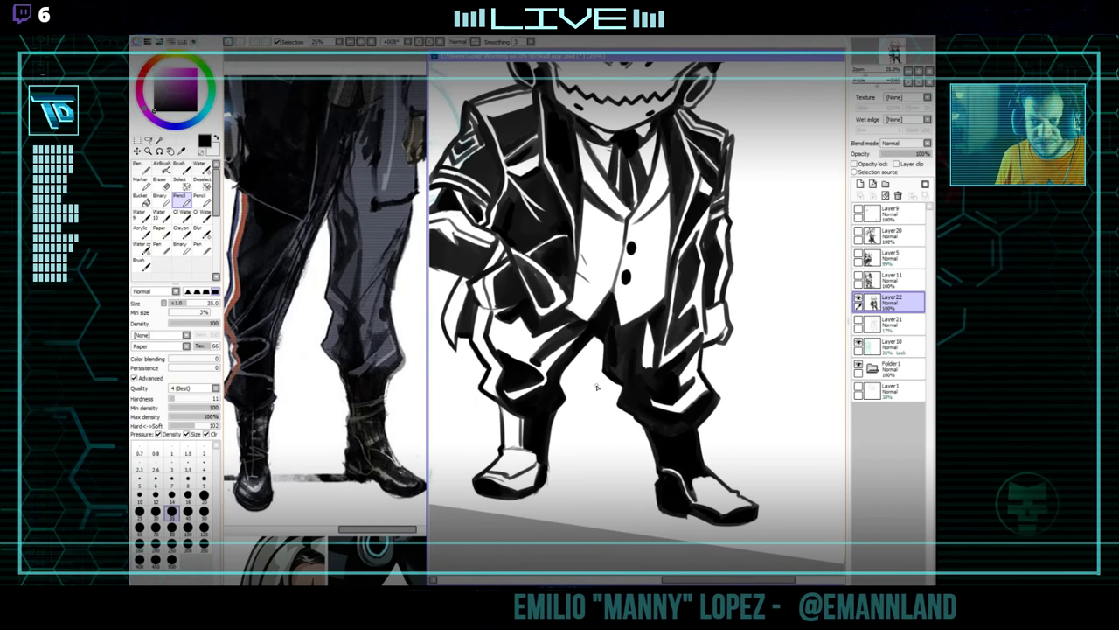
pyautogui.press('e')
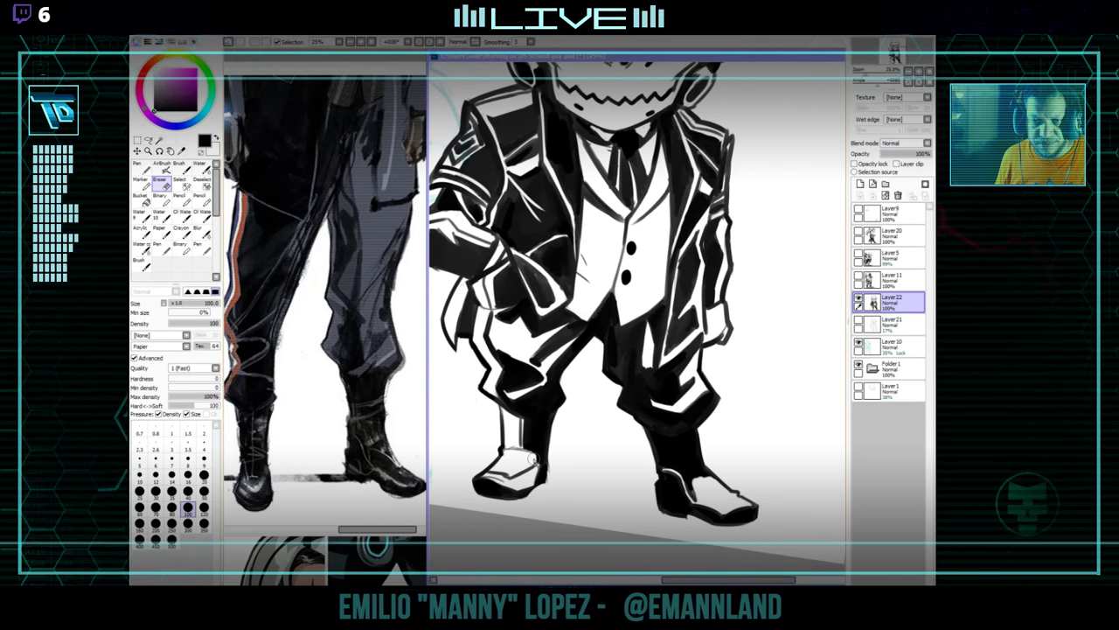
pyautogui.press('n')
pyautogui.moveTo(703, 440)
pyautogui.mouseDown()
pyautogui.moveTo(639, 457)
pyautogui.moveTo(612, 486)
pyautogui.moveTo(531, 381)
pyautogui.moveTo(569, 407)
pyautogui.moveTo(626, 421)
pyautogui.mouseUp()
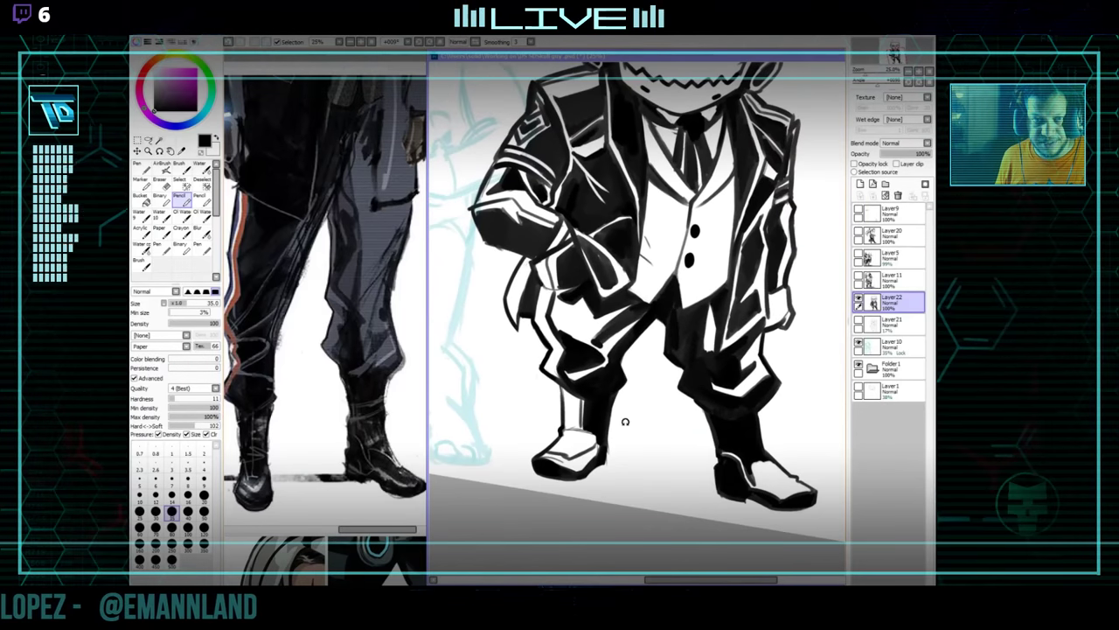
pyautogui.press('e')
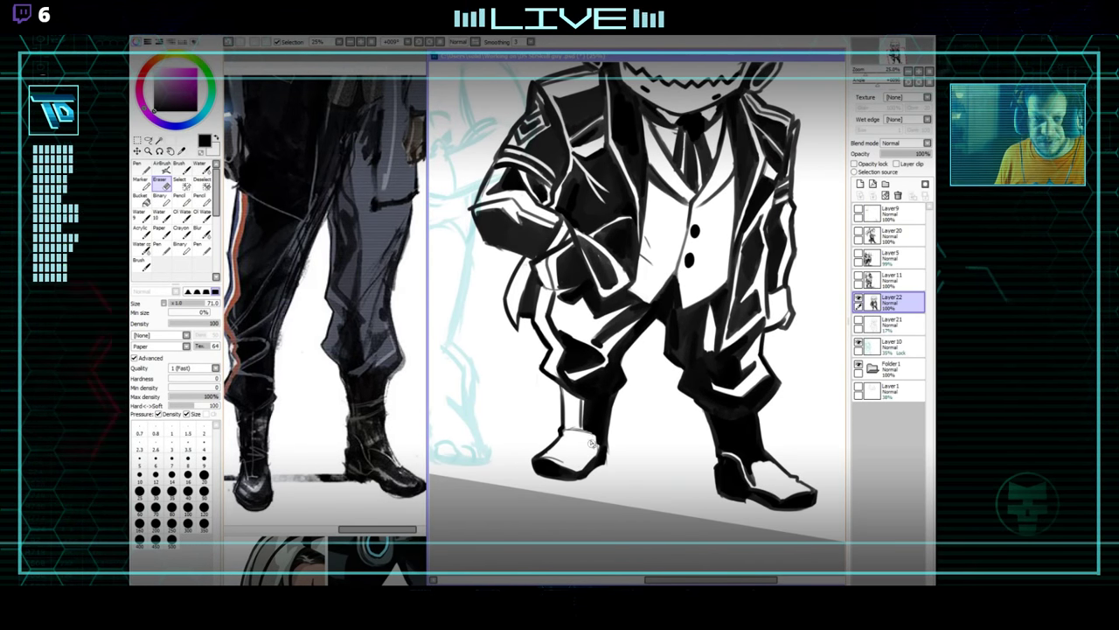
pyautogui.press('n')
pyautogui.moveTo(591, 422); pyautogui.dragTo(586, 428)
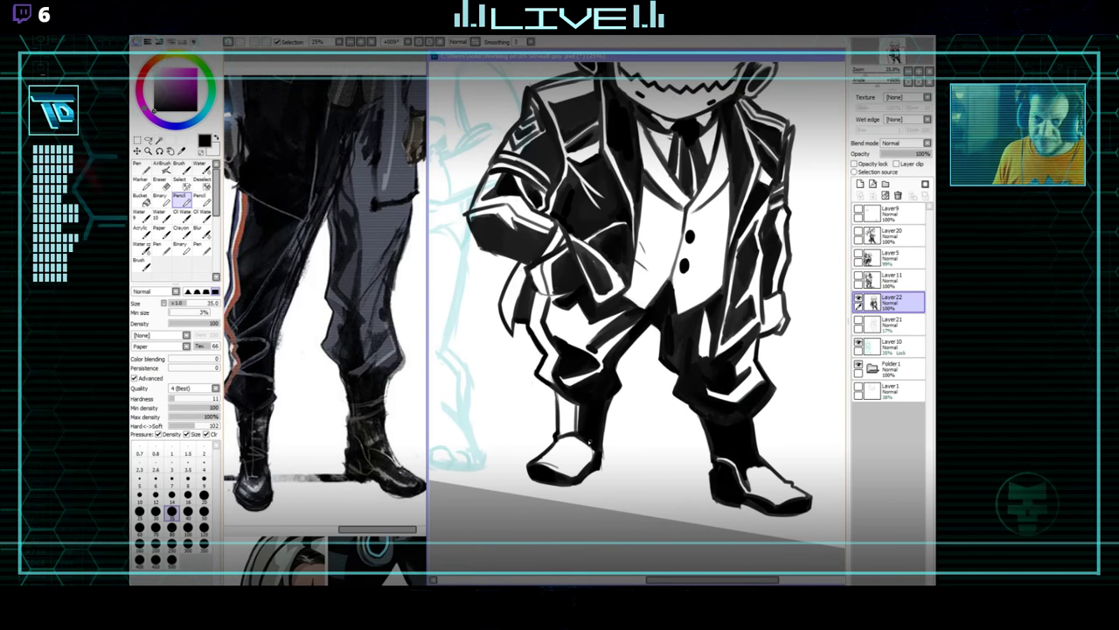
# Darken the left-hand boot's shaft with the Pencil at size 35 and the Eraser at size 99, leaving a narrow white vertical highlight.
pyautogui.moveTo(581, 421); pyautogui.dragTo(553, 447)
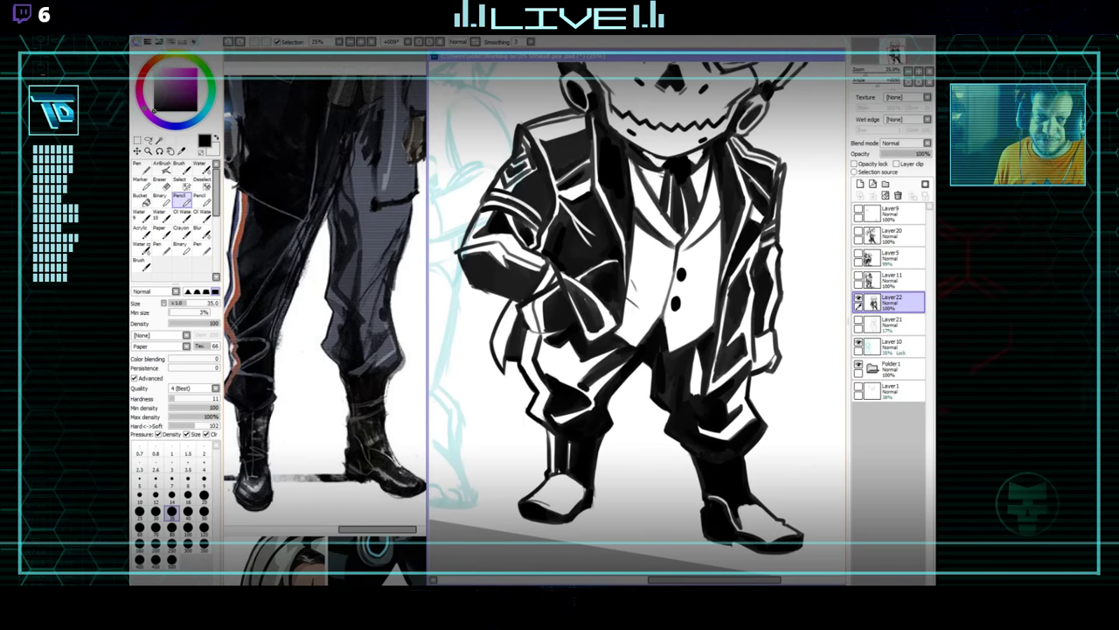
pyautogui.moveTo(605, 456); pyautogui.dragTo(600, 411)
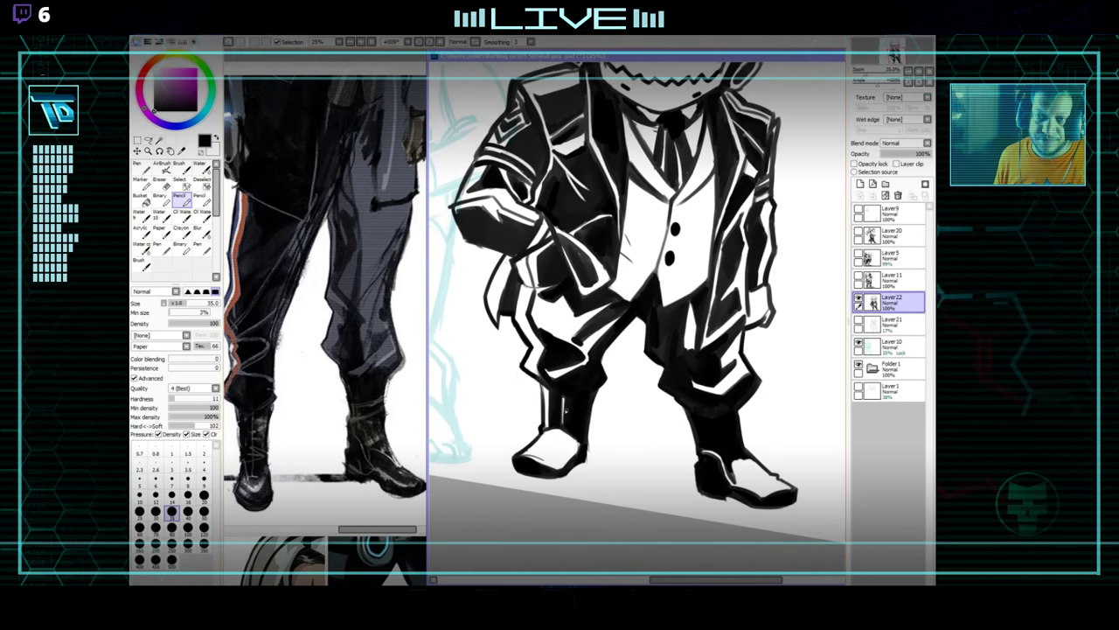
pyautogui.press('e')
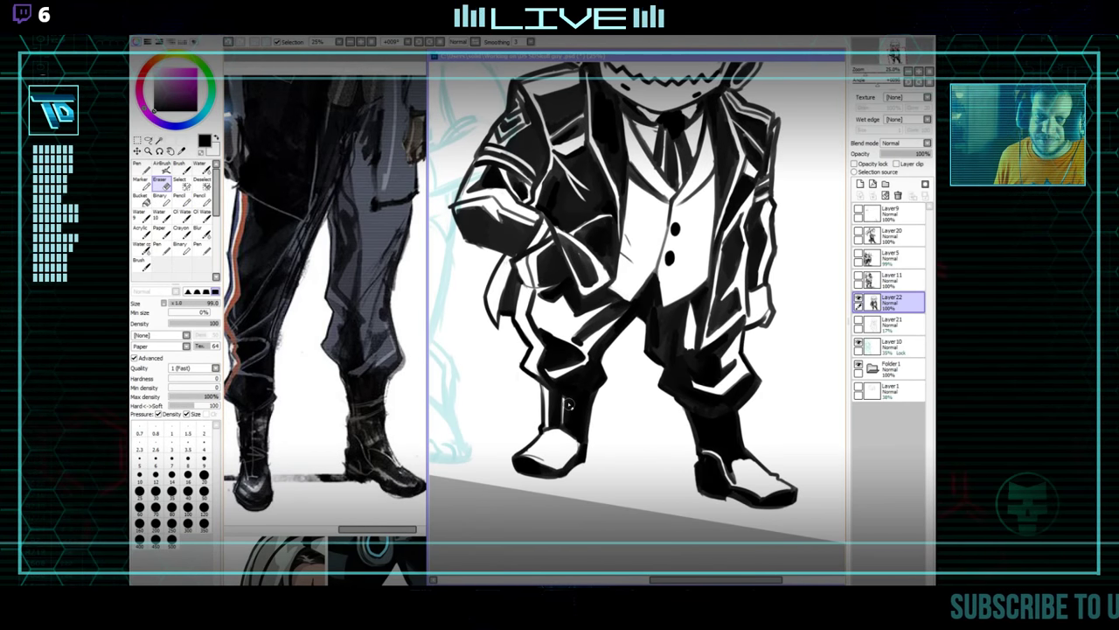
pyautogui.press('n')
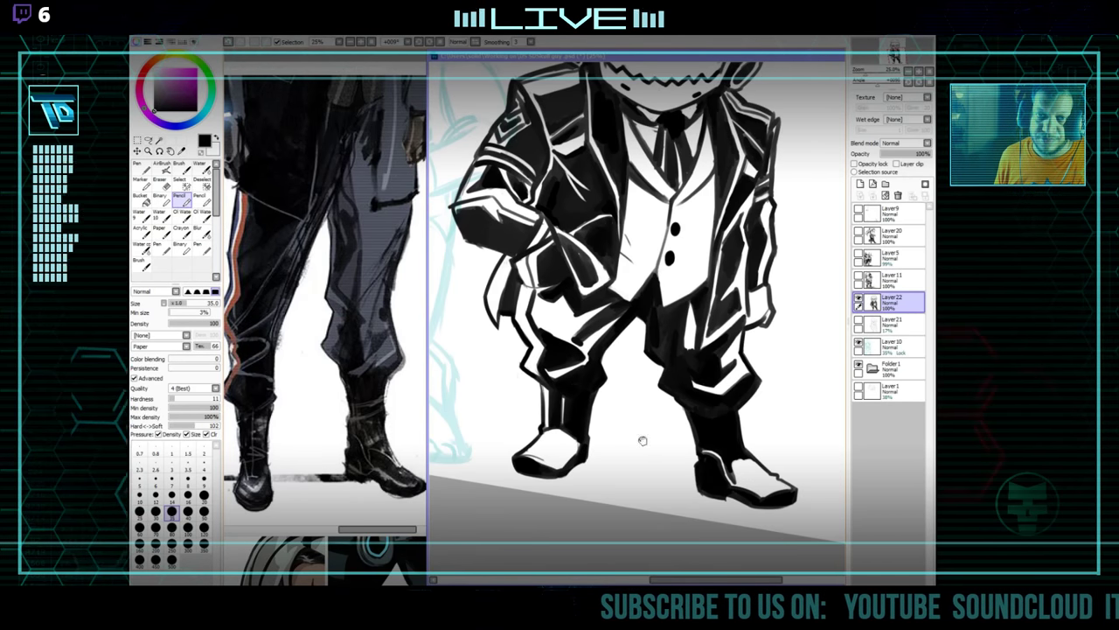
# Try to add small white highlights to the black heel of the right-hand boot with the Eraser at size 25.
pyautogui.moveTo(642, 440); pyautogui.dragTo(692, 406)
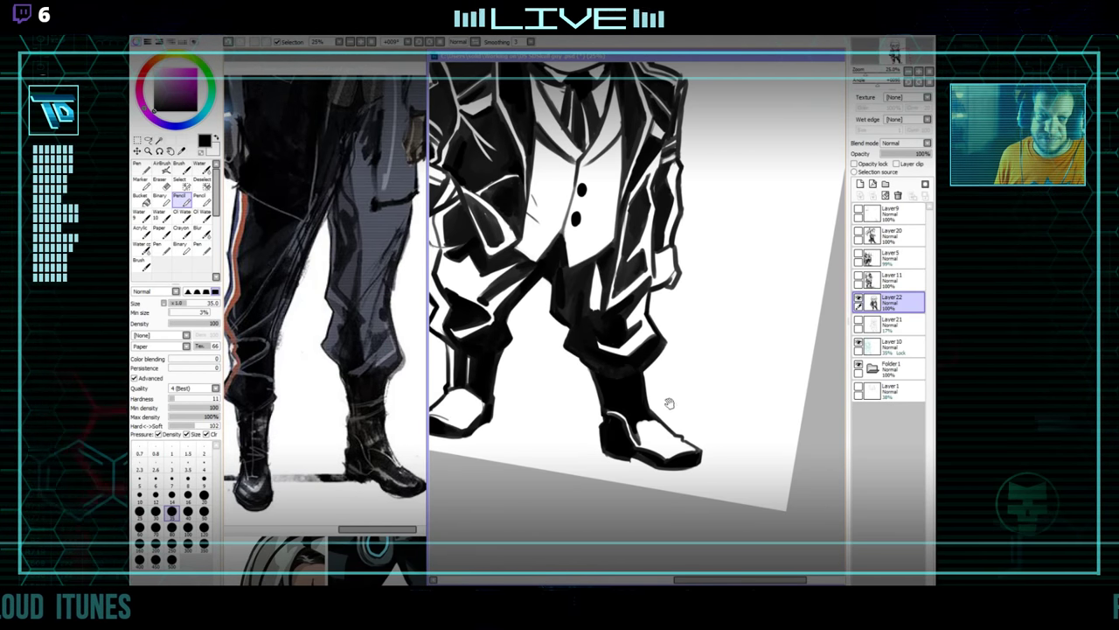
pyautogui.moveTo(670, 403); pyautogui.dragTo(658, 420)
pyautogui.press('e')
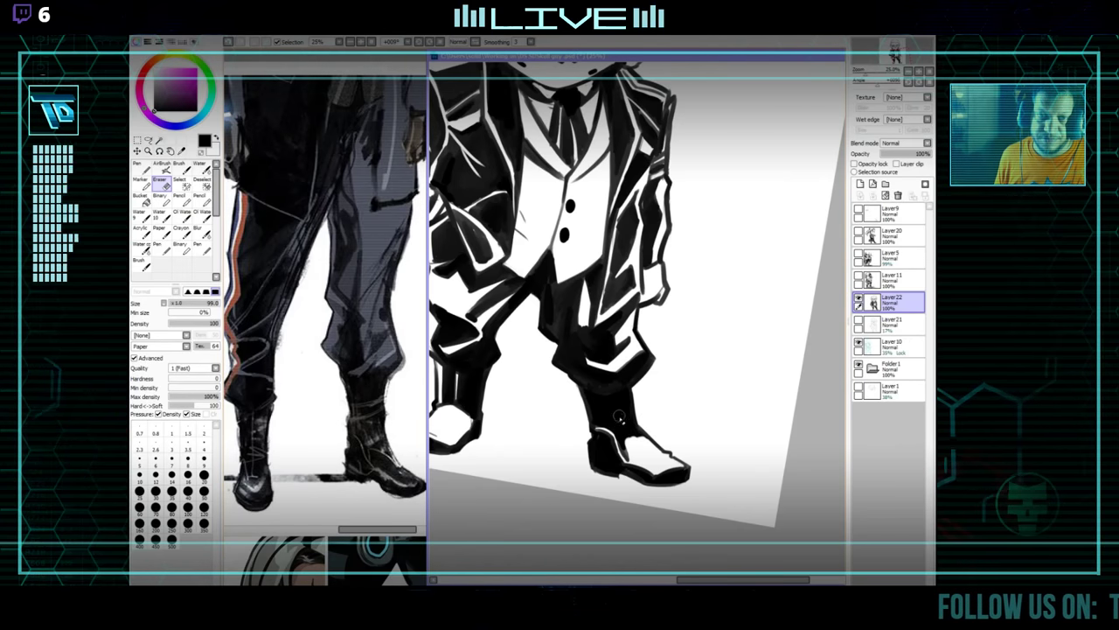
pyautogui.moveTo(690, 403)
pyautogui.mouseDown()
pyautogui.moveTo(631, 400)
pyautogui.moveTo(658, 380)
pyautogui.moveTo(610, 417)
pyautogui.moveTo(545, 354)
pyautogui.moveTo(565, 501)
pyautogui.moveTo(555, 471)
pyautogui.mouseUp()
pyautogui.press('[')
pyautogui.press('[')
pyautogui.press('[')
pyautogui.press('[')
pyautogui.press('[')
pyautogui.press('[')
pyautogui.press('[')
pyautogui.press('[')
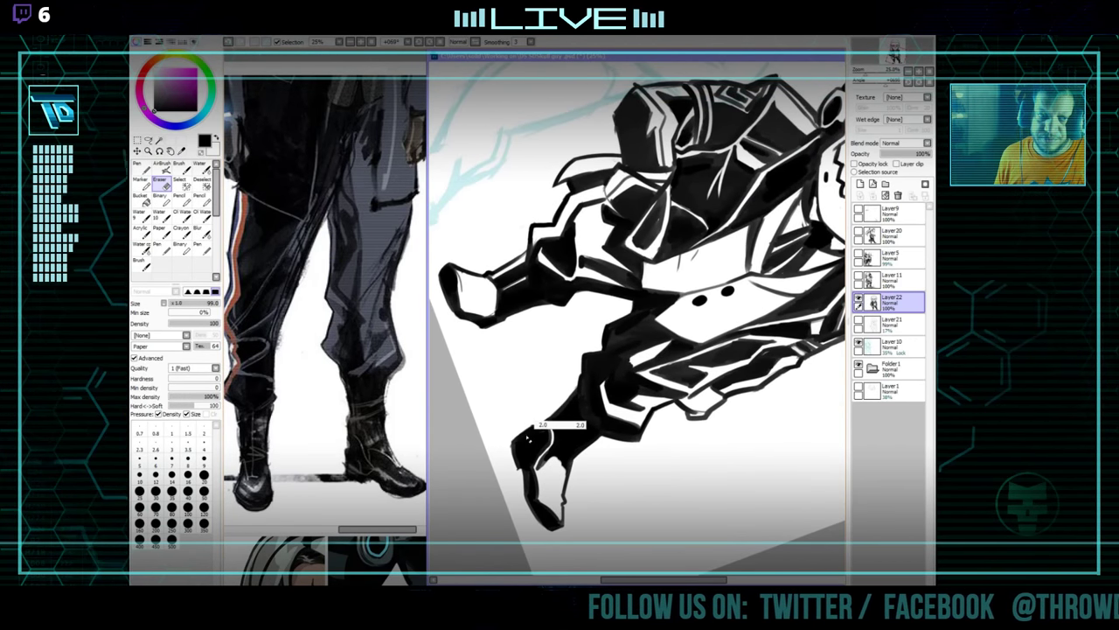
pyautogui.moveTo(521, 434)
pyautogui.mouseDown()
pyautogui.moveTo(536, 470)
pyautogui.moveTo(617, 387)
pyautogui.moveTo(732, 428)
pyautogui.moveTo(777, 335)
pyautogui.moveTo(712, 425)
pyautogui.moveTo(570, 391)
pyautogui.moveTo(579, 483)
pyautogui.mouseUp()
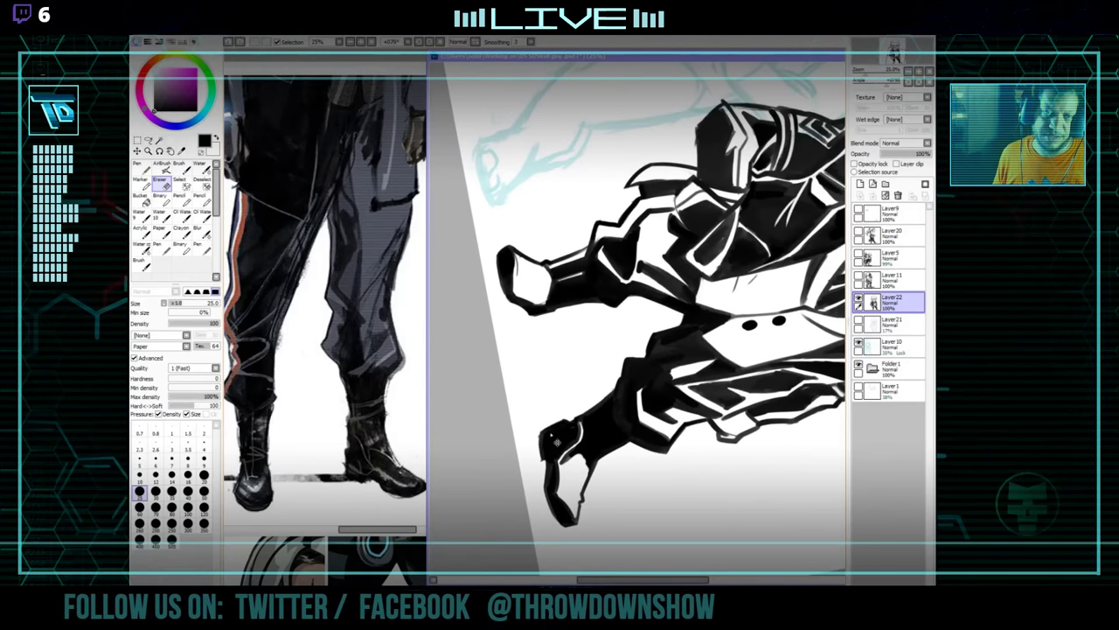
pyautogui.hotkey('ctrl', 'z')
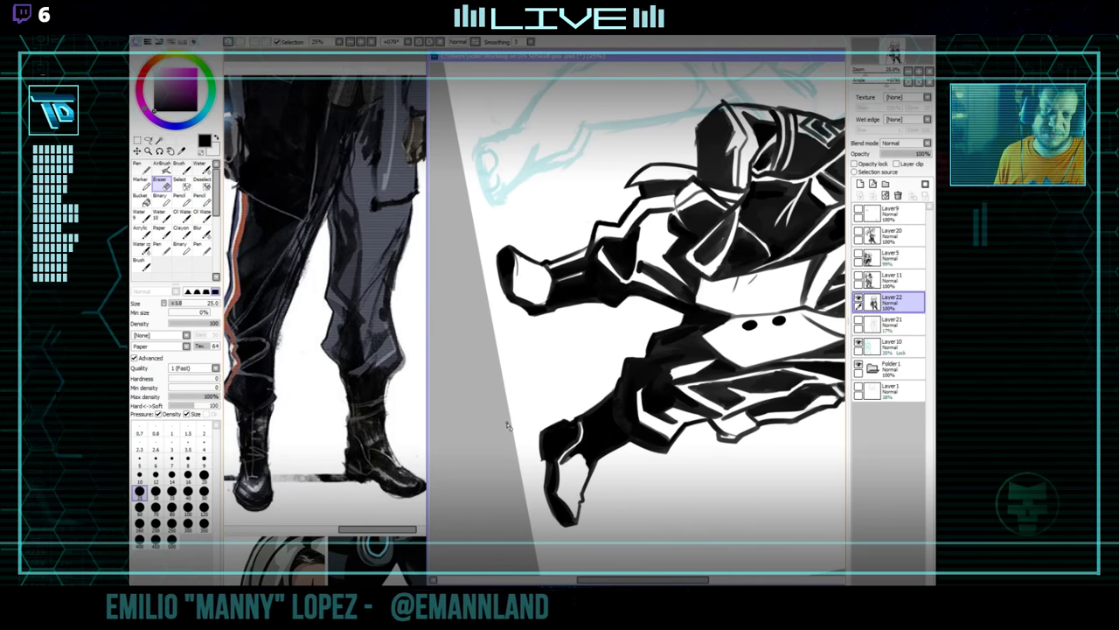
# Touch up the contours and black areas of both boots with the Pencil at size 35.
pyautogui.press('n')
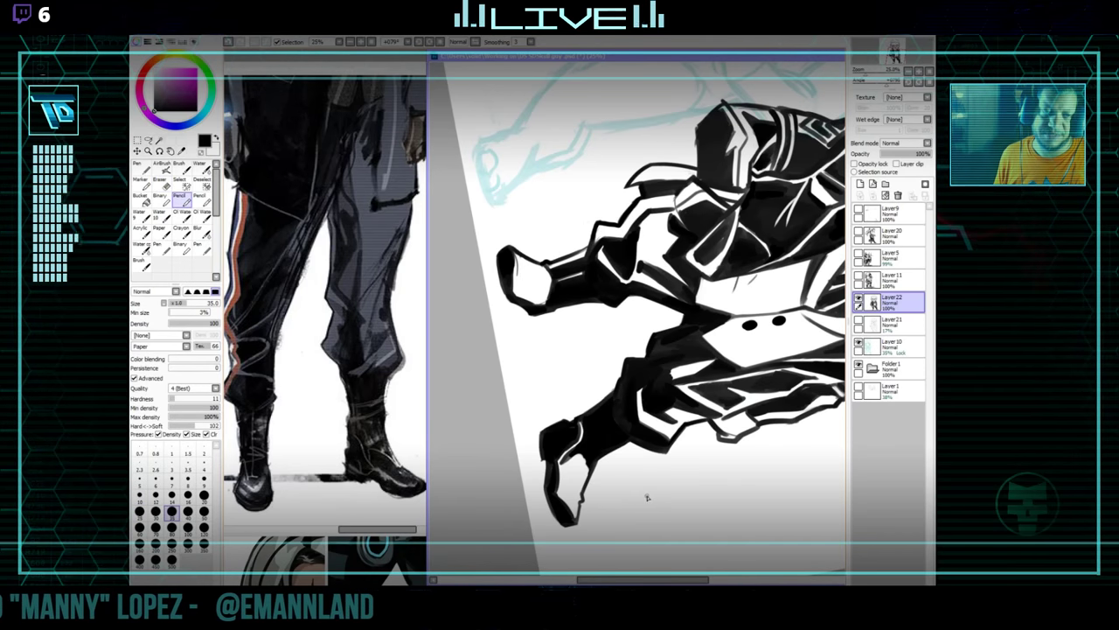
pyautogui.moveTo(647, 497); pyautogui.dragTo(724, 409)
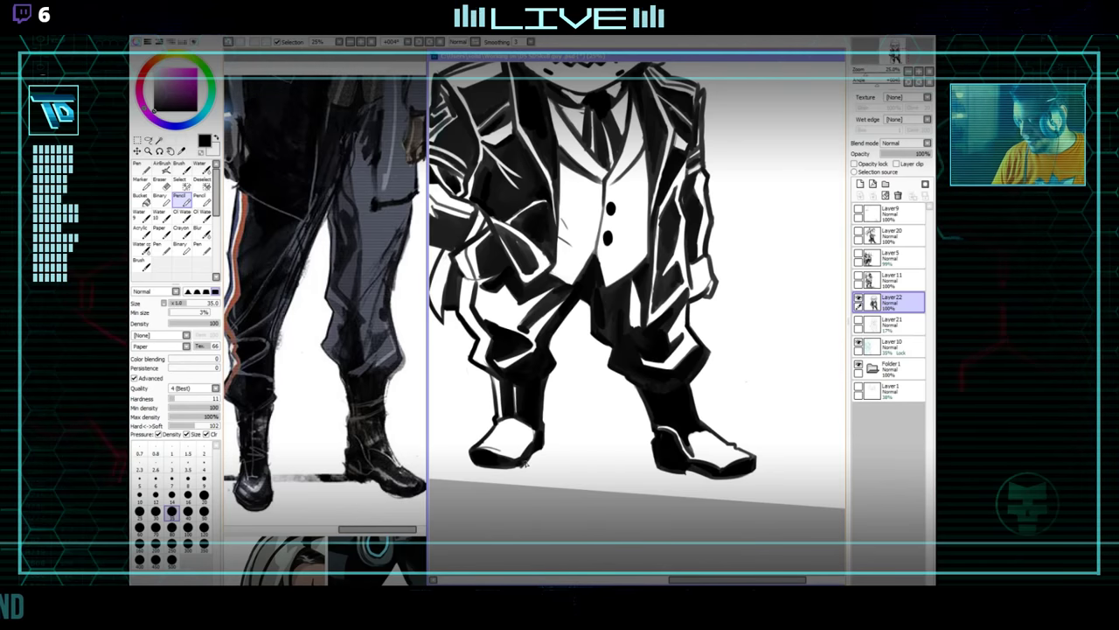
pyautogui.moveTo(541, 440)
pyautogui.mouseDown()
pyautogui.moveTo(508, 393)
pyautogui.moveTo(517, 517)
pyautogui.mouseUp()
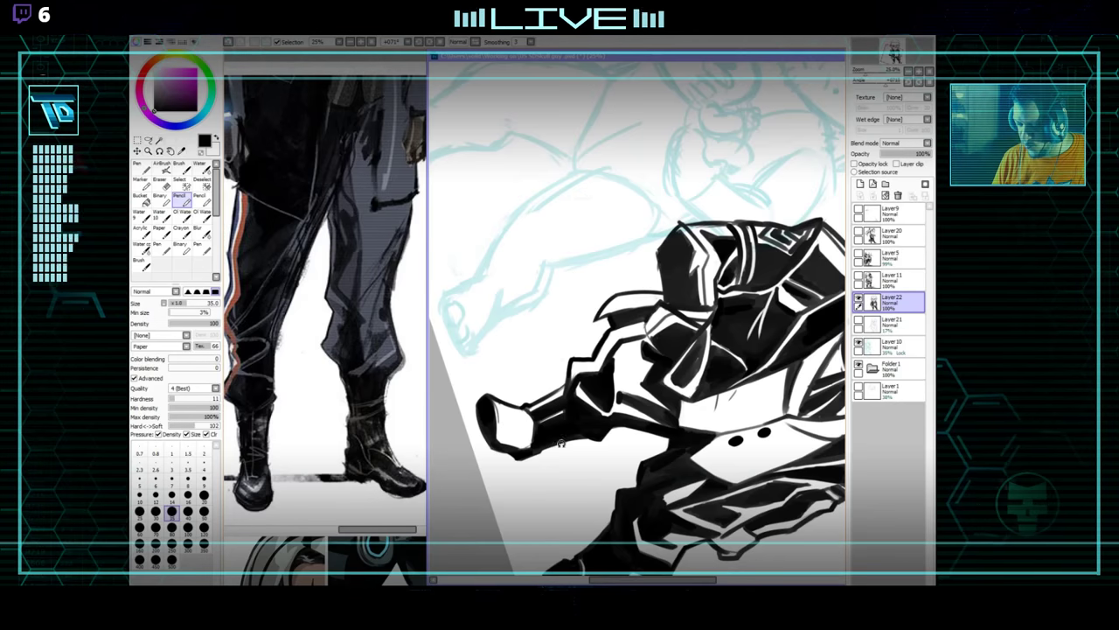
pyautogui.moveTo(562, 444); pyautogui.dragTo(519, 365)
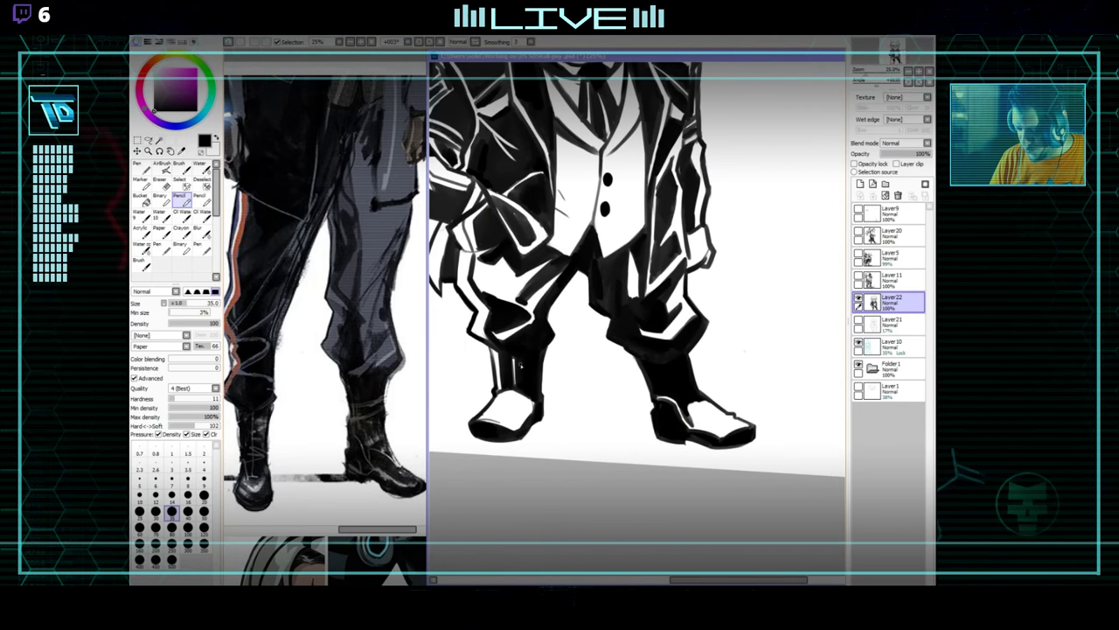
pyautogui.moveTo(710, 360); pyautogui.dragTo(665, 369)
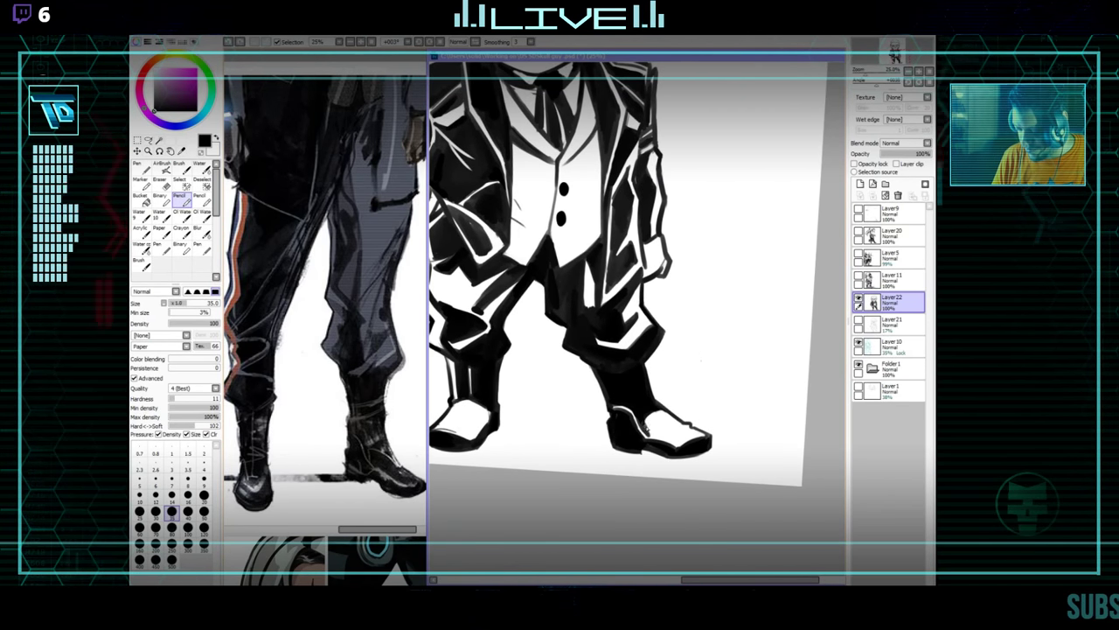
pyautogui.moveTo(682, 411); pyautogui.dragTo(639, 430)
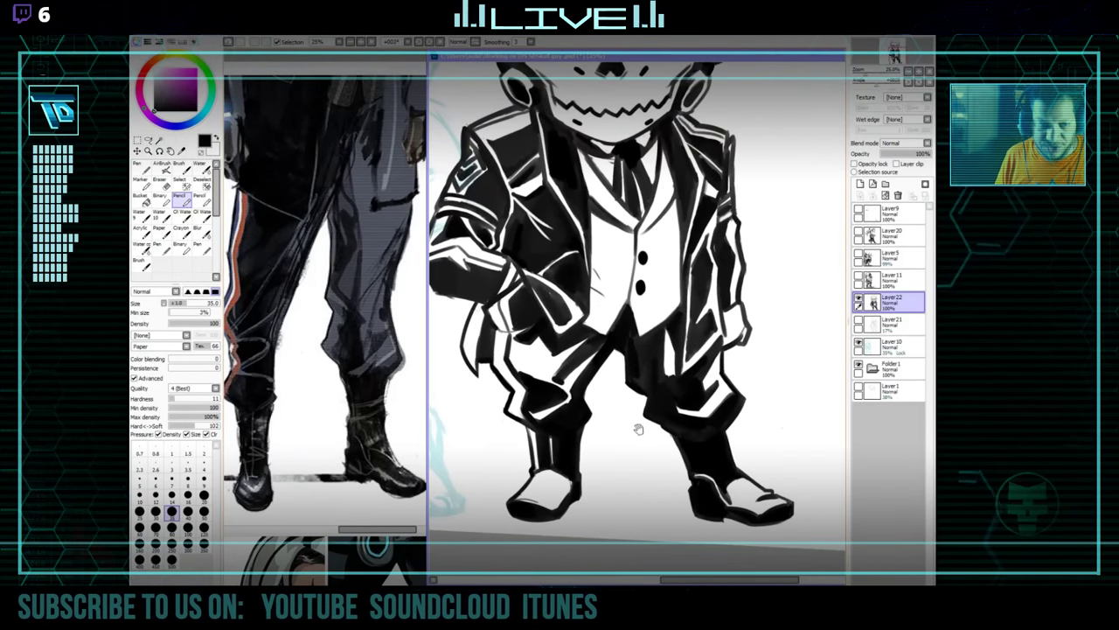
# Show the sketch on Layer21 and switch the ink on Layer22 off and back on to compare them.
pyautogui.click(859, 301)
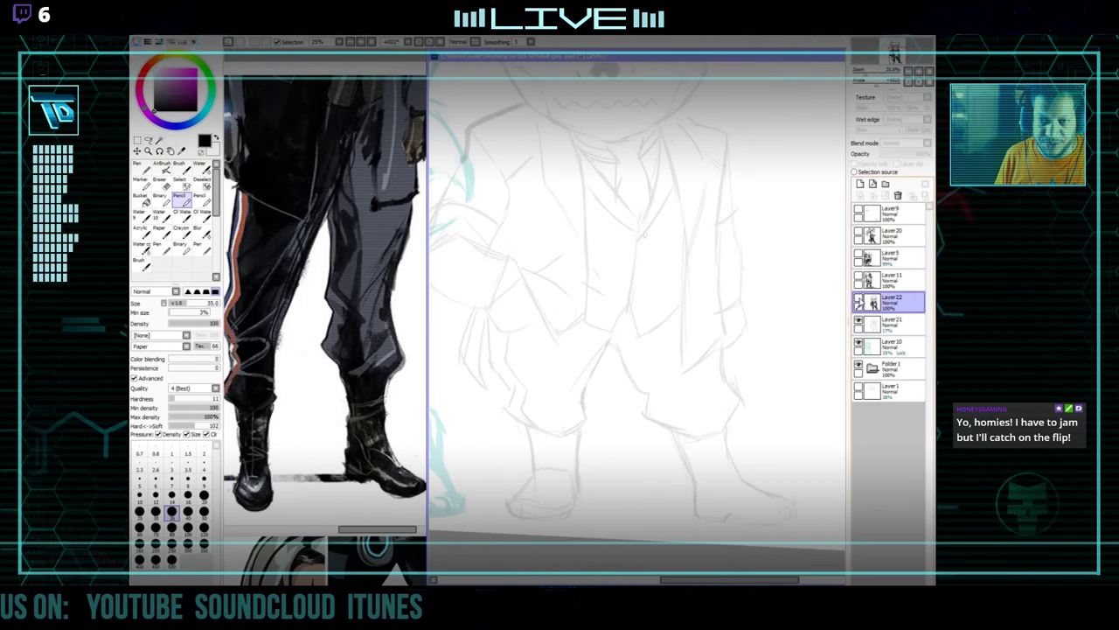
pyautogui.click(859, 301)
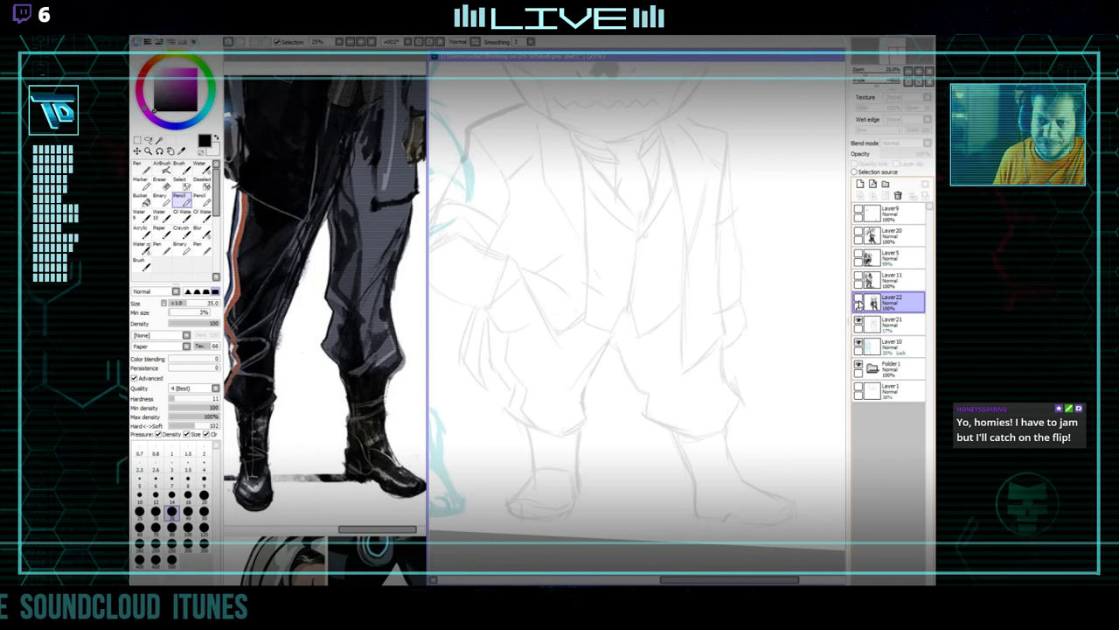
pyautogui.click(859, 299)
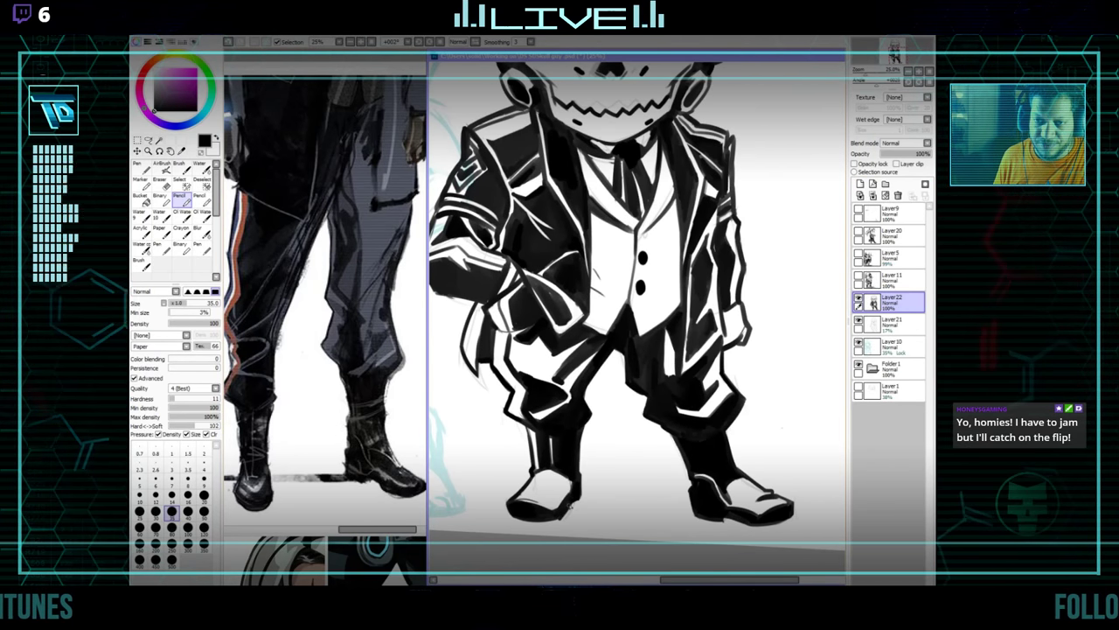
# Touch up the black shaft of the left-hand boot with the Pencil at size 35.
pyautogui.moveTo(633, 498); pyautogui.dragTo(484, 469)
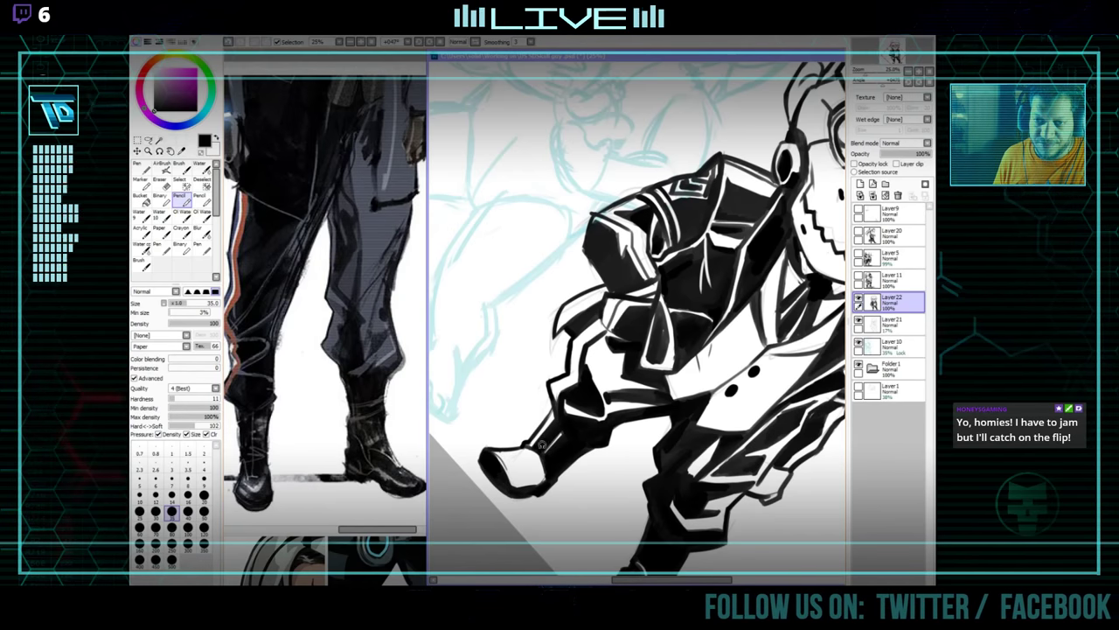
pyautogui.moveTo(542, 446); pyautogui.dragTo(566, 404)
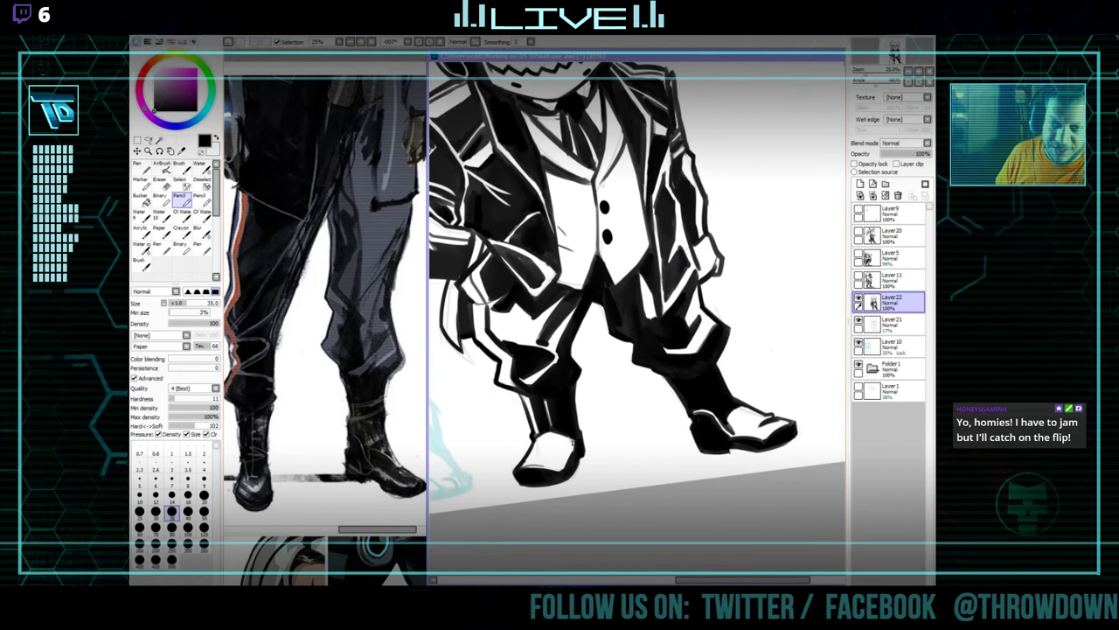
# Compare the inked skull-masked head with the coloured chibi reference drawing.
pyautogui.moveTo(696, 299)
pyautogui.mouseDown()
pyautogui.moveTo(744, 312)
pyautogui.moveTo(759, 360)
pyautogui.moveTo(755, 346)
pyautogui.moveTo(688, 547)
pyautogui.mouseUp()
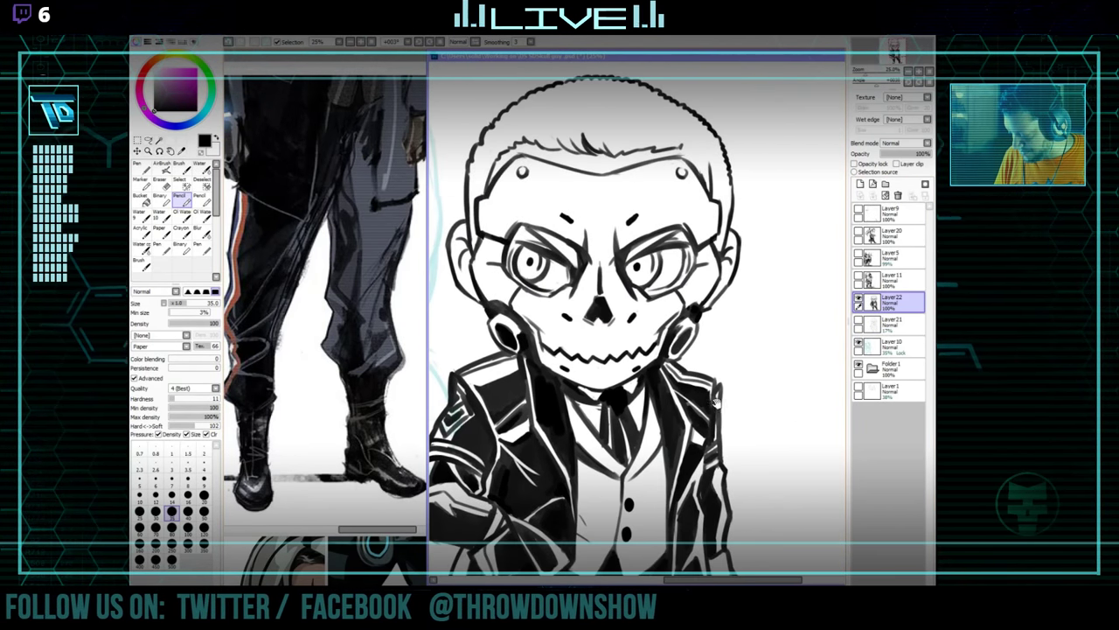
pyautogui.moveTo(712, 325); pyautogui.dragTo(726, 442)
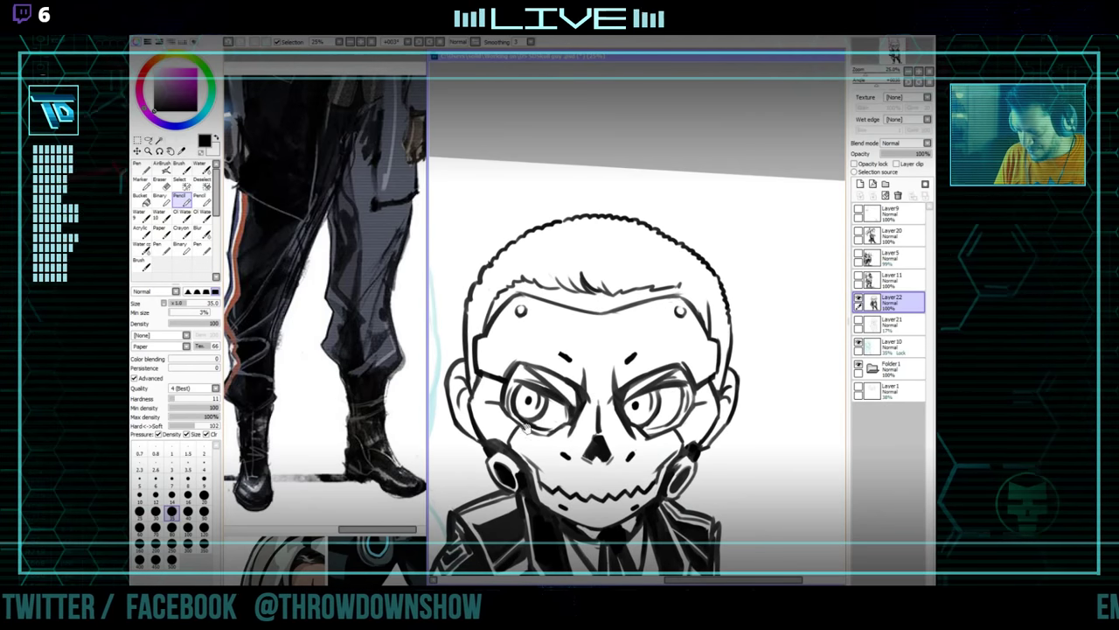
pyautogui.click(352, 551)
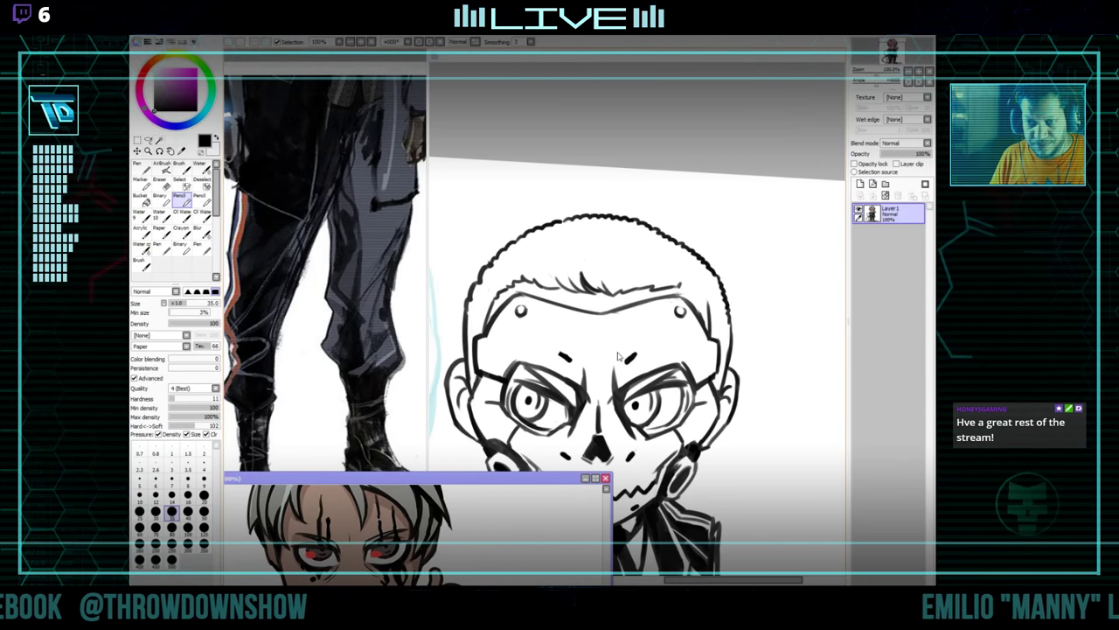
pyautogui.moveTo(388, 532); pyautogui.dragTo(391, 540)
pyautogui.click(581, 324)
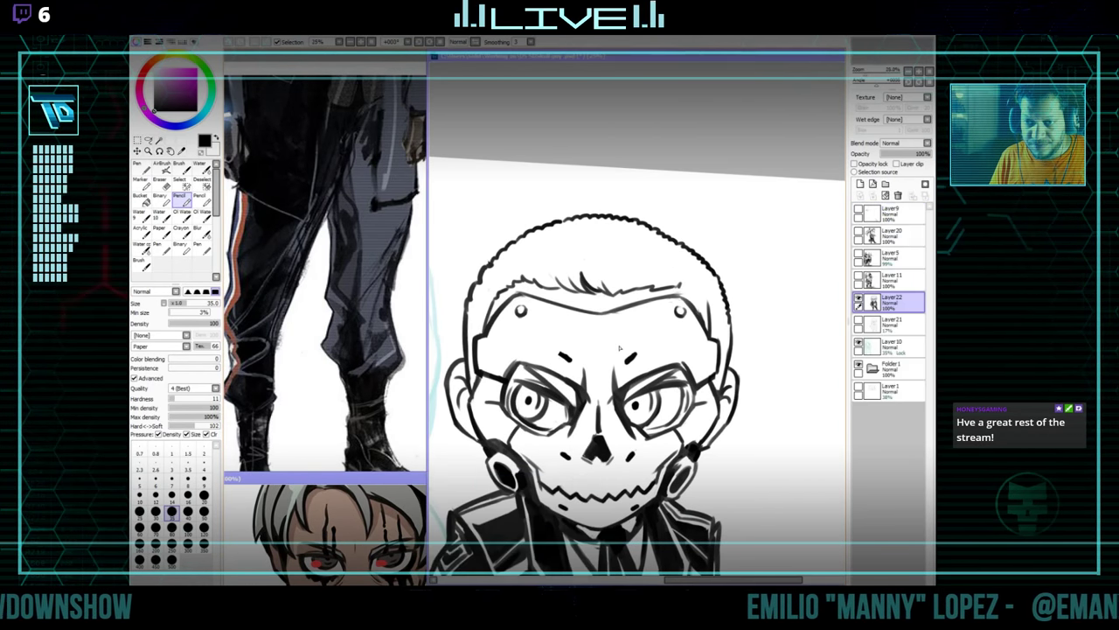
# Fill the hair tuft above the middle of the forehead with black strokes using the Pencil at size 35.
pyautogui.moveTo(582, 325); pyautogui.dragTo(581, 438)
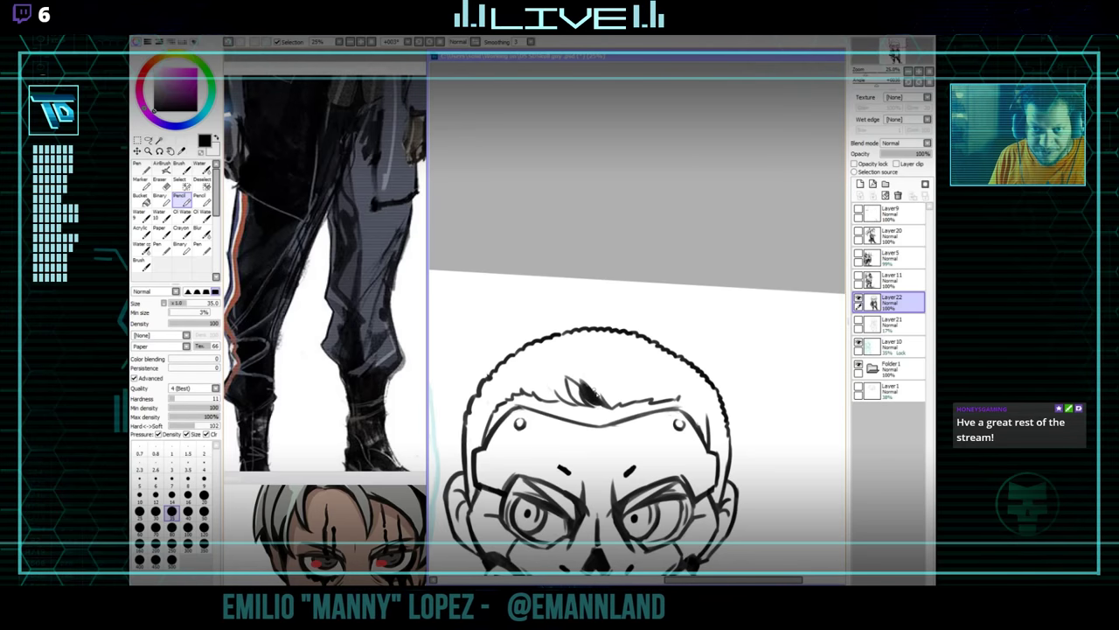
pyautogui.moveTo(643, 387)
pyautogui.mouseDown()
pyautogui.moveTo(650, 347)
pyautogui.moveTo(632, 297)
pyautogui.mouseUp()
pyautogui.moveTo(686, 342)
pyautogui.mouseDown()
pyautogui.moveTo(646, 376)
pyautogui.moveTo(686, 351)
pyautogui.mouseUp()
pyautogui.moveTo(600, 327); pyautogui.dragTo(621, 440)
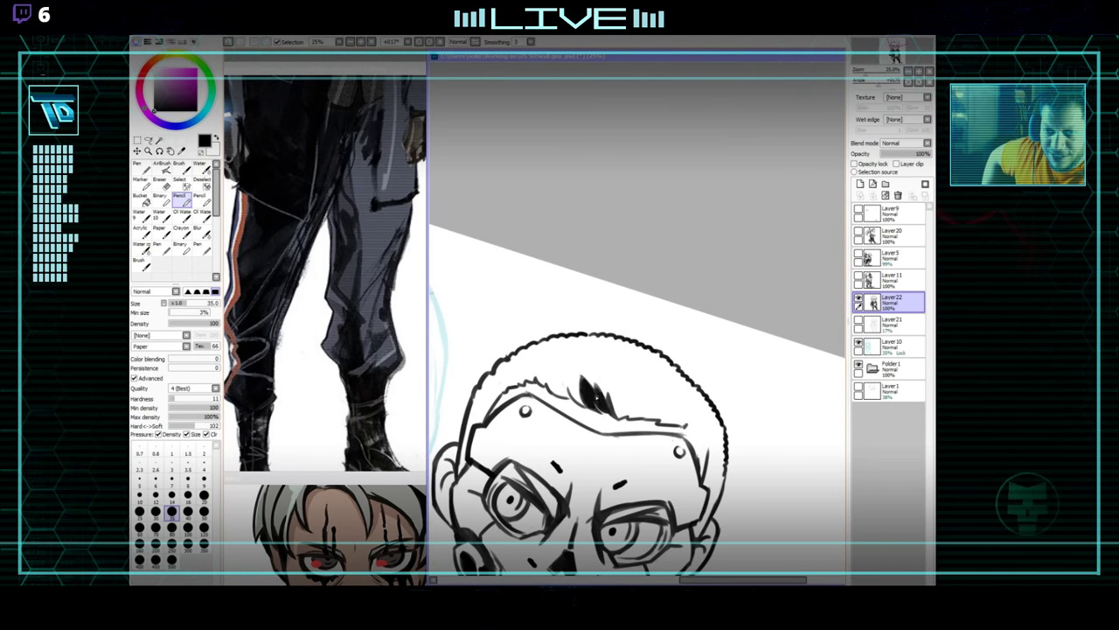
pyautogui.moveTo(607, 407); pyautogui.dragTo(644, 294)
pyautogui.moveTo(667, 405); pyautogui.dragTo(680, 330)
pyautogui.moveTo(619, 398)
pyautogui.mouseDown()
pyautogui.moveTo(677, 389)
pyautogui.moveTo(625, 401)
pyautogui.moveTo(577, 376)
pyautogui.mouseUp()
pyautogui.moveTo(717, 435); pyautogui.dragTo(778, 336)
pyautogui.moveTo(760, 237); pyautogui.dragTo(675, 365)
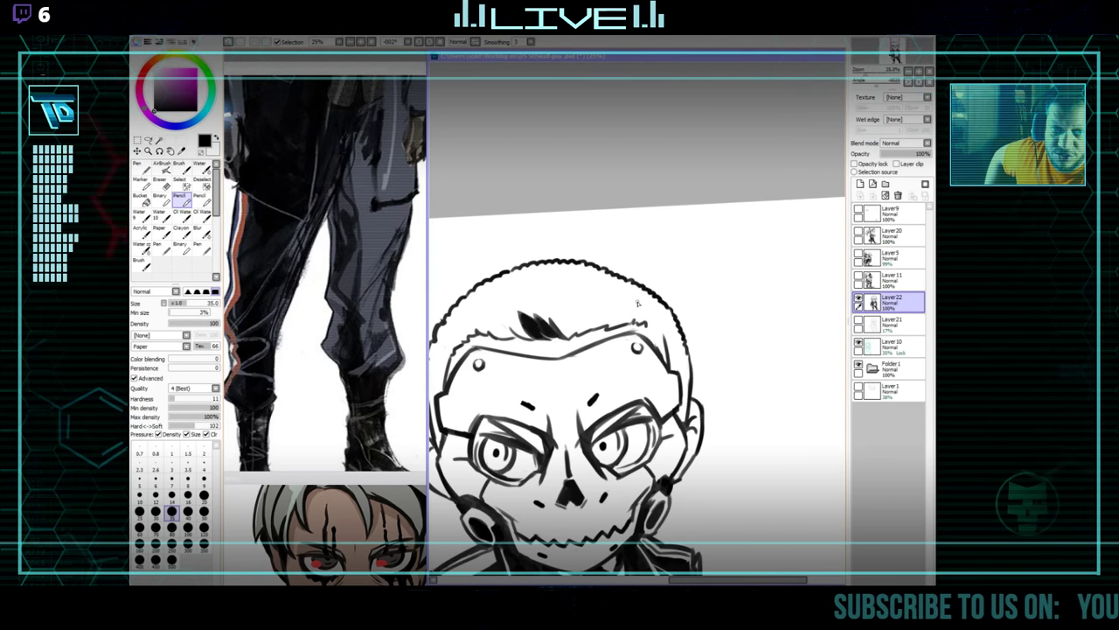
# Examine the face and rifle of the coloured chibi reference and compare them with the inked figure's suit and legs.
pyautogui.click(401, 484)
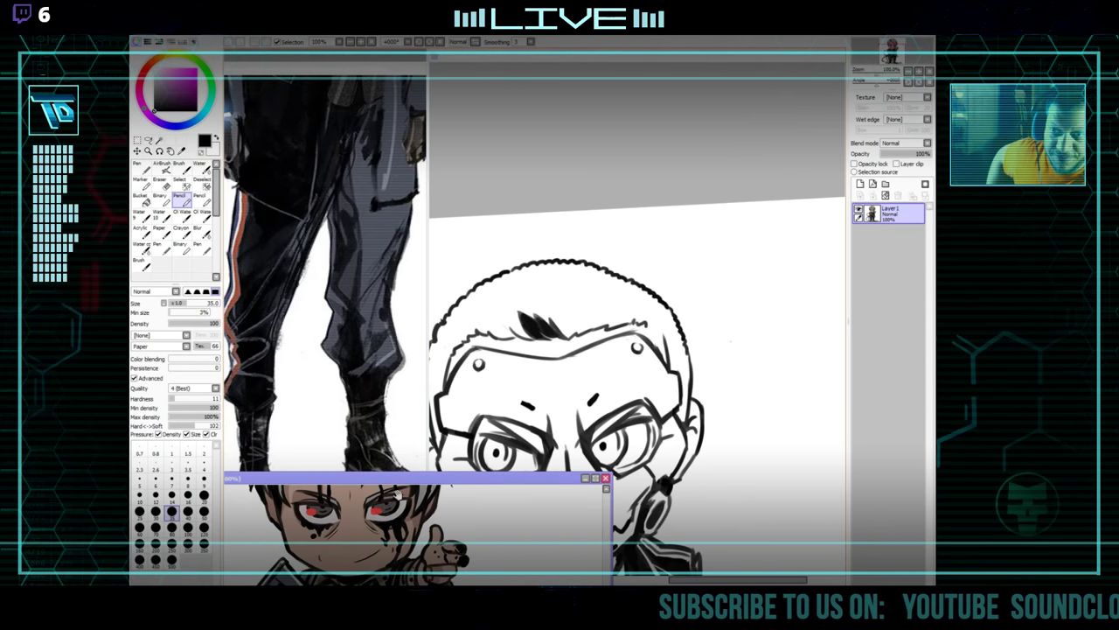
pyautogui.moveTo(401, 484); pyautogui.dragTo(401, 361)
pyautogui.click(725, 399)
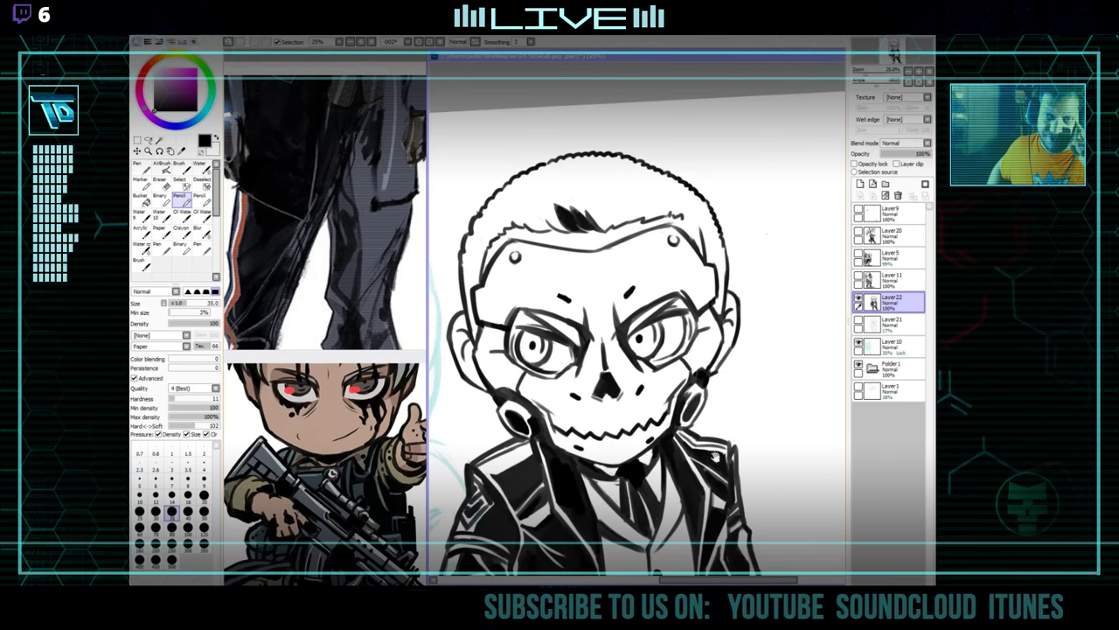
pyautogui.moveTo(711, 387); pyautogui.dragTo(677, 251)
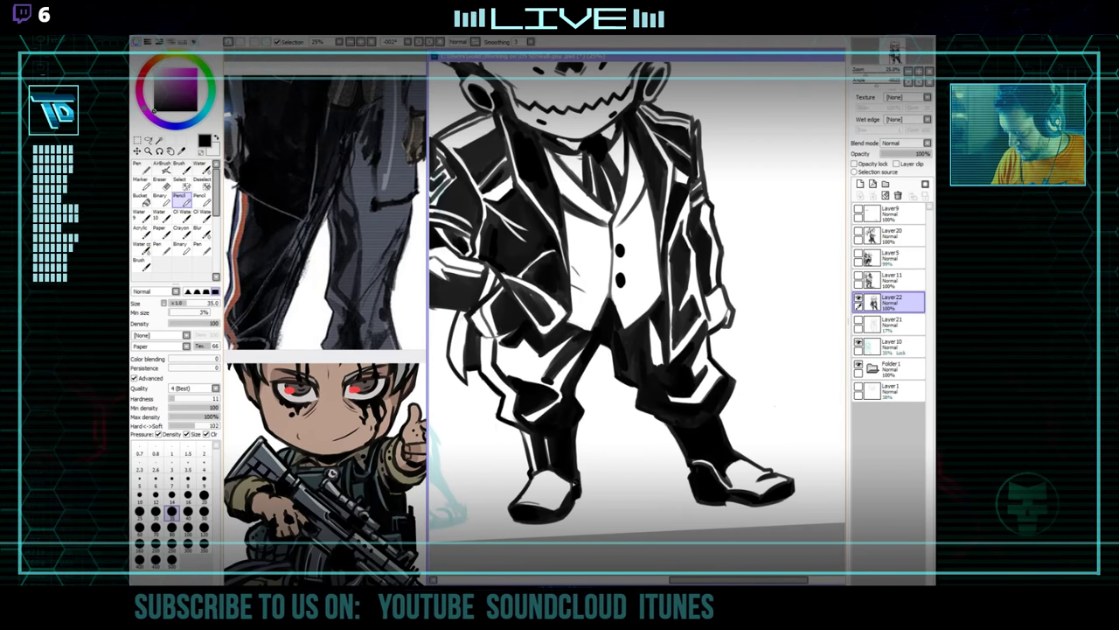
pyautogui.moveTo(751, 434)
pyautogui.mouseDown()
pyautogui.moveTo(719, 425)
pyautogui.moveTo(730, 434)
pyautogui.mouseUp()
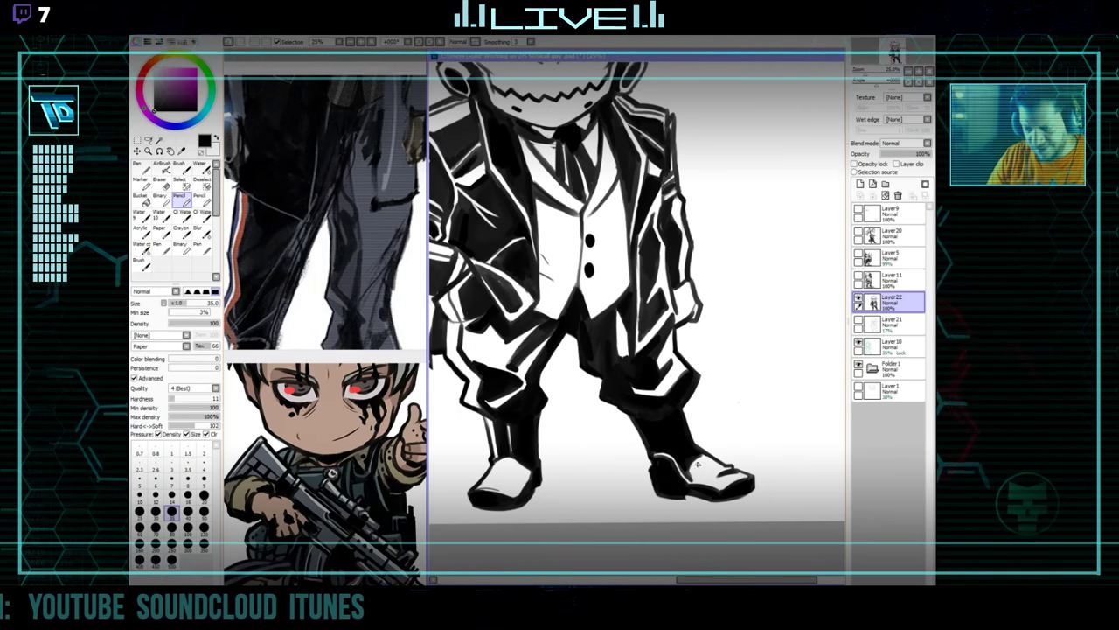
pyautogui.scroll(3, 699, 473)
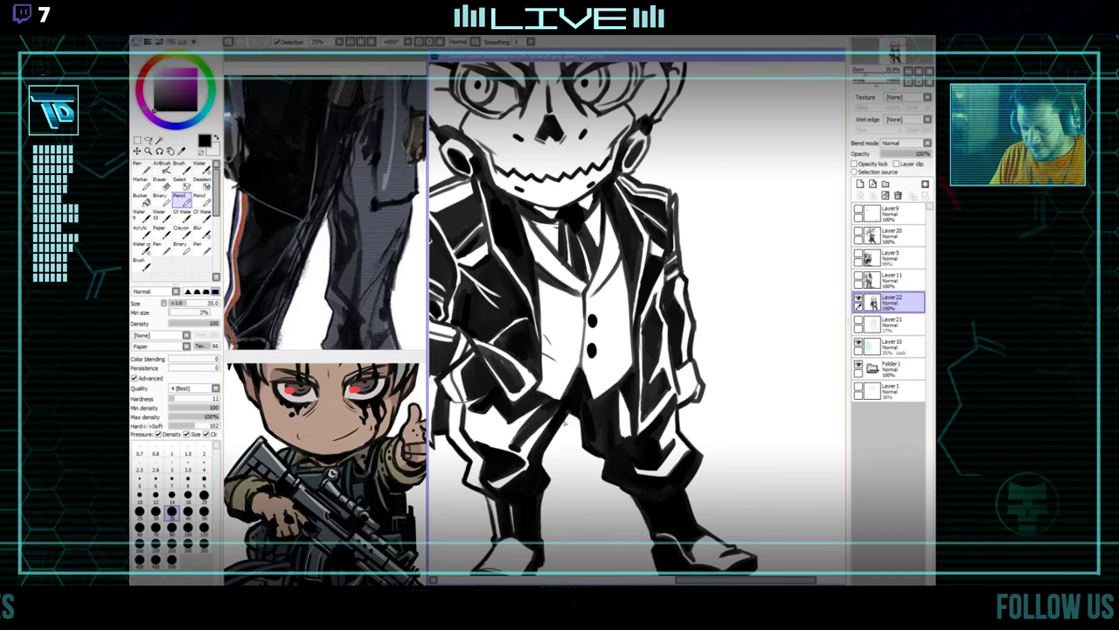
# Refine the folds on the left-hand trouser leg with the Pencil at size 35 and the Eraser at size 33.
pyautogui.moveTo(547, 448); pyautogui.dragTo(548, 454)
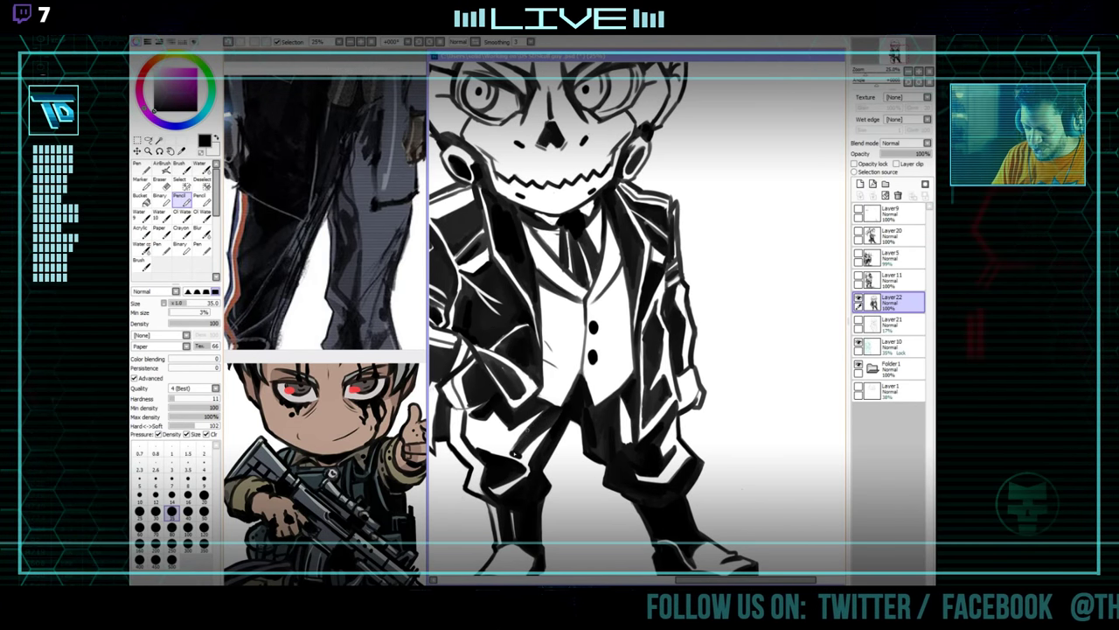
pyautogui.moveTo(514, 454); pyautogui.dragTo(444, 354)
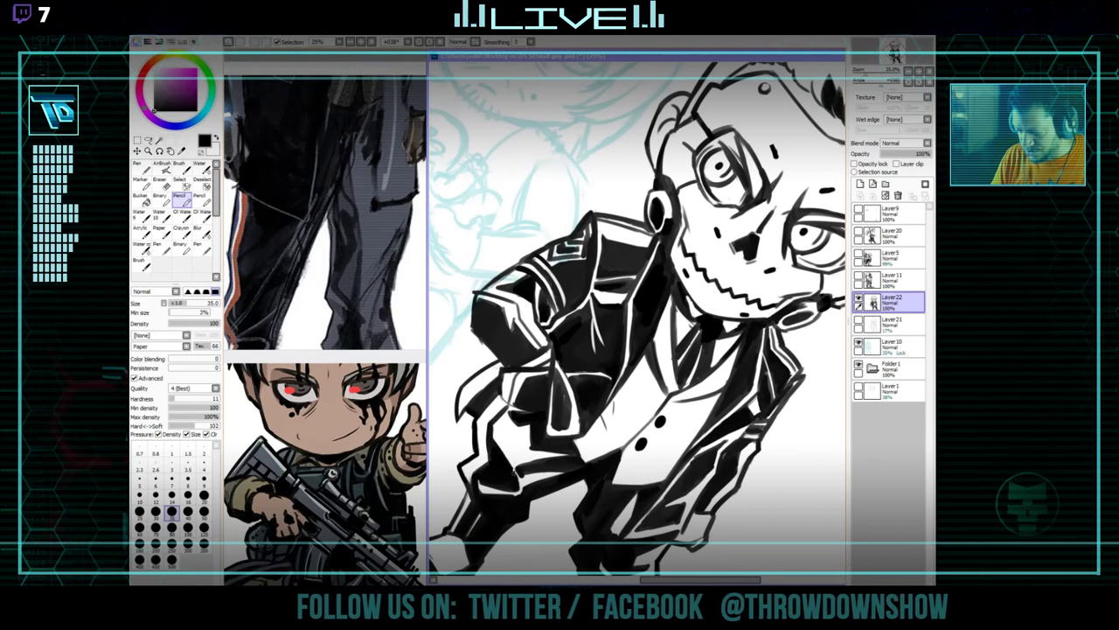
pyautogui.press('e')
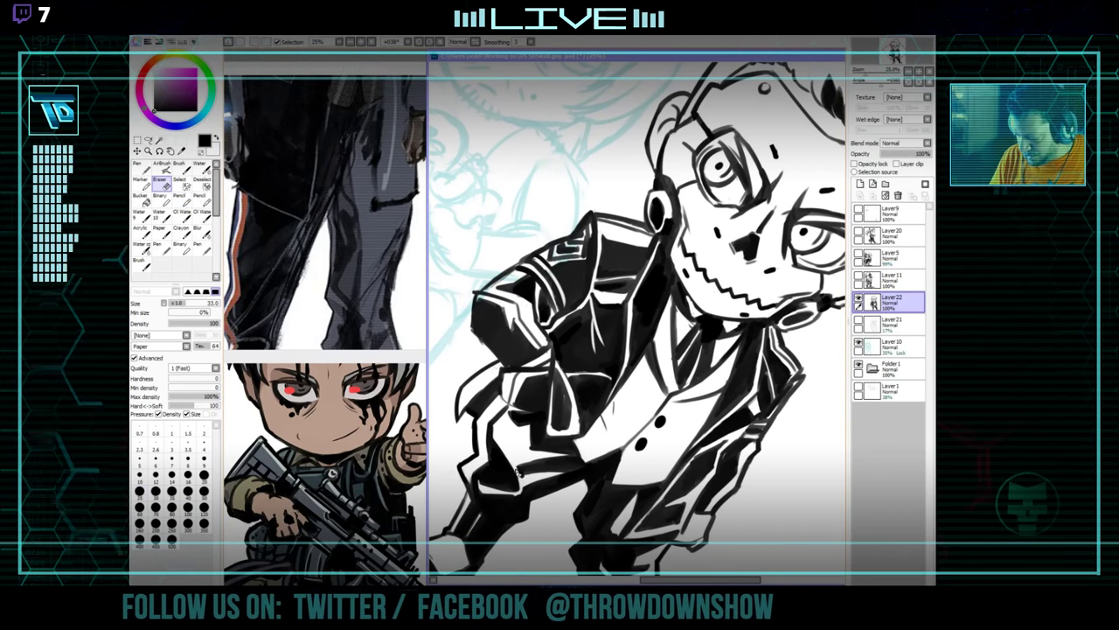
pyautogui.moveTo(527, 468); pyautogui.dragTo(612, 376)
pyautogui.moveTo(603, 503)
pyautogui.mouseDown()
pyautogui.moveTo(709, 495)
pyautogui.moveTo(799, 423)
pyautogui.moveTo(730, 487)
pyautogui.moveTo(596, 407)
pyautogui.moveTo(611, 420)
pyautogui.moveTo(731, 349)
pyautogui.moveTo(760, 385)
pyautogui.moveTo(735, 385)
pyautogui.moveTo(740, 415)
pyautogui.moveTo(765, 366)
pyautogui.mouseUp()
pyautogui.press('n')
# Examine both boots in the reference painting of the legs.
pyautogui.click(344, 317)
pyautogui.moveTo(354, 381); pyautogui.dragTo(401, 294)
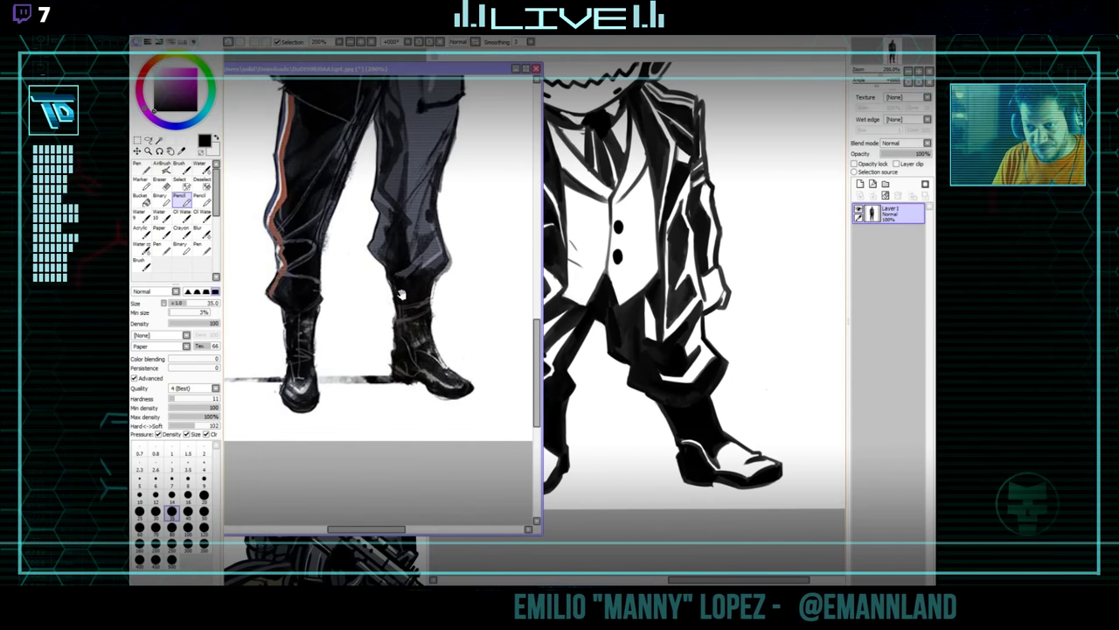
pyautogui.scroll(-3, 400, 294)
pyautogui.click(647, 323)
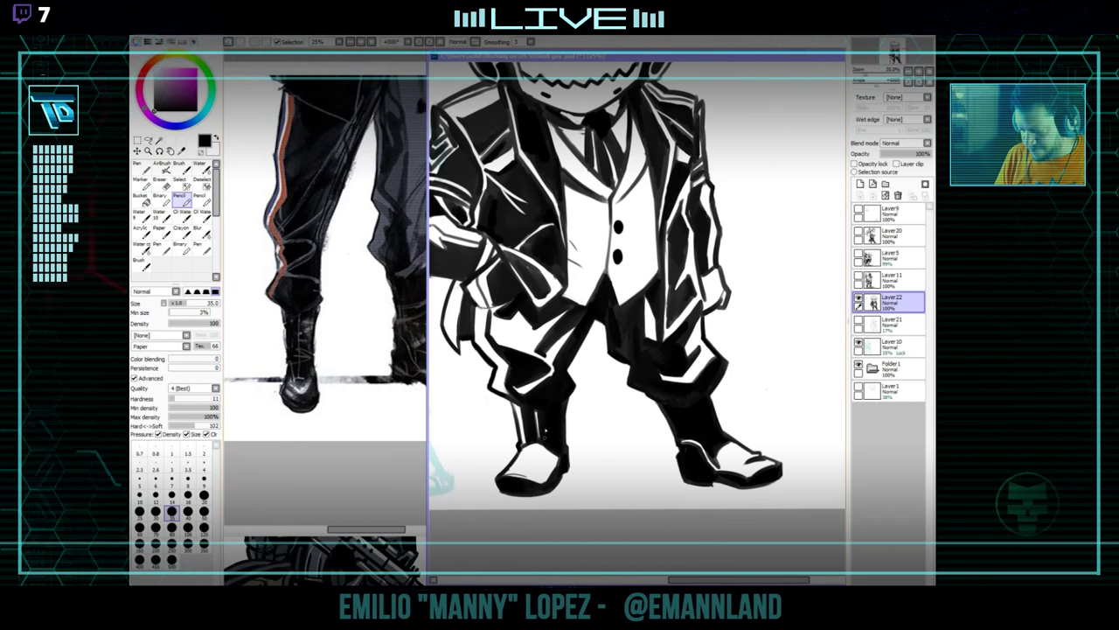
# Touch up the left-hand boot and lower trouser leg with the Eraser at size 33 and the Pencil at size 35.
pyautogui.press('e')
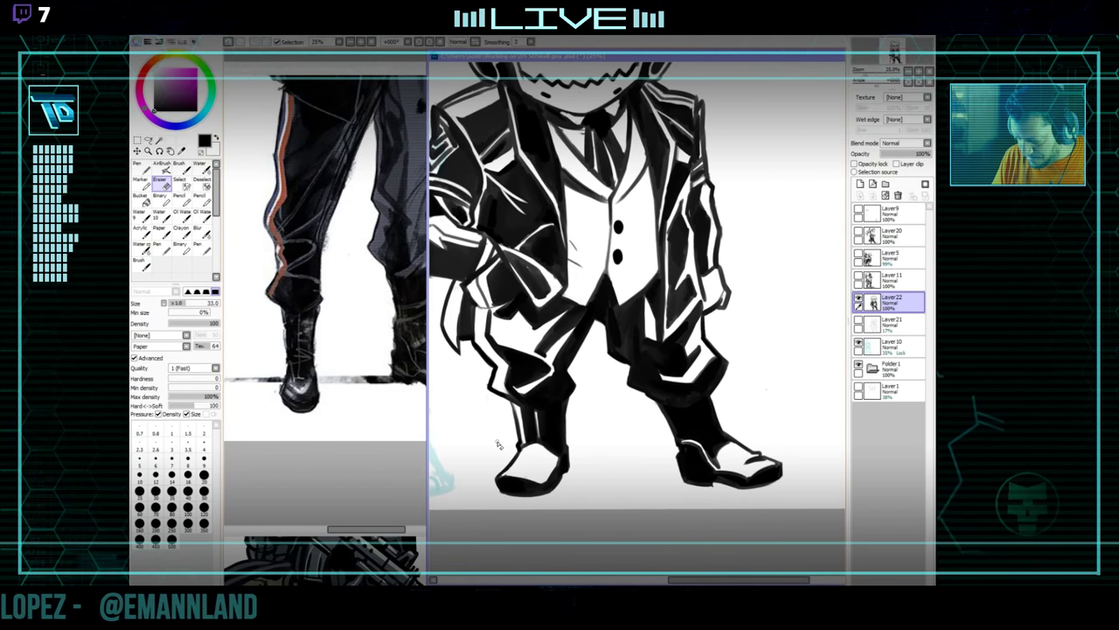
pyautogui.press('n')
pyautogui.moveTo(615, 421); pyautogui.dragTo(611, 432)
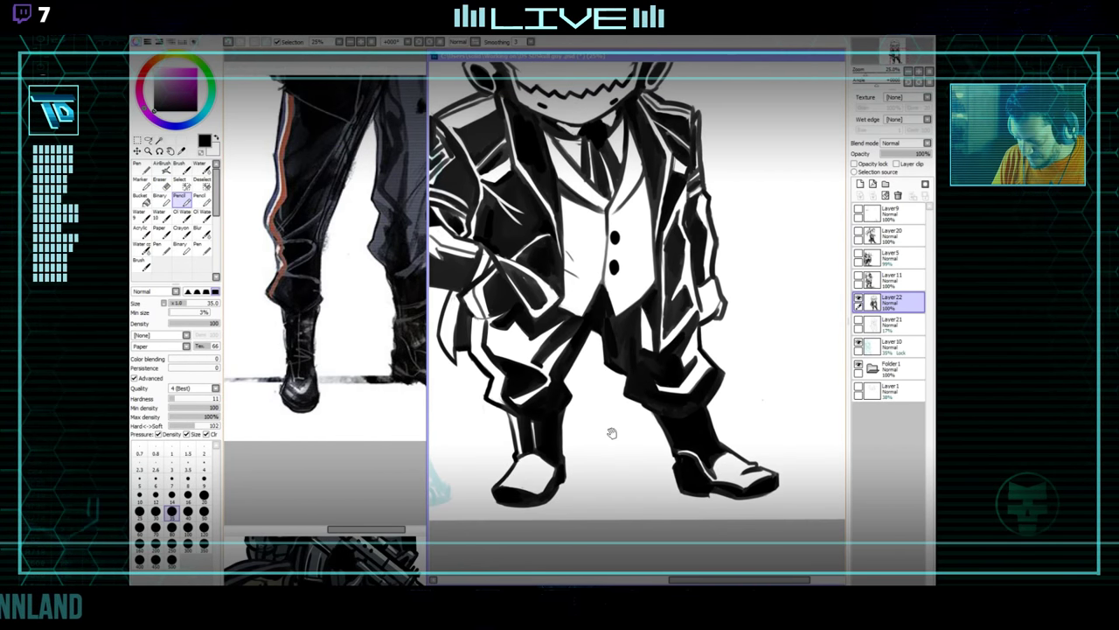
pyautogui.moveTo(737, 420); pyautogui.dragTo(742, 413)
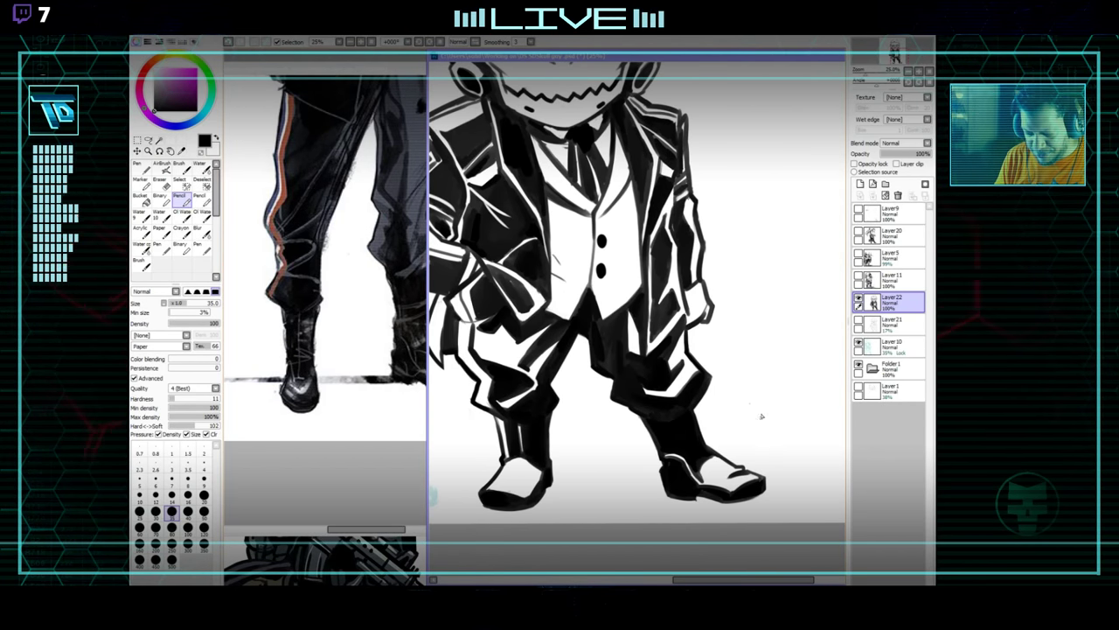
pyautogui.moveTo(760, 416)
pyautogui.mouseDown()
pyautogui.moveTo(760, 400)
pyautogui.moveTo(757, 429)
pyautogui.moveTo(782, 399)
pyautogui.moveTo(730, 399)
pyautogui.moveTo(720, 432)
pyautogui.mouseUp()
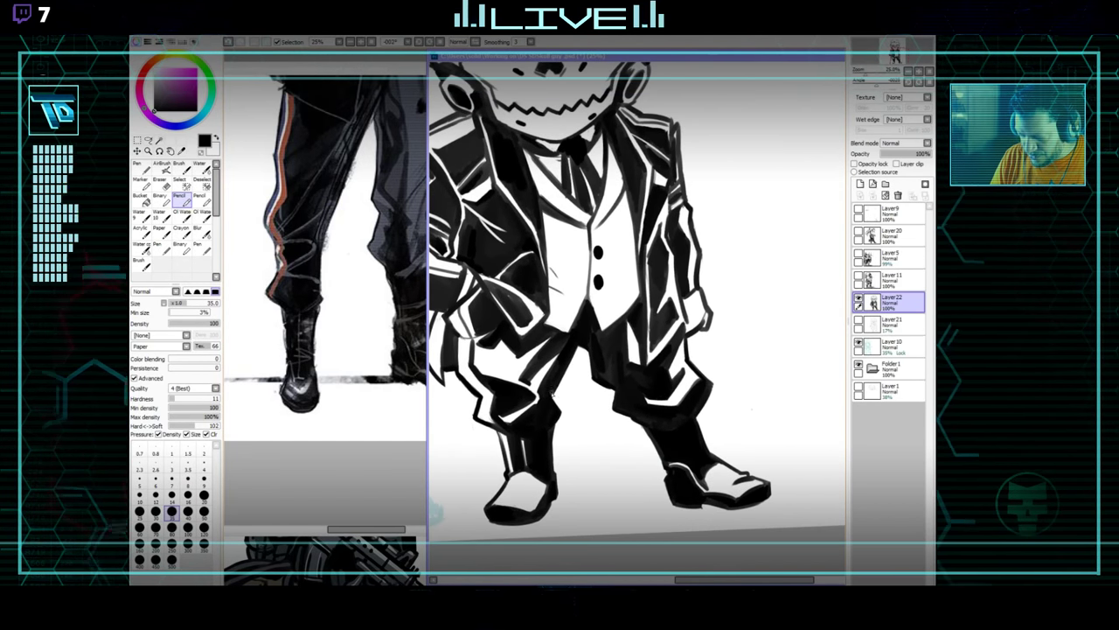
# Redraw the contour below the right-hand ear with the Eraser at size 113 and the Pencil at size 35.
pyautogui.moveTo(671, 128); pyautogui.dragTo(673, 448)
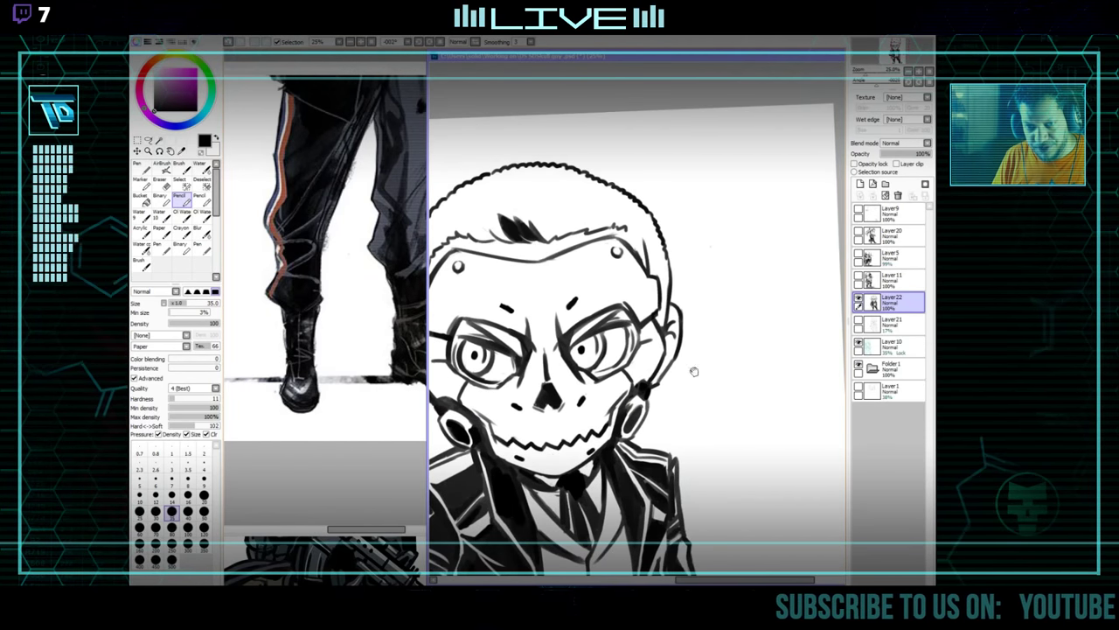
pyautogui.moveTo(694, 370); pyautogui.dragTo(756, 380)
pyautogui.press('End')
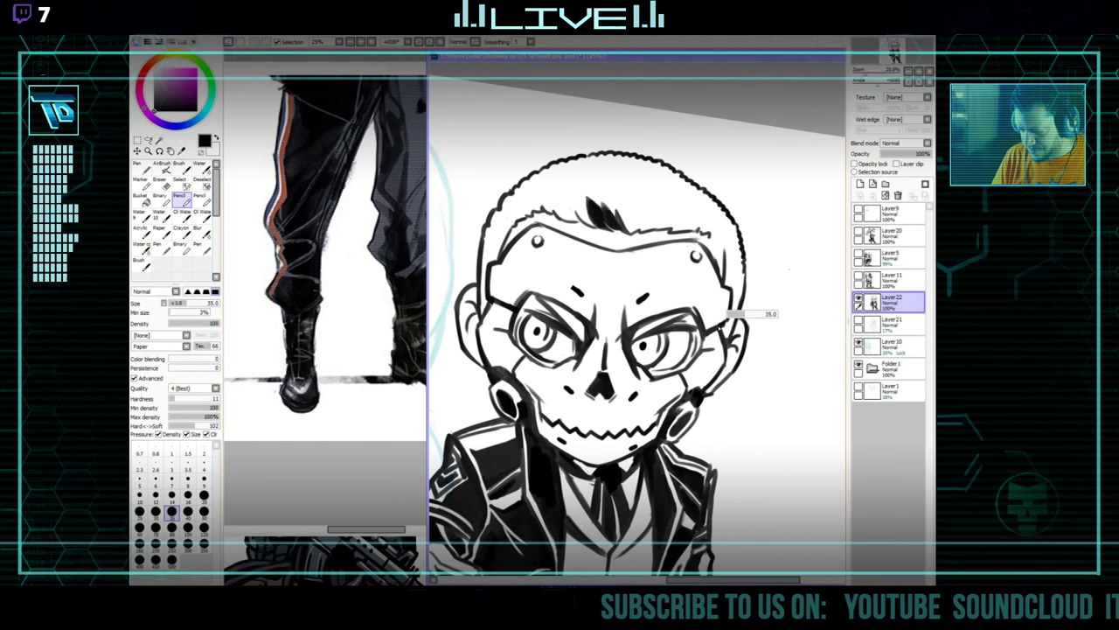
pyautogui.press('e')
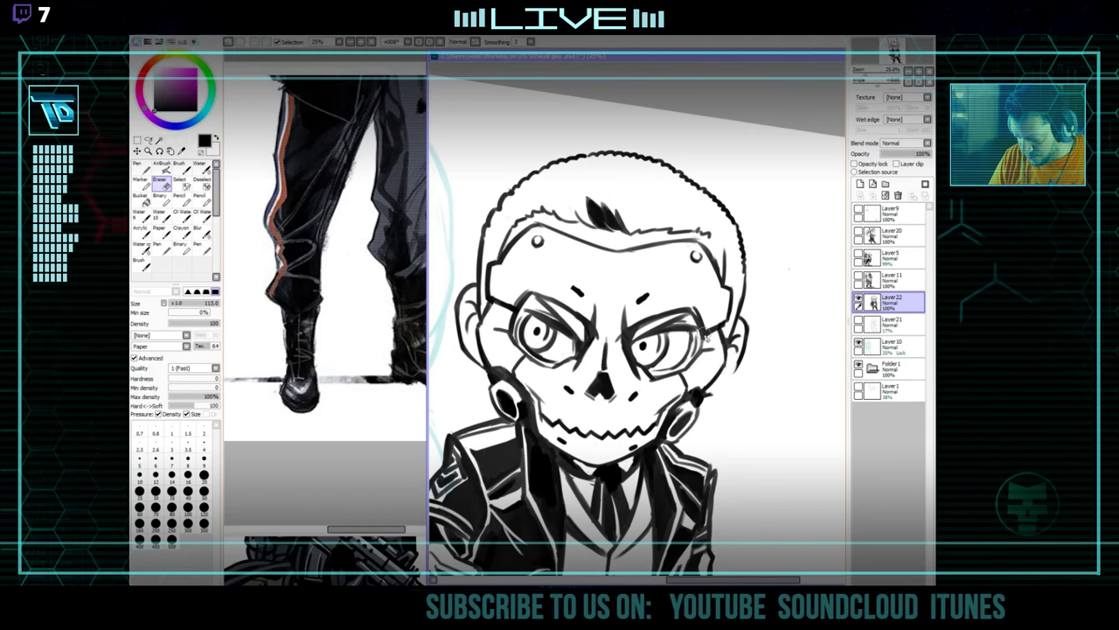
pyautogui.press('n')
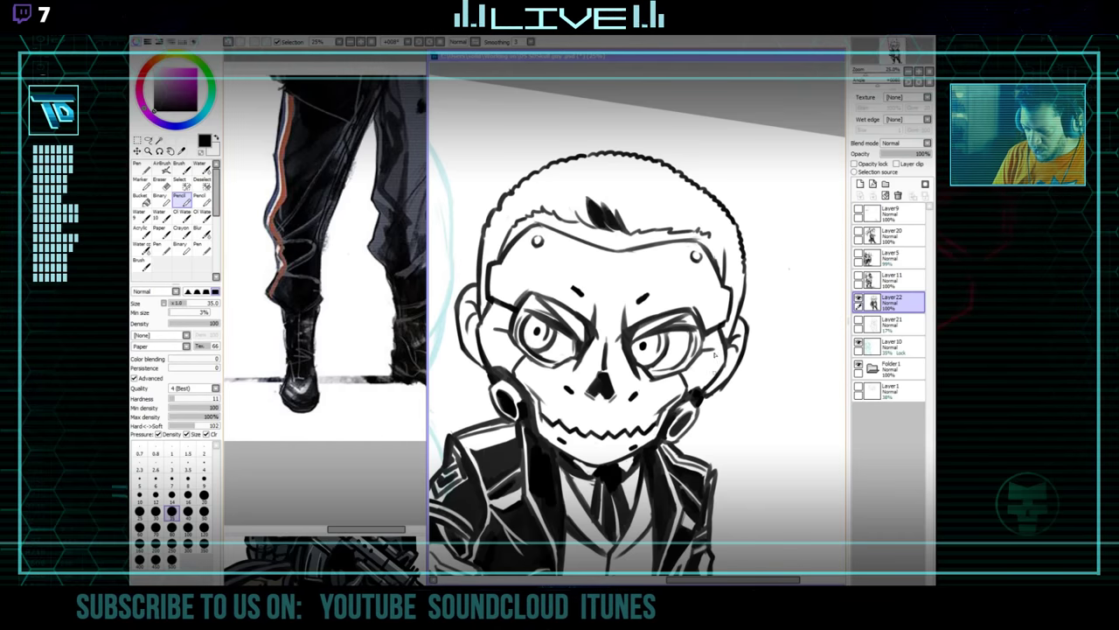
pyautogui.press('e')
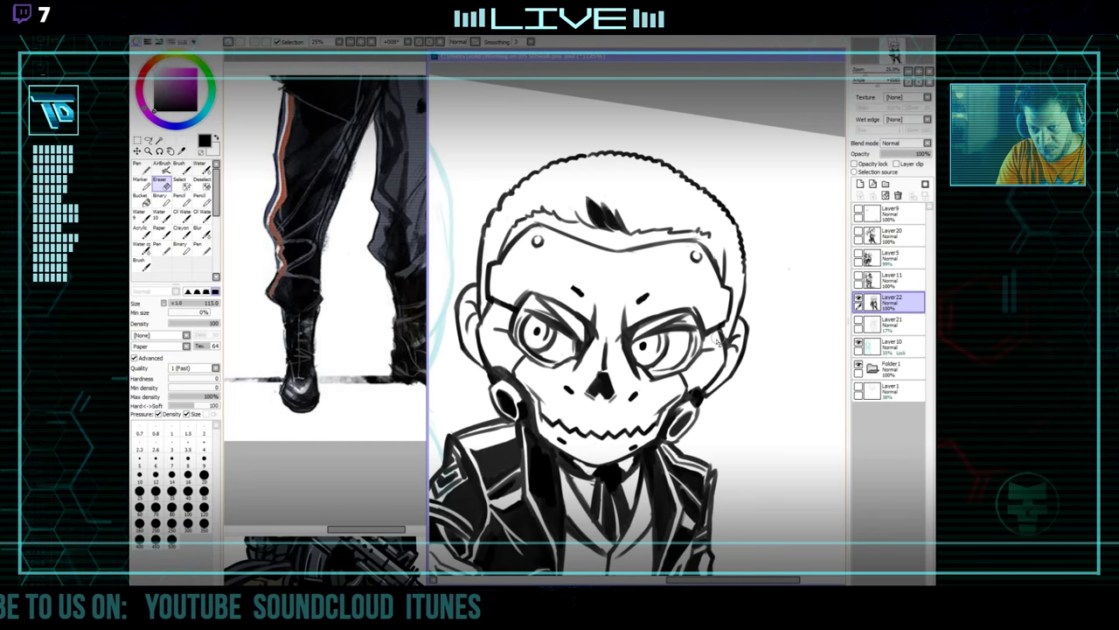
pyautogui.press('n')
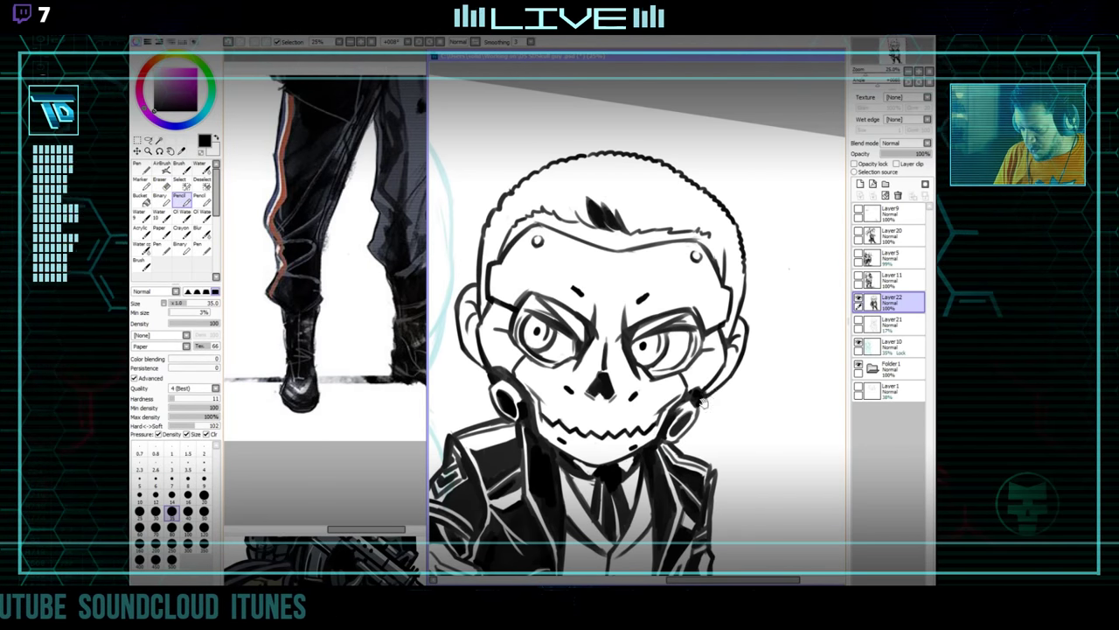
# Show the Layer21 sketch and switch the Layer22 ink off and on repeatedly to compare the legs and boots.
pyautogui.scroll(-8, 704, 398)
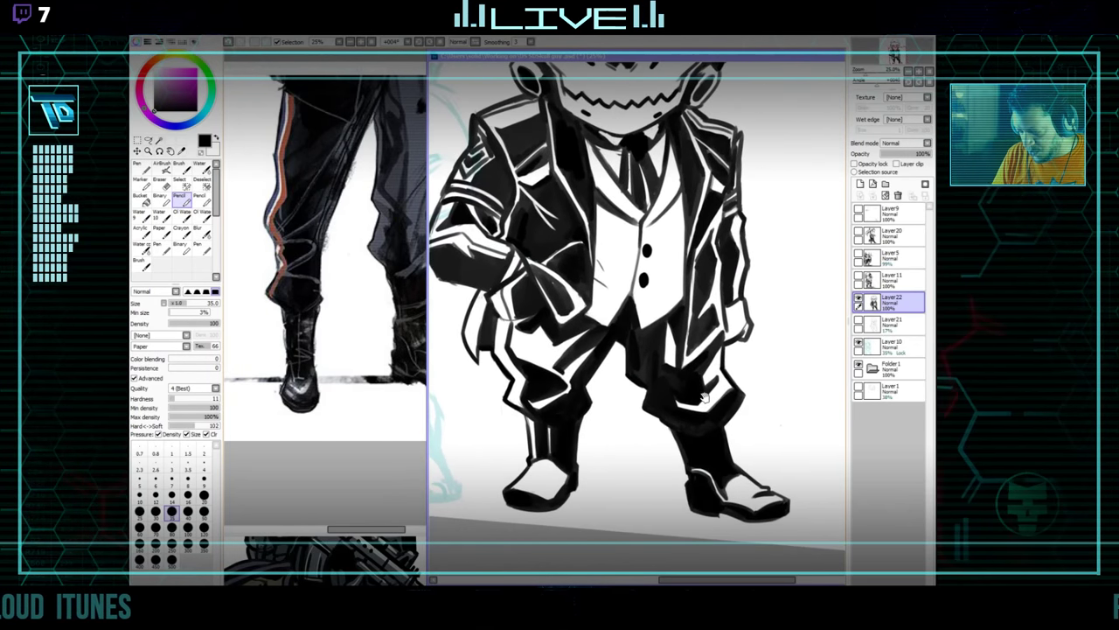
pyautogui.moveTo(704, 398); pyautogui.dragTo(687, 385)
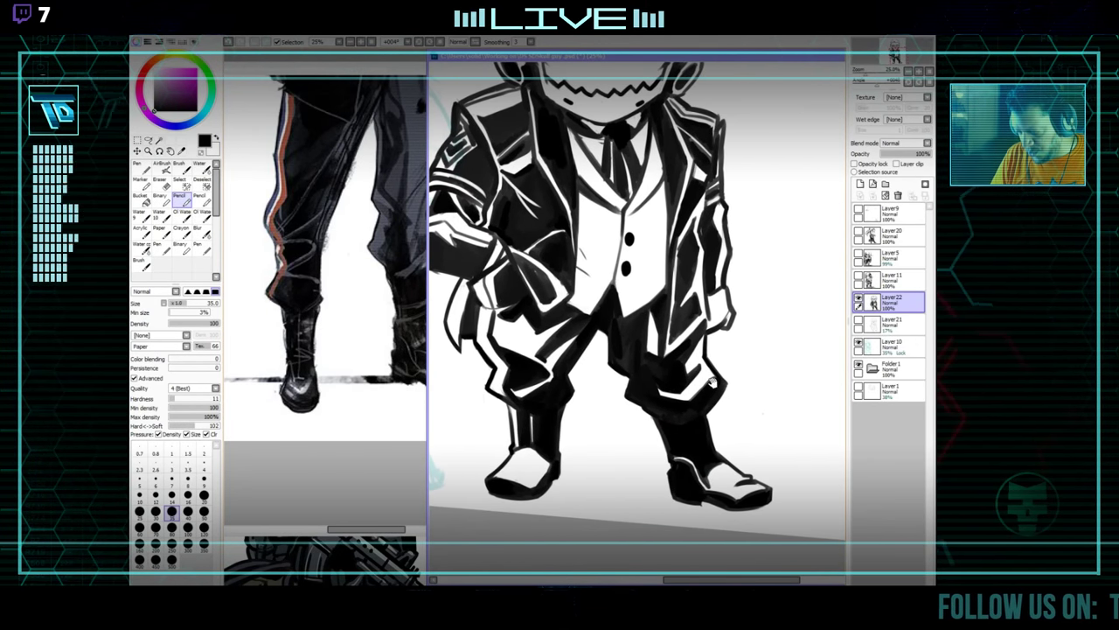
pyautogui.click(859, 299)
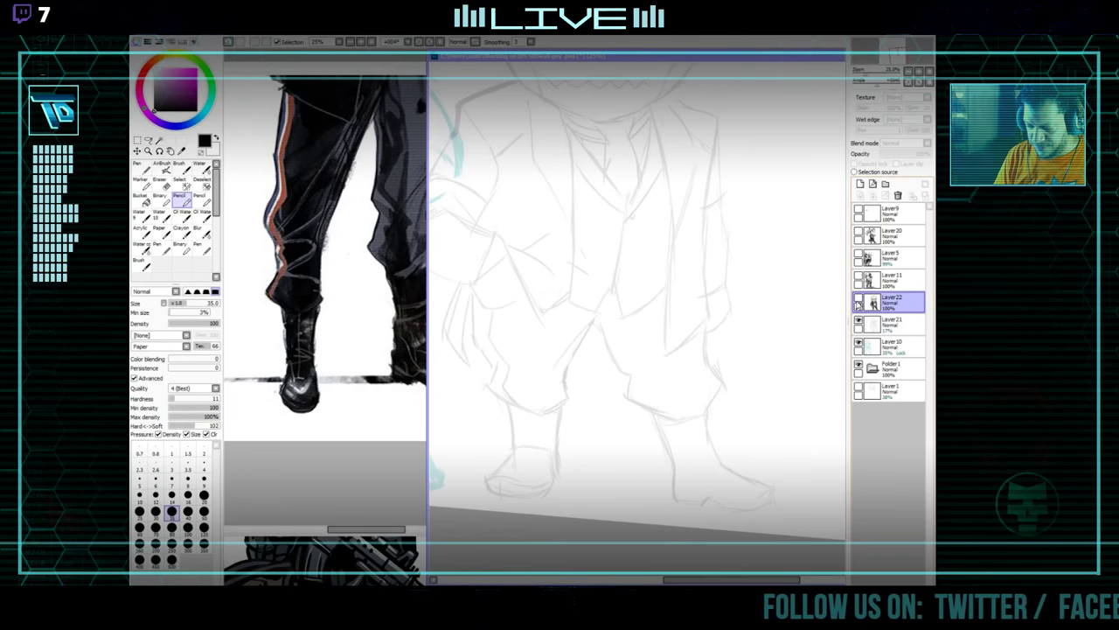
pyautogui.click(859, 302)
pyautogui.click(859, 301)
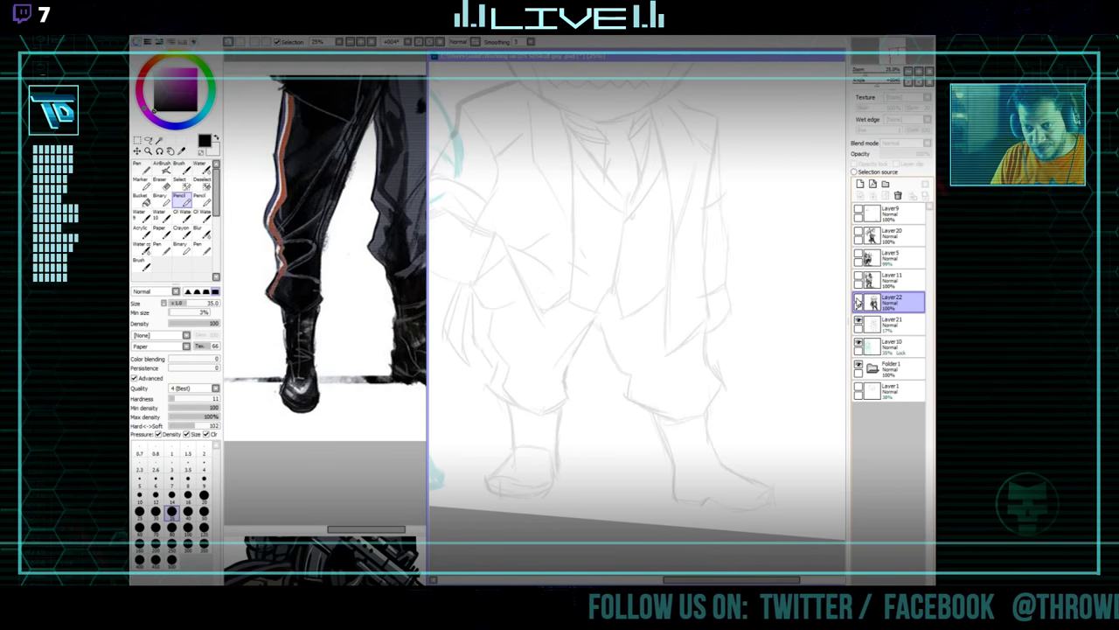
pyautogui.click(858, 301)
pyautogui.click(859, 302)
pyautogui.click(859, 301)
pyautogui.click(859, 301)
pyautogui.click(859, 302)
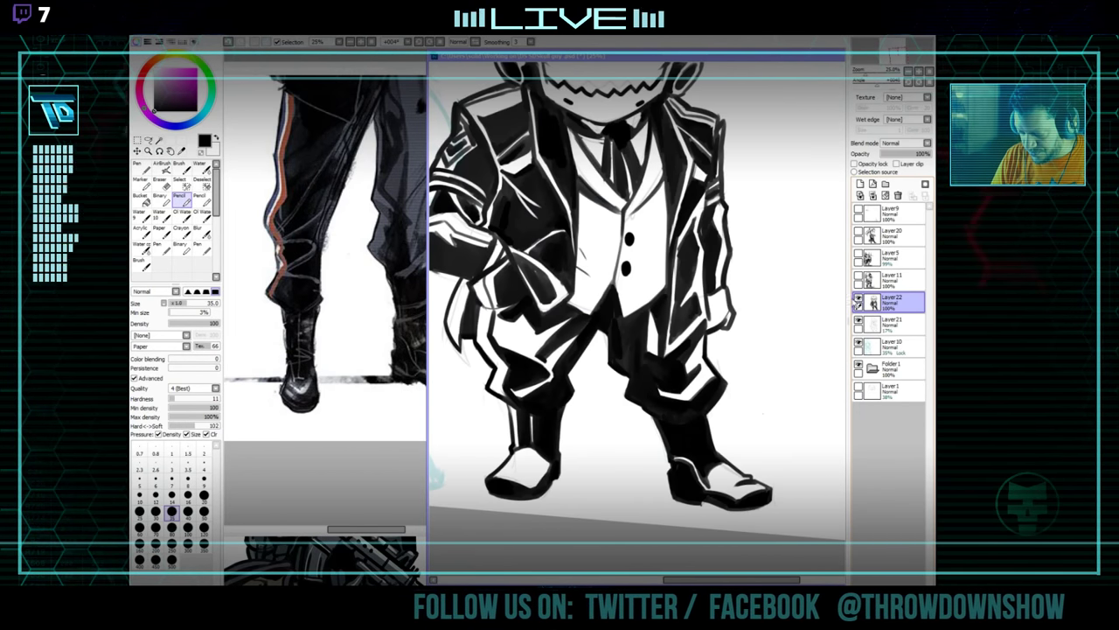
# Refine the white highlight along the right-hand boot's shaft with the Eraser at size 32.
pyautogui.press('e')
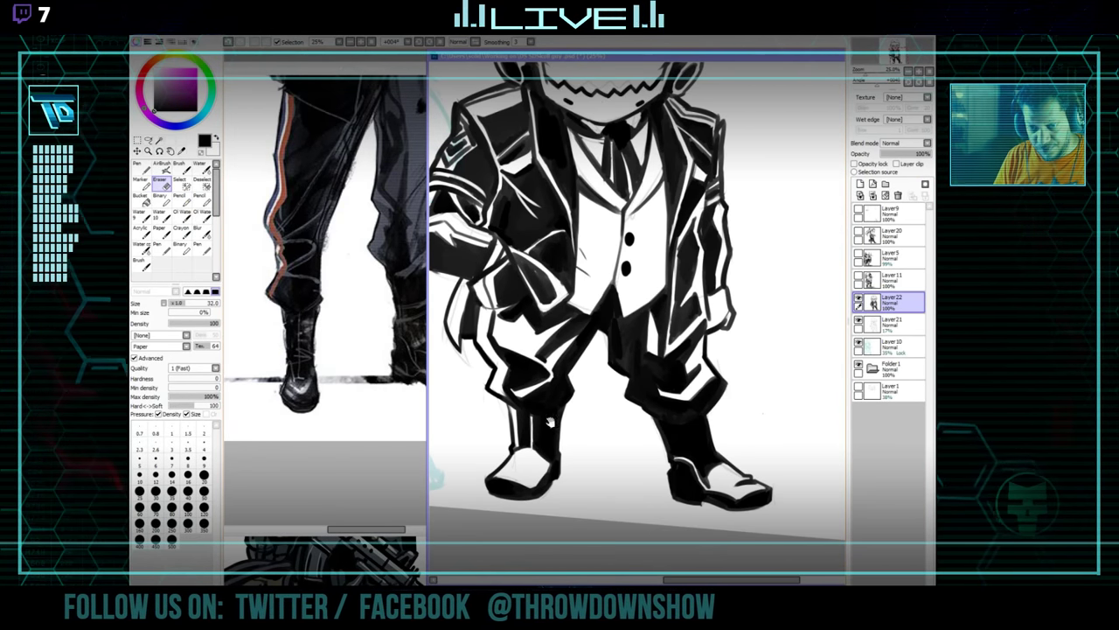
pyautogui.moveTo(533, 454); pyautogui.dragTo(517, 439)
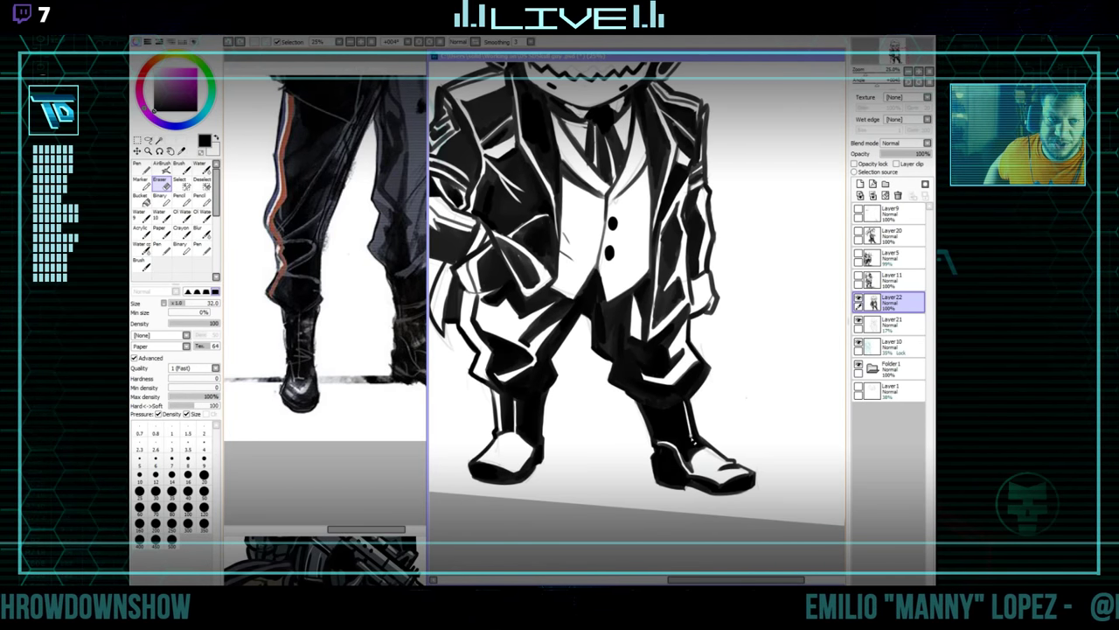
pyautogui.moveTo(710, 462); pyautogui.dragTo(732, 359)
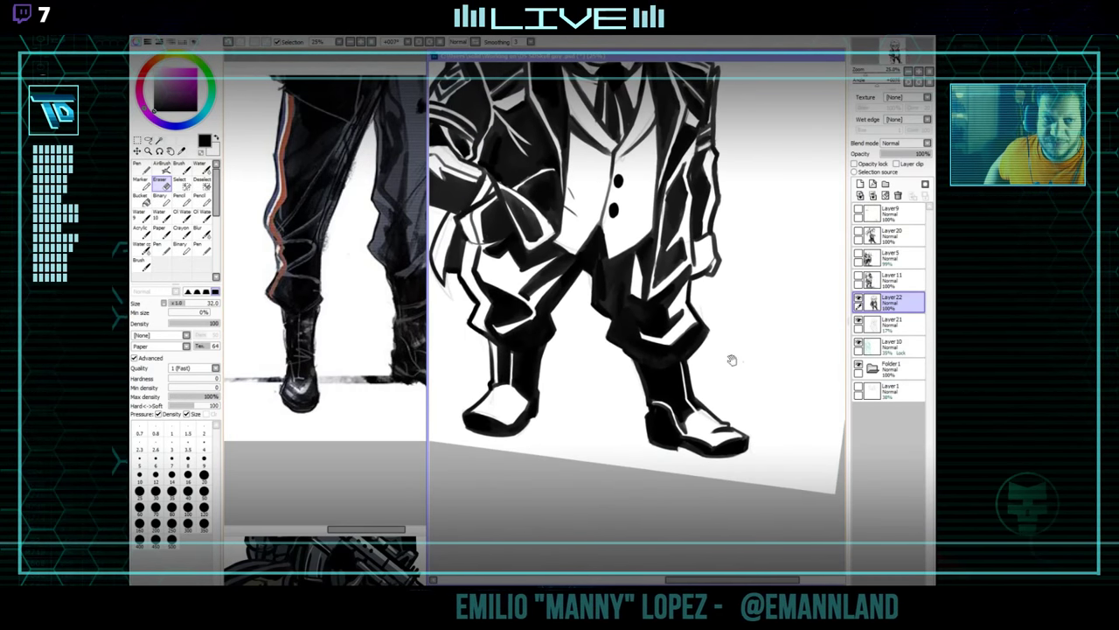
# Bring both boots into view in the reference painting and refine the left-hand boot's toe with the Pencil at size 35.
pyautogui.press('n')
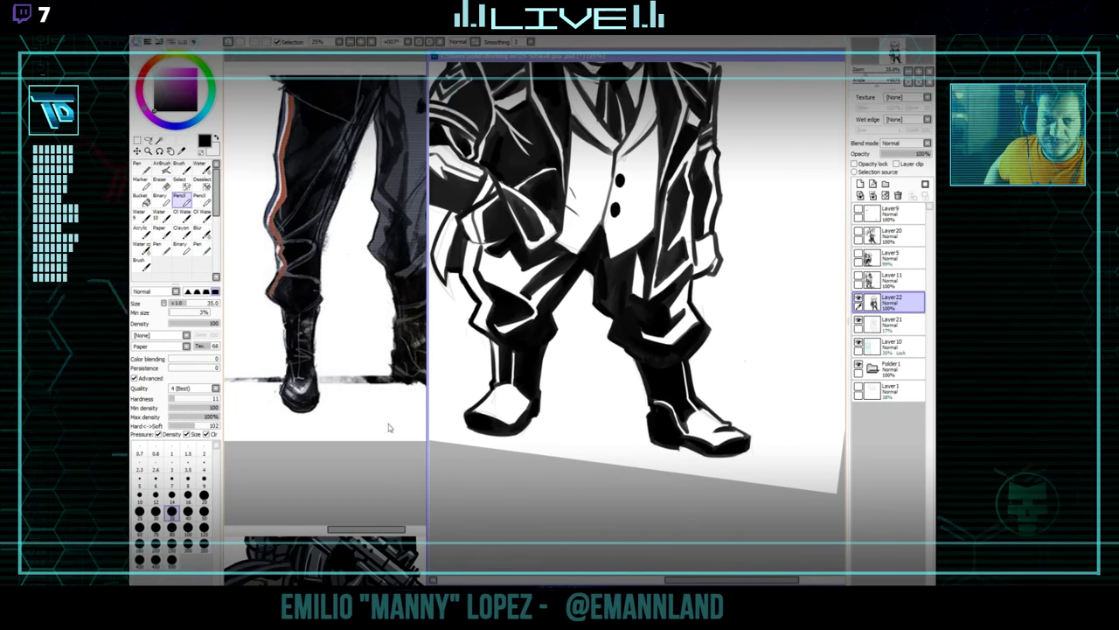
pyautogui.moveTo(406, 439); pyautogui.dragTo(362, 501)
pyautogui.click(740, 345)
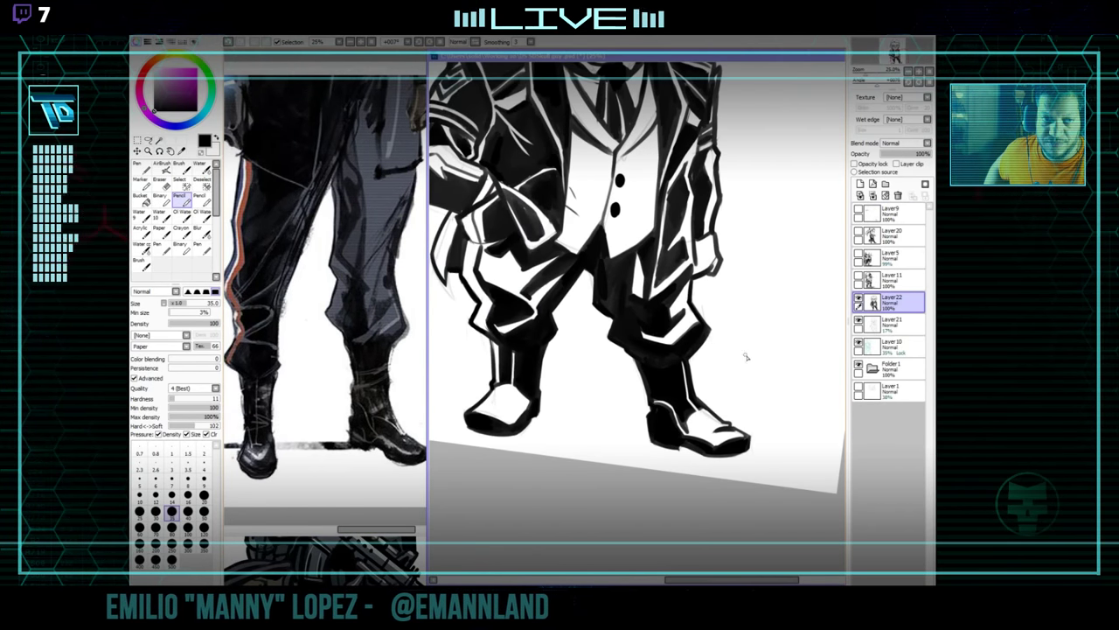
pyautogui.moveTo(737, 400)
pyautogui.mouseDown()
pyautogui.moveTo(723, 390)
pyautogui.moveTo(737, 403)
pyautogui.mouseUp()
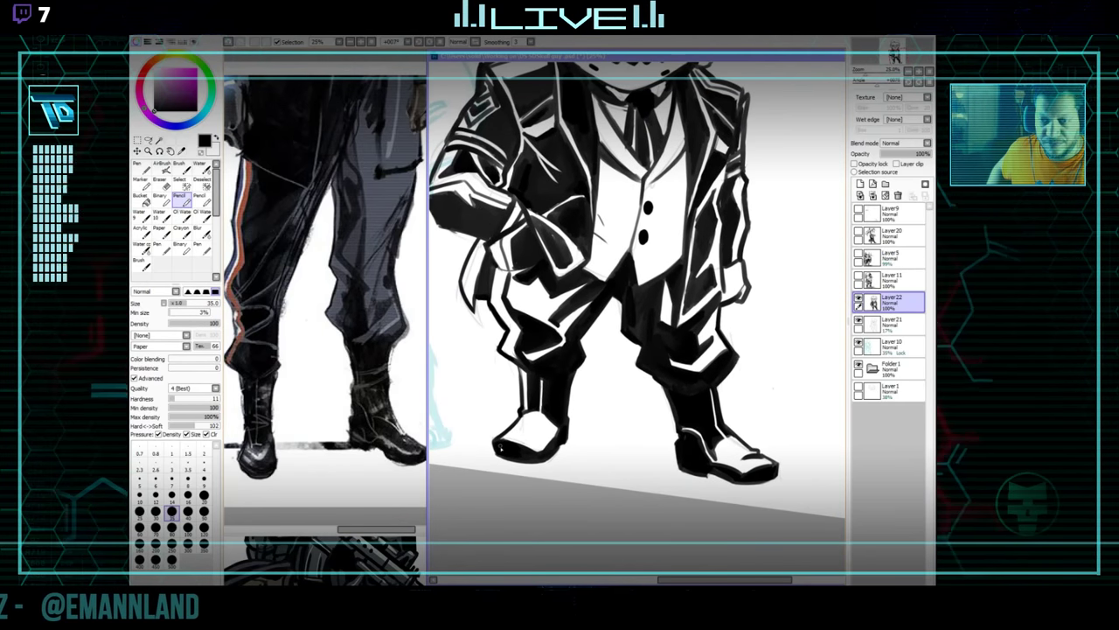
pyautogui.moveTo(502, 447); pyautogui.dragTo(510, 425)
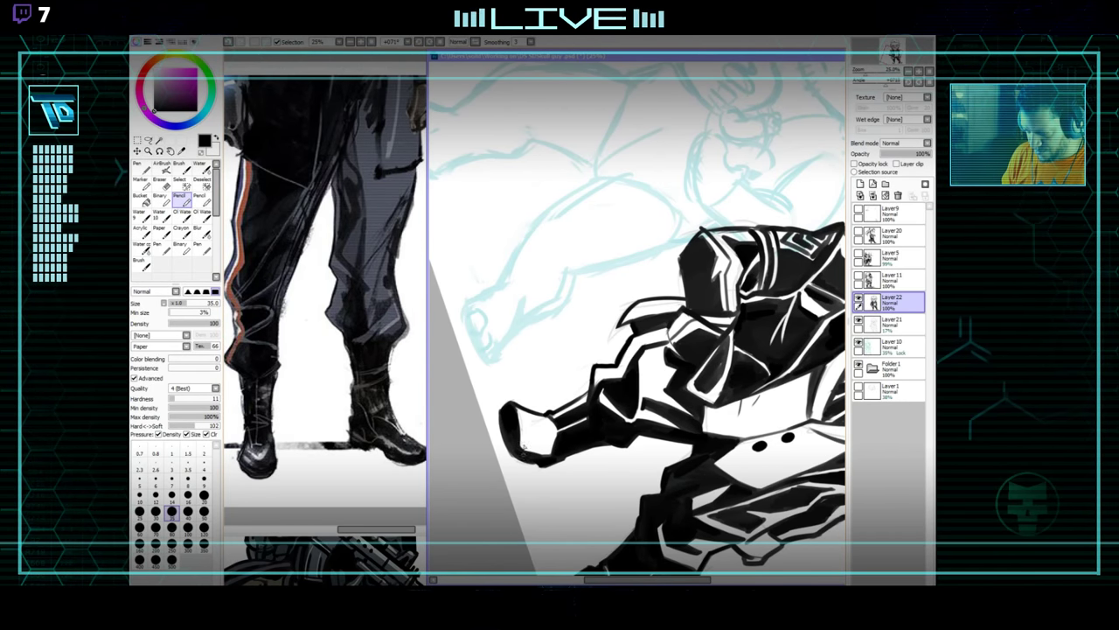
pyautogui.moveTo(523, 446); pyautogui.dragTo(701, 347)
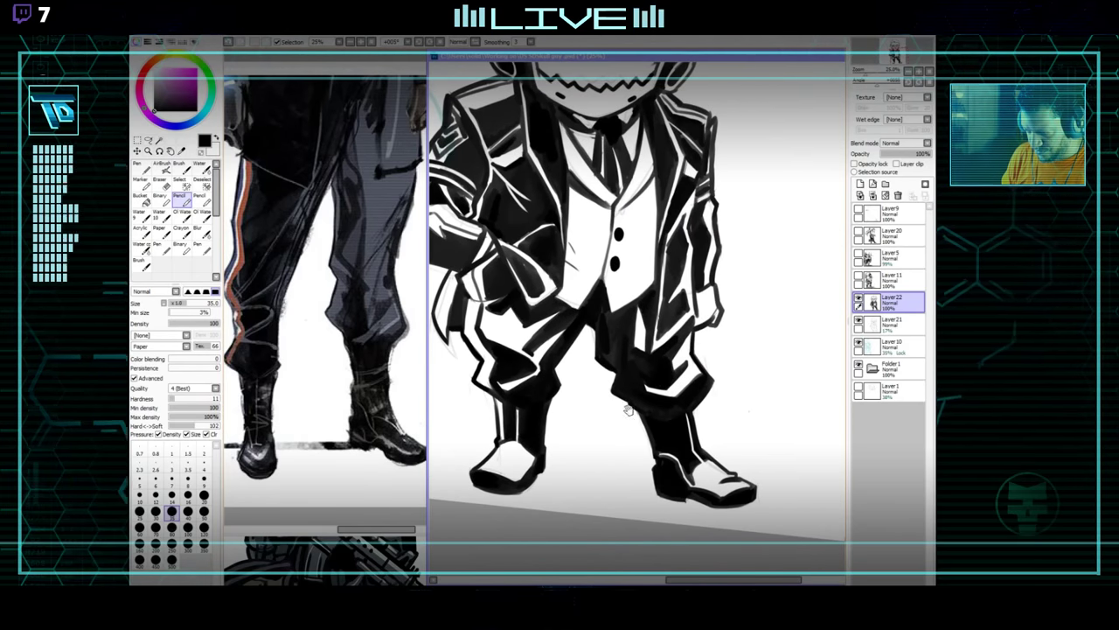
# Hide the Layer21 sketch so that the head and jacket ink stands alone.
pyautogui.moveTo(712, 385); pyautogui.dragTo(714, 435)
pyautogui.moveTo(696, 334); pyautogui.dragTo(693, 397)
pyautogui.scroll(5, 693, 394)
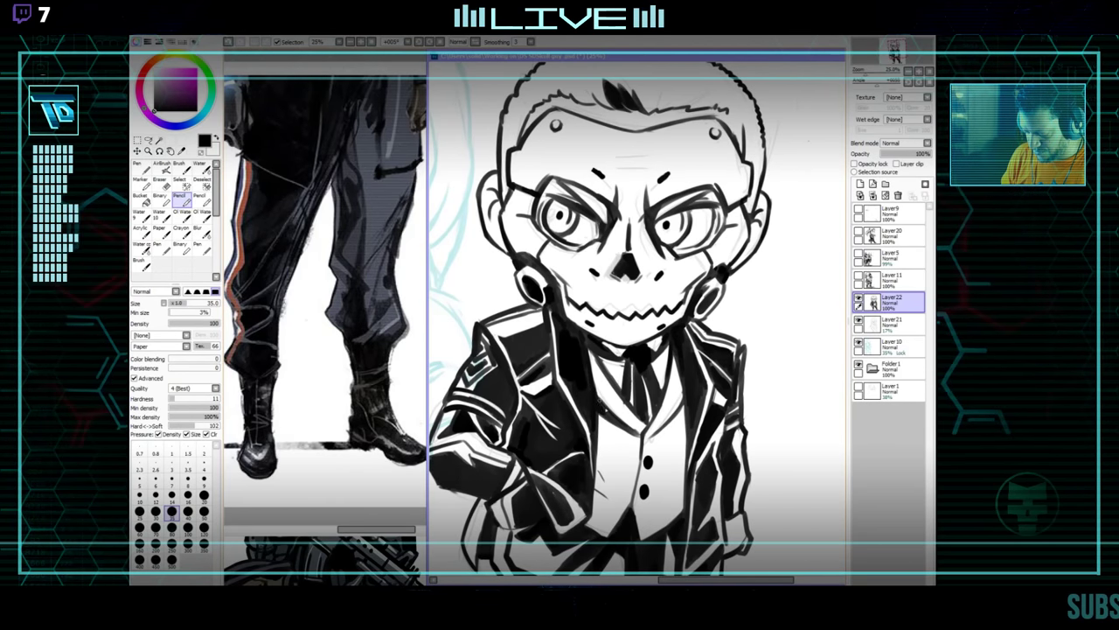
pyautogui.moveTo(706, 369); pyautogui.dragTo(699, 364)
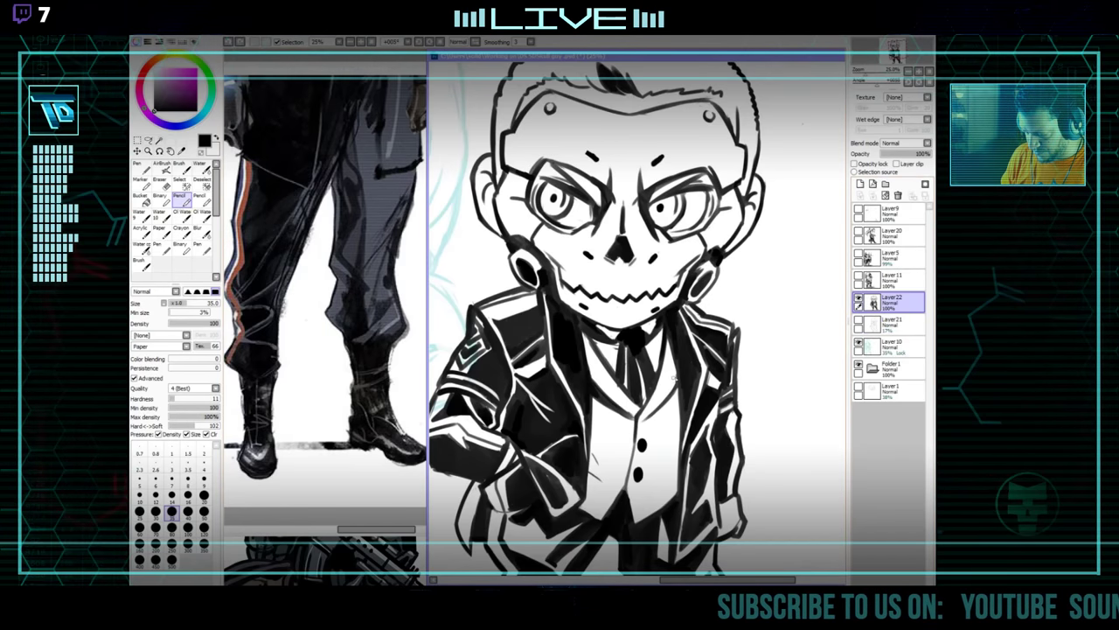
# Touch up the jacket collar and the outer edge of the right-hand shoulder with the Eraser at size 32 and the Pencil at size 35.
pyautogui.press('e')
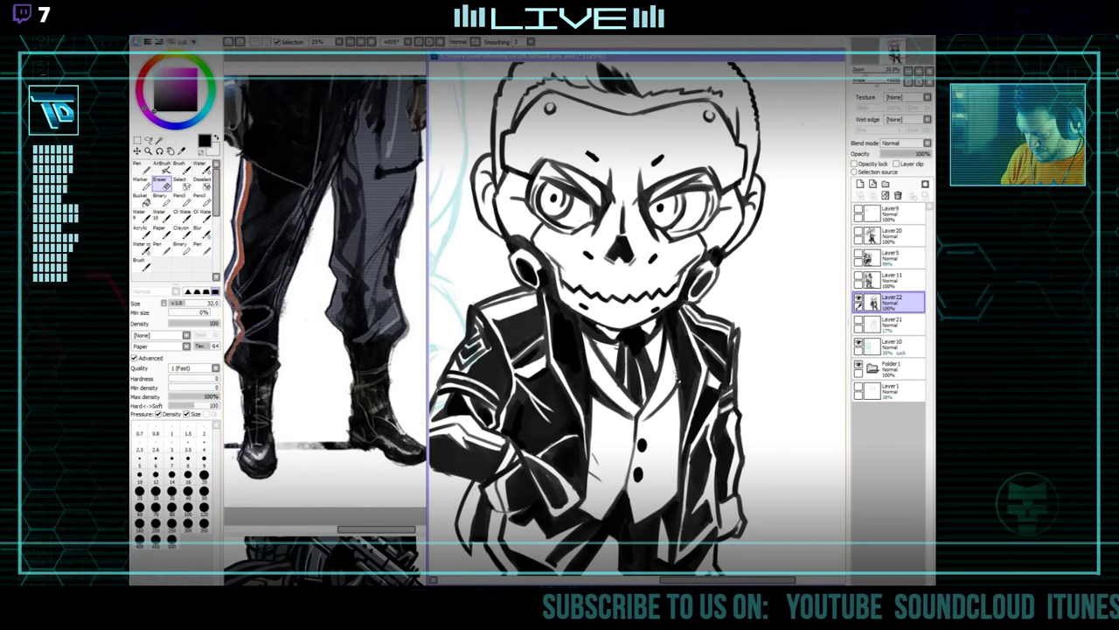
pyautogui.moveTo(659, 346); pyautogui.dragTo(665, 405)
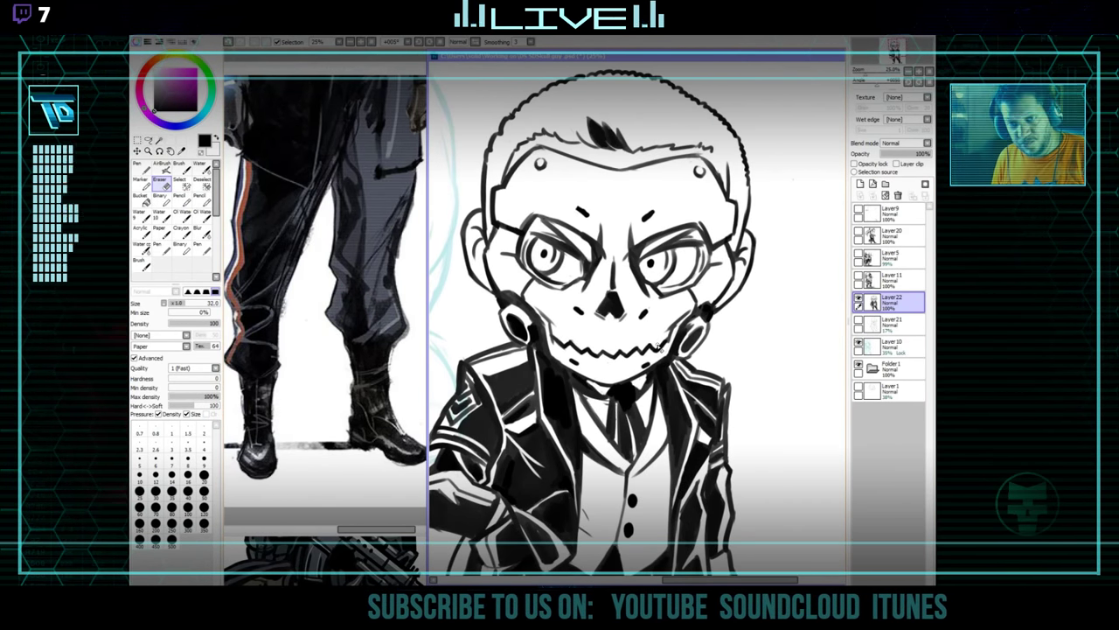
pyautogui.press('n')
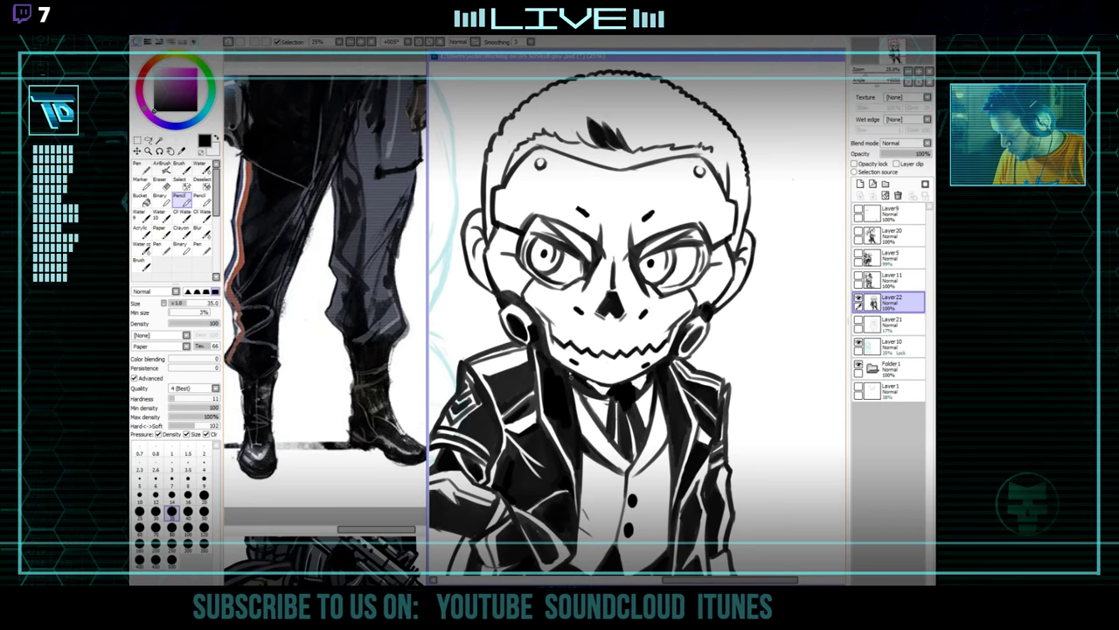
pyautogui.moveTo(552, 376); pyautogui.dragTo(588, 421)
pyautogui.moveTo(765, 422); pyautogui.dragTo(727, 347)
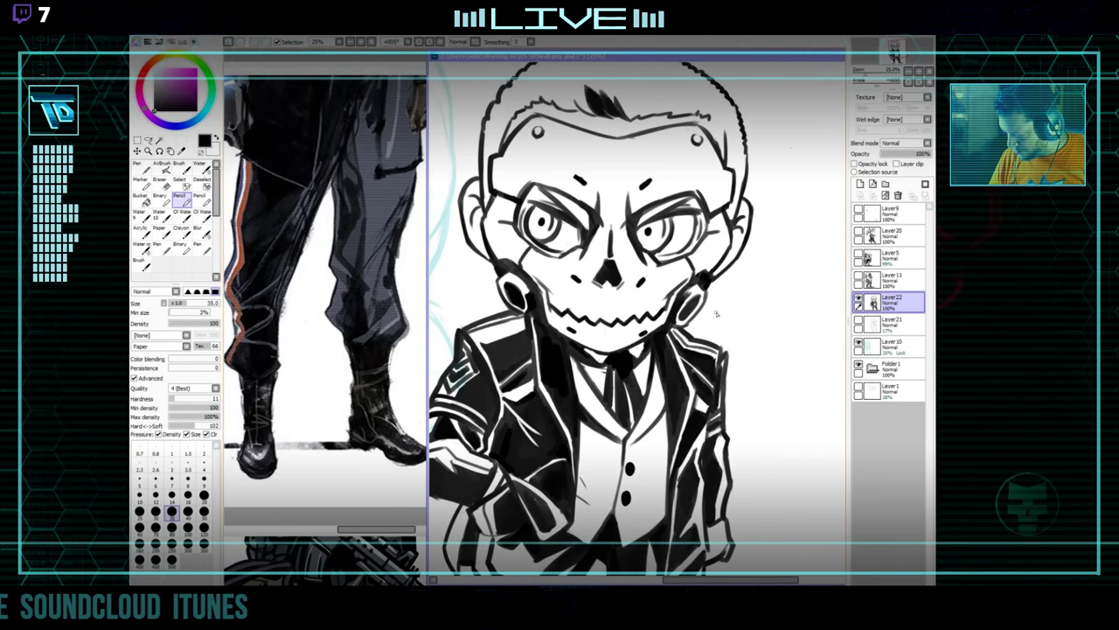
pyautogui.press('e')
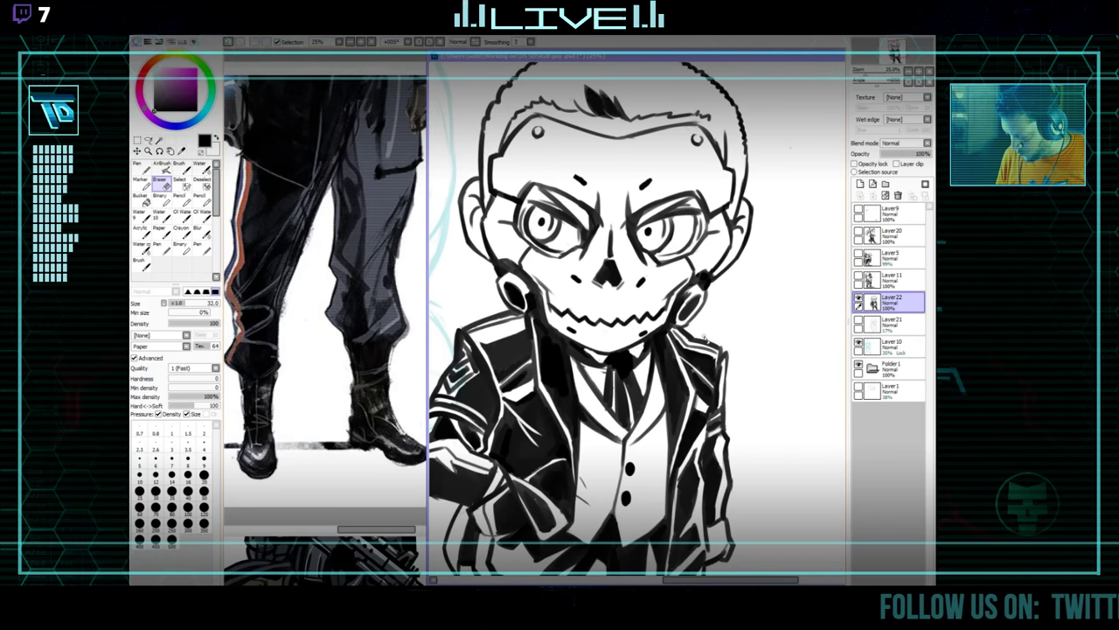
pyautogui.press('n')
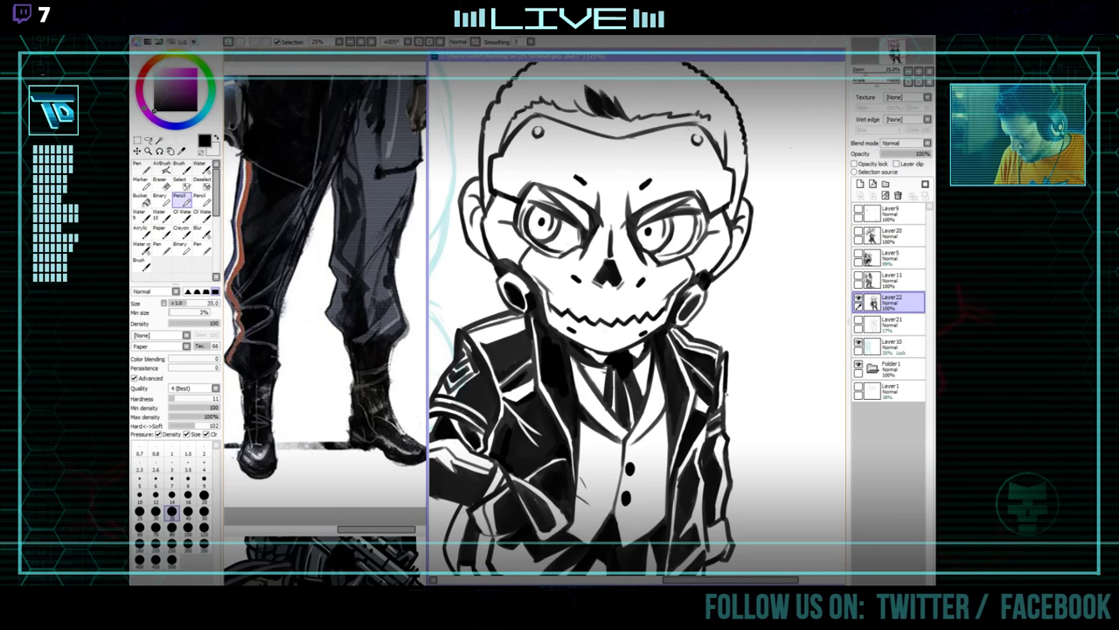
pyautogui.moveTo(722, 411); pyautogui.dragTo(723, 357)
pyautogui.moveTo(790, 330)
pyautogui.mouseDown()
pyautogui.moveTo(722, 408)
pyautogui.moveTo(700, 412)
pyautogui.moveTo(771, 334)
pyautogui.mouseUp()
# Clean up the left-hand trouser cuff and boot shaft with the Eraser at size 32 and the Pencil at size 35.
pyautogui.scroll(-5, 702, 380)
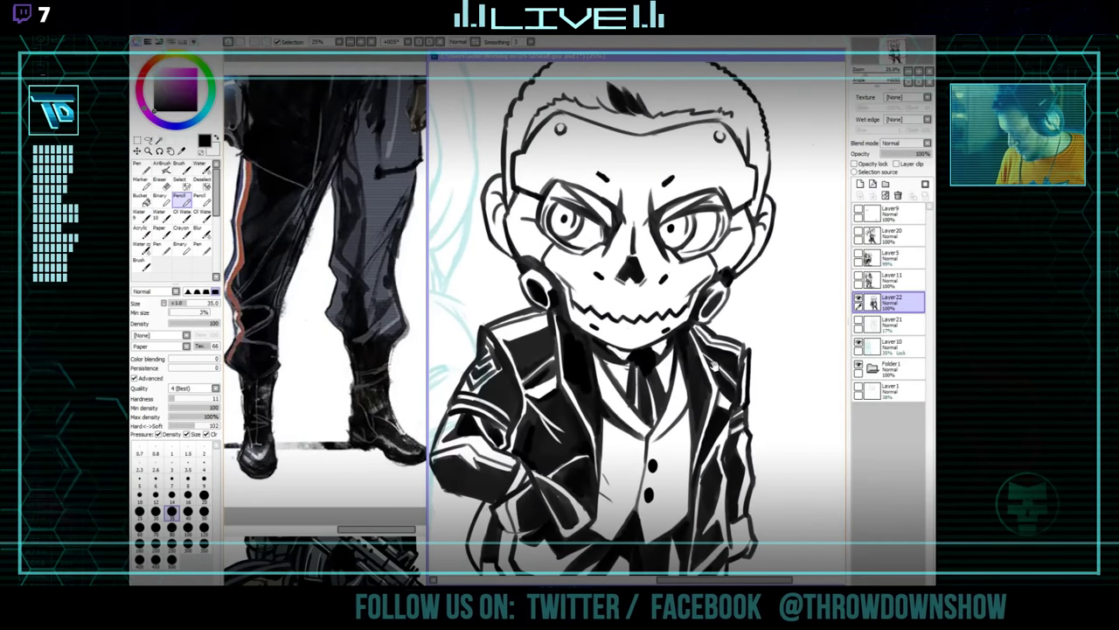
pyautogui.scroll(-5, 702, 381)
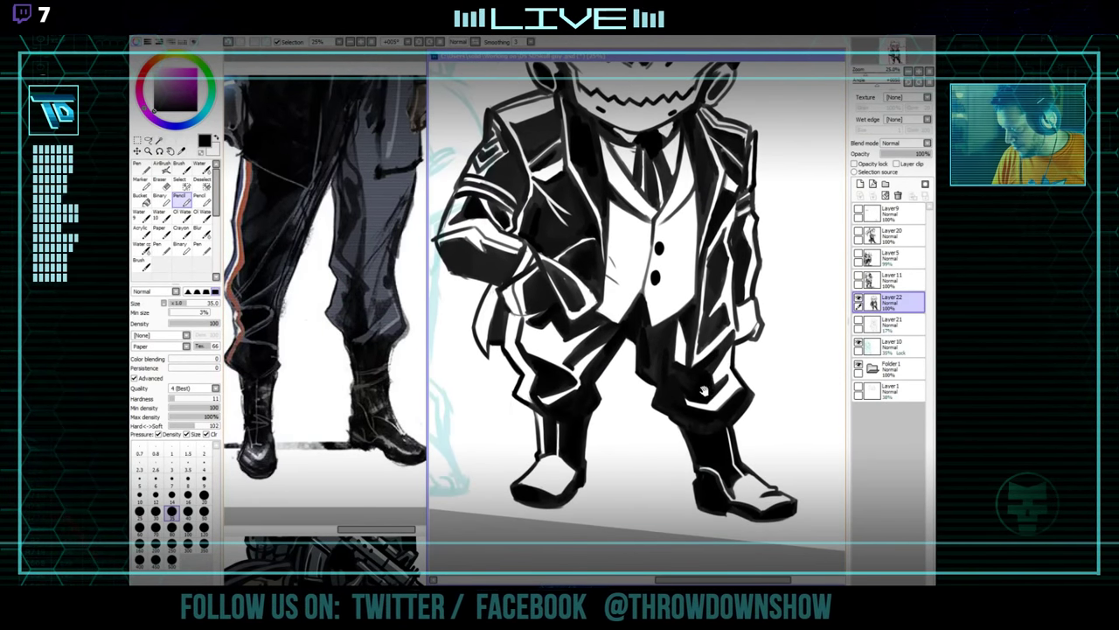
pyautogui.moveTo(687, 374); pyautogui.dragTo(696, 396)
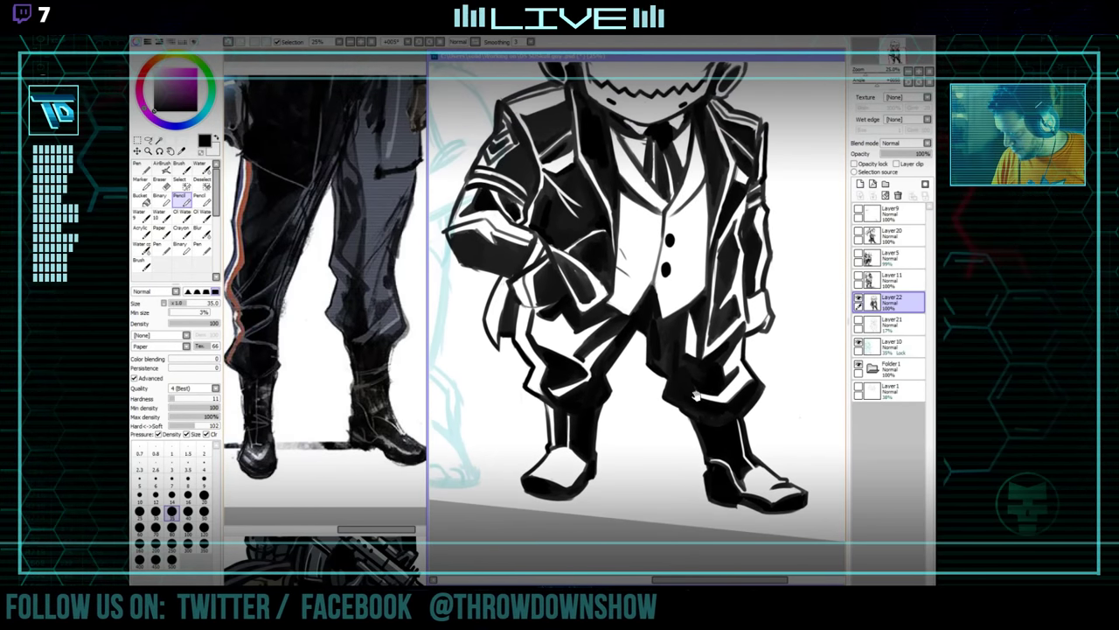
pyautogui.press('e')
pyautogui.moveTo(575, 410); pyautogui.dragTo(587, 418)
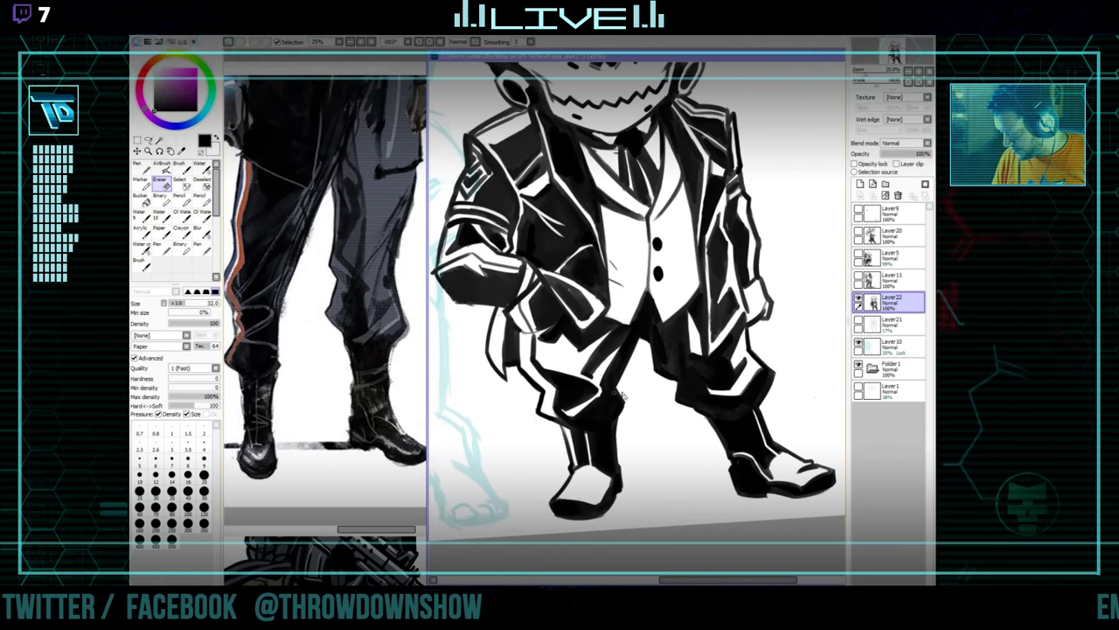
pyautogui.press('n')
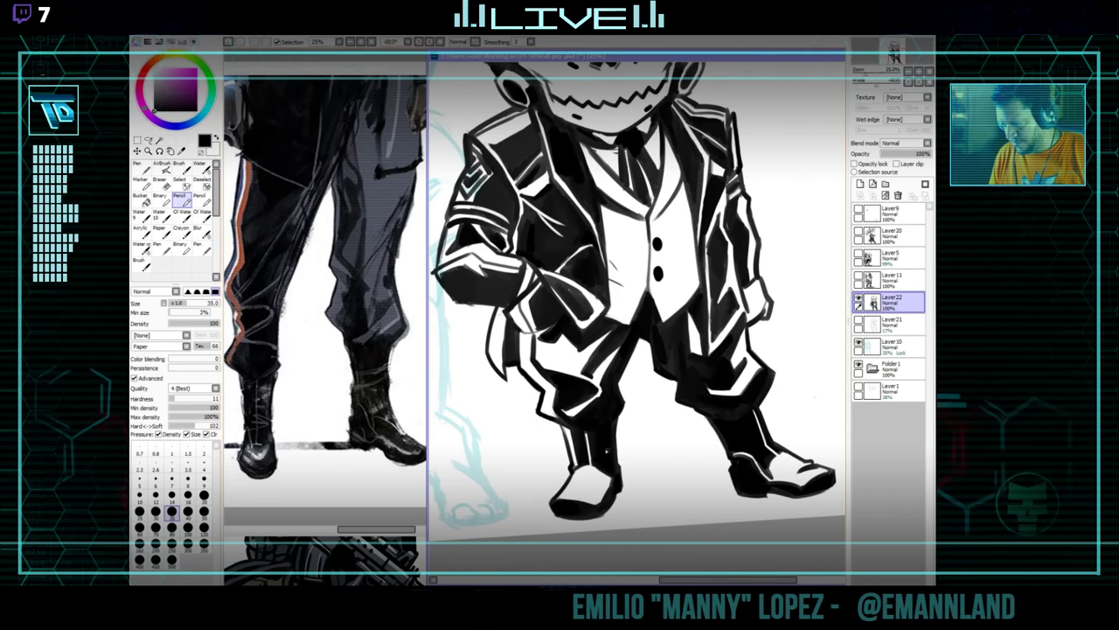
pyautogui.moveTo(603, 456); pyautogui.dragTo(603, 416)
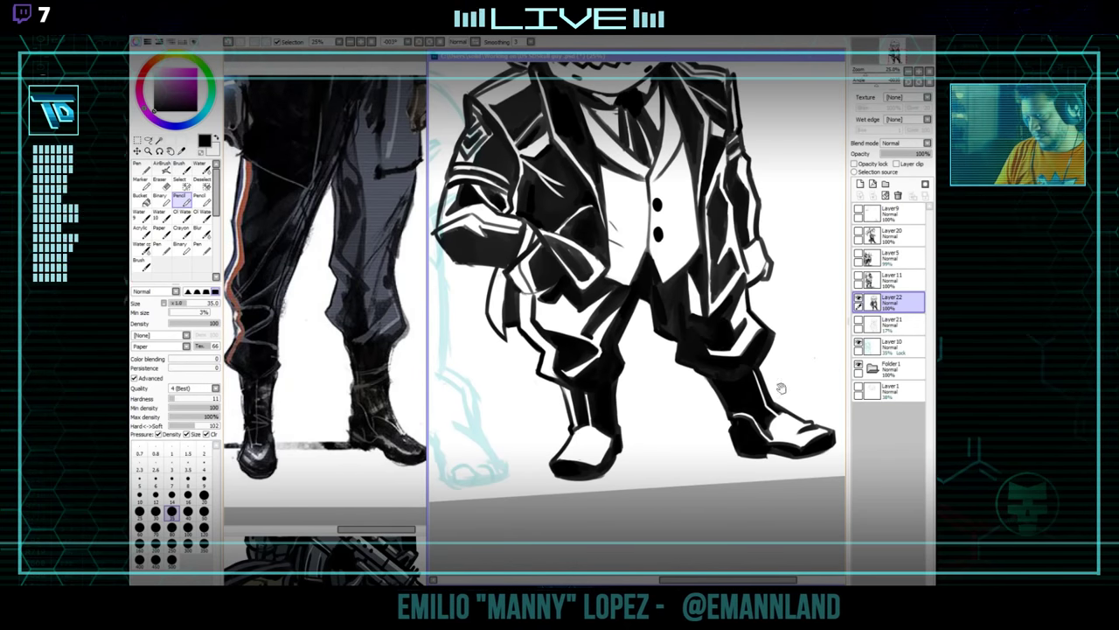
# Ink jagged lacing edges where the shafts meet the white toe areas on both boots with the Pencil at size 35.
pyautogui.moveTo(805, 391)
pyautogui.mouseDown()
pyautogui.moveTo(743, 391)
pyautogui.moveTo(763, 271)
pyautogui.mouseUp()
pyautogui.moveTo(783, 334); pyautogui.dragTo(679, 401)
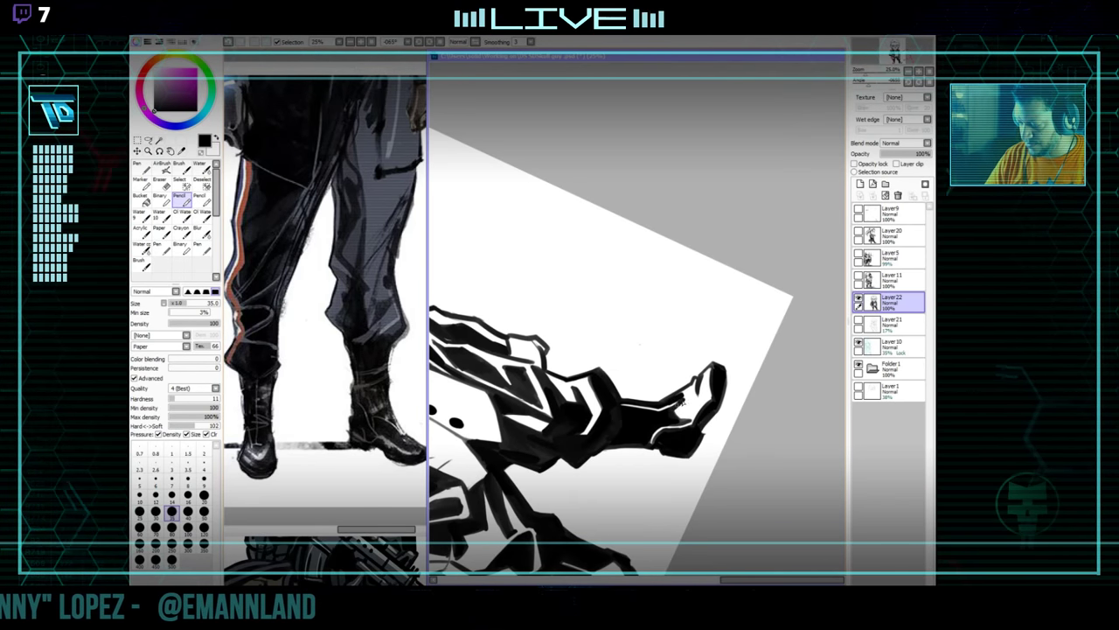
pyautogui.moveTo(719, 359); pyautogui.dragTo(581, 361)
pyautogui.moveTo(581, 361); pyautogui.dragTo(568, 385)
pyautogui.moveTo(568, 385); pyautogui.dragTo(610, 480)
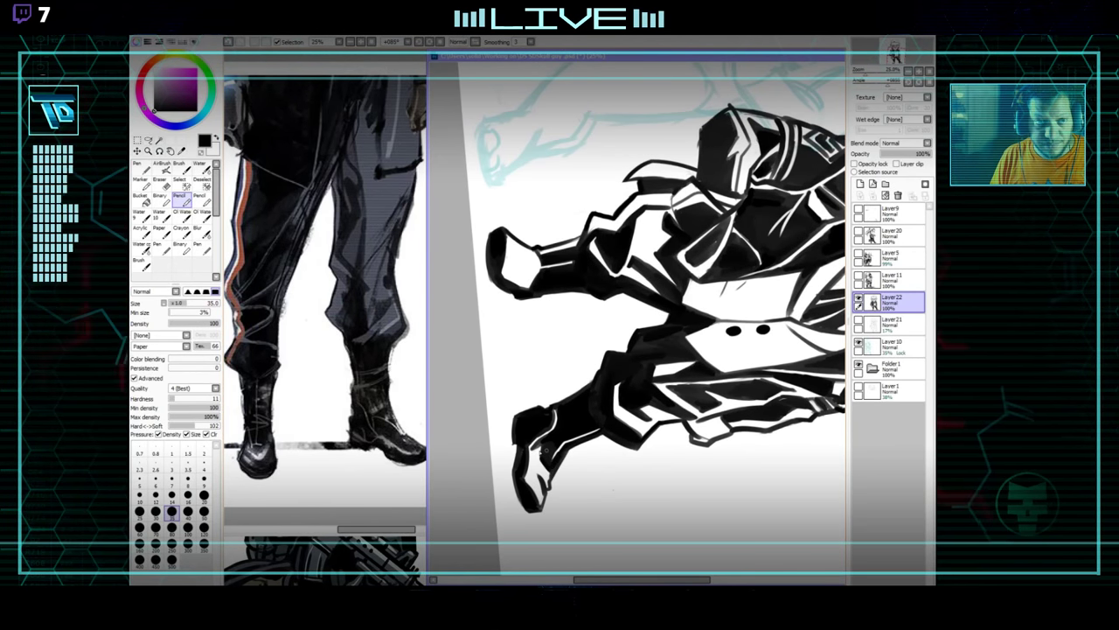
pyautogui.moveTo(538, 452); pyautogui.dragTo(669, 397)
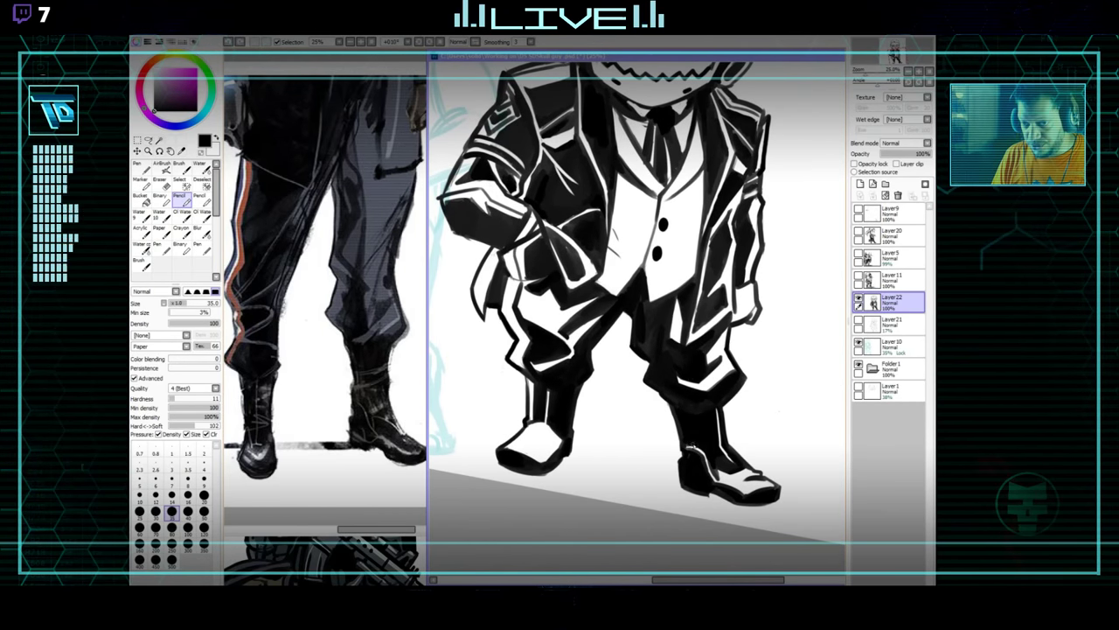
pyautogui.moveTo(685, 436)
pyautogui.mouseDown()
pyautogui.moveTo(665, 425)
pyautogui.moveTo(679, 444)
pyautogui.mouseUp()
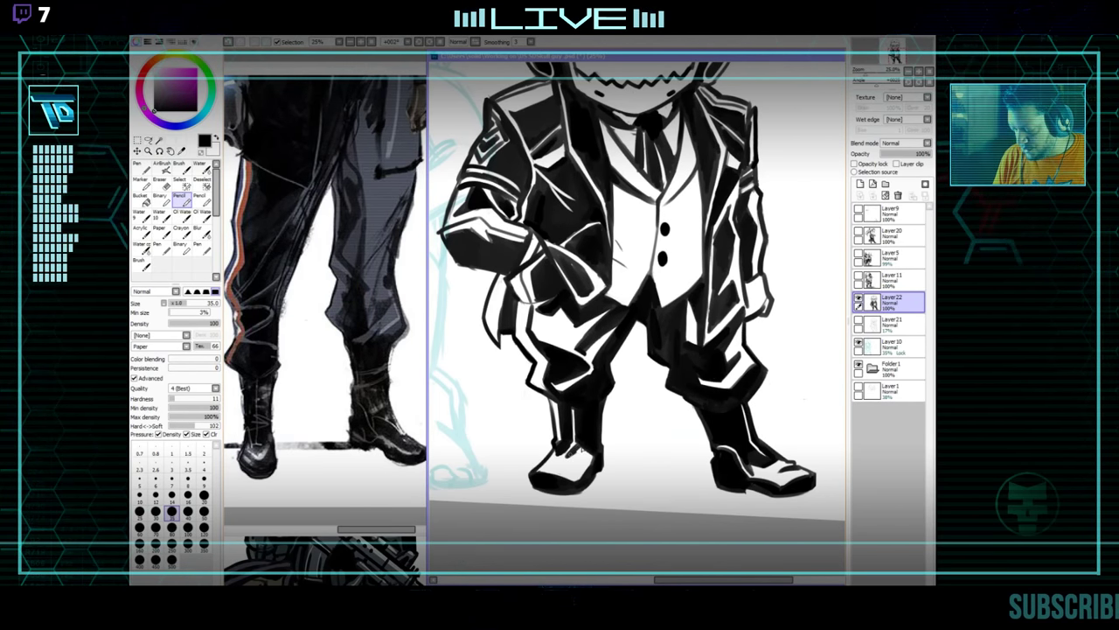
pyautogui.moveTo(774, 392); pyautogui.dragTo(550, 413)
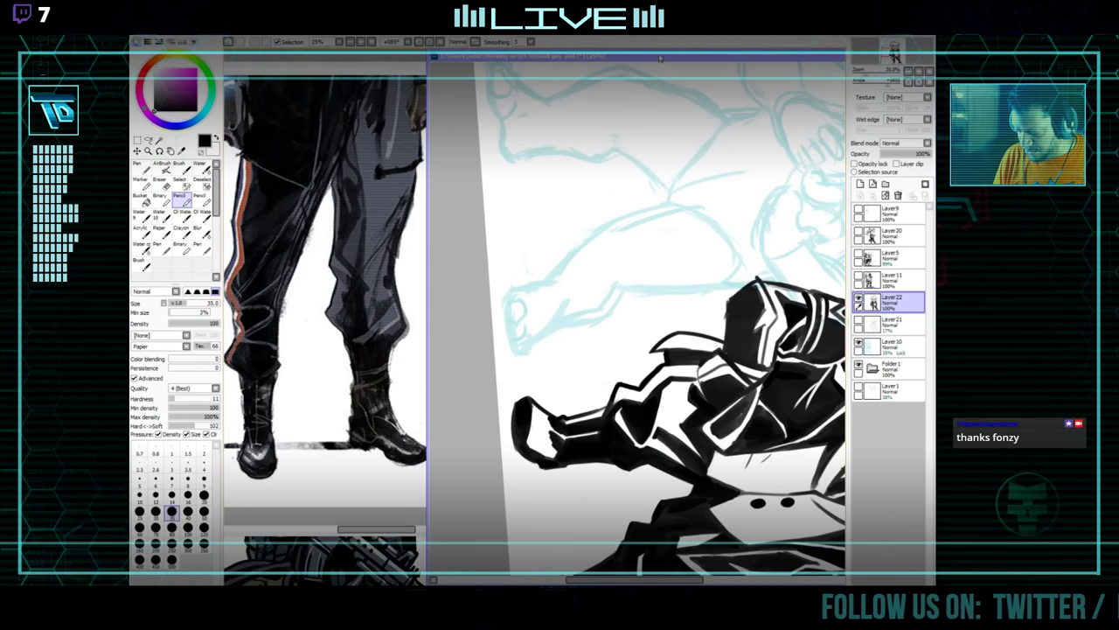
pyautogui.moveTo(595, 490)
pyautogui.mouseDown()
pyautogui.moveTo(680, 488)
pyautogui.moveTo(794, 397)
pyautogui.moveTo(602, 485)
pyautogui.moveTo(598, 507)
pyautogui.mouseUp()
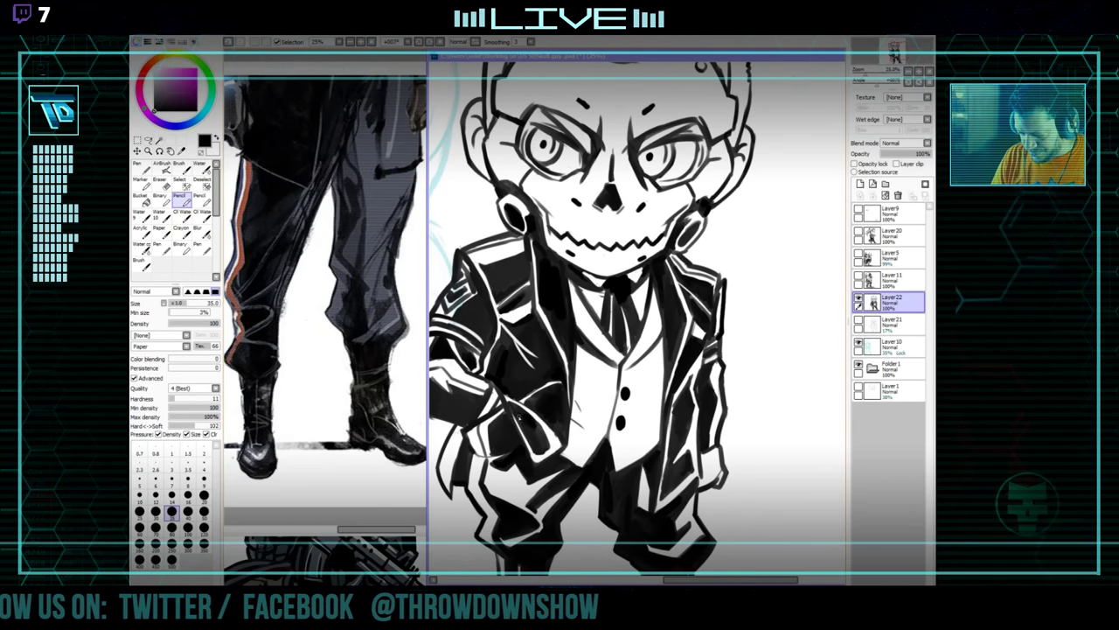
# Bring the reference painting's head and torso into view and clean up the shirt beside the tie with the Eraser at size 45.
pyautogui.moveTo(687, 423)
pyautogui.mouseDown()
pyautogui.moveTo(713, 356)
pyautogui.moveTo(695, 423)
pyautogui.mouseUp()
pyautogui.moveTo(394, 290); pyautogui.dragTo(384, 469)
pyautogui.moveTo(438, 256); pyautogui.dragTo(427, 499)
pyautogui.moveTo(598, 311); pyautogui.dragTo(559, 386)
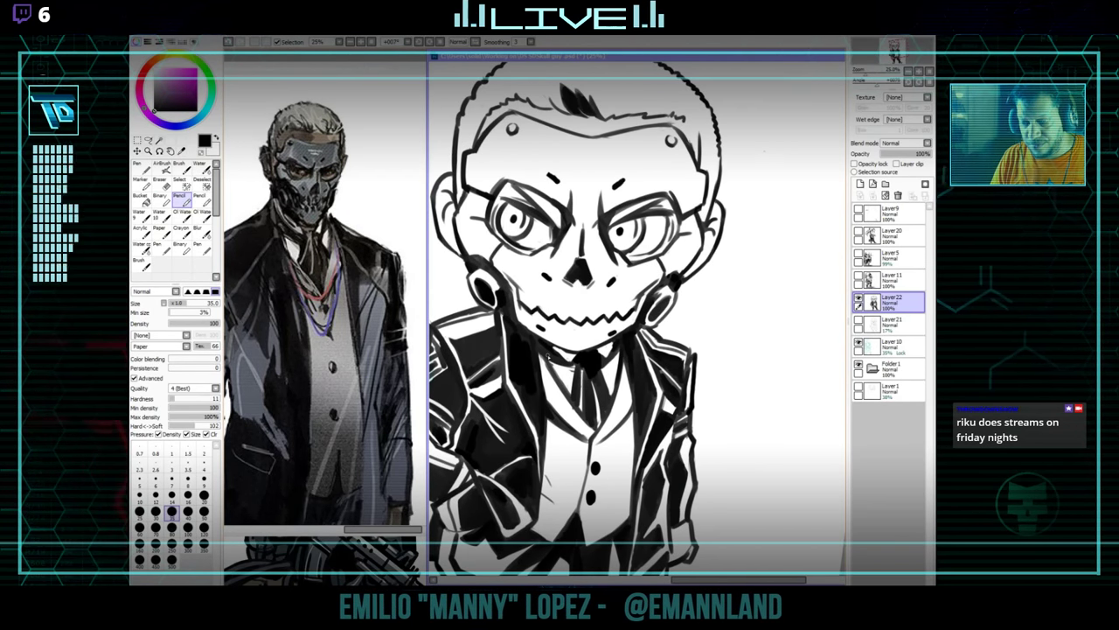
pyautogui.press('e')
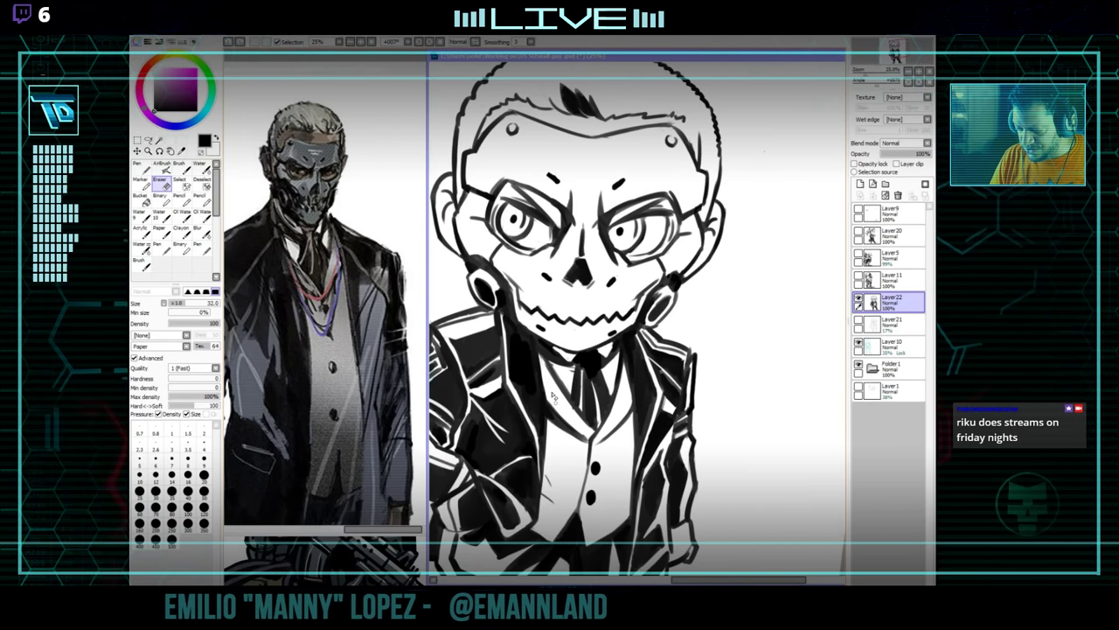
pyautogui.press(']')
pyautogui.press(']')
pyautogui.press(']')
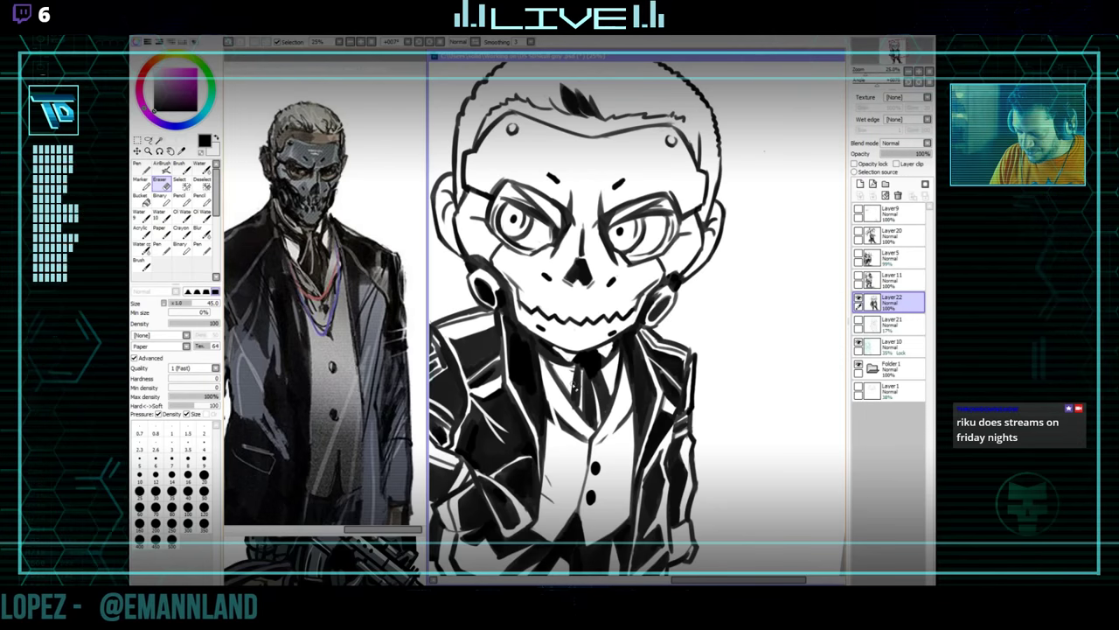
# Ink a necklace chain looping below the tie over the vest with the Pencil at size 35, cleaning it with the Eraser at size 45.
pyautogui.press('n')
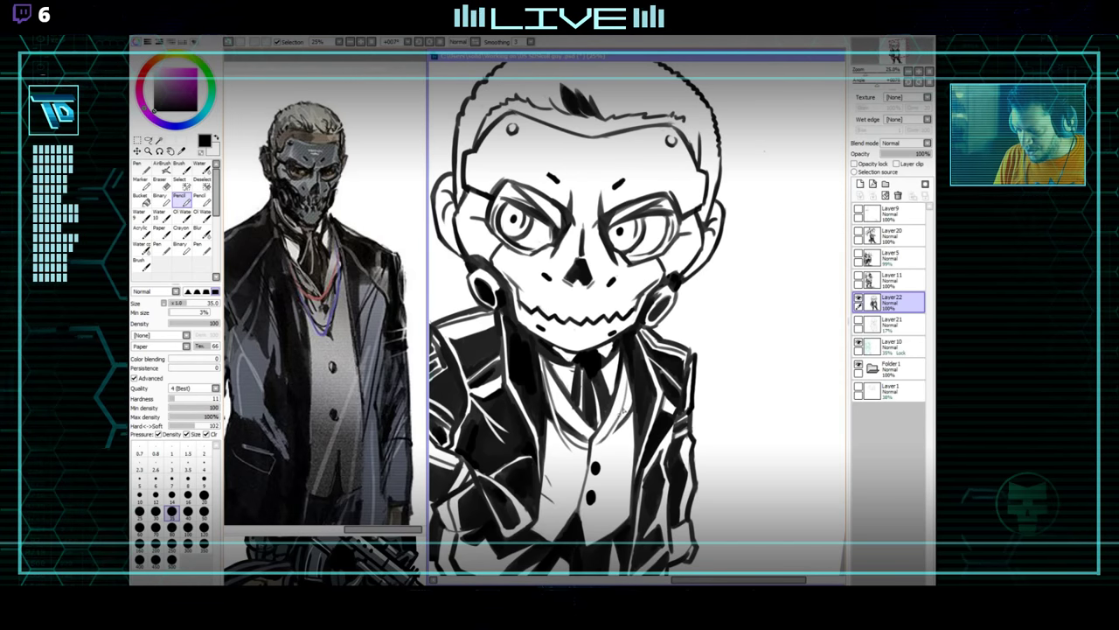
pyautogui.moveTo(624, 411); pyautogui.dragTo(643, 380)
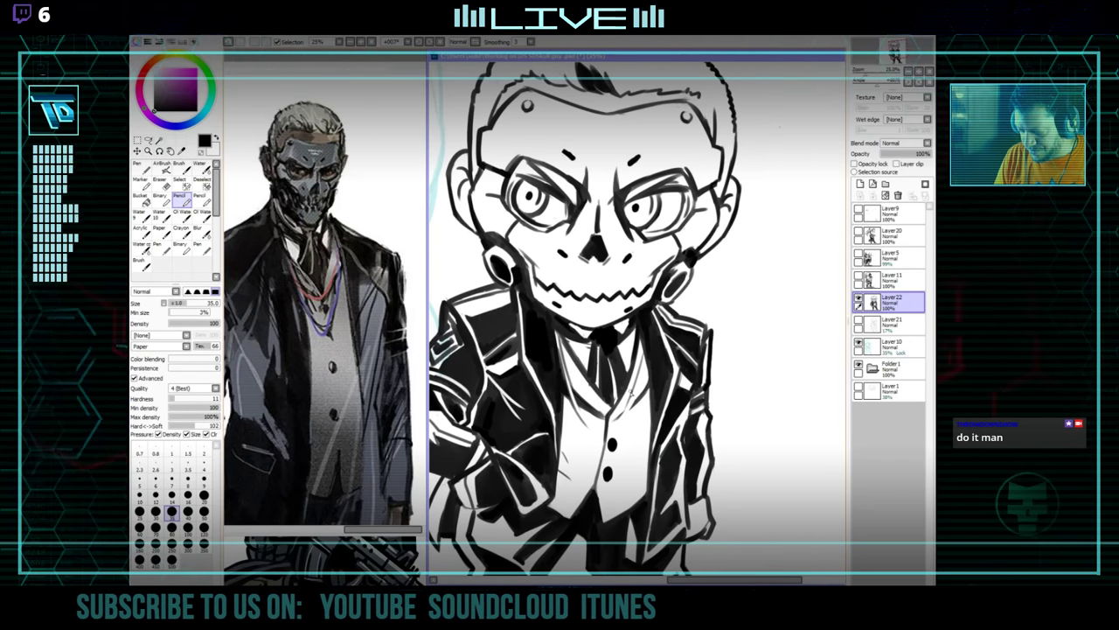
pyautogui.moveTo(639, 378); pyautogui.dragTo(620, 384)
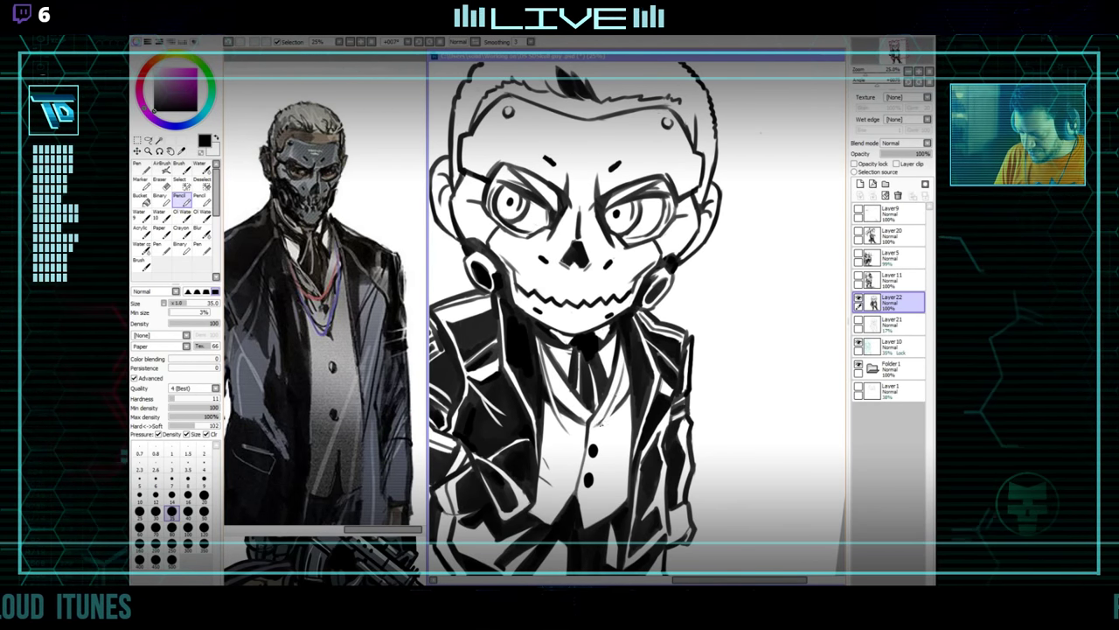
pyautogui.moveTo(600, 405); pyautogui.dragTo(547, 422)
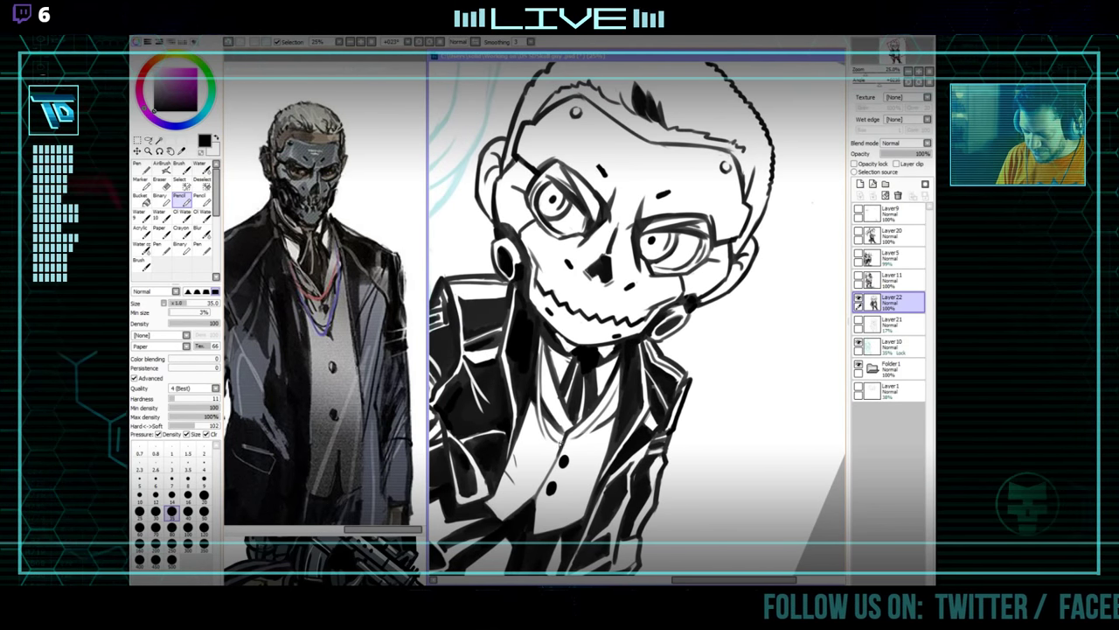
pyautogui.moveTo(575, 435); pyautogui.dragTo(625, 395)
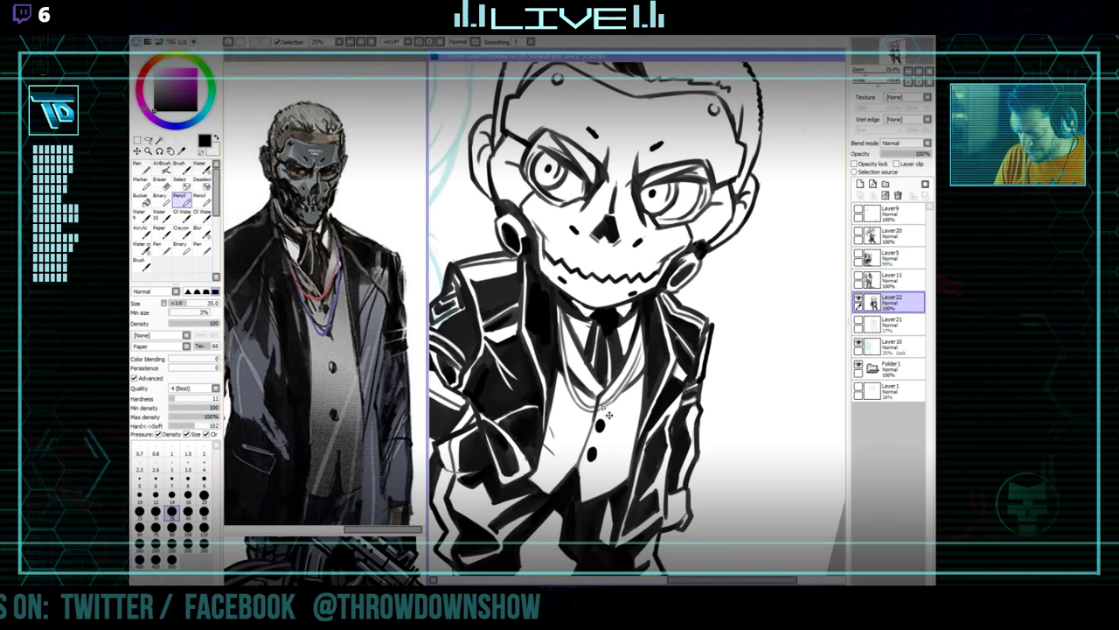
pyautogui.press('e')
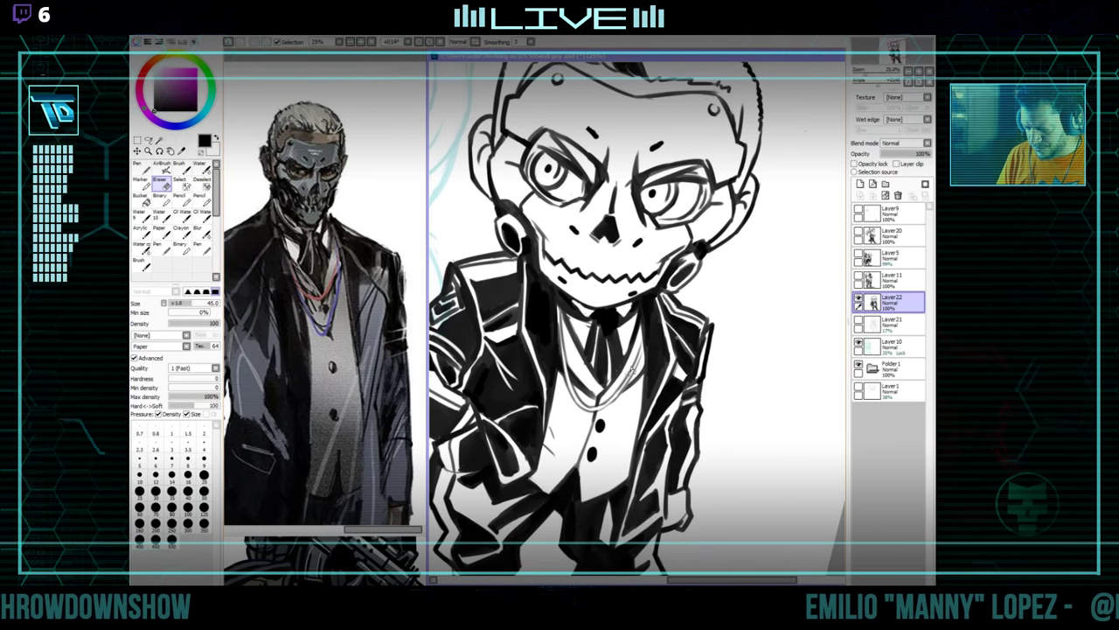
pyautogui.press('n')
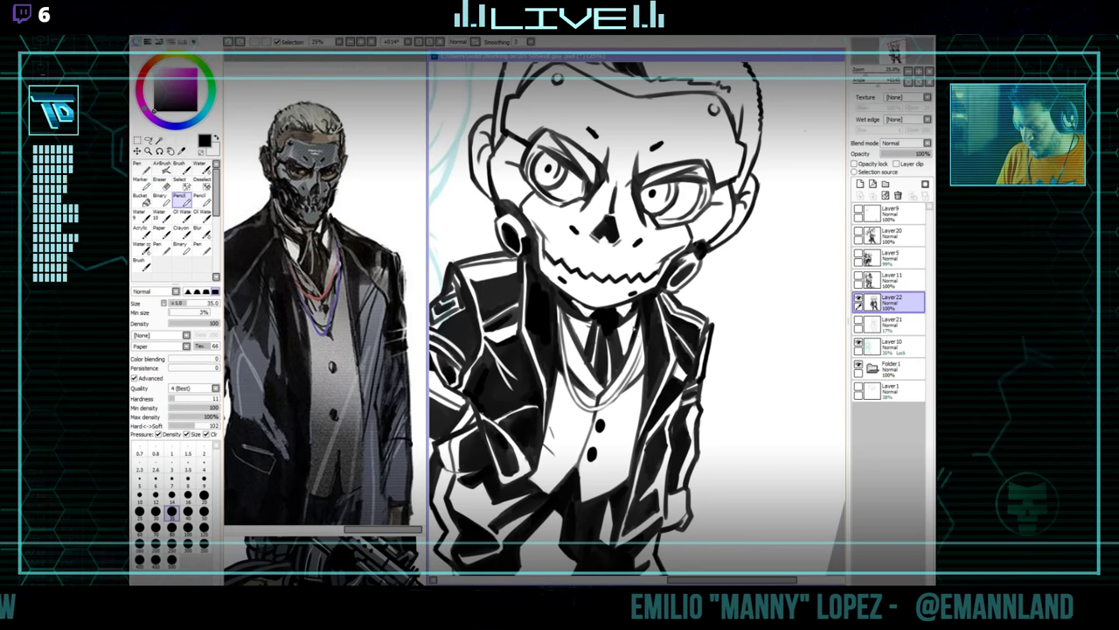
# Ink a second, lower necklace strand curving across the vest above the buttons with the Pencil at size 35.
pyautogui.moveTo(640, 346)
pyautogui.mouseDown()
pyautogui.moveTo(634, 366)
pyautogui.moveTo(648, 349)
pyautogui.moveTo(594, 375)
pyautogui.moveTo(620, 405)
pyautogui.mouseUp()
pyautogui.press('Delete')
pyautogui.press('Home')
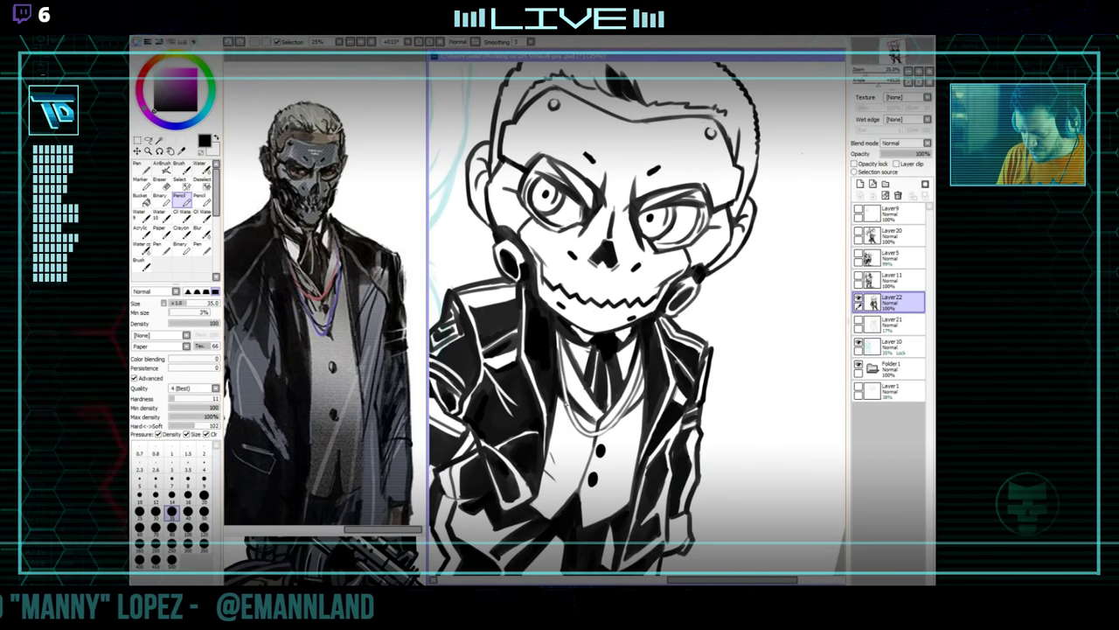
pyautogui.moveTo(682, 361); pyautogui.dragTo(724, 411)
pyautogui.moveTo(566, 406); pyautogui.dragTo(566, 424)
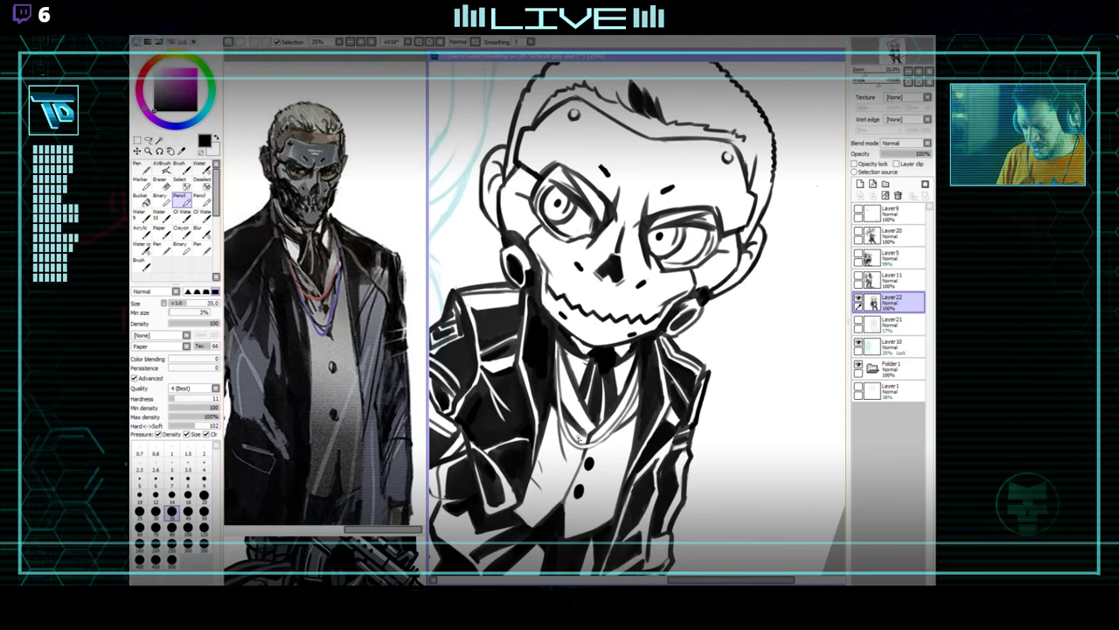
pyautogui.moveTo(578, 445); pyautogui.dragTo(564, 413)
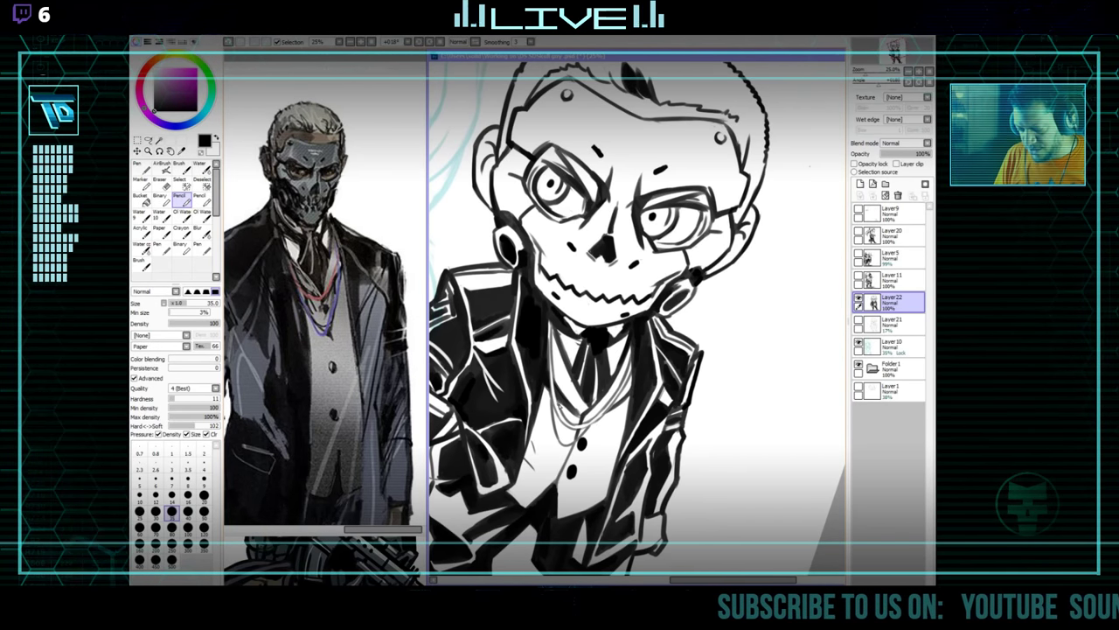
# Refine and finish the layered necklace strands on both sides of the tie with the Eraser at size 45 and the Pencil at size 35.
pyautogui.press('e')
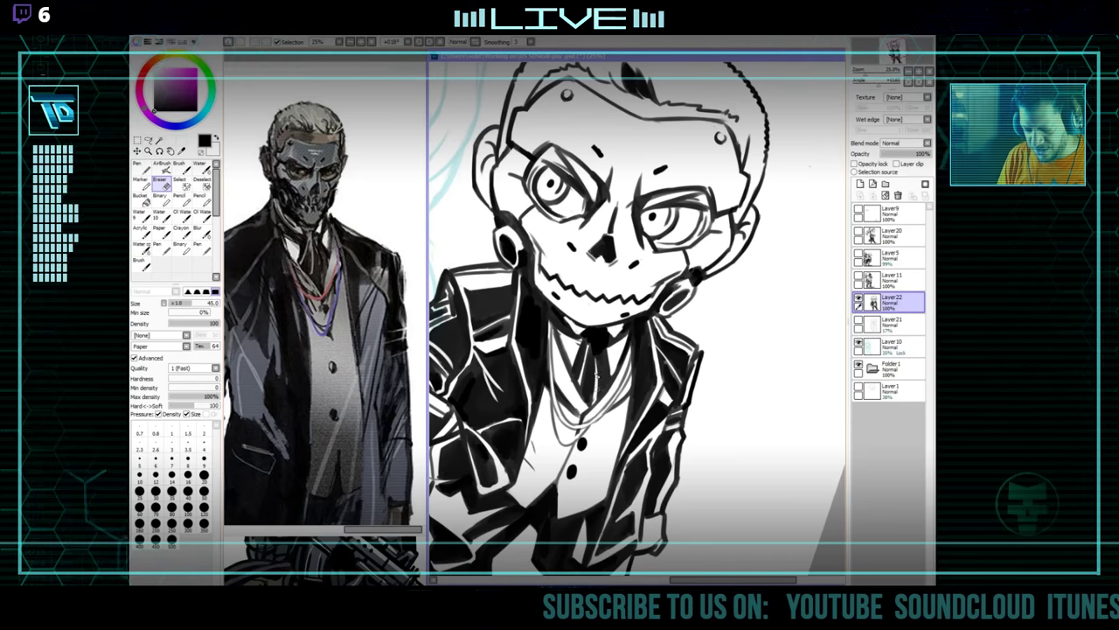
pyautogui.press('n')
pyautogui.moveTo(606, 383); pyautogui.dragTo(592, 402)
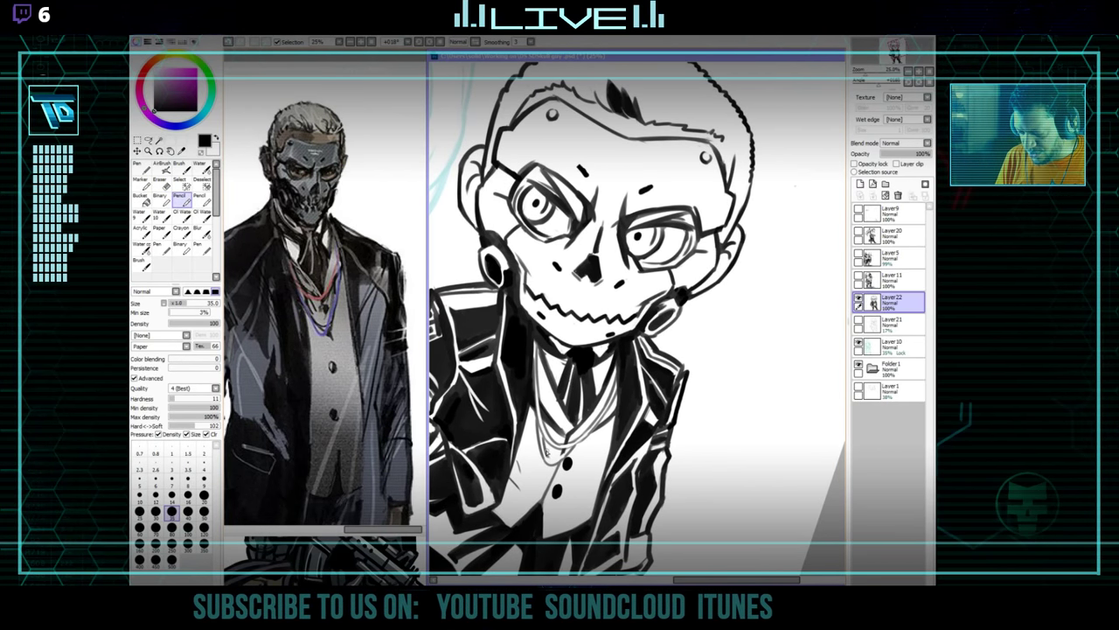
pyautogui.moveTo(545, 401); pyautogui.dragTo(544, 425)
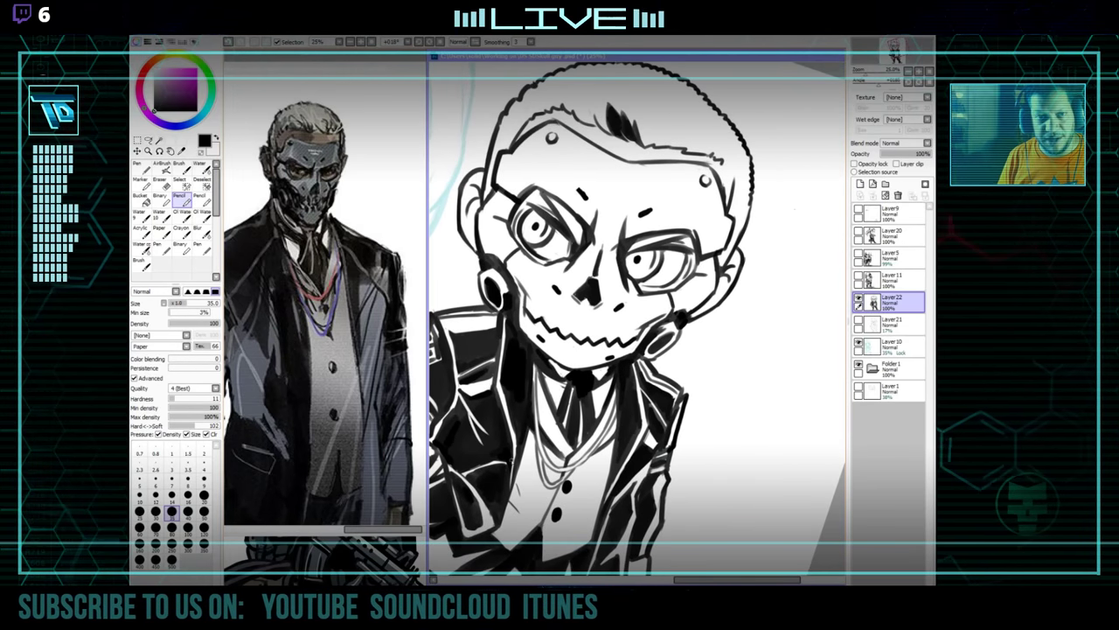
pyautogui.press('e')
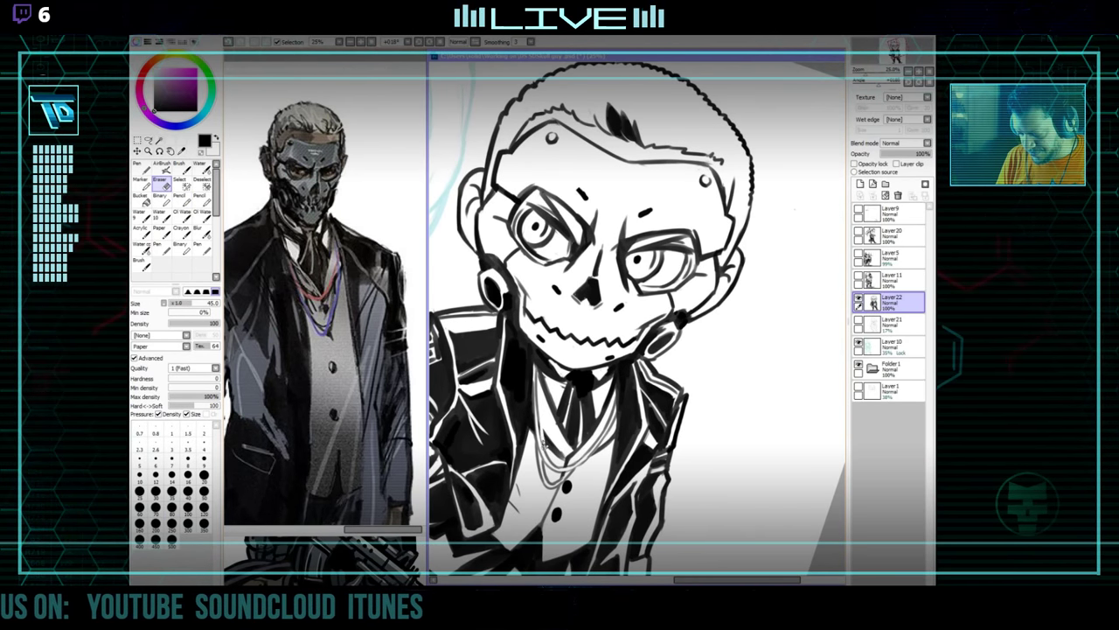
pyautogui.press('n')
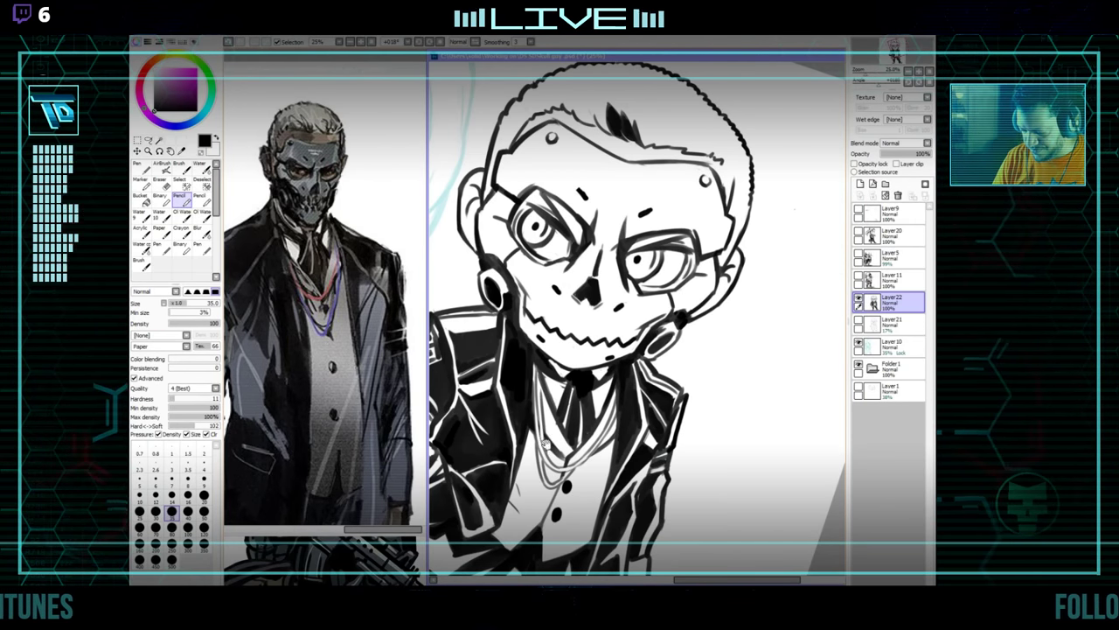
pyautogui.moveTo(546, 444); pyautogui.dragTo(557, 391)
pyautogui.moveTo(692, 362); pyautogui.dragTo(640, 377)
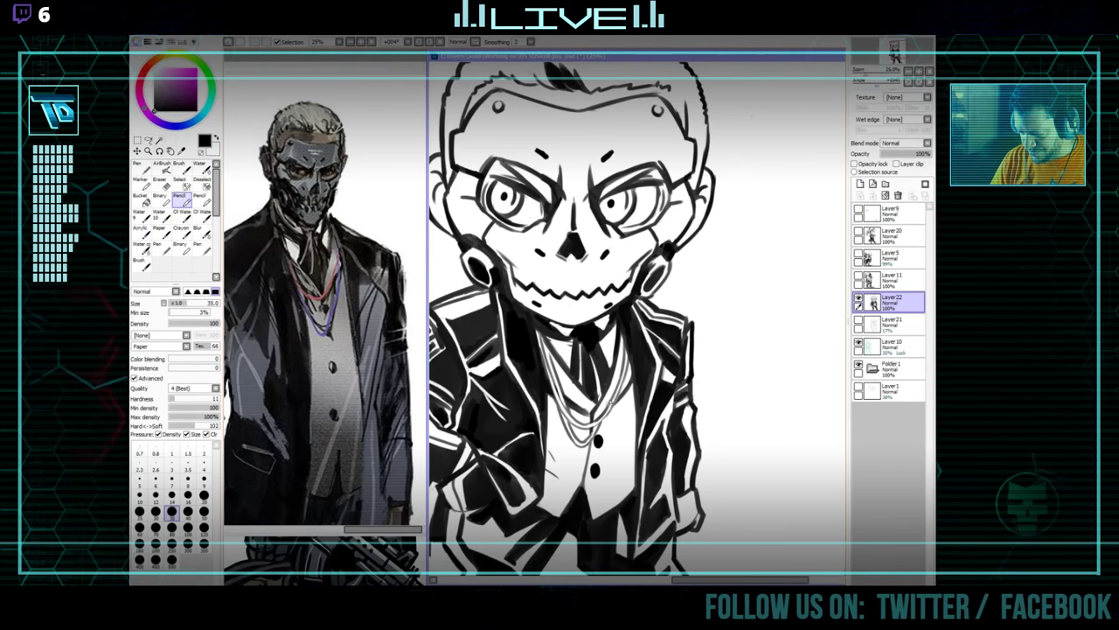
pyautogui.moveTo(612, 419)
pyautogui.mouseDown()
pyautogui.moveTo(697, 396)
pyautogui.moveTo(653, 388)
pyautogui.mouseUp()
# Touch up the right-hand side of the hair outline and hairline with the Eraser at sizes 109 and 150 and the Pencil at size 35.
pyautogui.scroll(-2, 698, 402)
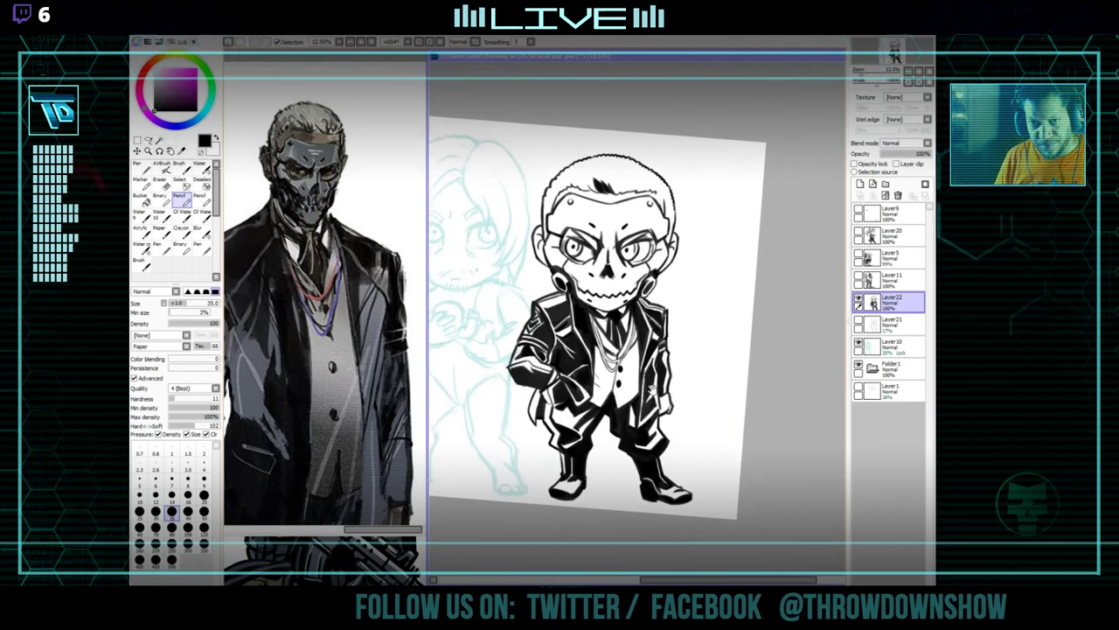
pyautogui.moveTo(736, 390); pyautogui.dragTo(740, 379)
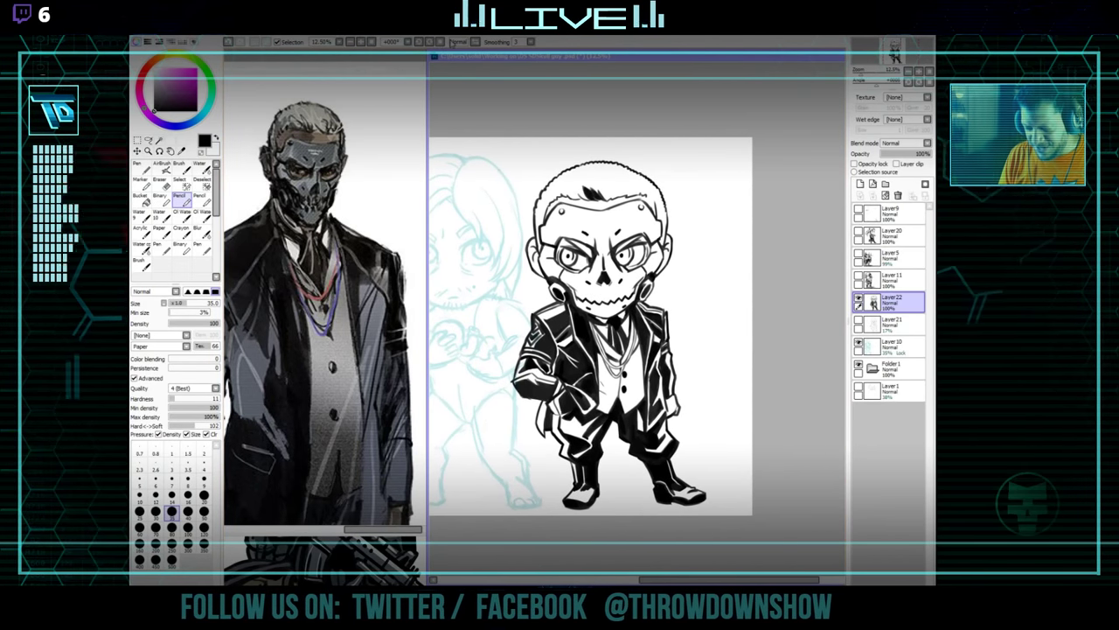
pyautogui.scroll(2, 660, 389)
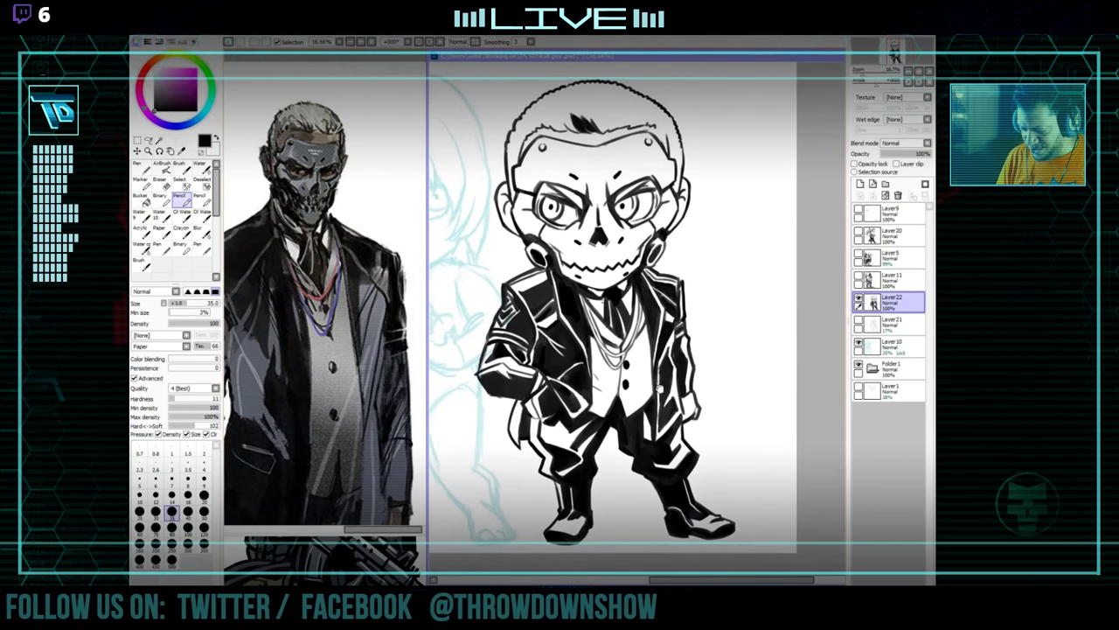
pyautogui.moveTo(661, 389); pyautogui.dragTo(667, 401)
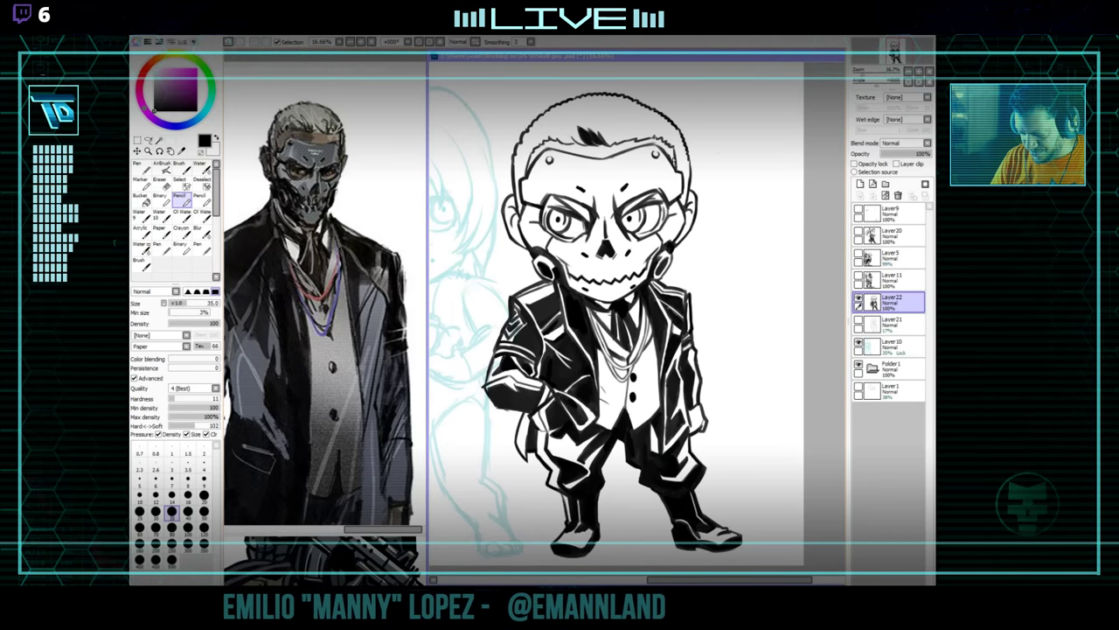
pyautogui.press('e')
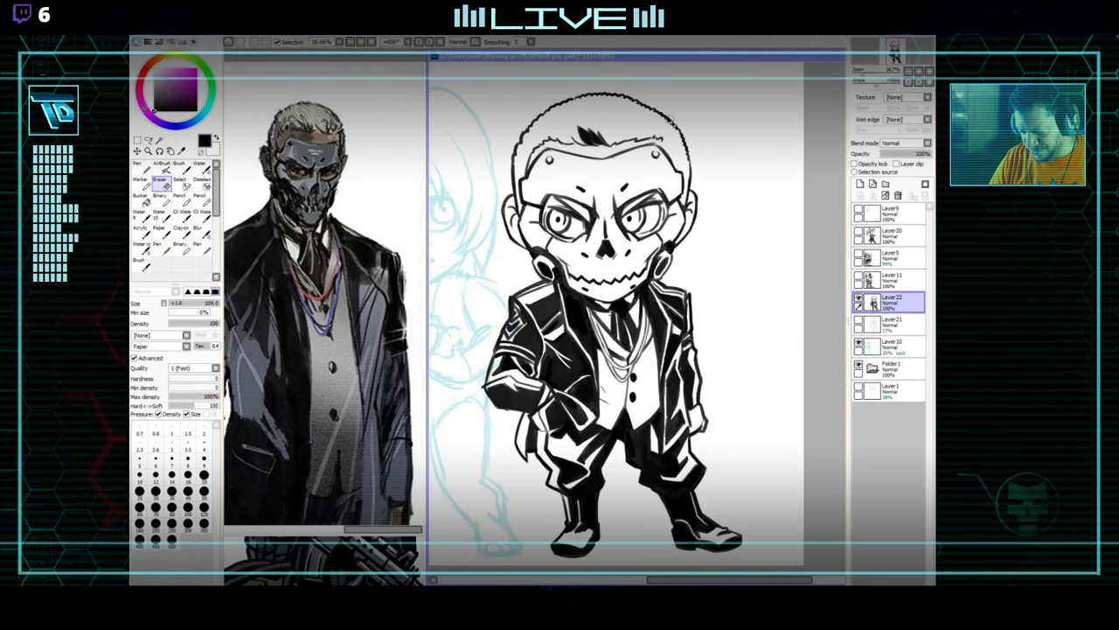
pyautogui.press('n')
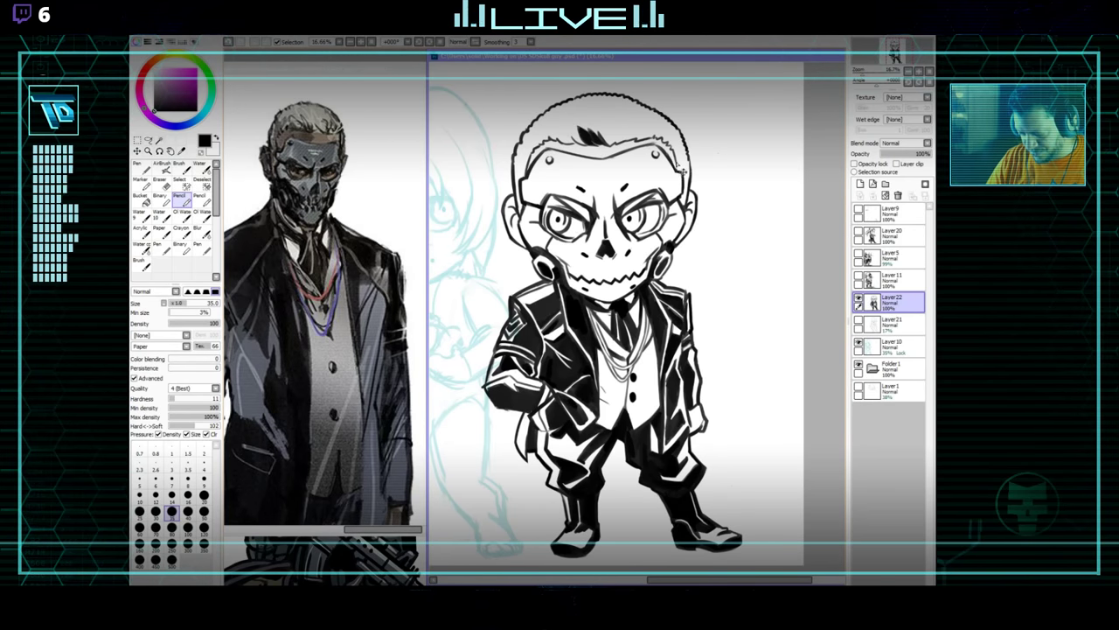
pyautogui.press('e')
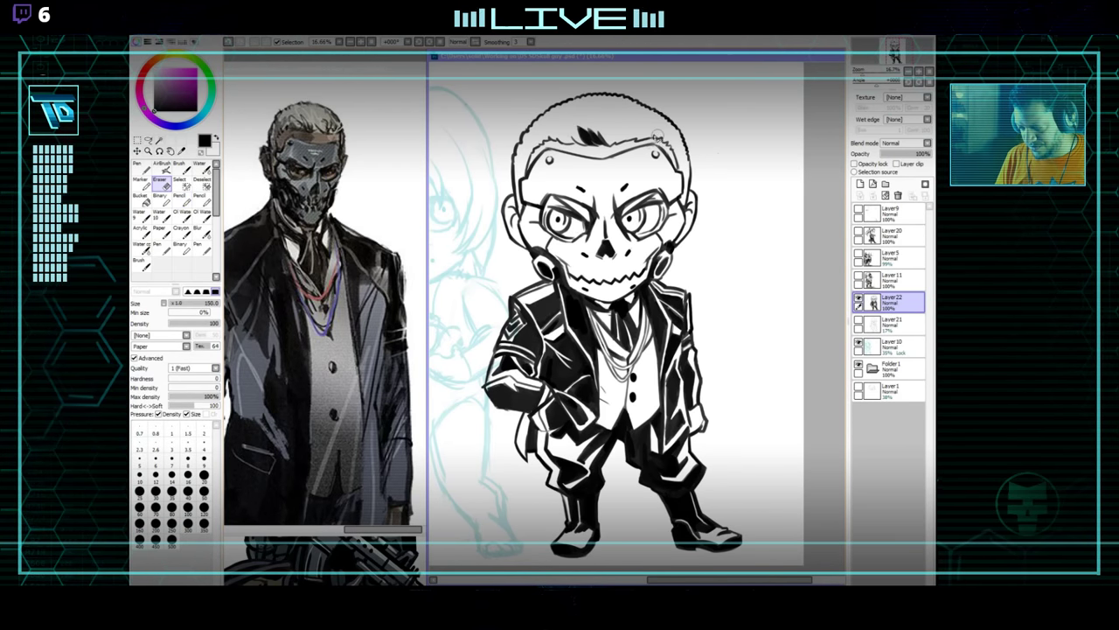
pyautogui.press('n')
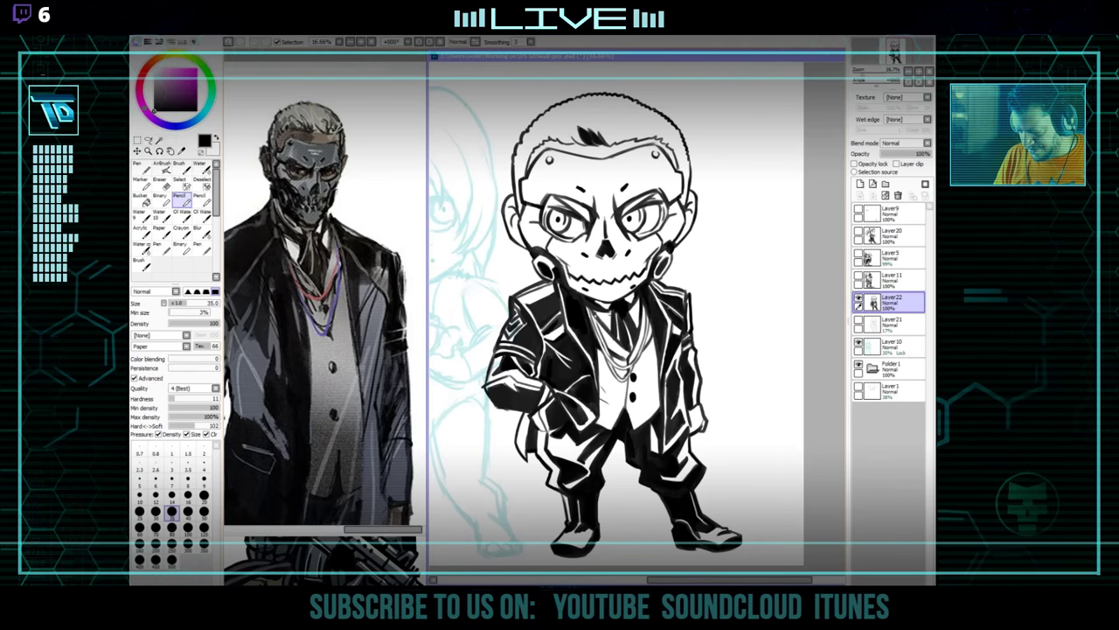
pyautogui.press('e')
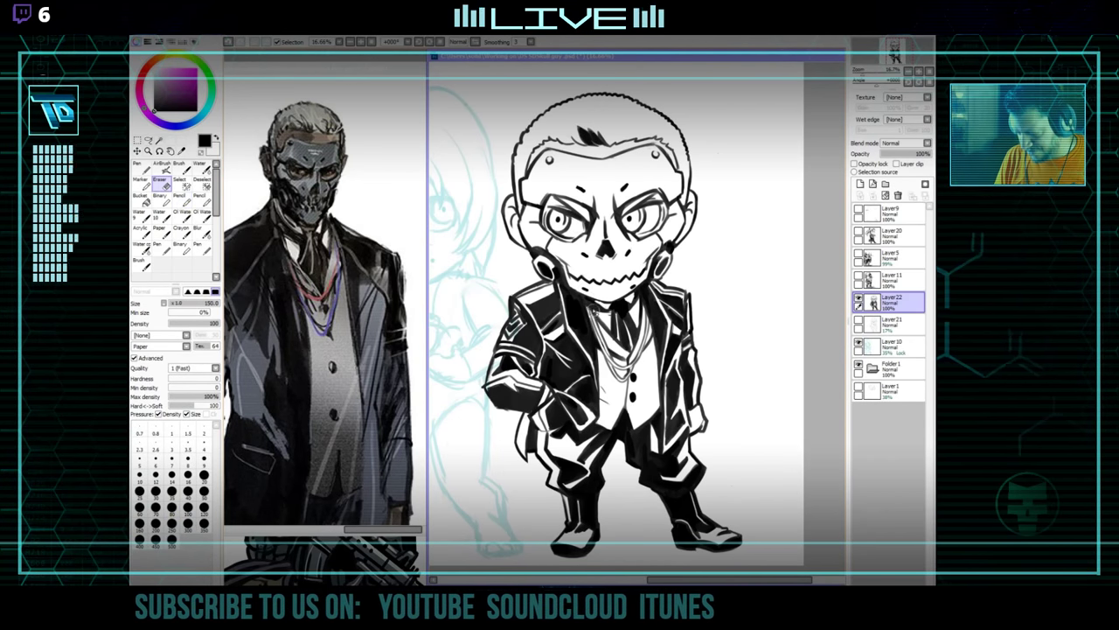
# Touch up the shirt collar area beside the tie with the Eraser reduced to size 43 and the Pencil at size 35.
pyautogui.press('[')
pyautogui.press('[')
pyautogui.press('[')
pyautogui.press('[')
pyautogui.press('[')
pyautogui.press('[')
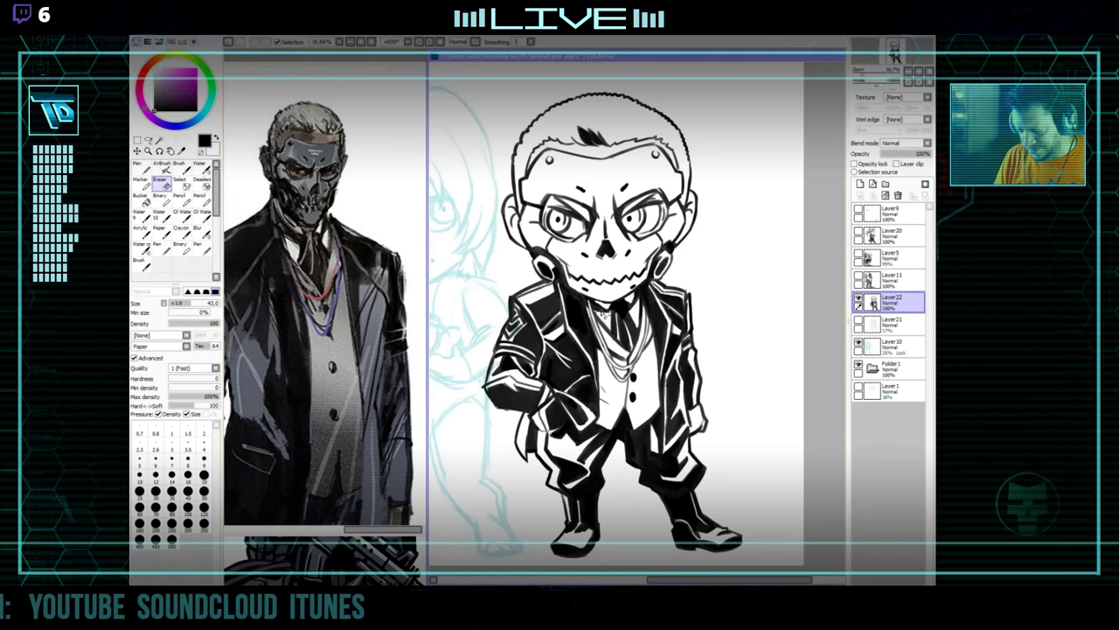
pyautogui.press('e')
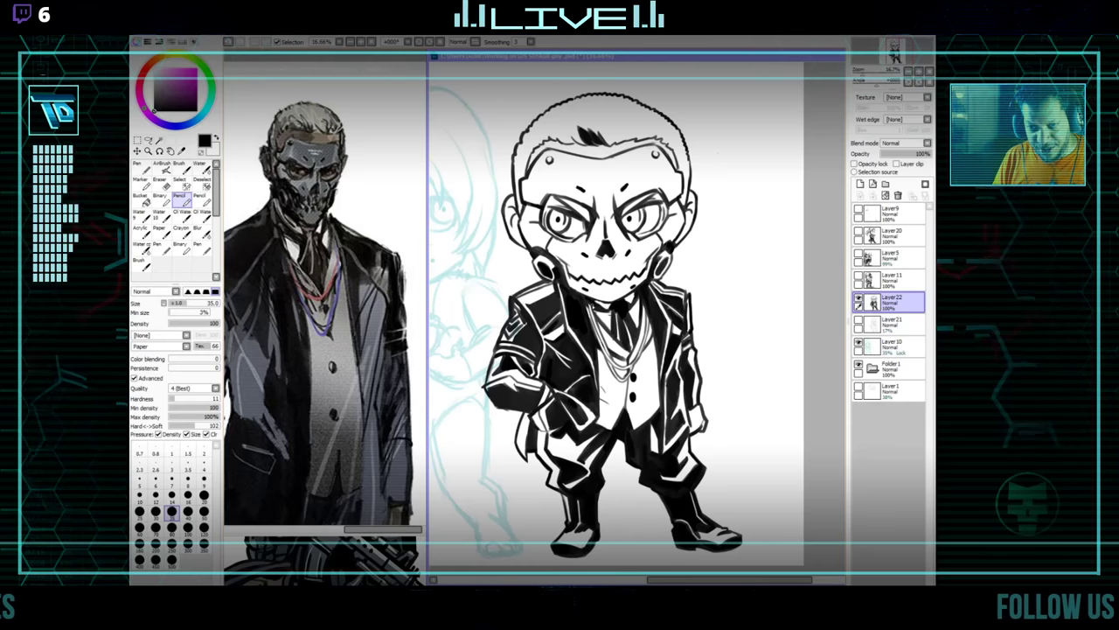
pyautogui.press('e')
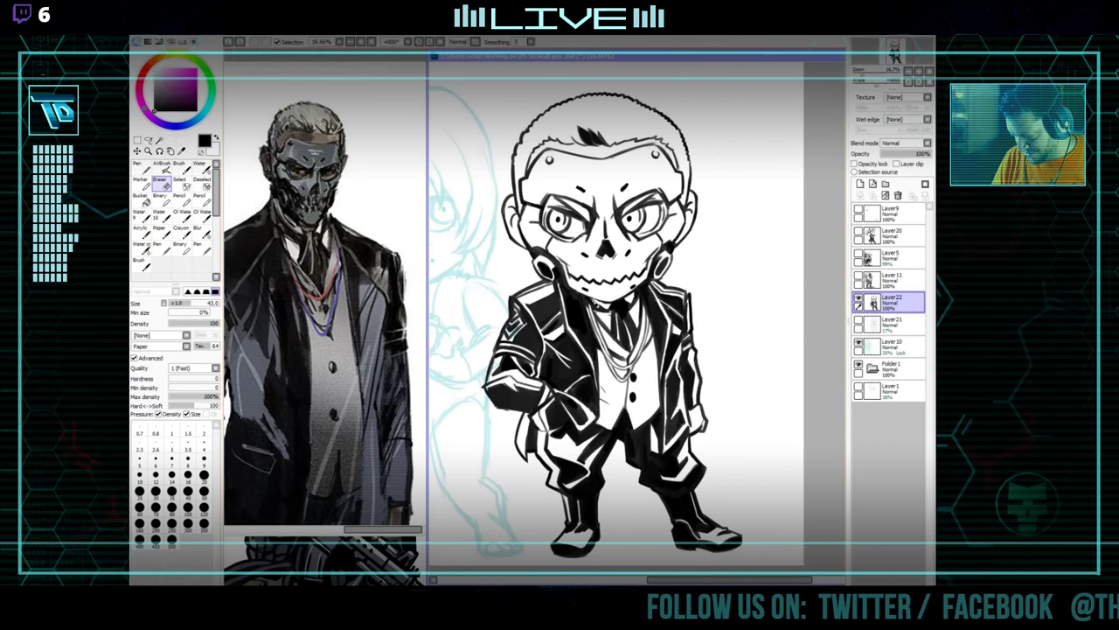
pyautogui.press('e')
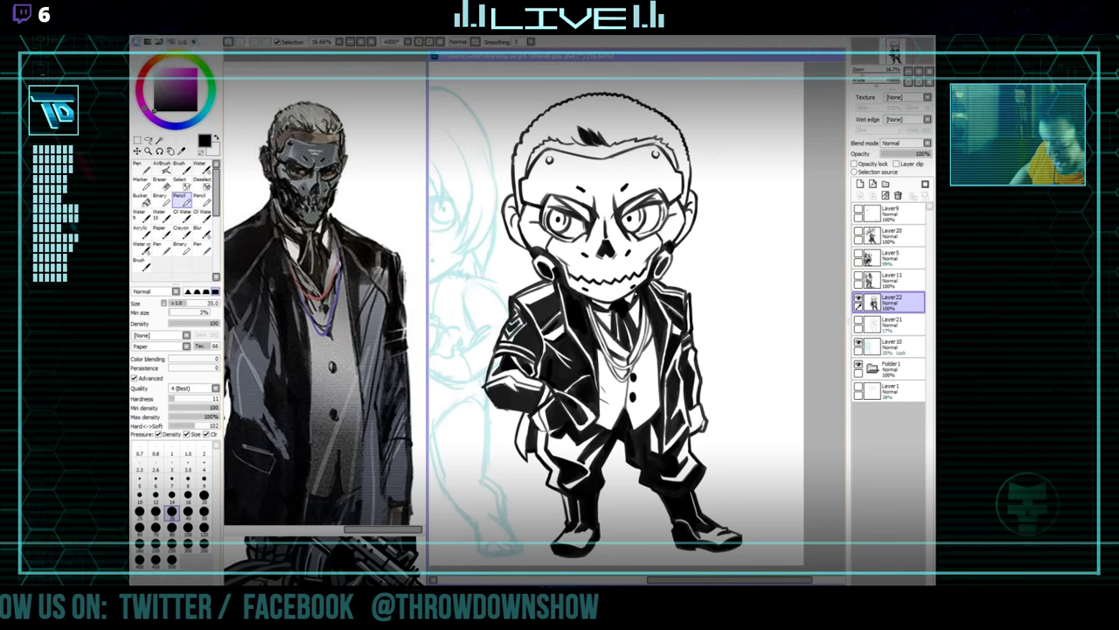
# Enlarge the inked figure on Layer22 slightly by stretching its upper right corner outward with Transform, and apply it.
pyautogui.moveTo(741, 454); pyautogui.dragTo(768, 458)
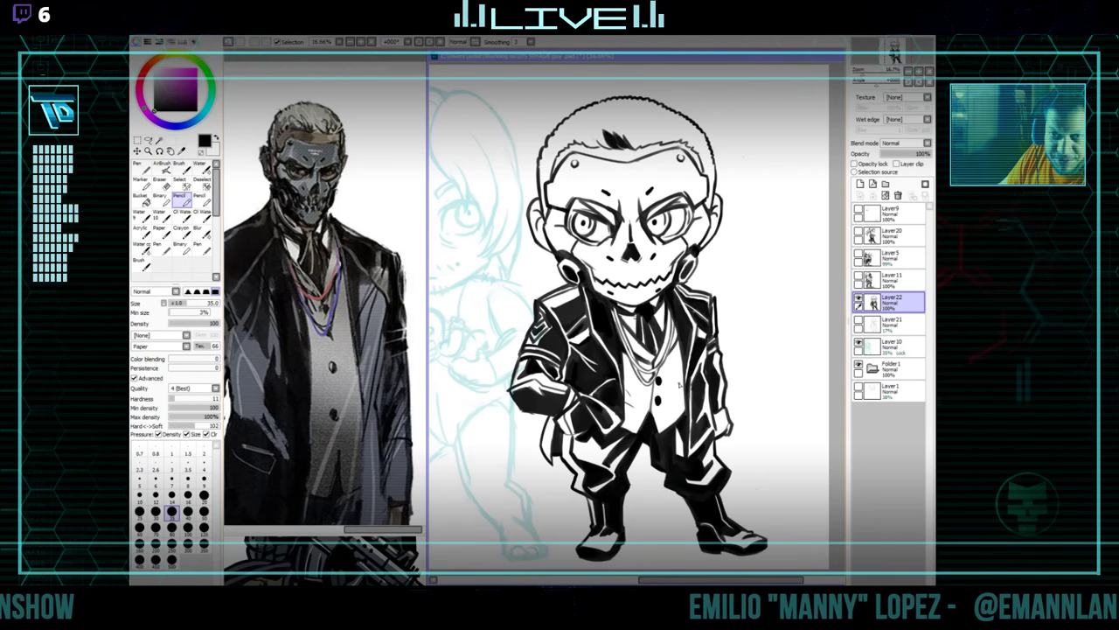
pyautogui.scroll(-1, 679, 385)
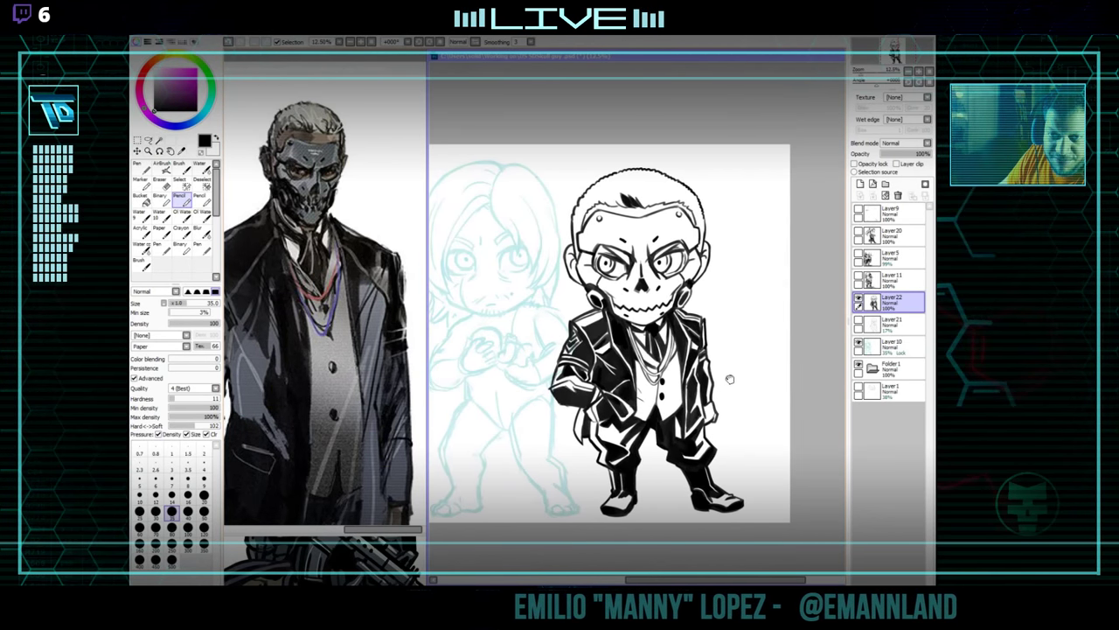
pyautogui.click(859, 299)
pyautogui.click(859, 298)
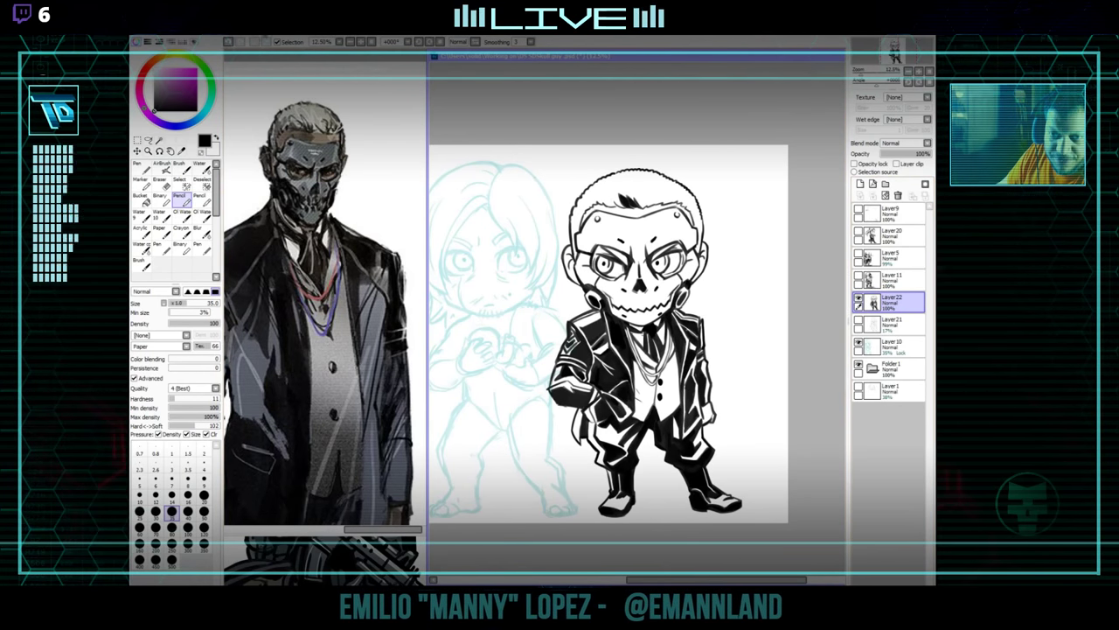
pyautogui.click(268, 33)
pyautogui.moveTo(233, 32)
pyautogui.click(262, 178)
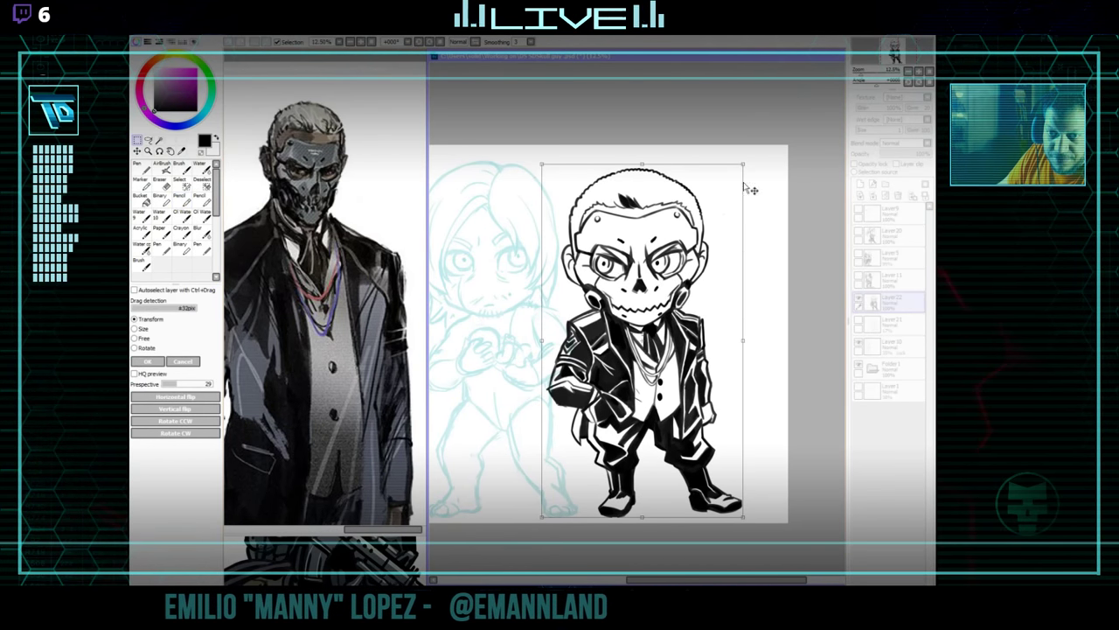
pyautogui.moveTo(743, 164); pyautogui.dragTo(751, 159)
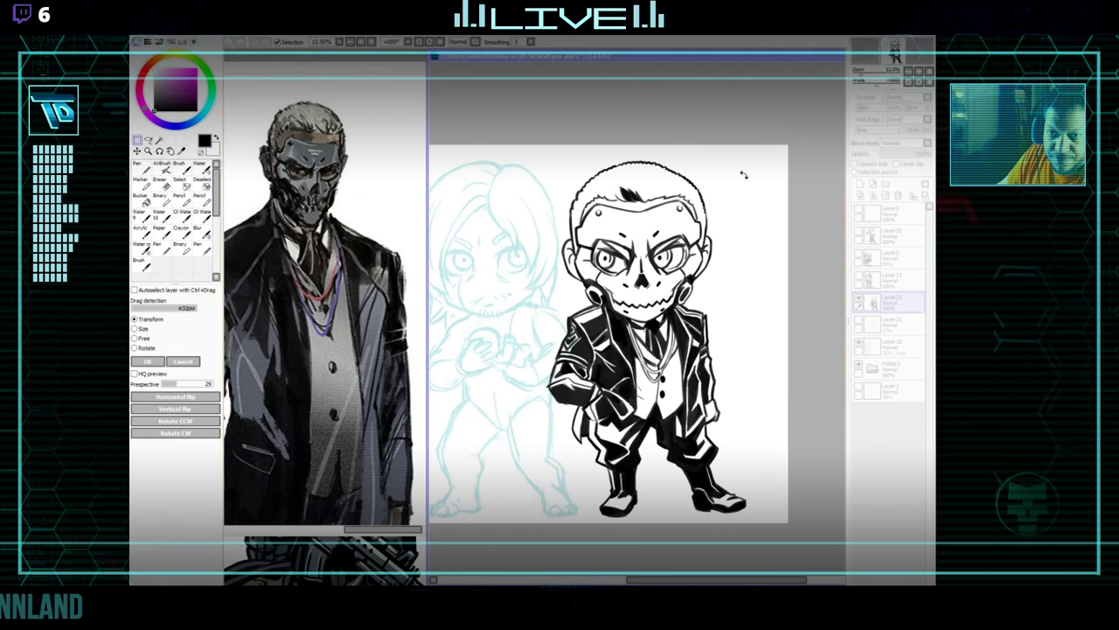
pyautogui.press('Return')
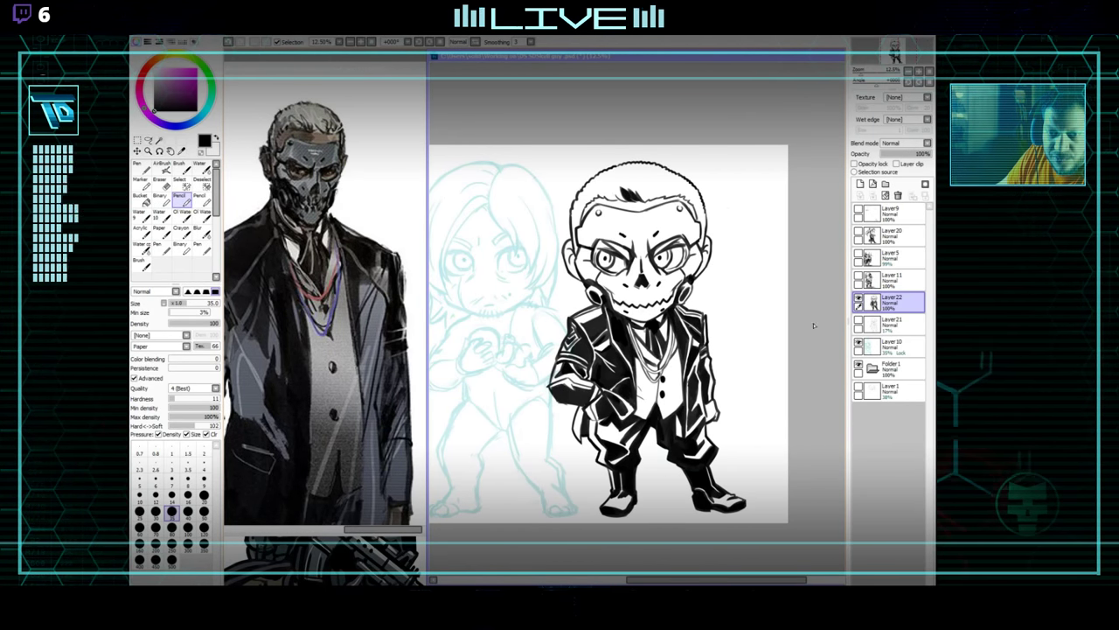
# Hide the blue pose sketch on Layer10 so only the inked figure shows.
pyautogui.click(859, 344)
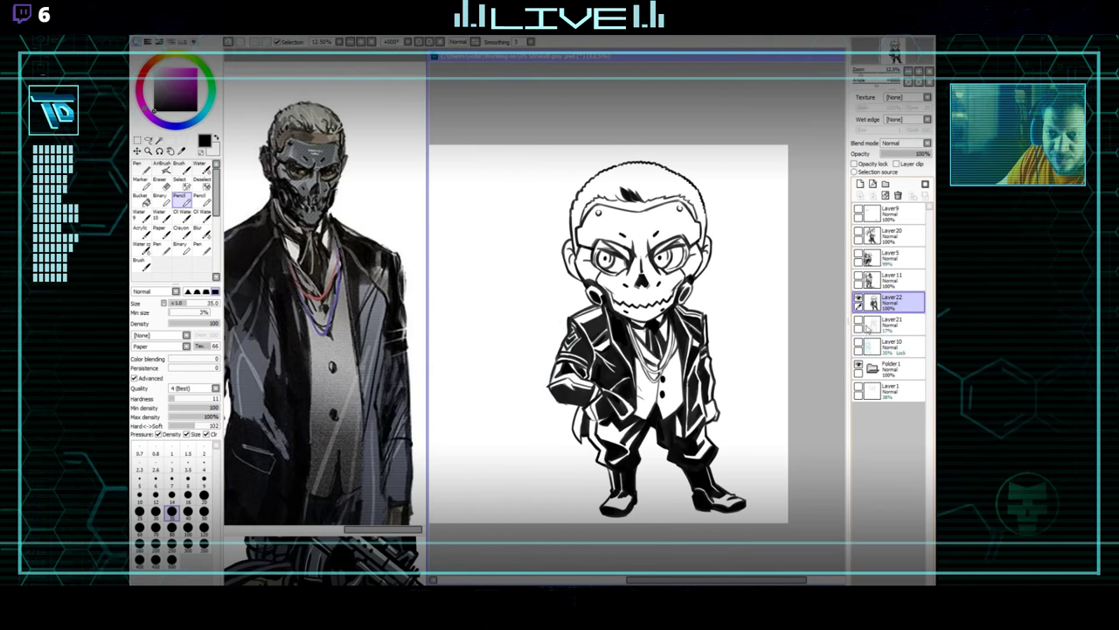
pyautogui.click(148, 140)
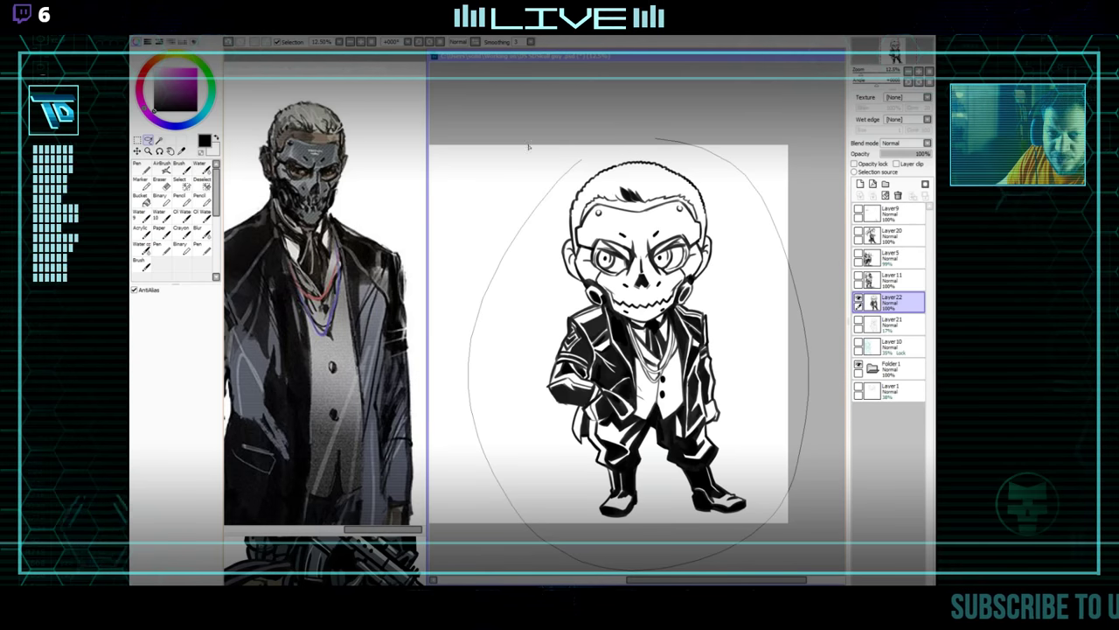
pyautogui.click(159, 140)
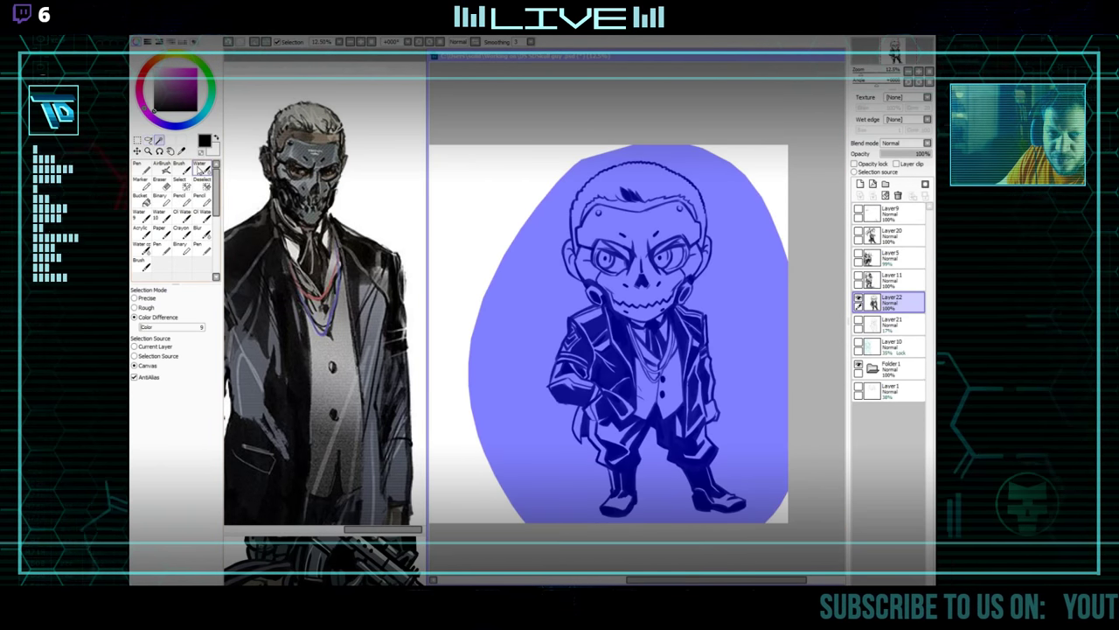
pyautogui.click(715, 158)
pyautogui.hotkey('ctrl', 'z')
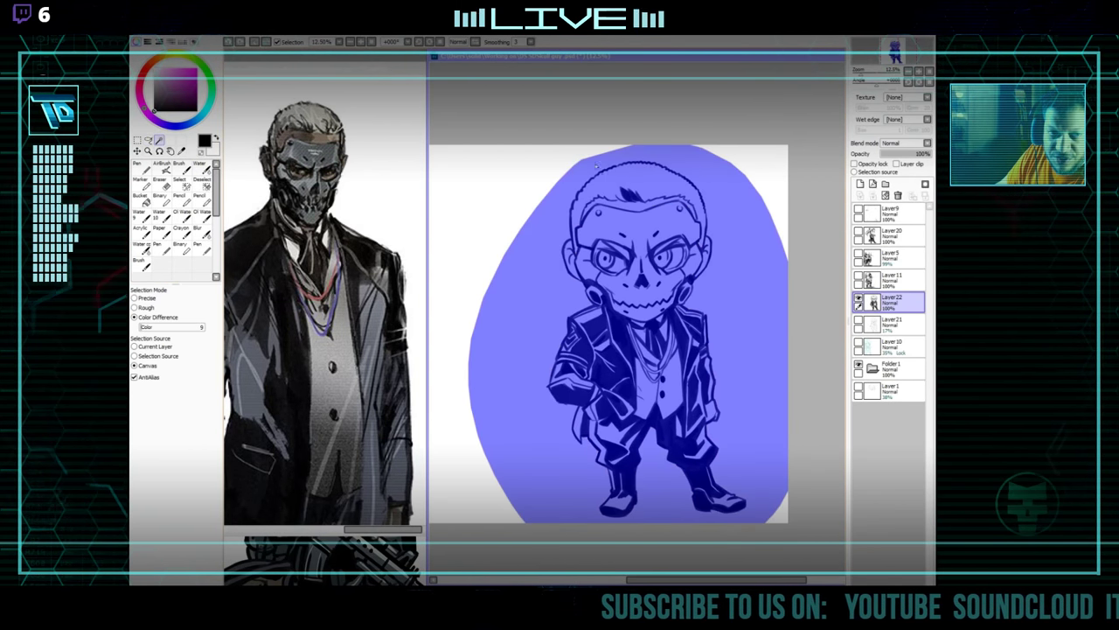
pyautogui.hotkey('ctrl', 'd')
# Make the Pencil at size 35 active and bring the drawing's window partly over the suited man reference image.
pyautogui.click(200, 197)
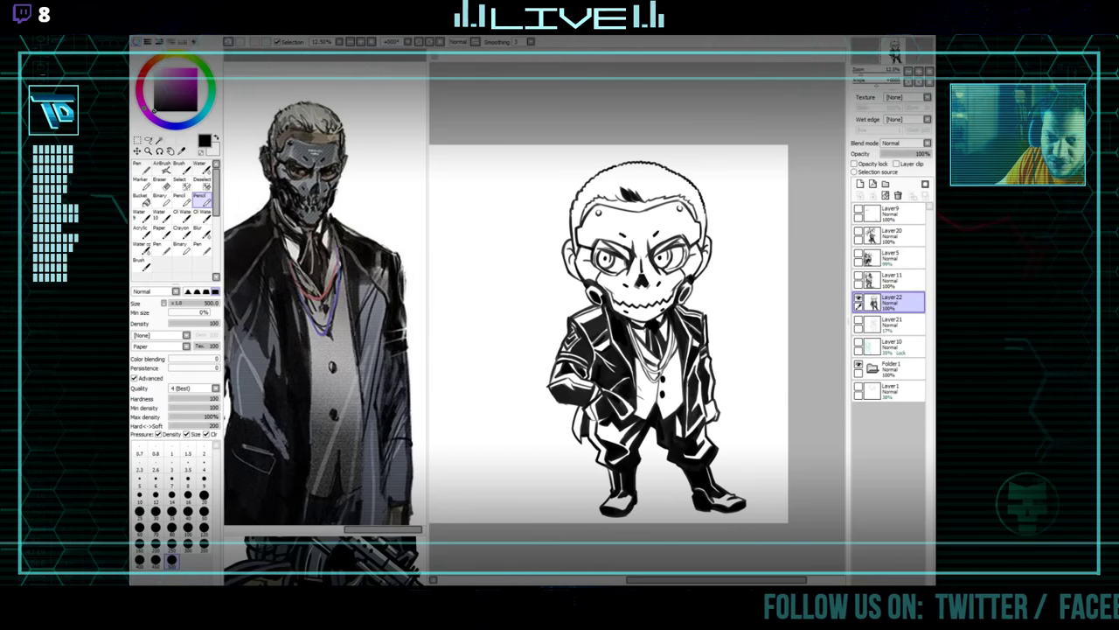
pyautogui.click(596, 60)
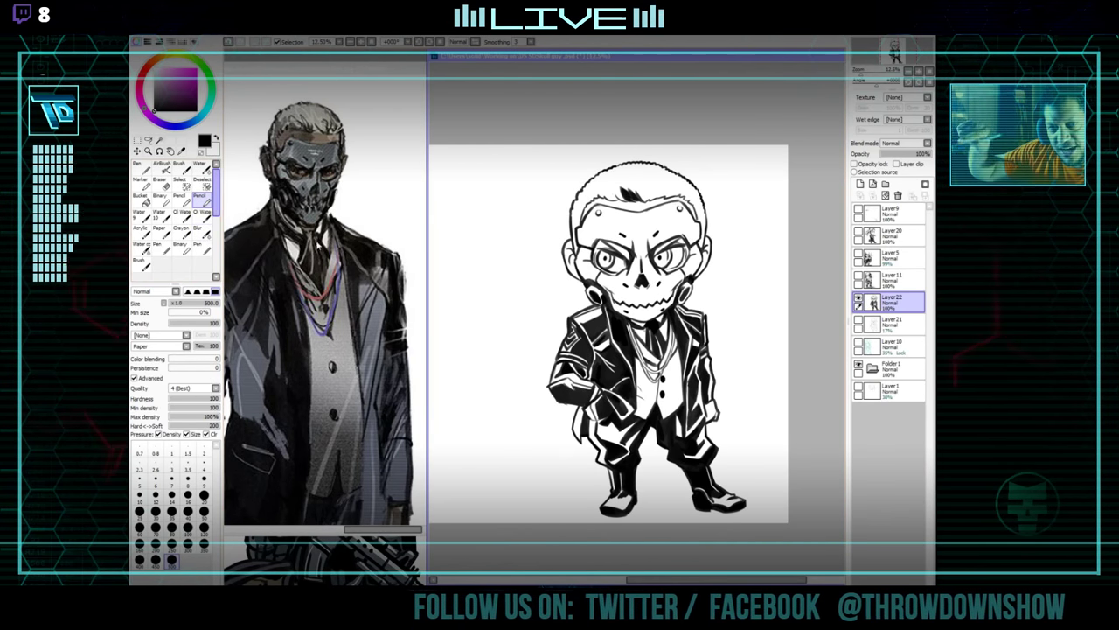
pyautogui.click(182, 201)
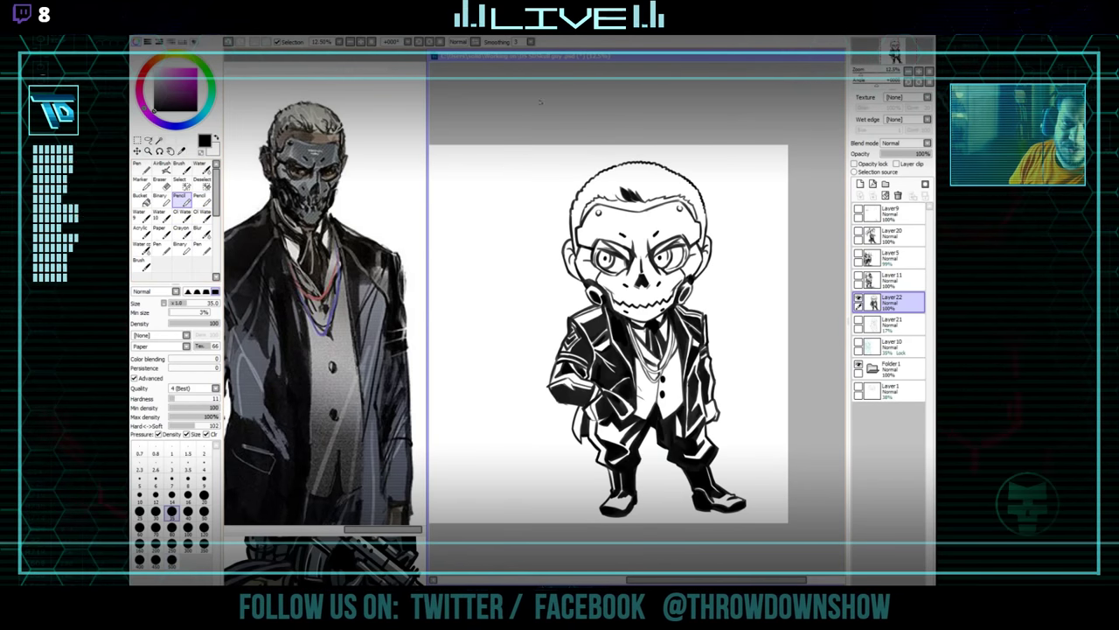
pyautogui.moveTo(560, 57); pyautogui.dragTo(480, 61)
pyautogui.moveTo(482, 206); pyautogui.dragTo(518, 201)
# Handwrite the time 2:09:57 beside the figure's head with the Pencil and wipe it off with the Eraser at size 500.
pyautogui.moveTo(412, 178); pyautogui.dragTo(428, 177)
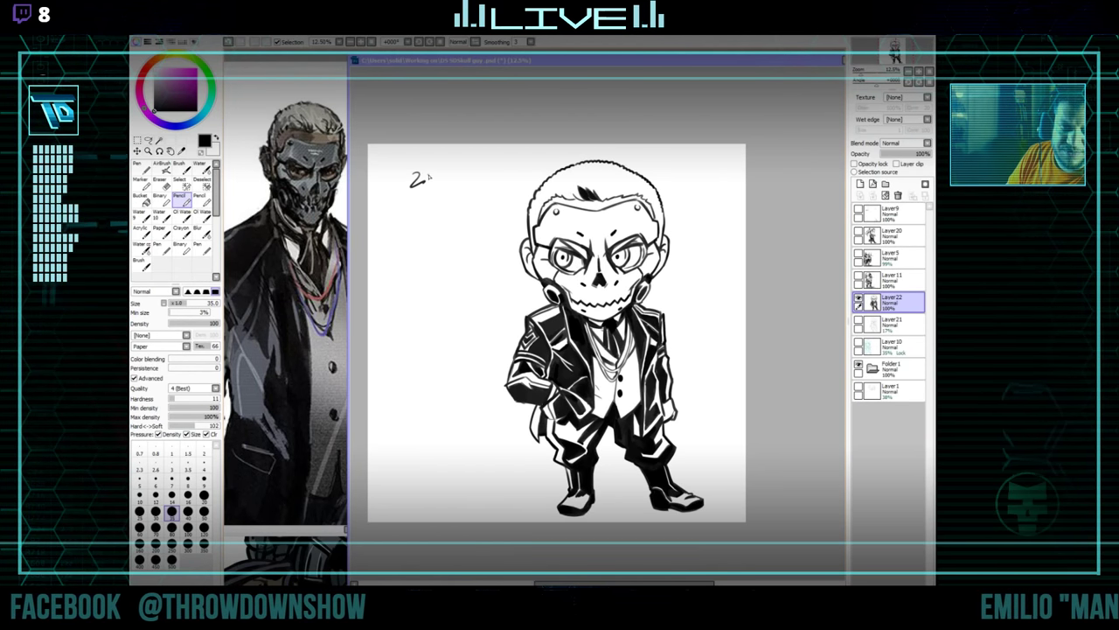
pyautogui.click(429, 183)
pyautogui.moveTo(440, 173); pyautogui.dragTo(447, 180)
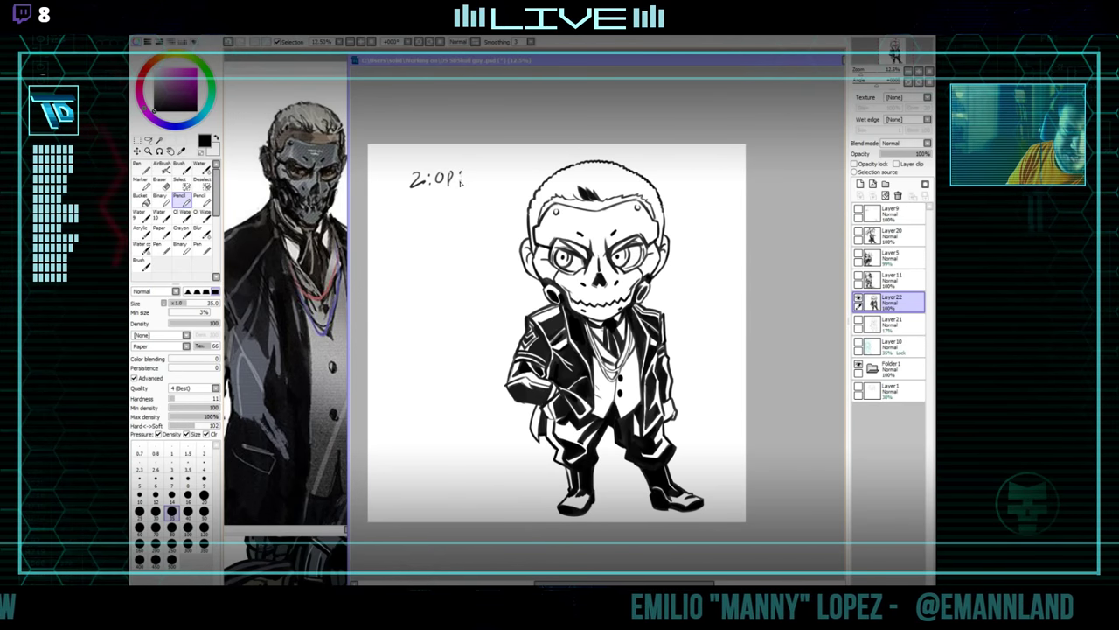
pyautogui.click(461, 183)
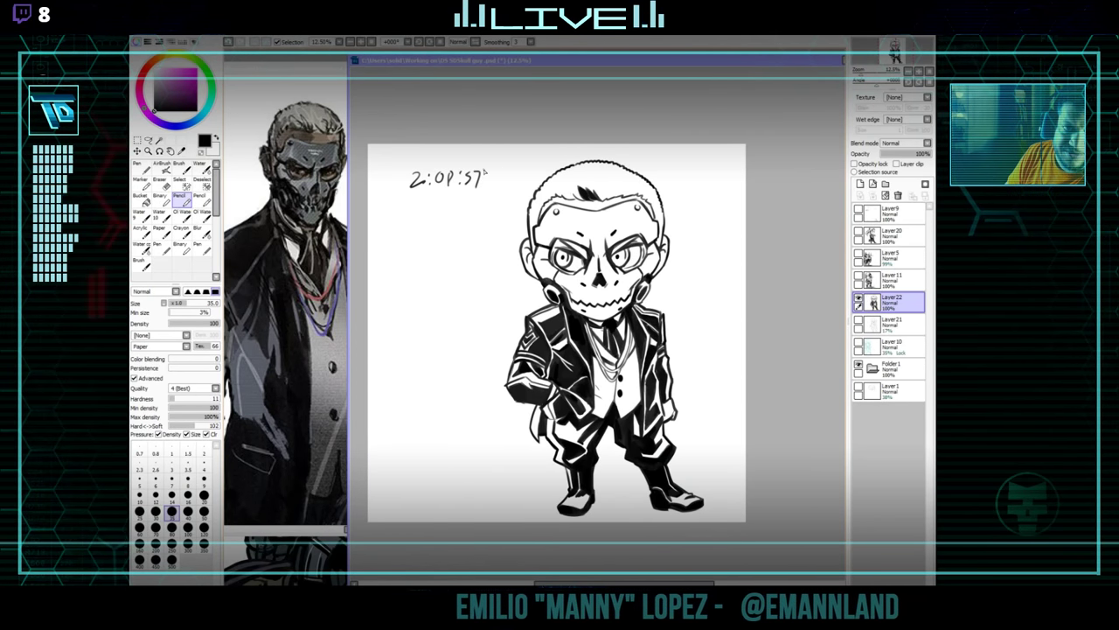
pyautogui.press('e')
pyautogui.moveTo(477, 182); pyautogui.dragTo(401, 186)
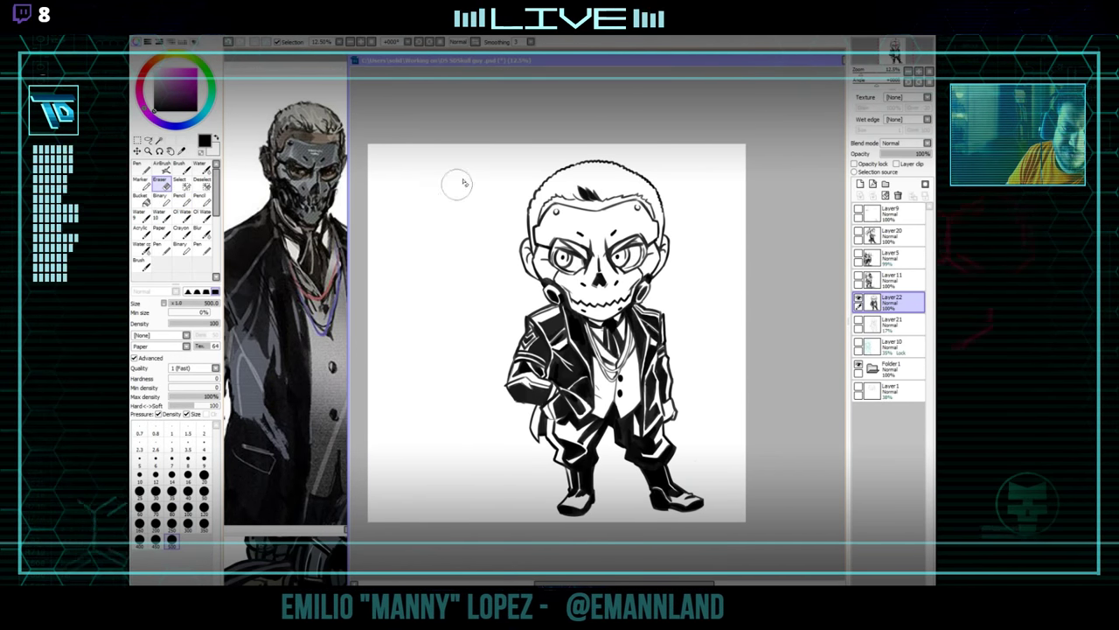
# Bring the chibi soldier reference forward and examine the inked figure's legs, boots and overall proportions against it.
pyautogui.press('n')
pyautogui.moveTo(729, 471); pyautogui.dragTo(679, 458)
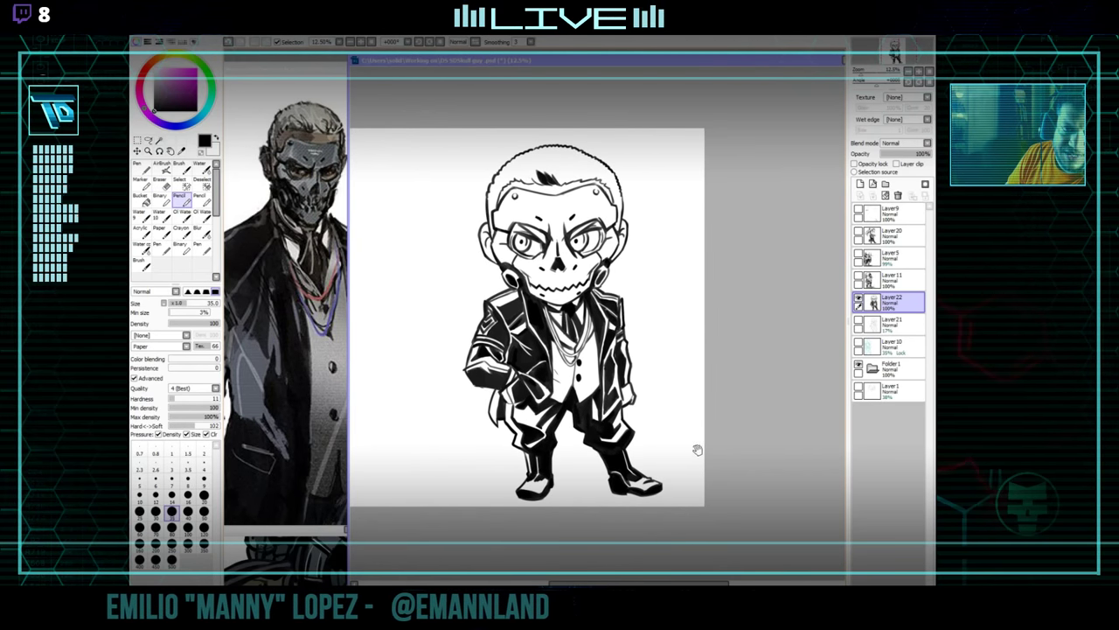
pyautogui.scroll(1, 689, 416)
pyautogui.moveTo(688, 416); pyautogui.dragTo(732, 368)
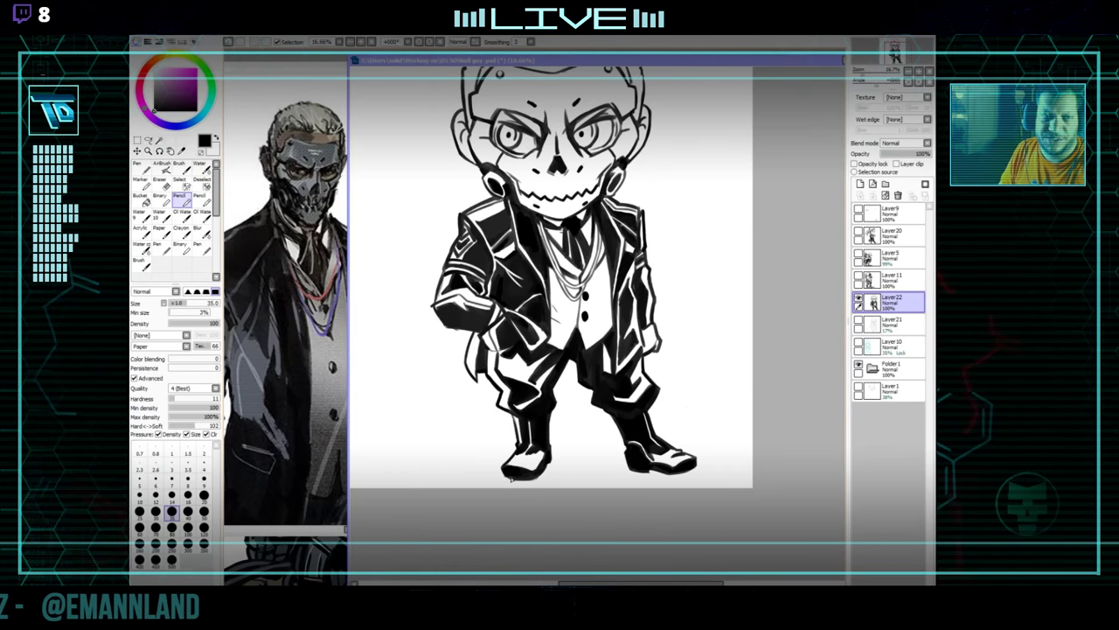
pyautogui.moveTo(641, 462); pyautogui.dragTo(671, 444)
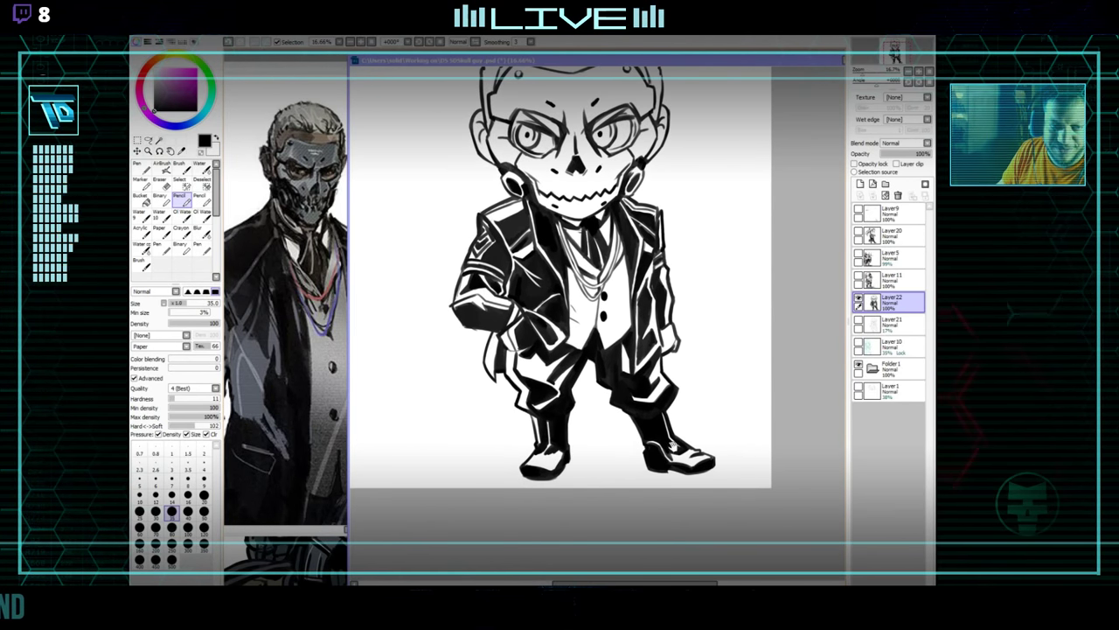
pyautogui.click(292, 559)
pyautogui.moveTo(421, 357)
pyautogui.mouseDown()
pyautogui.moveTo(442, 257)
pyautogui.moveTo(448, 136)
pyautogui.mouseUp()
pyautogui.moveTo(449, 397)
pyautogui.mouseDown()
pyautogui.moveTo(450, 370)
pyautogui.moveTo(460, 368)
pyautogui.mouseUp()
pyautogui.moveTo(671, 452); pyautogui.dragTo(702, 446)
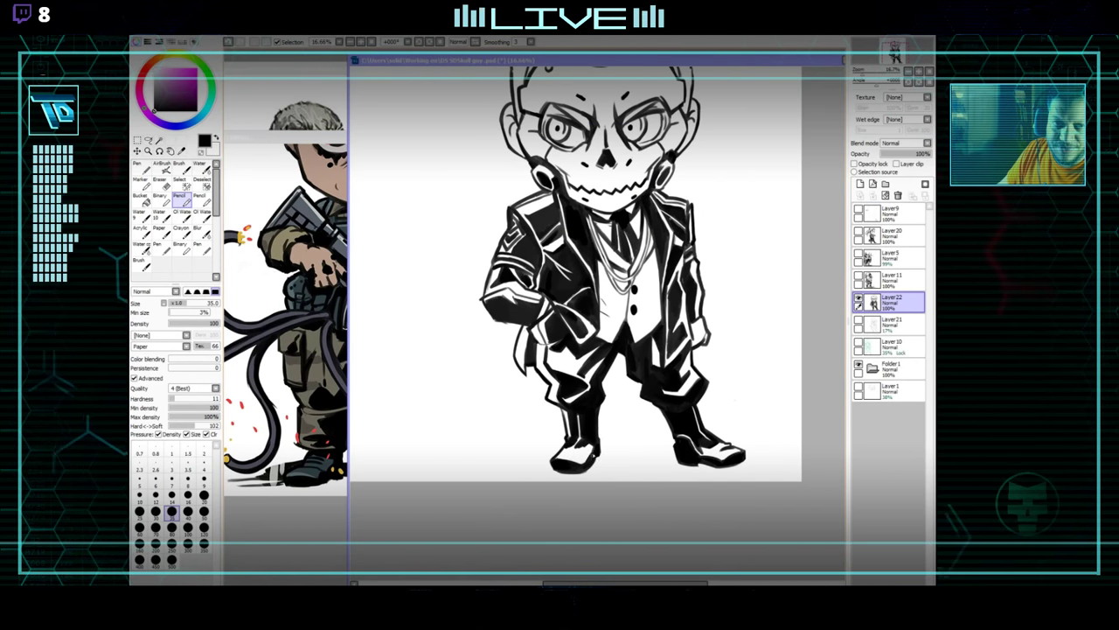
pyautogui.moveTo(696, 389); pyautogui.dragTo(655, 480)
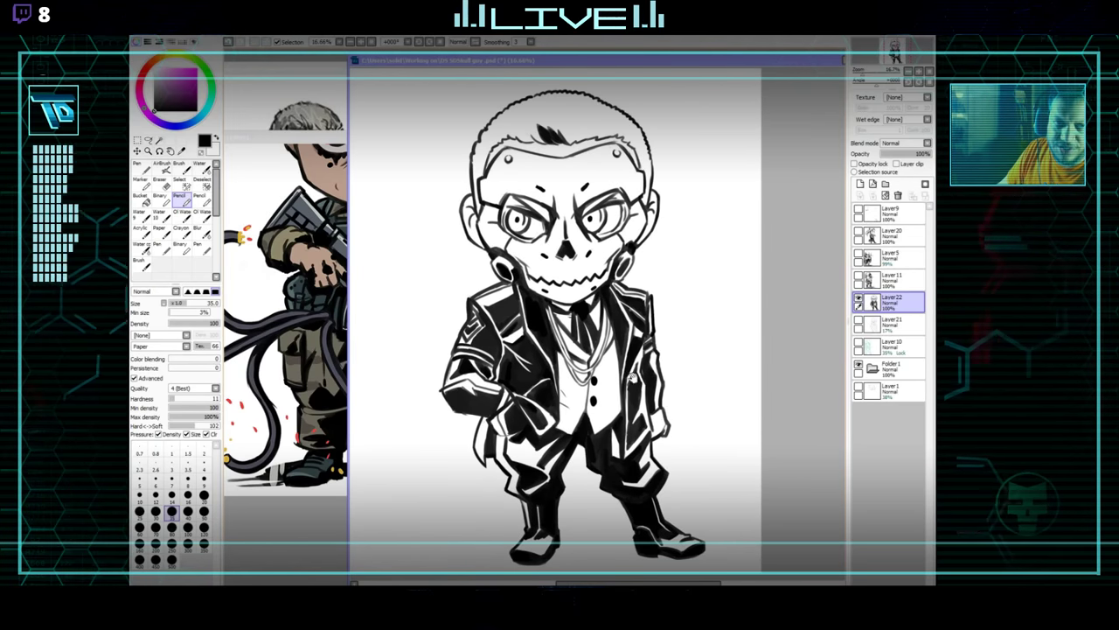
pyautogui.press('e')
pyautogui.press('n')
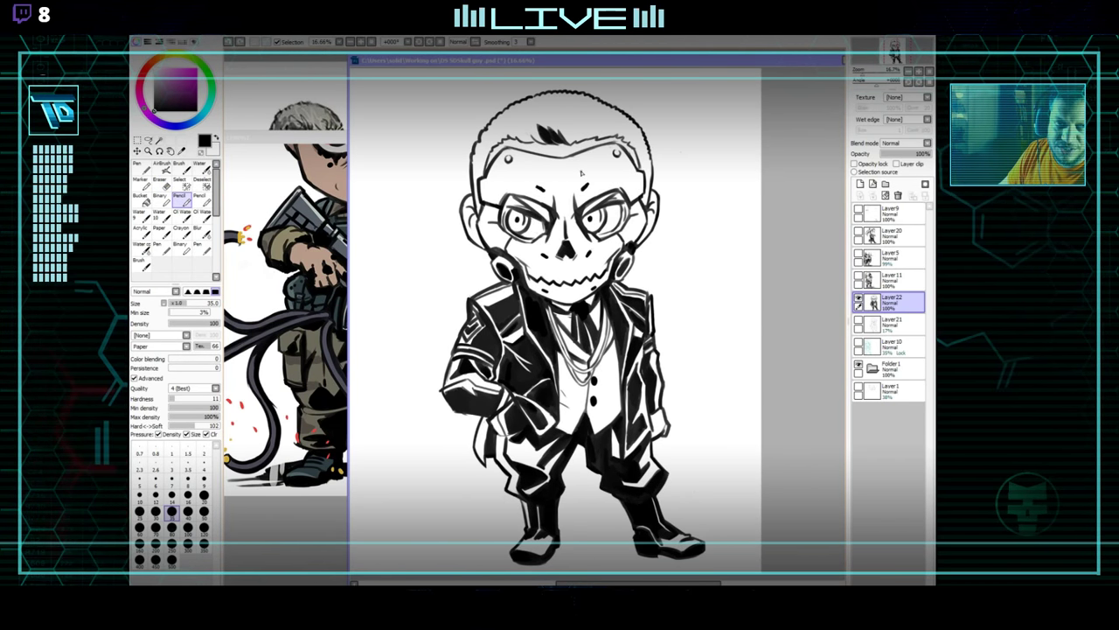
# Examine the chibi soldier reference from its face down to the ground shadow and signature beside the inked figure.
pyautogui.moveTo(685, 367)
pyautogui.mouseDown()
pyautogui.moveTo(663, 344)
pyautogui.moveTo(706, 354)
pyautogui.mouseUp()
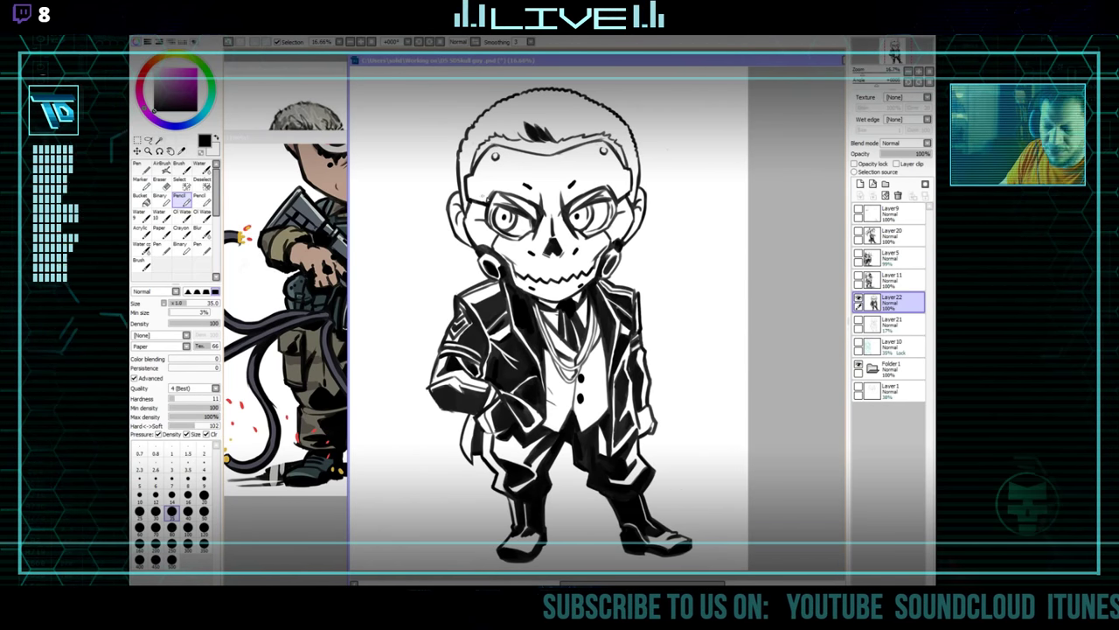
pyautogui.moveTo(317, 386); pyautogui.dragTo(273, 529)
pyautogui.click(677, 207)
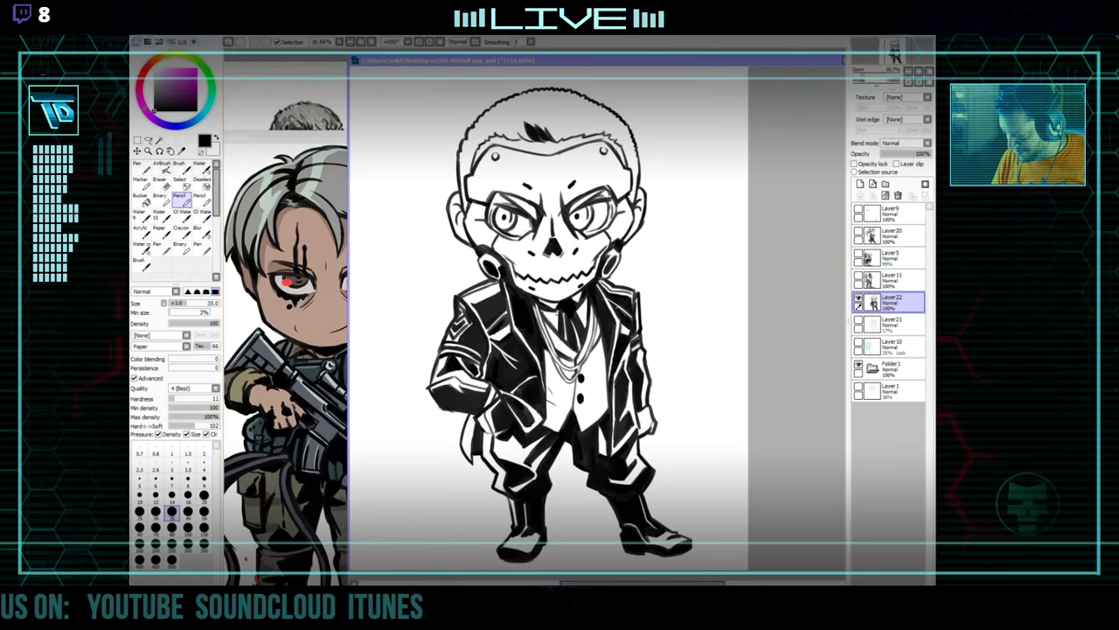
pyautogui.press('e')
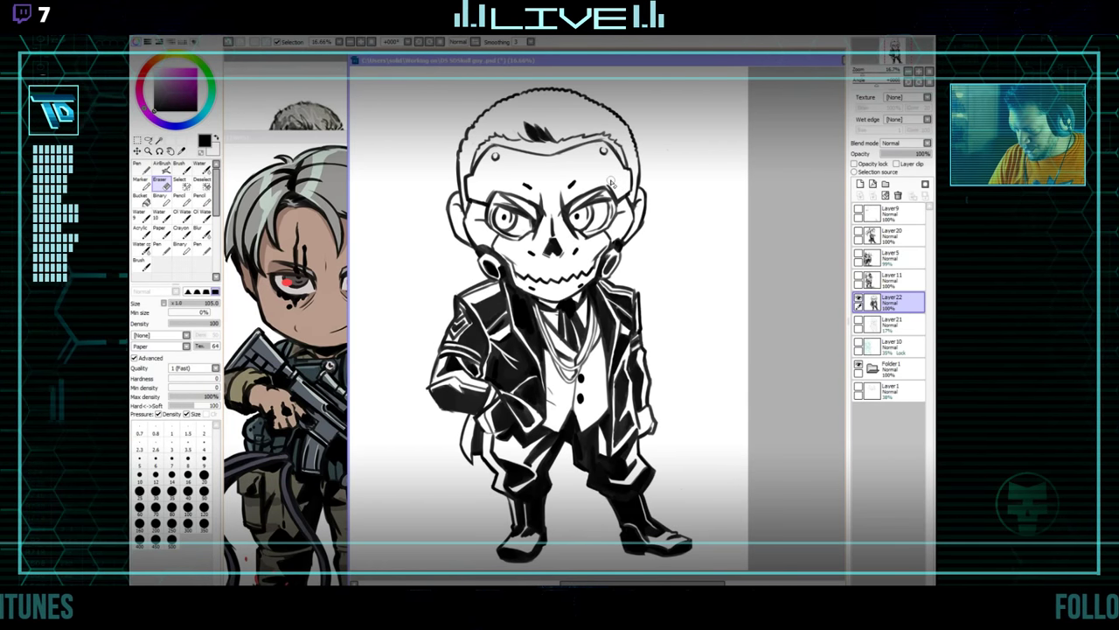
pyautogui.press('n')
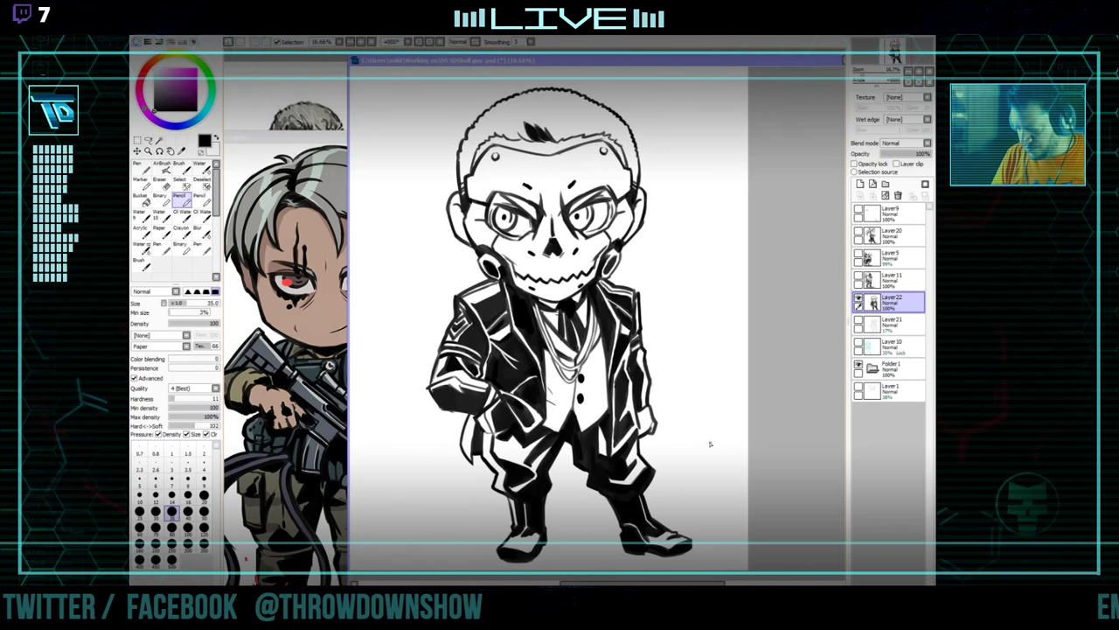
pyautogui.hotkey('ctrl', 'Tab')
pyautogui.moveTo(433, 573)
pyautogui.mouseDown()
pyautogui.moveTo(455, 437)
pyautogui.moveTo(445, 434)
pyautogui.mouseUp()
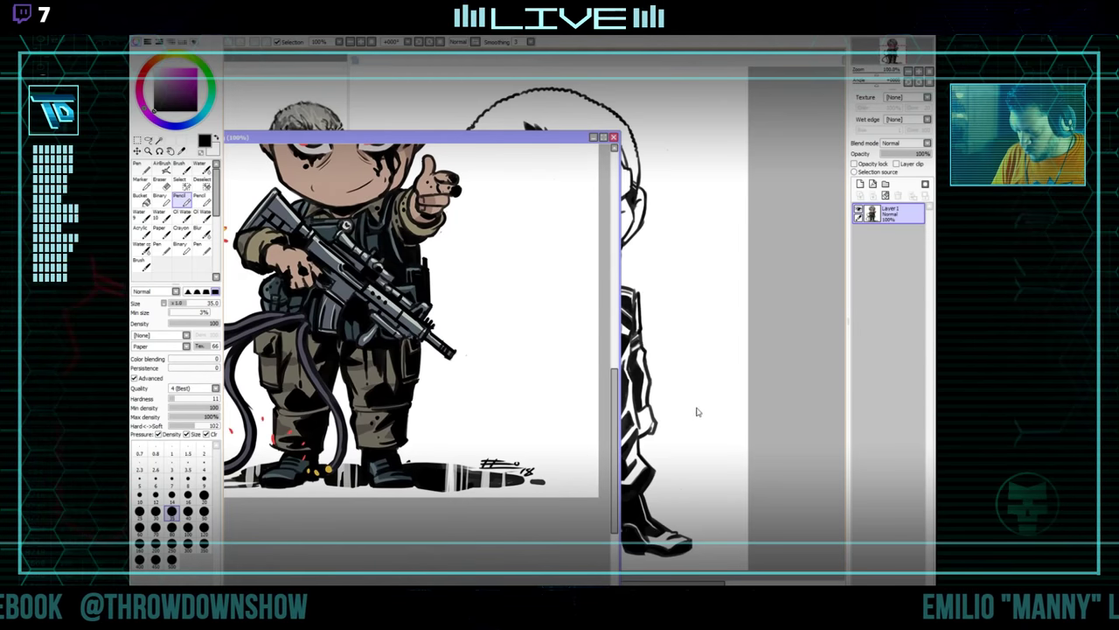
# Switch to the skull-masked character drawing and touch up its head and ear outlines on Layer22 with the Eraser and Pencil.
pyautogui.click(697, 412)
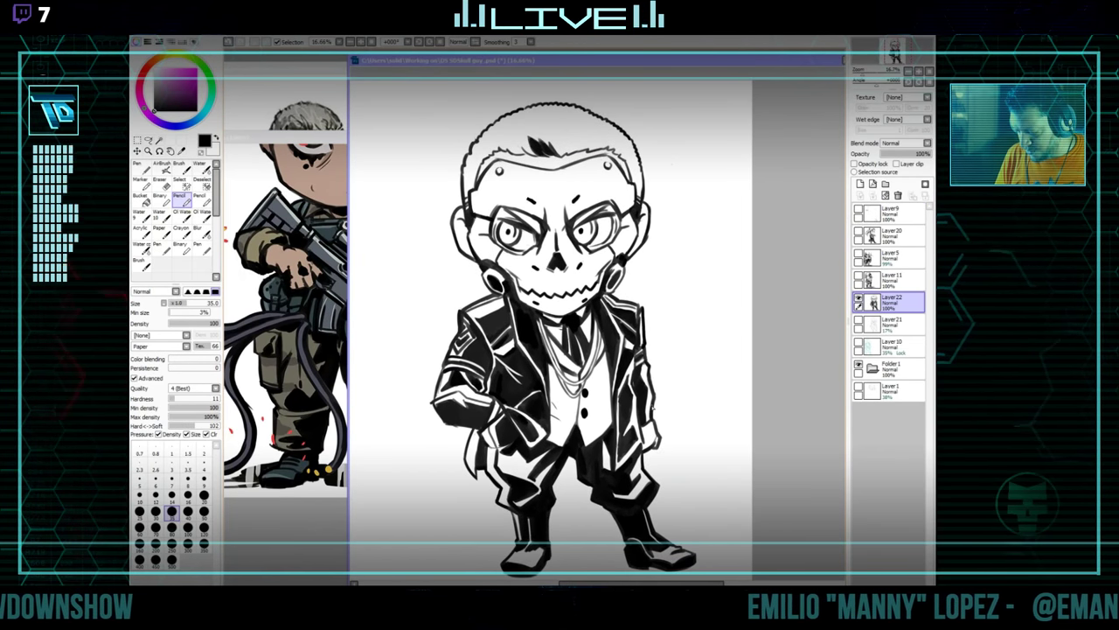
pyautogui.press('e')
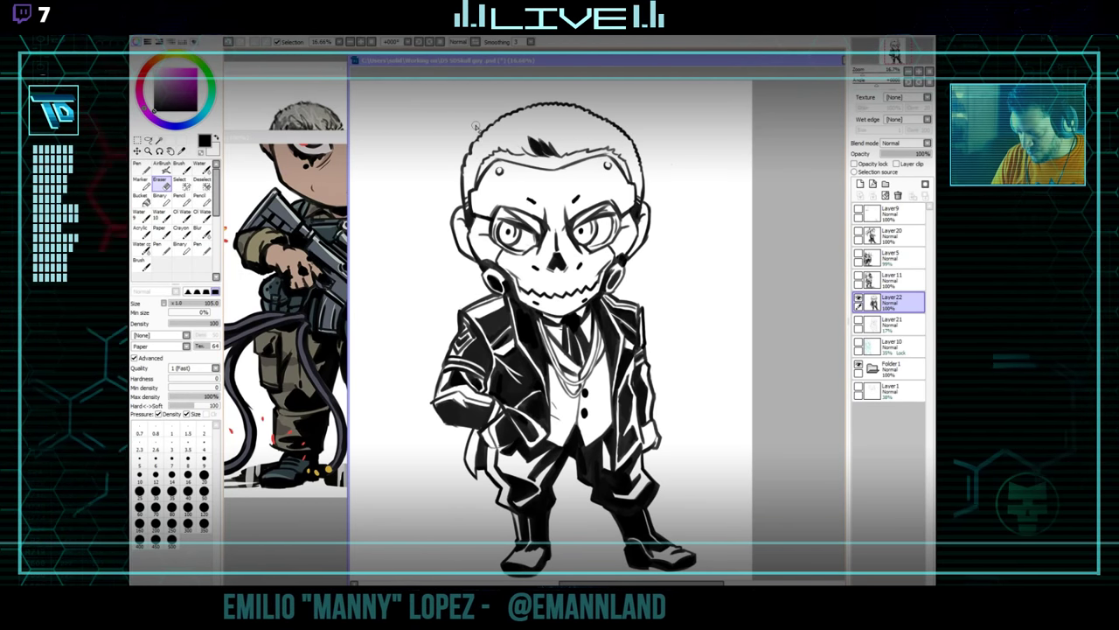
pyautogui.press('n')
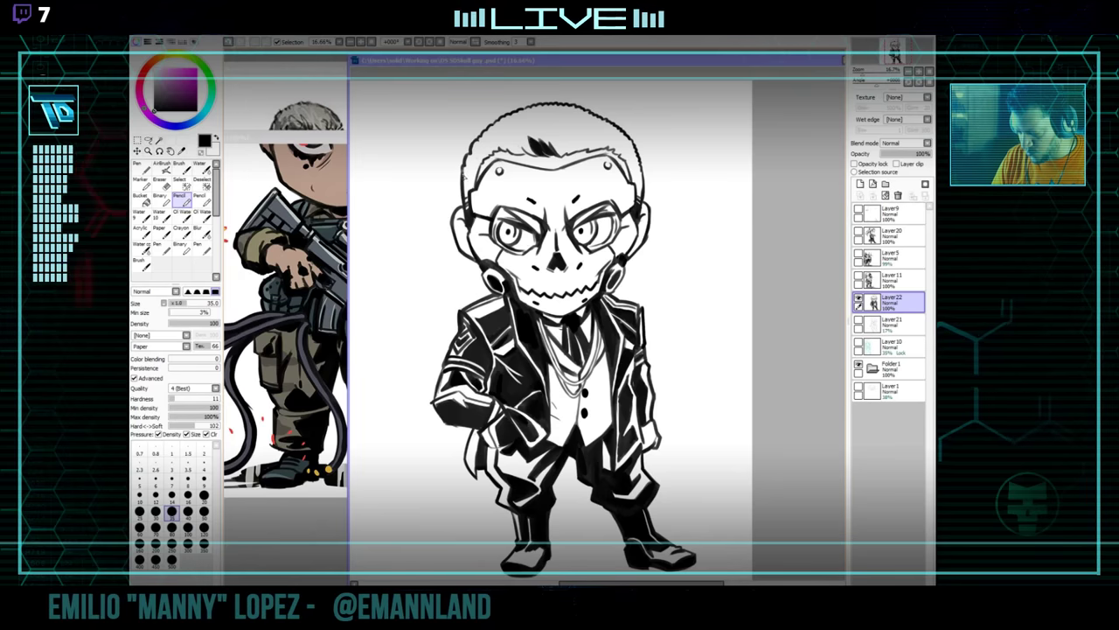
pyautogui.scroll(-1, 687, 365)
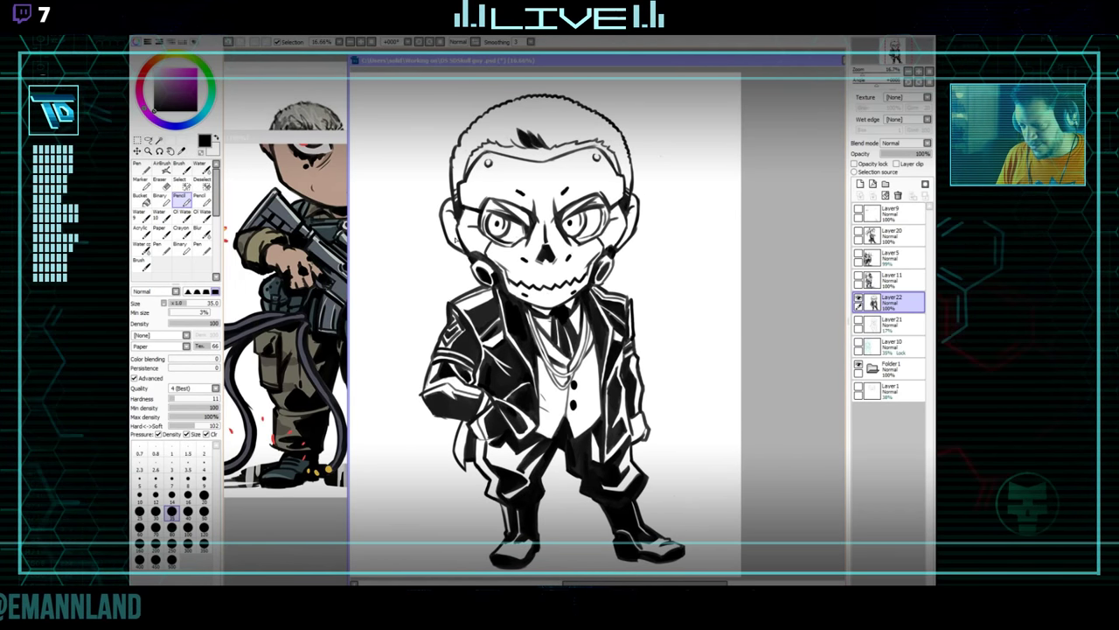
pyautogui.press('e')
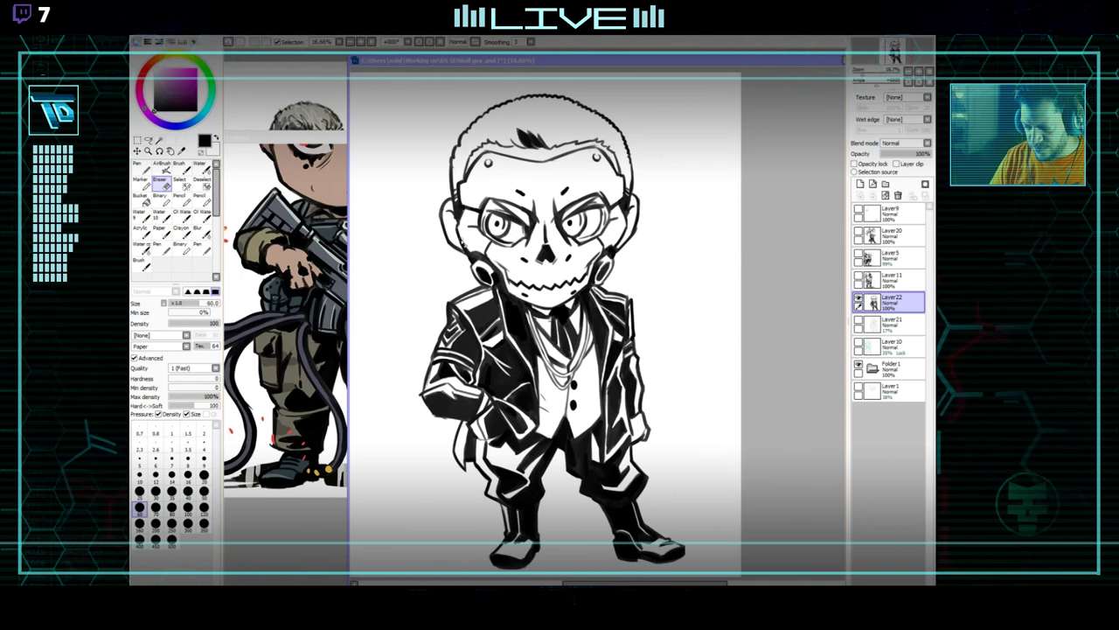
pyautogui.press('n')
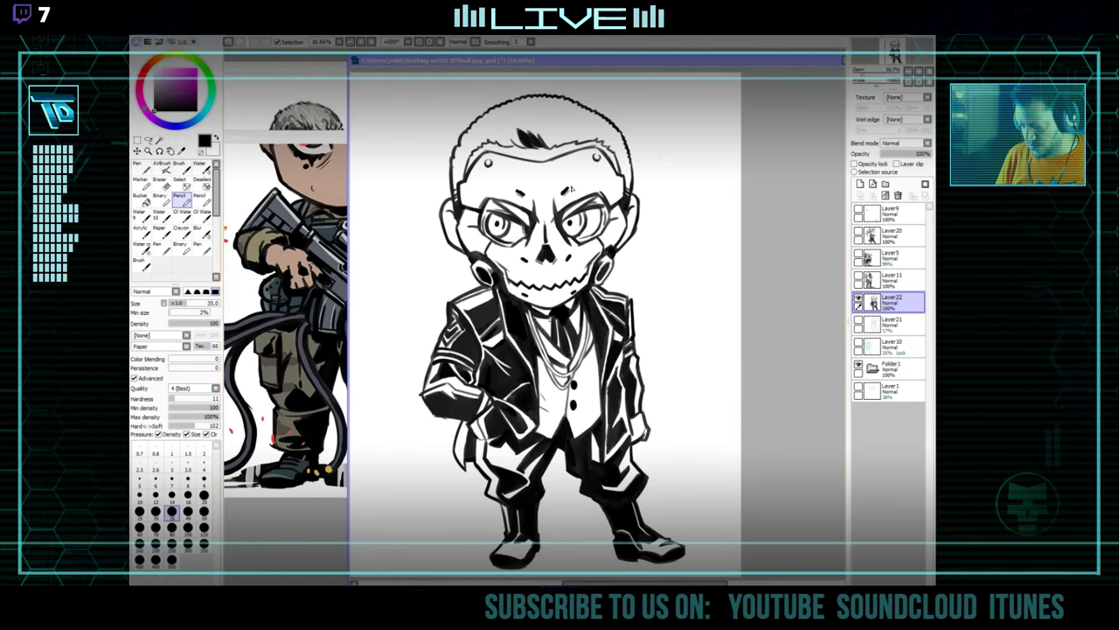
pyautogui.press('e')
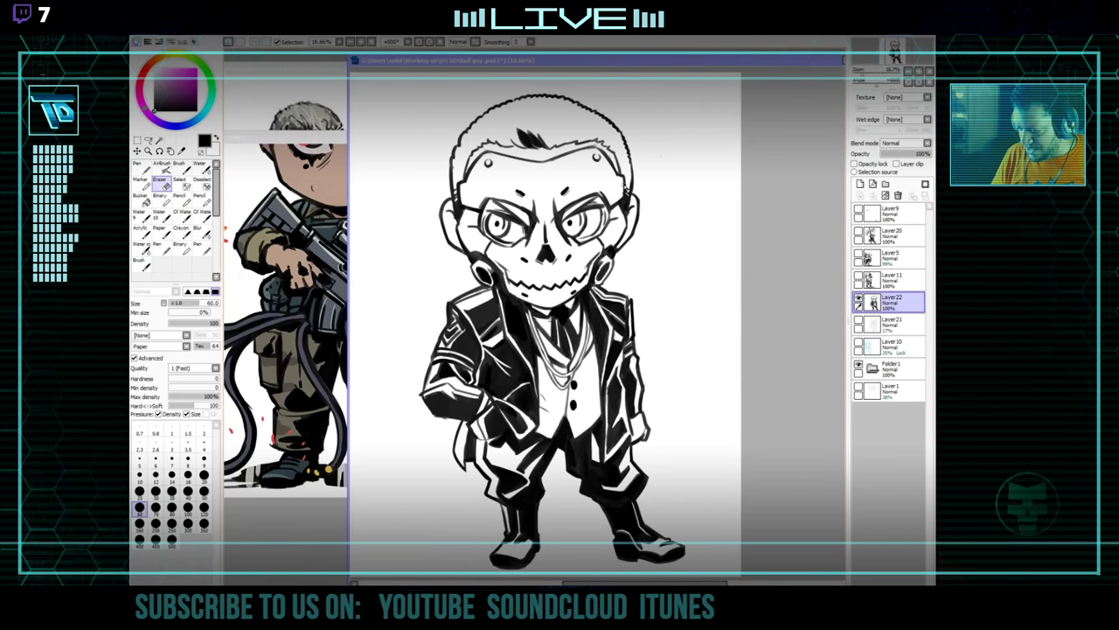
pyautogui.press('e')
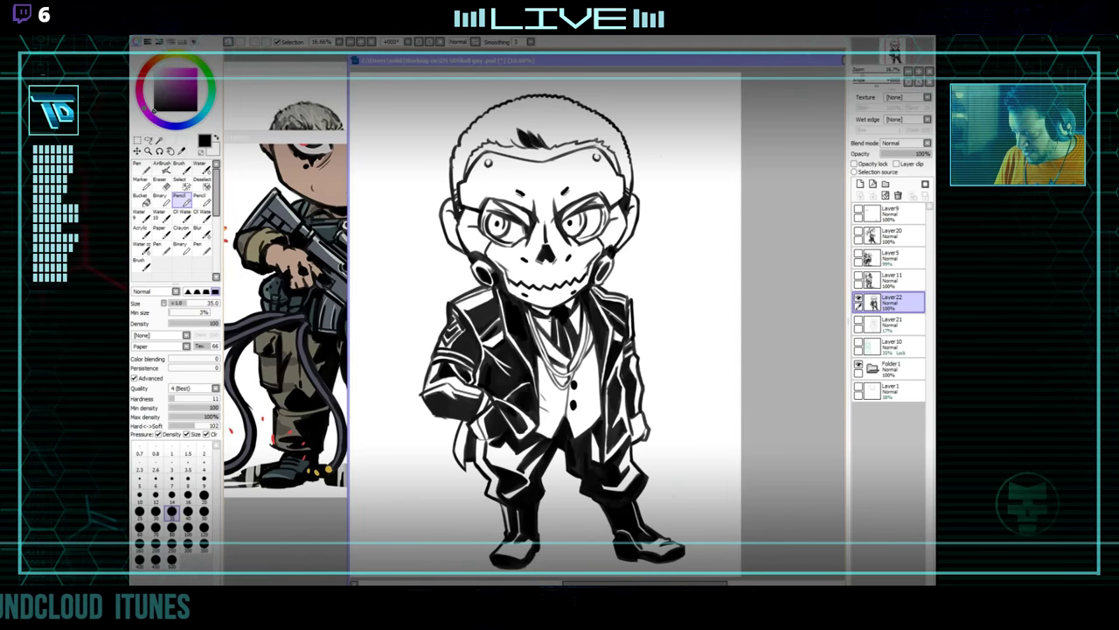
# Bring the head of the grey-haired soldier into view in the reference drawing and return to the skull-masked character.
pyautogui.click(293, 271)
pyautogui.moveTo(298, 271)
pyautogui.mouseDown()
pyautogui.moveTo(299, 383)
pyautogui.moveTo(286, 400)
pyautogui.mouseUp()
pyautogui.click(659, 200)
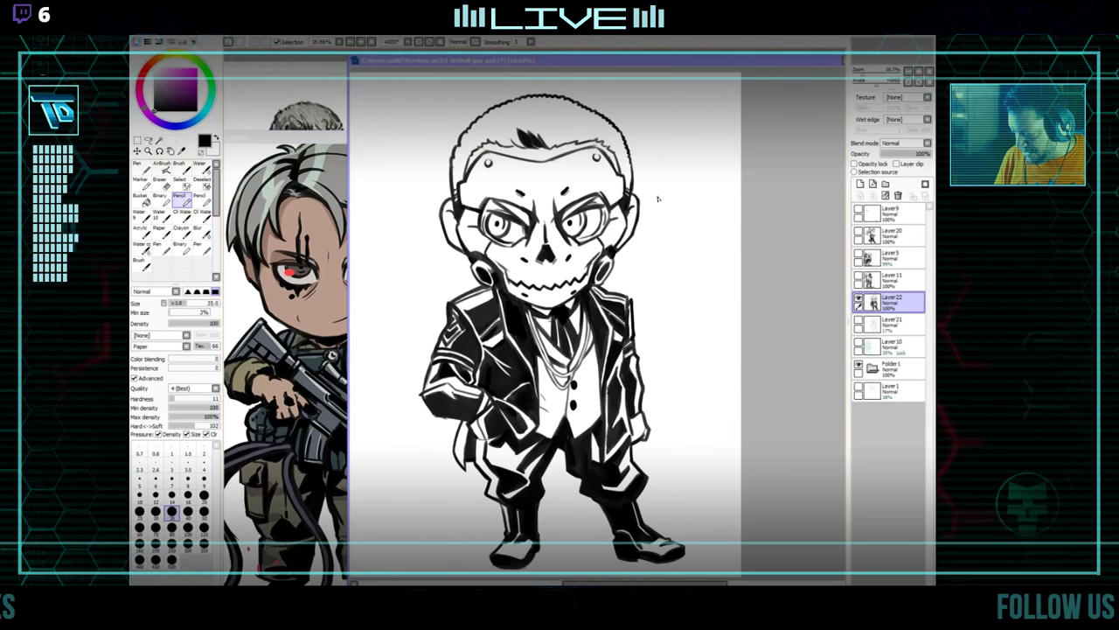
pyautogui.click(158, 140)
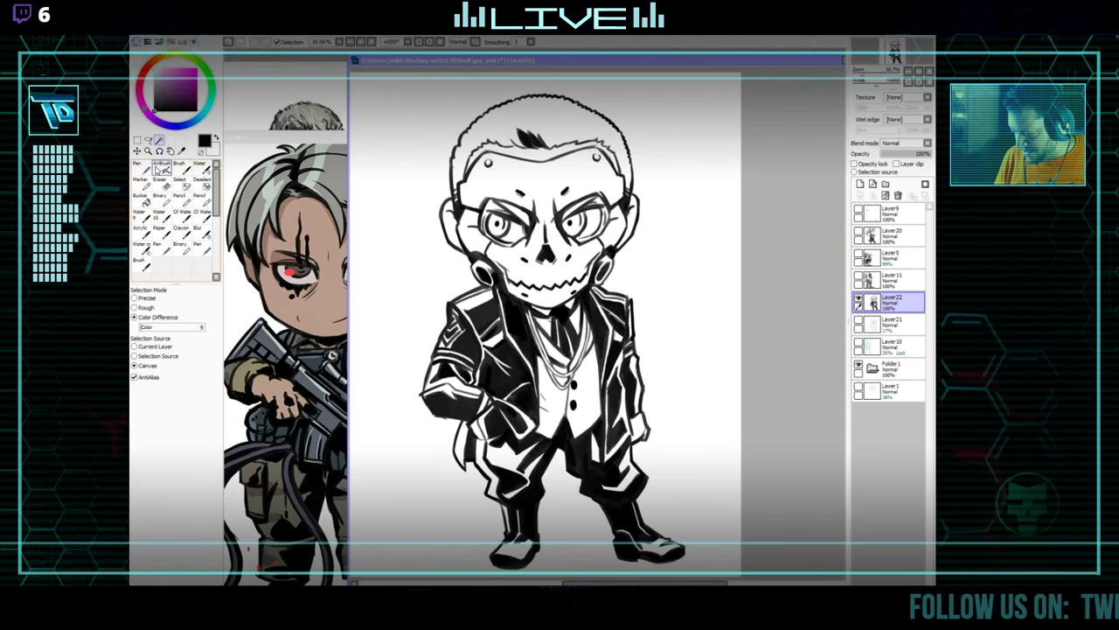
pyautogui.click(678, 123)
pyautogui.hotkey('ctrl', 'd')
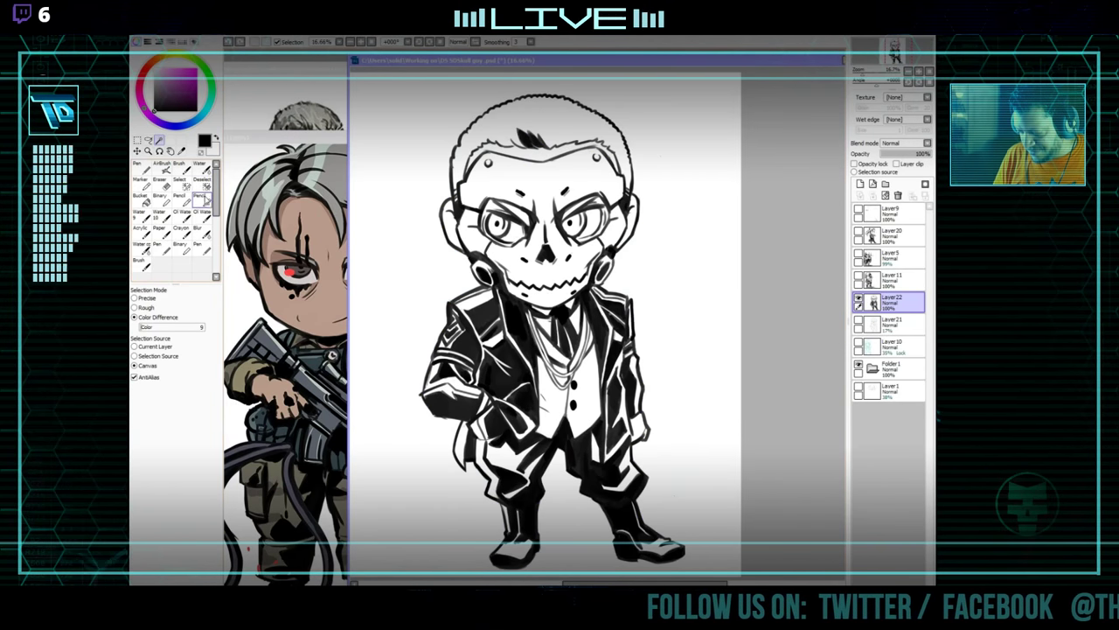
pyautogui.click(203, 200)
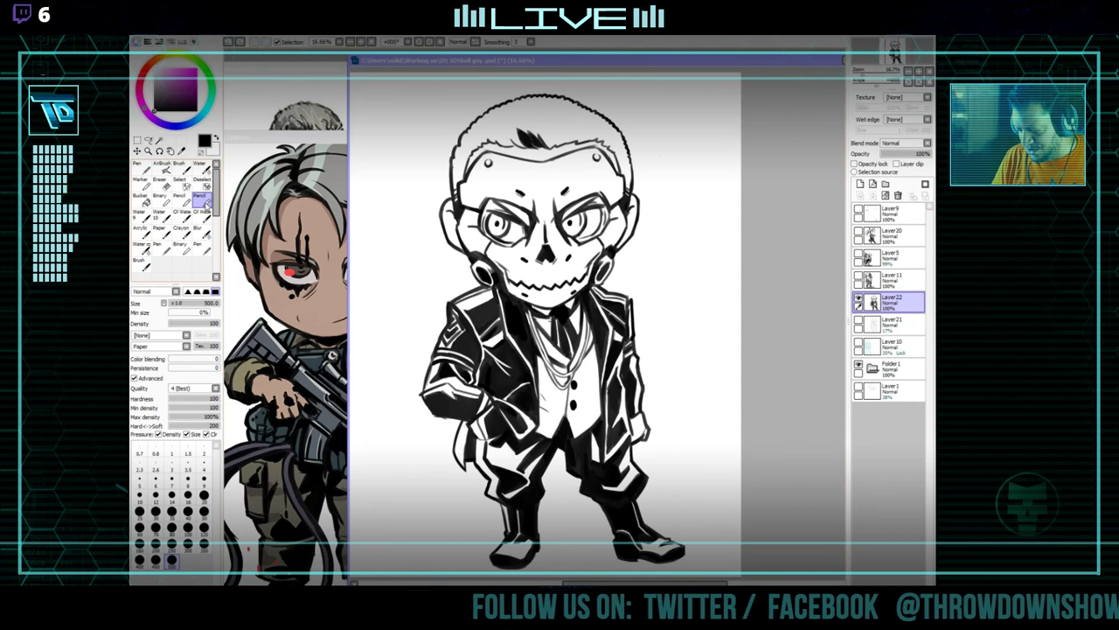
pyautogui.click(182, 196)
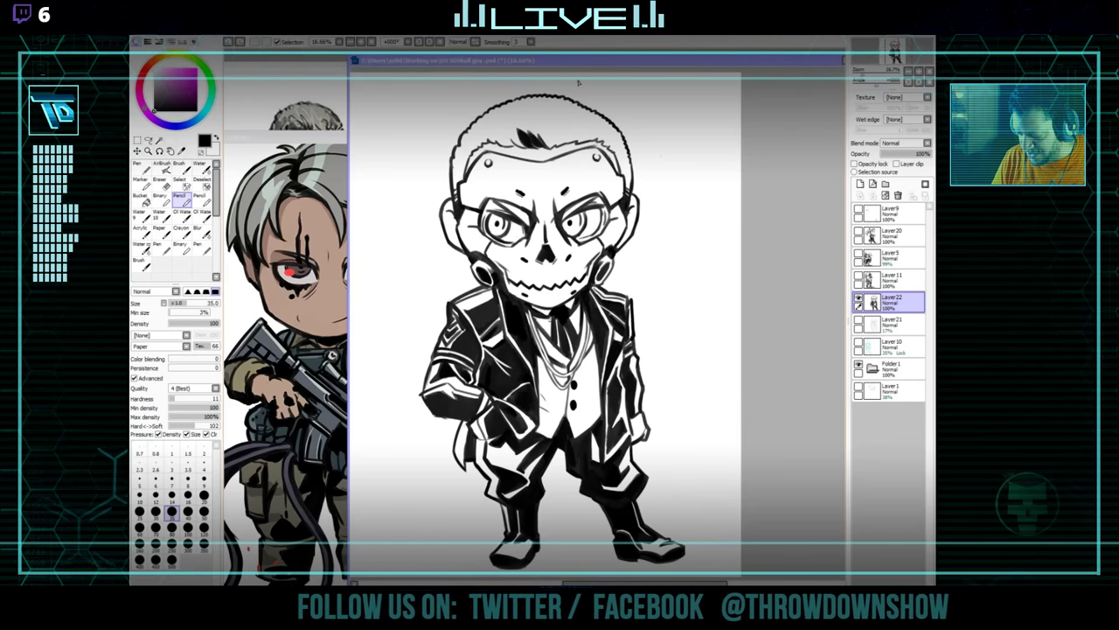
# Erase the upper part of the head outline on the character's left side and redraw it with the size 35 Pencil.
pyautogui.press('e')
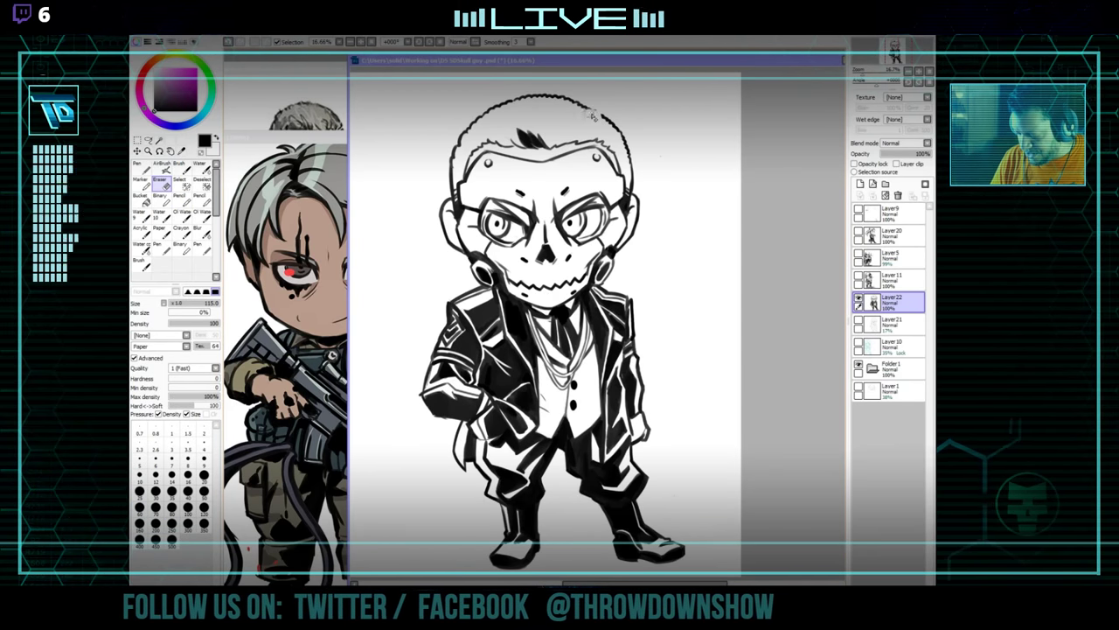
pyautogui.moveTo(593, 114); pyautogui.dragTo(605, 121)
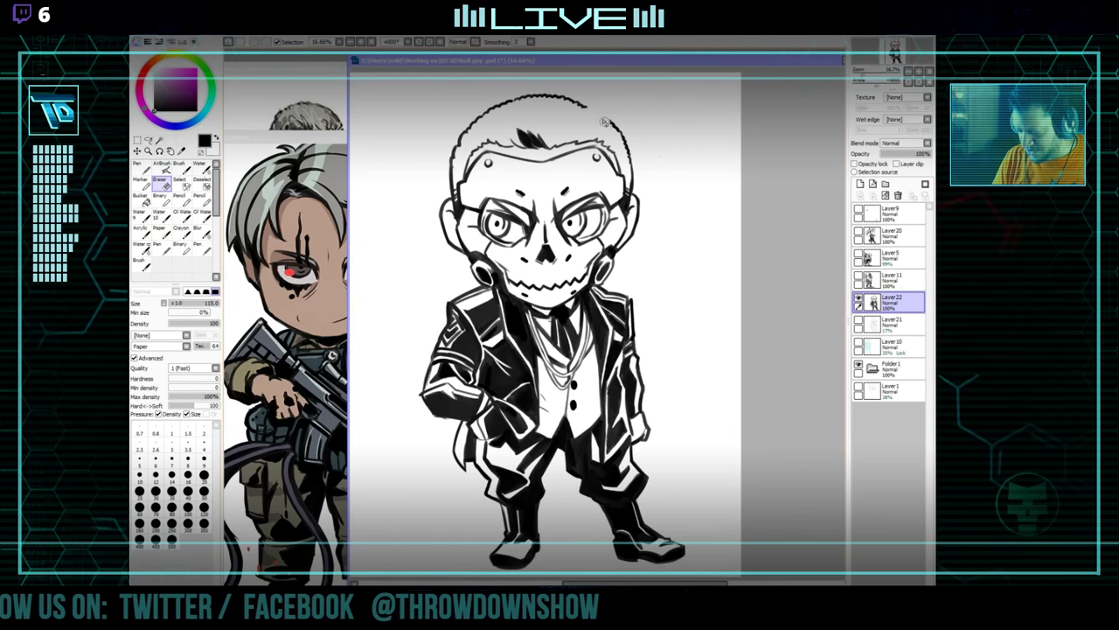
pyautogui.press('n')
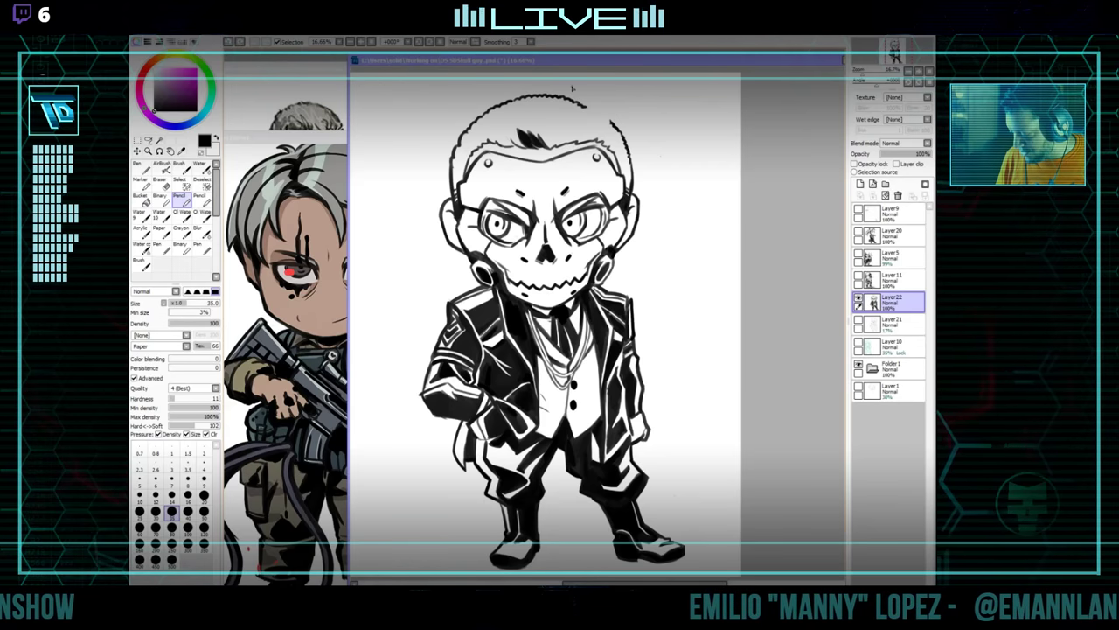
pyautogui.press('e')
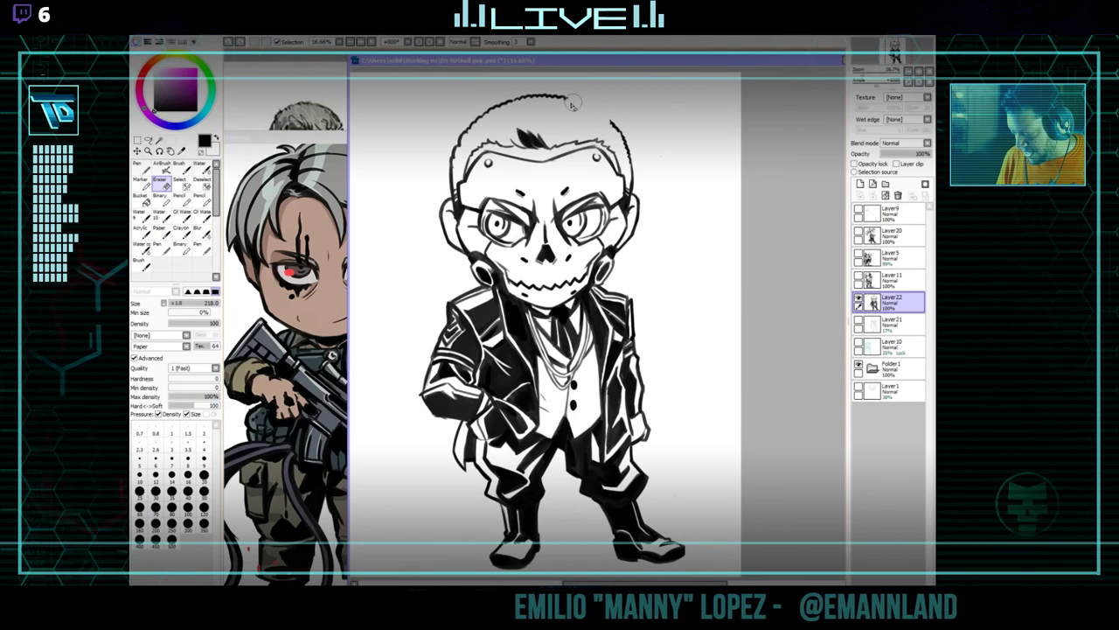
pyautogui.press('n')
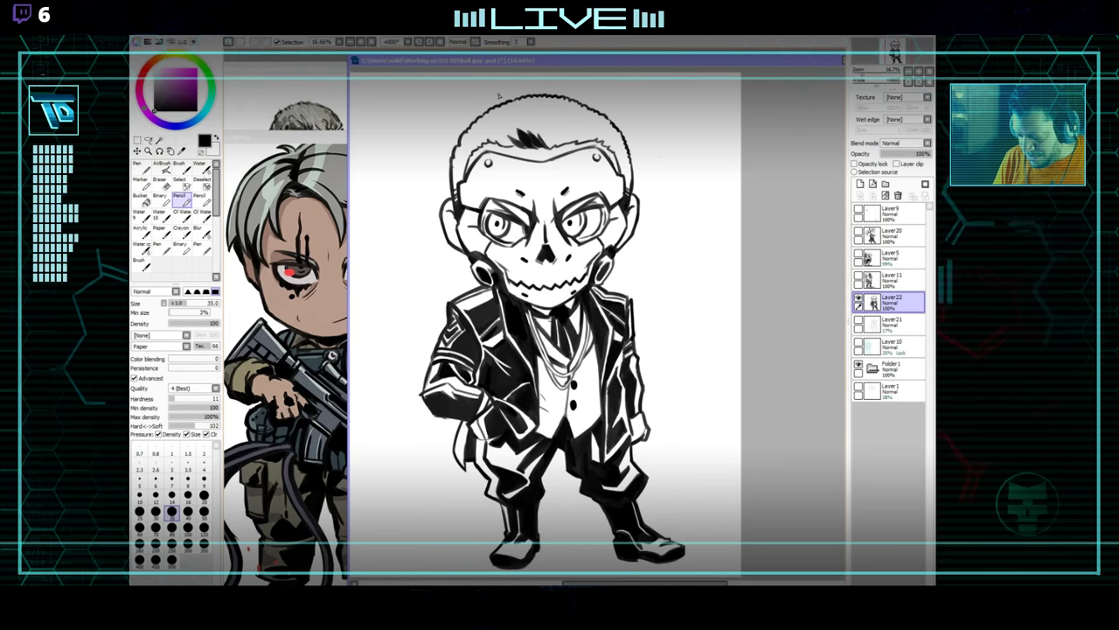
# Add short stubble marks inside the buzz-cut hair above the hairline, cleaning up strokes with the Eraser.
pyautogui.press('e')
pyautogui.press('n')
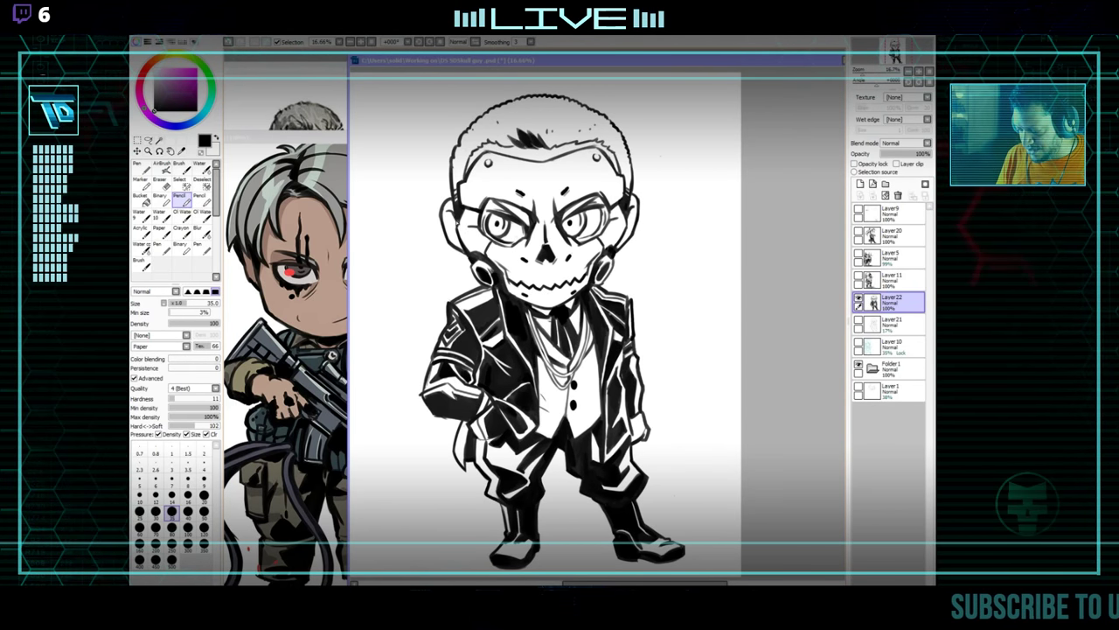
pyautogui.moveTo(683, 397)
pyautogui.mouseDown()
pyautogui.moveTo(689, 368)
pyautogui.moveTo(685, 380)
pyautogui.mouseUp()
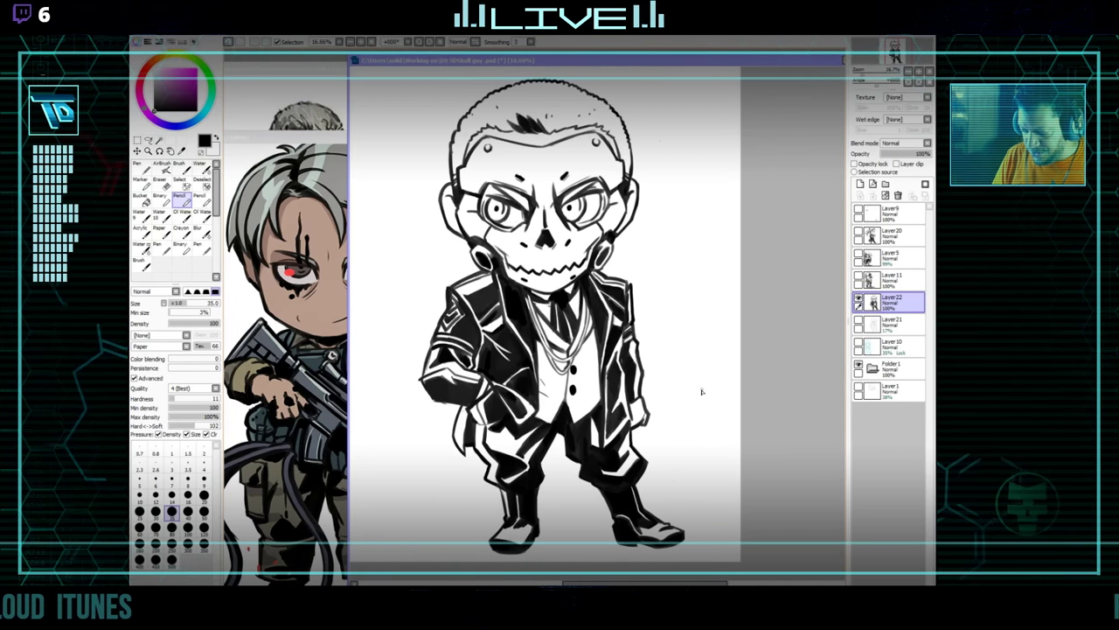
pyautogui.press('e')
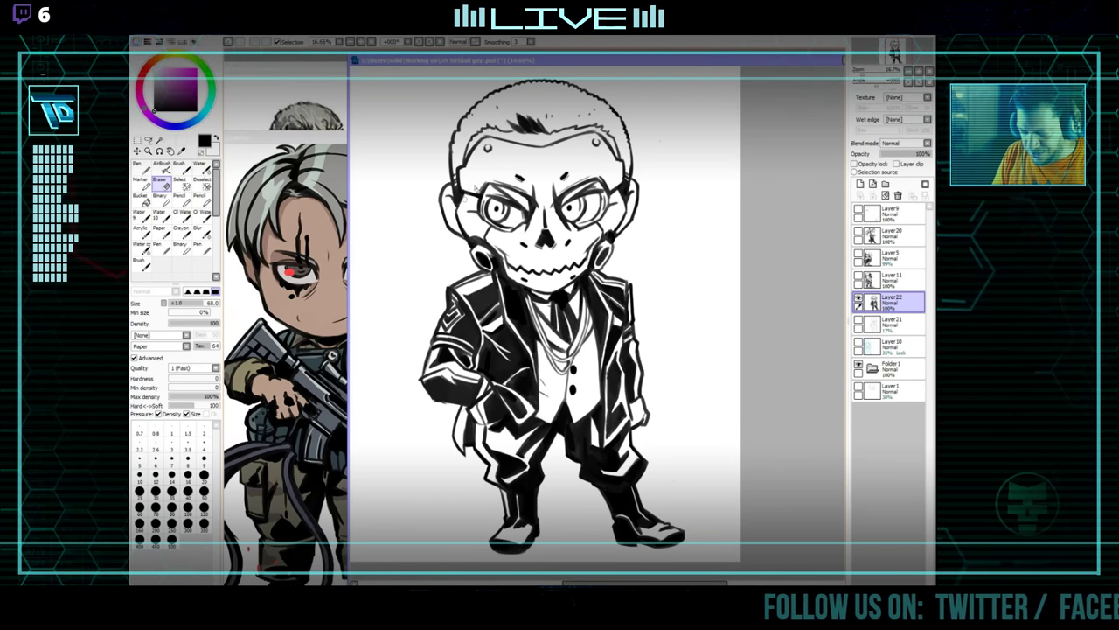
pyautogui.press('n')
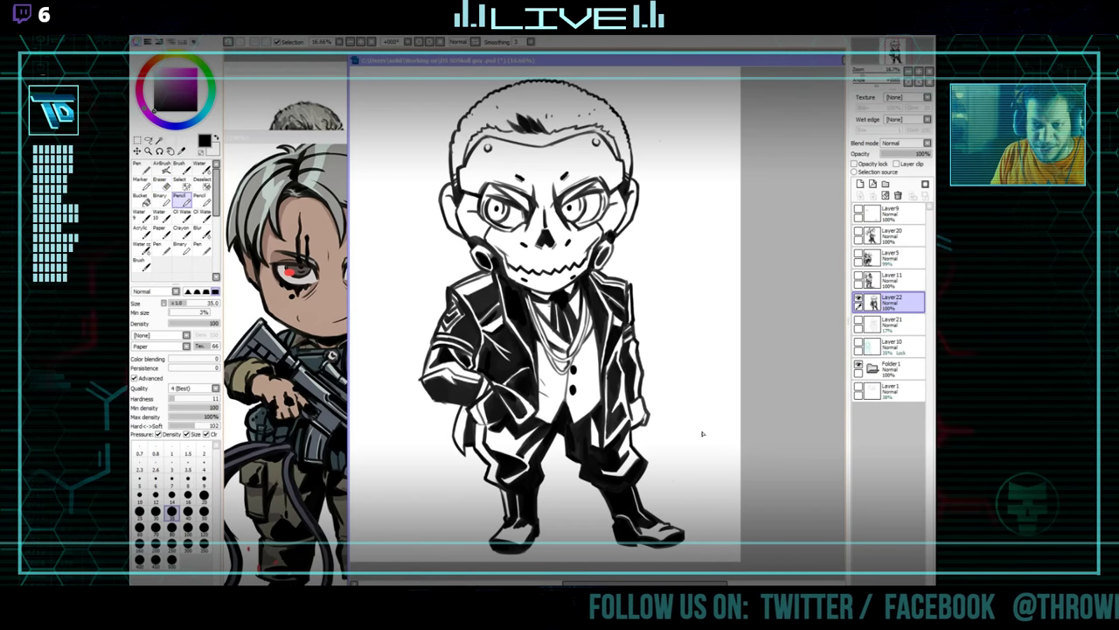
# Try to isolate the figure by lassoing around it and subtracting the outer background by color difference, and clear the selection.
pyautogui.click(149, 140)
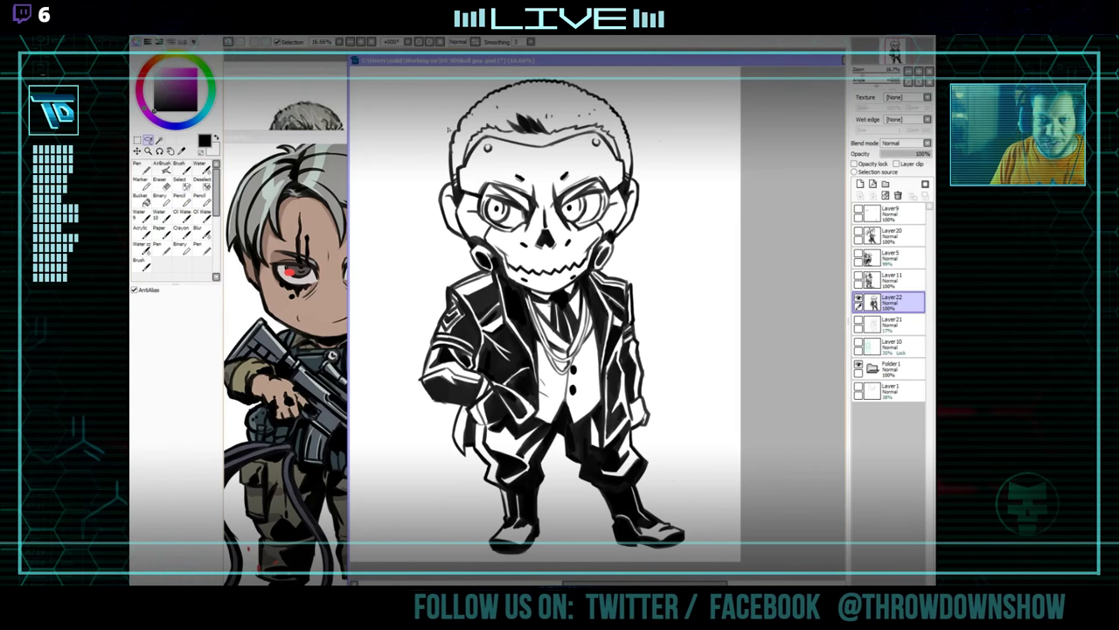
pyautogui.moveTo(413, 133)
pyautogui.mouseDown()
pyautogui.moveTo(640, 99)
pyautogui.moveTo(709, 317)
pyautogui.moveTo(708, 490)
pyautogui.moveTo(673, 564)
pyautogui.moveTo(392, 550)
pyautogui.moveTo(399, 228)
pyautogui.mouseUp()
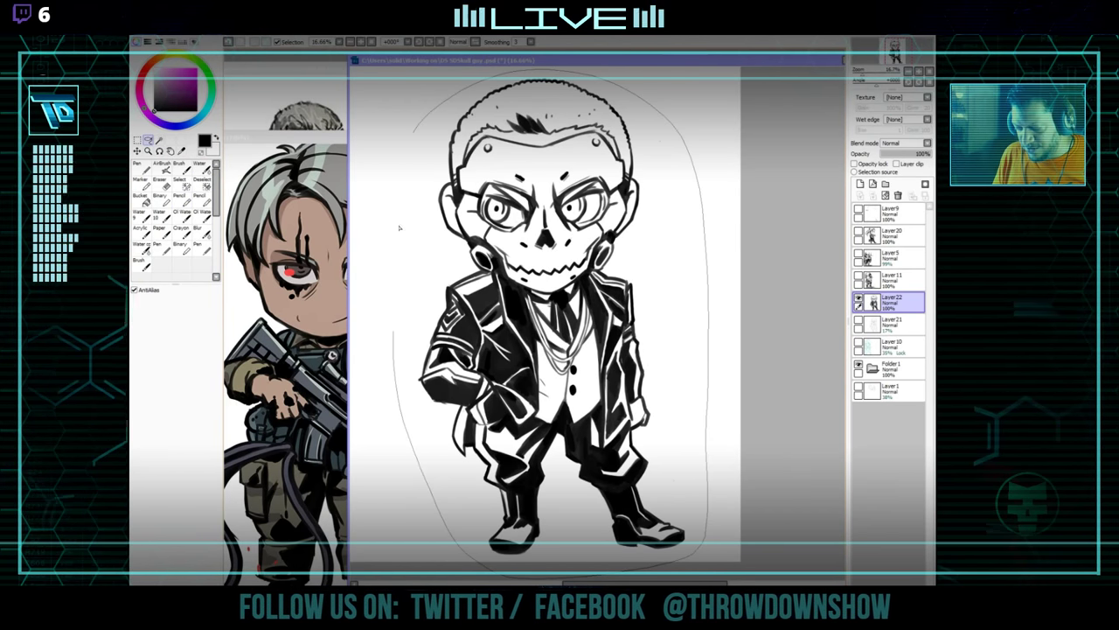
pyautogui.press('w')
pyautogui.click(672, 169)
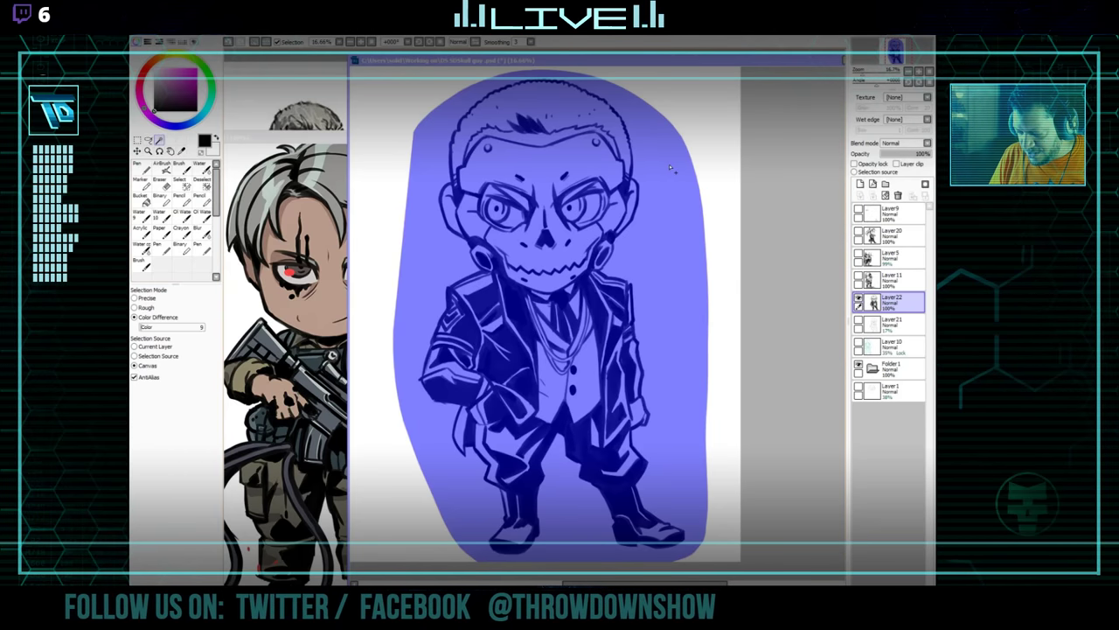
pyautogui.keyDown('ctrl'); pyautogui.click(674, 147); pyautogui.keyUp('ctrl')
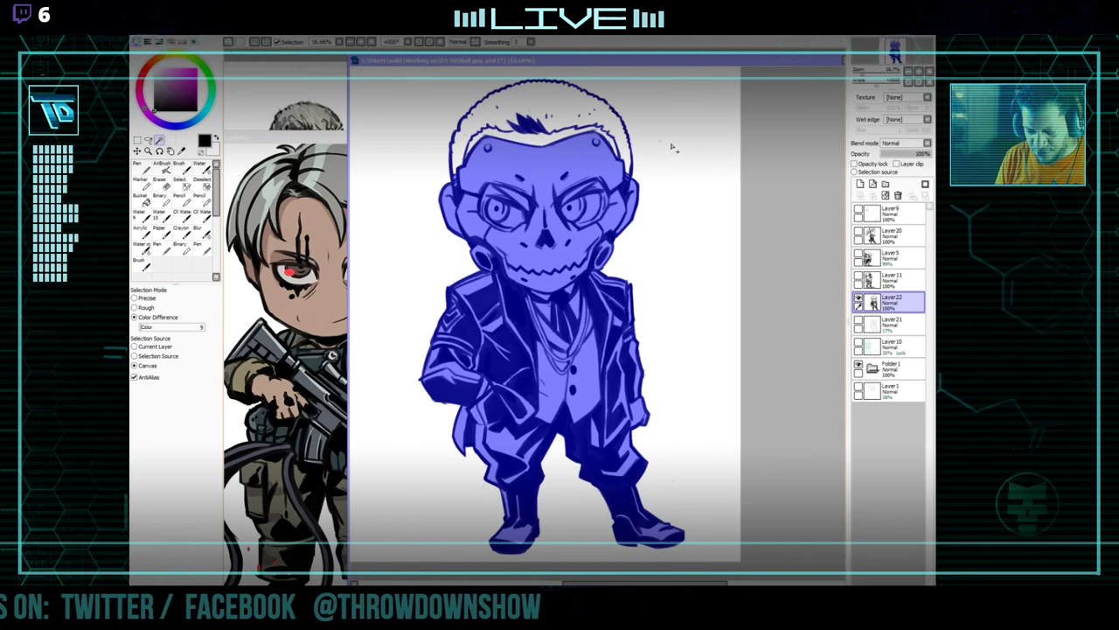
pyautogui.click(255, 42)
pyautogui.click(202, 200)
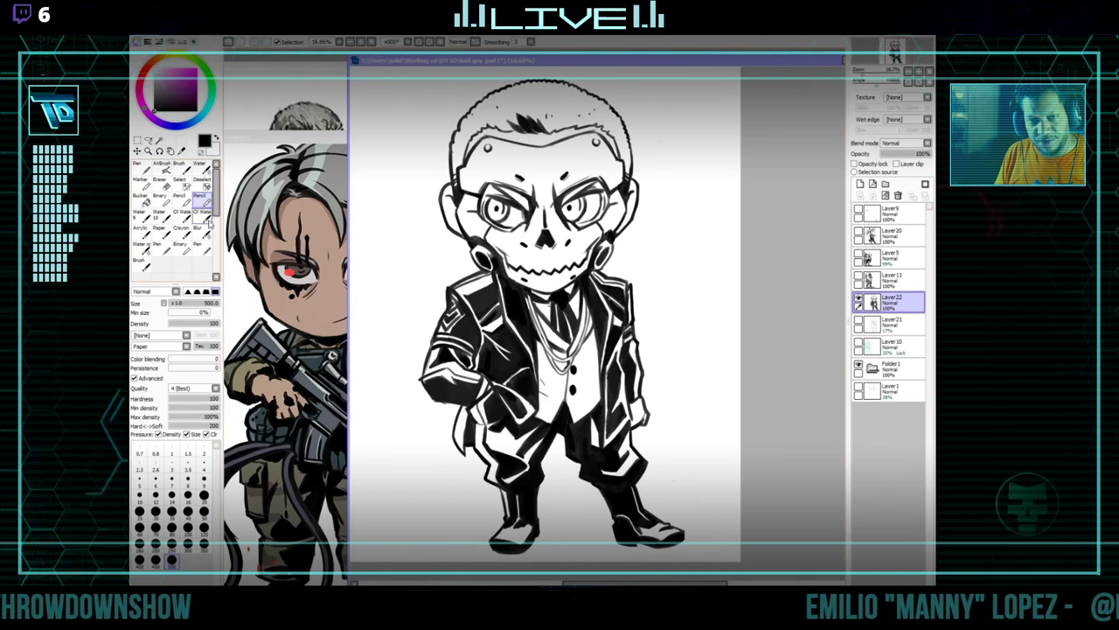
# Erase the dark hair tuft above the forehead and redraw the hairline with the size 35 Pencil.
pyautogui.click(181, 200)
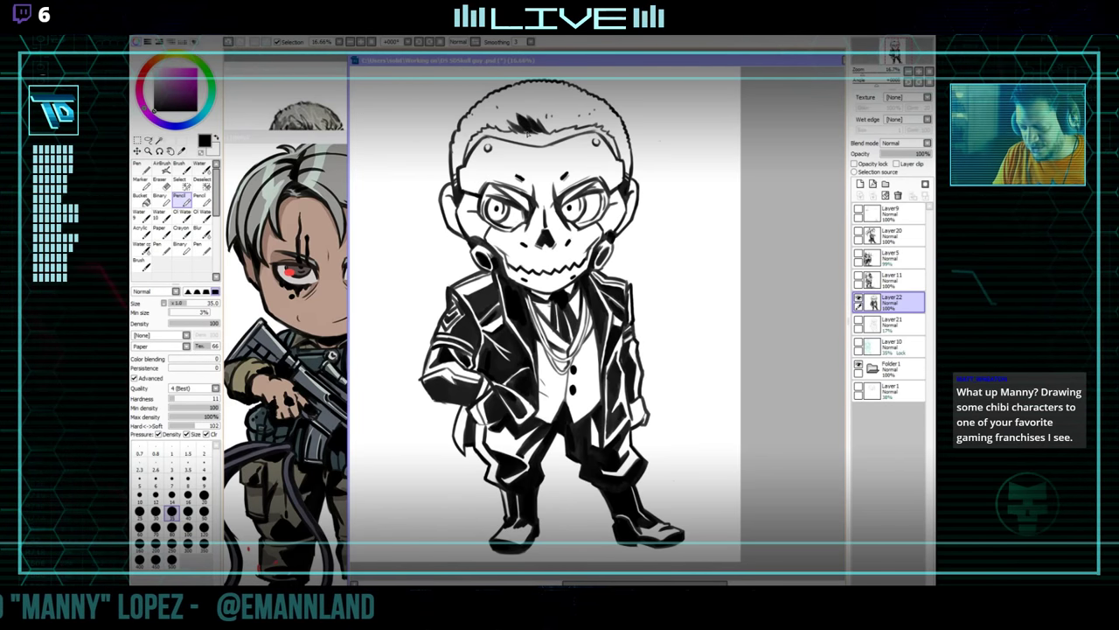
pyautogui.press('e')
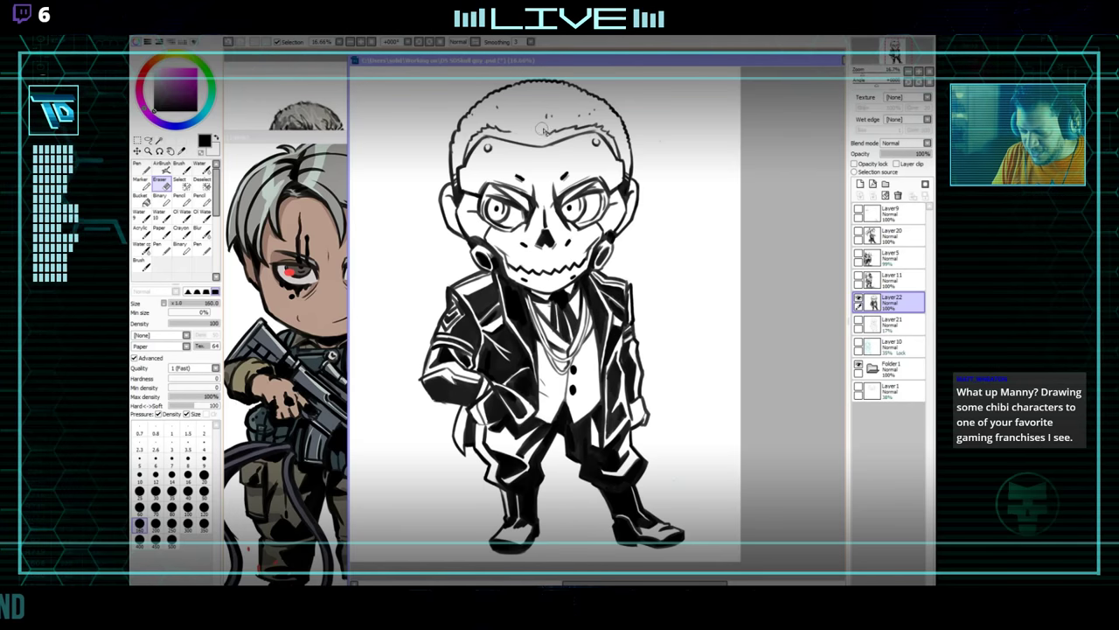
pyautogui.press('n')
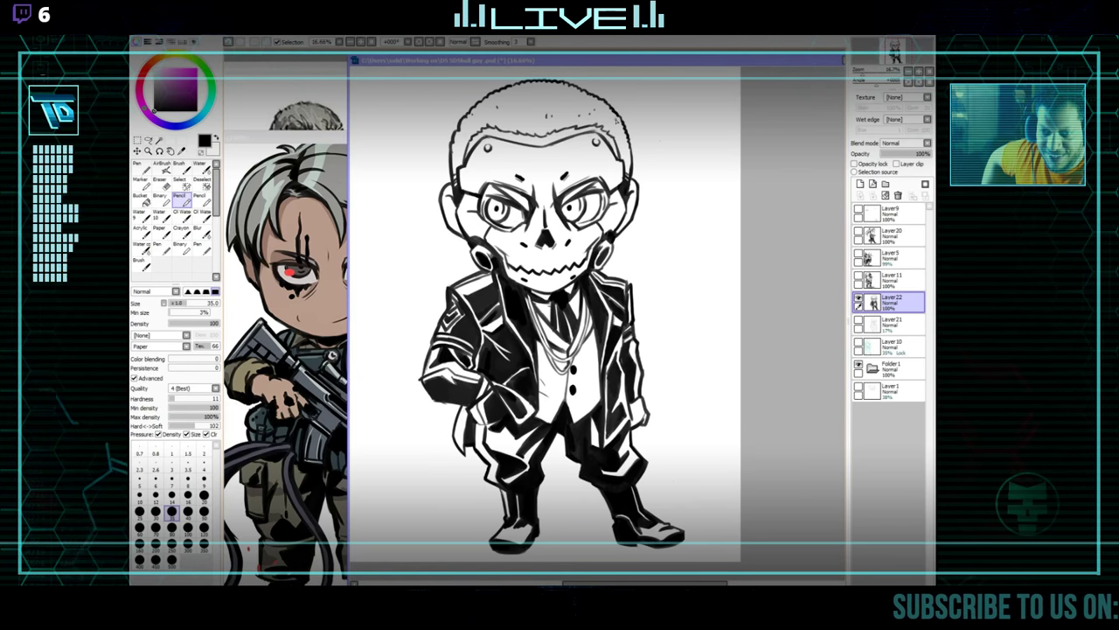
# Reduce the Eraser to size 56 and rework the head outline above the ear on the character's left side with Eraser and Pencil.
pyautogui.press('e')
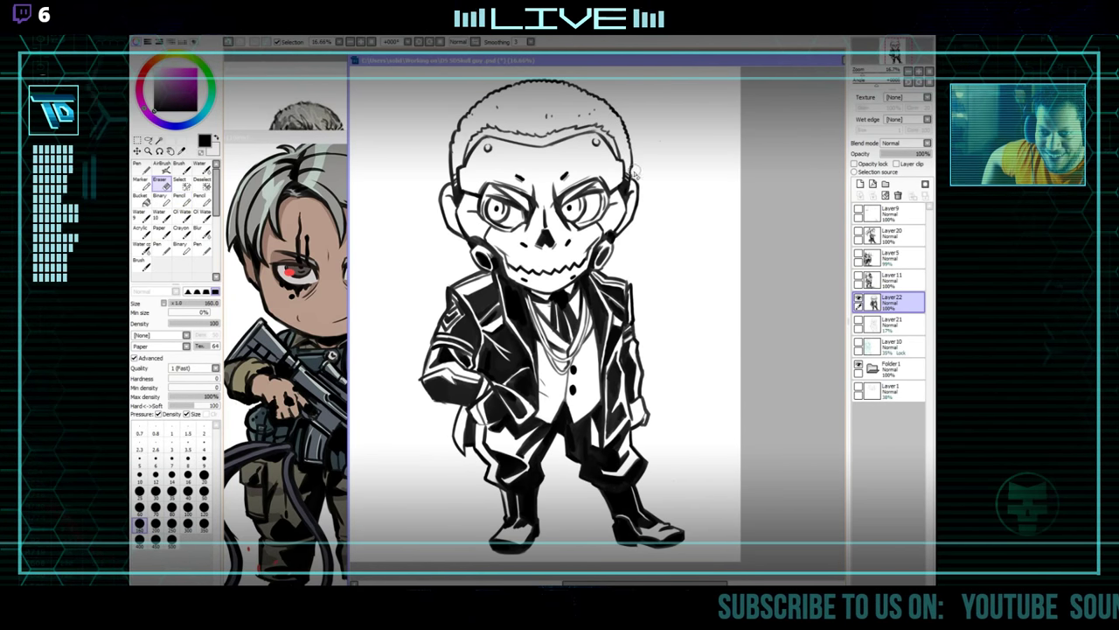
pyautogui.press('[')
pyautogui.press('[')
pyautogui.press('[')
pyautogui.press('[')
pyautogui.press('[')
pyautogui.press('[')
pyautogui.moveTo(634, 166); pyautogui.dragTo(631, 174)
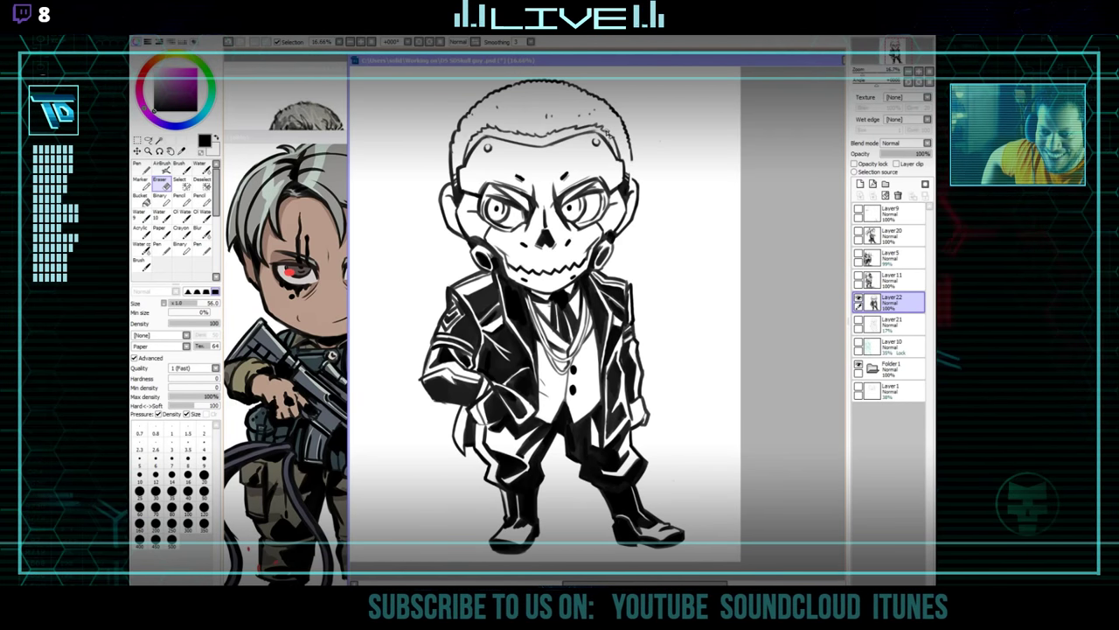
pyautogui.press('n')
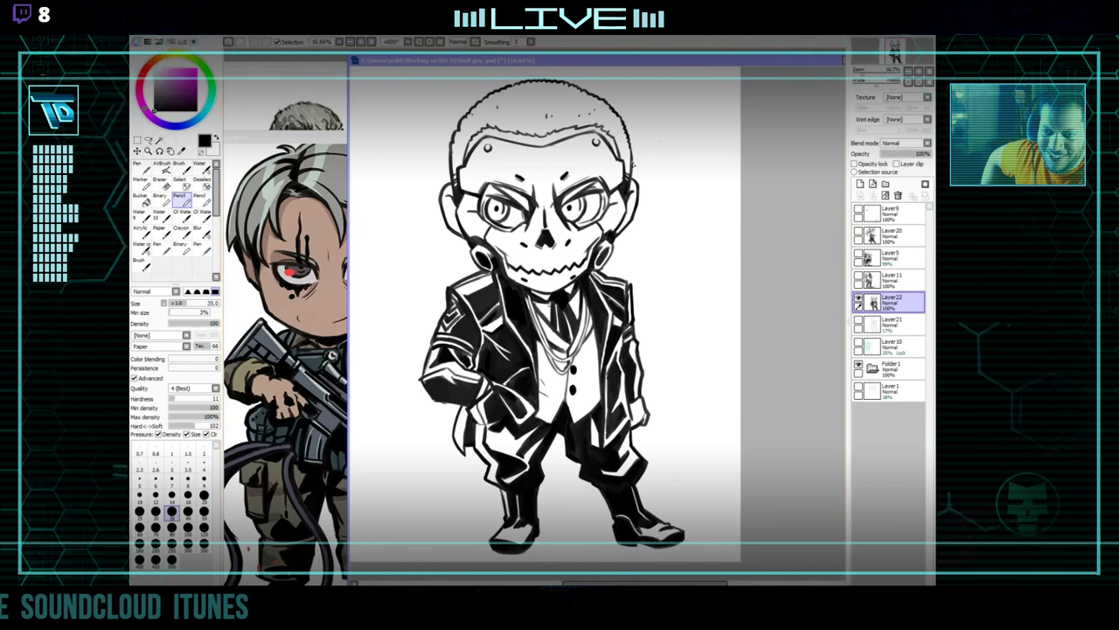
pyautogui.press('e')
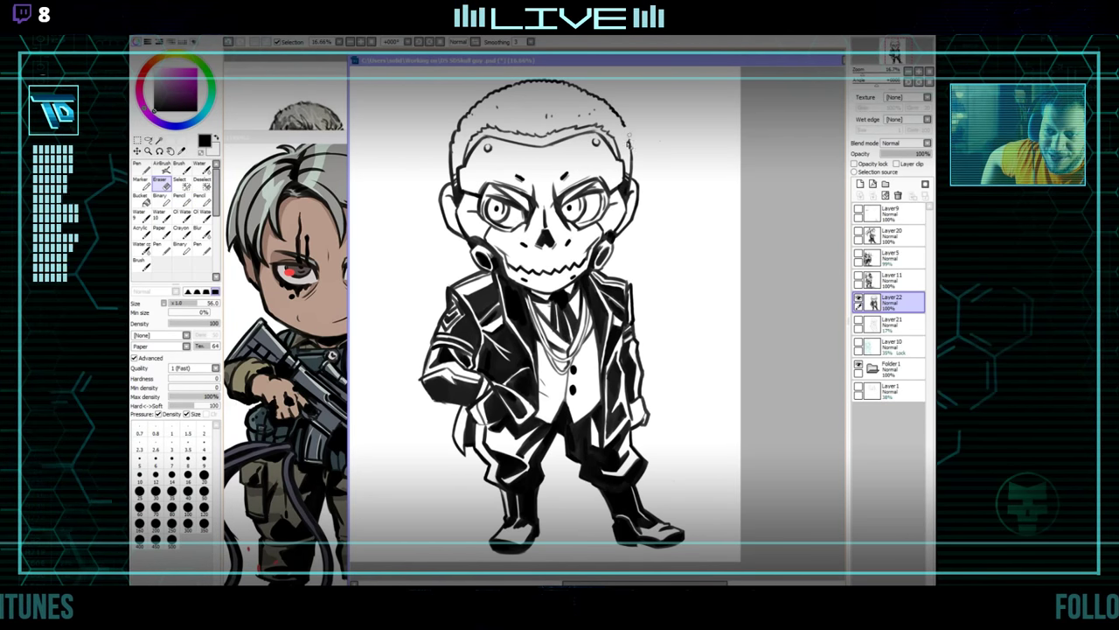
pyautogui.press('n')
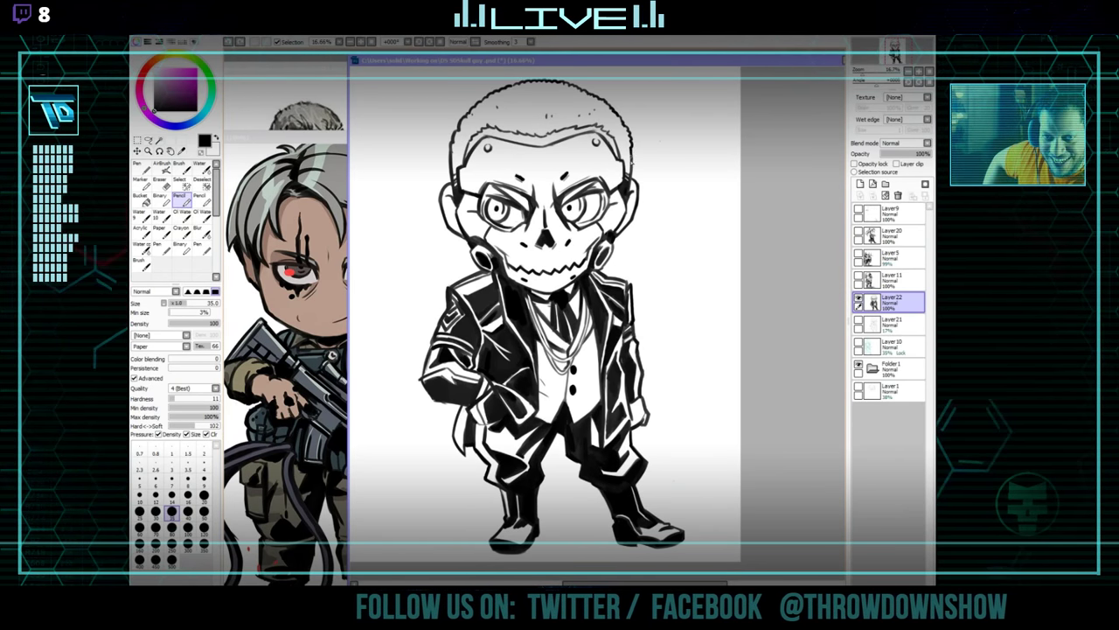
# Refine the hair edge between the temple and ear on the character's left side with the Eraser and size 35 Pencil.
pyautogui.press('e')
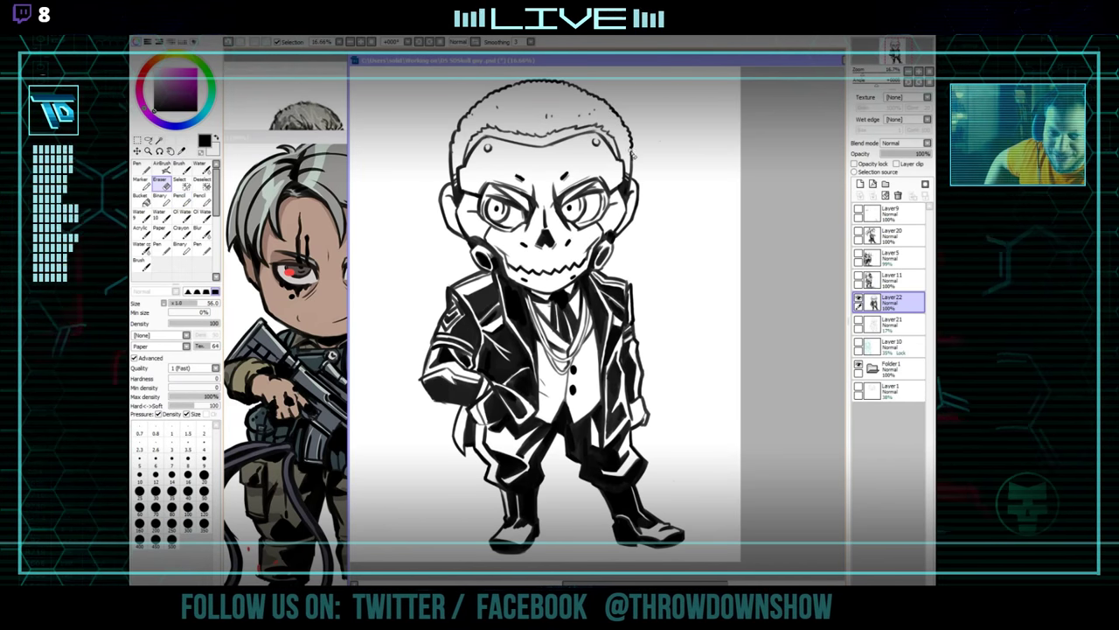
pyautogui.press('n')
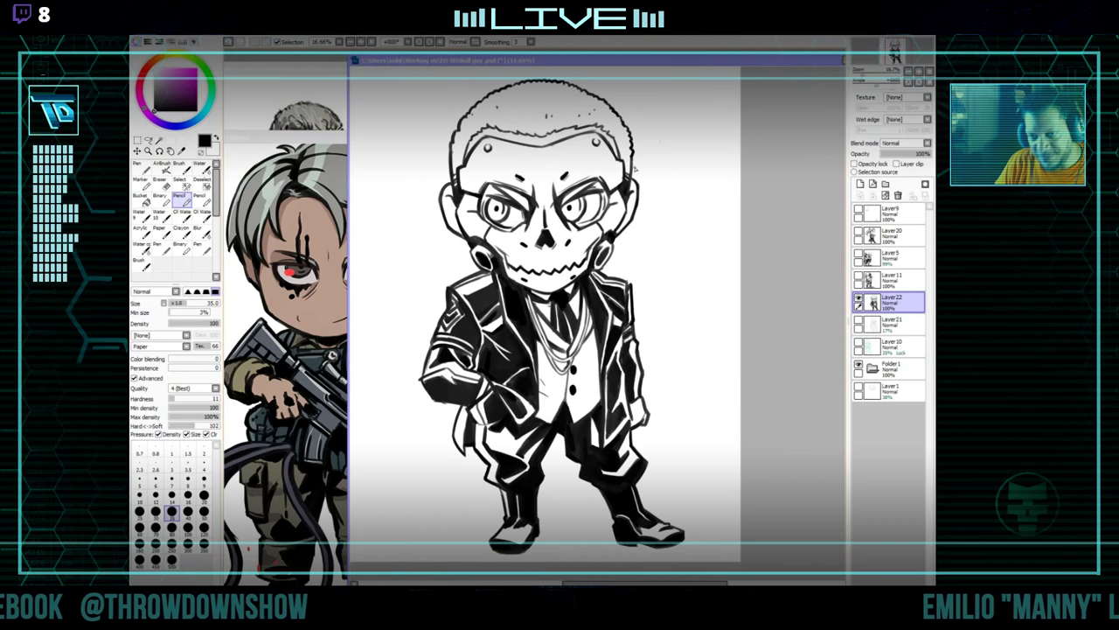
pyautogui.press('e')
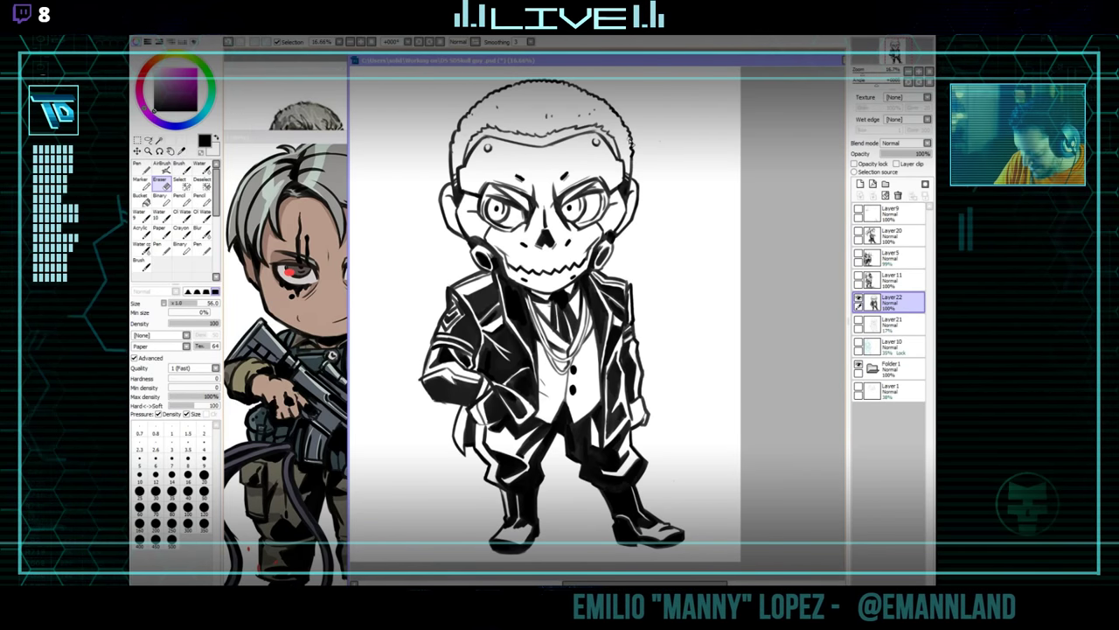
pyautogui.press('n')
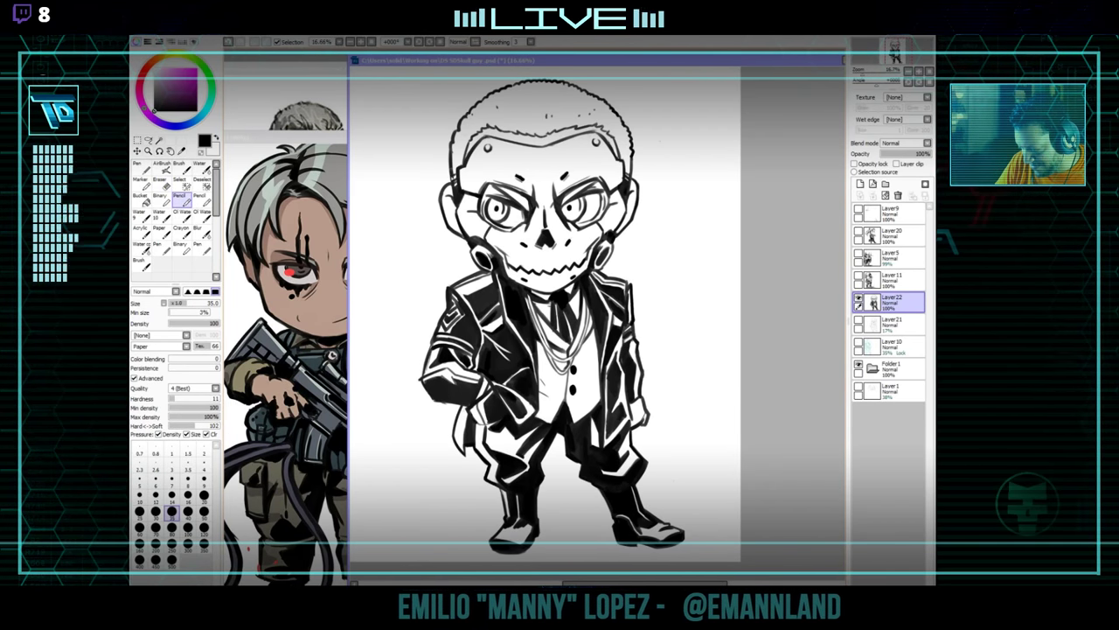
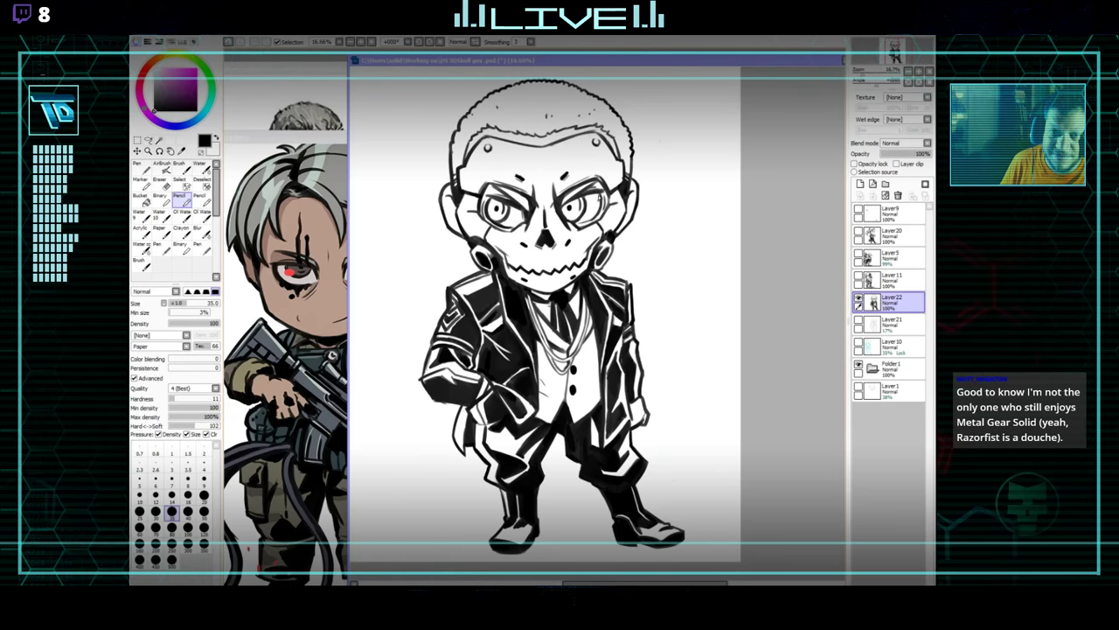
# Move the grey-haired chibi reference down to uncover the skull-mask reference, and return to the line art document.
pyautogui.hotkey('ctrl', 'Tab')
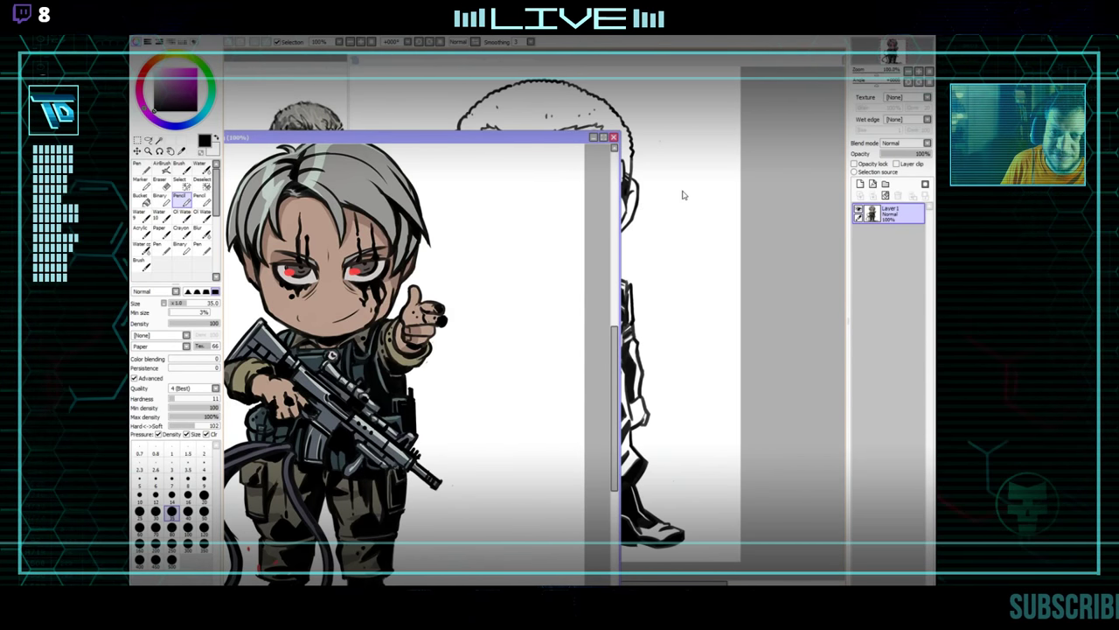
pyautogui.hotkey('ctrl', 'Tab')
pyautogui.hotkey('ctrl', 'Tab')
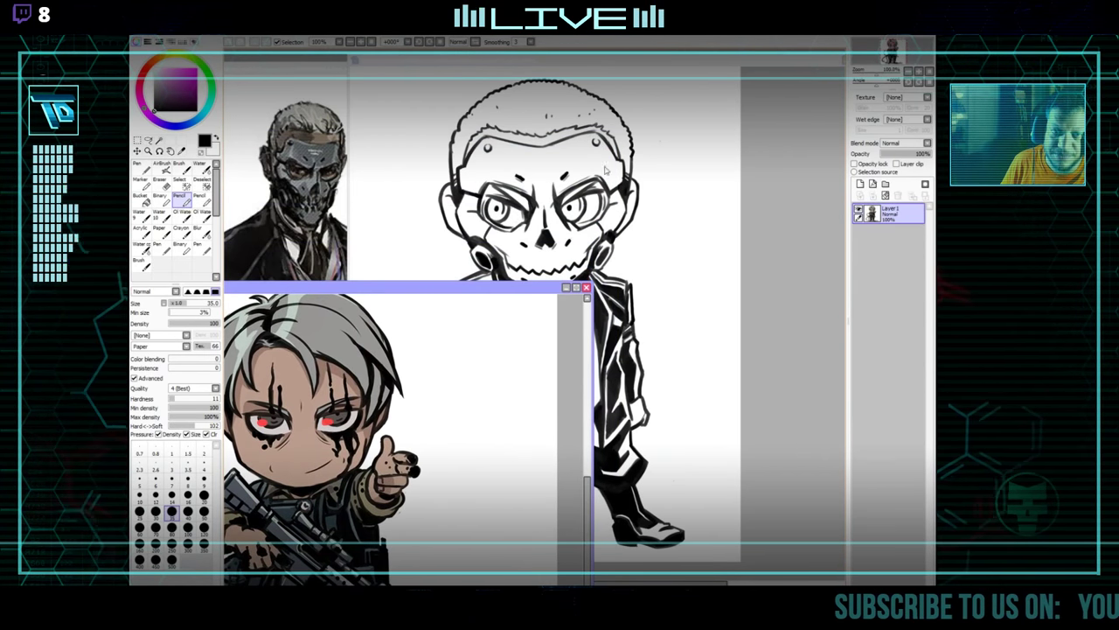
pyautogui.hotkey('ctrl', 'Tab')
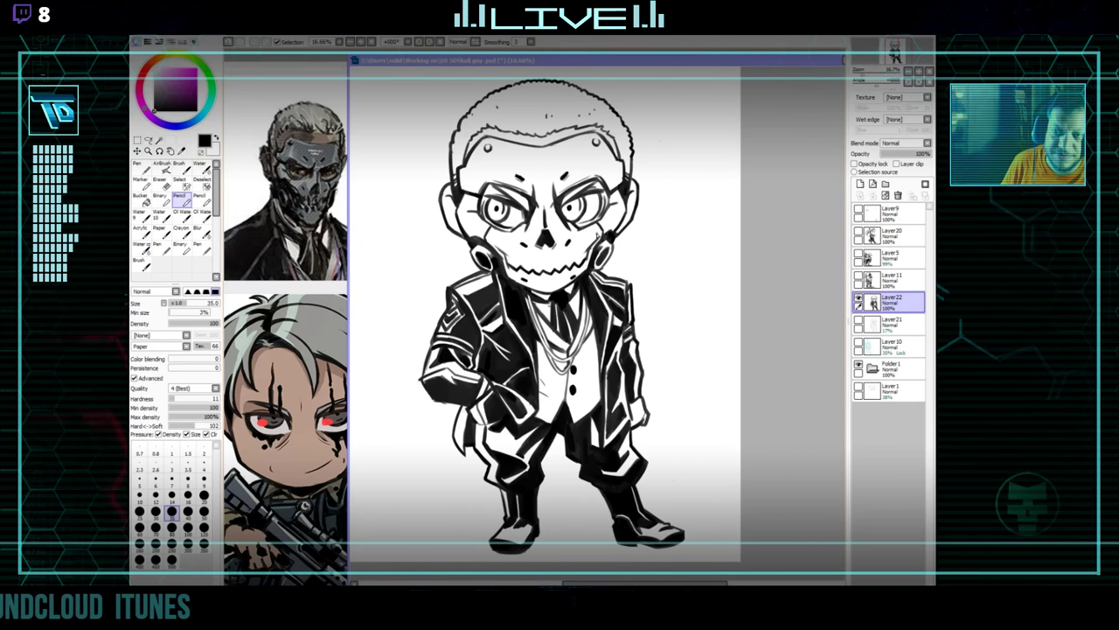
# Touch up the mask's eye and brow lines with the size 56 Eraser and size 35 Pencil.
pyautogui.press('e')
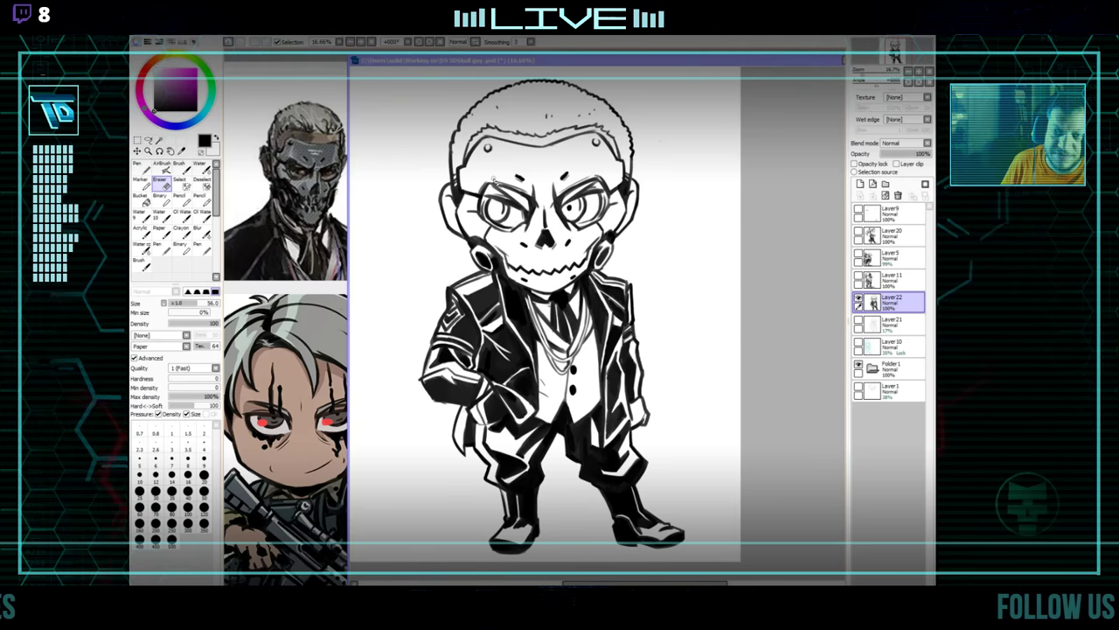
pyautogui.press('n')
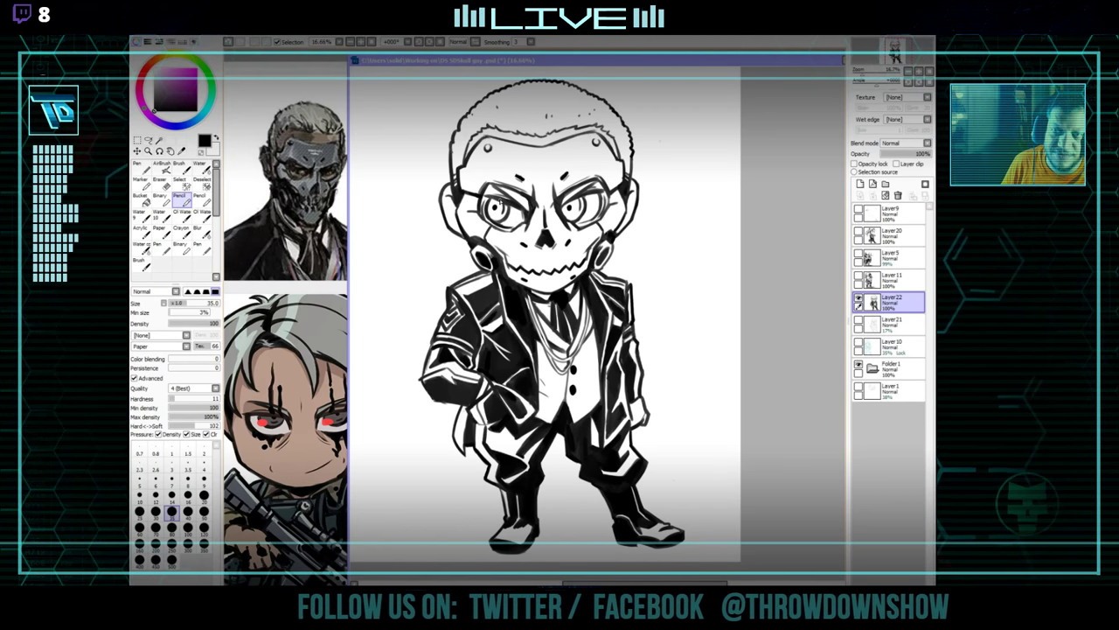
pyautogui.press('e')
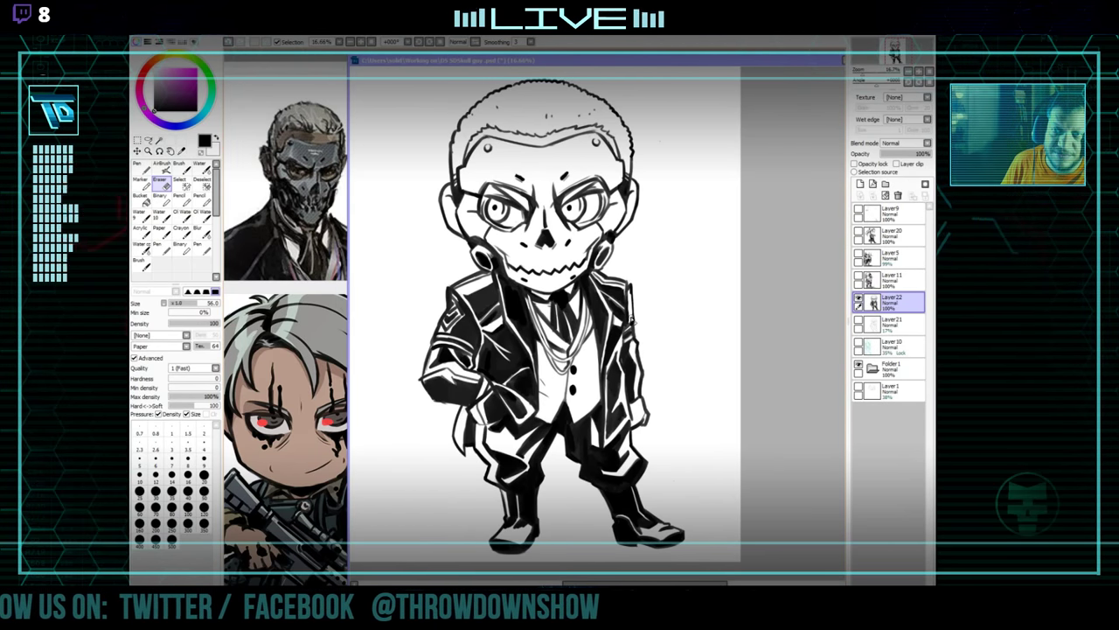
pyautogui.press('n')
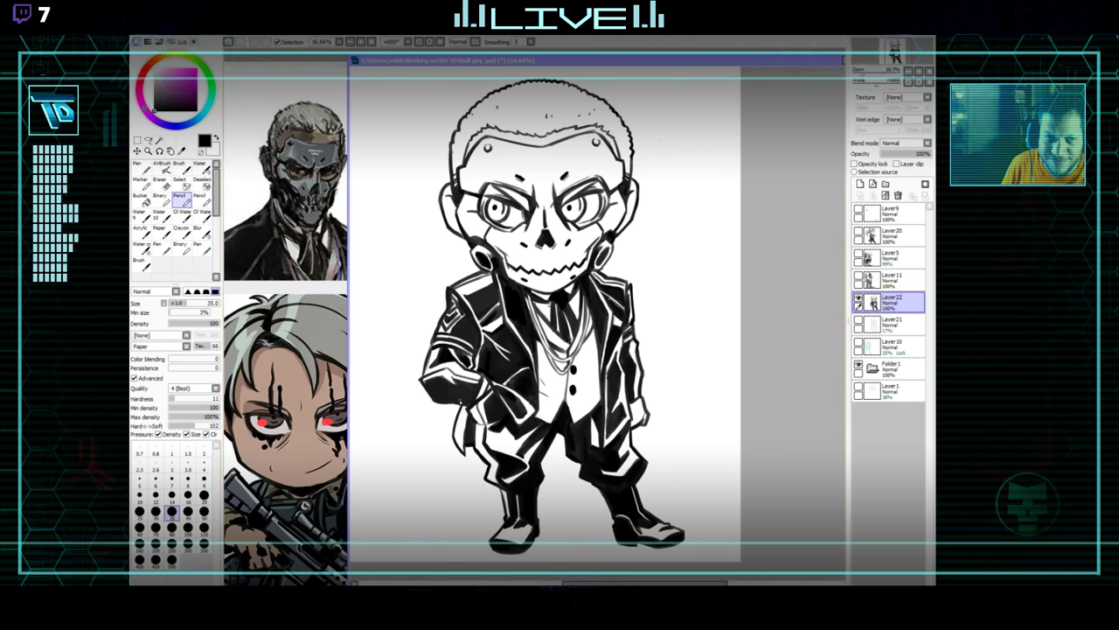
# Bring the jacket sleeve into view in the skull-mask reference and refine the sleeve details with the size 82 Eraser and Pencil.
pyautogui.click(317, 270)
pyautogui.scroll(1, 377, 355)
pyautogui.moveTo(377, 355); pyautogui.dragTo(428, 267)
pyautogui.click(605, 321)
pyautogui.moveTo(486, 377); pyautogui.dragTo(484, 378)
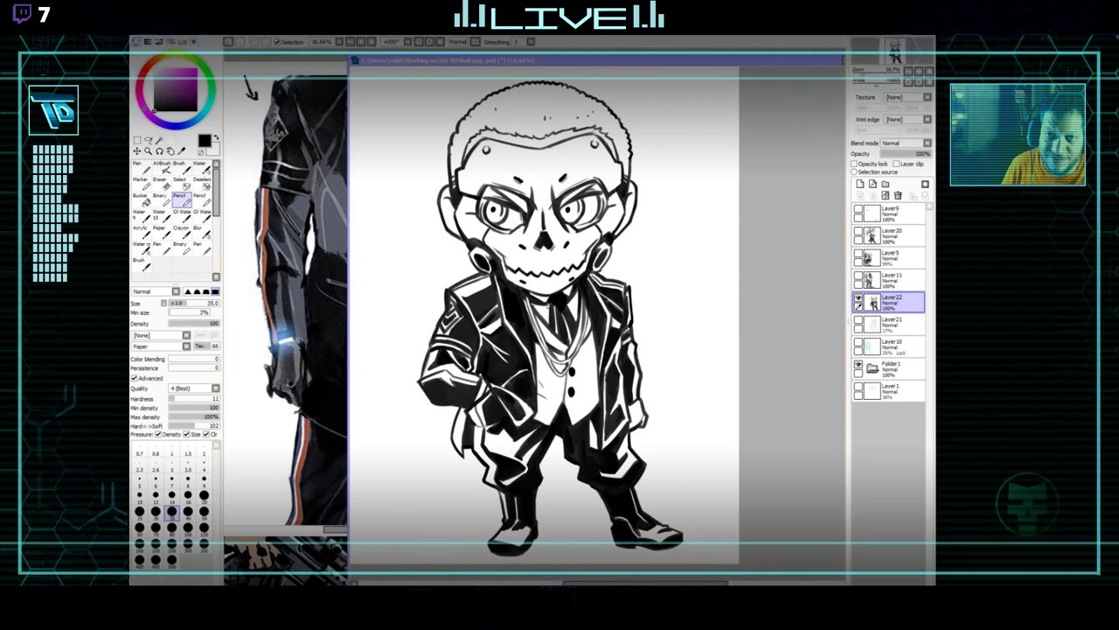
pyautogui.press('e')
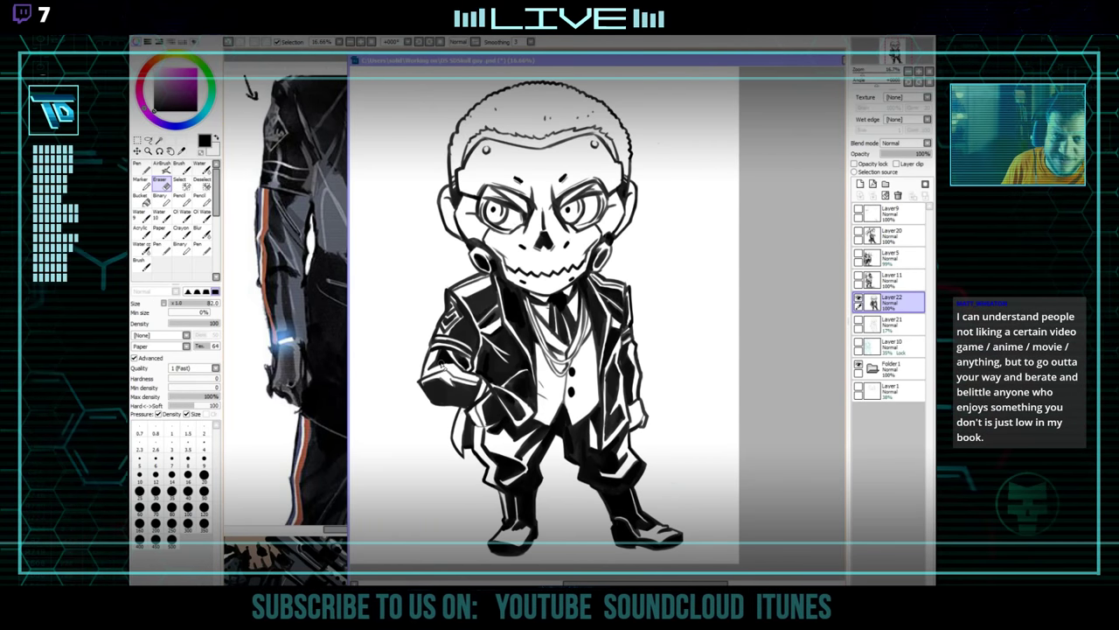
pyautogui.press('n')
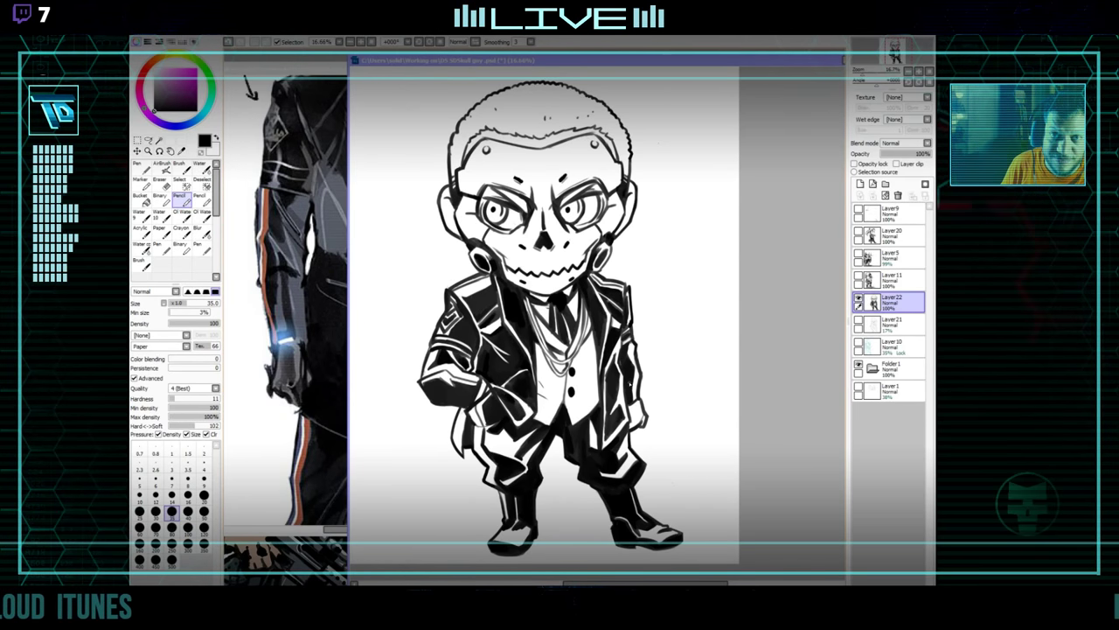
# Show the reference's shoulder and upper sleeve, and touch up the jacket's shoulder lines with the Eraser and size 35 Pencil.
pyautogui.moveTo(332, 459); pyautogui.dragTo(310, 550)
pyautogui.click(662, 340)
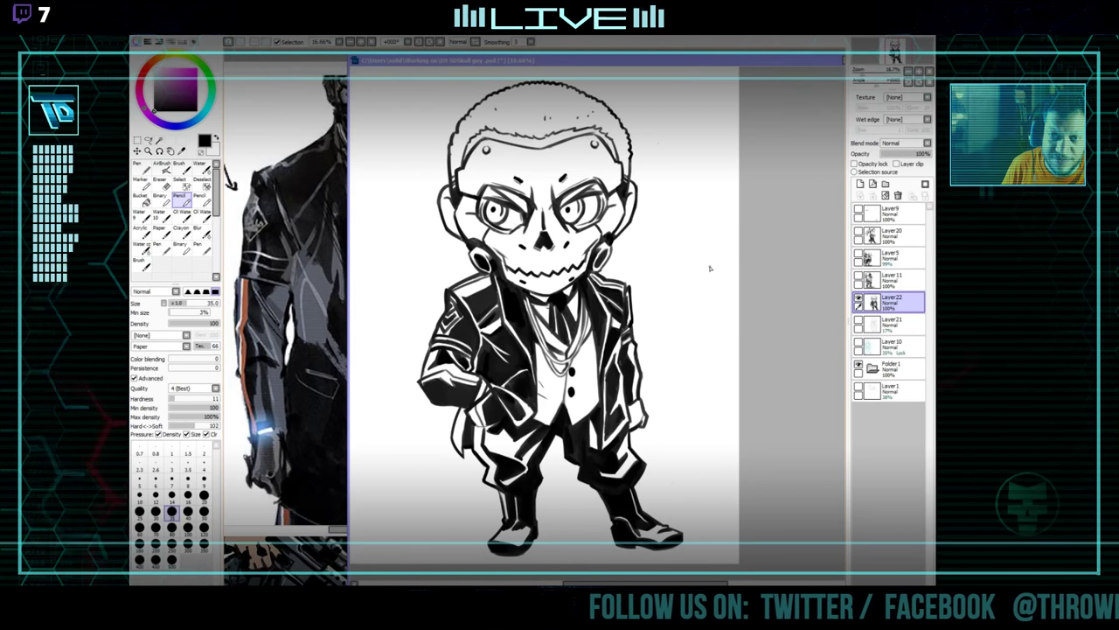
pyautogui.press('e')
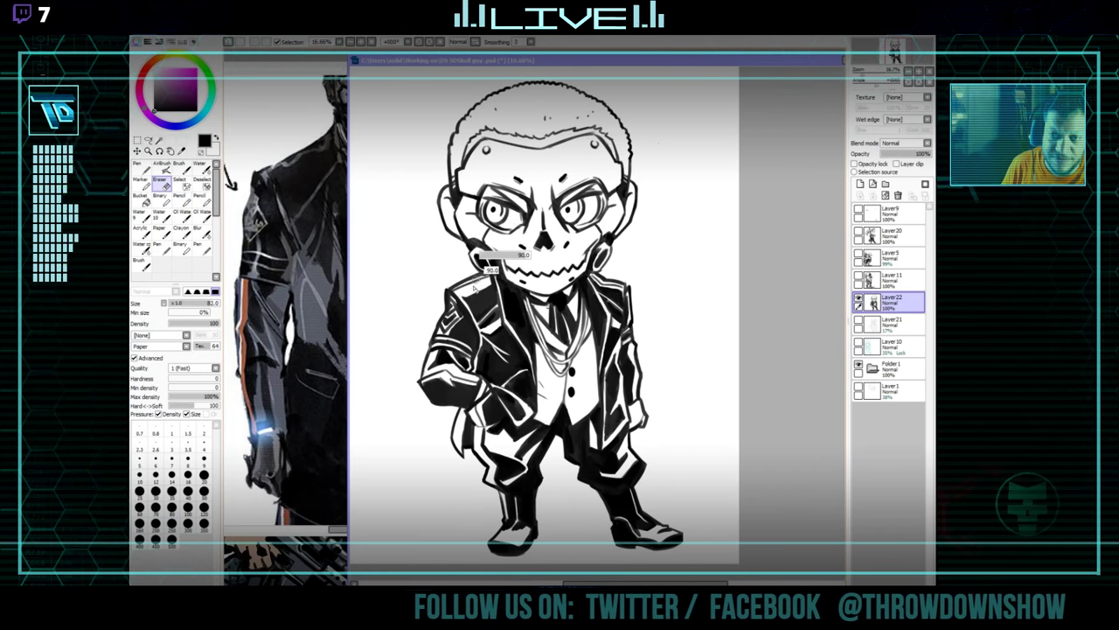
pyautogui.press('n')
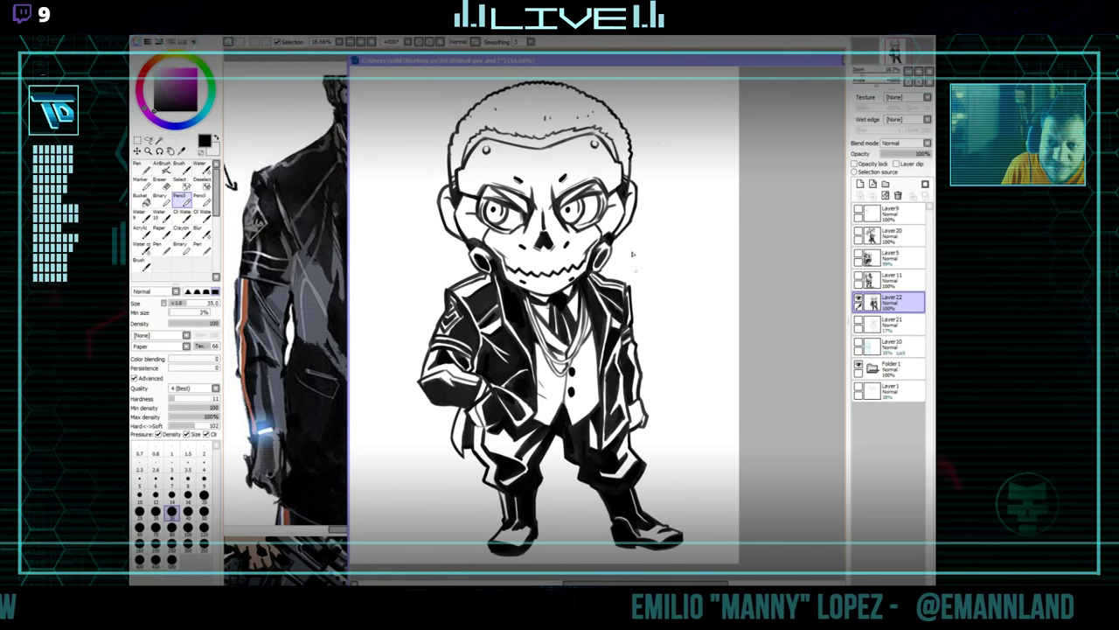
# Reduce the Eraser to size 48 for finer cleanup of the line art, and return to the size 35 Pencil.
pyautogui.press('e')
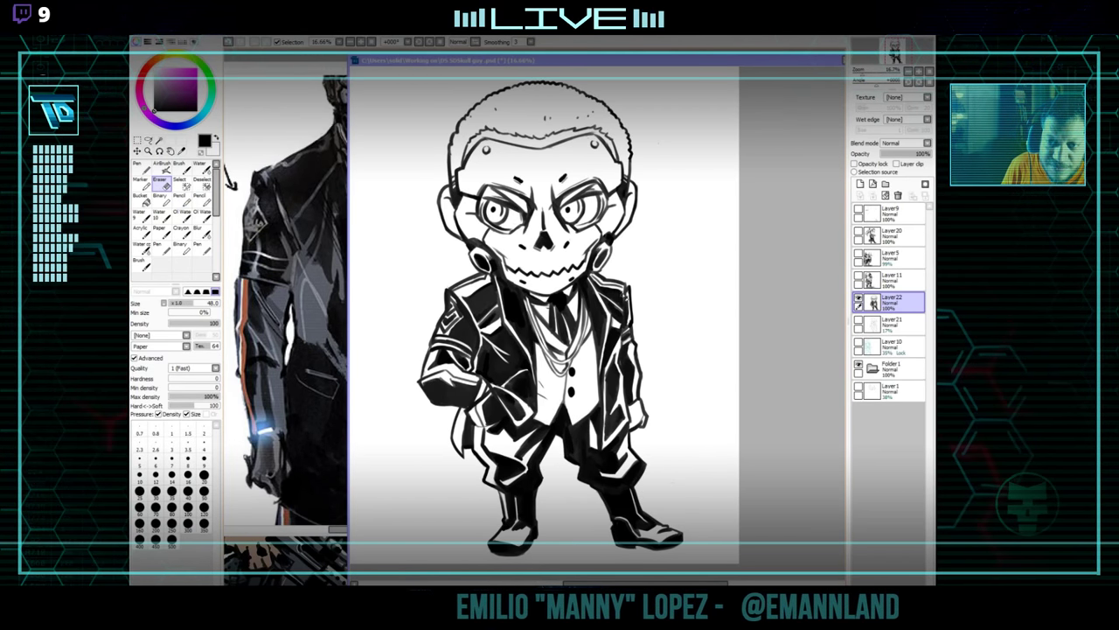
pyautogui.press('[')
pyautogui.press('[')
pyautogui.press('[')
pyautogui.press('[')
pyautogui.press('[')
pyautogui.press('[')
pyautogui.press('[')
pyautogui.press('[')
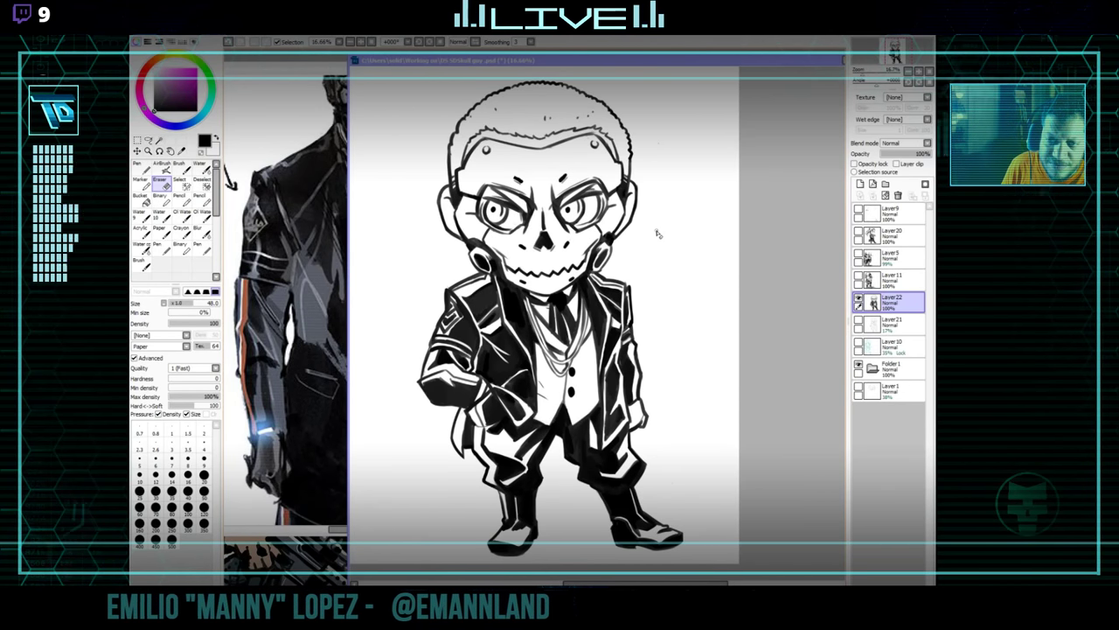
pyautogui.press('n')
# Bring the reference's masked head and chest into view and touch up the lower mask area with the Eraser and Pencil.
pyautogui.click(329, 341)
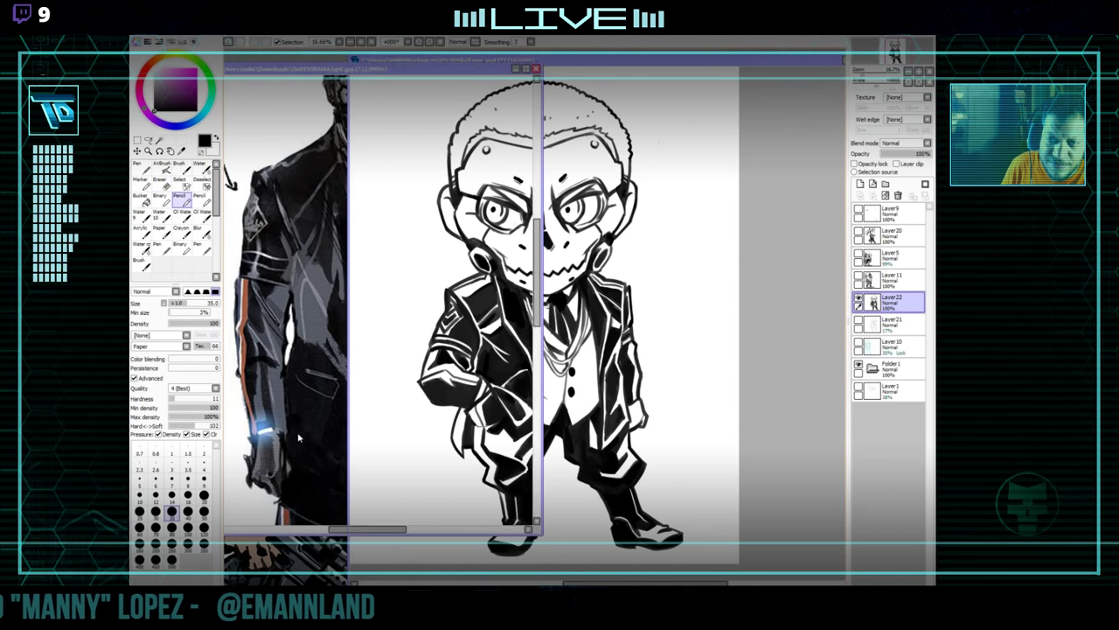
pyautogui.moveTo(418, 348); pyautogui.dragTo(387, 444)
pyautogui.click(599, 333)
pyautogui.press('e')
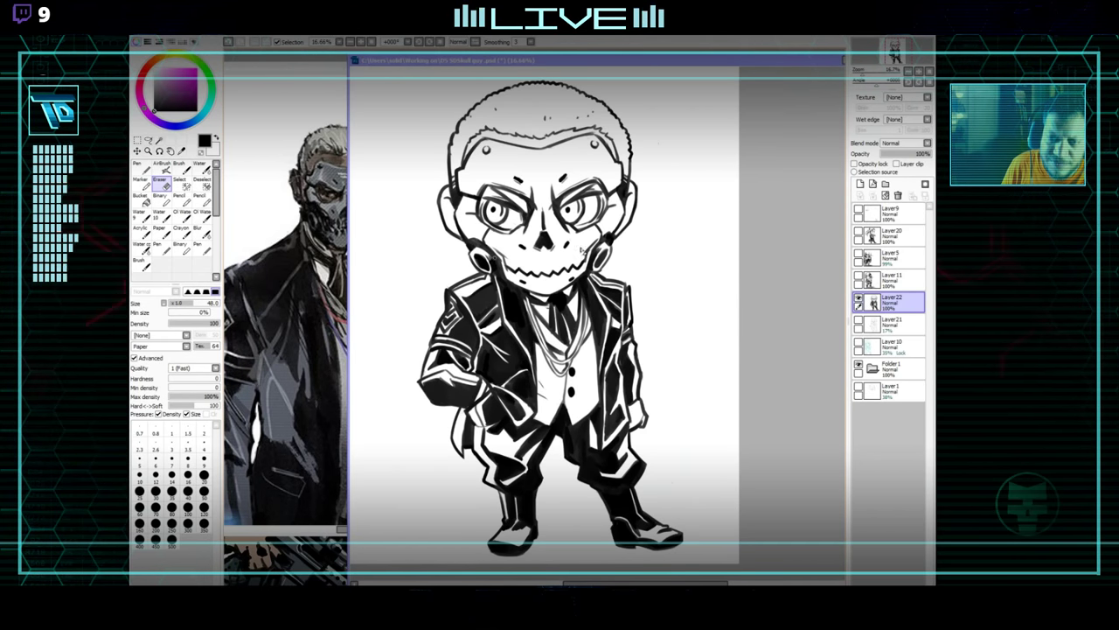
pyautogui.press('n')
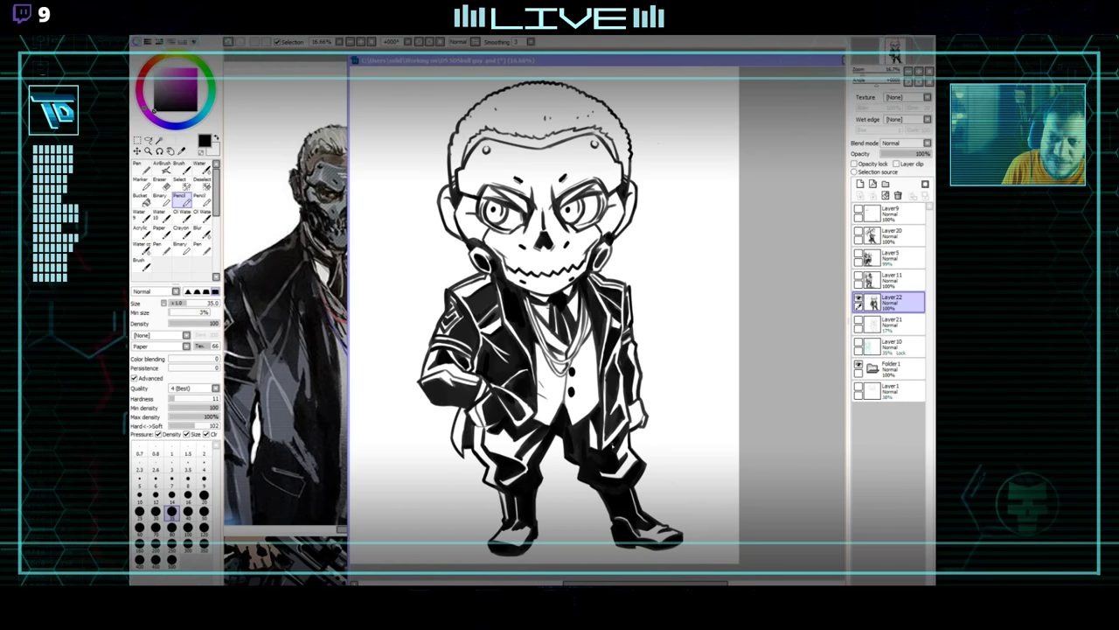
# Touch up the collar lines below the jaw at a rotated canvas angle with the Pencil and size 48 Eraser.
pyautogui.moveTo(614, 446); pyautogui.dragTo(455, 398)
pyautogui.moveTo(558, 302); pyautogui.dragTo(471, 421)
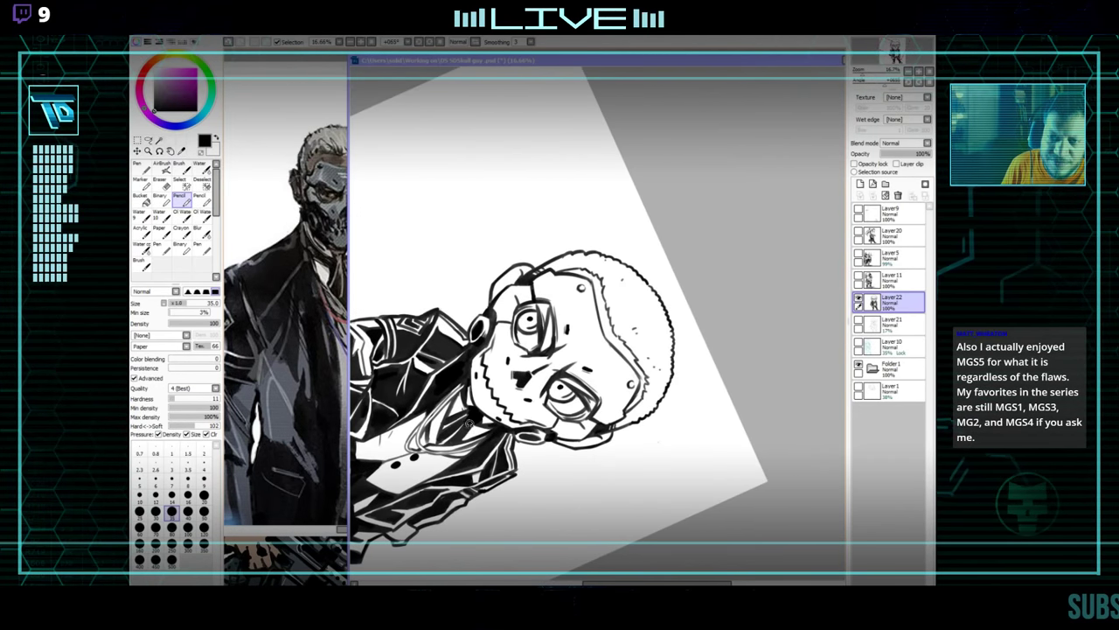
pyautogui.press('e')
pyautogui.moveTo(633, 463)
pyautogui.mouseDown()
pyautogui.moveTo(706, 429)
pyautogui.moveTo(726, 398)
pyautogui.mouseUp()
pyautogui.moveTo(692, 490)
pyautogui.mouseDown()
pyautogui.moveTo(715, 338)
pyautogui.moveTo(735, 305)
pyautogui.mouseUp()
pyautogui.moveTo(722, 412); pyautogui.dragTo(661, 361)
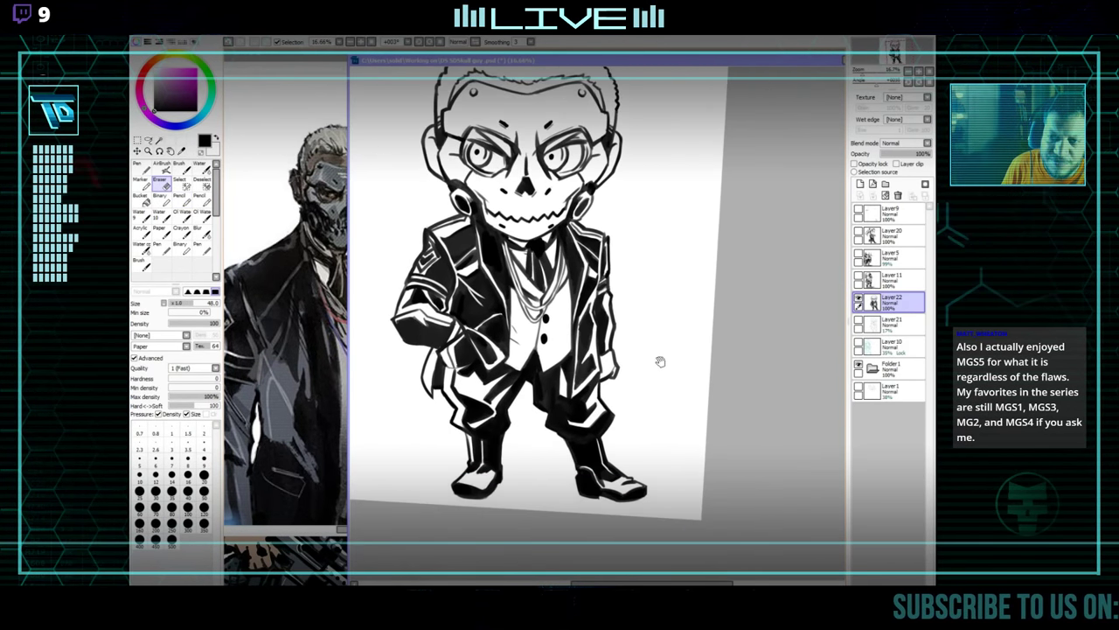
# Refine the outlines of both shoes with the size 35 Pencil at a rotated canvas angle.
pyautogui.press('n')
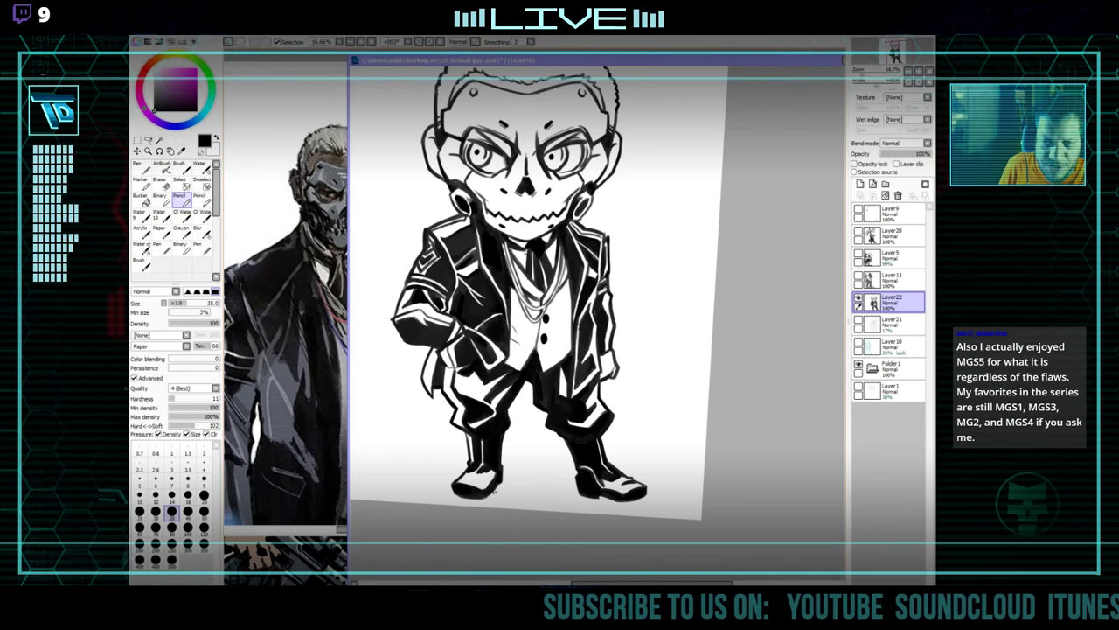
pyautogui.moveTo(530, 475); pyautogui.dragTo(543, 459)
pyautogui.moveTo(639, 455); pyautogui.dragTo(534, 449)
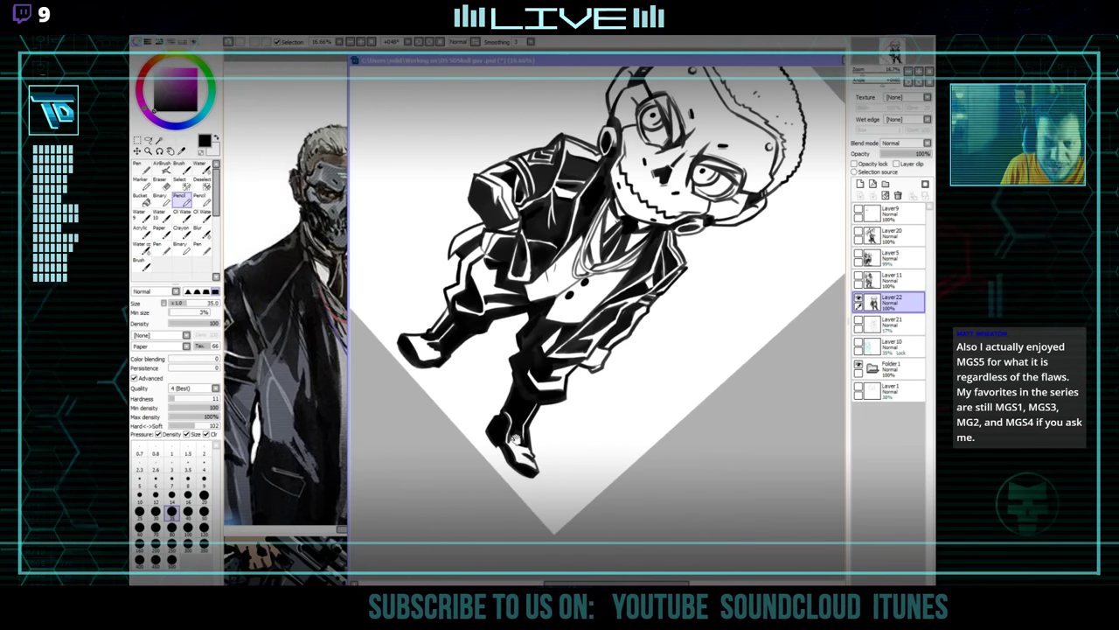
pyautogui.moveTo(463, 371); pyautogui.dragTo(490, 458)
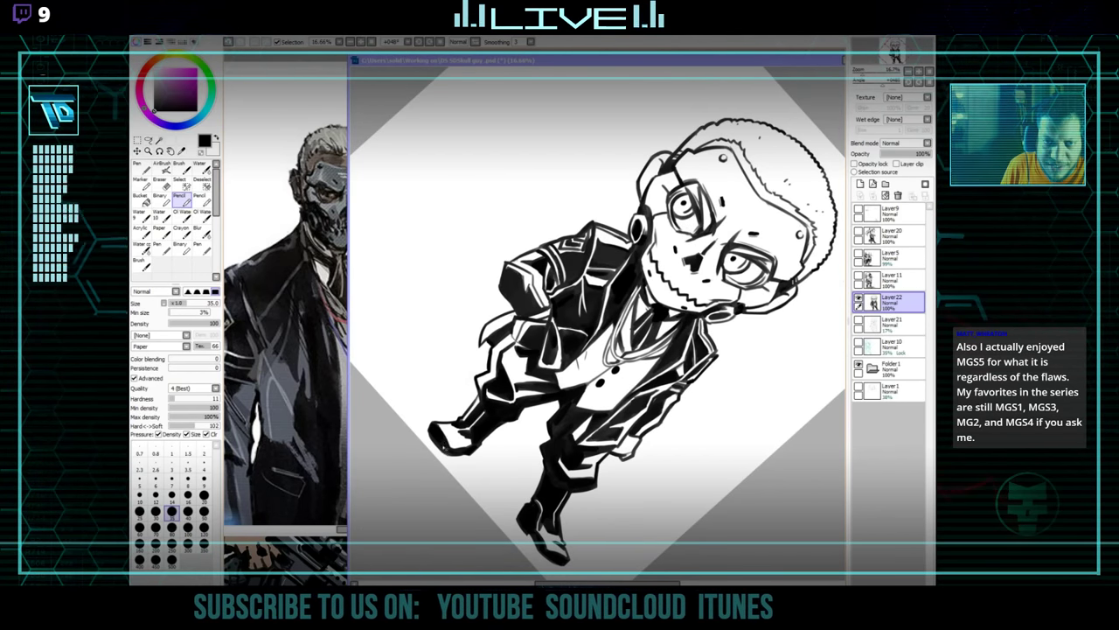
pyautogui.moveTo(591, 509); pyautogui.dragTo(611, 437)
pyautogui.moveTo(612, 437); pyautogui.dragTo(595, 354)
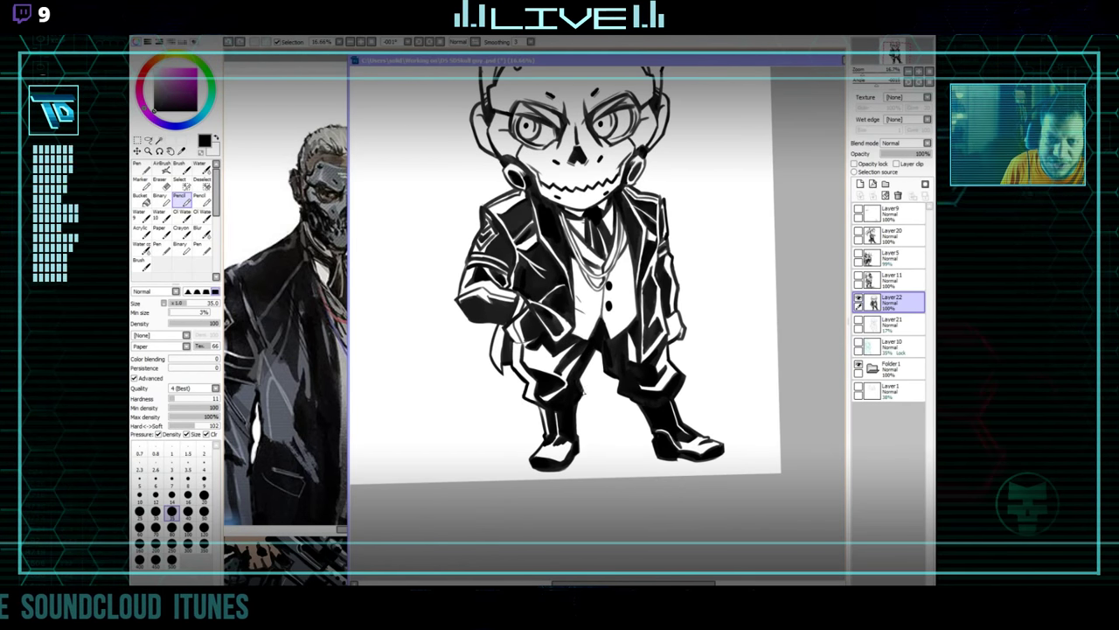
# Refine the lower jacket edge beside the trousers with the Pencil and the size 73 Eraser.
pyautogui.moveTo(610, 344); pyautogui.dragTo(519, 371)
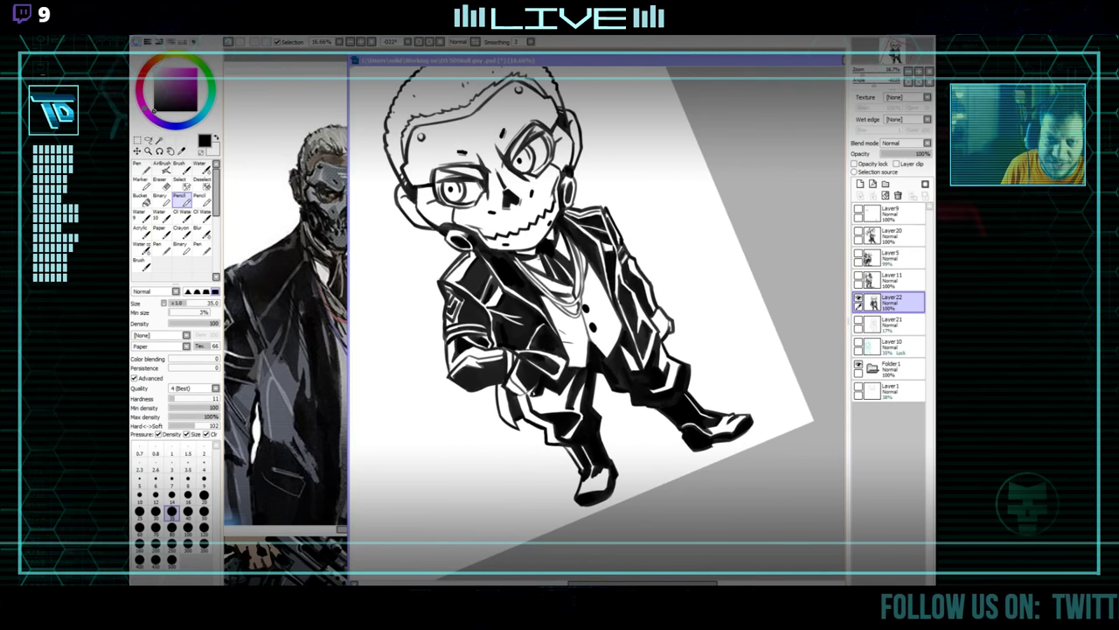
pyautogui.press('e')
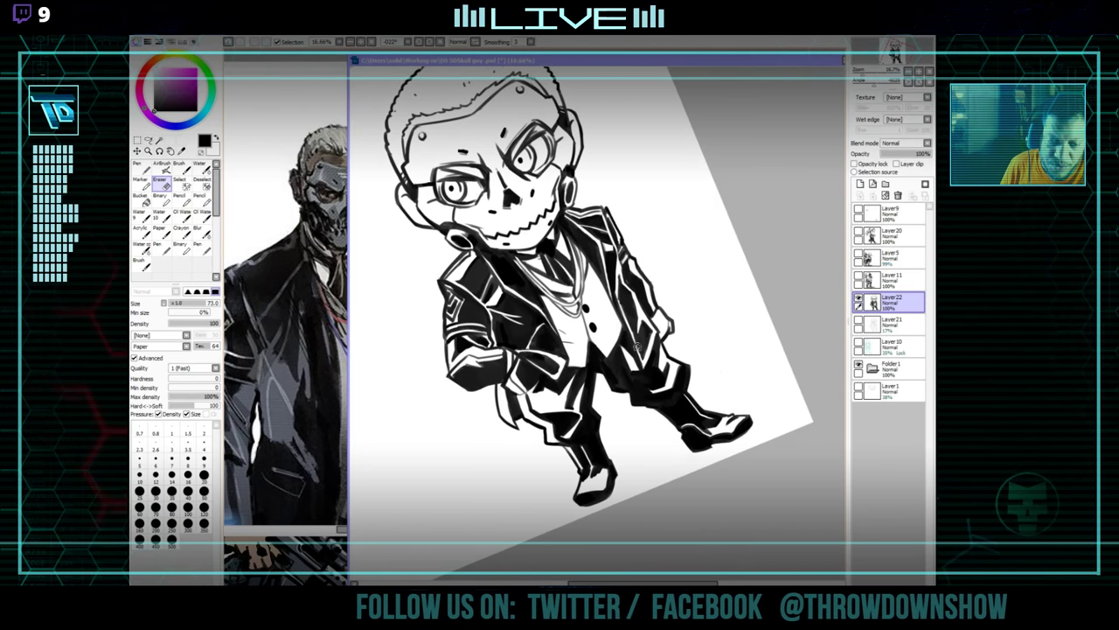
pyautogui.moveTo(637, 347); pyautogui.dragTo(564, 353)
pyautogui.moveTo(550, 238)
pyautogui.mouseDown()
pyautogui.moveTo(540, 349)
pyautogui.moveTo(596, 386)
pyautogui.mouseUp()
pyautogui.press('n')
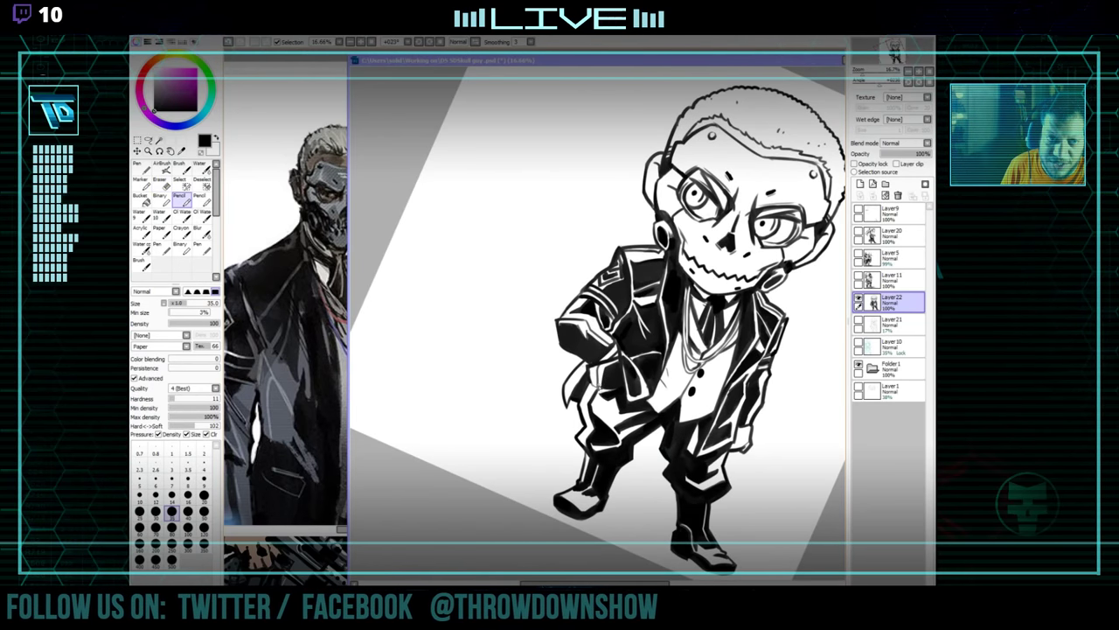
# Bring the reference's trousers into view and touch up the line art between the trouser legs with the size 23 Eraser and size 35 Pencil.
pyautogui.moveTo(765, 404); pyautogui.dragTo(629, 355)
pyautogui.click(339, 475)
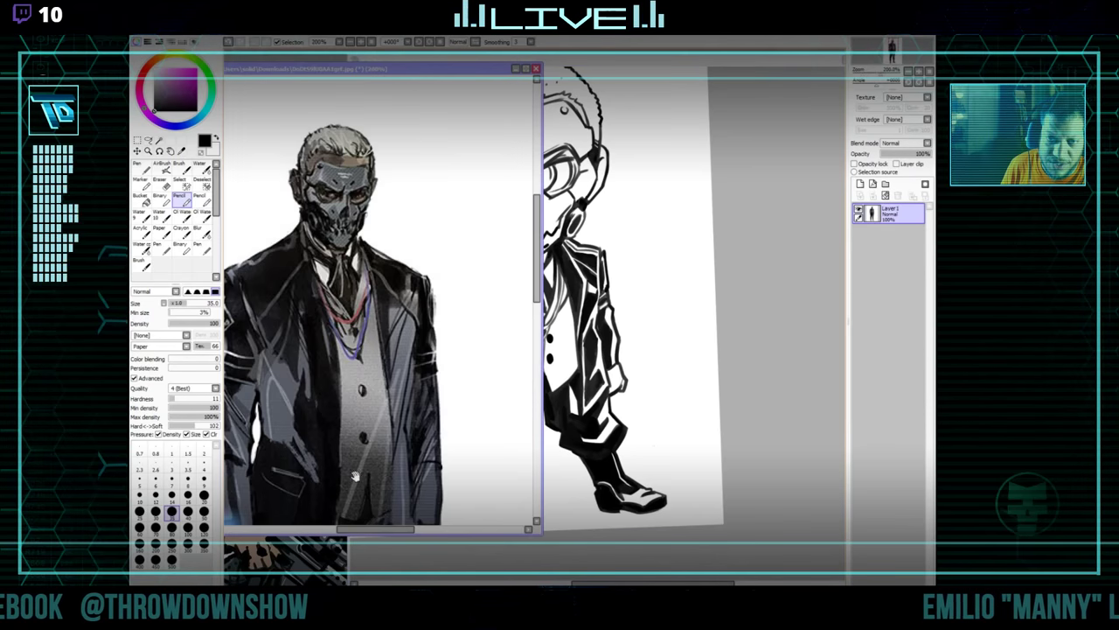
pyautogui.moveTo(355, 476)
pyautogui.mouseDown()
pyautogui.moveTo(386, 356)
pyautogui.moveTo(377, 300)
pyautogui.mouseUp()
pyautogui.click(651, 339)
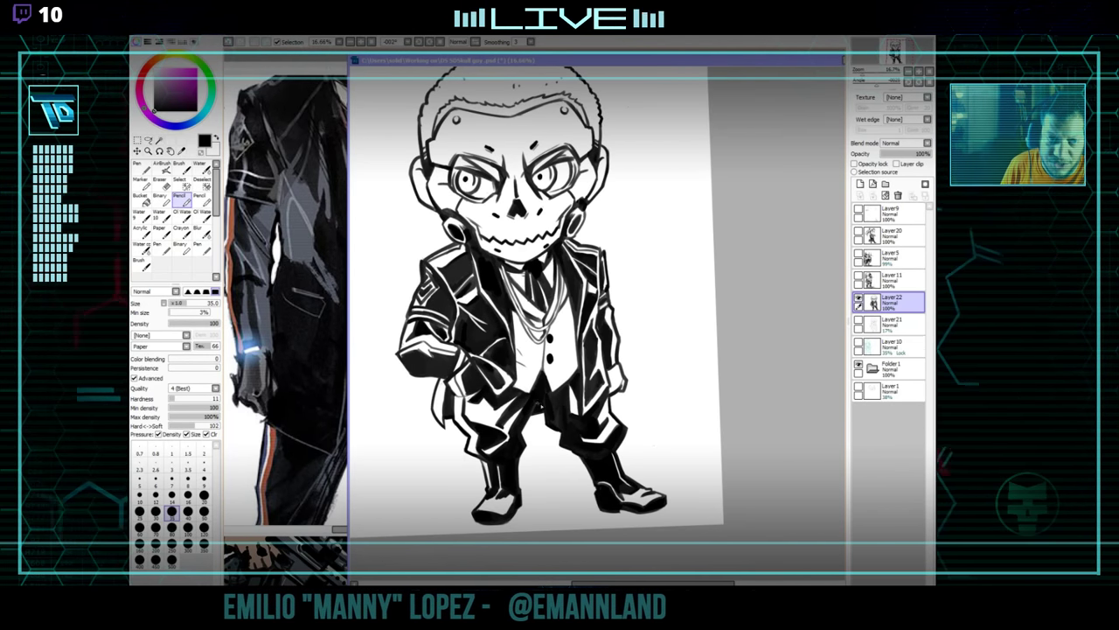
pyautogui.press('e')
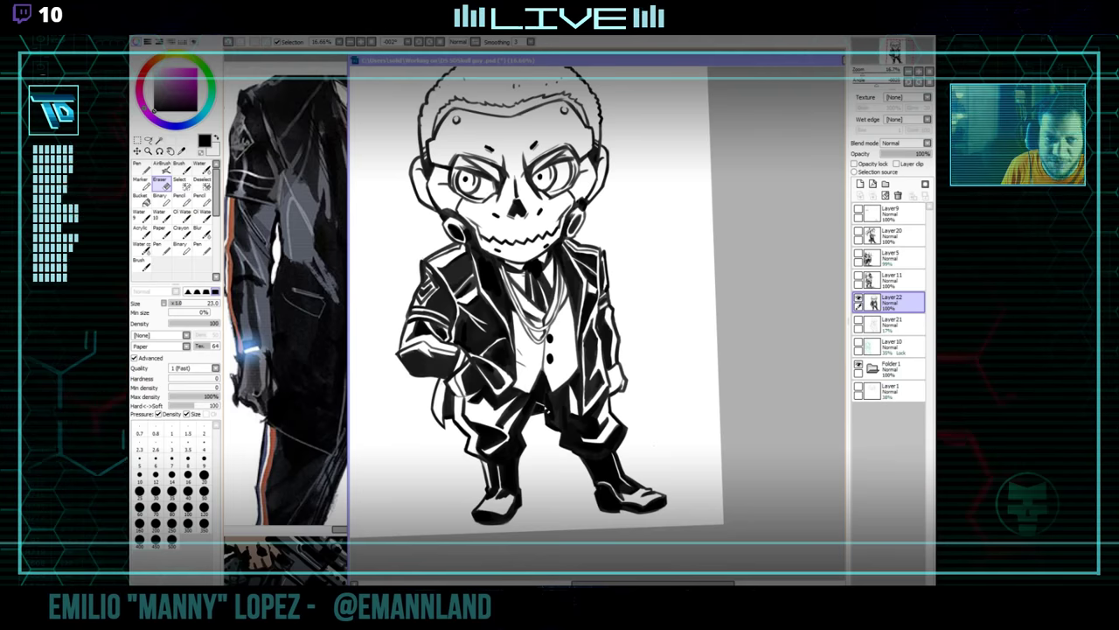
pyautogui.moveTo(538, 410); pyautogui.dragTo(550, 393)
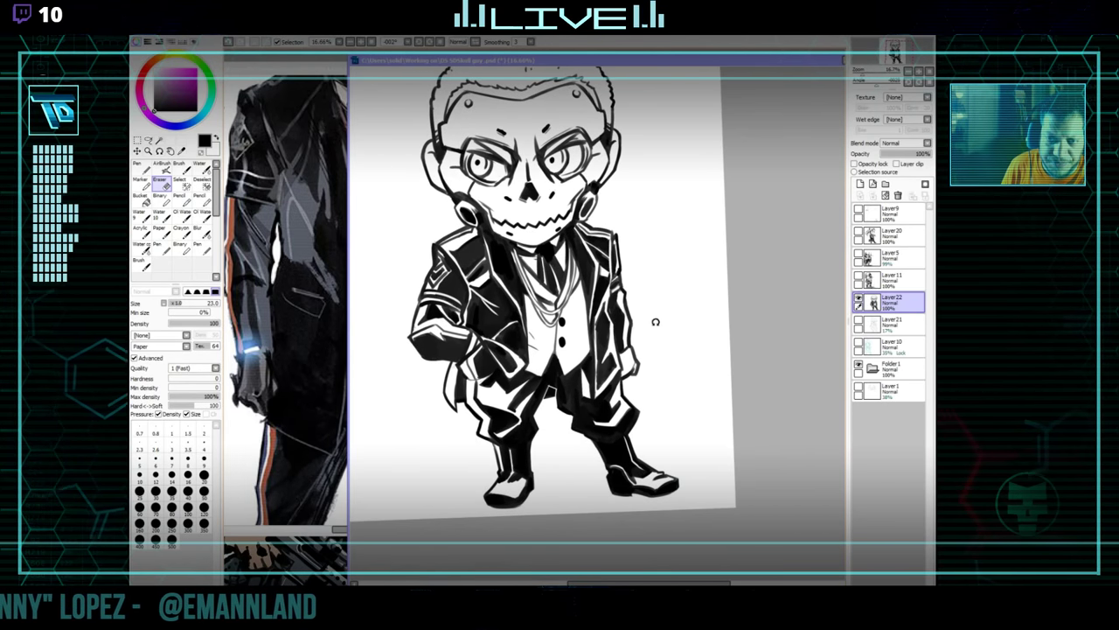
pyautogui.moveTo(657, 320)
pyautogui.mouseDown()
pyautogui.moveTo(703, 327)
pyautogui.moveTo(683, 306)
pyautogui.mouseUp()
pyautogui.press('n')
pyautogui.moveTo(668, 349); pyautogui.dragTo(673, 380)
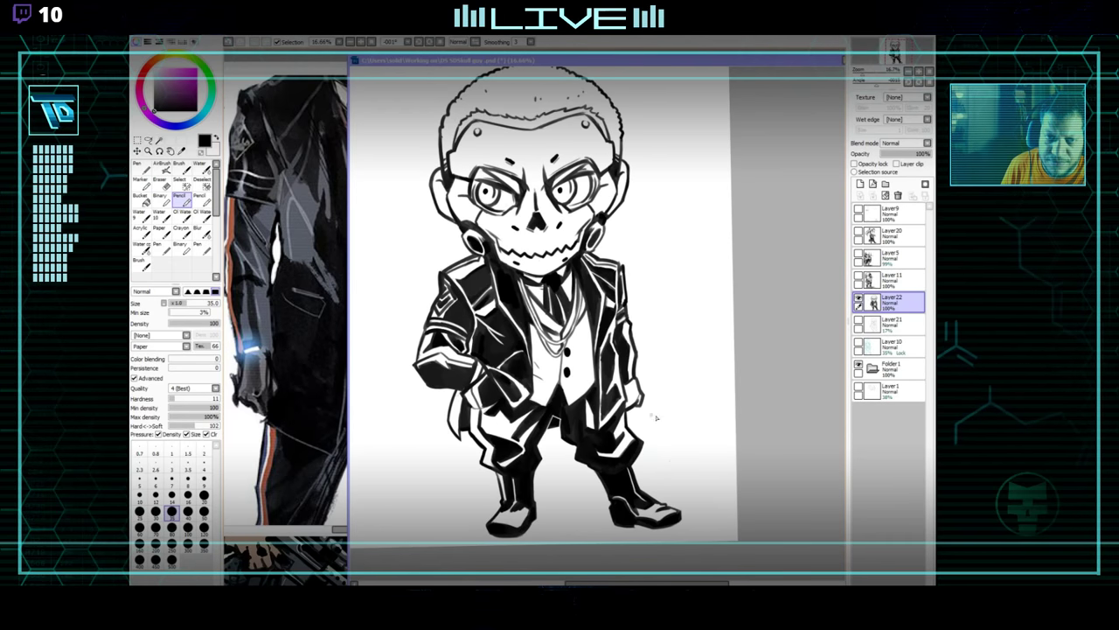
pyautogui.moveTo(656, 418); pyautogui.dragTo(669, 413)
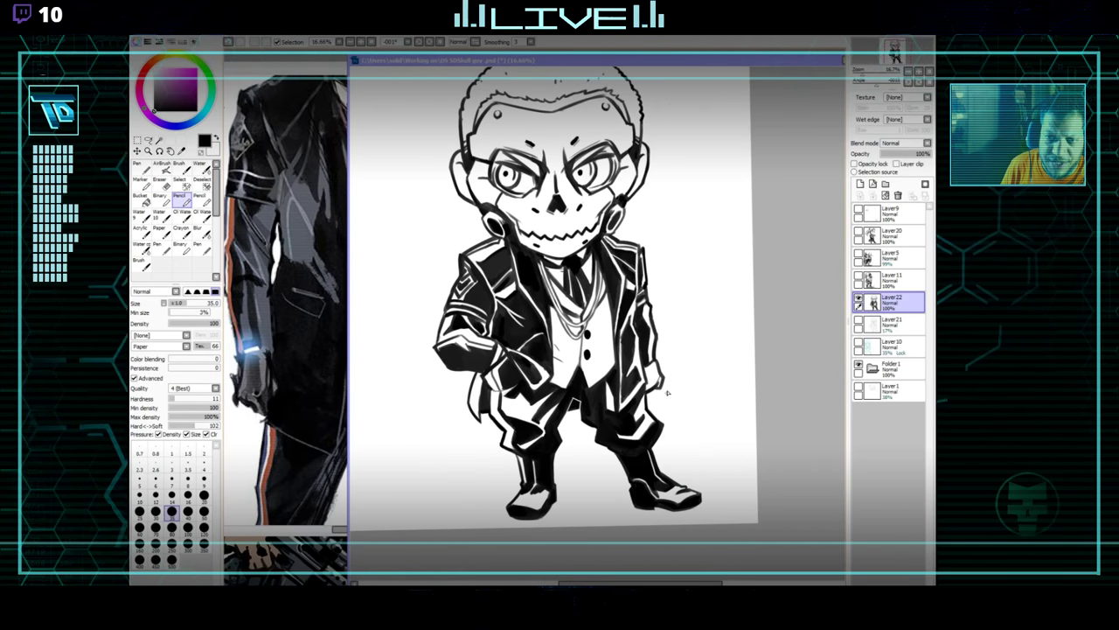
# Rearrange the coloured chibi and masked-man reference windows, sample the dark grey jacket colour from DS SD.jpg, and return to the line art.
pyautogui.click(320, 559)
pyautogui.moveTo(322, 58); pyautogui.dragTo(393, 428)
pyautogui.click(339, 249)
pyautogui.moveTo(514, 324); pyautogui.dragTo(439, 311)
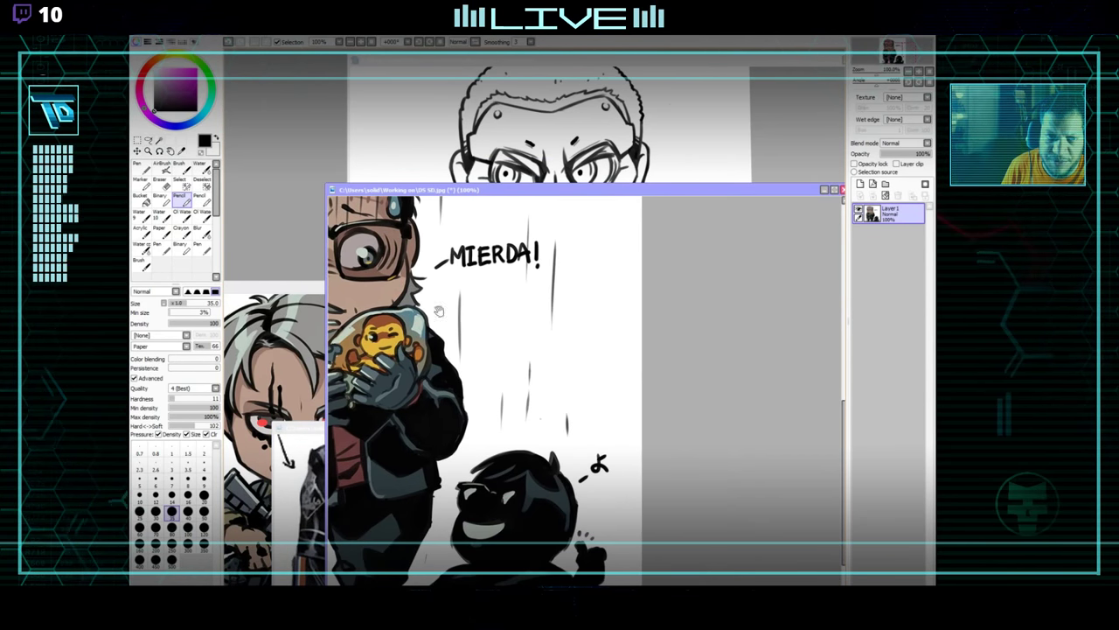
pyautogui.moveTo(316, 425); pyautogui.dragTo(265, 341)
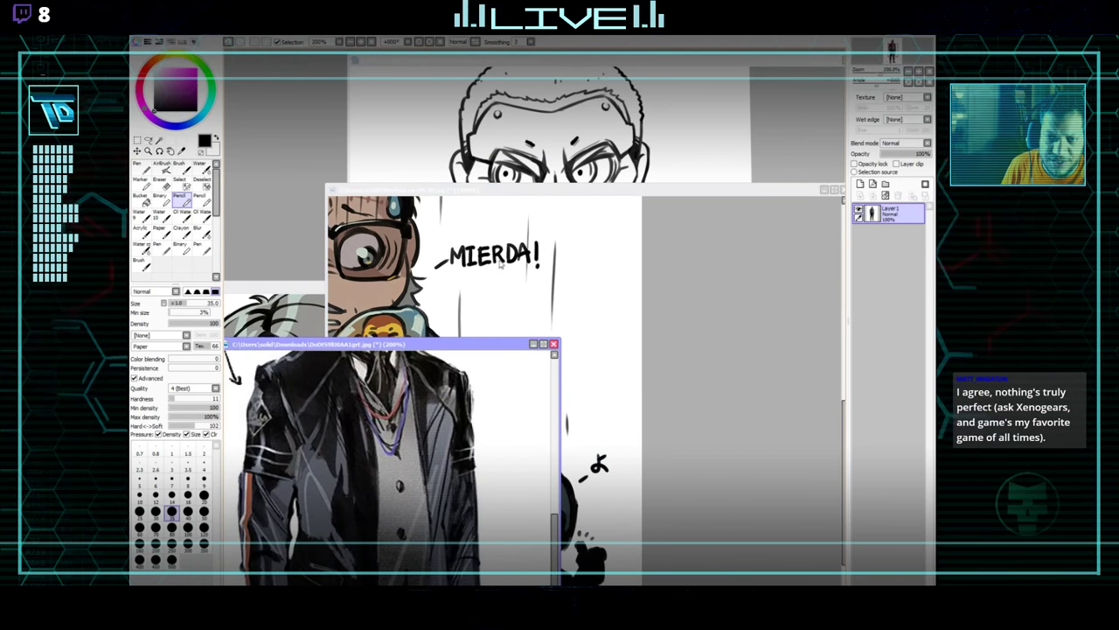
pyautogui.click(441, 366)
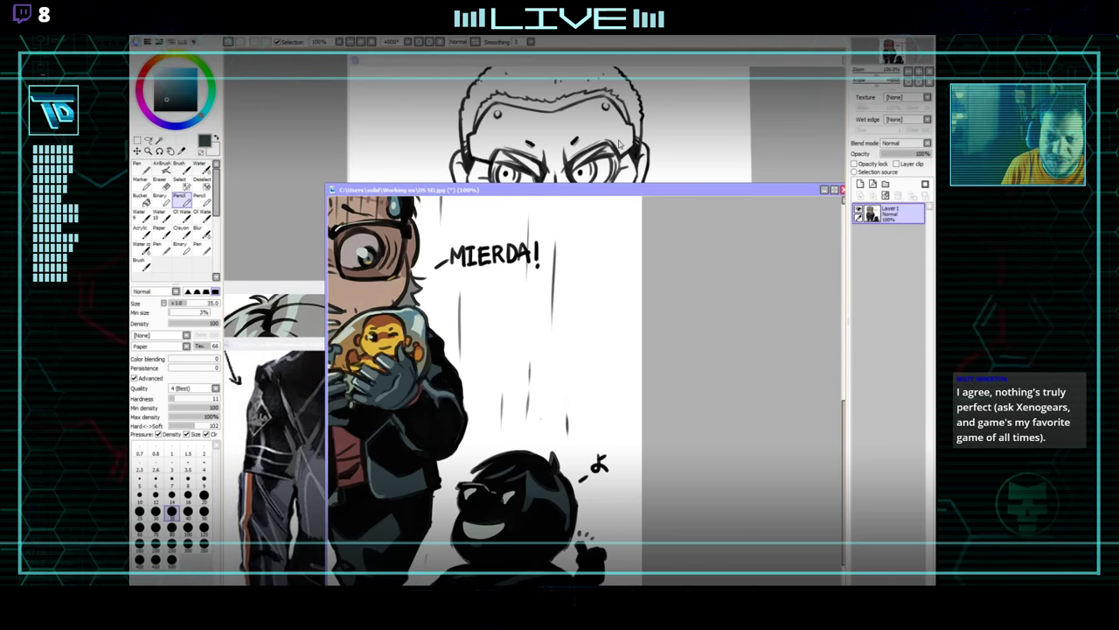
pyautogui.hotkey('ctrl', 'Tab')
# Test-select the background around the figure with the Magic Wand, deselect it, and return to the black size 35 Pencil.
pyautogui.press('w')
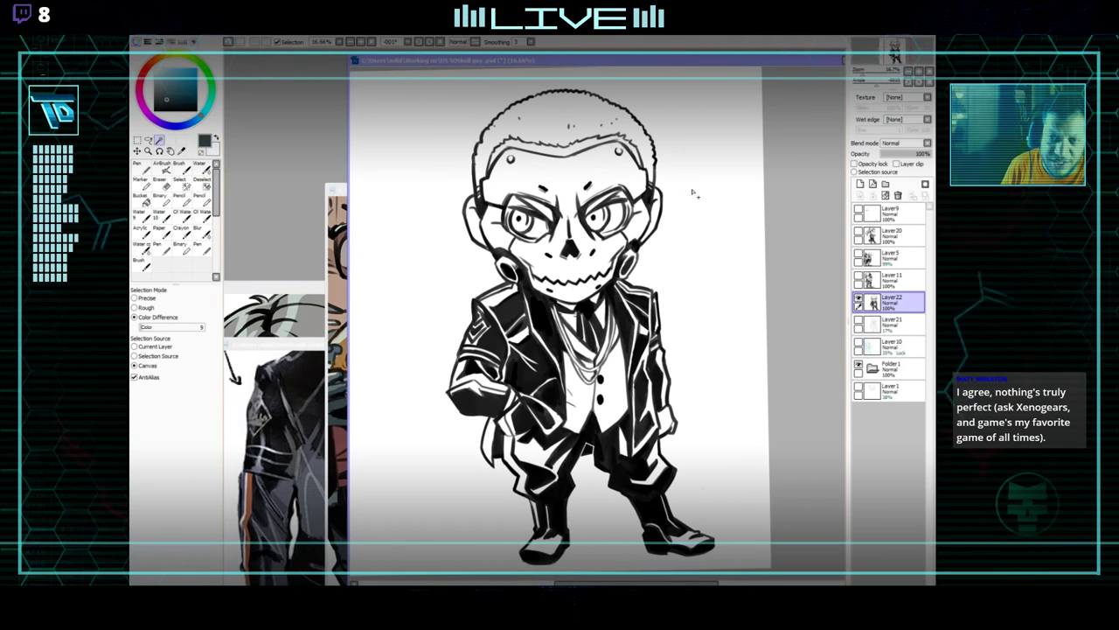
pyautogui.click(695, 192)
pyautogui.hotkey('ctrl', 'd')
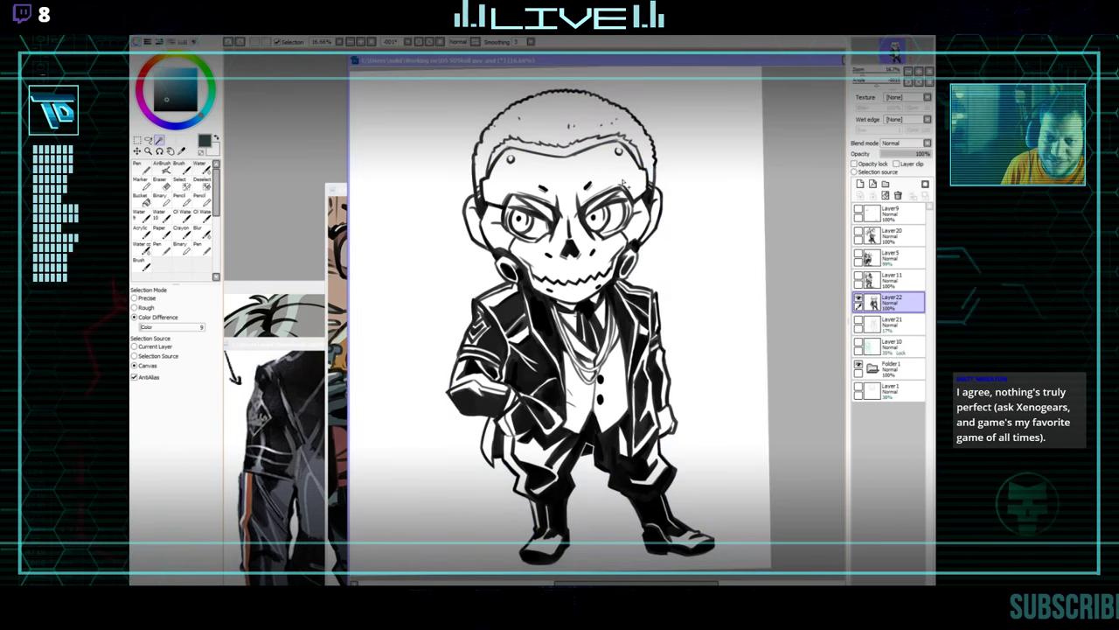
pyautogui.click(203, 197)
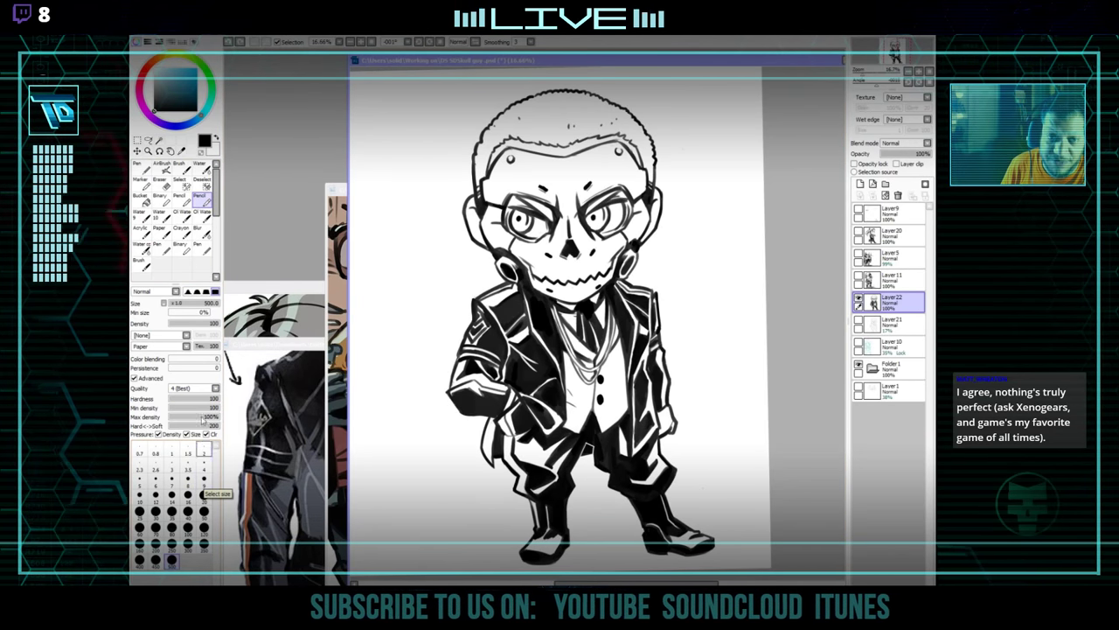
pyautogui.click(182, 200)
pyautogui.moveTo(649, 131); pyautogui.dragTo(645, 162)
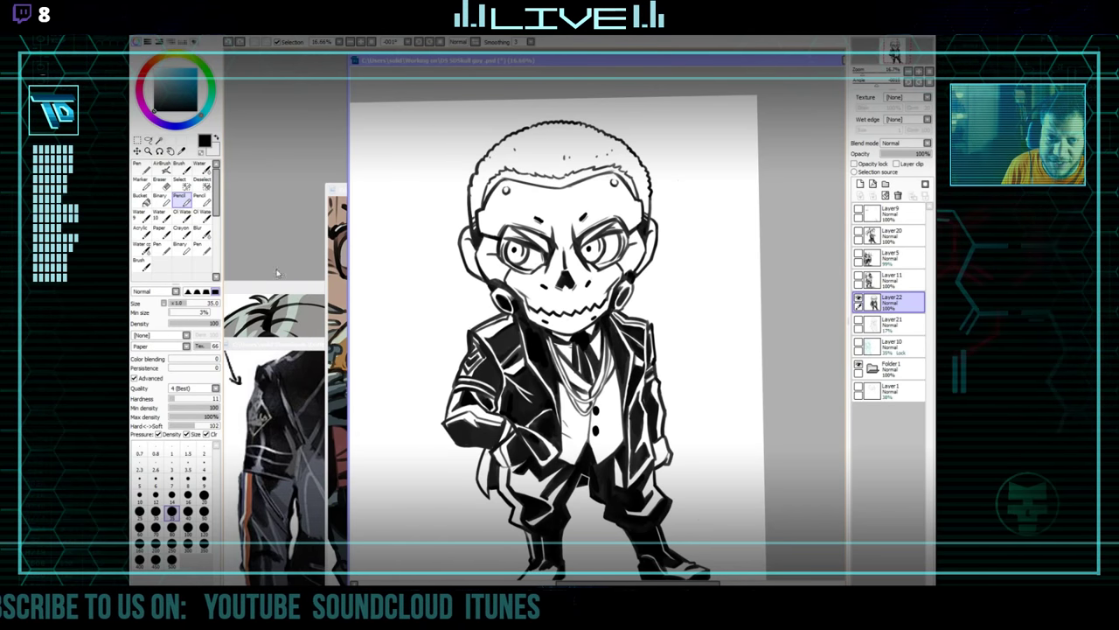
# Check the head outline for gaps with a Magic Wand background selection, deselect it, and touch up the hair outline with the Pencil.
pyautogui.press('w')
pyautogui.click(630, 131)
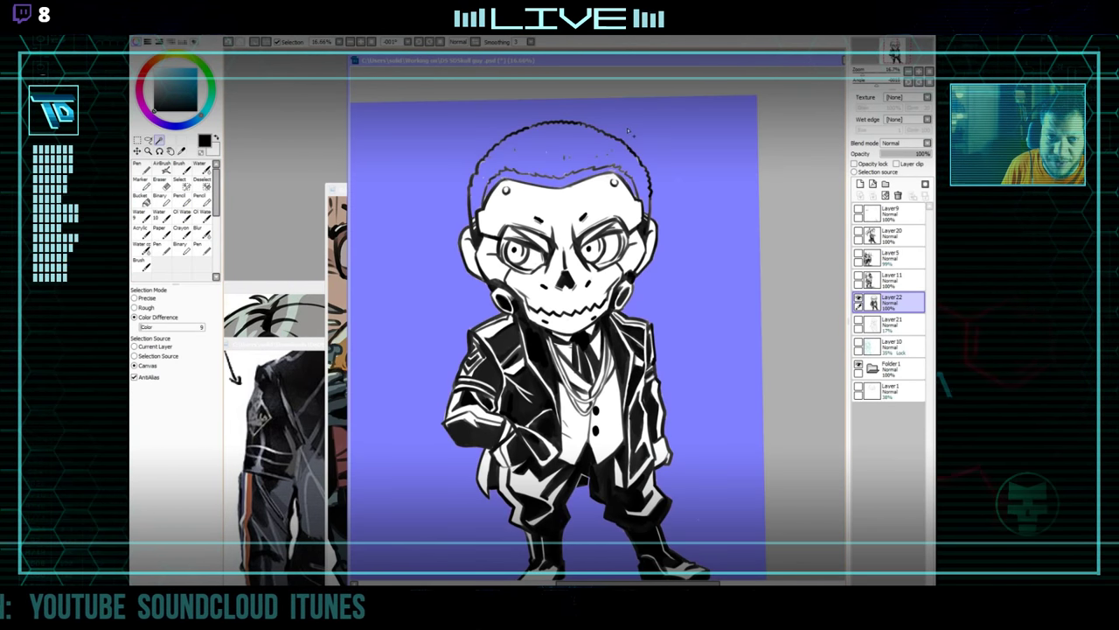
pyautogui.click(257, 44)
pyautogui.press('n')
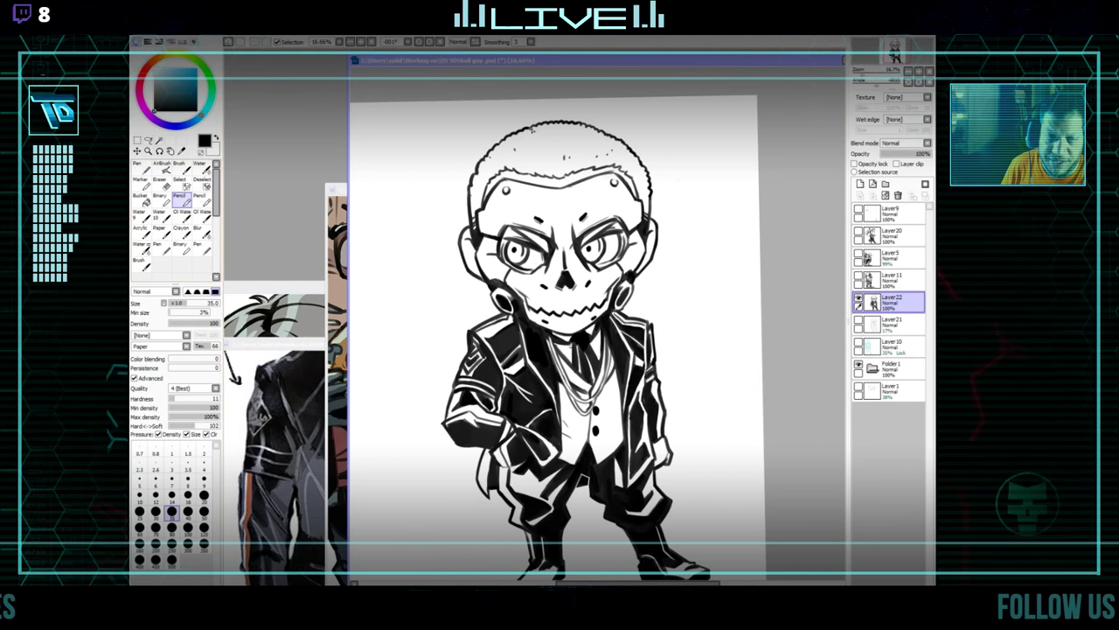
pyautogui.moveTo(715, 350)
pyautogui.mouseDown()
pyautogui.moveTo(700, 325)
pyautogui.moveTo(699, 341)
pyautogui.mouseUp()
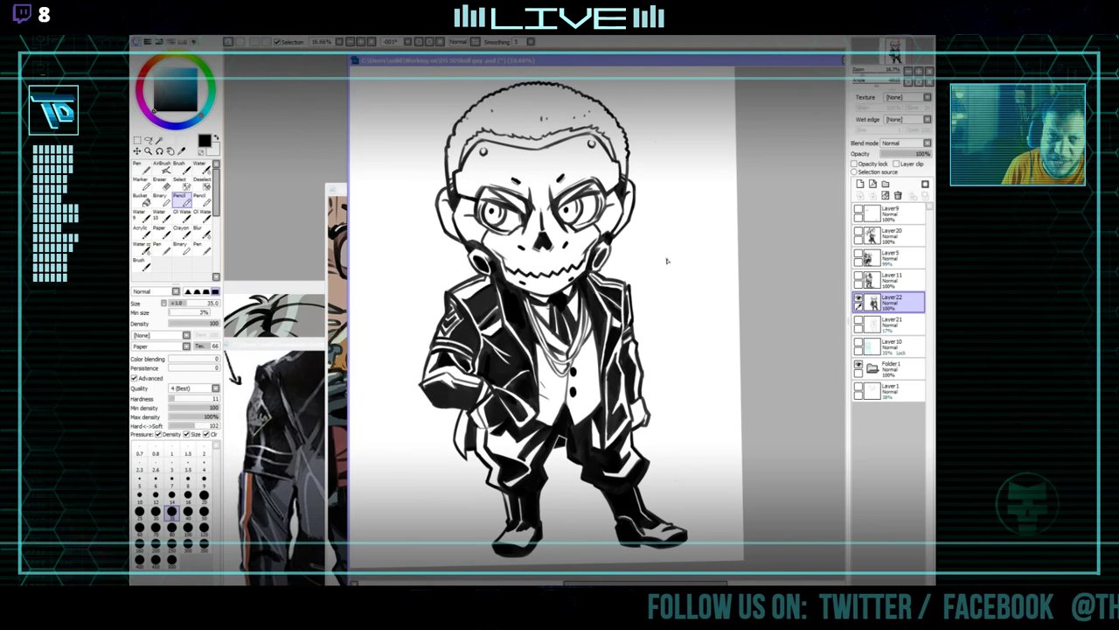
# Enlarge the Eraser and clean up the area beside the ear on the jacket's open-hand side.
pyautogui.press('e')
pyautogui.press(']')
pyautogui.press(']')
pyautogui.press(']')
pyautogui.press(']')
pyautogui.press(']')
pyautogui.press(']')
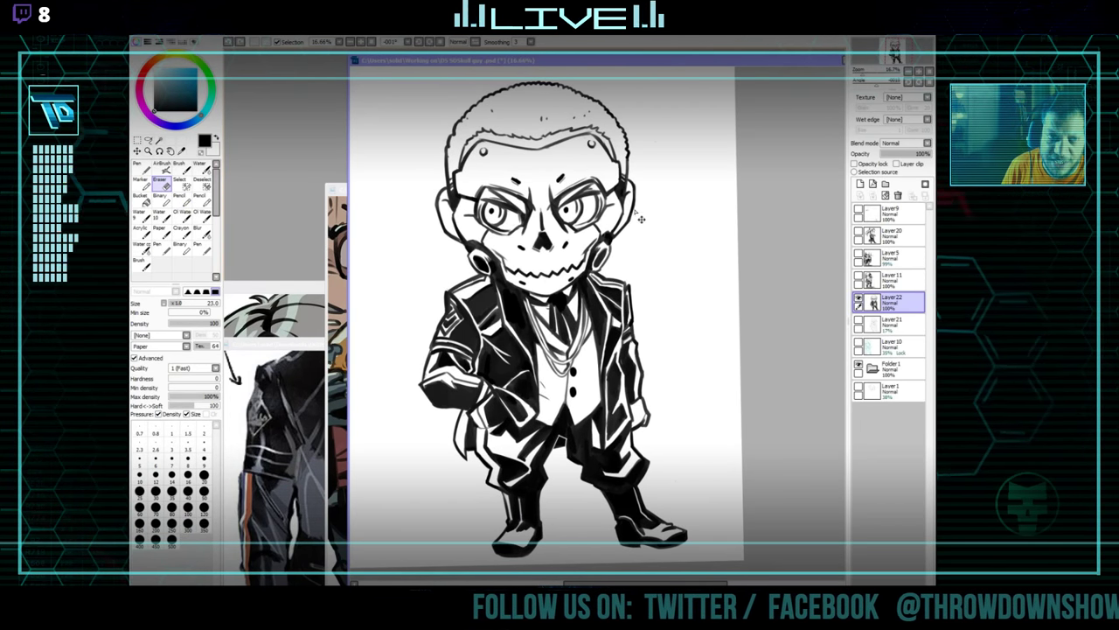
pyautogui.moveTo(642, 218); pyautogui.dragTo(628, 240)
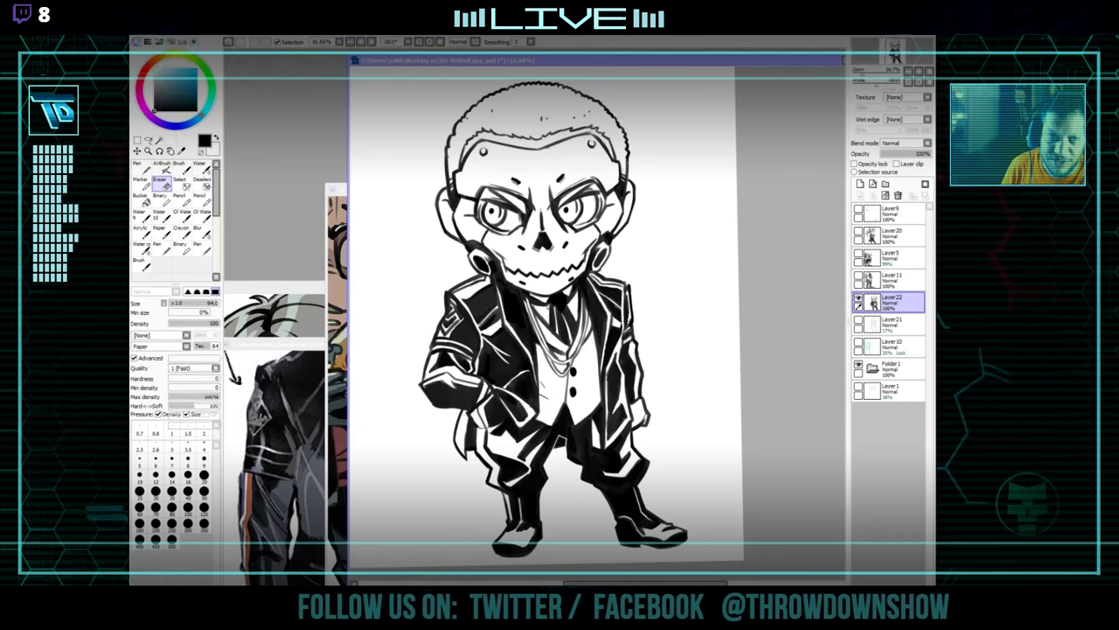
# Refine the trousers and the shoe below the pocketed hand with the size 35 Pencil and size 158 Eraser.
pyautogui.press('n')
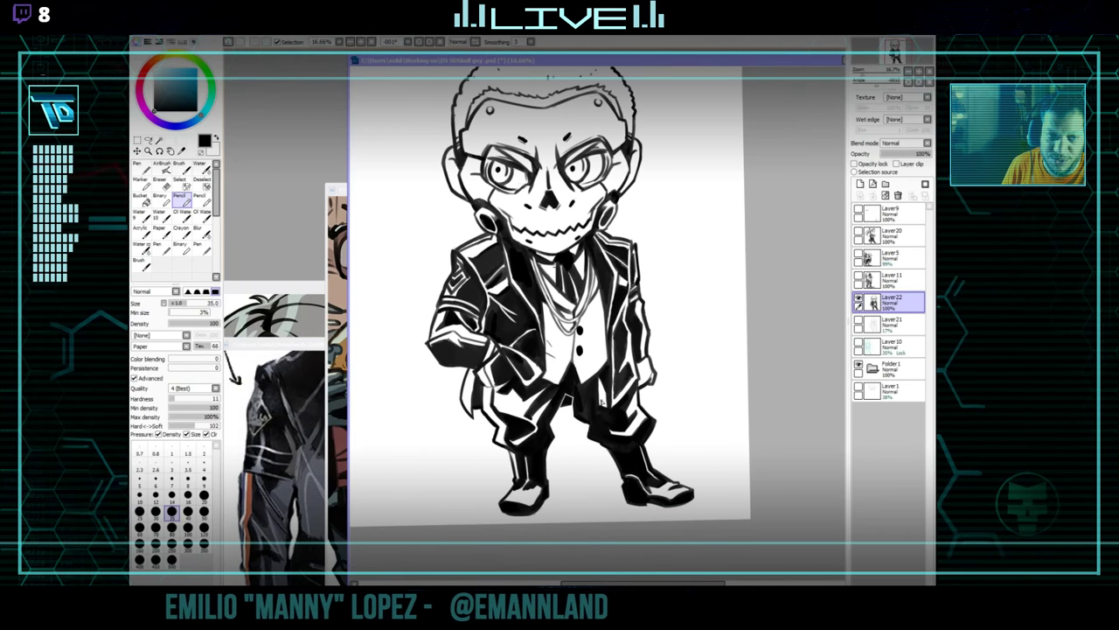
pyautogui.press('e')
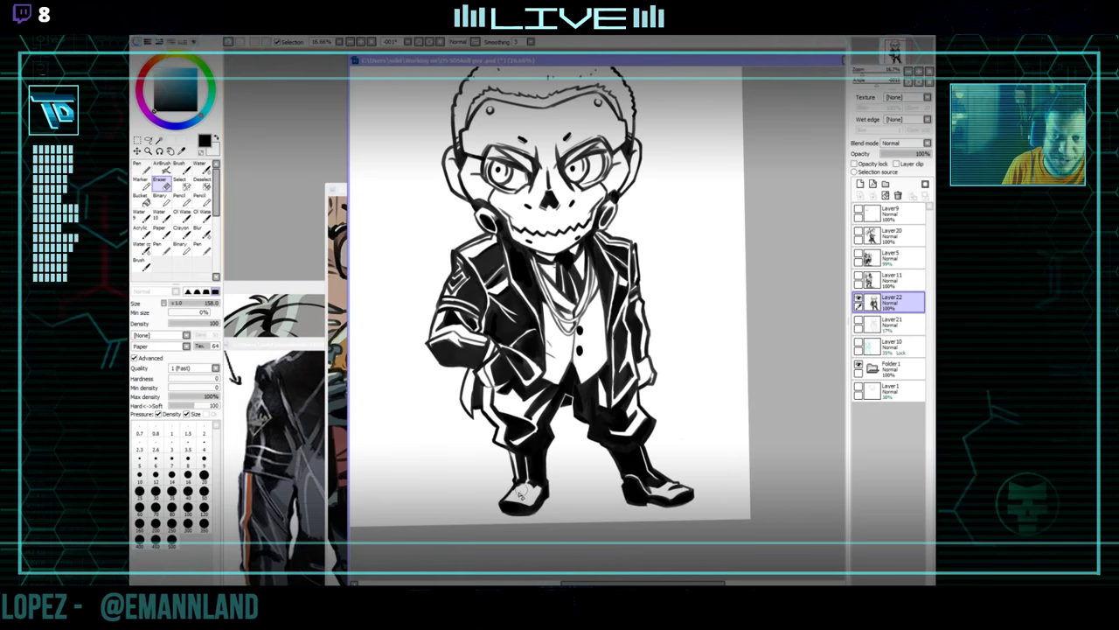
pyautogui.press('n')
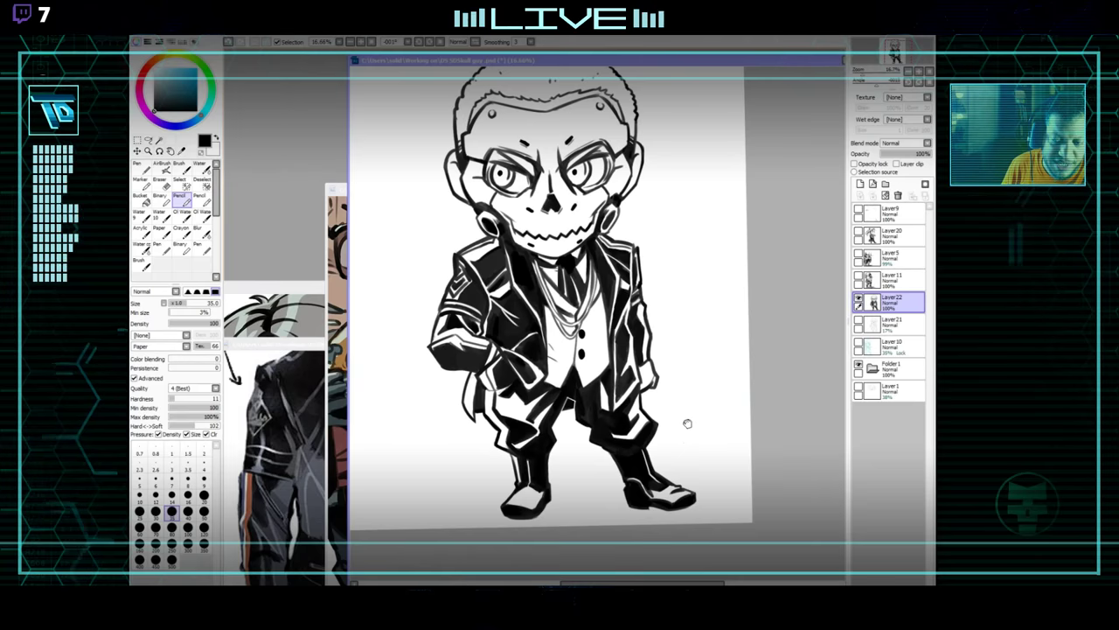
pyautogui.scroll(3, 665, 407)
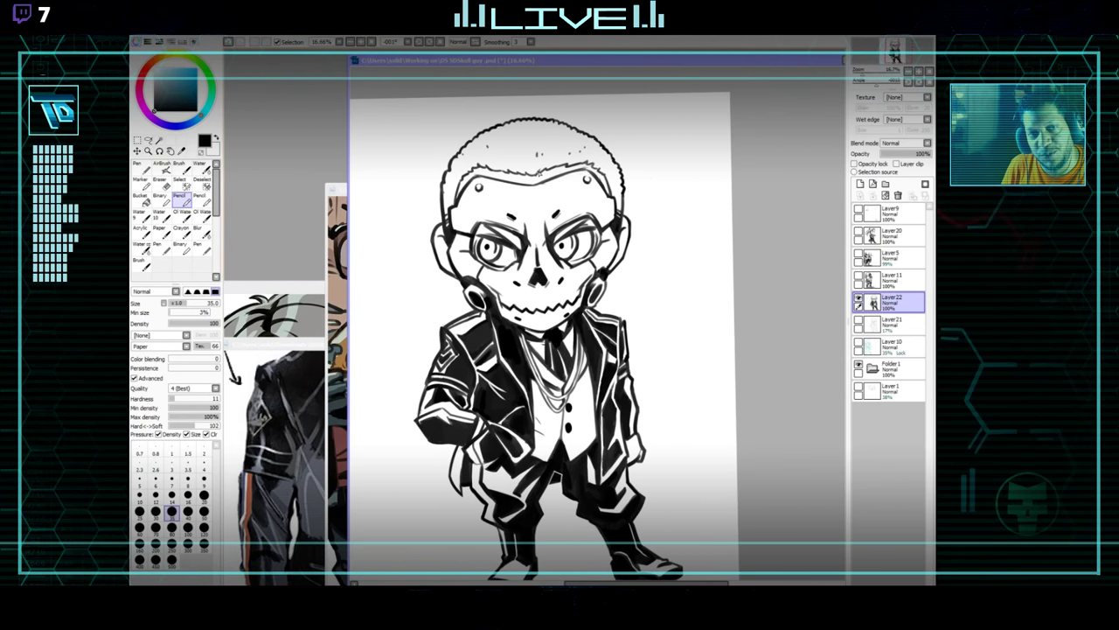
pyautogui.moveTo(694, 435); pyautogui.dragTo(708, 393)
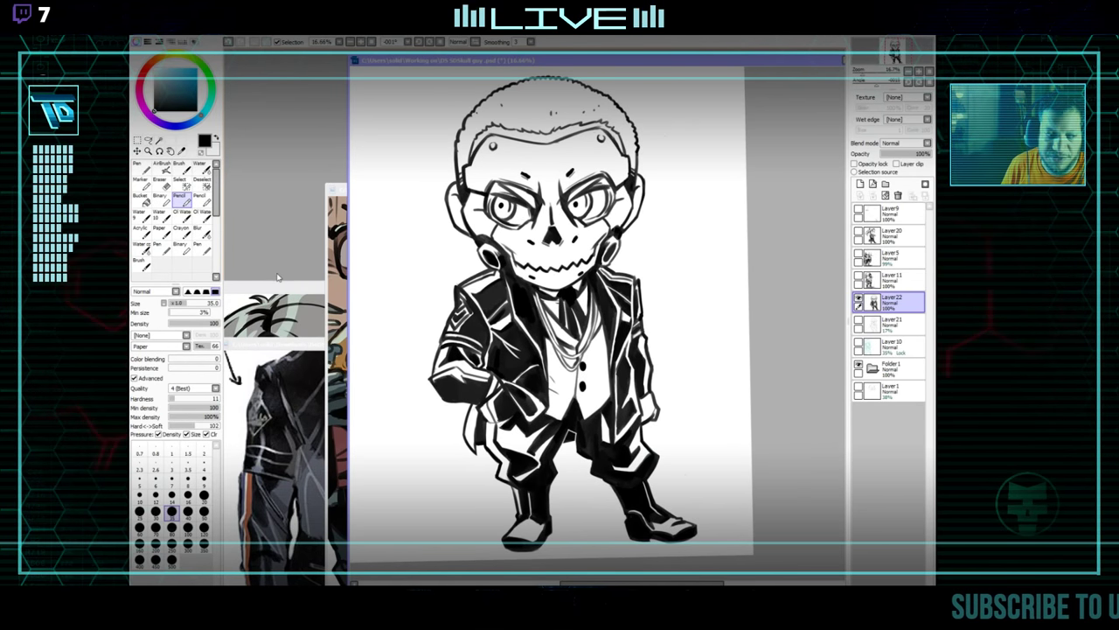
# Select the figure's silhouette by lassoing around the whole character and removing the outside background with the Magic Wand.
pyautogui.click(149, 141)
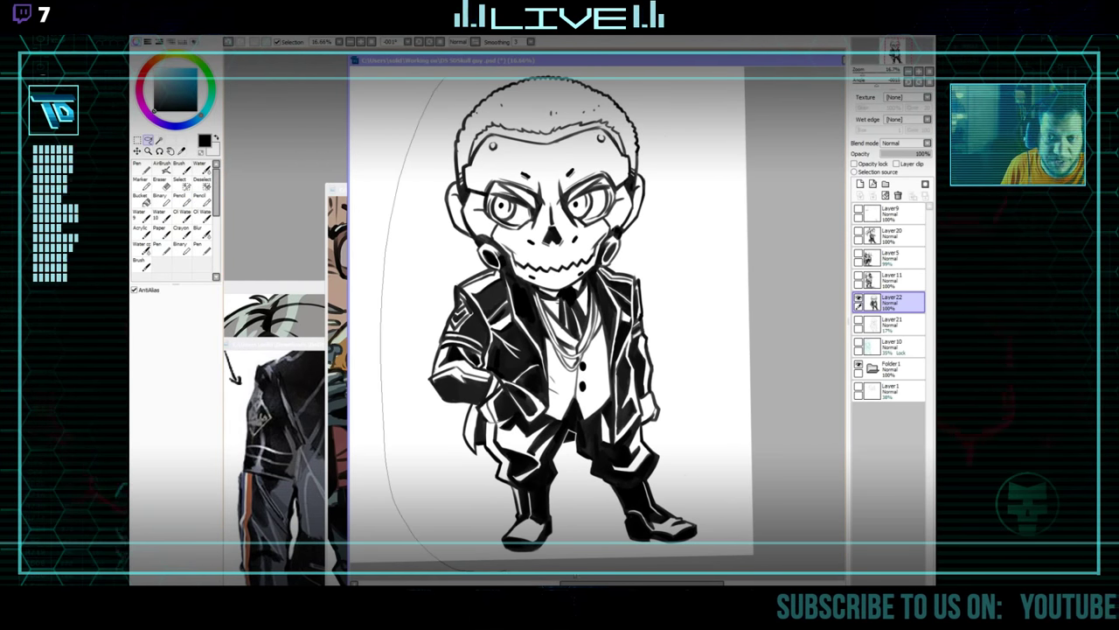
pyautogui.click(160, 140)
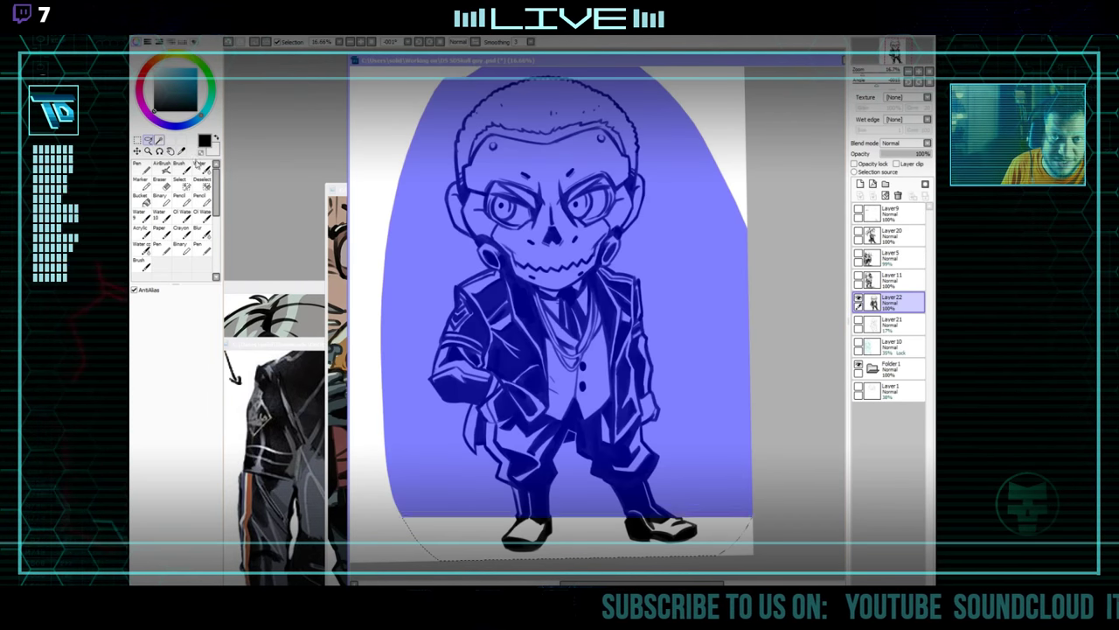
pyautogui.click(657, 108)
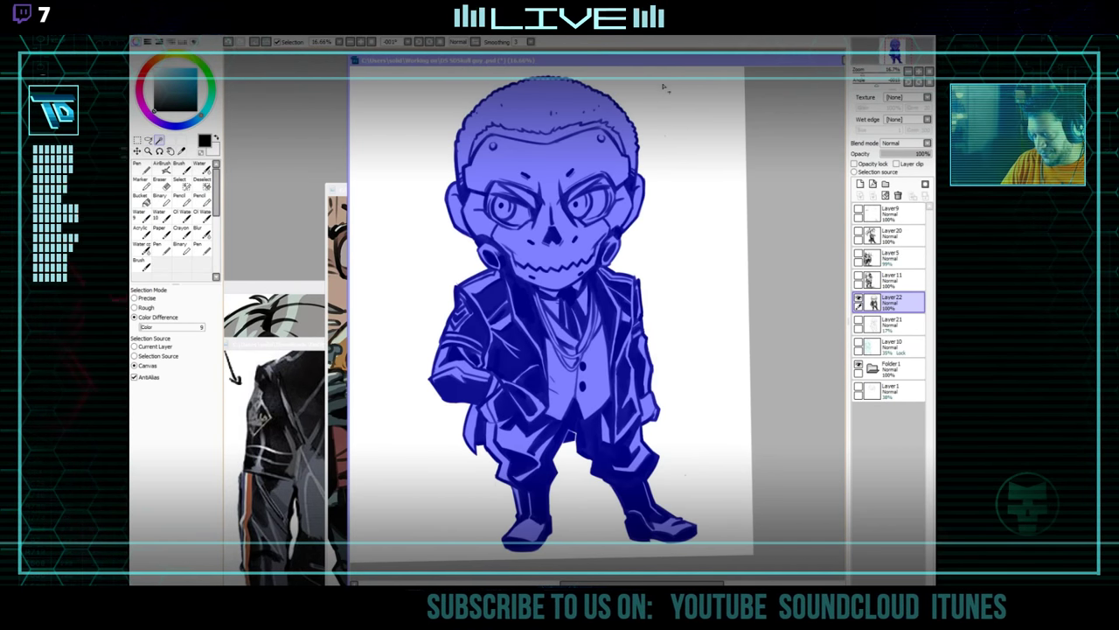
# Tighten the silhouette selection by inverting it, expanding it by 1 px twice, and inverting it back to the figure.
pyautogui.click(271, 31)
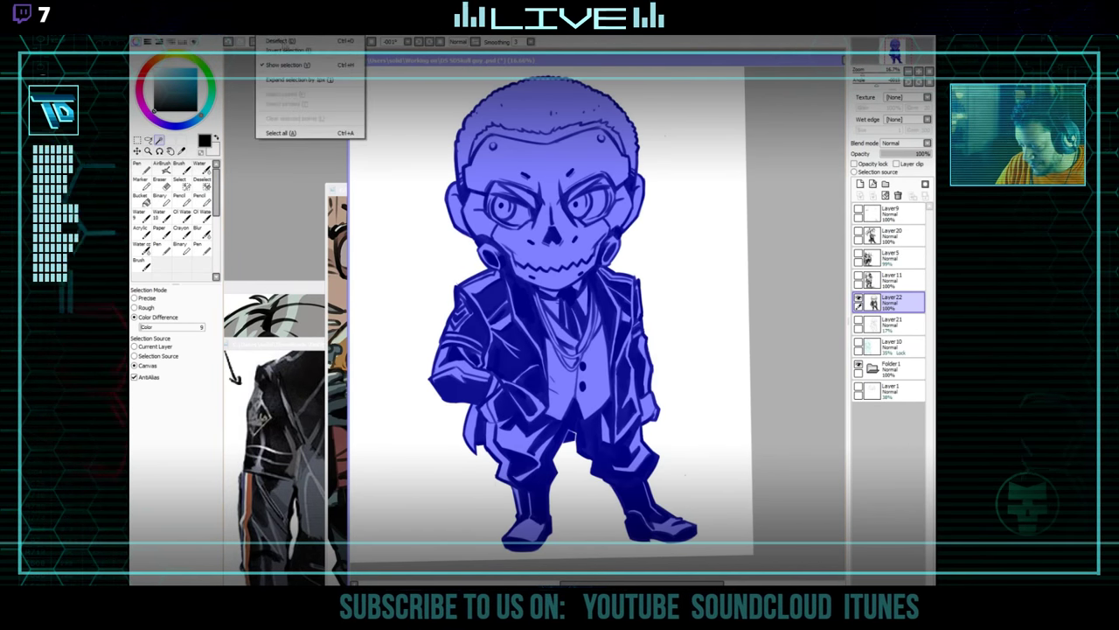
pyautogui.click(294, 53)
pyautogui.click(271, 31)
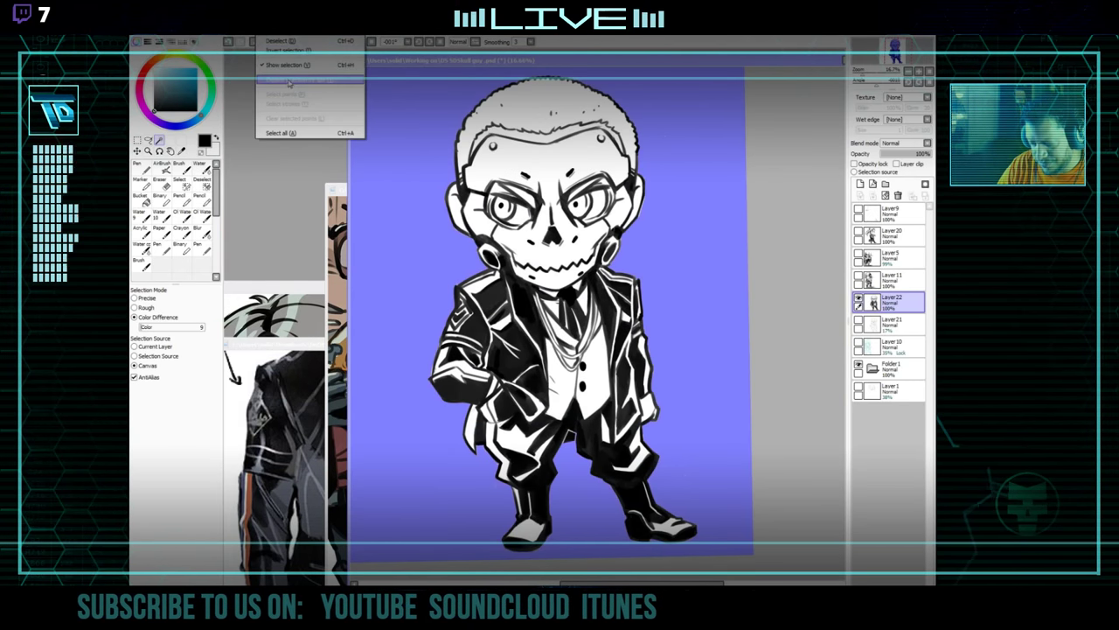
pyautogui.click(285, 80)
pyautogui.click(271, 32)
pyautogui.click(285, 80)
pyautogui.click(271, 31)
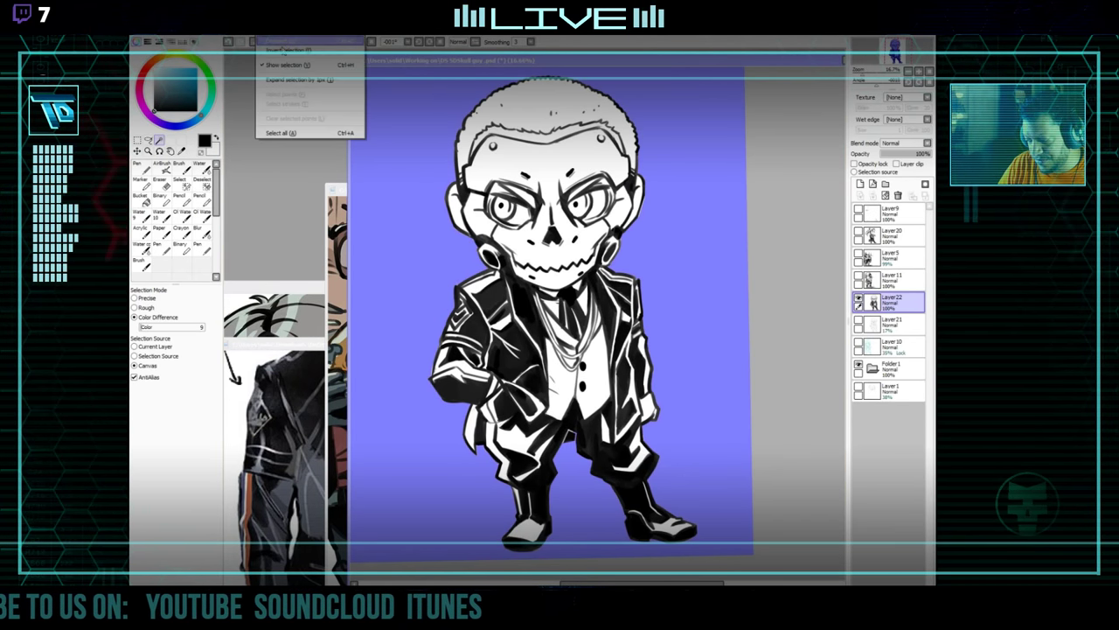
pyautogui.click(292, 50)
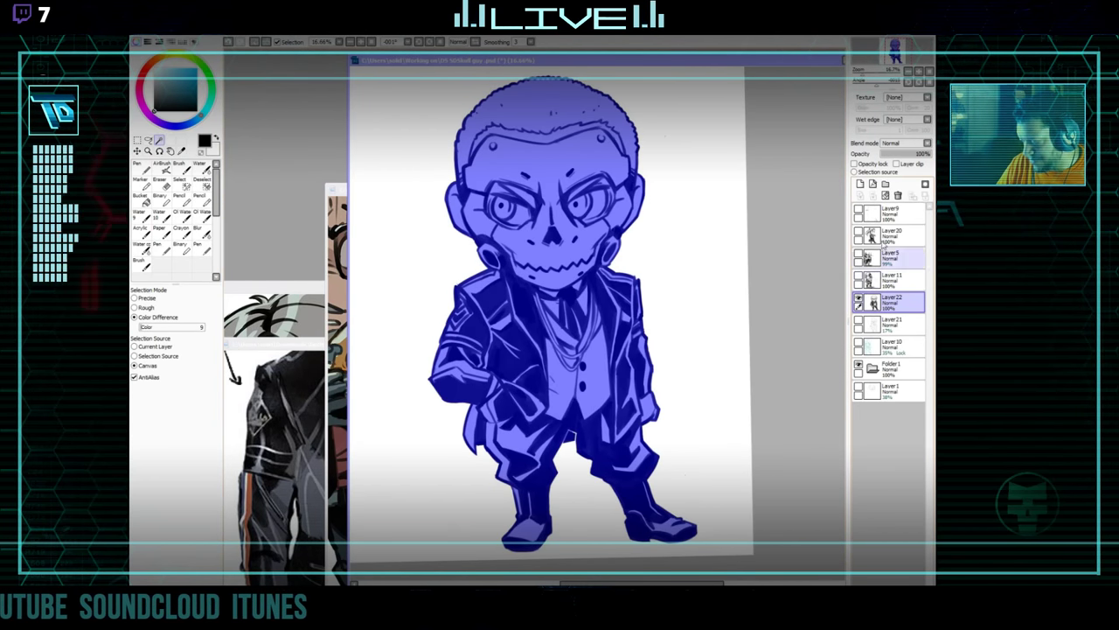
# Add a new layer directly beneath Layer22 and choose the size 500 Pencil.
pyautogui.click(872, 186)
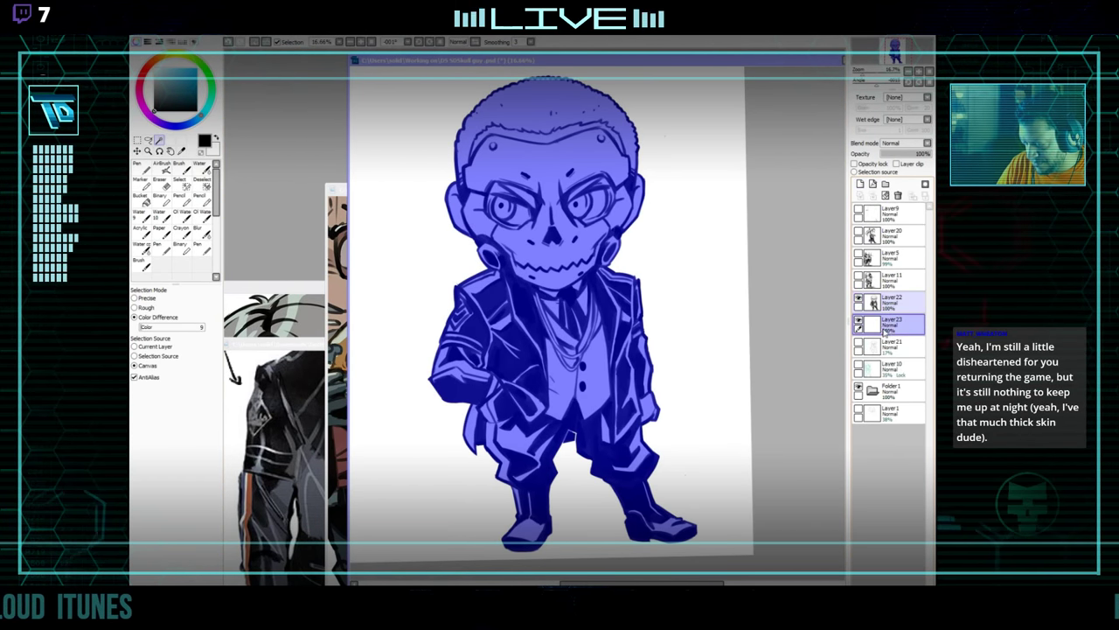
pyautogui.click(200, 198)
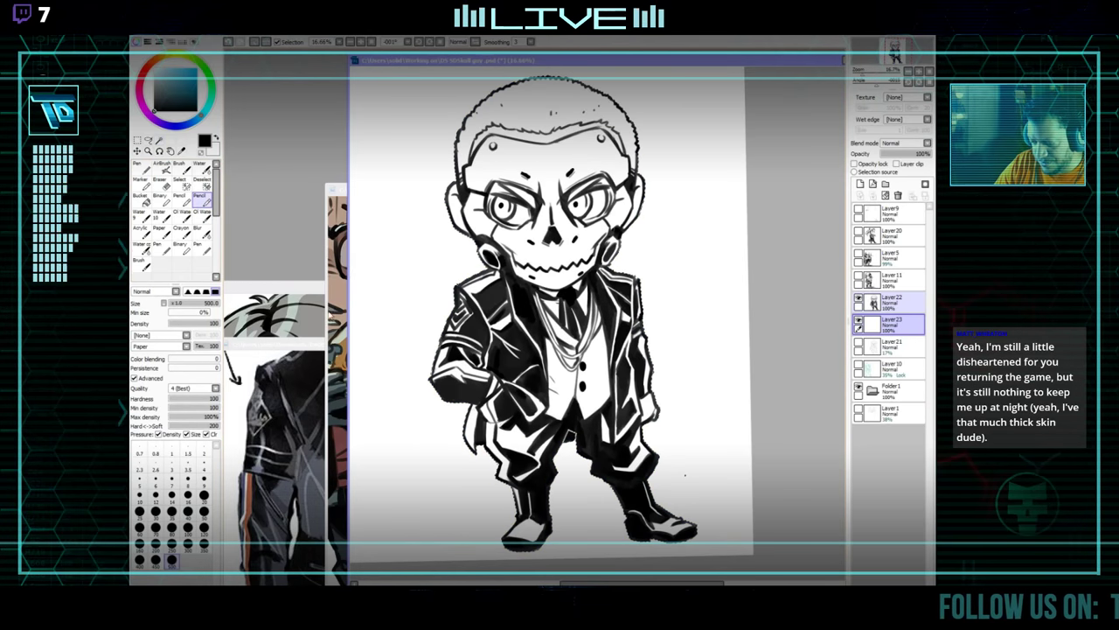
# Browse the open reference images and sample the dark blue-grey from the rifle-carrying soldier for the base colour.
pyautogui.click(291, 420)
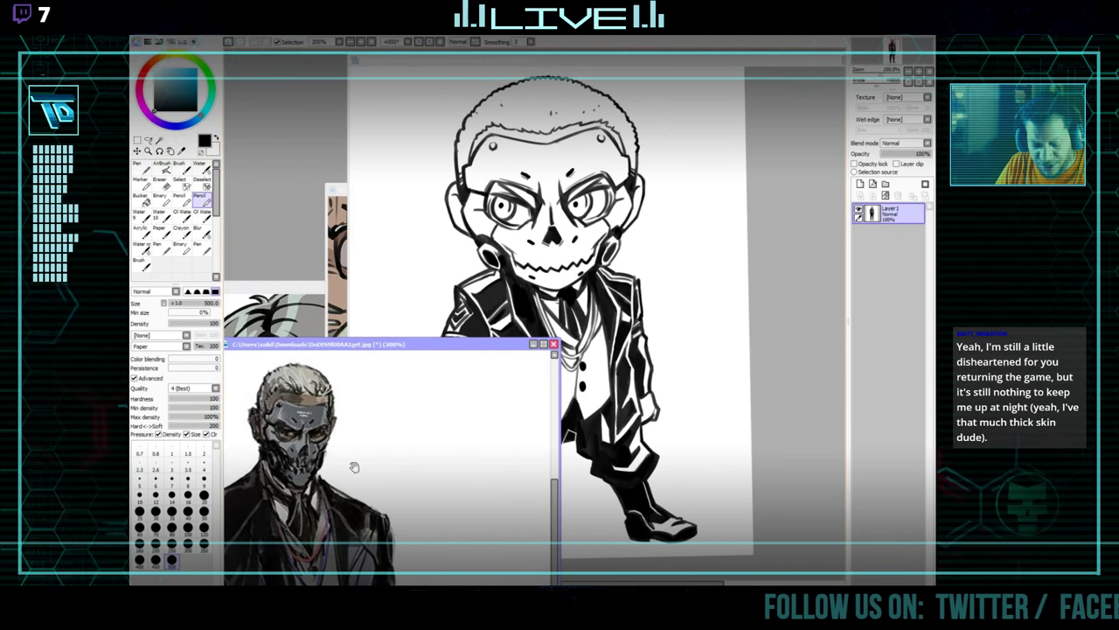
pyautogui.click(671, 137)
pyautogui.click(336, 258)
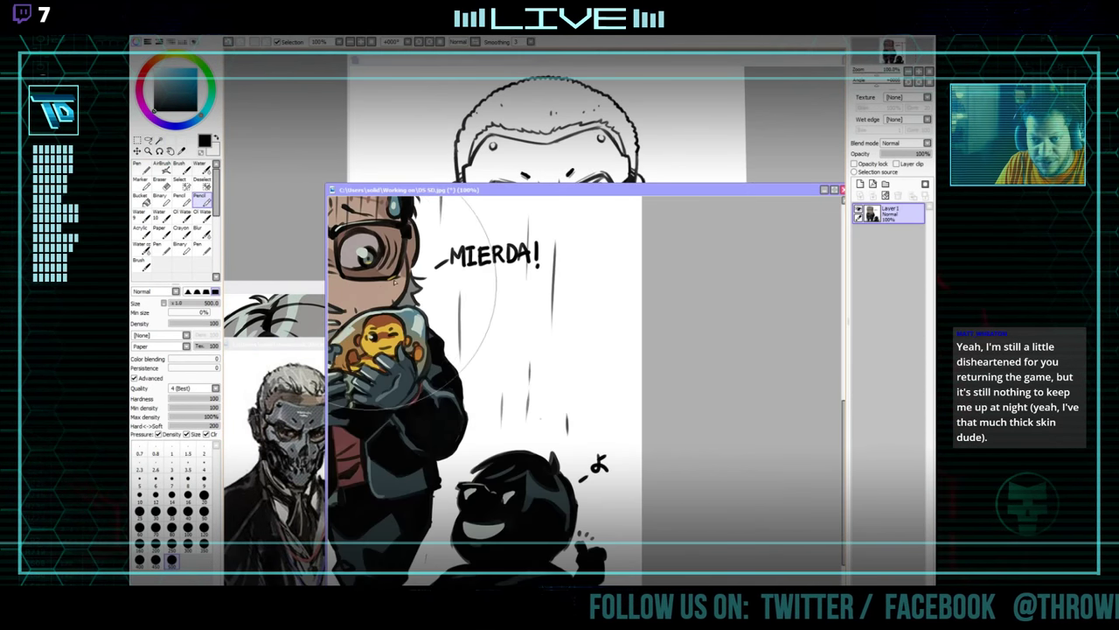
pyautogui.click(308, 344)
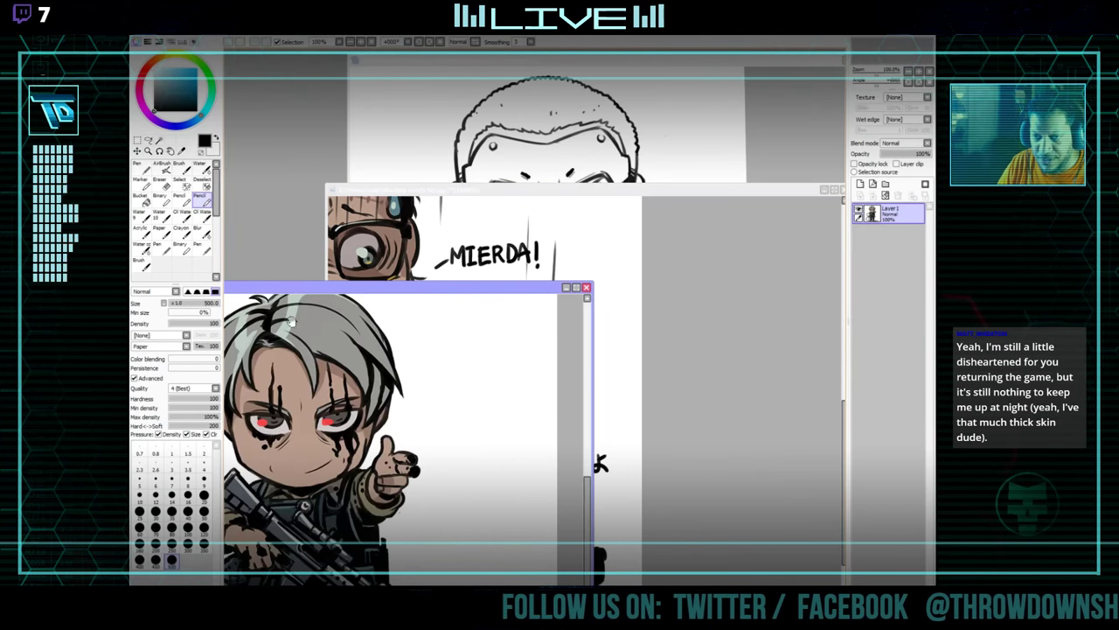
pyautogui.click(638, 138)
pyautogui.rightClick(604, 189)
pyautogui.moveTo(603, 190); pyautogui.dragTo(603, 188)
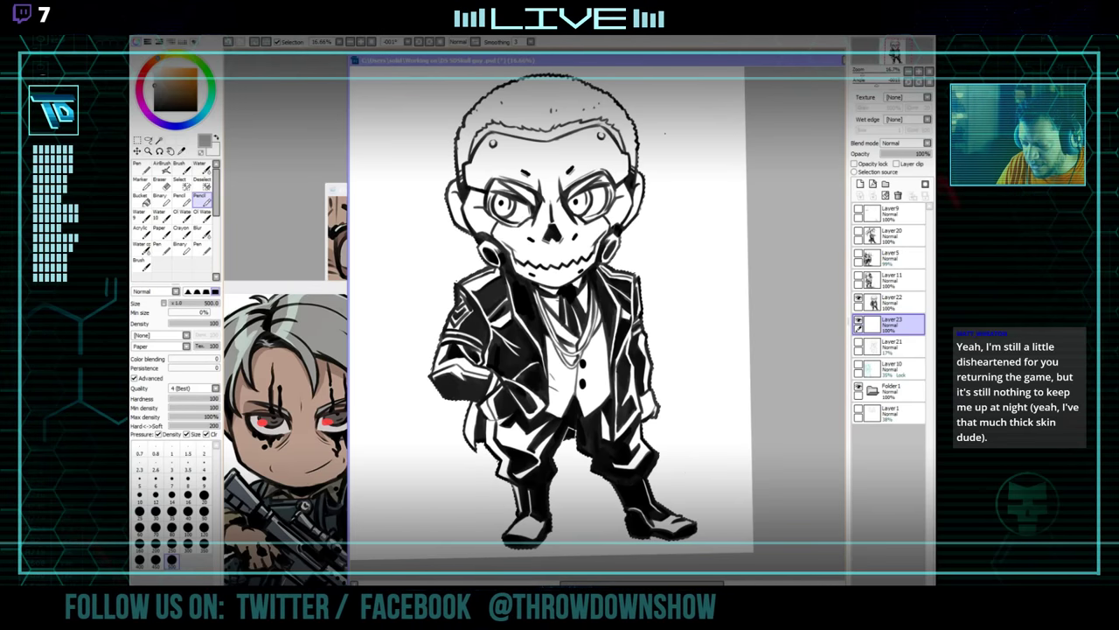
pyautogui.moveTo(265, 530); pyautogui.dragTo(289, 453)
pyautogui.rightClick(301, 446)
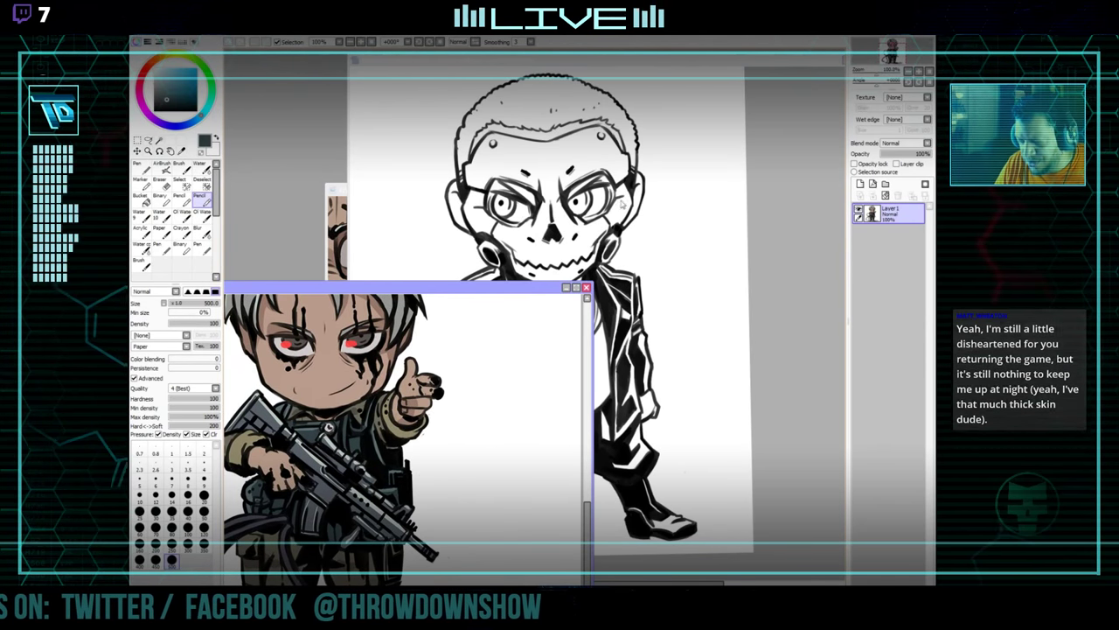
pyautogui.click(665, 134)
# Fill the whole silhouette on Layer23 with the dark blue-grey using the size 500 Pencil, from the suit to the head.
pyautogui.moveTo(542, 385); pyautogui.dragTo(481, 289)
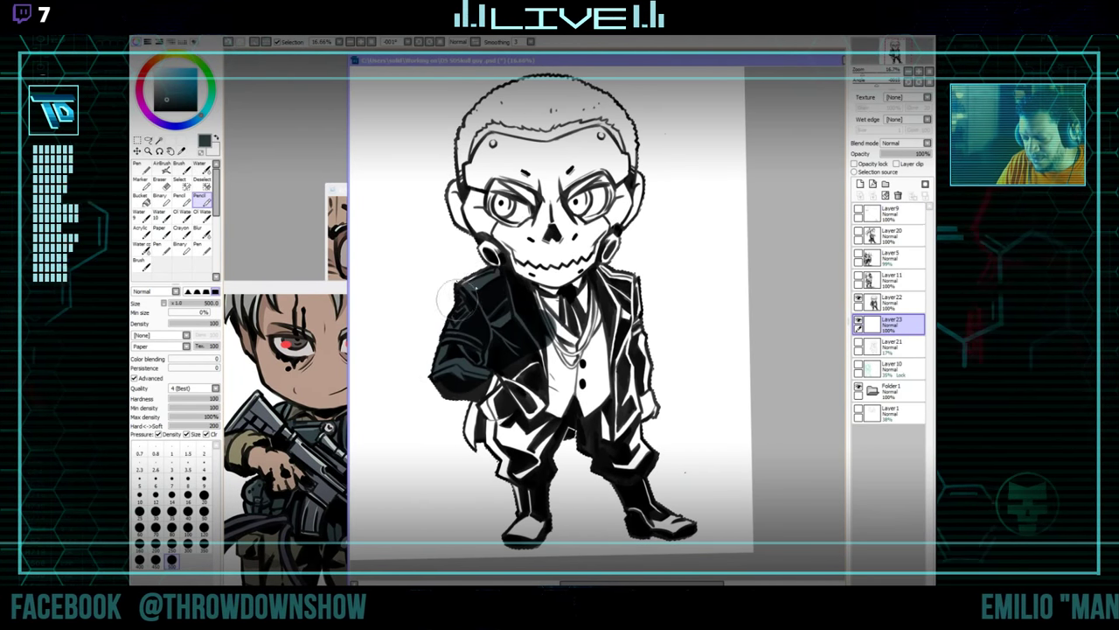
pyautogui.moveTo(602, 294); pyautogui.dragTo(521, 378)
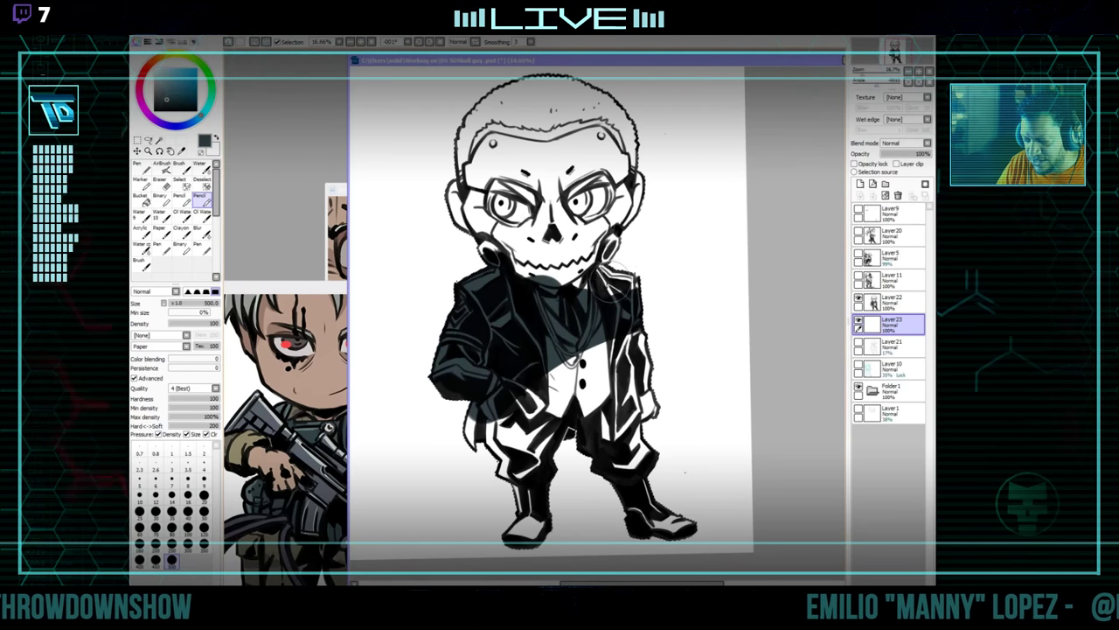
pyautogui.moveTo(613, 345)
pyautogui.mouseDown()
pyautogui.moveTo(525, 406)
pyautogui.moveTo(578, 394)
pyautogui.moveTo(566, 466)
pyautogui.mouseUp()
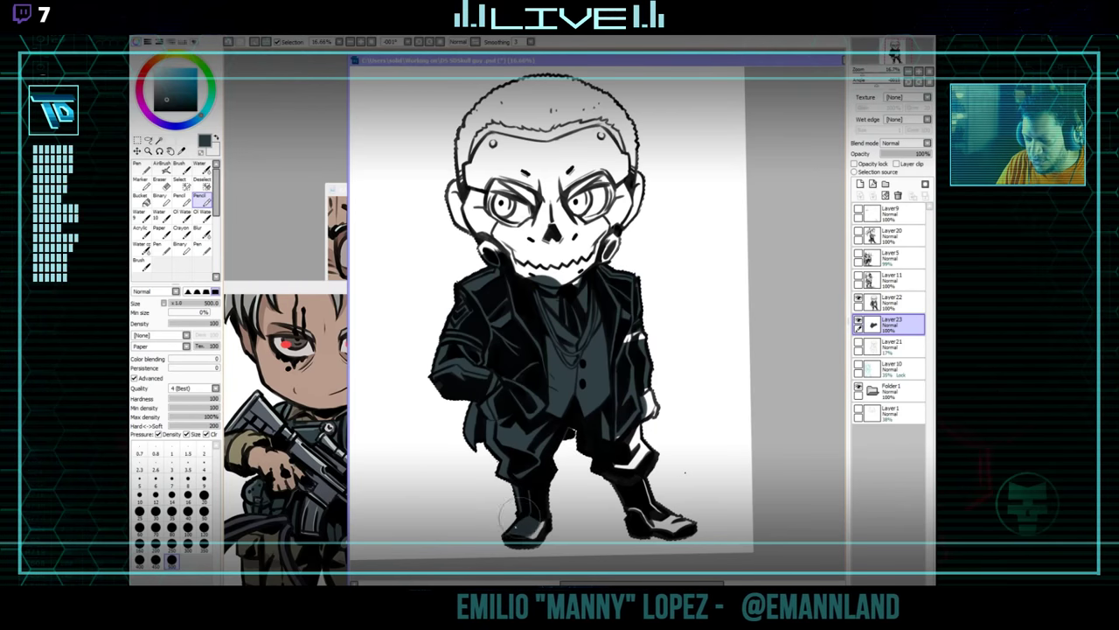
pyautogui.moveTo(613, 526)
pyautogui.mouseDown()
pyautogui.moveTo(649, 463)
pyautogui.moveTo(651, 404)
pyautogui.moveTo(634, 339)
pyautogui.moveTo(568, 498)
pyautogui.mouseUp()
pyautogui.moveTo(584, 345)
pyautogui.mouseDown()
pyautogui.moveTo(516, 385)
pyautogui.moveTo(455, 391)
pyautogui.moveTo(525, 328)
pyautogui.moveTo(455, 324)
pyautogui.moveTo(420, 280)
pyautogui.moveTo(446, 229)
pyautogui.moveTo(529, 240)
pyautogui.moveTo(516, 276)
pyautogui.mouseUp()
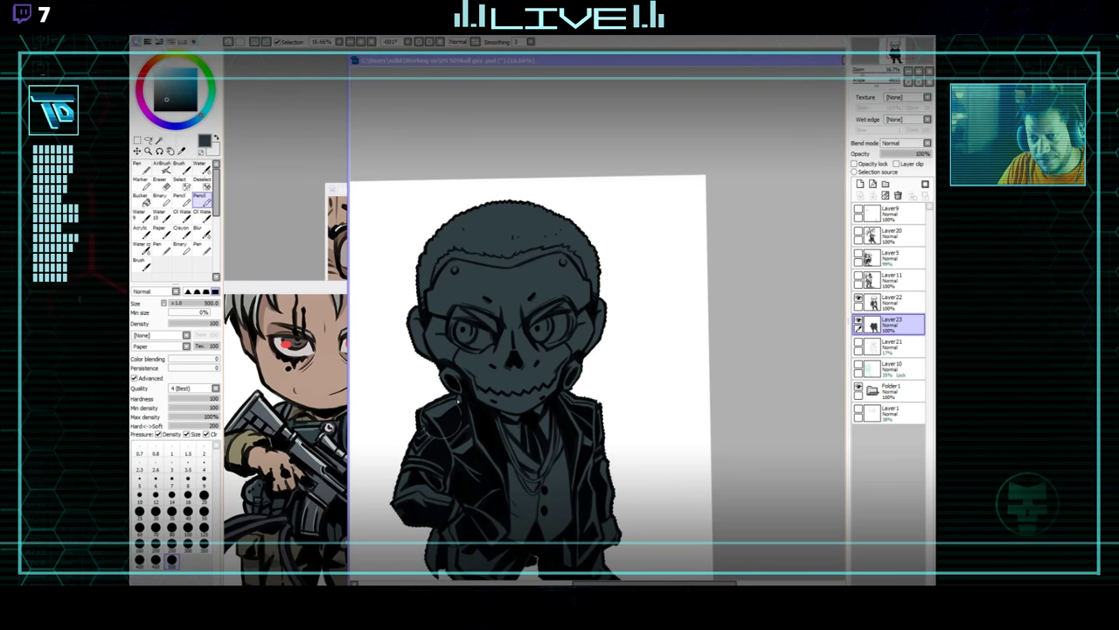
pyautogui.moveTo(538, 394); pyautogui.dragTo(567, 297)
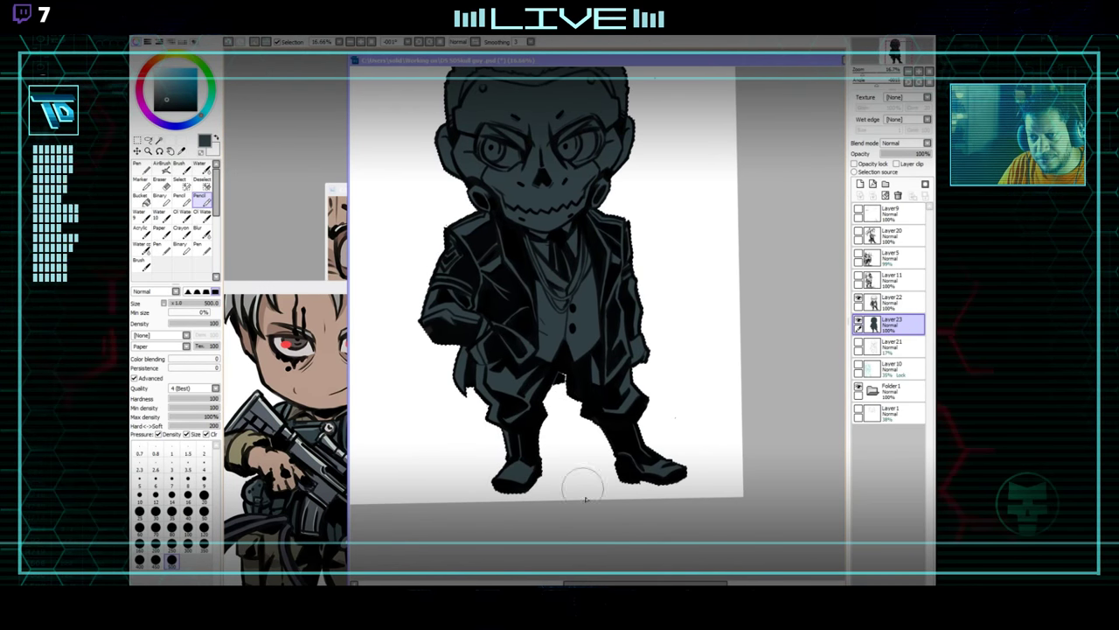
# Show and hide Layer20 repeatedly to compare its character with the filled figure.
pyautogui.click(859, 233)
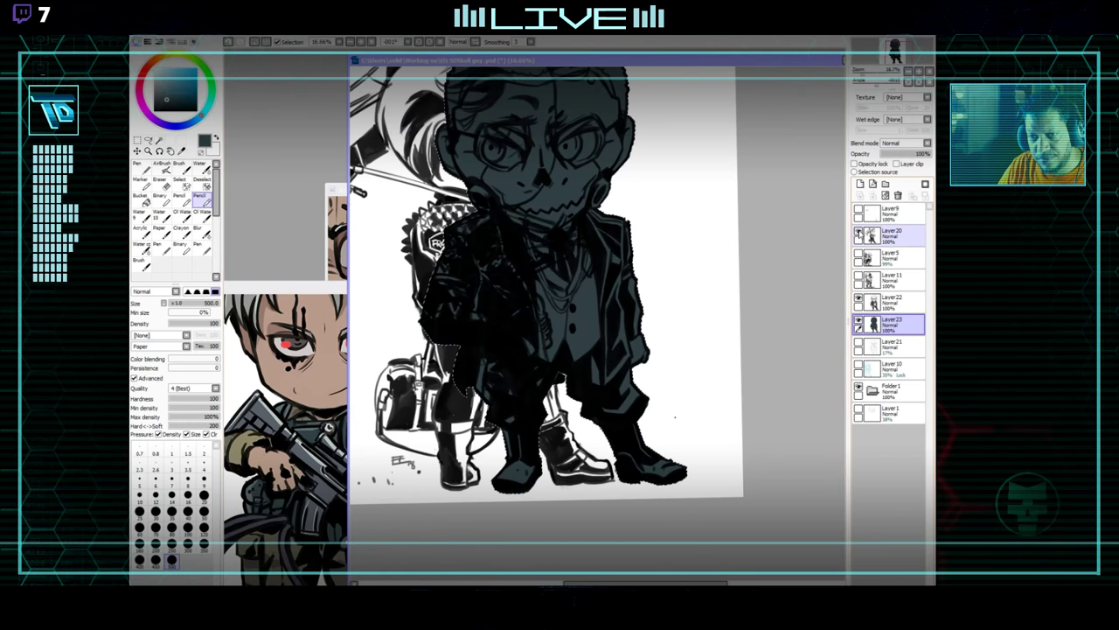
pyautogui.click(859, 234)
pyautogui.click(859, 233)
pyautogui.click(859, 234)
pyautogui.click(858, 234)
pyautogui.click(859, 234)
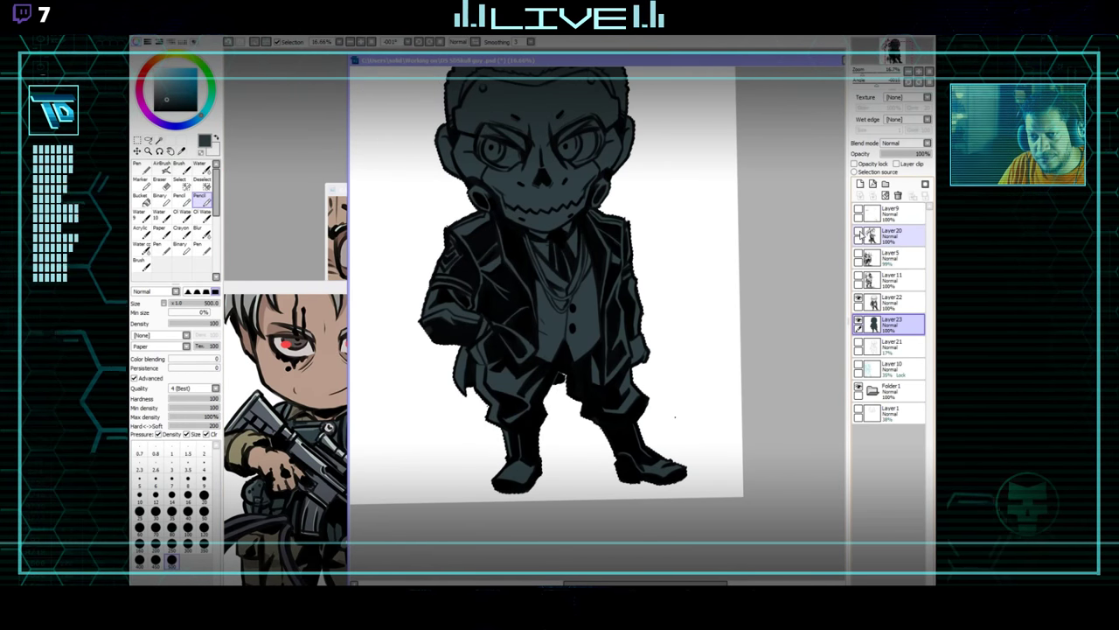
# Sample the pale eye-white colour from the soldier reference and paint both of the figure's eyes with a smaller Pencil.
pyautogui.moveTo(656, 281); pyautogui.dragTo(653, 308)
pyautogui.moveTo(660, 395); pyautogui.dragTo(661, 422)
pyautogui.click(315, 422)
pyautogui.moveTo(412, 409)
pyautogui.mouseDown()
pyautogui.moveTo(409, 472)
pyautogui.moveTo(428, 422)
pyautogui.mouseUp()
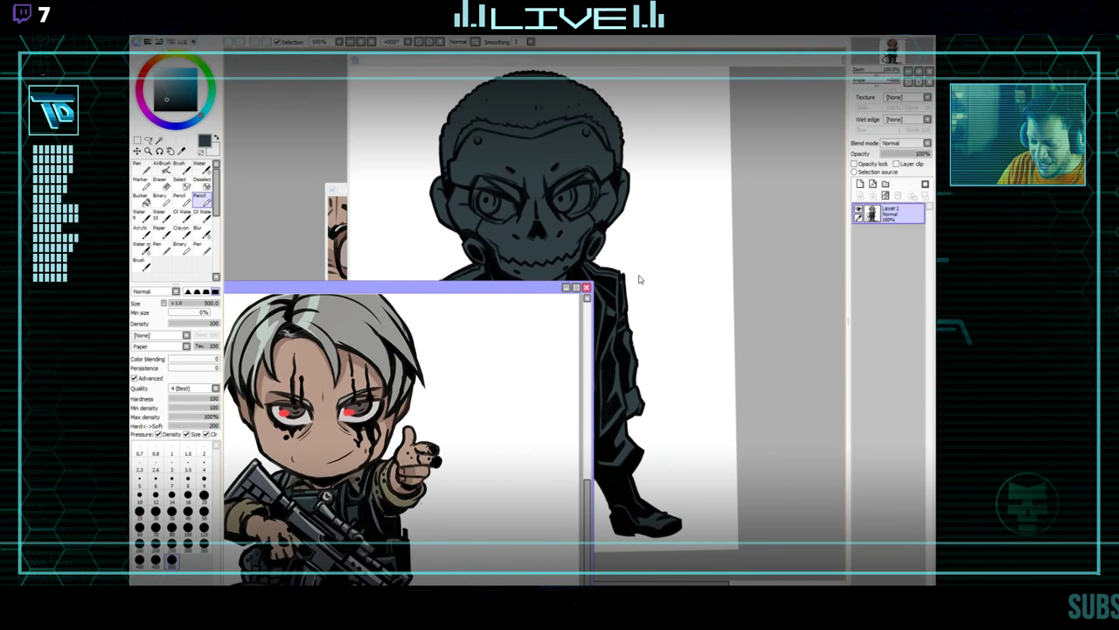
pyautogui.click(617, 295)
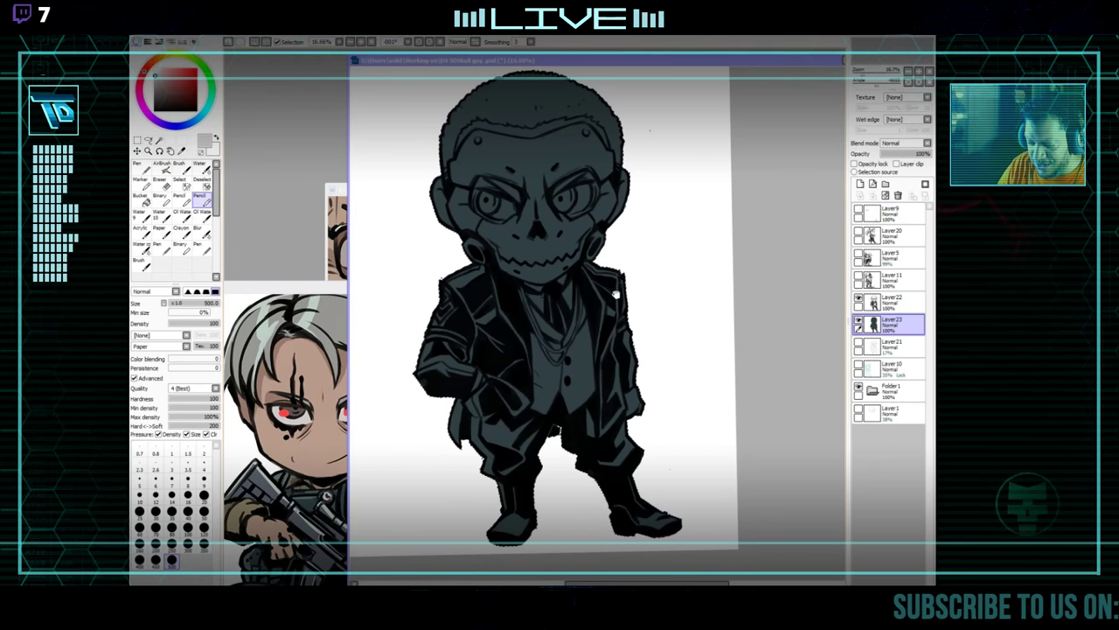
pyautogui.moveTo(617, 295); pyautogui.dragTo(603, 362)
pyautogui.press(']')
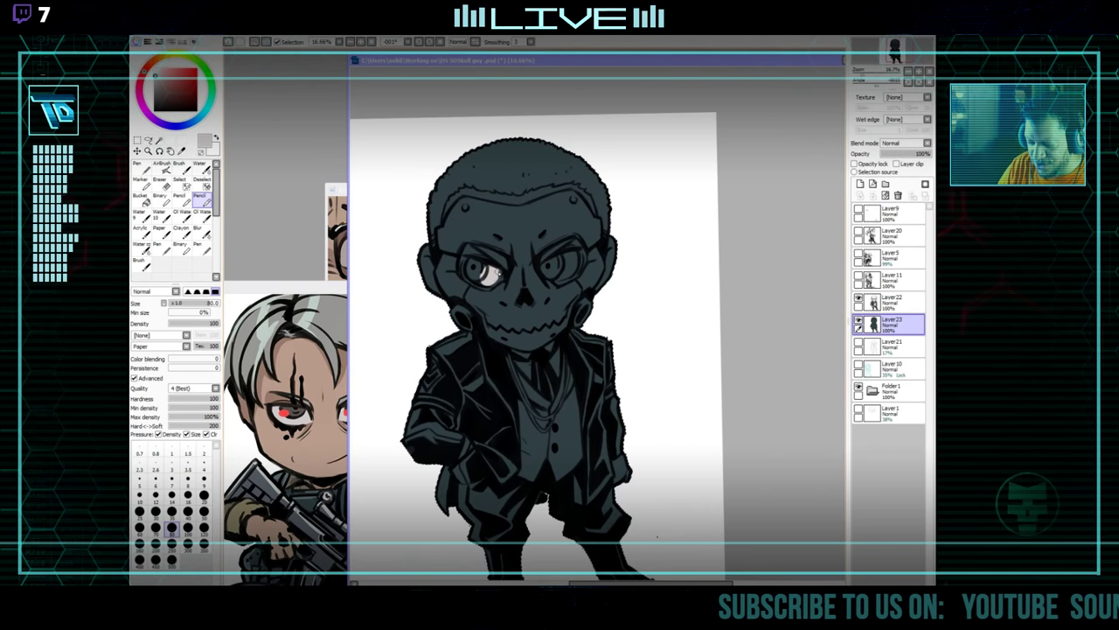
pyautogui.moveTo(496, 280); pyautogui.dragTo(470, 266)
pyautogui.press('[')
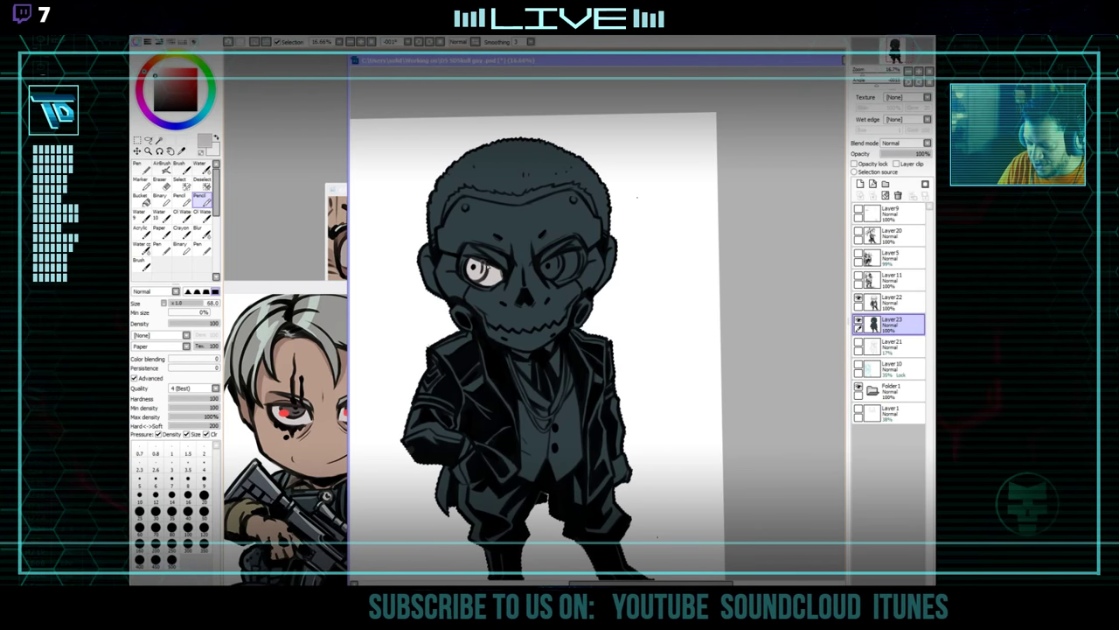
pyautogui.moveTo(567, 254)
pyautogui.mouseDown()
pyautogui.moveTo(551, 266)
pyautogui.moveTo(567, 262)
pyautogui.moveTo(564, 272)
pyautogui.mouseUp()
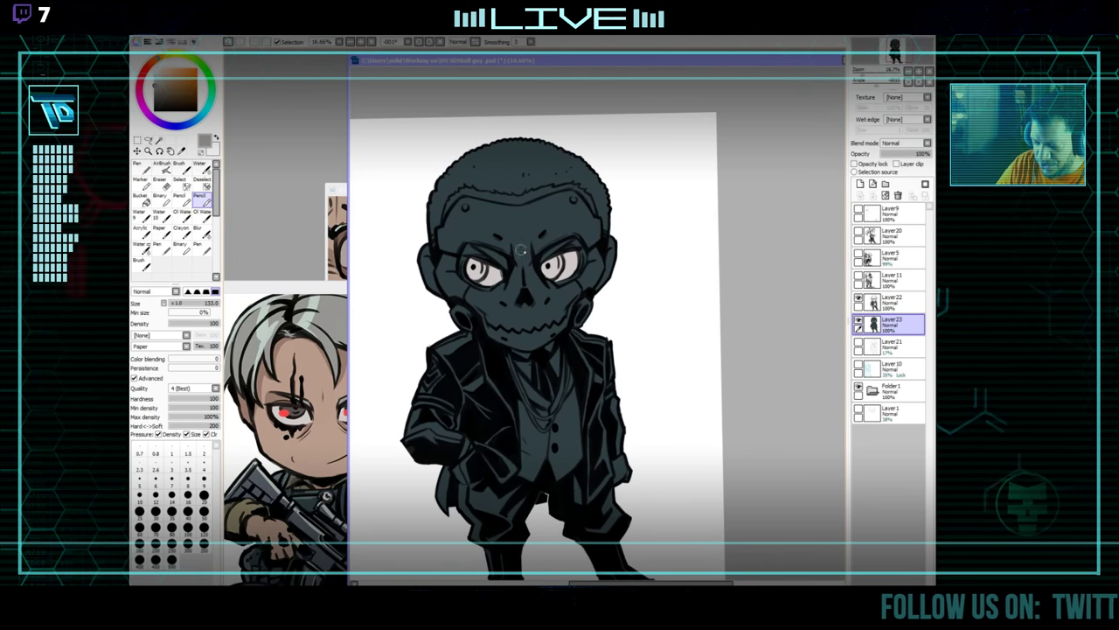
pyautogui.moveTo(521, 250); pyautogui.dragTo(480, 252)
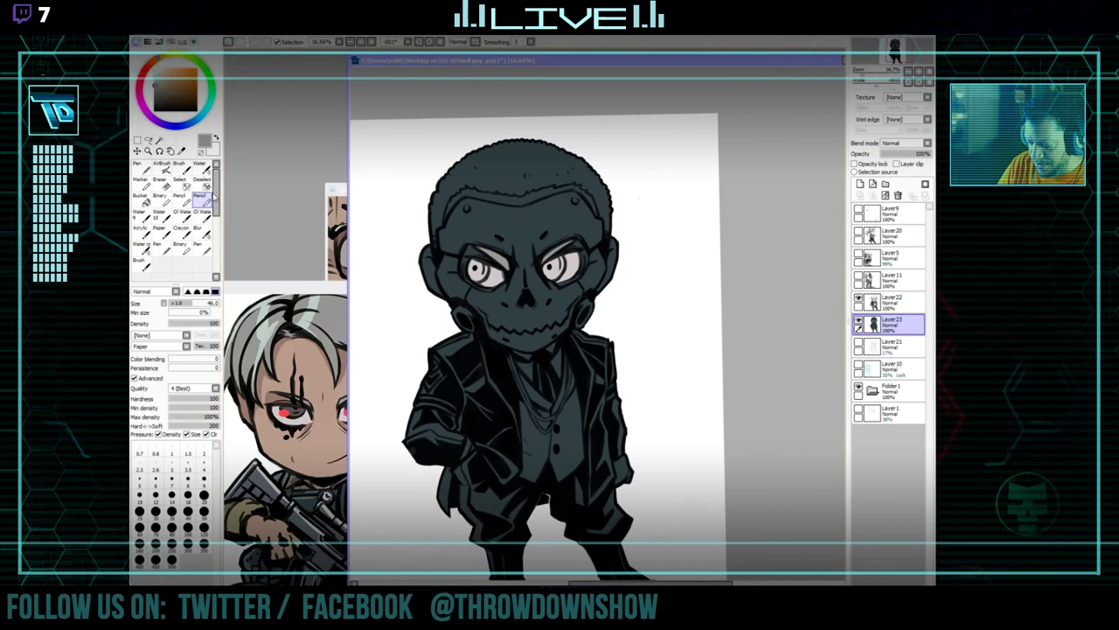
# Select the hair with the Magic Wand, expand the selection by 1 px twice, and fill it grey with the size 500 Pencil.
pyautogui.click(160, 140)
pyautogui.click(516, 170)
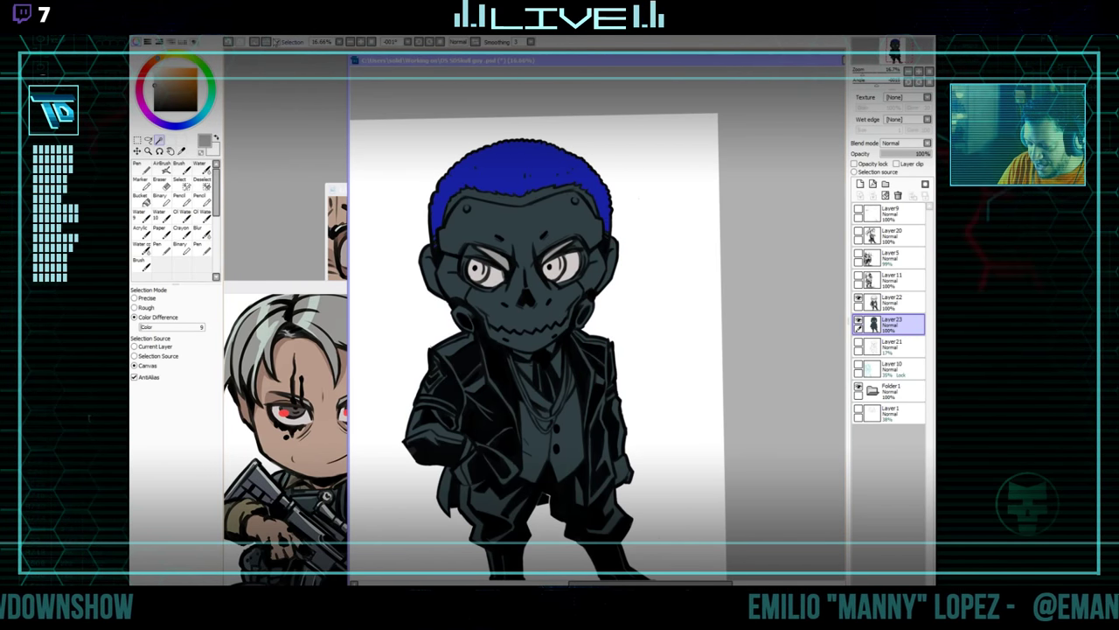
pyautogui.click(272, 35)
pyautogui.click(278, 75)
pyautogui.click(272, 35)
pyautogui.click(280, 76)
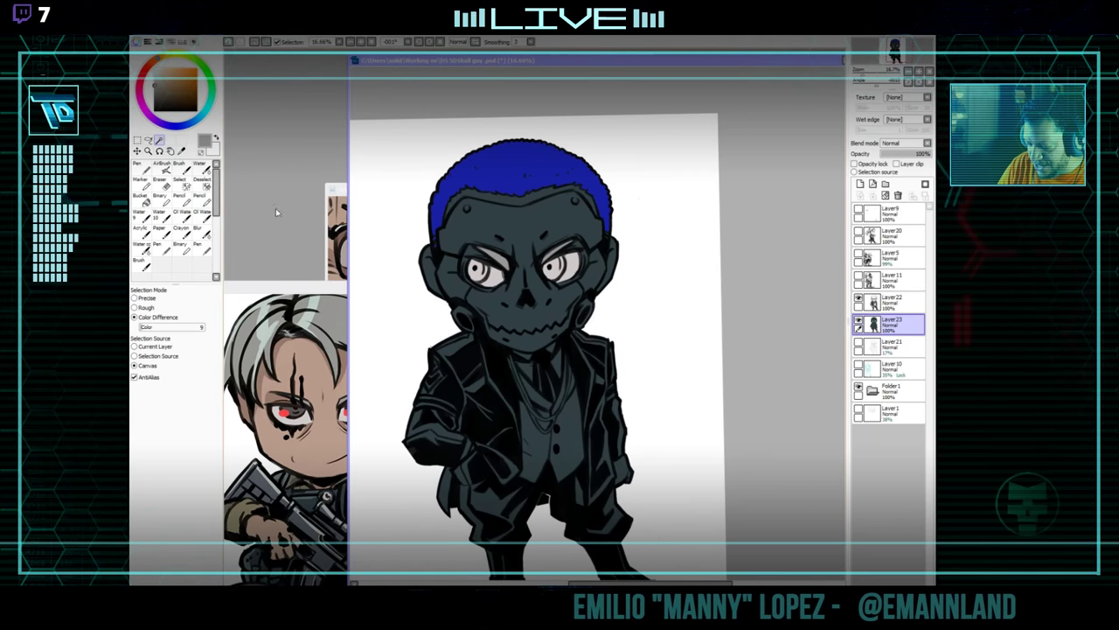
pyautogui.click(202, 196)
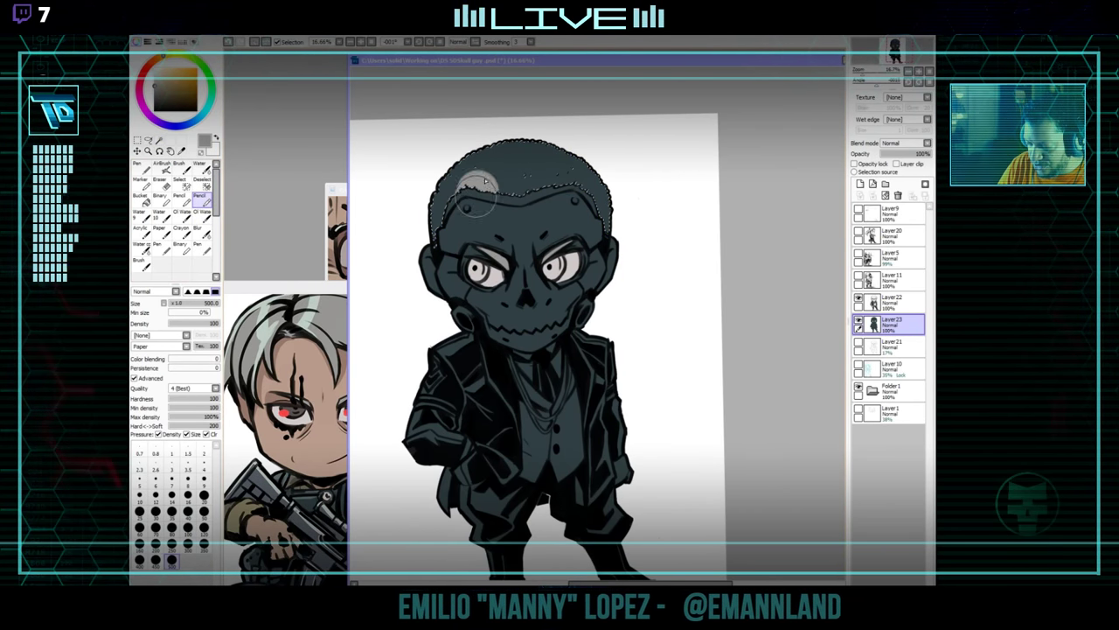
pyautogui.moveTo(479, 188)
pyautogui.mouseDown()
pyautogui.moveTo(488, 159)
pyautogui.moveTo(512, 140)
pyautogui.moveTo(519, 187)
pyautogui.moveTo(574, 170)
pyautogui.moveTo(555, 210)
pyautogui.moveTo(599, 207)
pyautogui.mouseUp()
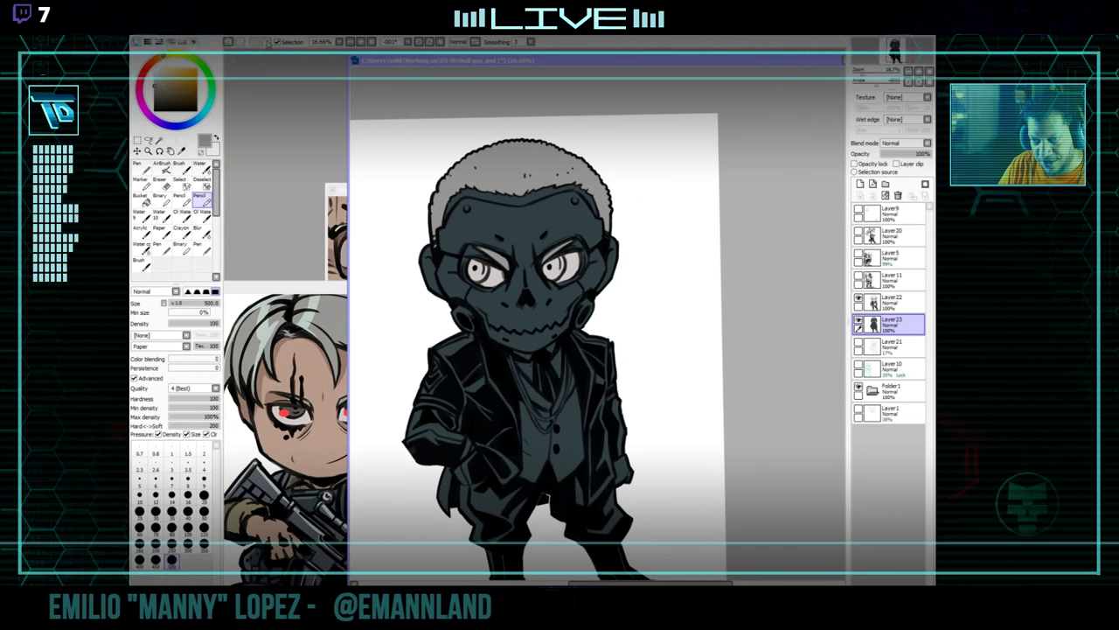
# Cycle through the reference images and sample a muted blue-grey from the soldier artwork for the skull mask.
pyautogui.moveTo(647, 293); pyautogui.dragTo(642, 269)
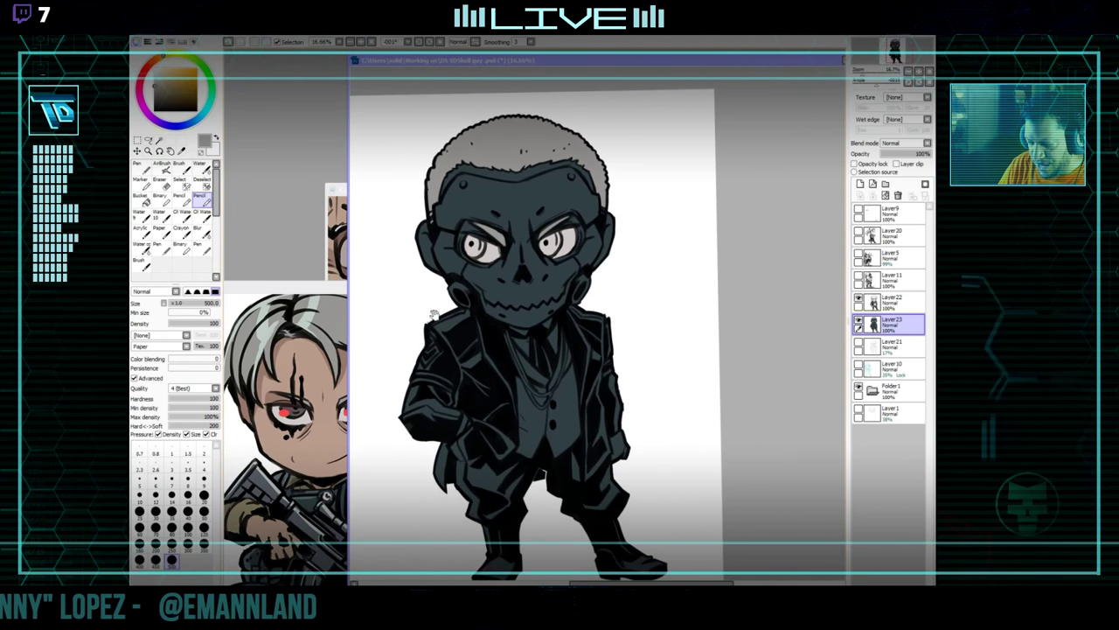
pyautogui.moveTo(611, 318); pyautogui.dragTo(606, 321)
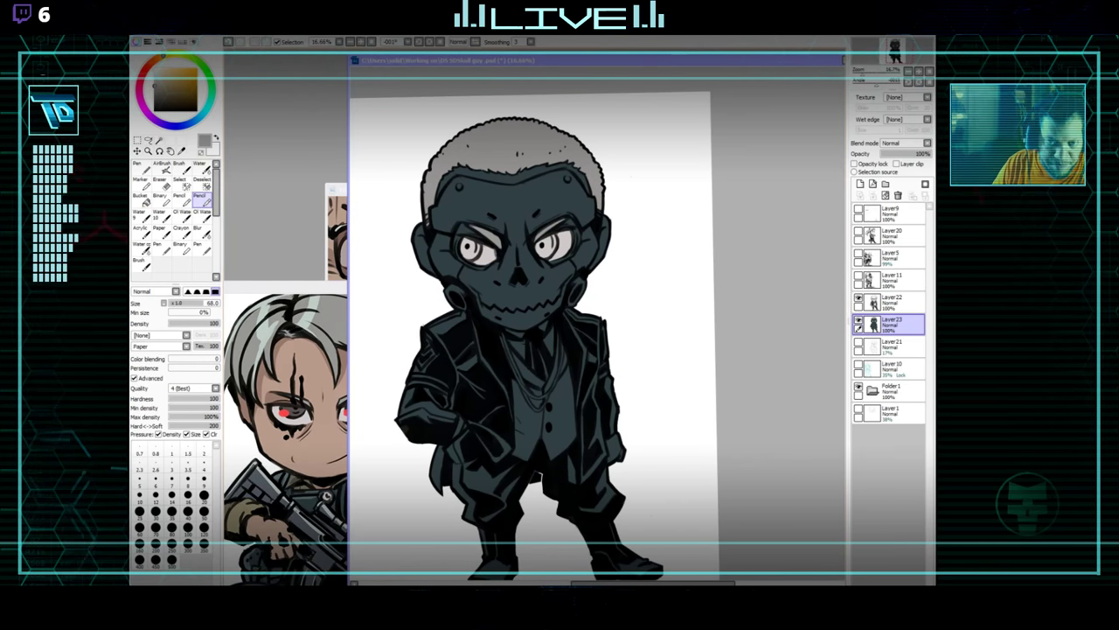
pyautogui.click(426, 592)
pyautogui.hotkey('ctrl', 'Tab')
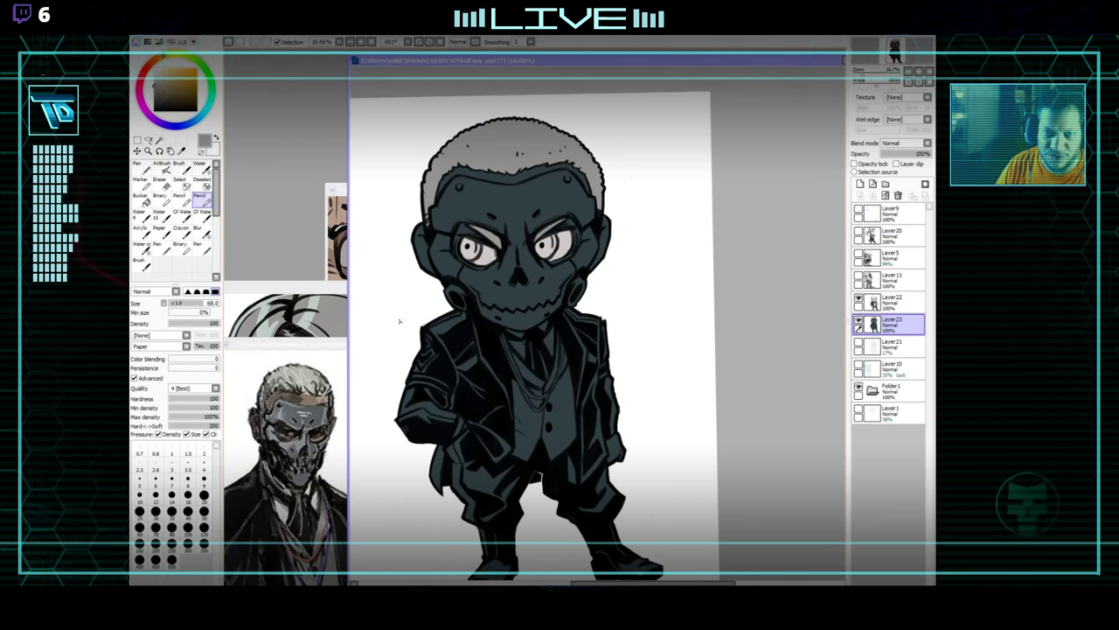
pyautogui.hotkey('ctrl', 'Tab')
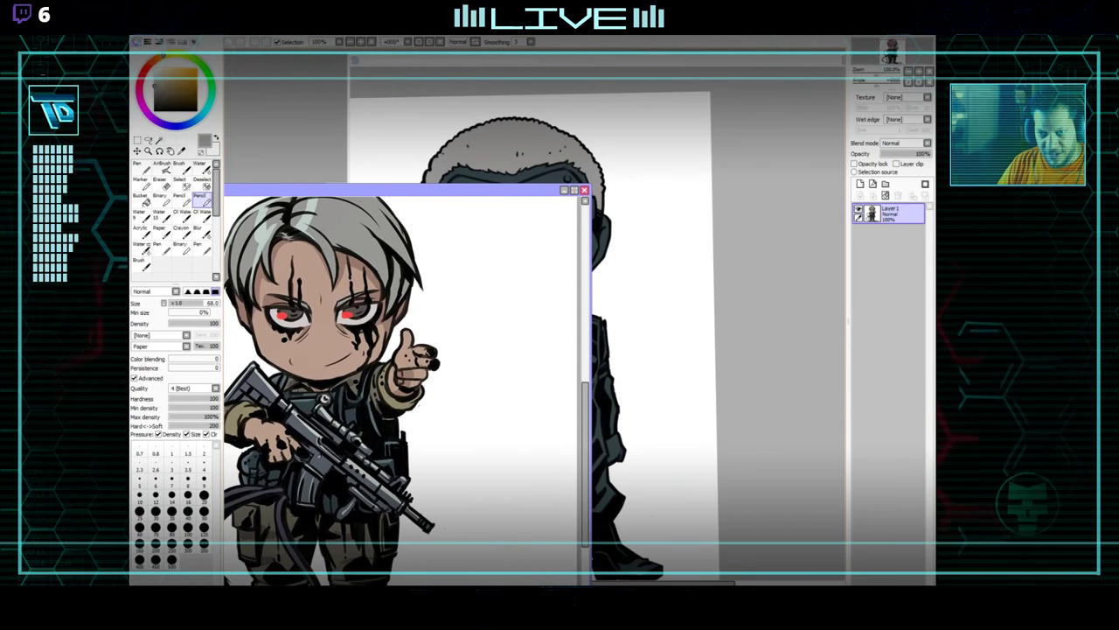
pyautogui.hotkey('ctrl', 'Tab')
# Select the skull mask with the Magic Wand, expand it by 1 px twice, fill it muted blue-grey, deselect, and touch up with the size 162 Pencil.
pyautogui.press('w')
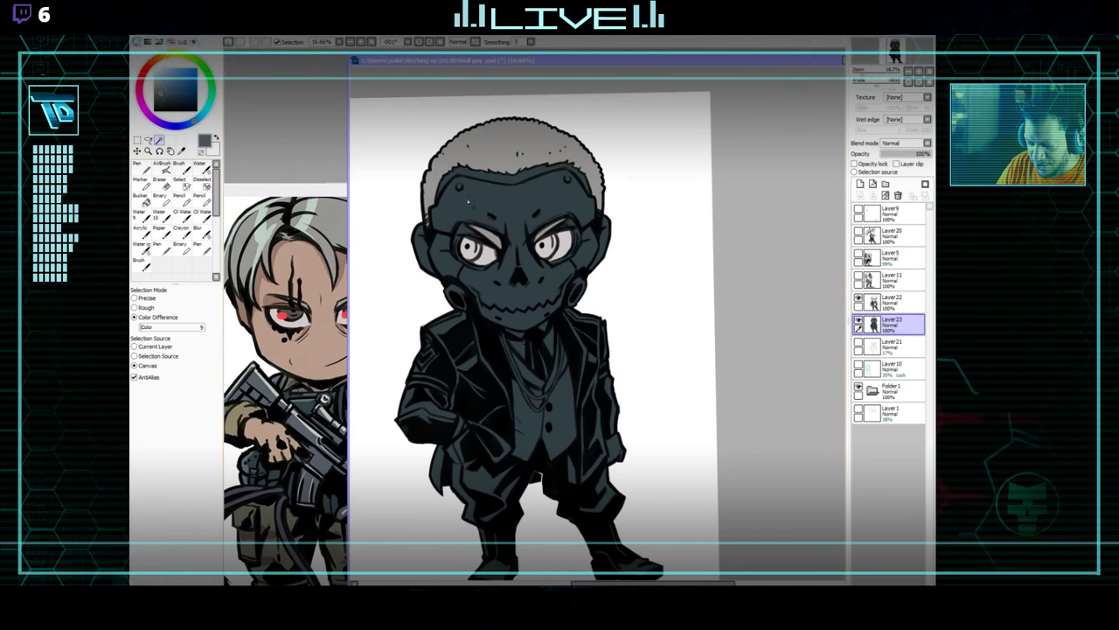
pyautogui.click(542, 200)
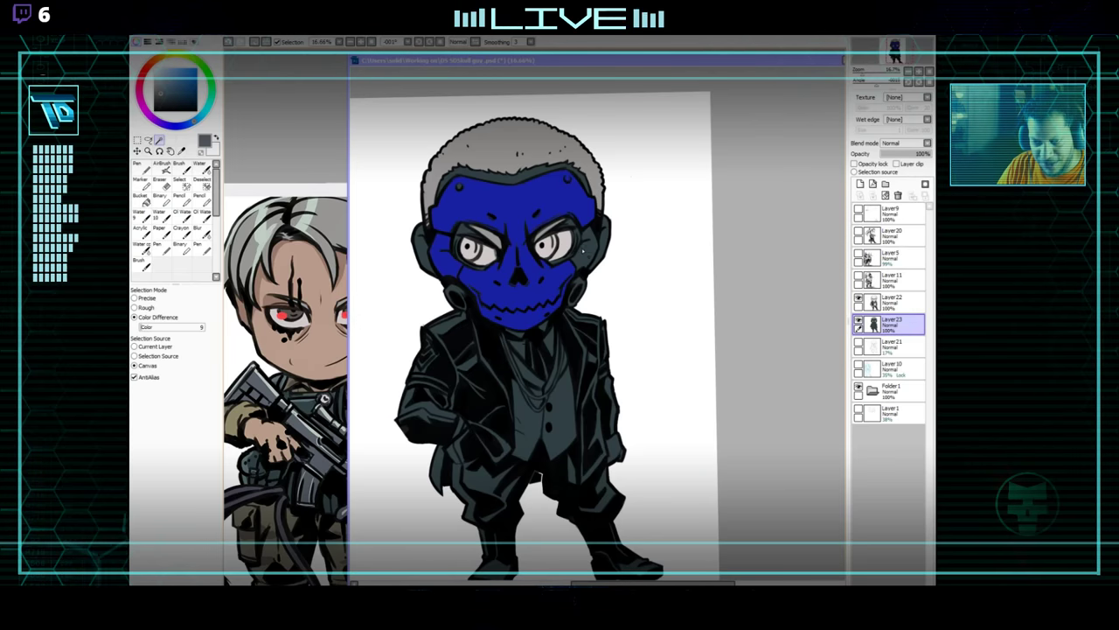
pyautogui.click(272, 36)
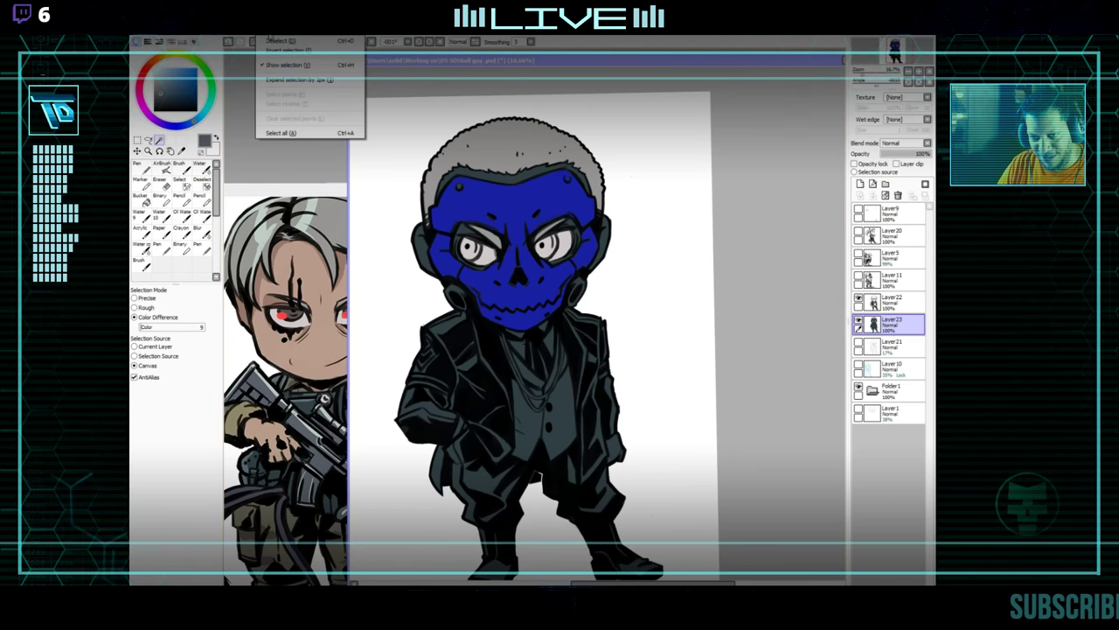
pyautogui.click(282, 77)
pyautogui.click(272, 36)
pyautogui.click(283, 77)
pyautogui.click(201, 200)
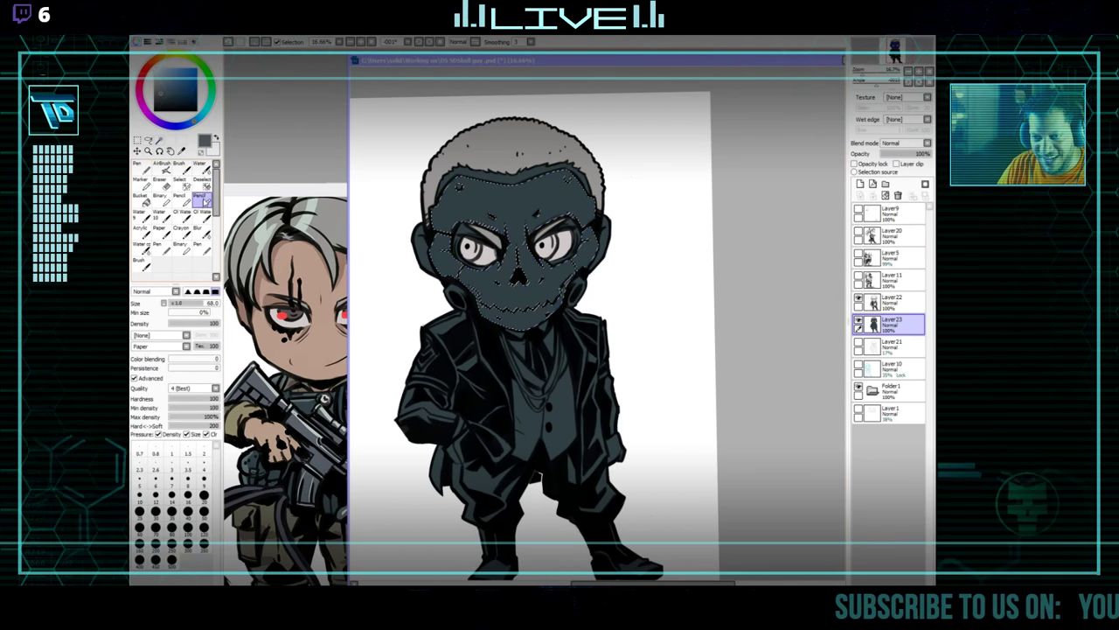
pyautogui.moveTo(505, 187)
pyautogui.mouseDown()
pyautogui.moveTo(462, 205)
pyautogui.moveTo(461, 272)
pyautogui.moveTo(533, 302)
pyautogui.moveTo(584, 240)
pyautogui.moveTo(553, 187)
pyautogui.mouseUp()
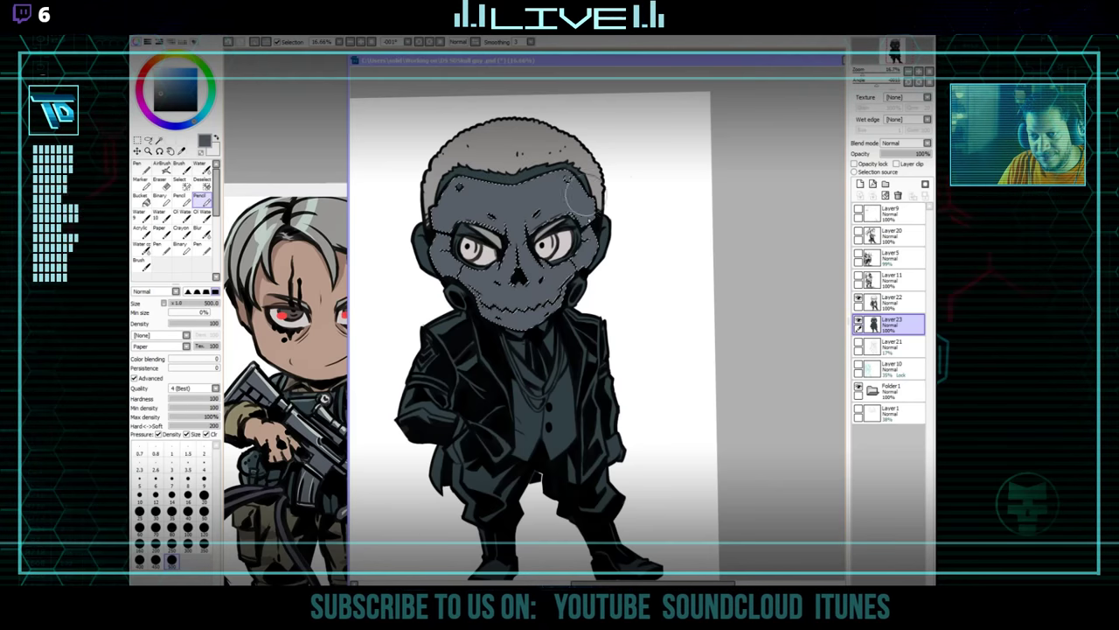
pyautogui.hotkey('ctrl', 'd')
pyautogui.moveTo(477, 205); pyautogui.dragTo(490, 207)
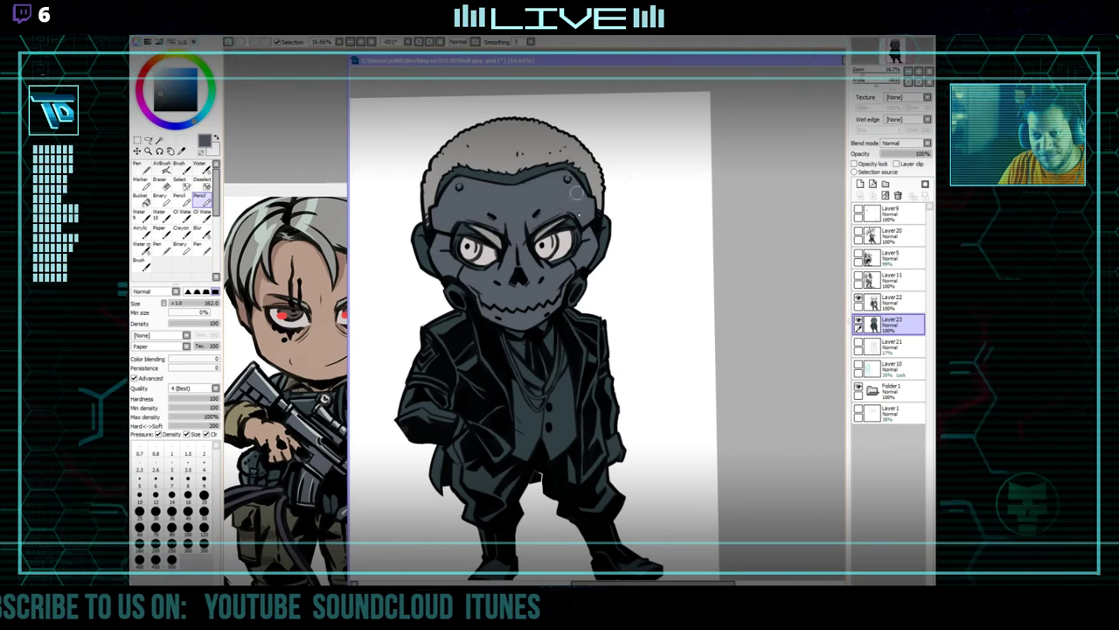
pyautogui.moveTo(648, 400); pyautogui.dragTo(652, 383)
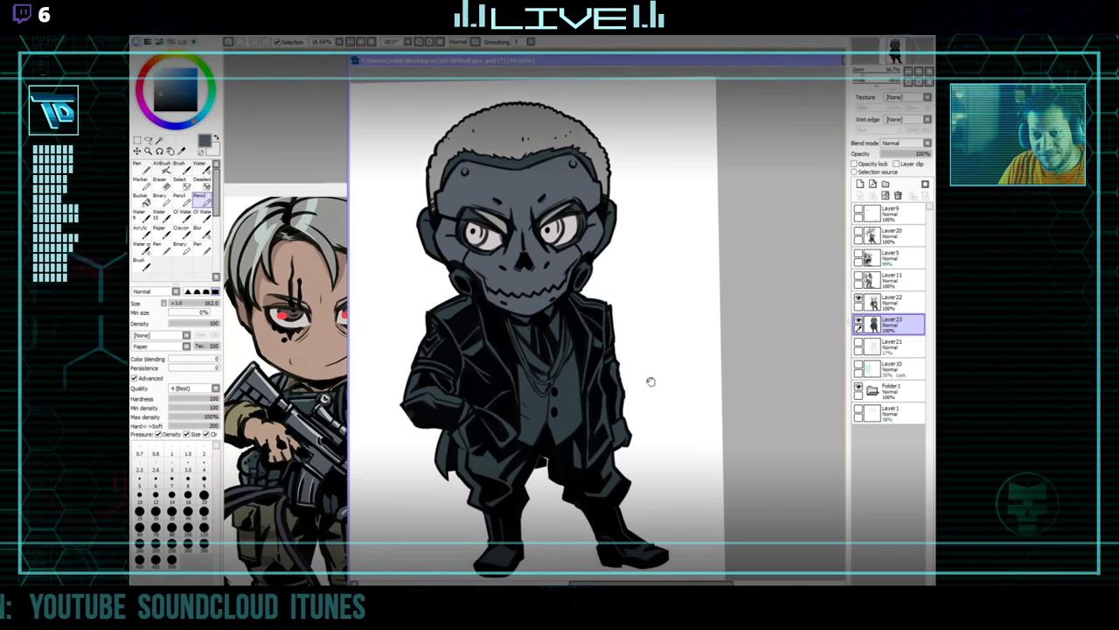
# Rearrange the reference windows, sample the warm grey from the bespectacled man's hair, and return to the skull-masked figure.
pyautogui.moveTo(321, 193); pyautogui.dragTo(374, 532)
pyautogui.click(334, 448)
pyautogui.moveTo(354, 491); pyautogui.dragTo(338, 391)
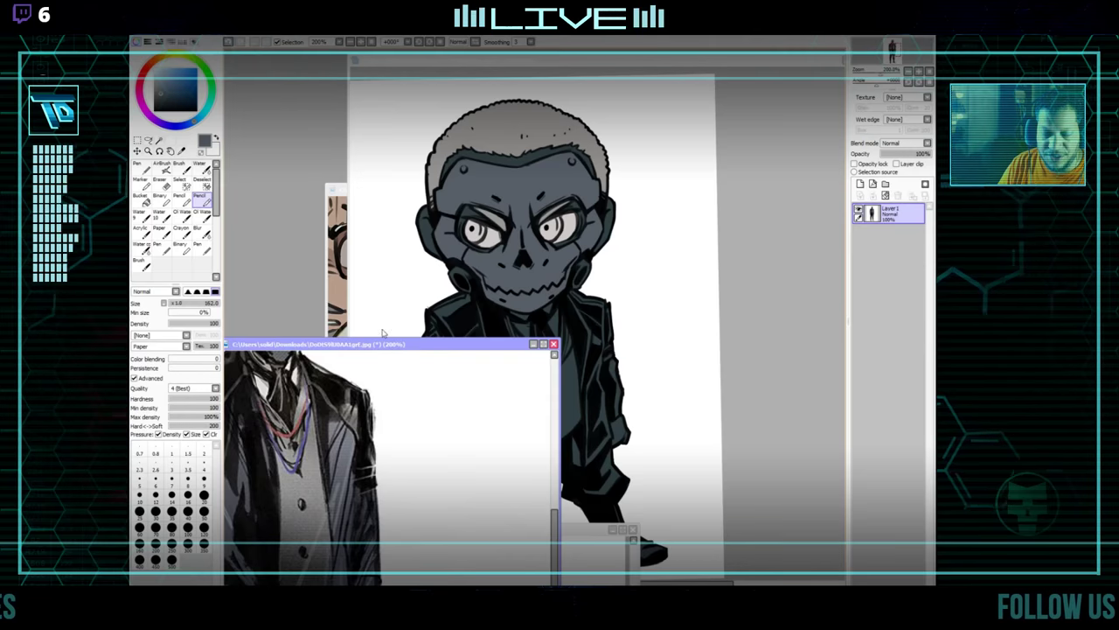
pyautogui.click(339, 289)
pyautogui.moveTo(430, 367); pyautogui.dragTo(525, 451)
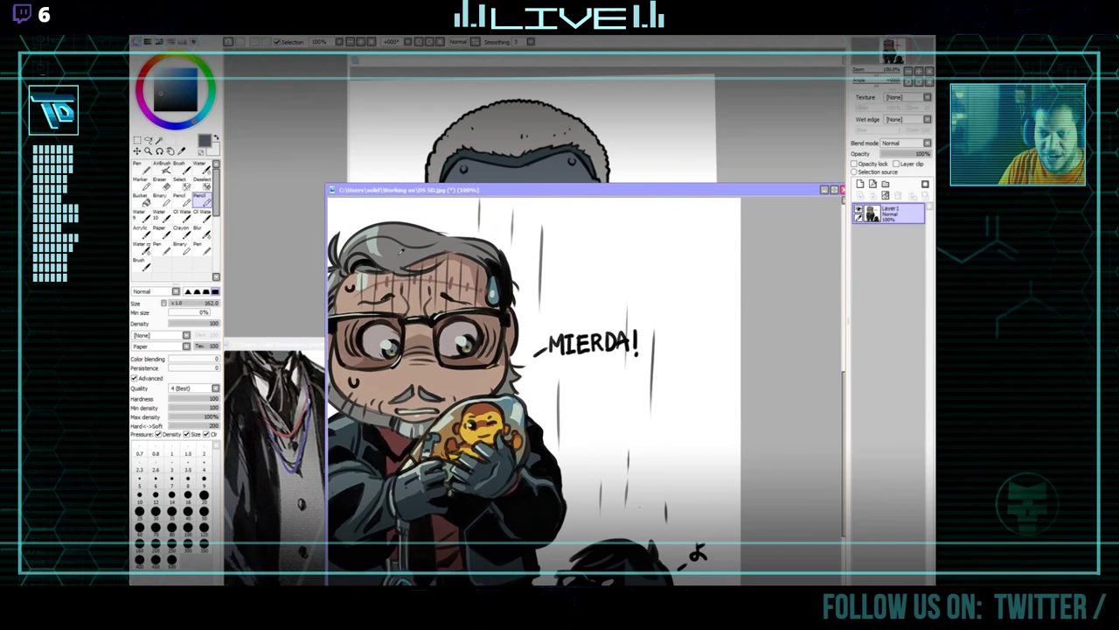
pyautogui.click(593, 152)
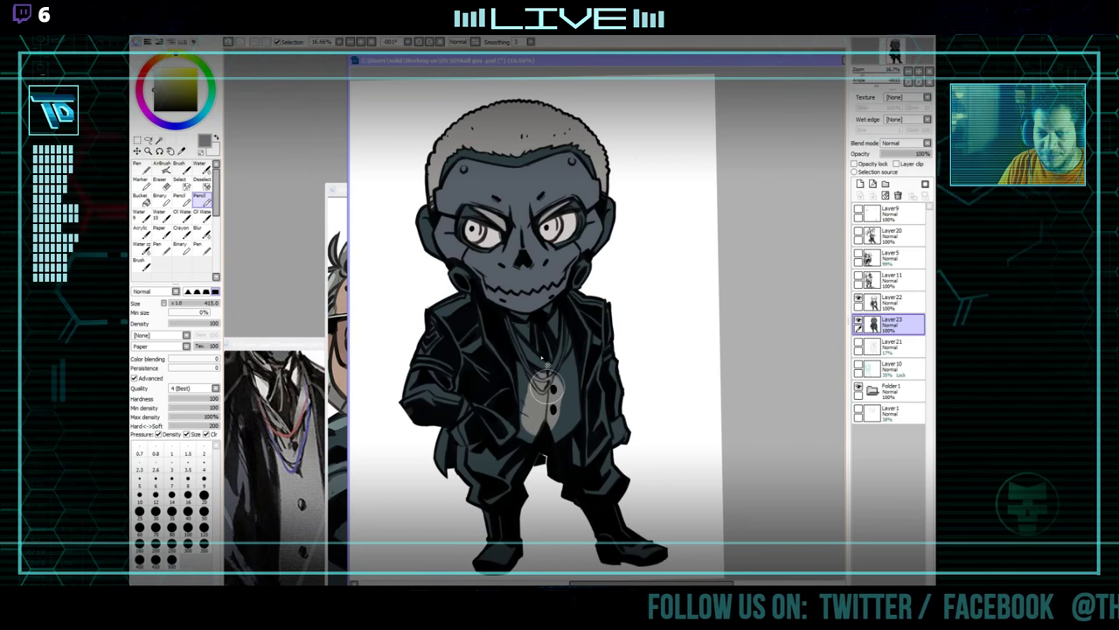
# Undo the oversized grey strokes and paint the vest grey with a smaller Pencil, working around the necklaces and tie.
pyautogui.hotkey('ctrl', 'z')
pyautogui.moveTo(498, 122); pyautogui.dragTo(510, 158)
pyautogui.hotkey('ctrl', 'z')
pyautogui.press('[')
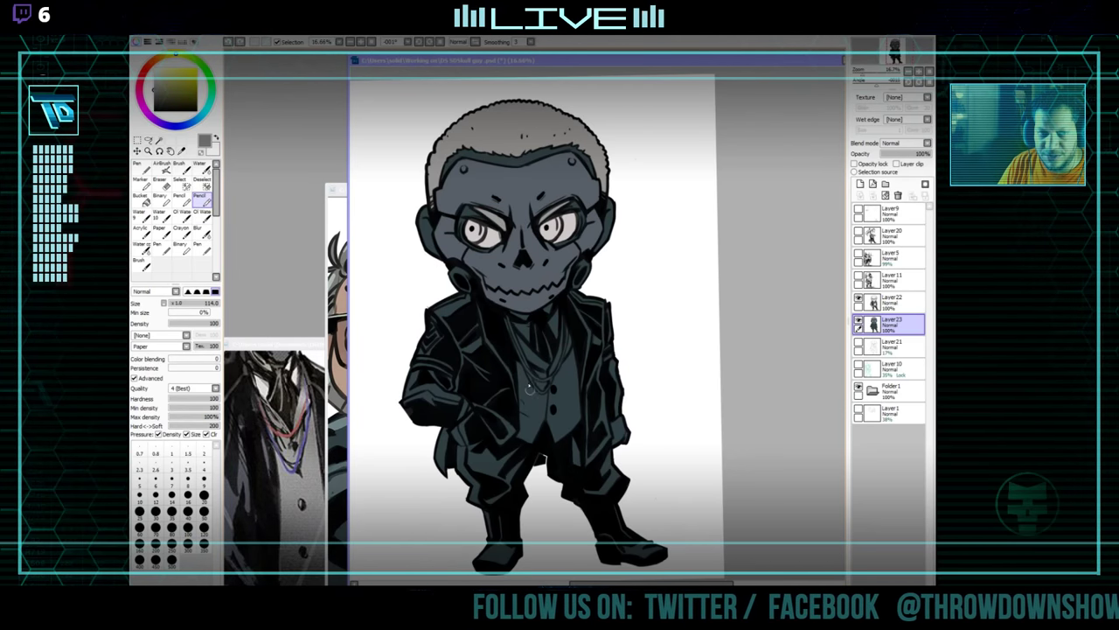
pyautogui.moveTo(530, 389)
pyautogui.mouseDown()
pyautogui.moveTo(528, 425)
pyautogui.moveTo(532, 402)
pyautogui.moveTo(557, 424)
pyautogui.moveTo(567, 394)
pyautogui.mouseUp()
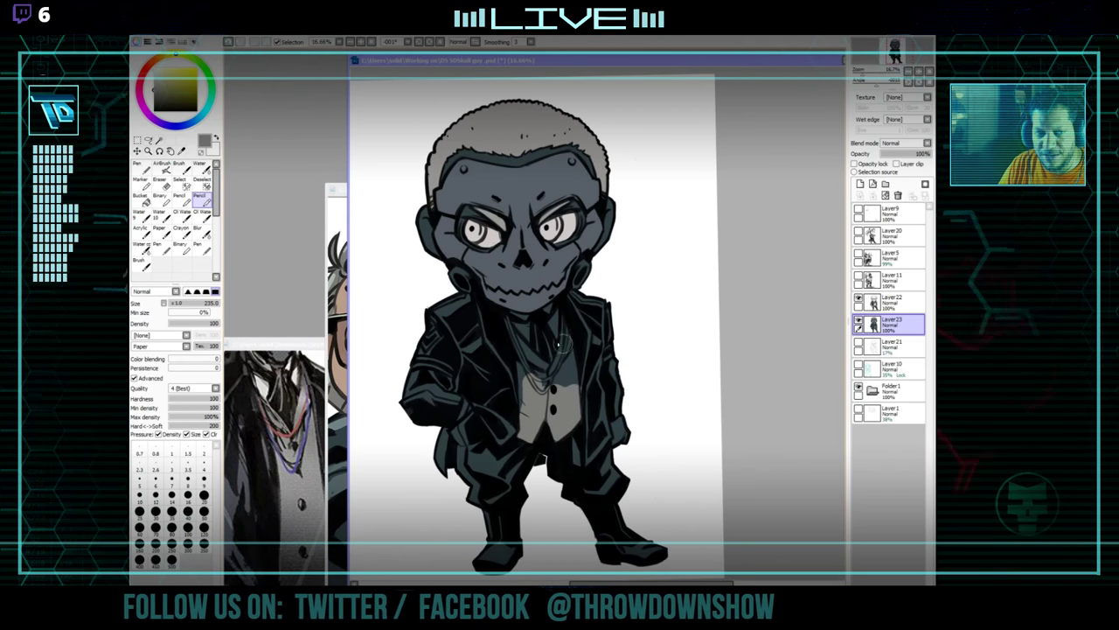
pyautogui.moveTo(563, 343); pyautogui.dragTo(572, 390)
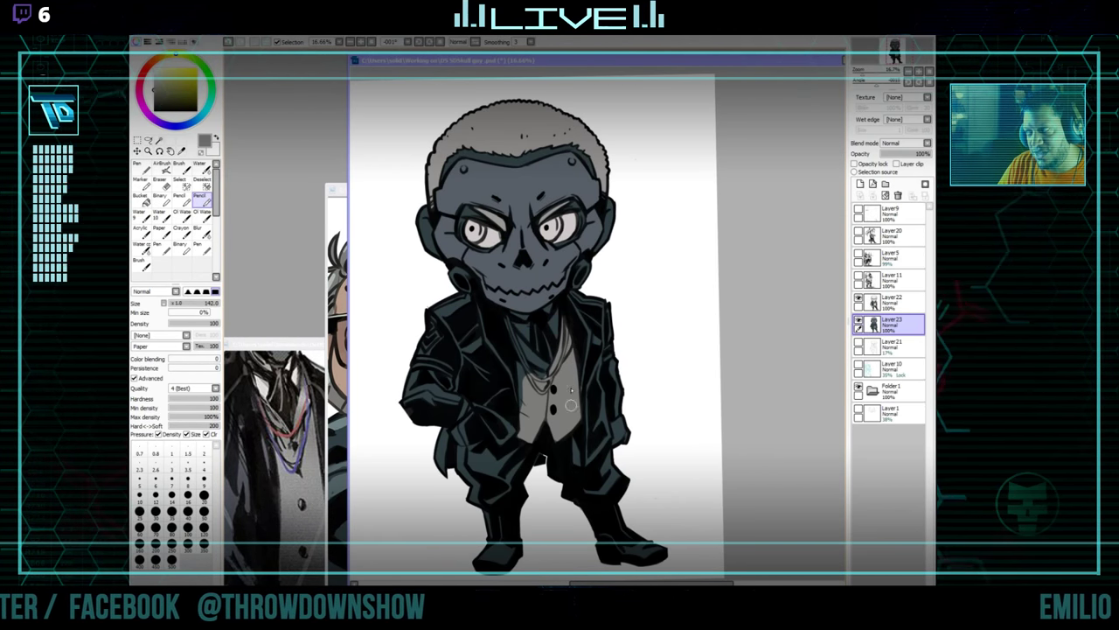
pyautogui.moveTo(533, 364); pyautogui.dragTo(534, 365)
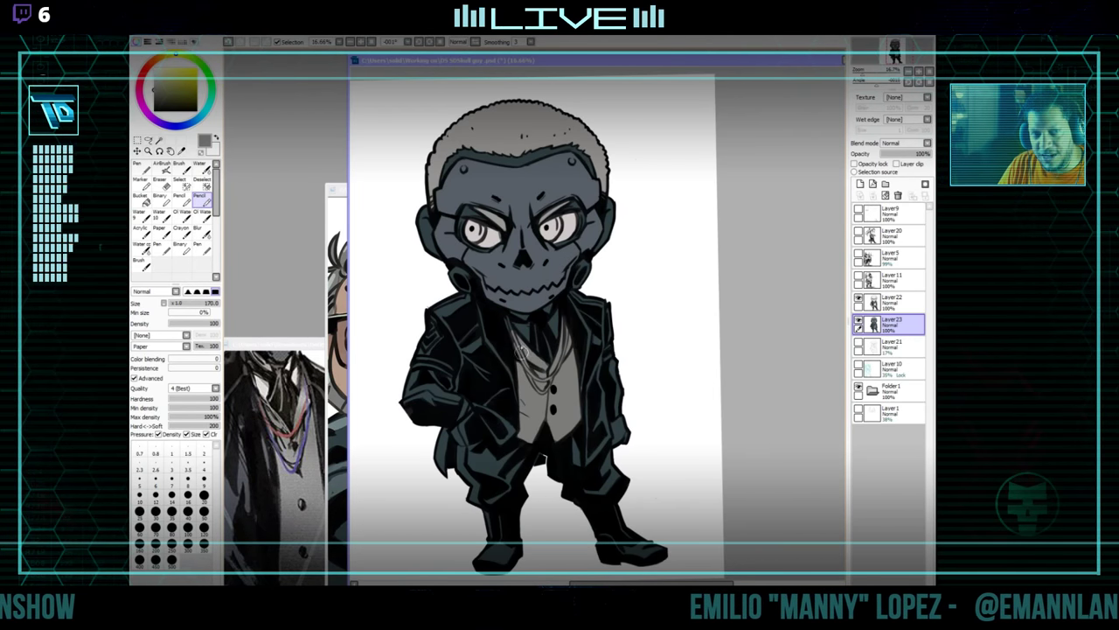
pyautogui.press('[')
pyautogui.press('[')
pyautogui.press('[')
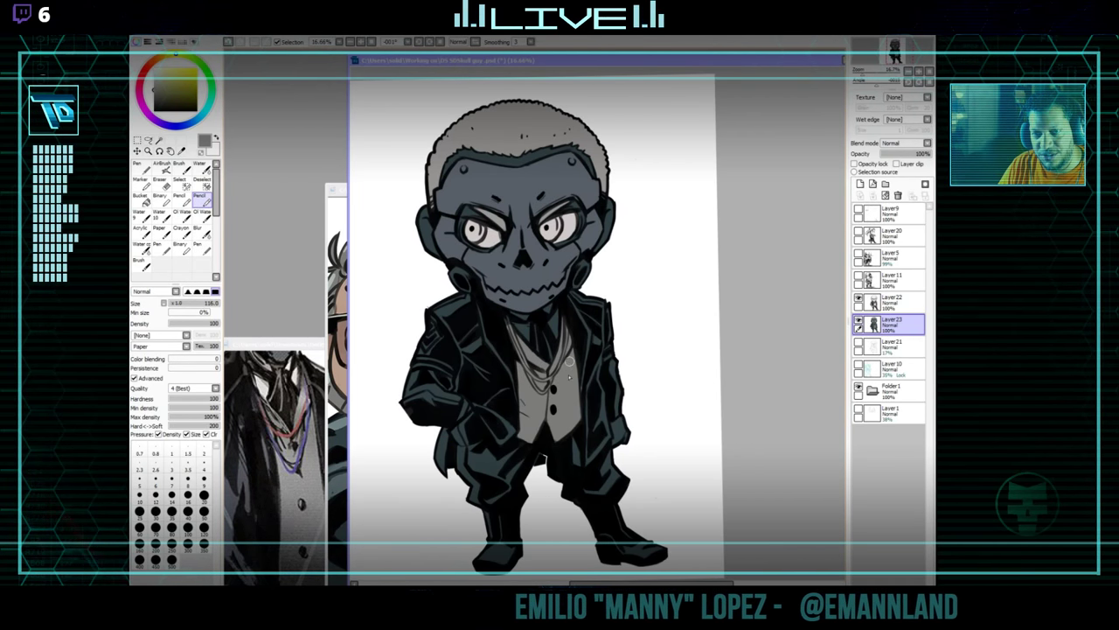
# Sample the suit's dark teal from the figure and touch up the edges around the vest.
pyautogui.keyDown('alt'); pyautogui.click(602, 411); pyautogui.keyUp('alt')
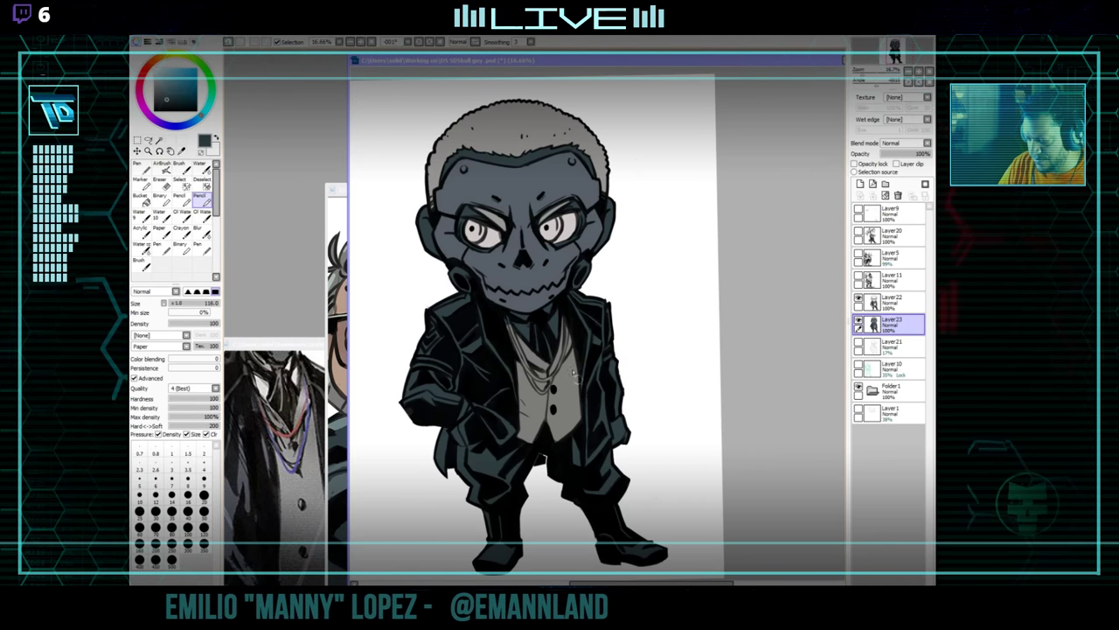
pyautogui.keyDown('alt'); pyautogui.click(529, 351); pyautogui.keyUp('alt')
pyautogui.press(']')
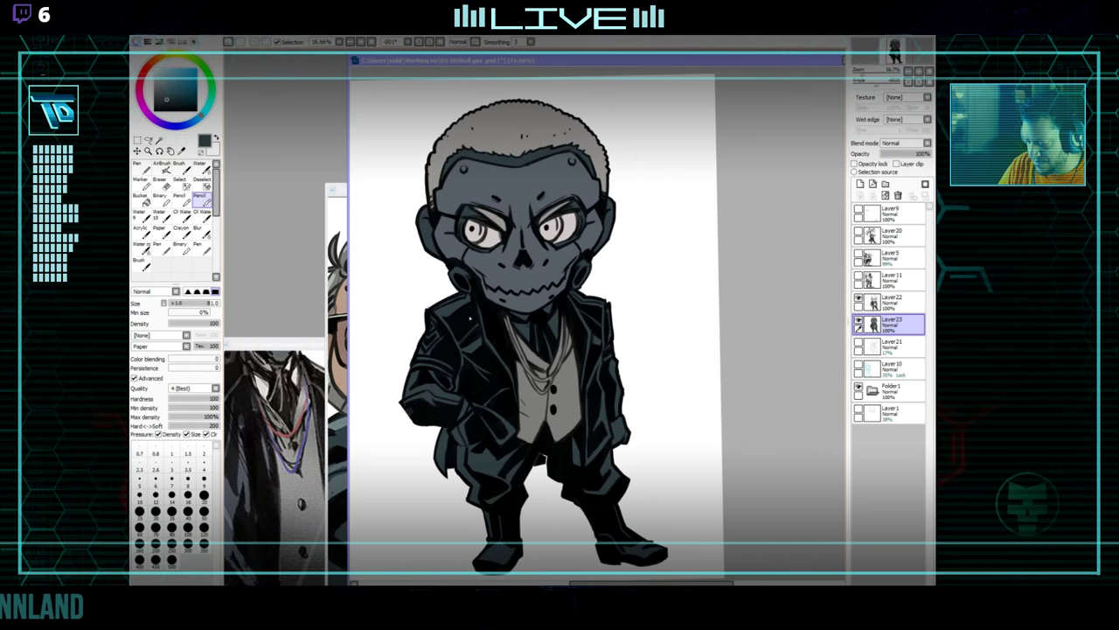
# Cycle through the reference images, move the soldier reference into view, and sample the grey-brown of its irises.
pyautogui.hotkey('ctrl', 'Tab')
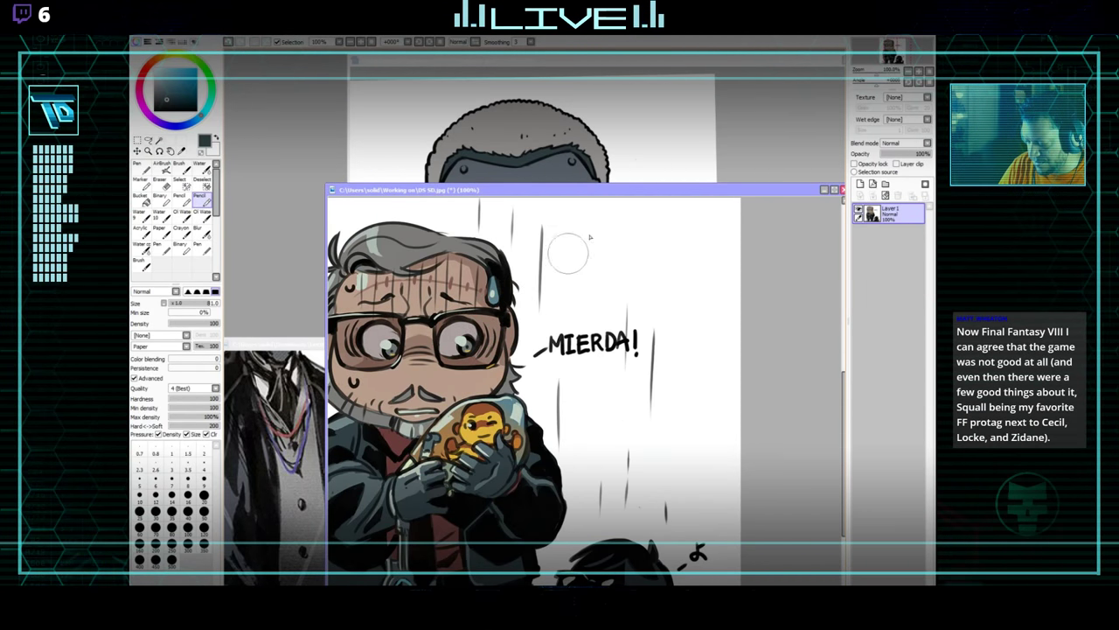
pyautogui.click(620, 163)
pyautogui.click(335, 434)
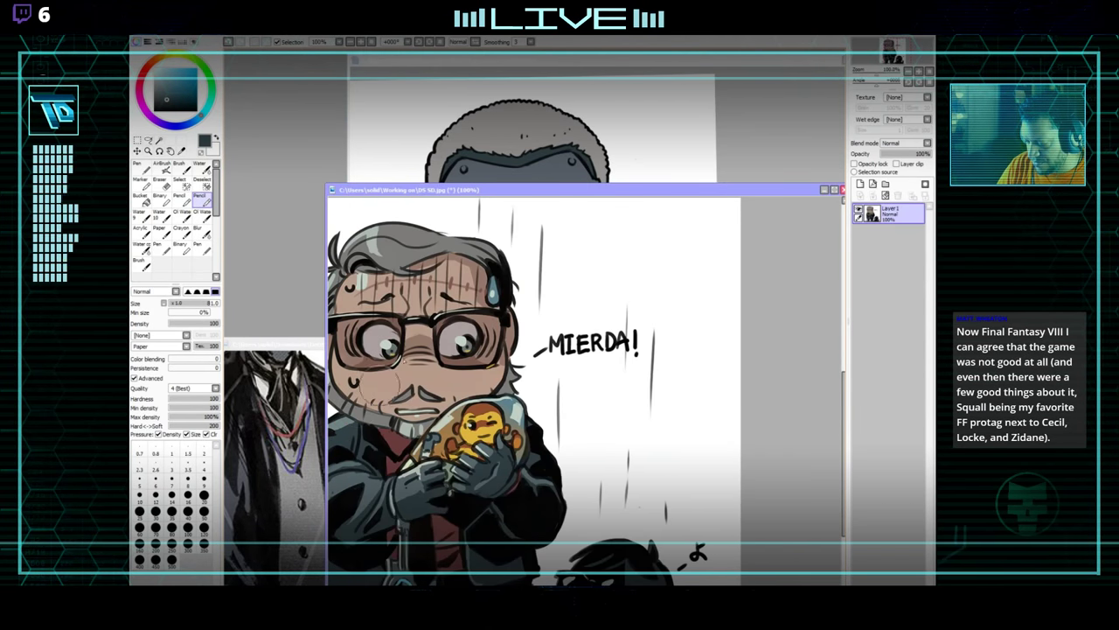
pyautogui.click(621, 161)
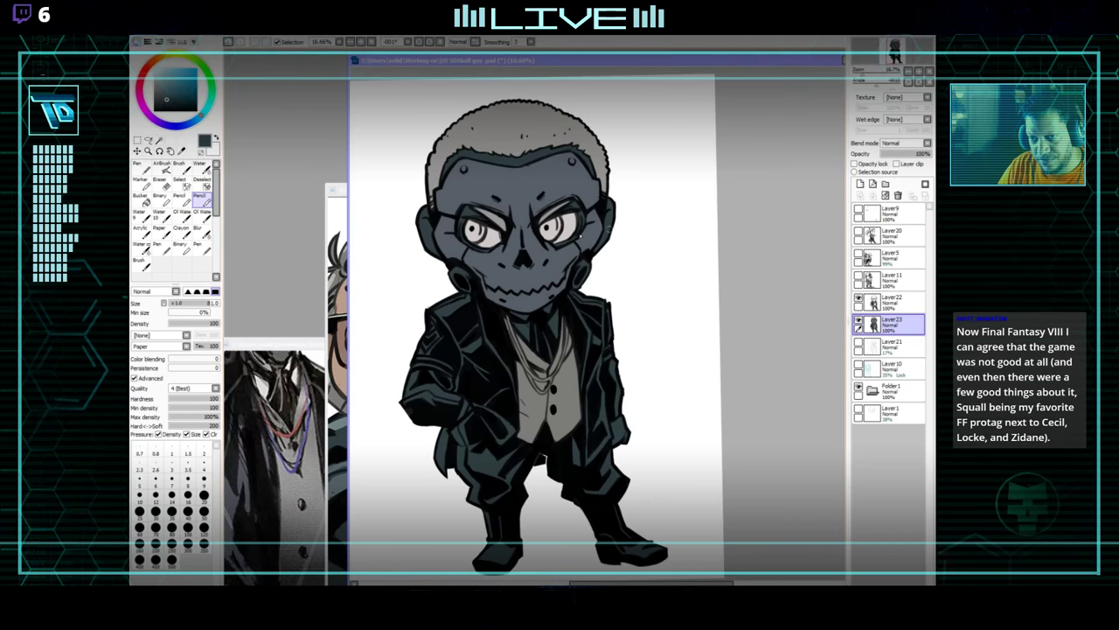
pyautogui.click(275, 438)
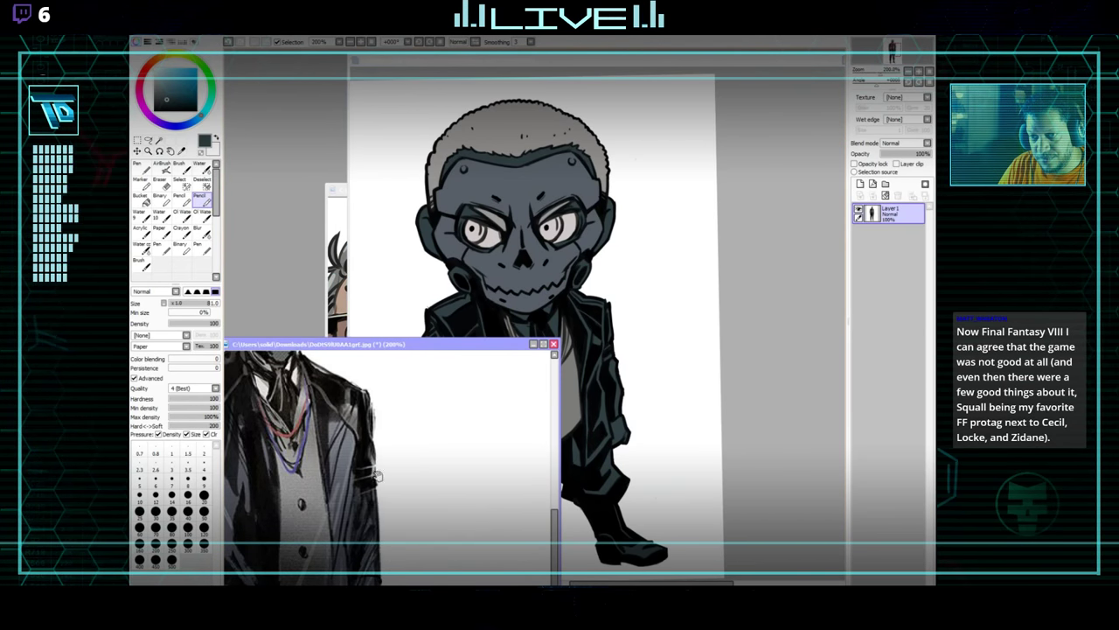
pyautogui.scroll(5, 378, 475)
pyautogui.click(440, 595)
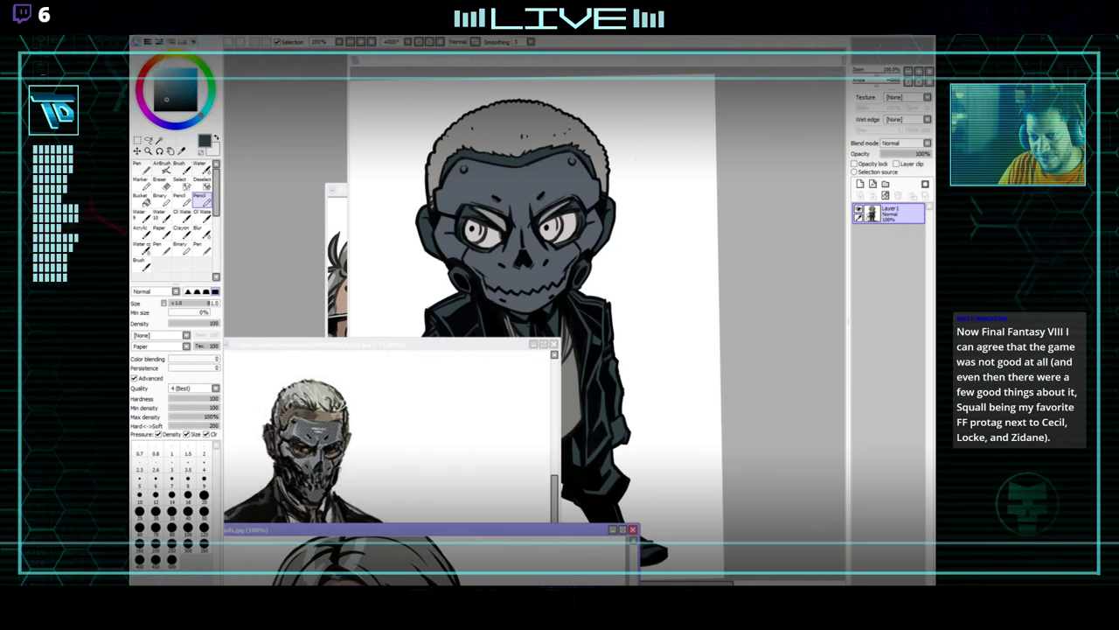
pyautogui.moveTo(424, 531); pyautogui.dragTo(396, 303)
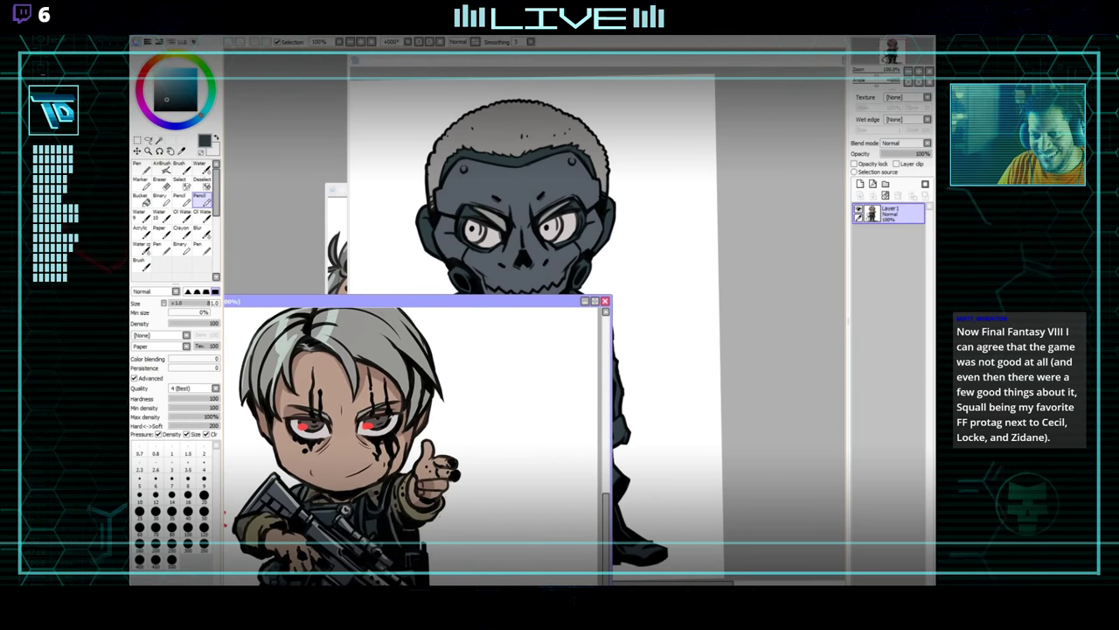
pyautogui.hotkey('ctrl', 'Tab')
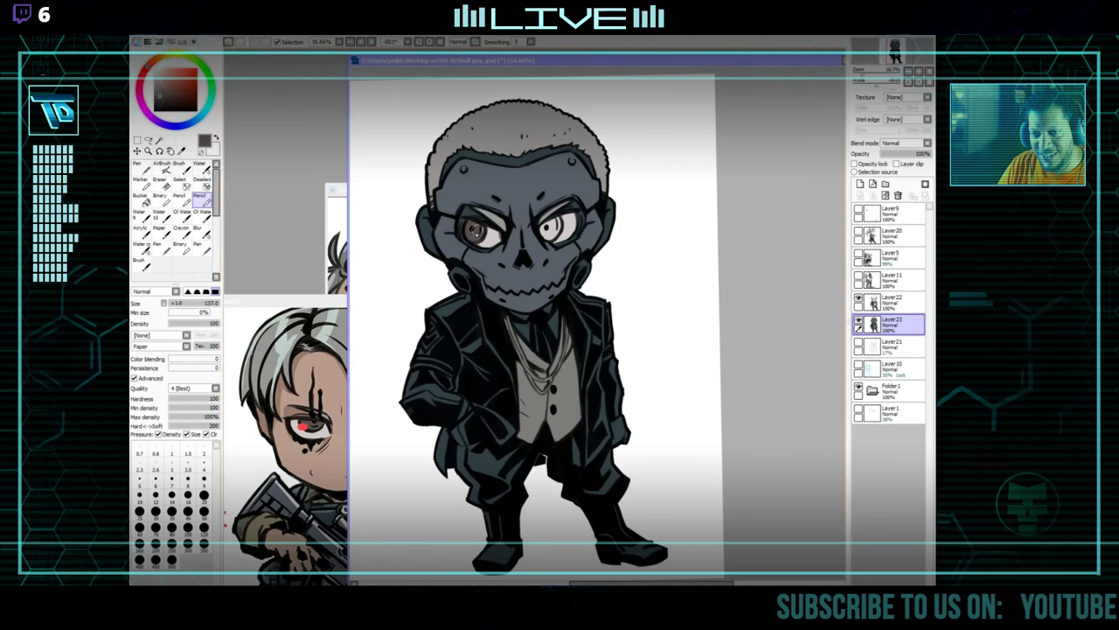
# Paint the figure's irises grey-brown and reduce the Pencil size to 60.
pyautogui.moveTo(551, 226); pyautogui.dragTo(553, 230)
pyautogui.press('[')
pyautogui.press('[')
pyautogui.press('[')
pyautogui.press('[')
pyautogui.press('[')
pyautogui.press('[')
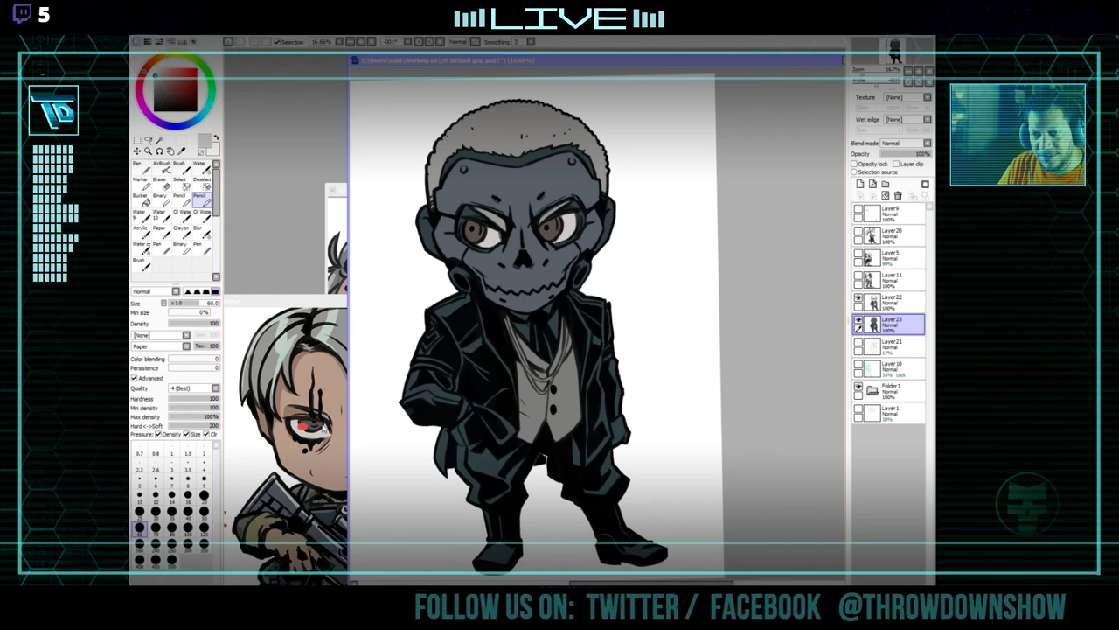
# Save the skull-masked figure drawing.
pyautogui.click(152, 33)
pyautogui.click(191, 105)
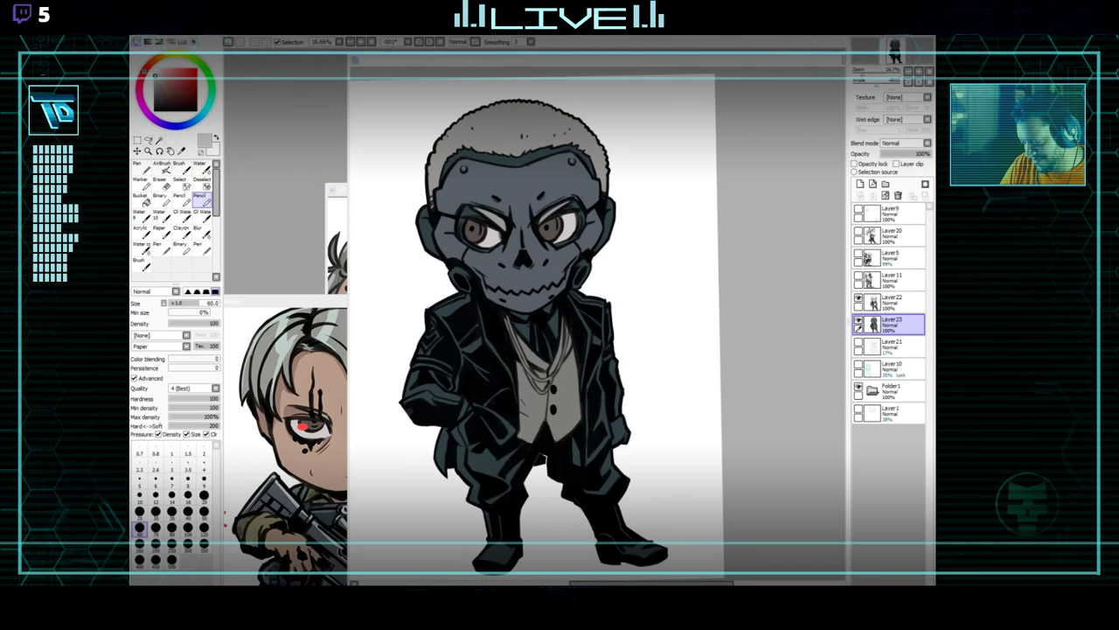
pyautogui.click(357, 153)
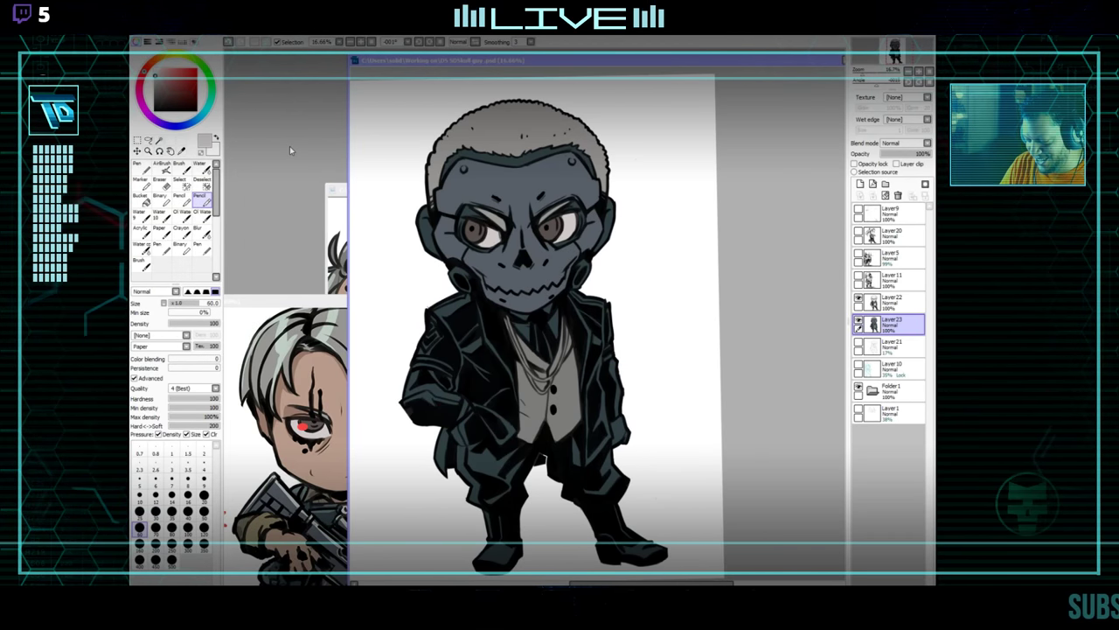
# With opacity lock enabled on Layer23, paint a light stripe down the outer trouser leg and colour the shoes dark grey.
pyautogui.hotkey('ctrl', 'Tab')
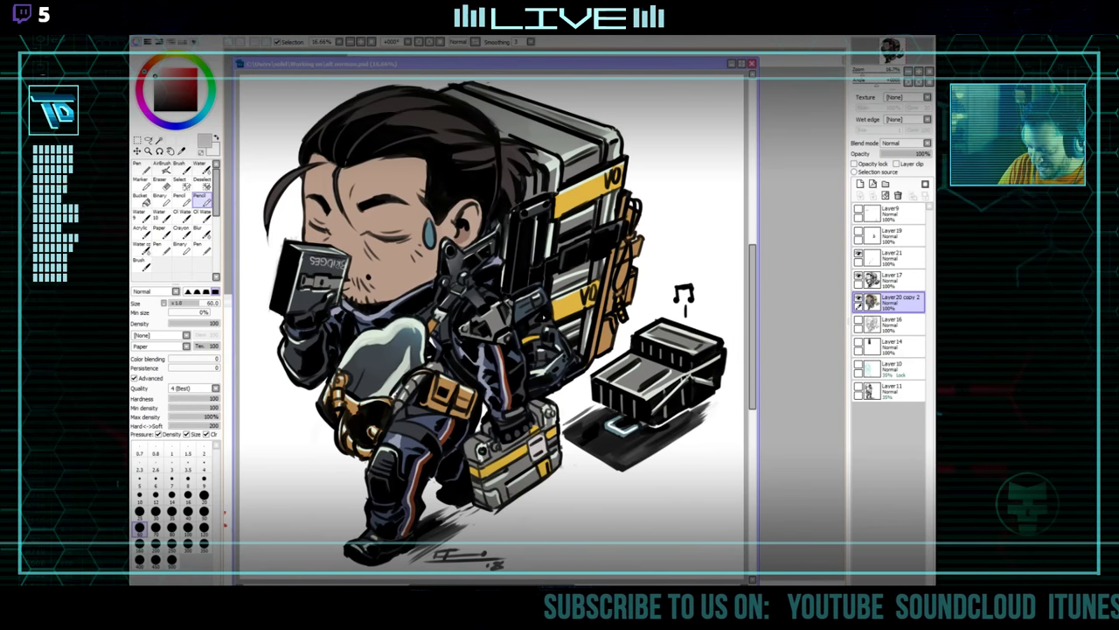
pyautogui.click(782, 65)
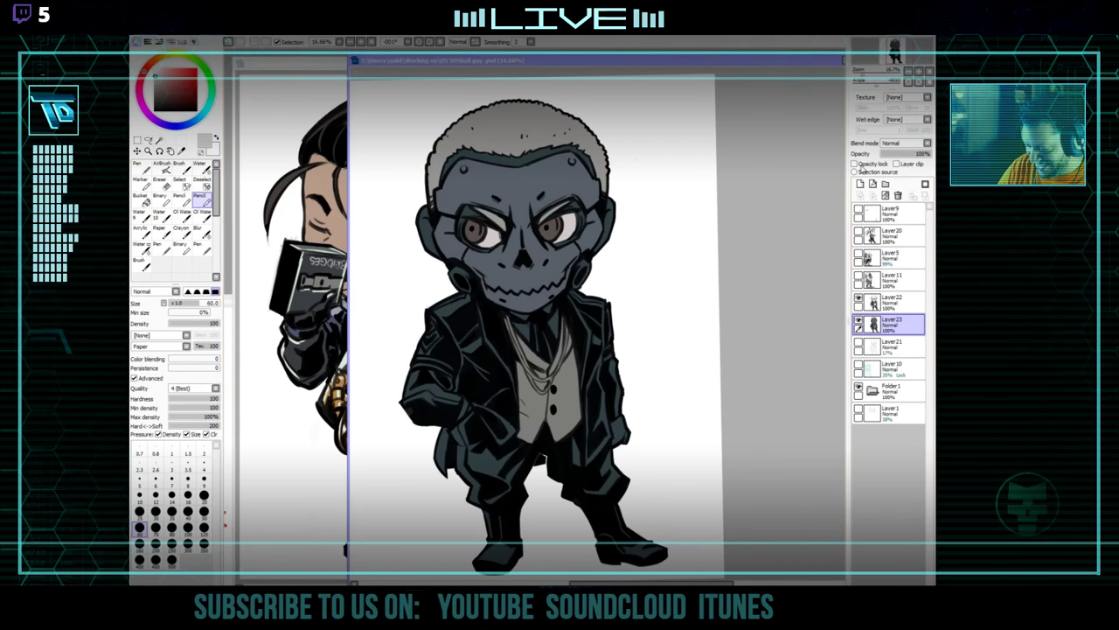
pyautogui.click(855, 164)
pyautogui.moveTo(630, 398); pyautogui.dragTo(629, 387)
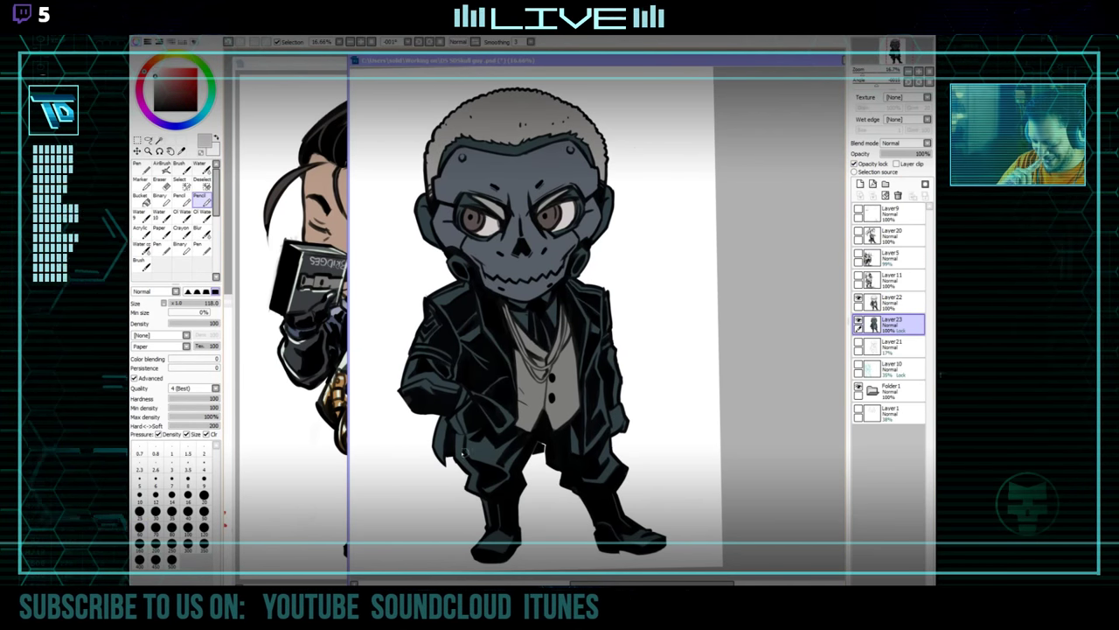
pyautogui.moveTo(445, 444); pyautogui.dragTo(459, 451)
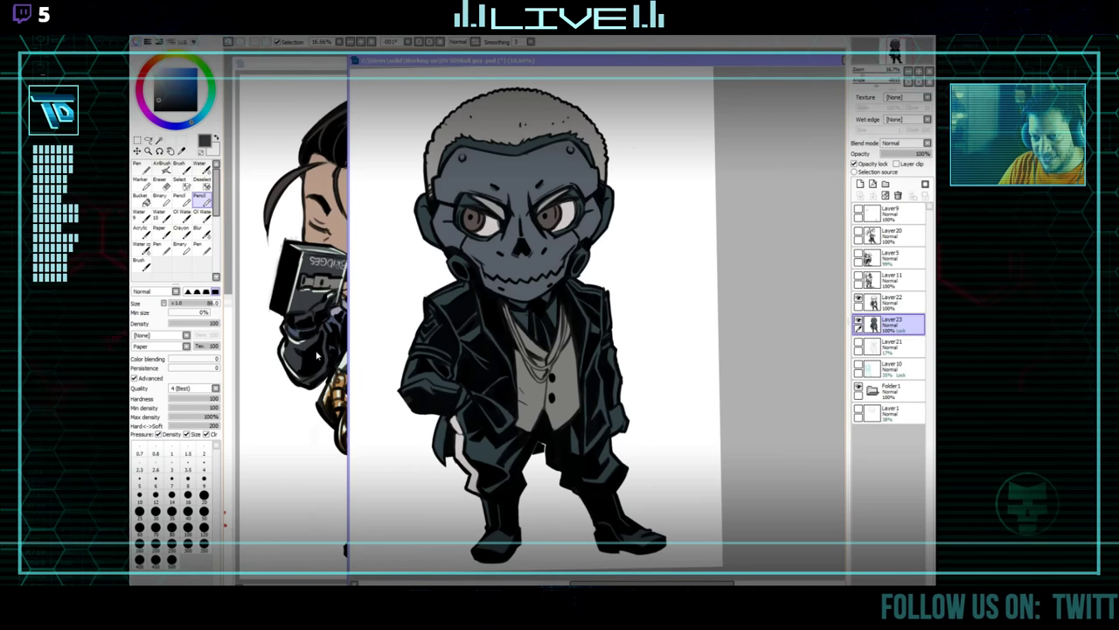
pyautogui.moveTo(513, 524); pyautogui.dragTo(510, 486)
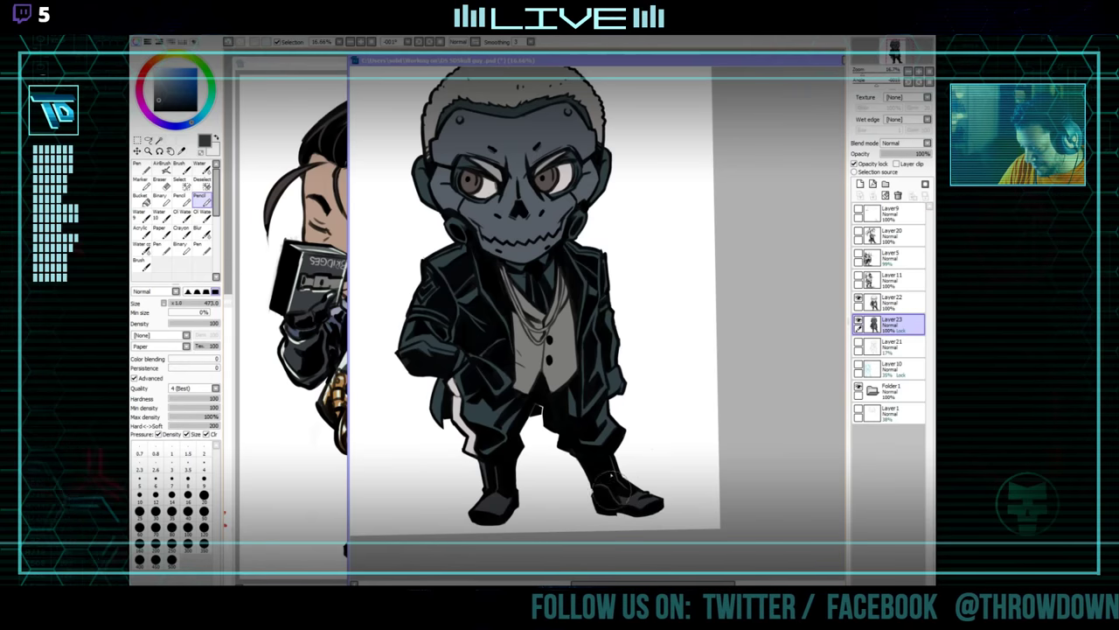
# Cycle through the porter and soldier references and sample a dark navy.
pyautogui.click(330, 474)
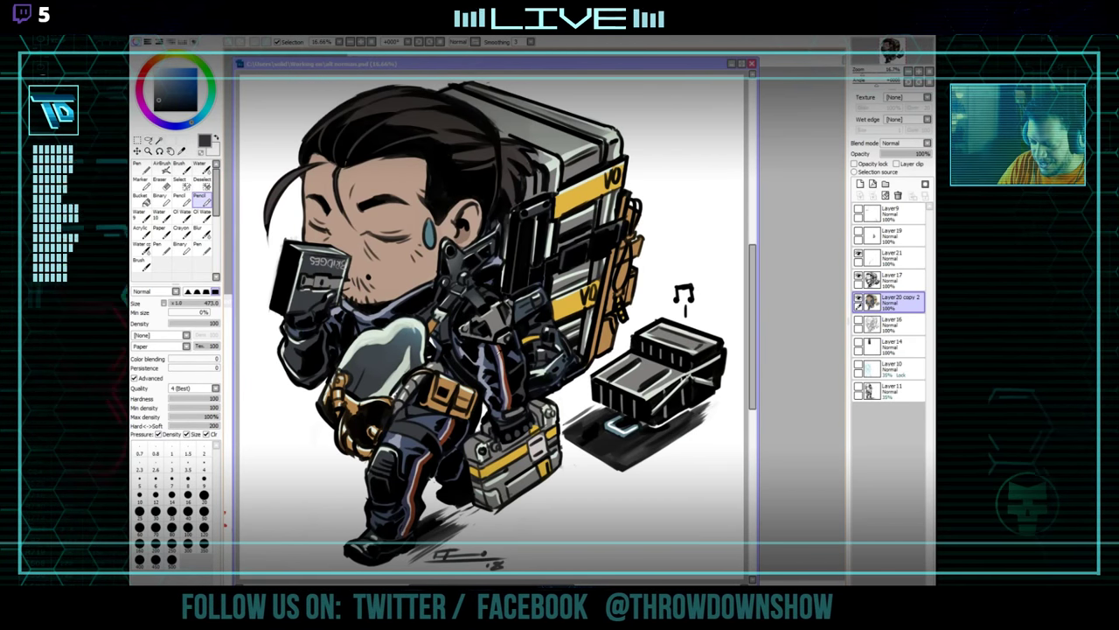
pyautogui.hotkey('ctrl', 'Tab')
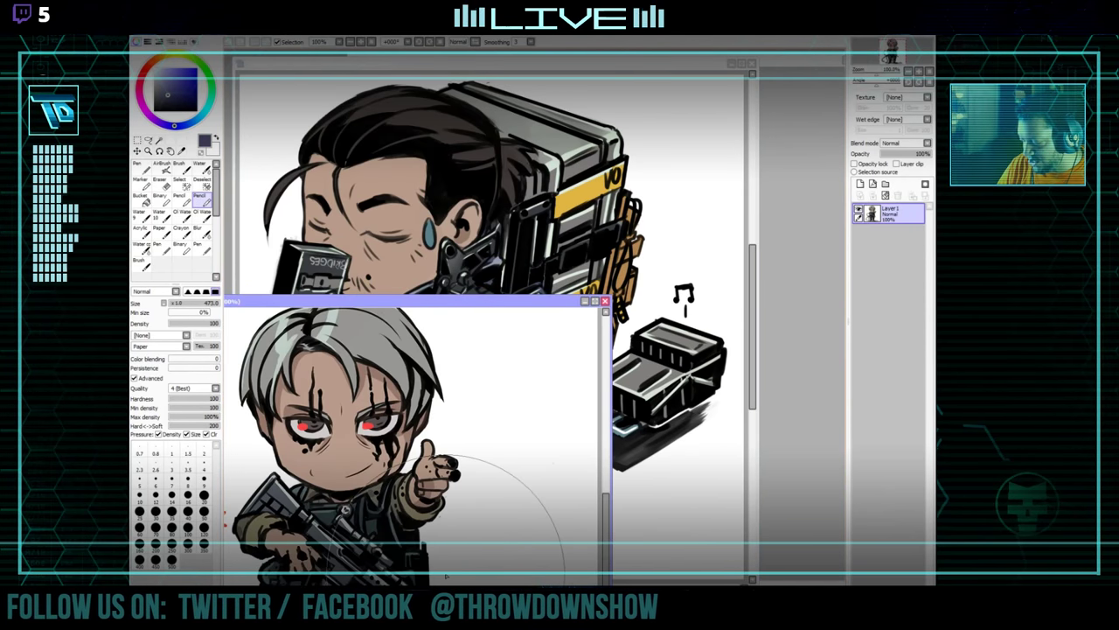
pyautogui.hotkey('ctrl', 'Tab')
pyautogui.hotkey('ctrl', 'Tab')
pyautogui.hotkey('ctrl', 'Tab')
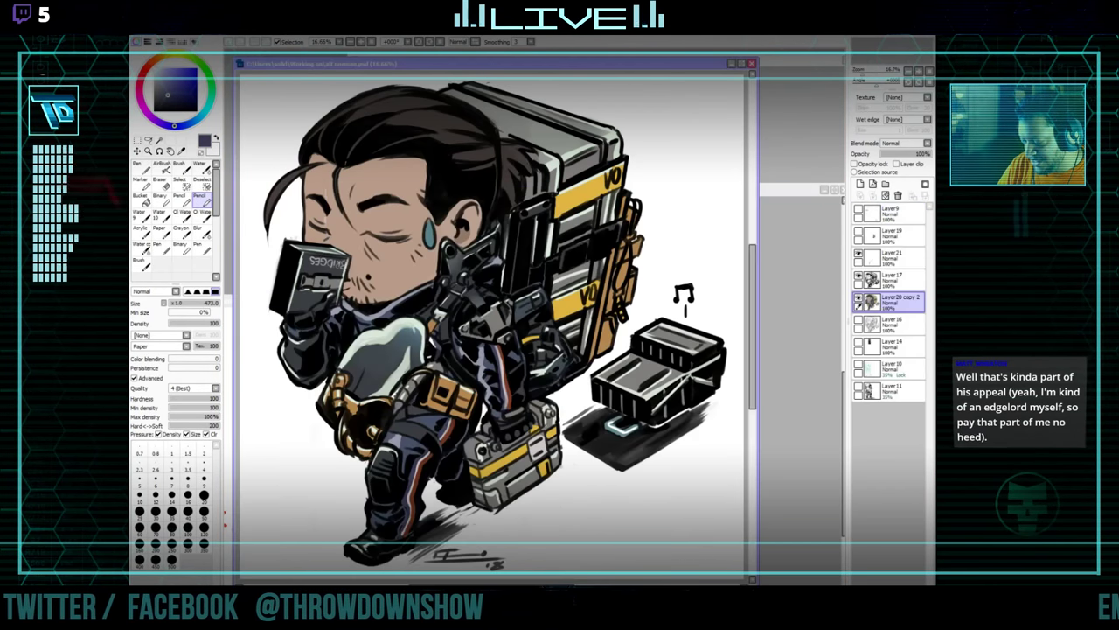
# Bring up the full-body suit reference, show its sleeves and trousers, and arrange it beside the figure.
pyautogui.hotkey('ctrl', 'Tab')
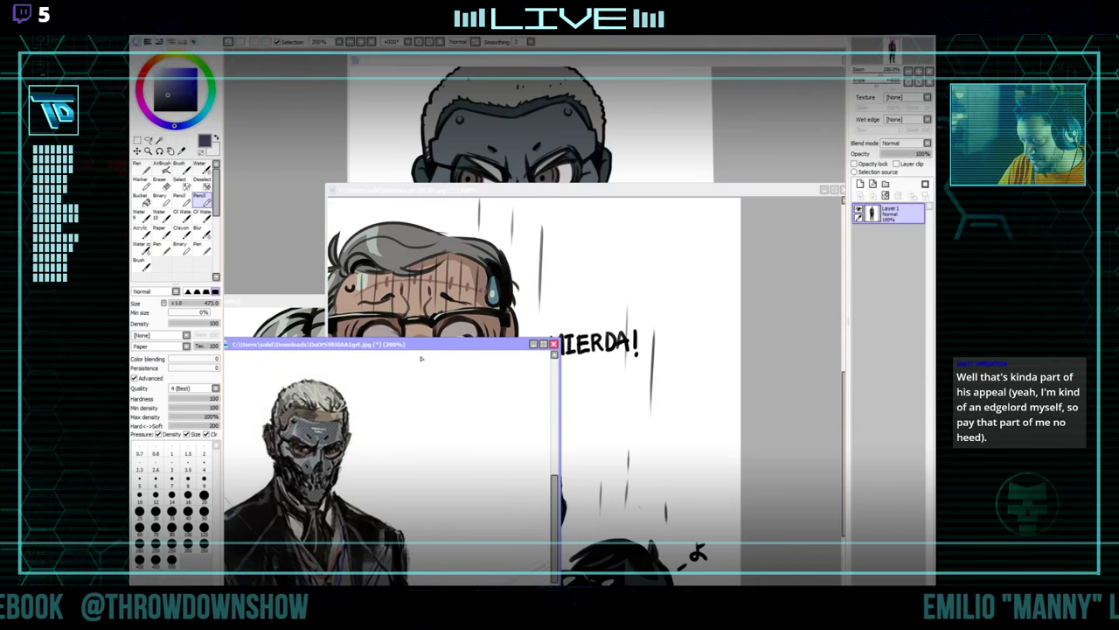
pyautogui.moveTo(403, 257); pyautogui.dragTo(403, 118)
pyautogui.moveTo(348, 398); pyautogui.dragTo(390, 310)
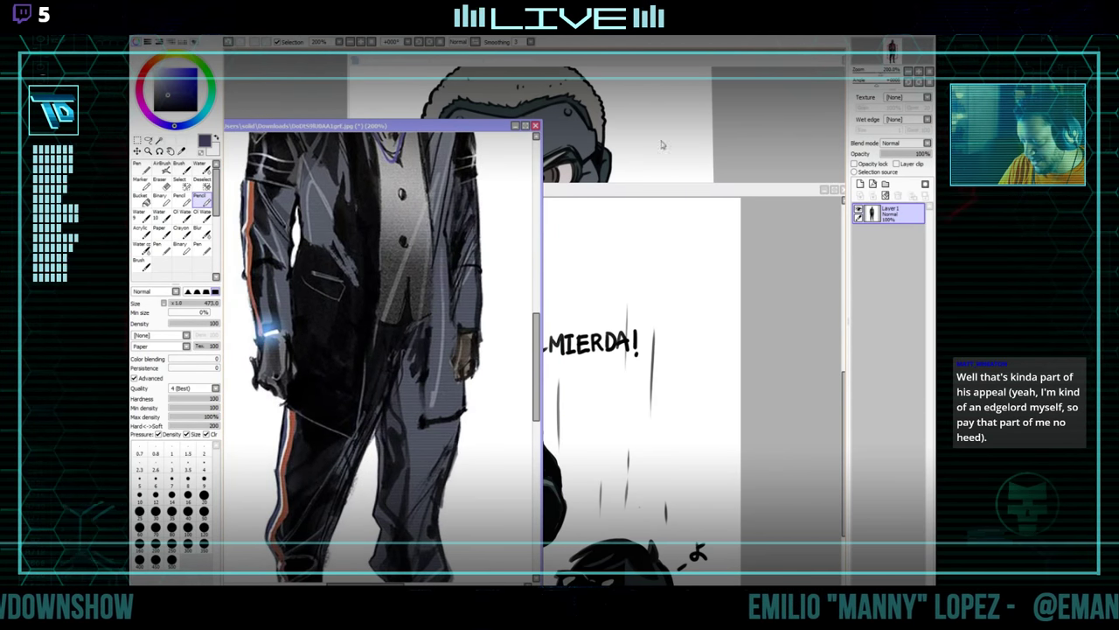
pyautogui.click(662, 145)
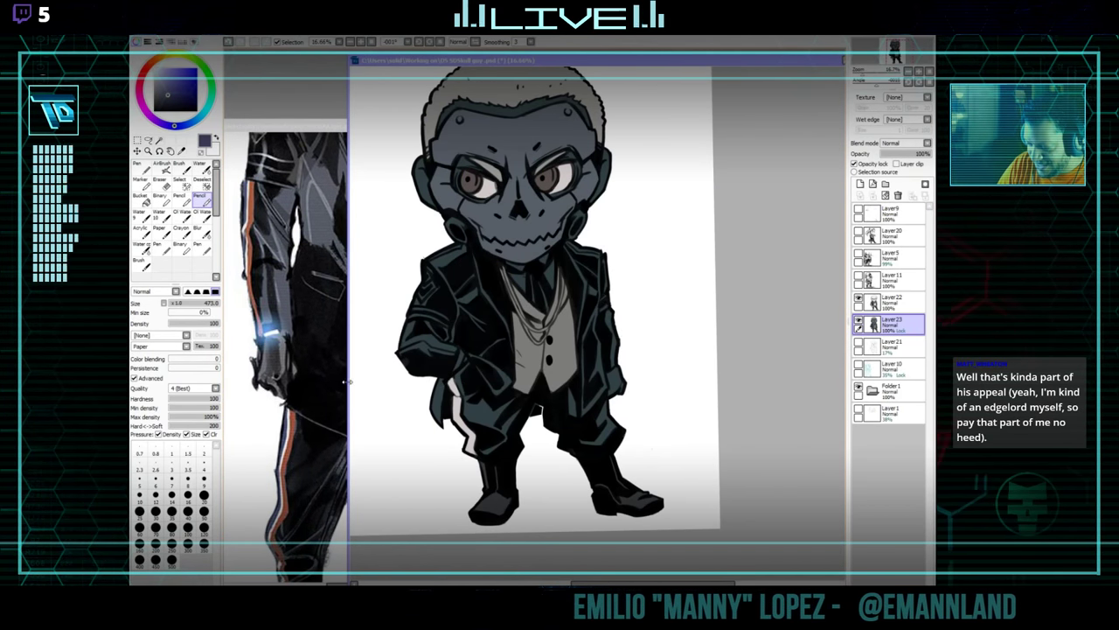
pyautogui.hotkey('ctrl', 'Tab')
pyautogui.hotkey('ctrl', 'Tab')
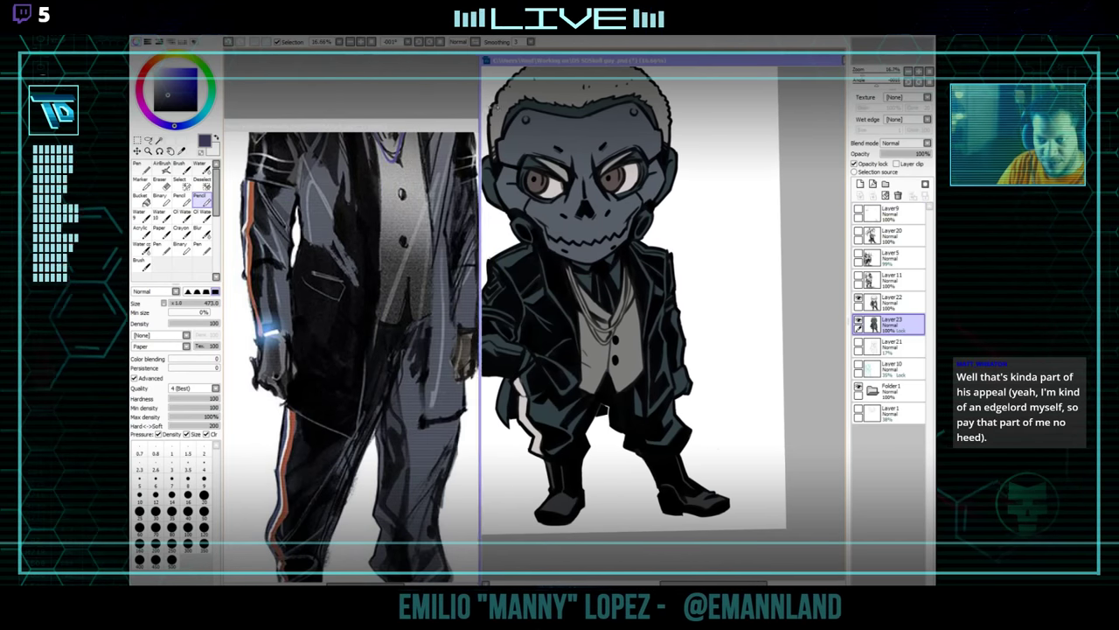
pyautogui.hotkey('ctrl', 'Tab')
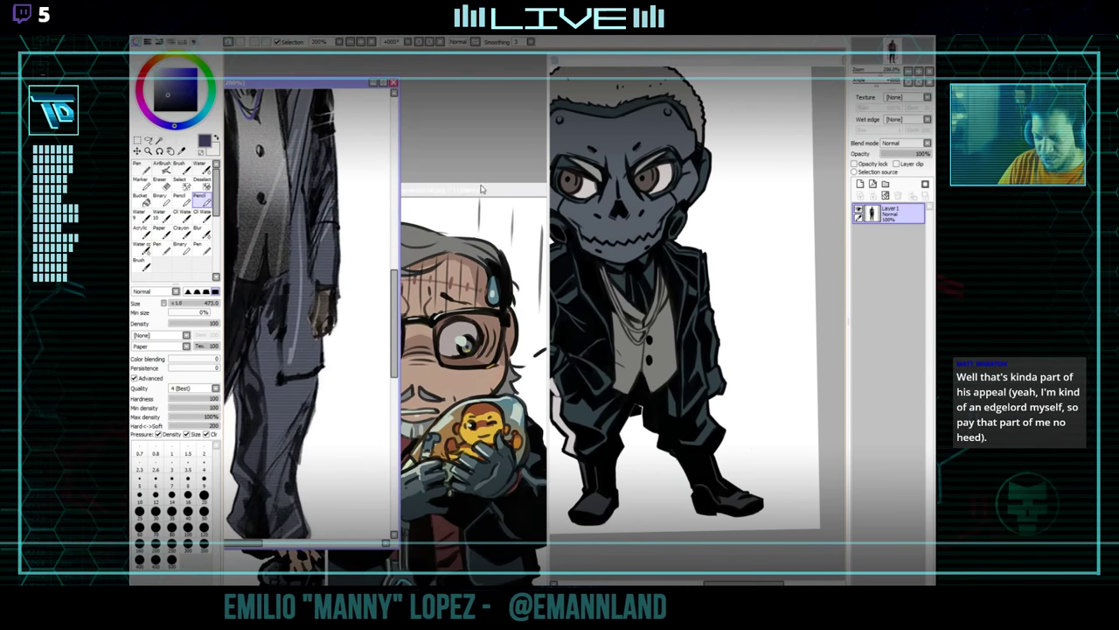
# Sample the light blue from the bespectacled man reference and paint a glowing band on the figure's wrist with the size 66 Pencil.
pyautogui.moveTo(481, 123); pyautogui.dragTo(477, 84)
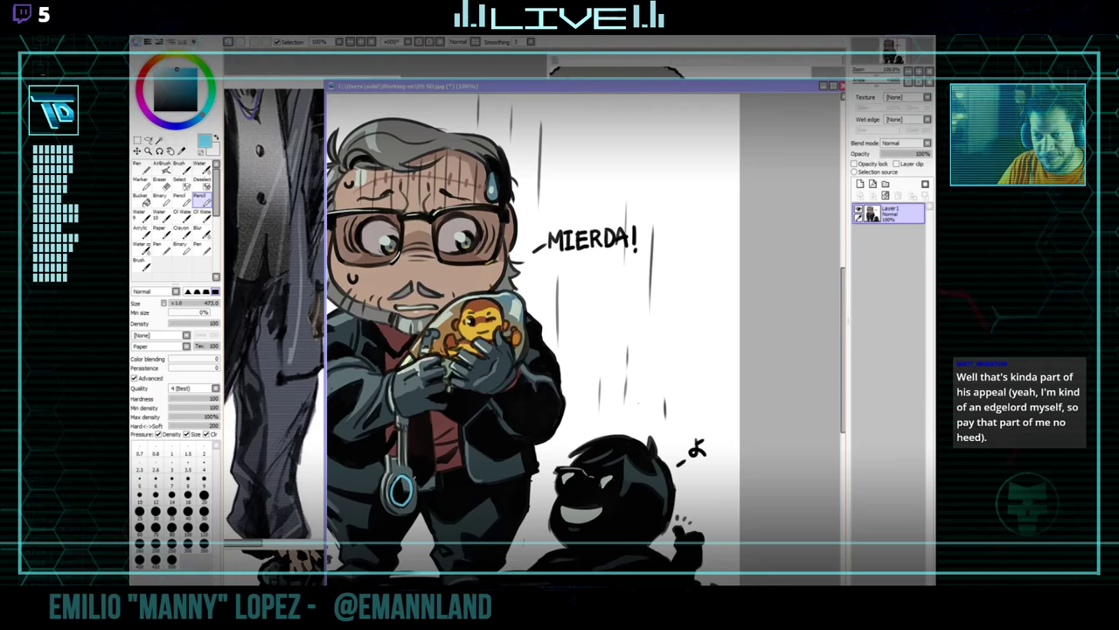
pyautogui.hotkey('ctrl', 'Tab')
pyautogui.moveTo(492, 379)
pyautogui.mouseDown()
pyautogui.moveTo(539, 393)
pyautogui.moveTo(470, 395)
pyautogui.mouseUp()
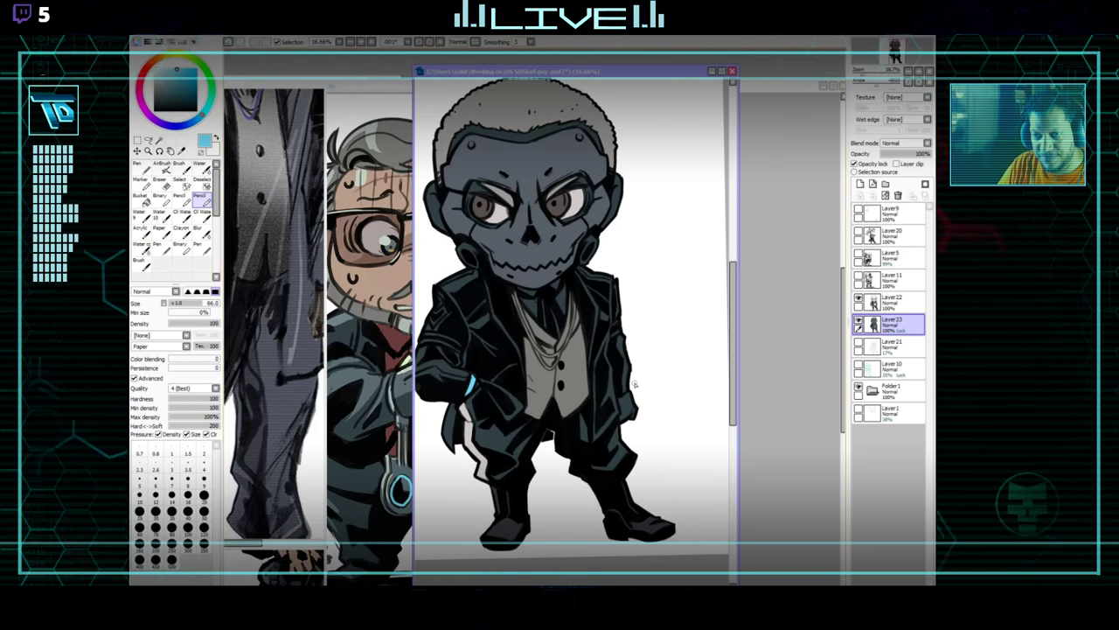
# Look over the sleeves and trousers in the suit reference, and sample a slate grey from the bespectacled man reference.
pyautogui.moveTo(265, 482); pyautogui.dragTo(385, 520)
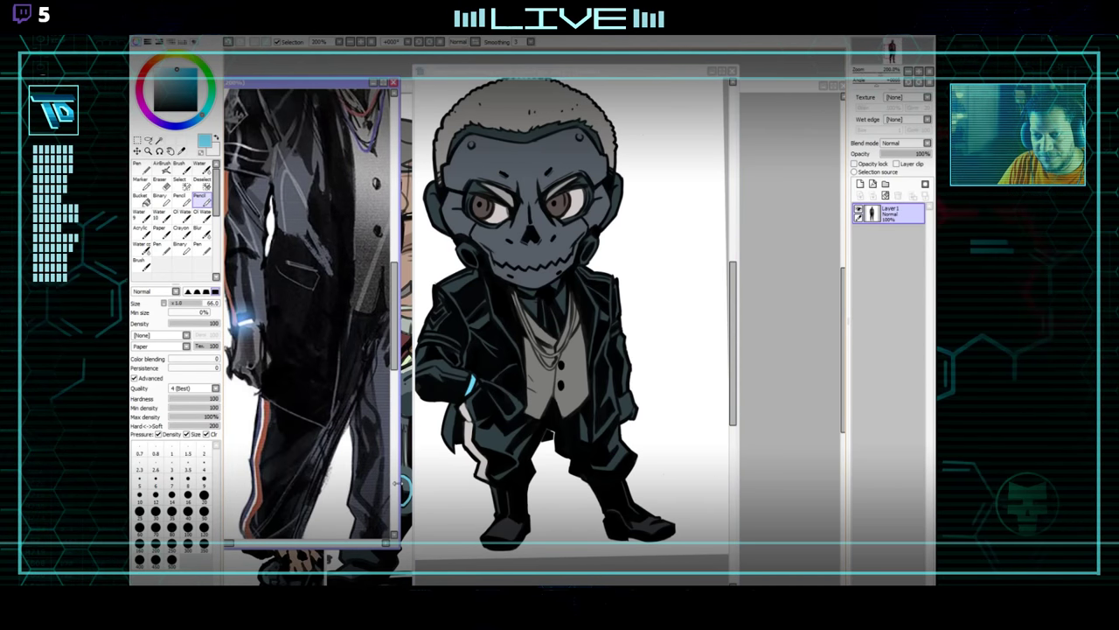
pyautogui.moveTo(334, 483)
pyautogui.mouseDown()
pyautogui.moveTo(335, 404)
pyautogui.moveTo(316, 476)
pyautogui.mouseUp()
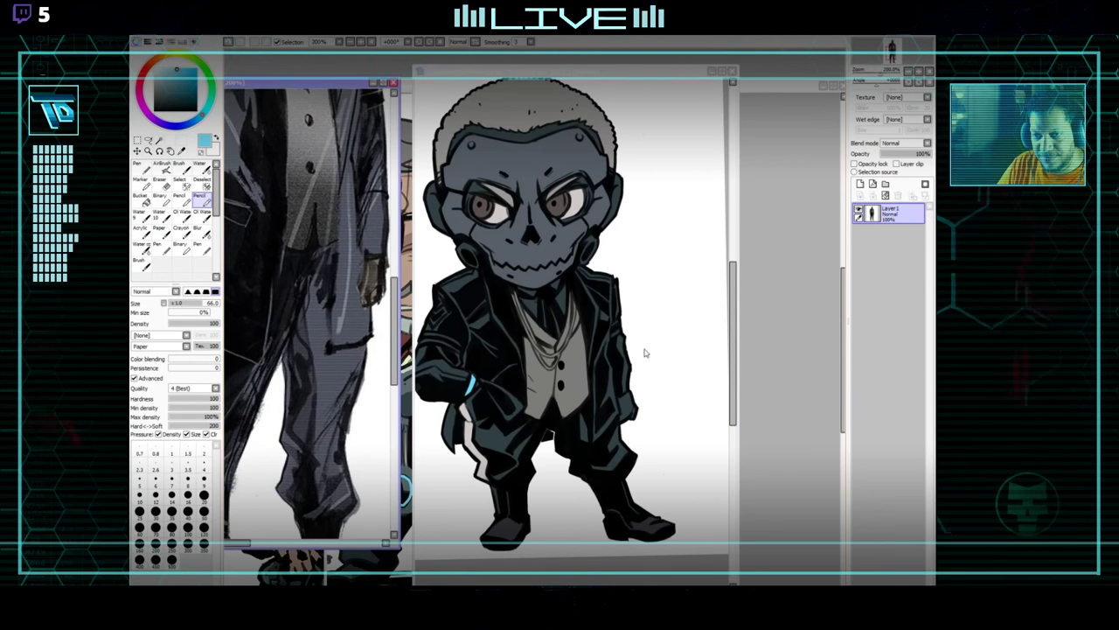
pyautogui.hotkey('ctrl', 'Tab')
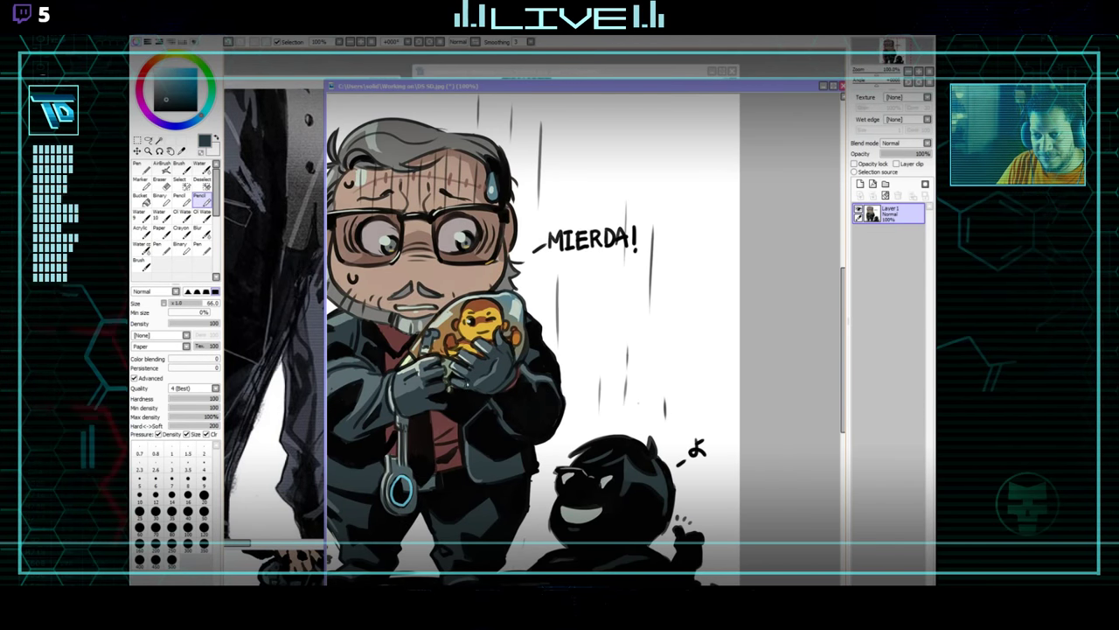
pyautogui.hotkey('ctrl', 'Tab')
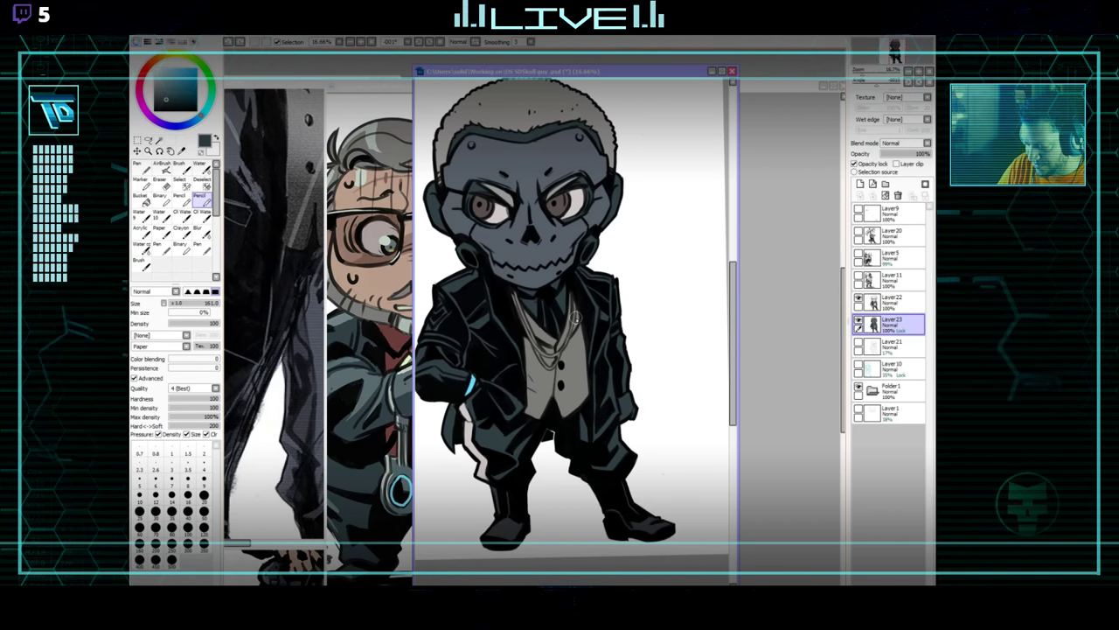
pyautogui.hotkey('ctrl', 'Tab')
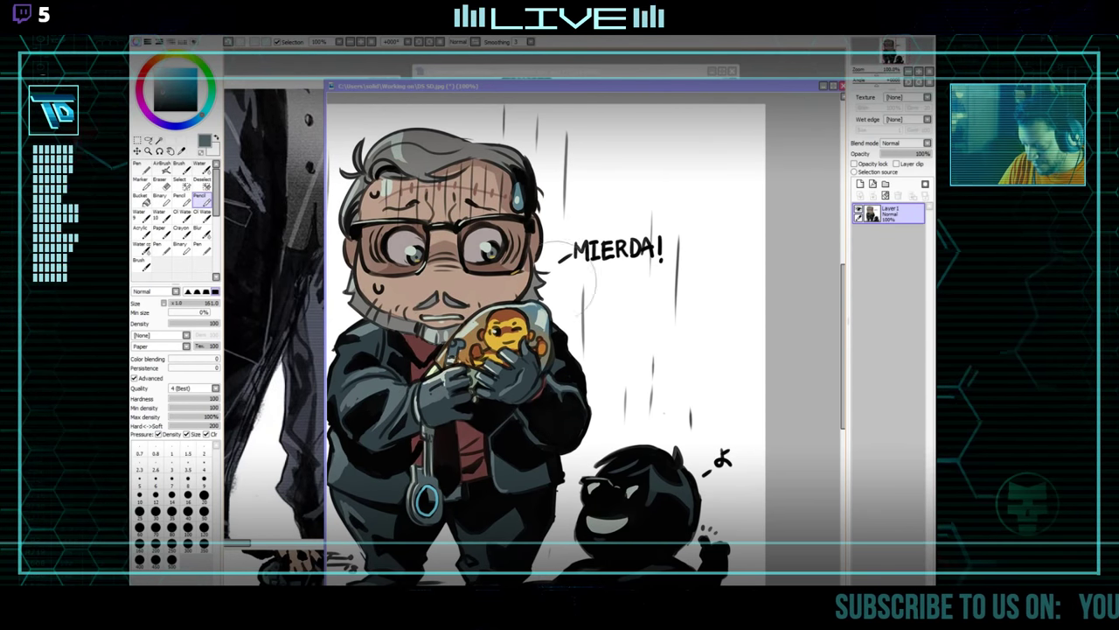
pyautogui.hotkey('ctrl', 'Tab')
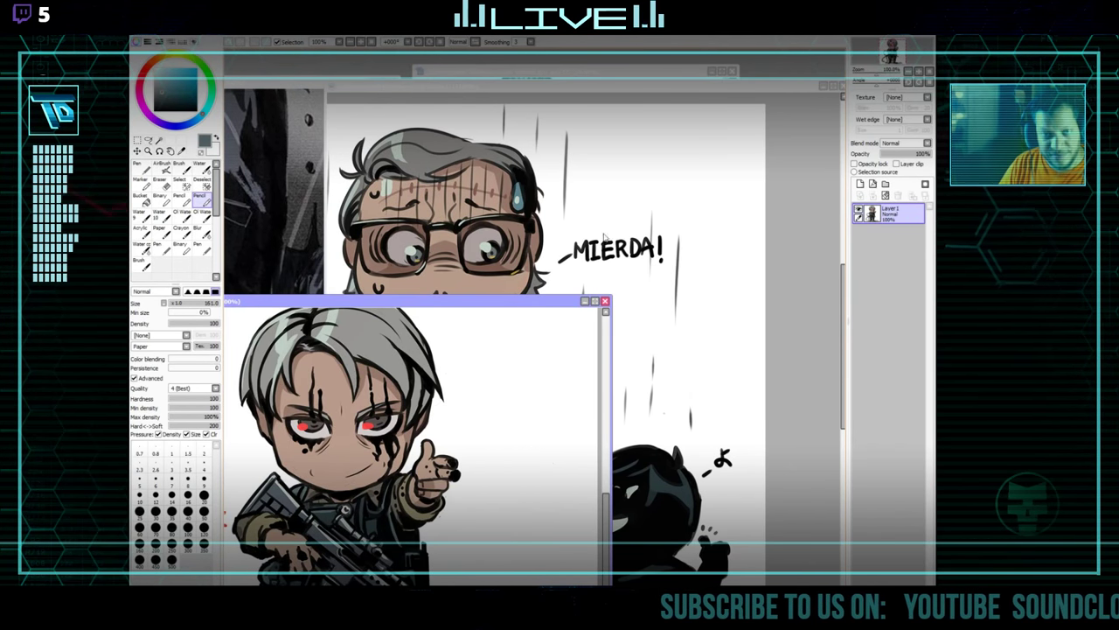
pyautogui.hotkey('ctrl', 'Tab')
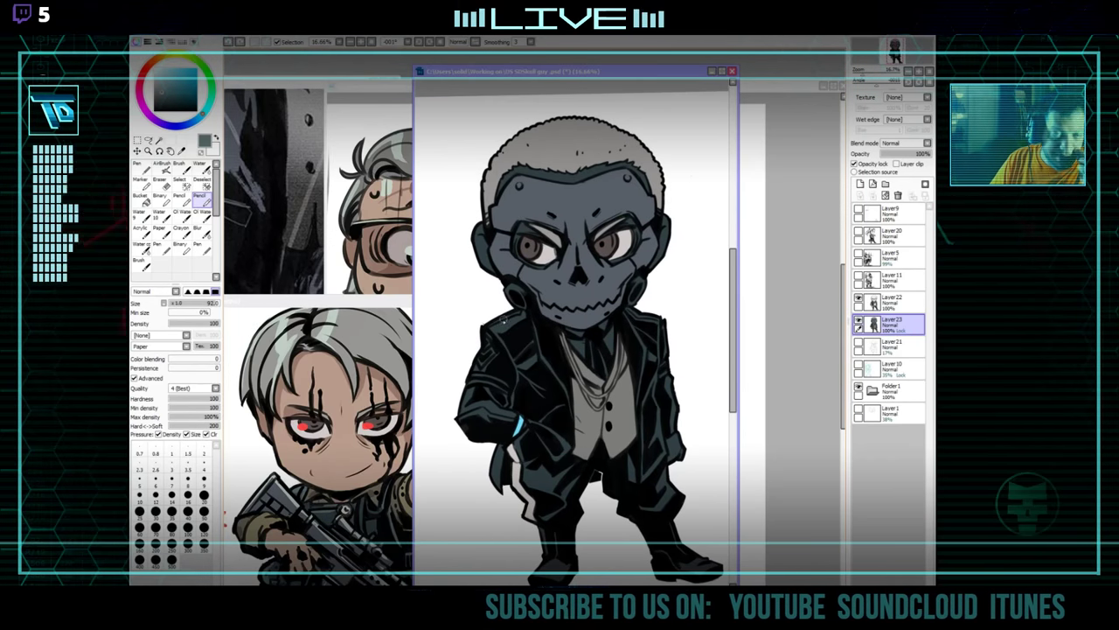
# Paint slate-grey highlights on the jacket and trousers and a light stripe along the forearm, reducing the Pencil to size 30.
pyautogui.press('[')
pyautogui.moveTo(525, 316); pyautogui.dragTo(500, 326)
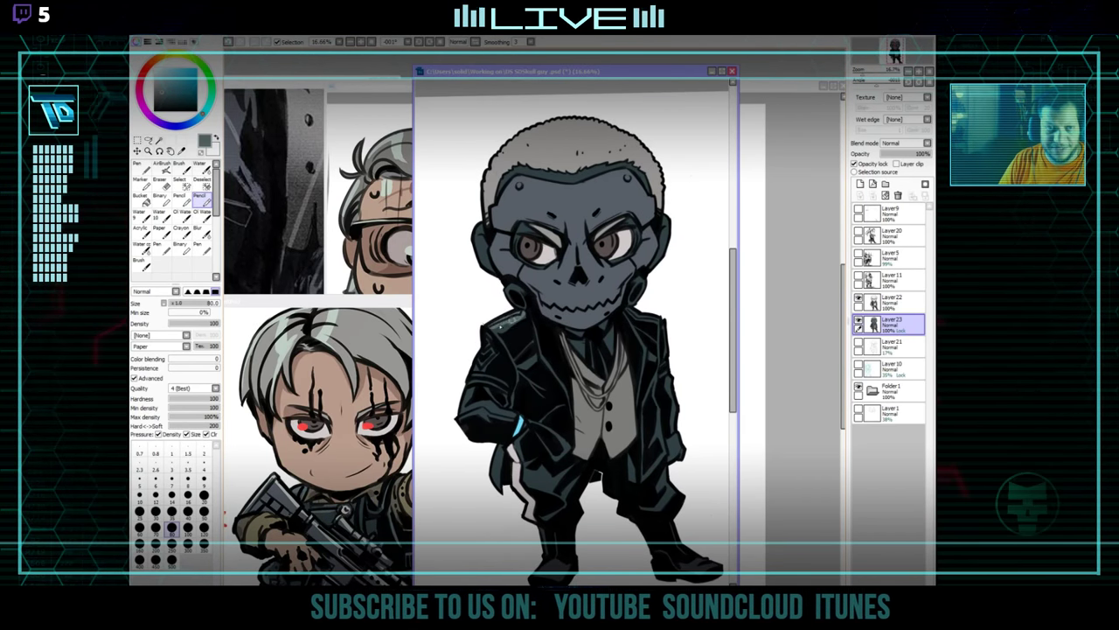
pyautogui.press('[')
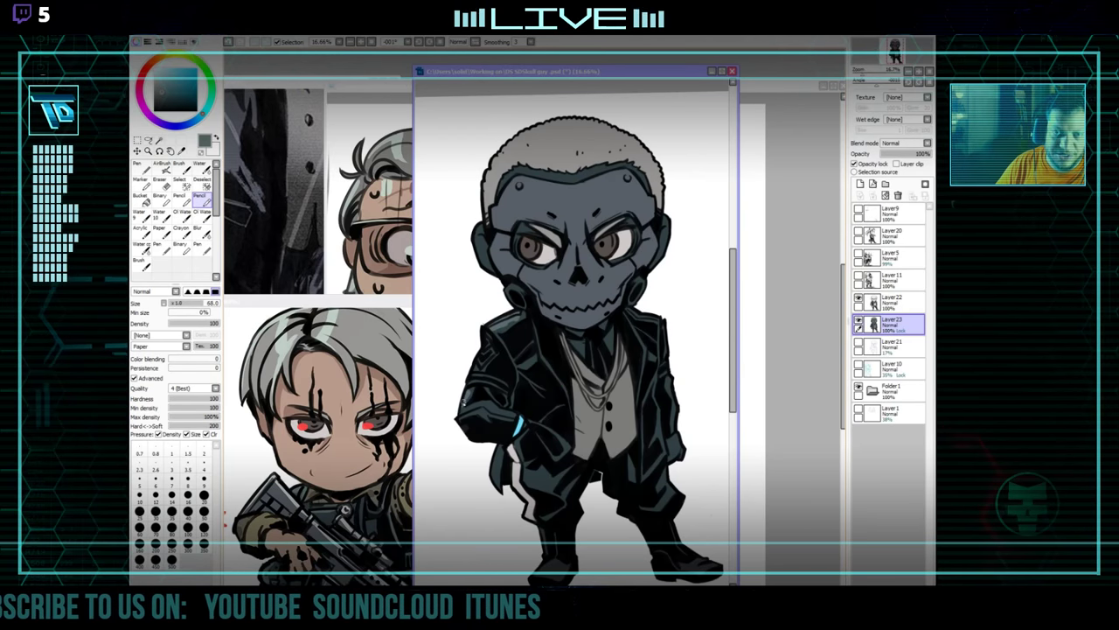
pyautogui.moveTo(536, 453); pyautogui.dragTo(511, 404)
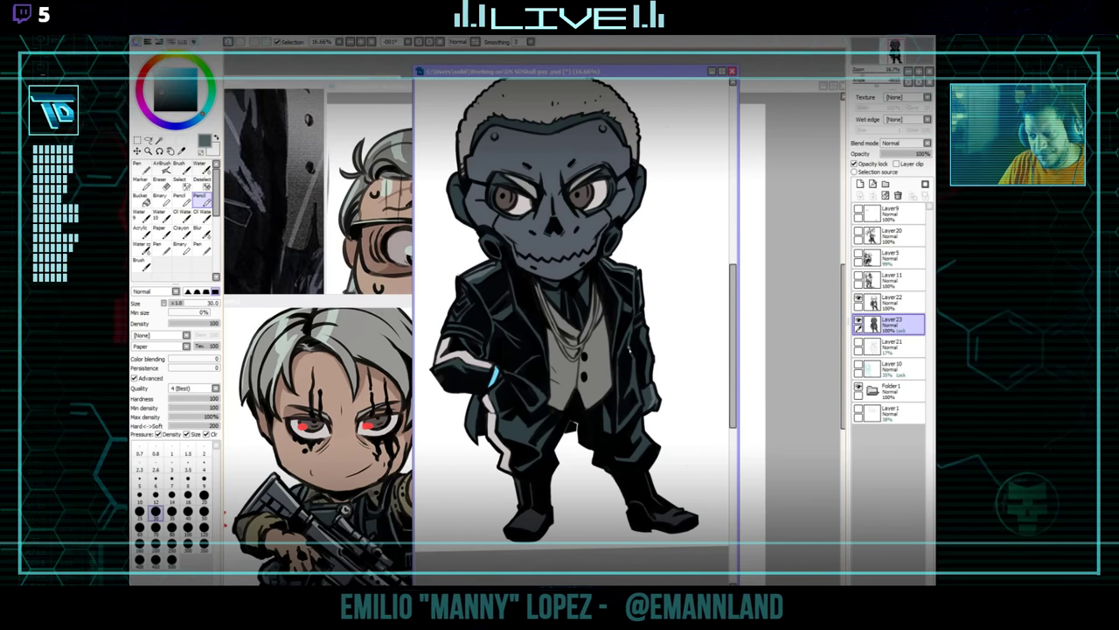
pyautogui.press('[')
pyautogui.press('[')
pyautogui.press('[')
pyautogui.press('[')
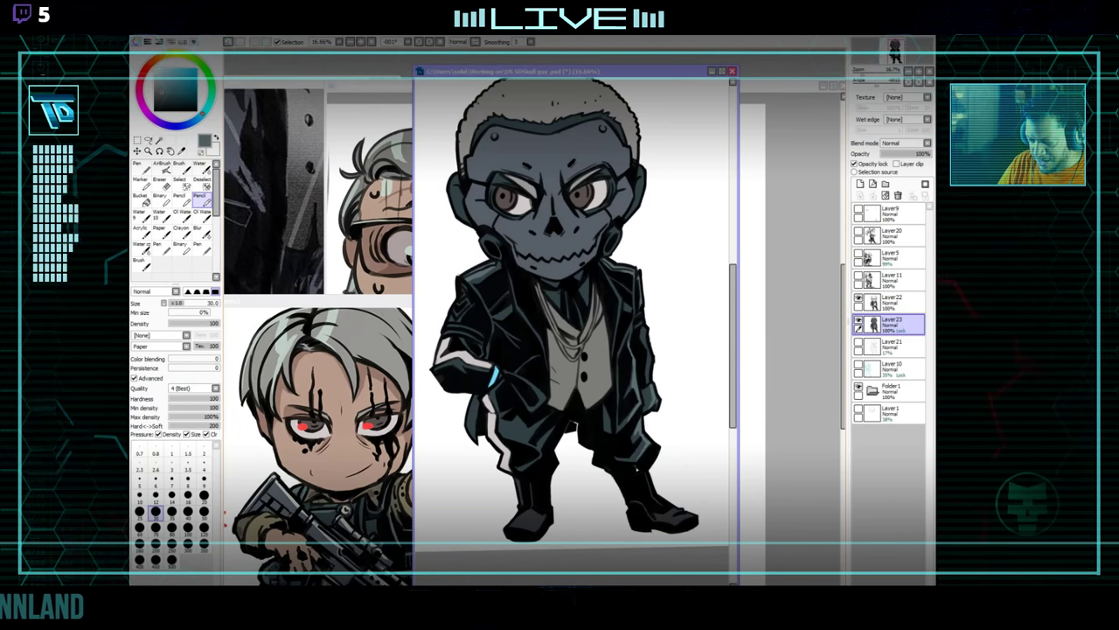
pyautogui.moveTo(680, 358); pyautogui.dragTo(684, 351)
# Check the soldier and bespectacled man references, and place the bespectacled man's window beside the figure.
pyautogui.moveTo(376, 560); pyautogui.dragTo(403, 435)
pyautogui.scroll(5, 404, 434)
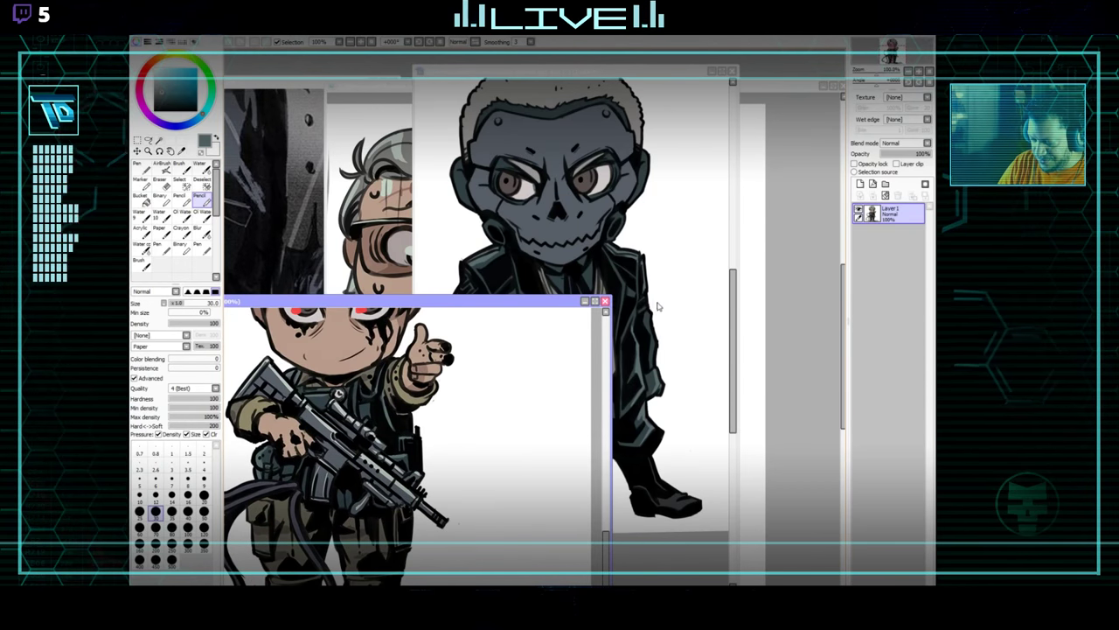
pyautogui.click(682, 293)
pyautogui.click(415, 302)
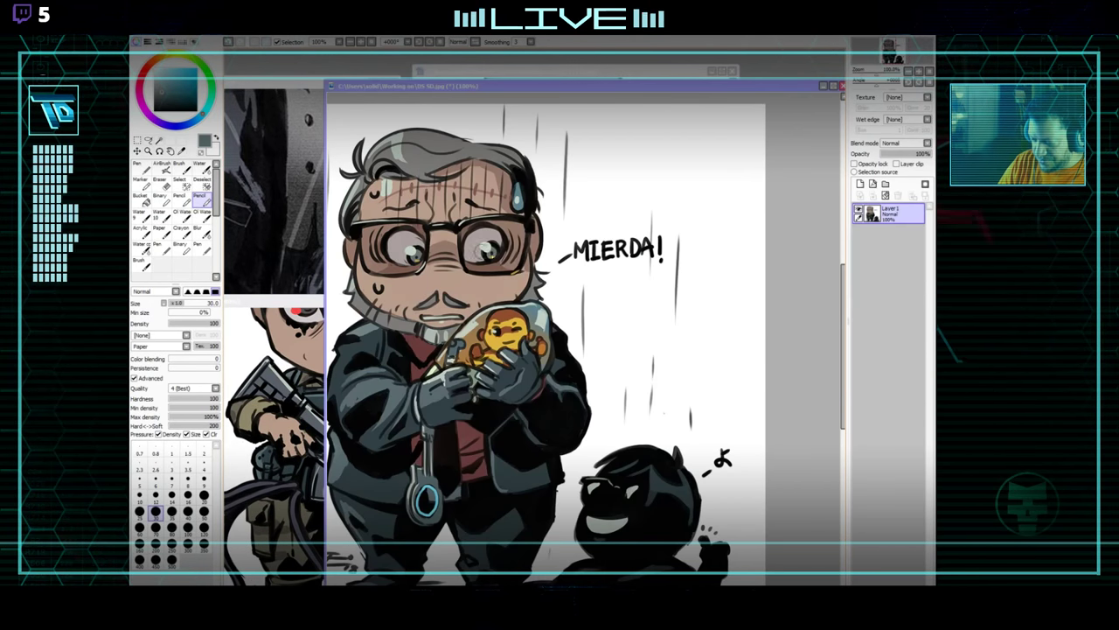
pyautogui.moveTo(561, 313); pyautogui.dragTo(546, 291)
pyautogui.moveTo(584, 86); pyautogui.dragTo(536, 162)
pyautogui.click(603, 117)
pyautogui.moveTo(632, 268); pyautogui.dragTo(618, 333)
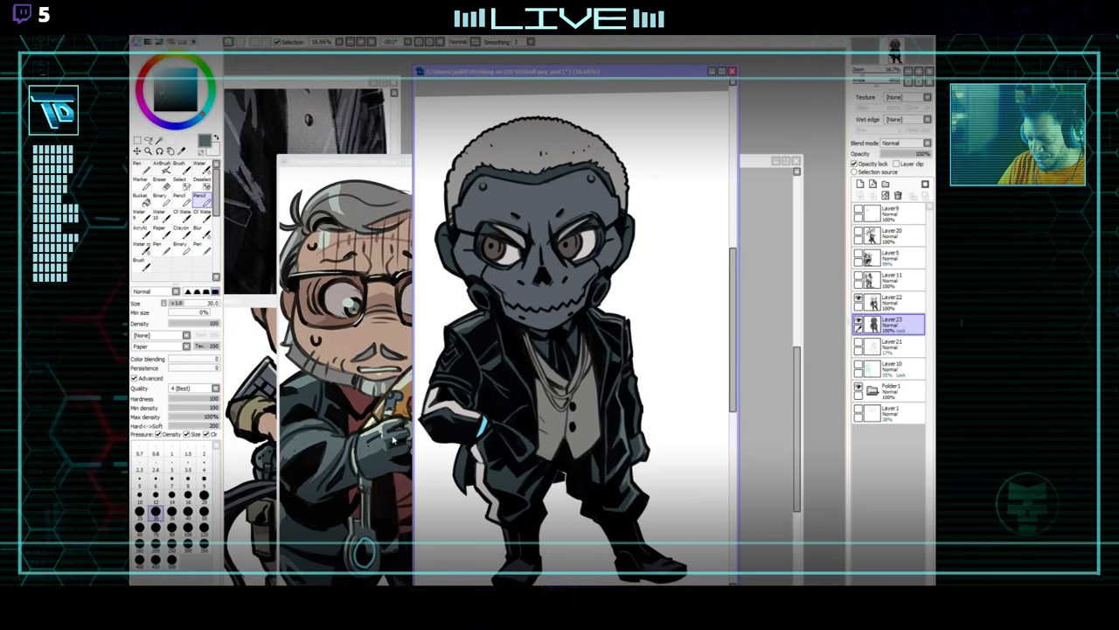
# Sample the dark greyish brown around the figure's eyes, select the forehead strip below the hairline, and expand the selection by 1 px twice.
pyautogui.rightClick(494, 246)
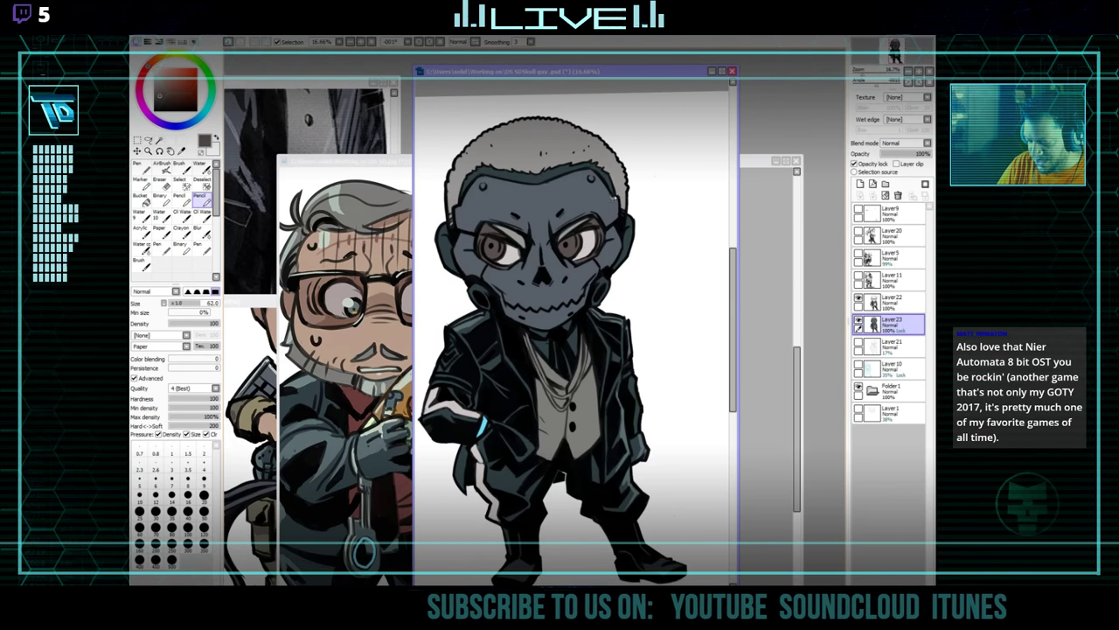
pyautogui.rightClick(499, 229)
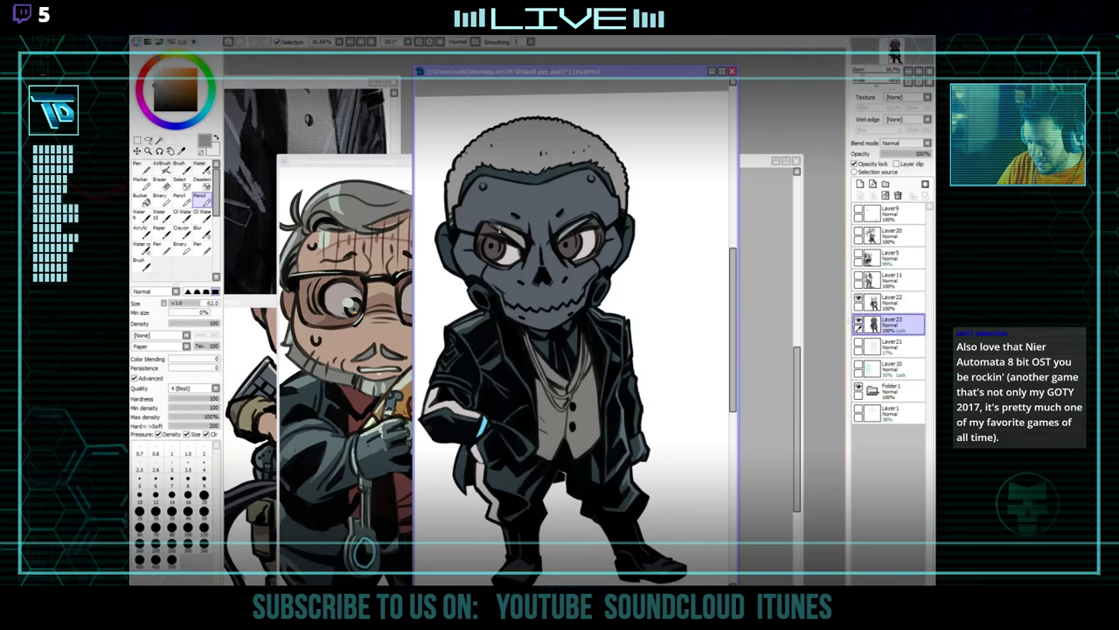
pyautogui.rightClick(497, 238)
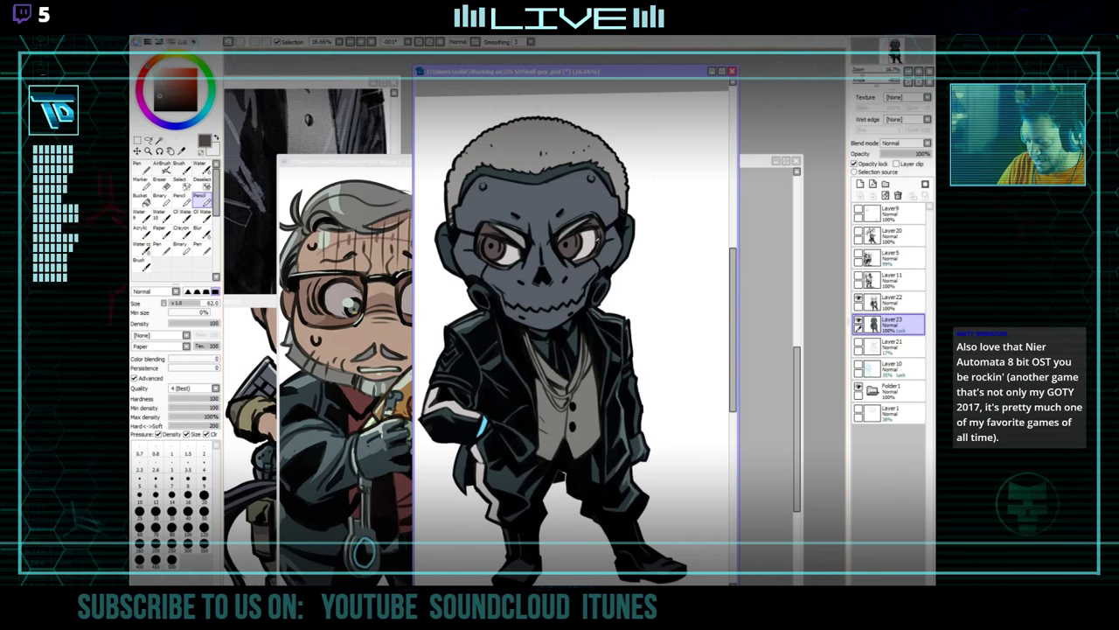
pyautogui.click(158, 140)
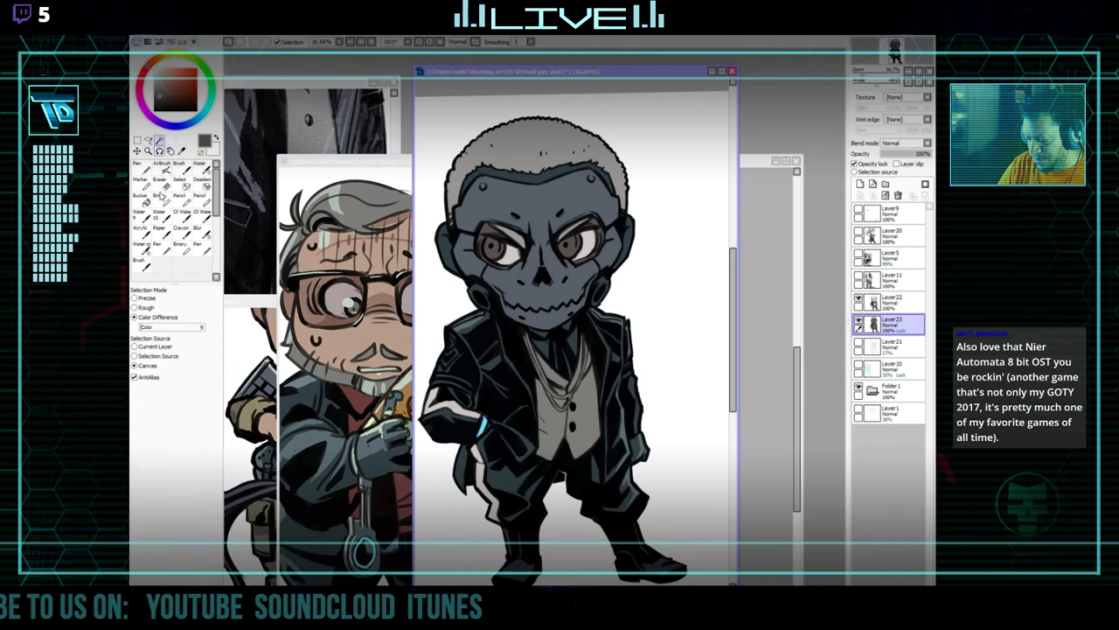
pyautogui.click(527, 176)
pyautogui.click(272, 32)
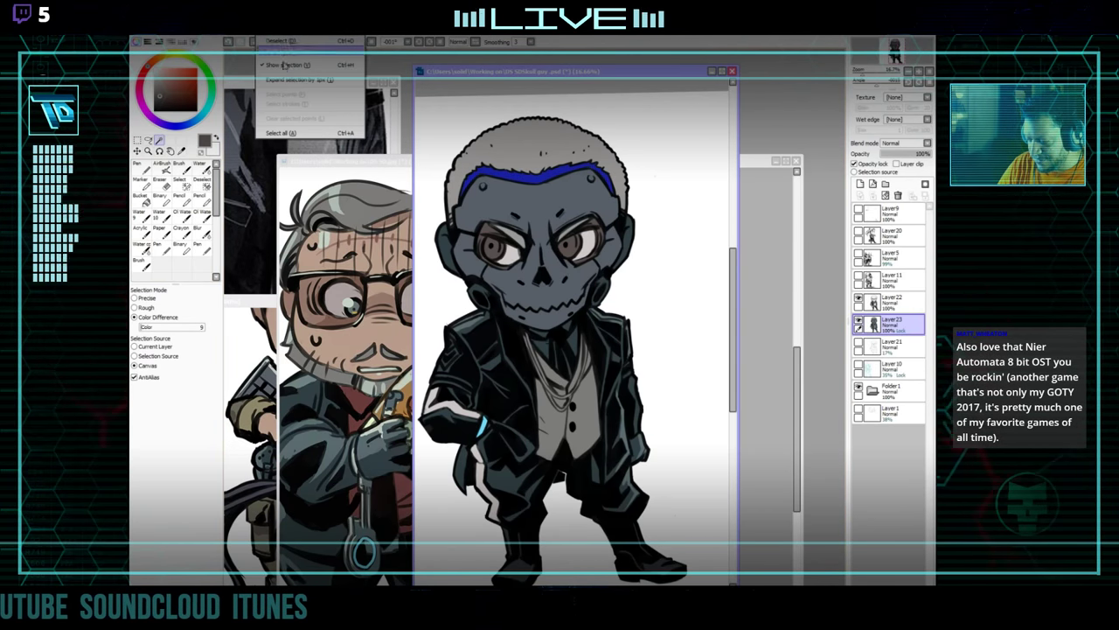
pyautogui.click(287, 80)
pyautogui.click(272, 32)
pyautogui.click(289, 79)
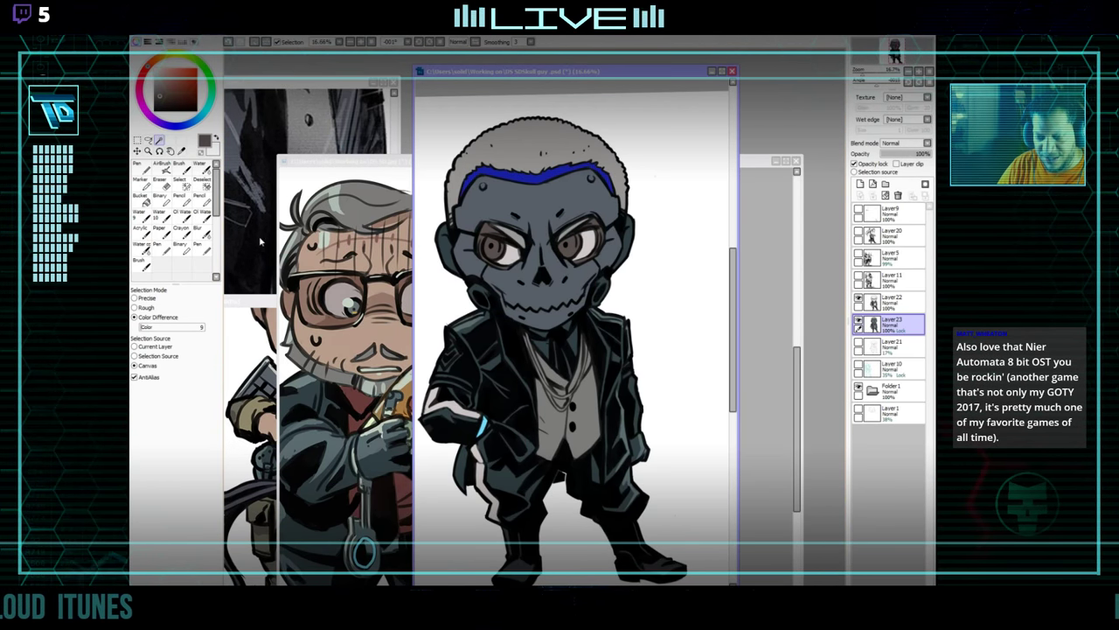
# Paint the selected forehead strip dark brown with the size 500 Pencil and both ears with size 143.
pyautogui.click(200, 197)
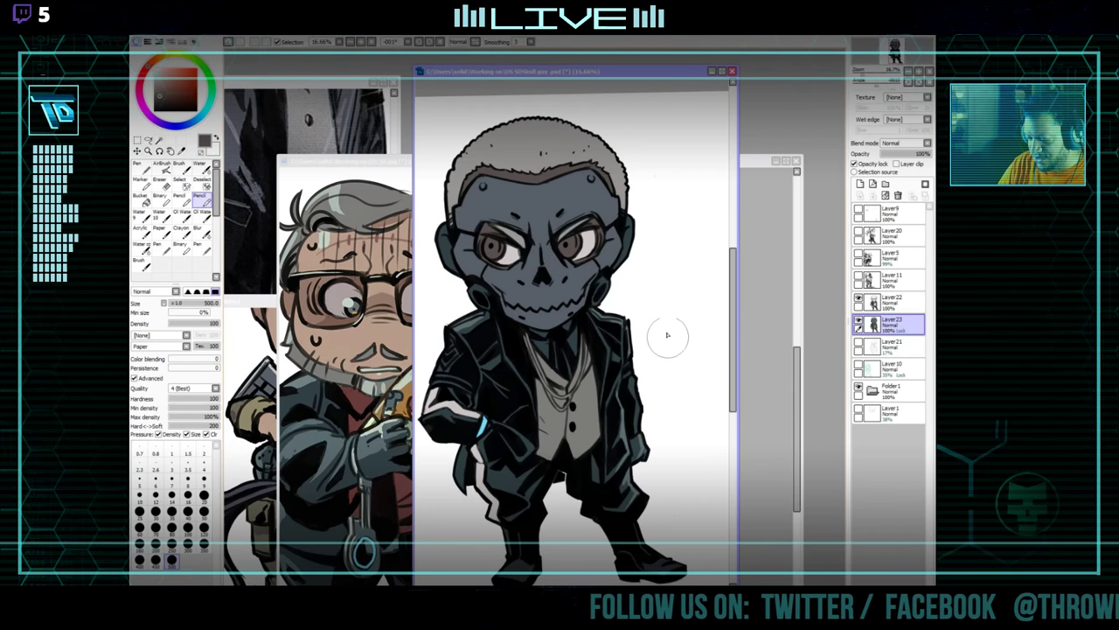
pyautogui.moveTo(667, 215)
pyautogui.mouseDown()
pyautogui.moveTo(641, 214)
pyautogui.moveTo(625, 254)
pyautogui.mouseUp()
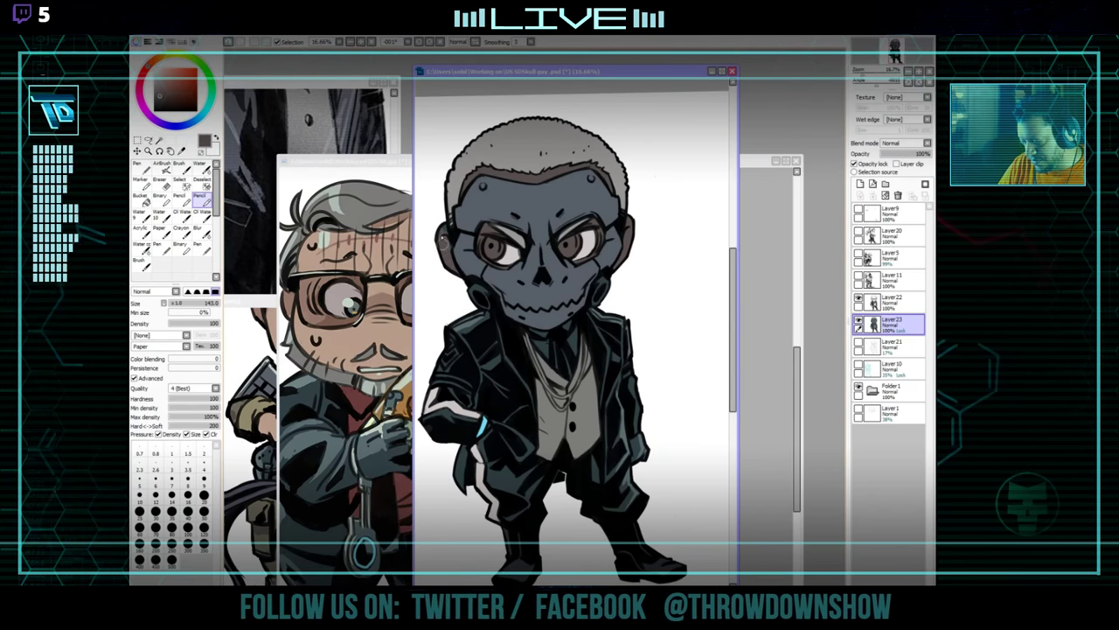
pyautogui.moveTo(654, 301)
pyautogui.mouseDown()
pyautogui.moveTo(669, 325)
pyautogui.moveTo(656, 301)
pyautogui.mouseUp()
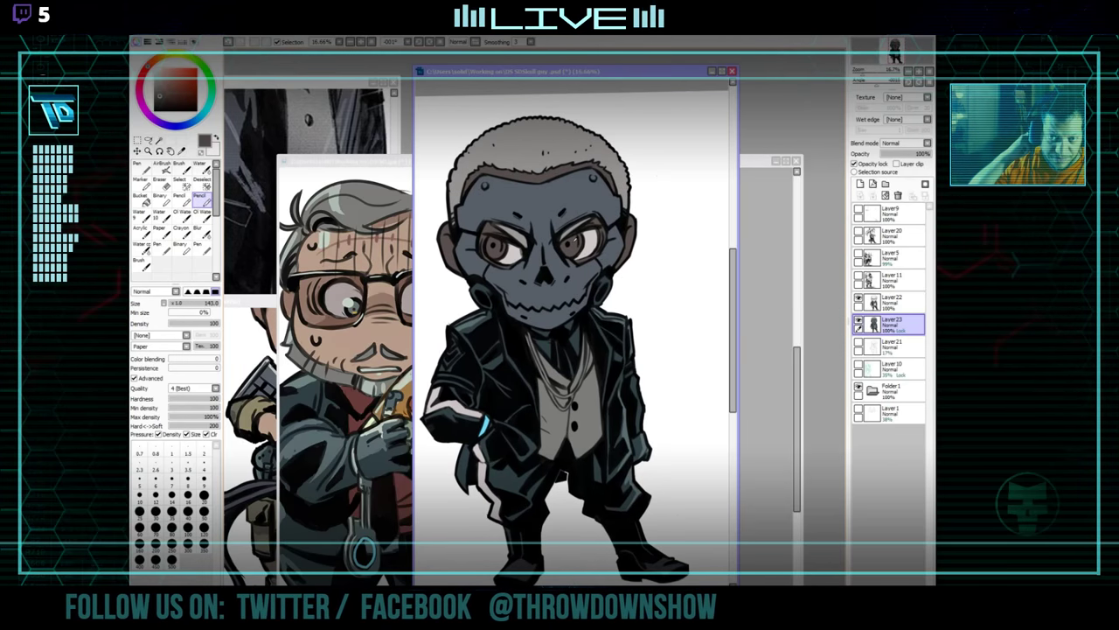
# Show the face in the soldier reference to compare skin tones, and pick a slightly lighter greyish brown for the figure.
pyautogui.hotkey('ctrl', 'Tab')
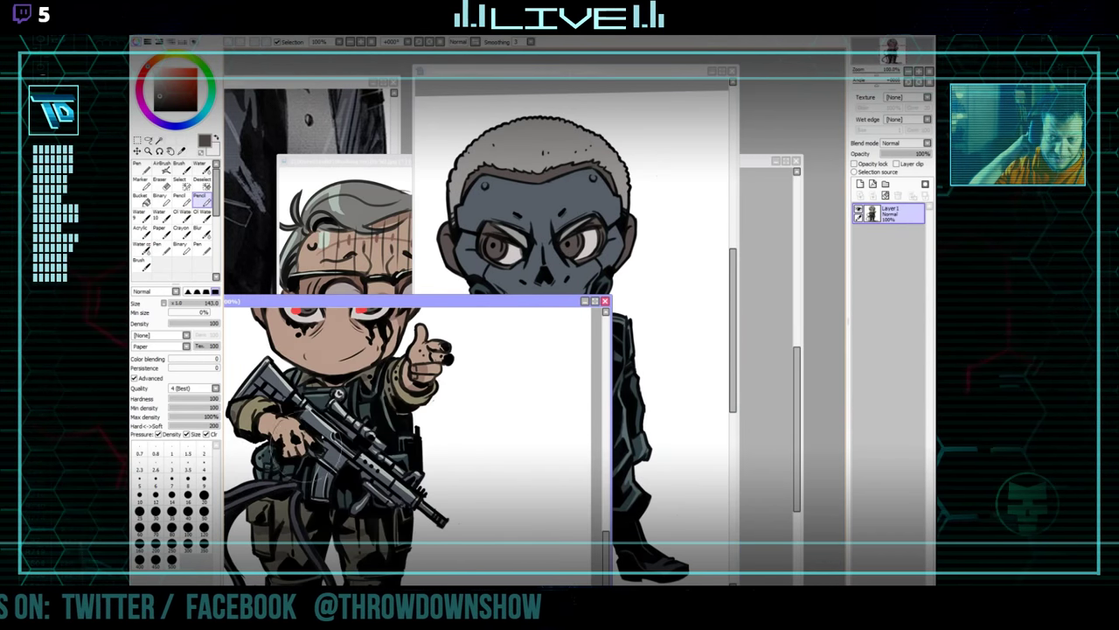
pyautogui.moveTo(516, 385); pyautogui.dragTo(512, 445)
pyautogui.click(659, 253)
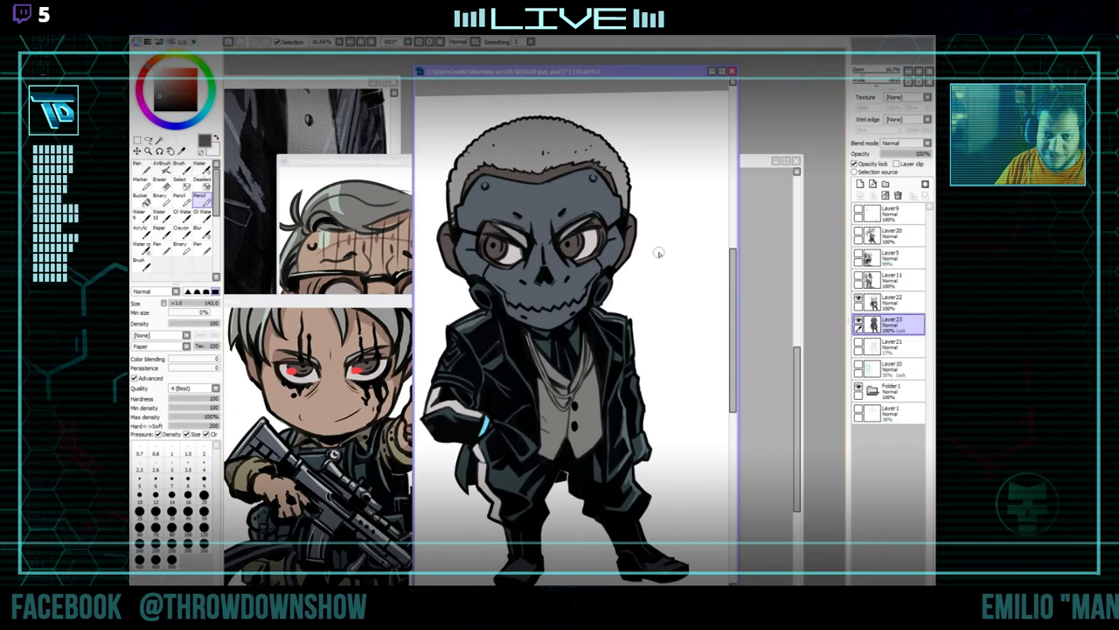
pyautogui.moveTo(640, 264); pyautogui.dragTo(637, 267)
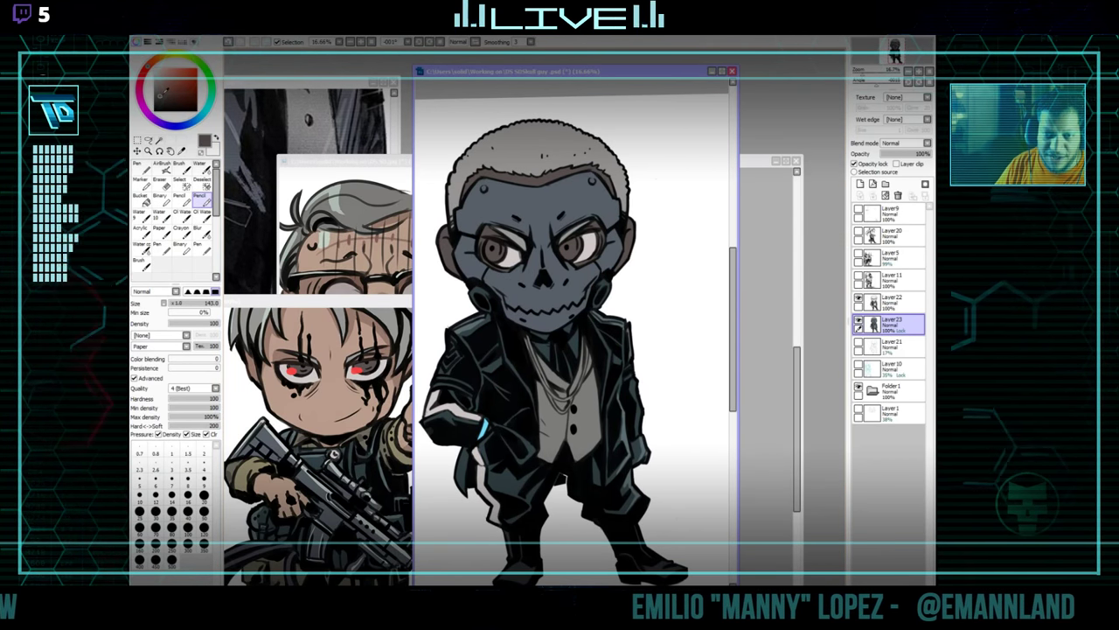
pyautogui.click(161, 94)
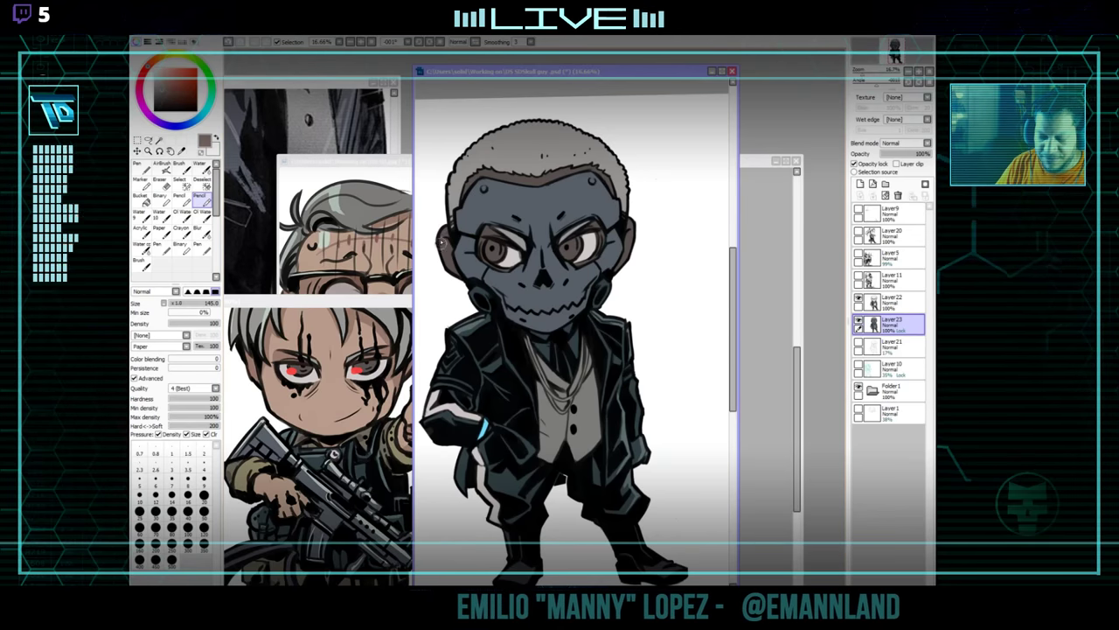
# With Layer22 temporarily hidden, select the forehead strip, eye surrounds and ears by colour difference, and open the Hue/Saturation adjustment.
pyautogui.press('w')
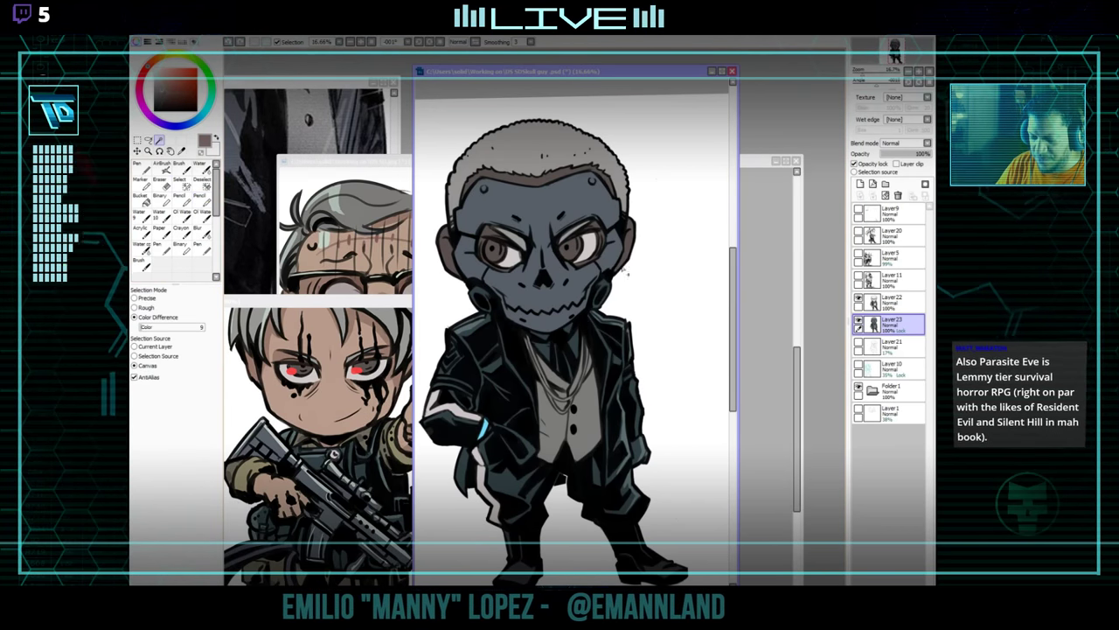
pyautogui.click(859, 298)
pyautogui.click(535, 181)
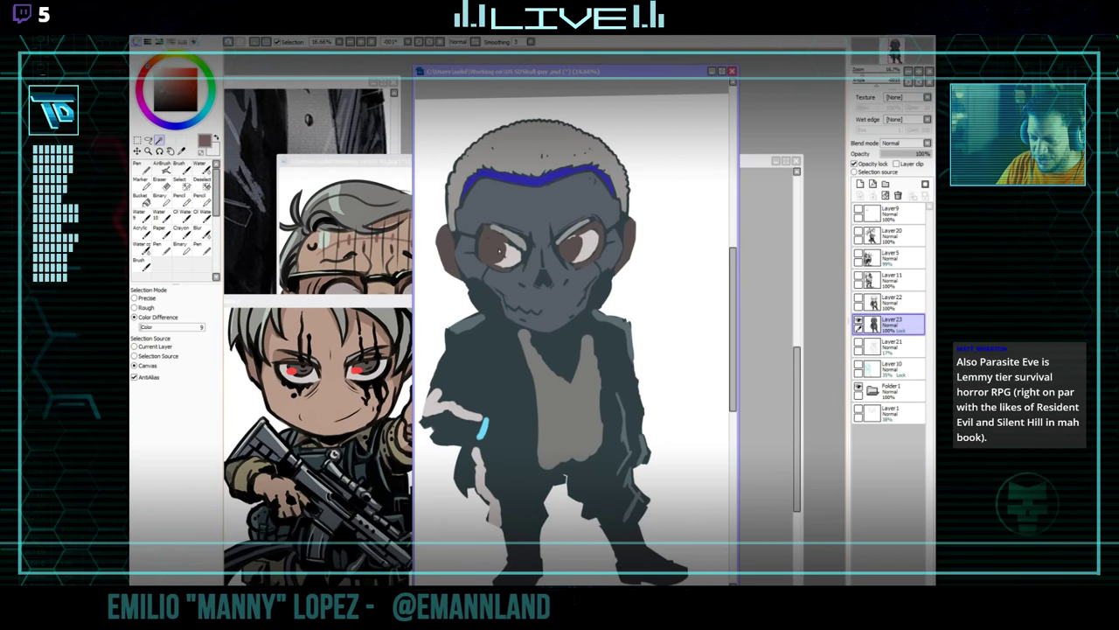
pyautogui.click(500, 251)
pyautogui.click(583, 251)
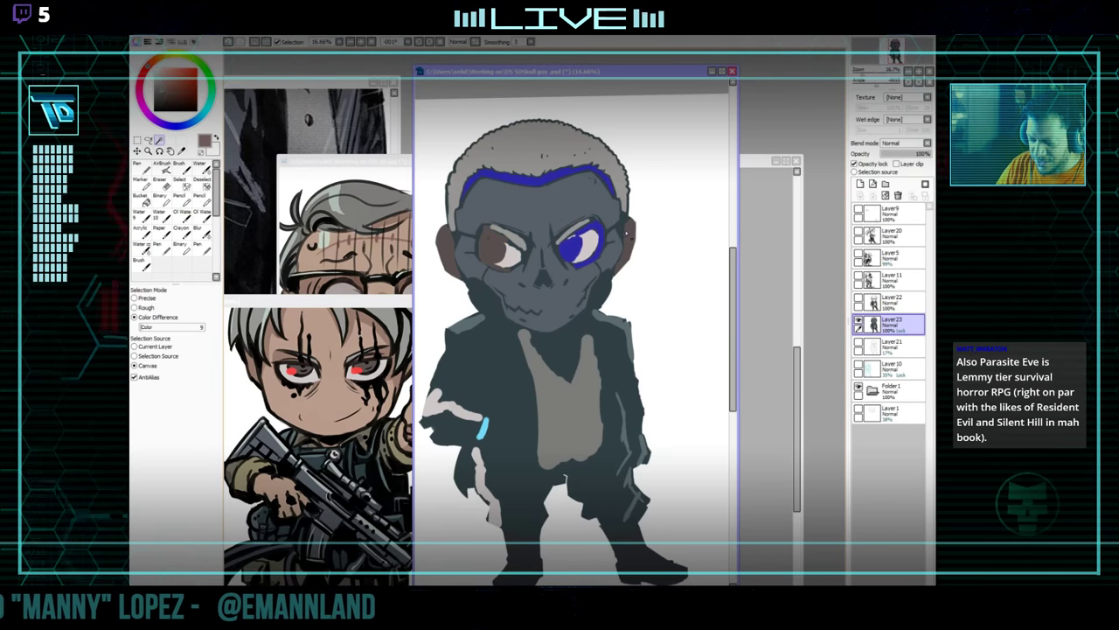
pyautogui.click(626, 236)
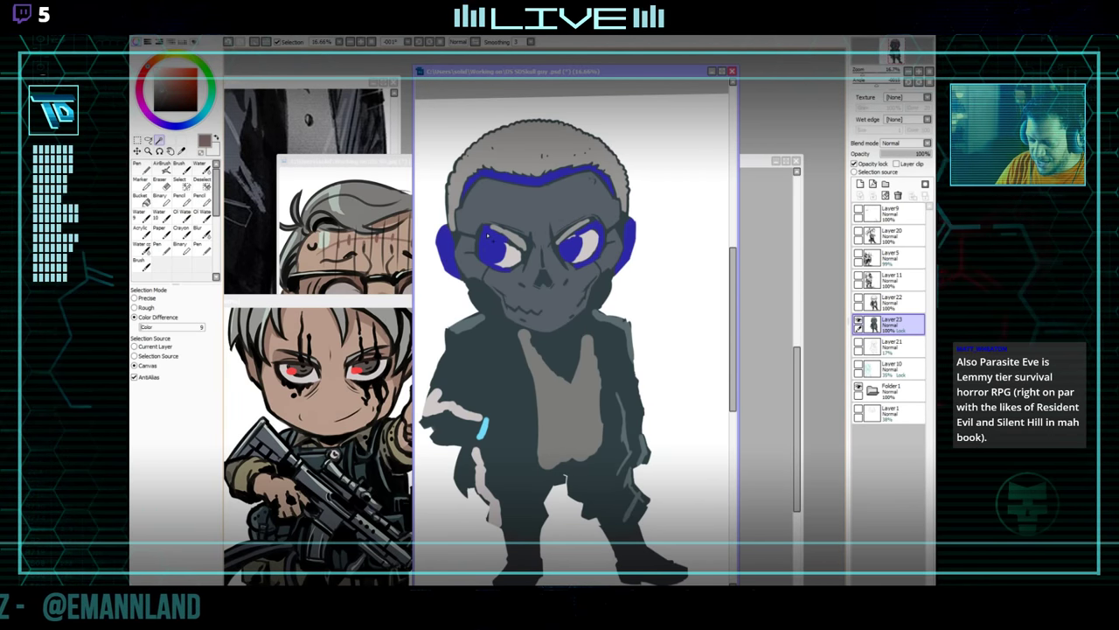
pyautogui.click(149, 141)
pyautogui.click(858, 300)
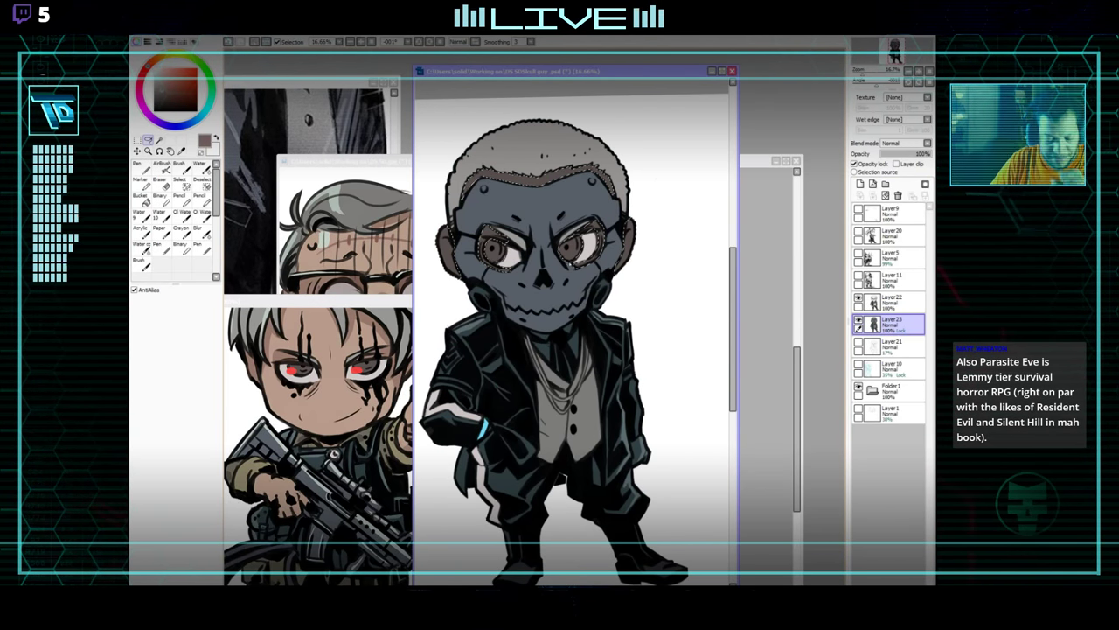
pyautogui.hotkey('ctrl', 'u')
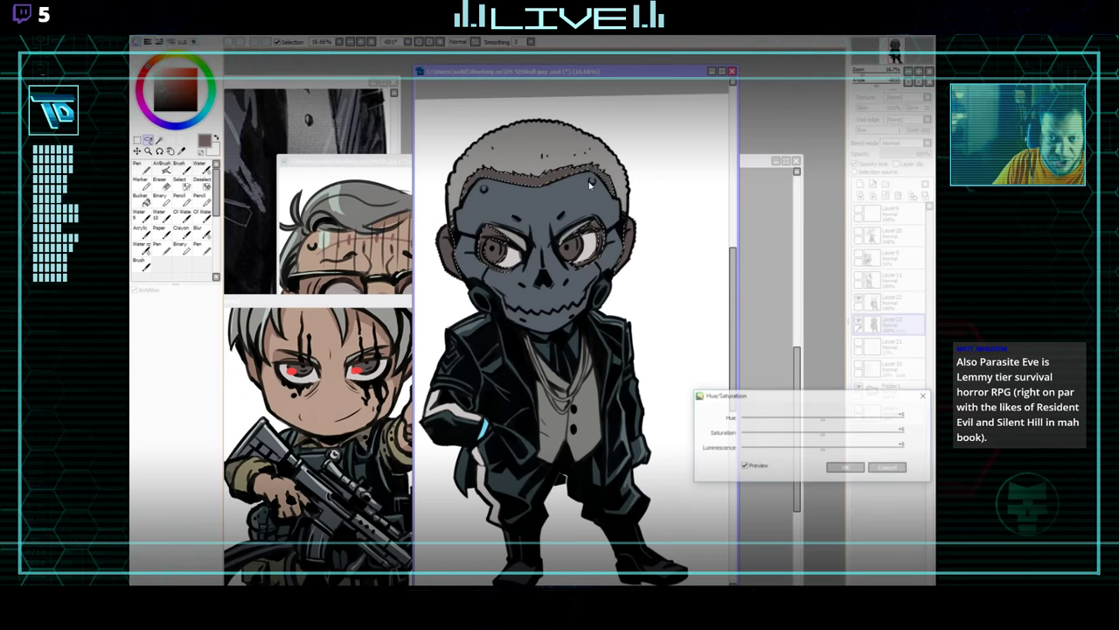
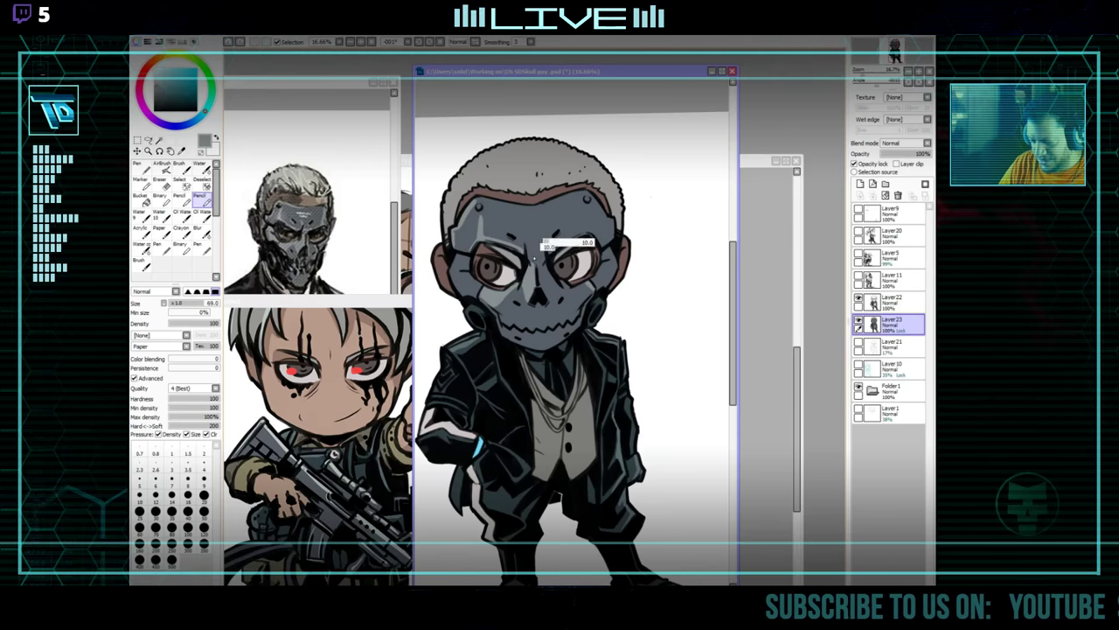
# Paint light grey highlights on the skull mask between the brows with the size 47 Pencil.
pyautogui.moveTo(535, 259); pyautogui.dragTo(528, 229)
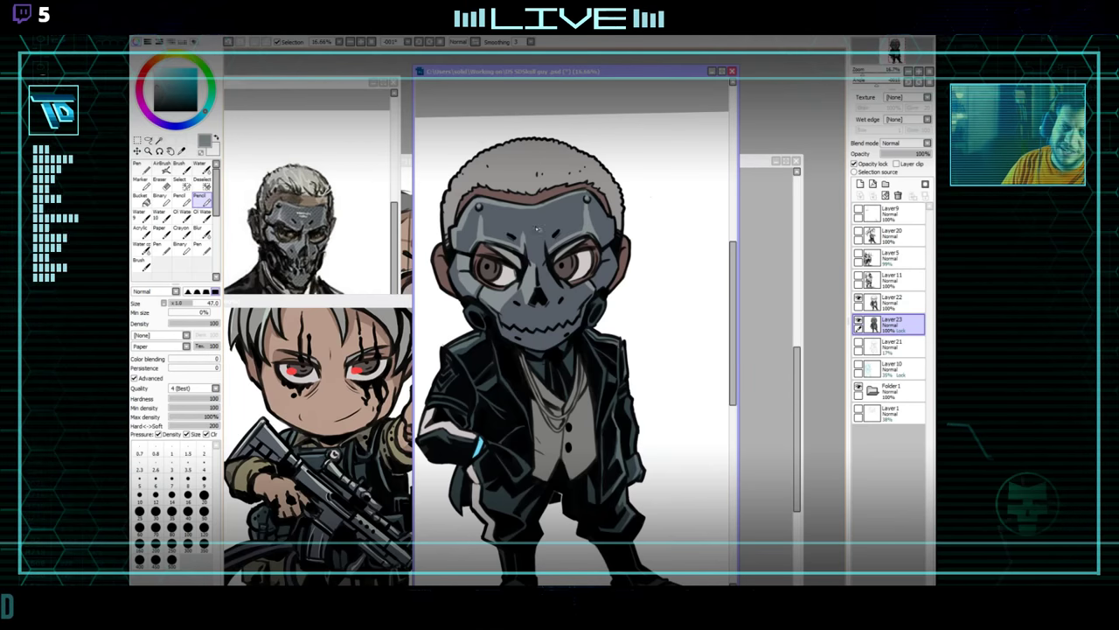
# Paint small light grey highlight marks on the skull mask's forehead above the brows with the size 44 Pencil.
pyautogui.moveTo(612, 293); pyautogui.dragTo(605, 297)
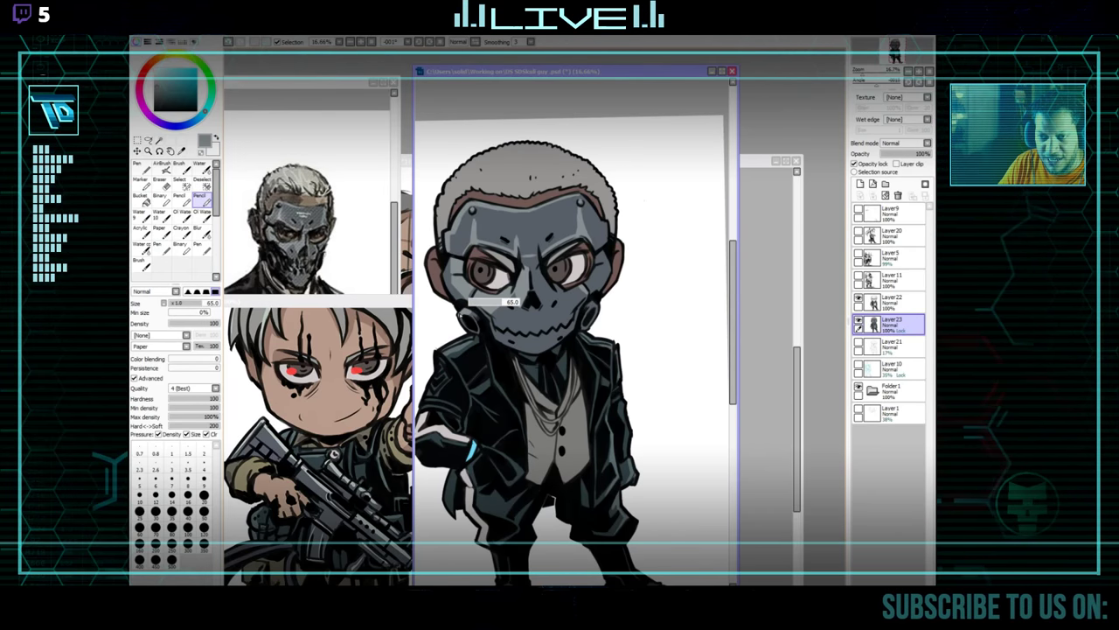
pyautogui.press('[')
pyautogui.press('[')
pyautogui.press('[')
pyautogui.press('[')
pyautogui.press('[')
pyautogui.press(']')
pyautogui.press(']')
pyautogui.press(']')
pyautogui.press(']')
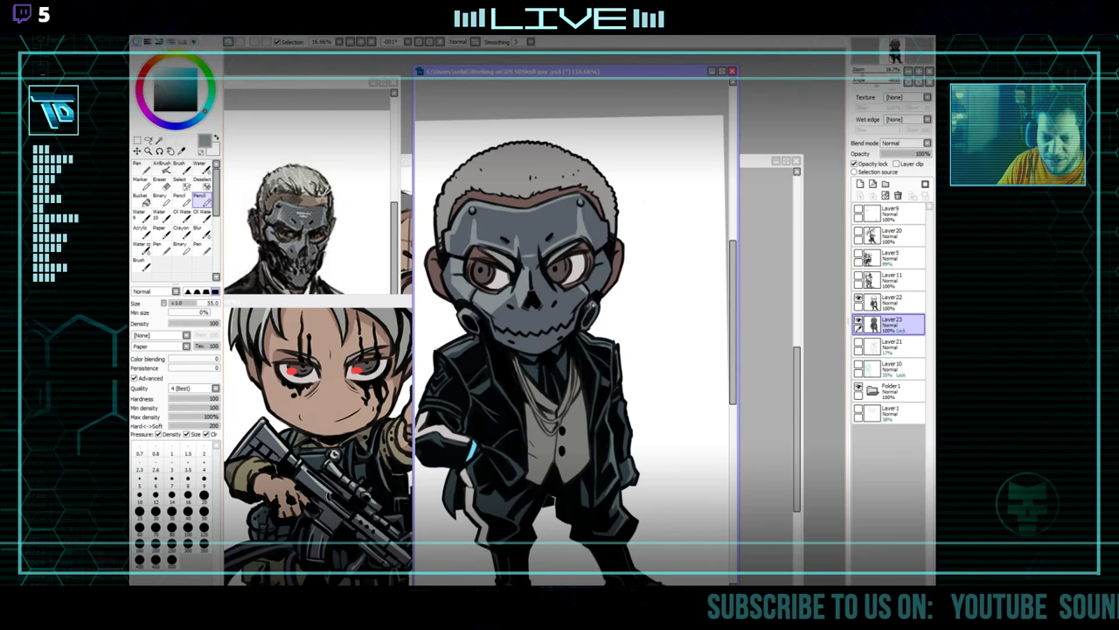
pyautogui.moveTo(498, 236); pyautogui.dragTo(506, 242)
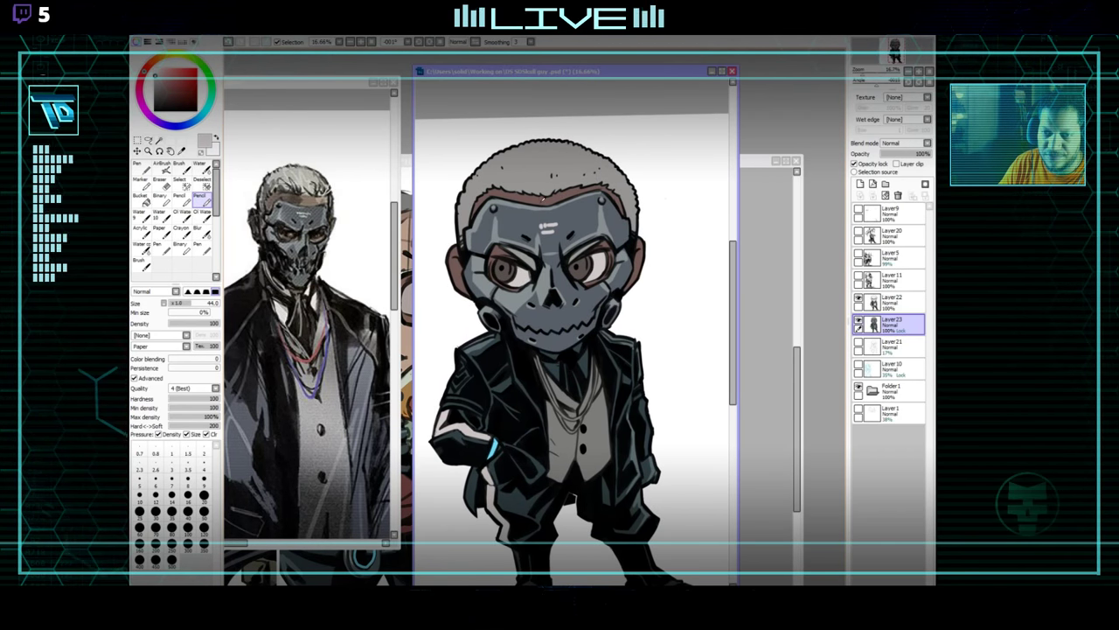
# With Layer22 temporarily hidden, select the brown skin areas by colour difference and adjust them to Hue +1 and Saturation -17.
pyautogui.click(159, 141)
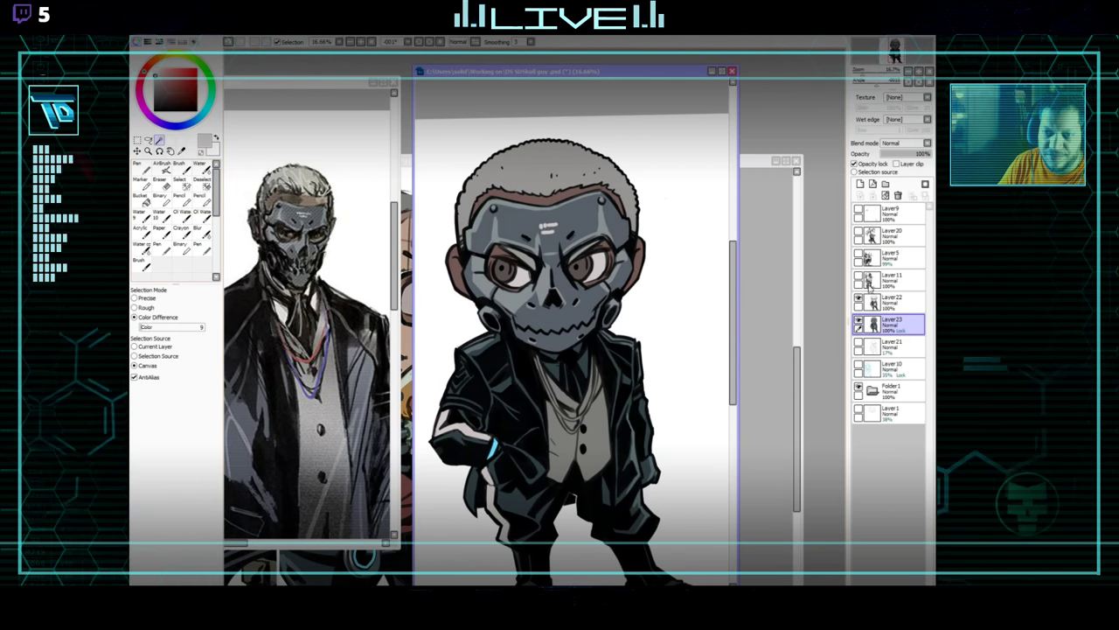
pyautogui.click(858, 298)
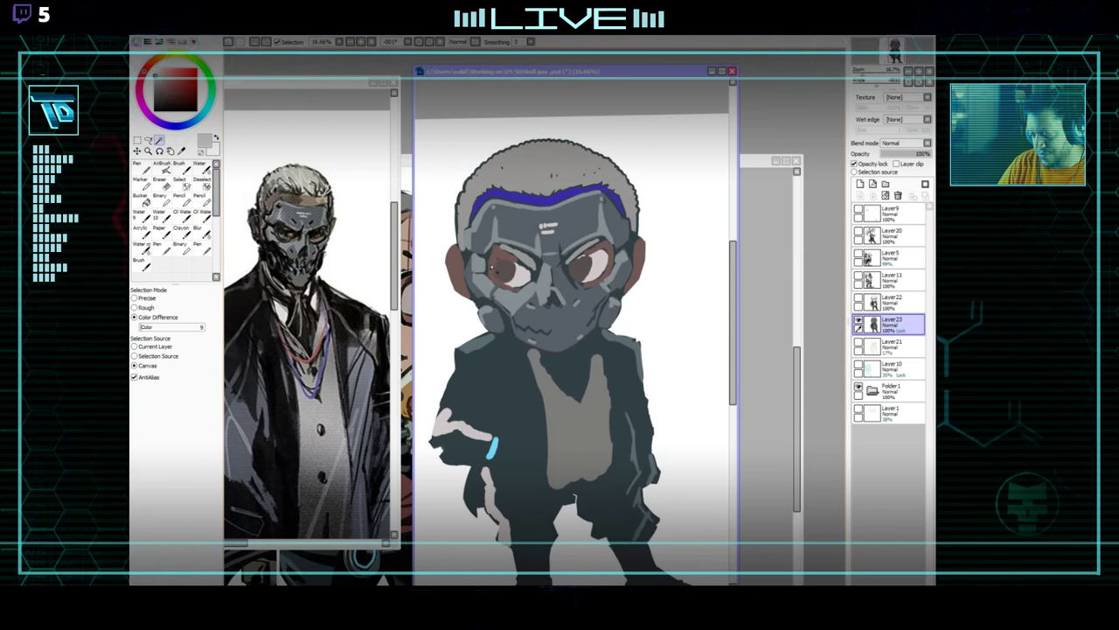
pyautogui.click(494, 267)
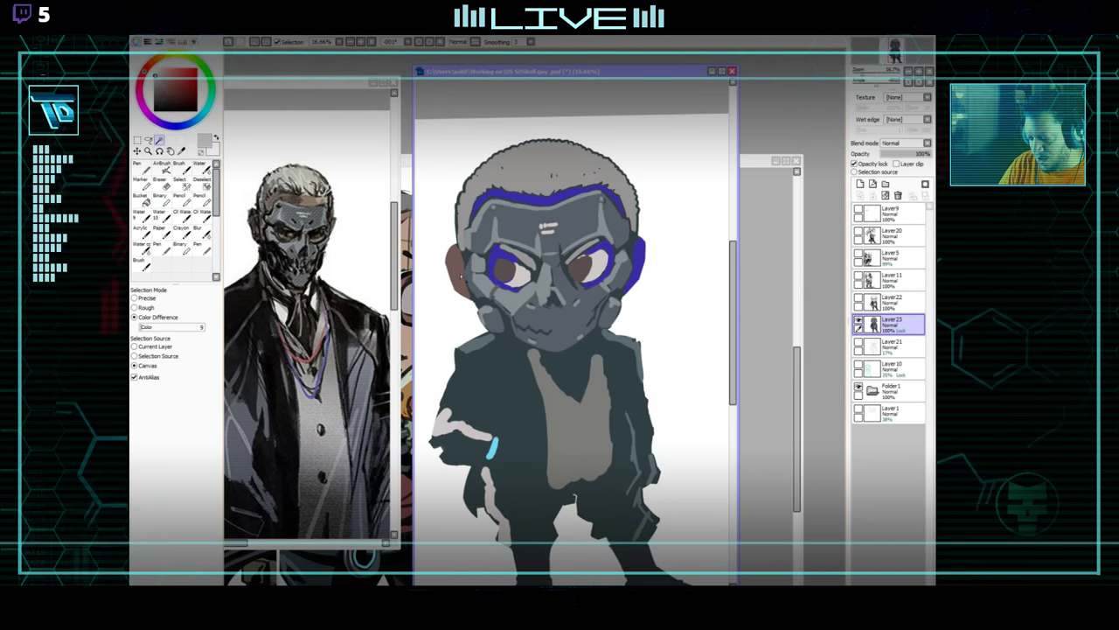
pyautogui.click(859, 300)
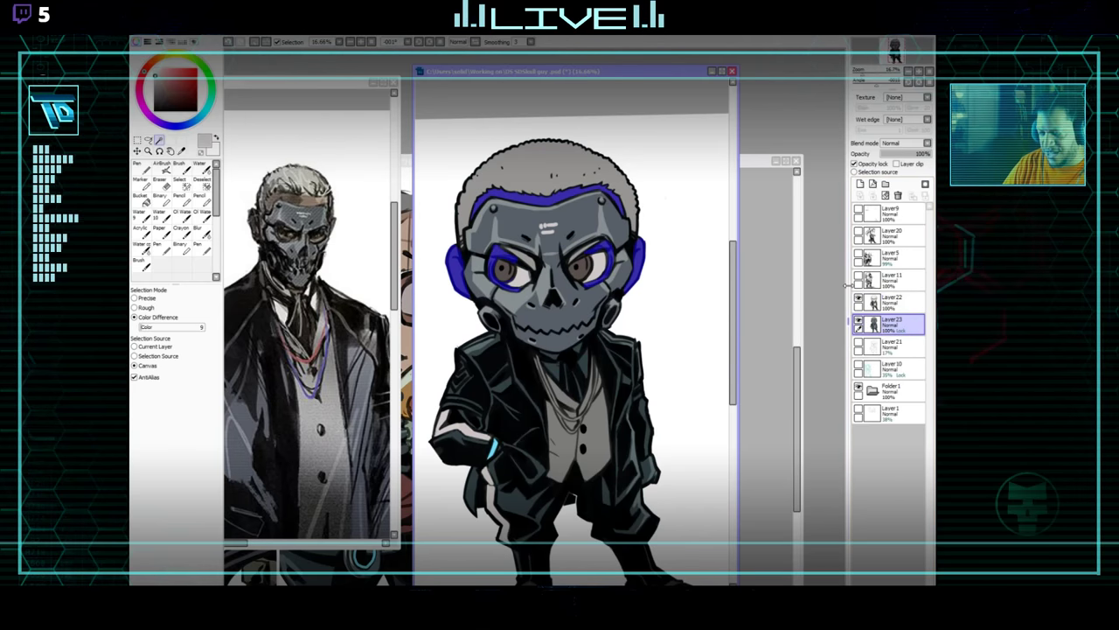
pyautogui.hotkey('ctrl', 'u')
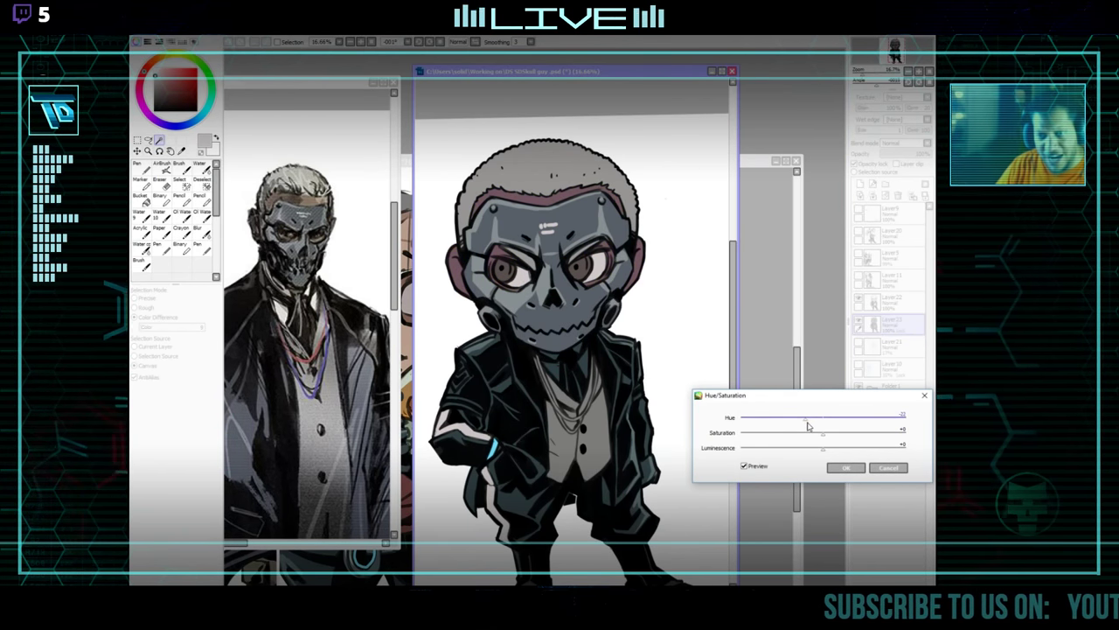
pyautogui.moveTo(825, 427)
pyautogui.mouseDown()
pyautogui.moveTo(814, 440)
pyautogui.moveTo(824, 424)
pyautogui.mouseUp()
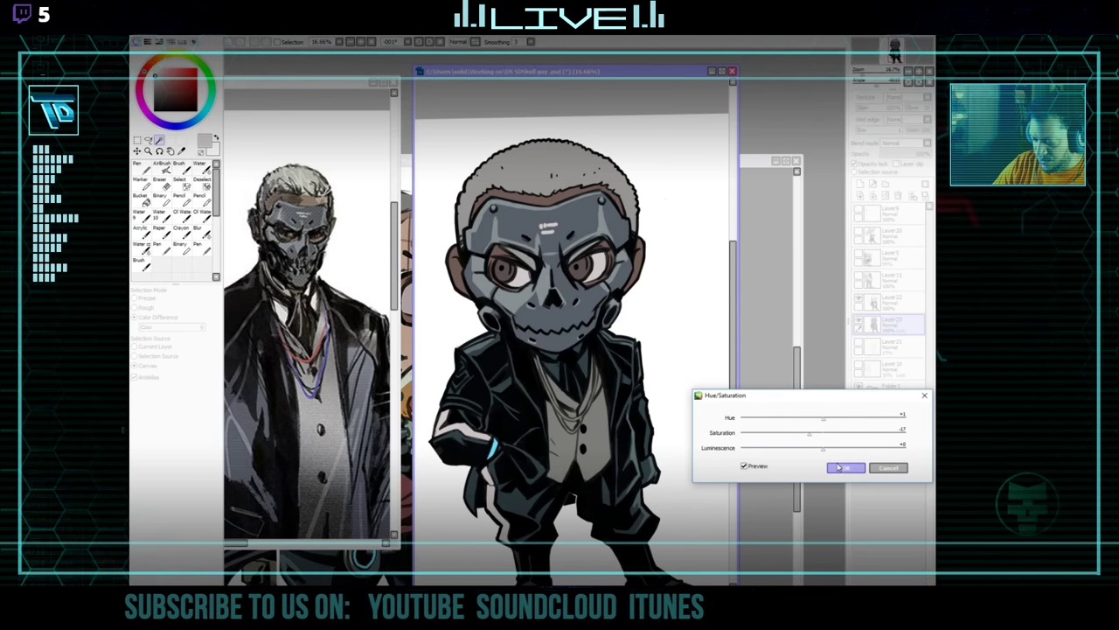
pyautogui.click(846, 468)
# Bring up the soldier reference with the glowing red eyes, then make red the active painting colour in the skull character drawing.
pyautogui.moveTo(339, 83)
pyautogui.mouseDown()
pyautogui.moveTo(342, 350)
pyautogui.moveTo(389, 375)
pyautogui.moveTo(352, 475)
pyautogui.mouseUp()
pyautogui.click(252, 336)
pyautogui.click(182, 200)
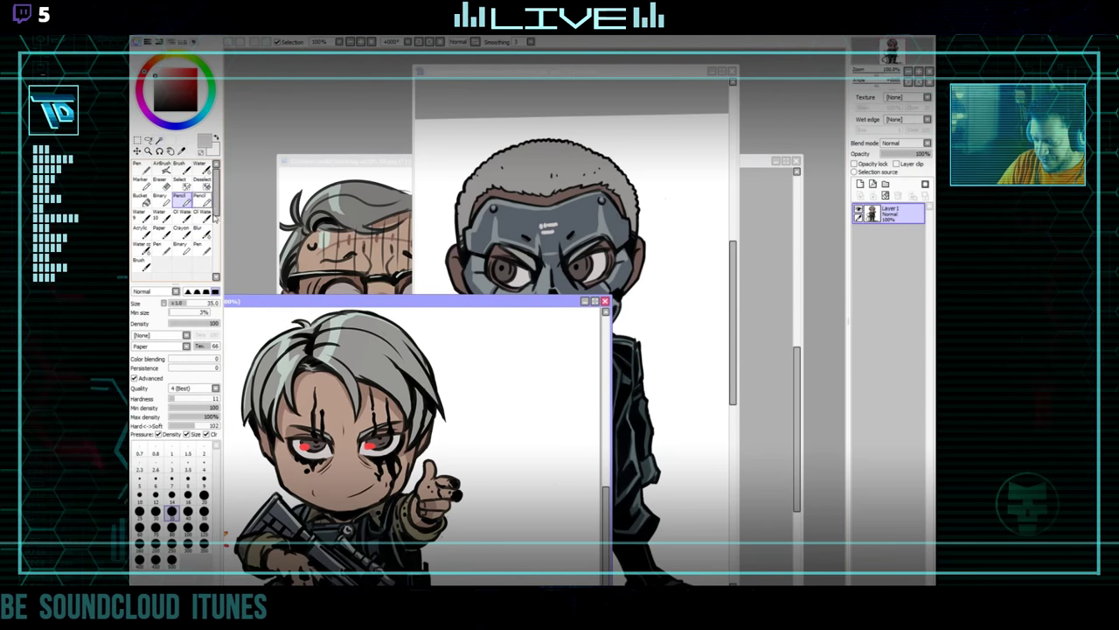
pyautogui.click(496, 234)
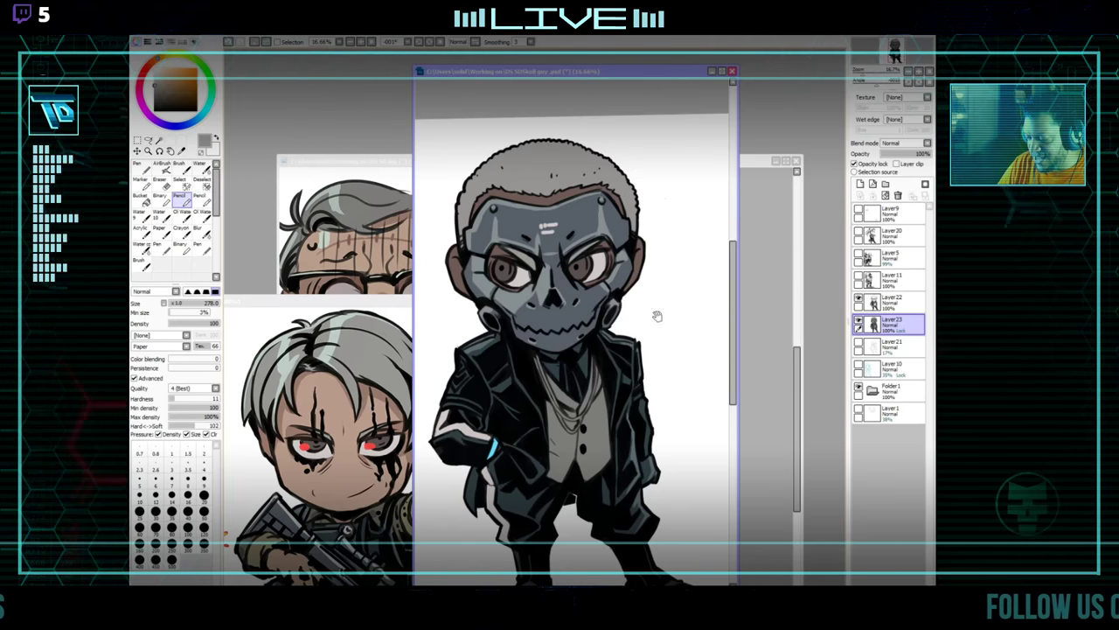
pyautogui.scroll(-3, 656, 316)
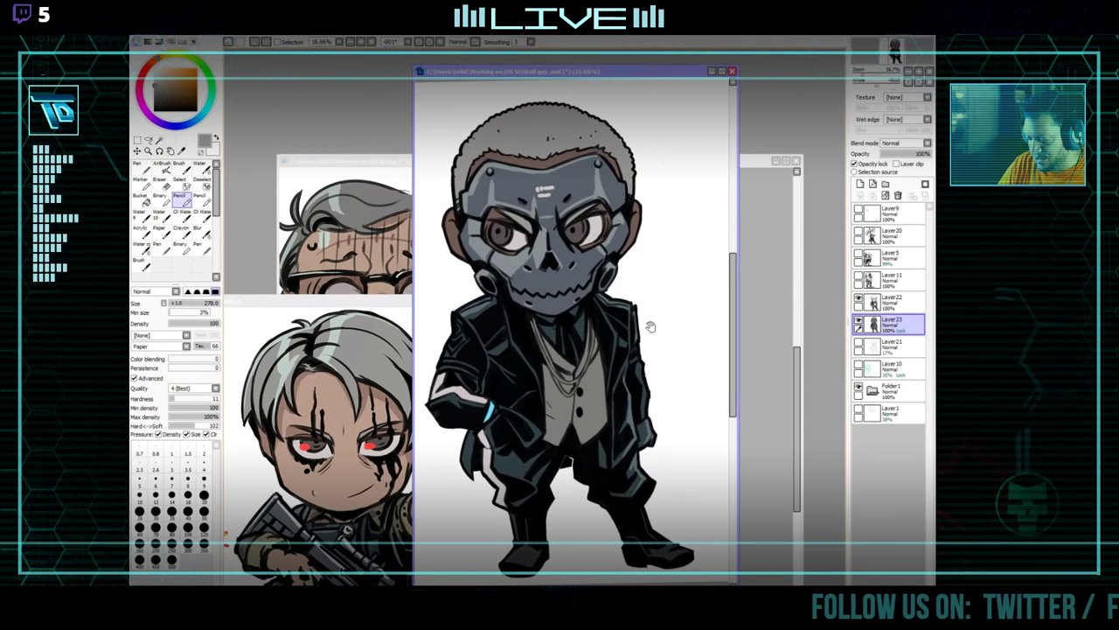
pyautogui.scroll(1, 650, 326)
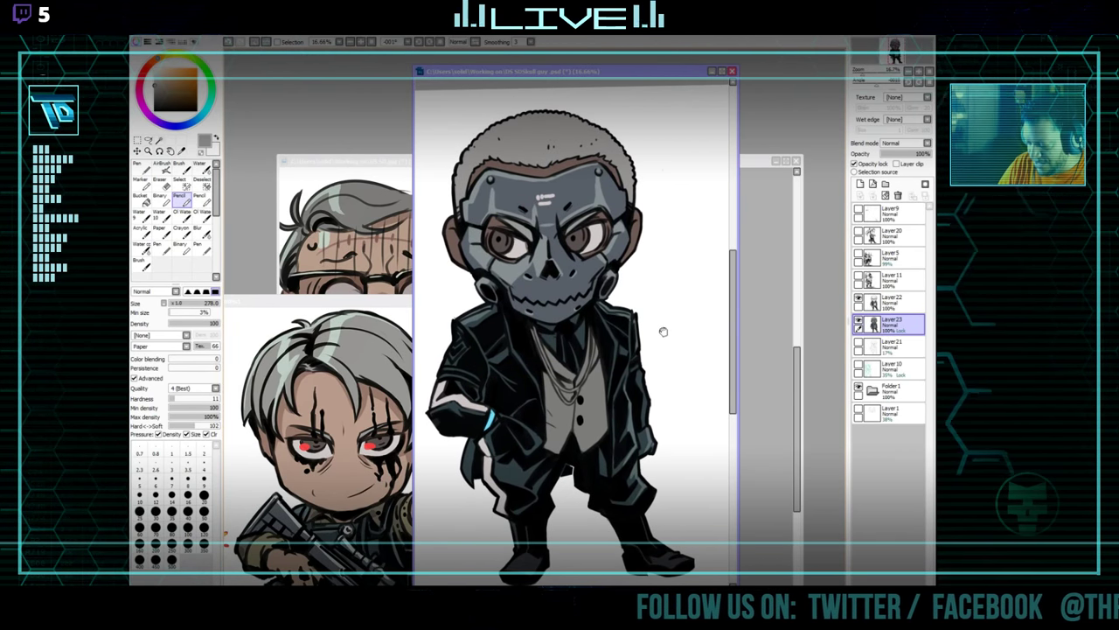
pyautogui.press('x')
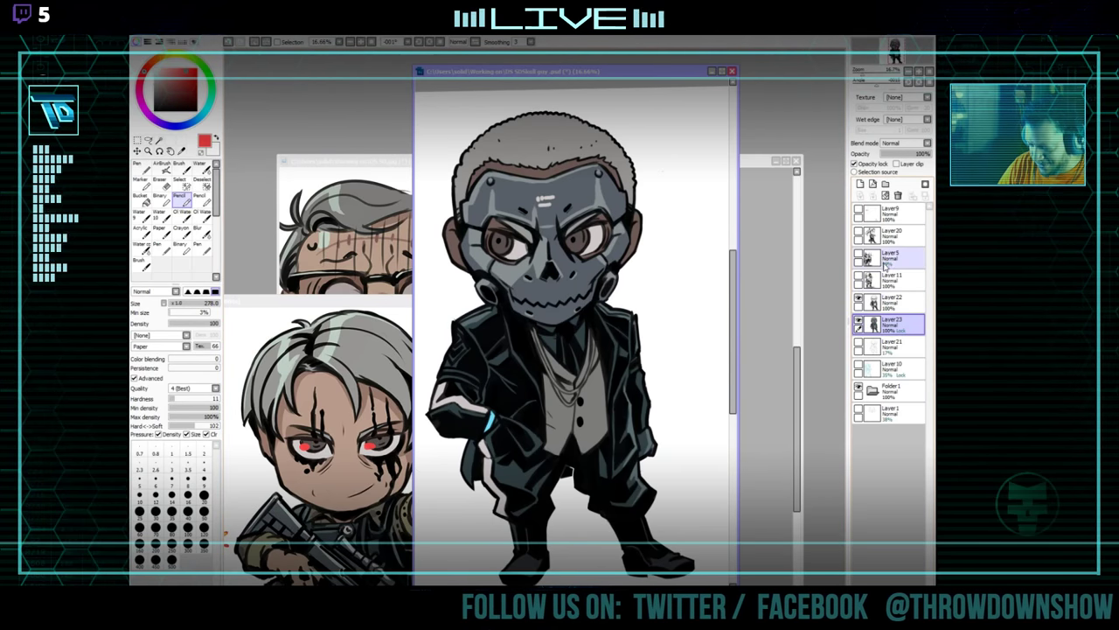
# Add a new layer above Layer22 and paint a red glint on each eye with the size 44 Pencil.
pyautogui.click(861, 184)
pyautogui.moveTo(595, 274)
pyautogui.mouseDown()
pyautogui.moveTo(609, 292)
pyautogui.moveTo(595, 291)
pyautogui.mouseUp()
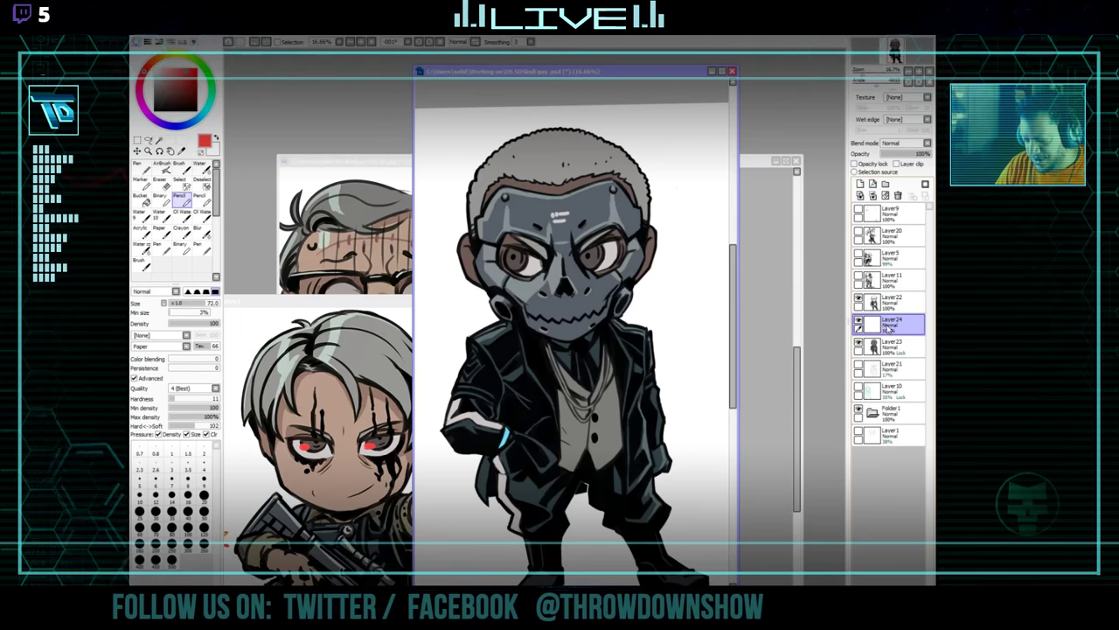
pyautogui.moveTo(889, 329); pyautogui.dragTo(889, 296)
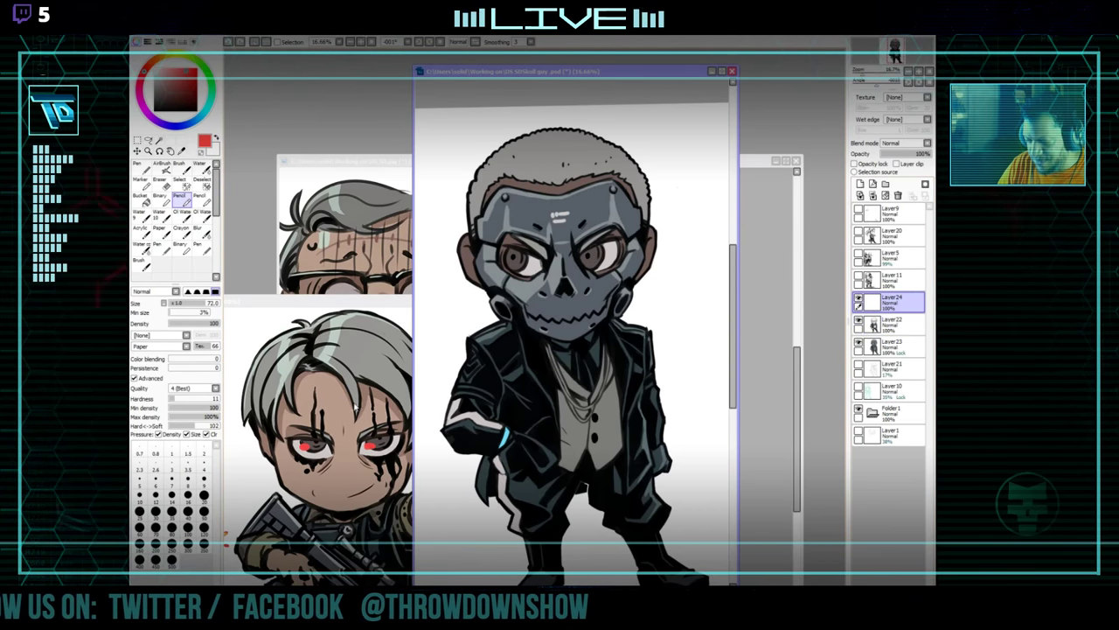
pyautogui.click(201, 201)
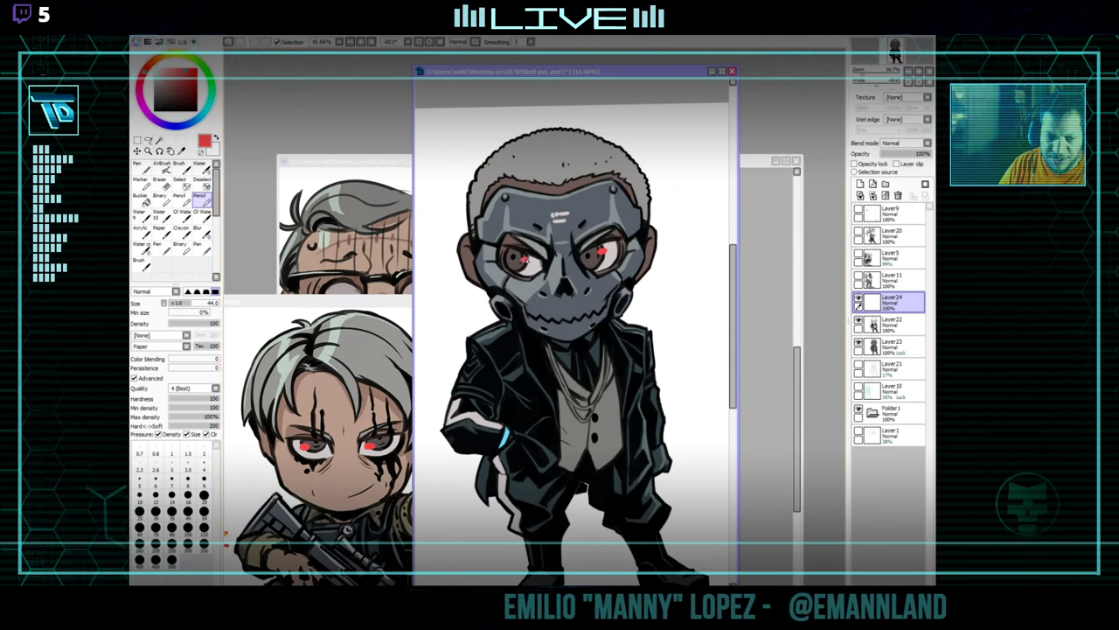
# Show the suit sleeve in the skull-mask reference and paint a light grey emblem on the figure's upper sleeve on Layer23.
pyautogui.moveTo(652, 319); pyautogui.dragTo(669, 296)
pyautogui.moveTo(456, 404); pyautogui.dragTo(406, 155)
pyautogui.hotkey('ctrl', 'Tab')
pyautogui.moveTo(359, 405); pyautogui.dragTo(368, 376)
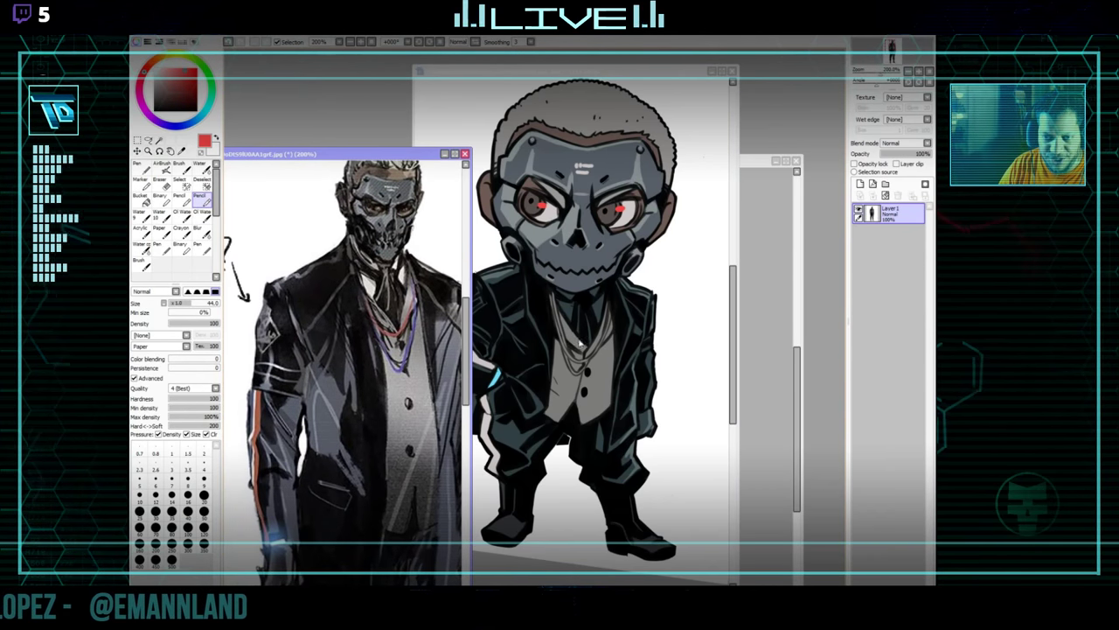
pyautogui.click(579, 351)
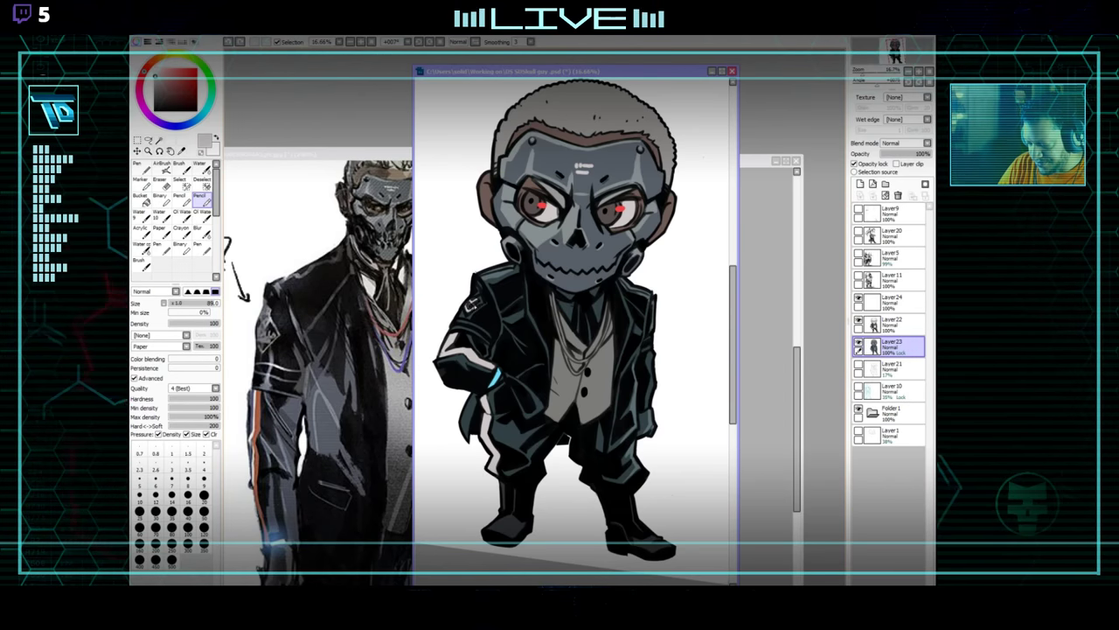
# Paint a reddish-brown line along the white trouser and sleeve stripes with the size 45 Pencil, using the courier drawing as reference.
pyautogui.moveTo(672, 356); pyautogui.dragTo(643, 344)
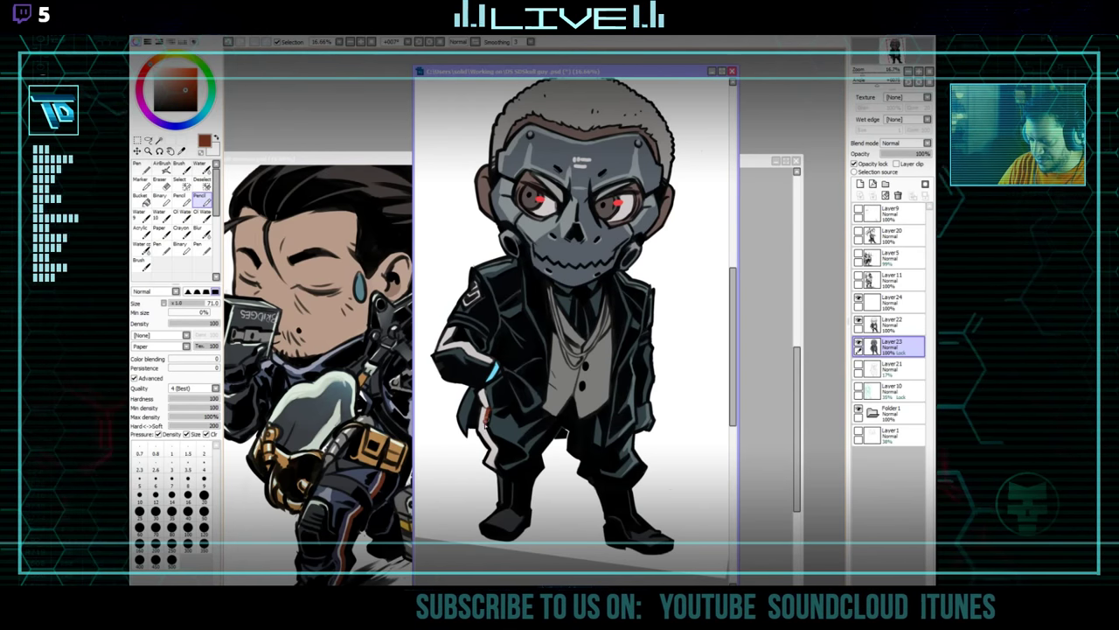
pyautogui.press(']')
pyautogui.press('[')
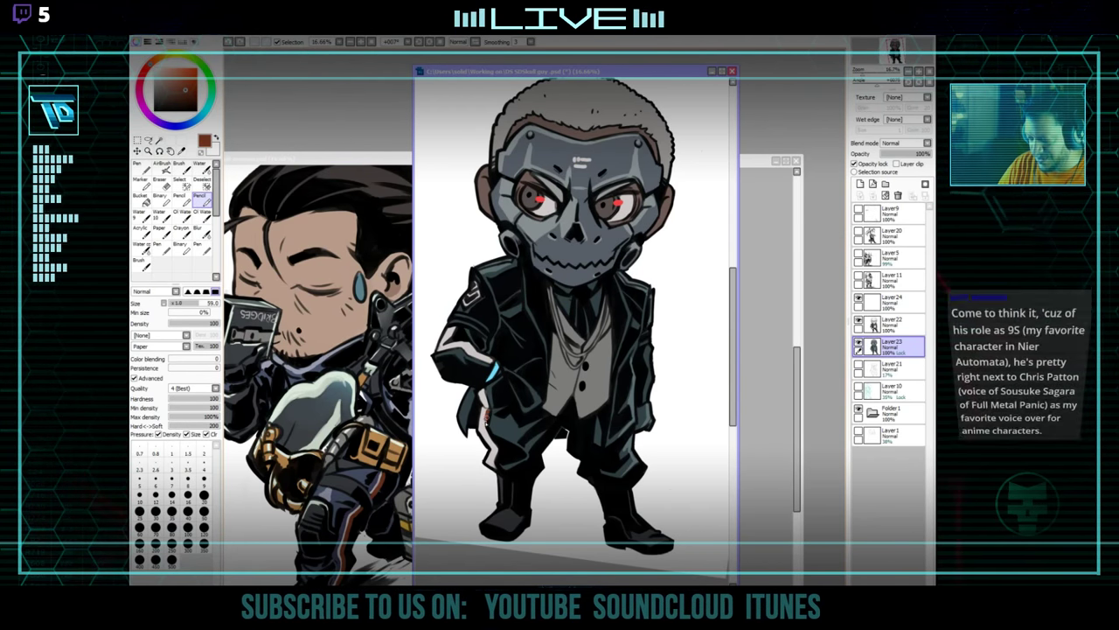
pyautogui.moveTo(484, 415); pyautogui.dragTo(497, 457)
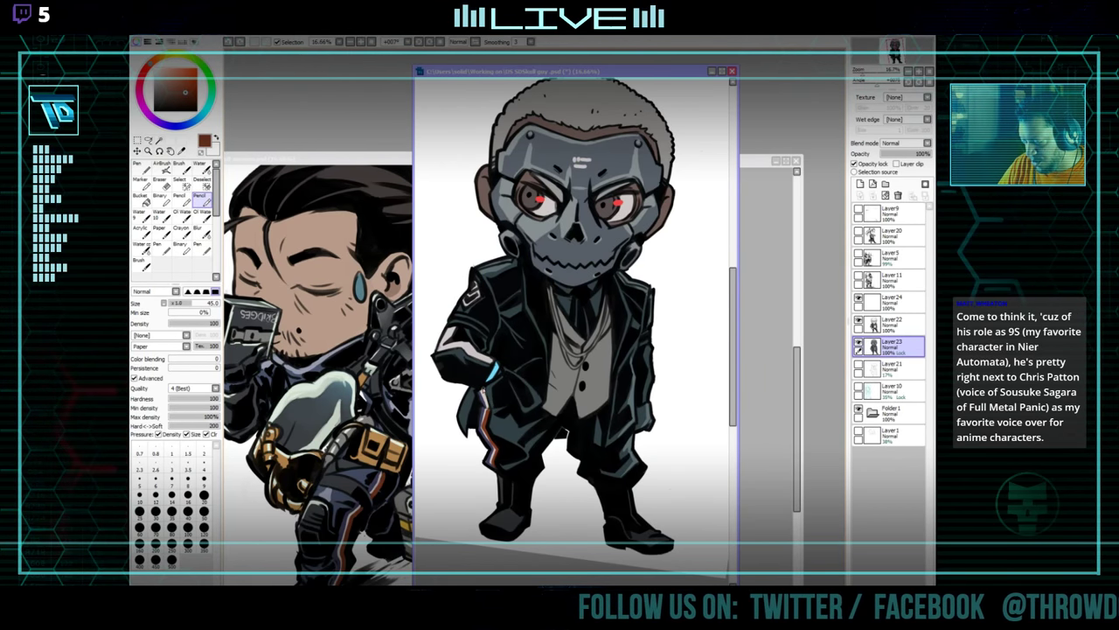
pyautogui.moveTo(556, 382); pyautogui.dragTo(530, 366)
pyautogui.moveTo(483, 262); pyautogui.dragTo(469, 348)
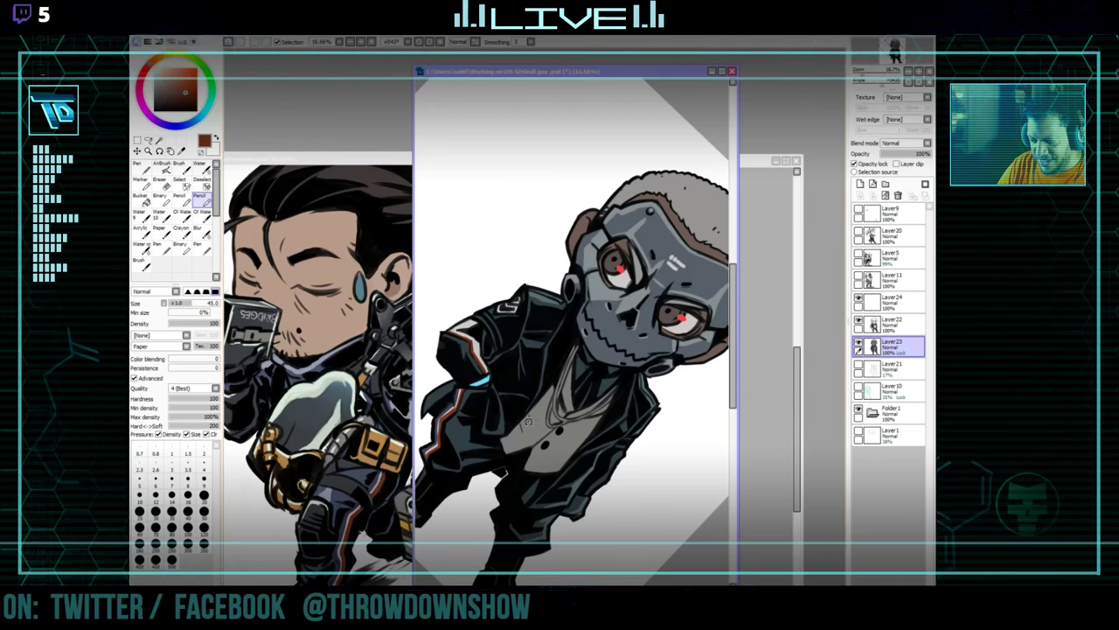
pyautogui.moveTo(514, 439); pyautogui.dragTo(618, 446)
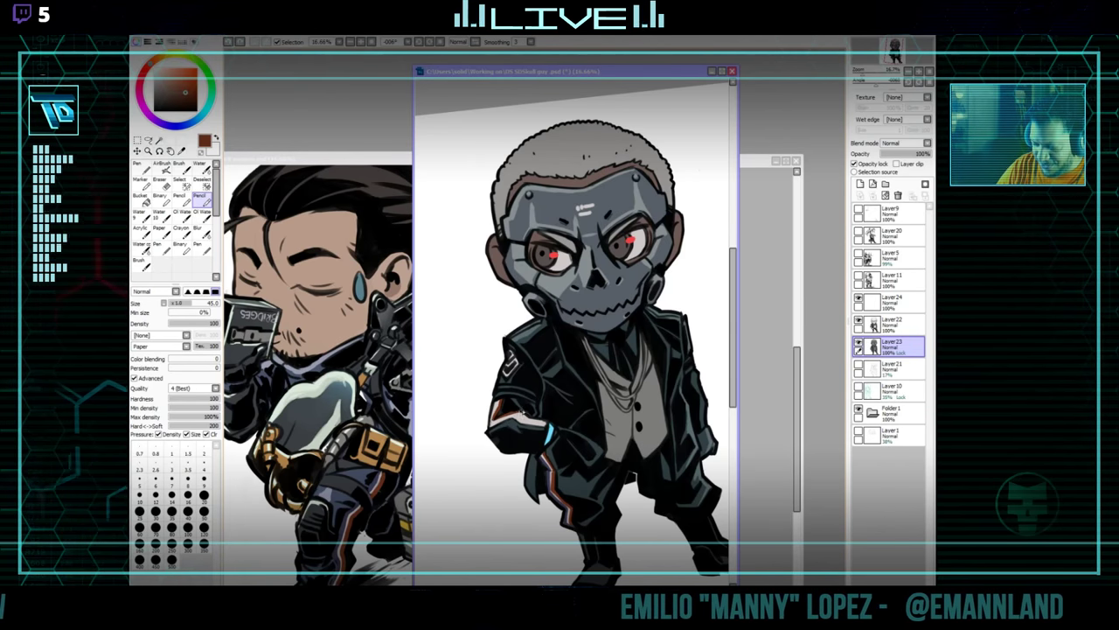
pyautogui.moveTo(523, 412); pyautogui.dragTo(479, 345)
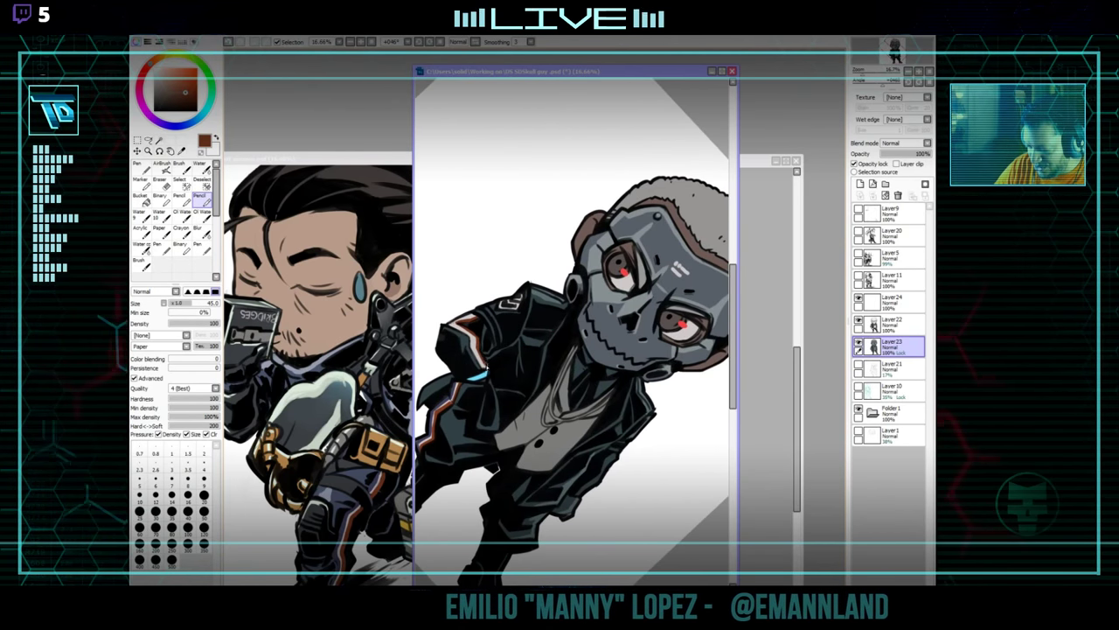
pyautogui.press('Delete')
pyautogui.press('Delete')
pyautogui.press('Delete')
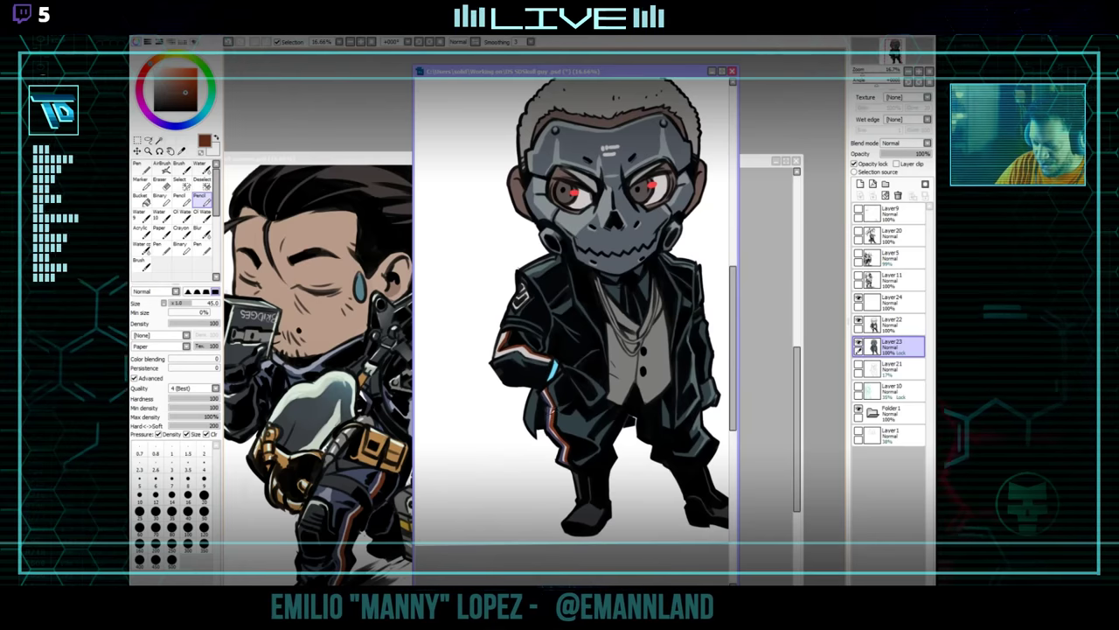
# Pick a dark bluish purple and paint it along the edge of the sleeve stripe with the size 31 Pencil.
pyautogui.rightClick(616, 248)
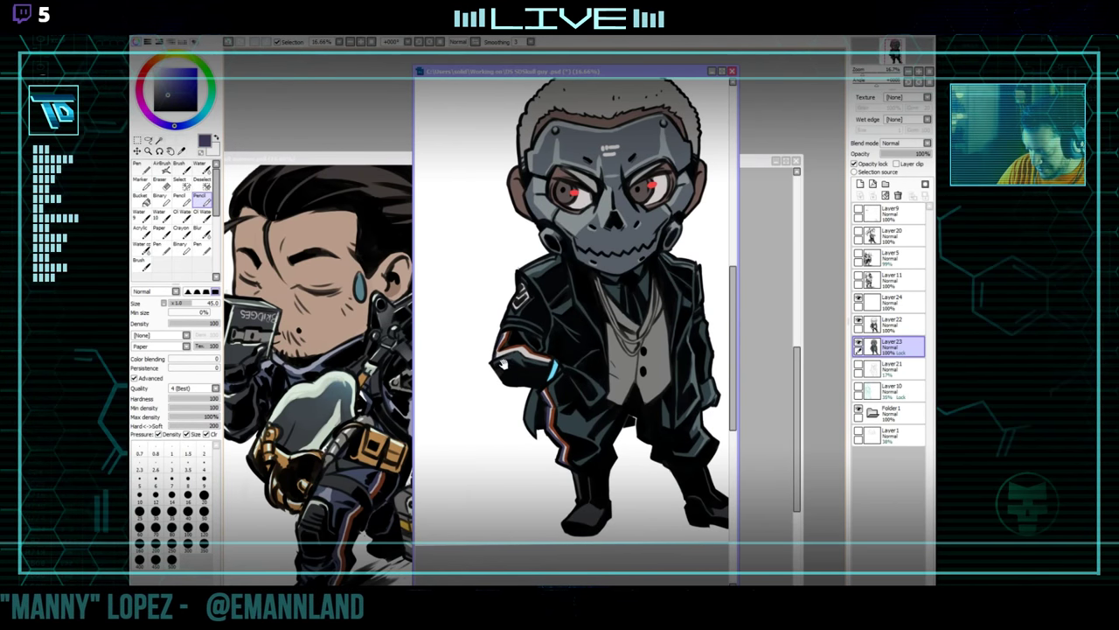
pyautogui.press('Delete')
pyautogui.press('Delete')
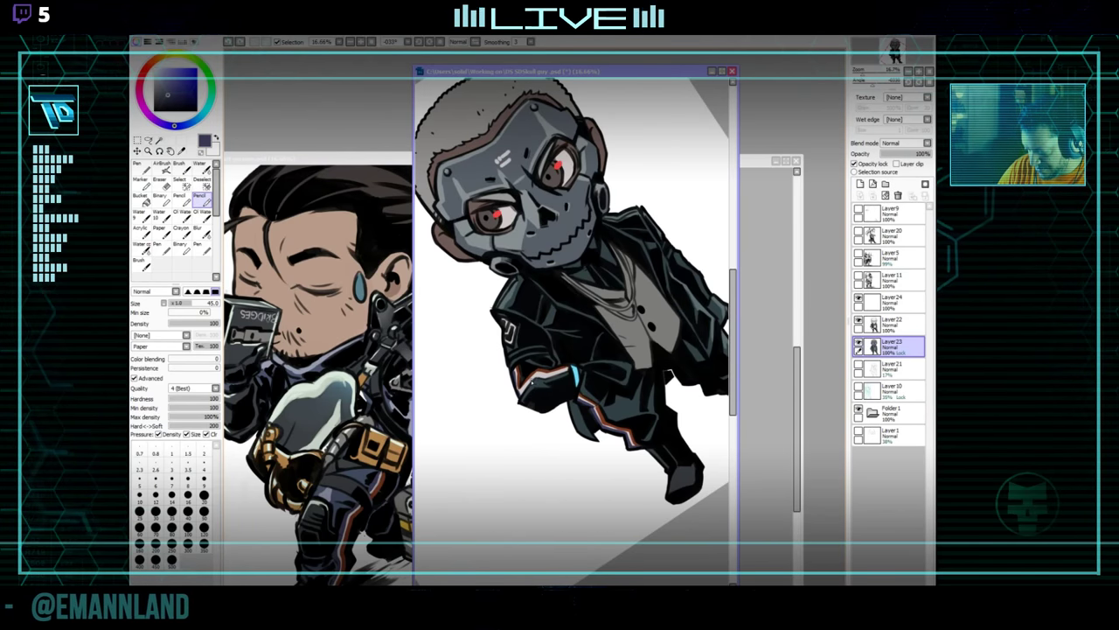
pyautogui.moveTo(553, 366); pyautogui.dragTo(512, 302)
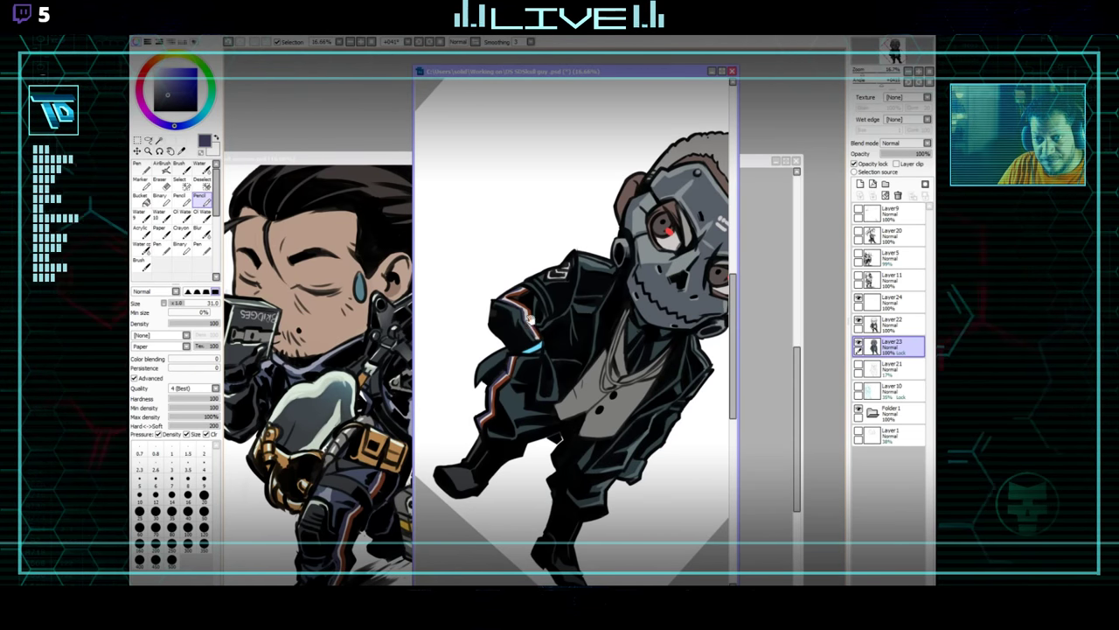
pyautogui.moveTo(529, 319); pyautogui.dragTo(645, 372)
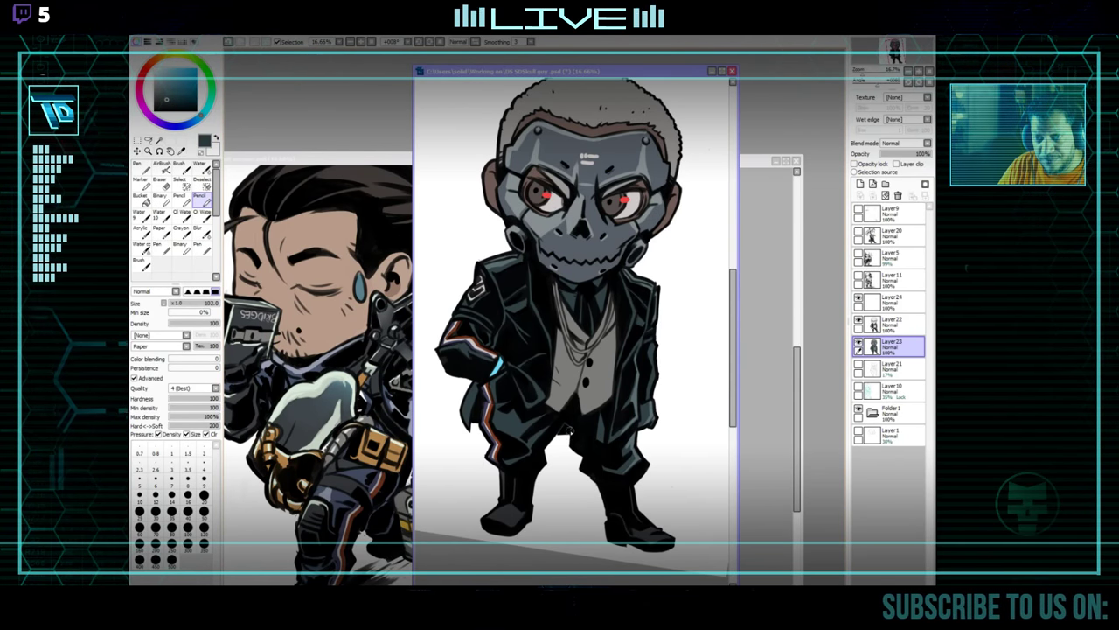
# Bring up the suit reference's coloured necklaces and paint a chain on the figure's vest dark bluish purple with the size 36 Pencil.
pyautogui.moveTo(607, 402)
pyautogui.mouseDown()
pyautogui.moveTo(607, 413)
pyautogui.moveTo(624, 388)
pyautogui.moveTo(613, 397)
pyautogui.mouseUp()
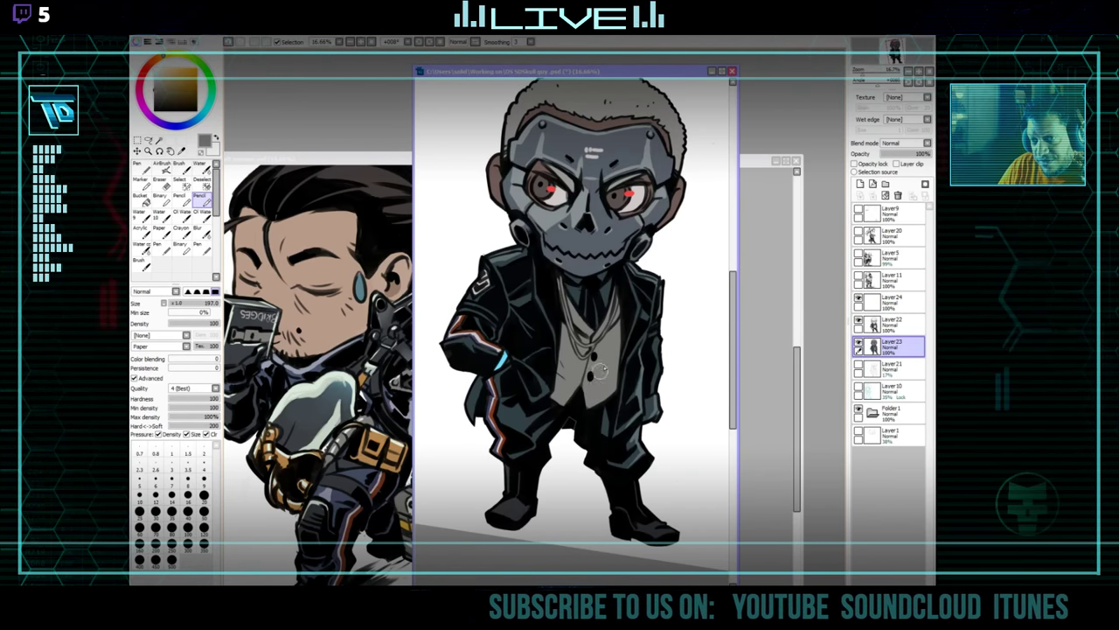
pyautogui.hotkey('ctrl', 'Tab')
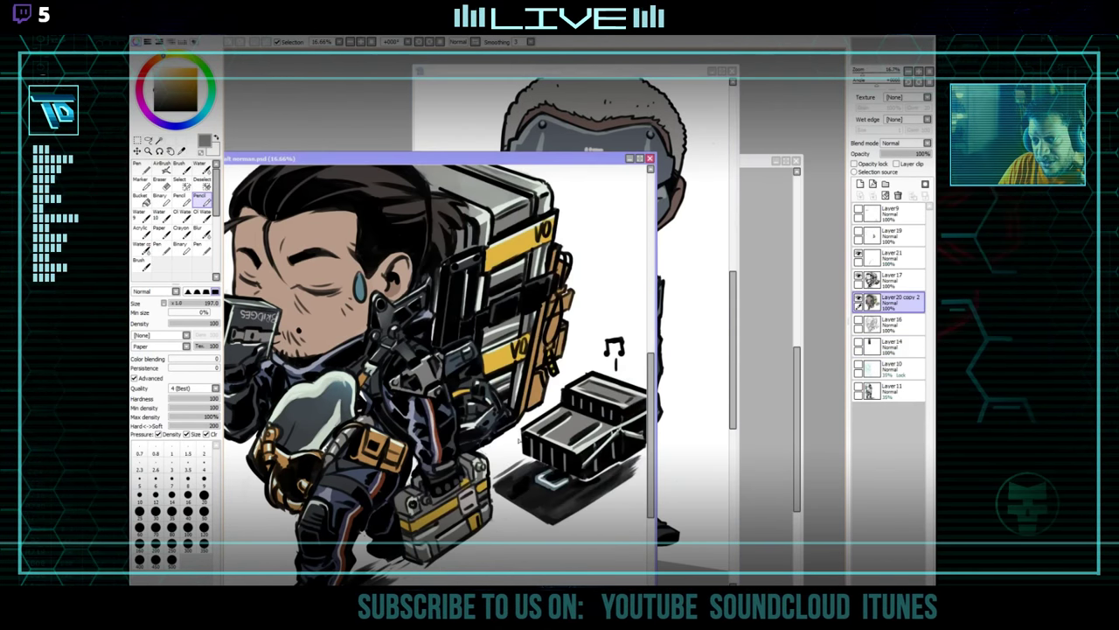
pyautogui.click(688, 350)
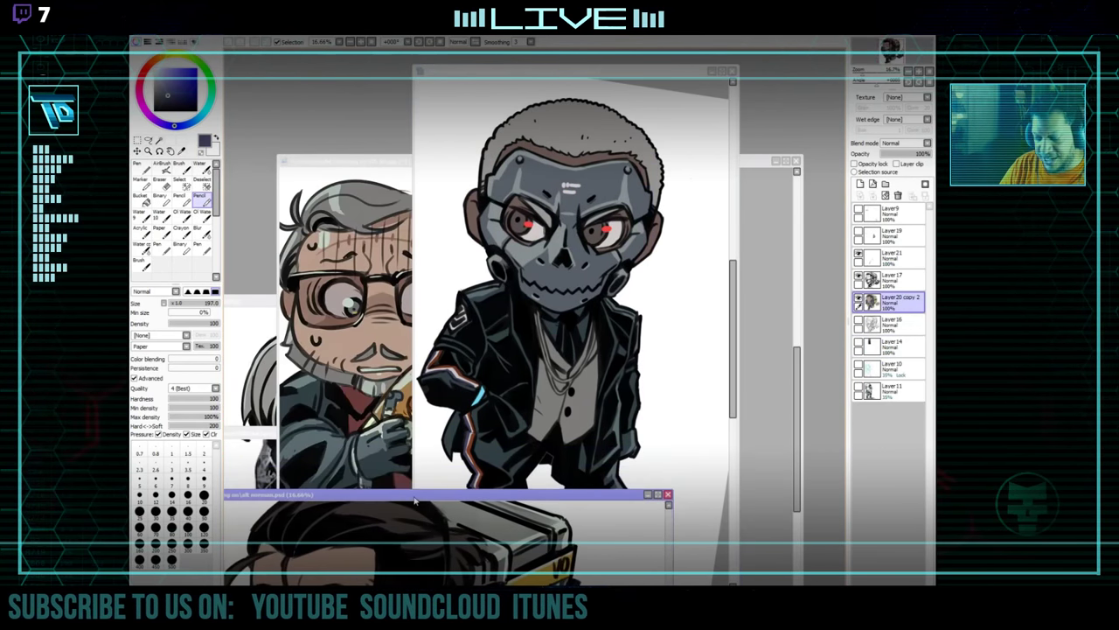
pyautogui.scroll(-2, 282, 466)
pyautogui.scroll(1, 281, 466)
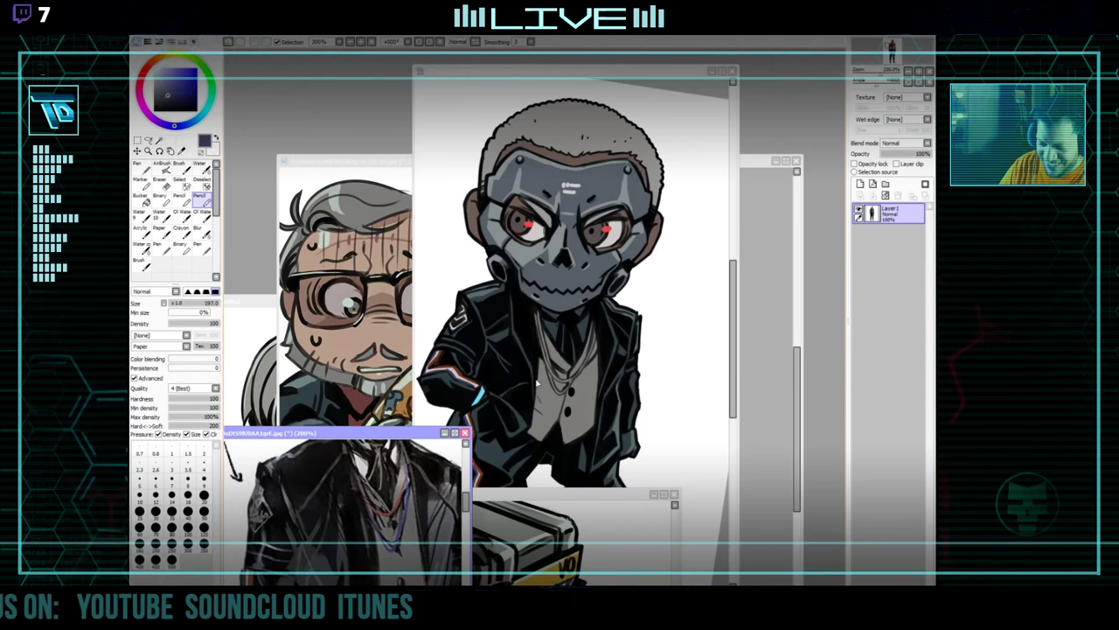
pyautogui.click(480, 417)
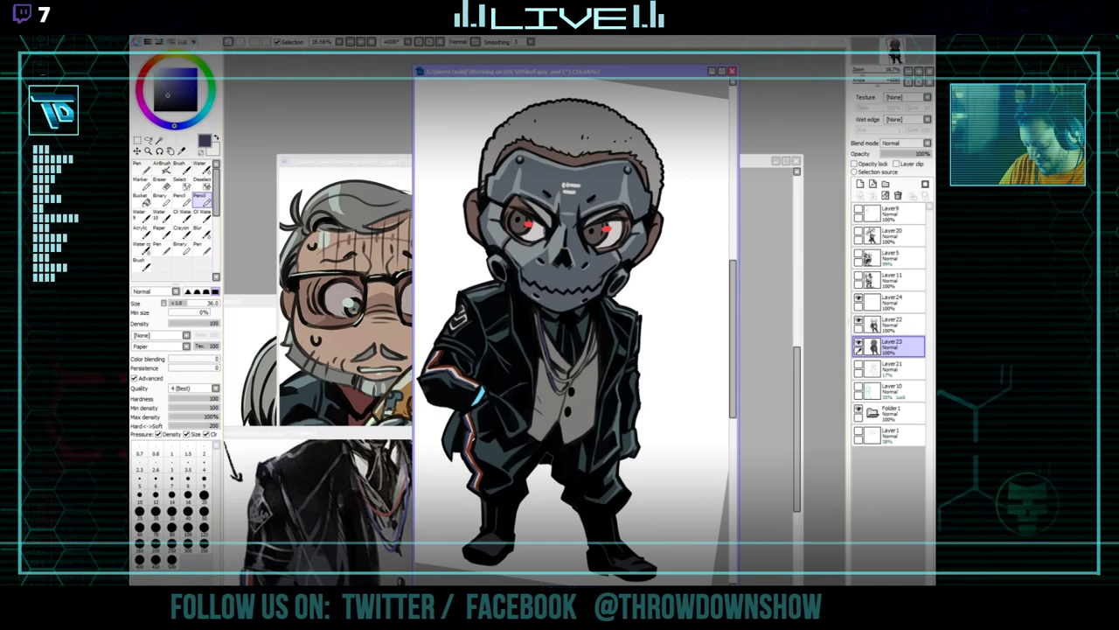
# Sample the reddish-brown from the trouser stripe and paint a second necklace over the figure's vest with the size 36 Pencil on Layer23.
pyautogui.rightClick(436, 357)
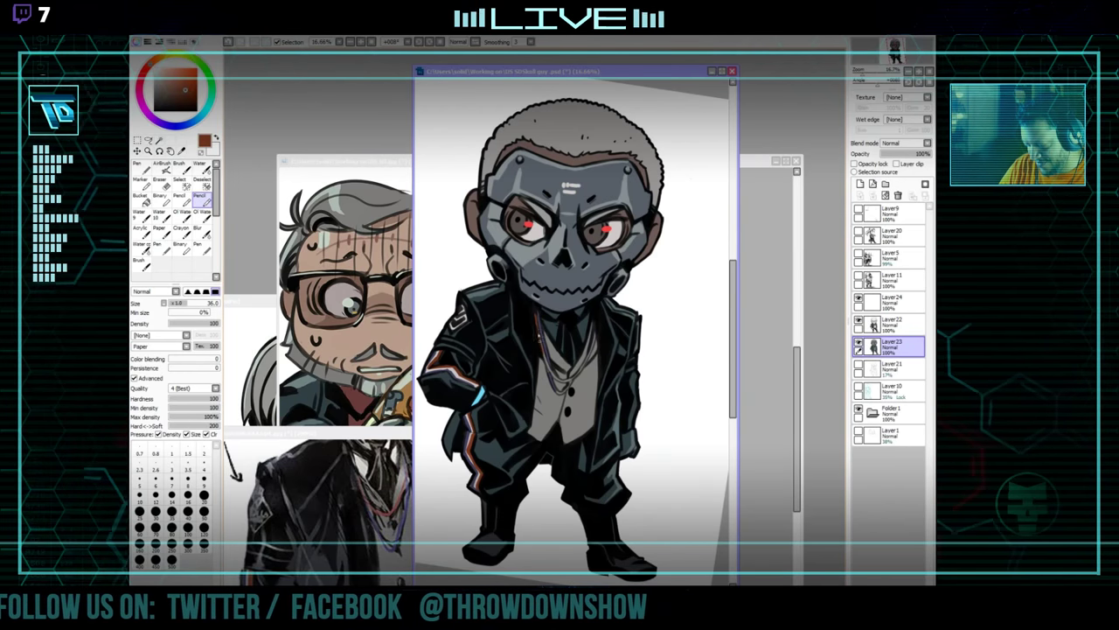
pyautogui.moveTo(539, 319); pyautogui.dragTo(547, 366)
pyautogui.moveTo(635, 360); pyautogui.dragTo(641, 347)
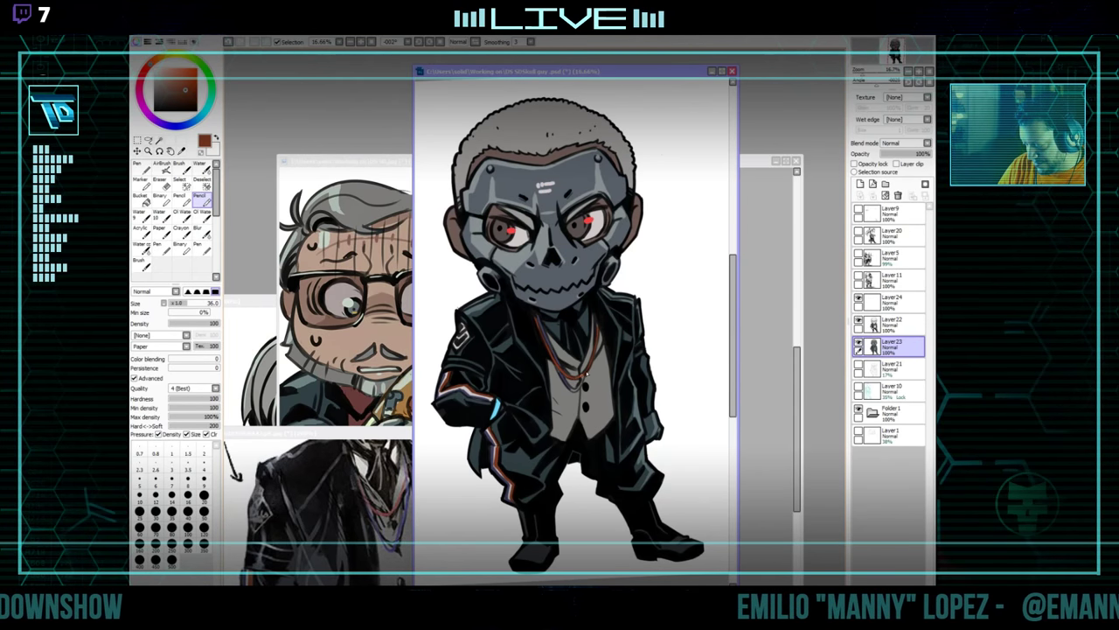
pyautogui.moveTo(659, 394)
pyautogui.mouseDown()
pyautogui.moveTo(692, 357)
pyautogui.moveTo(657, 395)
pyautogui.mouseUp()
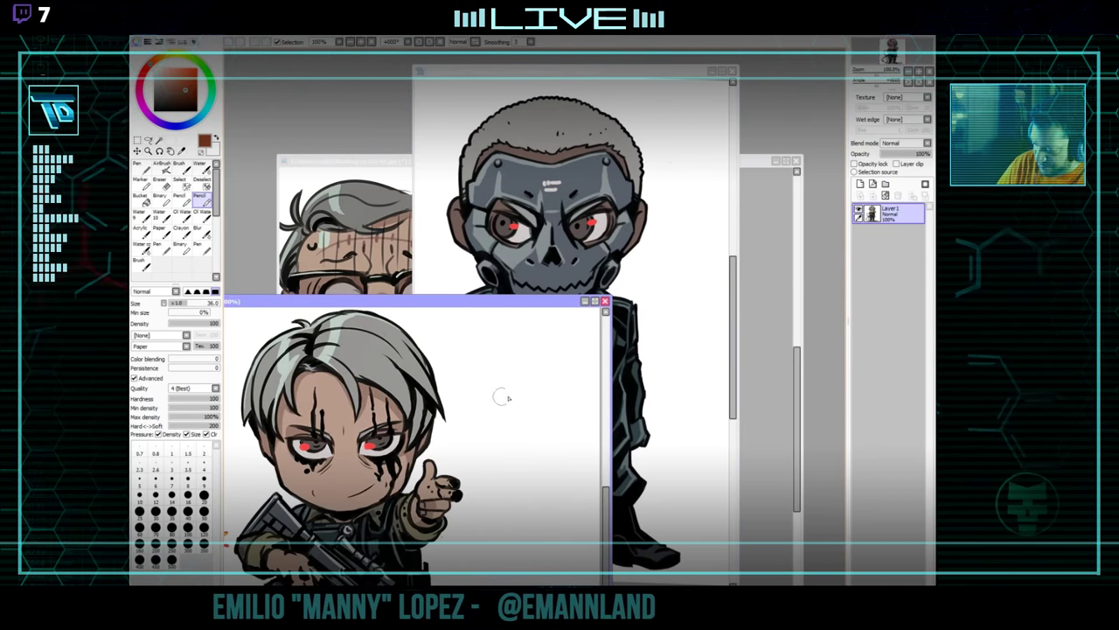
# Lasso the figure's ear and lighten its skin with Hue/Saturation, using hue +4, saturation +5 and a raised luminescence, and return to the Pencil.
pyautogui.click(650, 252)
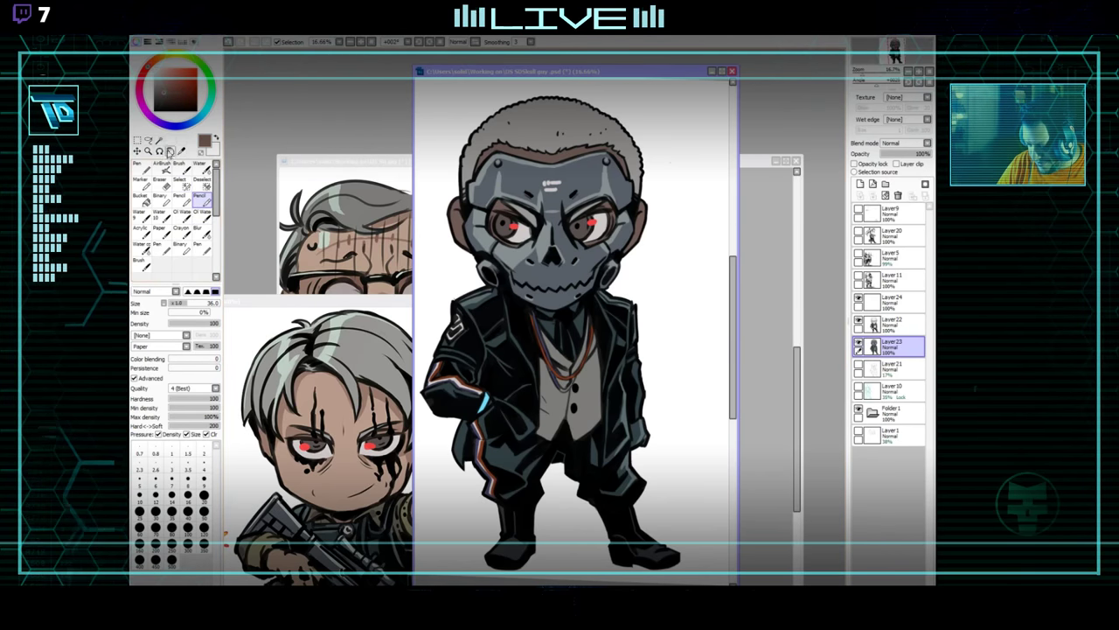
pyautogui.click(159, 141)
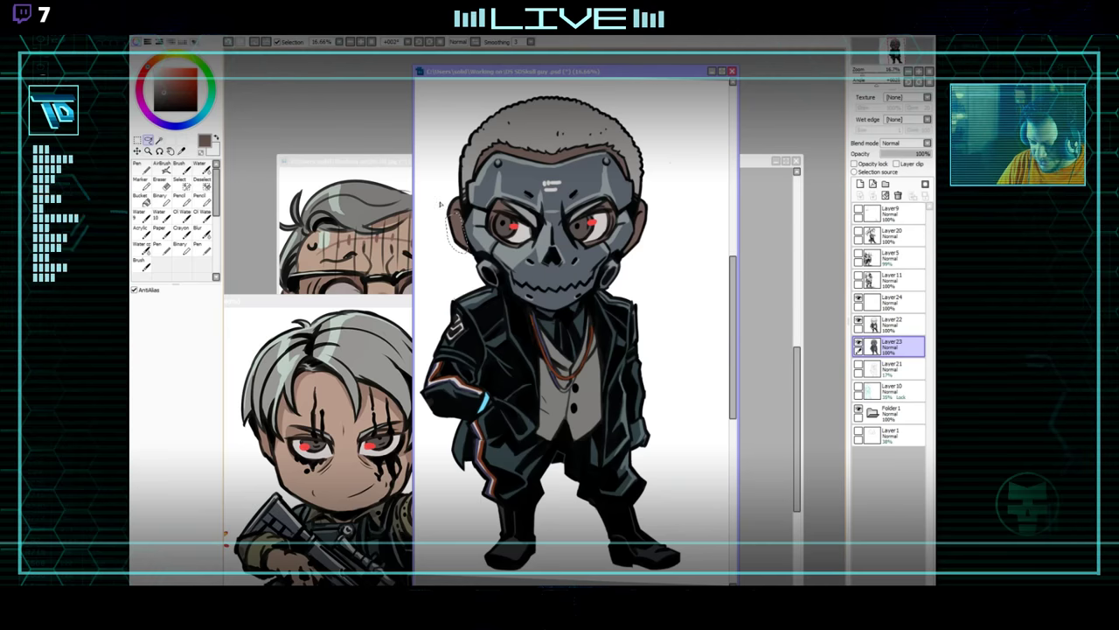
pyautogui.hotkey('ctrl', 'u')
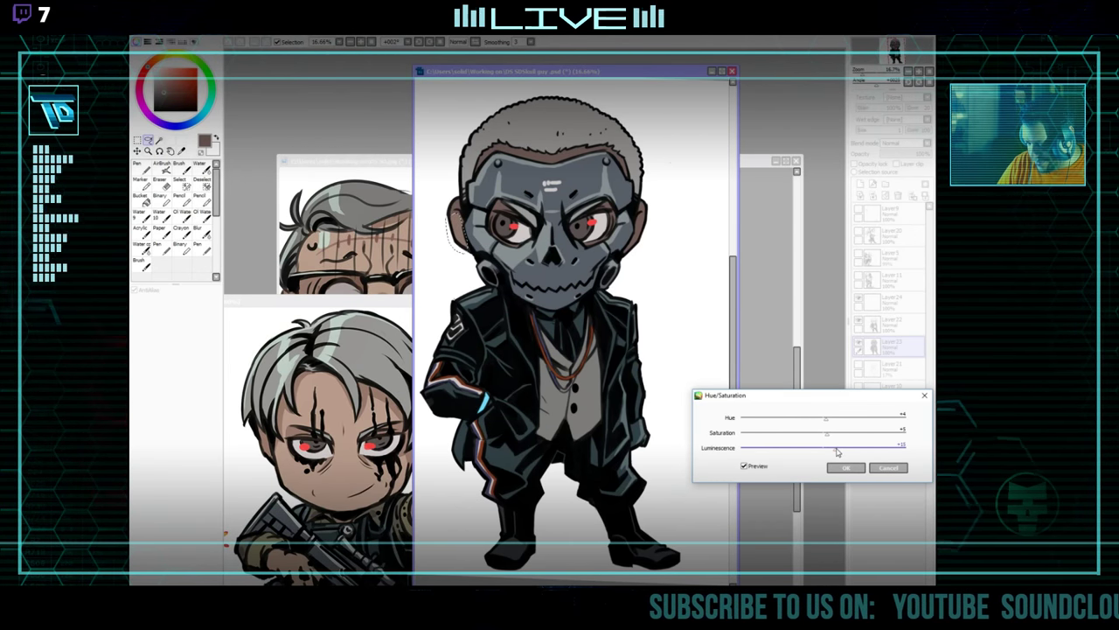
pyautogui.click(845, 470)
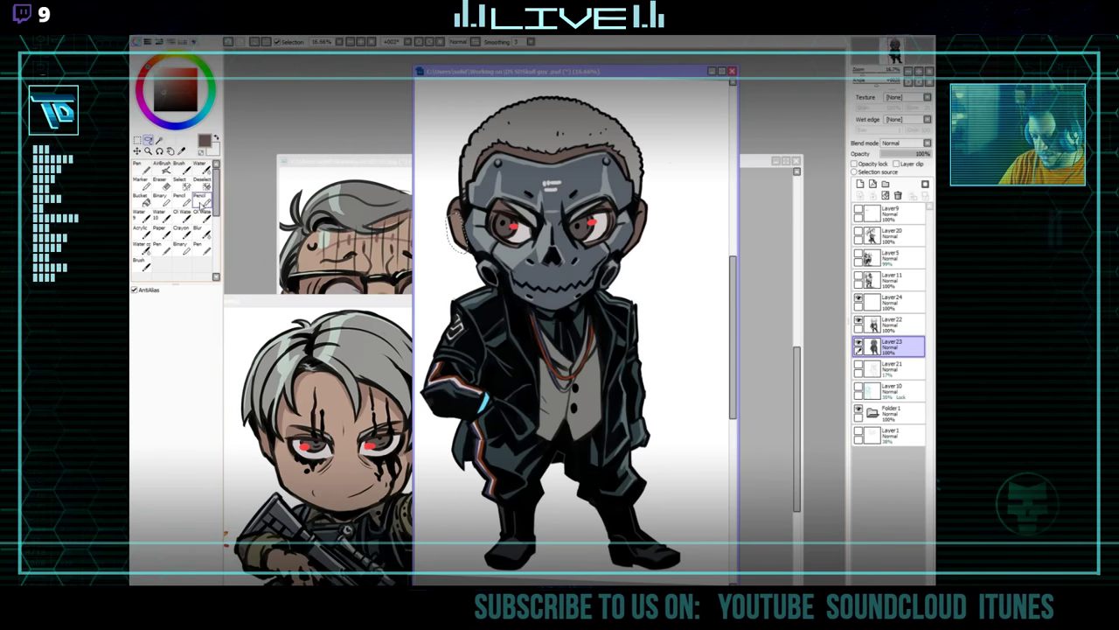
pyautogui.press('n')
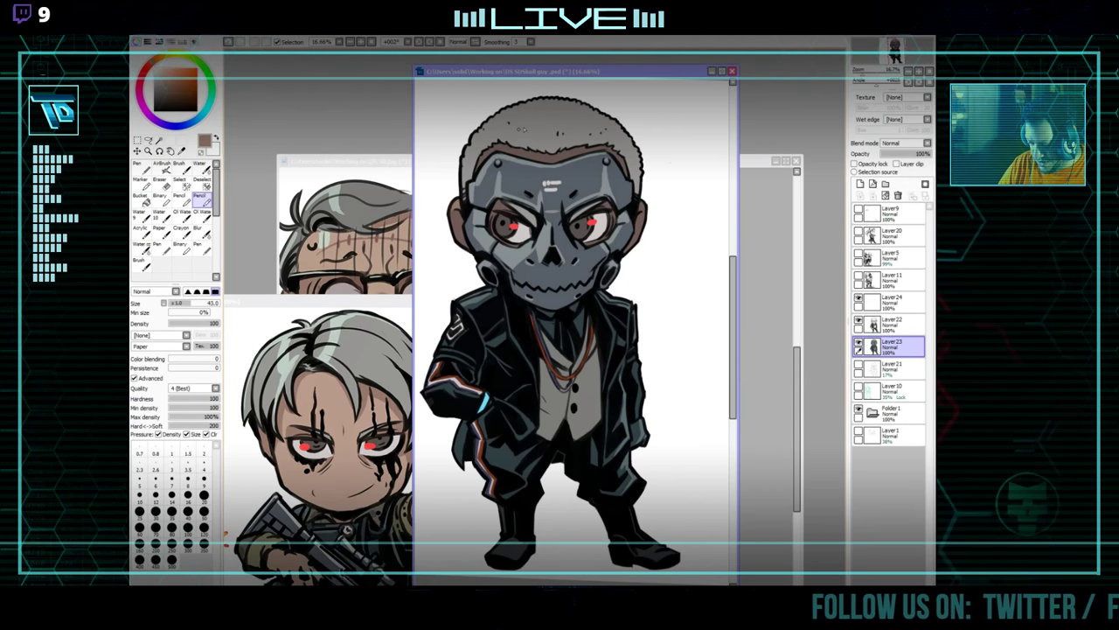
pyautogui.moveTo(522, 129); pyautogui.dragTo(513, 171)
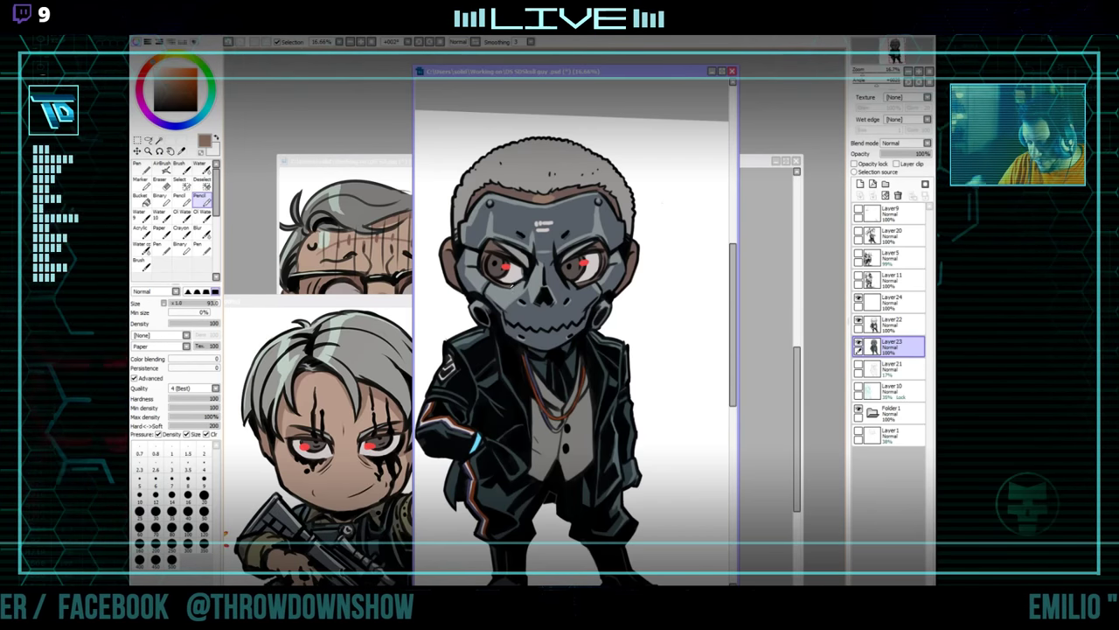
# Consult the two finished chibi references and paint the shirt collar beside the tie light grey on Layer23 with the size 71 Pencil.
pyautogui.rightClick(512, 284)
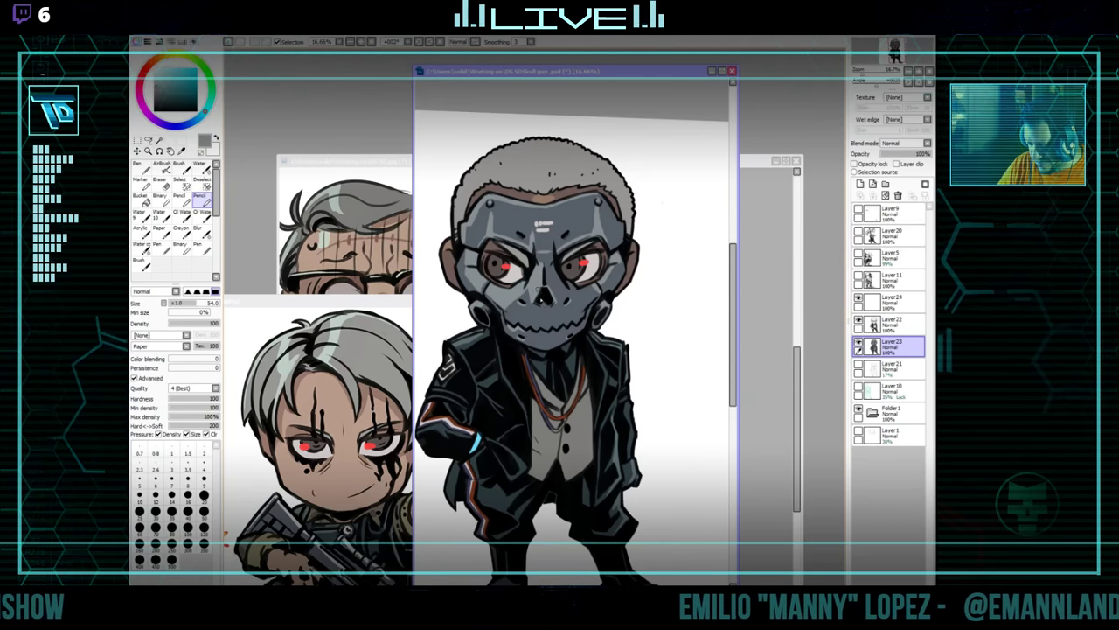
pyautogui.press('Delete')
pyautogui.press('Delete')
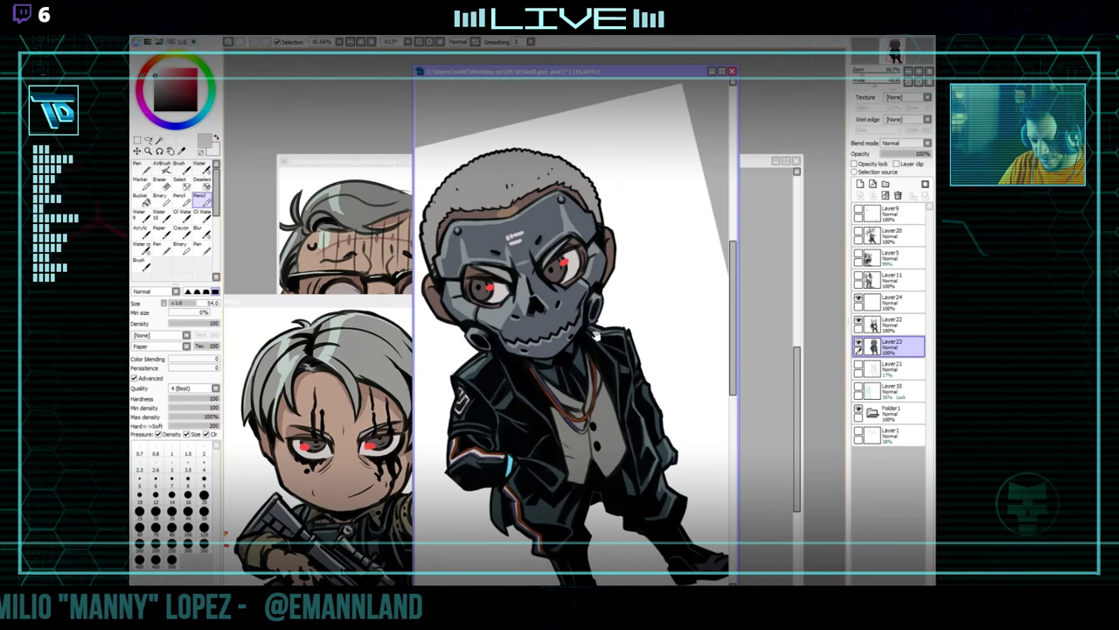
pyautogui.click(375, 282)
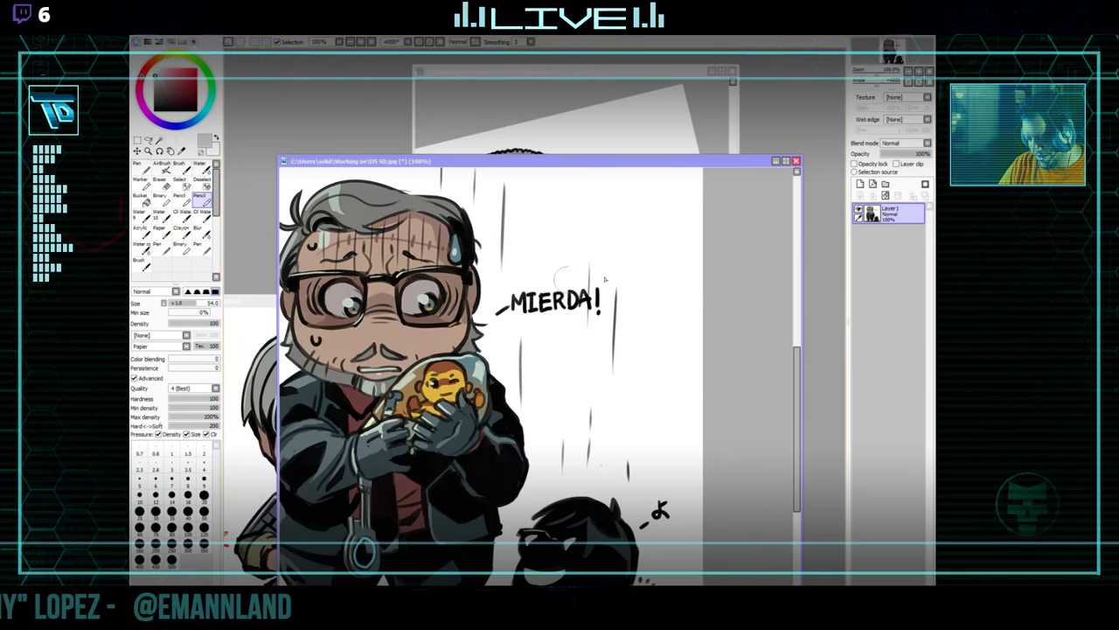
pyautogui.click(589, 128)
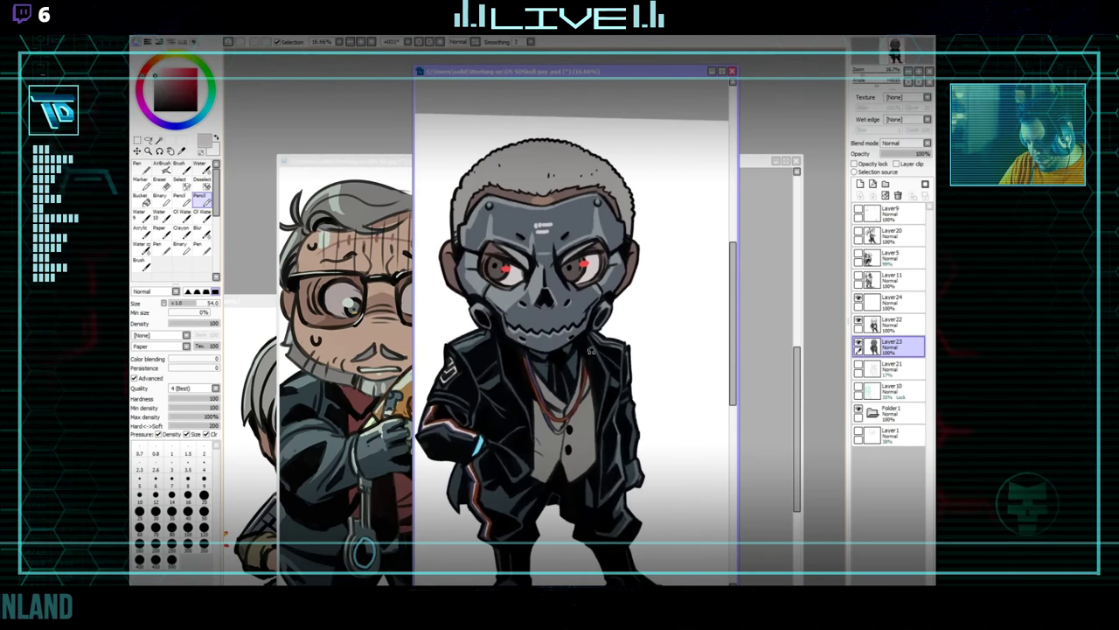
pyautogui.moveTo(591, 350); pyautogui.dragTo(584, 357)
pyautogui.click(264, 480)
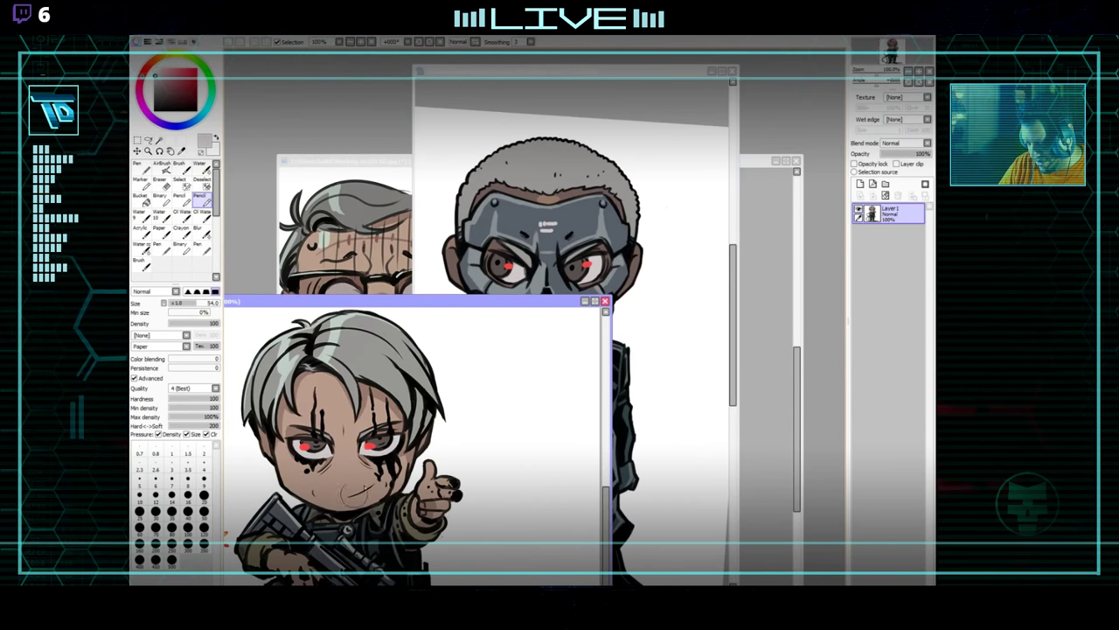
pyautogui.click(651, 282)
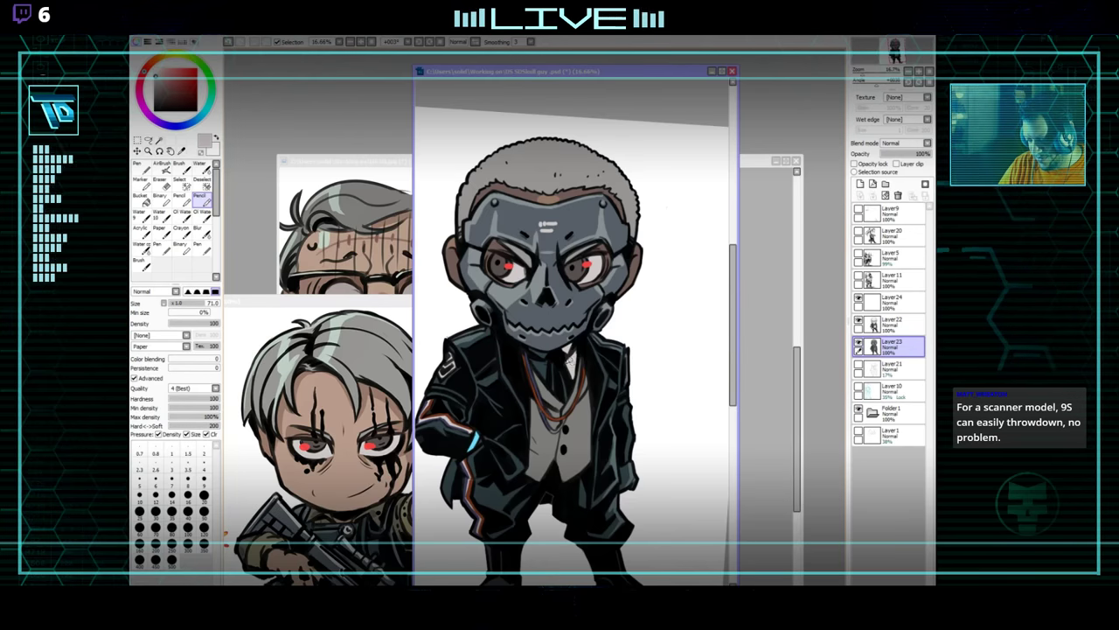
pyautogui.moveTo(570, 359); pyautogui.dragTo(571, 379)
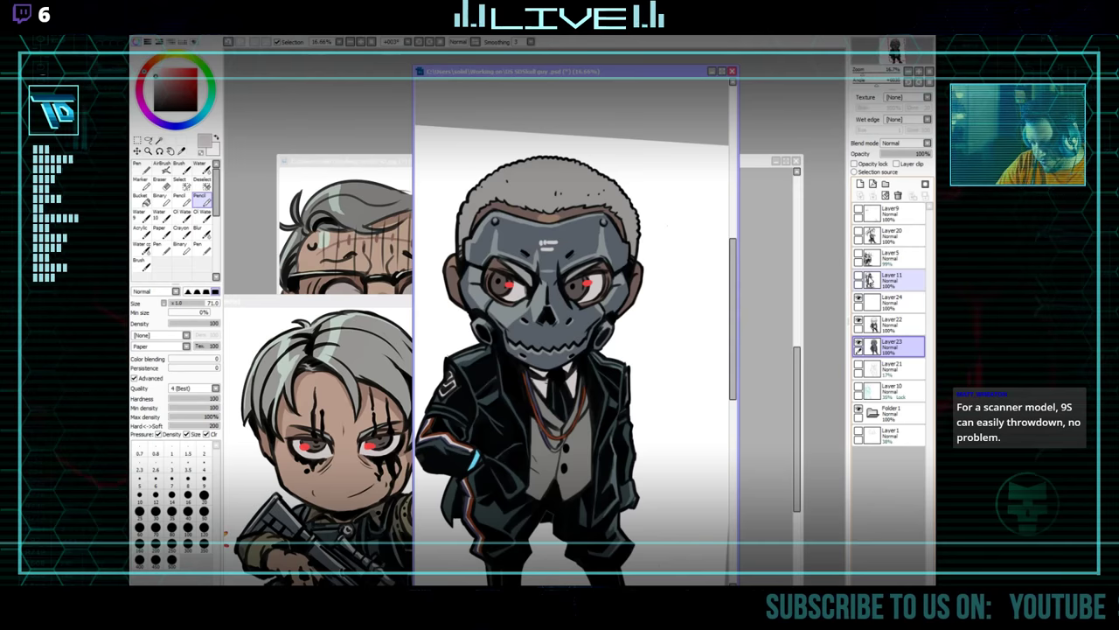
# Touch up the shirt collar's line art in black on Layer22 with the soft Pencil at size 44.
pyautogui.click(873, 324)
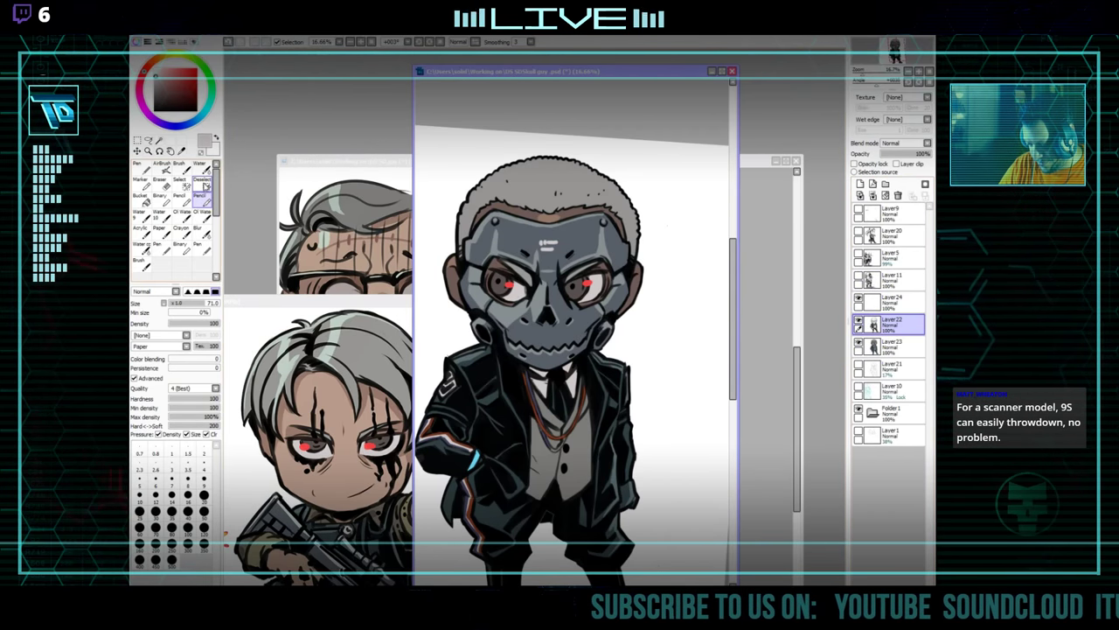
pyautogui.click(181, 200)
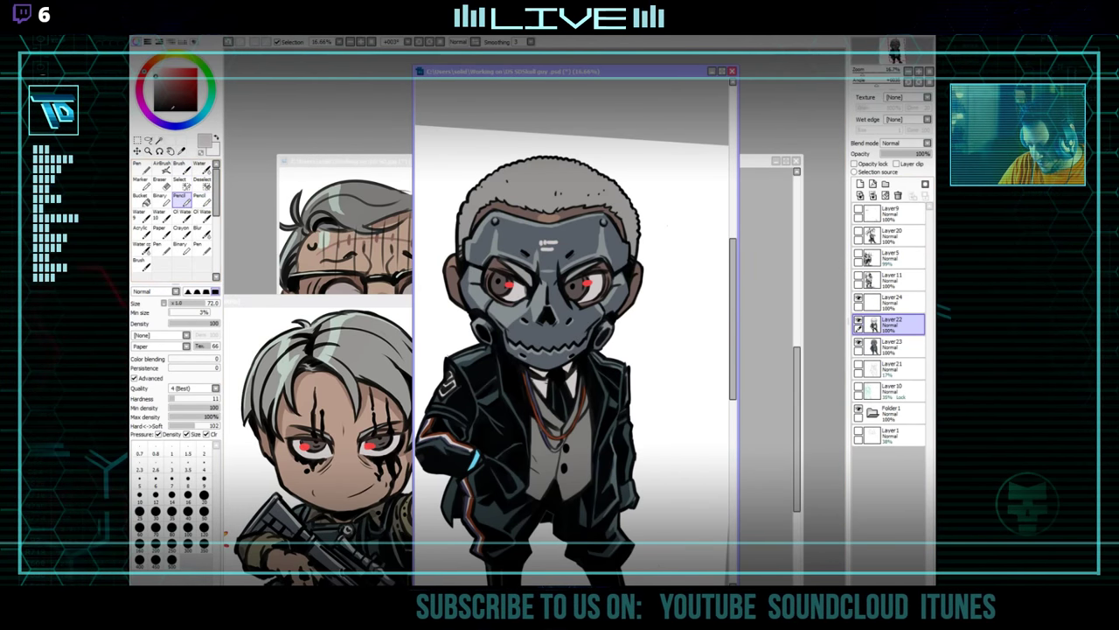
pyautogui.rightClick(537, 374)
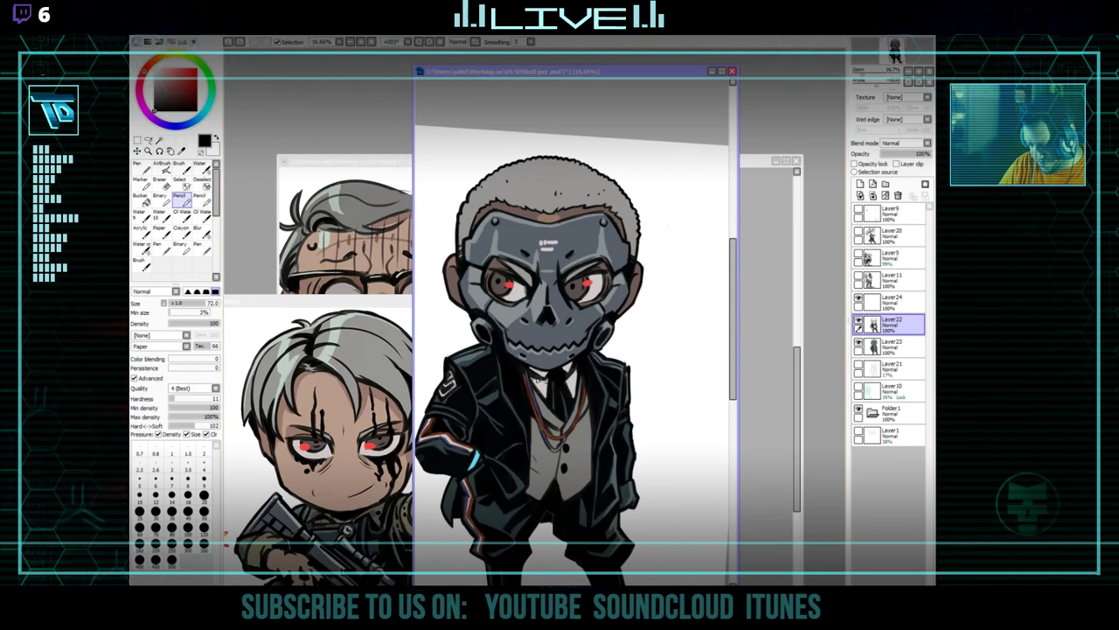
pyautogui.press('[')
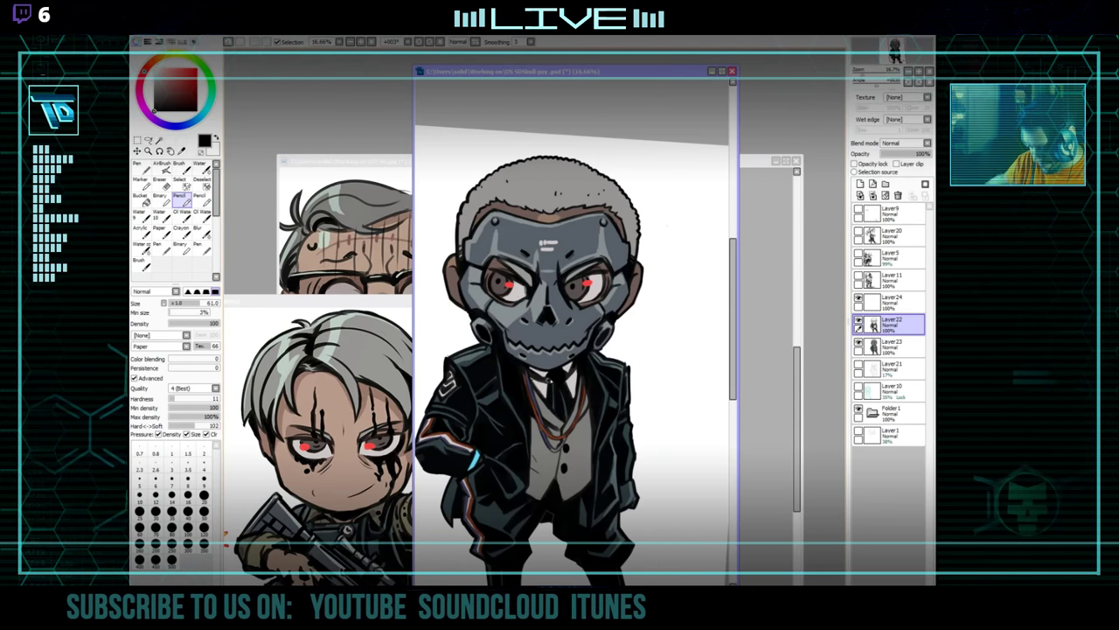
pyautogui.press('[')
pyautogui.press('[')
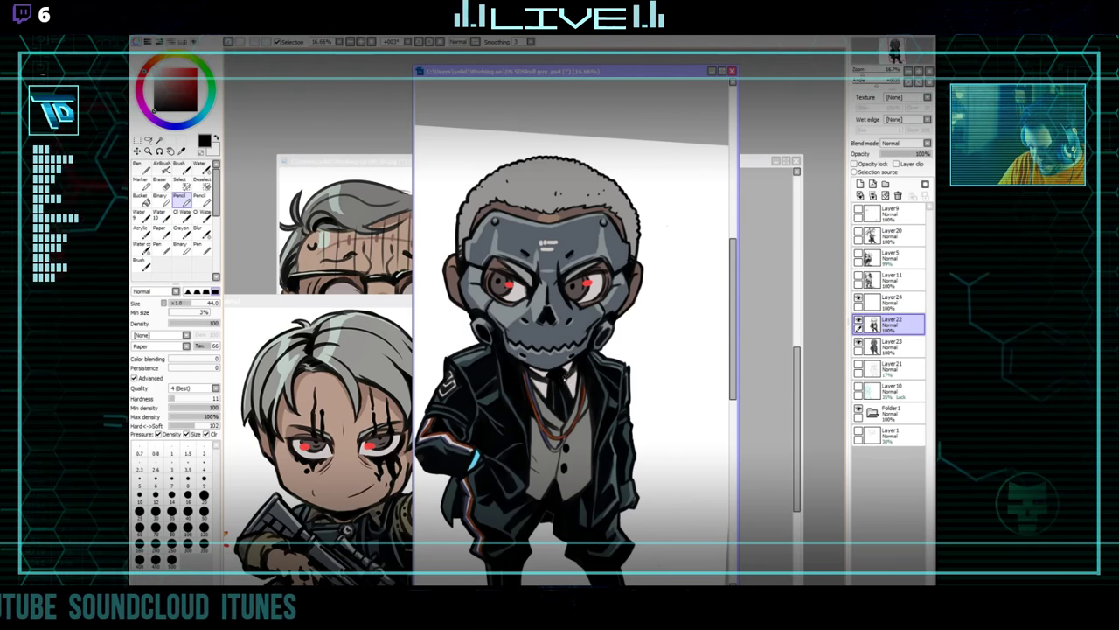
pyautogui.moveTo(568, 379); pyautogui.dragTo(563, 389)
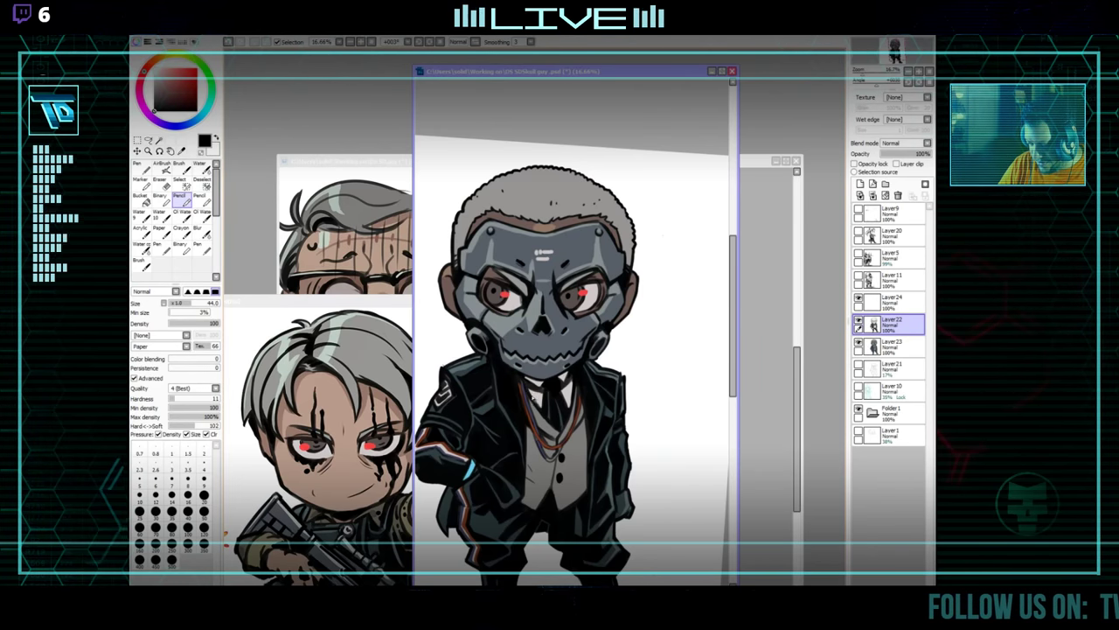
pyautogui.moveTo(581, 393); pyautogui.dragTo(585, 385)
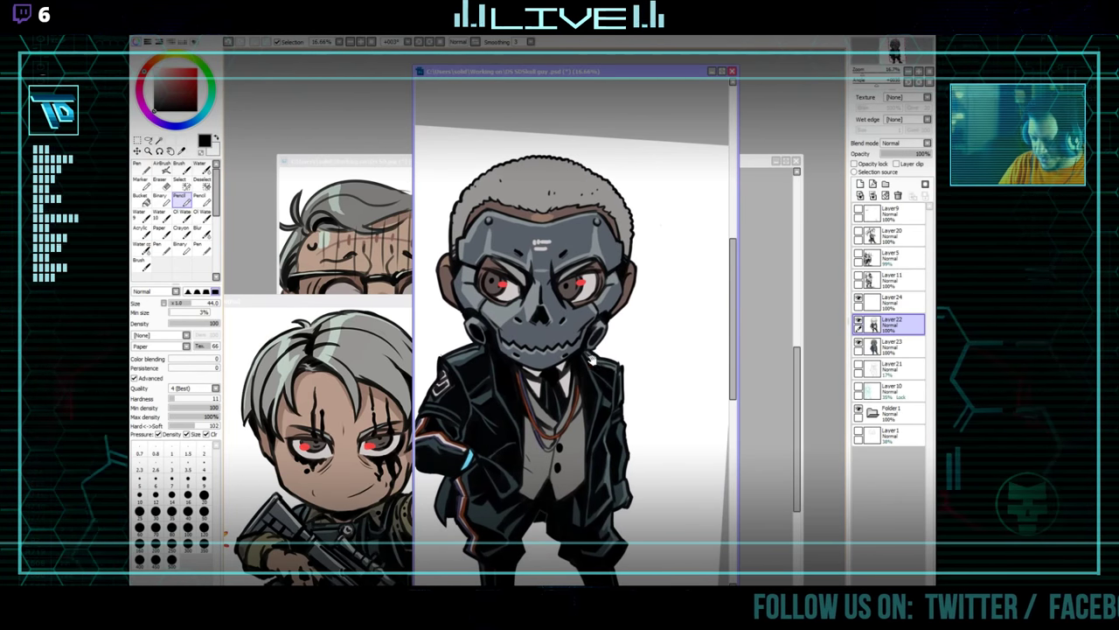
pyautogui.moveTo(617, 328); pyautogui.dragTo(611, 345)
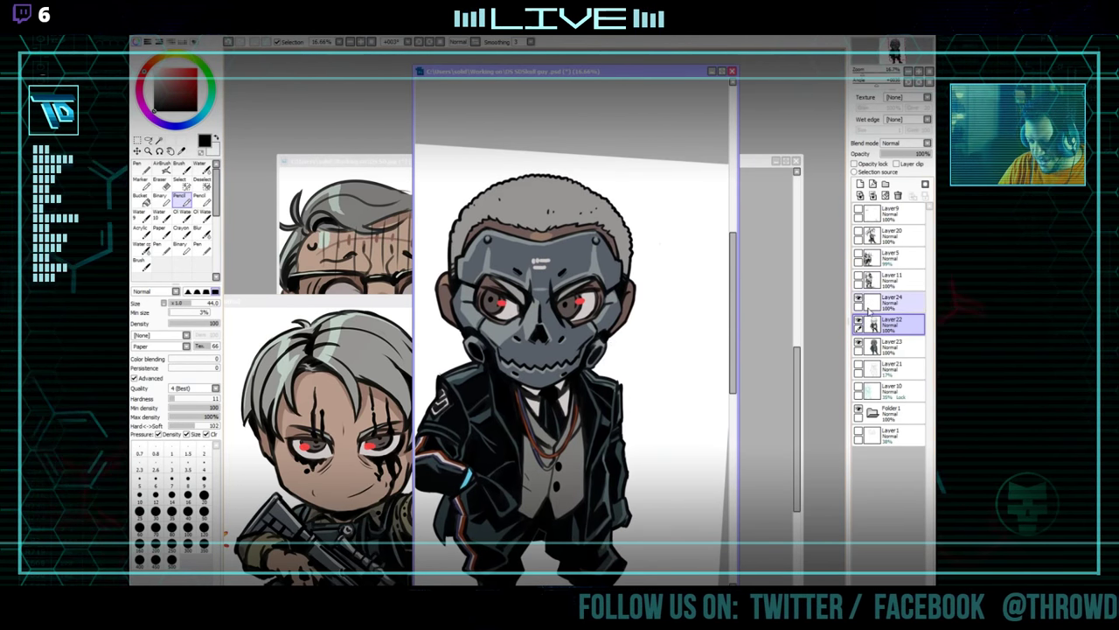
# Return to Layer23, bring the mask into view in the skull-mask reference and sample the grey-blue of the figure's mask.
pyautogui.click(890, 346)
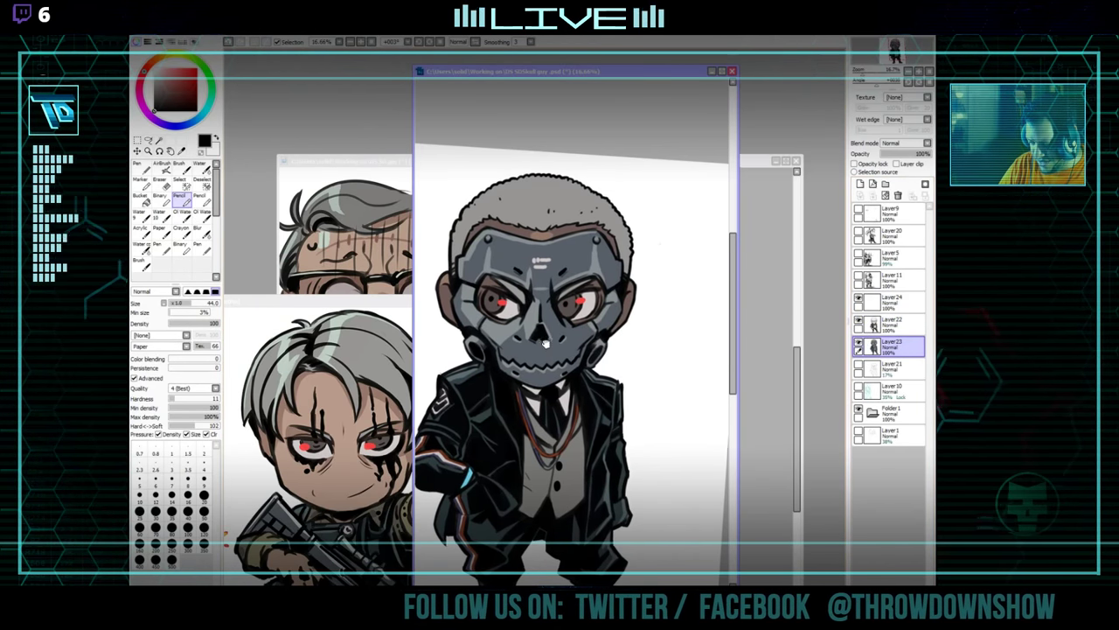
pyautogui.moveTo(539, 305); pyautogui.dragTo(537, 347)
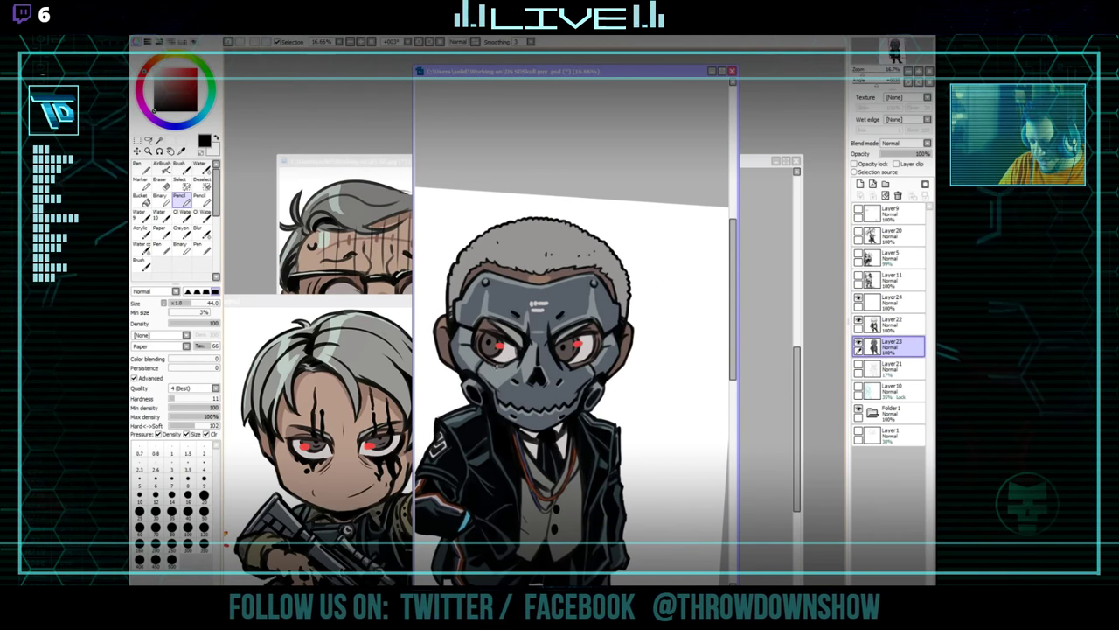
pyautogui.hotkey('ctrl', 'Tab')
pyautogui.moveTo(410, 466); pyautogui.dragTo(401, 546)
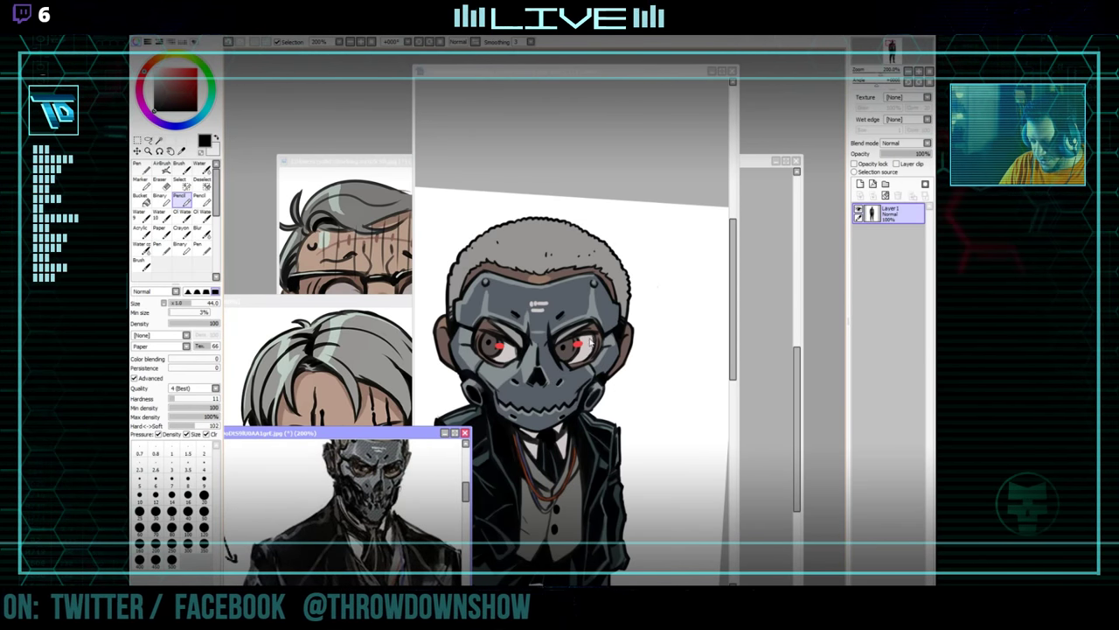
pyautogui.rightClick(525, 362)
pyautogui.hotkey('ctrl', 'Tab')
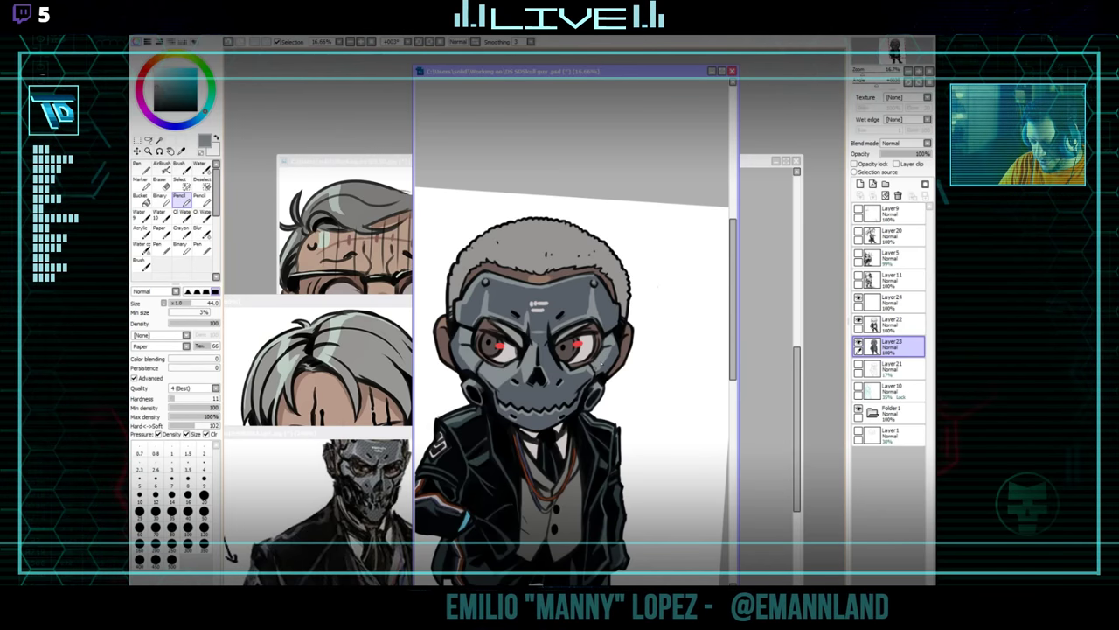
pyautogui.scroll(3, 613, 343)
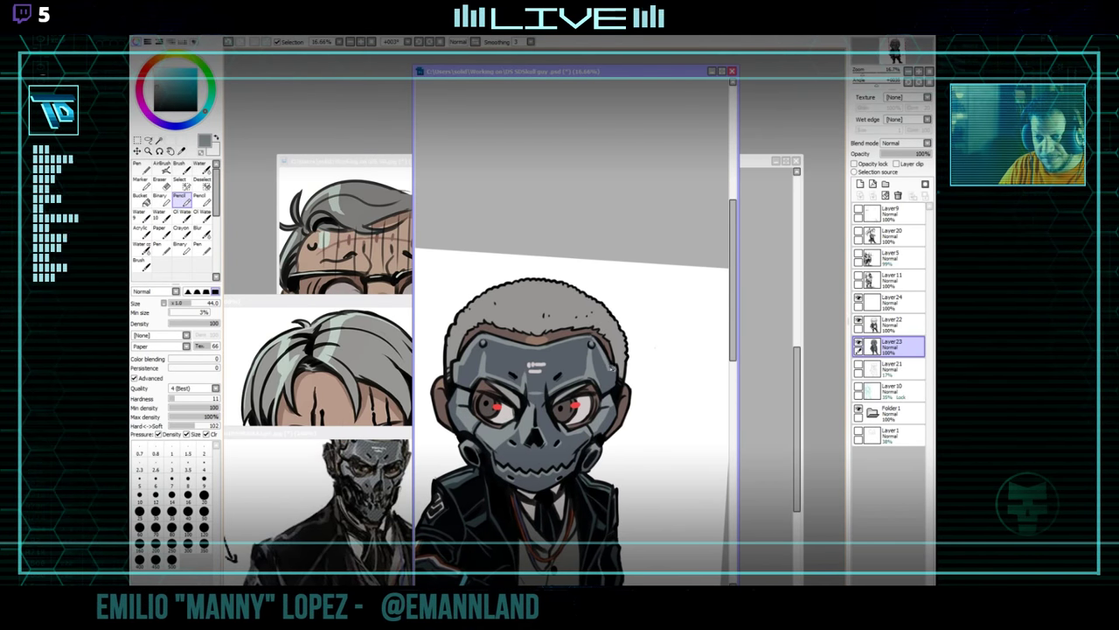
pyautogui.moveTo(614, 364); pyautogui.dragTo(632, 303)
pyautogui.moveTo(645, 373); pyautogui.dragTo(633, 404)
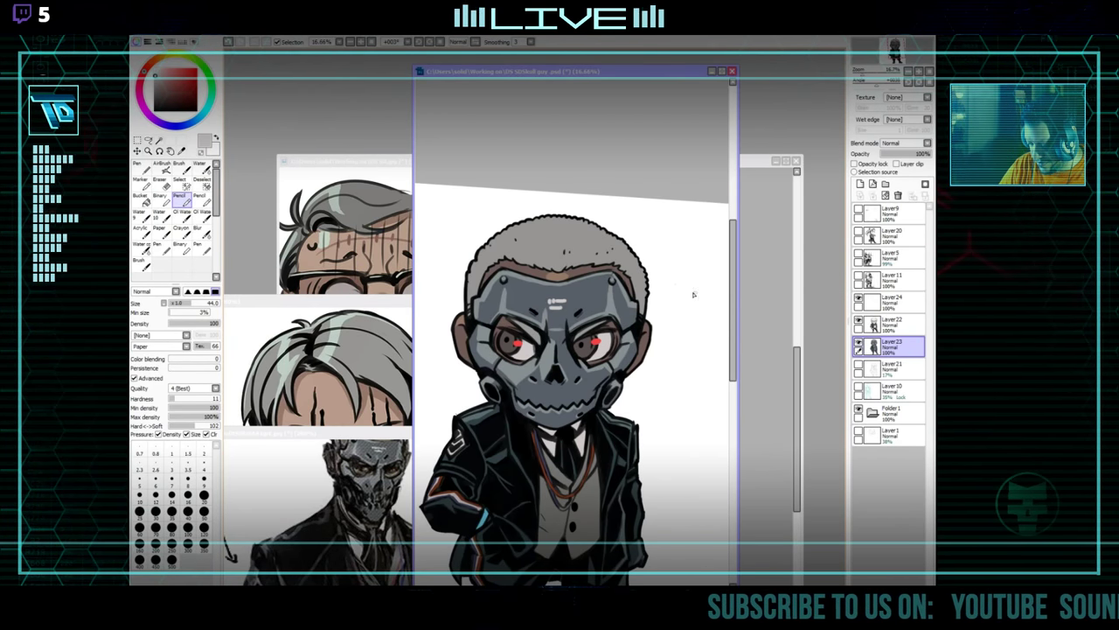
# Sample the brown skin of the forehead between mask and hairline and shift its hue towards orange.
pyautogui.rightClick(552, 274)
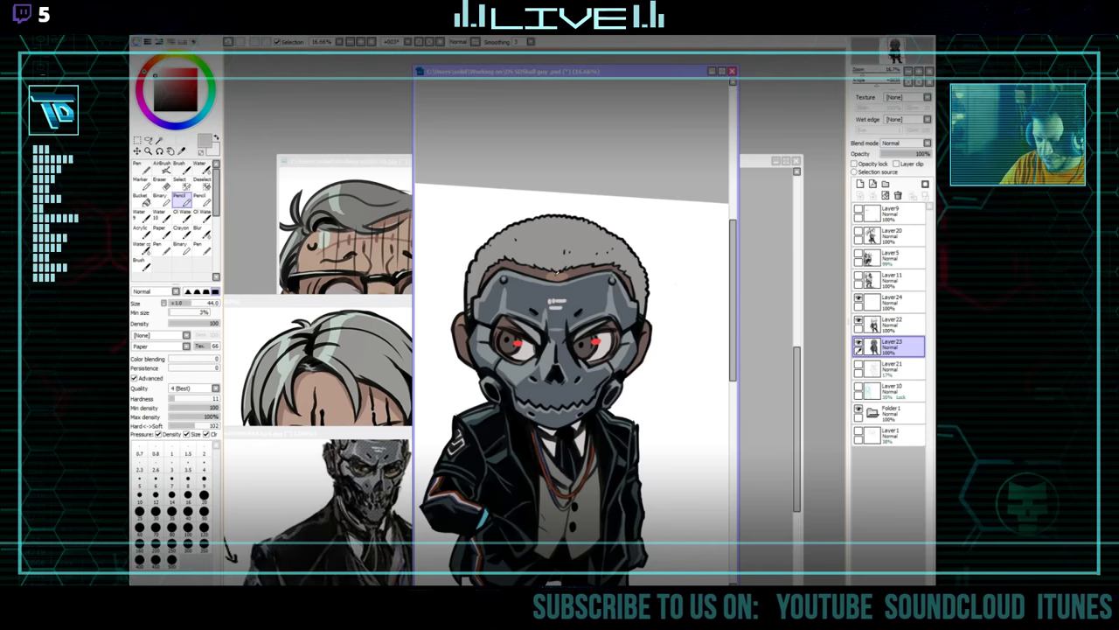
pyautogui.moveTo(575, 302); pyautogui.dragTo(586, 324)
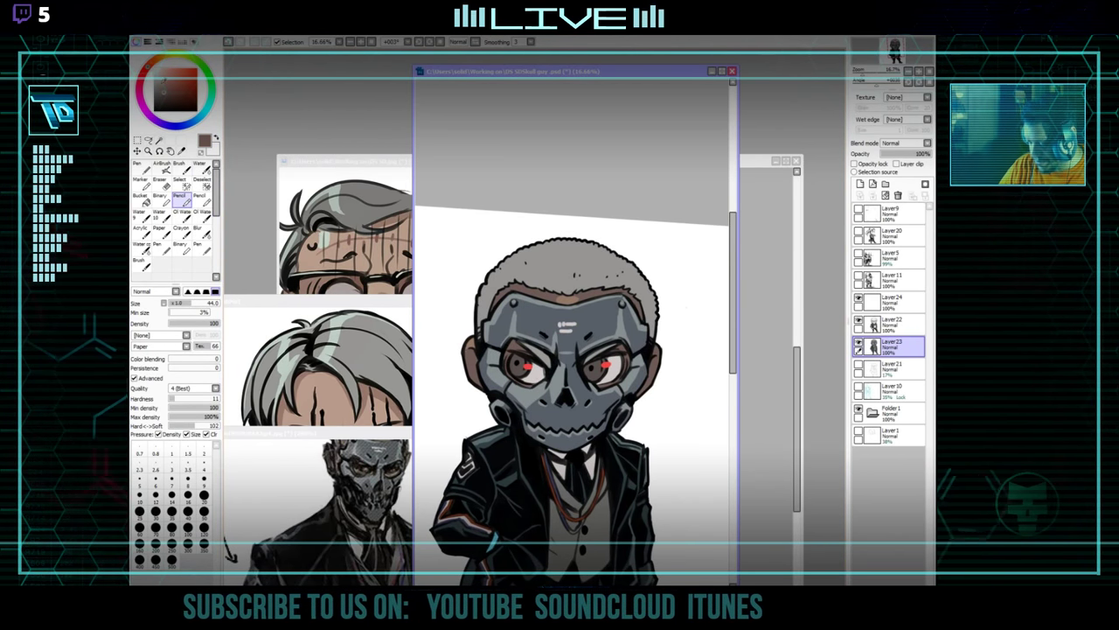
pyautogui.click(159, 59)
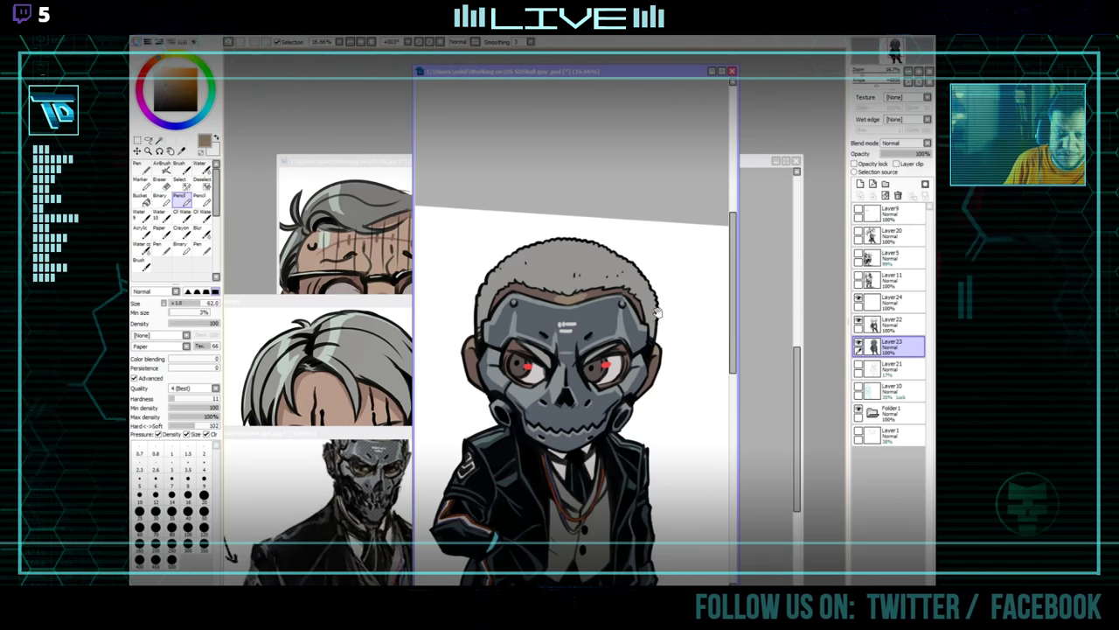
pyautogui.moveTo(637, 303)
pyautogui.mouseDown()
pyautogui.moveTo(641, 277)
pyautogui.moveTo(620, 339)
pyautogui.mouseUp()
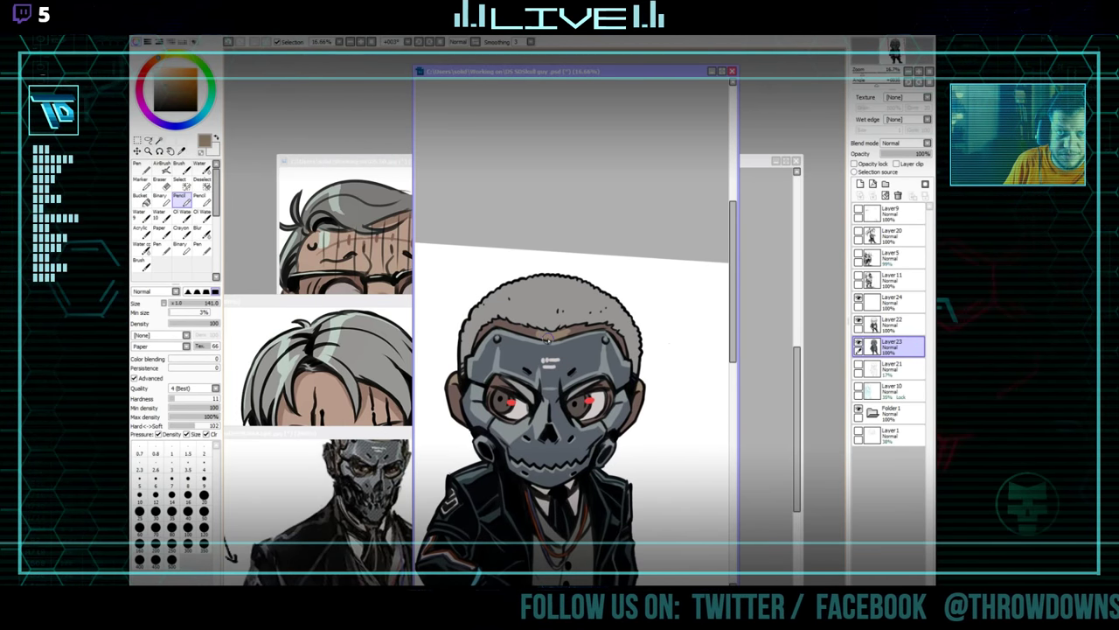
# Paint the lighter warm brown onto the skin strip below the hairline and the ears on Layer23 with the hard Pencil around size 69.
pyautogui.click(209, 302)
pyautogui.click(202, 168)
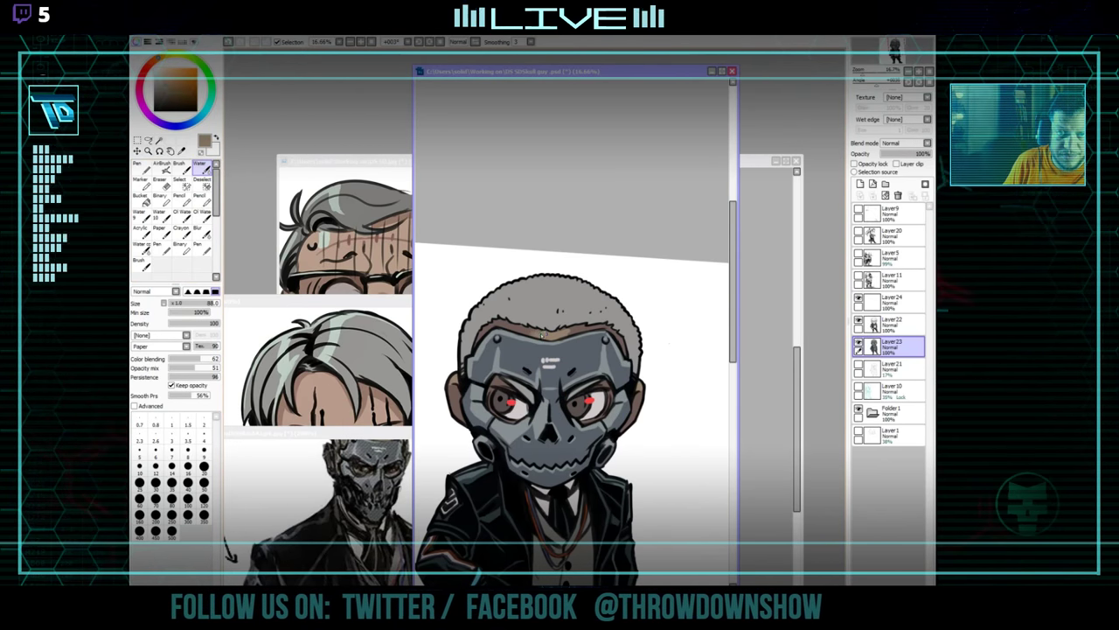
pyautogui.press('n')
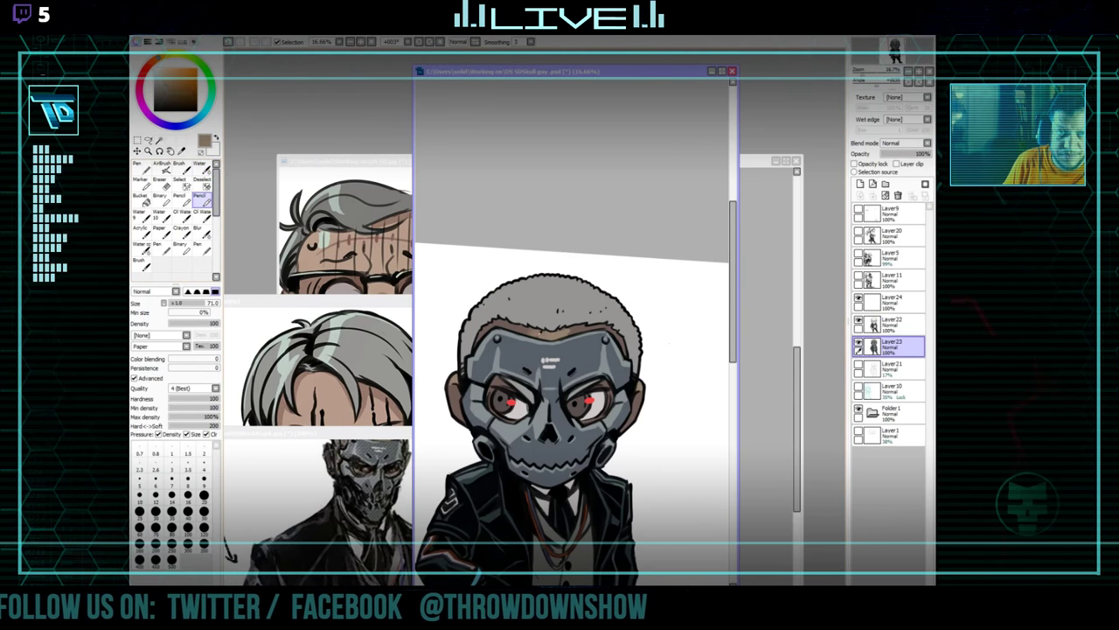
pyautogui.moveTo(589, 300); pyautogui.dragTo(597, 302)
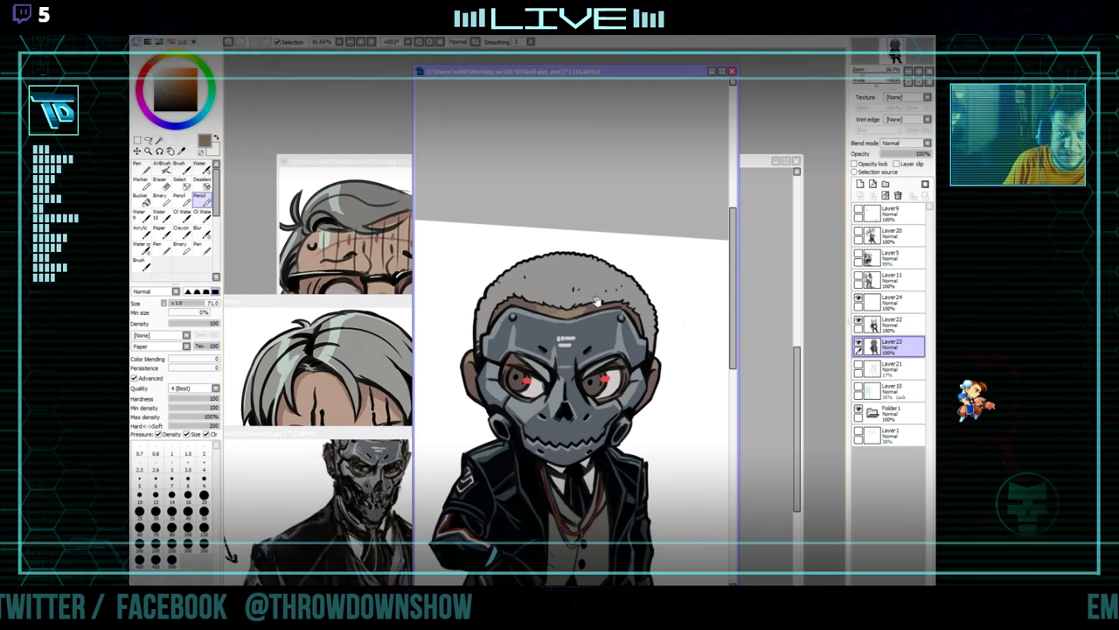
pyautogui.moveTo(679, 317)
pyautogui.mouseDown()
pyautogui.moveTo(648, 408)
pyautogui.moveTo(599, 427)
pyautogui.moveTo(675, 325)
pyautogui.moveTo(668, 295)
pyautogui.mouseUp()
pyautogui.press('[')
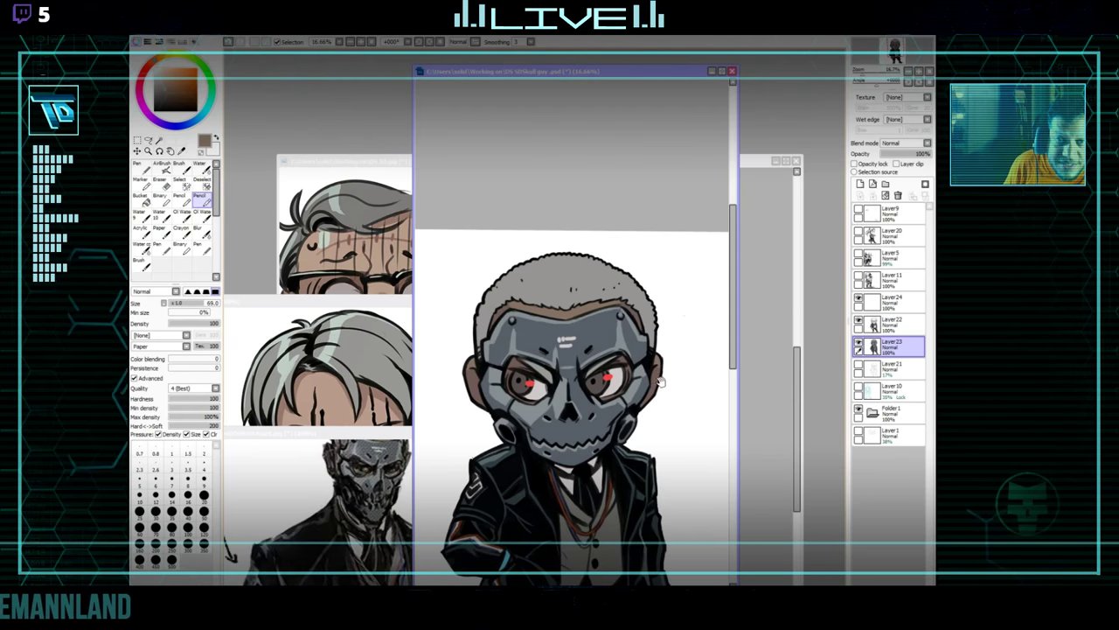
pyautogui.moveTo(662, 382); pyautogui.dragTo(668, 357)
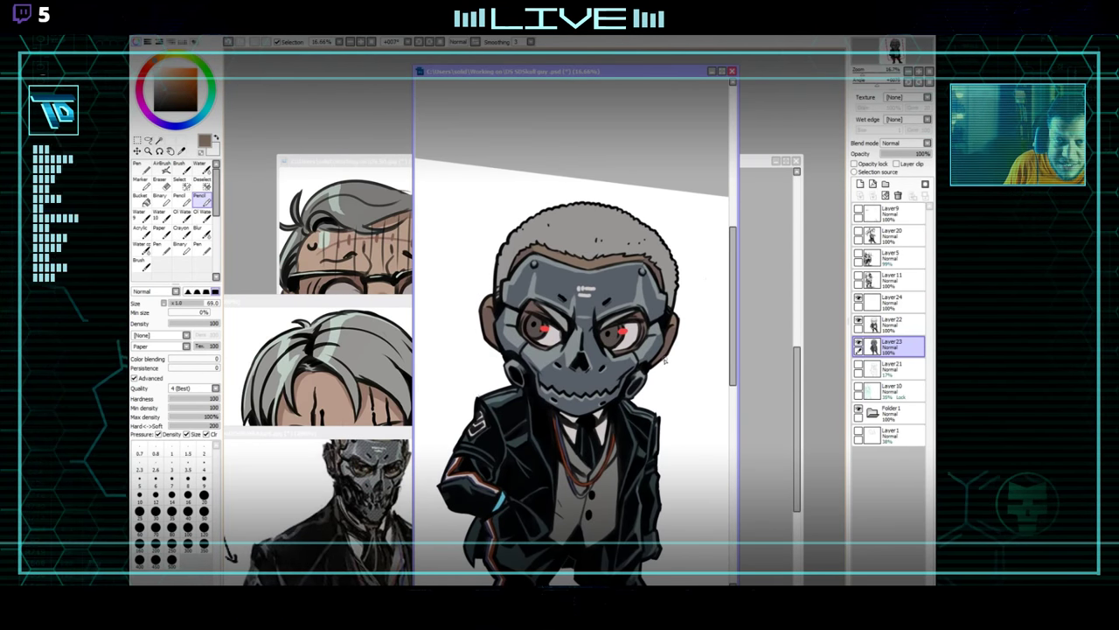
# Bring the whole head into view in the skull-mask reference and paint pale grey-green highlights on the mask's forehead with the hard Pencil at size 34.
pyautogui.moveTo(388, 469); pyautogui.dragTo(386, 516)
pyautogui.click(512, 396)
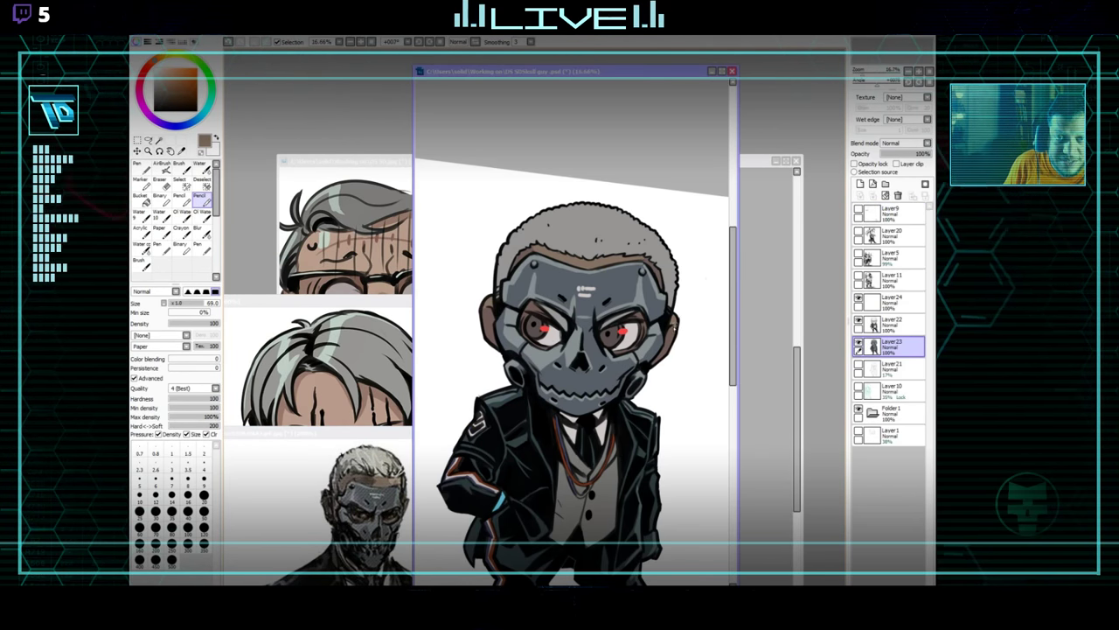
pyautogui.moveTo(653, 358); pyautogui.dragTo(636, 407)
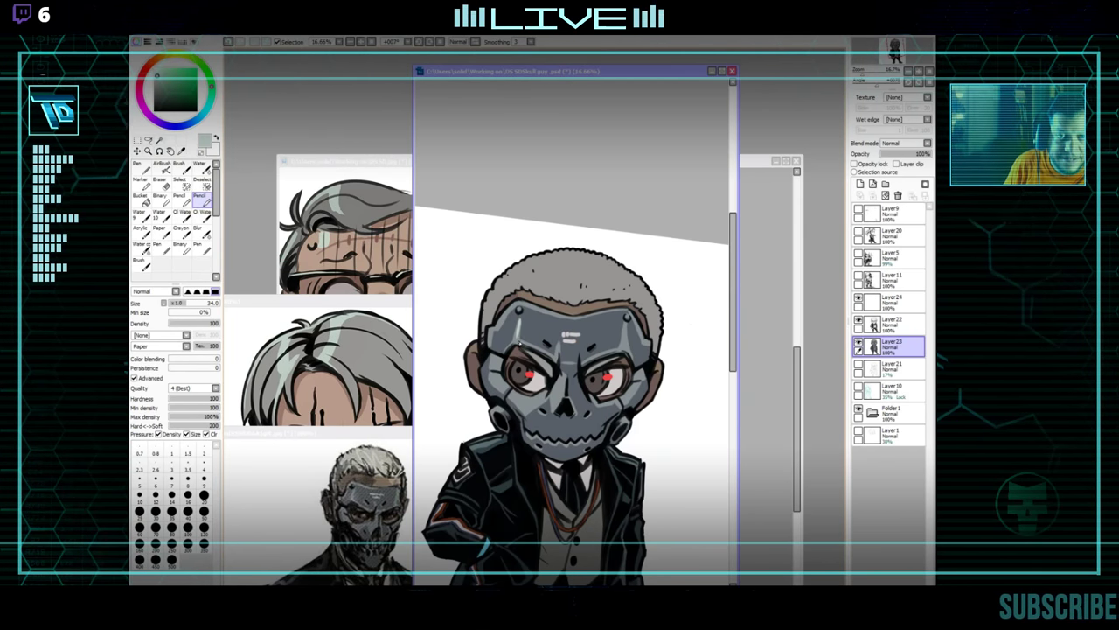
pyautogui.moveTo(521, 296); pyautogui.dragTo(513, 352)
# Add further pale grey-green highlights to the mask's forehead and nose with the soft Pencil at size 45.
pyautogui.press(']')
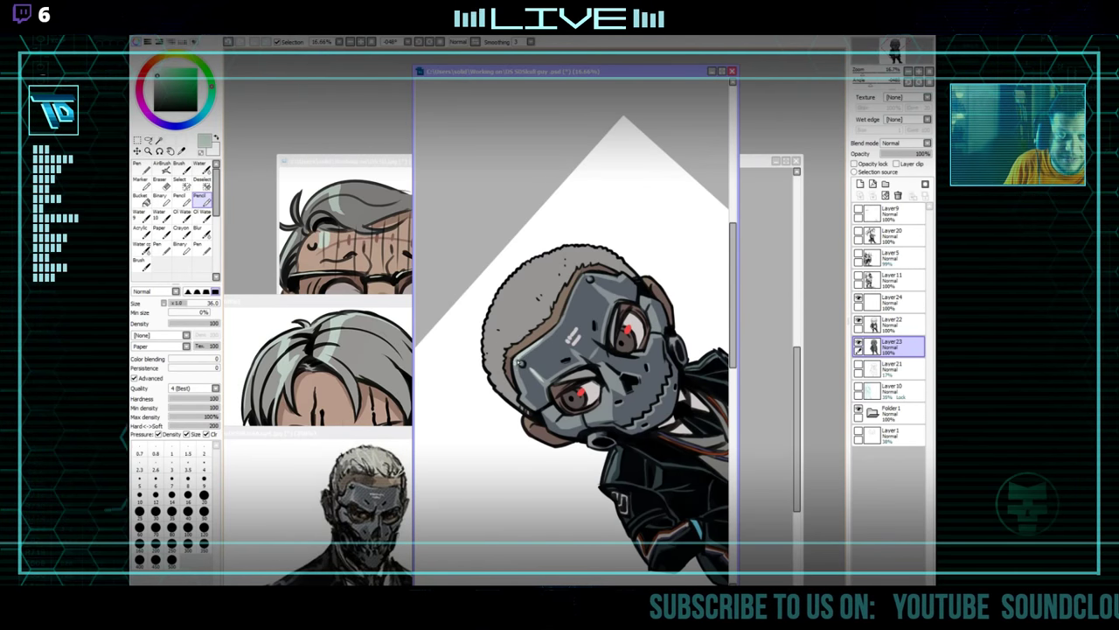
pyautogui.click(181, 200)
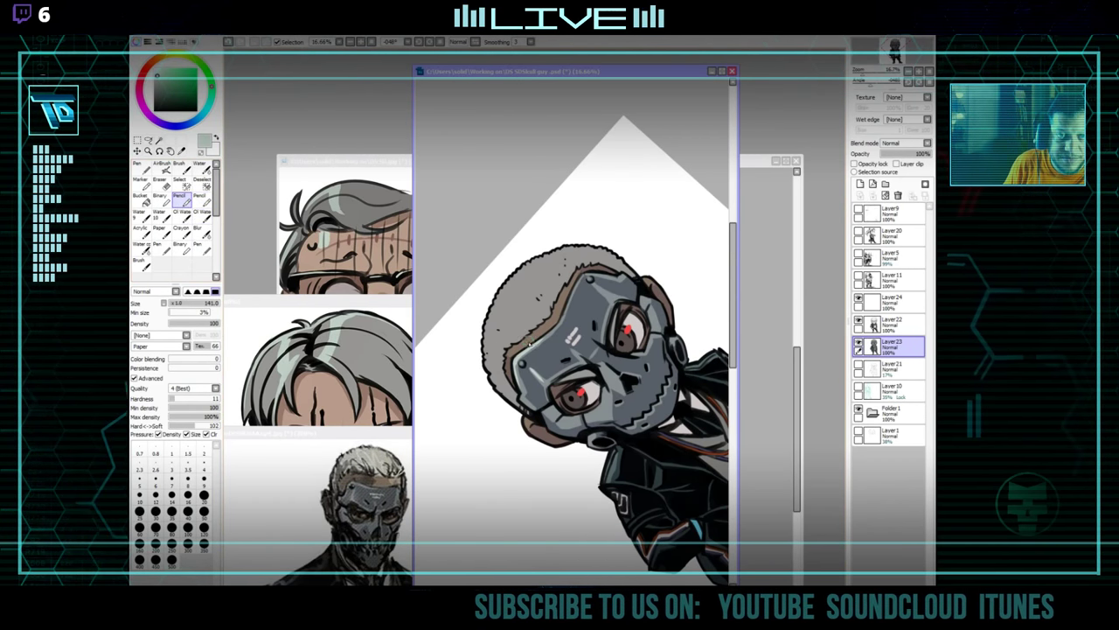
pyautogui.moveTo(529, 344); pyautogui.dragTo(524, 346)
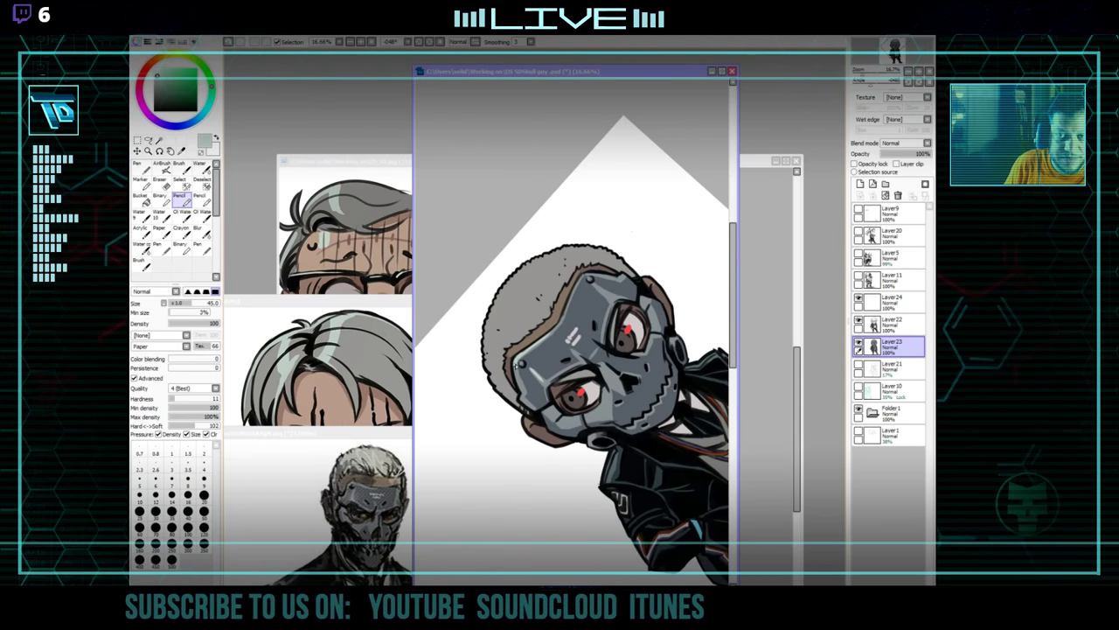
pyautogui.press('Home')
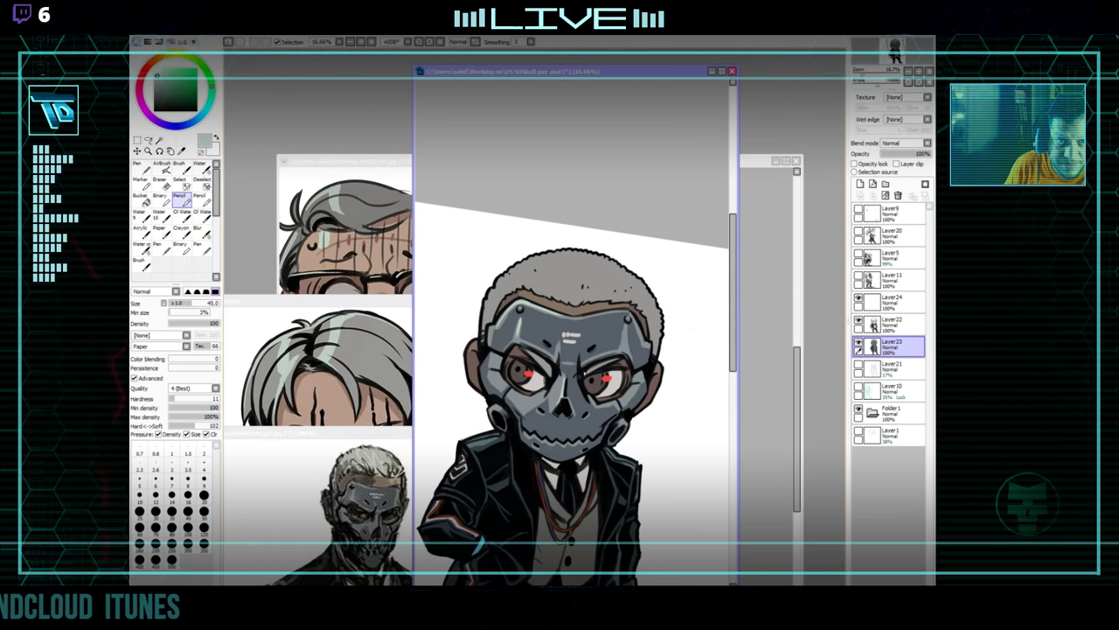
pyautogui.moveTo(571, 374); pyautogui.dragTo(576, 374)
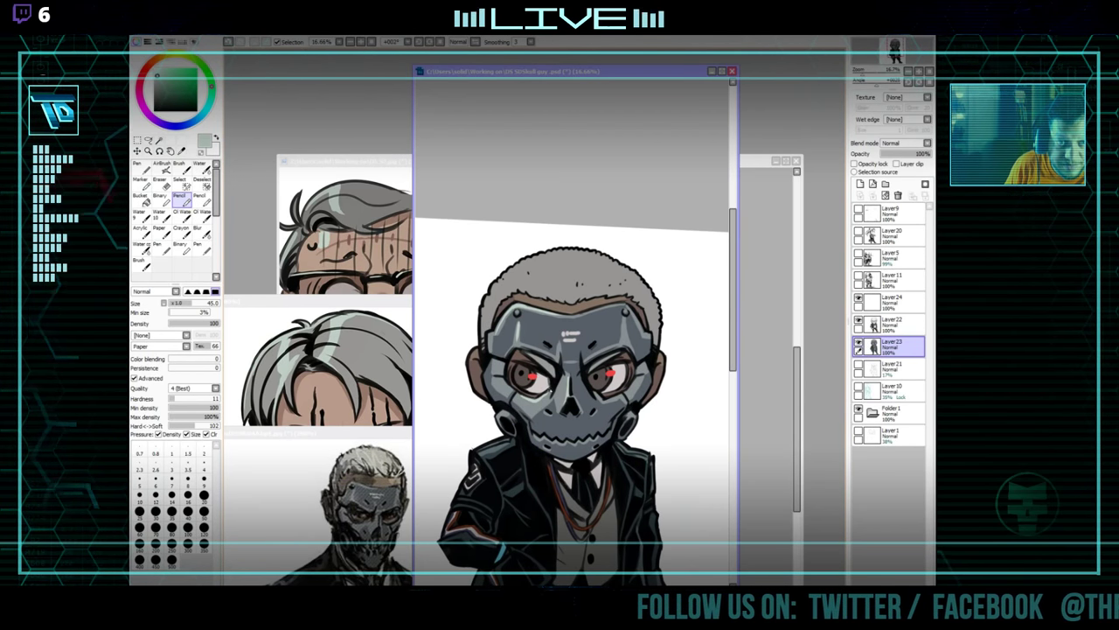
pyautogui.moveTo(611, 386); pyautogui.dragTo(673, 359)
pyautogui.moveTo(660, 407); pyautogui.dragTo(680, 325)
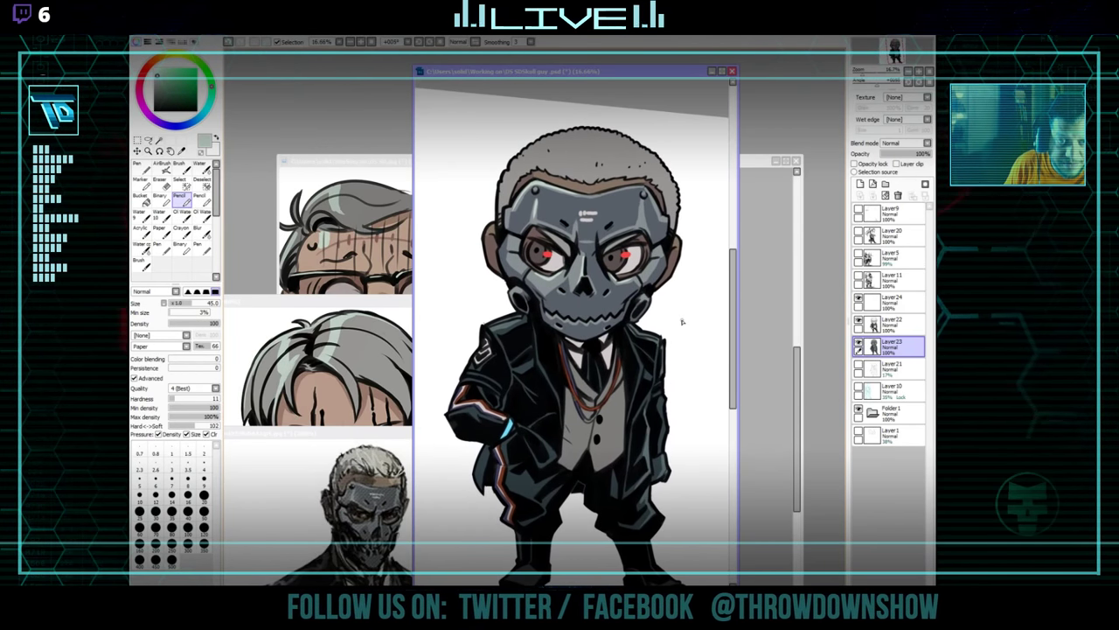
# Move the covering references aside, compare the bearded chibi's clothing with the full figure and sample its dark grey-blue trousers.
pyautogui.click(373, 433)
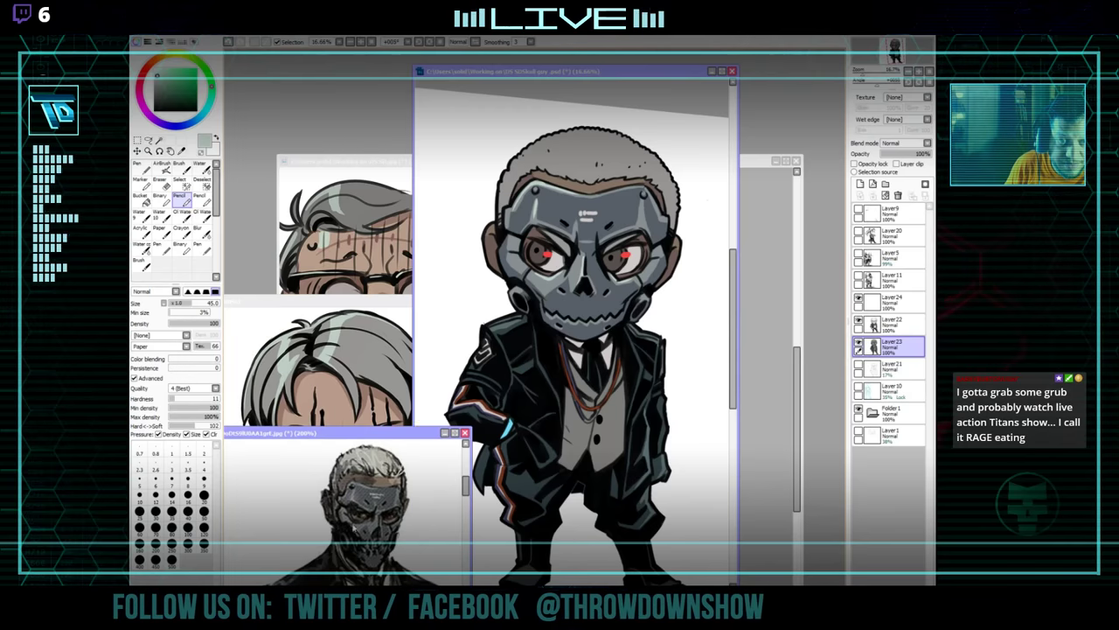
pyautogui.click(375, 403)
pyautogui.moveTo(433, 583)
pyautogui.mouseDown()
pyautogui.moveTo(444, 495)
pyautogui.moveTo(429, 450)
pyautogui.moveTo(449, 519)
pyautogui.mouseUp()
pyautogui.click(358, 237)
pyautogui.moveTo(479, 465); pyautogui.dragTo(467, 465)
pyautogui.hotkey('ctrl', 'Tab')
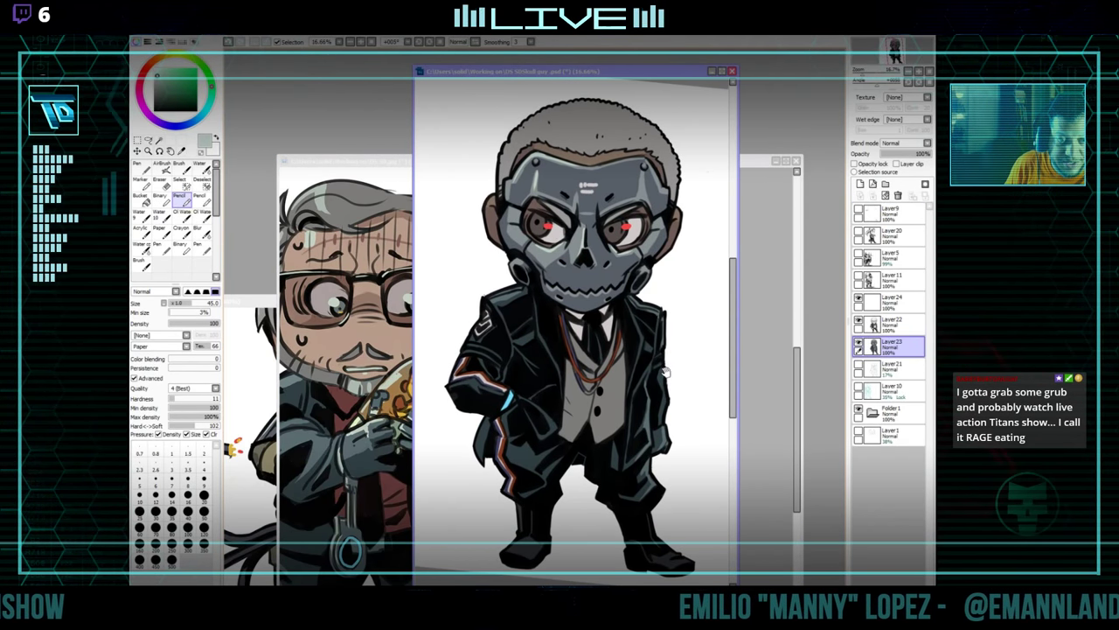
pyautogui.moveTo(667, 374); pyautogui.dragTo(650, 405)
pyautogui.scroll(-3, 649, 404)
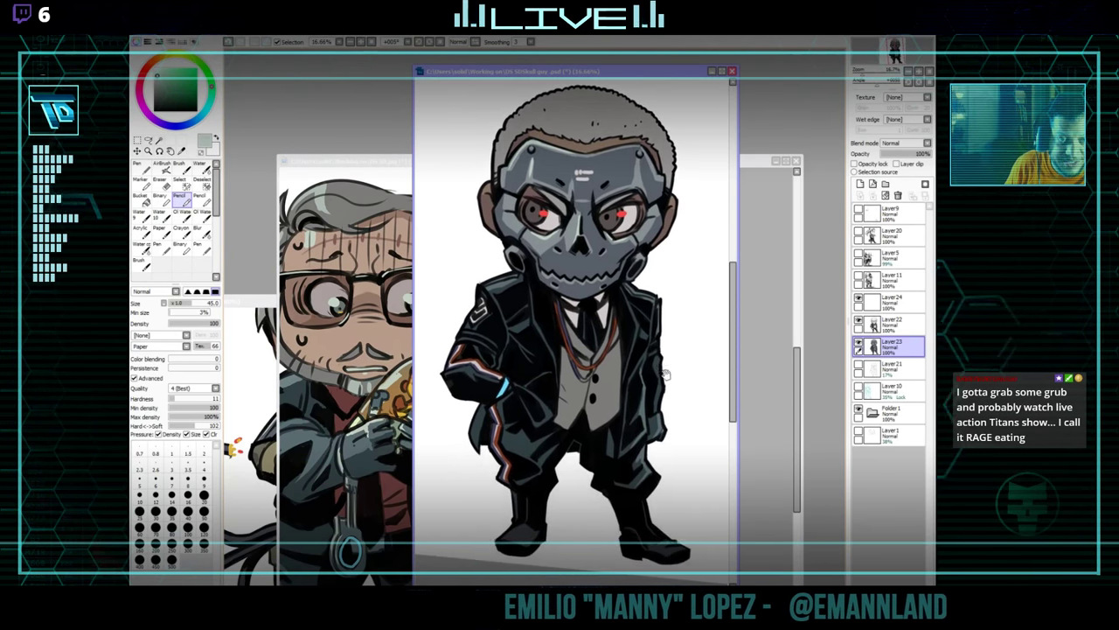
pyautogui.hotkey('ctrl', 'Tab')
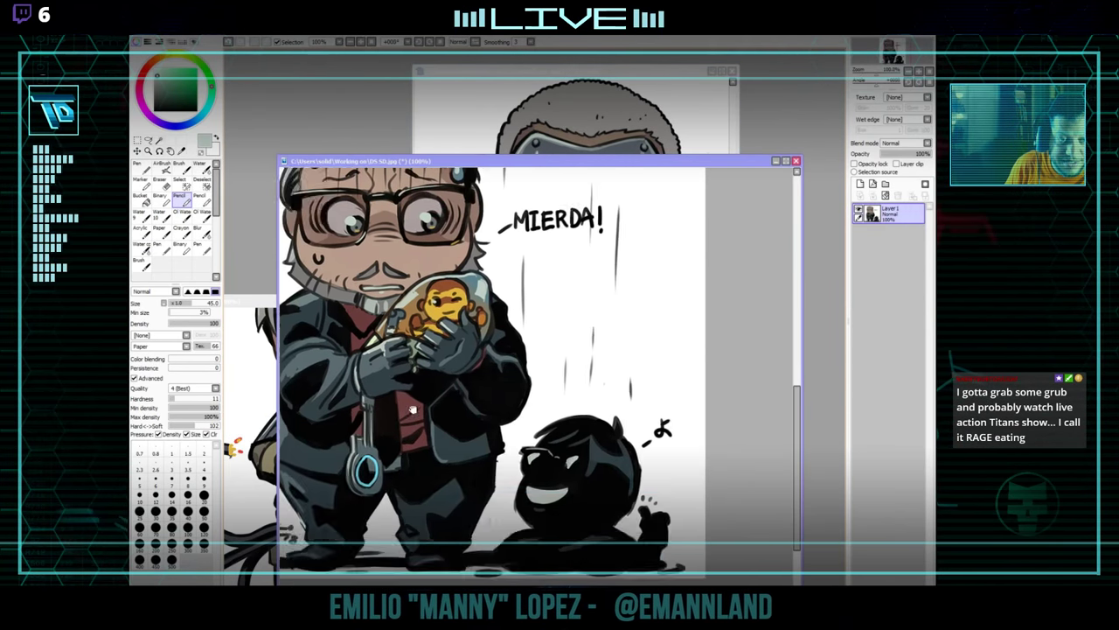
pyautogui.rightClick(455, 502)
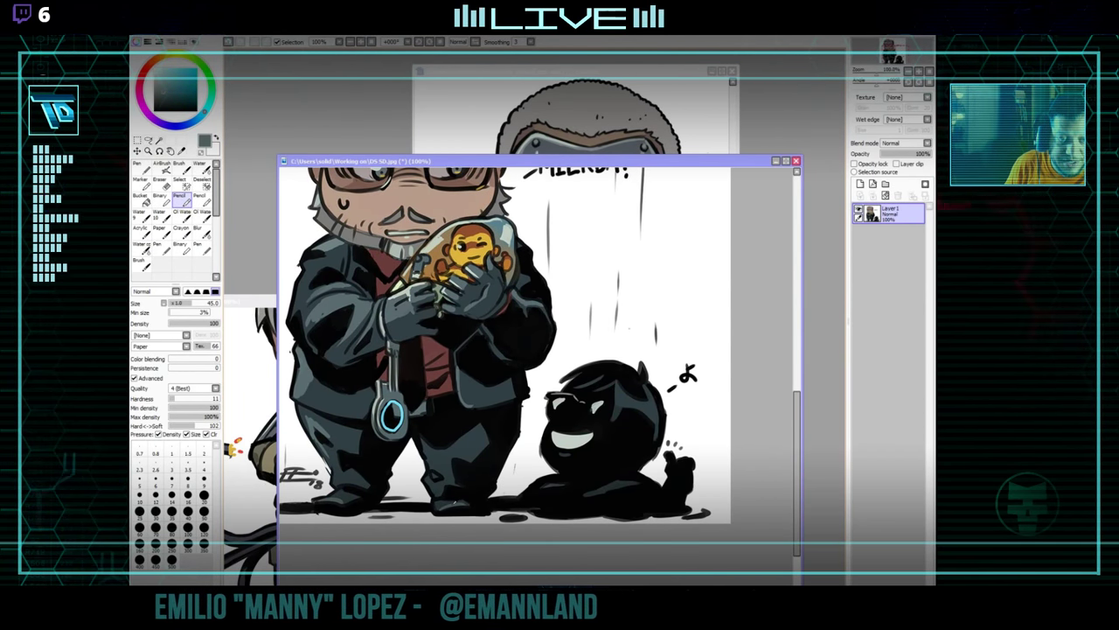
pyautogui.click(658, 129)
pyautogui.moveTo(592, 463); pyautogui.dragTo(617, 458)
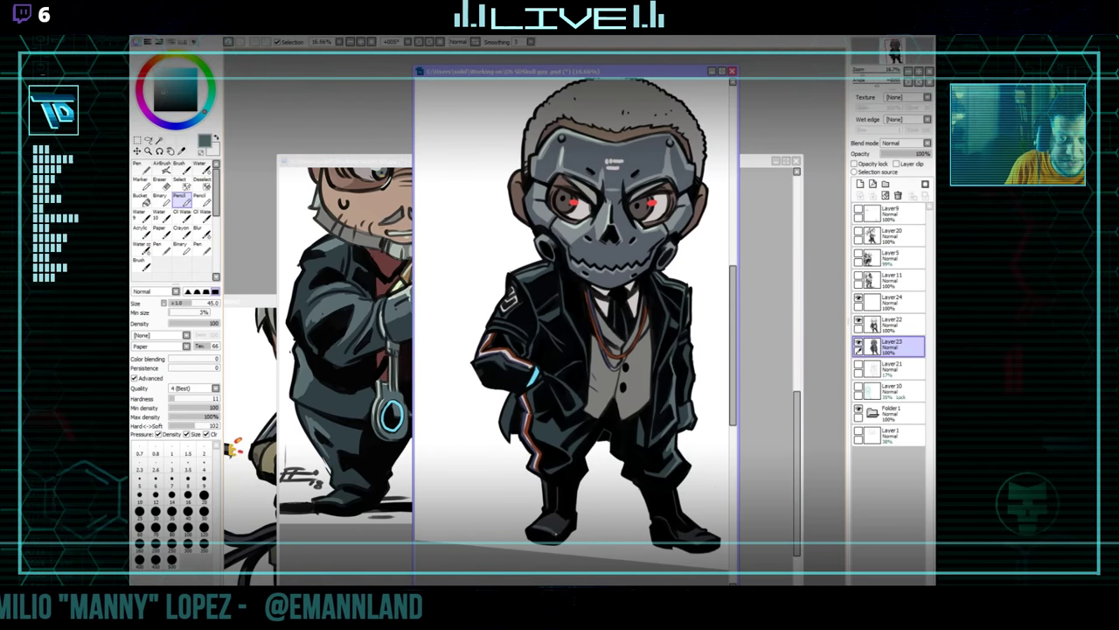
# Rearrange the soldier and skull-mask references, bring alt norman.psd into view and sample its pale grey-green highlight colour.
pyautogui.click(249, 552)
pyautogui.moveTo(392, 519); pyautogui.dragTo(459, 426)
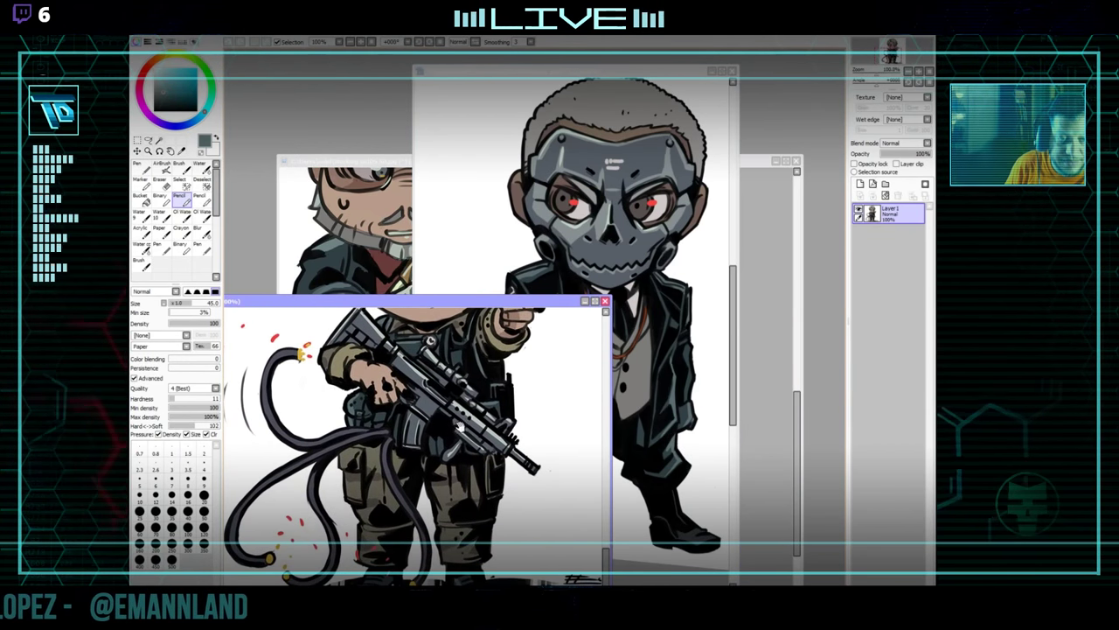
pyautogui.hotkey('ctrl', 'Tab')
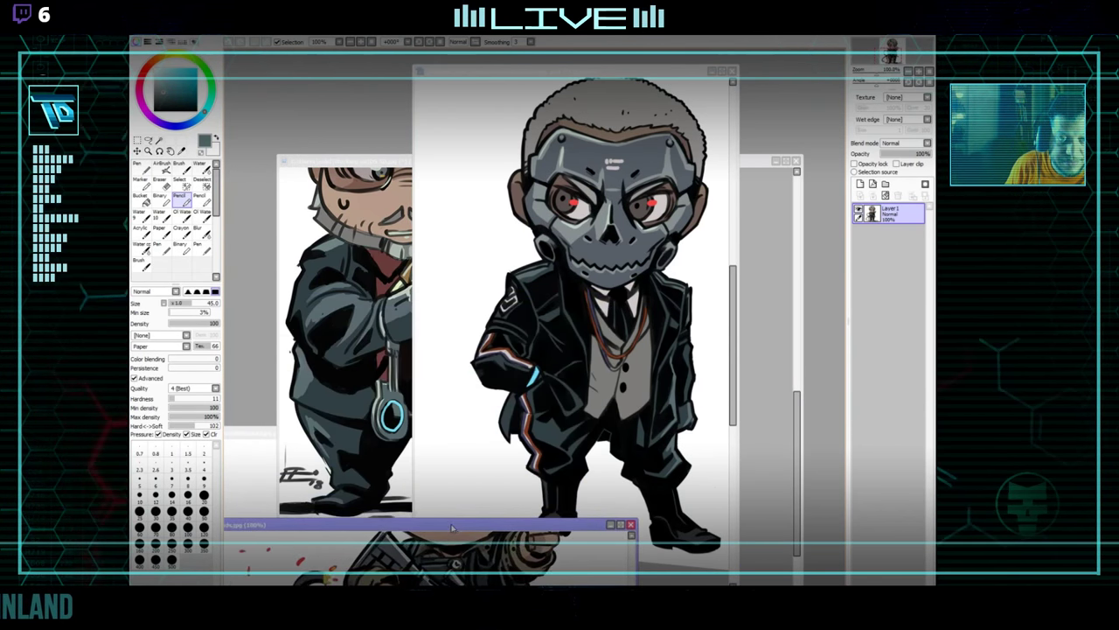
pyautogui.moveTo(403, 436); pyautogui.dragTo(263, 234)
pyautogui.hotkey('ctrl', 'Tab')
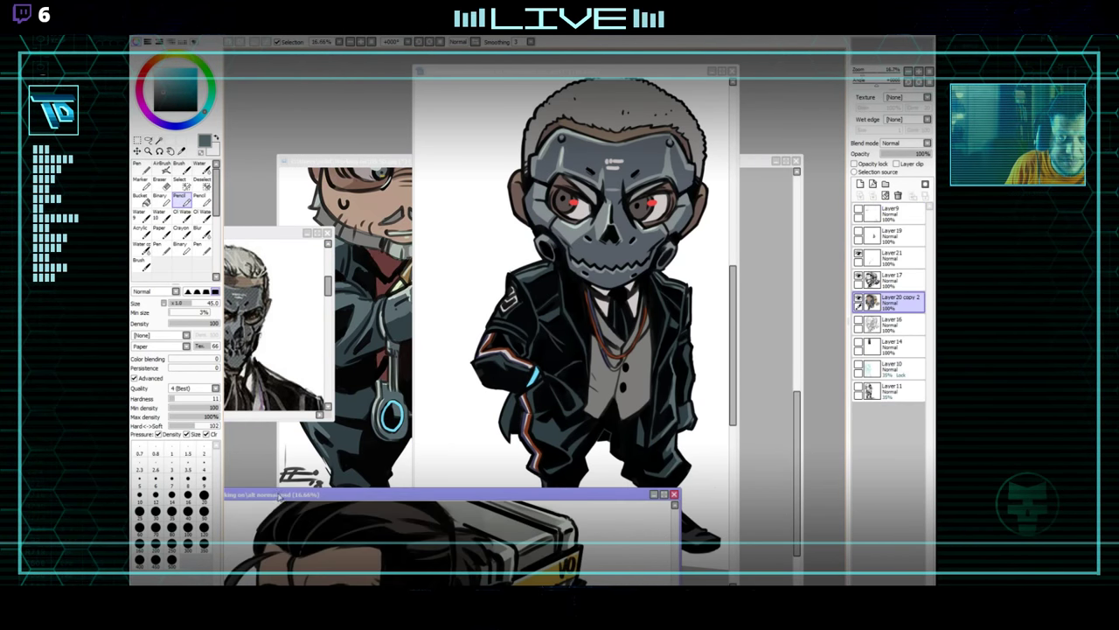
pyautogui.moveTo(280, 495); pyautogui.dragTo(315, 210)
pyautogui.moveTo(561, 499); pyautogui.dragTo(514, 474)
pyautogui.moveTo(583, 423); pyautogui.dragTo(563, 499)
pyautogui.moveTo(559, 443); pyautogui.dragTo(591, 423)
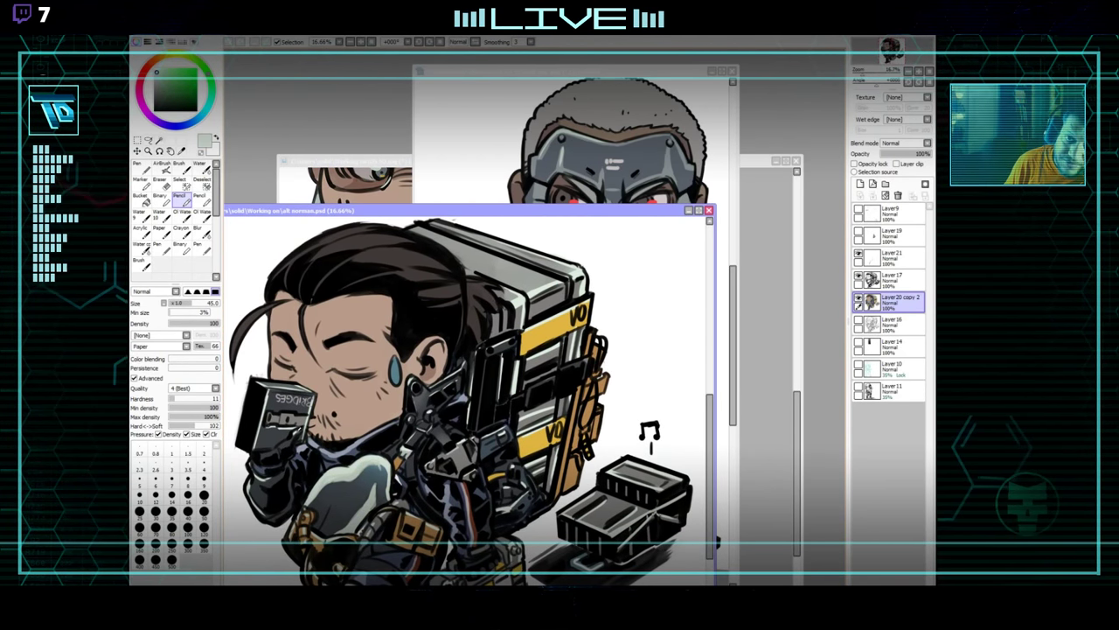
# Return to the skull-masked figure and paint pale highlights on its shoes on Layer23 with the soft Pencil at size 54.
pyautogui.click(667, 155)
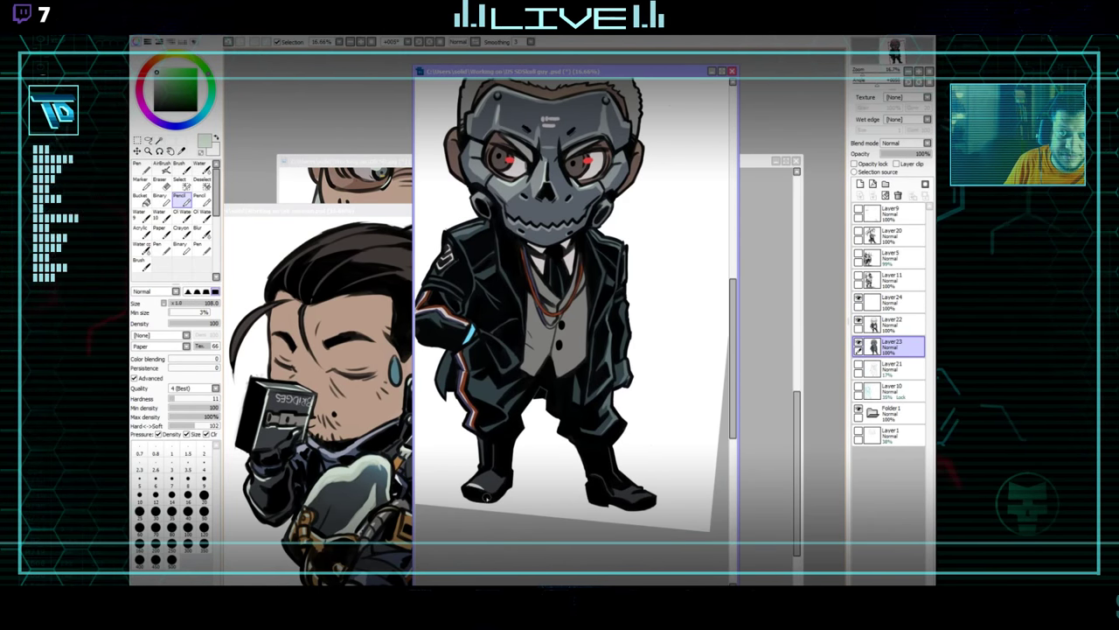
pyautogui.moveTo(587, 481); pyautogui.dragTo(544, 481)
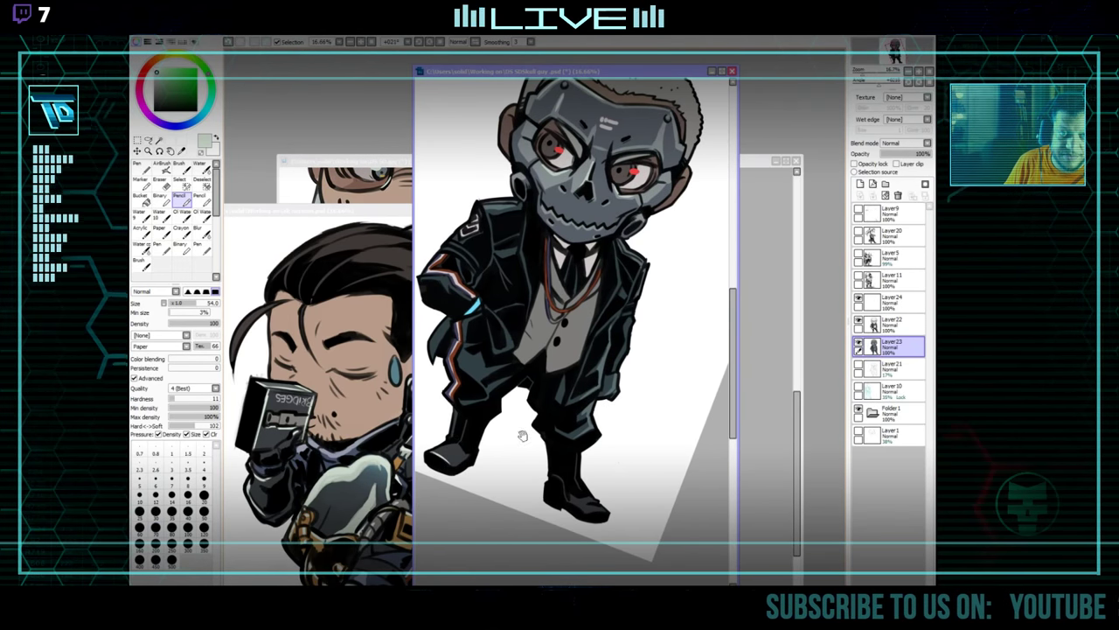
pyautogui.moveTo(523, 436); pyautogui.dragTo(650, 465)
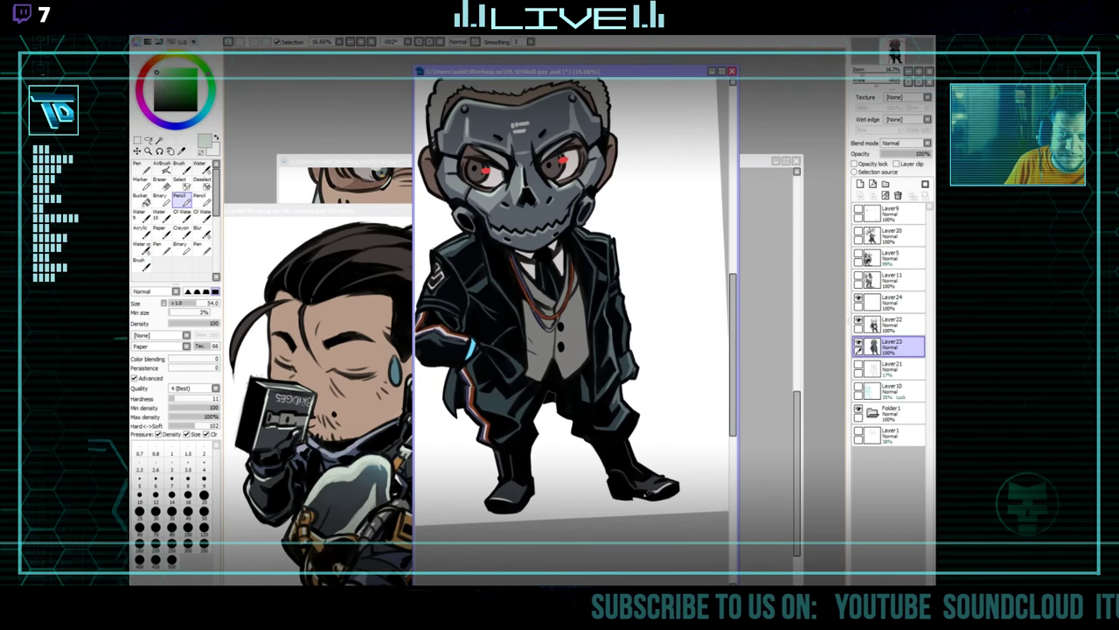
pyautogui.moveTo(608, 369); pyautogui.dragTo(641, 393)
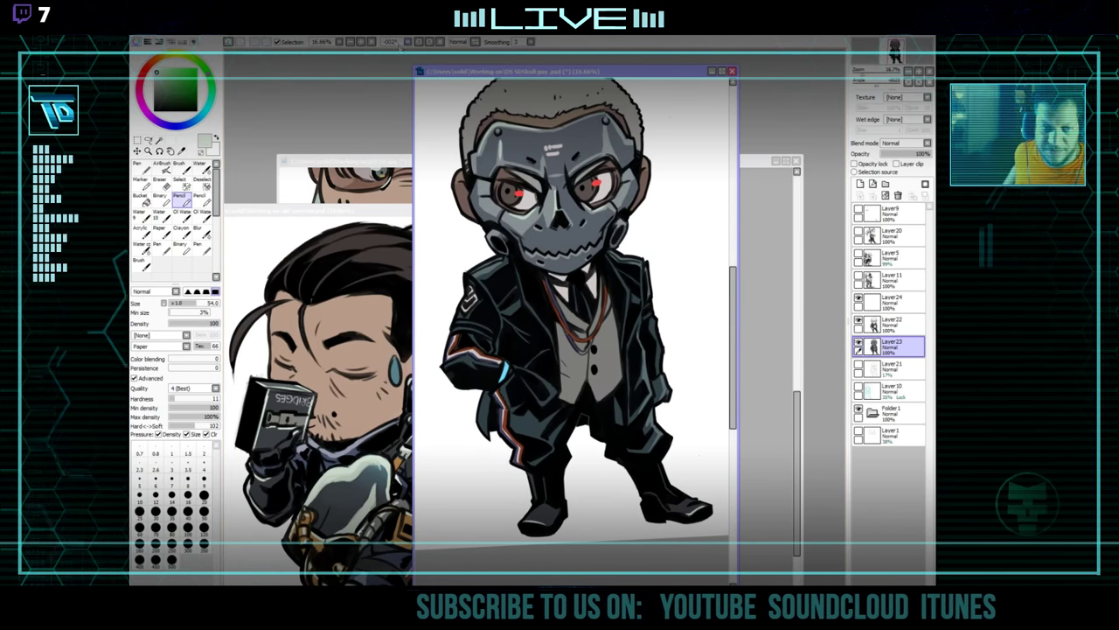
# Create a new layer folder above Layer22 and move Layer22, Layer23 and Layer24 into it.
pyautogui.click(372, 42)
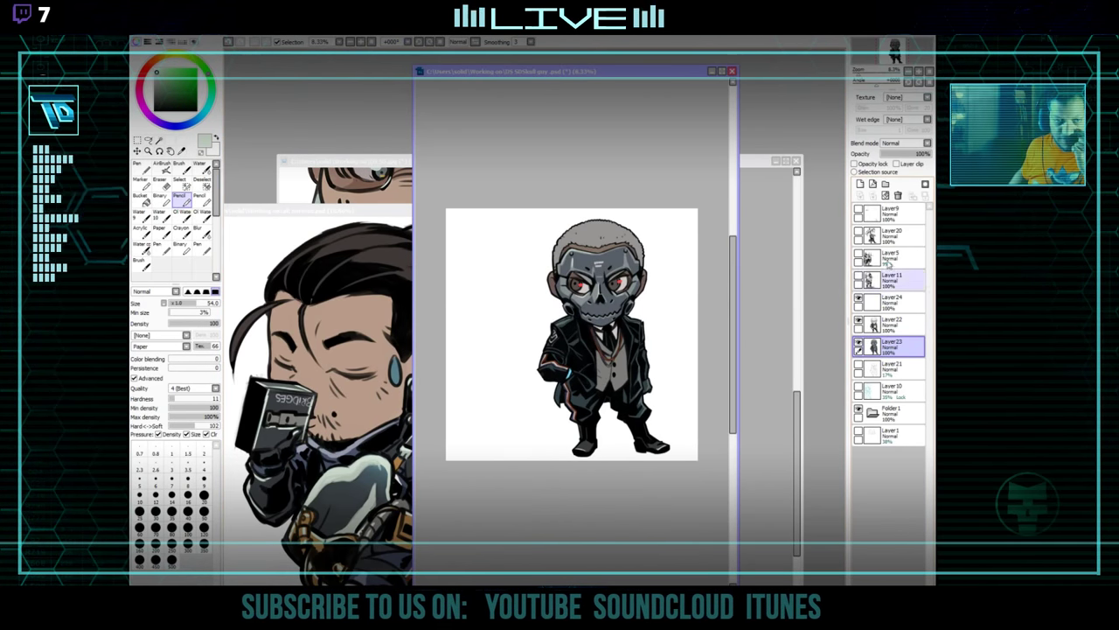
pyautogui.click(890, 325)
pyautogui.click(886, 184)
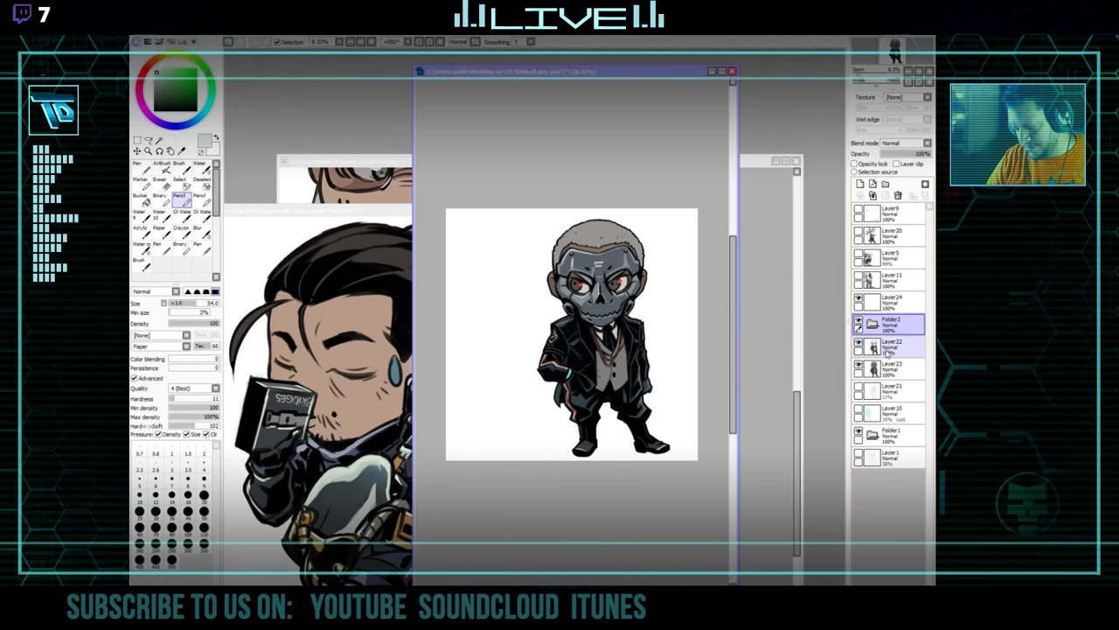
pyautogui.moveTo(888, 352); pyautogui.dragTo(890, 326)
pyautogui.moveTo(890, 370); pyautogui.dragTo(891, 354)
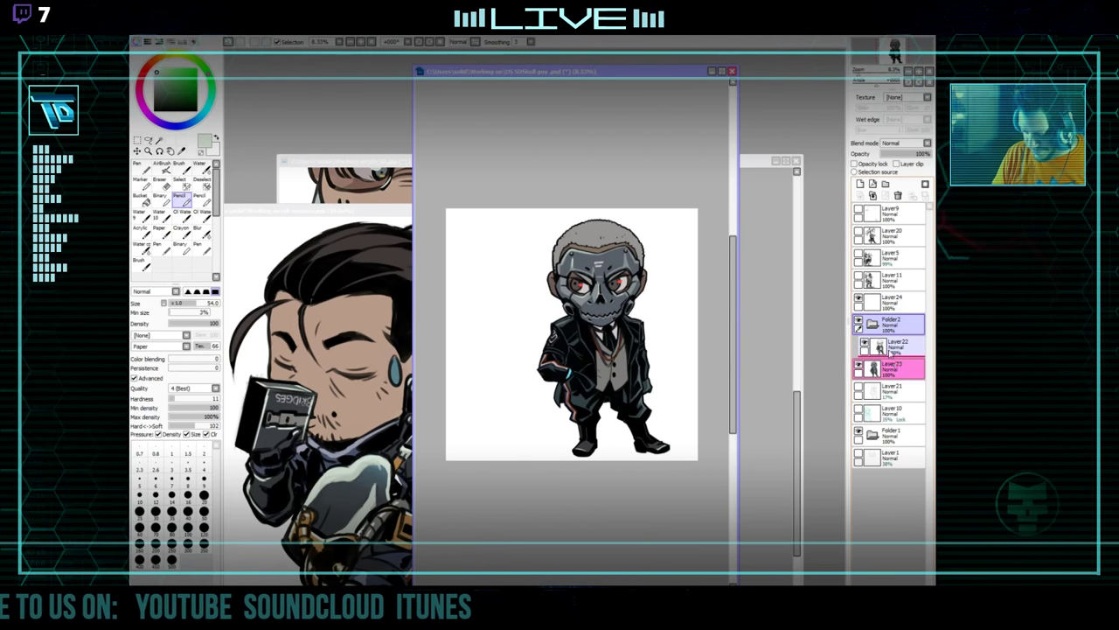
pyautogui.moveTo(888, 299); pyautogui.dragTo(886, 339)
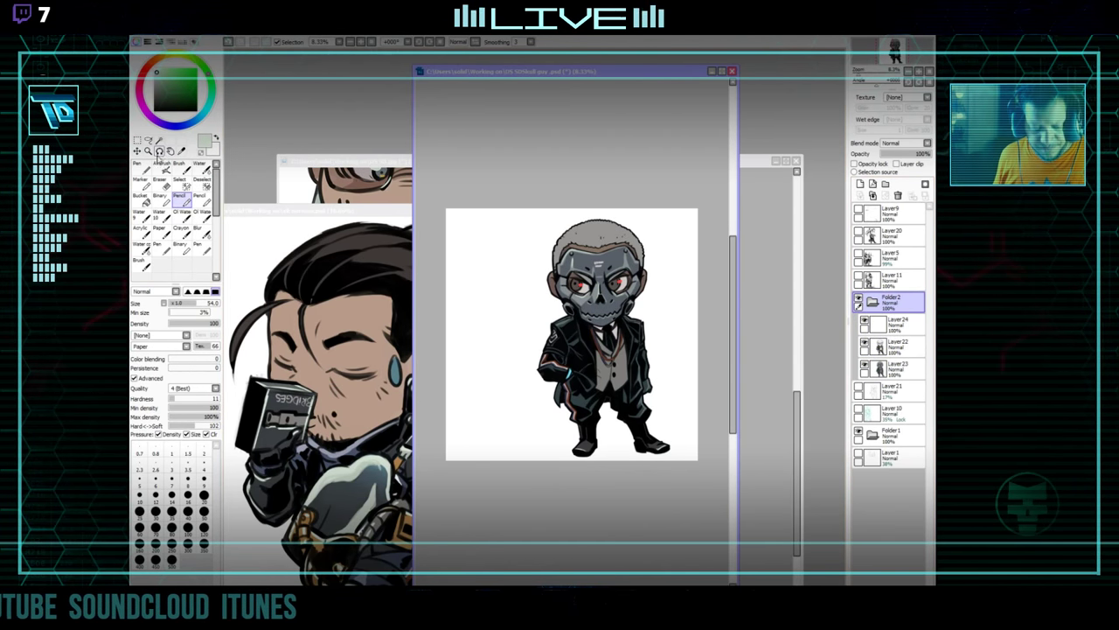
# Move the complete figure in Folder2 left toward the middle of the canvas and return to the hard Pencil.
pyautogui.click(137, 152)
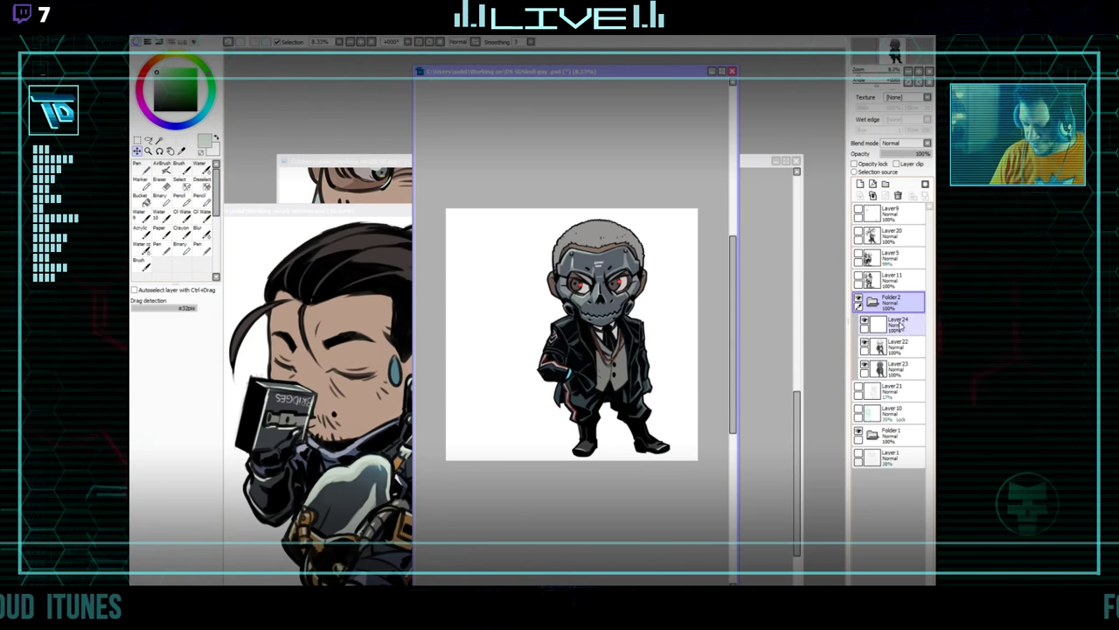
pyautogui.moveTo(599, 350); pyautogui.dragTo(566, 351)
pyautogui.click(202, 201)
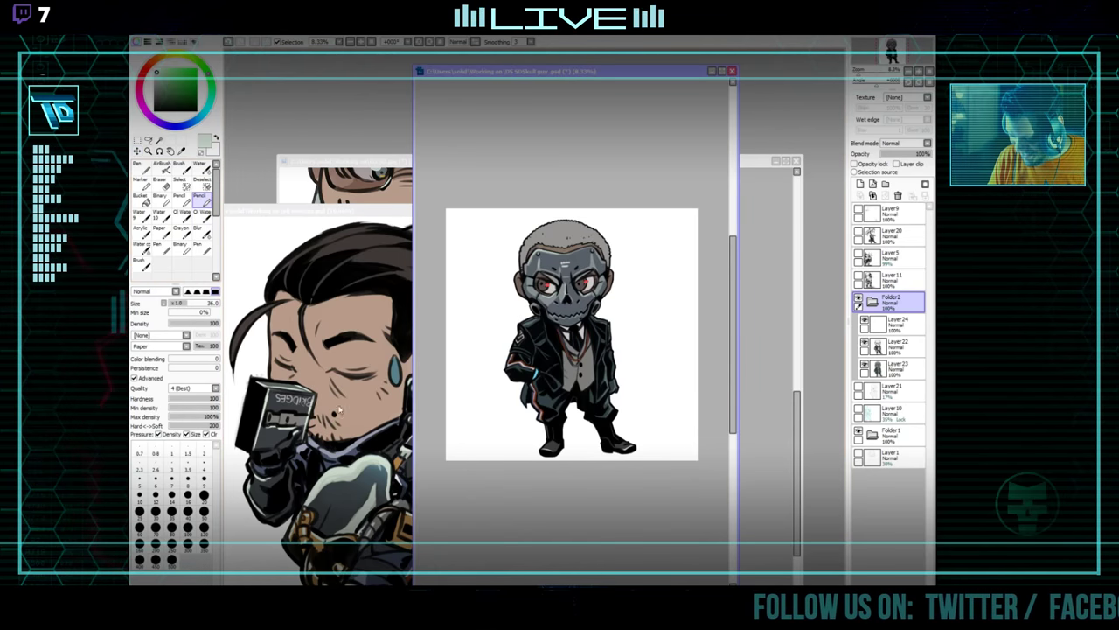
# On Layer23, sample the muted dark blue of the necklace and set the hard Pencil to size 16 for touch-ups.
pyautogui.scroll(2, 644, 396)
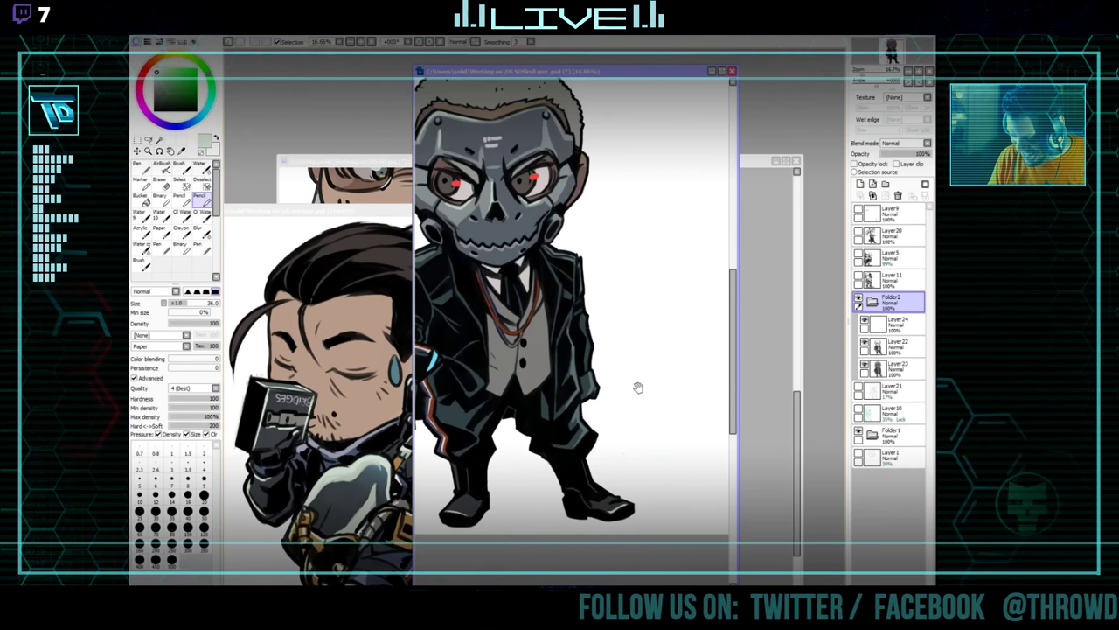
pyautogui.click(898, 368)
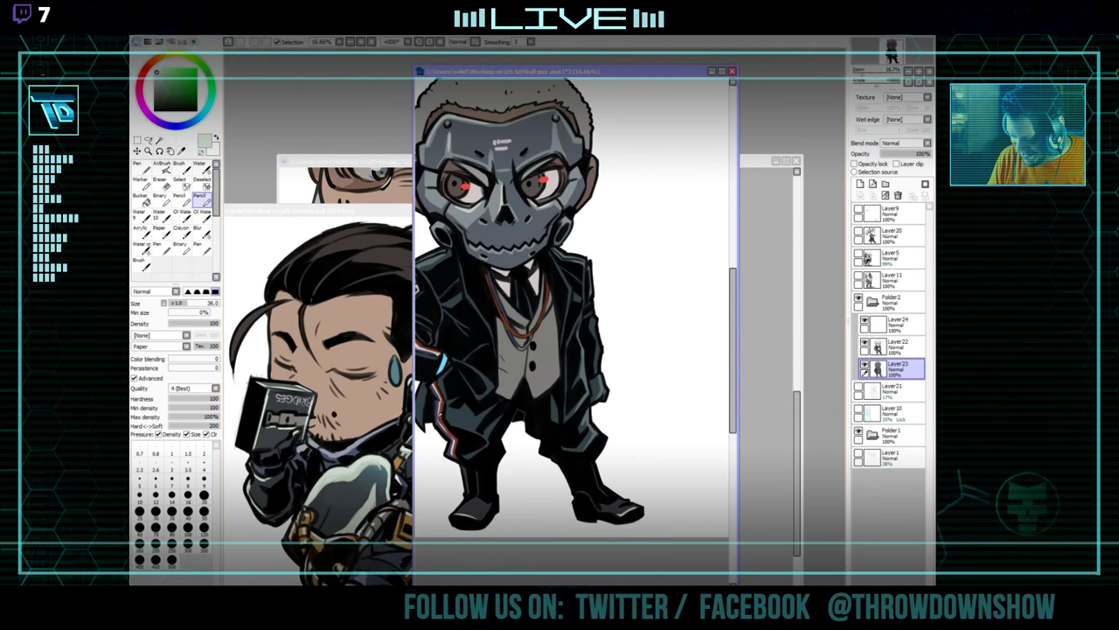
pyautogui.rightClick(512, 338)
pyautogui.press('[')
pyautogui.press('[')
pyautogui.press('[')
pyautogui.press('[')
pyautogui.press('[')
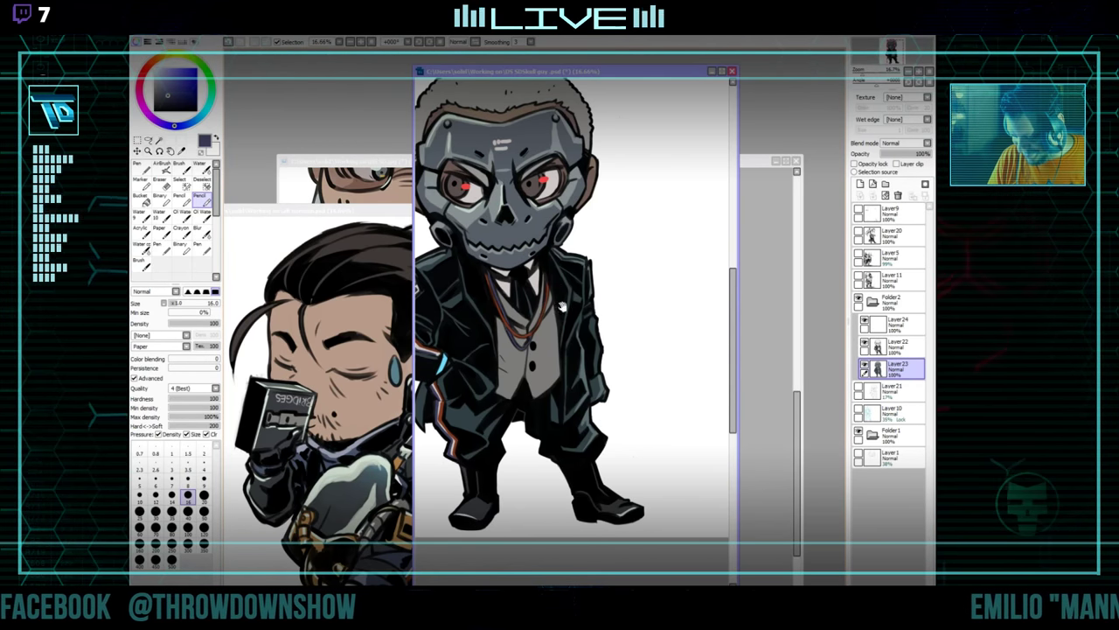
pyautogui.moveTo(658, 418); pyautogui.dragTo(704, 450)
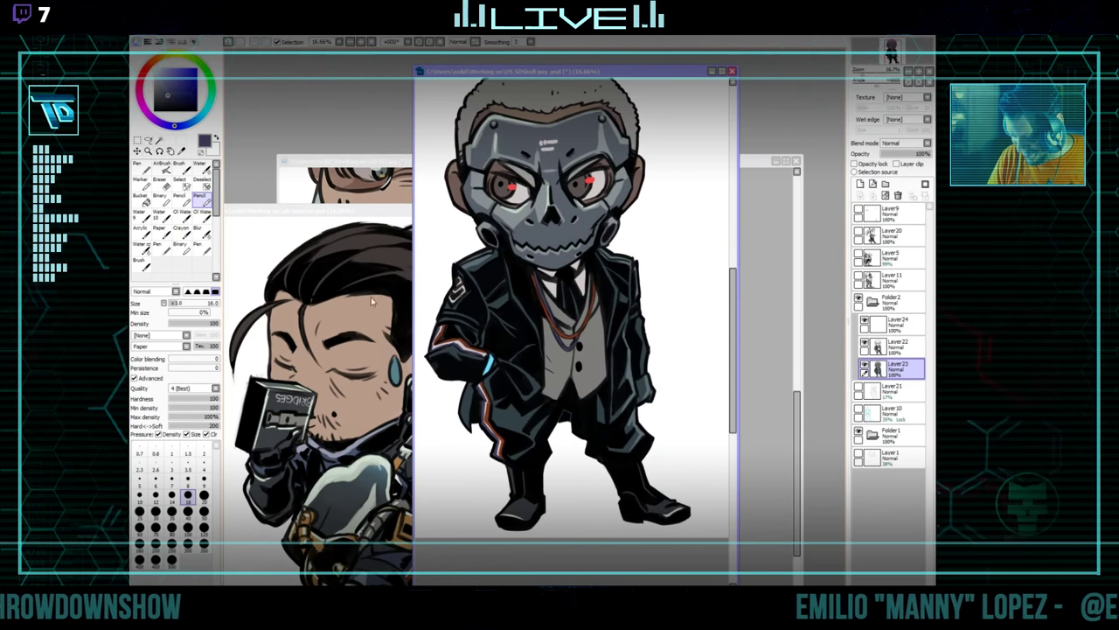
# Bring the bearded reference's boots and ground shadow into view and start a black ground shadow on Layer22 with the soft Pencil at size 22.
pyautogui.click(387, 407)
pyautogui.moveTo(387, 407); pyautogui.dragTo(401, 367)
pyautogui.click(654, 180)
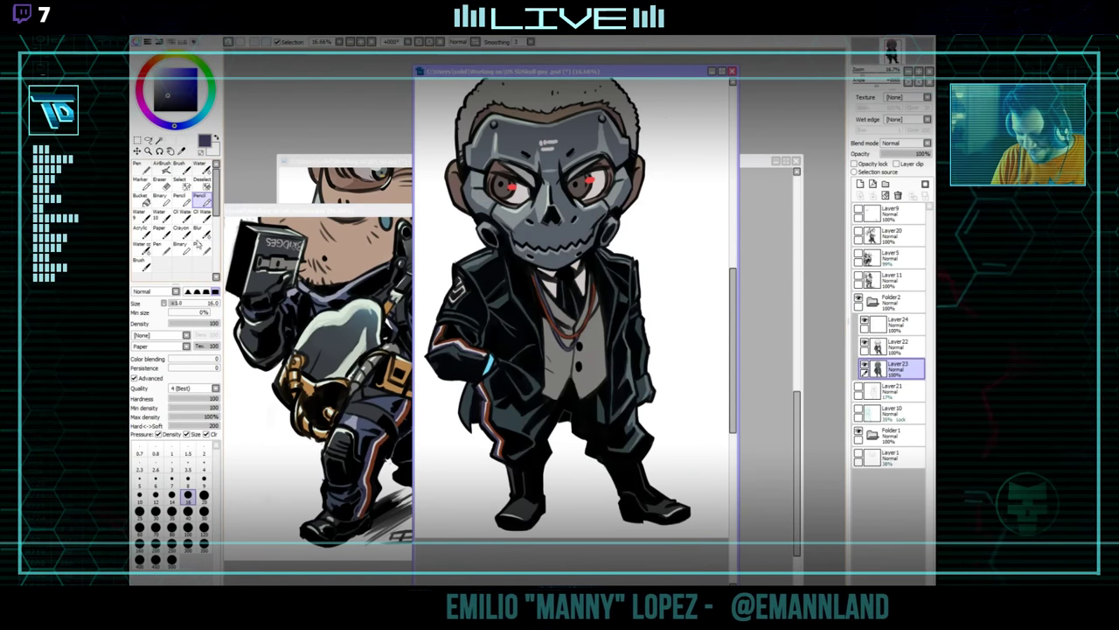
pyautogui.click(179, 200)
pyautogui.moveTo(162, 103); pyautogui.dragTo(151, 135)
pyautogui.click(902, 348)
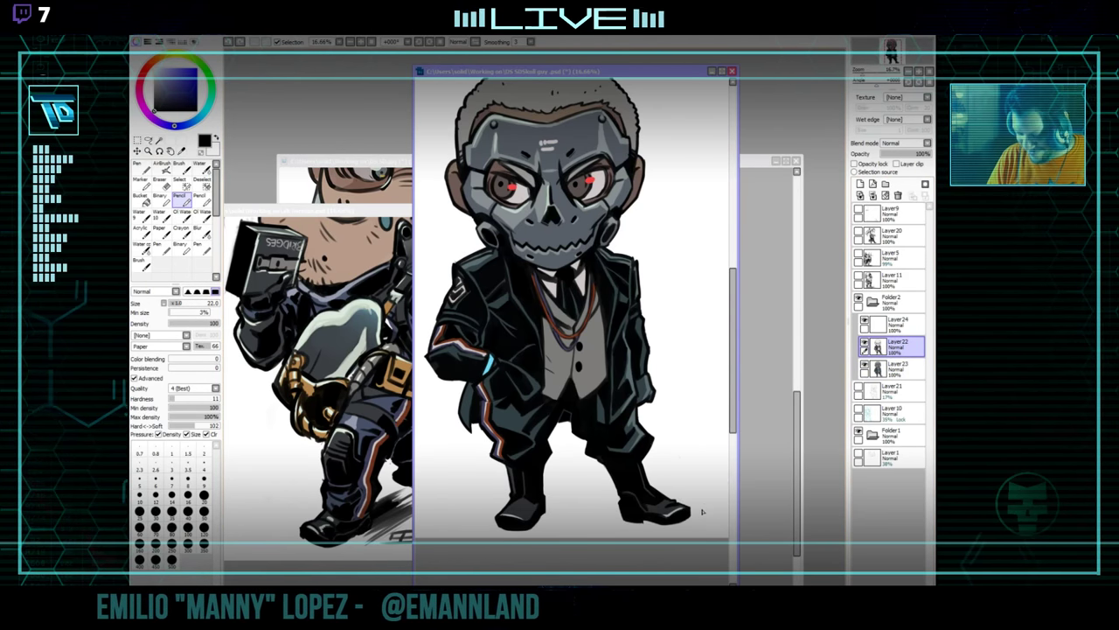
pyautogui.moveTo(680, 497); pyautogui.dragTo(662, 516)
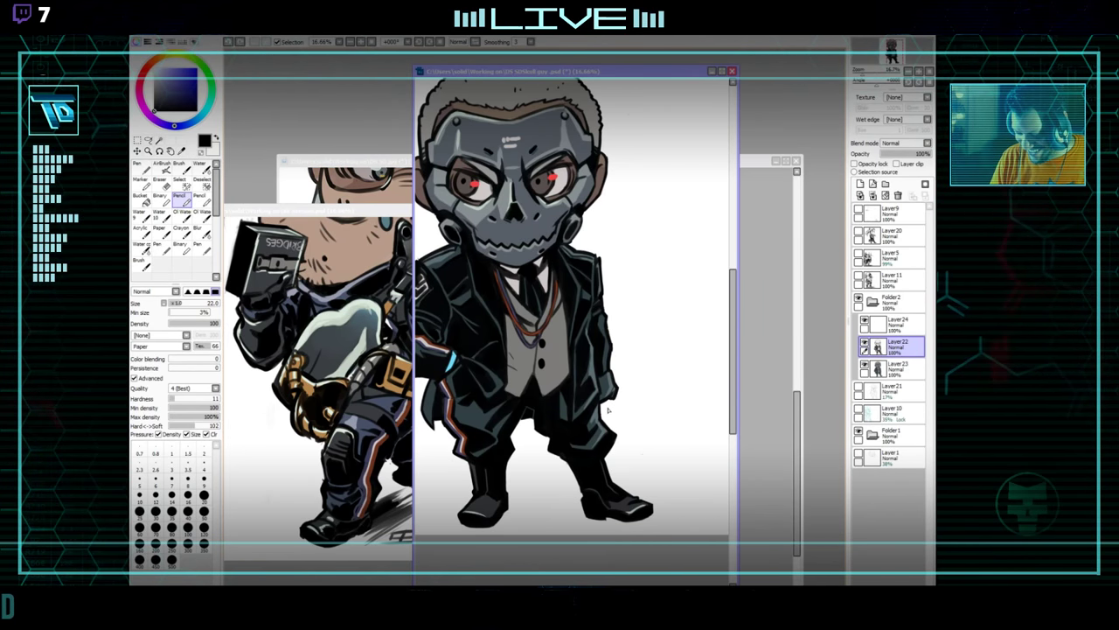
pyautogui.moveTo(606, 516); pyautogui.dragTo(624, 496)
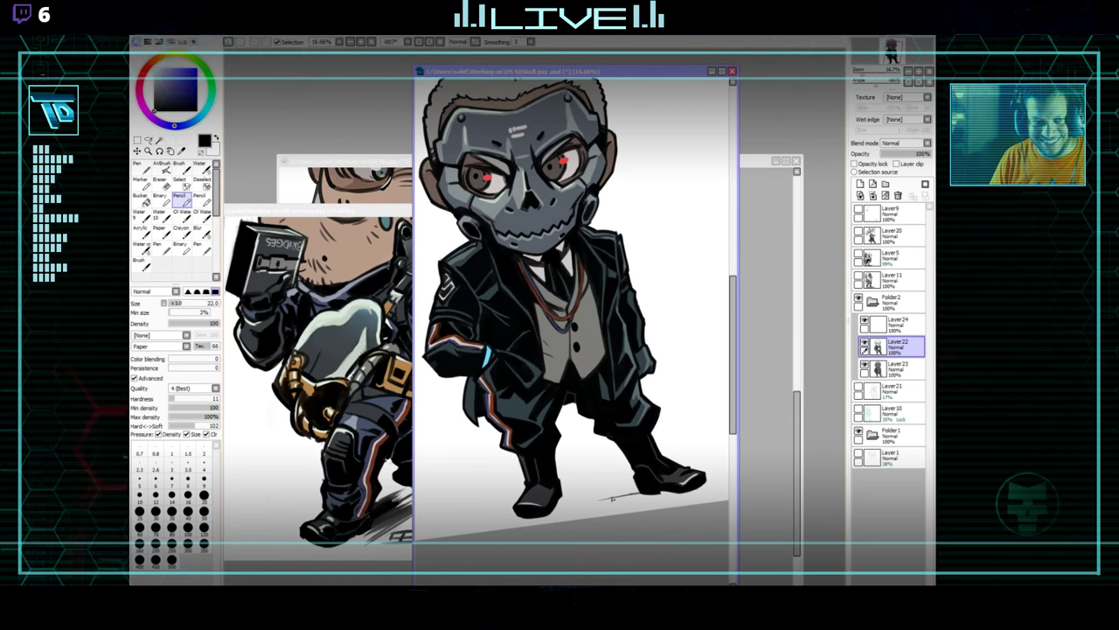
# Paint streaked ground shadows beside both shoes on Layer22 with the black soft Pencil at size 57.
pyautogui.click(332, 211)
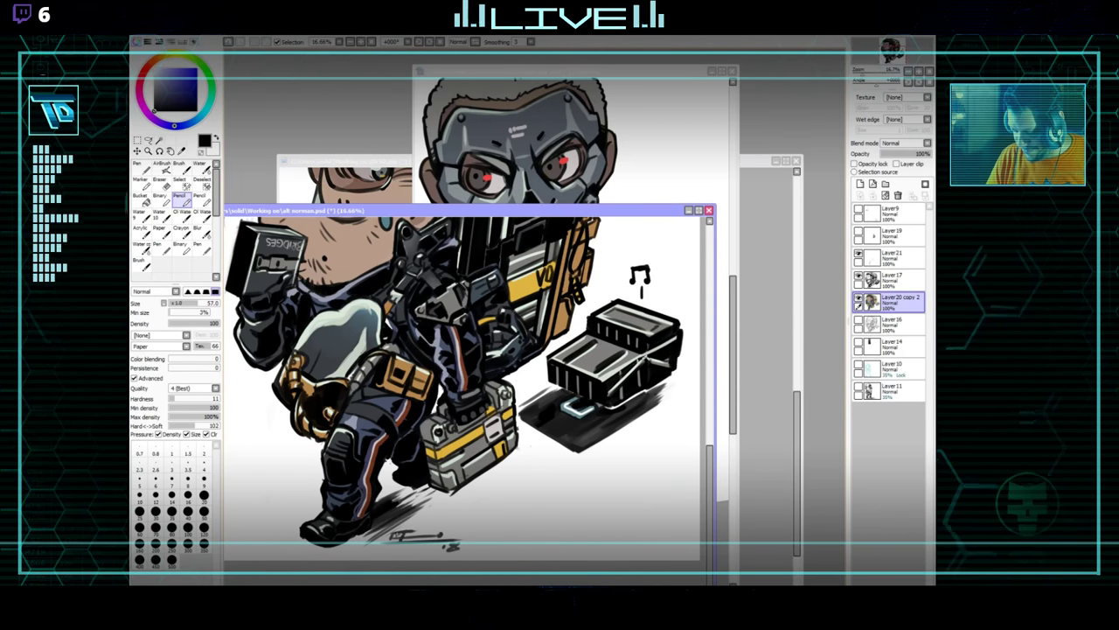
pyautogui.click(734, 362)
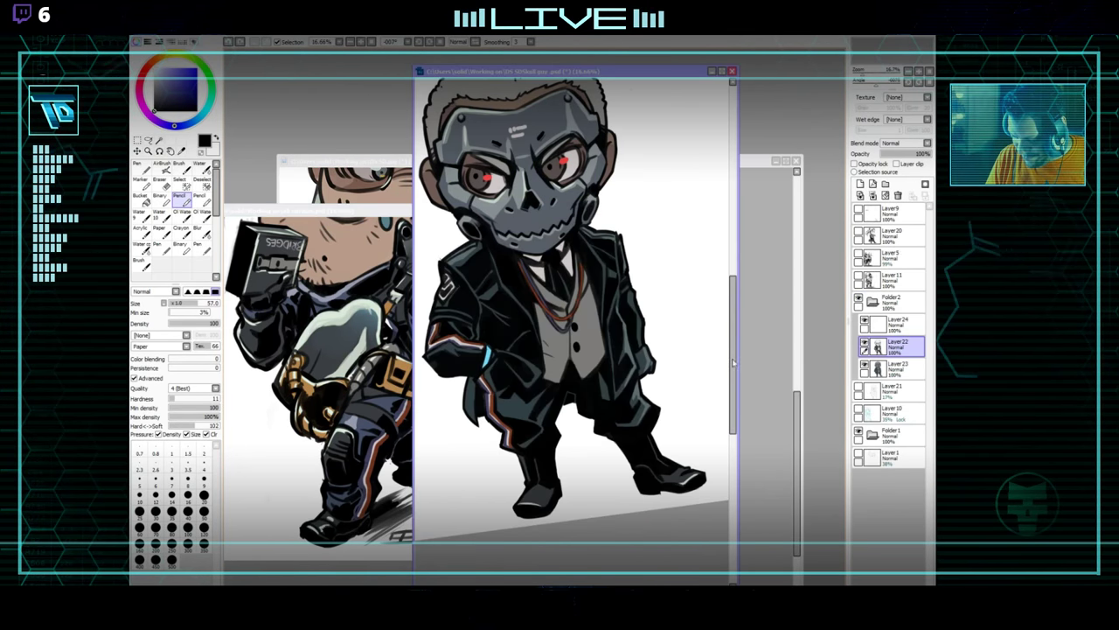
pyautogui.moveTo(675, 484); pyautogui.dragTo(624, 490)
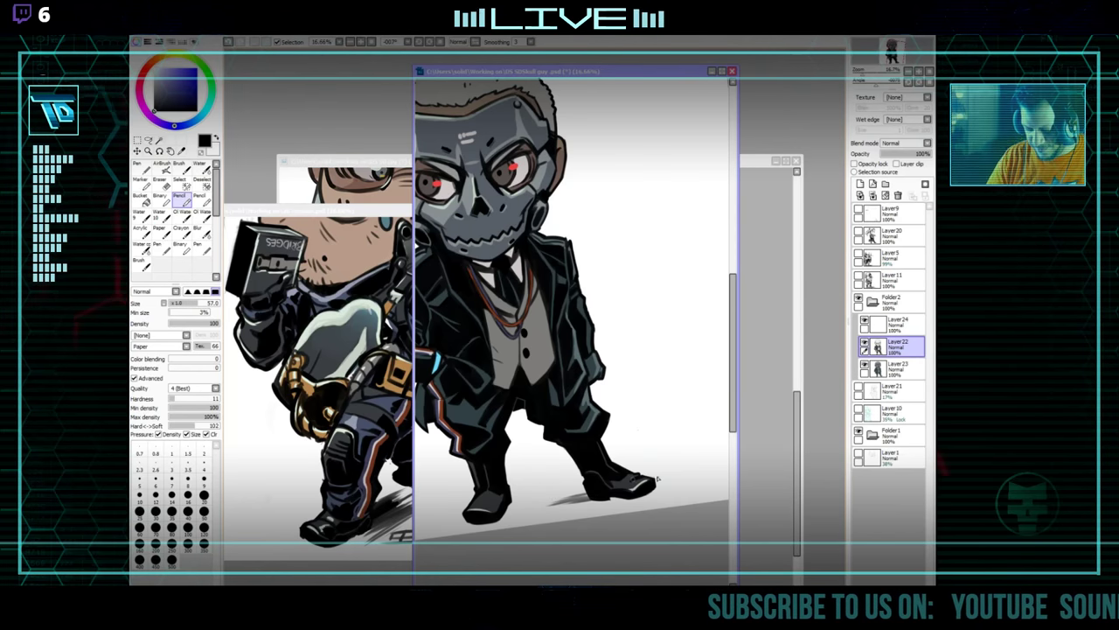
pyautogui.moveTo(658, 479); pyautogui.dragTo(728, 466)
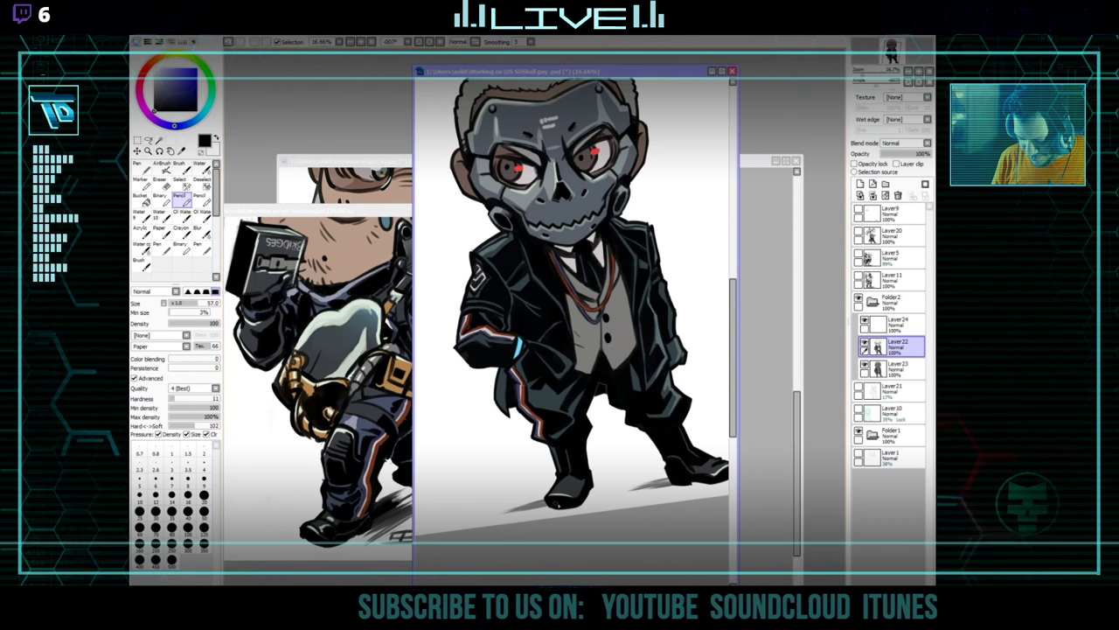
pyautogui.moveTo(753, 452); pyautogui.dragTo(670, 482)
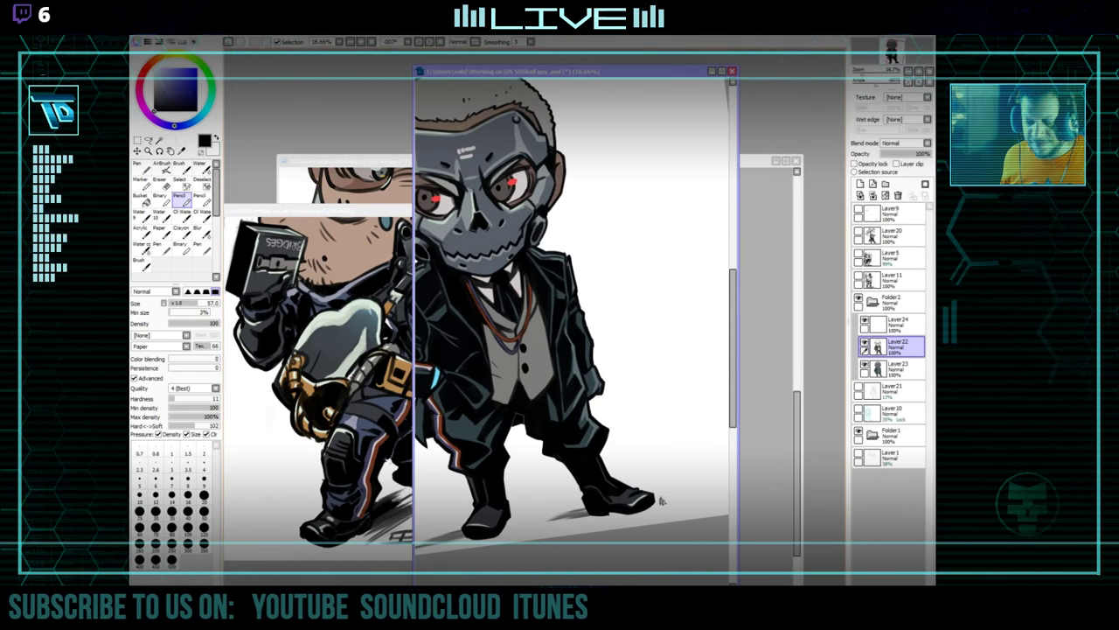
# Sign the drawing beside the right shoe and date it '18 with the soft Pencil at size 25.
pyautogui.press('[')
pyautogui.press('[')
pyautogui.press('[')
pyautogui.press('[')
pyautogui.press('[')
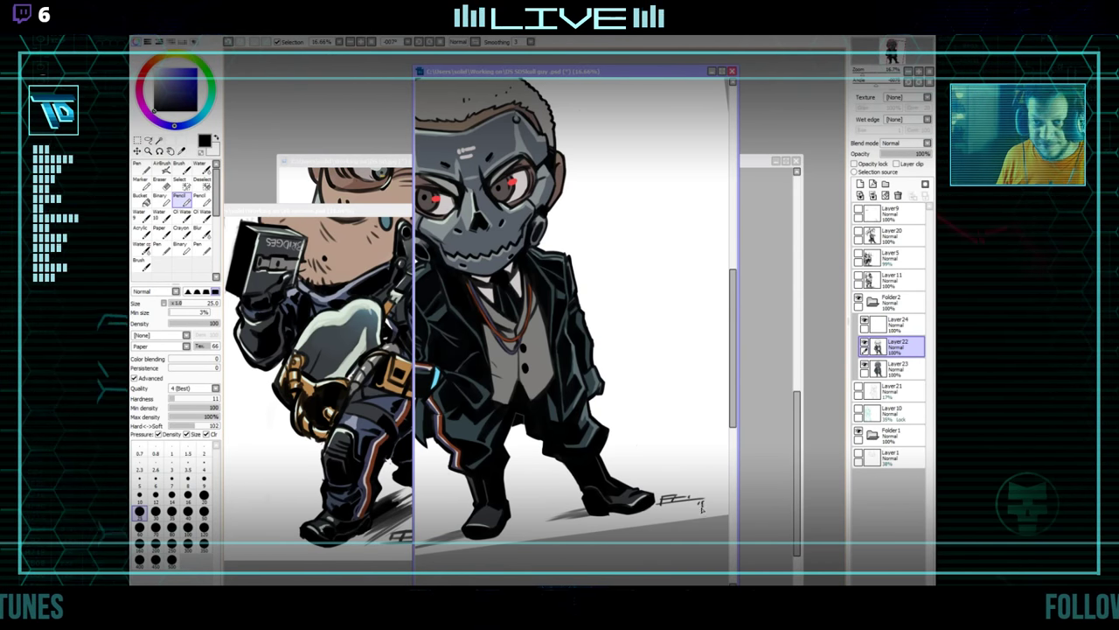
pyautogui.moveTo(640, 445)
pyautogui.mouseDown()
pyautogui.moveTo(694, 447)
pyautogui.moveTo(680, 465)
pyautogui.mouseUp()
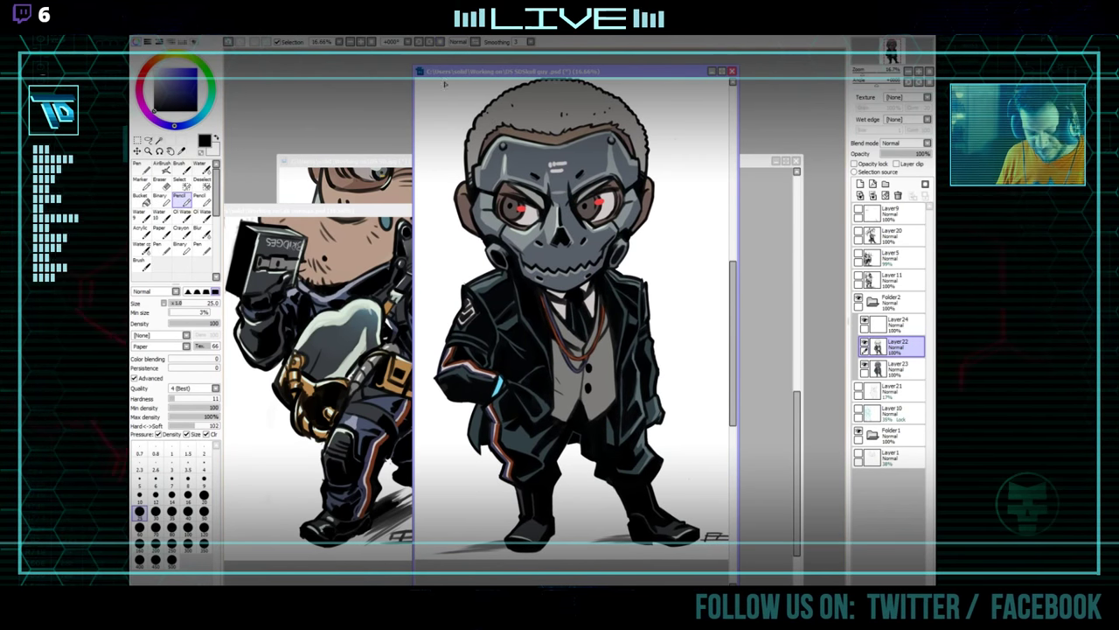
# Maximise the skull-mask drawing and move everything in Folder2 slightly upward on the canvas.
pyautogui.click(372, 42)
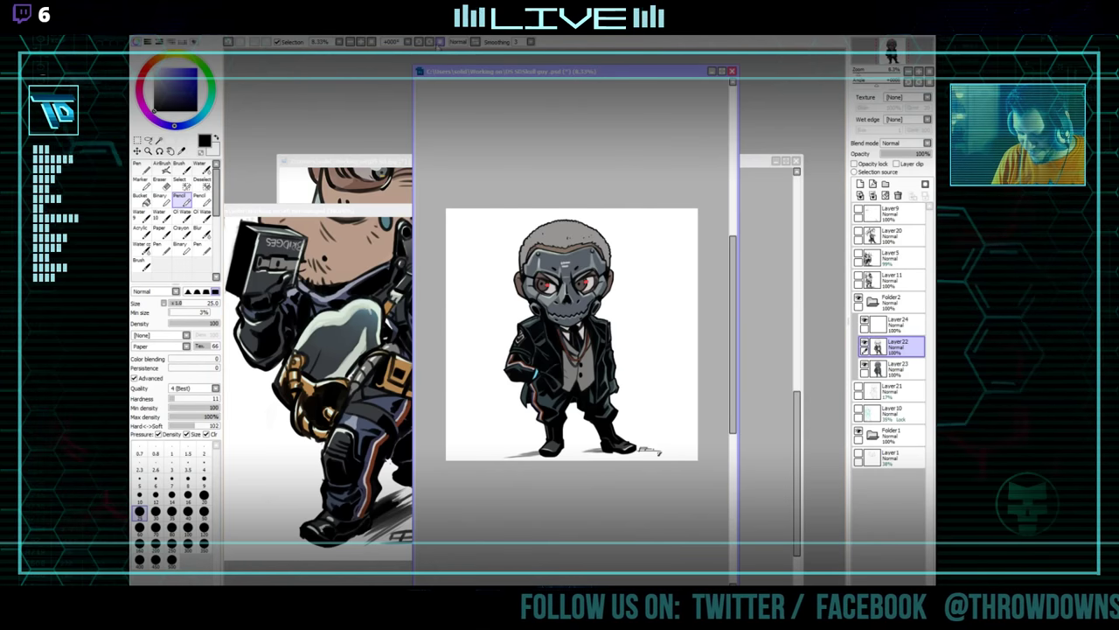
pyautogui.doubleClick(588, 72)
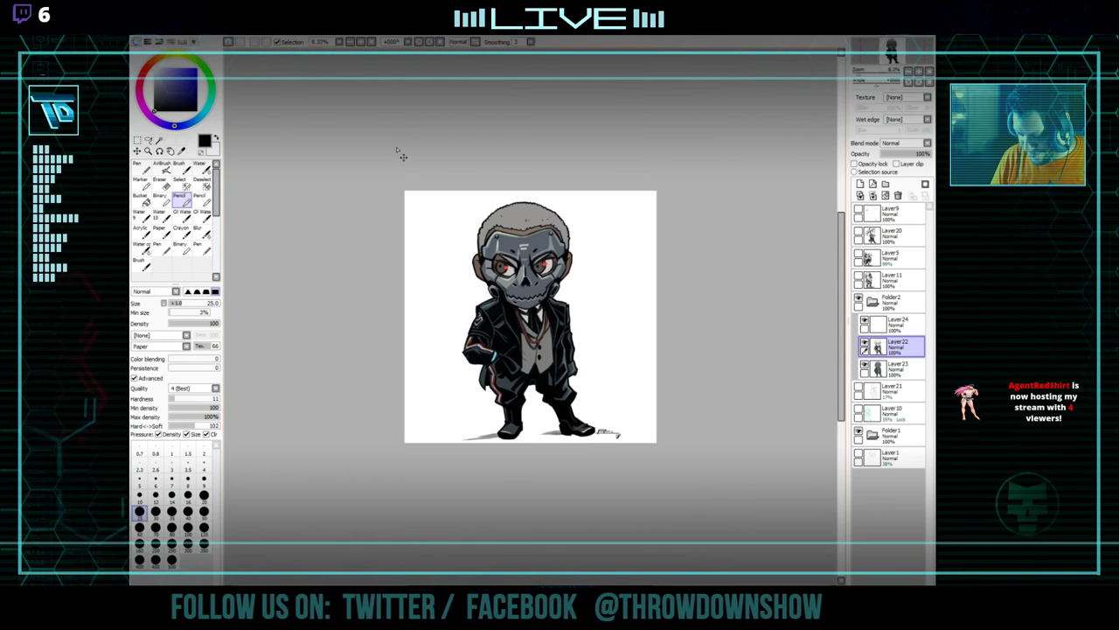
pyautogui.press('+')
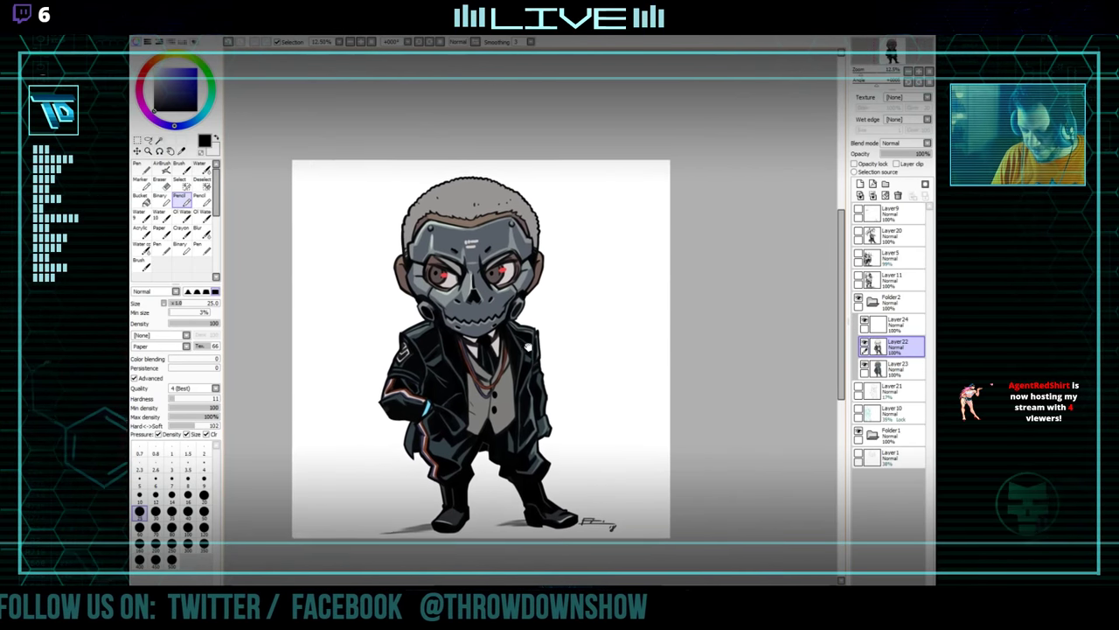
pyautogui.moveTo(528, 347); pyautogui.dragTo(538, 356)
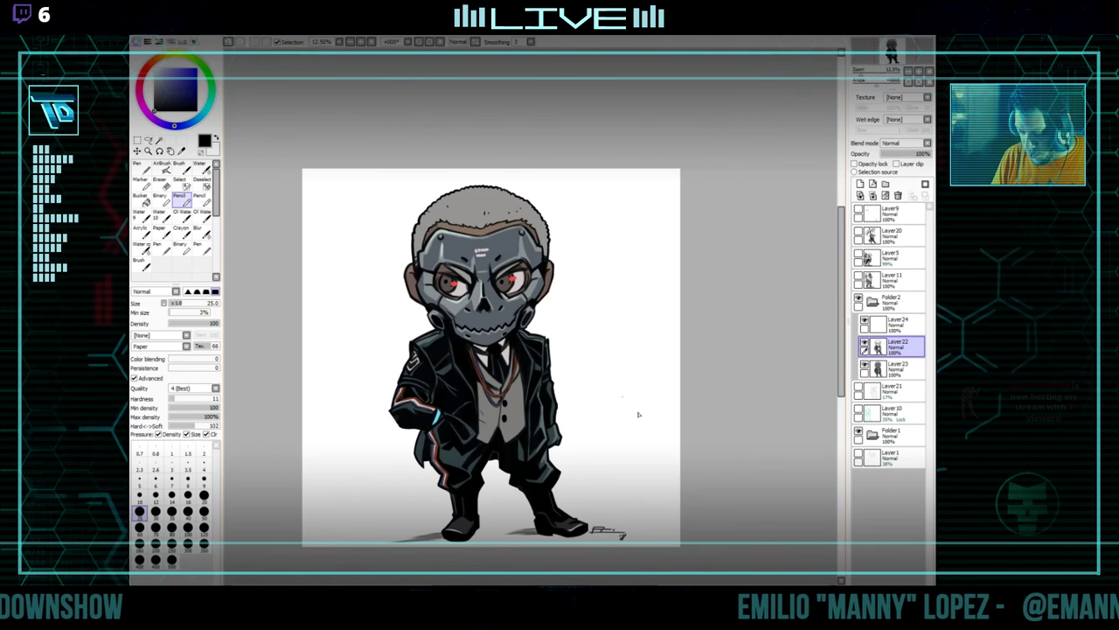
pyautogui.click(899, 325)
pyautogui.click(893, 302)
pyautogui.press('ctrl')
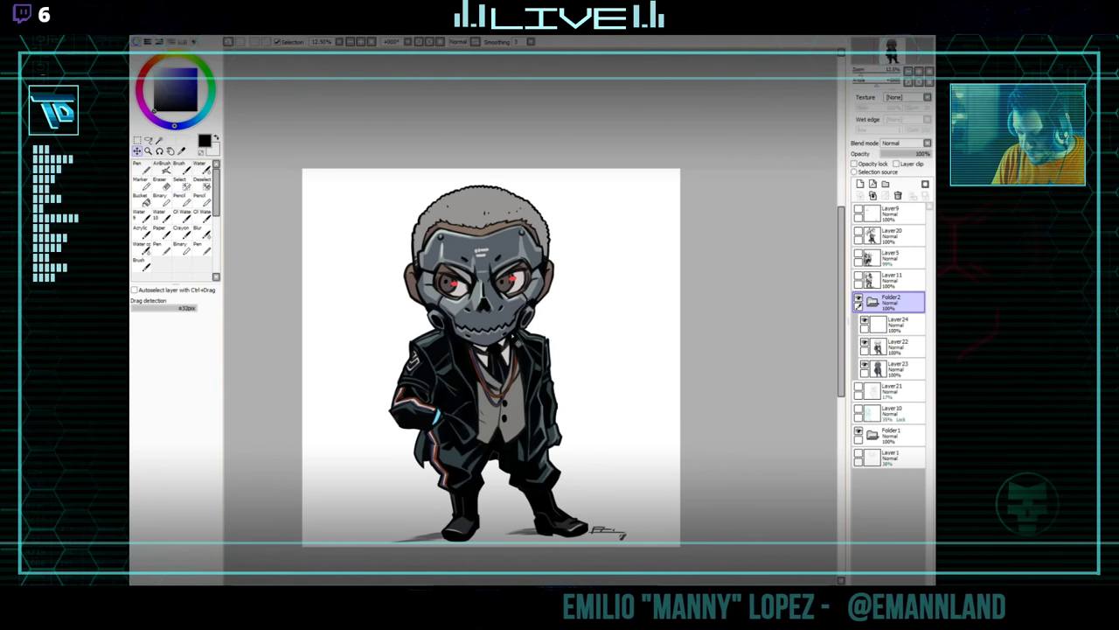
pyautogui.moveTo(553, 374); pyautogui.dragTo(553, 361)
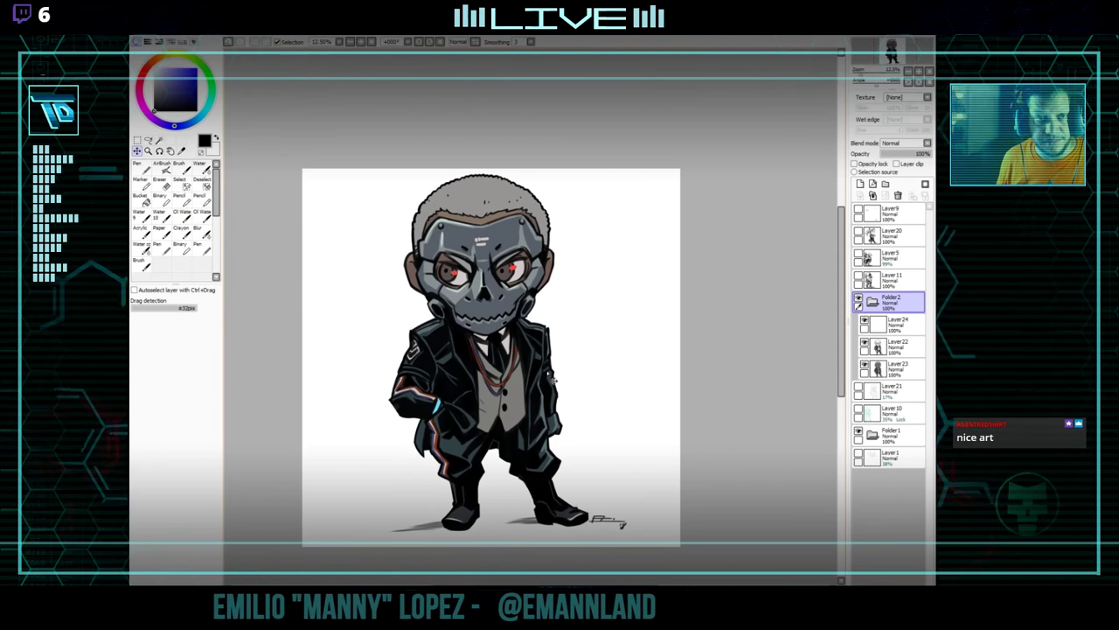
# Lasso the left shoe's line art on Layer22, move it slightly down, hide Layer23 and redraw the ankle gap with the black Pencil.
pyautogui.click(149, 141)
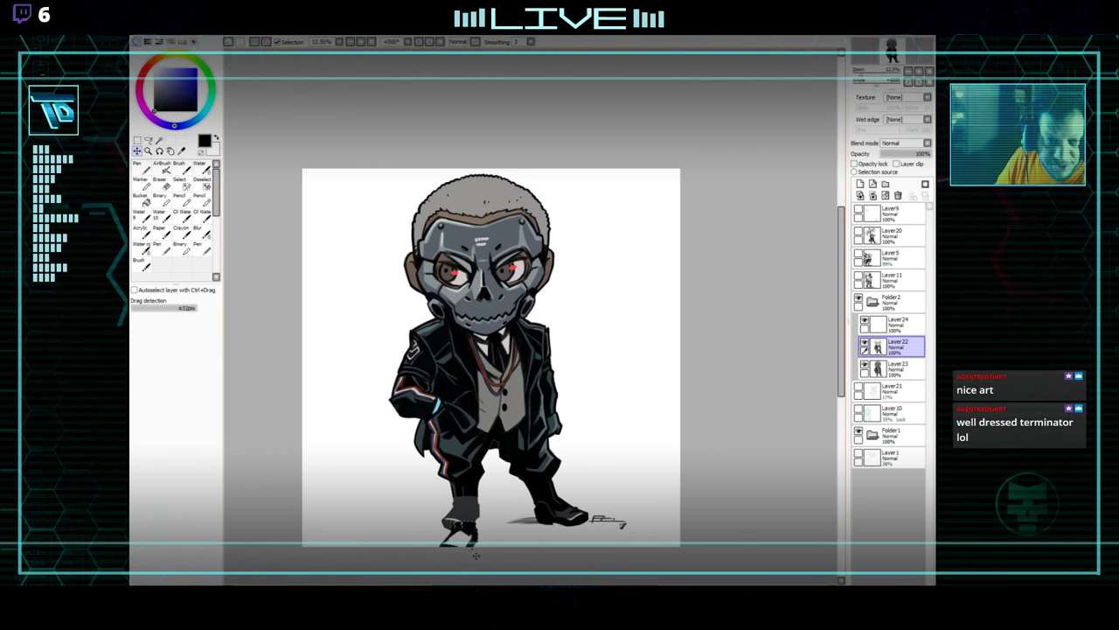
pyautogui.click(864, 369)
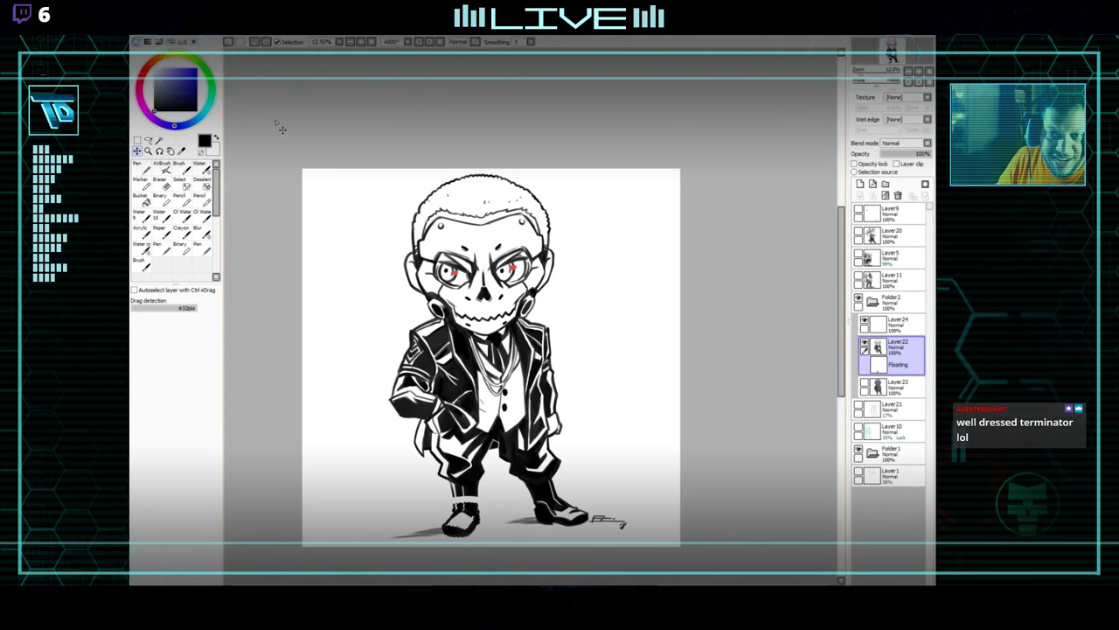
pyautogui.hotkey('ctrl', 'd')
pyautogui.scroll(3, 515, 525)
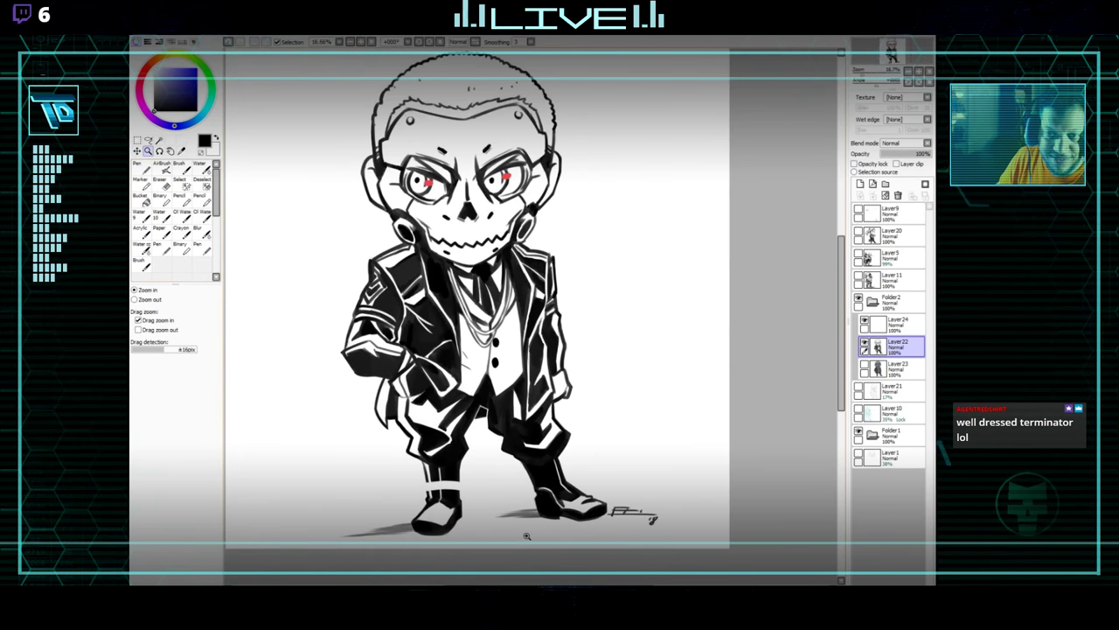
pyautogui.click(202, 200)
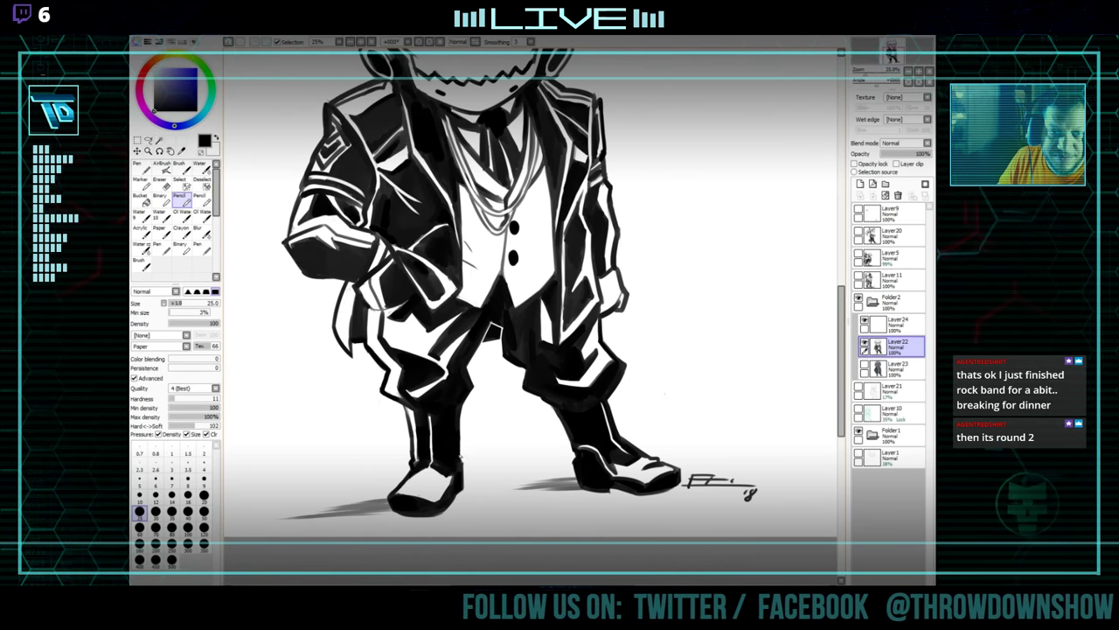
# Show Layer23, lasso the left shoe's colouring on it, move it down to match the line art and deselect.
pyautogui.click(865, 363)
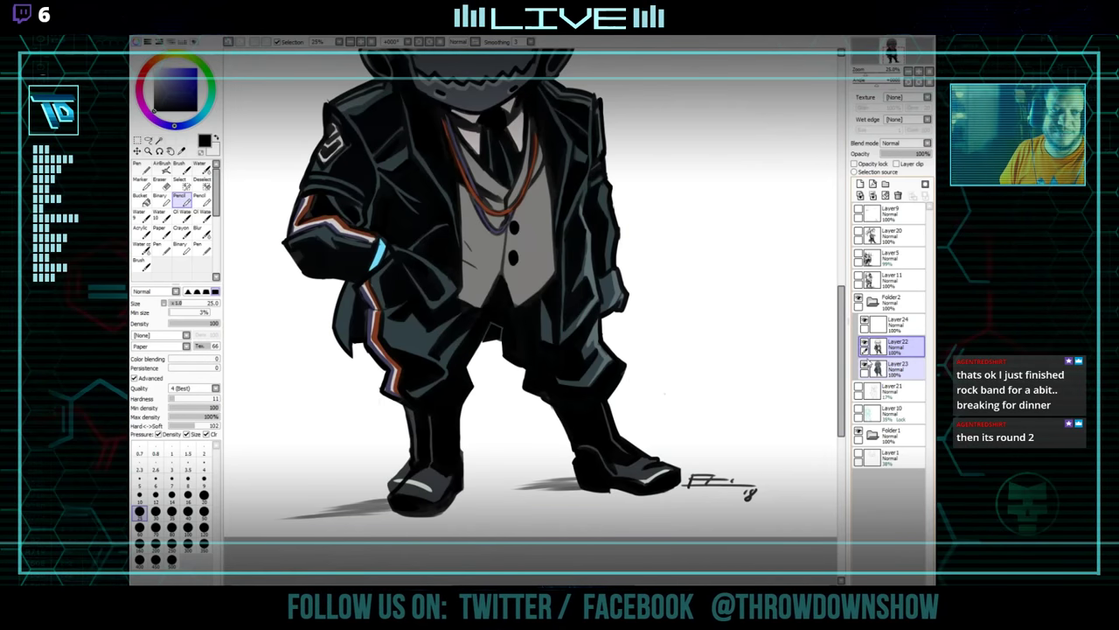
pyautogui.click(149, 140)
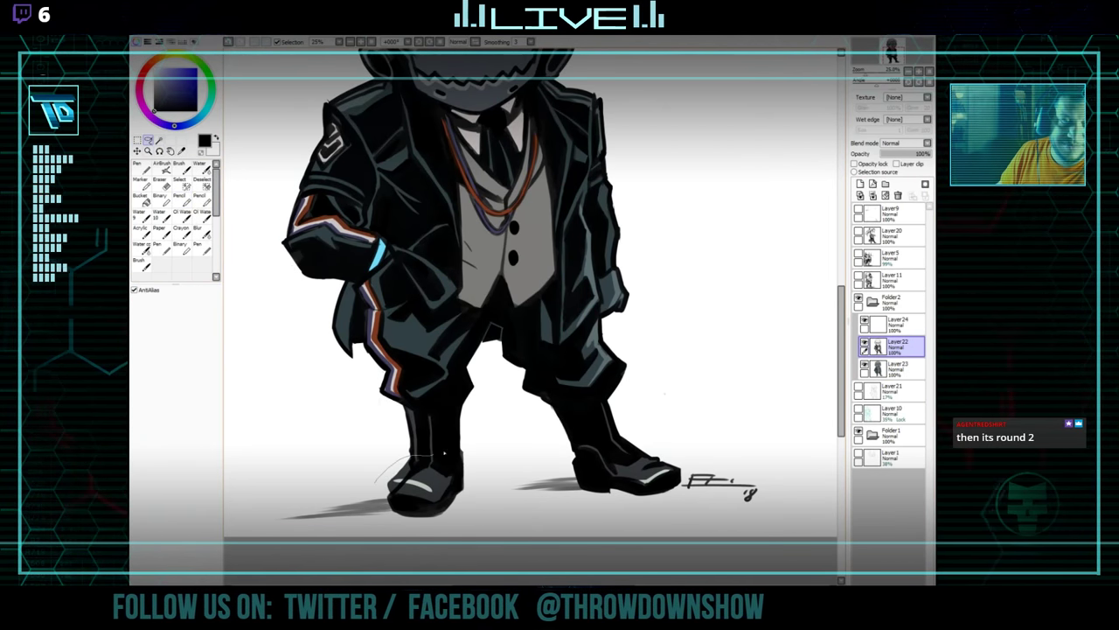
pyautogui.moveTo(376, 482)
pyautogui.mouseDown()
pyautogui.moveTo(428, 521)
pyautogui.moveTo(363, 496)
pyautogui.mouseUp()
pyautogui.click(892, 367)
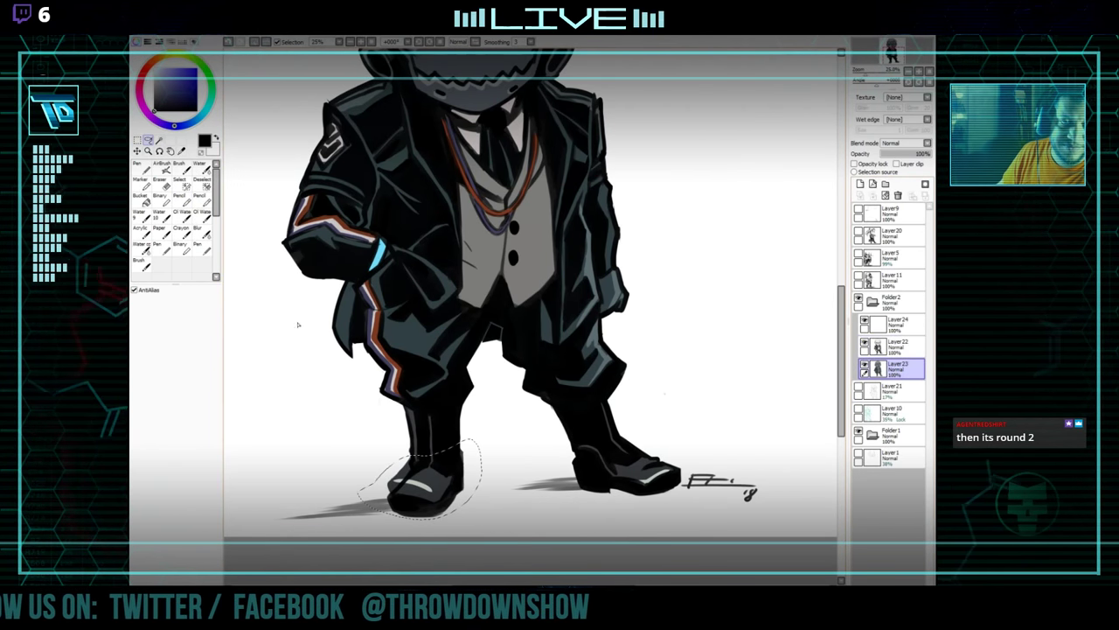
pyautogui.click(138, 153)
pyautogui.moveTo(443, 491); pyautogui.dragTo(444, 502)
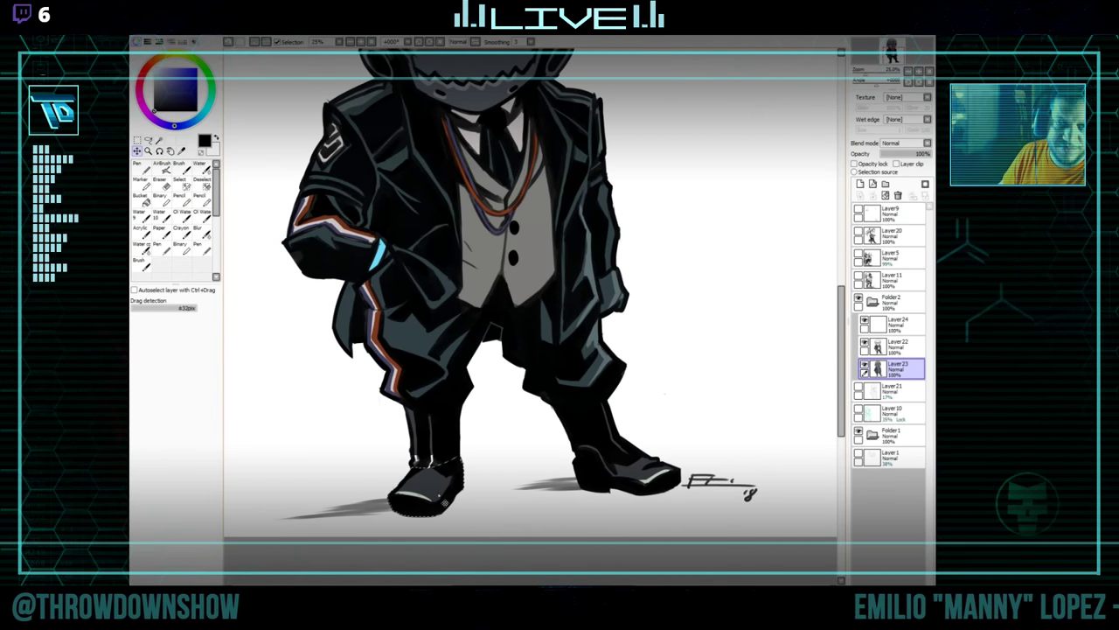
pyautogui.hotkey('ctrl', 'd')
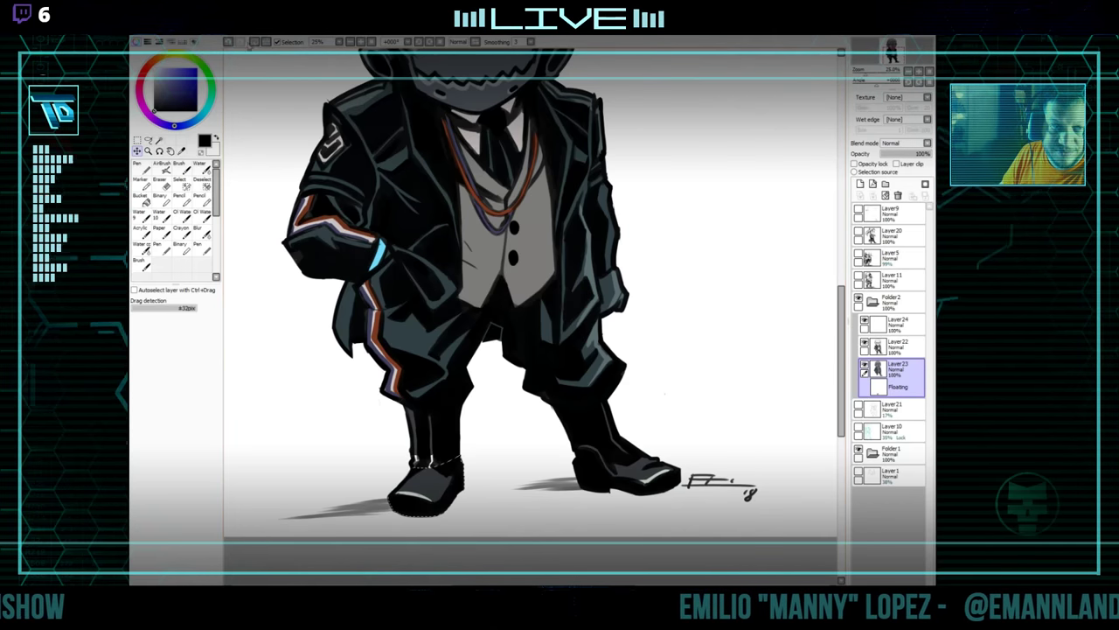
# Fill the gap above the left shoe on Layer23 with dark blue-grey using the hard Pencil at size 98.
pyautogui.click(203, 199)
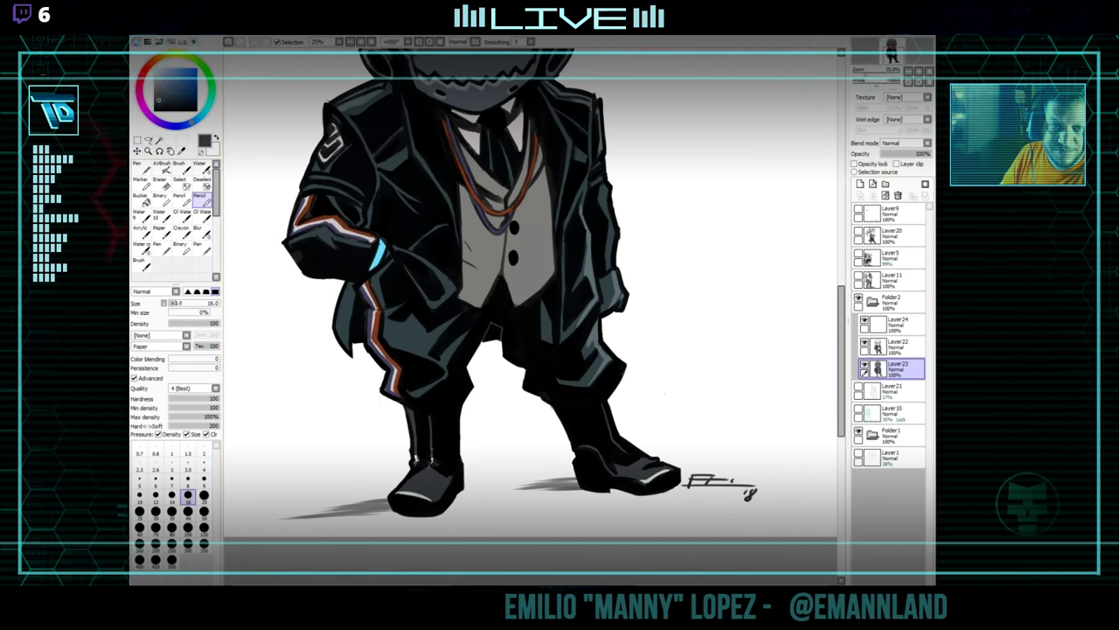
pyautogui.moveTo(426, 443); pyautogui.dragTo(463, 444)
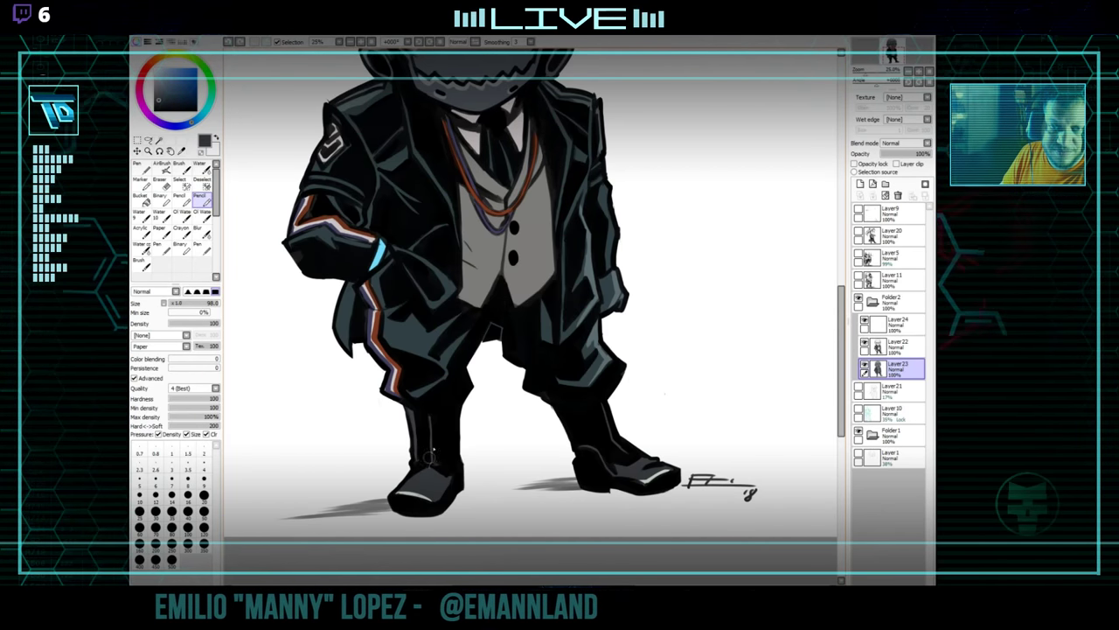
pyautogui.moveTo(689, 459); pyautogui.dragTo(705, 487)
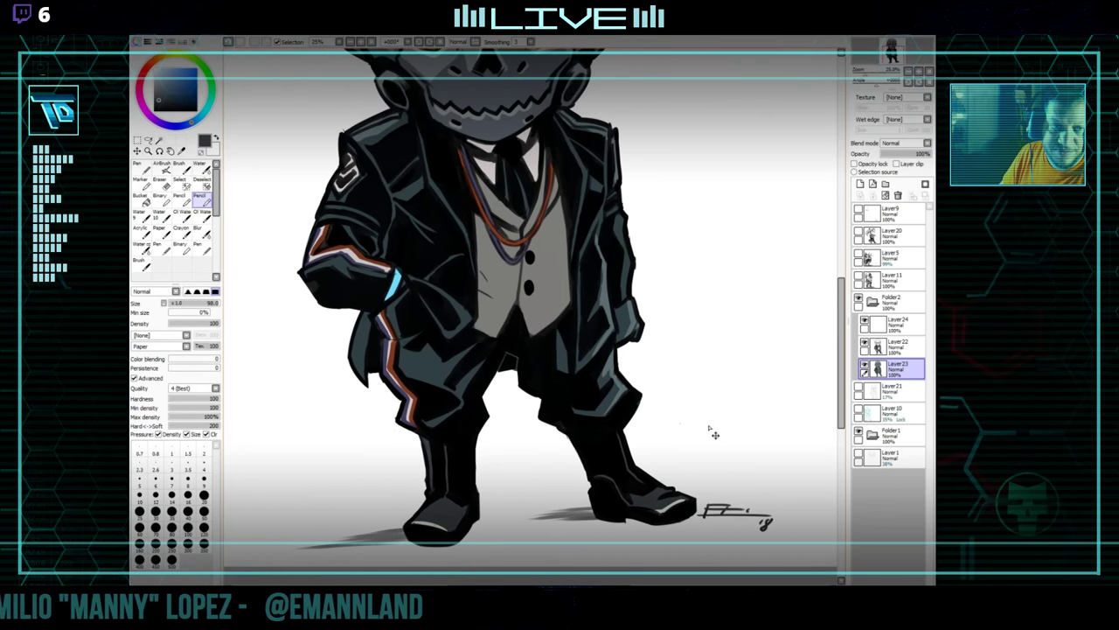
# Handwrite "THANKS GUY!!" in black beside the character's head on Layer22, using the Pencil at size 25.
pyautogui.scroll(-1, 714, 434)
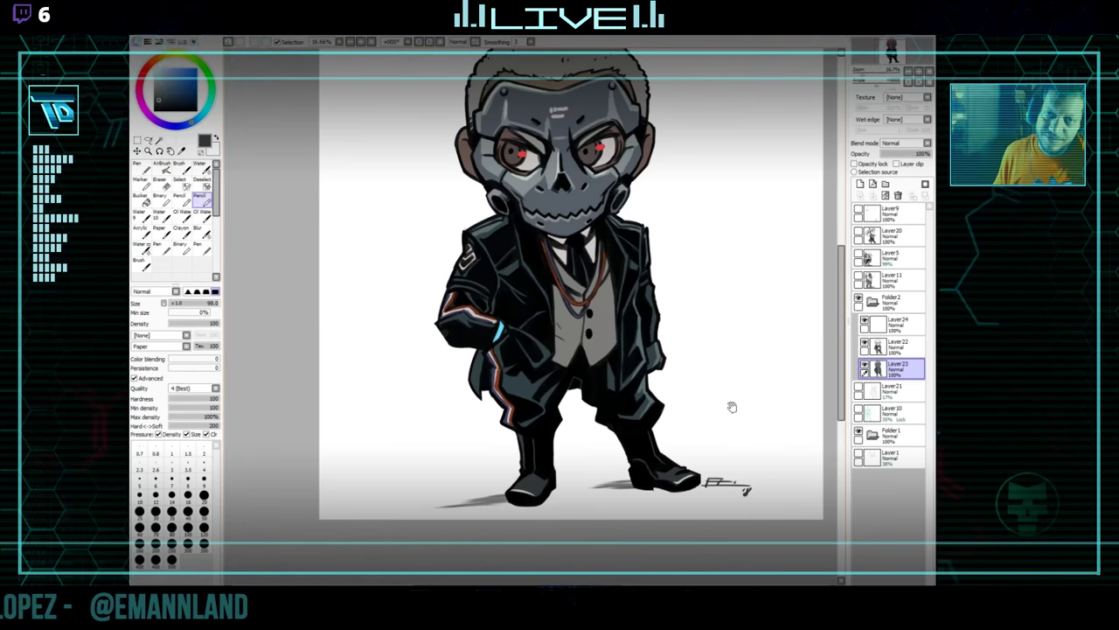
pyautogui.moveTo(732, 406); pyautogui.dragTo(707, 440)
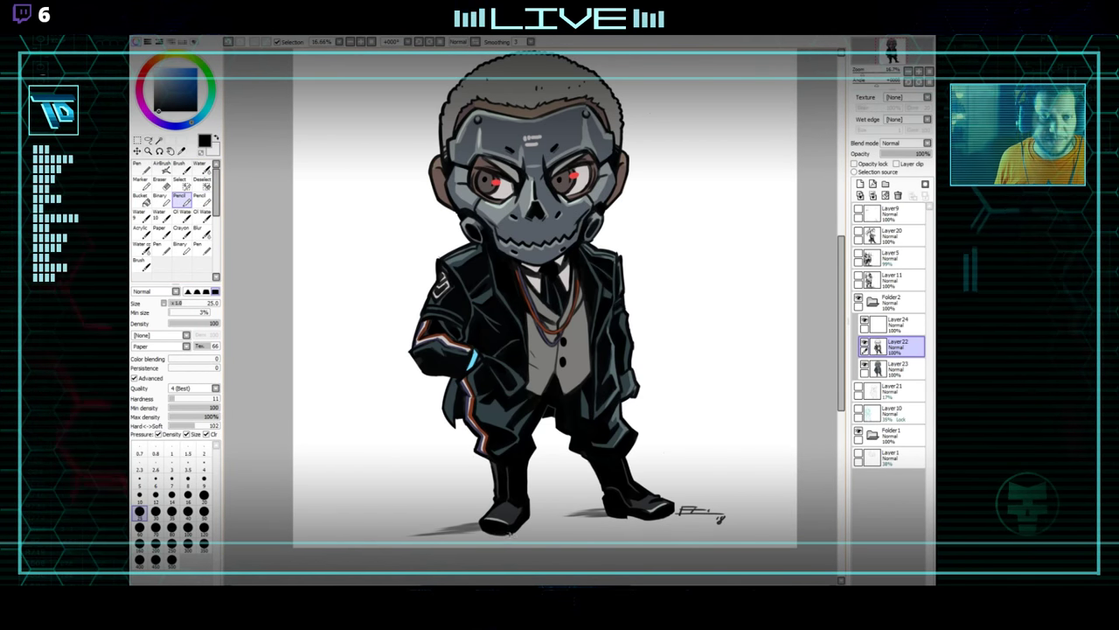
pyautogui.moveTo(656, 464); pyautogui.dragTo(649, 477)
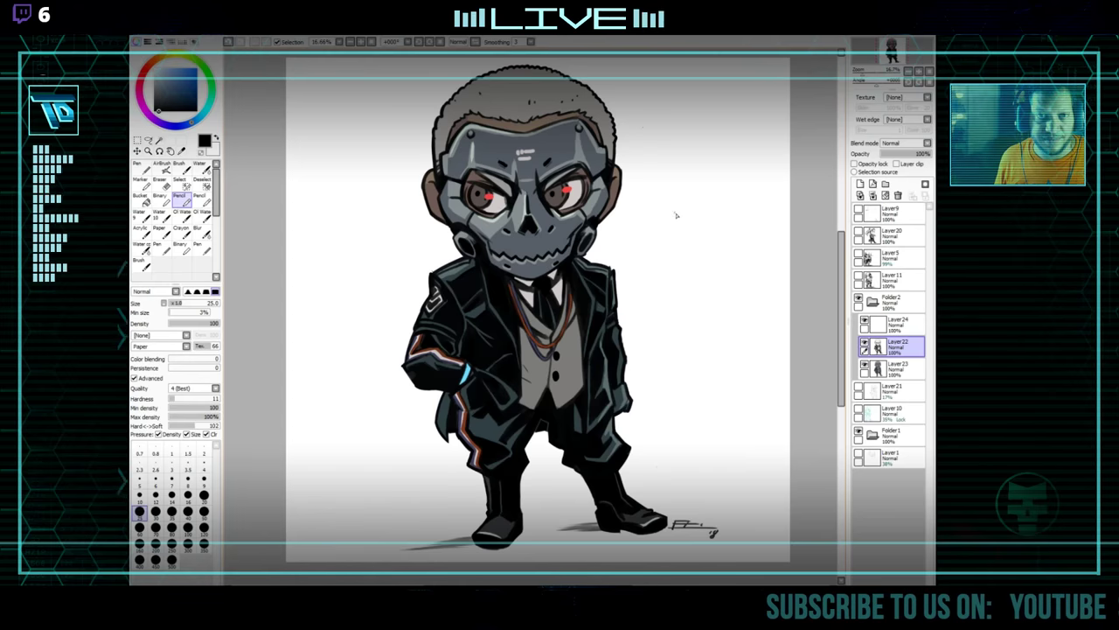
pyautogui.moveTo(678, 216); pyautogui.dragTo(674, 217)
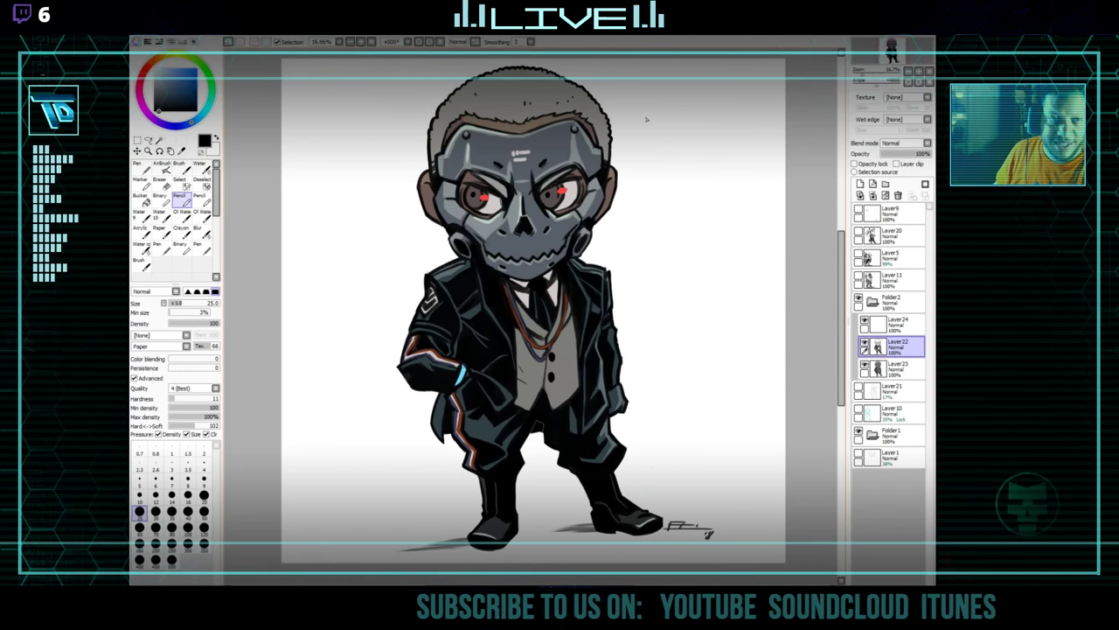
pyautogui.moveTo(641, 113)
pyautogui.mouseDown()
pyautogui.moveTo(641, 145)
pyautogui.moveTo(655, 116)
pyautogui.moveTo(664, 137)
pyautogui.mouseUp()
pyautogui.moveTo(665, 140); pyautogui.dragTo(672, 119)
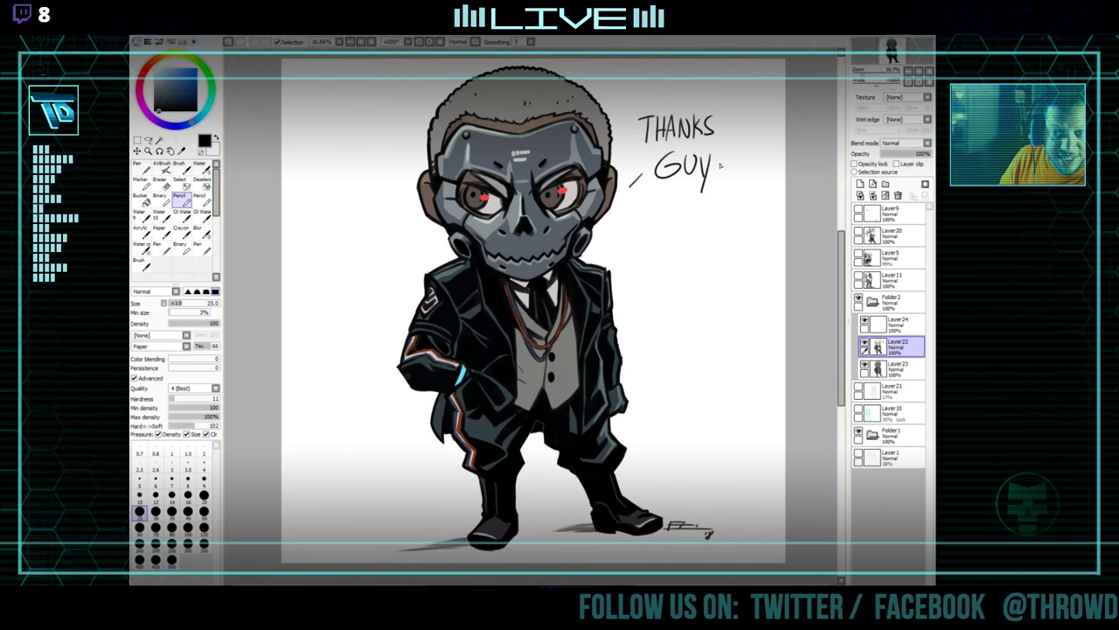
pyautogui.moveTo(724, 153); pyautogui.dragTo(731, 172)
pyautogui.click(722, 180)
pyautogui.click(731, 180)
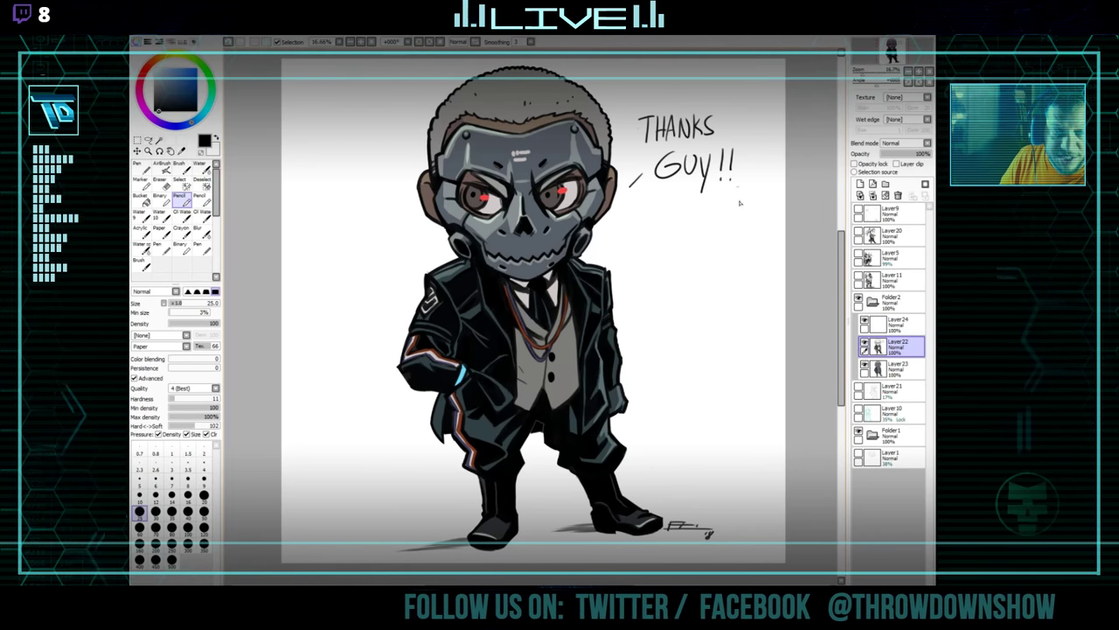